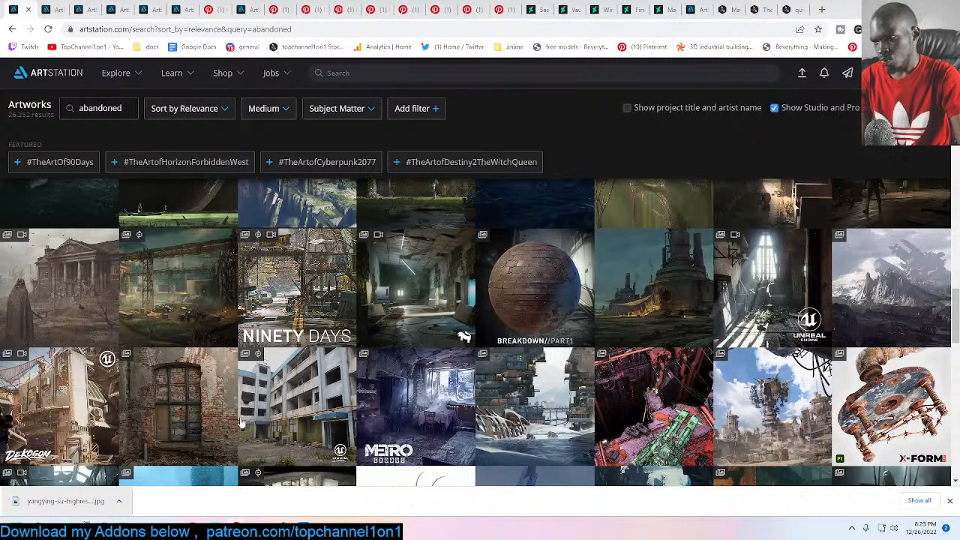
Step: Switch to Blender, save the open scatter_templates.blend file and start a new scene
{"action": "mouse_move", "coordinate": [259, 528]}
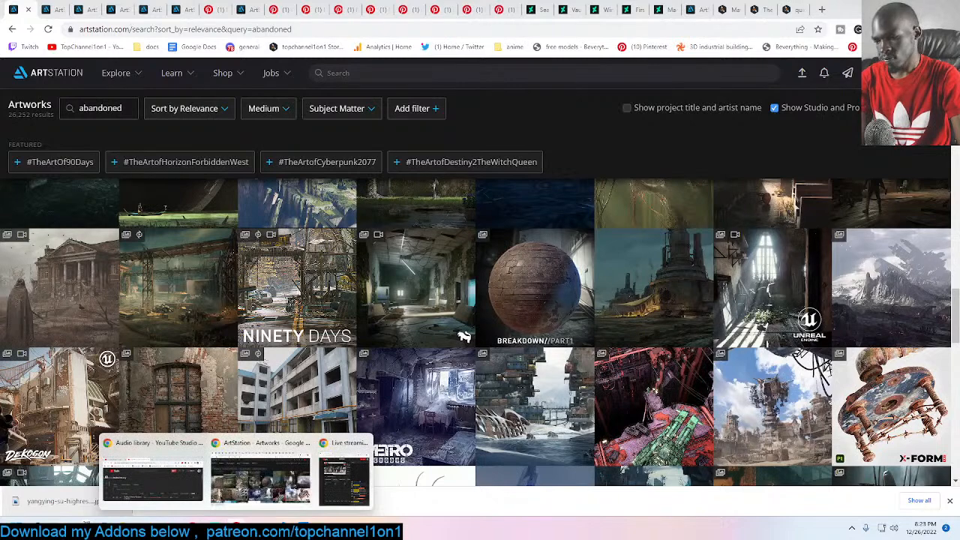
{"action": "left_click", "coordinate": [274, 473]}
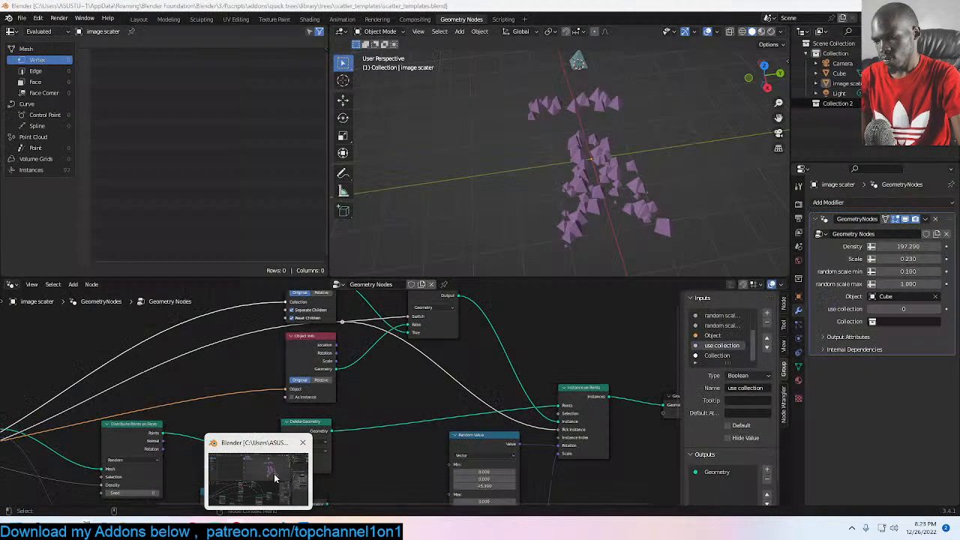
{"action": "key", "text": "ctrl+s"}
{"action": "key", "text": "ctrl+n"}
{"action": "left_click", "coordinate": [650, 141]}
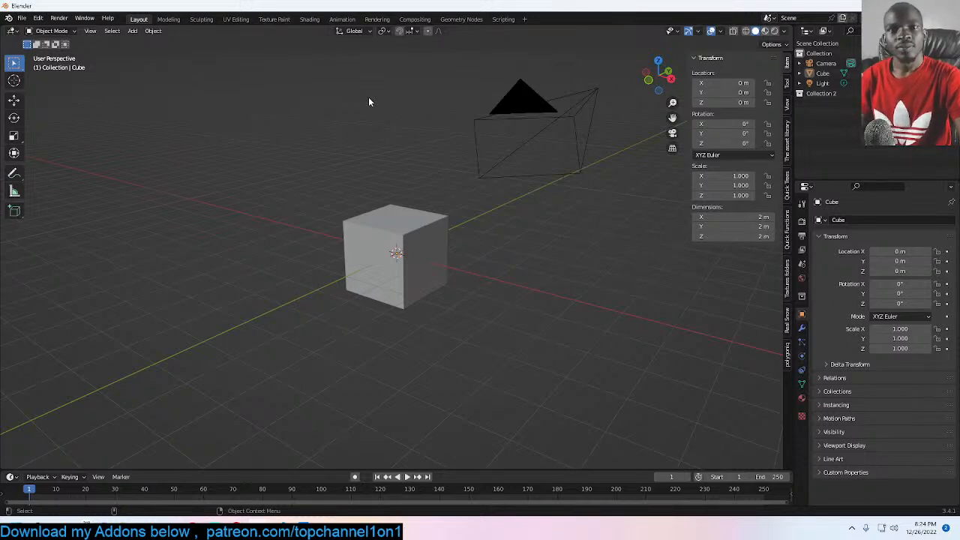
{"action": "middle_click_drag", "start_coordinate": [854, 116], "coordinate": [875, 117]}
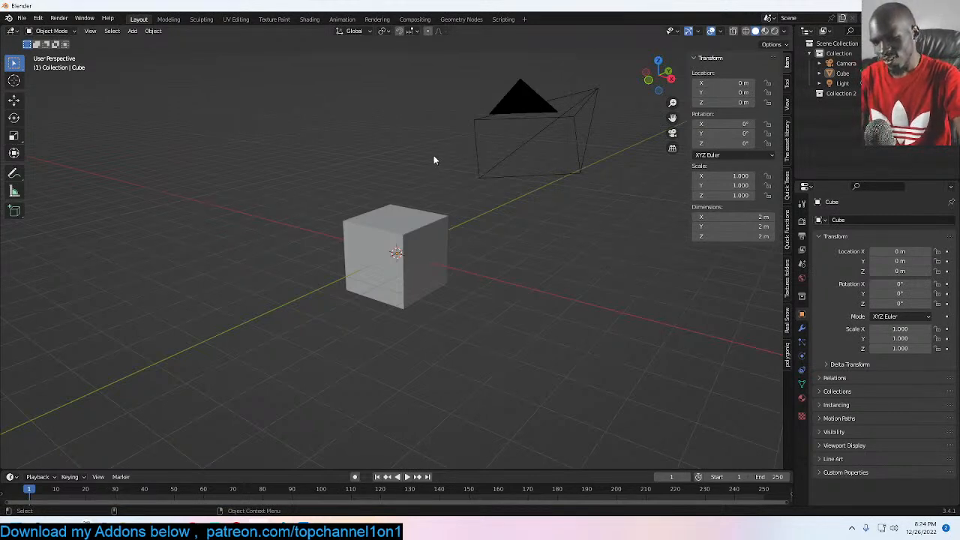
Step: Switch to the browser and examine the "abandoned" ArtStation results and the Evening Town and Abandon factory artworks as lighting references, selecting the latter's web address
{"action": "mouse_move", "coordinate": [236, 527]}
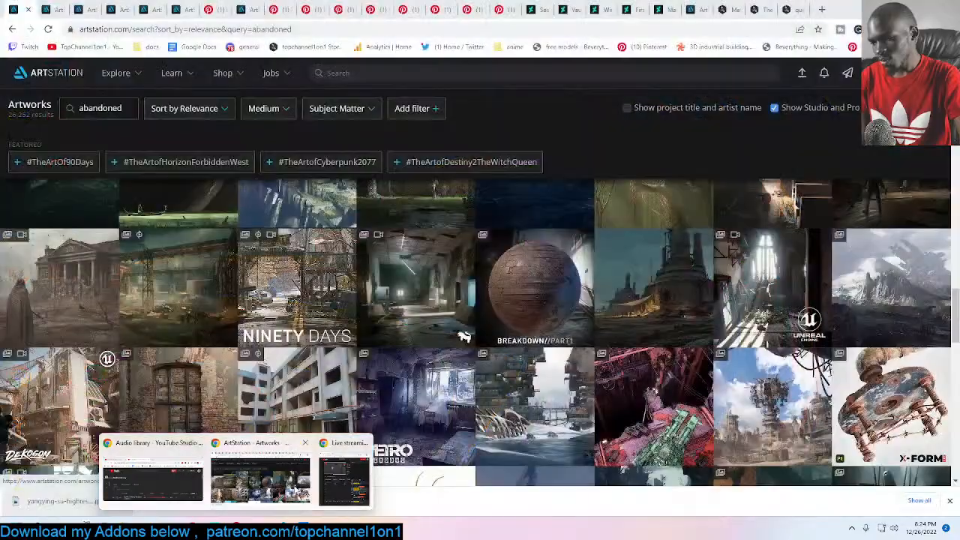
{"action": "left_click", "coordinate": [259, 478]}
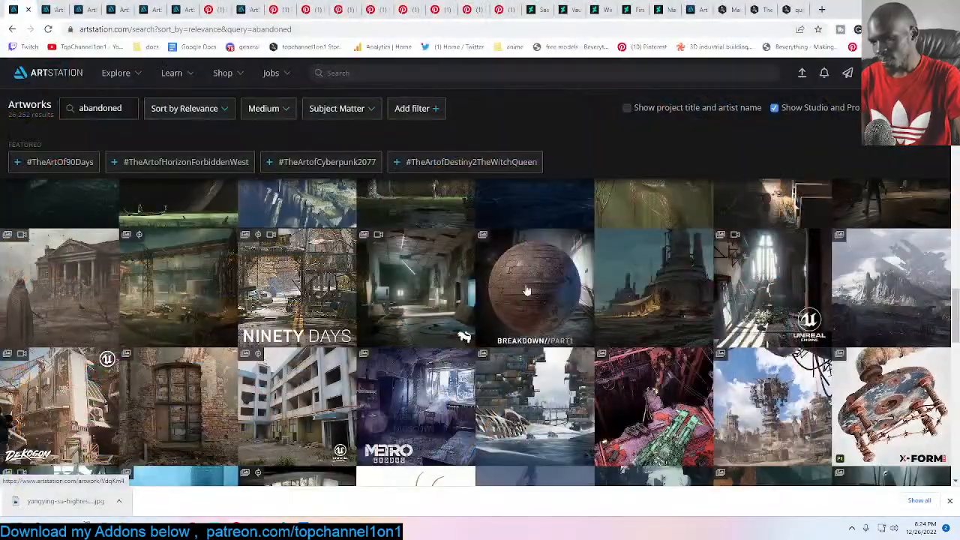
{"action": "scroll", "coordinate": [525, 293], "scroll_direction": "down", "scroll_amount": 10}
{"action": "scroll", "coordinate": [539, 276], "scroll_direction": "down", "scroll_amount": 10}
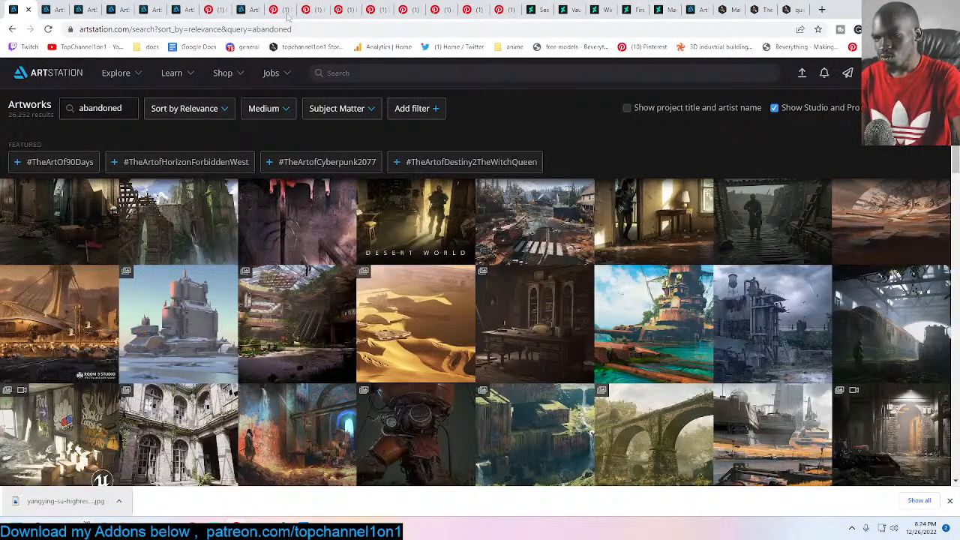
{"action": "left_click", "coordinate": [247, 9]}
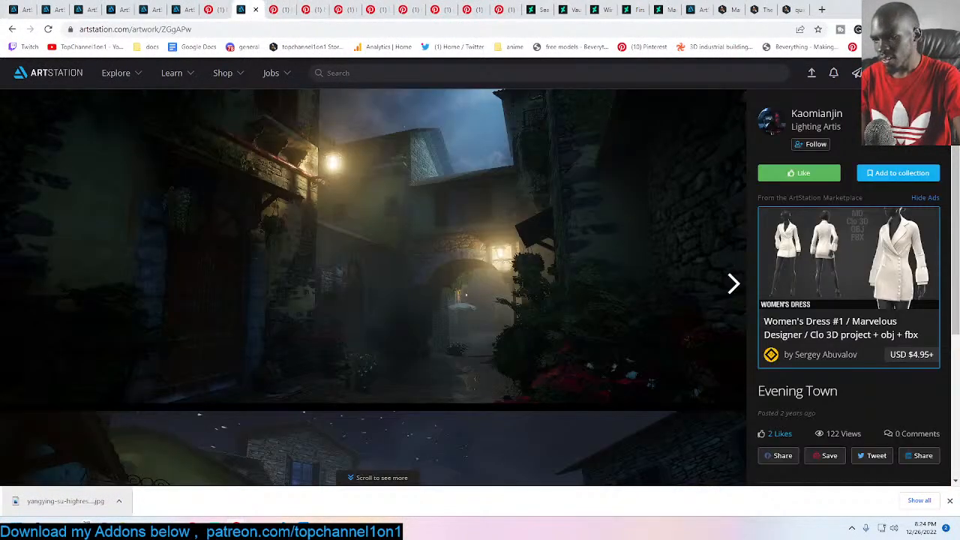
{"action": "left_click", "coordinate": [687, 10]}
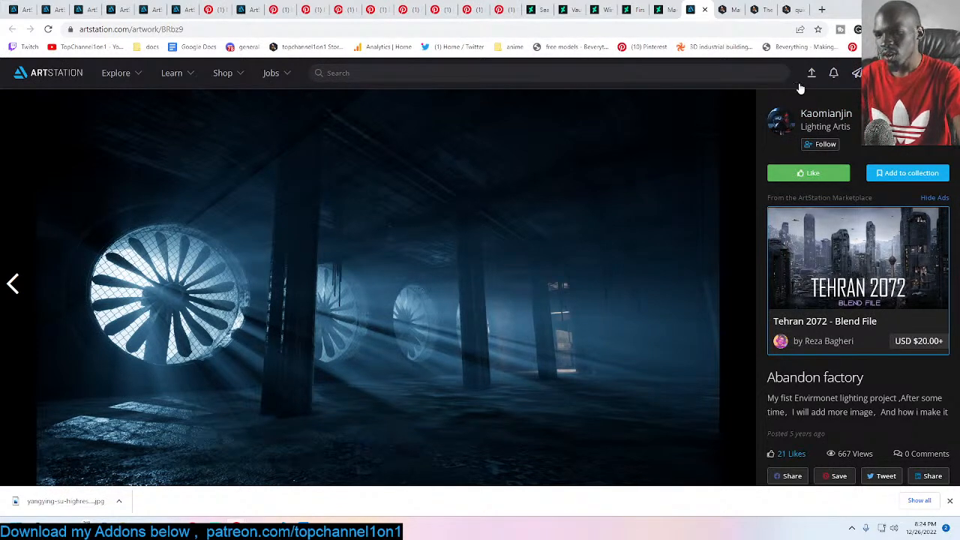
{"action": "left_click", "coordinate": [315, 28]}
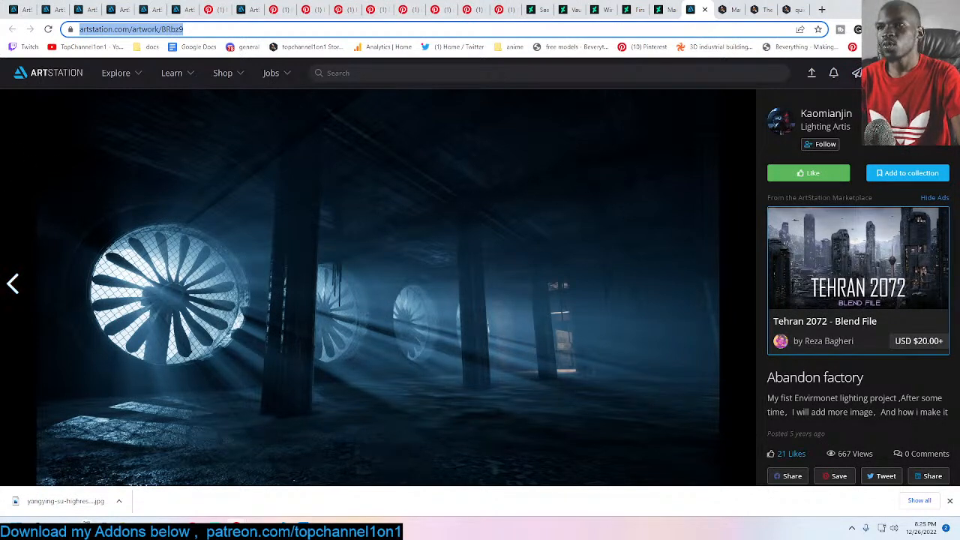
{"action": "key", "text": "alt+Tab"}
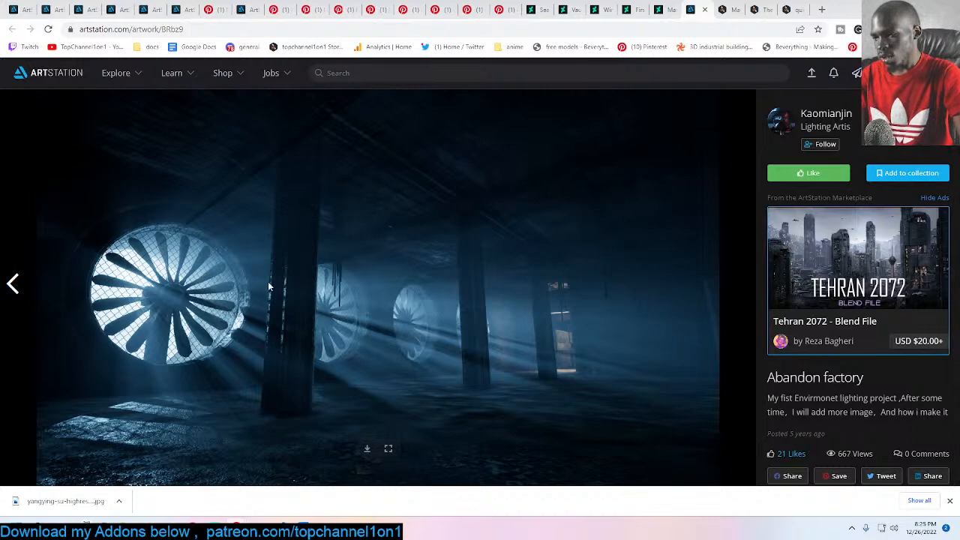
Step: Return to Blender and check the Cycles render devices in the Scripting workspace, ending back in the Layout workspace
{"action": "left_click", "coordinate": [236, 528]}
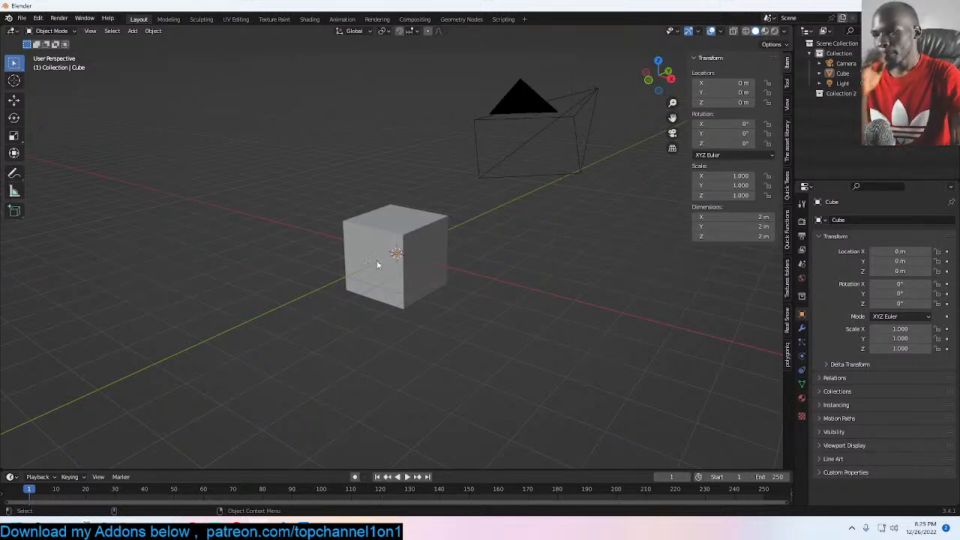
{"action": "left_click", "coordinate": [502, 19]}
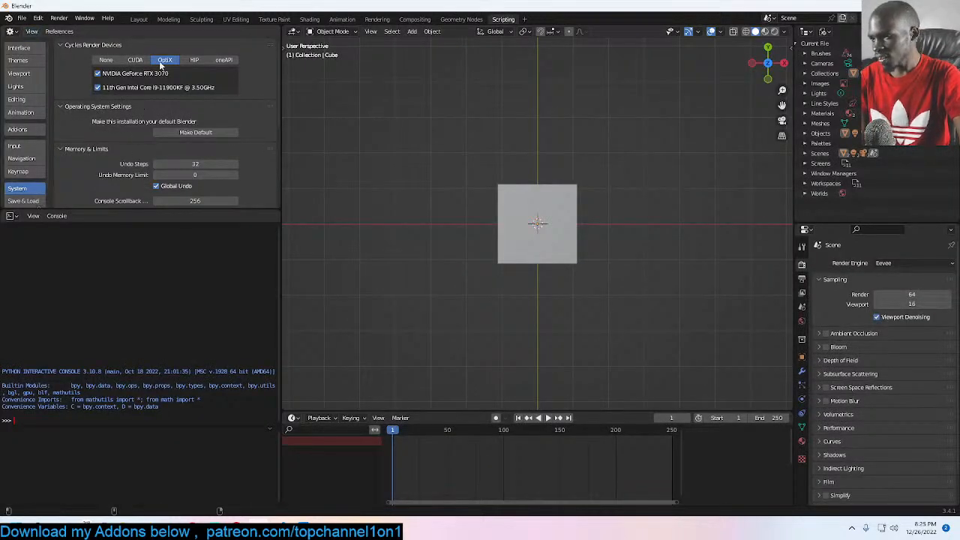
{"action": "left_click", "coordinate": [138, 19]}
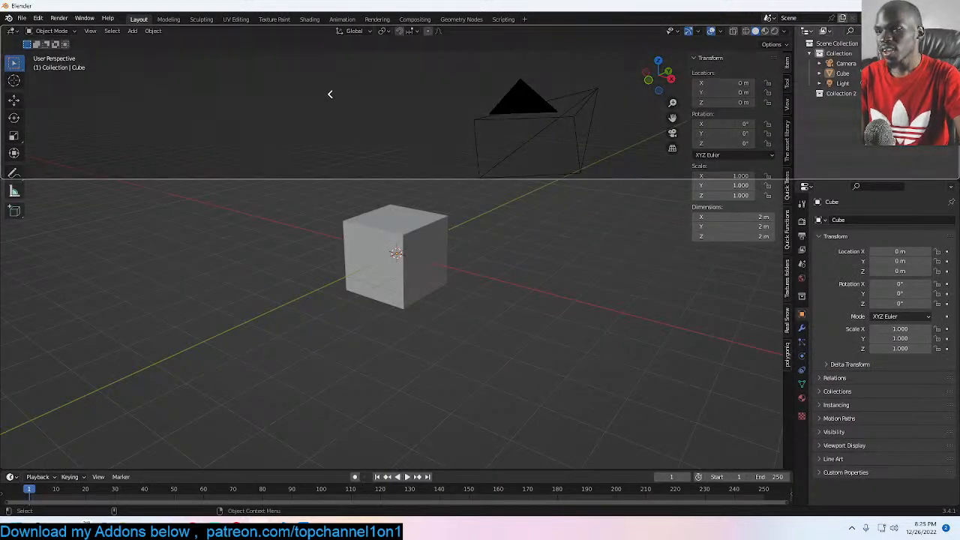
Step: Split off a narrow column beside the main 3D viewport, with a small 3D viewport above a UV Editor
{"action": "left_click_drag", "start_coordinate": [789, 28], "coordinate": [343, 64]}
{"action": "left_click", "coordinate": [841, 92]}
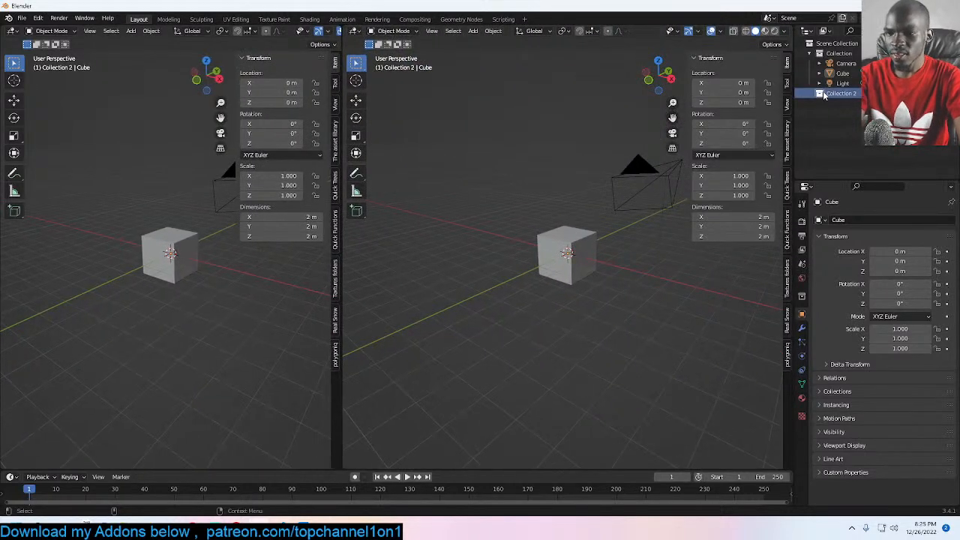
{"action": "left_click_drag", "start_coordinate": [335, 27], "coordinate": [315, 271]}
{"action": "left_click", "coordinate": [12, 279]}
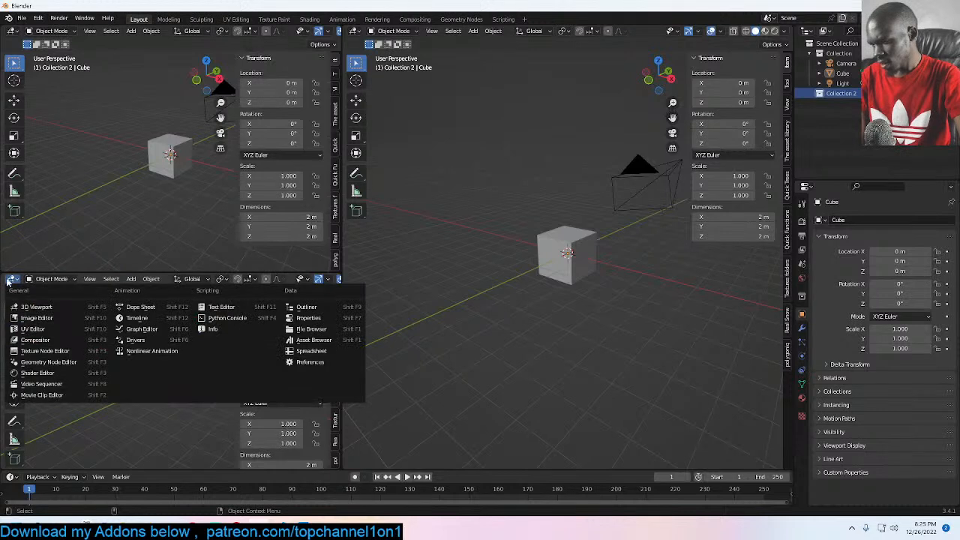
{"action": "left_click", "coordinate": [49, 331]}
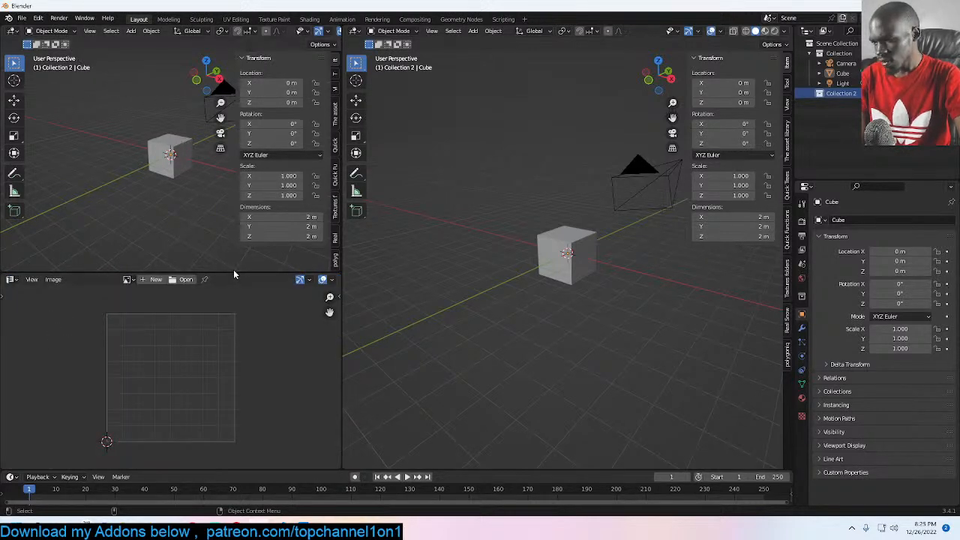
{"action": "left_click_drag", "start_coordinate": [234, 271], "coordinate": [232, 246]}
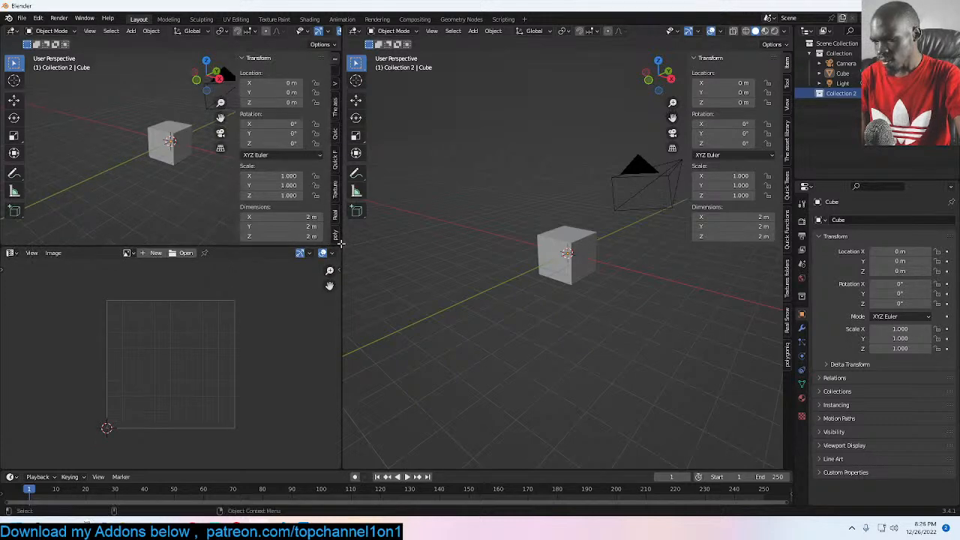
{"action": "left_click_drag", "start_coordinate": [342, 243], "coordinate": [275, 243]}
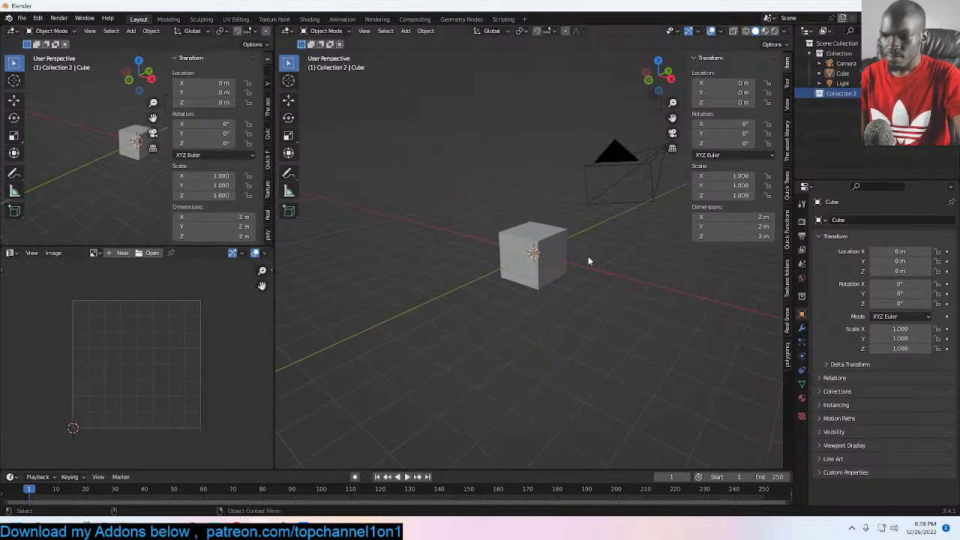
Step: Delete the default cube from the scene
{"action": "left_click", "coordinate": [22, 17]}
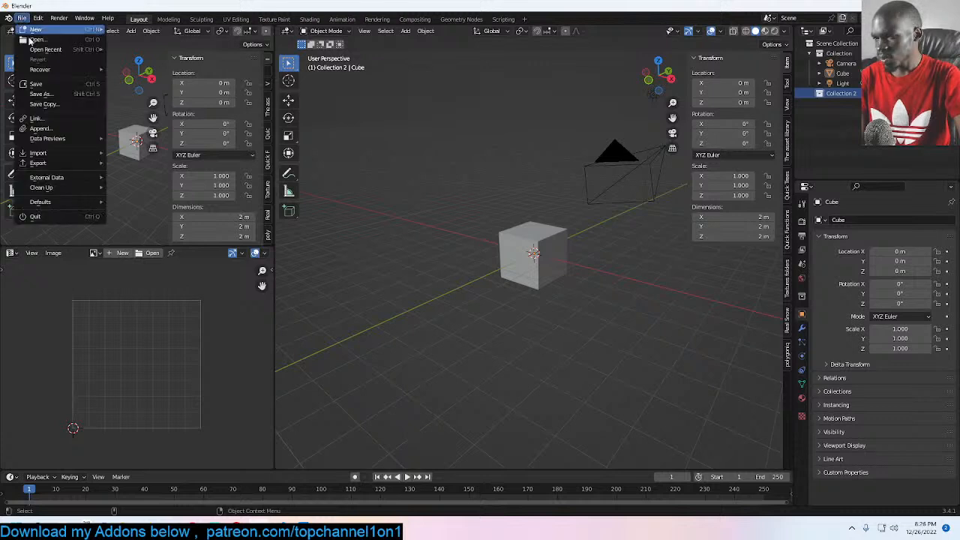
{"action": "key", "text": "x"}
{"action": "left_click", "coordinate": [564, 255]}
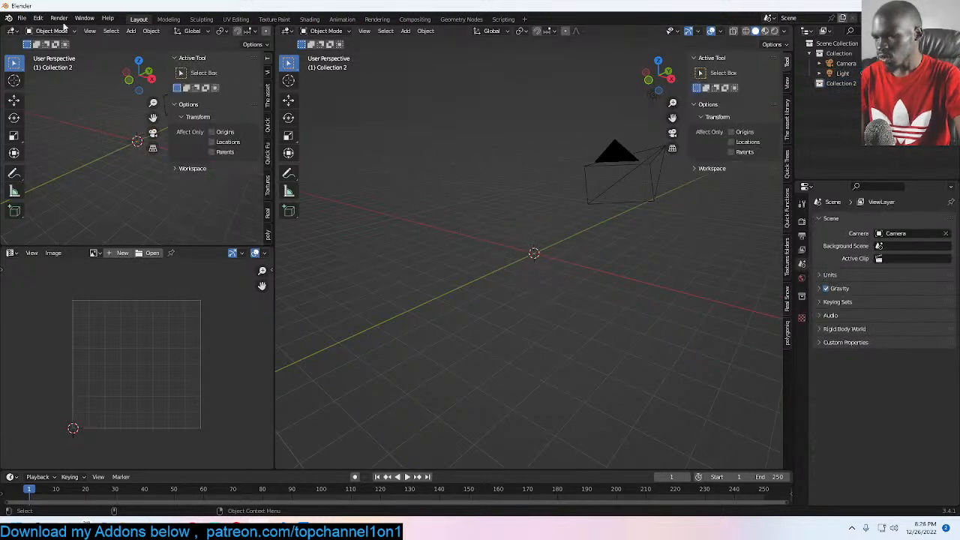
Step: Set the small viewport to rendered shading and hide its overlays, gizmos, sidebar and toolbar
{"action": "scroll", "coordinate": [238, 34], "scroll_direction": "down", "scroll_amount": 5}
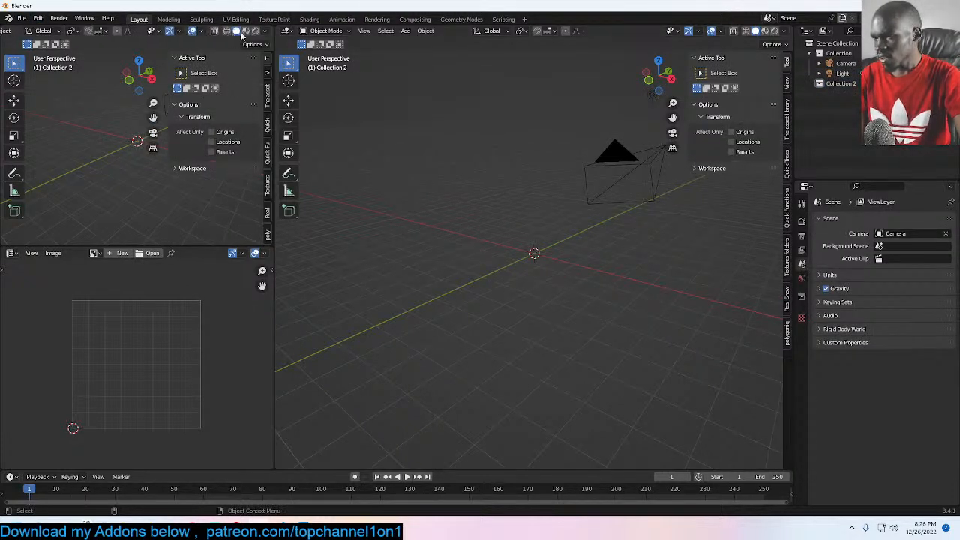
{"action": "left_click", "coordinate": [255, 30]}
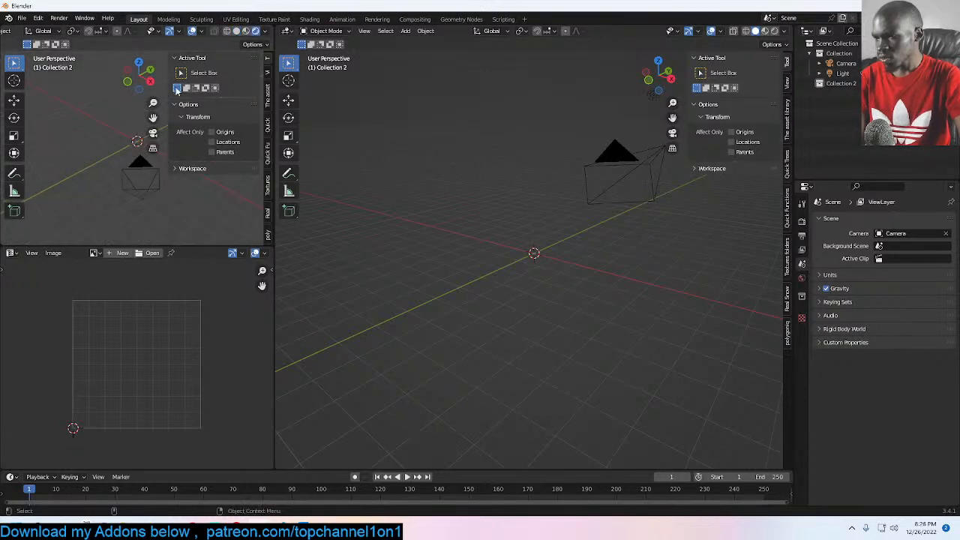
{"action": "left_click", "coordinate": [236, 30]}
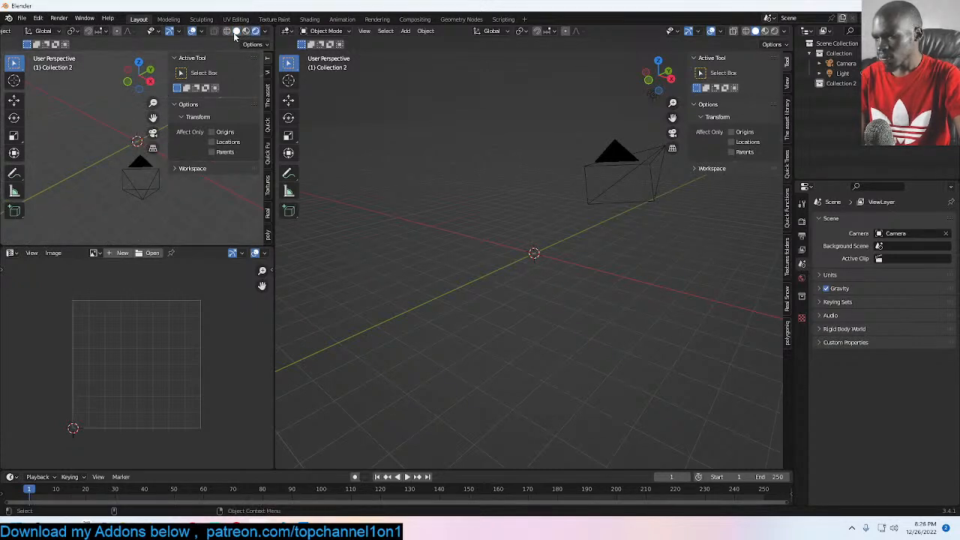
{"action": "left_click", "coordinate": [193, 33]}
{"action": "key", "text": "n"}
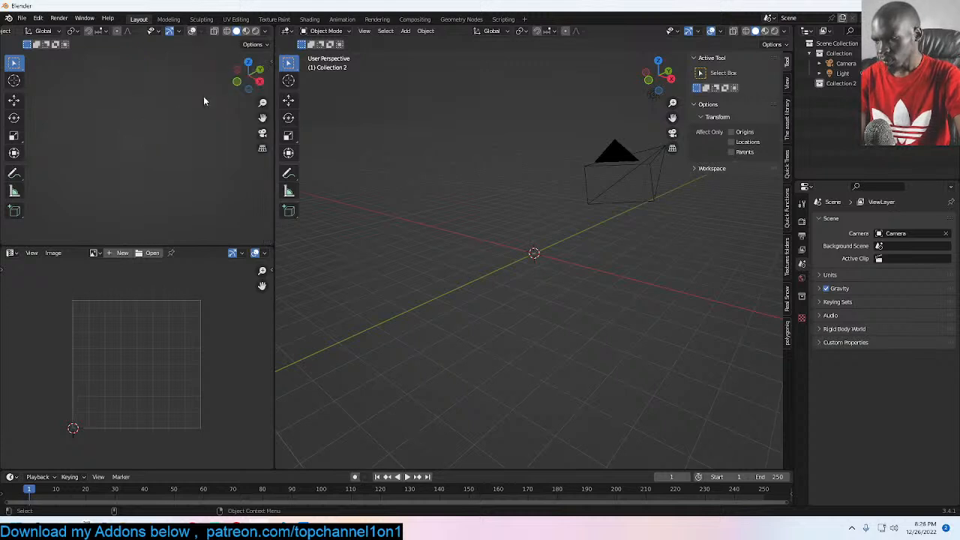
{"action": "left_click", "coordinate": [255, 31]}
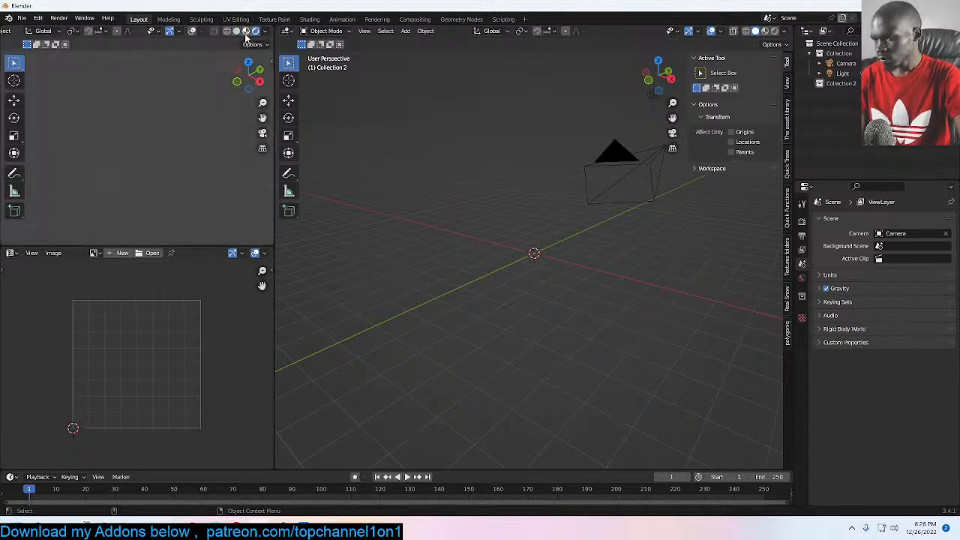
{"action": "left_click", "coordinate": [178, 32]}
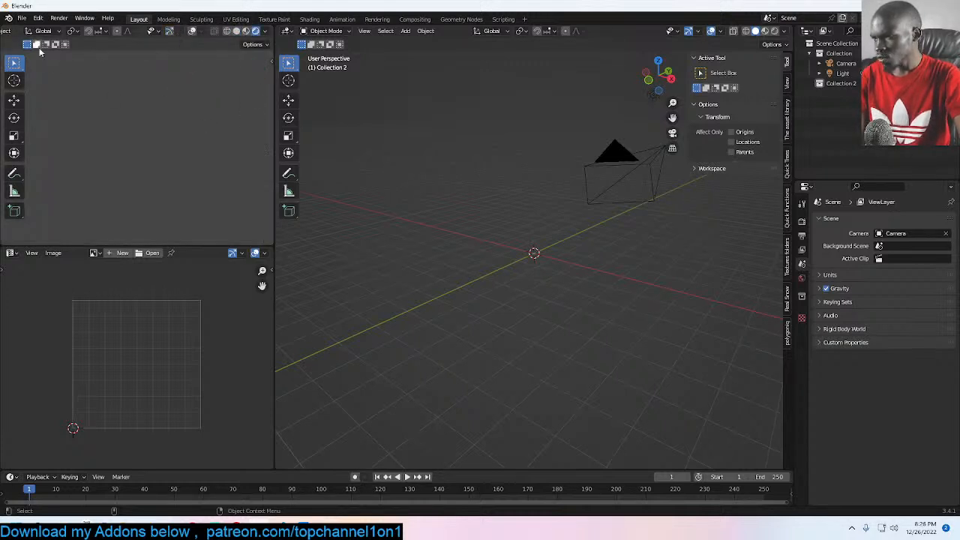
{"action": "key", "text": "t"}
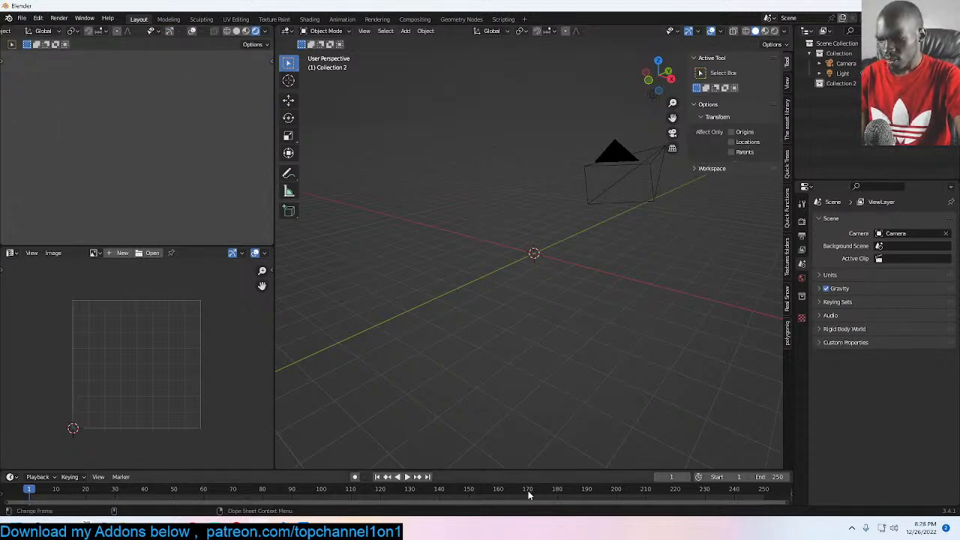
Step: Make the timeline area taller and hide the main viewport's sidebar
{"action": "left_click_drag", "start_coordinate": [530, 468], "coordinate": [533, 443]}
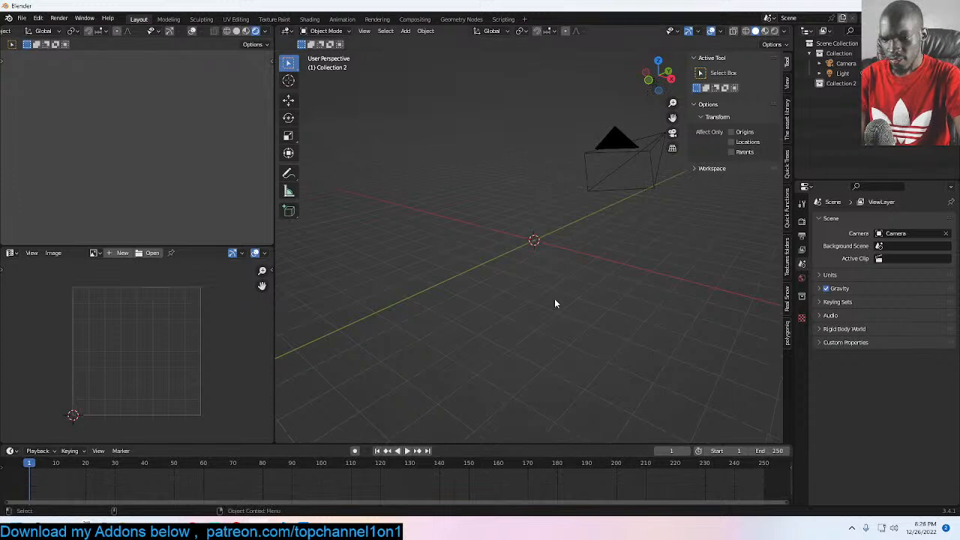
{"action": "key", "text": "n"}
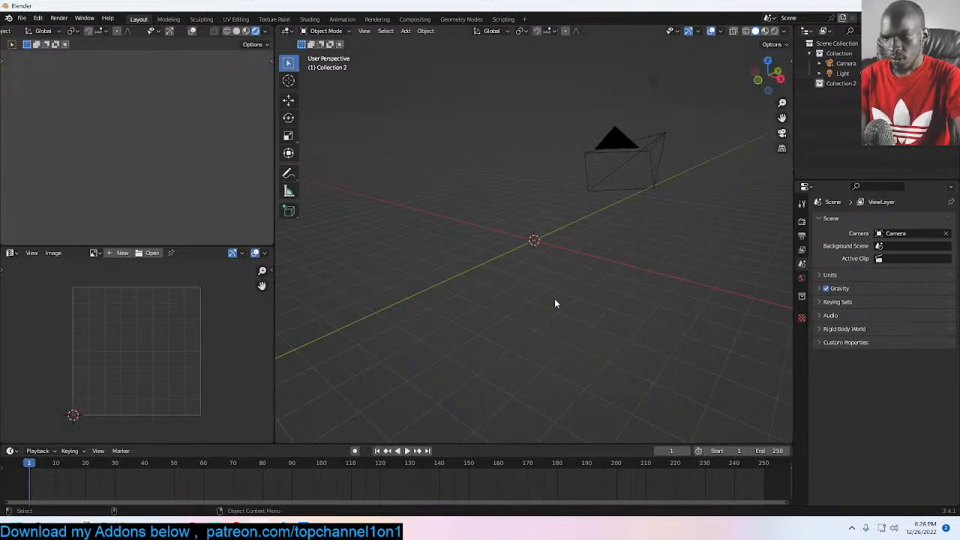
Step: Save the current layout and scene as the default startup file
{"action": "left_click", "coordinate": [22, 18]}
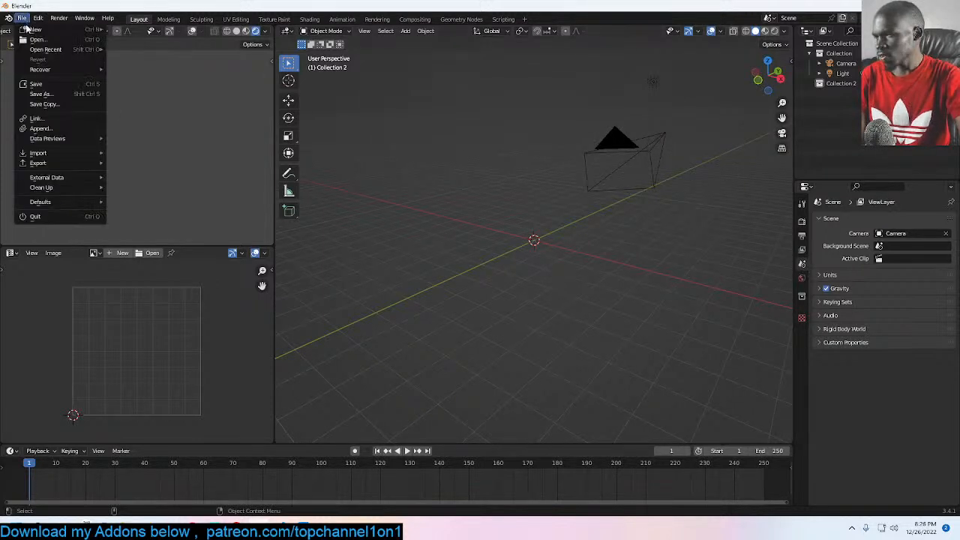
{"action": "mouse_move", "coordinate": [63, 178]}
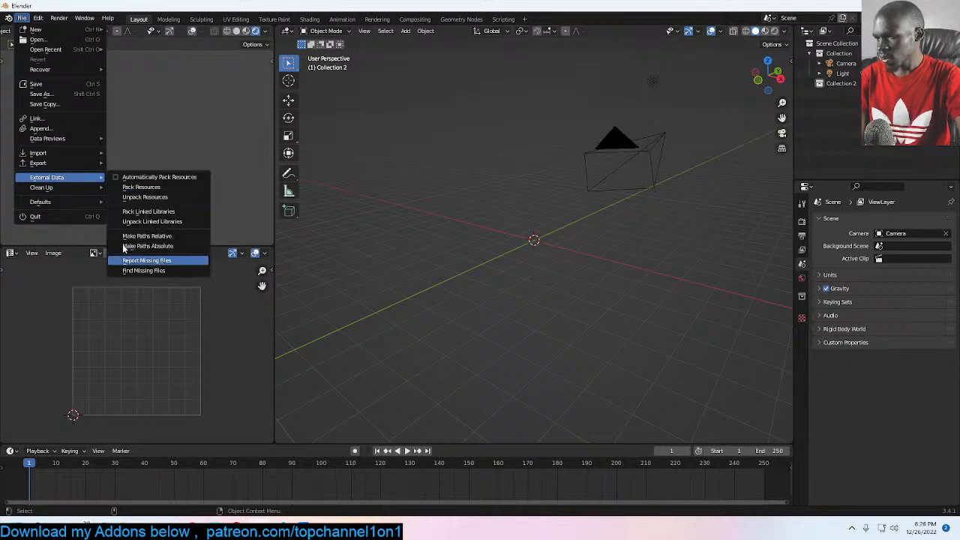
{"action": "mouse_move", "coordinate": [64, 202]}
{"action": "left_click", "coordinate": [137, 202]}
{"action": "left_click", "coordinate": [138, 207]}
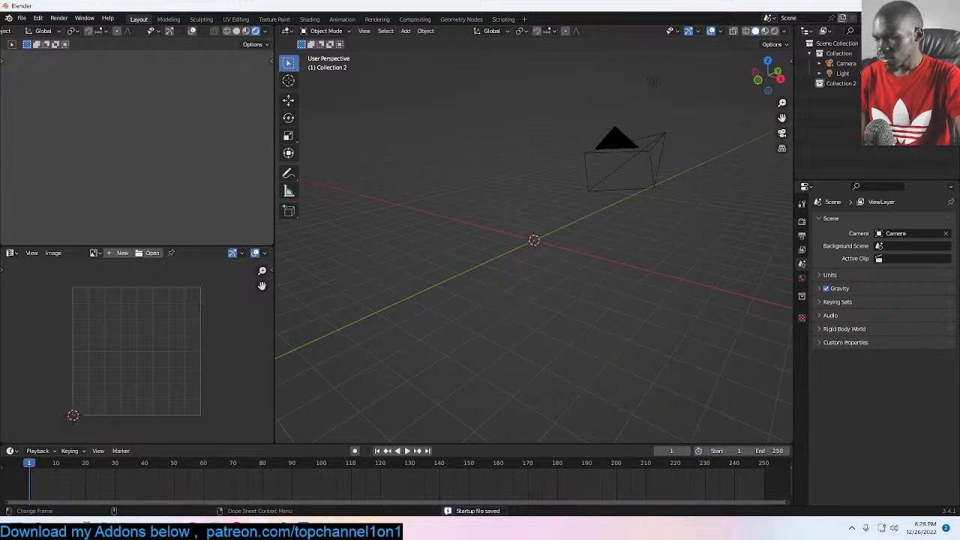
Step: Switch to the browser and bring the downloaded Abandon factory image into Blender's image editor as reference
{"action": "mouse_move", "coordinate": [236, 524]}
{"action": "left_click", "coordinate": [267, 478]}
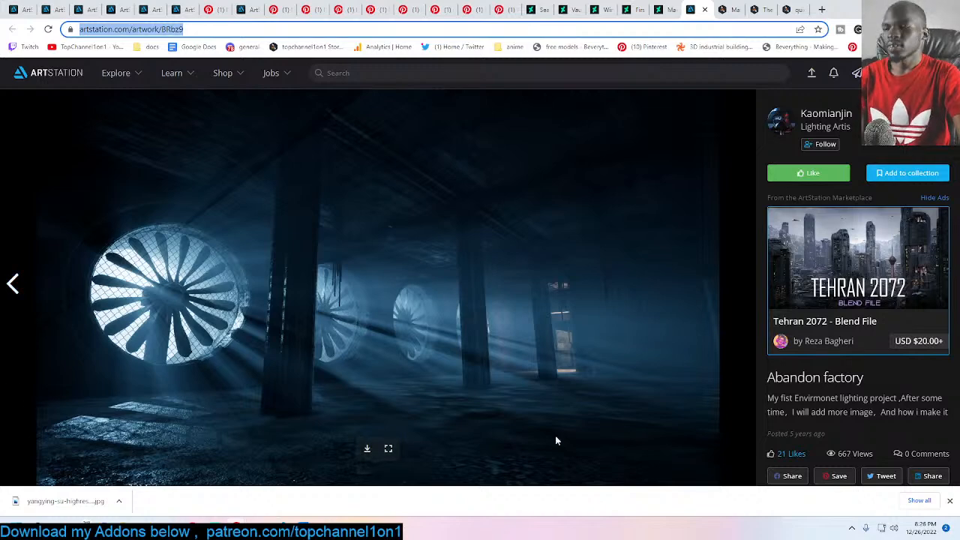
{"action": "mouse_move", "coordinate": [239, 525]}
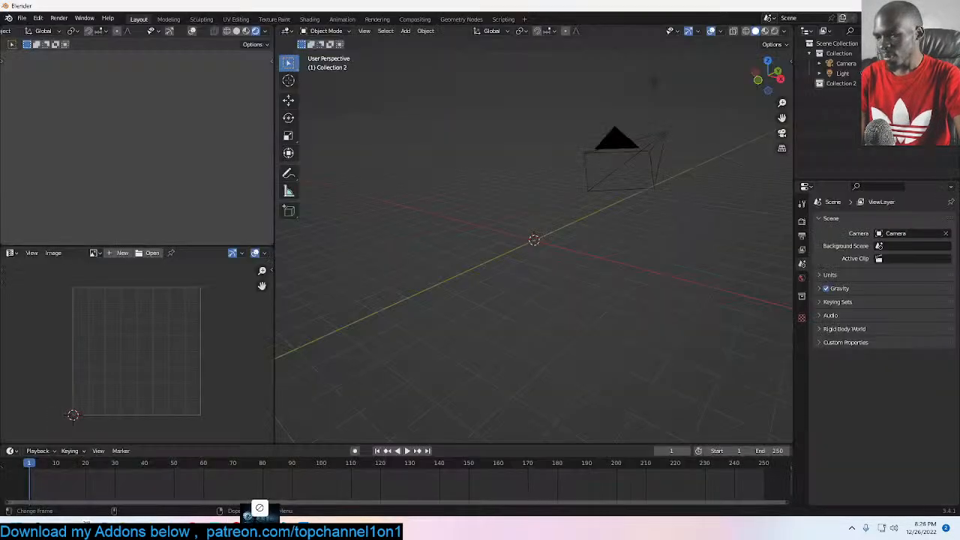
{"action": "left_click", "coordinate": [261, 525]}
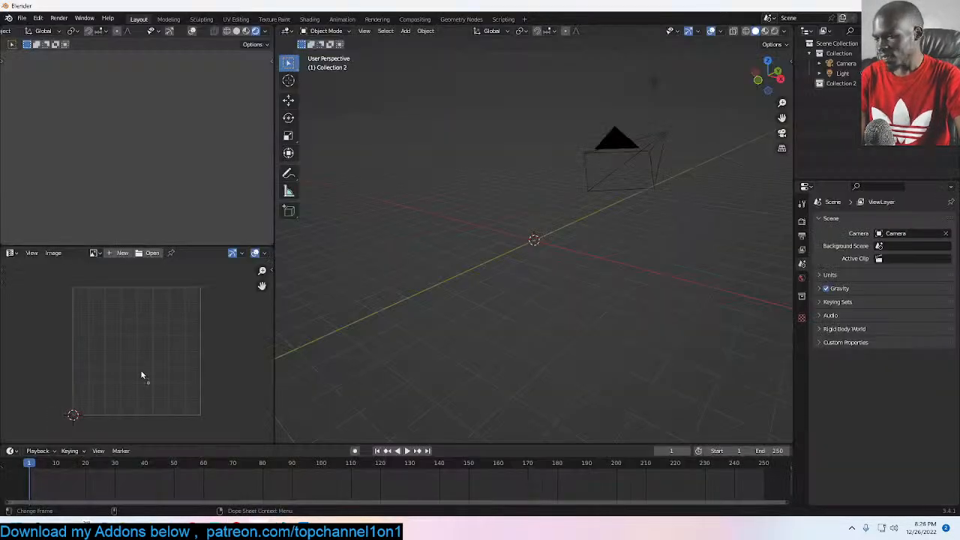
{"action": "left_click_drag", "start_coordinate": [141, 374], "coordinate": [143, 375]}
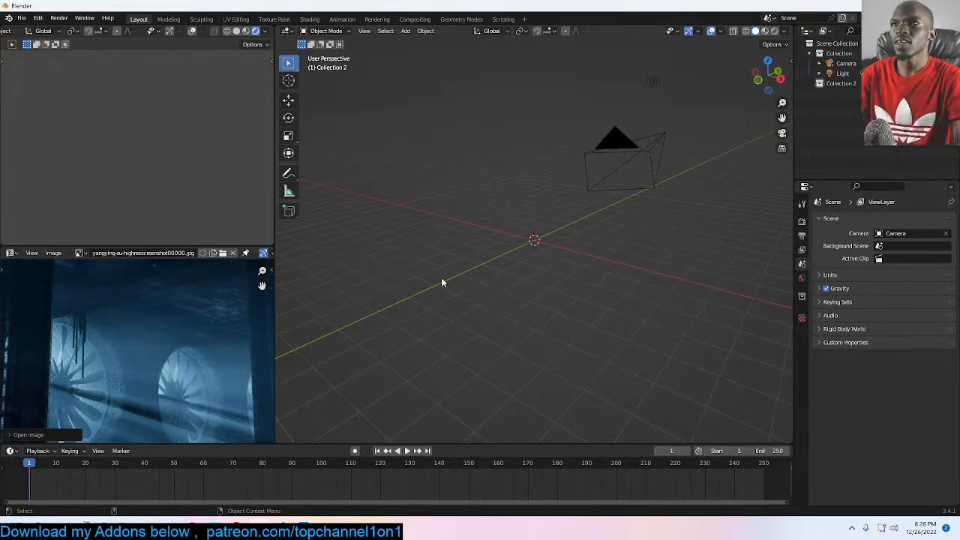
{"action": "scroll", "coordinate": [149, 328], "scroll_direction": "down", "scroll_amount": 2}
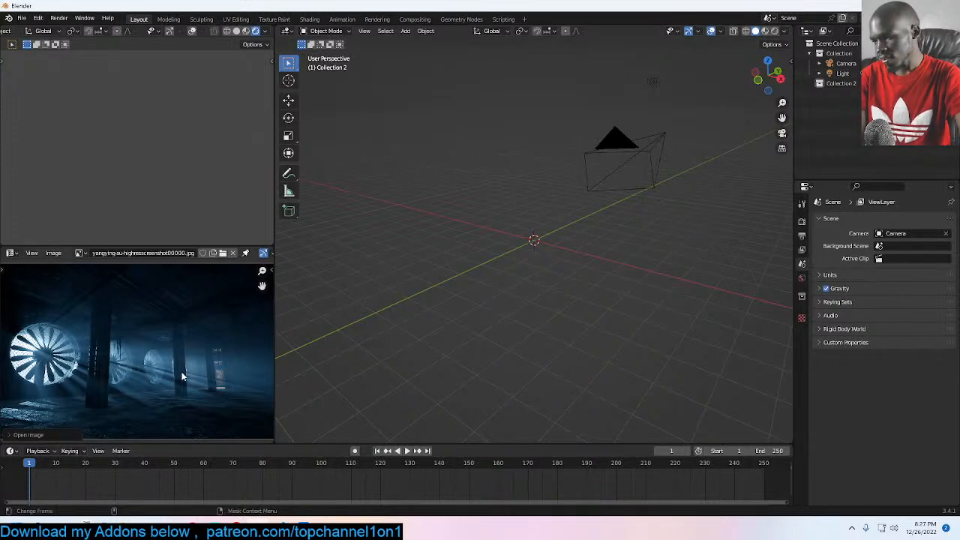
Step: Enlarge the image editor in height and width and frame the factory reference image inside it
{"action": "left_click_drag", "start_coordinate": [212, 246], "coordinate": [214, 159]}
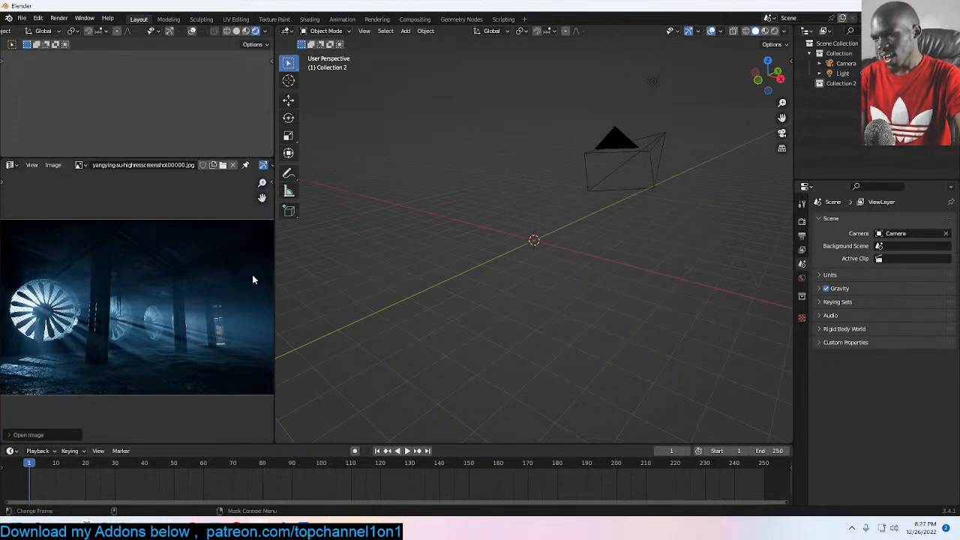
{"action": "left_click_drag", "start_coordinate": [275, 269], "coordinate": [348, 261]}
{"action": "scroll", "coordinate": [256, 309], "scroll_direction": "up", "scroll_amount": 1}
{"action": "scroll", "coordinate": [244, 309], "scroll_direction": "up", "scroll_amount": 1}
{"action": "scroll", "coordinate": [232, 309], "scroll_direction": "down", "scroll_amount": 1}
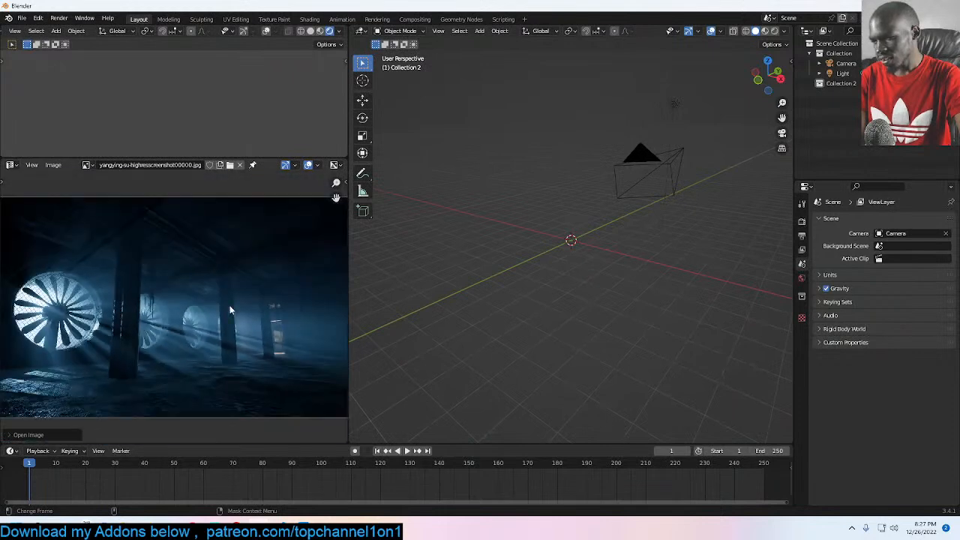
{"action": "middle_click_drag", "start_coordinate": [231, 309], "coordinate": [275, 309]}
{"action": "scroll", "coordinate": [274, 308], "scroll_direction": "up", "scroll_amount": 1}
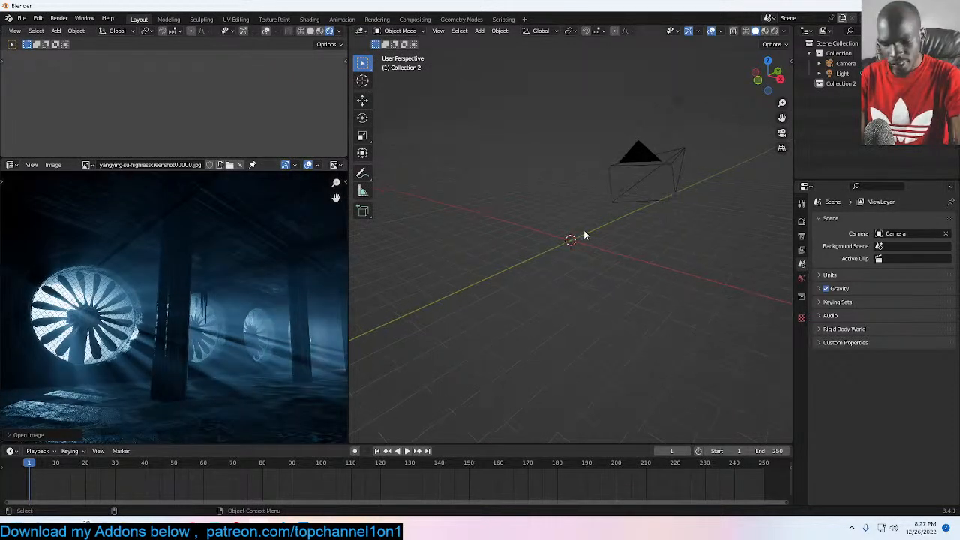
Step: Level the camera at 90° X, about 24.4° Z, and place it at about X 4.1, Y -13.3, Z 1.34 m
{"action": "key", "text": "KP_0"}
{"action": "key", "text": "KP_0"}
{"action": "key", "text": "KP_0"}
{"action": "key", "text": "KP_1"}
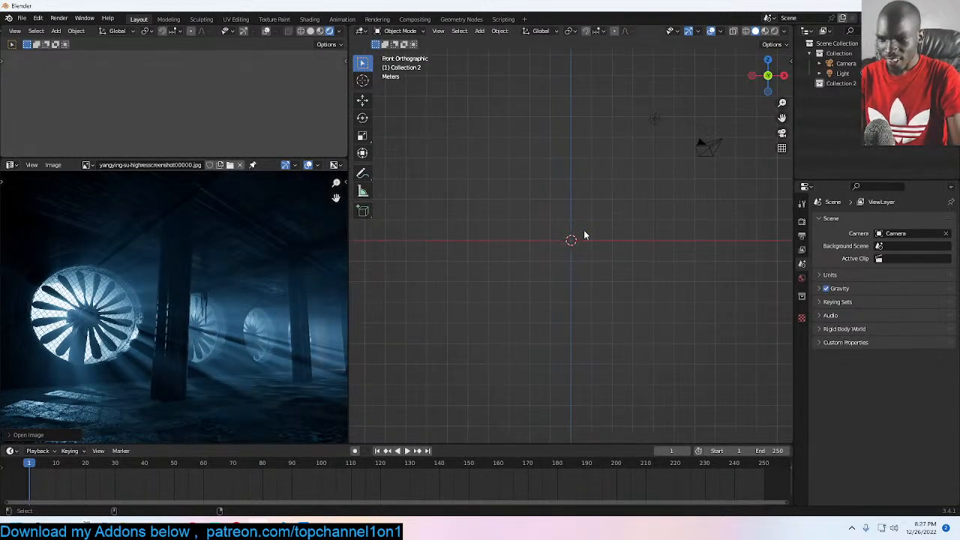
{"action": "key", "text": "KP_0"}
{"action": "left_click", "coordinate": [635, 181]}
{"action": "key", "text": "r"}
{"action": "key", "text": "z"}
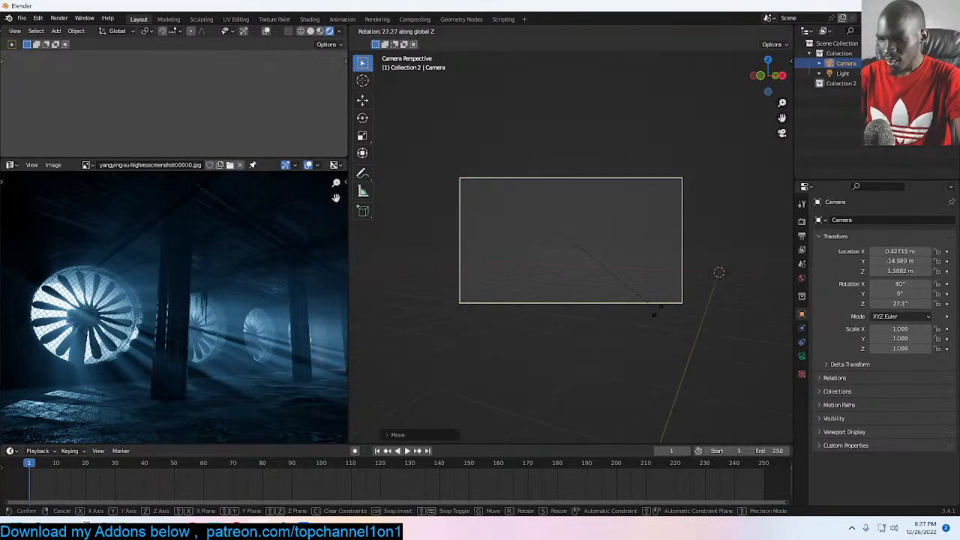
{"action": "left_click", "coordinate": [734, 278]}
{"action": "key", "text": "g"}
{"action": "left_click", "coordinate": [747, 285]}
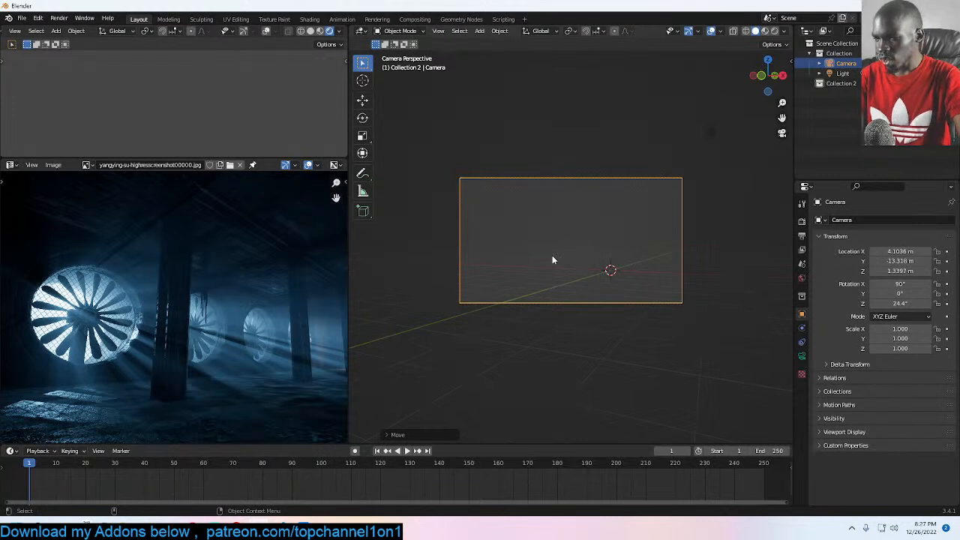
Step: Add a floor plane at the origin and stretch it to about 11.2 by 25.9 m in X and Y
{"action": "scroll", "coordinate": [146, 356], "scroll_direction": "down", "scroll_amount": 2}
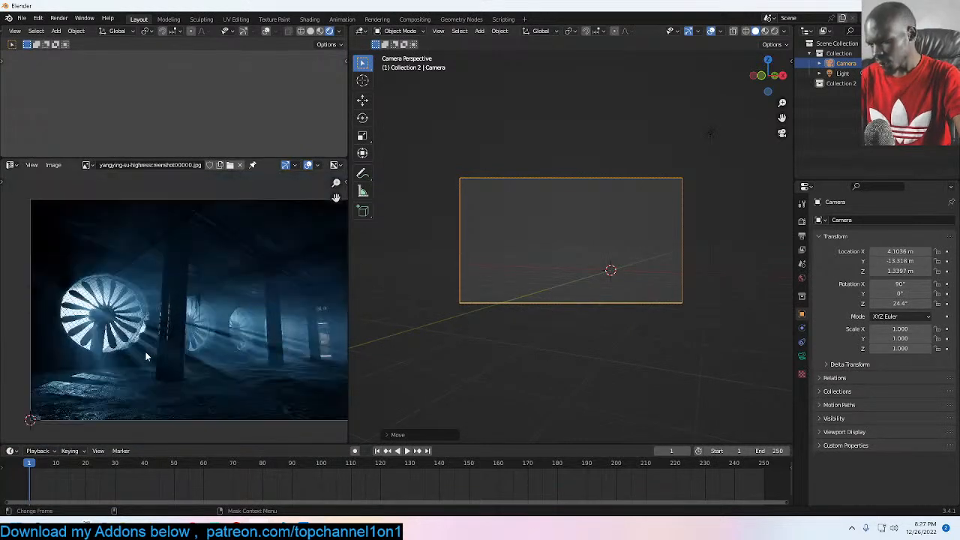
{"action": "key", "text": "shift+a"}
{"action": "mouse_move", "coordinate": [568, 270]}
{"action": "left_click", "coordinate": [641, 270]}
{"action": "key", "text": "s"}
{"action": "left_click", "coordinate": [647, 275]}
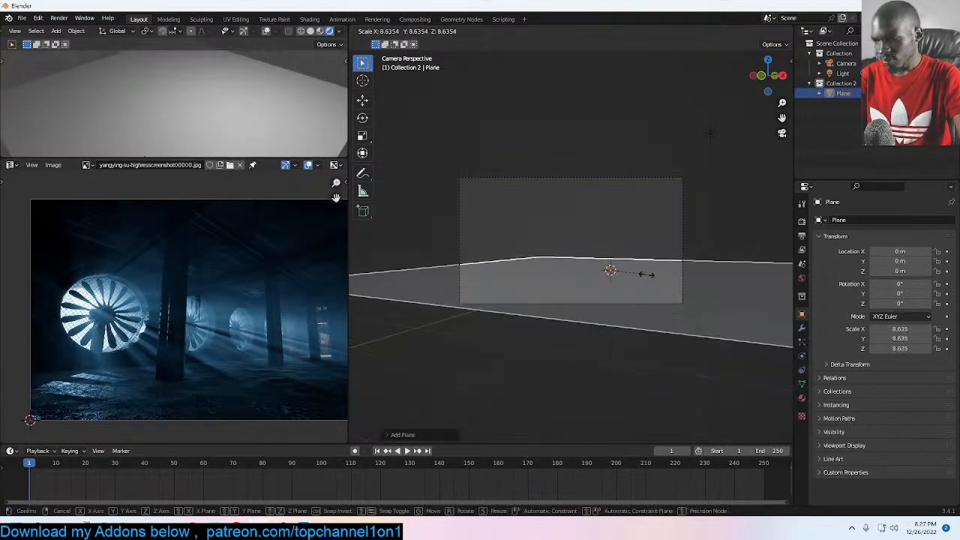
{"action": "key", "text": "s"}
{"action": "key", "text": "x"}
{"action": "left_click", "coordinate": [657, 276]}
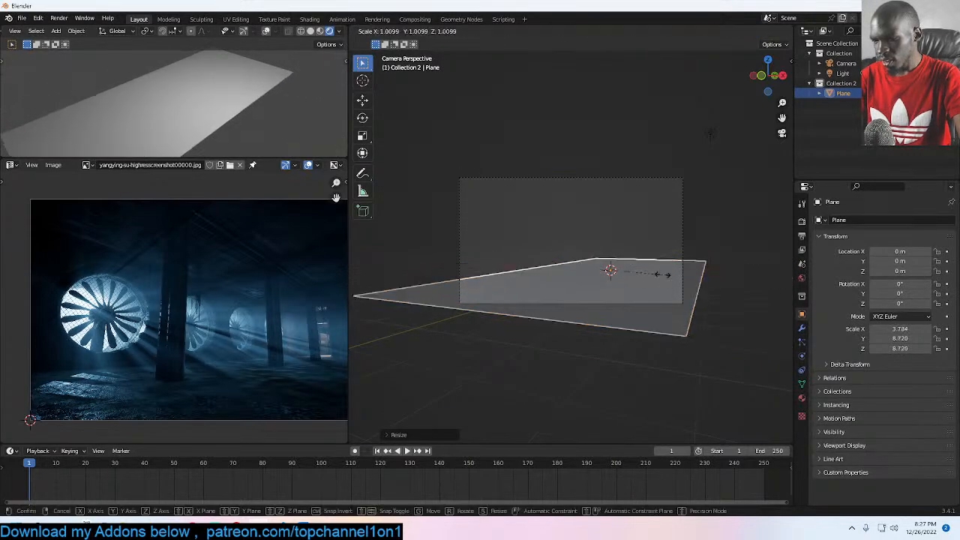
{"action": "key", "text": "s"}
{"action": "key", "text": "y"}
{"action": "key", "text": "Return"}
Step: Set the render engine to Cycles
{"action": "left_click", "coordinate": [802, 235]}
{"action": "left_click", "coordinate": [905, 220]}
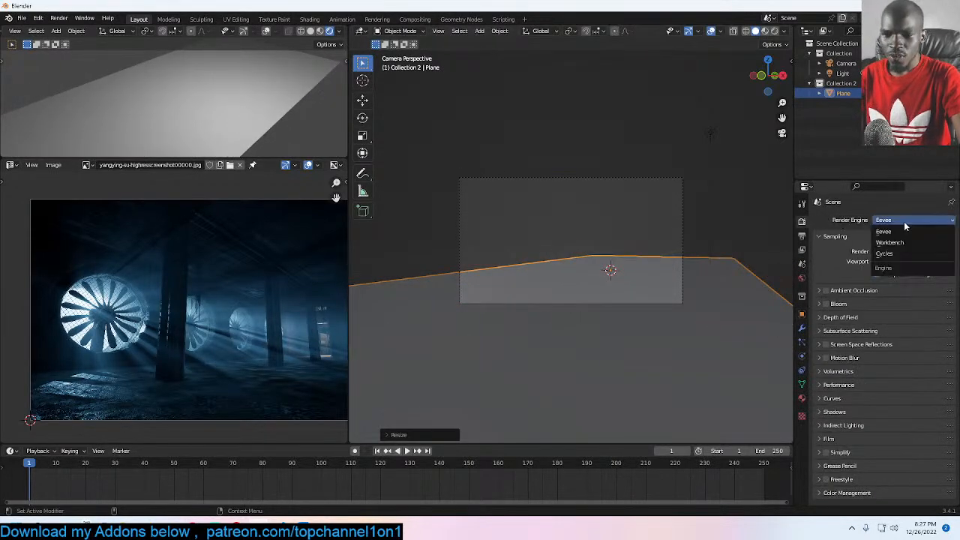
{"action": "left_click", "coordinate": [888, 254]}
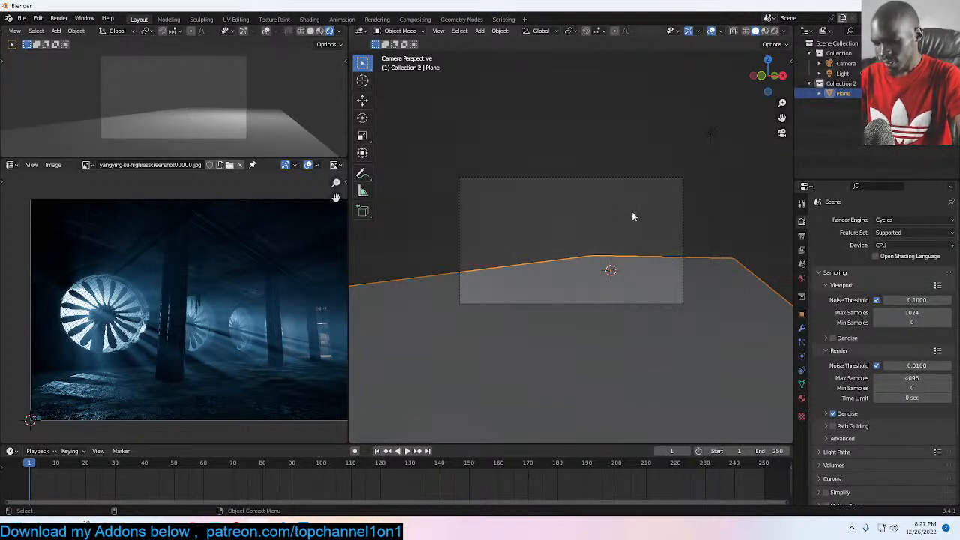
Step: Apply TEXTURES-FOLDER.jpg as the world HDRI with the Texture Folders add-on
{"action": "key", "text": "n"}
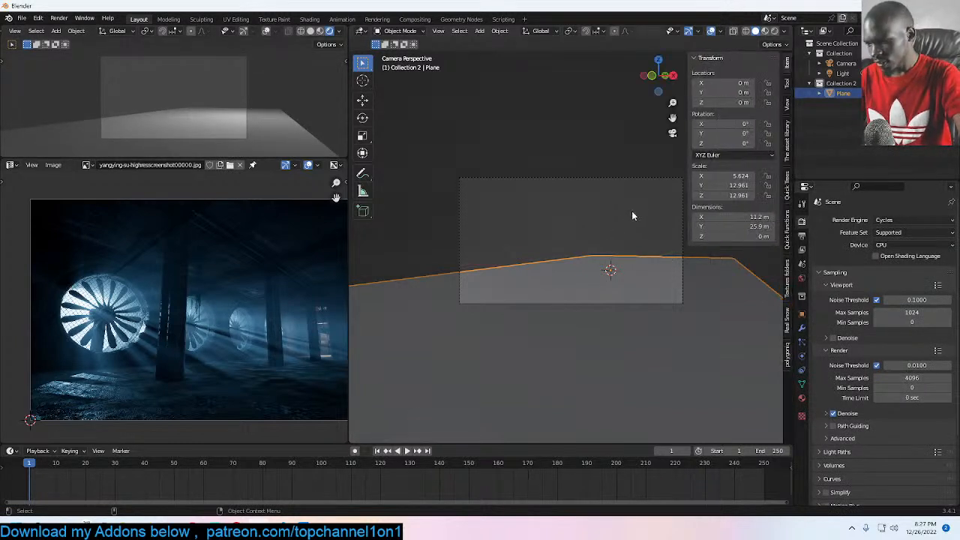
{"action": "left_click", "coordinate": [785, 276]}
{"action": "left_click", "coordinate": [729, 143]}
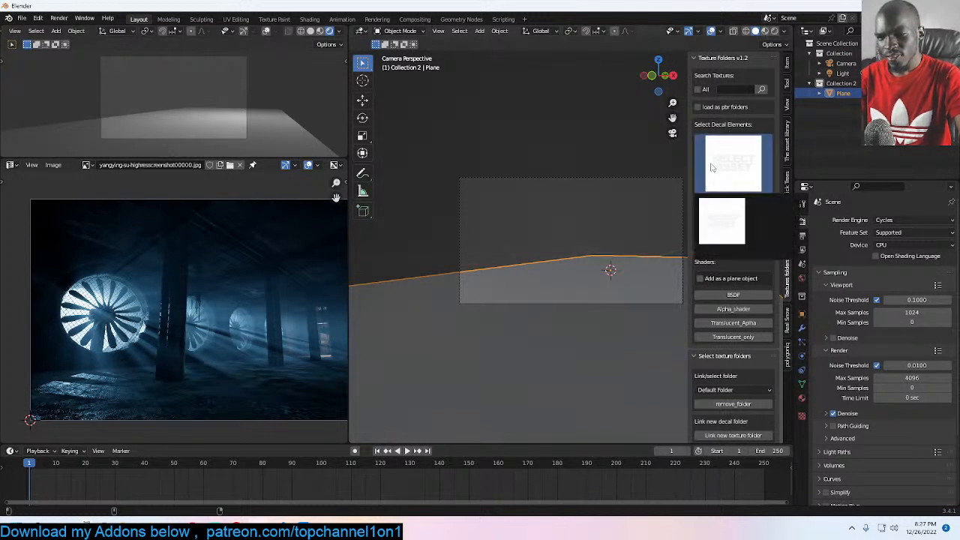
{"action": "left_click", "coordinate": [756, 225]}
{"action": "left_click", "coordinate": [750, 216]}
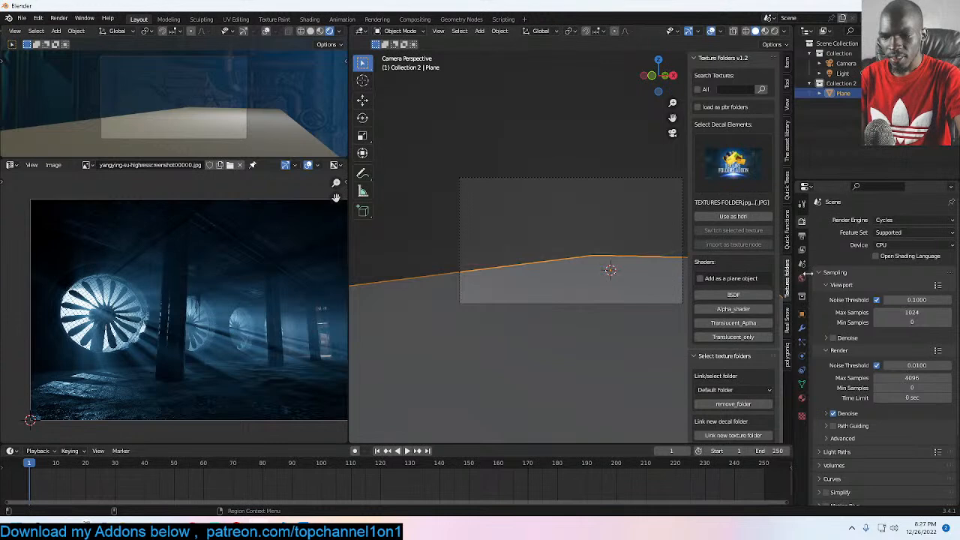
Step: Set the Cycles device to GPU Compute and limit the rendered view to a region covering the camera frame
{"action": "left_click", "coordinate": [889, 245]}
{"action": "left_click", "coordinate": [886, 268]}
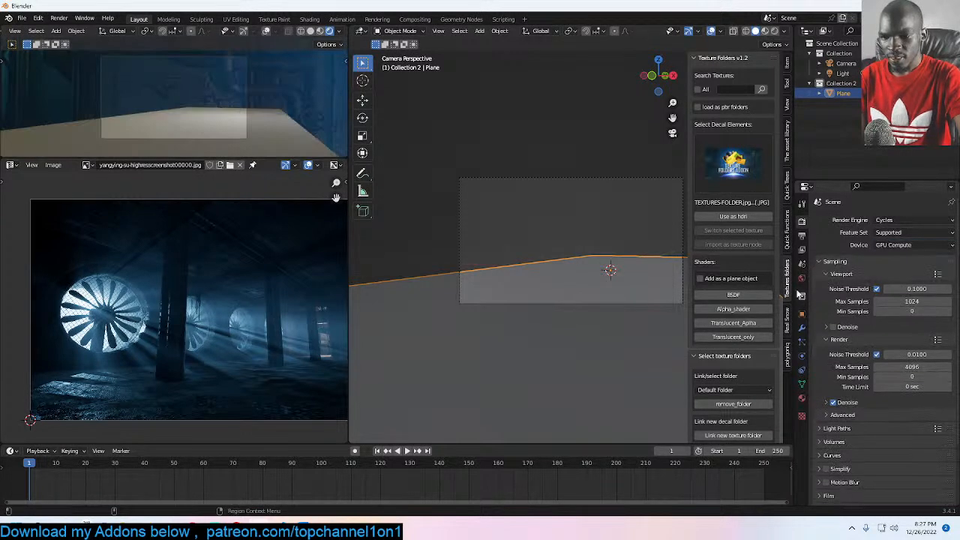
{"action": "left_click", "coordinate": [801, 279]}
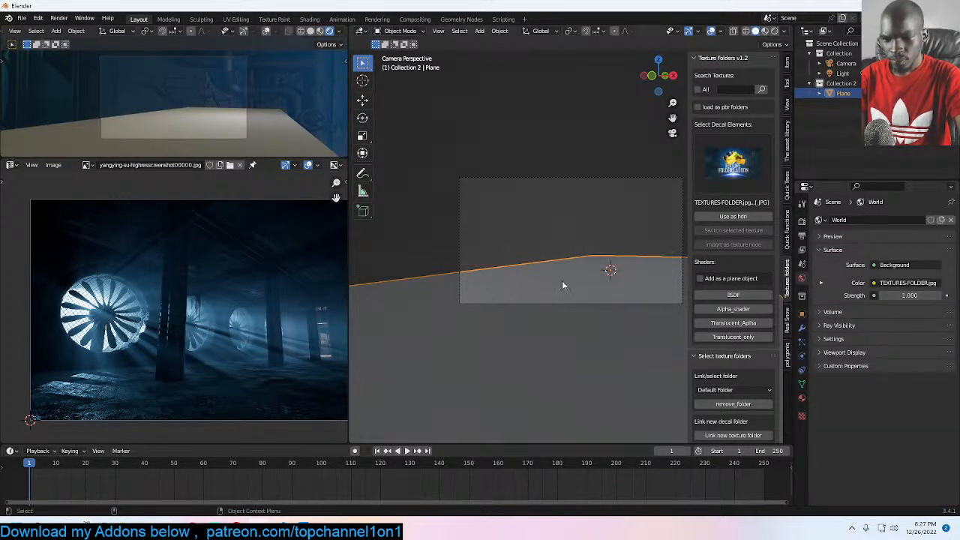
{"action": "key", "text": "ctrl+b"}
{"action": "left_click_drag", "start_coordinate": [97, 51], "coordinate": [301, 155]}
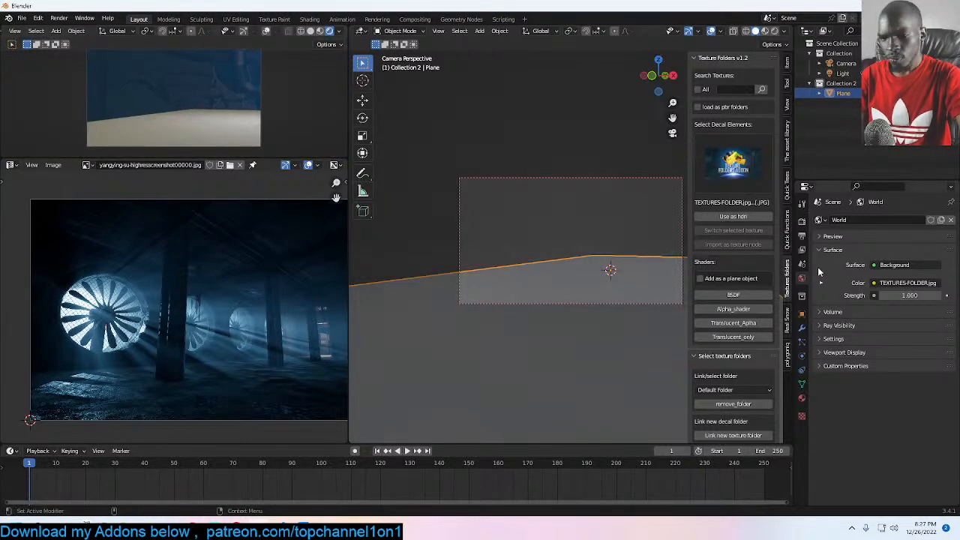
Step: Use a Sky Texture as the world background color and set its strength to 0.1
{"action": "left_click", "coordinate": [888, 265]}
{"action": "left_click", "coordinate": [874, 283]}
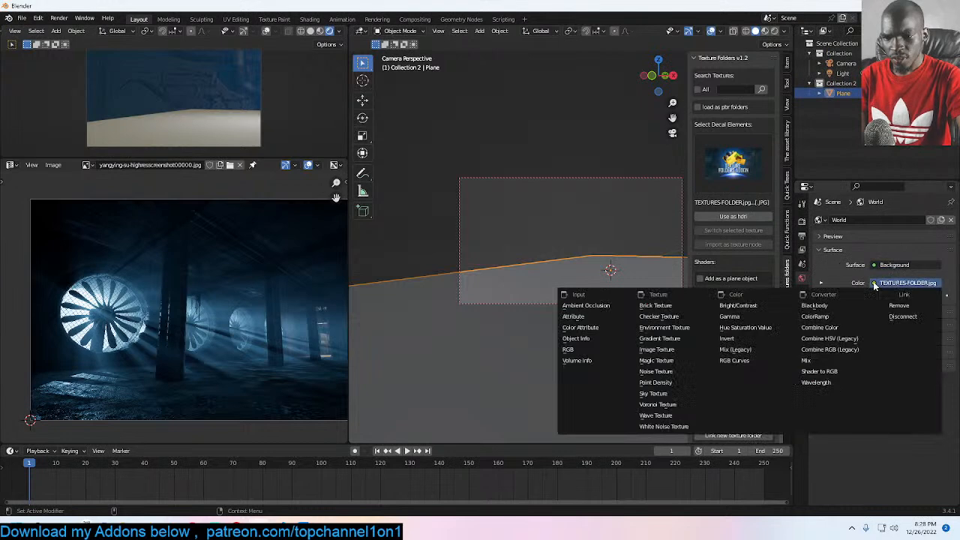
{"action": "left_click", "coordinate": [688, 393]}
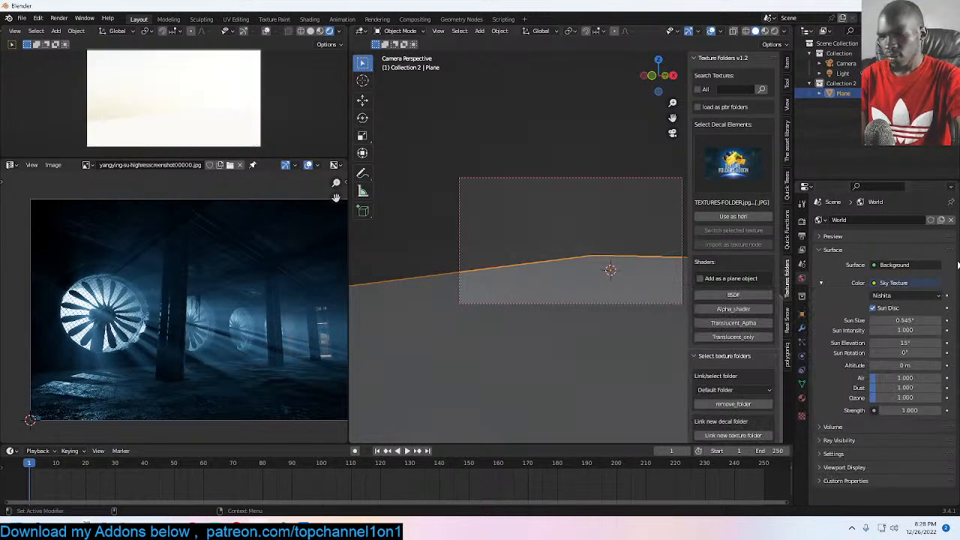
{"action": "double_click", "coordinate": [909, 411]}
{"action": "type", "text": "0.1"}
{"action": "key", "text": "Return"}
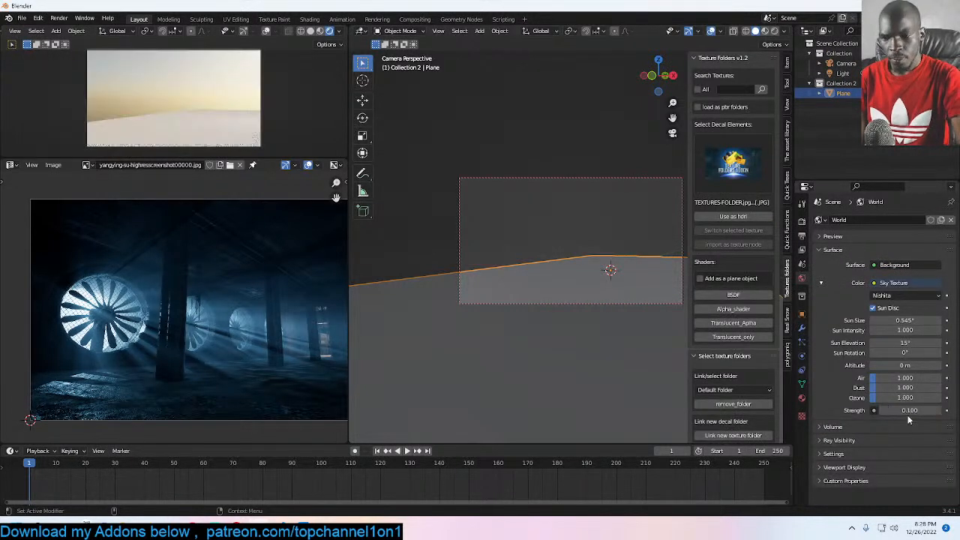
Step: Rescale the floor plane uniformly so it spans the lower part of the camera frame
{"action": "scroll", "coordinate": [546, 295], "scroll_direction": "down", "scroll_amount": 3}
{"action": "key", "text": "s"}
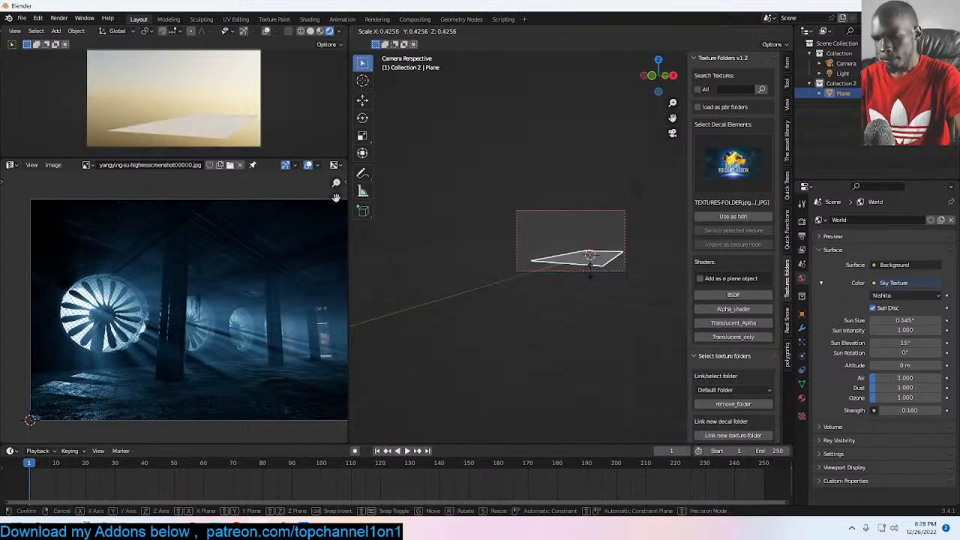
{"action": "left_click", "coordinate": [620, 288]}
{"action": "middle_click_drag", "start_coordinate": [621, 288], "coordinate": [553, 303]}
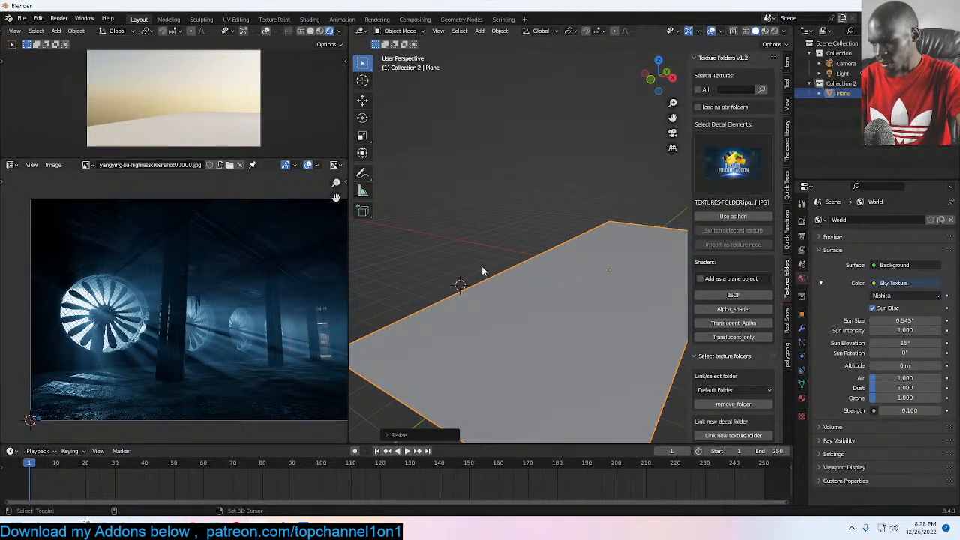
{"action": "key", "text": "shift+a"}
{"action": "mouse_move", "coordinate": [491, 278]}
{"action": "left_click", "coordinate": [537, 287]}
{"action": "key", "text": "shift+a"}
{"action": "key", "text": "Escape"}
{"action": "left_click", "coordinate": [492, 278]}
{"action": "key", "text": "x"}
{"action": "left_click", "coordinate": [492, 278]}
Step: Use the Quick Functions viewport shading option to show objects in random colors, and select the floor plane
{"action": "key", "text": "shift+q"}
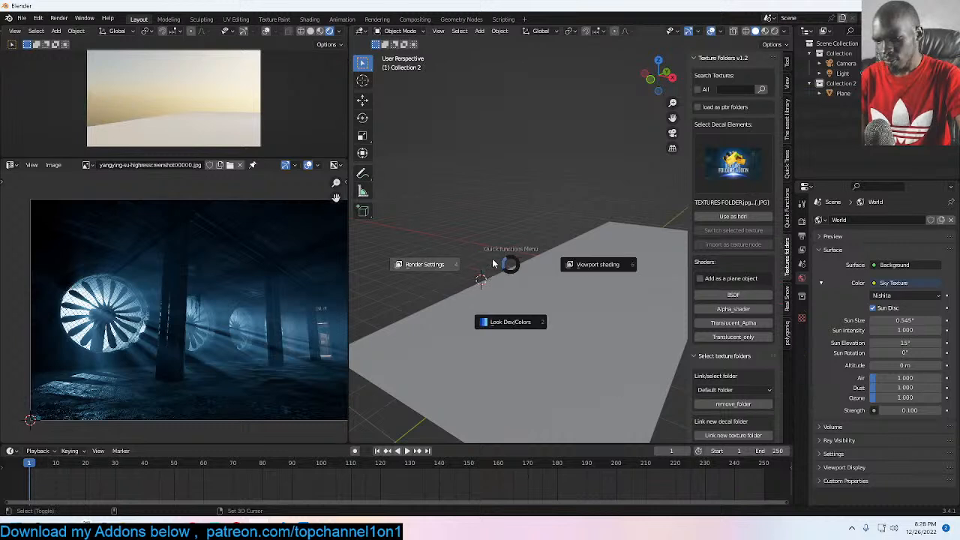
{"action": "left_click", "coordinate": [626, 288]}
{"action": "key", "text": "shift+q"}
{"action": "left_click", "coordinate": [572, 244]}
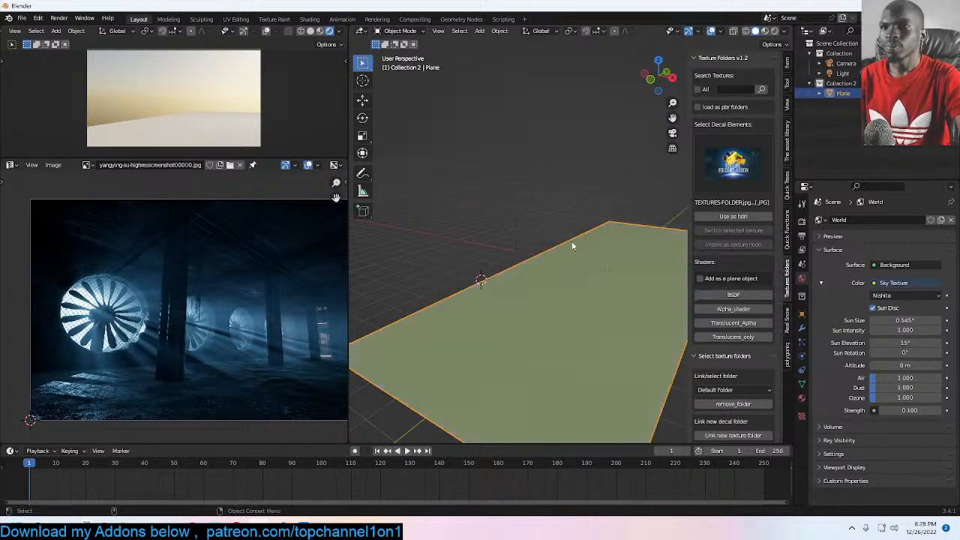
Step: Place the 3D cursor in the empty space beyond the floor plane's long edge
{"action": "middle_click_drag", "start_coordinate": [535, 240], "coordinate": [516, 200]}
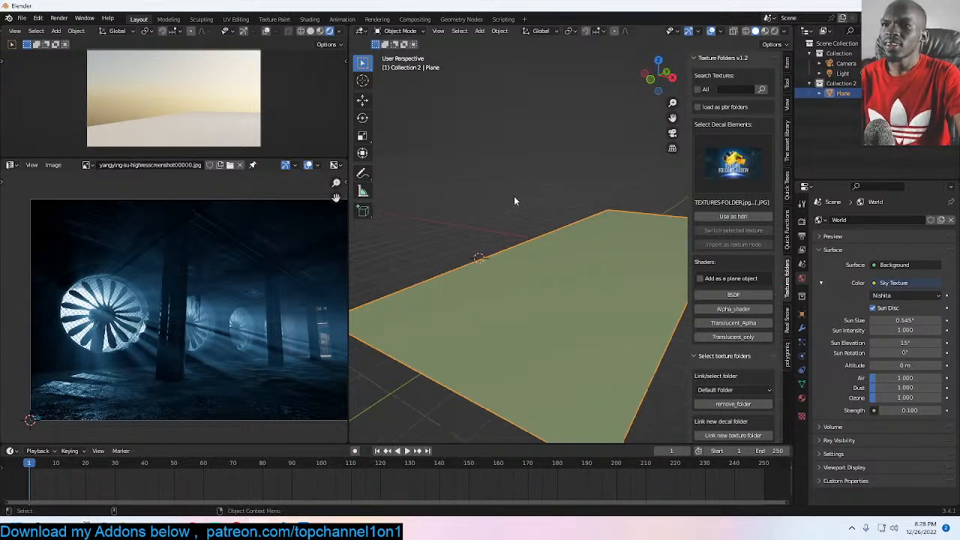
{"action": "right_click", "coordinate": [514, 200], "text": "shift"}
{"action": "middle_click_drag", "start_coordinate": [500, 213], "coordinate": [519, 182]}
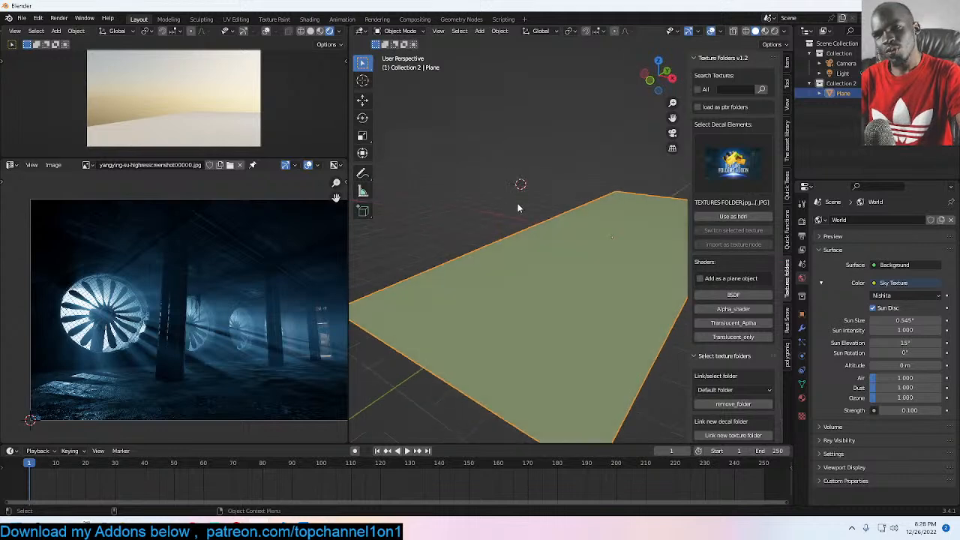
{"action": "key", "text": "shift+a"}
{"action": "left_click", "coordinate": [570, 208]}
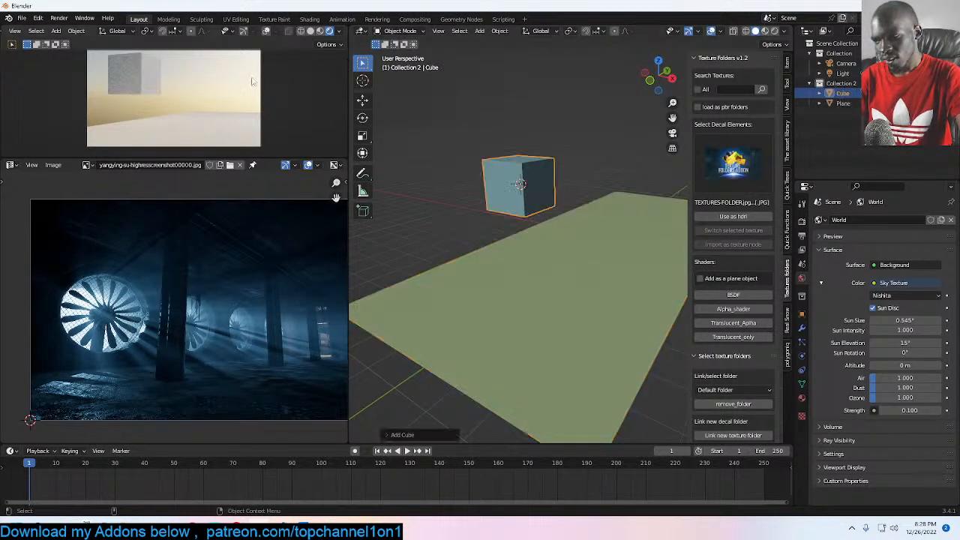
{"action": "scroll", "coordinate": [311, 32], "scroll_direction": "down", "scroll_amount": 1}
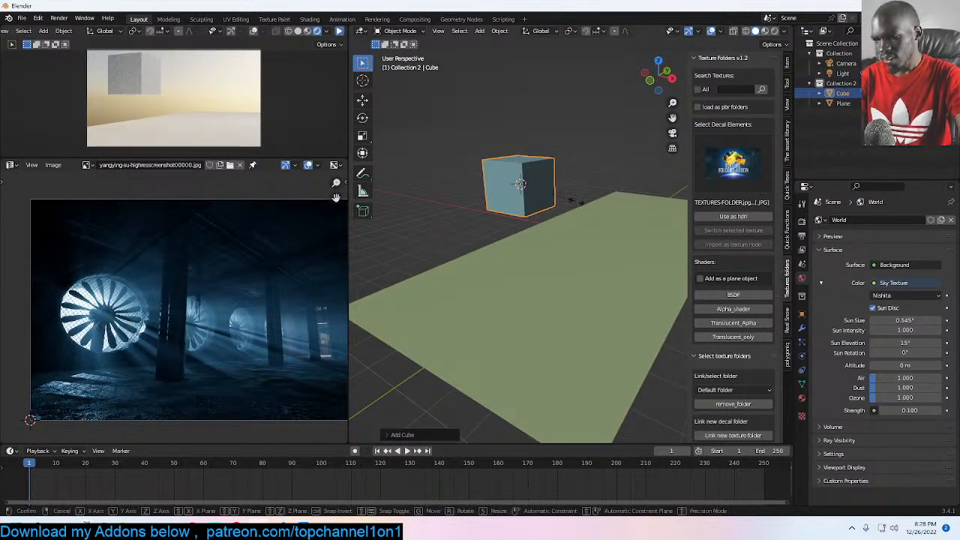
{"action": "key", "text": "s"}
{"action": "key", "text": "z"}
{"action": "left_click", "coordinate": [565, 318]}
{"action": "key", "text": "x"}
{"action": "left_click", "coordinate": [565, 312]}
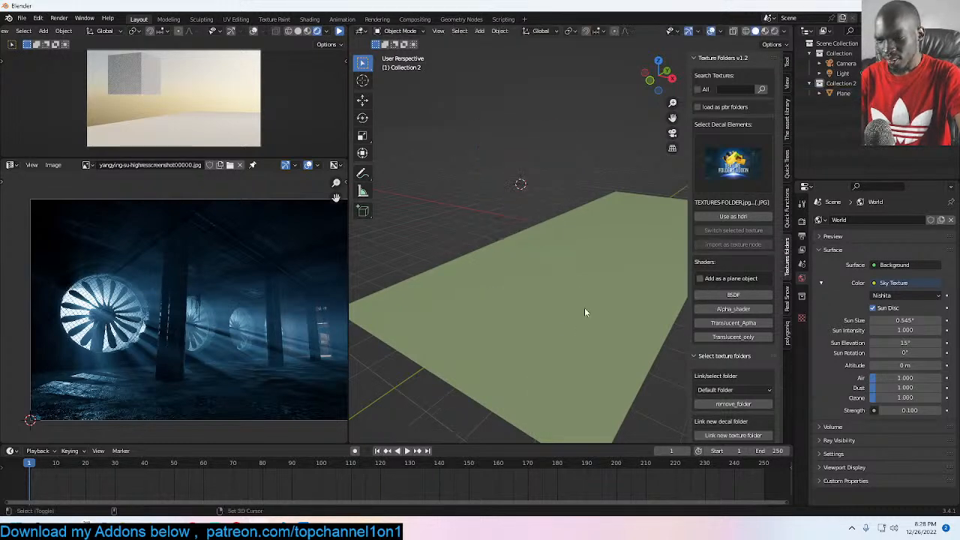
Step: Duplicate the floor plane and rotate the copy 90 degrees so it stands upright along the floor's length
{"action": "left_click", "coordinate": [596, 278]}
{"action": "key", "text": "shift+d"}
{"action": "type", "text": "rx"}
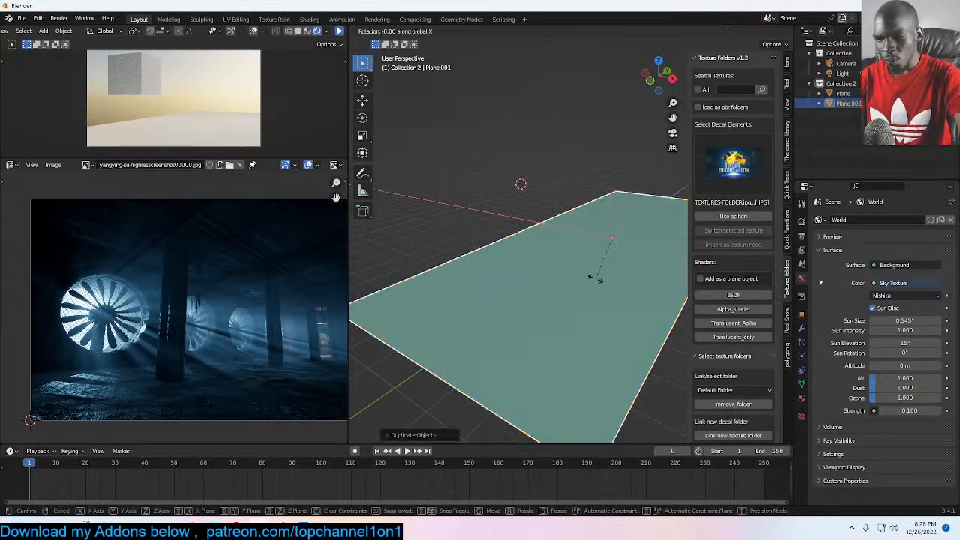
{"action": "type", "text": "90"}
{"action": "left_click", "coordinate": [595, 279]}
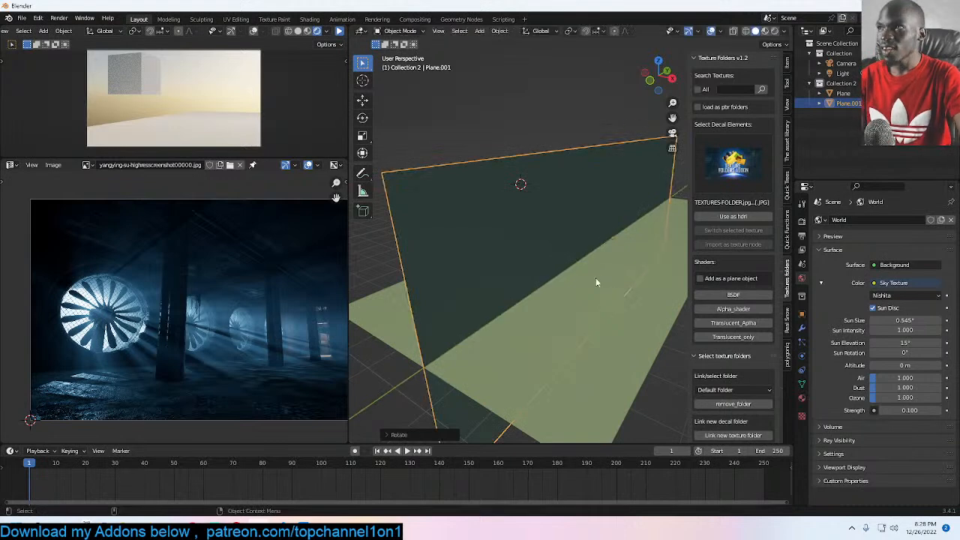
{"action": "middle_click_drag", "start_coordinate": [595, 278], "coordinate": [616, 254]}
{"action": "scroll", "coordinate": [633, 247], "scroll_direction": "down", "scroll_amount": 2}
{"action": "key", "text": "n"}
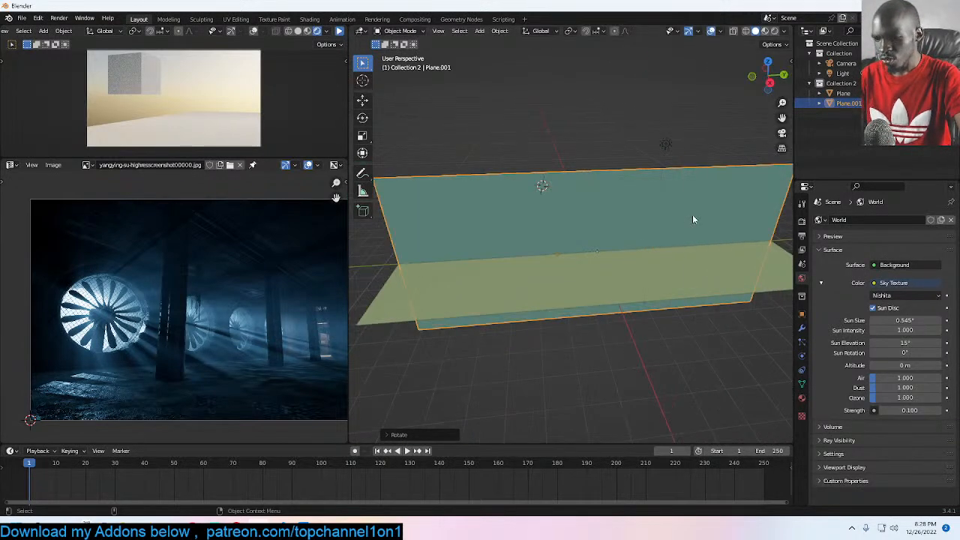
Step: Scale the upright plane down along its length to make a narrow wall panel
{"action": "key", "text": "s"}
{"action": "key", "text": "x"}
{"action": "left_click", "coordinate": [618, 228]}
{"action": "middle_click_drag", "start_coordinate": [619, 228], "coordinate": [697, 208]}
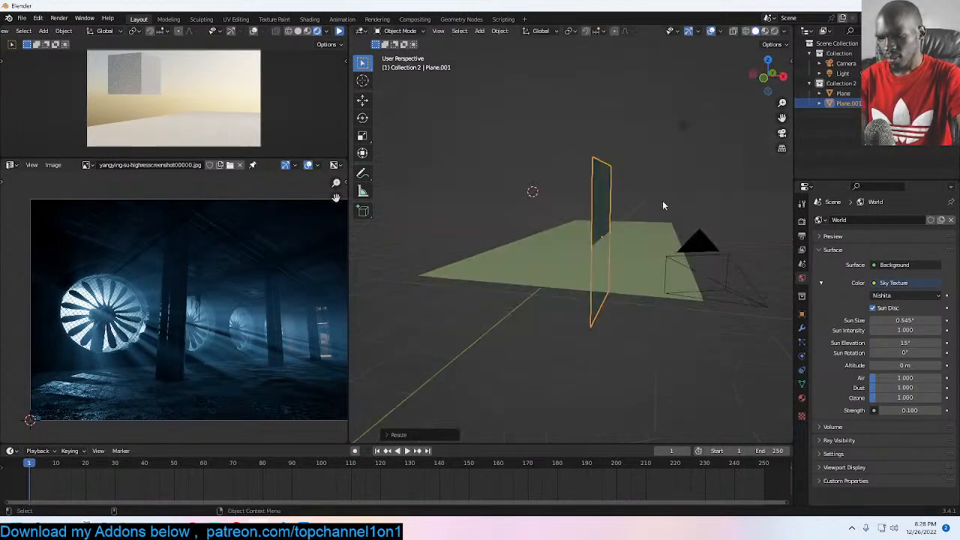
Step: In front view, shrink the wall panel and move it so it stands at floor level along the floor's edge
{"action": "left_click", "coordinate": [360, 102]}
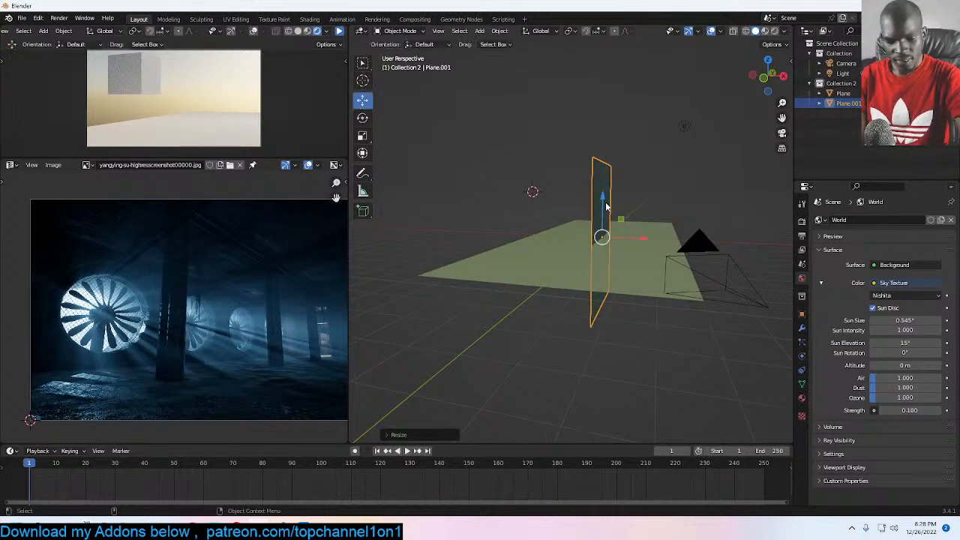
{"action": "key", "text": "KP_1"}
{"action": "key", "text": "z"}
{"action": "key", "text": "g"}
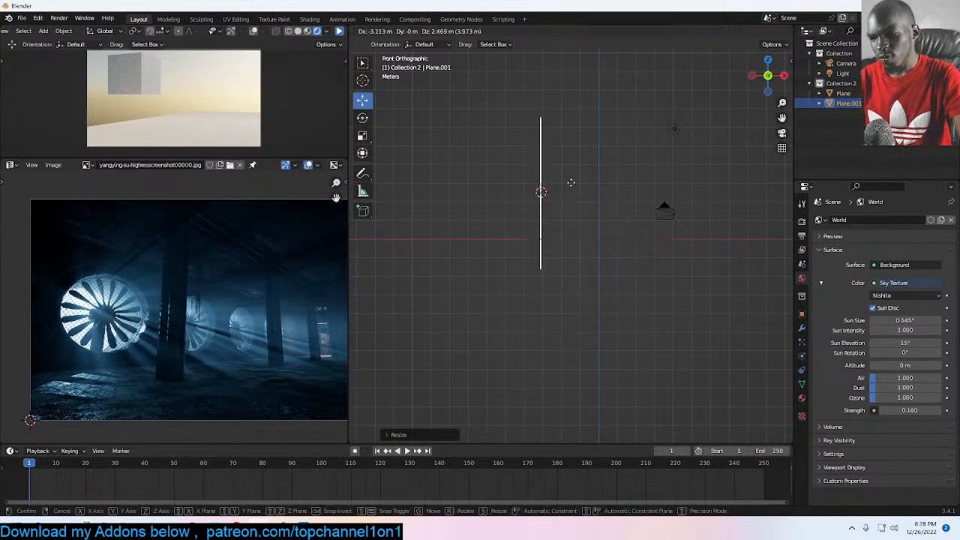
{"action": "left_click", "coordinate": [566, 180]}
{"action": "key", "text": "g"}
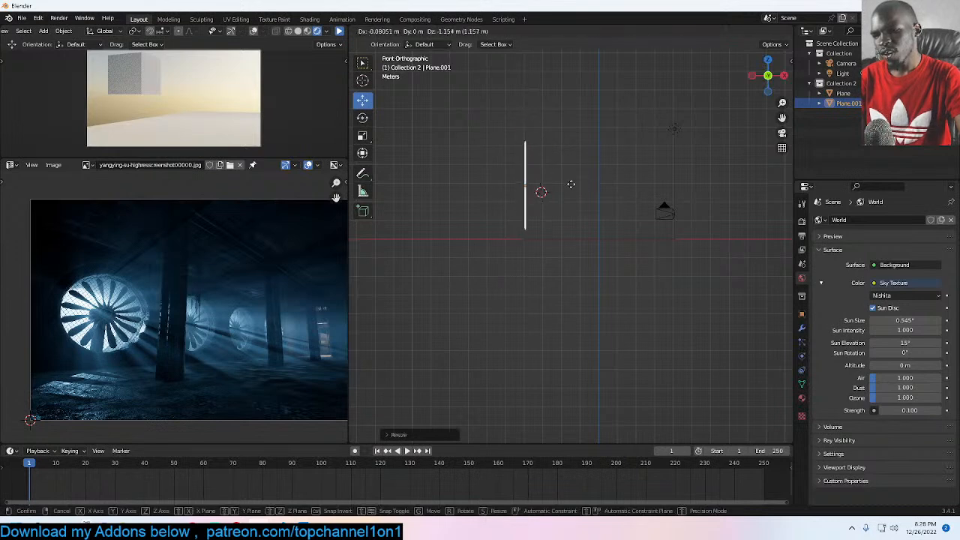
{"action": "left_click", "coordinate": [570, 191]}
Step: Apply the wall panel's transforms
{"action": "mouse_move", "coordinate": [570, 195]}
{"action": "middle_mouse_down"}
{"action": "mouse_move", "coordinate": [529, 208]}
{"action": "mouse_move", "coordinate": [573, 202]}
{"action": "middle_mouse_up"}
{"action": "key", "text": "z"}
{"action": "mouse_move", "coordinate": [650, 186]}
{"action": "middle_mouse_down"}
{"action": "mouse_move", "coordinate": [516, 214]}
{"action": "mouse_move", "coordinate": [611, 211]}
{"action": "middle_mouse_up"}
{"action": "key", "text": "ctrl+a"}
{"action": "left_click", "coordinate": [598, 213]}
Step: Add one horizontal and one vertical loop cut centred on the wall panel
{"action": "key", "text": "Tab"}
{"action": "key", "text": "KP_Decimal"}
{"action": "key", "text": "ctrl+r"}
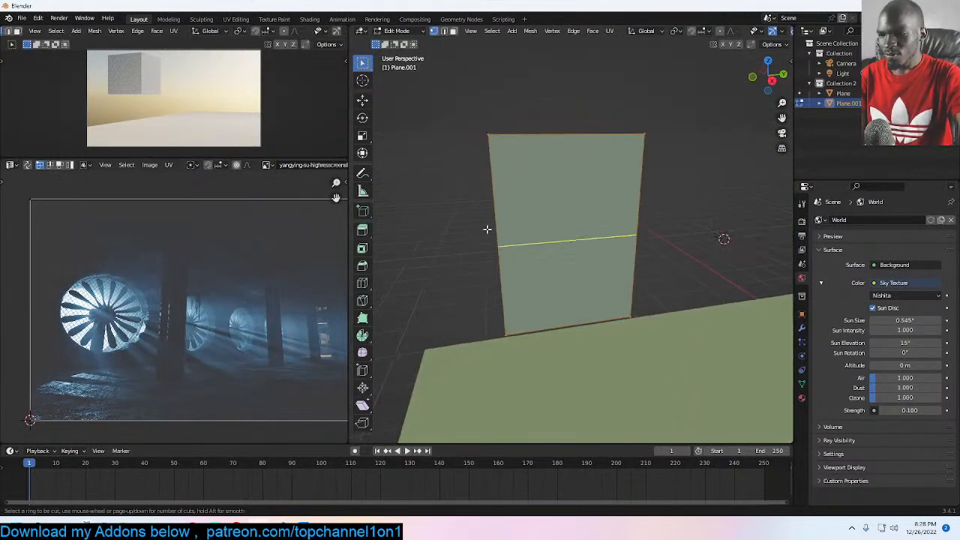
{"action": "left_click", "coordinate": [501, 222]}
{"action": "right_click", "coordinate": [500, 222]}
{"action": "key", "text": "ctrl+r"}
{"action": "left_click", "coordinate": [531, 131]}
{"action": "right_click", "coordinate": [531, 131]}
{"action": "middle_click_drag", "start_coordinate": [558, 164], "coordinate": [548, 164]}
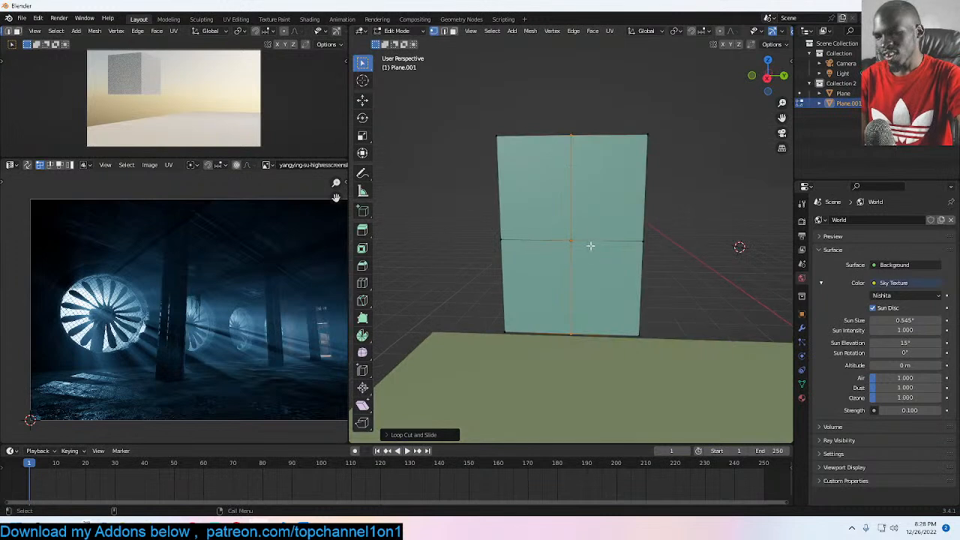
Step: Vertex-bevel the panel's centre vertex about 1.59 m wide with 5 segments and lower the profile shape
{"action": "left_click", "coordinate": [596, 247]}
{"action": "key", "text": "shift+ctrl+b"}
{"action": "scroll", "coordinate": [685, 268], "scroll_direction": "up", "scroll_amount": 3}
{"action": "left_click", "coordinate": [666, 275]}
{"action": "left_click", "coordinate": [393, 434]}
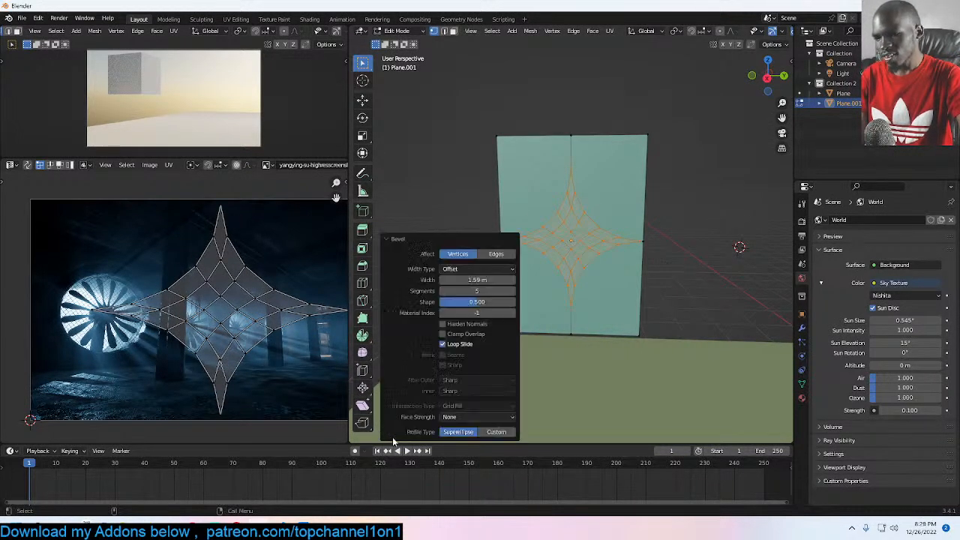
{"action": "left_click_drag", "start_coordinate": [477, 302], "coordinate": [447, 301]}
Step: Merge the bevelled area into a single face and round it into a circle using To Sphere with factor 1
{"action": "key", "text": "f"}
{"action": "key", "text": "shift+alt+s"}
{"action": "key", "text": "1"}
{"action": "key", "text": "Return"}
{"action": "middle_click_drag", "start_coordinate": [658, 182], "coordinate": [478, 198]}
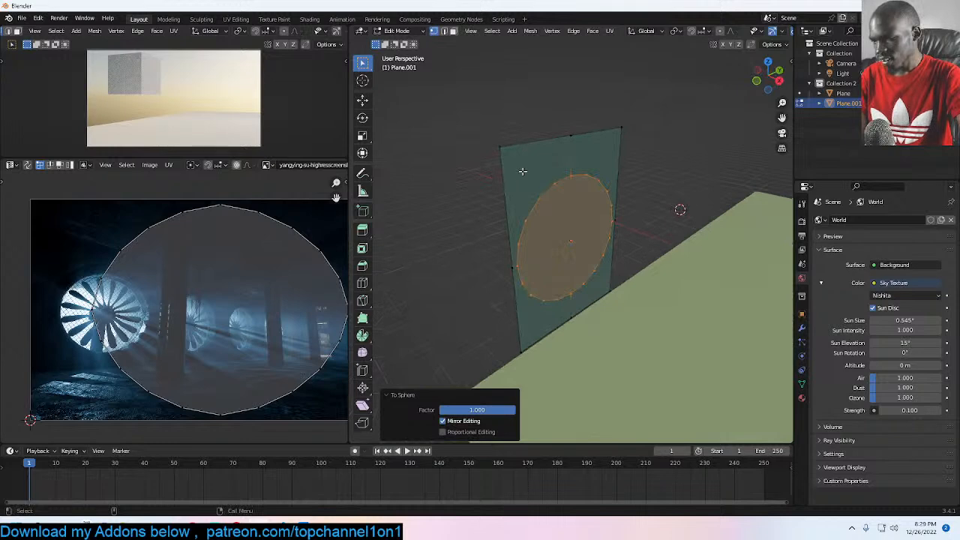
{"action": "middle_click_drag", "start_coordinate": [567, 166], "coordinate": [575, 161]}
Step: Separate the circular face from the wall panel into its own object
{"action": "key", "text": "x"}
{"action": "key", "text": "Escape"}
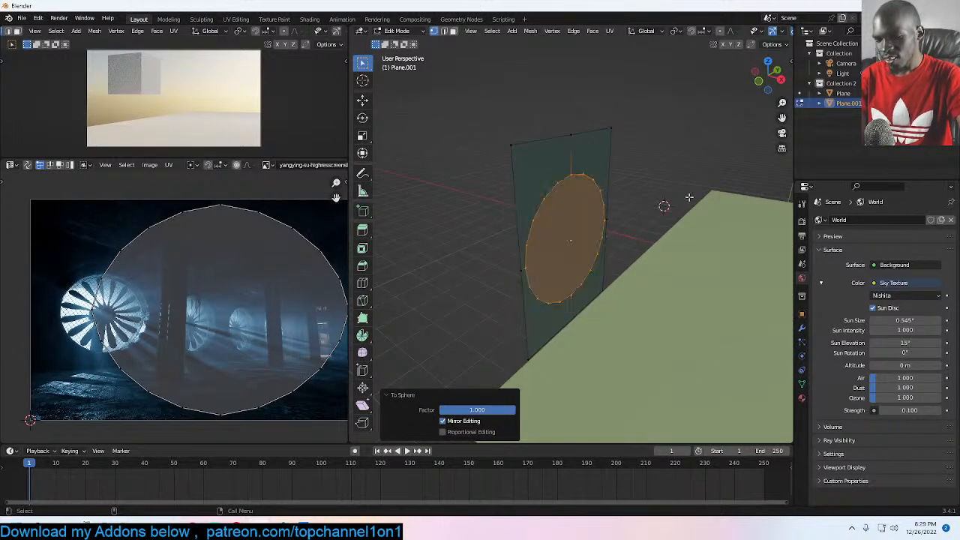
{"action": "key", "text": "p"}
{"action": "left_click", "coordinate": [626, 163]}
{"action": "key", "text": "Tab"}
Step: Extrude the whole wall panel around the circular opening to give it thickness
{"action": "key", "text": "Tab"}
{"action": "key", "text": "Tab"}
{"action": "key", "text": "Tab"}
{"action": "key", "text": "a"}
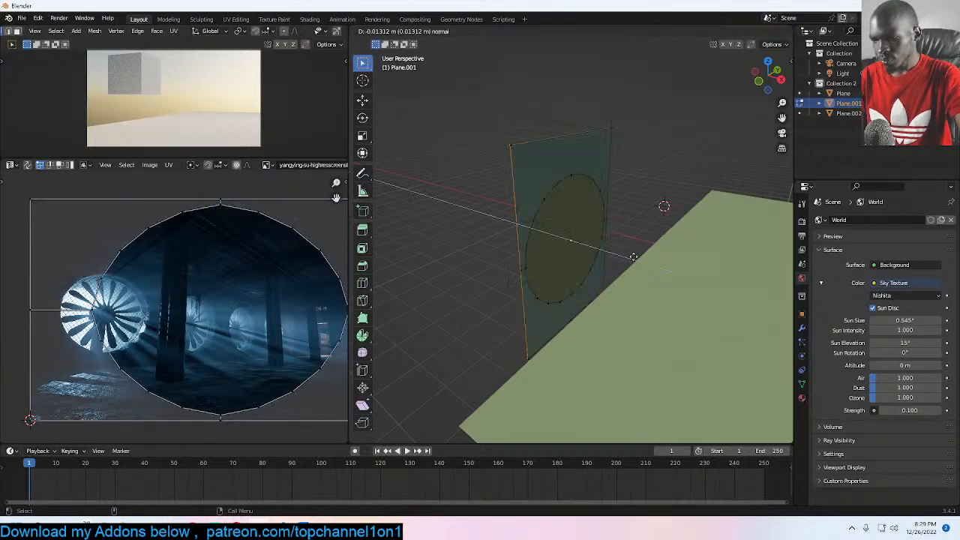
{"action": "key", "text": "e"}
{"action": "left_click", "coordinate": [625, 252]}
{"action": "key", "text": "Tab"}
Step: Edit the separated circular face, shift it about -0.04 m along X, and extrude it into a thick disc
{"action": "mouse_move", "coordinate": [625, 255]}
{"action": "middle_mouse_down"}
{"action": "mouse_move", "coordinate": [542, 183]}
{"action": "mouse_move", "coordinate": [624, 255]}
{"action": "mouse_move", "coordinate": [640, 247]}
{"action": "mouse_move", "coordinate": [626, 256]}
{"action": "middle_mouse_up"}
{"action": "key", "text": "alt+a"}
{"action": "left_click", "coordinate": [582, 249]}
{"action": "key", "text": "Tab"}
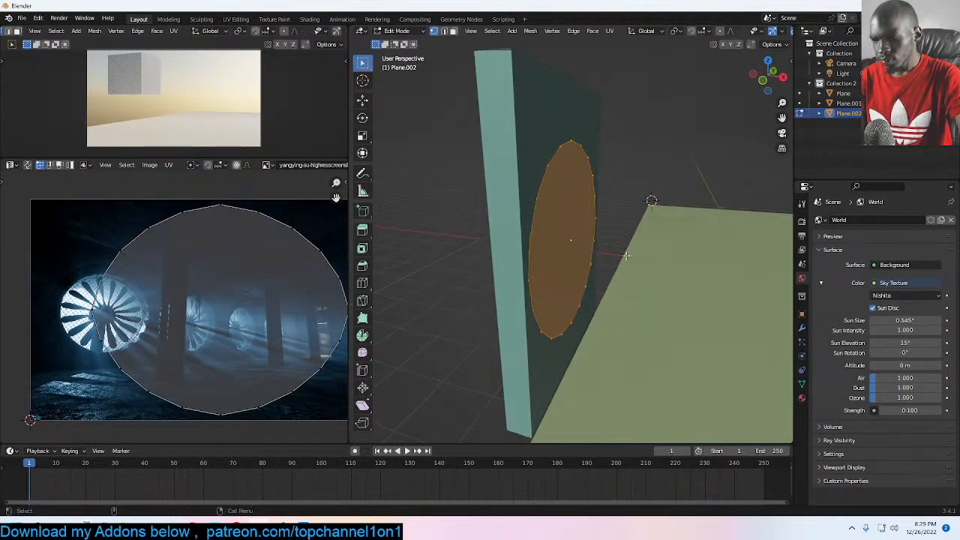
{"action": "left_click", "coordinate": [363, 105]}
{"action": "left_click_drag", "start_coordinate": [609, 244], "coordinate": [602, 243]}
{"action": "key", "text": "e"}
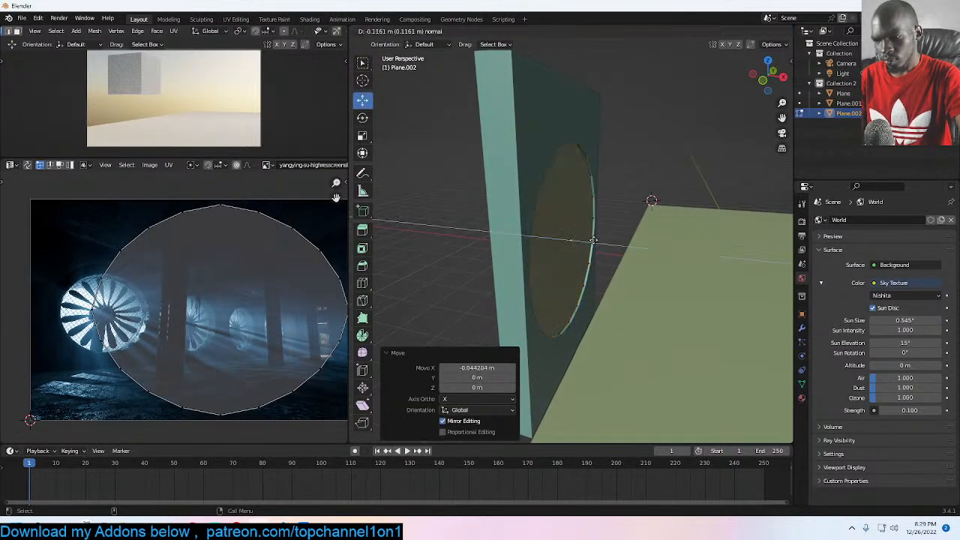
{"action": "left_click", "coordinate": [582, 235]}
Step: Delete the disc's front and back faces to leave an open ring
{"action": "key", "text": "x"}
{"action": "left_click", "coordinate": [574, 261]}
{"action": "left_click", "coordinate": [575, 222]}
{"action": "key", "text": "3"}
{"action": "left_click", "coordinate": [563, 225]}
{"action": "key", "text": "x"}
{"action": "left_click", "coordinate": [563, 226]}
{"action": "middle_click_drag", "start_coordinate": [596, 227], "coordinate": [550, 227]}
Step: Select the ring's face loop and extrude it along its normals by about 0.096 m
{"action": "left_click", "coordinate": [626, 225], "text": "alt"}
{"action": "middle_click_drag", "start_coordinate": [630, 224], "coordinate": [636, 183]}
{"action": "key", "text": "alt+e"}
{"action": "left_click", "coordinate": [636, 184]}
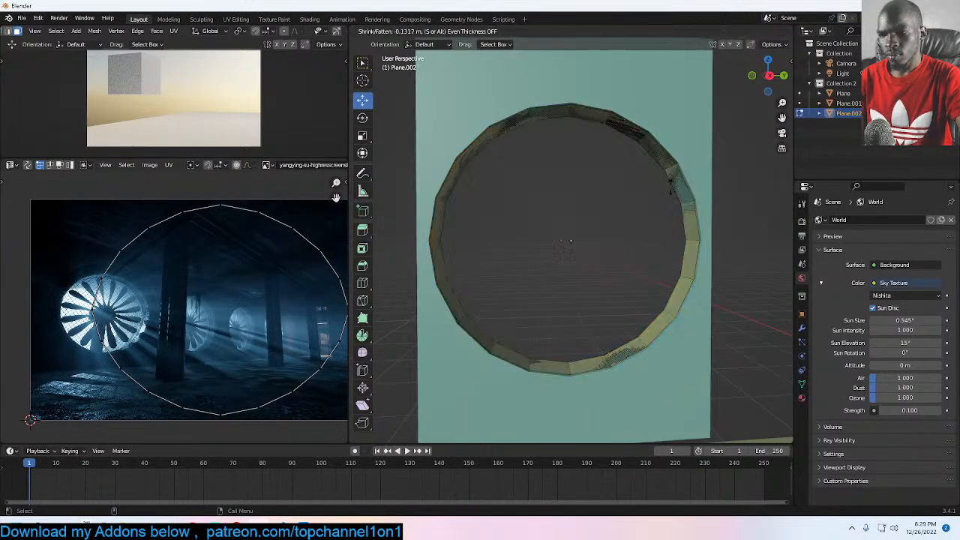
{"action": "left_click", "coordinate": [682, 174]}
Step: Inset the ring's selected faces by about 0.08 m and extrude them along their normals to form a stepped rim
{"action": "mouse_move", "coordinate": [683, 174]}
{"action": "middle_mouse_down"}
{"action": "mouse_move", "coordinate": [717, 163]}
{"action": "mouse_move", "coordinate": [664, 171]}
{"action": "middle_mouse_up"}
{"action": "key", "text": "i"}
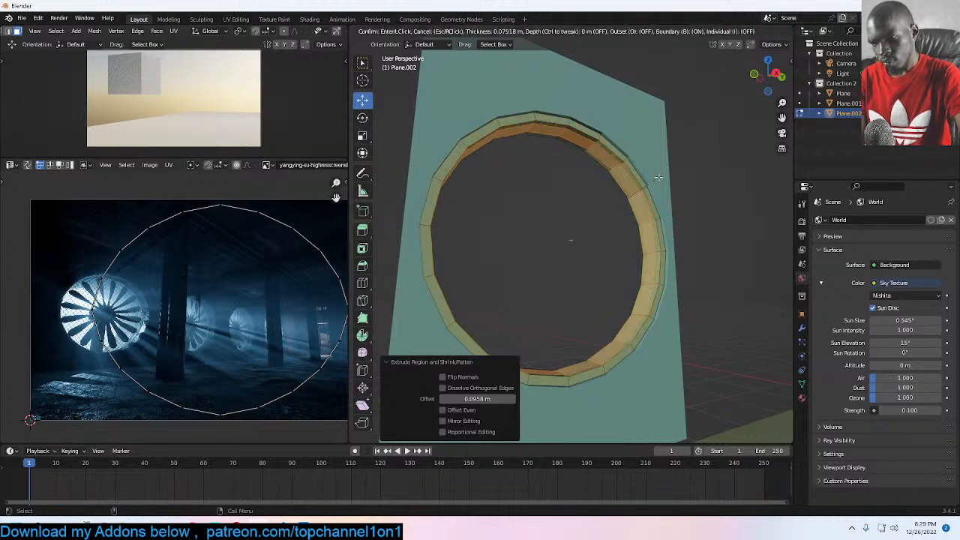
{"action": "left_click", "coordinate": [653, 176]}
{"action": "key", "text": "alt+e"}
{"action": "left_click", "coordinate": [652, 177]}
{"action": "left_click", "coordinate": [651, 176]}
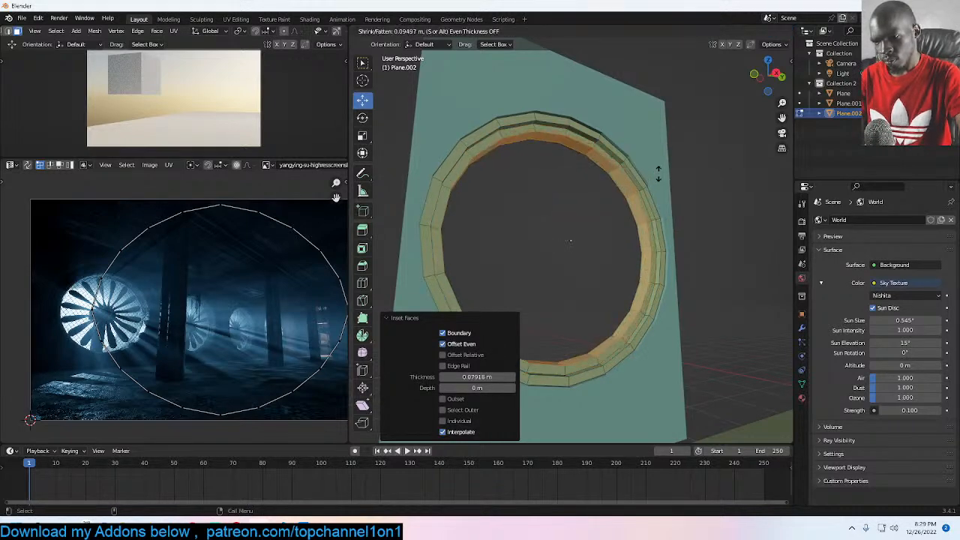
Step: Select the wall panel together with its ring and move both about 0.28 m along Y
{"action": "key", "text": "Tab"}
{"action": "scroll", "coordinate": [658, 177], "scroll_direction": "down", "scroll_amount": 5}
{"action": "left_click_drag", "start_coordinate": [443, 106], "coordinate": [549, 244]}
{"action": "key", "text": "g"}
{"action": "key", "text": "z"}
{"action": "left_click", "coordinate": [535, 240]}
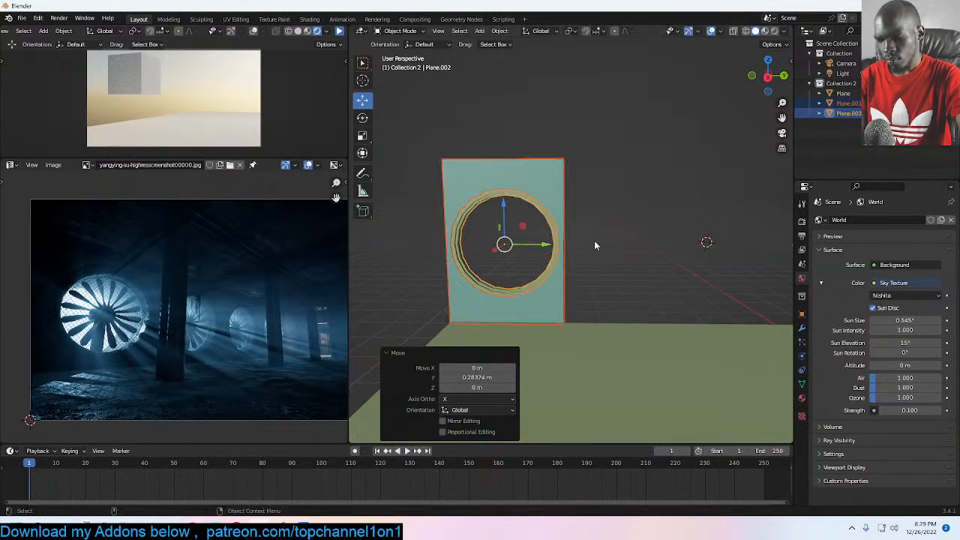
Step: In side view, move the wall panel and ring about 9.4 m along Y so the panel's edge meets the world origin
{"action": "scroll", "coordinate": [672, 230], "scroll_direction": "down", "scroll_amount": 4}
{"action": "key", "text": "KP_1"}
{"action": "key", "text": "KP_3"}
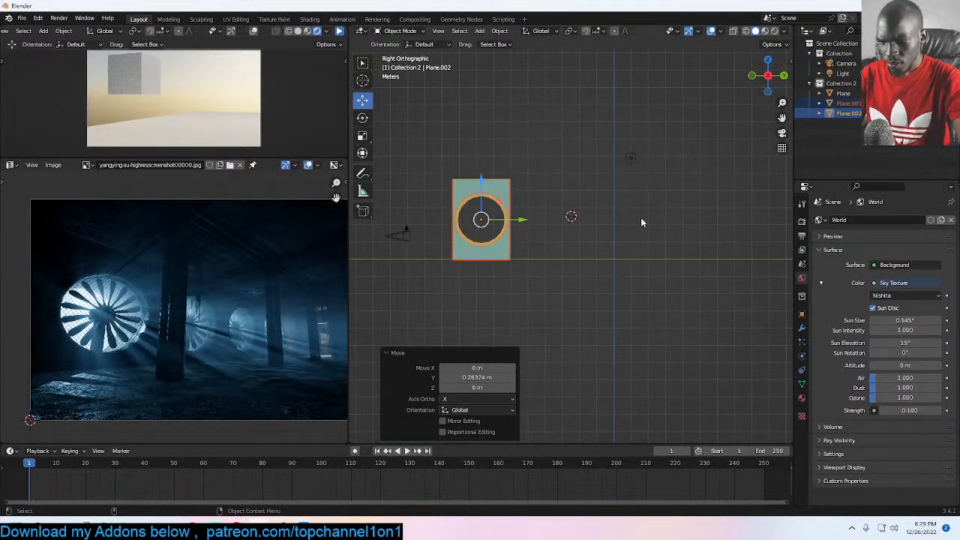
{"action": "left_click_drag", "start_coordinate": [522, 216], "coordinate": [675, 218]}
Step: Move the wall panel and ring into a new collection named "fun wall"
{"action": "key", "text": "m"}
{"action": "left_click", "coordinate": [675, 218]}
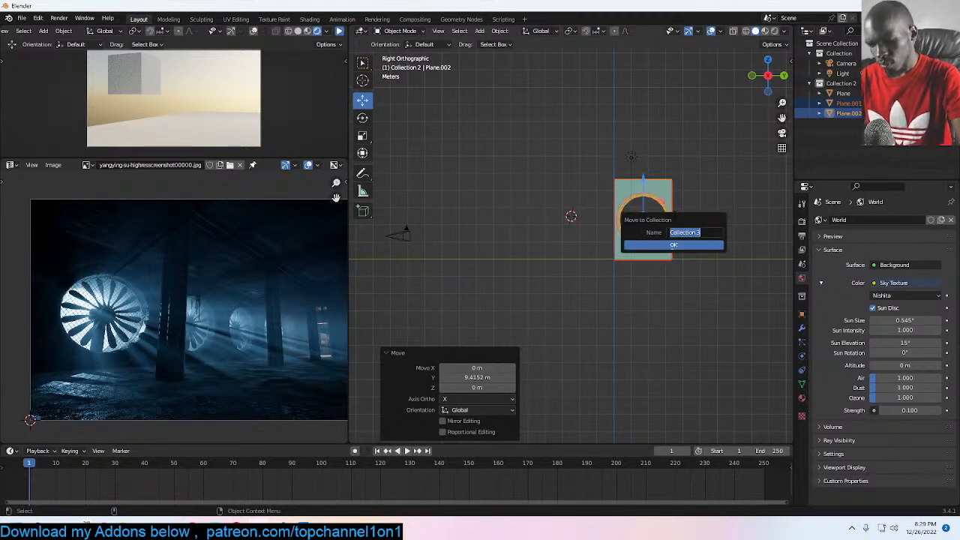
{"action": "type", "text": "fun modu"}
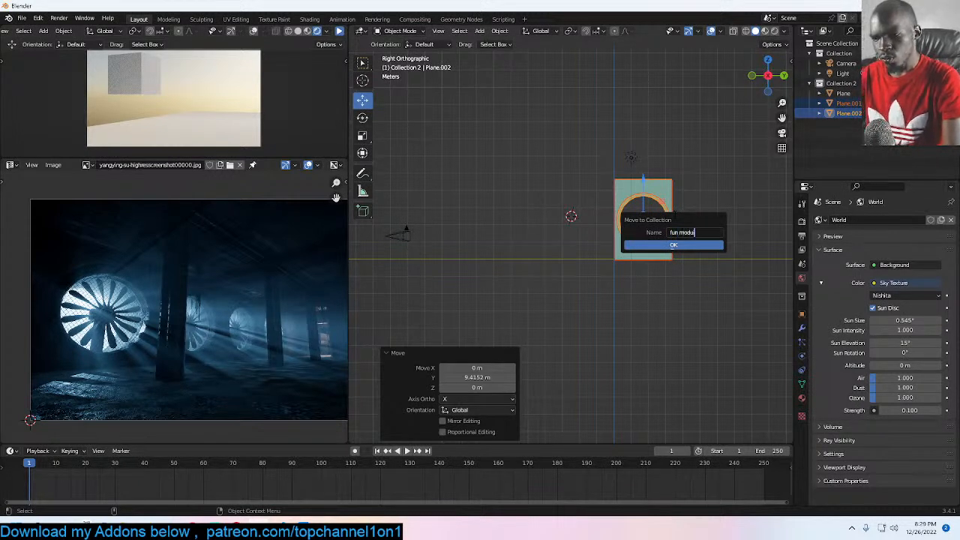
{"action": "key", "text": "BackSpace"}
{"action": "key", "text": "BackSpace"}
{"action": "key", "text": "BackSpace"}
{"action": "key", "text": "BackSpace"}
{"action": "type", "text": "wall"}
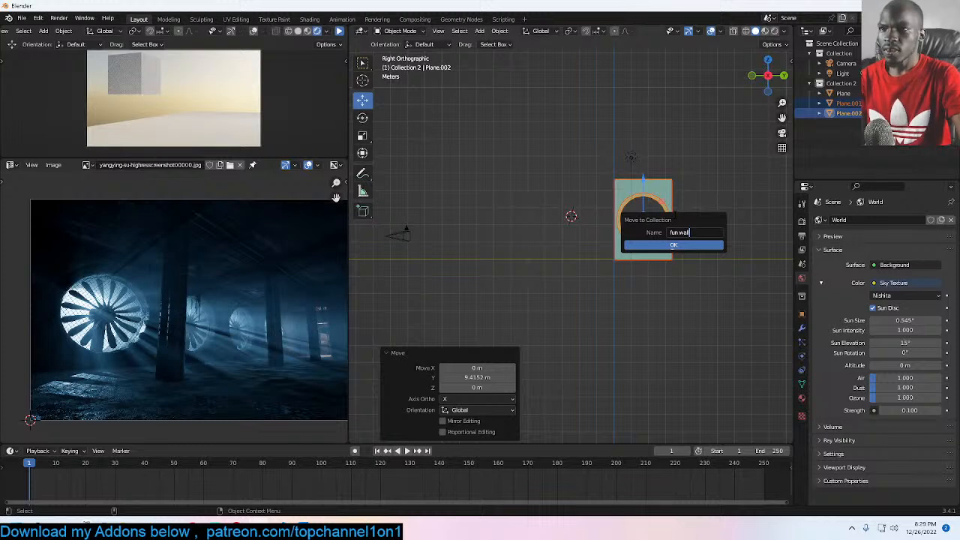
{"action": "left_click", "coordinate": [666, 247]}
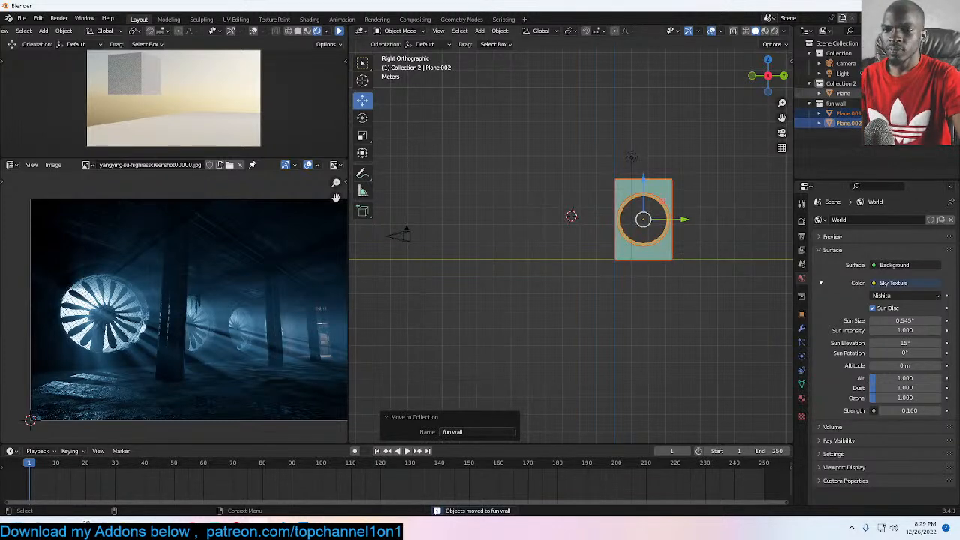
Step: Exclude the fun wall collection from the view layer and add a collection instance of it at the 3D cursor
{"action": "left_click", "coordinate": [931, 104]}
{"action": "middle_click_drag", "start_coordinate": [510, 220], "coordinate": [505, 249]}
{"action": "key", "text": "shift+a"}
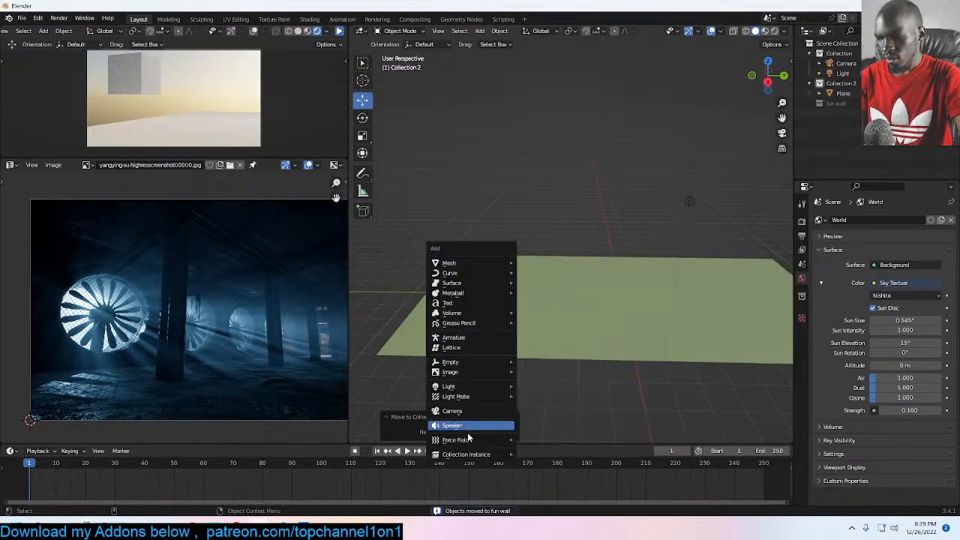
{"action": "mouse_move", "coordinate": [472, 454]}
{"action": "left_click", "coordinate": [543, 476]}
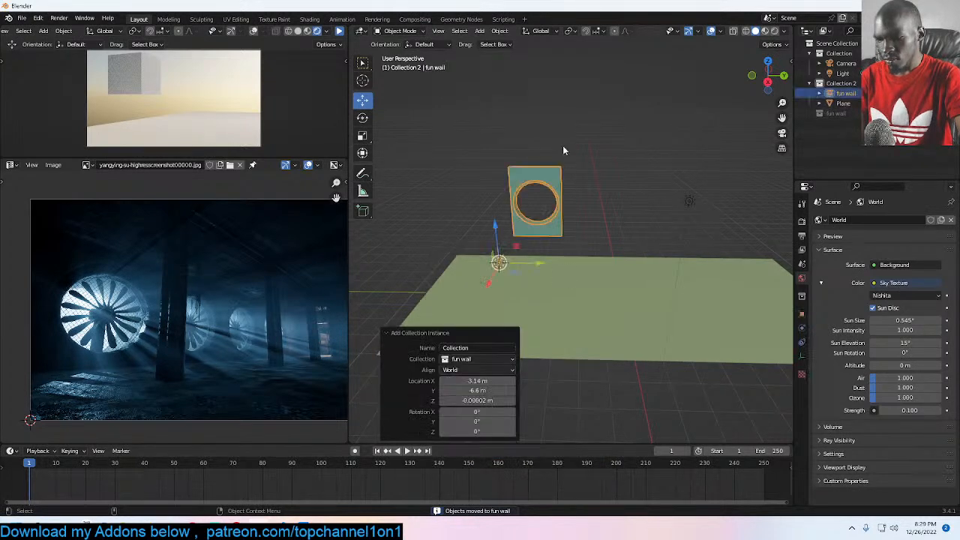
Step: Re-enable the original fun wall collection and display the scene from above in wireframe
{"action": "key", "text": "KP_1"}
{"action": "key", "text": "KP_7"}
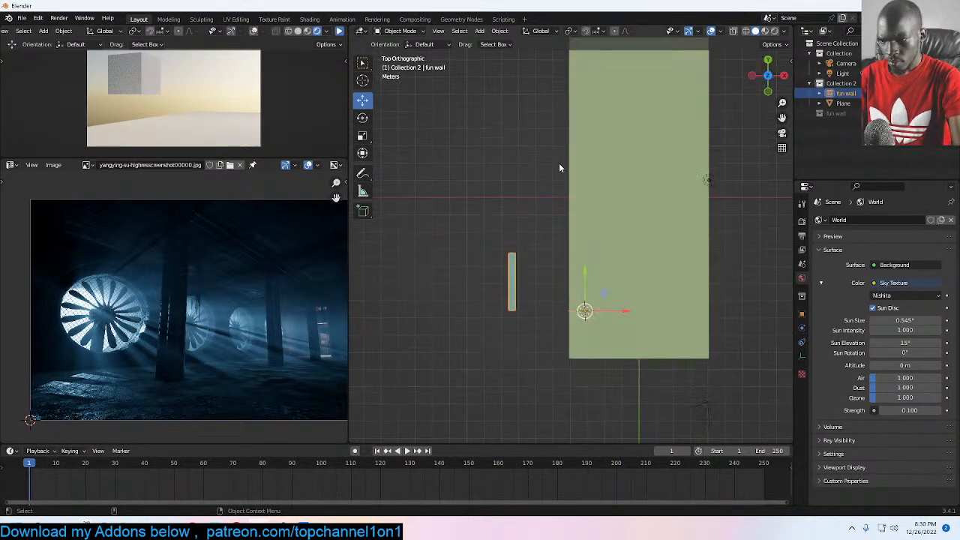
{"action": "key", "text": "ctrl+shift+a"}
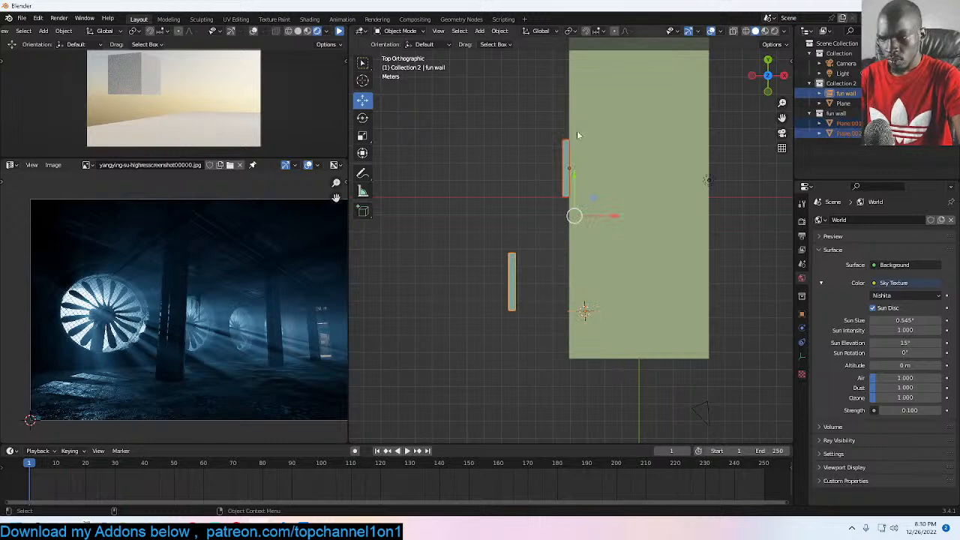
{"action": "key", "text": "z"}
{"action": "left_click", "coordinate": [431, 182]}
Step: Select the original wall panel and ring and move them along X onto the world's Y axis
{"action": "left_click", "coordinate": [572, 177]}
{"action": "scroll", "coordinate": [564, 173], "scroll_direction": "up", "scroll_amount": 3}
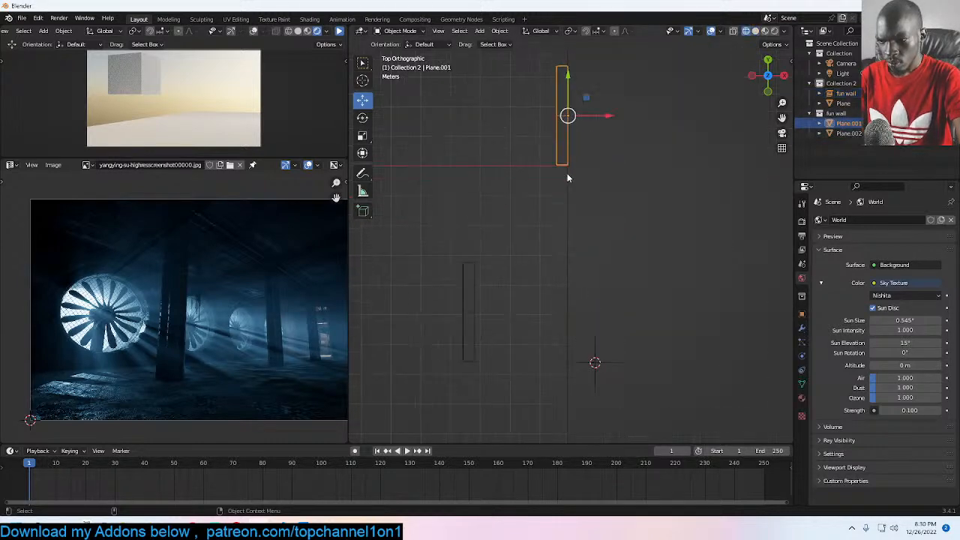
{"action": "scroll", "coordinate": [579, 178], "scroll_direction": "down", "scroll_amount": 2}
{"action": "left_click", "coordinate": [567, 155], "text": "shift"}
{"action": "key", "text": "g"}
{"action": "key", "text": "x"}
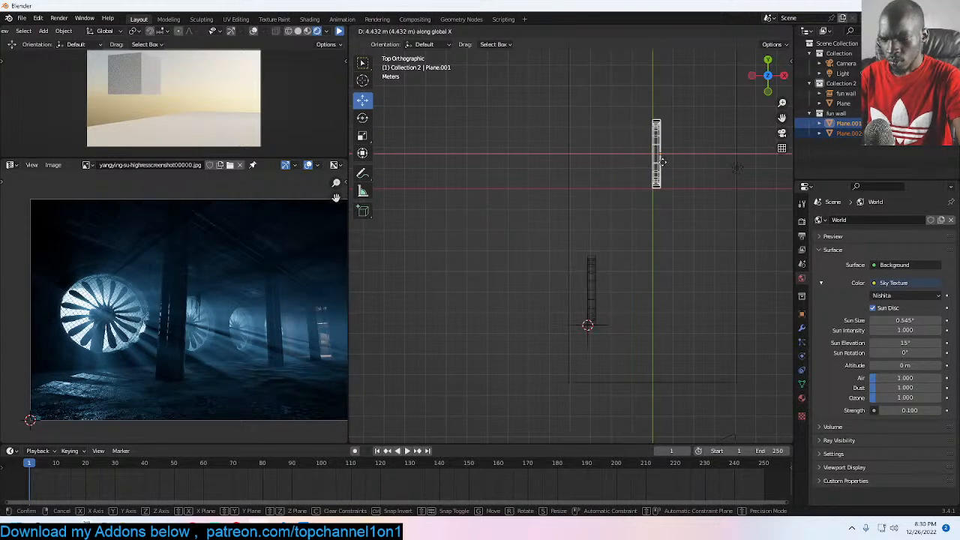
{"action": "left_click", "coordinate": [665, 155]}
Step: Select the fun wall instance and move it about -2.58 m along Y towards the floor's end
{"action": "left_click", "coordinate": [609, 283]}
{"action": "mouse_move", "coordinate": [610, 283]}
{"action": "middle_mouse_down"}
{"action": "mouse_move", "coordinate": [531, 242]}
{"action": "mouse_move", "coordinate": [638, 235]}
{"action": "mouse_move", "coordinate": [591, 207]}
{"action": "middle_mouse_up"}
{"action": "key", "text": "shift+z"}
{"action": "scroll", "coordinate": [591, 208], "scroll_direction": "up", "scroll_amount": 2}
{"action": "left_click", "coordinate": [534, 212]}
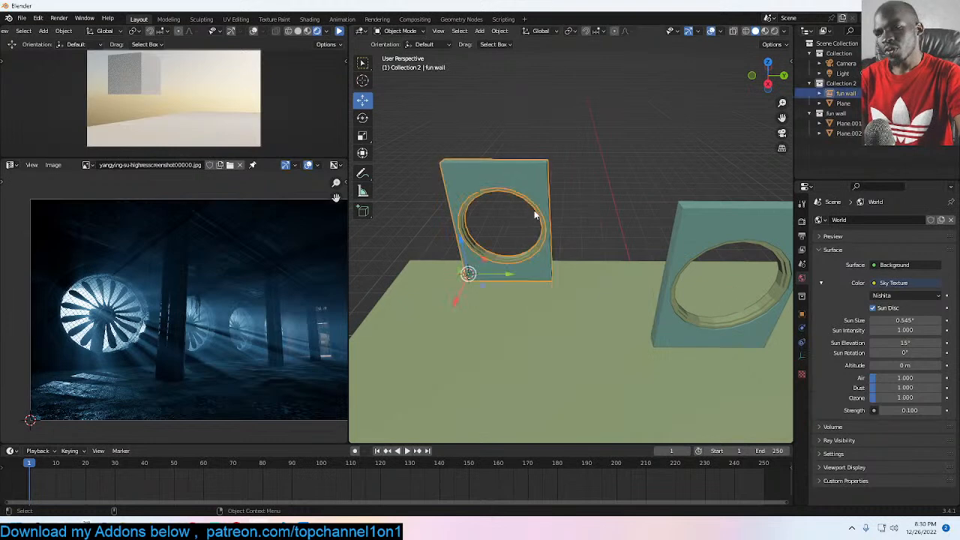
{"action": "key", "text": "KP_3"}
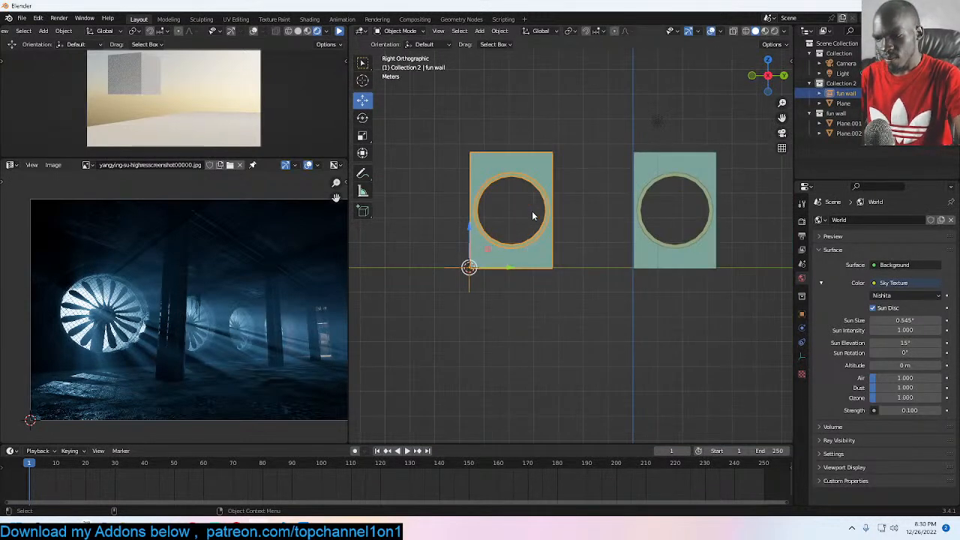
{"action": "key", "text": "shift+z"}
{"action": "left_click_drag", "start_coordinate": [510, 267], "coordinate": [442, 268]}
{"action": "middle_click_drag", "start_coordinate": [435, 269], "coordinate": [496, 269]}
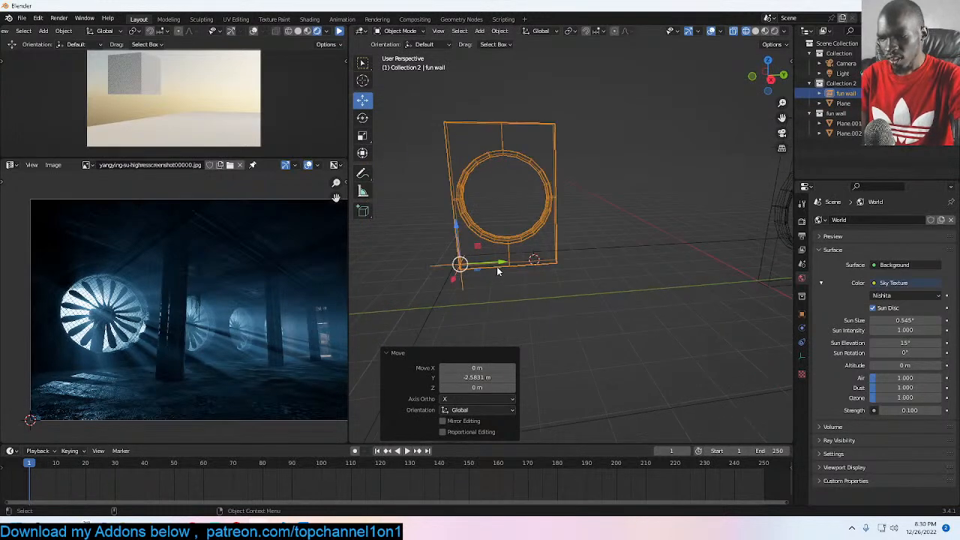
Step: Move the fun wall instance about -0.93 m along X to align it with the floor's edge
{"action": "key", "text": "g"}
{"action": "left_click_drag", "start_coordinate": [489, 263], "coordinate": [488, 264]}
{"action": "key", "text": "z"}
{"action": "left_click", "coordinate": [609, 267]}
{"action": "middle_click_drag", "start_coordinate": [603, 266], "coordinate": [674, 260]}
{"action": "left_click_drag", "start_coordinate": [603, 299], "coordinate": [585, 297]}
{"action": "middle_click_drag", "start_coordinate": [587, 298], "coordinate": [576, 251]}
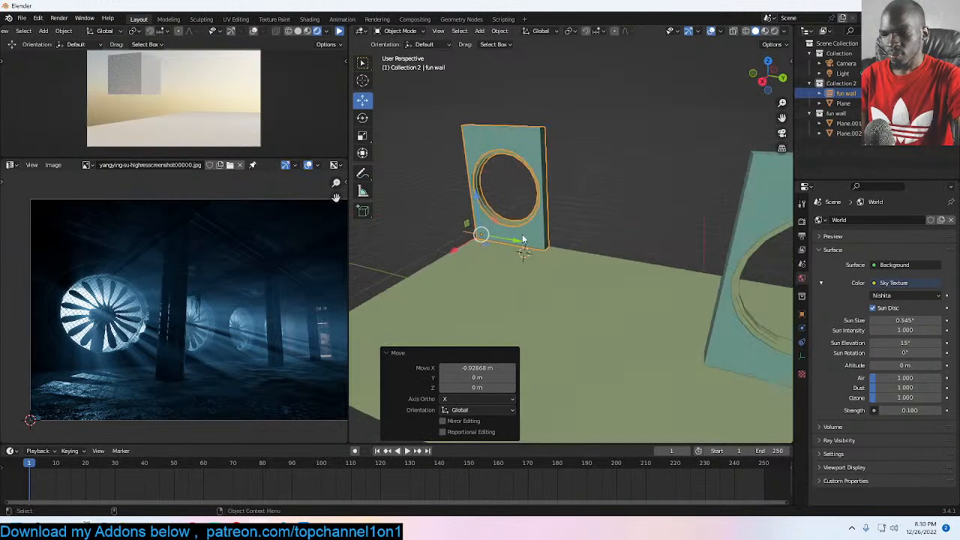
Step: Duplicate the fun wall instance and place the copy along Y, beside the first one at the floor's edge
{"action": "key", "text": "shift+d"}
{"action": "key", "text": "x"}
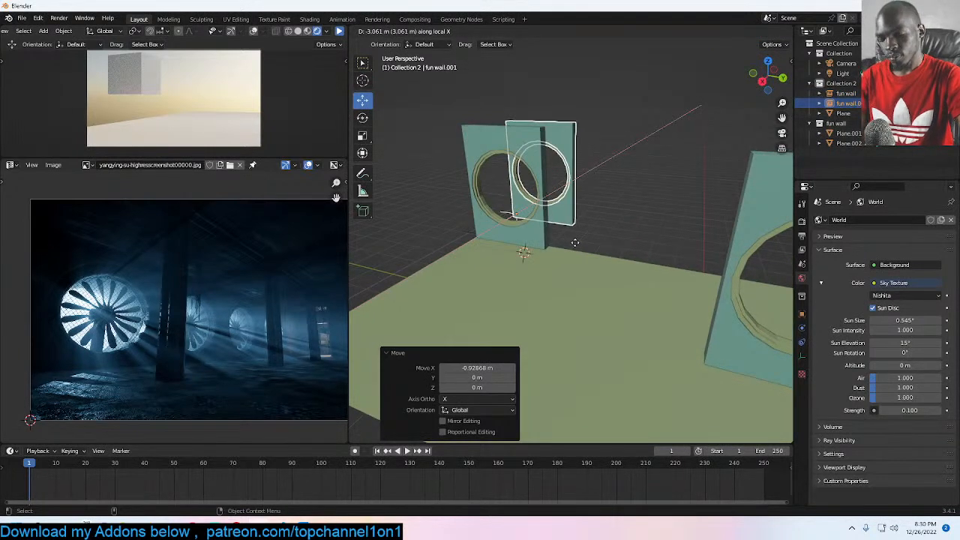
{"action": "key", "text": "y"}
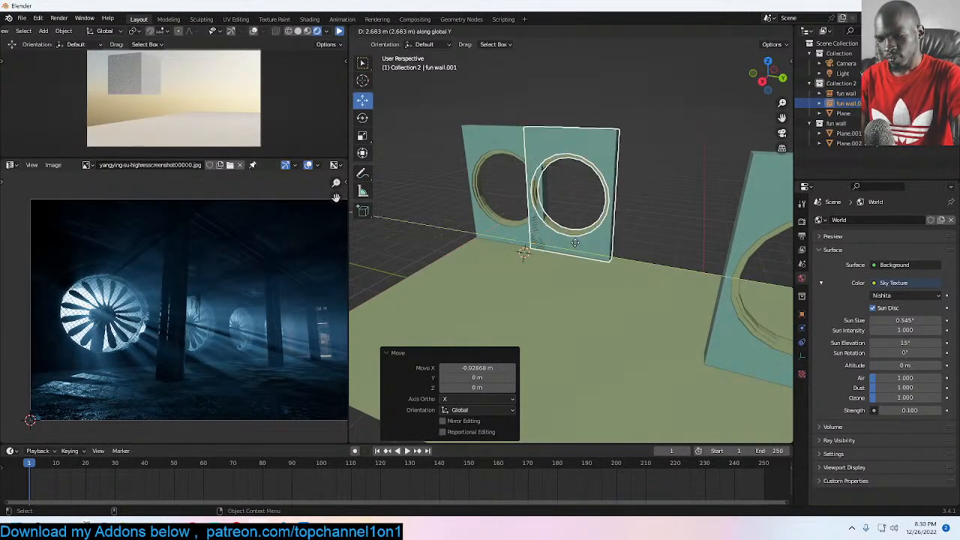
{"action": "left_click", "coordinate": [593, 242]}
Step: Set the world background strength to 0 and delete the scene's existing light
{"action": "middle_click_drag", "start_coordinate": [592, 242], "coordinate": [684, 181], "text": "alt"}
{"action": "scroll", "coordinate": [631, 232], "scroll_direction": "down", "scroll_amount": 4}
{"action": "left_click_drag", "start_coordinate": [916, 410], "coordinate": [854, 410]}
{"action": "key", "text": "x"}
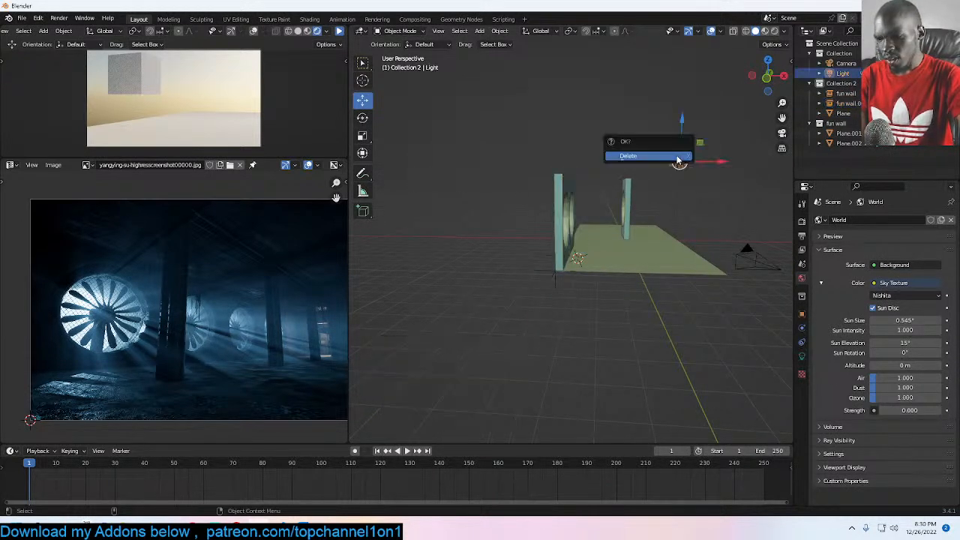
{"action": "left_click", "coordinate": [675, 156]}
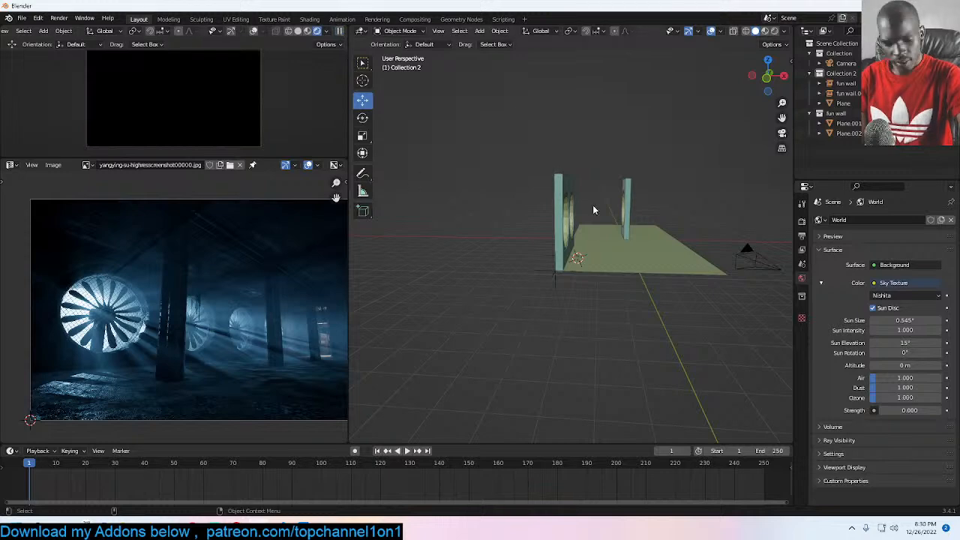
Step: Add an area light, position it high outside the fan wall and rotate it to aim diagonally down through the opening
{"action": "key", "text": "KP_1"}
{"action": "key", "text": "shift+a"}
{"action": "mouse_move", "coordinate": [542, 161]}
{"action": "left_click", "coordinate": [638, 193]}
{"action": "key", "text": "r"}
{"action": "left_click", "coordinate": [678, 108]}
{"action": "key", "text": "r"}
{"action": "left_click", "coordinate": [687, 231]}
{"action": "key", "text": "g"}
{"action": "left_click", "coordinate": [543, 88]}
{"action": "key", "text": "r"}
{"action": "left_click", "coordinate": [682, 243]}
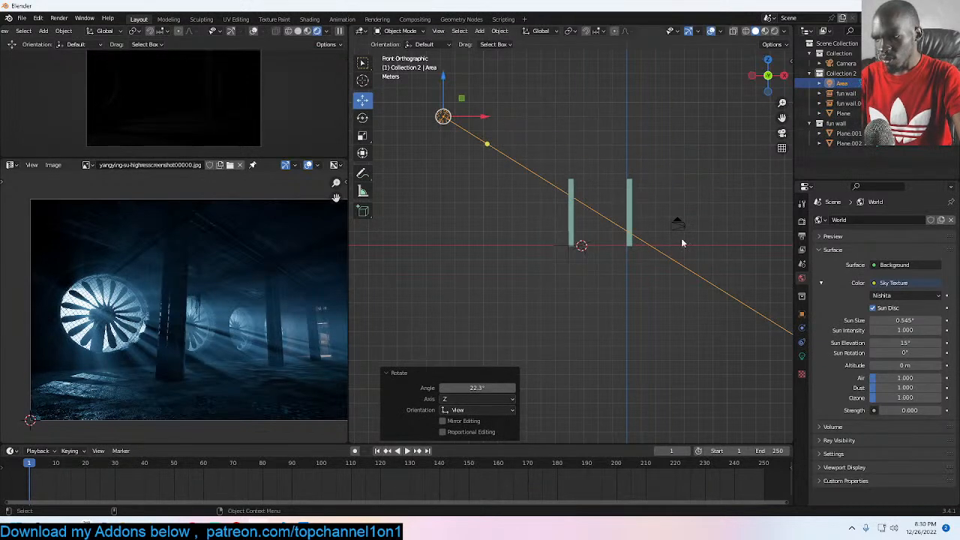
Step: Set the area light's power to 10000 W
{"action": "left_click", "coordinate": [802, 356]}
{"action": "left_click", "coordinate": [905, 289]}
{"action": "type", "text": "100"}
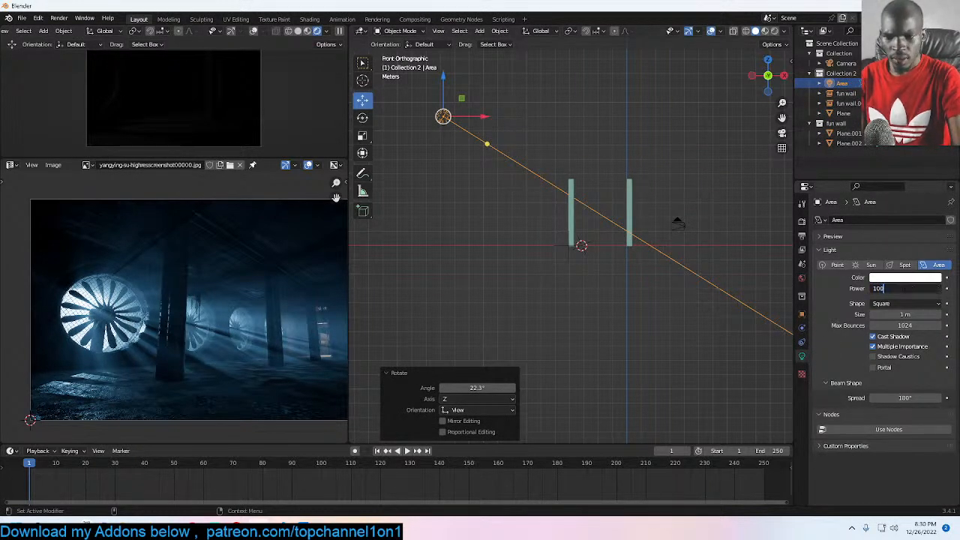
{"action": "type", "text": "00"}
{"action": "key", "text": "Return"}
Step: Add a cube, scale it up about 5.47 times and raise it until its base sits near floor level
{"action": "left_click", "coordinate": [640, 174]}
{"action": "key", "text": "shift+a"}
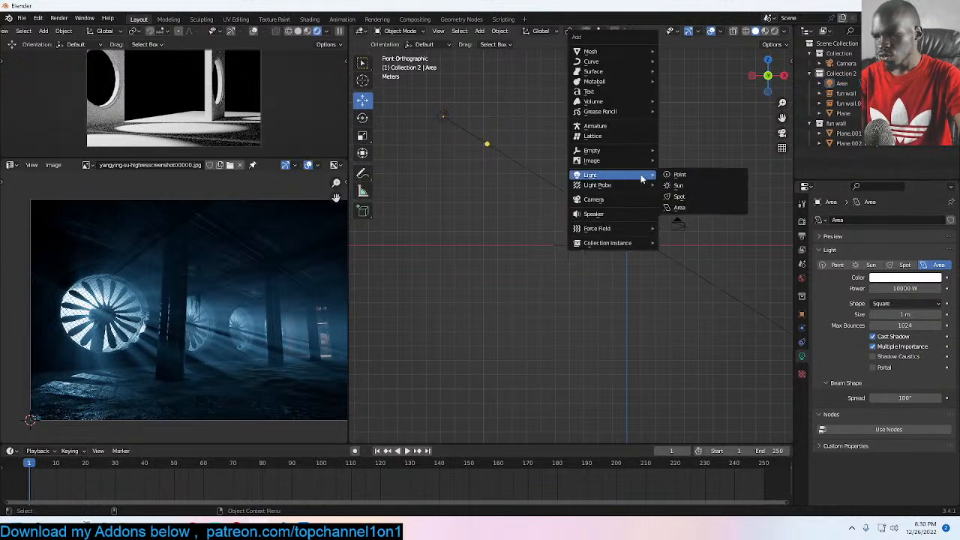
{"action": "mouse_move", "coordinate": [619, 51]}
{"action": "left_click", "coordinate": [679, 61]}
{"action": "key", "text": "s"}
{"action": "left_click", "coordinate": [659, 196]}
{"action": "key", "text": "g"}
{"action": "left_click", "coordinate": [694, 133]}
Step: Split the main 3D viewport horizontally and turn the new lower area into a Shader Editor
{"action": "left_click_drag", "start_coordinate": [791, 35], "coordinate": [374, 317]}
{"action": "left_click", "coordinate": [361, 302]}
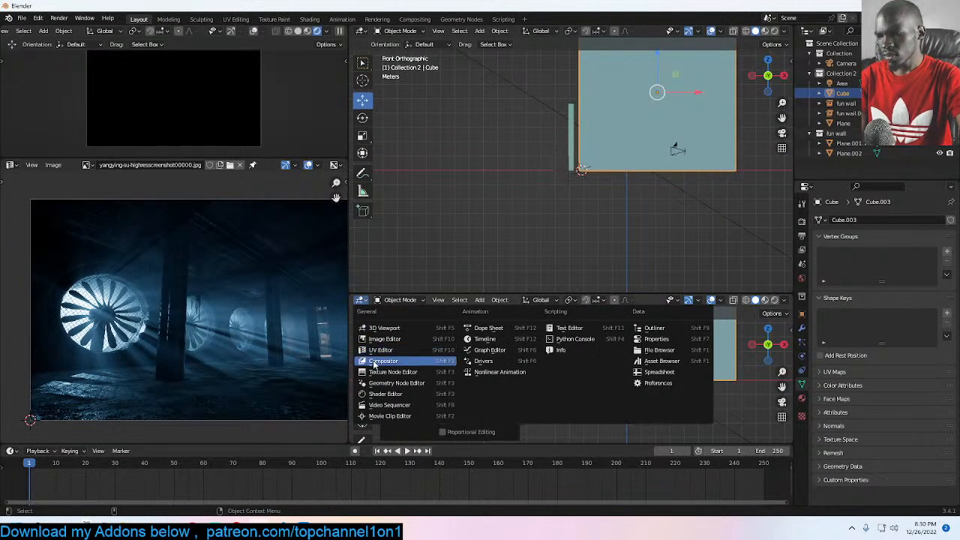
{"action": "left_click", "coordinate": [390, 390]}
Step: Start saving the scene as a new file and browse to D:\models\2022\december
{"action": "key", "text": "ctrl+shift+s"}
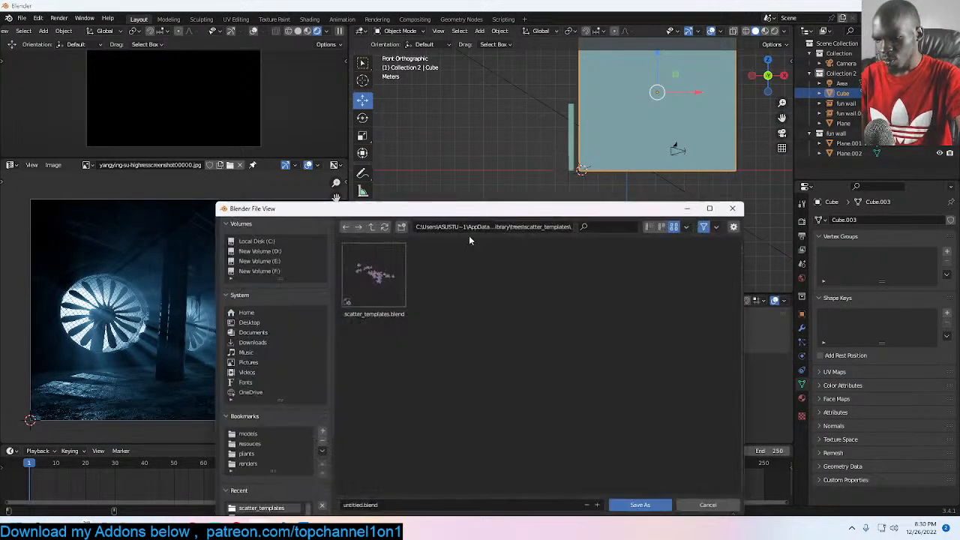
{"action": "left_click", "coordinate": [371, 228]}
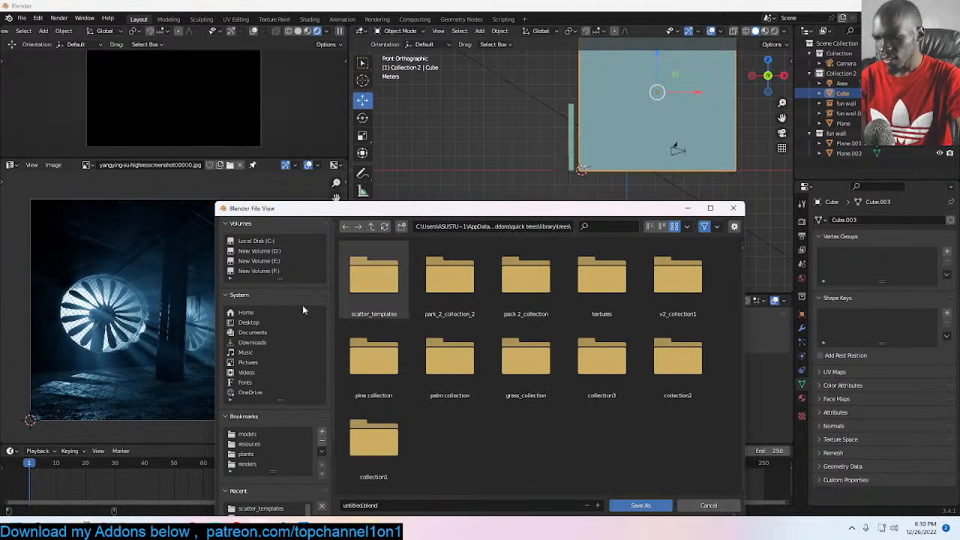
{"action": "left_click", "coordinate": [247, 435]}
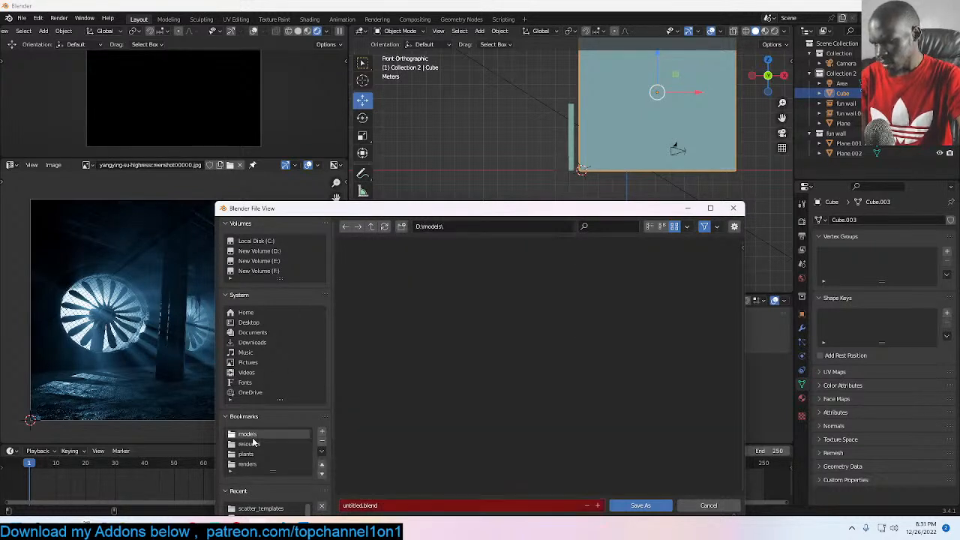
{"action": "double_click", "coordinate": [397, 279]}
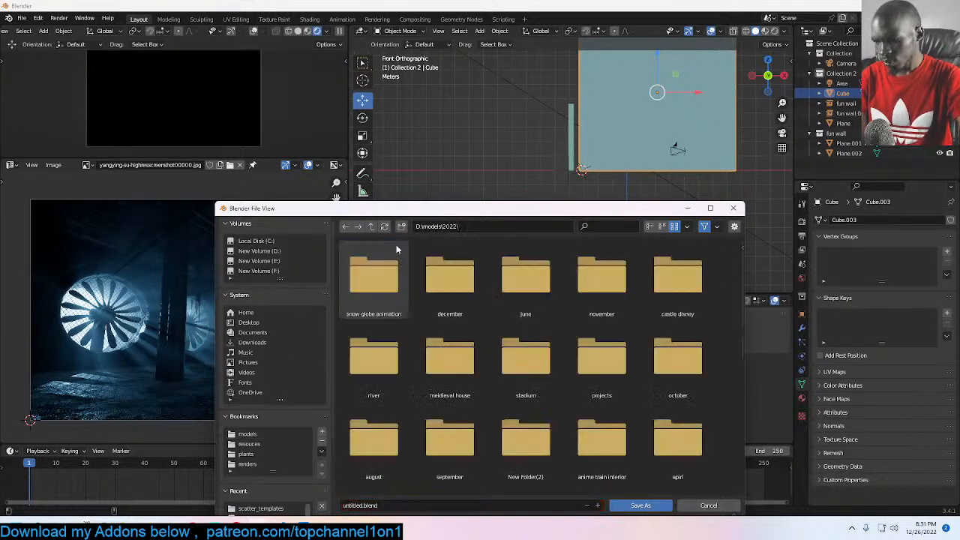
{"action": "left_click", "coordinate": [687, 226]}
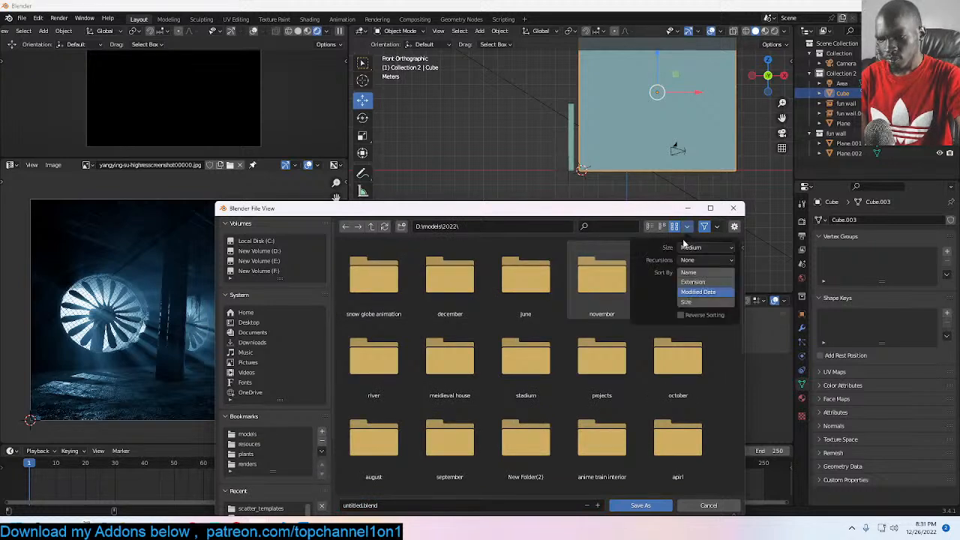
{"action": "left_click", "coordinate": [694, 282]}
{"action": "left_click", "coordinate": [693, 292]}
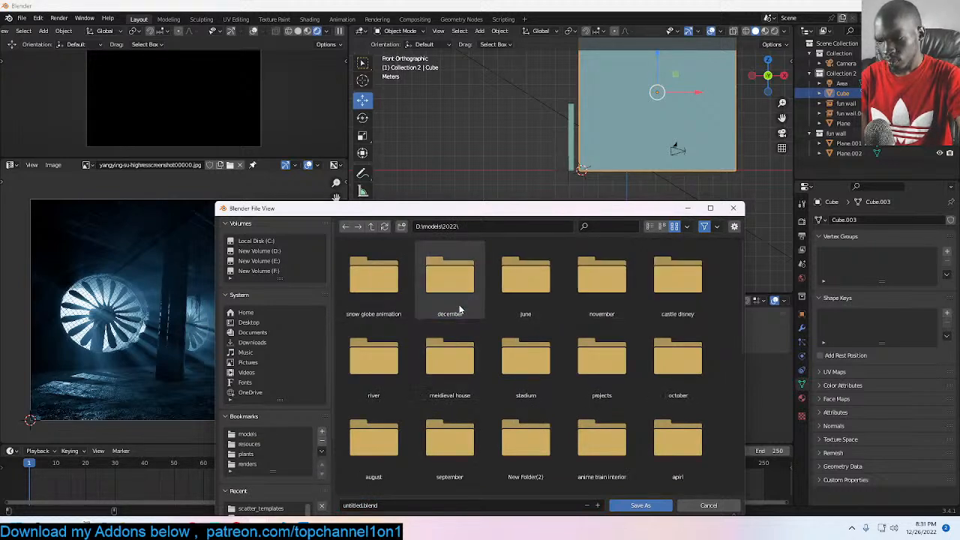
{"action": "double_click", "coordinate": [450, 276]}
Step: Create a folder named fun inside december and save the scene in it as fun.blend
{"action": "left_click", "coordinate": [403, 226]}
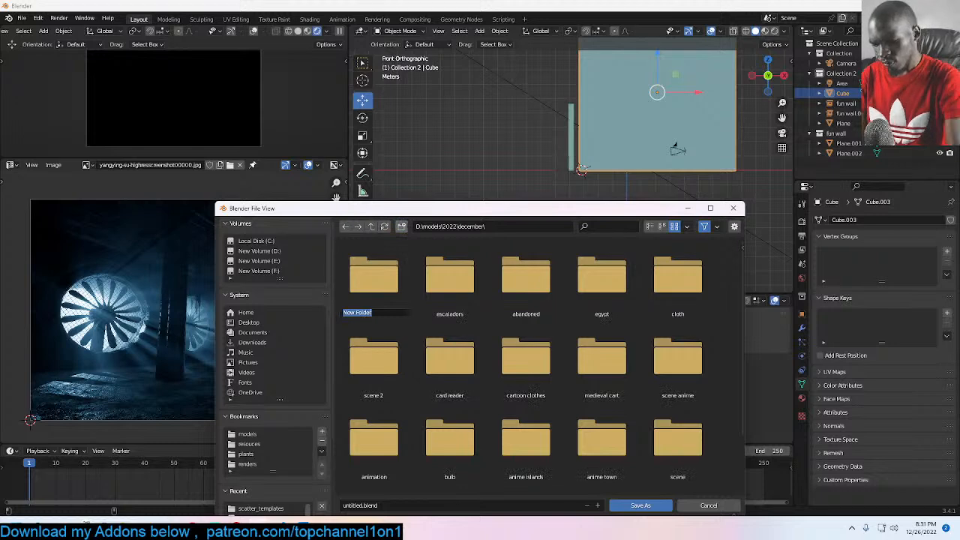
{"action": "key", "text": "Return"}
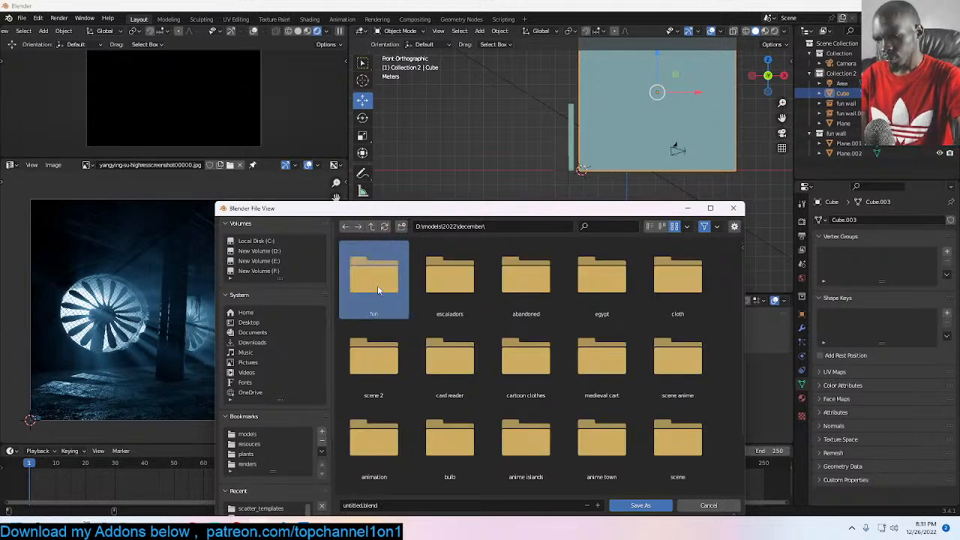
{"action": "double_click", "coordinate": [379, 289]}
{"action": "left_click", "coordinate": [419, 508]}
{"action": "type", "text": "fun"}
{"action": "left_click", "coordinate": [622, 505]}
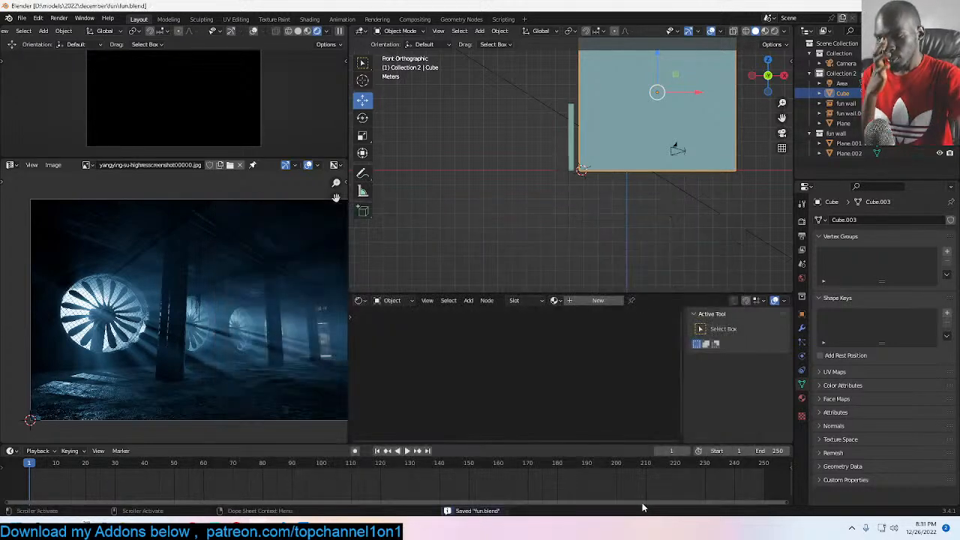
Step: Set the cube's viewport display to Wire so the scene inside it can be seen
{"action": "middle_click_drag", "start_coordinate": [654, 171], "coordinate": [571, 184]}
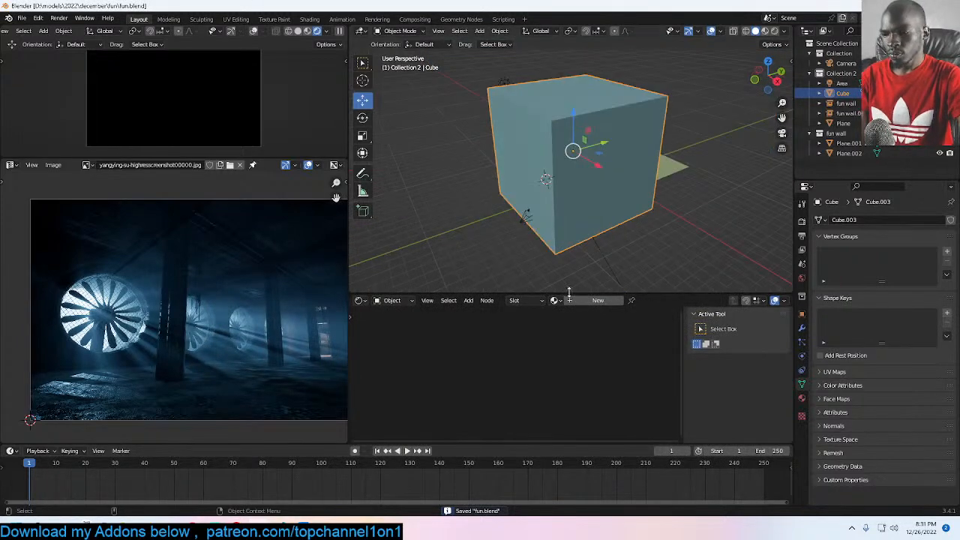
{"action": "left_click_drag", "start_coordinate": [804, 327], "coordinate": [809, 326]}
{"action": "left_click", "coordinate": [806, 313]}
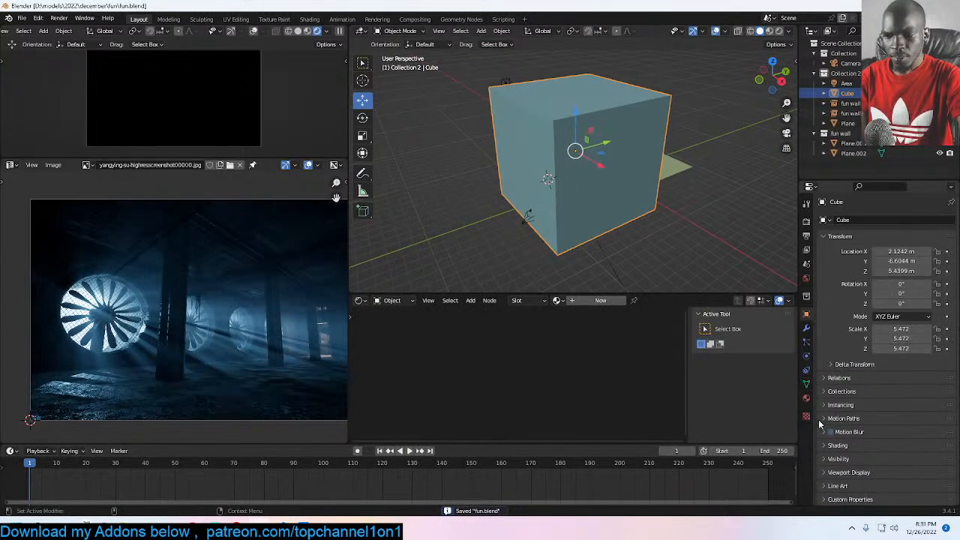
{"action": "left_click", "coordinate": [838, 459]}
{"action": "scroll", "coordinate": [863, 450], "scroll_direction": "down", "scroll_amount": 5}
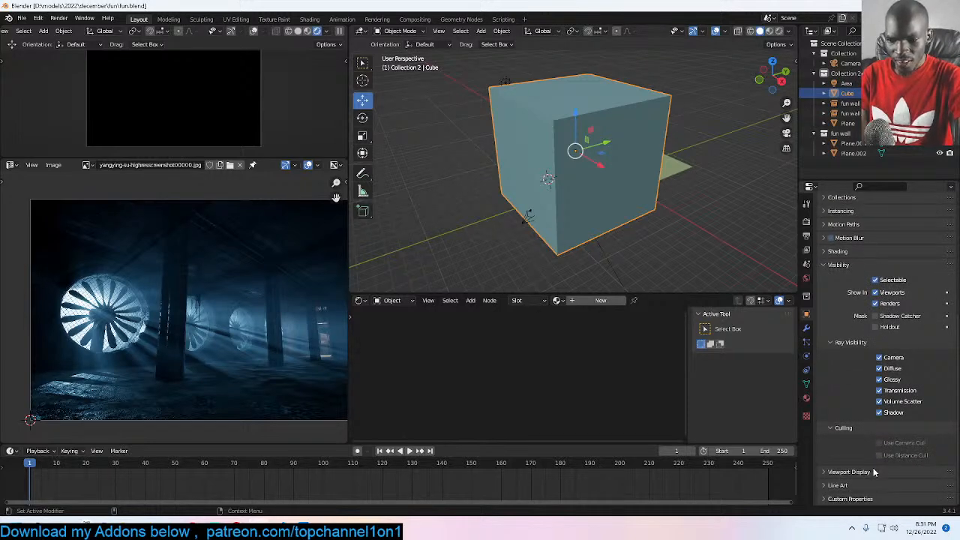
{"action": "left_click", "coordinate": [874, 472]}
{"action": "scroll", "coordinate": [884, 458], "scroll_direction": "down", "scroll_amount": 3}
{"action": "left_click", "coordinate": [913, 475]}
{"action": "left_click", "coordinate": [896, 450]}
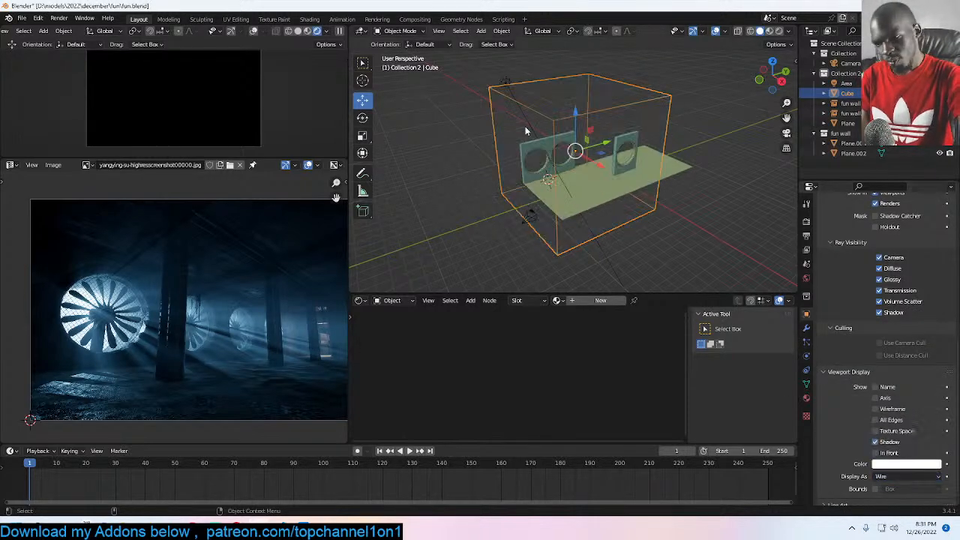
Step: Stretch the cube's mesh along Y in Edit Mode, working from the right side view
{"action": "key", "text": "KP_3"}
{"action": "key", "text": "Tab"}
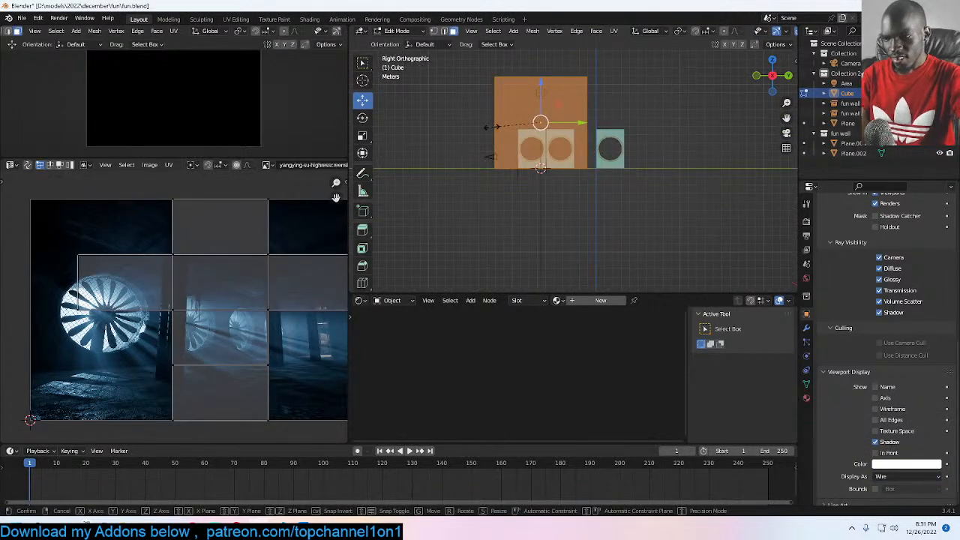
{"action": "key", "text": "s"}
{"action": "key", "text": "x"}
{"action": "key", "text": "y"}
{"action": "left_click", "coordinate": [466, 127]}
{"action": "key", "text": "Tab"}
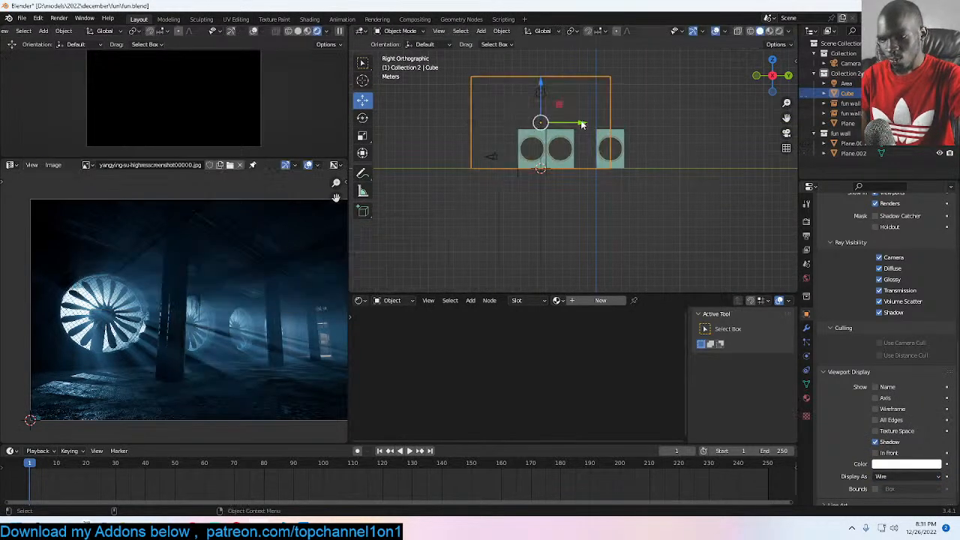
Step: Shrink the cube, move it over the wall panels and scale it back up about 1.8 times to enclose them
{"action": "key", "text": "s"}
{"action": "left_click", "coordinate": [558, 129]}
{"action": "key", "text": "g"}
{"action": "left_click", "coordinate": [590, 151]}
{"action": "key", "text": "s"}
{"action": "left_click", "coordinate": [603, 155]}
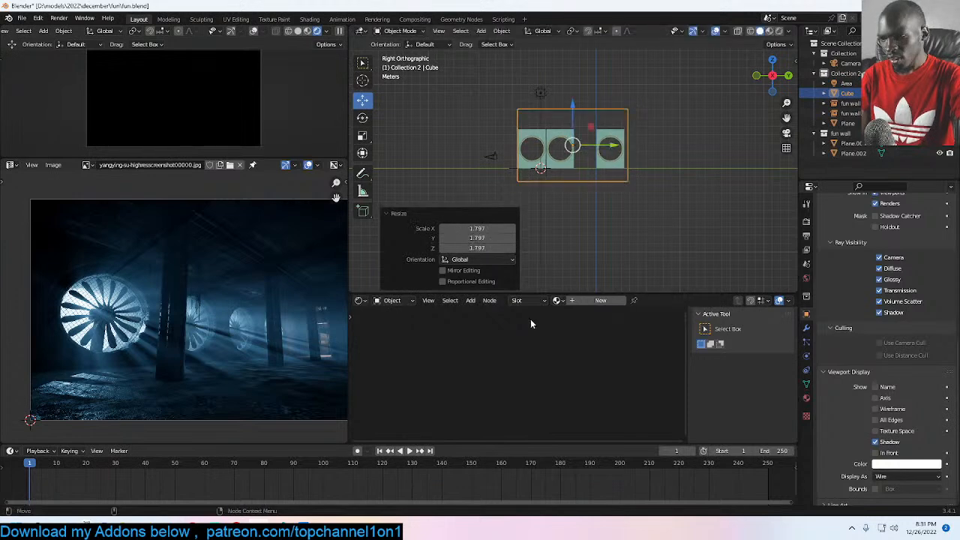
Step: Give the cube a new material and replace its Principled BSDF with a Principled Volume feeding the Material Output's Volume input
{"action": "left_click", "coordinate": [588, 300]}
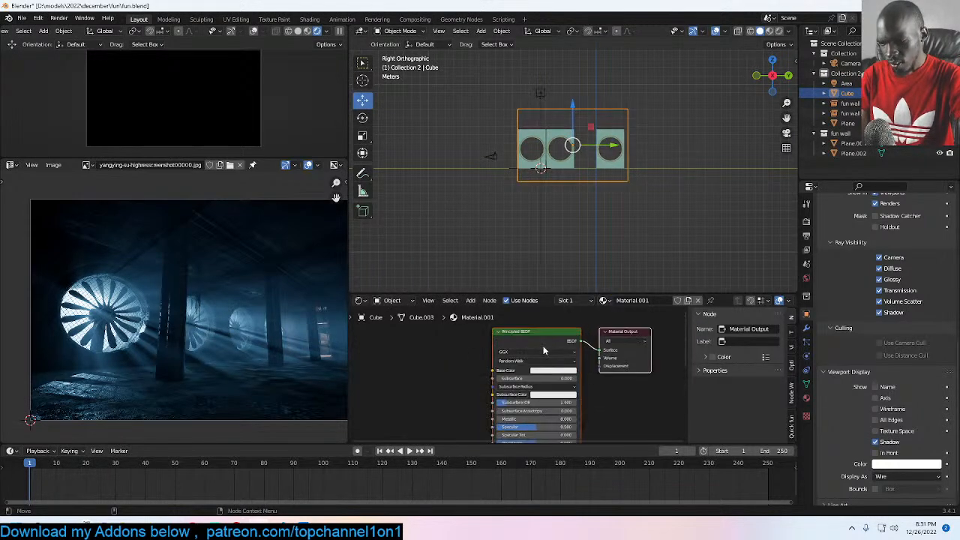
{"action": "key", "text": "x"}
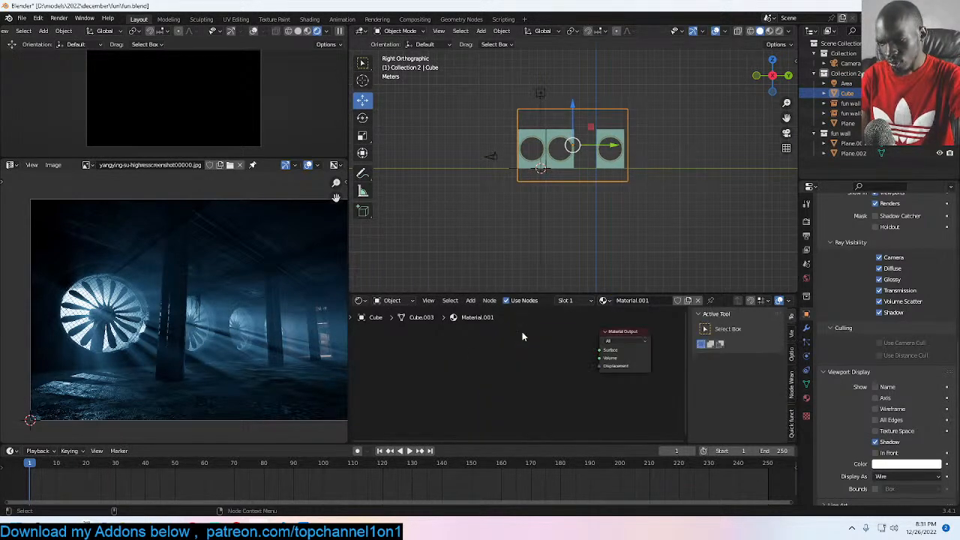
{"action": "key", "text": "shift+a"}
{"action": "left_click", "coordinate": [522, 337]}
{"action": "type", "text": "pri"}
{"action": "key", "text": "Down"}
{"action": "key", "text": "Return"}
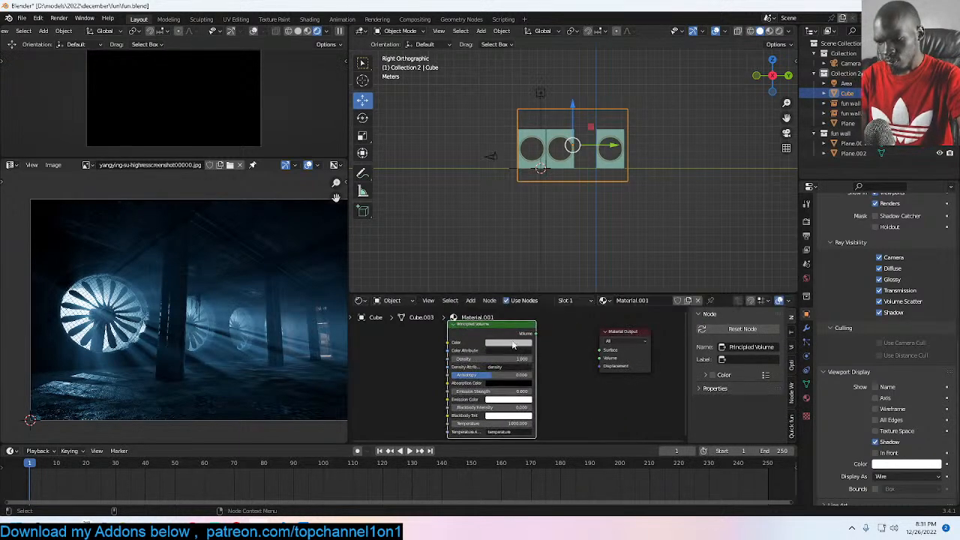
Step: Scale the volume cube about 1.5 times along Y to extend it past both ends of the floor
{"action": "middle_click_drag", "start_coordinate": [405, 83], "coordinate": [540, 149]}
{"action": "key", "text": "s"}
{"action": "key", "text": "x"}
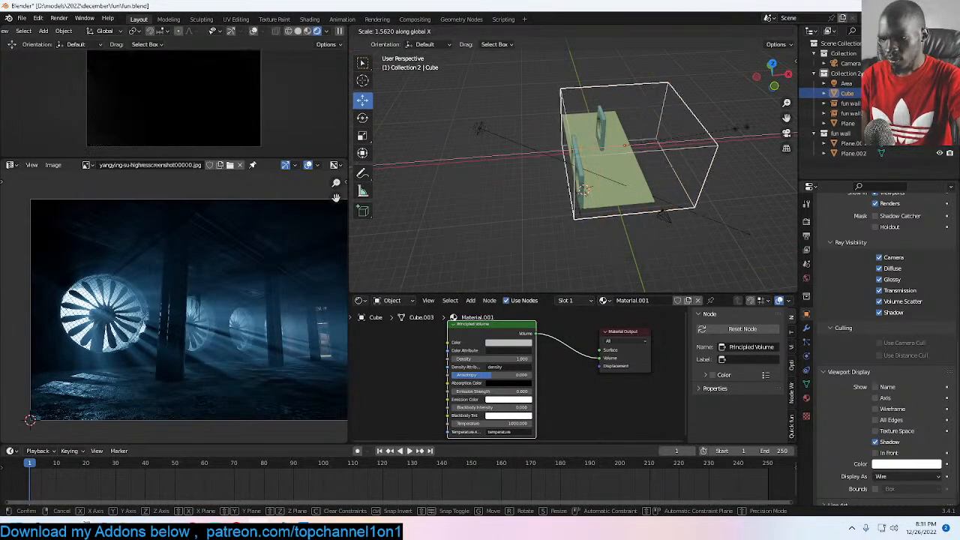
{"action": "key", "text": "y"}
{"action": "left_click", "coordinate": [615, 180]}
{"action": "middle_click_drag", "start_coordinate": [615, 180], "coordinate": [627, 176]}
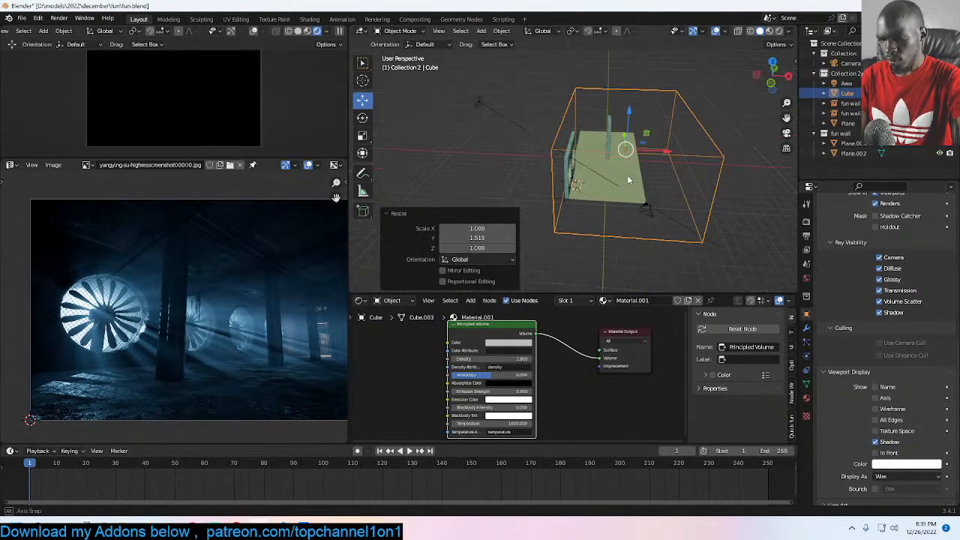
Step: Move the area light down and closer to the fan wall, about 3.95 m along X, and set its spread to 90°
{"action": "left_click_drag", "start_coordinate": [482, 112], "coordinate": [517, 127]}
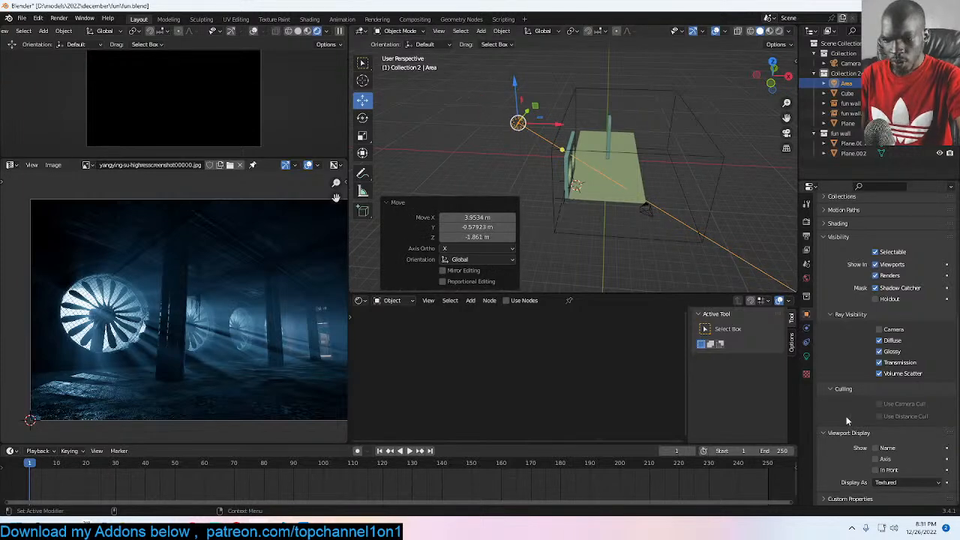
{"action": "left_click", "coordinate": [807, 357]}
{"action": "double_click", "coordinate": [901, 398]}
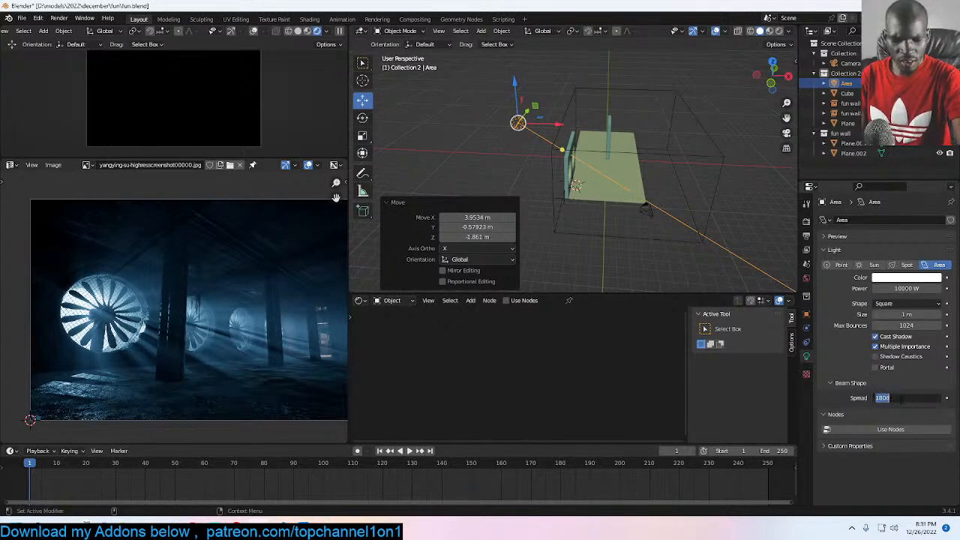
{"action": "type", "text": "90"}
{"action": "key", "text": "Return"}
Step: Set the area light's power to 100000 W
{"action": "double_click", "coordinate": [906, 288]}
{"action": "type", "text": "100000"}
{"action": "key", "text": "Return"}
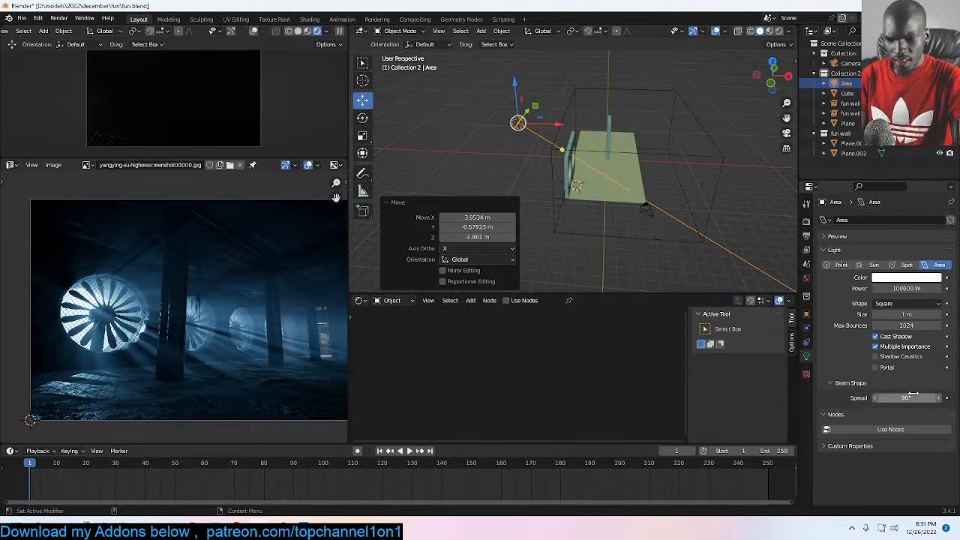
Step: Set the Principled Volume density of the cube's material to 0.1
{"action": "left_click", "coordinate": [662, 232]}
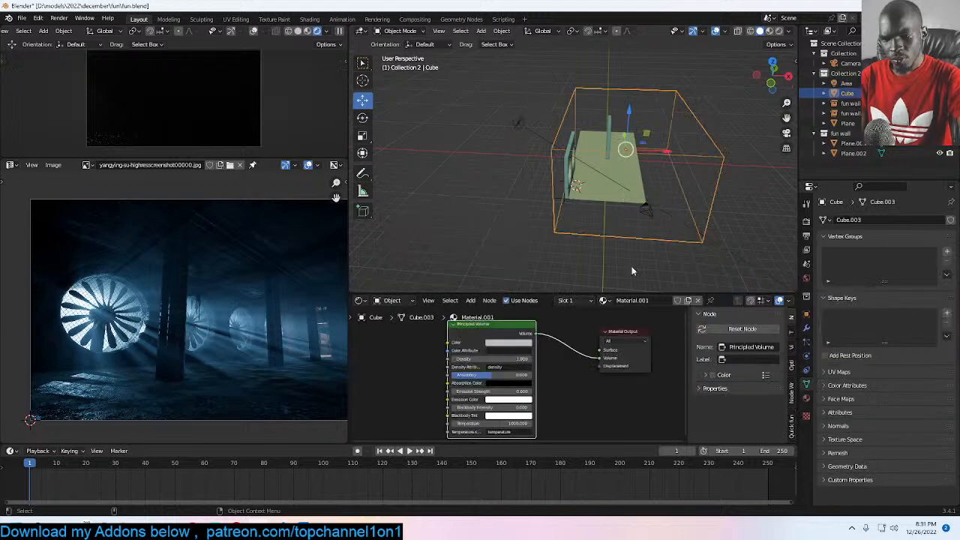
{"action": "scroll", "coordinate": [530, 405], "scroll_direction": "up", "scroll_amount": 2}
{"action": "left_click", "coordinate": [525, 351]}
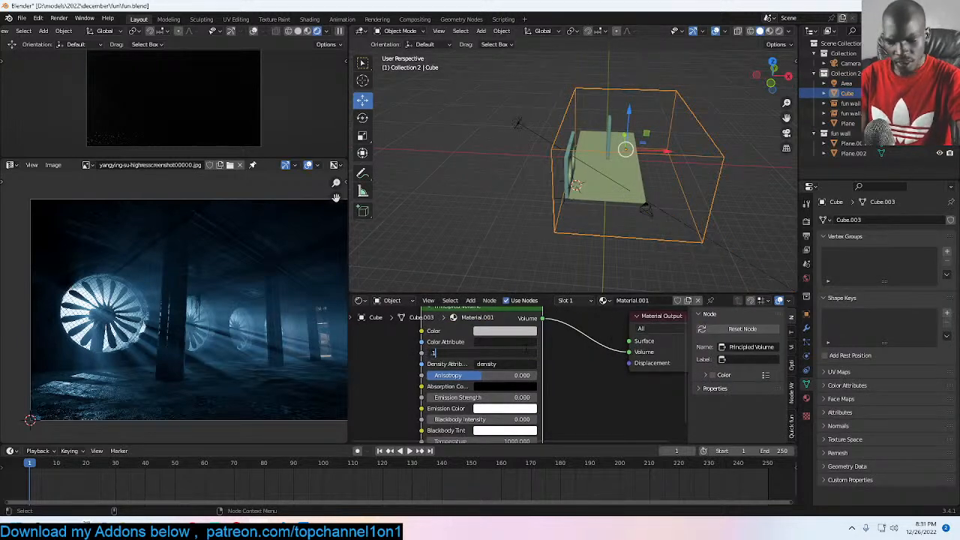
{"action": "type", "text": ".1"}
{"action": "key", "text": "Return"}
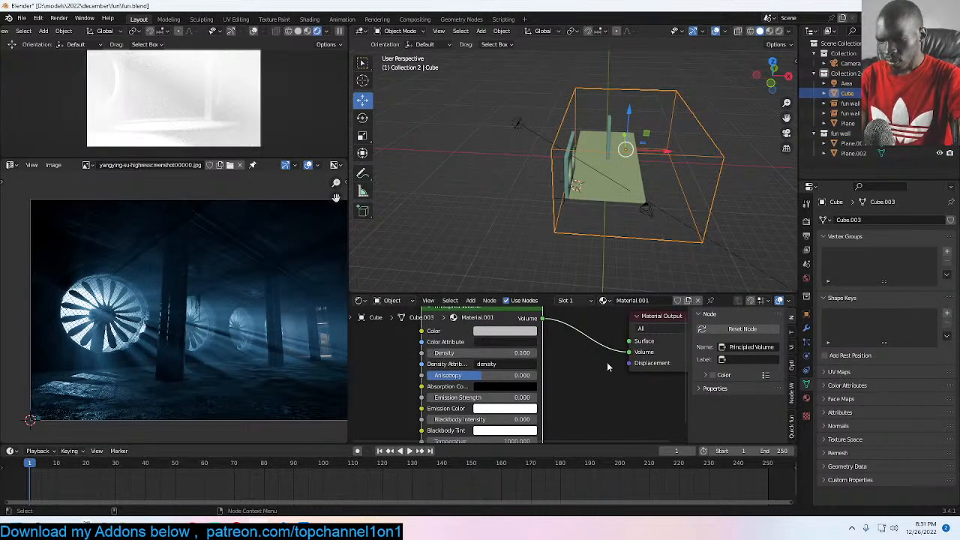
Step: Set the Principled Volume density of the cube's material to 0.5
{"action": "left_click", "coordinate": [507, 351]}
{"action": "type", "text": ".5"}
{"action": "key", "text": "Return"}
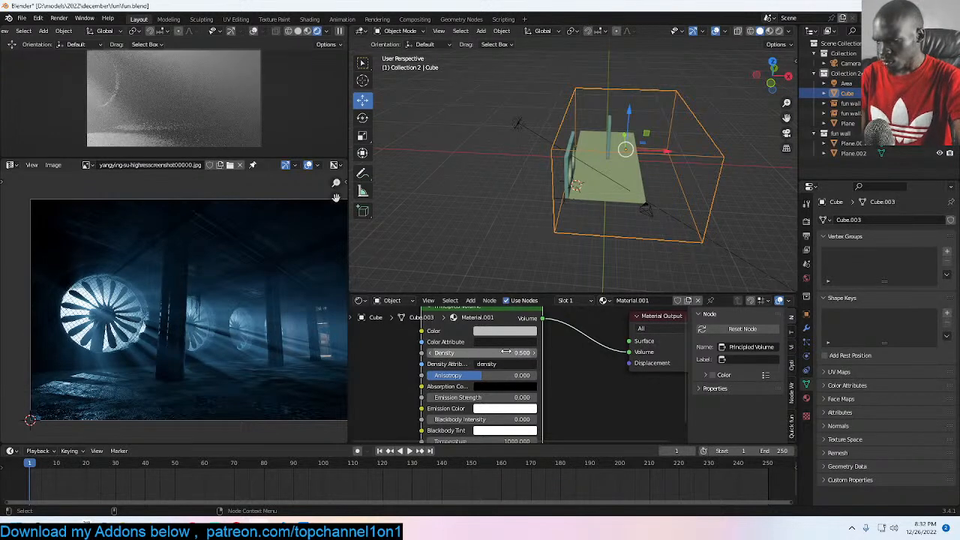
{"action": "left_click", "coordinate": [517, 123]}
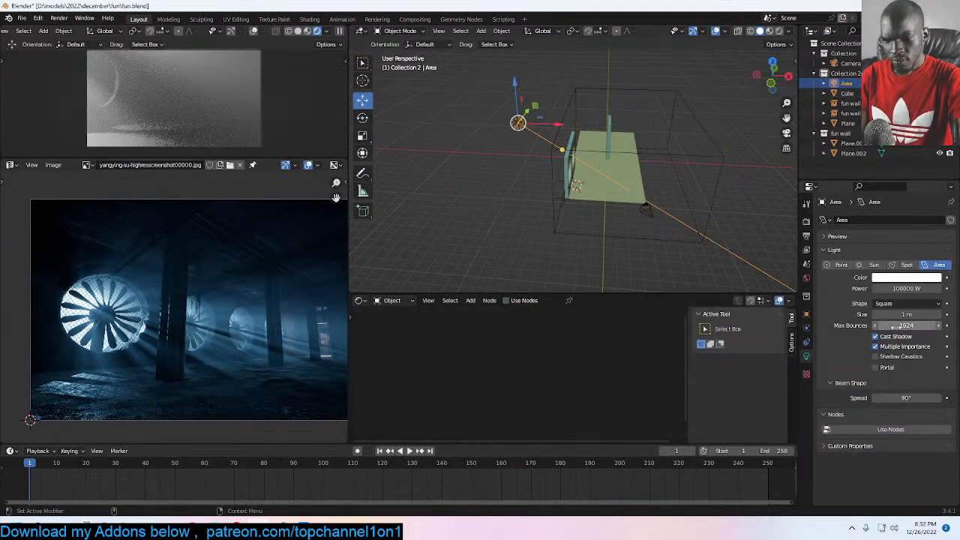
{"action": "middle_click_drag", "start_coordinate": [541, 165], "coordinate": [504, 156]}
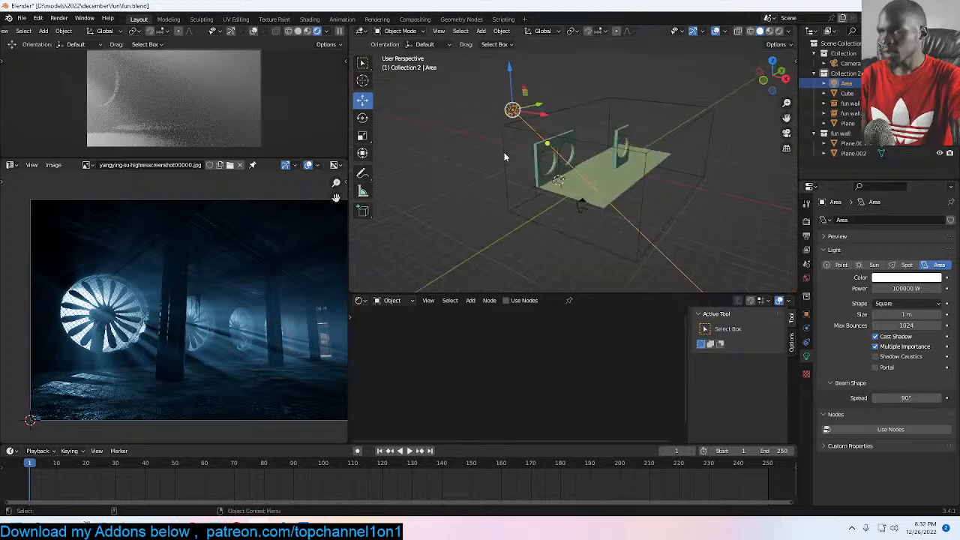
{"action": "scroll", "coordinate": [504, 156], "scroll_direction": "up", "scroll_amount": 1}
{"action": "scroll", "coordinate": [520, 160], "scroll_direction": "up", "scroll_amount": 2}
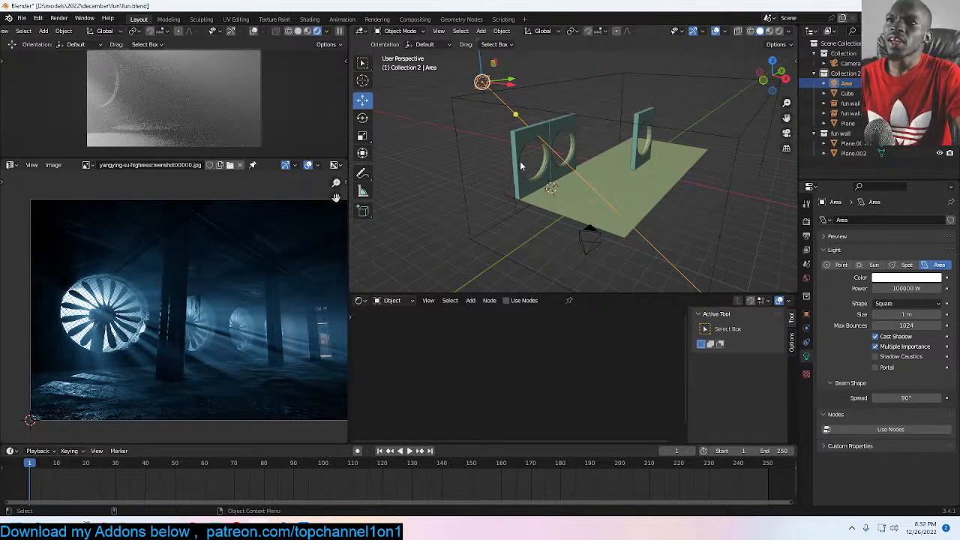
Step: Switch to Chrome, look through the TopChannel1on1 live streams on YouTube in a new tab, and return to Blender
{"action": "mouse_move", "coordinate": [170, 529]}
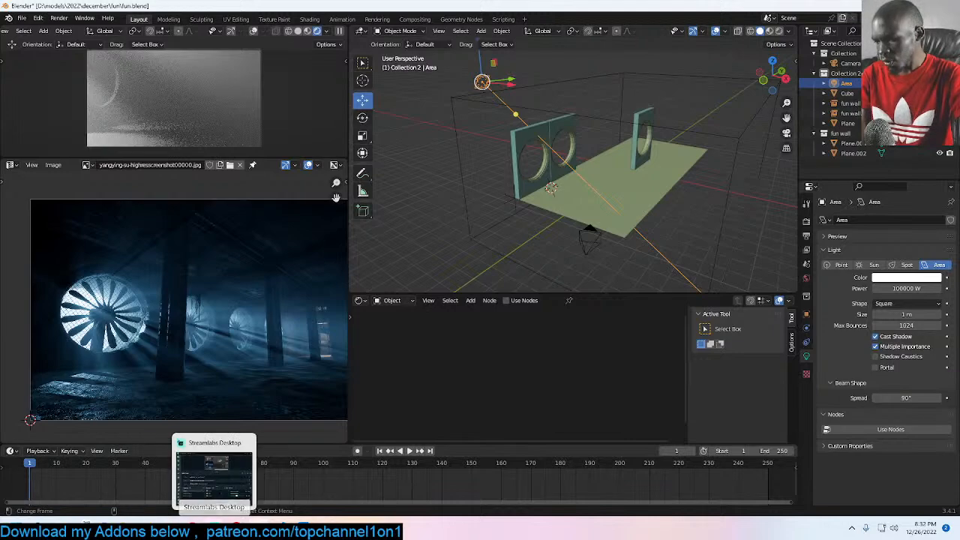
{"action": "mouse_move", "coordinate": [218, 530]}
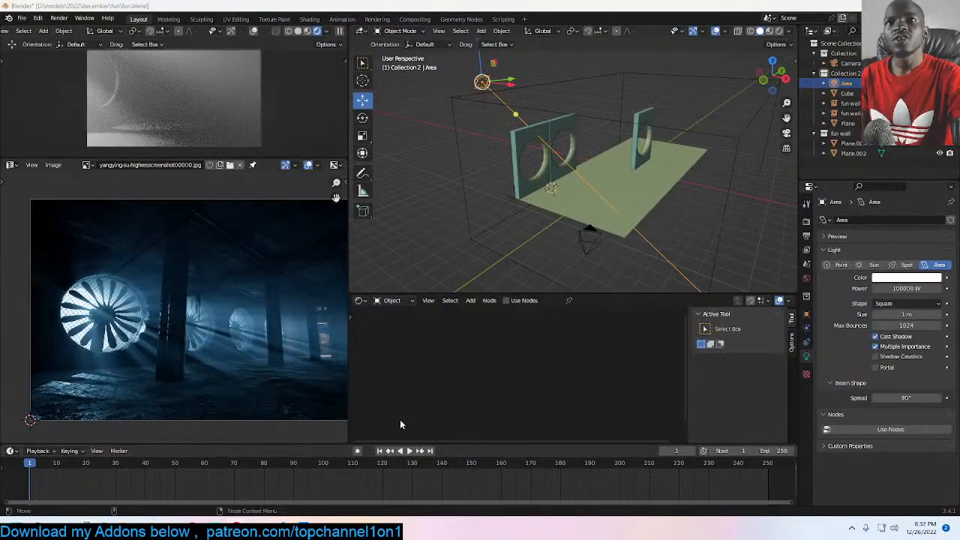
{"action": "mouse_move", "coordinate": [295, 496]}
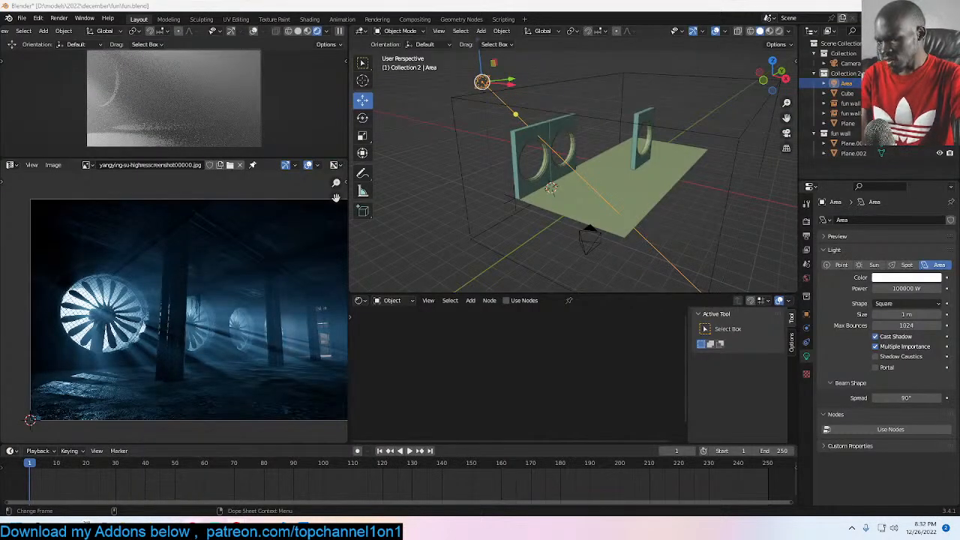
{"action": "left_click", "coordinate": [272, 481]}
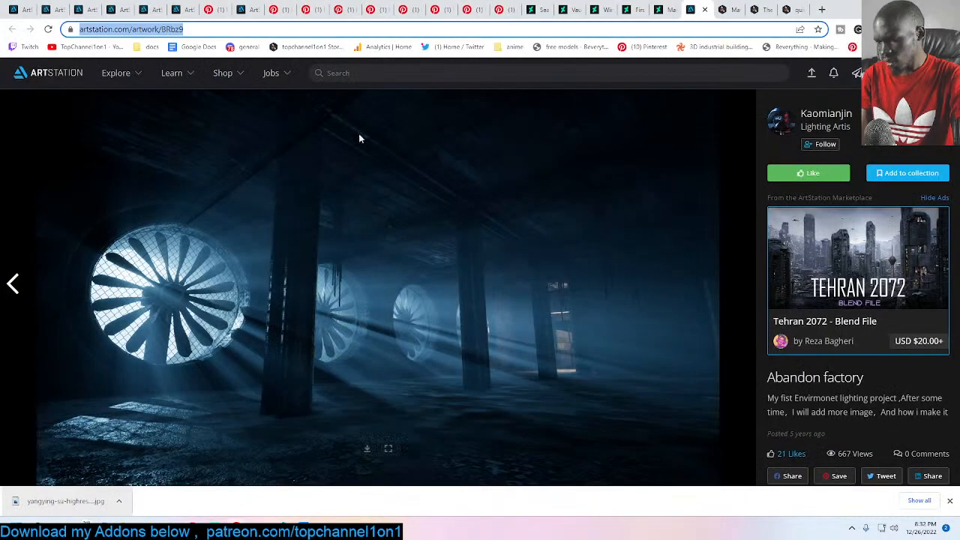
{"action": "left_click", "coordinate": [822, 9]}
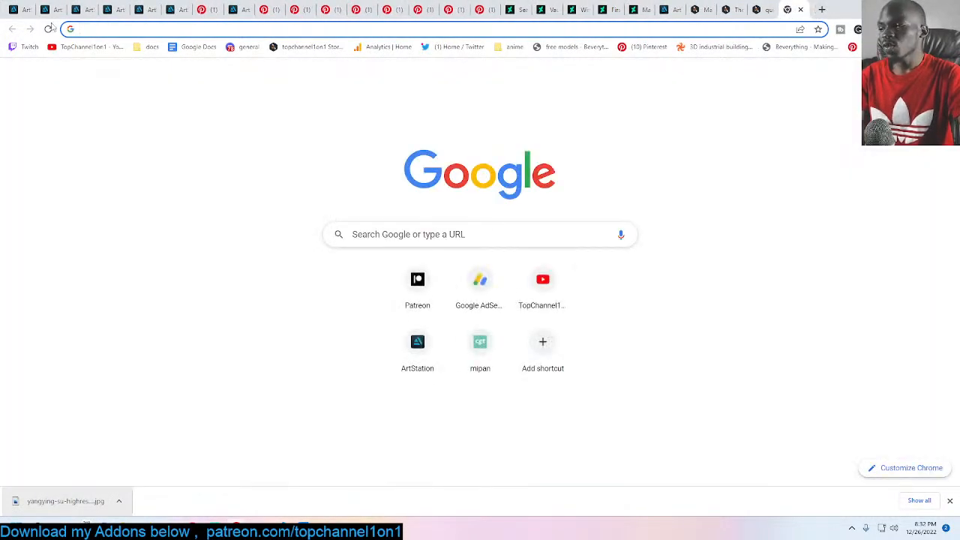
{"action": "left_click", "coordinate": [84, 47]}
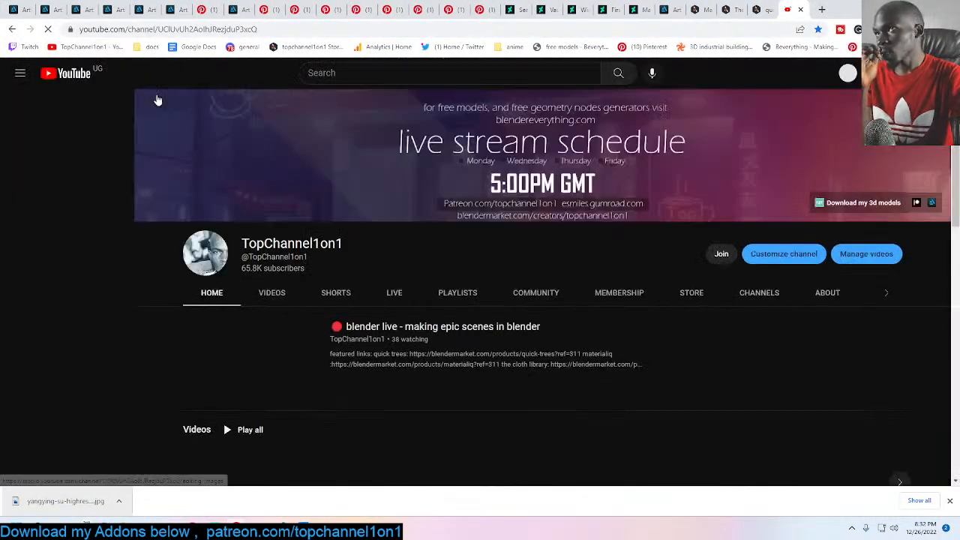
{"action": "left_click", "coordinate": [405, 294]}
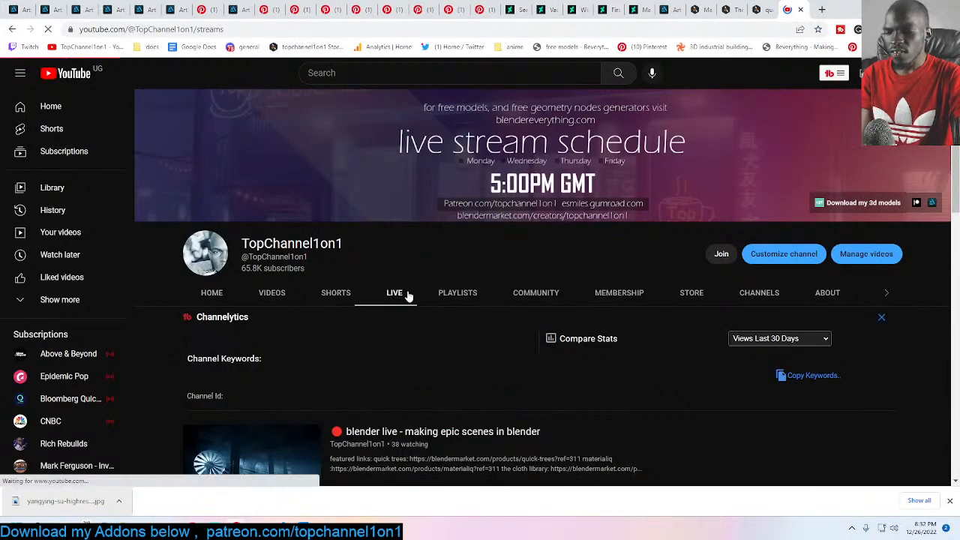
{"action": "scroll", "coordinate": [258, 239], "scroll_direction": "down", "scroll_amount": 2}
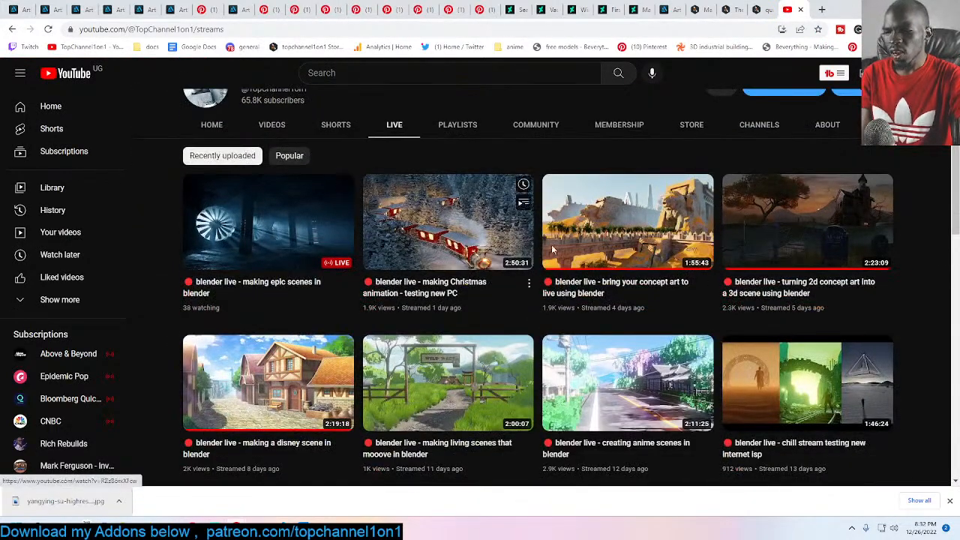
{"action": "left_click", "coordinate": [212, 125]}
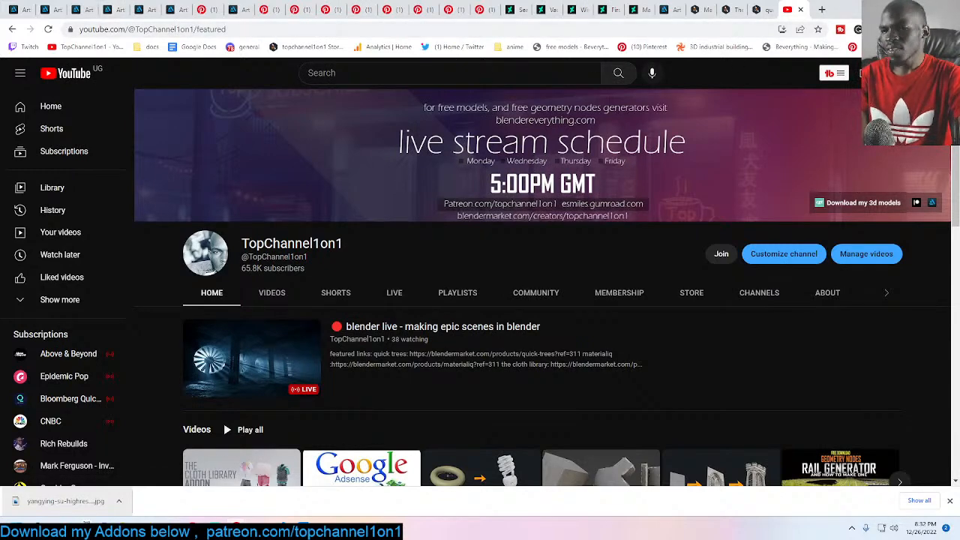
{"action": "key", "text": "alt+Tab"}
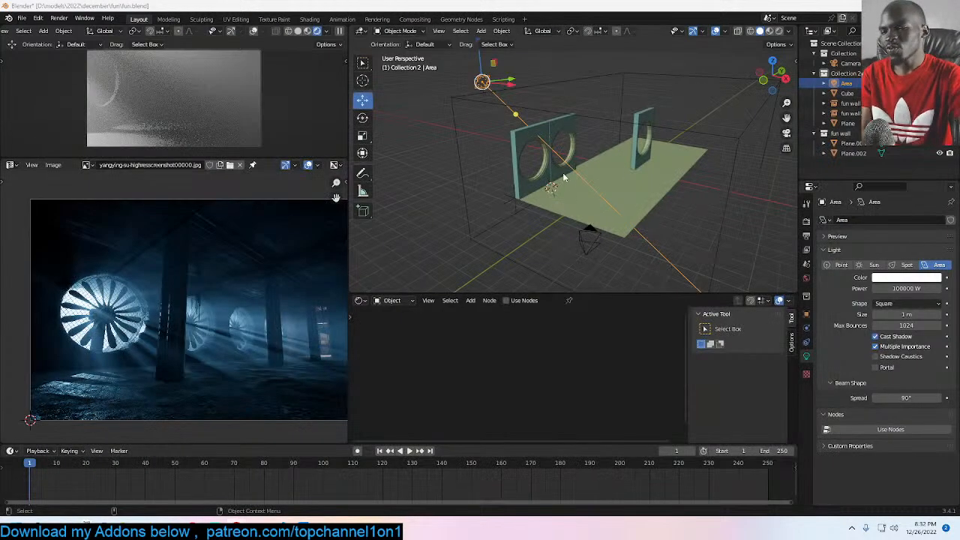
Step: Select the standalone source wall panel (Plane.001) around the circular opening, in Object Mode
{"action": "left_click", "coordinate": [644, 138]}
{"action": "middle_click_drag", "start_coordinate": [639, 136], "coordinate": [610, 117]}
{"action": "scroll", "coordinate": [573, 120], "scroll_direction": "up", "scroll_amount": 4}
{"action": "left_click", "coordinate": [561, 121]}
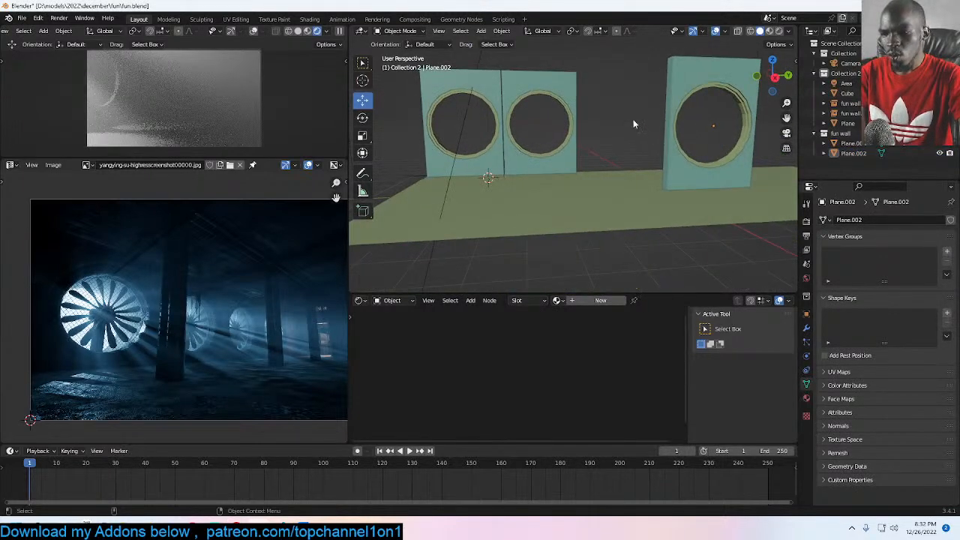
{"action": "left_click", "coordinate": [671, 101]}
{"action": "key", "text": "Tab"}
{"action": "middle_click_drag", "start_coordinate": [668, 173], "coordinate": [661, 181]}
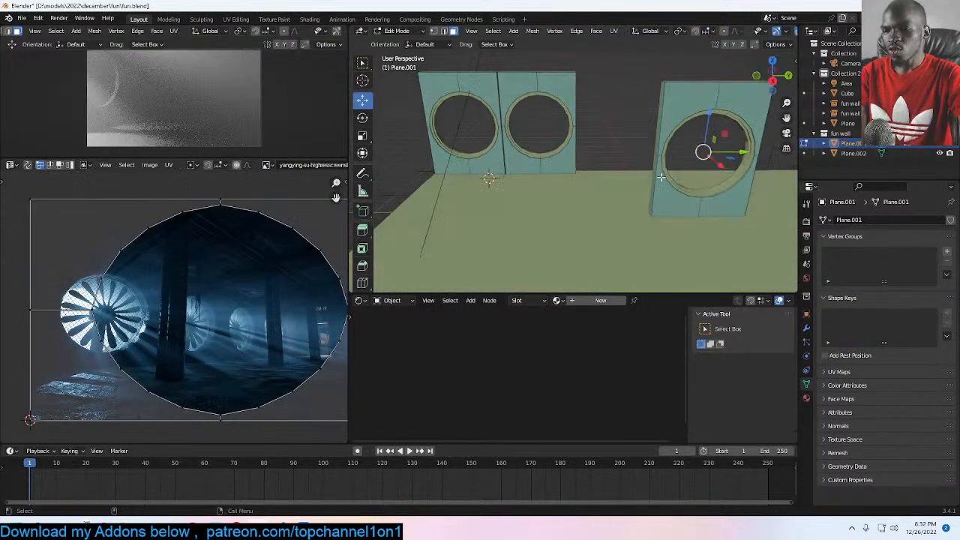
{"action": "key", "text": "Tab"}
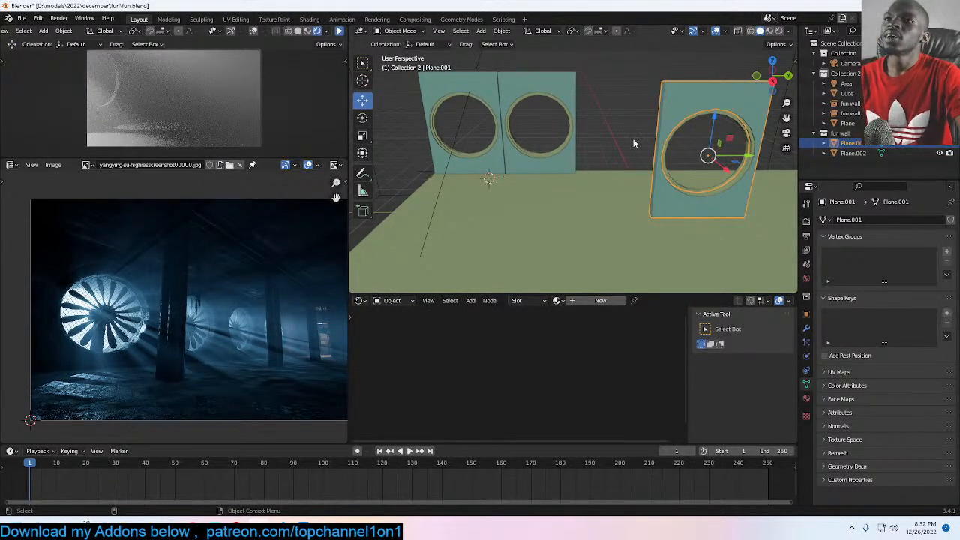
{"action": "middle_click_drag", "start_coordinate": [646, 133], "coordinate": [619, 146]}
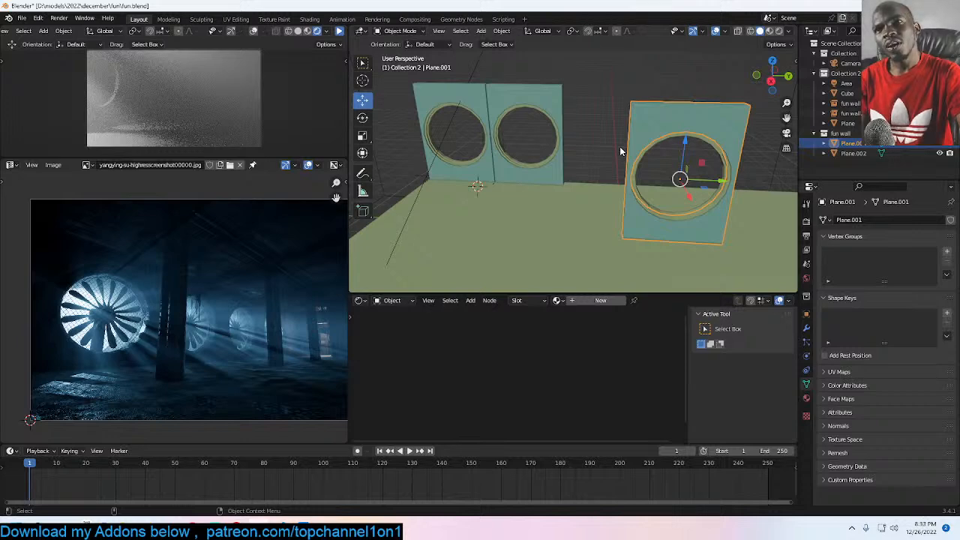
Step: Delete the vertices of one half of the source wall panel, cutting it at its vertical centre line
{"action": "key", "text": "Tab"}
{"action": "middle_click_drag", "start_coordinate": [651, 113], "coordinate": [636, 119]}
{"action": "key", "text": "alt+z"}
{"action": "key", "text": "alt+z"}
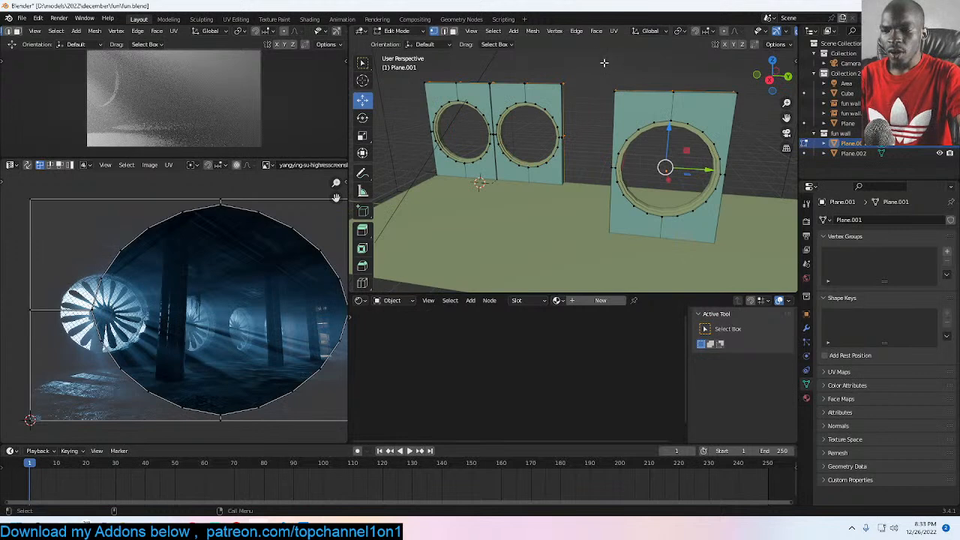
{"action": "key", "text": "alt+z"}
{"action": "left_click_drag", "start_coordinate": [595, 63], "coordinate": [652, 284]}
{"action": "key", "text": "x"}
{"action": "left_click", "coordinate": [664, 120]}
{"action": "key", "text": "Tab"}
Step: Add a Mirror modifier to the half wall panel and mirror it across the Y axis only
{"action": "middle_click_drag", "start_coordinate": [656, 143], "coordinate": [690, 148]}
{"action": "left_click", "coordinate": [806, 329]}
{"action": "left_click", "coordinate": [893, 219]}
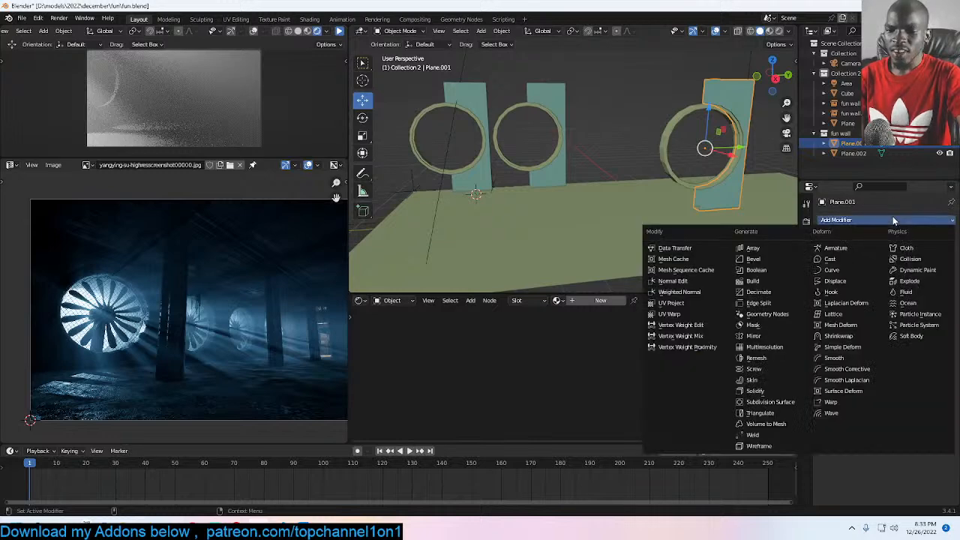
{"action": "left_click", "coordinate": [753, 335]}
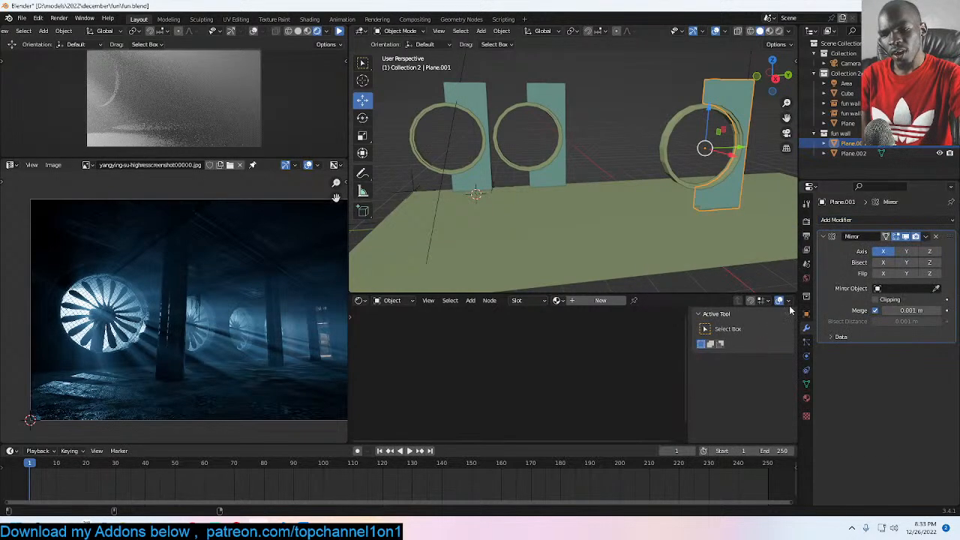
{"action": "middle_click_drag", "start_coordinate": [592, 248], "coordinate": [628, 161]}
Step: Extrude the mirrored panel's outer side faces outward to widen the wall on both sides of the opening
{"action": "key", "text": "Tab"}
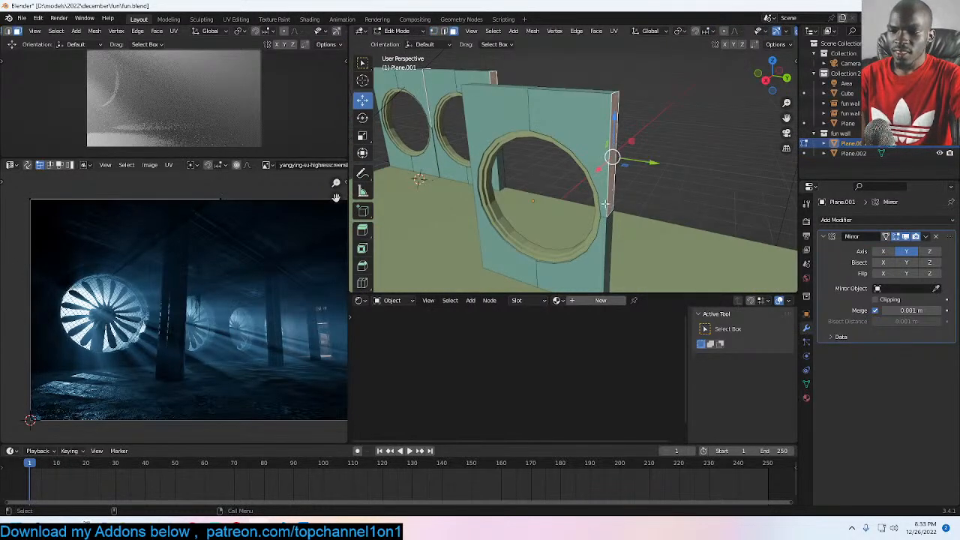
{"action": "middle_click_drag", "start_coordinate": [608, 248], "coordinate": [557, 165]}
{"action": "key", "text": "e"}
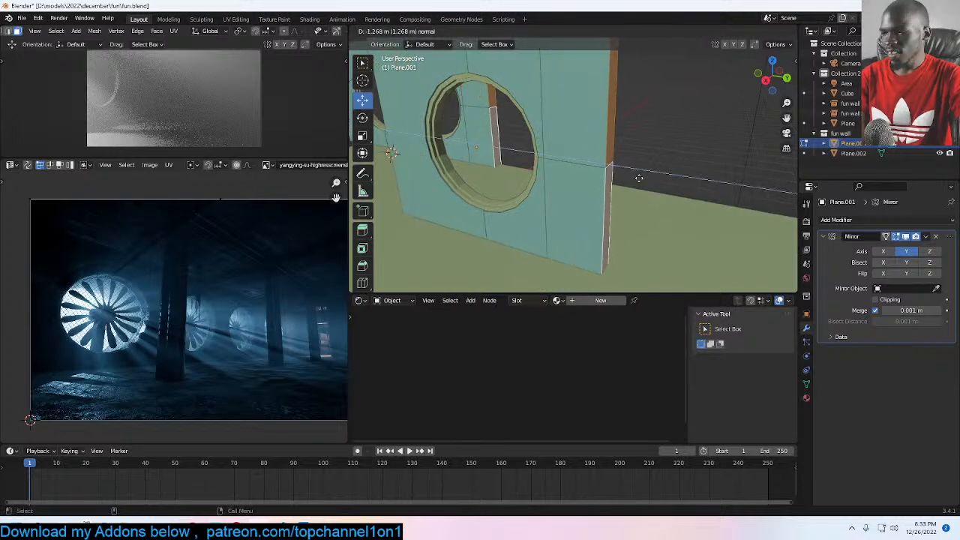
{"action": "left_click", "coordinate": [628, 173]}
{"action": "key", "text": "Tab"}
Step: Examine the opening ring and the widened wall panel together in a right-side wireframe view
{"action": "mouse_move", "coordinate": [628, 173]}
{"action": "middle_mouse_down"}
{"action": "mouse_move", "coordinate": [668, 149]}
{"action": "mouse_move", "coordinate": [638, 170]}
{"action": "middle_mouse_up"}
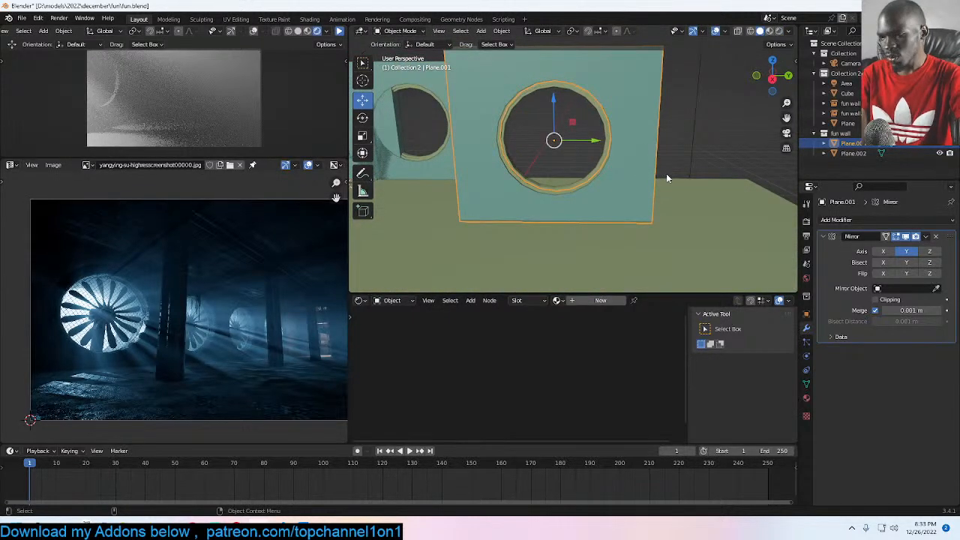
{"action": "key", "text": "KP_1"}
{"action": "key", "text": "KP_3"}
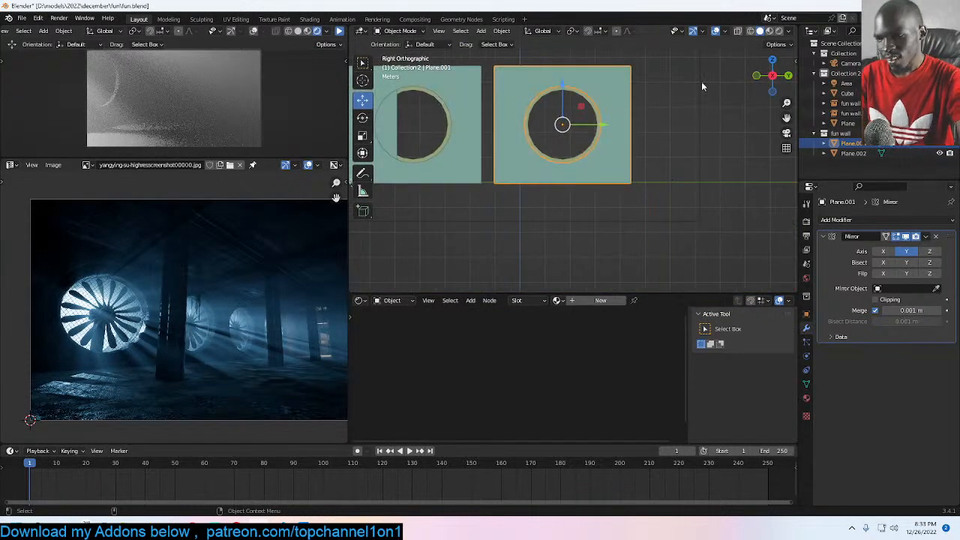
{"action": "left_click", "coordinate": [588, 105]}
{"action": "key", "text": "Tab"}
{"action": "key", "text": "Tab"}
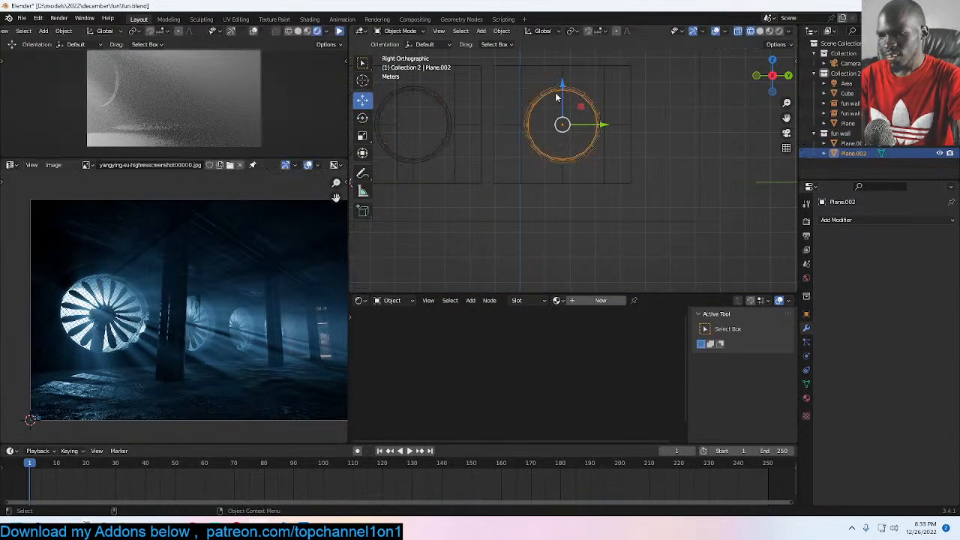
{"action": "left_click", "coordinate": [612, 72], "text": "shift"}
{"action": "key", "text": "Tab"}
{"action": "key", "text": "Tab"}
{"action": "key", "text": "shift+z"}
Step: Move the fan wall instance about 2.07 m along Y to separate the widened walls in the row
{"action": "mouse_move", "coordinate": [700, 90]}
{"action": "middle_mouse_down"}
{"action": "mouse_move", "coordinate": [669, 118]}
{"action": "mouse_move", "coordinate": [643, 122]}
{"action": "mouse_move", "coordinate": [638, 177]}
{"action": "mouse_move", "coordinate": [572, 170]}
{"action": "middle_mouse_up"}
{"action": "scroll", "coordinate": [624, 120], "scroll_direction": "down", "scroll_amount": 3}
{"action": "key", "text": "KP_1"}
{"action": "left_click", "coordinate": [492, 172]}
{"action": "middle_click_drag", "start_coordinate": [491, 172], "coordinate": [457, 172]}
{"action": "left_click_drag", "start_coordinate": [470, 167], "coordinate": [504, 177]}
Step: Duplicate the fan wall instance about 5.39 m along Y and repeat the duplication to form a row of four walls
{"action": "key", "text": "shift+d"}
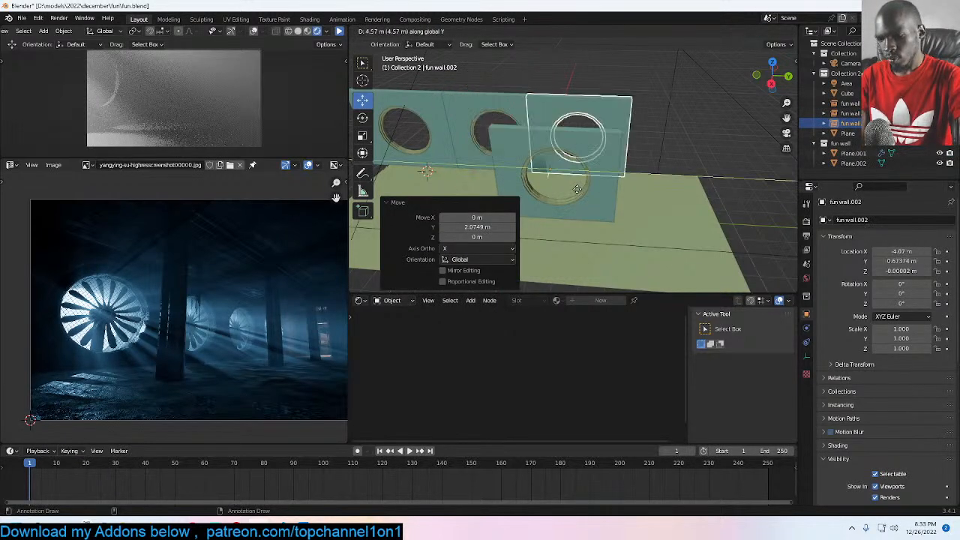
{"action": "left_click", "coordinate": [590, 194]}
{"action": "key", "text": "shift+r"}
{"action": "key", "text": "x"}
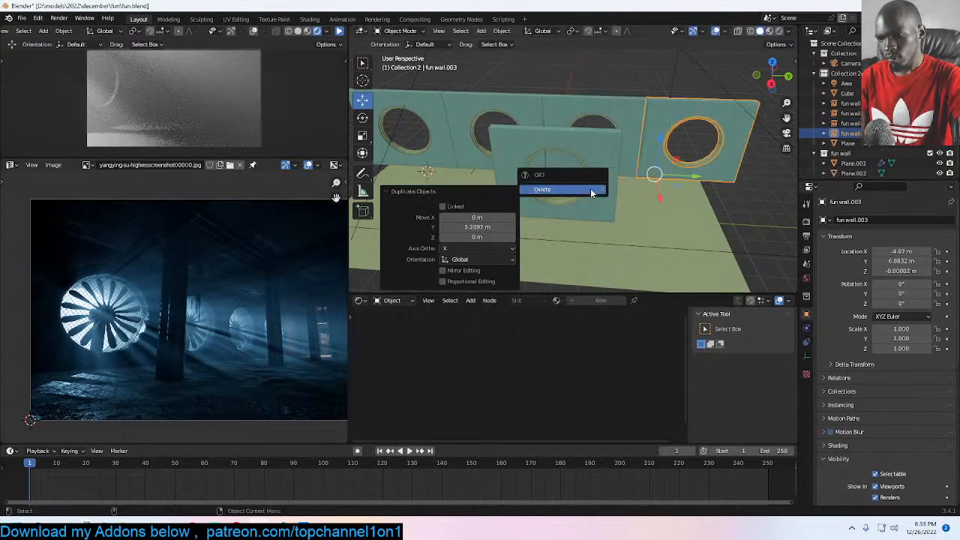
Step: Scale the floor plane about 1.19 times along X and enlarge it further to reach the ends of the wall row
{"action": "scroll", "coordinate": [743, 197], "scroll_direction": "down", "scroll_amount": 3}
{"action": "left_click", "coordinate": [657, 210]}
{"action": "key", "text": "s"}
{"action": "key", "text": "x"}
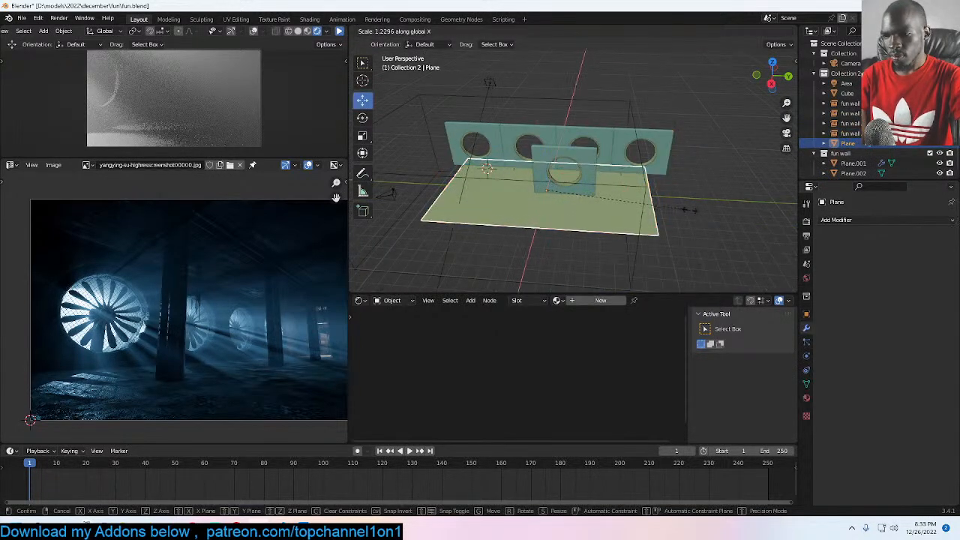
{"action": "left_click", "coordinate": [679, 218]}
{"action": "scroll", "coordinate": [233, 325], "scroll_direction": "down", "scroll_amount": 2}
{"action": "scroll", "coordinate": [201, 313], "scroll_direction": "up", "scroll_amount": 2}
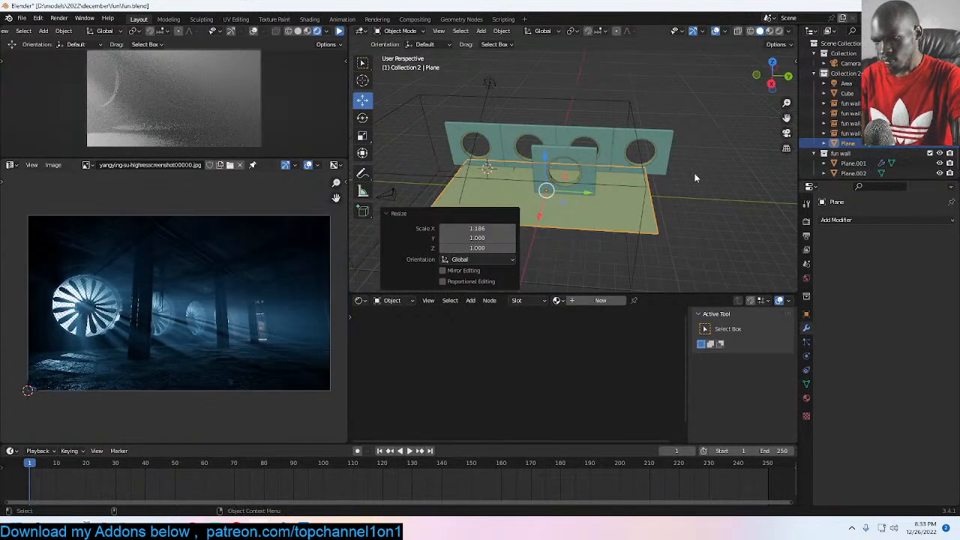
{"action": "key", "text": "s"}
{"action": "left_click", "coordinate": [735, 184]}
Step: In top view, rescale the floor along X and shift it about 0.65 m along X and 0.3 m along Y to align with the walls
{"action": "key", "text": "KP_7"}
{"action": "key", "text": "s"}
{"action": "key", "text": "x"}
{"action": "left_click", "coordinate": [661, 188]}
{"action": "left_click_drag", "start_coordinate": [650, 187], "coordinate": [683, 184]}
{"action": "key", "text": "s"}
{"action": "left_click", "coordinate": [700, 171]}
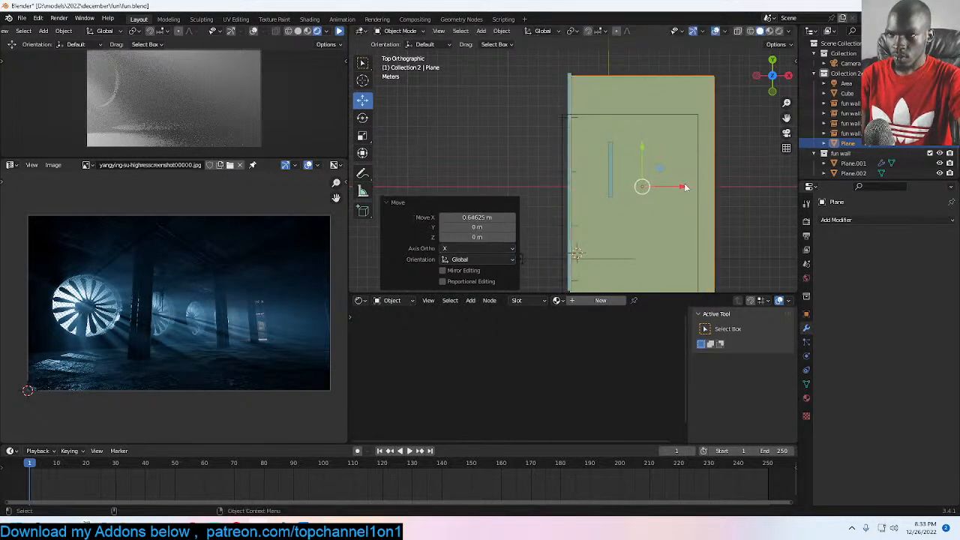
{"action": "key", "text": "g"}
{"action": "key", "text": "y"}
{"action": "left_click", "coordinate": [688, 180]}
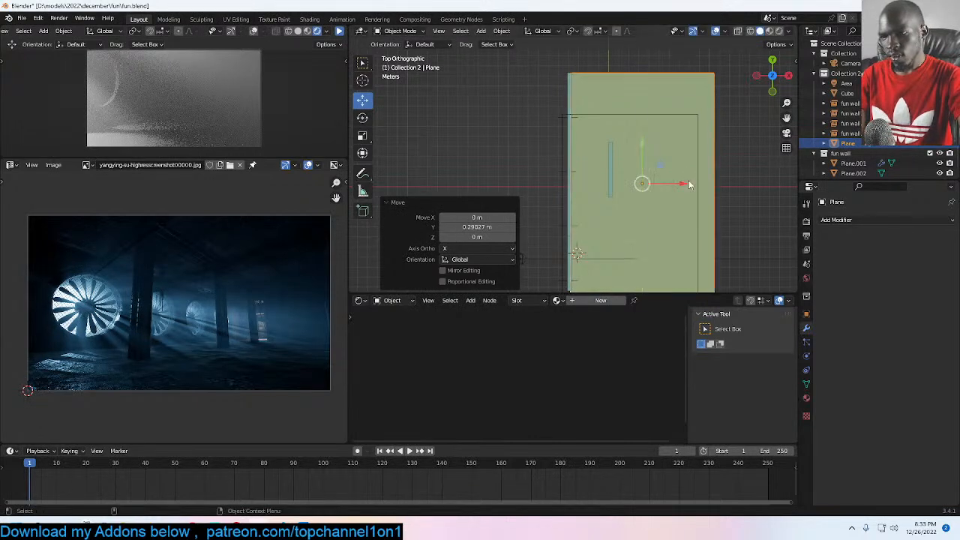
Step: Extrude the floor plane upward about 5.11 m to form the room's side walls and ceiling
{"action": "middle_click_drag", "start_coordinate": [689, 181], "coordinate": [657, 98]}
{"action": "scroll", "coordinate": [654, 109], "scroll_direction": "down", "scroll_amount": 3}
{"action": "key", "text": "Tab"}
{"action": "scroll", "coordinate": [639, 150], "scroll_direction": "up", "scroll_amount": 2}
{"action": "key", "text": "e"}
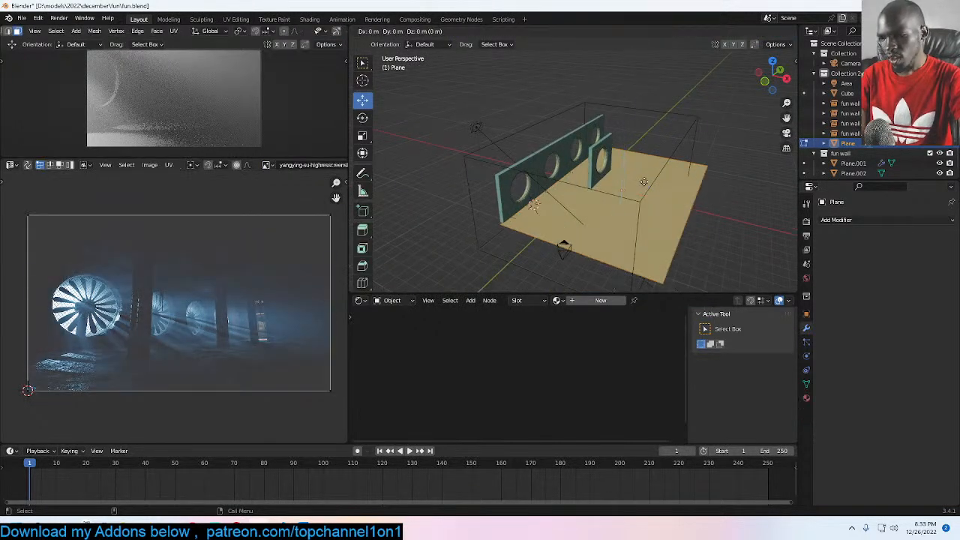
{"action": "left_click", "coordinate": [640, 135]}
Step: Lower the room's ceiling face about 0.46 m along Z to meet the wall tops
{"action": "middle_click_drag", "start_coordinate": [640, 135], "coordinate": [706, 144]}
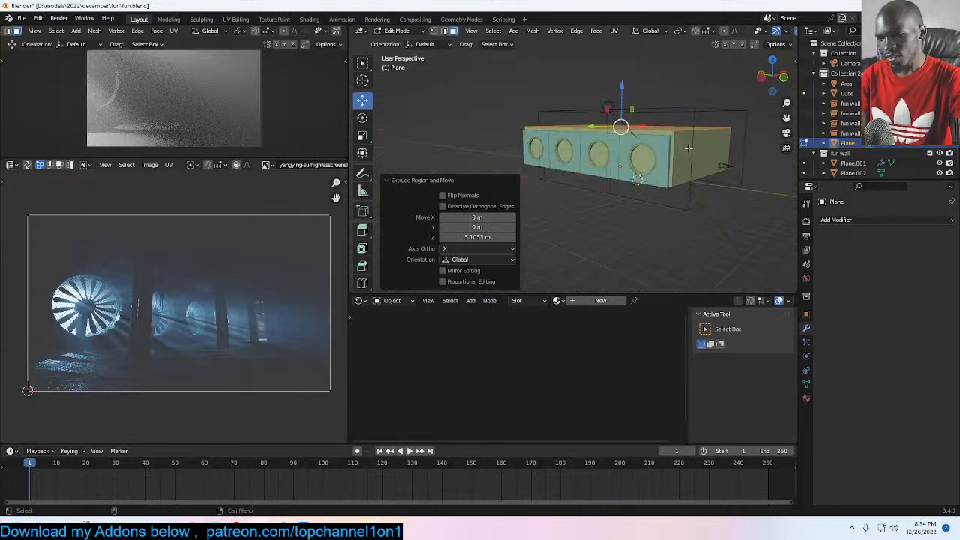
{"action": "middle_click_drag", "start_coordinate": [642, 153], "coordinate": [653, 107]}
{"action": "key", "text": "g"}
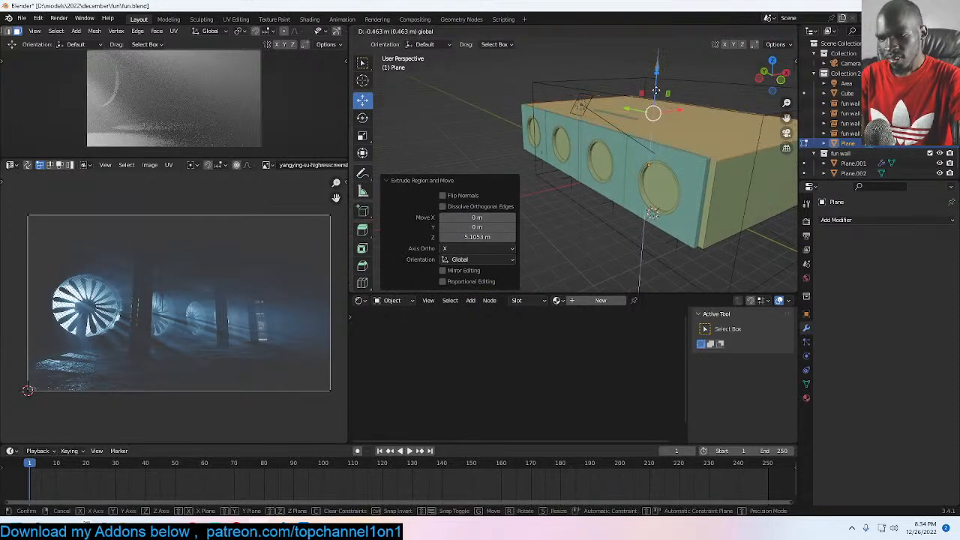
{"action": "left_click_drag", "start_coordinate": [656, 90], "coordinate": [654, 89]}
Step: Delete the room's side face that lies behind the row of fan openings and return to Object Mode
{"action": "left_click", "coordinate": [643, 172]}
{"action": "key", "text": "x"}
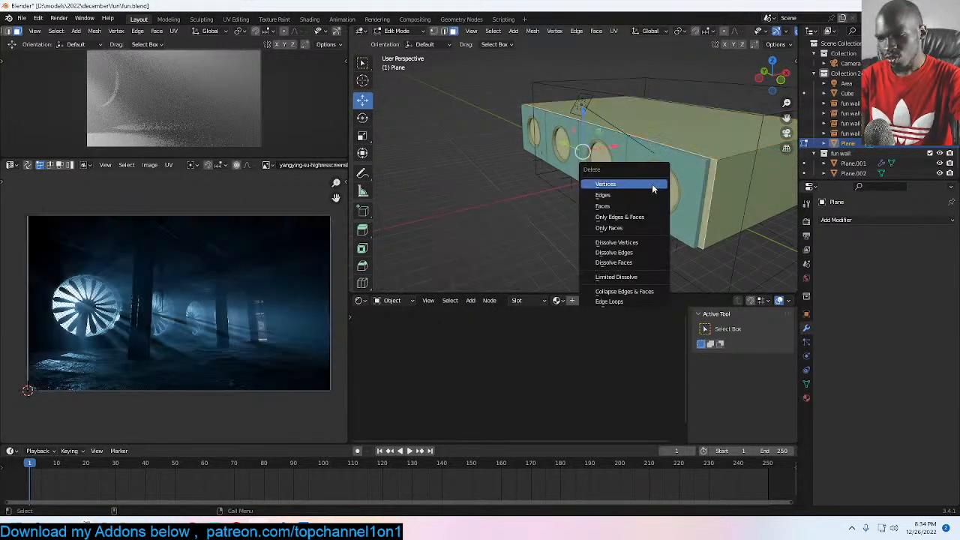
{"action": "left_click", "coordinate": [642, 206]}
{"action": "middle_click_drag", "start_coordinate": [643, 207], "coordinate": [494, 115]}
{"action": "key", "text": "Tab"}
{"action": "left_click", "coordinate": [339, 31]}
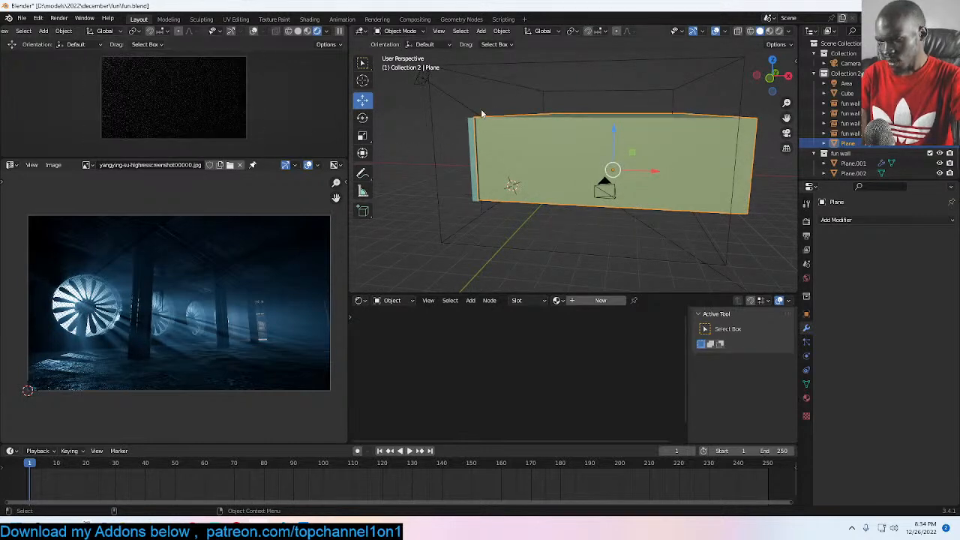
Step: In camera view, move the camera about 0.89 m backward along its local Z axis
{"action": "left_click", "coordinate": [462, 105]}
{"action": "key", "text": "KP_0"}
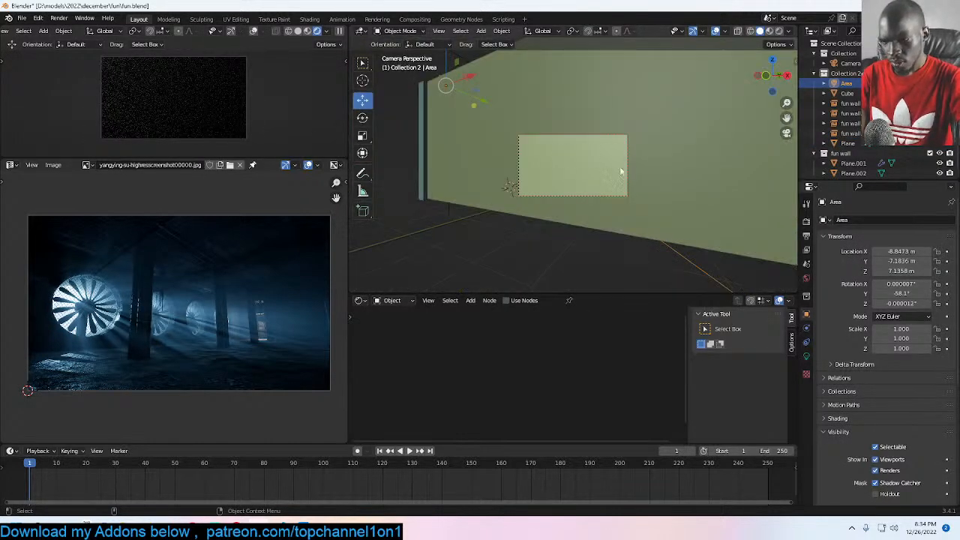
{"action": "left_click", "coordinate": [617, 123]}
{"action": "key", "text": "g"}
{"action": "key", "text": "z"}
{"action": "key", "text": "z"}
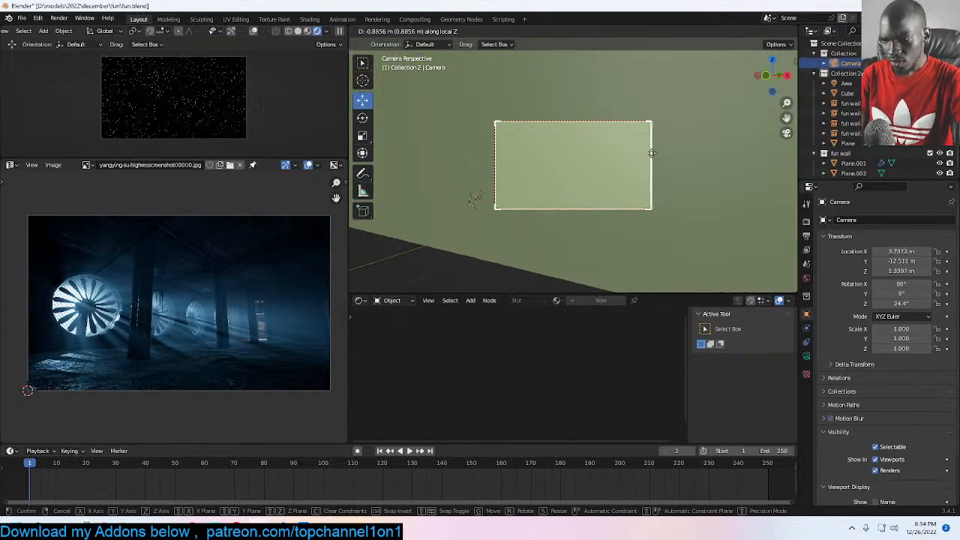
{"action": "left_click", "coordinate": [650, 152]}
Step: Extrude the room's end wall outward along Y so that the room encloses the camera
{"action": "scroll", "coordinate": [698, 130], "scroll_direction": "down", "scroll_amount": 4}
{"action": "left_click", "coordinate": [699, 130]}
{"action": "middle_click_drag", "start_coordinate": [699, 130], "coordinate": [681, 159]}
{"action": "scroll", "coordinate": [638, 184], "scroll_direction": "down", "scroll_amount": 5}
{"action": "key", "text": "Tab"}
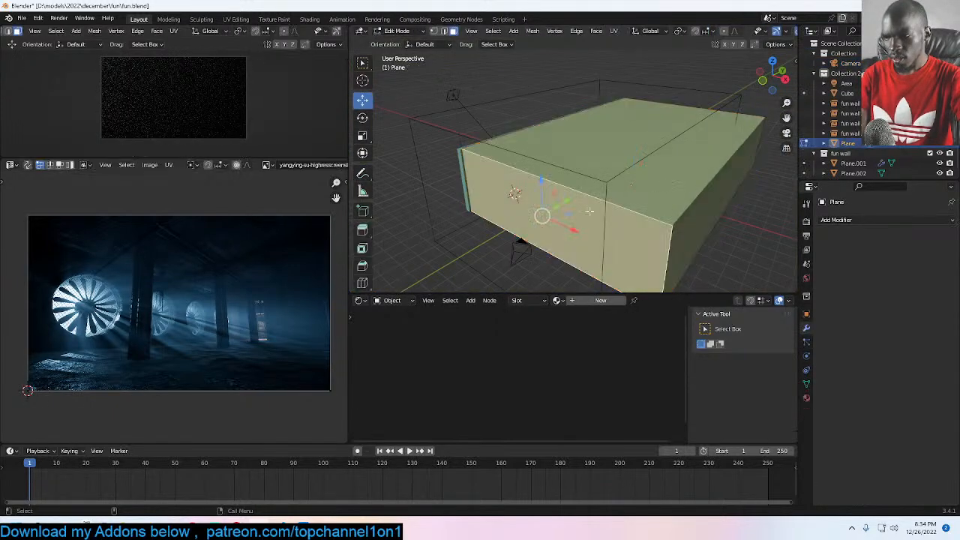
{"action": "key", "text": "e"}
{"action": "left_click", "coordinate": [564, 177]}
{"action": "scroll", "coordinate": [564, 175], "scroll_direction": "down", "scroll_amount": 4}
{"action": "middle_click_drag", "start_coordinate": [600, 146], "coordinate": [737, 142]}
{"action": "scroll", "coordinate": [668, 139], "scroll_direction": "up", "scroll_amount": 3}
{"action": "left_click", "coordinate": [717, 124]}
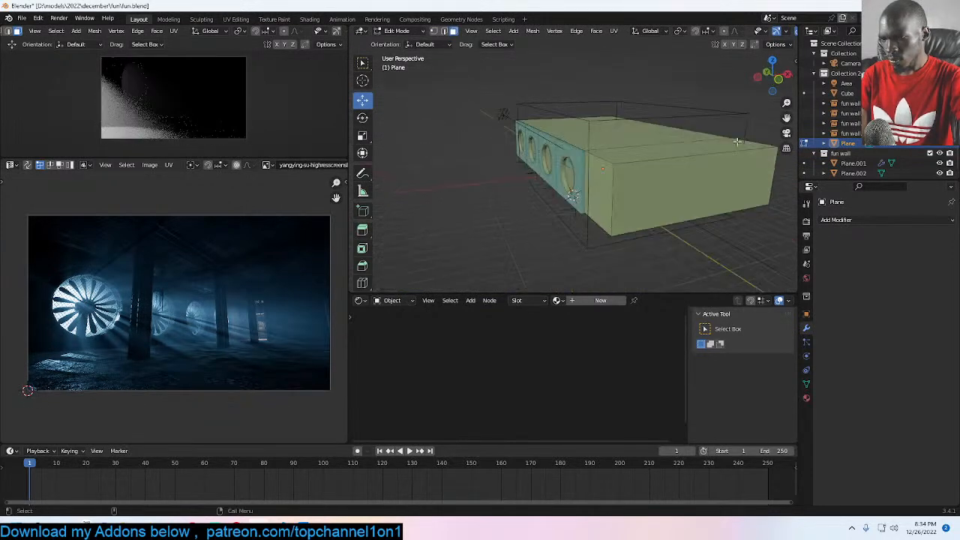
{"action": "key", "text": "Tab"}
Step: In front view, move the area light about 0.61 m along X and -1.87 m along Z and tilt it to a Y rotation of -61.5°
{"action": "left_click", "coordinate": [502, 114]}
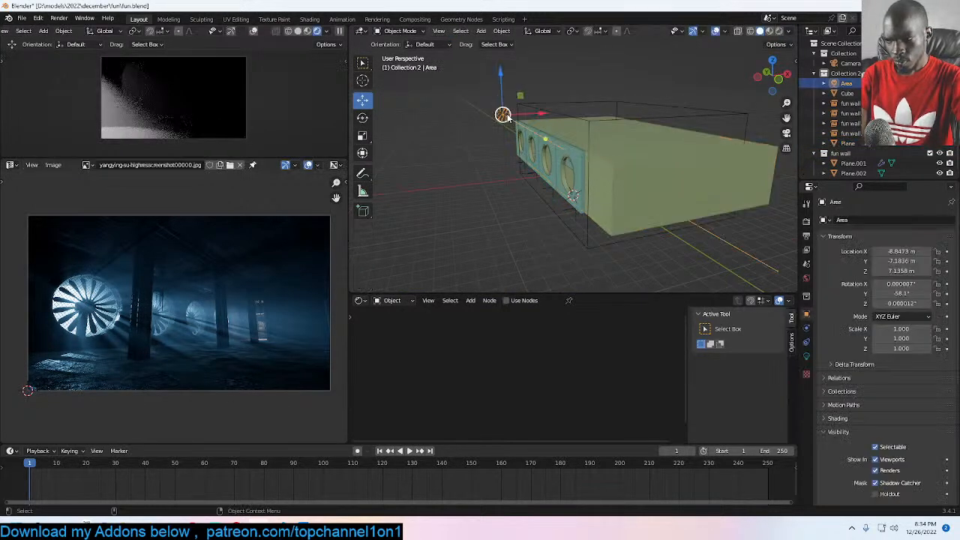
{"action": "key", "text": "KP_1"}
{"action": "key", "text": "r"}
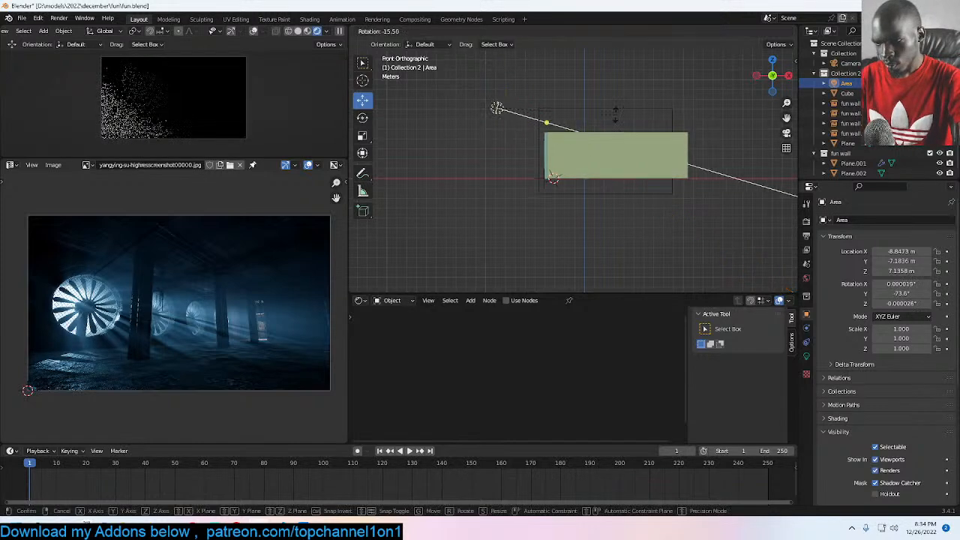
{"action": "left_click", "coordinate": [614, 118]}
{"action": "key", "text": "g"}
{"action": "left_click", "coordinate": [621, 140]}
{"action": "key", "text": "r"}
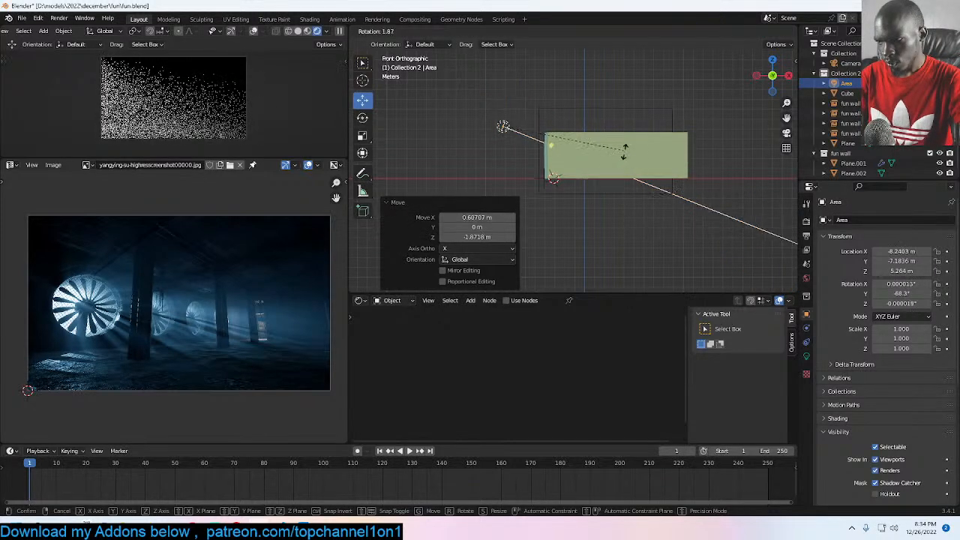
{"action": "left_click", "coordinate": [620, 163]}
{"action": "key", "text": "r"}
{"action": "left_click", "coordinate": [664, 193]}
Step: In camera view, rotate the camera about Z to 39.5° and move it about 1.3 m along X
{"action": "key", "text": "KP_0"}
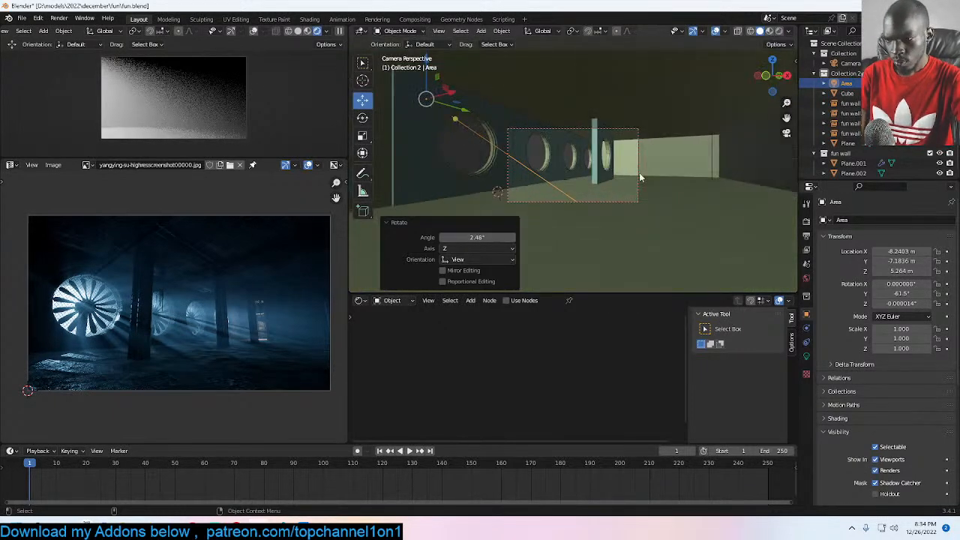
{"action": "left_click", "coordinate": [632, 136]}
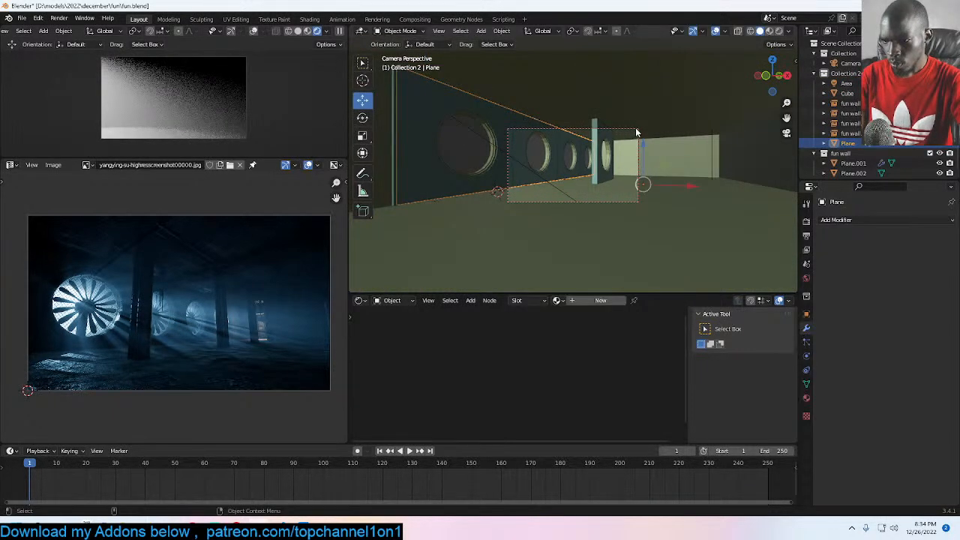
{"action": "left_click", "coordinate": [634, 132]}
{"action": "key", "text": "r"}
{"action": "key", "text": "z"}
{"action": "left_click", "coordinate": [646, 165]}
{"action": "key", "text": "g"}
{"action": "key", "text": "x"}
{"action": "left_click", "coordinate": [672, 189]}
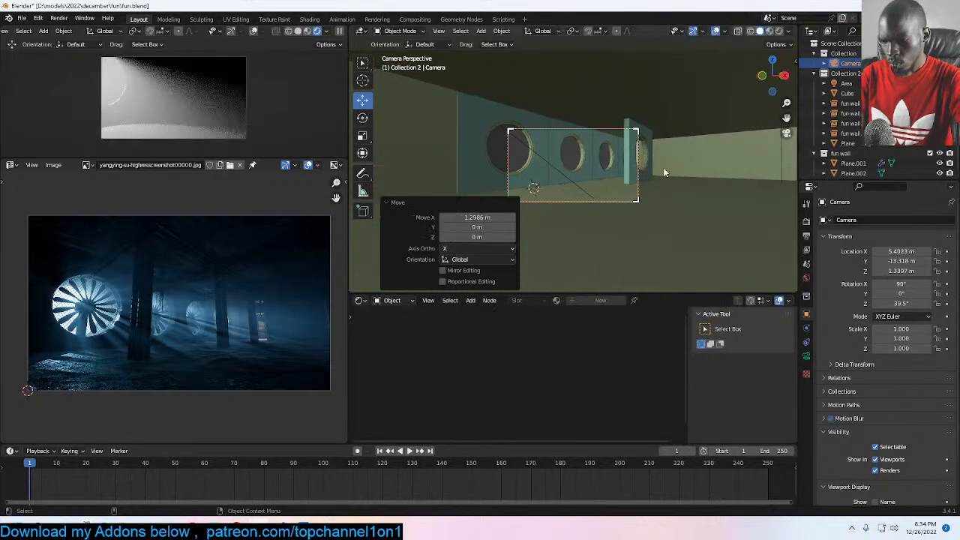
Step: Set the camera's focal length to 25 mm and rotate it about Z to reframe the fan walls
{"action": "left_click", "coordinate": [806, 357]}
{"action": "left_click", "coordinate": [906, 267]}
{"action": "type", "text": "25"}
{"action": "key", "text": "Return"}
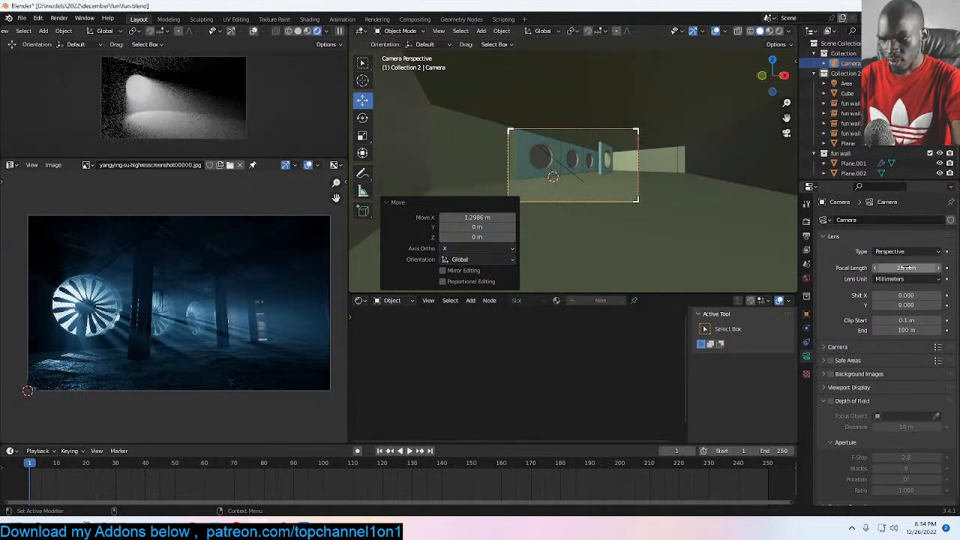
{"action": "key", "text": "r"}
{"action": "key", "text": "z"}
{"action": "left_click", "coordinate": [605, 159]}
Step: Scale the fog volume cube about 1.23 times along Y to cover the extended room
{"action": "middle_click_drag", "start_coordinate": [606, 163], "coordinate": [693, 163]}
{"action": "left_click", "coordinate": [693, 167]}
{"action": "key", "text": "Tab"}
{"action": "middle_click_drag", "start_coordinate": [682, 105], "coordinate": [685, 136]}
{"action": "key", "text": "Tab"}
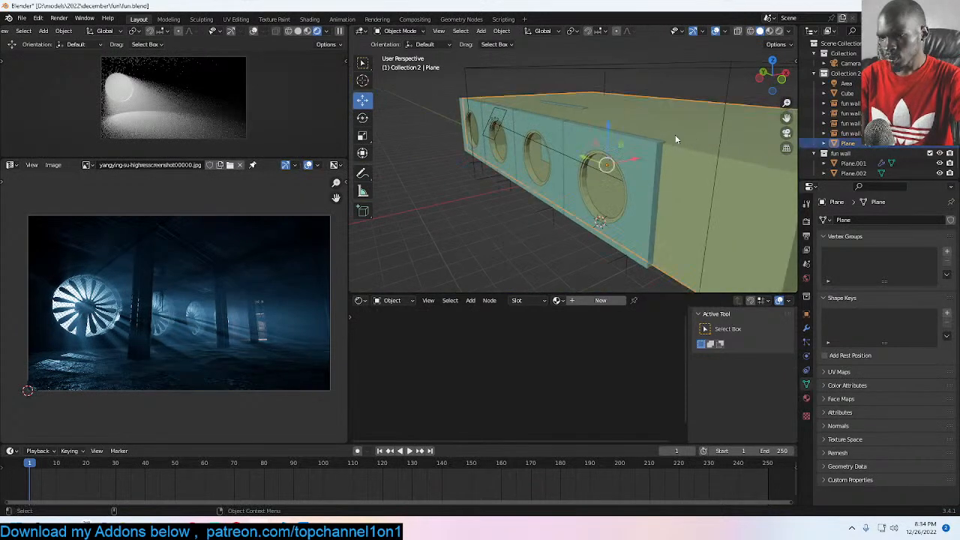
{"action": "left_click", "coordinate": [674, 139]}
{"action": "middle_click_drag", "start_coordinate": [682, 66], "coordinate": [697, 155]}
{"action": "key", "text": "s"}
{"action": "key", "text": "x"}
{"action": "key", "text": "y"}
{"action": "left_click", "coordinate": [720, 161]}
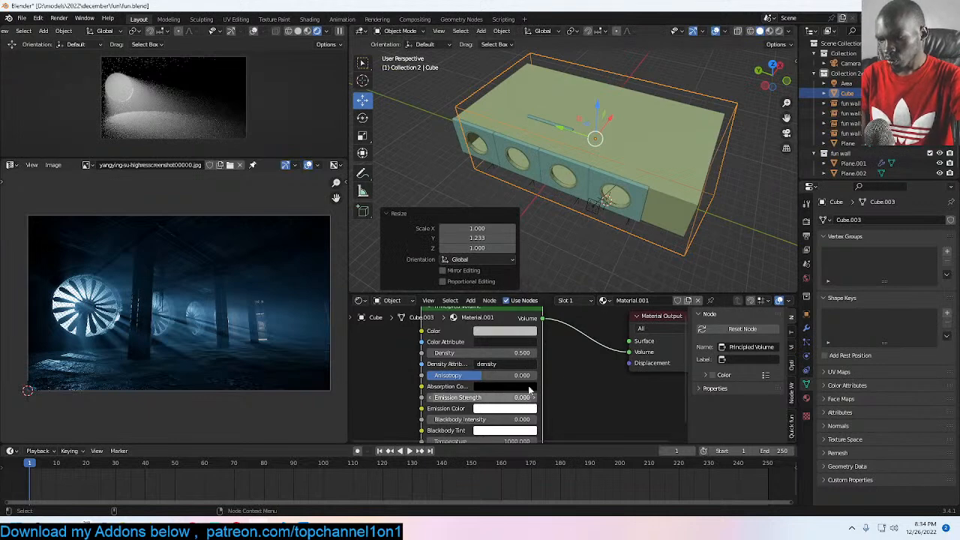
Step: Set the density of the fog cube's Principled Volume shader to 0.1
{"action": "scroll", "coordinate": [525, 379], "scroll_direction": "up", "scroll_amount": 1}
{"action": "scroll", "coordinate": [542, 392], "scroll_direction": "down", "scroll_amount": 2}
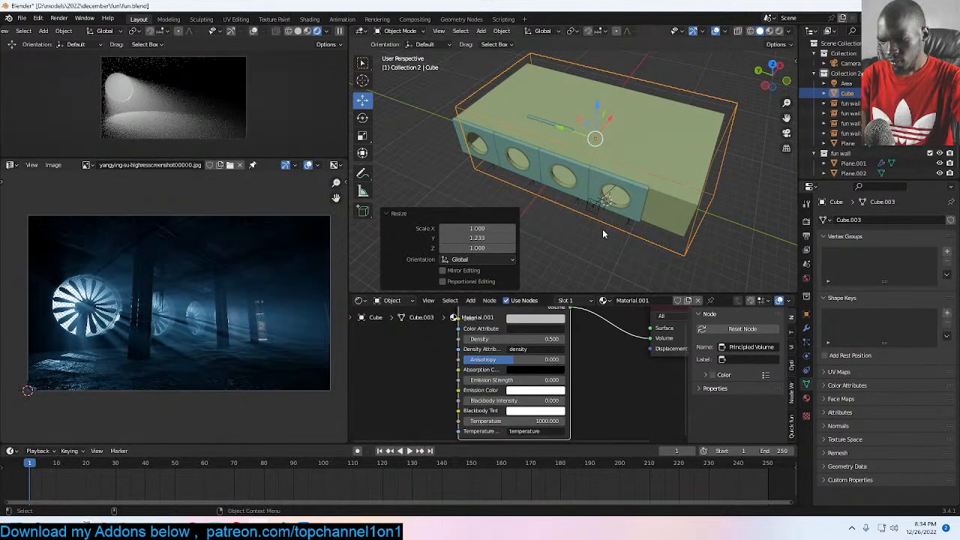
{"action": "scroll", "coordinate": [568, 360], "scroll_direction": "up", "scroll_amount": 3}
{"action": "left_click", "coordinate": [561, 326]}
{"action": "type", "text": ".1"}
{"action": "key", "text": "Return"}
Step: Set the area light's power to 10000 W
{"action": "middle_click_drag", "start_coordinate": [561, 185], "coordinate": [532, 148]}
{"action": "left_click", "coordinate": [532, 147]}
{"action": "left_click", "coordinate": [910, 290]}
{"action": "left_click", "coordinate": [891, 289]}
{"action": "key", "text": "BackSpace"}
{"action": "key", "text": "Return"}
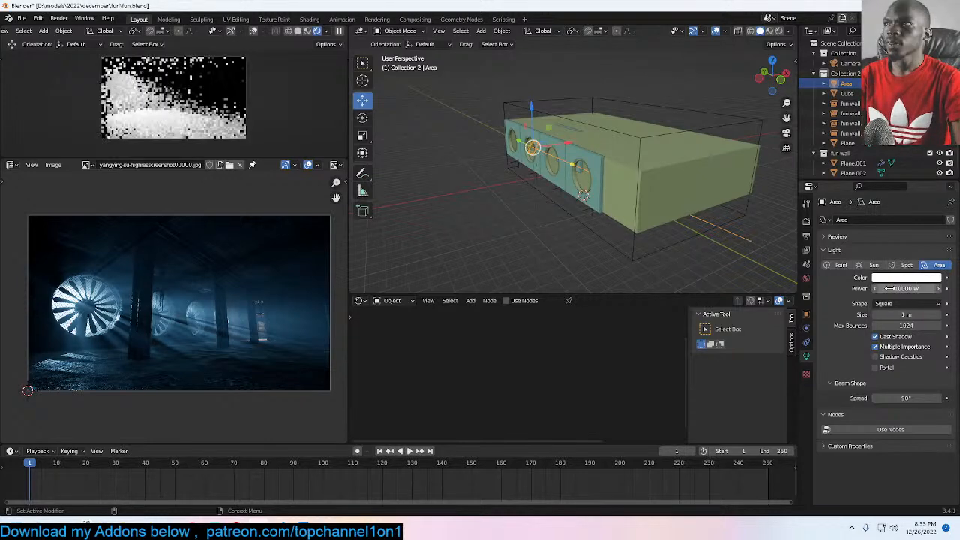
Step: Enable viewport denoising in the render settings and save the file
{"action": "left_click", "coordinate": [598, 191]}
{"action": "middle_click_drag", "start_coordinate": [597, 189], "coordinate": [586, 175]}
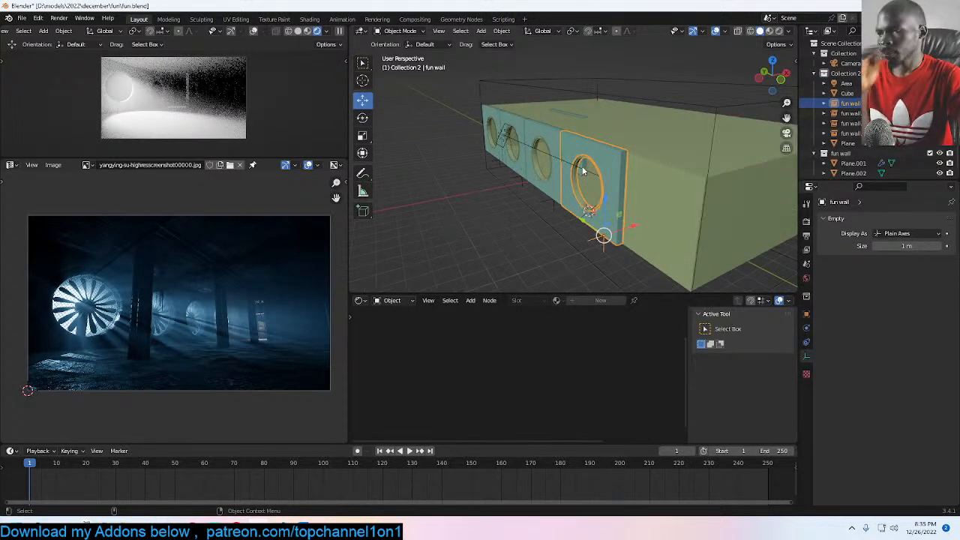
{"action": "left_click", "coordinate": [806, 220]}
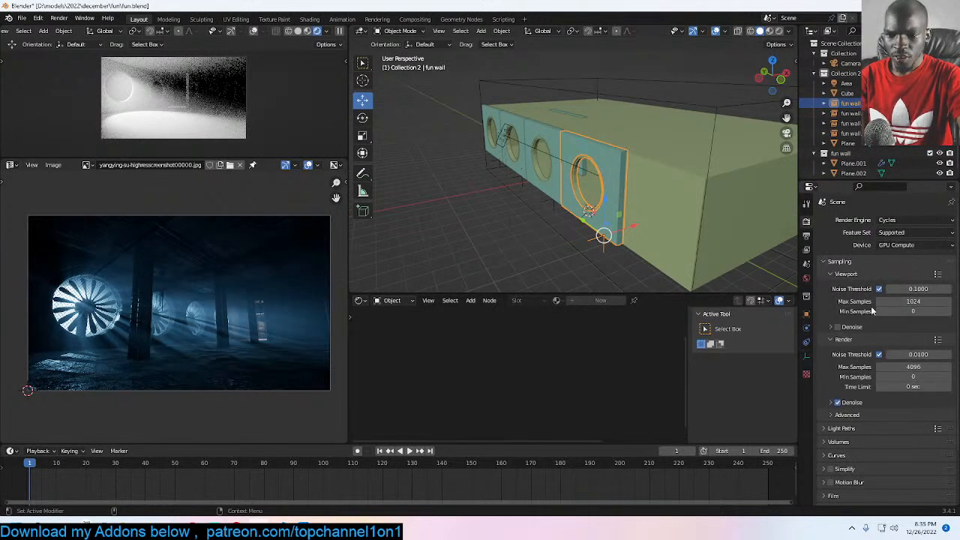
{"action": "left_click", "coordinate": [837, 328]}
{"action": "left_click", "coordinate": [422, 191]}
{"action": "key", "text": "ctrl+s"}
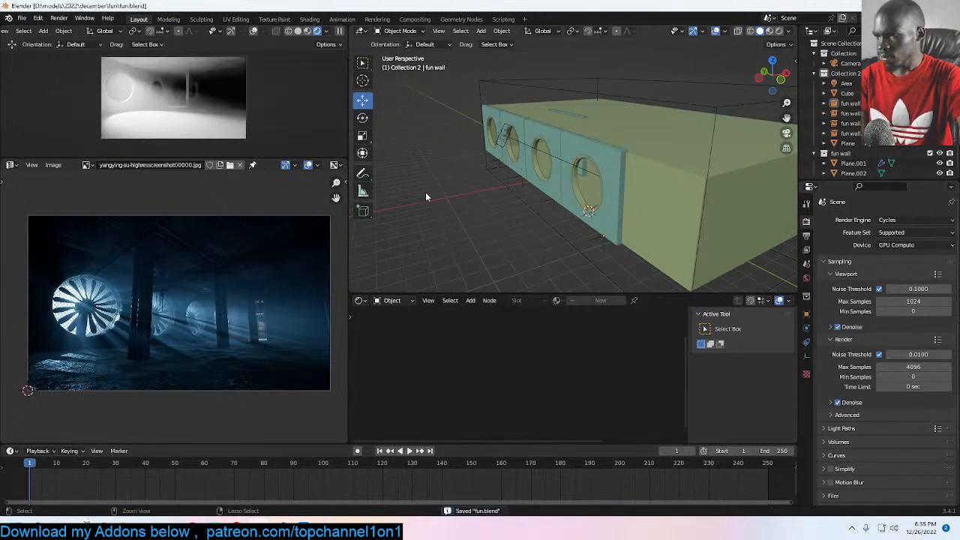
Step: Select the room mesh and search all material categories of the asset library add-on for "concrete"
{"action": "middle_click_drag", "start_coordinate": [524, 198], "coordinate": [502, 197]}
{"action": "scroll", "coordinate": [502, 197], "scroll_direction": "up", "scroll_amount": 3}
{"action": "left_click", "coordinate": [676, 194]}
{"action": "scroll", "coordinate": [668, 202], "scroll_direction": "down", "scroll_amount": 8}
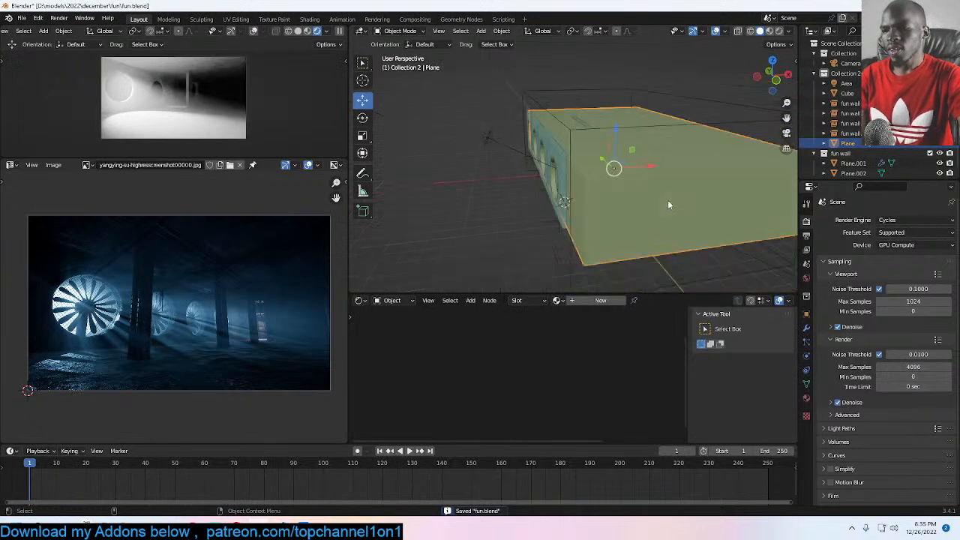
{"action": "key", "text": "n"}
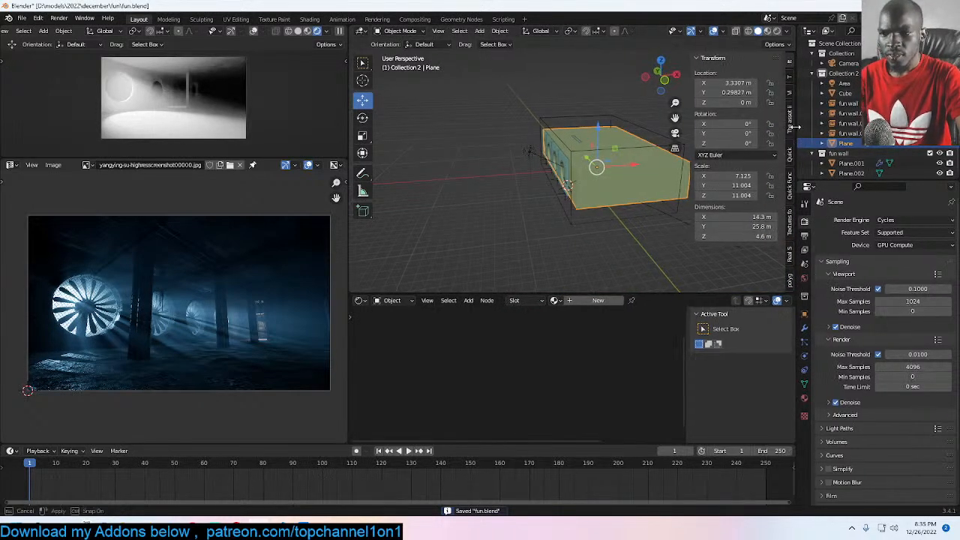
{"action": "left_click", "coordinate": [789, 126]}
{"action": "left_click", "coordinate": [734, 98]}
{"action": "left_click", "coordinate": [709, 129]}
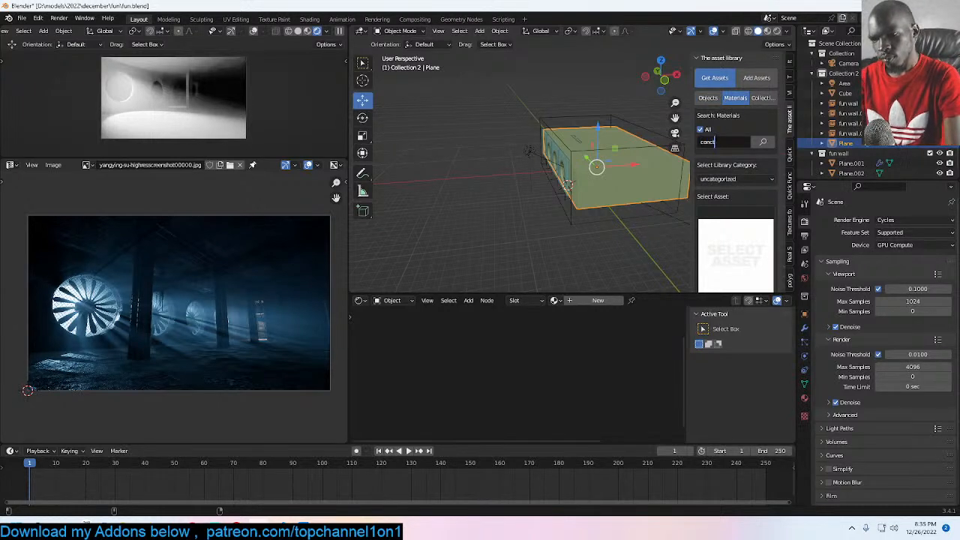
{"action": "key", "text": "Return"}
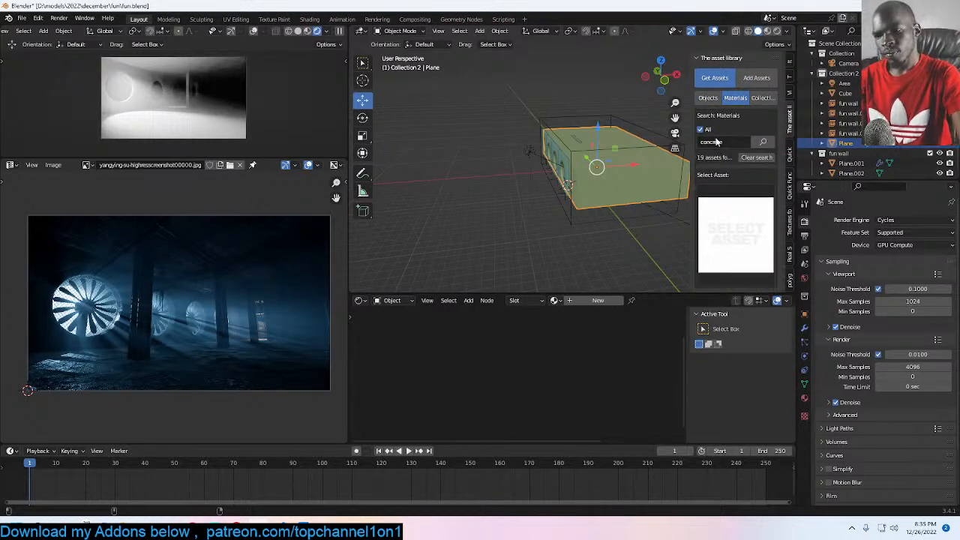
Step: Choose the smooth grey-beige concrete material from the search results and apply it to the room
{"action": "left_click", "coordinate": [741, 211]}
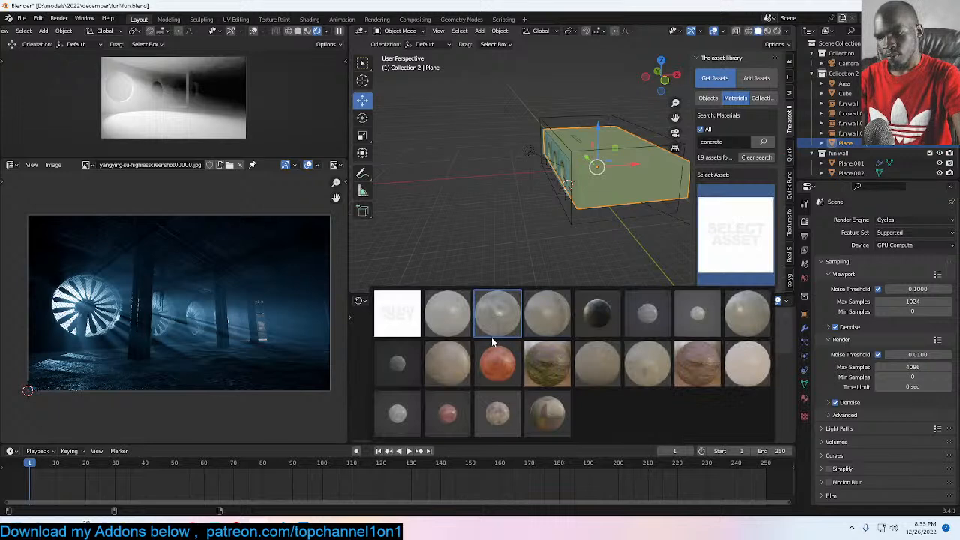
{"action": "left_click", "coordinate": [535, 319]}
{"action": "scroll", "coordinate": [716, 259], "scroll_direction": "down", "scroll_amount": 2}
{"action": "left_click", "coordinate": [737, 243]}
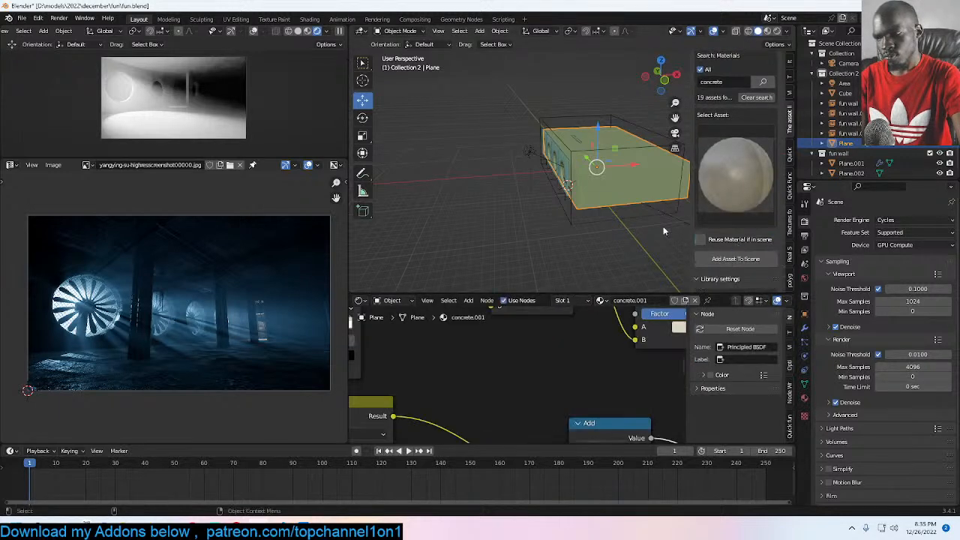
Step: UV unwrap all faces of the room mesh and return to Object Mode
{"action": "key", "text": "Tab"}
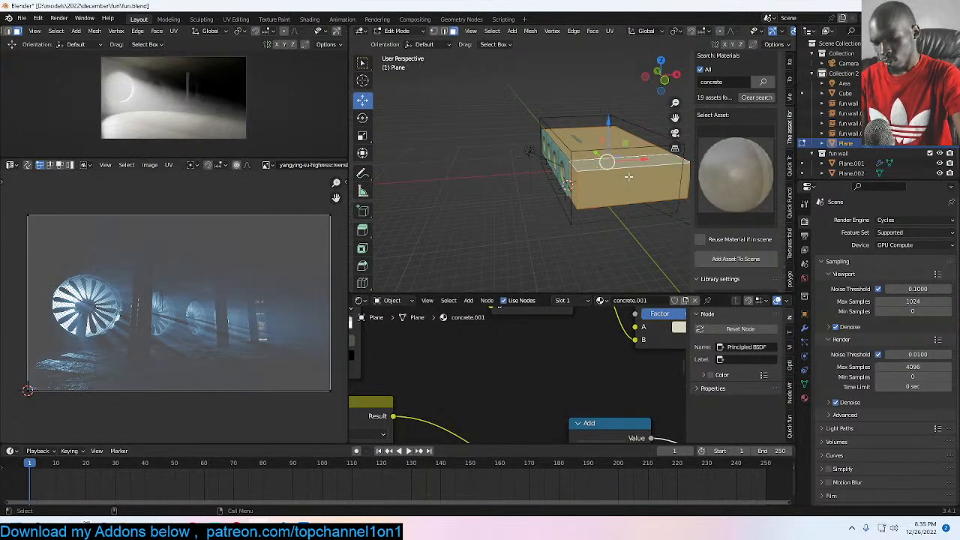
{"action": "key", "text": "u"}
{"action": "left_click", "coordinate": [612, 225]}
{"action": "key", "text": "Tab"}
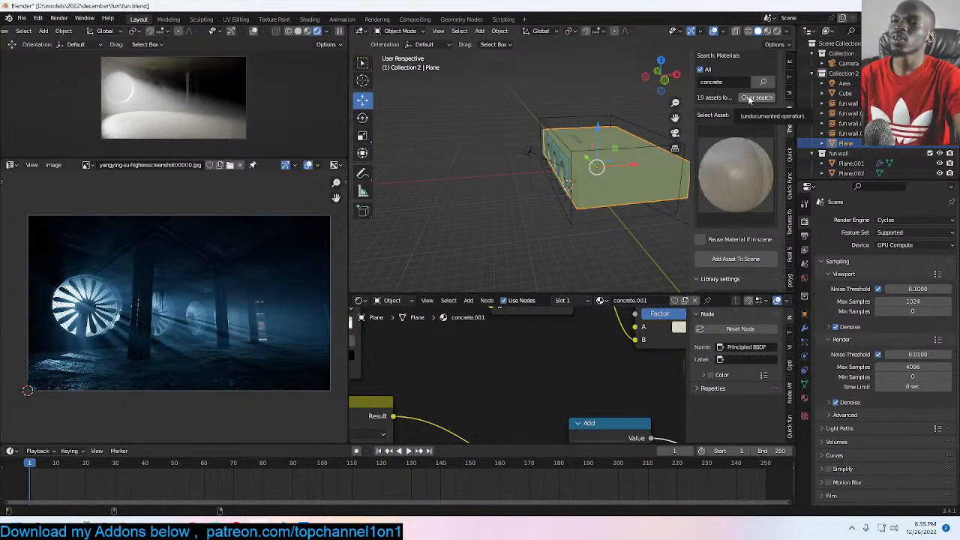
Step: Select the original wall mesh Plane.001 of the fun wall collection inside the room and save the file
{"action": "middle_click_drag", "start_coordinate": [521, 163], "coordinate": [495, 147]}
{"action": "scroll", "coordinate": [521, 176], "scroll_direction": "up", "scroll_amount": 8}
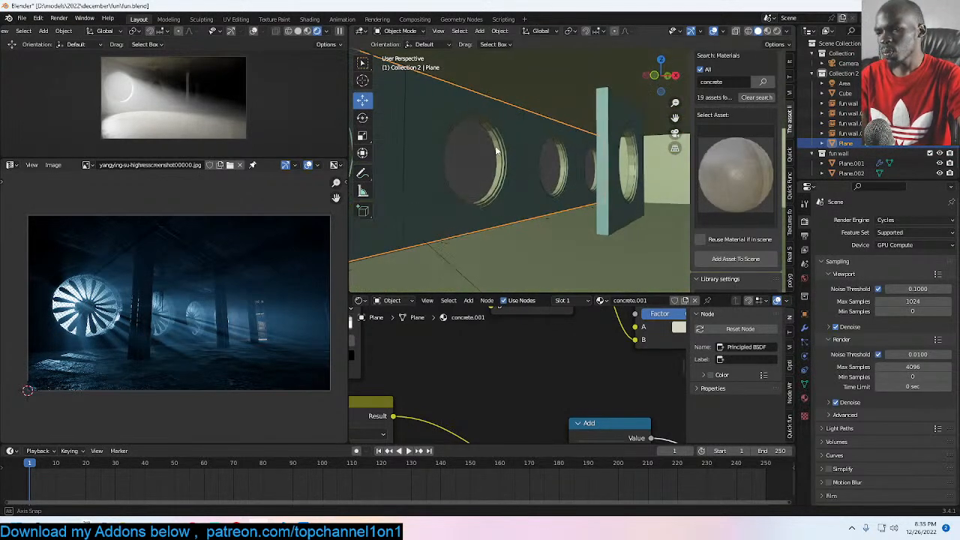
{"action": "scroll", "coordinate": [509, 156], "scroll_direction": "down", "scroll_amount": 3}
{"action": "left_click", "coordinate": [512, 155]}
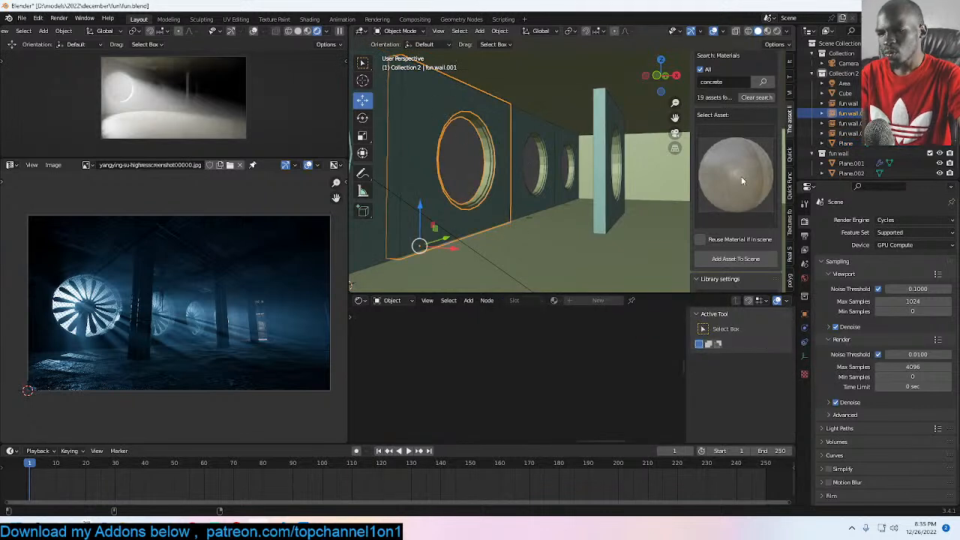
{"action": "left_click", "coordinate": [596, 177]}
{"action": "middle_click_drag", "start_coordinate": [596, 176], "coordinate": [650, 165]}
{"action": "key", "text": "ctrl+s"}
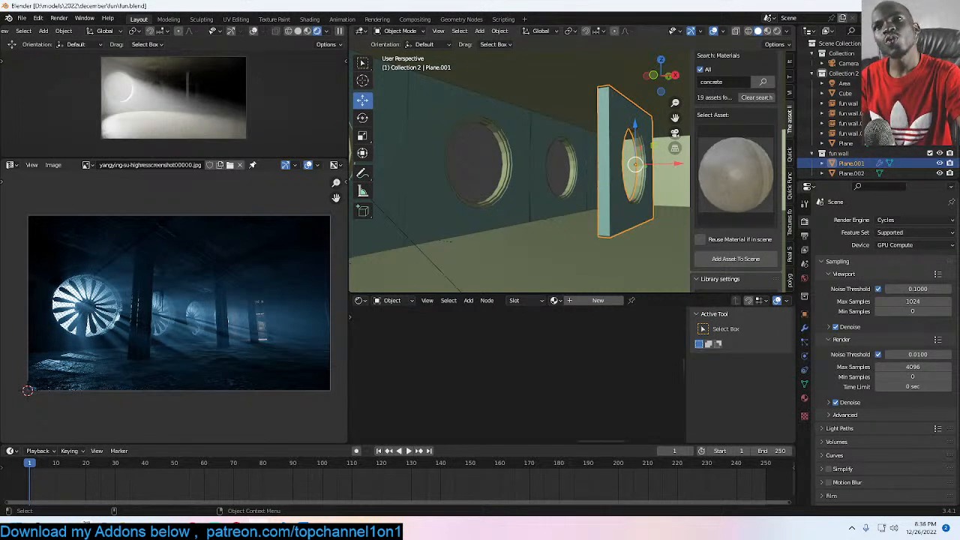
Step: Enable Simplify in the Cycles render settings and set its viewport texture limit to 128
{"action": "scroll", "coordinate": [834, 314], "scroll_direction": "down", "scroll_amount": 3}
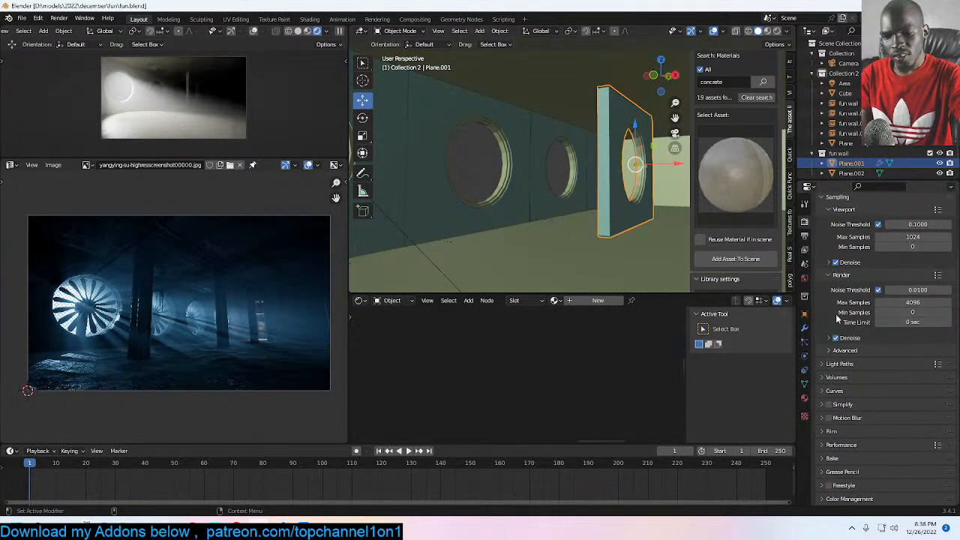
{"action": "left_click", "coordinate": [829, 404]}
{"action": "left_click", "coordinate": [842, 404]}
{"action": "scroll", "coordinate": [881, 373], "scroll_direction": "down", "scroll_amount": 4}
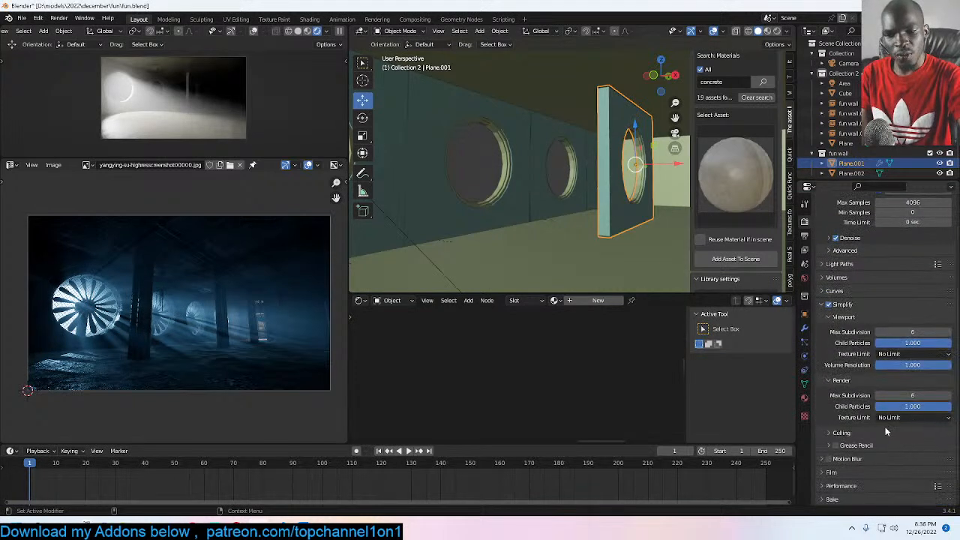
{"action": "left_click", "coordinate": [903, 354]}
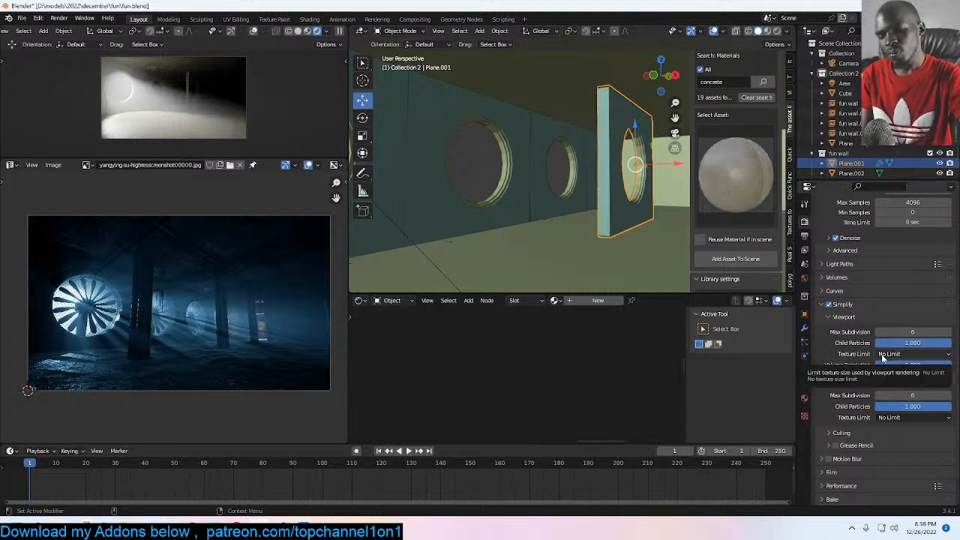
{"action": "left_click", "coordinate": [899, 355]}
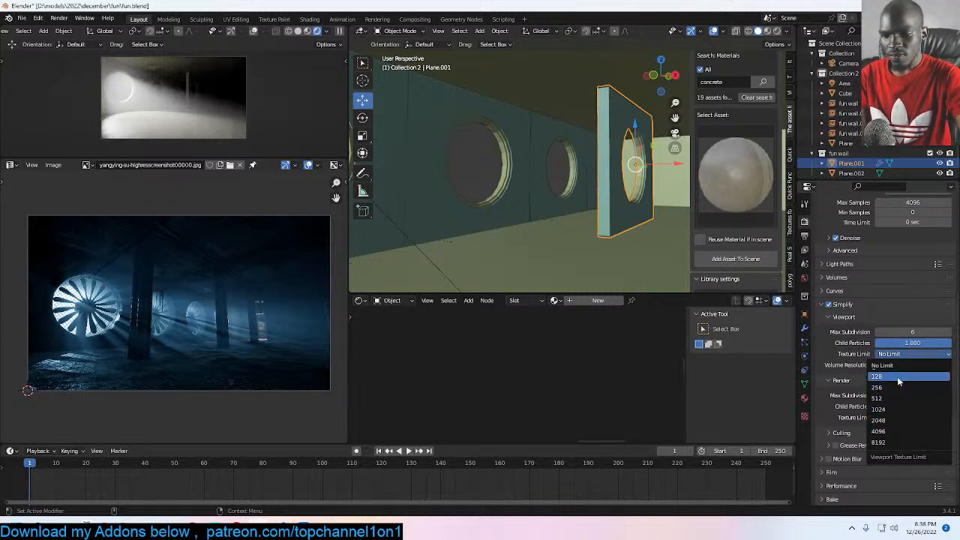
{"action": "left_click", "coordinate": [897, 376]}
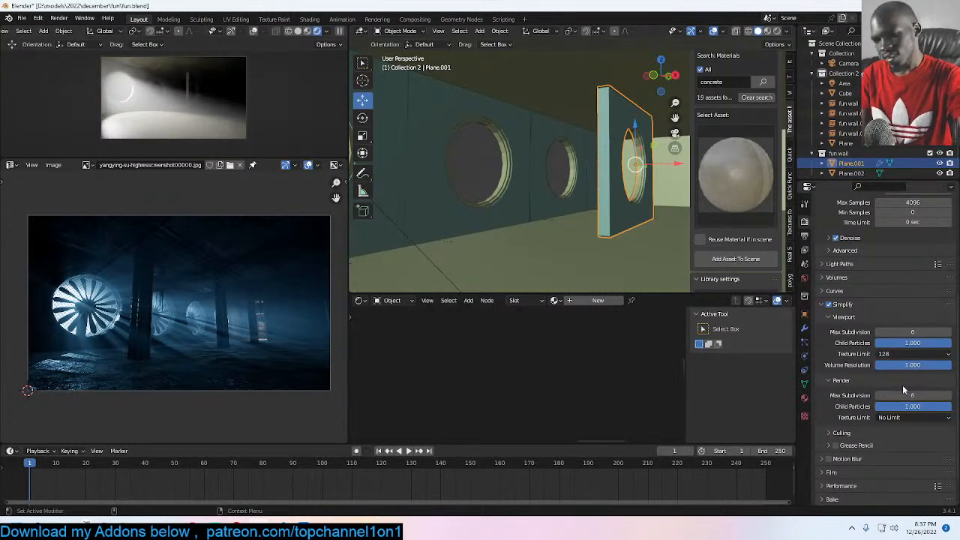
Step: Set the viewport texture limit to No Limit and save the file
{"action": "left_click", "coordinate": [911, 353]}
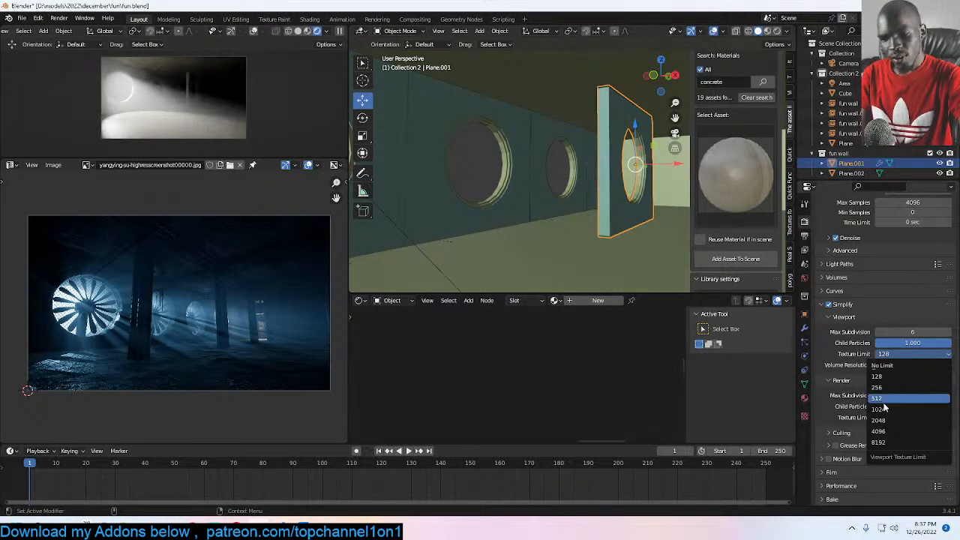
{"action": "left_click", "coordinate": [883, 365]}
{"action": "left_click", "coordinate": [437, 206]}
{"action": "key", "text": "ctrl+s"}
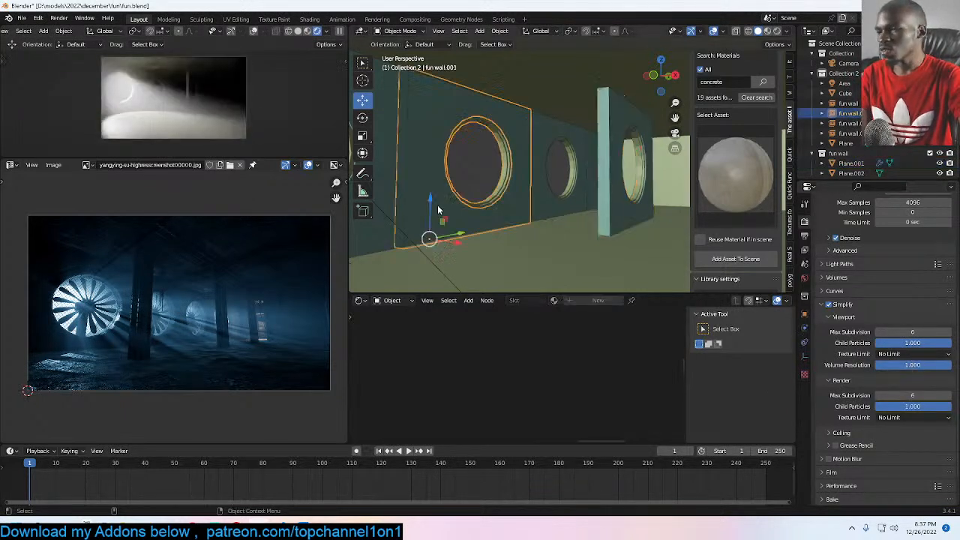
Step: Enable custom colour curves in the Quick Functions add-on and look through its colour presets and black and white level controls
{"action": "key", "text": "alt+a"}
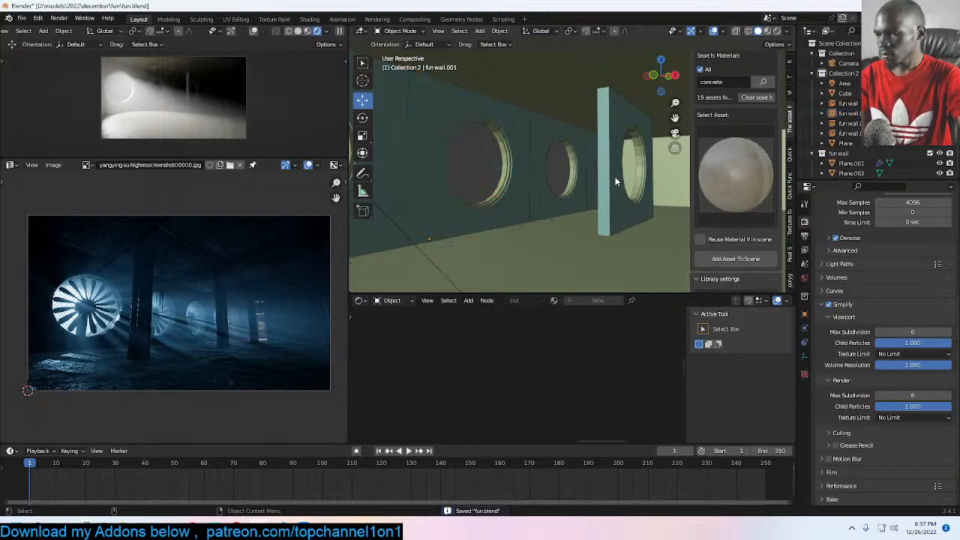
{"action": "left_click", "coordinate": [615, 181]}
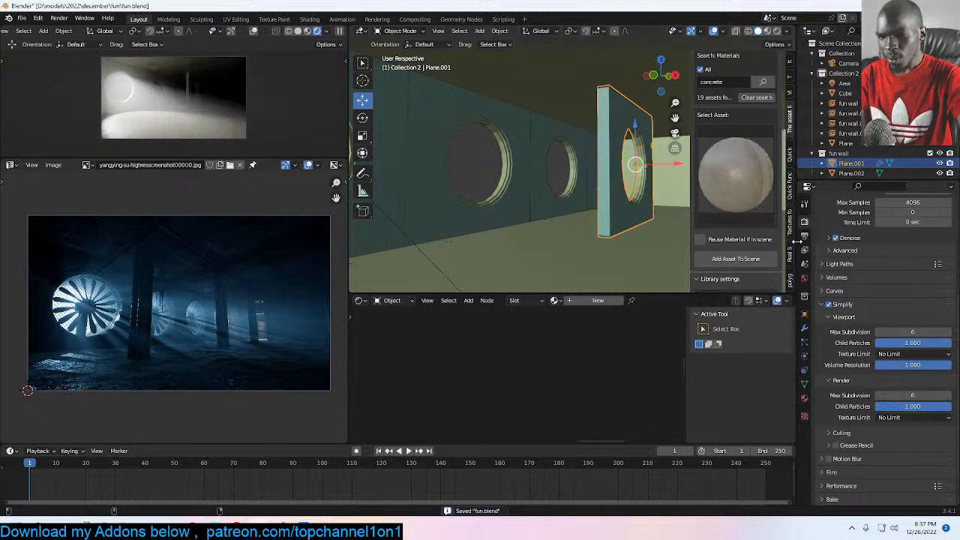
{"action": "left_click", "coordinate": [789, 191]}
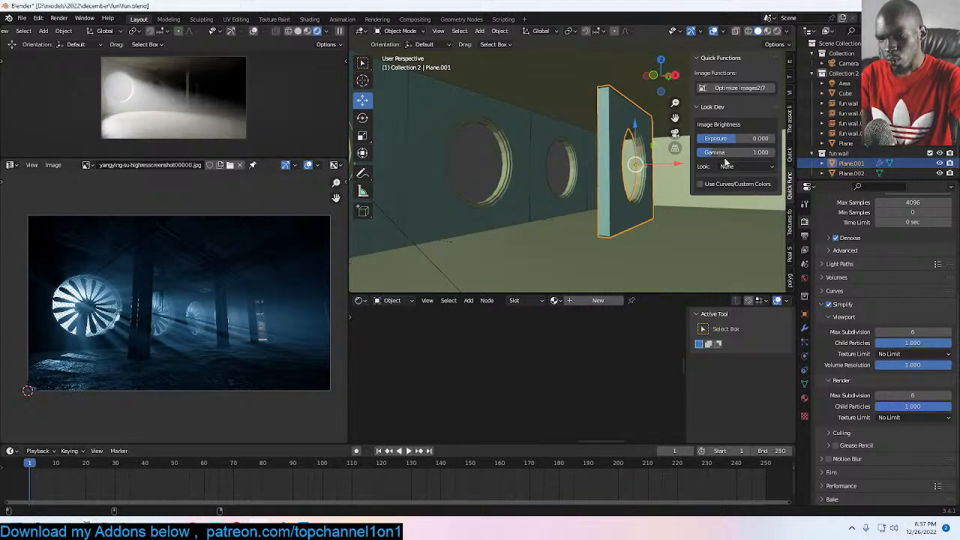
{"action": "left_click", "coordinate": [705, 184]}
{"action": "scroll", "coordinate": [710, 191], "scroll_direction": "down", "scroll_amount": 1}
{"action": "scroll", "coordinate": [711, 195], "scroll_direction": "down", "scroll_amount": 4}
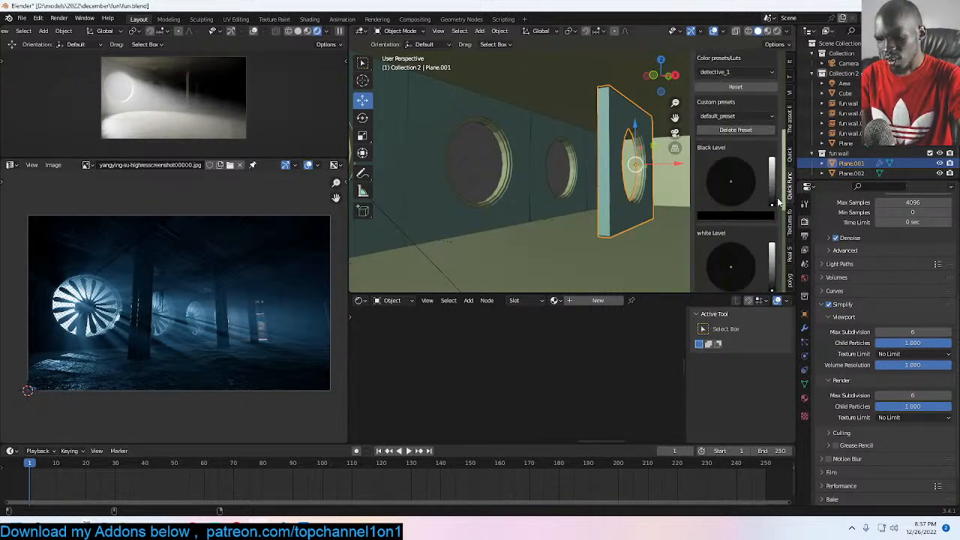
{"action": "mouse_move", "coordinate": [771, 202]}
{"action": "left_mouse_down"}
{"action": "mouse_move", "coordinate": [771, 194]}
{"action": "mouse_move", "coordinate": [771, 203]}
{"action": "left_mouse_up"}
{"action": "scroll", "coordinate": [765, 242], "scroll_direction": "down", "scroll_amount": 2}
{"action": "left_click_drag", "start_coordinate": [773, 251], "coordinate": [731, 232]}
{"action": "key", "text": "n"}
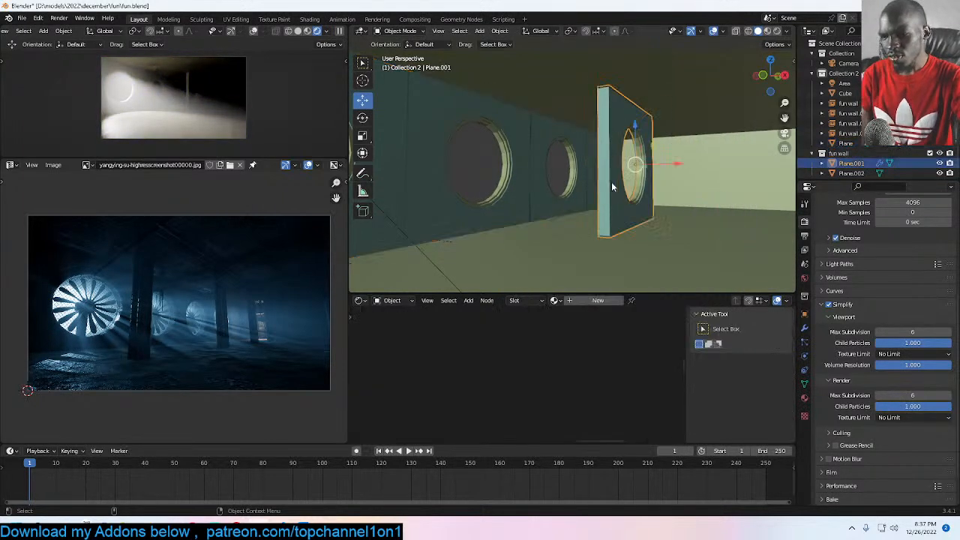
Step: Apply smooth shading to Plane.002, the round rim inside the original wall's opening
{"action": "middle_click_drag", "start_coordinate": [611, 183], "coordinate": [647, 177]}
{"action": "scroll", "coordinate": [647, 177], "scroll_direction": "up", "scroll_amount": 3}
{"action": "left_click", "coordinate": [770, 118]}
{"action": "right_click", "coordinate": [770, 118]}
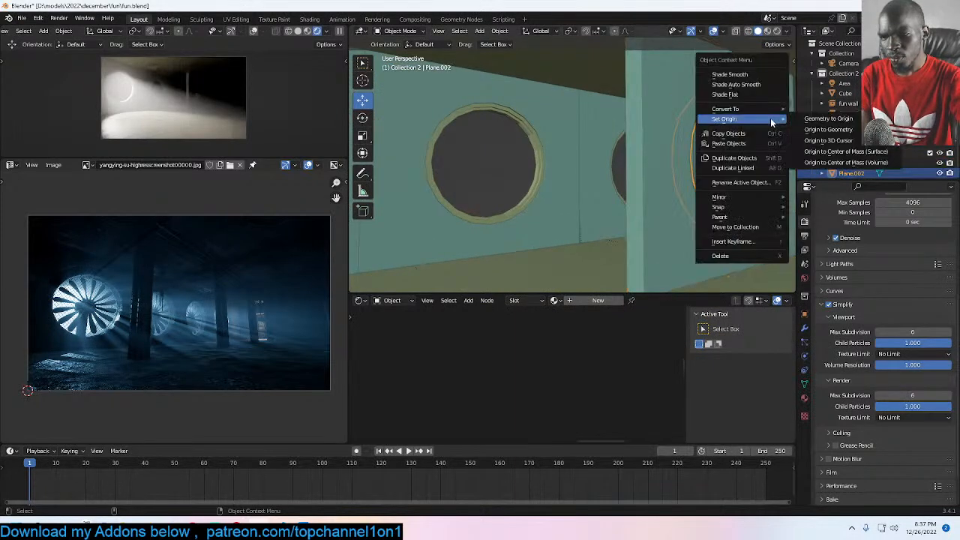
{"action": "left_click", "coordinate": [746, 70]}
{"action": "key", "text": "q"}
{"action": "left_click", "coordinate": [680, 113]}
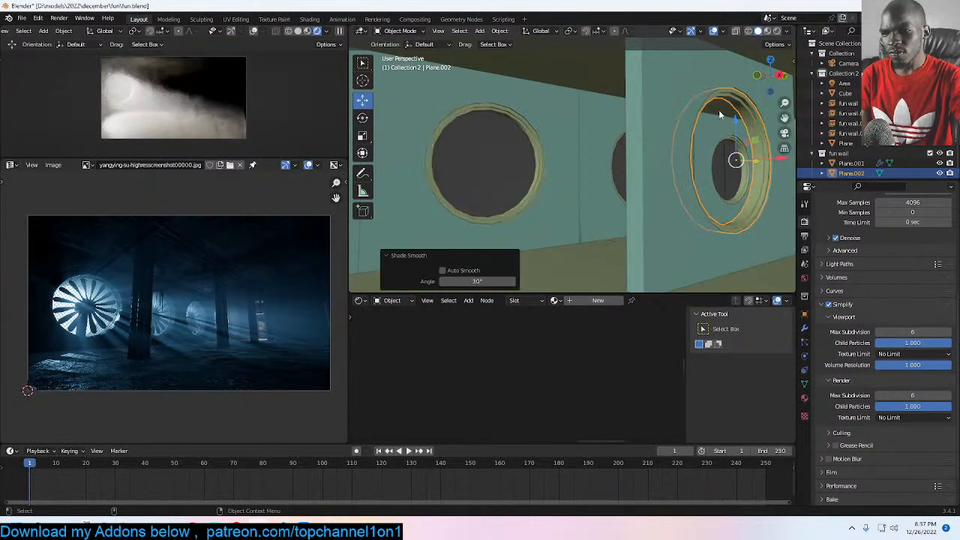
{"action": "middle_click_drag", "start_coordinate": [733, 118], "coordinate": [663, 159]}
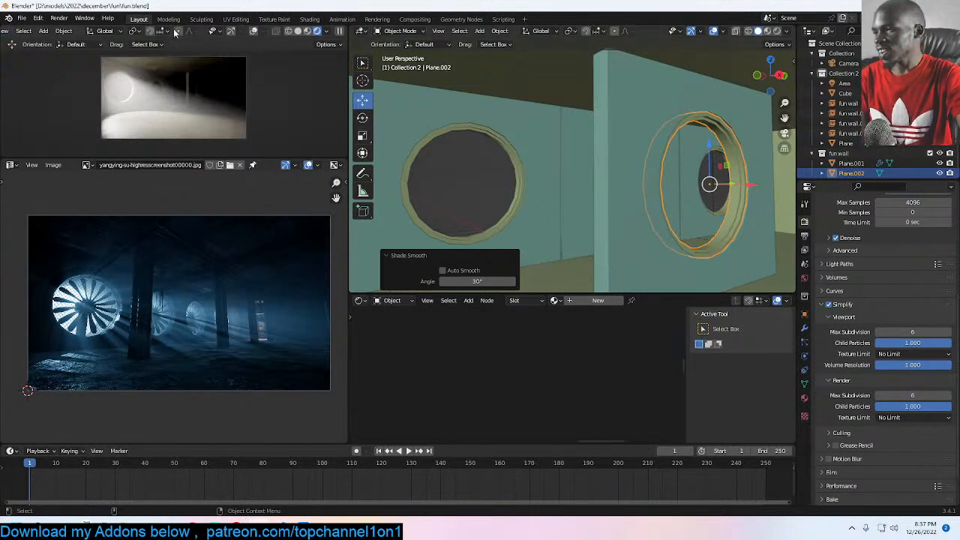
Step: Open the Blender preferences and review the Cycles render devices in the system settings
{"action": "left_click", "coordinate": [37, 18]}
{"action": "left_click", "coordinate": [65, 163]}
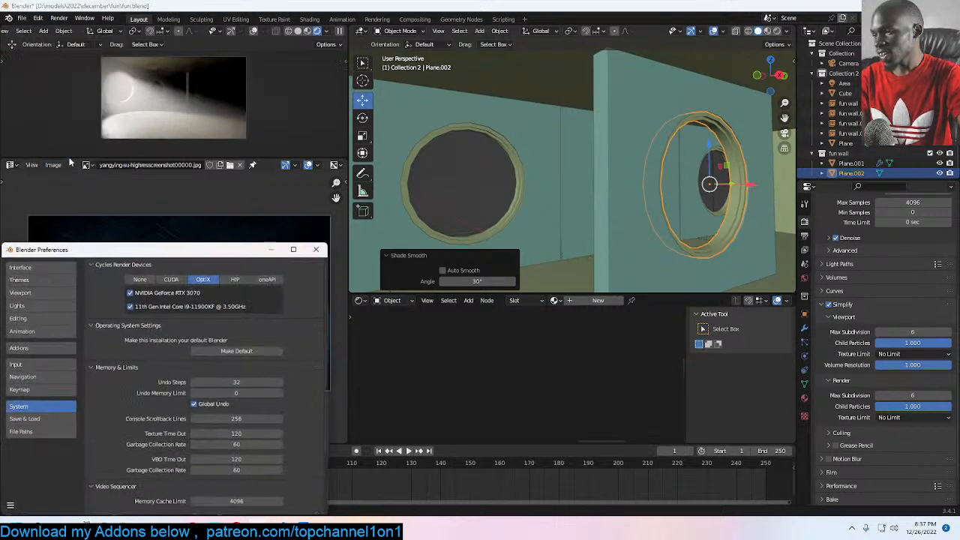
{"action": "left_click_drag", "start_coordinate": [193, 237], "coordinate": [252, 182]}
{"action": "left_click", "coordinate": [377, 192]}
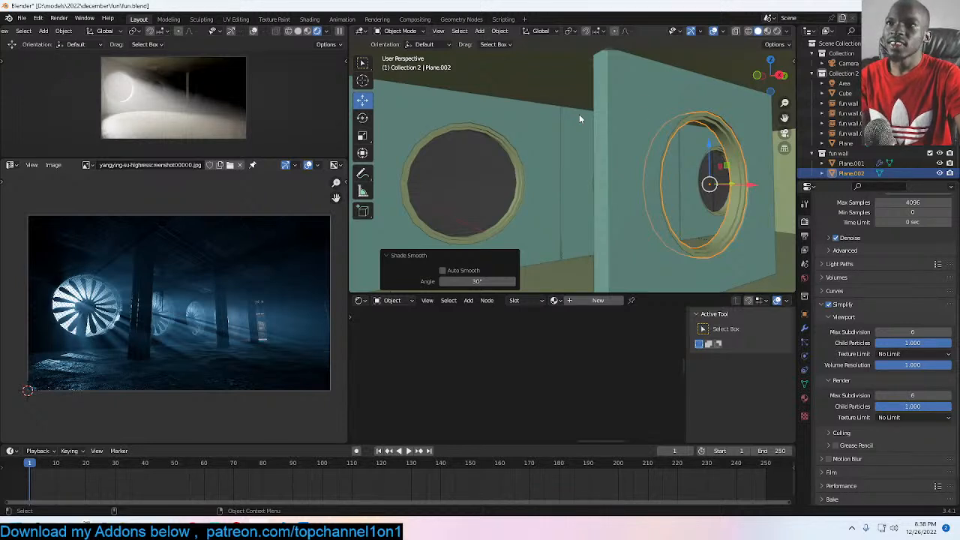
Step: Isolate the wall mesh Plane.001 in local view, facing its round opening in right orthographic view
{"action": "left_click", "coordinate": [658, 128]}
{"action": "middle_click_drag", "start_coordinate": [658, 128], "coordinate": [701, 147]}
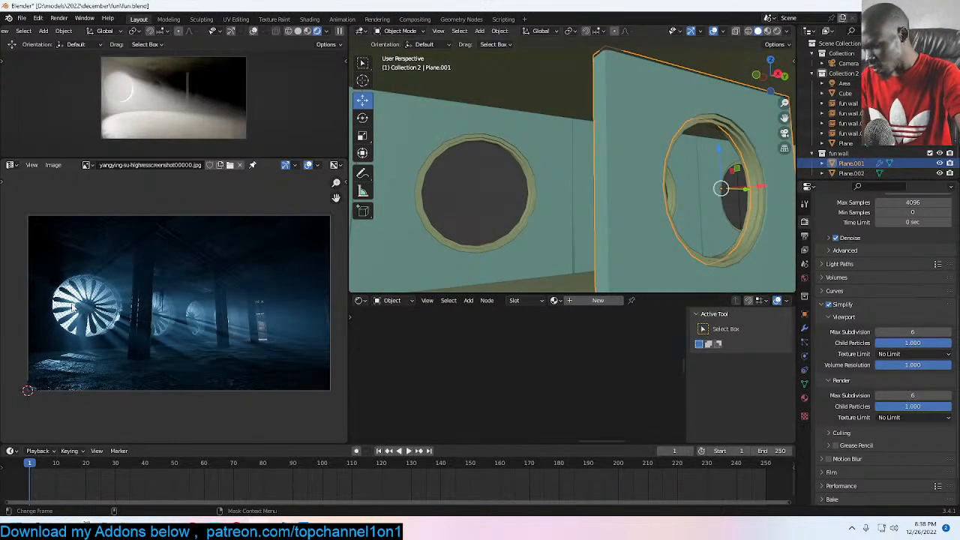
{"action": "key", "text": "KP_Divide"}
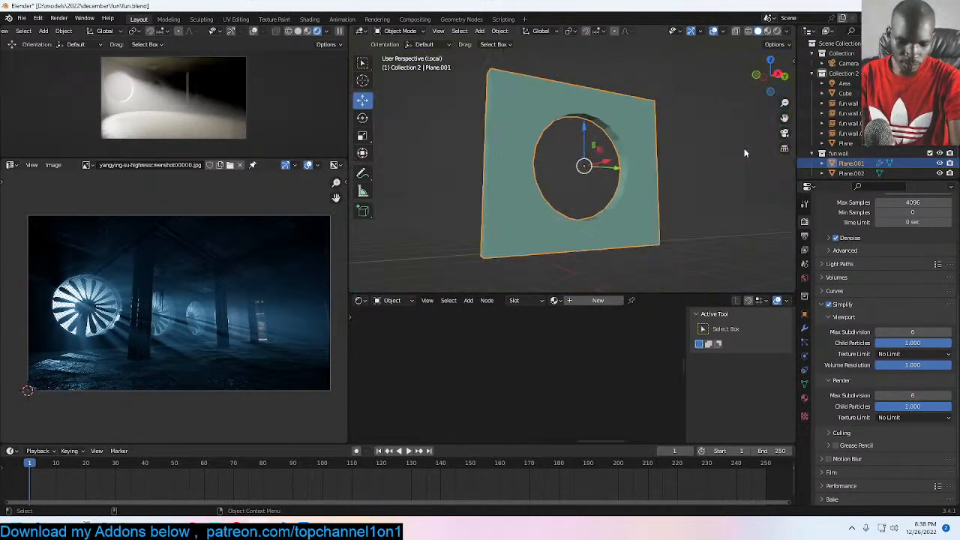
{"action": "key", "text": "KP_3"}
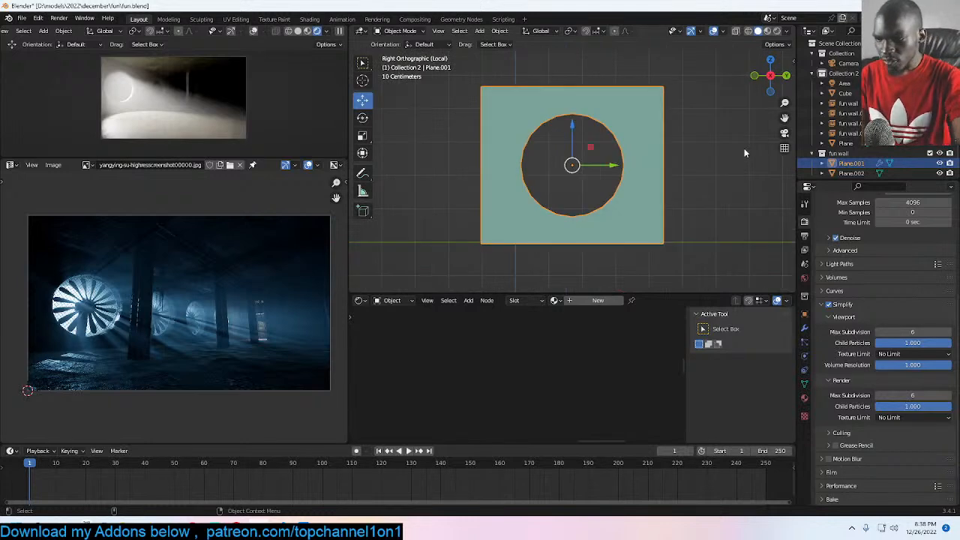
{"action": "left_click", "coordinate": [570, 158]}
{"action": "scroll", "coordinate": [570, 157], "scroll_direction": "up", "scroll_amount": 3}
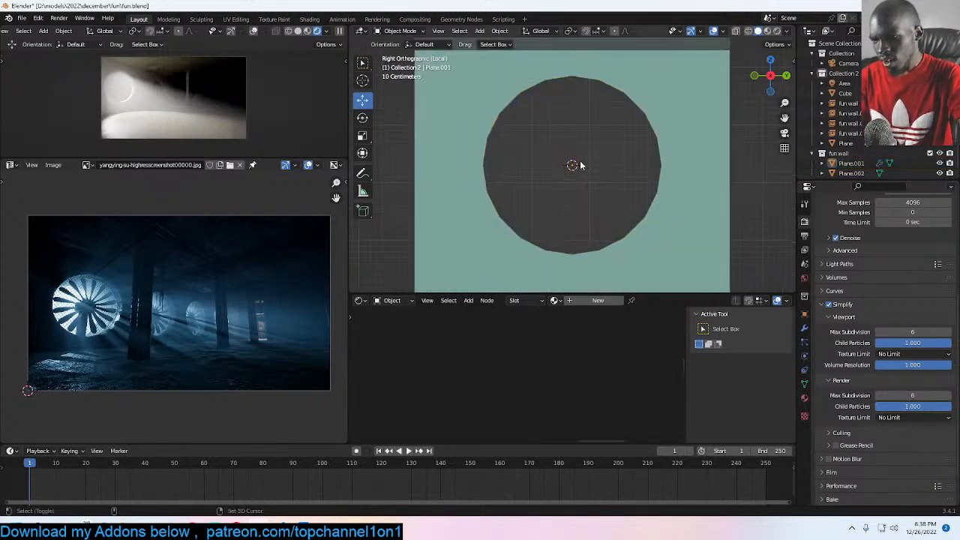
Step: Add a plane at the centre of the wall's round opening and scale it by 0.29
{"action": "key", "text": "shift+a"}
{"action": "left_click", "coordinate": [607, 162]}
{"action": "type", "text": "s.29"}
{"action": "key", "text": "Return"}
{"action": "middle_click_drag", "start_coordinate": [420, 100], "coordinate": [475, 154]}
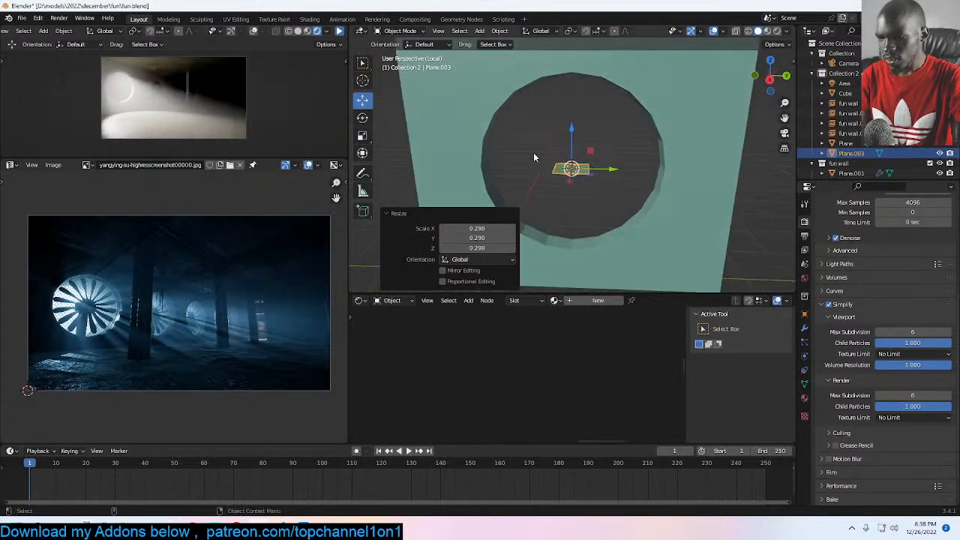
Step: Move the small new plane into the fun wall collection
{"action": "left_click", "coordinate": [575, 171]}
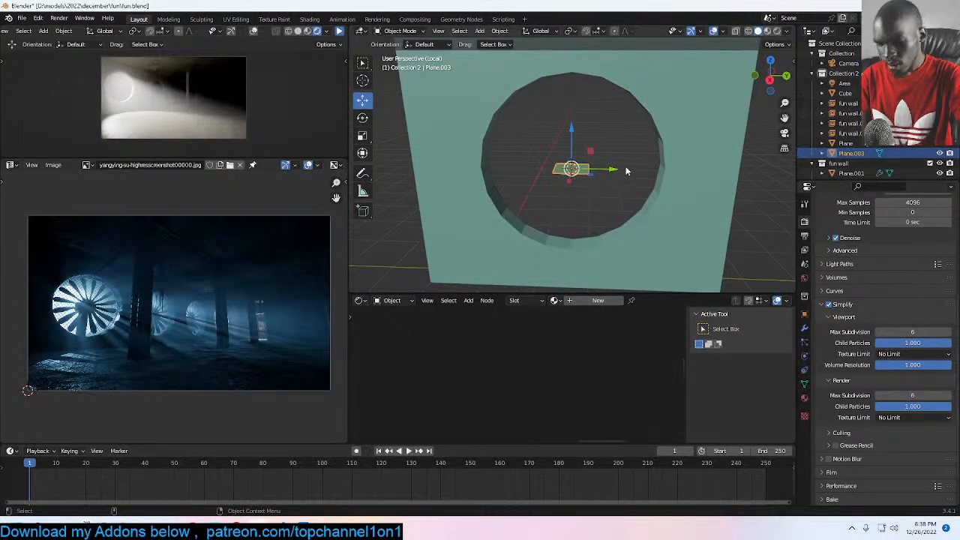
{"action": "key", "text": "m"}
{"action": "left_click", "coordinate": [581, 211]}
Step: Stretch the plane into a blade strip, moving its outer edge about 1.13 m and its inner edge about 0.3 m along Y
{"action": "key", "text": "Tab"}
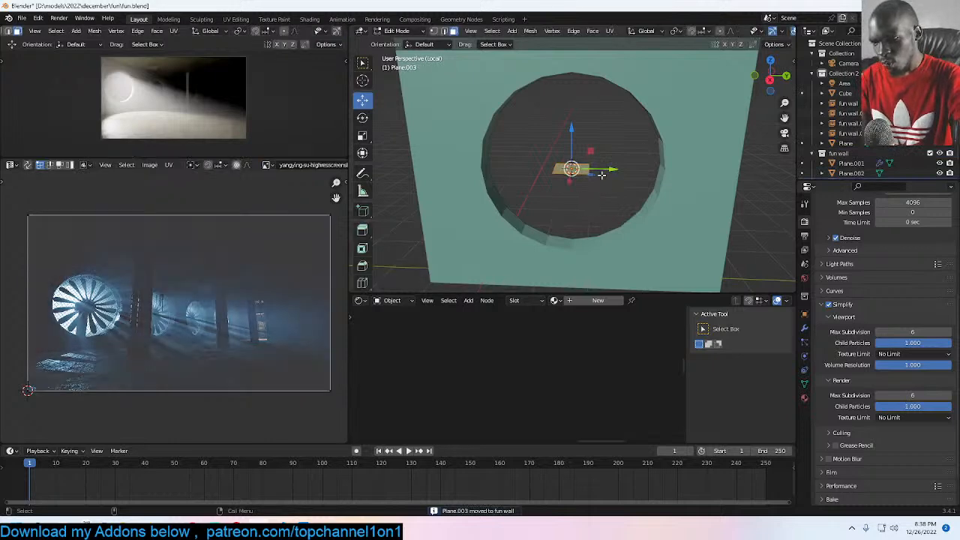
{"action": "left_click_drag", "start_coordinate": [600, 174], "coordinate": [686, 171]}
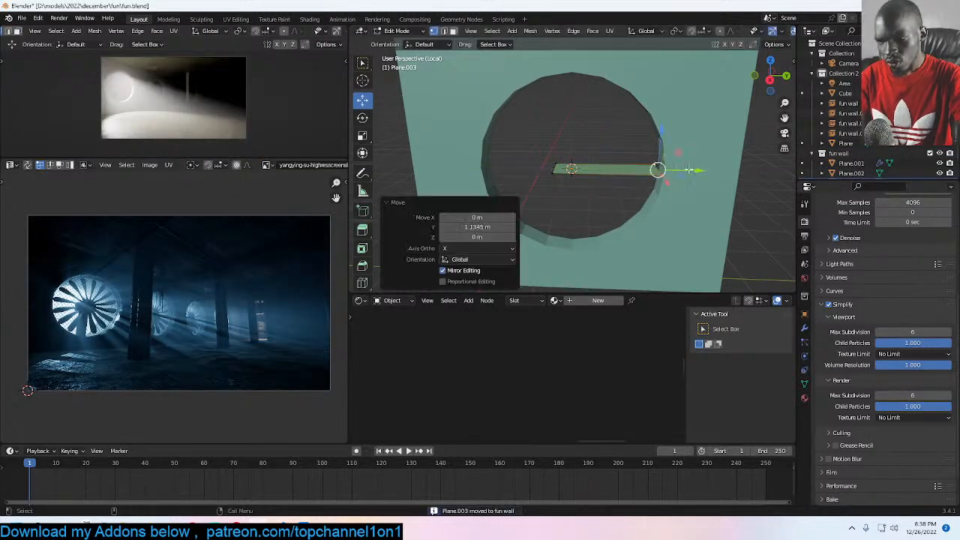
{"action": "left_click", "coordinate": [553, 168]}
{"action": "left_click_drag", "start_coordinate": [594, 168], "coordinate": [637, 169]}
{"action": "scroll", "coordinate": [638, 169], "scroll_direction": "up", "scroll_amount": 3}
{"action": "middle_click_drag", "start_coordinate": [637, 169], "coordinate": [678, 177]}
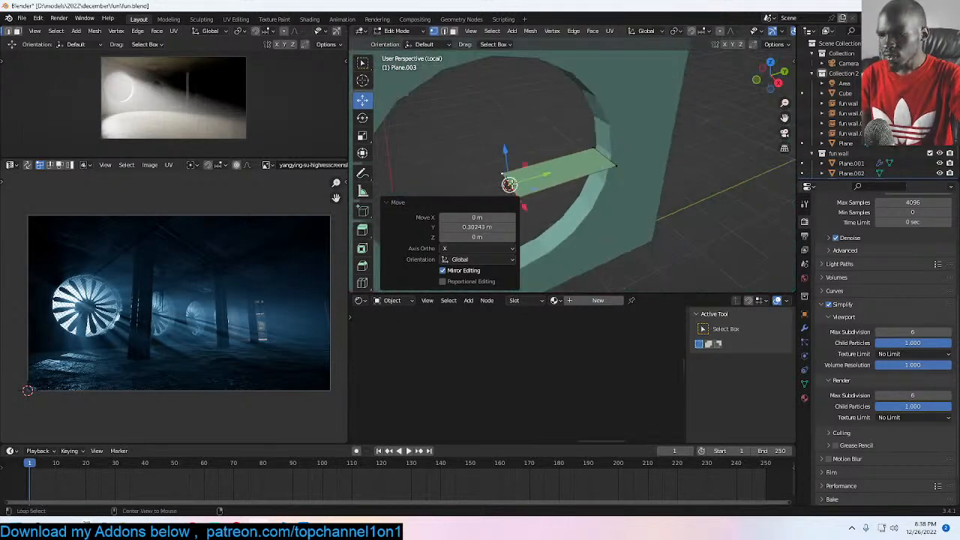
Step: Taper the blade by scaling its inner edge to about 0.33, and move the outer edge about 0.1 m outward along Y
{"action": "key", "text": "s"}
{"action": "left_click", "coordinate": [574, 177]}
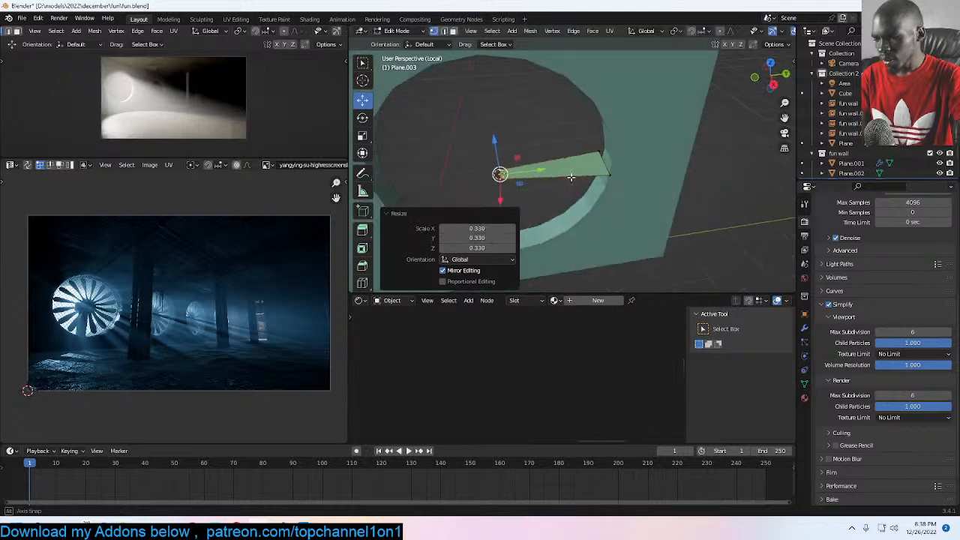
{"action": "middle_click_drag", "start_coordinate": [575, 177], "coordinate": [583, 173]}
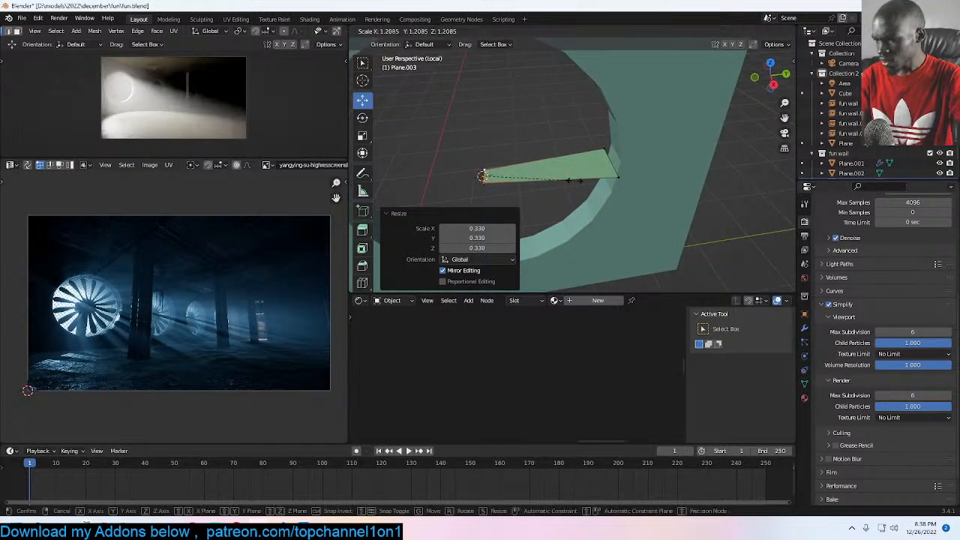
{"action": "left_click", "coordinate": [612, 162], "text": "alt"}
{"action": "left_click_drag", "start_coordinate": [649, 158], "coordinate": [656, 158]}
Step: Add a series of evenly spaced crosswise loop cuts along the blade's length
{"action": "key", "text": "ctrl+r"}
{"action": "scroll", "coordinate": [547, 164], "scroll_direction": "up", "scroll_amount": 4}
{"action": "scroll", "coordinate": [547, 164], "scroll_direction": "up", "scroll_amount": 5}
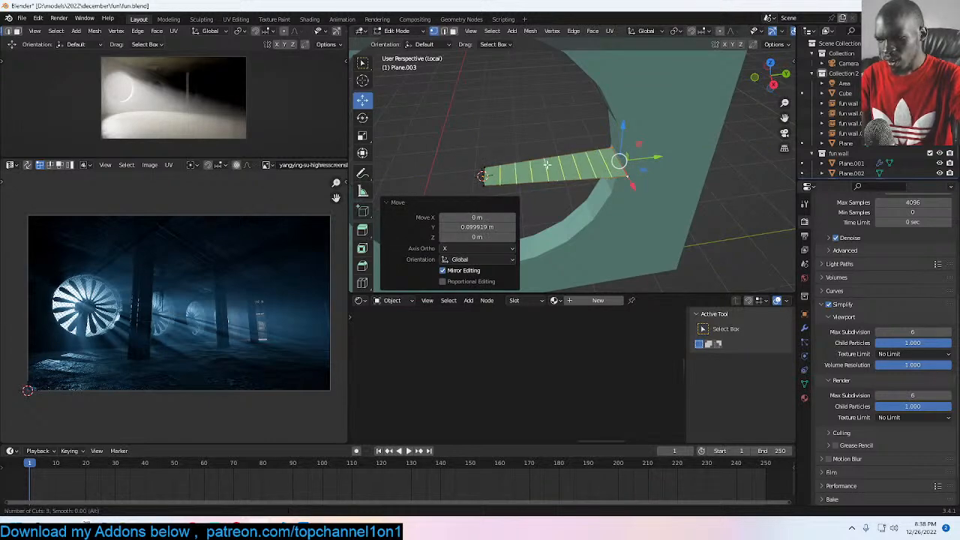
{"action": "left_click", "coordinate": [588, 159]}
{"action": "right_click", "coordinate": [588, 159]}
{"action": "middle_click_drag", "start_coordinate": [621, 156], "coordinate": [621, 161]}
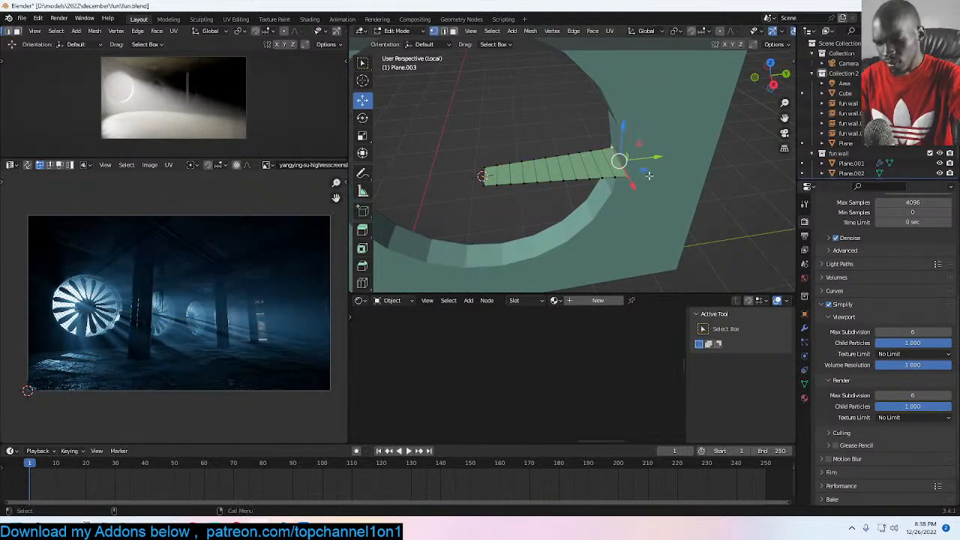
{"action": "key", "text": "r"}
{"action": "key", "text": "y"}
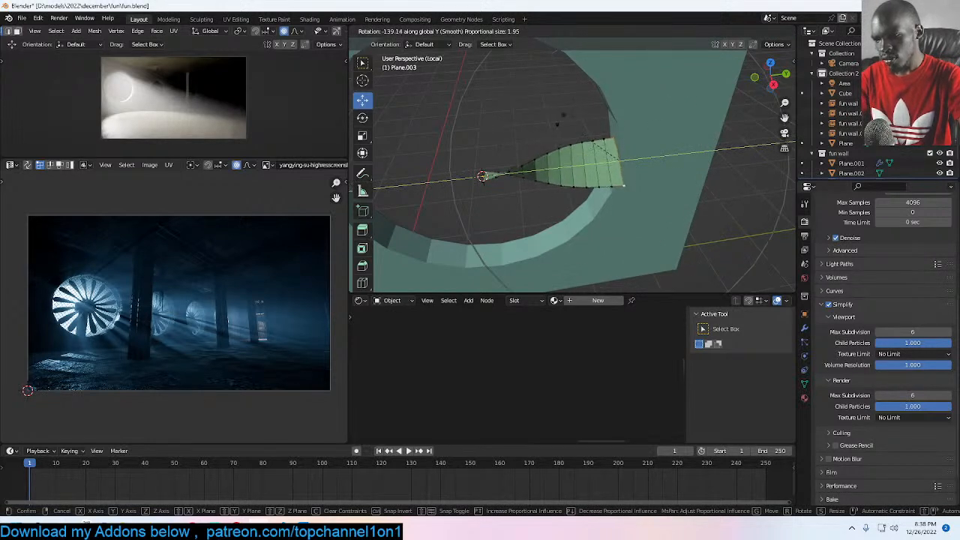
{"action": "right_click", "coordinate": [615, 136]}
Step: Dissolve the crosswise edges nearest the blade's outer tip
{"action": "middle_click_drag", "start_coordinate": [660, 180], "coordinate": [661, 166]}
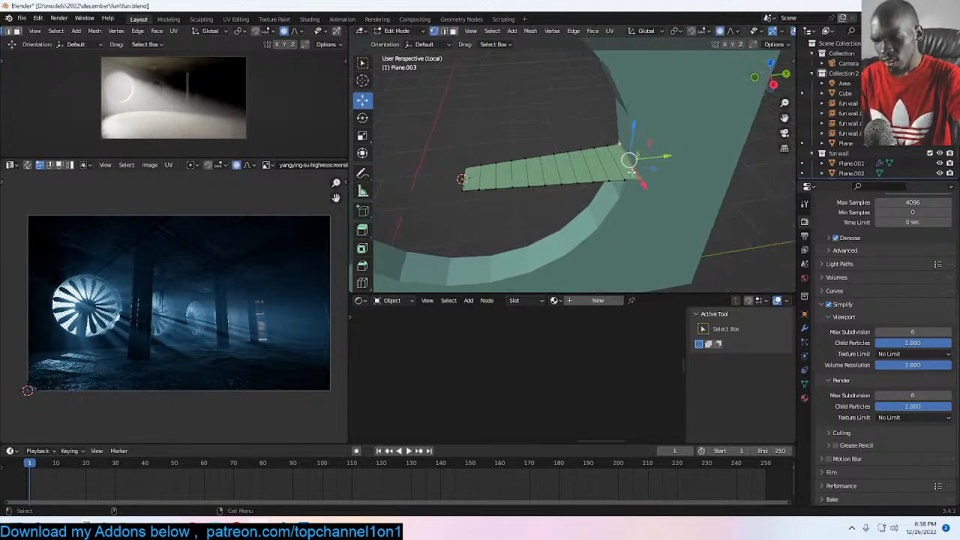
{"action": "key", "text": "ctrl+x"}
{"action": "left_click", "coordinate": [603, 164]}
{"action": "key", "text": "ctrl+x"}
Step: Round the blade's two outer corners with a vertex bevel about 0.635 m wide, using 5 segments and a shape of 0.5
{"action": "key", "text": "1"}
{"action": "left_click", "coordinate": [621, 146]}
{"action": "left_click", "coordinate": [636, 174]}
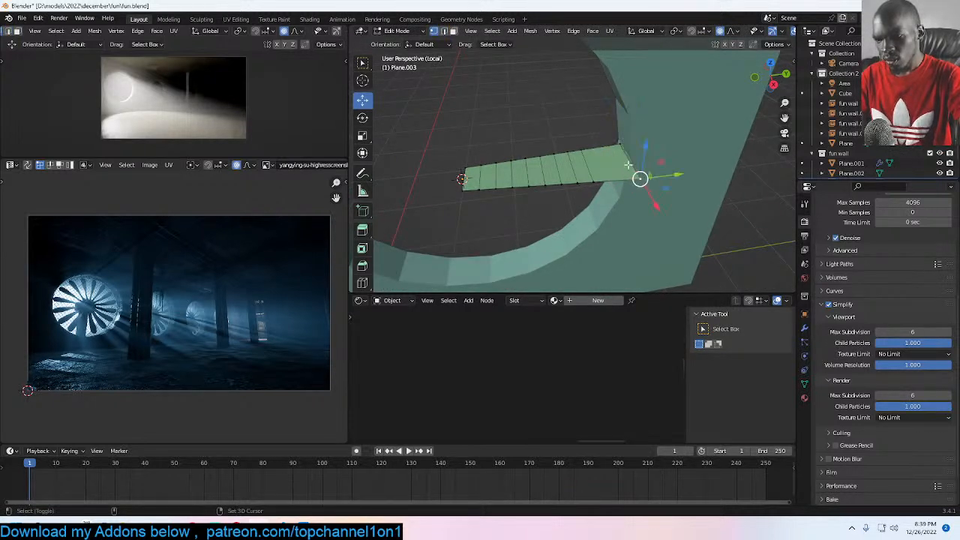
{"action": "key", "text": "ctrl+shift+b"}
{"action": "scroll", "coordinate": [705, 177], "scroll_direction": "up", "scroll_amount": 4}
{"action": "left_click", "coordinate": [730, 178]}
{"action": "left_click", "coordinate": [458, 150]}
{"action": "type", "text": "0.5"}
{"action": "key", "text": "Return"}
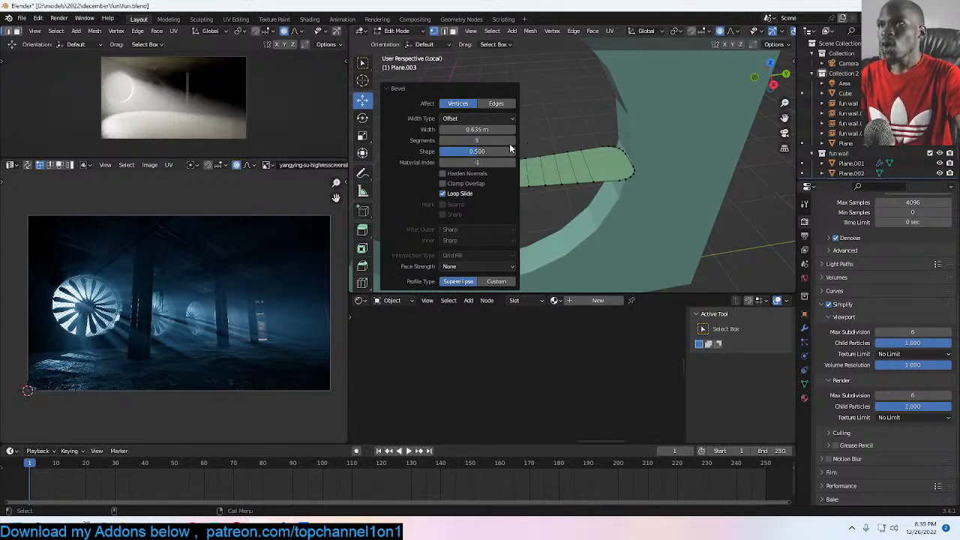
{"action": "left_click", "coordinate": [391, 88]}
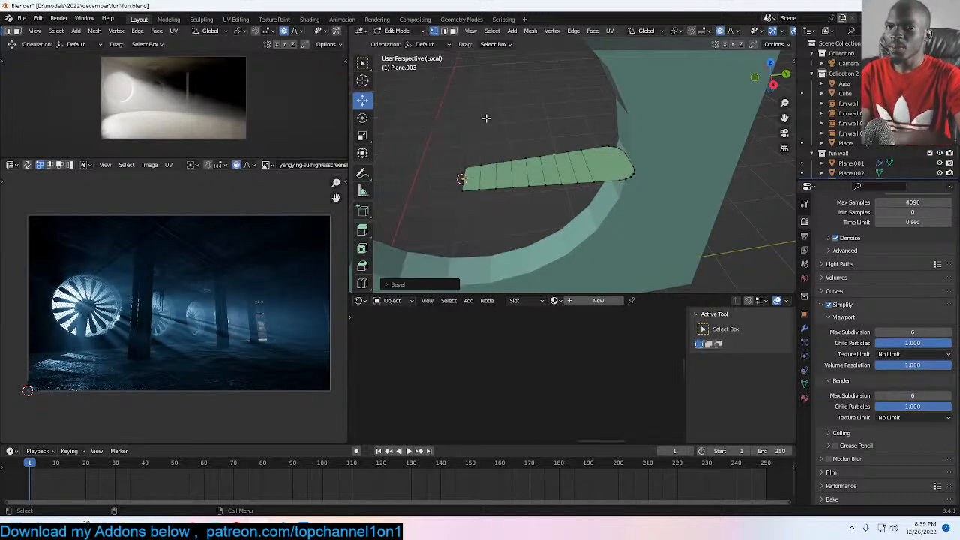
Step: Twist the blade by rotating its rounded outer tip about the Y axis with smooth proportional editing
{"action": "key", "text": "Tab"}
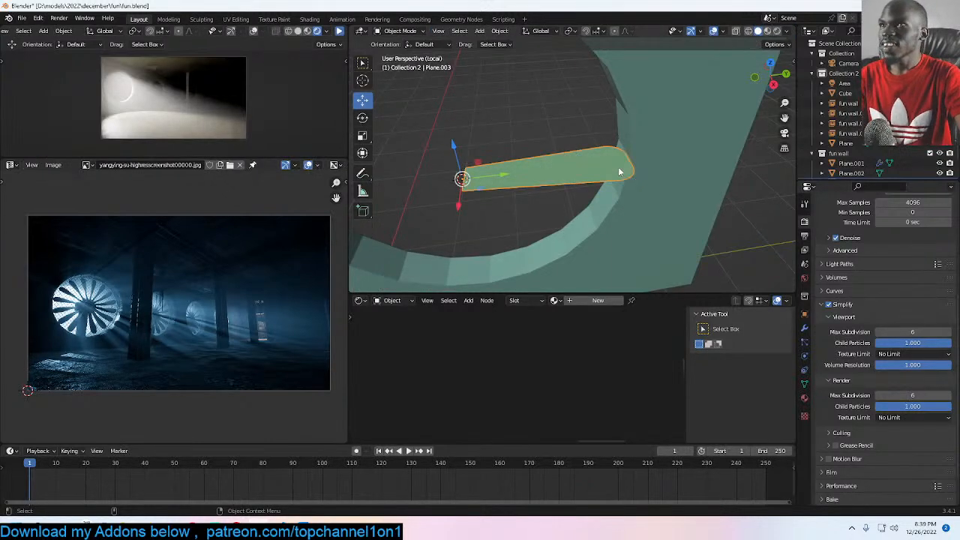
{"action": "key", "text": "Tab"}
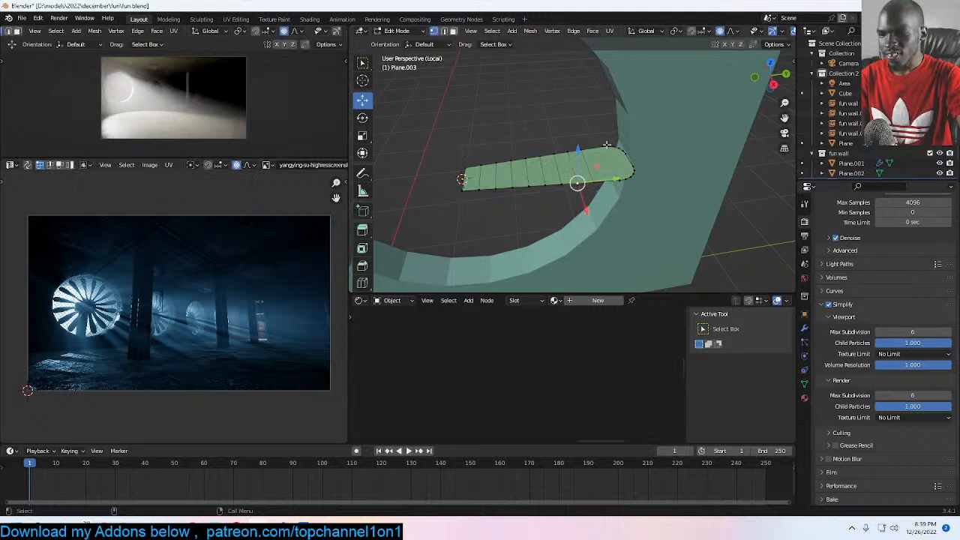
{"action": "left_click", "coordinate": [624, 164], "text": "ctrl"}
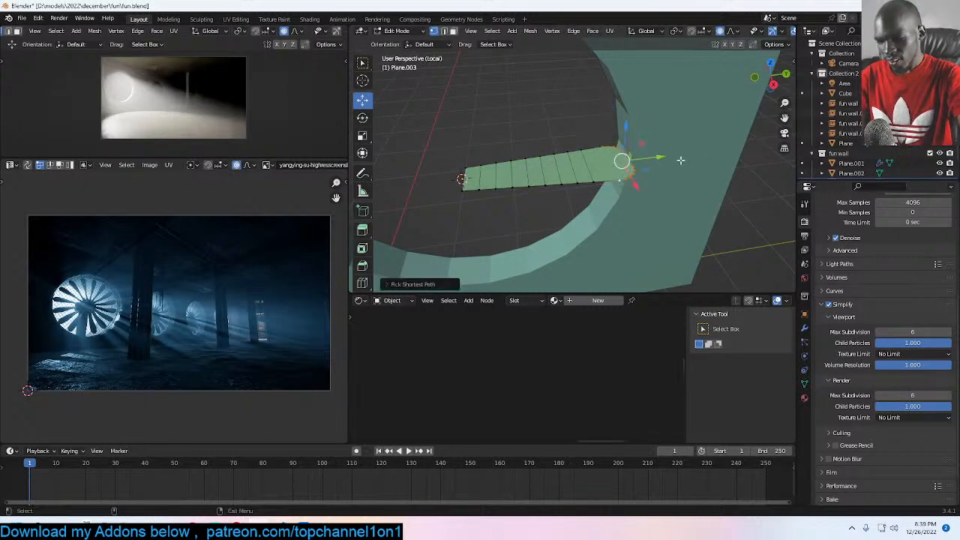
{"action": "key", "text": "r"}
{"action": "key", "text": "y"}
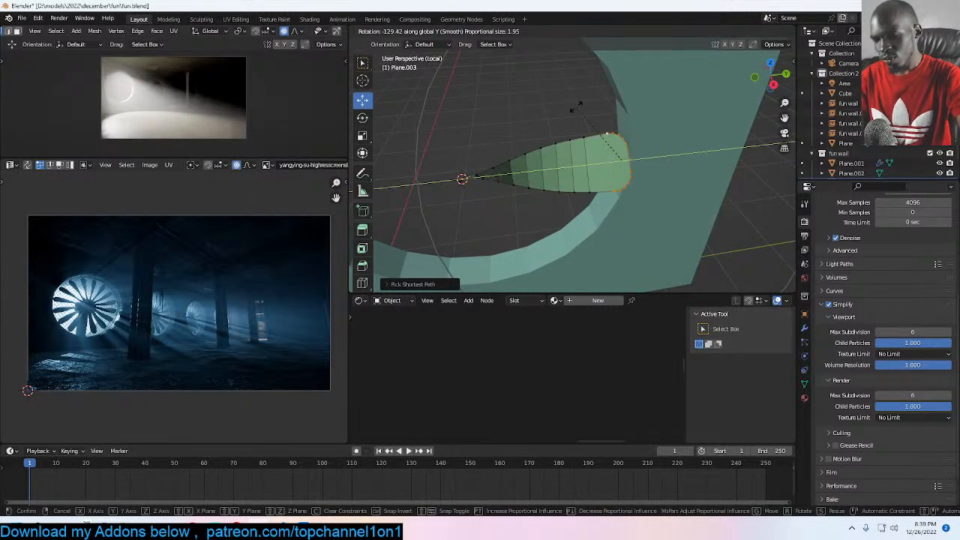
{"action": "left_click", "coordinate": [581, 108]}
Step: Apply smooth shading to the blade
{"action": "key", "text": "Tab"}
{"action": "right_click", "coordinate": [584, 93]}
{"action": "left_click", "coordinate": [577, 94]}
Step: Scale down the blade's inner end with smooth proportional editing
{"action": "key", "text": "Tab"}
{"action": "key", "text": "s"}
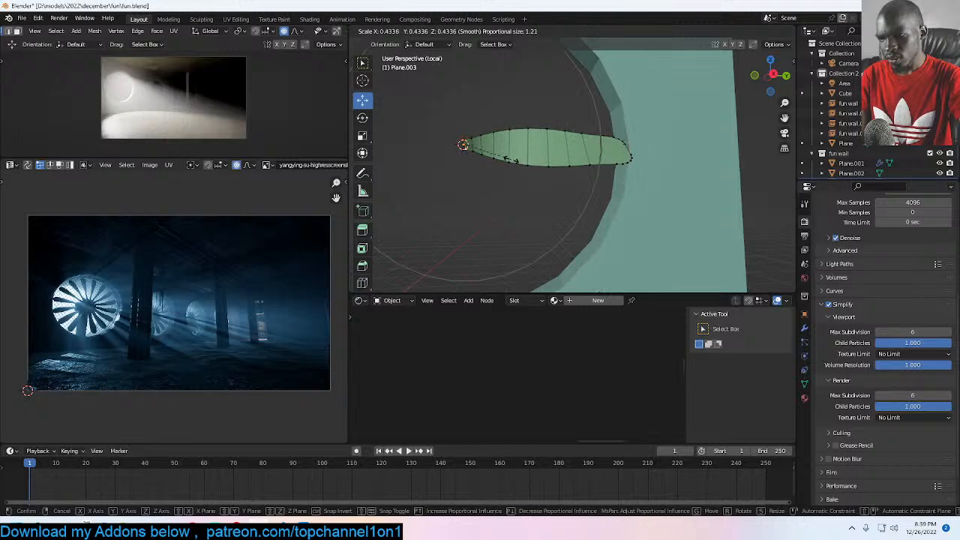
{"action": "left_click", "coordinate": [536, 168]}
{"action": "key", "text": "Tab"}
Step: Set up the Spin tool on the blade in the right orthographic view, with X as its axis
{"action": "middle_click_drag", "start_coordinate": [537, 163], "coordinate": [541, 186]}
{"action": "key", "text": "KP_3"}
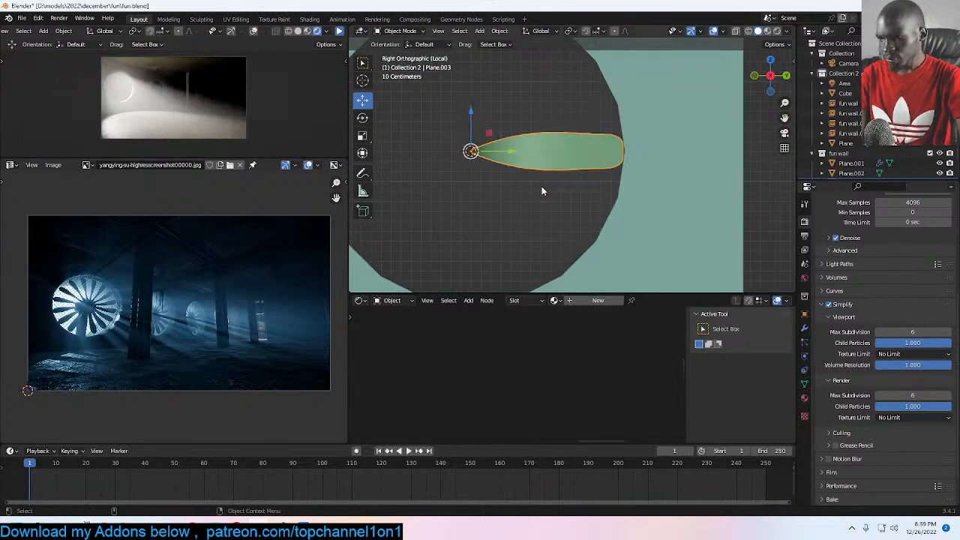
{"action": "scroll", "coordinate": [541, 186], "scroll_direction": "down", "scroll_amount": 5}
{"action": "key", "text": "Tab"}
{"action": "scroll", "coordinate": [362, 225], "scroll_direction": "down", "scroll_amount": 5}
{"action": "left_click", "coordinate": [363, 237]}
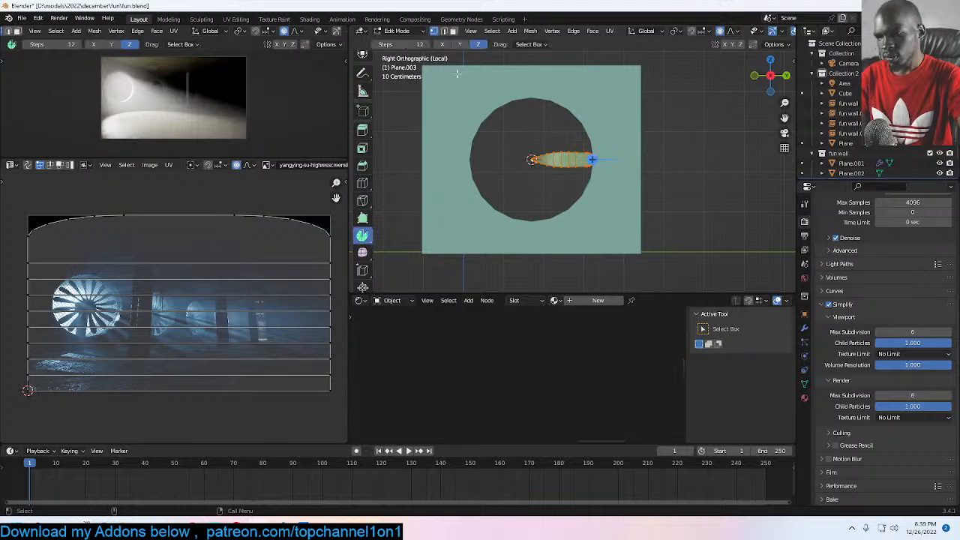
{"action": "left_click", "coordinate": [458, 45]}
{"action": "left_click", "coordinate": [442, 45]}
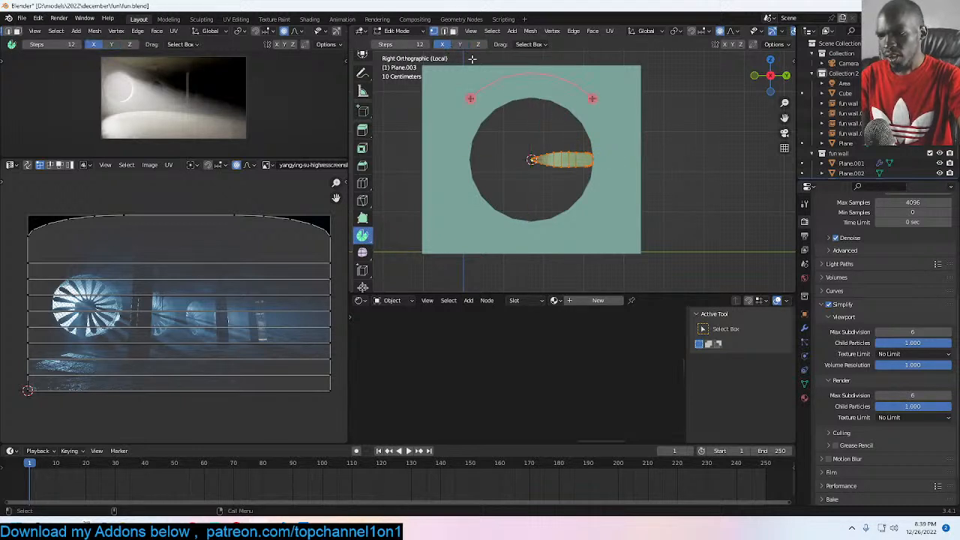
Step: Try spinning the blade around the opening as duplicates, with 12 steps and a 336° angle, and refresh the rendered preview
{"action": "left_click_drag", "start_coordinate": [470, 98], "coordinate": [561, 94]}
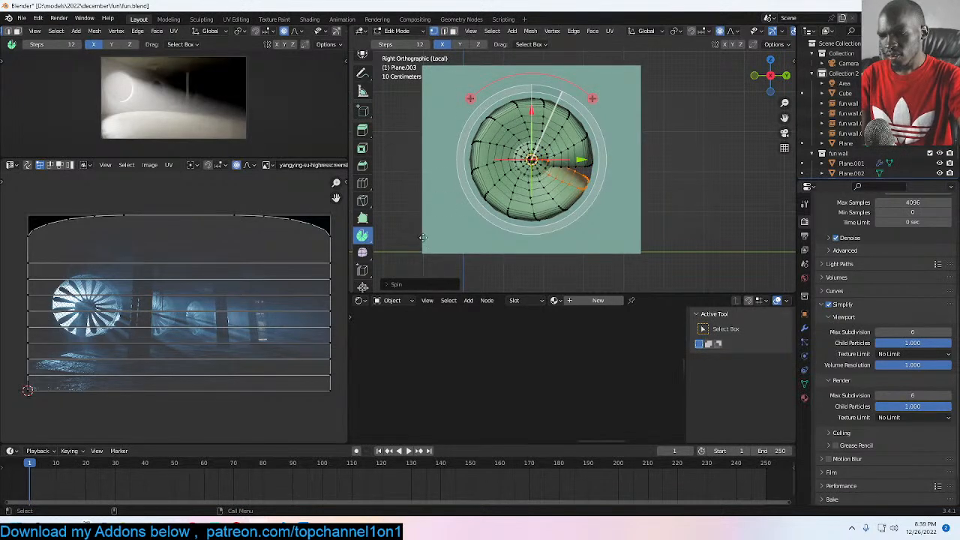
{"action": "left_click", "coordinate": [402, 287]}
{"action": "left_click", "coordinate": [443, 207]}
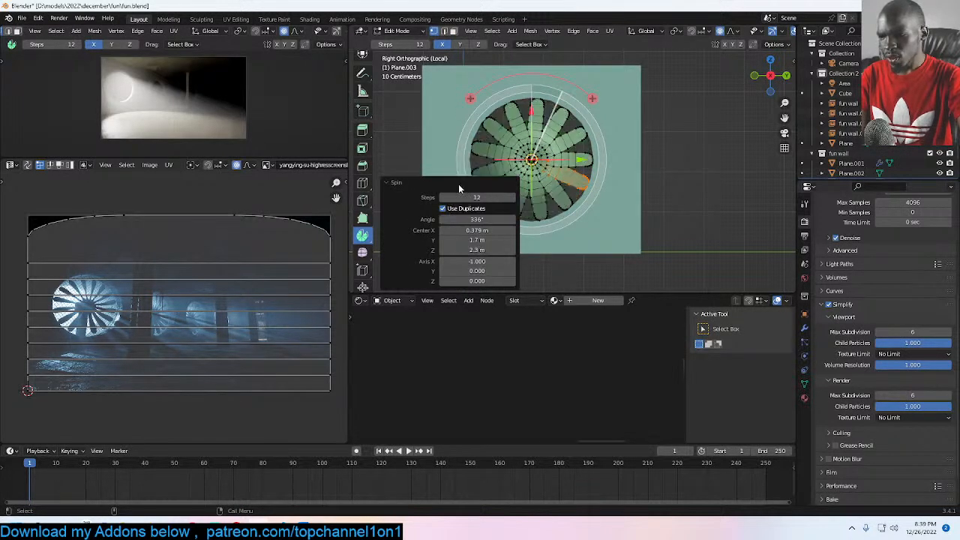
{"action": "middle_click_drag", "start_coordinate": [622, 196], "coordinate": [514, 168]}
{"action": "key", "text": "Tab"}
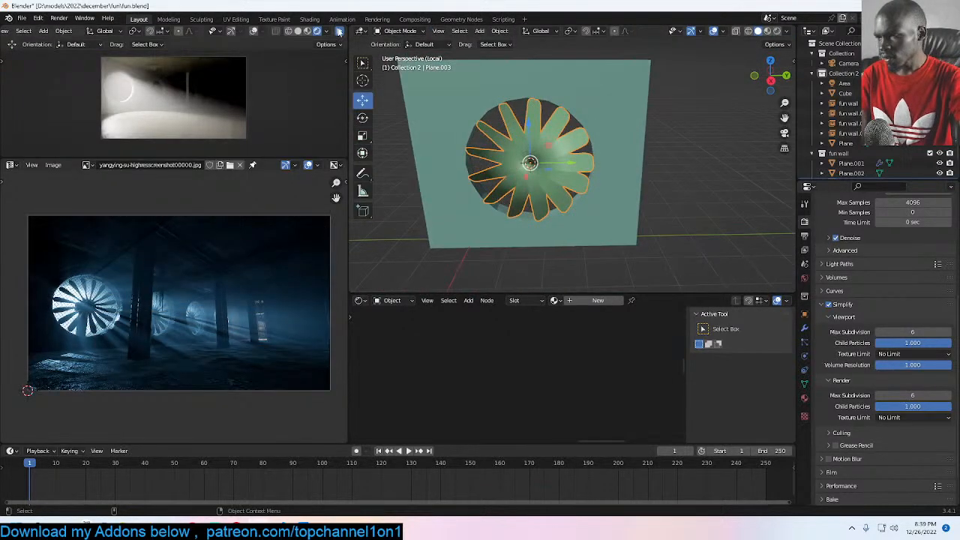
{"action": "left_click", "coordinate": [339, 31]}
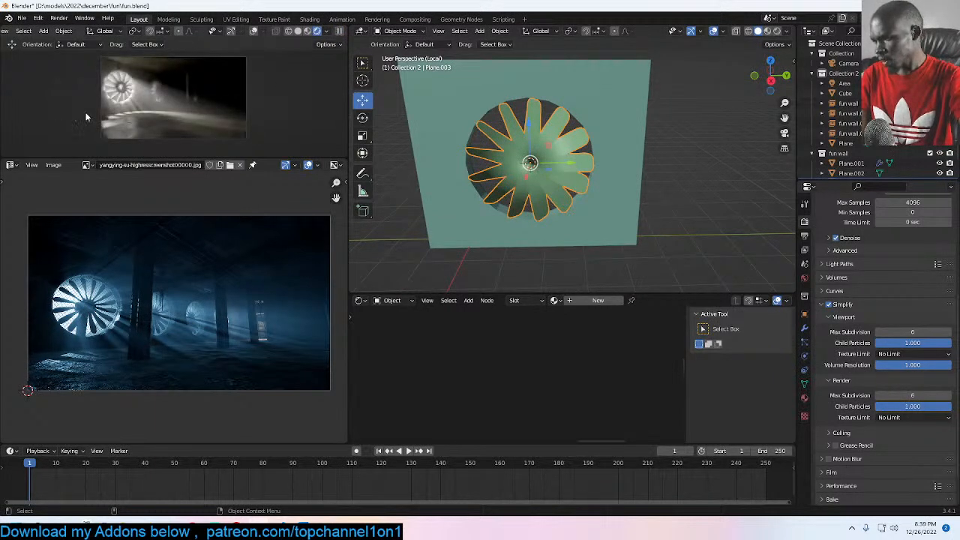
Step: Undo the blade spin and save the file
{"action": "mouse_move", "coordinate": [572, 150]}
{"action": "middle_mouse_down"}
{"action": "mouse_move", "coordinate": [582, 146]}
{"action": "mouse_move", "coordinate": [546, 164]}
{"action": "mouse_move", "coordinate": [564, 163]}
{"action": "mouse_move", "coordinate": [595, 106]}
{"action": "mouse_move", "coordinate": [572, 147]}
{"action": "middle_mouse_up"}
{"action": "key", "text": "Tab"}
{"action": "key", "text": "Tab"}
{"action": "key", "text": "Tab"}
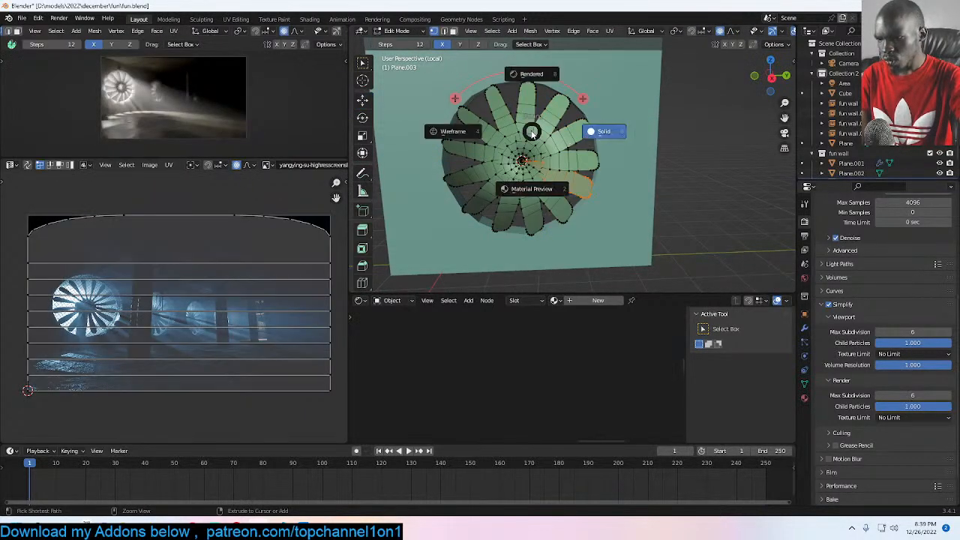
{"action": "key", "text": "ctrl+z"}
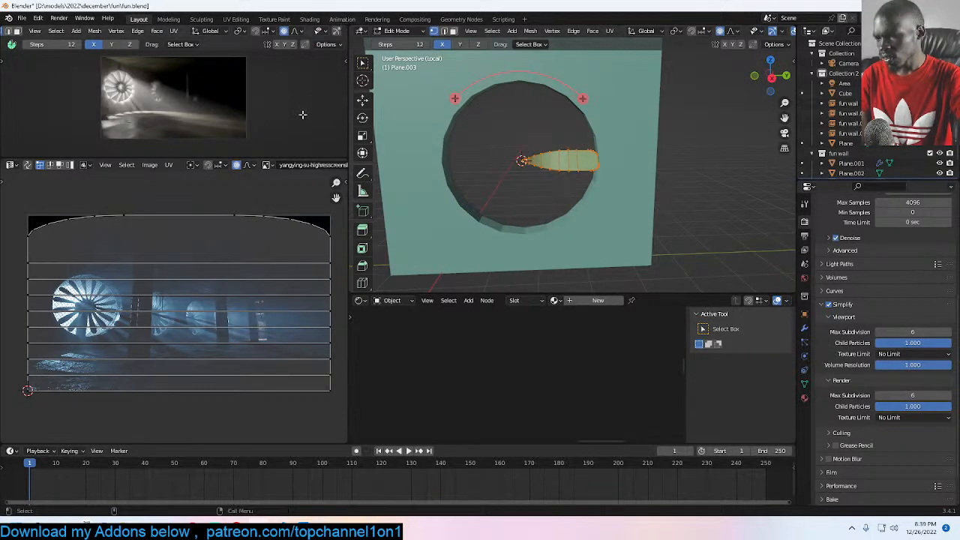
{"action": "key", "text": "Tab"}
{"action": "key", "text": "ctrl+s"}
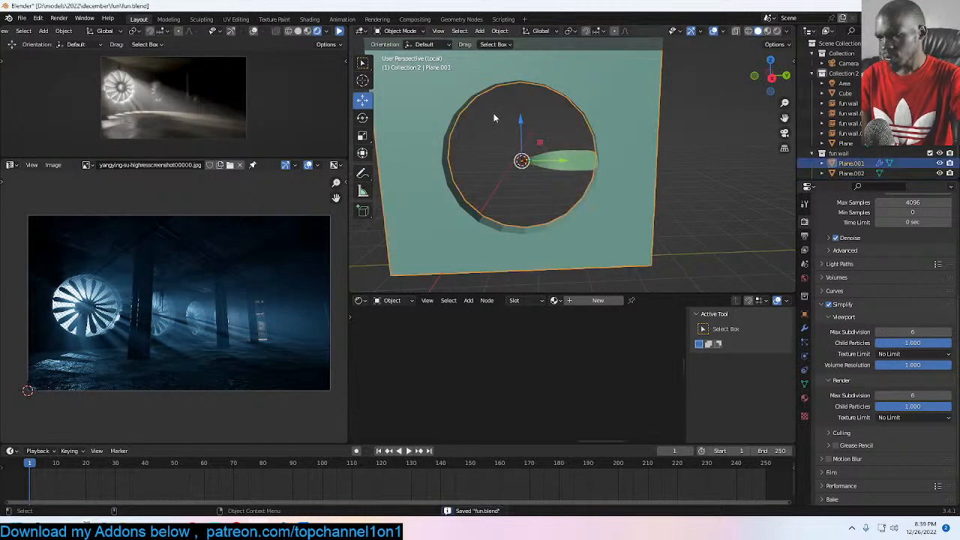
Step: Spin duplicates of the blade through 360° about X around the opening's centre, reducing the steps to get nine blades
{"action": "middle_click_drag", "start_coordinate": [552, 162], "coordinate": [553, 167]}
{"action": "key", "text": "KP_1"}
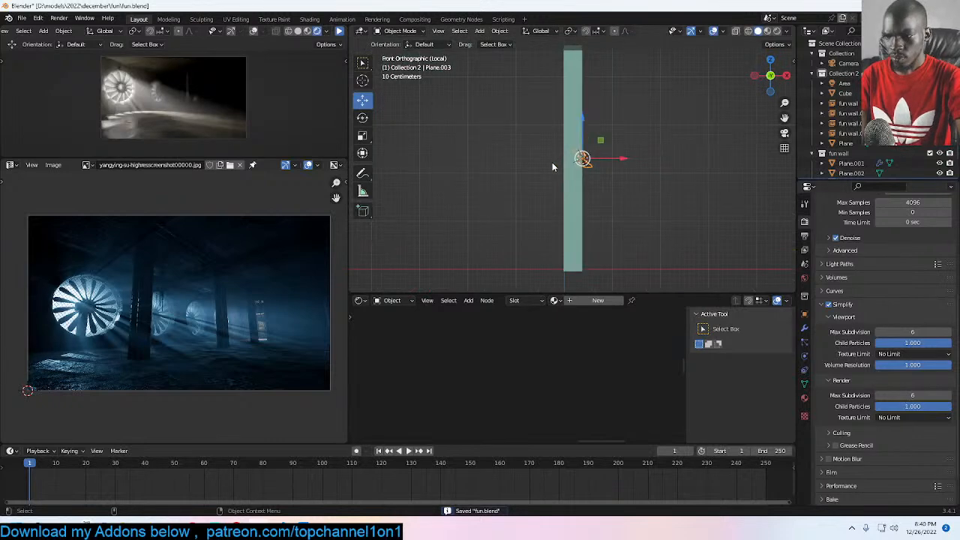
{"action": "key", "text": "KP_3"}
{"action": "key", "text": "Tab"}
{"action": "left_click_drag", "start_coordinate": [462, 97], "coordinate": [501, 122]}
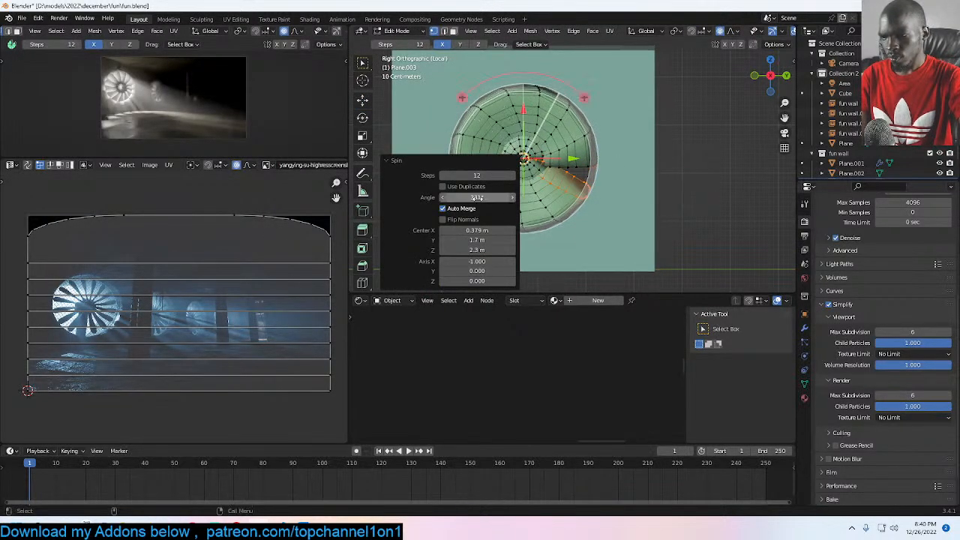
{"action": "left_click", "coordinate": [450, 187]}
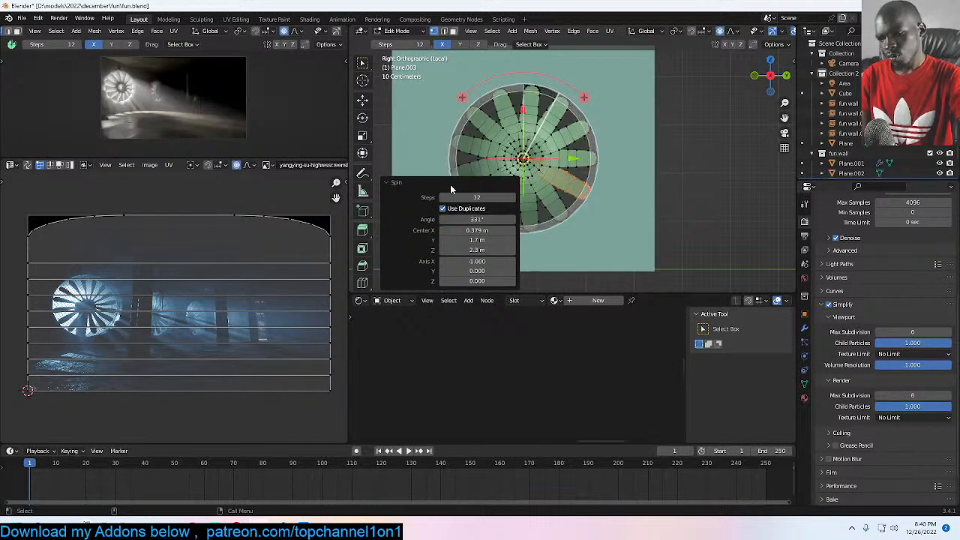
{"action": "left_click", "coordinate": [477, 219]}
{"action": "type", "text": "360"}
{"action": "key", "text": "Return"}
{"action": "left_click", "coordinate": [443, 197]}
{"action": "left_click", "coordinate": [442, 197]}
Step: Merge all the fan's overlapping vertices by distance
{"action": "key", "text": "a"}
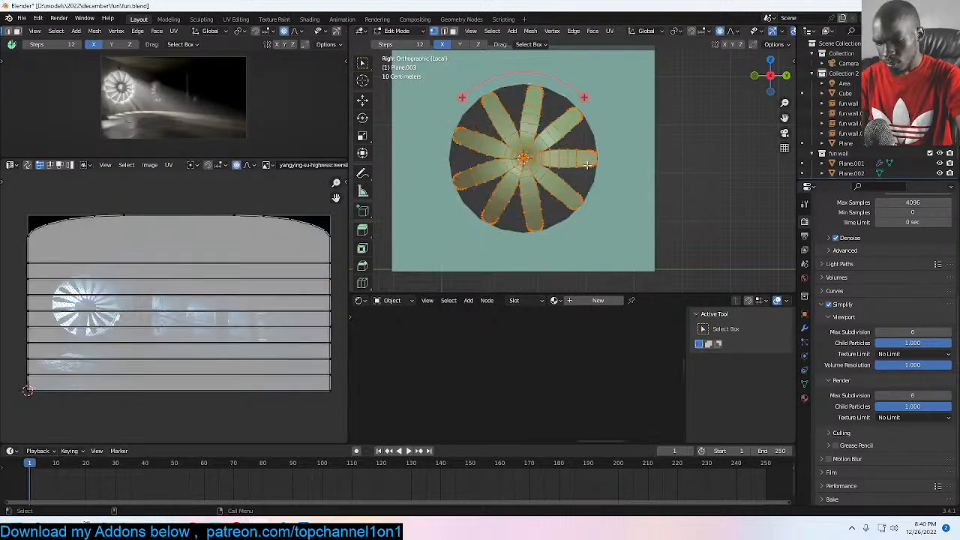
{"action": "key", "text": "m"}
{"action": "left_click", "coordinate": [585, 197]}
{"action": "key", "text": "Tab"}
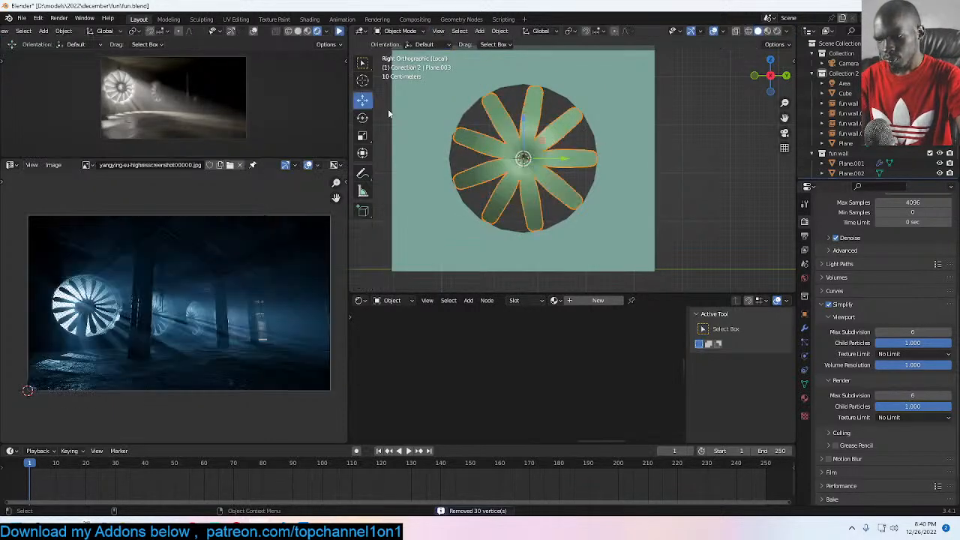
Step: Save the file and leave local view to show the whole factory building
{"action": "left_click", "coordinate": [340, 30]}
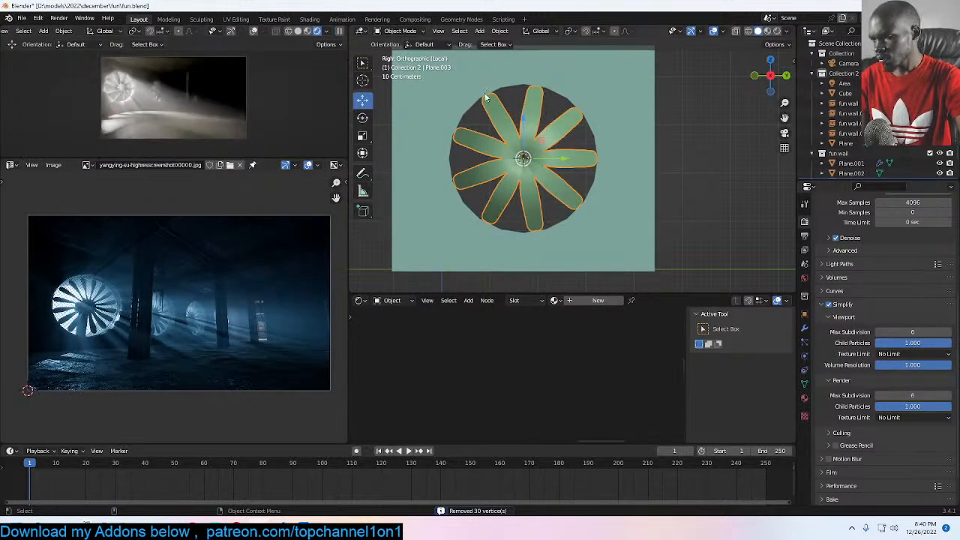
{"action": "middle_click_drag", "start_coordinate": [474, 90], "coordinate": [689, 198]}
{"action": "key", "text": "ctrl+s"}
{"action": "key", "text": "KP_Divide"}
{"action": "scroll", "coordinate": [574, 165], "scroll_direction": "down", "scroll_amount": 4}
{"action": "scroll", "coordinate": [690, 198], "scroll_direction": "down", "scroll_amount": 3}
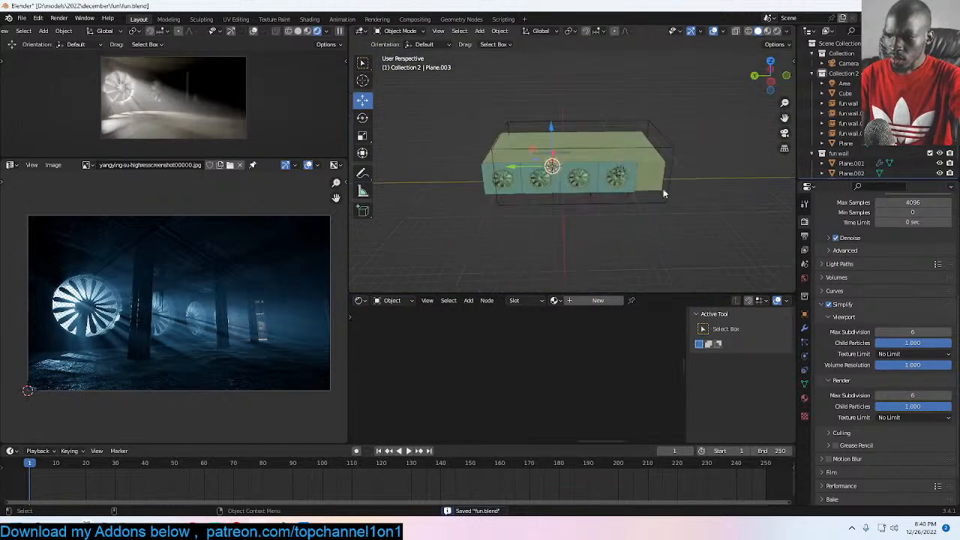
Step: Move the area light along Y to the middle of the fan walls and scale it uniformly to about 2.514
{"action": "scroll", "coordinate": [636, 191], "scroll_direction": "up", "scroll_amount": 3}
{"action": "left_click", "coordinate": [672, 179]}
{"action": "left_click_drag", "start_coordinate": [645, 178], "coordinate": [528, 192]}
{"action": "key", "text": "s"}
{"action": "left_click", "coordinate": [621, 195]}
Step: Stretch the area light along Y by about 6.308 so it spans all the fan walls
{"action": "key", "text": "s"}
{"action": "key", "text": "z"}
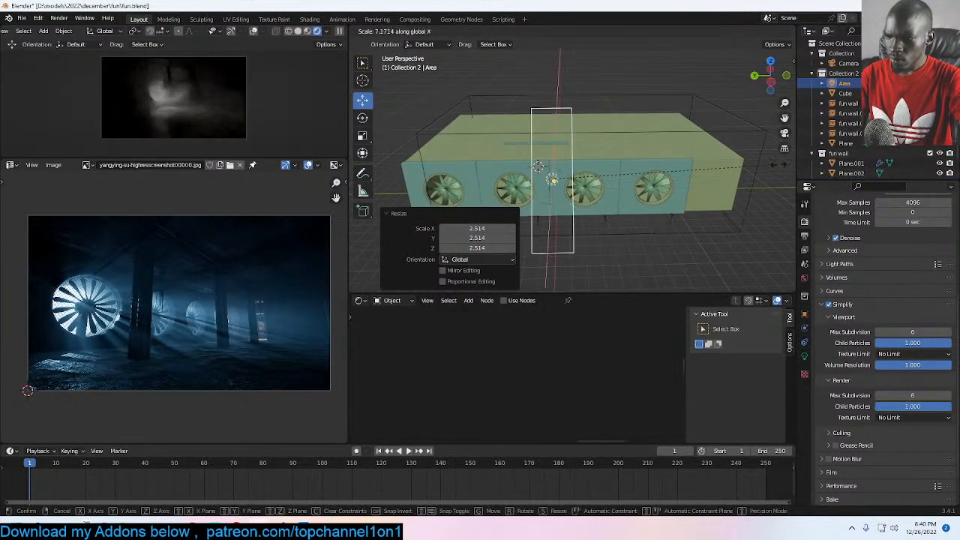
{"action": "key", "text": "y"}
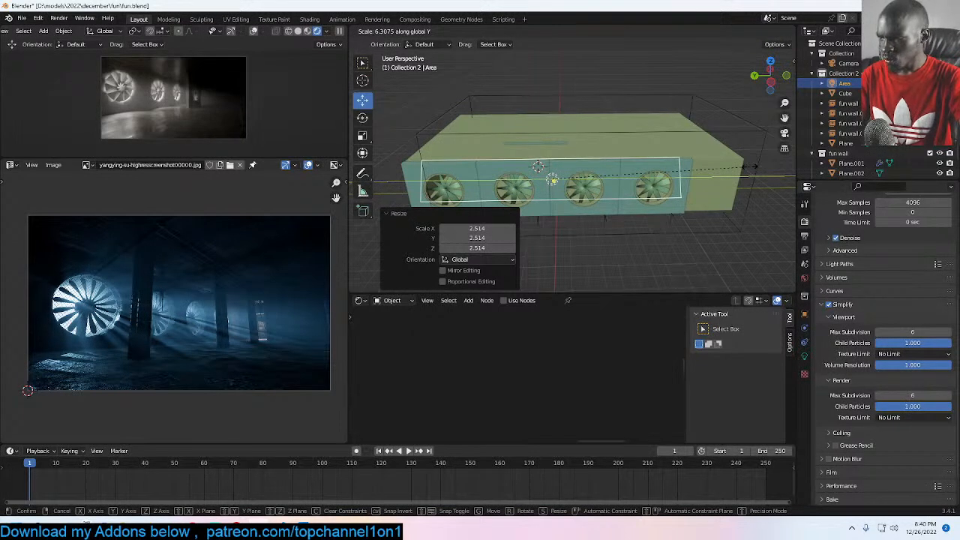
{"action": "left_click", "coordinate": [754, 166]}
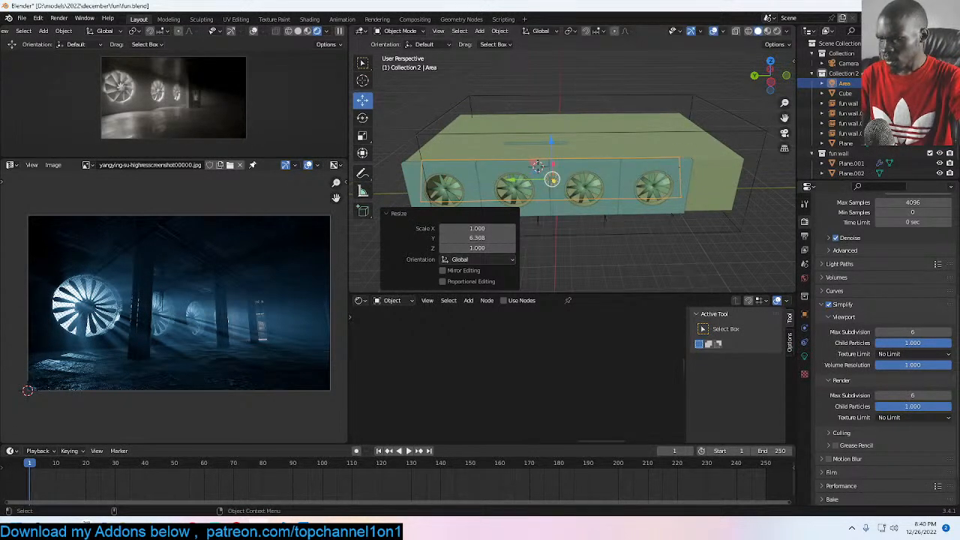
Step: Shrink the area light along Y by a factor of about 0.179
{"action": "key", "text": "s"}
{"action": "key", "text": "x"}
{"action": "key", "text": "x"}
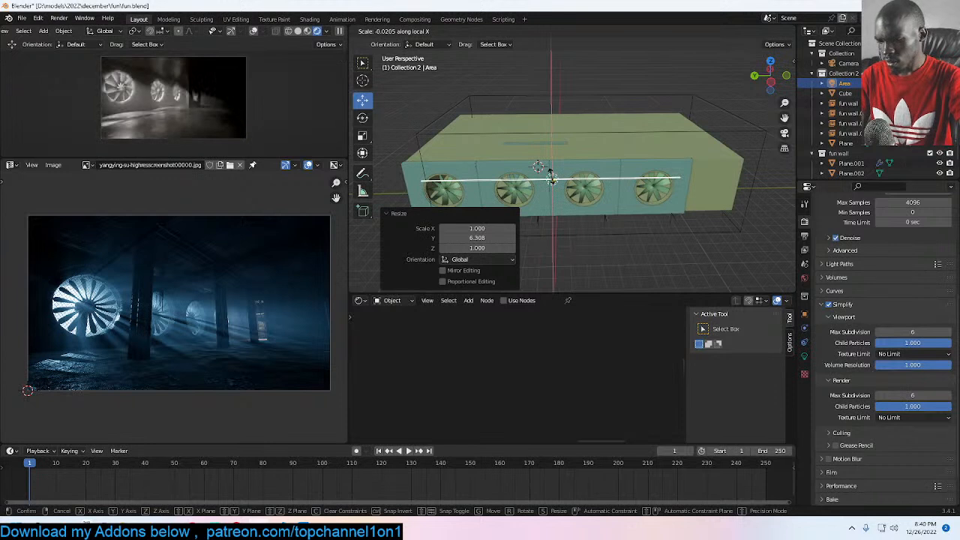
{"action": "key", "text": "y"}
{"action": "left_click", "coordinate": [567, 192]}
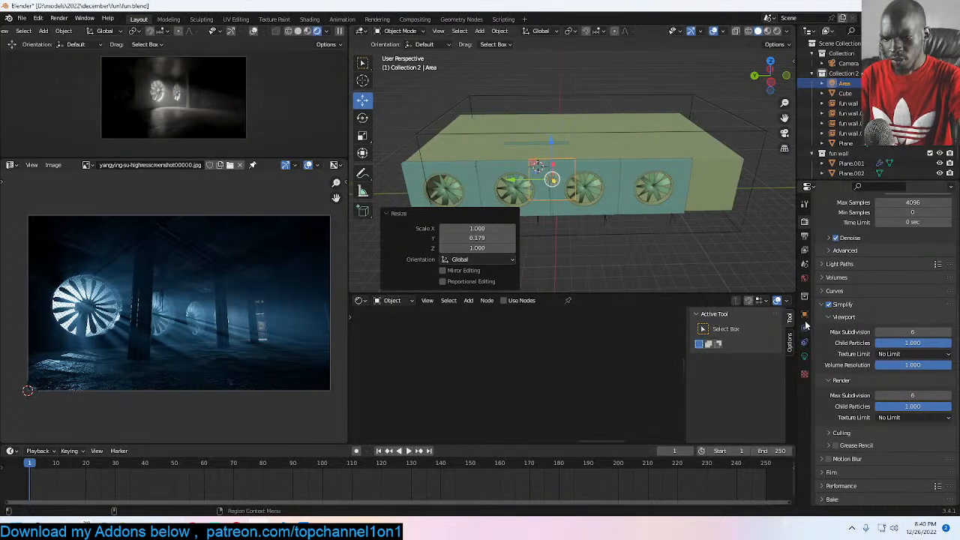
Step: Try changing the area light to a Point light
{"action": "left_click", "coordinate": [805, 355]}
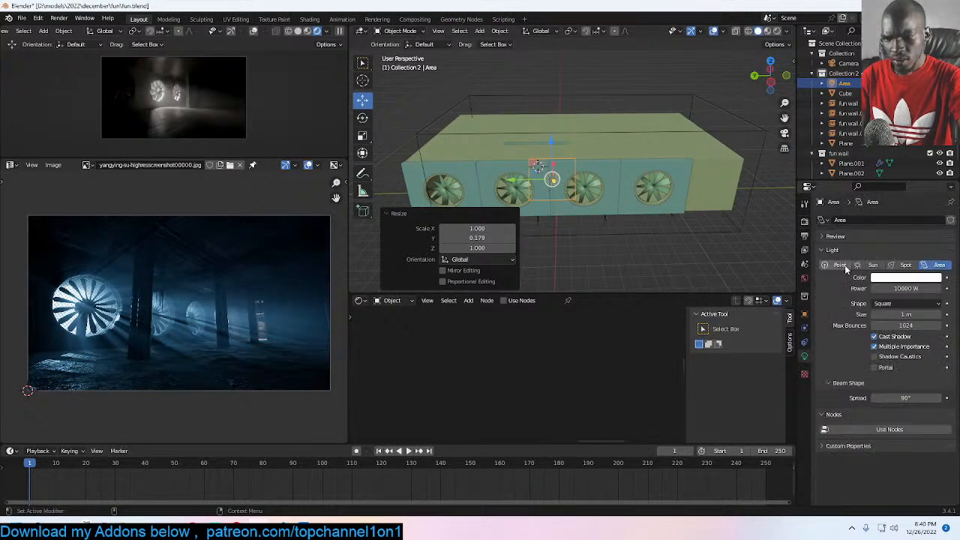
{"action": "left_click", "coordinate": [838, 264]}
{"action": "middle_click_drag", "start_coordinate": [625, 212], "coordinate": [528, 202]}
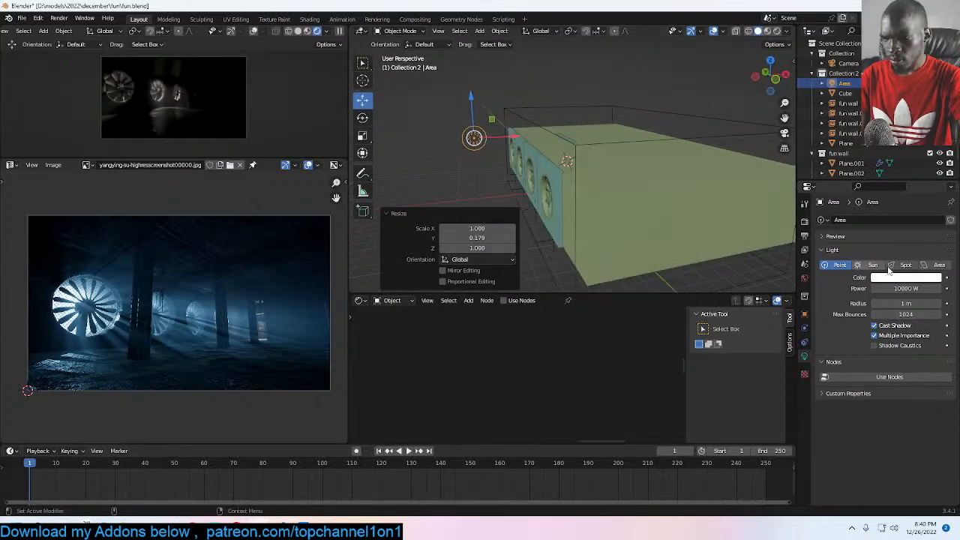
Step: Change the light's type to Sun and set its strength to 10
{"action": "left_click", "coordinate": [873, 264]}
{"action": "left_click", "coordinate": [904, 288]}
{"action": "type", "text": "1"}
{"action": "key", "text": "Return"}
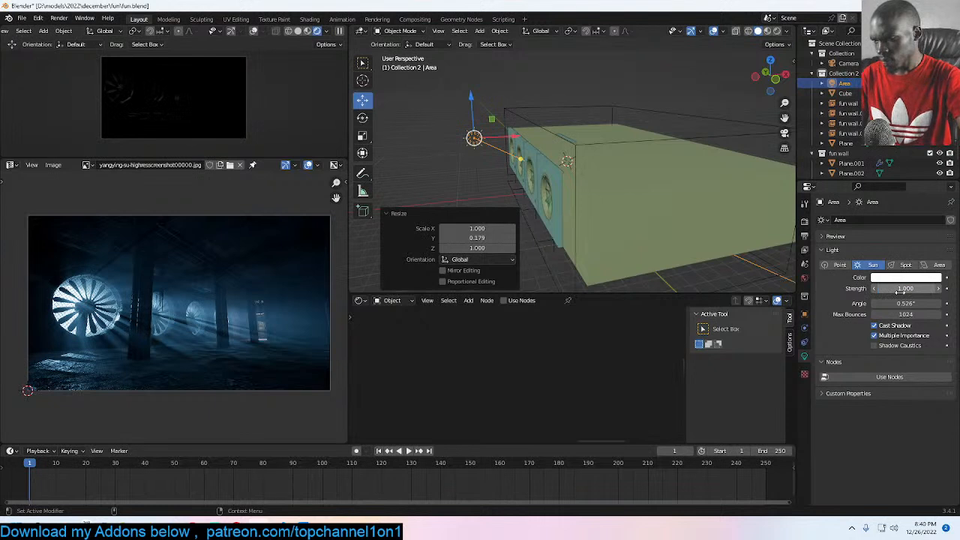
{"action": "left_click", "coordinate": [904, 288]}
{"action": "type", "text": "10"}
{"action": "key", "text": "Return"}
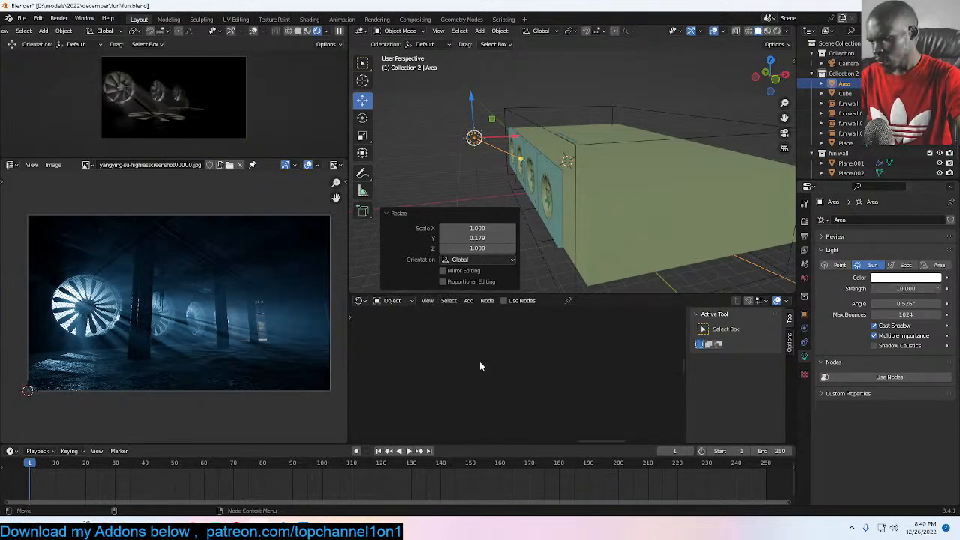
Step: Enlarge the rendered camera preview and rotate the sun light by about -5.69° in the front view
{"action": "key", "text": "KP_1"}
{"action": "key", "text": "KP_3"}
{"action": "key", "text": "KP_1"}
{"action": "left_click_drag", "start_coordinate": [290, 155], "coordinate": [247, 233]}
{"action": "scroll", "coordinate": [606, 171], "scroll_direction": "down", "scroll_amount": 2}
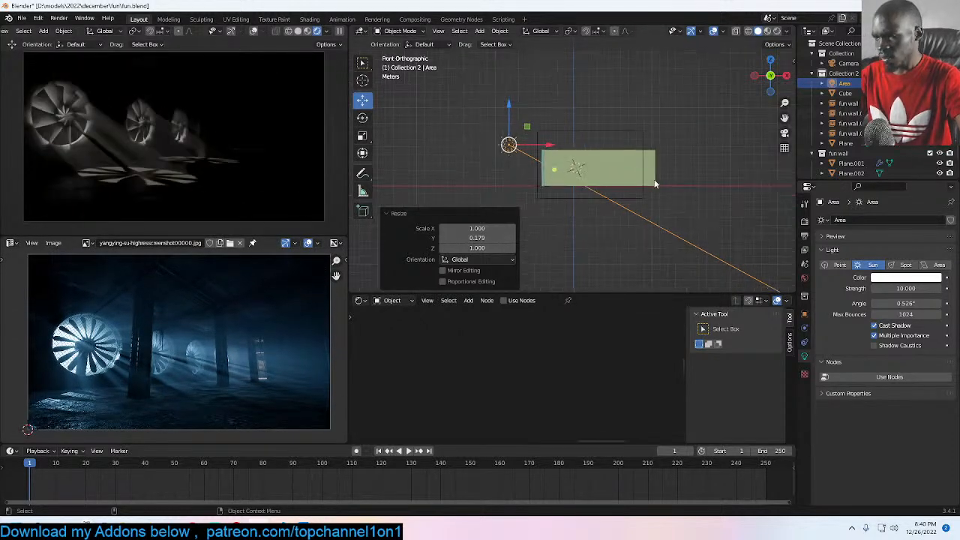
{"action": "key", "text": "r"}
{"action": "left_click", "coordinate": [680, 172]}
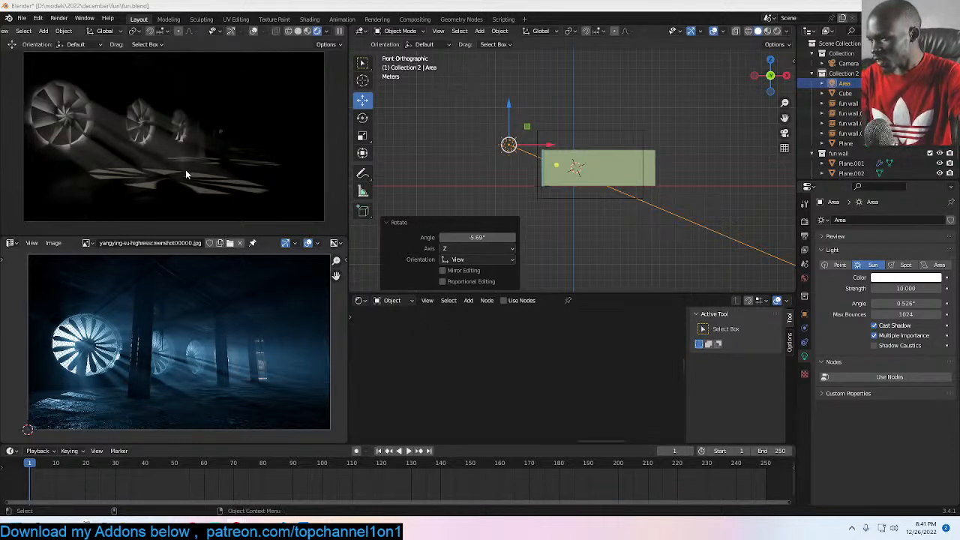
{"action": "scroll", "coordinate": [605, 158], "scroll_direction": "down", "scroll_amount": 3}
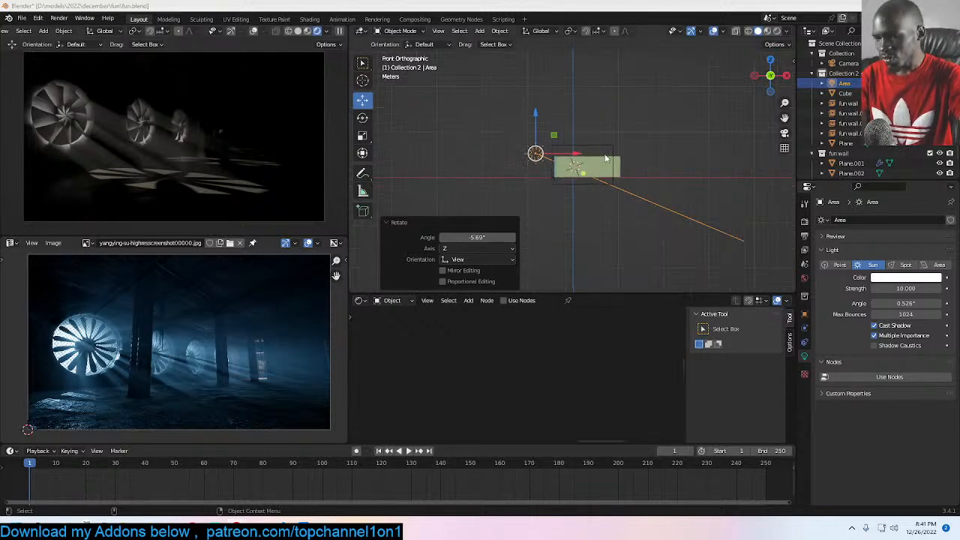
{"action": "scroll", "coordinate": [600, 144], "scroll_direction": "up", "scroll_amount": 2}
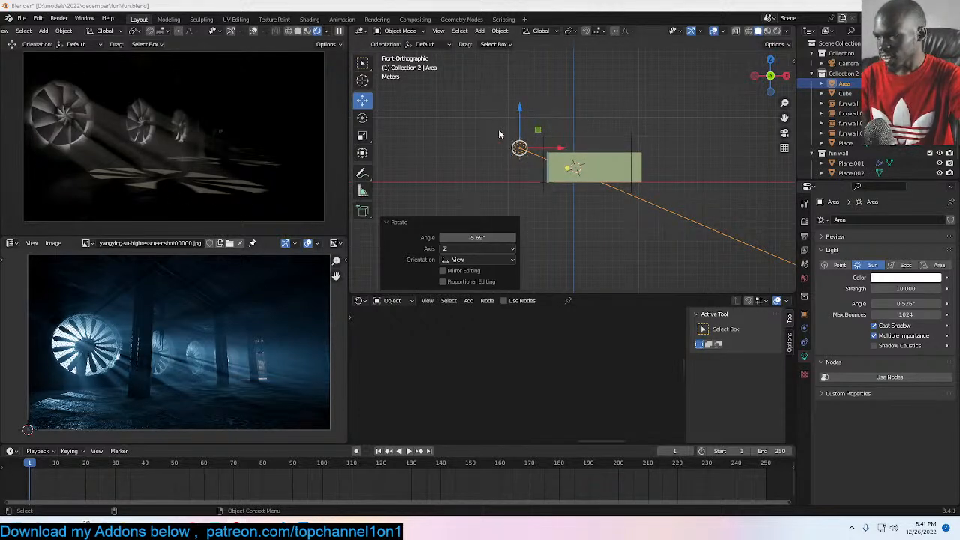
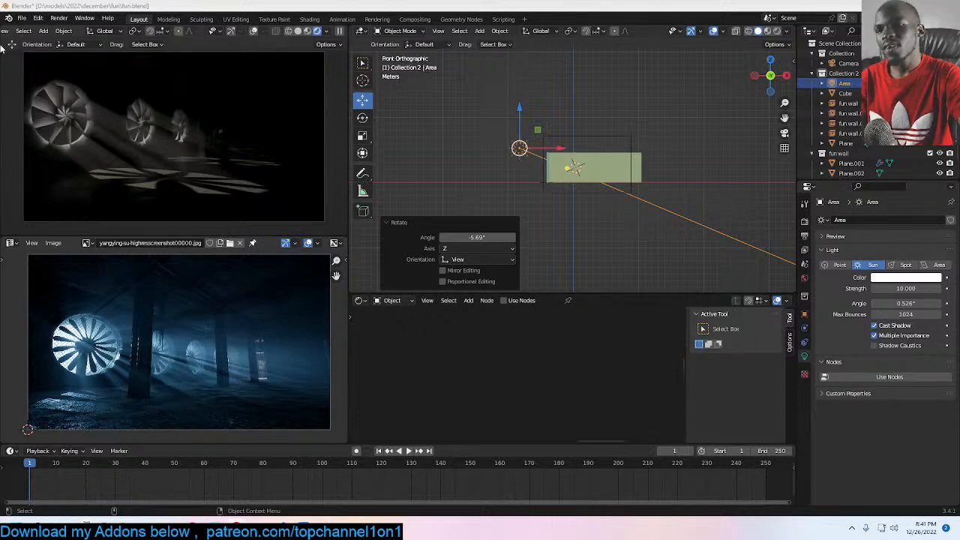
Step: Check the Cycles render devices in the system preferences
{"action": "left_click", "coordinate": [38, 18]}
{"action": "left_click", "coordinate": [87, 162]}
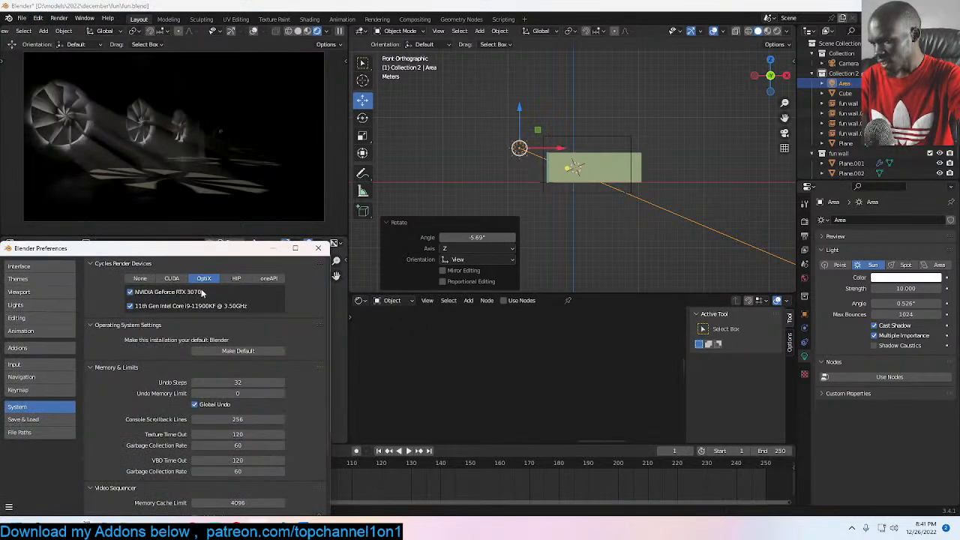
{"action": "left_click", "coordinate": [319, 248]}
Step: Save the file and inspect the fan wall through the camera and in perspective
{"action": "left_click", "coordinate": [636, 117]}
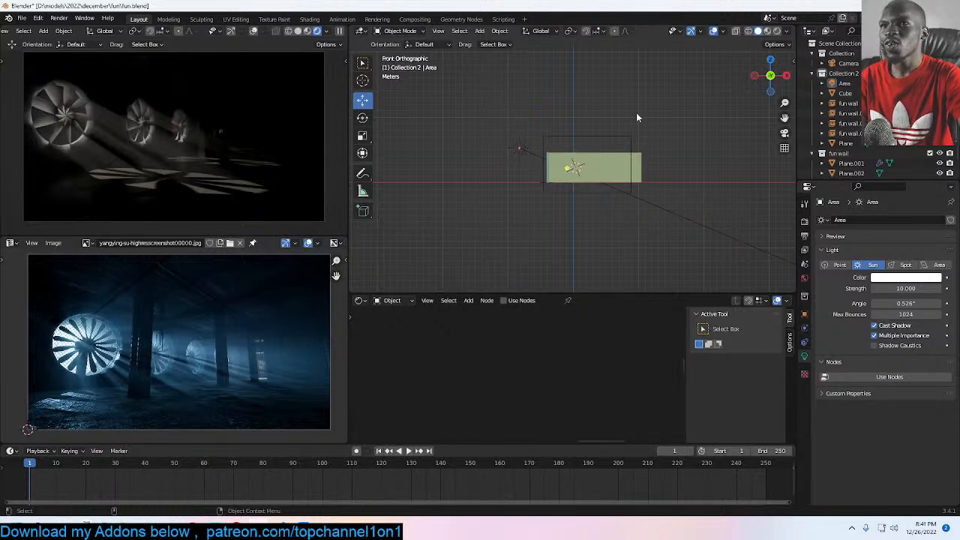
{"action": "key", "text": "ctrl+s"}
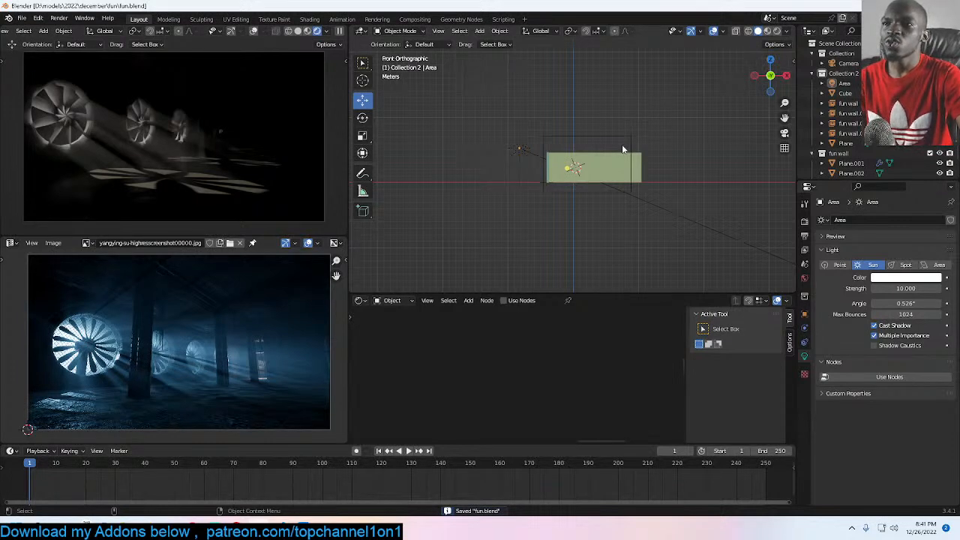
{"action": "key", "text": "KP_0"}
{"action": "left_click", "coordinate": [848, 63]}
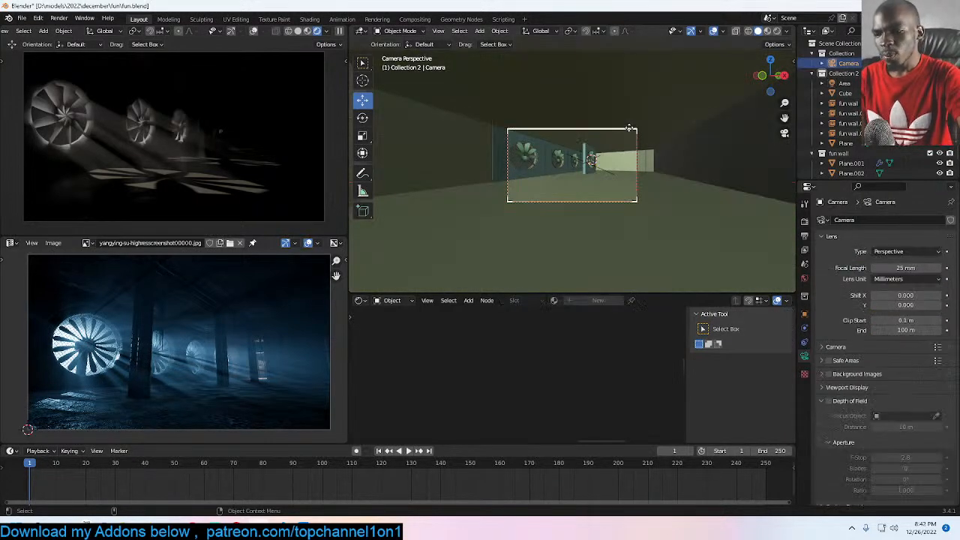
{"action": "middle_click_drag", "start_coordinate": [638, 198], "coordinate": [637, 167]}
{"action": "scroll", "coordinate": [579, 193], "scroll_direction": "down", "scroll_amount": 10}
{"action": "scroll", "coordinate": [673, 177], "scroll_direction": "up", "scroll_amount": 8}
{"action": "scroll", "coordinate": [673, 178], "scroll_direction": "down", "scroll_amount": 5}
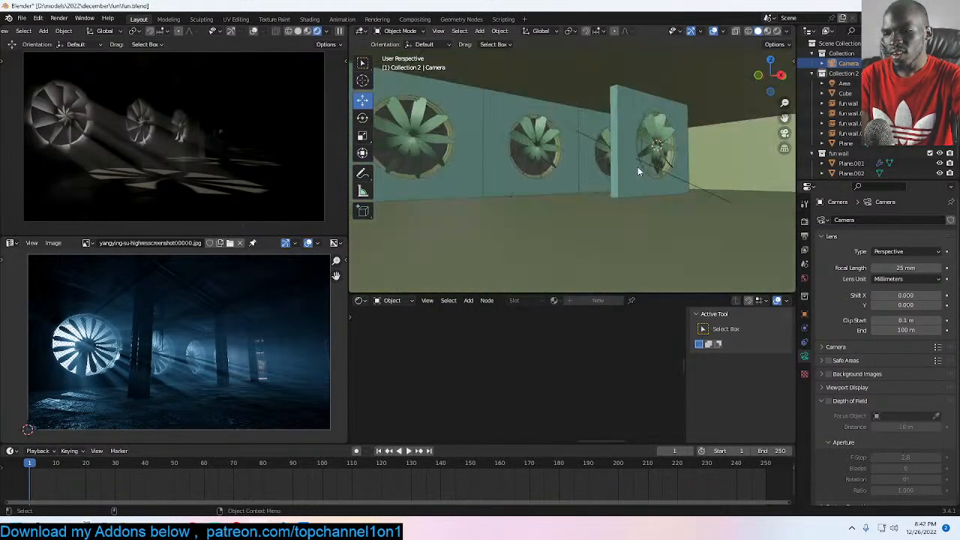
{"action": "key", "text": "KP_0"}
{"action": "key", "text": "ctrl+s"}
Step: Add an area light at the 3D cursor on the fan nearest the wall's end
{"action": "scroll", "coordinate": [600, 168], "scroll_direction": "up", "scroll_amount": 5}
{"action": "left_click", "coordinate": [594, 171]}
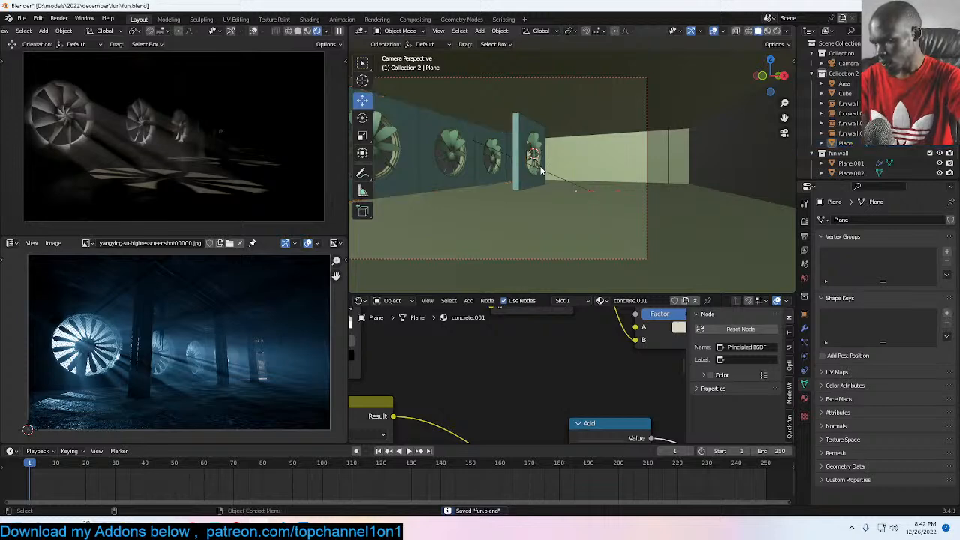
{"action": "middle_click_drag", "start_coordinate": [514, 172], "coordinate": [639, 173]}
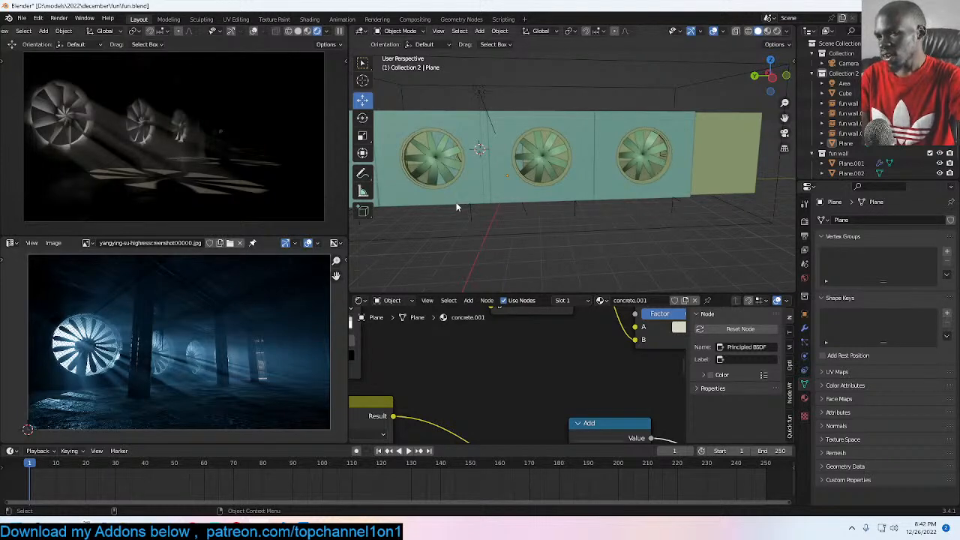
{"action": "middle_click_drag", "start_coordinate": [407, 204], "coordinate": [472, 196]}
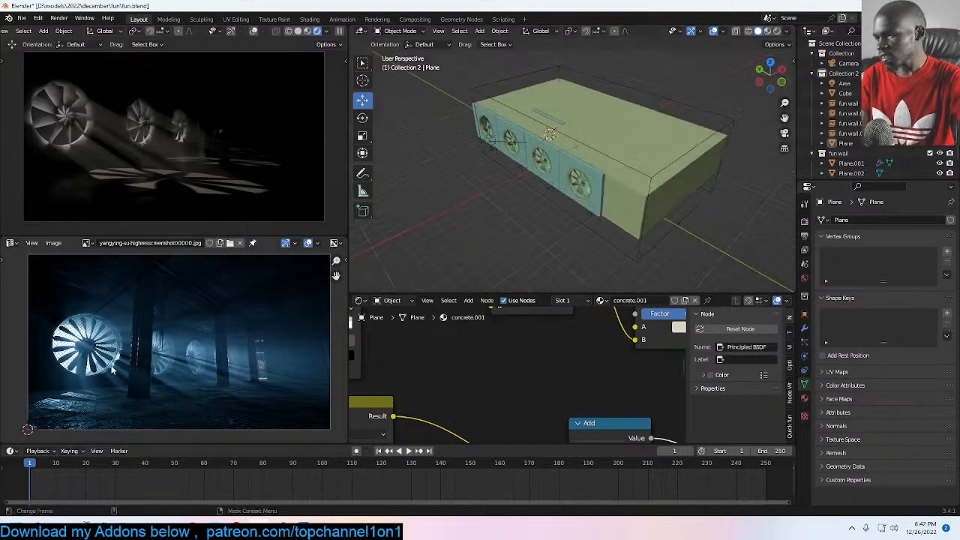
{"action": "middle_click_drag", "start_coordinate": [515, 238], "coordinate": [552, 149]}
{"action": "key", "text": "shift+a"}
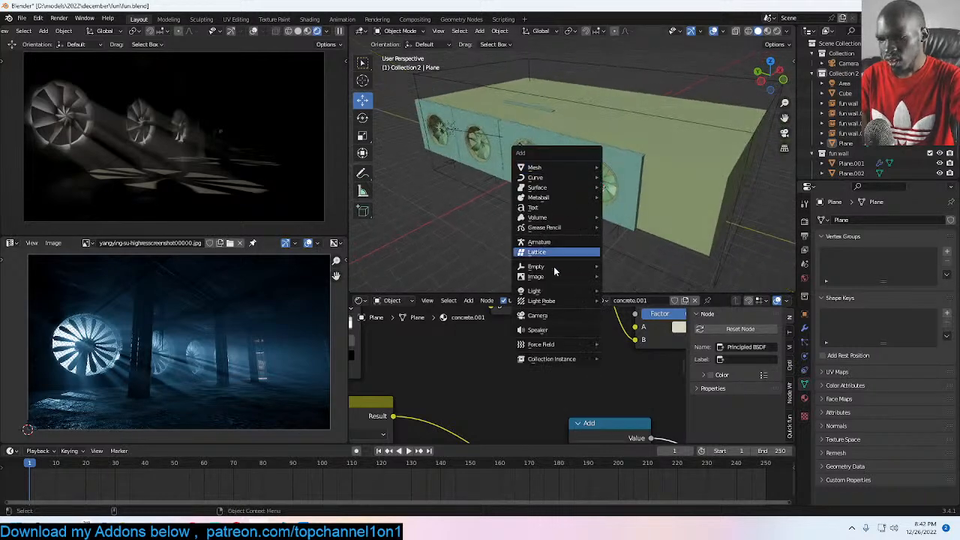
{"action": "mouse_move", "coordinate": [567, 292]}
{"action": "left_click", "coordinate": [622, 324]}
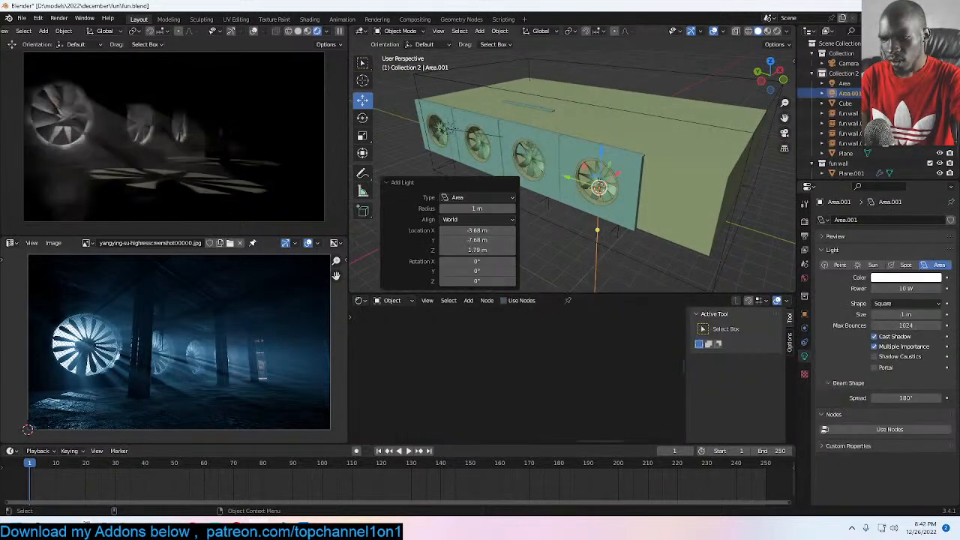
Step: Rotate the new area light -90° about X and 90° about Z, and scale it up by about 2.47
{"action": "type", "text": "rx-90"}
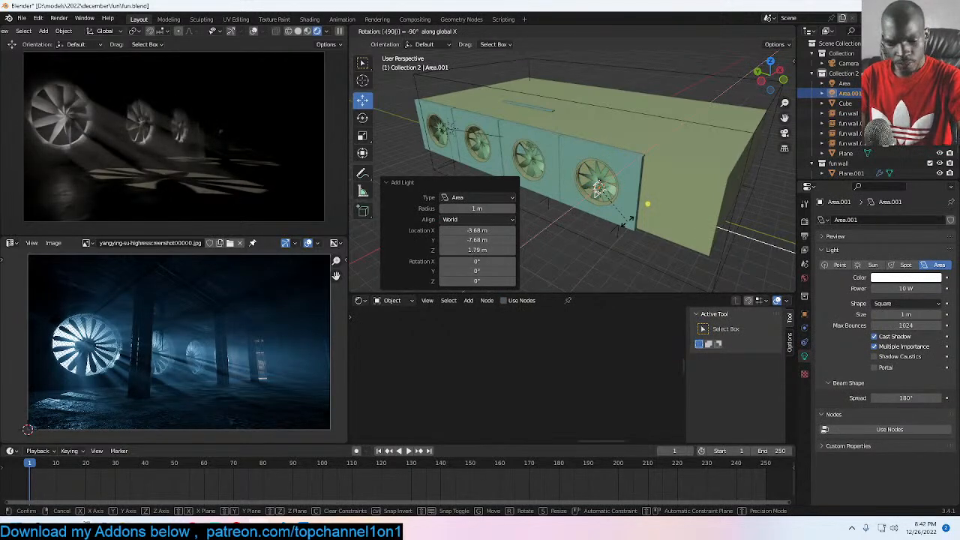
{"action": "key", "text": "Return"}
{"action": "type", "text": "rz-90"}
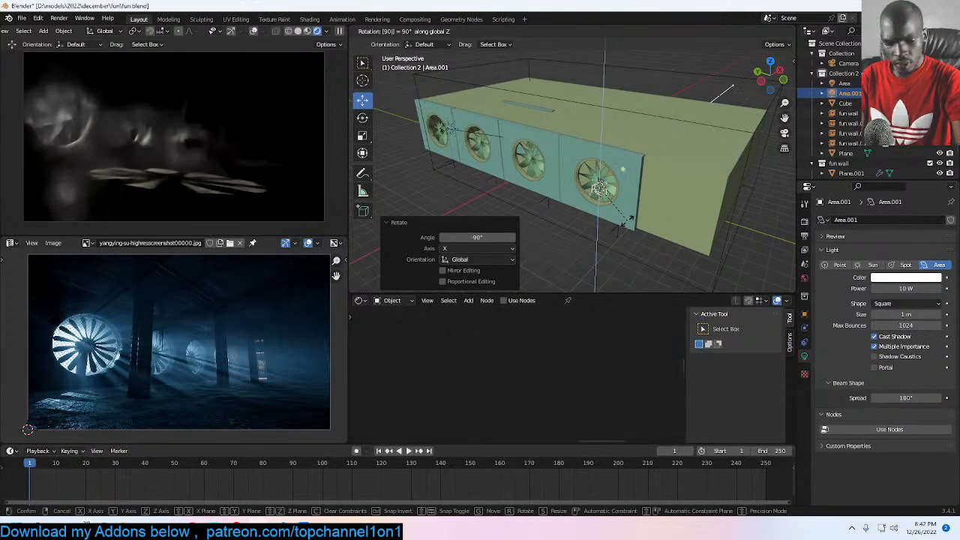
{"action": "key", "text": "Return"}
{"action": "key", "text": "s"}
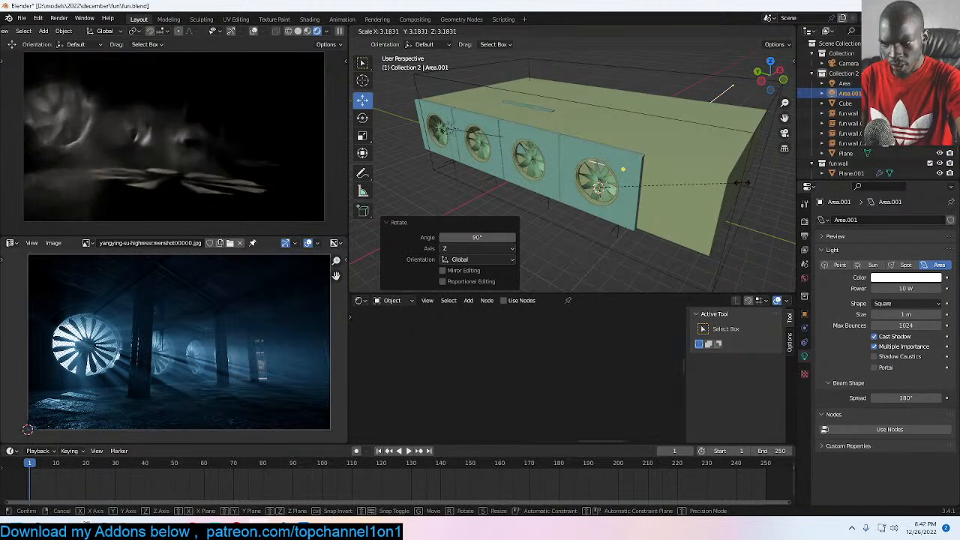
{"action": "left_click", "coordinate": [709, 181]}
Step: In a wireframe front view, move the area light about -0.27 m along X and 0.33 m along Z
{"action": "key", "text": "KP_3"}
{"action": "key", "text": "KP_1"}
{"action": "key", "text": "KP_Decimal"}
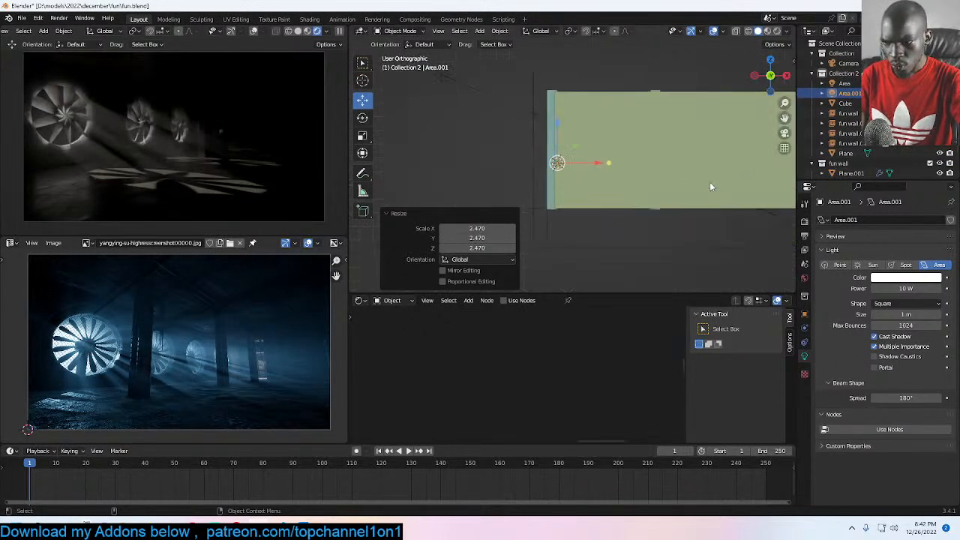
{"action": "key", "text": "z"}
{"action": "left_click", "coordinate": [510, 184]}
{"action": "key", "text": "g"}
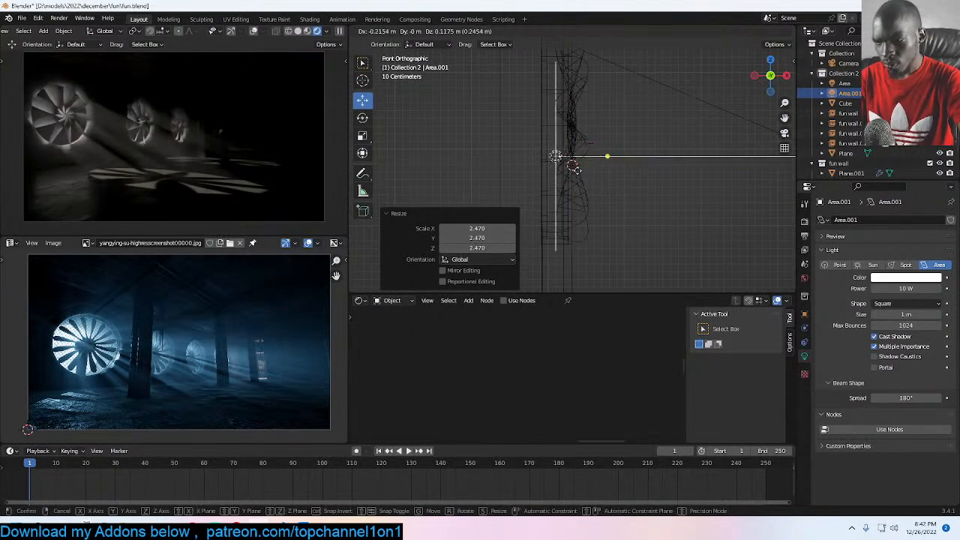
{"action": "left_click", "coordinate": [573, 160]}
Step: Center the area light on the end fan opening in the solid view, raising it about 0.27 m
{"action": "mouse_move", "coordinate": [551, 163]}
{"action": "middle_mouse_down"}
{"action": "mouse_move", "coordinate": [588, 188]}
{"action": "mouse_move", "coordinate": [576, 187]}
{"action": "mouse_move", "coordinate": [652, 184]}
{"action": "middle_mouse_up"}
{"action": "key", "text": "z"}
{"action": "left_click", "coordinate": [585, 187]}
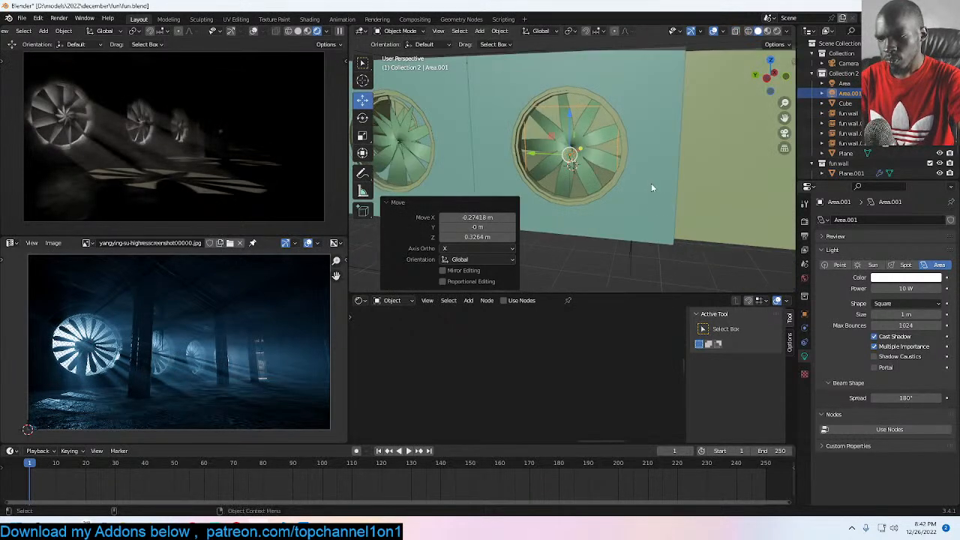
{"action": "key", "text": "g"}
{"action": "left_click", "coordinate": [651, 139]}
Step: Move the area light about -0.52 m along X, to the outer side of the fan wall
{"action": "middle_click_drag", "start_coordinate": [651, 140], "coordinate": [715, 191]}
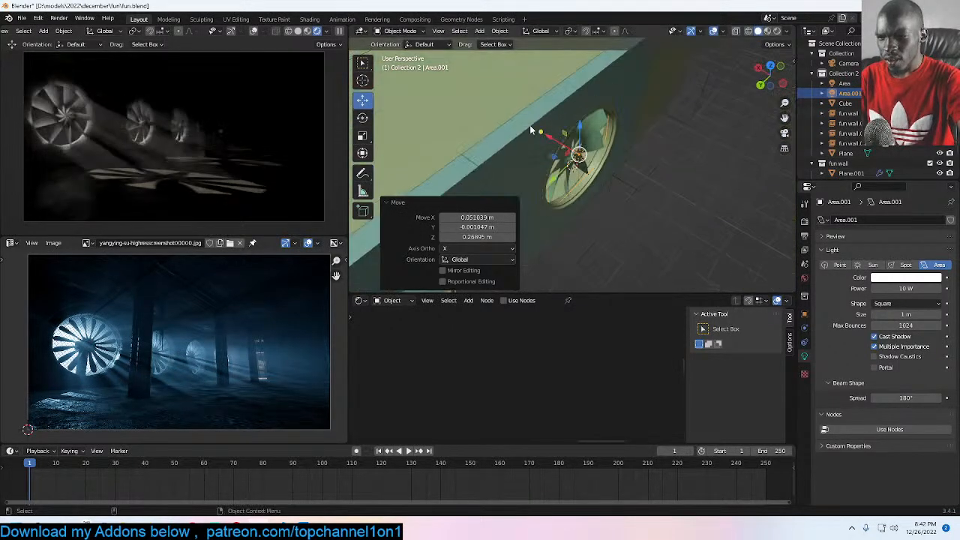
{"action": "key", "text": "g"}
{"action": "key", "text": "x"}
{"action": "left_click_drag", "start_coordinate": [544, 134], "coordinate": [589, 159]}
{"action": "middle_click_drag", "start_coordinate": [589, 159], "coordinate": [526, 113]}
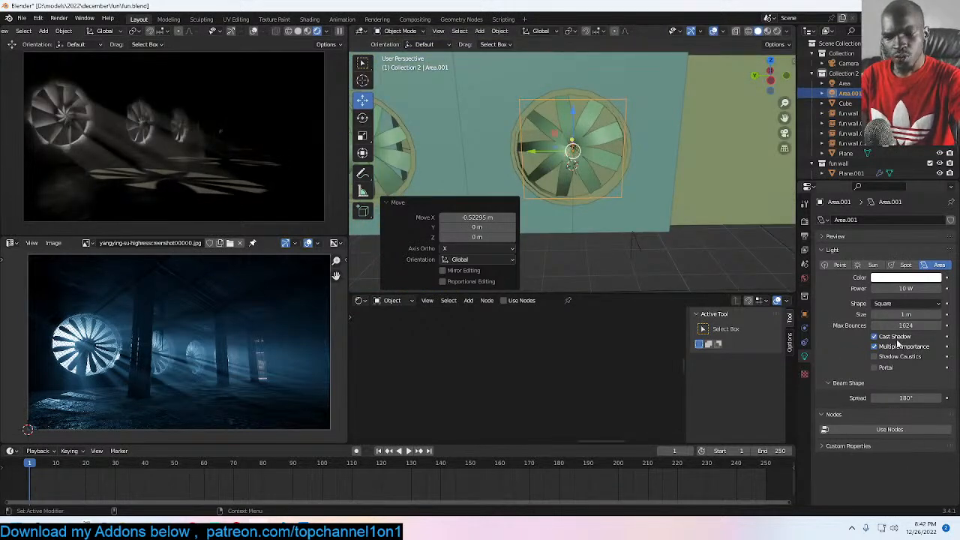
Step: Change the area light's shape to Disk and scale it up slightly to fit the fan opening
{"action": "left_click", "coordinate": [918, 304]}
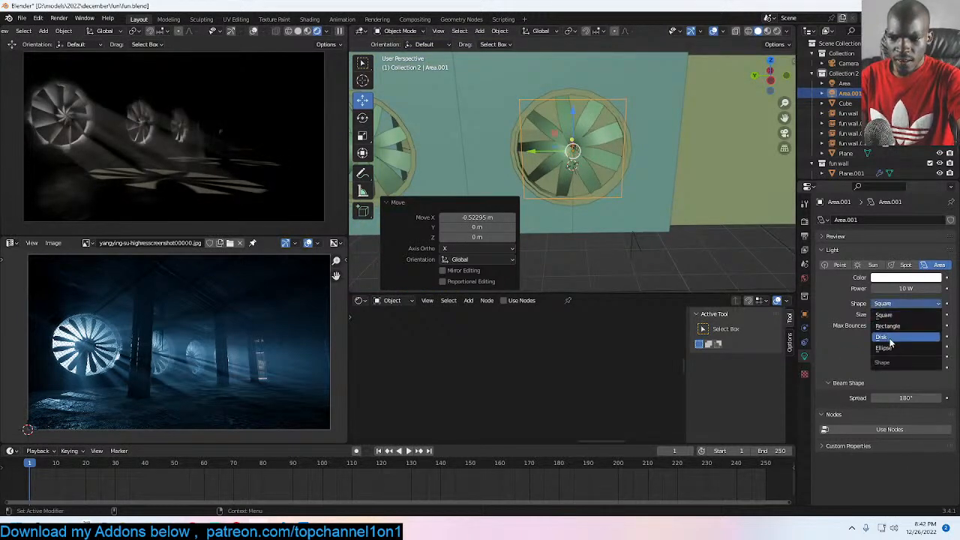
{"action": "left_click", "coordinate": [891, 336]}
{"action": "middle_click_drag", "start_coordinate": [615, 180], "coordinate": [578, 194]}
{"action": "key", "text": "s"}
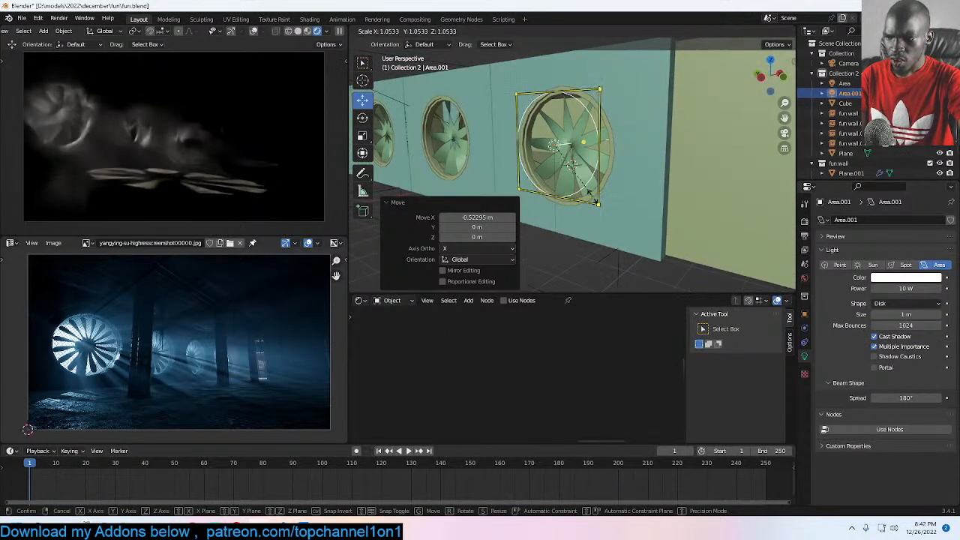
{"action": "left_click", "coordinate": [589, 196]}
Step: Move the disk light about 0.24 m along X towards the fan and set its power to 100 W
{"action": "middle_click_drag", "start_coordinate": [651, 192], "coordinate": [603, 178]}
{"action": "left_click_drag", "start_coordinate": [589, 144], "coordinate": [599, 142]}
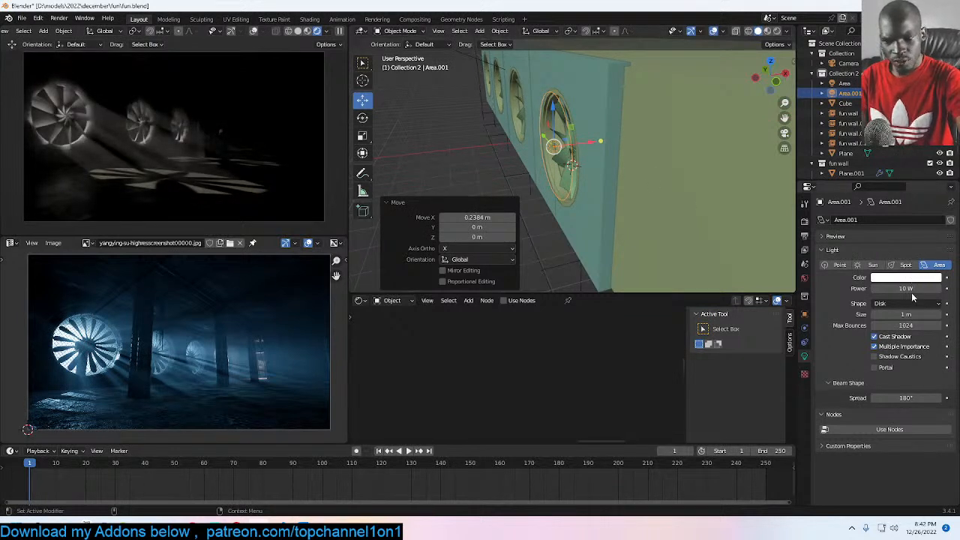
{"action": "left_click", "coordinate": [909, 289]}
{"action": "type", "text": "100"}
{"action": "key", "text": "Return"}
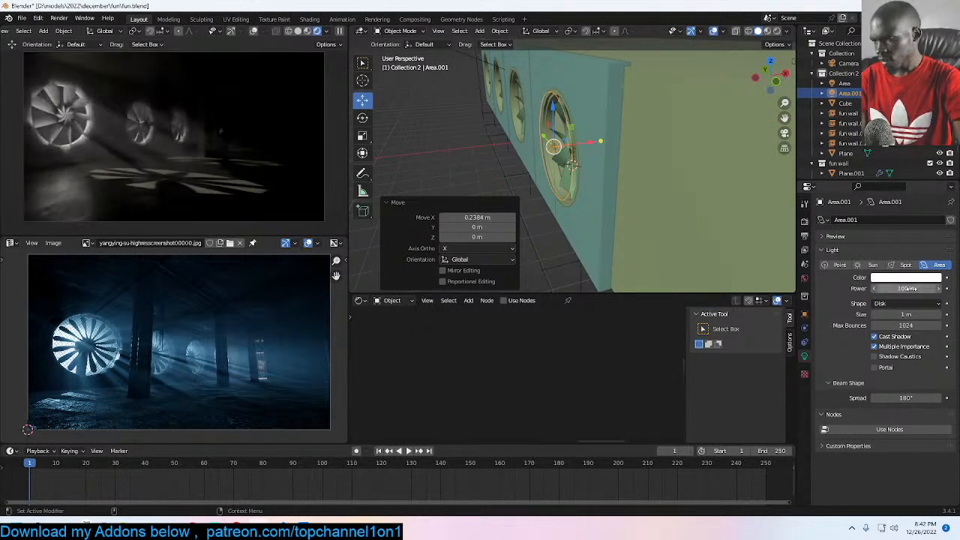
Step: Make three linked duplicates of the disk light, spaced about 5.31 m along Y at the other fans, and save the file
{"action": "middle_click_drag", "start_coordinate": [596, 180], "coordinate": [667, 199]}
{"action": "scroll", "coordinate": [667, 199], "scroll_direction": "down", "scroll_amount": 4}
{"action": "middle_click_drag", "start_coordinate": [608, 182], "coordinate": [638, 206]}
{"action": "key", "text": "shift+d"}
{"action": "key", "text": "y"}
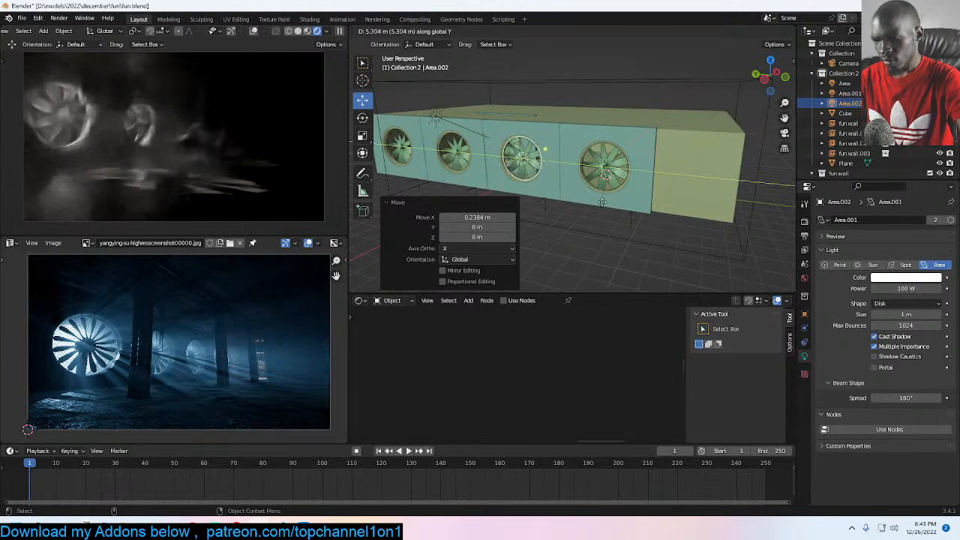
{"action": "left_click", "coordinate": [602, 202]}
{"action": "key", "text": "shift+r"}
{"action": "key", "text": "shift+r"}
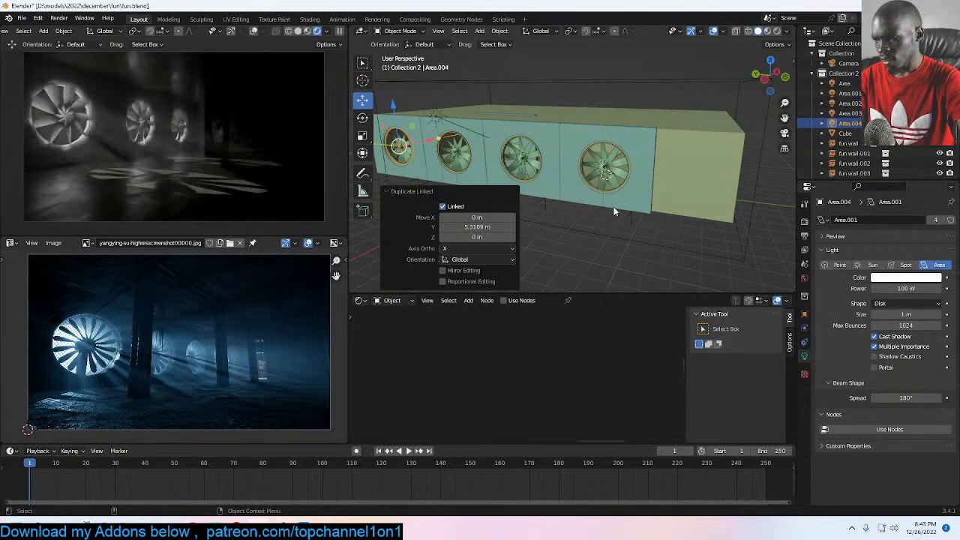
{"action": "middle_click_drag", "start_coordinate": [636, 211], "coordinate": [586, 205]}
{"action": "key", "text": "ctrl+s"}
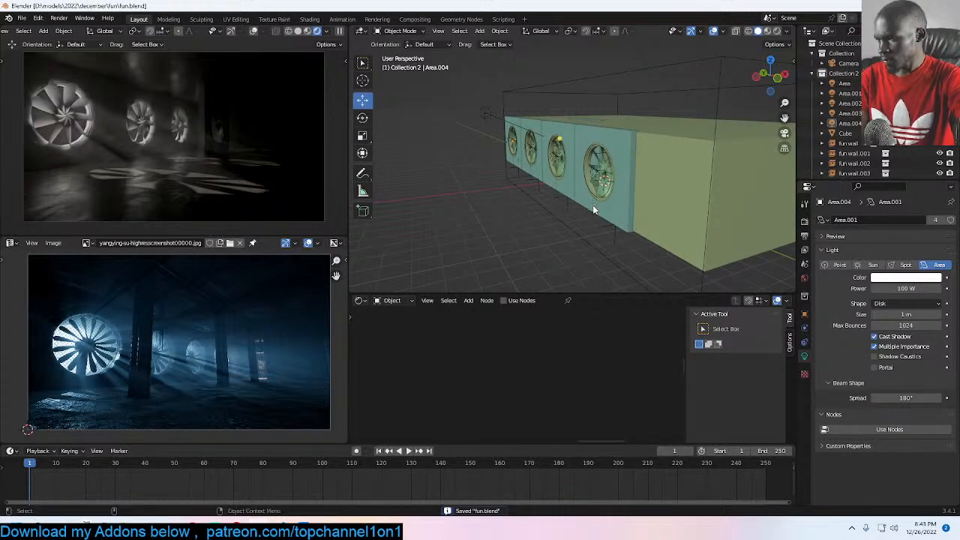
Step: Set the power shared by the linked disk lights to 50 W
{"action": "scroll", "coordinate": [591, 201], "scroll_direction": "up", "scroll_amount": 2}
{"action": "left_click", "coordinate": [603, 196]}
{"action": "left_click", "coordinate": [906, 288]}
{"action": "type", "text": "50"}
{"action": "key", "text": "Return"}
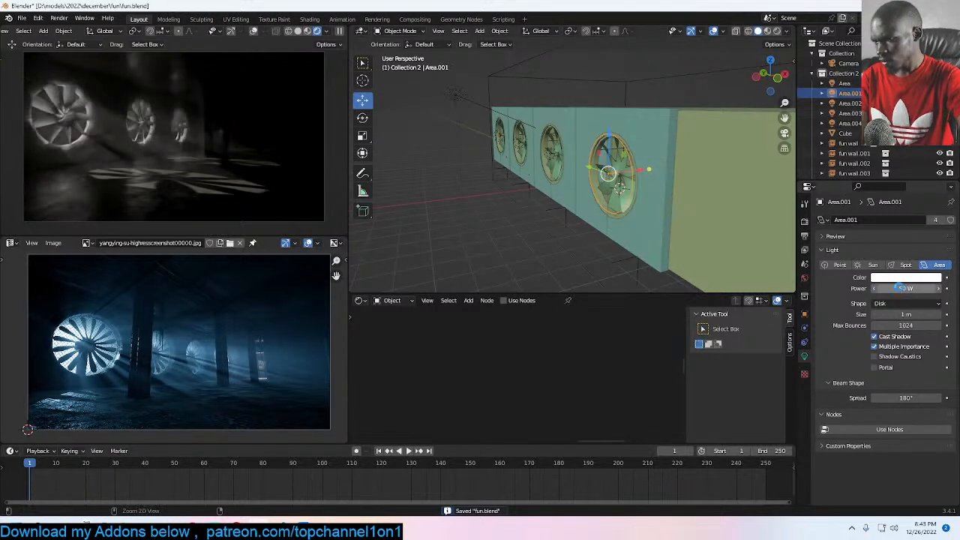
{"action": "middle_click_drag", "start_coordinate": [666, 228], "coordinate": [621, 225]}
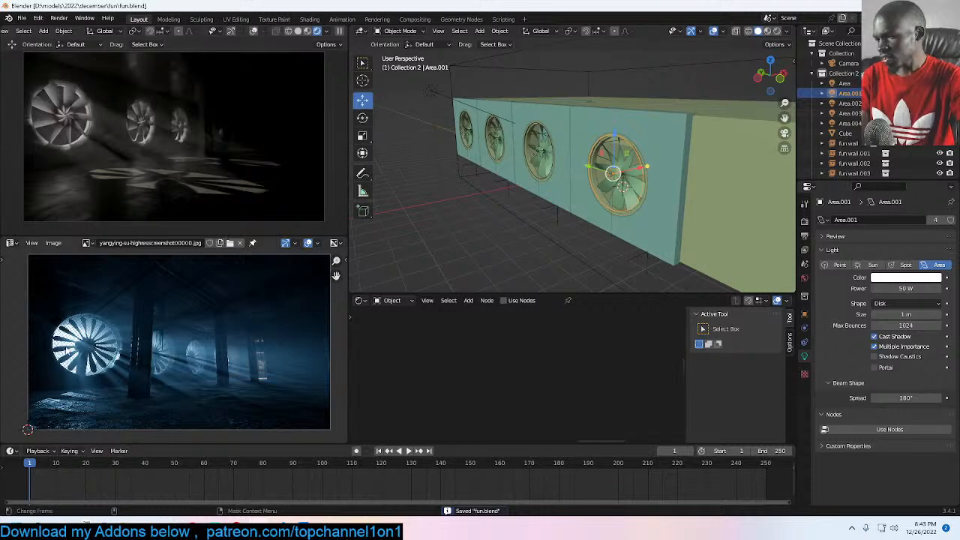
Step: Add a plane at the end fan and rotate it 90° about X and 90° about Z to stand parallel to the wall
{"action": "middle_click_drag", "start_coordinate": [679, 156], "coordinate": [645, 171]}
{"action": "key", "text": "shift+a"}
{"action": "mouse_move", "coordinate": [611, 54]}
{"action": "left_click", "coordinate": [674, 52]}
{"action": "type", "text": "rx90"}
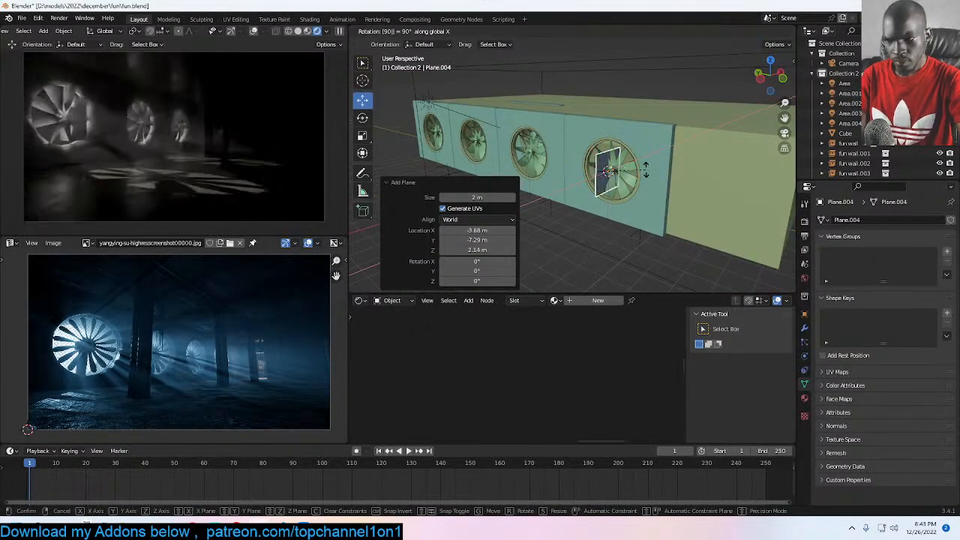
{"action": "key", "text": "Return"}
{"action": "type", "text": "rz90"}
{"action": "key", "text": "Return"}
Step: Scale up the plane and move it about -2.87 m along X, outside the fan wall
{"action": "key", "text": "s"}
{"action": "left_click", "coordinate": [637, 198]}
{"action": "middle_click_drag", "start_coordinate": [637, 198], "coordinate": [622, 172]}
{"action": "left_click_drag", "start_coordinate": [632, 180], "coordinate": [566, 183]}
Step: Stretch the plane along Y, shift it to span the whole fan wall, and scale it up by 1.13
{"action": "scroll", "coordinate": [565, 182], "scroll_direction": "down", "scroll_amount": 4}
{"action": "middle_click_drag", "start_coordinate": [566, 182], "coordinate": [619, 179]}
{"action": "key", "text": "s"}
{"action": "key", "text": "y"}
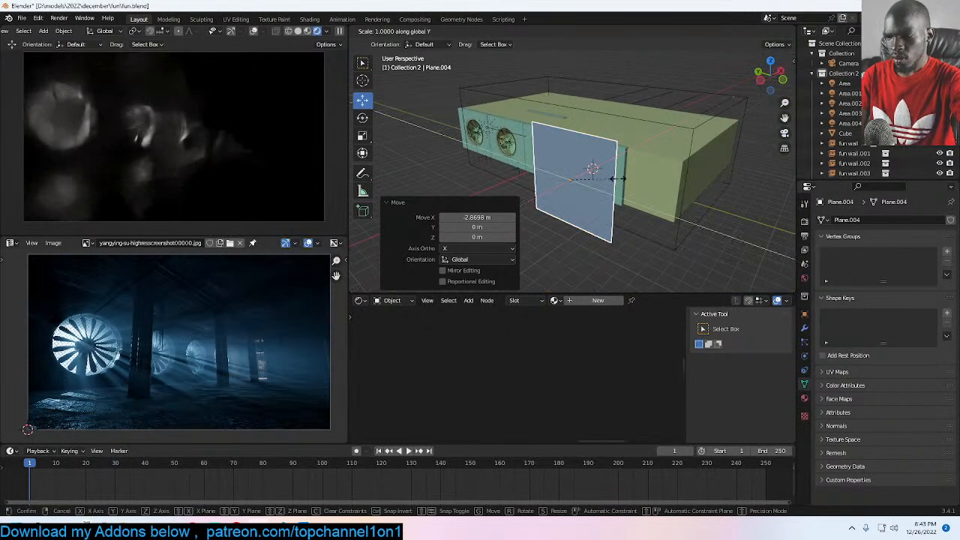
{"action": "left_click", "coordinate": [567, 180]}
{"action": "left_click_drag", "start_coordinate": [544, 168], "coordinate": [468, 161]}
{"action": "key", "text": "s"}
{"action": "left_click", "coordinate": [480, 164]}
Step: Turn off Shadow in the plane's ray visibility so it stops blocking the sunlight
{"action": "left_click", "coordinate": [804, 313]}
{"action": "scroll", "coordinate": [835, 358], "scroll_direction": "down", "scroll_amount": 3}
{"action": "scroll", "coordinate": [835, 359], "scroll_direction": "down", "scroll_amount": 3}
{"action": "middle_click_drag", "start_coordinate": [547, 181], "coordinate": [502, 124]}
{"action": "scroll", "coordinate": [891, 482], "scroll_direction": "down", "scroll_amount": 3}
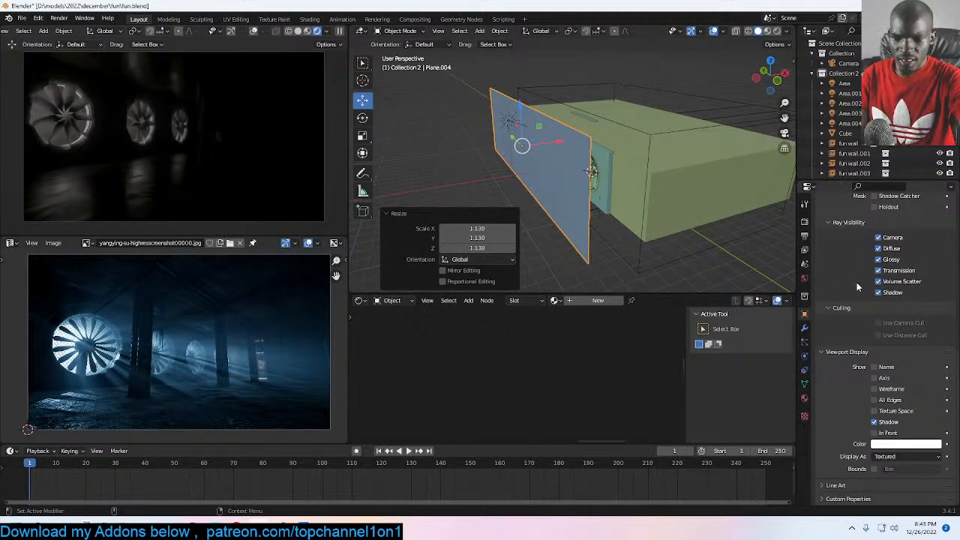
{"action": "scroll", "coordinate": [890, 291], "scroll_direction": "up", "scroll_amount": 1}
{"action": "left_click", "coordinate": [879, 312]}
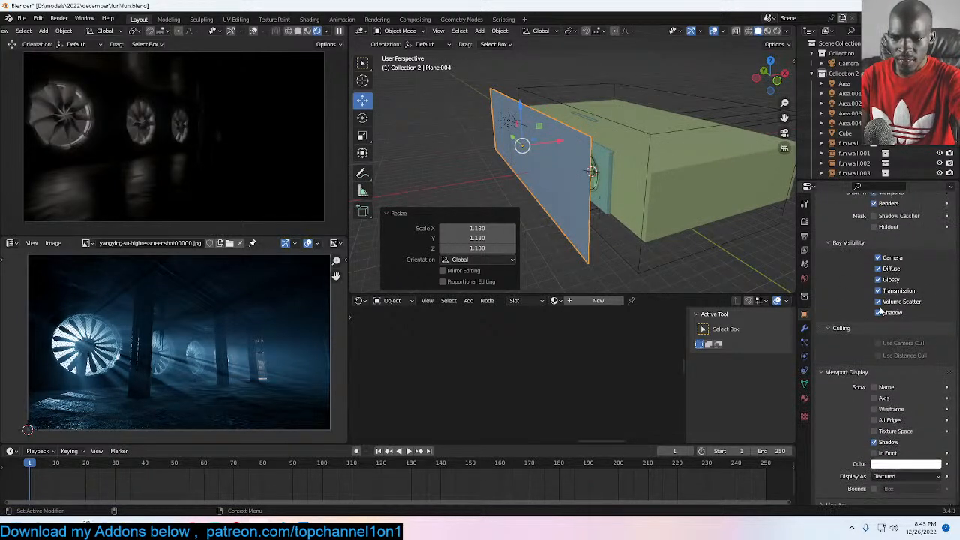
Step: Create a new material for the plane, replace its Principled BSDF with an Emission shader and connect it to the material output's surface
{"action": "middle_click_drag", "start_coordinate": [524, 225], "coordinate": [581, 273]}
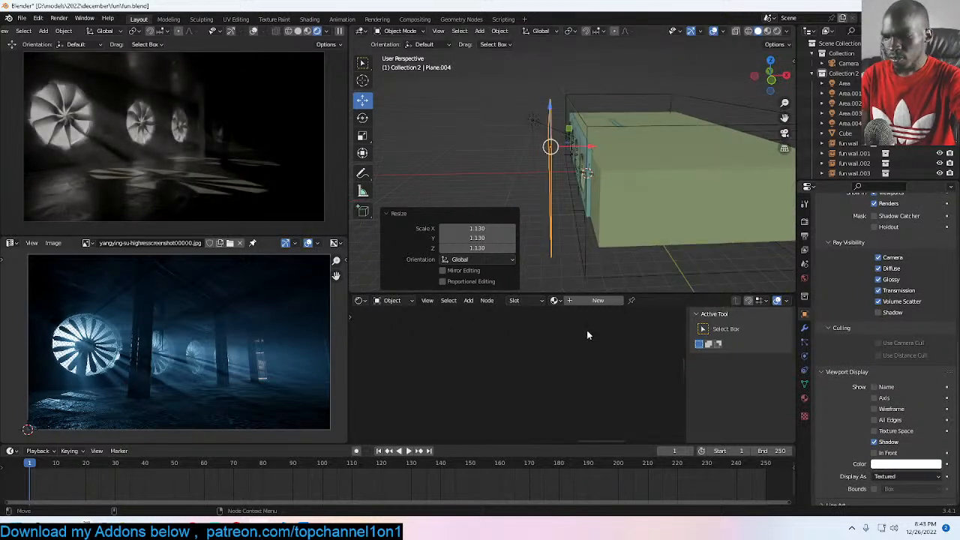
{"action": "left_click", "coordinate": [598, 300]}
{"action": "left_click", "coordinate": [550, 335]}
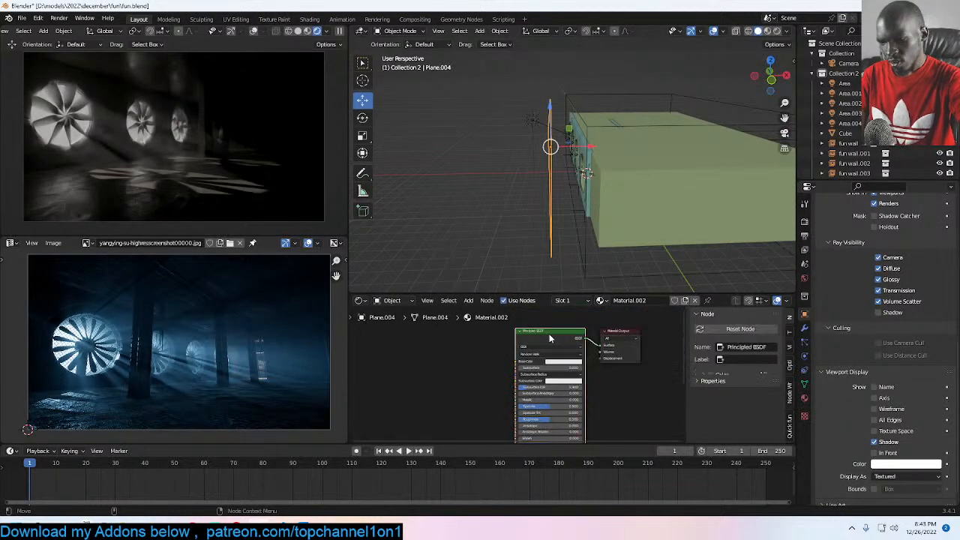
{"action": "key", "text": "x"}
{"action": "key", "text": "shift+a"}
{"action": "left_click", "coordinate": [523, 336]}
{"action": "type", "text": "emis"}
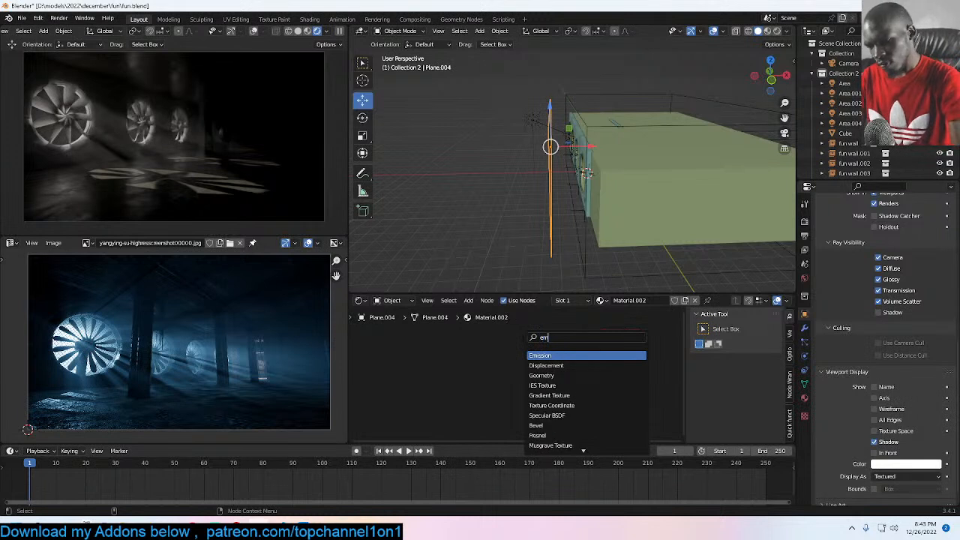
{"action": "key", "text": "Return"}
{"action": "left_click", "coordinate": [528, 346]}
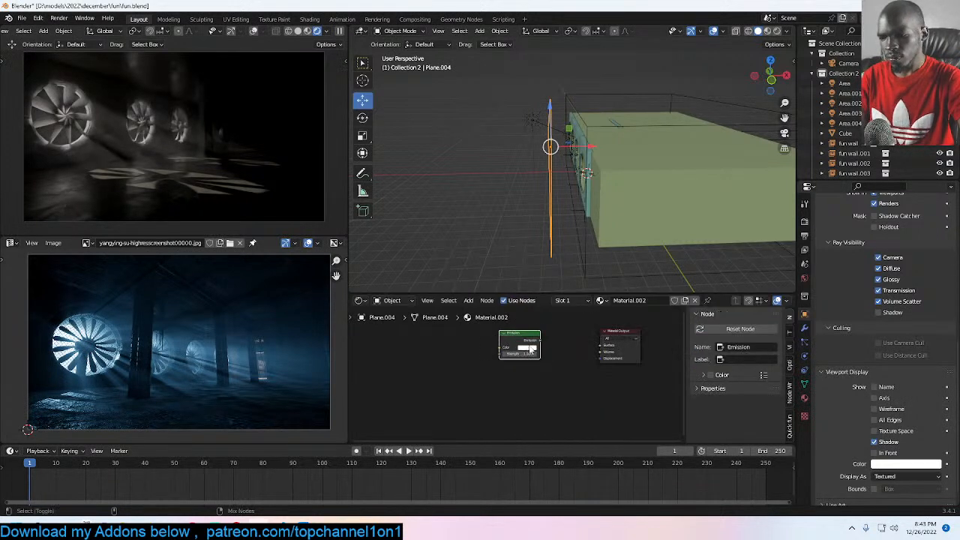
{"action": "left_click", "coordinate": [526, 342], "text": "ctrl+shift"}
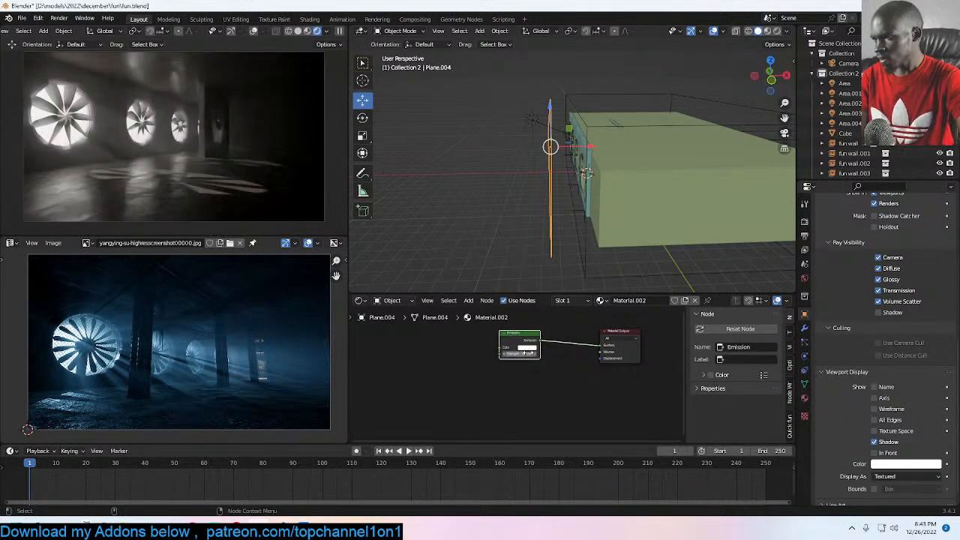
Step: Set the plane's Emission strength to 2 and save the file
{"action": "double_click", "coordinate": [530, 353]}
{"action": "type", "text": "2"}
{"action": "key", "text": "Return"}
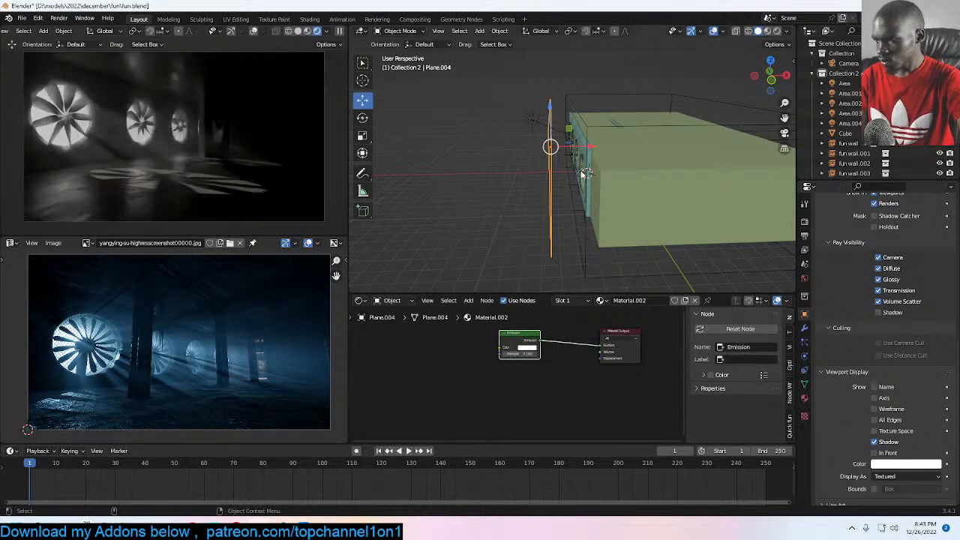
{"action": "key", "text": "ctrl+s"}
Step: Scale the emissive plane down by 0.923
{"action": "middle_click_drag", "start_coordinate": [586, 174], "coordinate": [540, 146]}
{"action": "key", "text": "s"}
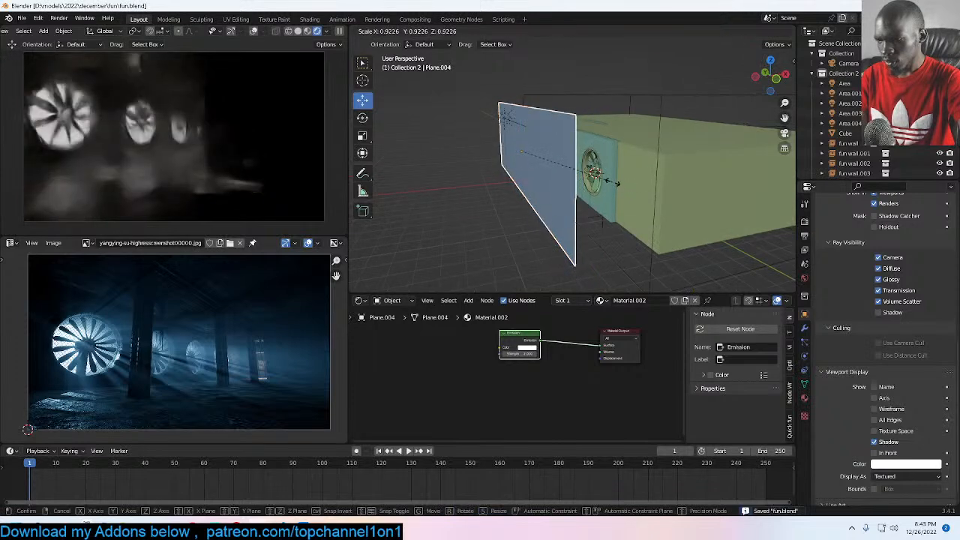
{"action": "left_click", "coordinate": [521, 133]}
{"action": "middle_click_drag", "start_coordinate": [547, 353], "coordinate": [557, 383]}
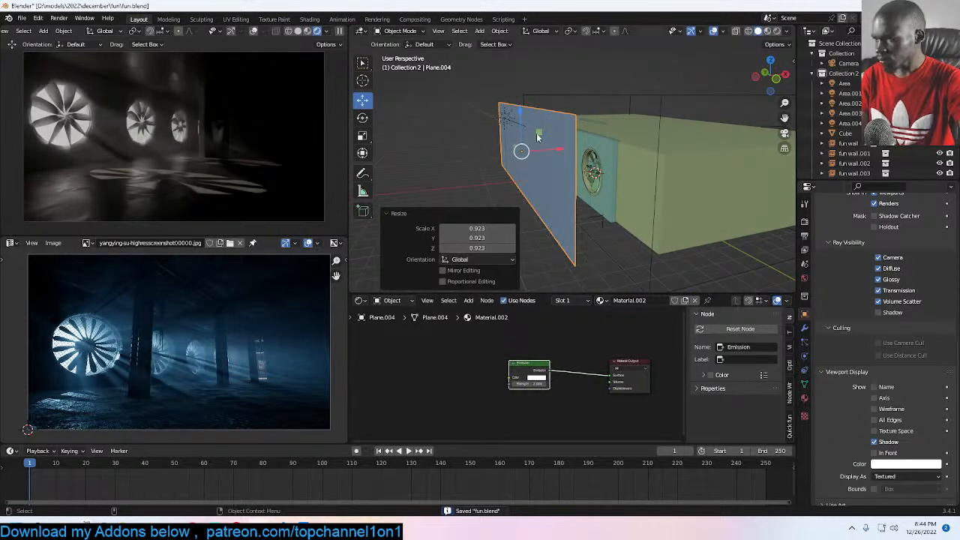
Step: Set the strength of the sun light above the emissive plane to 20
{"action": "left_click", "coordinate": [504, 118]}
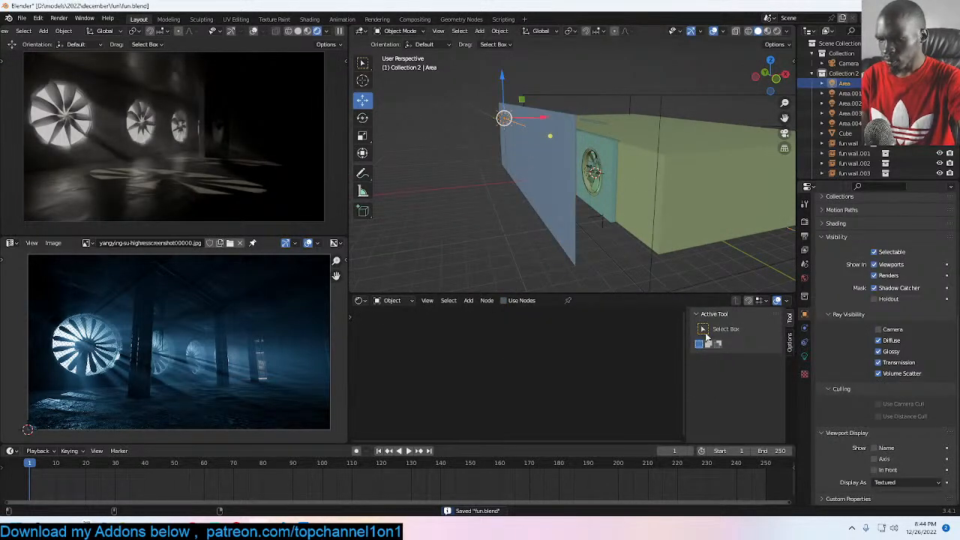
{"action": "left_click", "coordinate": [804, 356]}
{"action": "double_click", "coordinate": [892, 287]}
{"action": "type", "text": "20"}
{"action": "key", "text": "Return"}
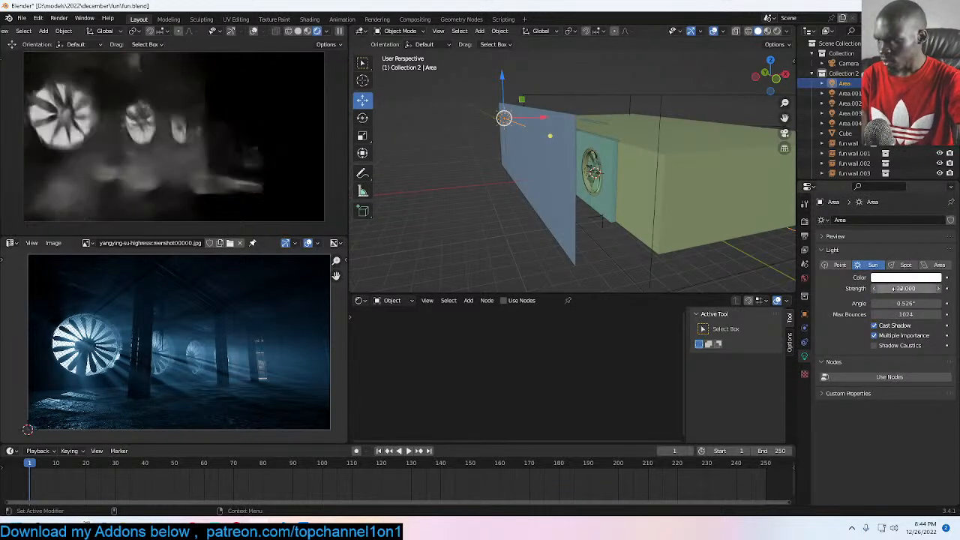
Step: Select the fog cube around the room and try a Principled Volume density of 0.5
{"action": "middle_click_drag", "start_coordinate": [734, 210], "coordinate": [676, 201]}
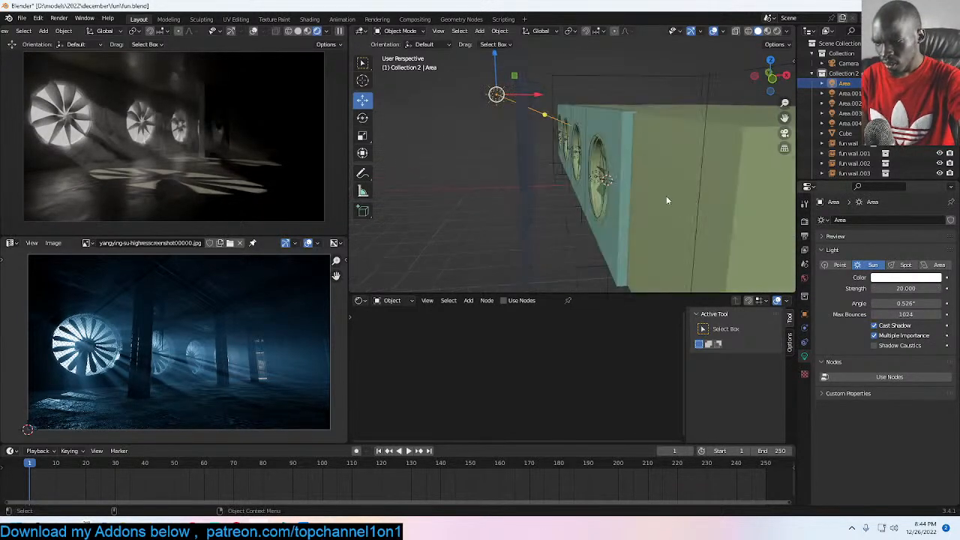
{"action": "left_click", "coordinate": [594, 182]}
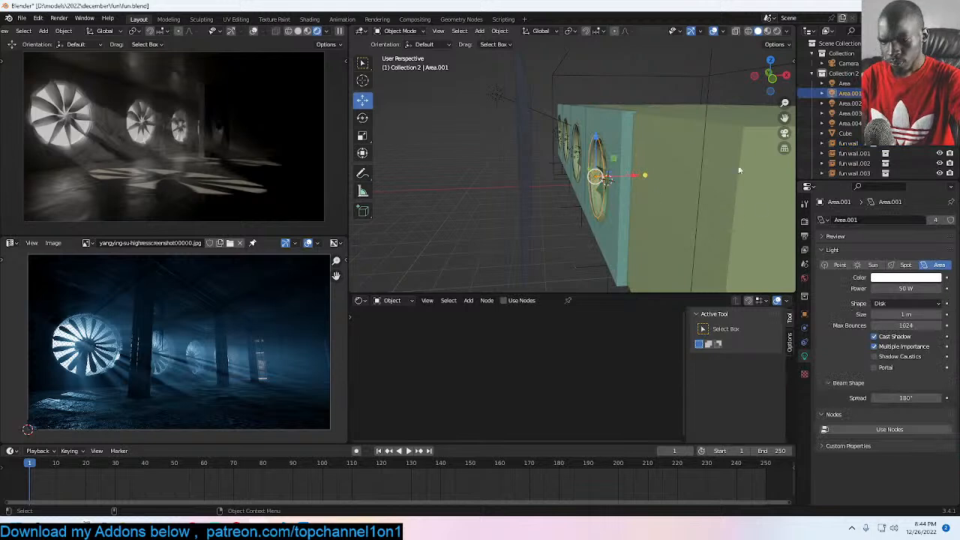
{"action": "left_click", "coordinate": [708, 75]}
{"action": "scroll", "coordinate": [579, 324], "scroll_direction": "up", "scroll_amount": 3}
{"action": "double_click", "coordinate": [525, 388]}
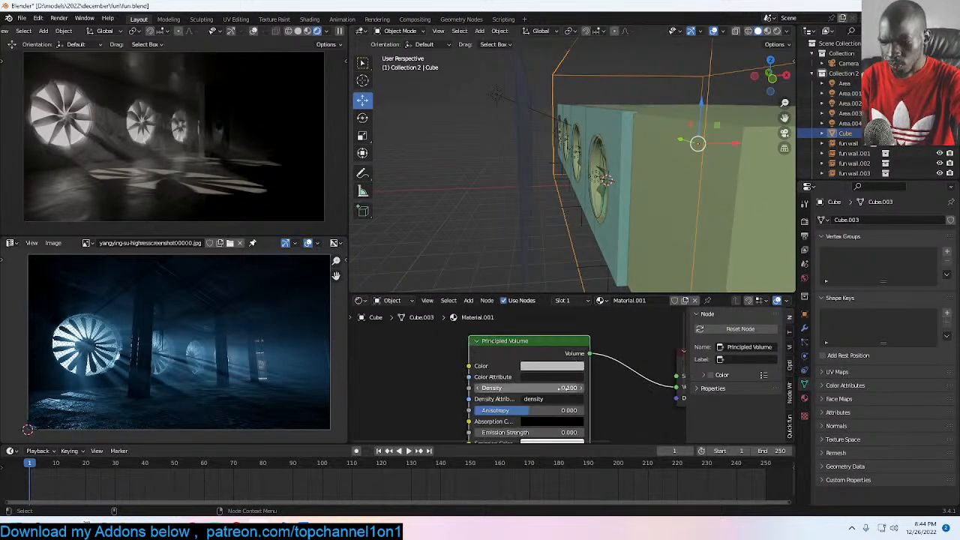
{"action": "type", "text": "0.5"}
{"action": "key", "text": "Return"}
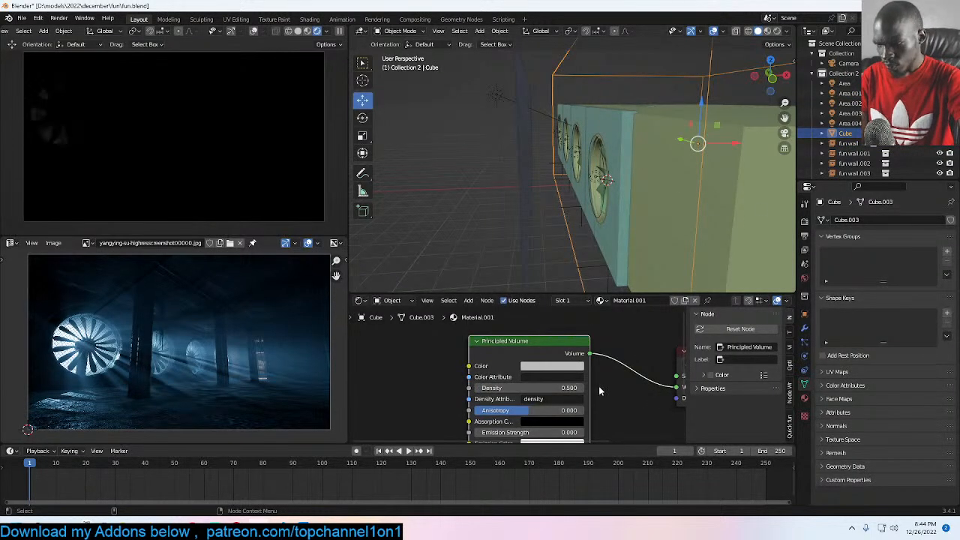
Step: Try densities of 0.3 and 0.1 in the fog cube's Principled Volume
{"action": "left_click", "coordinate": [529, 387]}
{"action": "key", "text": "BackSpace"}
{"action": "type", "text": "0.3"}
{"action": "key", "text": "Return"}
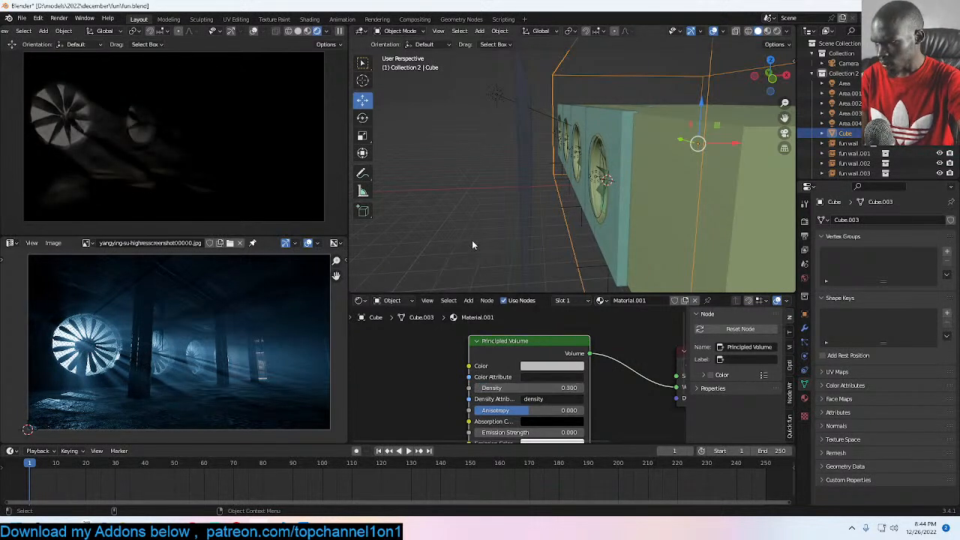
{"action": "left_click", "coordinate": [555, 387]}
{"action": "type", "text": "0.1"}
{"action": "key", "text": "Return"}
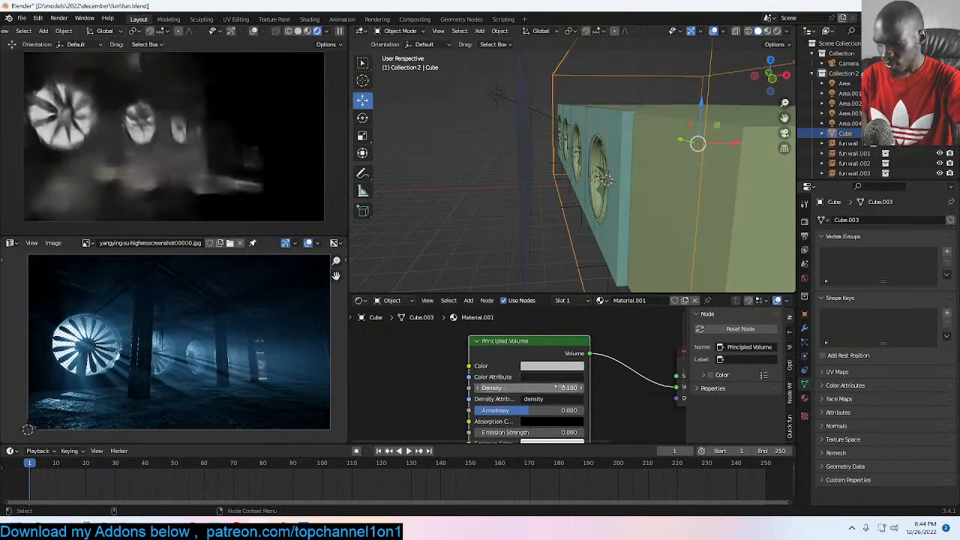
Step: Set the fog cube's Principled Volume density to 0.2
{"action": "left_click", "coordinate": [555, 387]}
{"action": "key", "text": "BackSpace"}
{"action": "type", "text": "2"}
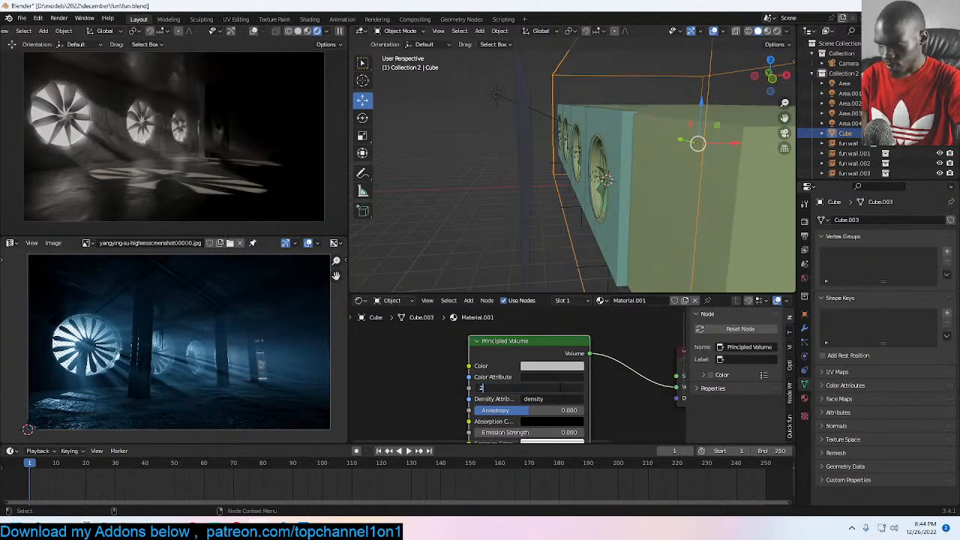
{"action": "key", "text": "Return"}
Step: Rotate the sun light by -5.9° in the view plane to make its rays shallower, and save the file
{"action": "middle_click_drag", "start_coordinate": [534, 214], "coordinate": [559, 100]}
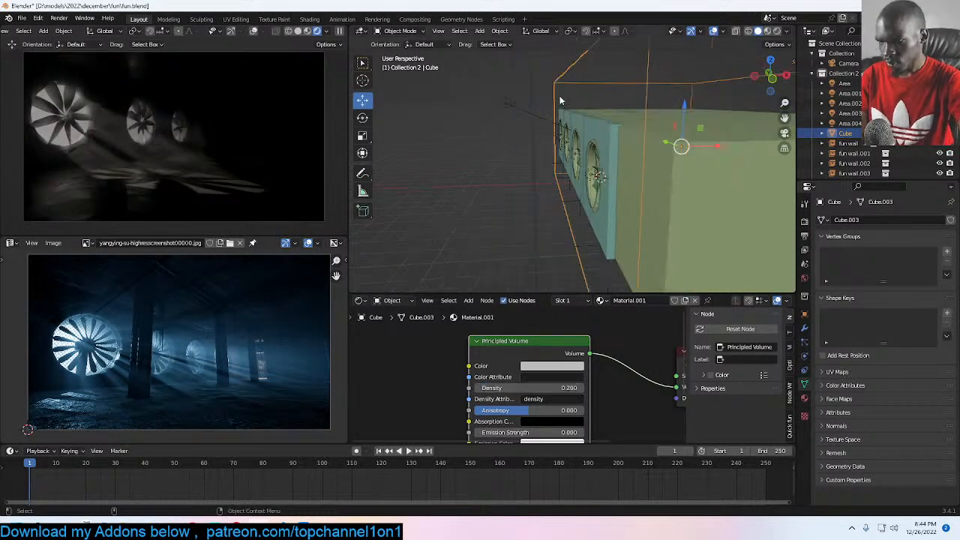
{"action": "left_click", "coordinate": [552, 122]}
{"action": "key", "text": "r"}
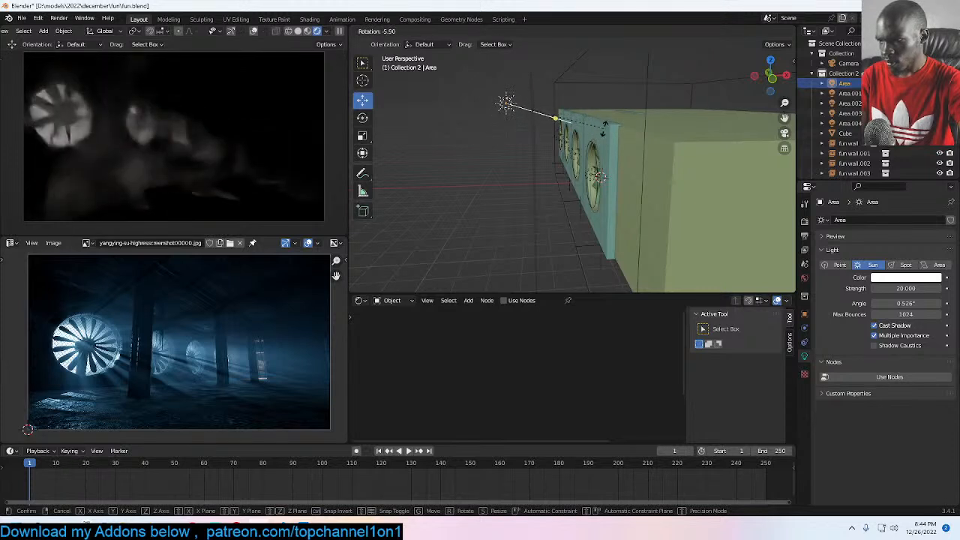
{"action": "left_click", "coordinate": [603, 129]}
{"action": "key", "text": "ctrl+s"}
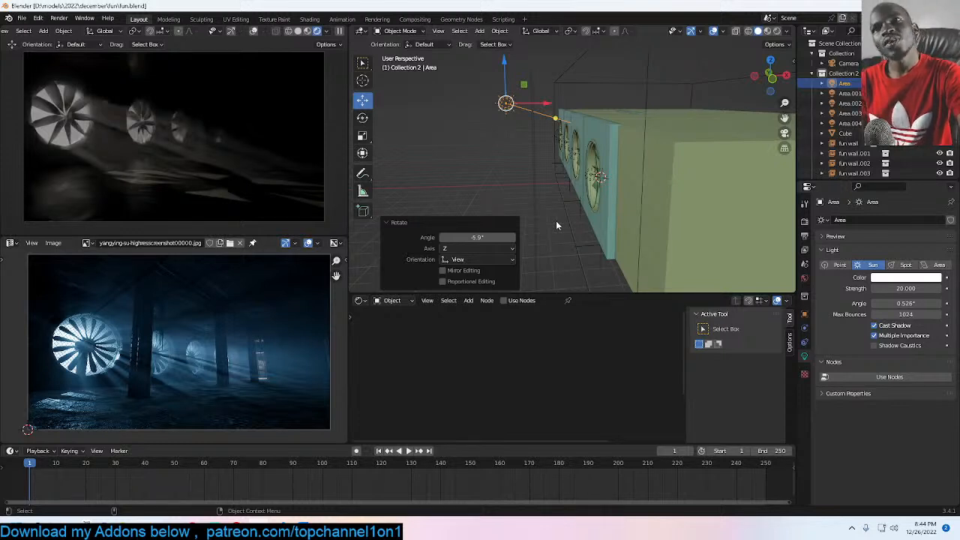
Step: Expand the viewport denoise settings, set the viewport noise threshold to 0.5 and save the file
{"action": "left_click", "coordinate": [805, 220]}
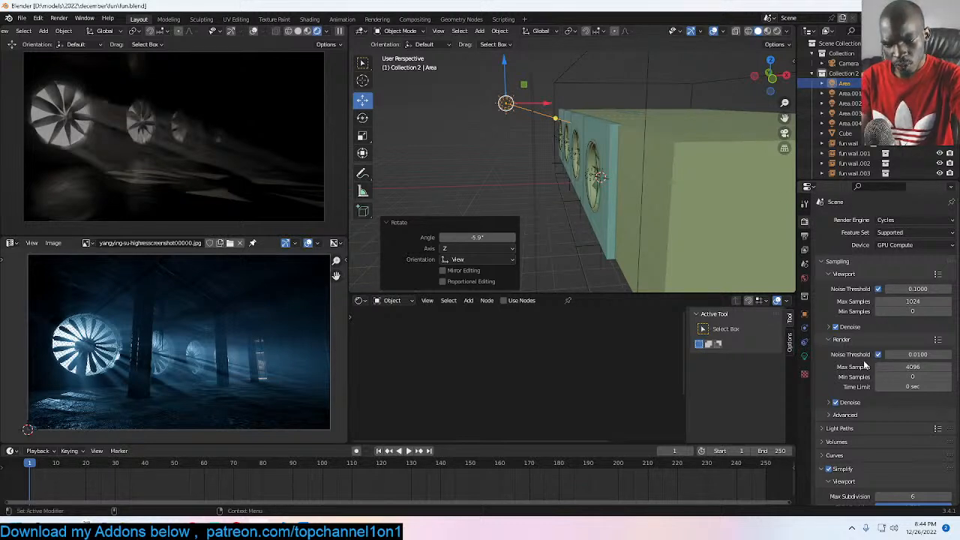
{"action": "left_click", "coordinate": [854, 331]}
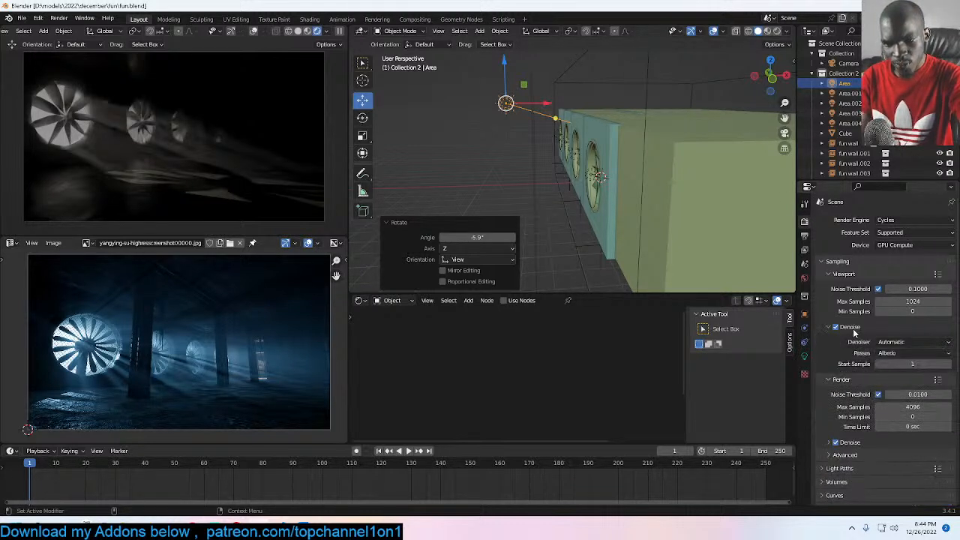
{"action": "left_click", "coordinate": [919, 285]}
{"action": "type", "text": ".5"}
{"action": "key", "text": "Return"}
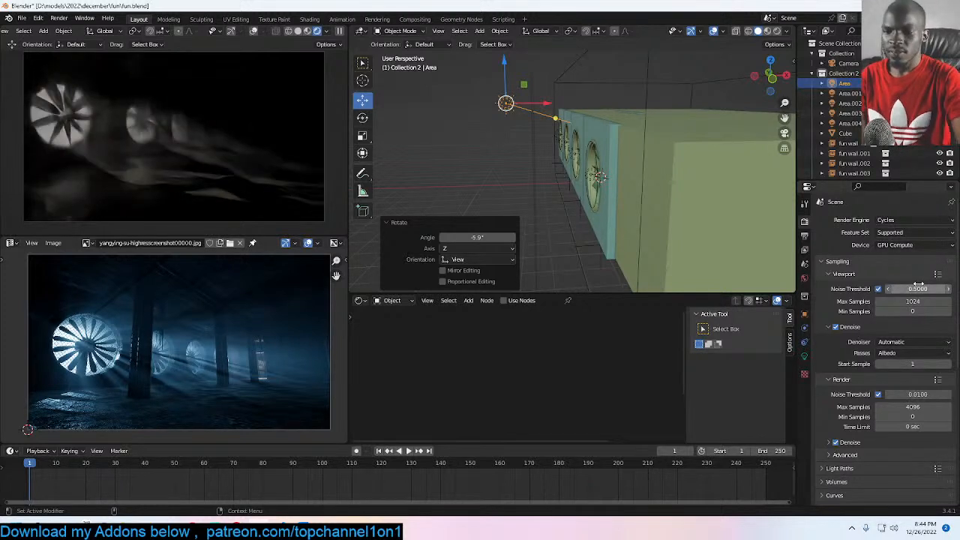
{"action": "key", "text": "ctrl+s"}
Step: Set the viewport max samples to 4096, leave nothing selected and save the file
{"action": "left_click", "coordinate": [912, 300]}
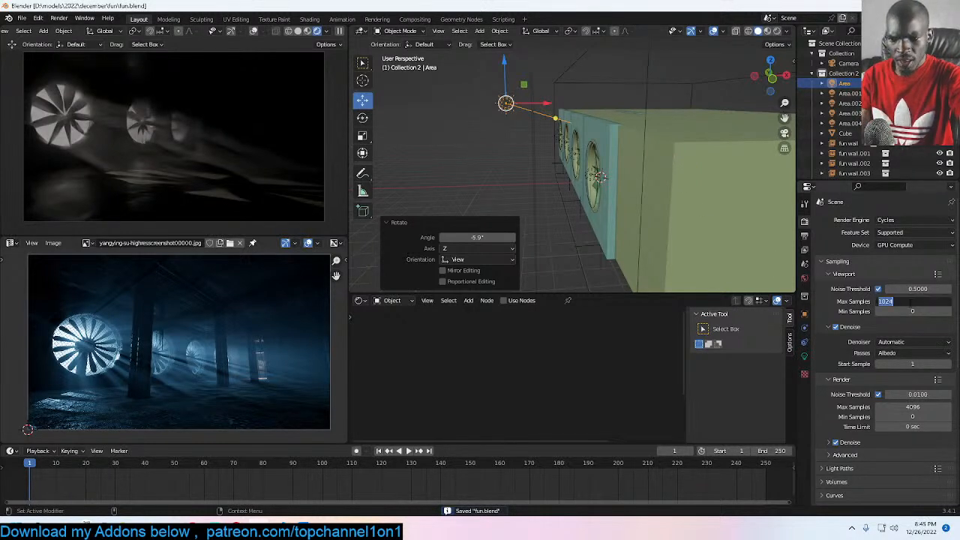
{"action": "type", "text": "40"}
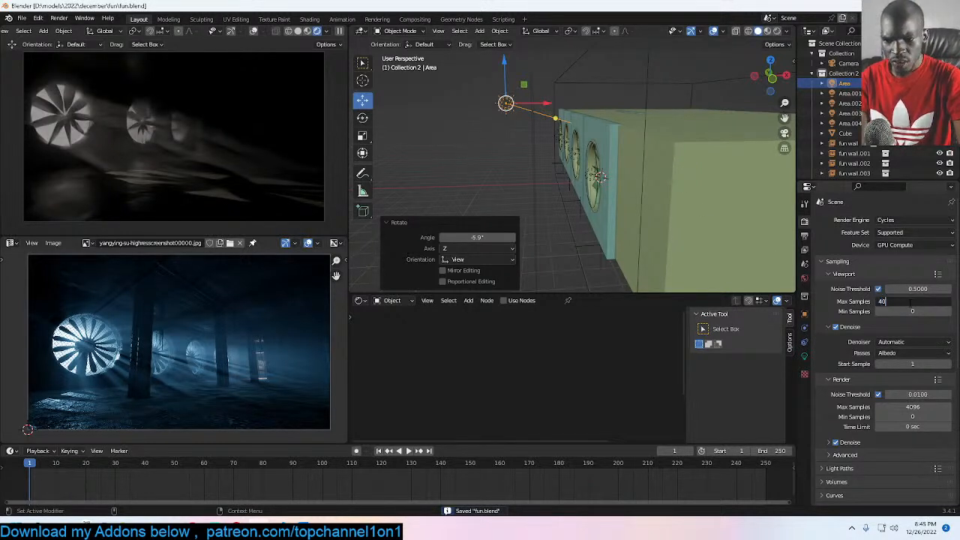
{"action": "type", "text": "96"}
{"action": "key", "text": "Return"}
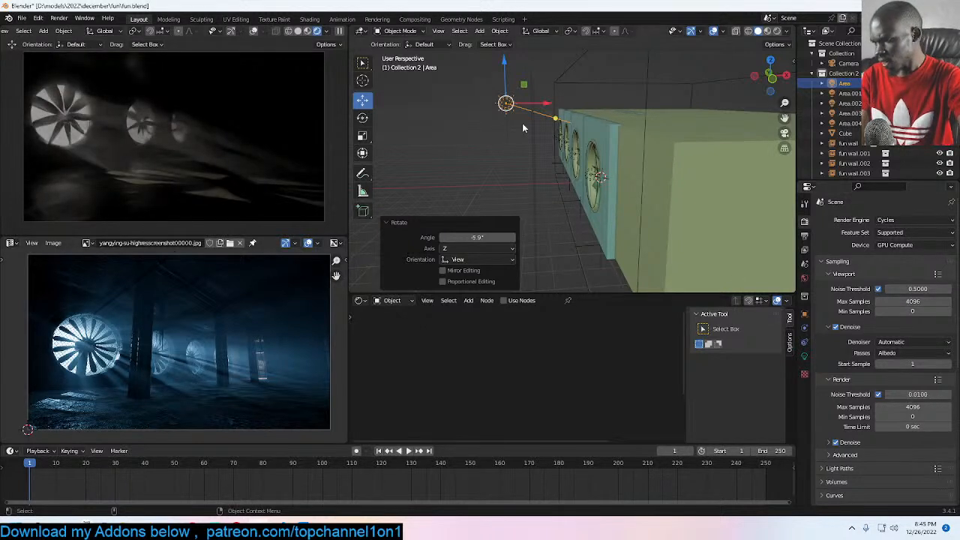
{"action": "left_click", "coordinate": [600, 172]}
{"action": "key", "text": "ctrl+s"}
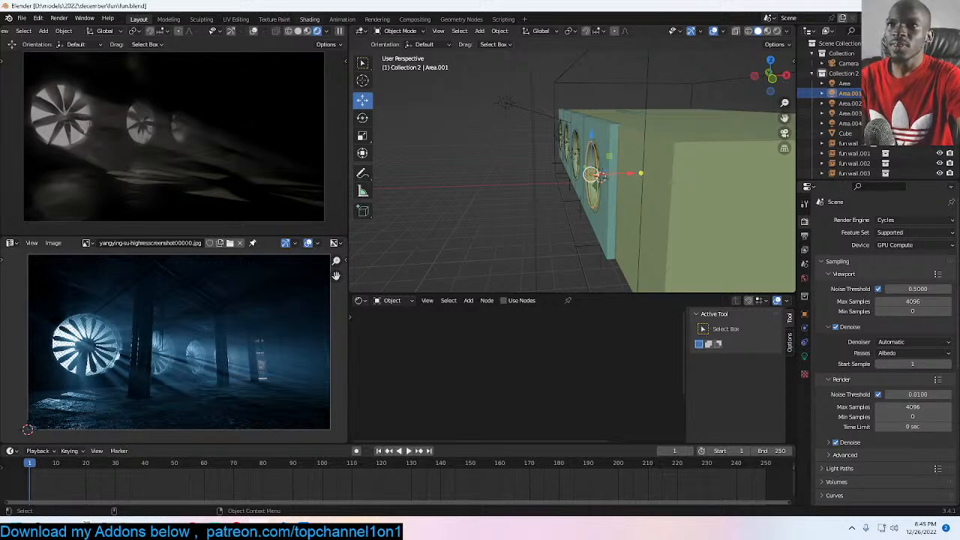
{"action": "left_click", "coordinate": [455, 138]}
{"action": "key", "text": "ctrl+s"}
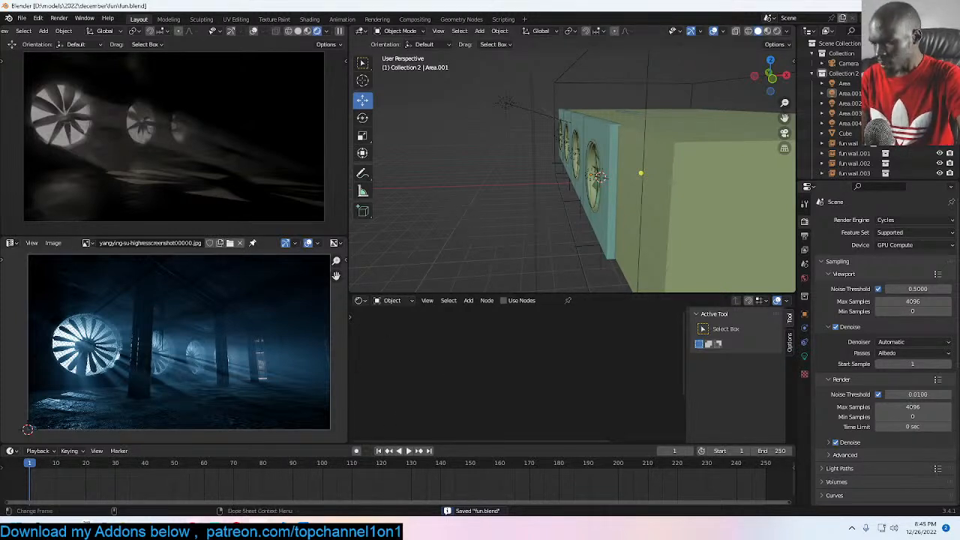
Step: Switch to the TopChannel1on1 window in Chrome, open the bookmarked Discord server in a new tab and move the window off Blender
{"action": "mouse_move", "coordinate": [240, 529]}
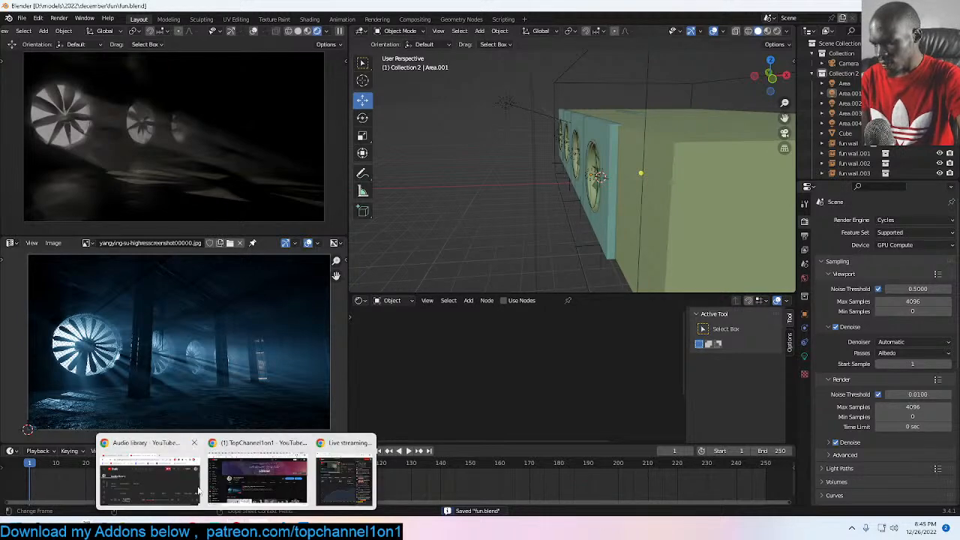
{"action": "left_click", "coordinate": [253, 480]}
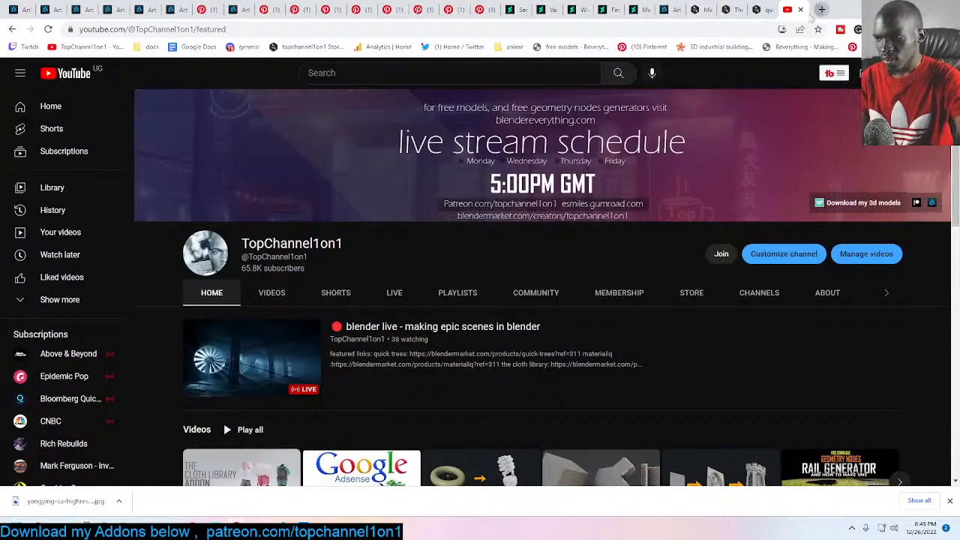
{"action": "left_click", "coordinate": [822, 10]}
{"action": "left_click", "coordinate": [241, 47]}
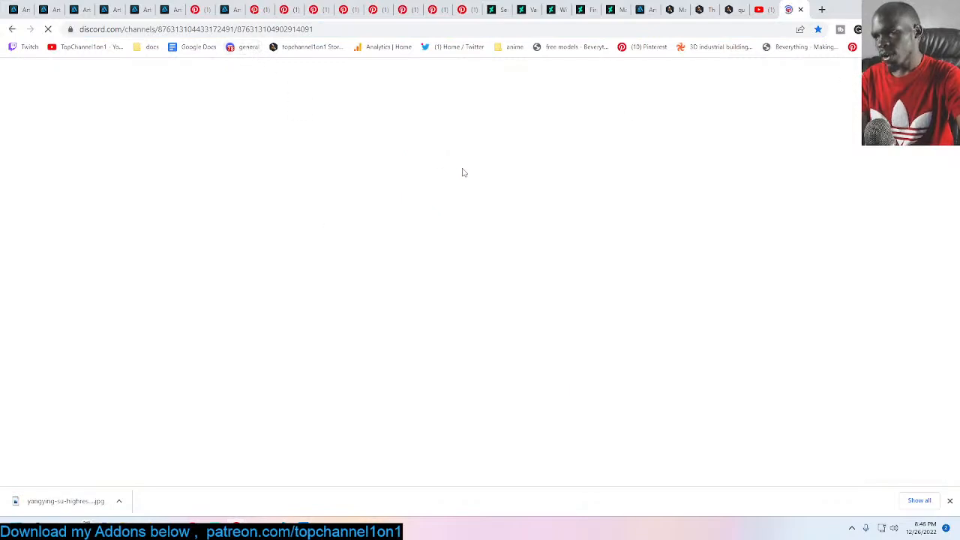
{"action": "left_click_drag", "start_coordinate": [846, 11], "coordinate": [779, 0]}
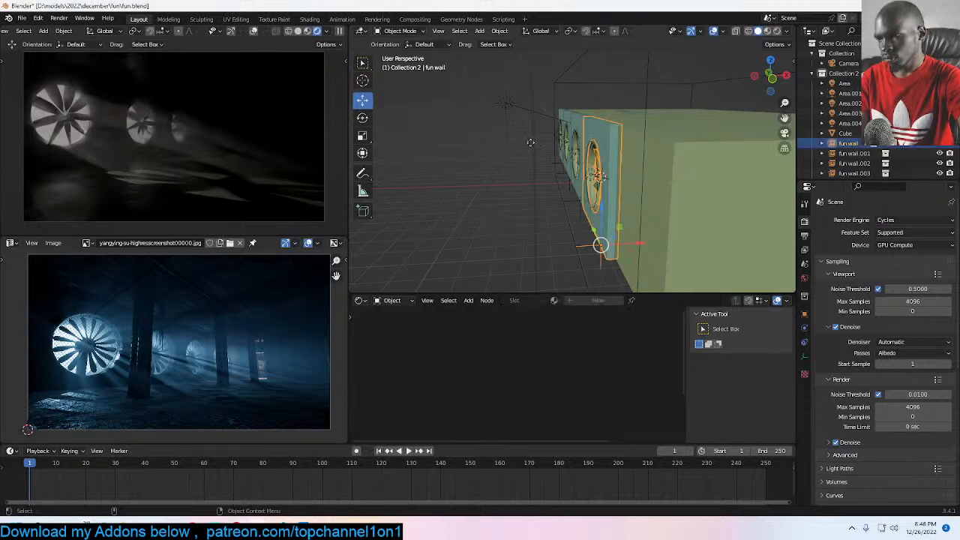
{"action": "left_click", "coordinate": [506, 103]}
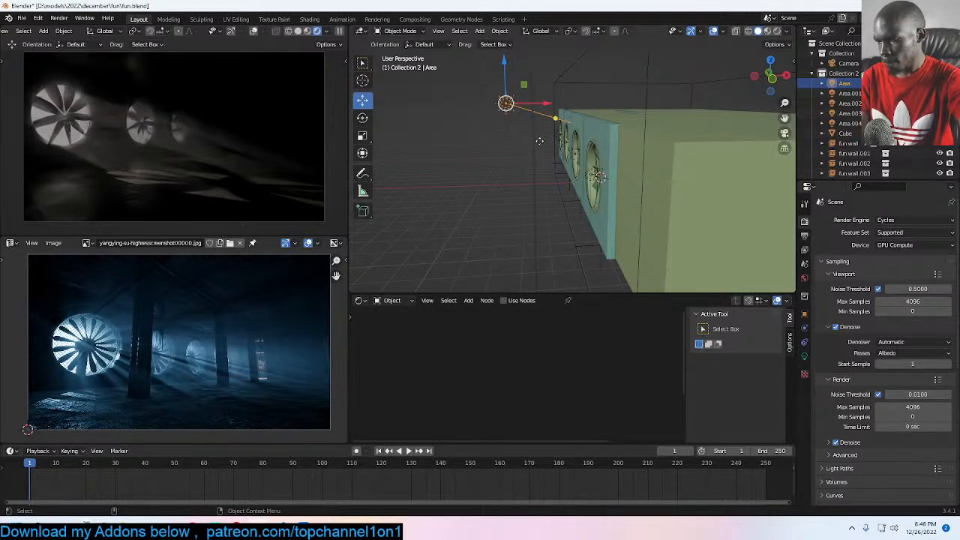
{"action": "middle_click_drag", "start_coordinate": [539, 139], "coordinate": [556, 161]}
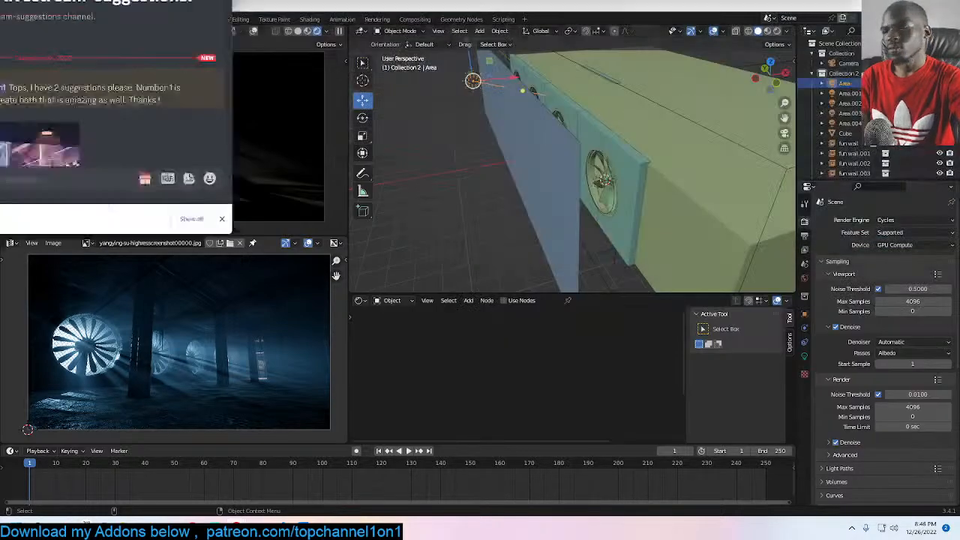
Step: Bring the Chrome window back over Blender to view the images in Discord's yt-livestream-suggestions channel
{"action": "left_click_drag", "start_coordinate": [780, 1], "coordinate": [675, 87]}
{"action": "left_click", "coordinate": [728, 73]}
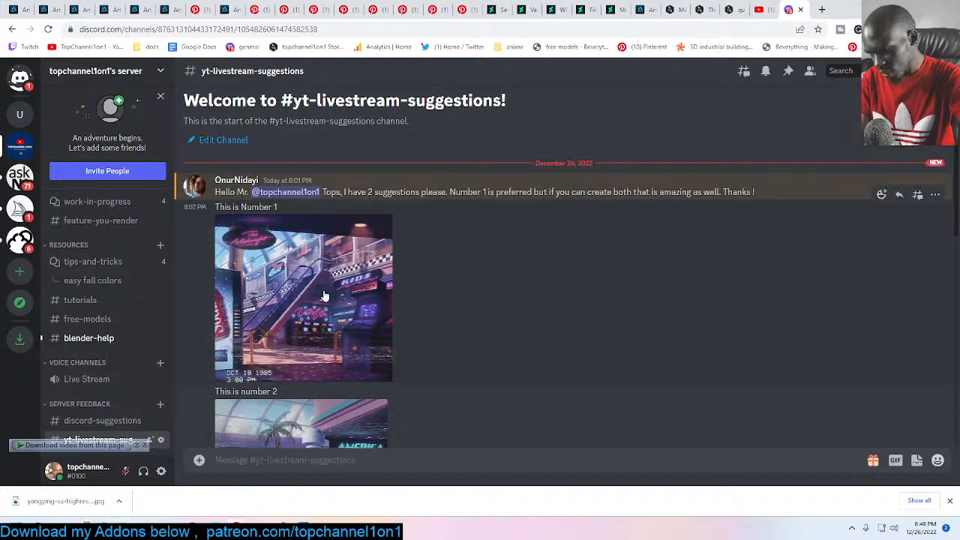
Step: Enlarge the number 1 escalator arcade image and the number 2 palm tree mall image in the suggestions channel, closing each preview
{"action": "scroll", "coordinate": [325, 292], "scroll_direction": "down", "scroll_amount": 1}
{"action": "left_click", "coordinate": [313, 260]}
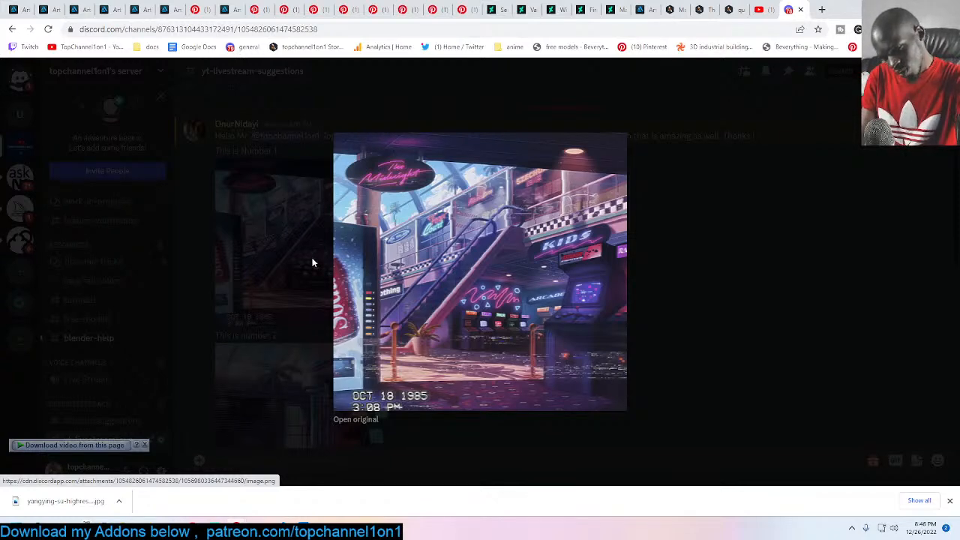
{"action": "left_click", "coordinate": [658, 270]}
{"action": "left_click", "coordinate": [363, 365]}
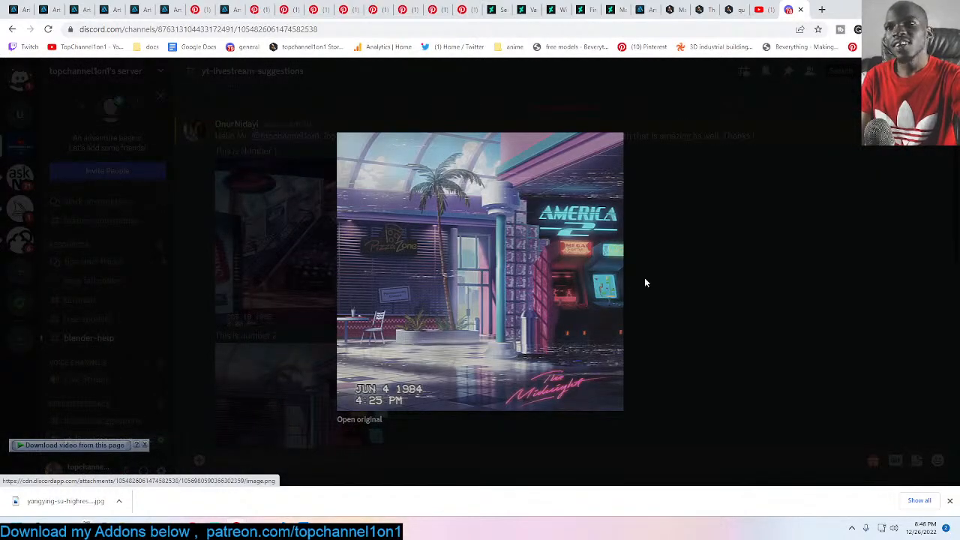
{"action": "left_click", "coordinate": [715, 281]}
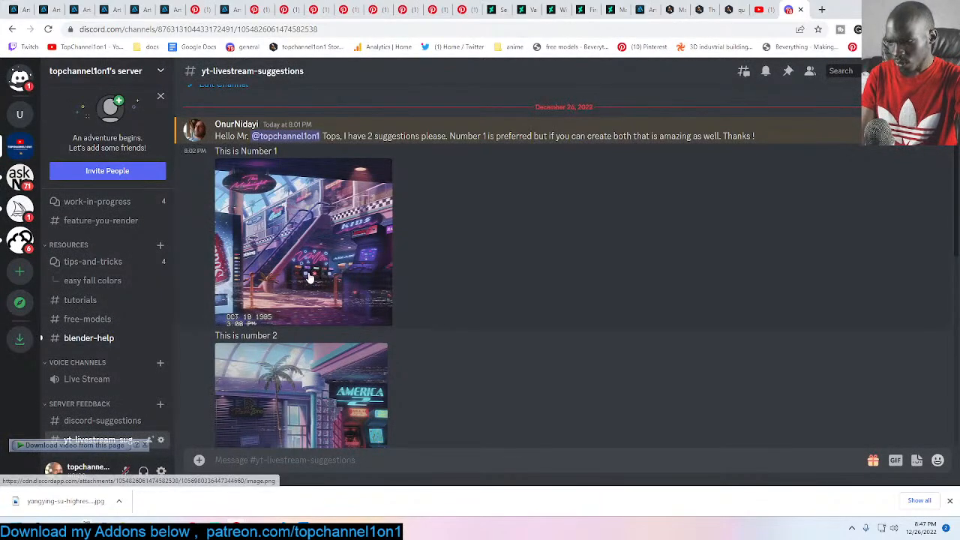
Step: Look through the channel's suggestions and view the number 2 image with the AMERICA sign enlarged again
{"action": "scroll", "coordinate": [309, 277], "scroll_direction": "down", "scroll_amount": 4}
{"action": "scroll", "coordinate": [308, 277], "scroll_direction": "up", "scroll_amount": 3}
{"action": "scroll", "coordinate": [308, 277], "scroll_direction": "up", "scroll_amount": 2}
{"action": "scroll", "coordinate": [309, 276], "scroll_direction": "down", "scroll_amount": 4}
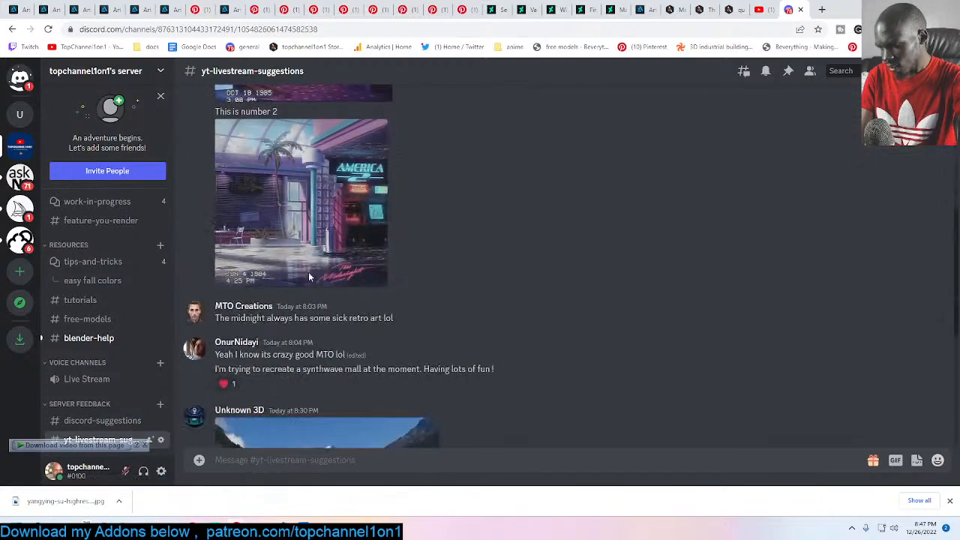
{"action": "scroll", "coordinate": [308, 277], "scroll_direction": "up", "scroll_amount": 3}
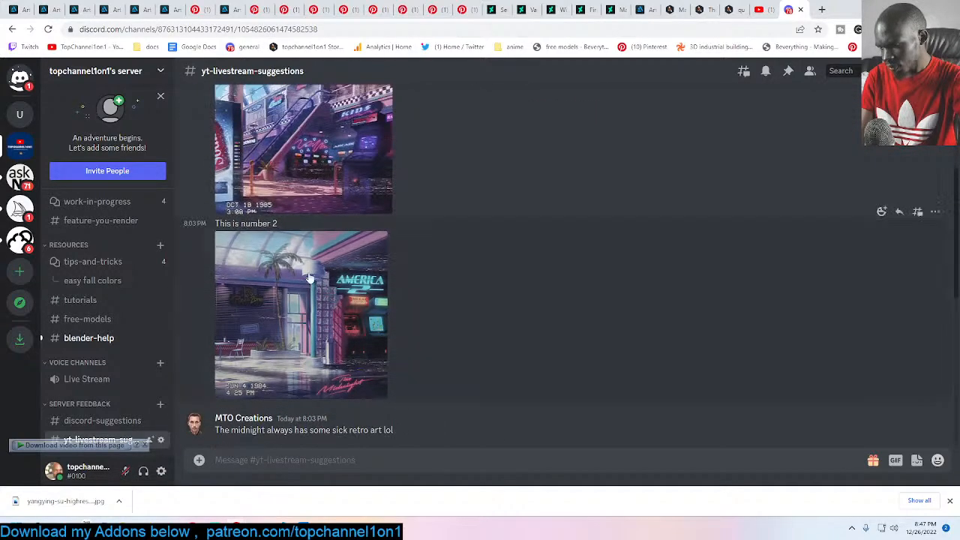
{"action": "left_click", "coordinate": [308, 277]}
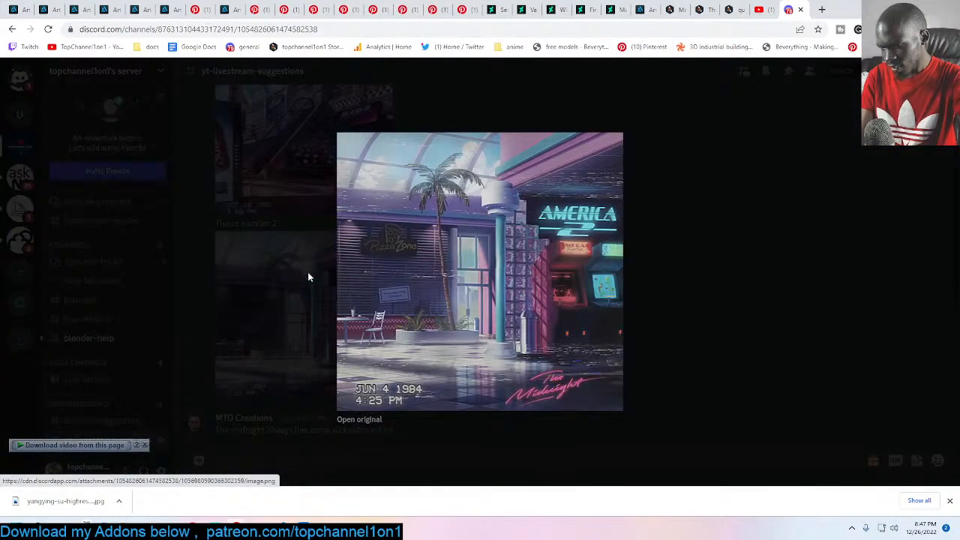
{"action": "left_click", "coordinate": [703, 266]}
Step: Return to the start of the channel and re-examine the number 1 arcade image enlarged, closing its preview
{"action": "scroll", "coordinate": [326, 310], "scroll_direction": "up", "scroll_amount": 3}
{"action": "left_click", "coordinate": [325, 310]}
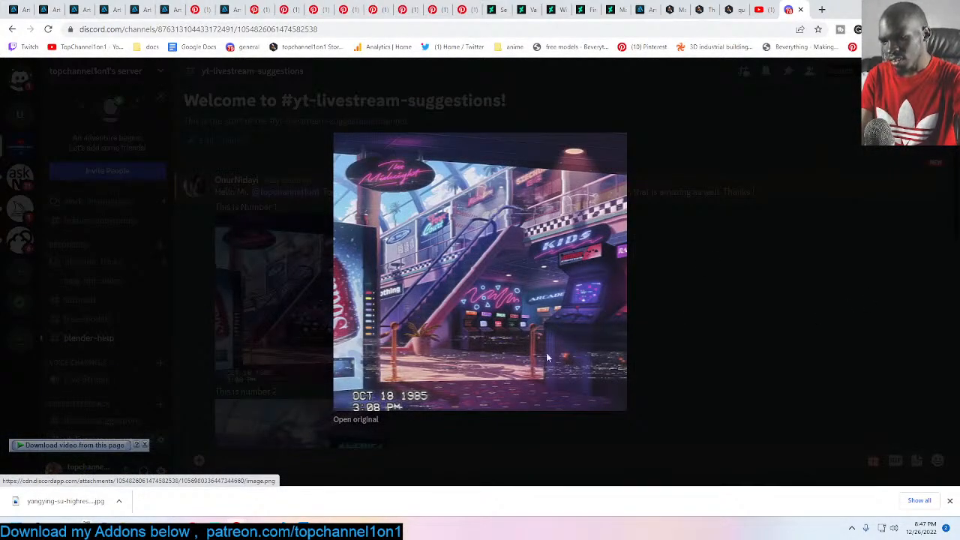
{"action": "left_click", "coordinate": [777, 309]}
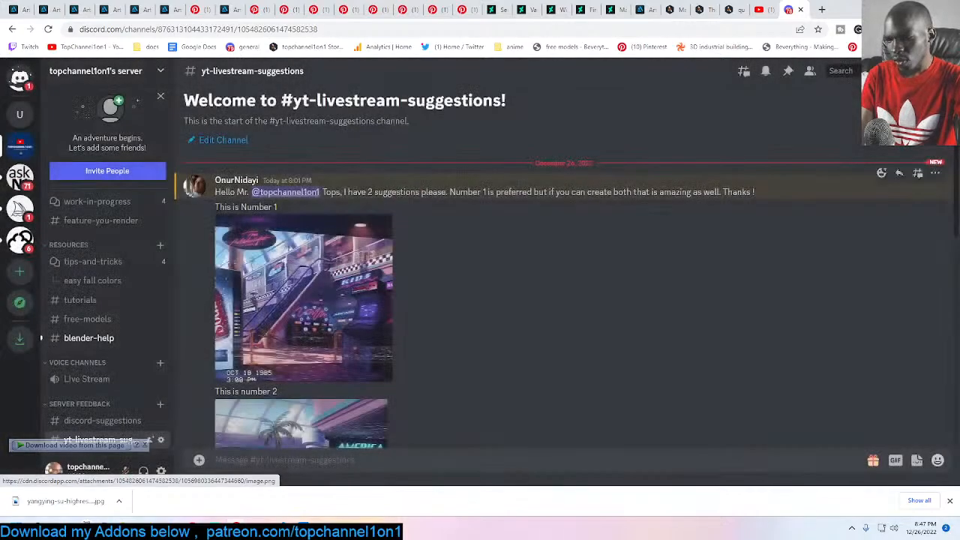
{"action": "left_click", "coordinate": [262, 297]}
{"action": "left_click", "coordinate": [280, 303]}
{"action": "left_click", "coordinate": [281, 304]}
{"action": "left_click", "coordinate": [722, 240]}
Step: View the mountain valley photo with purple flowers and the fantasy castle town image enlarged, closing each preview
{"action": "scroll", "coordinate": [366, 314], "scroll_direction": "down", "scroll_amount": 8}
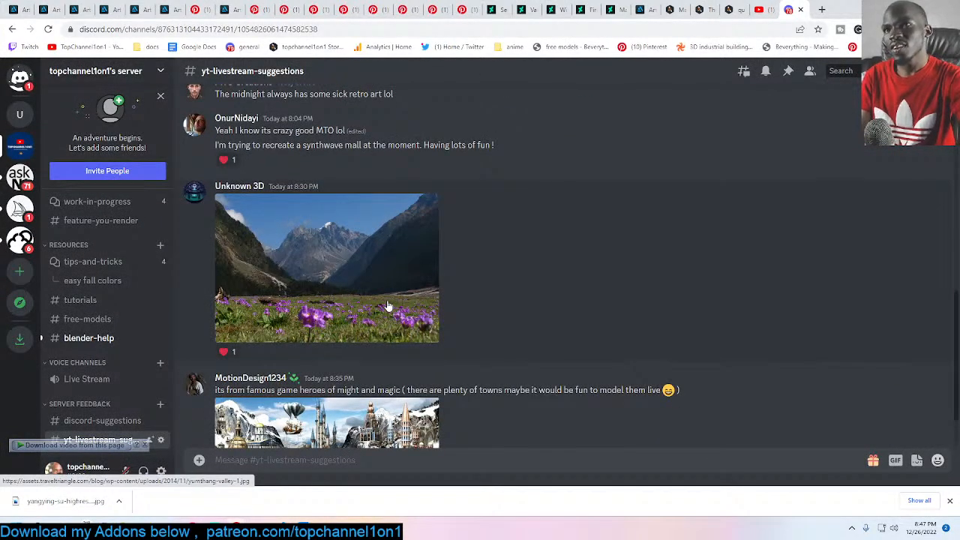
{"action": "scroll", "coordinate": [389, 303], "scroll_direction": "down", "scroll_amount": 1}
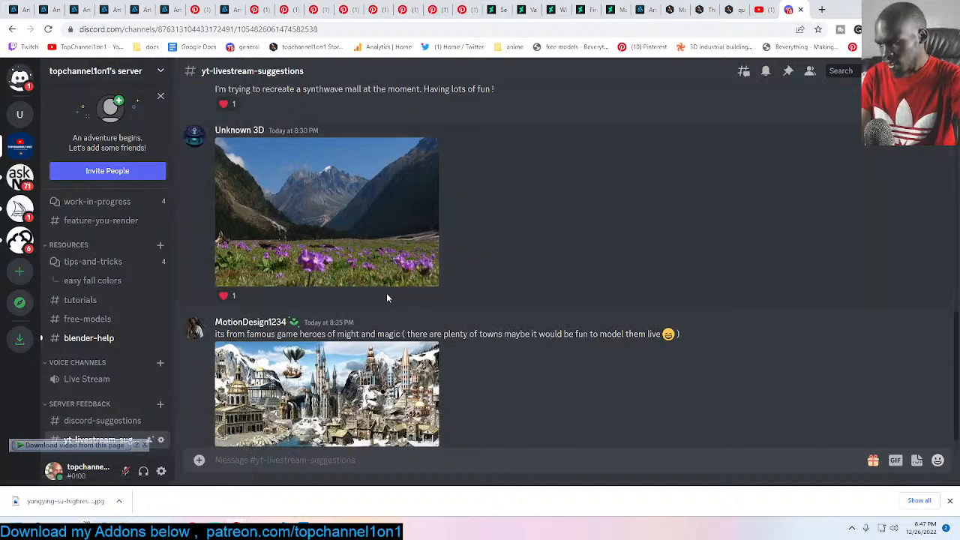
{"action": "left_click", "coordinate": [246, 223]}
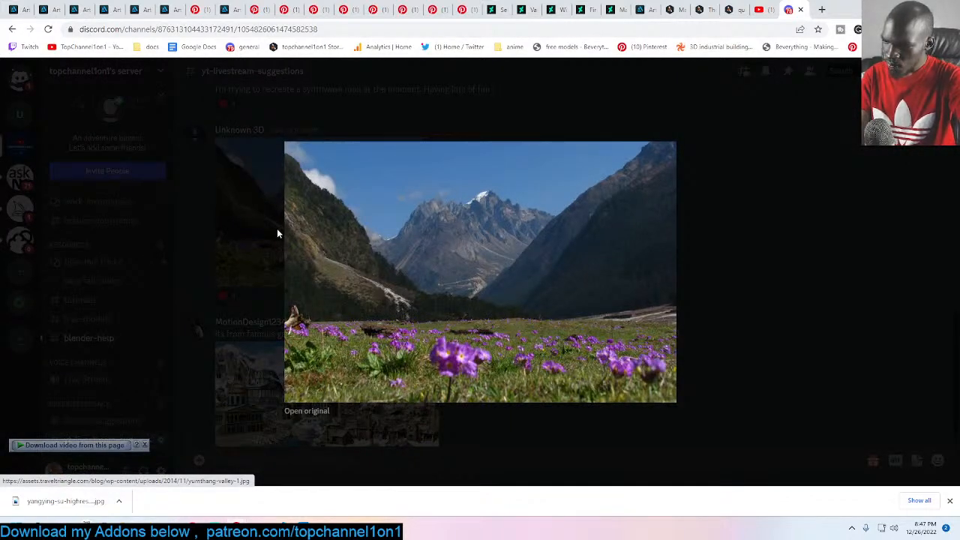
{"action": "left_click", "coordinate": [757, 215]}
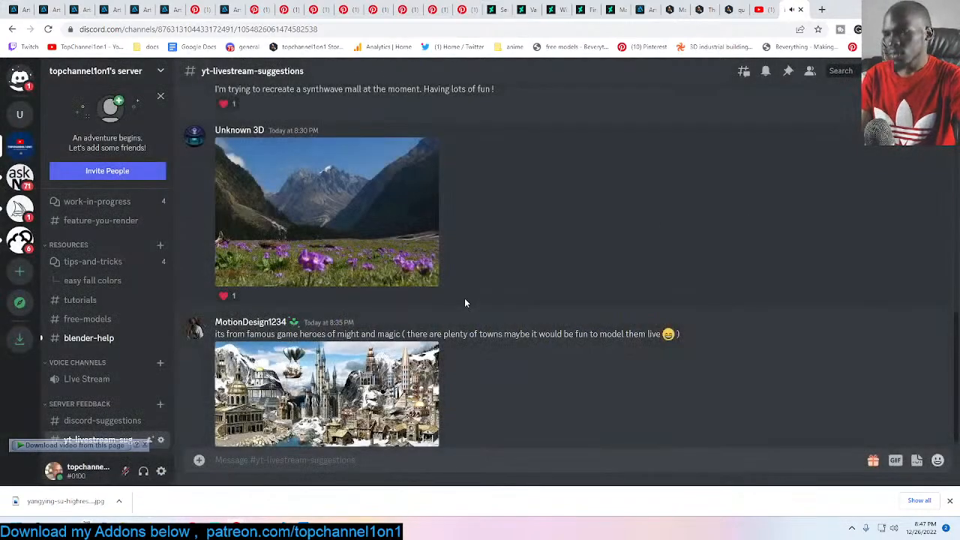
{"action": "scroll", "coordinate": [466, 297], "scroll_direction": "down", "scroll_amount": 1}
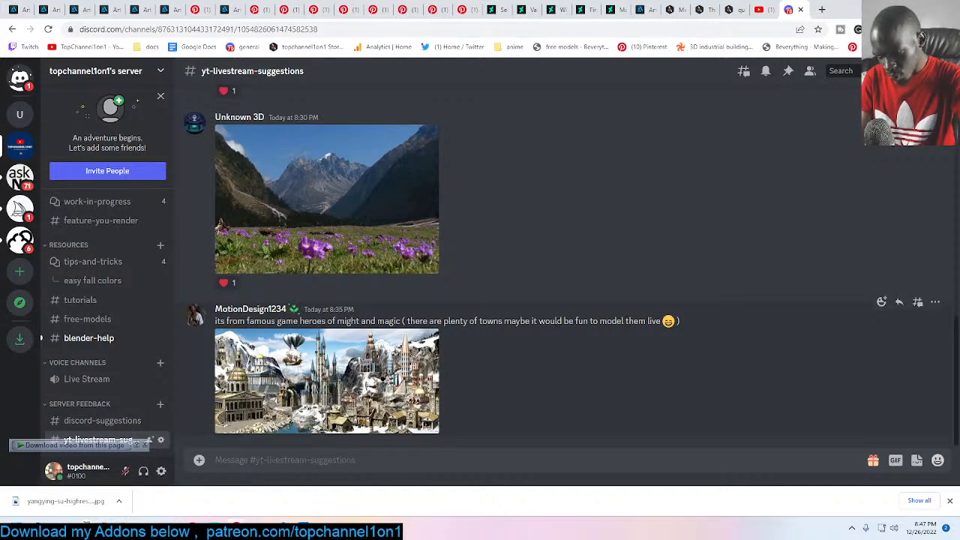
{"action": "left_click", "coordinate": [397, 366]}
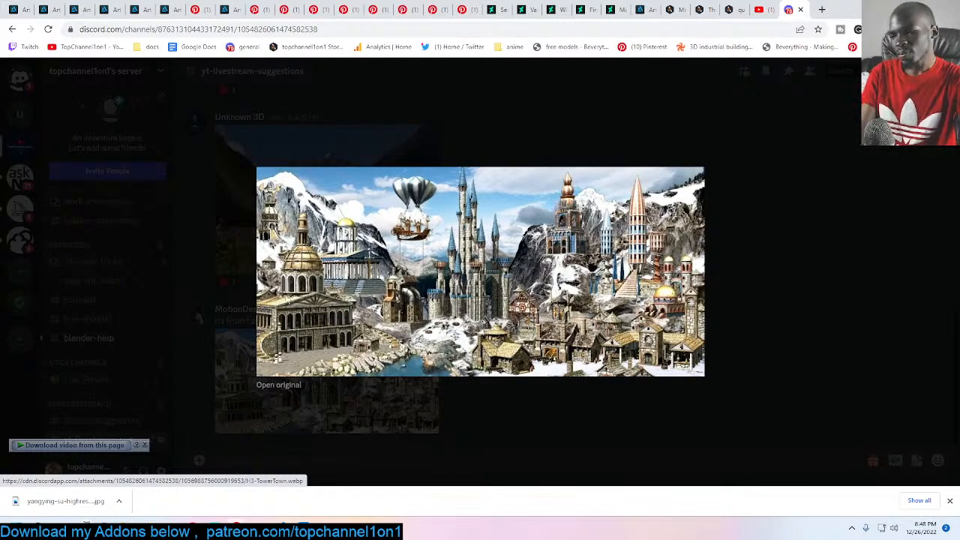
{"action": "left_click", "coordinate": [551, 410]}
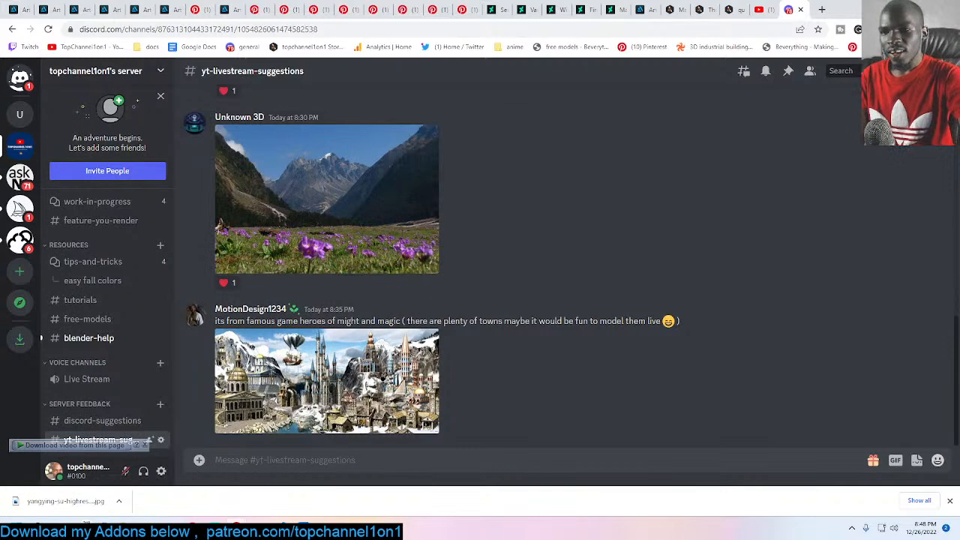
Step: Switch back to Blender, save the file and select the large emissive plane outside the factory wall
{"action": "left_click", "coordinate": [303, 527]}
{"action": "left_click", "coordinate": [481, 195]}
{"action": "middle_click_drag", "start_coordinate": [481, 195], "coordinate": [516, 196]}
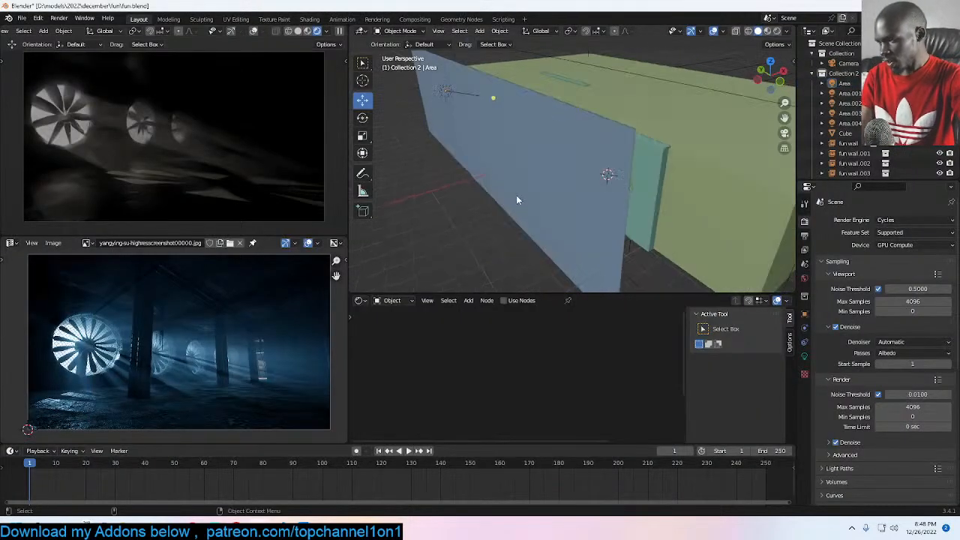
{"action": "key", "text": "ctrl+s"}
{"action": "left_click", "coordinate": [520, 185]}
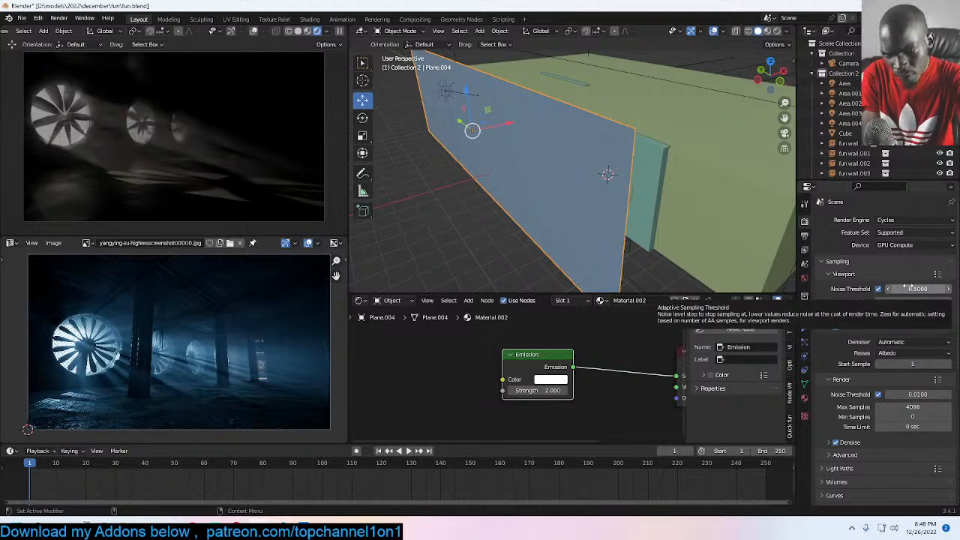
Step: Check the fan room through the camera view, clear the selection and save the file
{"action": "left_click", "coordinate": [488, 223]}
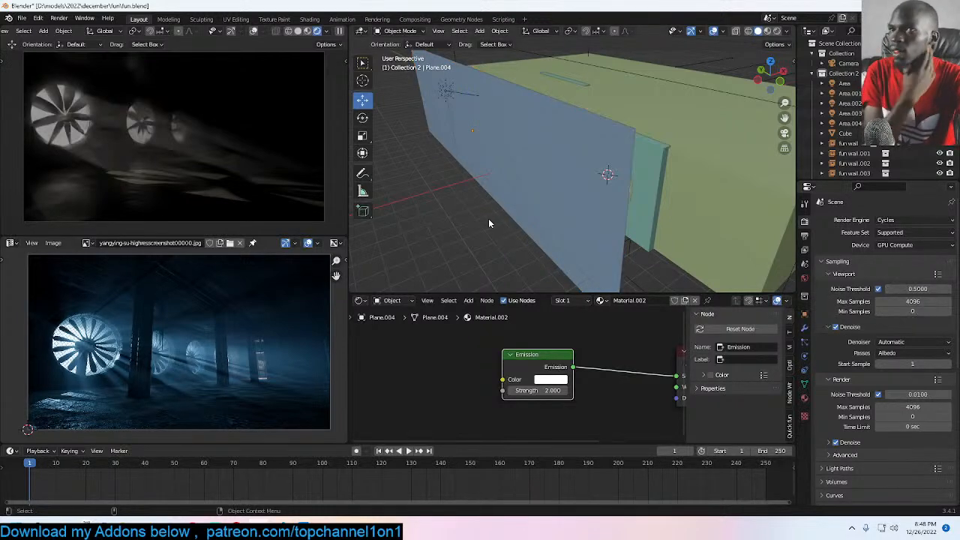
{"action": "key", "text": "KP_0"}
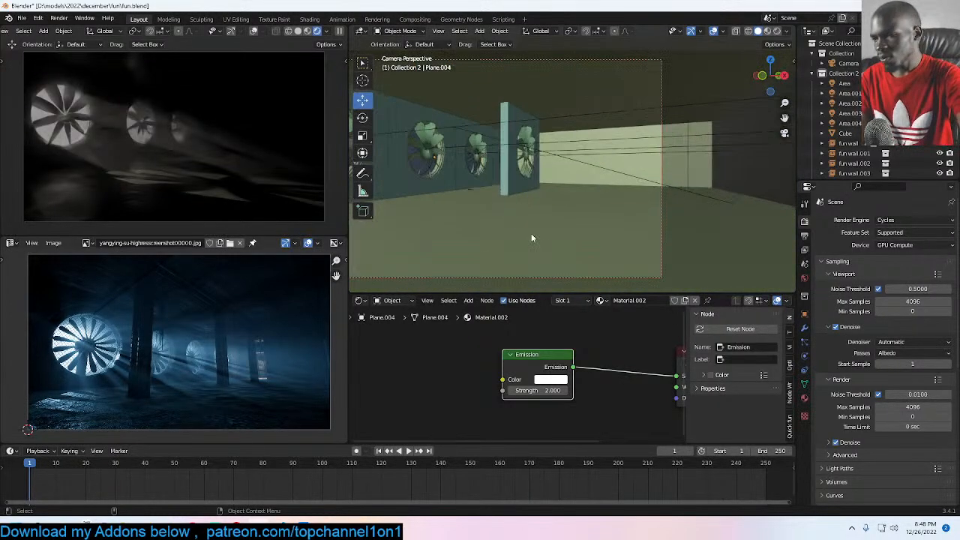
{"action": "scroll", "coordinate": [512, 199], "scroll_direction": "up", "scroll_amount": 2}
{"action": "left_click", "coordinate": [554, 184]}
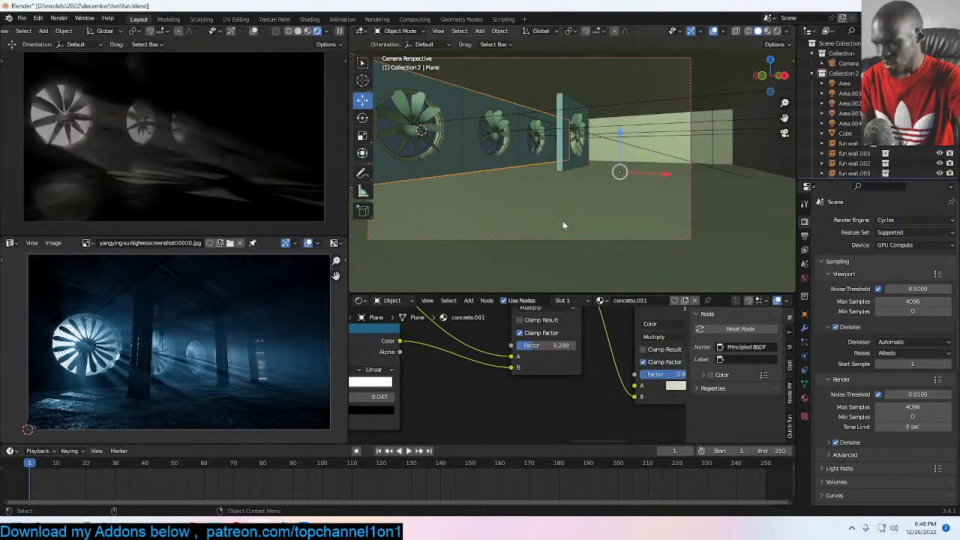
{"action": "key", "text": "ctrl+s"}
{"action": "scroll", "coordinate": [513, 363], "scroll_direction": "down", "scroll_amount": 4}
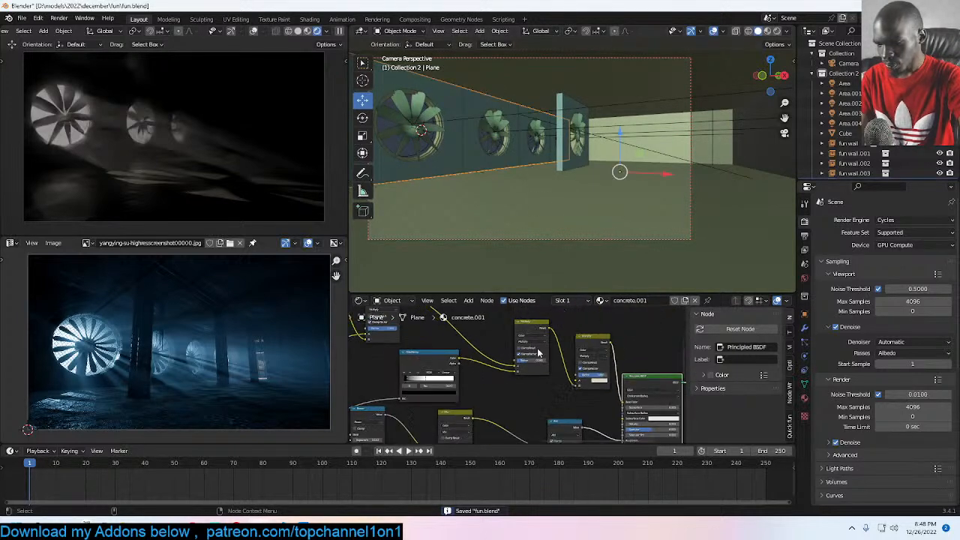
{"action": "scroll", "coordinate": [513, 362], "scroll_direction": "down", "scroll_amount": 1}
{"action": "key", "text": "alt+a"}
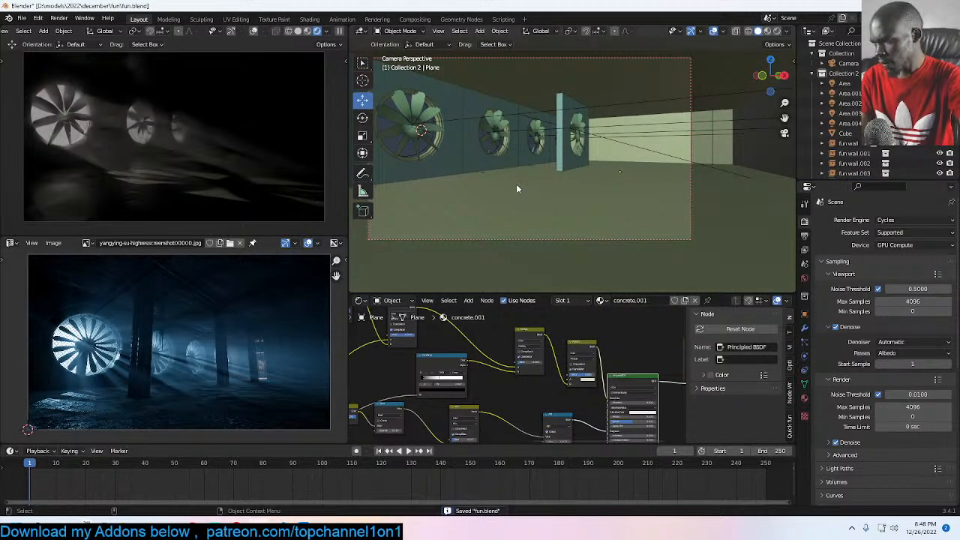
{"action": "scroll", "coordinate": [430, 127], "scroll_direction": "down", "scroll_amount": 1}
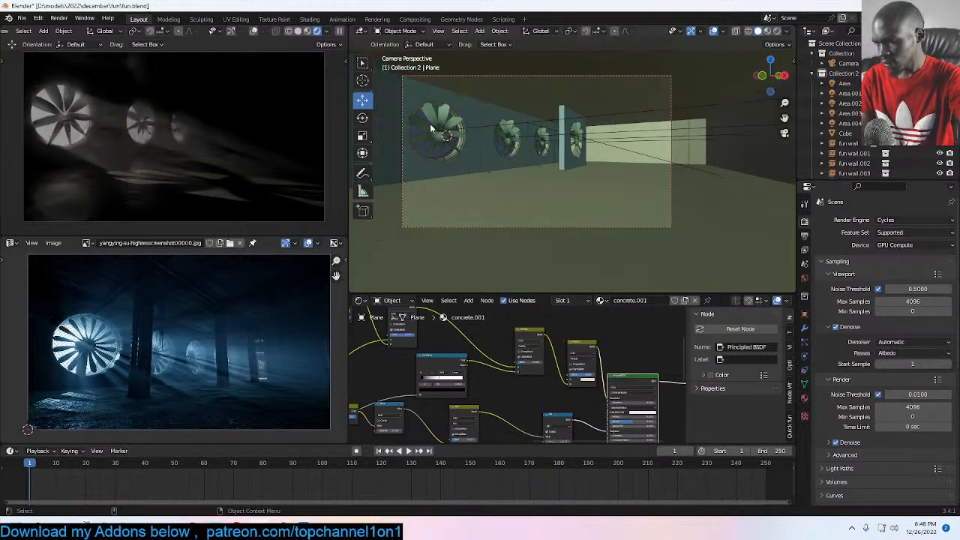
{"action": "middle_click_drag", "start_coordinate": [430, 127], "coordinate": [592, 184], "text": "shift"}
{"action": "scroll", "coordinate": [609, 183], "scroll_direction": "up", "scroll_amount": 3}
{"action": "key", "text": "ctrl+s"}
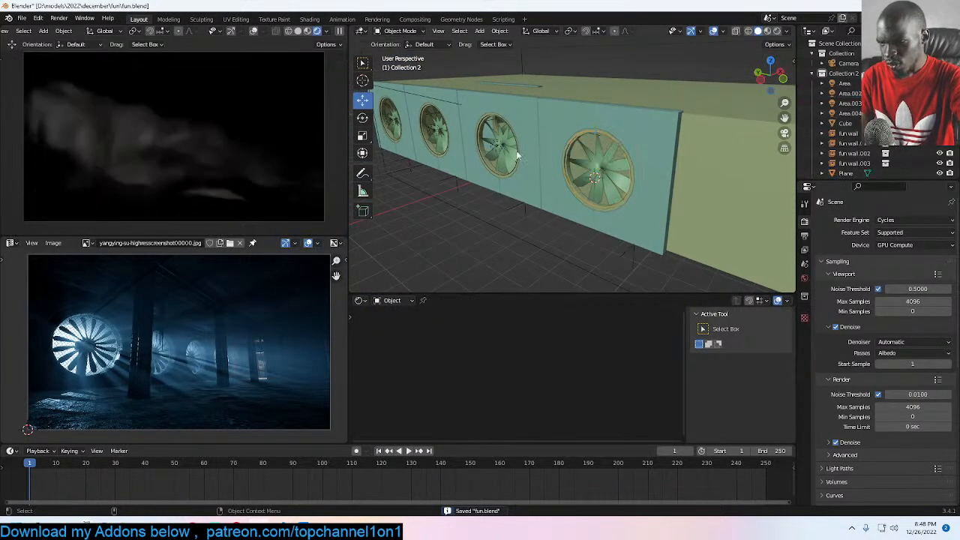
Step: Delete the area lights behind the three farther fans and save the file
{"action": "left_click", "coordinate": [492, 144]}
{"action": "key", "text": "x"}
{"action": "left_click", "coordinate": [492, 144]}
{"action": "left_click", "coordinate": [432, 129]}
{"action": "left_click", "coordinate": [432, 129]}
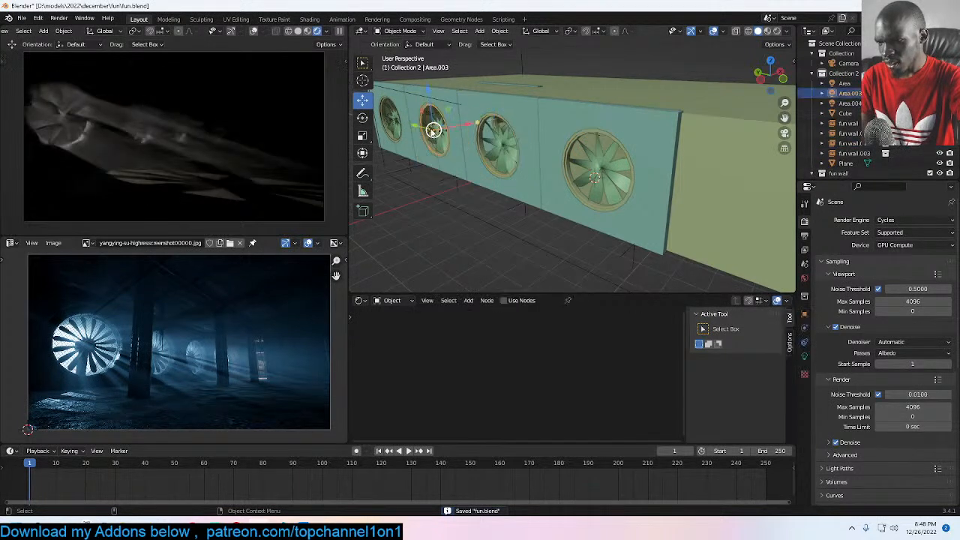
{"action": "key", "text": "x"}
{"action": "left_click", "coordinate": [431, 129]}
{"action": "left_click", "coordinate": [393, 126]}
{"action": "key", "text": "x"}
{"action": "left_click", "coordinate": [393, 126]}
{"action": "key", "text": "ctrl+s"}
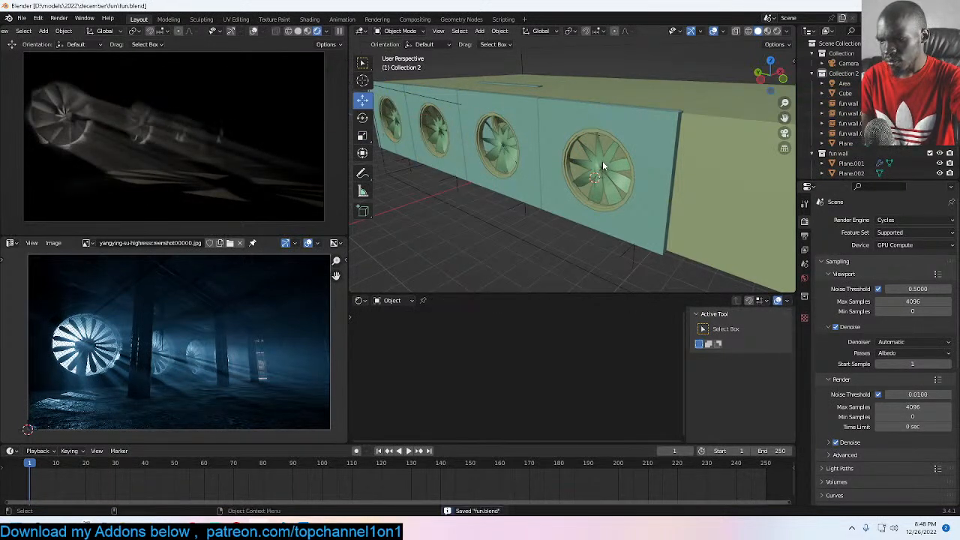
Step: Add a plane mesh at the nearest fan opening
{"action": "key", "text": "shift+a"}
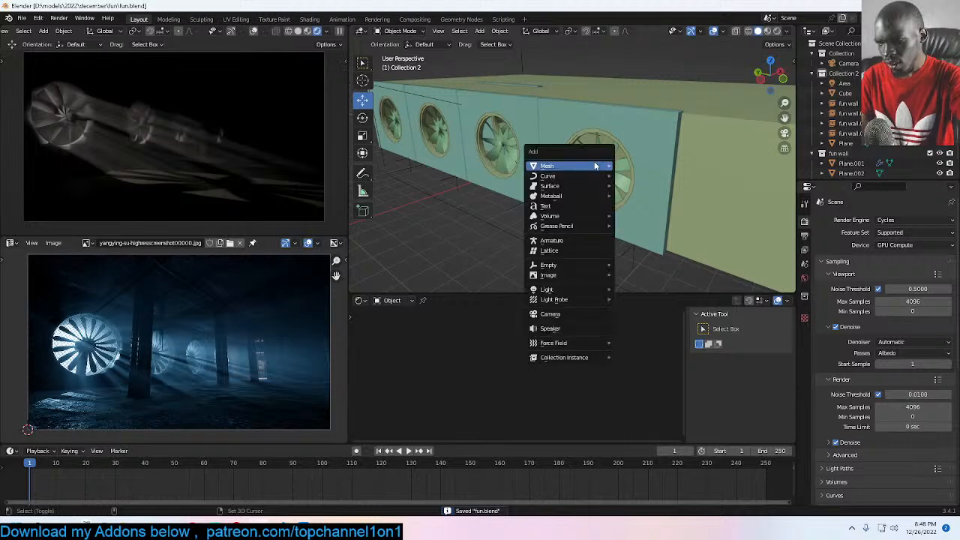
{"action": "mouse_move", "coordinate": [606, 168]}
{"action": "left_click", "coordinate": [635, 169]}
{"action": "key", "text": "ctrl+z"}
{"action": "key", "text": "shift+a"}
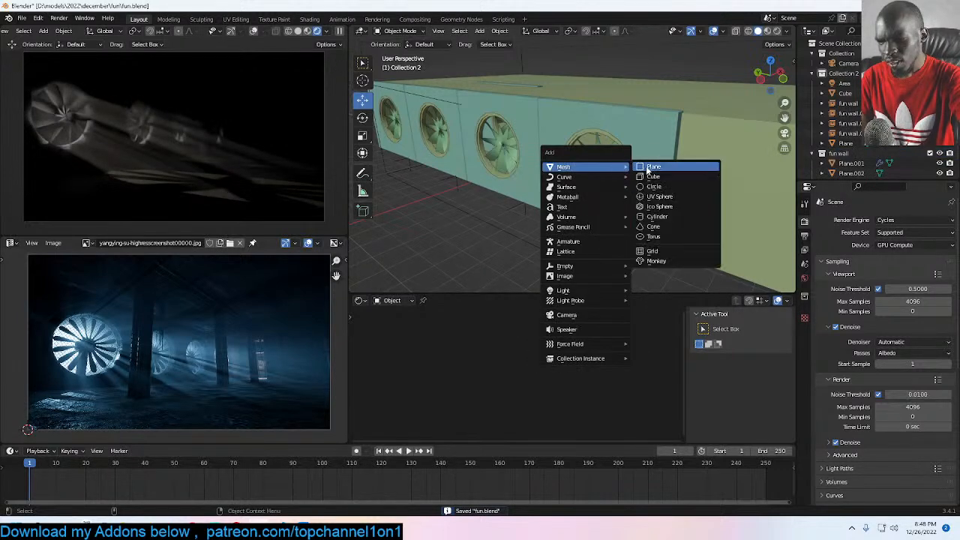
{"action": "left_click", "coordinate": [646, 168]}
Step: Rotate the new plane 90° around X and 90° around Z so it stands upright parallel to the fan wall
{"action": "key", "text": "r"}
{"action": "key", "text": "x"}
{"action": "key", "text": "9"}
{"action": "key", "text": "0"}
{"action": "key", "text": "Return"}
{"action": "key", "text": "r"}
{"action": "key", "text": "z"}
{"action": "key", "text": "9"}
{"action": "key", "text": "0"}
{"action": "key", "text": "Return"}
Step: Scale the plane up to cover the nearest fan and shift it slightly outward from the wall
{"action": "key", "text": "s"}
{"action": "left_click", "coordinate": [691, 169]}
{"action": "middle_click_drag", "start_coordinate": [691, 170], "coordinate": [632, 180]}
{"action": "left_click_drag", "start_coordinate": [589, 171], "coordinate": [578, 174]}
{"action": "scroll", "coordinate": [556, 234], "scroll_direction": "up", "scroll_amount": 2}
Step: Give the plane a new material and isolate it in local view with material preview shading
{"action": "left_click", "coordinate": [598, 299]}
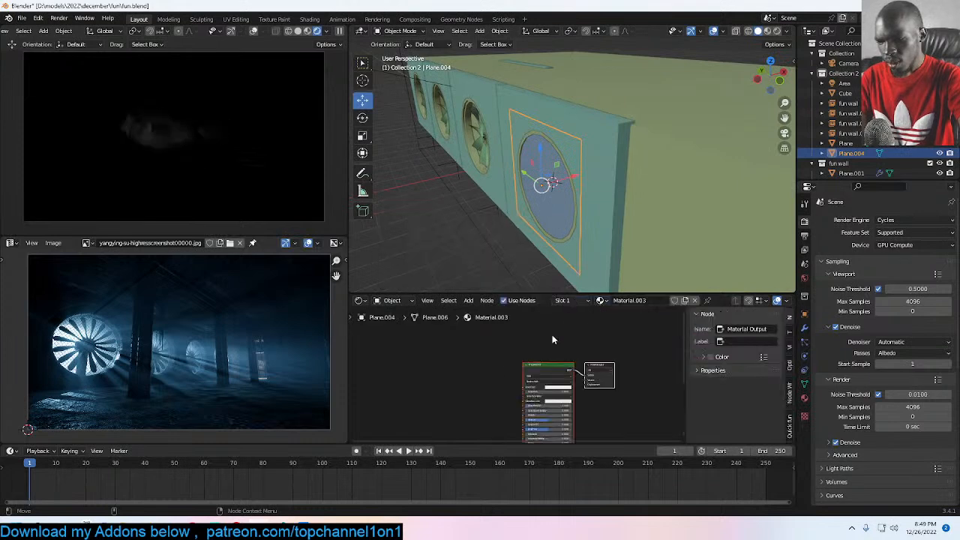
{"action": "key", "text": "KP_Divide"}
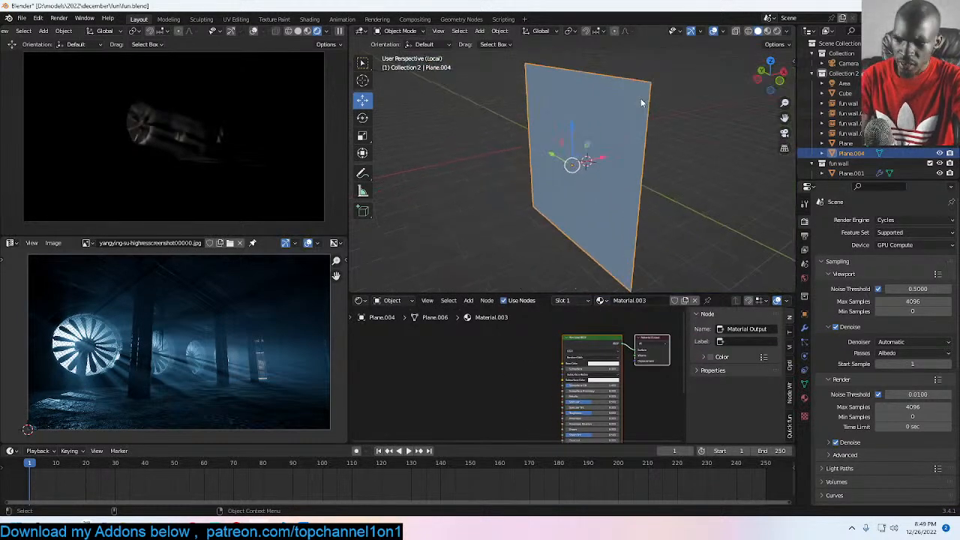
{"action": "middle_click_drag", "start_coordinate": [639, 98], "coordinate": [506, 87]}
{"action": "middle_click_drag", "start_coordinate": [676, 63], "coordinate": [777, 15]}
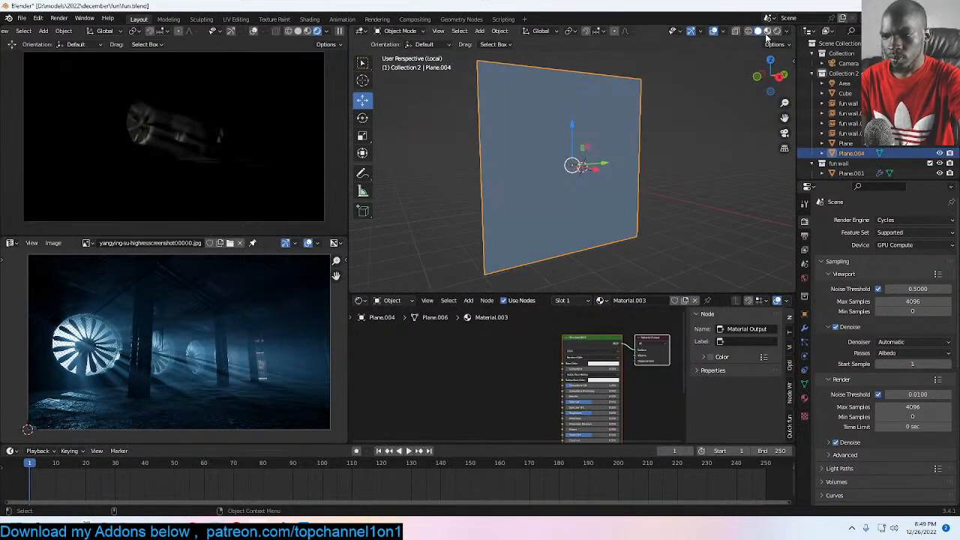
{"action": "left_click", "coordinate": [767, 31]}
{"action": "key", "text": "shift+a"}
{"action": "mouse_move", "coordinate": [465, 426]}
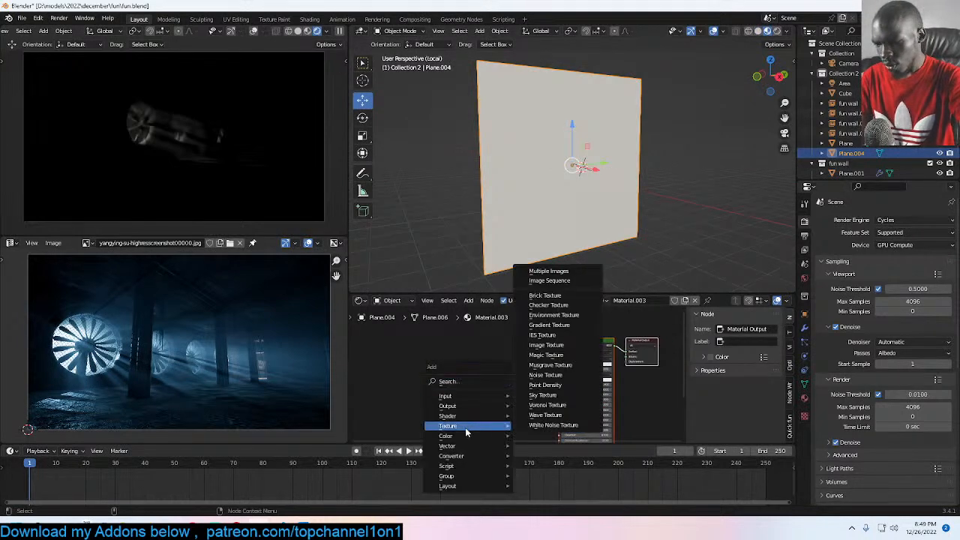
{"action": "left_click", "coordinate": [546, 345]}
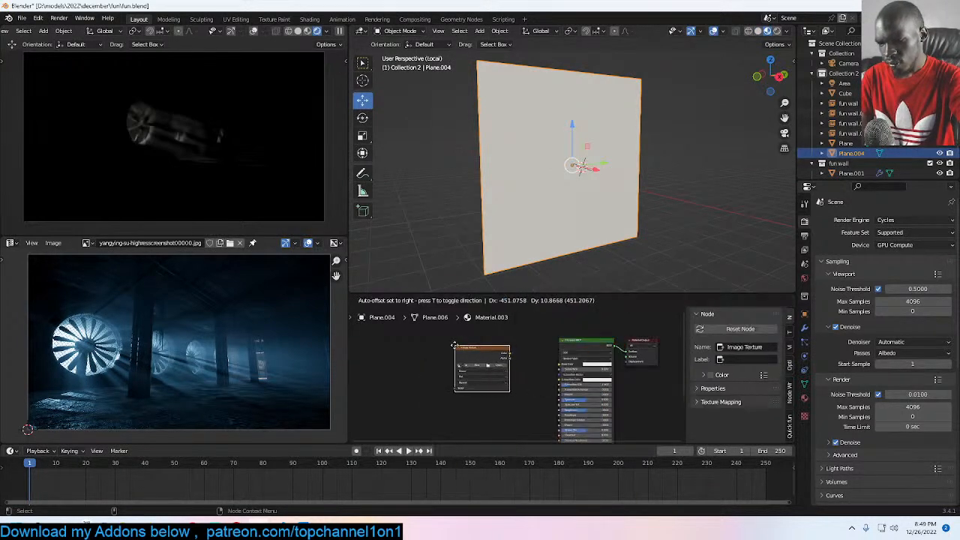
{"action": "key", "text": "Escape"}
Step: Add a Gradient Texture node, preview it on the plane and set its type to Spherical
{"action": "key", "text": "shift+a"}
{"action": "mouse_move", "coordinate": [482, 345]}
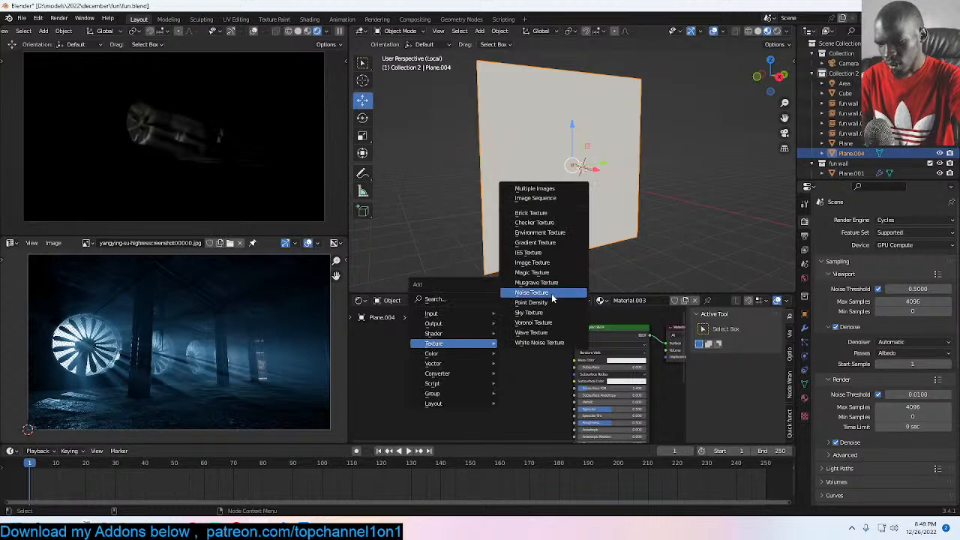
{"action": "left_click", "coordinate": [534, 242]}
{"action": "left_click", "coordinate": [494, 343]}
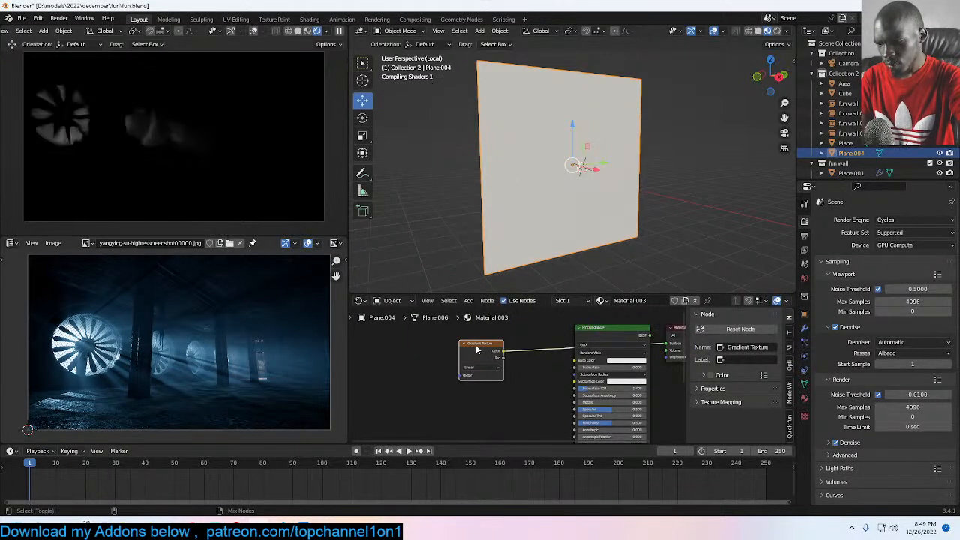
{"action": "scroll", "coordinate": [495, 343], "scroll_direction": "up", "scroll_amount": 2}
{"action": "left_click", "coordinate": [467, 363]}
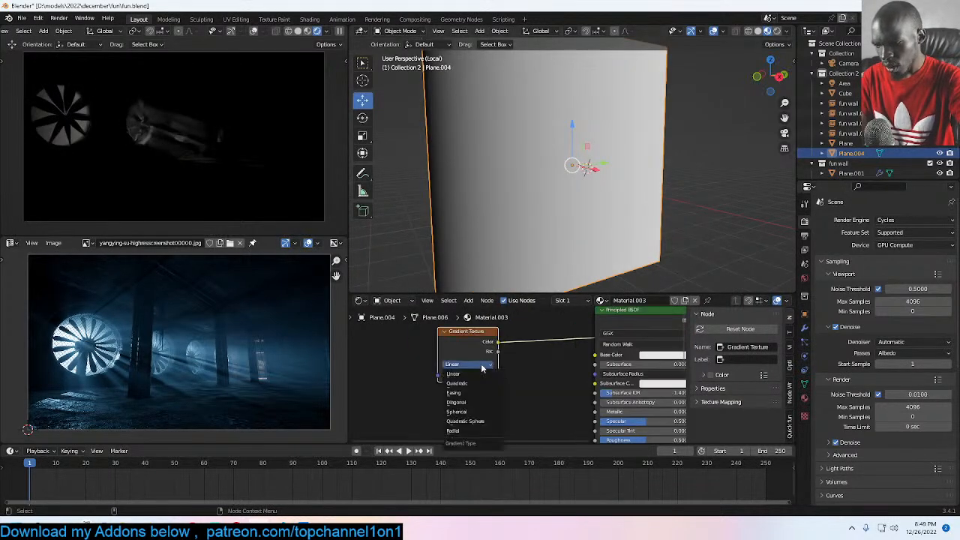
{"action": "left_click", "coordinate": [468, 414]}
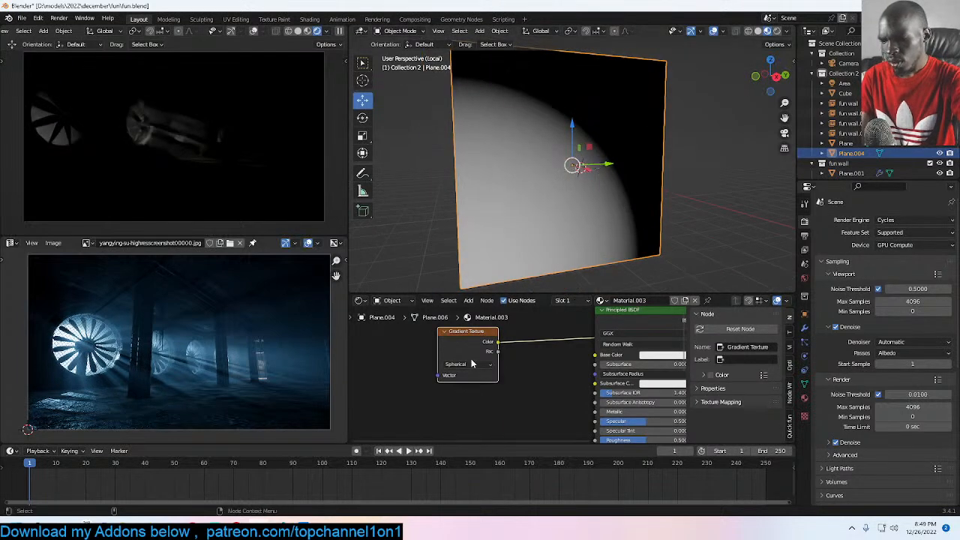
Step: Add Mapping and Texture Coordinate nodes to the gradient and feed the mapping from the Object output
{"action": "key", "text": "ctrl+t"}
{"action": "middle_click_drag", "start_coordinate": [573, 359], "coordinate": [582, 354]}
{"action": "left_click_drag", "start_coordinate": [460, 383], "coordinate": [476, 378]}
{"action": "scroll", "coordinate": [622, 380], "scroll_direction": "down", "scroll_amount": 2}
{"action": "middle_click_drag", "start_coordinate": [619, 381], "coordinate": [515, 379]}
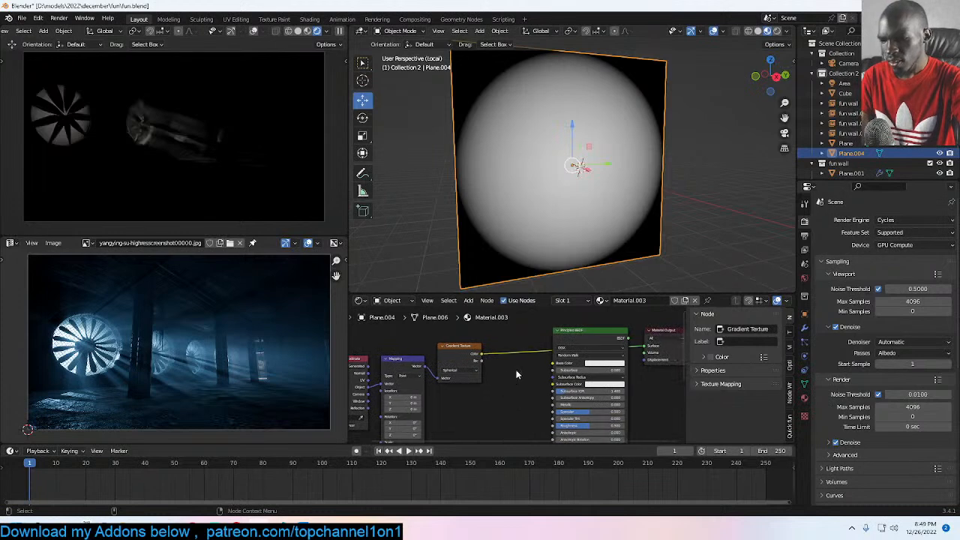
Step: Replace the Principled BSDF with an Emission shader between the gradient texture and the material output
{"action": "key", "text": "ctrl+x"}
{"action": "key", "text": "shift+a"}
{"action": "type", "text": "e"}
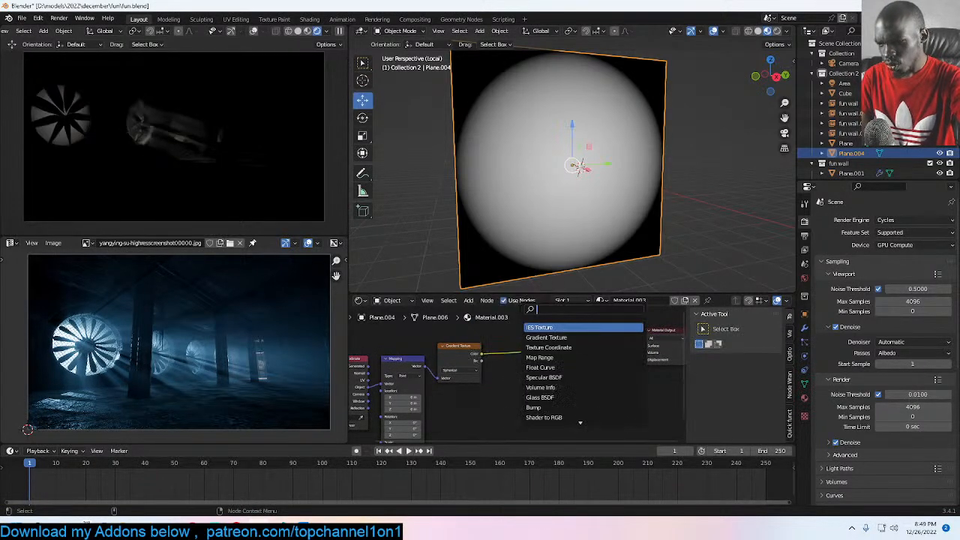
{"action": "type", "text": "miss"}
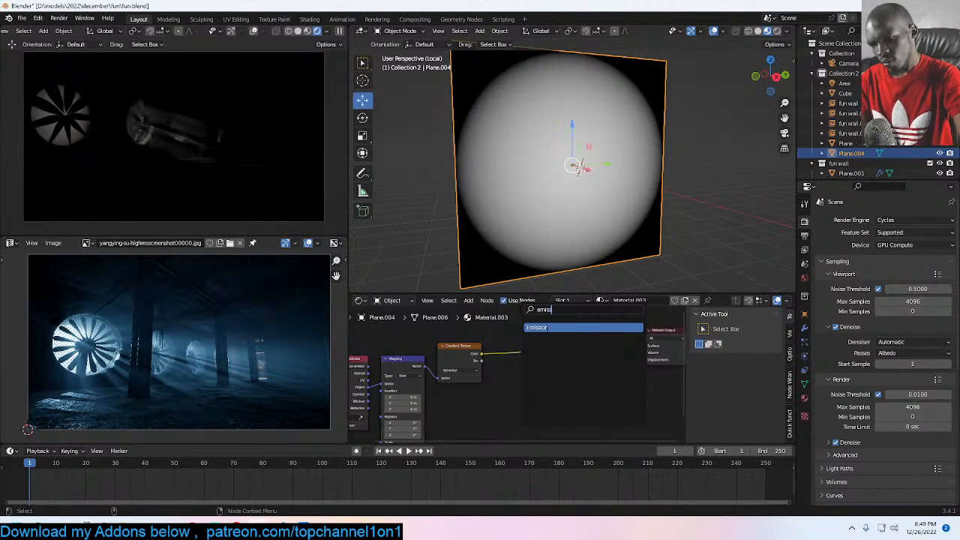
{"action": "key", "text": "Return"}
{"action": "left_click", "coordinate": [549, 349]}
{"action": "scroll", "coordinate": [568, 363], "scroll_direction": "up", "scroll_amount": 2}
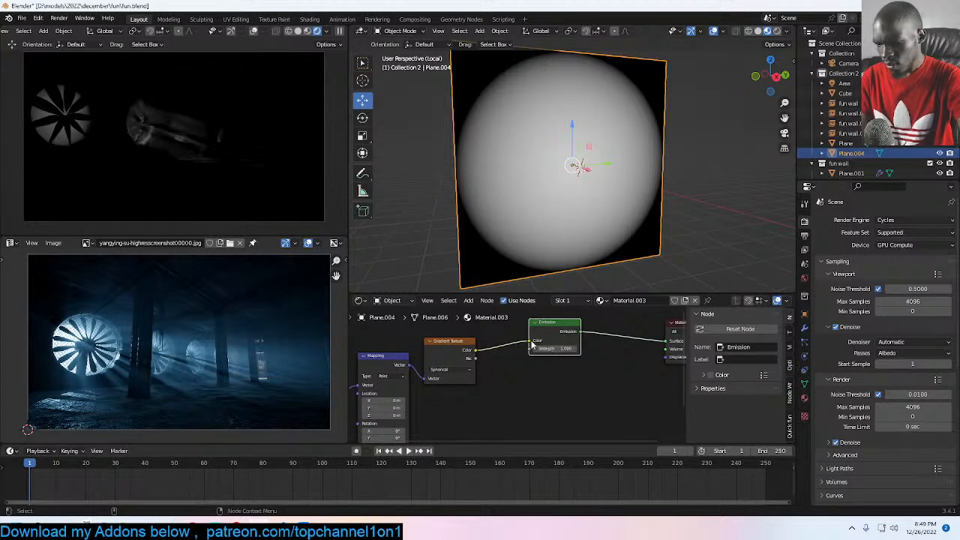
Step: Shift the Emission node away from the gradient texture and set its strength to 10
{"action": "left_click_drag", "start_coordinate": [531, 344], "coordinate": [562, 365]}
{"action": "double_click", "coordinate": [571, 369]}
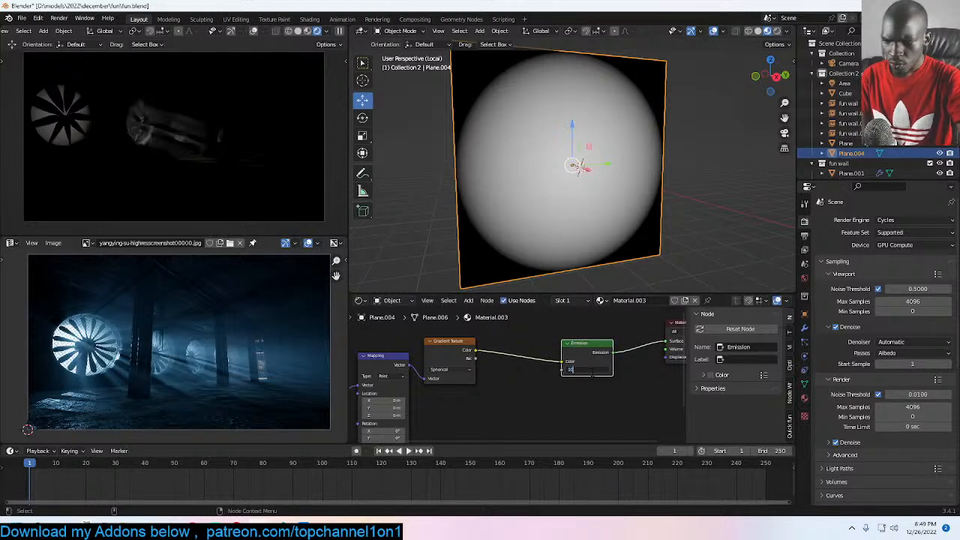
{"action": "key", "text": "Return"}
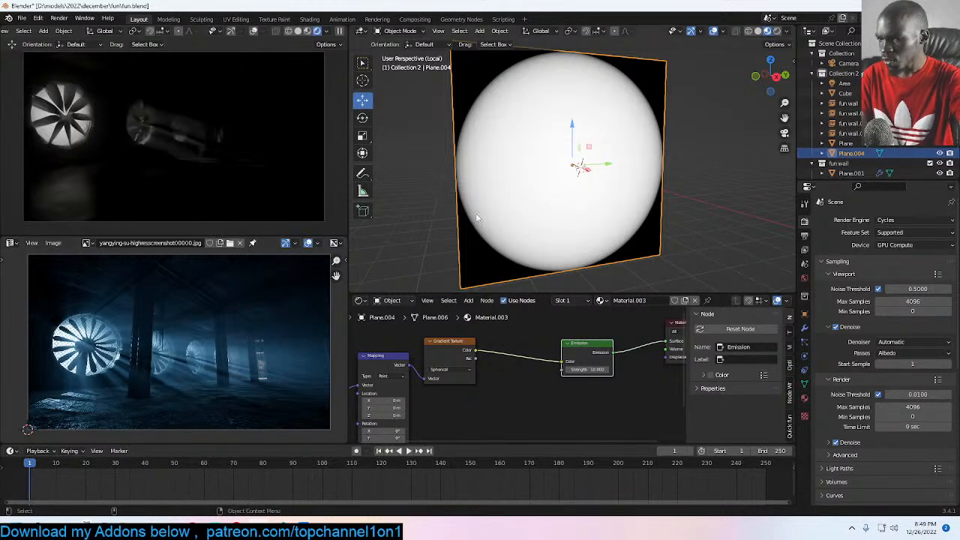
{"action": "key", "text": "s"}
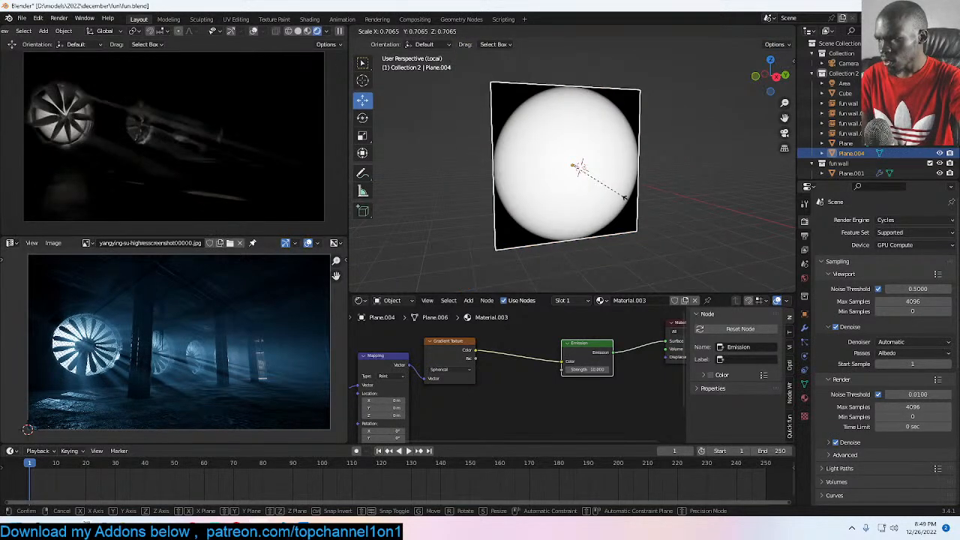
{"action": "right_click", "coordinate": [625, 197]}
Step: Insert a ColorRamp node between the gradient texture and the Emission shader
{"action": "scroll", "coordinate": [591, 373], "scroll_direction": "up", "scroll_amount": 1}
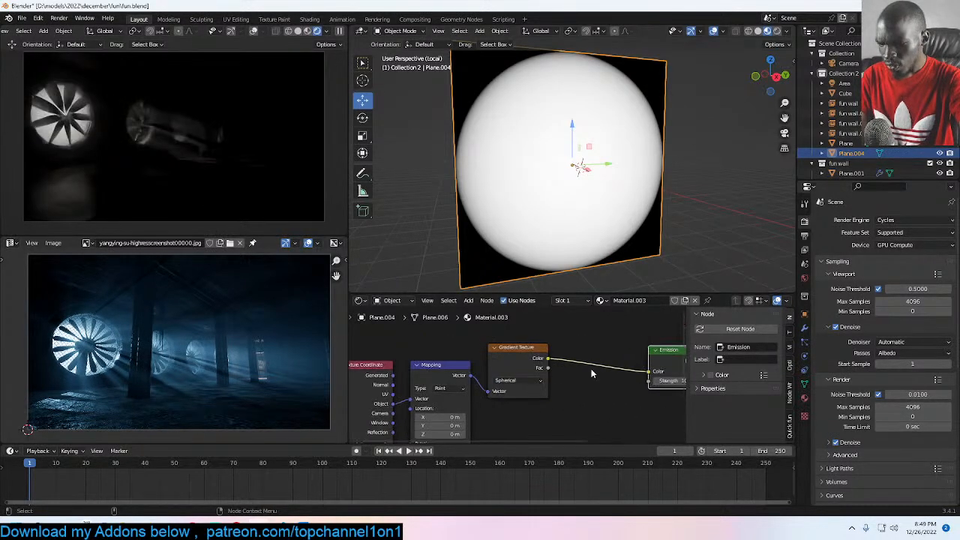
{"action": "key", "text": "shift+a"}
{"action": "mouse_move", "coordinate": [535, 444]}
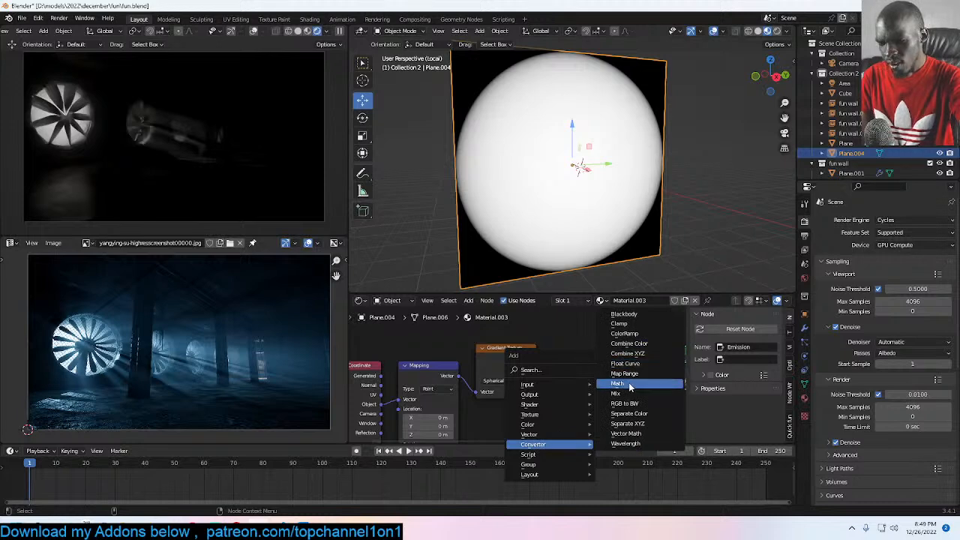
{"action": "left_click", "coordinate": [626, 333]}
{"action": "left_click", "coordinate": [433, 377]}
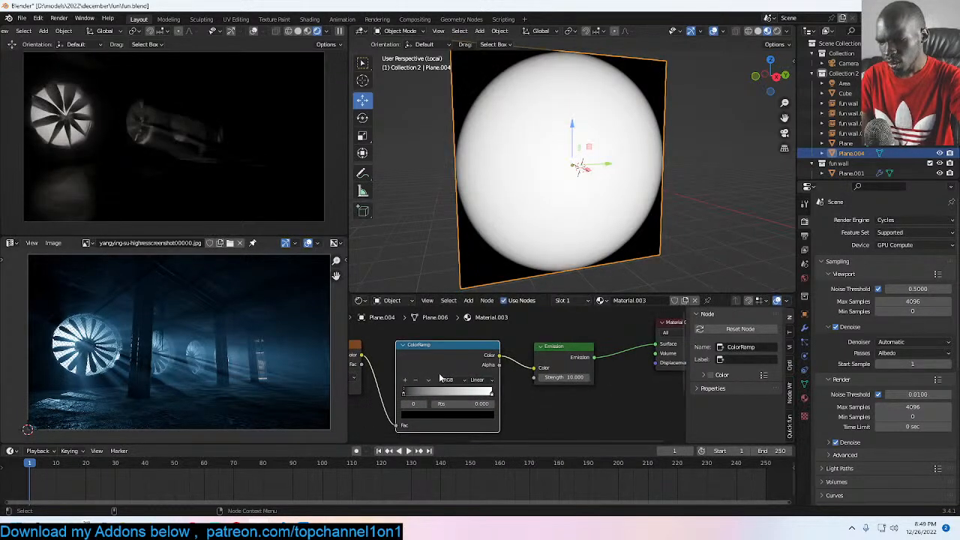
Step: Set the ColorRamp to B-Spline interpolation with its black stop at about 0.395, and save the file
{"action": "left_click", "coordinate": [483, 380]}
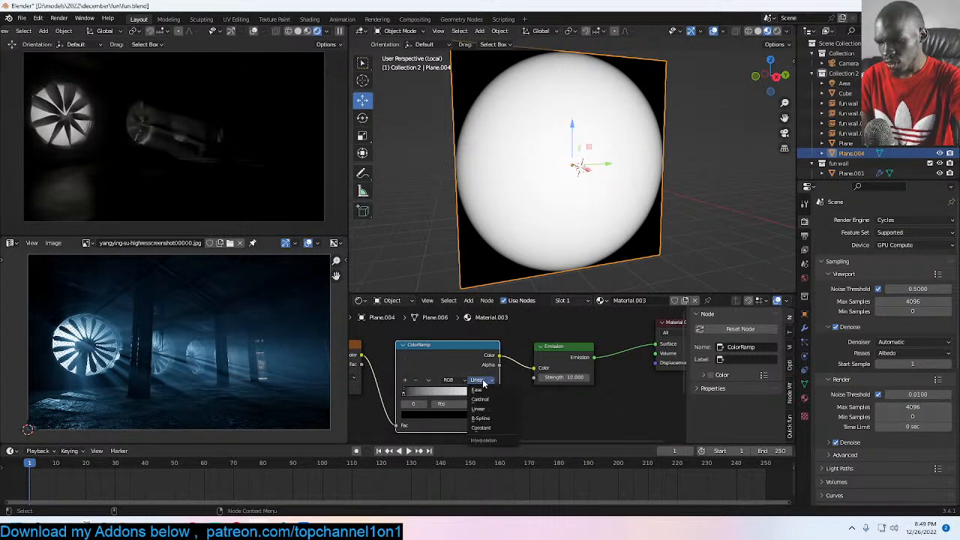
{"action": "left_click", "coordinate": [492, 419]}
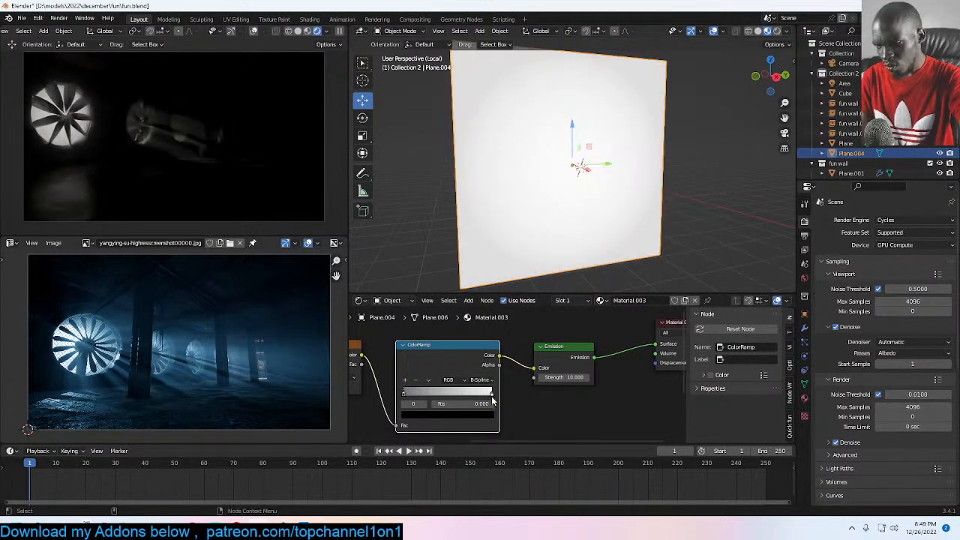
{"action": "left_click", "coordinate": [492, 380]}
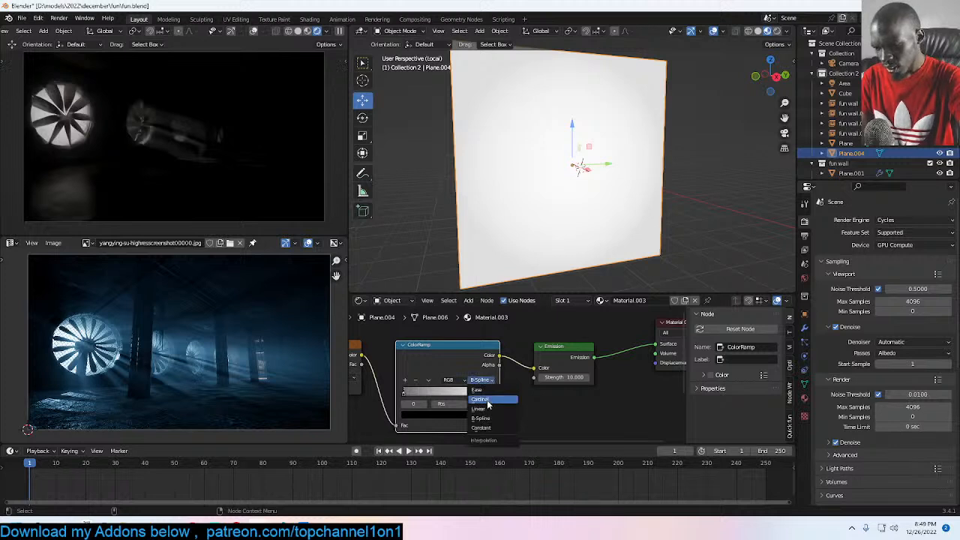
{"action": "left_click_drag", "start_coordinate": [403, 393], "coordinate": [439, 396]}
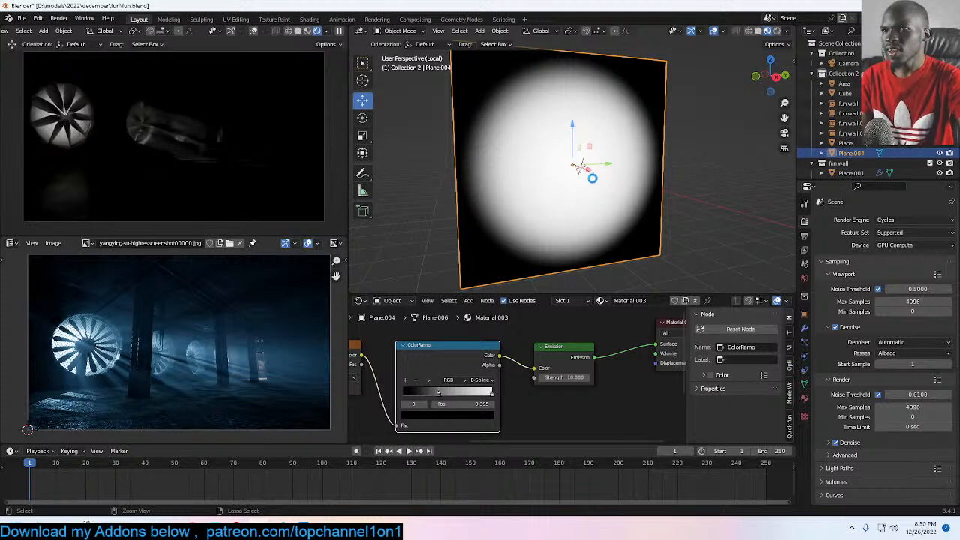
{"action": "key", "text": "ctrl+s"}
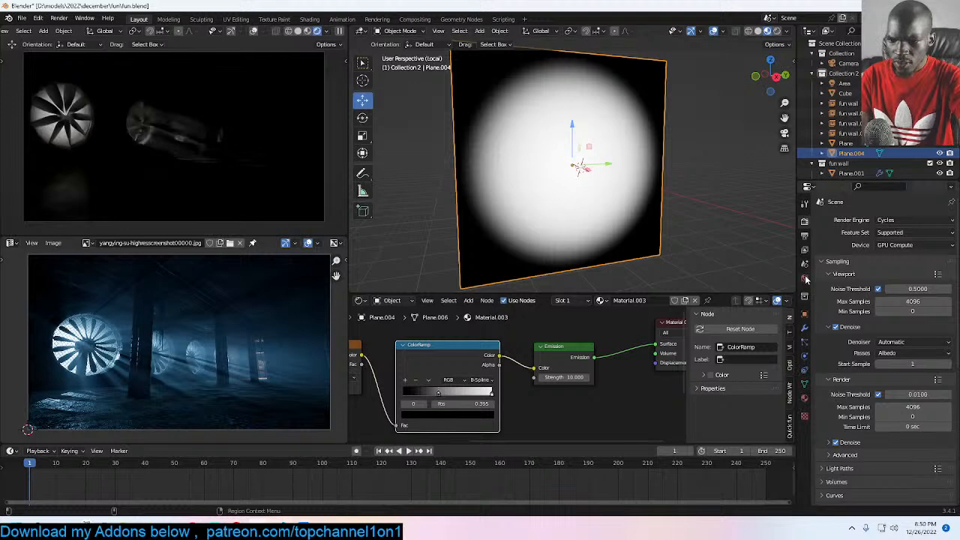
Step: Turn off Shadow in the ray visibility settings of the emissive plane
{"action": "left_click", "coordinate": [804, 314]}
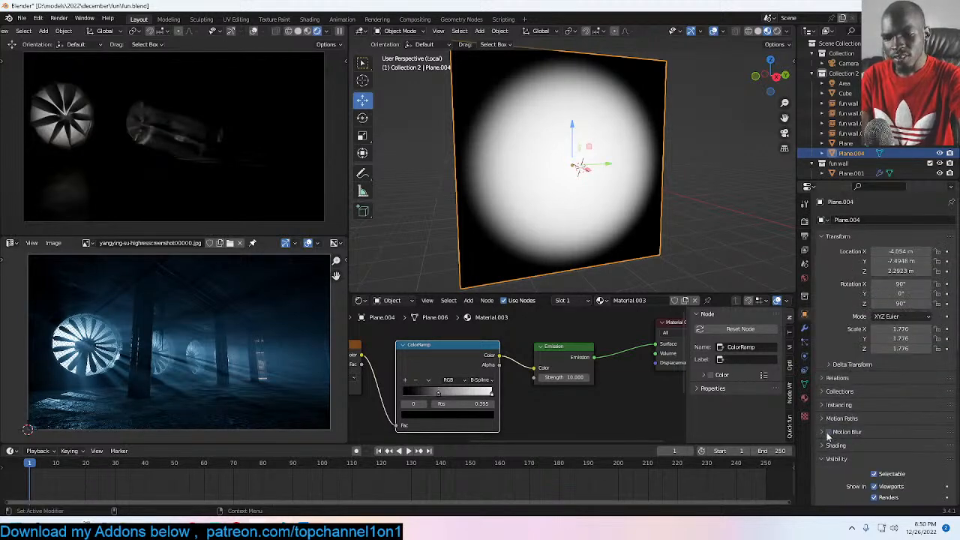
{"action": "scroll", "coordinate": [831, 427], "scroll_direction": "down", "scroll_amount": 4}
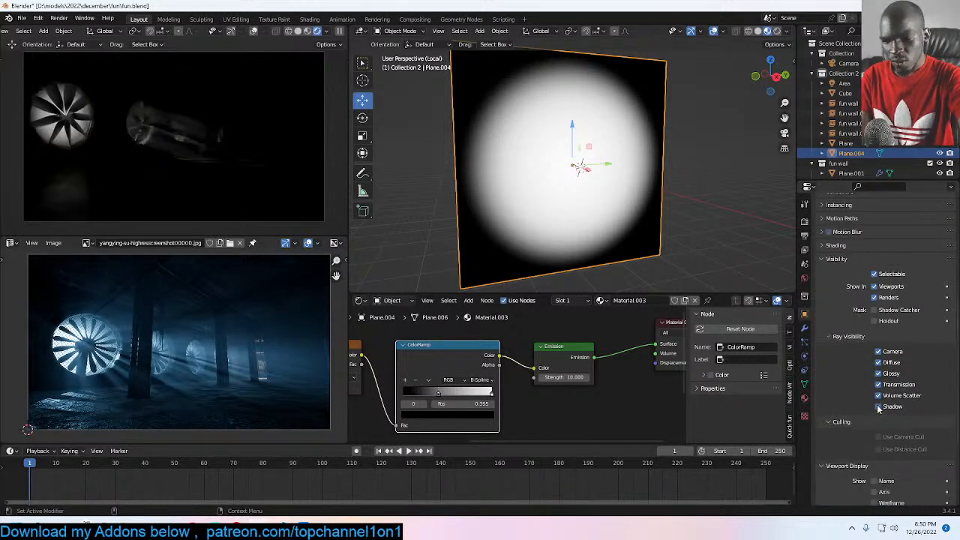
{"action": "left_click", "coordinate": [878, 407]}
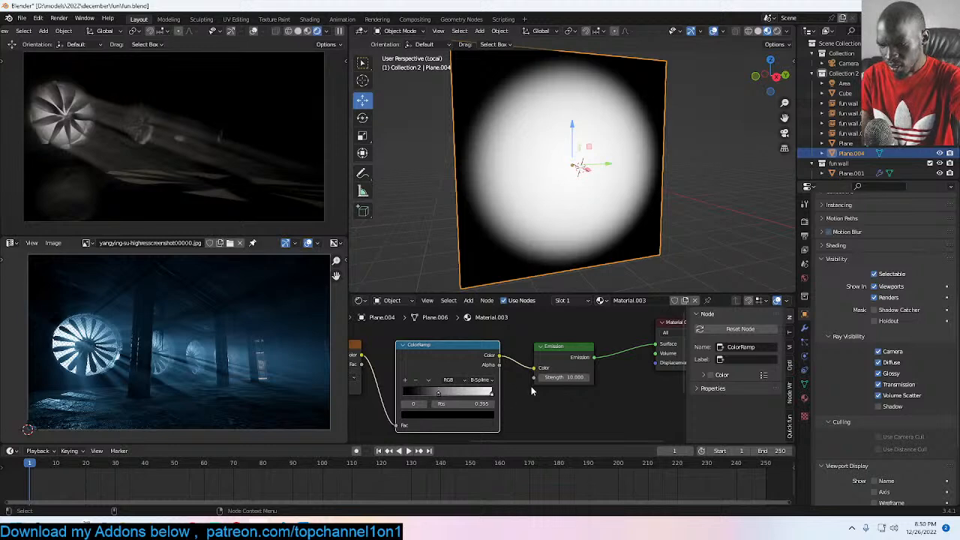
Step: Save the file and move the Emission and Material Output nodes away from the ColorRamp to make room between them
{"action": "left_click_drag", "start_coordinate": [573, 357], "coordinate": [587, 364]}
{"action": "key", "text": "ctrl+s"}
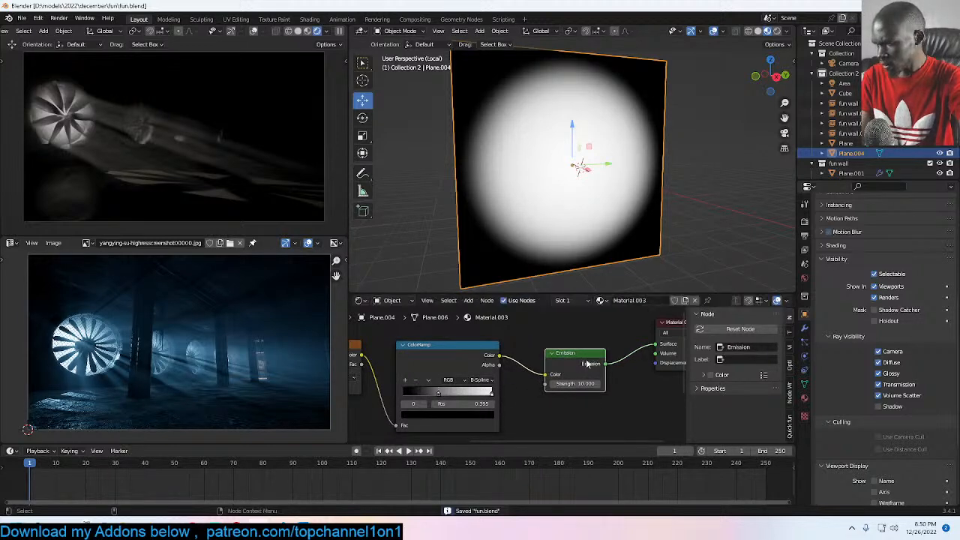
{"action": "middle_click_drag", "start_coordinate": [587, 364], "coordinate": [539, 371]}
{"action": "left_click_drag", "start_coordinate": [642, 330], "coordinate": [683, 333]}
{"action": "left_click_drag", "start_coordinate": [537, 367], "coordinate": [624, 361]}
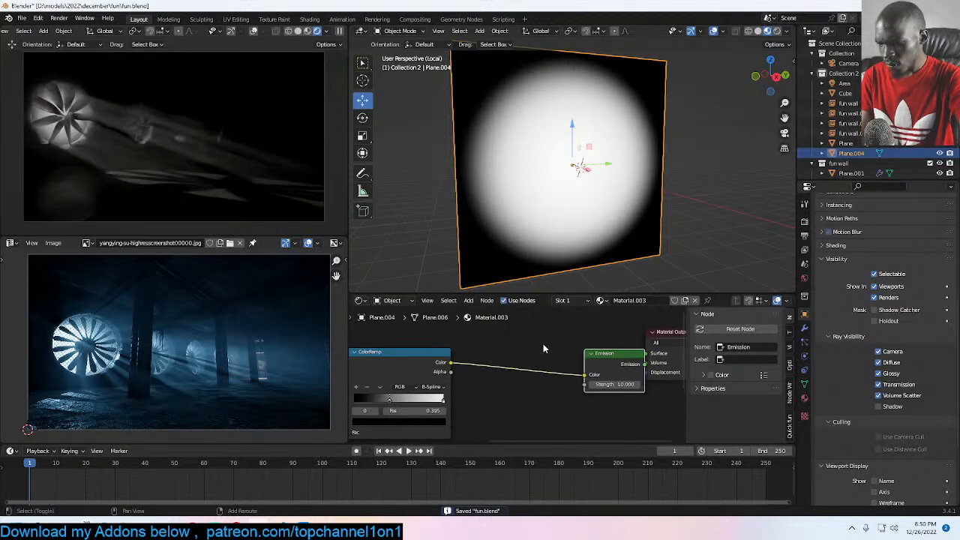
{"action": "key", "text": "shift+a"}
{"action": "left_click", "coordinate": [508, 270]}
{"action": "type", "text": "mix"}
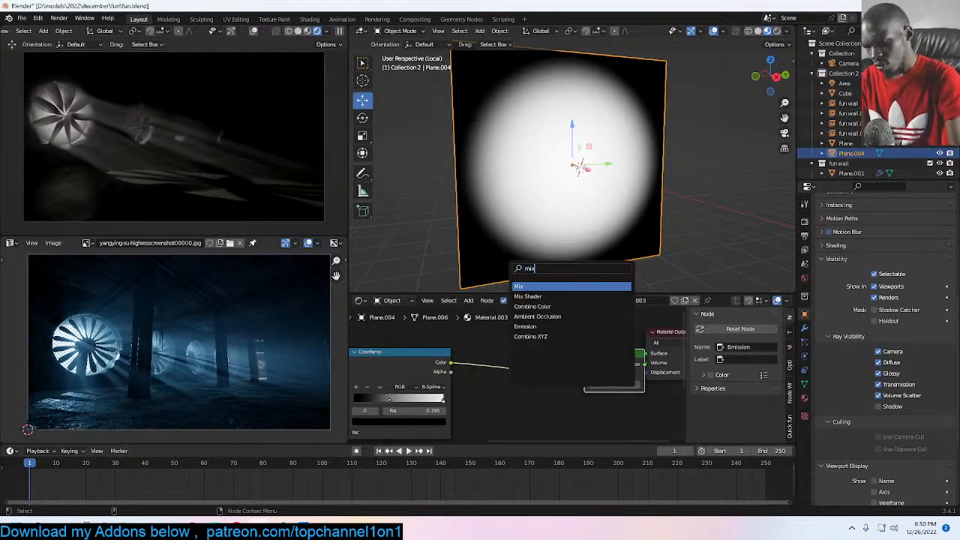
{"action": "left_click", "coordinate": [549, 288]}
{"action": "left_click", "coordinate": [535, 369]}
{"action": "scroll", "coordinate": [542, 375], "scroll_direction": "up", "scroll_amount": 3}
{"action": "left_click", "coordinate": [533, 362]}
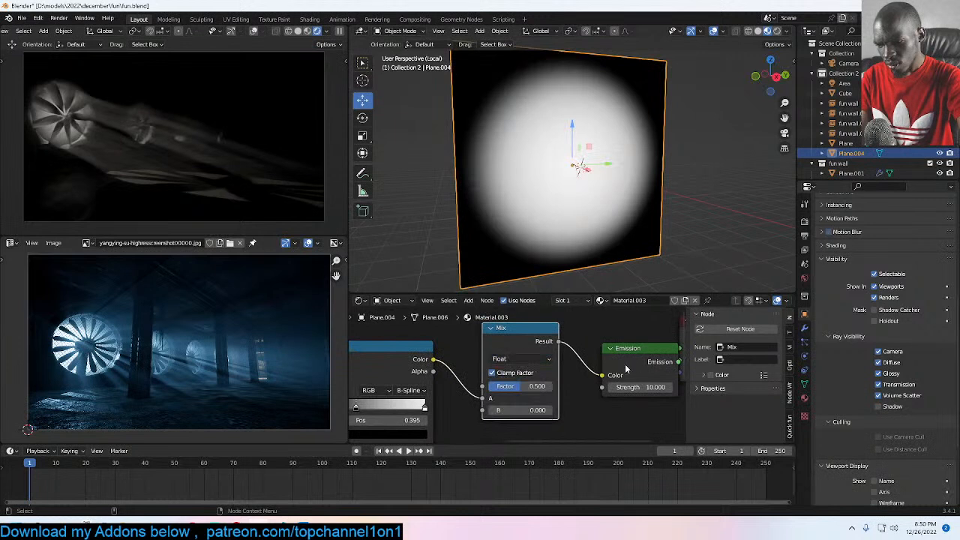
{"action": "key", "text": "ctrl+x"}
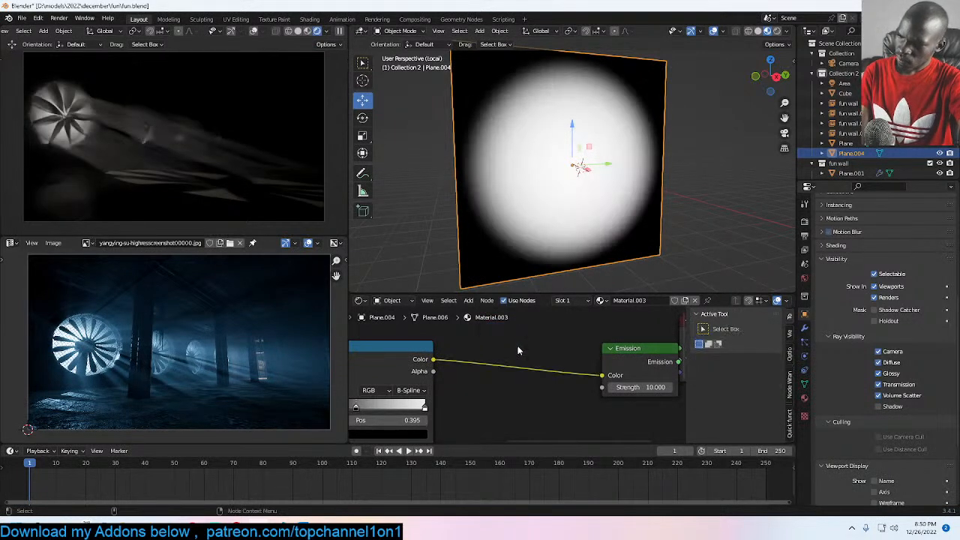
Step: Add a Mix node, set its data type to Color, insert it between the ColorRamp and Emission nodes, and save the file
{"action": "key", "text": "shift+a"}
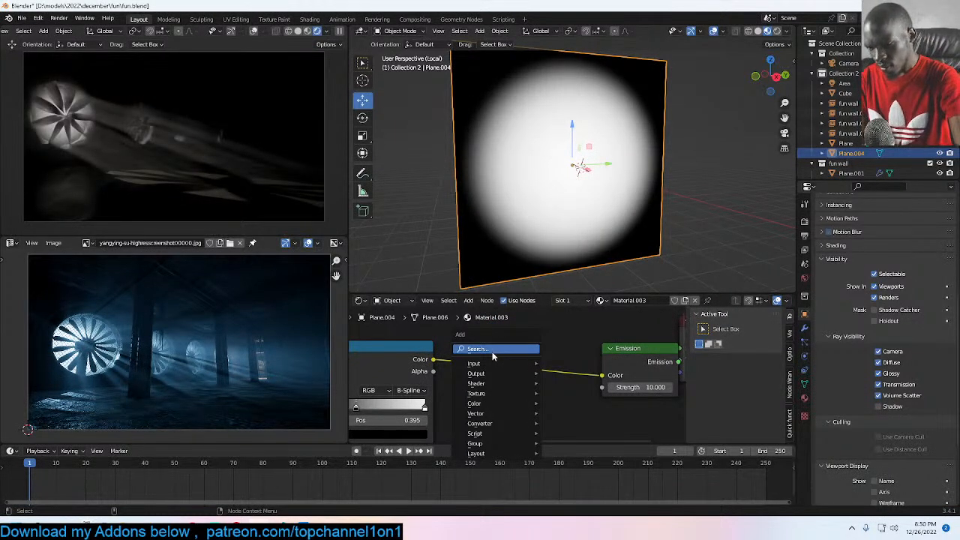
{"action": "left_click", "coordinate": [504, 347]}
{"action": "type", "text": "mix"}
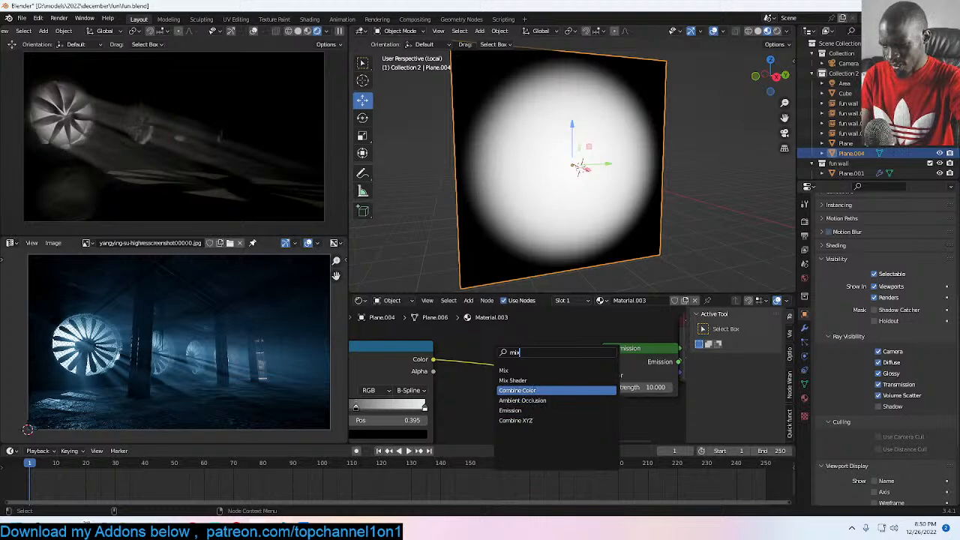
{"action": "left_click", "coordinate": [540, 373]}
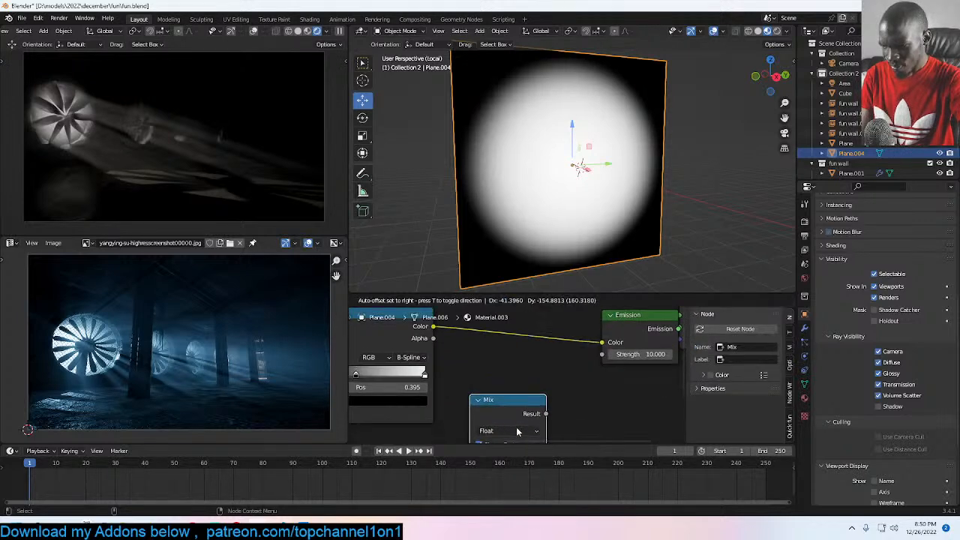
{"action": "left_click", "coordinate": [515, 426]}
{"action": "scroll", "coordinate": [522, 379], "scroll_direction": "down", "scroll_amount": 4}
{"action": "left_click", "coordinate": [520, 415]}
{"action": "left_click", "coordinate": [509, 439]}
{"action": "left_click_drag", "start_coordinate": [509, 440], "coordinate": [543, 346]}
{"action": "middle_click_drag", "start_coordinate": [551, 360], "coordinate": [575, 384]}
{"action": "key", "text": "ctrl+s"}
{"action": "scroll", "coordinate": [559, 362], "scroll_direction": "up", "scroll_amount": 3}
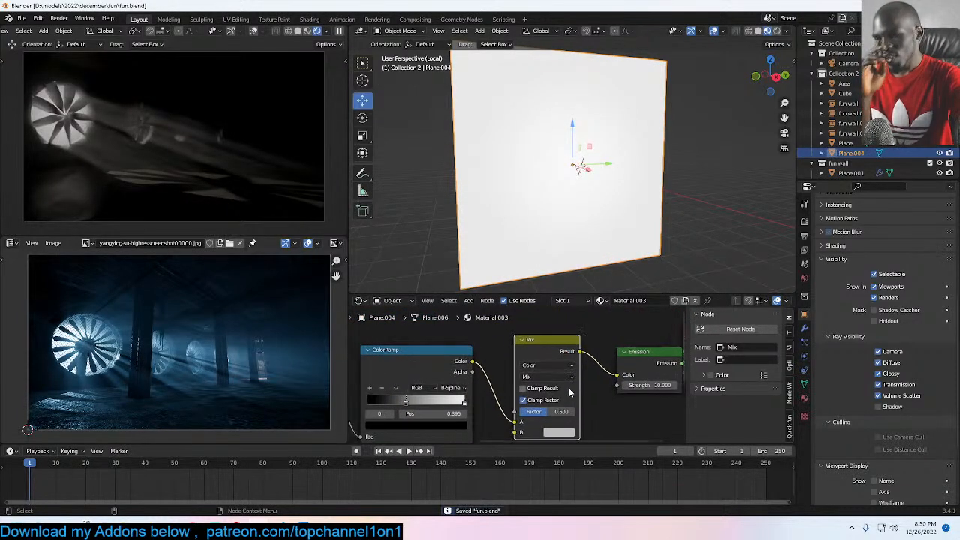
Step: Set the Mix node's blending mode to Color with a fully saturated blue as the B color, and save the file
{"action": "left_click", "coordinate": [532, 355]}
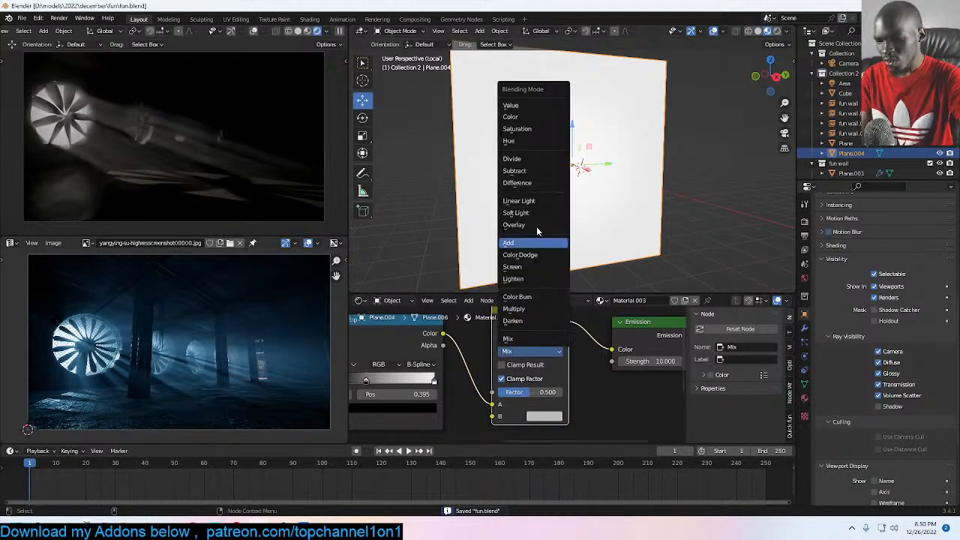
{"action": "left_click", "coordinate": [543, 137]}
{"action": "left_click", "coordinate": [546, 416]}
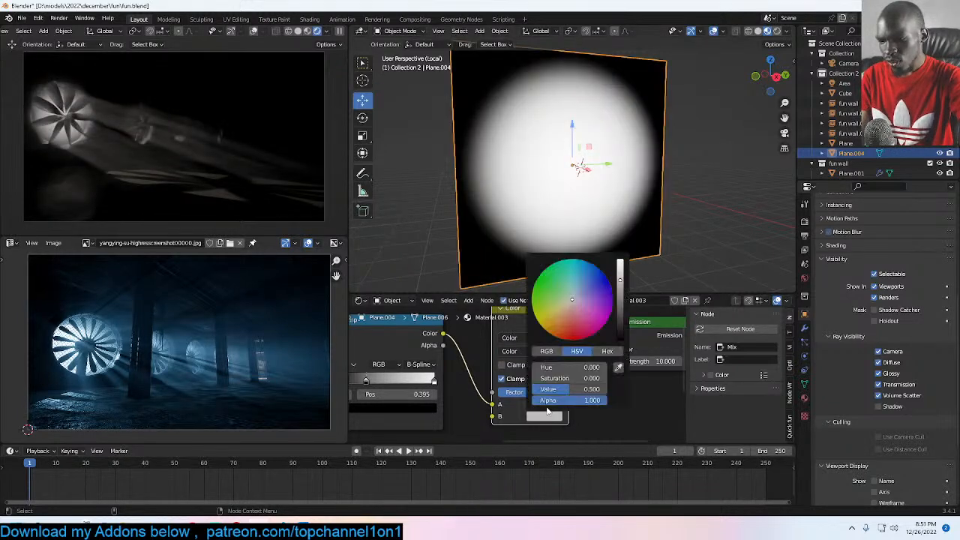
{"action": "left_click_drag", "start_coordinate": [572, 298], "coordinate": [590, 262]}
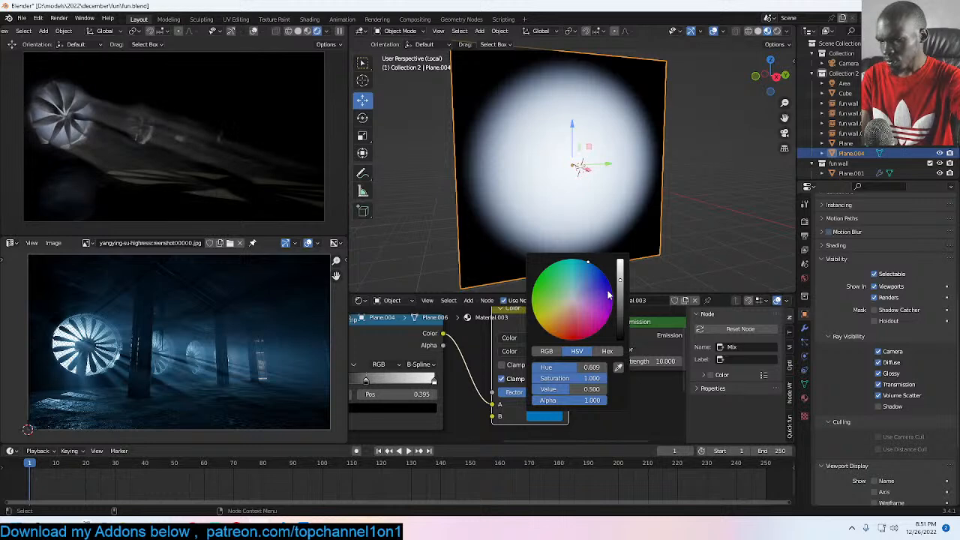
{"action": "scroll", "coordinate": [641, 401], "scroll_direction": "down", "scroll_amount": 1}
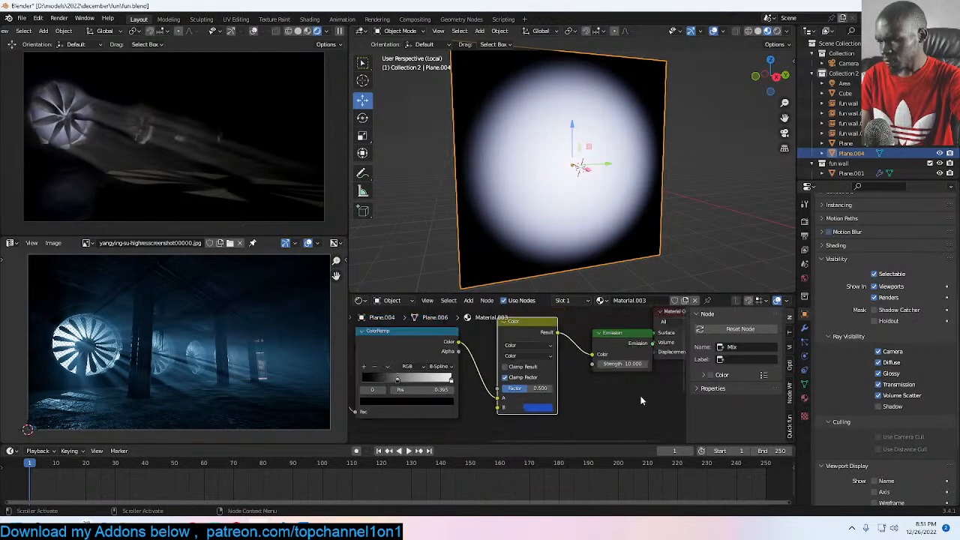
{"action": "key", "text": "ctrl+s"}
Step: Move the Material Output node away from the Emission shader to leave space between them
{"action": "scroll", "coordinate": [642, 401], "scroll_direction": "down", "scroll_amount": 1}
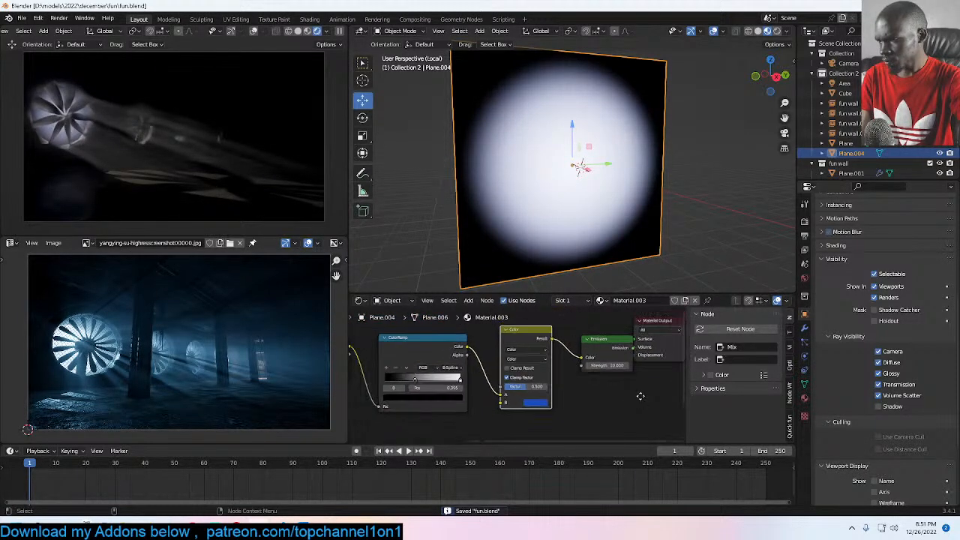
{"action": "middle_click_drag", "start_coordinate": [641, 396], "coordinate": [525, 410]}
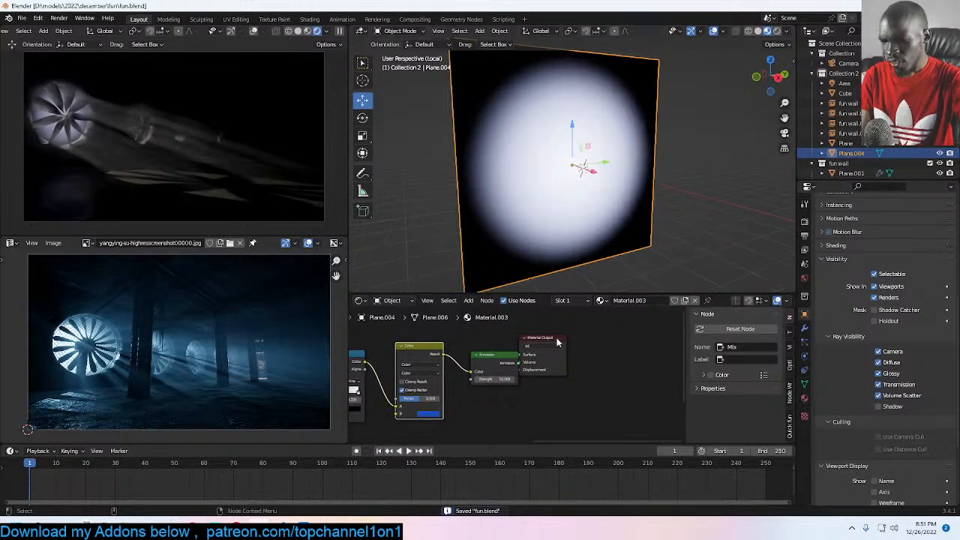
{"action": "left_click_drag", "start_coordinate": [556, 342], "coordinate": [635, 330]}
{"action": "middle_click_drag", "start_coordinate": [509, 387], "coordinate": [530, 369]}
Step: Add a Transparent BSDF and blend it with the Emission through a Mix Shader whose factor is driven by the ColorRamp color
{"action": "key", "text": "shift+a"}
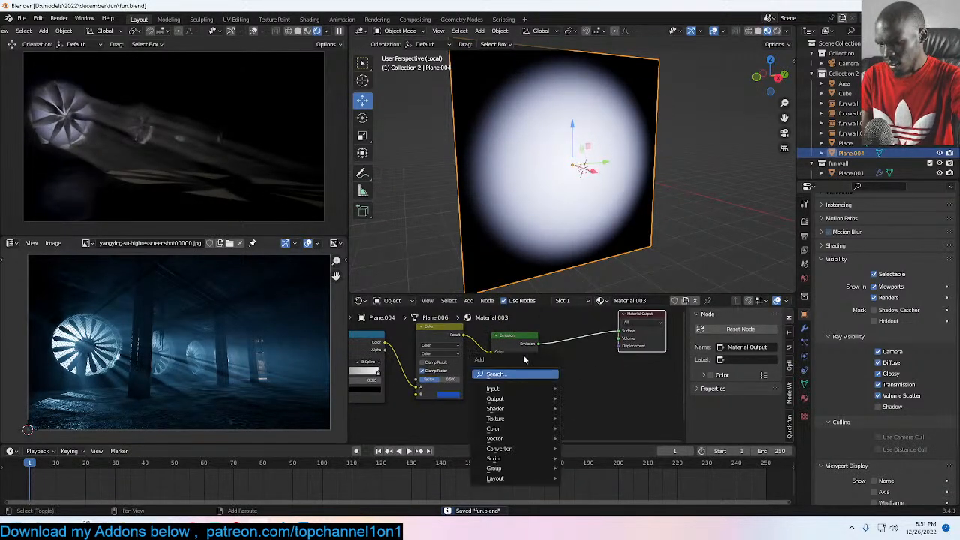
{"action": "left_click", "coordinate": [515, 373]}
{"action": "type", "text": "trans"}
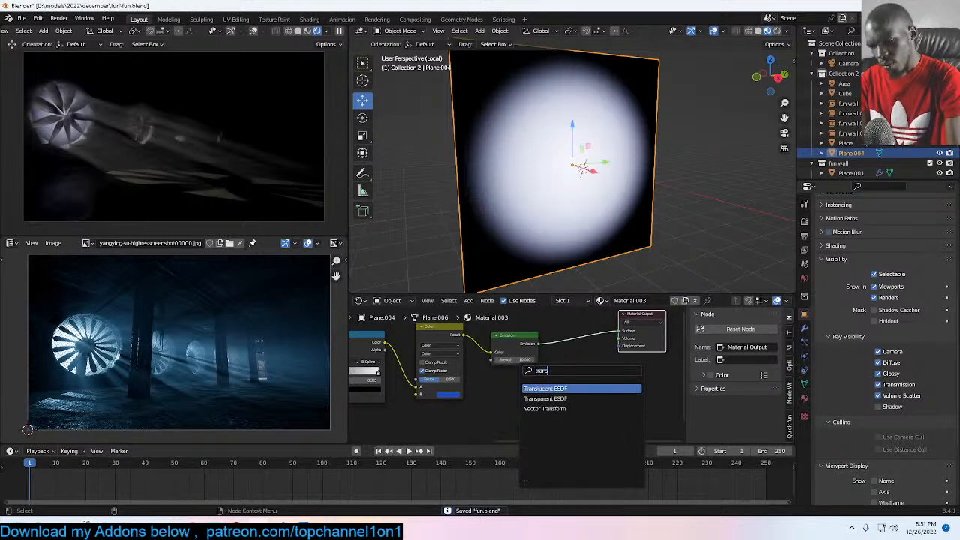
{"action": "left_click", "coordinate": [540, 398]}
{"action": "left_click", "coordinate": [515, 409]}
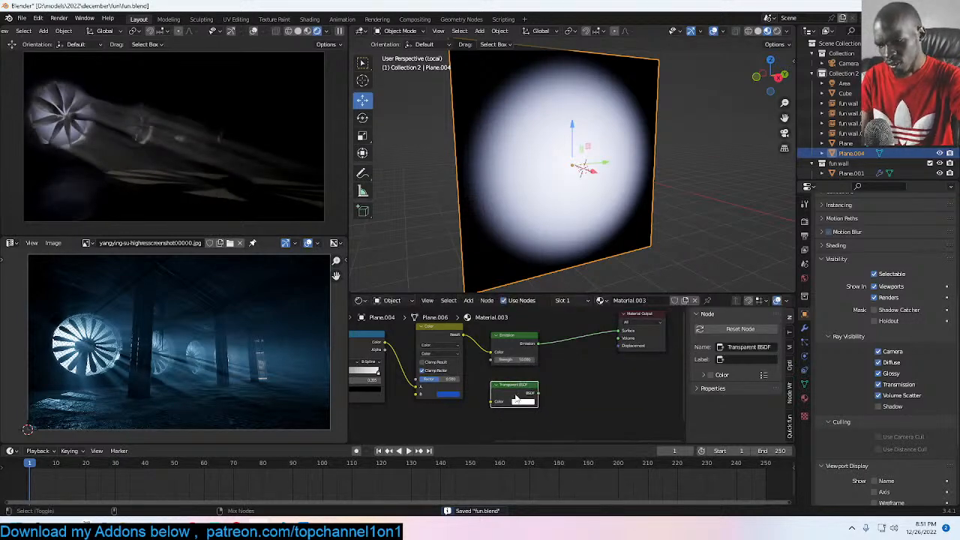
{"action": "right_click_drag", "start_coordinate": [516, 399], "coordinate": [518, 358], "text": "ctrl+shift"}
{"action": "left_click_drag", "start_coordinate": [385, 343], "coordinate": [564, 379]}
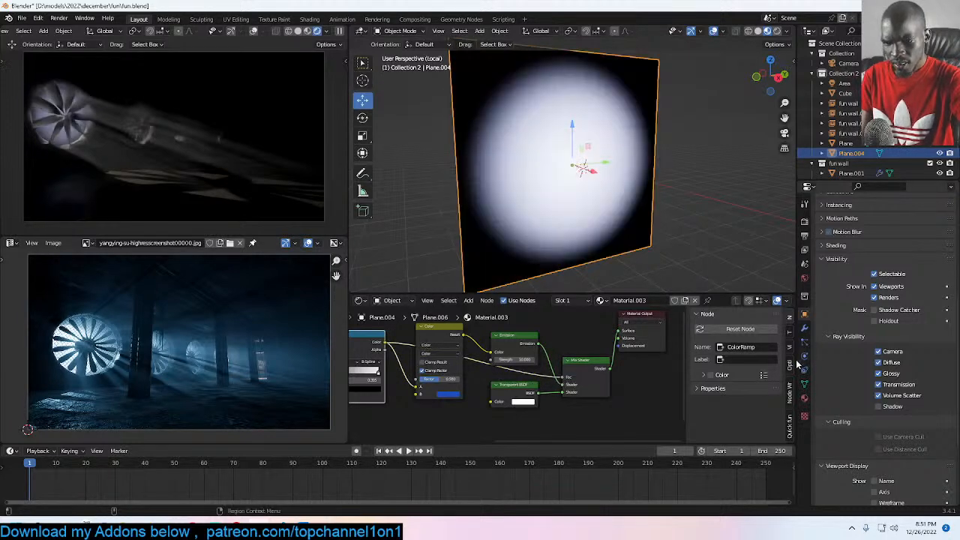
Step: Switch the render engine from Cycles to Eevee
{"action": "left_click", "coordinate": [805, 221]}
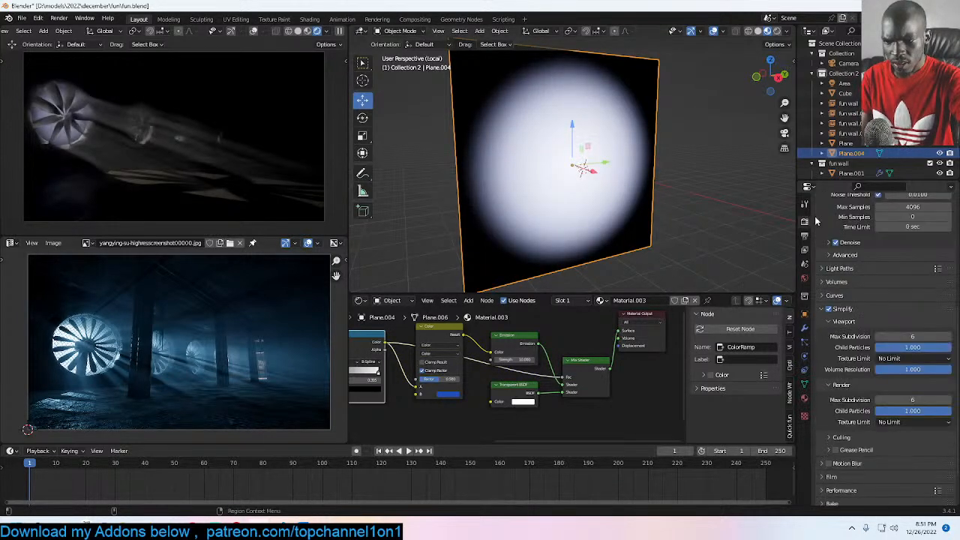
{"action": "scroll", "coordinate": [895, 225], "scroll_direction": "up", "scroll_amount": 2}
{"action": "scroll", "coordinate": [897, 207], "scroll_direction": "up", "scroll_amount": 4}
{"action": "left_click", "coordinate": [898, 219]}
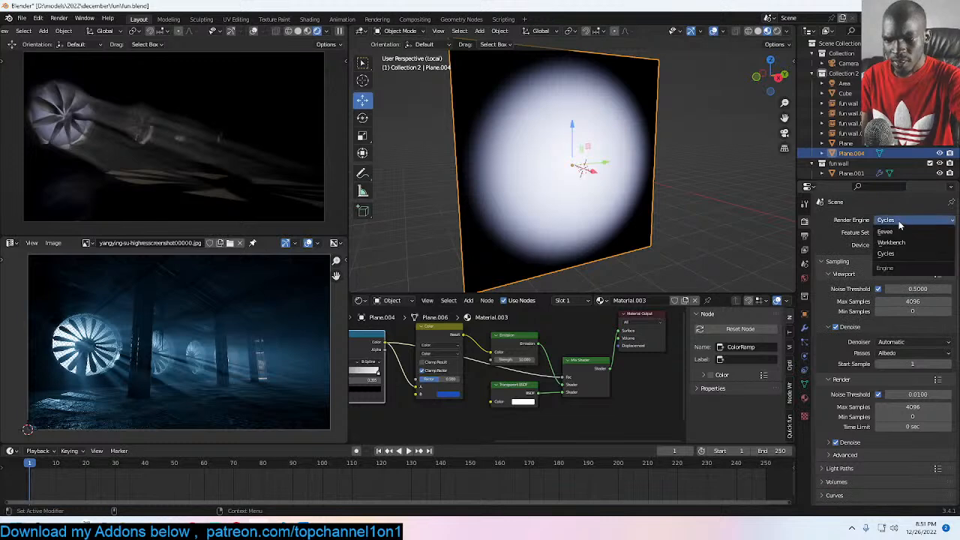
{"action": "left_click", "coordinate": [896, 232]}
Step: Set the plane material's blend mode to Alpha Blend and its shadow mode to None, and save the file
{"action": "left_click", "coordinate": [805, 398]}
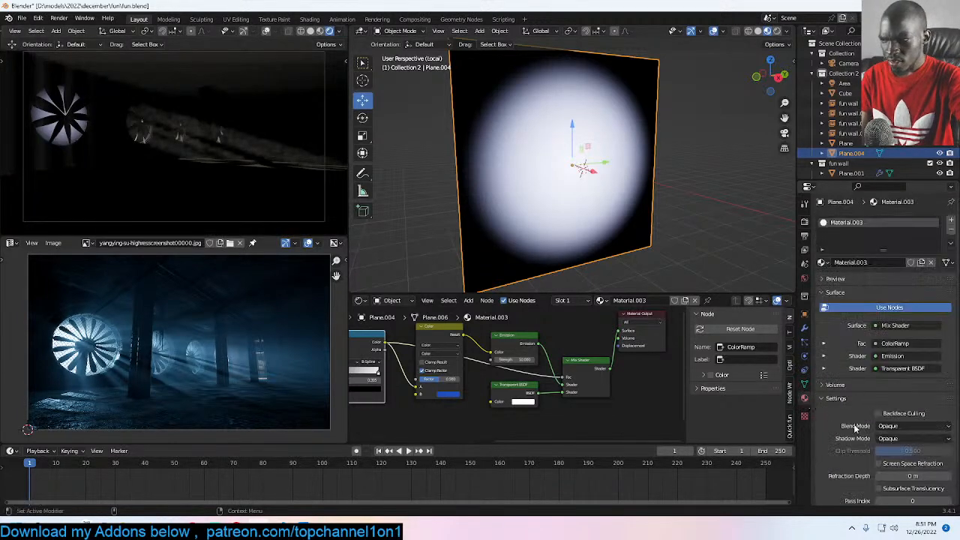
{"action": "scroll", "coordinate": [863, 430], "scroll_direction": "down", "scroll_amount": 3}
{"action": "left_click", "coordinate": [913, 381]}
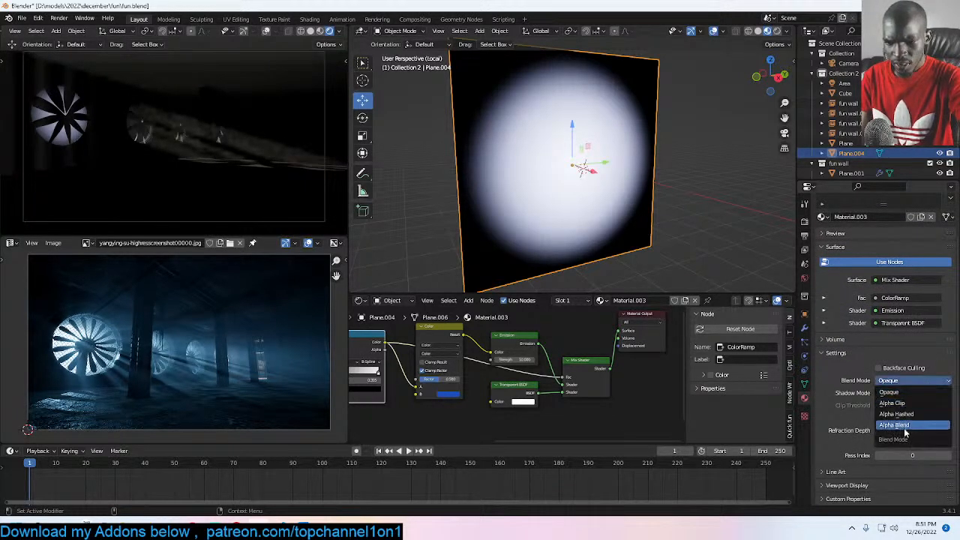
{"action": "left_click", "coordinate": [905, 426]}
{"action": "left_click", "coordinate": [913, 393]}
{"action": "left_click", "coordinate": [897, 405]}
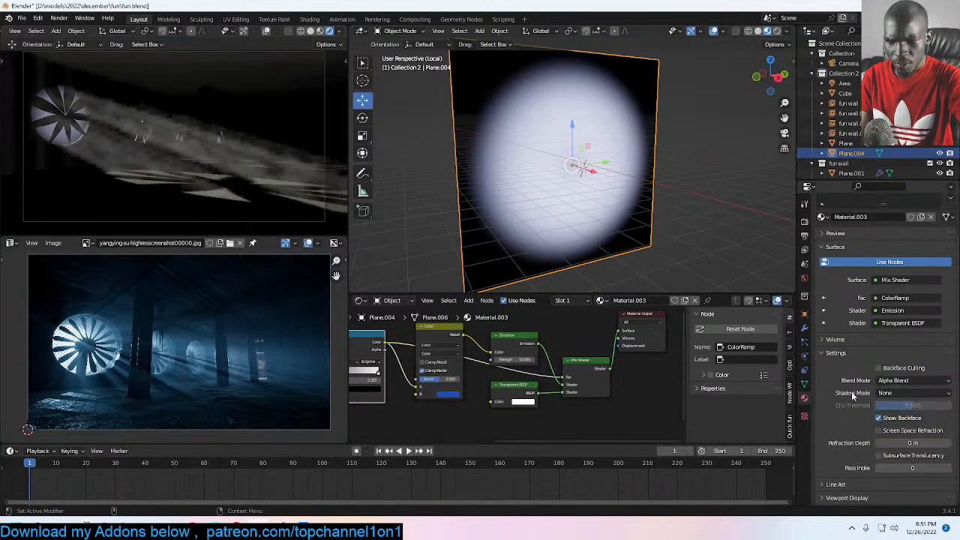
{"action": "key", "text": "ctrl+s"}
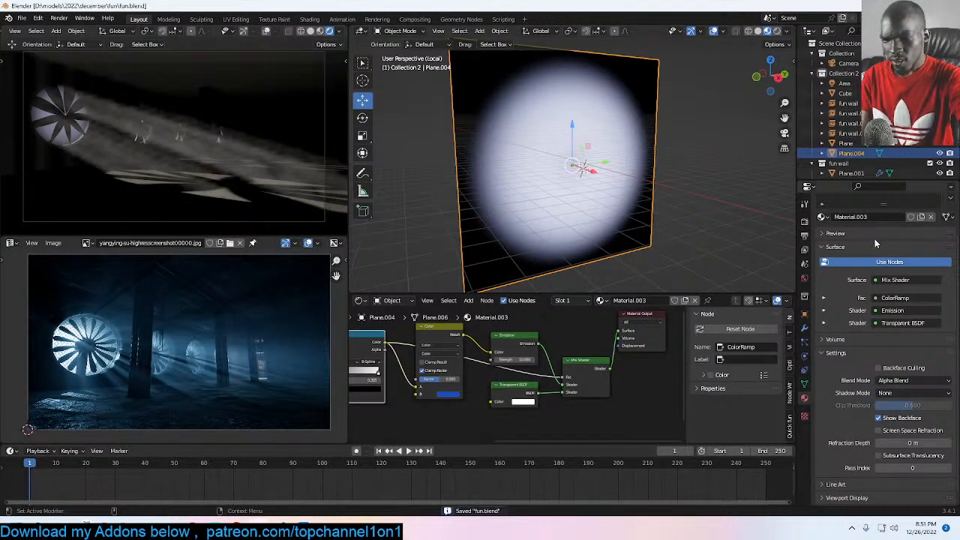
Step: Switch the render engine back to Cycles
{"action": "left_click", "coordinate": [804, 223]}
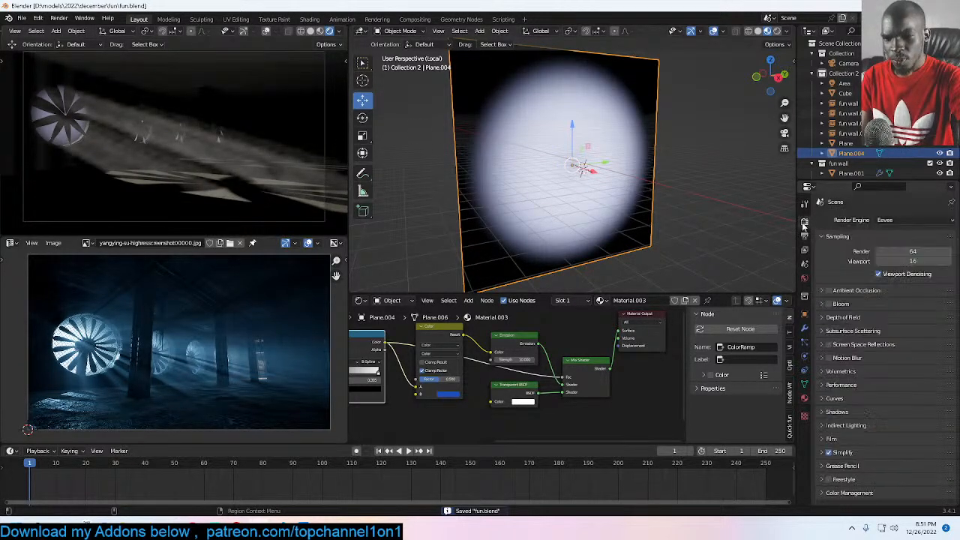
{"action": "left_click", "coordinate": [903, 220]}
{"action": "left_click", "coordinate": [900, 259]}
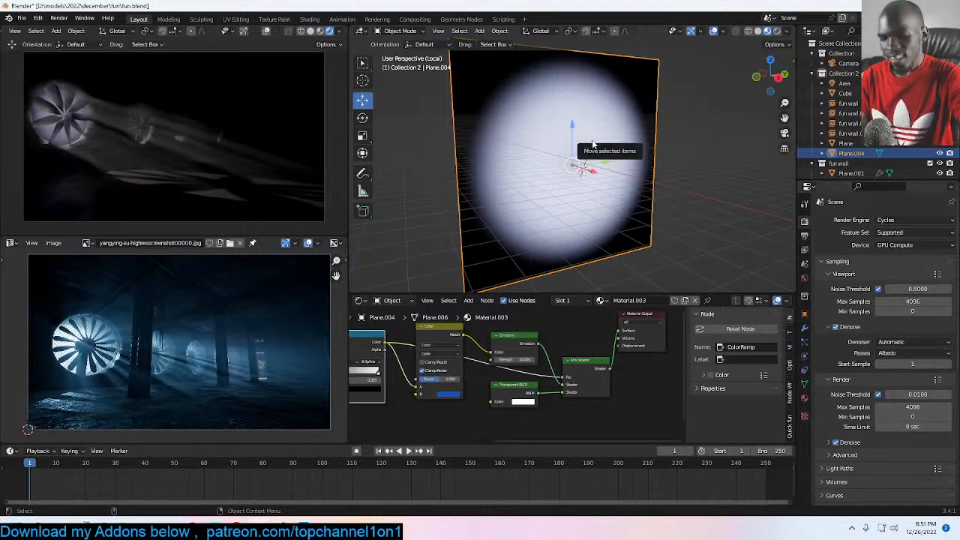
Step: Leave local view and move the emissive plane about -0.129 m along X, clear of the fan wall
{"action": "key", "text": "KP_Divide"}
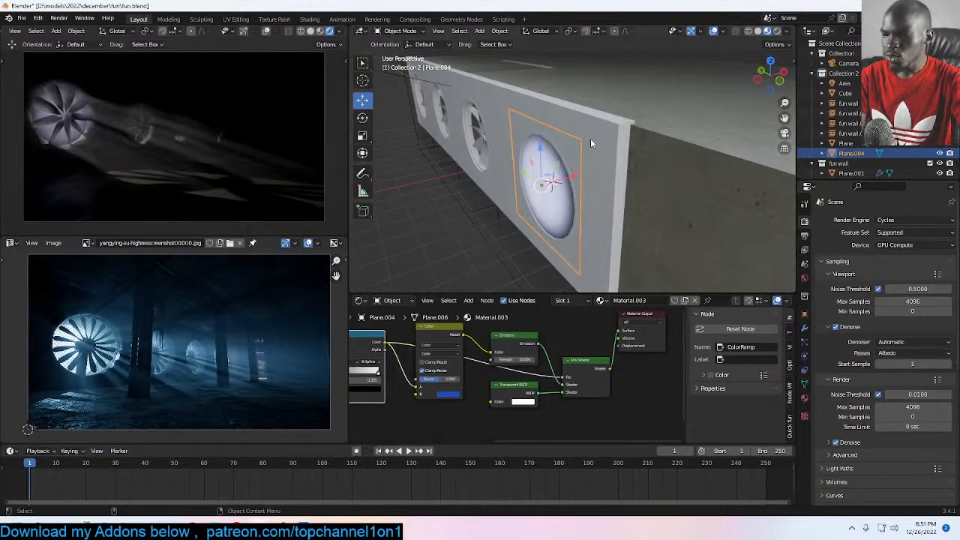
{"action": "middle_click_drag", "start_coordinate": [576, 175], "coordinate": [600, 194]}
{"action": "scroll", "coordinate": [510, 154], "scroll_direction": "down", "scroll_amount": 5}
{"action": "key", "text": "g"}
{"action": "key", "text": "x"}
{"action": "left_click", "coordinate": [602, 248]}
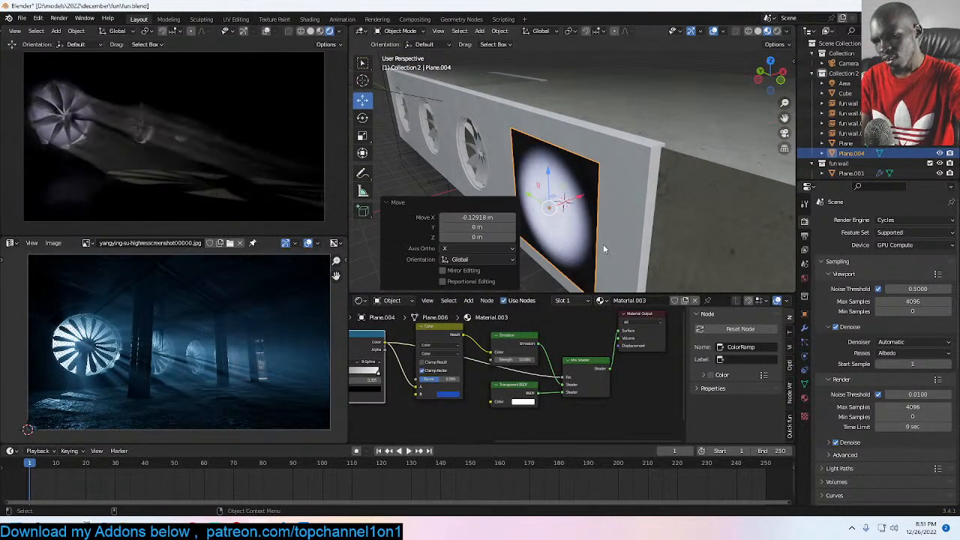
Step: Examine the emissive plane's material settings and its placement in front of the fan wall
{"action": "mouse_move", "coordinate": [610, 231]}
{"action": "middle_mouse_down"}
{"action": "mouse_move", "coordinate": [601, 207]}
{"action": "mouse_move", "coordinate": [623, 227]}
{"action": "mouse_move", "coordinate": [620, 235]}
{"action": "middle_mouse_up"}
{"action": "scroll", "coordinate": [601, 208], "scroll_direction": "up", "scroll_amount": 3}
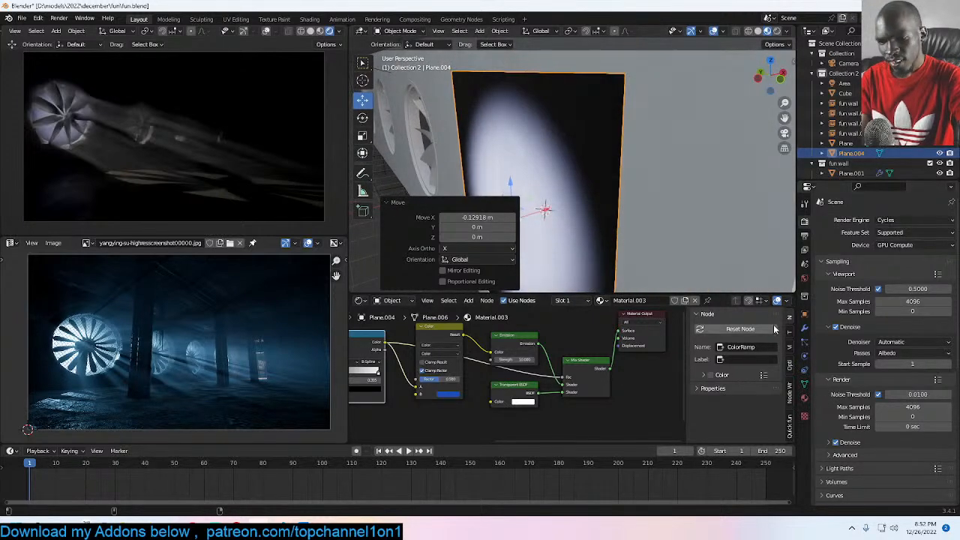
{"action": "left_click", "coordinate": [805, 399]}
{"action": "scroll", "coordinate": [604, 234], "scroll_direction": "down", "scroll_amount": 3}
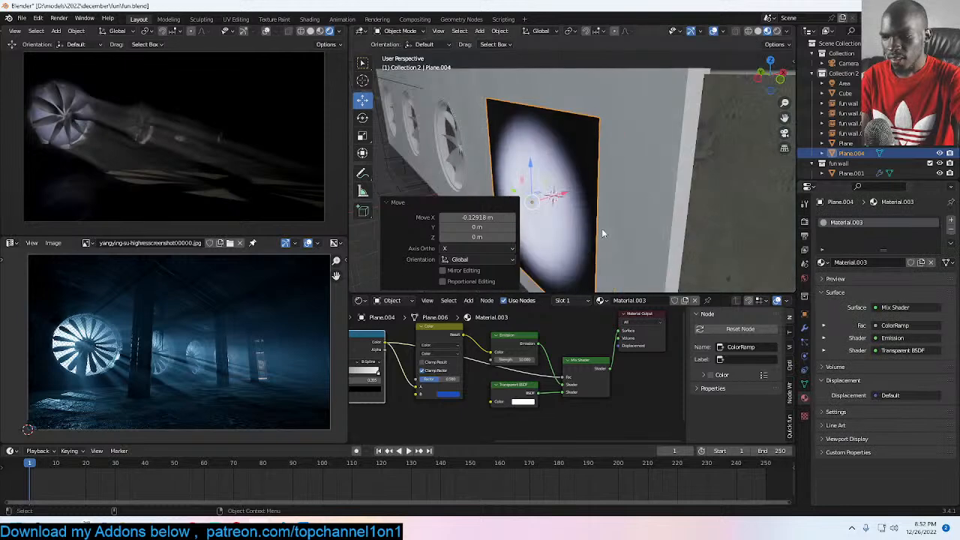
{"action": "scroll", "coordinate": [642, 389], "scroll_direction": "up", "scroll_amount": 3}
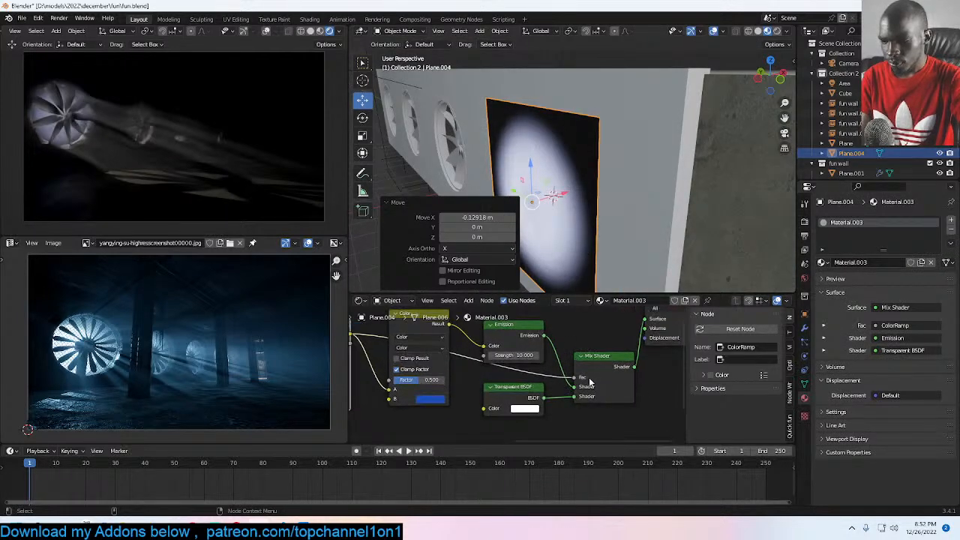
{"action": "middle_click_drag", "start_coordinate": [558, 232], "coordinate": [479, 202]}
{"action": "key", "text": "KP_Divide"}
{"action": "key", "text": "KP_Divide"}
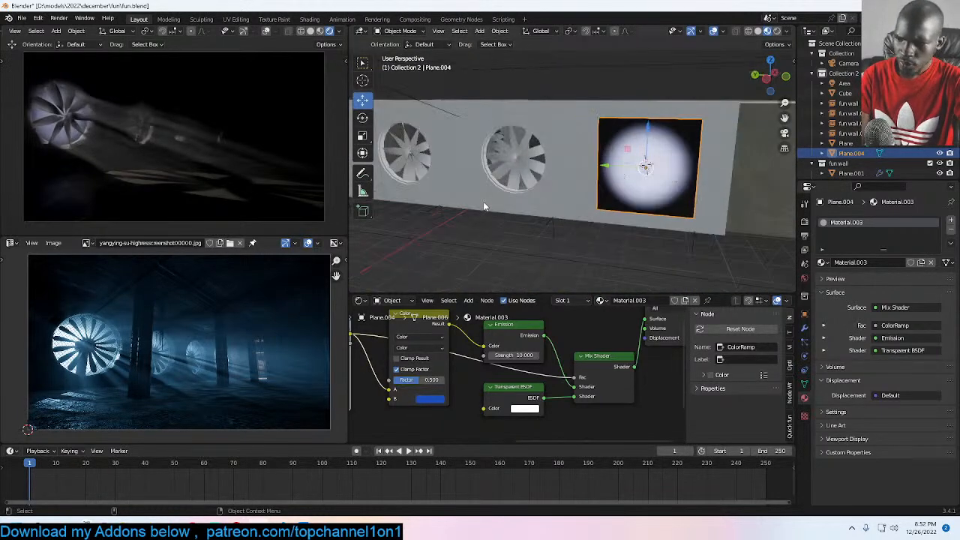
Step: In a solid-shaded camera view, snap the emissive plane to the origin of the separate source fan wall panel using the 3D cursor
{"action": "key", "text": "KP_0"}
{"action": "key", "text": "z"}
{"action": "left_click", "coordinate": [483, 204]}
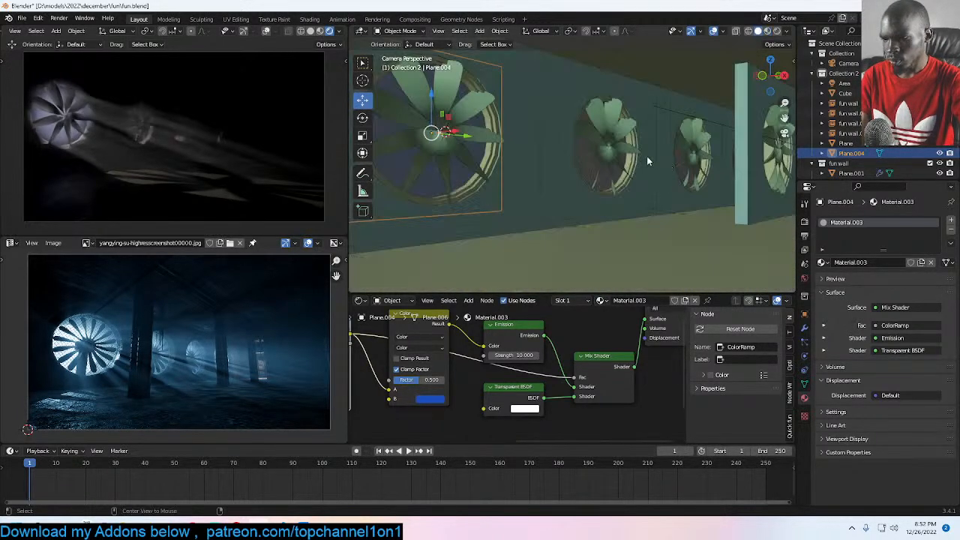
{"action": "left_click", "coordinate": [706, 154]}
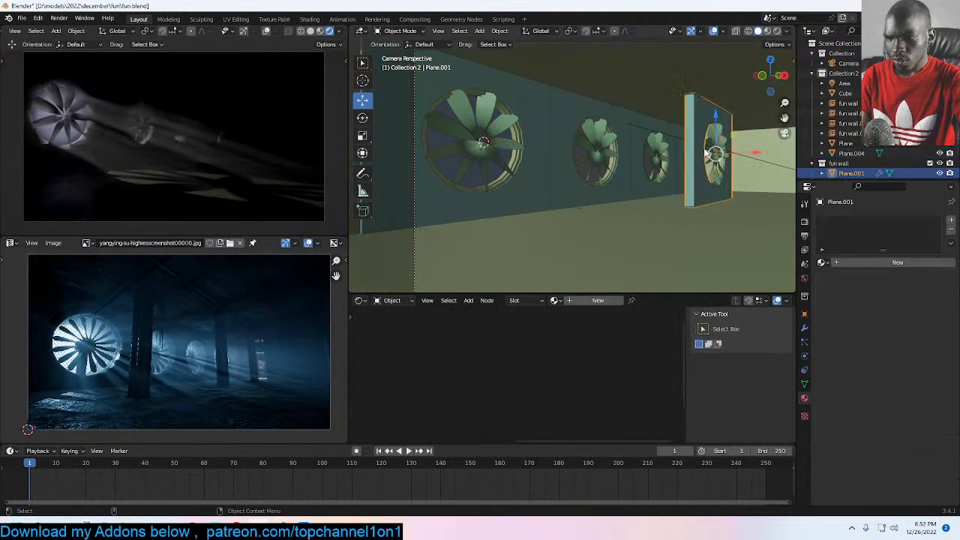
{"action": "key", "text": "shift+s"}
{"action": "left_click", "coordinate": [657, 277]}
{"action": "left_click", "coordinate": [432, 143]}
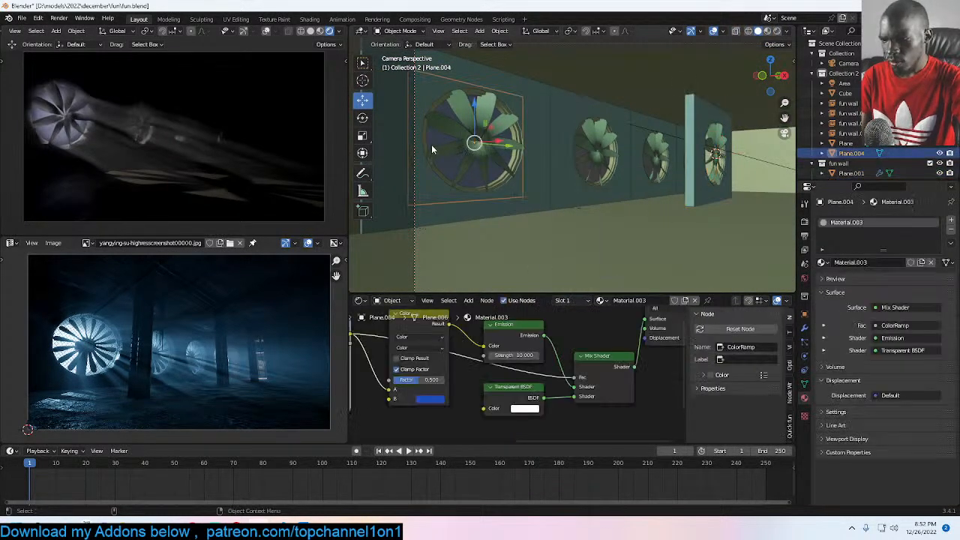
{"action": "key", "text": "shift+s"}
{"action": "left_click", "coordinate": [430, 93]}
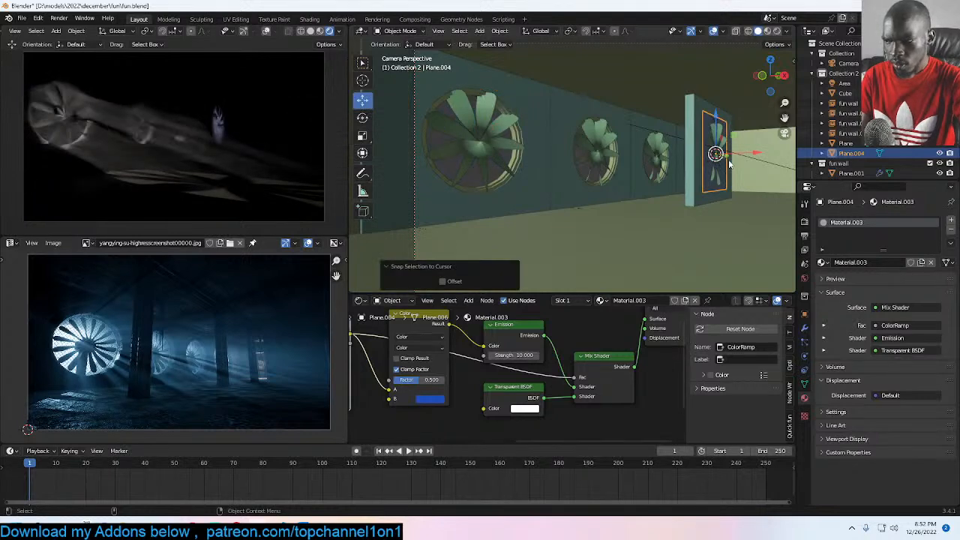
Step: Move the emissive plane about -0.491 m along X, clear of the source panel, and put it in the "fun wall" collection
{"action": "key", "text": "KP_Decimal"}
{"action": "middle_click_drag", "start_coordinate": [728, 160], "coordinate": [454, 161]}
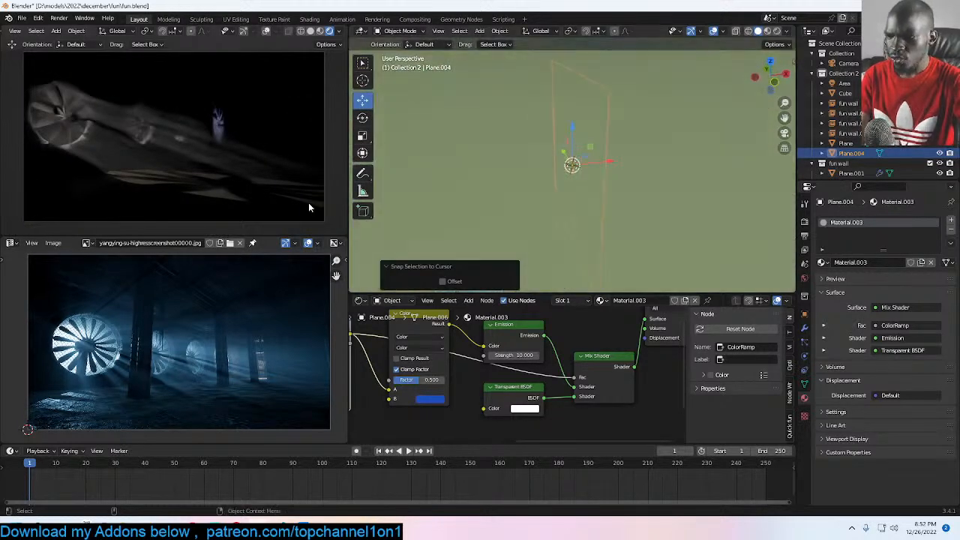
{"action": "key", "text": "g"}
{"action": "key", "text": "x"}
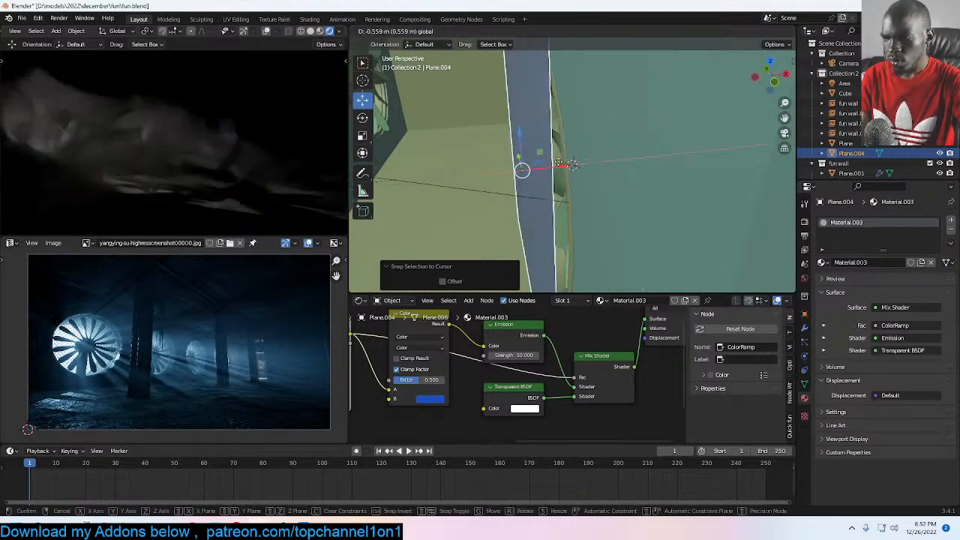
{"action": "key", "text": "Return"}
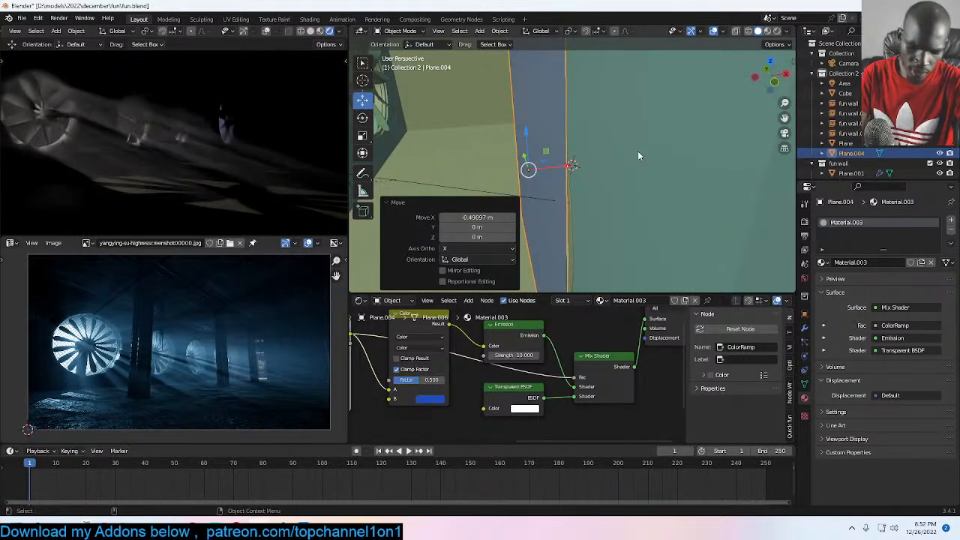
{"action": "key", "text": "m"}
{"action": "left_click", "coordinate": [638, 153]}
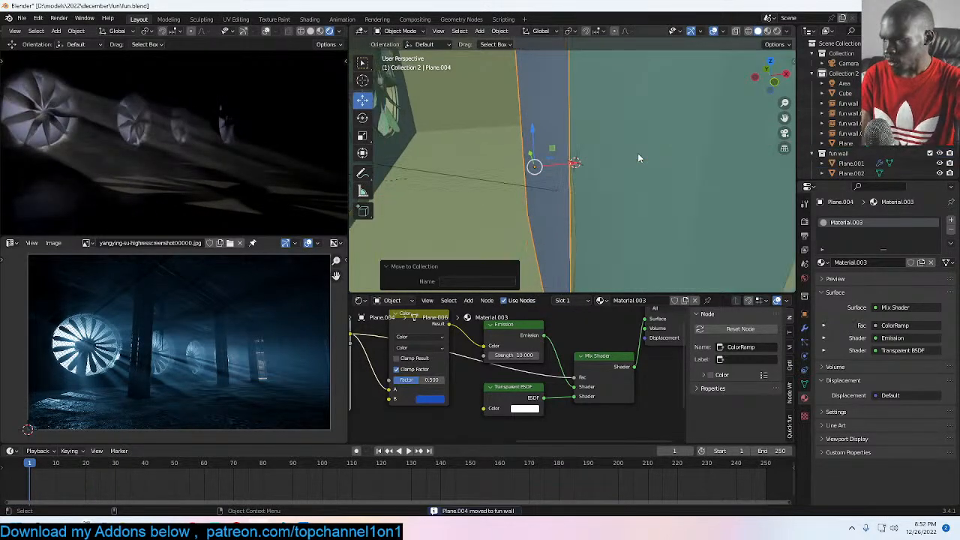
Step: Give the sun light outside the room a light blue color
{"action": "key", "text": "KP_0"}
{"action": "scroll", "coordinate": [682, 143], "scroll_direction": "down", "scroll_amount": 4}
{"action": "middle_click_drag", "start_coordinate": [682, 142], "coordinate": [652, 162]}
{"action": "scroll", "coordinate": [653, 162], "scroll_direction": "down", "scroll_amount": 2}
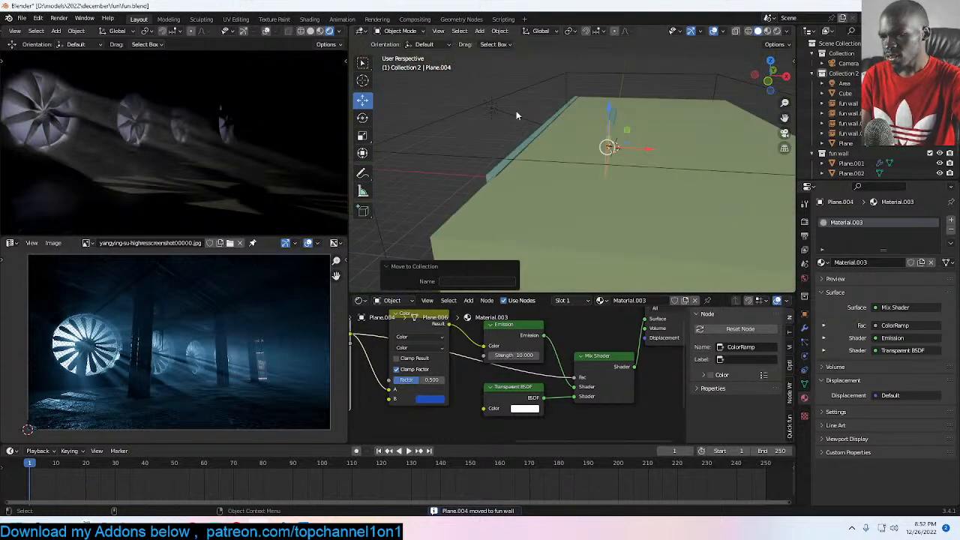
{"action": "left_click", "coordinate": [491, 109]}
{"action": "left_click", "coordinate": [904, 278]}
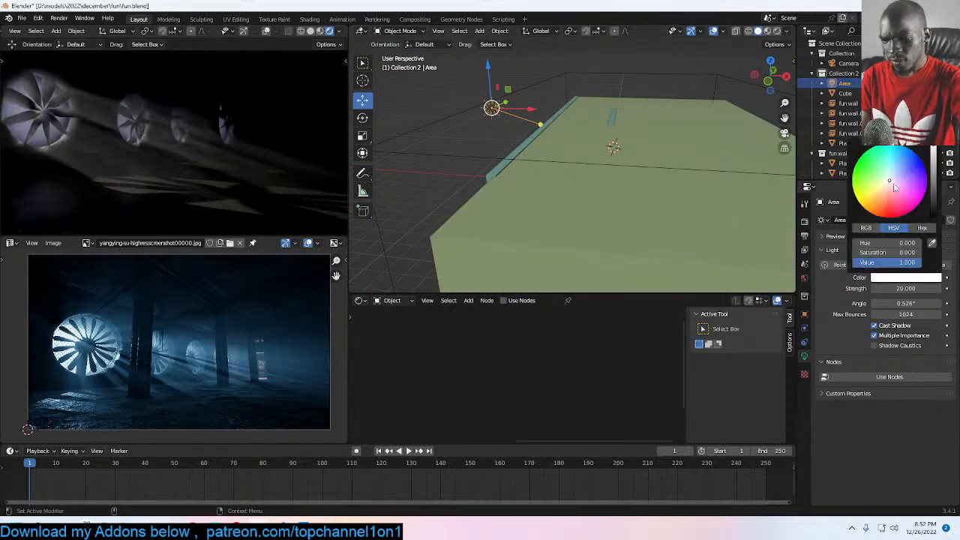
{"action": "left_click", "coordinate": [900, 170]}
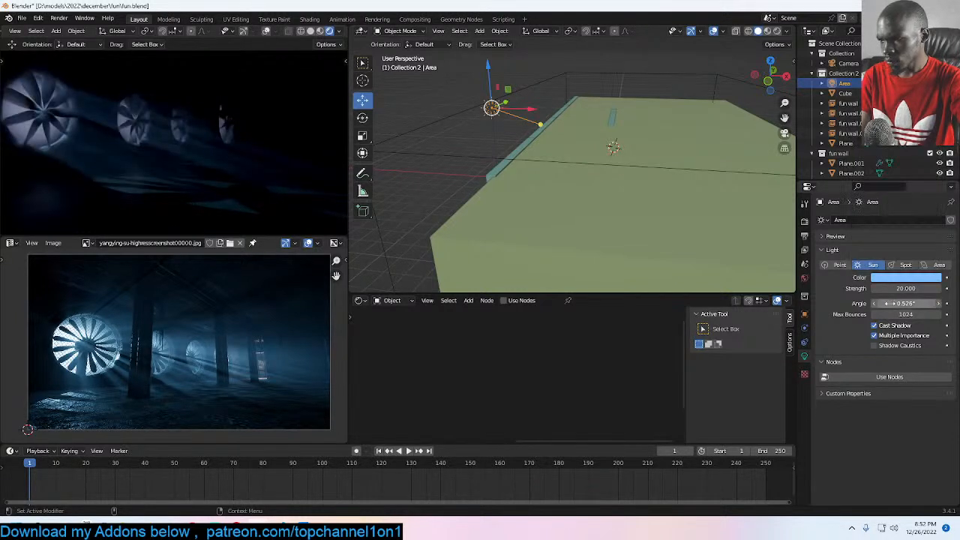
Step: Set the sun light's strength to 50
{"action": "left_click", "coordinate": [906, 288]}
{"action": "type", "text": "50"}
{"action": "key", "text": "Return"}
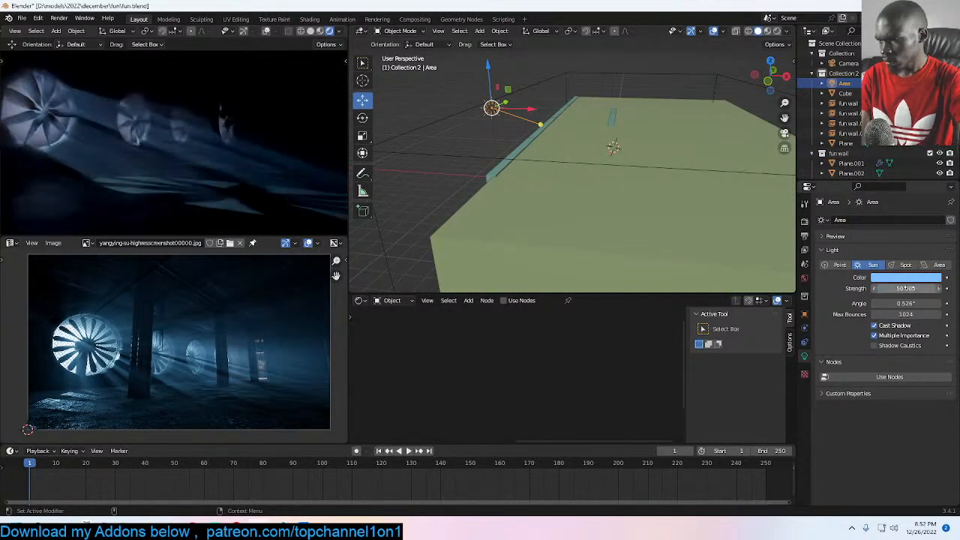
Step: Try stronger emission on the plane's material, up to a strength of 100, and return it to 10
{"action": "scroll", "coordinate": [543, 166], "scroll_direction": "up", "scroll_amount": 4}
{"action": "middle_click_drag", "start_coordinate": [568, 195], "coordinate": [675, 180]}
{"action": "left_click", "coordinate": [658, 149]}
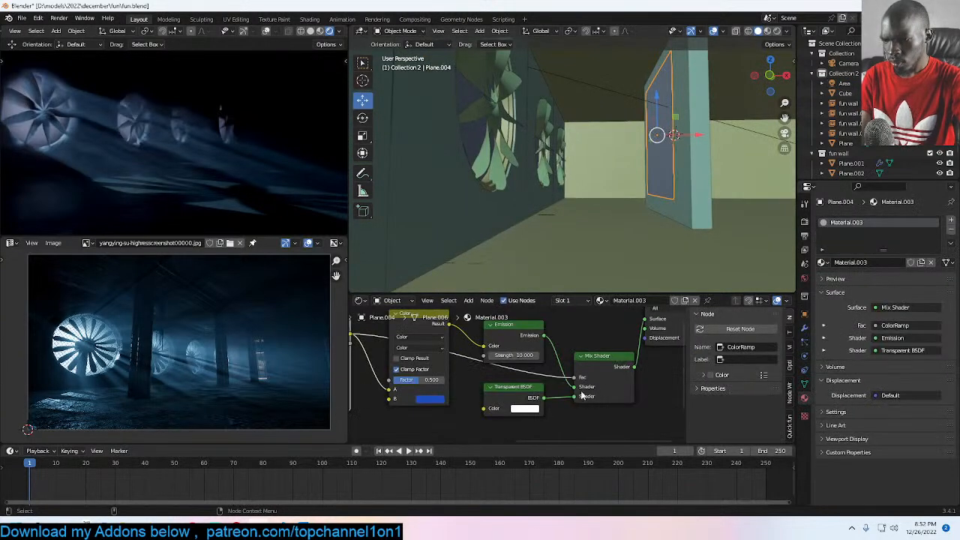
{"action": "left_click", "coordinate": [512, 354]}
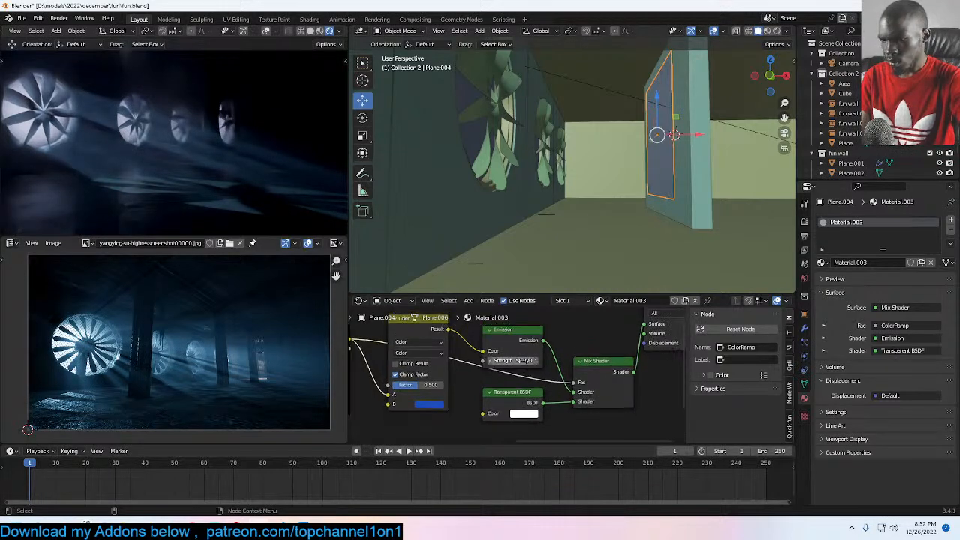
{"action": "type", "text": "100"}
{"action": "key", "text": "Return"}
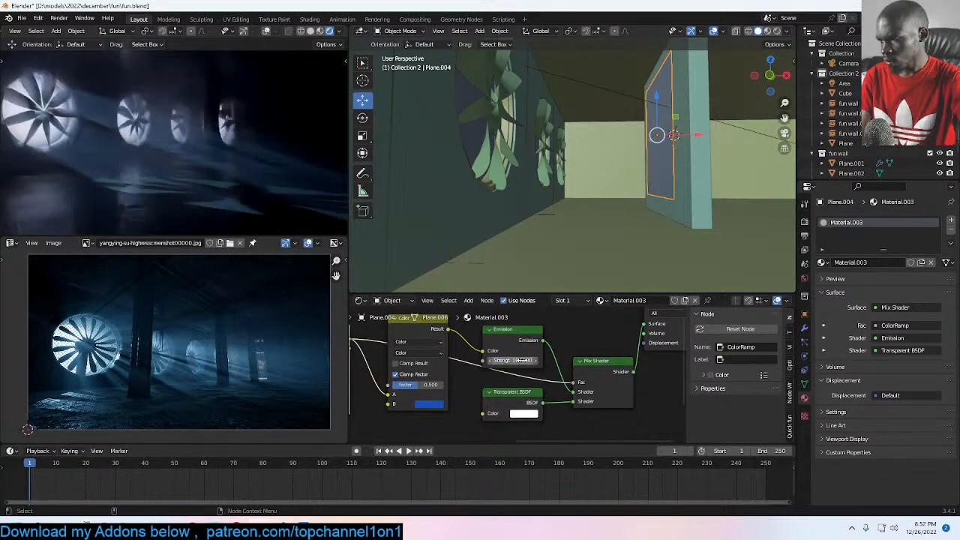
{"action": "type", "text": "1"}
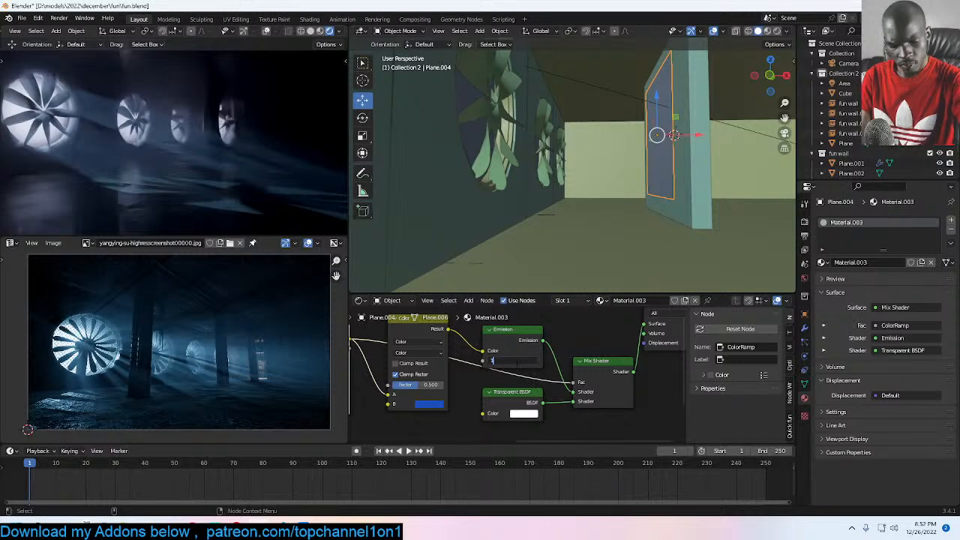
{"action": "type", "text": "0"}
{"action": "key", "text": "Return"}
Step: Save the file
{"action": "middle_click_drag", "start_coordinate": [535, 96], "coordinate": [549, 180]}
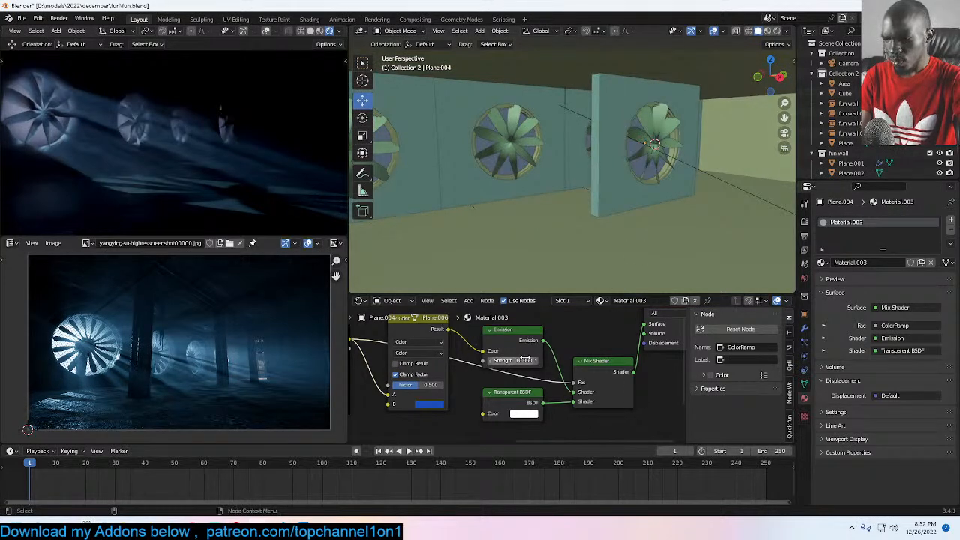
{"action": "key", "text": "ctrl+s"}
{"action": "scroll", "coordinate": [607, 142], "scroll_direction": "down", "scroll_amount": 10}
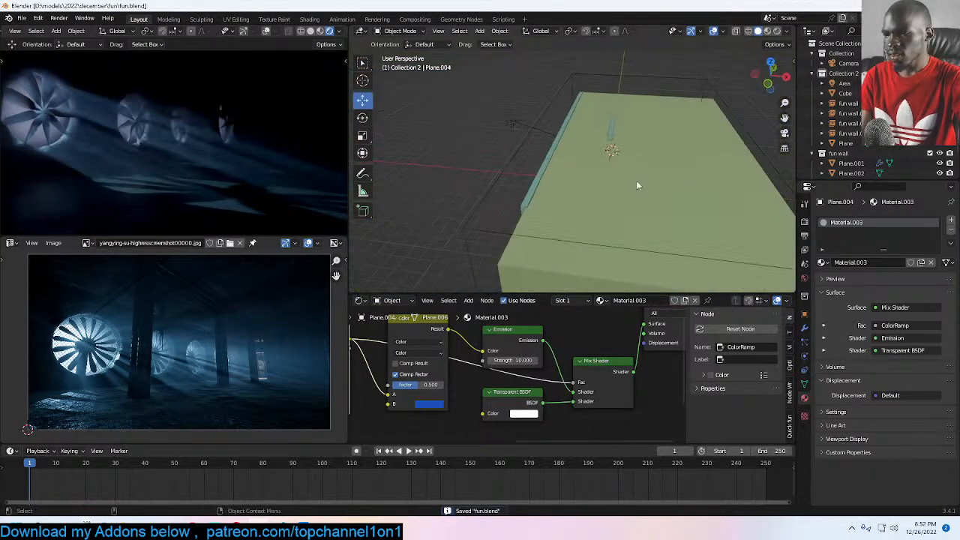
{"action": "scroll", "coordinate": [700, 164], "scroll_direction": "up", "scroll_amount": 3}
{"action": "mouse_move", "coordinate": [687, 167]}
{"action": "middle_mouse_down"}
{"action": "mouse_move", "coordinate": [646, 167]}
{"action": "mouse_move", "coordinate": [713, 150]}
{"action": "mouse_move", "coordinate": [697, 161]}
{"action": "mouse_move", "coordinate": [570, 171]}
{"action": "mouse_move", "coordinate": [701, 166]}
{"action": "middle_mouse_up"}
{"action": "scroll", "coordinate": [613, 201], "scroll_direction": "up", "scroll_amount": 8}
{"action": "key", "text": "ctrl+s"}
Step: Set the emissive plane's viewport display to Wire
{"action": "left_click", "coordinate": [594, 146]}
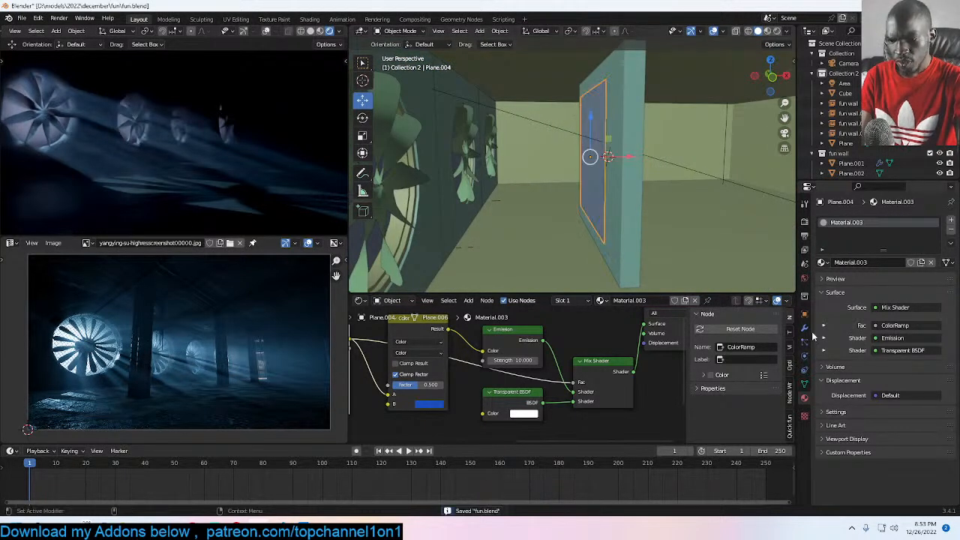
{"action": "left_click", "coordinate": [805, 314]}
{"action": "scroll", "coordinate": [892, 420], "scroll_direction": "down", "scroll_amount": 10}
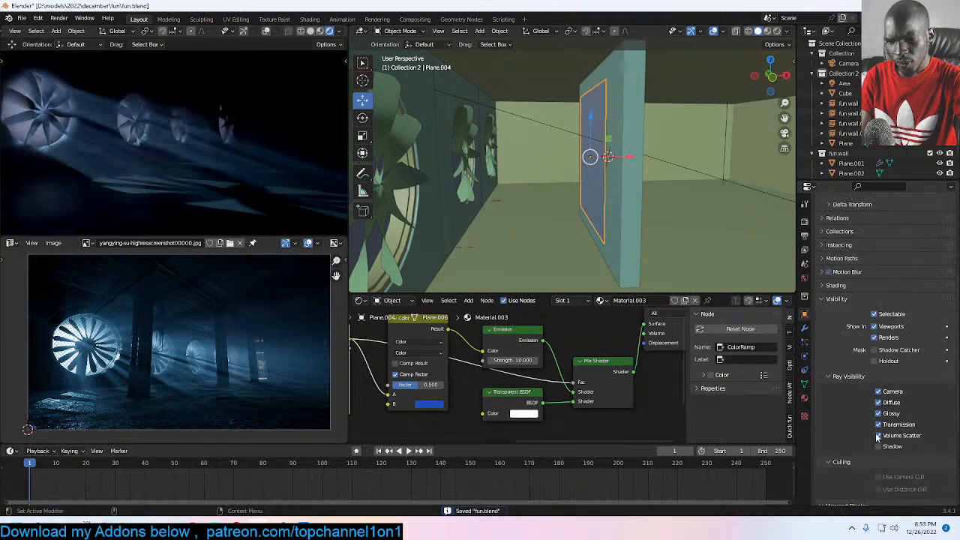
{"action": "left_click", "coordinate": [896, 456]}
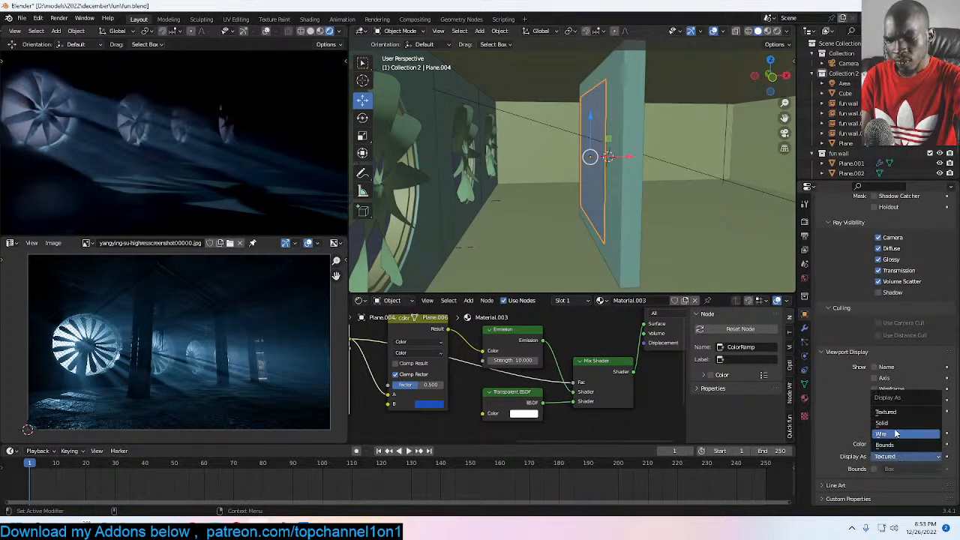
{"action": "left_click", "coordinate": [893, 435]}
Step: Add an area light at the emissive plane's centre and rotate it 90° about the X axis
{"action": "key", "text": "shift+a"}
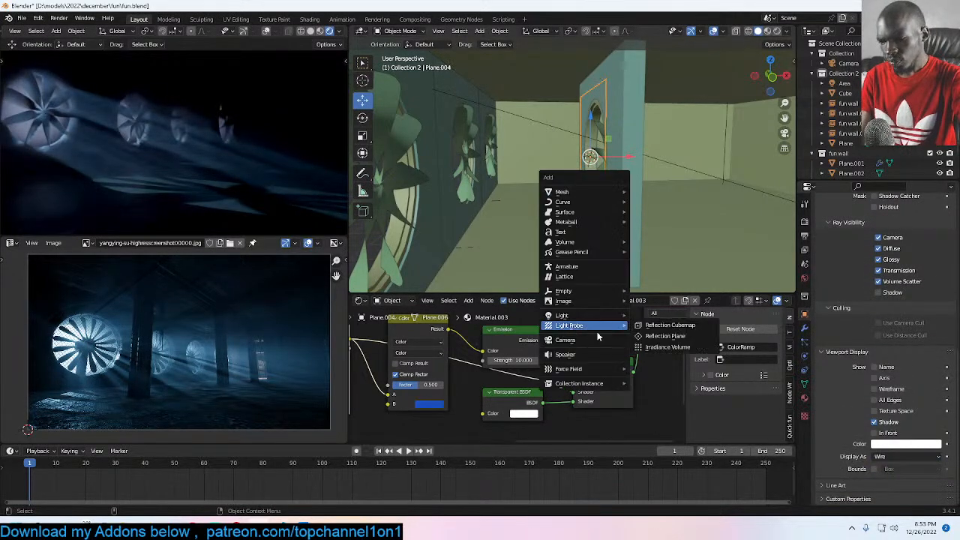
{"action": "mouse_move", "coordinate": [592, 315]}
{"action": "left_click", "coordinate": [657, 348]}
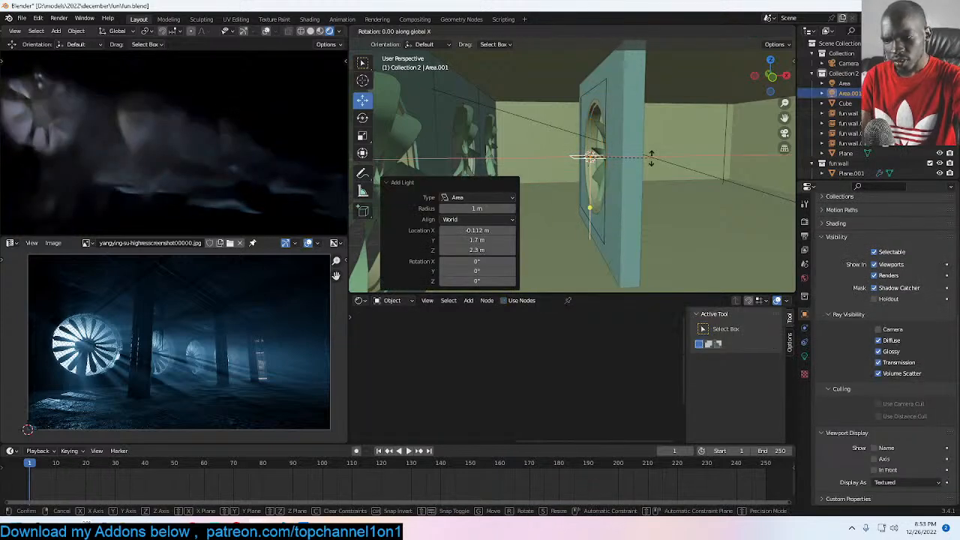
{"action": "key", "text": "r"}
{"action": "key", "text": "x"}
{"action": "key", "text": "9"}
{"action": "key", "text": "0"}
{"action": "key", "text": "Return"}
Step: Rotate the area light 90° and a further 180° about the Z axis so it faces the fan
{"action": "key", "text": "r"}
{"action": "key", "text": "z"}
{"action": "key", "text": "9"}
{"action": "key", "text": "0"}
{"action": "key", "text": "BackSpace"}
{"action": "key", "text": "BackSpace"}
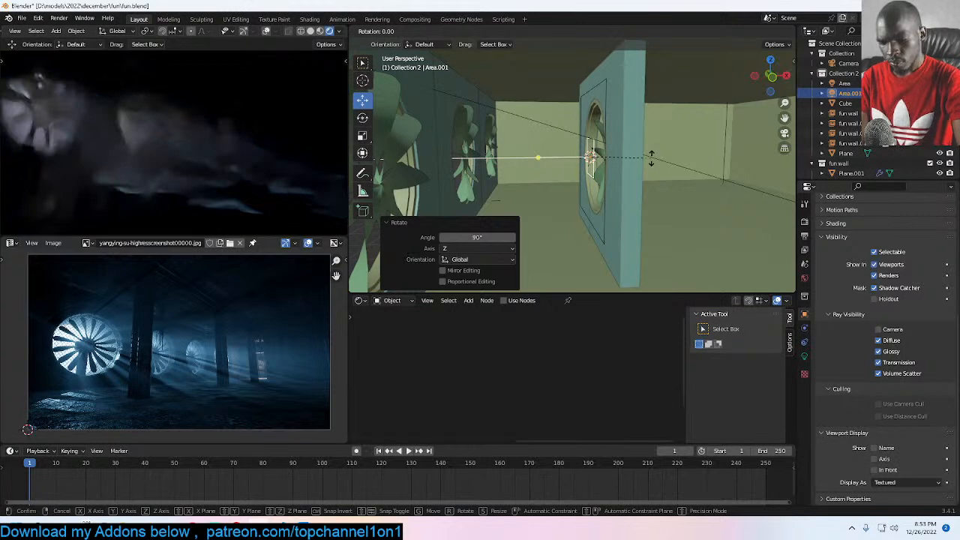
{"action": "key", "text": "1"}
{"action": "key", "text": "8"}
{"action": "key", "text": "0"}
{"action": "key", "text": "Return"}
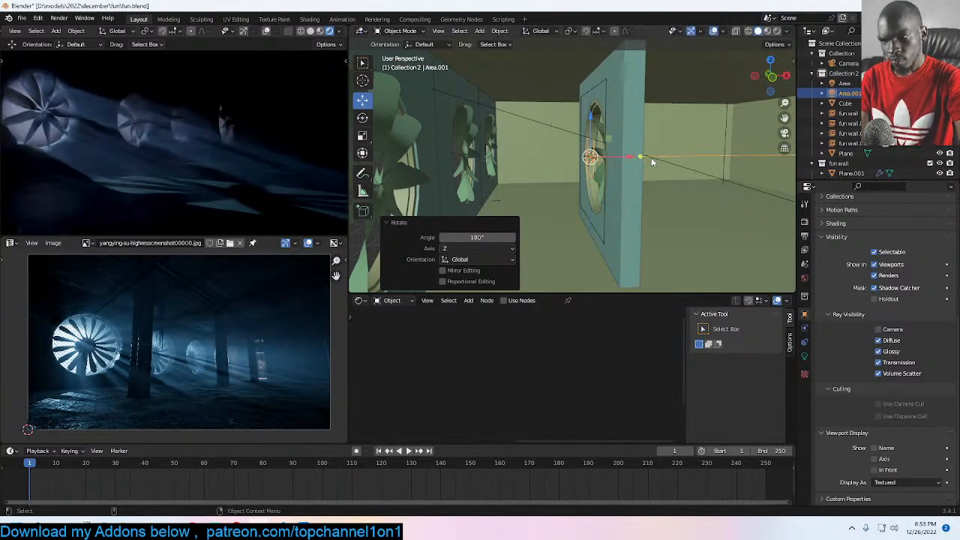
Step: Scale the area light by about 2.823 and set its power to 100 W
{"action": "key", "text": "s"}
{"action": "left_click", "coordinate": [707, 132]}
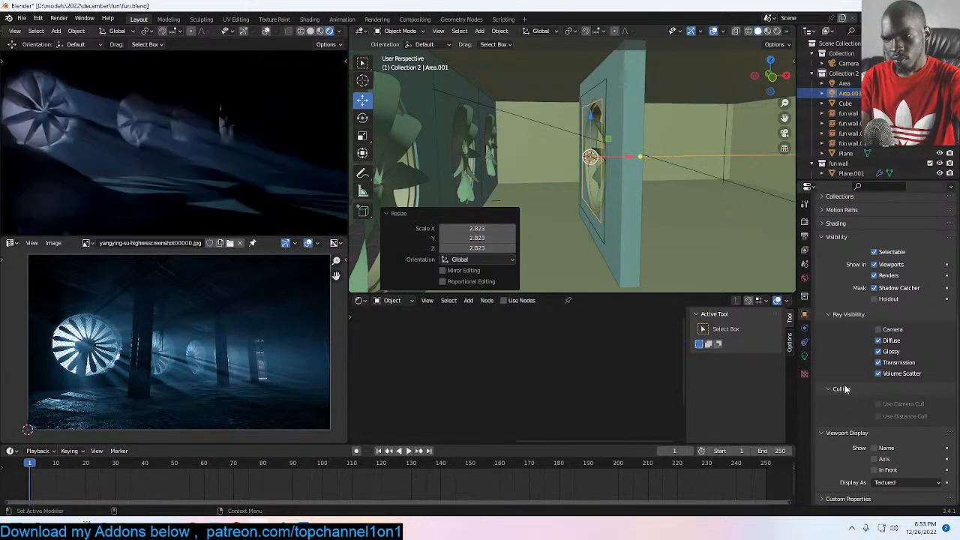
{"action": "left_click", "coordinate": [805, 357]}
{"action": "left_click", "coordinate": [910, 288]}
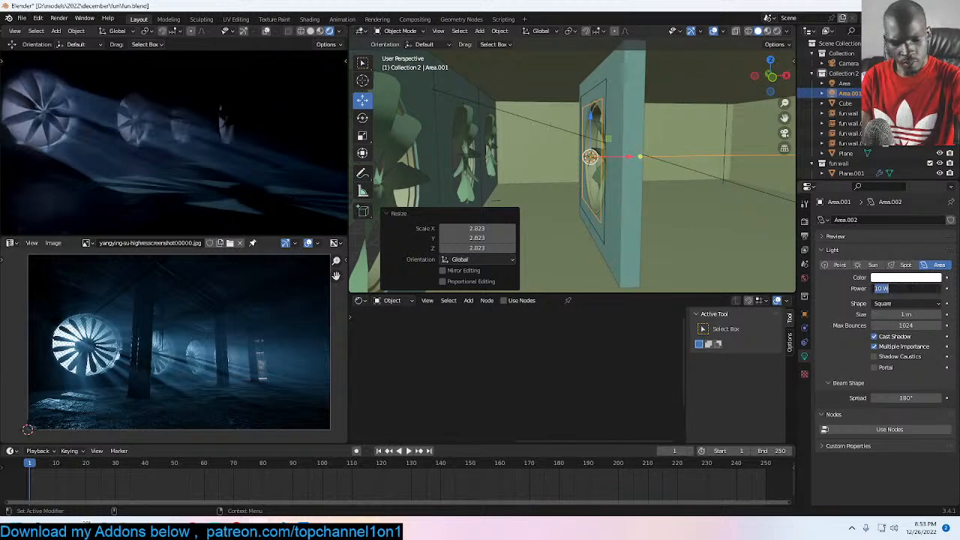
{"action": "type", "text": "100"}
{"action": "key", "text": "Return"}
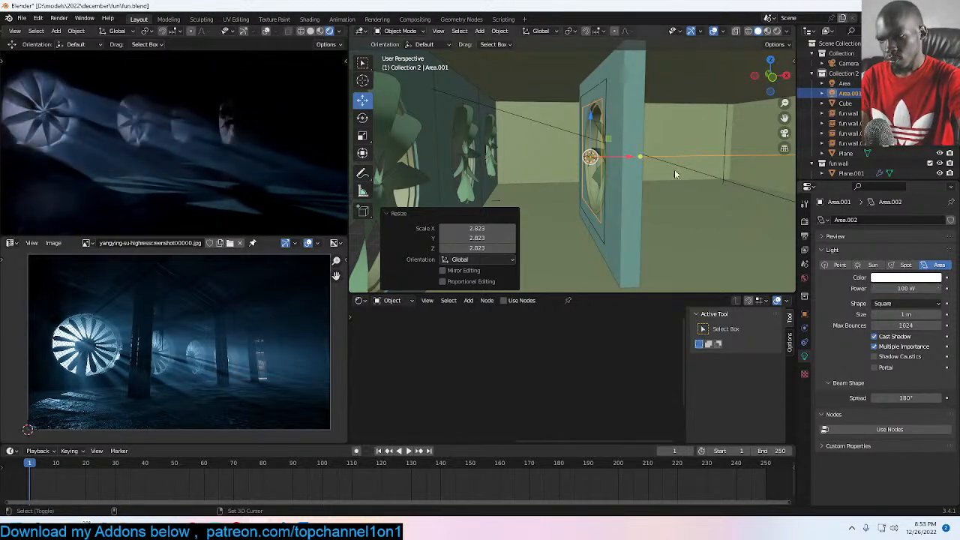
Step: Move the area light into the "fun wall" collection
{"action": "key", "text": "m"}
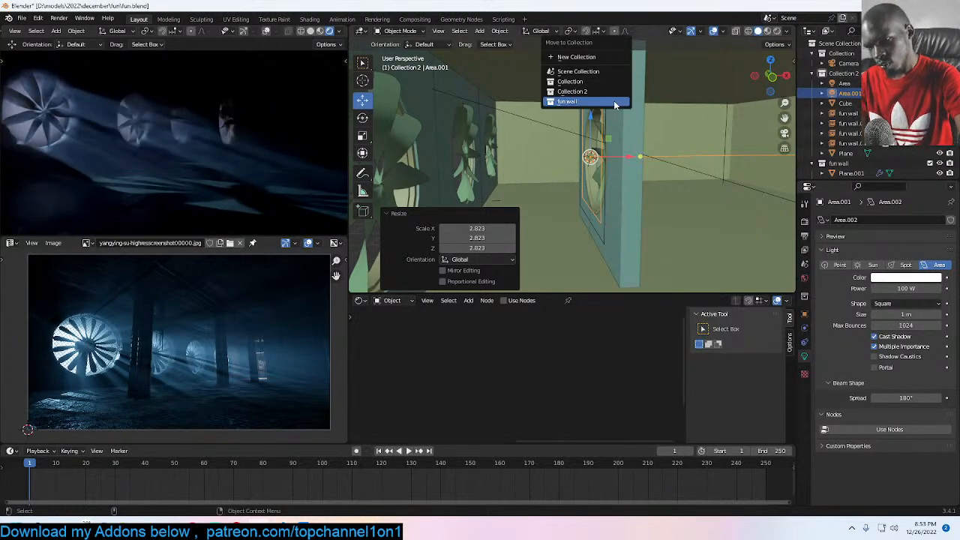
{"action": "left_click", "coordinate": [592, 101]}
{"action": "scroll", "coordinate": [564, 200], "scroll_direction": "up", "scroll_amount": 5}
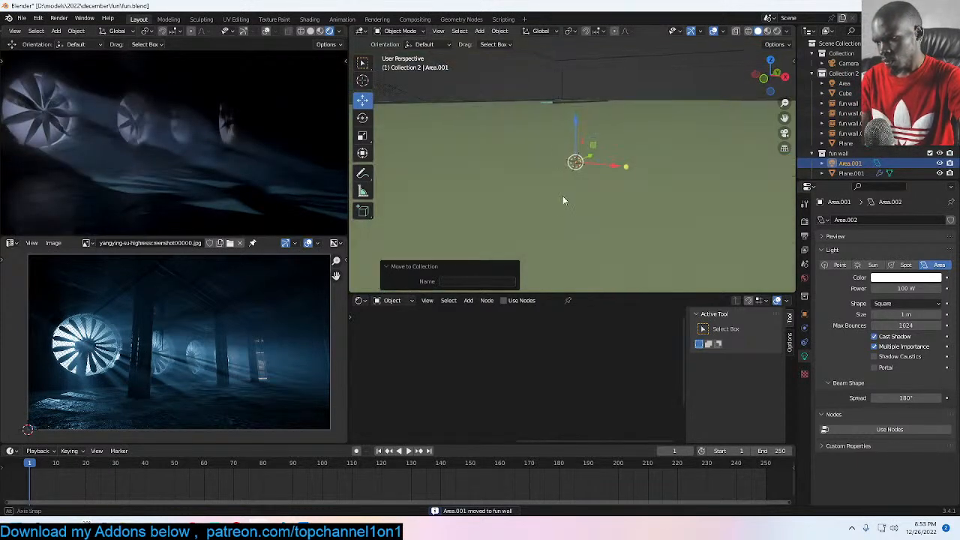
{"action": "scroll", "coordinate": [564, 198], "scroll_direction": "down", "scroll_amount": 5}
{"action": "scroll", "coordinate": [154, 171], "scroll_direction": "down", "scroll_amount": 2}
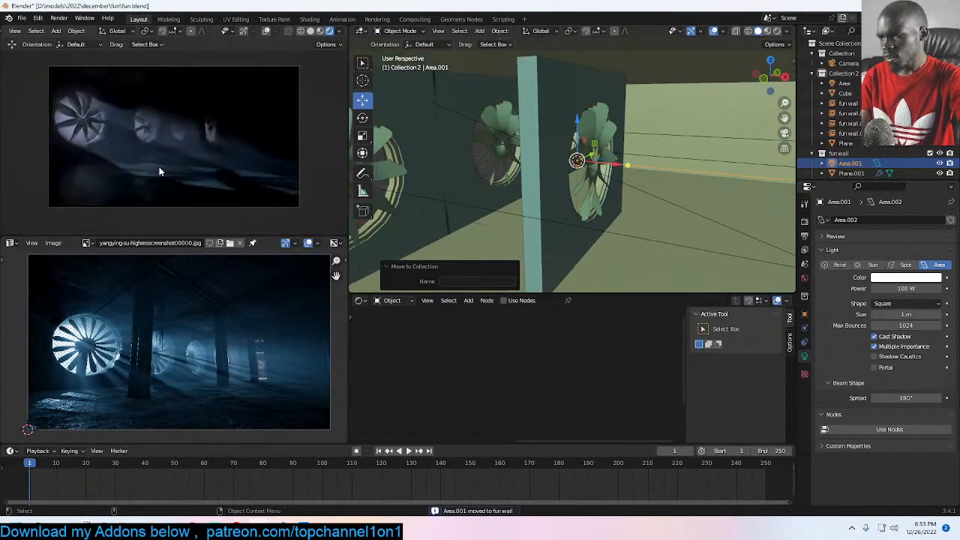
Step: Save the file and set the area light's power to 1000 W
{"action": "key", "text": "ctrl+s"}
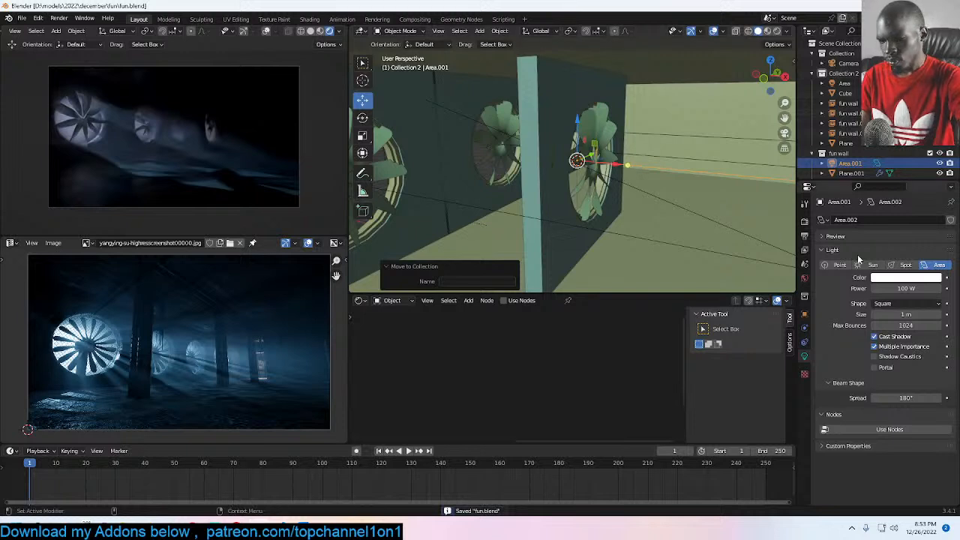
{"action": "left_click", "coordinate": [916, 289]}
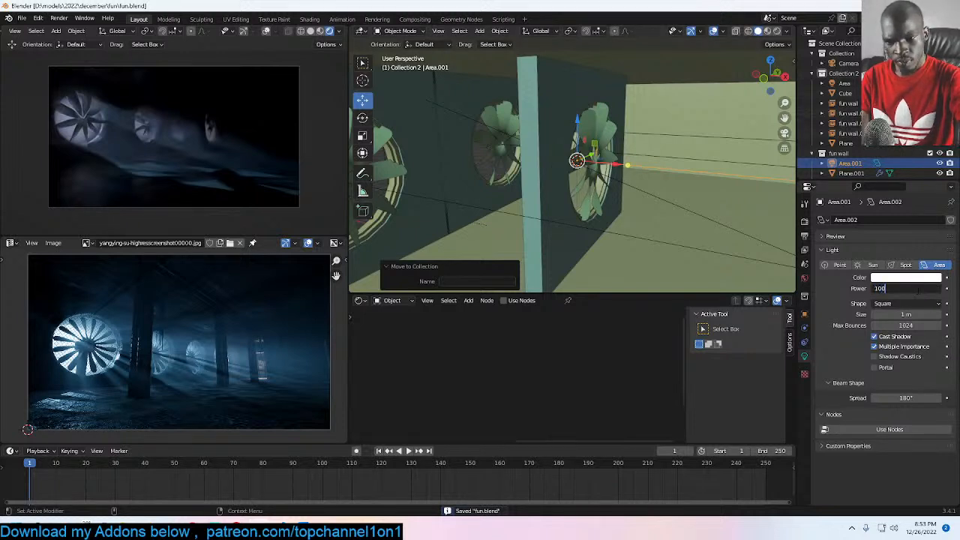
{"action": "type", "text": "10000"}
{"action": "key", "text": "Return"}
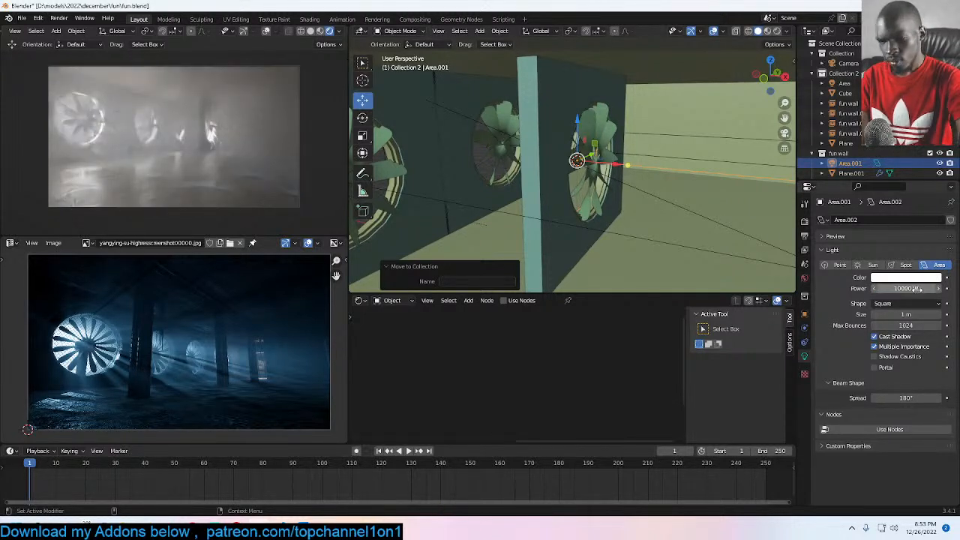
{"action": "left_click", "coordinate": [916, 288]}
{"action": "type", "text": "0"}
{"action": "key", "text": "Return"}
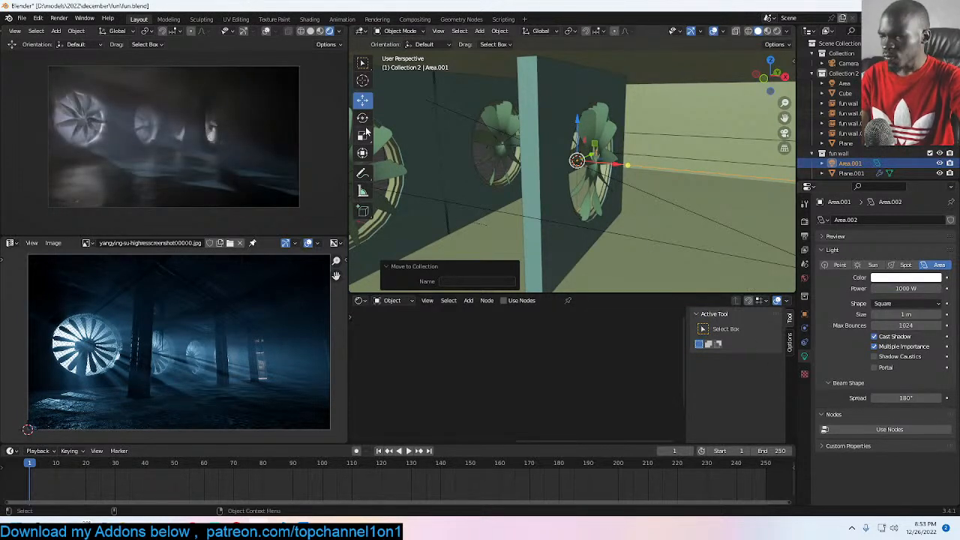
Step: Disable Volume Scatter in the area light's ray visibility
{"action": "middle_click_drag", "start_coordinate": [576, 170], "coordinate": [344, 267]}
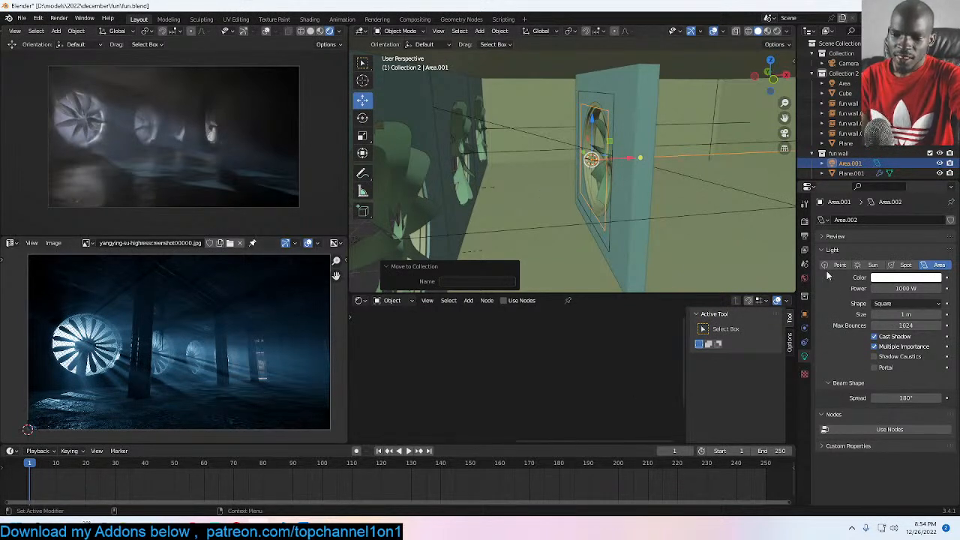
{"action": "left_click", "coordinate": [804, 296]}
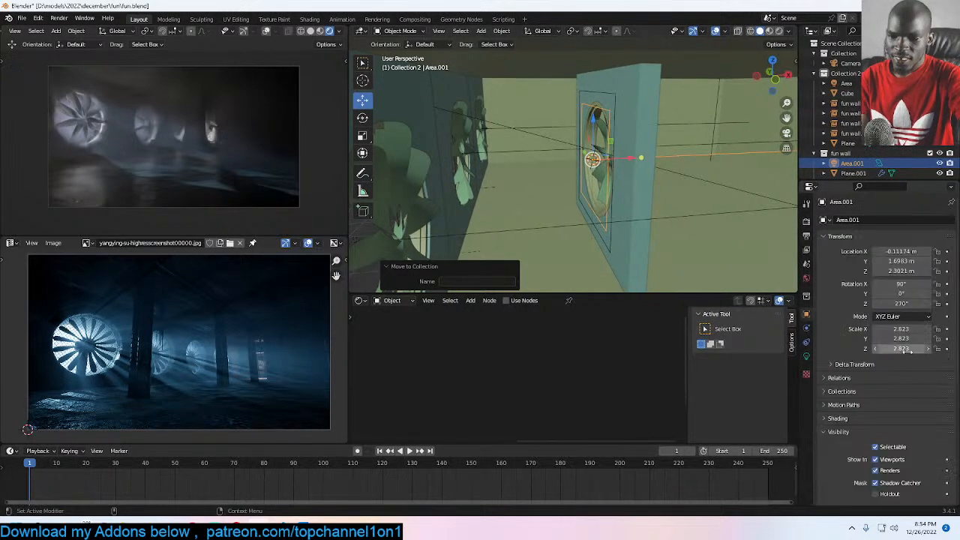
{"action": "scroll", "coordinate": [885, 360], "scroll_direction": "down", "scroll_amount": 6}
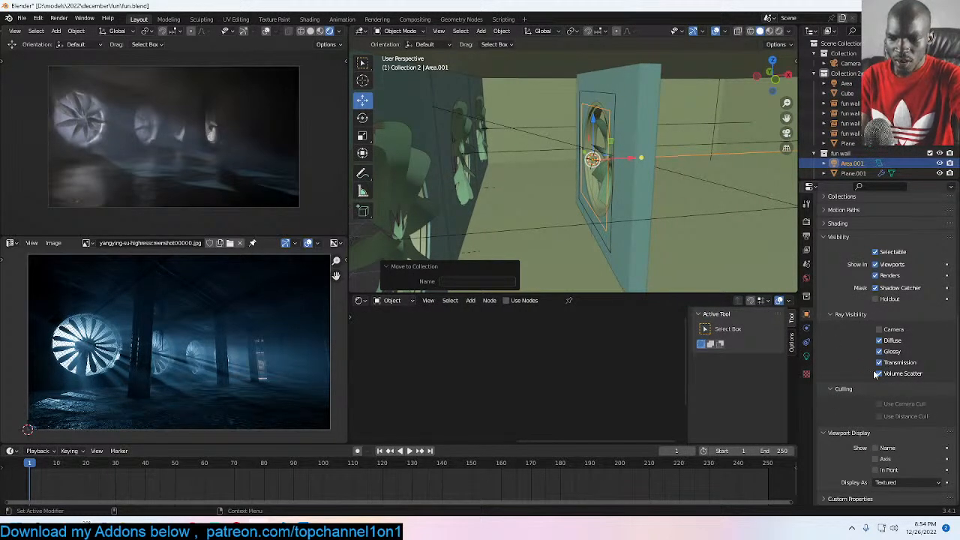
{"action": "left_click", "coordinate": [879, 373]}
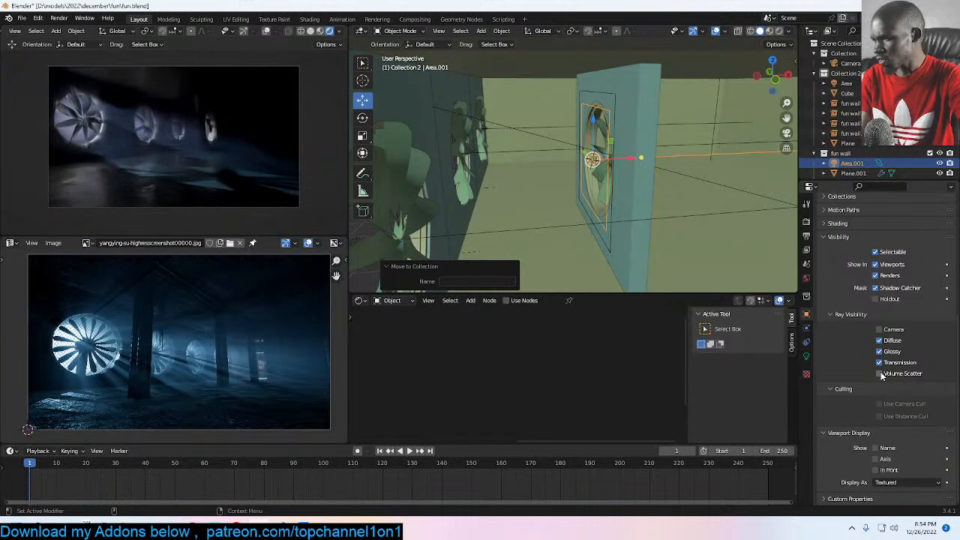
Step: Change the area light's colour to light blue and save the file
{"action": "middle_click_drag", "start_coordinate": [729, 226], "coordinate": [709, 228]}
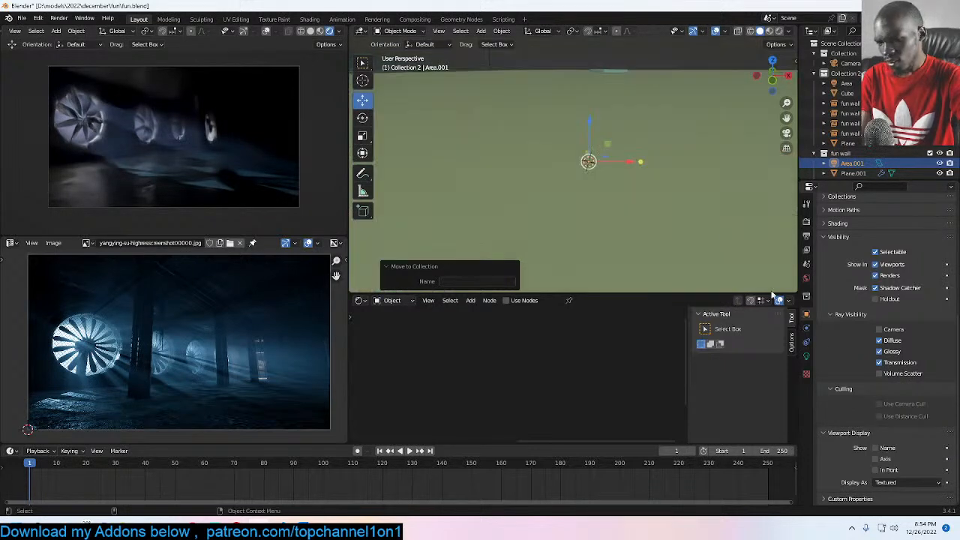
{"action": "left_click", "coordinate": [806, 355]}
{"action": "left_click", "coordinate": [900, 278]}
{"action": "left_click", "coordinate": [896, 162]}
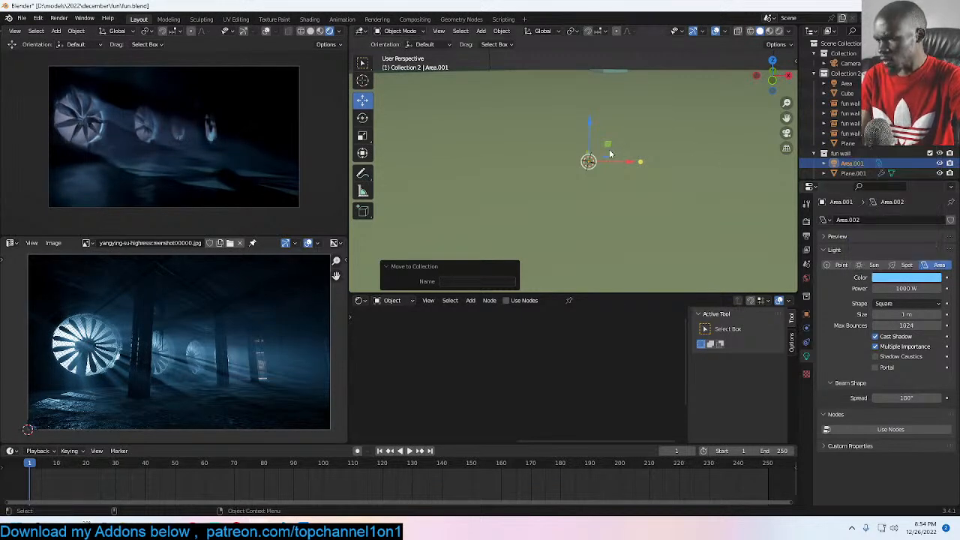
{"action": "left_click", "coordinate": [567, 158]}
{"action": "key", "text": "ctrl+s"}
Step: Select the sun light outside the fan wall and show the tool shelf in the camera view
{"action": "middle_click_drag", "start_coordinate": [516, 180], "coordinate": [510, 154]}
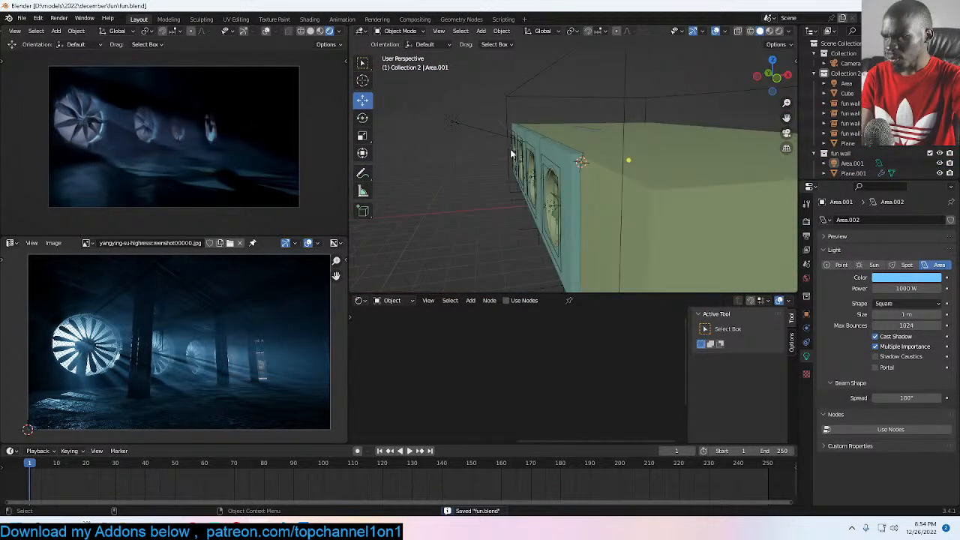
{"action": "left_click", "coordinate": [473, 132]}
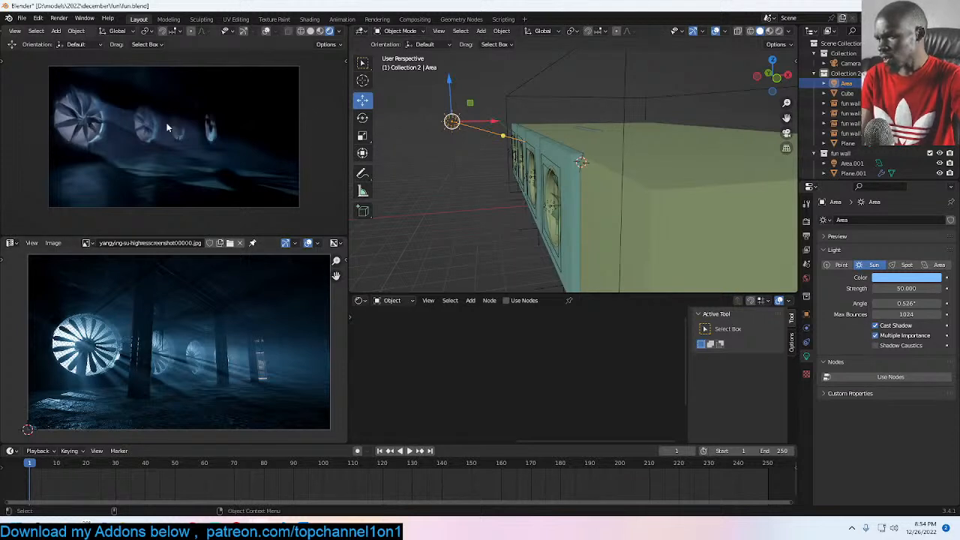
{"action": "key", "text": "t"}
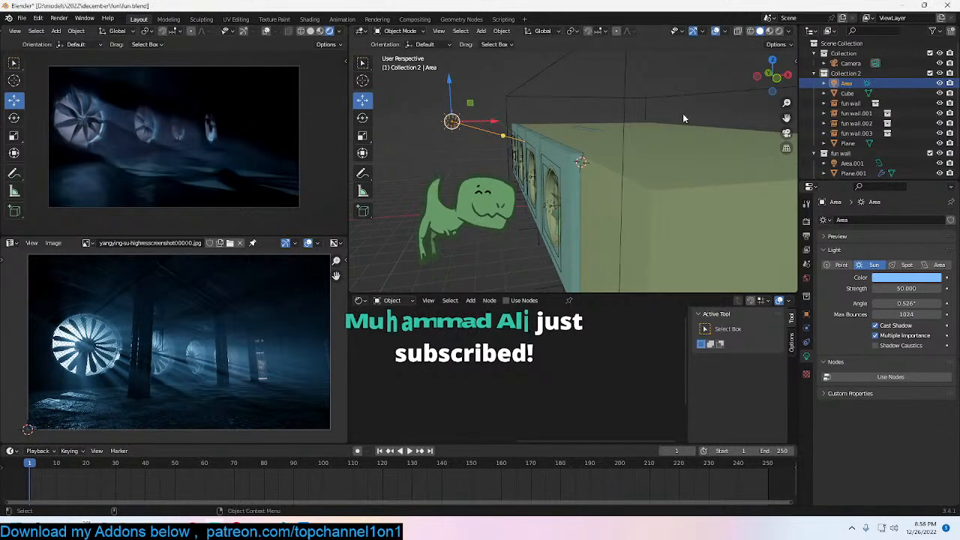
Step: Set the final render's time limit to 30 seconds and save the file
{"action": "middle_click_drag", "start_coordinate": [682, 113], "coordinate": [614, 124]}
{"action": "left_click", "coordinate": [613, 123]}
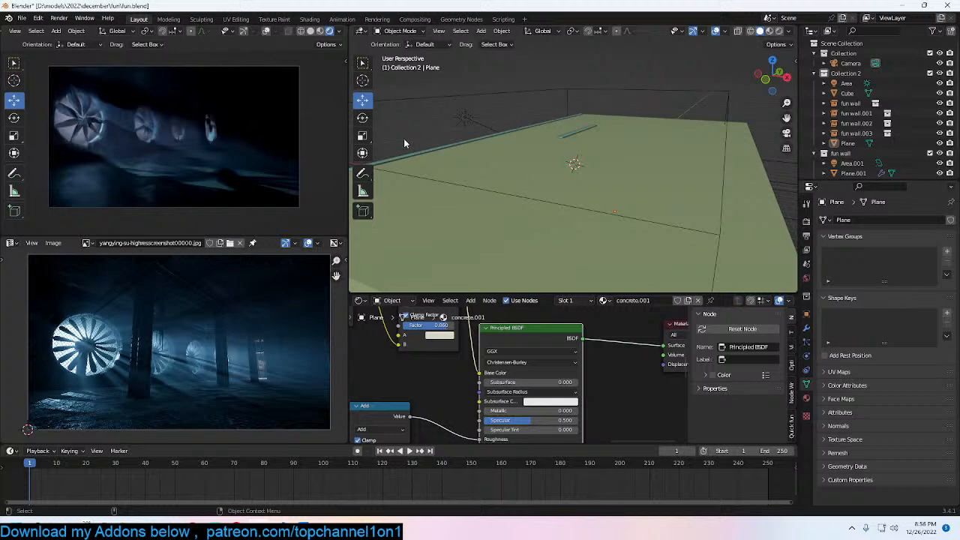
{"action": "key", "text": "ctrl+s"}
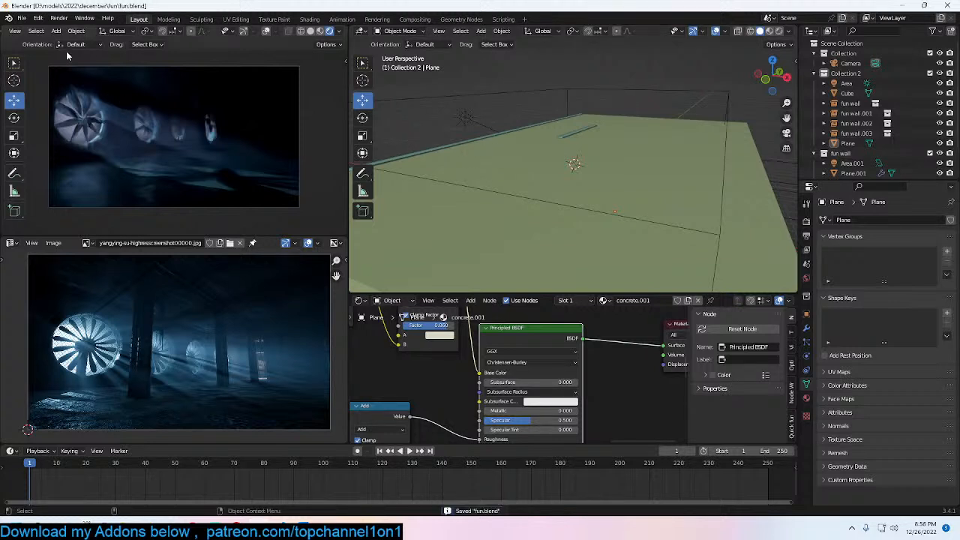
{"action": "left_click", "coordinate": [58, 18]}
{"action": "left_click", "coordinate": [806, 221]}
{"action": "left_click", "coordinate": [899, 426]}
{"action": "type", "text": "30"}
{"action": "key", "text": "Return"}
{"action": "key", "text": "ctrl+s"}
Step: Render the image, inspect the fans and light beams up close, and close the render window
{"action": "left_click", "coordinate": [58, 18]}
{"action": "left_click", "coordinate": [124, 34]}
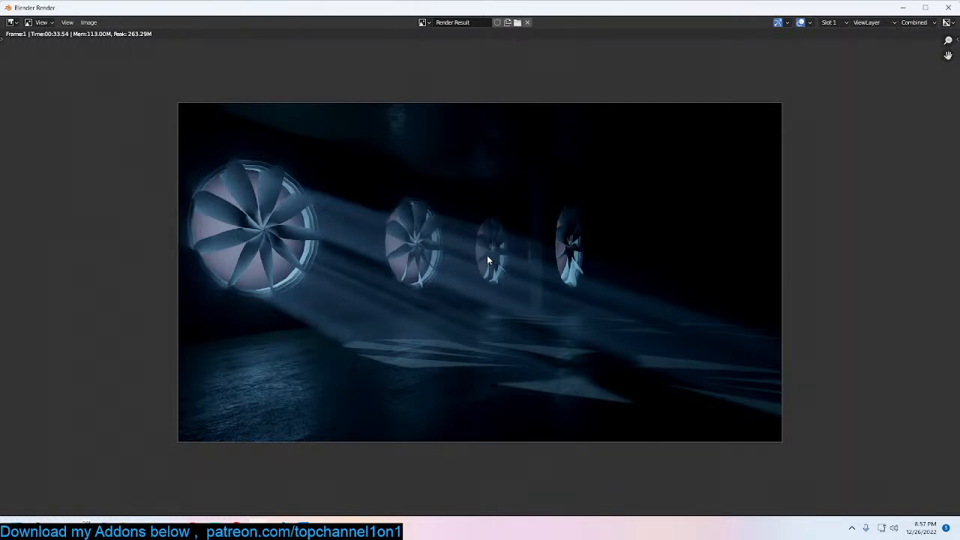
{"action": "scroll", "coordinate": [486, 258], "scroll_direction": "up", "scroll_amount": 2}
{"action": "scroll", "coordinate": [487, 259], "scroll_direction": "down", "scroll_amount": 1}
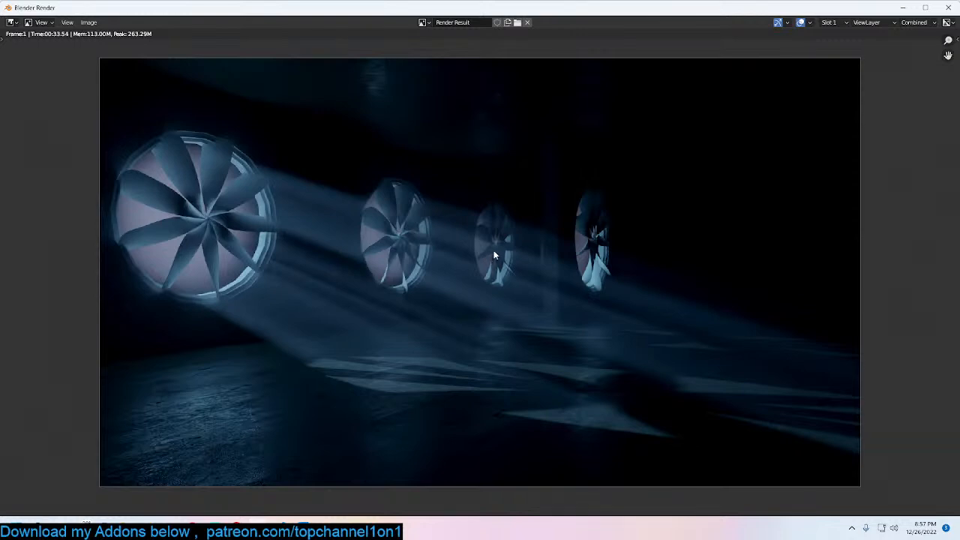
{"action": "scroll", "coordinate": [491, 257], "scroll_direction": "down", "scroll_amount": 1}
{"action": "key", "text": "Escape"}
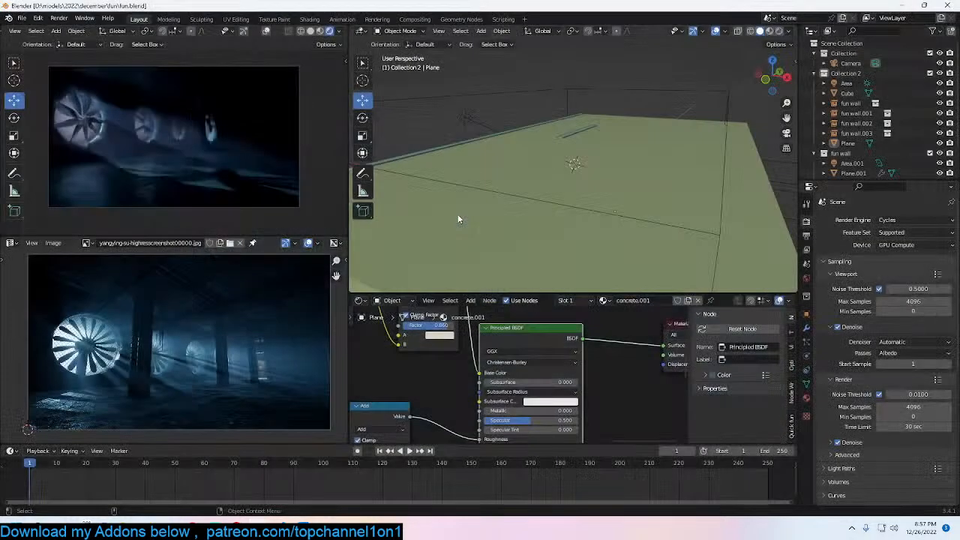
Step: Set the viewport denoiser to OptiX and save the file
{"action": "left_click", "coordinate": [917, 343]}
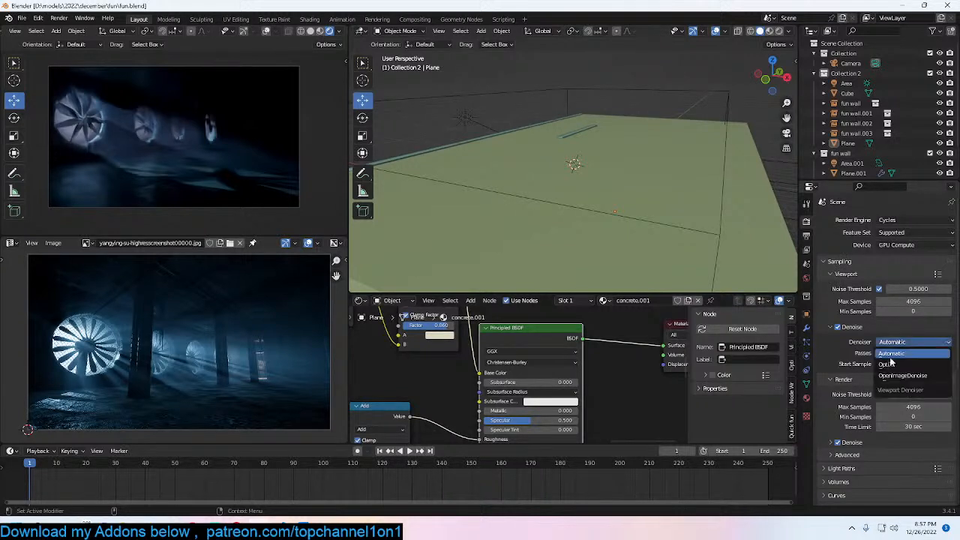
{"action": "left_click", "coordinate": [907, 357]}
{"action": "key", "text": "ctrl+s"}
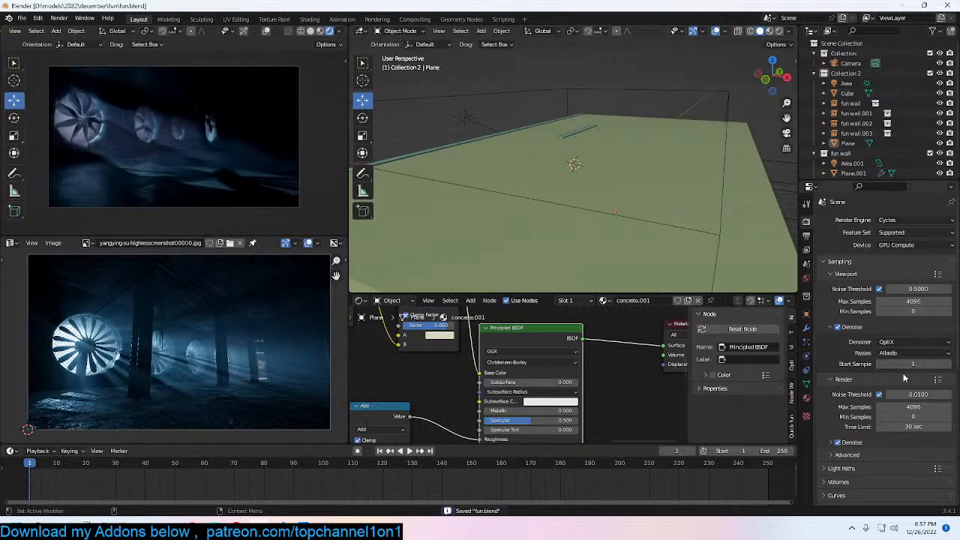
Step: Set the final render's denoiser to OptiX, save the file and clear the selection
{"action": "left_click", "coordinate": [855, 443]}
{"action": "scroll", "coordinate": [860, 444], "scroll_direction": "down", "scroll_amount": 3}
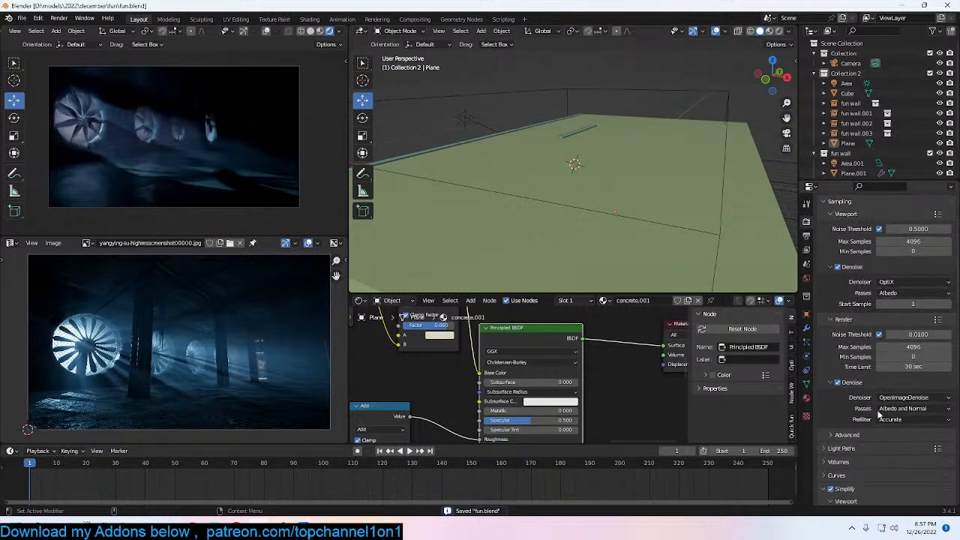
{"action": "left_click", "coordinate": [916, 399]}
{"action": "left_click", "coordinate": [905, 400]}
{"action": "left_click", "coordinate": [911, 398]}
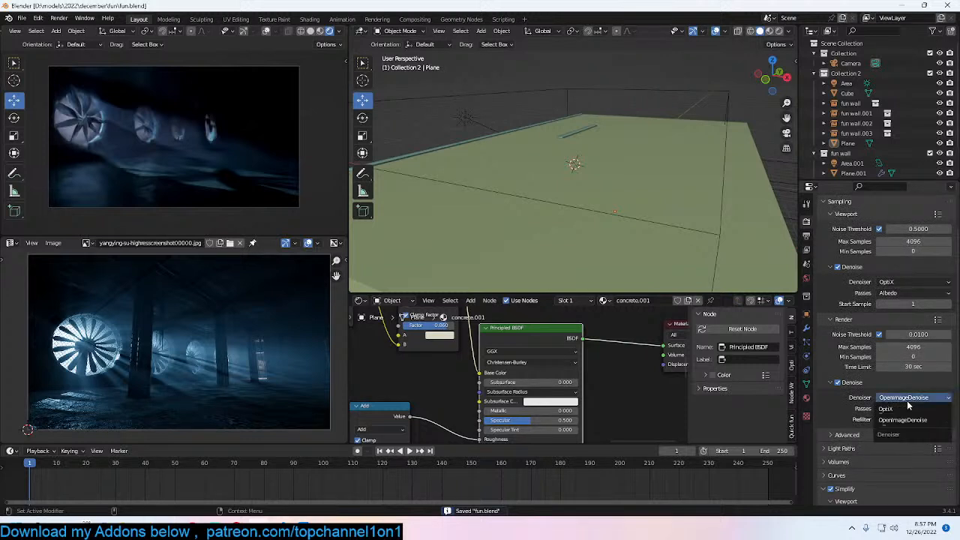
{"action": "left_click", "coordinate": [900, 410]}
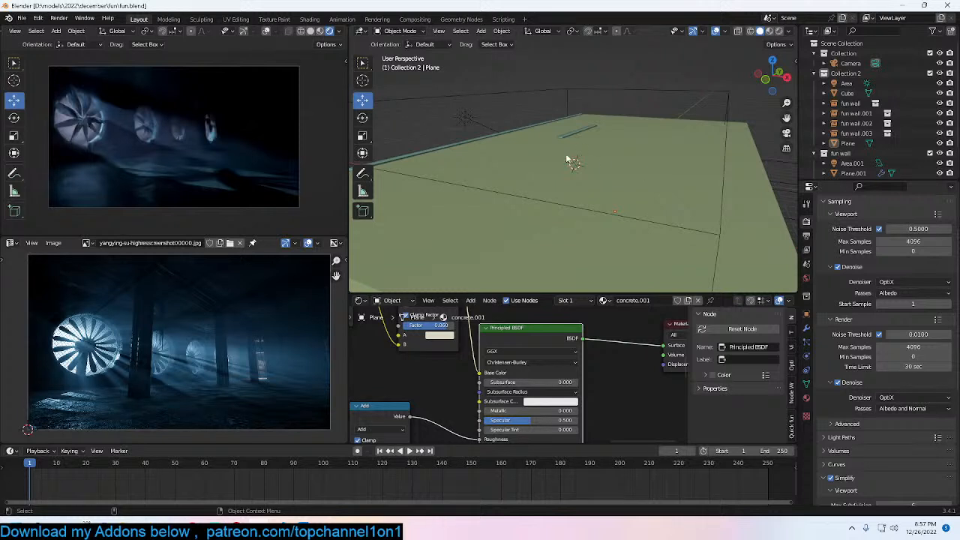
{"action": "left_click", "coordinate": [485, 158]}
{"action": "key", "text": "ctrl+s"}
{"action": "key", "text": "alt+a"}
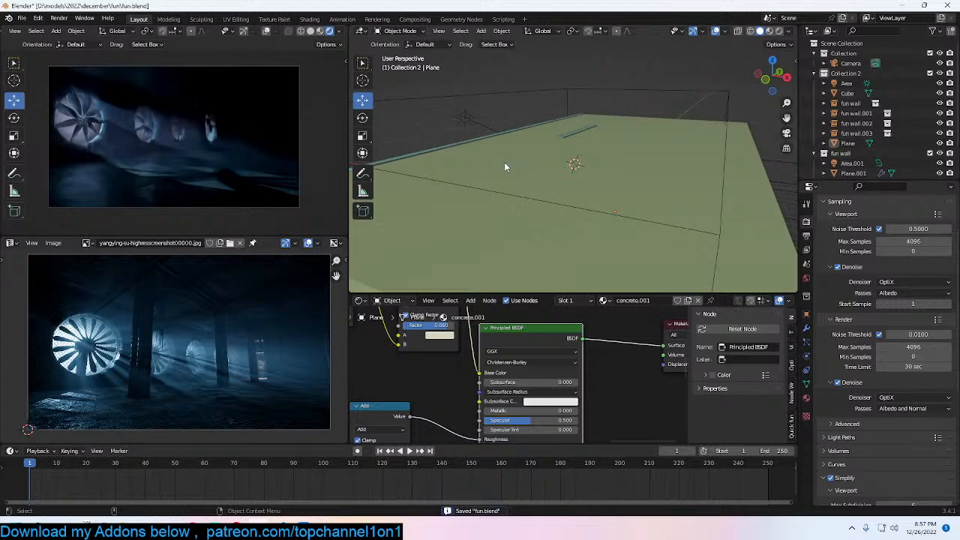
Step: Delete the sun light outside the fan wall
{"action": "scroll", "coordinate": [505, 166], "scroll_direction": "down", "scroll_amount": 4}
{"action": "middle_click_drag", "start_coordinate": [506, 167], "coordinate": [572, 164]}
{"action": "scroll", "coordinate": [573, 164], "scroll_direction": "up", "scroll_amount": 3}
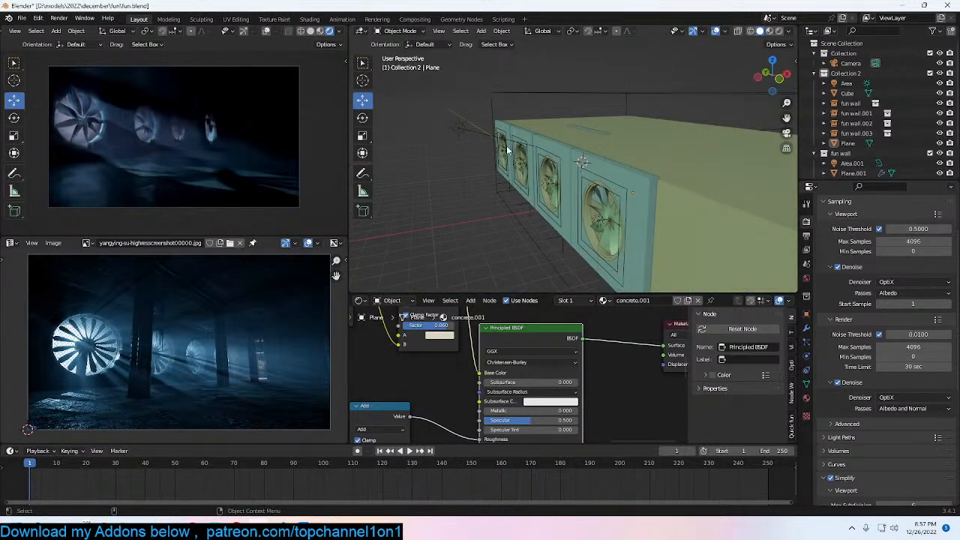
{"action": "left_click", "coordinate": [459, 127]}
{"action": "middle_click_drag", "start_coordinate": [473, 132], "coordinate": [545, 147]}
{"action": "key", "text": "x"}
{"action": "left_click", "coordinate": [557, 140]}
Step: Duplicate the fan's area light and move the copy about -0.2 m along the X axis
{"action": "scroll", "coordinate": [637, 161], "scroll_direction": "up", "scroll_amount": 5}
{"action": "middle_click_drag", "start_coordinate": [674, 162], "coordinate": [621, 147]}
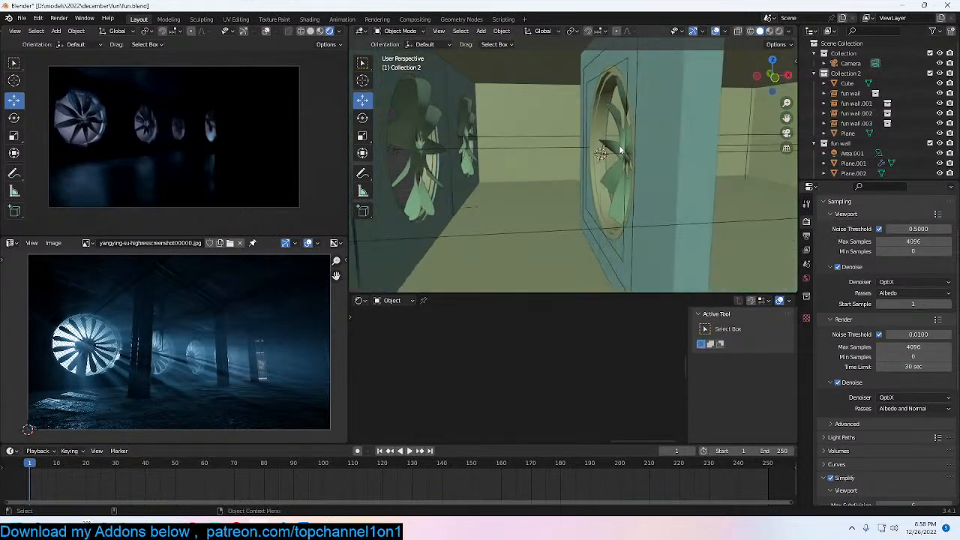
{"action": "left_click", "coordinate": [631, 146]}
{"action": "left_click", "coordinate": [619, 78]}
{"action": "left_click", "coordinate": [623, 54]}
{"action": "left_click", "coordinate": [624, 62]}
{"action": "middle_click_drag", "start_coordinate": [624, 63], "coordinate": [639, 146]}
{"action": "key", "text": "shift+d"}
{"action": "key", "text": "x"}
{"action": "right_click", "coordinate": [667, 127]}
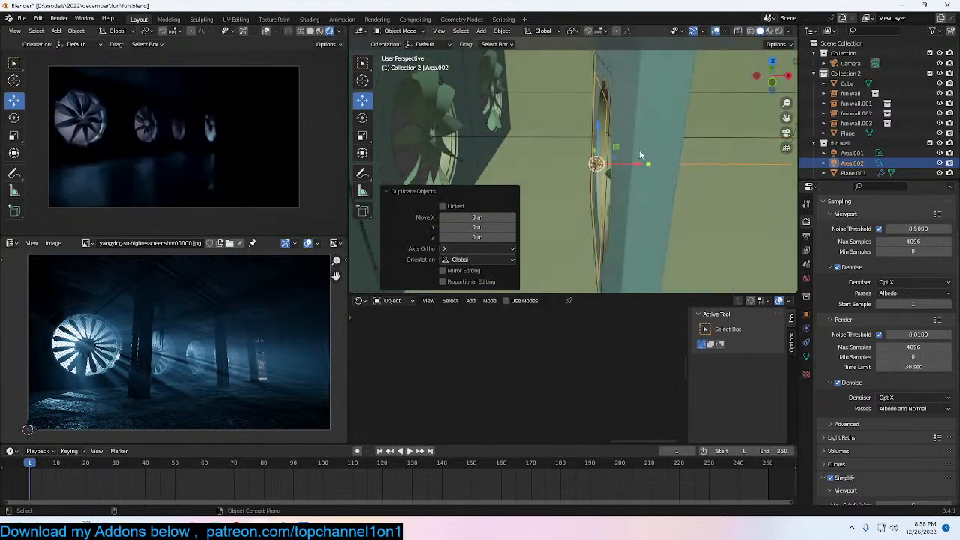
{"action": "left_click_drag", "start_coordinate": [637, 160], "coordinate": [622, 162]}
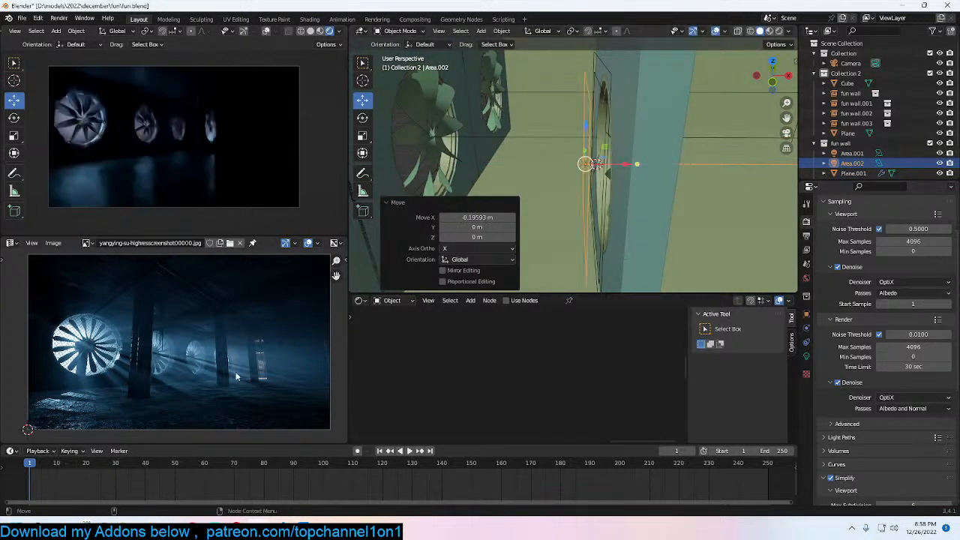
Step: Convert the duplicated light to a Spot with a 0.42 m radius and move it about -0.69 m along X
{"action": "left_click", "coordinate": [806, 355]}
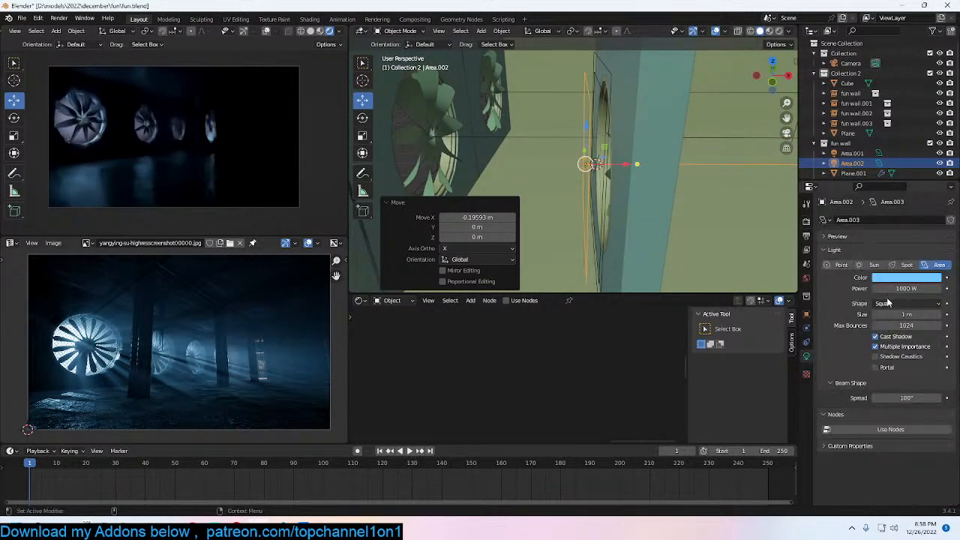
{"action": "left_click", "coordinate": [907, 265]}
{"action": "middle_click_drag", "start_coordinate": [650, 141], "coordinate": [765, 220]}
{"action": "left_click_drag", "start_coordinate": [906, 303], "coordinate": [877, 303]}
{"action": "key", "text": "g"}
{"action": "key", "text": "x"}
{"action": "left_click", "coordinate": [569, 163]}
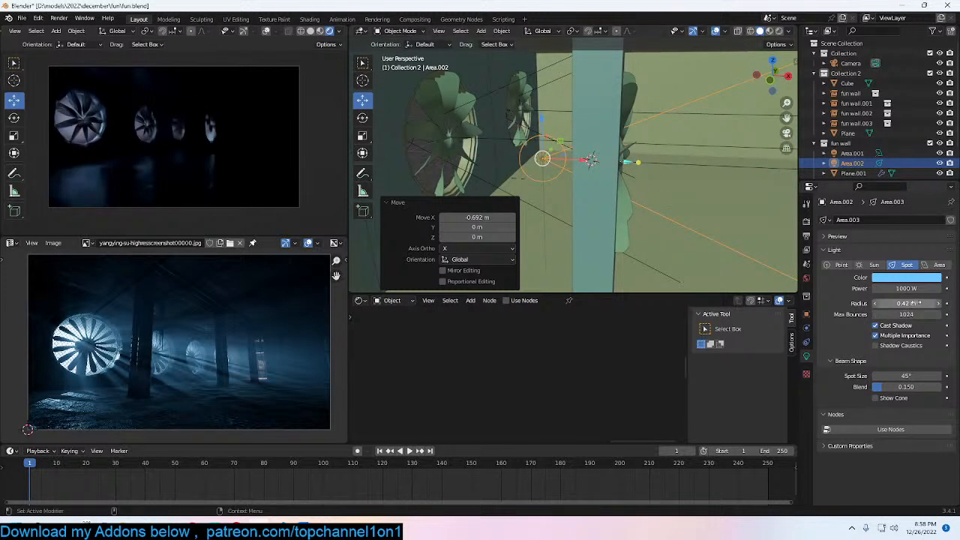
Step: Set the spot light's power to 100000 W and its spot size to 98.5°
{"action": "left_click", "coordinate": [913, 289]}
{"action": "type", "text": "100000"}
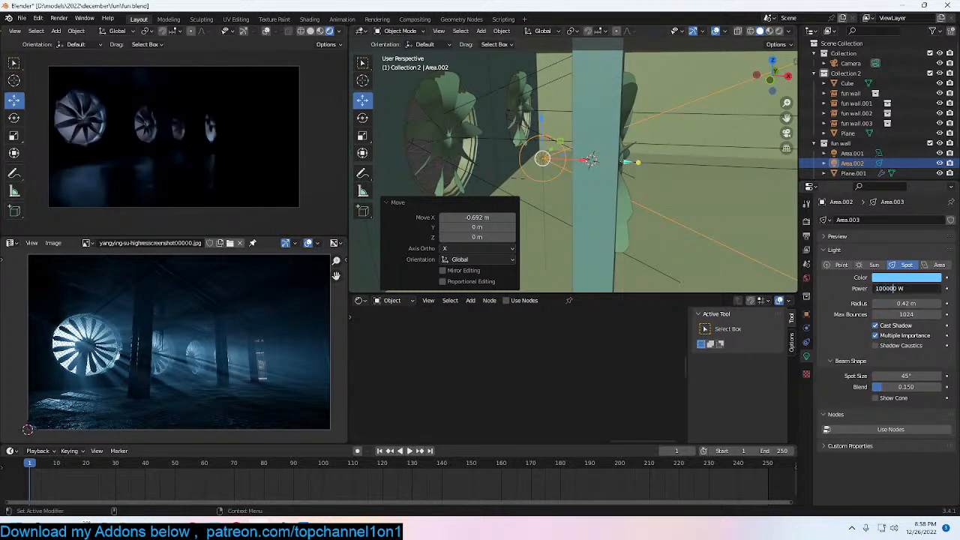
{"action": "key", "text": "Return"}
{"action": "mouse_move", "coordinate": [669, 196]}
{"action": "middle_mouse_down"}
{"action": "mouse_move", "coordinate": [635, 215]}
{"action": "mouse_move", "coordinate": [668, 193]}
{"action": "middle_mouse_up"}
{"action": "left_click_drag", "start_coordinate": [908, 375], "coordinate": [937, 376]}
Step: Tilt the spot light downward about the global Y axis and raise it about 1.24 m behind the fan
{"action": "middle_click_drag", "start_coordinate": [592, 211], "coordinate": [689, 176]}
{"action": "key", "text": "r"}
{"action": "key", "text": "x"}
{"action": "key", "text": "y"}
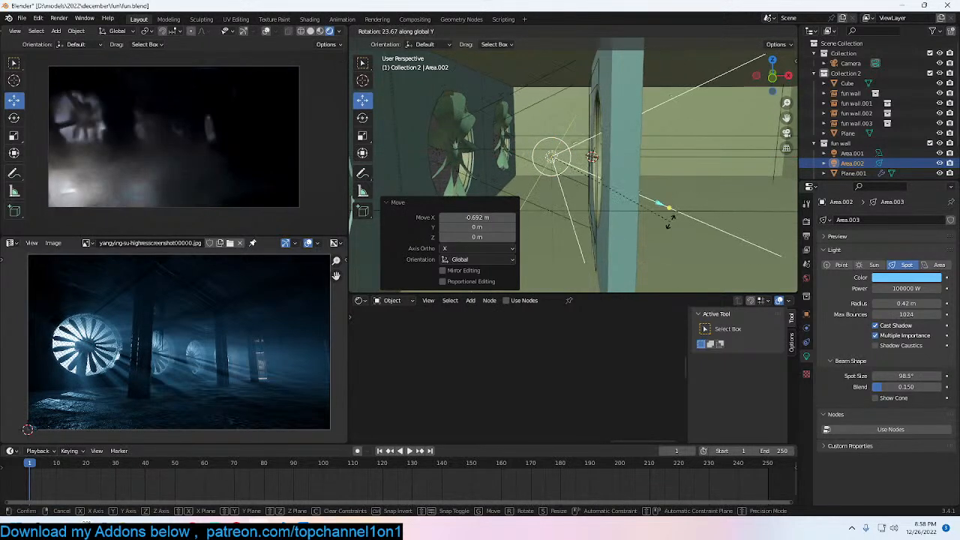
{"action": "left_click", "coordinate": [674, 171]}
{"action": "key", "text": "g"}
{"action": "left_click", "coordinate": [658, 184]}
{"action": "middle_click_drag", "start_coordinate": [655, 184], "coordinate": [617, 200]}
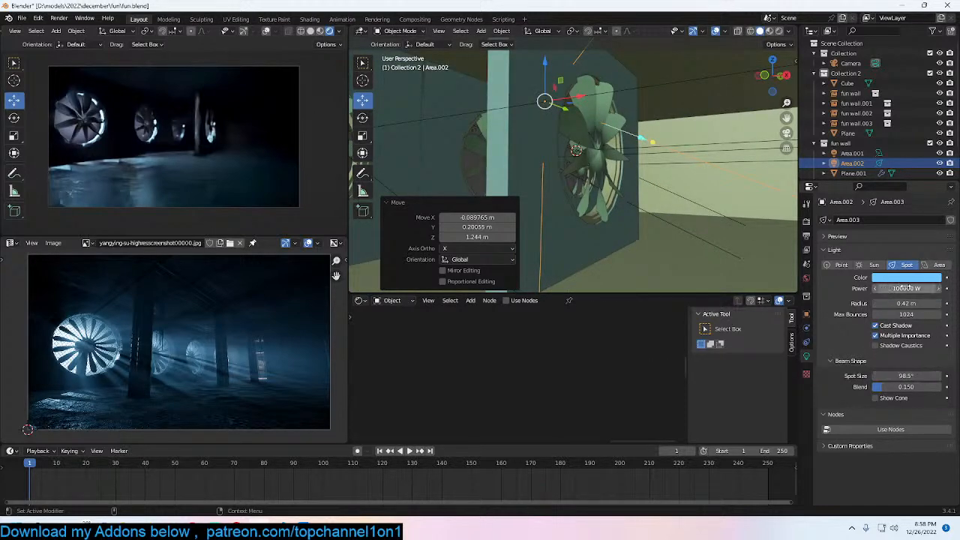
Step: Select the fog cube and set its Principled Volume density to 1
{"action": "left_click", "coordinate": [631, 181]}
{"action": "scroll", "coordinate": [632, 182], "scroll_direction": "down", "scroll_amount": 3}
{"action": "middle_click_drag", "start_coordinate": [631, 182], "coordinate": [697, 200]}
{"action": "scroll", "coordinate": [645, 201], "scroll_direction": "down", "scroll_amount": 6}
{"action": "left_click", "coordinate": [549, 134]}
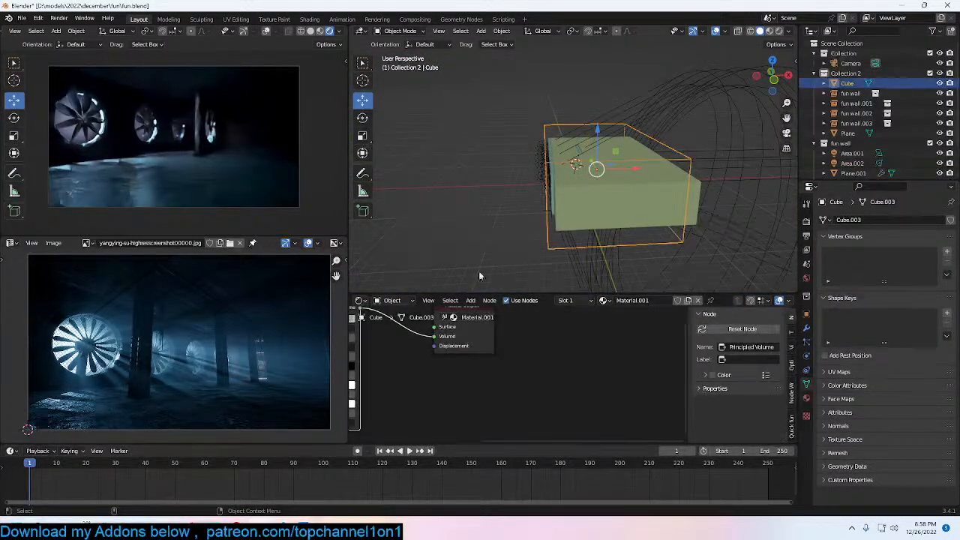
{"action": "scroll", "coordinate": [460, 343], "scroll_direction": "up", "scroll_amount": 4}
{"action": "left_click", "coordinate": [465, 335]}
{"action": "type", "text": "1"}
{"action": "key", "text": "Return"}
Step: Try fog densities of 0.1 and 0.5 in the cube's Principled Volume
{"action": "left_click", "coordinate": [465, 335]}
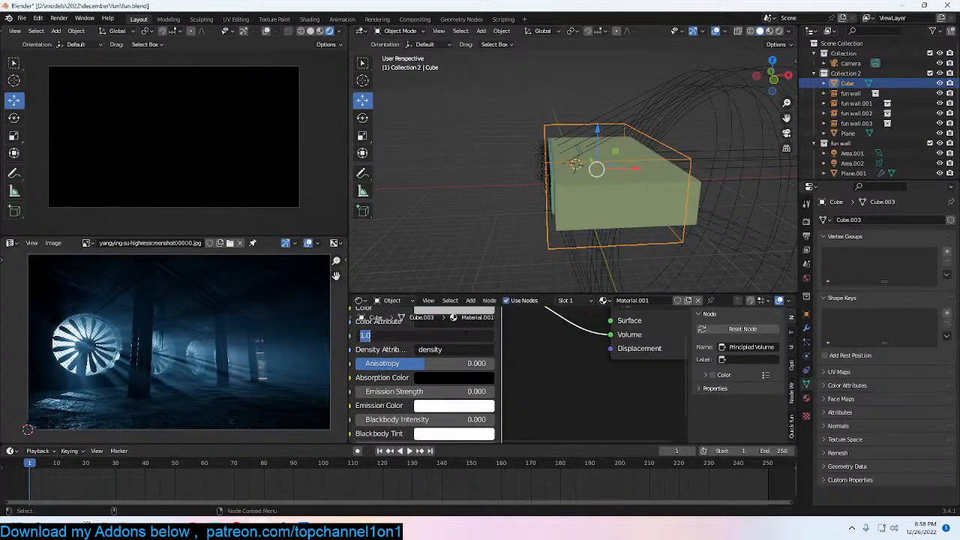
{"action": "type", "text": "0.1"}
{"action": "key", "text": "Return"}
{"action": "left_click", "coordinate": [475, 335]}
{"action": "type", "text": "0.5"}
{"action": "key", "text": "Return"}
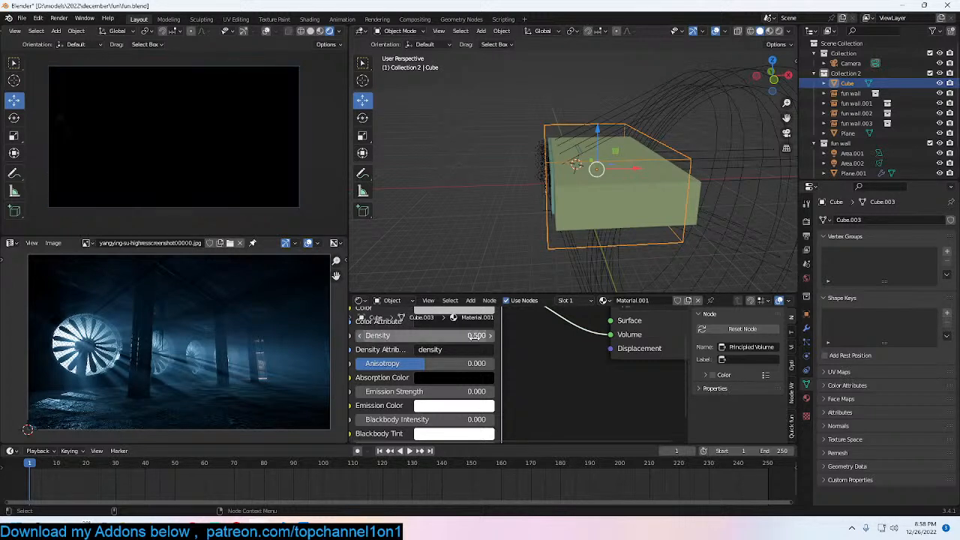
Step: Set the fog cube's Principled Volume density to 0.3
{"action": "left_click", "coordinate": [475, 336]}
{"action": "key", "text": "BackSpace"}
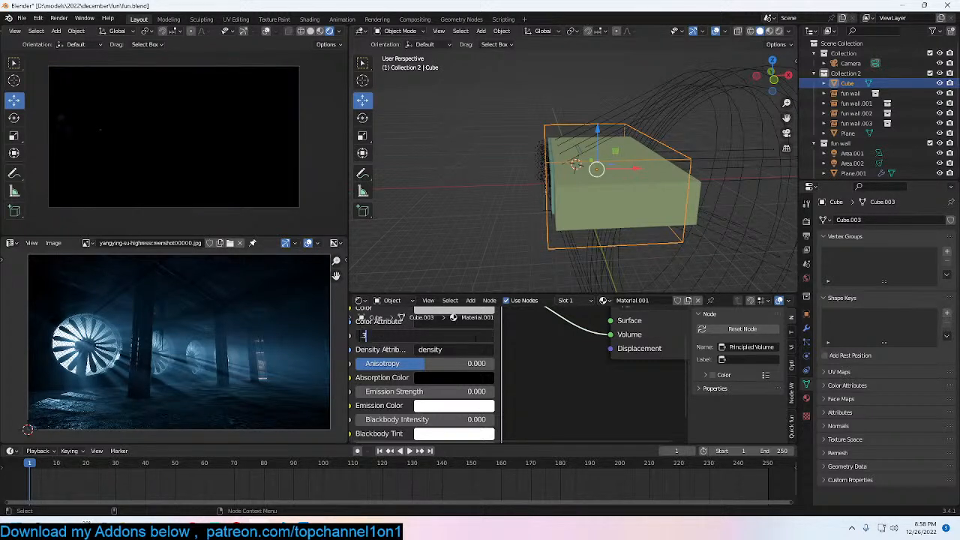
{"action": "type", "text": ".3"}
{"action": "key", "text": "Return"}
Step: Select the spot light behind the fan and set its power to 1 MW
{"action": "scroll", "coordinate": [721, 217], "scroll_direction": "up", "scroll_amount": 2}
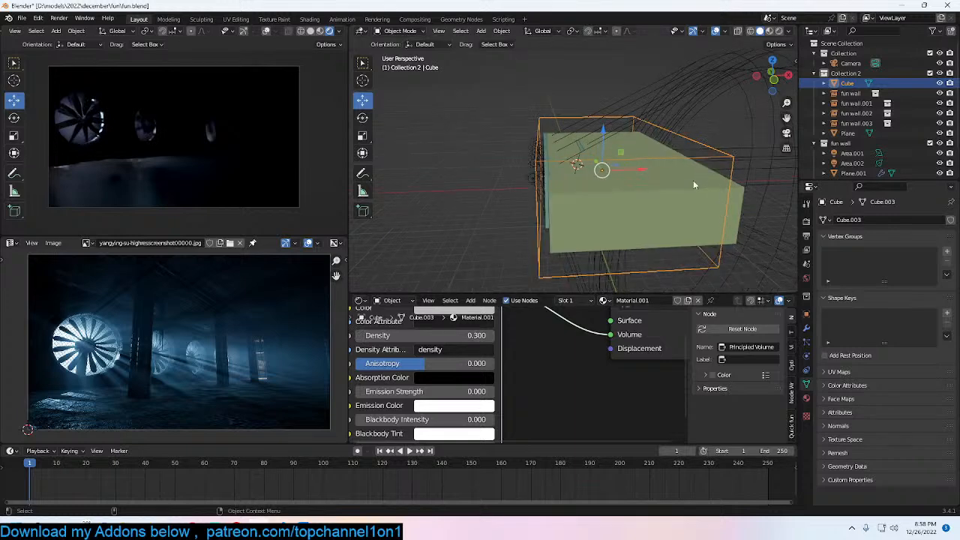
{"action": "scroll", "coordinate": [693, 180], "scroll_direction": "up", "scroll_amount": 4}
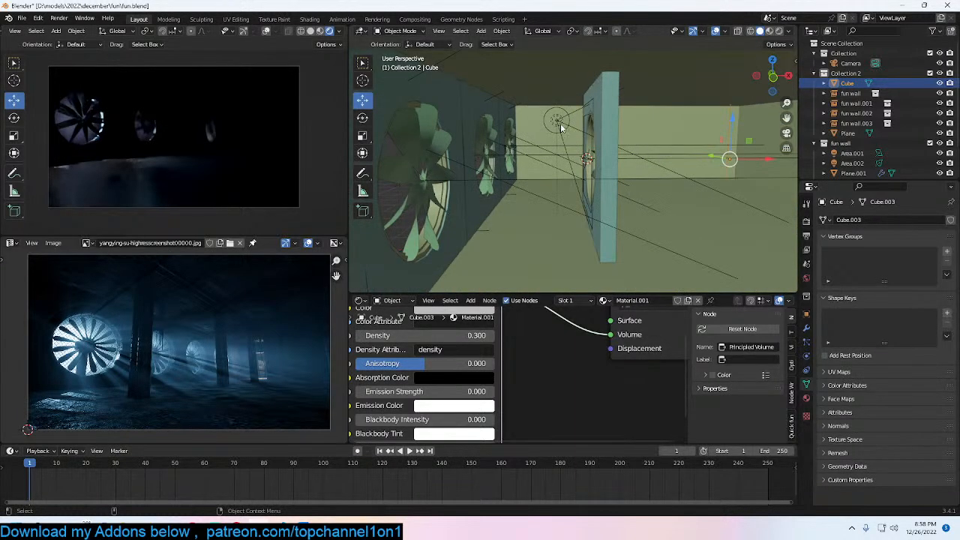
{"action": "left_click", "coordinate": [559, 121]}
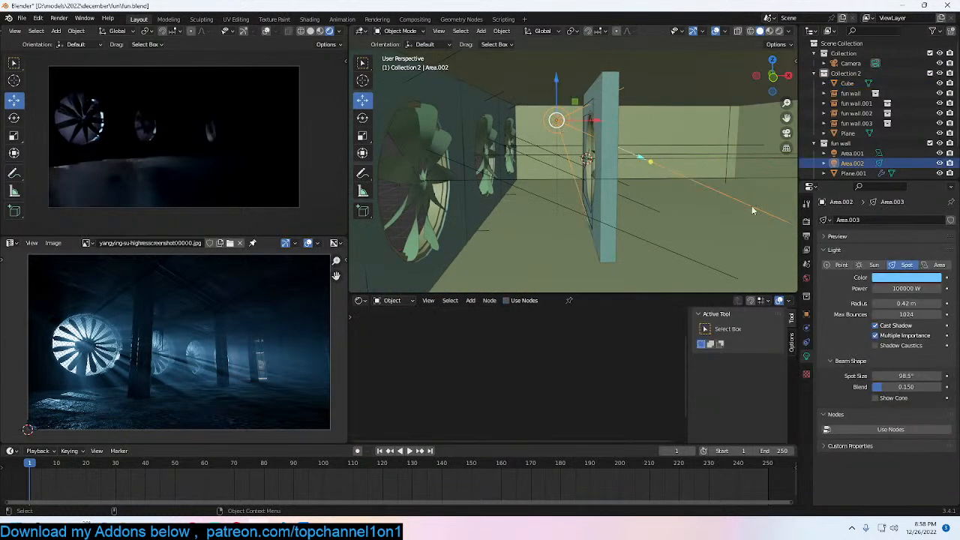
{"action": "left_click", "coordinate": [900, 287]}
{"action": "left_click", "coordinate": [883, 289]}
{"action": "type", "text": "0"}
{"action": "key", "text": "Return"}
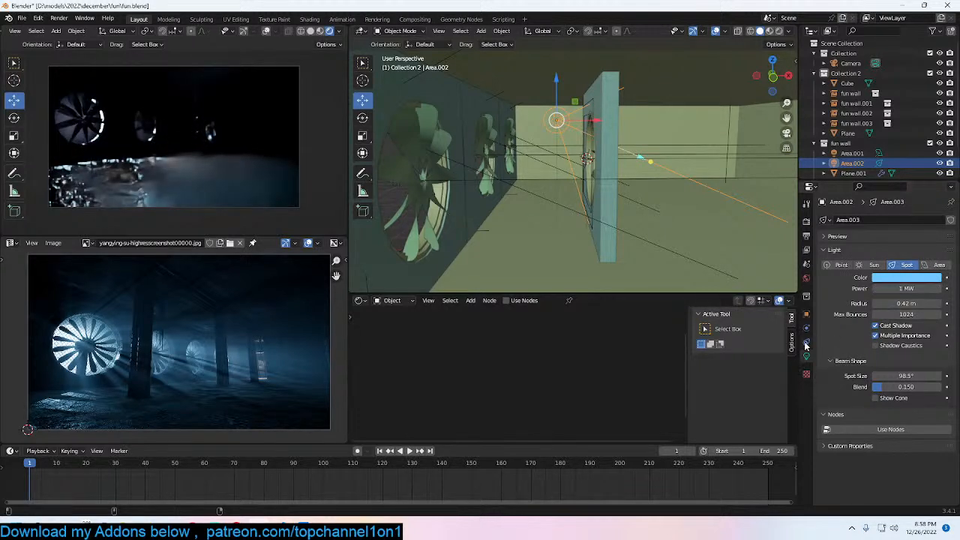
Step: Set the spot light's power to 100000 W
{"action": "left_click", "coordinate": [908, 289]}
{"action": "type", "text": "1000"}
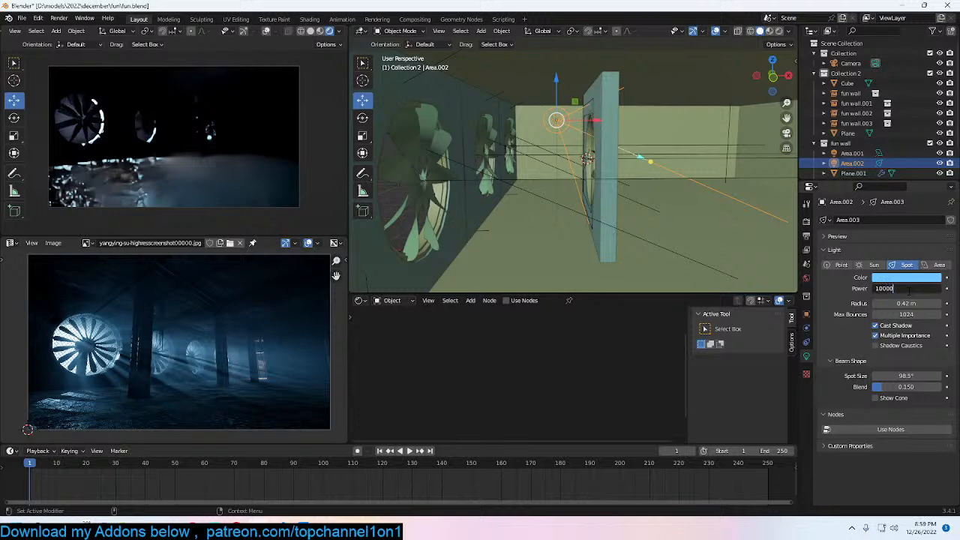
{"action": "type", "text": "0"}
{"action": "key", "text": "Return"}
Step: Enable Volume Scatter in the spot light's ray visibility
{"action": "left_click", "coordinate": [807, 315]}
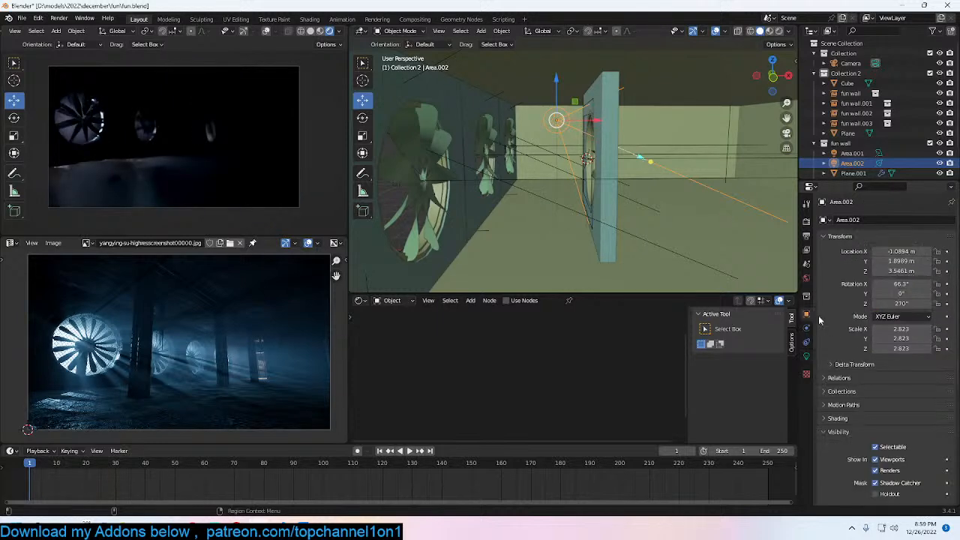
{"action": "scroll", "coordinate": [878, 360], "scroll_direction": "down", "scroll_amount": 6}
{"action": "left_click", "coordinate": [881, 388]}
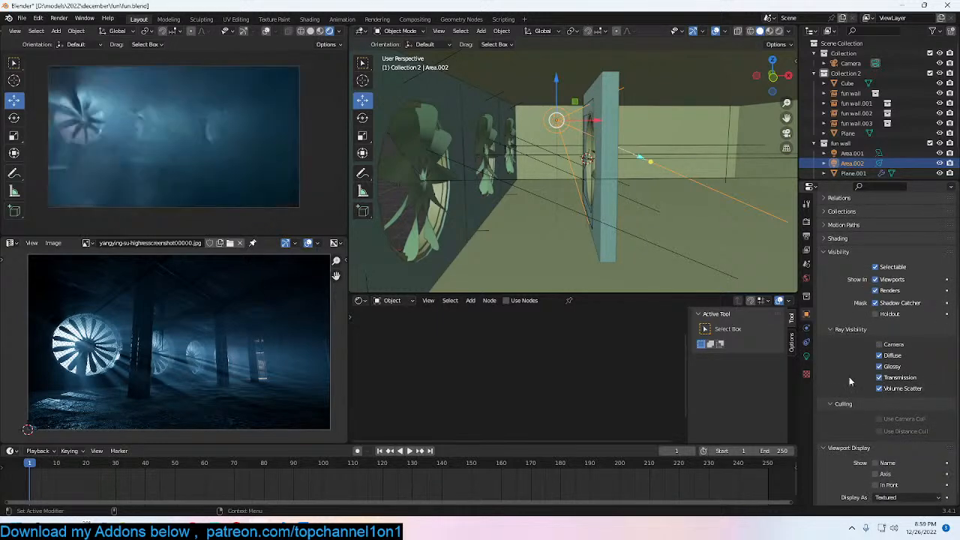
Step: Narrow the spot light's beam to 51.4° and rotate the light about 9.7° around the view axis
{"action": "left_click", "coordinate": [806, 357]}
{"action": "left_click_drag", "start_coordinate": [892, 374], "coordinate": [870, 375]}
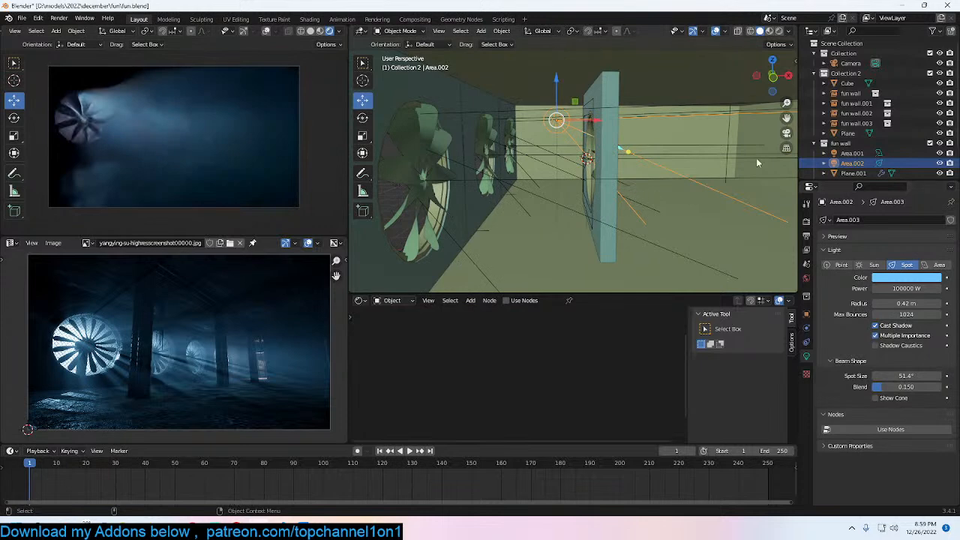
{"action": "key", "text": "r"}
{"action": "left_click", "coordinate": [707, 185]}
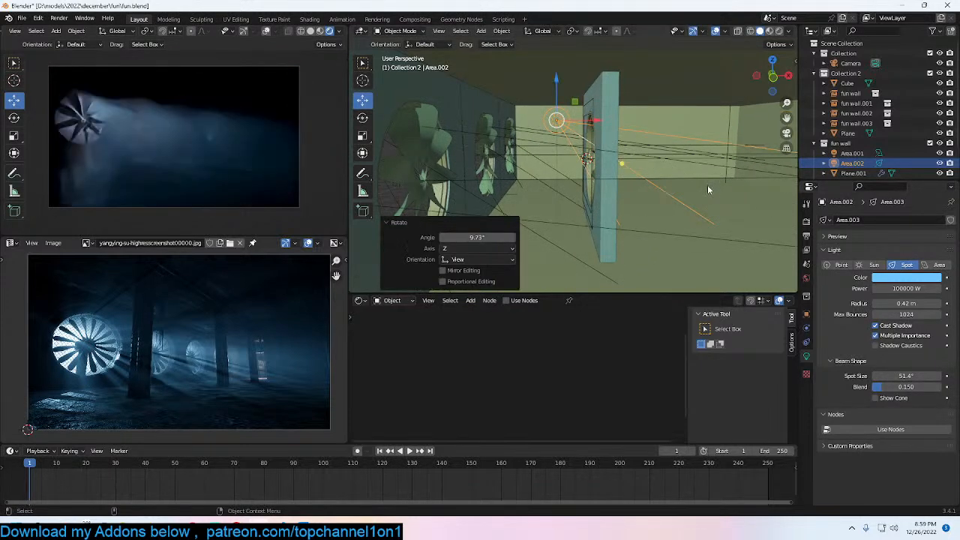
Step: Move the spot light about -1.46 m along X and 0.73 m up, then shift it about -0.3 m along Y and -0.26 m along Z
{"action": "key", "text": "g"}
{"action": "left_click", "coordinate": [654, 171]}
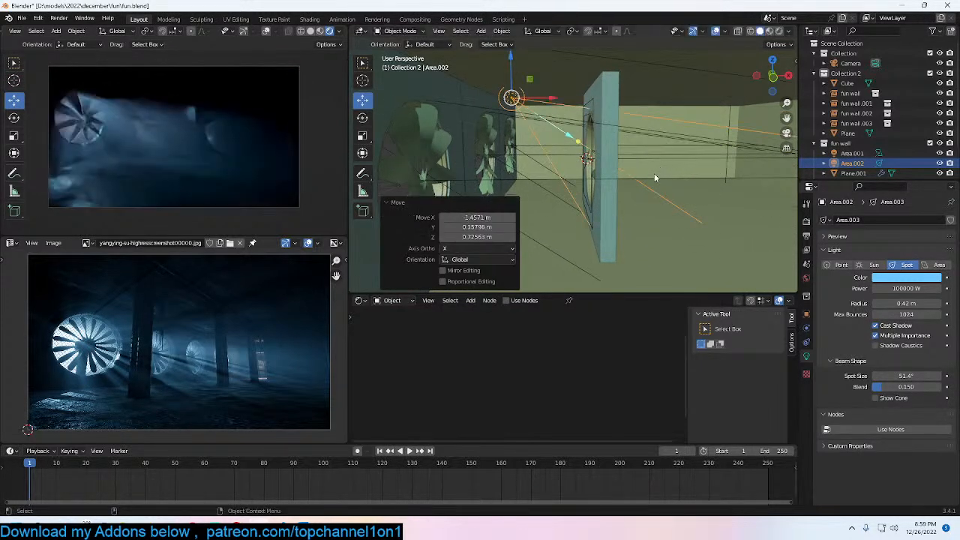
{"action": "middle_click_drag", "start_coordinate": [655, 178], "coordinate": [554, 147]}
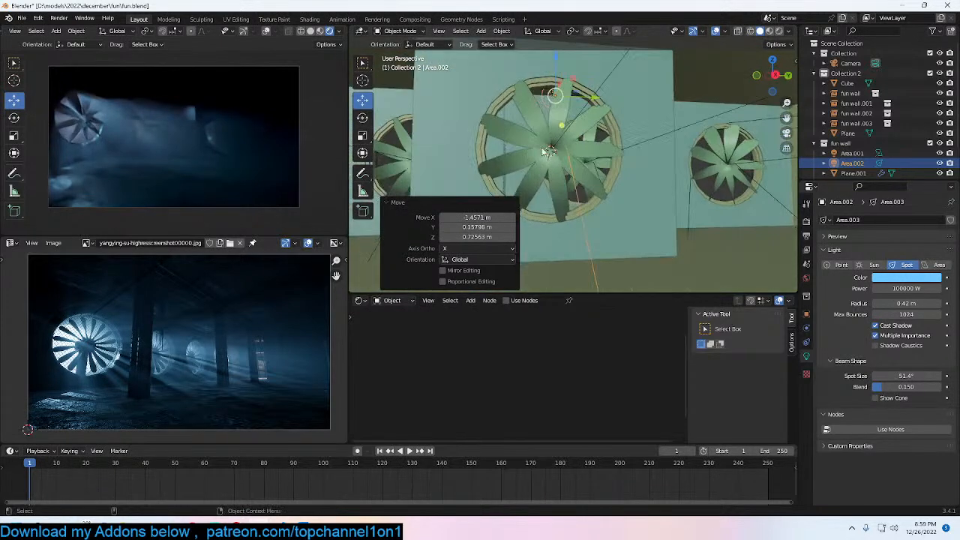
{"action": "key", "text": "g"}
{"action": "left_click", "coordinate": [601, 160]}
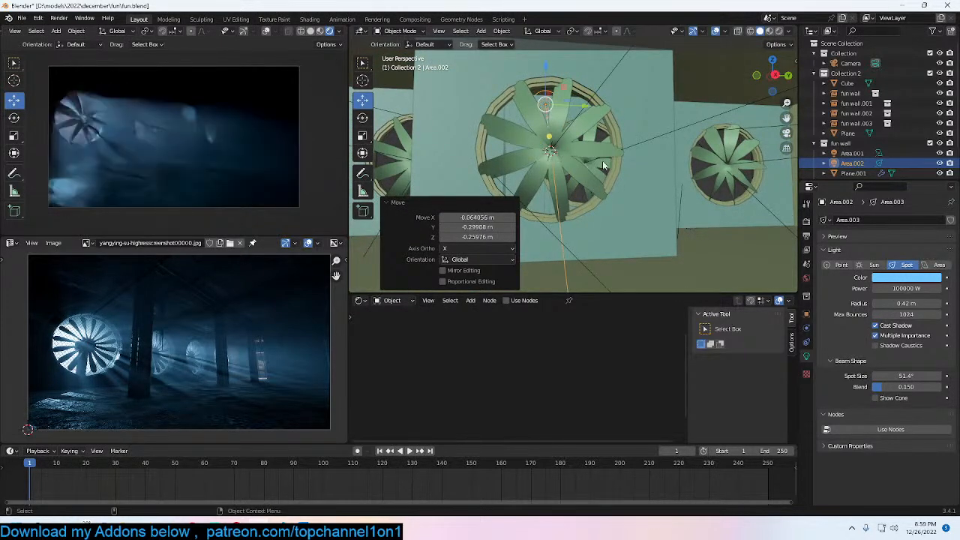
Step: Move the spot light about 0.84 m along X, 0.32 m along Y and -0.95 m along Z
{"action": "middle_click_drag", "start_coordinate": [675, 233], "coordinate": [689, 191]}
{"action": "key", "text": "g"}
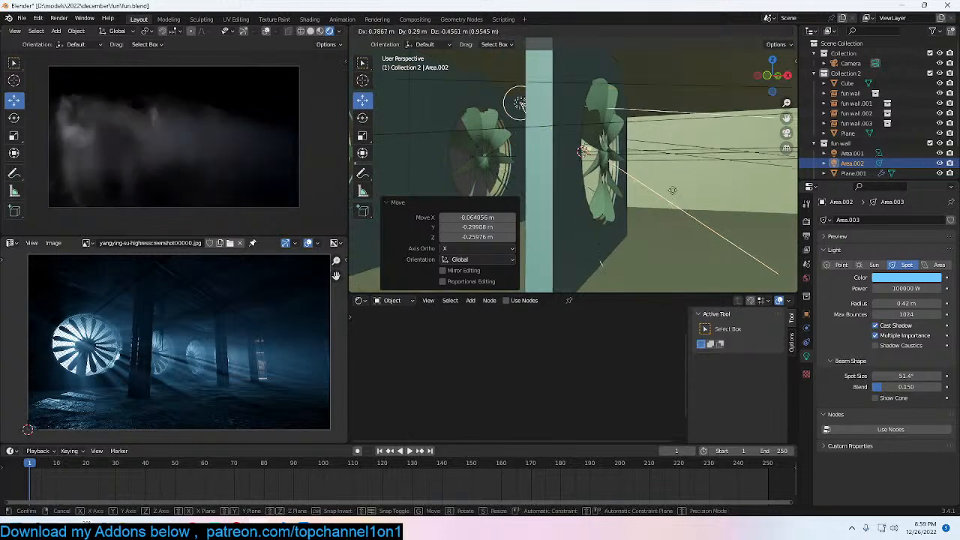
{"action": "left_click", "coordinate": [675, 208]}
Step: In wireframe front view, tilt the spot light nearly level and move it about 0.69 m along X and -0.51 m along Z, then -0.88 m along X
{"action": "key", "text": "KP_1"}
{"action": "key", "text": "shift+z"}
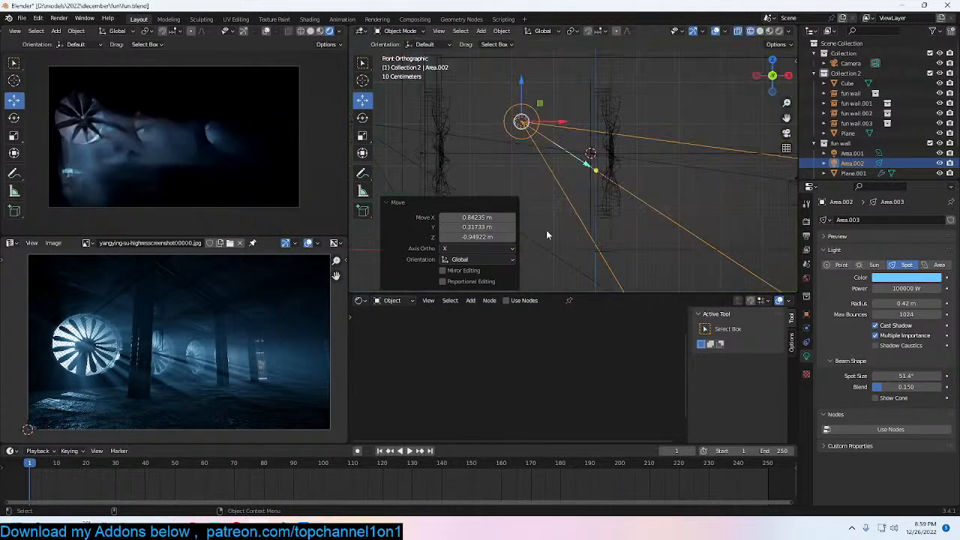
{"action": "key", "text": "r"}
{"action": "left_click", "coordinate": [618, 198]}
{"action": "key", "text": "g"}
{"action": "left_click", "coordinate": [647, 221]}
{"action": "key", "text": "g"}
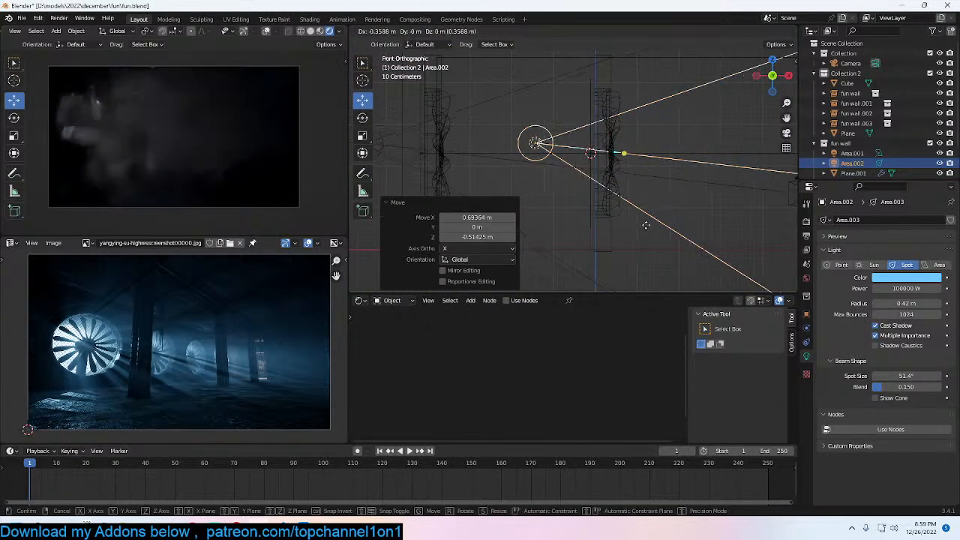
{"action": "left_click", "coordinate": [621, 226]}
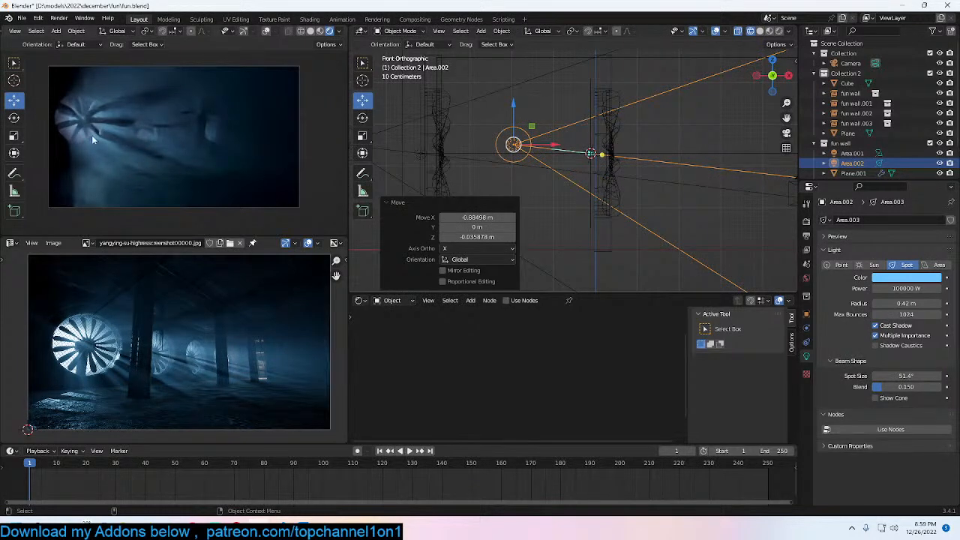
Step: Fine-tune the spot light's position behind the fan, finishing with about -0.08 m along Y in top view, and save the file
{"action": "key", "text": "g"}
{"action": "left_click", "coordinate": [627, 166]}
{"action": "key", "text": "g"}
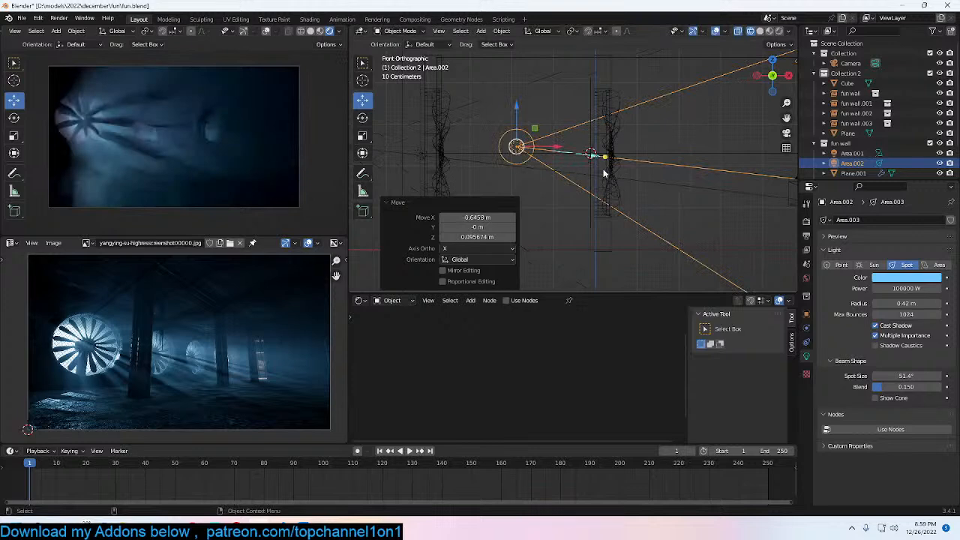
{"action": "left_click", "coordinate": [603, 171]}
{"action": "key", "text": "g"}
{"action": "left_click", "coordinate": [619, 182]}
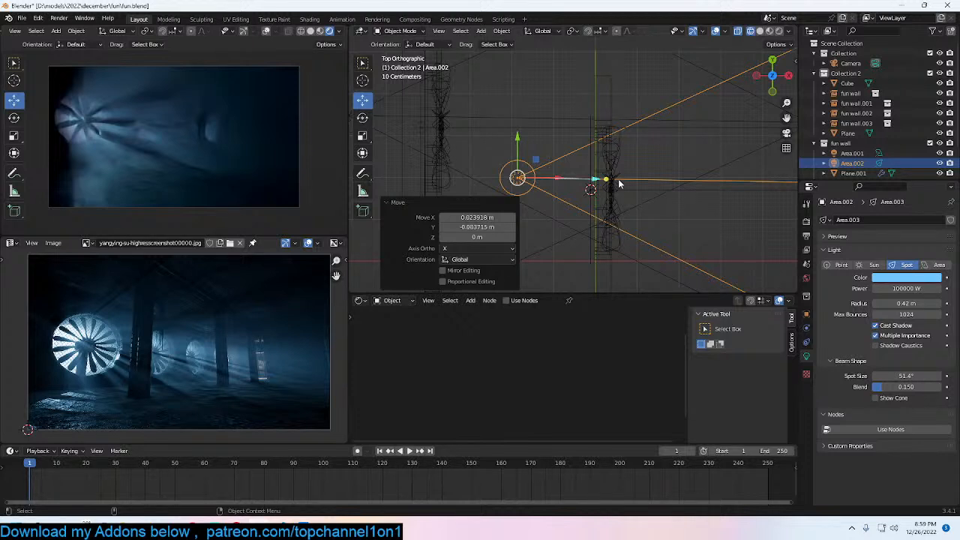
{"action": "scroll", "coordinate": [663, 167], "scroll_direction": "up", "scroll_amount": 2}
{"action": "key", "text": "ctrl+s"}
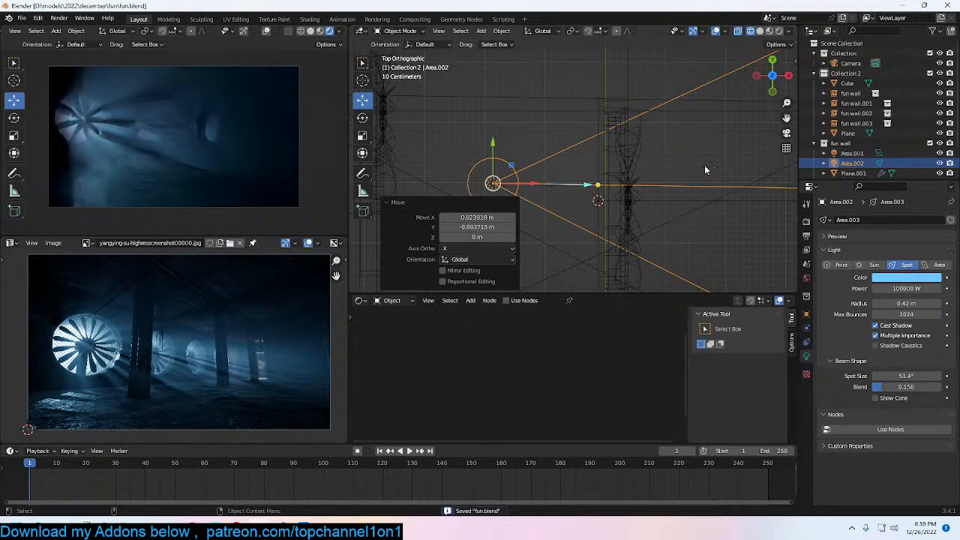
Step: In solid shading, shift the spot light along the global Y axis in the negative direction toward the fan's hub and deselect it
{"action": "key", "text": "shift+z"}
{"action": "middle_click_drag", "start_coordinate": [705, 165], "coordinate": [562, 155]}
{"action": "key", "text": "g"}
{"action": "key", "text": "y"}
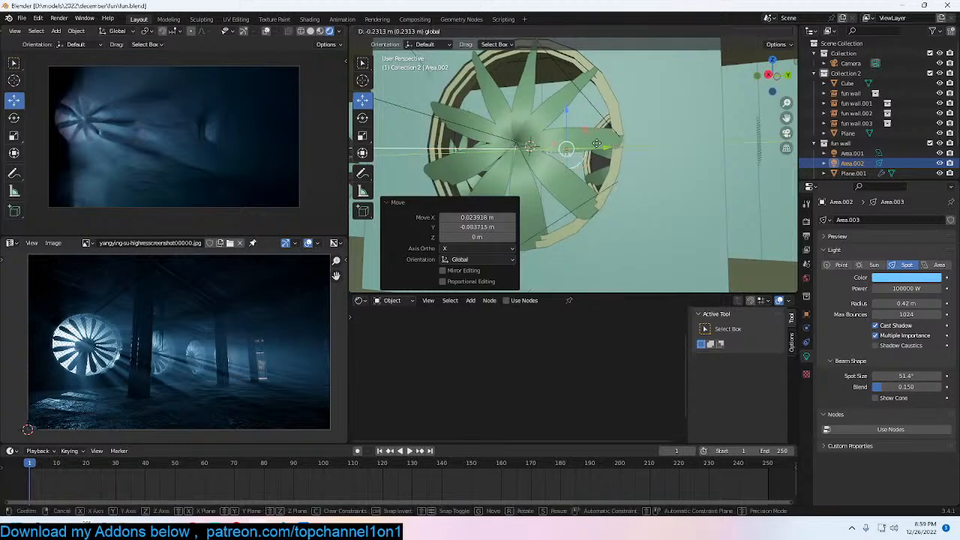
{"action": "left_click_drag", "start_coordinate": [597, 143], "coordinate": [584, 144]}
{"action": "middle_click_drag", "start_coordinate": [584, 144], "coordinate": [652, 145]}
{"action": "left_click", "coordinate": [654, 146]}
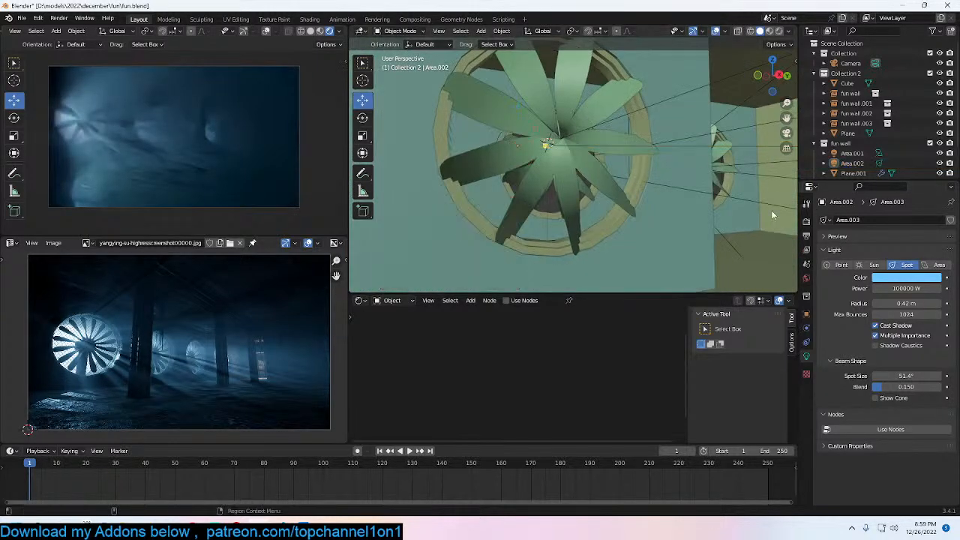
Step: Set the viewport sampling noise threshold to 0.01 and save the file
{"action": "left_click", "coordinate": [806, 221]}
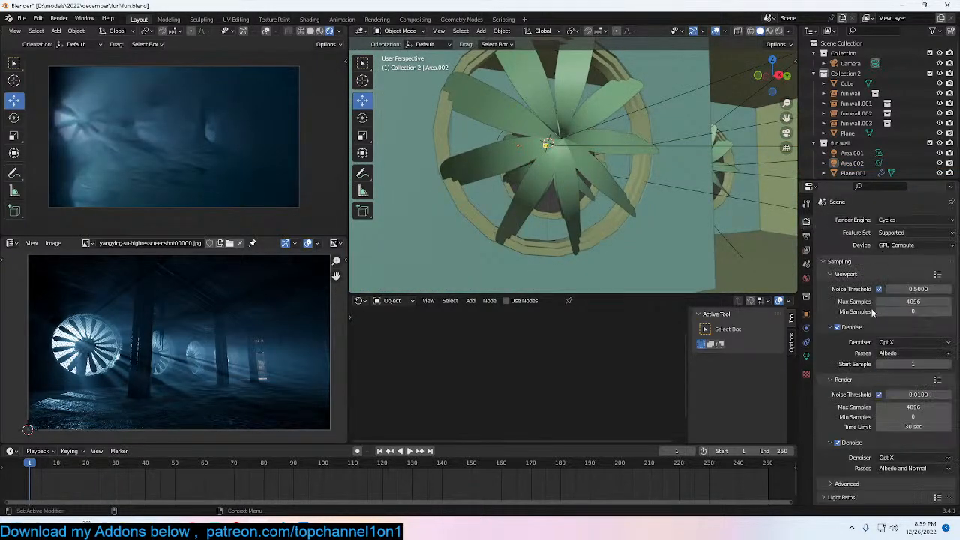
{"action": "scroll", "coordinate": [873, 311], "scroll_direction": "down", "scroll_amount": 2}
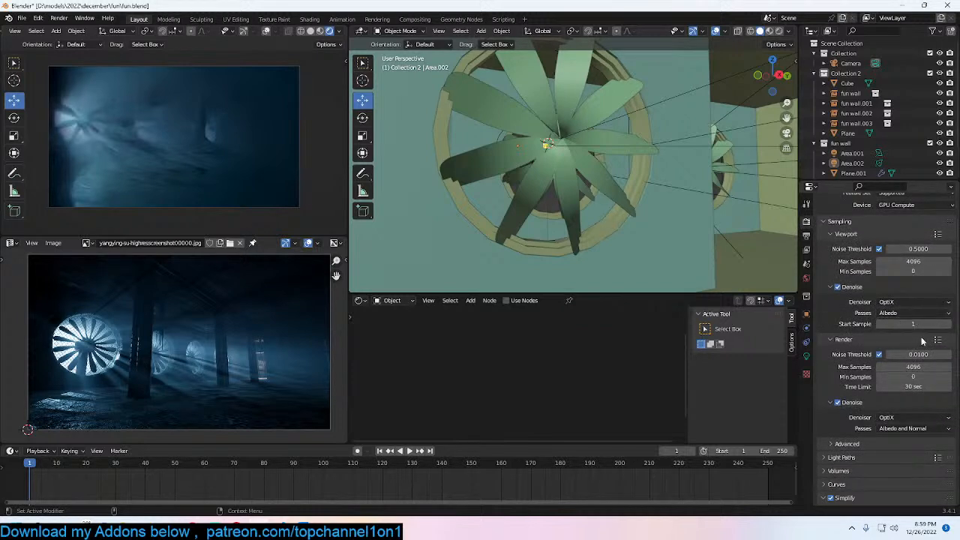
{"action": "double_click", "coordinate": [906, 250]}
{"action": "type", "text": ".1"}
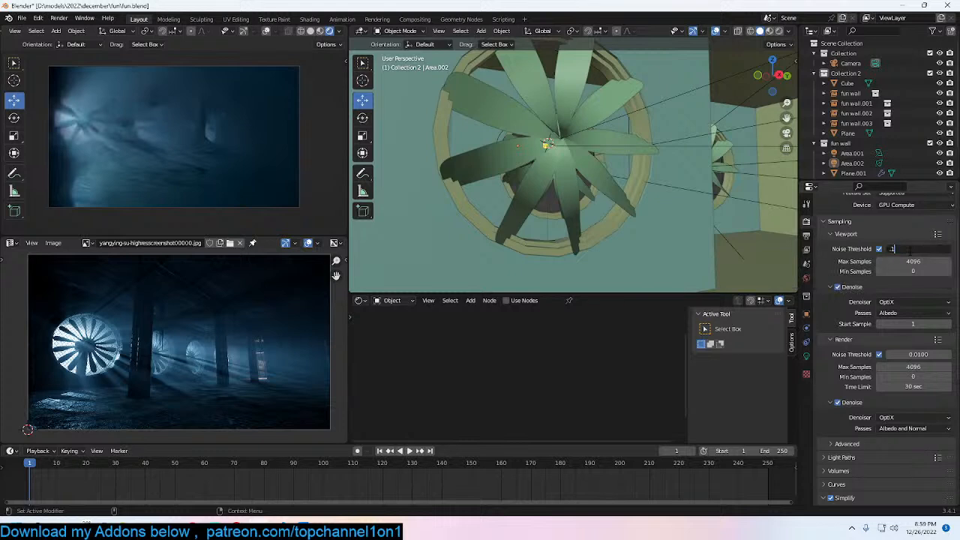
{"action": "key", "text": "Return"}
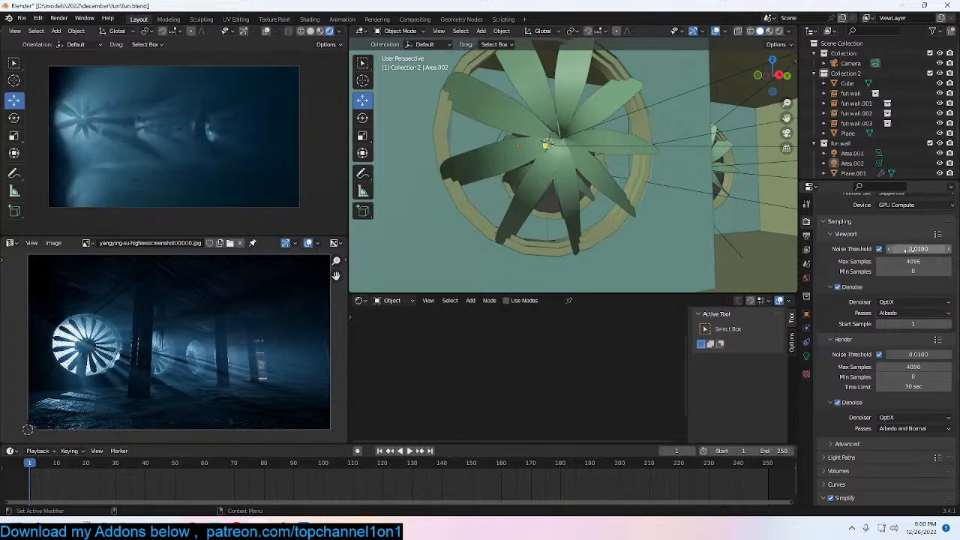
{"action": "middle_click_drag", "start_coordinate": [614, 168], "coordinate": [656, 181]}
{"action": "key", "text": "ctrl+s"}
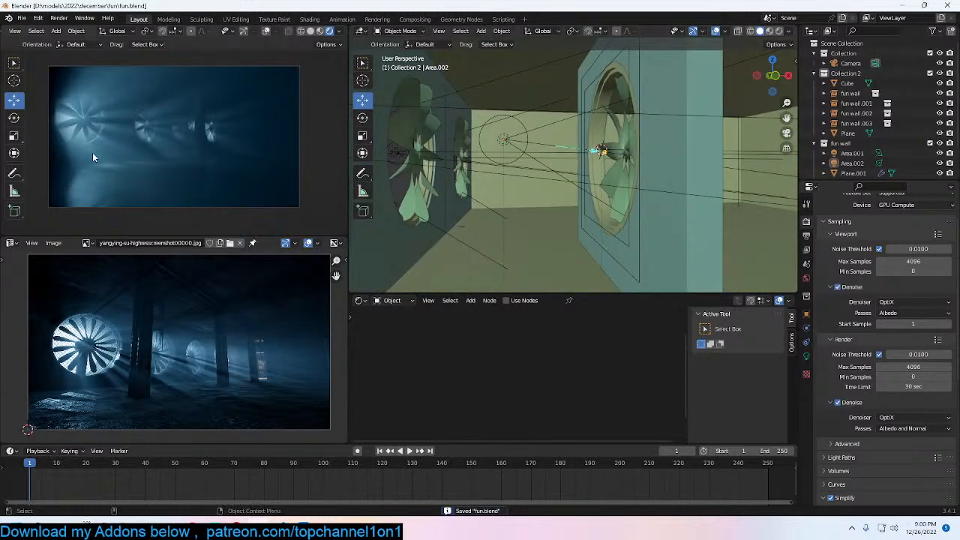
Step: Select the fog cube, save the file, and set the Principled Volume anisotropy to about -0.055
{"action": "scroll", "coordinate": [605, 199], "scroll_direction": "down", "scroll_amount": 6}
{"action": "middle_click_drag", "start_coordinate": [606, 200], "coordinate": [593, 223]}
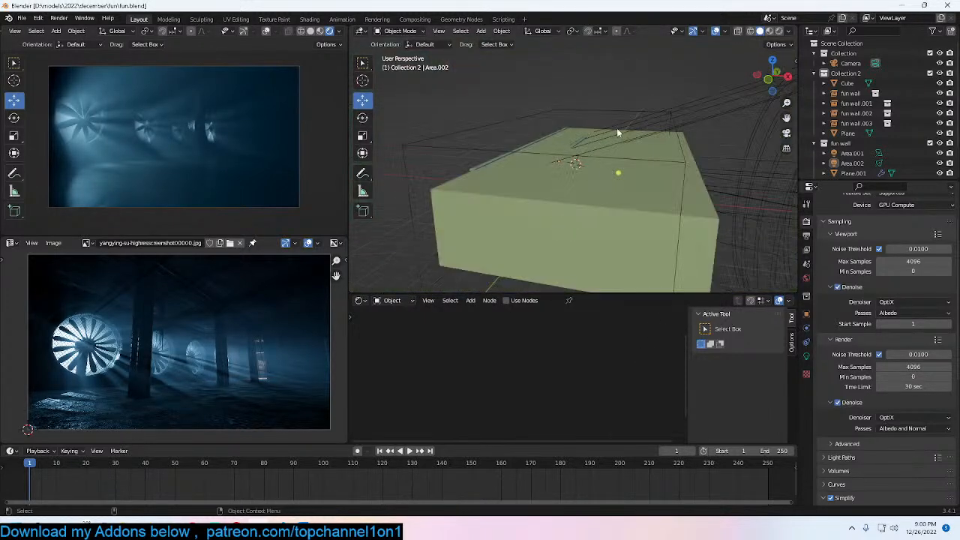
{"action": "left_click", "coordinate": [517, 119]}
{"action": "scroll", "coordinate": [469, 386], "scroll_direction": "down", "scroll_amount": 3}
{"action": "middle_click_drag", "start_coordinate": [463, 383], "coordinate": [553, 358]}
{"action": "scroll", "coordinate": [572, 377], "scroll_direction": "up", "scroll_amount": 3}
{"action": "scroll", "coordinate": [584, 366], "scroll_direction": "up", "scroll_amount": 2}
{"action": "key", "text": "ctrl+s"}
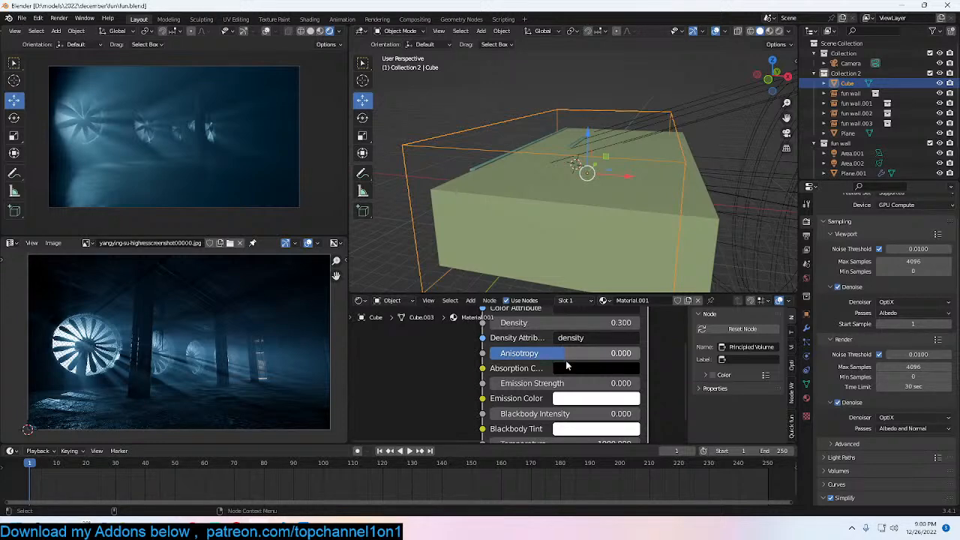
{"action": "middle_click_drag", "start_coordinate": [566, 360], "coordinate": [572, 361]}
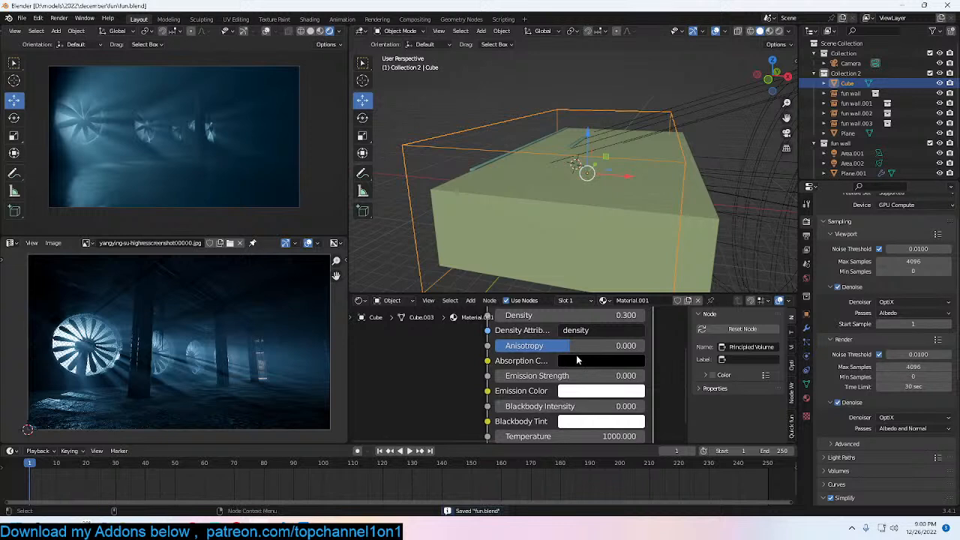
{"action": "left_click_drag", "start_coordinate": [587, 344], "coordinate": [565, 349]}
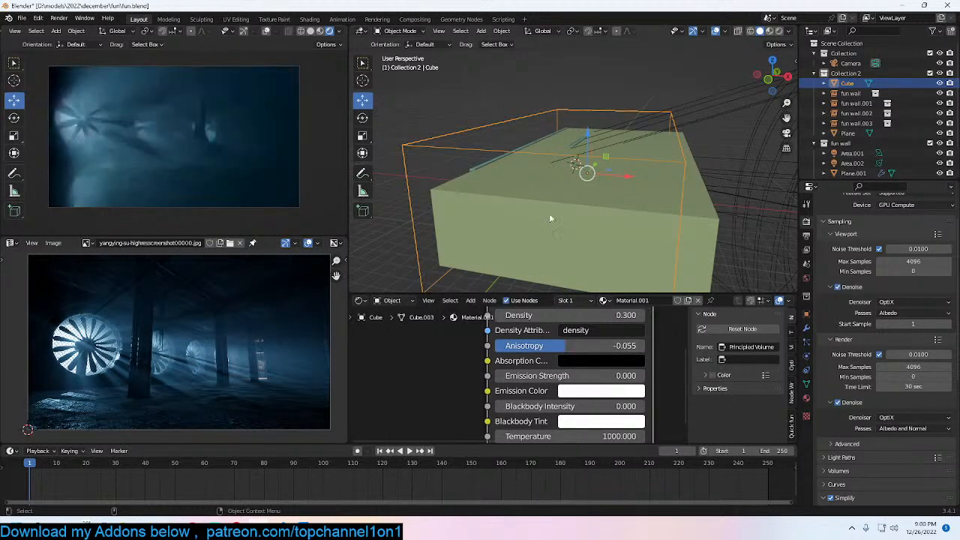
Step: In front view, select the Area.002 spot light and rotate it by about 18.6°
{"action": "scroll", "coordinate": [545, 222], "scroll_direction": "down", "scroll_amount": 5}
{"action": "key", "text": "KP_1"}
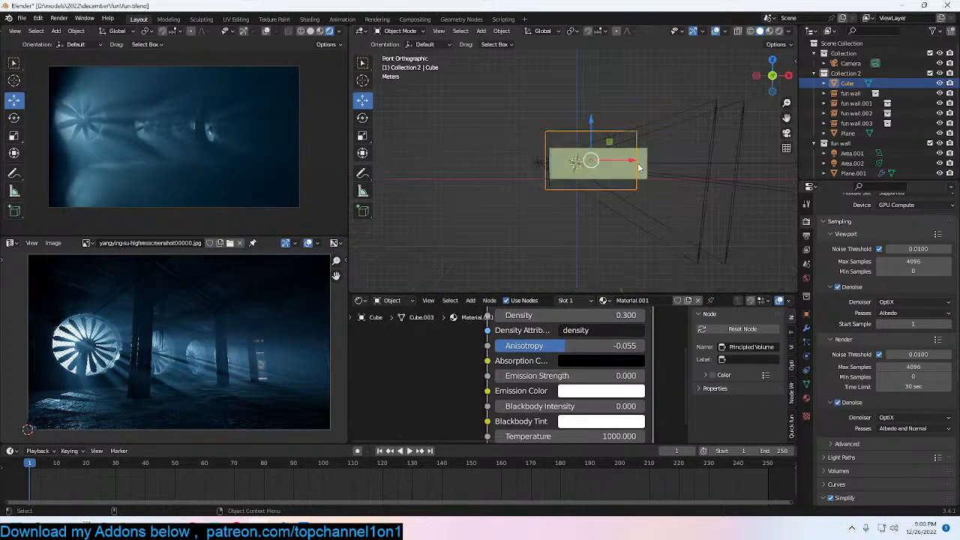
{"action": "left_click", "coordinate": [720, 179]}
{"action": "key", "text": "r"}
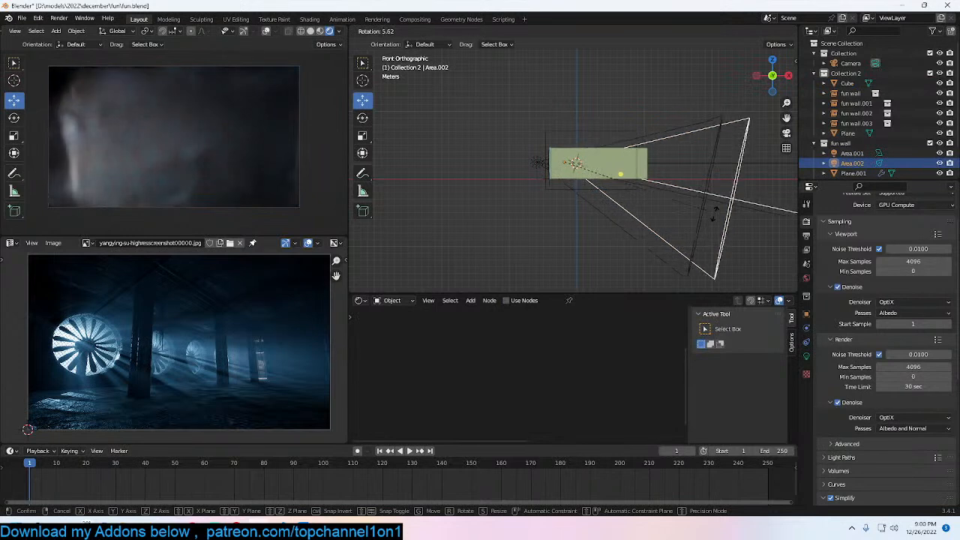
{"action": "left_click", "coordinate": [698, 222]}
Step: Move the spot light about -0.59 m in X and 1.48 m in Z, shift it about -0.37 m more along X, and save
{"action": "key", "text": "g"}
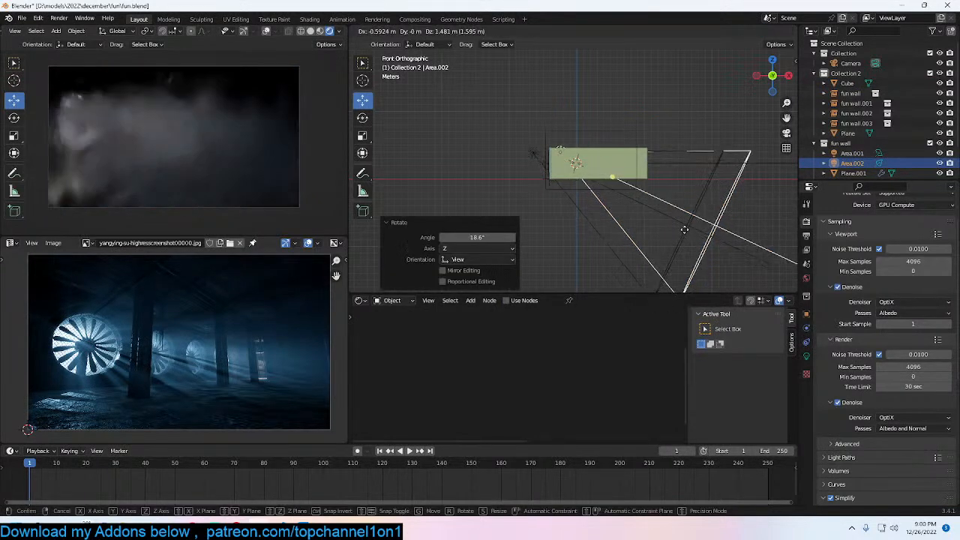
{"action": "left_click", "coordinate": [684, 230]}
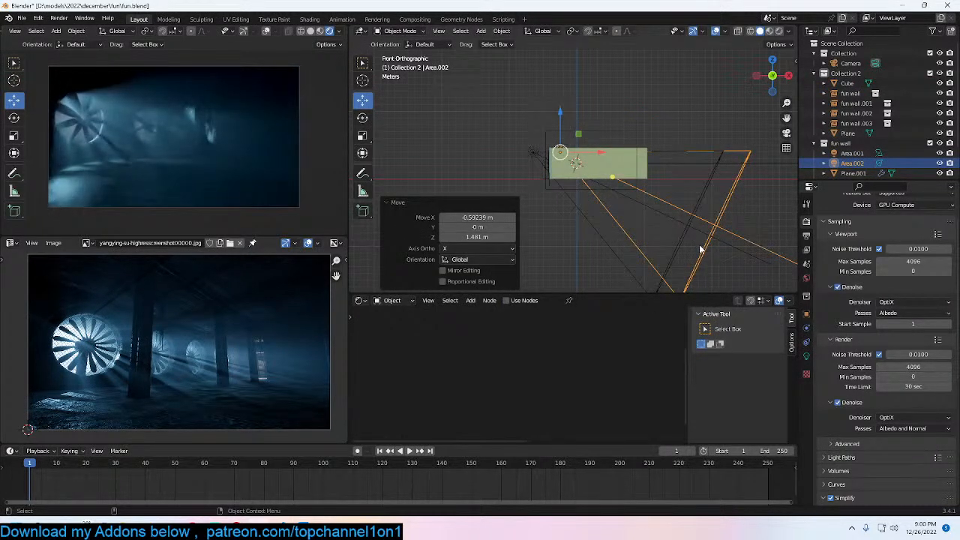
{"action": "key", "text": "g"}
{"action": "key", "text": "x"}
{"action": "left_click", "coordinate": [698, 265]}
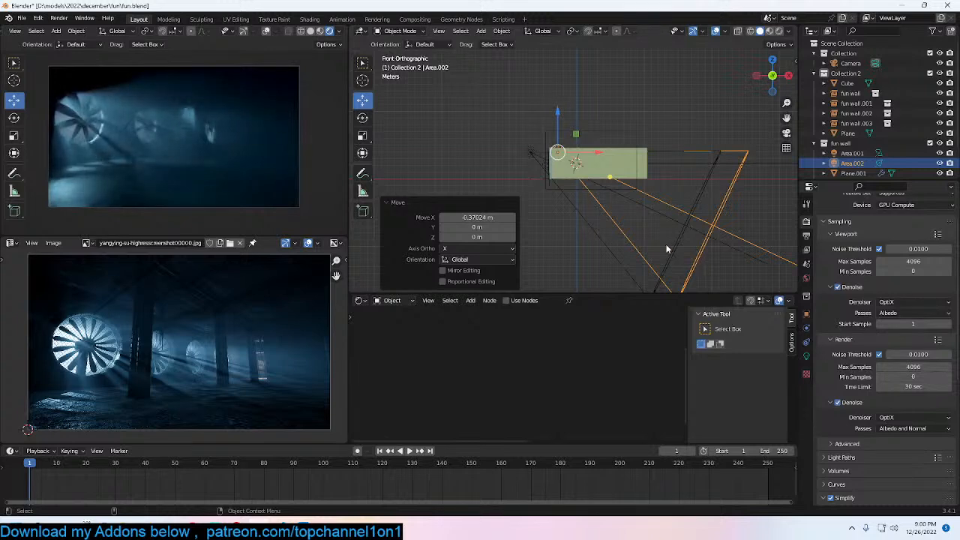
{"action": "mouse_move", "coordinate": [652, 229]}
{"action": "middle_mouse_down"}
{"action": "mouse_move", "coordinate": [575, 220]}
{"action": "mouse_move", "coordinate": [644, 217]}
{"action": "mouse_move", "coordinate": [635, 221]}
{"action": "middle_mouse_up"}
{"action": "scroll", "coordinate": [636, 220], "scroll_direction": "up", "scroll_amount": 4}
{"action": "key", "text": "ctrl+s"}
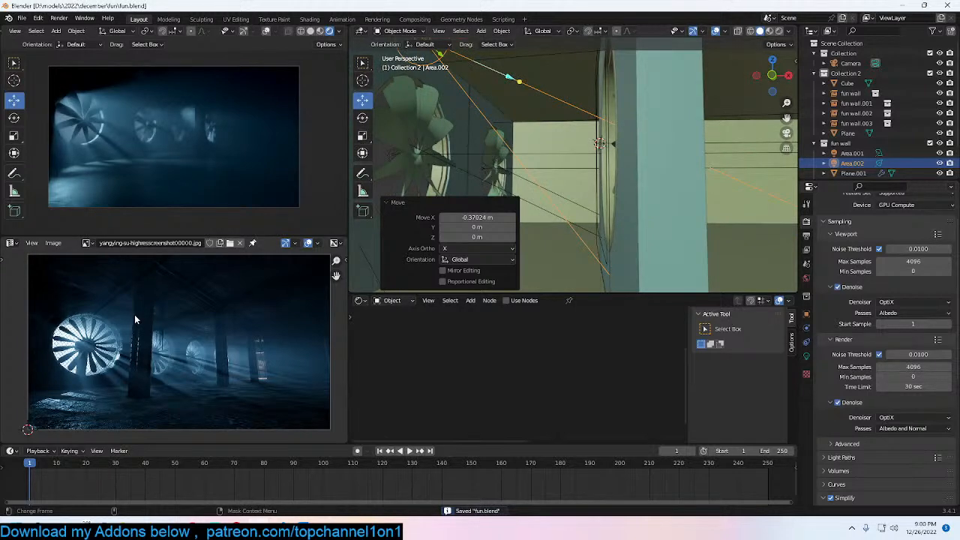
Step: Select the emissive plane behind the fan (Plane.004) and set its ColorRamp's white stop to a color value of 3
{"action": "middle_click_drag", "start_coordinate": [561, 124], "coordinate": [578, 67]}
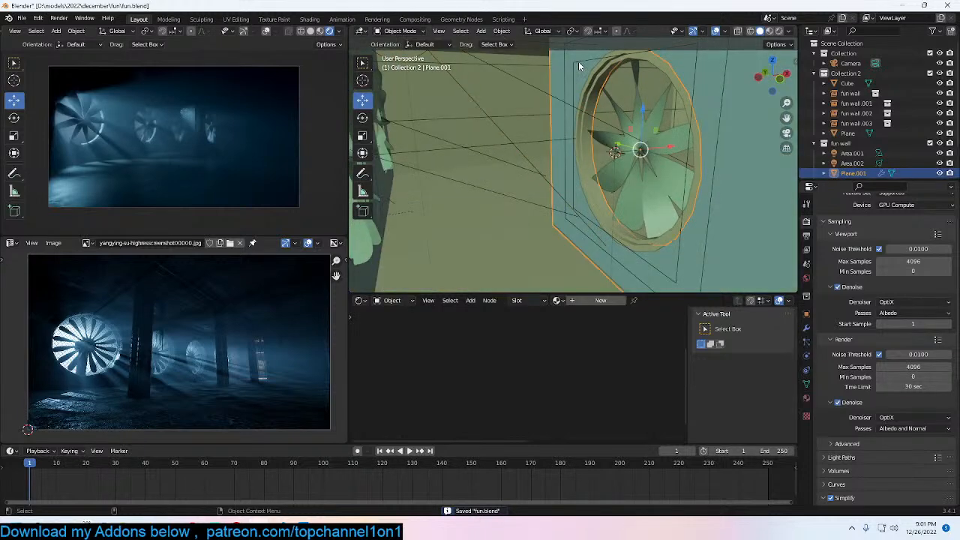
{"action": "left_click", "coordinate": [578, 62]}
{"action": "left_click", "coordinate": [565, 67]}
{"action": "scroll", "coordinate": [613, 357], "scroll_direction": "down", "scroll_amount": 7}
{"action": "middle_click_drag", "start_coordinate": [613, 358], "coordinate": [498, 375]}
{"action": "scroll", "coordinate": [580, 399], "scroll_direction": "up", "scroll_amount": 3}
{"action": "middle_click_drag", "start_coordinate": [581, 398], "coordinate": [527, 391]}
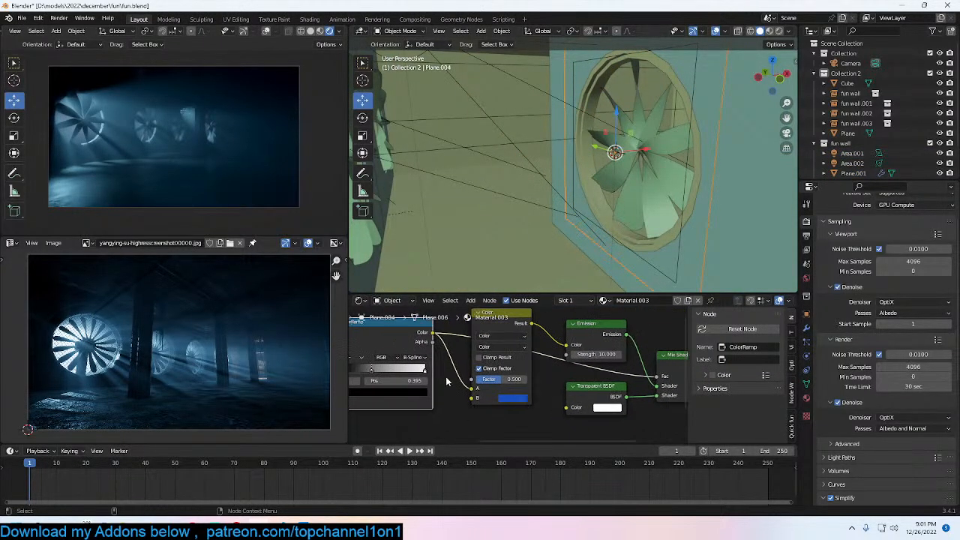
{"action": "left_click", "coordinate": [424, 372]}
{"action": "left_click", "coordinate": [417, 392]}
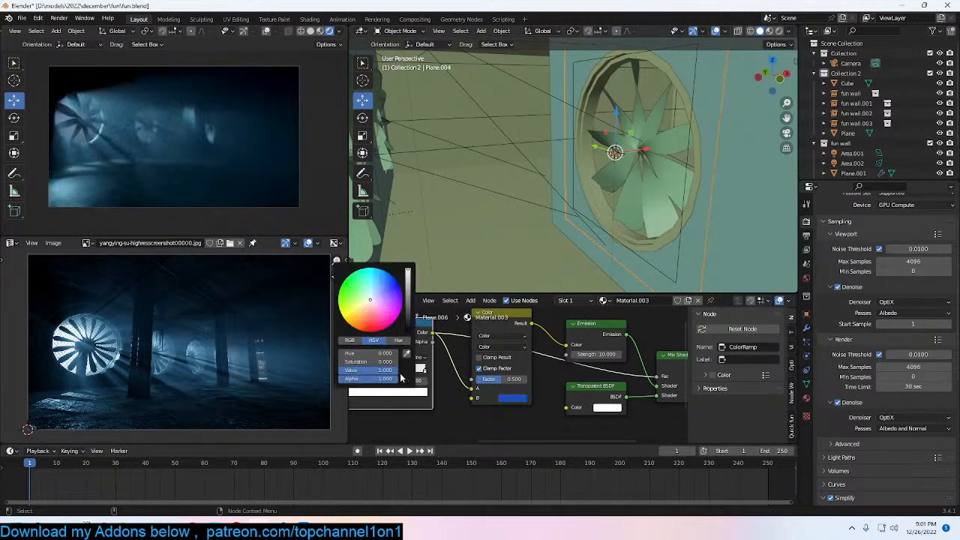
{"action": "left_click", "coordinate": [385, 370]}
{"action": "type", "text": "3"}
{"action": "key", "text": "Return"}
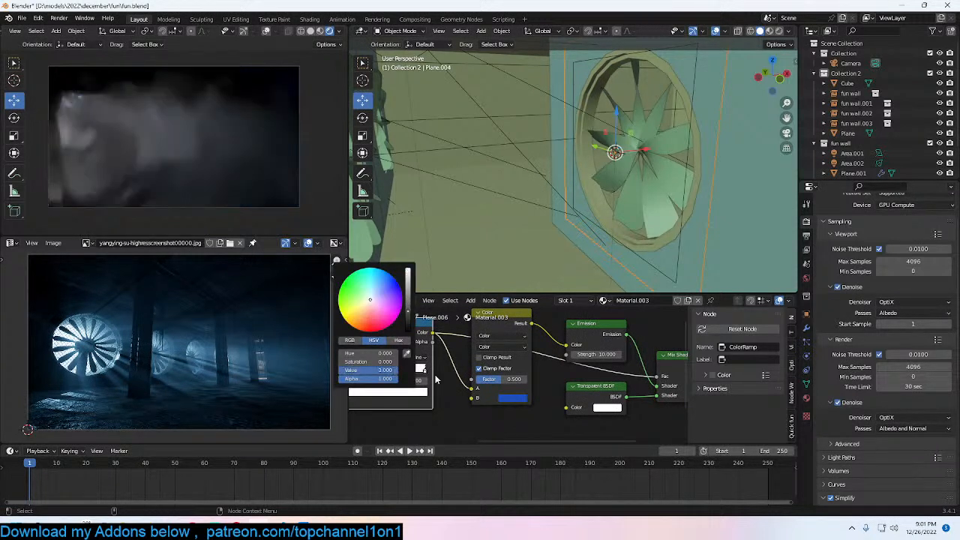
Step: Set the Emission node's strength to 50
{"action": "left_click", "coordinate": [613, 356]}
{"action": "type", "text": "5"}
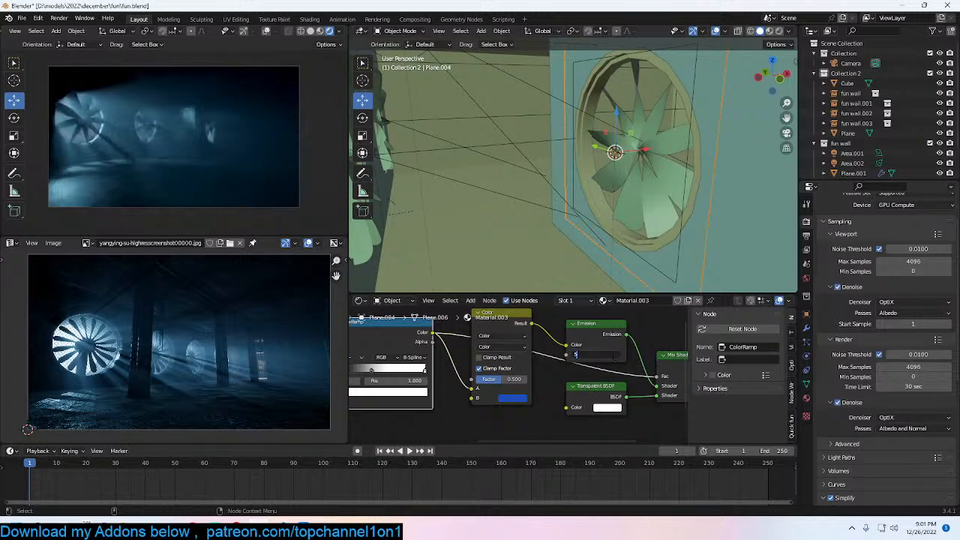
{"action": "type", "text": "0"}
{"action": "key", "text": "Return"}
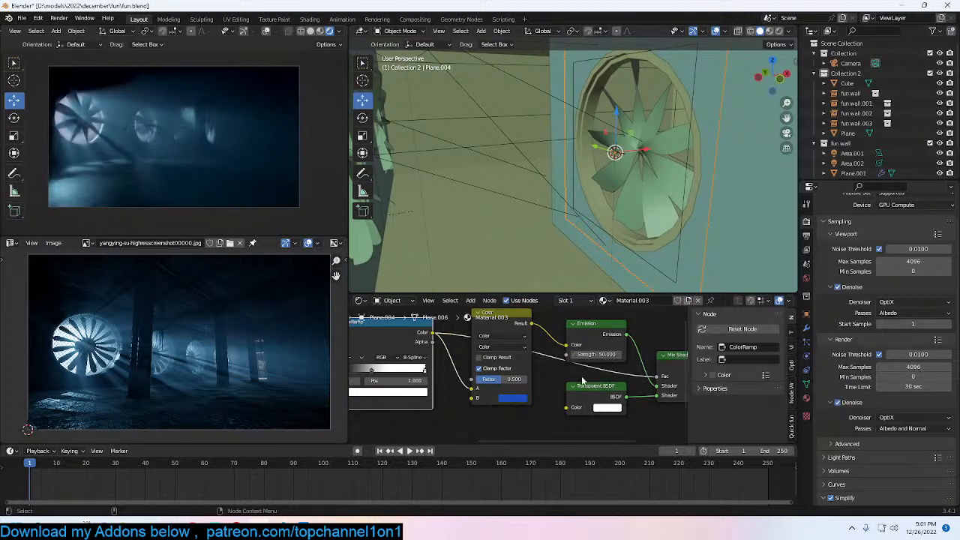
Step: Change the Mix Color node's B color to a brighter light blue and move the ColorRamp's black stop to 0.805
{"action": "middle_click_drag", "start_coordinate": [581, 381], "coordinate": [620, 376]}
{"action": "left_click", "coordinate": [546, 395]}
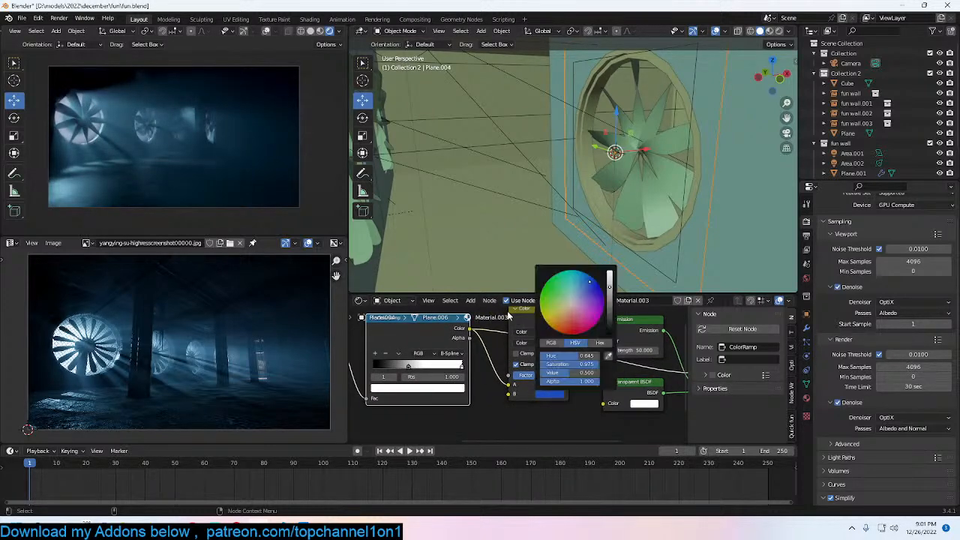
{"action": "left_click", "coordinate": [580, 299]}
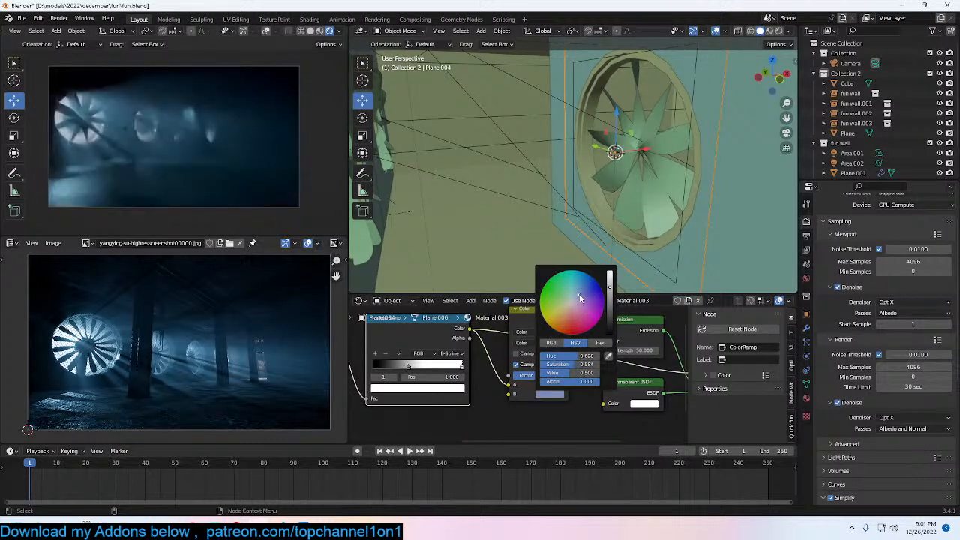
{"action": "left_click", "coordinate": [609, 279]}
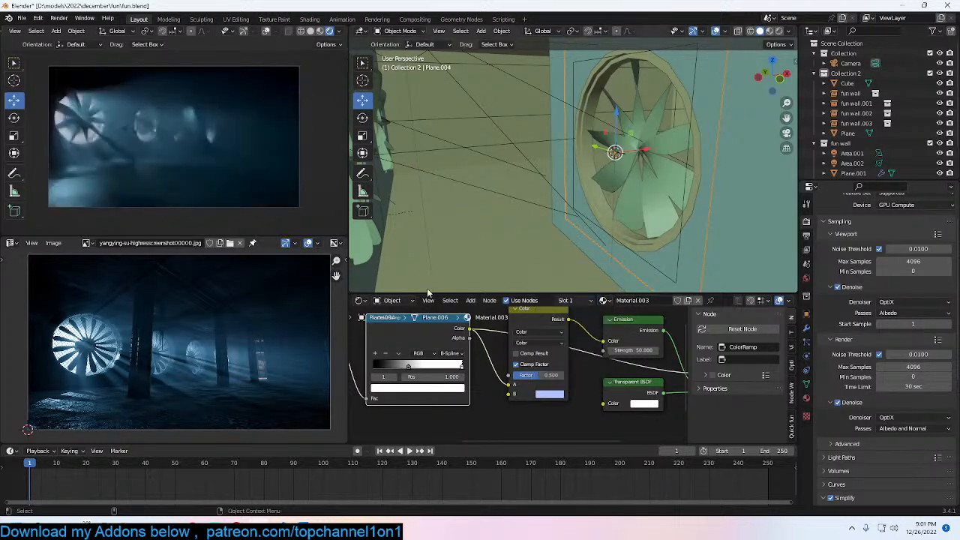
{"action": "left_click_drag", "start_coordinate": [462, 366], "coordinate": [433, 376]}
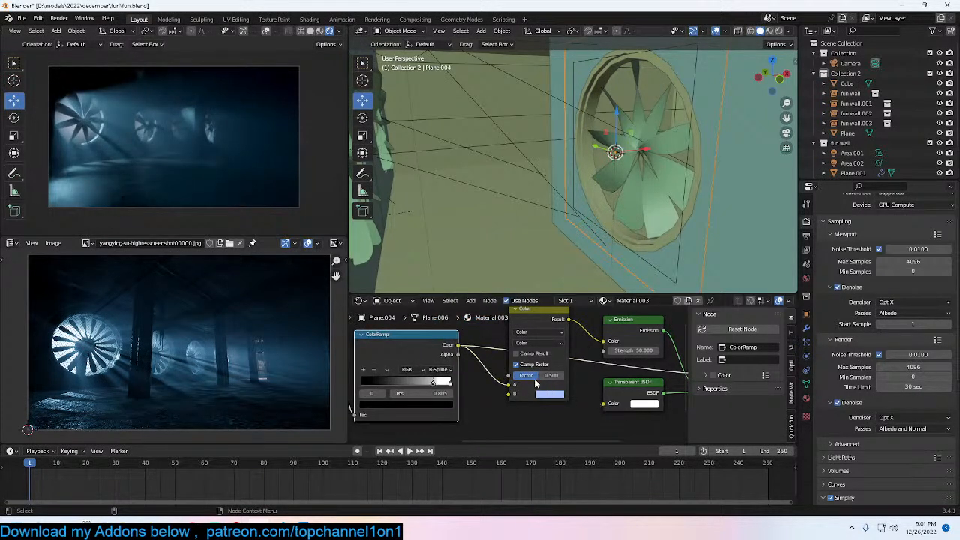
Step: Set the Mix Color factor to 1.000 and the Emission strength to 100
{"action": "left_click_drag", "start_coordinate": [549, 375], "coordinate": [564, 380]}
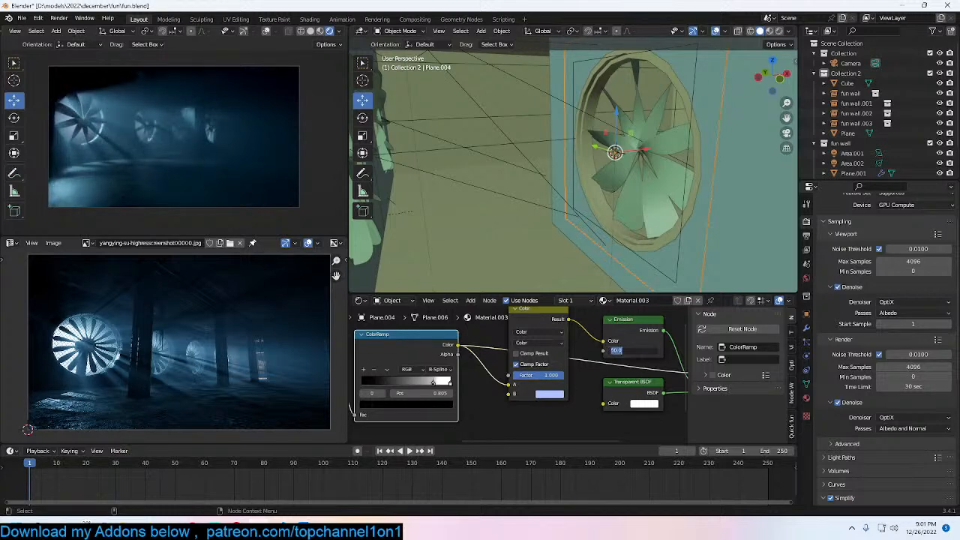
{"action": "key", "text": "Return"}
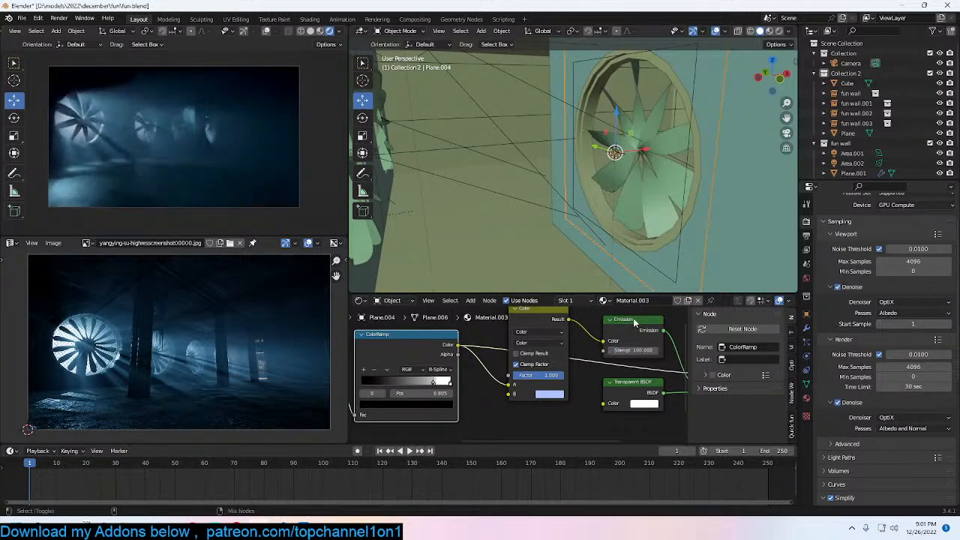
Step: Delete the Transparent BSDF and Mix Shader nodes, save the file, and dissolve the Mix Color node so the ColorRamp feeds Emission directly
{"action": "left_click", "coordinate": [659, 385]}
{"action": "key", "text": "x"}
{"action": "middle_click_drag", "start_coordinate": [657, 381], "coordinate": [534, 389]}
{"action": "left_click", "coordinate": [591, 369]}
{"action": "key", "text": "x"}
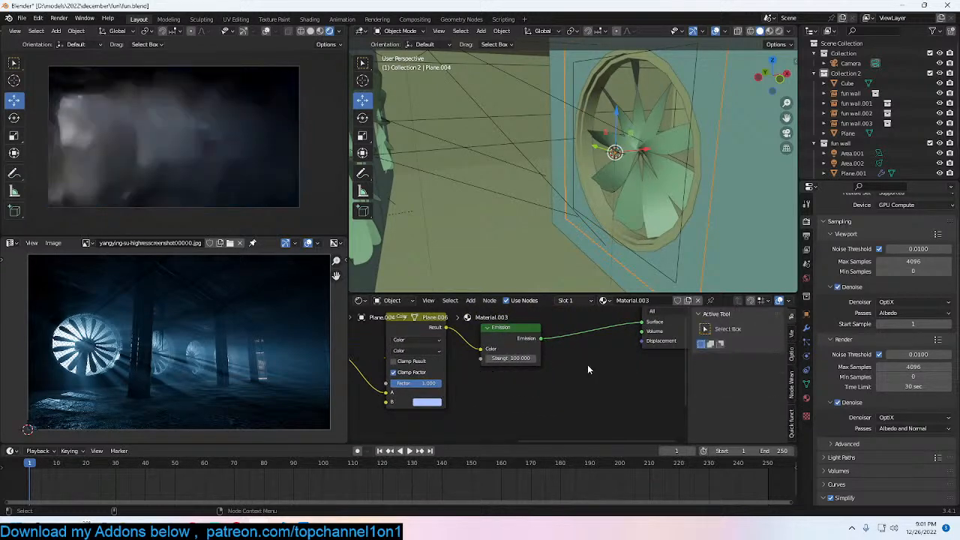
{"action": "key", "text": "ctrl+s"}
{"action": "middle_click_drag", "start_coordinate": [473, 372], "coordinate": [564, 378]}
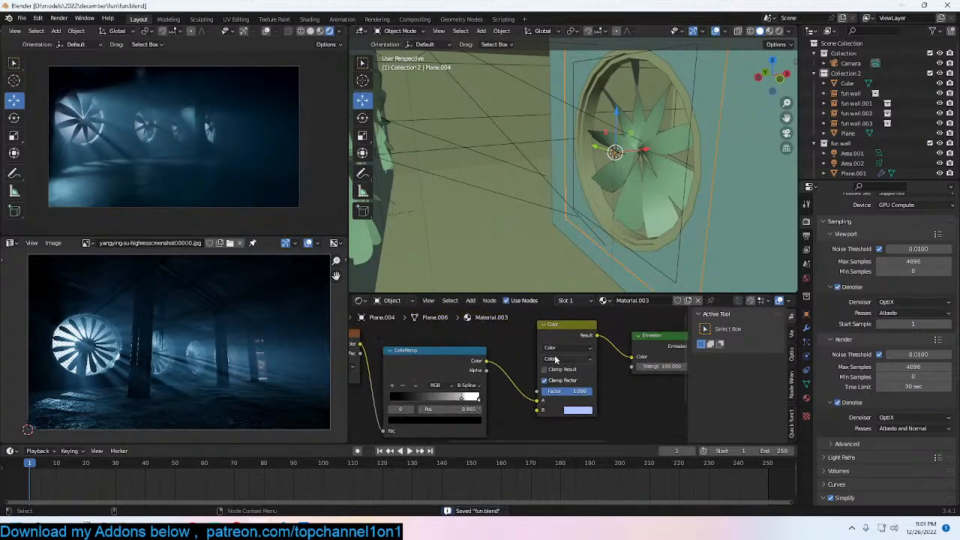
{"action": "key", "text": "ctrl+x"}
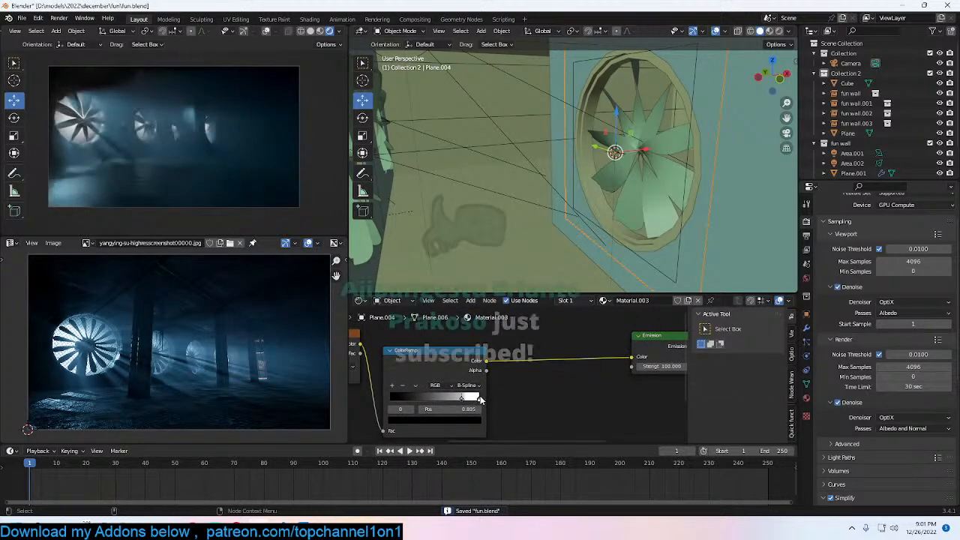
Step: Tint the ColorRamp's white end stop pale blue, save the file, and deselect the plane
{"action": "left_click", "coordinate": [480, 400]}
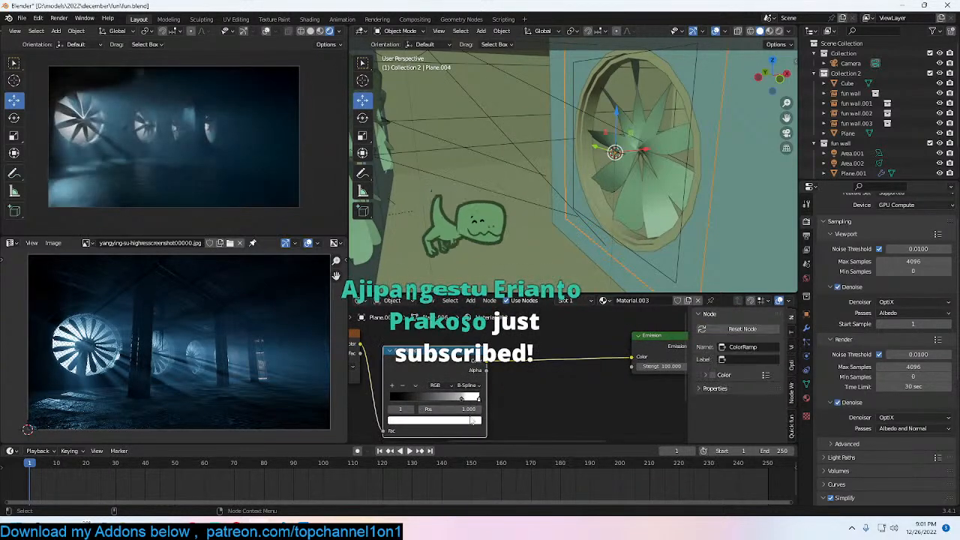
{"action": "left_click", "coordinate": [435, 420]}
{"action": "left_click", "coordinate": [435, 309]}
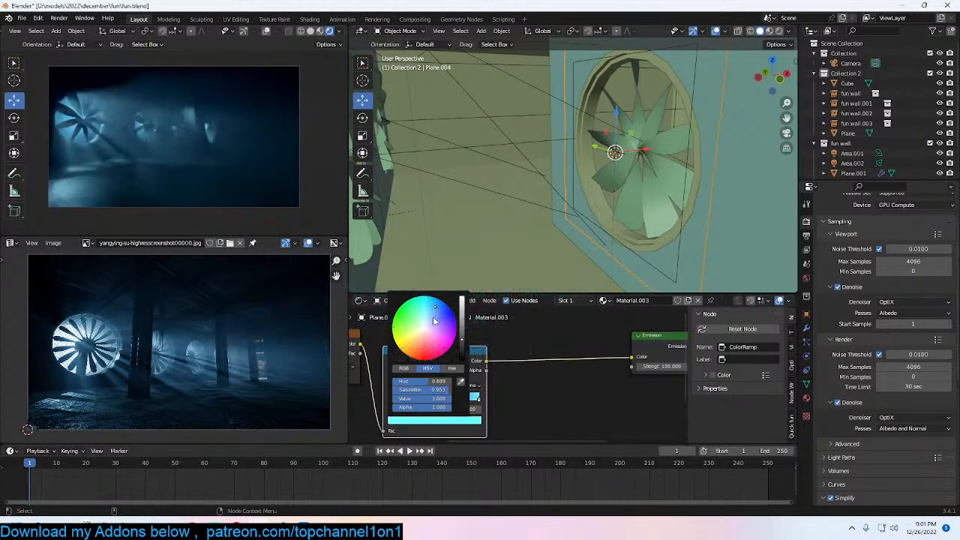
{"action": "key", "text": "ctrl+s"}
{"action": "key", "text": "alt+a"}
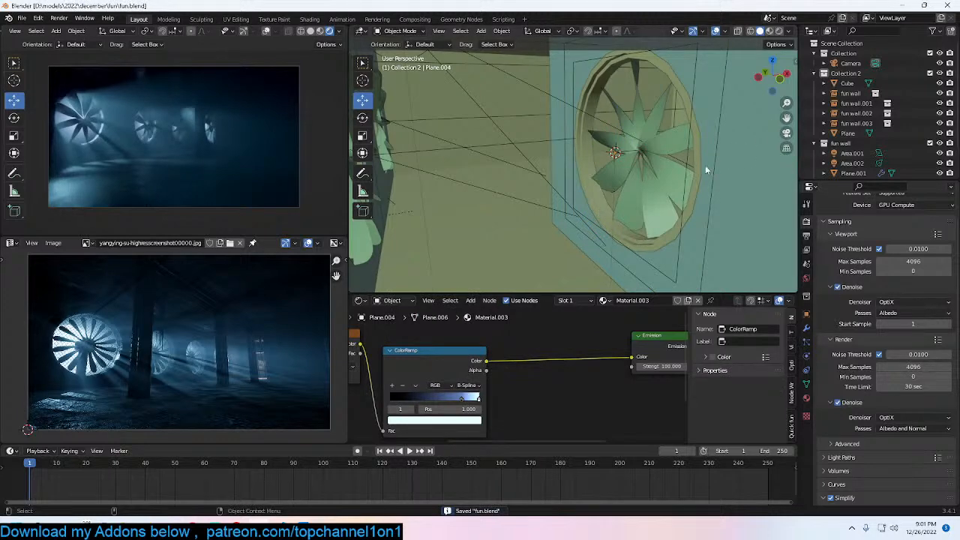
Step: Review the Look Dev image brightness and color preset settings, and save the file
{"action": "key", "text": "n"}
{"action": "scroll", "coordinate": [747, 135], "scroll_direction": "up", "scroll_amount": 3}
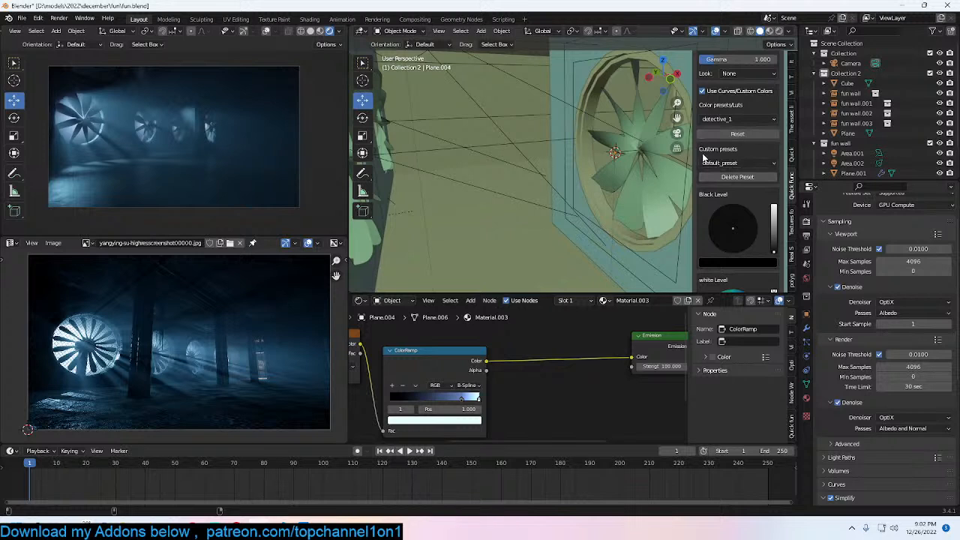
{"action": "scroll", "coordinate": [711, 132], "scroll_direction": "up", "scroll_amount": 2}
{"action": "scroll", "coordinate": [710, 132], "scroll_direction": "up", "scroll_amount": 2}
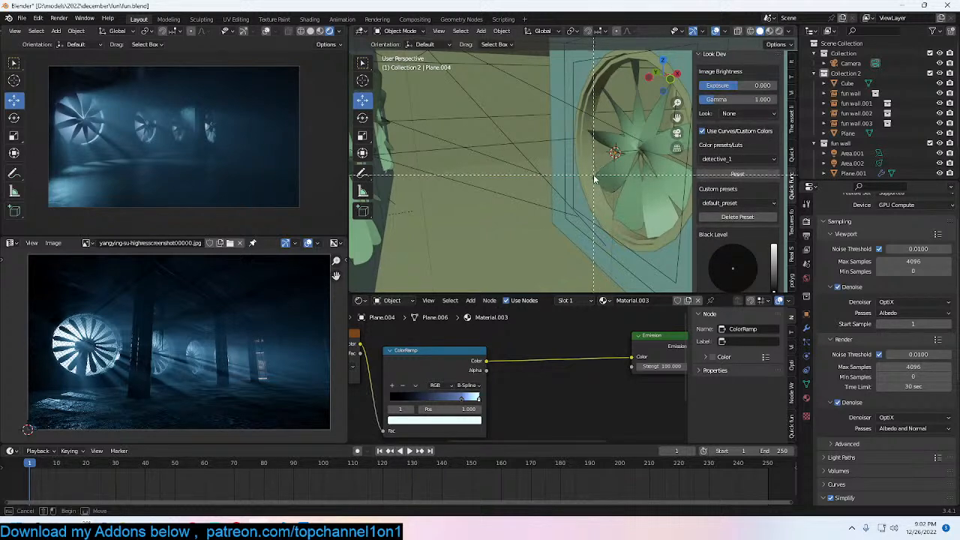
{"action": "key", "text": "n"}
{"action": "key", "text": "ctrl+s"}
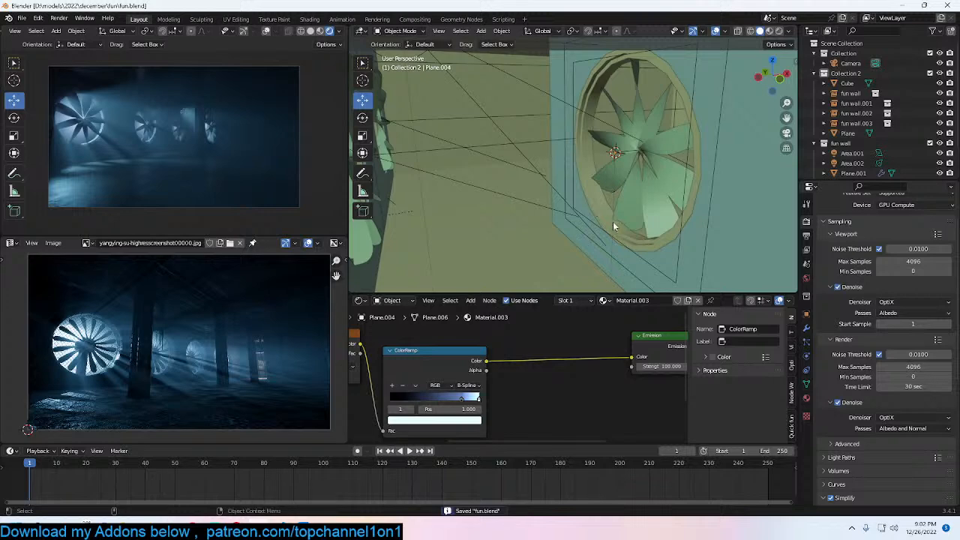
Step: In camera view, locate the original fan wall's collection and exclude it from the view layer, leaving only the instances, and save the file
{"action": "middle_click_drag", "start_coordinate": [612, 221], "coordinate": [560, 206]}
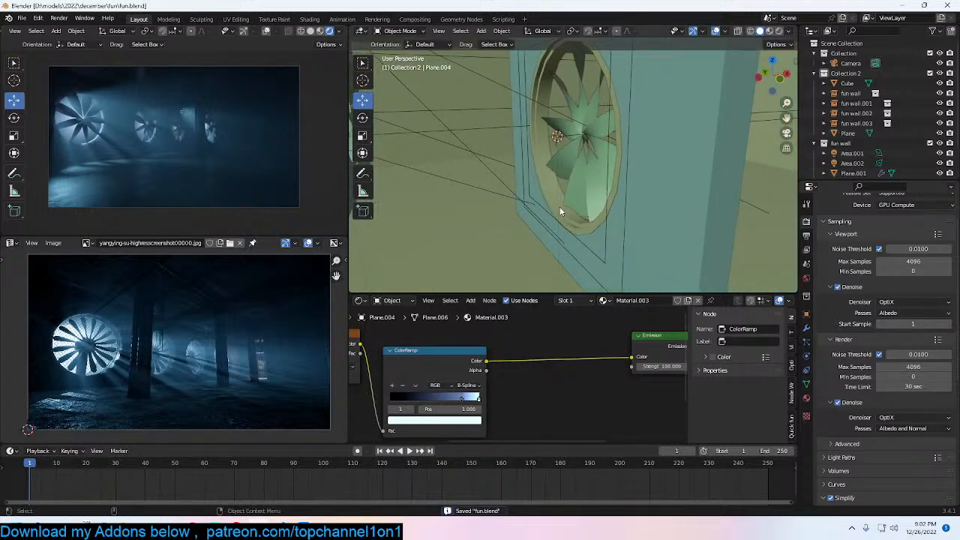
{"action": "key", "text": "KP_0"}
{"action": "scroll", "coordinate": [559, 210], "scroll_direction": "up", "scroll_amount": 2}
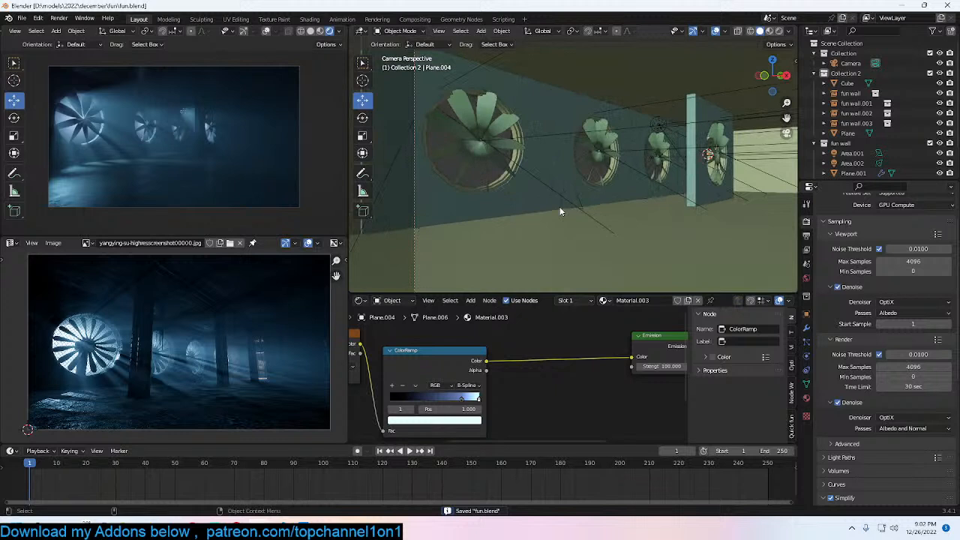
{"action": "left_click", "coordinate": [720, 170]}
{"action": "scroll", "coordinate": [887, 151], "scroll_direction": "down", "scroll_amount": 2}
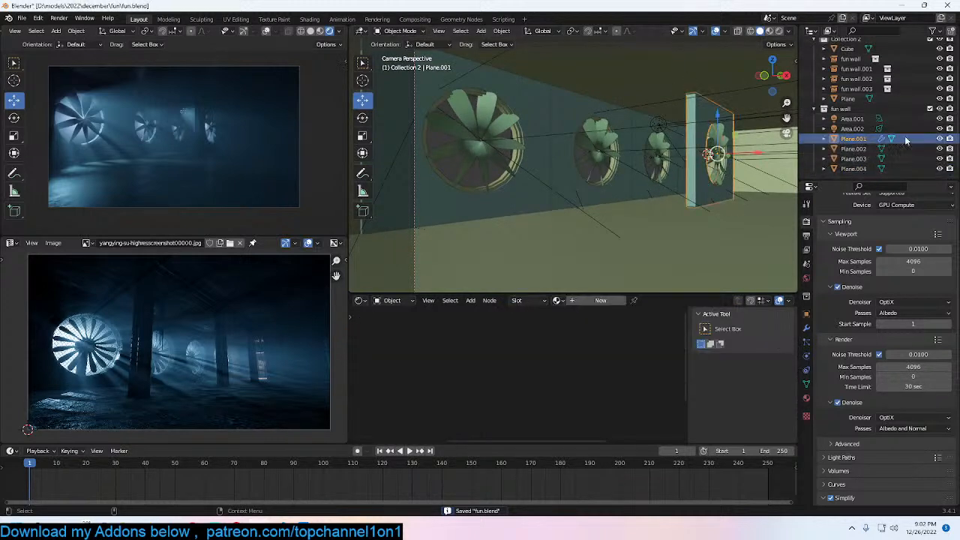
{"action": "left_click", "coordinate": [930, 109]}
{"action": "middle_click_drag", "start_coordinate": [598, 174], "coordinate": [573, 149], "text": "shift"}
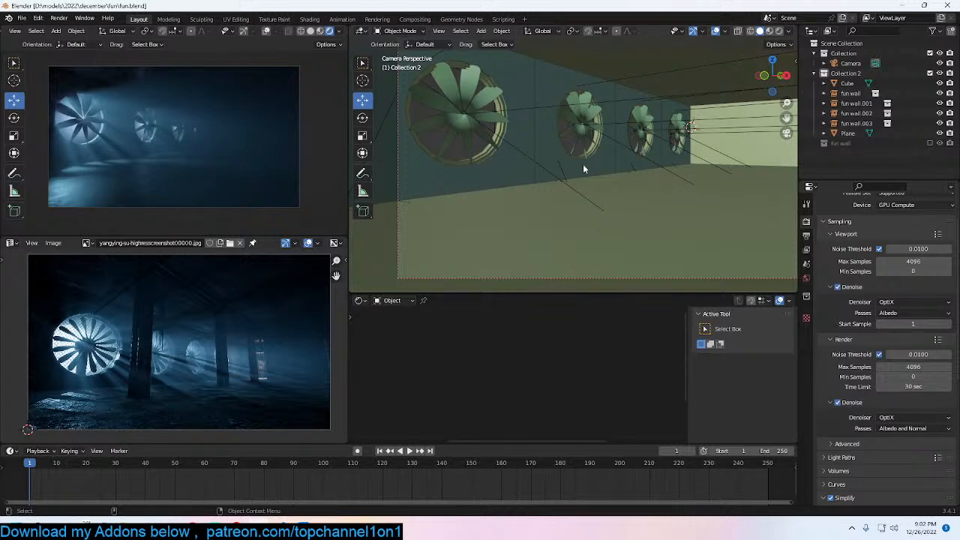
{"action": "key", "text": "ctrl+s"}
{"action": "middle_click_drag", "start_coordinate": [642, 207], "coordinate": [658, 184], "text": "shift"}
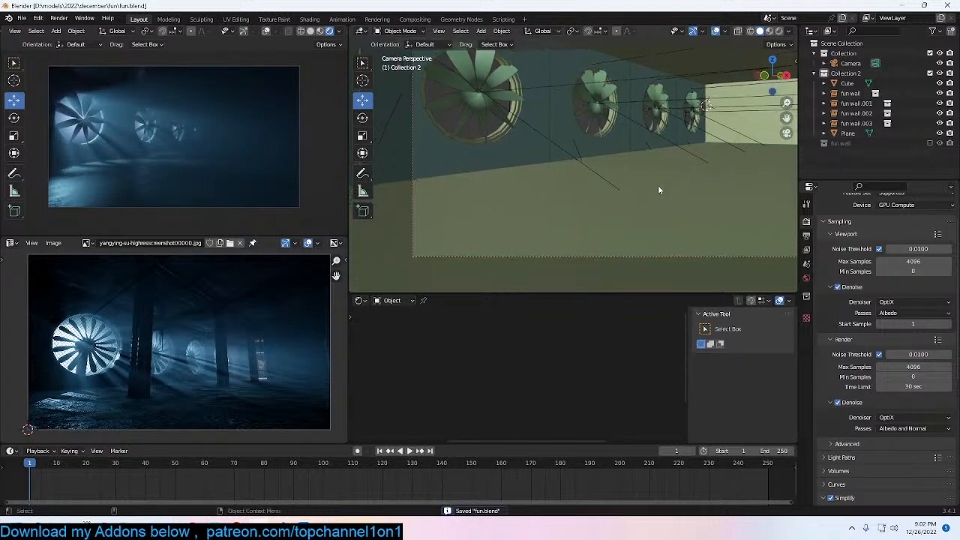
Step: Search the asset library's objects for "pipe"
{"action": "left_click", "coordinate": [698, 159]}
{"action": "key", "text": "n"}
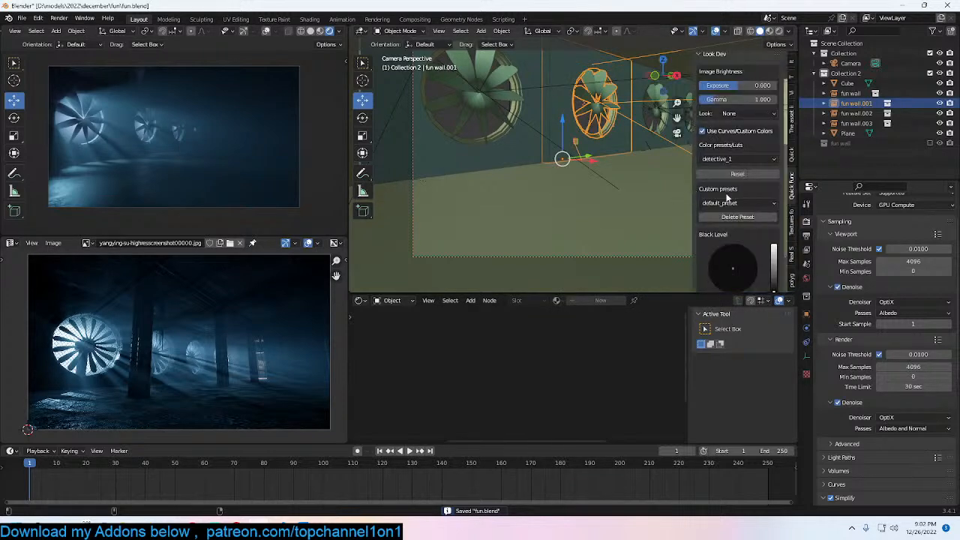
{"action": "left_click", "coordinate": [789, 129]}
{"action": "left_click", "coordinate": [709, 100]}
{"action": "left_click", "coordinate": [716, 142]}
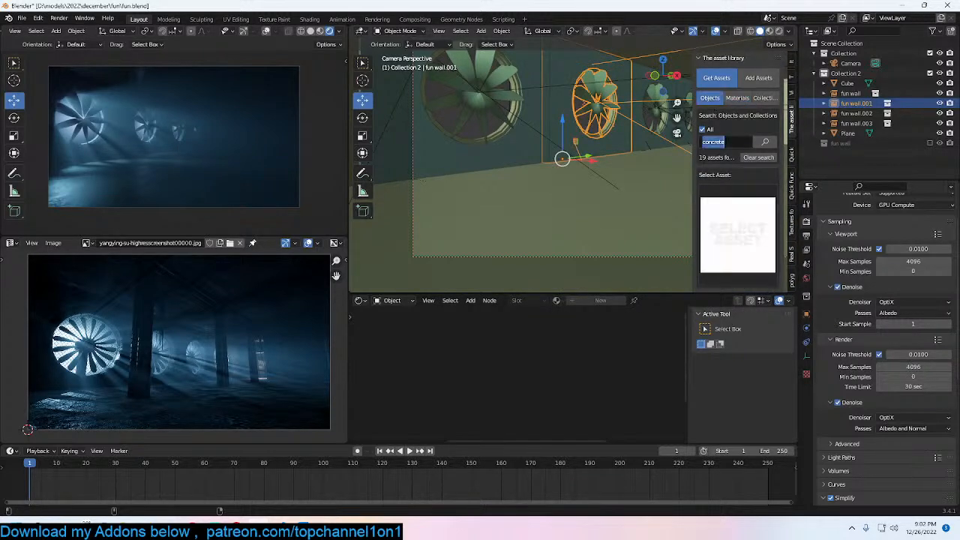
{"action": "left_click", "coordinate": [765, 142]}
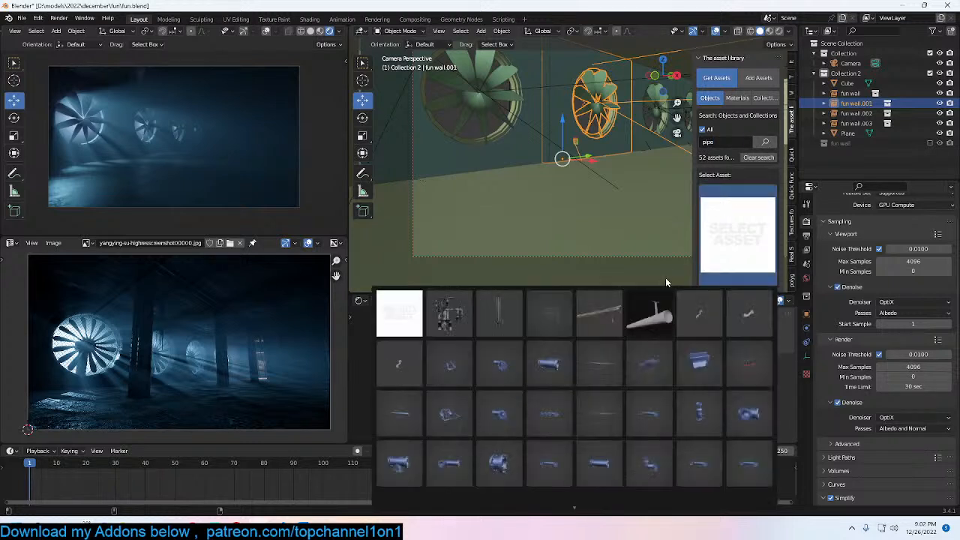
Step: Add the multi-pipe assembly asset from the search results to the scene and enlarge it, finishing with a scale factor of about 3.24
{"action": "left_click", "coordinate": [443, 318]}
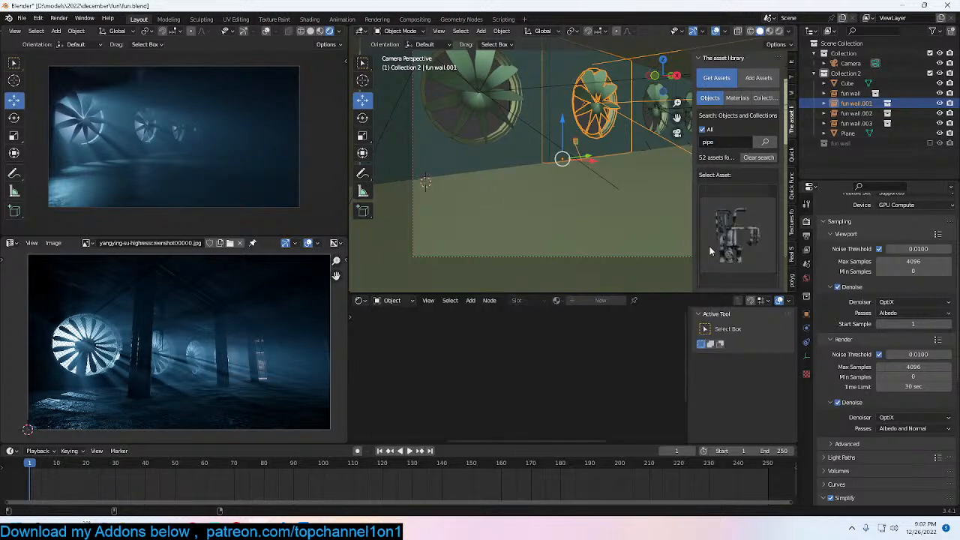
{"action": "scroll", "coordinate": [703, 253], "scroll_direction": "down", "scroll_amount": 2}
{"action": "left_click", "coordinate": [737, 262]}
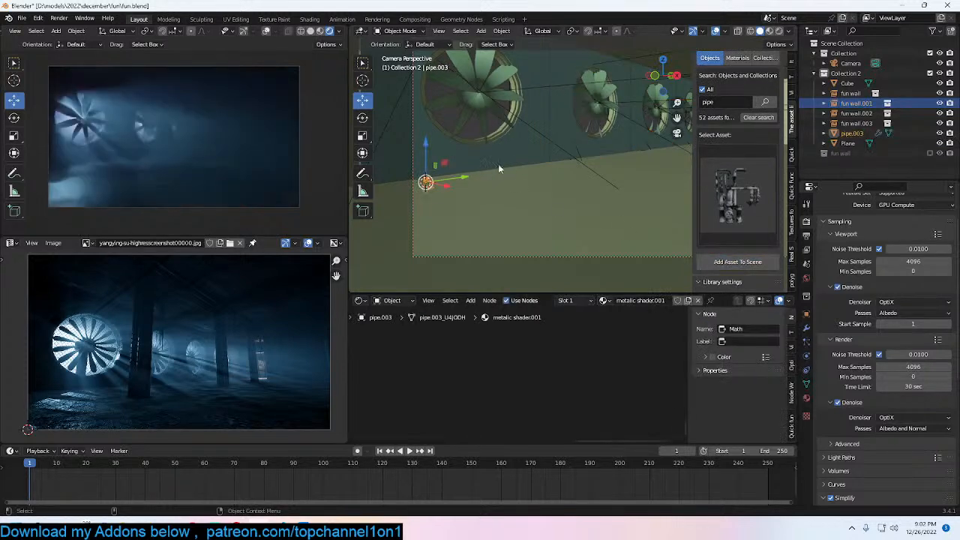
{"action": "key", "text": "s"}
{"action": "left_click", "coordinate": [502, 156]}
{"action": "key", "text": "s"}
{"action": "left_click", "coordinate": [524, 177]}
Step: Raise the pipe assembly along Z and rescale it by 0.583 and by 1.384
{"action": "key", "text": "g"}
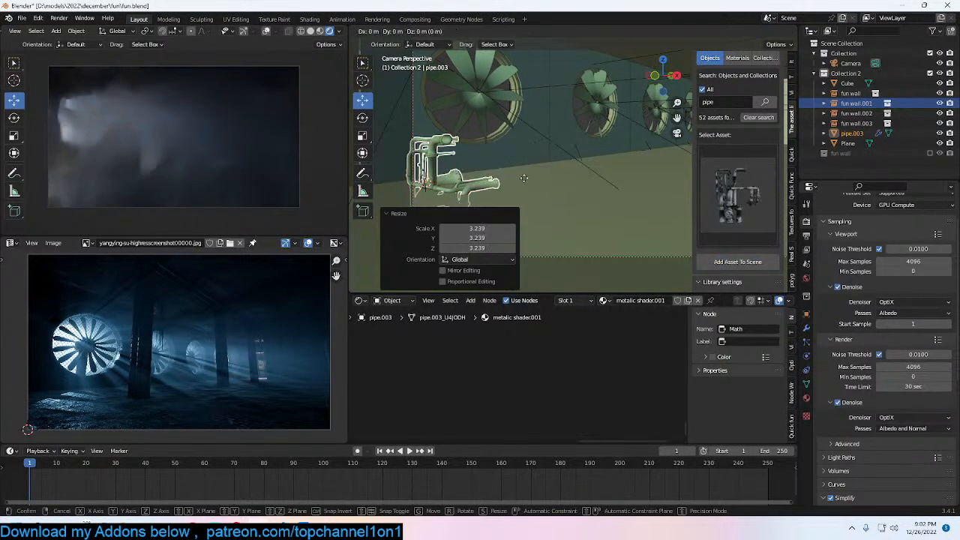
{"action": "key", "text": "z"}
{"action": "left_click", "coordinate": [579, 140]}
{"action": "key", "text": "s"}
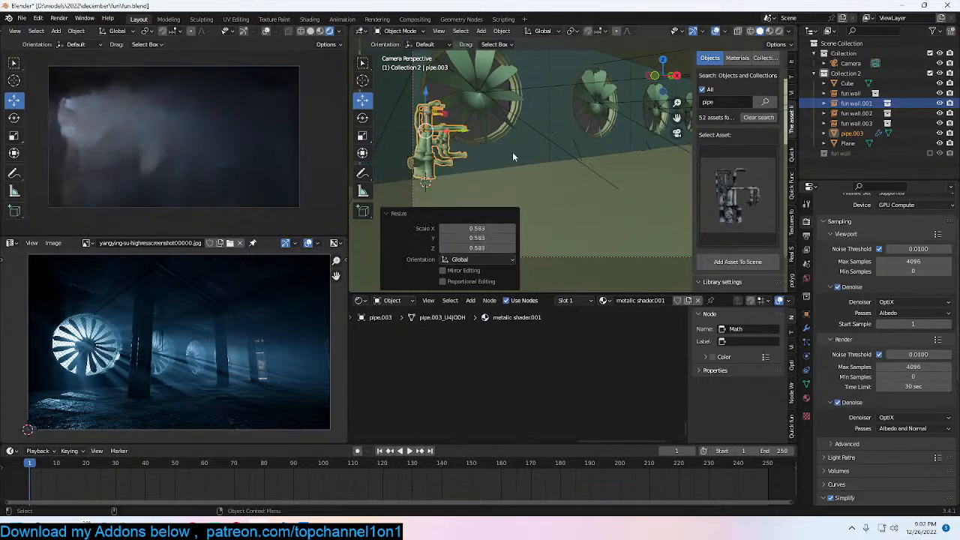
{"action": "left_click", "coordinate": [550, 142]}
Step: Rotate the pipe assembly 90° about Z and raise it about 0.35 m
{"action": "type", "text": "rz190"}
{"action": "key", "text": "BackSpace"}
{"action": "key", "text": "BackSpace"}
{"action": "key", "text": "BackSpace"}
{"action": "type", "text": "90"}
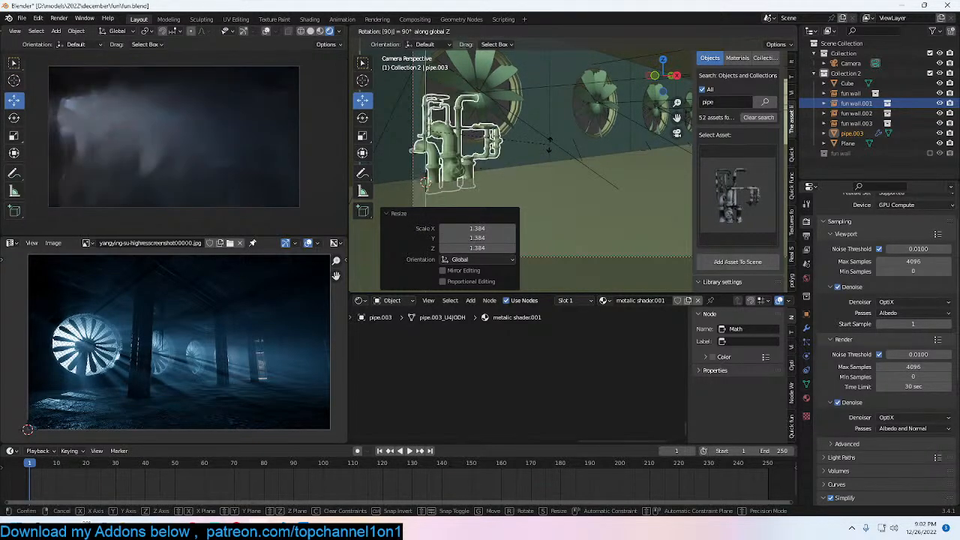
{"action": "left_click", "coordinate": [549, 144]}
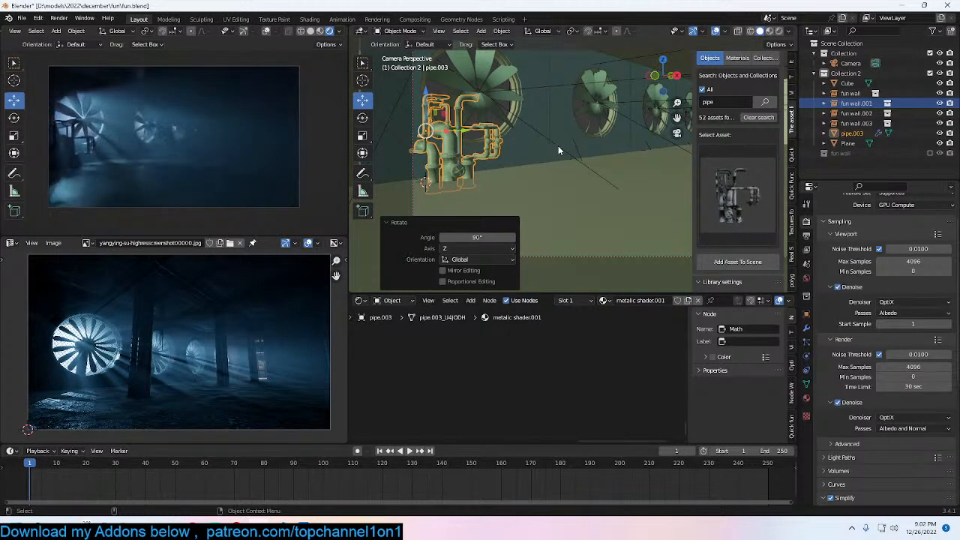
{"action": "key", "text": "g"}
{"action": "key", "text": "x"}
{"action": "key", "text": "z"}
{"action": "left_click", "coordinate": [609, 96]}
Step: Shift the pipe assembly along X and about 0.67 m along Y to stand between the first two fans, and save the file
{"action": "middle_click_drag", "start_coordinate": [611, 92], "coordinate": [621, 140]}
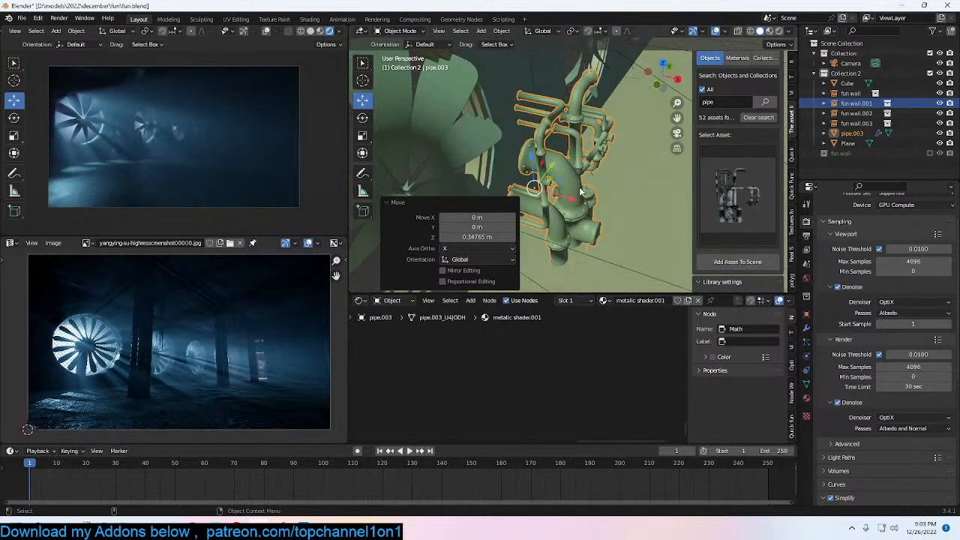
{"action": "key", "text": "g"}
{"action": "key", "text": "z"}
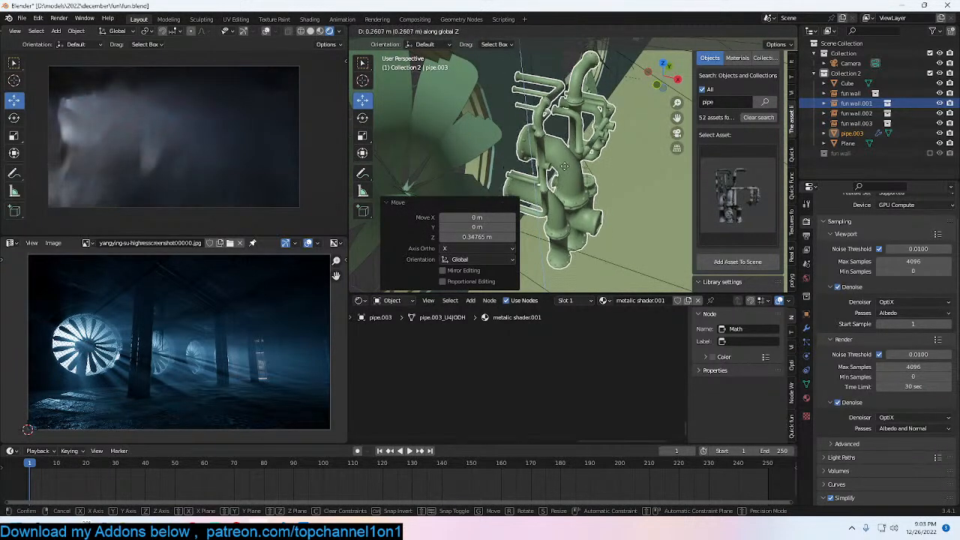
{"action": "key", "text": "x"}
{"action": "left_click", "coordinate": [548, 175]}
{"action": "middle_click_drag", "start_coordinate": [548, 175], "coordinate": [557, 145]}
{"action": "left_click_drag", "start_coordinate": [542, 127], "coordinate": [580, 124]}
{"action": "scroll", "coordinate": [585, 127], "scroll_direction": "down", "scroll_amount": 3}
{"action": "middle_click_drag", "start_coordinate": [584, 127], "coordinate": [608, 129]}
{"action": "scroll", "coordinate": [608, 129], "scroll_direction": "up", "scroll_amount": 2}
{"action": "key", "text": "ctrl+s"}
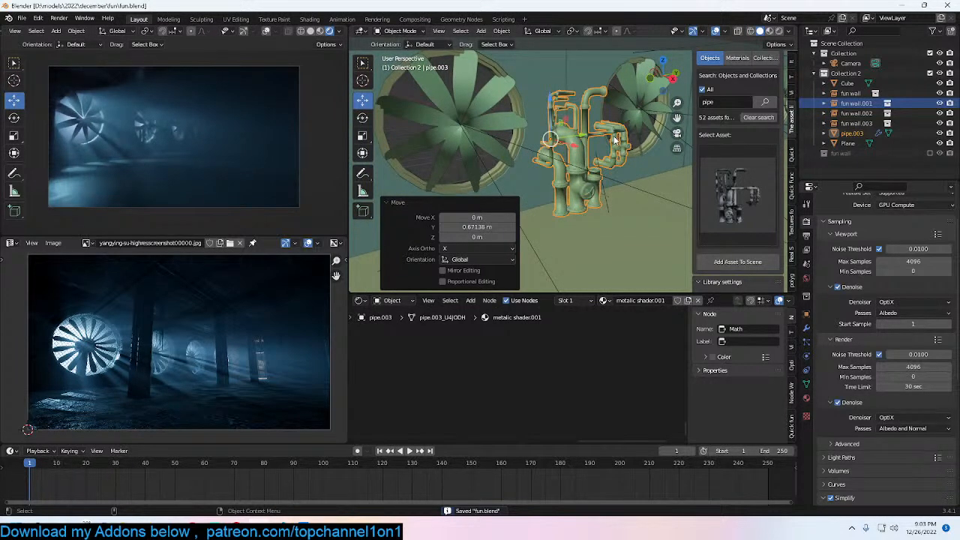
Step: Resize the pipe assembly between the first two fans, deselect it, and save the file
{"action": "middle_click_drag", "start_coordinate": [619, 155], "coordinate": [587, 183]}
{"action": "key", "text": "s"}
{"action": "left_click", "coordinate": [606, 152]}
{"action": "left_click", "coordinate": [522, 189]}
{"action": "key", "text": "ctrl+s"}
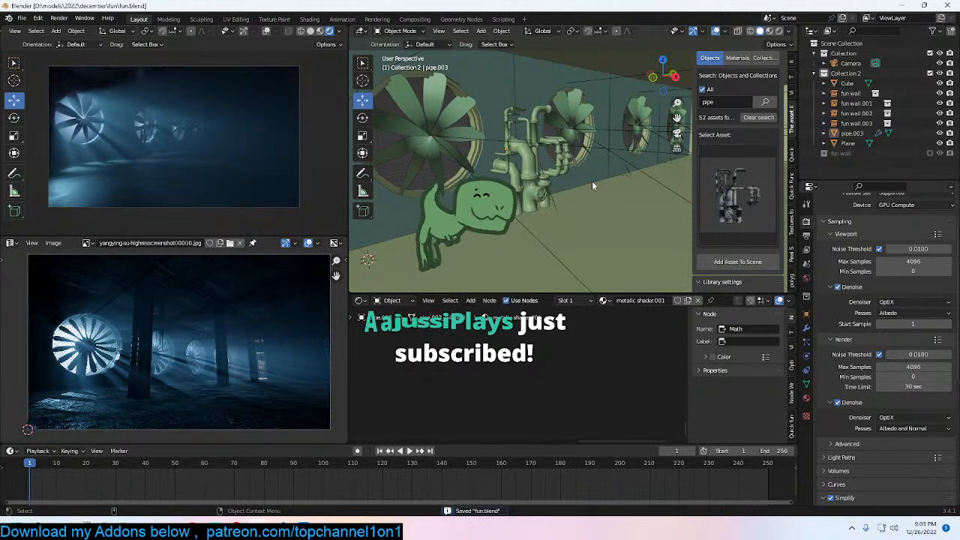
Step: Try to pull one upper edge of the fog volume cube inward along X in Edit Mode, and undo it
{"action": "scroll", "coordinate": [592, 180], "scroll_direction": "up", "scroll_amount": 1}
{"action": "middle_click_drag", "start_coordinate": [592, 181], "coordinate": [525, 182]}
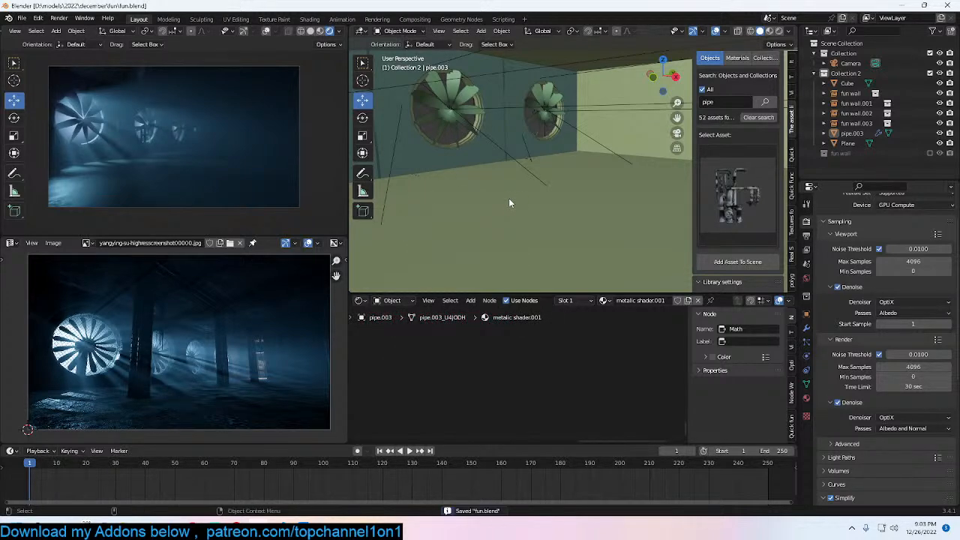
{"action": "scroll", "coordinate": [510, 199], "scroll_direction": "down", "scroll_amount": 8}
{"action": "middle_click_drag", "start_coordinate": [509, 199], "coordinate": [594, 126]}
{"action": "left_click", "coordinate": [583, 158]}
{"action": "key", "text": "Tab"}
{"action": "key", "text": "2"}
{"action": "left_click", "coordinate": [596, 126]}
{"action": "left_click", "coordinate": [363, 100]}
{"action": "middle_click_drag", "start_coordinate": [568, 113], "coordinate": [604, 145]}
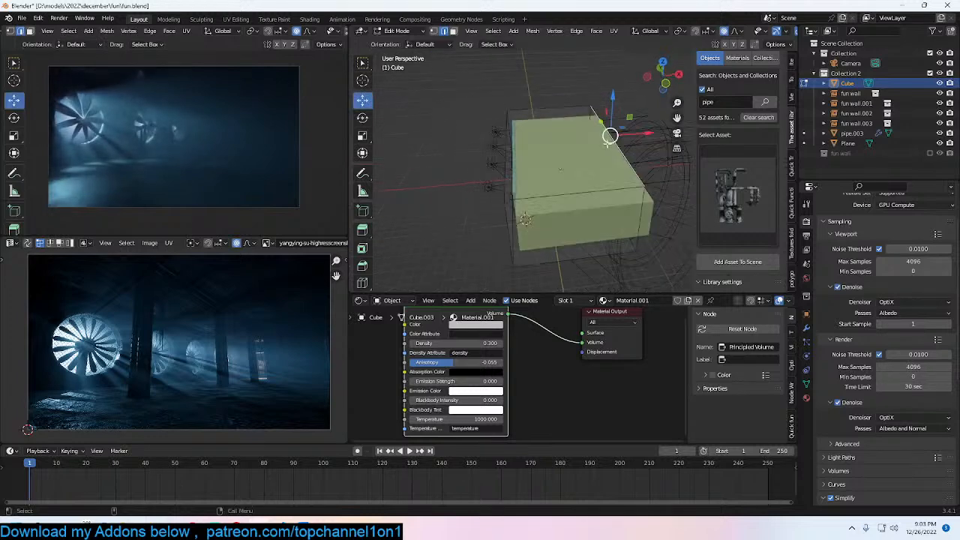
{"action": "left_click_drag", "start_coordinate": [648, 133], "coordinate": [545, 142]}
{"action": "key", "text": "Tab"}
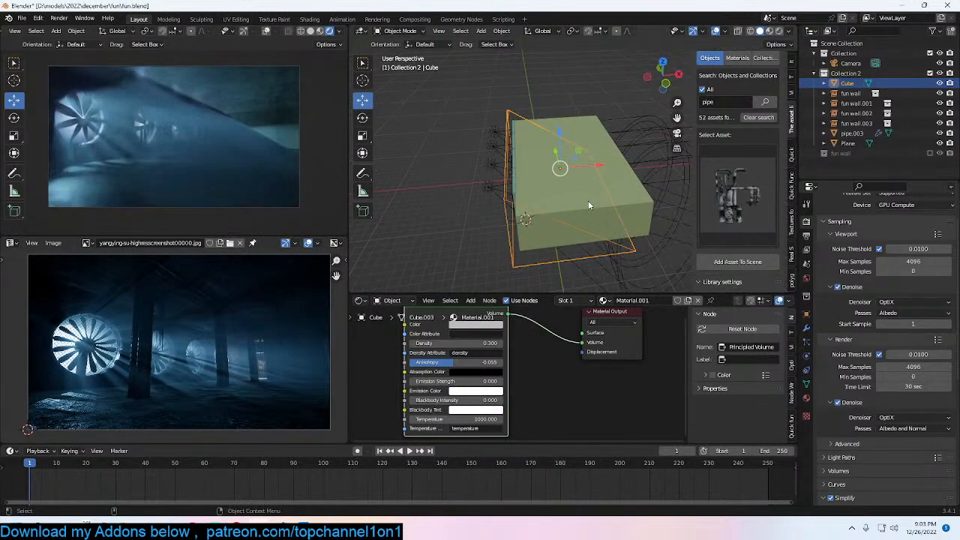
{"action": "key", "text": "ctrl+z"}
{"action": "key", "text": "ctrl+z"}
{"action": "key", "text": "Tab"}
Step: Deselect the fog volume cube and save the file
{"action": "middle_click_drag", "start_coordinate": [582, 189], "coordinate": [564, 208]}
{"action": "key", "text": "alt+a"}
{"action": "scroll", "coordinate": [588, 190], "scroll_direction": "up", "scroll_amount": 3}
{"action": "key", "text": "ctrl+s"}
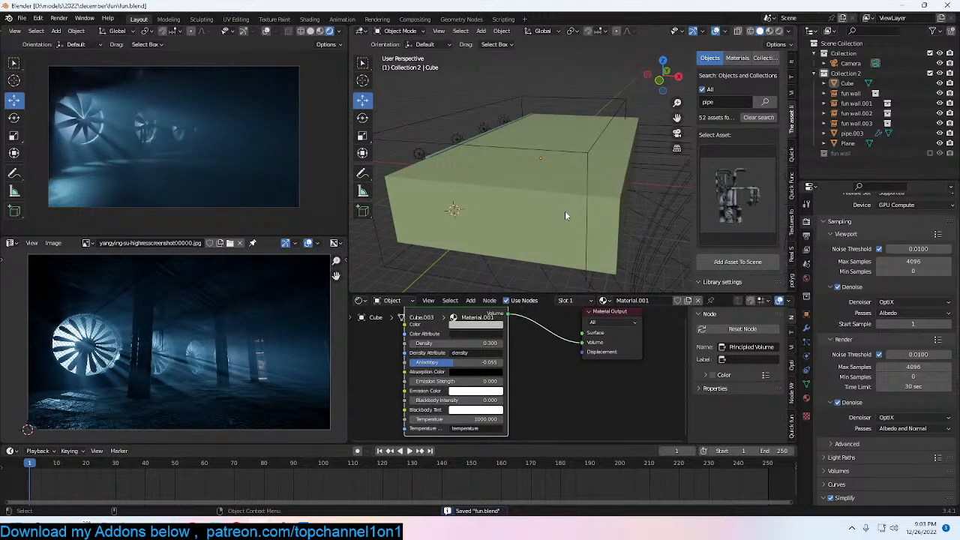
Step: Lower the Principled Volume anisotropy of the fog material to about -0.27
{"action": "scroll", "coordinate": [565, 211], "scroll_direction": "up", "scroll_amount": 10}
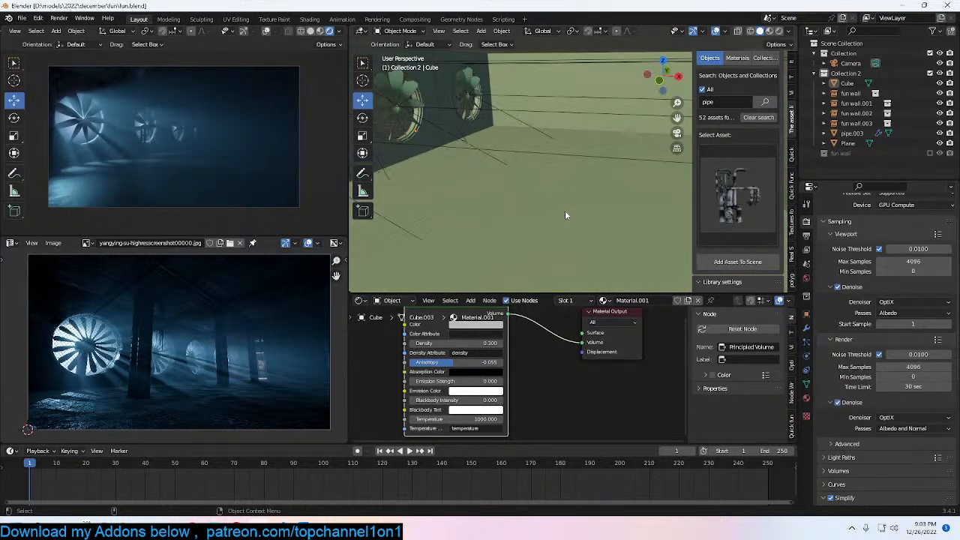
{"action": "scroll", "coordinate": [495, 345], "scroll_direction": "up", "scroll_amount": 2}
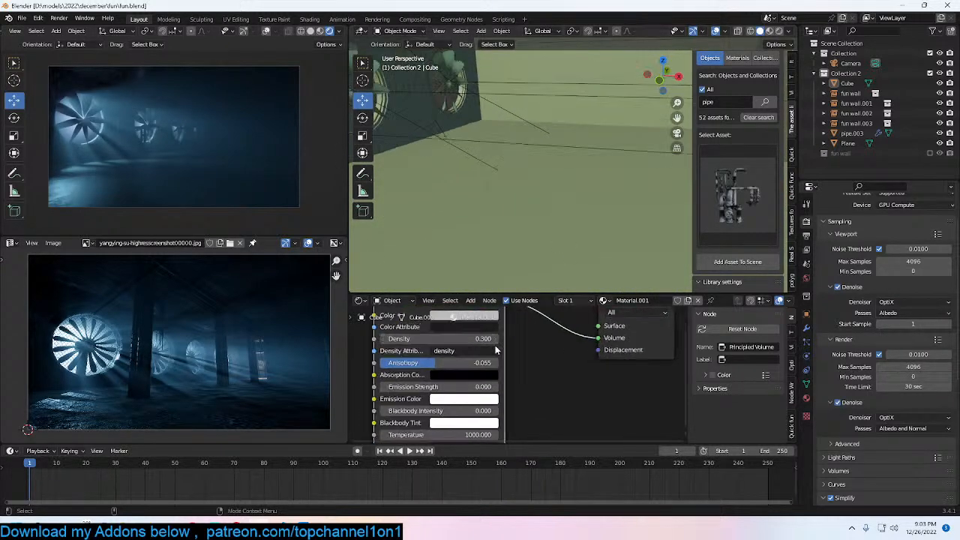
{"action": "mouse_move", "coordinate": [437, 362]}
{"action": "left_mouse_down"}
{"action": "mouse_move", "coordinate": [525, 365]}
{"action": "mouse_move", "coordinate": [398, 364]}
{"action": "mouse_move", "coordinate": [422, 362]}
{"action": "left_mouse_up"}
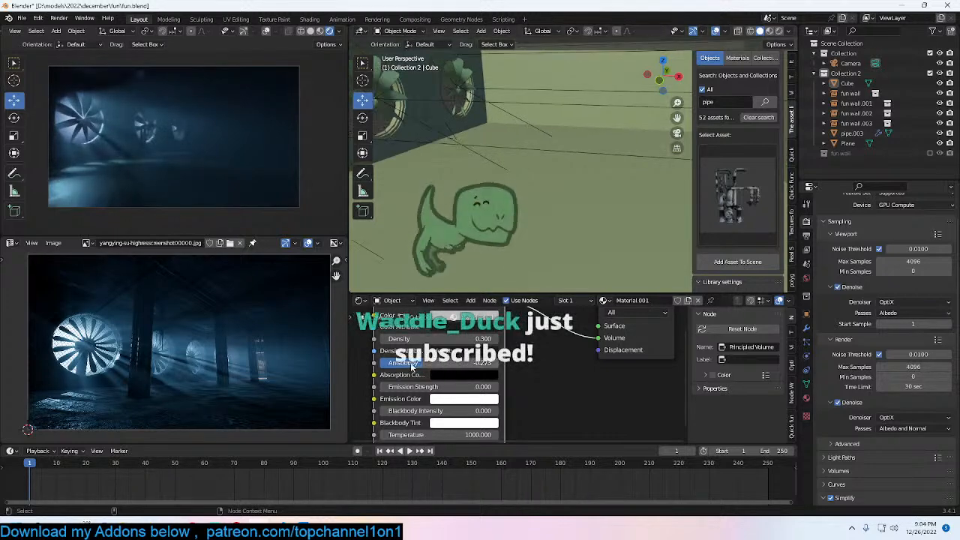
Step: Select the first fan wall instance beside the pipe assembly and save the file
{"action": "middle_click_drag", "start_coordinate": [465, 172], "coordinate": [589, 184]}
{"action": "left_click", "coordinate": [582, 162]}
{"action": "scroll", "coordinate": [576, 163], "scroll_direction": "up", "scroll_amount": 4}
{"action": "scroll", "coordinate": [578, 162], "scroll_direction": "up", "scroll_amount": 2}
{"action": "key", "text": "ctrl+s"}
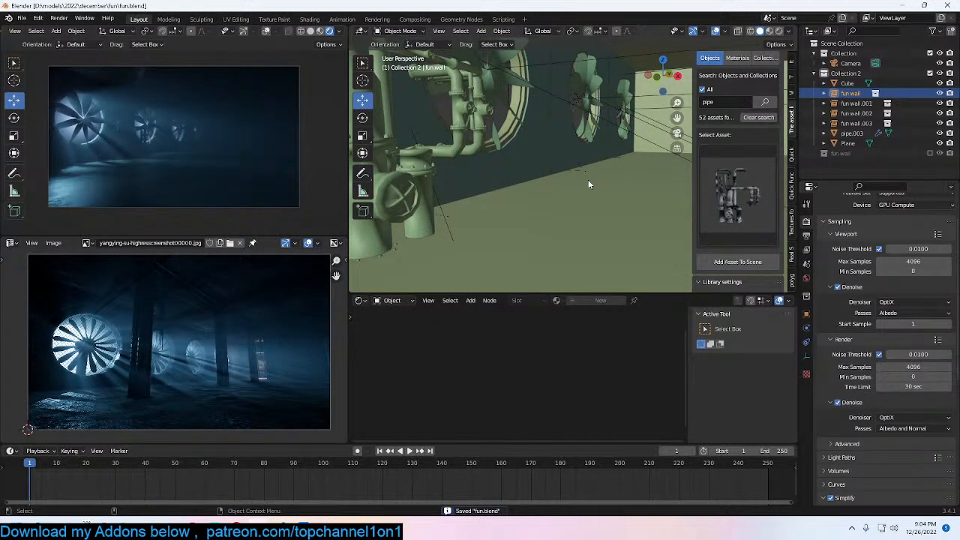
{"action": "key", "text": "ctrl+s"}
{"action": "middle_click_drag", "start_coordinate": [628, 192], "coordinate": [617, 178]}
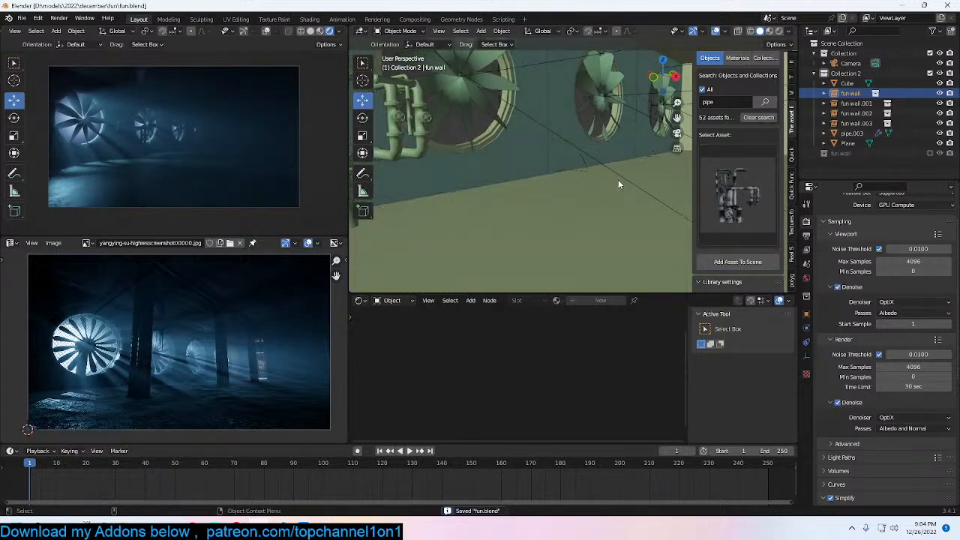
Step: Include the original fan wall collection in the view layer again and select its fan blades
{"action": "left_click", "coordinate": [930, 153]}
{"action": "scroll", "coordinate": [634, 133], "scroll_direction": "down", "scroll_amount": 5}
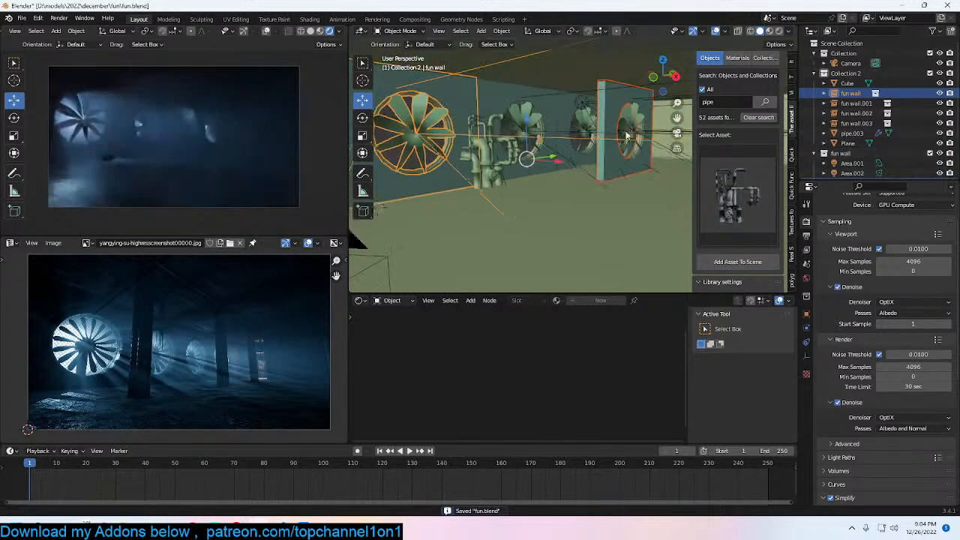
{"action": "scroll", "coordinate": [633, 129], "scroll_direction": "up", "scroll_amount": 5}
{"action": "left_click", "coordinate": [558, 116]}
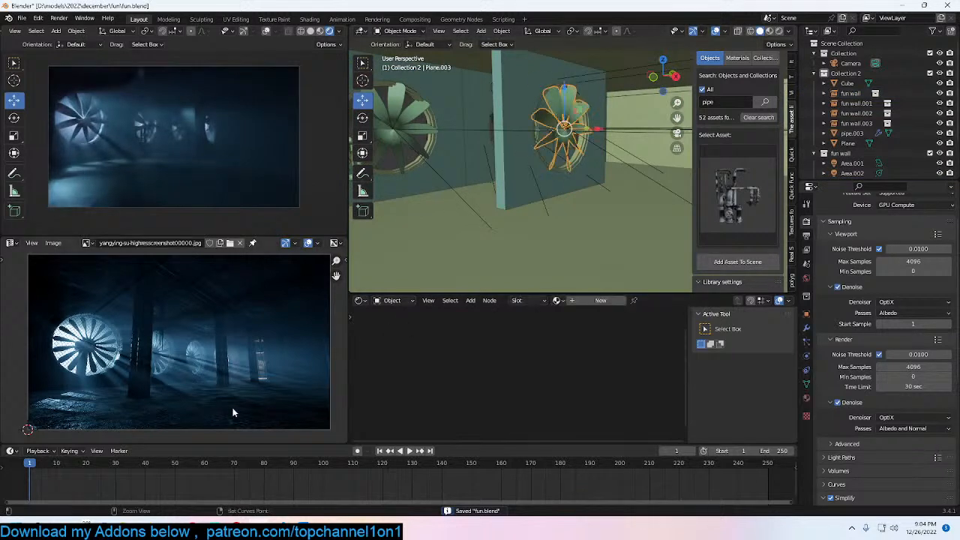
Step: Pause the rendered preview and scale the original fan's blades by 0.874
{"action": "left_click", "coordinate": [331, 32]}
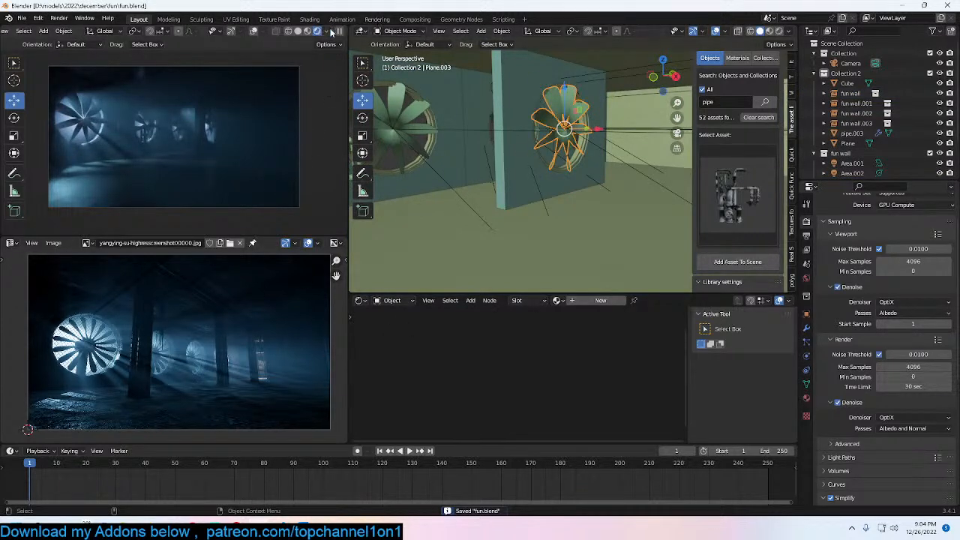
{"action": "key", "text": "s"}
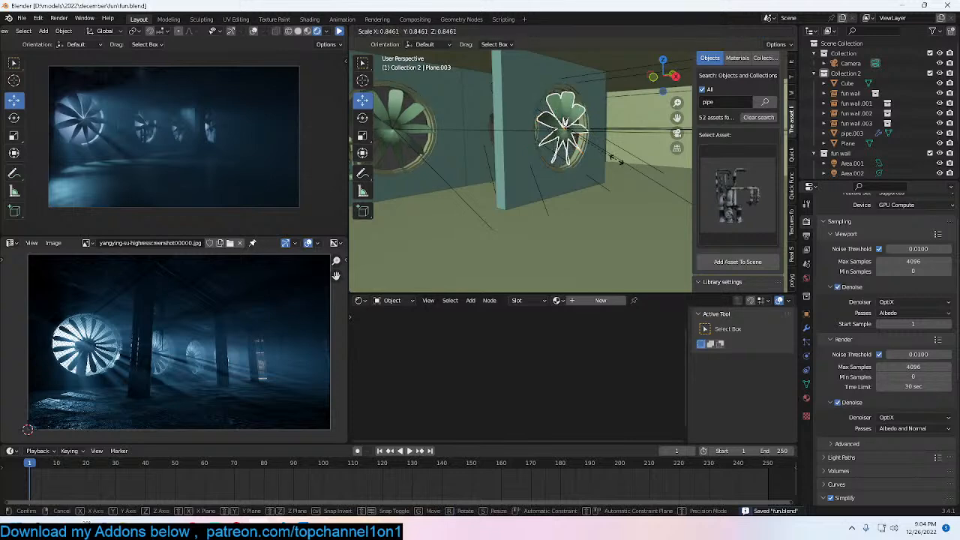
{"action": "left_click", "coordinate": [617, 159]}
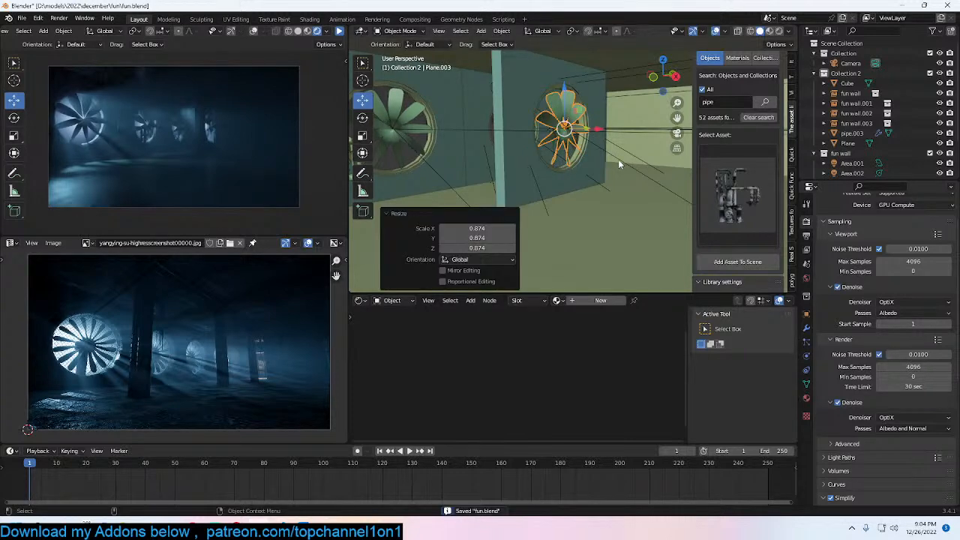
Step: Isolate the fan blades in Edit Mode and scale every blade around its individual origin by 0.696
{"action": "key", "text": "KP_Divide"}
{"action": "key", "text": "Tab"}
{"action": "middle_click_drag", "start_coordinate": [588, 161], "coordinate": [529, 162]}
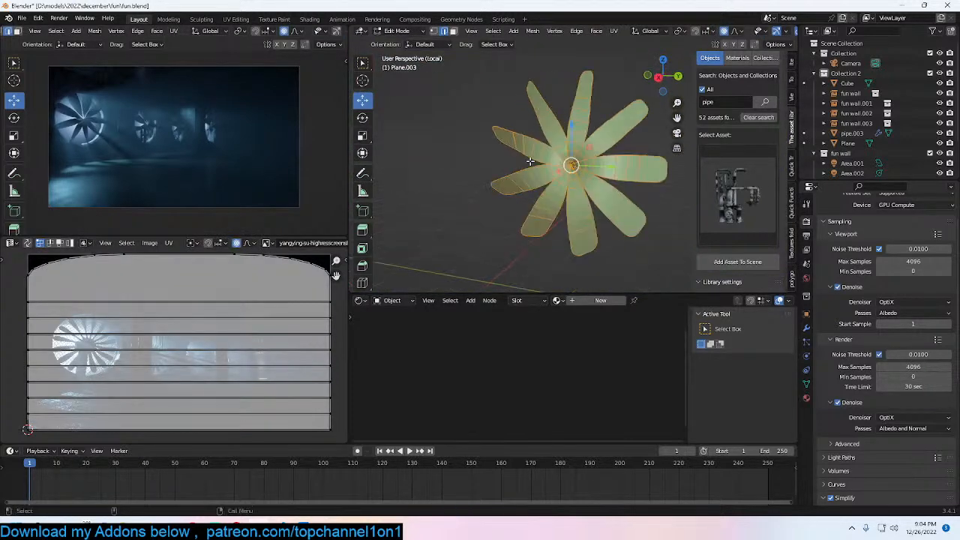
{"action": "key", "text": "s"}
{"action": "right_click", "coordinate": [618, 181]}
{"action": "key", "text": "period"}
{"action": "left_click", "coordinate": [621, 263]}
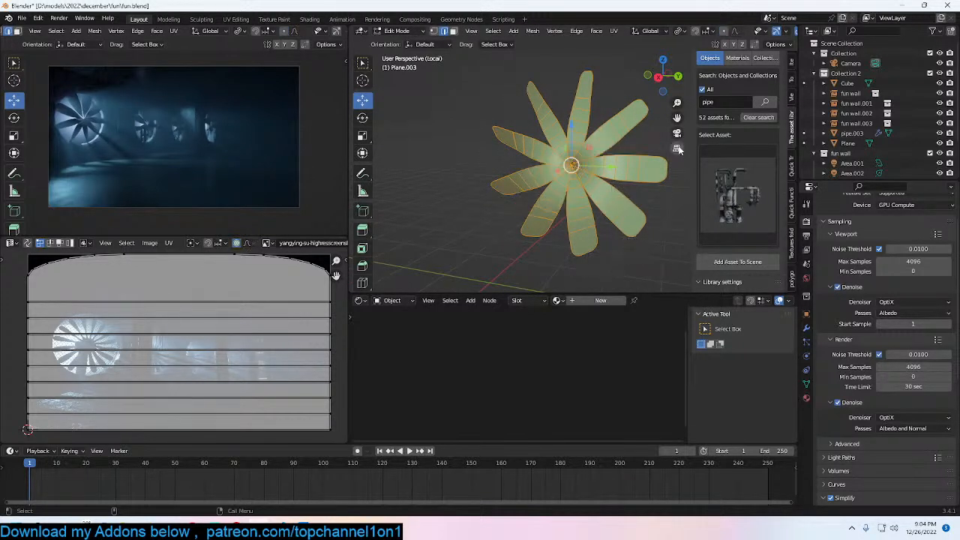
{"action": "key", "text": "s"}
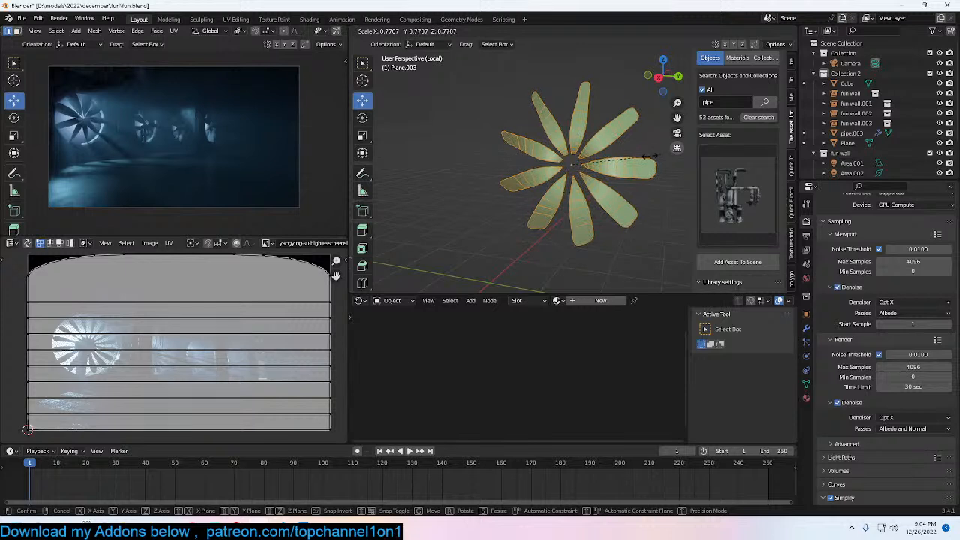
{"action": "left_click", "coordinate": [642, 158]}
Step: In the right orthographic view with X-ray on, circle-select the vertices at the inner ends of all fan blades
{"action": "key", "text": "KP_1"}
{"action": "key", "text": "KP_3"}
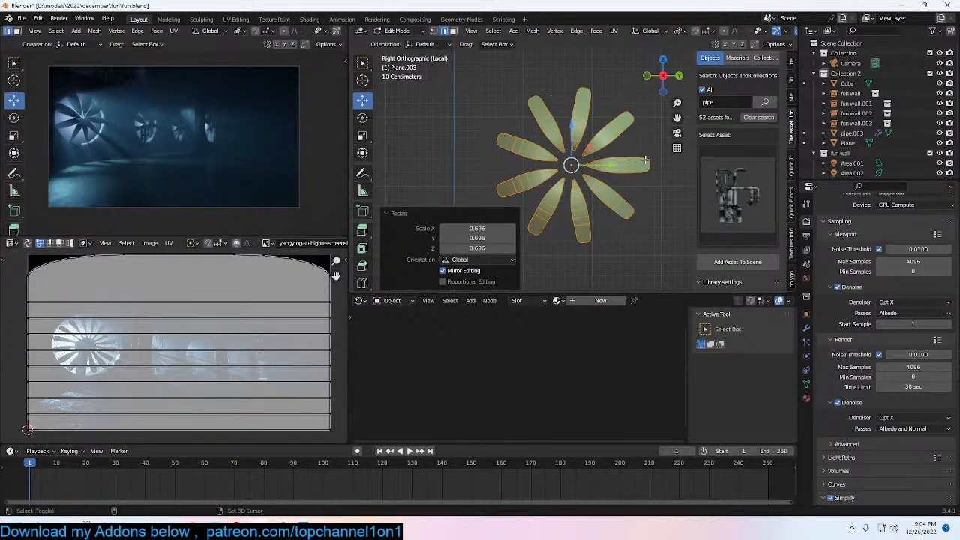
{"action": "key", "text": "1"}
{"action": "key", "text": "alt+z"}
{"action": "scroll", "coordinate": [585, 165], "scroll_direction": "up", "scroll_amount": 2}
{"action": "key", "text": "alt+a"}
{"action": "key", "text": "c"}
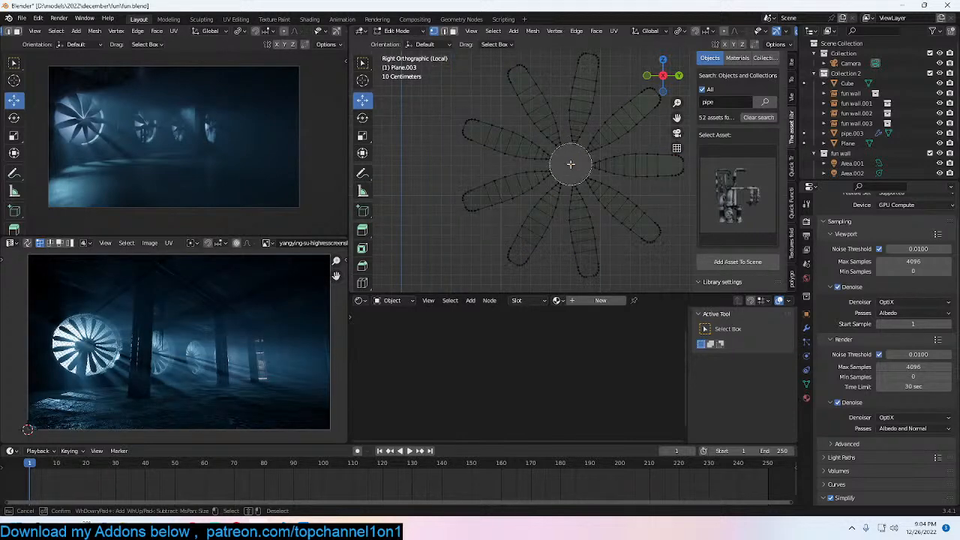
{"action": "left_click", "coordinate": [570, 163]}
{"action": "right_click", "coordinate": [640, 172]}
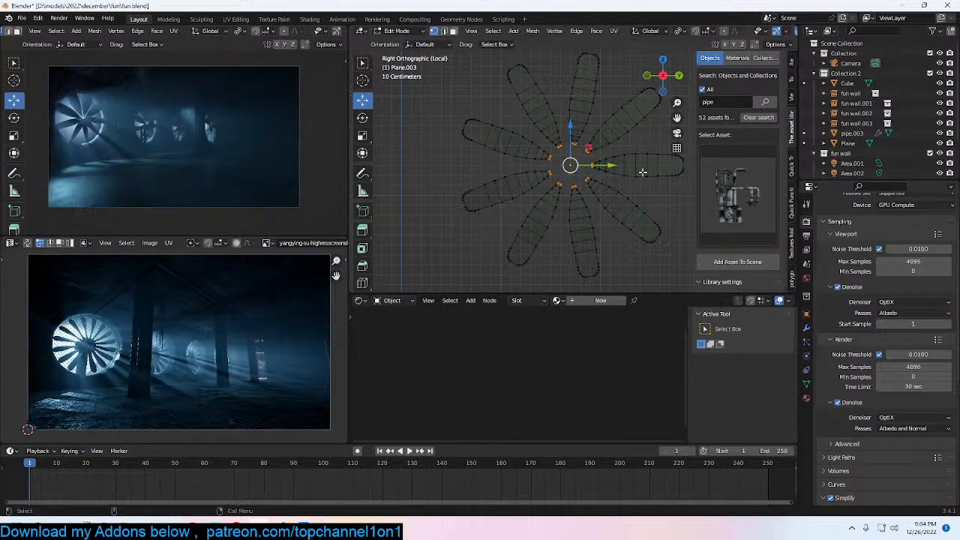
Step: Scale the blades' inner-end vertices toward their shared center with smooth proportional editing at a size of 1.10
{"action": "key", "text": "s"}
{"action": "right_click", "coordinate": [624, 181]}
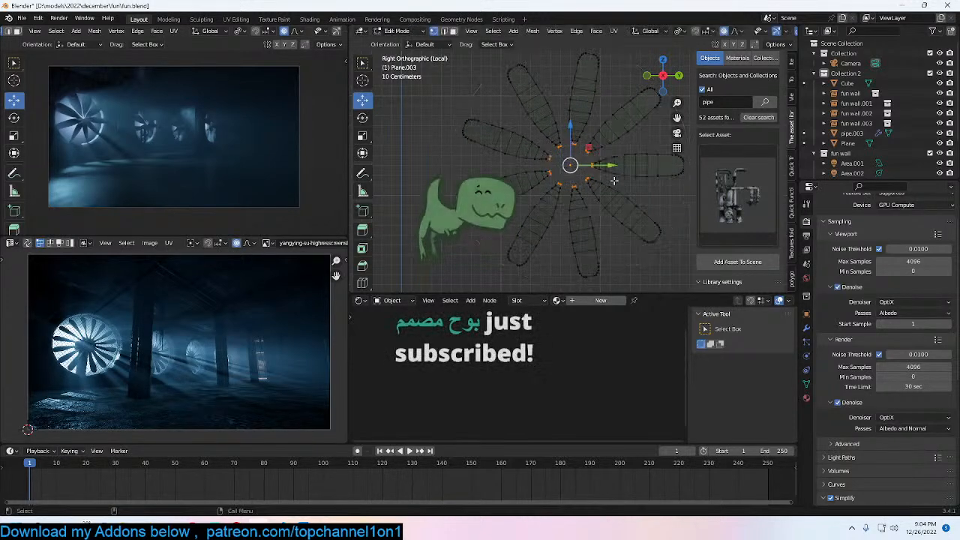
{"action": "key", "text": "period"}
{"action": "left_click", "coordinate": [622, 106]}
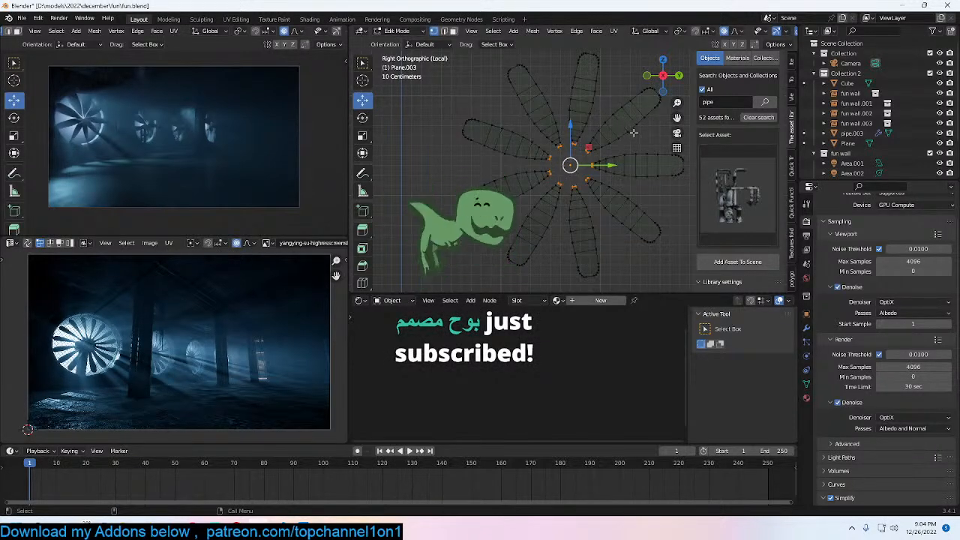
{"action": "key", "text": "s"}
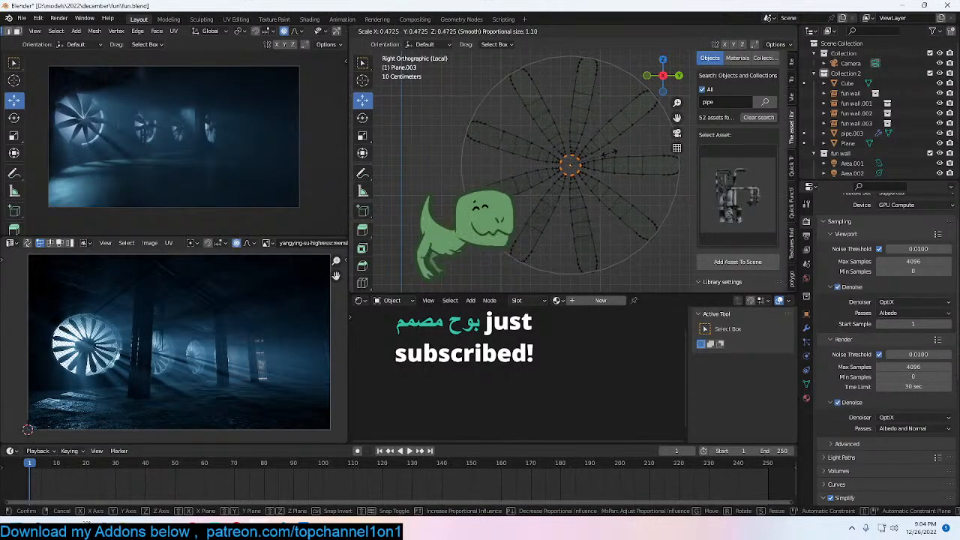
{"action": "left_click", "coordinate": [625, 156]}
Step: Duplicate all the fan blades and, with proportional editing off, rotate the copies around the center into the gaps between the originals
{"action": "key", "text": "a"}
{"action": "key", "text": "shift+d"}
{"action": "key", "text": "Escape"}
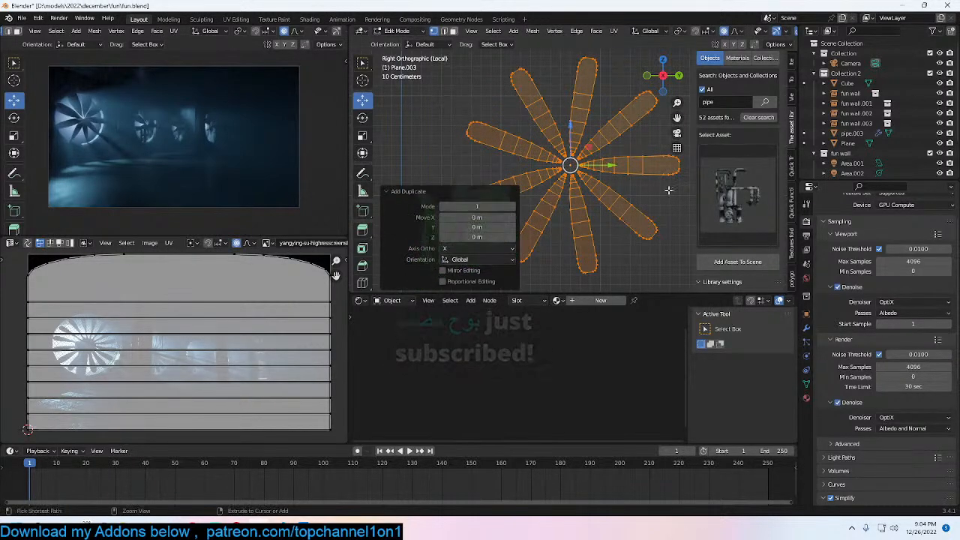
{"action": "key", "text": "r"}
{"action": "right_click", "coordinate": [647, 210]}
{"action": "key", "text": "o"}
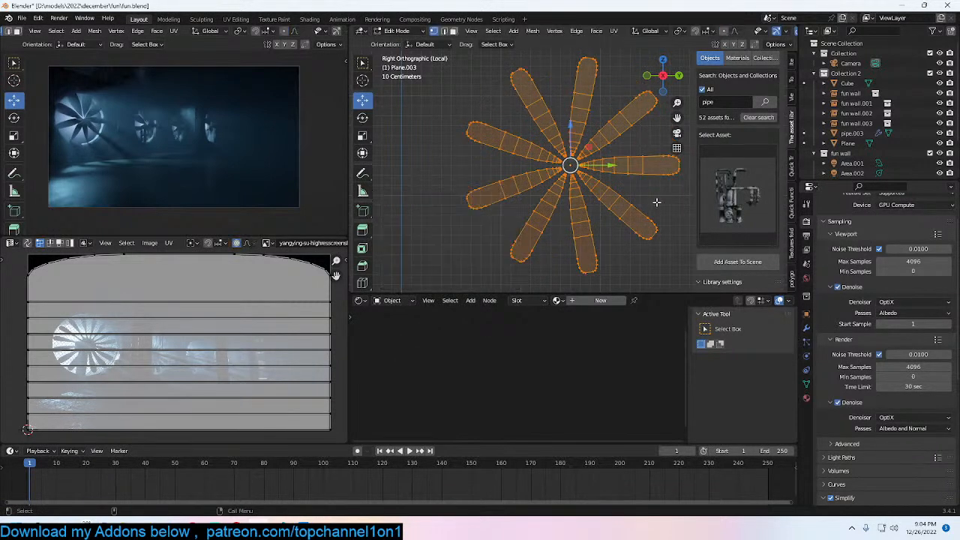
{"action": "key", "text": "r"}
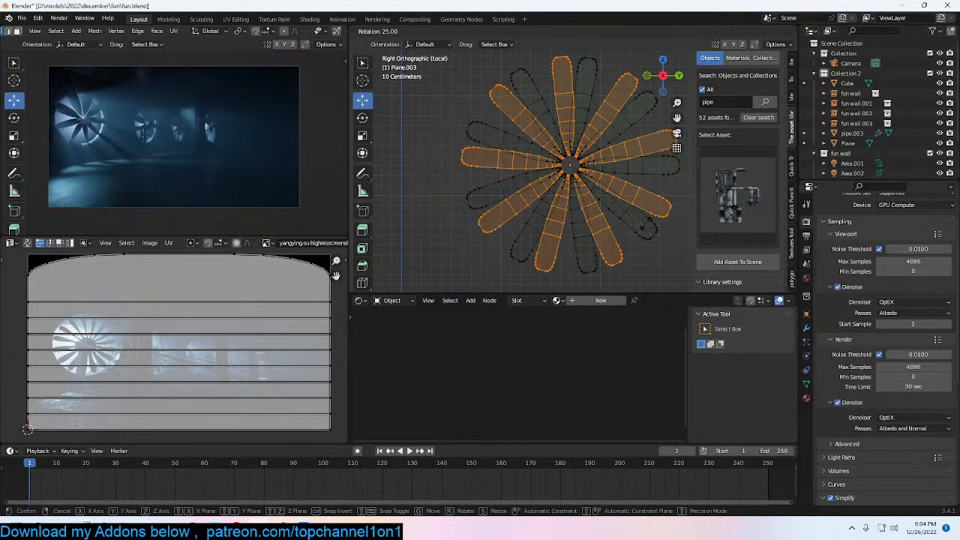
{"action": "key", "text": "Return"}
{"action": "middle_click_drag", "start_coordinate": [649, 216], "coordinate": [497, 131]}
{"action": "key", "text": "Tab"}
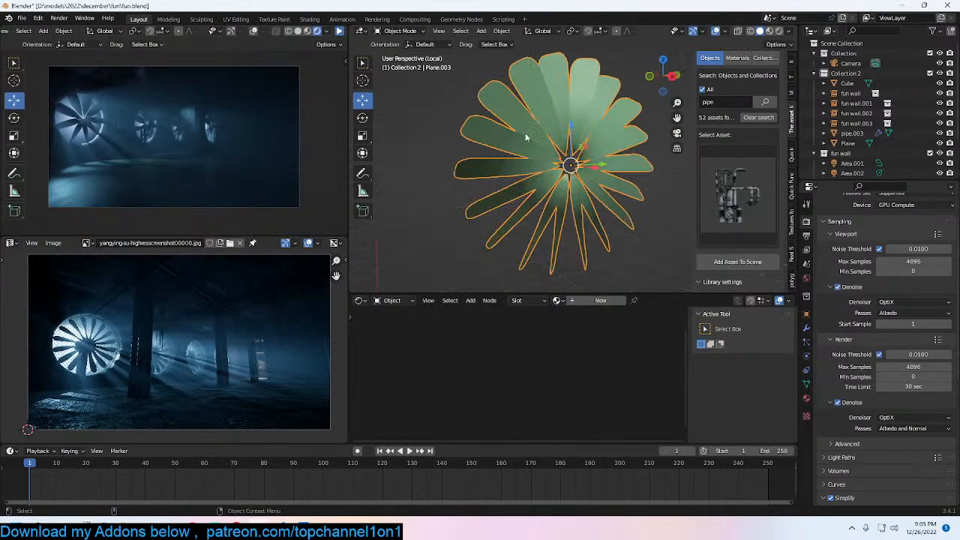
Step: In the right orthographic view, add a circle at the center of the fan mesh and scale it by 0.406
{"action": "key", "text": "KP_1"}
{"action": "key", "text": "KP_3"}
{"action": "key", "text": "Tab"}
{"action": "key", "text": "alt+a"}
{"action": "key", "text": "shift+a"}
{"action": "left_click", "coordinate": [559, 187]}
{"action": "key", "text": "s"}
{"action": "left_click", "coordinate": [598, 180]}
Step: Rotate the circle 90° around the global X axis and 90° around the global Z axis
{"action": "key", "text": "r"}
{"action": "key", "text": "x"}
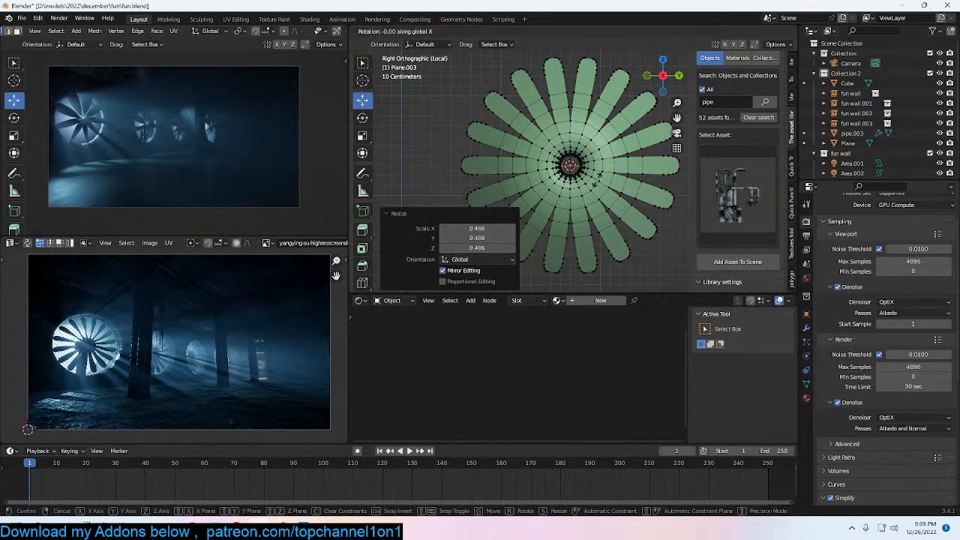
{"action": "key", "text": "Return"}
{"action": "key", "text": "r"}
{"action": "key", "text": "z"}
{"action": "key", "text": "9"}
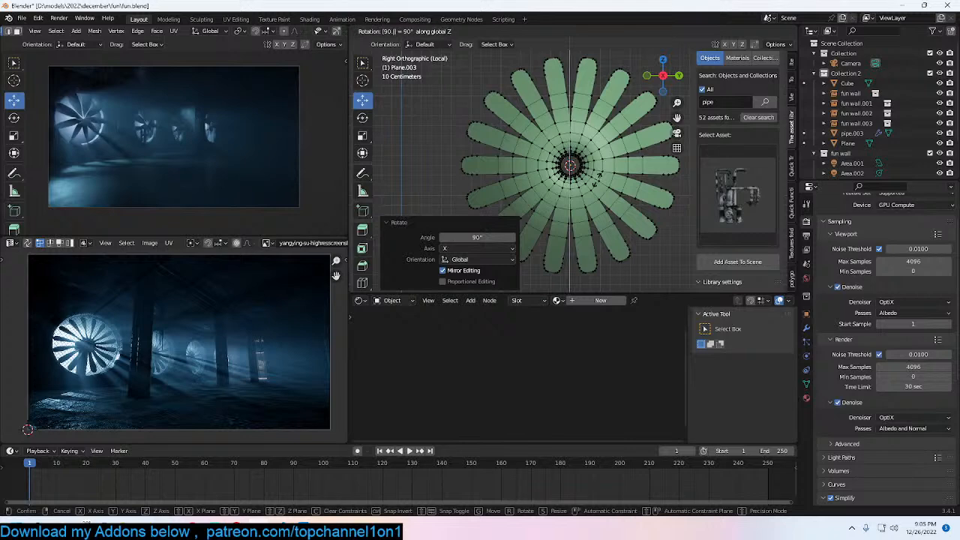
{"action": "key", "text": "Return"}
Step: Isolate the circle, turn it into a solid filled hub, and scale it to cover the inner ends of the blades
{"action": "key", "text": "KP_Decimal"}
{"action": "middle_click_drag", "start_coordinate": [597, 180], "coordinate": [635, 215]}
{"action": "key", "text": "shift+h"}
{"action": "scroll", "coordinate": [639, 216], "scroll_direction": "down", "scroll_amount": 5}
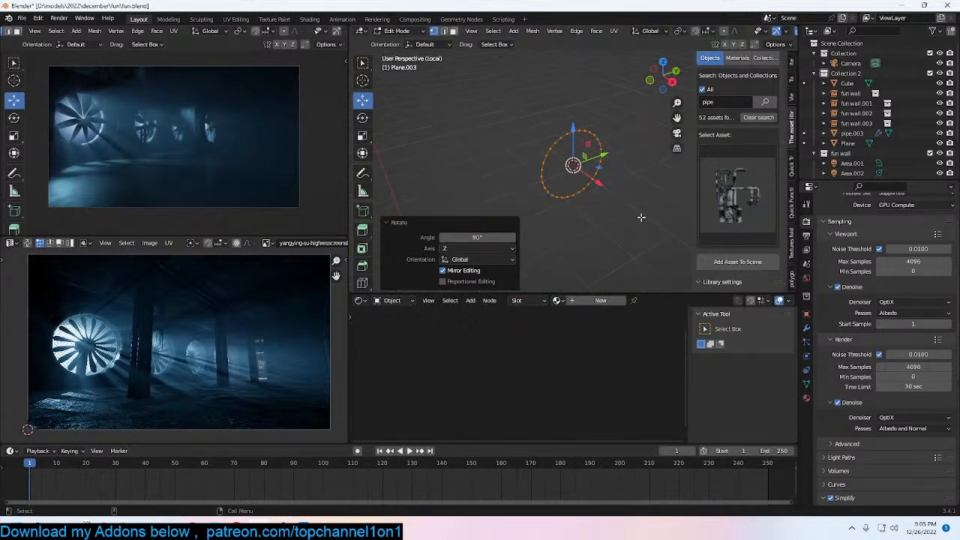
{"action": "scroll", "coordinate": [642, 218], "scroll_direction": "down", "scroll_amount": 3}
{"action": "left_click_drag", "start_coordinate": [602, 184], "coordinate": [642, 215]}
{"action": "key", "text": "KP_Decimal"}
{"action": "middle_click_drag", "start_coordinate": [642, 215], "coordinate": [572, 161]}
{"action": "key", "text": "s"}
{"action": "left_click", "coordinate": [588, 176]}
Step: Apply Shade Smooth to the fan and save the file
{"action": "key", "text": "Tab"}
{"action": "right_click", "coordinate": [572, 161]}
{"action": "left_click", "coordinate": [572, 164]}
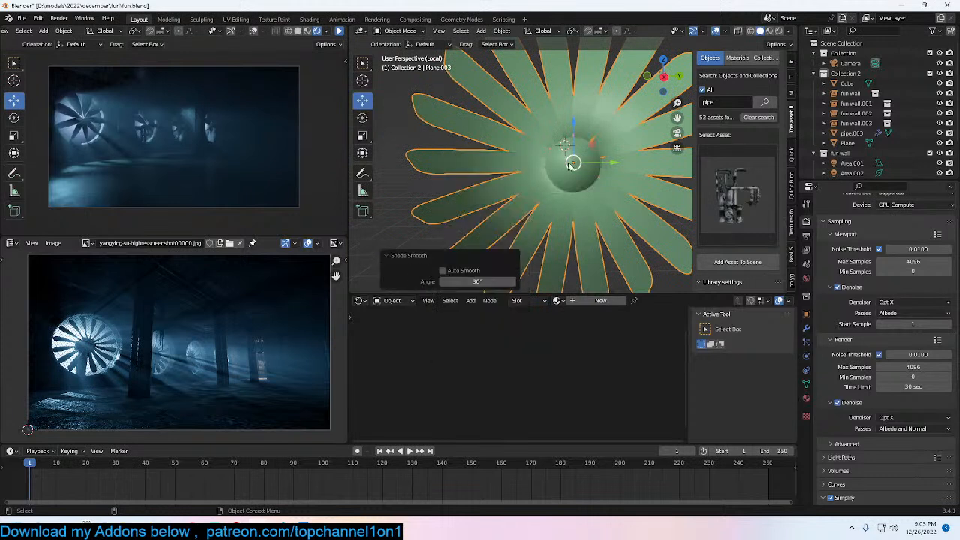
{"action": "key", "text": "ctrl+s"}
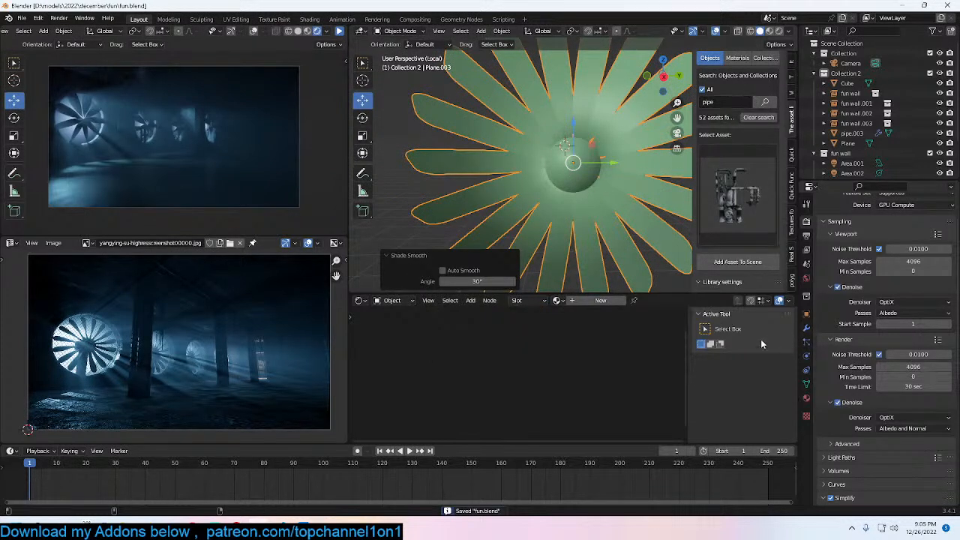
Step: Assign the existing concrete material to the fan and save the file
{"action": "left_click", "coordinate": [557, 301]}
{"action": "left_click", "coordinate": [579, 315]}
{"action": "middle_click_drag", "start_coordinate": [593, 195], "coordinate": [615, 215]}
{"action": "scroll", "coordinate": [615, 216], "scroll_direction": "down", "scroll_amount": 1}
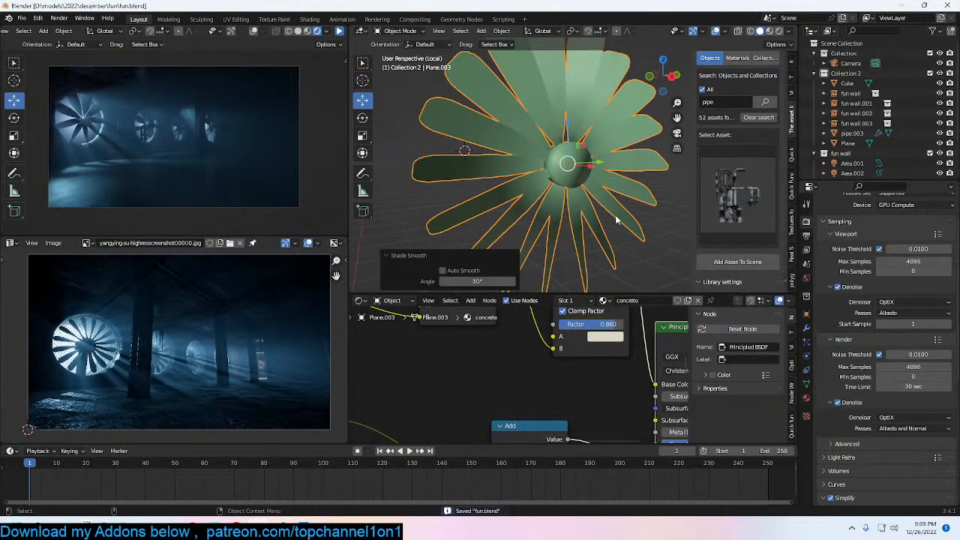
{"action": "key", "text": "ctrl+s"}
Step: Extrude the hub's cap outward from the blades to form a longer cylinder
{"action": "middle_click_drag", "start_coordinate": [576, 210], "coordinate": [547, 125]}
{"action": "key", "text": "Tab"}
{"action": "key", "text": "Tab"}
{"action": "key", "text": "q"}
{"action": "left_click", "coordinate": [553, 185]}
{"action": "key", "text": "q"}
{"action": "left_click", "coordinate": [548, 160]}
{"action": "key", "text": "Tab"}
{"action": "key", "text": "e"}
{"action": "left_click", "coordinate": [534, 198]}
Step: Add a loop cut around the side of the hub cylinder
{"action": "key", "text": "ctrl+r"}
{"action": "left_click", "coordinate": [558, 162]}
{"action": "left_click", "coordinate": [557, 161]}
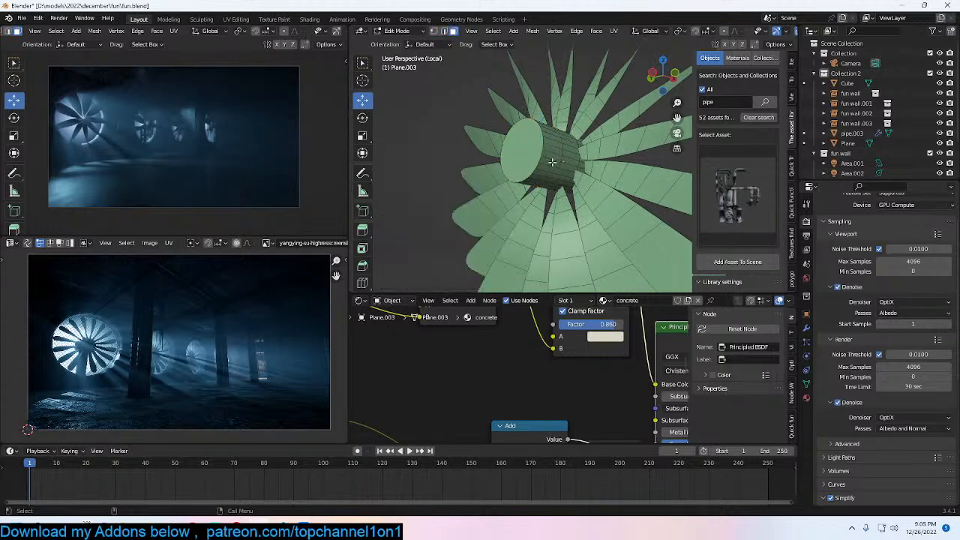
Step: Select a row of side faces along the hub's underside and extrude them downward into a support post
{"action": "left_click", "coordinate": [548, 168], "text": "alt"}
{"action": "middle_click_drag", "start_coordinate": [547, 168], "coordinate": [591, 138]}
{"action": "left_click", "coordinate": [577, 153]}
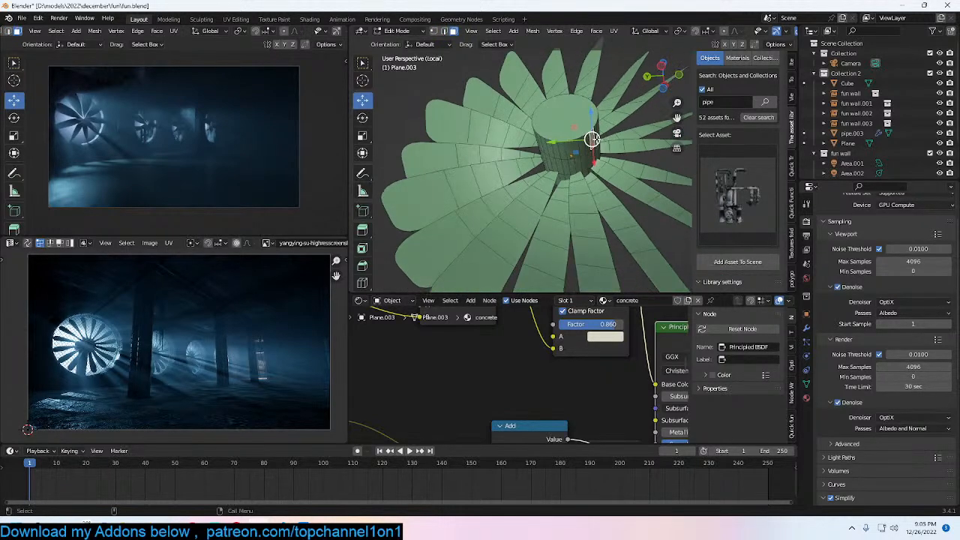
{"action": "left_click", "coordinate": [542, 146], "text": "ctrl"}
{"action": "key", "text": "e"}
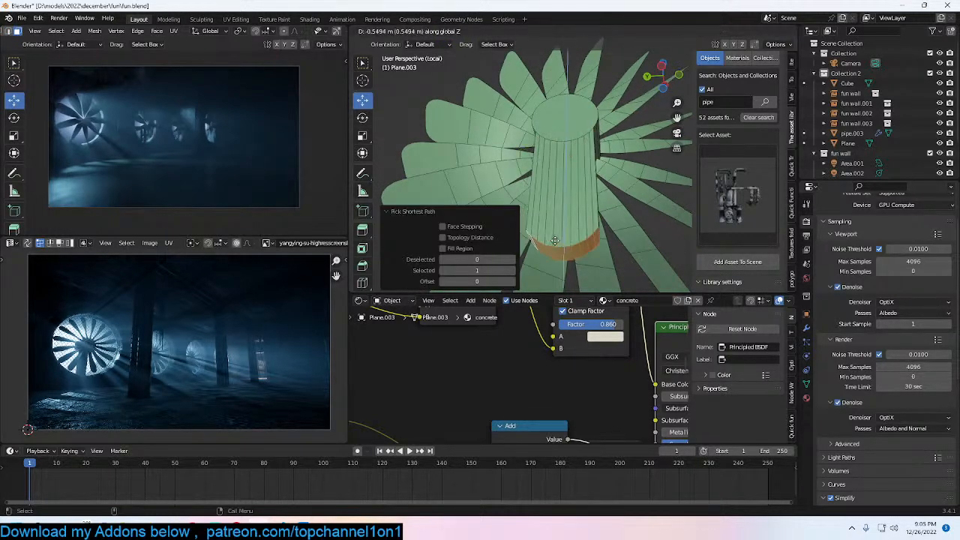
{"action": "left_click", "coordinate": [560, 267]}
Step: Flatten the support post's lower end by scaling it to 0 along Z
{"action": "scroll", "coordinate": [561, 267], "scroll_direction": "down", "scroll_amount": 3}
{"action": "middle_click_drag", "start_coordinate": [561, 267], "coordinate": [599, 176]}
{"action": "key", "text": "s"}
{"action": "key", "text": "z"}
{"action": "key", "text": "0"}
{"action": "left_click", "coordinate": [557, 187]}
Step: Unwrap the entire fan mesh with Cube Projection and save the file
{"action": "key", "text": "Tab"}
{"action": "key", "text": "Tab"}
{"action": "key", "text": "a"}
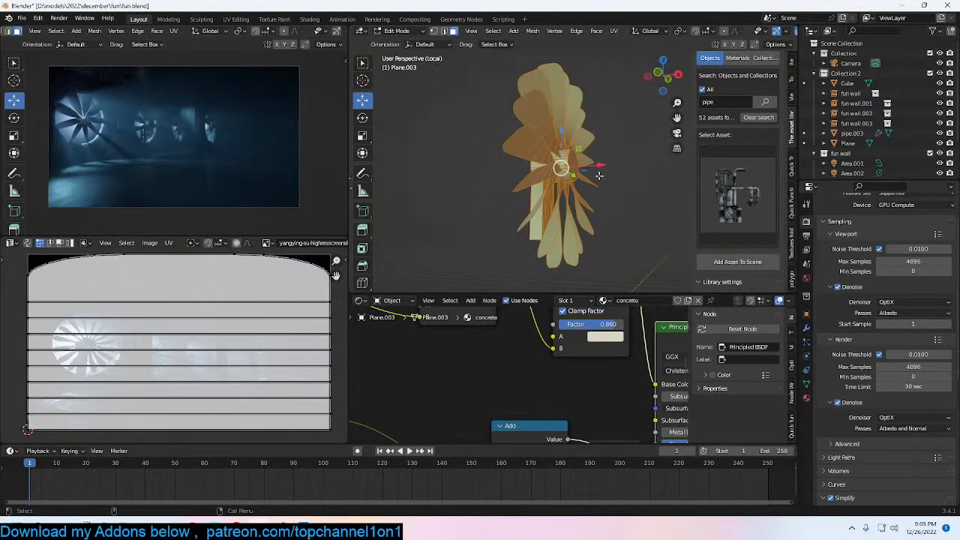
{"action": "key", "text": "u"}
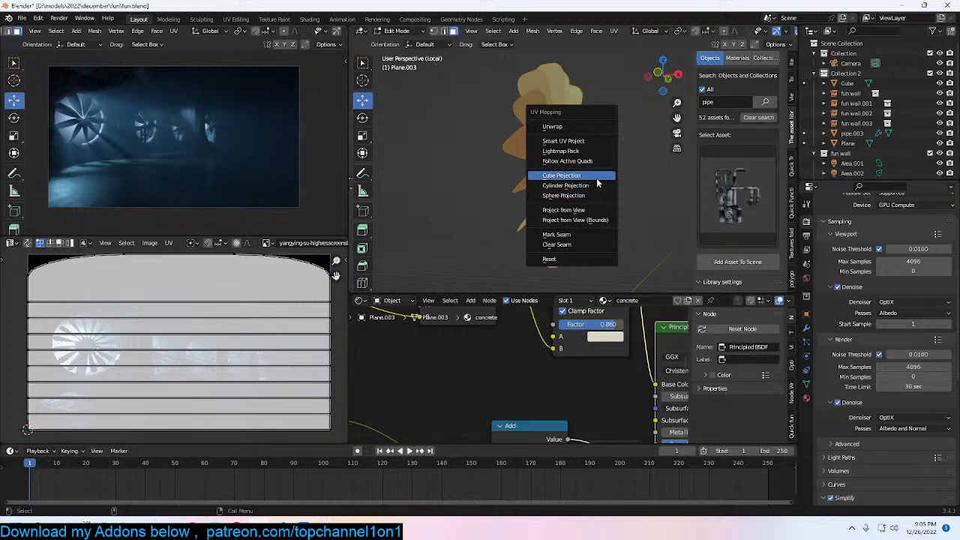
{"action": "left_click", "coordinate": [570, 176]}
{"action": "key", "text": "Tab"}
{"action": "key", "text": "ctrl+s"}
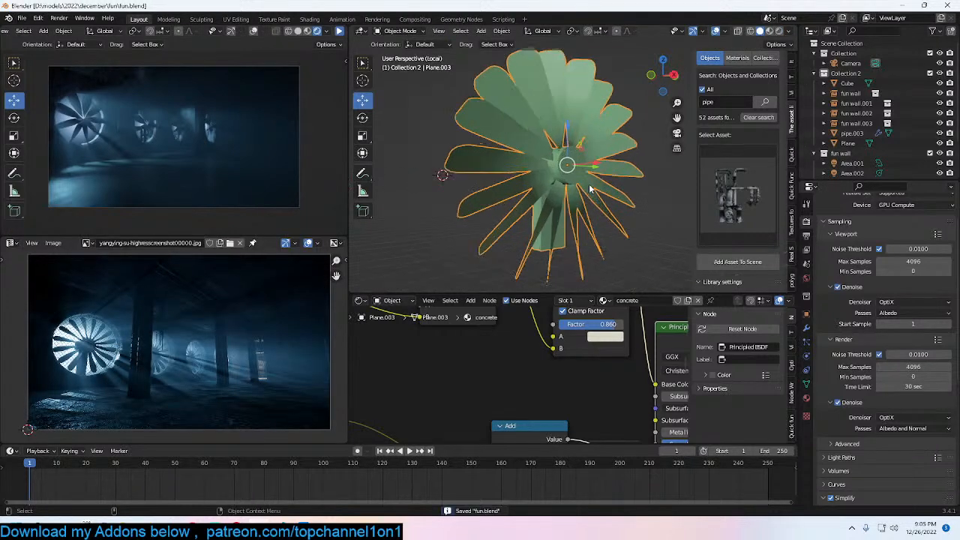
Step: Leave local view and scale the fan to fit its round wall opening
{"action": "scroll", "coordinate": [589, 183], "scroll_direction": "up", "scroll_amount": 4}
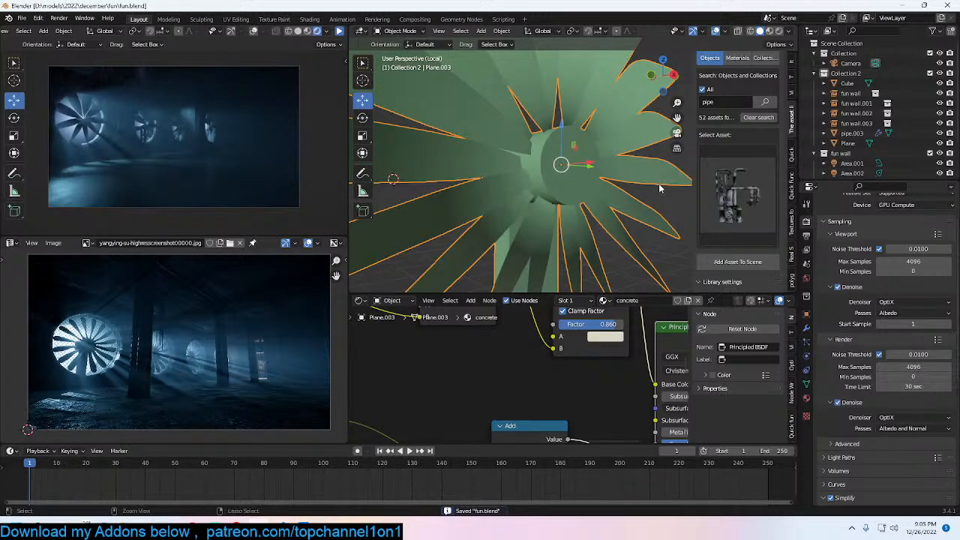
{"action": "scroll", "coordinate": [627, 167], "scroll_direction": "down", "scroll_amount": 1}
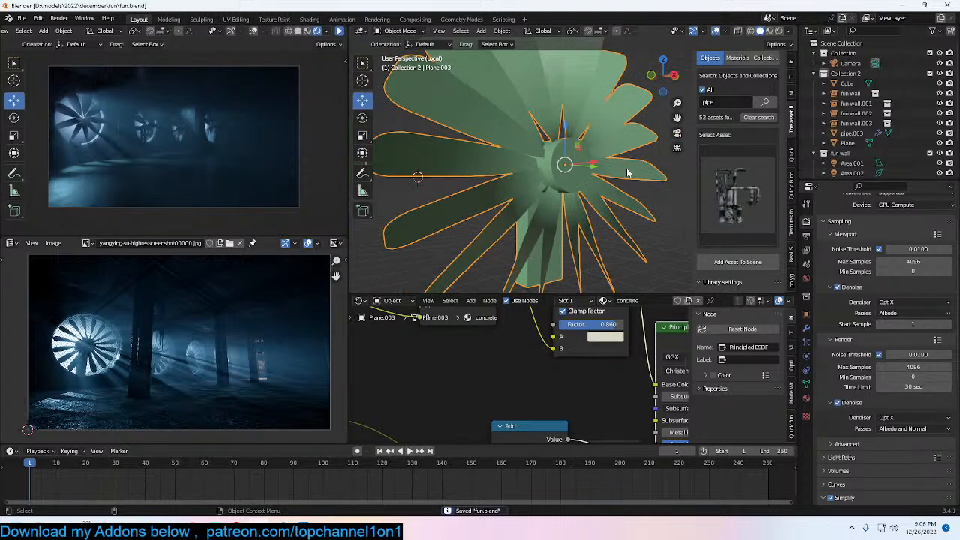
{"action": "scroll", "coordinate": [626, 168], "scroll_direction": "down", "scroll_amount": 8}
{"action": "scroll", "coordinate": [626, 168], "scroll_direction": "up", "scroll_amount": 8}
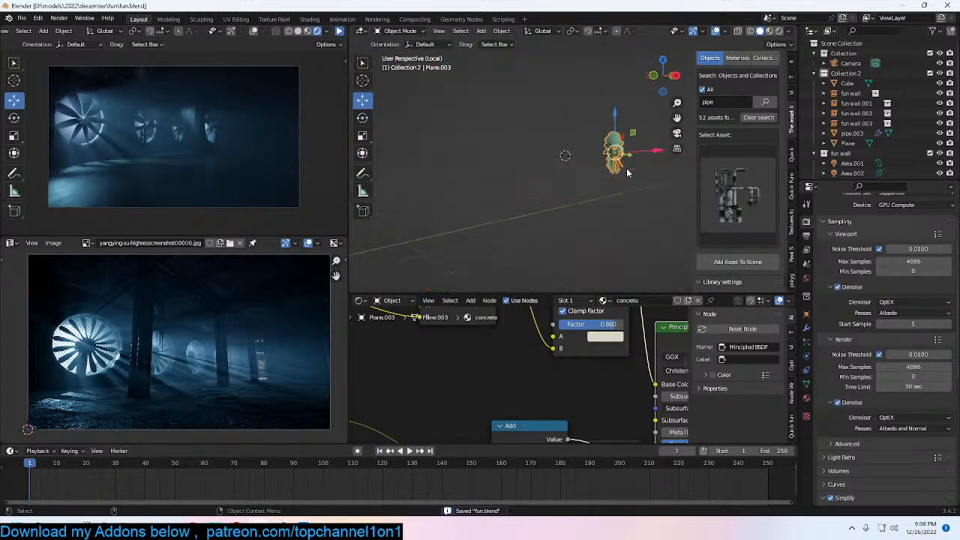
{"action": "key", "text": "slash"}
{"action": "scroll", "coordinate": [577, 154], "scroll_direction": "up", "scroll_amount": 5}
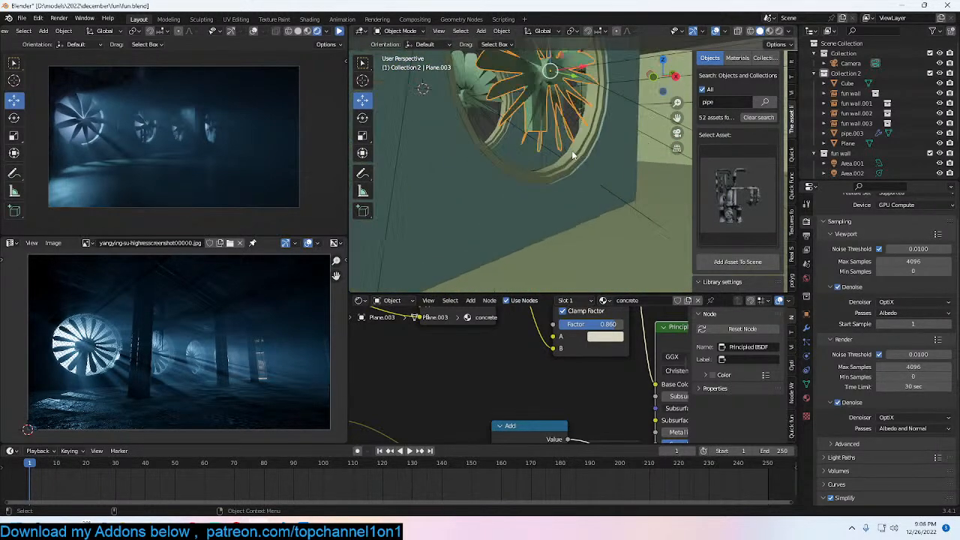
{"action": "scroll", "coordinate": [578, 155], "scroll_direction": "down", "scroll_amount": 5}
{"action": "key", "text": "s"}
{"action": "left_click", "coordinate": [582, 160]}
{"action": "middle_click_drag", "start_coordinate": [581, 161], "coordinate": [574, 105]}
Step: Select the faces at the support post's lower end and move them down along Z to lengthen the post
{"action": "key", "text": "Tab"}
{"action": "scroll", "coordinate": [618, 150], "scroll_direction": "up", "scroll_amount": 4}
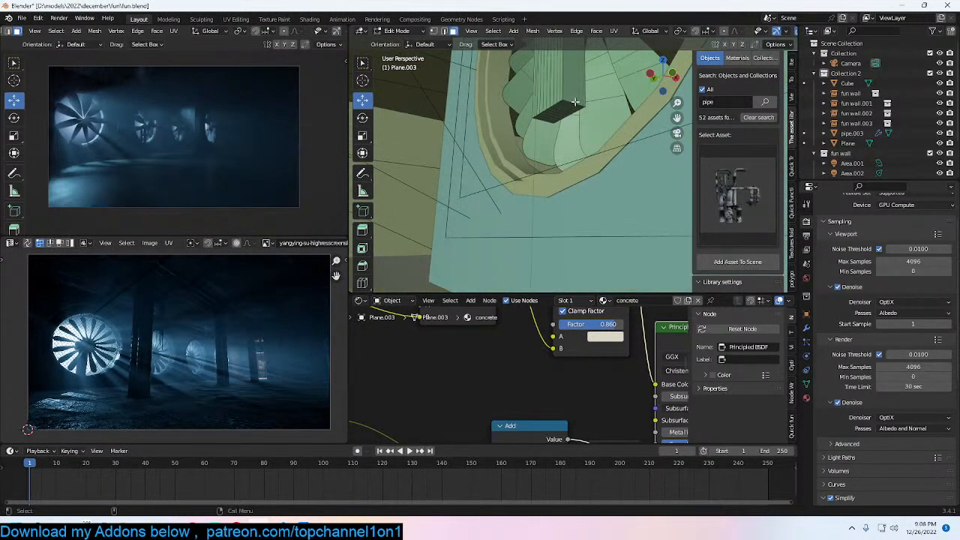
{"action": "left_click", "coordinate": [564, 113], "text": "ctrl"}
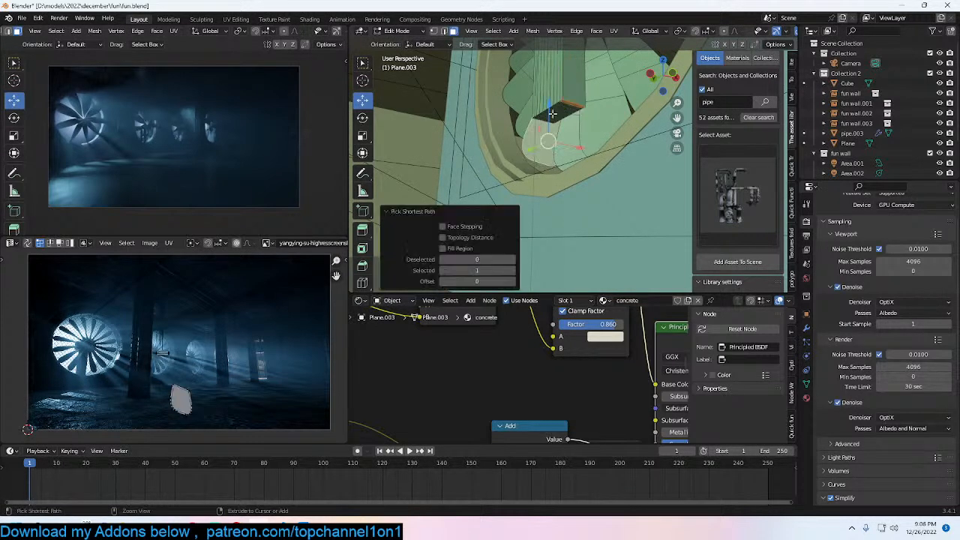
{"action": "mouse_move", "coordinate": [579, 90]}
{"action": "middle_mouse_down"}
{"action": "mouse_move", "coordinate": [592, 101]}
{"action": "mouse_move", "coordinate": [521, 139]}
{"action": "mouse_move", "coordinate": [583, 105]}
{"action": "middle_mouse_up"}
{"action": "scroll", "coordinate": [520, 140], "scroll_direction": "up", "scroll_amount": 2}
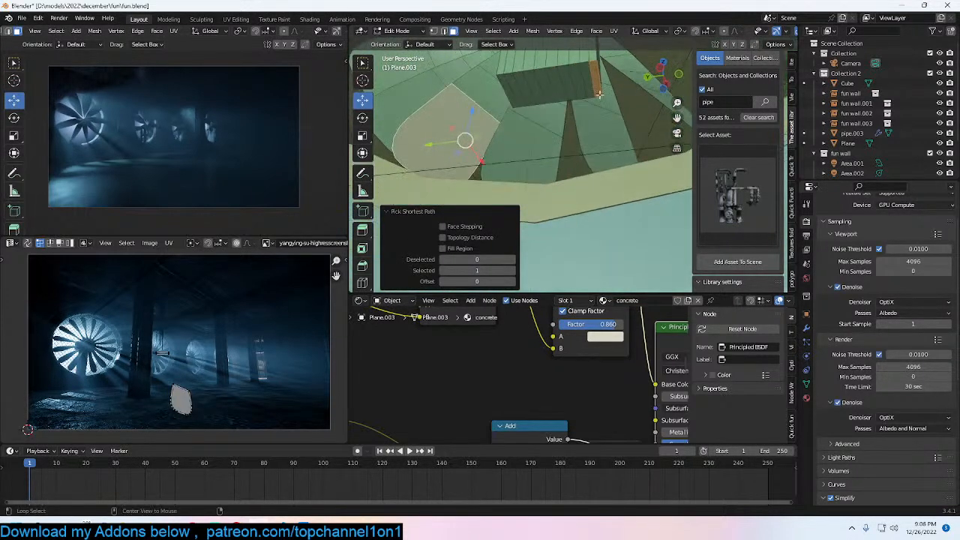
{"action": "left_click", "coordinate": [607, 76]}
{"action": "left_click", "coordinate": [600, 78]}
{"action": "left_click", "coordinate": [507, 86], "text": "ctrl"}
{"action": "scroll", "coordinate": [529, 96], "scroll_direction": "down", "scroll_amount": 3}
{"action": "middle_click_drag", "start_coordinate": [508, 87], "coordinate": [546, 104]}
{"action": "key", "text": "g"}
{"action": "key", "text": "z"}
{"action": "left_click", "coordinate": [549, 165]}
Step: Delete the selected faces at the post's lower end and save the file
{"action": "key", "text": "x"}
{"action": "left_click", "coordinate": [551, 165]}
{"action": "key", "text": "Tab"}
{"action": "middle_click_drag", "start_coordinate": [550, 165], "coordinate": [530, 174]}
{"action": "scroll", "coordinate": [559, 191], "scroll_direction": "down", "scroll_amount": 5}
{"action": "key", "text": "ctrl+s"}
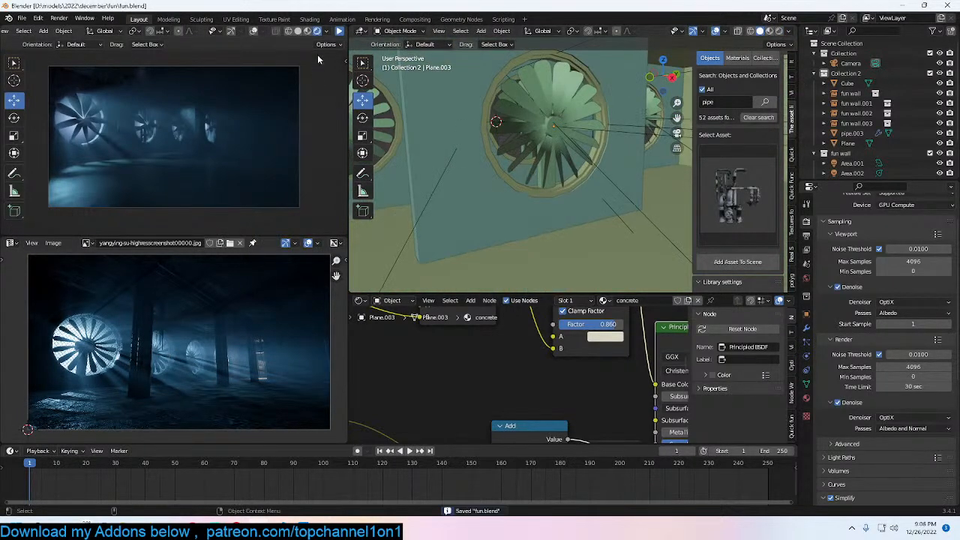
Step: Resume the rendered camera preview and enter Edit Mode on the fan in the wall opening
{"action": "left_click", "coordinate": [339, 32]}
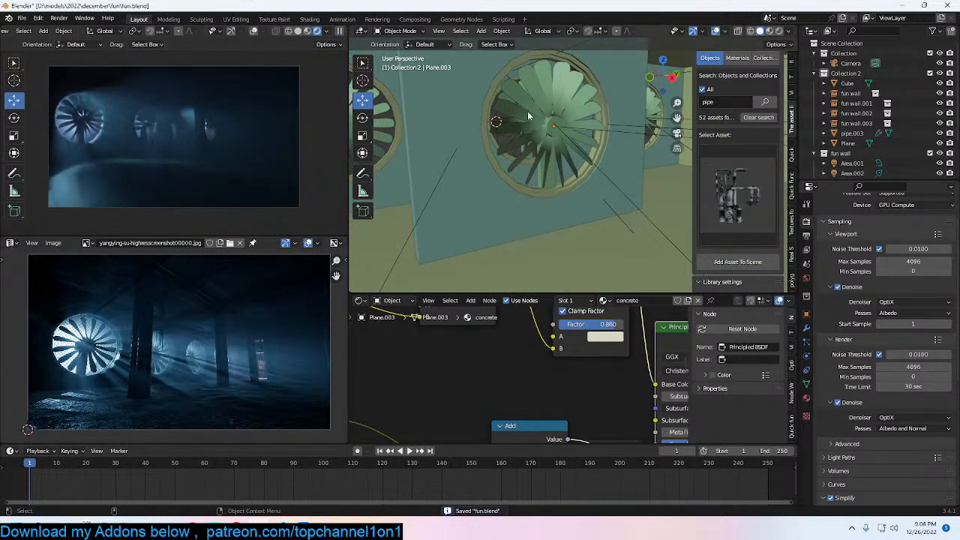
{"action": "left_click", "coordinate": [575, 120]}
{"action": "middle_click_drag", "start_coordinate": [553, 125], "coordinate": [491, 120]}
{"action": "key", "text": "Tab"}
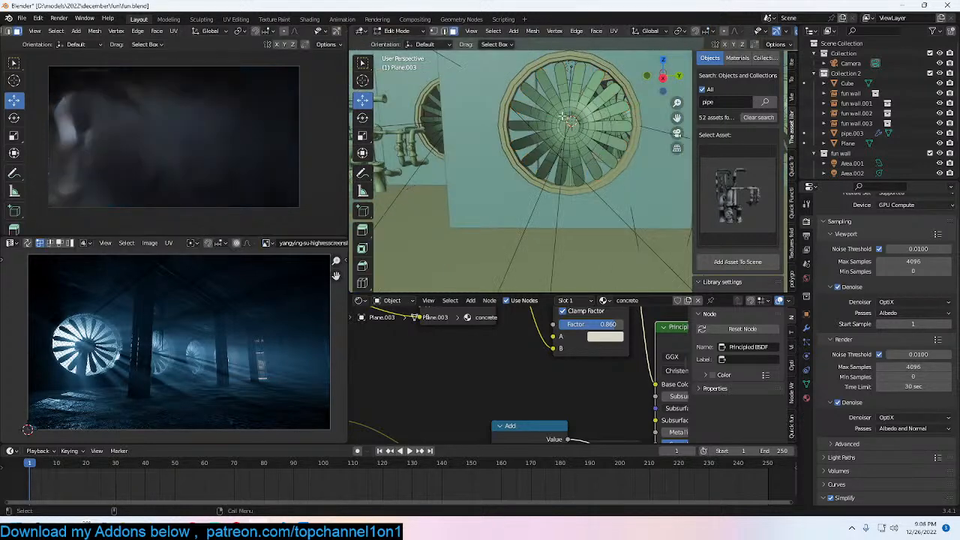
{"action": "scroll", "coordinate": [338, 30], "scroll_direction": "right", "scroll_amount": 5}
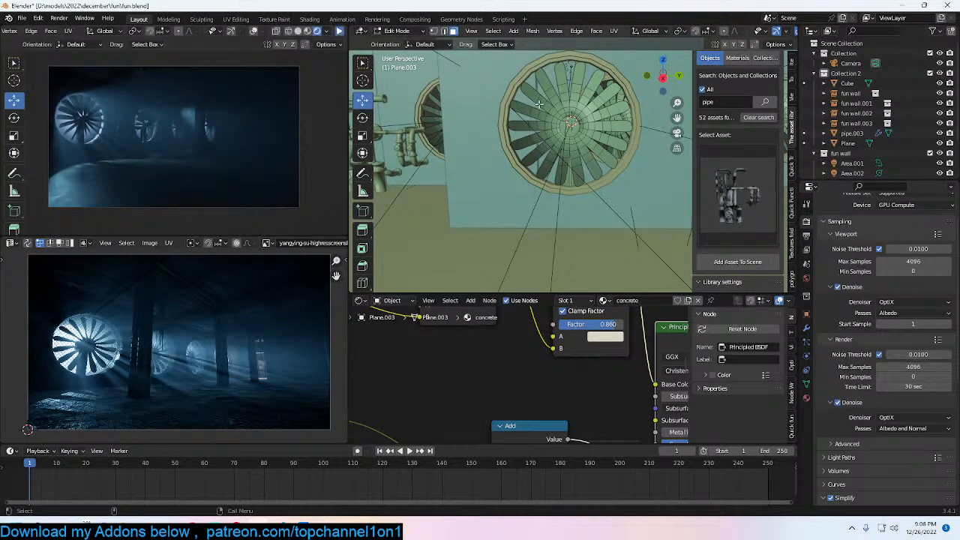
Step: Isolate the fan in local view and open its mesh for editing in the right orthographic view
{"action": "key", "text": "Tab"}
{"action": "key", "text": "KP_Divide"}
{"action": "key", "text": "KP_1"}
{"action": "key", "text": "KP_3"}
{"action": "key", "text": "Tab"}
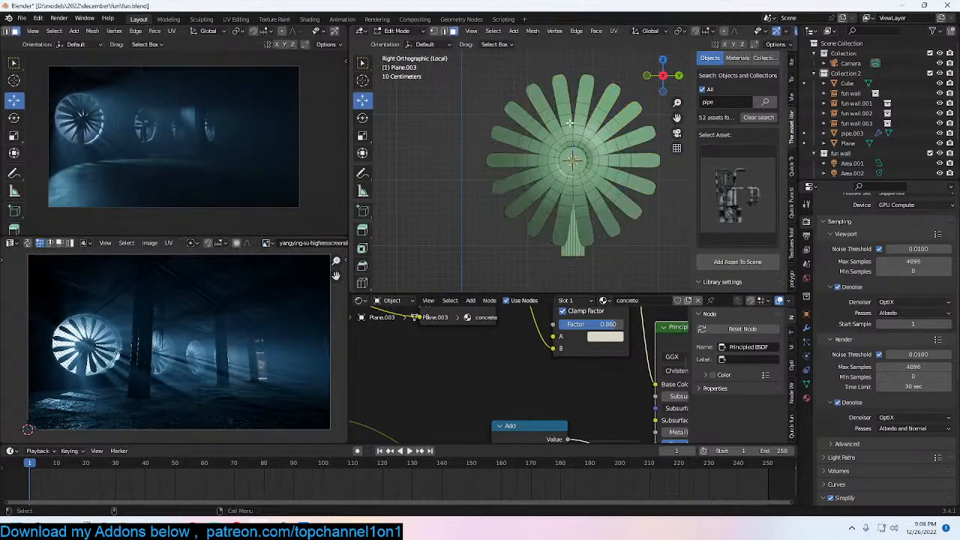
{"action": "mouse_move", "coordinate": [573, 118]}
{"action": "middle_mouse_down"}
{"action": "mouse_move", "coordinate": [575, 91]}
{"action": "mouse_move", "coordinate": [586, 105]}
{"action": "mouse_move", "coordinate": [580, 114]}
{"action": "middle_mouse_up"}
{"action": "left_click", "coordinate": [570, 109]}
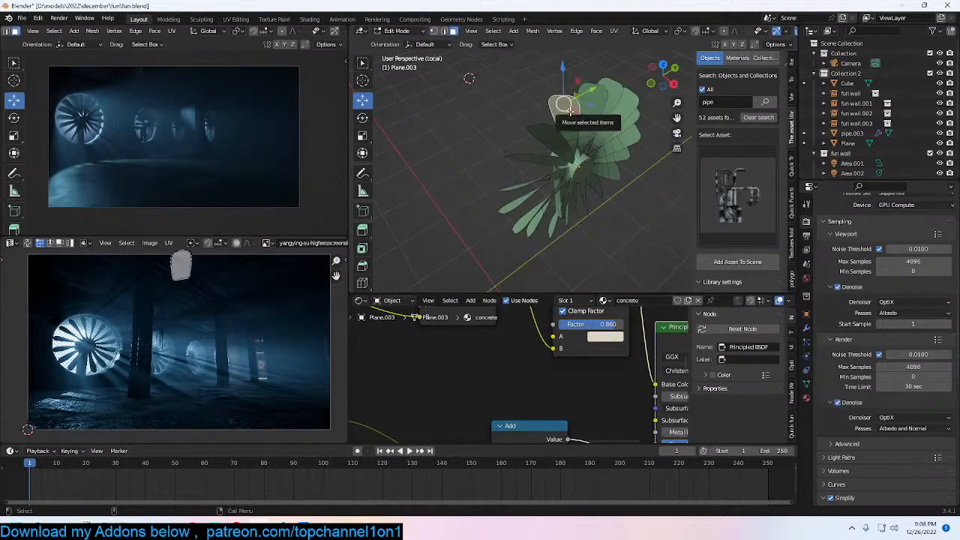
{"action": "key", "text": "KP_3"}
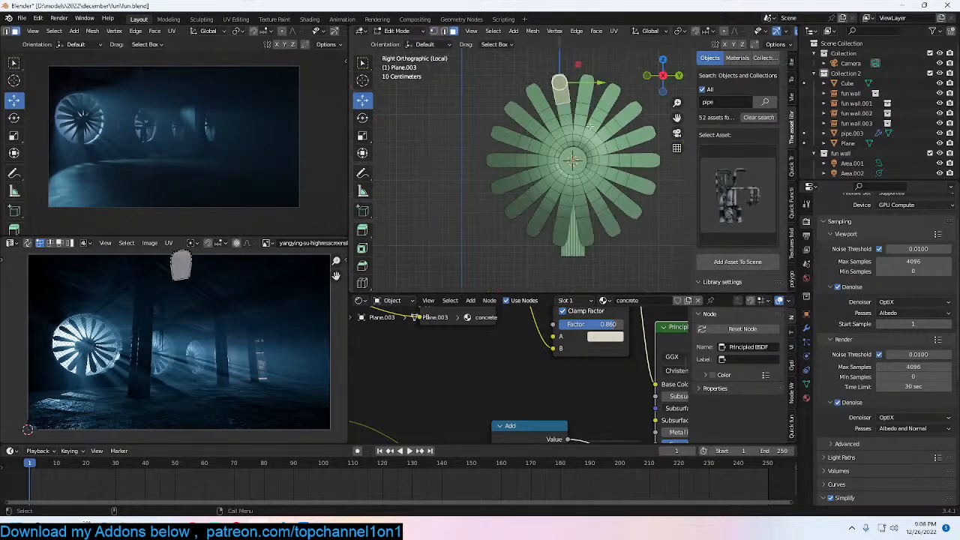
Step: With X-ray on, select the support post with its linked hub geometry and hide it
{"action": "key", "text": "alt+z"}
{"action": "left_click", "coordinate": [572, 253]}
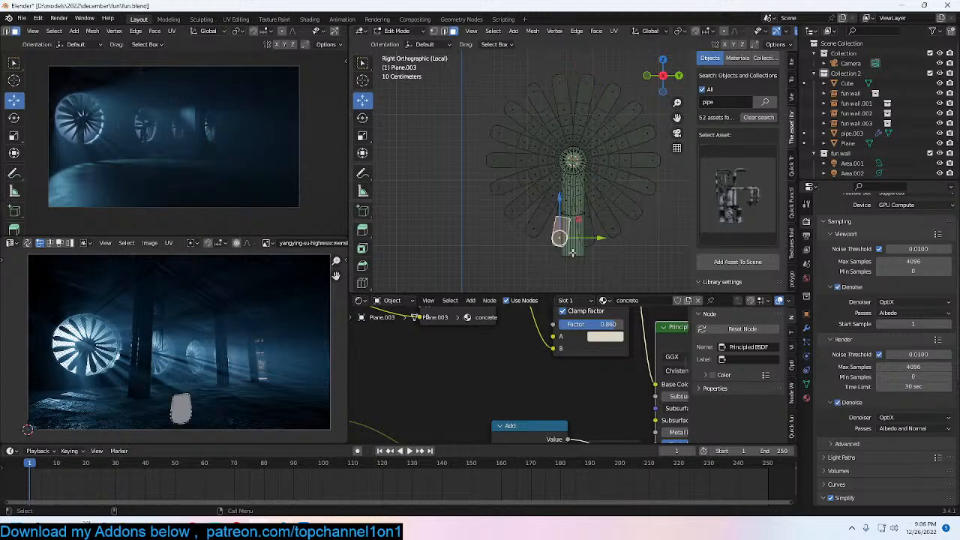
{"action": "left_click", "coordinate": [572, 252], "text": "alt"}
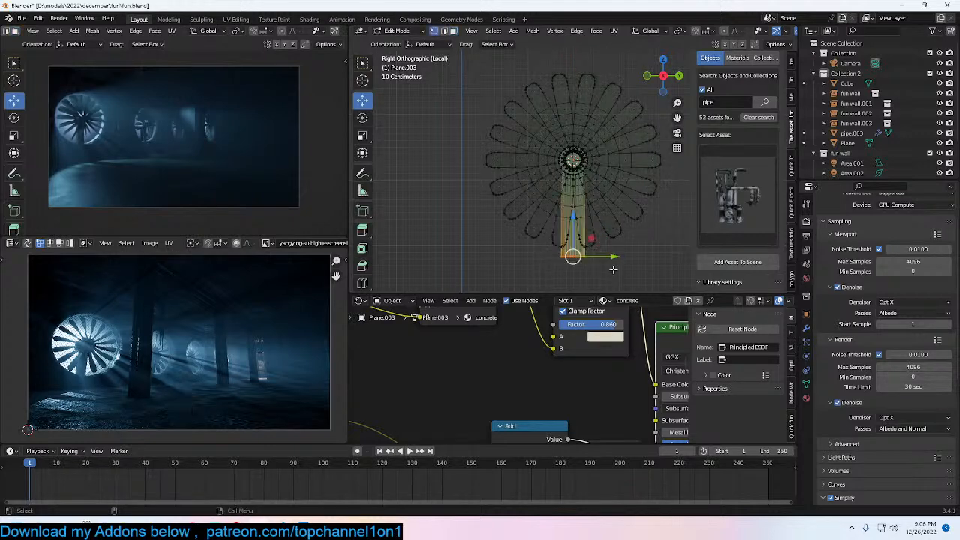
{"action": "key", "text": "ctrl+l"}
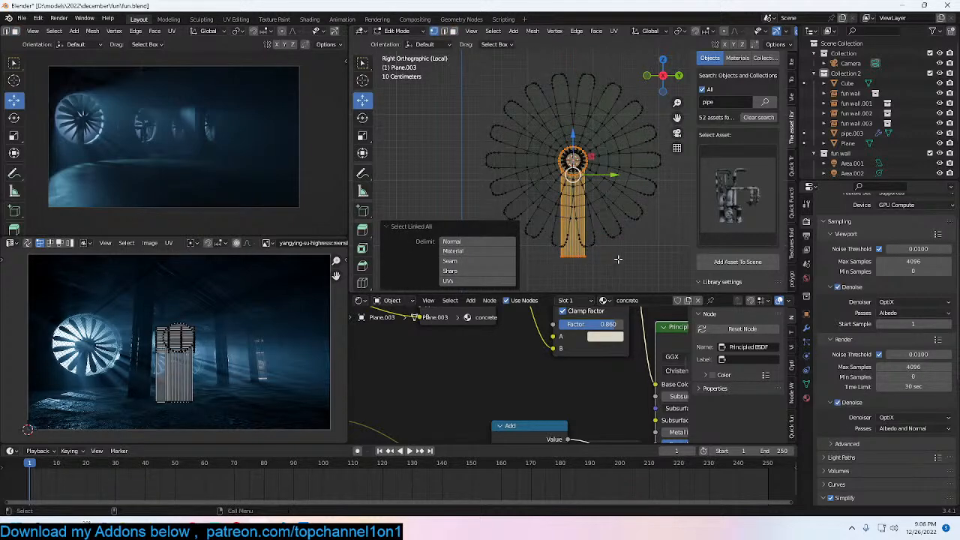
{"action": "key", "text": "h"}
Step: Keep only the fan blade that points horizontally along +Y and delete all the other blades
{"action": "left_click", "coordinate": [590, 244]}
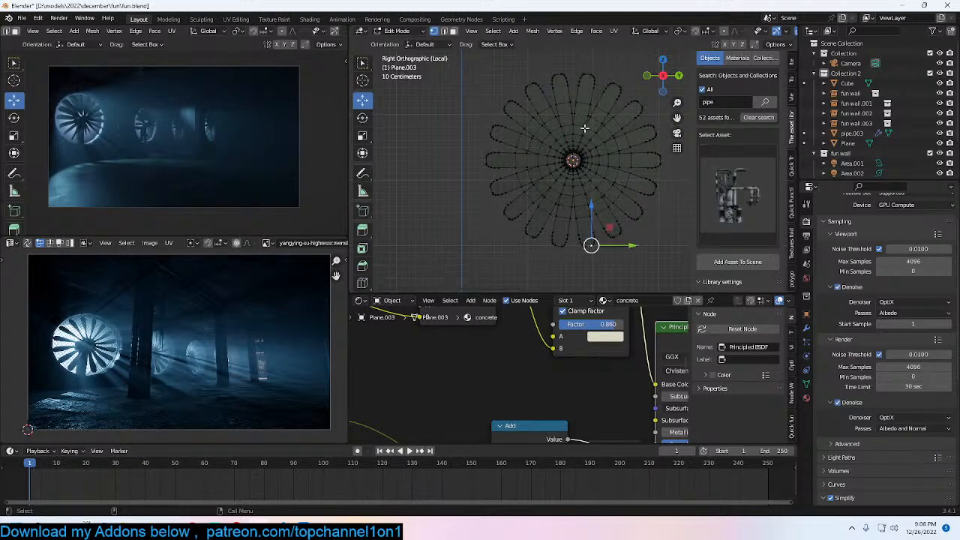
{"action": "key", "text": "alt+h"}
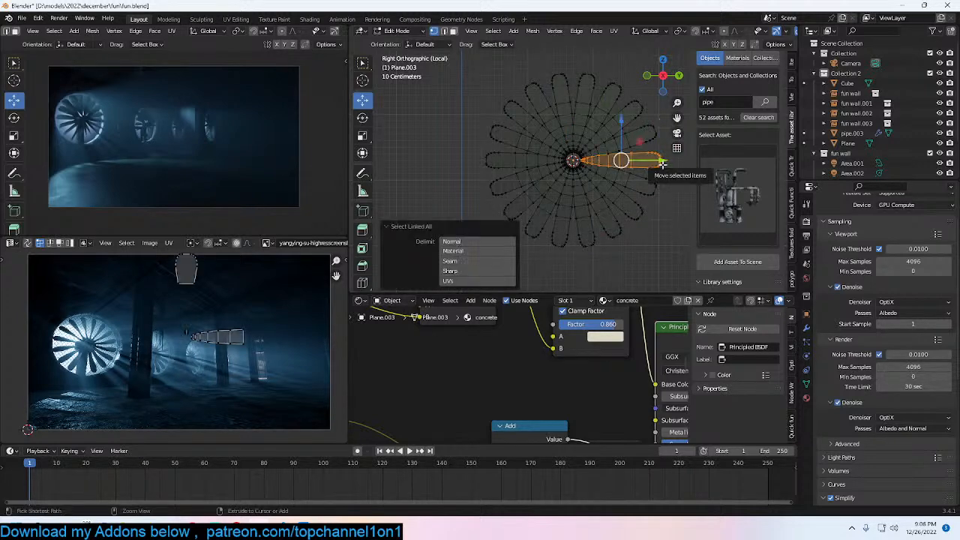
{"action": "key", "text": "ctrl+l"}
{"action": "key", "text": "x"}
{"action": "left_click", "coordinate": [627, 163]}
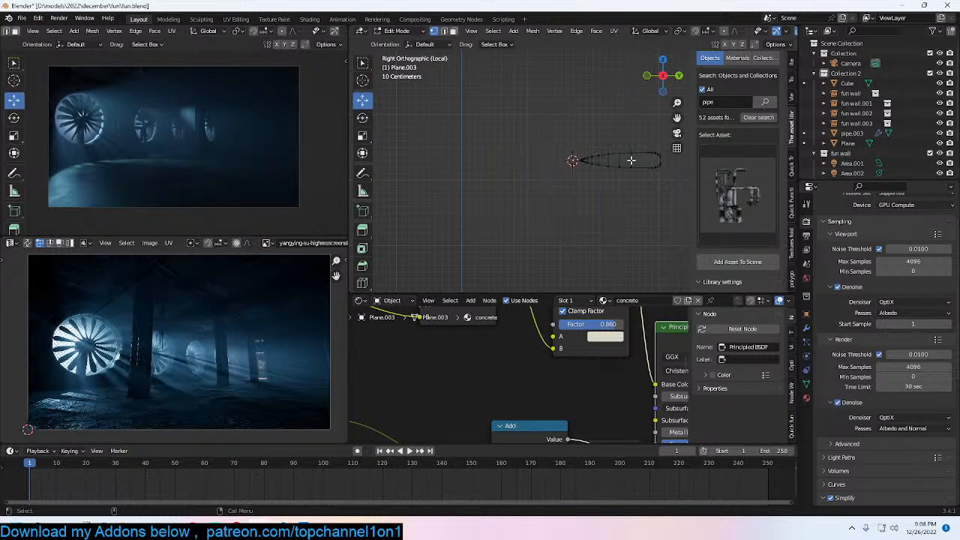
Step: Twist the remaining blade by rotating its outer end face about -105° around Y with smooth proportional editing
{"action": "key", "text": "a"}
{"action": "key", "text": "KP_Decimal"}
{"action": "middle_click_drag", "start_coordinate": [604, 164], "coordinate": [614, 182]}
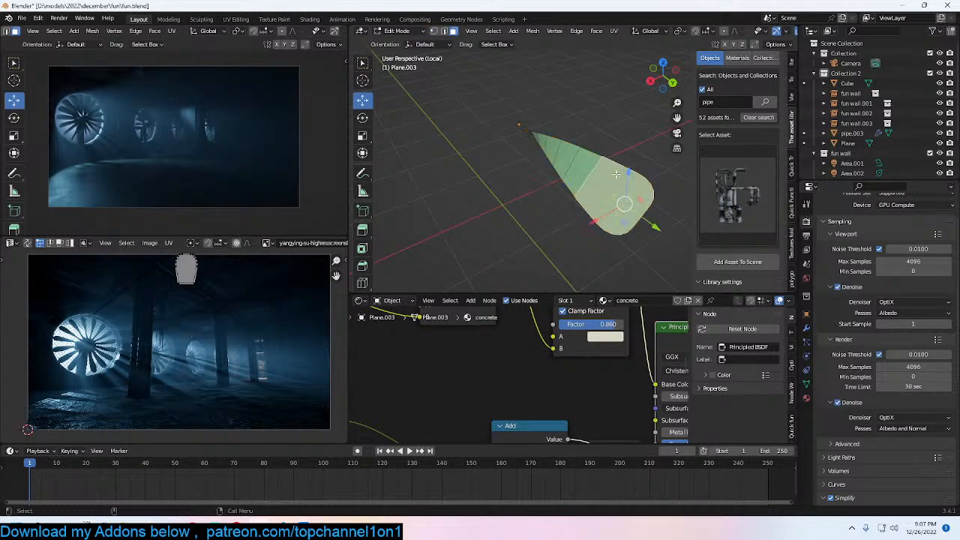
{"action": "key", "text": "o"}
{"action": "key", "text": "r"}
{"action": "key", "text": "y"}
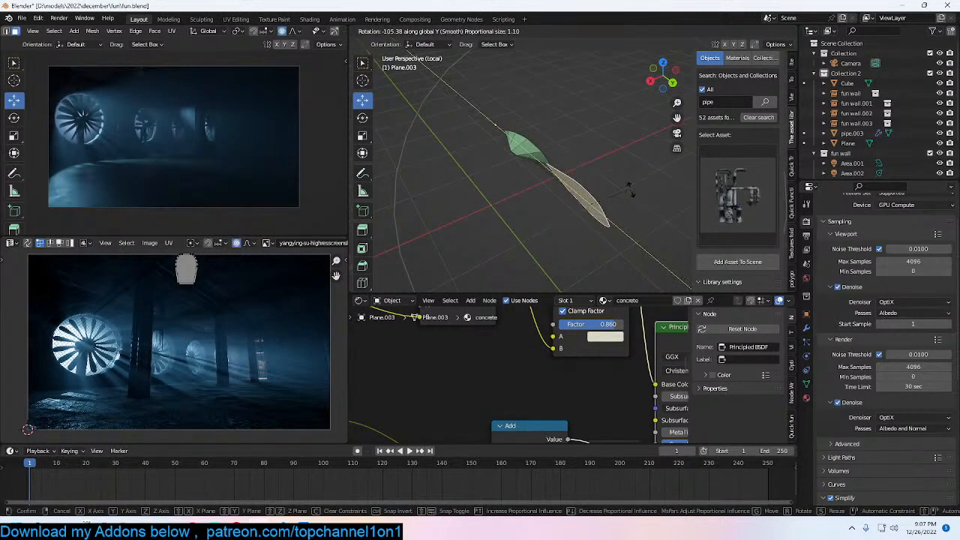
{"action": "left_click", "coordinate": [629, 189]}
Step: Shade the fan object smooth and enable Auto Smooth at 30°
{"action": "key", "text": "Tab"}
{"action": "middle_click_drag", "start_coordinate": [570, 188], "coordinate": [570, 225]}
{"action": "right_click", "coordinate": [566, 139]}
{"action": "left_click", "coordinate": [566, 136]}
{"action": "right_click", "coordinate": [546, 210]}
{"action": "left_click", "coordinate": [806, 384]}
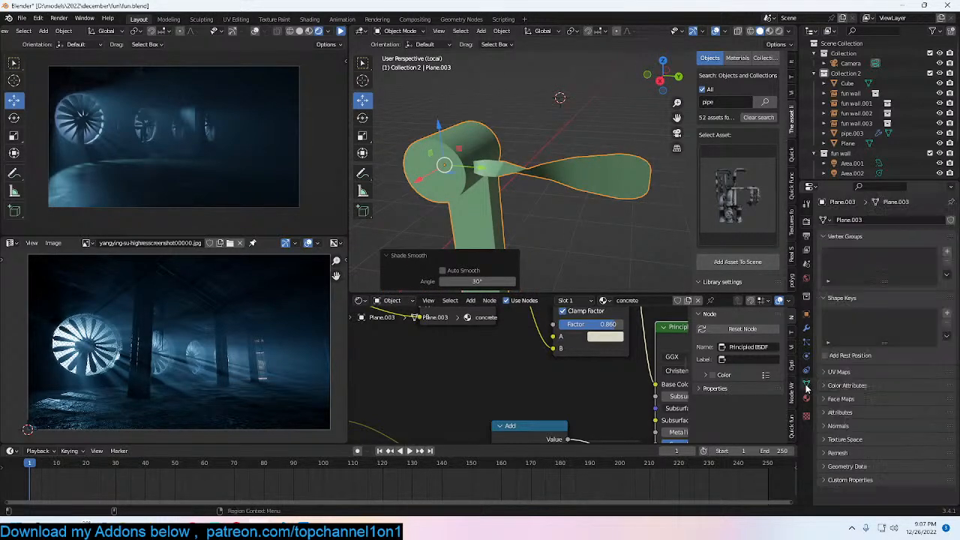
{"action": "left_click", "coordinate": [838, 426]}
{"action": "left_click", "coordinate": [875, 441]}
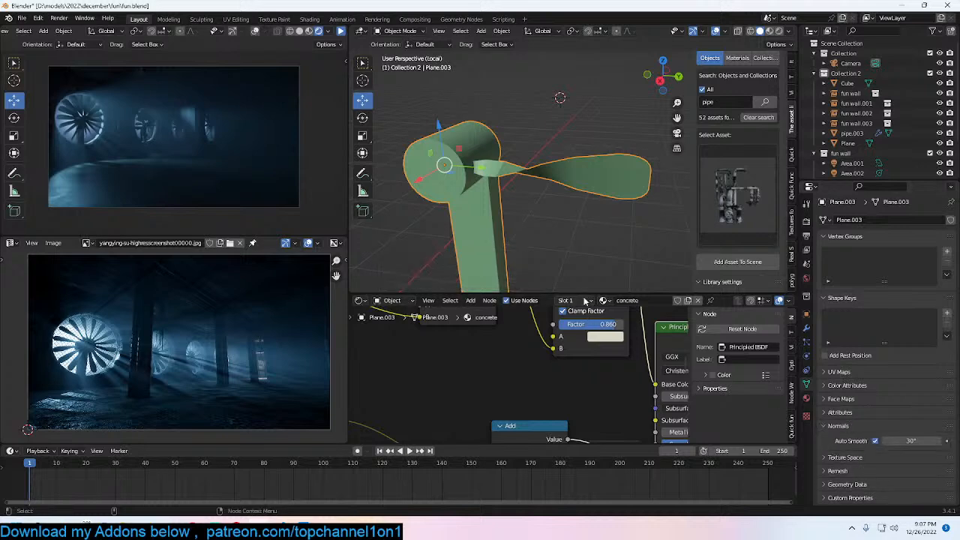
Step: Reveal the hidden geometry, then inset and extrude the round front face of the hub
{"action": "key", "text": "Tab"}
{"action": "key", "text": "alt+h"}
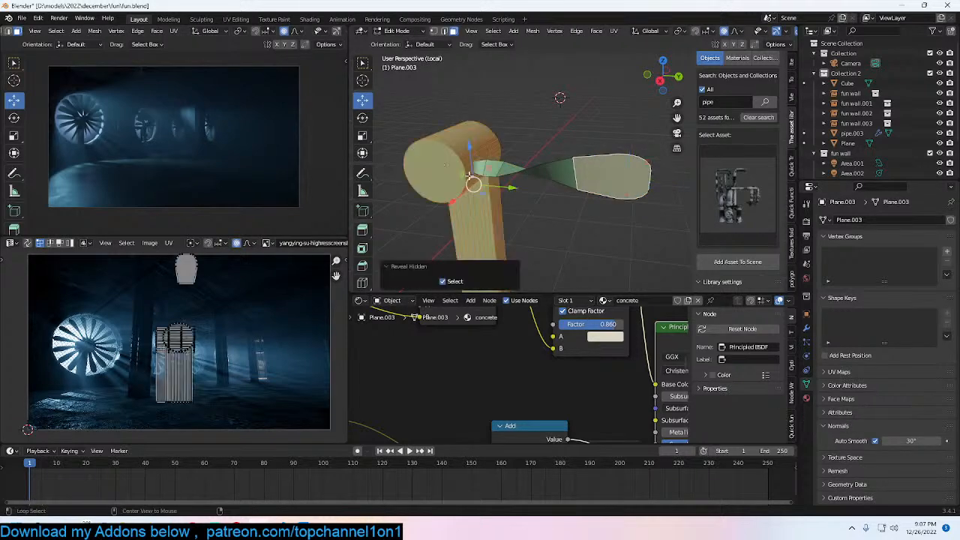
{"action": "left_click", "coordinate": [456, 177]}
{"action": "key", "text": "i"}
{"action": "left_click", "coordinate": [510, 148]}
{"action": "key", "text": "e"}
{"action": "left_click", "coordinate": [513, 147]}
{"action": "key", "text": "Tab"}
{"action": "middle_click_drag", "start_coordinate": [576, 148], "coordinate": [607, 142]}
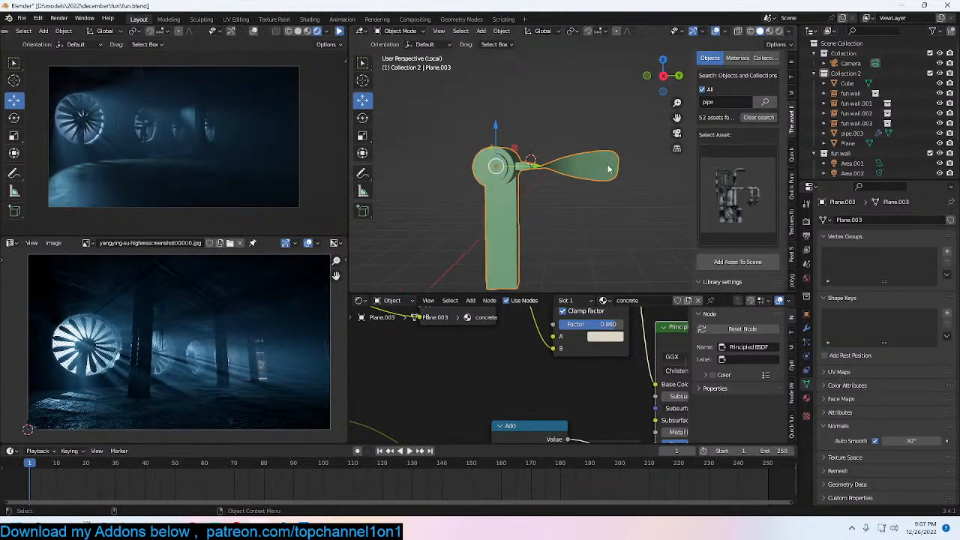
Step: Select the whole twisted blade with its linked geometry in the right orthographic view of the mesh
{"action": "key", "text": "Tab"}
{"action": "key", "text": "alt+h"}
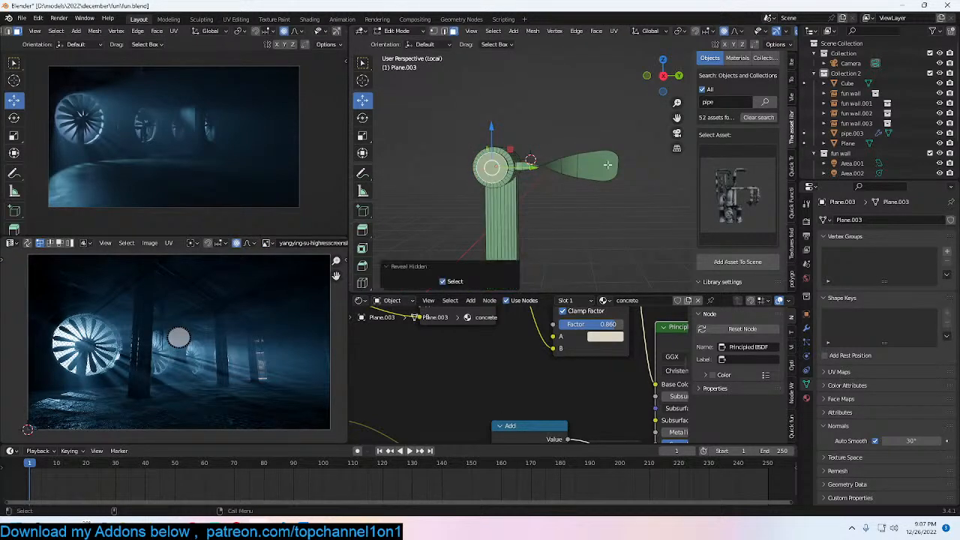
{"action": "middle_click_drag", "start_coordinate": [608, 165], "coordinate": [605, 165]}
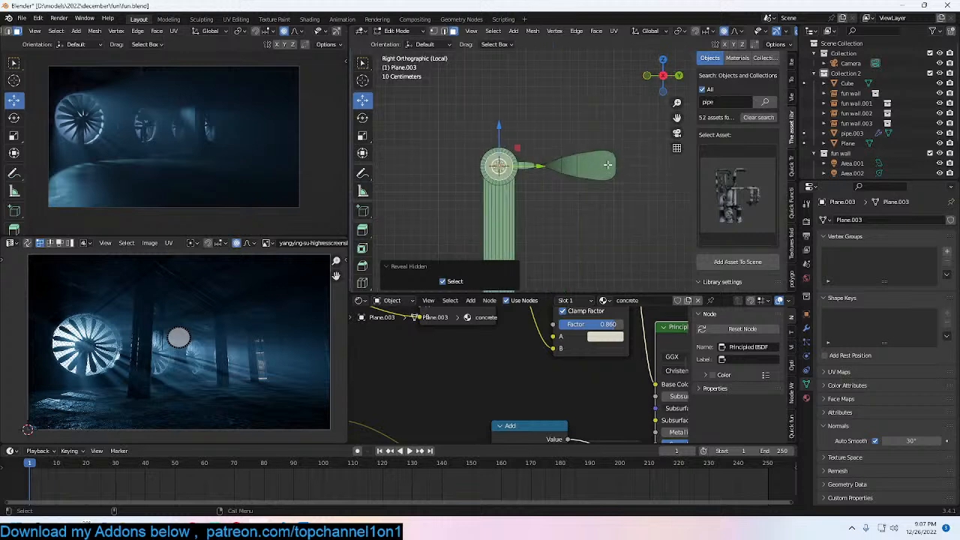
{"action": "left_click", "coordinate": [604, 165]}
{"action": "key", "text": "ctrl+l"}
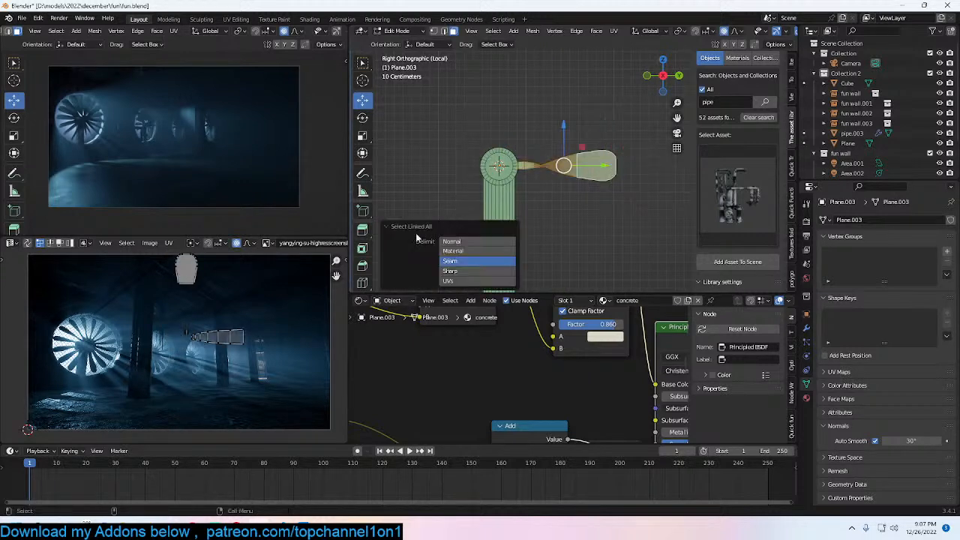
Step: Try to spin the blade around the hub in 9 steps through 345°, then undo the spin
{"action": "scroll", "coordinate": [362, 247], "scroll_direction": "down", "scroll_amount": 5}
{"action": "left_click", "coordinate": [364, 194]}
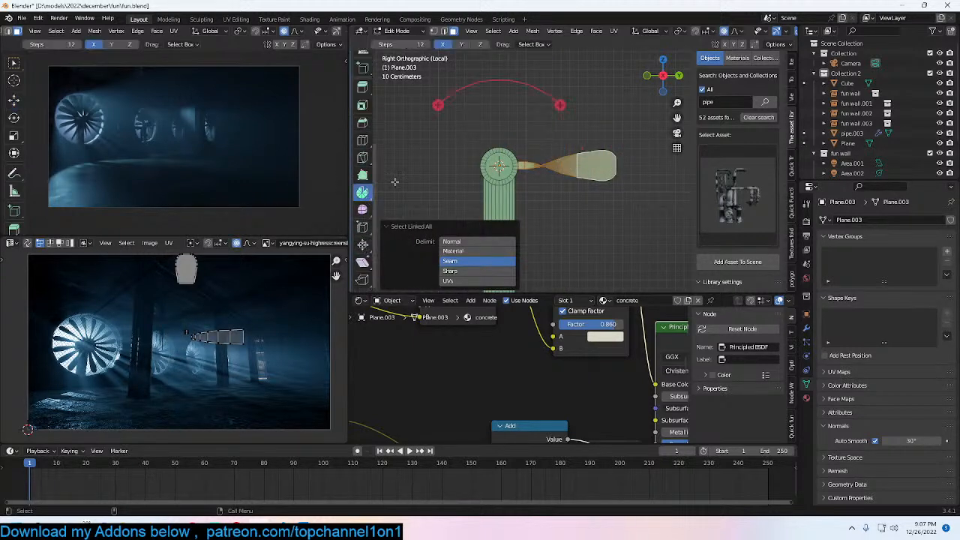
{"action": "left_click_drag", "start_coordinate": [438, 105], "coordinate": [484, 182]}
{"action": "scroll", "coordinate": [559, 162], "scroll_direction": "down", "scroll_amount": 2}
{"action": "middle_click_drag", "start_coordinate": [560, 162], "coordinate": [625, 135], "text": "shift"}
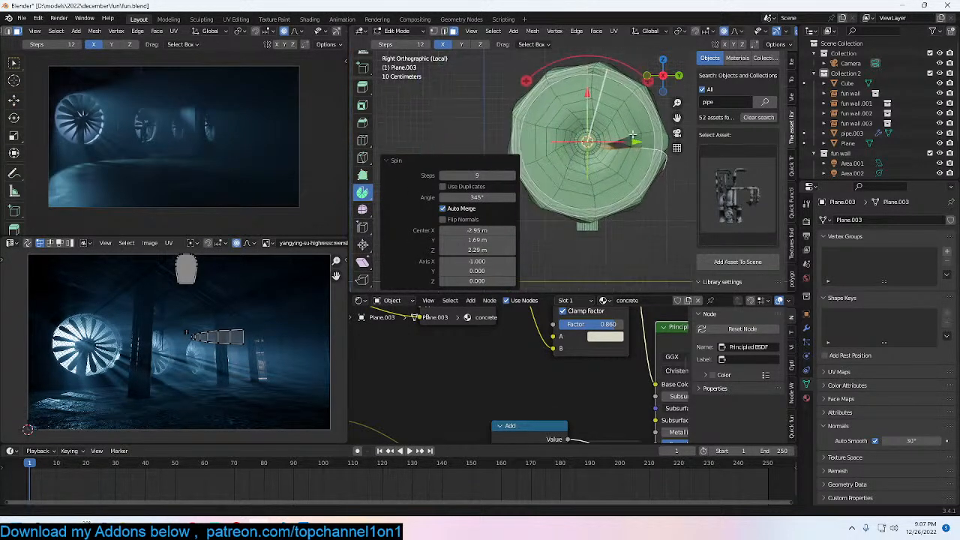
{"action": "scroll", "coordinate": [527, 176], "scroll_direction": "up", "scroll_amount": 1}
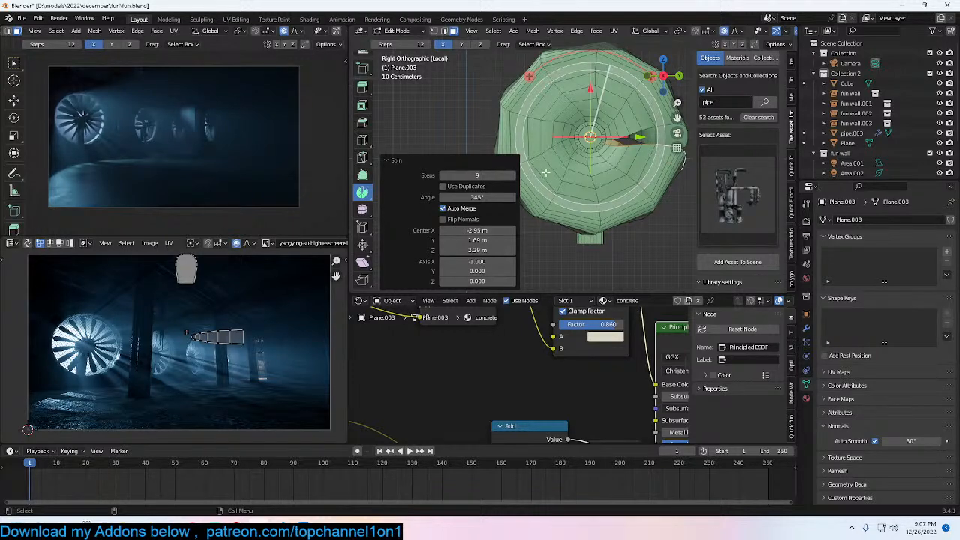
{"action": "key", "text": "ctrl+z"}
Step: Separate the selected blade from the hub and post into its own object
{"action": "key", "text": "Tab"}
{"action": "middle_click_drag", "start_coordinate": [578, 177], "coordinate": [561, 201]}
{"action": "scroll", "coordinate": [576, 153], "scroll_direction": "up", "scroll_amount": 2}
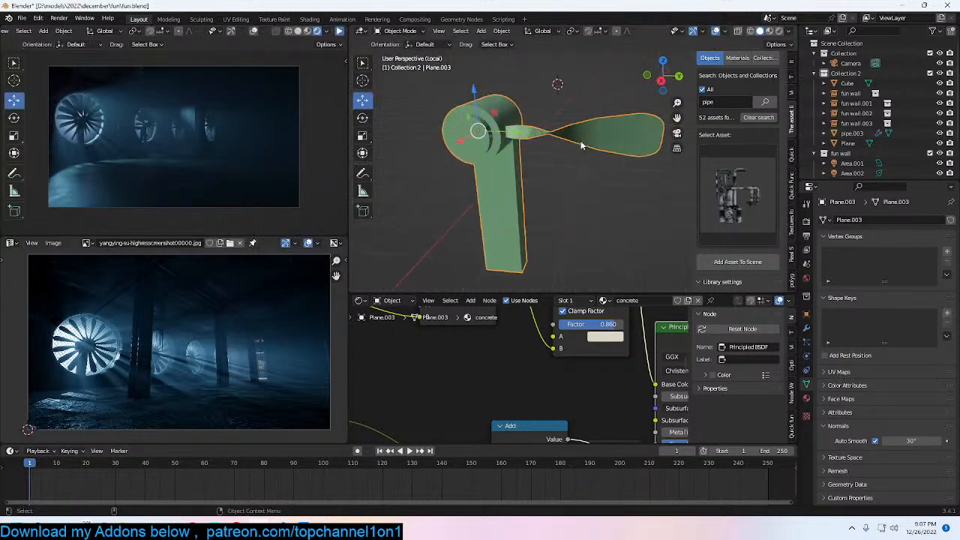
{"action": "scroll", "coordinate": [583, 151], "scroll_direction": "up", "scroll_amount": 2}
{"action": "middle_click_drag", "start_coordinate": [578, 150], "coordinate": [621, 159]}
{"action": "key", "text": "Tab"}
{"action": "left_click", "coordinate": [362, 99]}
{"action": "key", "text": "p"}
{"action": "left_click", "coordinate": [590, 131]}
{"action": "key", "text": "Tab"}
Step: Select the separated blade in Object Mode, rotate it, and save the file
{"action": "left_click", "coordinate": [612, 146]}
{"action": "key", "text": "r"}
{"action": "left_click", "coordinate": [602, 131]}
{"action": "key", "text": "ctrl+s"}
Step: Isolate the separated blade in local view
{"action": "left_click", "coordinate": [360, 300]}
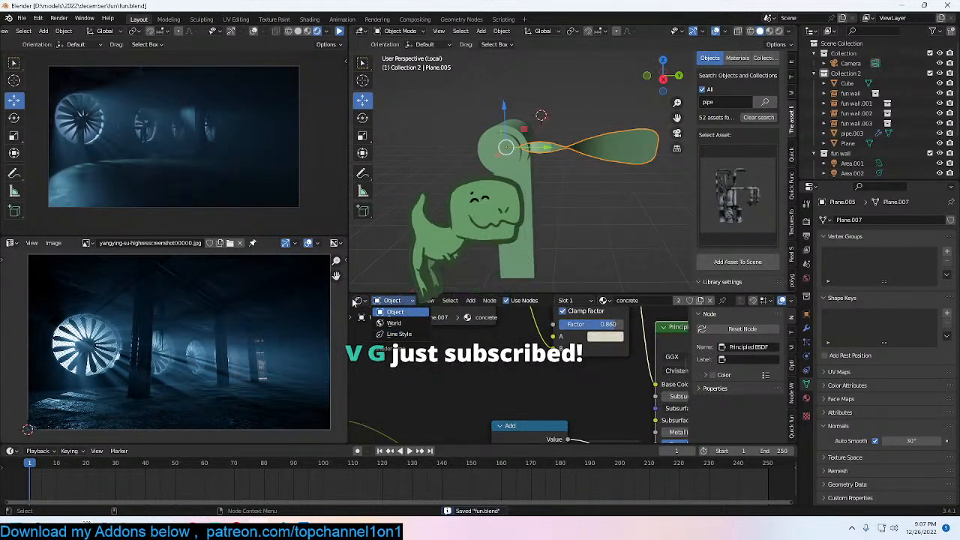
{"action": "left_click", "coordinate": [359, 300]}
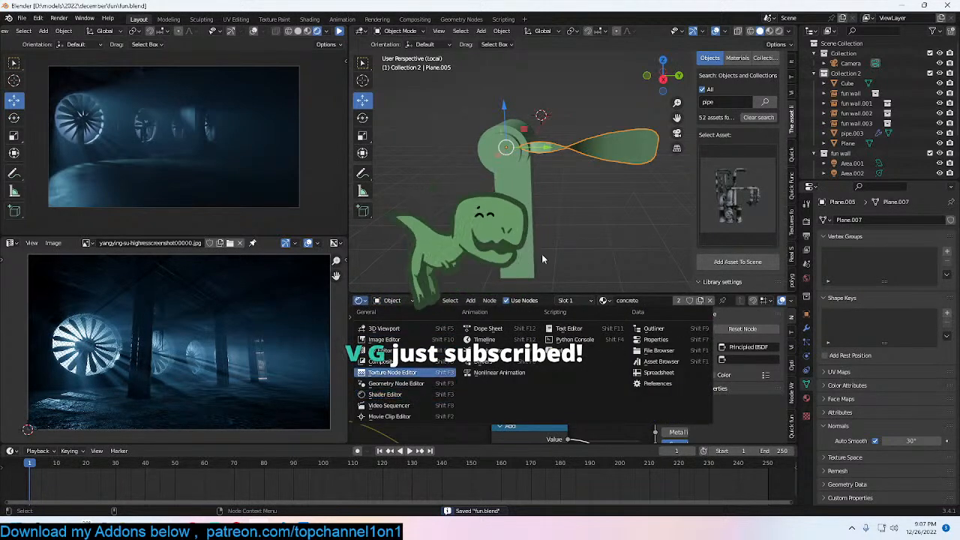
{"action": "key", "text": "KP_Divide"}
{"action": "key", "text": "KP_Divide"}
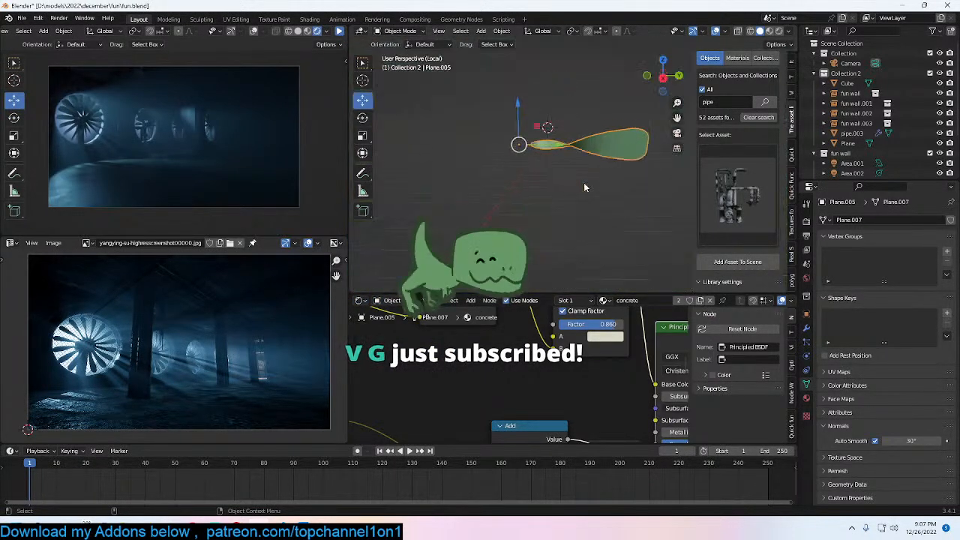
Step: Enlarge the node area, change it to the Geometry Node Editor, and hide the sidebars
{"action": "key", "text": "n"}
{"action": "left_click_drag", "start_coordinate": [350, 294], "coordinate": [351, 252]}
{"action": "key", "text": "ctrl+s"}
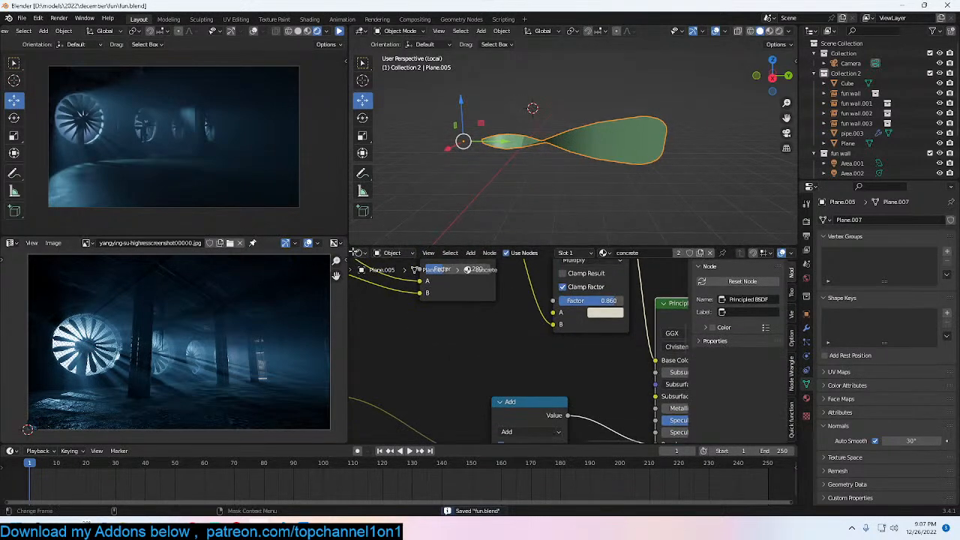
{"action": "left_click", "coordinate": [358, 252]}
{"action": "left_click", "coordinate": [390, 336]}
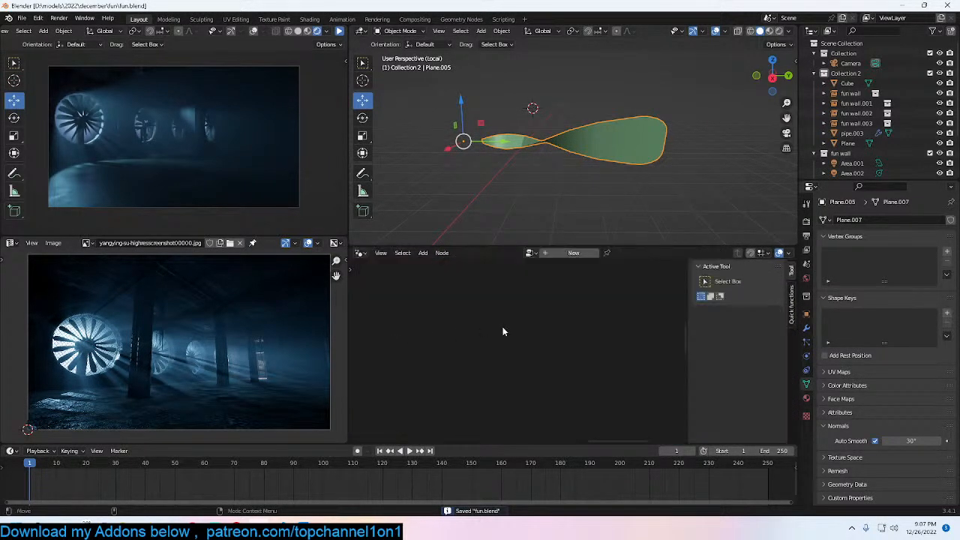
{"action": "key", "text": "n"}
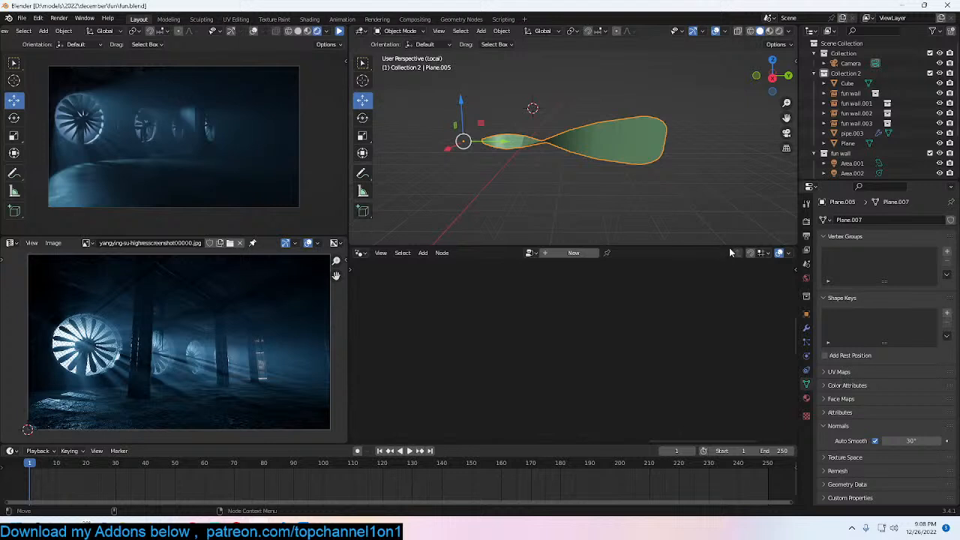
Step: Set the final render denoiser to OpenImageDenoise and save the file
{"action": "left_click", "coordinate": [806, 222]}
{"action": "scroll", "coordinate": [866, 357], "scroll_direction": "down", "scroll_amount": 5}
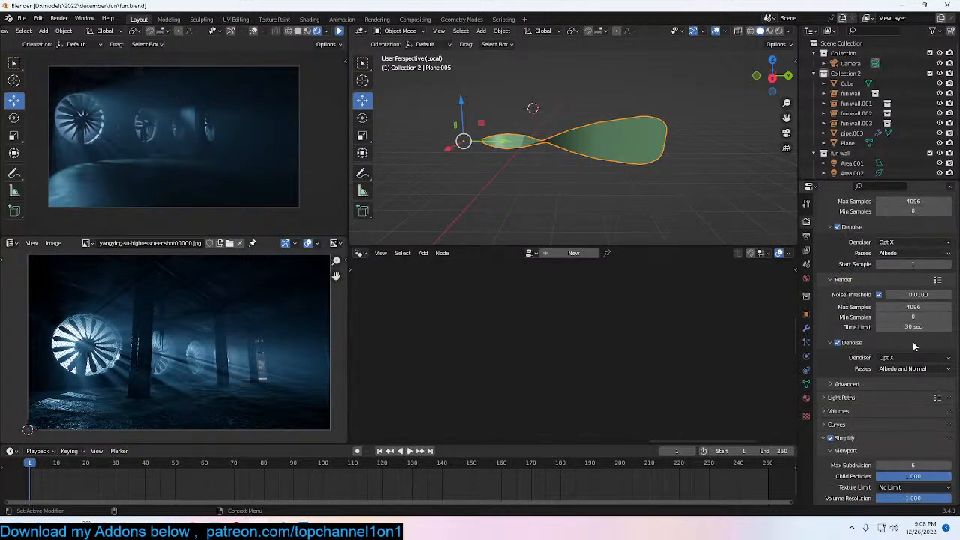
{"action": "left_click", "coordinate": [910, 356]}
{"action": "left_click", "coordinate": [904, 367]}
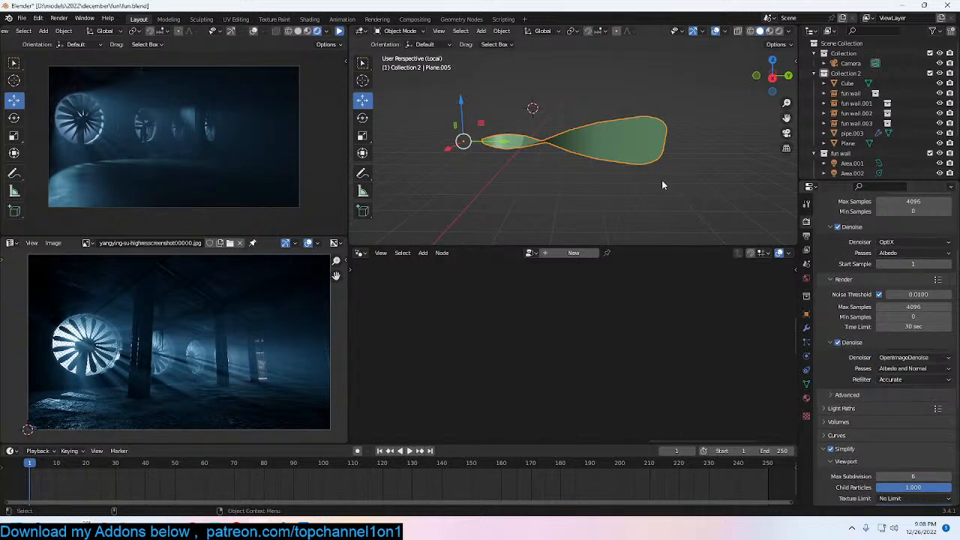
{"action": "middle_click_drag", "start_coordinate": [657, 169], "coordinate": [644, 183], "text": "ctrl"}
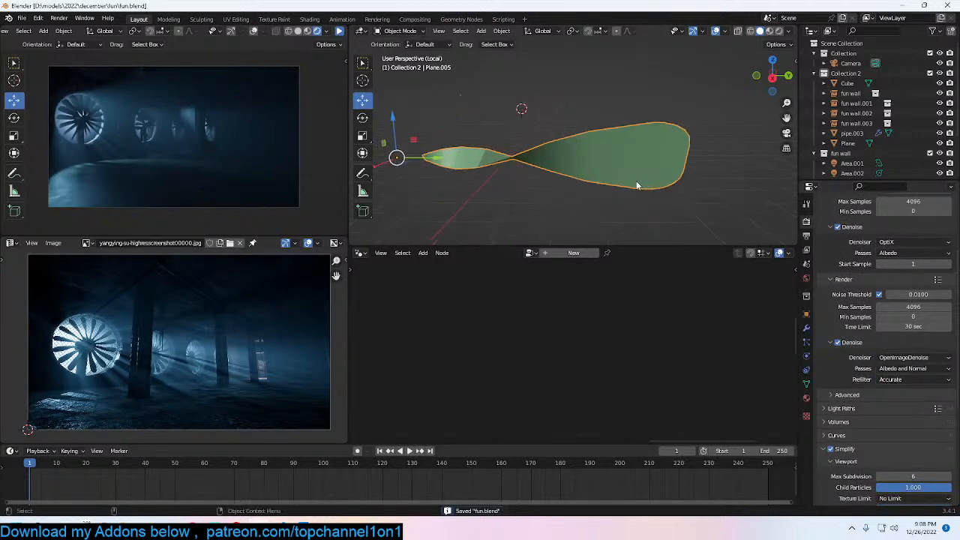
Step: Create a new geometry node tree on the blade and space the Group Input away from the Group Output
{"action": "key", "text": "KP_3"}
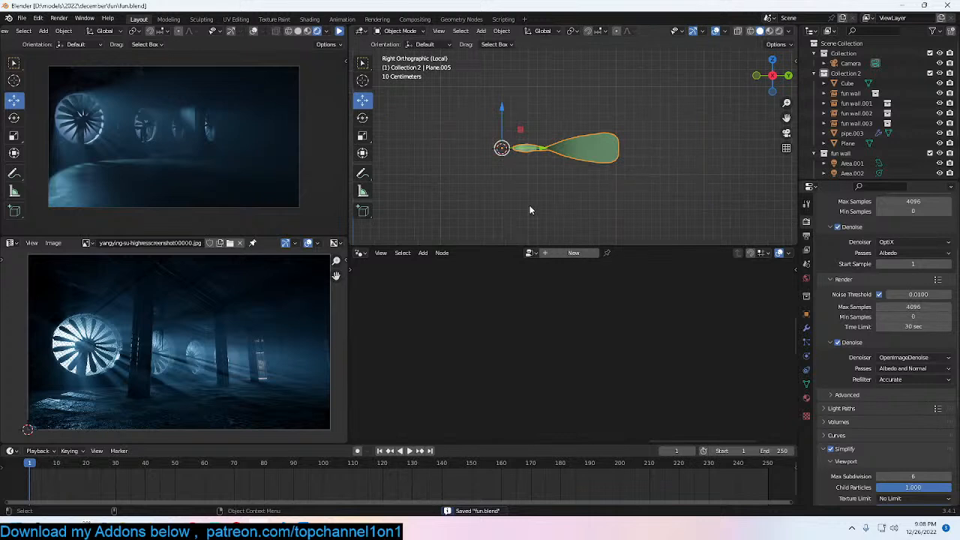
{"action": "left_click", "coordinate": [570, 253]}
{"action": "key", "text": "Home"}
{"action": "left_click", "coordinate": [553, 316]}
{"action": "scroll", "coordinate": [554, 317], "scroll_direction": "up", "scroll_amount": 1}
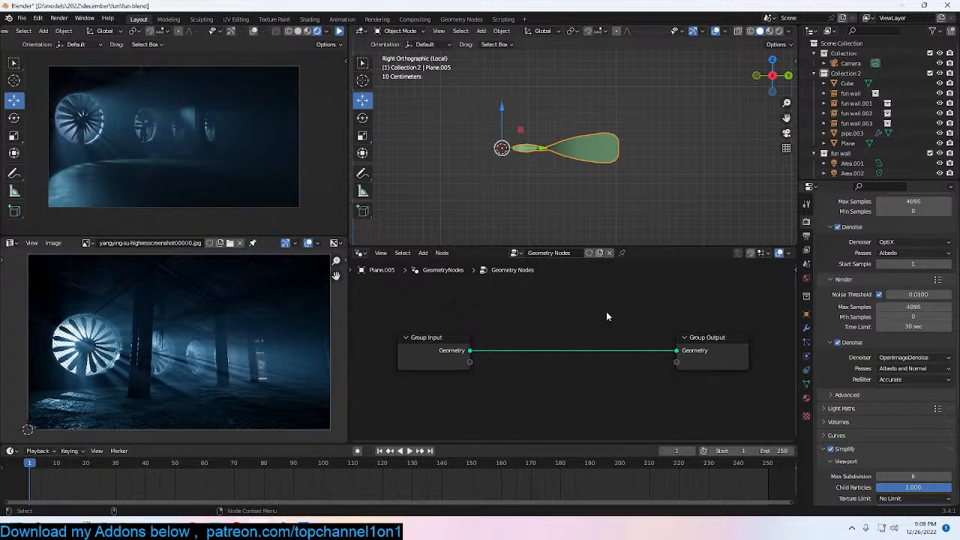
{"action": "scroll", "coordinate": [606, 317], "scroll_direction": "down", "scroll_amount": 1}
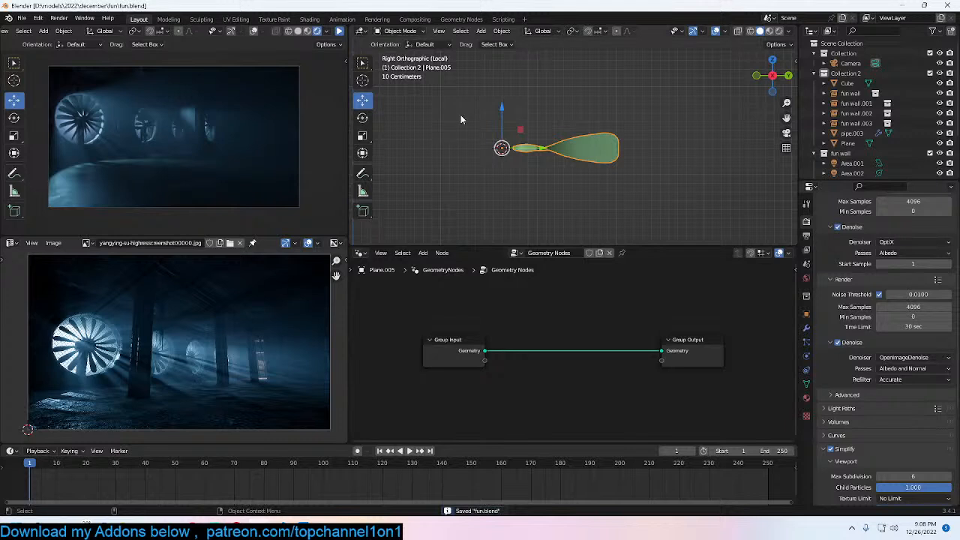
{"action": "middle_click_drag", "start_coordinate": [578, 382], "coordinate": [633, 359]}
{"action": "left_click_drag", "start_coordinate": [483, 329], "coordinate": [386, 333]}
Step: Add a Curve Circle node below the main link and preview its curve through a Viewer node
{"action": "key", "text": "shift+a"}
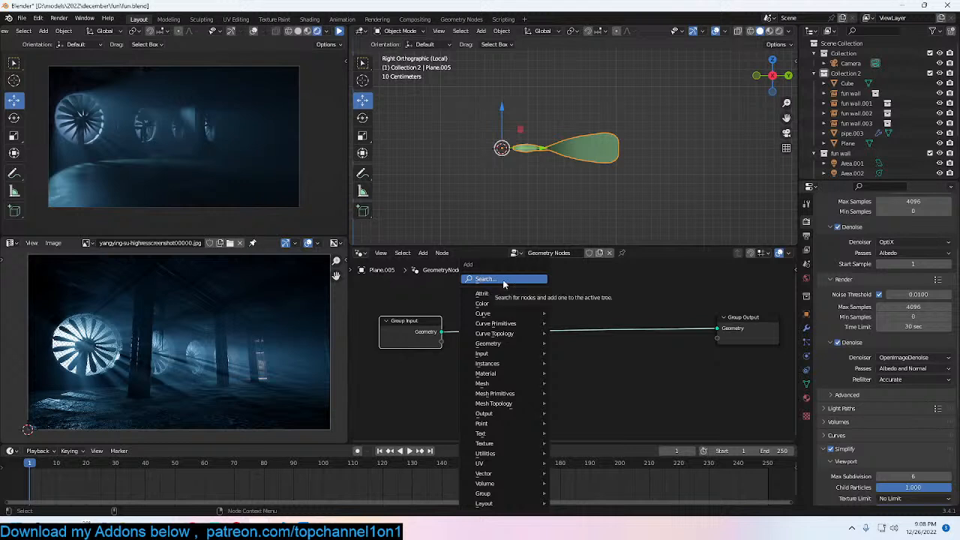
{"action": "left_click", "coordinate": [504, 279]}
{"action": "type", "text": "curbe"}
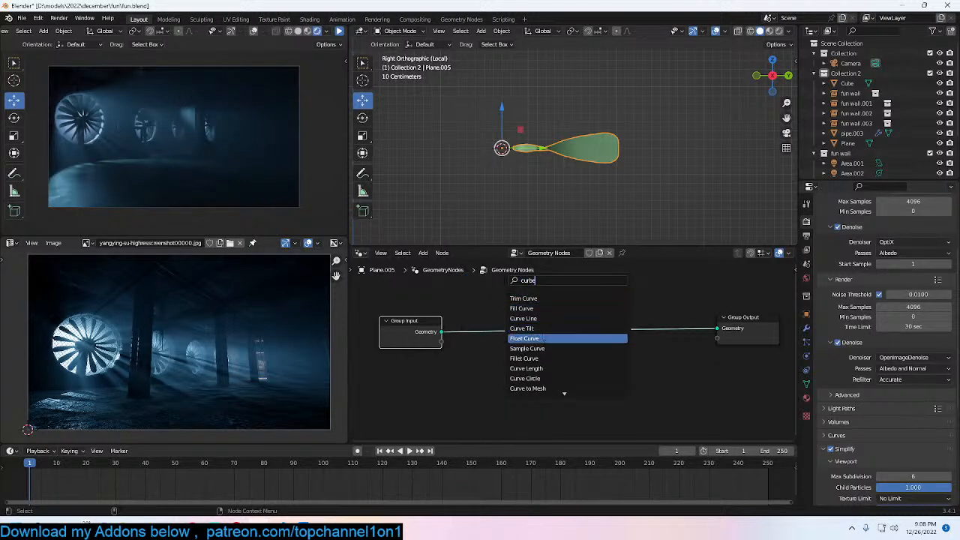
{"action": "left_click", "coordinate": [543, 379]}
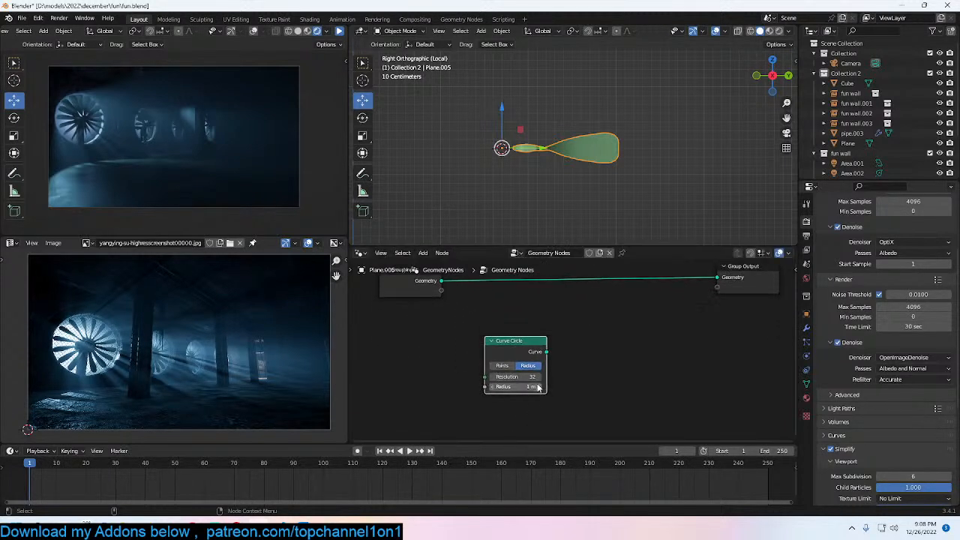
{"action": "left_click_drag", "start_coordinate": [526, 359], "coordinate": [549, 334]}
{"action": "left_click", "coordinate": [548, 332], "text": "ctrl+shift"}
{"action": "middle_click_drag", "start_coordinate": [585, 202], "coordinate": [556, 318]}
{"action": "left_click_drag", "start_coordinate": [637, 344], "coordinate": [725, 333]}
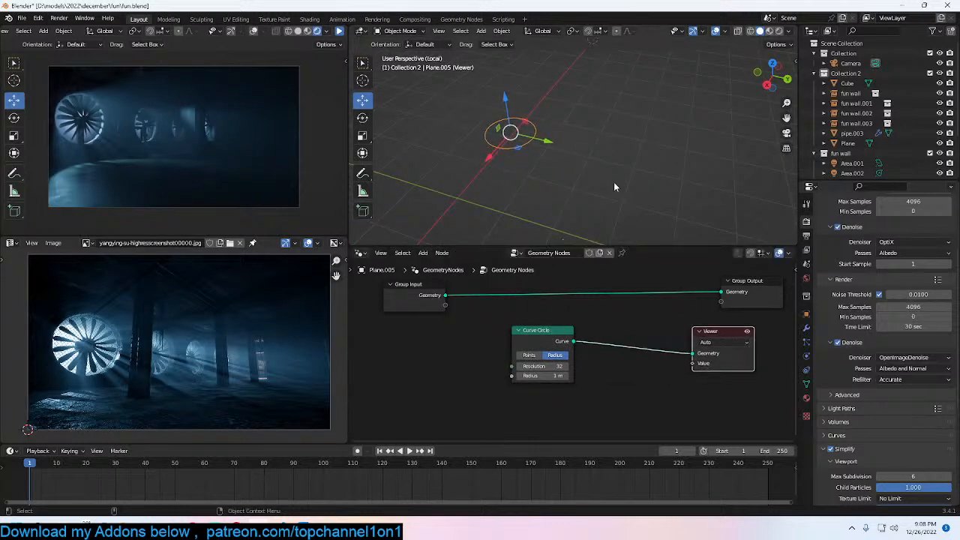
Step: Insert a Transform node between the Curve Circle and the Viewer
{"action": "middle_click_drag", "start_coordinate": [581, 344], "coordinate": [469, 339]}
{"action": "key", "text": "shift+a"}
{"action": "type", "text": "tran"}
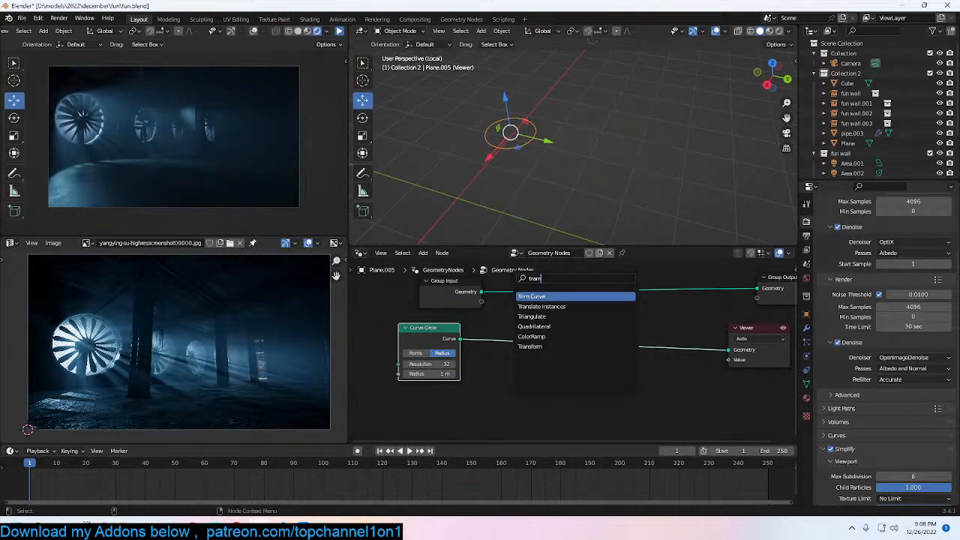
{"action": "key", "text": "BackSpace"}
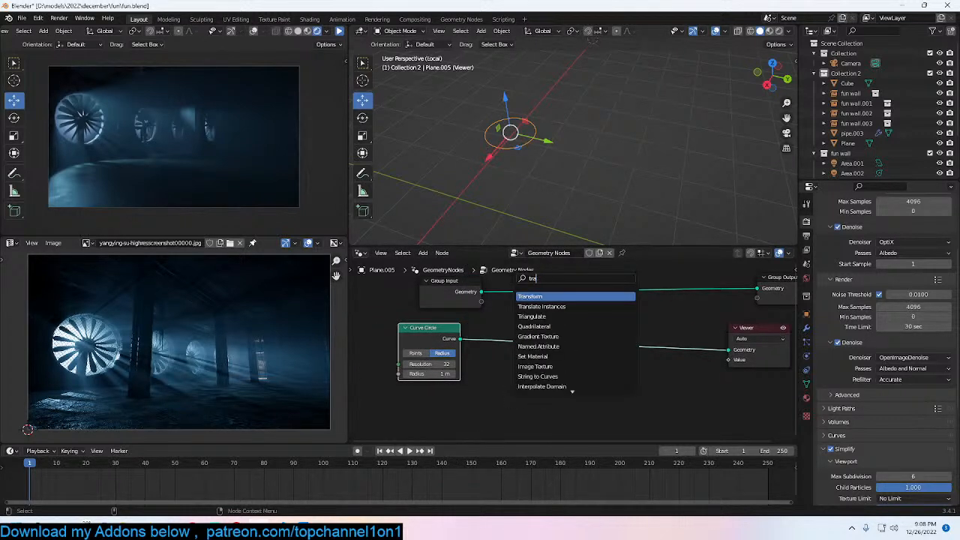
{"action": "left_click", "coordinate": [529, 296]}
{"action": "left_click", "coordinate": [517, 349]}
{"action": "middle_click_drag", "start_coordinate": [527, 352], "coordinate": [544, 329]}
Step: Set the Transform node's Y rotation to 90° so the circle stands upright
{"action": "middle_click_drag", "start_coordinate": [560, 379], "coordinate": [580, 346]}
{"action": "key", "text": "ctrl+z"}
{"action": "left_click_drag", "start_coordinate": [578, 356], "coordinate": [596, 356]}
{"action": "key", "text": "ctrl+z"}
{"action": "type", "text": "90"}
{"action": "key", "text": "Return"}
{"action": "middle_click_drag", "start_coordinate": [562, 290], "coordinate": [540, 364]}
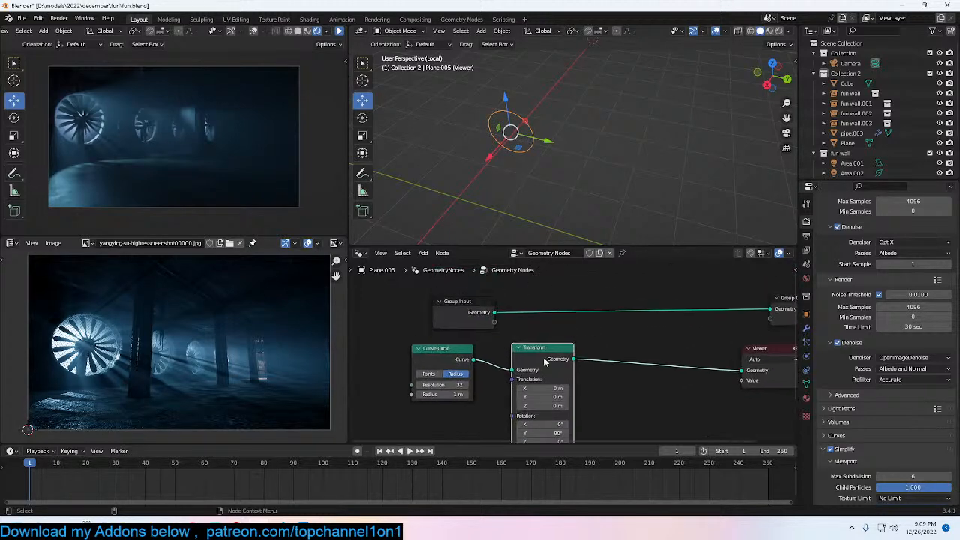
Step: Move the Curve Circle and Transform nodes farther from the Viewer to make room in the node chain
{"action": "scroll", "coordinate": [554, 356], "scroll_direction": "down", "scroll_amount": 3}
{"action": "left_click_drag", "start_coordinate": [545, 356], "coordinate": [533, 355]}
{"action": "left_click_drag", "start_coordinate": [467, 351], "coordinate": [386, 380]}
{"action": "left_click_drag", "start_coordinate": [532, 360], "coordinate": [458, 380]}
{"action": "middle_click_drag", "start_coordinate": [561, 351], "coordinate": [561, 327]}
Step: Insert a Curve to Points node between the Transform node and the Viewer
{"action": "key", "text": "shift+a"}
{"action": "left_click", "coordinate": [536, 281]}
{"action": "type", "text": "dis"}
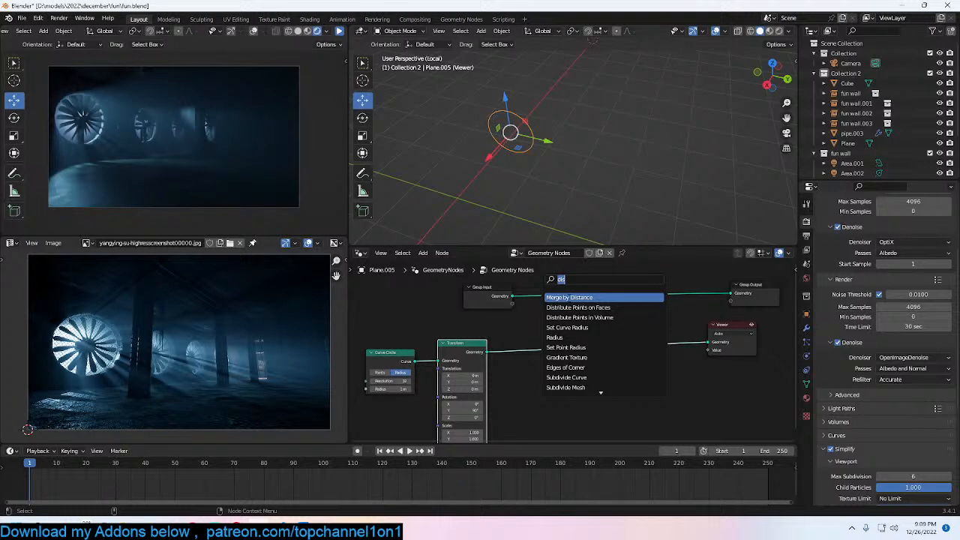
{"action": "key", "text": "BackSpace"}
{"action": "type", "text": "c"}
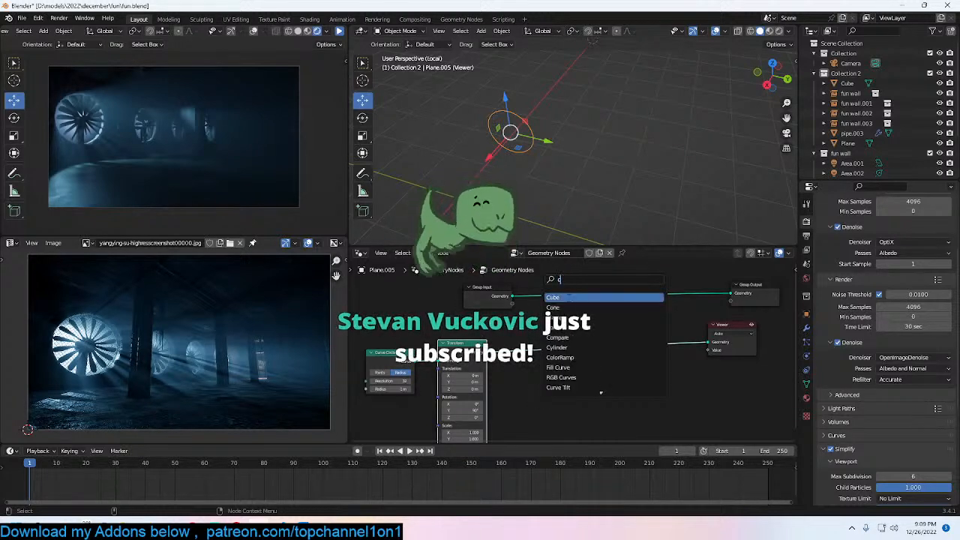
{"action": "type", "text": "u"}
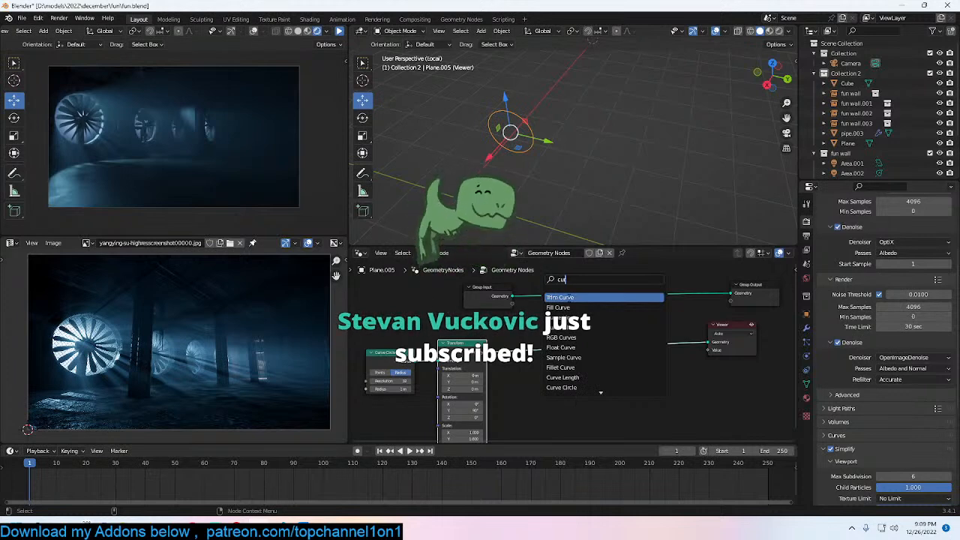
{"action": "type", "text": "rve"}
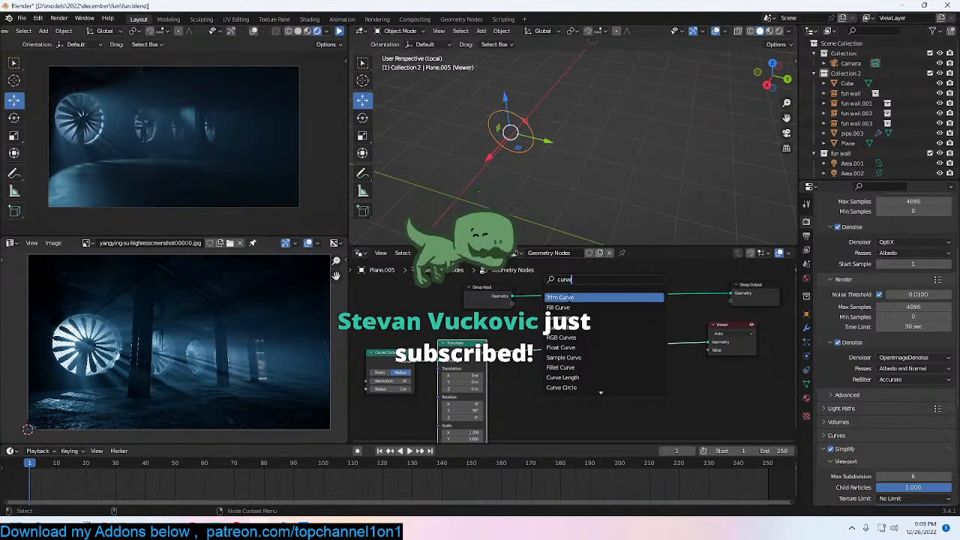
{"action": "type", "text": " to"}
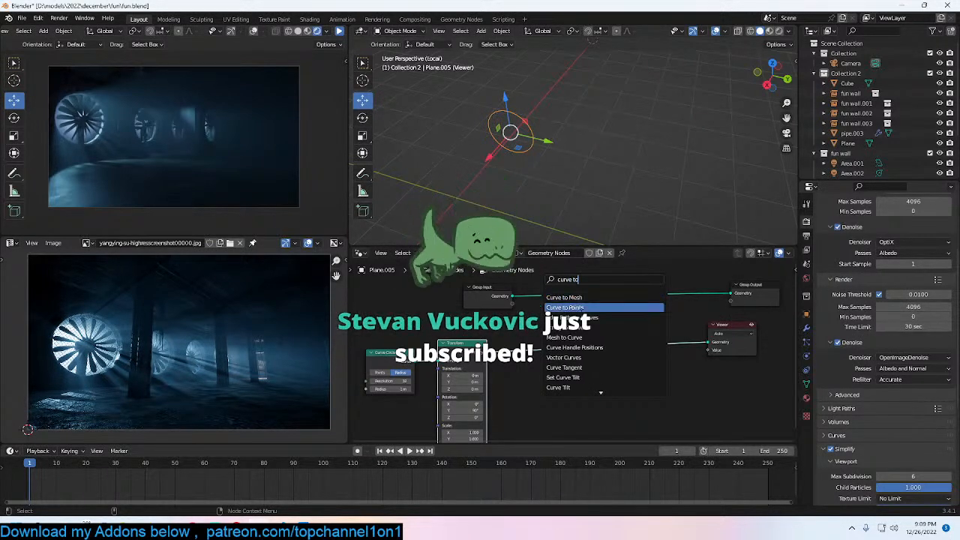
{"action": "key", "text": "Return"}
{"action": "left_click", "coordinate": [584, 361]}
Step: Shift the Group Input and Curve to Points nodes to leave space before the Viewer
{"action": "middle_click_drag", "start_coordinate": [551, 197], "coordinate": [553, 223]}
{"action": "middle_click_drag", "start_coordinate": [543, 340], "coordinate": [565, 345]}
{"action": "left_click_drag", "start_coordinate": [515, 307], "coordinate": [422, 300]}
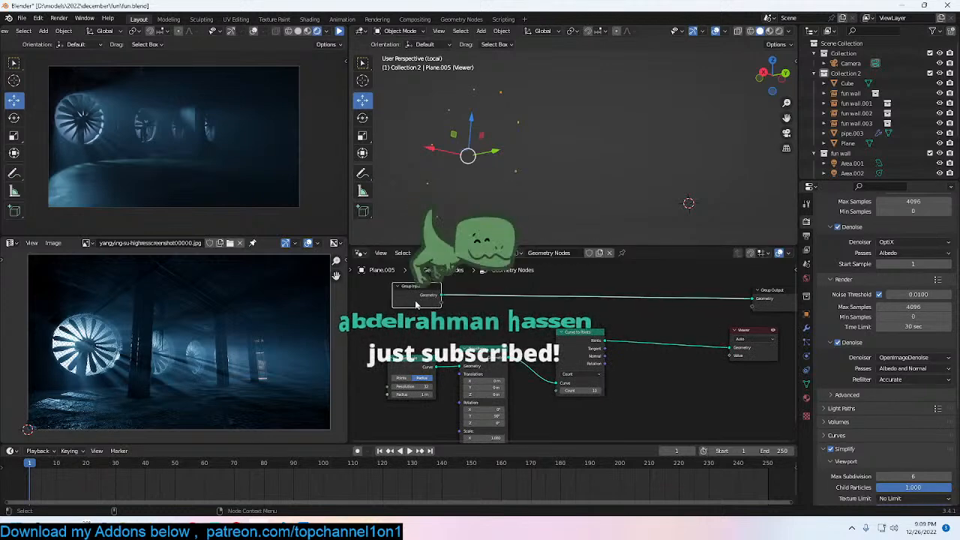
{"action": "left_click_drag", "start_coordinate": [582, 342], "coordinate": [546, 356]}
Step: Insert an Instance on Points node before the Viewer and feed the Group Input geometry into its Instance socket
{"action": "key", "text": "shift+a"}
{"action": "left_click", "coordinate": [619, 279]}
{"action": "type", "text": "instance"}
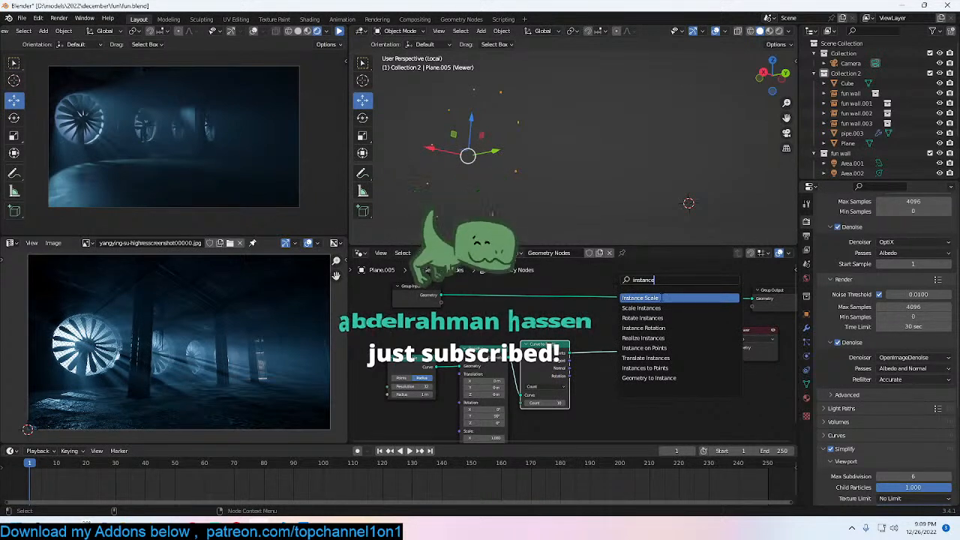
{"action": "key", "text": "Down"}
{"action": "key", "text": "Down"}
{"action": "key", "text": "Down"}
{"action": "key", "text": "Down"}
{"action": "key", "text": "Down"}
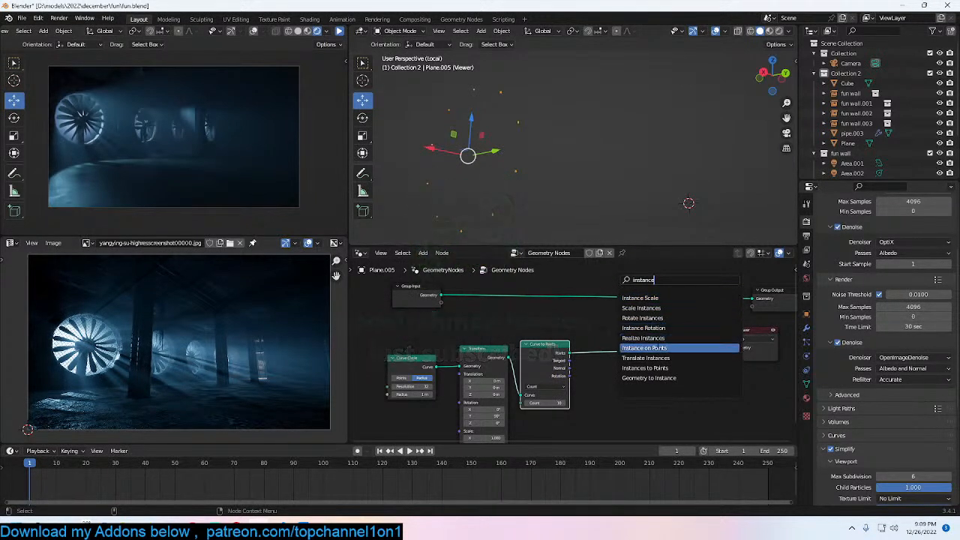
{"action": "key", "text": "Return"}
{"action": "left_click", "coordinate": [662, 381]}
{"action": "left_click_drag", "start_coordinate": [441, 296], "coordinate": [622, 345]}
{"action": "mouse_move", "coordinate": [618, 201]}
{"action": "middle_mouse_down"}
{"action": "mouse_move", "coordinate": [642, 228]}
{"action": "mouse_move", "coordinate": [639, 201]}
{"action": "mouse_move", "coordinate": [480, 204]}
{"action": "mouse_move", "coordinate": [609, 206]}
{"action": "middle_mouse_up"}
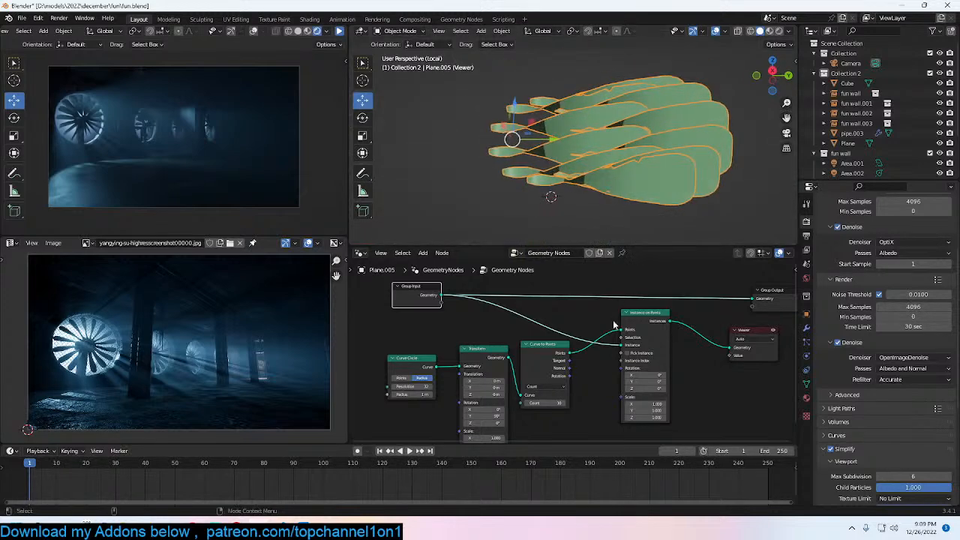
Step: Link the Curve to Points Rotation output to the Rotation input of Instance on Points
{"action": "scroll", "coordinate": [612, 312], "scroll_direction": "up", "scroll_amount": 3}
{"action": "left_click_drag", "start_coordinate": [525, 368], "coordinate": [551, 365]}
{"action": "left_click_drag", "start_coordinate": [612, 358], "coordinate": [608, 356]}
{"action": "middle_click_drag", "start_coordinate": [627, 155], "coordinate": [525, 197]}
{"action": "middle_click_drag", "start_coordinate": [627, 195], "coordinate": [675, 161]}
{"action": "middle_click_drag", "start_coordinate": [609, 231], "coordinate": [577, 203]}
Step: Set the Curve to Points count to 17 and deselect the blade array
{"action": "middle_click_drag", "start_coordinate": [385, 338], "coordinate": [557, 362]}
{"action": "scroll", "coordinate": [571, 344], "scroll_direction": "down", "scroll_amount": 3}
{"action": "scroll", "coordinate": [557, 362], "scroll_direction": "up", "scroll_amount": 1}
{"action": "middle_click_drag", "start_coordinate": [531, 311], "coordinate": [483, 286]}
{"action": "mouse_move", "coordinate": [630, 403]}
{"action": "left_mouse_down"}
{"action": "mouse_move", "coordinate": [682, 402]}
{"action": "mouse_move", "coordinate": [640, 403]}
{"action": "left_mouse_up"}
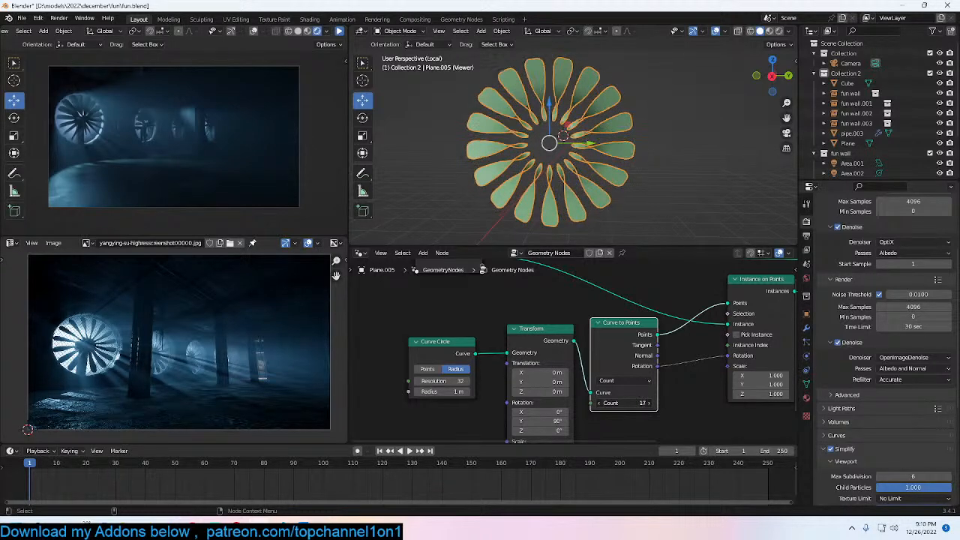
{"action": "left_click", "coordinate": [660, 158]}
Step: Widen the gap between the Curve to Points and Instance on Points nodes and save the file
{"action": "scroll", "coordinate": [686, 380], "scroll_direction": "down", "scroll_amount": 2}
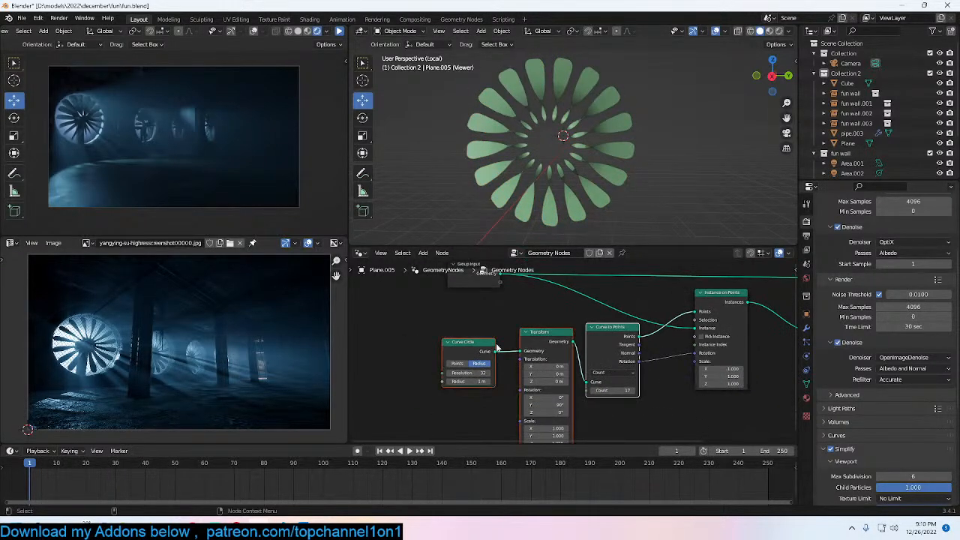
{"action": "left_click_drag", "start_coordinate": [600, 341], "coordinate": [448, 352]}
{"action": "left_click_drag", "start_coordinate": [743, 328], "coordinate": [660, 342]}
{"action": "key", "text": "ctrl+s"}
Step: Insert a Vector Math Add node on the rotation link between Curve to Points and Instance on Points
{"action": "key", "text": "shift+a"}
{"action": "type", "text": "v"}
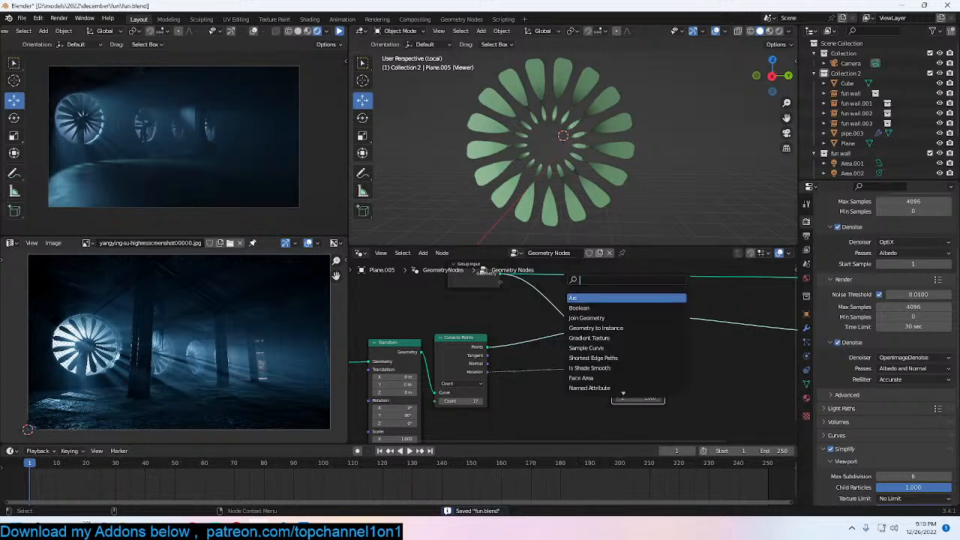
{"action": "type", "text": "ec"}
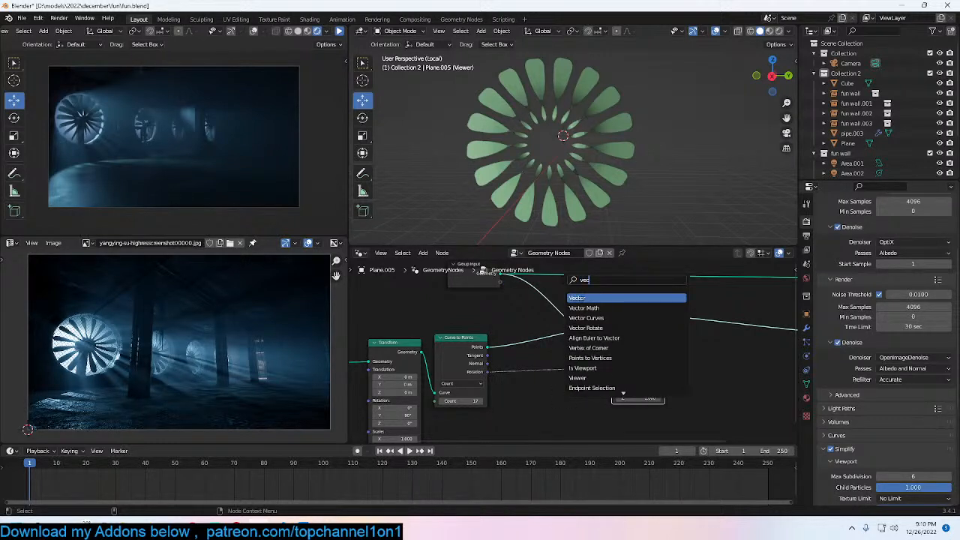
{"action": "key", "text": "Down"}
{"action": "key", "text": "Return"}
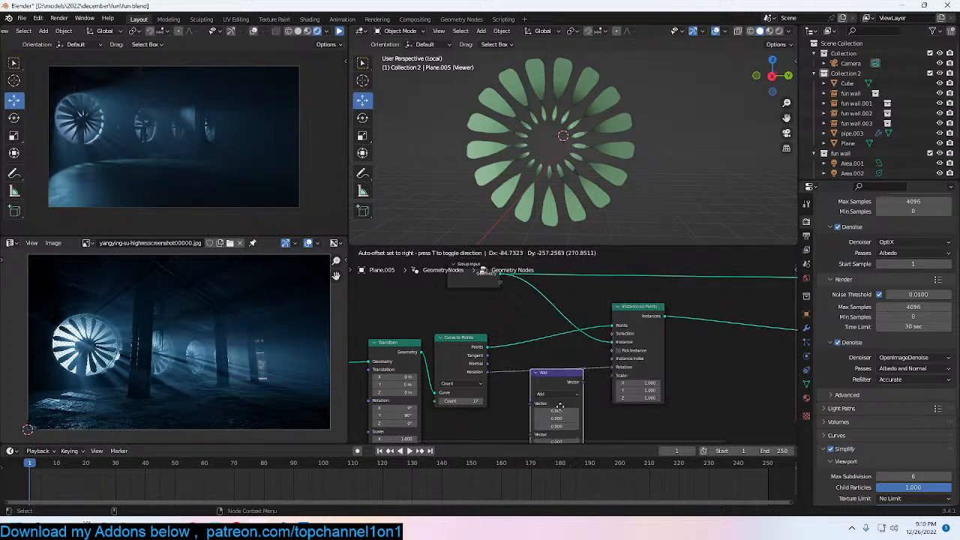
{"action": "left_click_drag", "start_coordinate": [612, 370], "coordinate": [585, 388]}
{"action": "key", "text": "ctrl+z"}
{"action": "key", "text": "ctrl+z"}
{"action": "key", "text": "ctrl+z"}
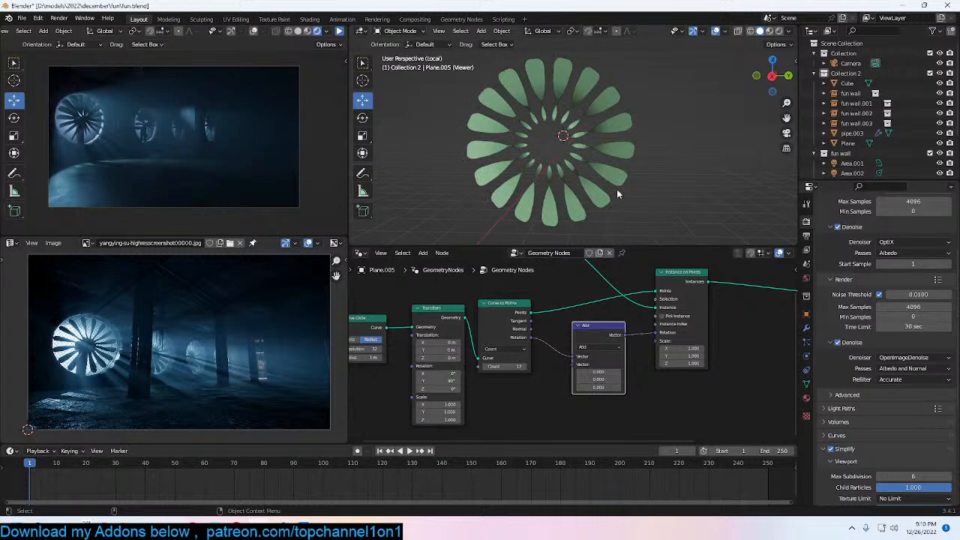
Step: Try removing the Add node from the rotation link and undo the removal
{"action": "key", "text": "ctrl+x"}
{"action": "scroll", "coordinate": [624, 324], "scroll_direction": "down", "scroll_amount": 2}
{"action": "key", "text": "ctrl+z"}
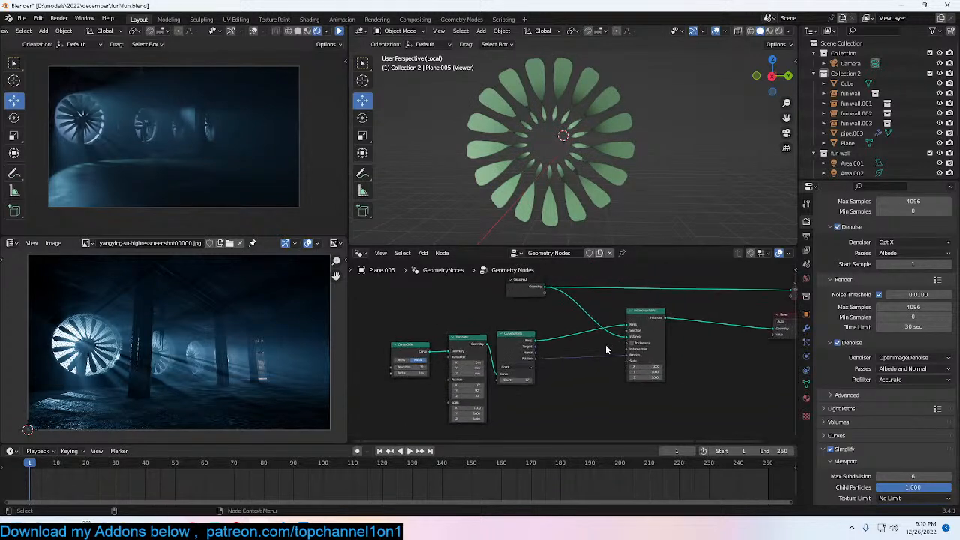
Step: Expose the Curve to Points Count and the Curve Circle Radius as group inputs, and set them to 14 and 0.42 m in the modifier
{"action": "middle_click_drag", "start_coordinate": [524, 306], "coordinate": [546, 320]}
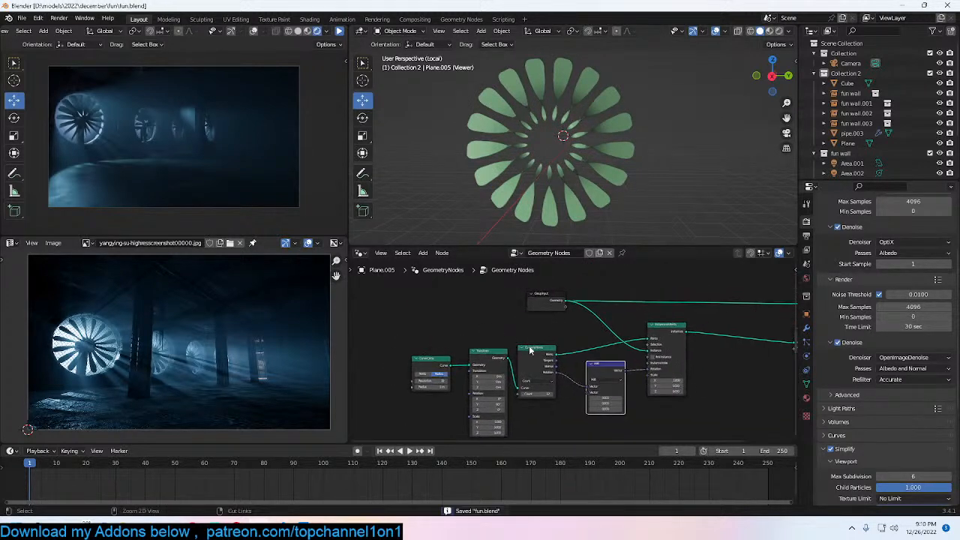
{"action": "middle_click_drag", "start_coordinate": [620, 356], "coordinate": [664, 344]}
{"action": "scroll", "coordinate": [663, 345], "scroll_direction": "up", "scroll_amount": 2}
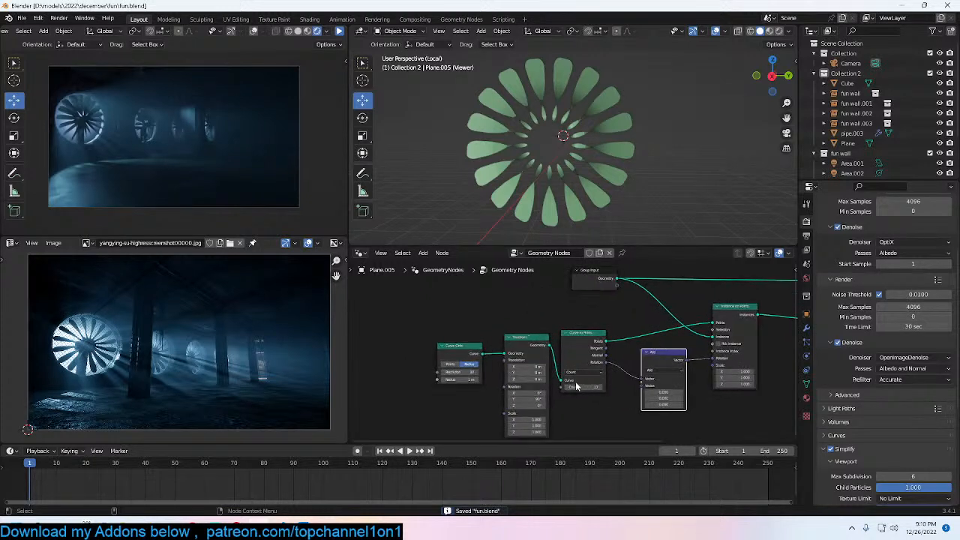
{"action": "left_click_drag", "start_coordinate": [563, 385], "coordinate": [438, 308]}
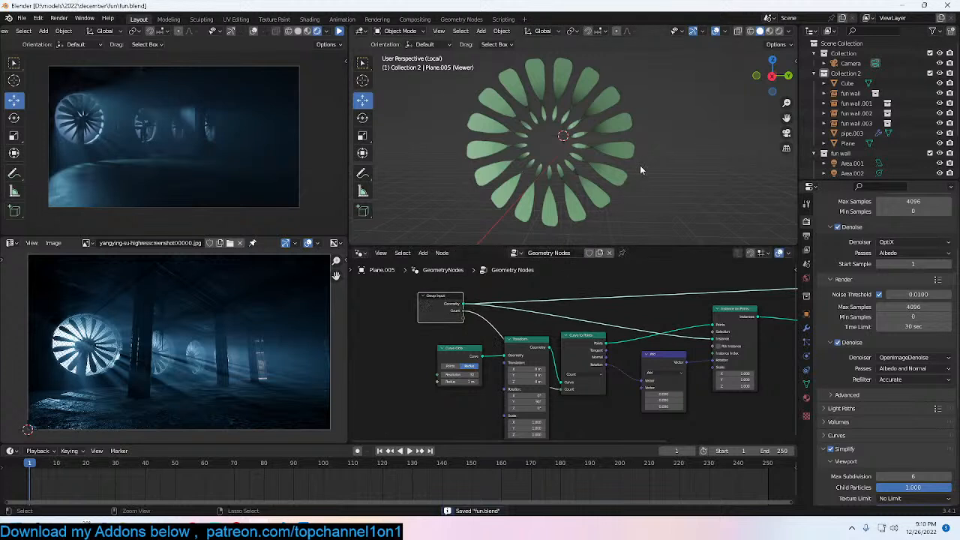
{"action": "left_click_drag", "start_coordinate": [447, 303], "coordinate": [407, 303]}
{"action": "left_click_drag", "start_coordinate": [454, 356], "coordinate": [460, 358]}
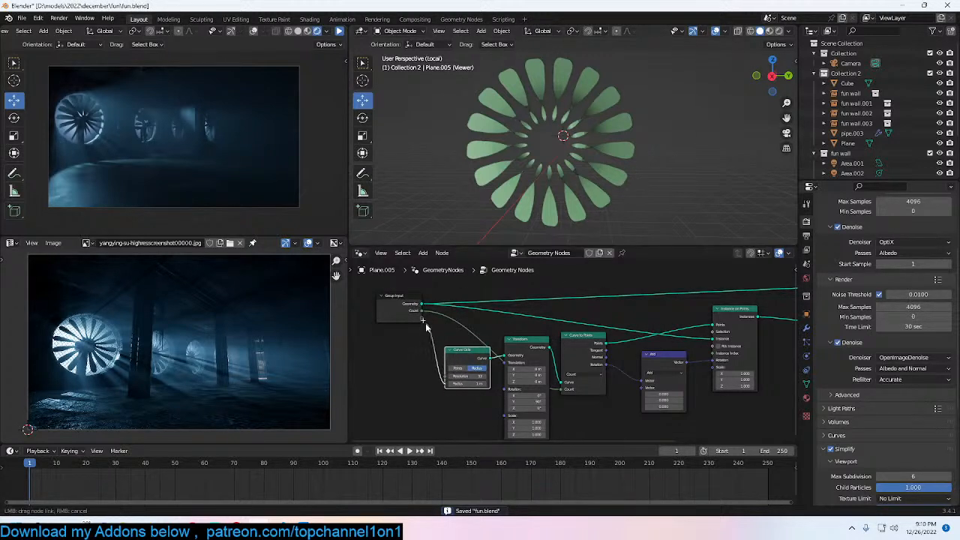
{"action": "left_click_drag", "start_coordinate": [420, 323], "coordinate": [421, 322]}
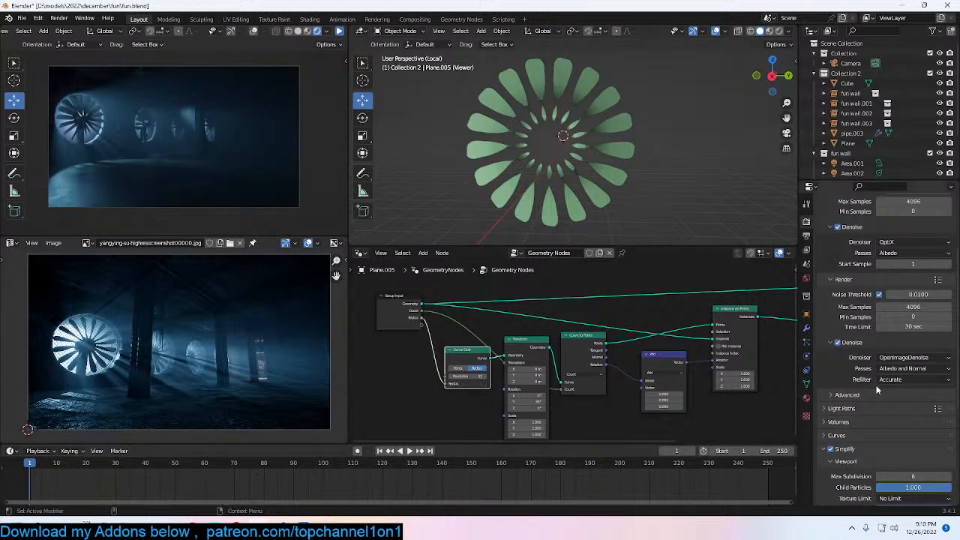
{"action": "left_click", "coordinate": [806, 327]}
{"action": "left_click_drag", "start_coordinate": [907, 264], "coordinate": [870, 277]}
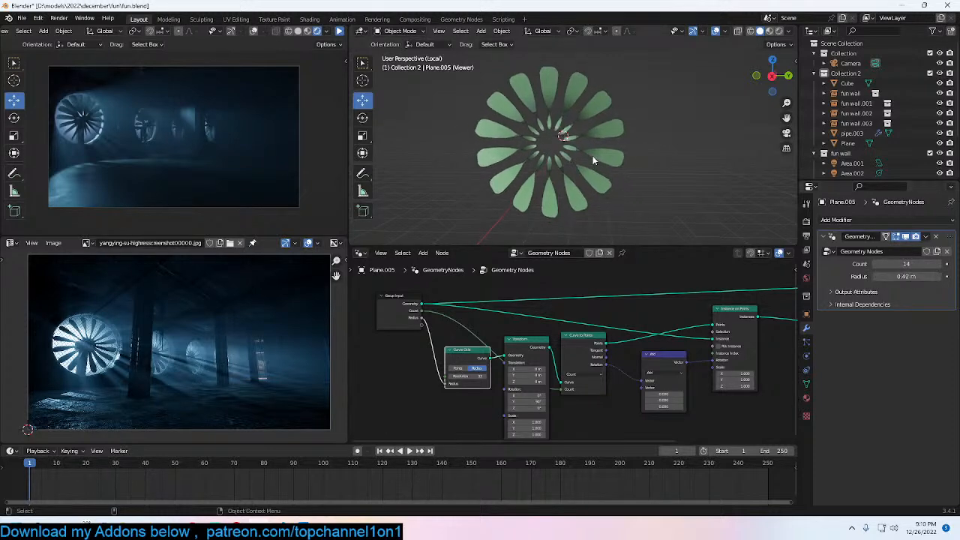
Step: Leave local view and move the arrayed blade object to the fun wall collection
{"action": "key", "text": "KP_Divide"}
{"action": "scroll", "coordinate": [558, 129], "scroll_direction": "down", "scroll_amount": 4}
{"action": "left_click", "coordinate": [587, 166]}
{"action": "scroll", "coordinate": [589, 162], "scroll_direction": "up", "scroll_amount": 5}
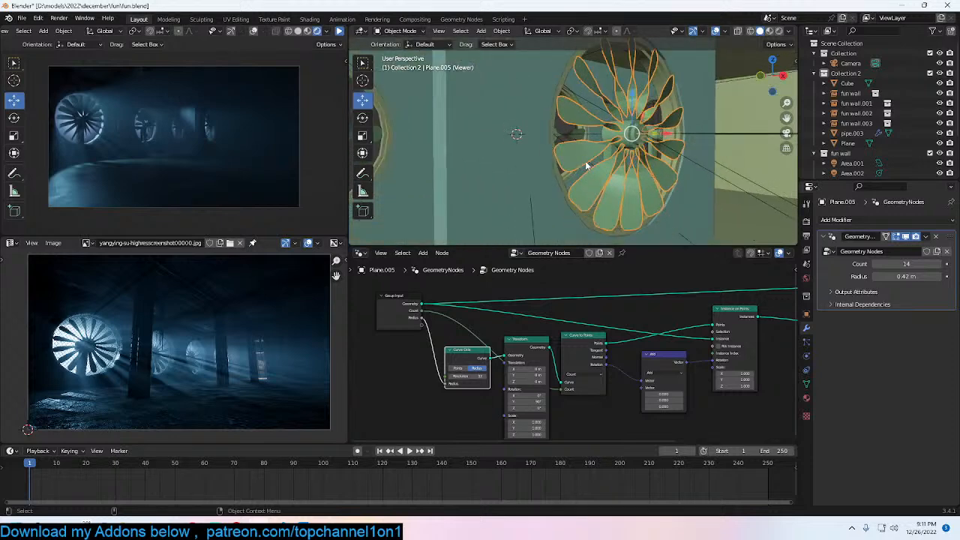
{"action": "mouse_move", "coordinate": [592, 169]}
{"action": "middle_mouse_down"}
{"action": "mouse_move", "coordinate": [605, 177]}
{"action": "mouse_move", "coordinate": [594, 174]}
{"action": "middle_mouse_up"}
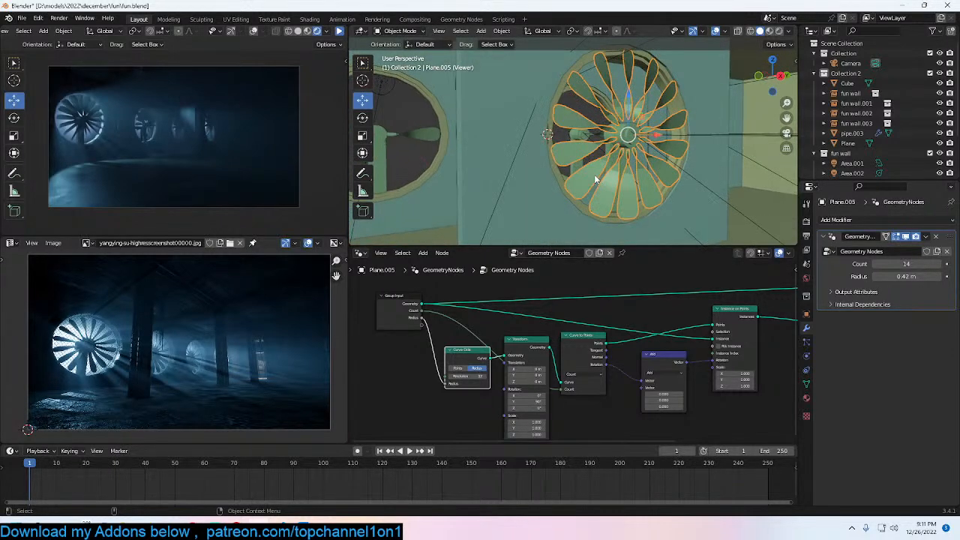
{"action": "key", "text": "m"}
{"action": "left_click", "coordinate": [594, 174]}
{"action": "middle_click_drag", "start_coordinate": [594, 174], "coordinate": [625, 174]}
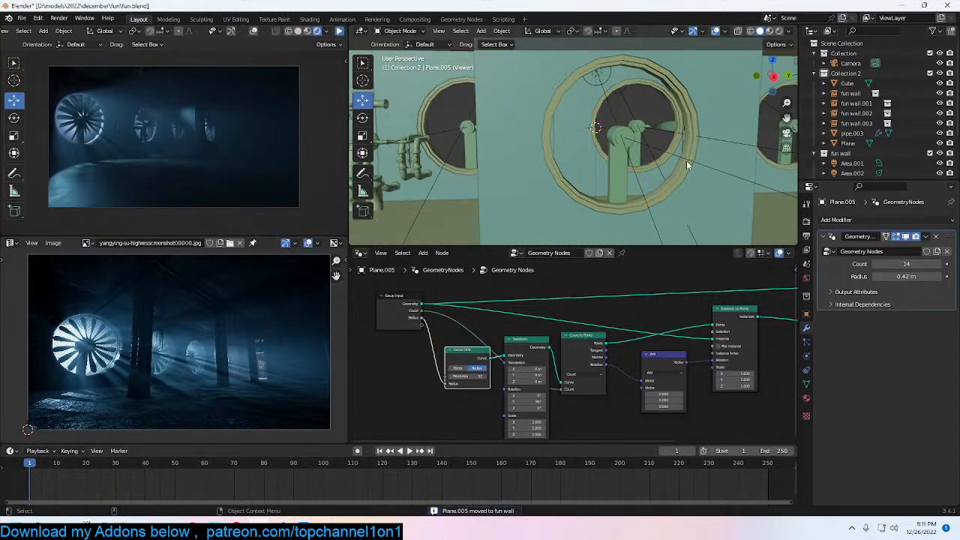
Step: Undo the collection move and the exposed Radius and Count group inputs
{"action": "left_click", "coordinate": [654, 121]}
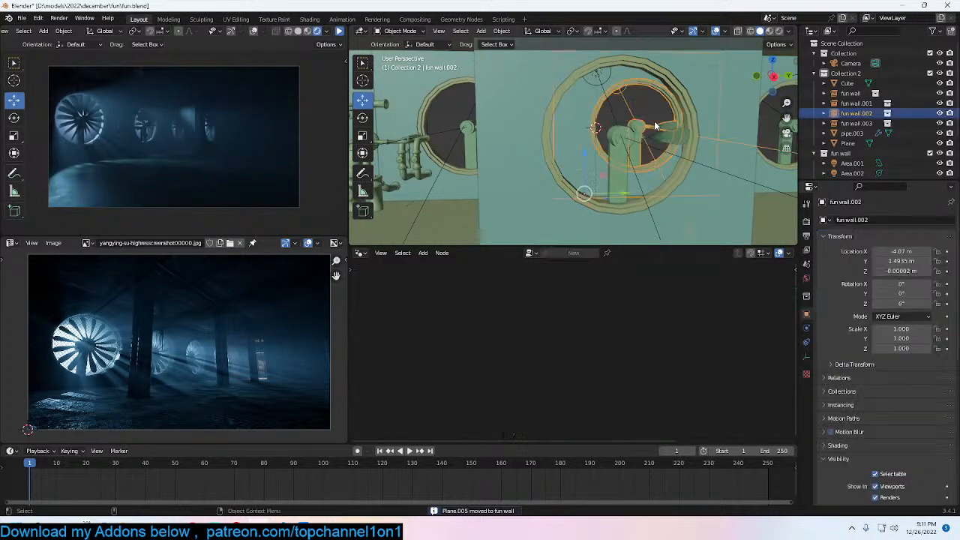
{"action": "left_click", "coordinate": [635, 148]}
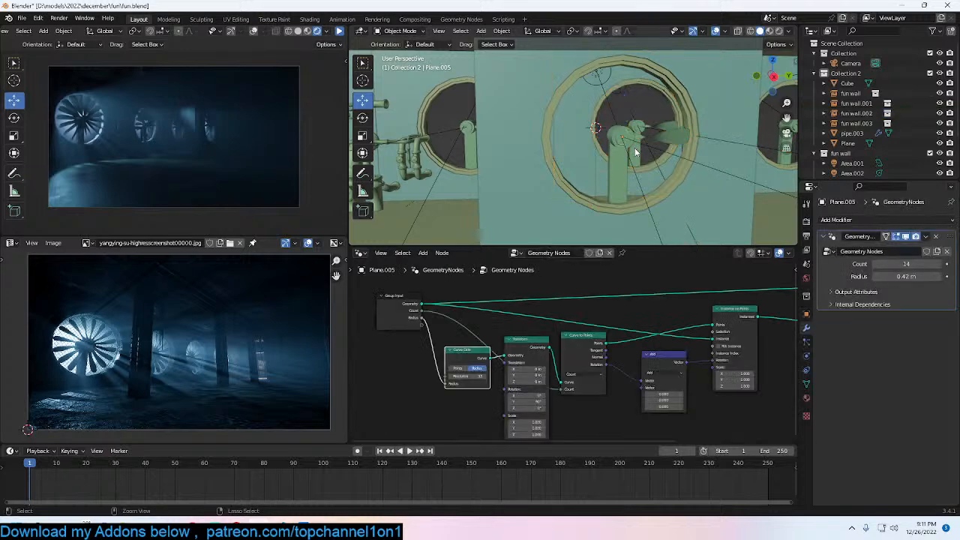
{"action": "key", "text": "ctrl+z"}
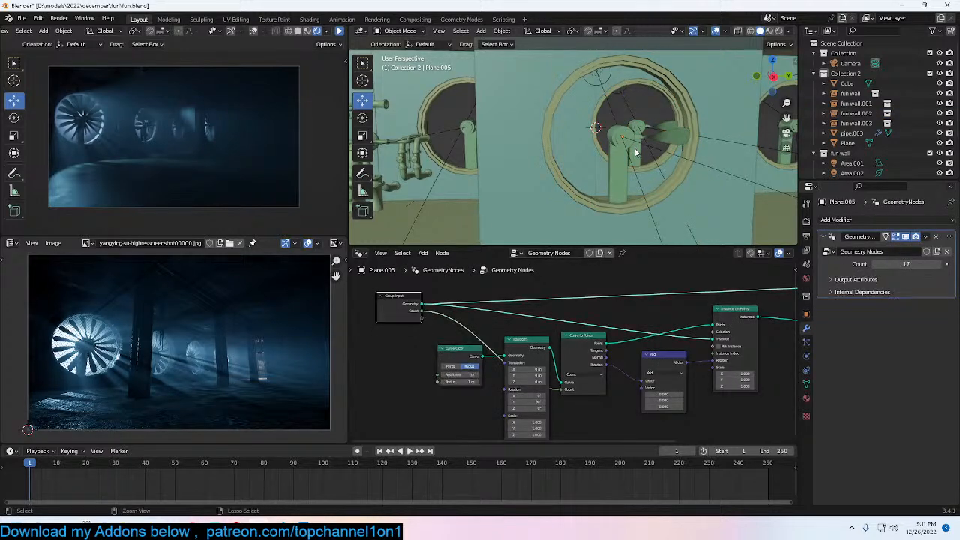
{"action": "scroll", "coordinate": [646, 167], "scroll_direction": "down", "scroll_amount": 8}
{"action": "mouse_move", "coordinate": [647, 168]}
{"action": "middle_mouse_down"}
{"action": "mouse_move", "coordinate": [575, 145]}
{"action": "mouse_move", "coordinate": [551, 152]}
{"action": "mouse_move", "coordinate": [635, 171]}
{"action": "middle_mouse_up"}
{"action": "scroll", "coordinate": [551, 151], "scroll_direction": "up", "scroll_amount": 8}
{"action": "scroll", "coordinate": [635, 171], "scroll_direction": "up", "scroll_amount": 4}
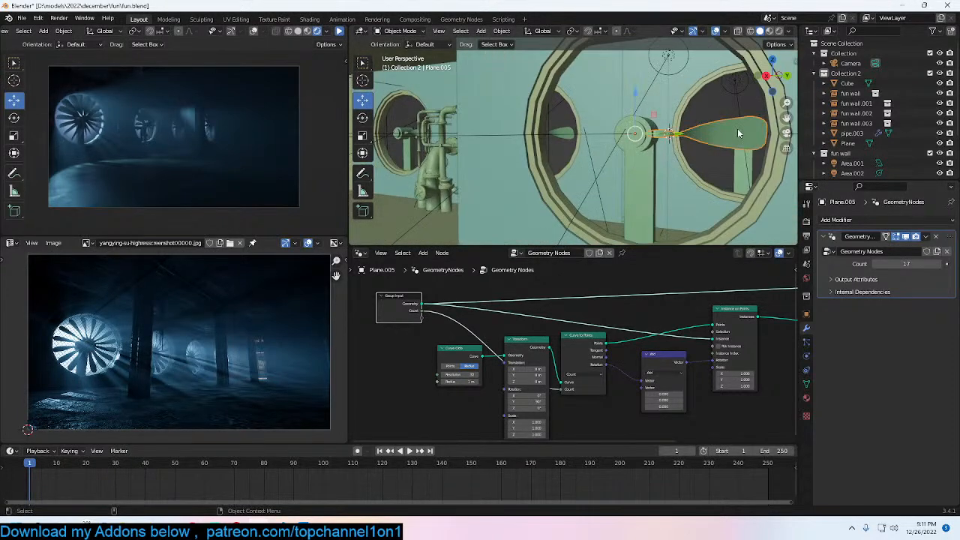
{"action": "key", "text": "ctrl+z"}
{"action": "key", "text": "ctrl+z"}
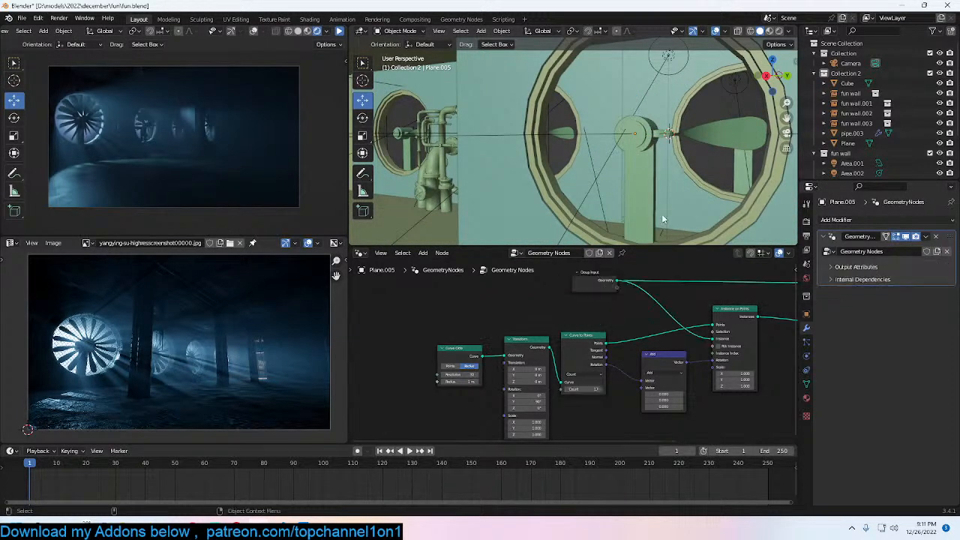
Step: Move the Group Input node back toward the start of the node chain and save the file
{"action": "left_click_drag", "start_coordinate": [605, 285], "coordinate": [504, 303]}
{"action": "scroll", "coordinate": [648, 304], "scroll_direction": "down", "scroll_amount": 1}
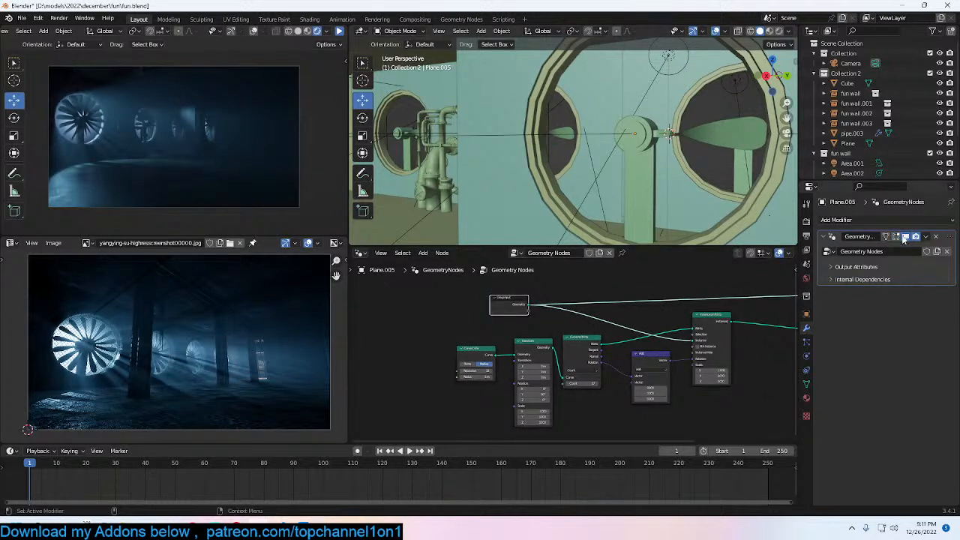
{"action": "key", "text": "ctrl+s"}
Step: Connect the Instance on Points output to the Group Output, delete the Viewer node and save the file
{"action": "scroll", "coordinate": [675, 297], "scroll_direction": "down", "scroll_amount": 9}
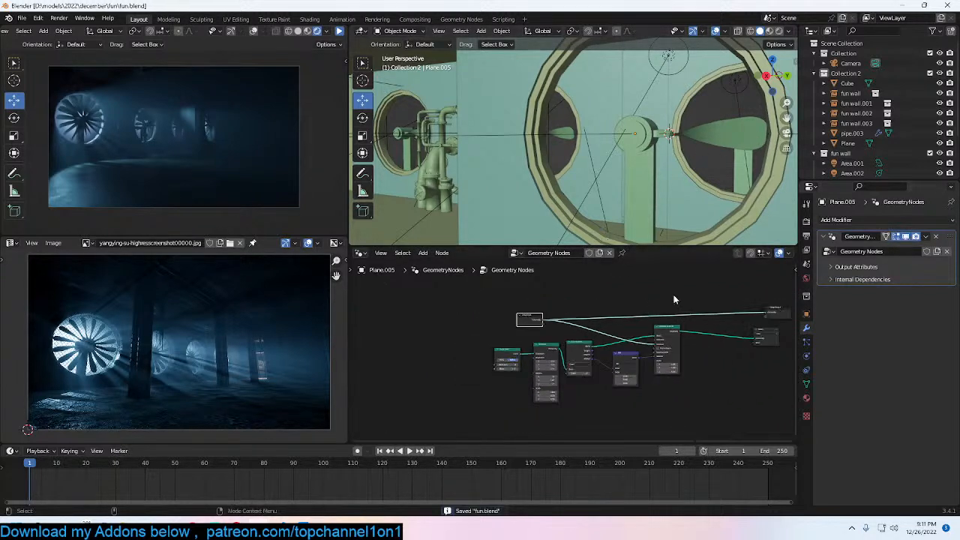
{"action": "middle_click_drag", "start_coordinate": [675, 298], "coordinate": [587, 299]}
{"action": "scroll", "coordinate": [589, 300], "scroll_direction": "up", "scroll_amount": 10}
{"action": "left_click", "coordinate": [549, 333]}
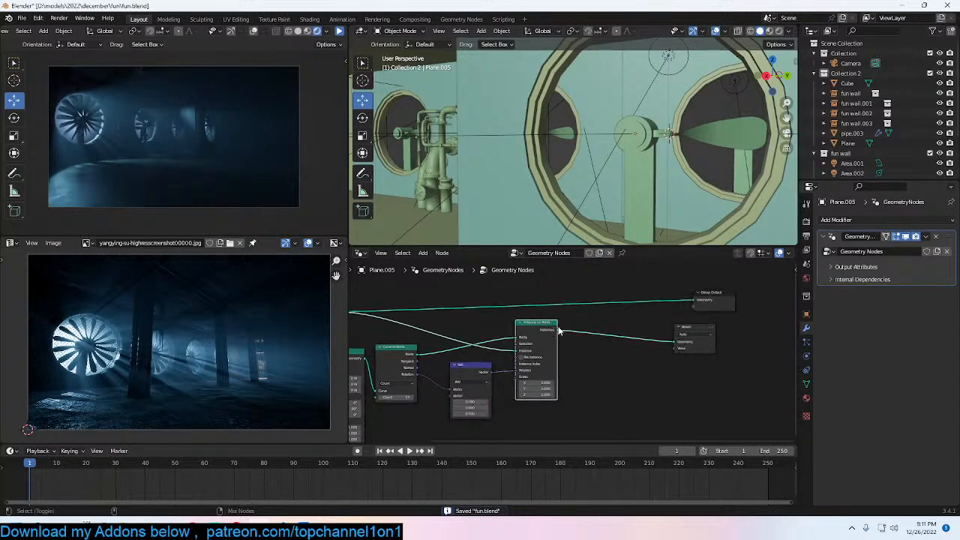
{"action": "left_click_drag", "start_coordinate": [556, 329], "coordinate": [694, 301]}
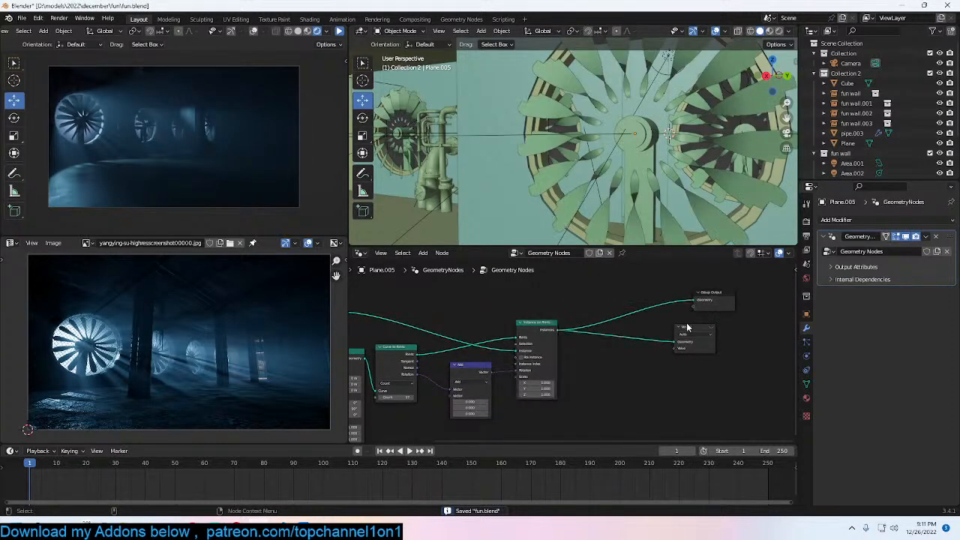
{"action": "key", "text": "x"}
{"action": "middle_click_drag", "start_coordinate": [547, 342], "coordinate": [596, 344]}
{"action": "key", "text": "ctrl+s"}
{"action": "middle_click_drag", "start_coordinate": [469, 347], "coordinate": [675, 342]}
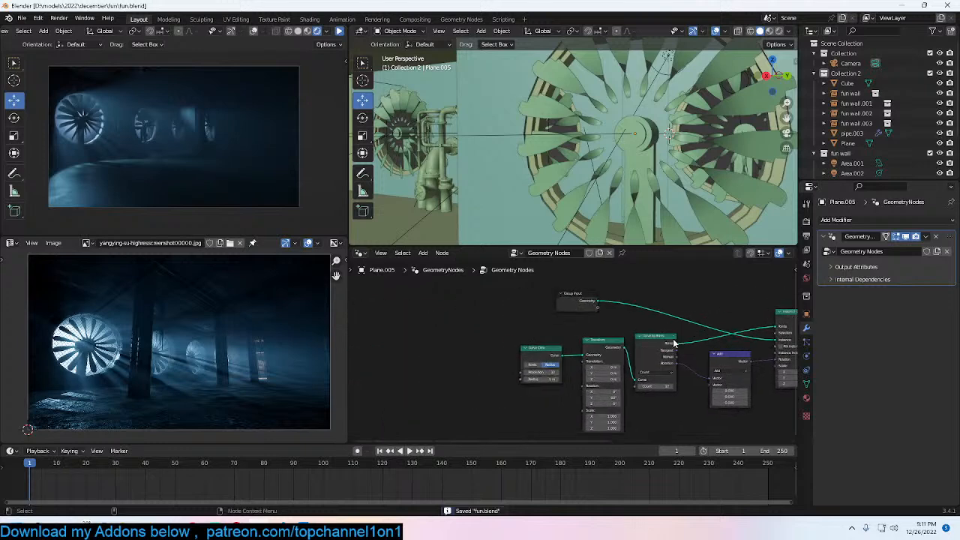
Step: Expose the Curve Circle radius, the Curve to Points count and the Add node's second vector as group inputs, and save the file
{"action": "scroll", "coordinate": [589, 345], "scroll_direction": "up", "scroll_amount": 2}
{"action": "left_click_drag", "start_coordinate": [513, 384], "coordinate": [444, 314]}
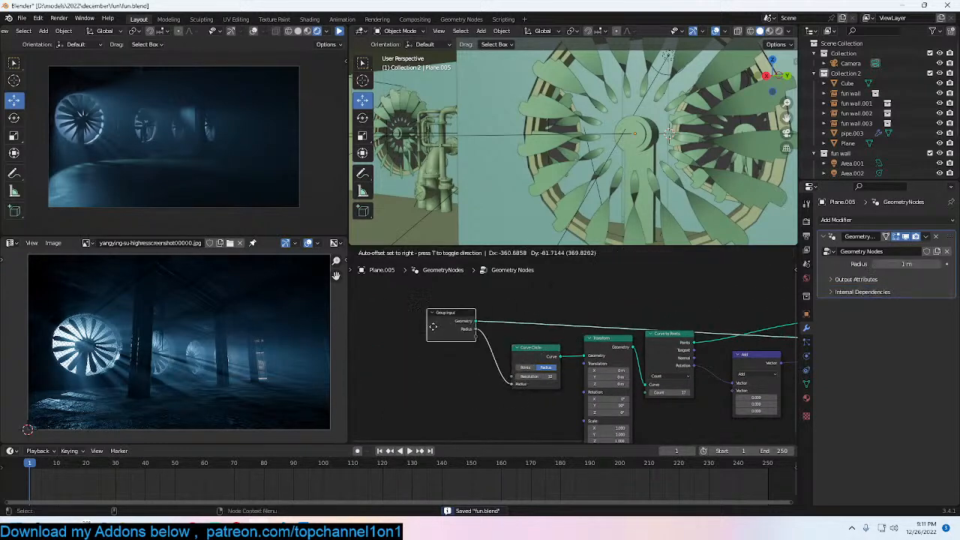
{"action": "left_click_drag", "start_coordinate": [646, 393], "coordinate": [576, 357]}
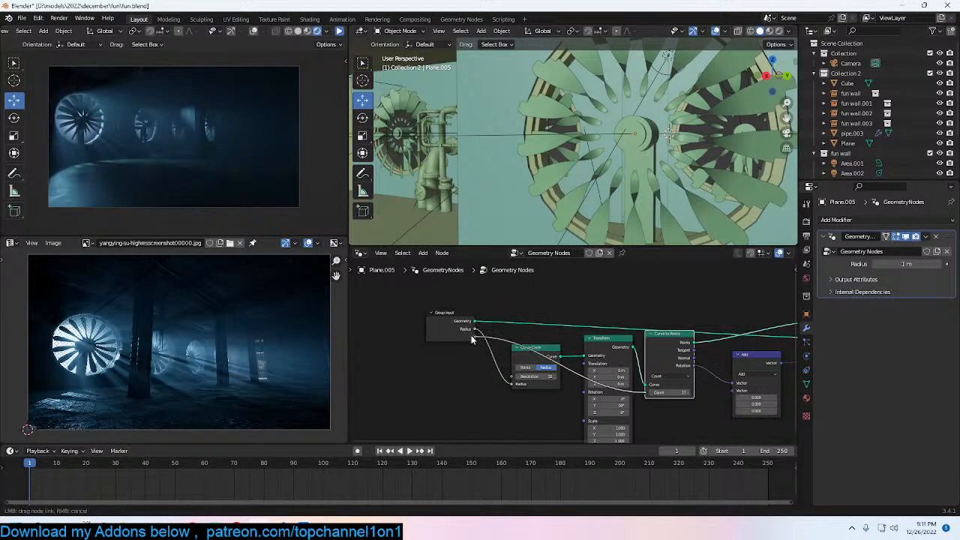
{"action": "left_click_drag", "start_coordinate": [475, 339], "coordinate": [474, 337]}
{"action": "left_click_drag", "start_coordinate": [728, 394], "coordinate": [596, 372]}
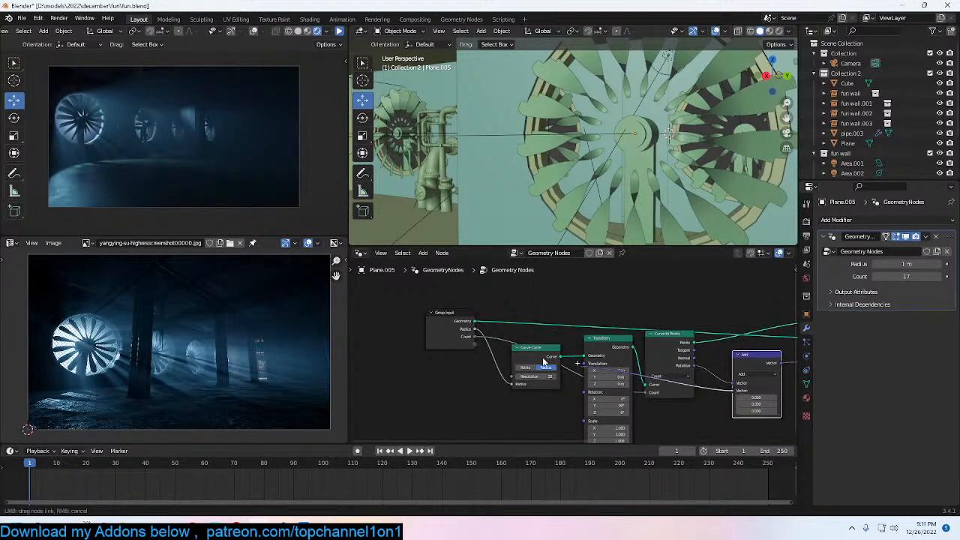
{"action": "left_click_drag", "start_coordinate": [470, 352], "coordinate": [469, 345]}
{"action": "key", "text": "ctrl+s"}
Step: Set the blade modifier's Radius to 0.09 m and Count to 16
{"action": "middle_click_drag", "start_coordinate": [635, 205], "coordinate": [701, 203]}
{"action": "left_click_drag", "start_coordinate": [919, 275], "coordinate": [868, 263]}
{"action": "middle_click_drag", "start_coordinate": [742, 168], "coordinate": [568, 156]}
Step: Return to the camera view, save the file and resume the paused rendered preview
{"action": "key", "text": "KP_0"}
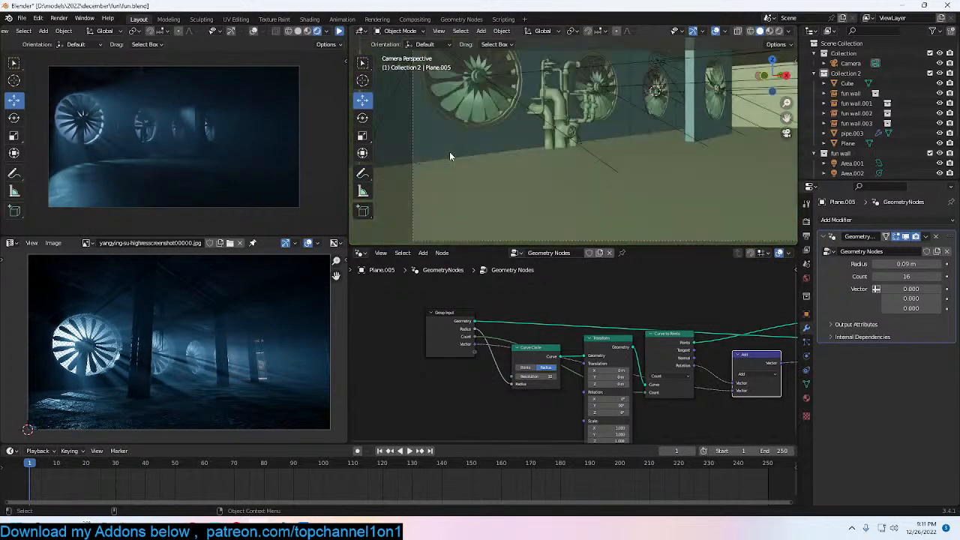
{"action": "scroll", "coordinate": [525, 139], "scroll_direction": "down", "scroll_amount": 5}
{"action": "key", "text": "ctrl+s"}
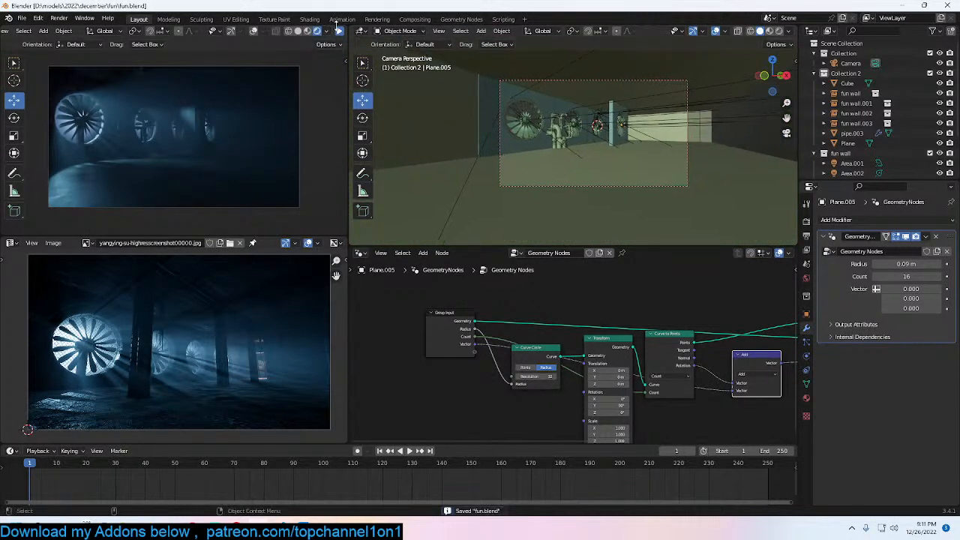
{"action": "left_click", "coordinate": [339, 31]}
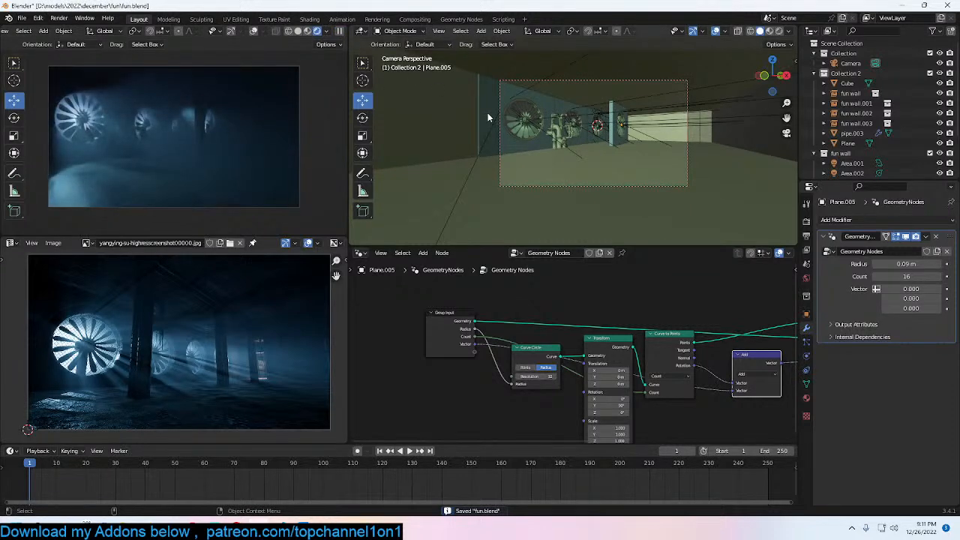
Step: Select the camera in a wireframe top view and rotate it by -22° about Z
{"action": "key", "text": "KP_7"}
{"action": "scroll", "coordinate": [627, 126], "scroll_direction": "down", "scroll_amount": 5}
{"action": "key", "text": "z"}
{"action": "left_click", "coordinate": [503, 156]}
{"action": "scroll", "coordinate": [655, 168], "scroll_direction": "down", "scroll_amount": 3}
{"action": "middle_click_drag", "start_coordinate": [675, 186], "coordinate": [668, 168], "text": "shift"}
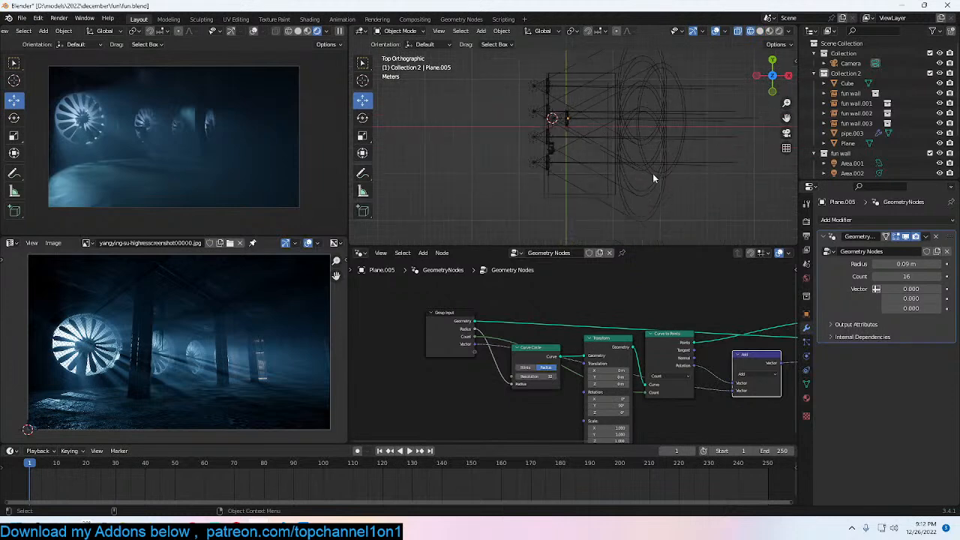
{"action": "scroll", "coordinate": [664, 171], "scroll_direction": "up", "scroll_amount": 3}
{"action": "left_click", "coordinate": [609, 217]}
{"action": "key", "text": "r"}
{"action": "left_click", "coordinate": [646, 163]}
Step: Reposition the camera in the top view to about X 8.4 m and Y -10.9 m, reframing the wall fans
{"action": "key", "text": "g"}
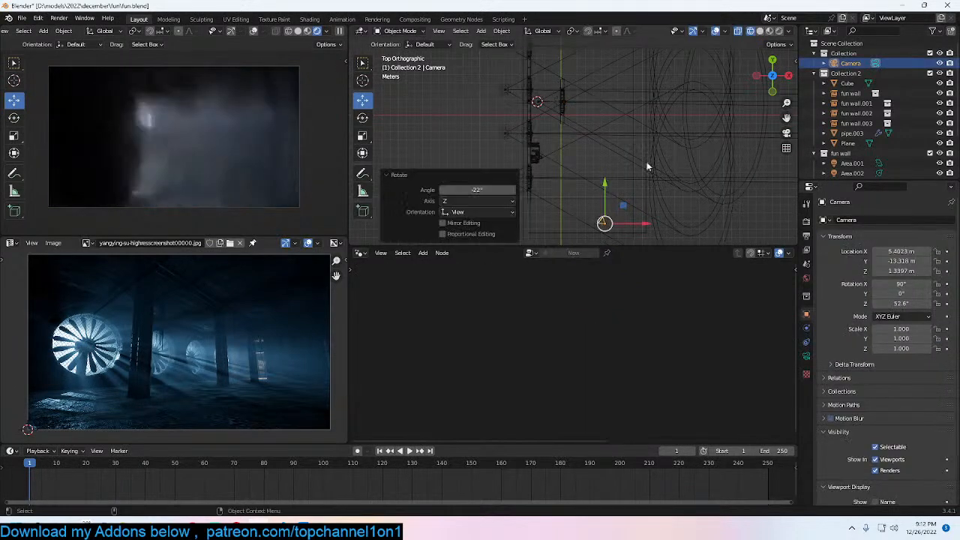
{"action": "left_click", "coordinate": [674, 157]}
{"action": "key", "text": "g"}
{"action": "left_click", "coordinate": [677, 160]}
{"action": "key", "text": "g"}
{"action": "left_click", "coordinate": [670, 168]}
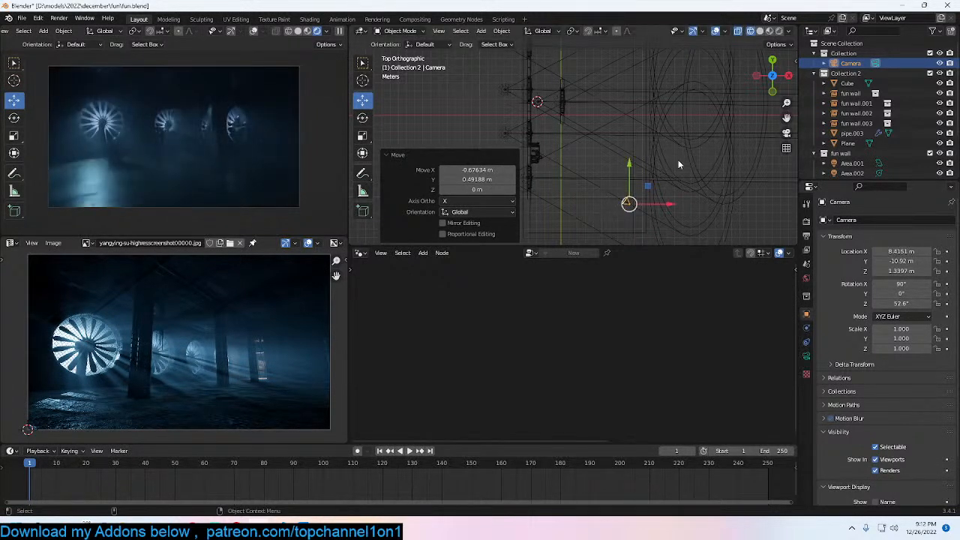
Step: Select the arrayed fan blade object and set its modifier Count to 13
{"action": "middle_click_drag", "start_coordinate": [663, 146], "coordinate": [601, 79]}
{"action": "scroll", "coordinate": [660, 111], "scroll_direction": "up", "scroll_amount": 3}
{"action": "scroll", "coordinate": [661, 99], "scroll_direction": "up", "scroll_amount": 2}
{"action": "middle_click_drag", "start_coordinate": [662, 99], "coordinate": [702, 86]}
{"action": "left_click", "coordinate": [702, 81]}
{"action": "left_click_drag", "start_coordinate": [903, 276], "coordinate": [894, 276]}
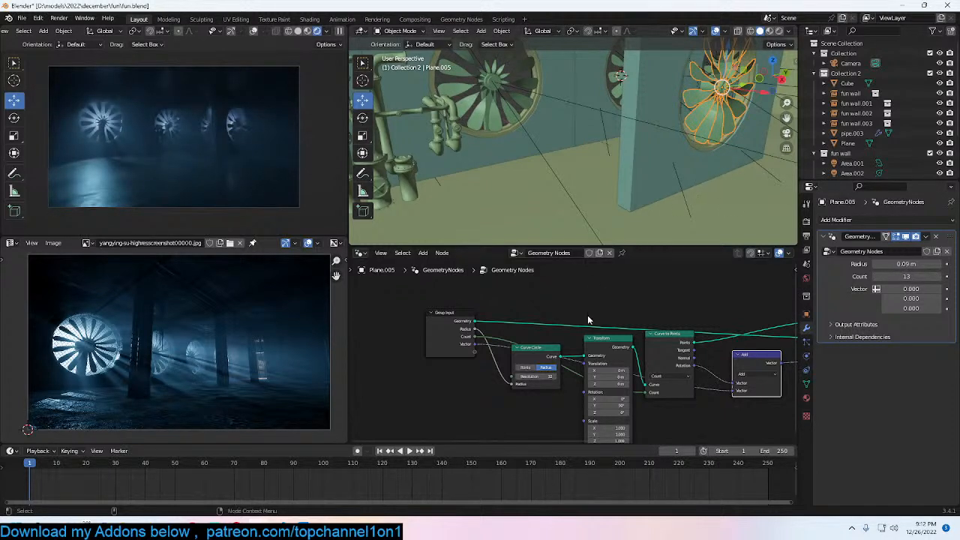
Step: Try different values for the modifier's Vector input and undo the changes
{"action": "middle_click_drag", "start_coordinate": [656, 388], "coordinate": [595, 377]}
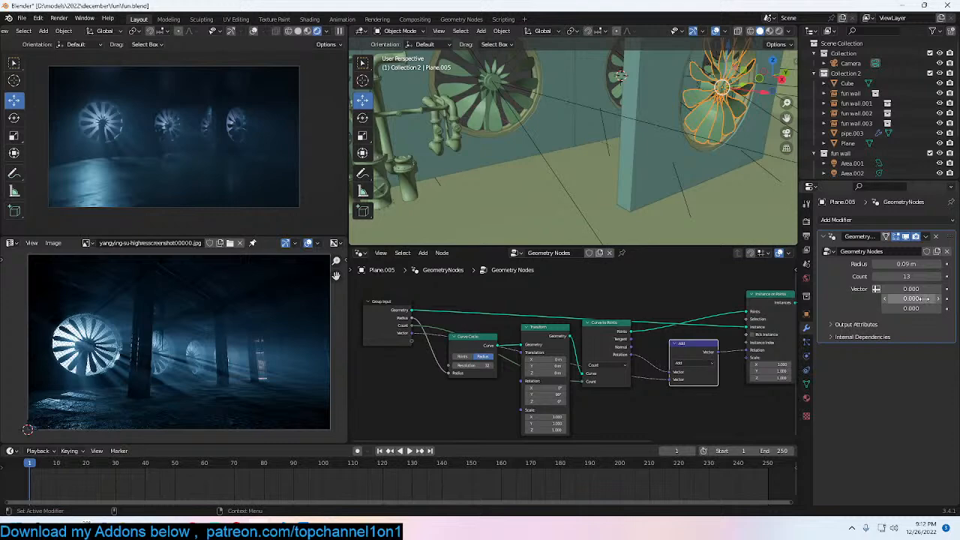
{"action": "left_click_drag", "start_coordinate": [909, 308], "coordinate": [920, 289]}
{"action": "key", "text": "ctrl+z"}
{"action": "key", "text": "ctrl+z"}
Step: Move the Curve Circle node farther away from the Transform node in the blade's node tree
{"action": "middle_click_drag", "start_coordinate": [691, 367], "coordinate": [647, 370]}
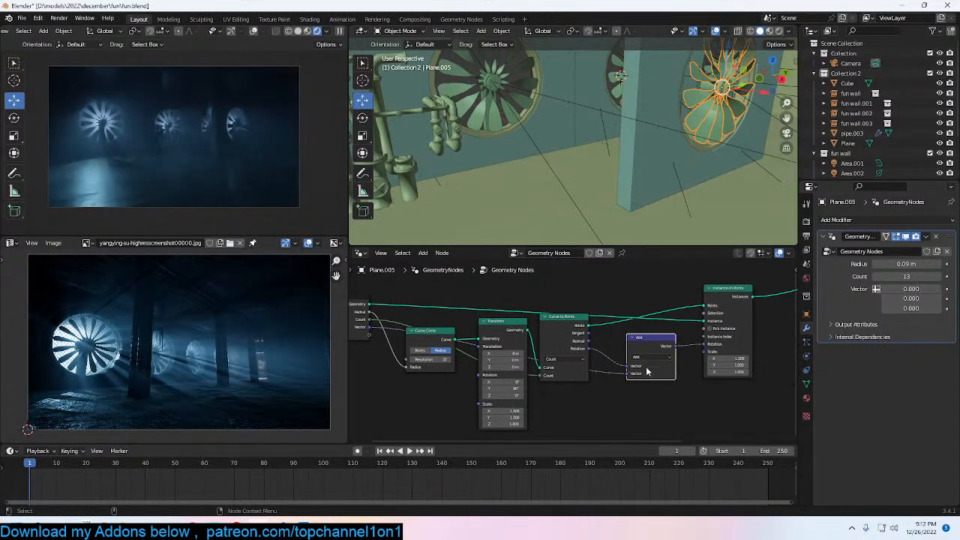
{"action": "middle_click_drag", "start_coordinate": [614, 190], "coordinate": [576, 171]}
{"action": "middle_click_drag", "start_coordinate": [563, 316], "coordinate": [665, 306]}
{"action": "left_click_drag", "start_coordinate": [528, 333], "coordinate": [424, 383]}
{"action": "middle_click_drag", "start_coordinate": [524, 379], "coordinate": [430, 367]}
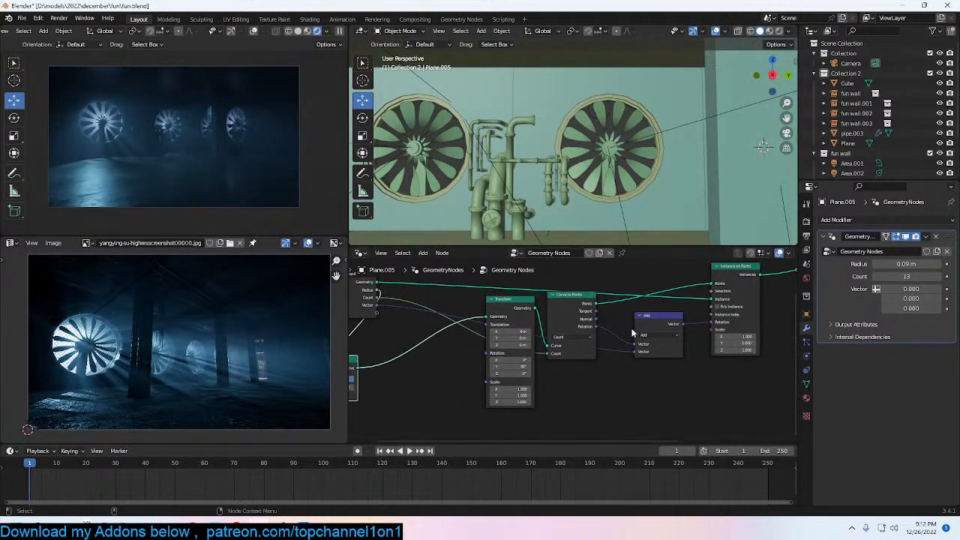
Step: Remove the Add node while keeping its rotation link, and move the Instance on Points node closer to Curve to Points
{"action": "key", "text": "ctrl+x"}
{"action": "middle_click_drag", "start_coordinate": [672, 334], "coordinate": [561, 358]}
{"action": "left_click_drag", "start_coordinate": [636, 308], "coordinate": [570, 318]}
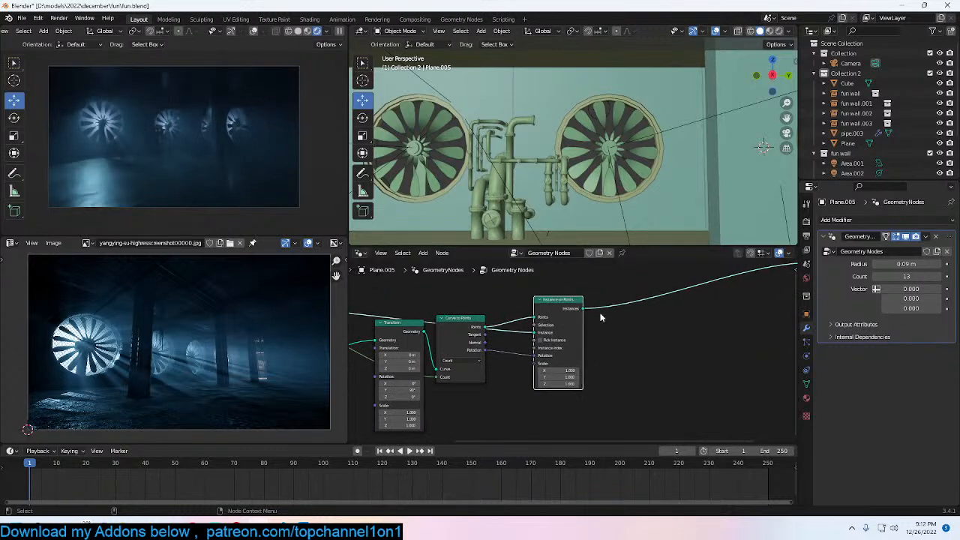
Step: Search the available nodes for "rota" to add a rotation node after Instance on Points
{"action": "key", "text": "shift+a"}
{"action": "left_click", "coordinate": [652, 277]}
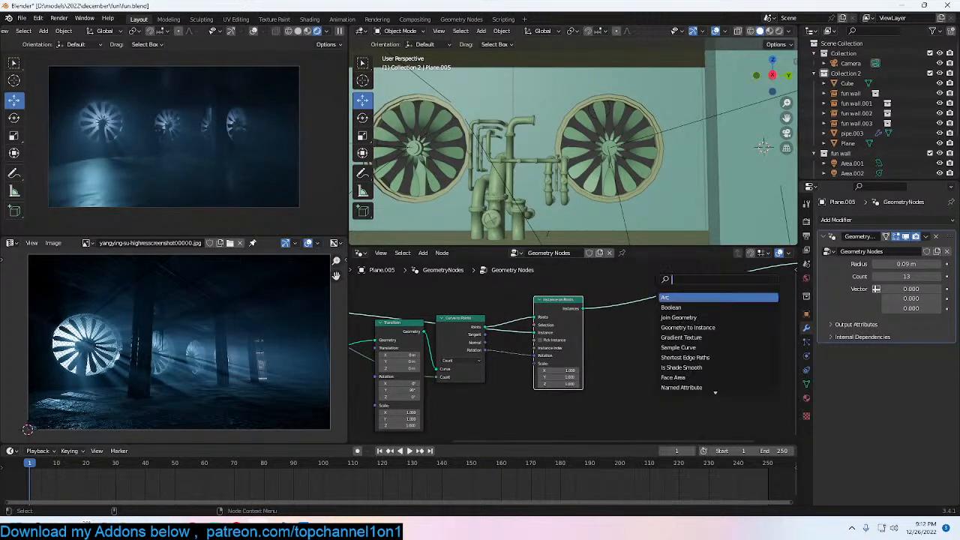
{"action": "type", "text": "rota"}
{"action": "key", "text": "Down"}
{"action": "key", "text": "Down"}
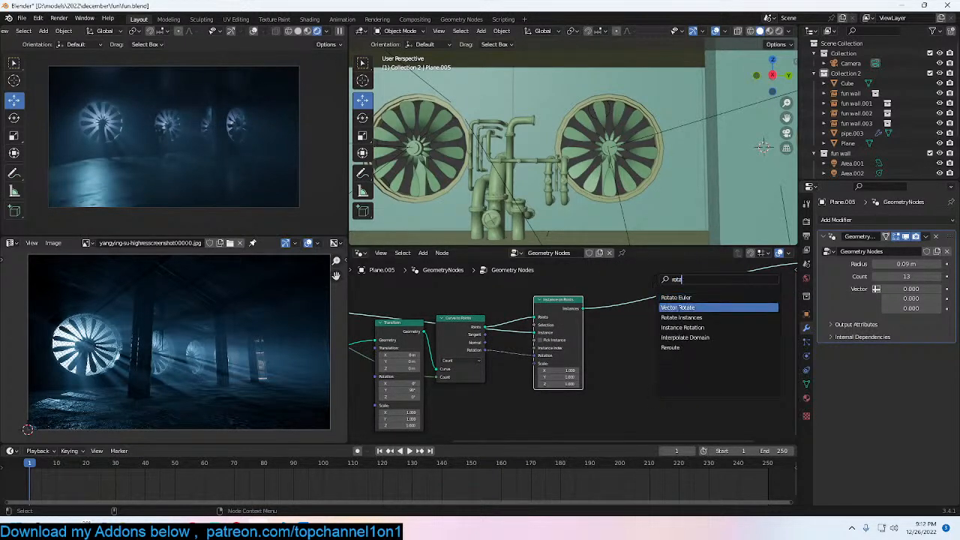
Step: Add a Rotate Instances node after Instance on Points and drive its Rotation from the Group Input's Vector
{"action": "key", "text": "Return"}
{"action": "left_click", "coordinate": [688, 325]}
{"action": "left_click_drag", "start_coordinate": [677, 329], "coordinate": [743, 323]}
{"action": "key", "text": "ctrl+z"}
{"action": "scroll", "coordinate": [630, 386], "scroll_direction": "down", "scroll_amount": 2}
{"action": "middle_click_drag", "start_coordinate": [656, 367], "coordinate": [765, 347]}
{"action": "left_click_drag", "start_coordinate": [519, 350], "coordinate": [449, 319]}
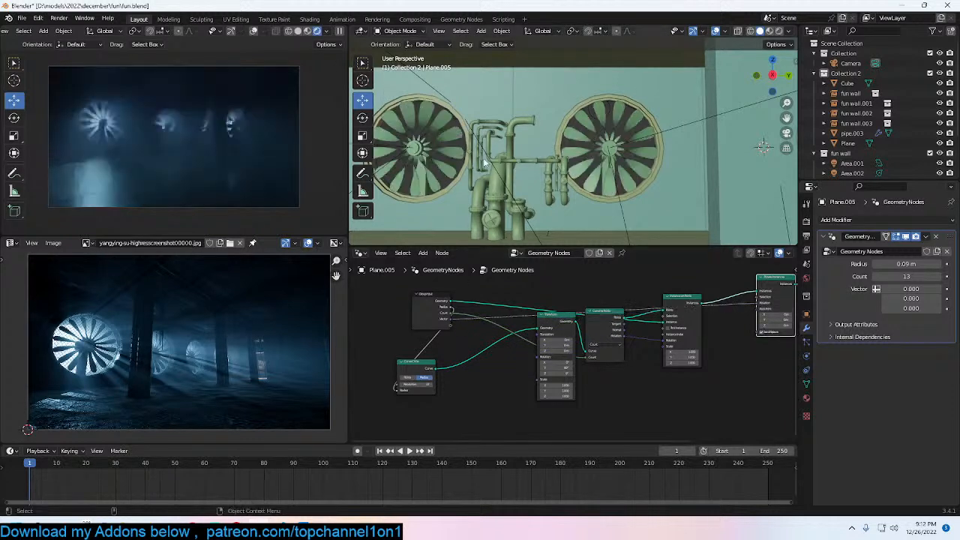
Step: Set the fan modifier's Vector Y value to 1.970 and save the file from the camera view
{"action": "left_click_drag", "start_coordinate": [911, 289], "coordinate": [929, 298]}
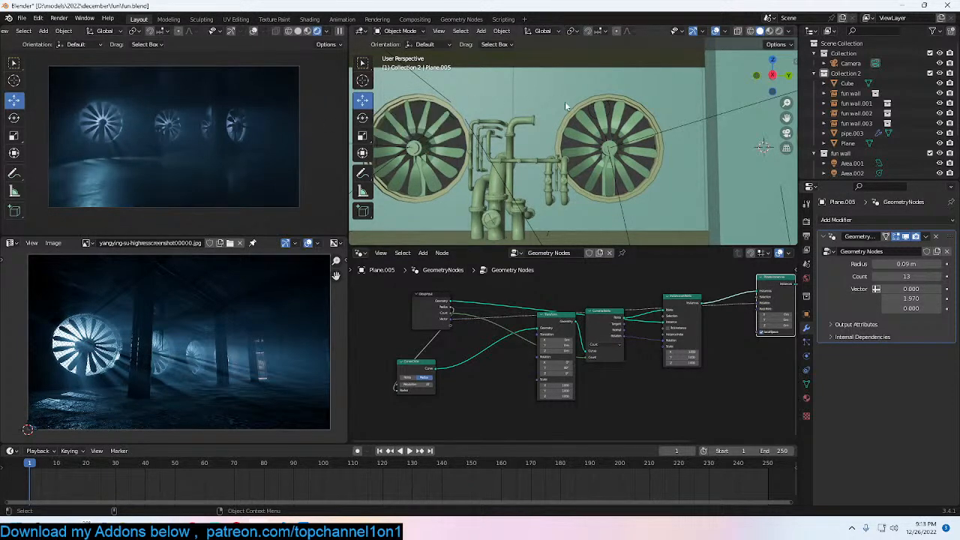
{"action": "key", "text": "KP_0"}
{"action": "key", "text": "ctrl+s"}
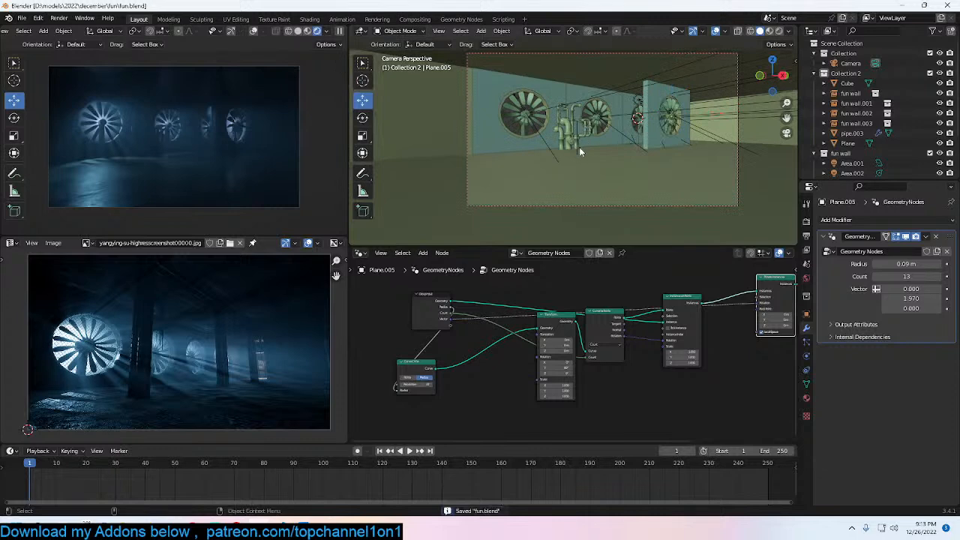
Step: Move the area light Area.001 about 0.7 m along the global X axis toward the fan on the separate wall
{"action": "scroll", "coordinate": [567, 149], "scroll_direction": "down", "scroll_amount": 1, "text": "ctrl"}
{"action": "scroll", "coordinate": [523, 152], "scroll_direction": "up", "scroll_amount": 2}
{"action": "middle_click_drag", "start_coordinate": [516, 141], "coordinate": [577, 135]}
{"action": "scroll", "coordinate": [655, 115], "scroll_direction": "up", "scroll_amount": 3}
{"action": "left_click", "coordinate": [514, 125]}
{"action": "middle_click_drag", "start_coordinate": [514, 125], "coordinate": [542, 180]}
{"action": "key", "text": "g"}
{"action": "key", "text": "y"}
{"action": "key", "text": "x"}
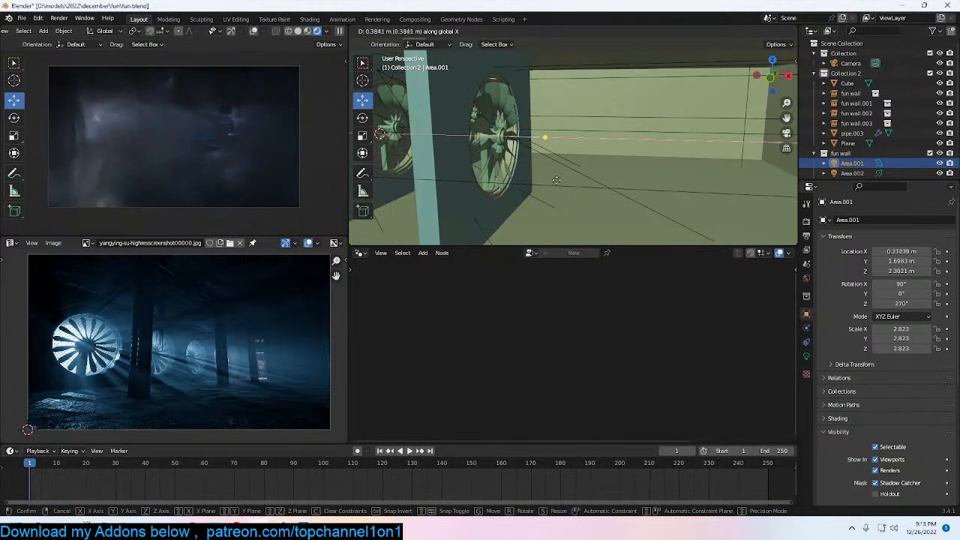
{"action": "left_click", "coordinate": [567, 182]}
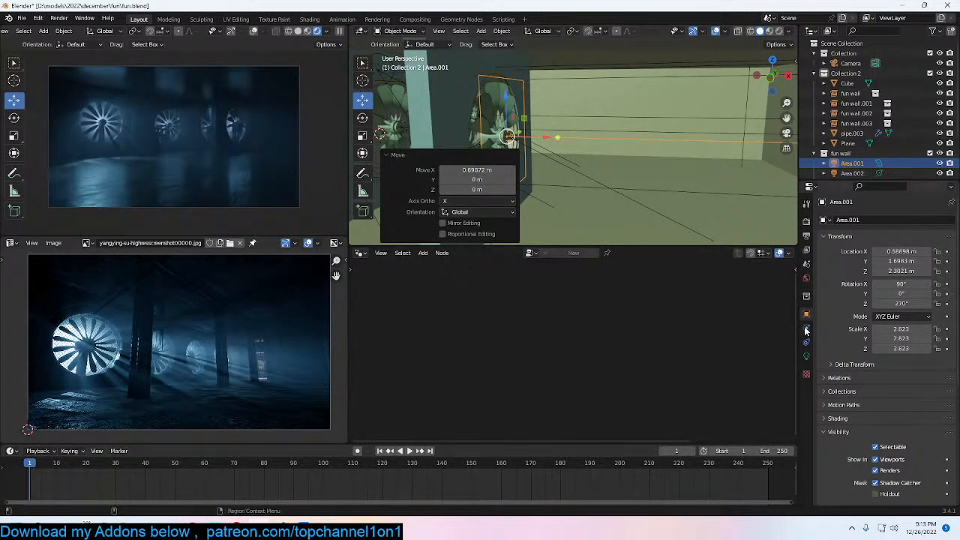
Step: Change the Area.001 light's shape to Disk and nudge it about -0.02 m along X
{"action": "left_click", "coordinate": [805, 356]}
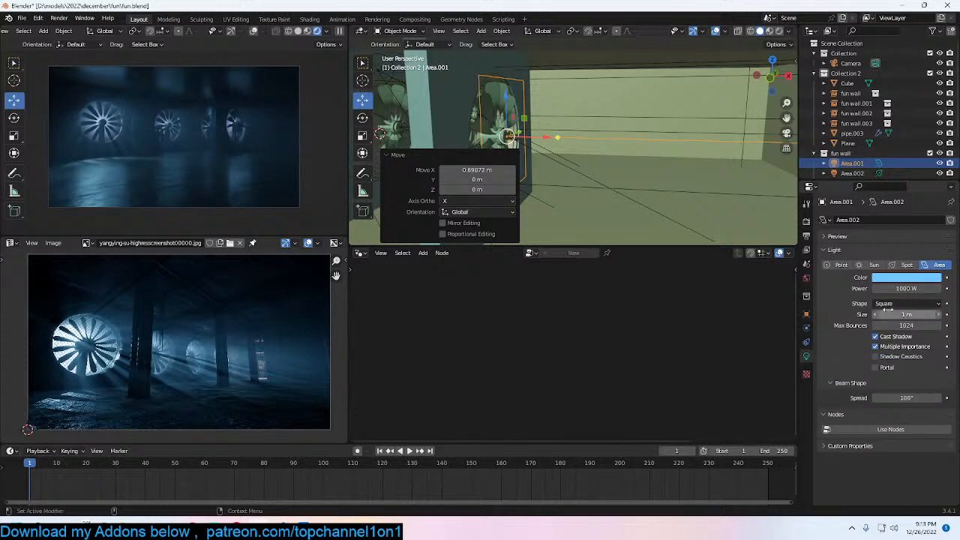
{"action": "left_click", "coordinate": [934, 311]}
{"action": "left_click", "coordinate": [927, 330]}
{"action": "middle_click_drag", "start_coordinate": [555, 166], "coordinate": [609, 163]}
{"action": "left_click_drag", "start_coordinate": [601, 101], "coordinate": [599, 103]}
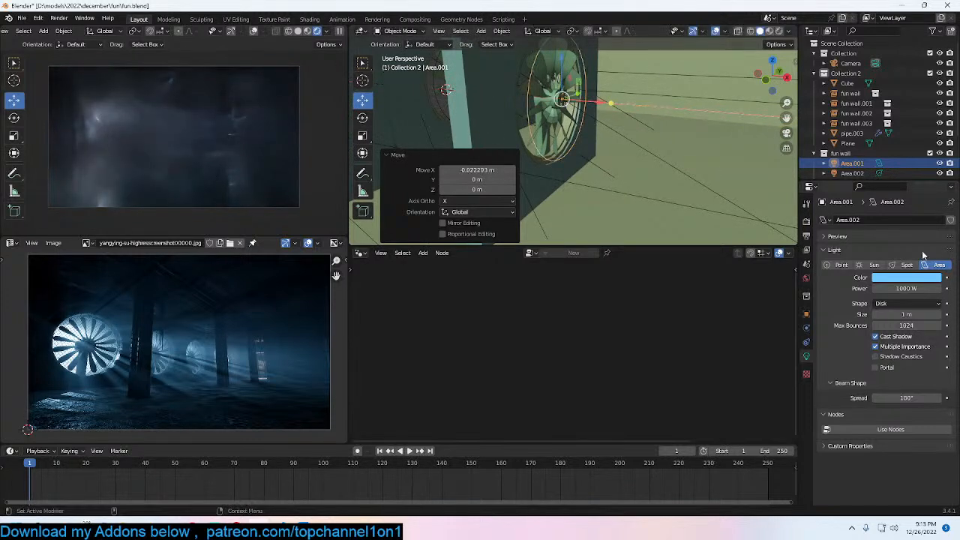
Step: Set the disk light's colour to a light blue with a hue of 0.577 and save the file
{"action": "left_click", "coordinate": [906, 277]}
{"action": "left_click", "coordinate": [895, 186]}
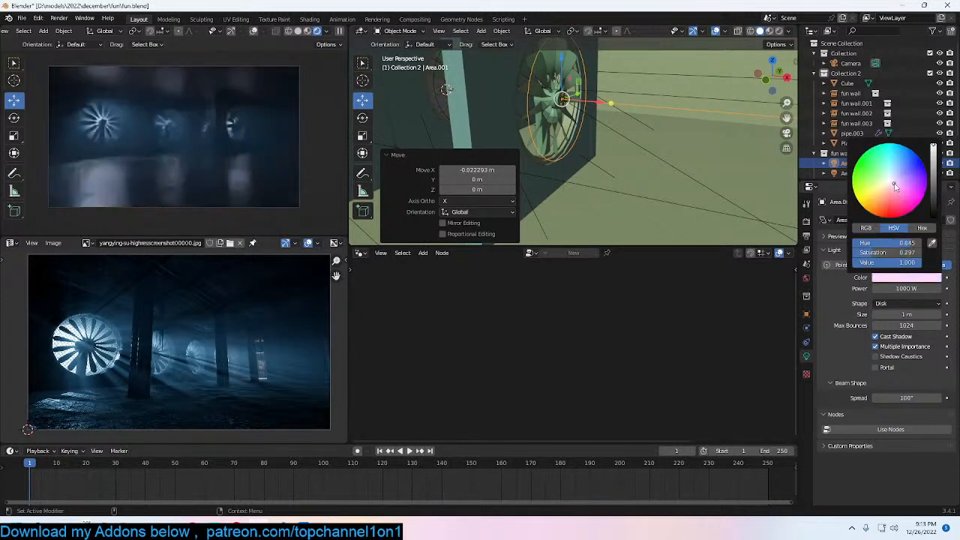
{"action": "left_click", "coordinate": [902, 174]}
{"action": "left_click", "coordinate": [907, 168]}
{"action": "left_click", "coordinate": [897, 164]}
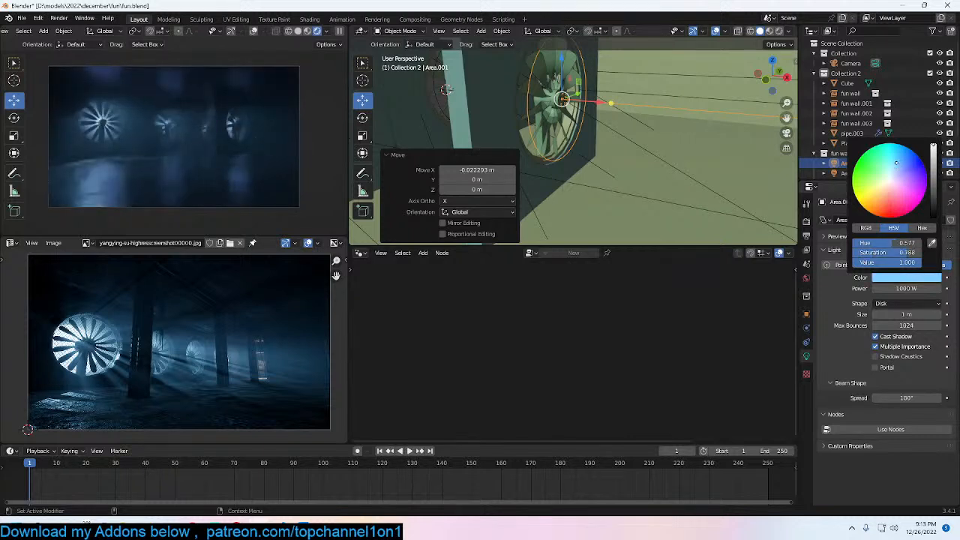
{"action": "left_click", "coordinate": [599, 137]}
{"action": "key", "text": "ctrl+s"}
{"action": "left_click", "coordinate": [641, 173]}
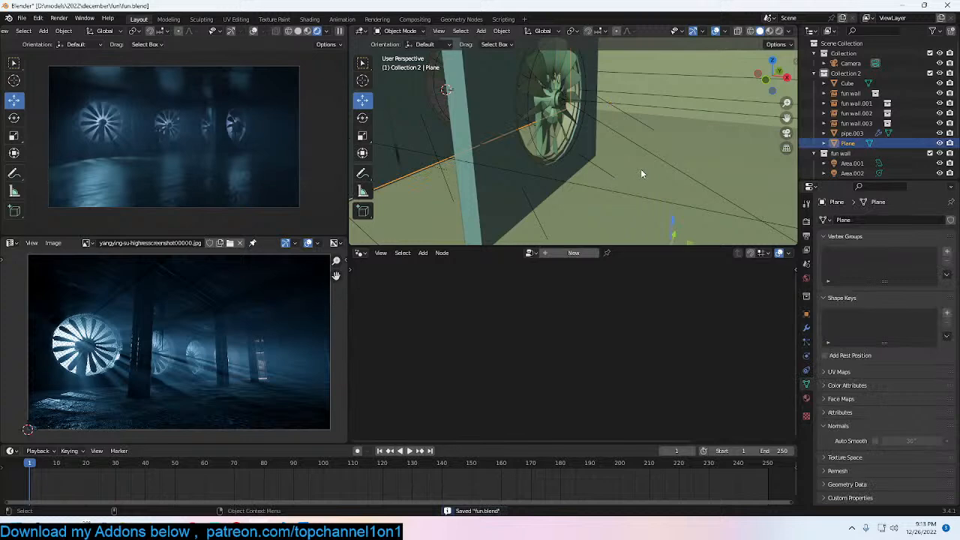
Step: Examine the fan walls and the room through the camera view and from outside, saving the file along the way
{"action": "key", "text": "KP_0"}
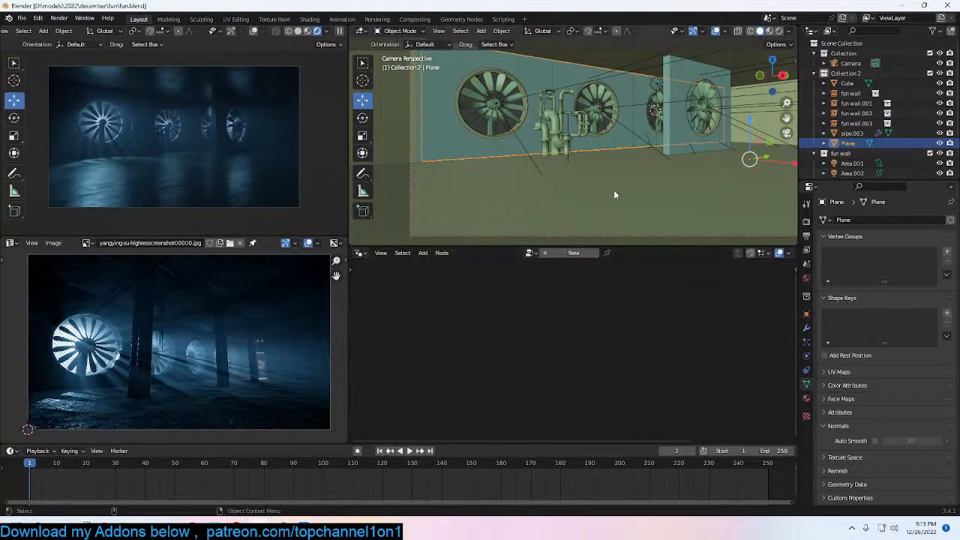
{"action": "key", "text": "ctrl+s"}
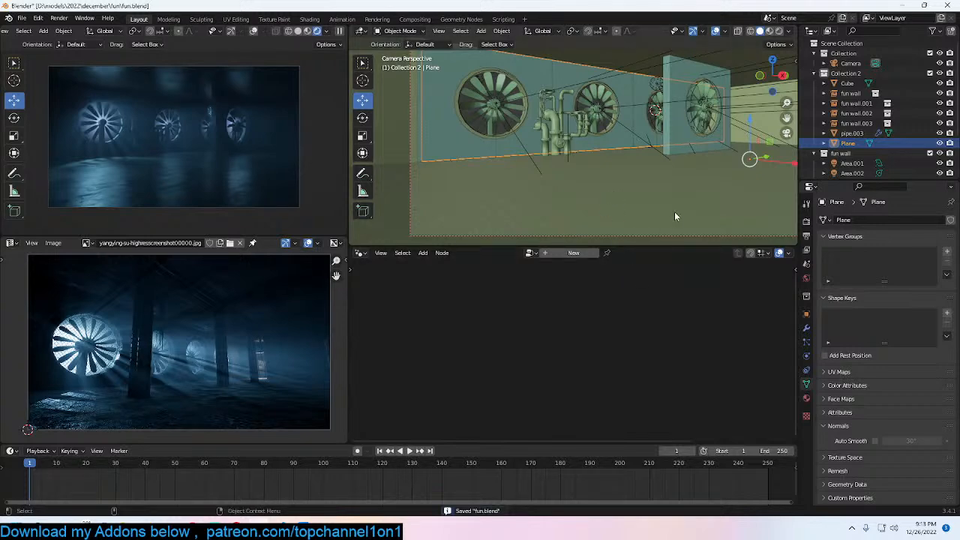
{"action": "key", "text": "KP_0"}
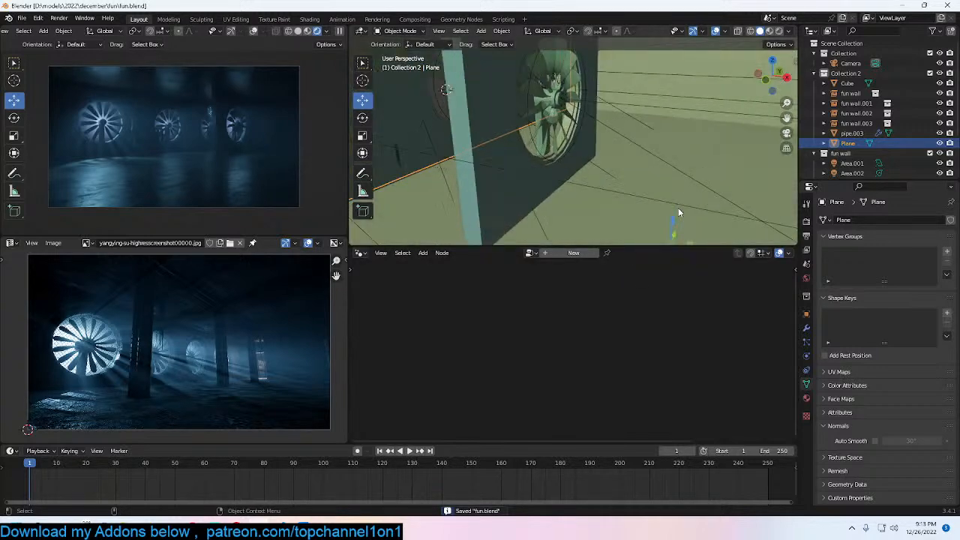
{"action": "left_click", "coordinate": [462, 161]}
{"action": "key", "text": "KP_Decimal"}
{"action": "key", "text": "KP_0"}
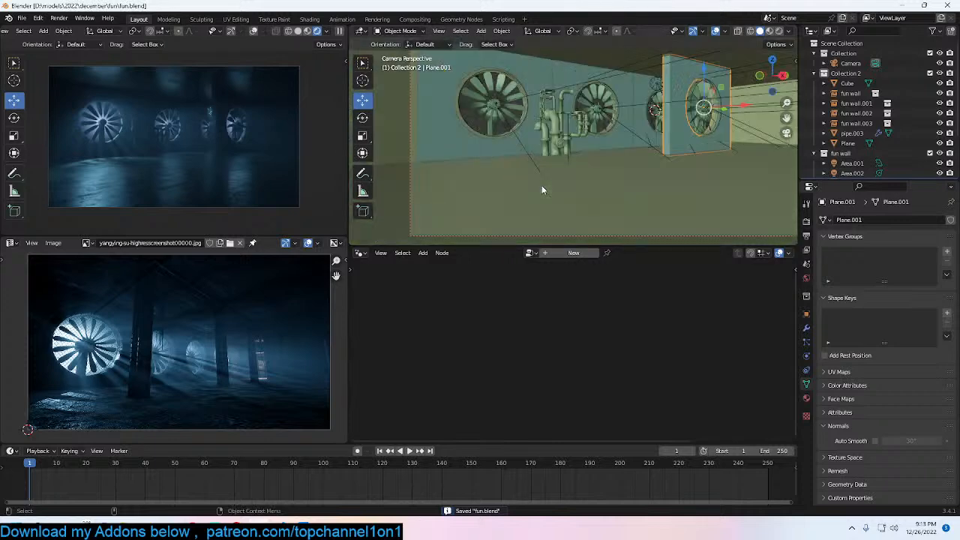
{"action": "left_click", "coordinate": [592, 209]}
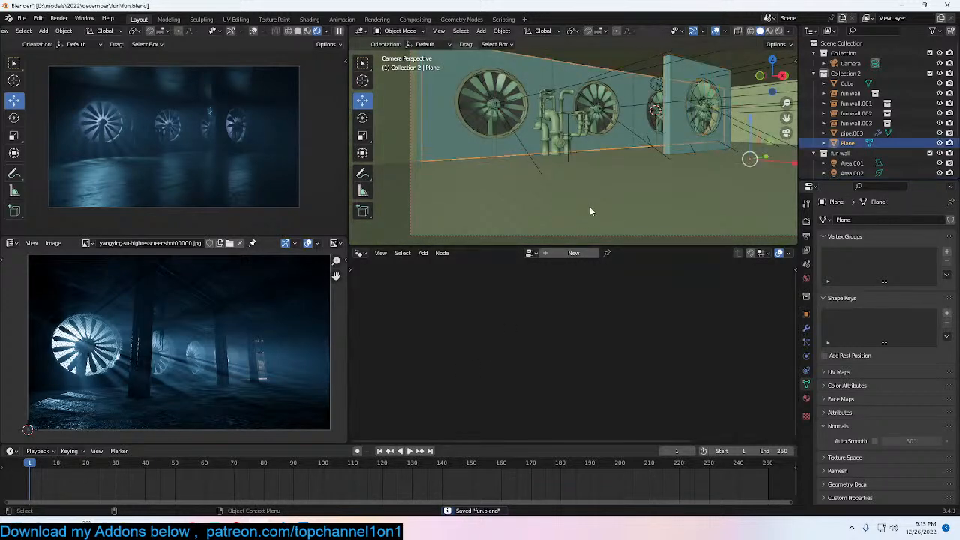
{"action": "key", "text": "KP_Decimal"}
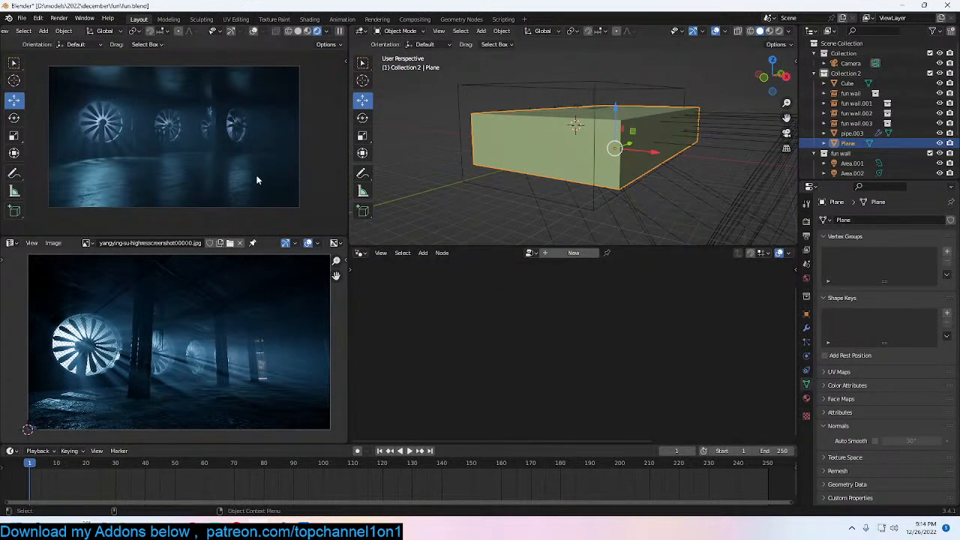
Step: Rotate the spot light Area.002 above the fan wall and lower it by about 0.78 m
{"action": "scroll", "coordinate": [525, 148], "scroll_direction": "up", "scroll_amount": 8}
{"action": "middle_click_drag", "start_coordinate": [562, 152], "coordinate": [622, 135]}
{"action": "scroll", "coordinate": [574, 146], "scroll_direction": "down", "scroll_amount": 4}
{"action": "scroll", "coordinate": [575, 146], "scroll_direction": "up", "scroll_amount": 4}
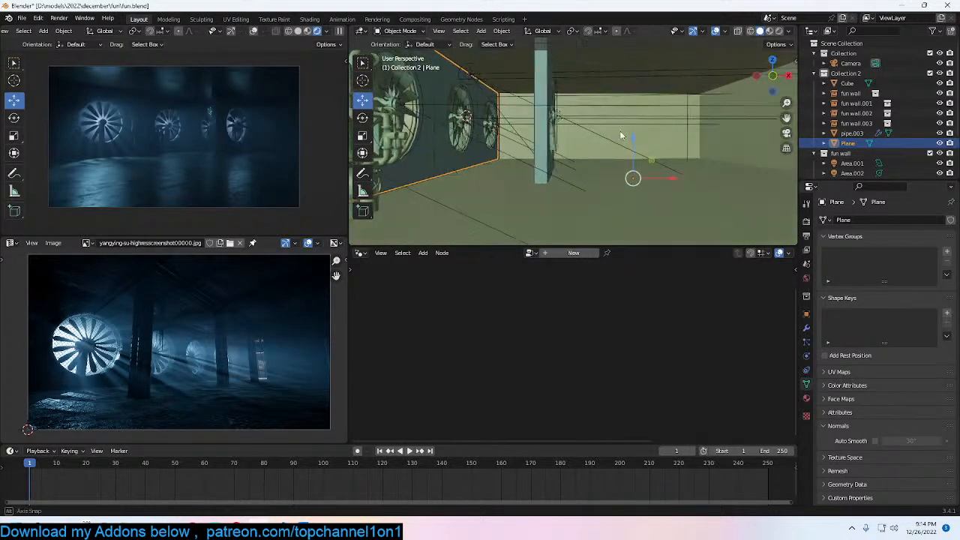
{"action": "left_click", "coordinate": [482, 80]}
{"action": "middle_click_drag", "start_coordinate": [482, 79], "coordinate": [498, 88]}
{"action": "left_click", "coordinate": [498, 88]}
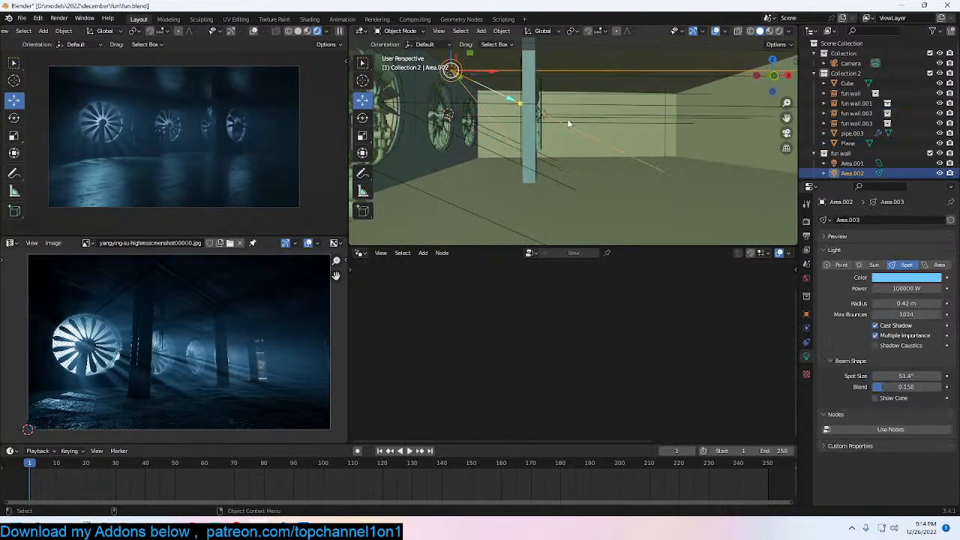
{"action": "key", "text": "r"}
{"action": "left_click", "coordinate": [607, 128]}
{"action": "key", "text": "g"}
{"action": "left_click", "coordinate": [608, 140]}
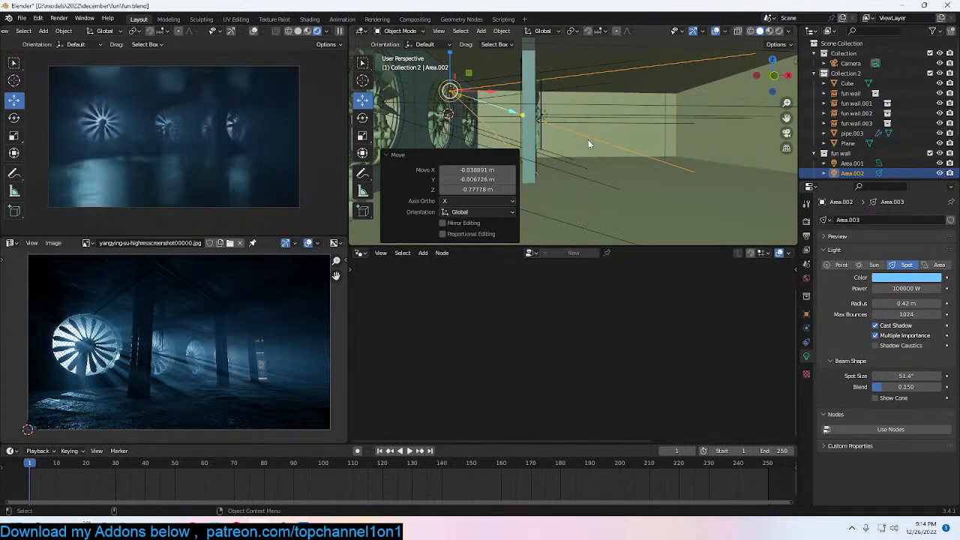
Step: In a wireframe top view, move the camera about -0.55 m in X and -1.4 m in Y
{"action": "scroll", "coordinate": [603, 142], "scroll_direction": "down", "scroll_amount": 1}
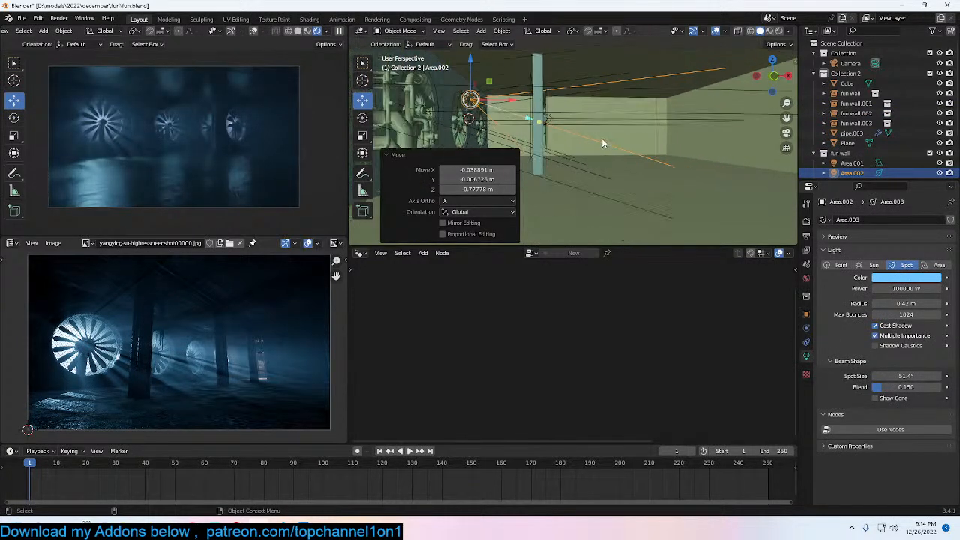
{"action": "middle_click_drag", "start_coordinate": [603, 143], "coordinate": [627, 161]}
{"action": "scroll", "coordinate": [627, 162], "scroll_direction": "down", "scroll_amount": 3}
{"action": "scroll", "coordinate": [626, 159], "scroll_direction": "up", "scroll_amount": 4}
{"action": "key", "text": "KP_7"}
{"action": "scroll", "coordinate": [693, 160], "scroll_direction": "down", "scroll_amount": 6}
{"action": "key", "text": "z"}
{"action": "left_click", "coordinate": [395, 168]}
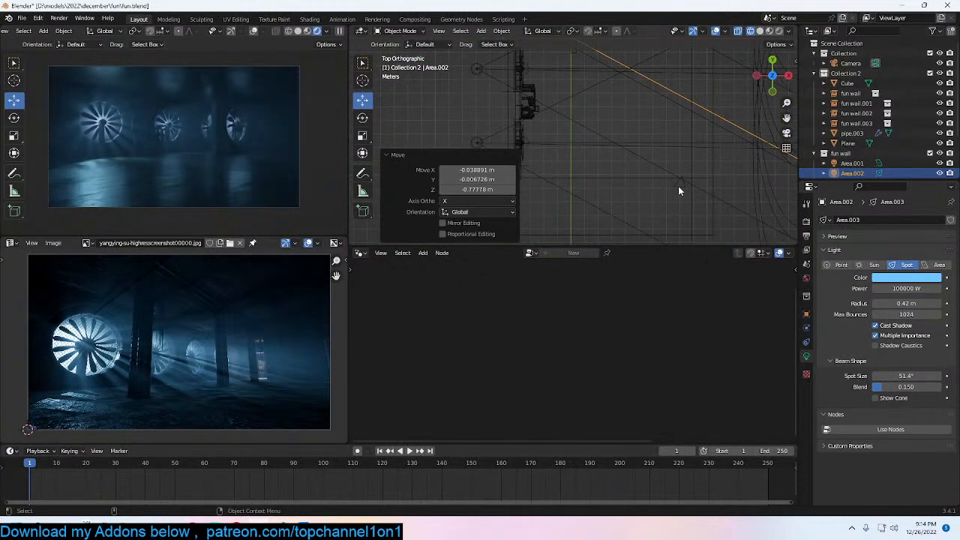
{"action": "left_click", "coordinate": [677, 187]}
{"action": "key", "text": "g"}
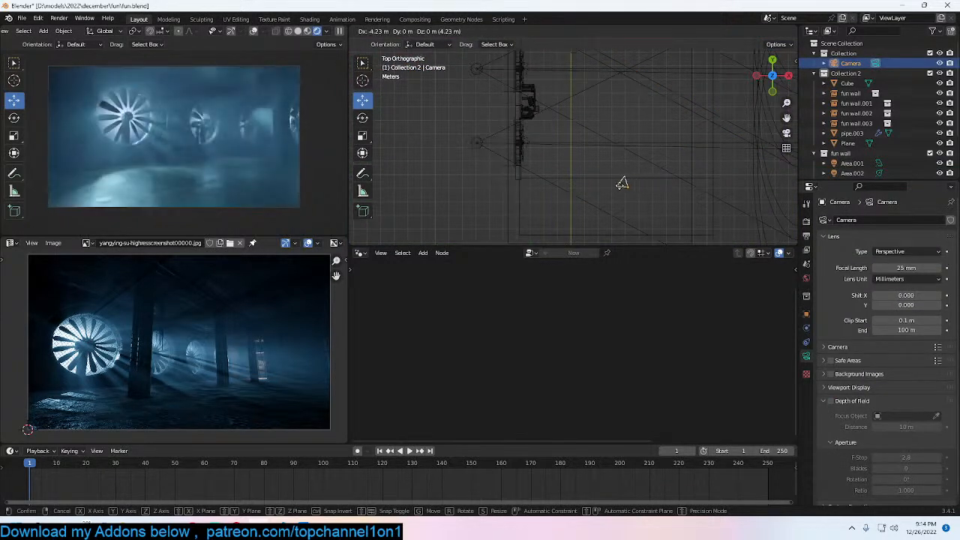
{"action": "left_click", "coordinate": [671, 199]}
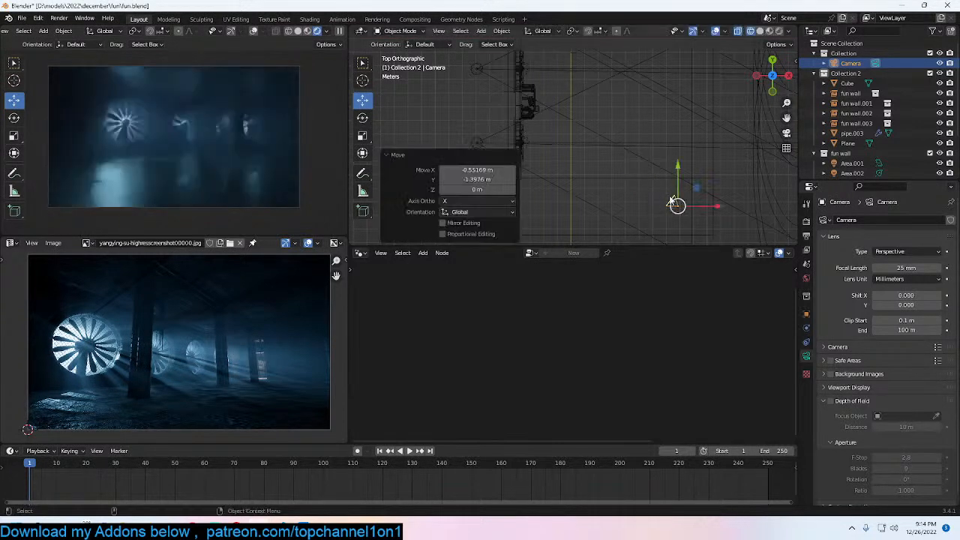
Step: Rotate the camera about 8.7° in the top view and shift it about -1.4 m along X
{"action": "key", "text": "r"}
{"action": "left_click", "coordinate": [741, 173]}
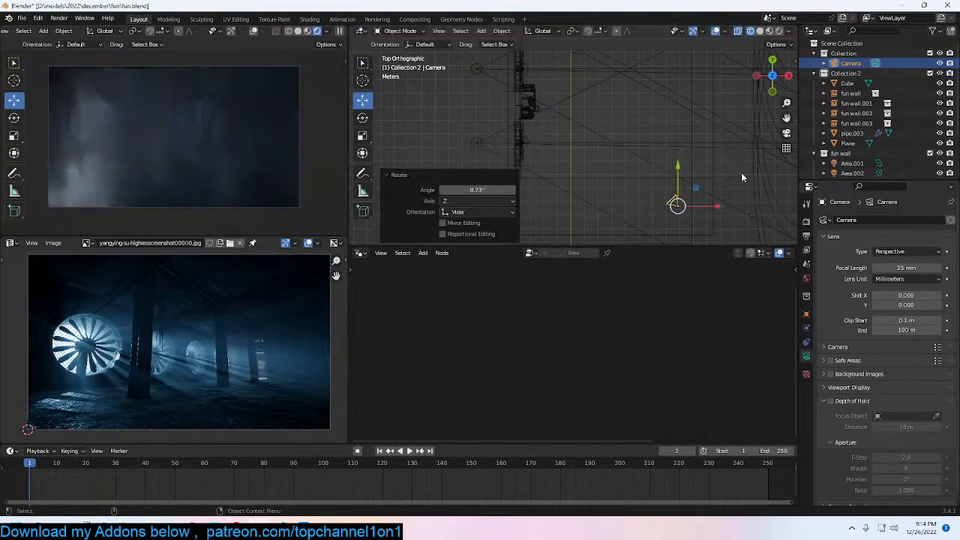
{"action": "key", "text": "g"}
{"action": "key", "text": "x"}
{"action": "left_click", "coordinate": [722, 173]}
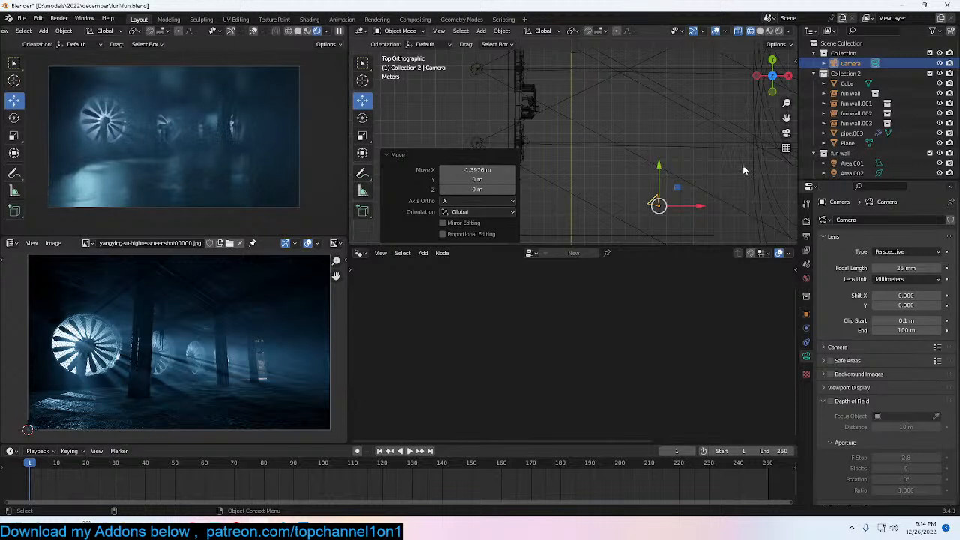
Step: Rotate the camera further and move it by about -2.9 m in X and -1.5 m in Y overall
{"action": "key", "text": "r"}
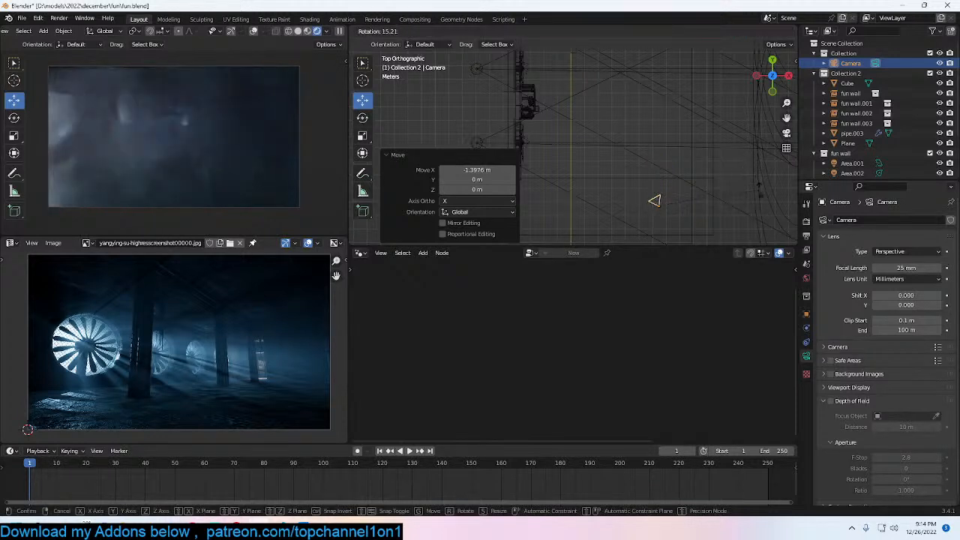
{"action": "left_click", "coordinate": [739, 169]}
{"action": "key", "text": "g"}
{"action": "left_click", "coordinate": [708, 166]}
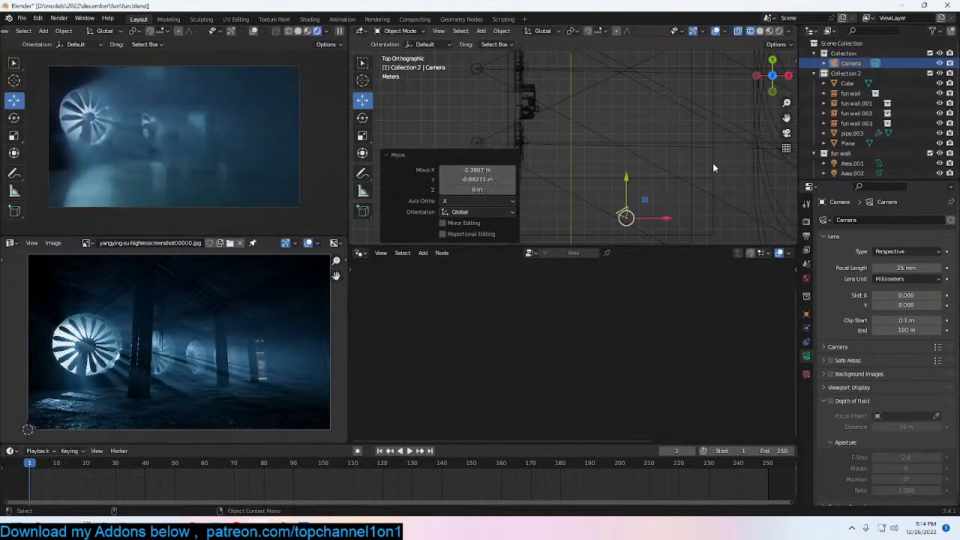
{"action": "key", "text": "g"}
{"action": "left_click", "coordinate": [708, 166]}
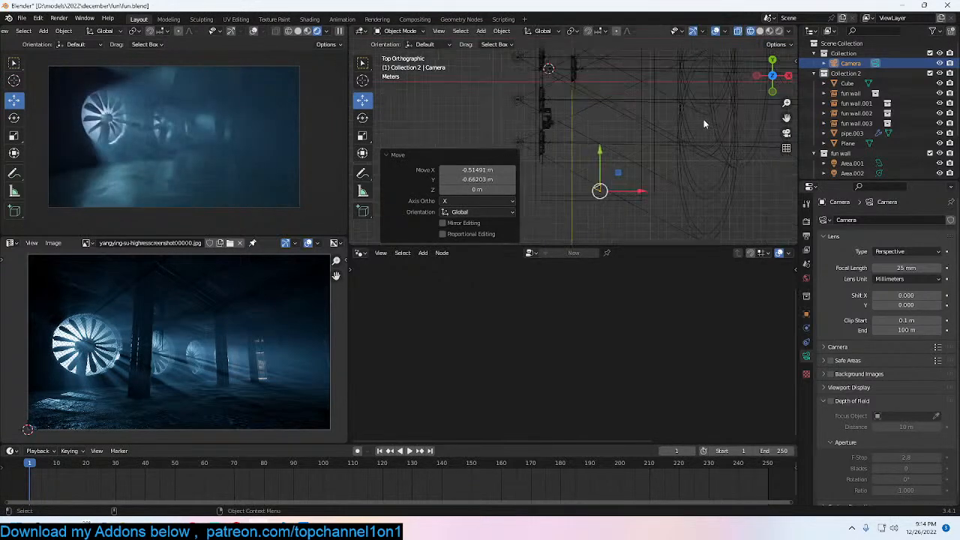
Step: Rotate the camera by about 9.4°, save the file, and turn the camera back by about 2.25°
{"action": "scroll", "coordinate": [698, 141], "scroll_direction": "down", "scroll_amount": 2}
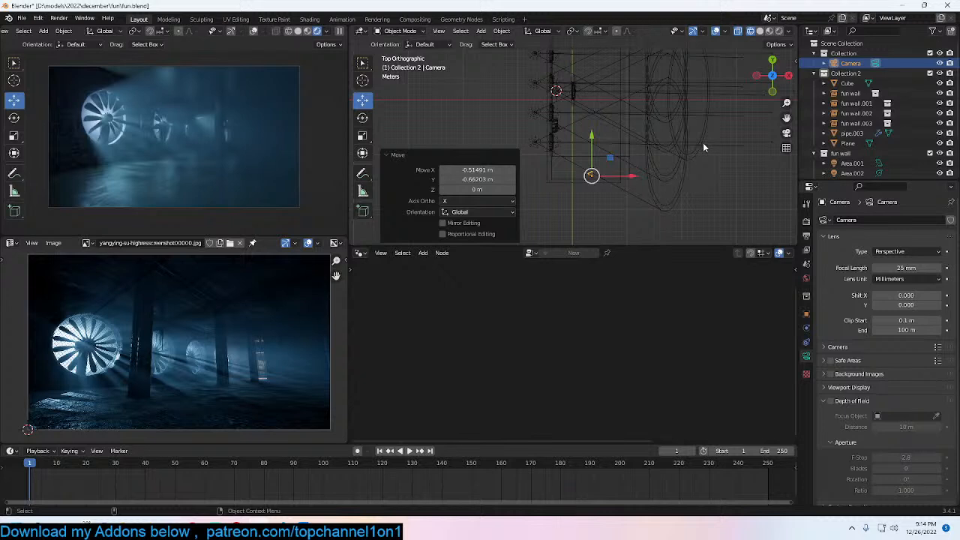
{"action": "key", "text": "r"}
{"action": "left_click", "coordinate": [736, 158]}
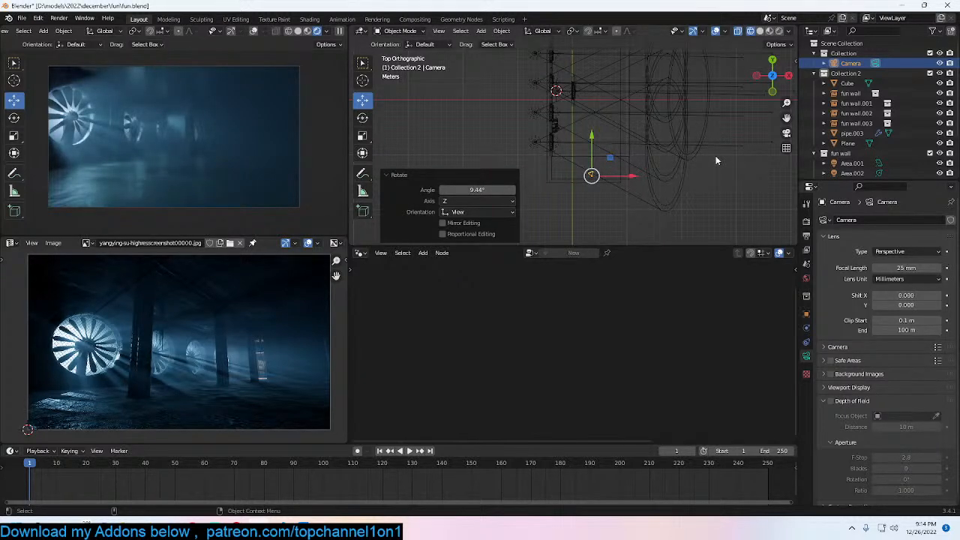
{"action": "scroll", "coordinate": [703, 147], "scroll_direction": "up", "scroll_amount": 1}
{"action": "key", "text": "ctrl+s"}
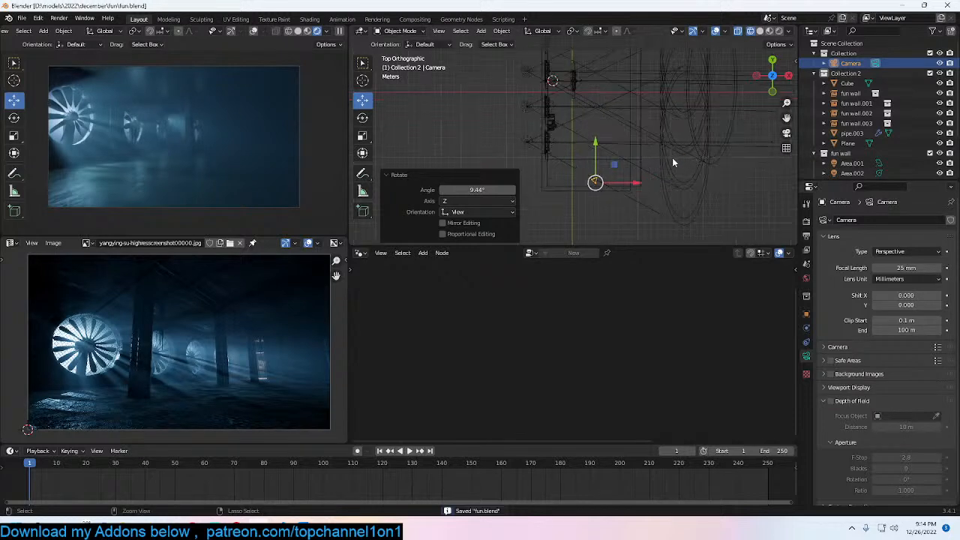
{"action": "key", "text": "r"}
{"action": "left_click", "coordinate": [705, 142]}
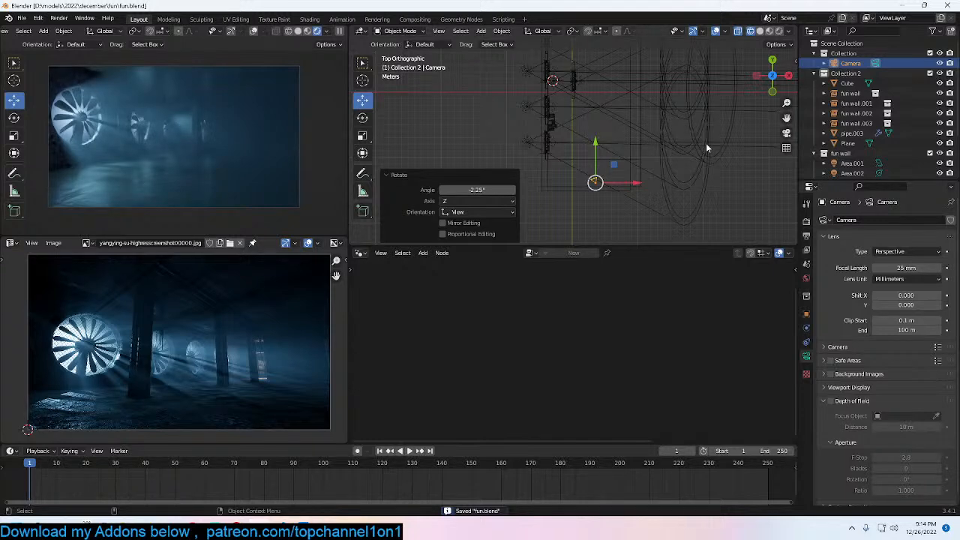
Step: Select the large volume cube enclosing the room and show its material nodes in the Shader Editor
{"action": "middle_click_drag", "start_coordinate": [647, 153], "coordinate": [660, 136]}
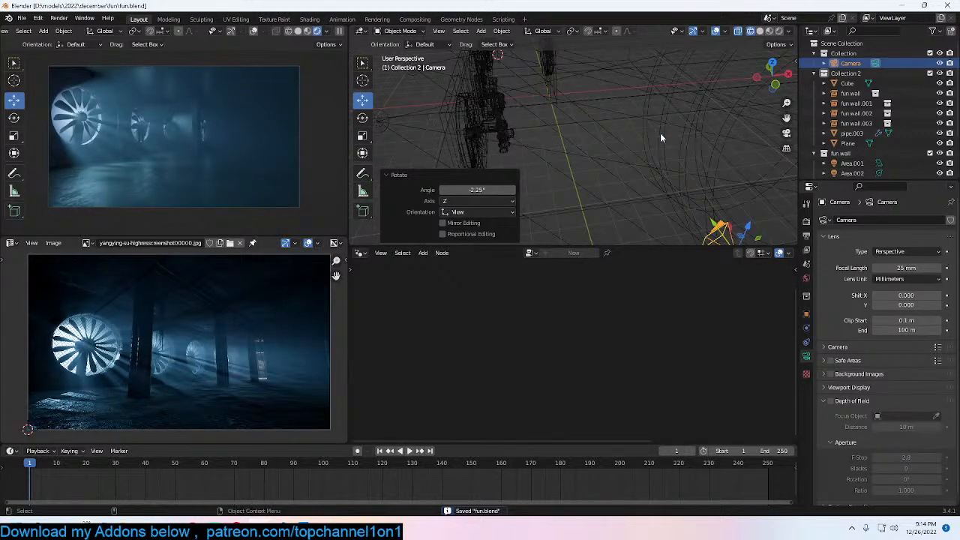
{"action": "middle_click_drag", "start_coordinate": [661, 135], "coordinate": [607, 104]}
{"action": "left_click", "coordinate": [585, 119]}
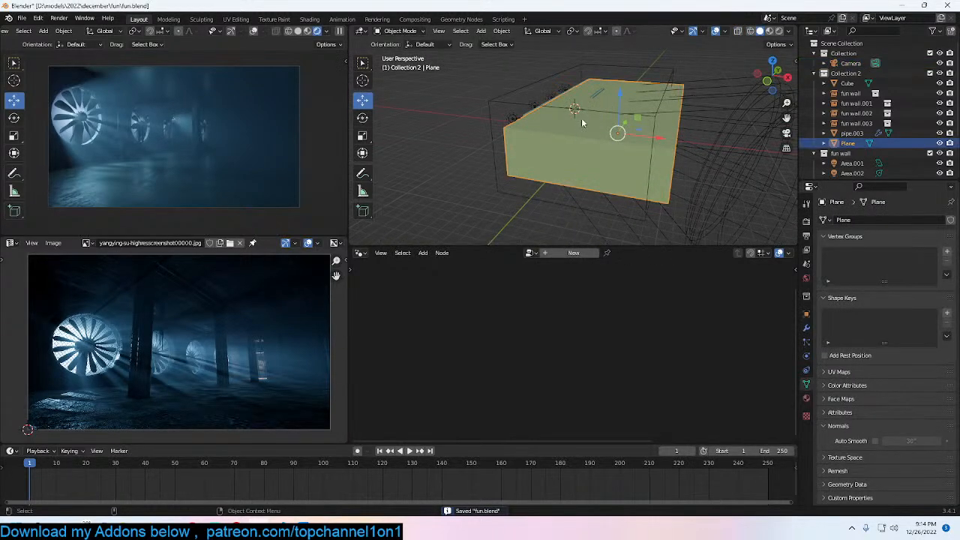
{"action": "left_click", "coordinate": [585, 114]}
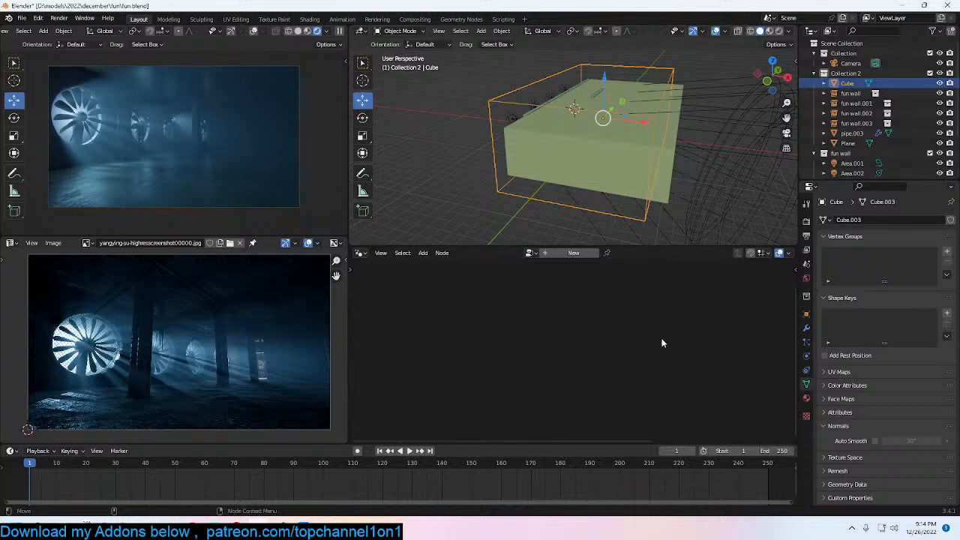
{"action": "left_click", "coordinate": [361, 252]}
{"action": "left_click", "coordinate": [386, 282]}
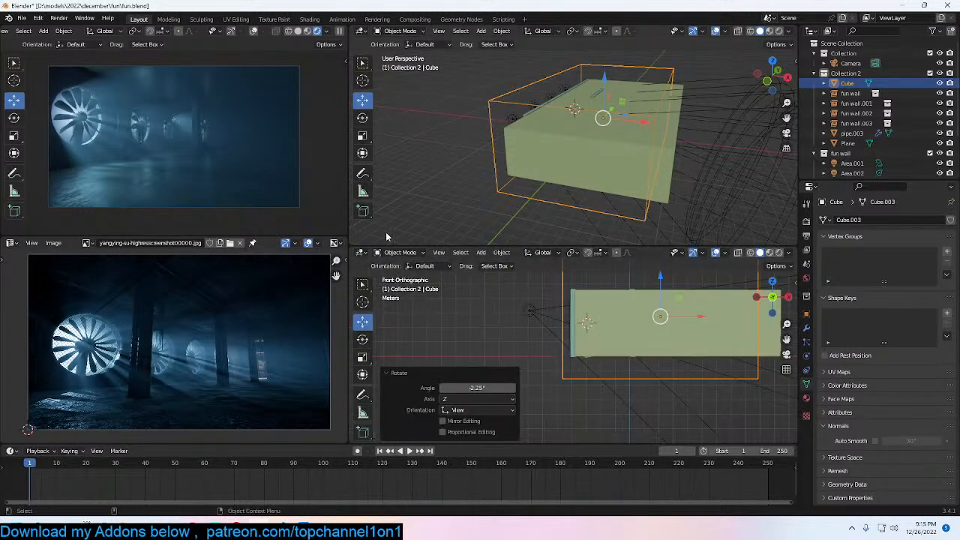
{"action": "left_click", "coordinate": [362, 252]}
{"action": "left_click", "coordinate": [405, 349]}
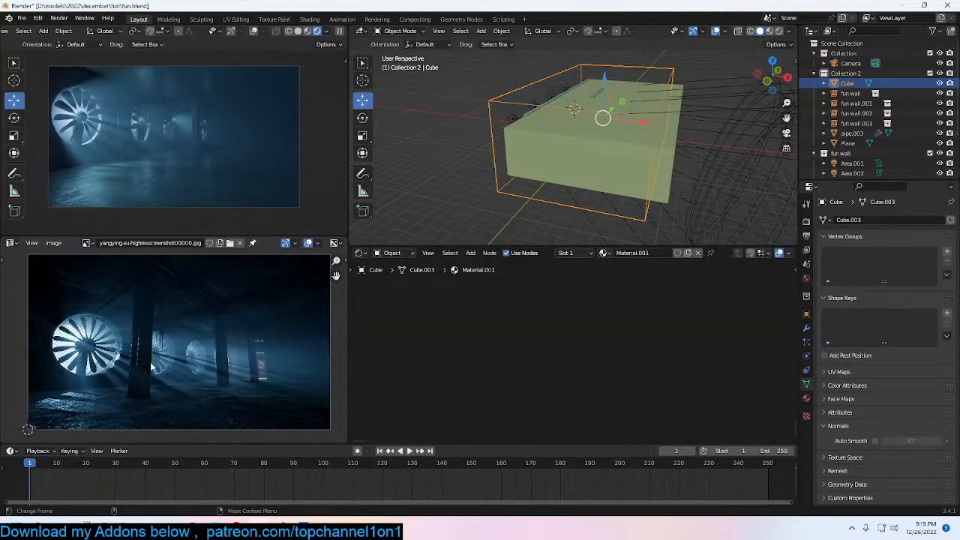
Step: Set the Cycles volume viewport step rate to 0.5 in the render settings and save the file
{"action": "left_click", "coordinate": [806, 222]}
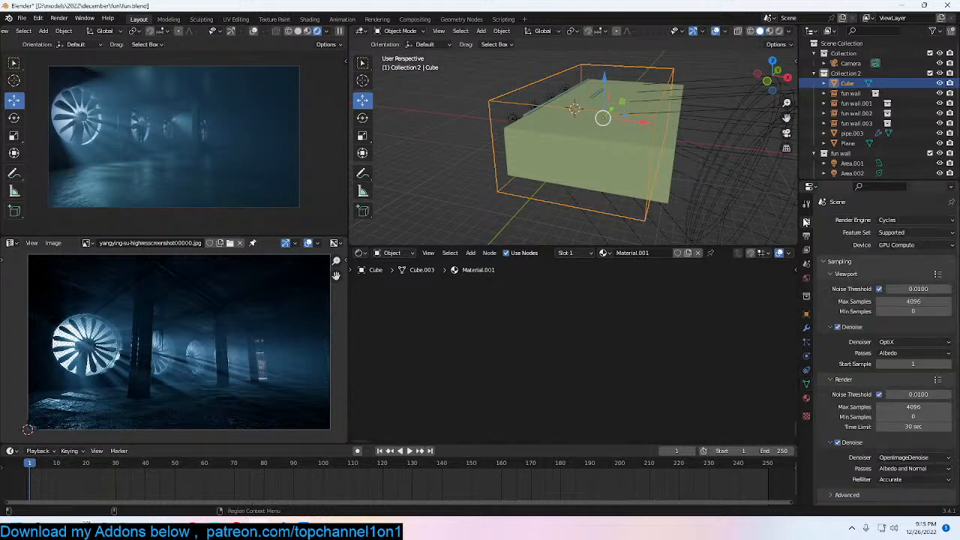
{"action": "scroll", "coordinate": [832, 345], "scroll_direction": "down", "scroll_amount": 5}
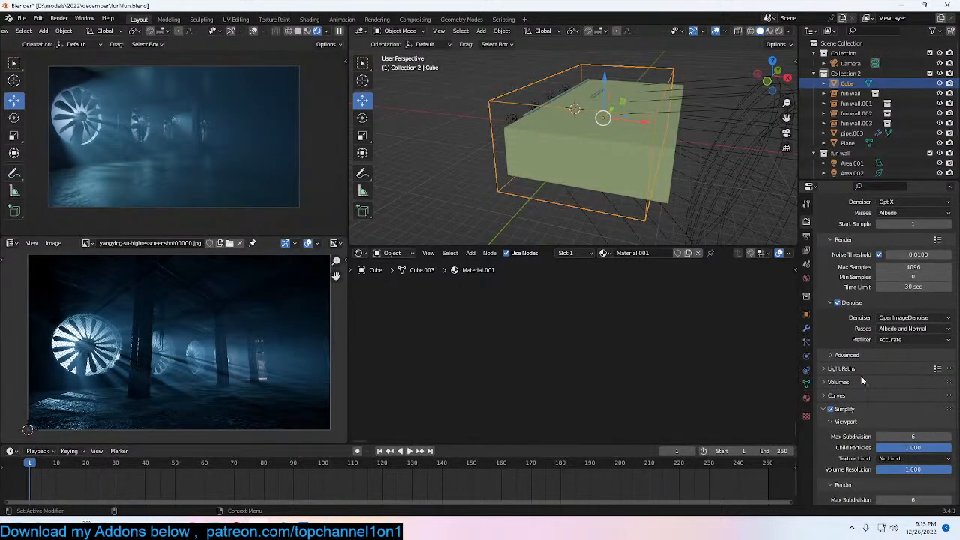
{"action": "left_click", "coordinate": [870, 383]}
{"action": "scroll", "coordinate": [873, 368], "scroll_direction": "down", "scroll_amount": 3}
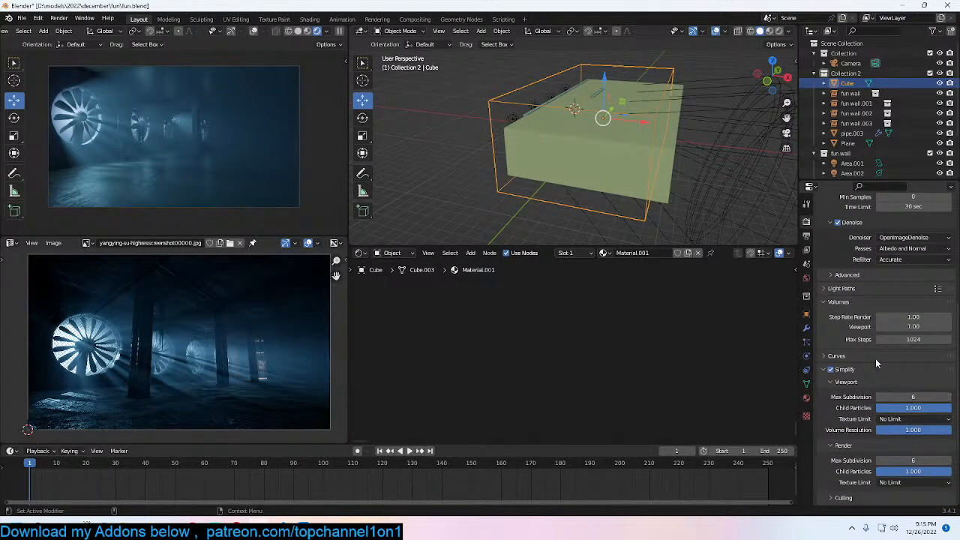
{"action": "left_click", "coordinate": [921, 328]}
{"action": "type", "text": "0.5"}
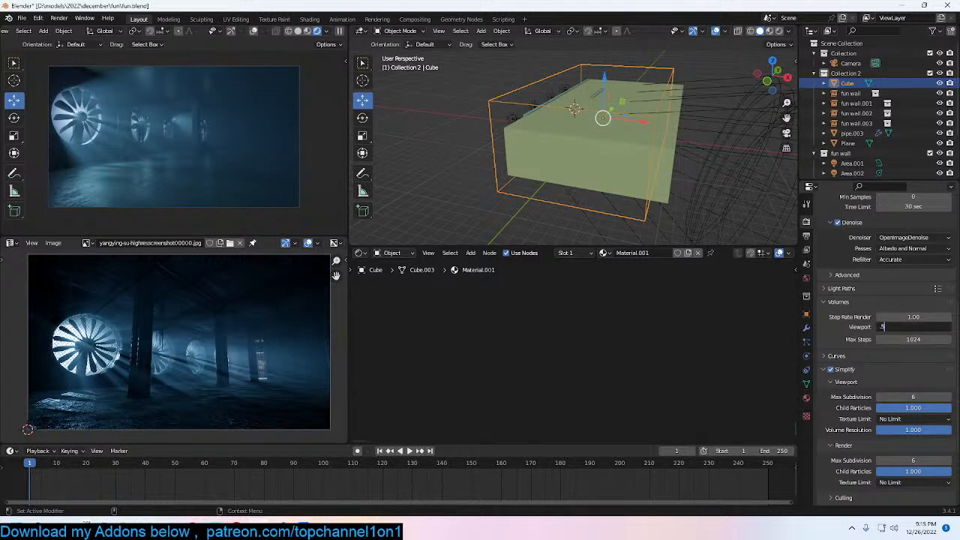
{"action": "key", "text": "Return"}
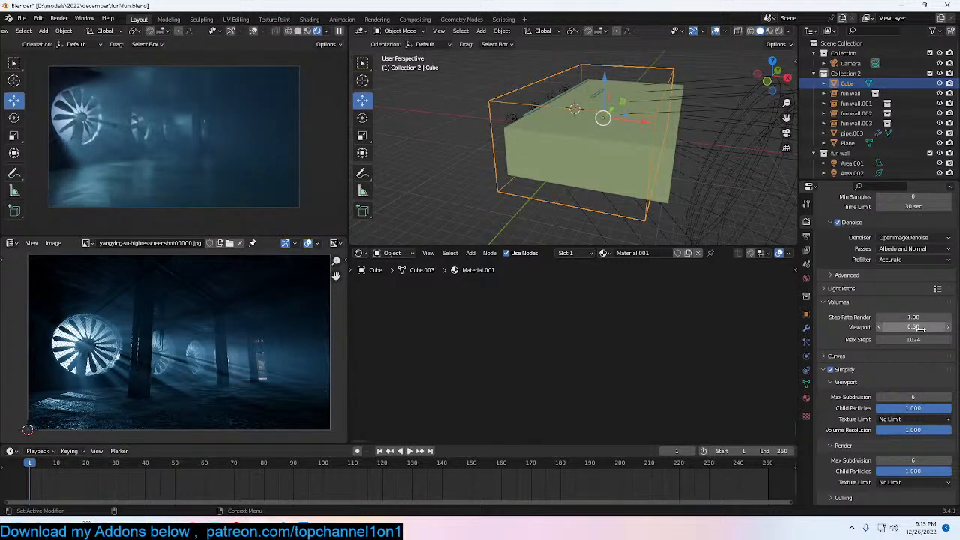
{"action": "key", "text": "ctrl+s"}
Step: Double the volume's maximum steps from the render settings to 2048
{"action": "left_click", "coordinate": [883, 340]}
{"action": "left_click", "coordinate": [913, 340]}
{"action": "type", "text": "*"}
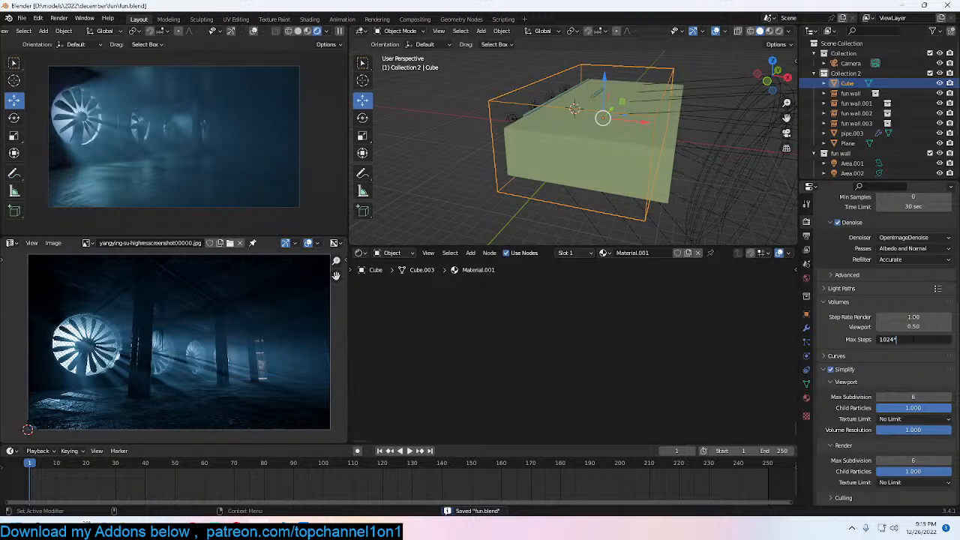
{"action": "type", "text": "2"}
{"action": "key", "text": "Return"}
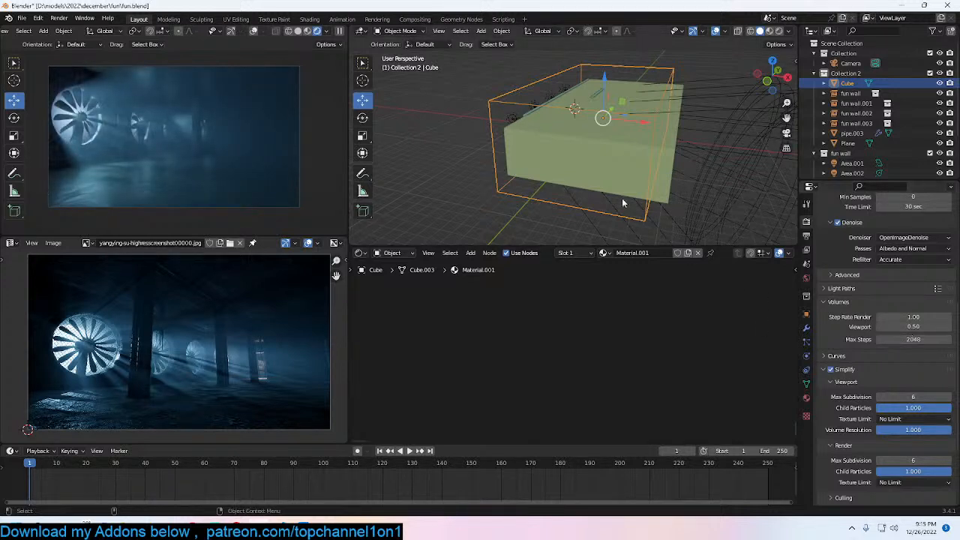
Step: Lower the Principled Volume's anisotropy on the cube's material to about -0.436 and save the file
{"action": "scroll", "coordinate": [632, 217], "scroll_direction": "down", "scroll_amount": 2}
{"action": "scroll", "coordinate": [660, 176], "scroll_direction": "up", "scroll_amount": 3}
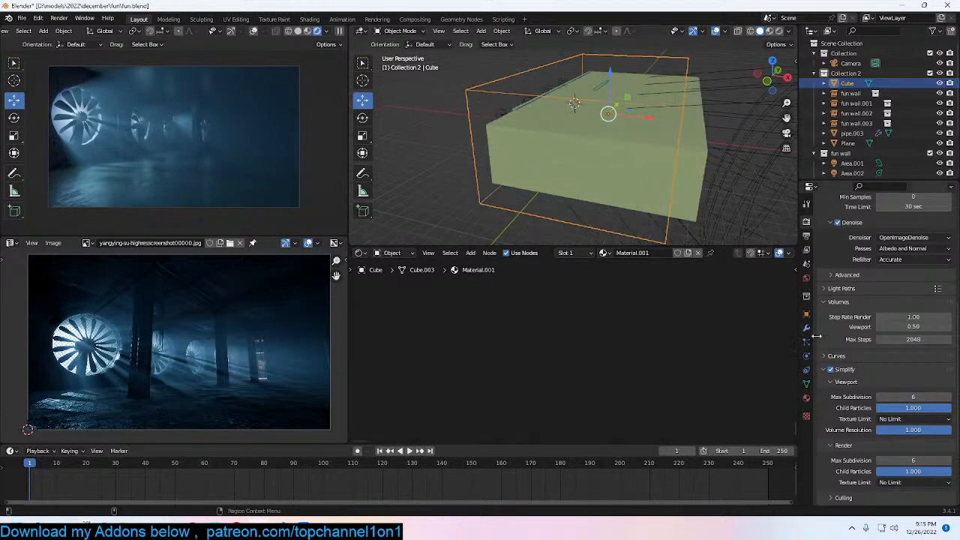
{"action": "key", "text": "Home"}
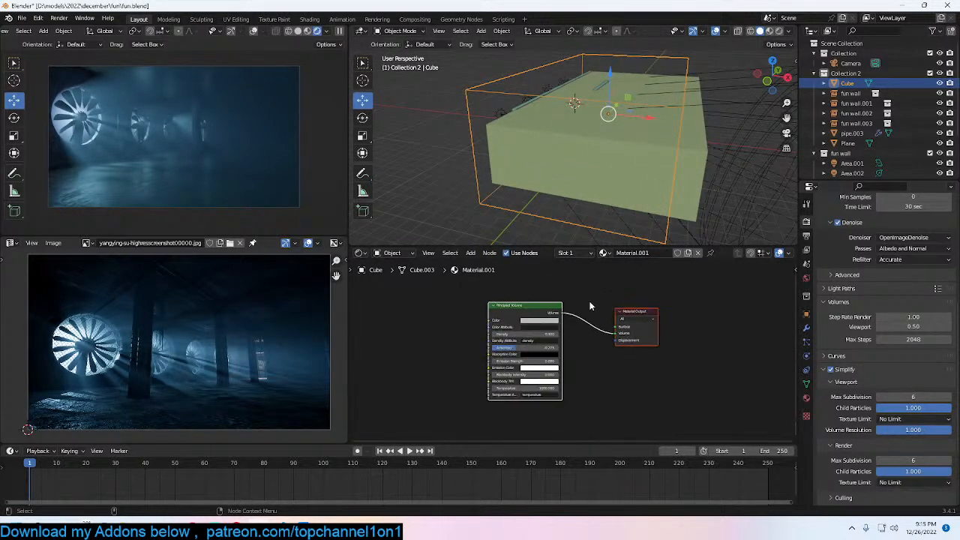
{"action": "scroll", "coordinate": [590, 309], "scroll_direction": "up", "scroll_amount": 5}
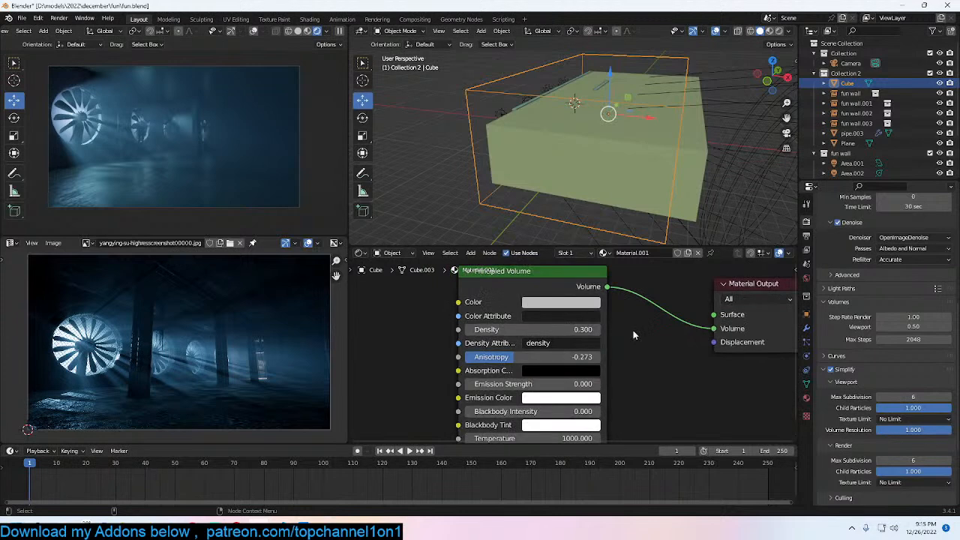
{"action": "key", "text": "ctrl+s"}
{"action": "middle_click_drag", "start_coordinate": [594, 384], "coordinate": [606, 379]}
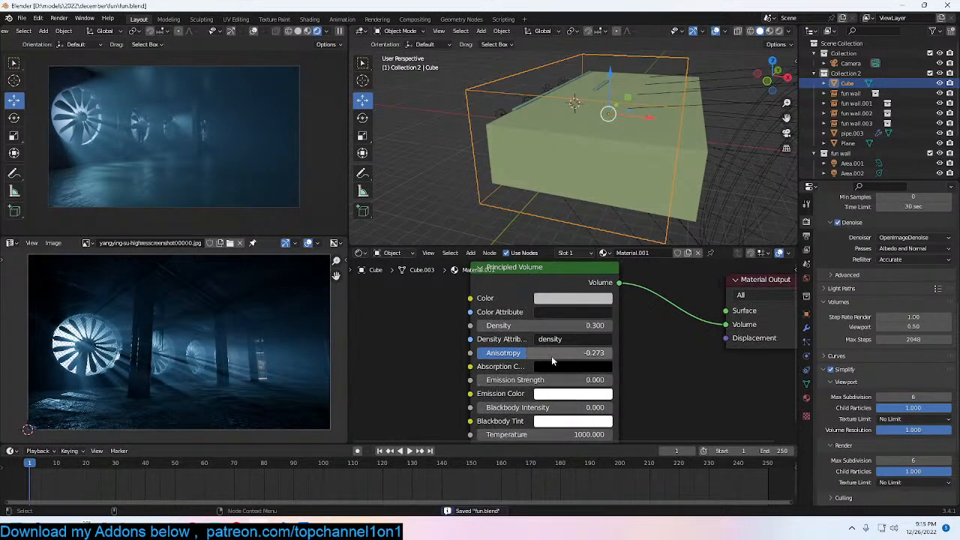
{"action": "mouse_move", "coordinate": [549, 362]}
{"action": "left_mouse_down"}
{"action": "mouse_move", "coordinate": [533, 362]}
{"action": "mouse_move", "coordinate": [545, 363]}
{"action": "left_mouse_up"}
{"action": "key", "text": "ctrl+s"}
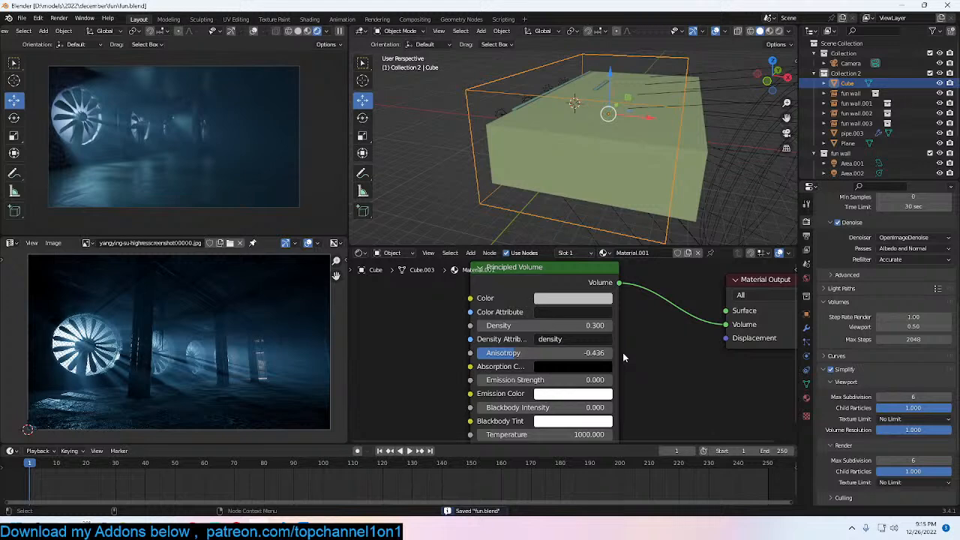
Step: In the camera view, raise the pipe assembly about 0.3 m, scale it up by about 1.29 and deselect it
{"action": "left_click", "coordinate": [702, 174]}
{"action": "key", "text": "KP_0"}
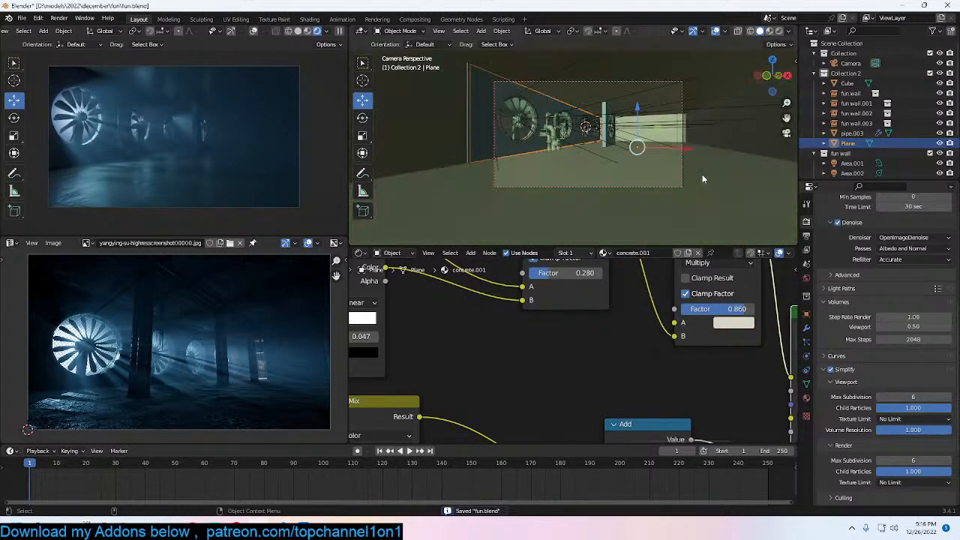
{"action": "scroll", "coordinate": [707, 144], "scroll_direction": "up", "scroll_amount": 2}
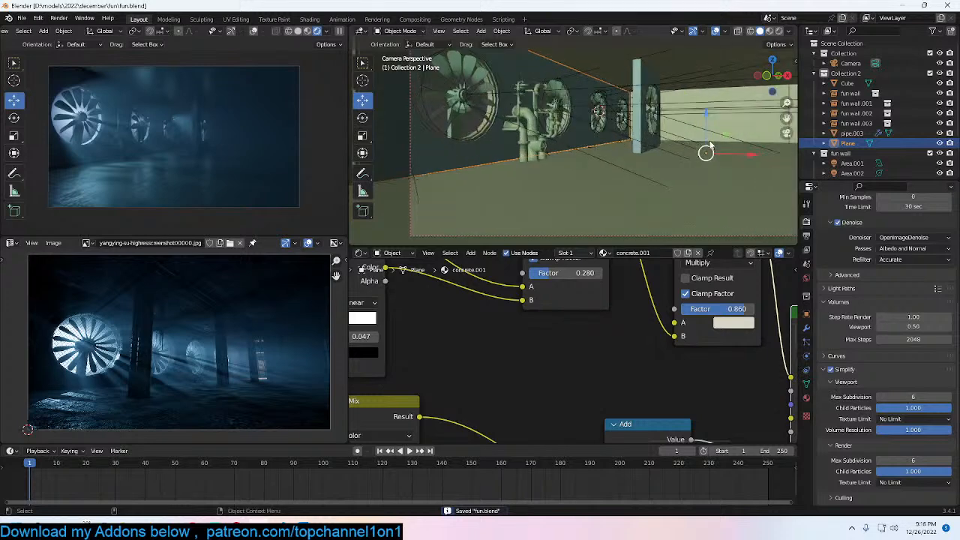
{"action": "scroll", "coordinate": [709, 141], "scroll_direction": "up", "scroll_amount": 2}
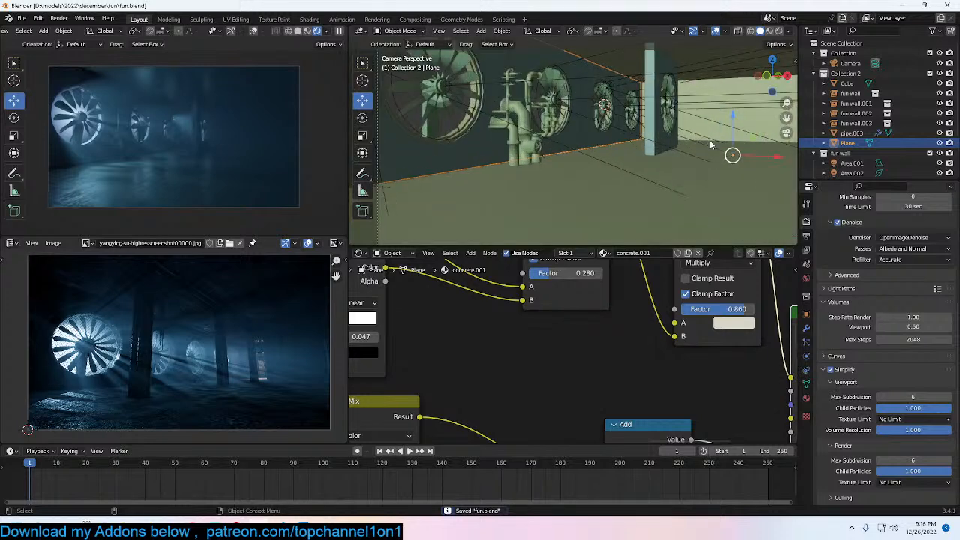
{"action": "left_click", "coordinate": [536, 148]}
{"action": "key", "text": "s"}
{"action": "left_click", "coordinate": [550, 148]}
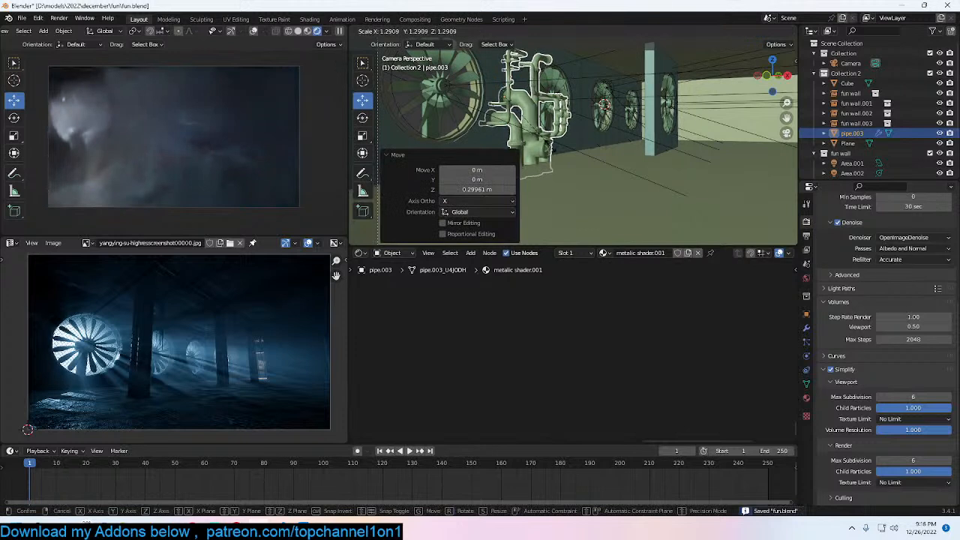
{"action": "key", "text": "alt+a"}
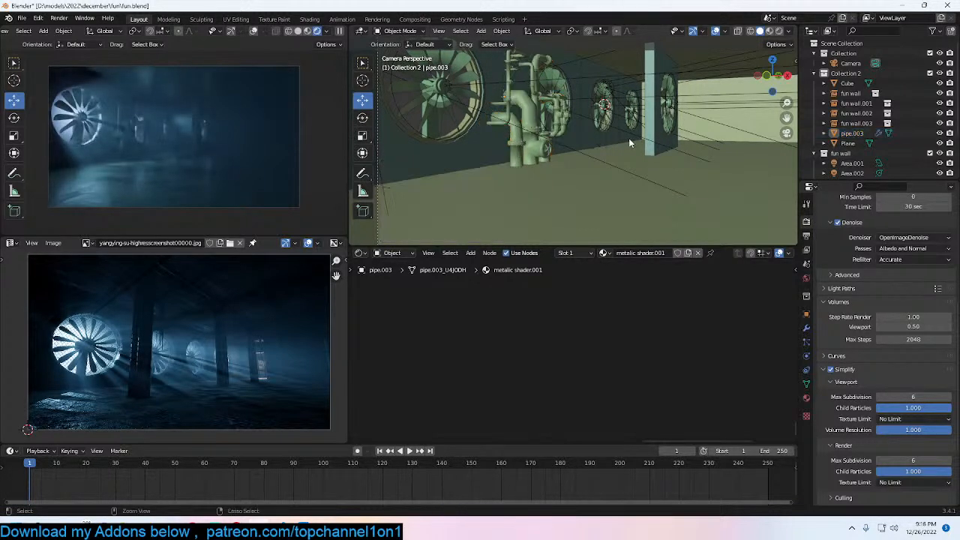
Step: Try the Very High Contrast look, settle on High Contrast in the Look Dev settings, and save the file
{"action": "key", "text": "n"}
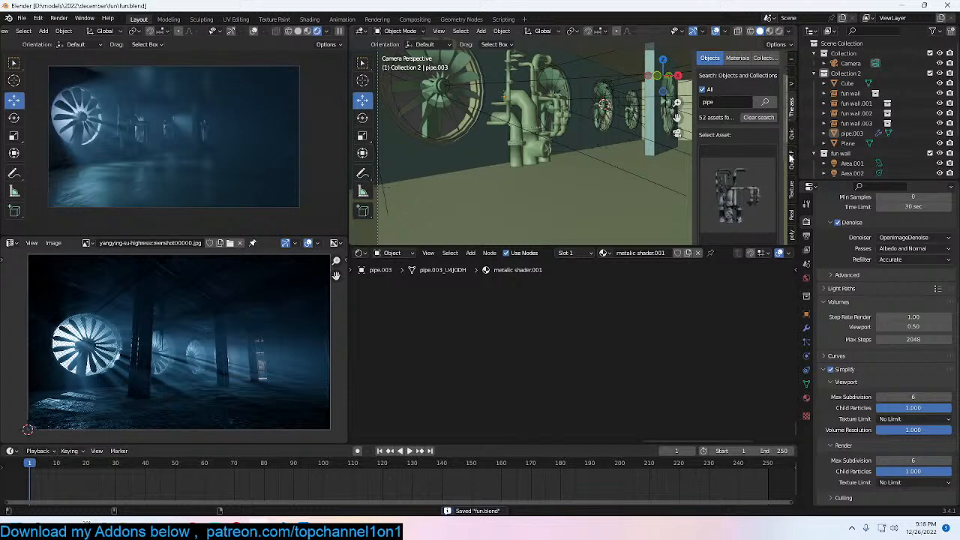
{"action": "left_click", "coordinate": [792, 161]}
{"action": "scroll", "coordinate": [760, 155], "scroll_direction": "down", "scroll_amount": 1}
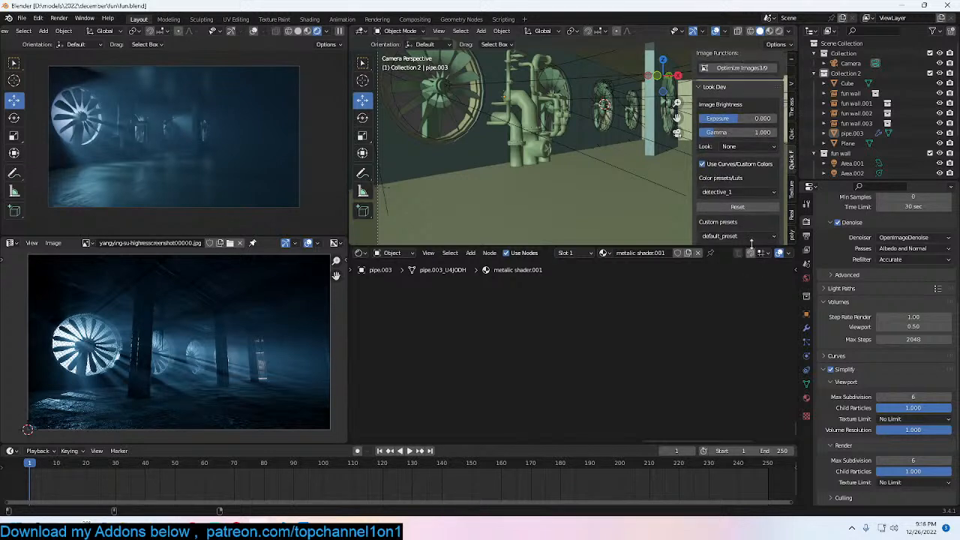
{"action": "left_click", "coordinate": [747, 148]}
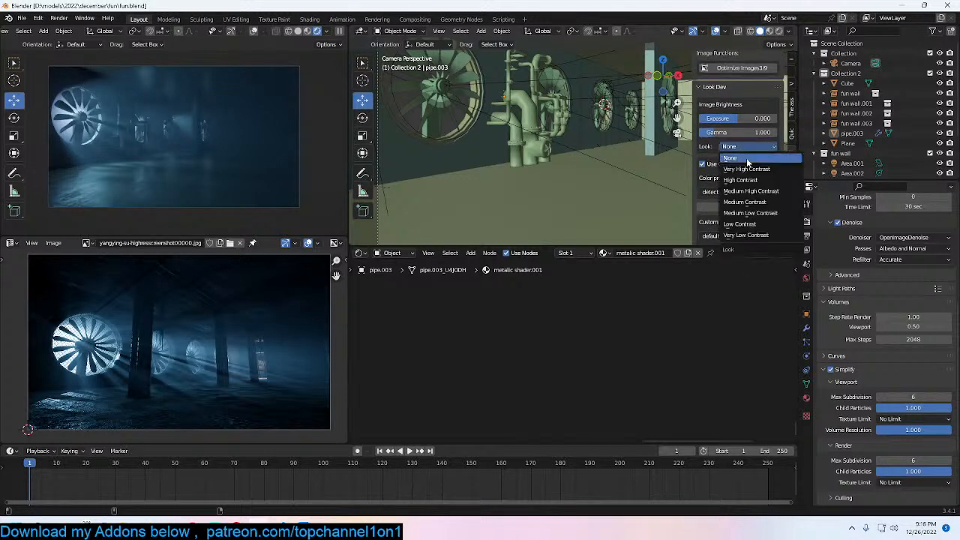
{"action": "left_click", "coordinate": [746, 170]}
{"action": "left_click", "coordinate": [750, 147]}
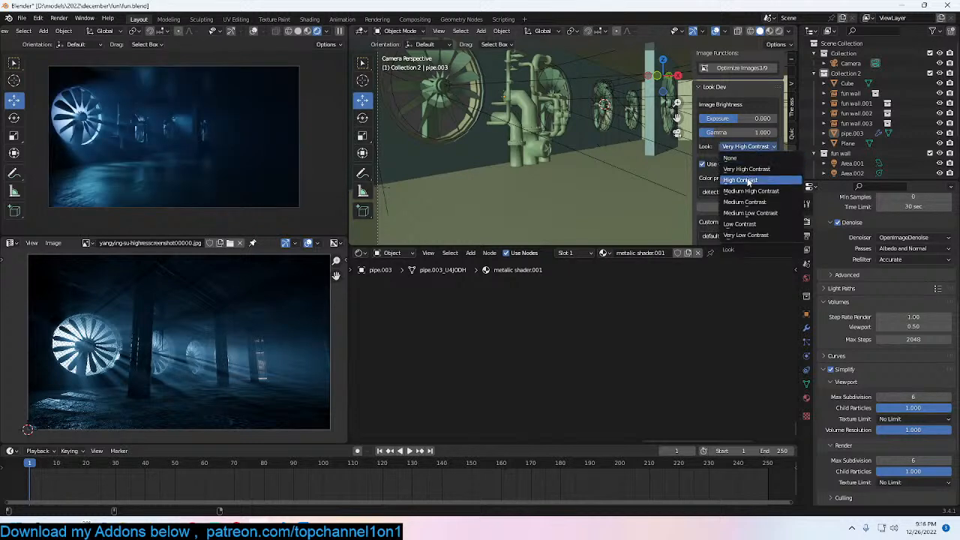
{"action": "left_click", "coordinate": [750, 182]}
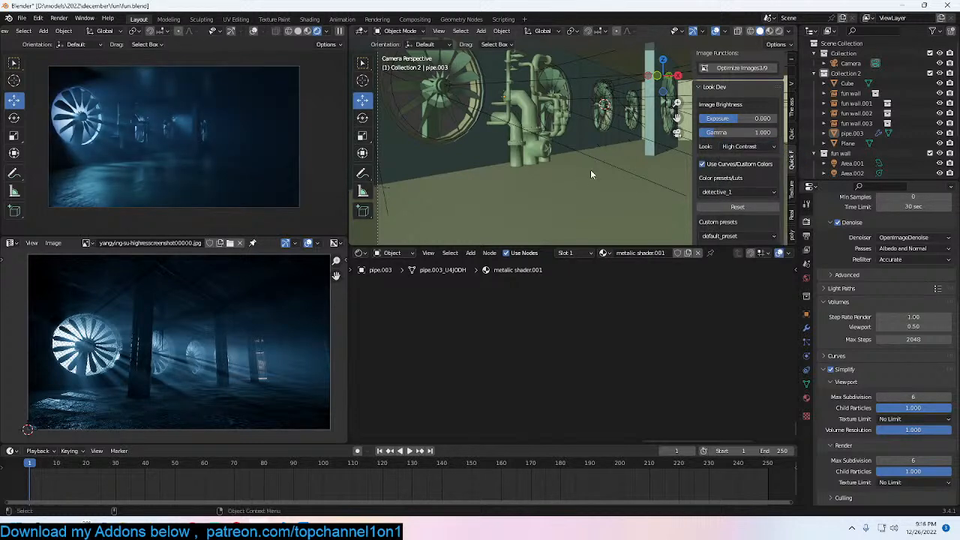
{"action": "key", "text": "ctrl+s"}
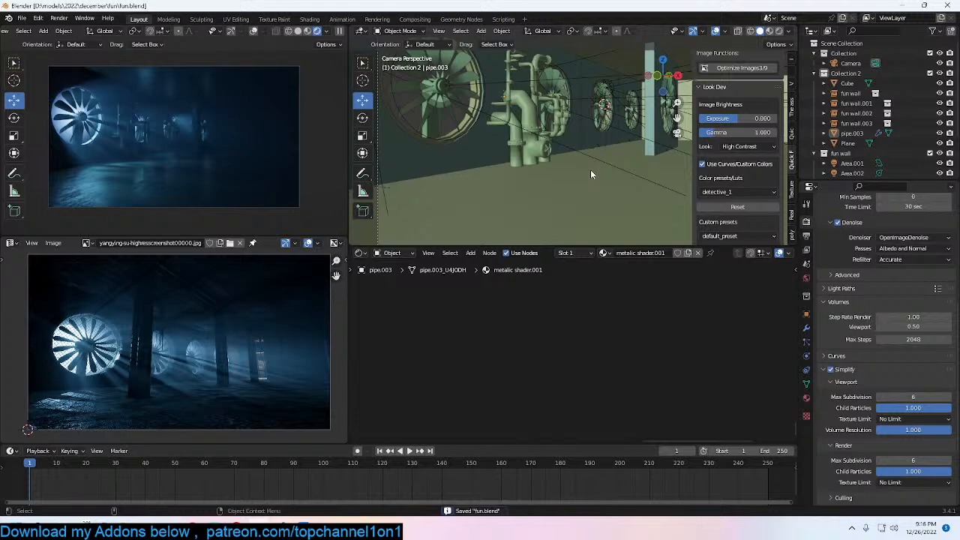
Step: Select the blue spot light Area.002 near the fans and raise its power to 1 MW
{"action": "middle_click_drag", "start_coordinate": [509, 164], "coordinate": [543, 100]}
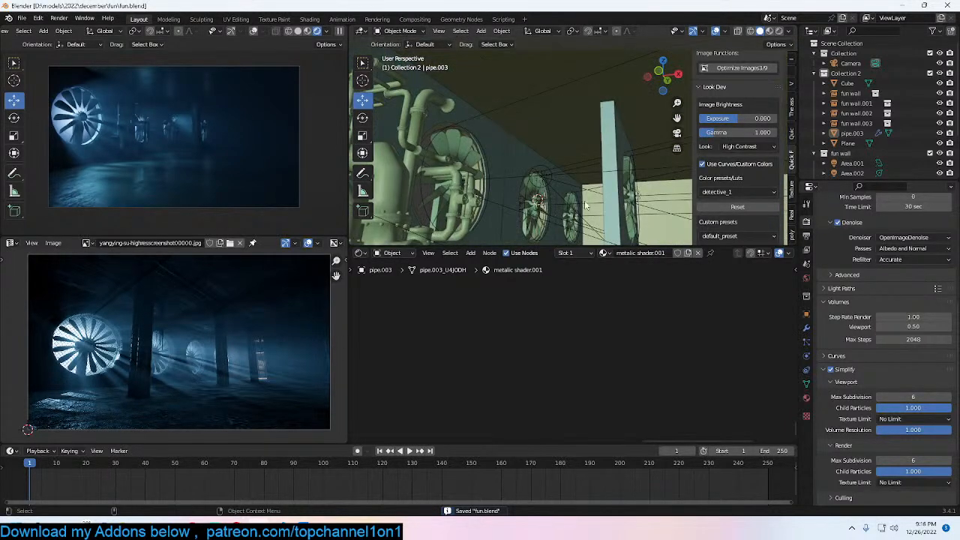
{"action": "left_click", "coordinate": [540, 176]}
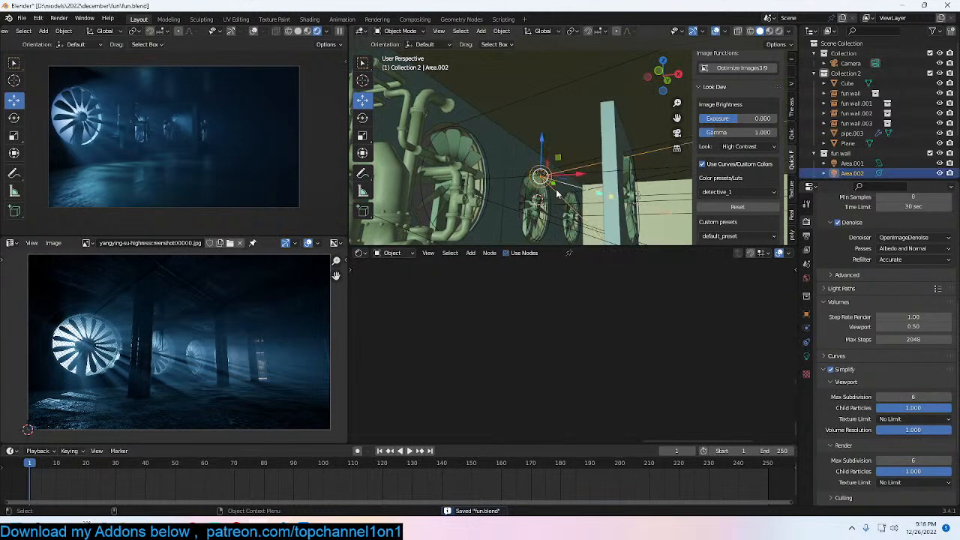
{"action": "left_click", "coordinate": [806, 355]}
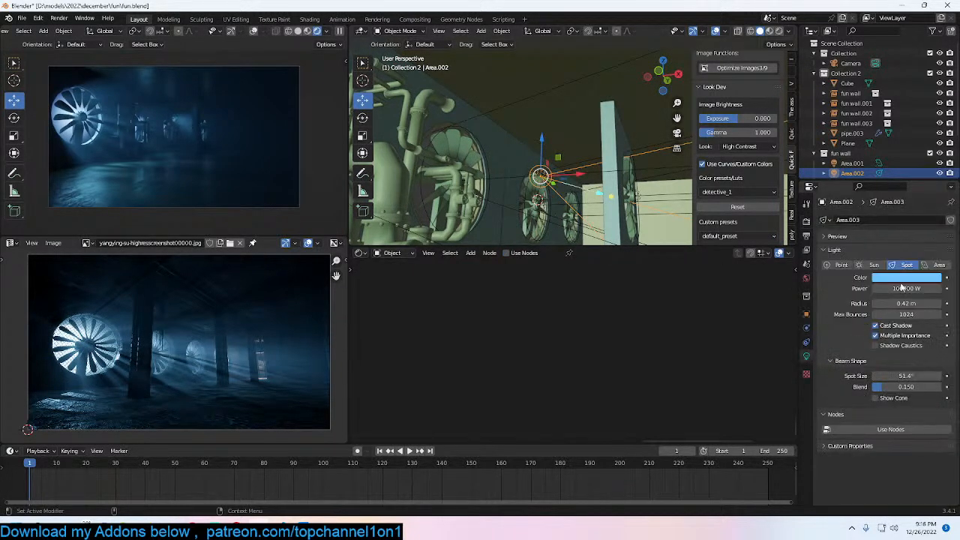
{"action": "left_click", "coordinate": [905, 289]}
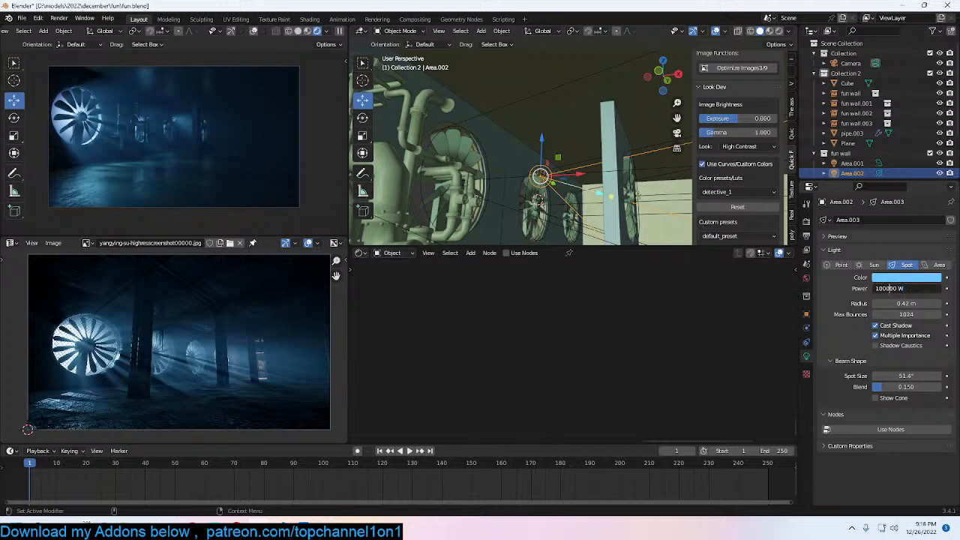
{"action": "type", "text": "0"}
{"action": "key", "text": "Return"}
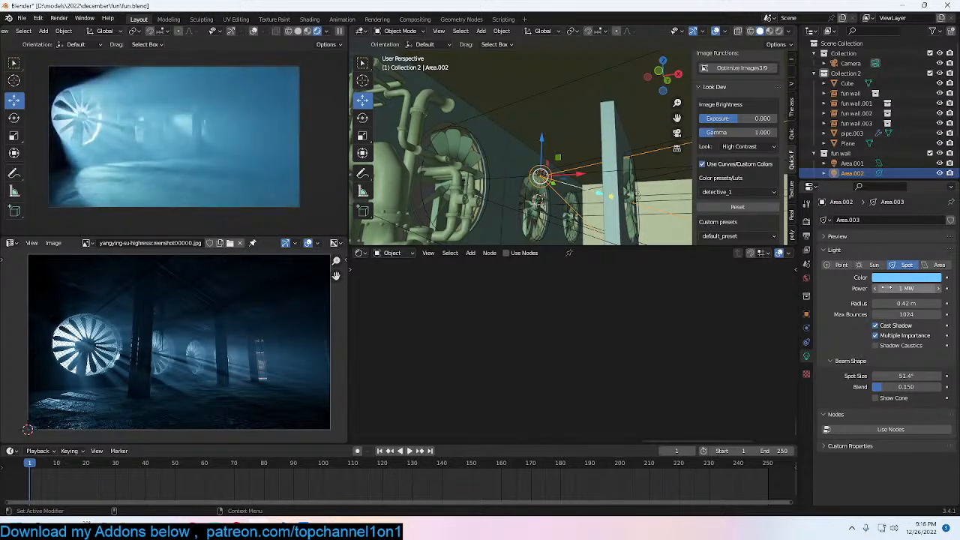
{"action": "scroll", "coordinate": [639, 183], "scroll_direction": "down", "scroll_amount": 8}
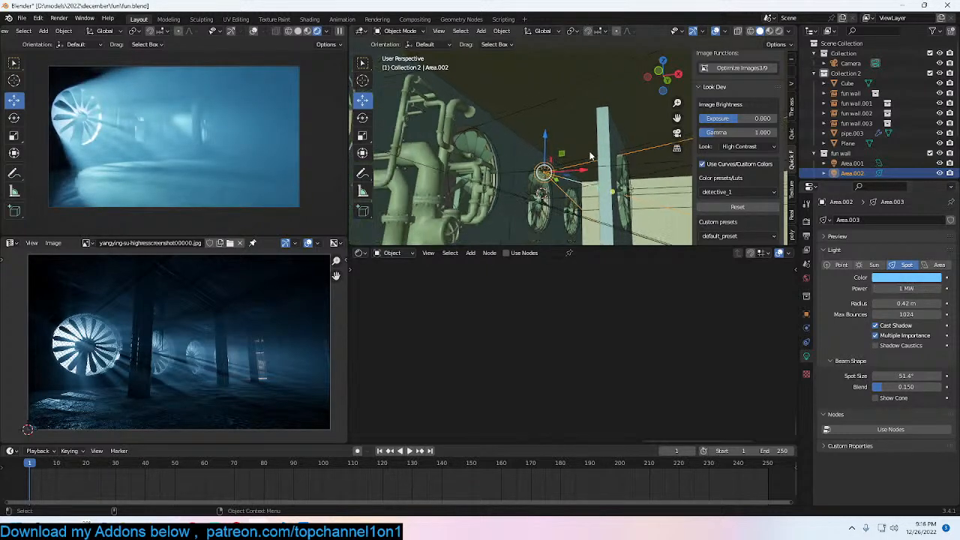
{"action": "middle_click_drag", "start_coordinate": [639, 183], "coordinate": [605, 91]}
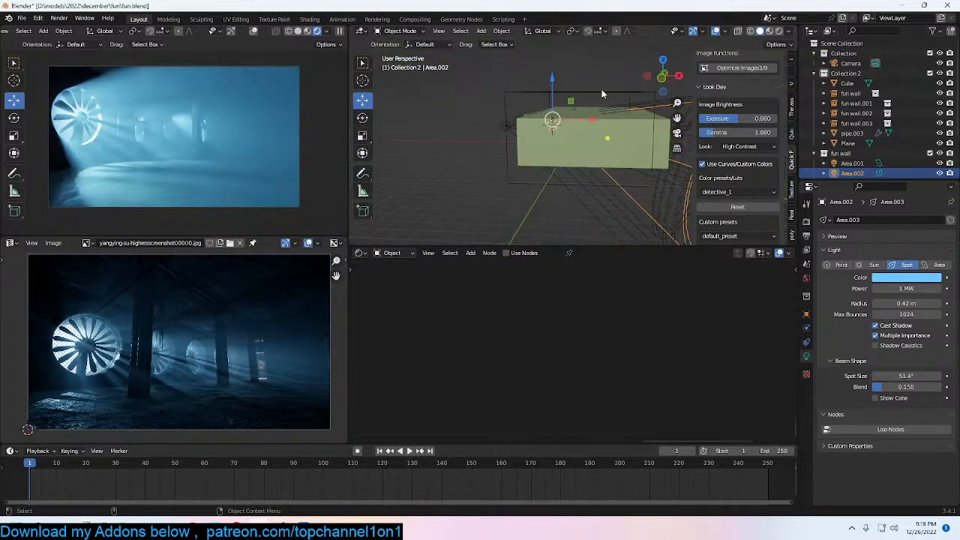
Step: Select the fog cube and try Principled Volume densities of 0.1, 1 and 0.5 on its material
{"action": "left_click", "coordinate": [600, 119]}
{"action": "left_click", "coordinate": [595, 325]}
{"action": "type", "text": "0.1"}
{"action": "key", "text": "Return"}
{"action": "left_click", "coordinate": [594, 326]}
{"action": "type", "text": "1"}
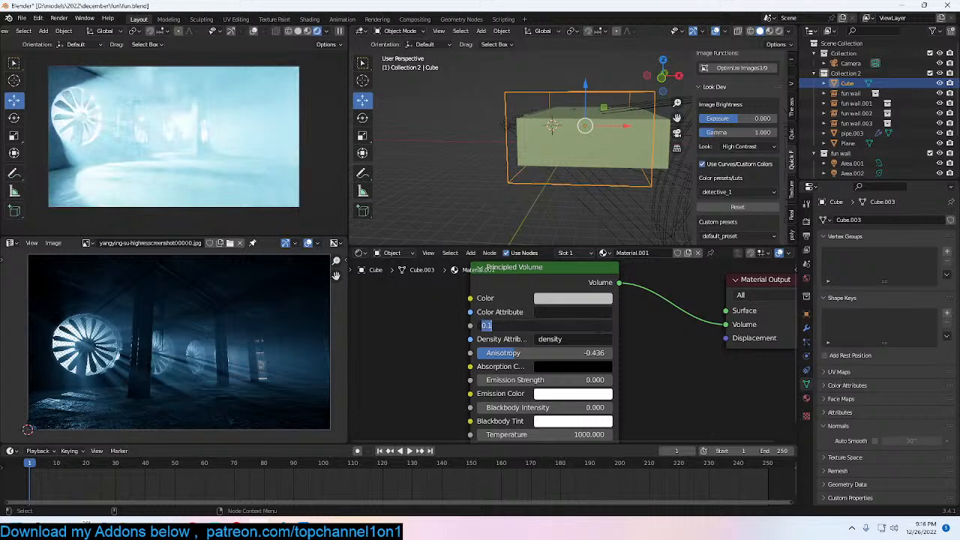
{"action": "key", "text": "Return"}
{"action": "left_click", "coordinate": [595, 326]}
{"action": "type", "text": "0.5"}
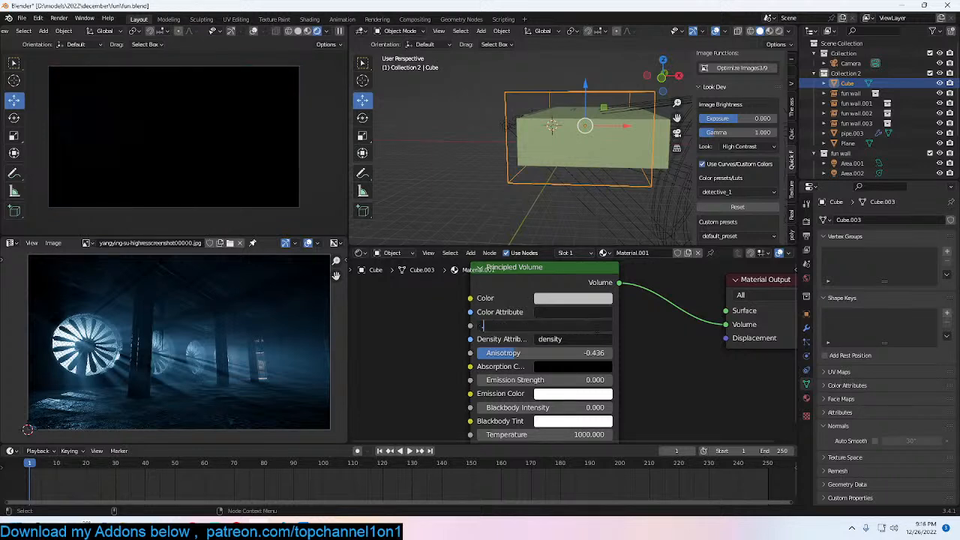
{"action": "key", "text": "Return"}
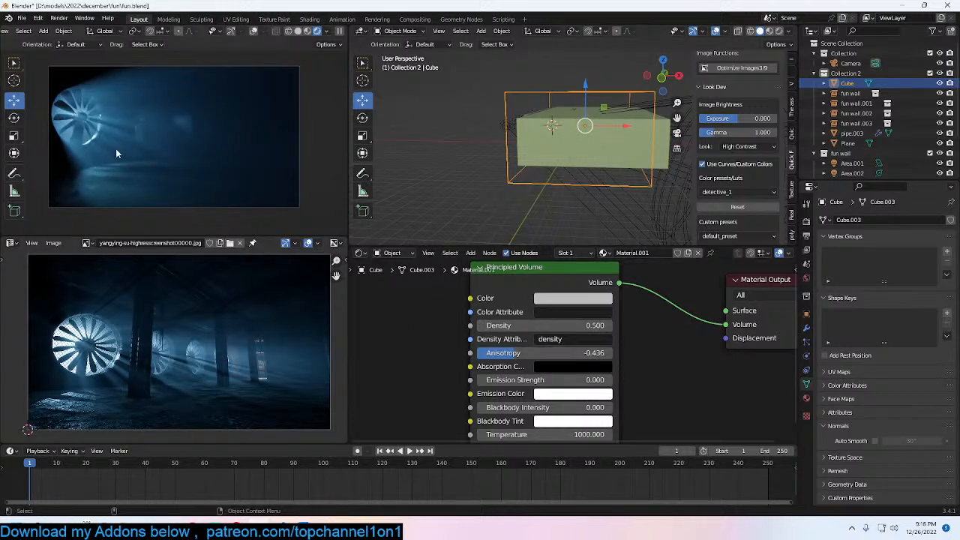
Step: Raise the fog cube's Principled Volume anisotropy to about -0.391 and set its density to 0.2
{"action": "mouse_move", "coordinate": [518, 354]}
{"action": "left_mouse_down"}
{"action": "mouse_move", "coordinate": [578, 356]}
{"action": "mouse_move", "coordinate": [507, 356]}
{"action": "mouse_move", "coordinate": [519, 357]}
{"action": "left_mouse_up"}
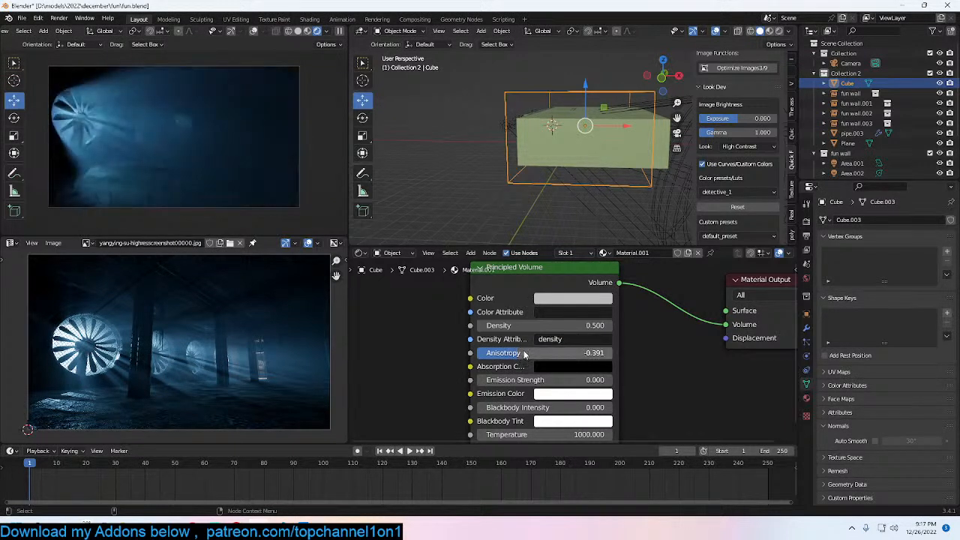
{"action": "left_click", "coordinate": [592, 327]}
{"action": "type", "text": ".2"}
{"action": "key", "text": "Return"}
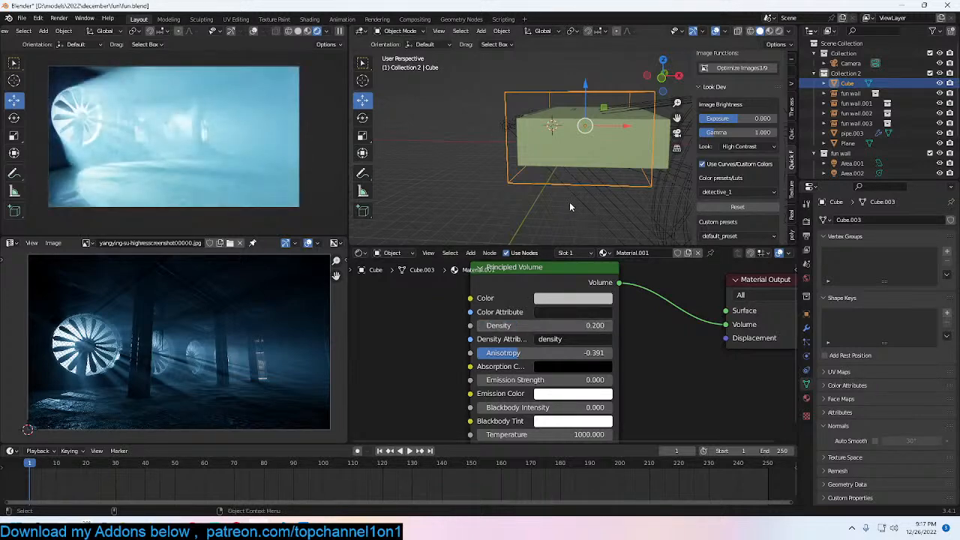
Step: Select the blue spot light Area.002 near the fans and set its power to 100000 W
{"action": "scroll", "coordinate": [562, 204], "scroll_direction": "up", "scroll_amount": 10}
{"action": "left_click", "coordinate": [506, 71]}
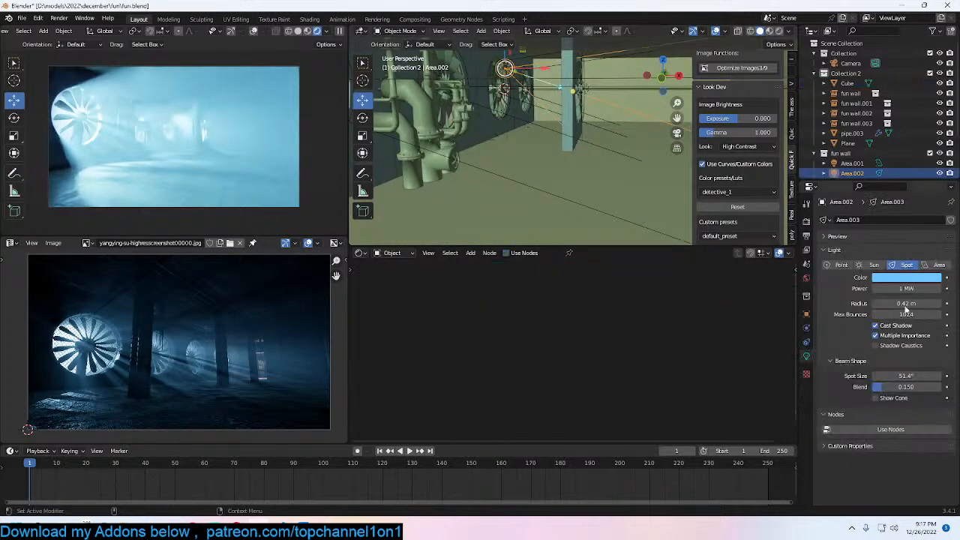
{"action": "double_click", "coordinate": [904, 289]}
{"action": "left_click", "coordinate": [919, 291]}
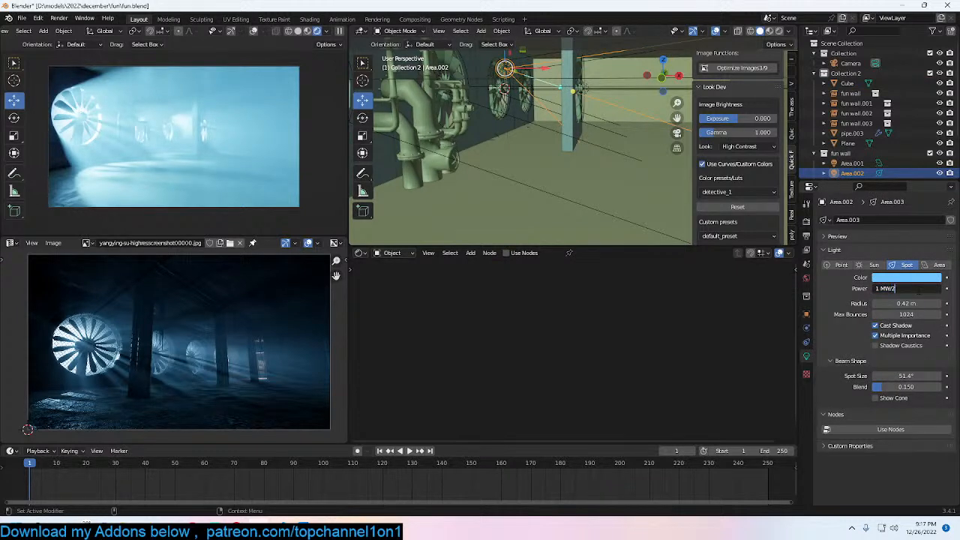
{"action": "key", "text": "ctrl+a"}
{"action": "type", "text": "500000 W"}
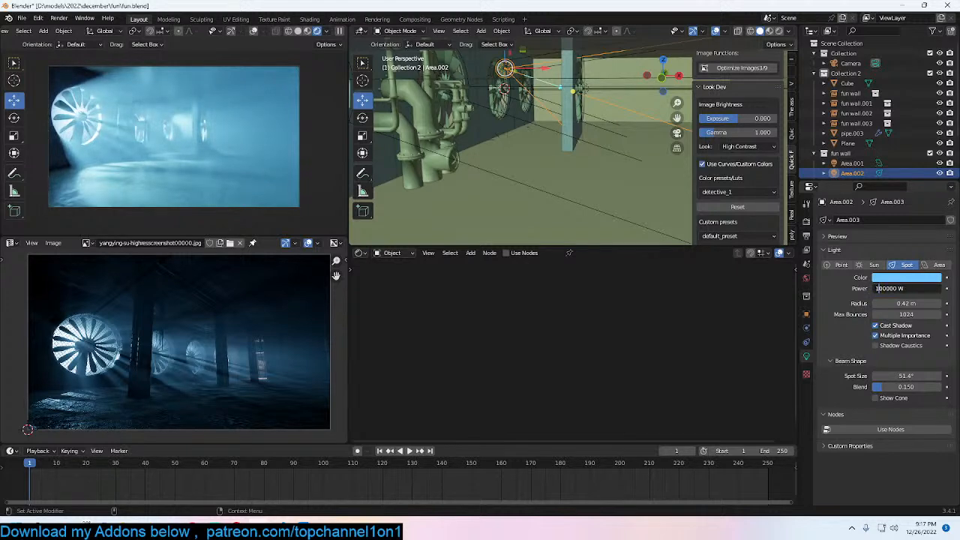
{"action": "key", "text": "Return"}
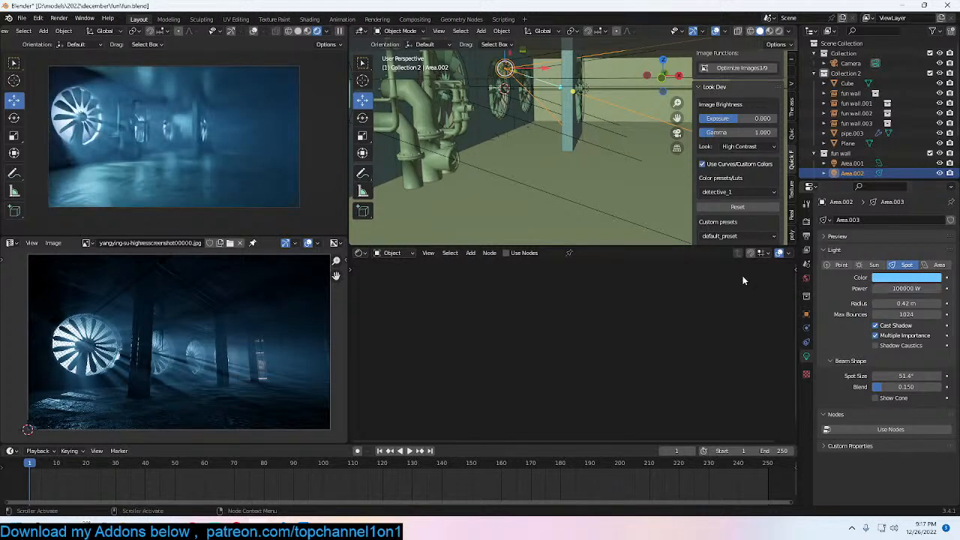
Step: Try a power of 10000 W on the blue spot light, and restore it to 100000 W
{"action": "left_click", "coordinate": [897, 287]}
{"action": "left_click", "coordinate": [902, 288]}
{"action": "key", "text": "BackSpace"}
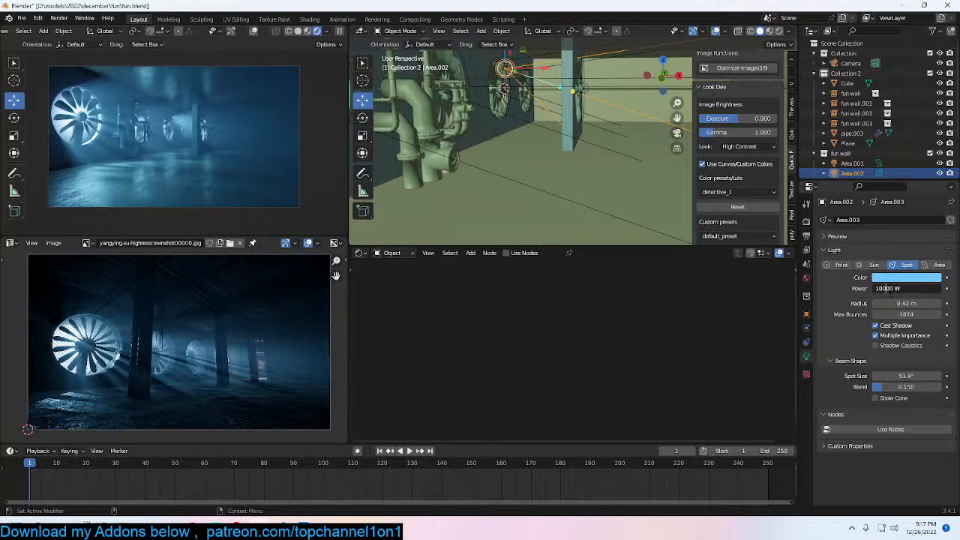
{"action": "key", "text": "Return"}
{"action": "left_click", "coordinate": [900, 288]}
{"action": "left_click", "coordinate": [886, 289]}
{"action": "type", "text": "0"}
{"action": "key", "text": "Return"}
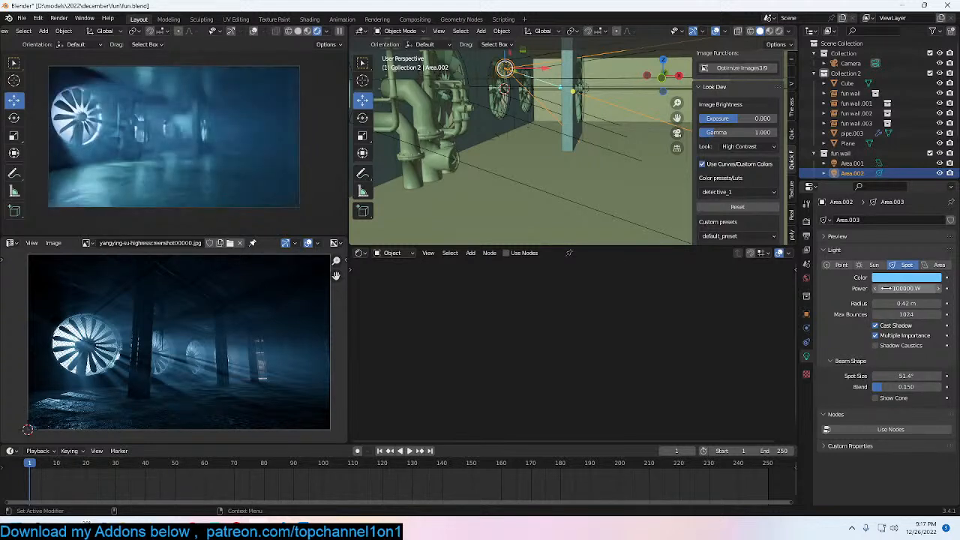
Step: Save the file and deselect the blue spot light
{"action": "scroll", "coordinate": [588, 156], "scroll_direction": "down", "scroll_amount": 2}
{"action": "scroll", "coordinate": [589, 158], "scroll_direction": "down", "scroll_amount": 3}
{"action": "key", "text": "ctrl+s"}
{"action": "scroll", "coordinate": [590, 160], "scroll_direction": "down", "scroll_amount": 4}
{"action": "mouse_move", "coordinate": [592, 161]}
{"action": "middle_mouse_down"}
{"action": "mouse_move", "coordinate": [609, 181]}
{"action": "mouse_move", "coordinate": [596, 164]}
{"action": "middle_mouse_up"}
{"action": "scroll", "coordinate": [611, 179], "scroll_direction": "up", "scroll_amount": 1}
{"action": "key", "text": "alt+a"}
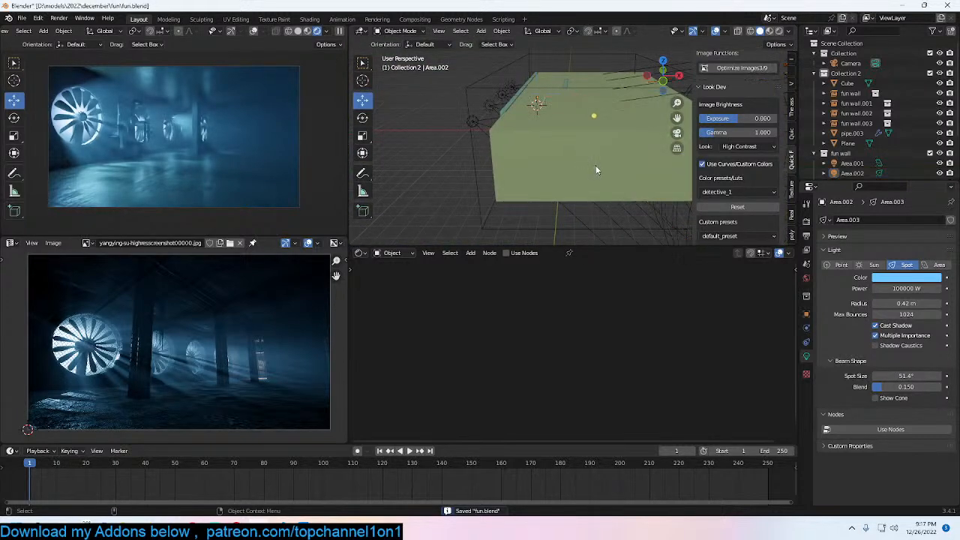
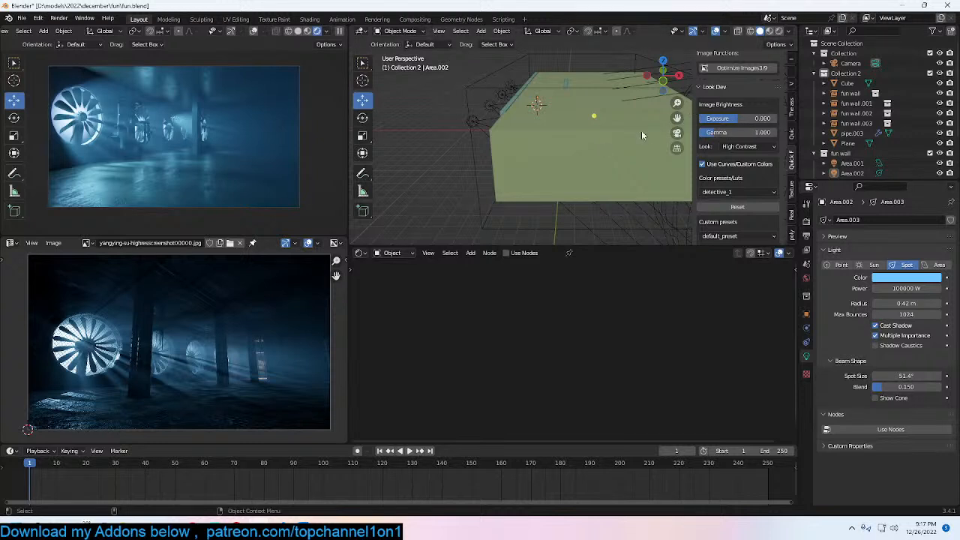
Step: Return the modelling viewport to the camera view and save the file again
{"action": "scroll", "coordinate": [625, 126], "scroll_direction": "up", "scroll_amount": 1}
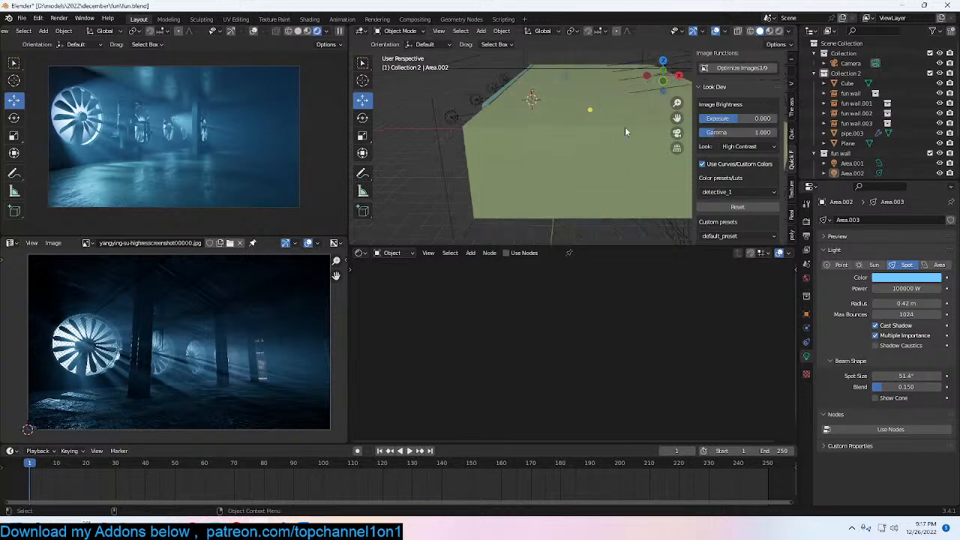
{"action": "scroll", "coordinate": [625, 132], "scroll_direction": "up", "scroll_amount": 2}
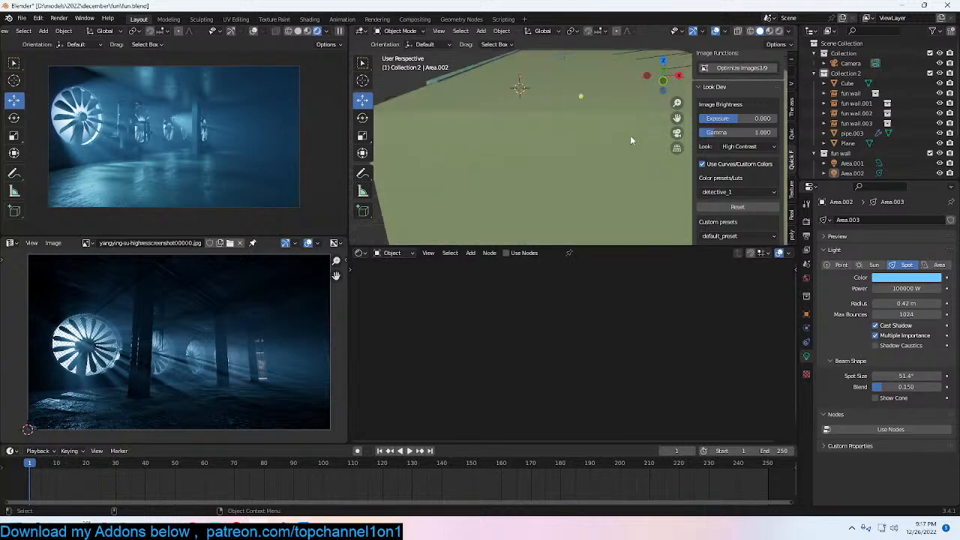
{"action": "key", "text": "KP_0"}
{"action": "key", "text": "ctrl+s"}
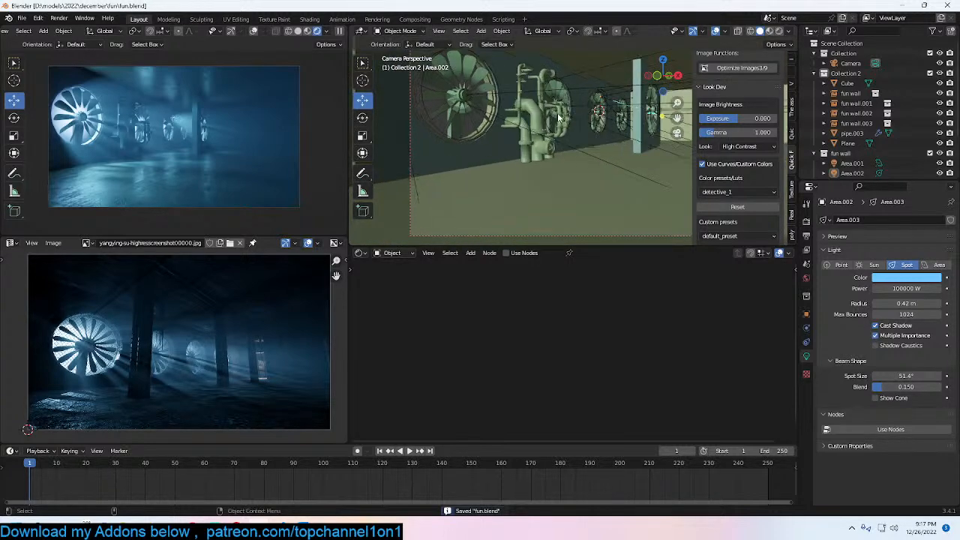
Step: Select the spot light Area.002 among the fan walls, save the file, and lower the light's blend to about 0.051
{"action": "middle_click_drag", "start_coordinate": [559, 116], "coordinate": [572, 155]}
{"action": "left_click", "coordinate": [521, 86]}
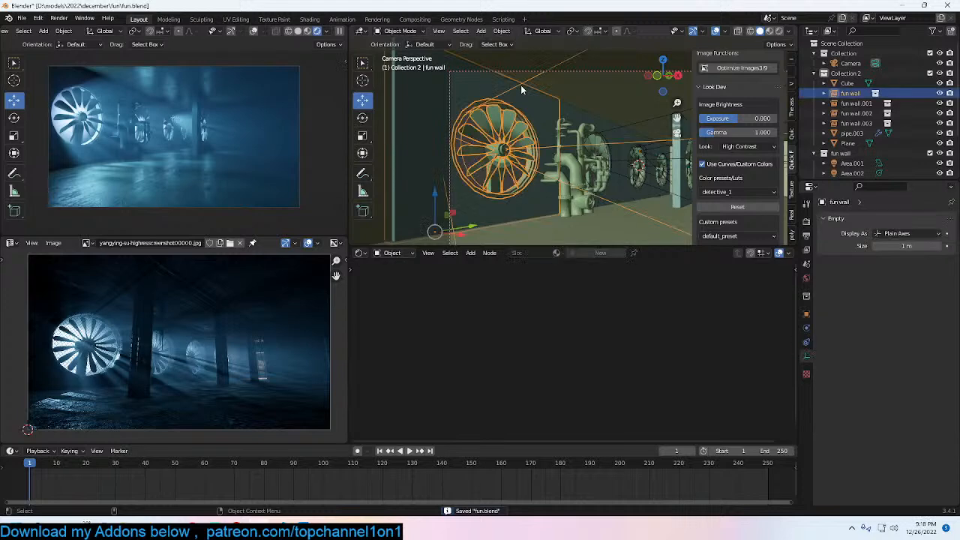
{"action": "left_click", "coordinate": [637, 166]}
{"action": "middle_click_drag", "start_coordinate": [645, 167], "coordinate": [598, 153], "text": "shift"}
{"action": "scroll", "coordinate": [598, 154], "scroll_direction": "up", "scroll_amount": 2}
{"action": "scroll", "coordinate": [599, 154], "scroll_direction": "up", "scroll_amount": 1}
{"action": "left_click", "coordinate": [636, 139]}
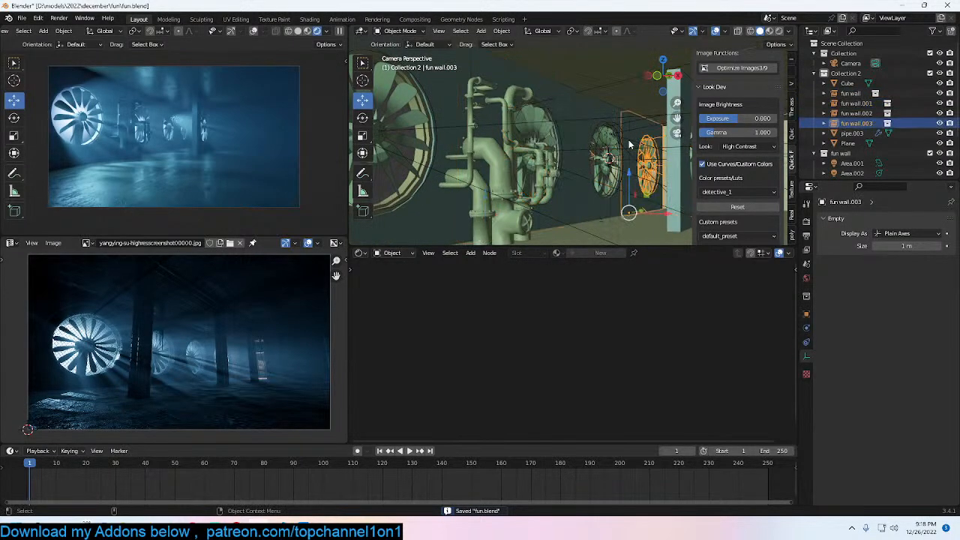
{"action": "left_click", "coordinate": [644, 165]}
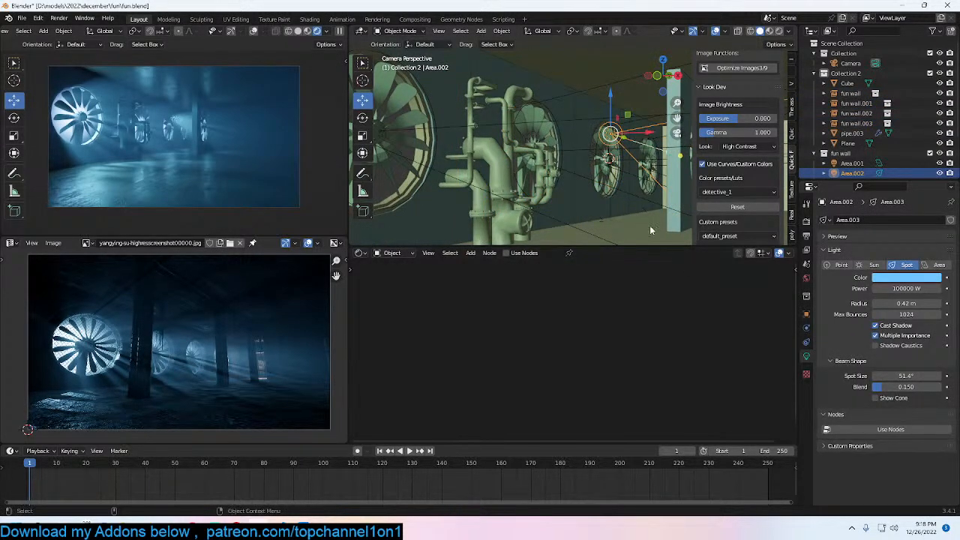
{"action": "middle_click_drag", "start_coordinate": [649, 225], "coordinate": [587, 207], "text": "shift"}
{"action": "key", "text": "ctrl+s"}
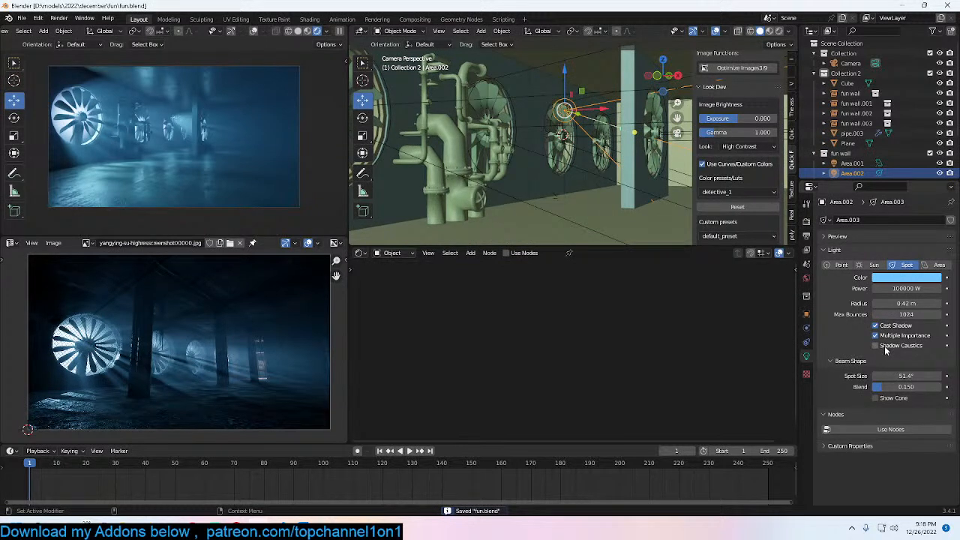
{"action": "mouse_move", "coordinate": [895, 388]}
{"action": "left_mouse_down"}
{"action": "mouse_move", "coordinate": [926, 390]}
{"action": "mouse_move", "coordinate": [885, 383]}
{"action": "left_mouse_up"}
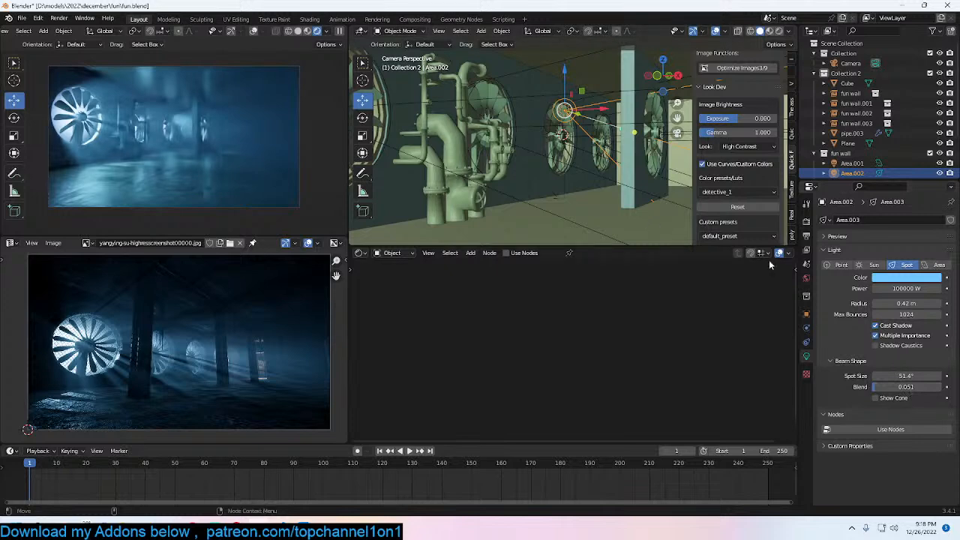
Step: Select the fog cube around the room and set its Principled Volume density to 0.1
{"action": "middle_click_drag", "start_coordinate": [660, 227], "coordinate": [657, 204]}
{"action": "scroll", "coordinate": [654, 203], "scroll_direction": "down", "scroll_amount": 8}
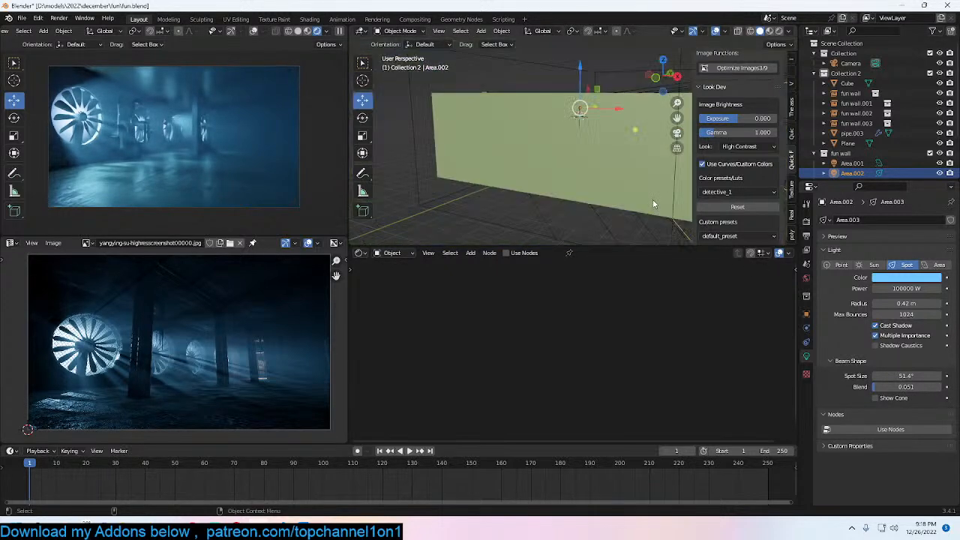
{"action": "left_click", "coordinate": [532, 184]}
{"action": "left_click", "coordinate": [532, 181]}
{"action": "double_click", "coordinate": [586, 326]}
{"action": "type", "text": "0.2"}
{"action": "key", "text": "Return"}
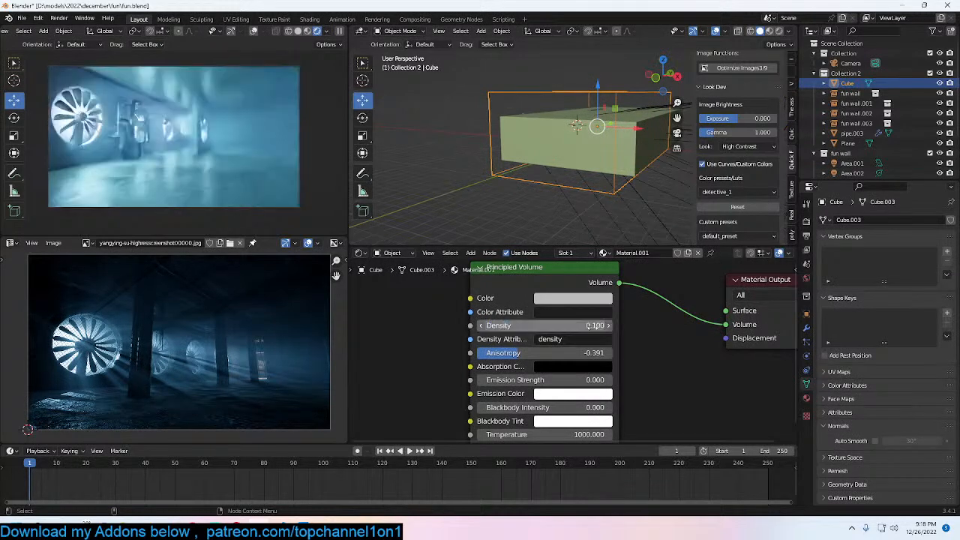
Step: Set the Principled Volume density to 0.23, look through the camera again and save the file
{"action": "double_click", "coordinate": [595, 325]}
{"action": "type", "text": "0.1"}
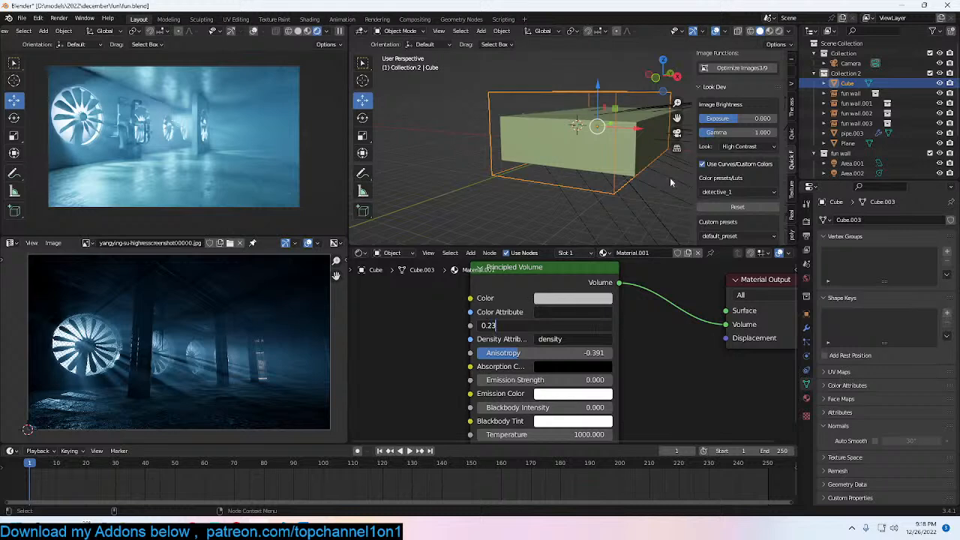
{"action": "type", "text": "3"}
{"action": "key", "text": "Return"}
{"action": "key", "text": "KP_0"}
{"action": "scroll", "coordinate": [669, 178], "scroll_direction": "up", "scroll_amount": 3}
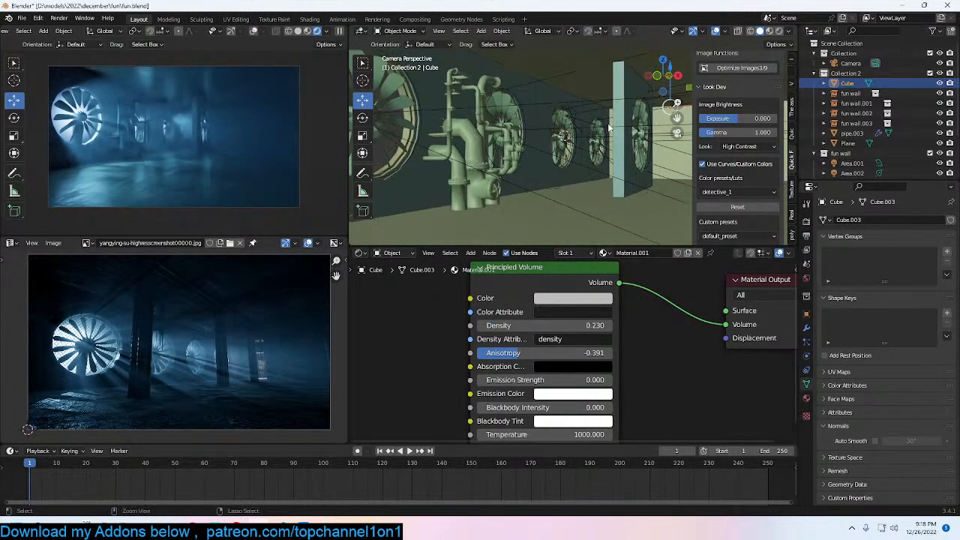
{"action": "key", "text": "ctrl+s"}
Step: Select the spot light Area.002, try reduced power values including 10000 W, and restore its power to 100000 W
{"action": "left_click", "coordinate": [564, 136]}
{"action": "key", "text": "BackSpace"}
{"action": "key", "text": "BackSpace"}
{"action": "key", "text": "BackSpace"}
{"action": "key", "text": "Return"}
{"action": "double_click", "coordinate": [905, 288]}
{"action": "type", "text": "10000"}
{"action": "key", "text": "Return"}
{"action": "left_click", "coordinate": [885, 288]}
{"action": "key", "text": "Return"}
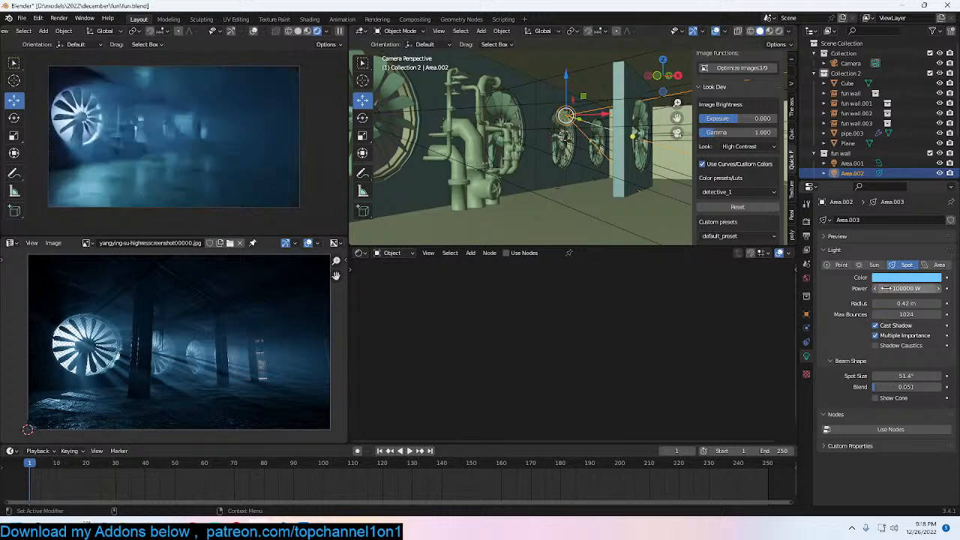
Step: Rotate the spot light about the global Y axis by about 7.85°, rotate it again by about -6.56°, and save the file
{"action": "middle_click_drag", "start_coordinate": [549, 148], "coordinate": [576, 153]}
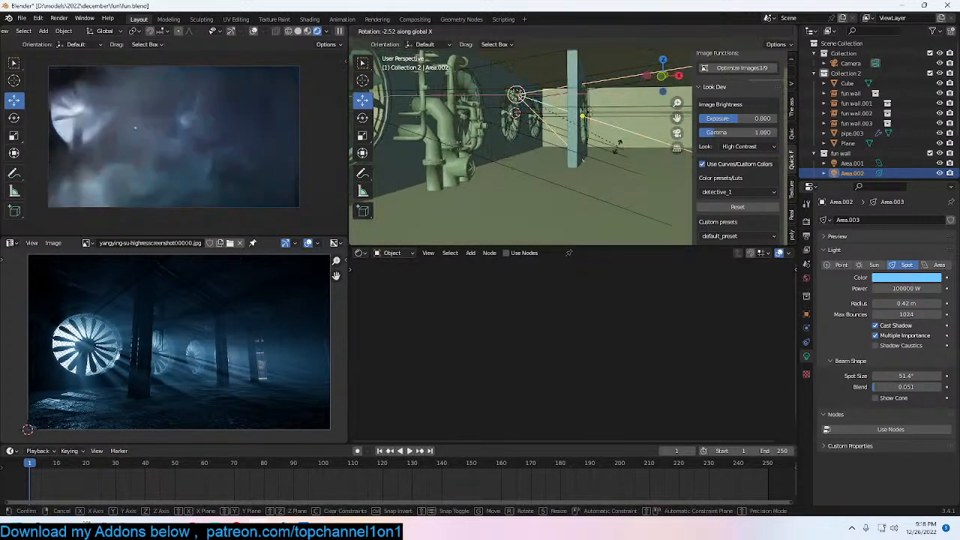
{"action": "key", "text": "r"}
{"action": "key", "text": "y"}
{"action": "left_click", "coordinate": [603, 160]}
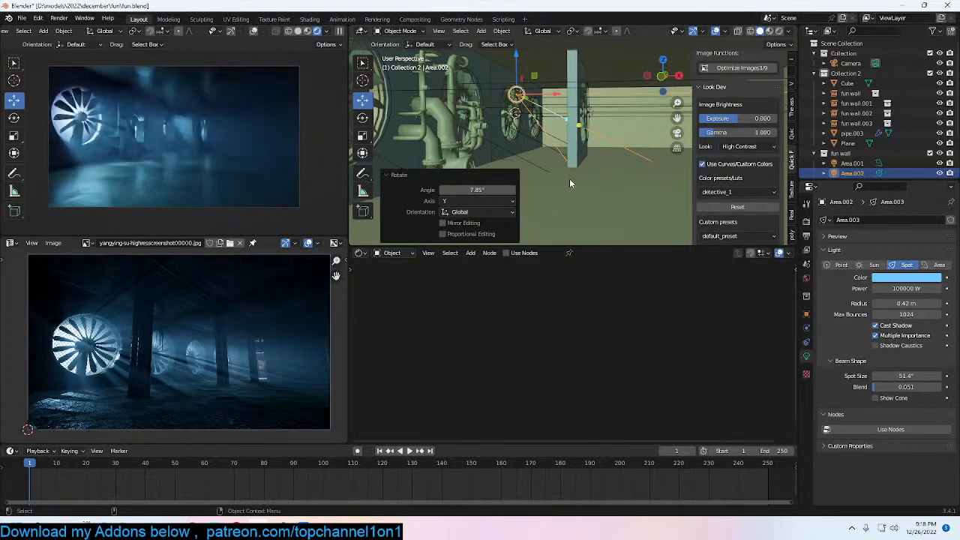
{"action": "key", "text": "r"}
{"action": "key", "text": "y"}
{"action": "left_click", "coordinate": [606, 160]}
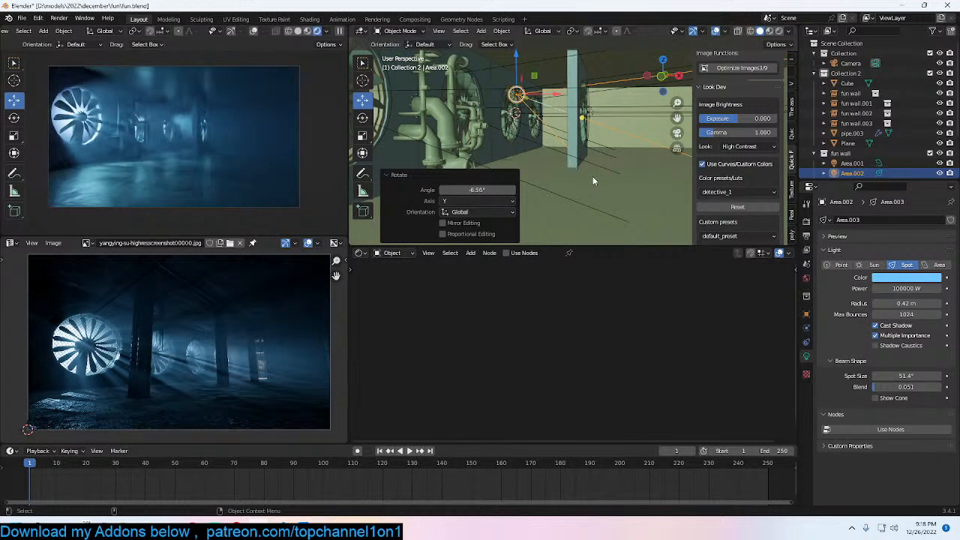
{"action": "key", "text": "ctrl+s"}
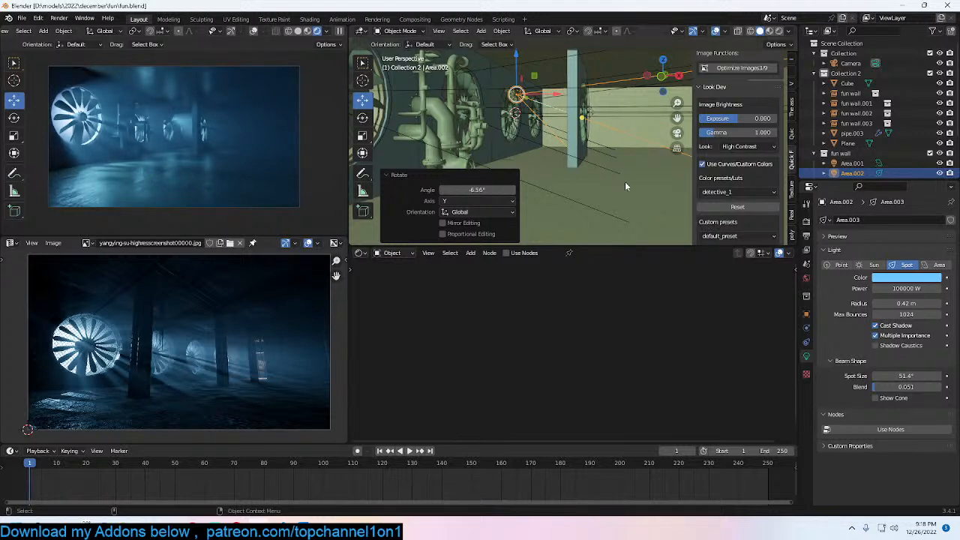
{"action": "left_click", "coordinate": [418, 175]}
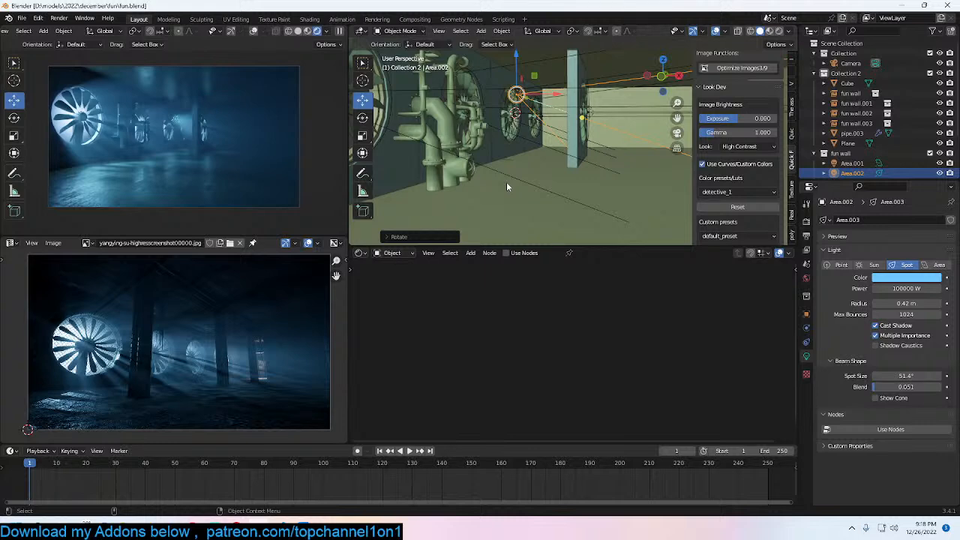
Step: Hide the spot light Area.002 in the viewport
{"action": "scroll", "coordinate": [587, 138], "scroll_direction": "down", "scroll_amount": 1}
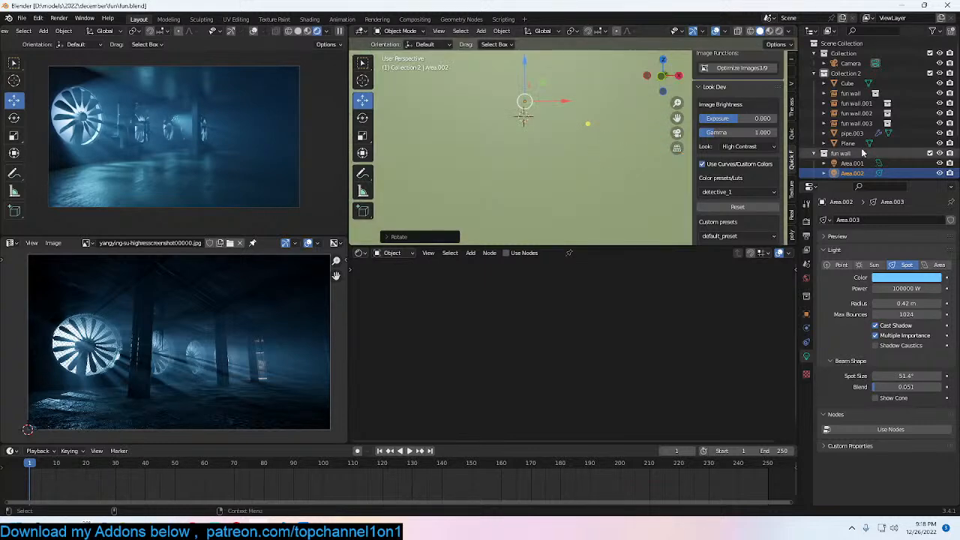
{"action": "scroll", "coordinate": [633, 129], "scroll_direction": "down", "scroll_amount": 2}
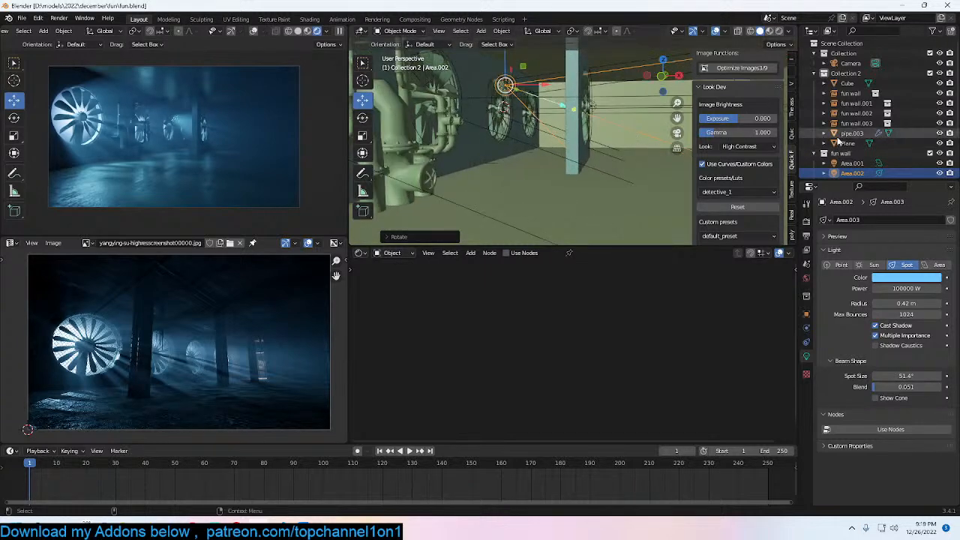
{"action": "scroll", "coordinate": [865, 136], "scroll_direction": "down", "scroll_amount": 3}
{"action": "left_click", "coordinate": [940, 119]}
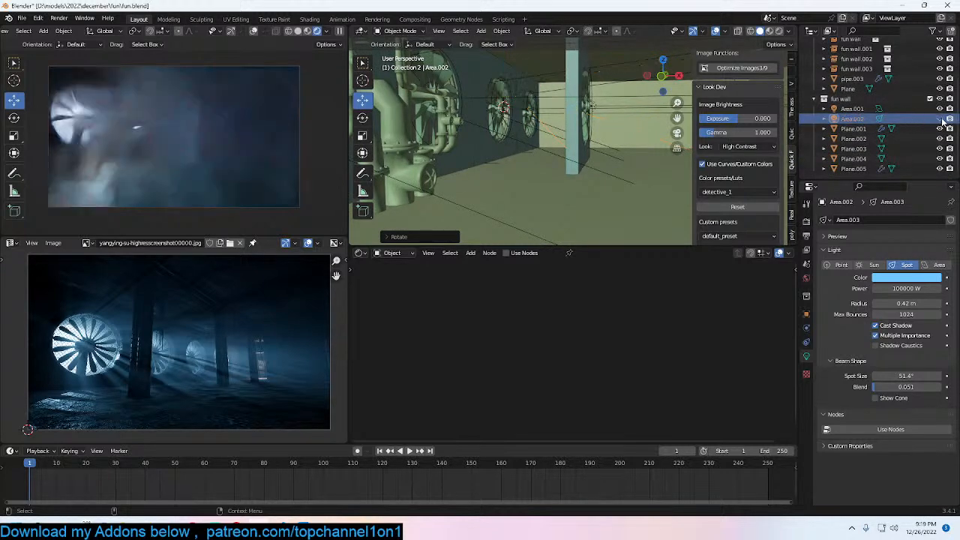
{"action": "scroll", "coordinate": [597, 138], "scroll_direction": "up", "scroll_amount": 3}
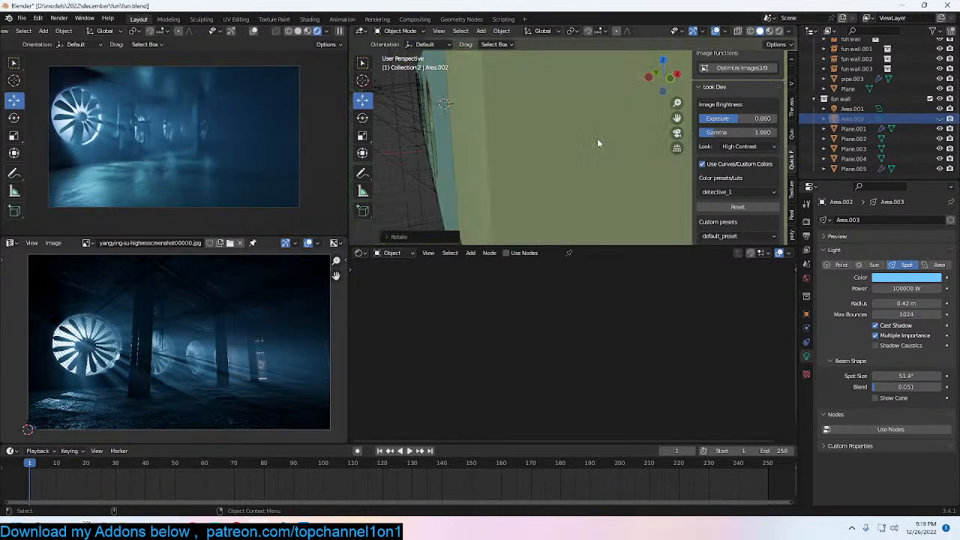
Step: Show the spot light Area.002 in the viewport again
{"action": "scroll", "coordinate": [598, 138], "scroll_direction": "down", "scroll_amount": 6}
{"action": "scroll", "coordinate": [520, 141], "scroll_direction": "up", "scroll_amount": 8}
{"action": "middle_click_drag", "start_coordinate": [522, 136], "coordinate": [538, 114]}
{"action": "left_click", "coordinate": [940, 118]}
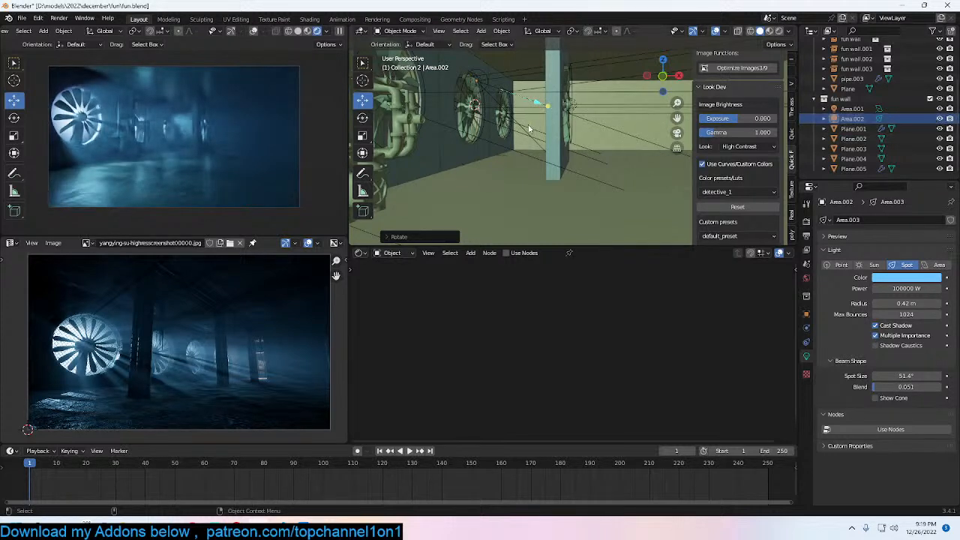
Step: Select the area light Area.001 beside the pillar and set its power to 100 W
{"action": "left_click", "coordinate": [582, 105]}
{"action": "double_click", "coordinate": [909, 287]}
{"action": "type", "text": "100"}
{"action": "key", "text": "Return"}
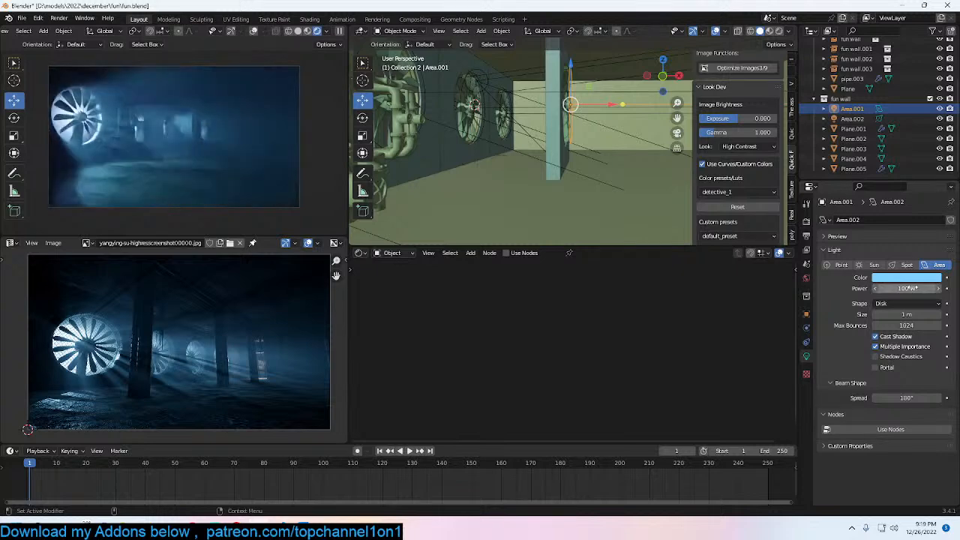
Step: Select the fog volume cube, set its Principled Volume anisotropy to -0.309 and save the file
{"action": "mouse_move", "coordinate": [590, 165]}
{"action": "middle_mouse_down"}
{"action": "mouse_move", "coordinate": [590, 144]}
{"action": "mouse_move", "coordinate": [592, 169]}
{"action": "middle_mouse_up"}
{"action": "key", "text": "alt+a"}
{"action": "scroll", "coordinate": [590, 142], "scroll_direction": "down", "scroll_amount": 5}
{"action": "middle_click_drag", "start_coordinate": [478, 110], "coordinate": [505, 116]}
{"action": "left_click", "coordinate": [453, 130]}
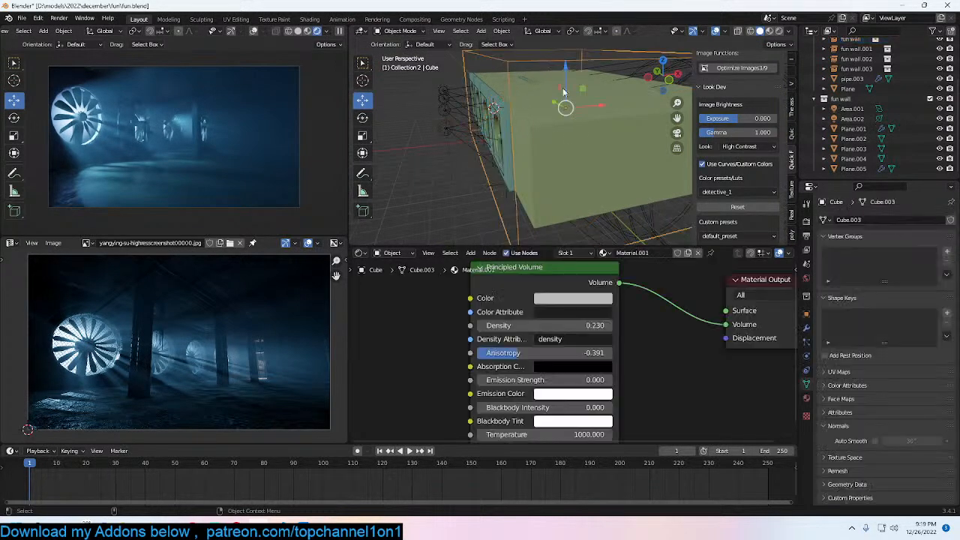
{"action": "left_click_drag", "start_coordinate": [527, 353], "coordinate": [558, 354]}
{"action": "key", "text": "ctrl+s"}
Step: Try the Medium High Contrast look, switch to Very High Contrast, and lower the exposure to -1.266
{"action": "middle_click_drag", "start_coordinate": [611, 177], "coordinate": [601, 155]}
{"action": "scroll", "coordinate": [741, 140], "scroll_direction": "up", "scroll_amount": 1}
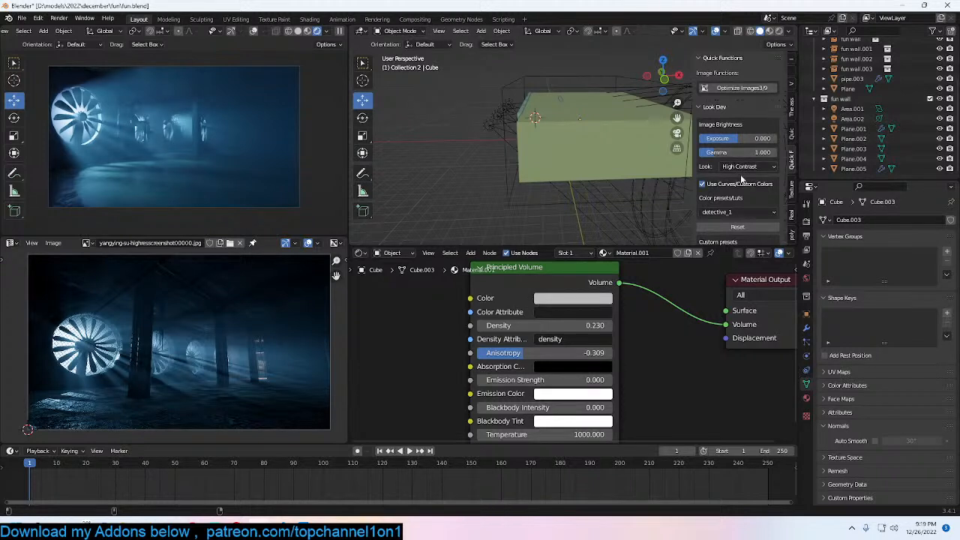
{"action": "left_click", "coordinate": [742, 166]}
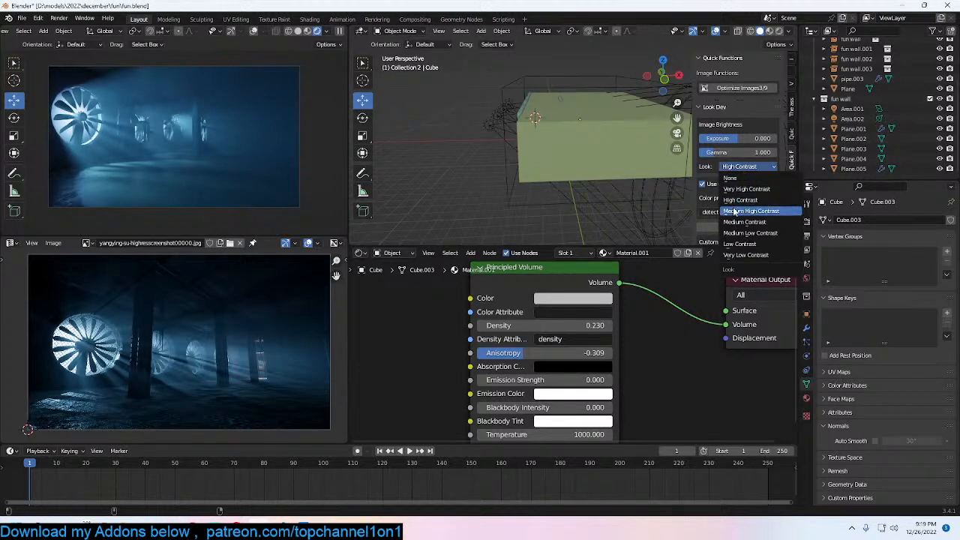
{"action": "left_click", "coordinate": [735, 212]}
{"action": "left_click", "coordinate": [746, 167]}
{"action": "left_click", "coordinate": [747, 189]}
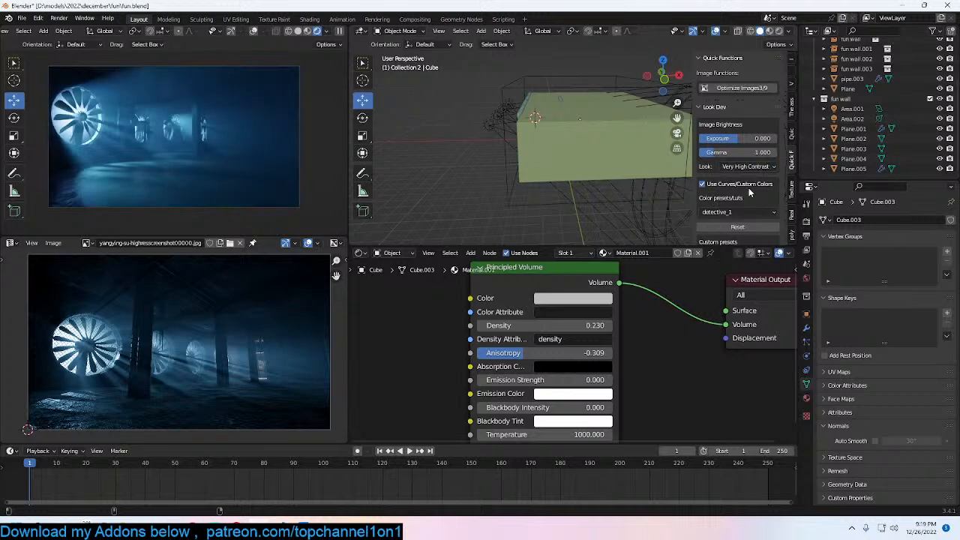
{"action": "left_click_drag", "start_coordinate": [737, 139], "coordinate": [714, 139]}
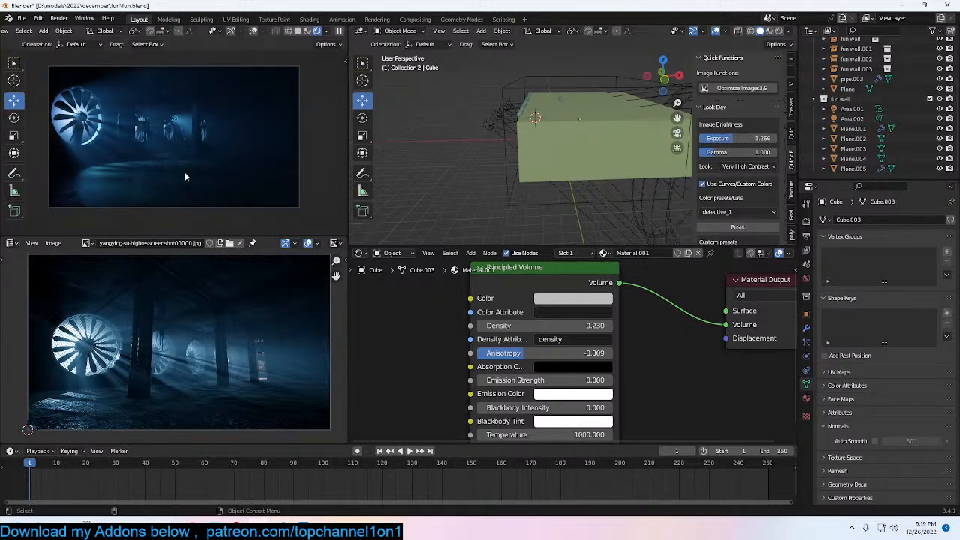
Step: Select the spot light Area.002 and reduce its radius to 0.1 m, then to 0.001 m
{"action": "scroll", "coordinate": [585, 129], "scroll_direction": "up", "scroll_amount": 5}
{"action": "middle_click_drag", "start_coordinate": [585, 129], "coordinate": [515, 153]}
{"action": "left_click", "coordinate": [454, 60]}
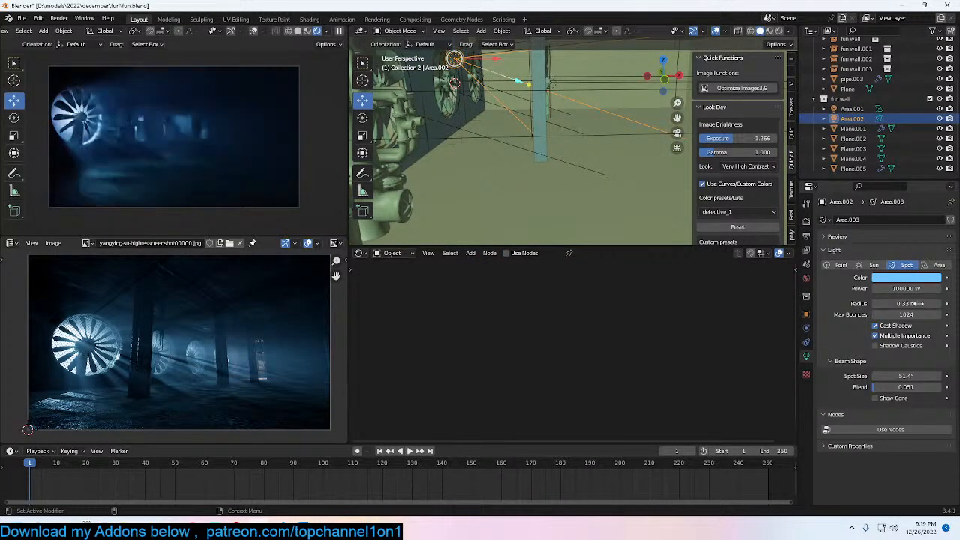
{"action": "left_click_drag", "start_coordinate": [916, 302], "coordinate": [903, 303]}
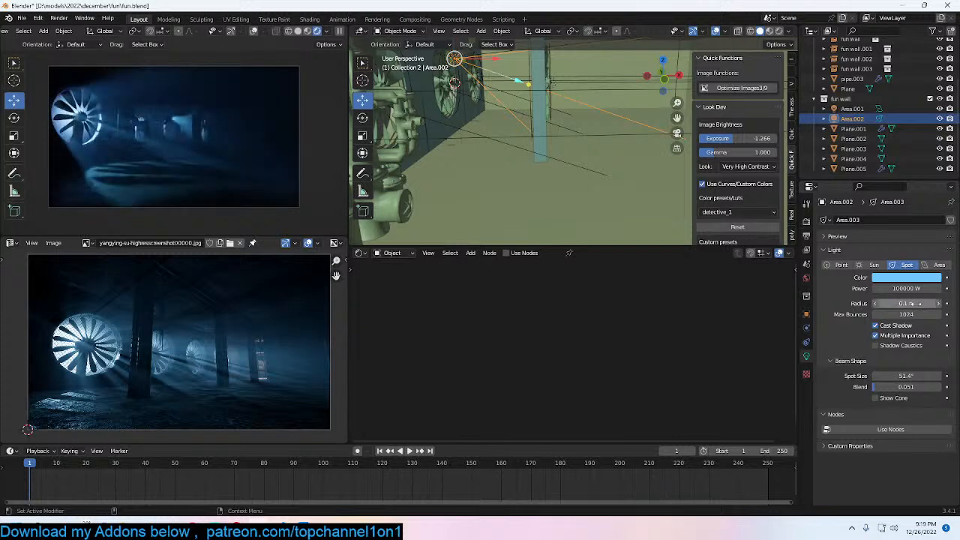
{"action": "left_click", "coordinate": [910, 302]}
{"action": "type", "text": ".001"}
{"action": "key", "text": "Return"}
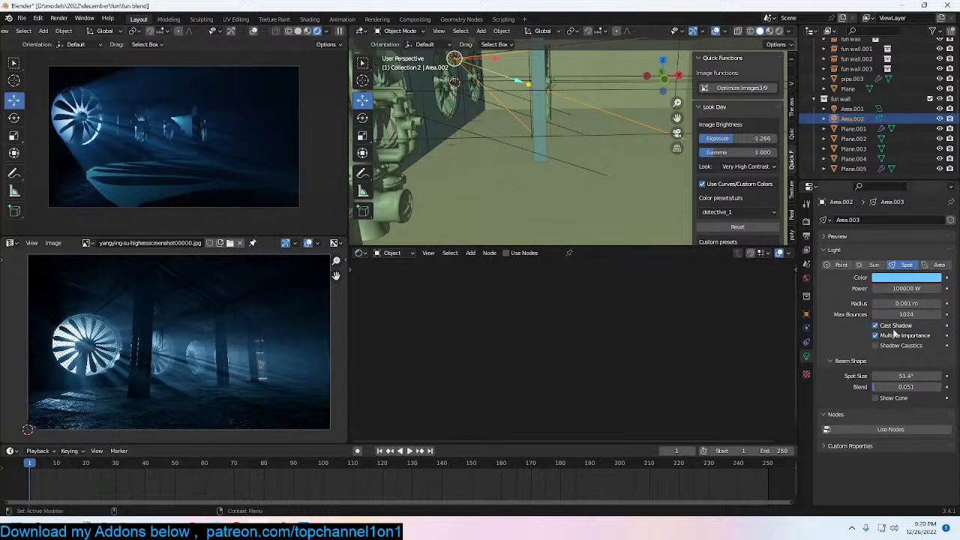
Step: Raise the spot light's blend to 0.661 and set its radius to 0.01 m
{"action": "left_click_drag", "start_coordinate": [884, 391], "coordinate": [916, 390]}
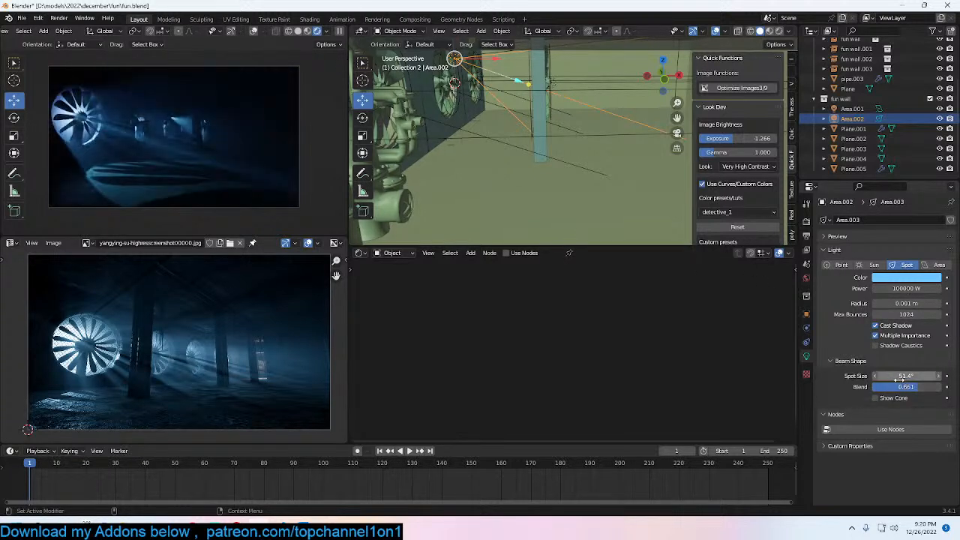
{"action": "double_click", "coordinate": [889, 304]}
{"action": "key", "text": "BackSpace"}
{"action": "key", "text": "Return"}
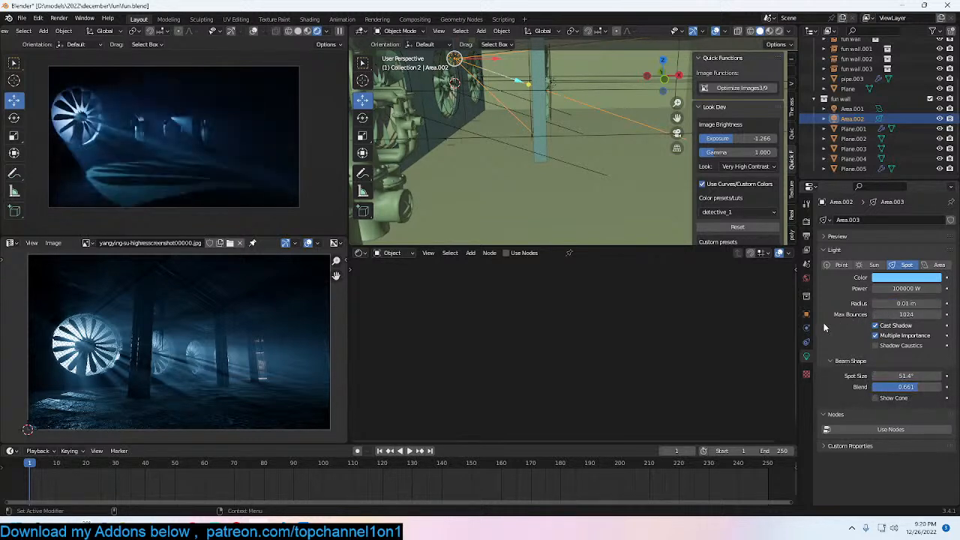
Step: Convert Area.002 to an area light, try sizes of 5 m, 0.1 m and 0.2 m, and set the size to 0.01 m
{"action": "left_click", "coordinate": [939, 267]}
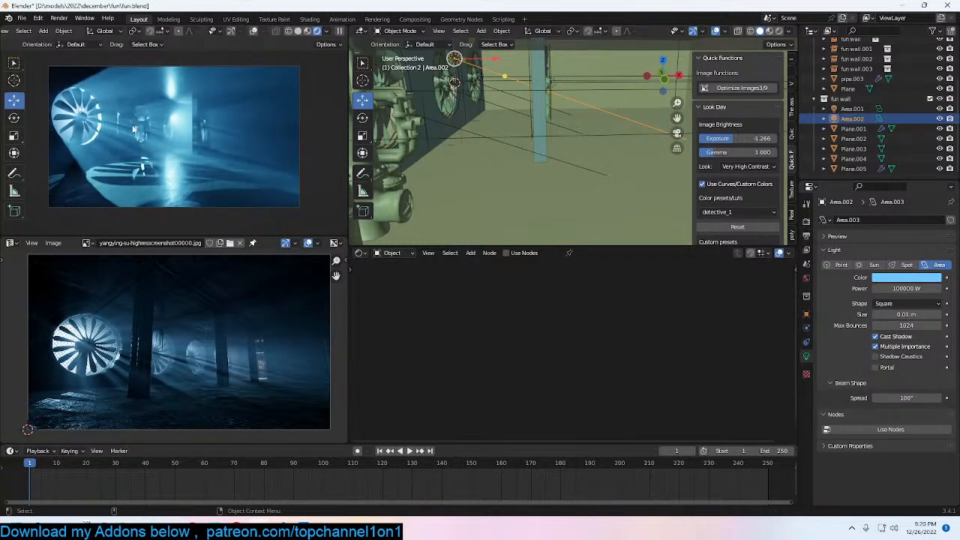
{"action": "left_click", "coordinate": [909, 314]}
{"action": "type", "text": "5"}
{"action": "key", "text": "Return"}
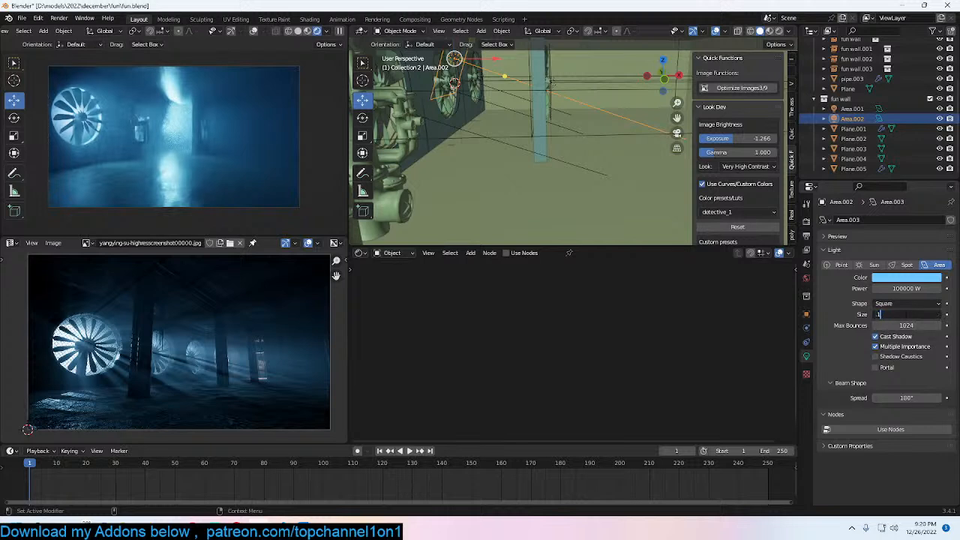
{"action": "key", "text": "Return"}
{"action": "left_click", "coordinate": [927, 315]}
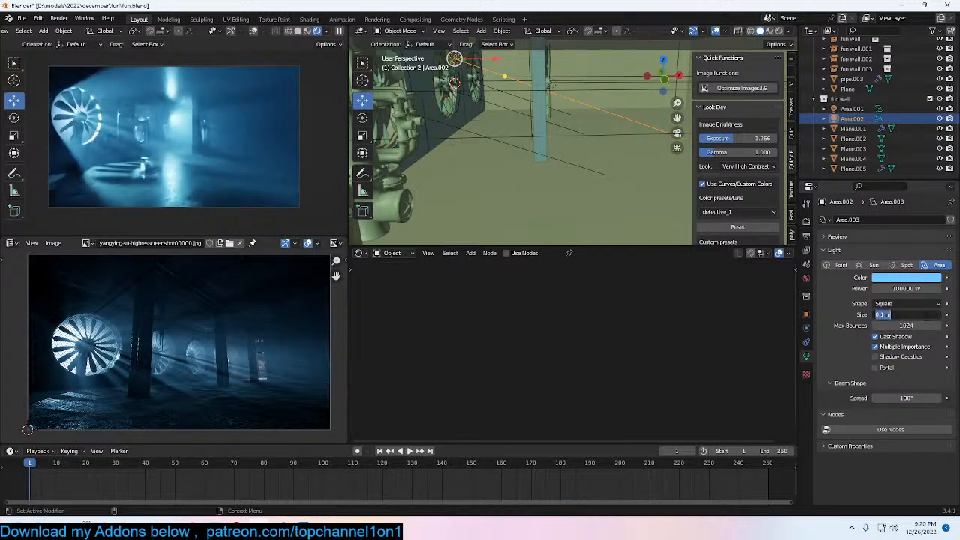
{"action": "type", "text": ".2"}
{"action": "key", "text": "Return"}
{"action": "left_click", "coordinate": [927, 315]}
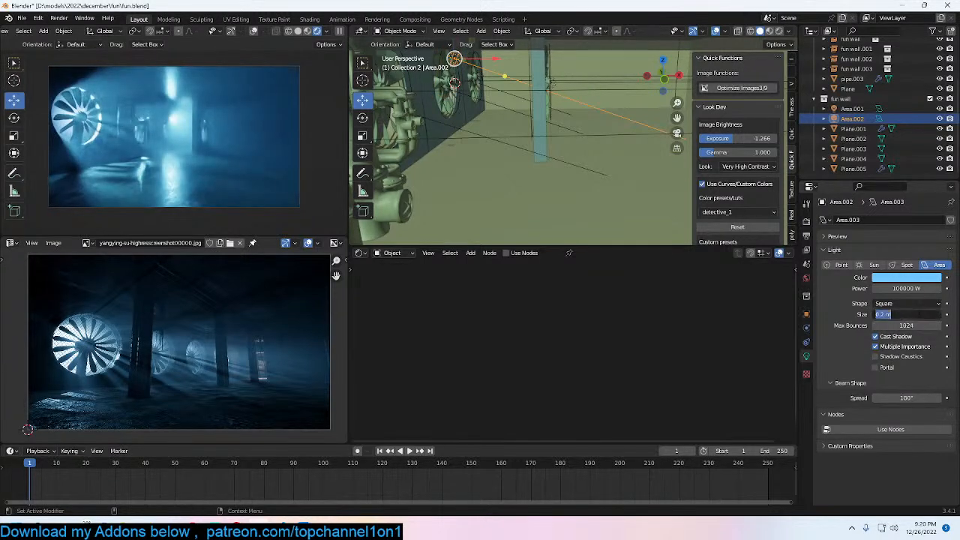
{"action": "type", "text": ".01"}
{"action": "key", "text": "Return"}
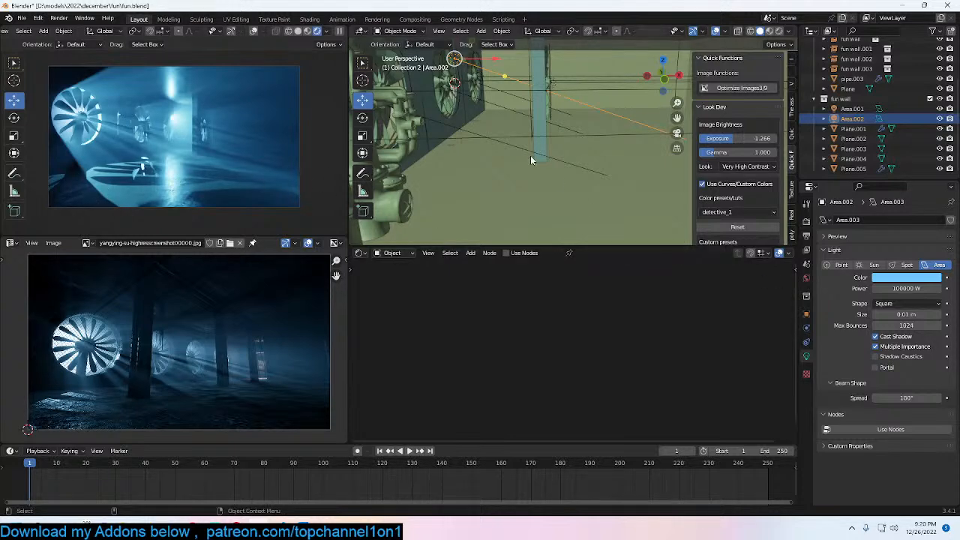
Step: Select the light Area.001, try power values of 4 W and 2 W, restore 100 W and save the file
{"action": "scroll", "coordinate": [530, 154], "scroll_direction": "up", "scroll_amount": 3}
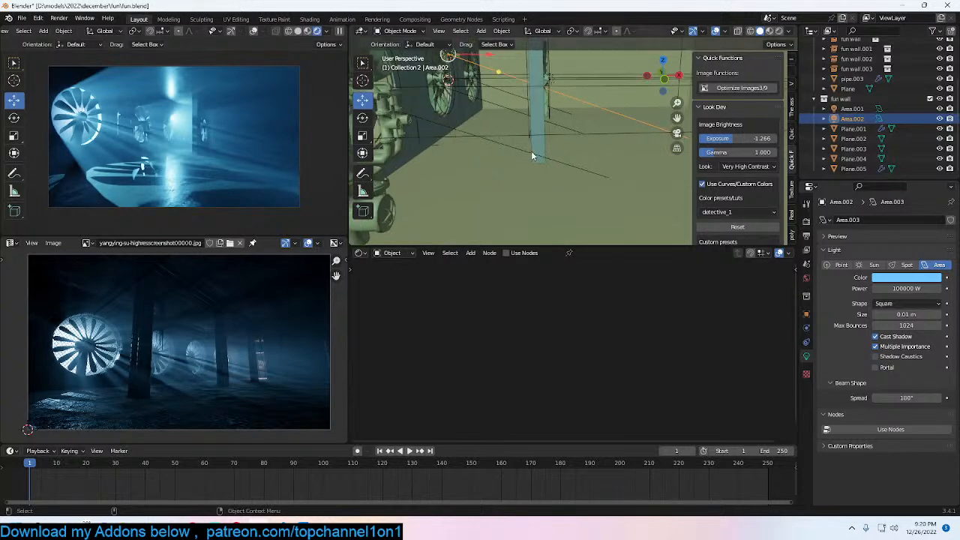
{"action": "left_click", "coordinate": [546, 92]}
{"action": "left_click", "coordinate": [899, 289]}
{"action": "type", "text": "4"}
{"action": "key", "text": "Return"}
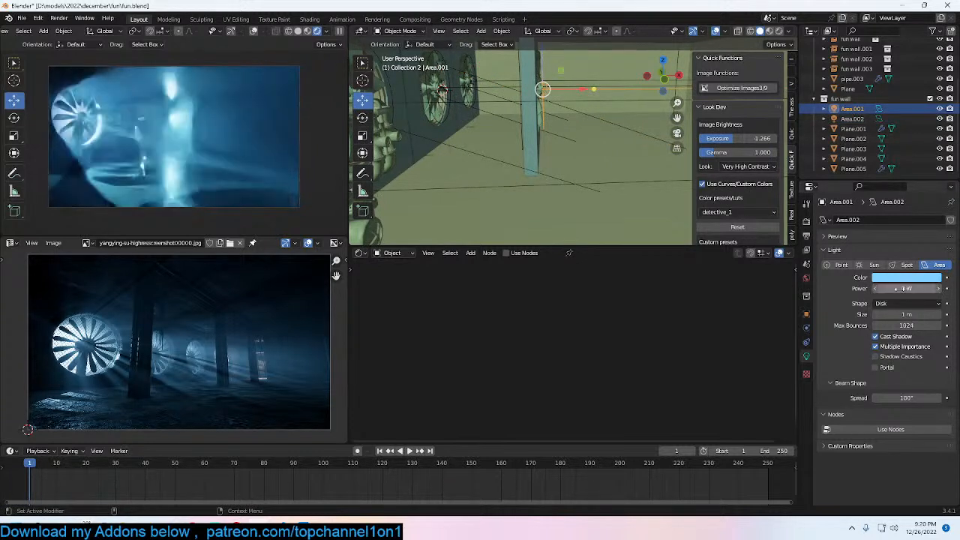
{"action": "left_click", "coordinate": [899, 288]}
{"action": "type", "text": "2"}
{"action": "left_click", "coordinate": [826, 294]}
{"action": "left_click", "coordinate": [890, 291]}
{"action": "type", "text": "100"}
{"action": "key", "text": "Return"}
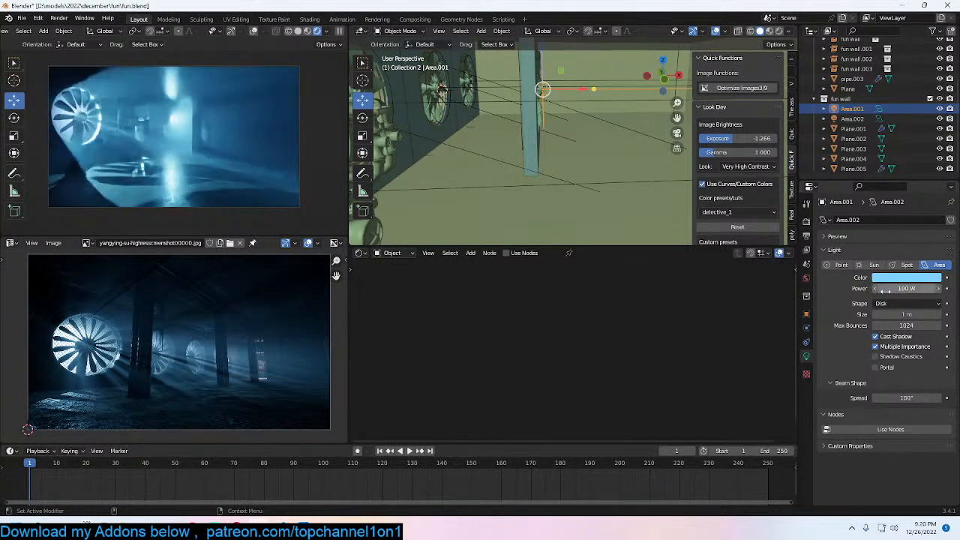
{"action": "key", "text": "ctrl+s"}
Step: Select the light Area.002 and move it freehand in two passes to test its position around the fan wall
{"action": "left_click", "coordinate": [852, 118]}
{"action": "middle_click_drag", "start_coordinate": [579, 123], "coordinate": [505, 135]}
{"action": "scroll", "coordinate": [506, 136], "scroll_direction": "down", "scroll_amount": 1}
{"action": "key", "text": "g"}
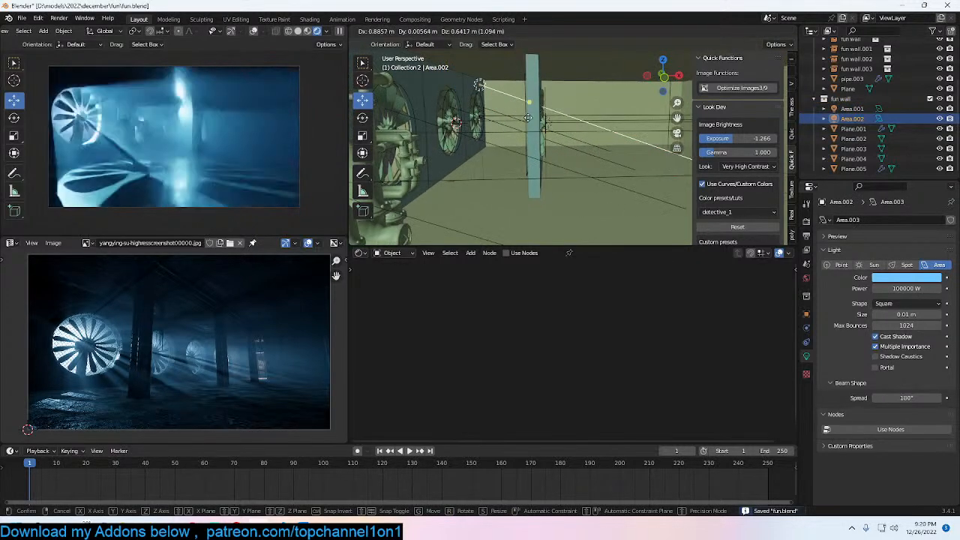
{"action": "left_click", "coordinate": [533, 129]}
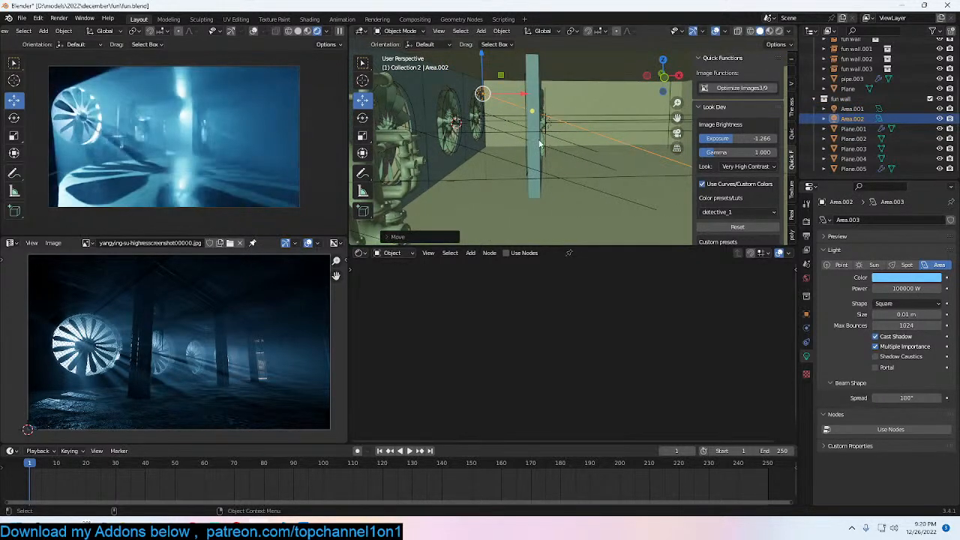
{"action": "key", "text": "g"}
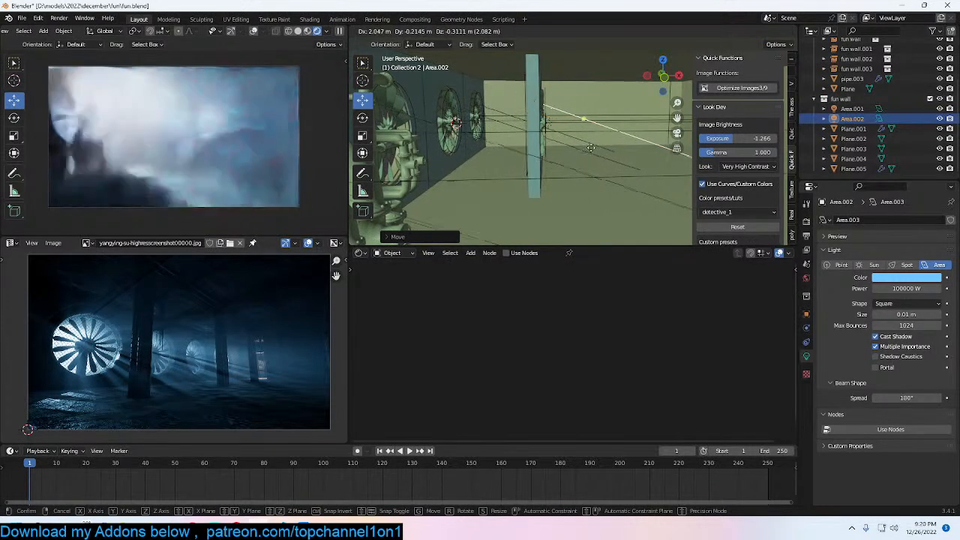
{"action": "left_click", "coordinate": [549, 154]}
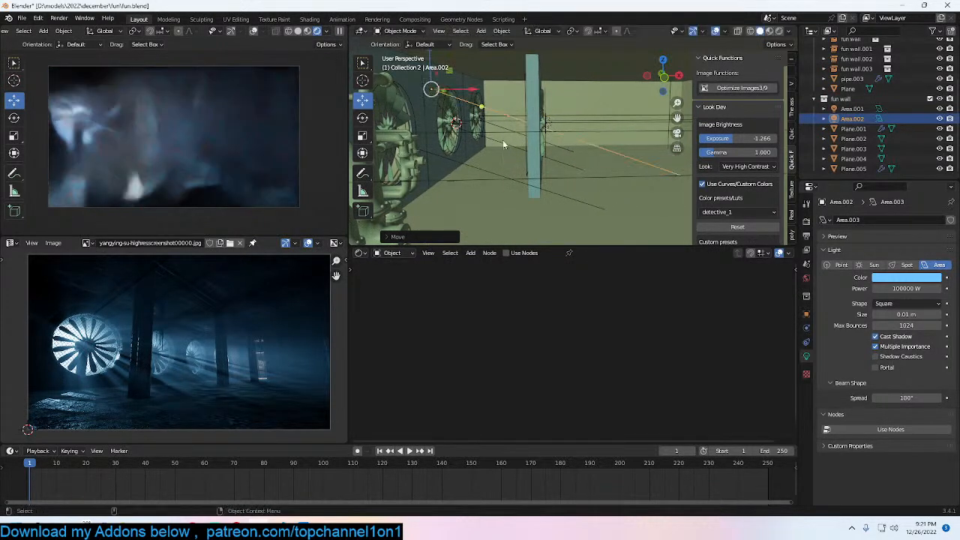
Step: In the front orthographic view, move Area.002 to the upper part of the fan wall, deselect it and save the file
{"action": "scroll", "coordinate": [550, 153], "scroll_direction": "down", "scroll_amount": 3}
{"action": "middle_click_drag", "start_coordinate": [549, 153], "coordinate": [581, 155]}
{"action": "scroll", "coordinate": [581, 155], "scroll_direction": "down", "scroll_amount": 4}
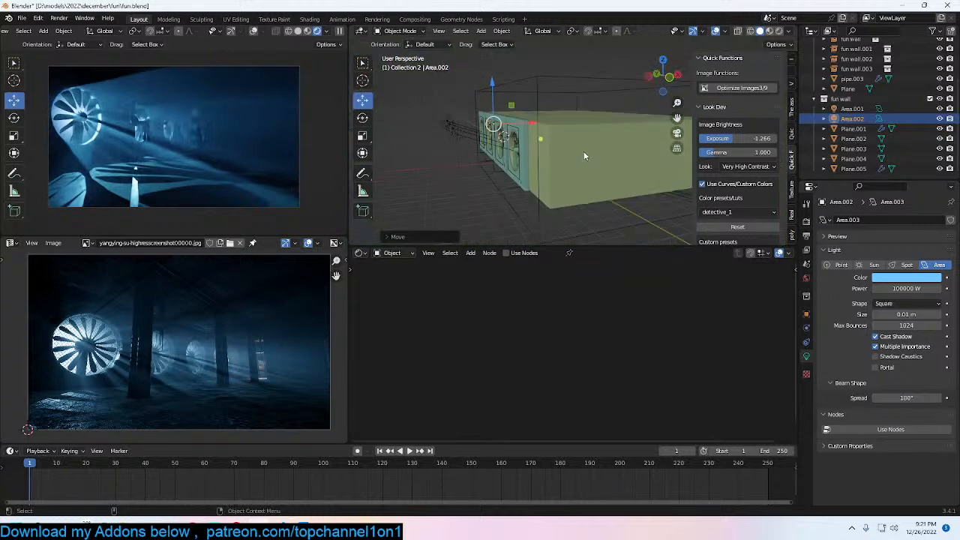
{"action": "key", "text": "KP_1"}
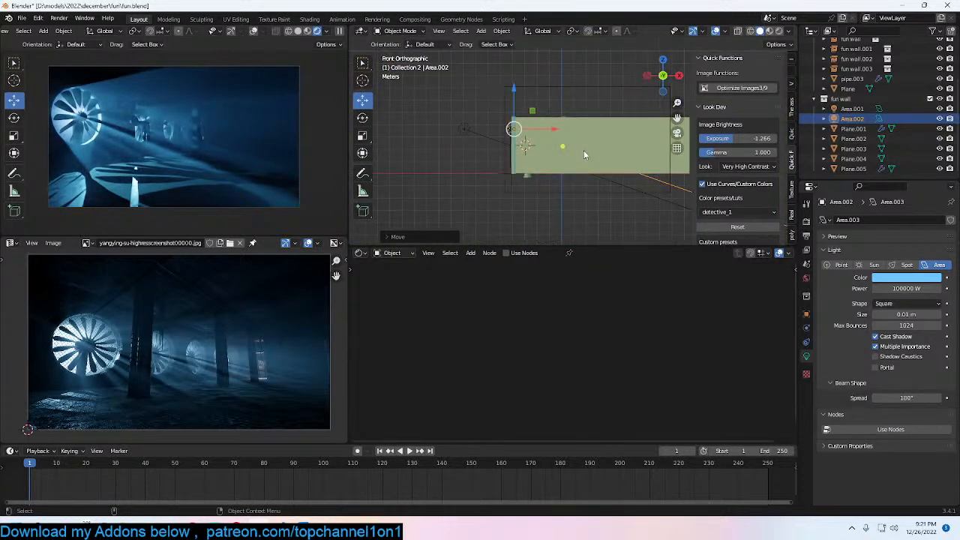
{"action": "key", "text": "g"}
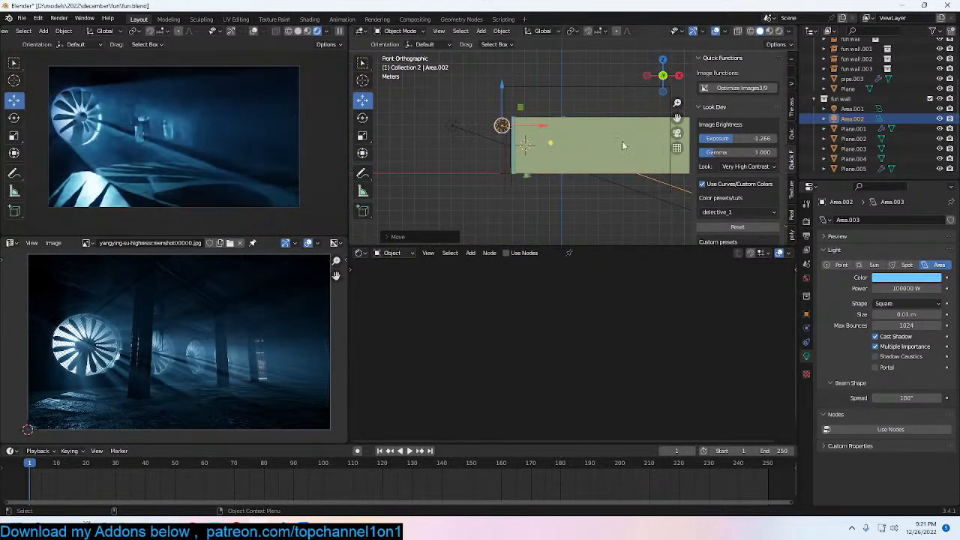
{"action": "right_click", "coordinate": [593, 168]}
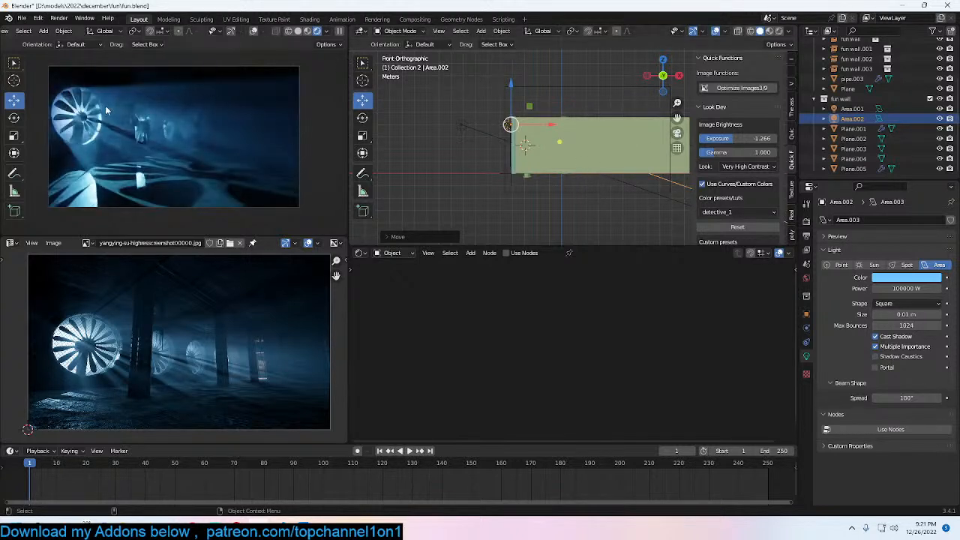
{"action": "scroll", "coordinate": [533, 154], "scroll_direction": "up", "scroll_amount": 2}
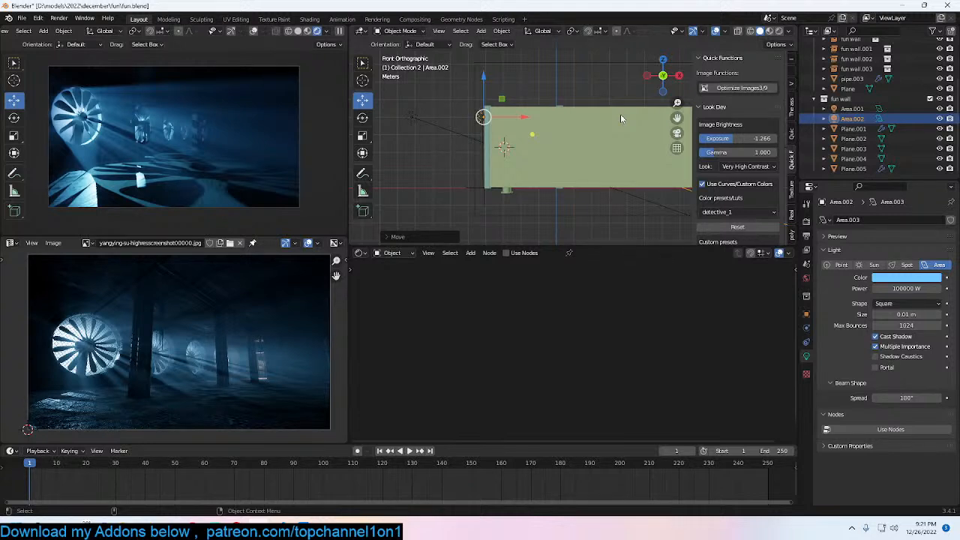
{"action": "left_click", "coordinate": [634, 94]}
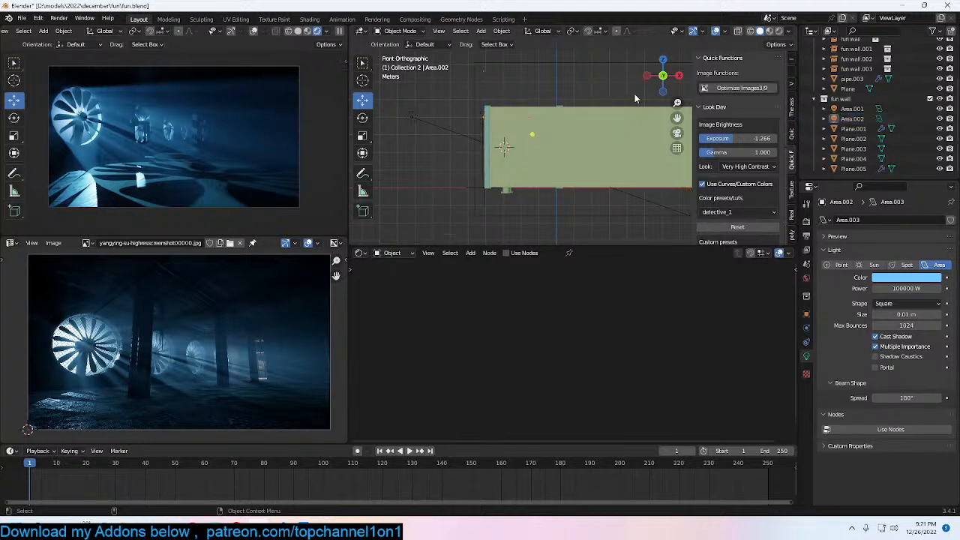
{"action": "key", "text": "ctrl+s"}
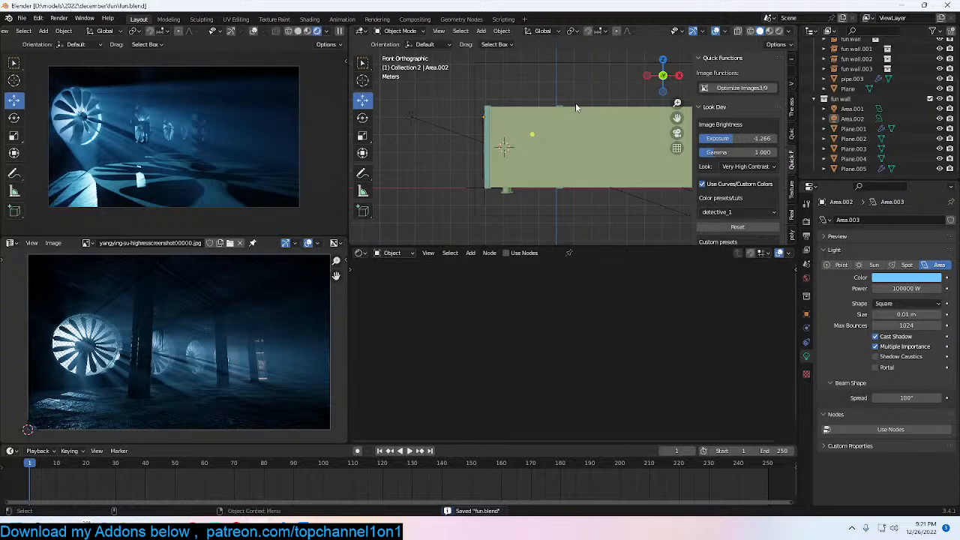
Step: Try pale violet, cyan and near-white light colors on Area.002, finishing on a near-white tint
{"action": "middle_click_drag", "start_coordinate": [583, 107], "coordinate": [578, 136]}
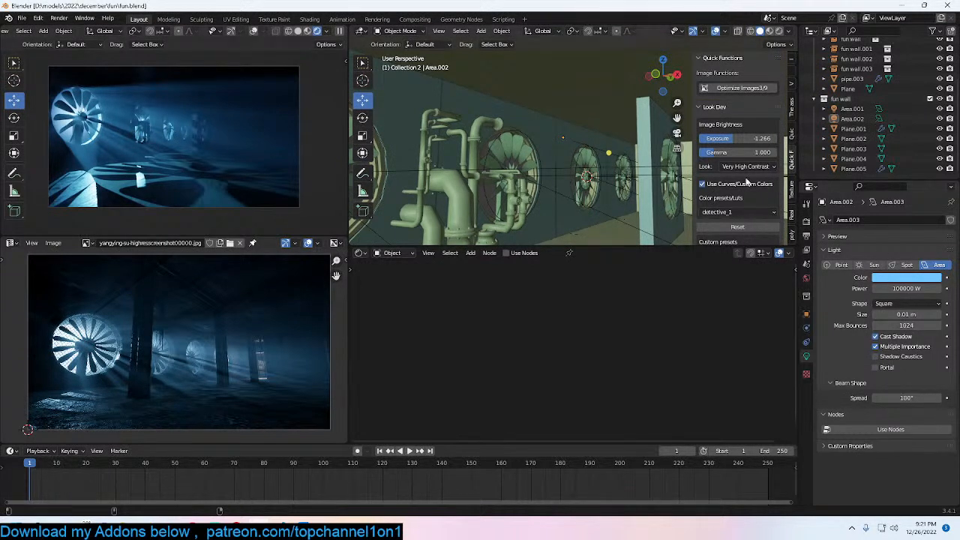
{"action": "scroll", "coordinate": [750, 198], "scroll_direction": "down", "scroll_amount": 3}
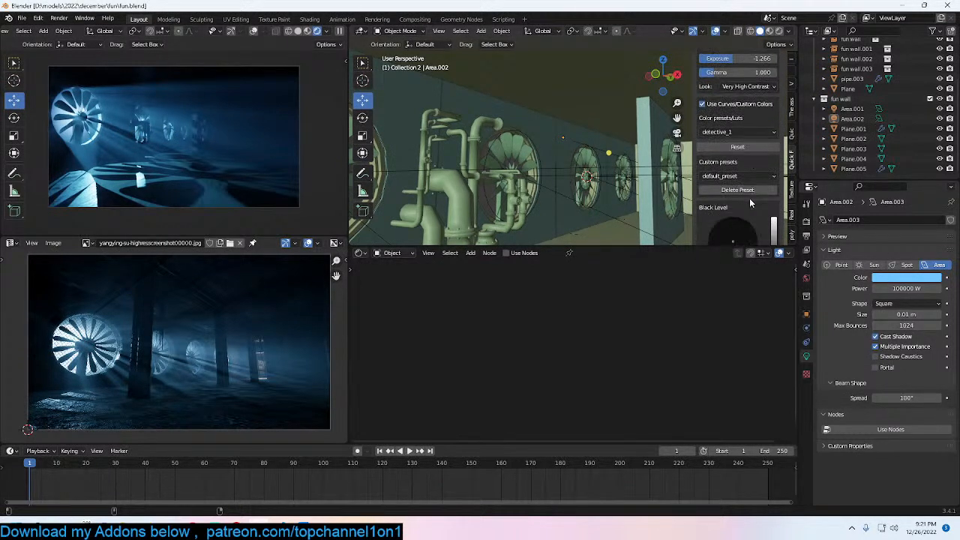
{"action": "left_click", "coordinate": [905, 280]}
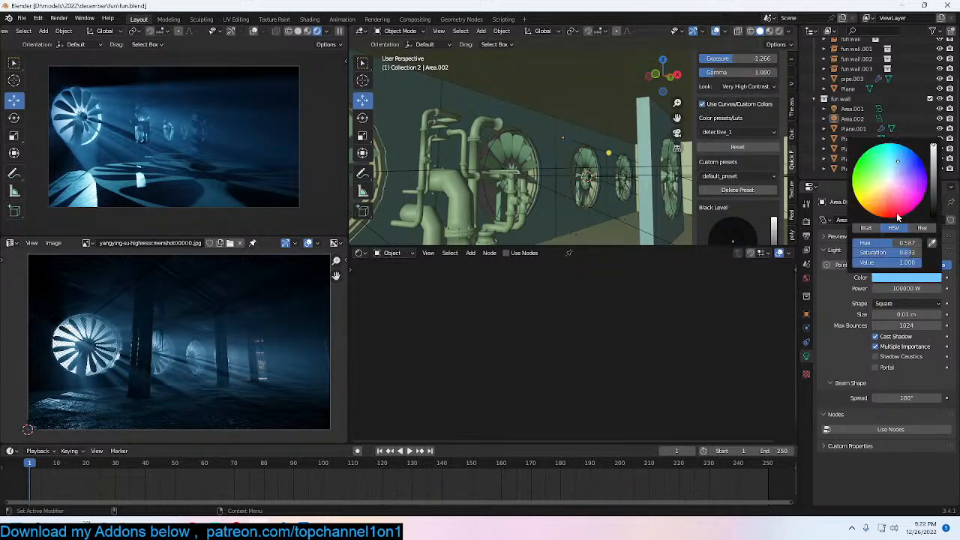
{"action": "left_click", "coordinate": [890, 181]}
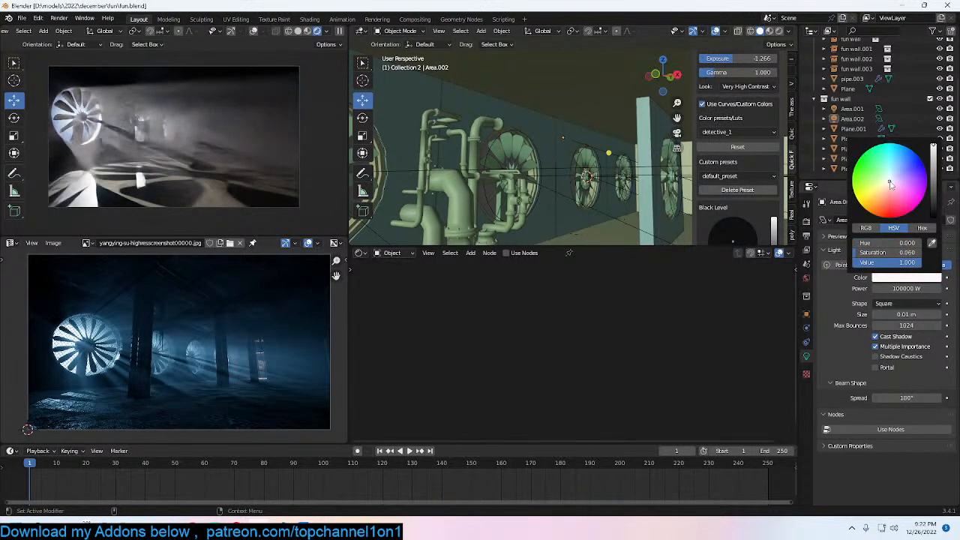
{"action": "left_click", "coordinate": [905, 172]}
{"action": "left_click", "coordinate": [888, 157]}
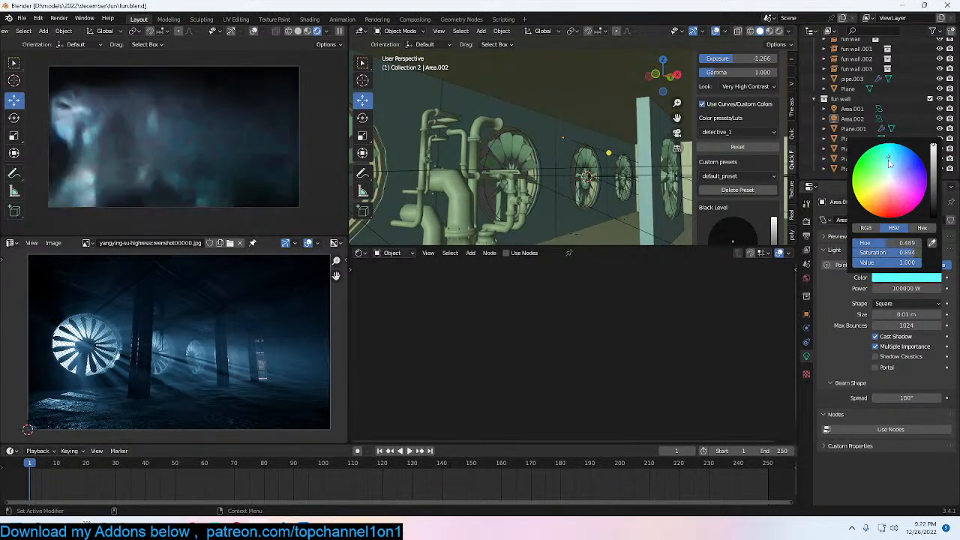
{"action": "left_click", "coordinate": [887, 180]}
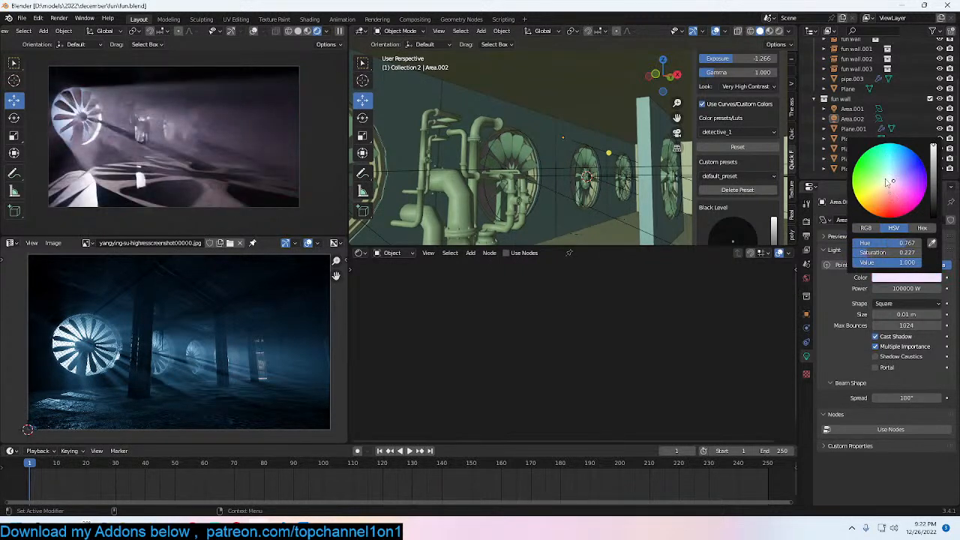
Step: Select the fog cube, set its Principled Volume color to blue with hue 0.612 and saturation 0.841, and save the file
{"action": "key", "text": "KP_Decimal"}
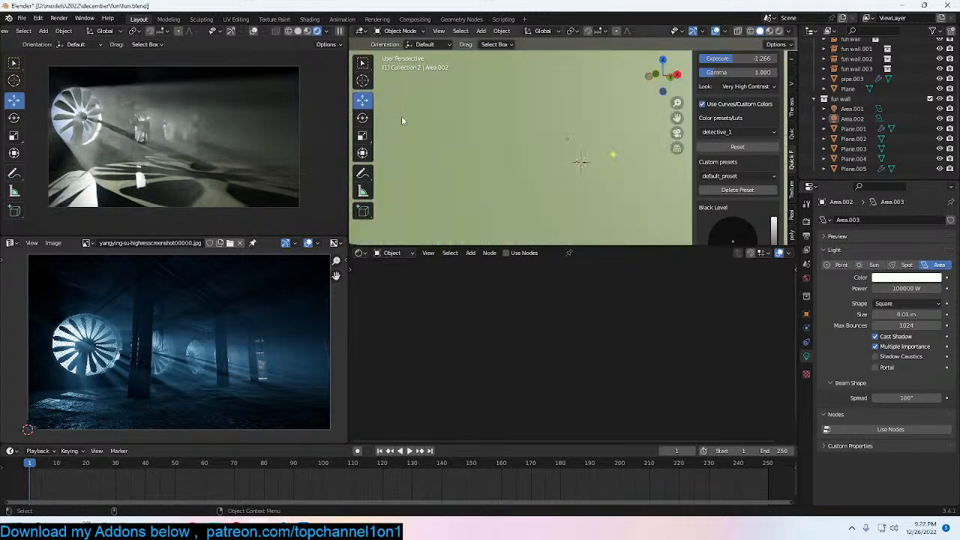
{"action": "left_click", "coordinate": [593, 84]}
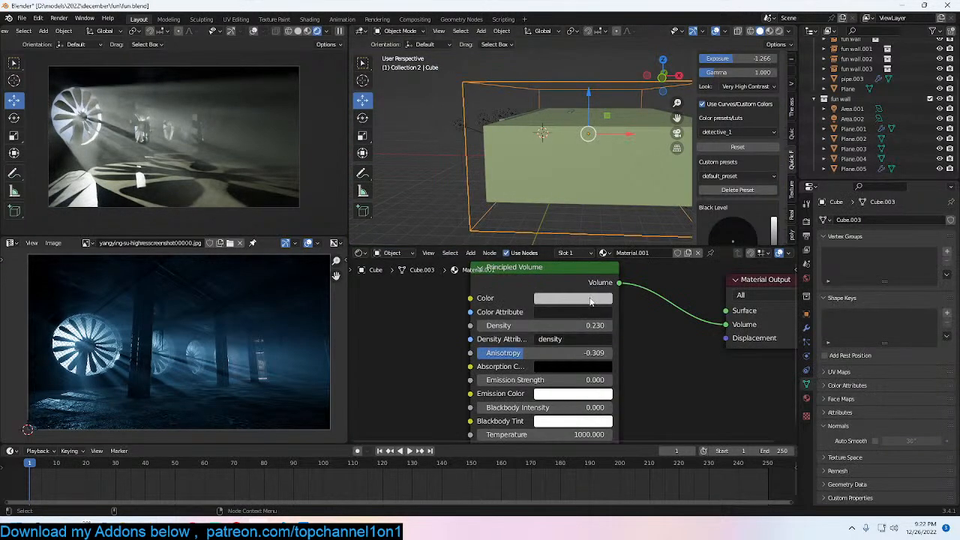
{"action": "left_click", "coordinate": [589, 299]}
{"action": "left_click", "coordinate": [601, 156]}
{"action": "left_click", "coordinate": [596, 149]}
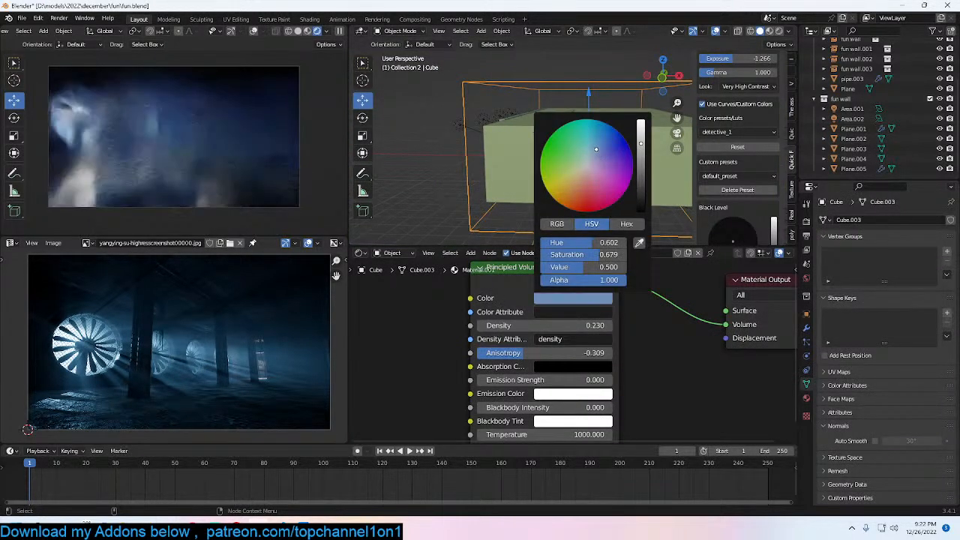
{"action": "left_click", "coordinate": [601, 143]}
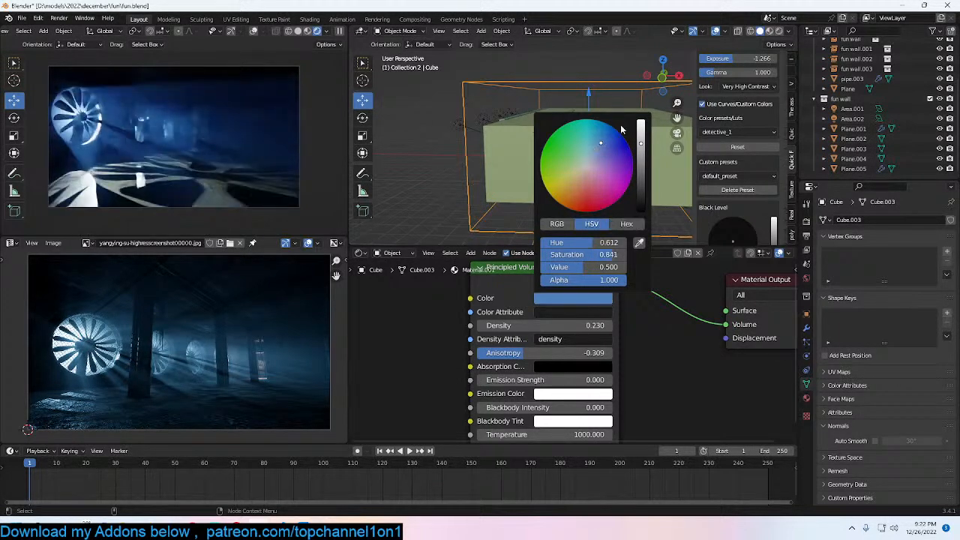
{"action": "scroll", "coordinate": [642, 129], "scroll_direction": "up", "scroll_amount": 6}
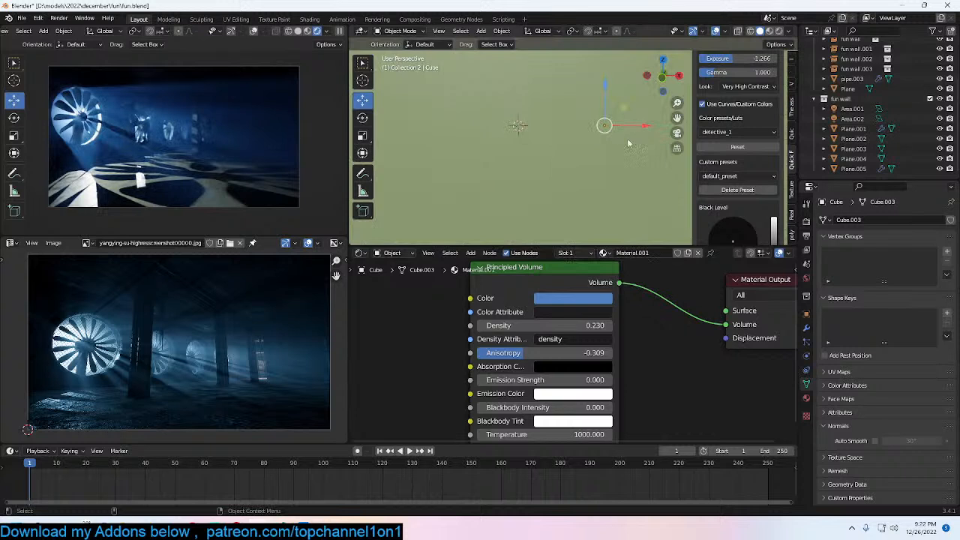
{"action": "scroll", "coordinate": [577, 167], "scroll_direction": "down", "scroll_amount": 5}
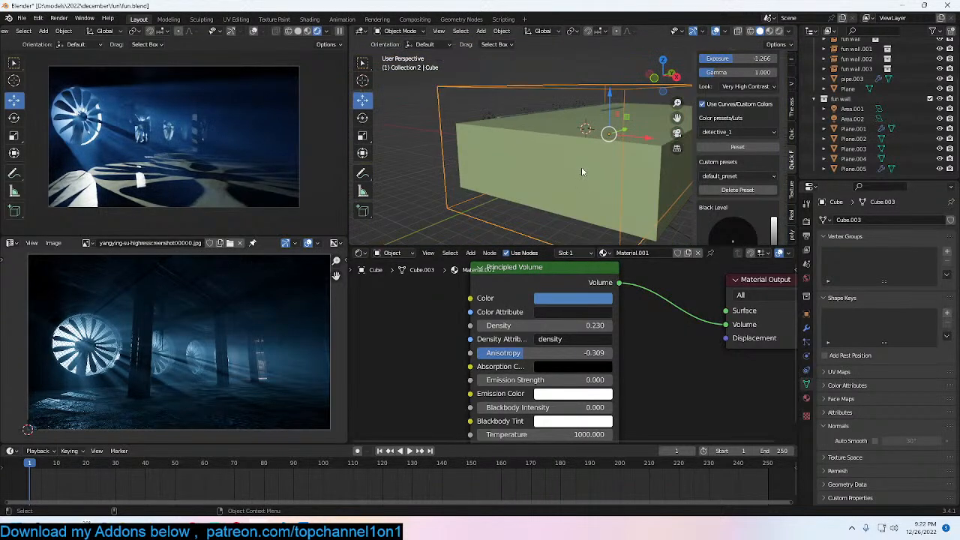
{"action": "key", "text": "ctrl+s"}
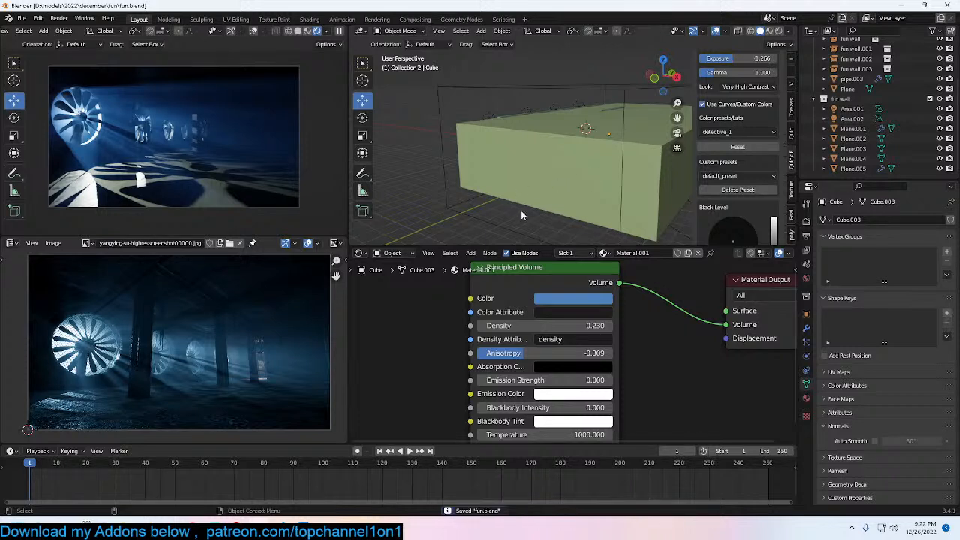
Step: From the camera view, select the fan blades Plane.005 behind the pillar and display their Geometry Nodes modifier, framing them in the view
{"action": "scroll", "coordinate": [532, 180], "scroll_direction": "down", "scroll_amount": 2}
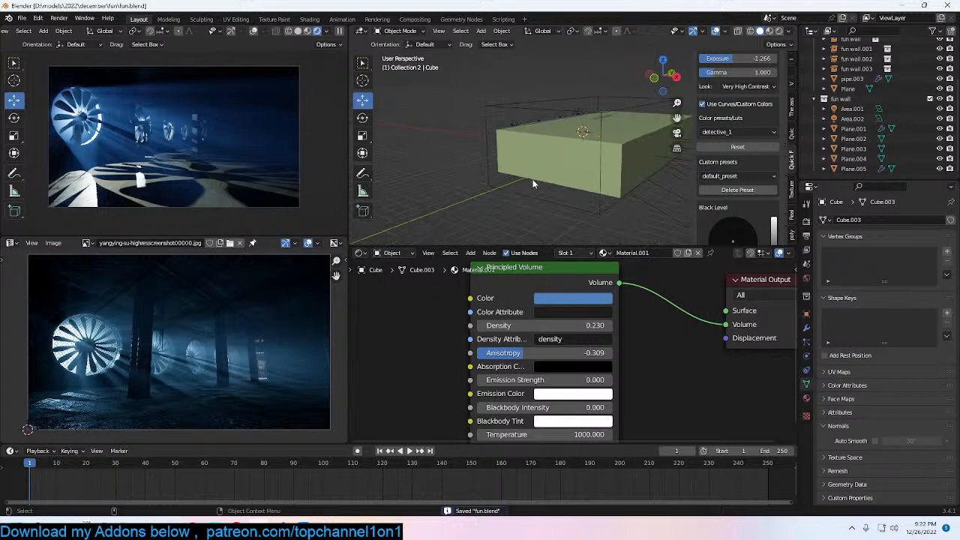
{"action": "middle_click_drag", "start_coordinate": [567, 152], "coordinate": [548, 147]}
{"action": "scroll", "coordinate": [548, 147], "scroll_direction": "up", "scroll_amount": 2}
{"action": "key", "text": "KP_0"}
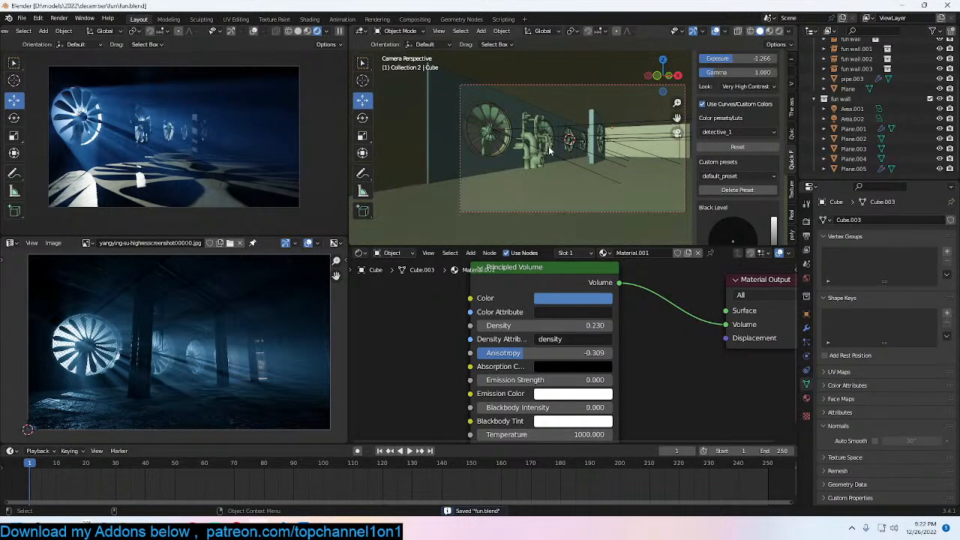
{"action": "scroll", "coordinate": [474, 118], "scroll_direction": "up", "scroll_amount": 2}
{"action": "left_click", "coordinate": [463, 117]}
{"action": "scroll", "coordinate": [649, 157], "scroll_direction": "up", "scroll_amount": 3}
{"action": "left_click", "coordinate": [652, 159]}
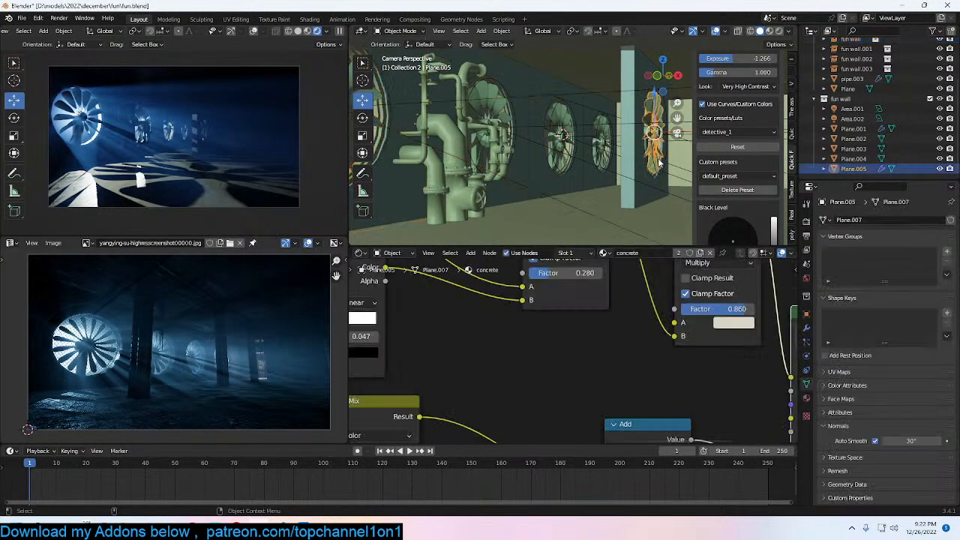
{"action": "scroll", "coordinate": [735, 321], "scroll_direction": "down", "scroll_amount": 5}
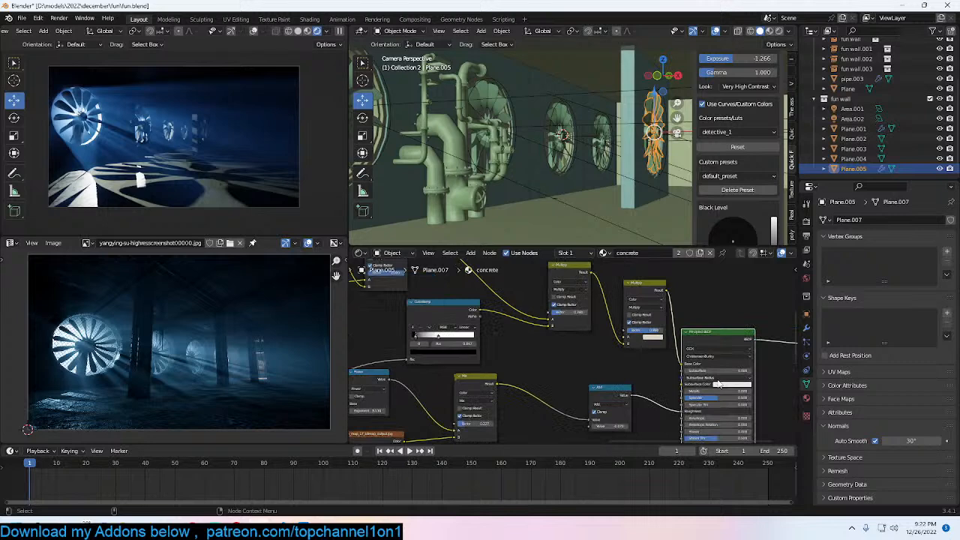
{"action": "left_click", "coordinate": [806, 328]}
{"action": "key", "text": "KP_Decimal"}
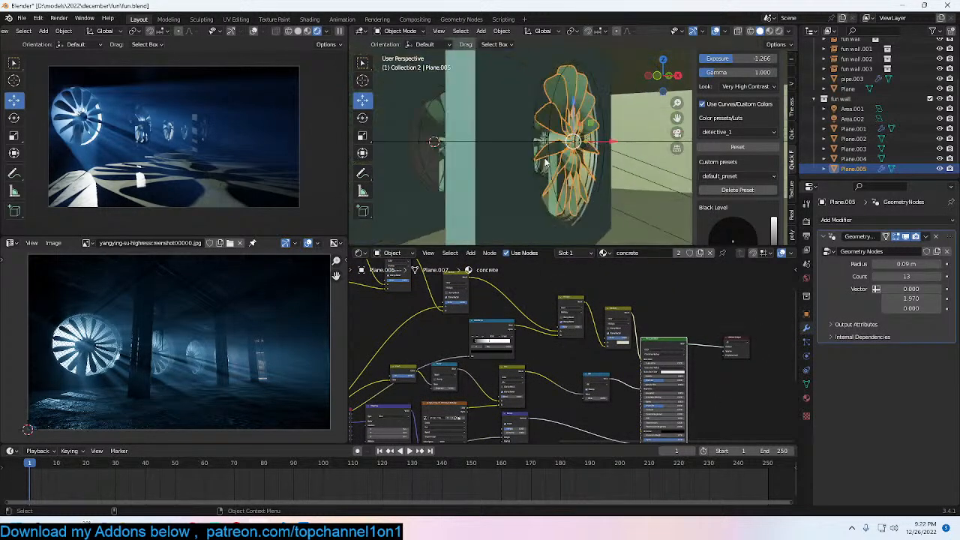
Step: Enable auto keying and record a location keyframe for the Plane.005 fan blades at frame 1
{"action": "left_click", "coordinate": [358, 452]}
{"action": "key", "text": "g"}
{"action": "left_click", "coordinate": [561, 182]}
Step: Set the animation's end frame to 100 and record the fan blades' location again at frame 1
{"action": "double_click", "coordinate": [761, 450]}
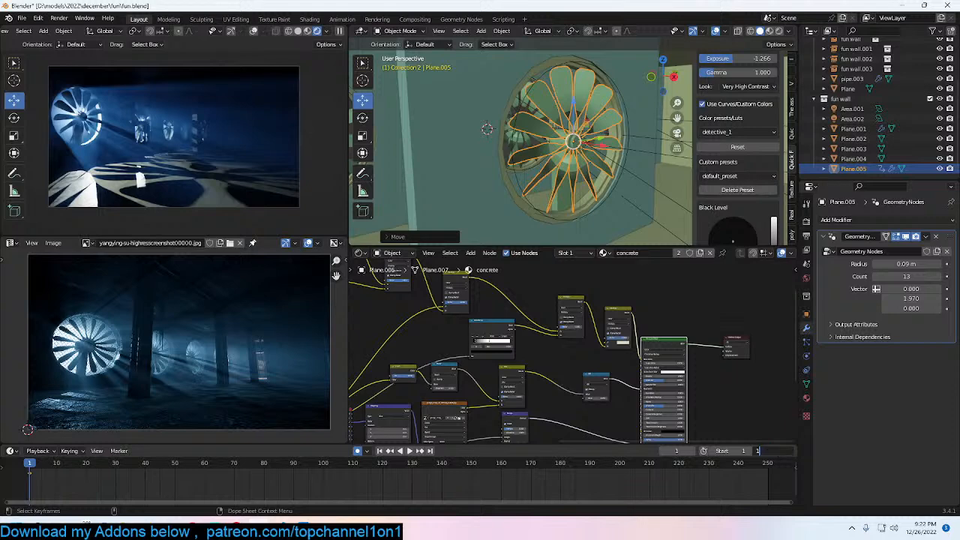
{"action": "type", "text": "1000"}
{"action": "key", "text": "BackSpace"}
{"action": "key", "text": "Return"}
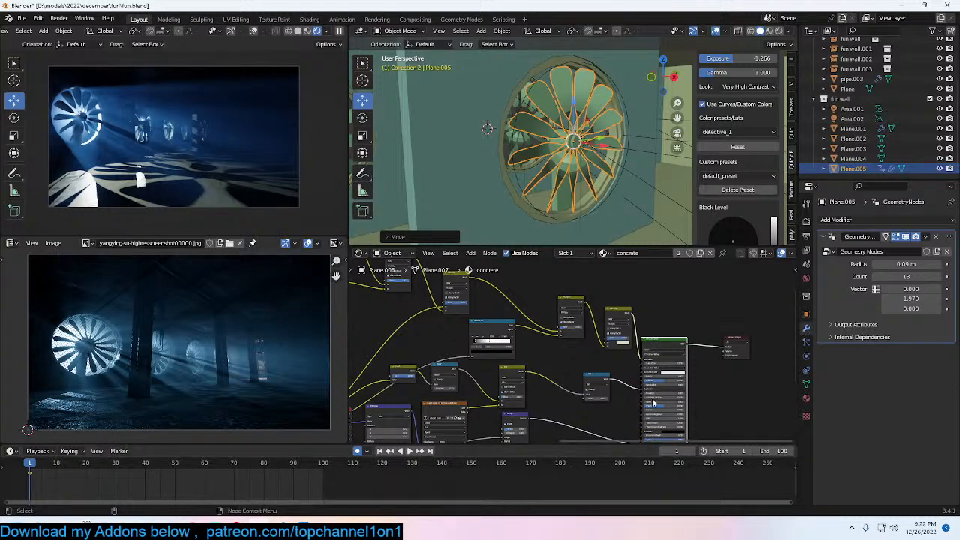
{"action": "key", "text": "g"}
{"action": "left_click", "coordinate": [629, 188]}
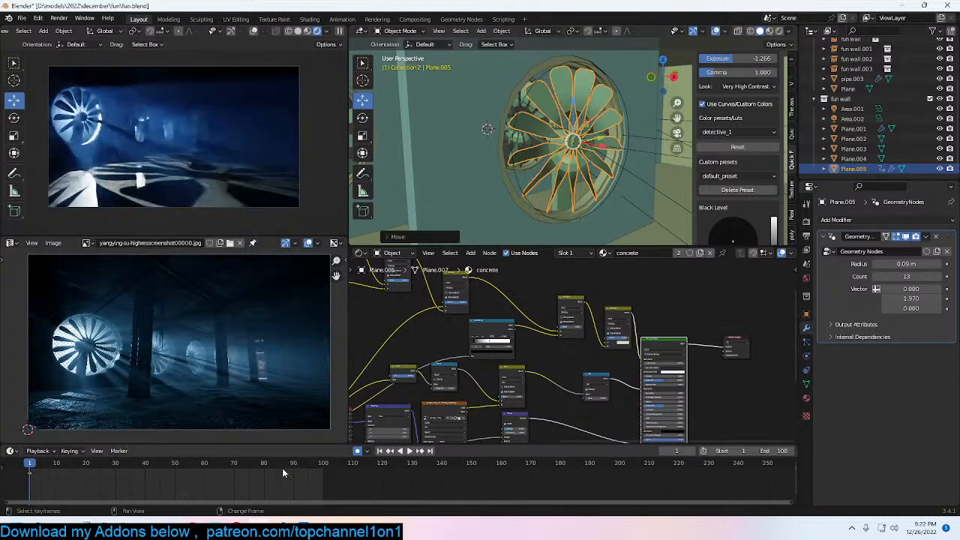
Step: At frame 102, rotate the fan blades freehand about the global X axis to key their spin, and play the animation
{"action": "left_click", "coordinate": [328, 470]}
{"action": "key", "text": "r"}
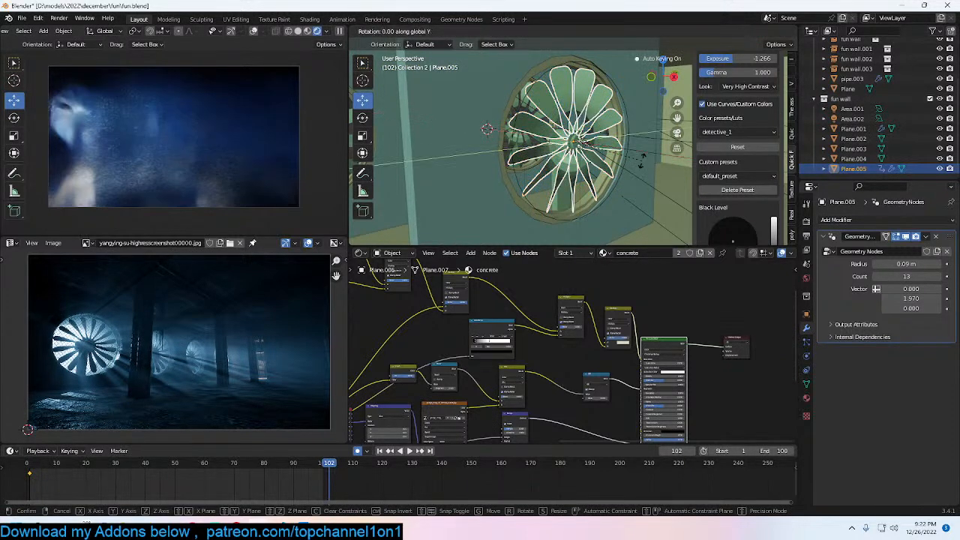
{"action": "key", "text": "x"}
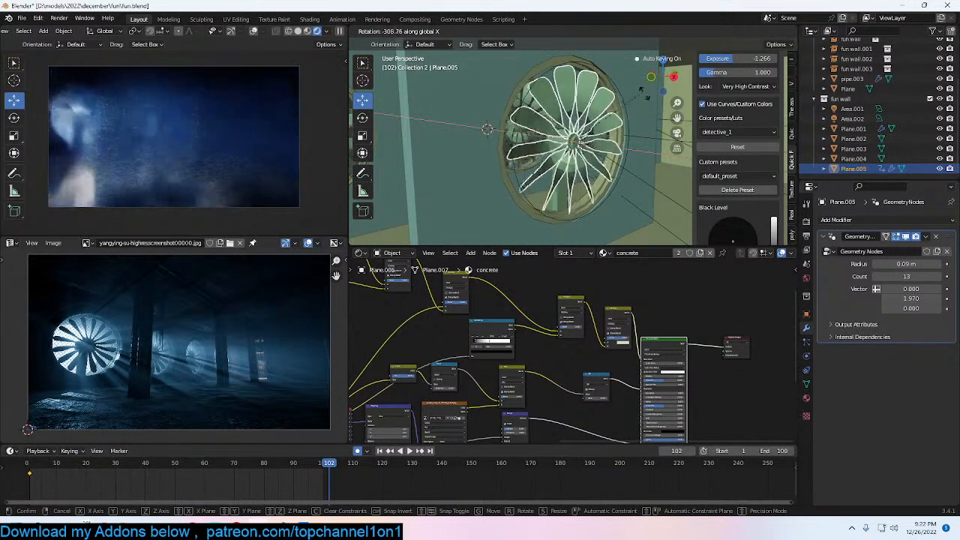
{"action": "left_click", "coordinate": [619, 192]}
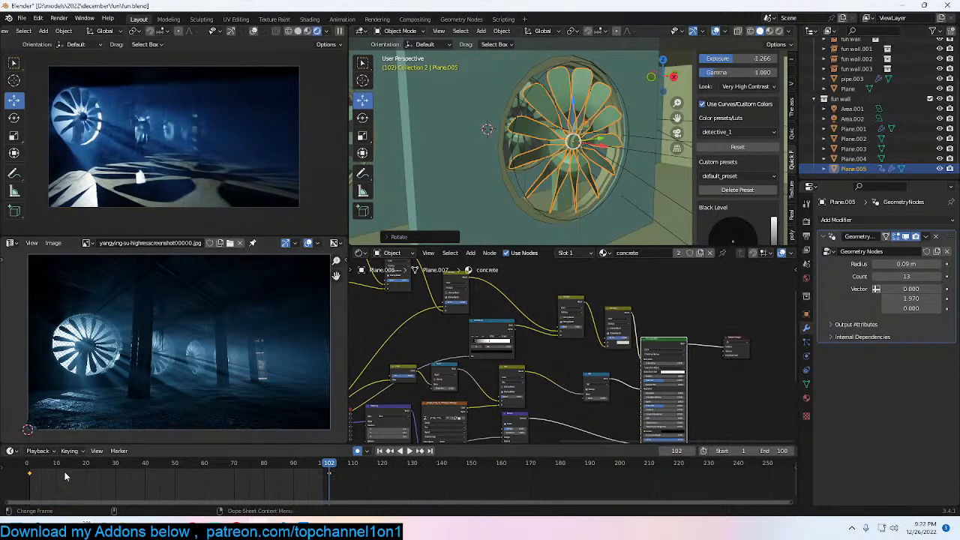
{"action": "key", "text": "space"}
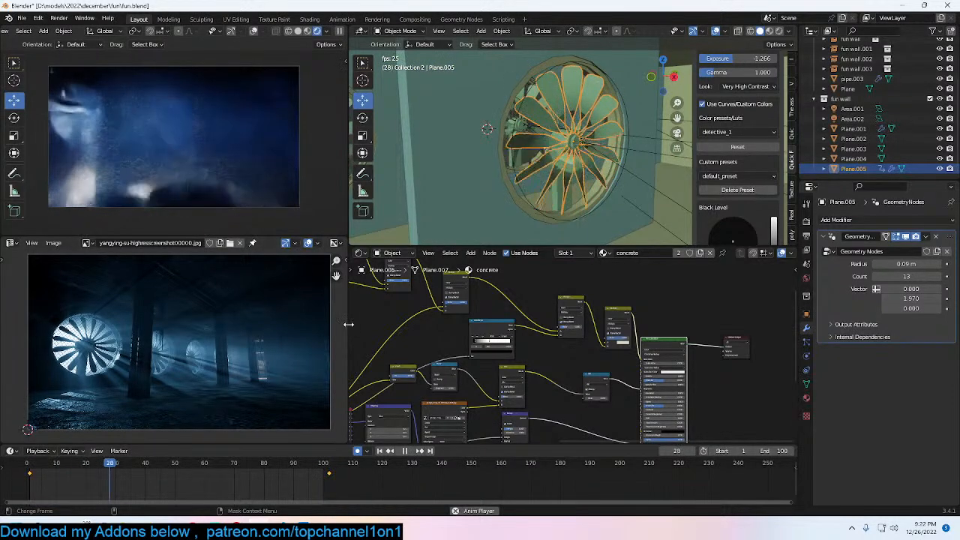
Step: Try playing the animation with viewport denoising disabled in the Cycles sampling settings, stop playback and re-enable denoising
{"action": "left_click", "coordinate": [806, 221]}
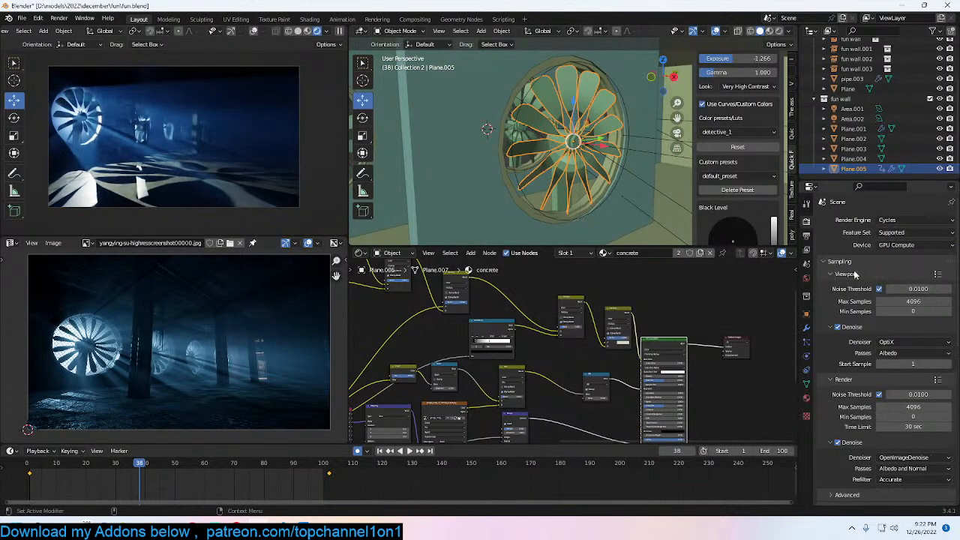
{"action": "left_click", "coordinate": [838, 326]}
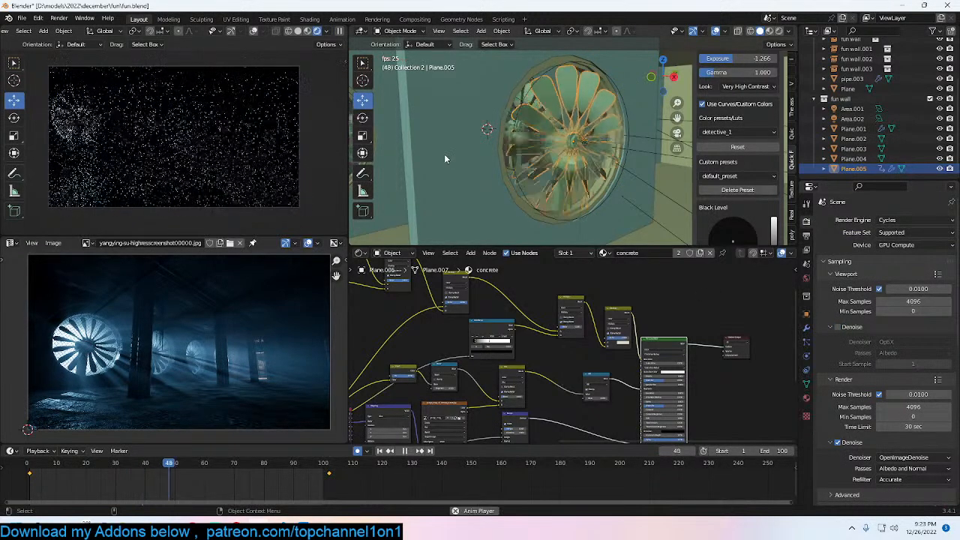
{"action": "key", "text": "Escape"}
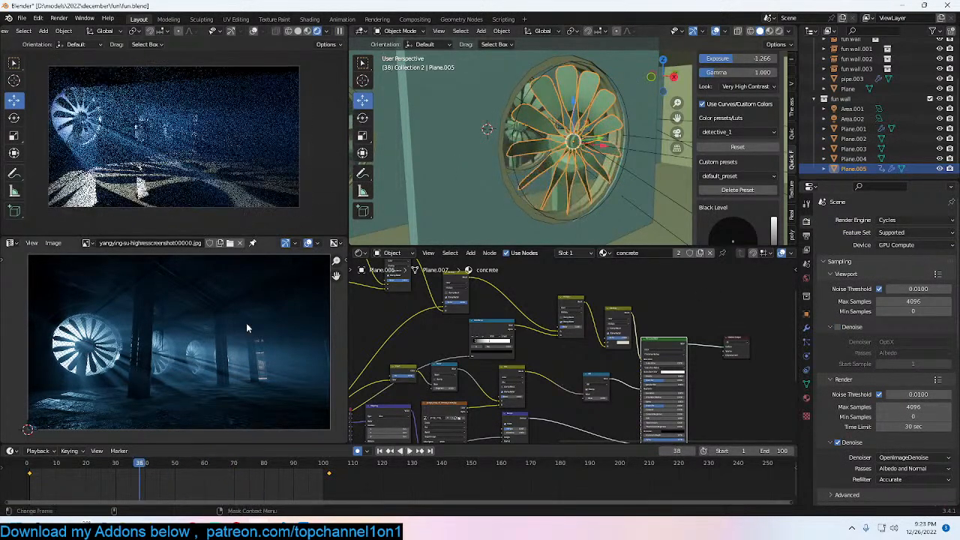
{"action": "left_click", "coordinate": [837, 327]}
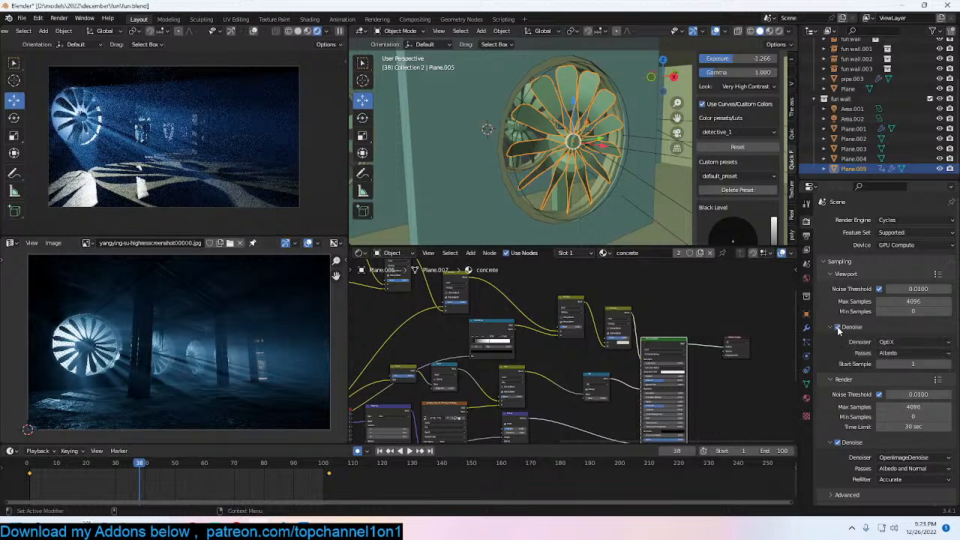
Step: Save the file, change the light Area.002 to a cyan color, deselect everything and save again
{"action": "key", "text": "ctrl+s"}
{"action": "scroll", "coordinate": [535, 163], "scroll_direction": "down", "scroll_amount": 4}
{"action": "middle_click_drag", "start_coordinate": [536, 162], "coordinate": [485, 100]}
{"action": "key", "text": "alt+a"}
{"action": "left_click", "coordinate": [852, 118]}
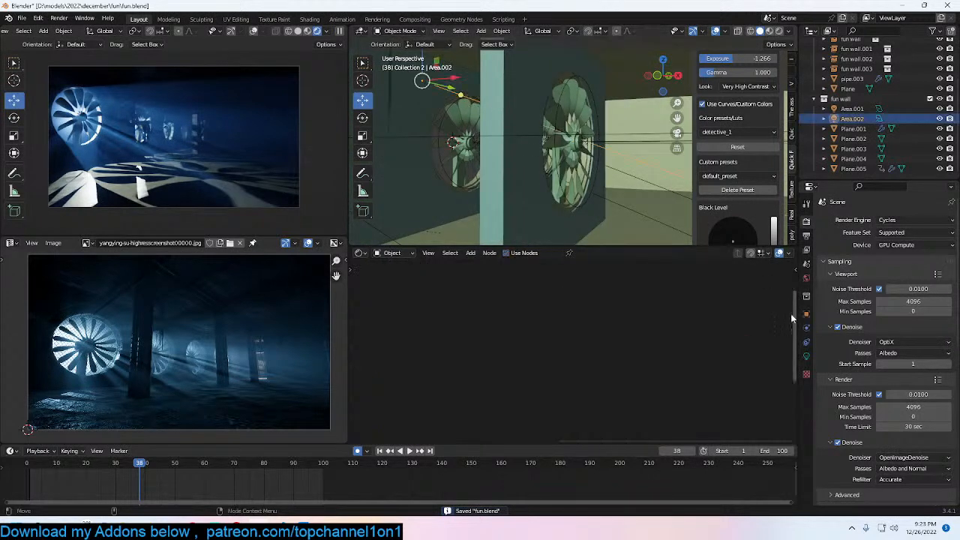
{"action": "left_click", "coordinate": [806, 356]}
{"action": "left_click", "coordinate": [905, 278]}
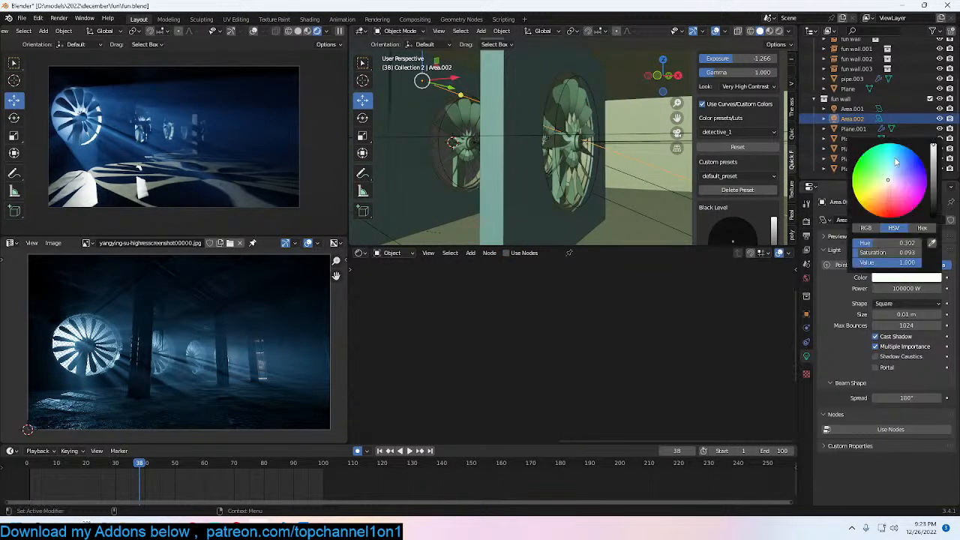
{"action": "left_click", "coordinate": [892, 159]}
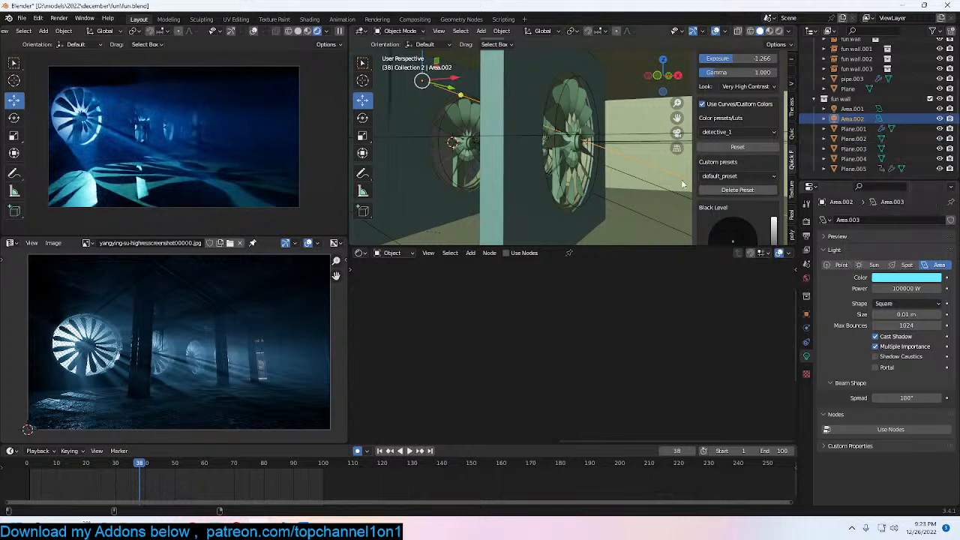
{"action": "left_click", "coordinate": [583, 180]}
{"action": "key", "text": "ctrl+s"}
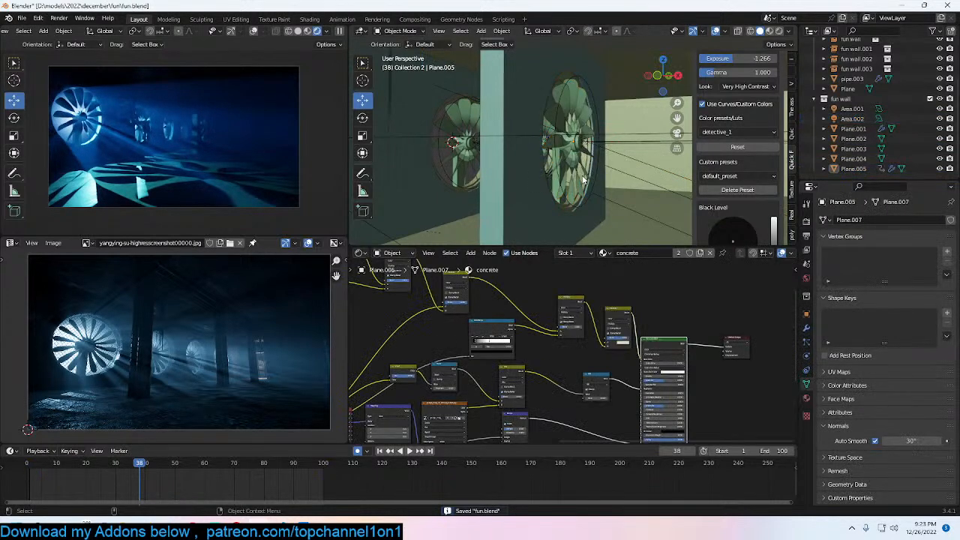
Step: Choose the tall vertical pipes model from the asset library's pipe results and inspect the room through and around the camera view
{"action": "middle_click_drag", "start_coordinate": [600, 163], "coordinate": [763, 117]}
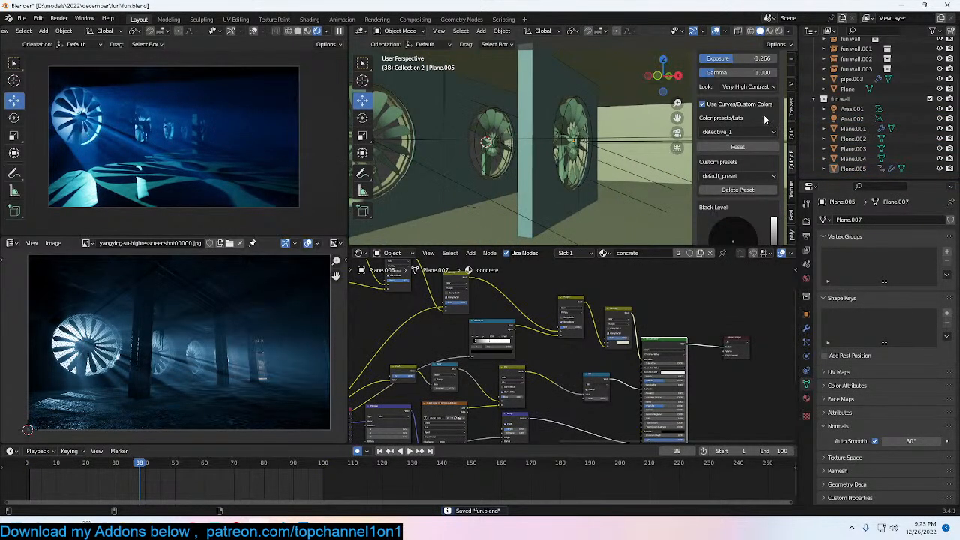
{"action": "left_click", "coordinate": [791, 111]}
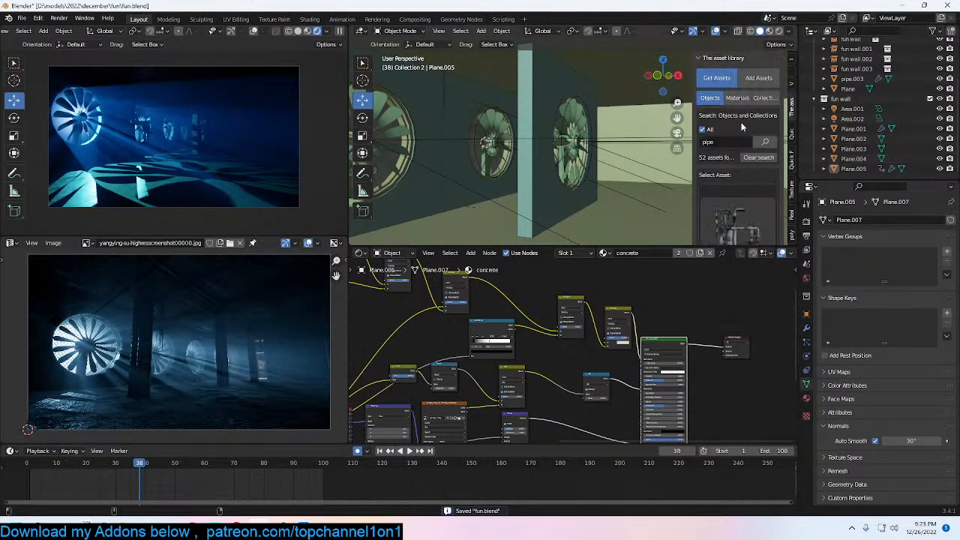
{"action": "left_click", "coordinate": [743, 221]}
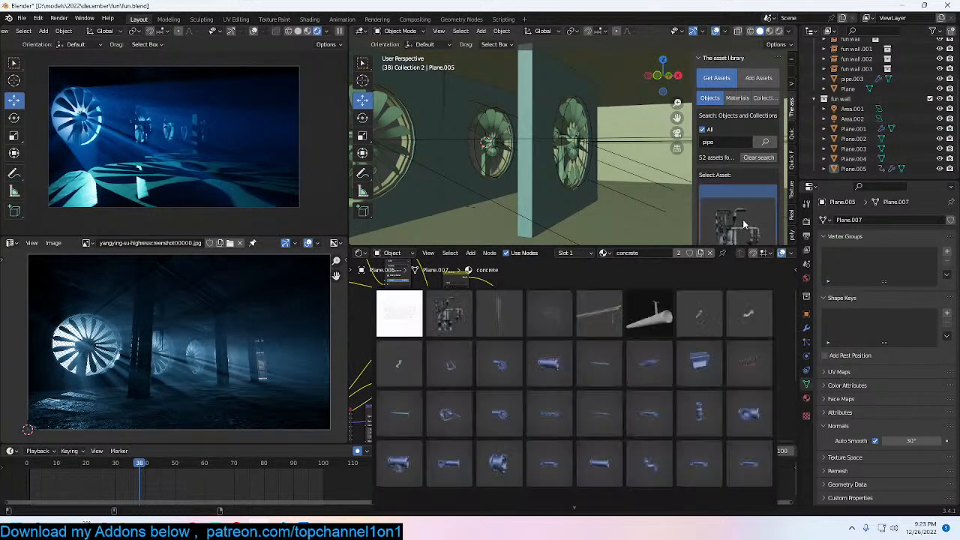
{"action": "left_click", "coordinate": [498, 313]}
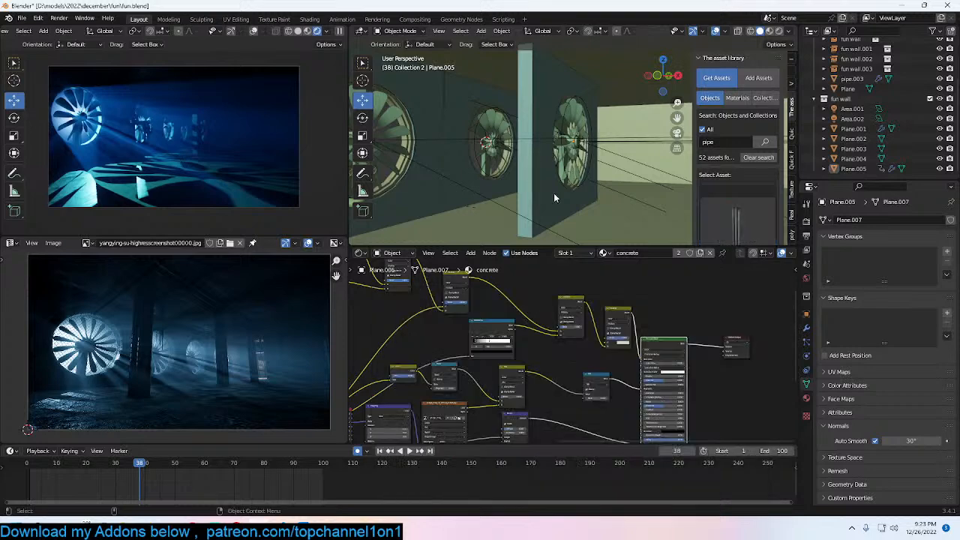
{"action": "key", "text": "KP_0"}
{"action": "scroll", "coordinate": [585, 168], "scroll_direction": "down", "scroll_amount": 2}
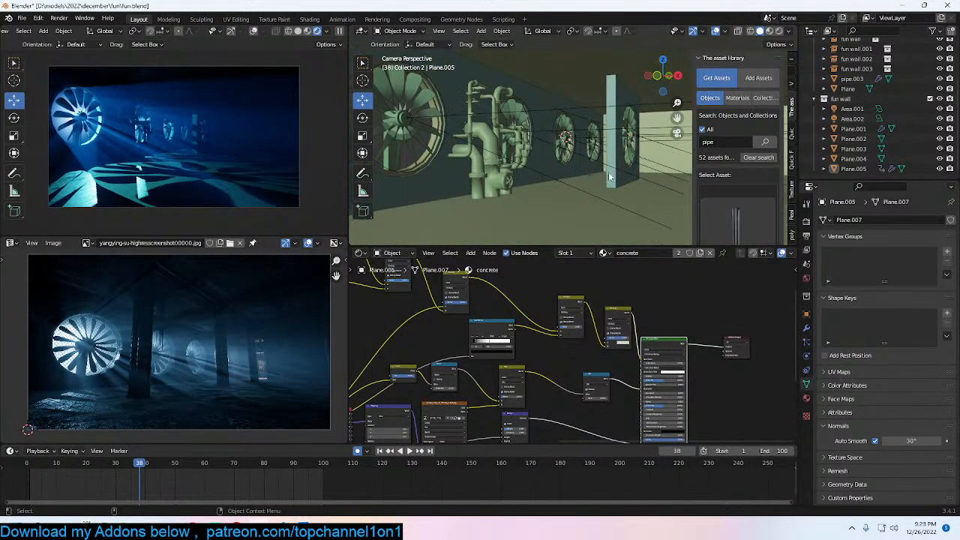
{"action": "scroll", "coordinate": [609, 173], "scroll_direction": "down", "scroll_amount": 1}
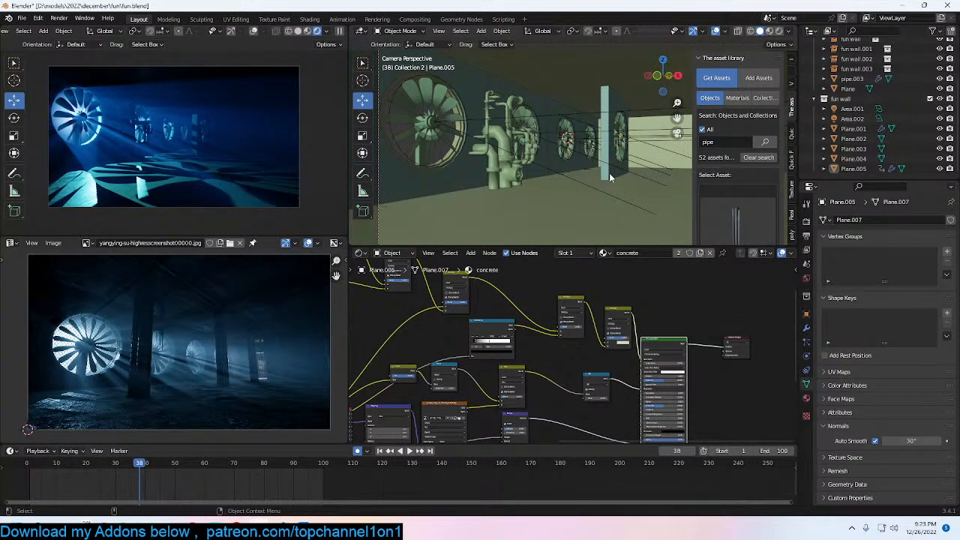
{"action": "middle_click_drag", "start_coordinate": [645, 179], "coordinate": [605, 187]}
{"action": "middle_click_drag", "start_coordinate": [503, 140], "coordinate": [626, 120]}
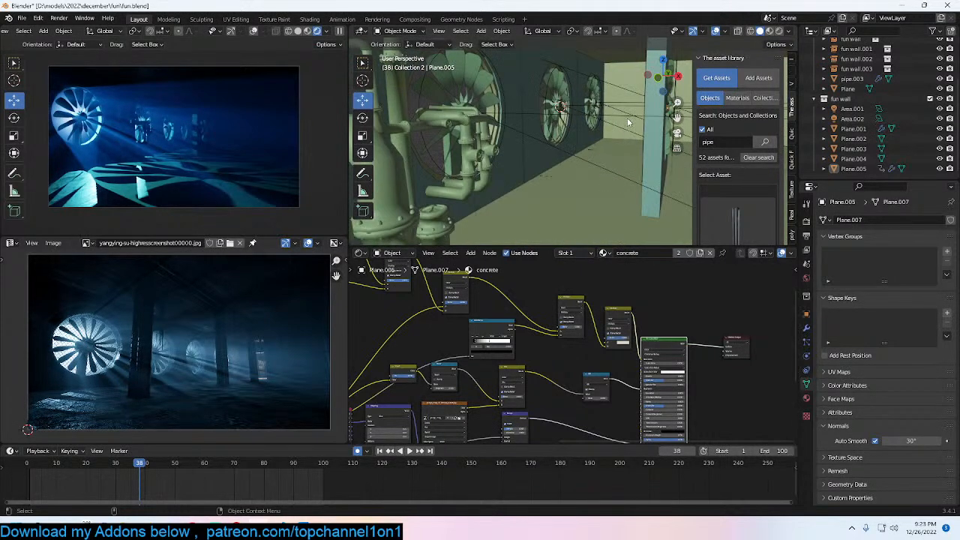
Step: Select the light Area.002, set its size to 0.1 m and save the file
{"action": "left_click", "coordinate": [626, 119]}
{"action": "left_click", "coordinate": [630, 95]}
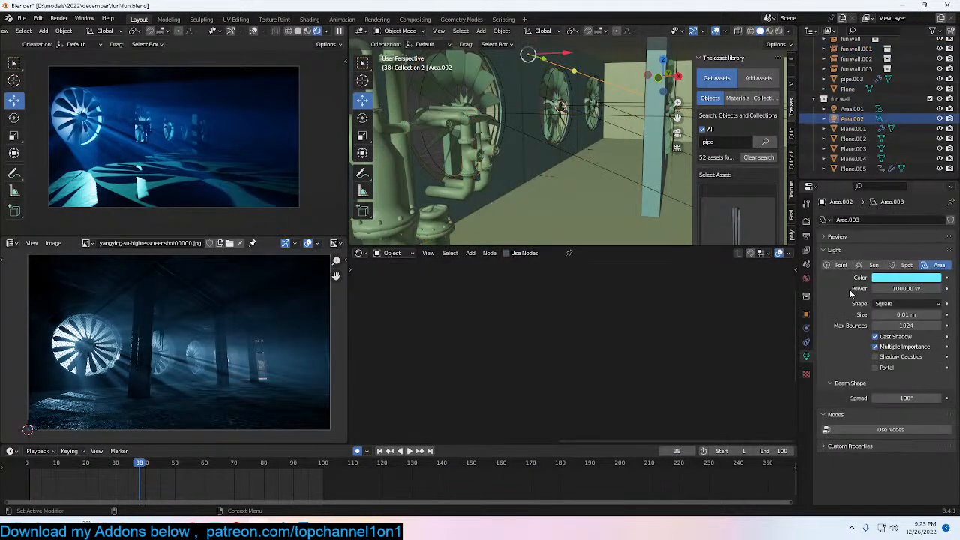
{"action": "left_click", "coordinate": [904, 313]}
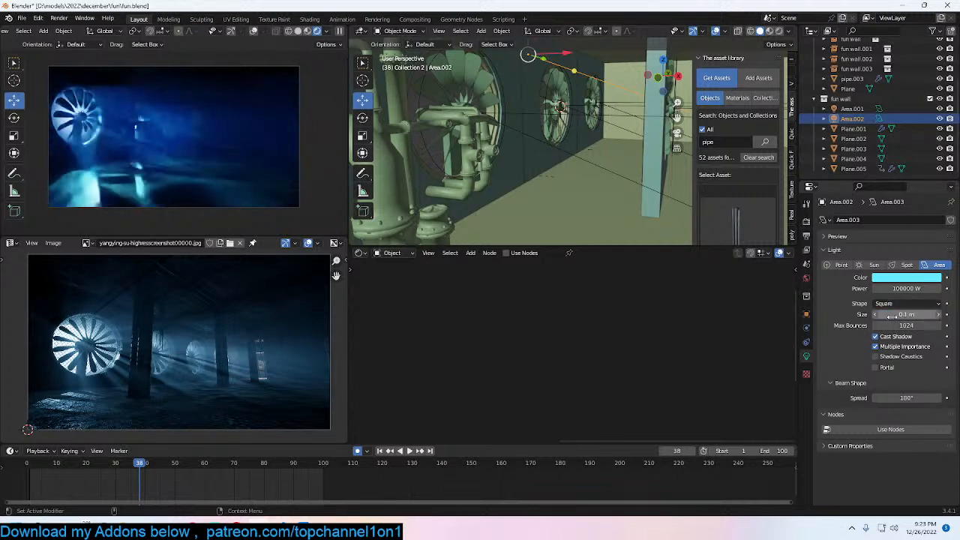
{"action": "key", "text": "ctrl+s"}
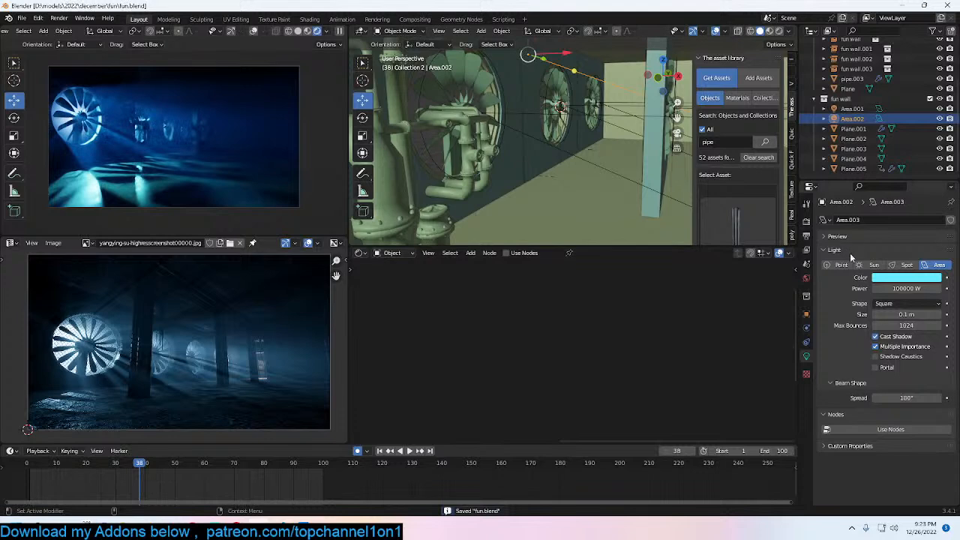
{"action": "middle_click_drag", "start_coordinate": [606, 139], "coordinate": [558, 159]}
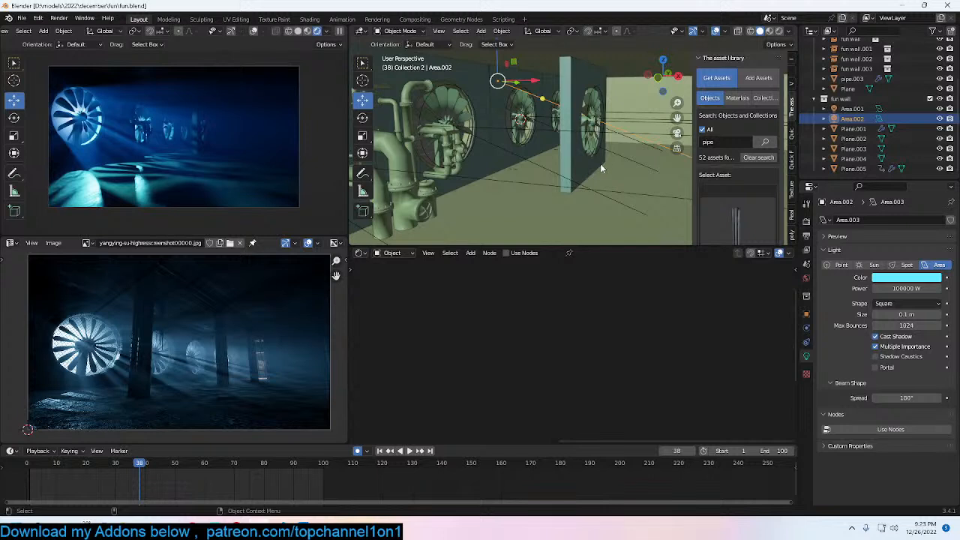
{"action": "key", "text": "ctrl+s"}
Step: Select the camera in the top view, save the file and key the camera's location at frame 0
{"action": "middle_click_drag", "start_coordinate": [594, 166], "coordinate": [592, 174]}
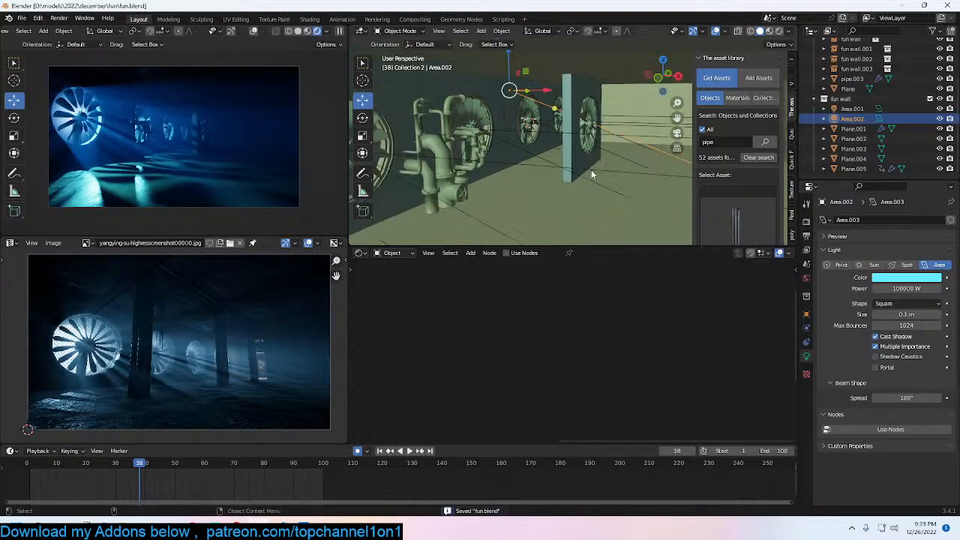
{"action": "key", "text": "KP_Decimal"}
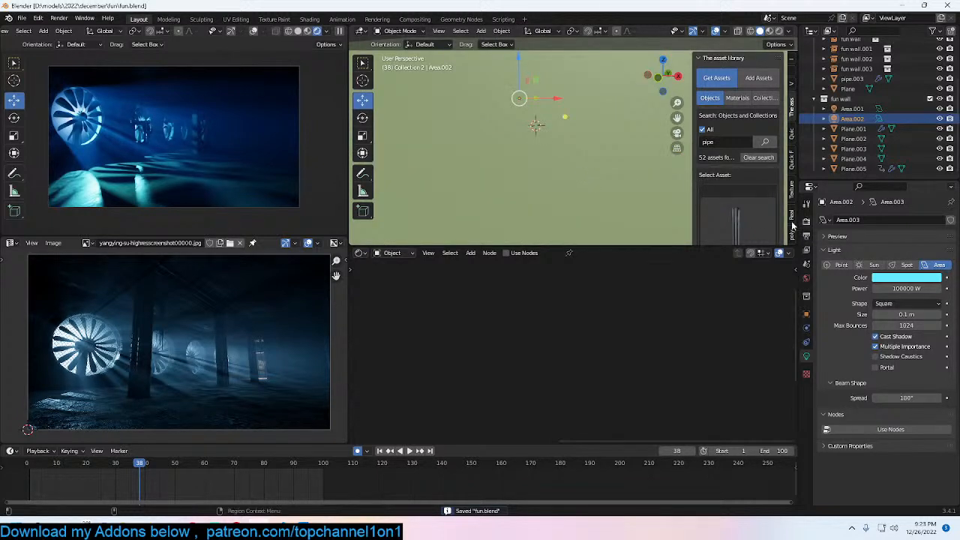
{"action": "scroll", "coordinate": [595, 163], "scroll_direction": "down", "scroll_amount": 2}
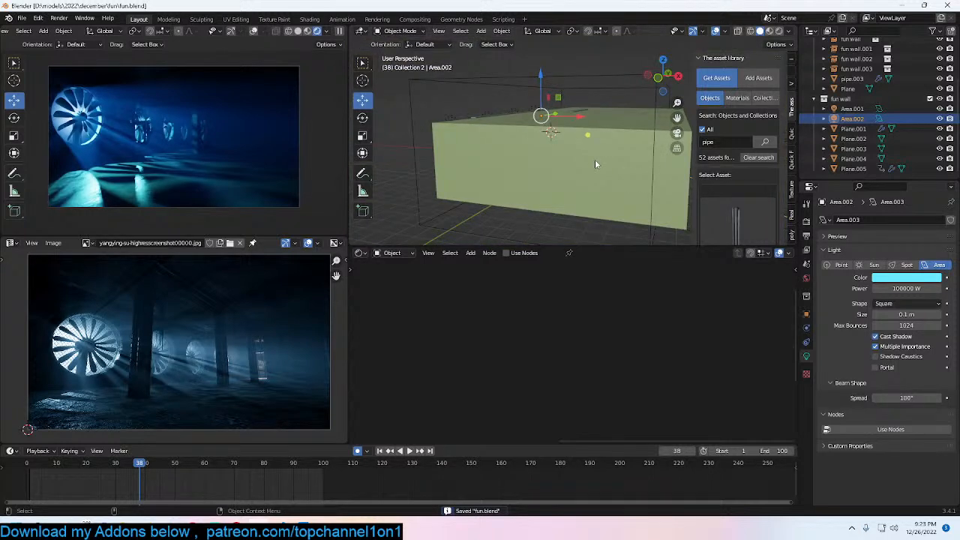
{"action": "key", "text": "KP_1"}
{"action": "key", "text": "grave"}
{"action": "left_click", "coordinate": [636, 194]}
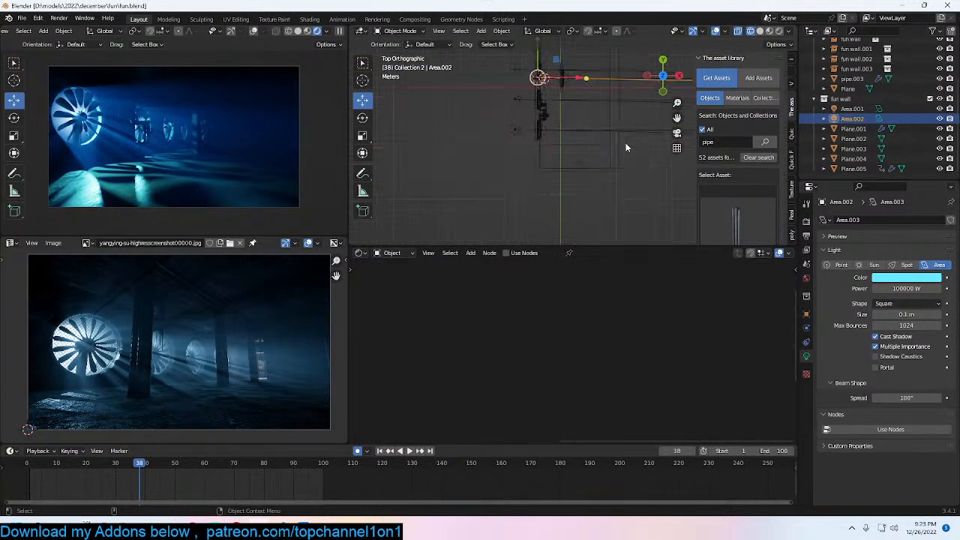
{"action": "middle_click_drag", "start_coordinate": [625, 142], "coordinate": [600, 175], "text": "shift"}
{"action": "left_click", "coordinate": [586, 180]}
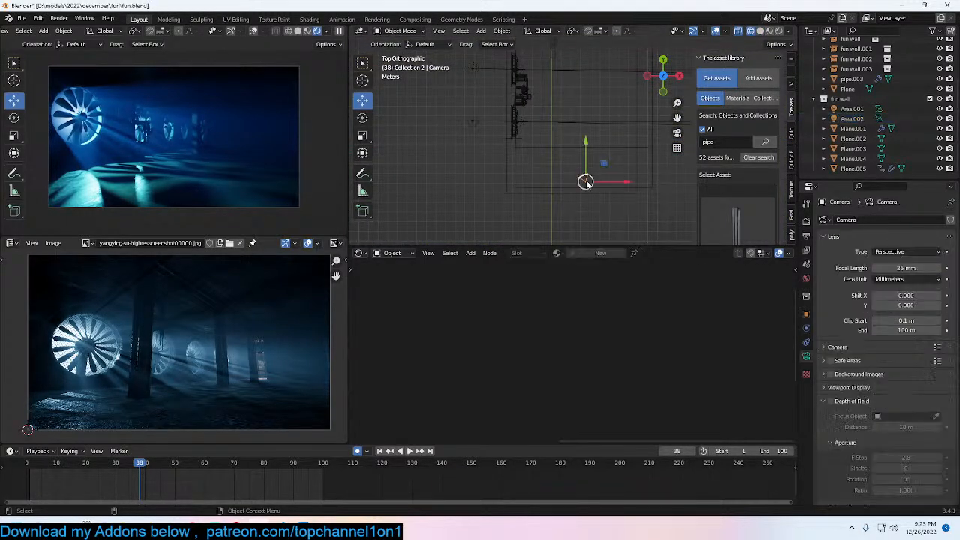
{"action": "left_click", "coordinate": [28, 485]}
{"action": "key", "text": "ctrl+s"}
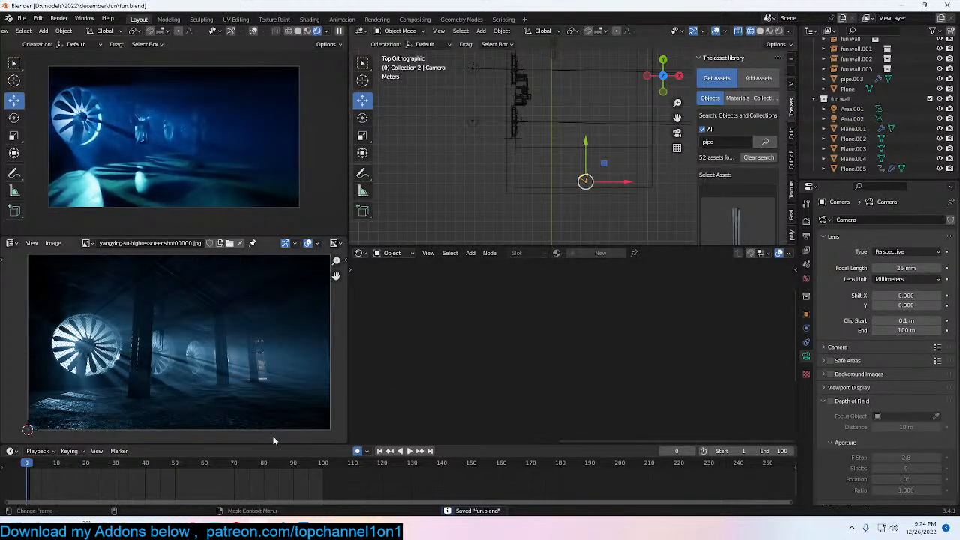
{"action": "key", "text": "g"}
{"action": "left_click", "coordinate": [619, 125]}
Step: At frame 100, move the camera forward along the Y axis and slightly toward the fan wall, and return to frame 0
{"action": "left_click", "coordinate": [323, 485]}
{"action": "key", "text": "g"}
{"action": "key", "text": "y"}
{"action": "left_click", "coordinate": [582, 181]}
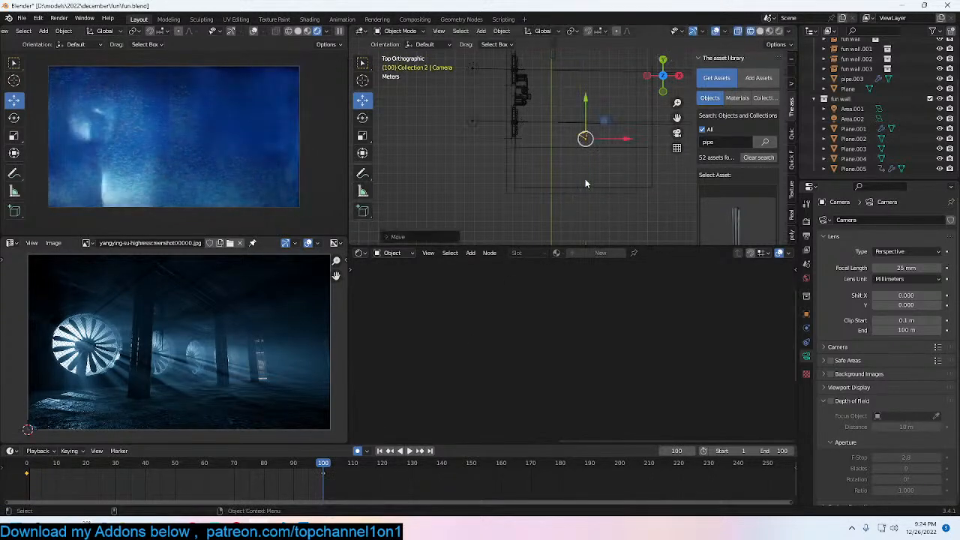
{"action": "key", "text": "g"}
{"action": "left_click", "coordinate": [608, 171]}
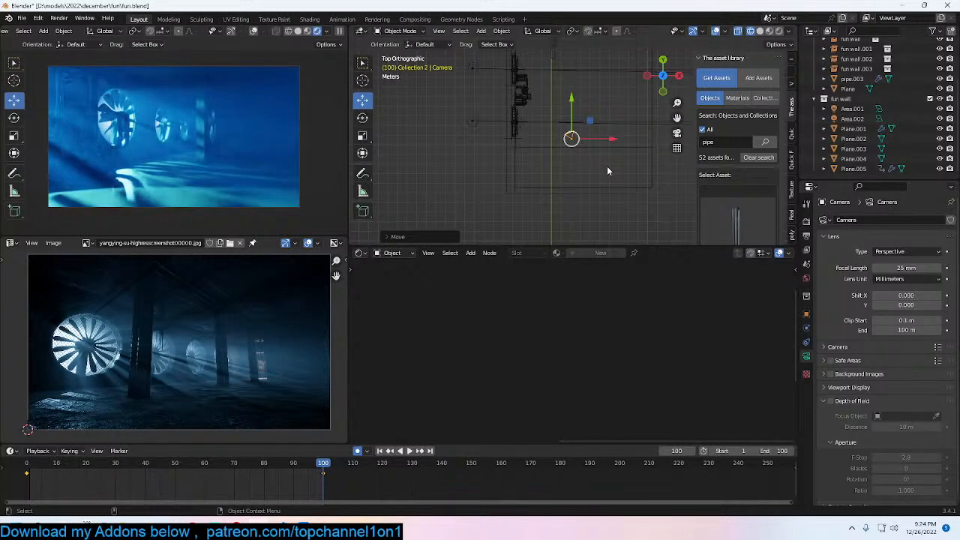
{"action": "left_click", "coordinate": [26, 464]}
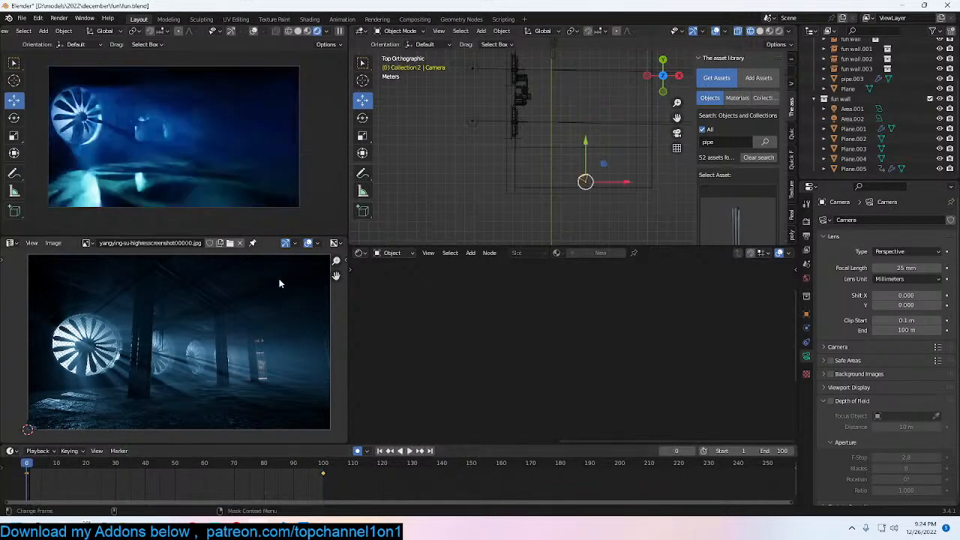
Step: Return the viewport to solid shading, select the fan wall's Plane and search the asset library's materials for concrete
{"action": "scroll", "coordinate": [482, 160], "scroll_direction": "up", "scroll_amount": 5}
{"action": "key", "text": "z"}
{"action": "left_click", "coordinate": [574, 161]}
{"action": "middle_click_drag", "start_coordinate": [575, 162], "coordinate": [505, 74]}
{"action": "scroll", "coordinate": [536, 135], "scroll_direction": "down", "scroll_amount": 3}
{"action": "middle_click_drag", "start_coordinate": [536, 135], "coordinate": [522, 137]}
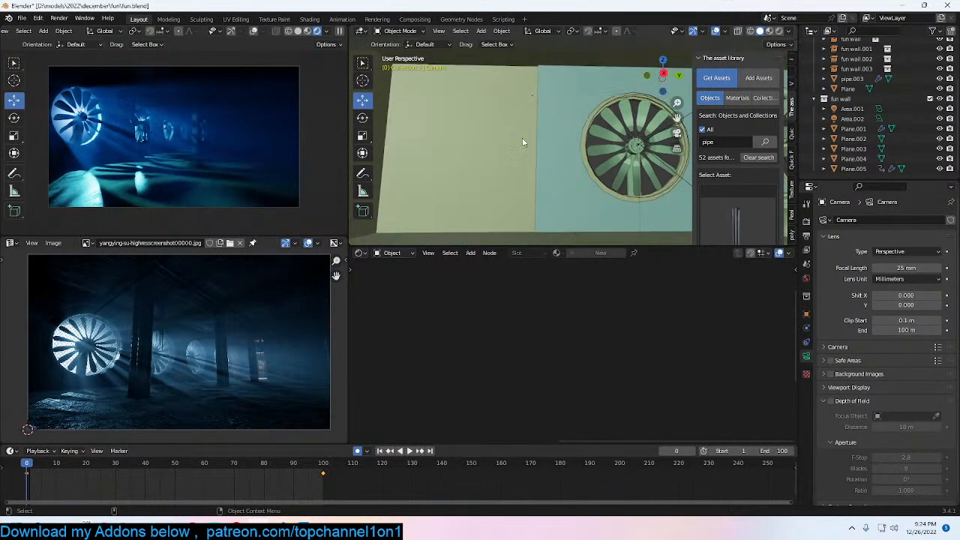
{"action": "left_click", "coordinate": [524, 141]}
{"action": "scroll", "coordinate": [533, 181], "scroll_direction": "down", "scroll_amount": 3}
{"action": "left_click", "coordinate": [736, 100]}
{"action": "left_click", "coordinate": [707, 142]}
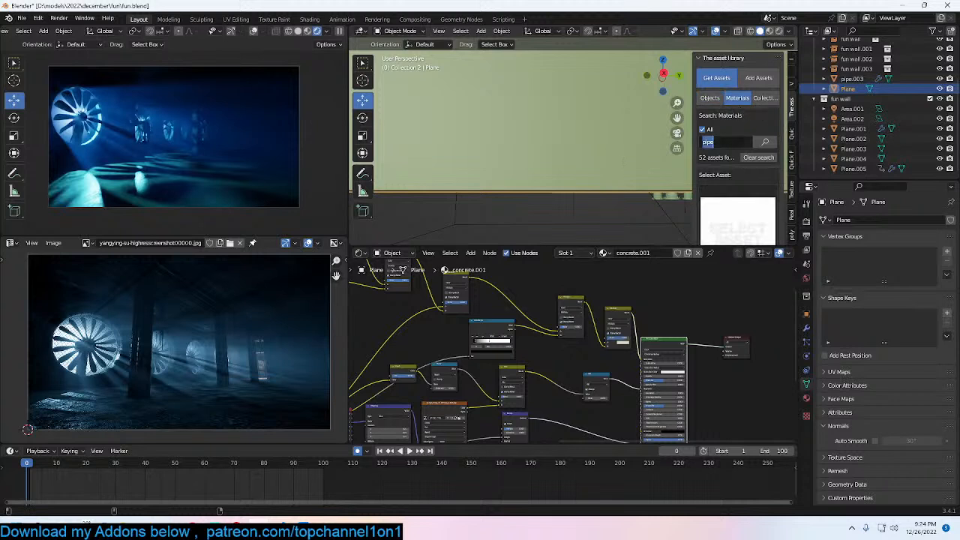
{"action": "type", "text": "concrete"}
{"action": "key", "text": "Return"}
Step: Choose the rough reddish-brown concrete material from the library's search results
{"action": "left_click", "coordinate": [755, 218]}
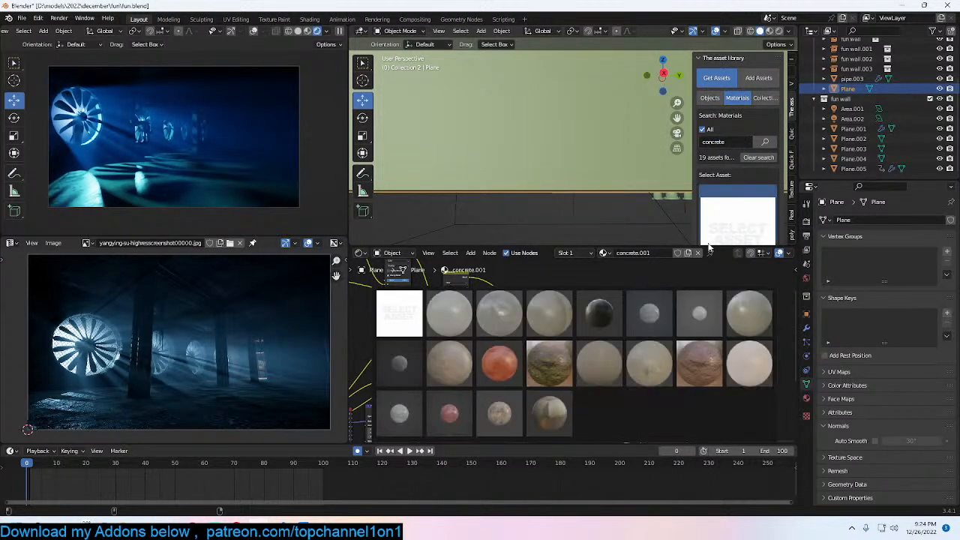
{"action": "left_click", "coordinate": [609, 345]}
{"action": "middle_click_drag", "start_coordinate": [615, 138], "coordinate": [585, 157]}
{"action": "left_click", "coordinate": [733, 226]}
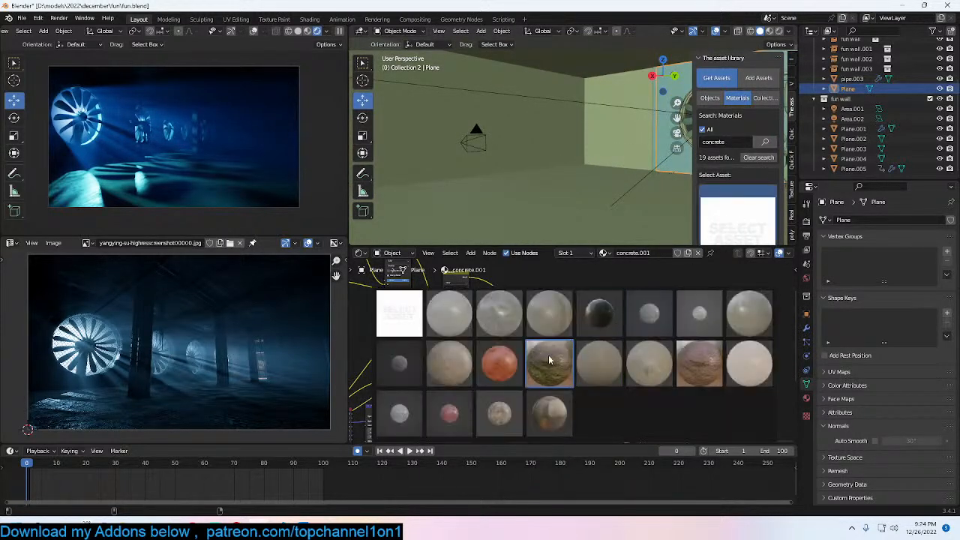
{"action": "left_click", "coordinate": [699, 357]}
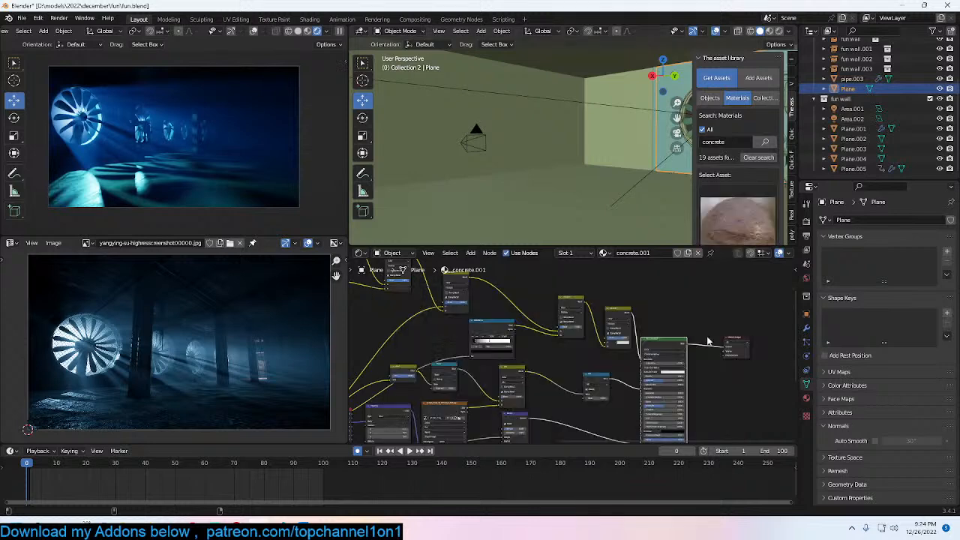
Step: Apply the chosen concrete material to the wall Plane and check the wall from the camera view
{"action": "scroll", "coordinate": [752, 219], "scroll_direction": "down", "scroll_amount": 5}
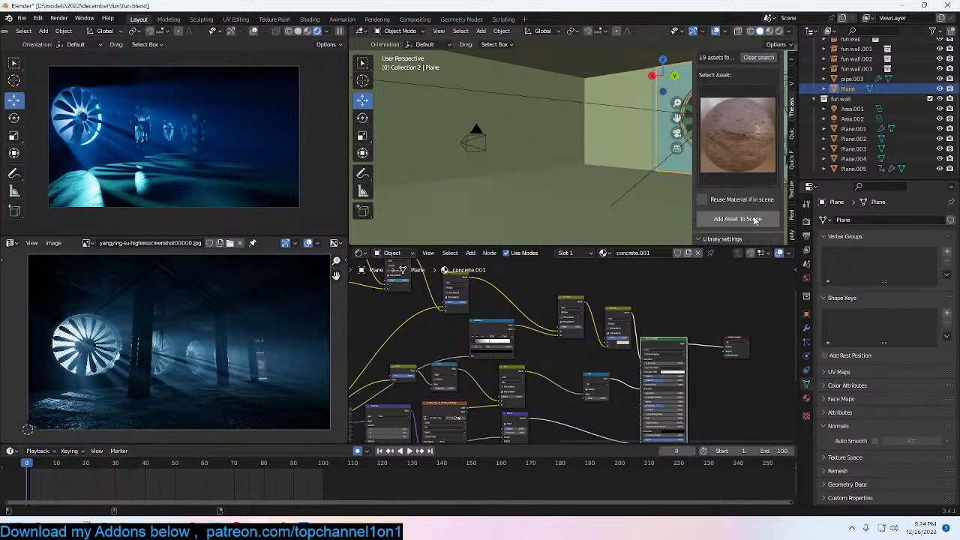
{"action": "left_click", "coordinate": [754, 220]}
{"action": "scroll", "coordinate": [553, 181], "scroll_direction": "down", "scroll_amount": 2}
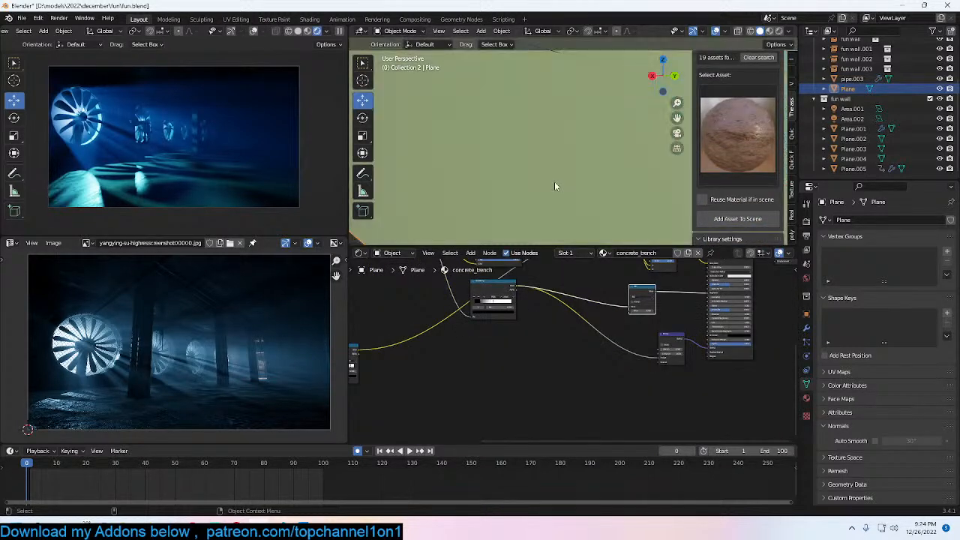
{"action": "scroll", "coordinate": [555, 183], "scroll_direction": "up", "scroll_amount": 2}
{"action": "scroll", "coordinate": [554, 182], "scroll_direction": "down", "scroll_amount": 2}
{"action": "key", "text": "KP_0"}
{"action": "scroll", "coordinate": [549, 182], "scroll_direction": "up", "scroll_amount": 4}
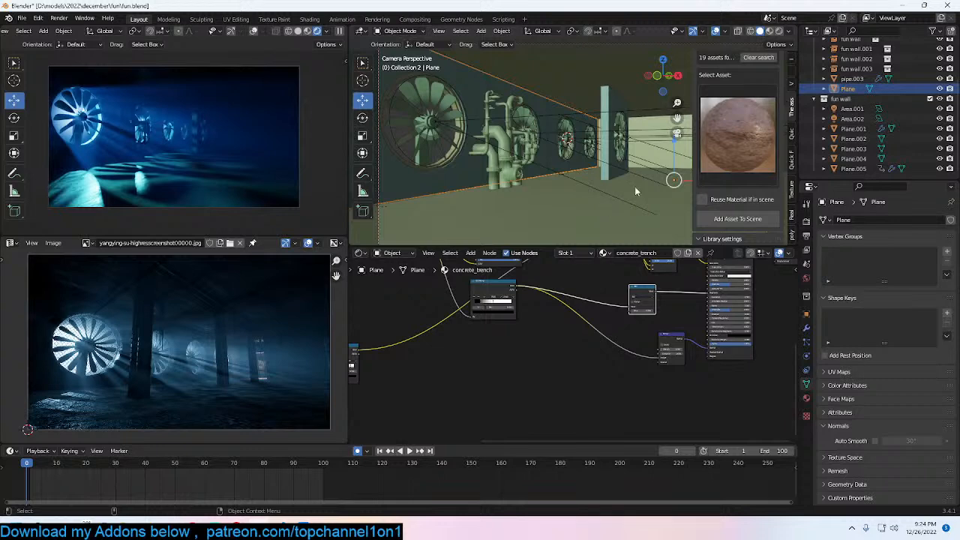
Step: Enable reusing materials already in the scene, add the concrete material to the wall Plane again and save the file
{"action": "key", "text": "KP_Decimal"}
{"action": "left_click", "coordinate": [702, 199]}
{"action": "left_click", "coordinate": [738, 218]}
{"action": "scroll", "coordinate": [599, 195], "scroll_direction": "up", "scroll_amount": 2}
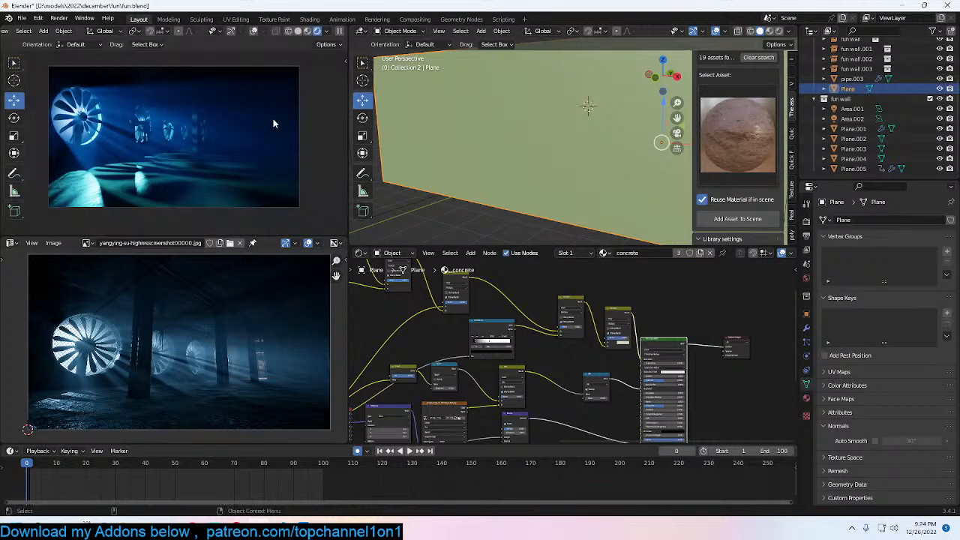
{"action": "key", "text": "ctrl+s"}
Step: Preview the camera view with rendered shading and return the viewport to solid shading
{"action": "left_click", "coordinate": [340, 32]}
{"action": "key", "text": "KP_0"}
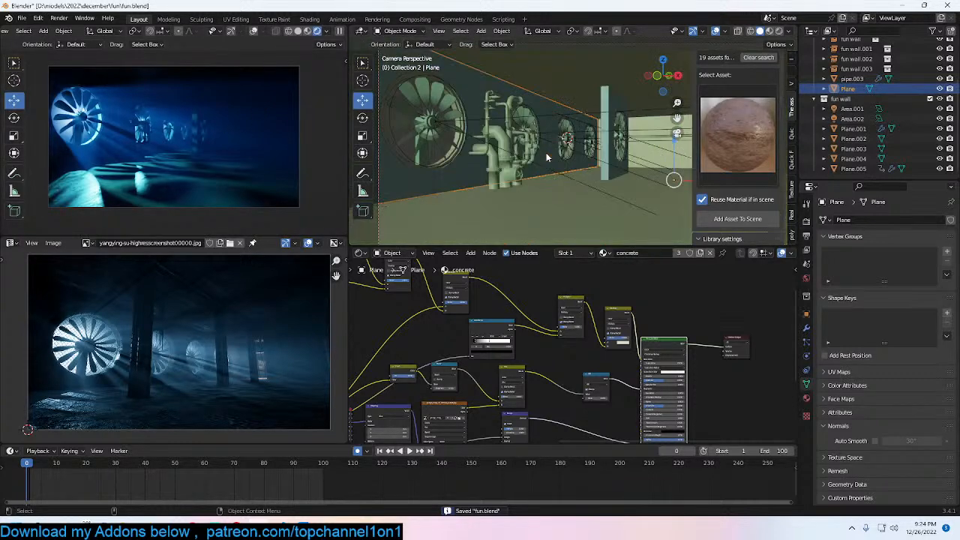
{"action": "left_click", "coordinate": [775, 32]}
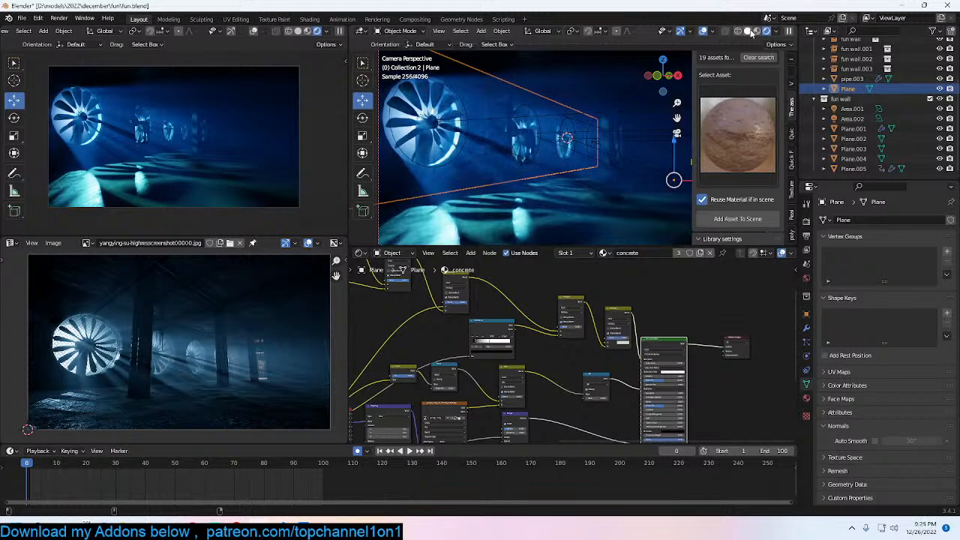
{"action": "left_click", "coordinate": [750, 31]}
{"action": "scroll", "coordinate": [554, 209], "scroll_direction": "down", "scroll_amount": 4}
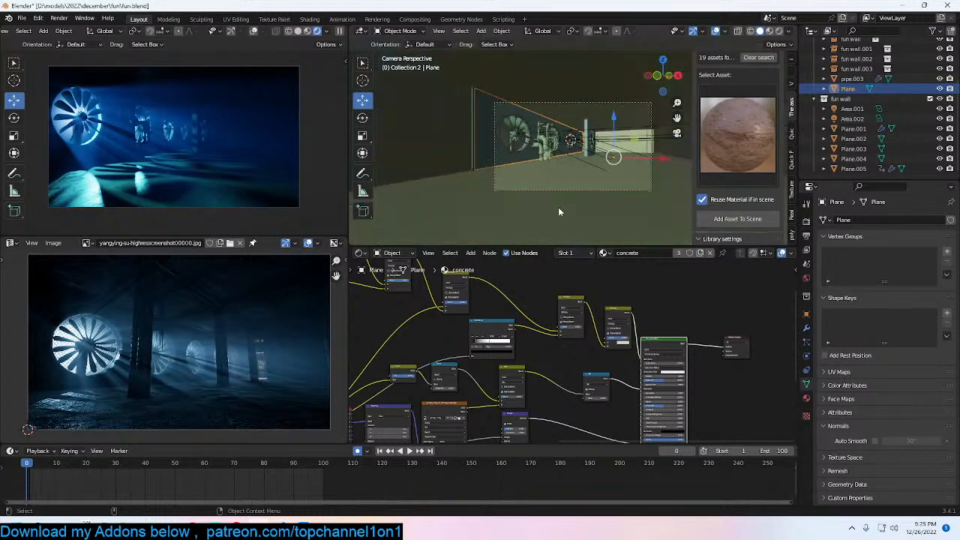
Step: Select the camera by its frame and save the file
{"action": "left_click", "coordinate": [493, 107]}
{"action": "key", "text": "ctrl+s"}
{"action": "scroll", "coordinate": [534, 114], "scroll_direction": "down", "scroll_amount": 3}
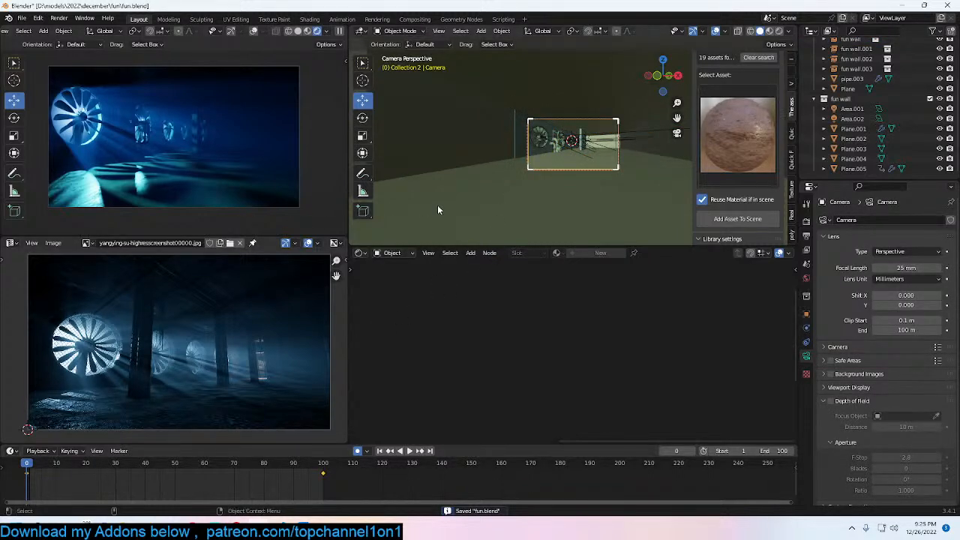
Step: Select the wall Plane, choose the pale beige concrete material from the library and add it to the scene
{"action": "left_click", "coordinate": [571, 209]}
{"action": "scroll", "coordinate": [546, 344], "scroll_direction": "up", "scroll_amount": 5}
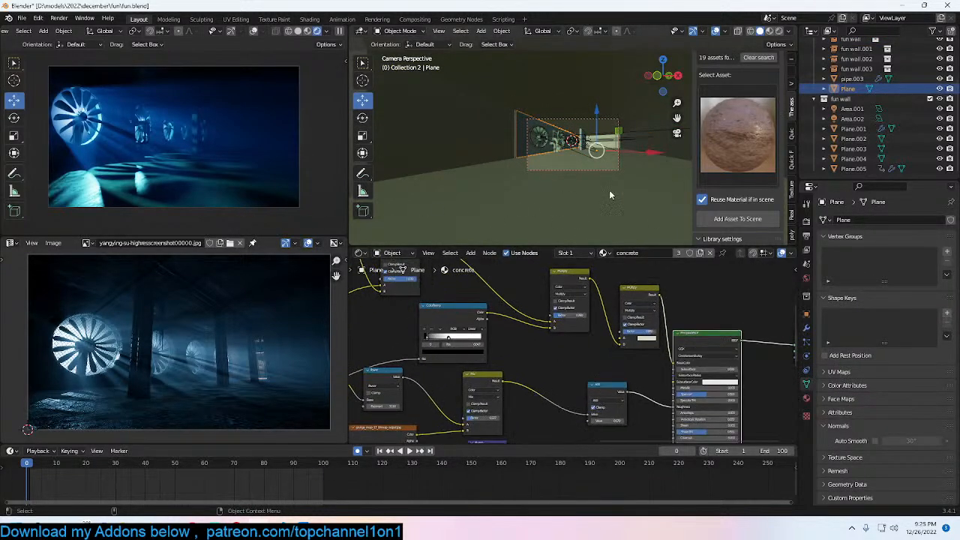
{"action": "left_click", "coordinate": [738, 138]}
{"action": "left_click", "coordinate": [641, 262]}
{"action": "left_click", "coordinate": [738, 219]}
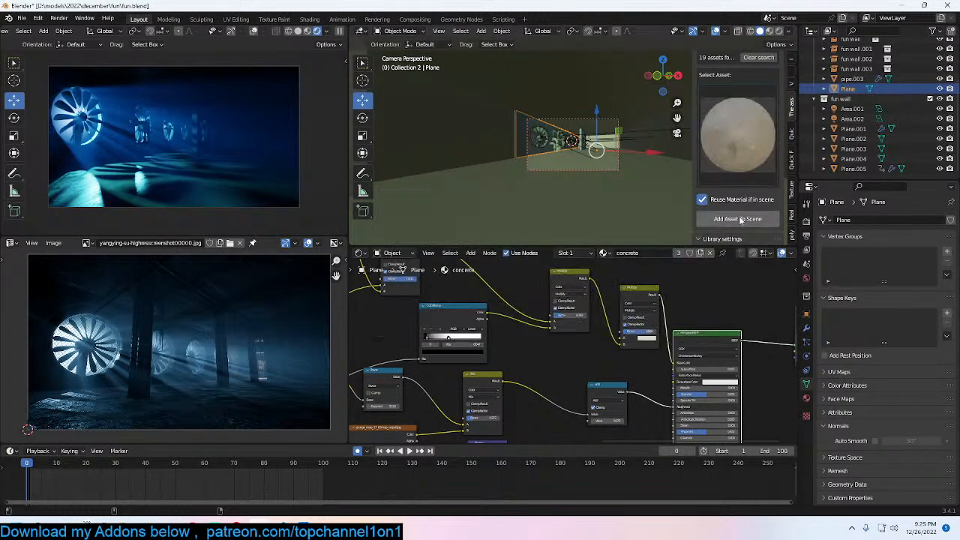
Step: Turn off reusing materials already in the scene and add the pale beige concrete material to the wall Plane again
{"action": "left_click", "coordinate": [724, 200]}
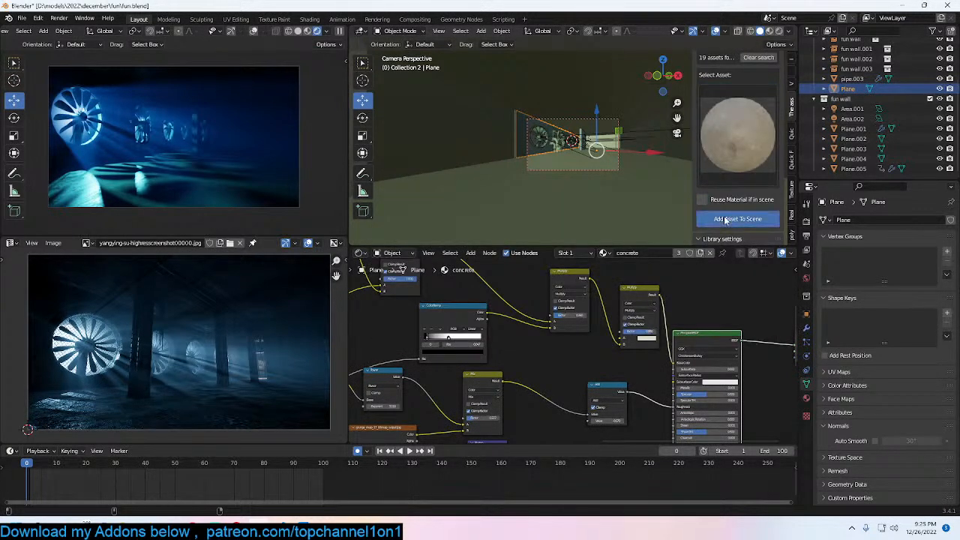
{"action": "scroll", "coordinate": [633, 204], "scroll_direction": "up", "scroll_amount": 5}
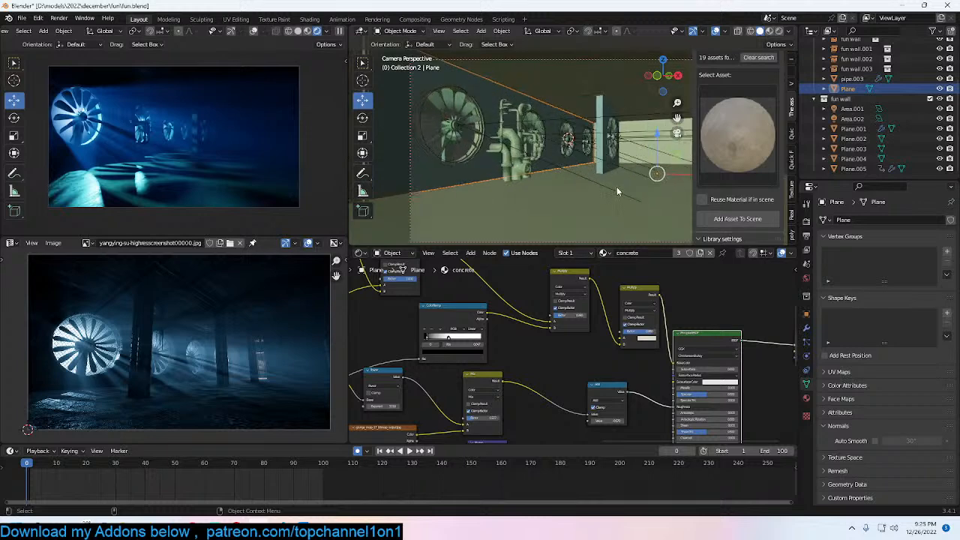
{"action": "left_click", "coordinate": [738, 219]}
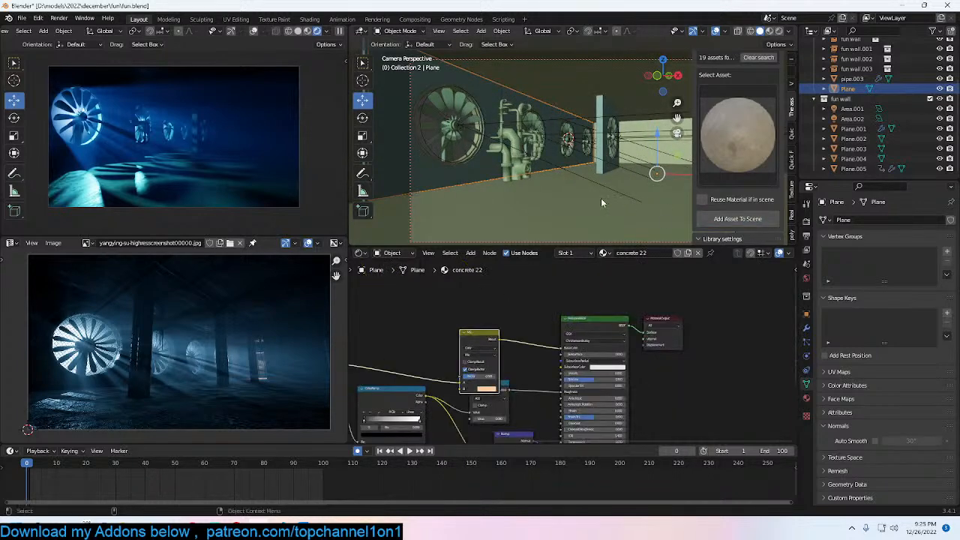
{"action": "left_click", "coordinate": [339, 31]}
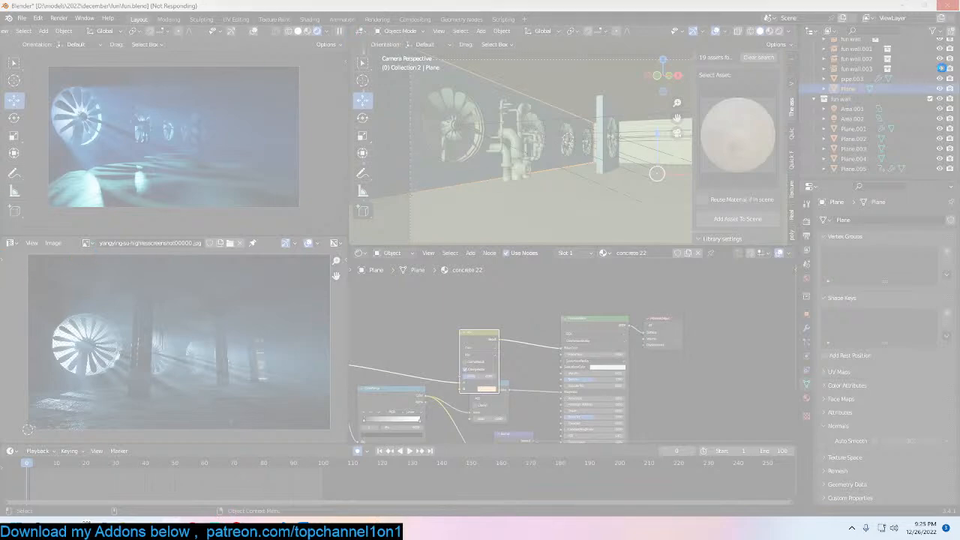
Step: Close the frozen Blender, relaunch it, reopen fun.blend and show the camera preview with rendered shading
{"action": "left_click", "coordinate": [953, 3]}
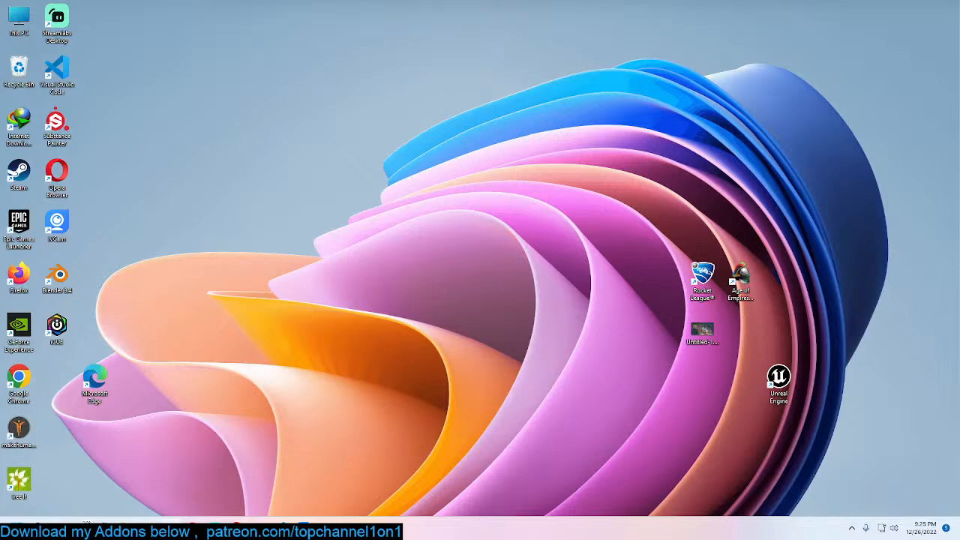
{"action": "double_click", "coordinate": [60, 279]}
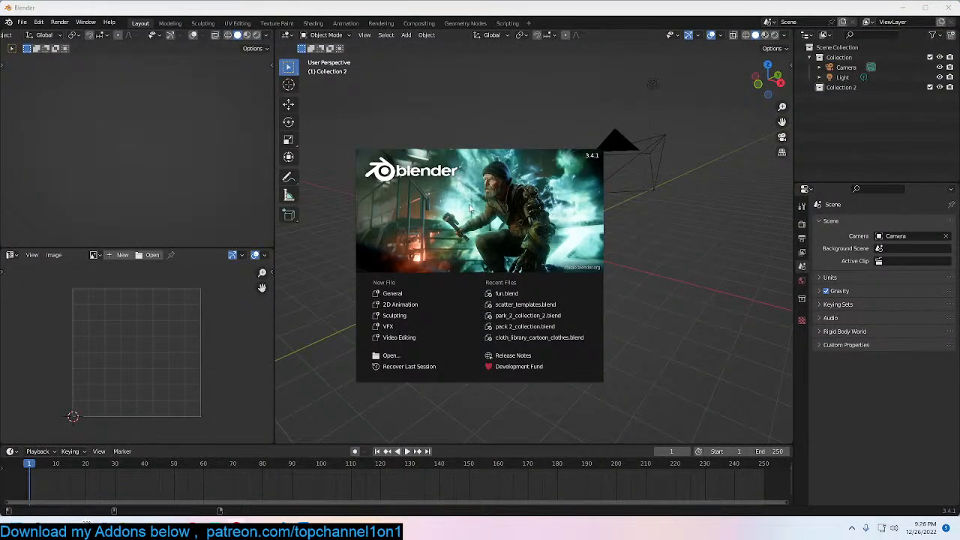
{"action": "left_click", "coordinate": [517, 294]}
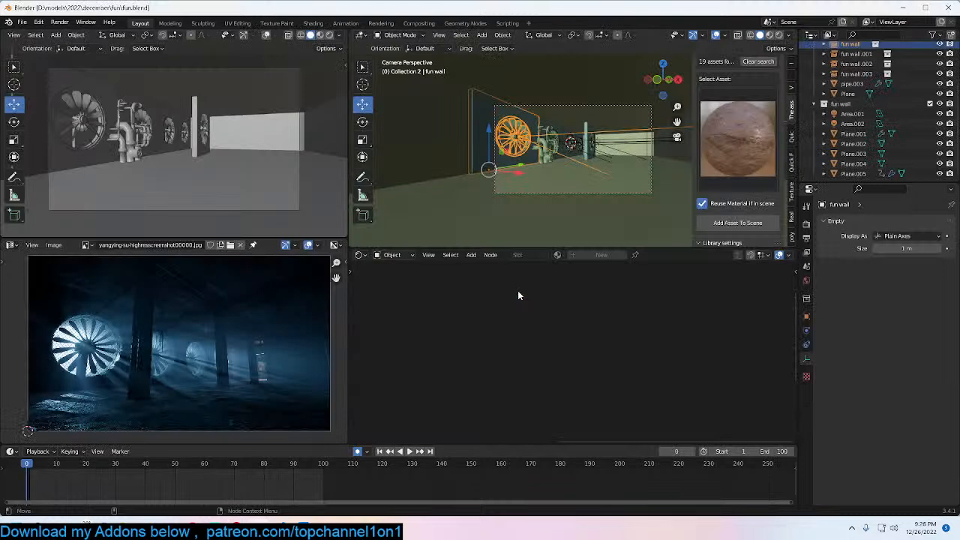
{"action": "left_click", "coordinate": [329, 35]}
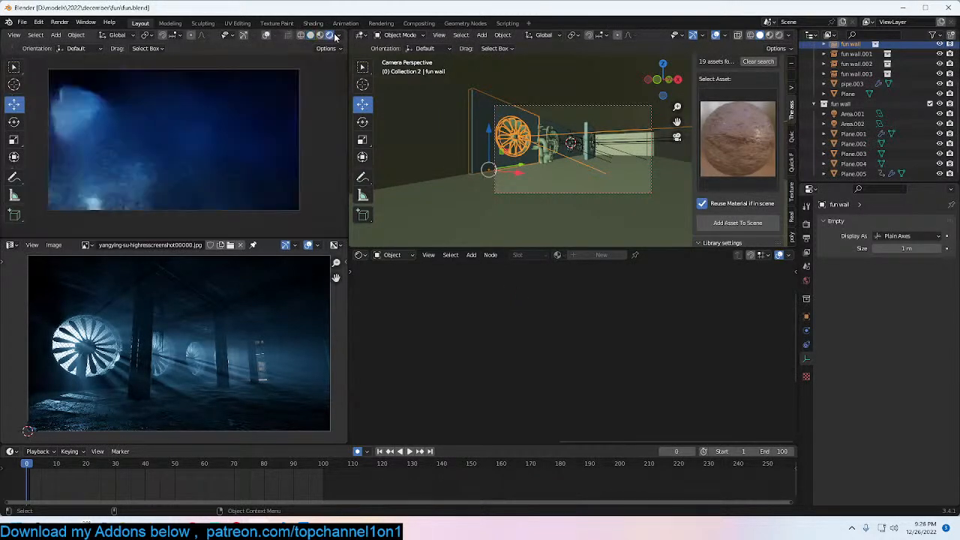
Step: Select the camera by its frame in the viewport
{"action": "left_click", "coordinate": [551, 101]}
{"action": "left_click", "coordinate": [550, 102]}
{"action": "left_click", "coordinate": [551, 105]}
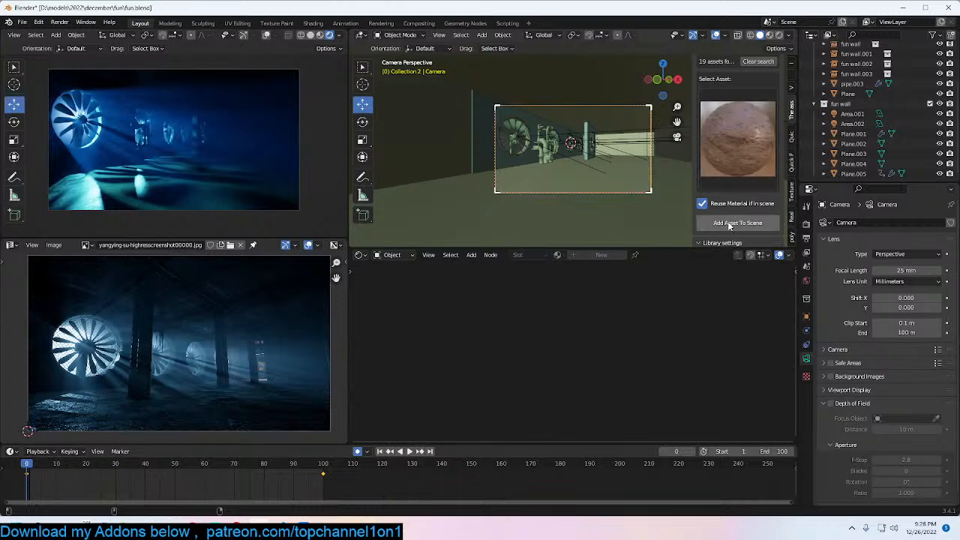
{"action": "scroll", "coordinate": [546, 153], "scroll_direction": "up", "scroll_amount": 2}
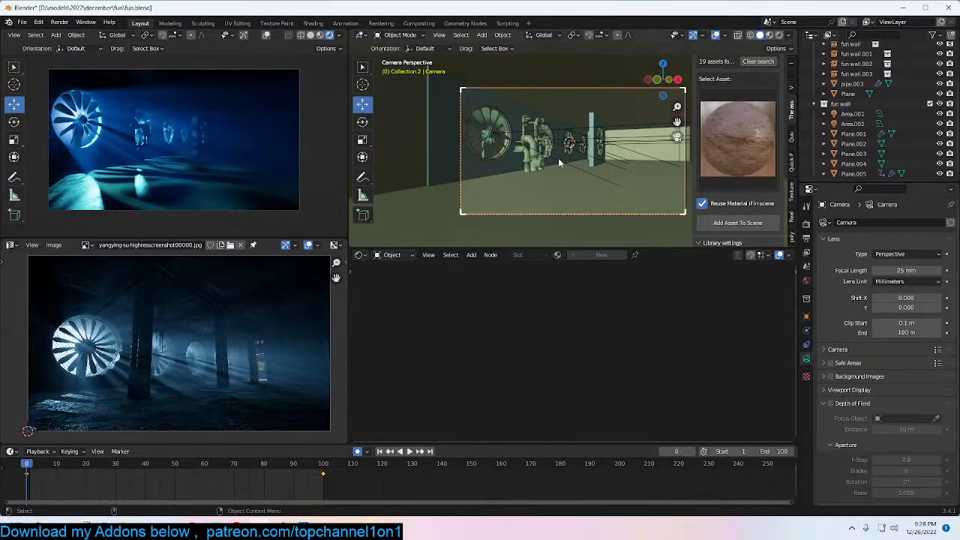
Step: Select the volume Cube around the room, set its Principled Volume color to a pale lavender grey and save the file
{"action": "middle_click_drag", "start_coordinate": [605, 157], "coordinate": [584, 199]}
{"action": "scroll", "coordinate": [584, 200], "scroll_direction": "down", "scroll_amount": 6}
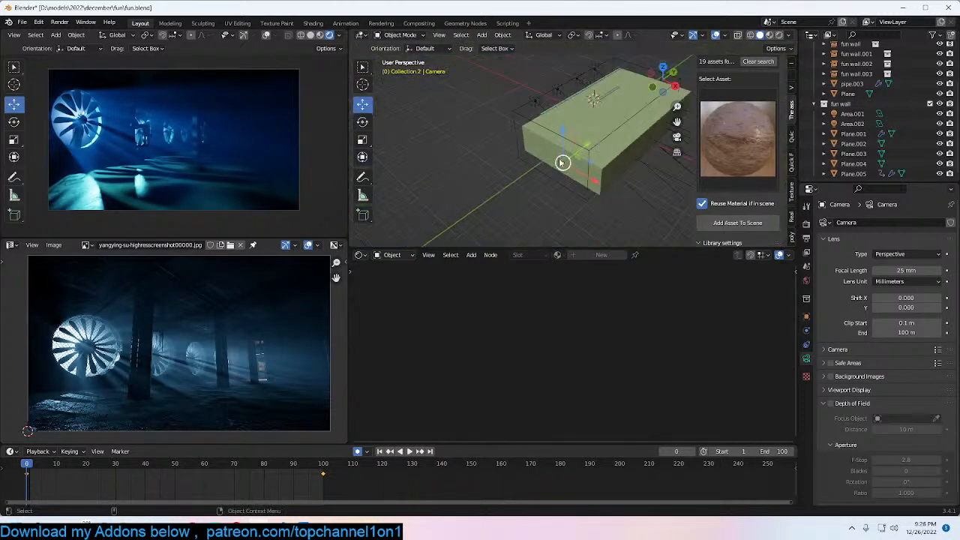
{"action": "left_click", "coordinate": [520, 108]}
{"action": "scroll", "coordinate": [573, 351], "scroll_direction": "up", "scroll_amount": 3}
{"action": "left_click", "coordinate": [589, 318]}
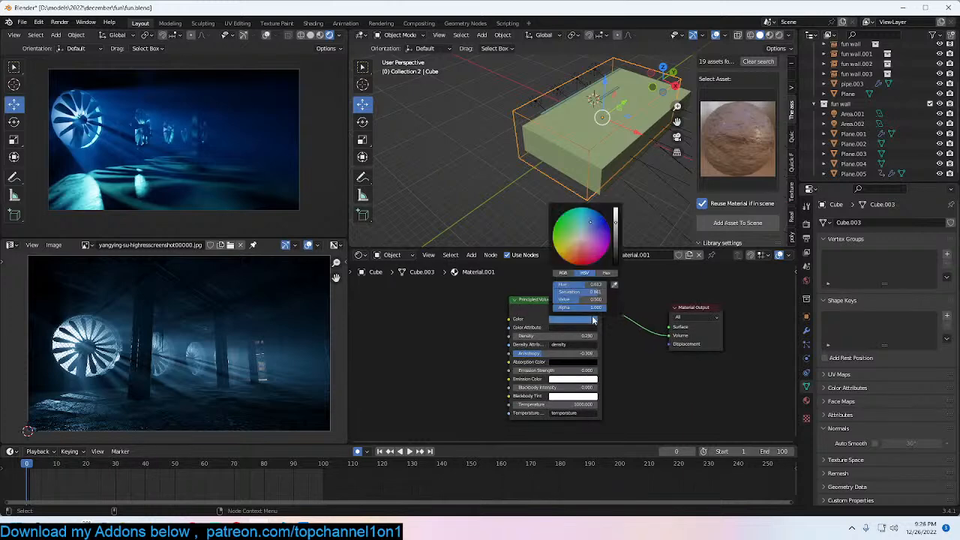
{"action": "left_click", "coordinate": [576, 238]}
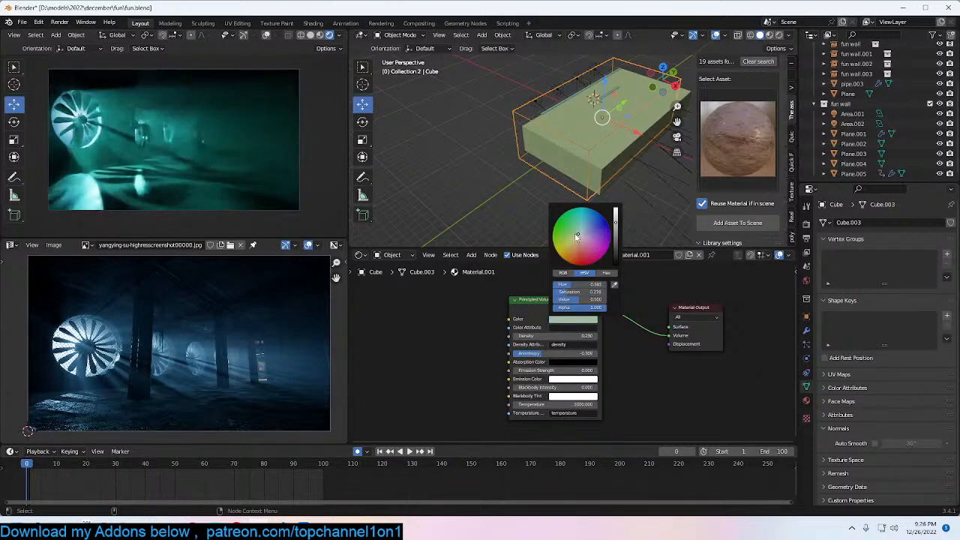
{"action": "left_click", "coordinate": [588, 241]}
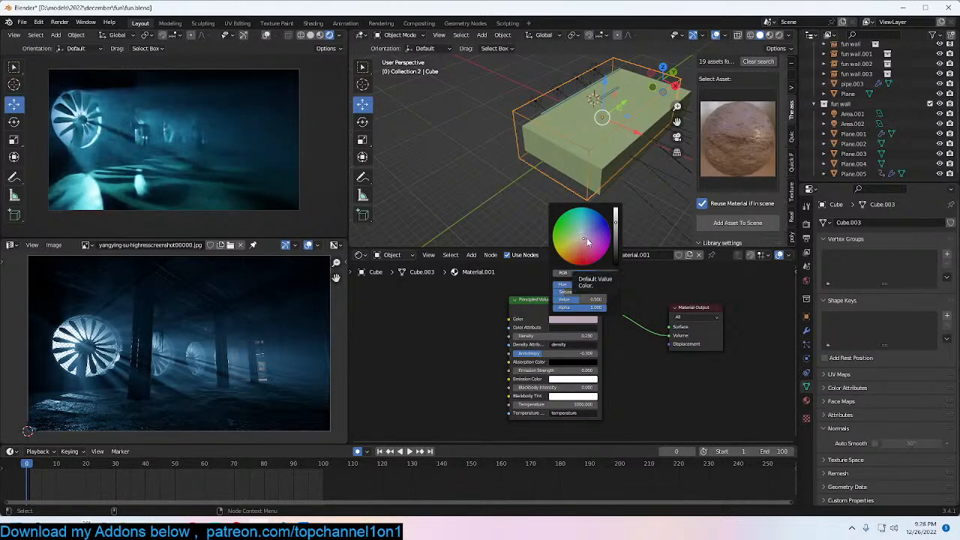
{"action": "left_click", "coordinate": [585, 238]}
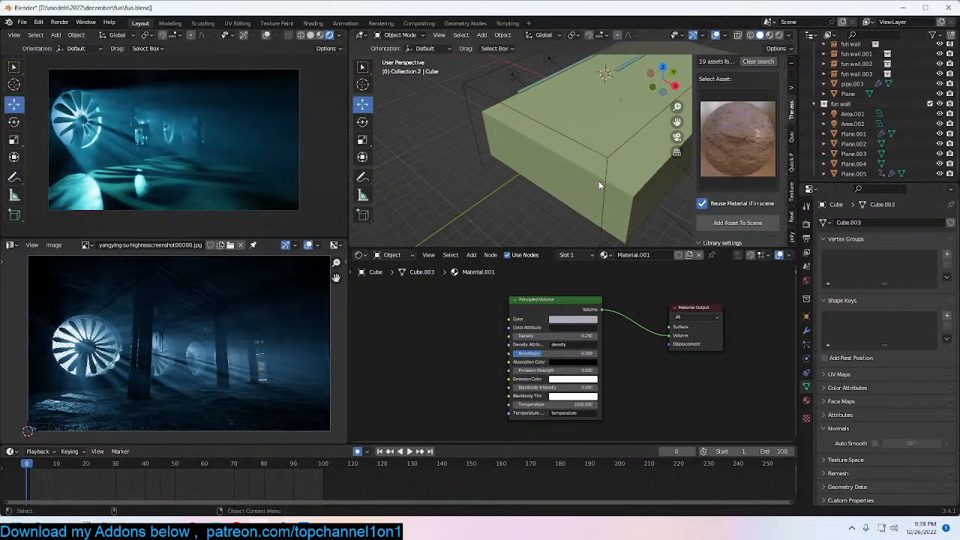
{"action": "key", "text": "KP_0"}
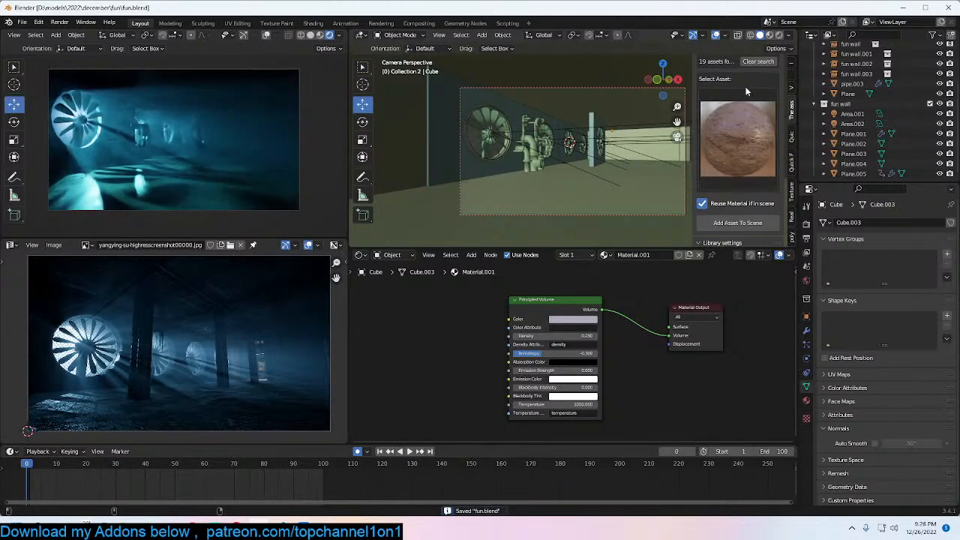
{"action": "scroll", "coordinate": [718, 126], "scroll_direction": "up", "scroll_amount": 5}
{"action": "key", "text": "ctrl+s"}
Step: Search the asset library's objects for "man" and choose the last standing man in dark clothes
{"action": "type", "text": "m"}
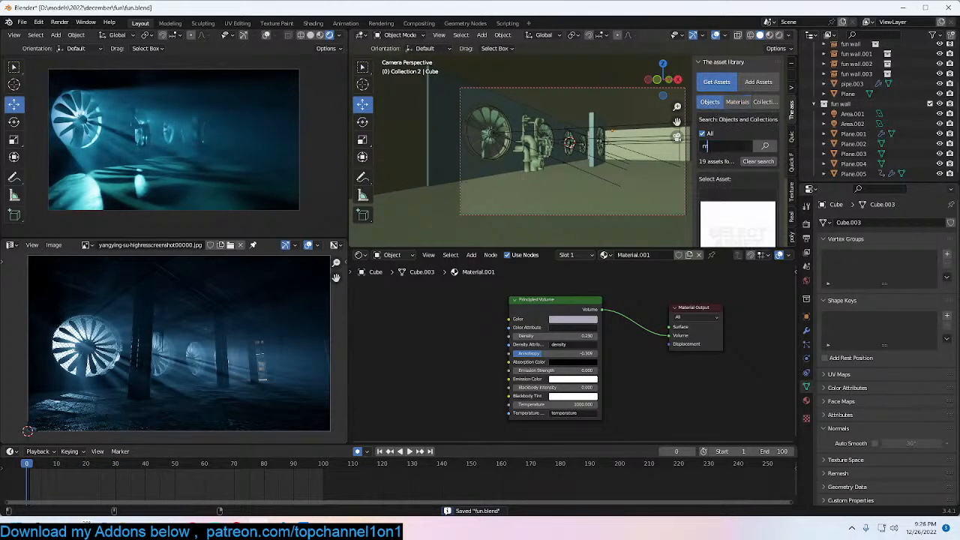
{"action": "type", "text": "an"}
{"action": "key", "text": "Return"}
{"action": "left_click", "coordinate": [750, 216]}
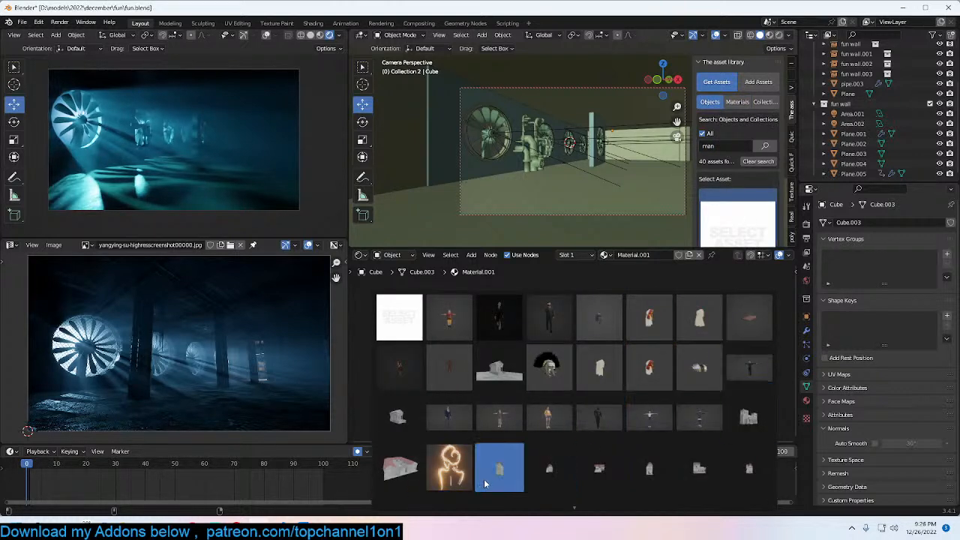
{"action": "scroll", "coordinate": [484, 478], "scroll_direction": "down", "scroll_amount": 1}
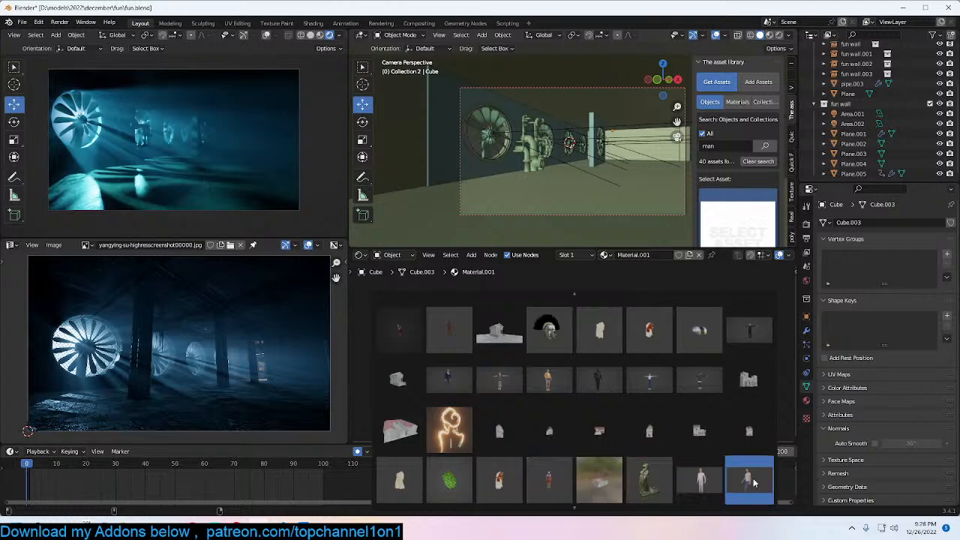
{"action": "scroll", "coordinate": [621, 492], "scroll_direction": "down", "scroll_amount": 1}
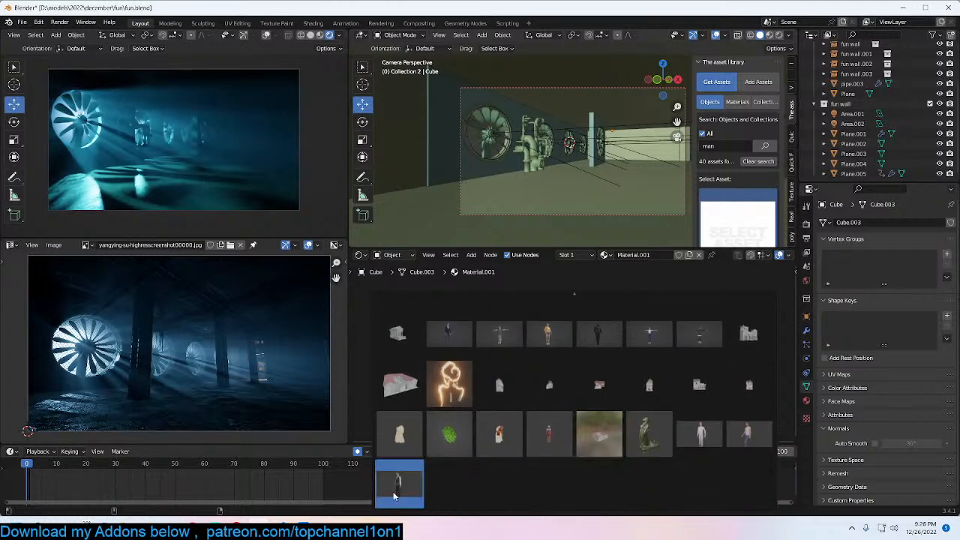
{"action": "left_click", "coordinate": [396, 491]}
Step: Place the 3D cursor on the floor between the first fan and the pipes and add the man asset there
{"action": "key", "text": "Home"}
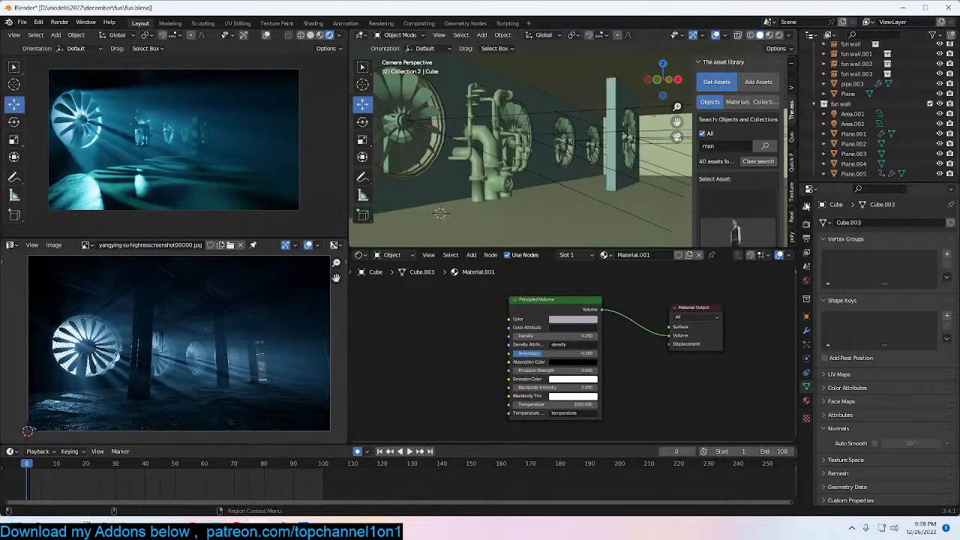
{"action": "scroll", "coordinate": [741, 202], "scroll_direction": "down", "scroll_amount": 4}
{"action": "left_click", "coordinate": [761, 189]}
Step: Rotate the man about the global Z axis and scale him up by about 1.08
{"action": "key", "text": "r"}
{"action": "key", "text": "z"}
{"action": "left_click", "coordinate": [484, 226]}
{"action": "scroll", "coordinate": [509, 189], "scroll_direction": "up", "scroll_amount": 2}
{"action": "middle_click_drag", "start_coordinate": [582, 169], "coordinate": [680, 147], "text": "shift"}
{"action": "scroll", "coordinate": [675, 150], "scroll_direction": "down", "scroll_amount": 1}
{"action": "key", "text": "r"}
{"action": "key", "text": "z"}
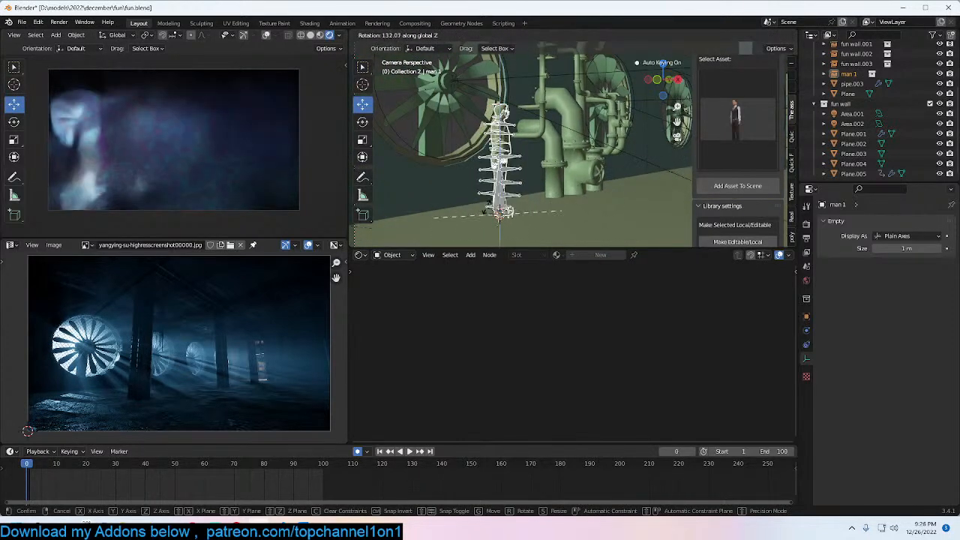
{"action": "left_click", "coordinate": [593, 146]}
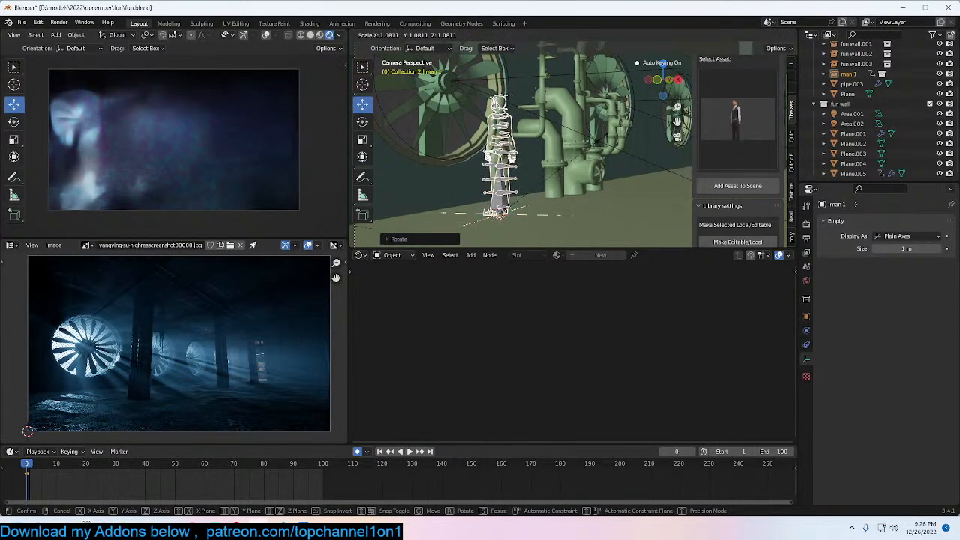
Step: Delete the man's keyframes at frame 0, save the file and pause the rendered preview
{"action": "key", "text": "x"}
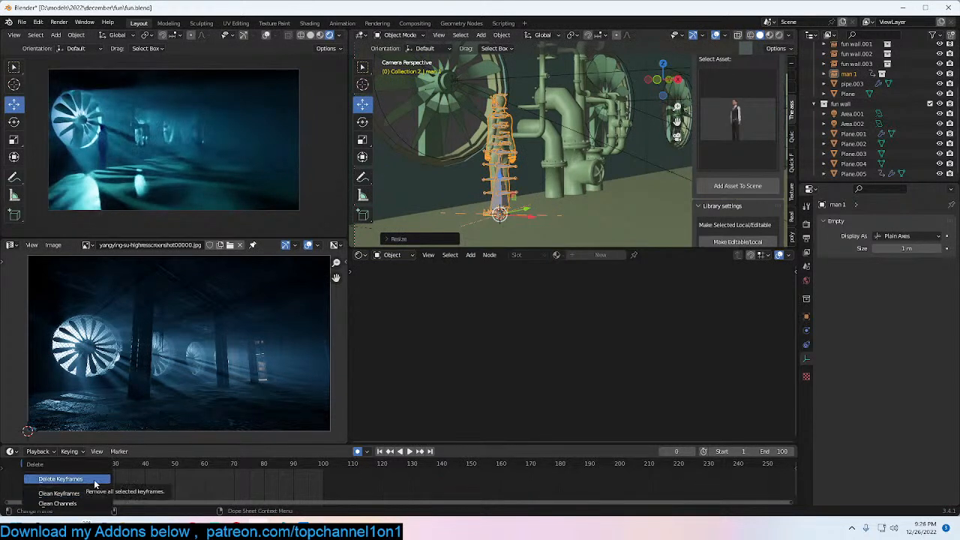
{"action": "left_click", "coordinate": [93, 480]}
{"action": "key", "text": "ctrl+s"}
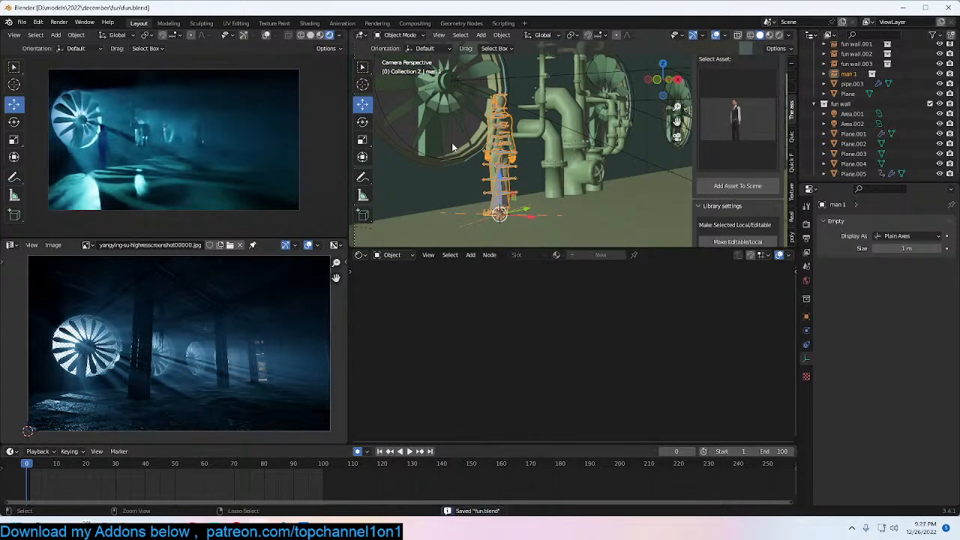
{"action": "scroll", "coordinate": [337, 40], "scroll_direction": "down", "scroll_amount": 1}
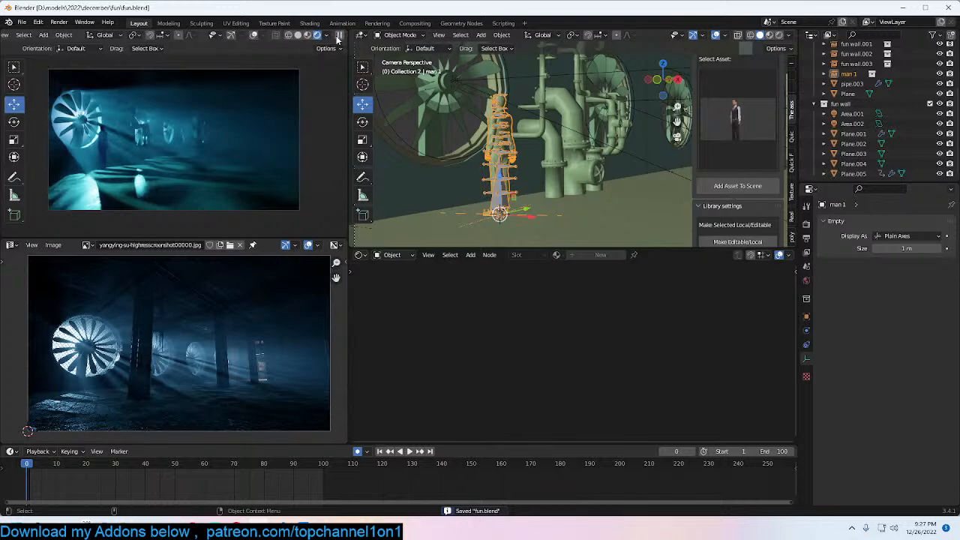
{"action": "left_click", "coordinate": [339, 36]}
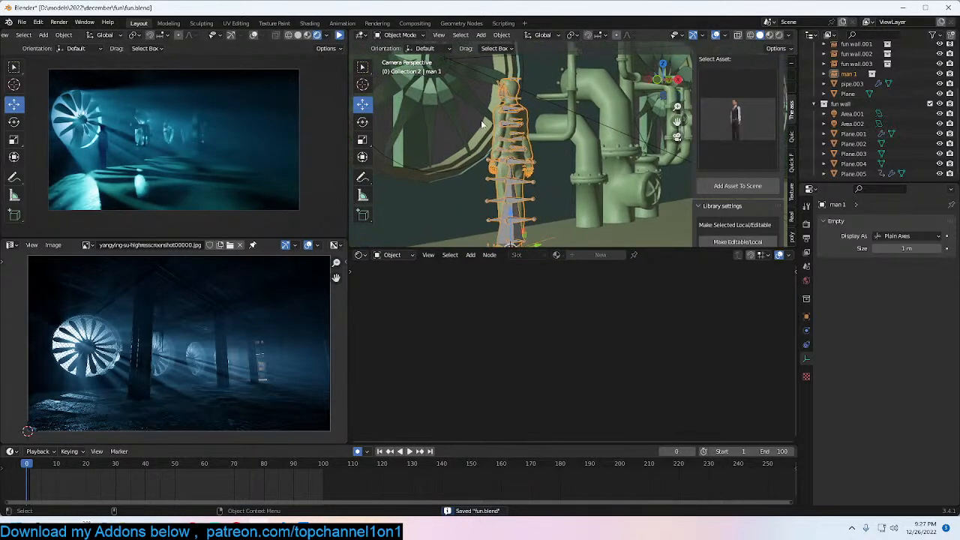
Step: Move the man slightly along the floor toward the first fan with Z locked, turn off auto keying and save the file
{"action": "key", "text": "g"}
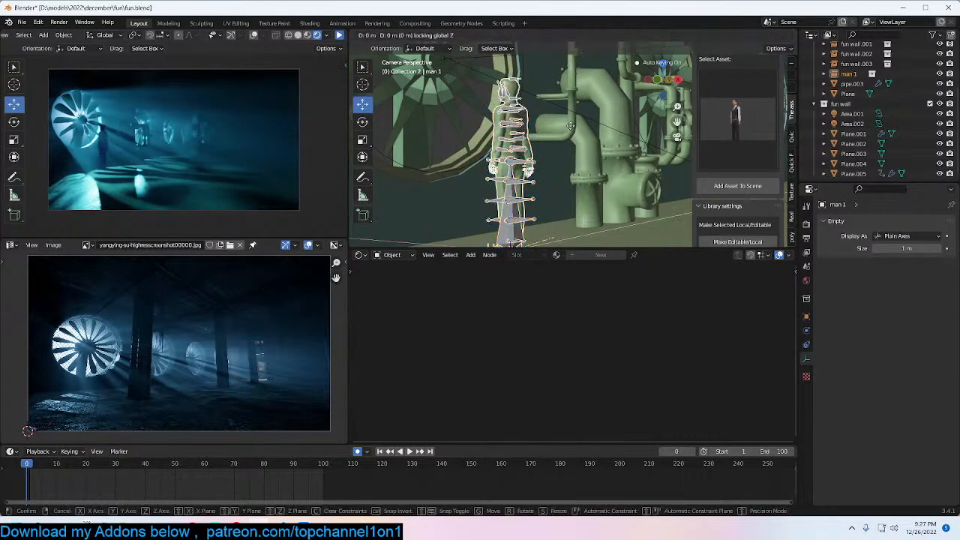
{"action": "key", "text": "shift+z"}
{"action": "left_click", "coordinate": [550, 141]}
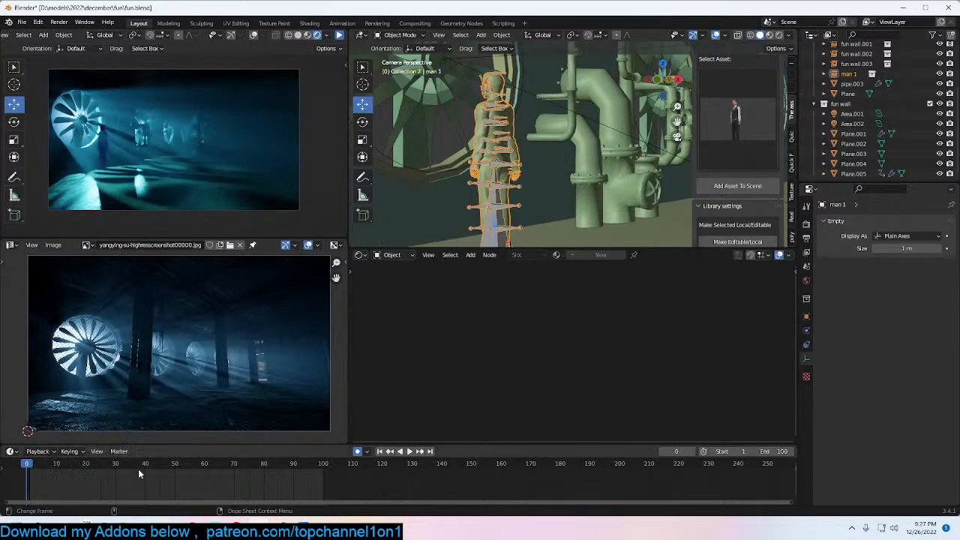
{"action": "key", "text": "ctrl+s"}
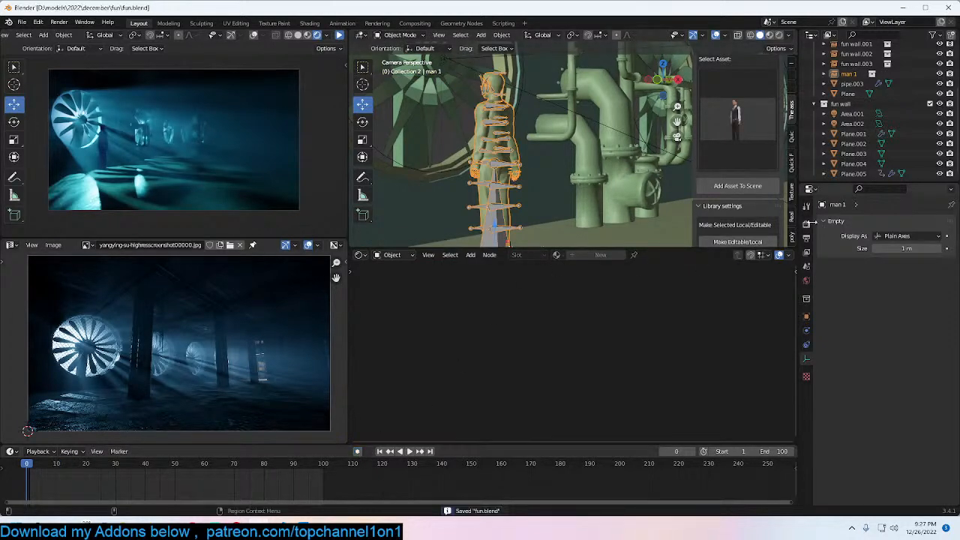
Step: Set the render output resolution scale to 50% and save the file
{"action": "left_click", "coordinate": [806, 224]}
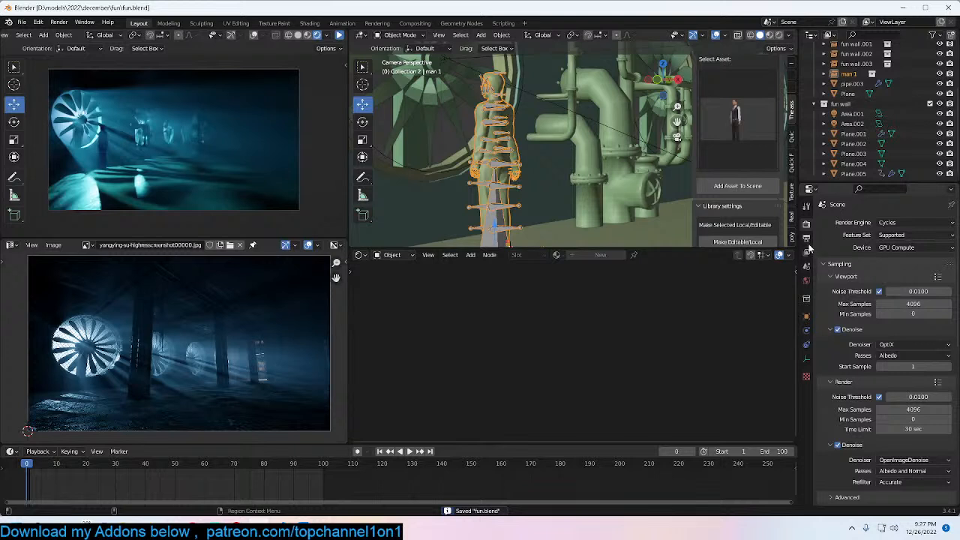
{"action": "left_click", "coordinate": [806, 238]}
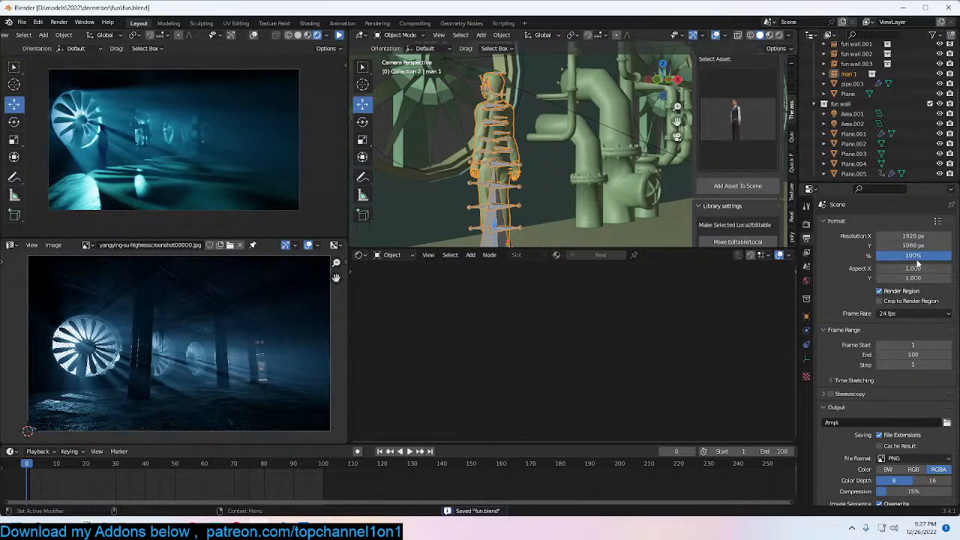
{"action": "left_click", "coordinate": [915, 256]}
{"action": "type", "text": "50"}
{"action": "key", "text": "Return"}
{"action": "key", "text": "ctrl+s"}
Step: Set the render output path to a newly created folder, New Folder(7), inside E:\renders and save the file
{"action": "left_click", "coordinate": [945, 423]}
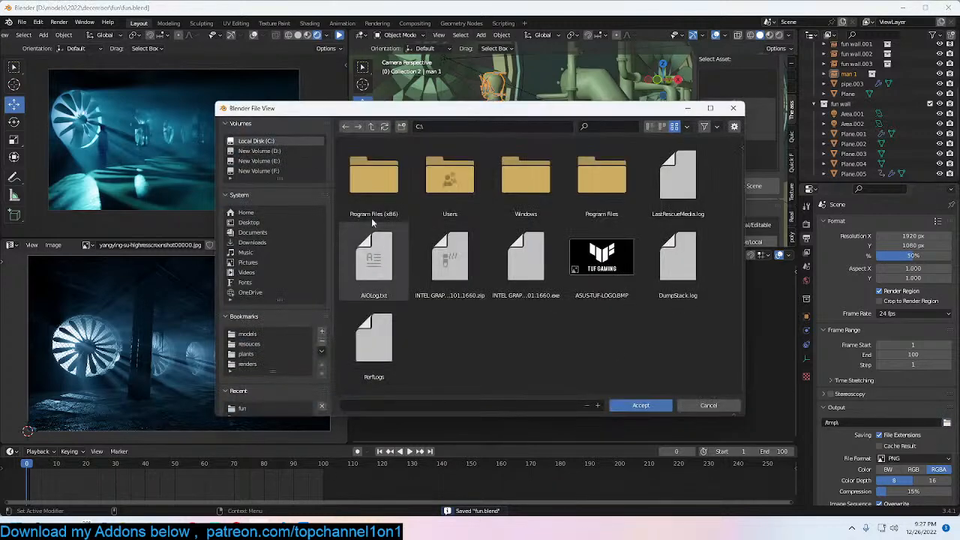
{"action": "left_click", "coordinate": [255, 171]}
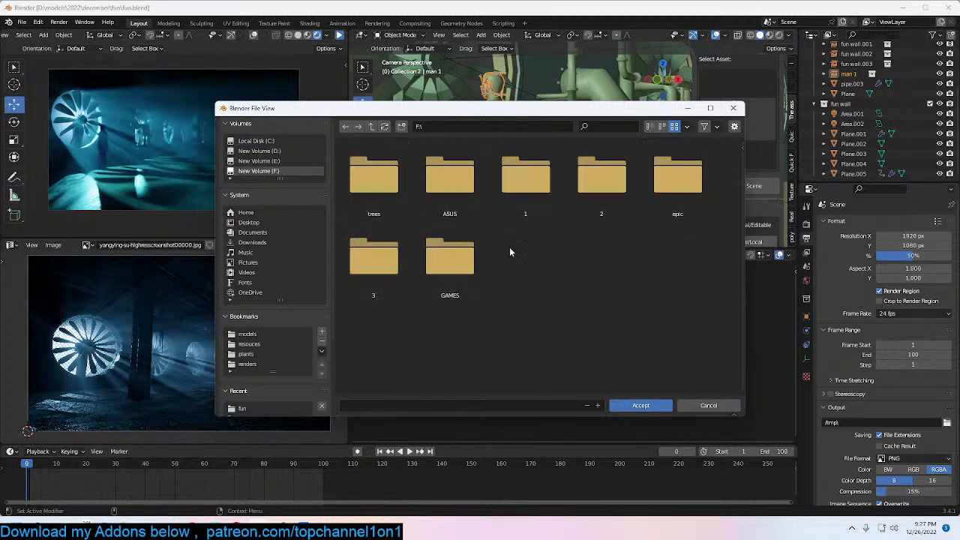
{"action": "left_click", "coordinate": [277, 161]}
{"action": "double_click", "coordinate": [373, 176]}
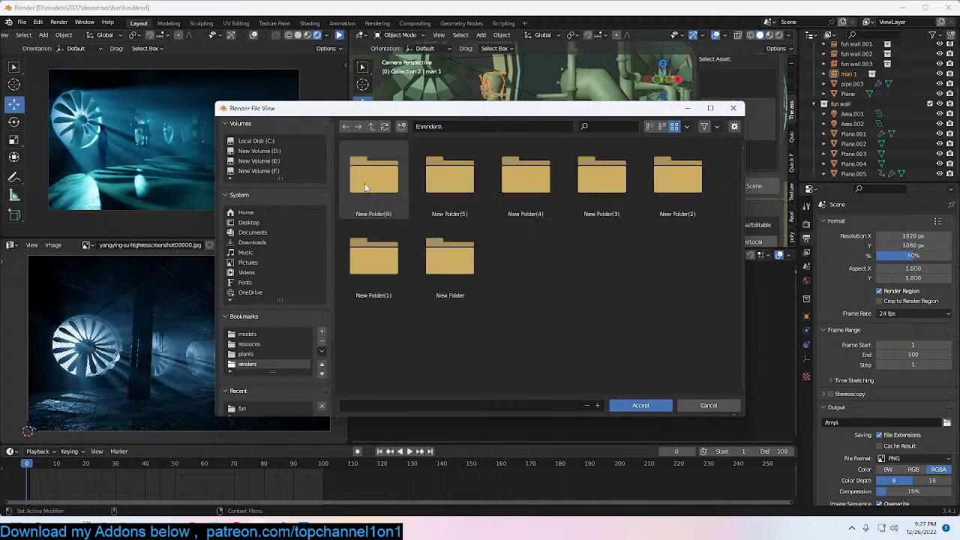
{"action": "left_click", "coordinate": [401, 126]}
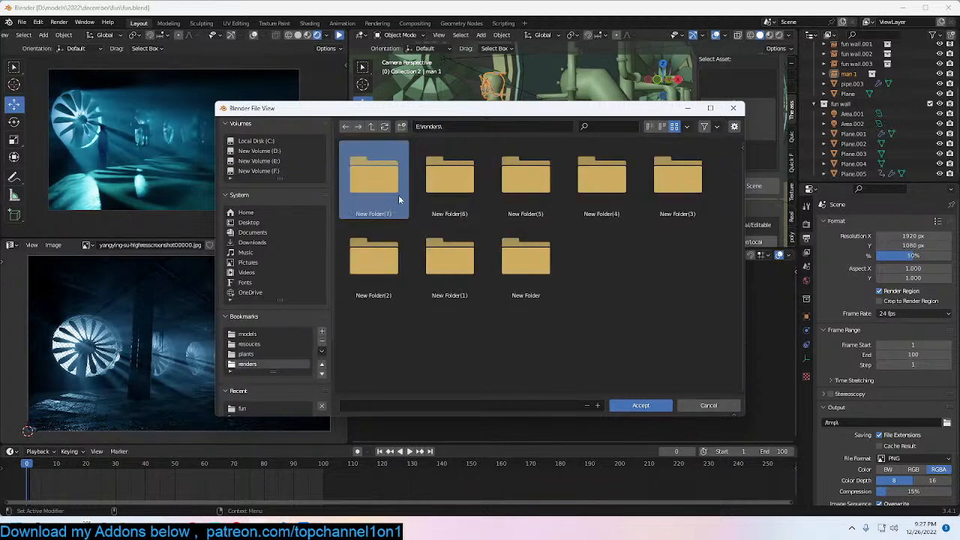
{"action": "double_click", "coordinate": [374, 195]}
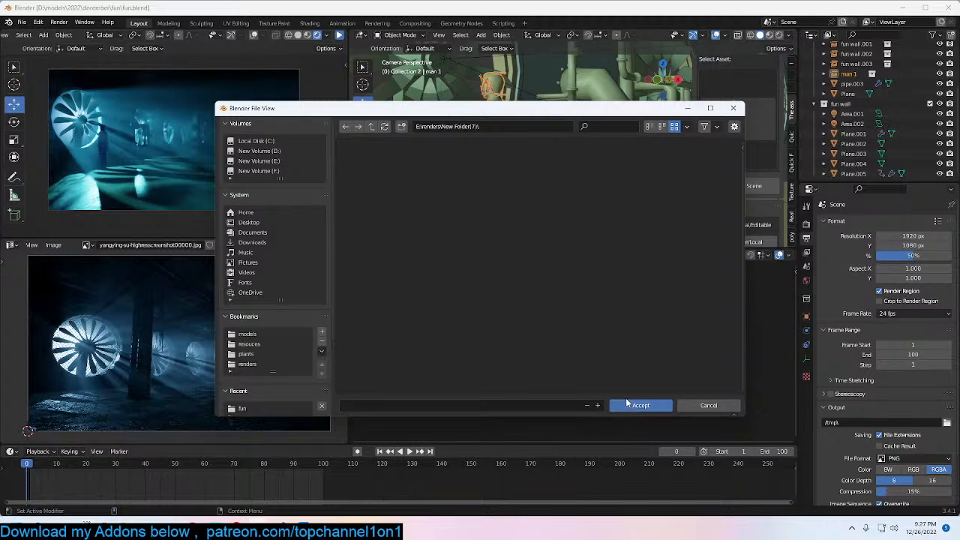
{"action": "left_click", "coordinate": [626, 404]}
{"action": "key", "text": "ctrl+s"}
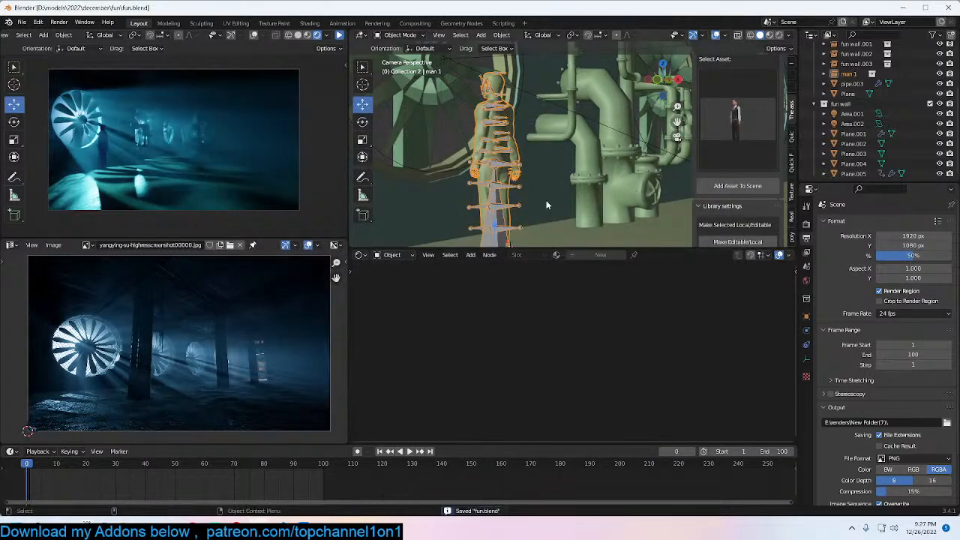
Step: Add an area light near the man, rotate it freely and move it beside him
{"action": "scroll", "coordinate": [583, 165], "scroll_direction": "up", "scroll_amount": 3}
{"action": "middle_click_drag", "start_coordinate": [591, 161], "coordinate": [599, 159], "text": "shift"}
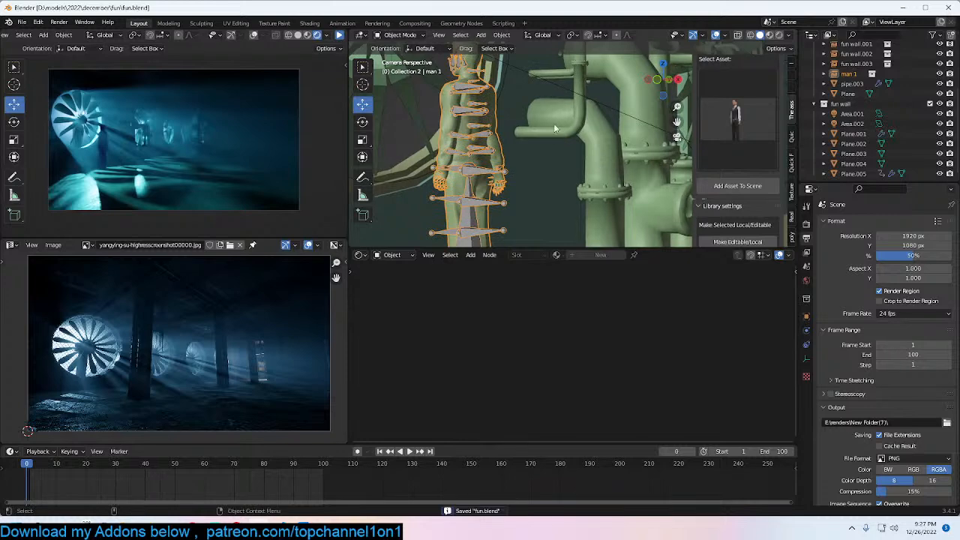
{"action": "scroll", "coordinate": [484, 148], "scroll_direction": "down", "scroll_amount": 2}
{"action": "scroll", "coordinate": [473, 143], "scroll_direction": "up", "scroll_amount": 2}
{"action": "middle_click_drag", "start_coordinate": [473, 143], "coordinate": [487, 111]}
{"action": "scroll", "coordinate": [486, 110], "scroll_direction": "up", "scroll_amount": 2}
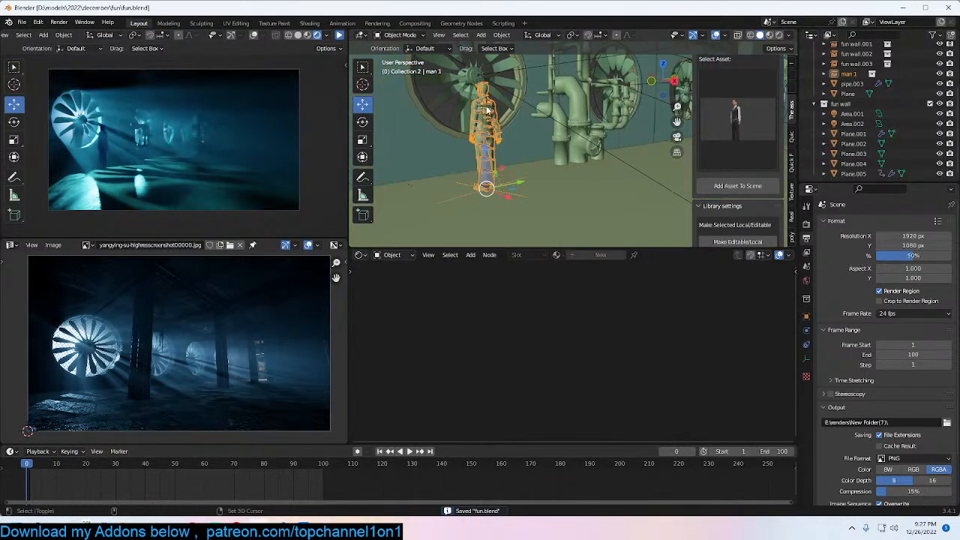
{"action": "key", "text": "shift+a"}
{"action": "mouse_move", "coordinate": [471, 230]}
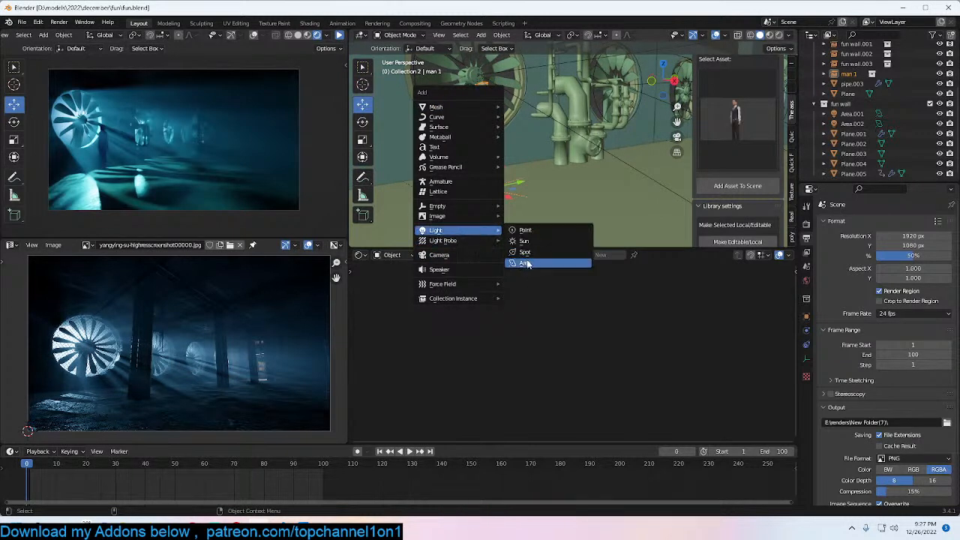
{"action": "left_click", "coordinate": [525, 263]}
{"action": "key", "text": "r"}
{"action": "key", "text": "r"}
{"action": "left_click", "coordinate": [538, 114]}
{"action": "middle_click_drag", "start_coordinate": [537, 114], "coordinate": [515, 141], "text": "shift"}
{"action": "key", "text": "g"}
{"action": "left_click", "coordinate": [628, 131]}
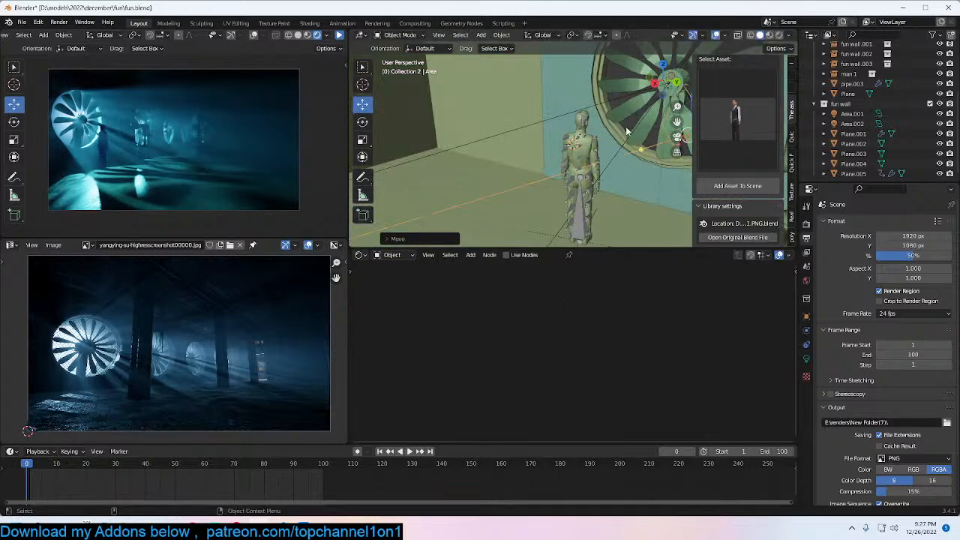
Step: Set the area light's power to 1000 W, save the file and resume the rendered preview
{"action": "left_click", "coordinate": [806, 358]}
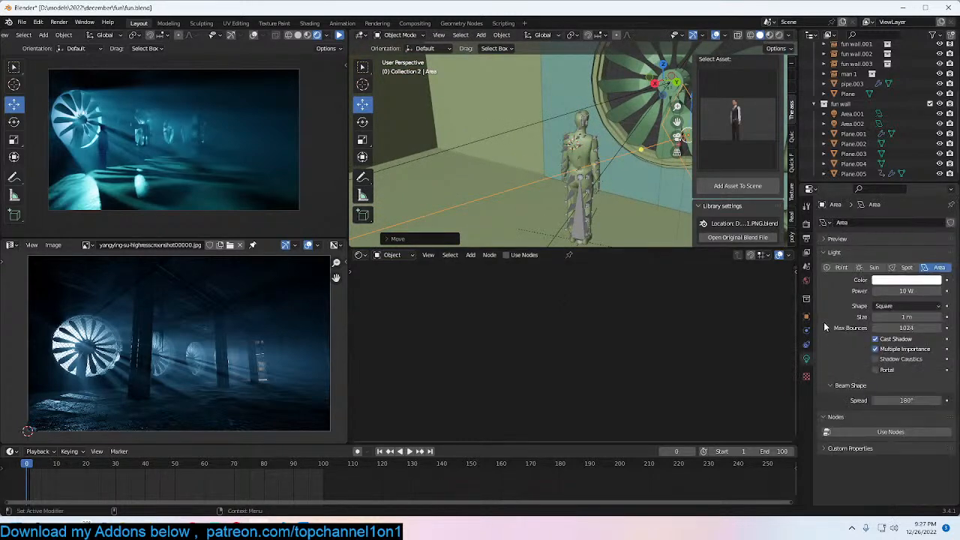
{"action": "left_click", "coordinate": [806, 315]}
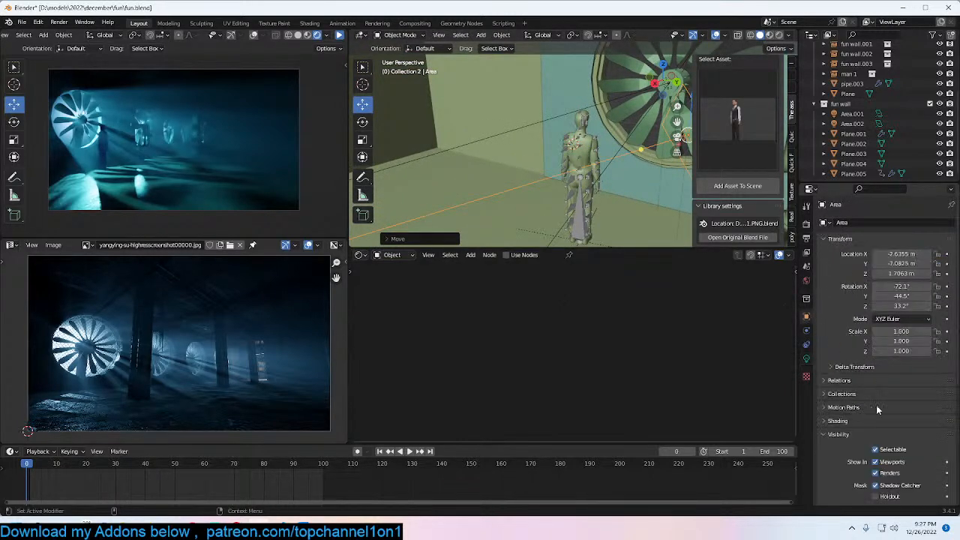
{"action": "scroll", "coordinate": [874, 408], "scroll_direction": "down", "scroll_amount": 4}
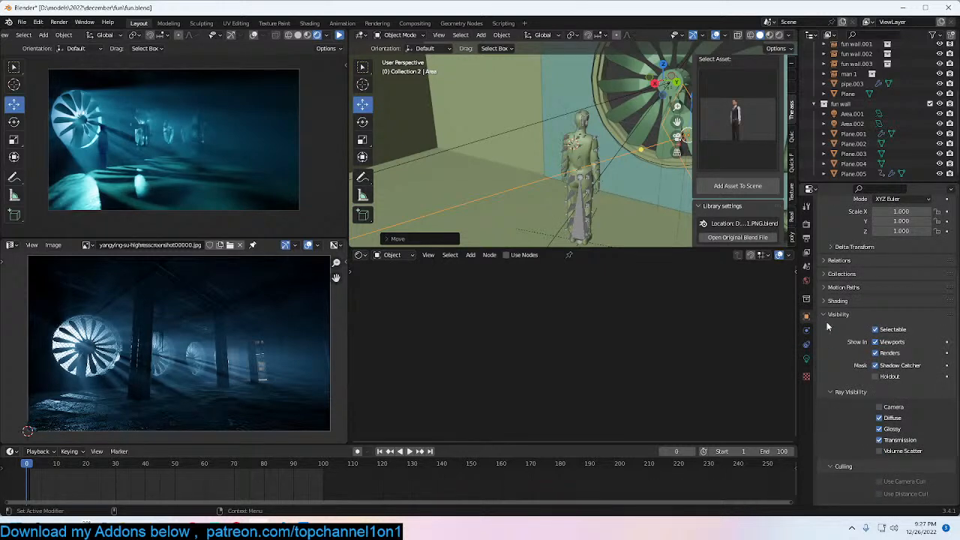
{"action": "left_click", "coordinate": [806, 358]}
{"action": "left_click", "coordinate": [906, 291]}
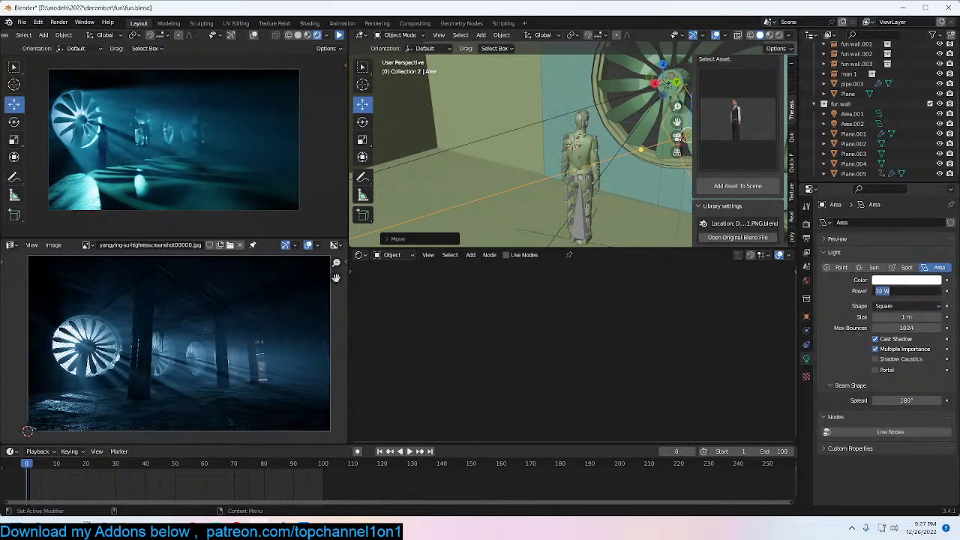
{"action": "key", "text": "Return"}
{"action": "key", "text": "ctrl+s"}
{"action": "left_click", "coordinate": [339, 36]}
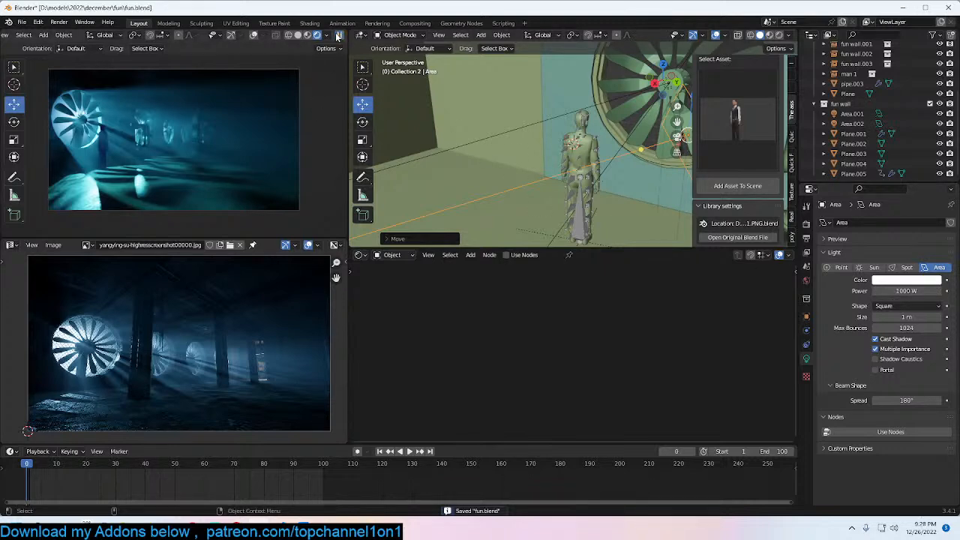
Step: Reposition the area light around the man's head and rotate it freely to aim it from the camera view
{"action": "middle_click_drag", "start_coordinate": [599, 132], "coordinate": [500, 162]}
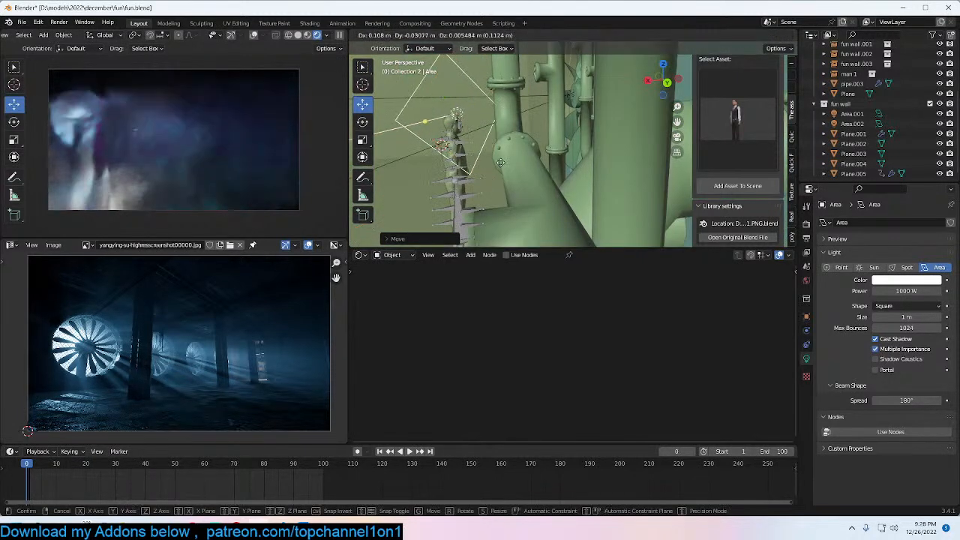
{"action": "key", "text": "KP_0"}
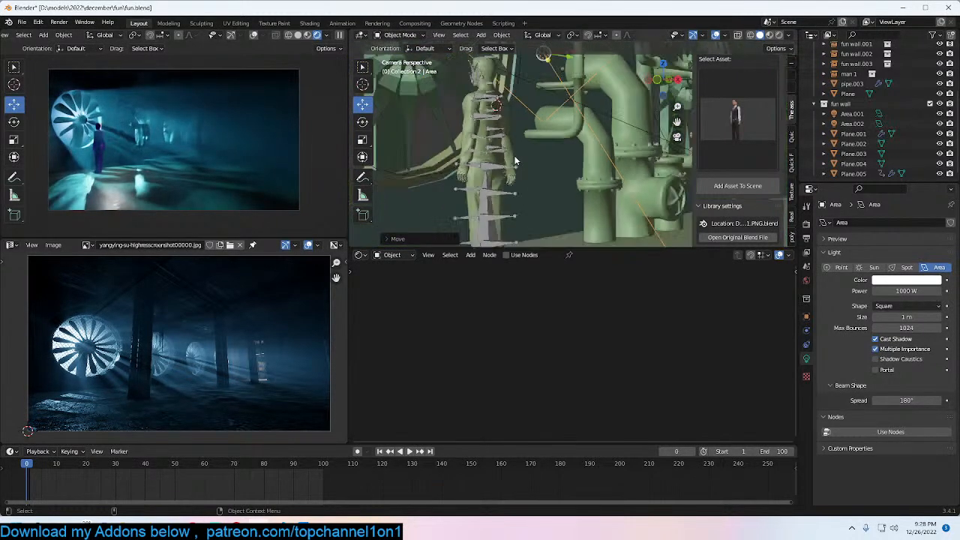
{"action": "key", "text": "r"}
{"action": "key", "text": "r"}
{"action": "left_click", "coordinate": [551, 177]}
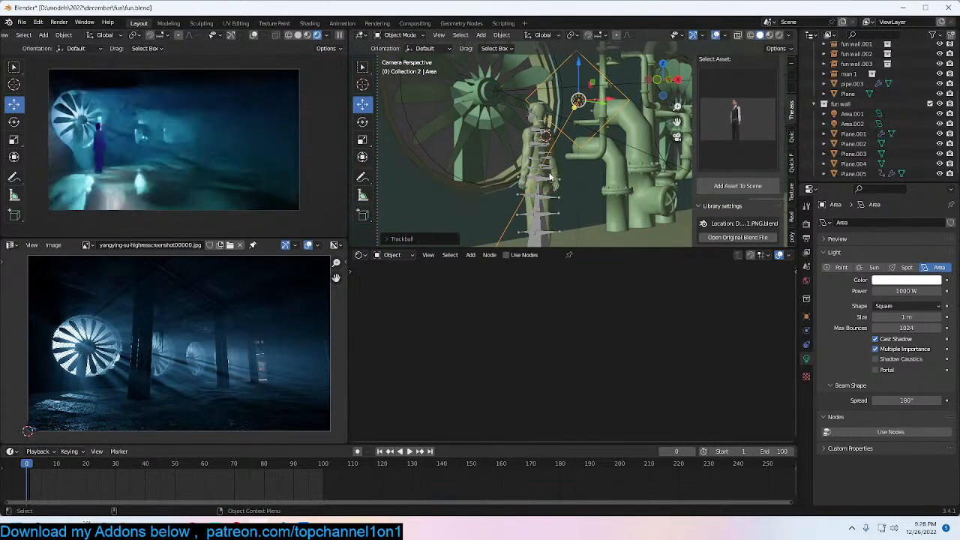
{"action": "key", "text": "g"}
{"action": "left_click", "coordinate": [561, 162]}
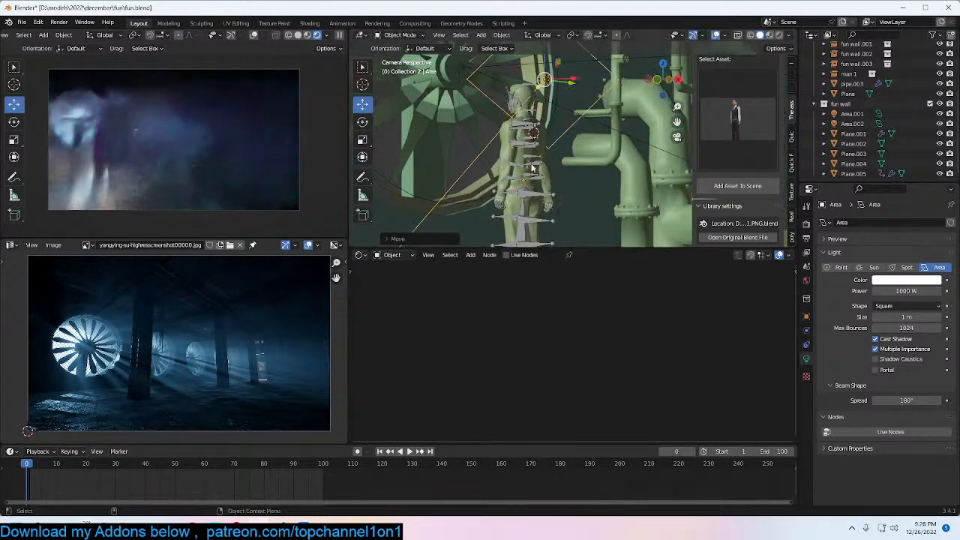
Step: Clear the area light's rotation, move it above the man and tilt it toward him
{"action": "middle_click_drag", "start_coordinate": [497, 171], "coordinate": [550, 150]}
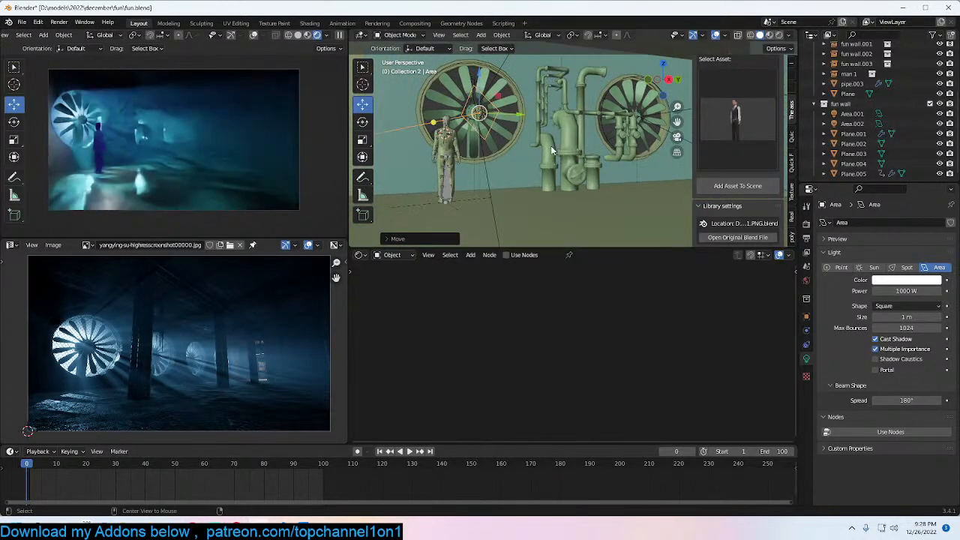
{"action": "key", "text": "alt+r"}
{"action": "middle_click_drag", "start_coordinate": [398, 135], "coordinate": [372, 137]}
{"action": "key", "text": "g"}
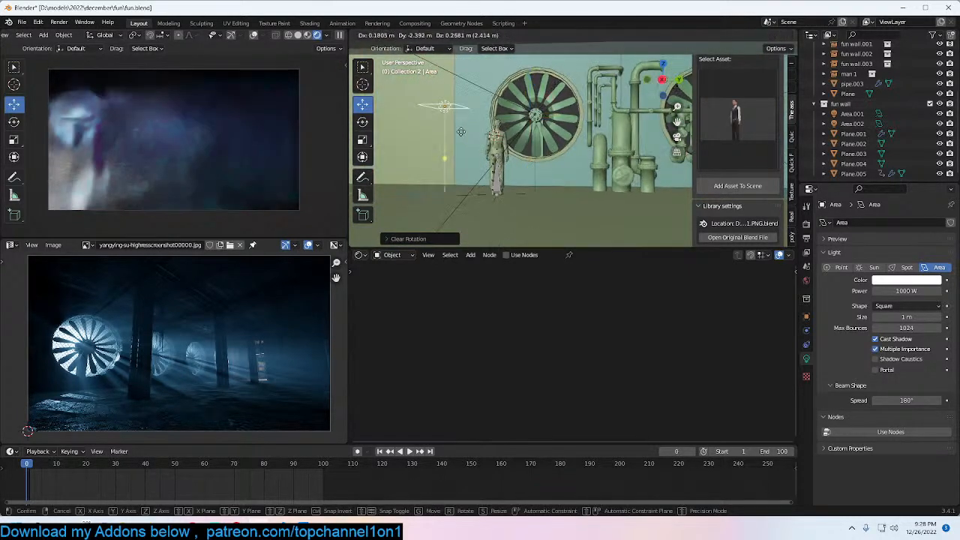
{"action": "left_click", "coordinate": [498, 117]}
{"action": "mouse_move", "coordinate": [466, 171]}
{"action": "middle_mouse_down"}
{"action": "mouse_move", "coordinate": [542, 164]}
{"action": "mouse_move", "coordinate": [505, 153]}
{"action": "mouse_move", "coordinate": [514, 177]}
{"action": "mouse_move", "coordinate": [467, 187]}
{"action": "middle_mouse_up"}
{"action": "key", "text": "r"}
{"action": "left_click", "coordinate": [573, 141]}
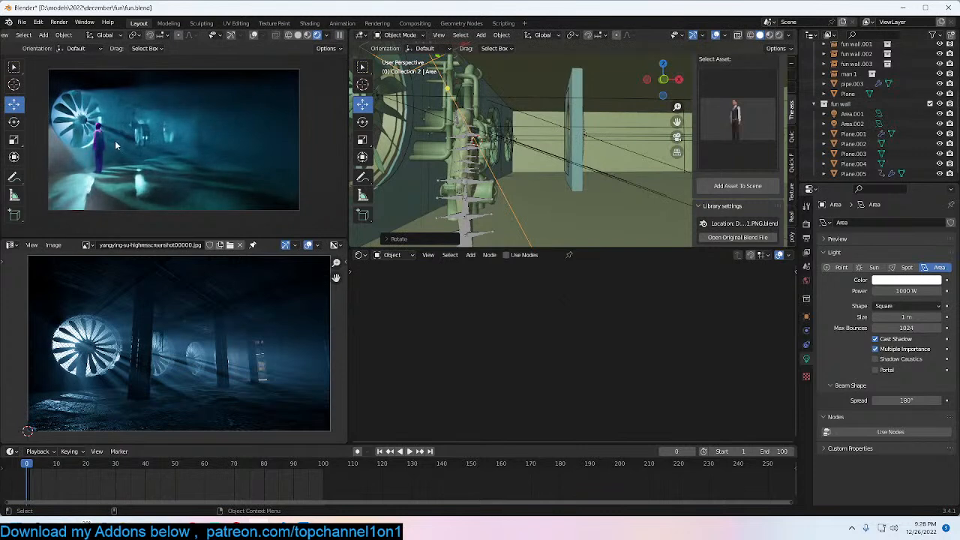
Step: Delete the man and the area light, save the file and pause the rendered preview
{"action": "left_click", "coordinate": [453, 158]}
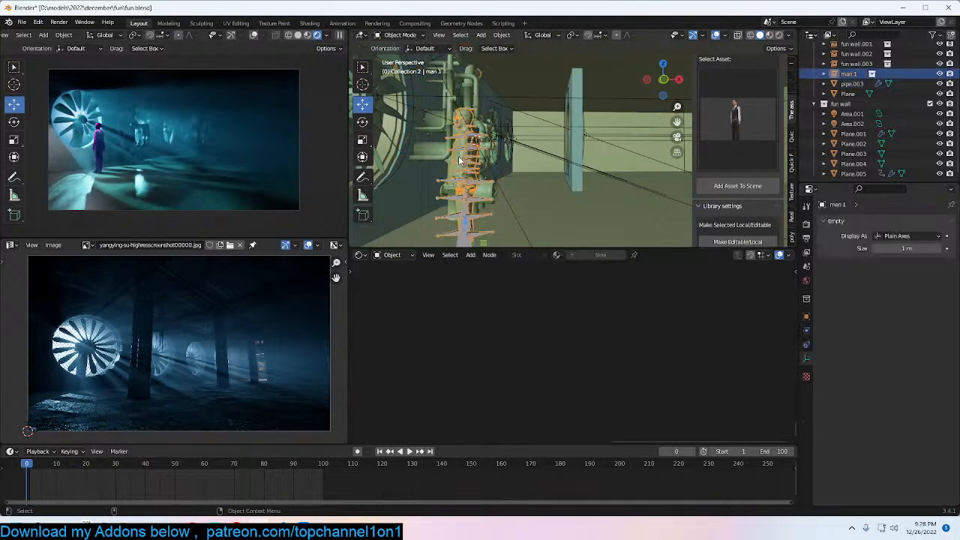
{"action": "key", "text": "x"}
{"action": "left_click", "coordinate": [461, 161]}
{"action": "middle_click_drag", "start_coordinate": [460, 160], "coordinate": [466, 142]}
{"action": "left_click", "coordinate": [458, 115]}
{"action": "key", "text": "x"}
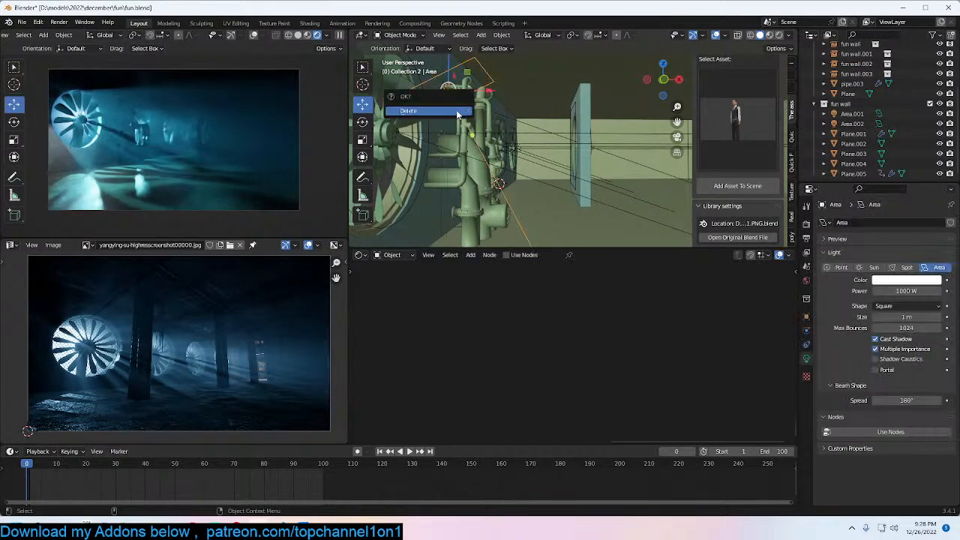
{"action": "left_click", "coordinate": [457, 115]}
{"action": "key", "text": "ctrl+s"}
{"action": "left_click", "coordinate": [339, 35]}
Step: Set the final render's sampling time limit to 15 seconds and save the file
{"action": "left_click", "coordinate": [807, 223]}
{"action": "scroll", "coordinate": [892, 337], "scroll_direction": "down", "scroll_amount": 10}
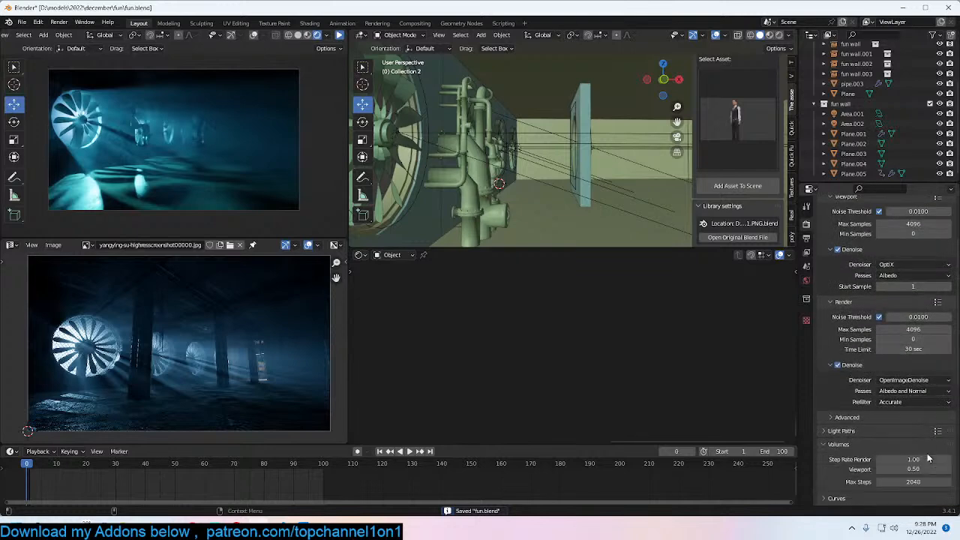
{"action": "scroll", "coordinate": [896, 431], "scroll_direction": "up", "scroll_amount": 5}
{"action": "left_click", "coordinate": [910, 349]}
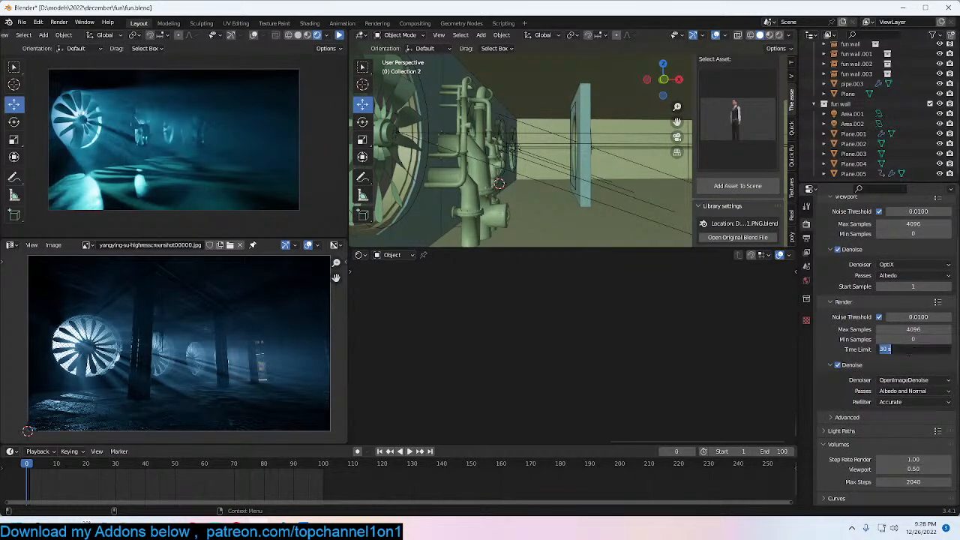
{"action": "type", "text": "15"}
{"action": "key", "text": "Return"}
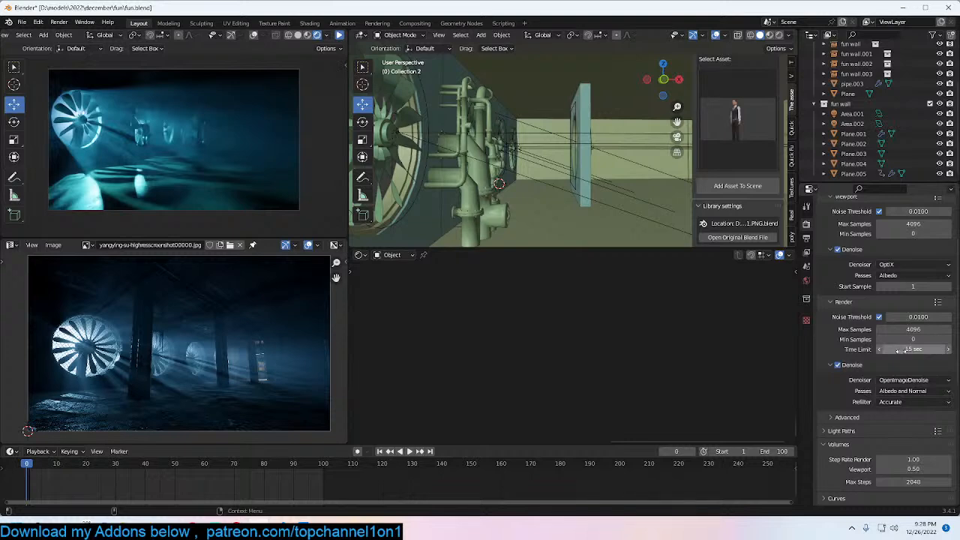
{"action": "key", "text": "ctrl+s"}
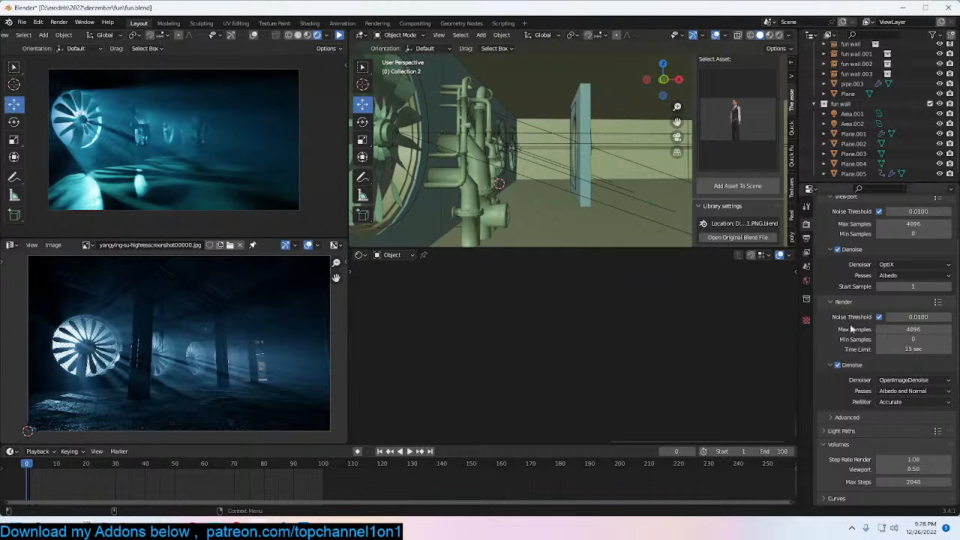
Step: Set the final render's sampling time limit to 10 seconds and save the file
{"action": "left_click", "coordinate": [884, 349]}
{"action": "key", "text": "Return"}
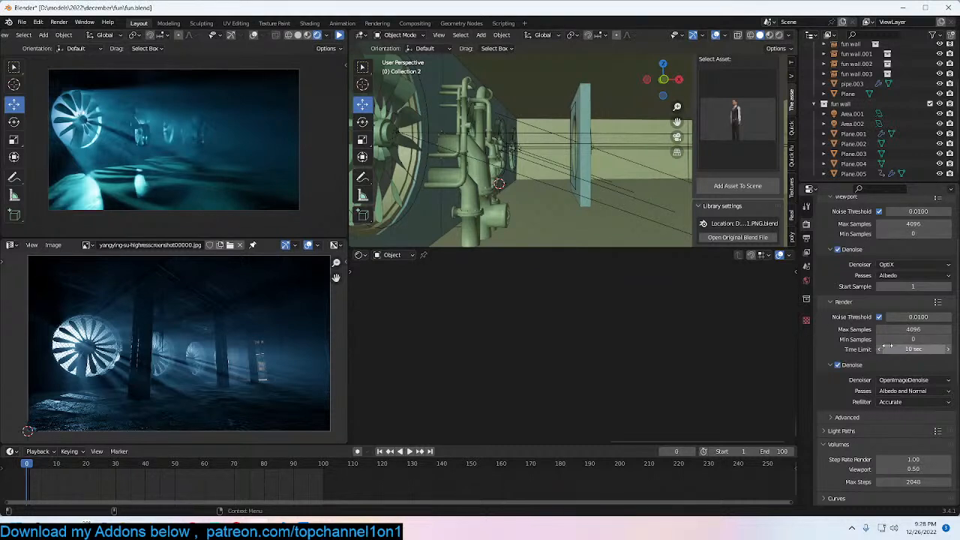
{"action": "key", "text": "ctrl+s"}
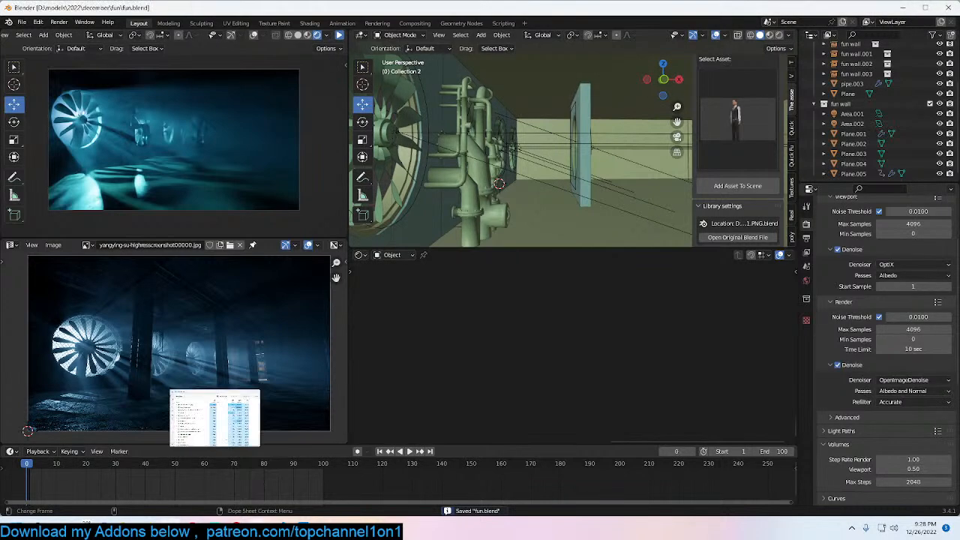
Step: Switch to the Calculator app and compute 100 × 100 divided by 60
{"action": "key", "text": "super"}
{"action": "type", "text": "ca"}
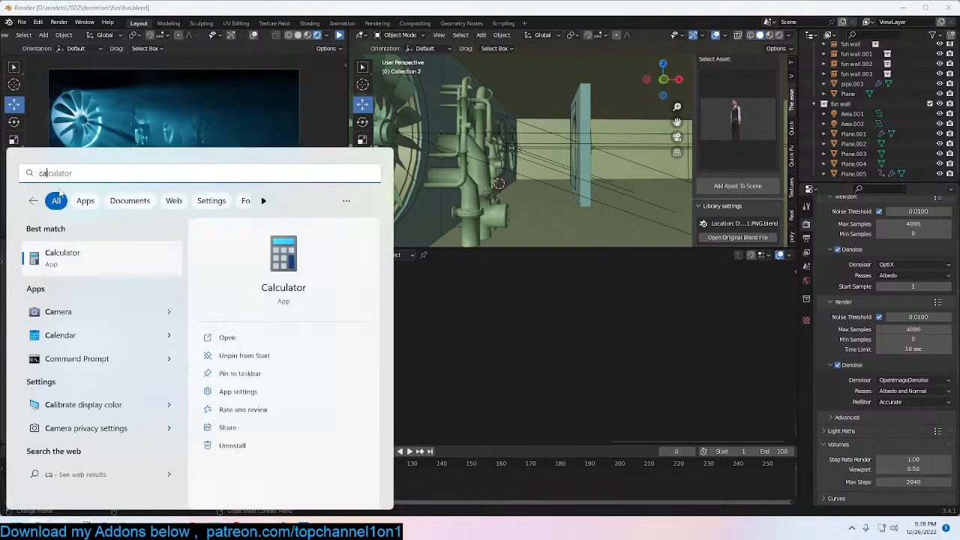
{"action": "key", "text": "Return"}
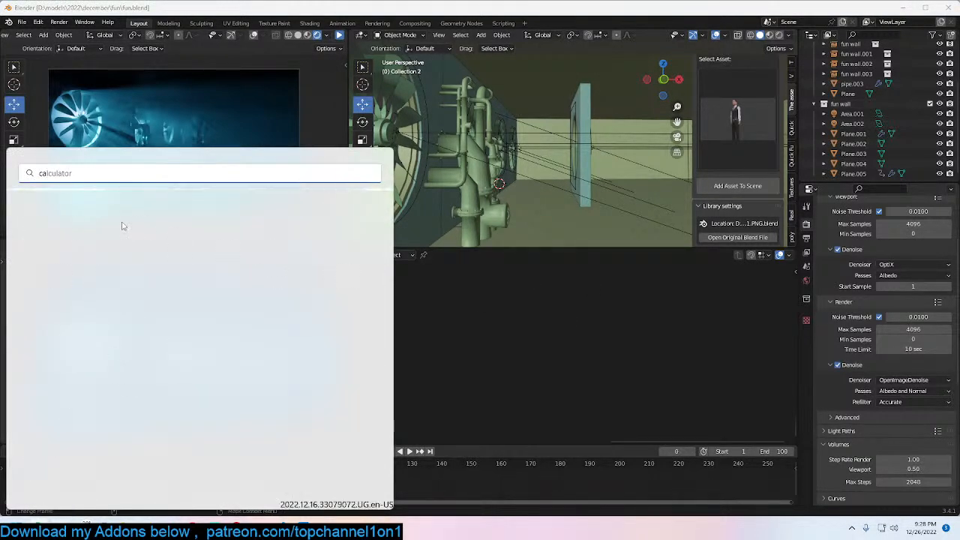
{"action": "type", "text": "cal"}
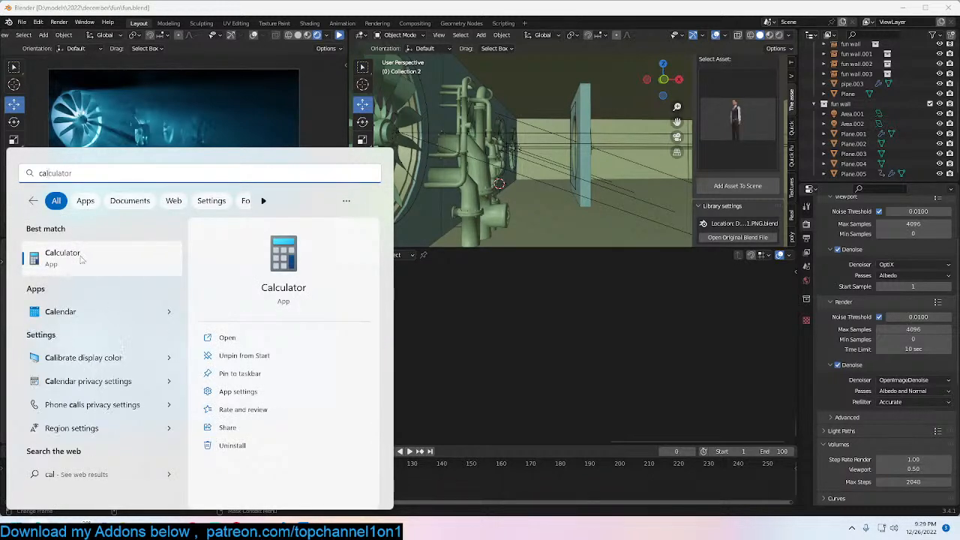
{"action": "left_click", "coordinate": [81, 258]}
{"action": "type", "text": "10"}
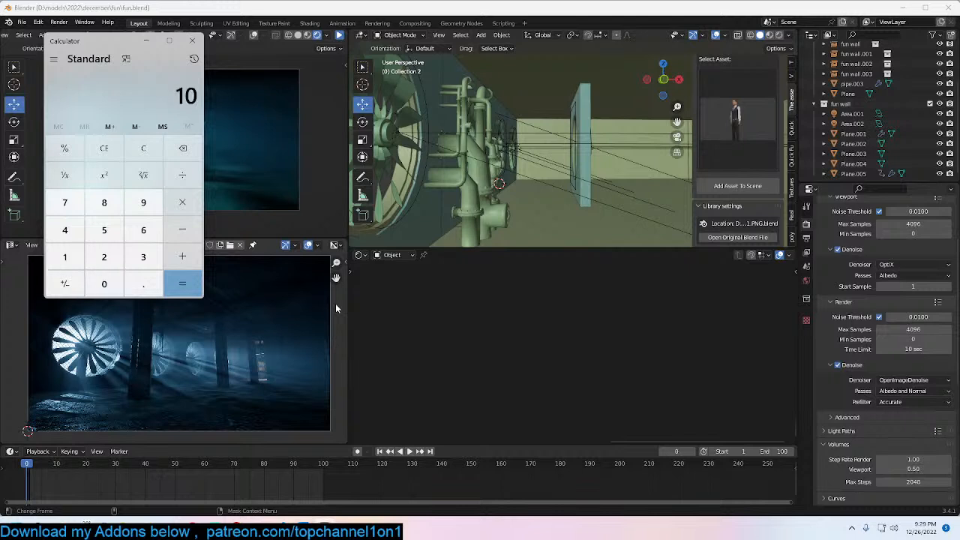
{"action": "type", "text": "0 × "}
{"action": "type", "text": "100"}
{"action": "key", "text": "Return"}
{"action": "type", "text": "/60"}
{"action": "key", "text": "Return"}
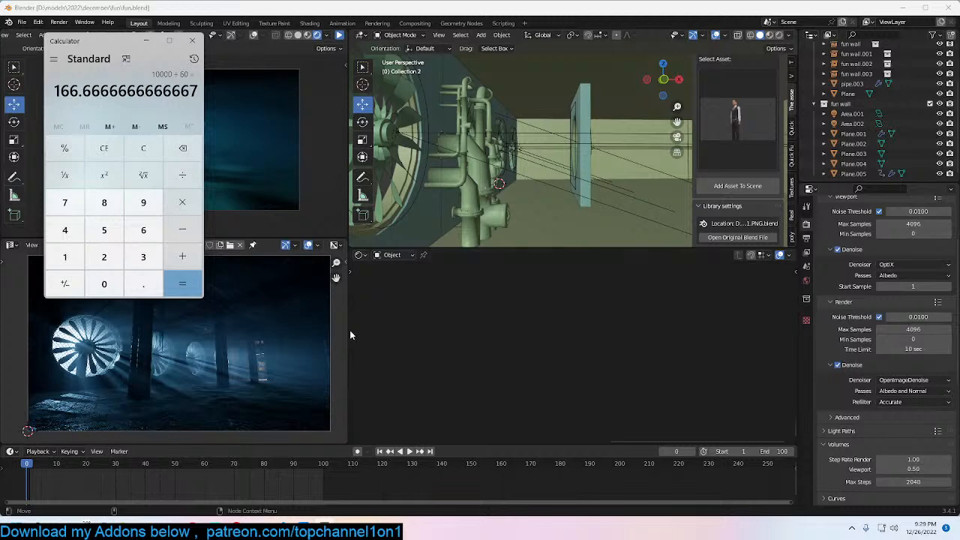
Step: Close the Calculator, save the fan-wall scene file, clear the object selection and collapse the final render sampling settings
{"action": "left_click", "coordinate": [192, 41]}
{"action": "left_click", "coordinate": [630, 186]}
{"action": "key", "text": "ctrl+s"}
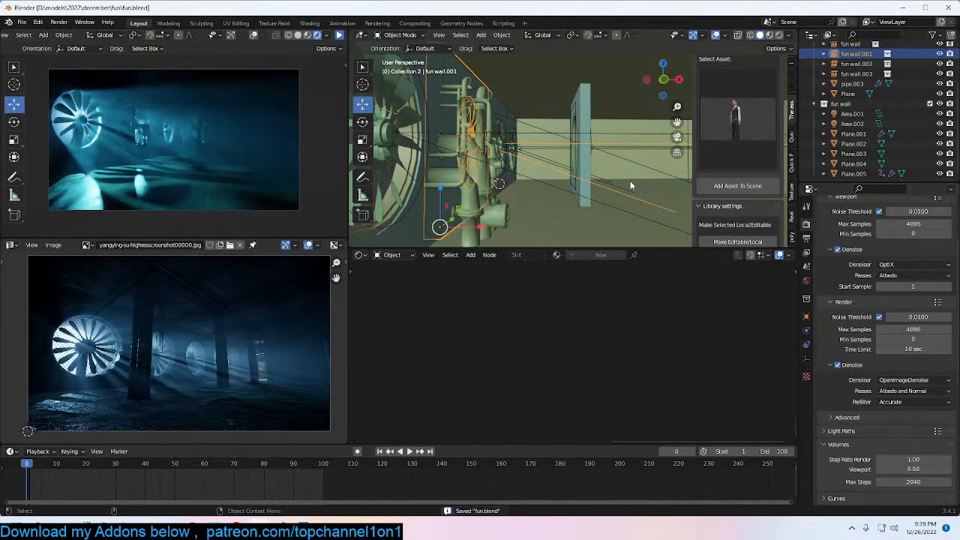
{"action": "key", "text": "alt+a"}
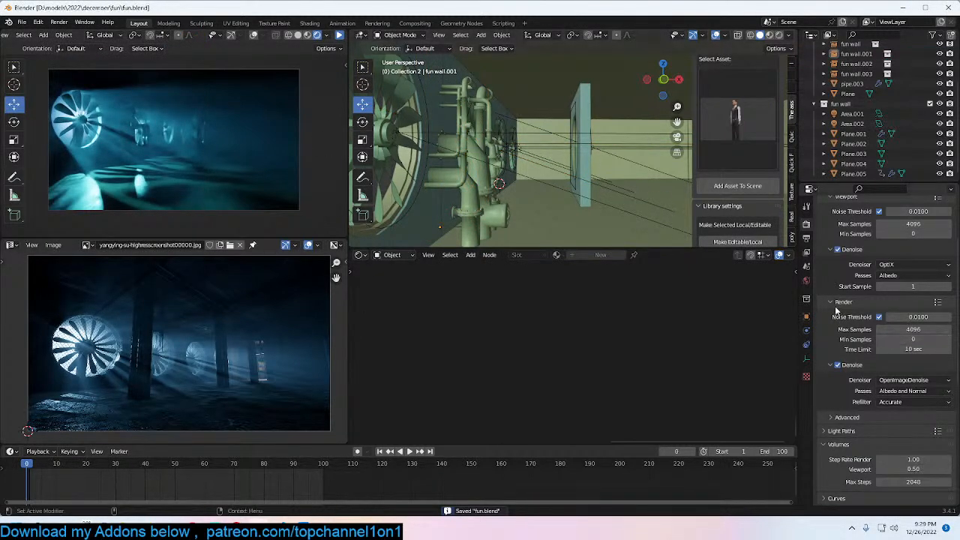
{"action": "left_click", "coordinate": [837, 303]}
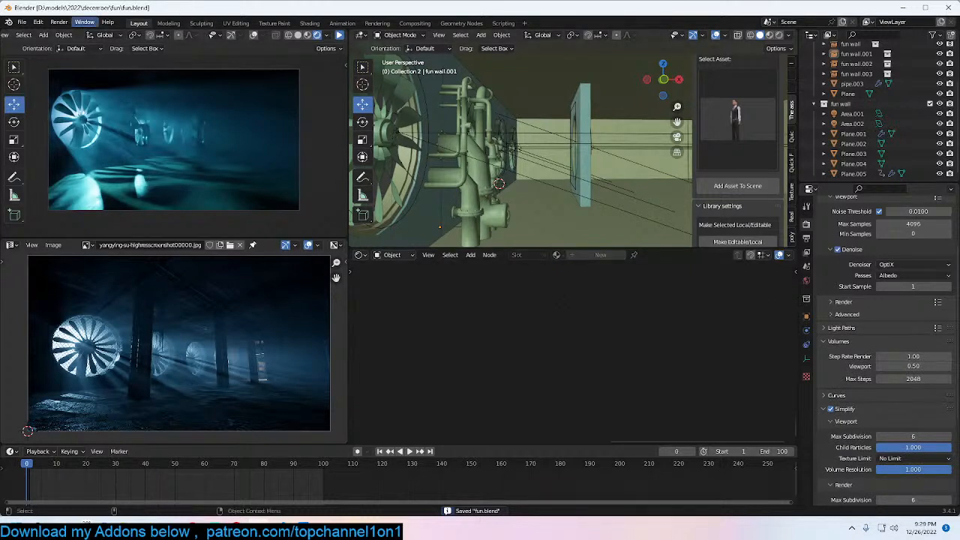
Step: Start rendering the full animation of the fan-wall scene
{"action": "left_click", "coordinate": [59, 21]}
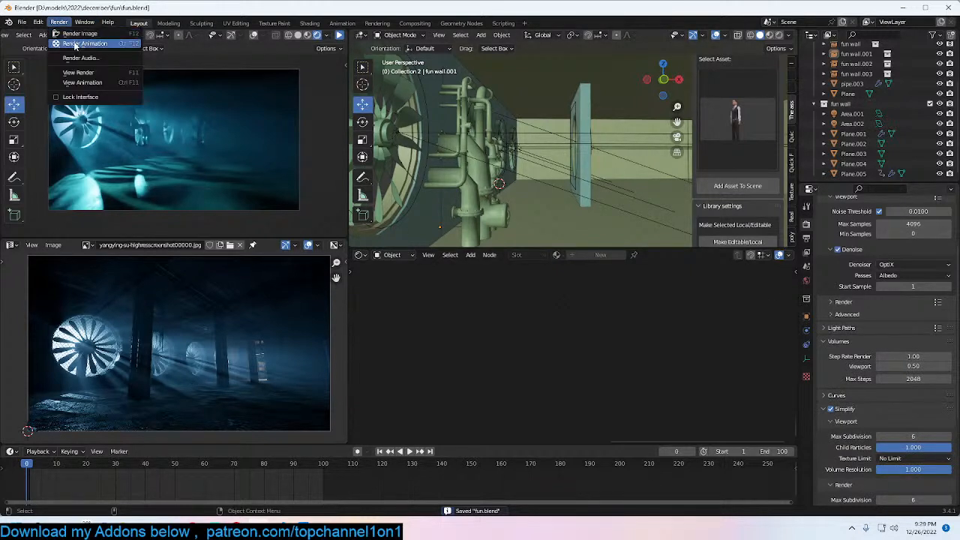
{"action": "left_click", "coordinate": [60, 23]}
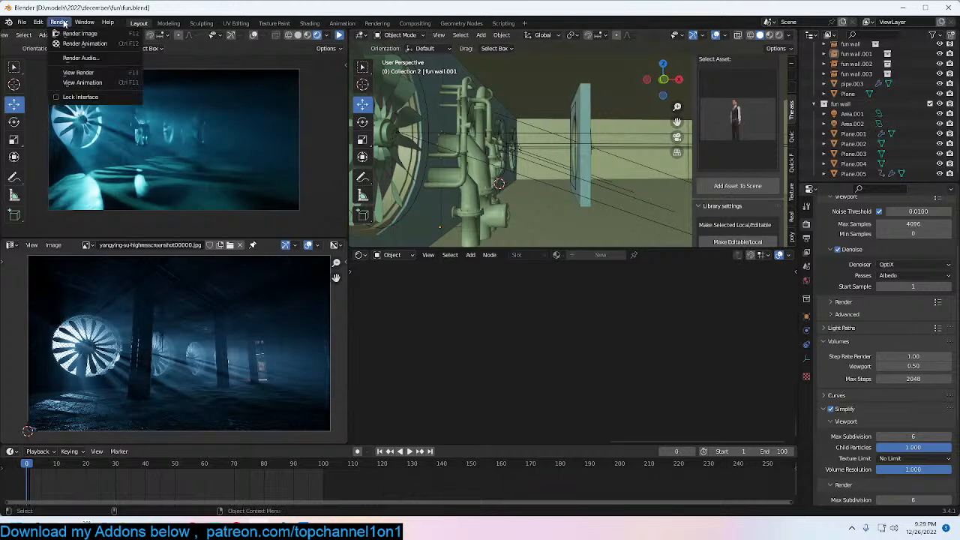
{"action": "left_click", "coordinate": [75, 44]}
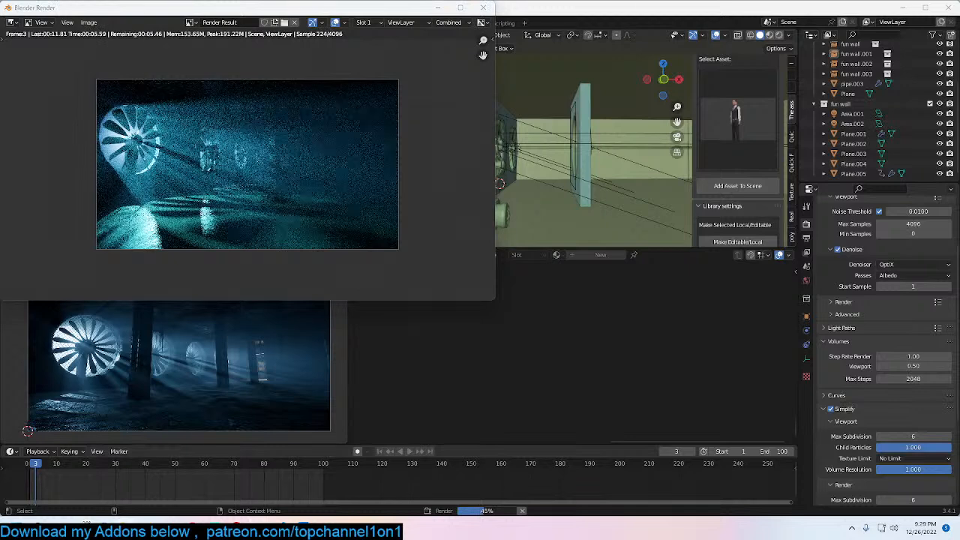
Step: Switch to File Explorer and browse to the renders folder on drive E
{"action": "key", "text": "super+e"}
{"action": "scroll", "coordinate": [257, 377], "scroll_direction": "down", "scroll_amount": 2}
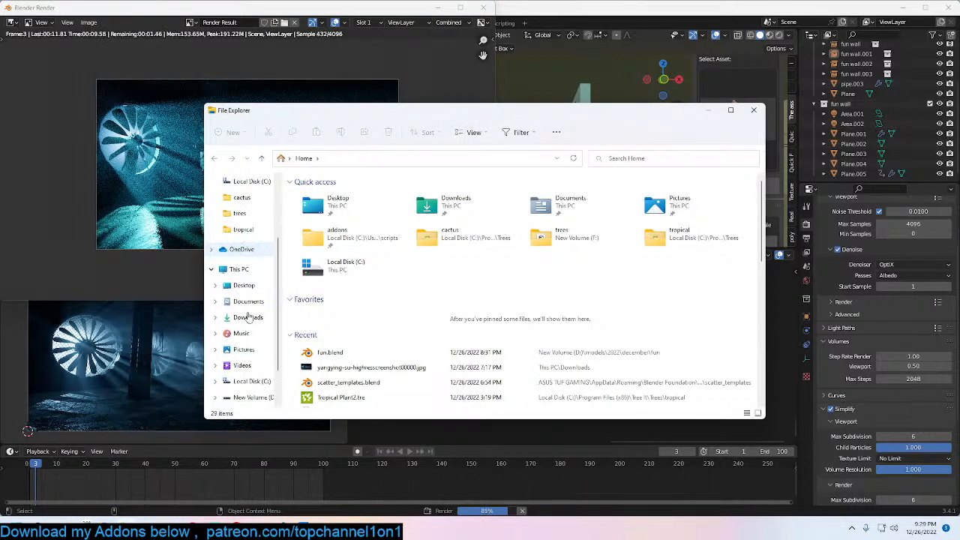
{"action": "left_click", "coordinate": [254, 365]}
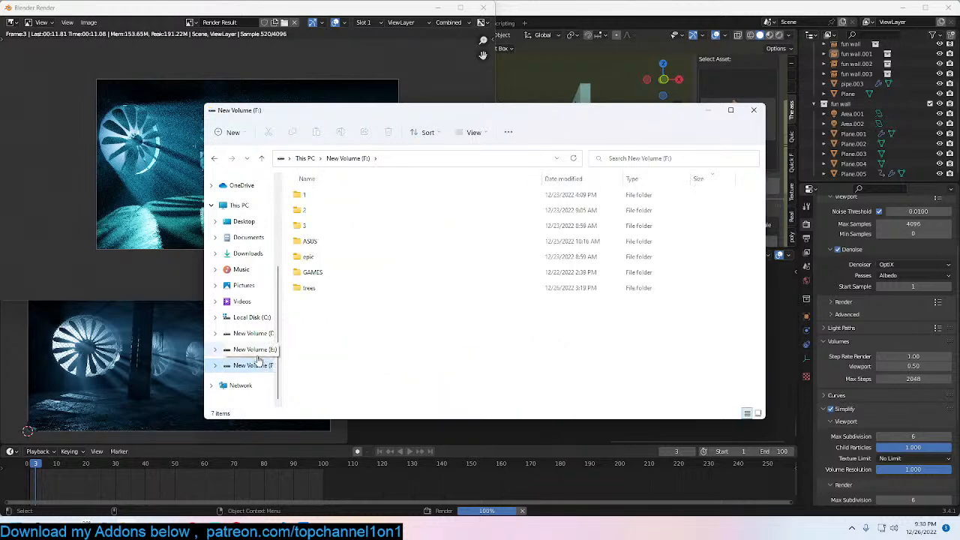
{"action": "left_click", "coordinate": [253, 349]}
{"action": "double_click", "coordinate": [383, 194]}
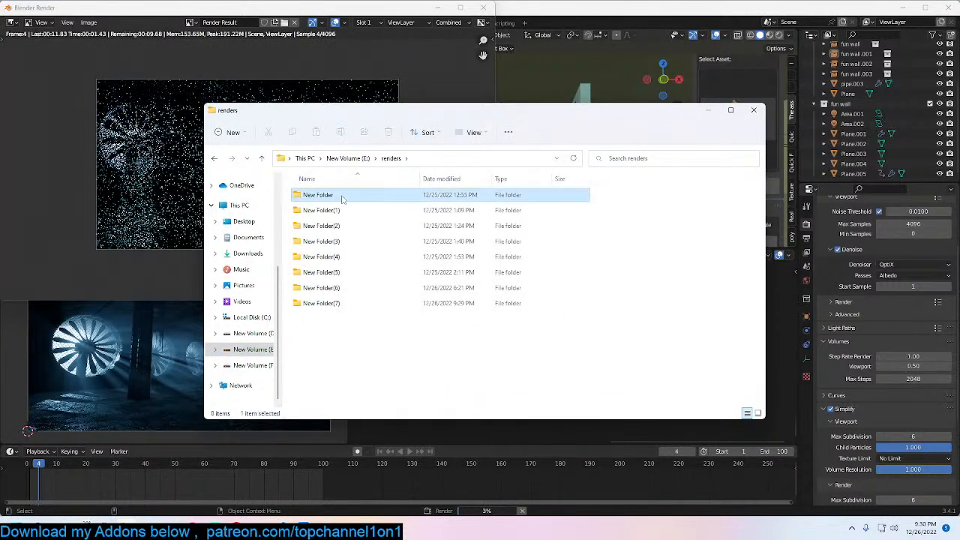
{"action": "double_click", "coordinate": [382, 195]}
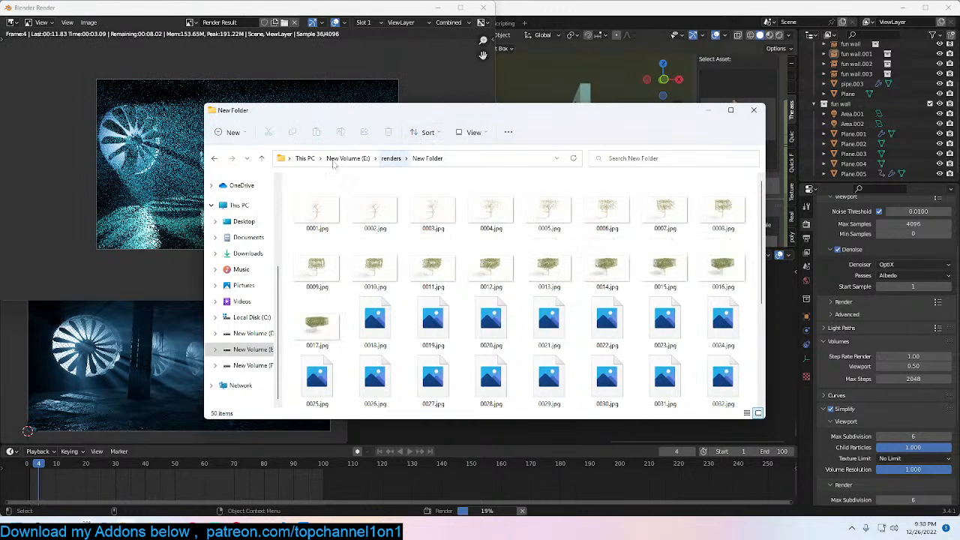
{"action": "left_click", "coordinate": [261, 157]}
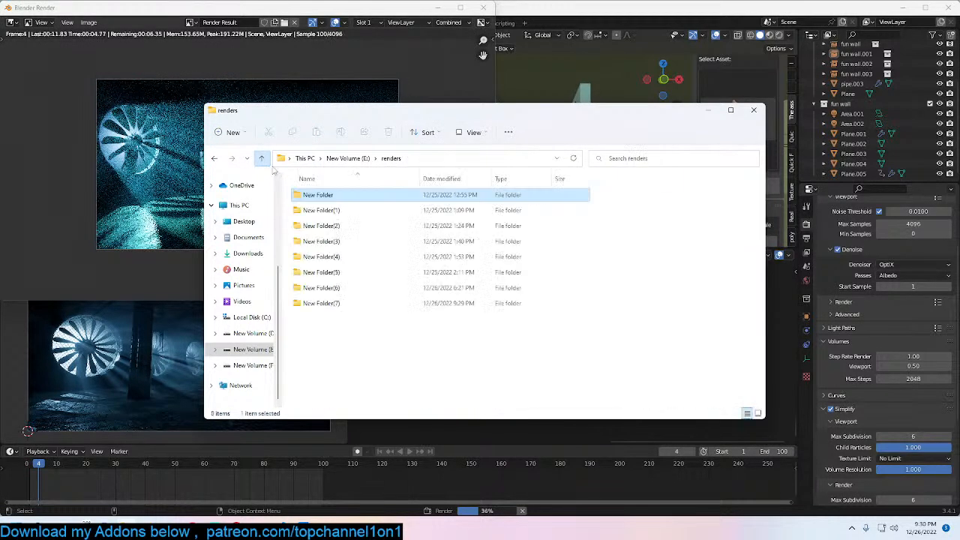
Step: View the rendered frame 0001.png from New Folder(7) and close the image viewer
{"action": "double_click", "coordinate": [330, 303]}
{"action": "left_click", "coordinate": [325, 213]}
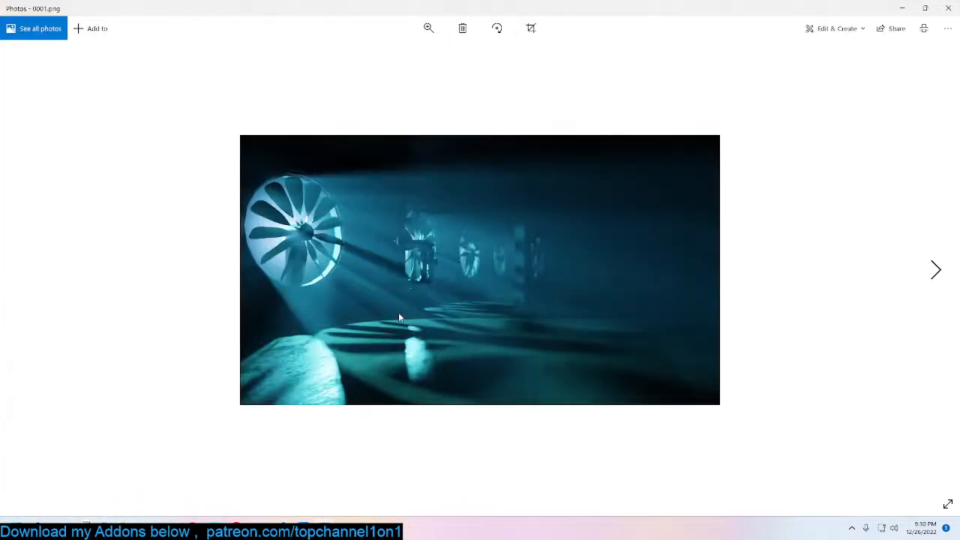
{"action": "left_click", "coordinate": [950, 11]}
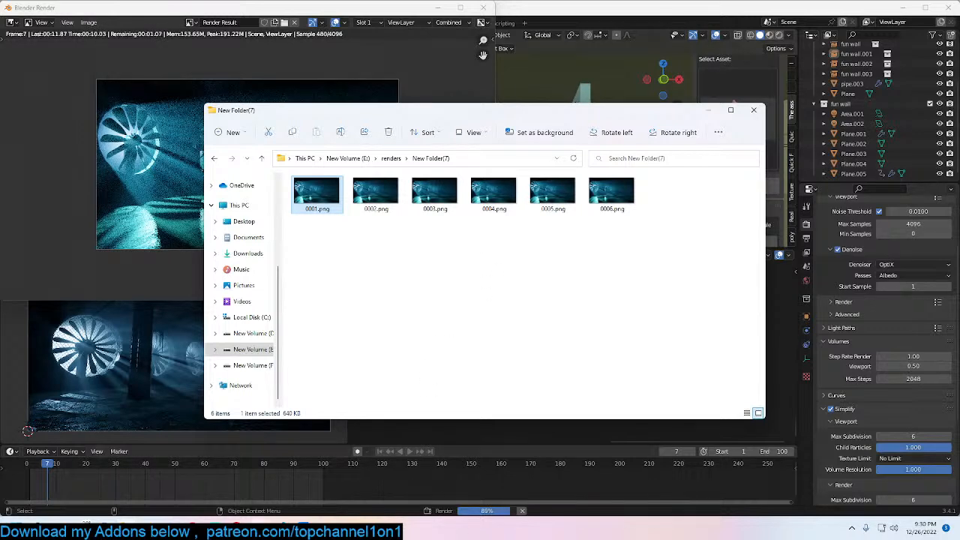
Step: Open a second Blender instance with an empty scene and dismiss its splash screen
{"action": "right_click", "coordinate": [255, 527]}
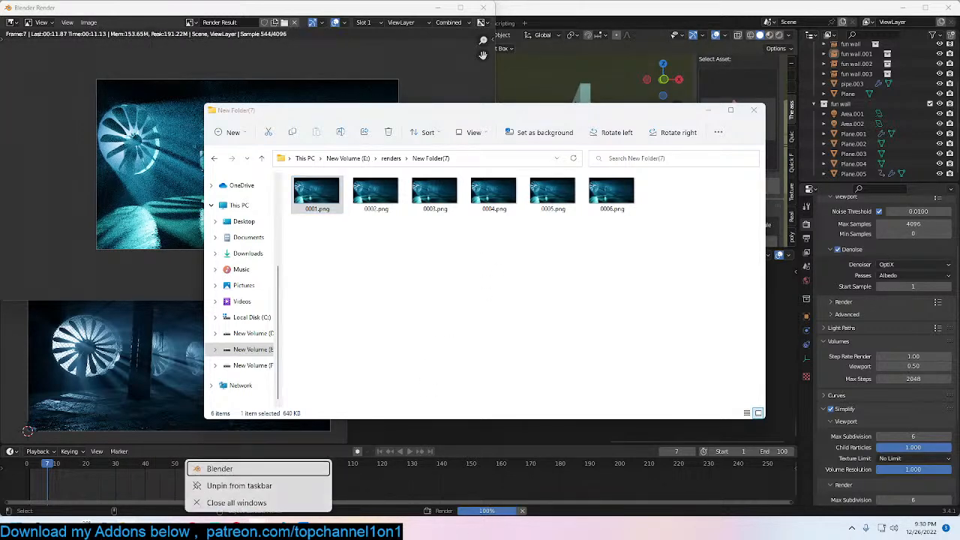
{"action": "left_click", "coordinate": [275, 469]}
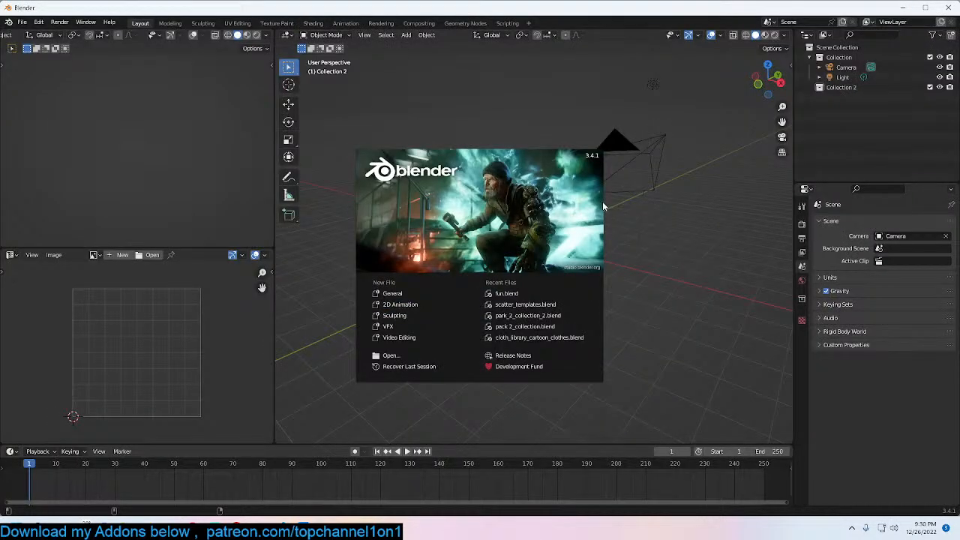
{"action": "left_click", "coordinate": [669, 215]}
Step: Add a Bezier curve at the origin and scale up its points in Edit Mode
{"action": "middle_click_drag", "start_coordinate": [669, 215], "coordinate": [527, 242]}
{"action": "key", "text": "shift+a"}
{"action": "mouse_move", "coordinate": [525, 251]}
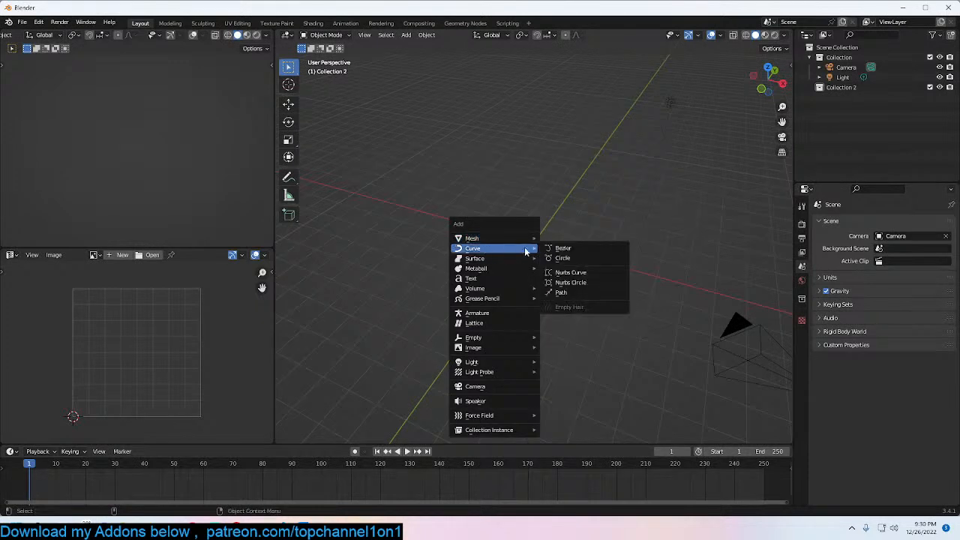
{"action": "left_click", "coordinate": [588, 248]}
{"action": "scroll", "coordinate": [600, 249], "scroll_direction": "up", "scroll_amount": 3}
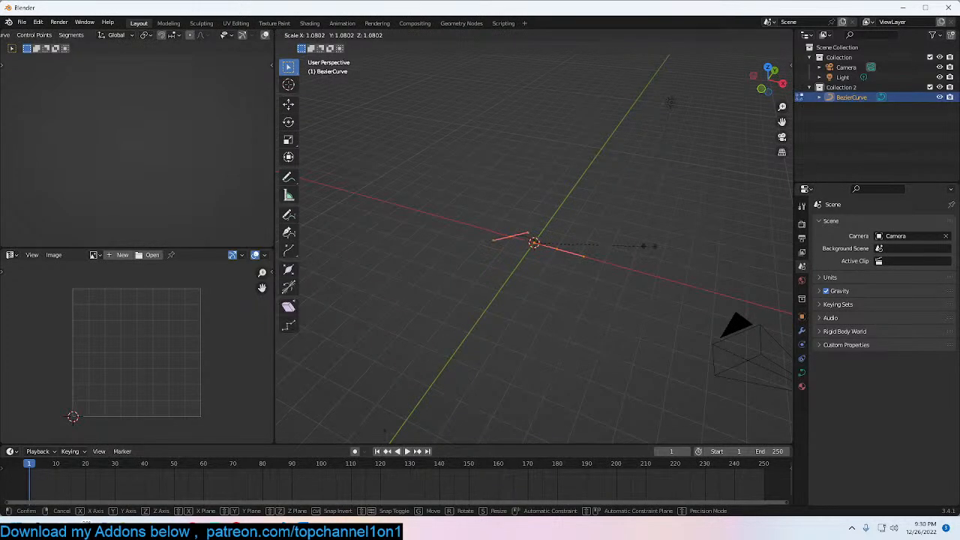
{"action": "middle_click_drag", "start_coordinate": [747, 242], "coordinate": [583, 260]}
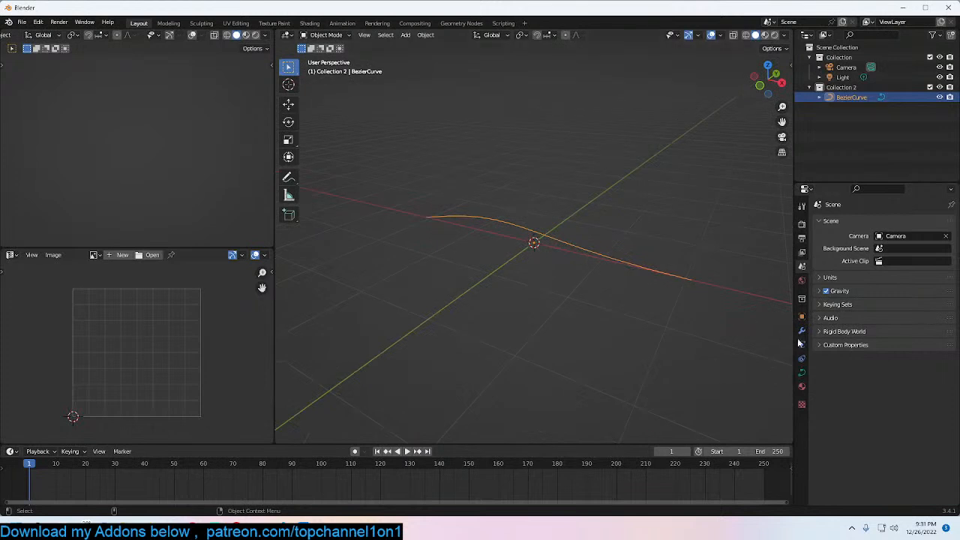
Step: Turn the Bezier curve into a tube with a round bevel depth of 0.41 m
{"action": "left_click", "coordinate": [801, 330]}
{"action": "left_click", "coordinate": [802, 372]}
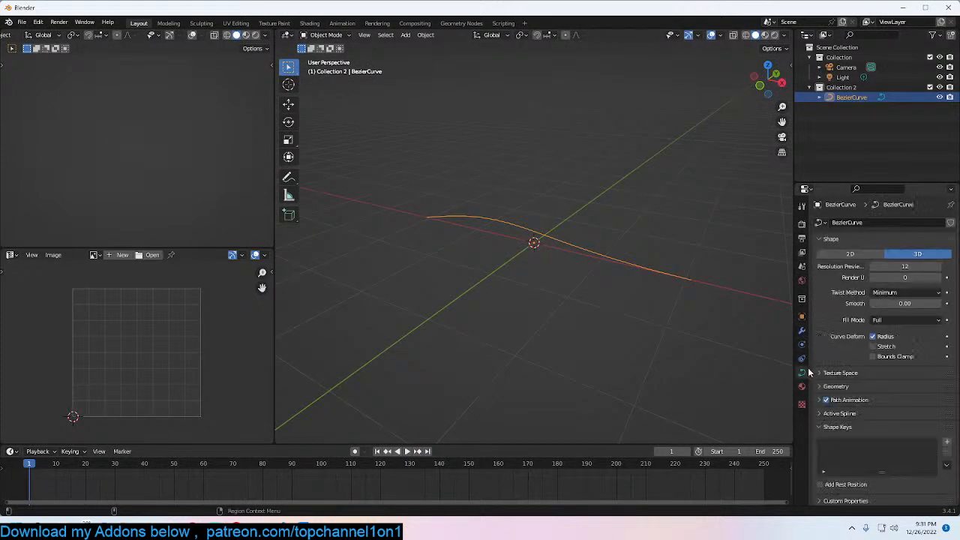
{"action": "left_click", "coordinate": [855, 371]}
{"action": "left_click", "coordinate": [857, 372]}
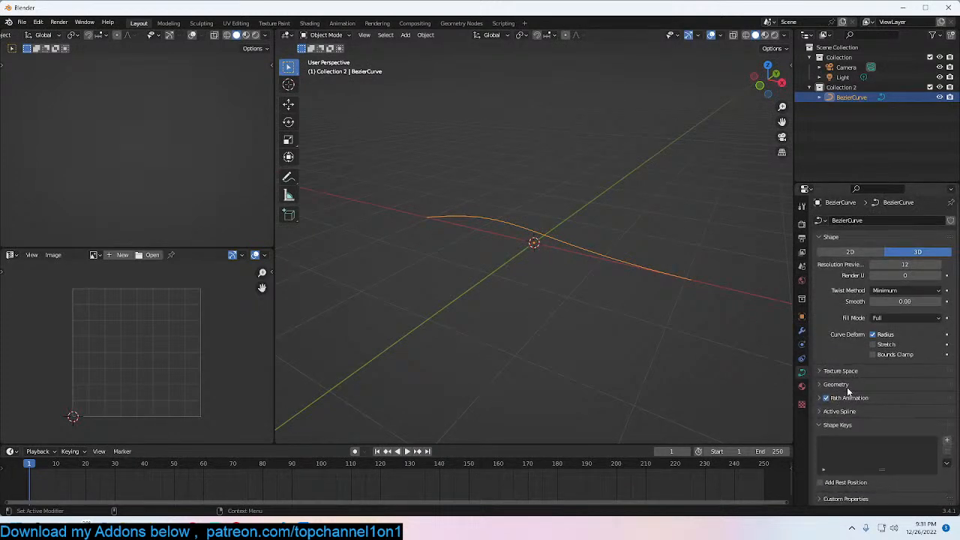
{"action": "left_click", "coordinate": [839, 385]}
{"action": "scroll", "coordinate": [863, 398], "scroll_direction": "down", "scroll_amount": 3}
{"action": "mouse_move", "coordinate": [902, 406]}
{"action": "left_mouse_down"}
{"action": "mouse_move", "coordinate": [922, 406]}
{"action": "mouse_move", "coordinate": [885, 405]}
{"action": "mouse_move", "coordinate": [915, 406]}
{"action": "left_mouse_up"}
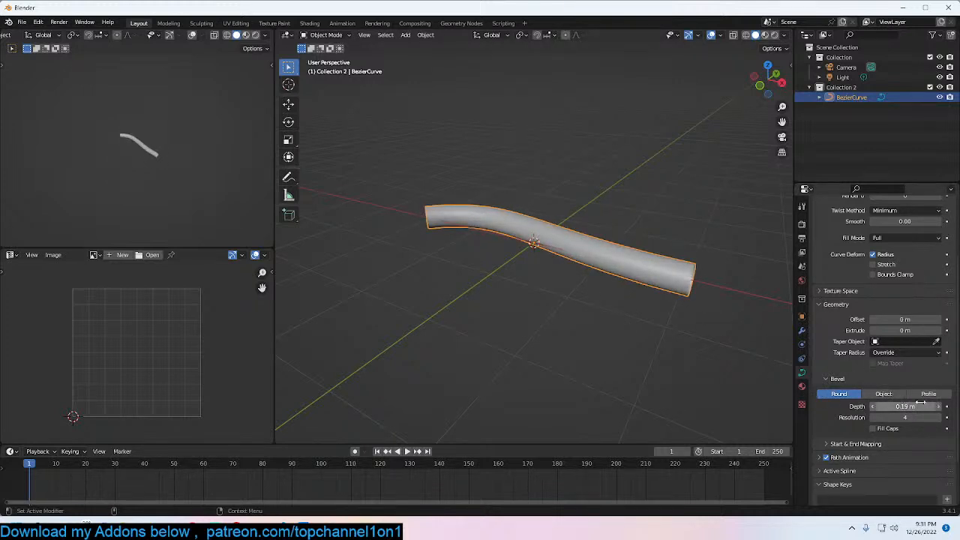
{"action": "mouse_move", "coordinate": [923, 407]}
{"action": "left_mouse_down"}
{"action": "mouse_move", "coordinate": [893, 407]}
{"action": "mouse_move", "coordinate": [920, 407]}
{"action": "left_mouse_up"}
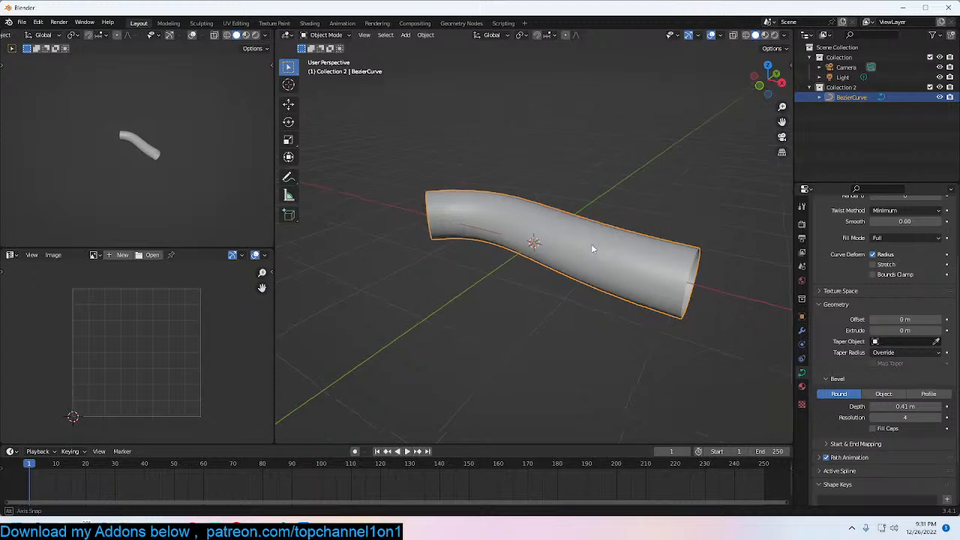
Step: Inspect the tube from its end and close the second Blender instance without saving
{"action": "middle_click_drag", "start_coordinate": [594, 241], "coordinate": [540, 243]}
{"action": "scroll", "coordinate": [539, 238], "scroll_direction": "up", "scroll_amount": 4}
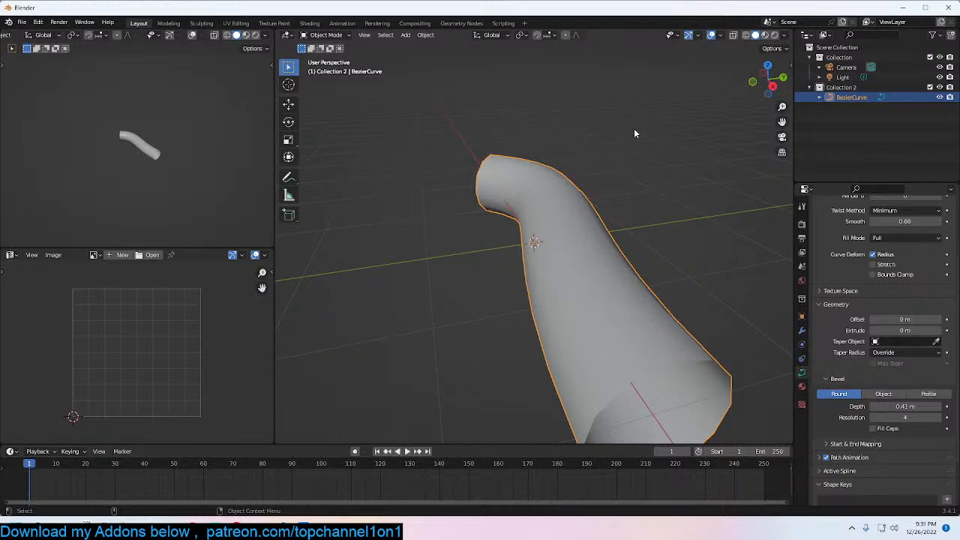
{"action": "left_click", "coordinate": [948, 8]}
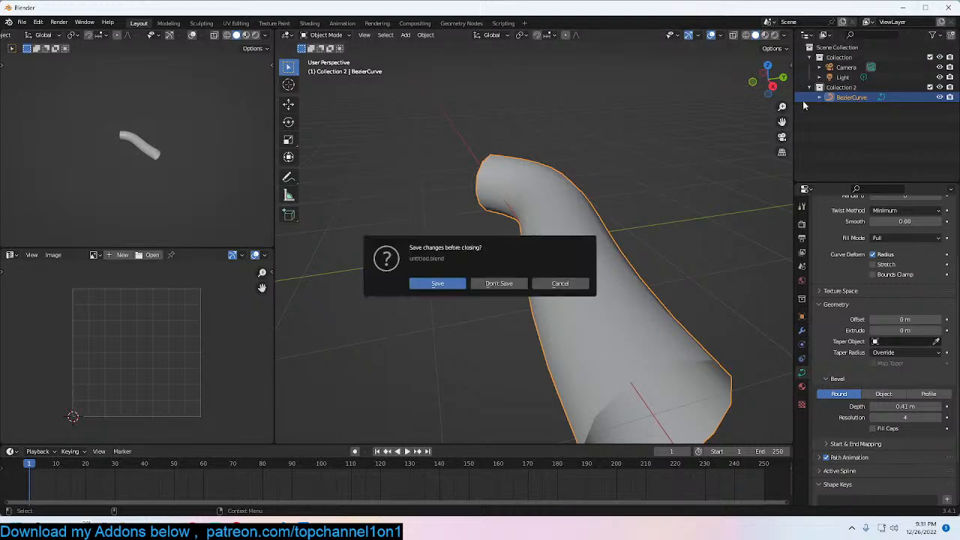
{"action": "left_click", "coordinate": [498, 283]}
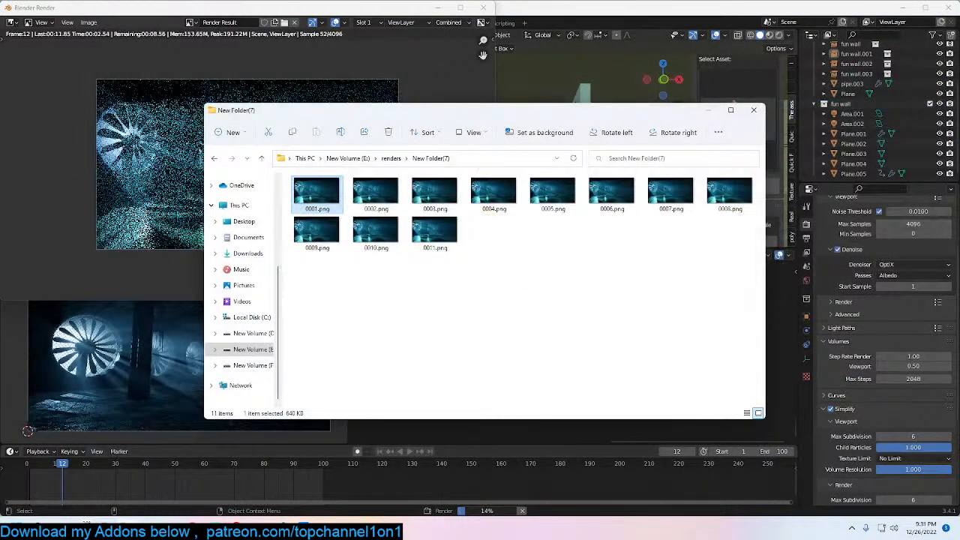
Step: Stop the running animation render and close the render result window
{"action": "left_click", "coordinate": [388, 63]}
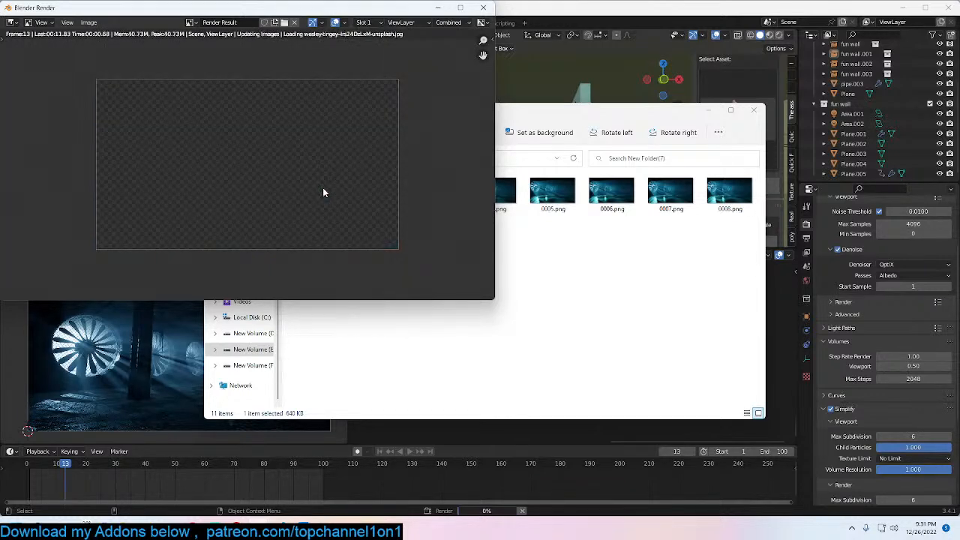
{"action": "key", "text": "Escape"}
{"action": "key", "text": "Escape"}
Step: Play back the rendered animation frames in the player window and close the player
{"action": "left_click", "coordinate": [59, 22]}
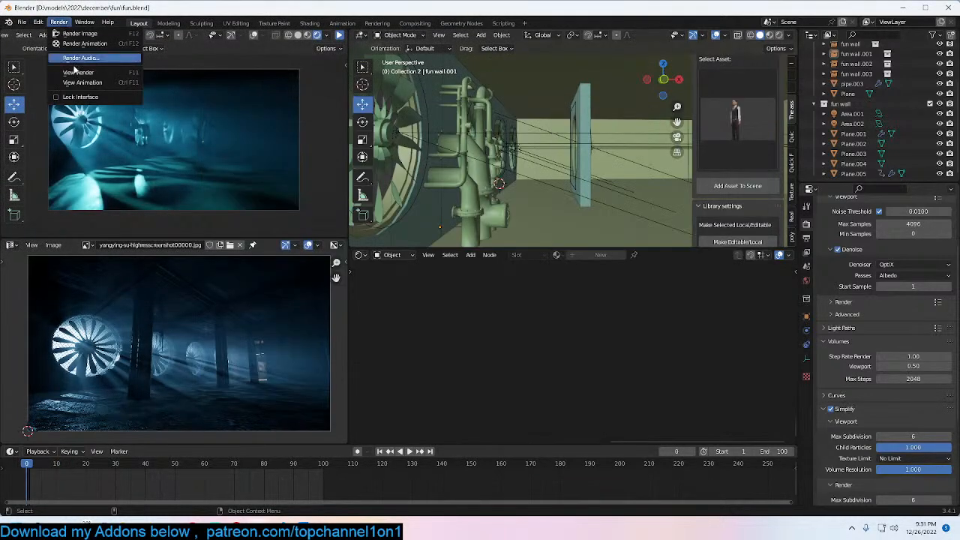
{"action": "left_click", "coordinate": [78, 83]}
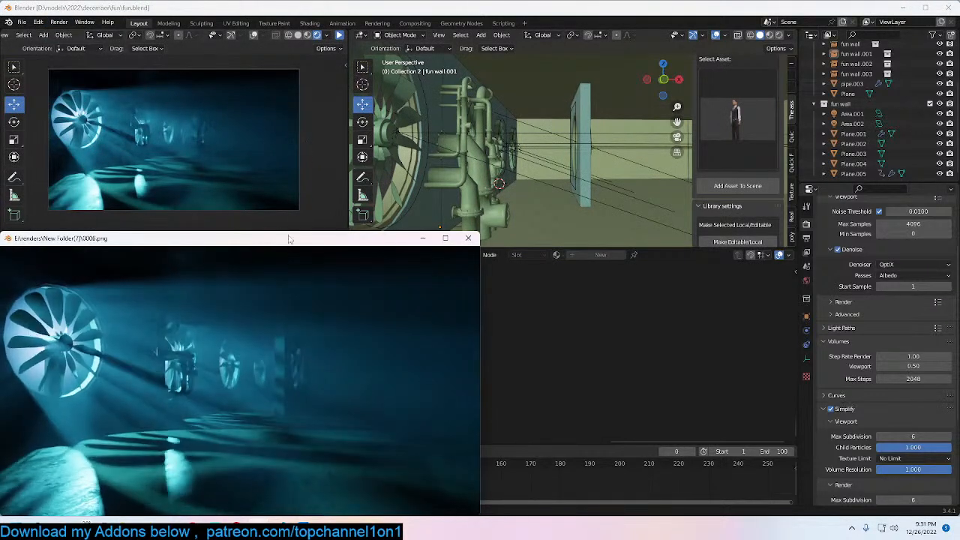
{"action": "left_click_drag", "start_coordinate": [298, 238], "coordinate": [411, 114]}
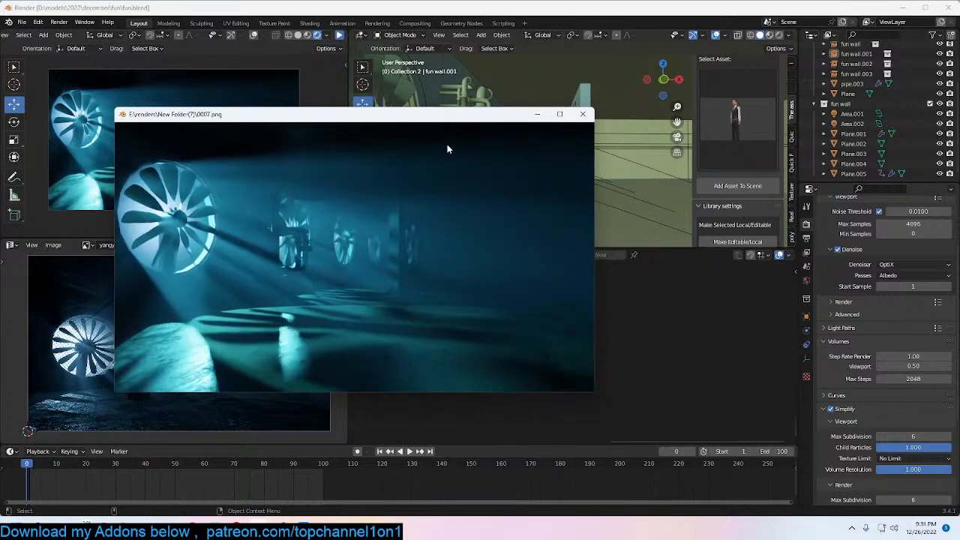
{"action": "left_click", "coordinate": [583, 114]}
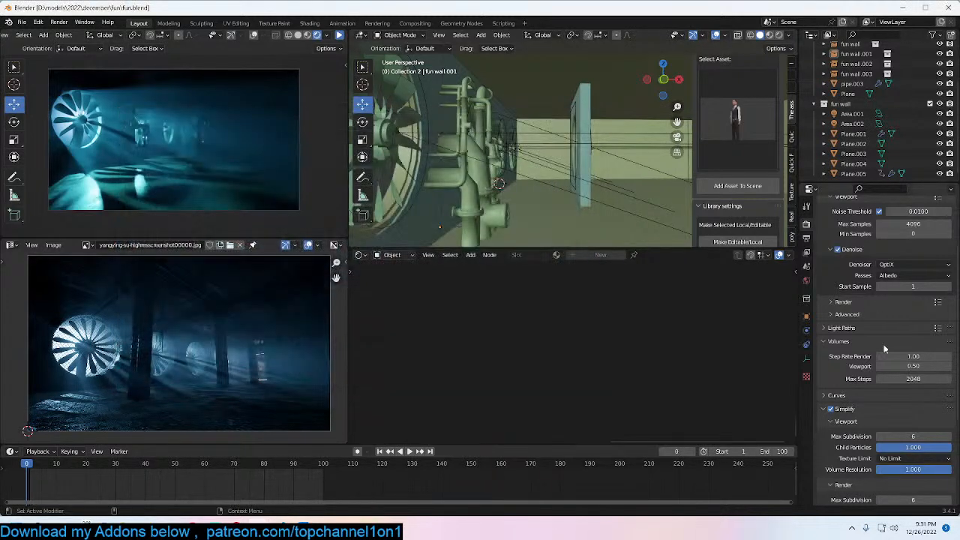
Step: Review the render and output settings, set the render time limit to 3 seconds, and save the file
{"action": "scroll", "coordinate": [906, 379], "scroll_direction": "down", "scroll_amount": 3}
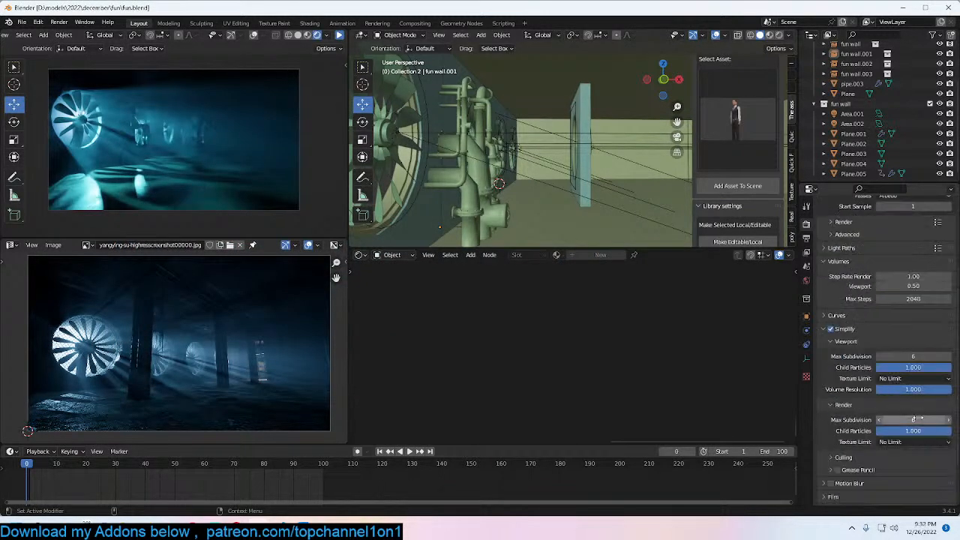
{"action": "scroll", "coordinate": [851, 308], "scroll_direction": "up", "scroll_amount": 6}
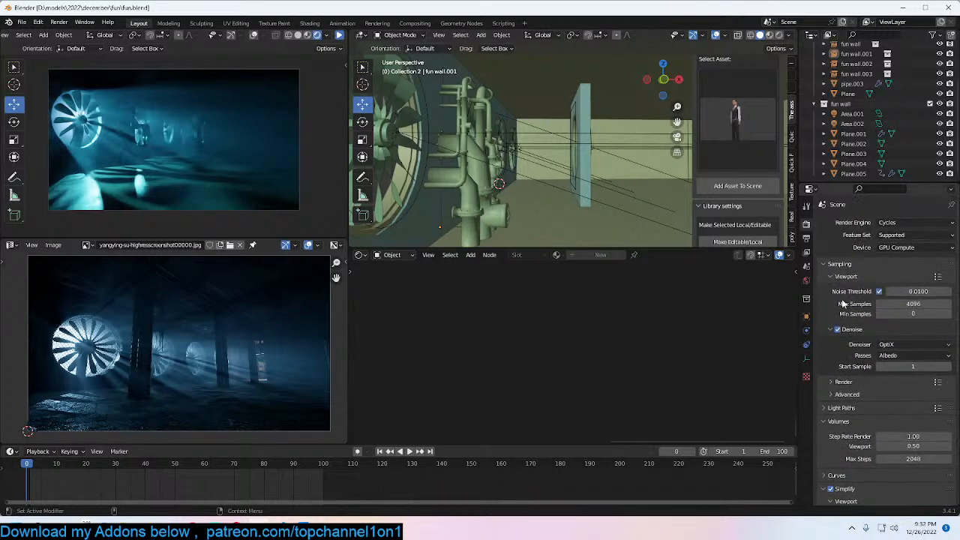
{"action": "left_click", "coordinate": [806, 238]}
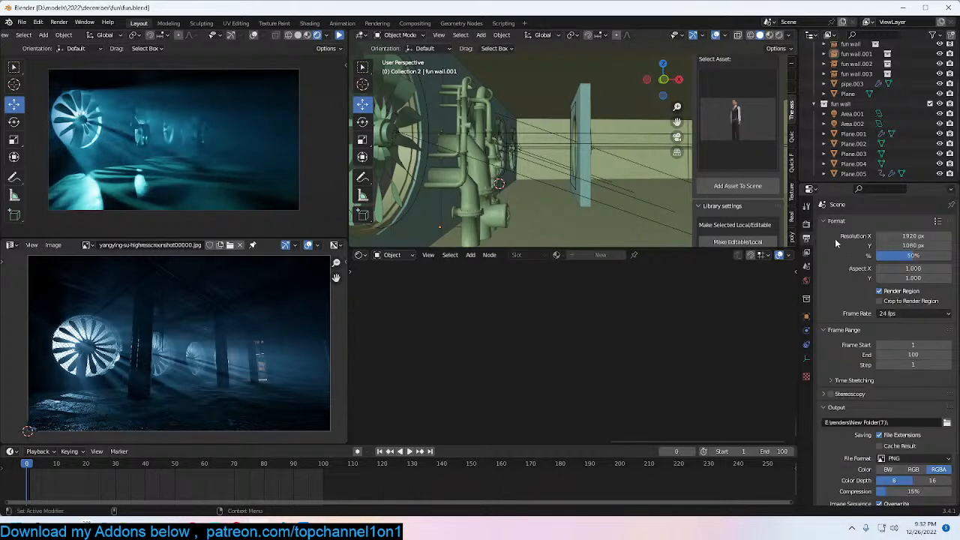
{"action": "left_click", "coordinate": [806, 223]}
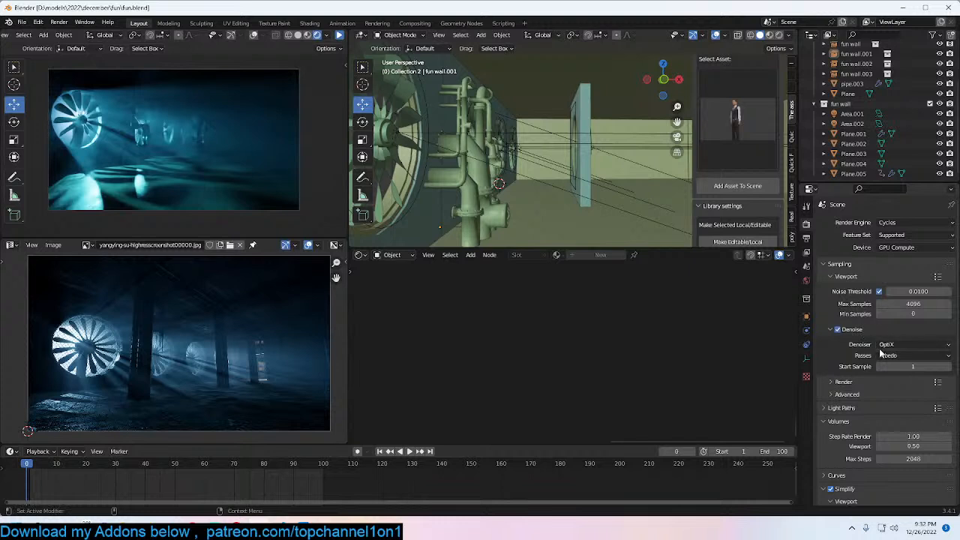
{"action": "scroll", "coordinate": [862, 360], "scroll_direction": "down", "scroll_amount": 2}
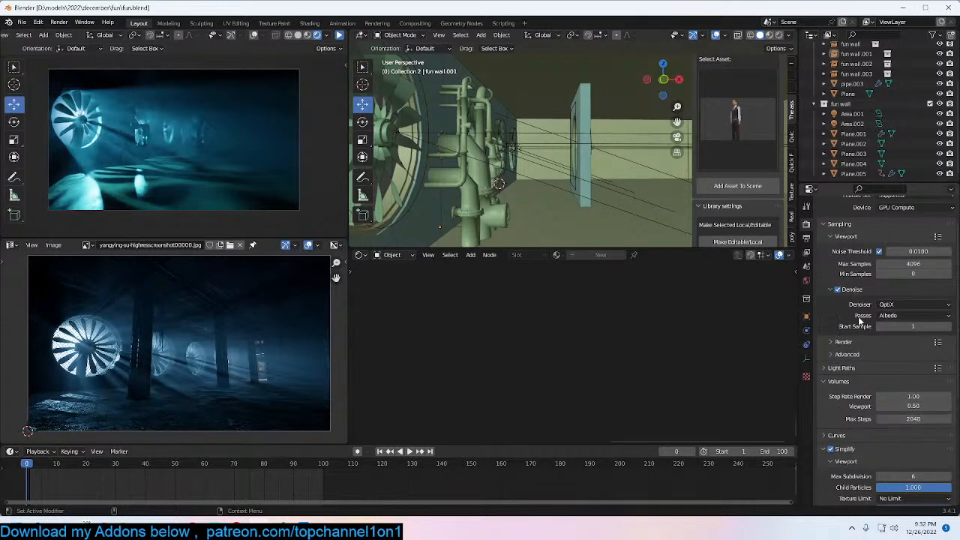
{"action": "left_click", "coordinate": [847, 342]}
{"action": "left_click", "coordinate": [902, 389]}
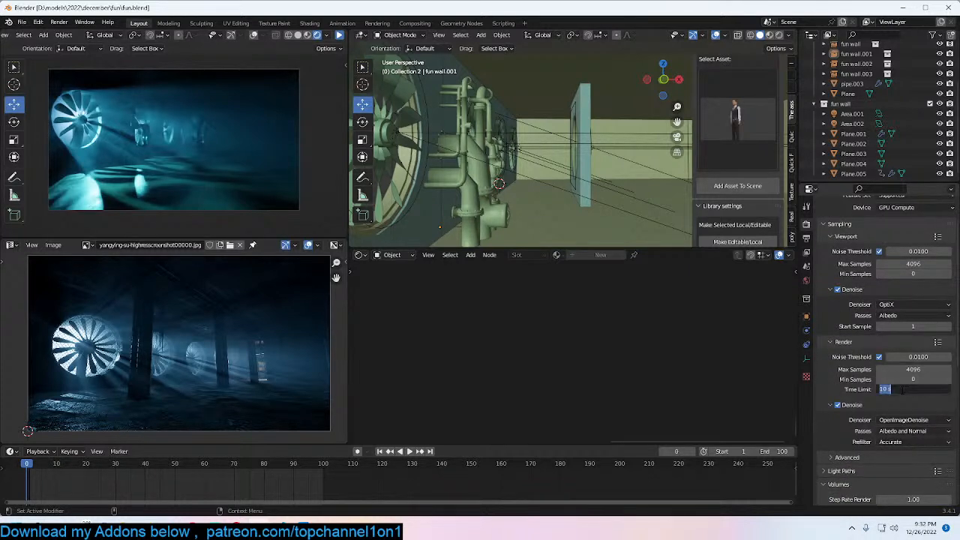
{"action": "type", "text": "3"}
{"action": "key", "text": "Return"}
{"action": "key", "text": "ctrl+s"}
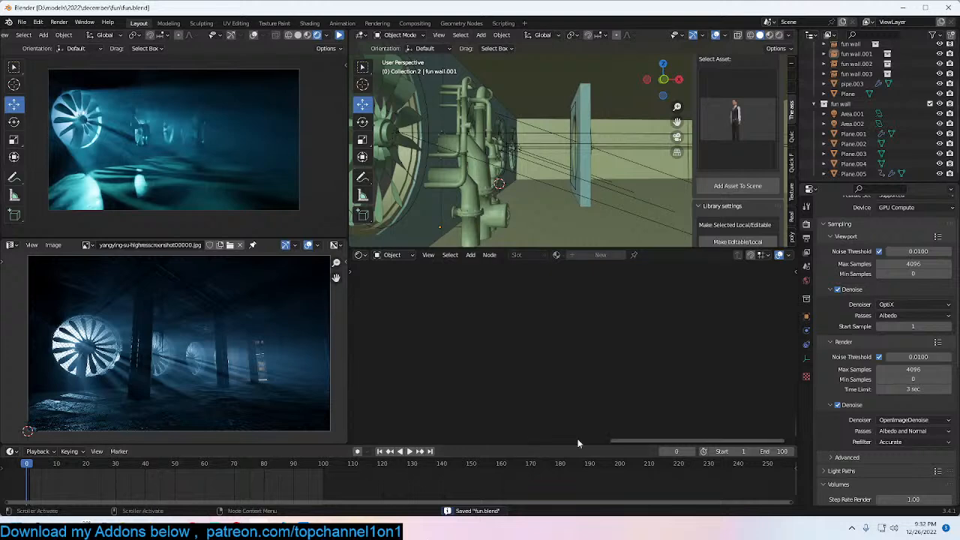
Step: Check which frames are already in the render output folder, leaving the output path as it is
{"action": "left_click", "coordinate": [806, 237]}
{"action": "left_click", "coordinate": [947, 383]}
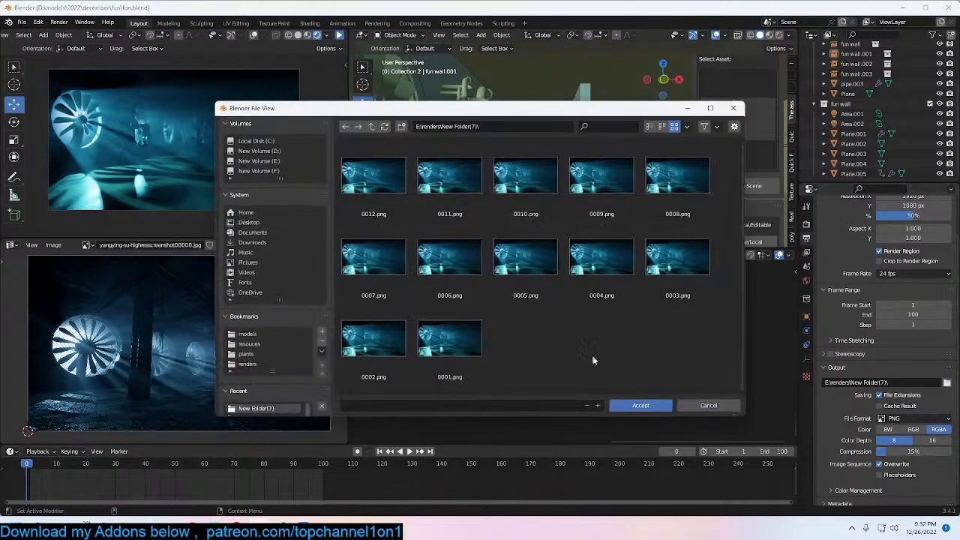
{"action": "left_click", "coordinate": [707, 405]}
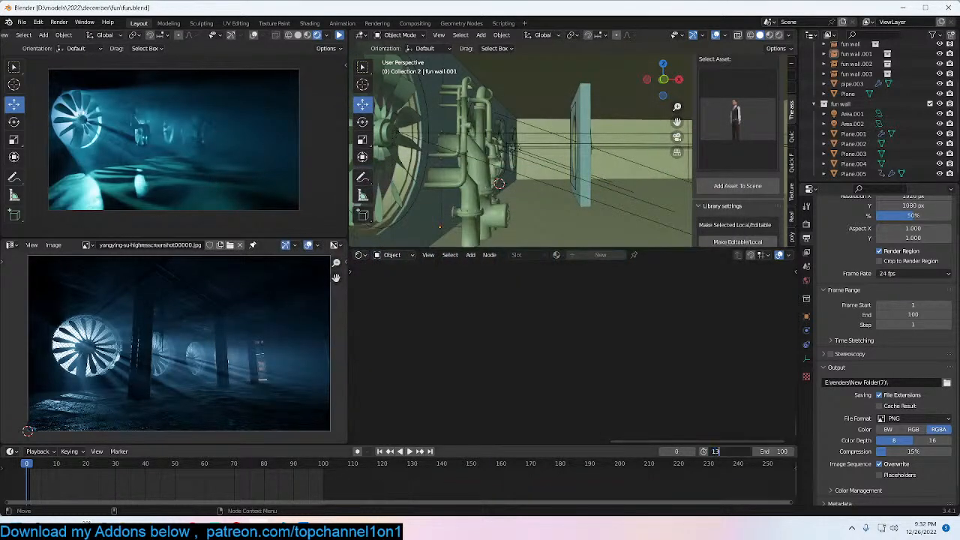
Step: Set the animation's start frame to 13, save the file, and start rendering the animation
{"action": "type", "text": "3"}
{"action": "key", "text": "Return"}
{"action": "key", "text": "ctrl+s"}
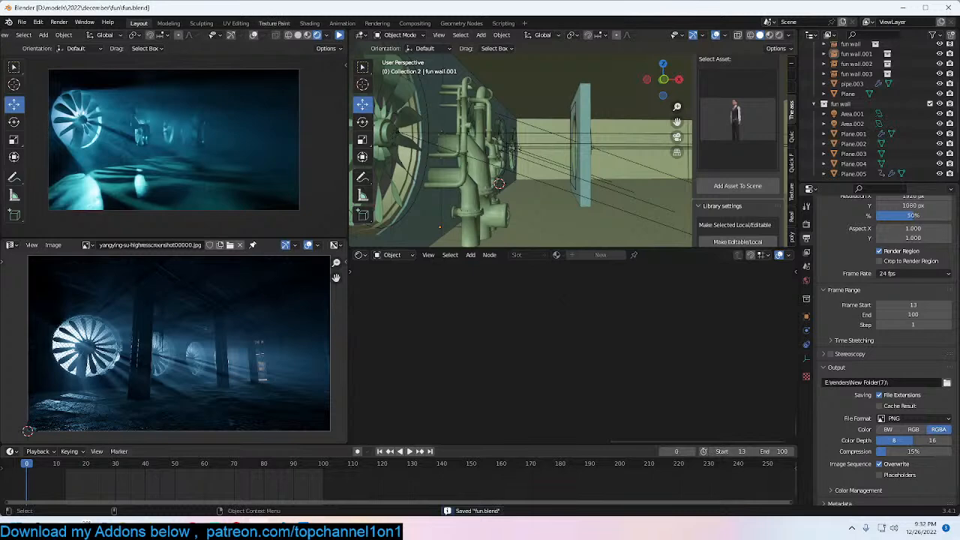
{"action": "left_click", "coordinate": [58, 21]}
{"action": "left_click", "coordinate": [90, 46]}
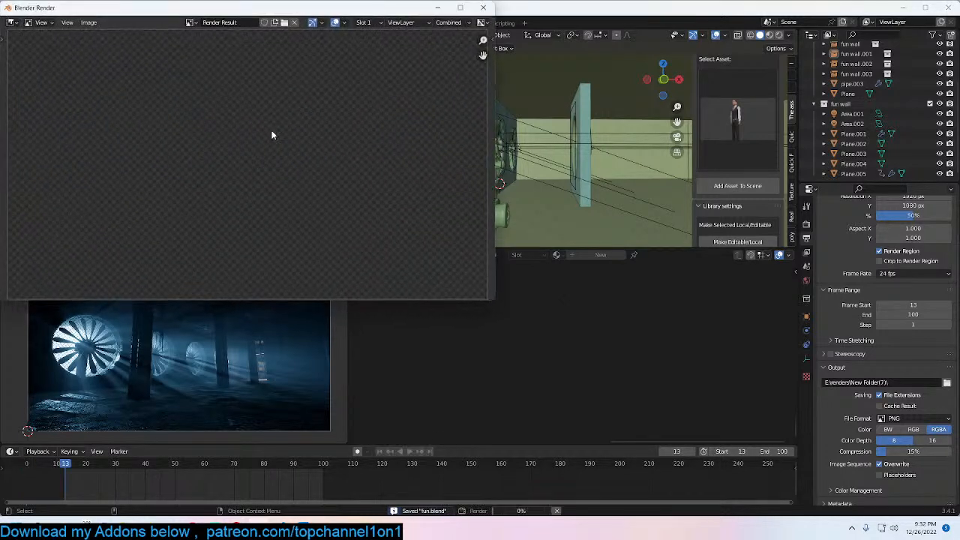
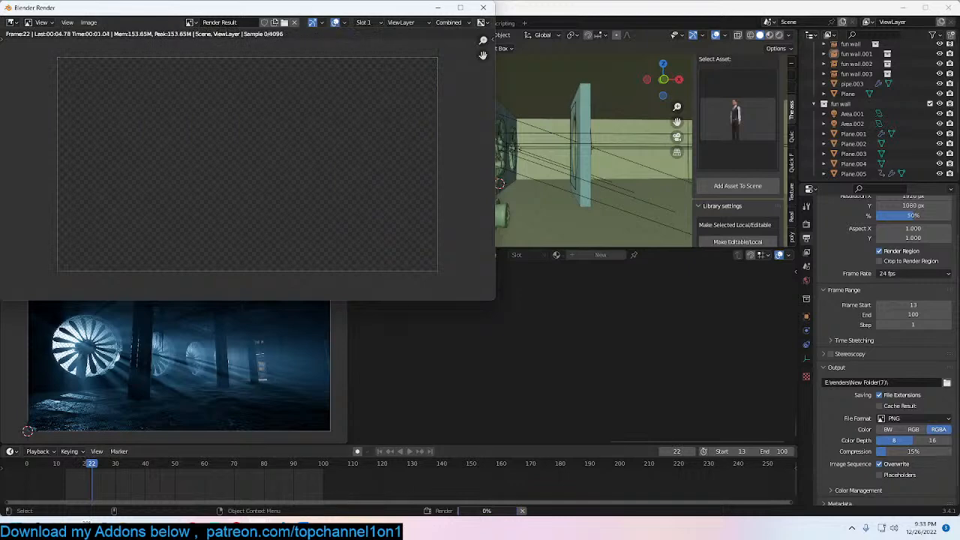
Step: Open a second Blender instance alongside the running render and dismiss its splash screen
{"action": "mouse_move", "coordinate": [258, 531]}
{"action": "left_click", "coordinate": [209, 477]}
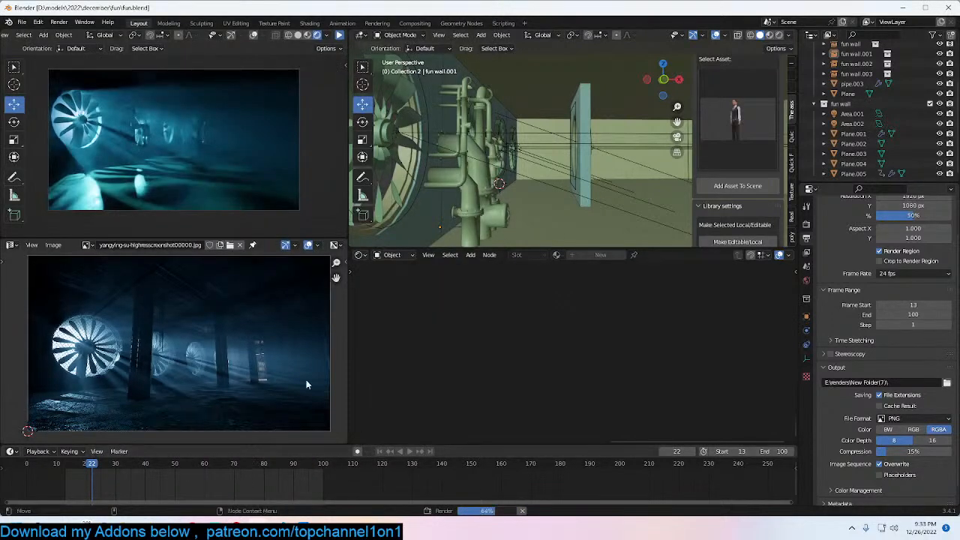
{"action": "mouse_move", "coordinate": [258, 531]}
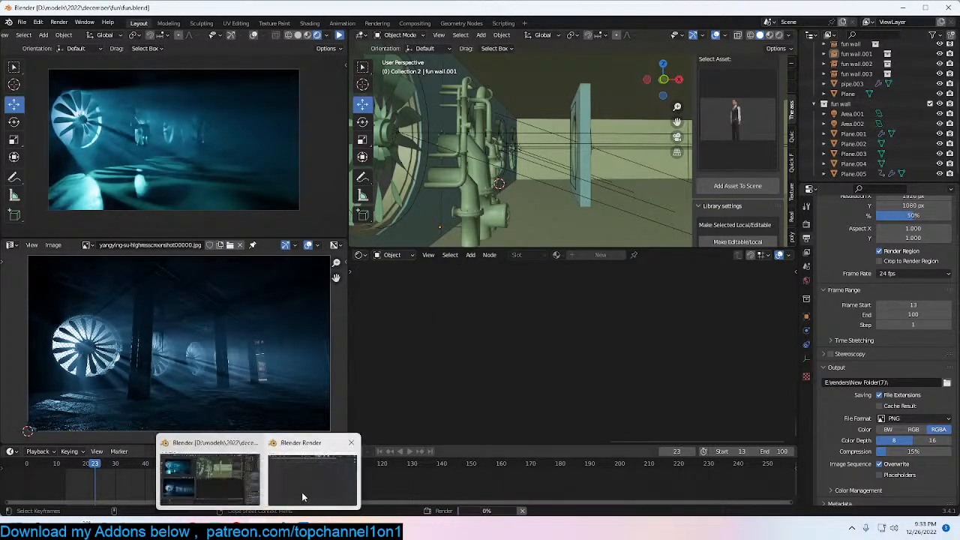
{"action": "left_click", "coordinate": [301, 492]}
{"action": "right_click", "coordinate": [258, 531]}
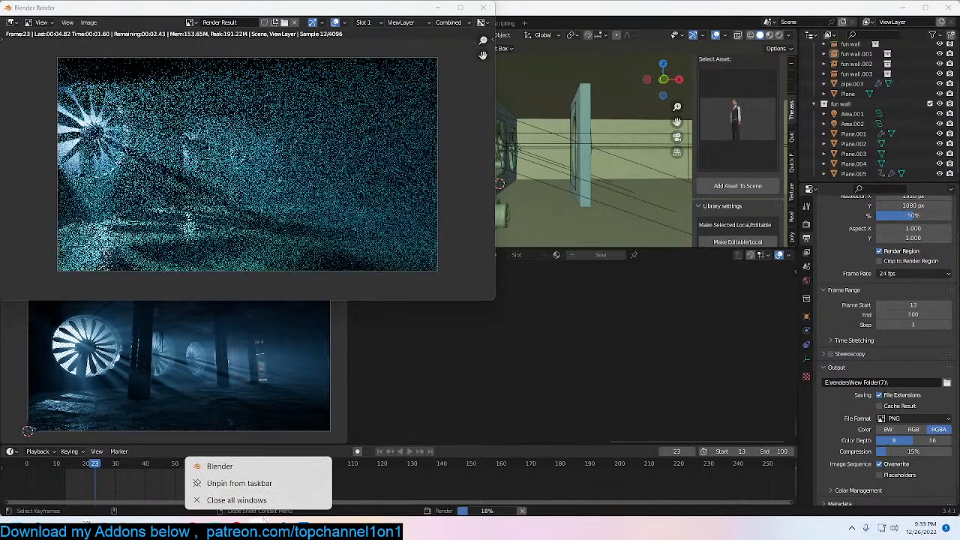
{"action": "left_click", "coordinate": [272, 466]}
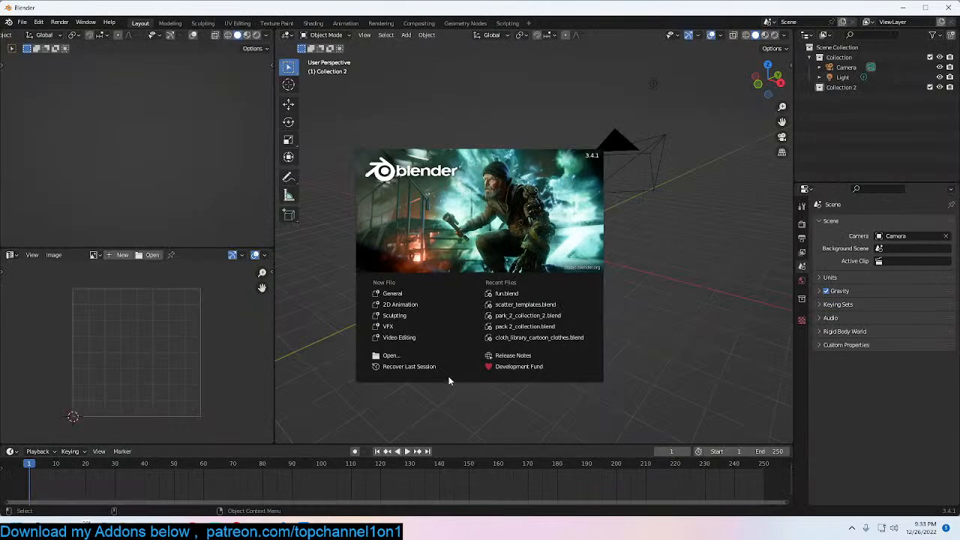
{"action": "left_click", "coordinate": [682, 292]}
{"action": "middle_click_drag", "start_coordinate": [677, 128], "coordinate": [585, 173]}
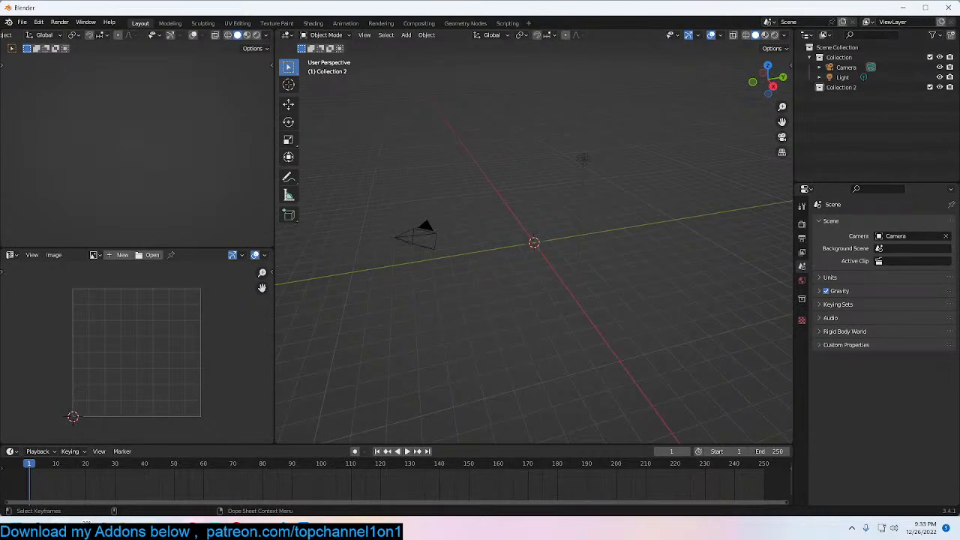
Step: Switch to the yt-livestream-suggestions Discord channel in Chrome and view the posted mountain valley picture enlarged
{"action": "mouse_move", "coordinate": [236, 528]}
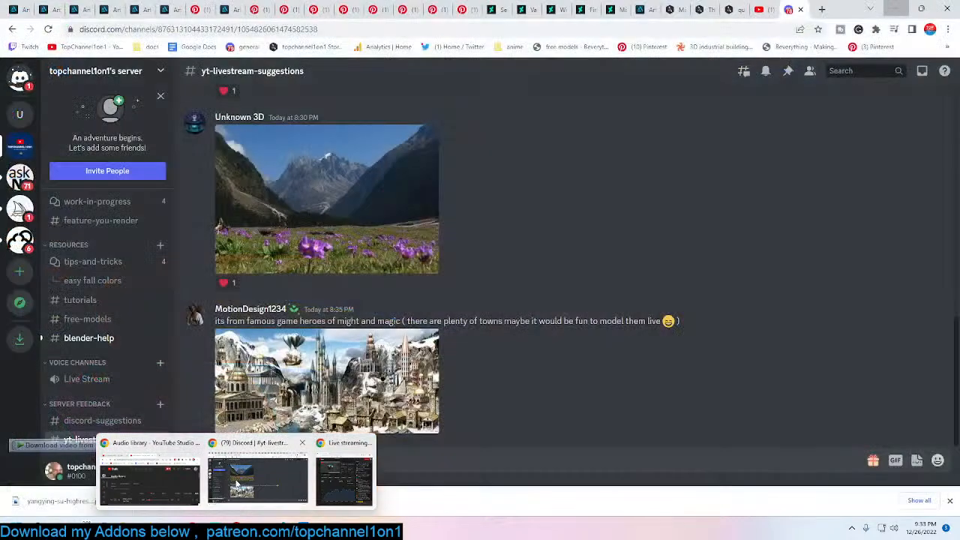
{"action": "left_click", "coordinate": [261, 483]}
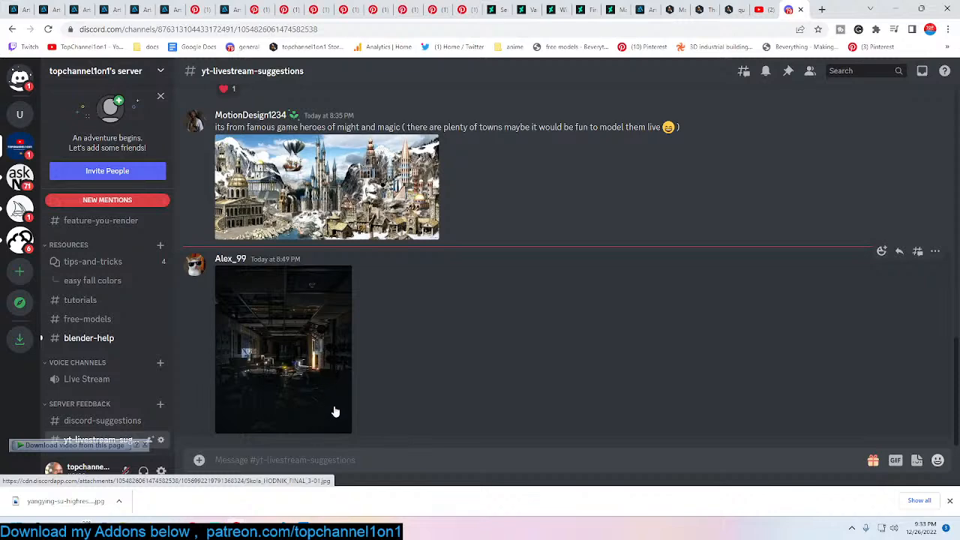
{"action": "scroll", "coordinate": [316, 399], "scroll_direction": "up", "scroll_amount": 3}
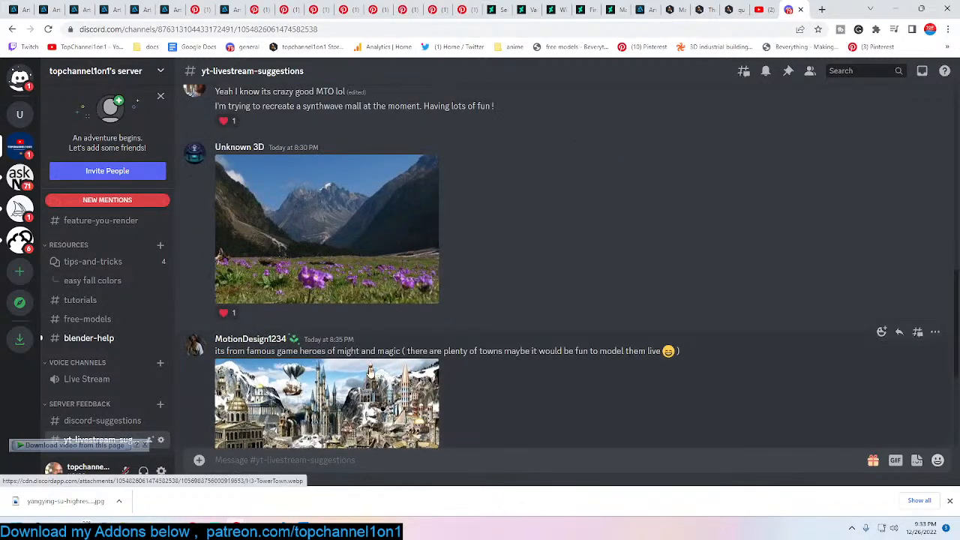
{"action": "left_click", "coordinate": [314, 258]}
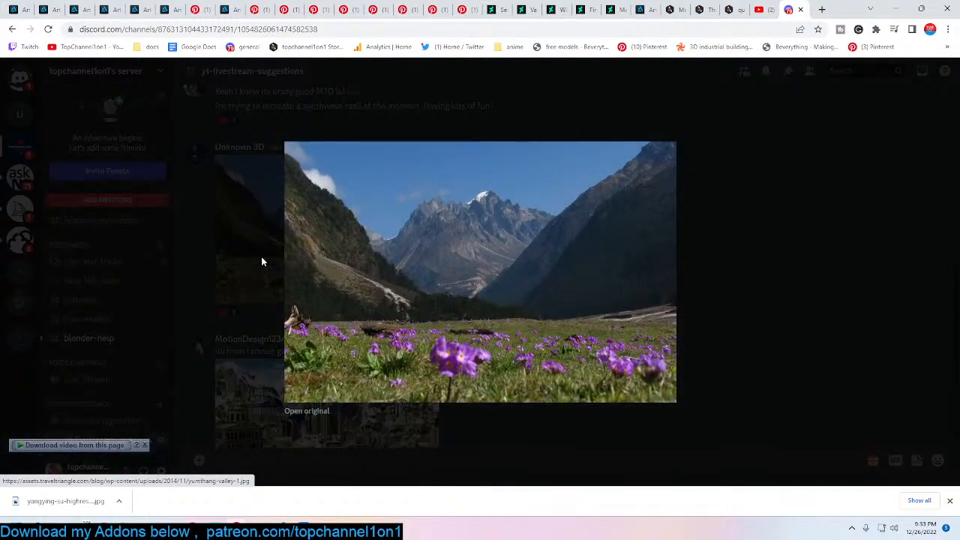
{"action": "left_click", "coordinate": [261, 257]}
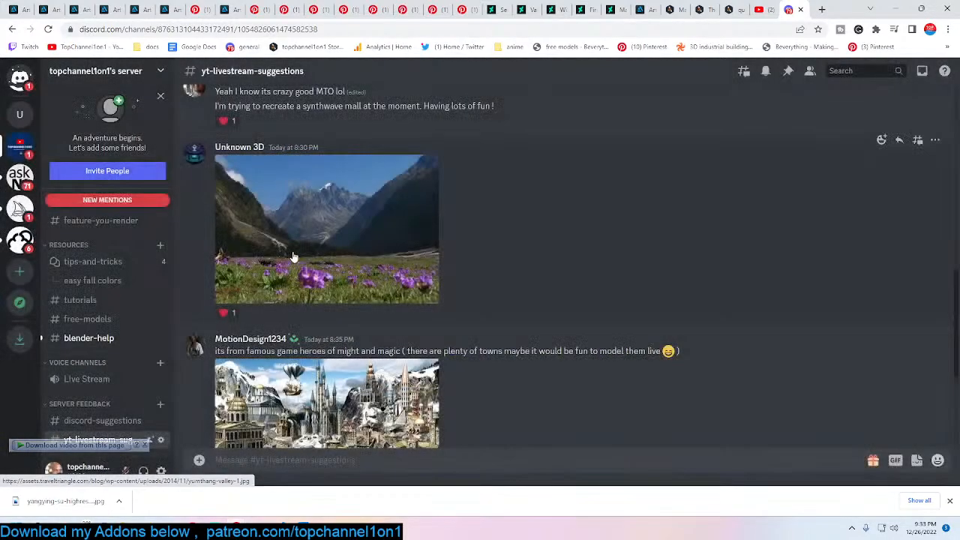
{"action": "left_click", "coordinate": [293, 257]}
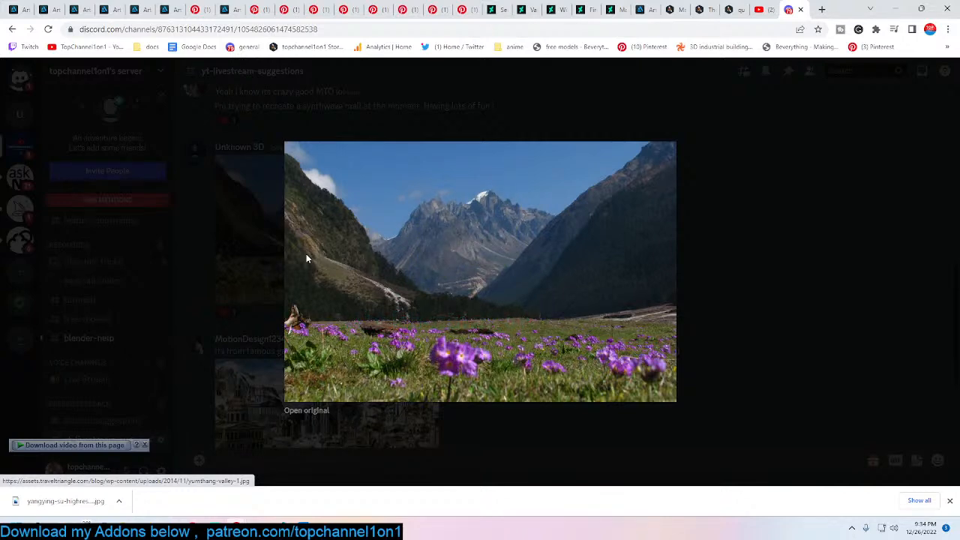
{"action": "left_click", "coordinate": [722, 256]}
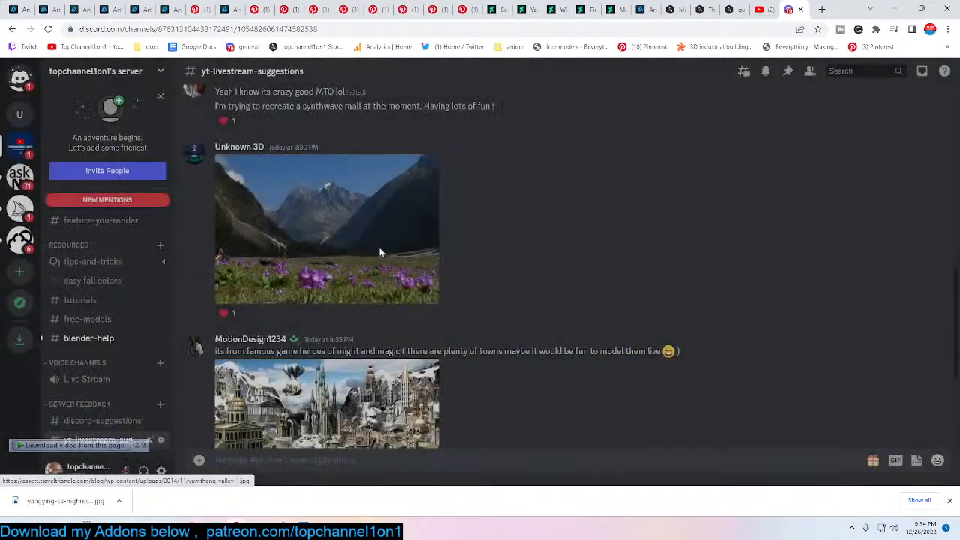
Step: View the first suggested synthwave mall picture enlarged and browse the channel's other suggestions down to the latest one
{"action": "scroll", "coordinate": [326, 255], "scroll_direction": "up", "scroll_amount": 3}
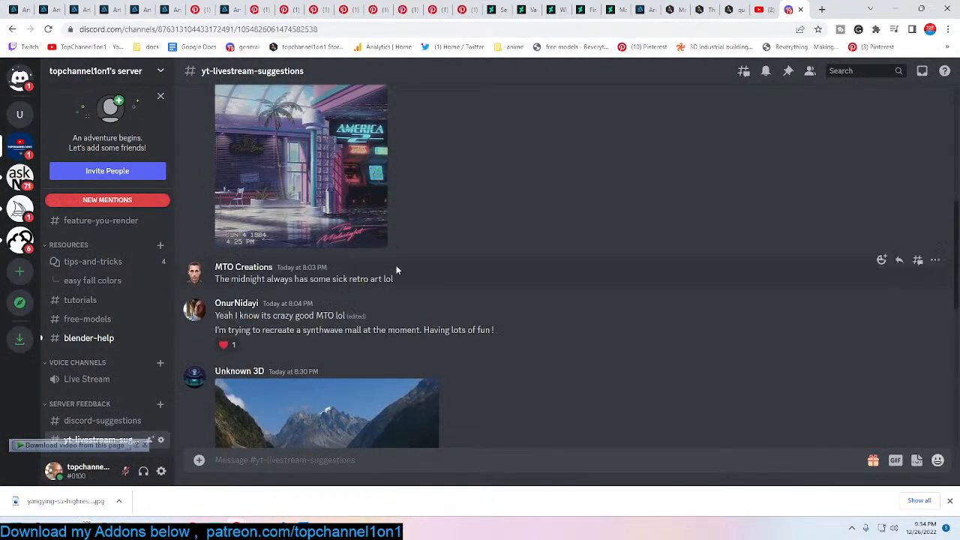
{"action": "scroll", "coordinate": [396, 264], "scroll_direction": "up", "scroll_amount": 5}
{"action": "scroll", "coordinate": [396, 268], "scroll_direction": "down", "scroll_amount": 3}
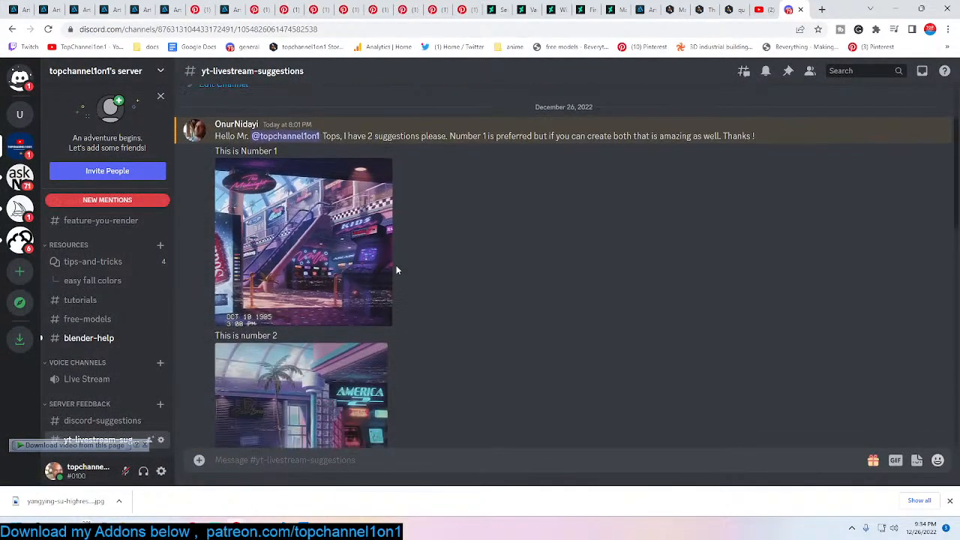
{"action": "left_click", "coordinate": [354, 234]}
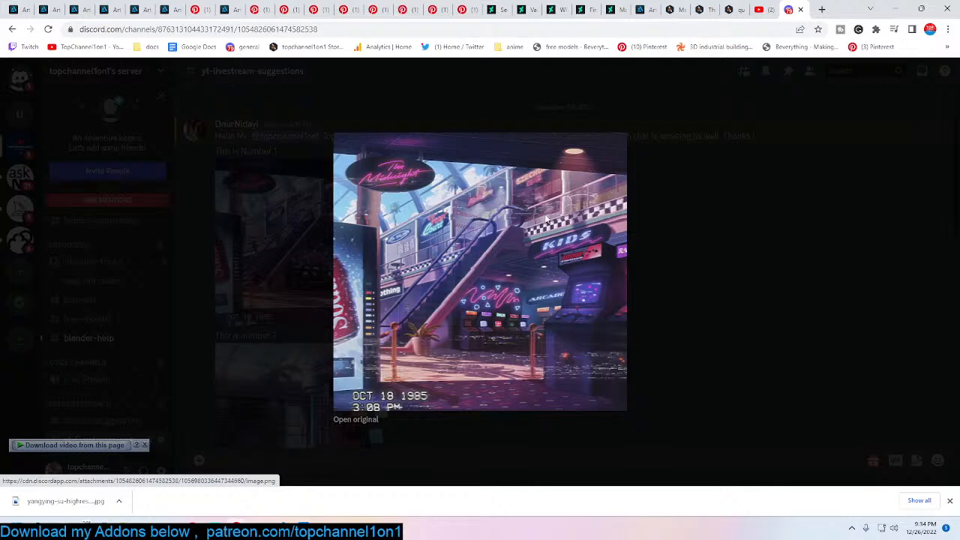
{"action": "left_click", "coordinate": [753, 257]}
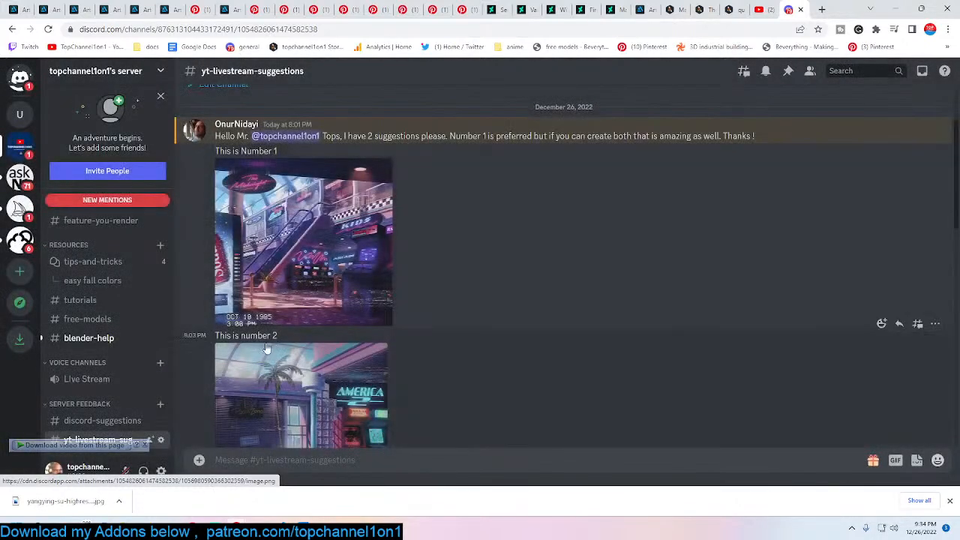
{"action": "scroll", "coordinate": [283, 347], "scroll_direction": "down", "scroll_amount": 3}
{"action": "scroll", "coordinate": [278, 351], "scroll_direction": "down", "scroll_amount": 7}
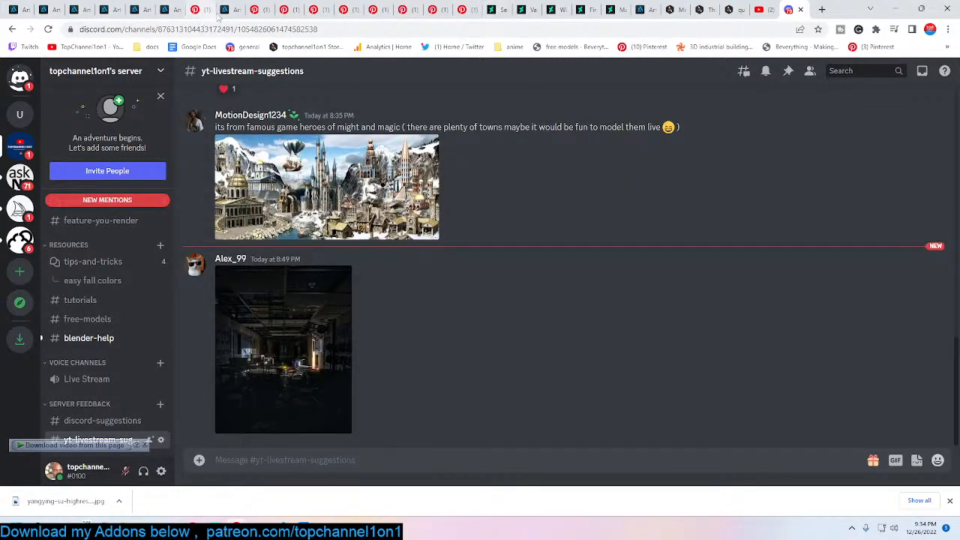
Step: Look over the dark interior pins on Pinterest and the cloth library add-on's product page on Blender Market
{"action": "left_click", "coordinate": [255, 9]}
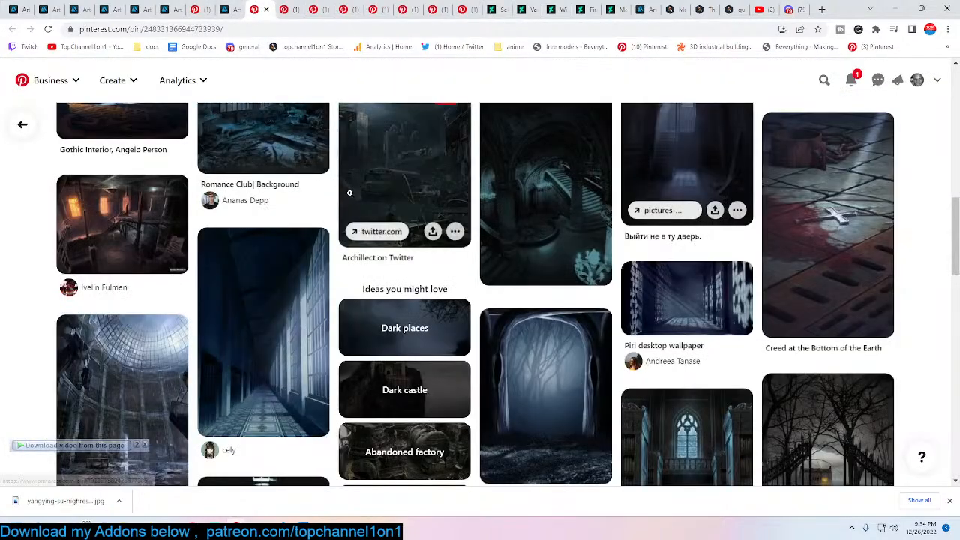
{"action": "scroll", "coordinate": [344, 187], "scroll_direction": "up", "scroll_amount": 6}
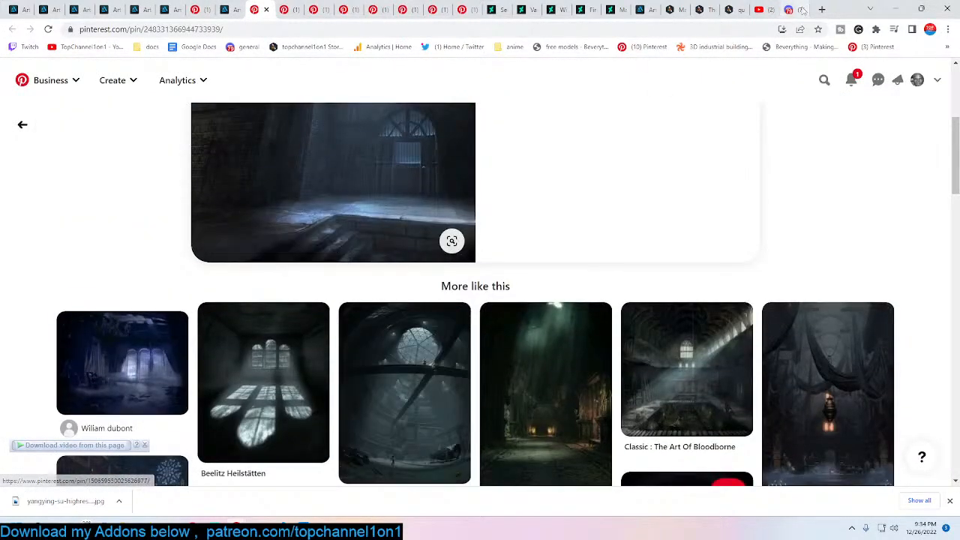
{"action": "left_click", "coordinate": [699, 9]}
{"action": "scroll", "coordinate": [669, 225], "scroll_direction": "down", "scroll_amount": 2}
{"action": "scroll", "coordinate": [356, 260], "scroll_direction": "down", "scroll_amount": 6}
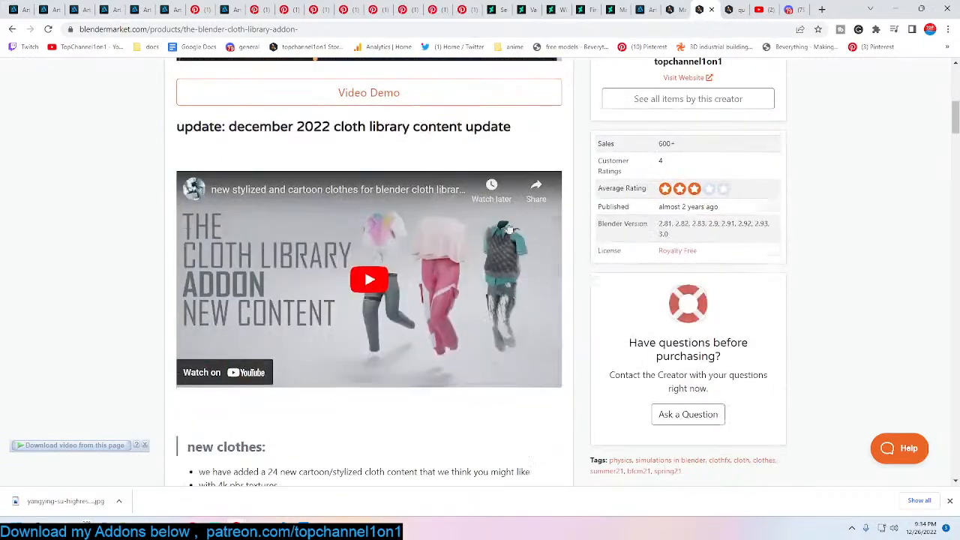
{"action": "scroll", "coordinate": [253, 262], "scroll_direction": "up", "scroll_amount": 3}
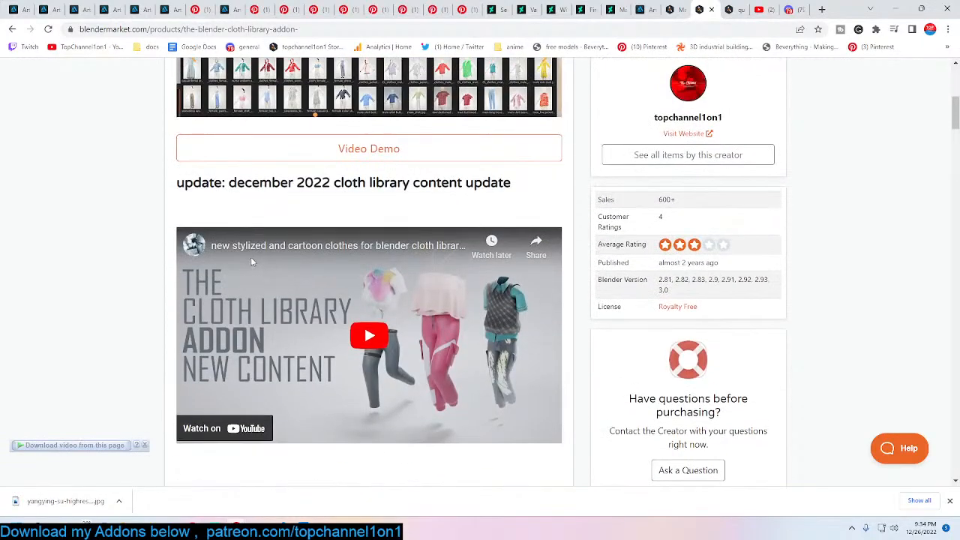
{"action": "scroll", "coordinate": [270, 259], "scroll_direction": "down", "scroll_amount": 8}
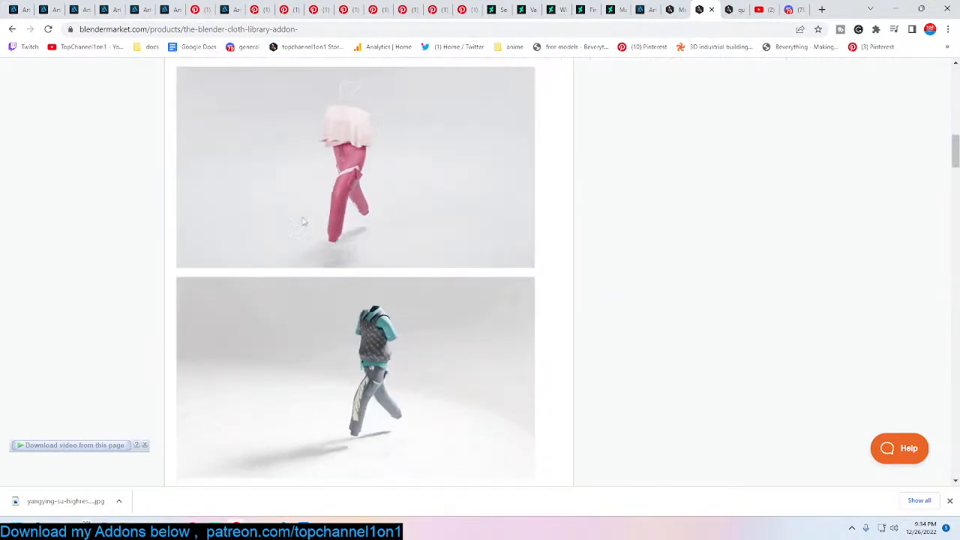
{"action": "scroll", "coordinate": [365, 245], "scroll_direction": "up", "scroll_amount": 12}
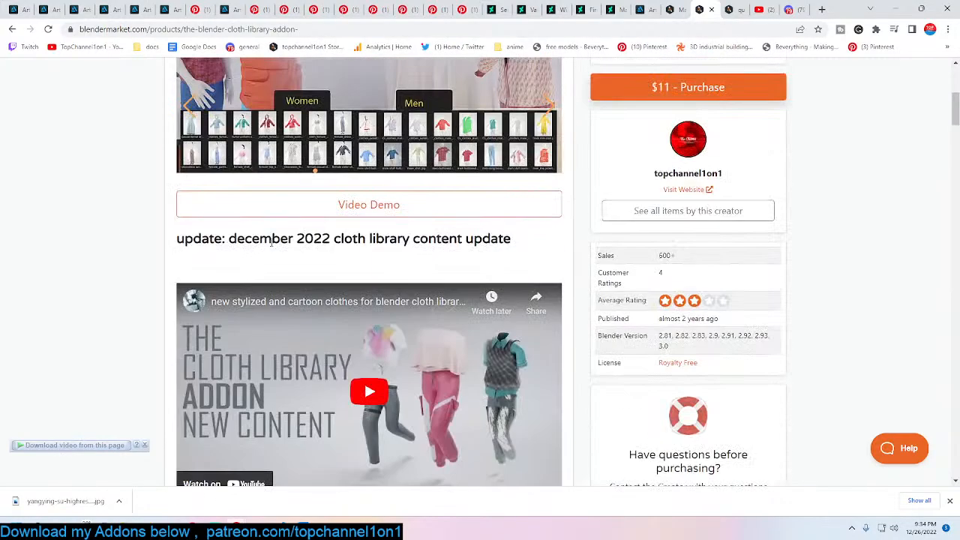
Step: Watch part of the December 2022 update video on the cloth library product page and look through the clothing pictures below it
{"action": "scroll", "coordinate": [306, 186], "scroll_direction": "up", "scroll_amount": 1}
{"action": "scroll", "coordinate": [360, 186], "scroll_direction": "down", "scroll_amount": 6}
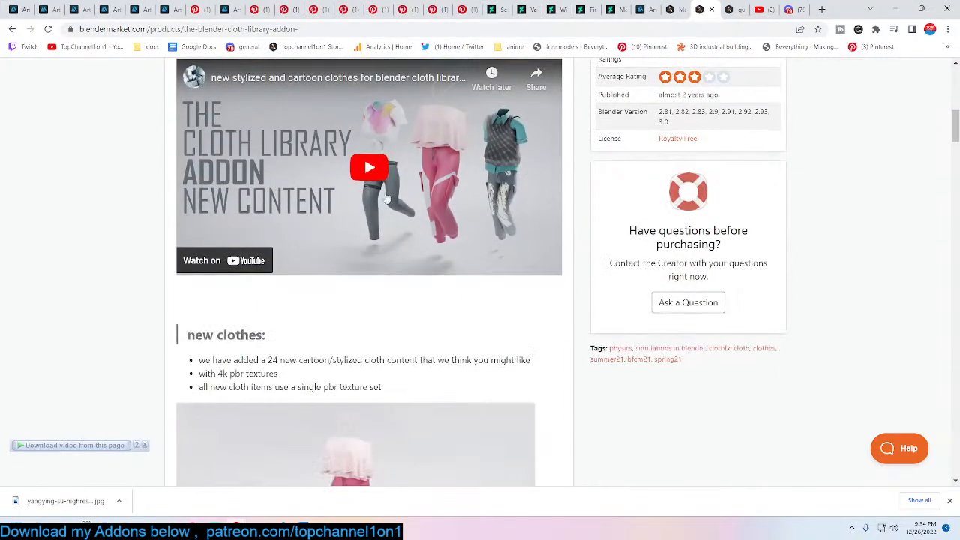
{"action": "left_click", "coordinate": [378, 184]}
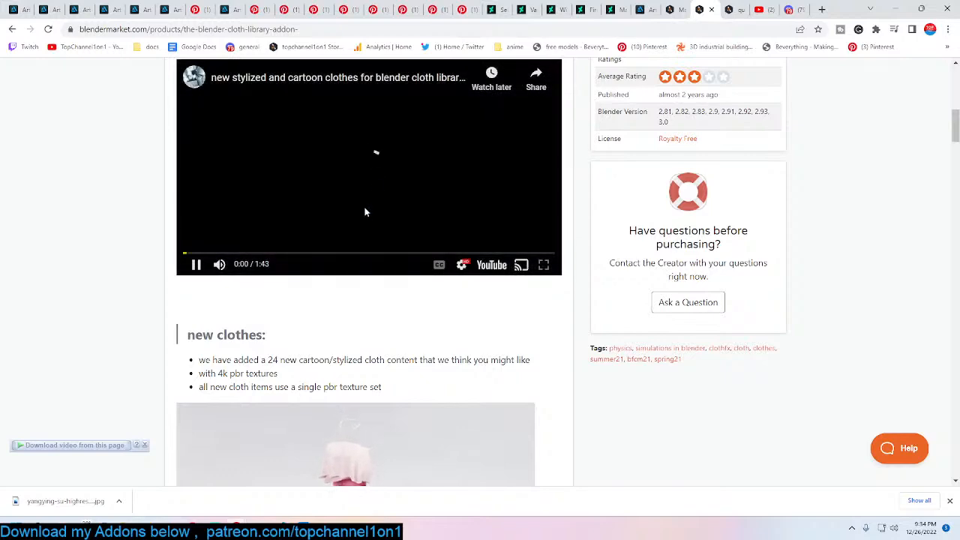
{"action": "scroll", "coordinate": [364, 197], "scroll_direction": "up", "scroll_amount": 1}
{"action": "scroll", "coordinate": [344, 191], "scroll_direction": "up", "scroll_amount": 2}
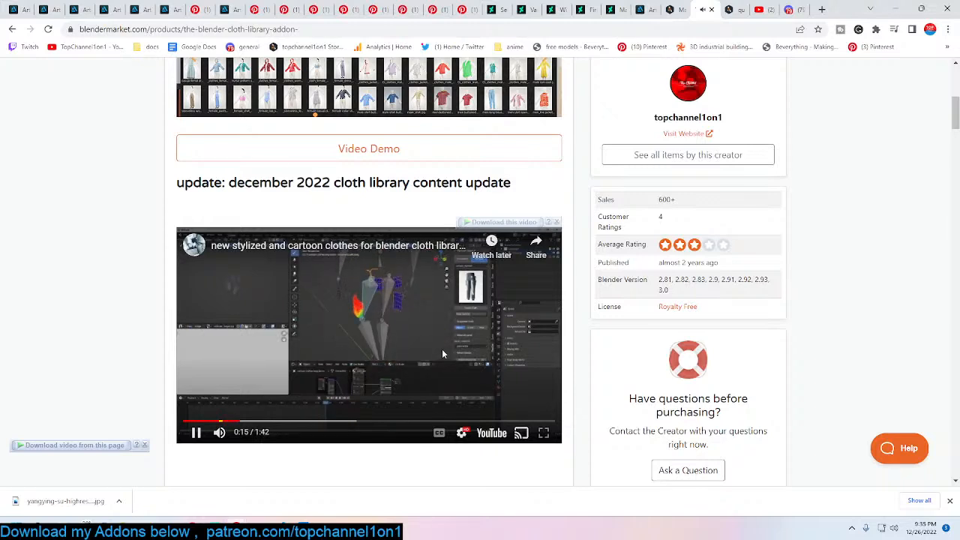
{"action": "left_click", "coordinate": [196, 432]}
{"action": "scroll", "coordinate": [316, 379], "scroll_direction": "down", "scroll_amount": 3}
{"action": "scroll", "coordinate": [611, 203], "scroll_direction": "down", "scroll_amount": 15}
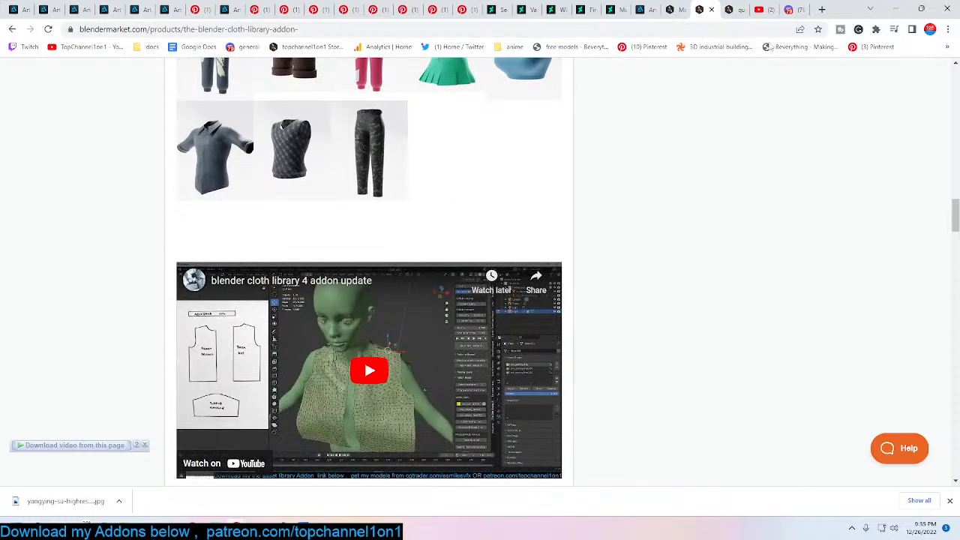
Step: Close the cloth library product page and the Opera window, and bring up the Evening Town artwork on ArtStation
{"action": "left_click", "coordinate": [711, 9]}
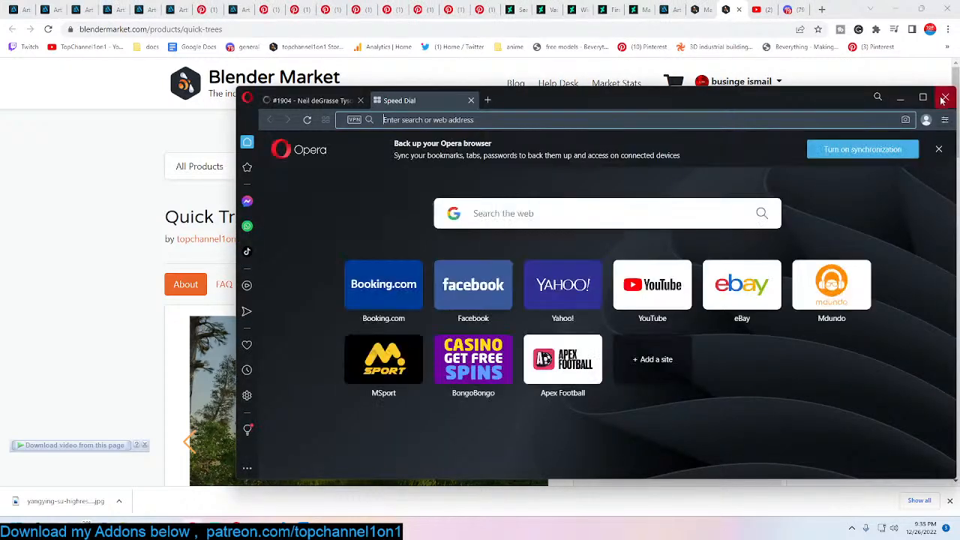
{"action": "left_click", "coordinate": [943, 101]}
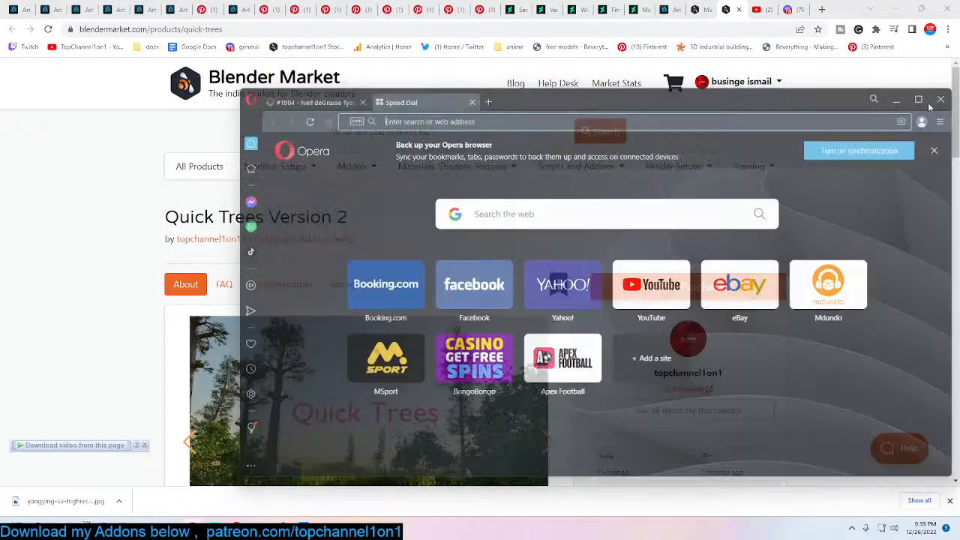
{"action": "left_click", "coordinate": [233, 11]}
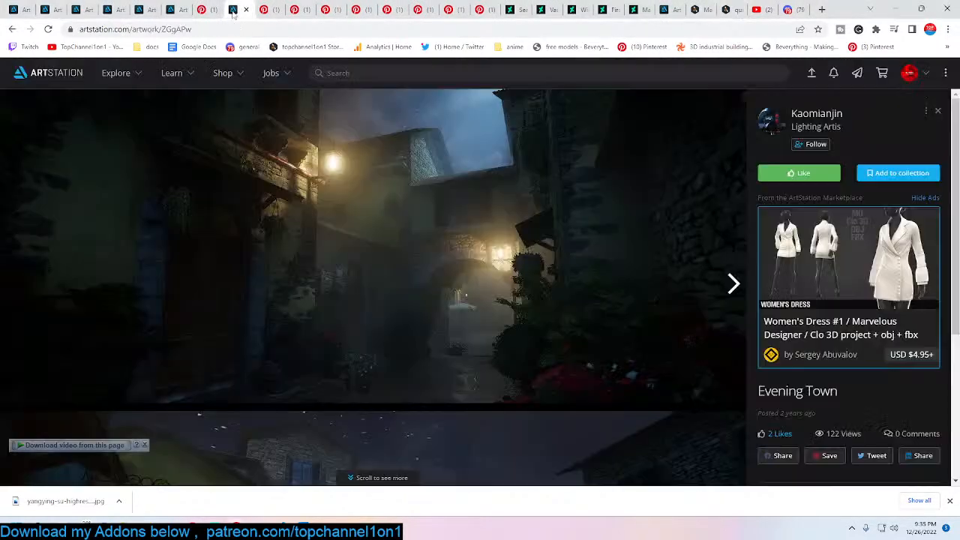
Step: Look over the Derelict pin on Pinterest and the similar dark interior pictures suggested below it
{"action": "left_click", "coordinate": [271, 15]}
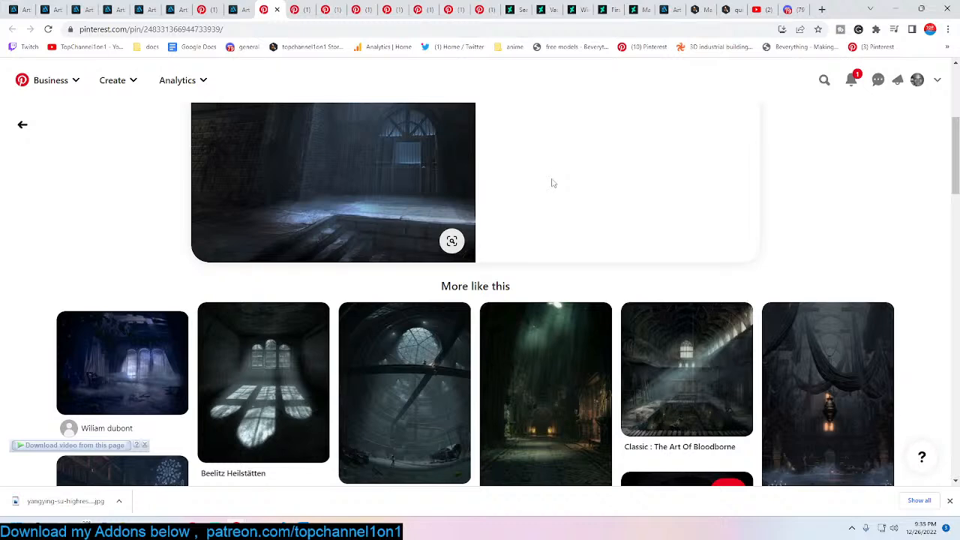
{"action": "scroll", "coordinate": [551, 186], "scroll_direction": "down", "scroll_amount": 2}
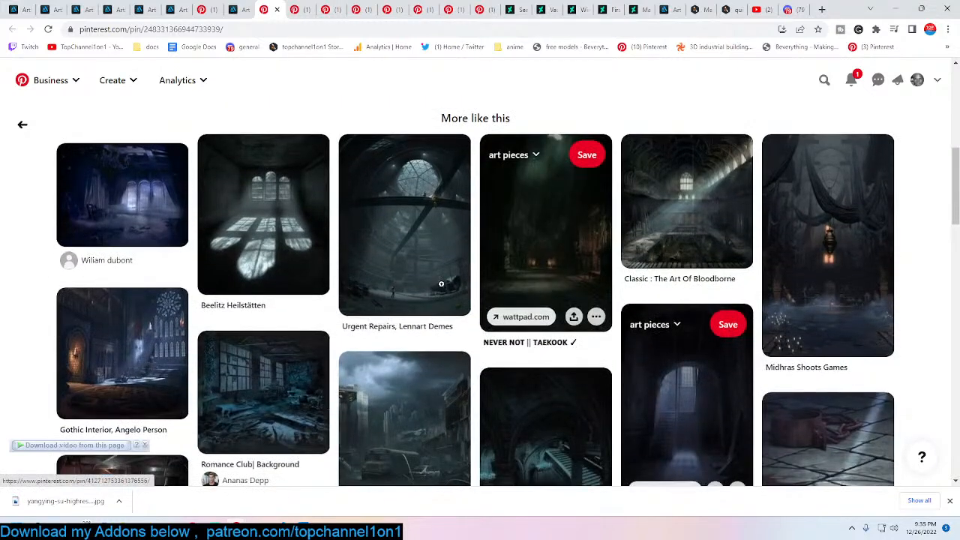
{"action": "left_click", "coordinate": [450, 220]}
{"action": "scroll", "coordinate": [451, 225], "scroll_direction": "down", "scroll_amount": 7}
{"action": "scroll", "coordinate": [451, 225], "scroll_direction": "up", "scroll_amount": 7}
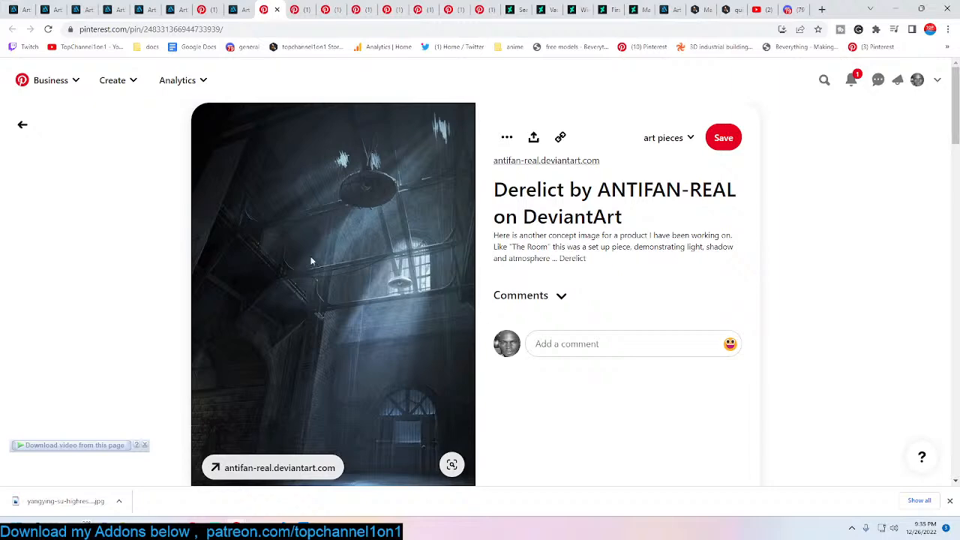
Step: Save the Derelict picture to disk and open its source page on DeviantArt
{"action": "right_click", "coordinate": [350, 230]}
{"action": "left_click", "coordinate": [396, 256]}
{"action": "left_click", "coordinate": [395, 253]}
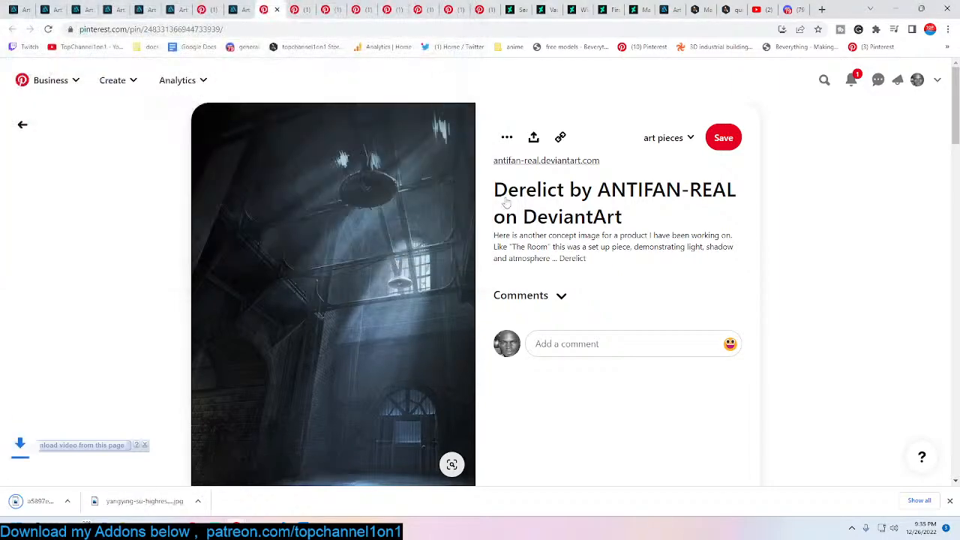
{"action": "left_click", "coordinate": [557, 162]}
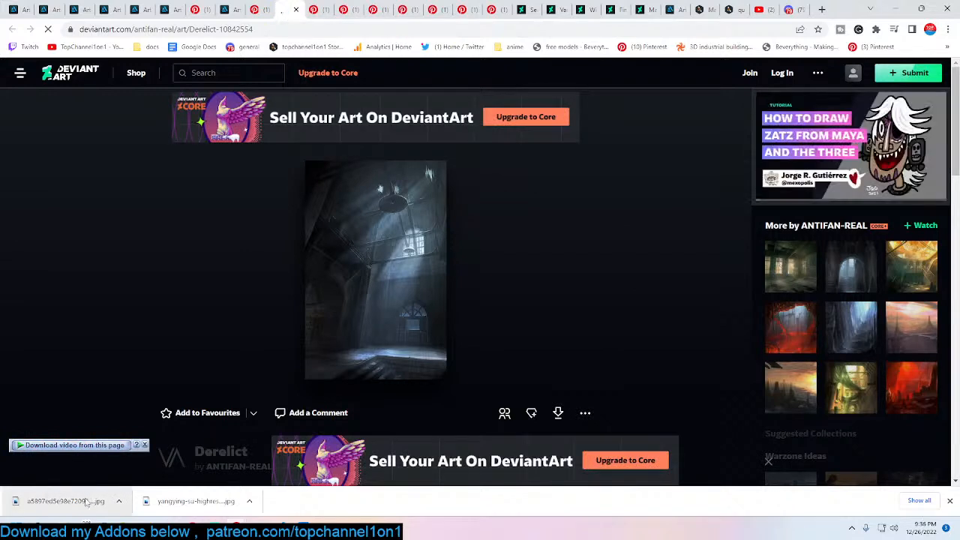
Step: Load the downloaded Derelict picture as a reference into the image editor of the new, unsaved Blender scene
{"action": "mouse_move", "coordinate": [230, 510]}
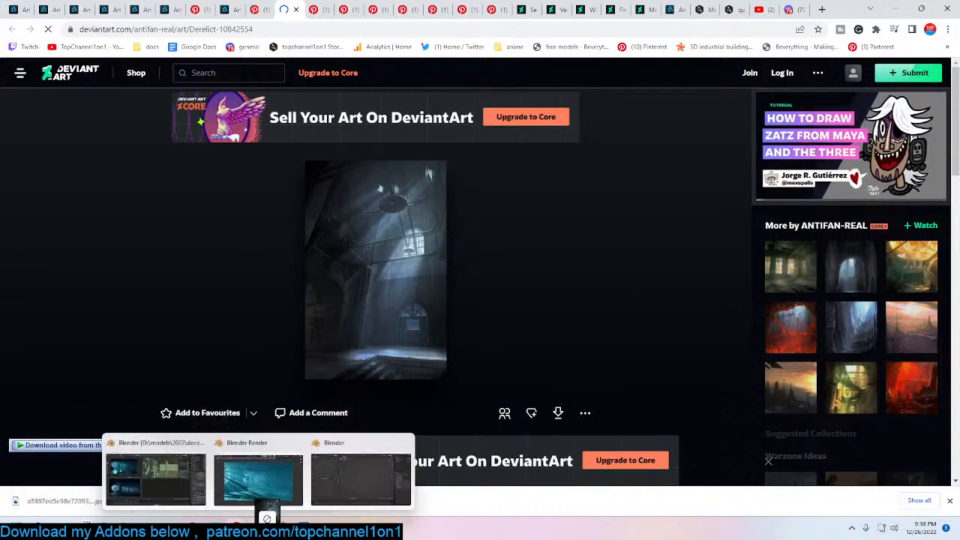
{"action": "left_click", "coordinate": [349, 488]}
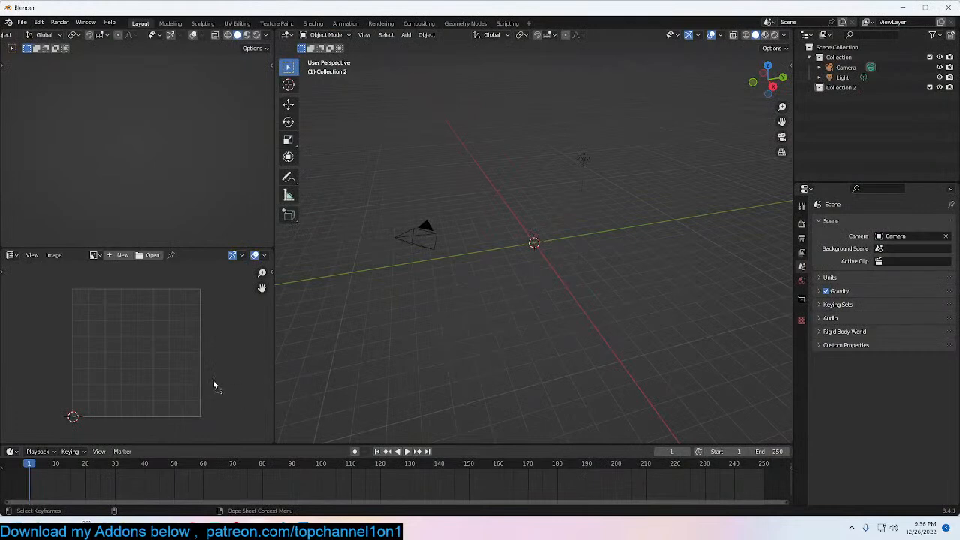
{"action": "left_click_drag", "start_coordinate": [214, 384], "coordinate": [213, 384]}
Step: Switch to the Blender instance with fun.blend, stop its animation render and save the file
{"action": "mouse_move", "coordinate": [231, 525]}
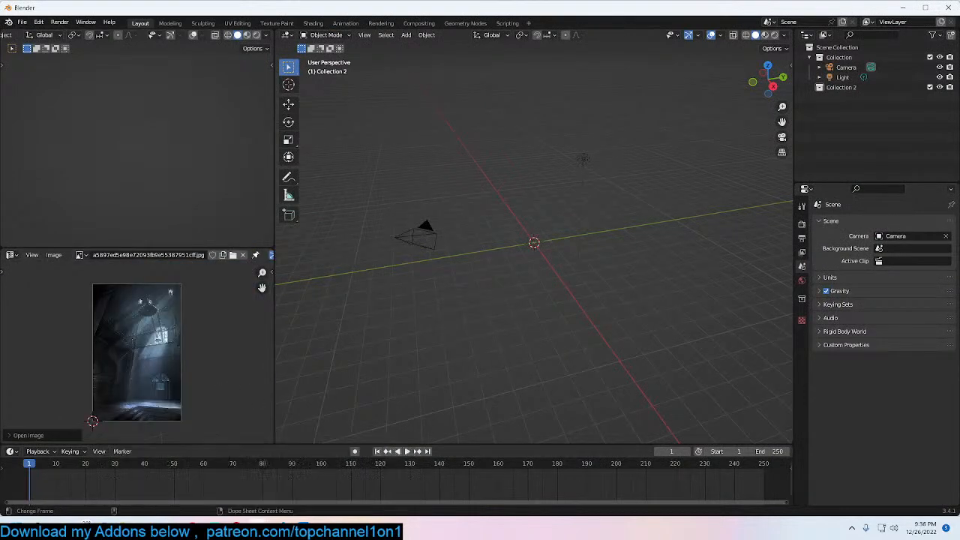
{"action": "left_click", "coordinate": [156, 477]}
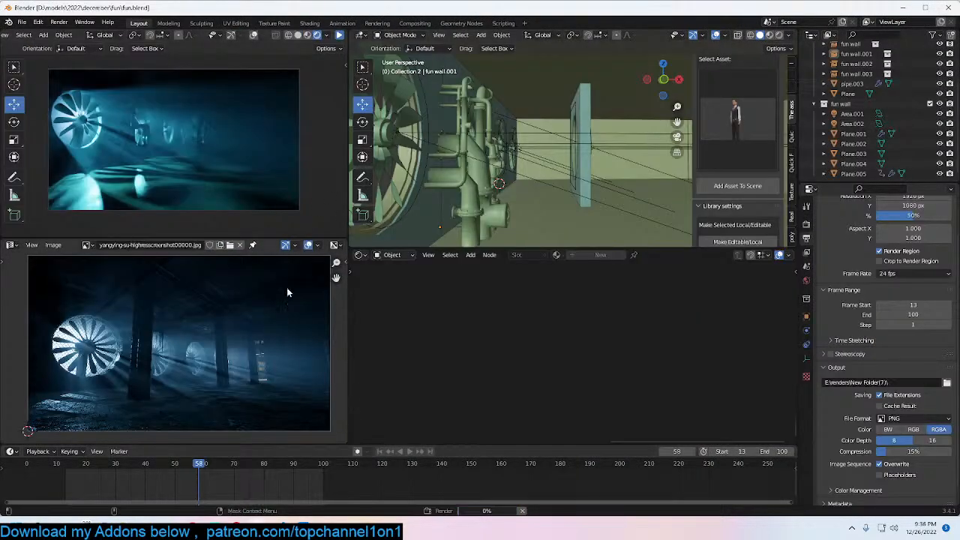
{"action": "key", "text": "Escape"}
{"action": "key", "text": "ctrl+s"}
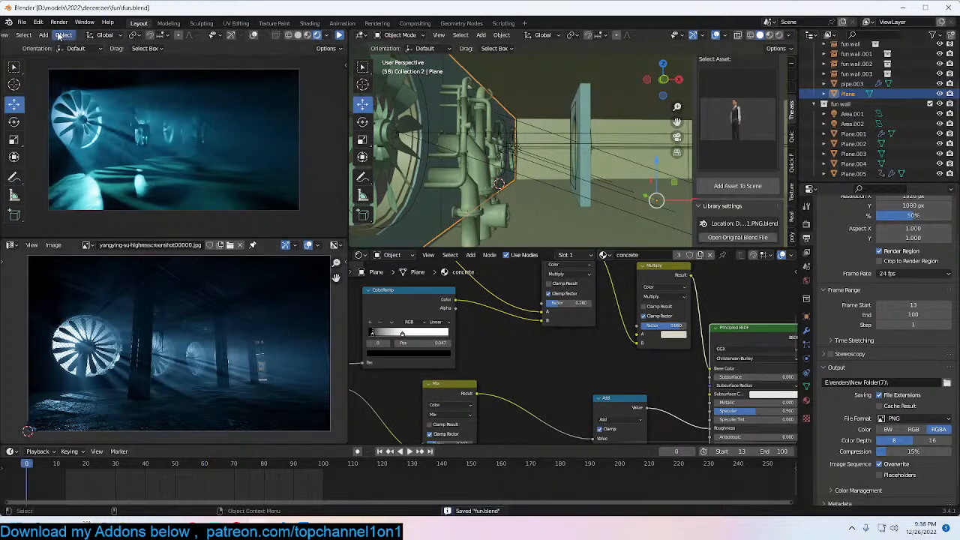
Step: Set the start frame to 1 and play back the rendered fan-wall animation, closing the player when finished
{"action": "left_click", "coordinate": [722, 450]}
{"action": "type", "text": "1"}
{"action": "key", "text": "Return"}
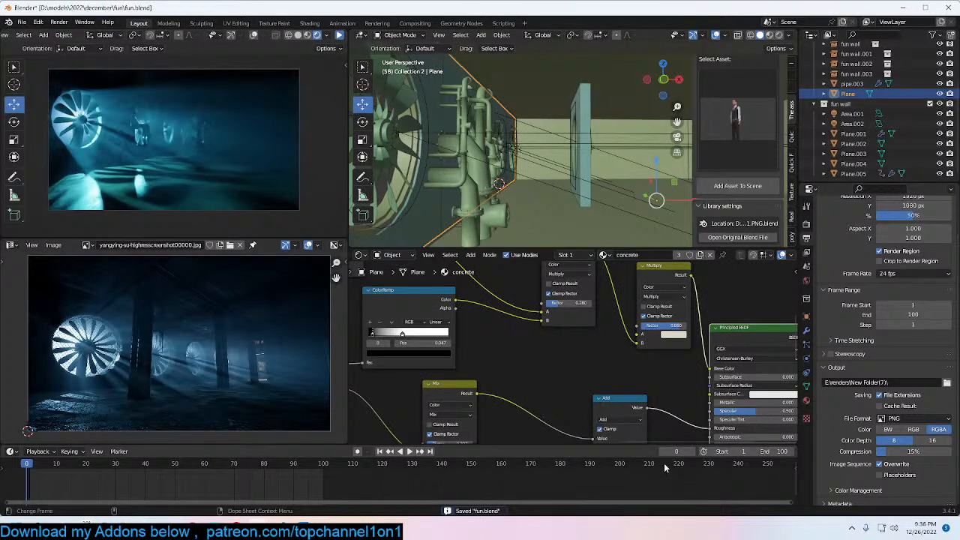
{"action": "left_click", "coordinate": [59, 22]}
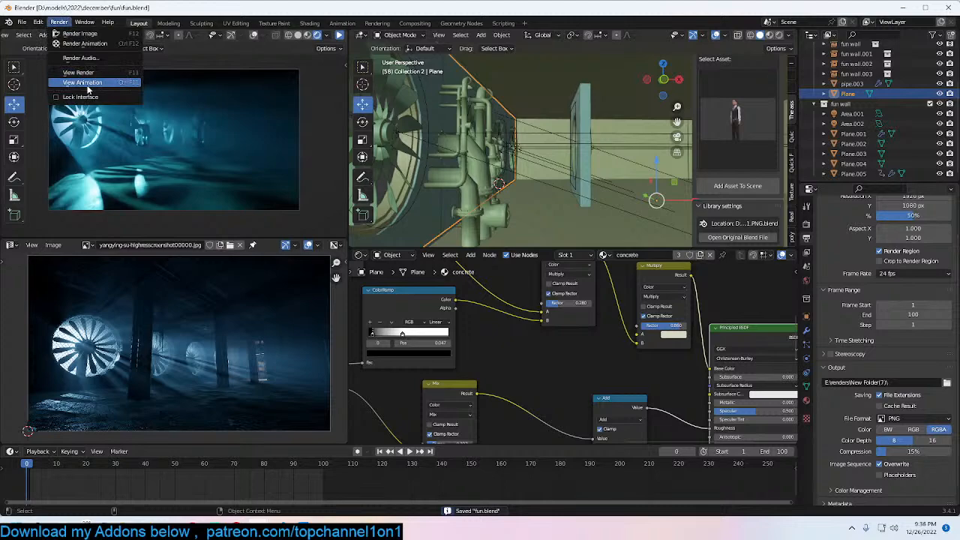
{"action": "left_click", "coordinate": [83, 82]}
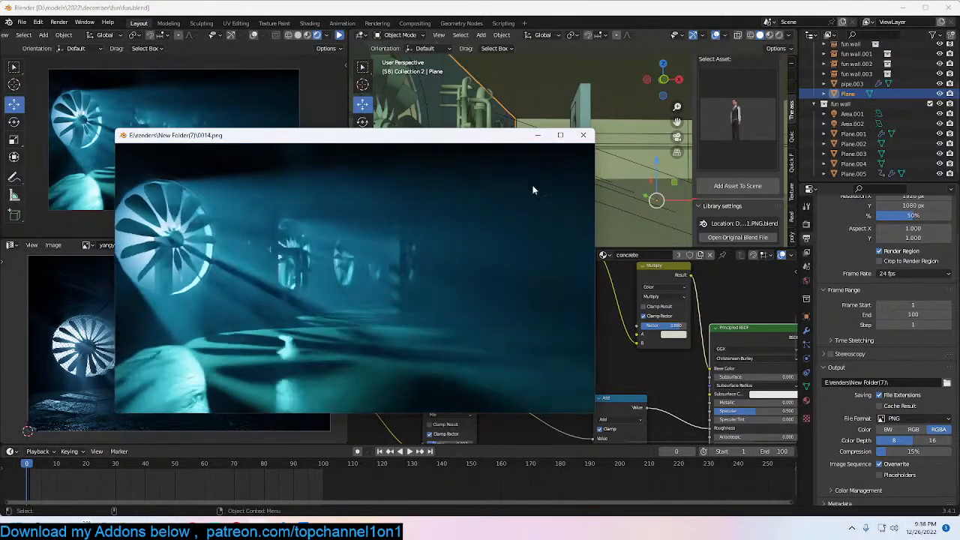
{"action": "left_click", "coordinate": [582, 135]}
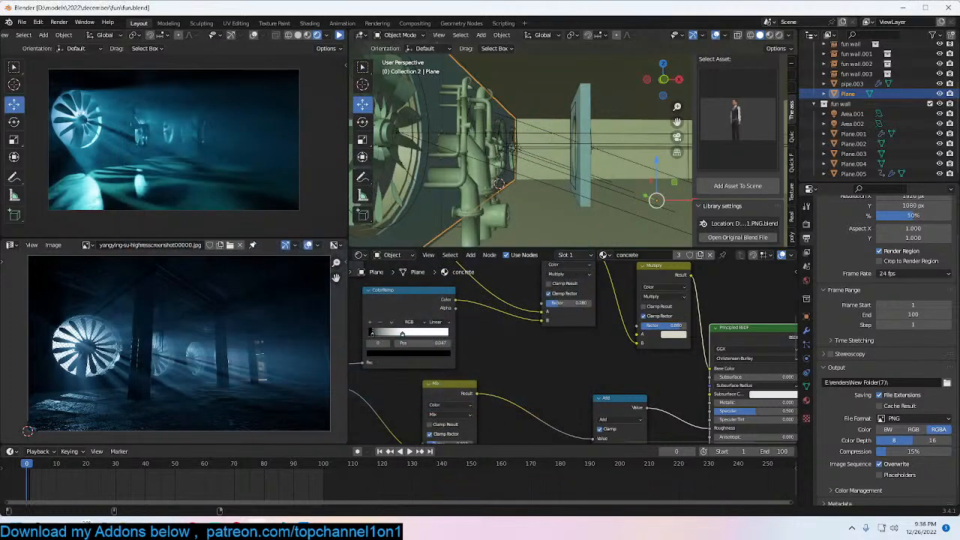
Step: Save fun.blend and close its Blender window, leaving the new scene with the Derelict reference open
{"action": "left_click", "coordinate": [639, 141]}
{"action": "key", "text": "ctrl+s"}
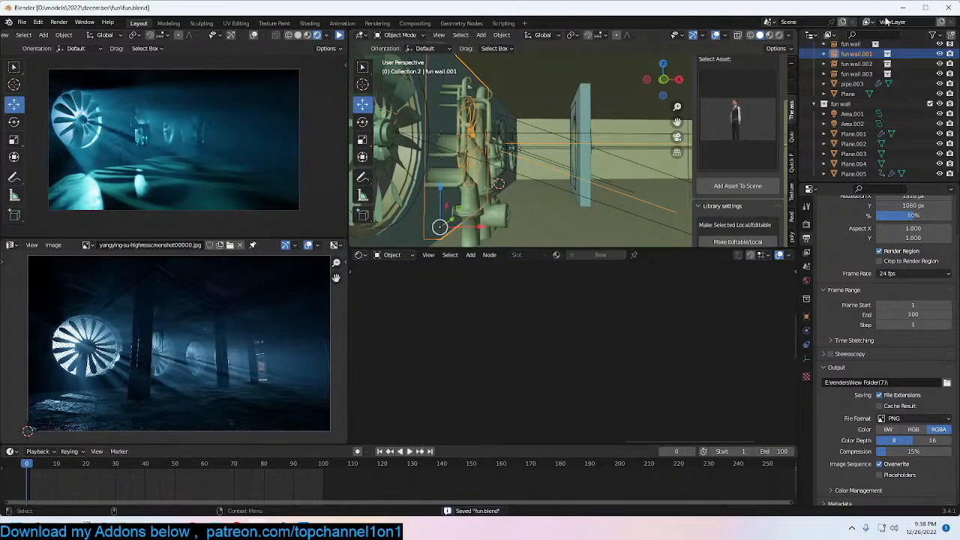
{"action": "left_click", "coordinate": [944, 7]}
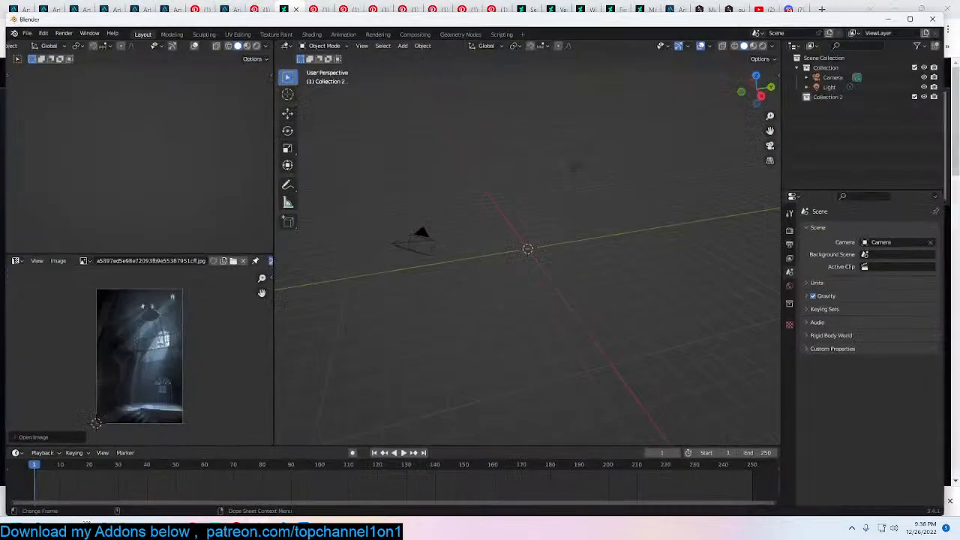
Step: Enlarge the area holding the reference image and fit the whole picture in it
{"action": "scroll", "coordinate": [199, 323], "scroll_direction": "up", "scroll_amount": 3}
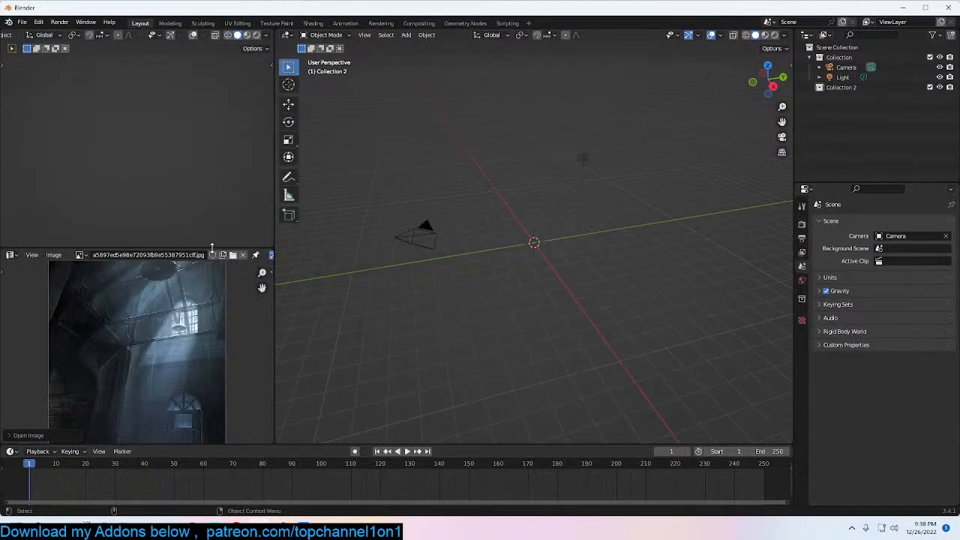
{"action": "left_click_drag", "start_coordinate": [212, 247], "coordinate": [211, 200]}
{"action": "scroll", "coordinate": [206, 259], "scroll_direction": "down", "scroll_amount": 2}
{"action": "scroll", "coordinate": [205, 259], "scroll_direction": "up", "scroll_amount": 2}
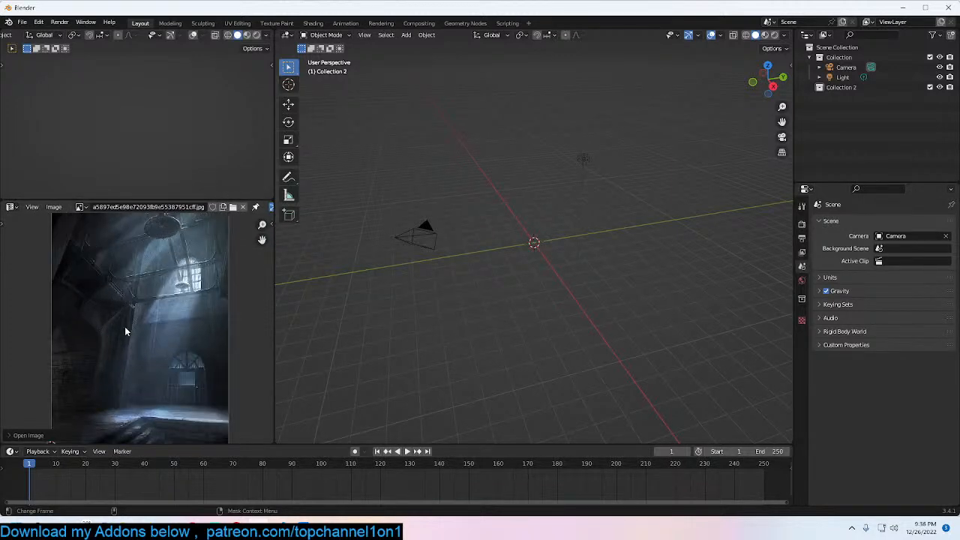
{"action": "scroll", "coordinate": [125, 328], "scroll_direction": "up", "scroll_amount": 1}
{"action": "scroll", "coordinate": [124, 328], "scroll_direction": "down", "scroll_amount": 2}
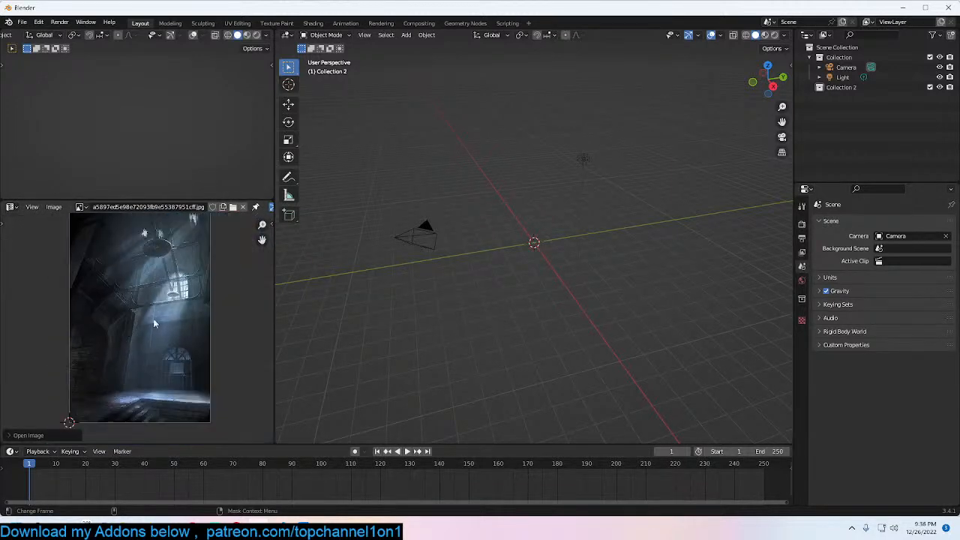
{"action": "key", "text": "KP_0"}
{"action": "key", "text": "KP_1"}
{"action": "key", "text": "KP_0"}
{"action": "left_click", "coordinate": [801, 223]}
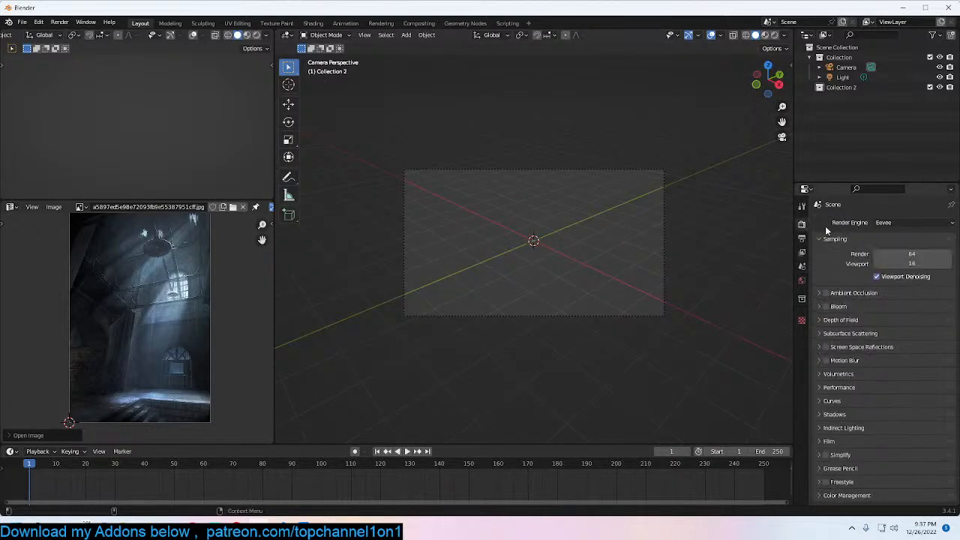
{"action": "left_click", "coordinate": [802, 238]}
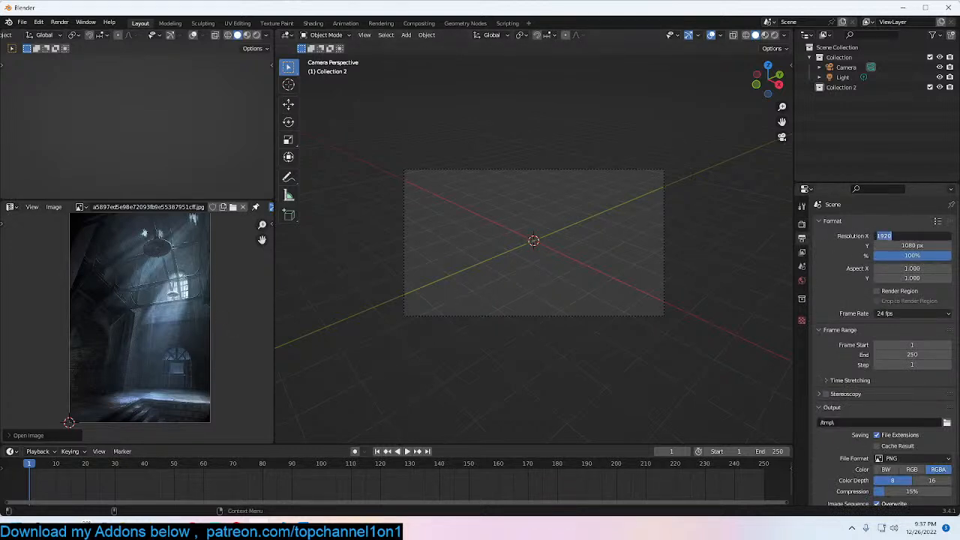
Step: Align the camera to a low, near-horizontal view across the origin and rotate it slightly freehand
{"action": "middle_click_drag", "start_coordinate": [544, 254], "coordinate": [640, 294]}
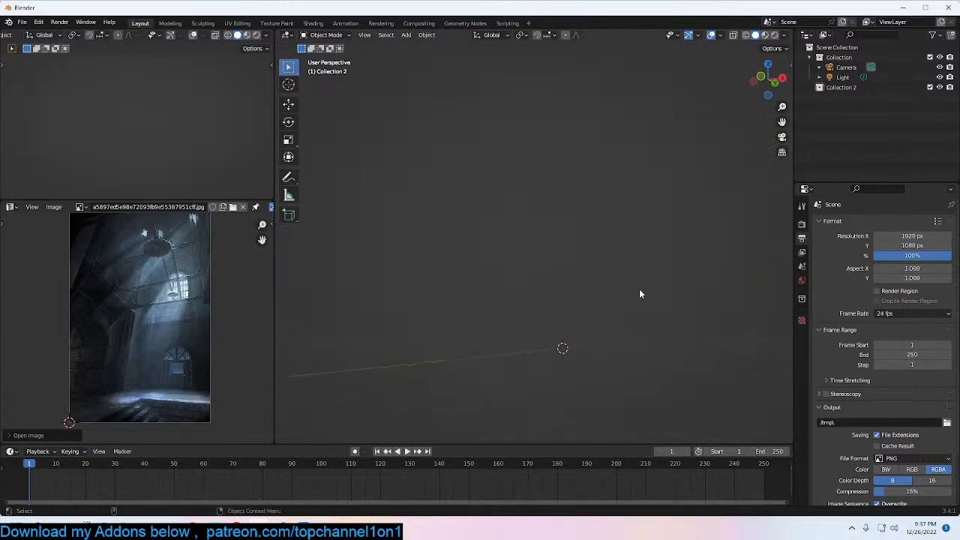
{"action": "key", "text": "KP_0"}
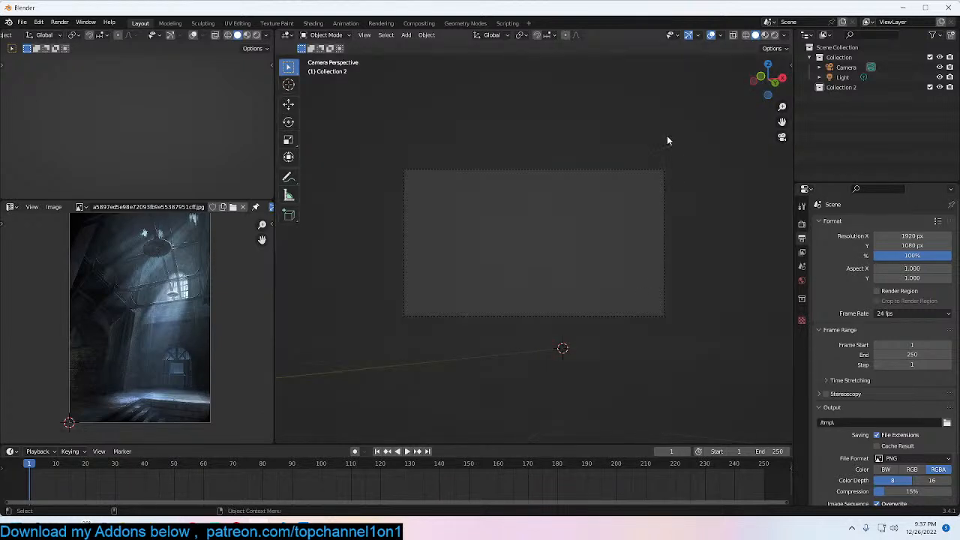
{"action": "left_click", "coordinate": [633, 180]}
{"action": "key", "text": "r"}
{"action": "key", "text": "r"}
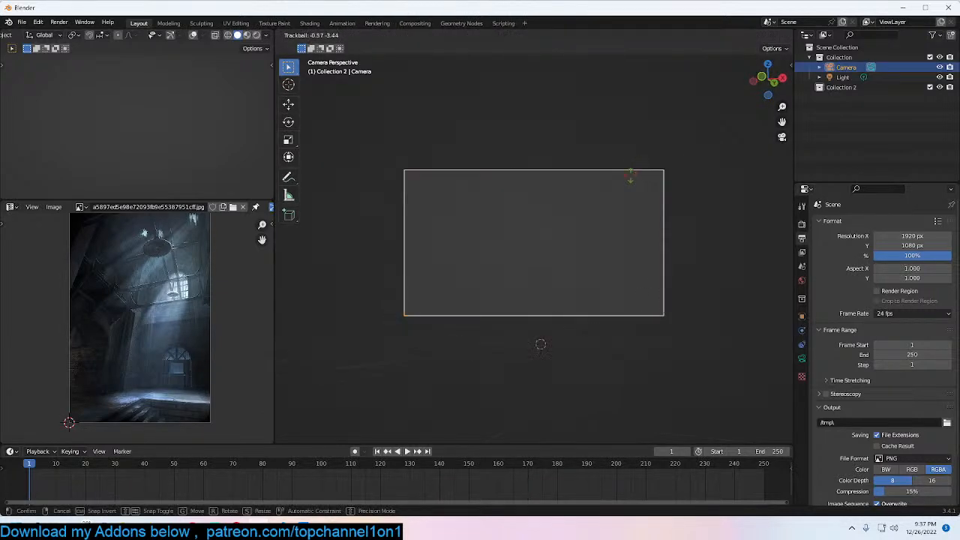
{"action": "left_click", "coordinate": [678, 240]}
Step: Set the camera's focal length to 25 mm
{"action": "left_click", "coordinate": [801, 358]}
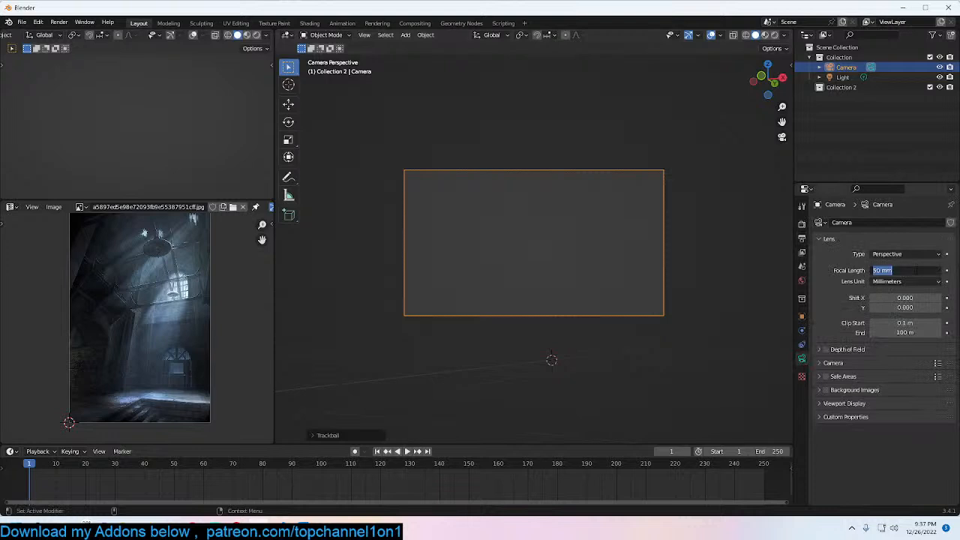
{"action": "left_click", "coordinate": [916, 270]}
{"action": "type", "text": "25"}
{"action": "key", "text": "Return"}
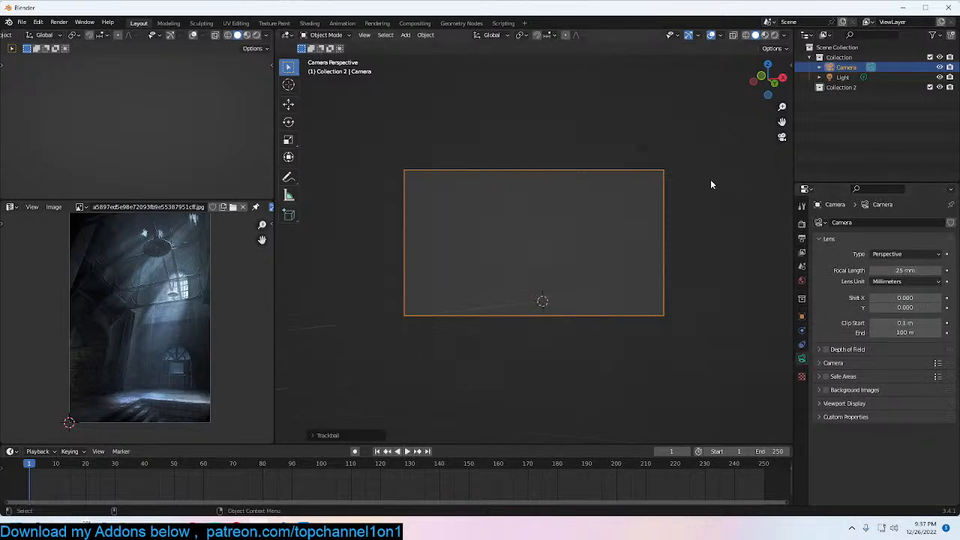
Step: Delete the light and show the camera view in the small viewport above the reference image
{"action": "left_click", "coordinate": [722, 77]}
{"action": "key", "text": "Delete"}
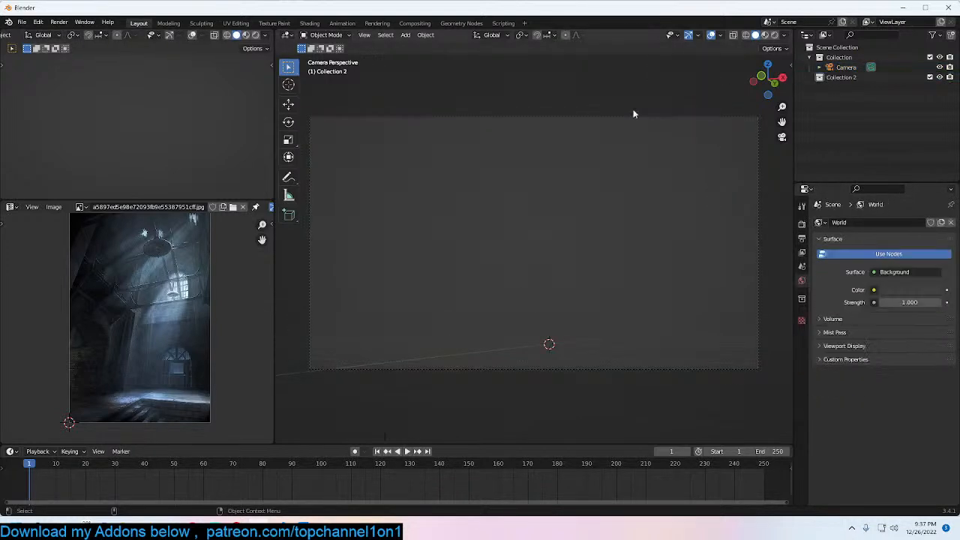
{"action": "key", "text": "KP_0"}
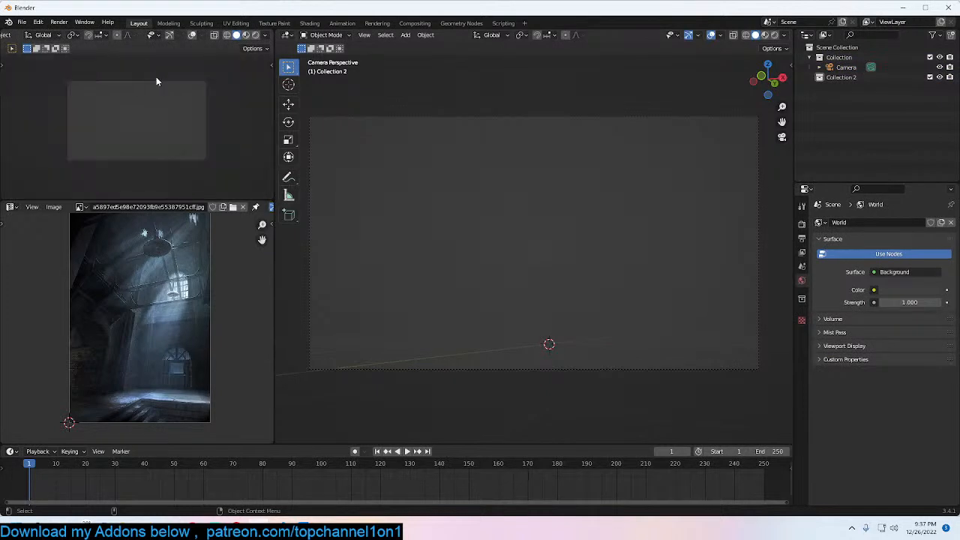
{"action": "left_click", "coordinate": [162, 167]}
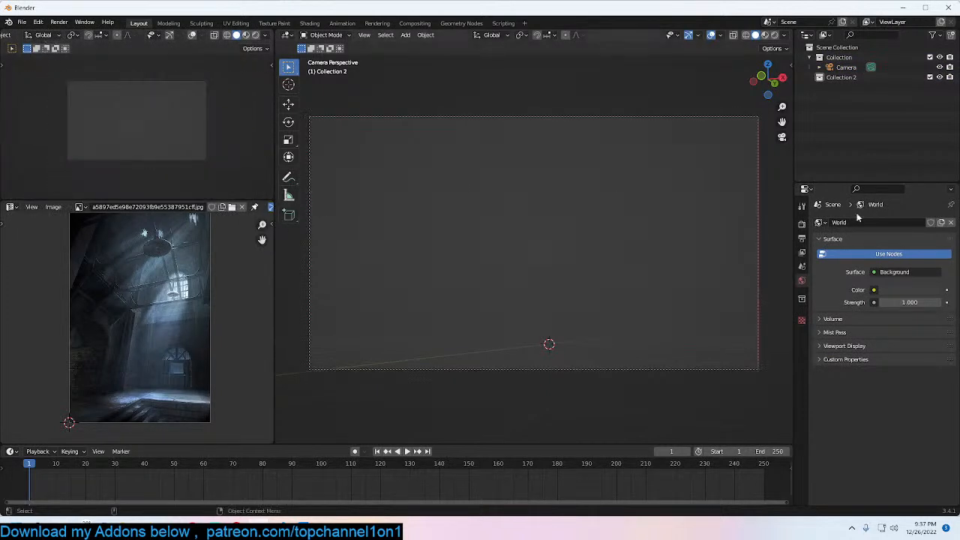
Step: Set the render engine to Cycles and turn on rendered shading in the small camera viewport
{"action": "left_click", "coordinate": [801, 224]}
{"action": "left_click", "coordinate": [911, 222]}
{"action": "left_click", "coordinate": [894, 257]}
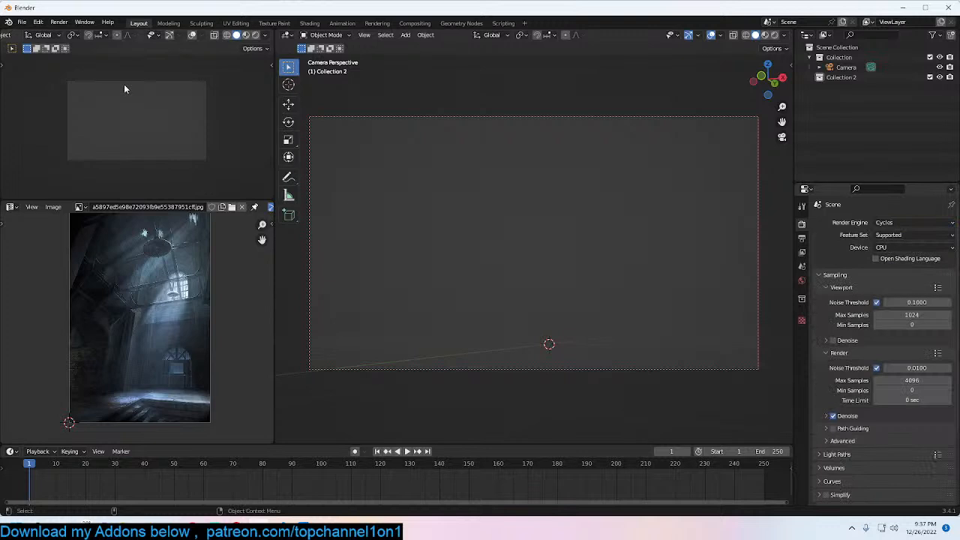
{"action": "left_click", "coordinate": [256, 38]}
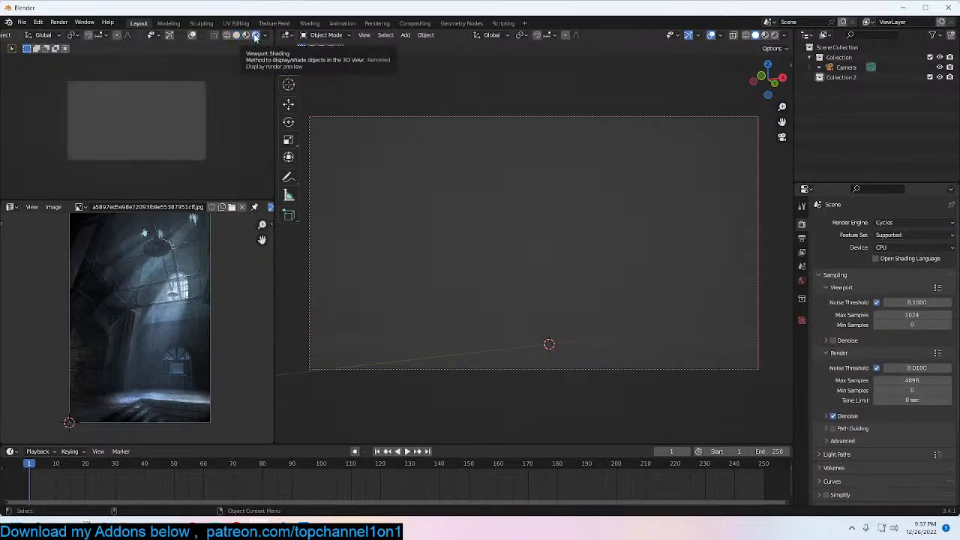
{"action": "scroll", "coordinate": [210, 83], "scroll_direction": "up", "scroll_amount": 2}
{"action": "scroll", "coordinate": [246, 35], "scroll_direction": "down", "scroll_amount": 1}
{"action": "left_click", "coordinate": [265, 35]}
{"action": "scroll", "coordinate": [521, 282], "scroll_direction": "down", "scroll_amount": 1}
Step: Add a mesh plane at the origin and scale it up to about 9.22 m square as the floor
{"action": "left_click_drag", "start_coordinate": [522, 281], "coordinate": [563, 280]}
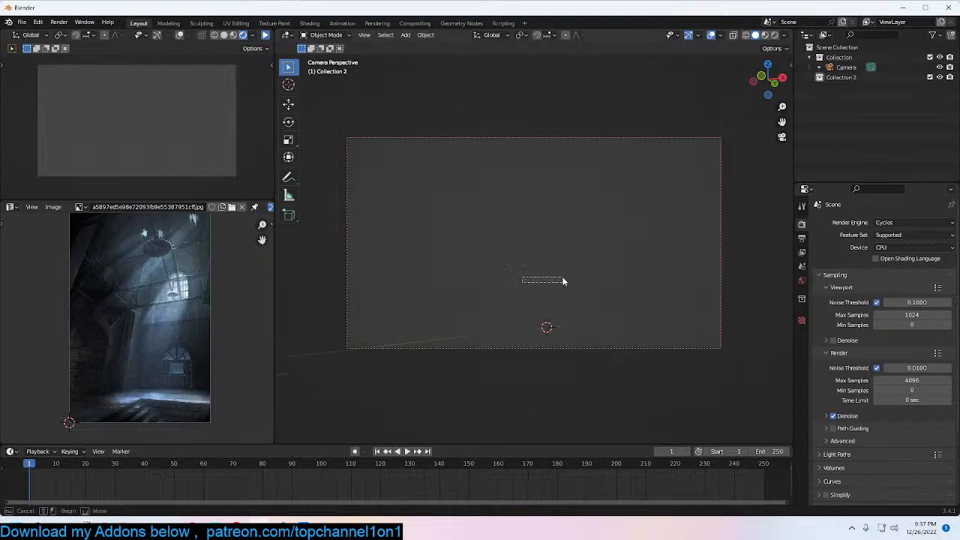
{"action": "key", "text": "shift+a"}
{"action": "mouse_move", "coordinate": [563, 276]}
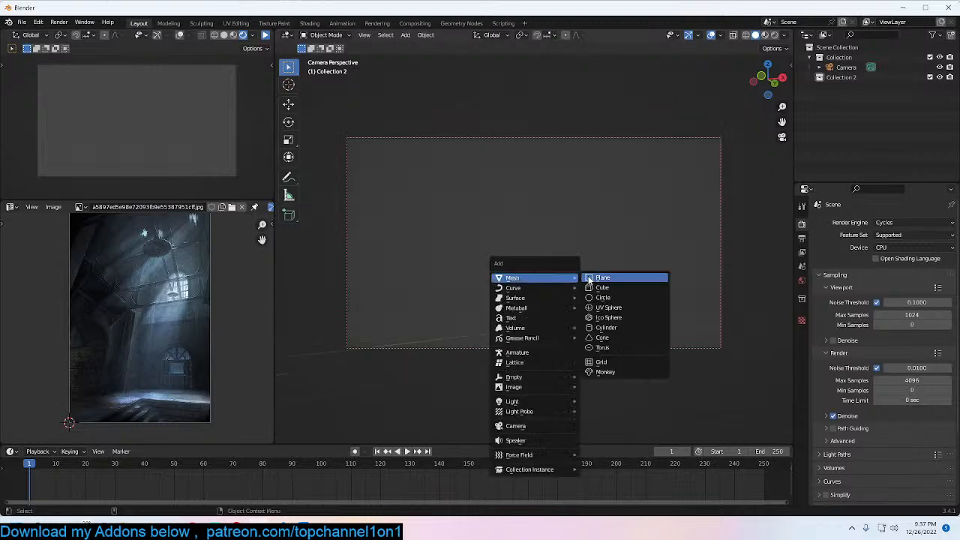
{"action": "left_click", "coordinate": [610, 274]}
{"action": "key", "text": "s"}
{"action": "left_click", "coordinate": [694, 294]}
{"action": "middle_click_drag", "start_coordinate": [694, 294], "coordinate": [684, 315]}
{"action": "scroll", "coordinate": [671, 298], "scroll_direction": "up", "scroll_amount": 1}
{"action": "scroll", "coordinate": [685, 315], "scroll_direction": "up", "scroll_amount": 1}
{"action": "scroll", "coordinate": [739, 297], "scroll_direction": "down", "scroll_amount": 3}
Step: Search all materials in the asset library for "concrete" and select the orange-red concrete material
{"action": "key", "text": "n"}
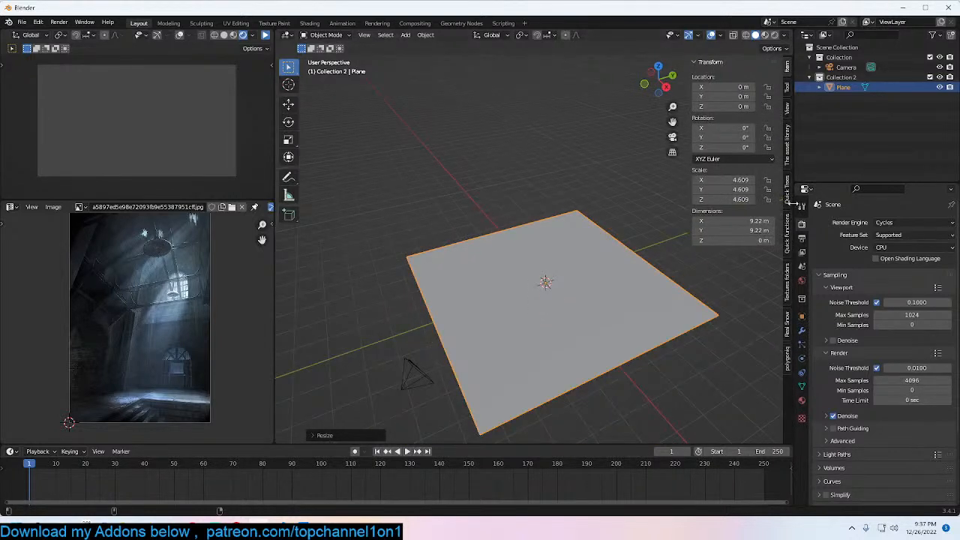
{"action": "left_click", "coordinate": [787, 150]}
{"action": "left_click", "coordinate": [733, 102]}
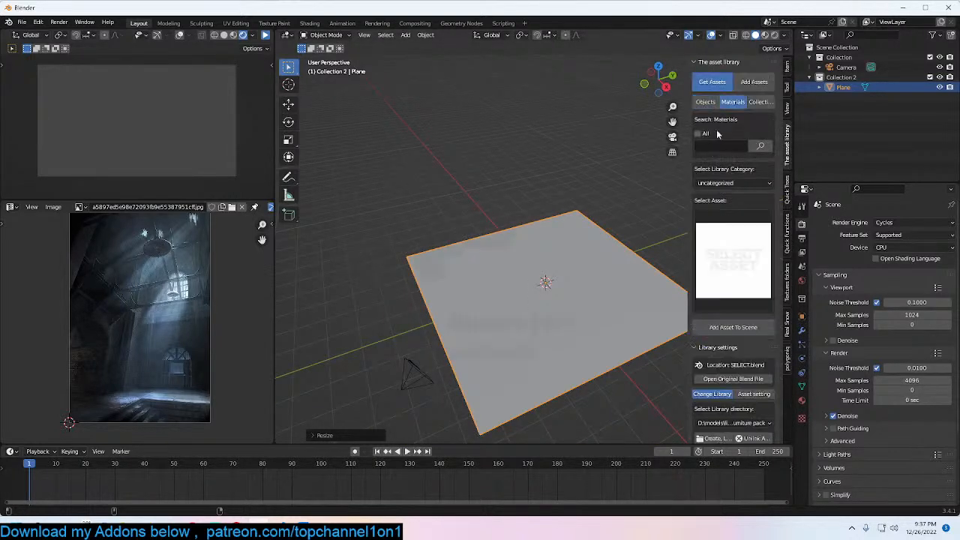
{"action": "type", "text": "concrete"}
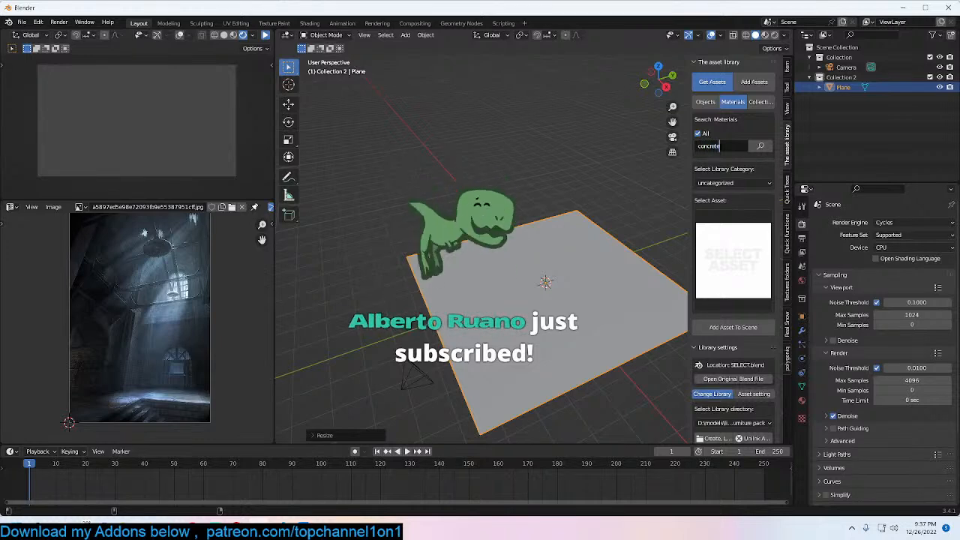
{"action": "key", "text": "Return"}
{"action": "left_click", "coordinate": [733, 239]}
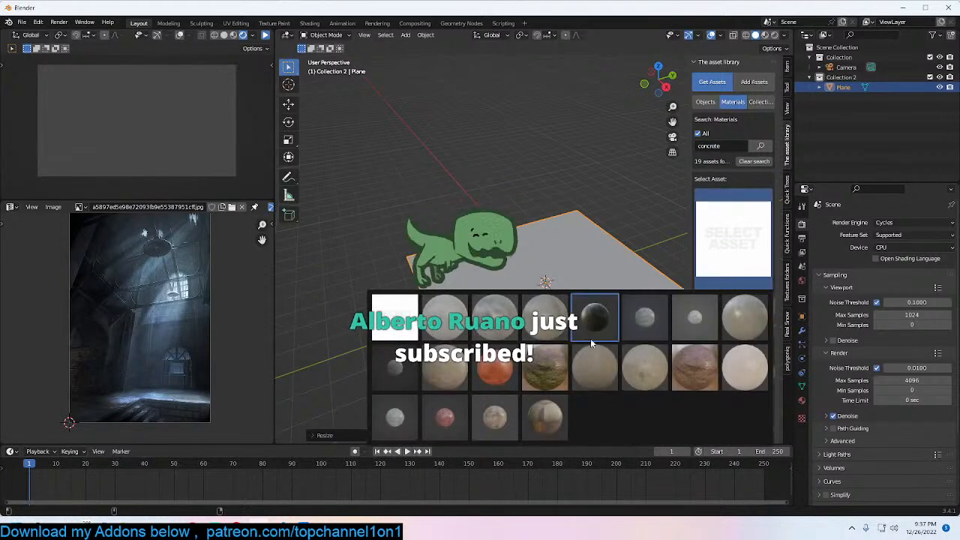
{"action": "left_click", "coordinate": [439, 374]}
{"action": "left_click", "coordinate": [721, 250]}
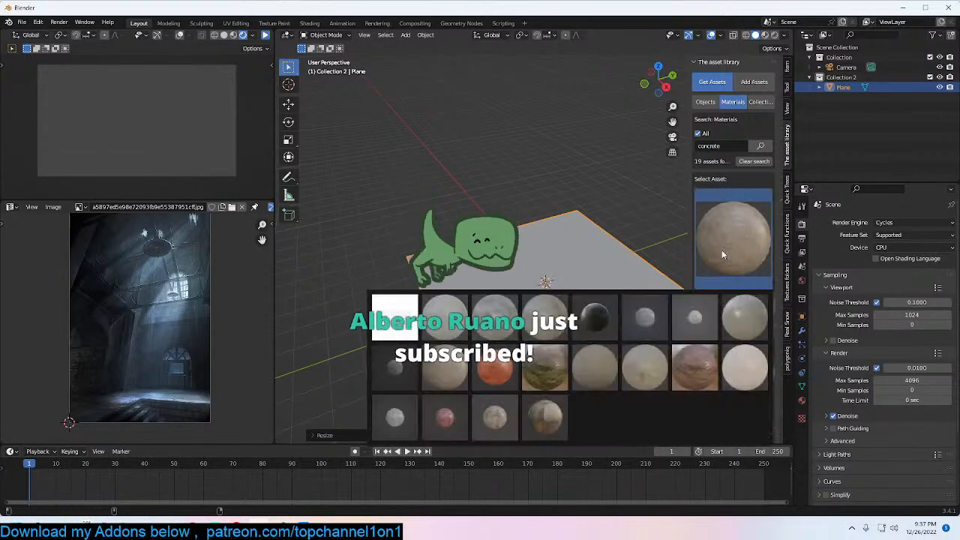
{"action": "left_click", "coordinate": [495, 367]}
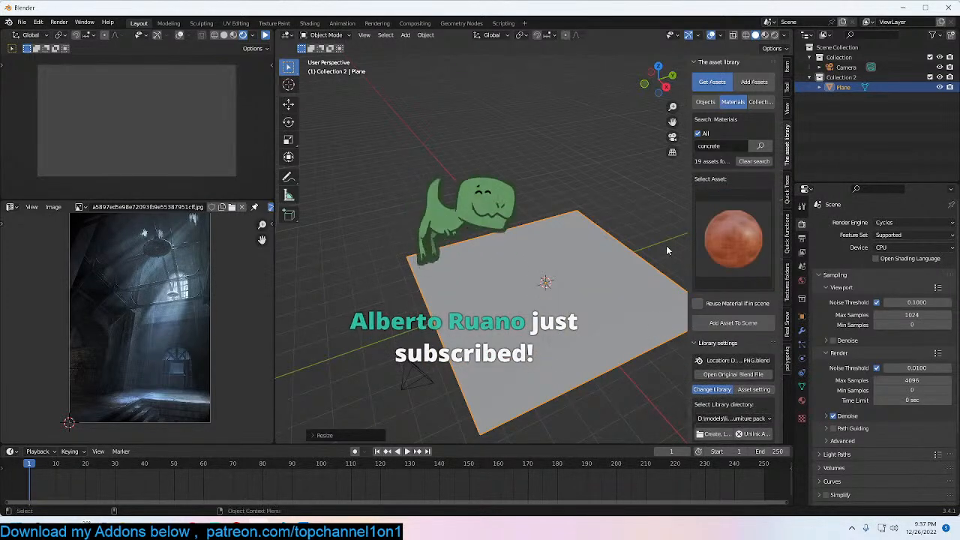
Step: Stretch the floor plane's mesh along Y to about 13.6 m in Edit Mode
{"action": "key", "text": "Tab"}
{"action": "key", "text": "s"}
{"action": "key", "text": "y"}
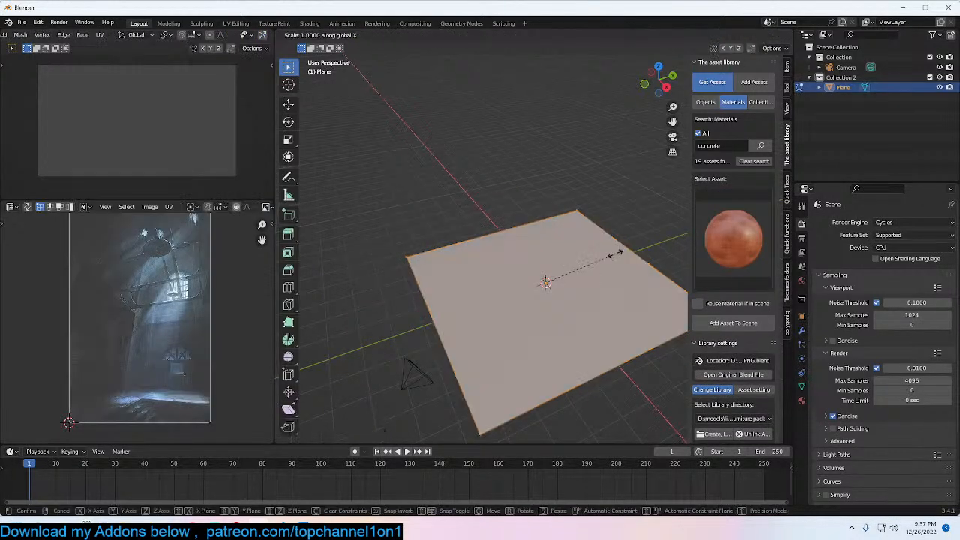
{"action": "left_click", "coordinate": [649, 244]}
{"action": "key", "text": "Tab"}
Step: Switch the main viewport to material preview shading and apply the selected concrete material to the floor plane
{"action": "scroll", "coordinate": [95, 363], "scroll_direction": "up", "scroll_amount": 4}
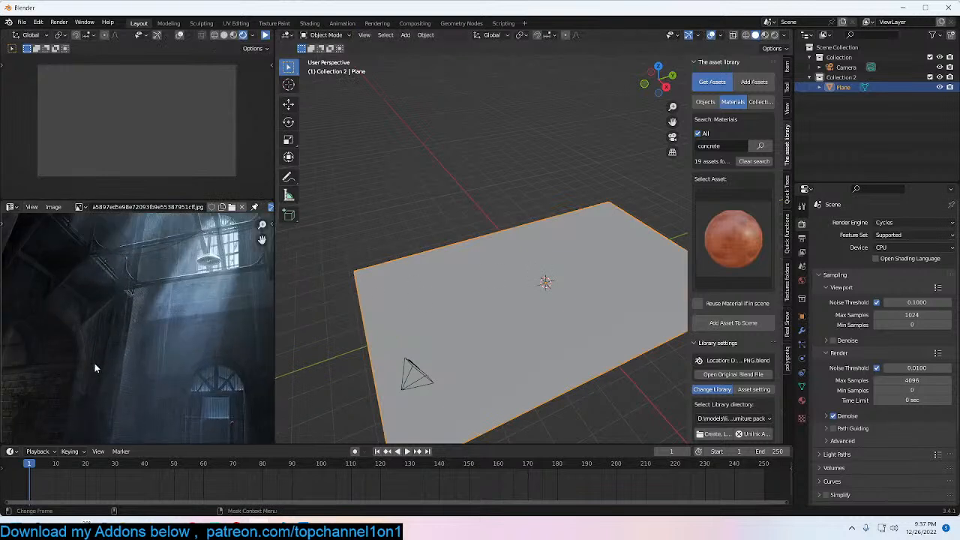
{"action": "scroll", "coordinate": [93, 348], "scroll_direction": "down", "scroll_amount": 3}
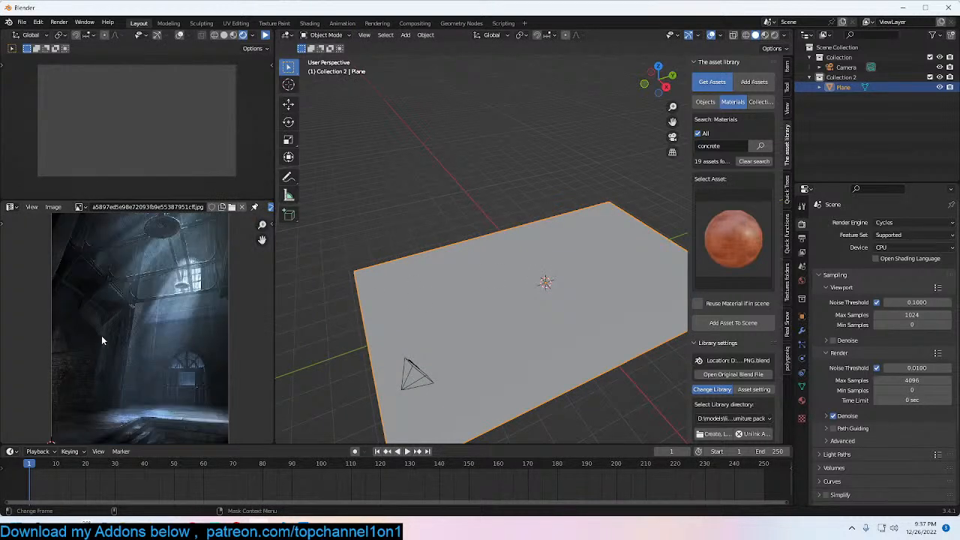
{"action": "key", "text": "z"}
{"action": "left_click", "coordinate": [640, 236]}
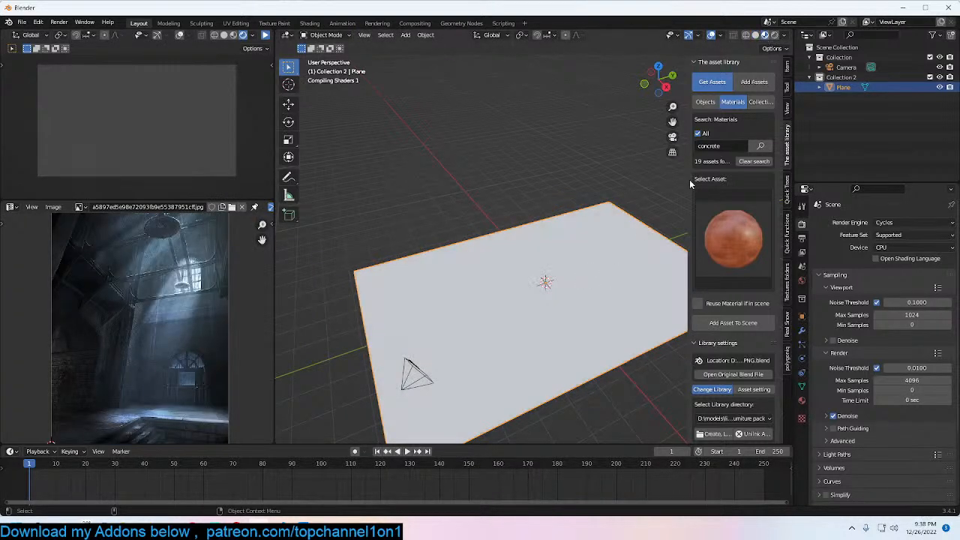
Step: Split the main viewport horizontally and turn the lower half into a Shader Editor
{"action": "left_click_drag", "start_coordinate": [791, 33], "coordinate": [780, 284]}
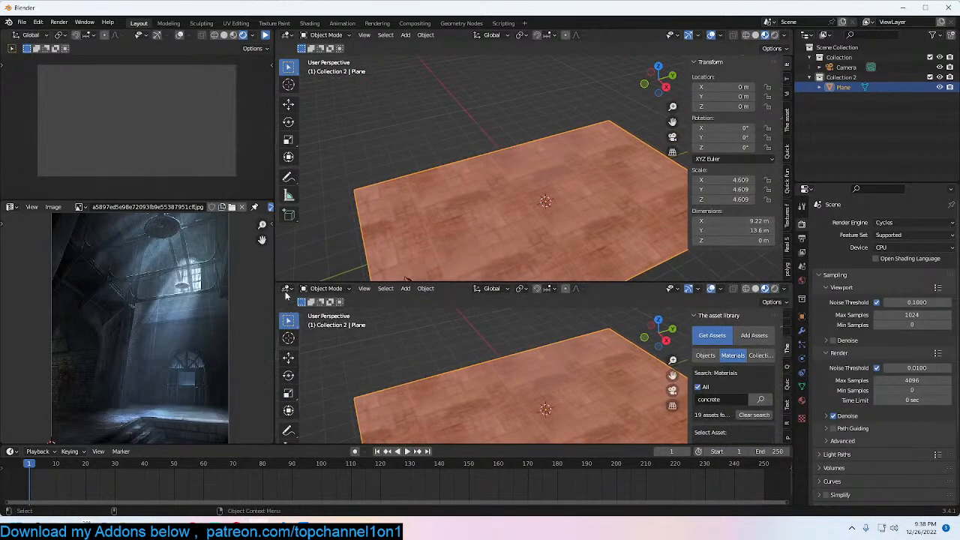
{"action": "left_click", "coordinate": [288, 288]}
{"action": "left_click", "coordinate": [325, 382]}
Step: Change the orange colour in the concrete material's colour mix node to a pale beige
{"action": "scroll", "coordinate": [548, 366], "scroll_direction": "up", "scroll_amount": 4}
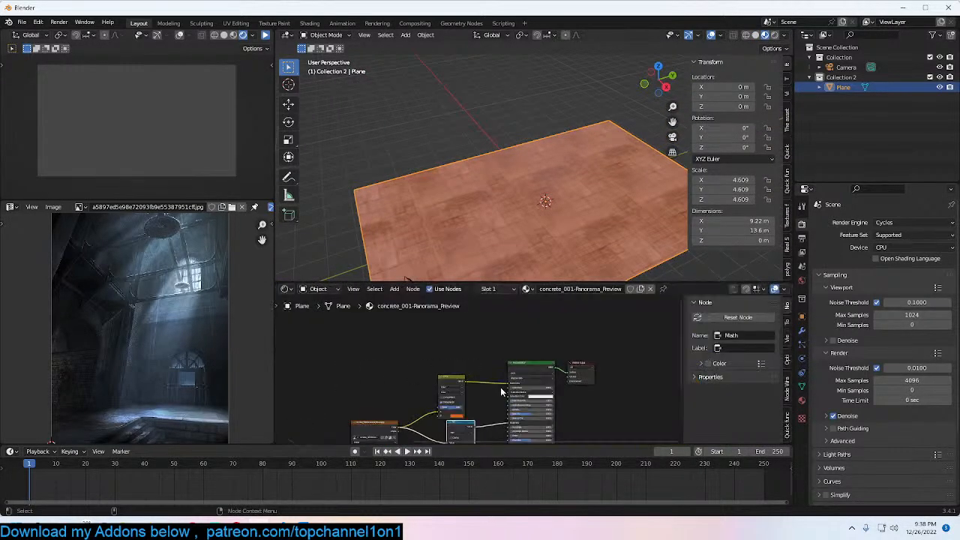
{"action": "scroll", "coordinate": [548, 366], "scroll_direction": "up", "scroll_amount": 1}
{"action": "left_click", "coordinate": [521, 415]}
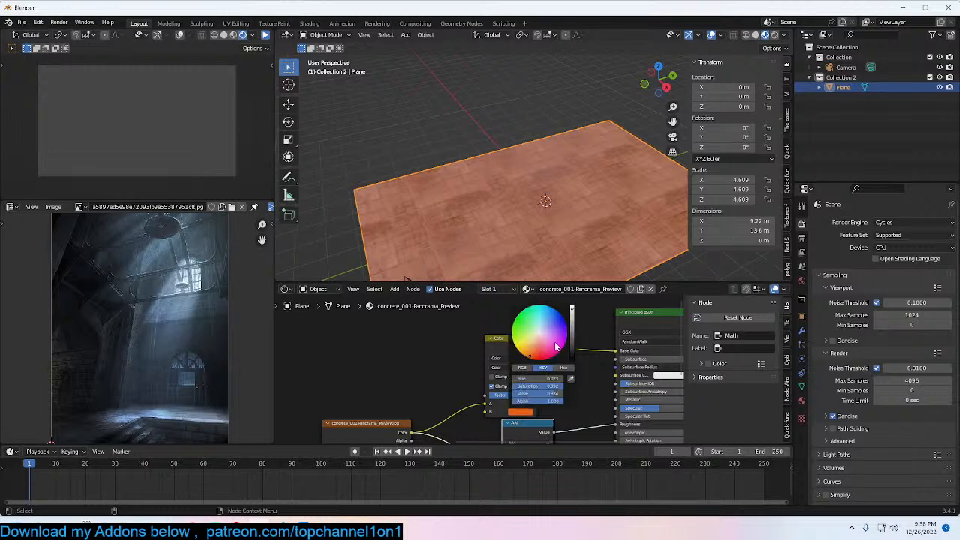
{"action": "left_click_drag", "start_coordinate": [543, 343], "coordinate": [537, 342]}
{"action": "scroll", "coordinate": [575, 177], "scroll_direction": "down", "scroll_amount": 2}
{"action": "middle_click_drag", "start_coordinate": [575, 178], "coordinate": [564, 173]}
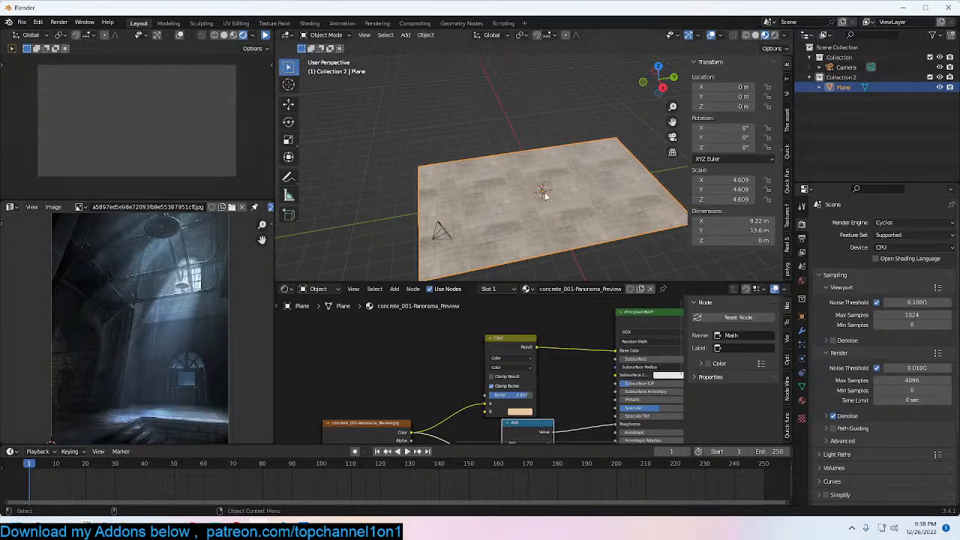
Step: Duplicate the floor plane in place and rotate the copy 90° about Y to stand it upright as a wall
{"action": "key", "text": "shift+d"}
{"action": "right_click", "coordinate": [591, 193]}
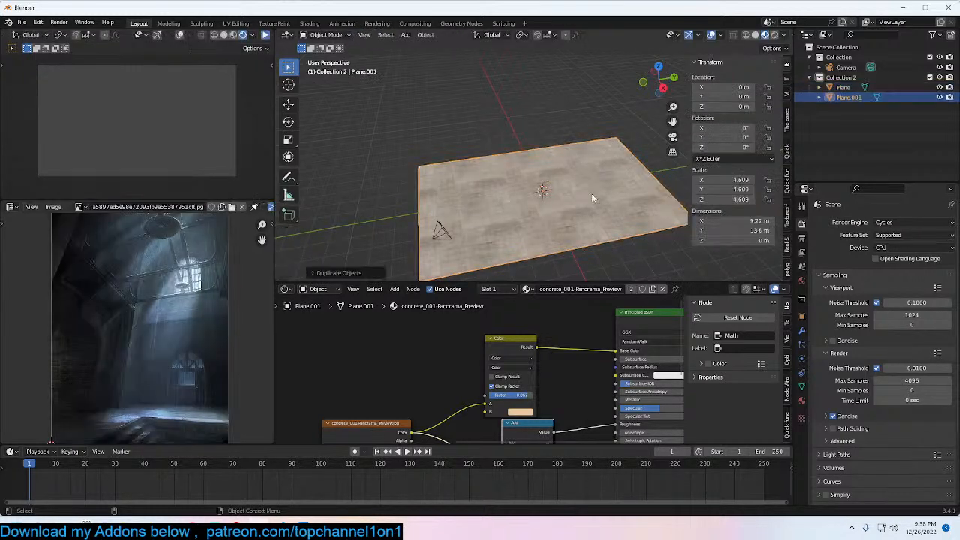
{"action": "right_click", "coordinate": [591, 193]}
{"action": "key", "text": "r"}
{"action": "left_click", "coordinate": [541, 135]}
{"action": "type", "text": "rx90"}
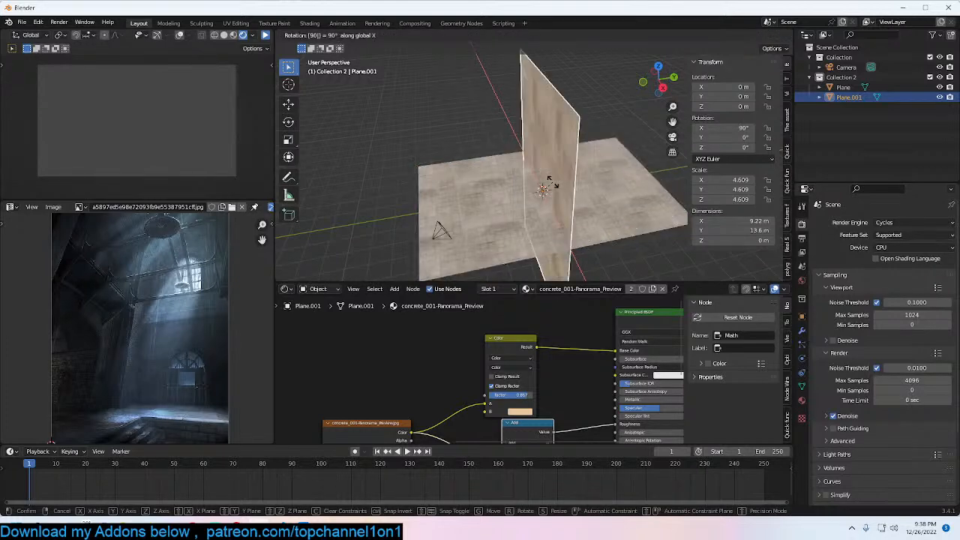
{"action": "type", "text": "y"}
{"action": "key", "text": "Return"}
Step: Shorten the upright plane along Y to about 6.68 m and apply its scale
{"action": "key", "text": "s"}
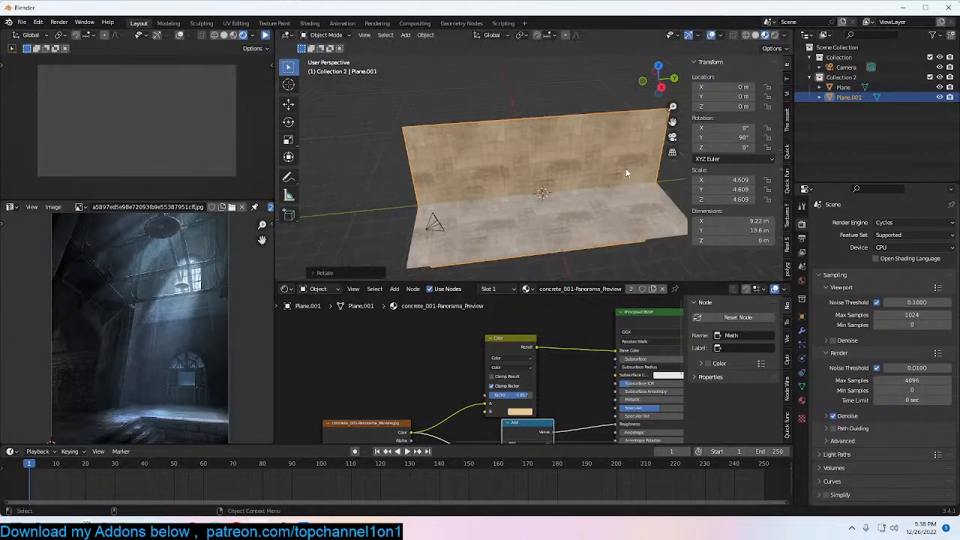
{"action": "key", "text": "x"}
{"action": "left_click", "coordinate": [584, 176]}
{"action": "key", "text": "ctrl+a"}
{"action": "left_click", "coordinate": [572, 196]}
{"action": "middle_click_drag", "start_coordinate": [573, 196], "coordinate": [653, 171]}
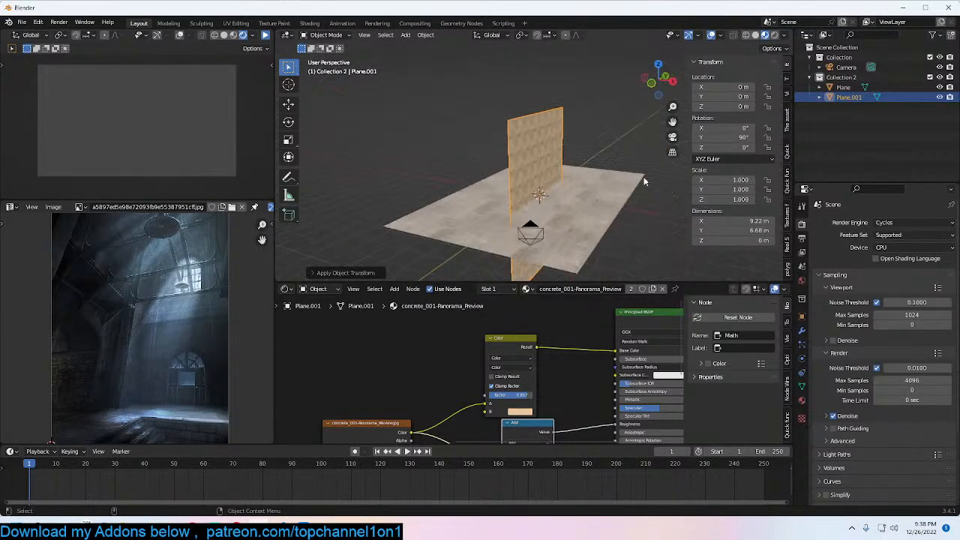
Step: Set the Cycles render device to GPU Compute
{"action": "middle_click_drag", "start_coordinate": [608, 208], "coordinate": [515, 178]}
{"action": "key", "text": "KP_3"}
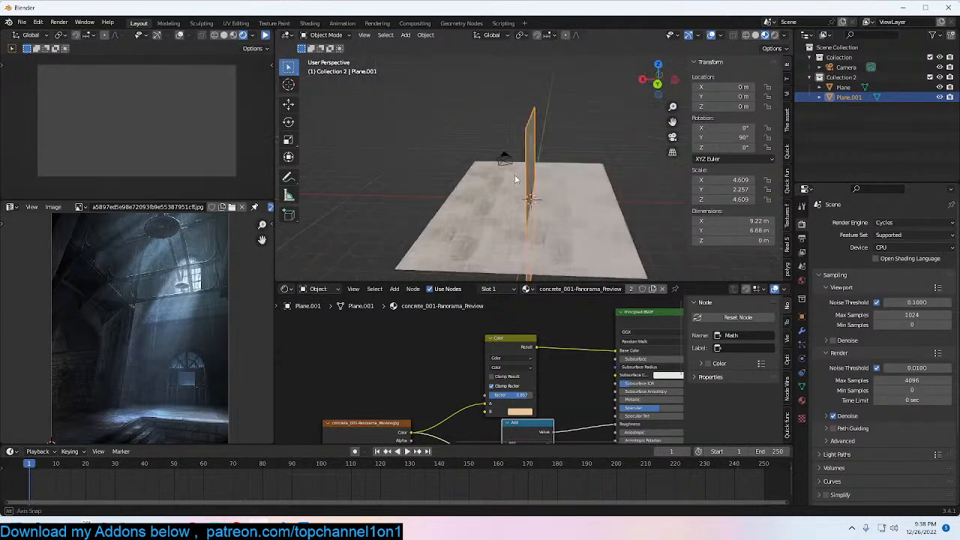
{"action": "left_click", "coordinate": [898, 243]}
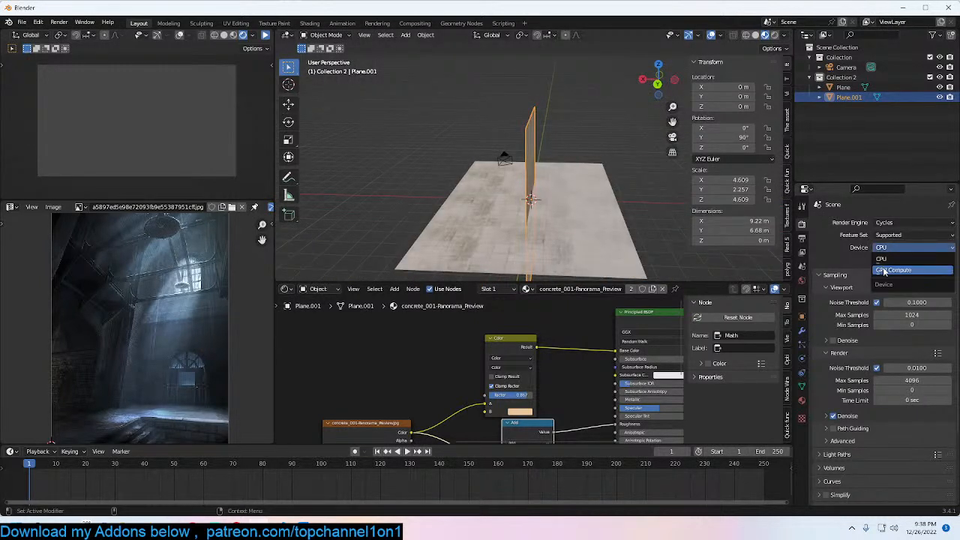
{"action": "left_click", "coordinate": [893, 270]}
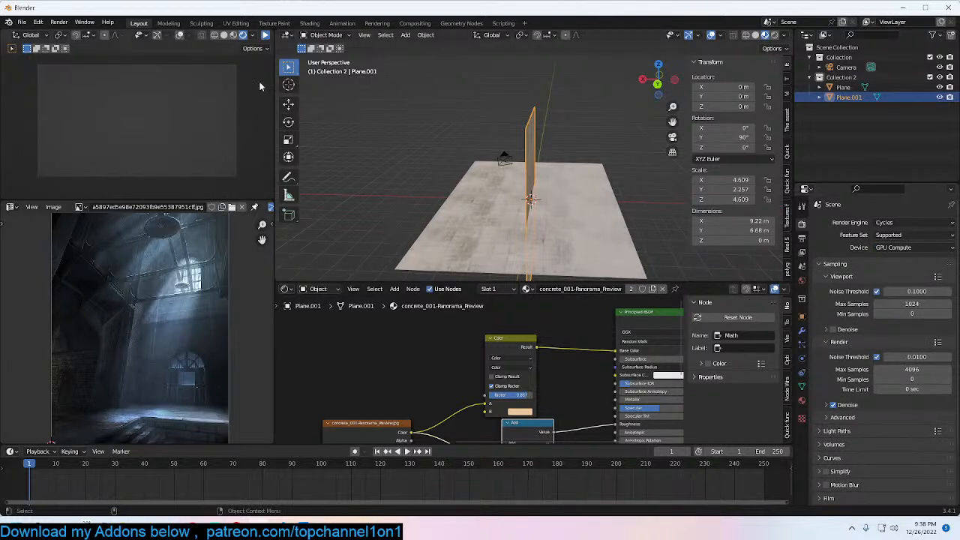
Step: Move the upright wall plane to the floor's edge at X about -4.07 m and raise it to Z about 4.31 m
{"action": "left_click", "coordinate": [289, 105]}
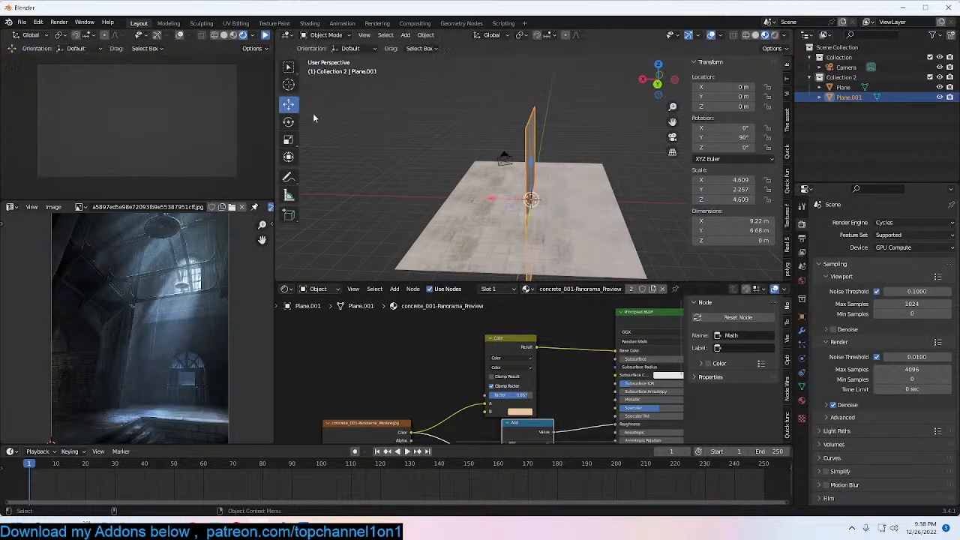
{"action": "left_click_drag", "start_coordinate": [532, 200], "coordinate": [588, 201]}
{"action": "middle_click_drag", "start_coordinate": [589, 201], "coordinate": [591, 240]}
{"action": "key", "text": "g"}
{"action": "key", "text": "z"}
{"action": "left_click", "coordinate": [616, 158]}
{"action": "key", "text": "g"}
{"action": "left_click", "coordinate": [617, 161]}
Step: Cut a vertical edge loop down the middle of the wall plane and bevel it into two parallel edges
{"action": "scroll", "coordinate": [582, 174], "scroll_direction": "up", "scroll_amount": 5}
{"action": "scroll", "coordinate": [587, 189], "scroll_direction": "down", "scroll_amount": 2}
{"action": "middle_click_drag", "start_coordinate": [564, 185], "coordinate": [527, 132]}
{"action": "scroll", "coordinate": [570, 185], "scroll_direction": "up", "scroll_amount": 2}
{"action": "key", "text": "Tab"}
{"action": "key", "text": "ctrl+r"}
{"action": "left_click", "coordinate": [528, 132]}
{"action": "right_click", "coordinate": [528, 132]}
{"action": "scroll", "coordinate": [576, 156], "scroll_direction": "up", "scroll_amount": 1}
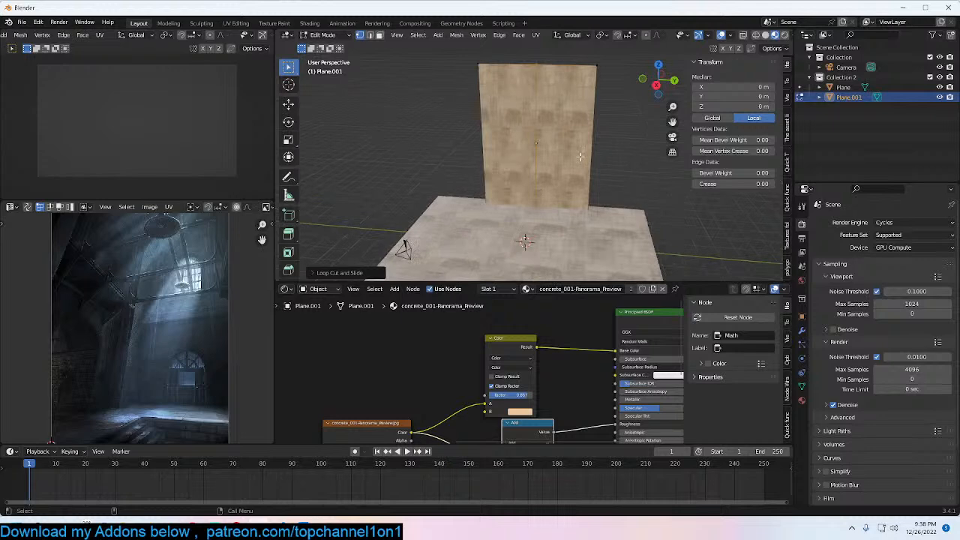
{"action": "key", "text": "ctrl+b"}
{"action": "left_click", "coordinate": [634, 158]}
Step: Add a horizontal loop cut across the wall at the height of the passage opening
{"action": "key", "text": "ctrl+r"}
{"action": "left_click", "coordinate": [591, 145]}
{"action": "left_click", "coordinate": [592, 129]}
Step: Extrude the wall's lower middle face backwards about 10.5 m to form a deep rectangular passage
{"action": "key", "text": "3"}
{"action": "left_click", "coordinate": [536, 172]}
{"action": "middle_click_drag", "start_coordinate": [504, 179], "coordinate": [593, 204]}
{"action": "key", "text": "e"}
{"action": "left_click", "coordinate": [447, 185]}
{"action": "middle_click_drag", "start_coordinate": [537, 185], "coordinate": [428, 165]}
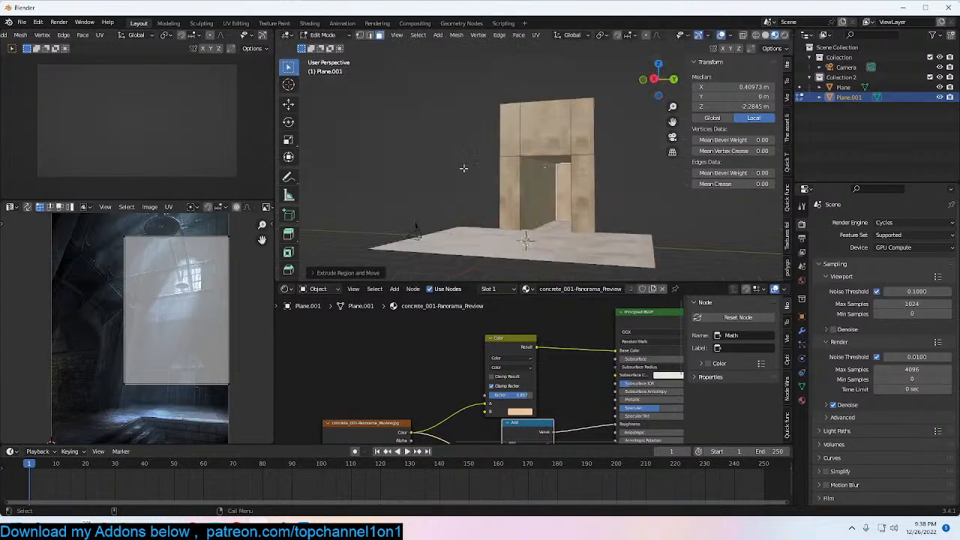
{"action": "middle_click_drag", "start_coordinate": [568, 110], "coordinate": [563, 133], "text": "shift"}
{"action": "scroll", "coordinate": [563, 133], "scroll_direction": "up", "scroll_amount": 6}
{"action": "key", "text": "2"}
{"action": "left_click", "coordinate": [530, 161]}
{"action": "middle_click_drag", "start_coordinate": [530, 162], "coordinate": [579, 146]}
{"action": "left_click", "coordinate": [582, 182], "text": "shift"}
{"action": "key", "text": "ctrl+b"}
{"action": "right_click", "coordinate": [666, 267]}
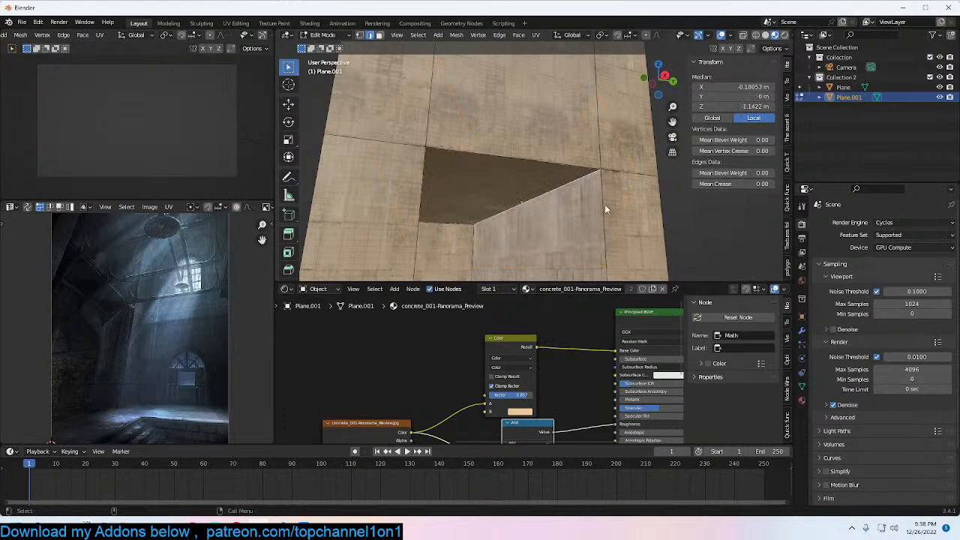
Step: Apply the wall object's scale and return to editing its mesh
{"action": "key", "text": "Tab"}
{"action": "scroll", "coordinate": [584, 208], "scroll_direction": "down", "scroll_amount": 2}
{"action": "key", "text": "ctrl+a"}
{"action": "left_click", "coordinate": [585, 207]}
{"action": "key", "text": "Tab"}
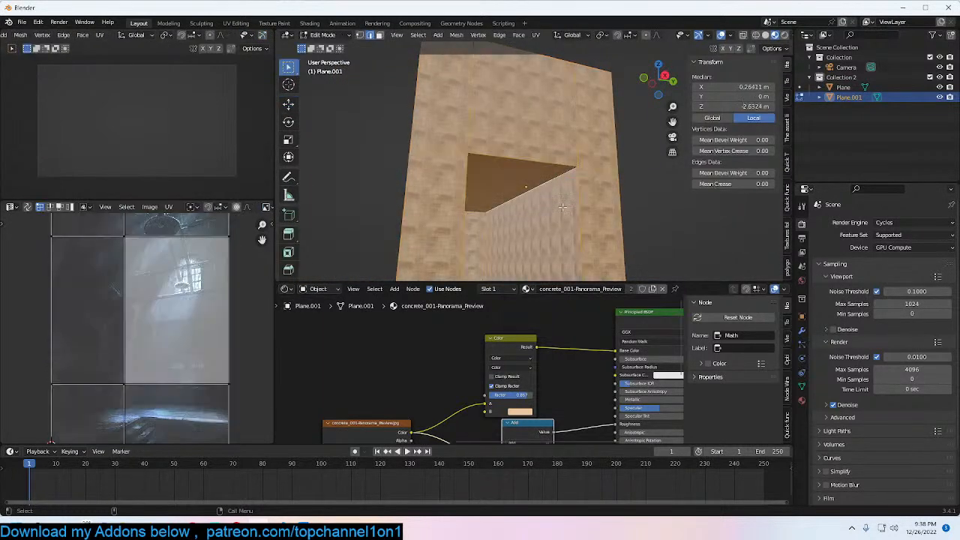
{"action": "key", "text": "a"}
{"action": "right_click", "coordinate": [241, 357]}
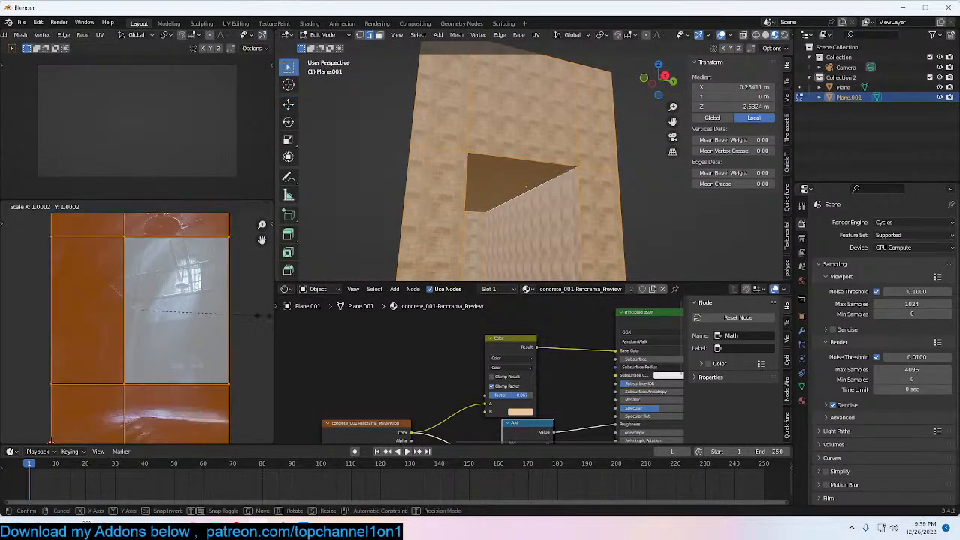
{"action": "key", "text": "s"}
{"action": "right_click", "coordinate": [234, 303]}
{"action": "key", "text": "Tab"}
{"action": "key", "text": "Tab"}
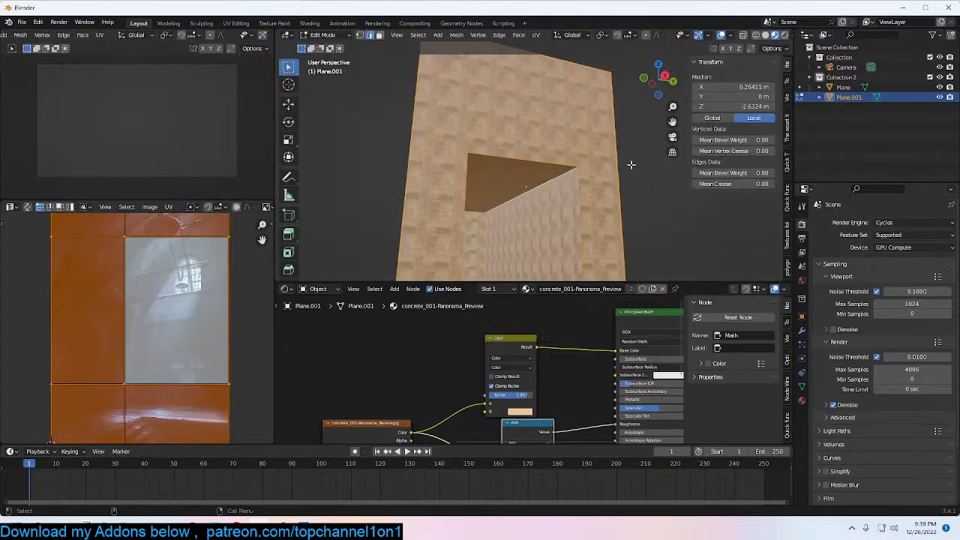
Step: Bevel the passage's two upper corner edges with several segments into a rounded arch and smooth the wall's shading
{"action": "scroll", "coordinate": [630, 163], "scroll_direction": "up", "scroll_amount": 2}
{"action": "left_click", "coordinate": [570, 187]}
{"action": "middle_click_drag", "start_coordinate": [570, 189], "coordinate": [545, 193]}
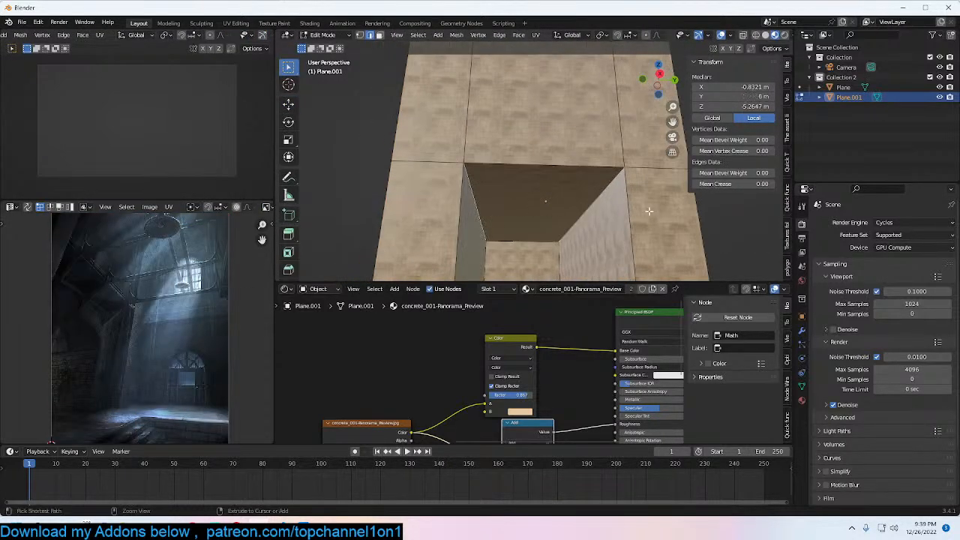
{"action": "key", "text": "ctrl+b"}
{"action": "scroll", "coordinate": [675, 225], "scroll_direction": "up", "scroll_amount": 5}
{"action": "left_click", "coordinate": [702, 225]}
{"action": "key", "text": "Tab"}
{"action": "right_click", "coordinate": [651, 178]}
{"action": "left_click", "coordinate": [651, 177]}
{"action": "middle_click_drag", "start_coordinate": [480, 180], "coordinate": [510, 179]}
{"action": "key", "text": "q"}
{"action": "left_click", "coordinate": [535, 217]}
Step: Unwrap the whole arched wall mesh with Cube Projection
{"action": "key", "text": "Tab"}
{"action": "key", "text": "a"}
{"action": "key", "text": "u"}
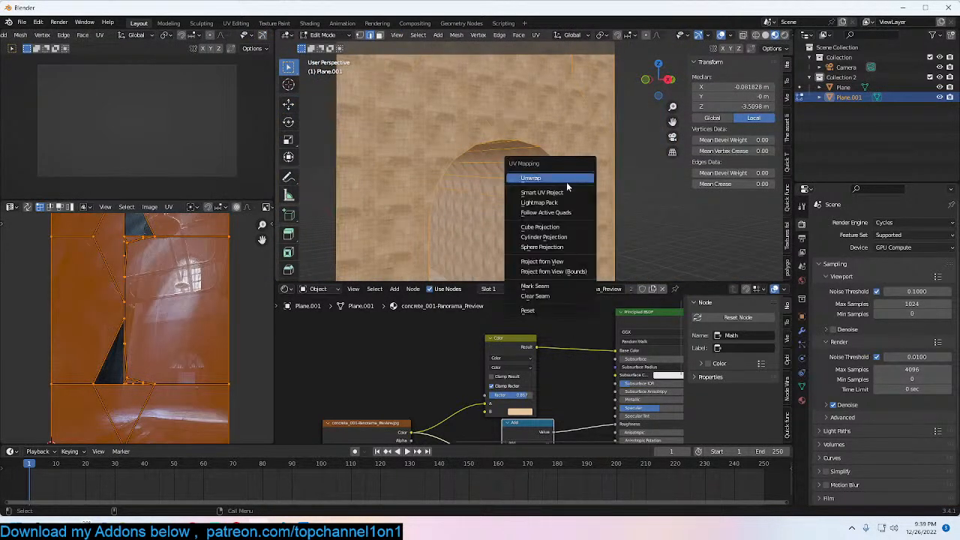
{"action": "left_click", "coordinate": [541, 226]}
{"action": "key", "text": "Tab"}
Step: Select the floor plane and apply its scale
{"action": "scroll", "coordinate": [555, 391], "scroll_direction": "down", "scroll_amount": 3}
{"action": "middle_click_drag", "start_coordinate": [422, 385], "coordinate": [482, 350]}
{"action": "scroll", "coordinate": [482, 349], "scroll_direction": "up", "scroll_amount": 2}
{"action": "middle_click_drag", "start_coordinate": [356, 390], "coordinate": [547, 357]}
{"action": "scroll", "coordinate": [546, 358], "scroll_direction": "up", "scroll_amount": 2}
{"action": "scroll", "coordinate": [623, 186], "scroll_direction": "down", "scroll_amount": 2}
{"action": "scroll", "coordinate": [585, 206], "scroll_direction": "down", "scroll_amount": 4}
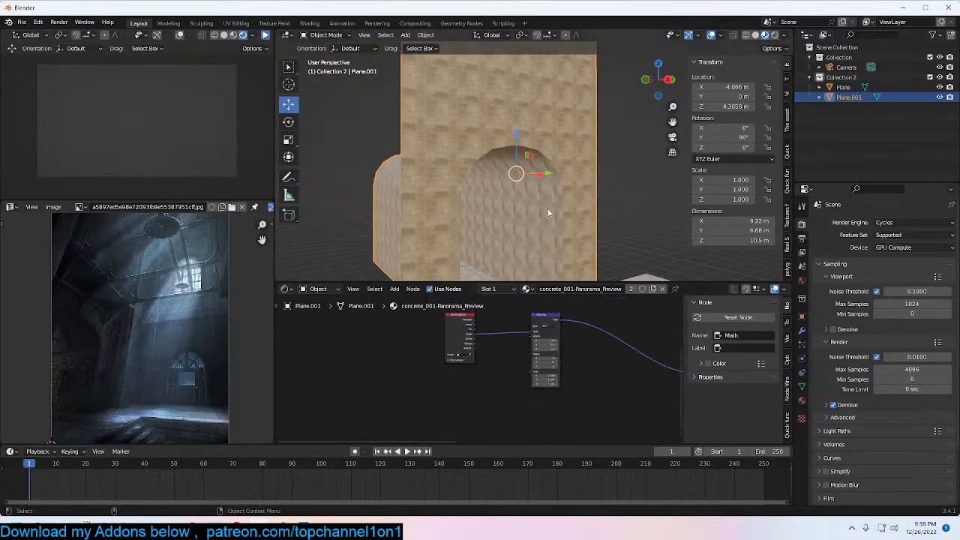
{"action": "left_click", "coordinate": [646, 264]}
{"action": "key", "text": "ctrl+a"}
{"action": "left_click", "coordinate": [651, 264]}
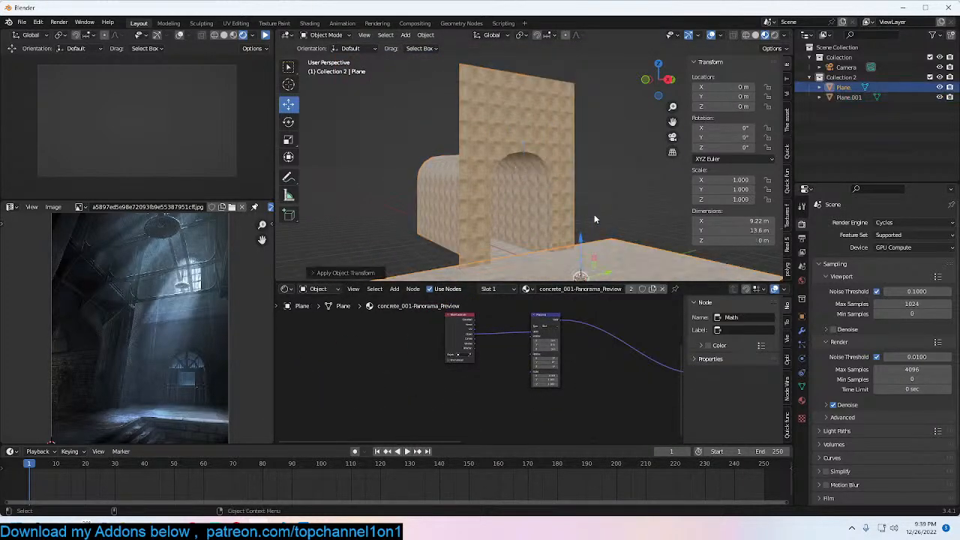
Step: Measure a short vertical distance beside the wall in the front view as a size reference
{"action": "middle_click_drag", "start_coordinate": [594, 213], "coordinate": [574, 201]}
{"action": "left_click", "coordinate": [565, 196]}
{"action": "key", "text": "KP_1"}
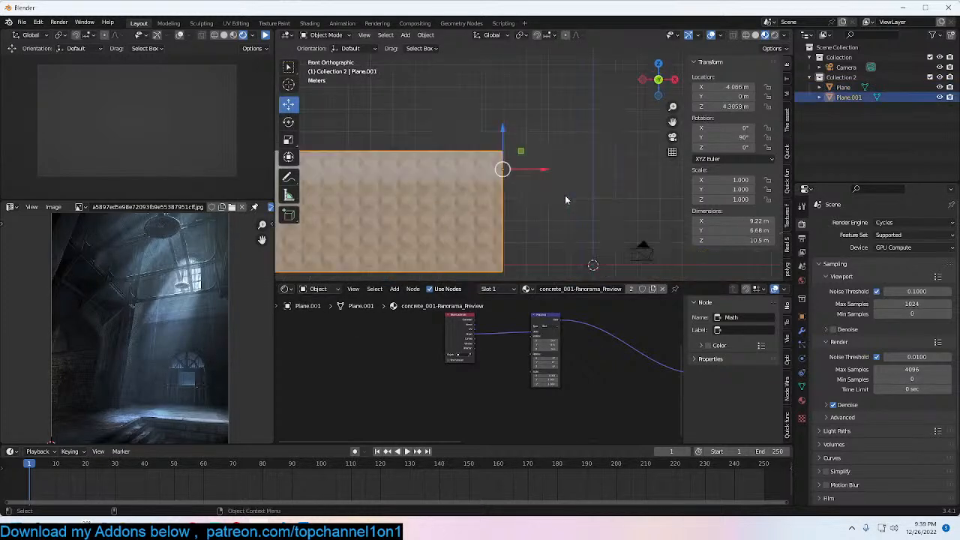
{"action": "scroll", "coordinate": [397, 169], "scroll_direction": "down", "scroll_amount": 3}
{"action": "left_click", "coordinate": [289, 195]}
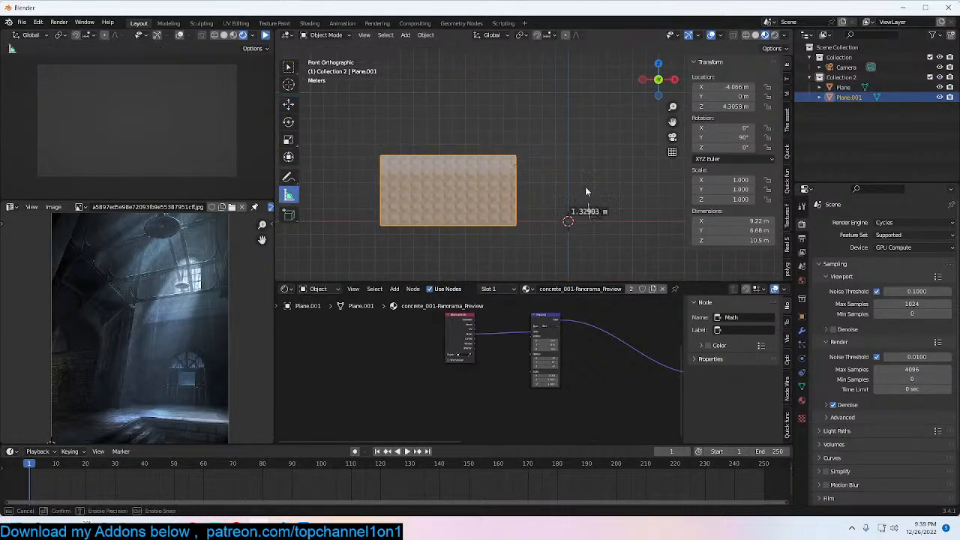
{"action": "left_click_drag", "start_coordinate": [586, 138], "coordinate": [587, 142]}
Step: Set the concrete material's Mapping scale to 0.160 on all three axes and check the texture through the camera
{"action": "middle_click_drag", "start_coordinate": [597, 174], "coordinate": [542, 219]}
{"action": "scroll", "coordinate": [559, 390], "scroll_direction": "up", "scroll_amount": 3}
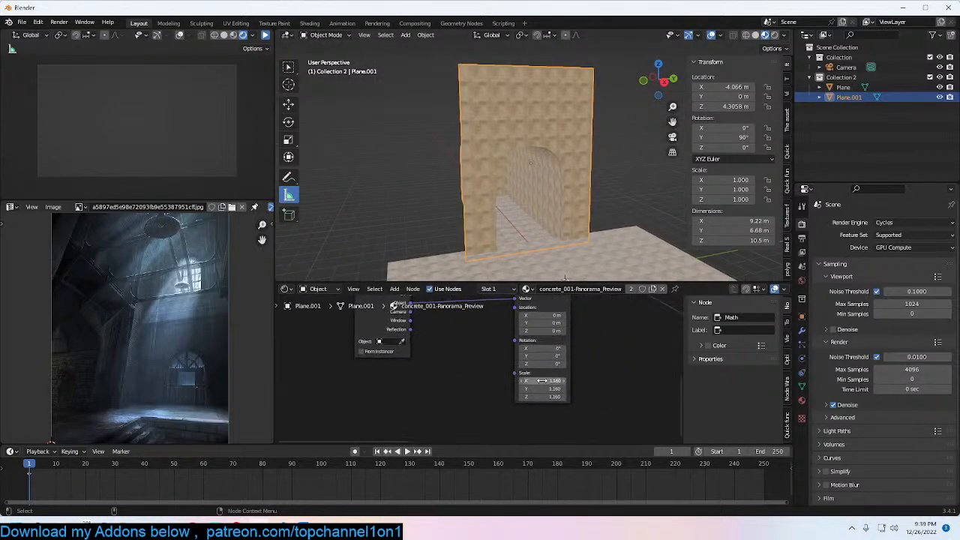
{"action": "left_click_drag", "start_coordinate": [551, 388], "coordinate": [501, 397]}
{"action": "middle_click_drag", "start_coordinate": [570, 110], "coordinate": [600, 102]}
{"action": "key", "text": "KP_0"}
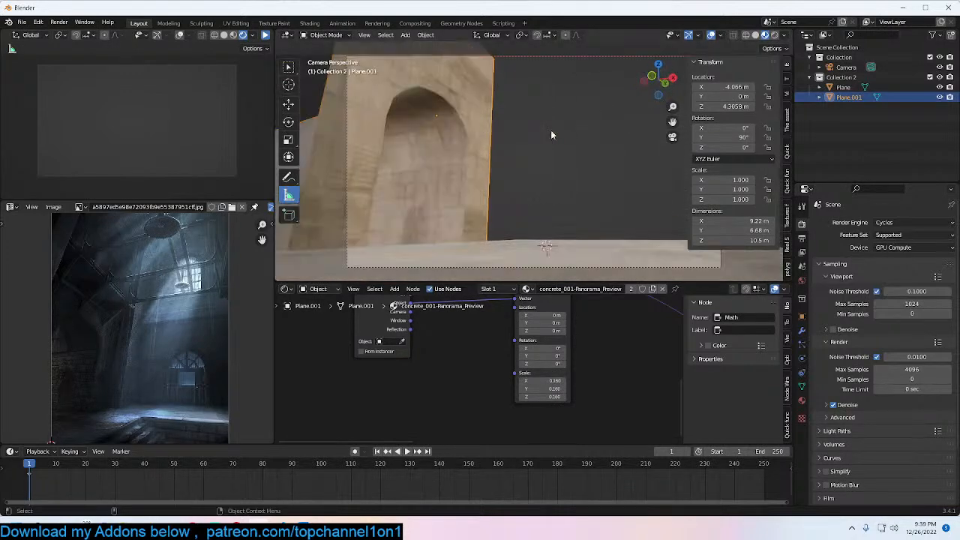
{"action": "scroll", "coordinate": [550, 130], "scroll_direction": "down", "scroll_amount": 3}
{"action": "scroll", "coordinate": [516, 165], "scroll_direction": "up", "scroll_amount": 3}
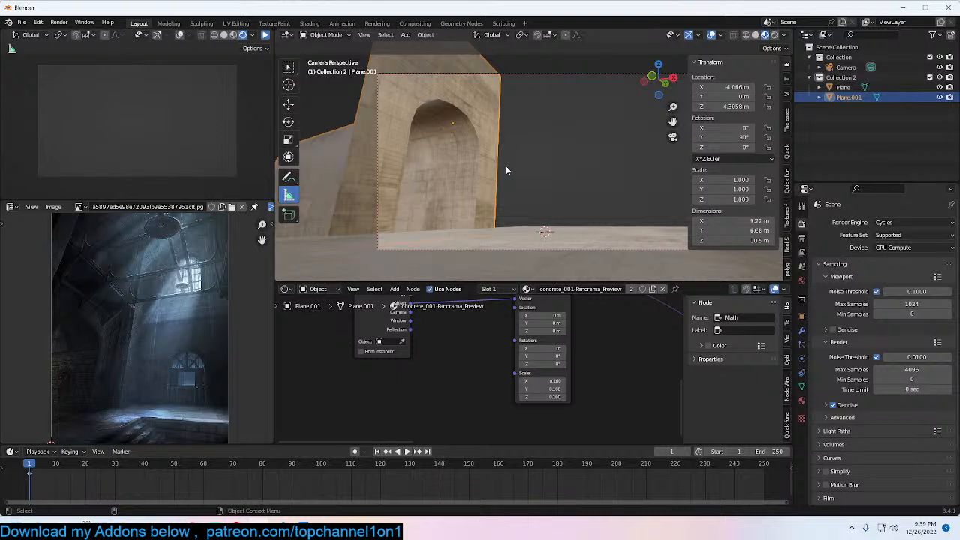
{"action": "key", "text": "alt+d"}
{"action": "key", "text": "r"}
{"action": "key", "text": "z"}
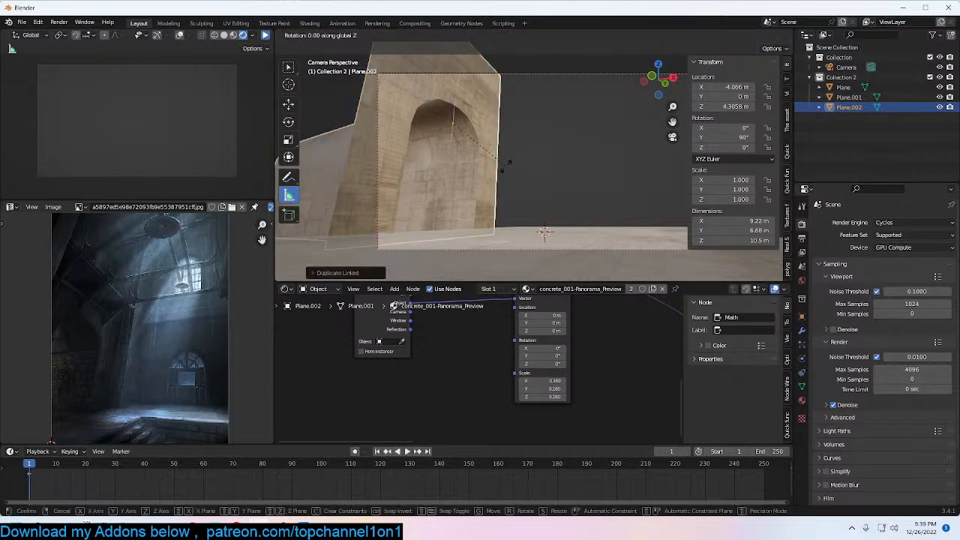
{"action": "right_click", "coordinate": [504, 164]}
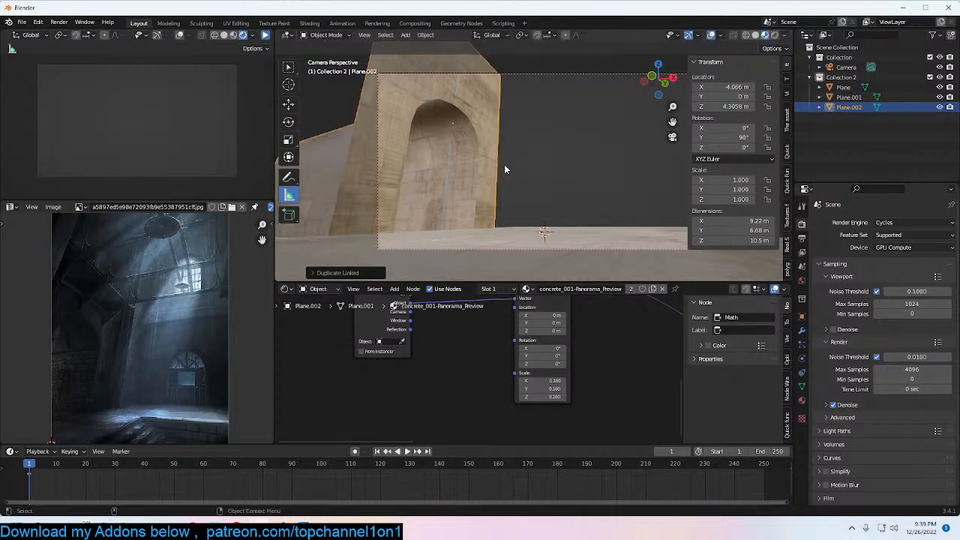
{"action": "key", "text": "x"}
{"action": "left_click", "coordinate": [504, 164]}
Step: Show the floor and arched wall from above in wireframe shading
{"action": "middle_click_drag", "start_coordinate": [503, 164], "coordinate": [551, 225]}
{"action": "scroll", "coordinate": [509, 211], "scroll_direction": "down", "scroll_amount": 4}
{"action": "left_click", "coordinate": [552, 228]}
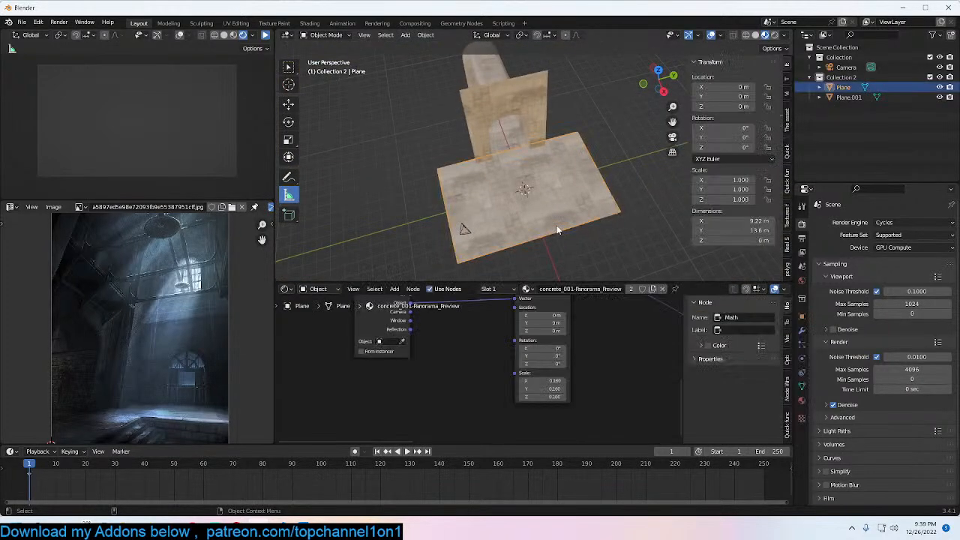
{"action": "key", "text": "KP_7"}
{"action": "key", "text": "z"}
{"action": "left_click", "coordinate": [450, 225]}
{"action": "left_click_drag", "start_coordinate": [462, 114], "coordinate": [531, 204]}
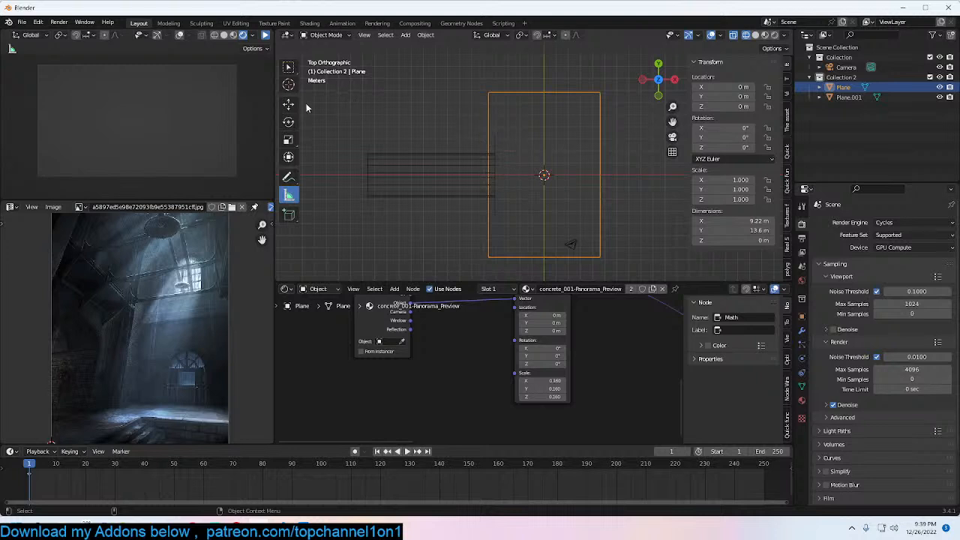
Step: Move the arched wall object into a new collection named wall
{"action": "left_click", "coordinate": [289, 104]}
{"action": "left_click", "coordinate": [411, 163]}
{"action": "key", "text": "shift+s"}
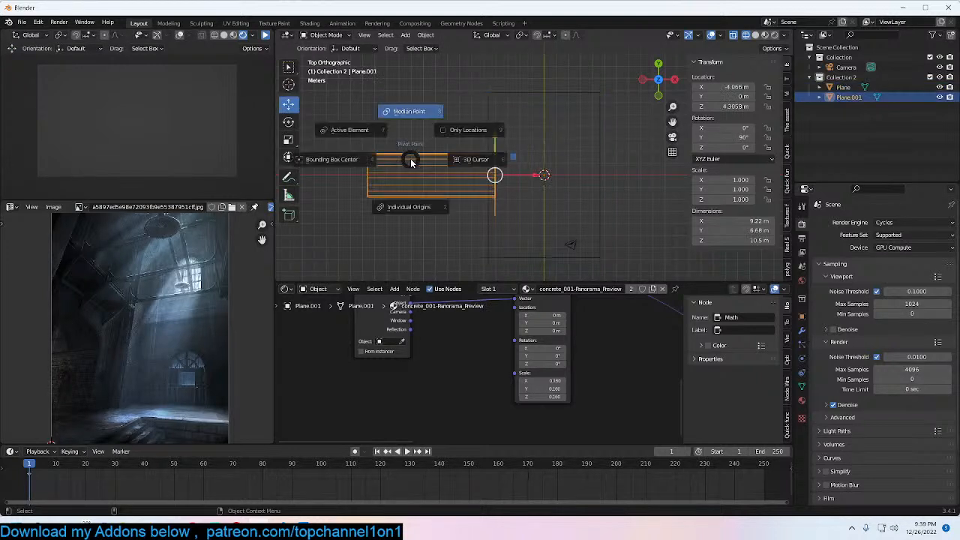
{"action": "key", "text": "m"}
{"action": "left_click", "coordinate": [410, 180]}
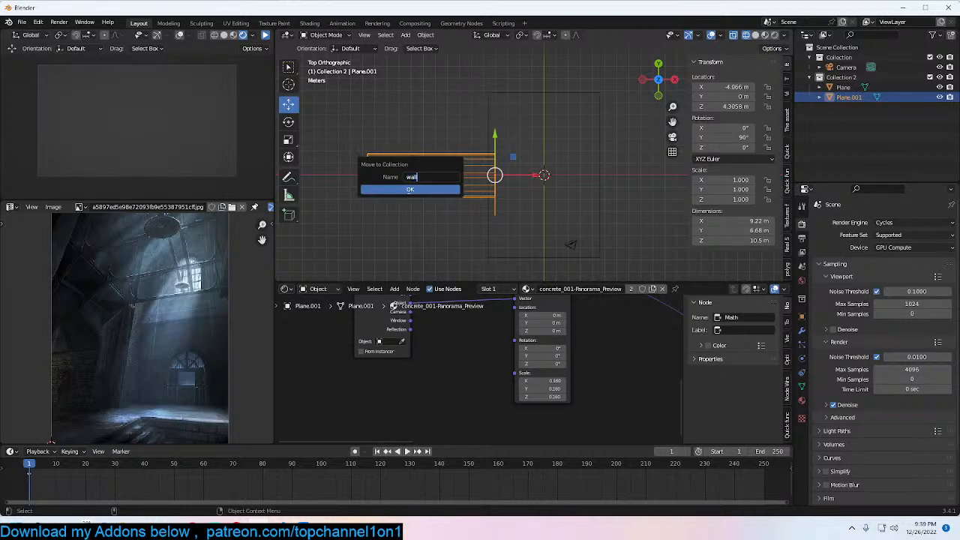
{"action": "left_click", "coordinate": [435, 190]}
Step: Add a collection instance of the wall collection and rotate it 90° in the top view
{"action": "key", "text": "shift+a"}
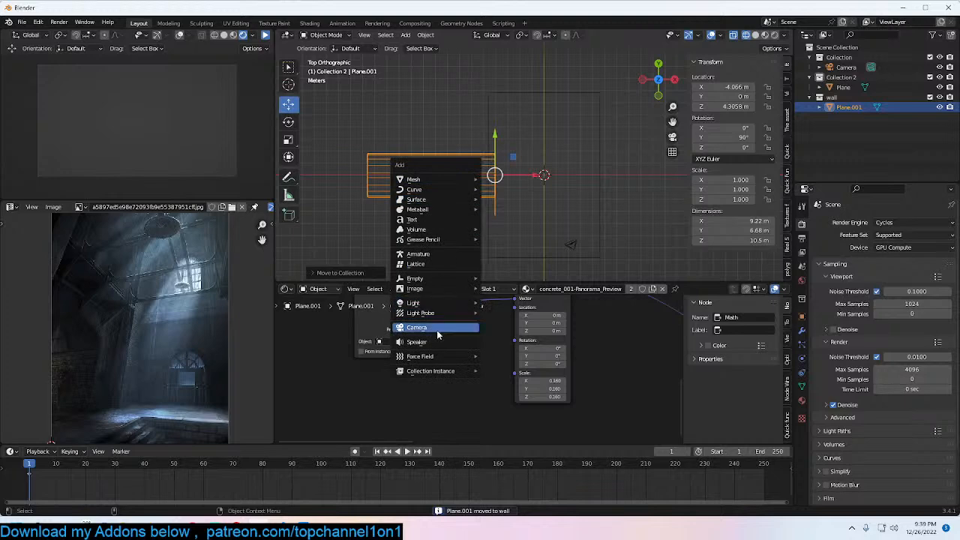
{"action": "mouse_move", "coordinate": [437, 375]}
{"action": "left_click", "coordinate": [548, 392]}
{"action": "type", "text": "r"}
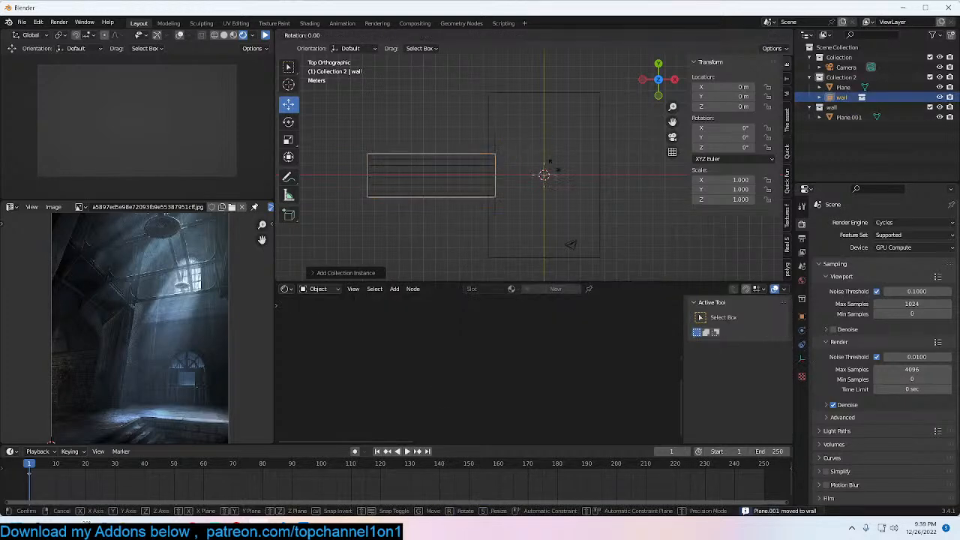
{"action": "type", "text": "90"}
{"action": "key", "text": "Return"}
Step: In material preview, extrude the original wall's vertical edge at the corner a short way along X to close the gap
{"action": "middle_click_drag", "start_coordinate": [567, 193], "coordinate": [502, 154]}
{"action": "left_click", "coordinate": [765, 36]}
{"action": "left_click", "coordinate": [497, 156]}
{"action": "key", "text": "Tab"}
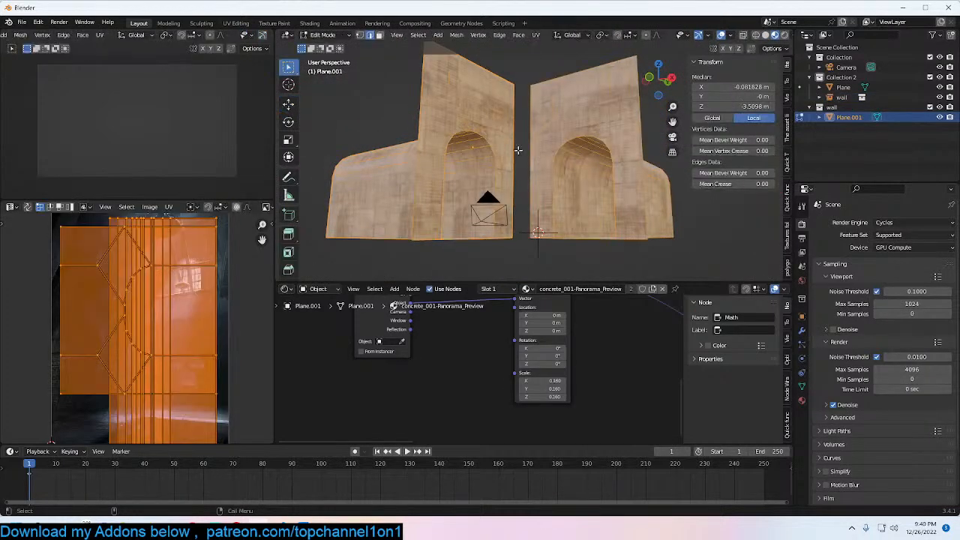
{"action": "left_click", "coordinate": [515, 159], "text": "alt"}
{"action": "left_click", "coordinate": [643, 180], "text": "ctrl"}
{"action": "middle_click_drag", "start_coordinate": [487, 166], "coordinate": [518, 207]}
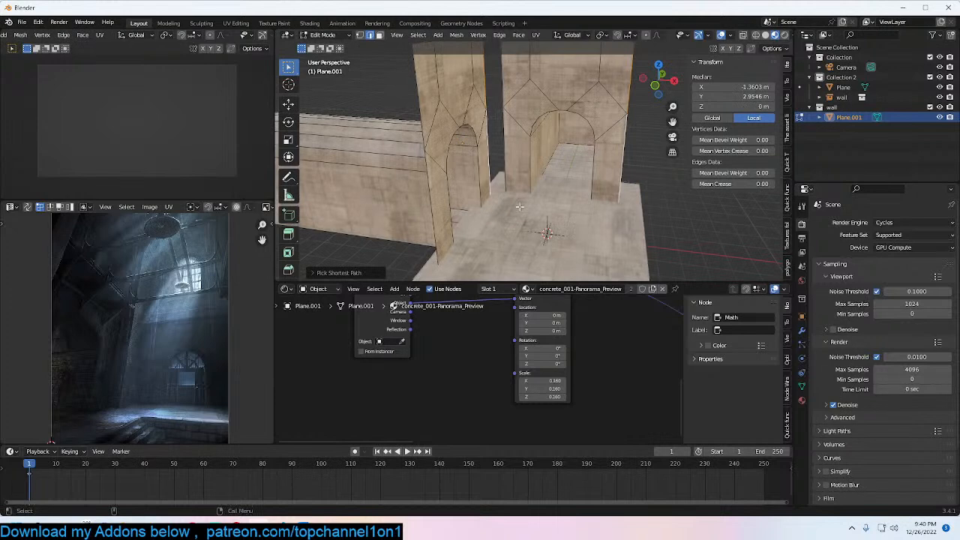
{"action": "left_click", "coordinate": [290, 105]}
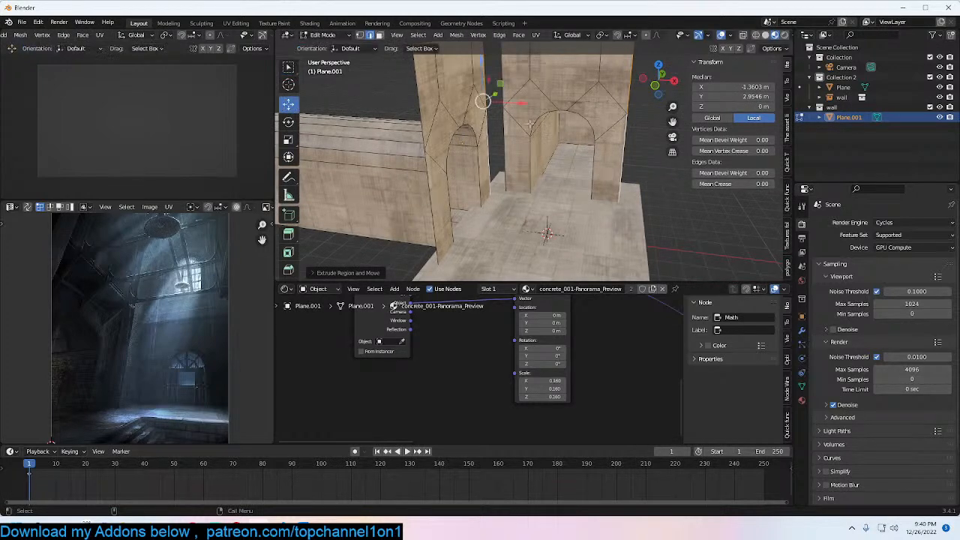
{"action": "left_click_drag", "start_coordinate": [521, 104], "coordinate": [529, 106]}
{"action": "middle_click_drag", "start_coordinate": [528, 106], "coordinate": [413, 181]}
Step: Connect the vertices on the wall's two side edges with a horizontal edge level with the top of the arch
{"action": "key", "text": "Tab"}
{"action": "key", "text": "Tab"}
{"action": "key", "text": "x"}
{"action": "left_click", "coordinate": [492, 125]}
{"action": "key", "text": "Tab"}
{"action": "key", "text": "Tab"}
{"action": "key", "text": "1"}
{"action": "left_click", "coordinate": [413, 181]}
{"action": "left_click", "coordinate": [587, 181], "text": "shift"}
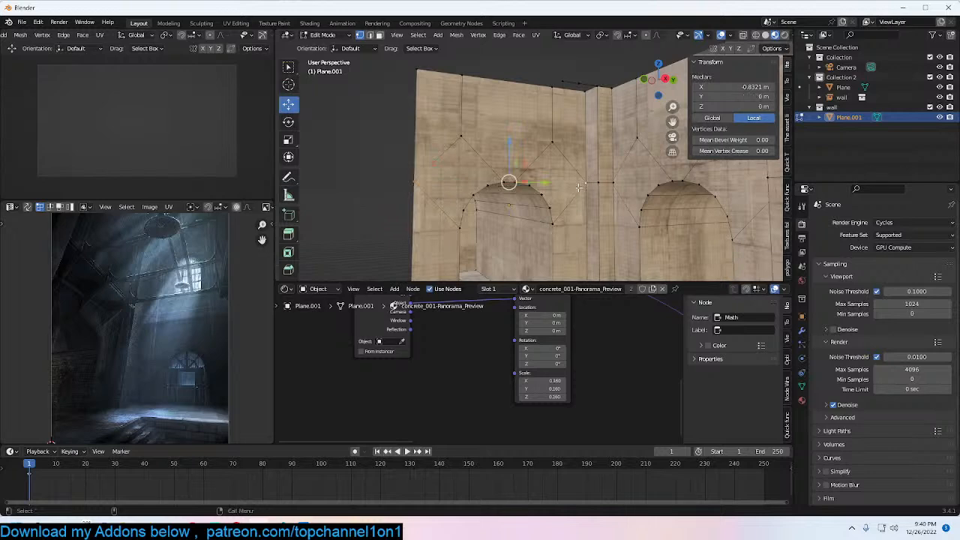
{"action": "scroll", "coordinate": [574, 189], "scroll_direction": "up", "scroll_amount": 3}
{"action": "key", "text": "2"}
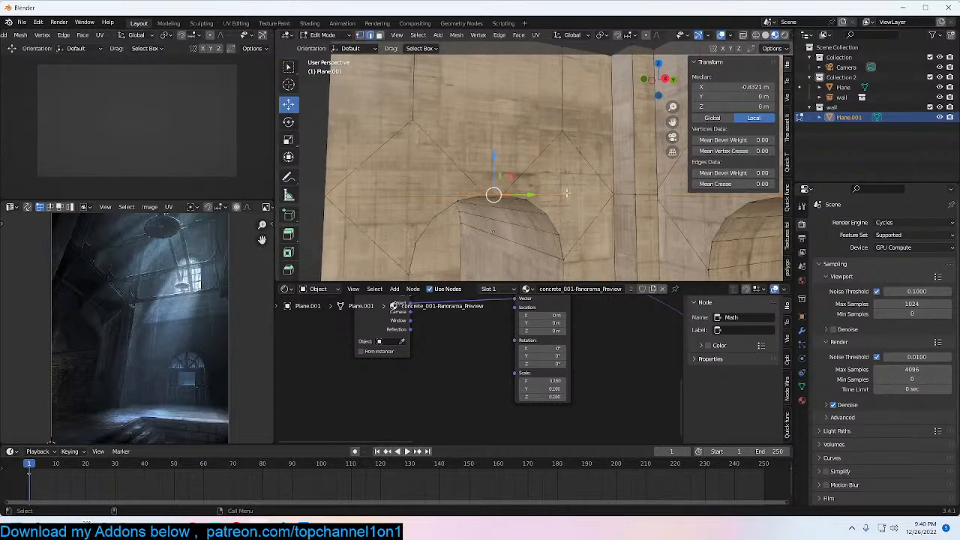
Step: Try to slide the new horizontal edge and raise it slightly above the arch
{"action": "key", "text": "g"}
{"action": "key", "text": "g"}
{"action": "left_click", "coordinate": [550, 195]}
{"action": "left_click_drag", "start_coordinate": [492, 156], "coordinate": [492, 147]}
{"action": "key", "text": "ctrl+z"}
Step: Dissolve the four diagonal edges above the horizontal edge over the arch
{"action": "middle_click_drag", "start_coordinate": [491, 149], "coordinate": [495, 173]}
{"action": "scroll", "coordinate": [456, 149], "scroll_direction": "down", "scroll_amount": 1}
{"action": "left_click", "coordinate": [433, 151]}
{"action": "left_click", "coordinate": [468, 154], "text": "shift"}
{"action": "left_click", "coordinate": [536, 157], "text": "shift"}
{"action": "left_click", "coordinate": [577, 157], "text": "shift"}
{"action": "key", "text": "ctrl+x"}
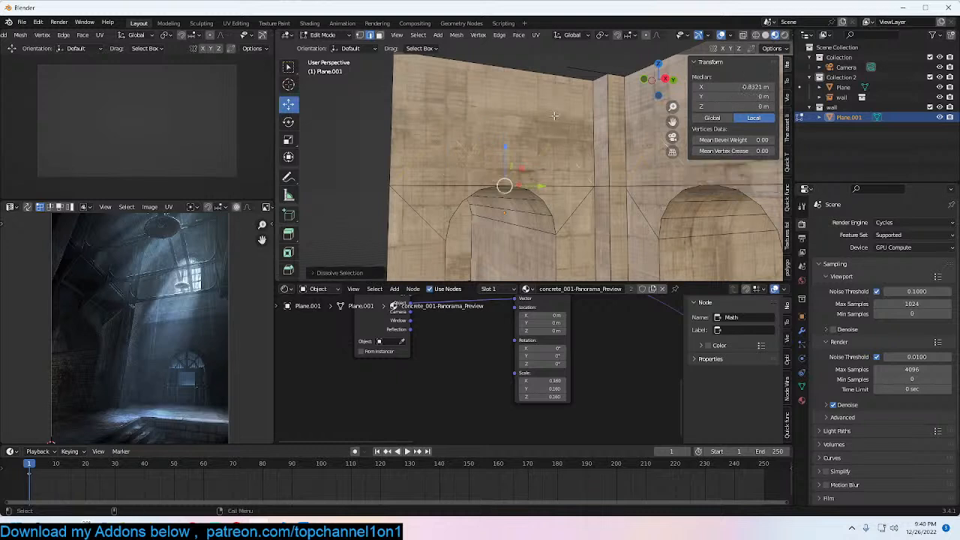
{"action": "middle_click_drag", "start_coordinate": [502, 145], "coordinate": [503, 201]}
{"action": "left_click", "coordinate": [500, 163], "text": "alt"}
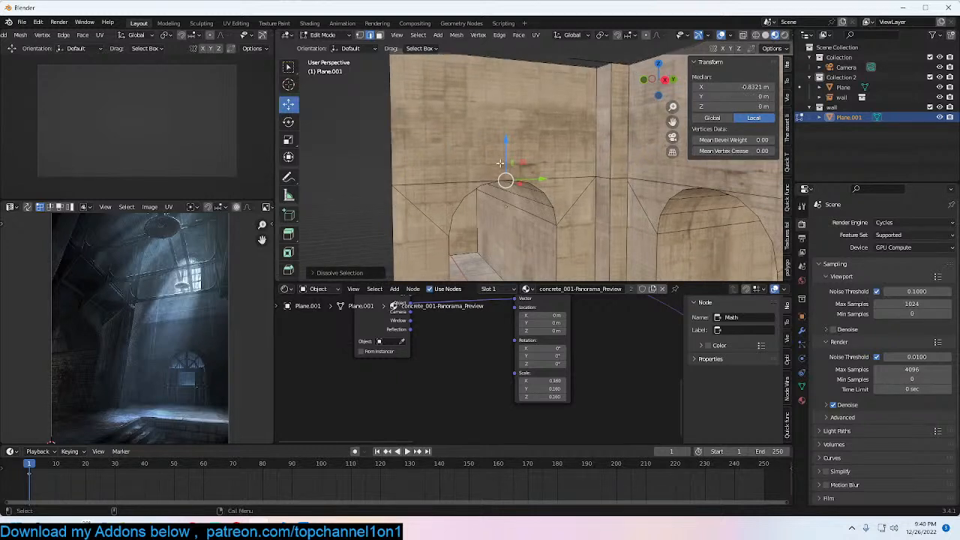
{"action": "key", "text": "alt+a"}
{"action": "key", "text": "ctrl+s"}
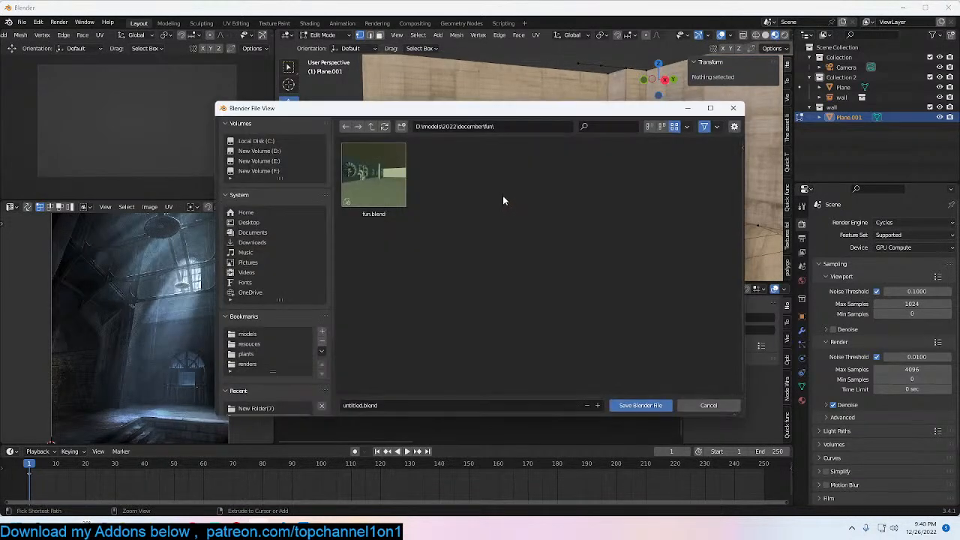
{"action": "left_click", "coordinate": [733, 108]}
Step: Delete the two stray vertices floating beside the wall's upper corner and leave edit mode with nothing selected
{"action": "middle_click_drag", "start_coordinate": [573, 60], "coordinate": [569, 72]}
{"action": "left_click", "coordinate": [570, 76]}
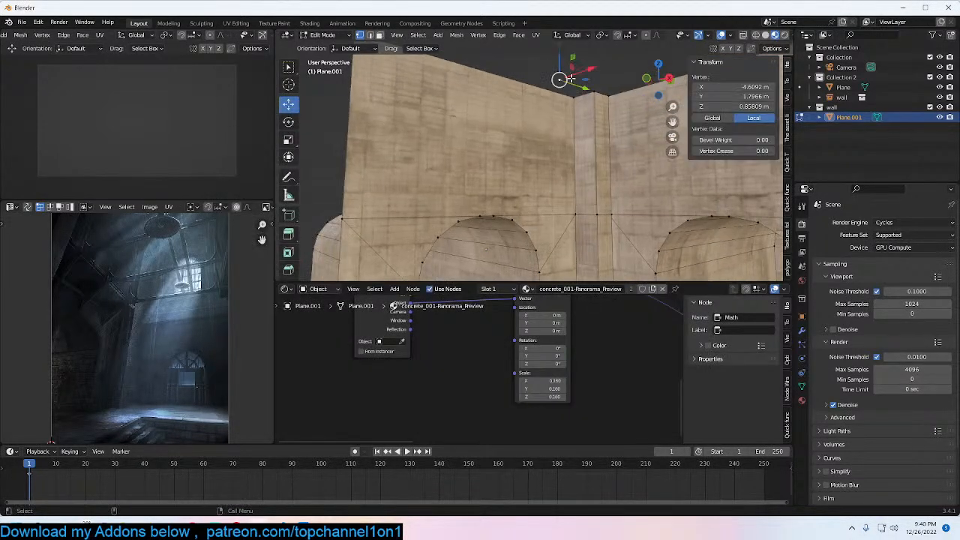
{"action": "left_click", "coordinate": [597, 81], "text": "ctrl"}
{"action": "key", "text": "x"}
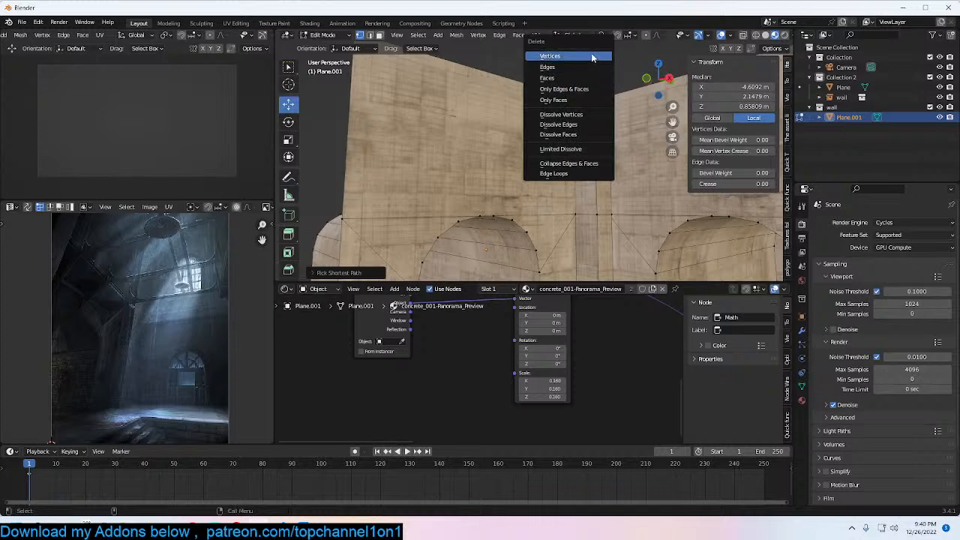
{"action": "left_click", "coordinate": [591, 58]}
{"action": "key", "text": "Tab"}
{"action": "middle_click_drag", "start_coordinate": [569, 90], "coordinate": [555, 190]}
{"action": "scroll", "coordinate": [560, 201], "scroll_direction": "down", "scroll_amount": 2}
{"action": "key", "text": "alt+a"}
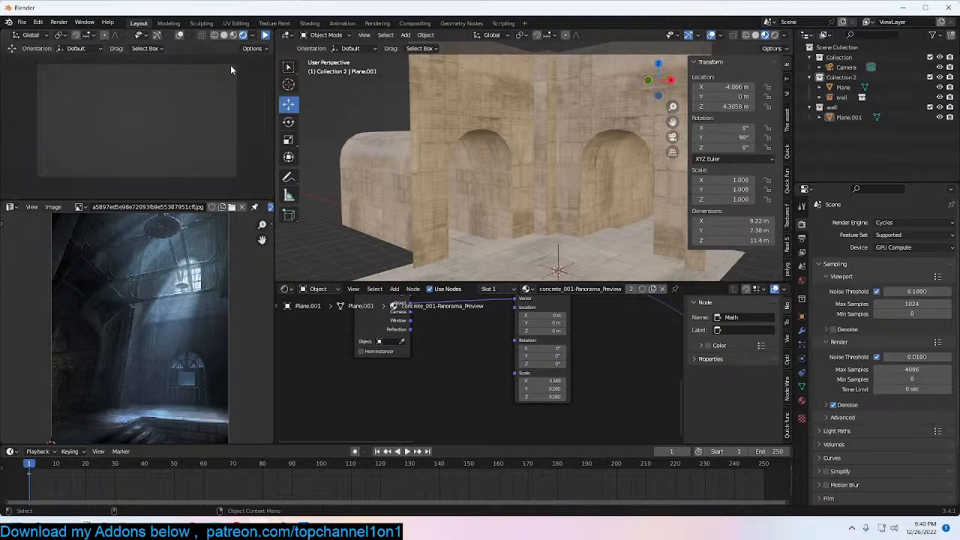
Step: Resume the live render preview in the camera view and inspect the upper part of the rotated wall instance
{"action": "left_click", "coordinate": [264, 36]}
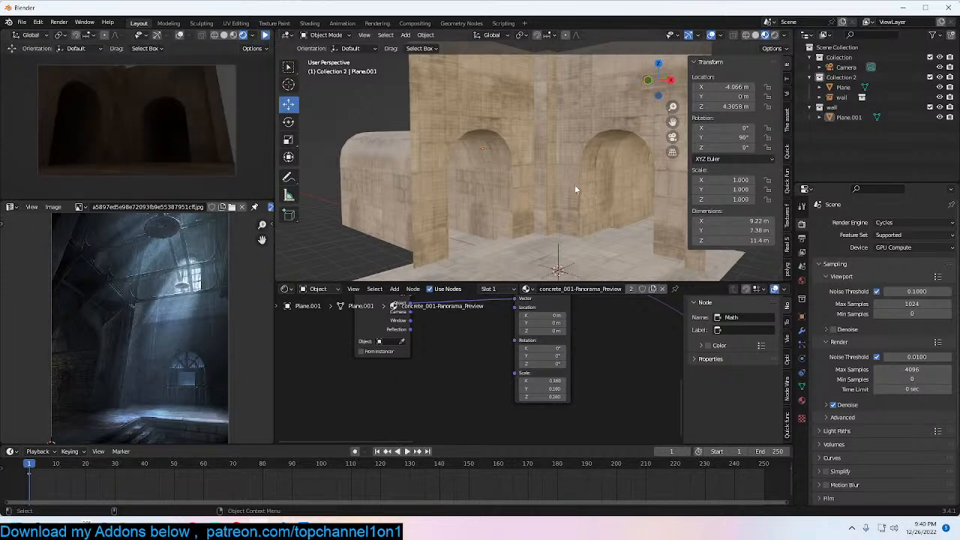
{"action": "left_click", "coordinate": [595, 187]}
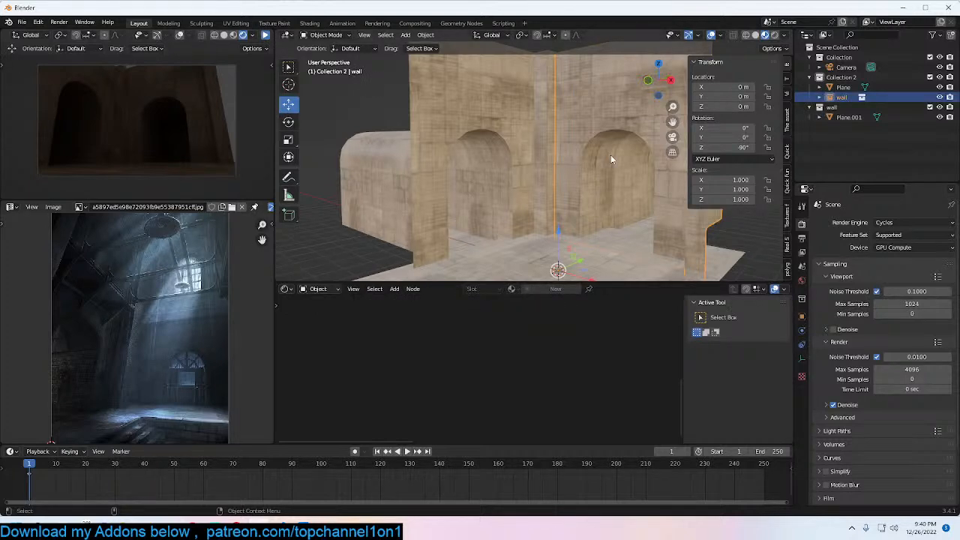
{"action": "scroll", "coordinate": [610, 154], "scroll_direction": "down", "scroll_amount": 2}
{"action": "middle_click_drag", "start_coordinate": [622, 143], "coordinate": [609, 186], "text": "shift"}
{"action": "scroll", "coordinate": [609, 187], "scroll_direction": "up", "scroll_amount": 2}
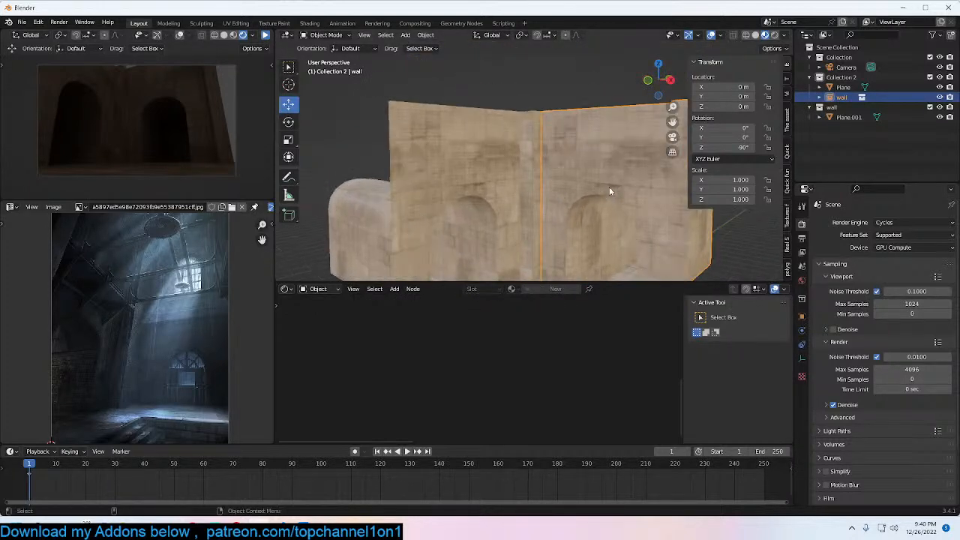
Step: Raise the top edge of the original wall by about 2.7 m along Z
{"action": "left_click", "coordinate": [487, 144]}
{"action": "key", "text": "Tab"}
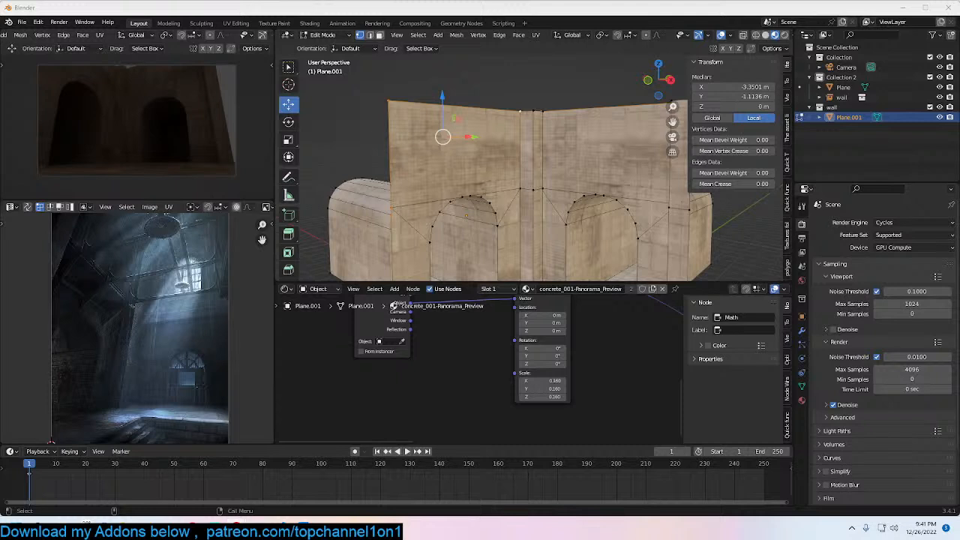
{"action": "middle_click_drag", "start_coordinate": [502, 143], "coordinate": [493, 163], "text": "shift"}
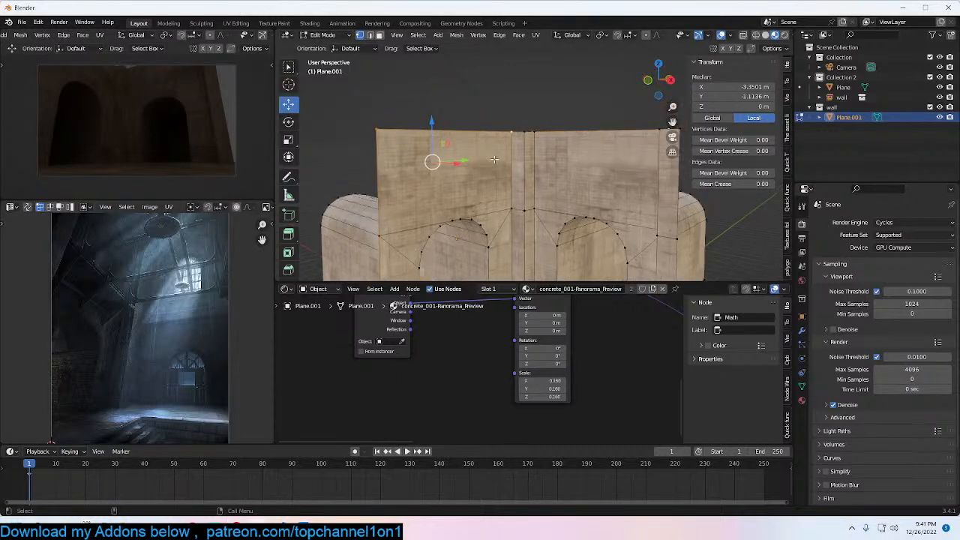
{"action": "key", "text": "g"}
{"action": "key", "text": "z"}
{"action": "right_click", "coordinate": [509, 113]}
{"action": "key", "text": "g"}
{"action": "key", "text": "z"}
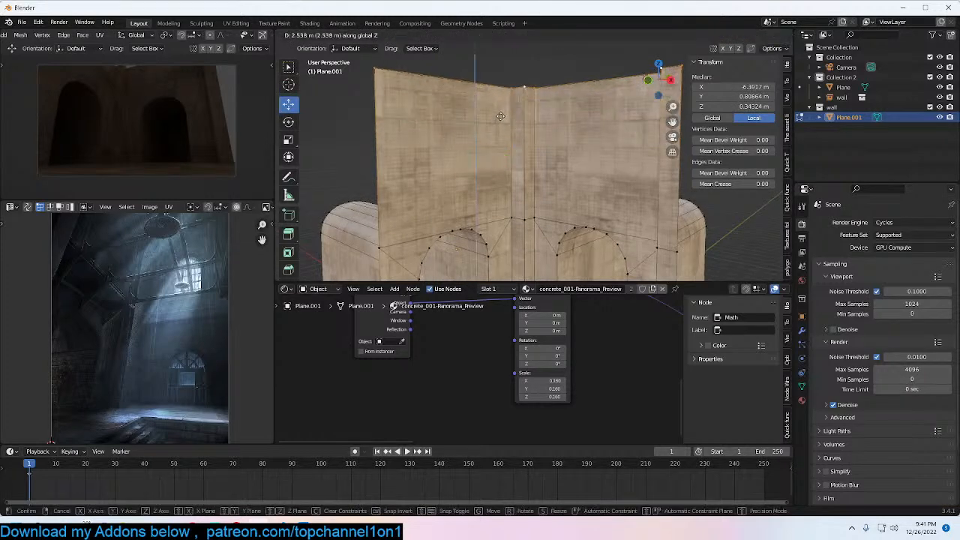
{"action": "left_click", "coordinate": [500, 118]}
Step: Try to add a loop cut near the wall's corner strip and dissolve it
{"action": "middle_click_drag", "start_coordinate": [500, 117], "coordinate": [417, 188]}
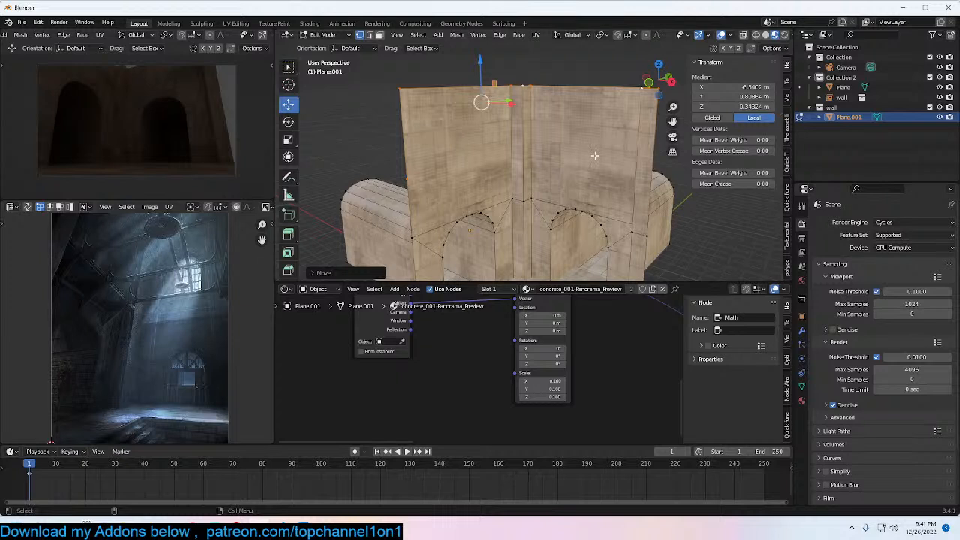
{"action": "middle_click_drag", "start_coordinate": [482, 189], "coordinate": [484, 168]}
{"action": "key", "text": "ctrl+r"}
{"action": "left_click", "coordinate": [522, 184]}
{"action": "left_click", "coordinate": [534, 174]}
{"action": "key", "text": "alt+z"}
{"action": "key", "text": "2"}
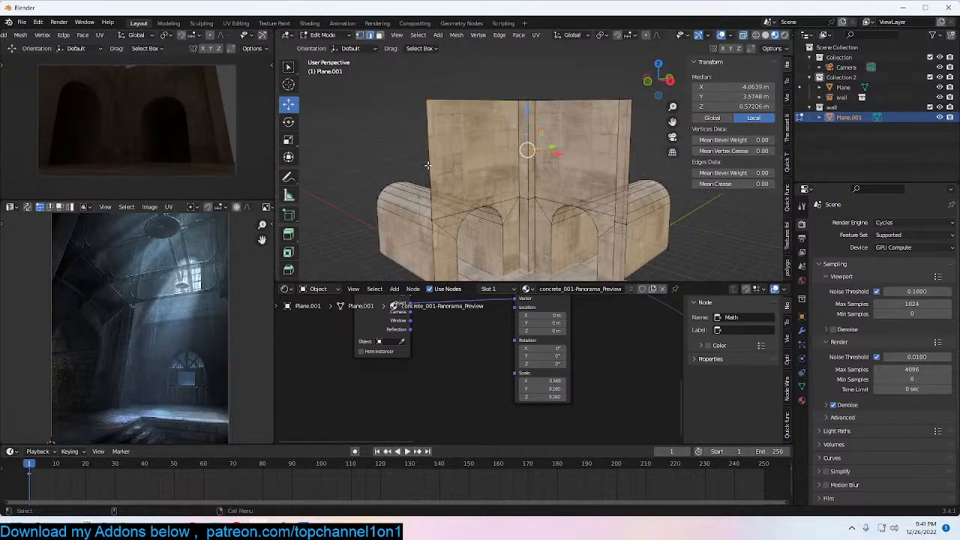
{"action": "key", "text": "ctrl+x"}
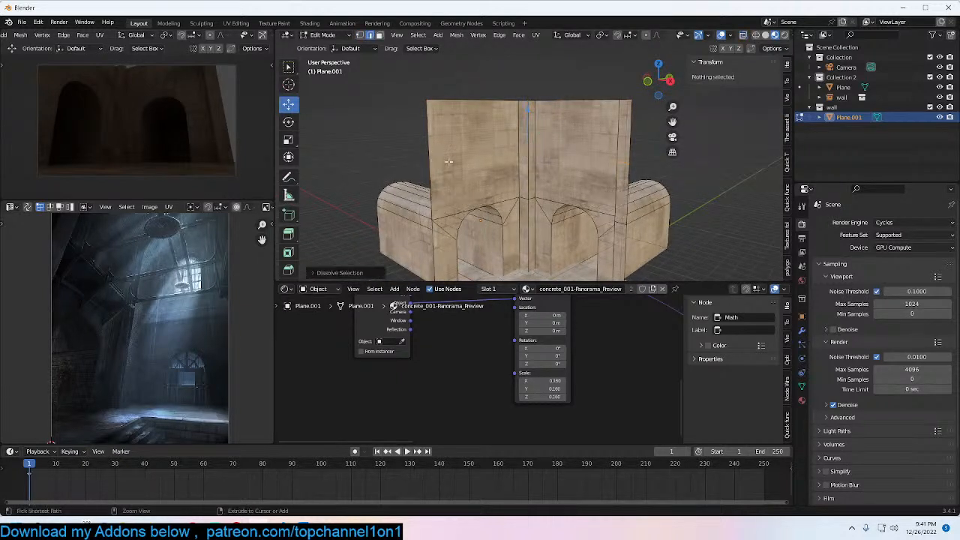
Step: Subdivide the vertical edges of the upper wall to add a horizontal division above the arch
{"action": "key", "text": "alt+z"}
{"action": "left_click_drag", "start_coordinate": [402, 149], "coordinate": [649, 167]}
{"action": "right_click", "coordinate": [565, 104]}
{"action": "left_click", "coordinate": [565, 104]}
{"action": "middle_click_drag", "start_coordinate": [566, 143], "coordinate": [549, 132]}
Step: Flatten the new horizontal edge by scaling it to 0 along Z and lower it to just above the arch
{"action": "left_click", "coordinate": [522, 144], "text": "alt"}
{"action": "left_click", "coordinate": [517, 147], "text": "alt"}
{"action": "key", "text": "s"}
{"action": "key", "text": "z"}
{"action": "key", "text": "0"}
{"action": "key", "text": "Return"}
{"action": "left_click_drag", "start_coordinate": [518, 131], "coordinate": [525, 165]}
{"action": "key", "text": "1"}
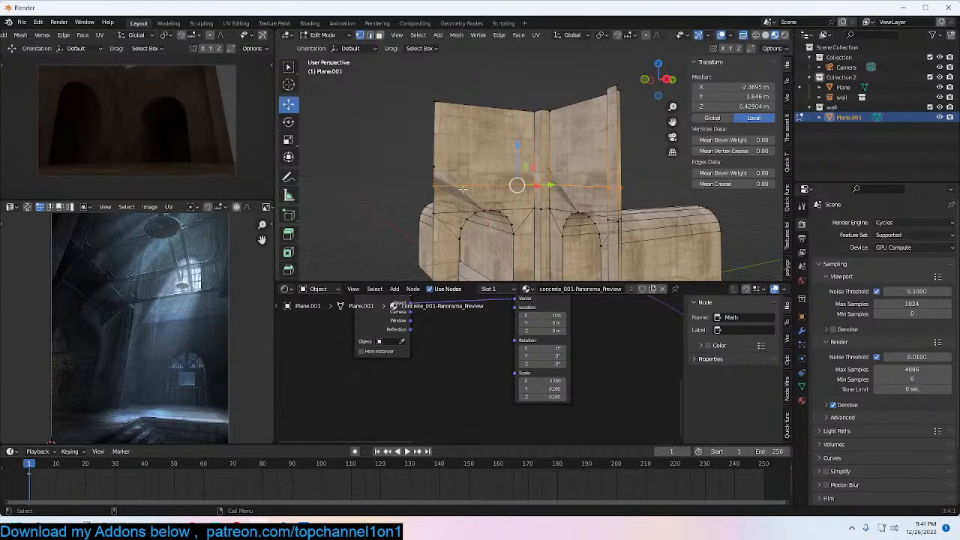
Step: Dissolve the leftover vertices above the horizontal edge across the upper wall
{"action": "middle_click_drag", "start_coordinate": [451, 193], "coordinate": [525, 166], "text": "shift"}
{"action": "scroll", "coordinate": [517, 160], "scroll_direction": "up", "scroll_amount": 2}
{"action": "left_click_drag", "start_coordinate": [475, 131], "coordinate": [648, 149]}
{"action": "key", "text": "ctrl+x"}
{"action": "scroll", "coordinate": [641, 147], "scroll_direction": "down", "scroll_amount": 3}
Step: Add a centred vertical loop cut to the upper wall and bevel it into two vertical edges
{"action": "key", "text": "2"}
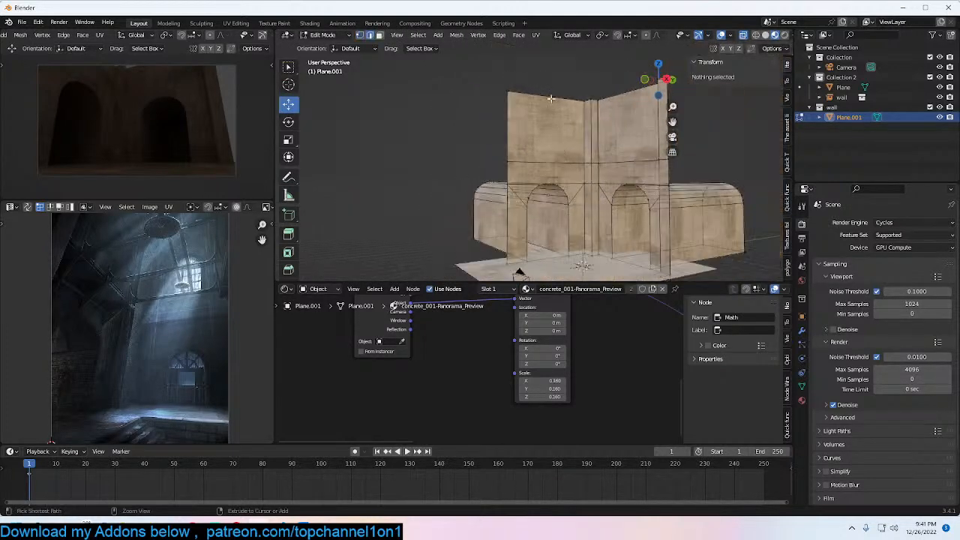
{"action": "key", "text": "ctrl+r"}
{"action": "left_click", "coordinate": [550, 98]}
{"action": "right_click", "coordinate": [550, 98]}
{"action": "key", "text": "ctrl+b"}
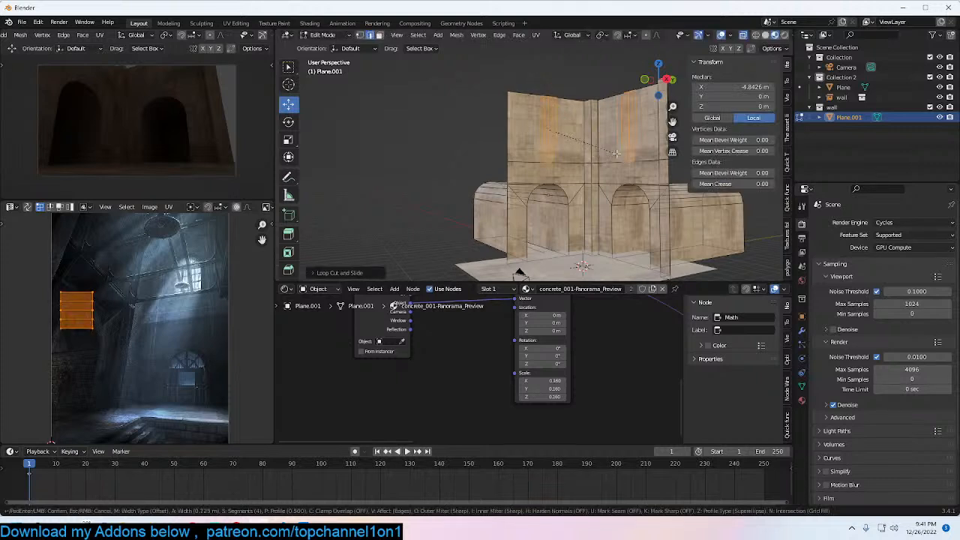
{"action": "left_click", "coordinate": [629, 153]}
Step: Adjust the two vertical edges on the upper wall by sliding one and scaling the pair to set the window width
{"action": "key", "text": "g"}
{"action": "key", "text": "g"}
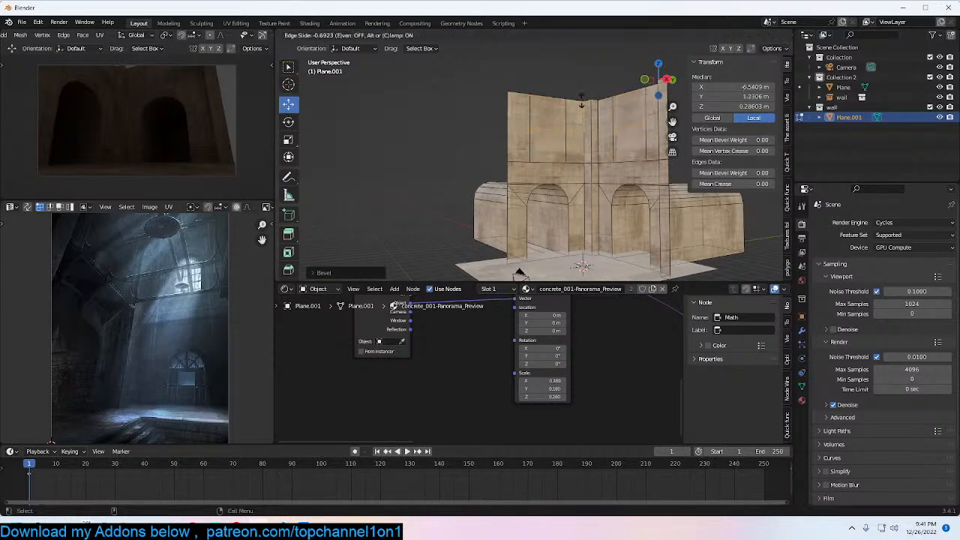
{"action": "left_click", "coordinate": [582, 107]}
{"action": "left_click", "coordinate": [568, 133]}
{"action": "left_click", "coordinate": [530, 132], "text": "shift"}
{"action": "middle_click_drag", "start_coordinate": [631, 97], "coordinate": [519, 213]}
{"action": "key", "text": "s"}
{"action": "left_click", "coordinate": [597, 113]}
Step: Form a deep rectangular window in the upper wall by extruding the central face back and deleting it
{"action": "key", "text": "alt+a"}
{"action": "key", "text": "Tab"}
{"action": "scroll", "coordinate": [585, 177], "scroll_direction": "up", "scroll_amount": 4}
{"action": "key", "text": "Tab"}
{"action": "key", "text": "3"}
{"action": "left_click", "coordinate": [626, 164]}
{"action": "key", "text": "x"}
{"action": "left_click", "coordinate": [600, 198]}
{"action": "key", "text": "Tab"}
{"action": "key", "text": "Tab"}
{"action": "middle_click_drag", "start_coordinate": [581, 186], "coordinate": [518, 164]}
{"action": "middle_click_drag", "start_coordinate": [456, 160], "coordinate": [516, 157]}
{"action": "key", "text": "Tab"}
{"action": "left_click", "coordinate": [516, 157]}
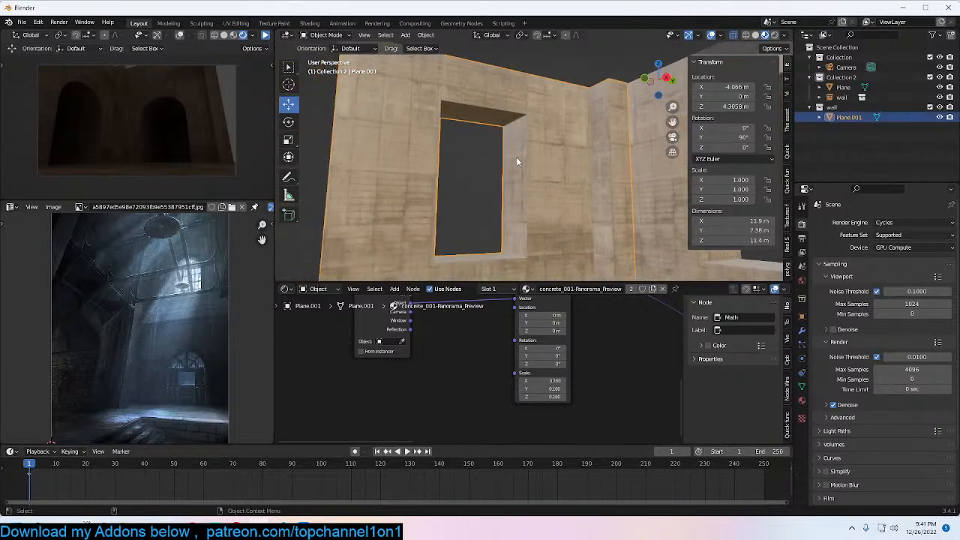
Step: Start saving the scene and create a folder named medieval inside D:\models\2022\december
{"action": "key", "text": "ctrl+s"}
{"action": "left_click", "coordinate": [370, 126]}
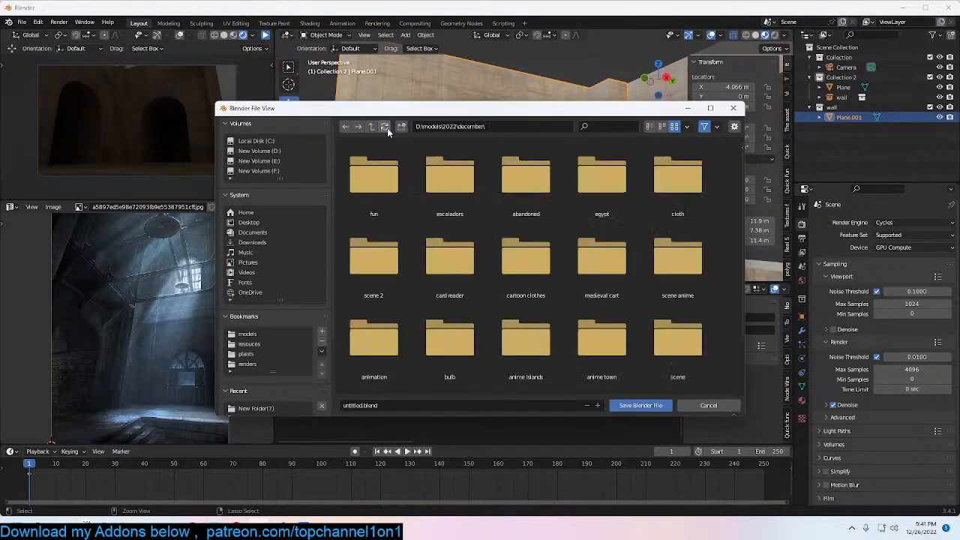
{"action": "left_click", "coordinate": [402, 127]}
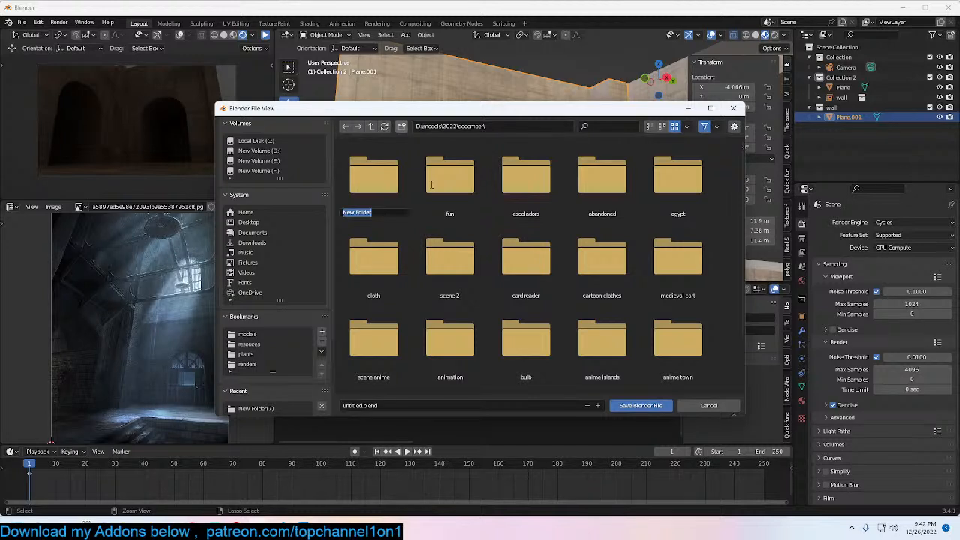
{"action": "type", "text": "medieval"}
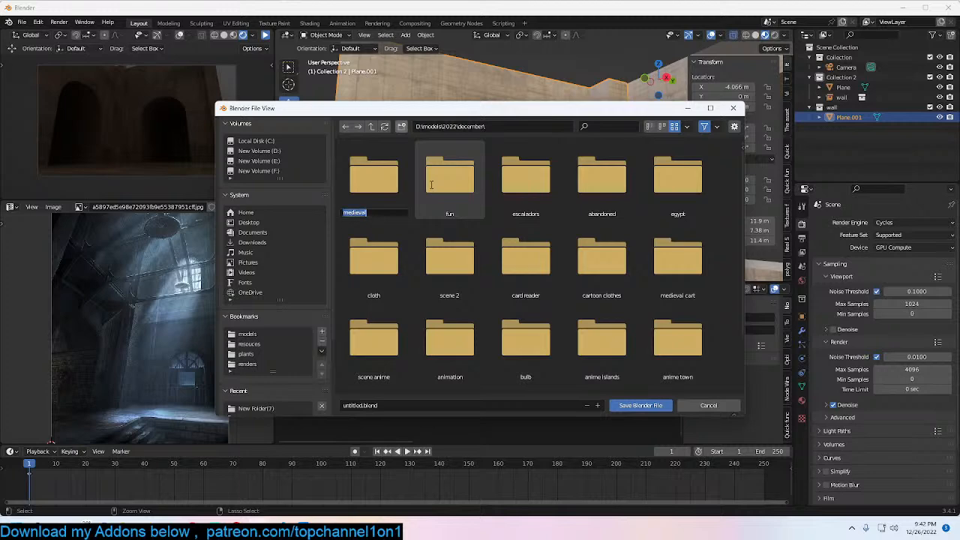
{"action": "key", "text": "Return"}
Step: Save the scene as medieval.blend in the medieval folder
{"action": "double_click", "coordinate": [392, 186]}
{"action": "left_click", "coordinate": [530, 404]}
{"action": "type", "text": "medieval\\"}
{"action": "key", "text": "Return"}
{"action": "left_click", "coordinate": [643, 403]}
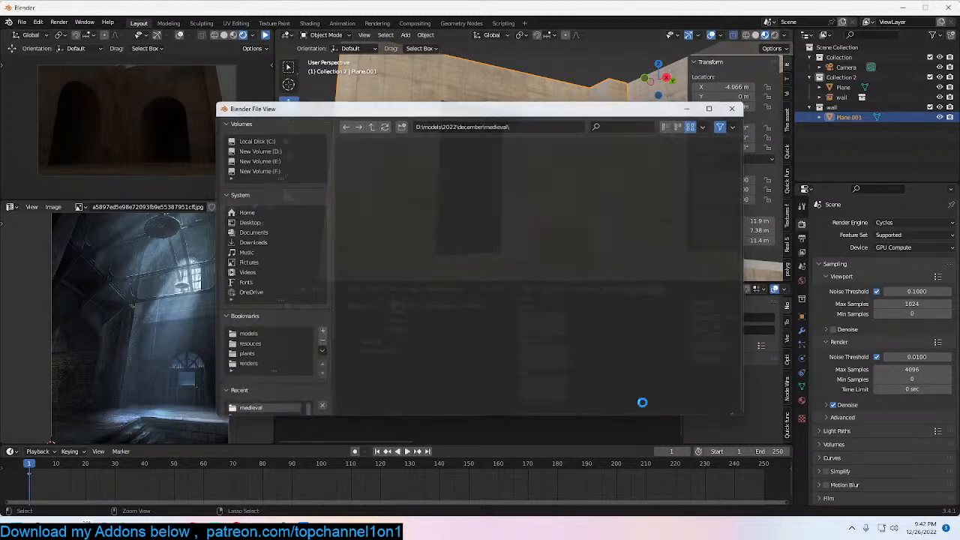
Step: Bevel the window's two top corner edges about 1 m with four segments to form a rounded arch
{"action": "scroll", "coordinate": [555, 217], "scroll_direction": "down", "scroll_amount": 1}
{"action": "key", "text": "Tab"}
{"action": "left_click", "coordinate": [518, 132]}
{"action": "key", "text": "KP_Decimal"}
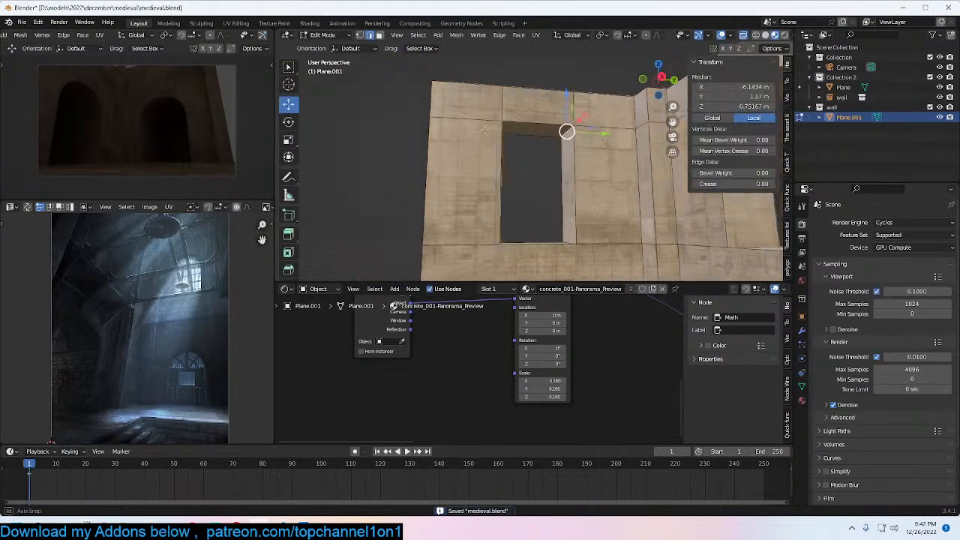
{"action": "key", "text": "ctrl+b"}
{"action": "scroll", "coordinate": [645, 187], "scroll_direction": "up", "scroll_amount": 3}
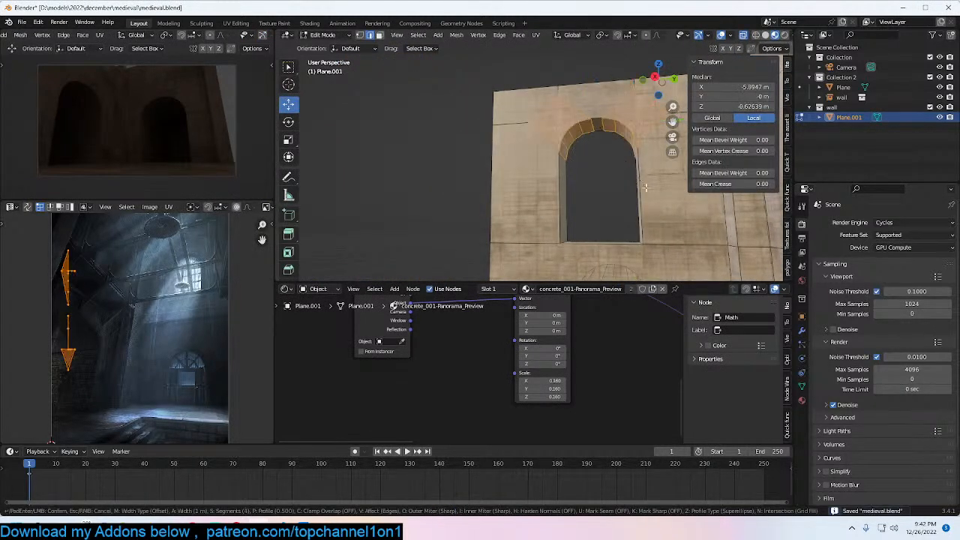
{"action": "left_click", "coordinate": [645, 187]}
{"action": "scroll", "coordinate": [642, 192], "scroll_direction": "down", "scroll_amount": 2}
Step: Duplicate the loop of inner faces around the arched window in place
{"action": "middle_click_drag", "start_coordinate": [642, 192], "coordinate": [490, 169]}
{"action": "left_click", "coordinate": [496, 152], "text": "alt"}
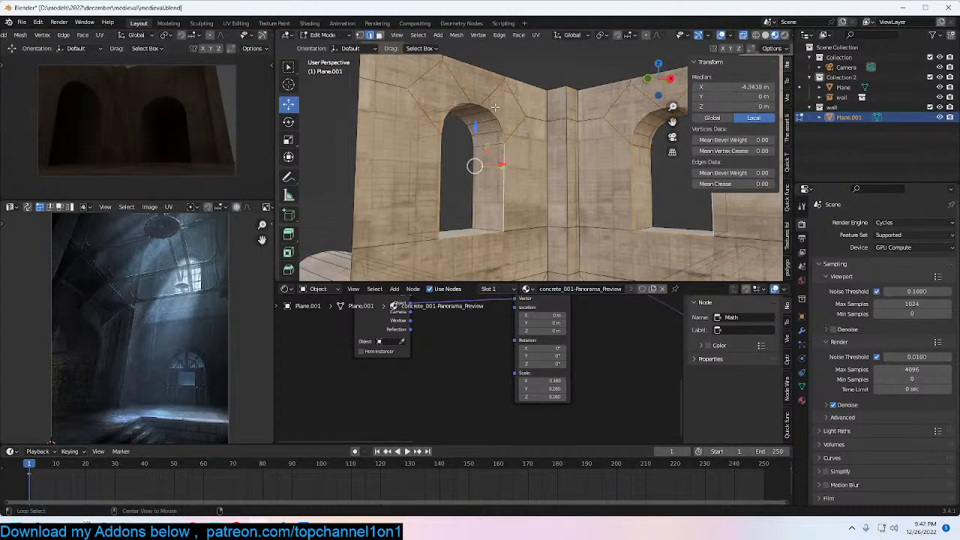
{"action": "key", "text": "3"}
{"action": "left_click", "coordinate": [489, 133], "text": "alt"}
{"action": "key", "text": "shift+d"}
{"action": "right_click", "coordinate": [516, 156]}
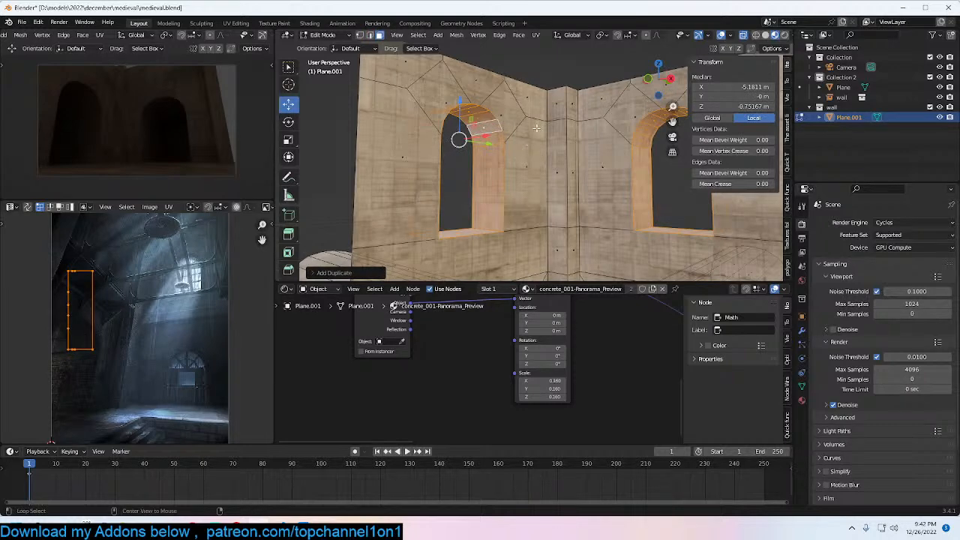
{"action": "key", "text": "alt+s"}
{"action": "right_click", "coordinate": [538, 126]}
Step: Scale the duplicated face band down along X and move it about 0.63 m along X within the window opening
{"action": "middle_click_drag", "start_coordinate": [522, 154], "coordinate": [606, 189]}
{"action": "key", "text": "s"}
{"action": "key", "text": "x"}
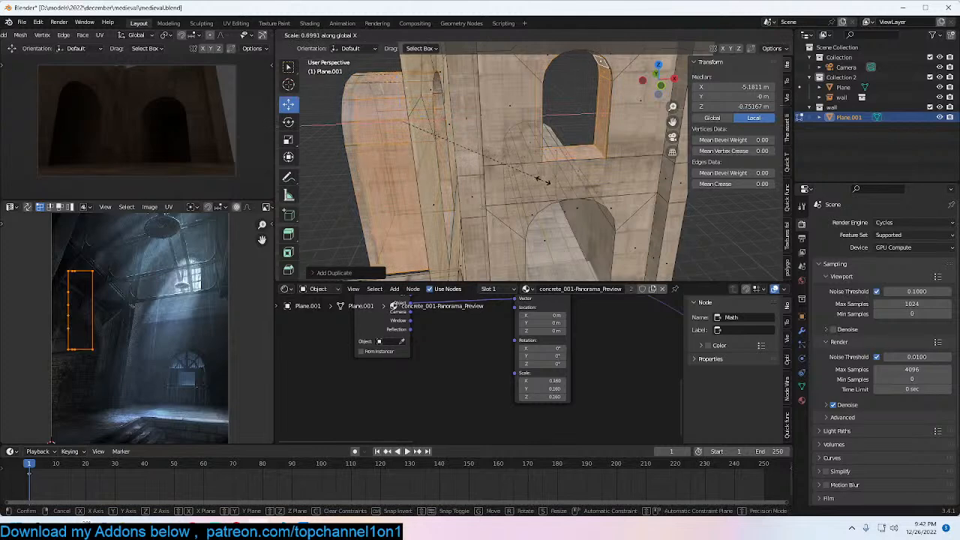
{"action": "left_click", "coordinate": [483, 153]}
{"action": "left_click_drag", "start_coordinate": [447, 122], "coordinate": [476, 123]}
{"action": "middle_click_drag", "start_coordinate": [475, 137], "coordinate": [519, 127]}
Step: Make the duplicated band thinner in depth and shift it about 0.11 m further along X
{"action": "key", "text": "s"}
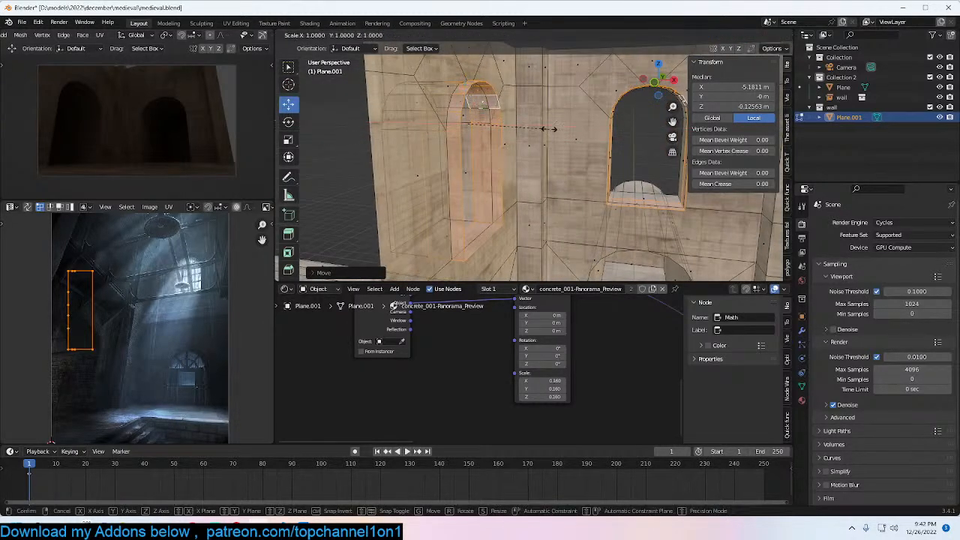
{"action": "key", "text": "x"}
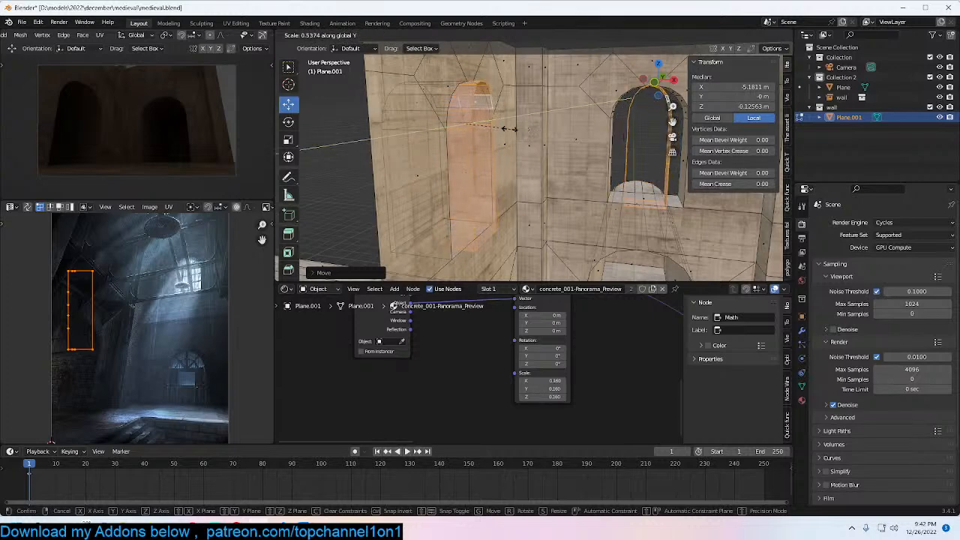
{"action": "left_click", "coordinate": [494, 127]}
{"action": "middle_click_drag", "start_coordinate": [492, 126], "coordinate": [508, 129]}
{"action": "left_click_drag", "start_coordinate": [494, 126], "coordinate": [499, 127]}
{"action": "middle_click_drag", "start_coordinate": [501, 127], "coordinate": [480, 124]}
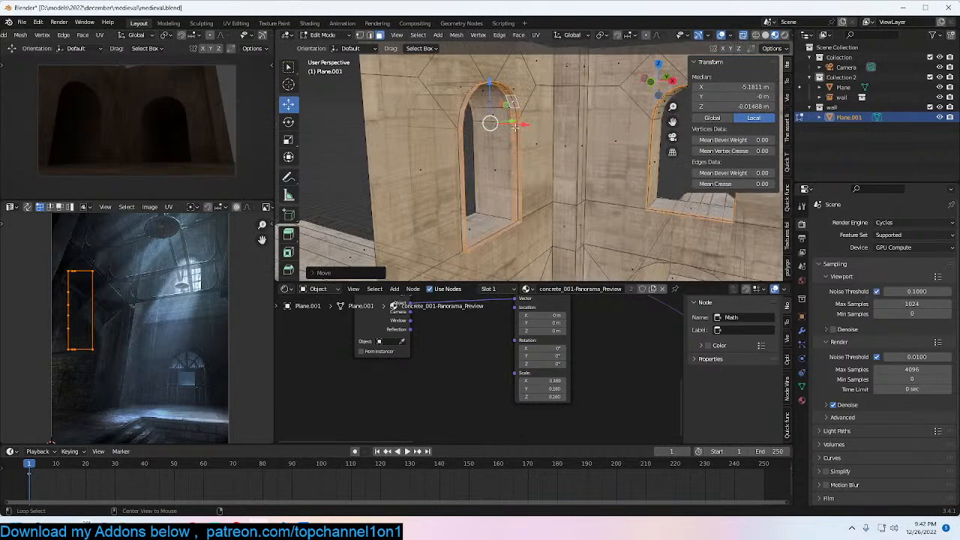
{"action": "key", "text": "alt+e"}
{"action": "left_click", "coordinate": [516, 132]}
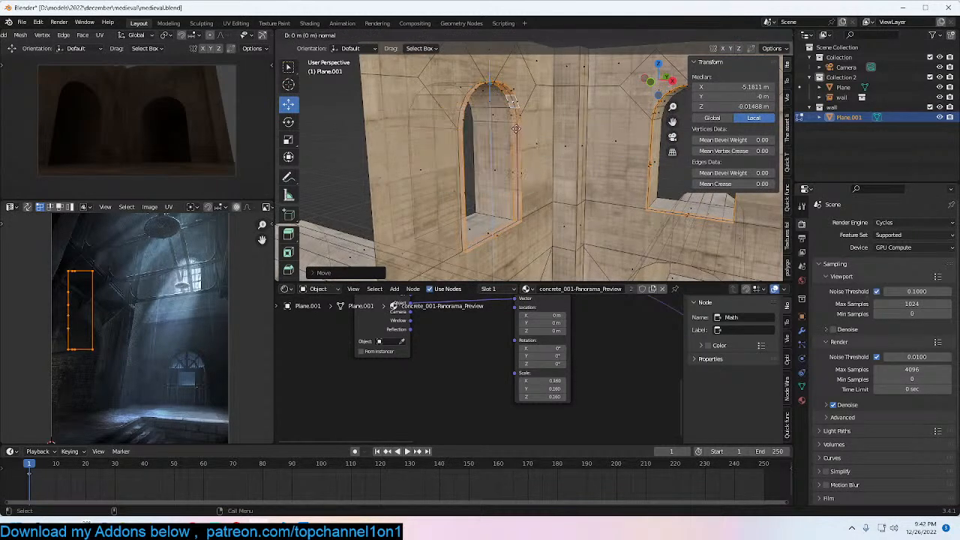
{"action": "right_click", "coordinate": [522, 124]}
{"action": "key", "text": "ctrl+z"}
Step: Extrude the duplicated band along its normals to give the window frame thickness
{"action": "key", "text": "alt+e"}
{"action": "left_click", "coordinate": [516, 135]}
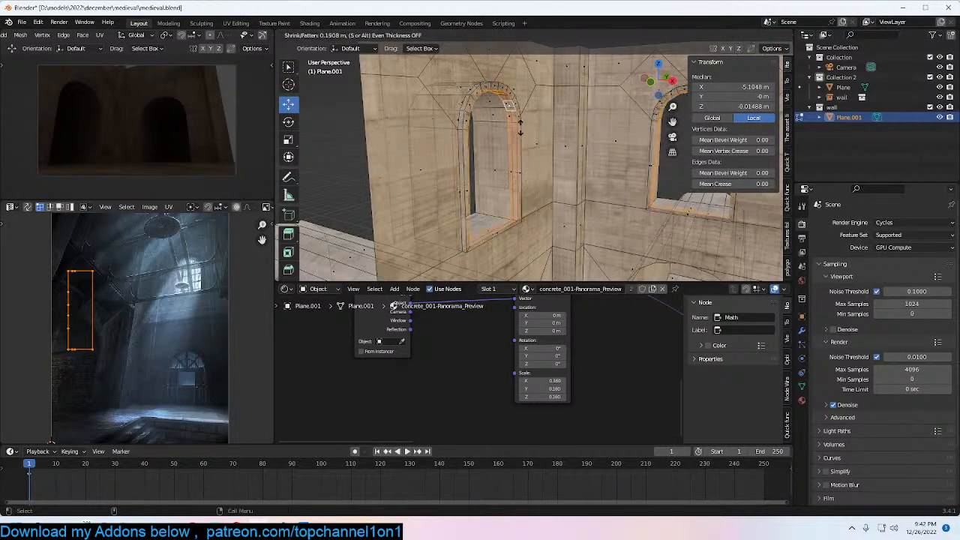
{"action": "left_click", "coordinate": [513, 131]}
{"action": "key", "text": "Tab"}
{"action": "middle_click_drag", "start_coordinate": [514, 131], "coordinate": [533, 87]}
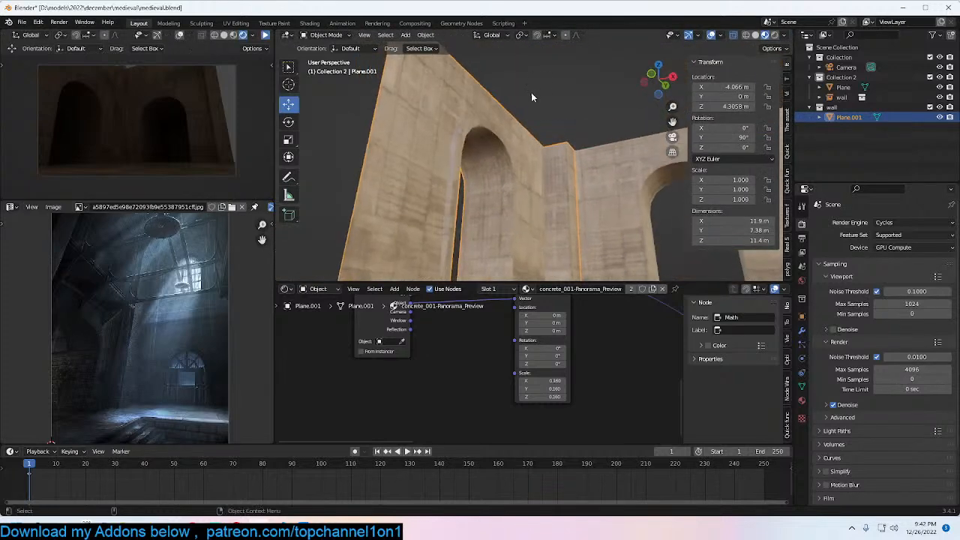
Step: Add a second material slot to the wall holding a copy of the concrete material, and rename the copy "darker"
{"action": "left_click", "coordinate": [802, 400]}
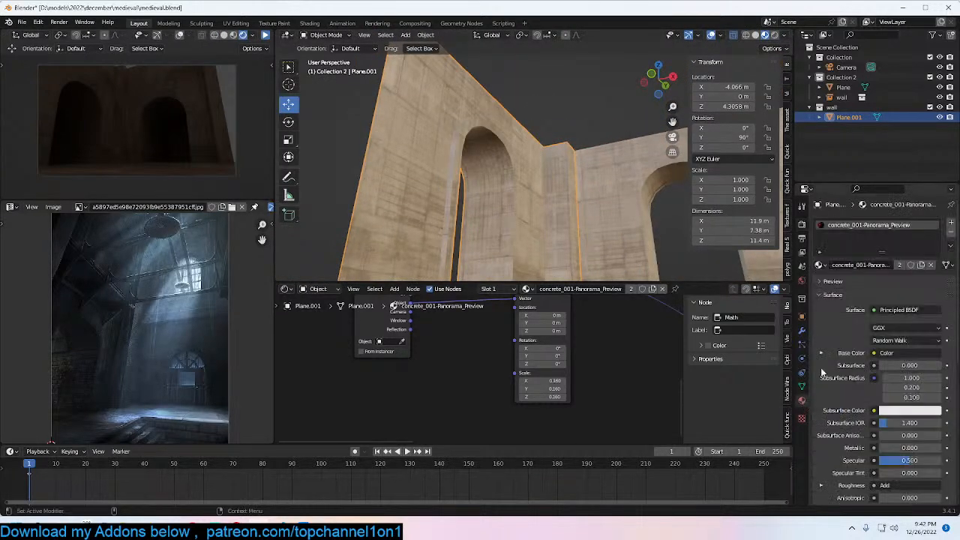
{"action": "left_click", "coordinate": [950, 222]}
{"action": "left_click", "coordinate": [819, 280]}
{"action": "left_click", "coordinate": [839, 301]}
{"action": "left_click", "coordinate": [899, 280]}
{"action": "double_click", "coordinate": [862, 280]}
{"action": "type", "text": "darekr"}
{"action": "key", "text": "ctrl+a"}
{"action": "type", "text": "da"}
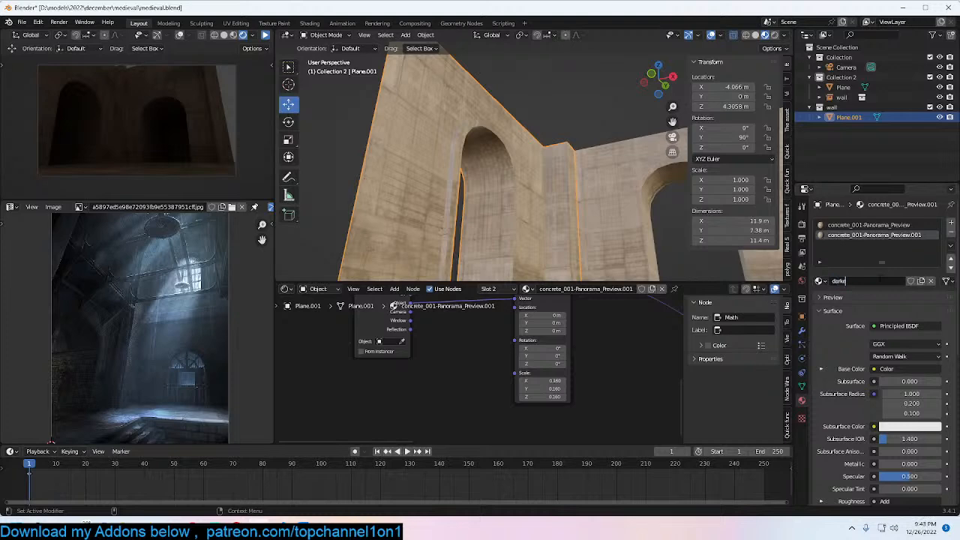
{"action": "type", "text": "rker"}
{"action": "key", "text": "Return"}
Step: Darken the B color of the Color mix node feeding the darker material's base color
{"action": "key", "text": "Home"}
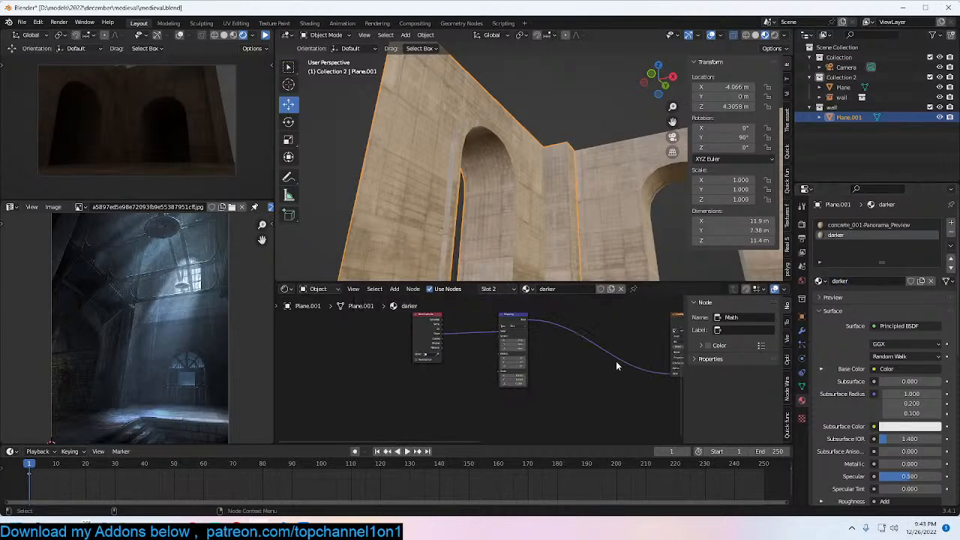
{"action": "scroll", "coordinate": [567, 377], "scroll_direction": "up", "scroll_amount": 6}
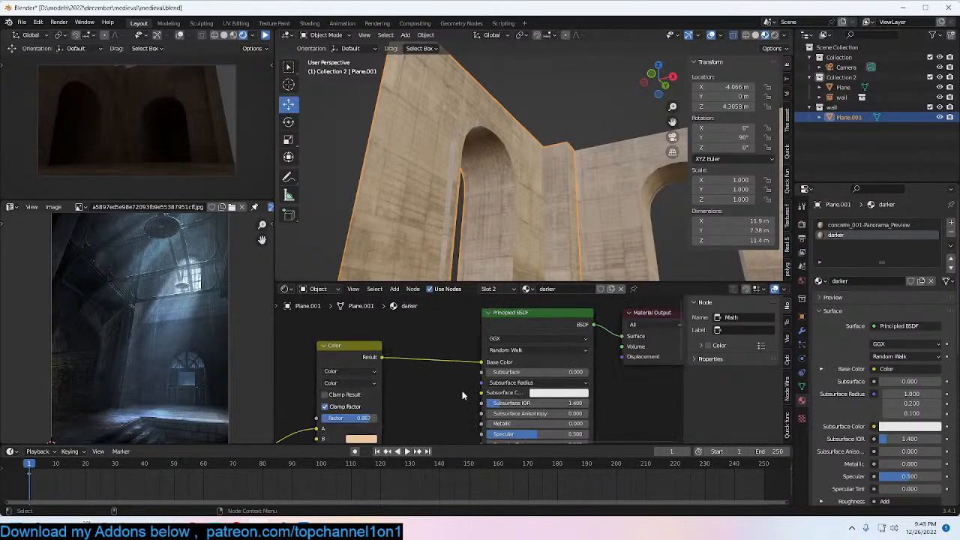
{"action": "middle_click_drag", "start_coordinate": [397, 402], "coordinate": [496, 387]}
{"action": "left_click_drag", "start_coordinate": [450, 390], "coordinate": [362, 402]}
{"action": "left_click", "coordinate": [360, 355]}
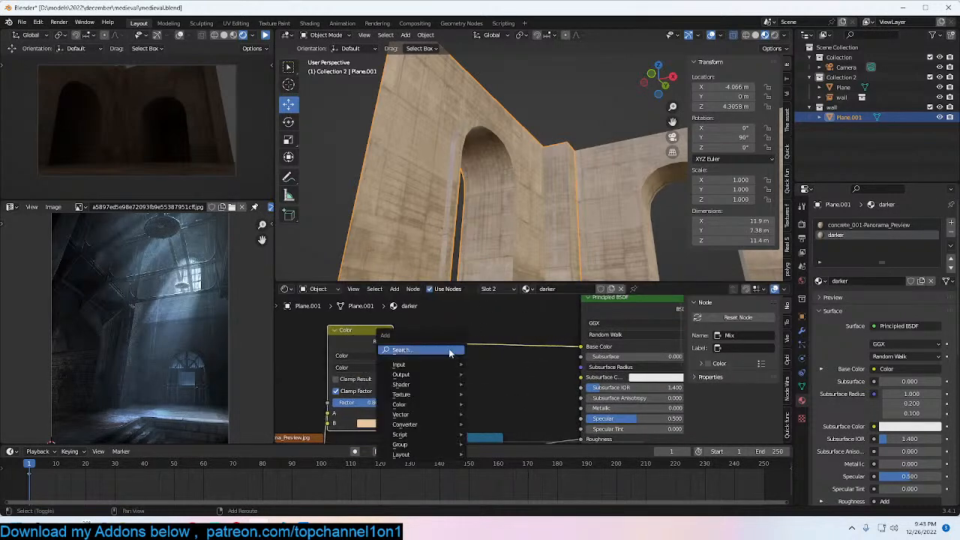
{"action": "left_click", "coordinate": [366, 425]}
{"action": "mouse_move", "coordinate": [440, 311]}
{"action": "left_mouse_down"}
{"action": "mouse_move", "coordinate": [439, 334]}
{"action": "mouse_move", "coordinate": [439, 324]}
{"action": "left_mouse_up"}
Step: Assign the darker material to all linked faces of the arched window frame
{"action": "key", "text": "Tab"}
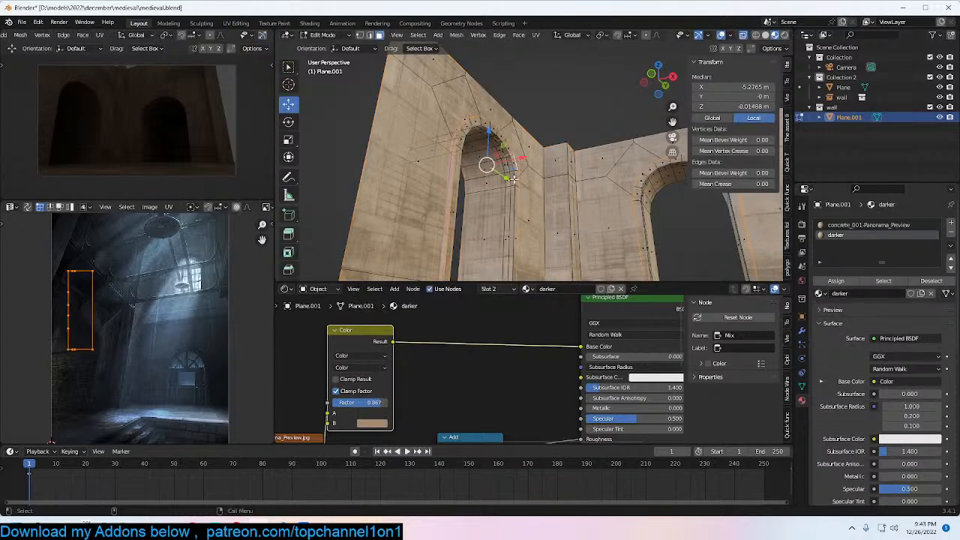
{"action": "key", "text": "ctrl+l"}
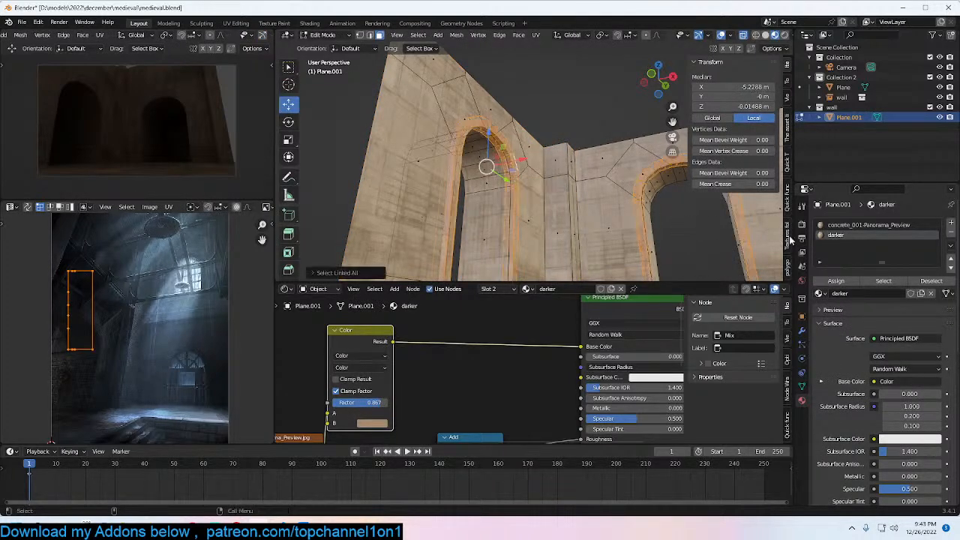
{"action": "key", "text": "Tab"}
Step: Set the Color mix factor to 1.000 and insert a duplicate mix node with Value blending before the Principled BSDF
{"action": "left_click_drag", "start_coordinate": [389, 406], "coordinate": [380, 406]}
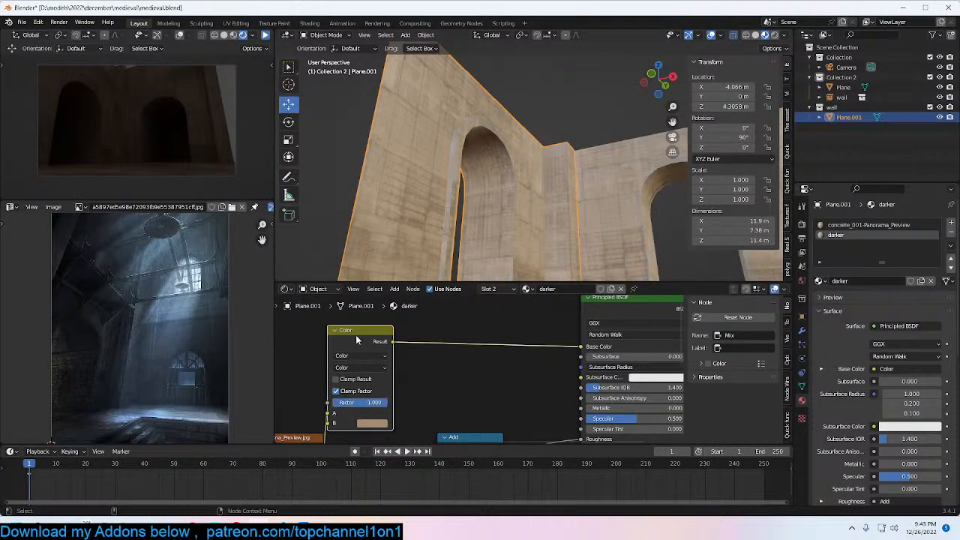
{"action": "key", "text": "shift+d"}
{"action": "left_click", "coordinate": [461, 335]}
{"action": "left_click", "coordinate": [463, 363]}
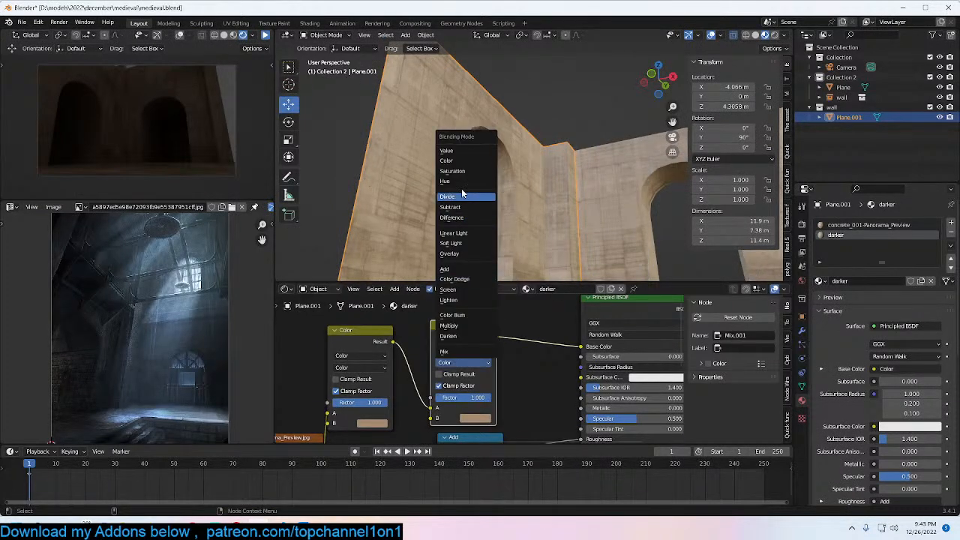
{"action": "left_click", "coordinate": [459, 151]}
Step: Darken the Value mix node's B color to a value of about 0.150 and lower its factor to about 0.792
{"action": "left_click", "coordinate": [480, 418]}
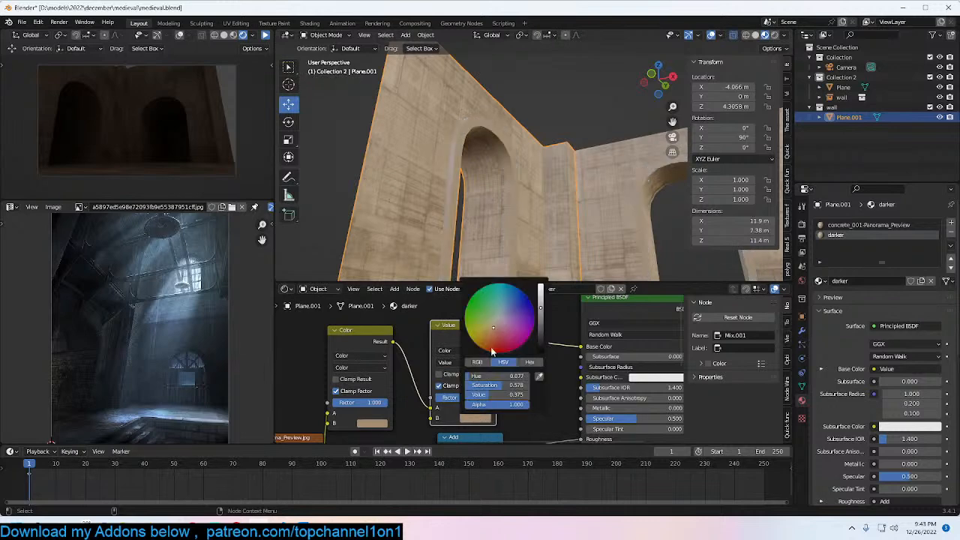
{"action": "left_click_drag", "start_coordinate": [537, 305], "coordinate": [541, 322]}
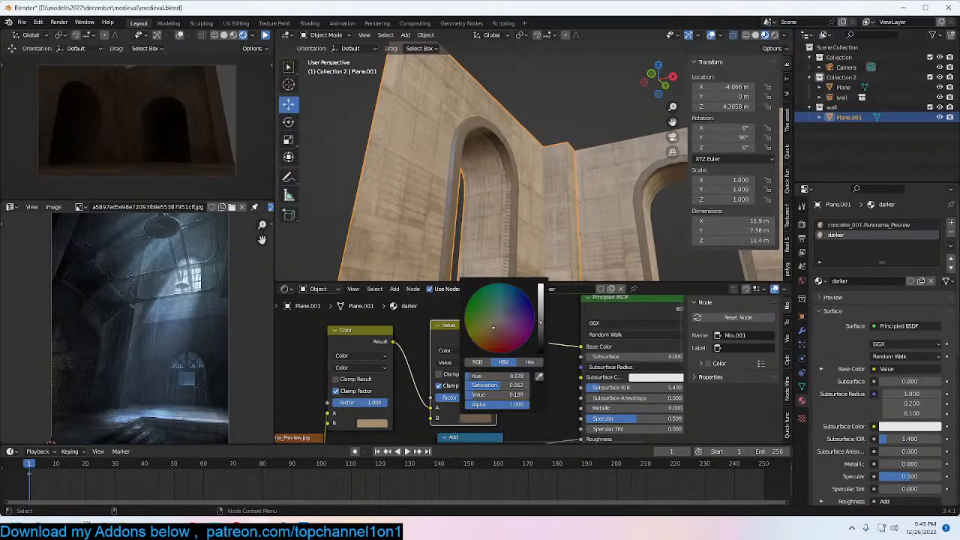
{"action": "middle_click_drag", "start_coordinate": [554, 210], "coordinate": [492, 204]}
{"action": "scroll", "coordinate": [518, 186], "scroll_direction": "up", "scroll_amount": 5}
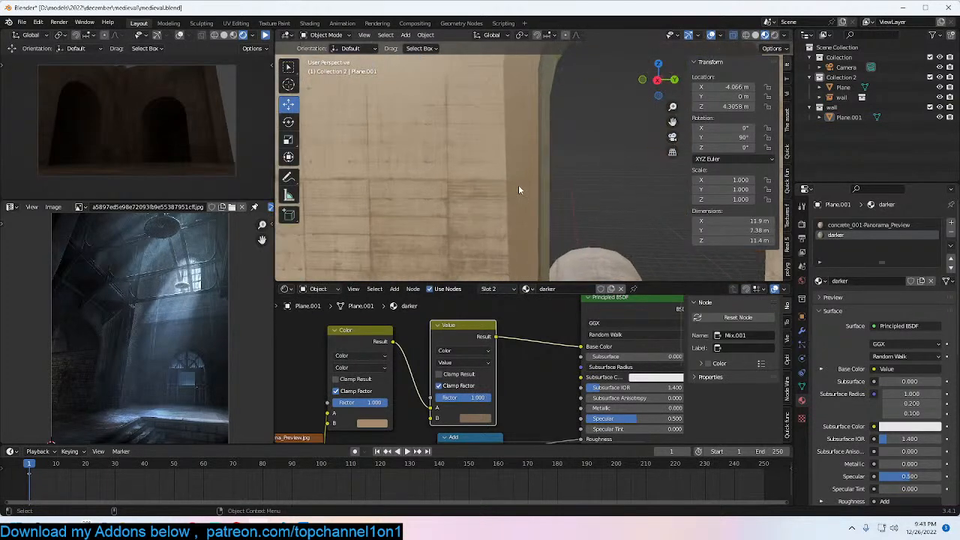
{"action": "left_click_drag", "start_coordinate": [471, 398], "coordinate": [465, 397]}
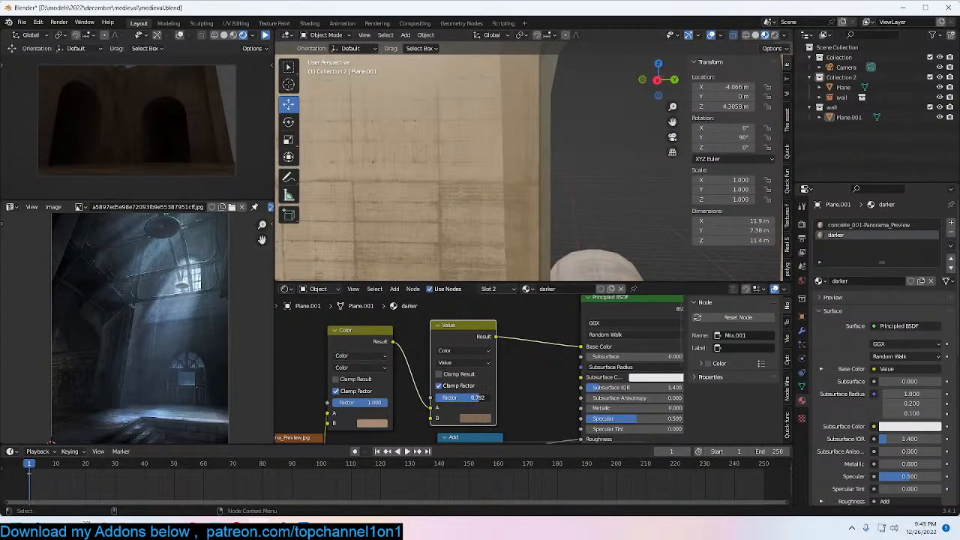
Step: Add a cube at the hall, enlarge it to surround the walls and raise it about 8.18 m along Z
{"action": "scroll", "coordinate": [520, 146], "scroll_direction": "down", "scroll_amount": 8}
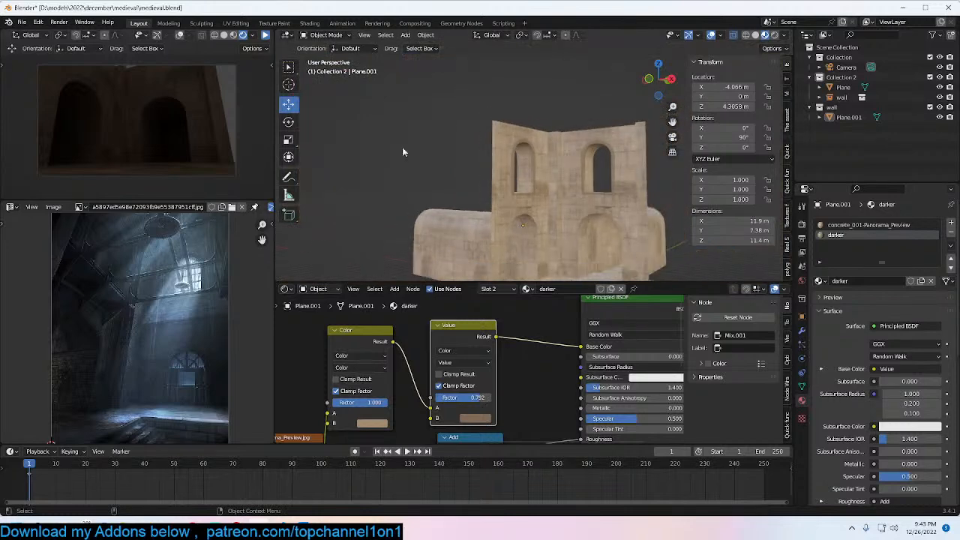
{"action": "left_click", "coordinate": [636, 197]}
{"action": "middle_click_drag", "start_coordinate": [635, 196], "coordinate": [561, 183]}
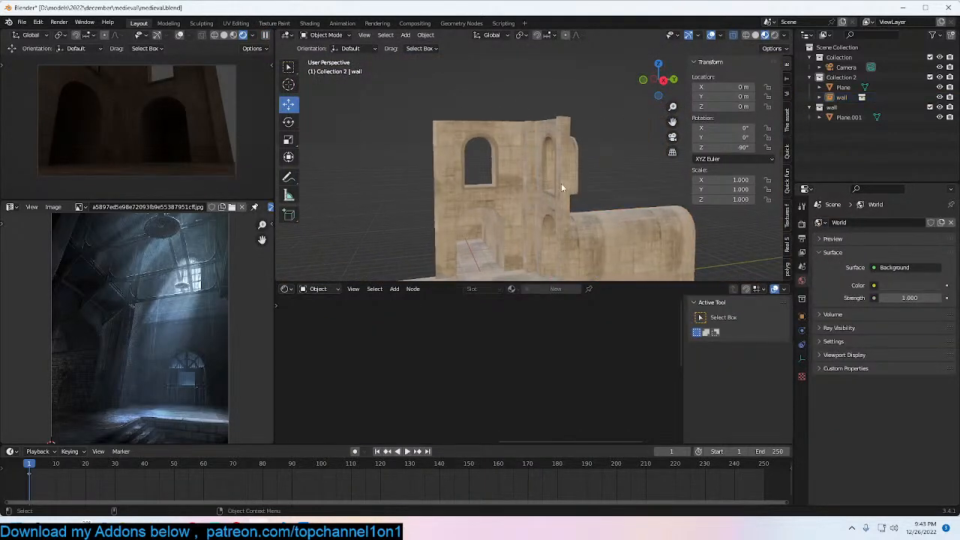
{"action": "left_click", "coordinate": [405, 34]}
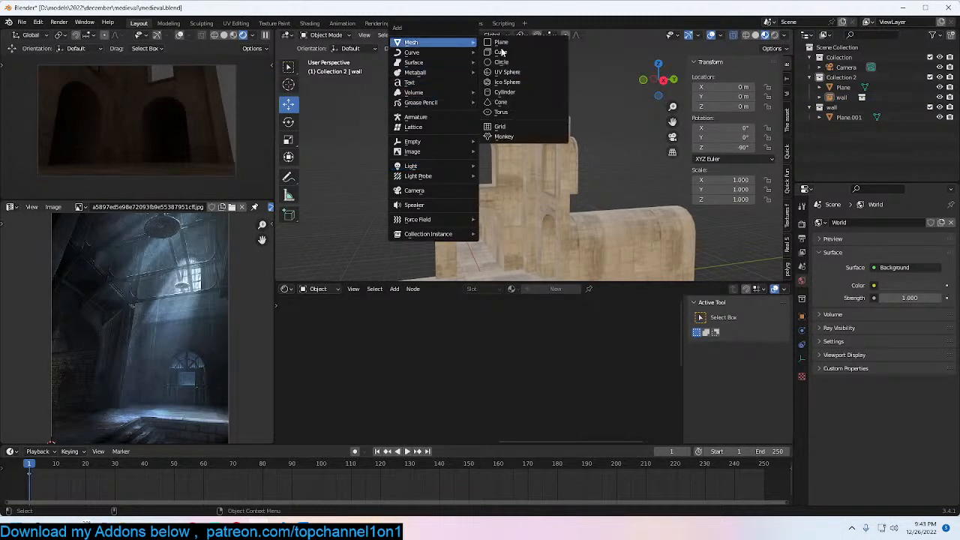
{"action": "left_click", "coordinate": [510, 47]}
{"action": "scroll", "coordinate": [550, 192], "scroll_direction": "down", "scroll_amount": 3}
{"action": "key", "text": "s"}
{"action": "left_click", "coordinate": [666, 168]}
{"action": "key", "text": "g"}
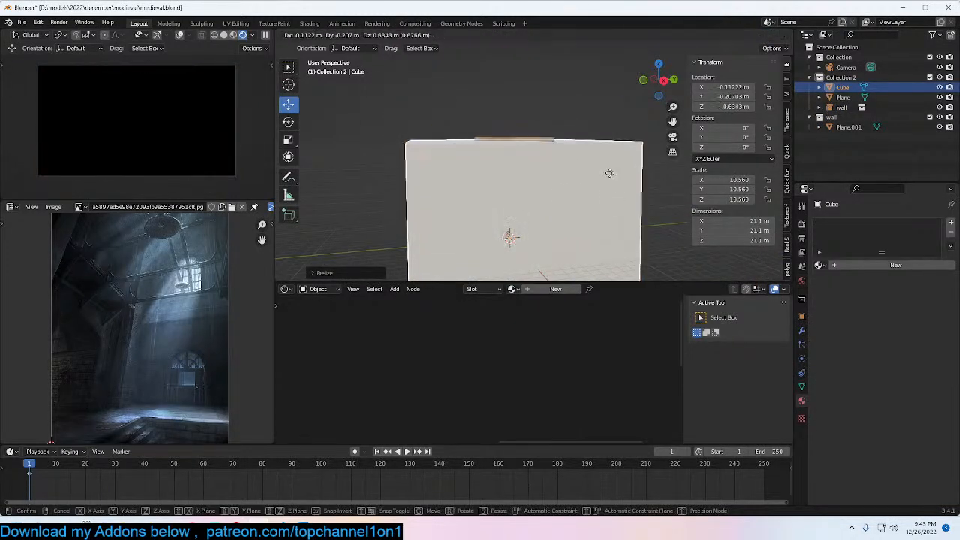
{"action": "key", "text": "z"}
{"action": "left_click", "coordinate": [624, 119]}
Step: Stretch the cube along Z to a height of about 20.6 m and save the file
{"action": "scroll", "coordinate": [617, 153], "scroll_direction": "down", "scroll_amount": 3}
{"action": "key", "text": "s"}
{"action": "key", "text": "shift+z"}
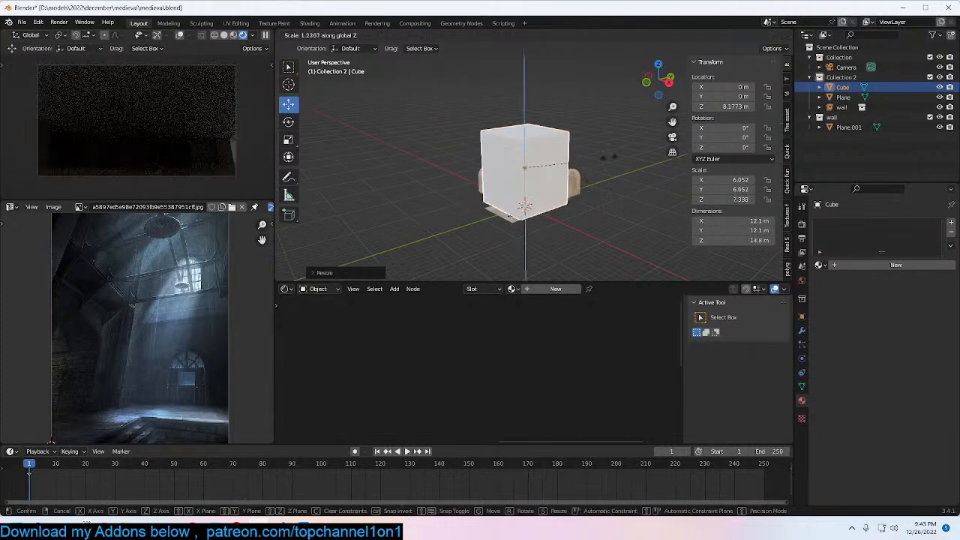
{"action": "left_click", "coordinate": [629, 126]}
{"action": "key", "text": "ctrl+s"}
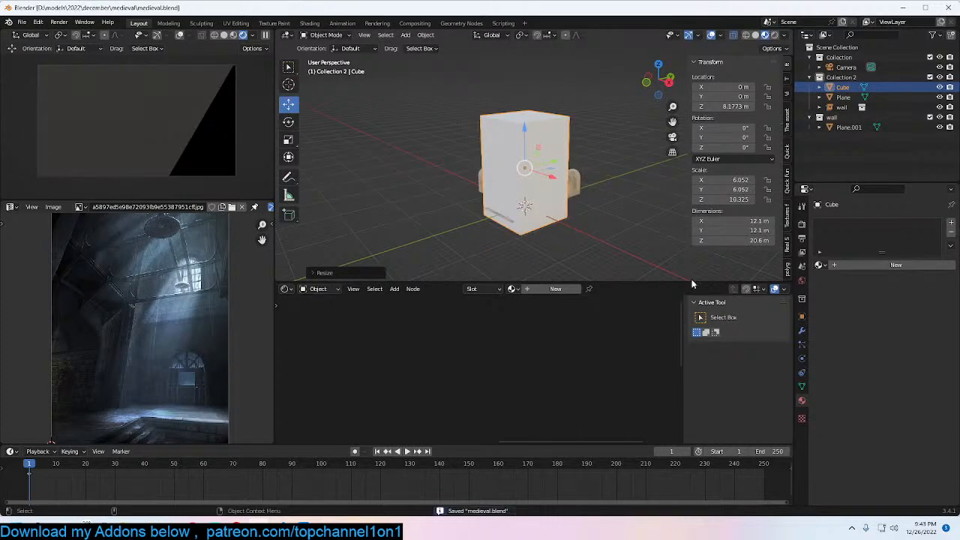
Step: Give the cube a new material and set its viewport display to Wire
{"action": "left_click", "coordinate": [536, 289]}
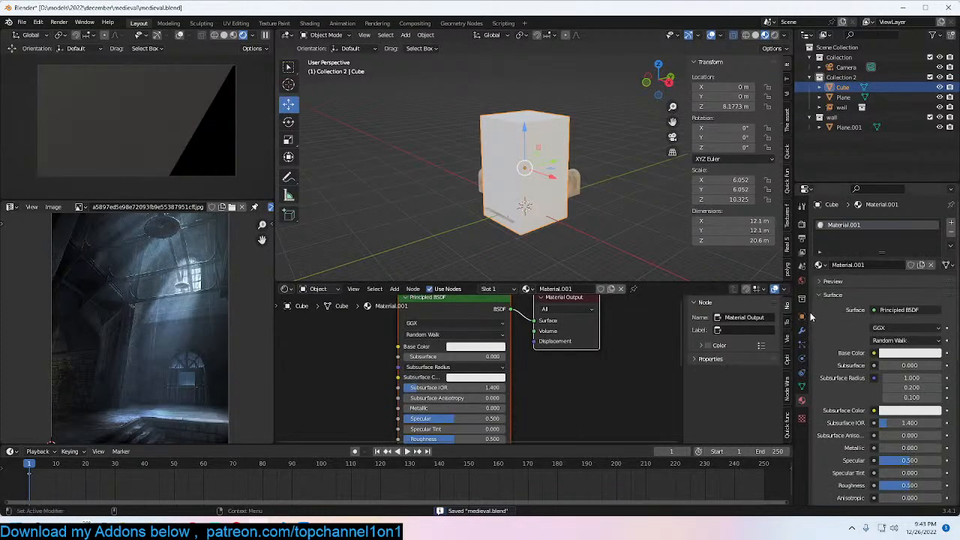
{"action": "left_click", "coordinate": [802, 316]}
{"action": "left_click", "coordinate": [861, 460]}
{"action": "scroll", "coordinate": [863, 460], "scroll_direction": "down", "scroll_amount": 5}
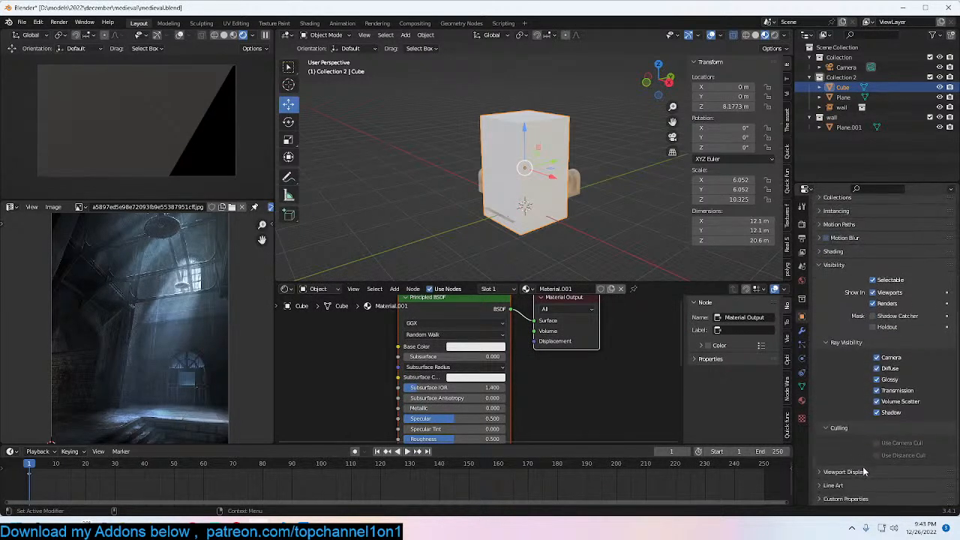
{"action": "left_click", "coordinate": [864, 471]}
{"action": "scroll", "coordinate": [868, 466], "scroll_direction": "down", "scroll_amount": 3}
{"action": "left_click", "coordinate": [890, 477]}
{"action": "left_click", "coordinate": [892, 435]}
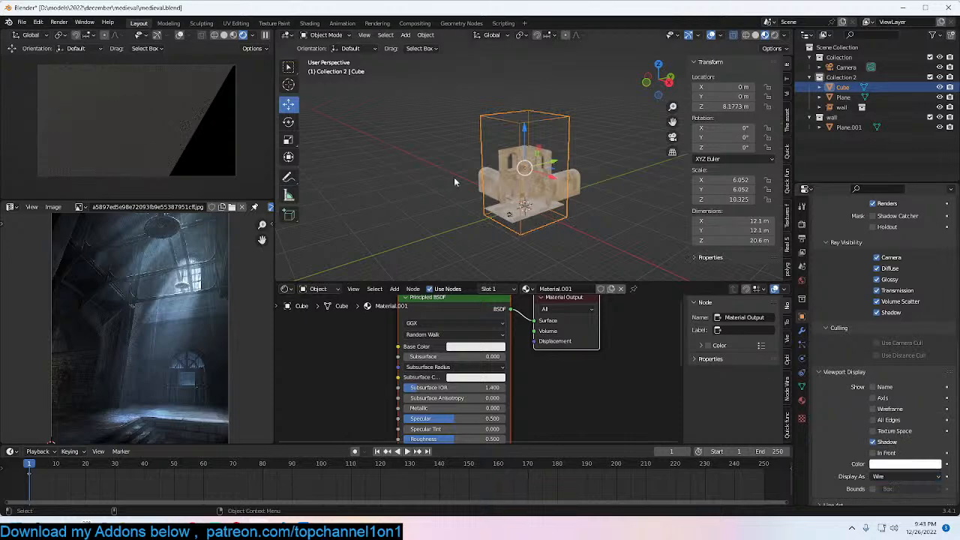
Step: Replace the cube's Principled BSDF with a Principled Volume node connected to the material's Volume output
{"action": "scroll", "coordinate": [542, 398], "scroll_direction": "down", "scroll_amount": 1}
{"action": "left_click", "coordinate": [455, 309]}
{"action": "key", "text": "x"}
{"action": "key", "text": "shift+a"}
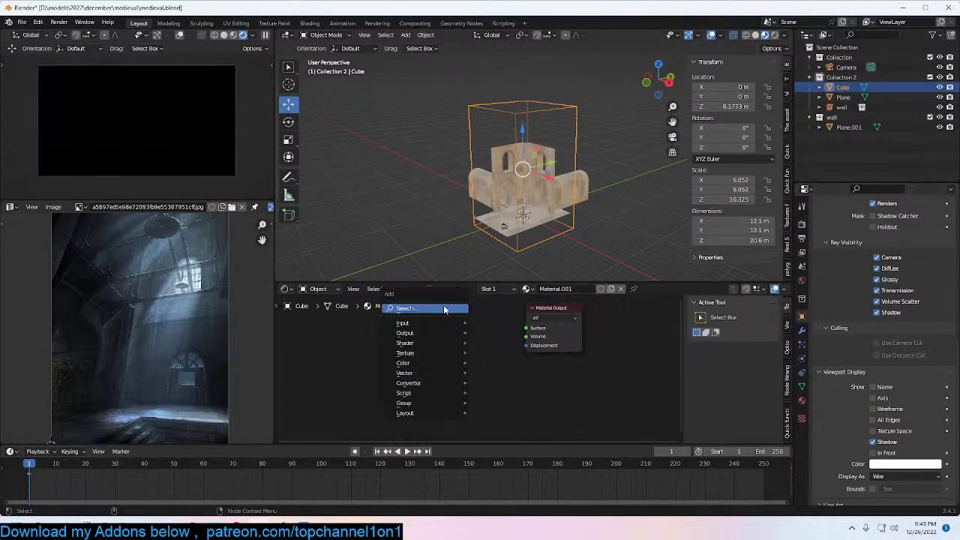
{"action": "left_click", "coordinate": [443, 306]}
{"action": "type", "text": "volu"}
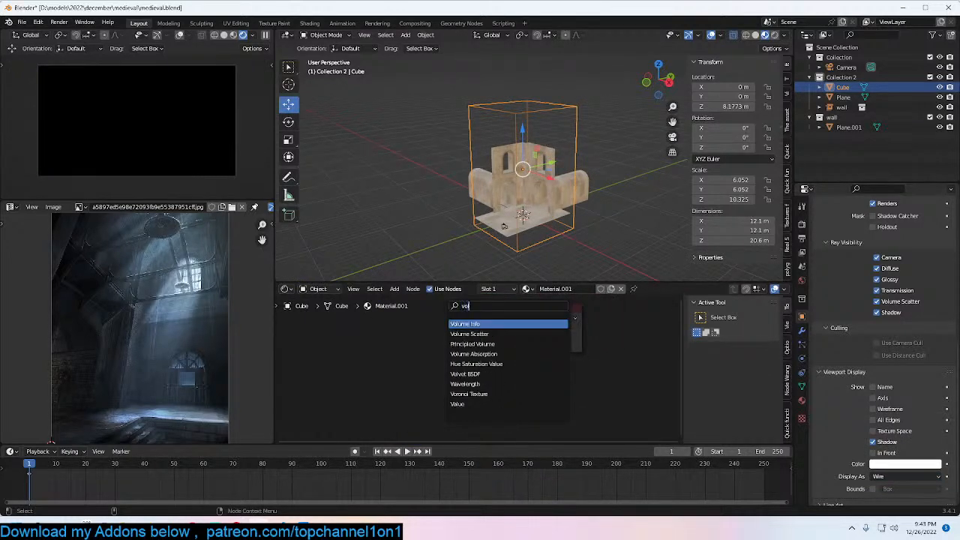
{"action": "key", "text": "Down"}
{"action": "key", "text": "Down"}
{"action": "key", "text": "Return"}
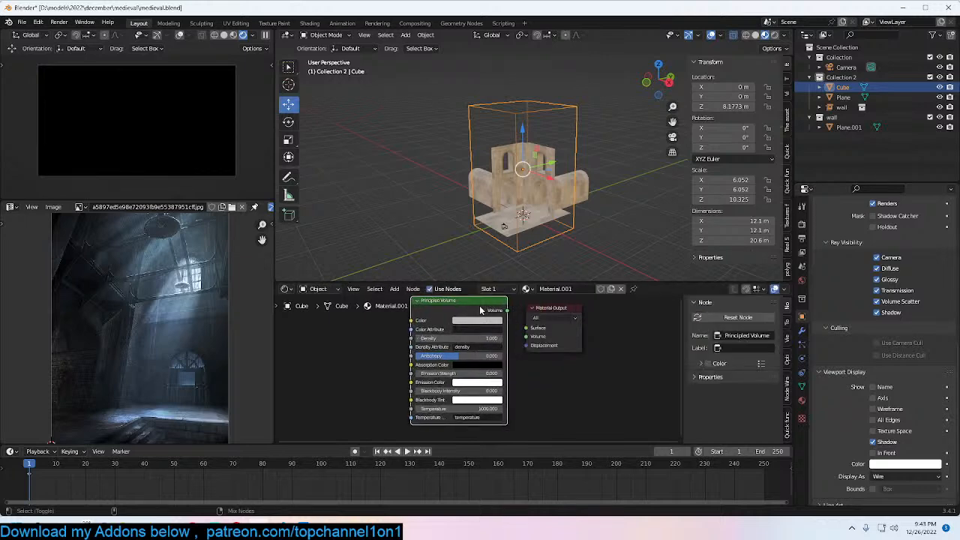
{"action": "left_click", "coordinate": [520, 371]}
Step: Save the file and set the Principled Volume's density to 0.100
{"action": "key", "text": "KP_0"}
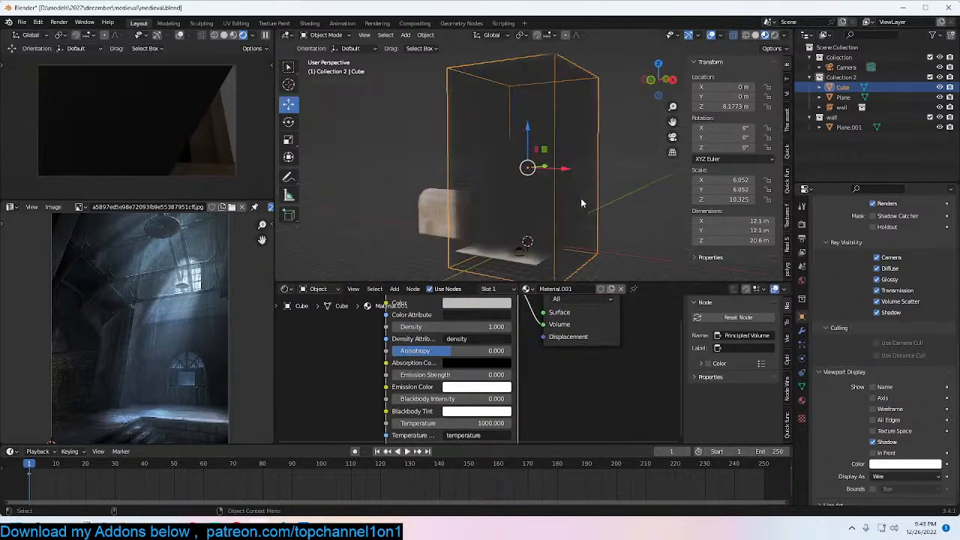
{"action": "scroll", "coordinate": [581, 198], "scroll_direction": "up", "scroll_amount": 3}
{"action": "key", "text": "ctrl+s"}
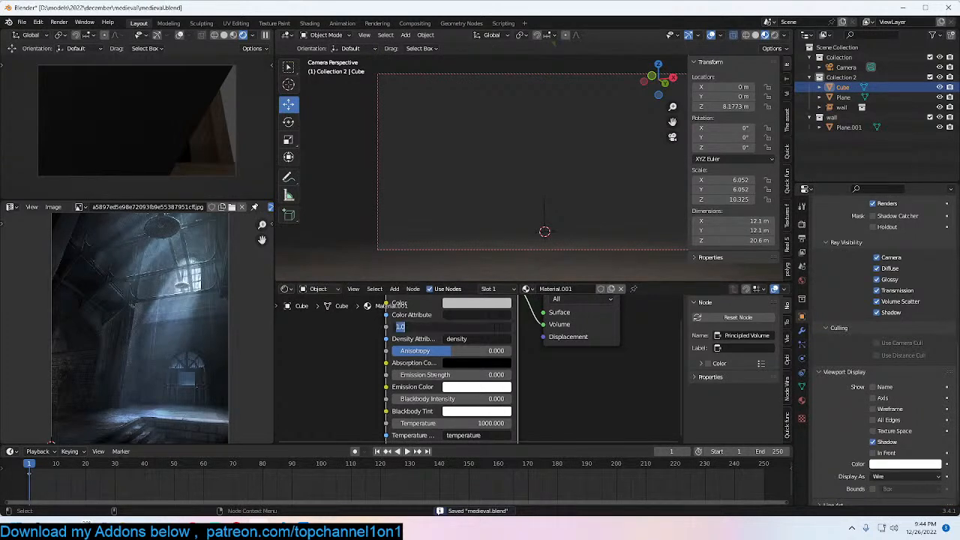
{"action": "key", "text": "Return"}
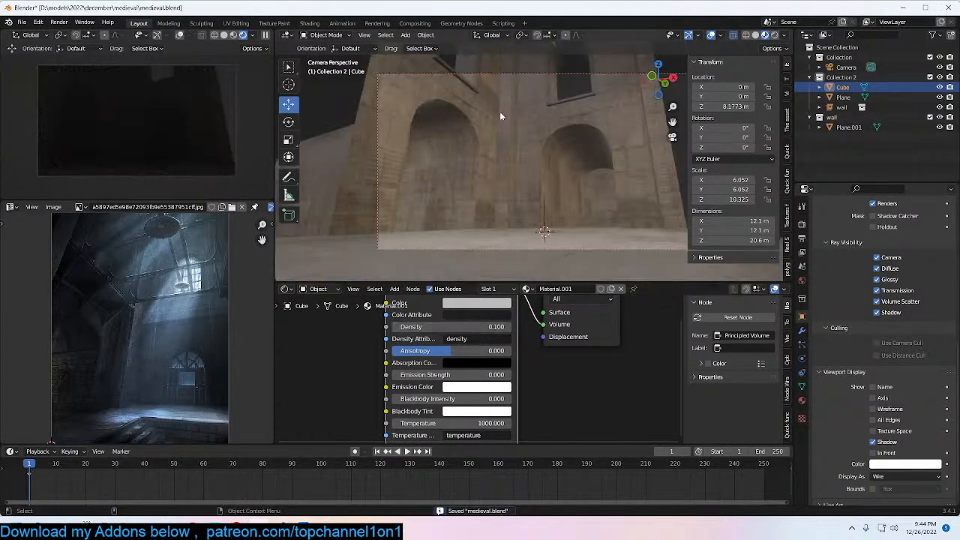
Step: Add an area light in the alcove of the upper arched window
{"action": "middle_click_drag", "start_coordinate": [514, 180], "coordinate": [520, 156]}
{"action": "scroll", "coordinate": [517, 162], "scroll_direction": "down", "scroll_amount": 6}
{"action": "key", "text": "alt+a"}
{"action": "scroll", "coordinate": [521, 156], "scroll_direction": "up", "scroll_amount": 3}
{"action": "key", "text": "shift+a"}
{"action": "key", "text": "Escape"}
{"action": "key", "text": "shift+a"}
{"action": "mouse_move", "coordinate": [504, 222]}
{"action": "left_click", "coordinate": [550, 253]}
Step: Rotate the area light to about -59.7° on X and move it outside the window to about Y 10.11 m, Z 12.73 m
{"action": "key", "text": "r"}
{"action": "key", "text": "x"}
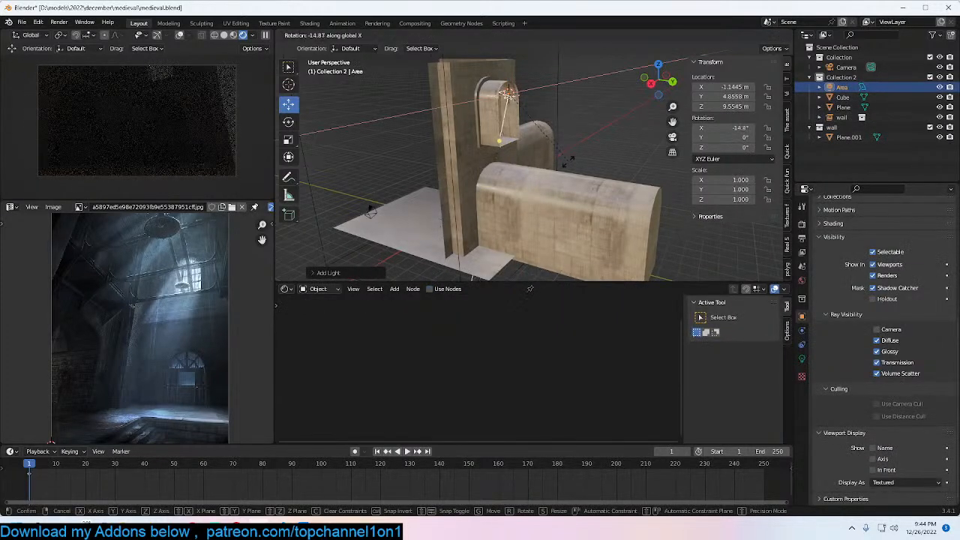
{"action": "left_click", "coordinate": [500, 237]}
{"action": "key", "text": "KP_1"}
{"action": "key", "text": "KP_3"}
{"action": "key", "text": "g"}
{"action": "left_click", "coordinate": [535, 210]}
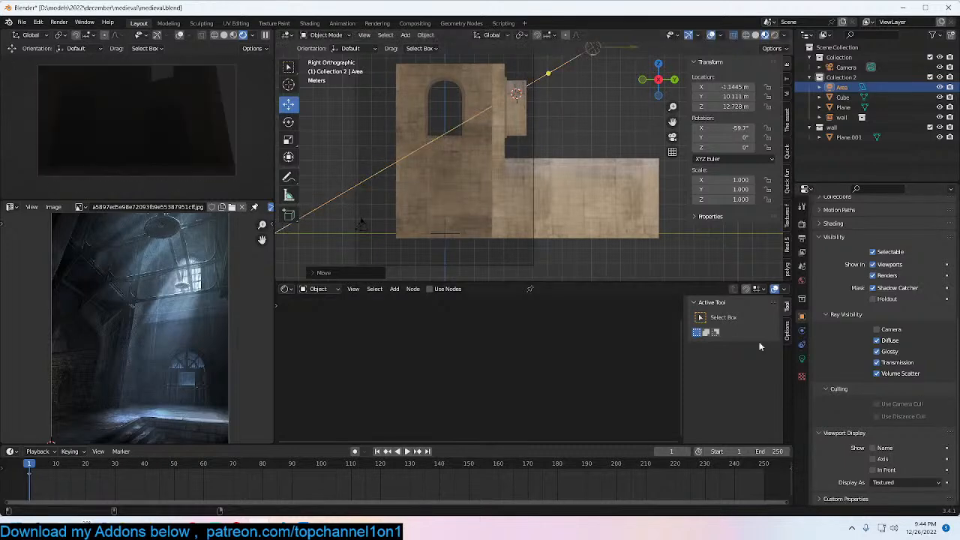
Step: Set the area light's power to 10000 W and save the file
{"action": "left_click", "coordinate": [801, 359]}
{"action": "double_click", "coordinate": [892, 291]}
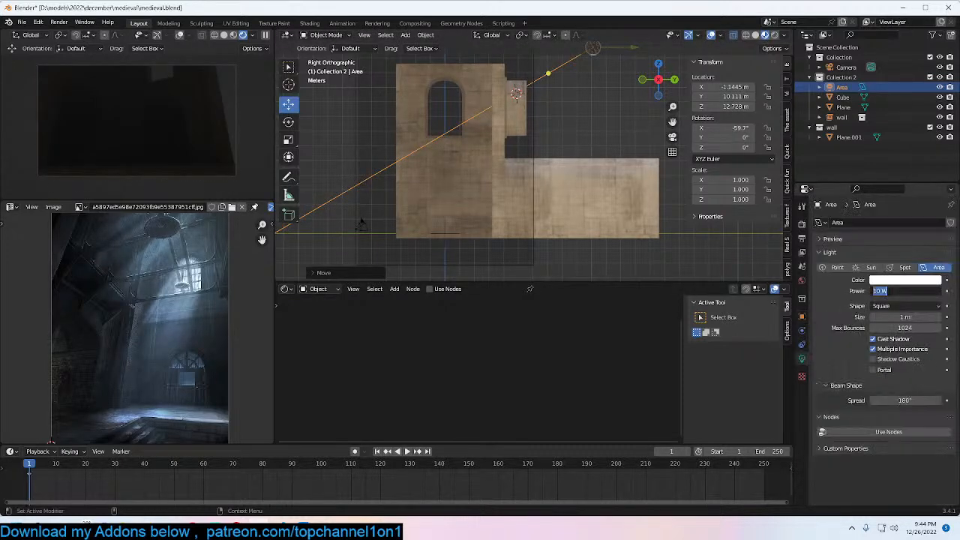
{"action": "key", "text": "Return"}
{"action": "double_click", "coordinate": [887, 291]}
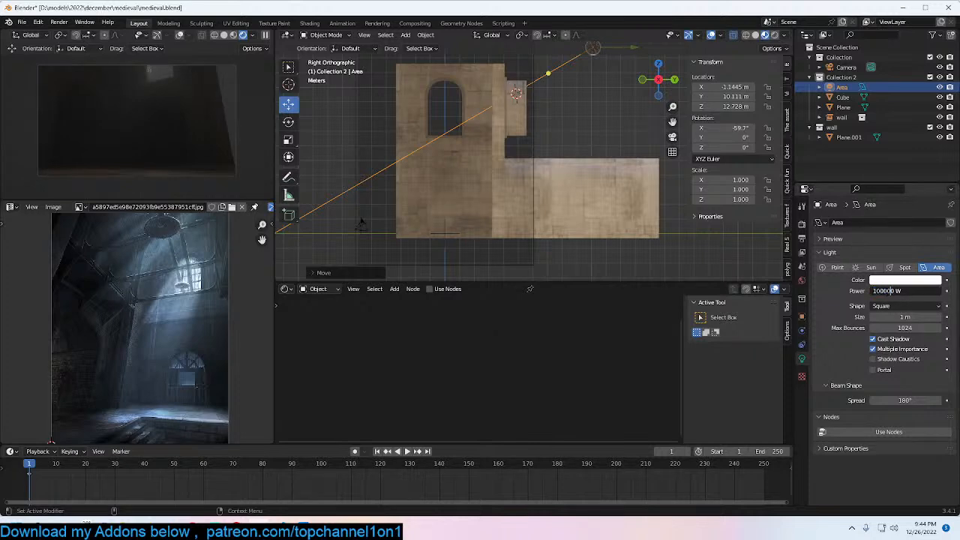
{"action": "type", "text": "100000"}
{"action": "key", "text": "Return"}
{"action": "double_click", "coordinate": [882, 290]}
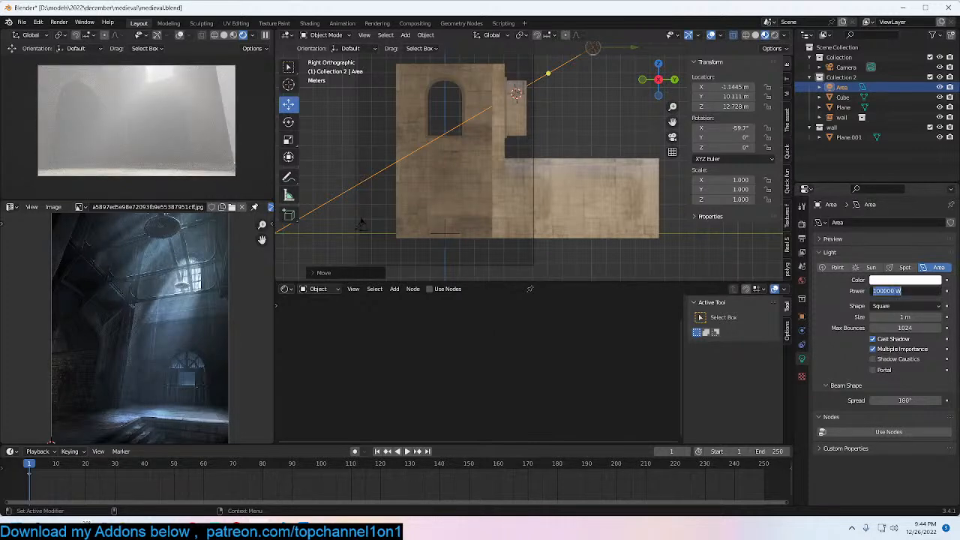
{"action": "key", "text": "Return"}
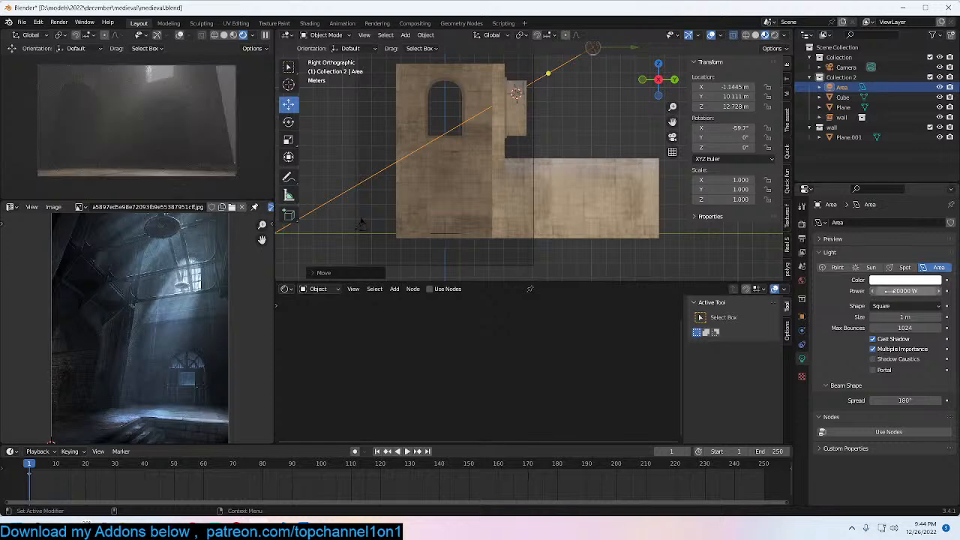
{"action": "key", "text": "ctrl+s"}
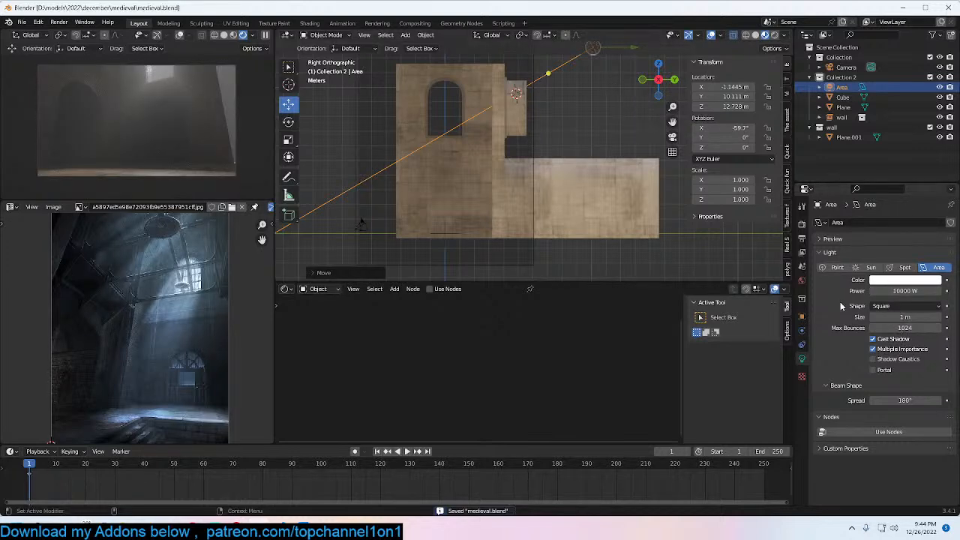
Step: Reduce the area light's size to 0.18 m and set its beam spread to 90°
{"action": "left_click_drag", "start_coordinate": [905, 317], "coordinate": [850, 317]}
{"action": "scroll", "coordinate": [547, 183], "scroll_direction": "down", "scroll_amount": 3}
{"action": "middle_click_drag", "start_coordinate": [548, 185], "coordinate": [533, 191]}
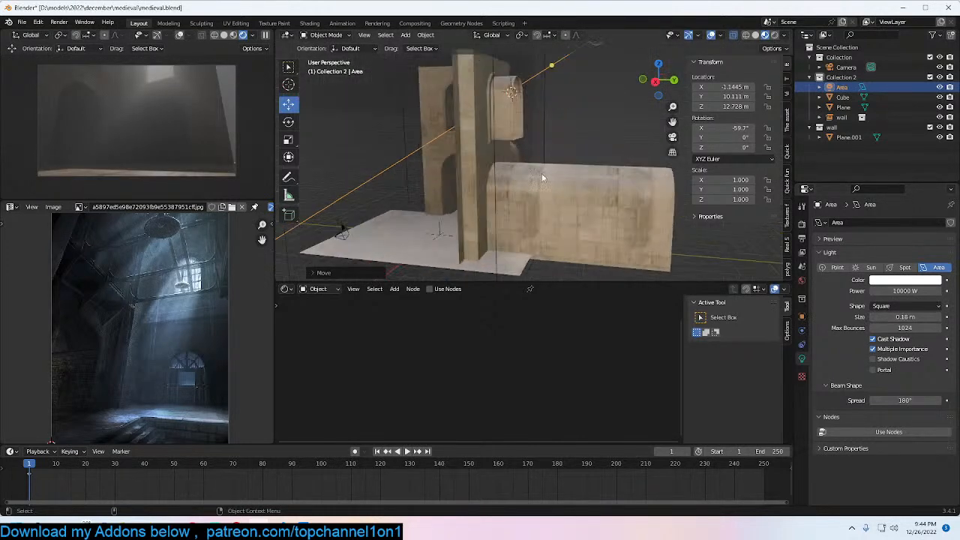
{"action": "key", "text": "KP_1"}
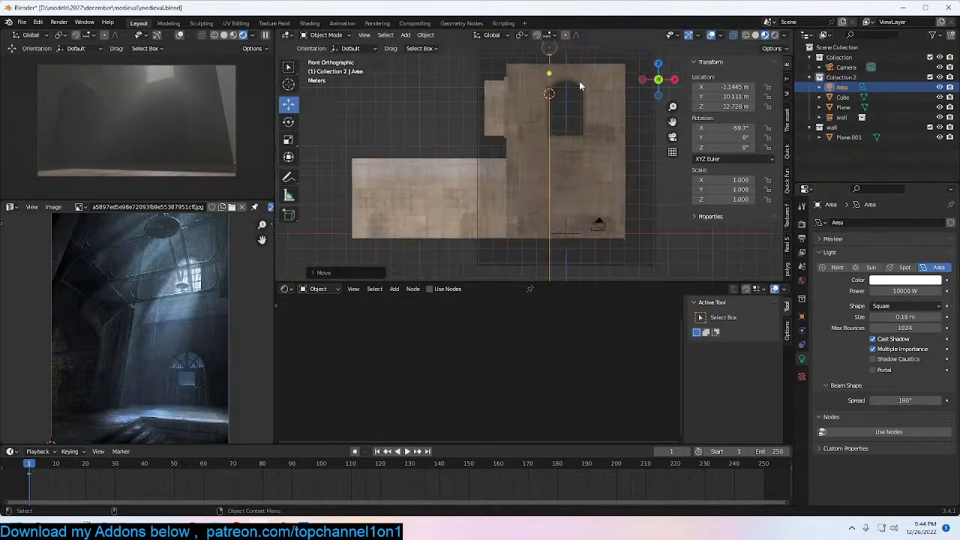
{"action": "left_click", "coordinate": [909, 400]}
{"action": "type", "text": "90"}
{"action": "key", "text": "Return"}
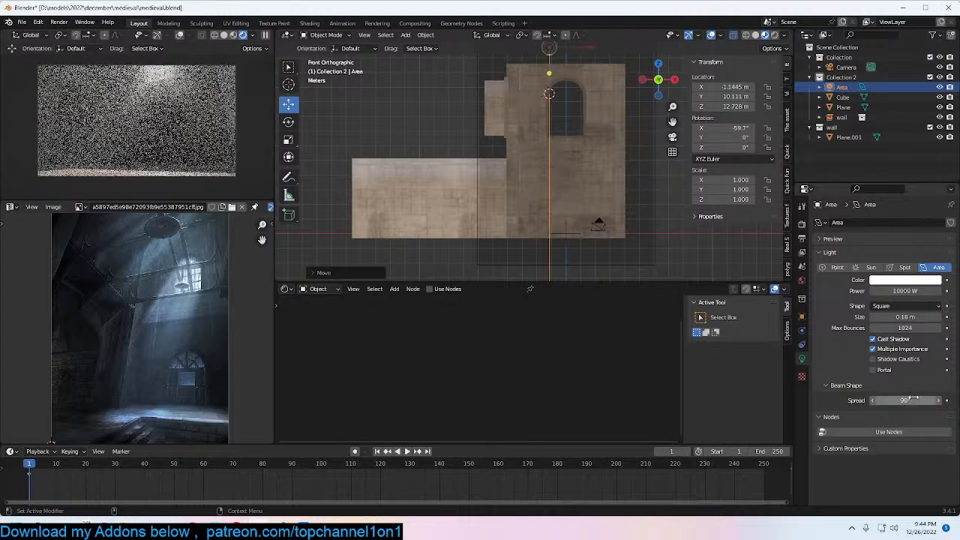
Step: Narrow the area light's spread to 10° and lower the light to about Z 10.68 m
{"action": "scroll", "coordinate": [587, 172], "scroll_direction": "down", "scroll_amount": 2}
{"action": "middle_click_drag", "start_coordinate": [587, 172], "coordinate": [466, 212]}
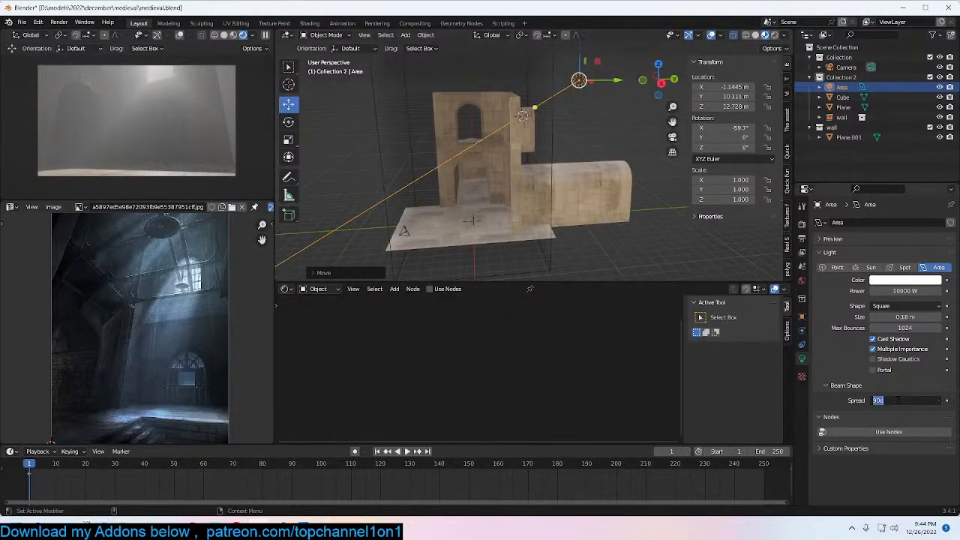
{"action": "type", "text": "10"}
{"action": "key", "text": "Return"}
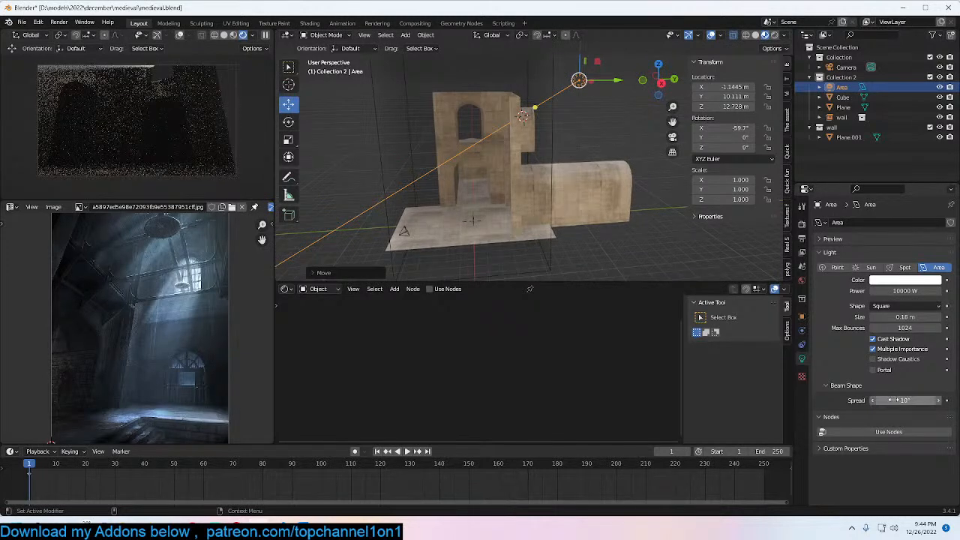
{"action": "key", "text": "g"}
{"action": "key", "text": "z"}
{"action": "left_click", "coordinate": [573, 223]}
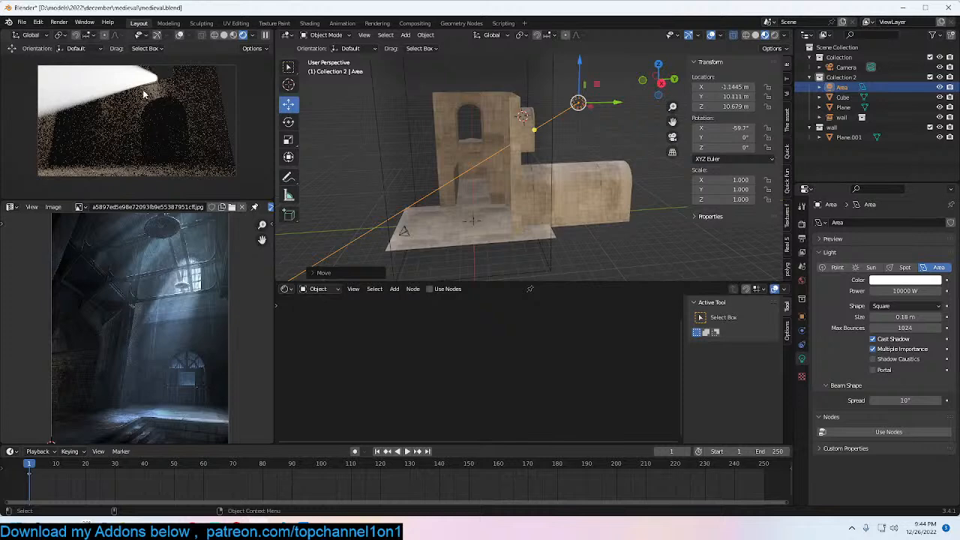
Step: Try a beam spread of 50° on the area light, and settle on 30°
{"action": "double_click", "coordinate": [905, 399]}
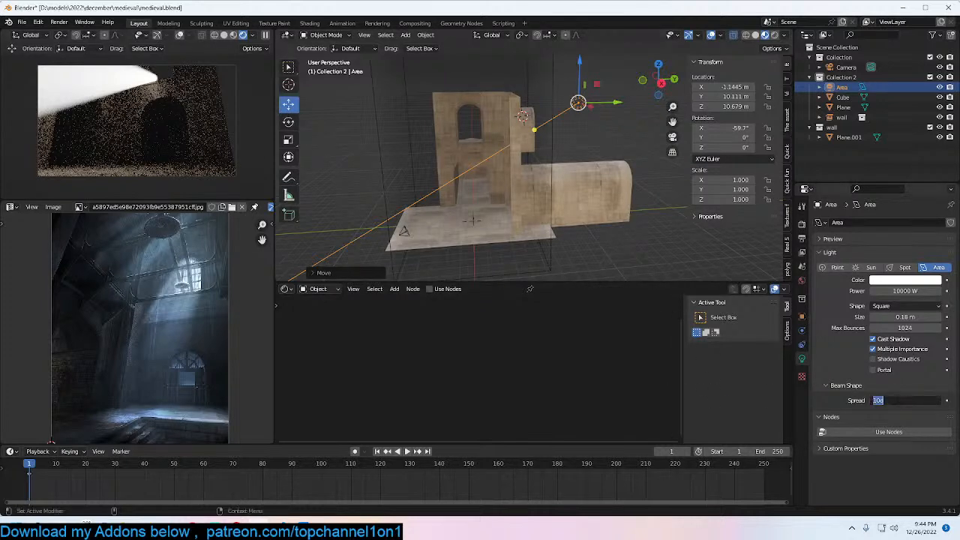
{"action": "type", "text": "50"}
{"action": "key", "text": "Return"}
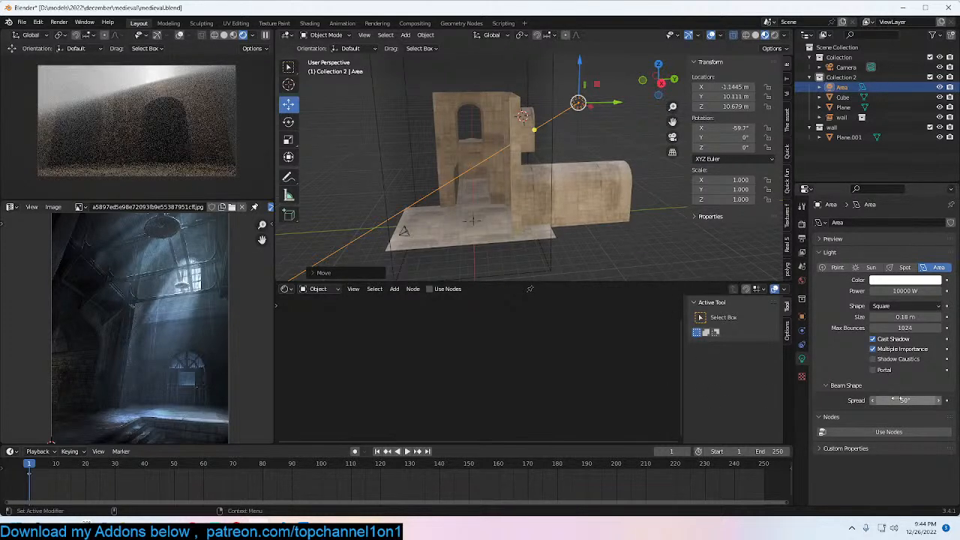
{"action": "double_click", "coordinate": [896, 400]}
{"action": "type", "text": "30"}
{"action": "key", "text": "Return"}
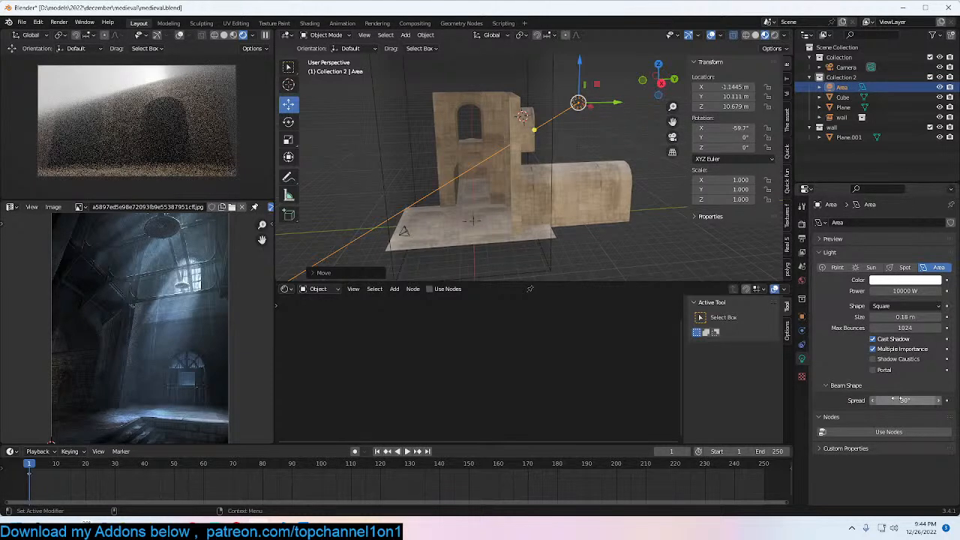
Step: Move the area light to about X -0.36, Y 9.77, Z 15.20 m and rotate it to about -49.6° on X
{"action": "middle_click_drag", "start_coordinate": [713, 243], "coordinate": [558, 176]}
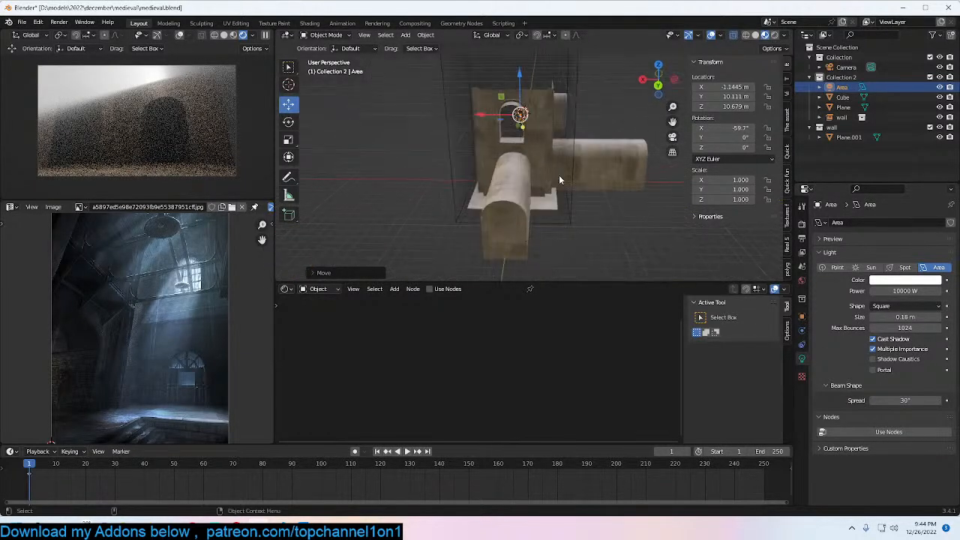
{"action": "left_click_drag", "start_coordinate": [482, 115], "coordinate": [473, 115]}
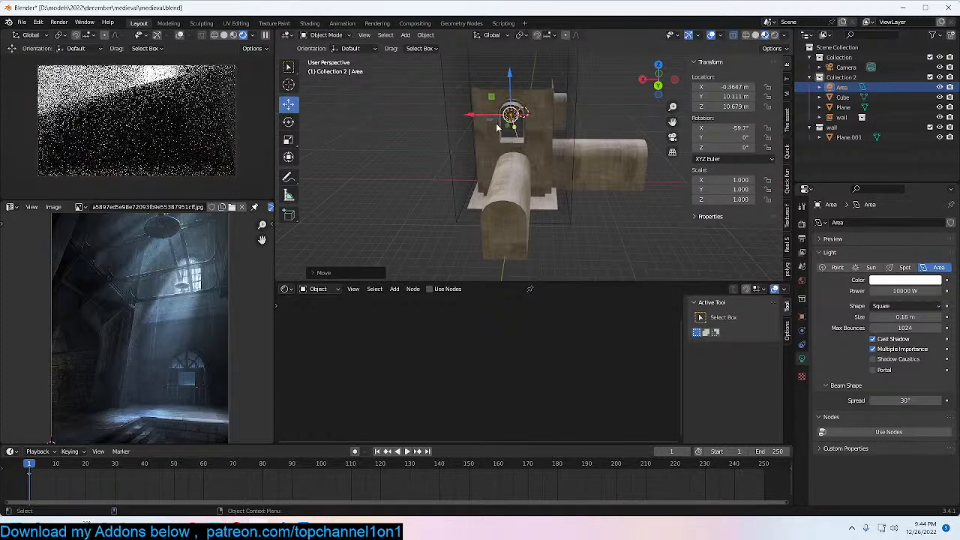
{"action": "middle_click_drag", "start_coordinate": [491, 125], "coordinate": [544, 118]}
{"action": "key", "text": "KP_3"}
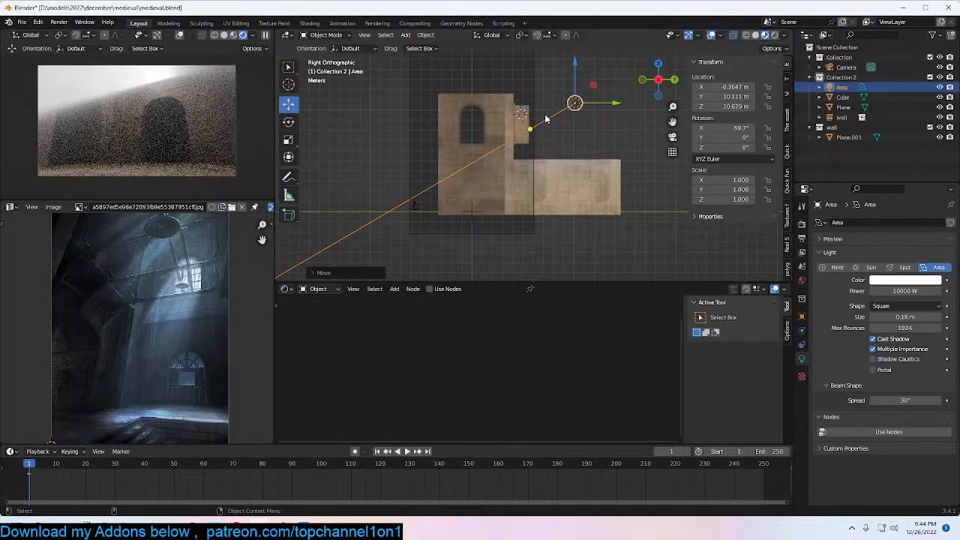
{"action": "key", "text": "r"}
{"action": "key", "text": "g"}
{"action": "left_click", "coordinate": [622, 97]}
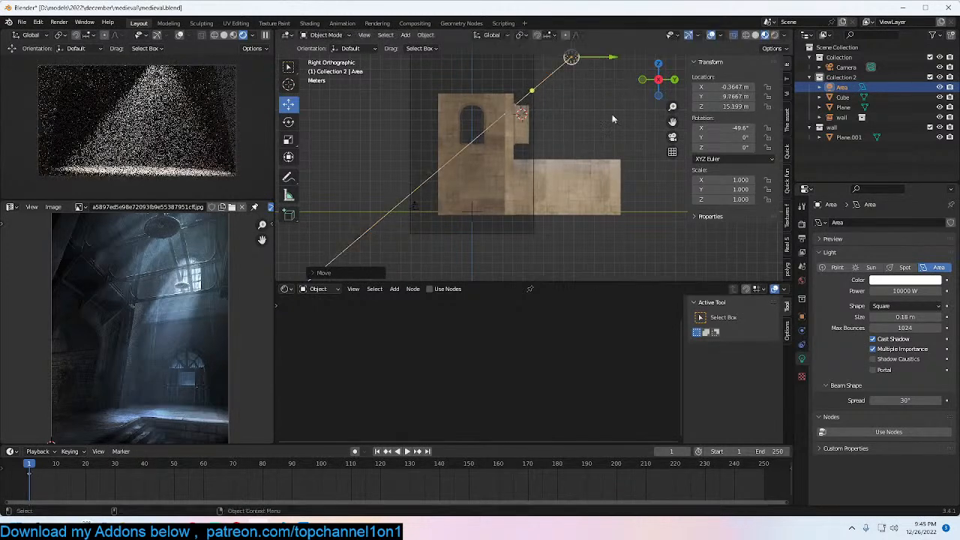
Step: Enable viewport denoising, set the viewport's max samples to 4068, and save the file
{"action": "left_click", "coordinate": [801, 224]}
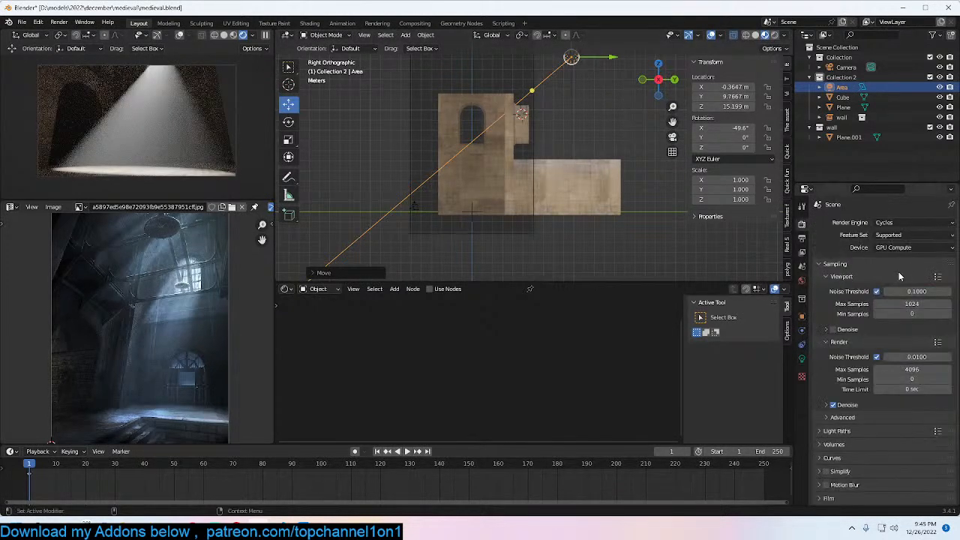
{"action": "left_click", "coordinate": [907, 304]}
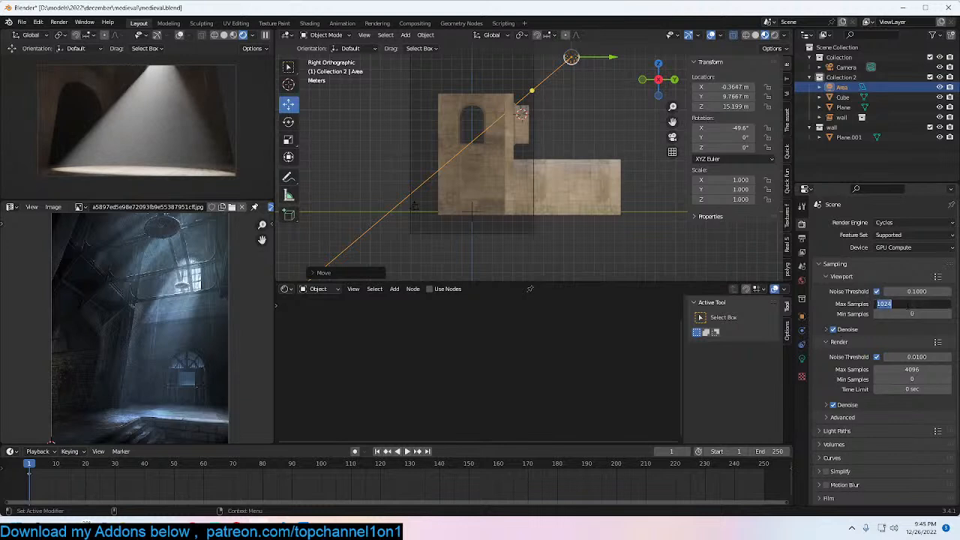
{"action": "key", "text": "Return"}
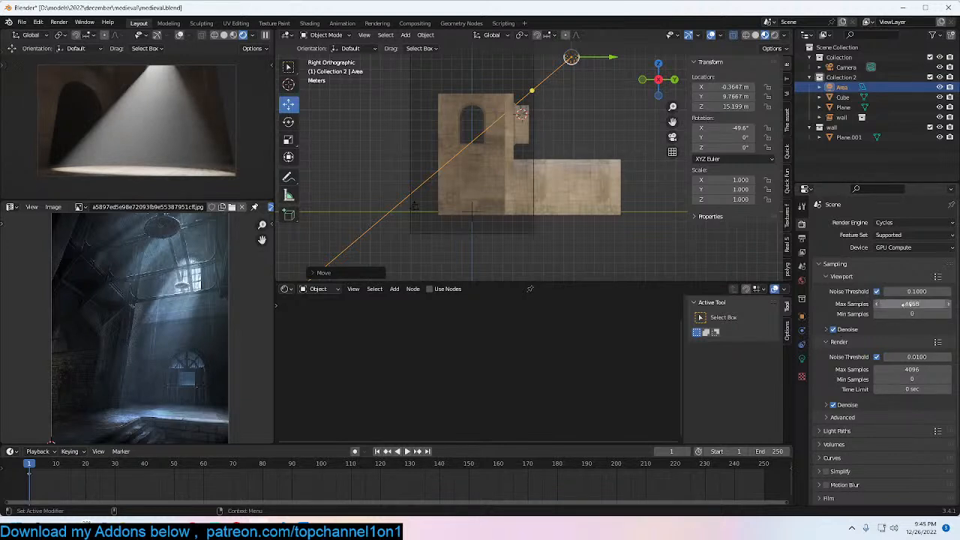
{"action": "key", "text": "ctrl+s"}
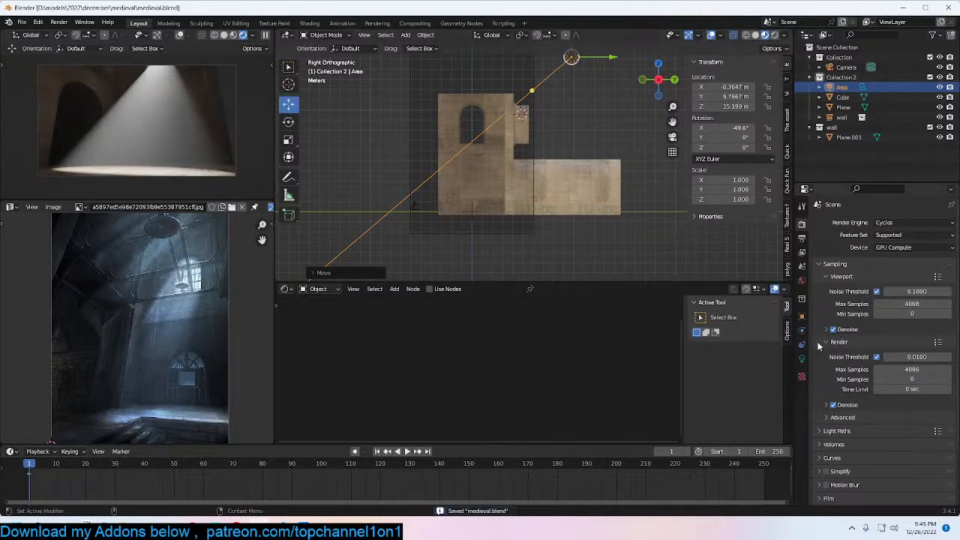
Step: Set the viewport denoiser to OptiX with Albedo passes
{"action": "left_click", "coordinate": [858, 330]}
{"action": "left_click", "coordinate": [891, 347]}
{"action": "left_click", "coordinate": [890, 346]}
{"action": "left_click", "coordinate": [890, 347]}
{"action": "left_click", "coordinate": [886, 367]}
{"action": "left_click", "coordinate": [623, 201]}
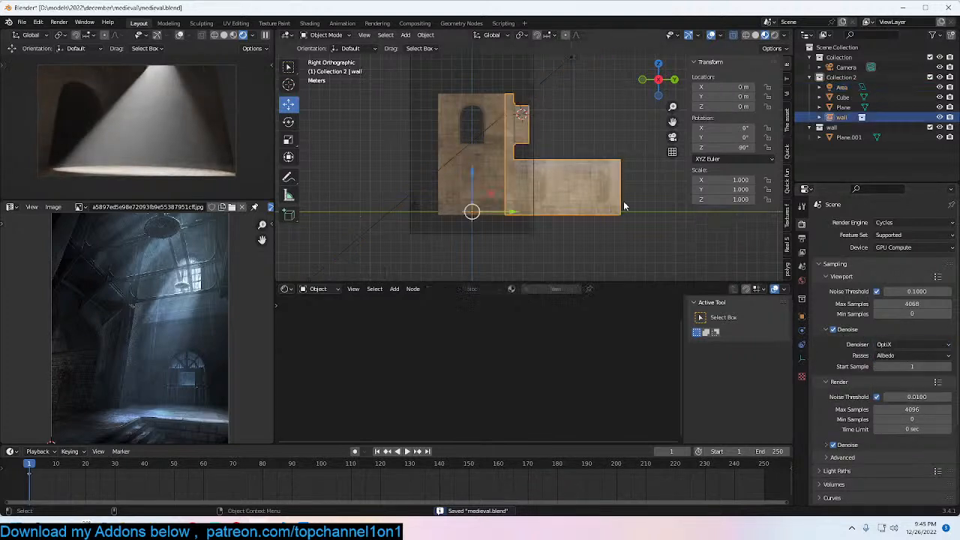
{"action": "left_click", "coordinate": [644, 199]}
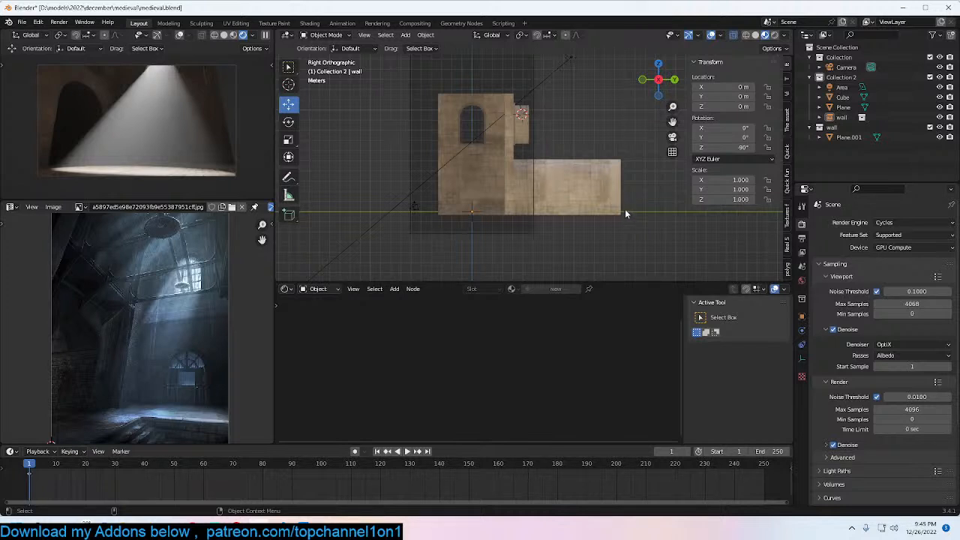
{"action": "left_click", "coordinate": [614, 208]}
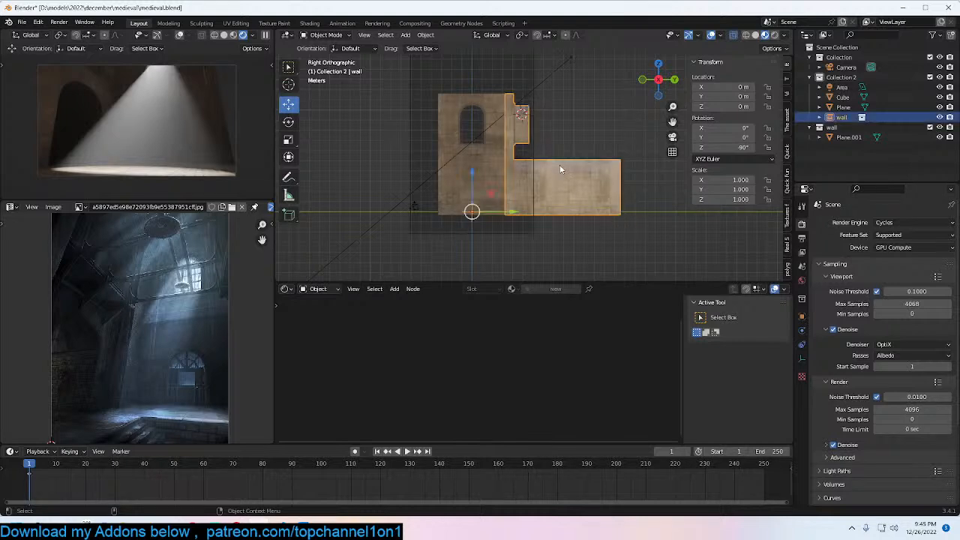
{"action": "middle_click_drag", "start_coordinate": [472, 210], "coordinate": [403, 112]}
{"action": "scroll", "coordinate": [459, 121], "scroll_direction": "up", "scroll_amount": 4}
{"action": "middle_click_drag", "start_coordinate": [459, 127], "coordinate": [410, 180]}
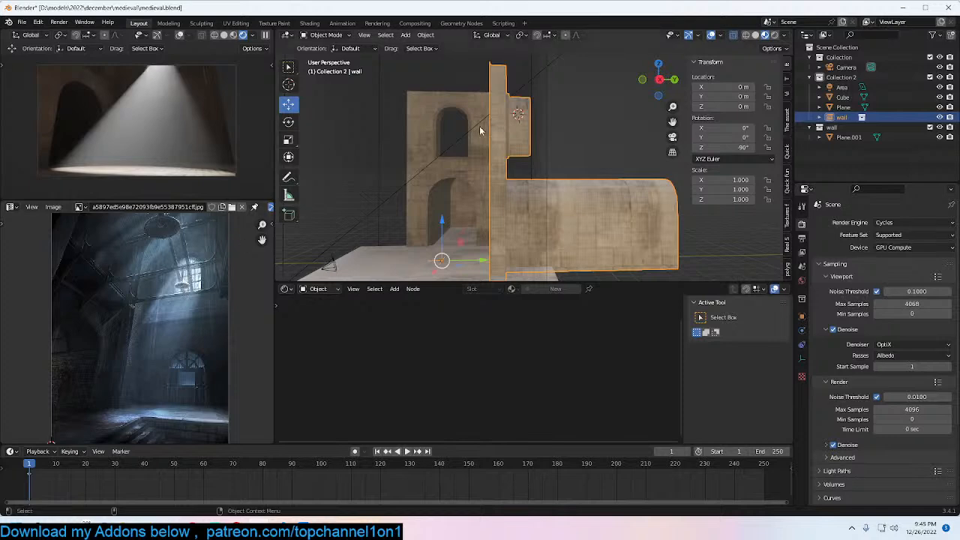
Step: Look through the camera and set the render output to a portrait resolution of 1080 × 1594 px
{"action": "key", "text": "KP_0"}
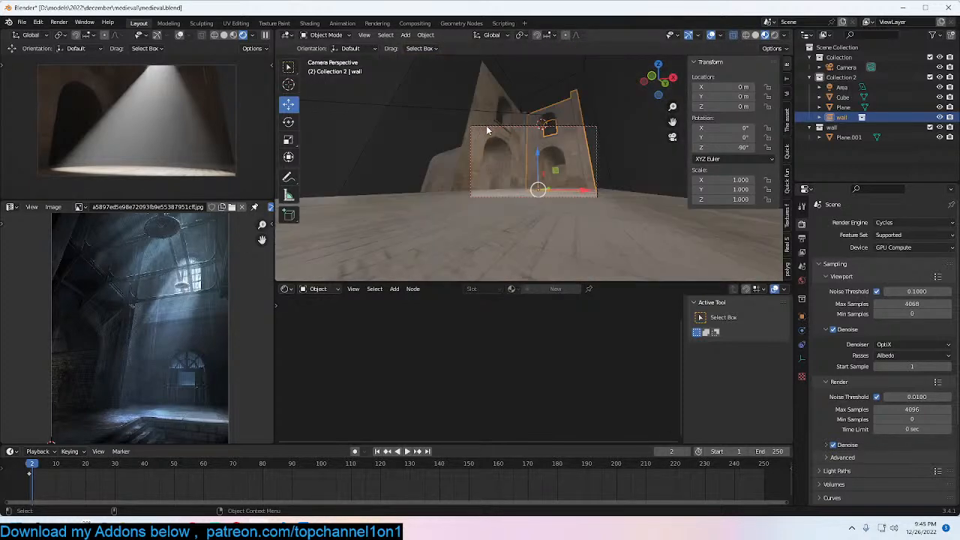
{"action": "left_click", "coordinate": [534, 126]}
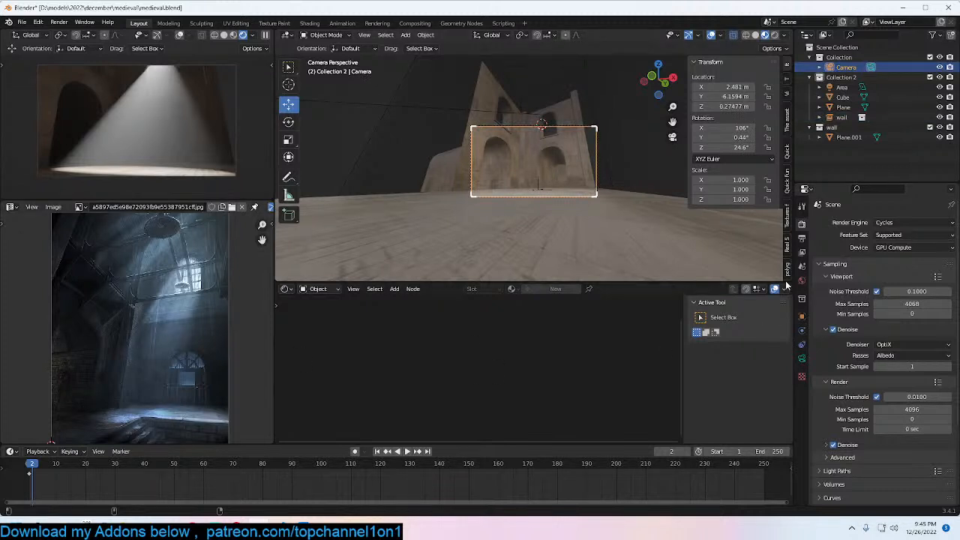
{"action": "left_click", "coordinate": [801, 251]}
{"action": "left_click", "coordinate": [801, 237]}
{"action": "left_click", "coordinate": [899, 235]}
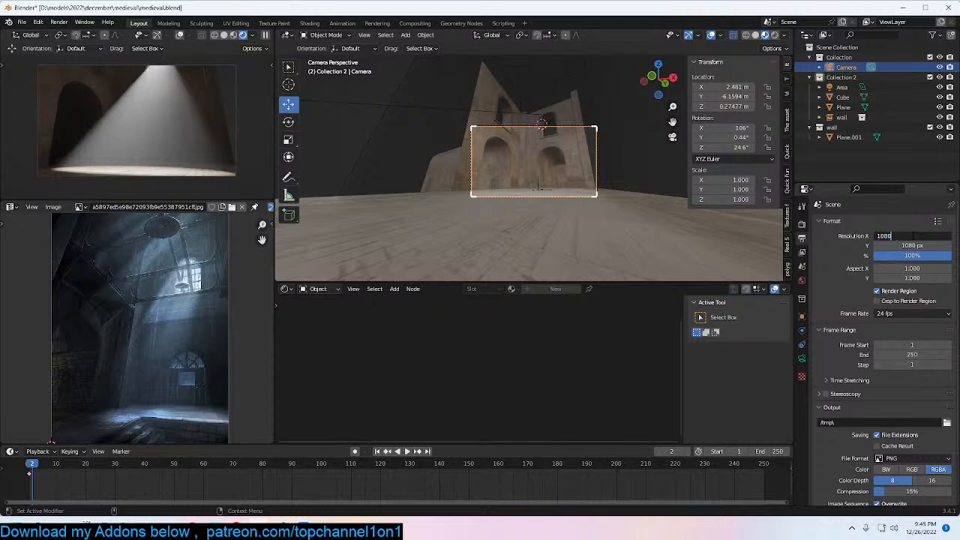
{"action": "key", "text": "Return"}
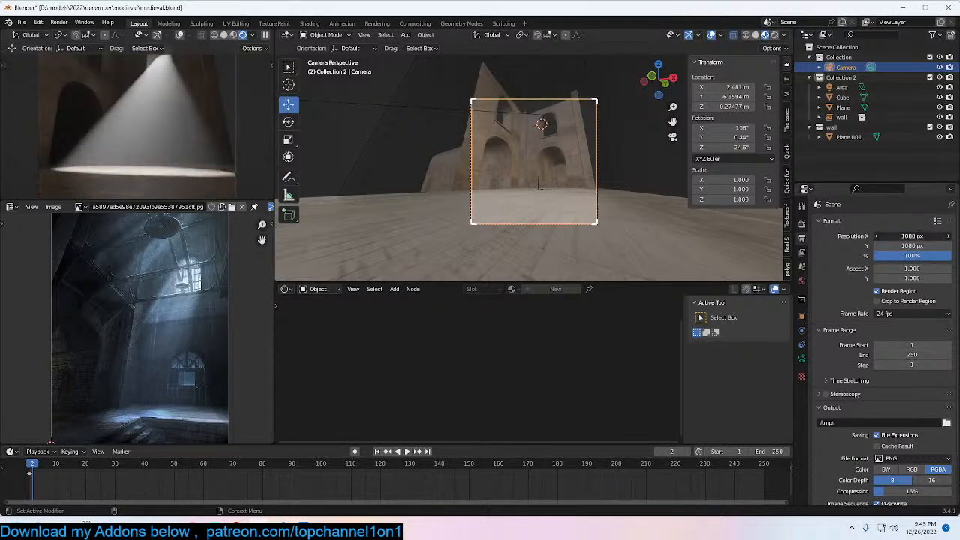
{"action": "left_click", "coordinate": [921, 245]}
{"action": "type", "text": "1920"}
{"action": "key", "text": "Return"}
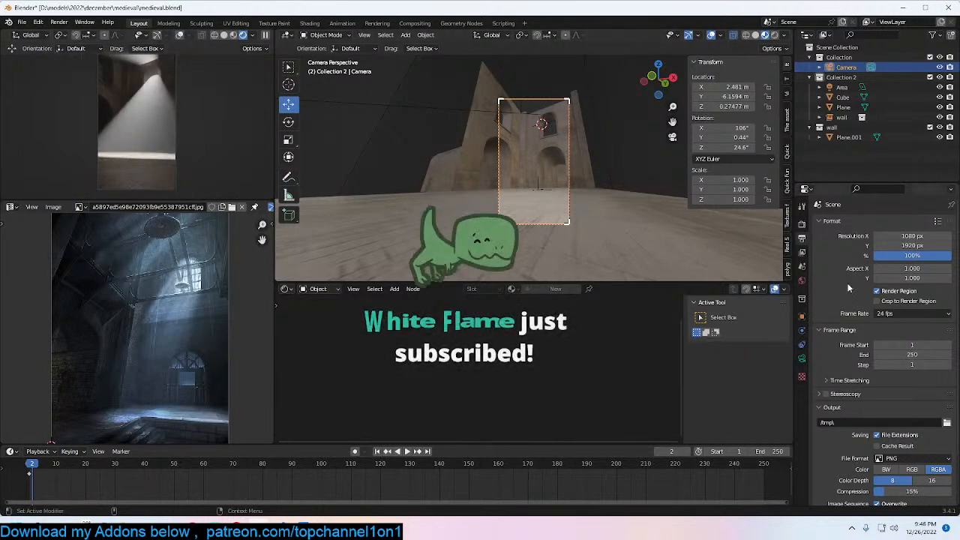
{"action": "left_click_drag", "start_coordinate": [920, 245], "coordinate": [758, 245]}
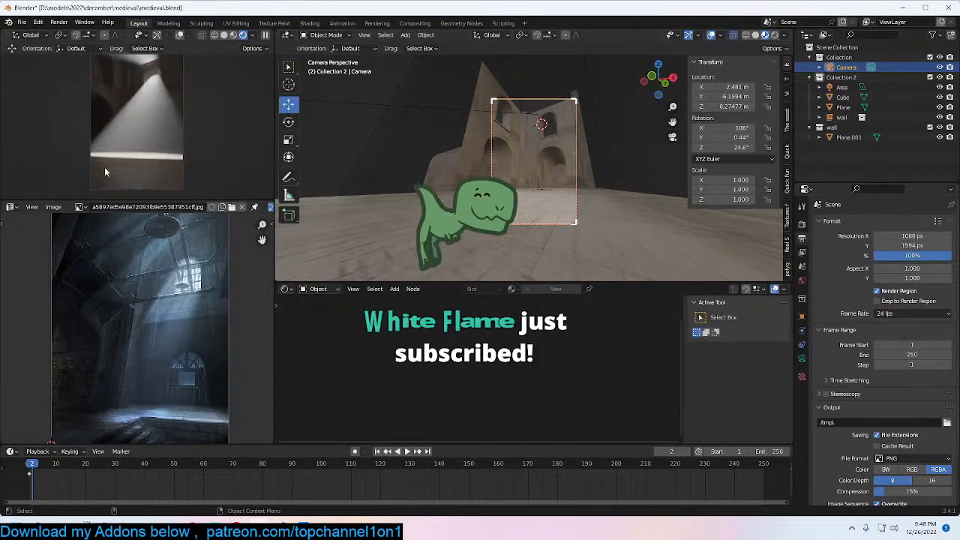
Step: Fit the reference image in its view, enlarge the rendered preview area above it, and save the file
{"action": "scroll", "coordinate": [178, 365], "scroll_direction": "down", "scroll_amount": 1}
{"action": "middle_click_drag", "start_coordinate": [179, 365], "coordinate": [175, 381]}
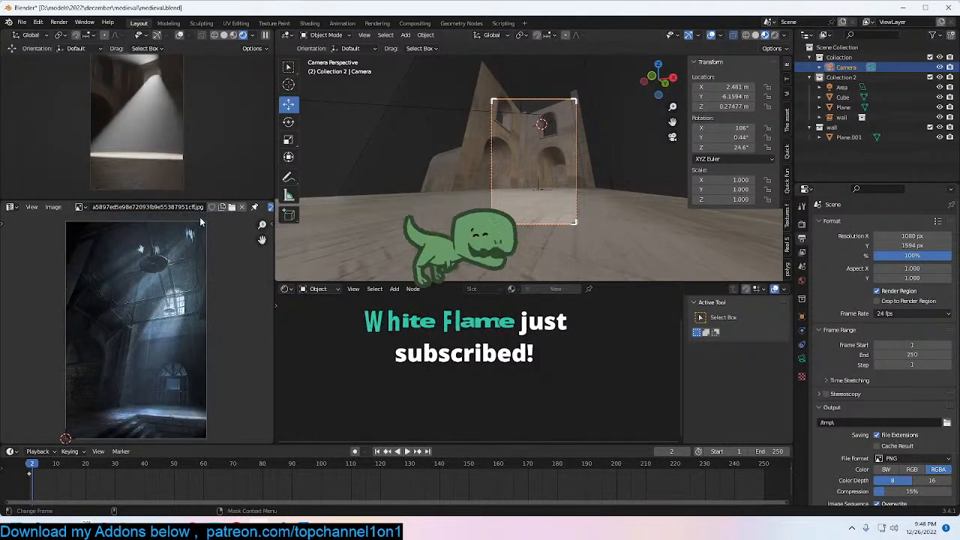
{"action": "left_click_drag", "start_coordinate": [210, 200], "coordinate": [211, 230]}
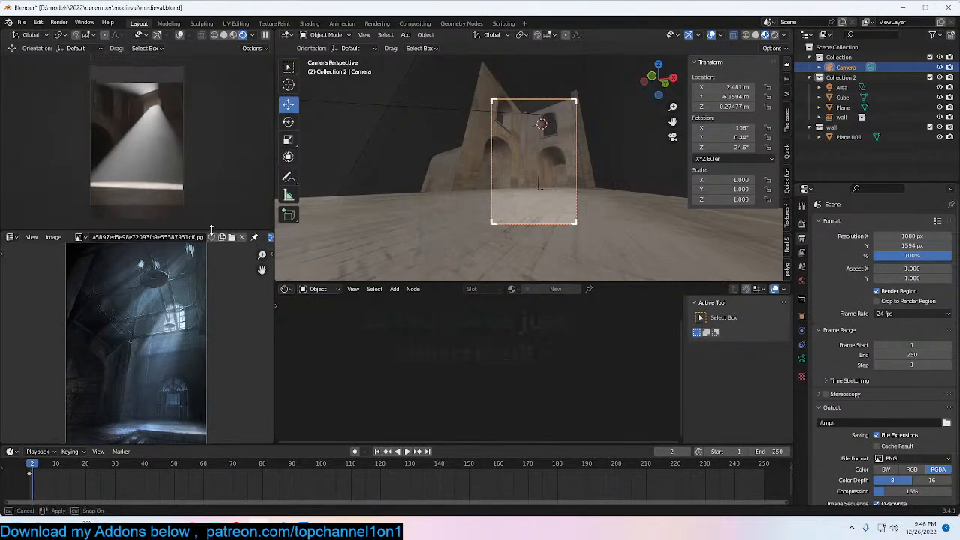
{"action": "scroll", "coordinate": [462, 204], "scroll_direction": "up", "scroll_amount": 2}
{"action": "key", "text": "ctrl+s"}
Step: Try to extrude the top edge of the arched wall in Edit Mode
{"action": "middle_click_drag", "start_coordinate": [616, 173], "coordinate": [568, 217]}
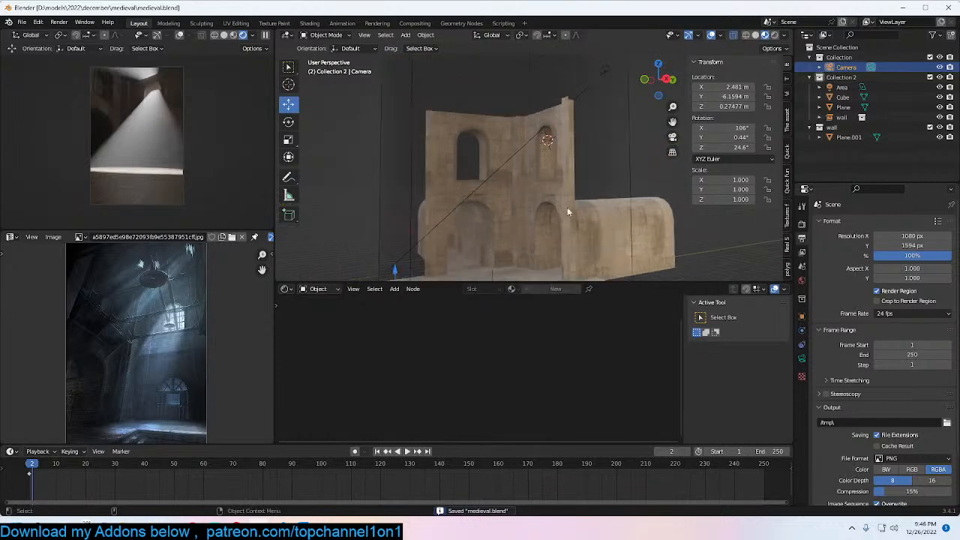
{"action": "left_click", "coordinate": [514, 154]}
{"action": "left_click", "coordinate": [501, 143]}
{"action": "key", "text": "Tab"}
{"action": "middle_click_drag", "start_coordinate": [501, 142], "coordinate": [535, 168]}
{"action": "key", "text": "e"}
{"action": "left_click", "coordinate": [530, 131]}
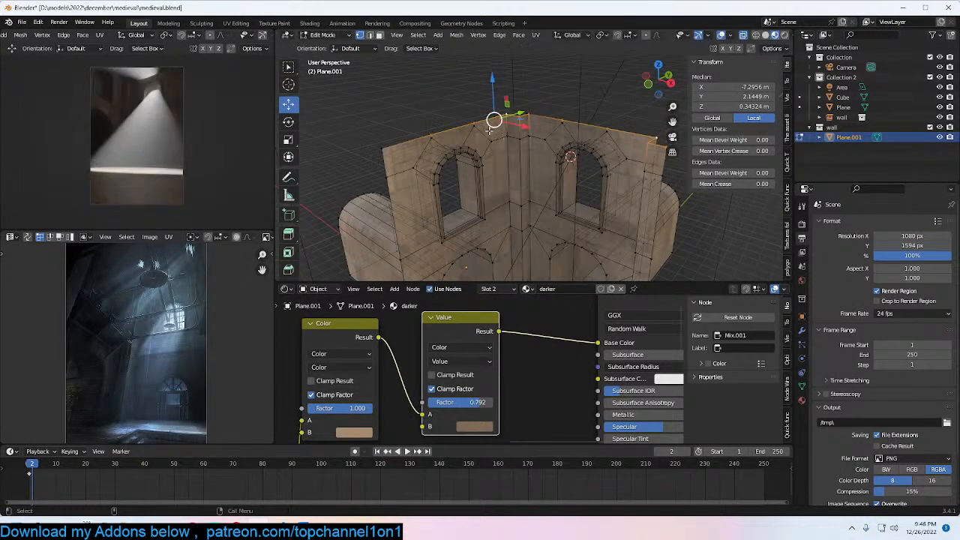
{"action": "key", "text": "Tab"}
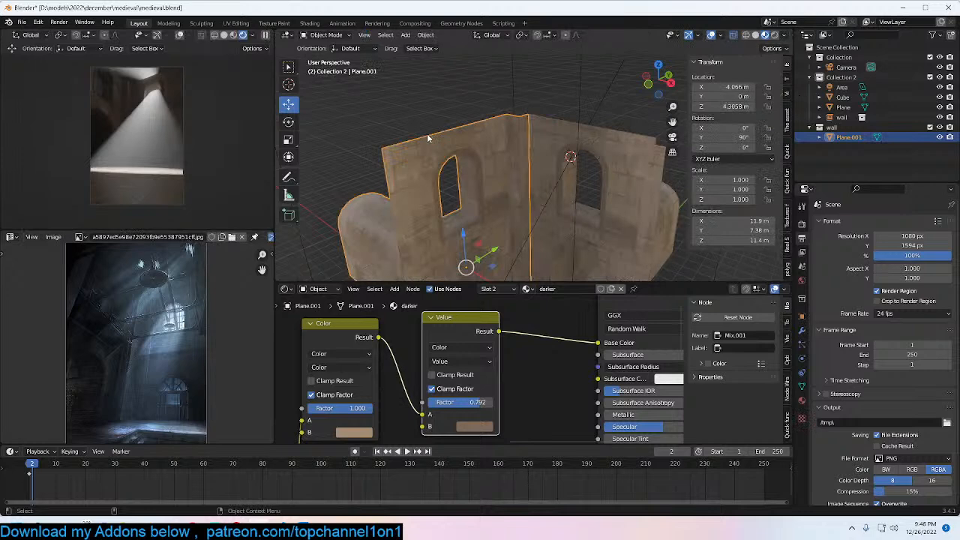
{"action": "key", "text": "alt+a"}
Step: Save the file, add a plane beside the hall in top view, and scale it to about 3.53 m square
{"action": "key", "text": "ctrl+s"}
{"action": "middle_click_drag", "start_coordinate": [522, 146], "coordinate": [607, 152]}
{"action": "key", "text": "KP_7"}
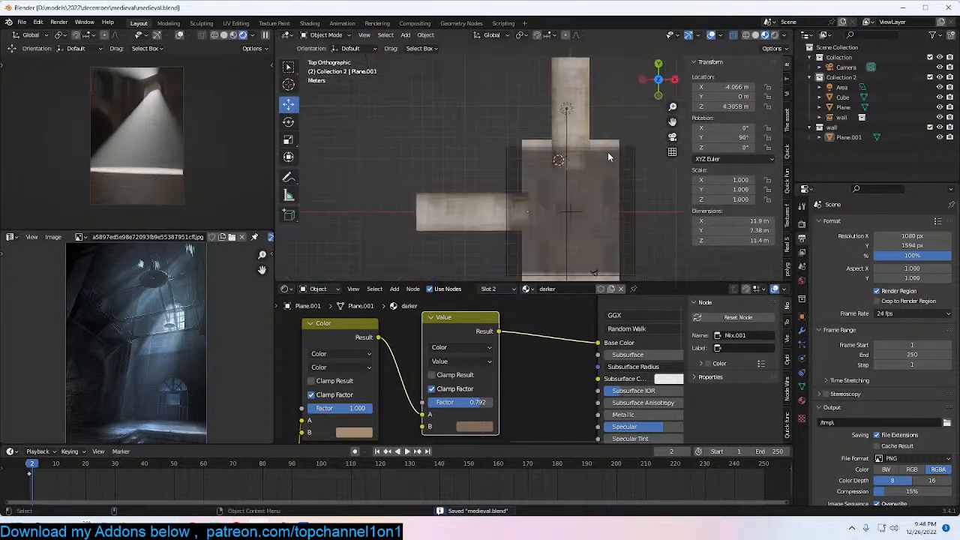
{"action": "scroll", "coordinate": [607, 151], "scroll_direction": "down", "scroll_amount": 2}
{"action": "key", "text": "shift+a"}
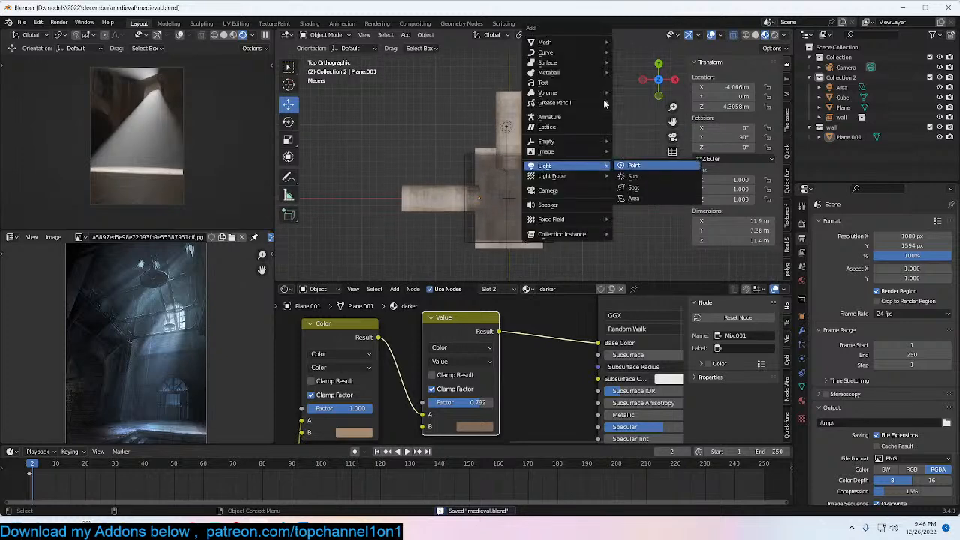
{"action": "mouse_move", "coordinate": [570, 42]}
{"action": "left_click", "coordinate": [634, 42]}
{"action": "key", "text": "s"}
{"action": "left_click", "coordinate": [480, 105]}
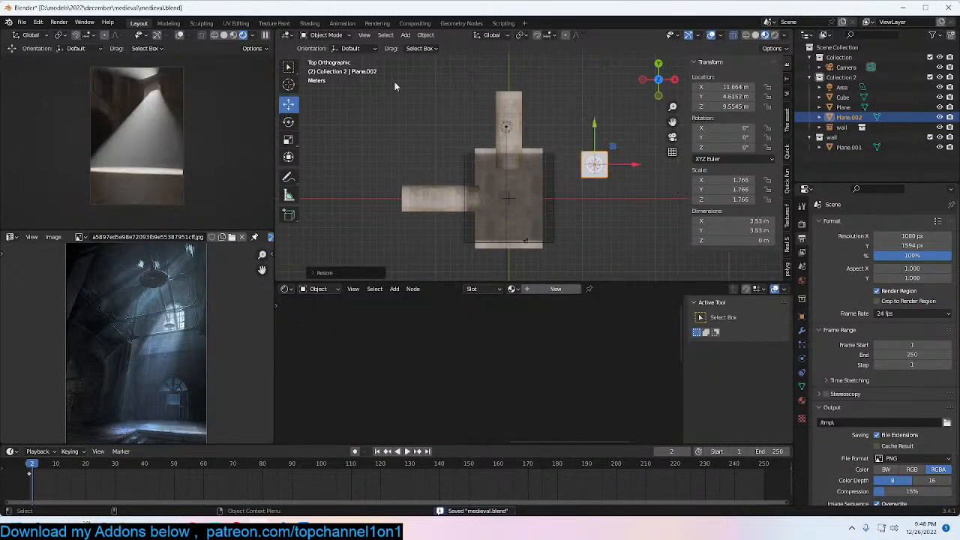
Step: Delete the two corner vertices along one side of the new plane, leaving a single edge
{"action": "middle_click_drag", "start_coordinate": [540, 131], "coordinate": [553, 113]}
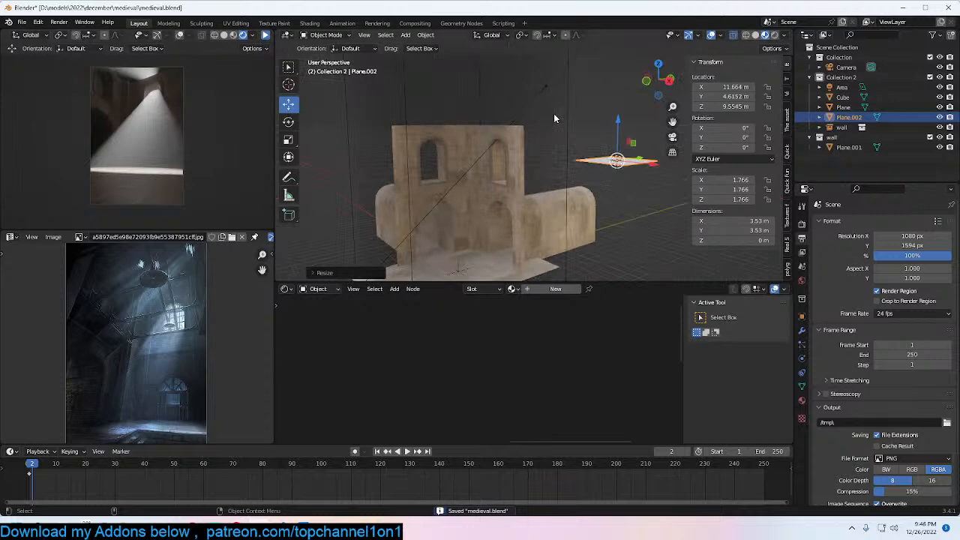
{"action": "key", "text": "Tab"}
{"action": "left_click", "coordinate": [607, 170]}
{"action": "middle_click_drag", "start_coordinate": [606, 170], "coordinate": [586, 183]}
{"action": "key", "text": "Tab"}
{"action": "key", "text": "Tab"}
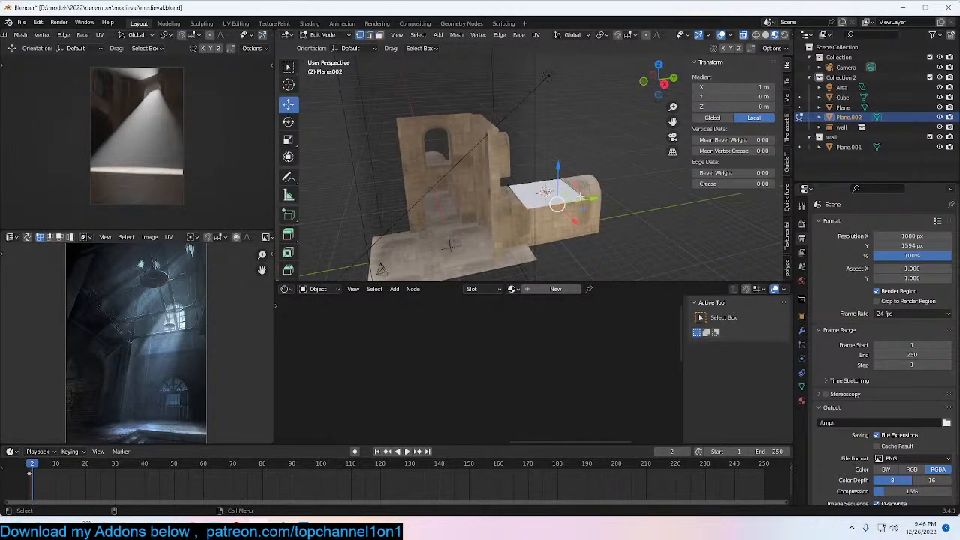
{"action": "left_click", "coordinate": [529, 209]}
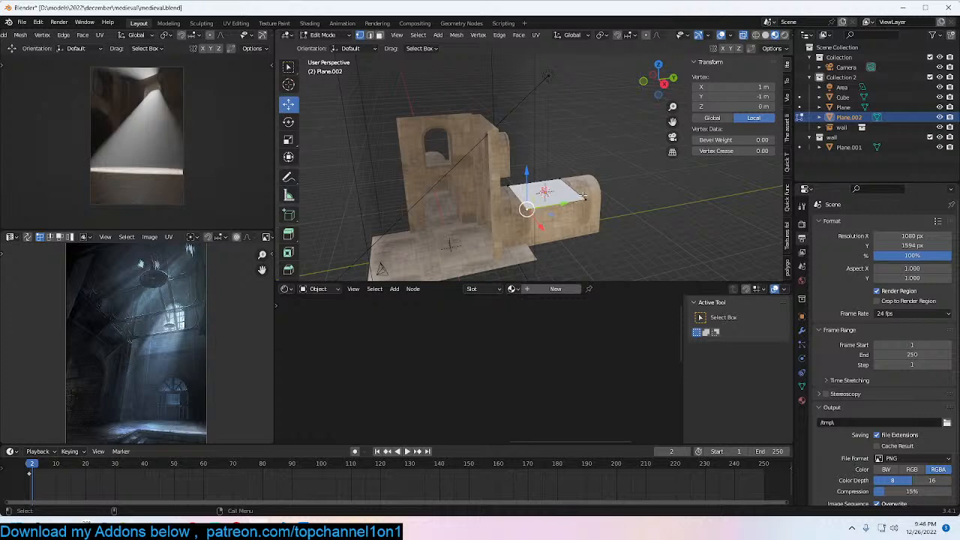
{"action": "left_click", "coordinate": [582, 195], "text": "shift"}
{"action": "key", "text": "x"}
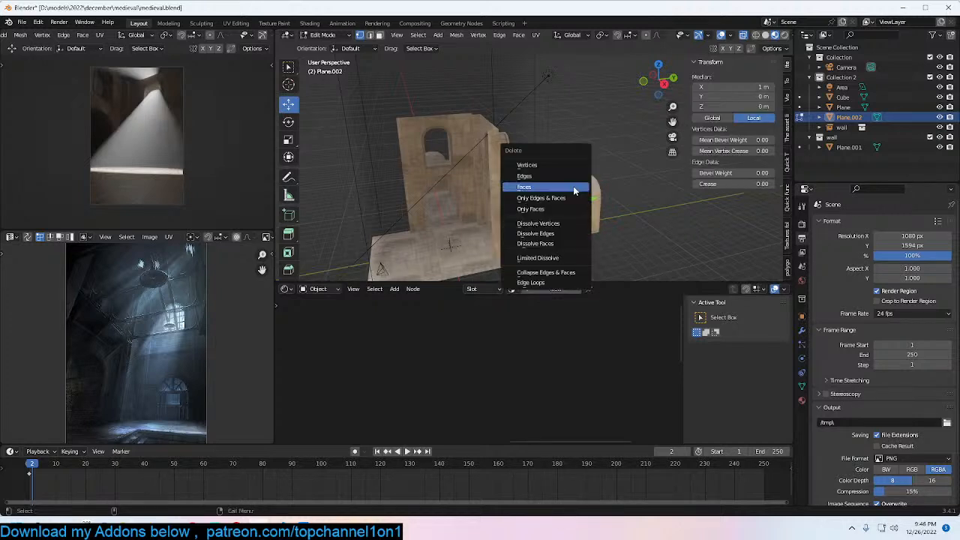
{"action": "left_click", "coordinate": [527, 165]}
Step: Extrude the remaining edge upward about 5.62 m and vertex-bevel the panel's top corners into a rounded arch with four segments
{"action": "key", "text": "e"}
{"action": "left_click", "coordinate": [585, 96]}
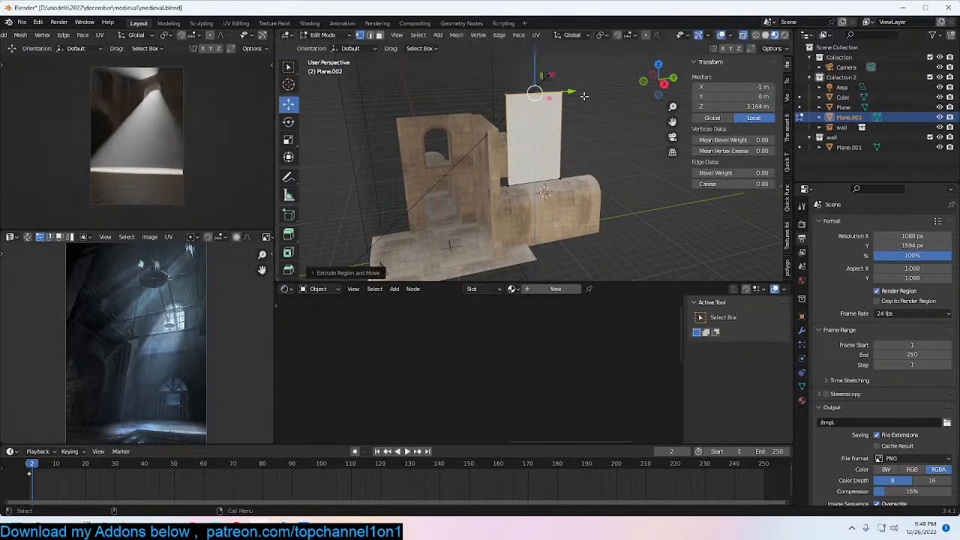
{"action": "middle_click_drag", "start_coordinate": [585, 96], "coordinate": [560, 85]}
{"action": "key", "text": "ctrl+shift+b"}
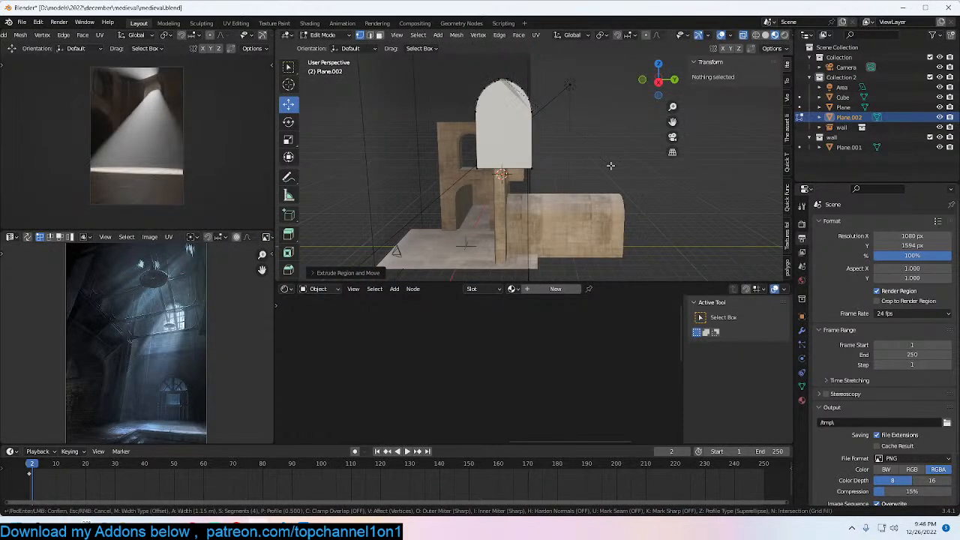
{"action": "left_click", "coordinate": [608, 159]}
Step: Extrude the whole arched face about 2.47 m to form a solid arched block
{"action": "key", "text": "a"}
{"action": "middle_click_drag", "start_coordinate": [552, 146], "coordinate": [611, 165]}
{"action": "key", "text": "e"}
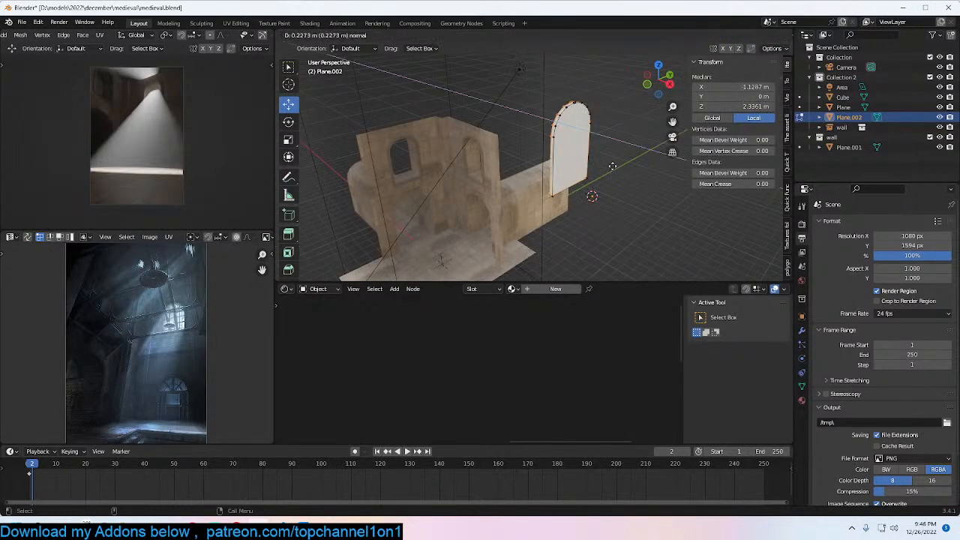
{"action": "left_click", "coordinate": [582, 153]}
{"action": "left_click", "coordinate": [569, 150]}
Step: Delete the end and bottom faces of the arched block, leaving an open vault shell
{"action": "middle_click_drag", "start_coordinate": [569, 150], "coordinate": [486, 78]}
{"action": "left_click", "coordinate": [561, 134]}
{"action": "left_click", "coordinate": [462, 129]}
{"action": "left_click", "coordinate": [479, 145], "text": "shift"}
{"action": "middle_click_drag", "start_coordinate": [510, 120], "coordinate": [444, 162]}
{"action": "middle_click_drag", "start_coordinate": [516, 156], "coordinate": [516, 211], "text": "shift"}
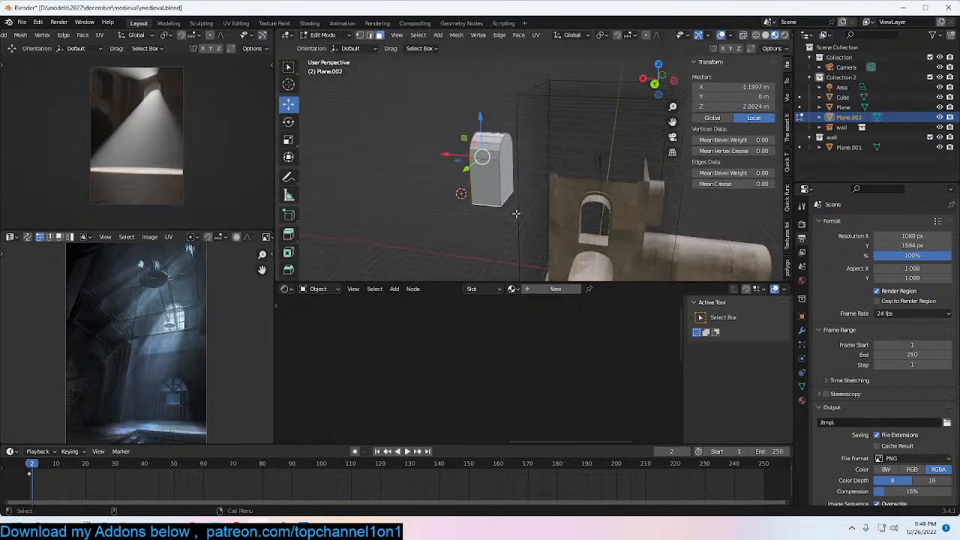
{"action": "scroll", "coordinate": [517, 195], "scroll_direction": "up", "scroll_amount": 3}
{"action": "left_click", "coordinate": [496, 174], "text": "alt"}
{"action": "key", "text": "x"}
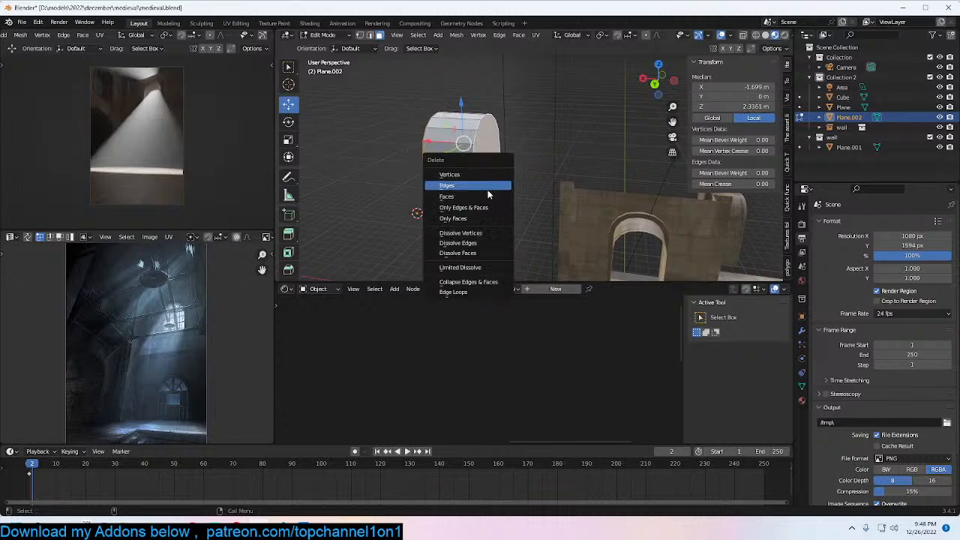
{"action": "left_click", "coordinate": [482, 198]}
Step: Leave Edit Mode and set the vault shell's origin to its geometry
{"action": "key", "text": "Tab"}
{"action": "middle_click_drag", "start_coordinate": [484, 196], "coordinate": [529, 221]}
{"action": "right_click", "coordinate": [481, 180]}
{"action": "mouse_move", "coordinate": [481, 211]}
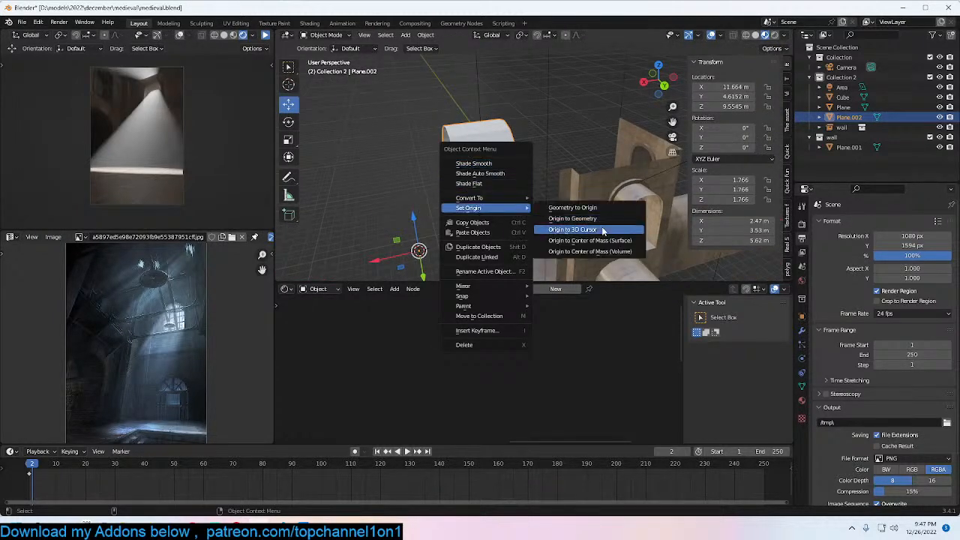
{"action": "left_click", "coordinate": [570, 230]}
{"action": "right_click", "coordinate": [495, 189]}
{"action": "mouse_move", "coordinate": [525, 189]}
{"action": "left_click", "coordinate": [577, 199]}
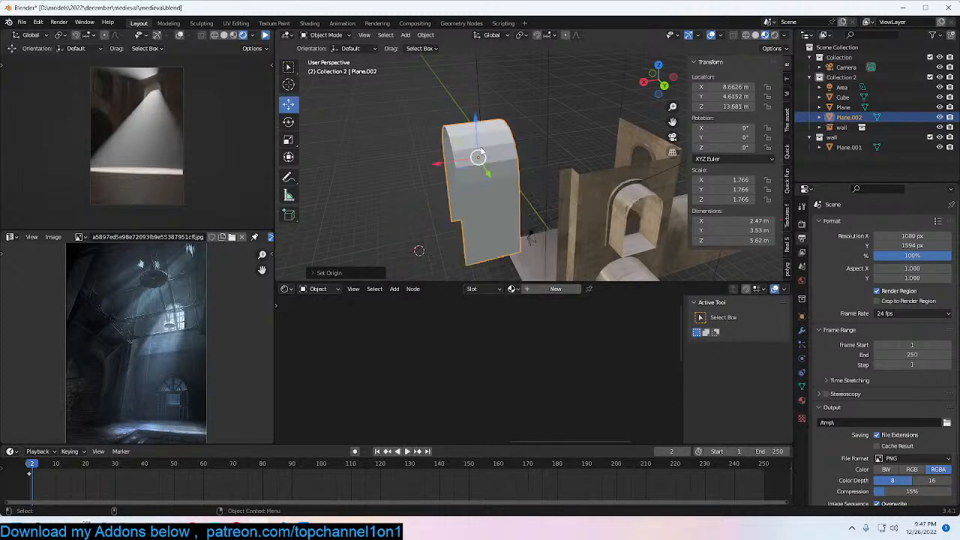
Step: Add a cube-shaped empty at the 3D cursor and enlarge the view of the reference image
{"action": "key", "text": "shift+a"}
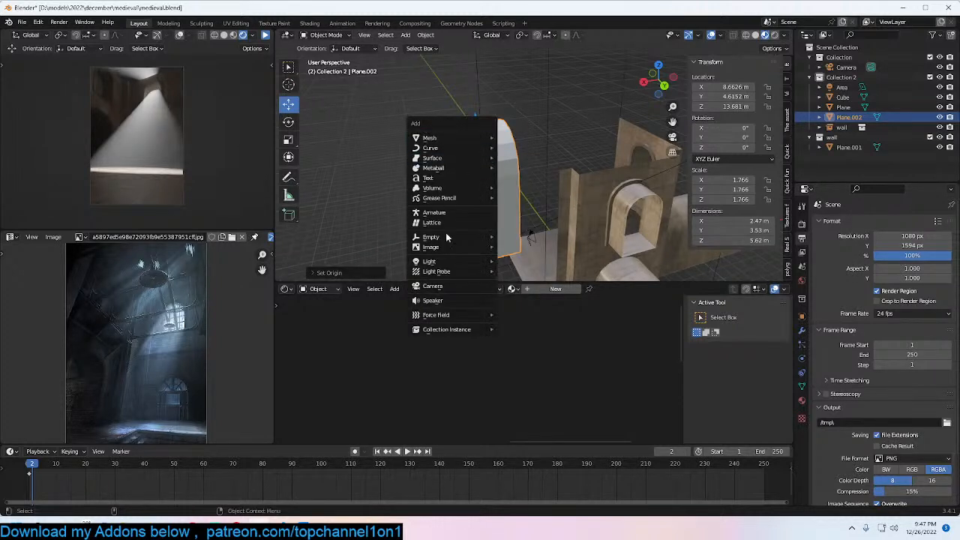
{"action": "mouse_move", "coordinate": [465, 247]}
{"action": "left_click", "coordinate": [519, 281]}
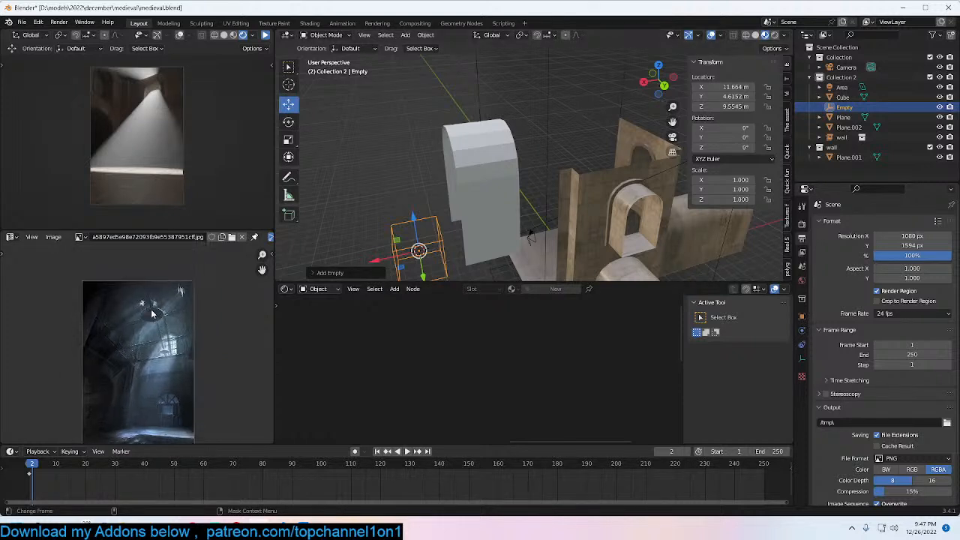
{"action": "scroll", "coordinate": [165, 332], "scroll_direction": "up", "scroll_amount": 2}
{"action": "scroll", "coordinate": [211, 260], "scroll_direction": "down", "scroll_amount": 1}
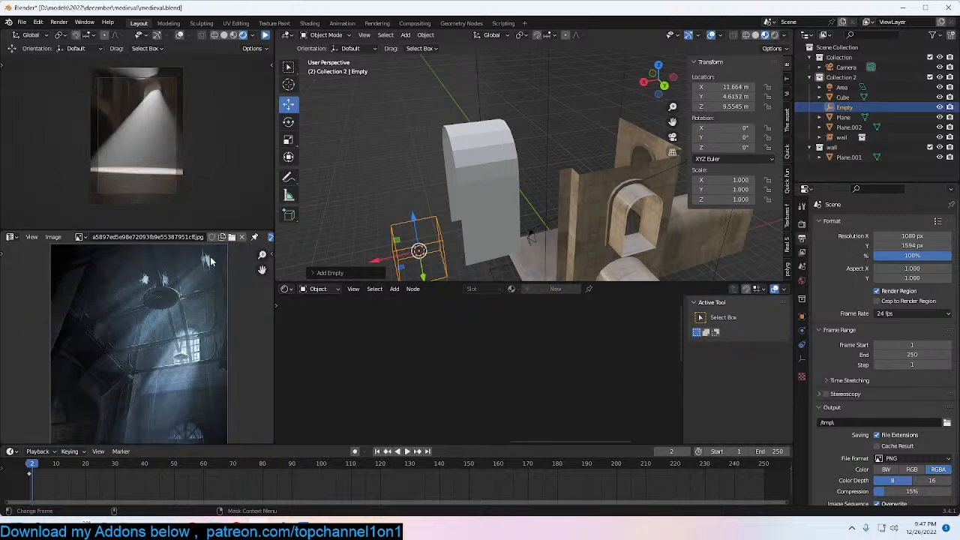
{"action": "left_click", "coordinate": [266, 36]}
{"action": "left_click", "coordinate": [267, 37]}
{"action": "scroll", "coordinate": [527, 180], "scroll_direction": "down", "scroll_amount": 1}
Step: Snap the 3D cursor to the vault shell's origin and snap the empty to that point
{"action": "middle_click_drag", "start_coordinate": [528, 180], "coordinate": [401, 203]}
{"action": "left_click", "coordinate": [488, 155]}
{"action": "left_click", "coordinate": [404, 223]}
{"action": "left_click", "coordinate": [465, 144]}
{"action": "left_click", "coordinate": [408, 240]}
{"action": "key", "text": "shift+s"}
{"action": "left_click", "coordinate": [401, 114]}
{"action": "middle_click_drag", "start_coordinate": [480, 116], "coordinate": [493, 149]}
Step: Add a Mirror modifier on the X axis to the vault shell, with the empty as mirror object
{"action": "left_click", "coordinate": [493, 150]}
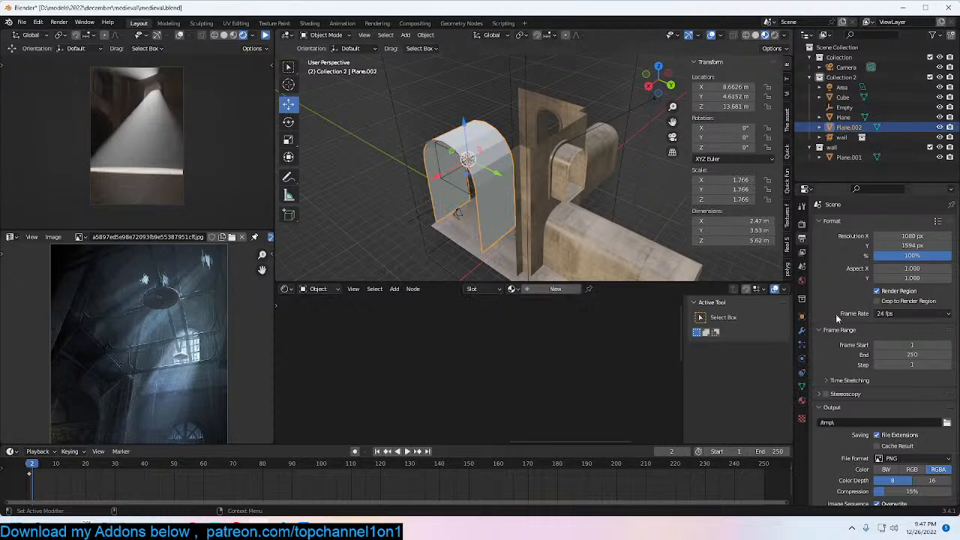
{"action": "left_click", "coordinate": [802, 331]}
{"action": "left_click", "coordinate": [889, 222]}
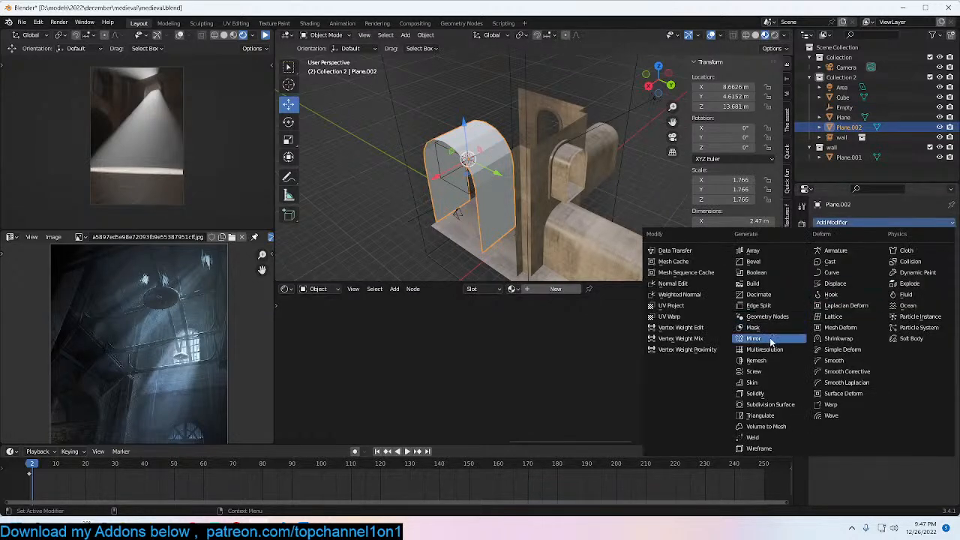
{"action": "left_click", "coordinate": [773, 339]}
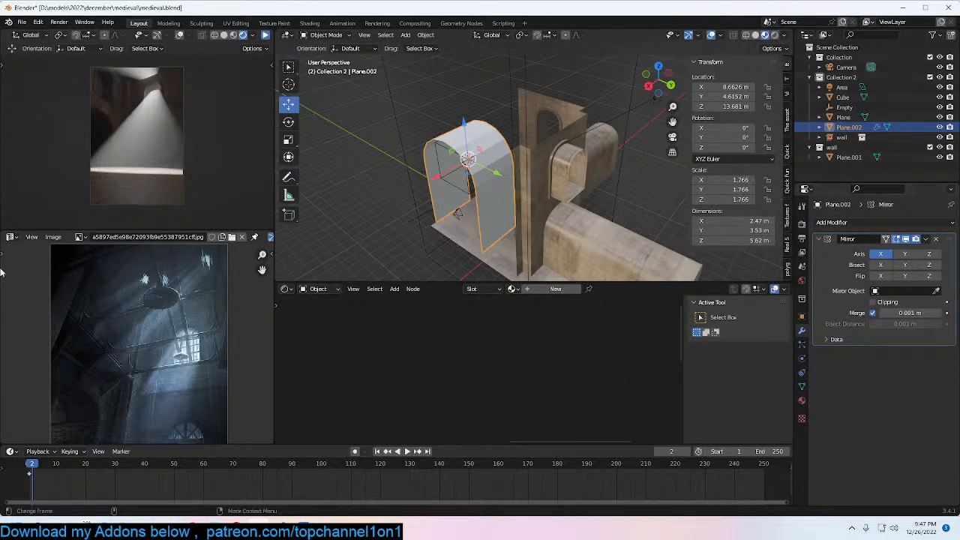
{"action": "mouse_move", "coordinate": [237, 531]}
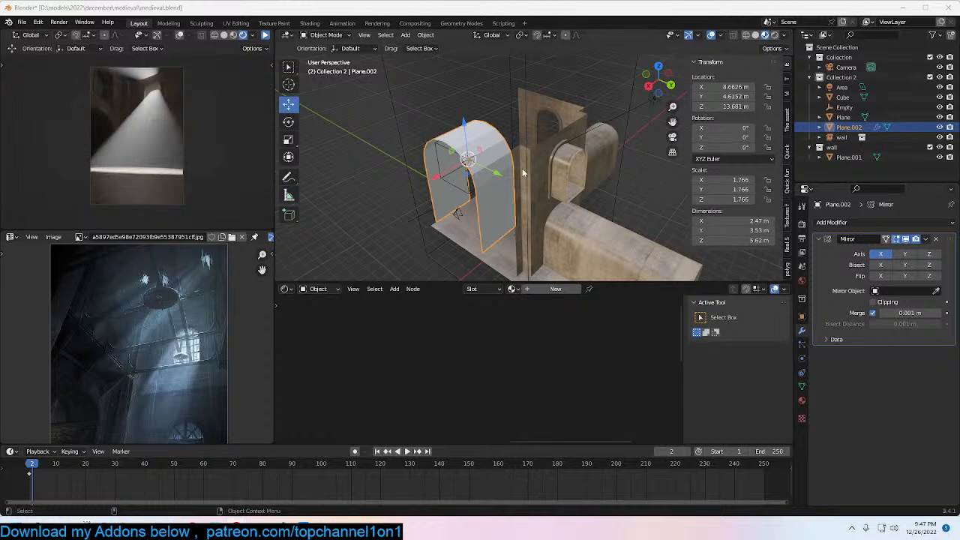
{"action": "middle_click_drag", "start_coordinate": [418, 177], "coordinate": [434, 155]}
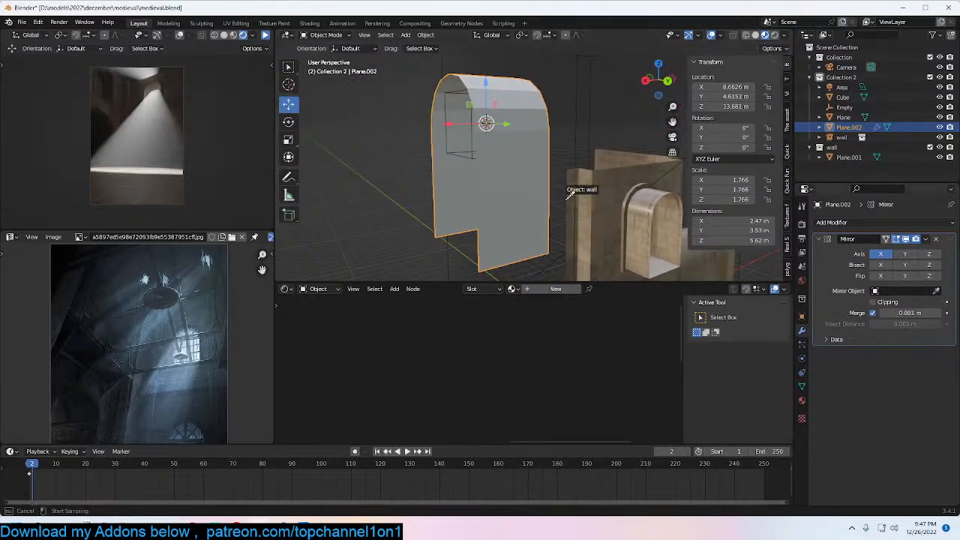
{"action": "left_click", "coordinate": [462, 159]}
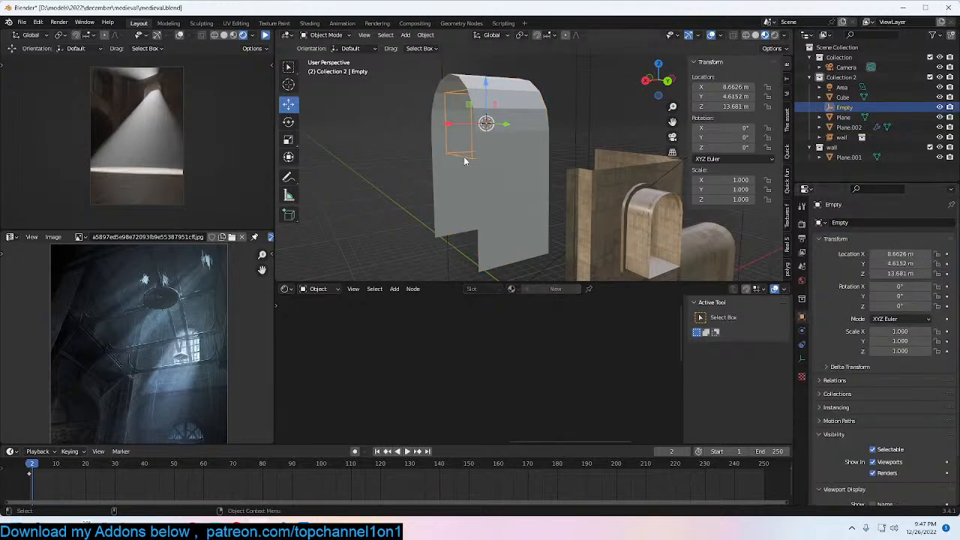
Step: Rotate the empty 45° around the Z axis
{"action": "type", "text": "rz"}
{"action": "type", "text": "45"}
{"action": "key", "text": "Return"}
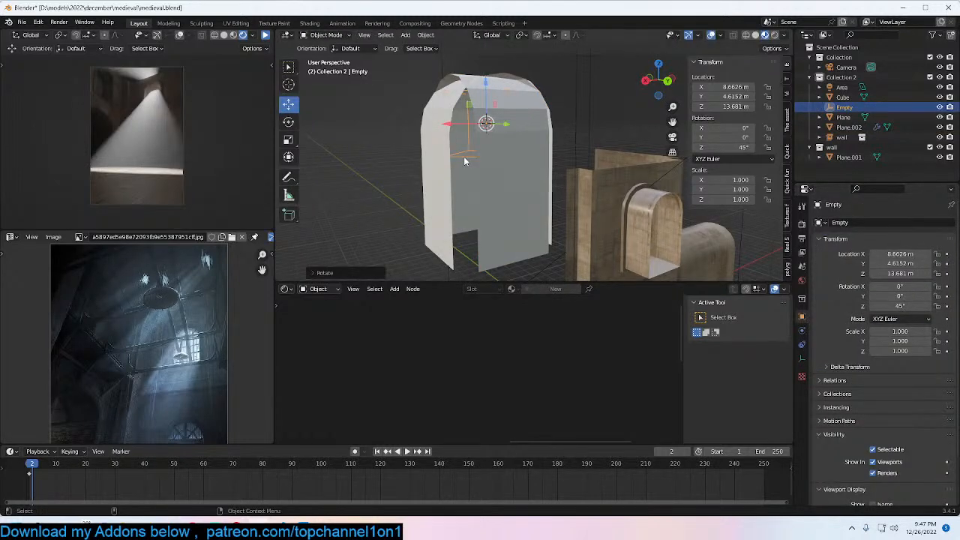
Step: Enable X bisecting on the vault shell's Mirror modifier and try out flipping the bisected side
{"action": "left_click", "coordinate": [510, 145]}
{"action": "left_click", "coordinate": [881, 265]}
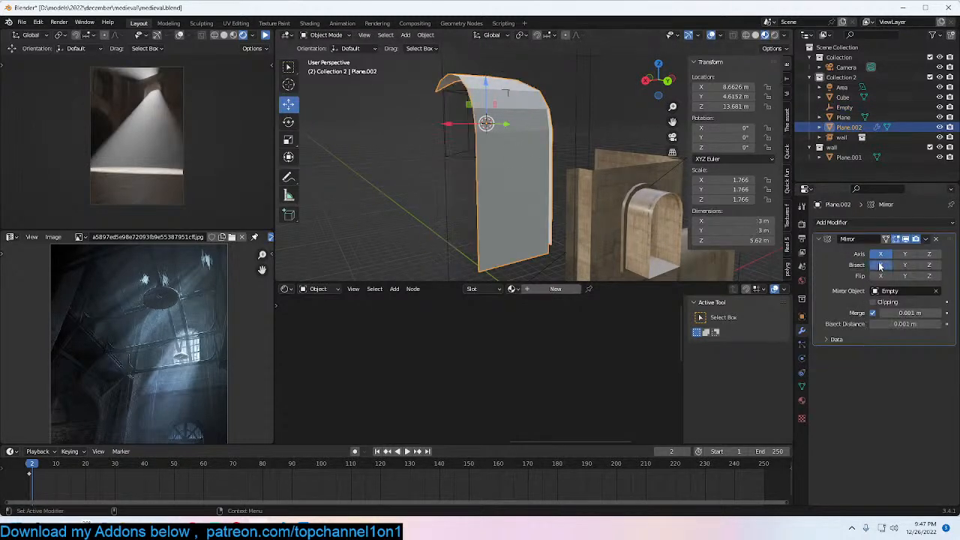
{"action": "left_click", "coordinate": [880, 276]}
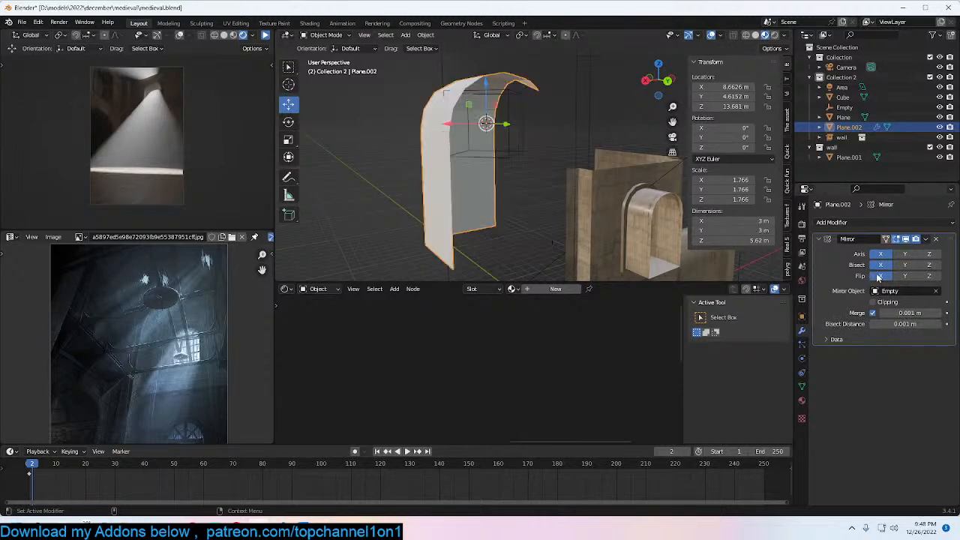
{"action": "left_click", "coordinate": [880, 277]}
Step: Move the empty in top view to about X 8.48 m, Y 5.49 m to shift the mirror centre
{"action": "middle_click_drag", "start_coordinate": [518, 225], "coordinate": [508, 248]}
{"action": "scroll", "coordinate": [599, 220], "scroll_direction": "up", "scroll_amount": 2}
{"action": "left_click", "coordinate": [569, 195]}
{"action": "key", "text": "KP_7"}
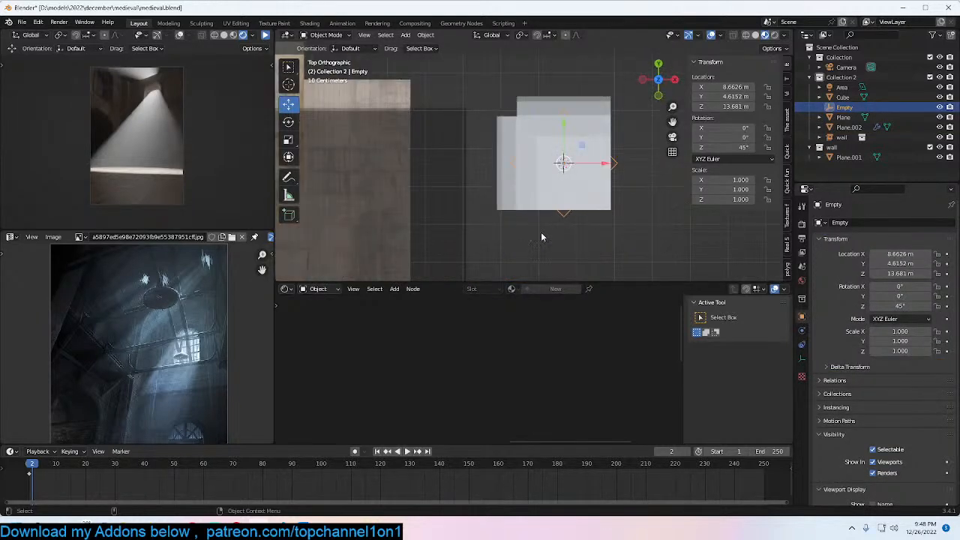
{"action": "key", "text": "g"}
{"action": "left_click", "coordinate": [558, 188]}
{"action": "middle_click_drag", "start_coordinate": [559, 188], "coordinate": [538, 306]}
{"action": "middle_click_drag", "start_coordinate": [609, 188], "coordinate": [628, 115]}
Step: Shade the vault shell smooth and enable Auto Smooth on it
{"action": "right_click", "coordinate": [630, 113]}
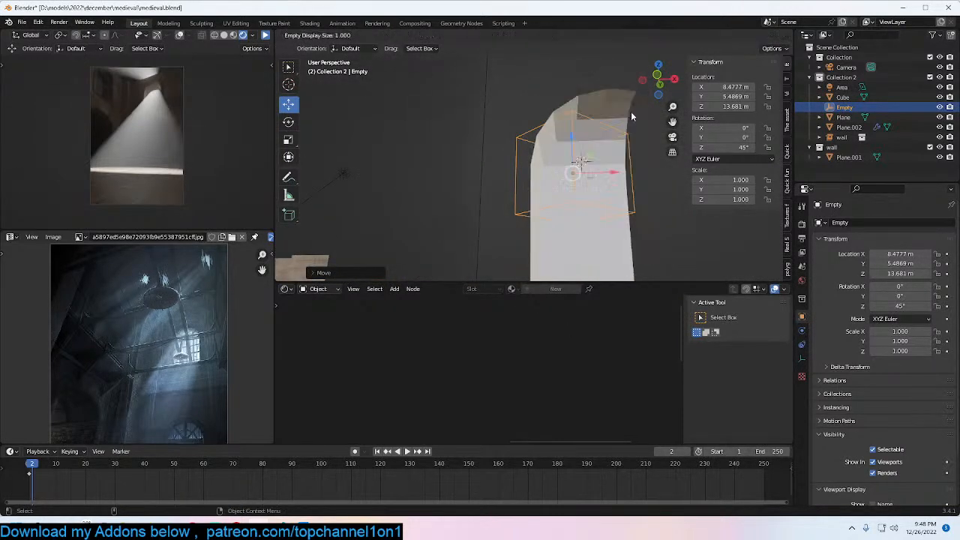
{"action": "left_click", "coordinate": [630, 112]}
{"action": "left_click", "coordinate": [623, 109]}
{"action": "left_click", "coordinate": [623, 109]}
{"action": "right_click", "coordinate": [624, 112]}
{"action": "left_click", "coordinate": [603, 107]}
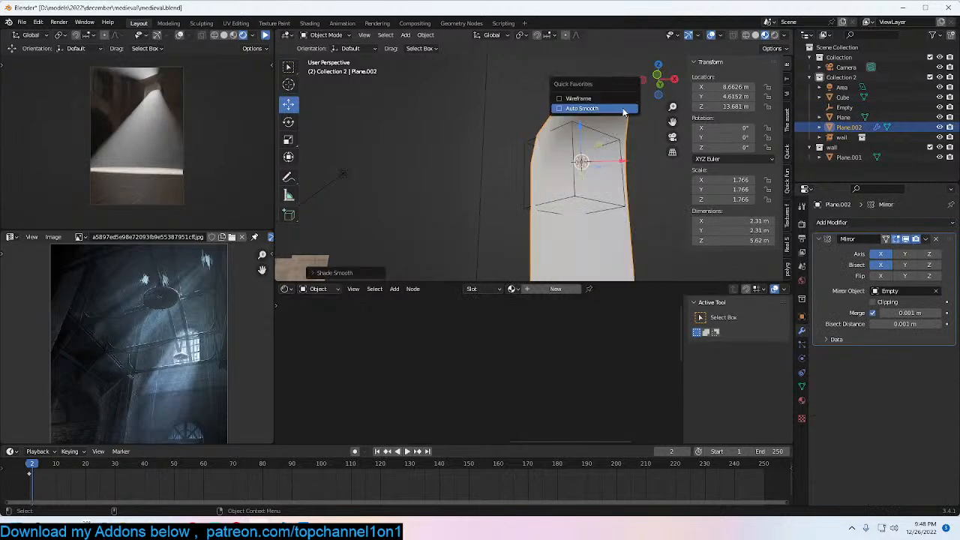
{"action": "middle_click_drag", "start_coordinate": [604, 107], "coordinate": [394, 201]}
{"action": "left_click", "coordinate": [828, 240]}
{"action": "left_click", "coordinate": [860, 225]}
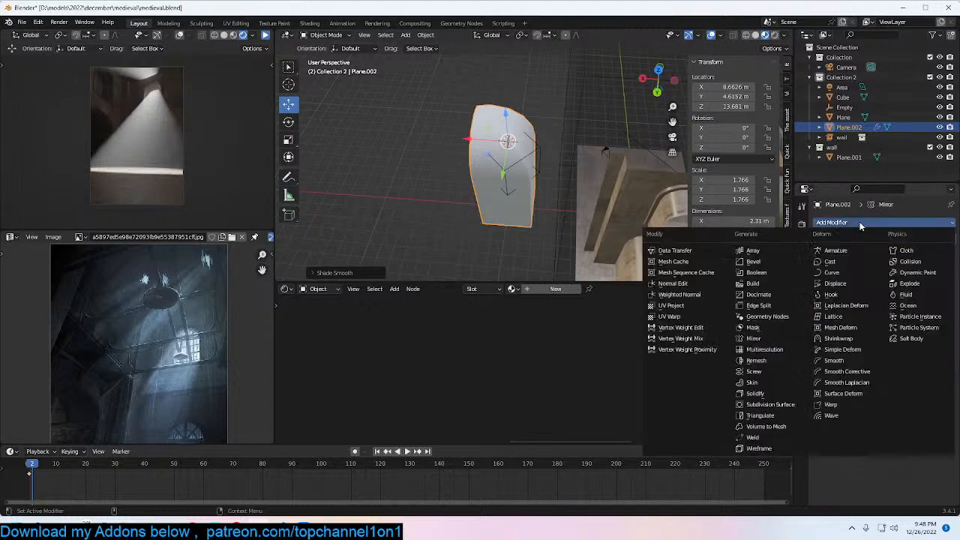
{"action": "left_click", "coordinate": [773, 350]}
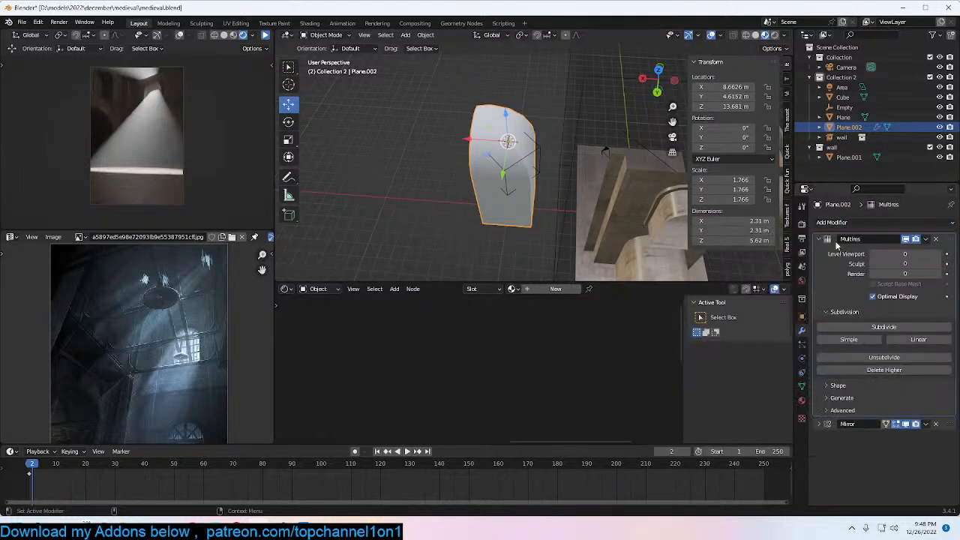
{"action": "left_click", "coordinate": [935, 238]}
Step: Add a second Mirror modifier to the vault shell and mirror on the Y axis instead of X
{"action": "left_click", "coordinate": [832, 222]}
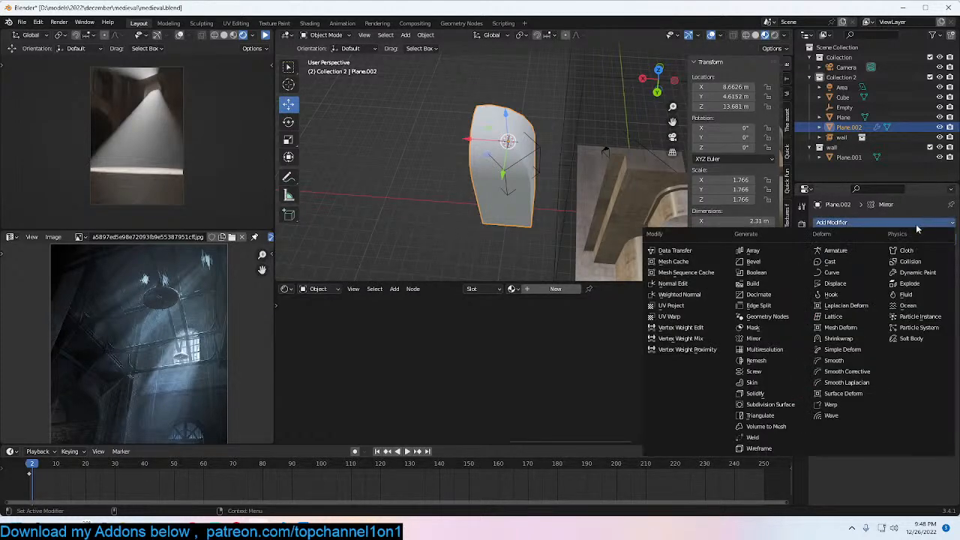
{"action": "left_click", "coordinate": [753, 338]}
{"action": "middle_click_drag", "start_coordinate": [523, 214], "coordinate": [403, 197]}
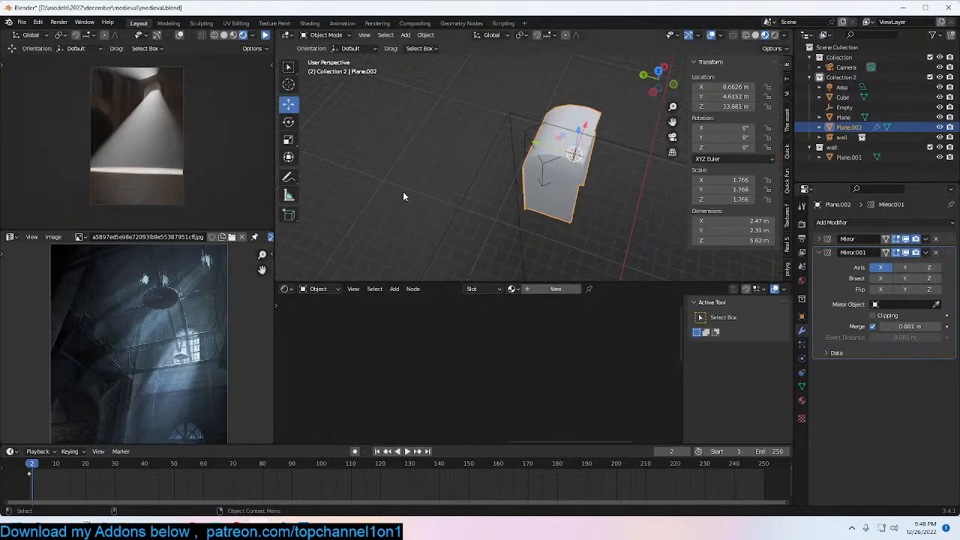
{"action": "key", "text": "KP_7"}
{"action": "middle_click_drag", "start_coordinate": [484, 203], "coordinate": [486, 195], "text": "shift"}
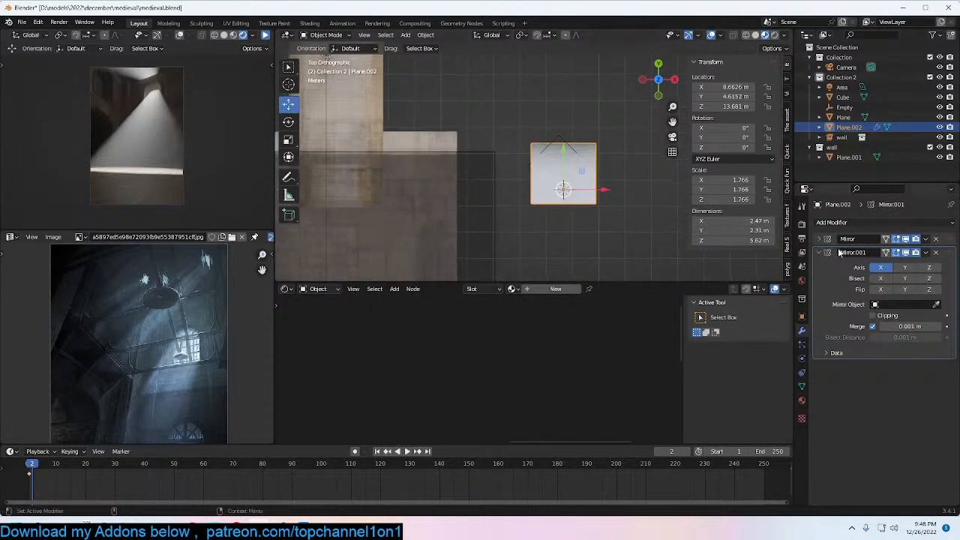
{"action": "left_click", "coordinate": [904, 268]}
{"action": "left_click", "coordinate": [884, 270]}
Step: Cut two edge loops around the vault shell in Edit Mode and displace them with Shrink/Fatten
{"action": "middle_click_drag", "start_coordinate": [492, 188], "coordinate": [603, 154]}
{"action": "key", "text": "Tab"}
{"action": "key", "text": "ctrl+r"}
{"action": "scroll", "coordinate": [604, 154], "scroll_direction": "up", "scroll_amount": 1}
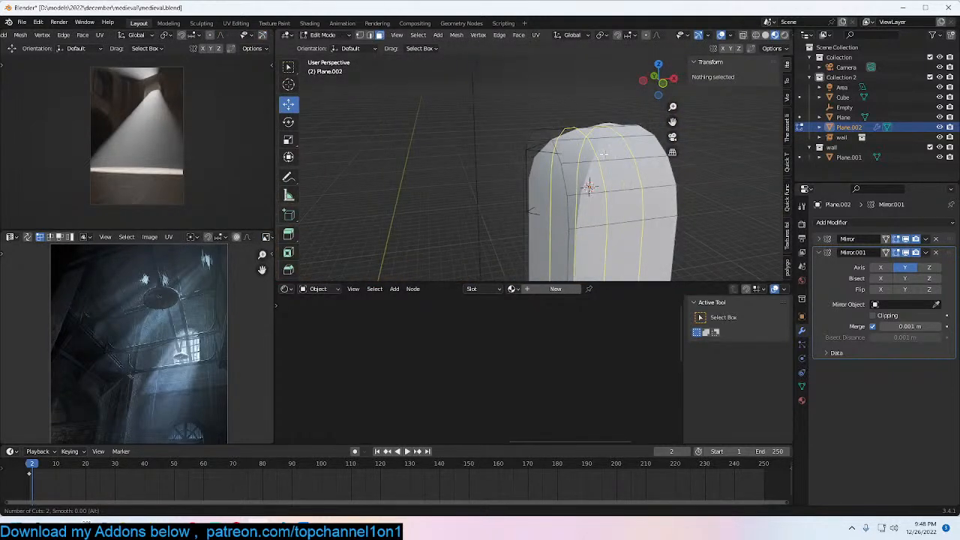
{"action": "left_click", "coordinate": [604, 154]}
{"action": "right_click", "coordinate": [603, 155]}
{"action": "key", "text": "alt+s"}
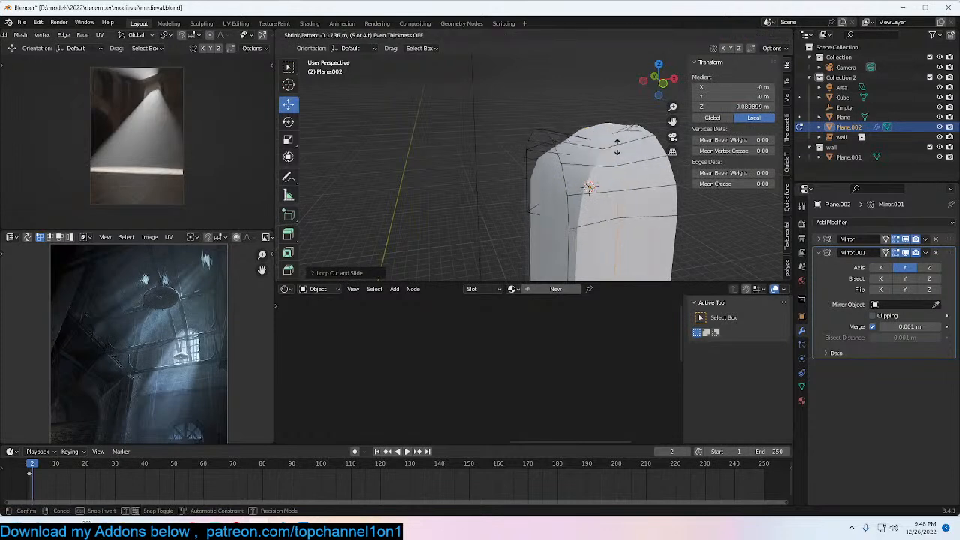
{"action": "left_click", "coordinate": [625, 150]}
Step: Bevel the new edge loops, leave Edit Mode, and enable Y bisecting on the second Mirror modifier
{"action": "key", "text": "ctrl+b"}
{"action": "left_click", "coordinate": [662, 124]}
{"action": "key", "text": "Tab"}
{"action": "middle_click_drag", "start_coordinate": [662, 124], "coordinate": [601, 189]}
{"action": "left_click", "coordinate": [905, 289]}
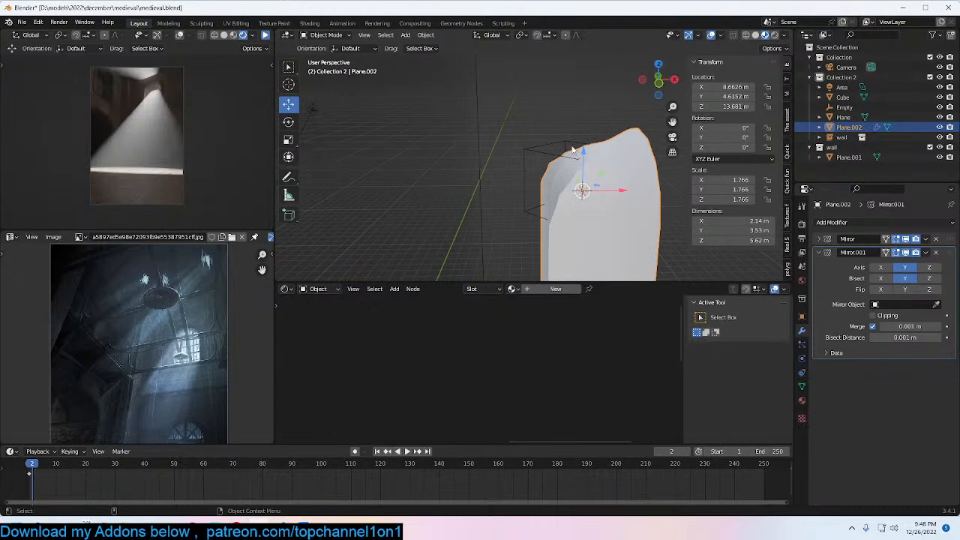
Step: Delete the vault shell together with its mirror empty
{"action": "key", "text": "g"}
{"action": "left_click", "coordinate": [591, 185]}
{"action": "key", "text": "x"}
{"action": "left_click", "coordinate": [569, 178], "text": "shift"}
{"action": "key", "text": "x"}
{"action": "left_click", "coordinate": [631, 216]}
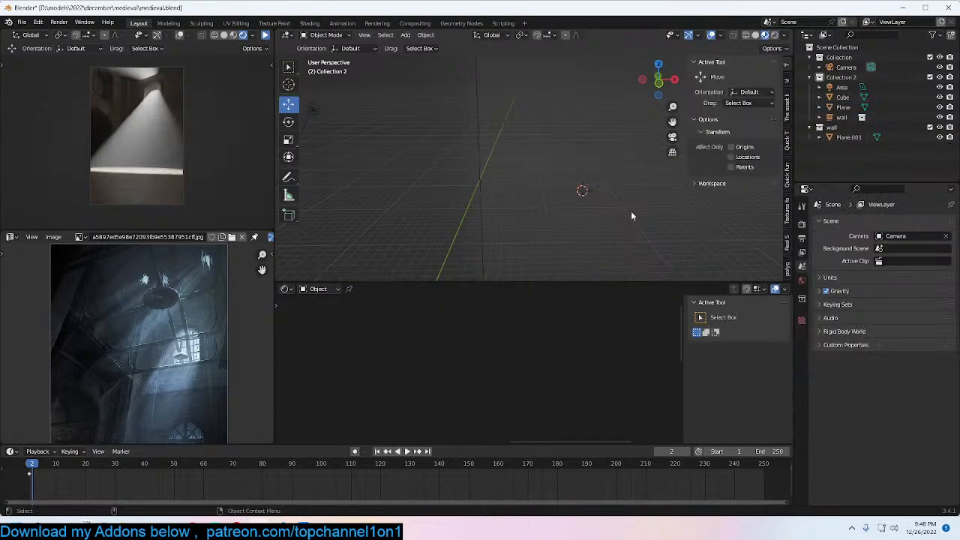
Step: Extrude the wall object's upper edges horizontally inward in Edit Mode to start the roof panels
{"action": "scroll", "coordinate": [631, 214], "scroll_direction": "down", "scroll_amount": 6}
{"action": "middle_click_drag", "start_coordinate": [615, 213], "coordinate": [529, 194]}
{"action": "left_click", "coordinate": [460, 182]}
{"action": "left_click", "coordinate": [432, 179]}
{"action": "key", "text": "KP_Decimal"}
{"action": "key", "text": "KP_1"}
{"action": "middle_click_drag", "start_coordinate": [555, 141], "coordinate": [618, 99]}
{"action": "key", "text": "Tab"}
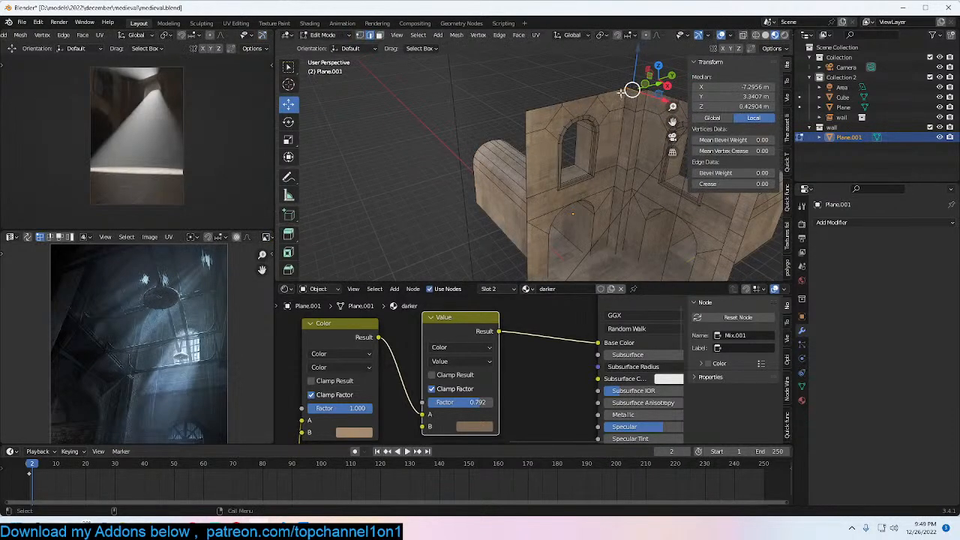
{"action": "left_click", "coordinate": [540, 109], "text": "shift"}
{"action": "middle_click_drag", "start_coordinate": [588, 102], "coordinate": [565, 132]}
{"action": "left_click_drag", "start_coordinate": [555, 133], "coordinate": [627, 166]}
Step: Try to raise the roof panels' inner edge along Z and slide the corner vertices, and undo it
{"action": "key", "text": "g"}
{"action": "key", "text": "z"}
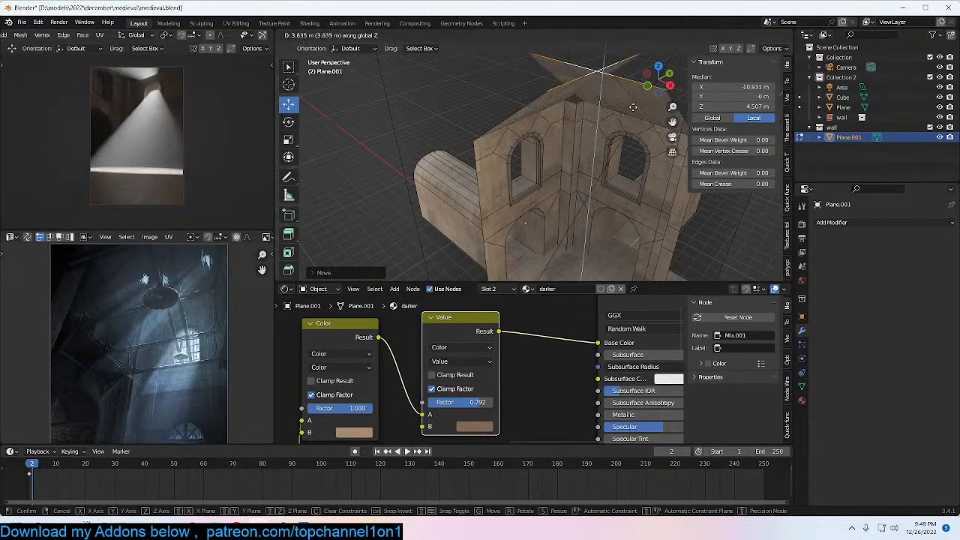
{"action": "left_click", "coordinate": [632, 82]}
{"action": "middle_click_drag", "start_coordinate": [632, 82], "coordinate": [526, 229]}
{"action": "key", "text": "1"}
{"action": "left_click", "coordinate": [513, 228]}
{"action": "key", "text": "g"}
{"action": "key", "text": "g"}
{"action": "left_click", "coordinate": [553, 237]}
{"action": "key", "text": "g"}
{"action": "key", "text": "g"}
{"action": "left_click", "coordinate": [470, 248]}
{"action": "middle_click_drag", "start_coordinate": [470, 248], "coordinate": [579, 159]}
{"action": "key", "text": "Tab"}
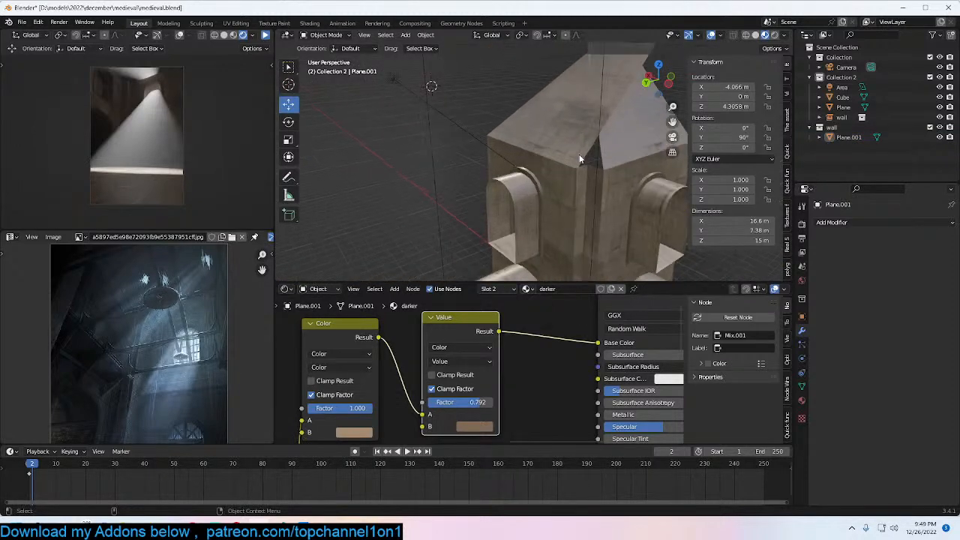
{"action": "key", "text": "Tab"}
{"action": "key", "text": "ctrl+z"}
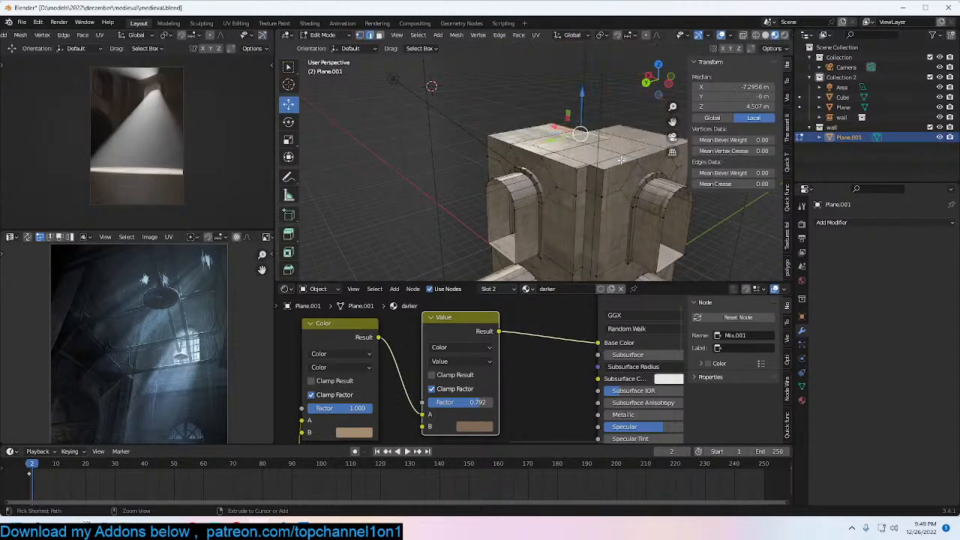
Step: Raise the inner edge of the roof panels along Z to form a sloped roof
{"action": "middle_click_drag", "start_coordinate": [620, 171], "coordinate": [555, 156]}
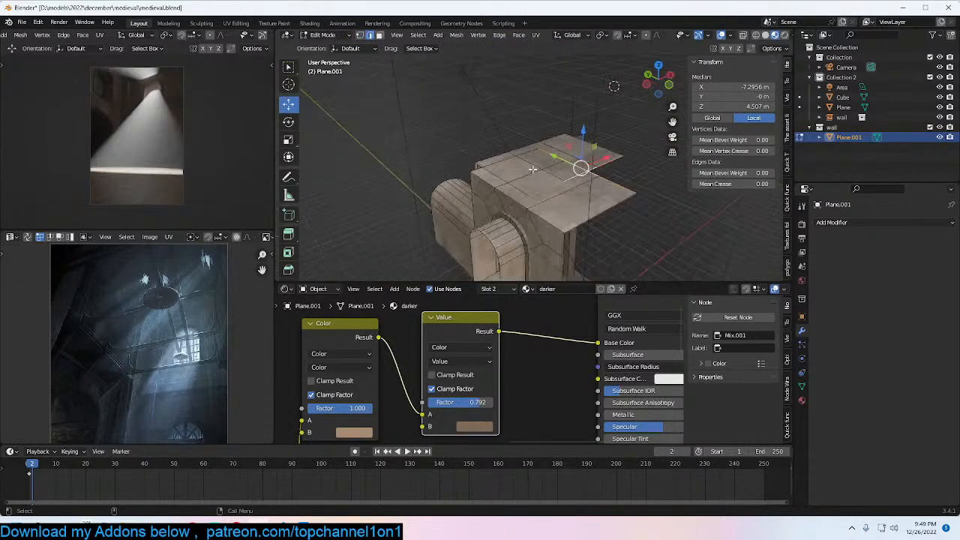
{"action": "key", "text": "g"}
{"action": "key", "text": "z"}
{"action": "left_click", "coordinate": [541, 92]}
{"action": "middle_click_drag", "start_coordinate": [541, 92], "coordinate": [507, 149]}
{"action": "left_click", "coordinate": [581, 114], "text": "alt"}
{"action": "key", "text": "g"}
{"action": "right_click", "coordinate": [590, 111]}
{"action": "key", "text": "alt+a"}
{"action": "scroll", "coordinate": [595, 113], "scroll_direction": "up", "scroll_amount": 2, "text": "alt"}
{"action": "scroll", "coordinate": [596, 113], "scroll_direction": "up", "scroll_amount": 2}
{"action": "left_click", "coordinate": [467, 159]}
{"action": "key", "text": "e"}
{"action": "right_click", "coordinate": [543, 134]}
{"action": "left_click_drag", "start_coordinate": [521, 140], "coordinate": [568, 130]}
{"action": "middle_click_drag", "start_coordinate": [568, 131], "coordinate": [422, 172]}
{"action": "key", "text": "1"}
{"action": "key", "text": "Tab"}
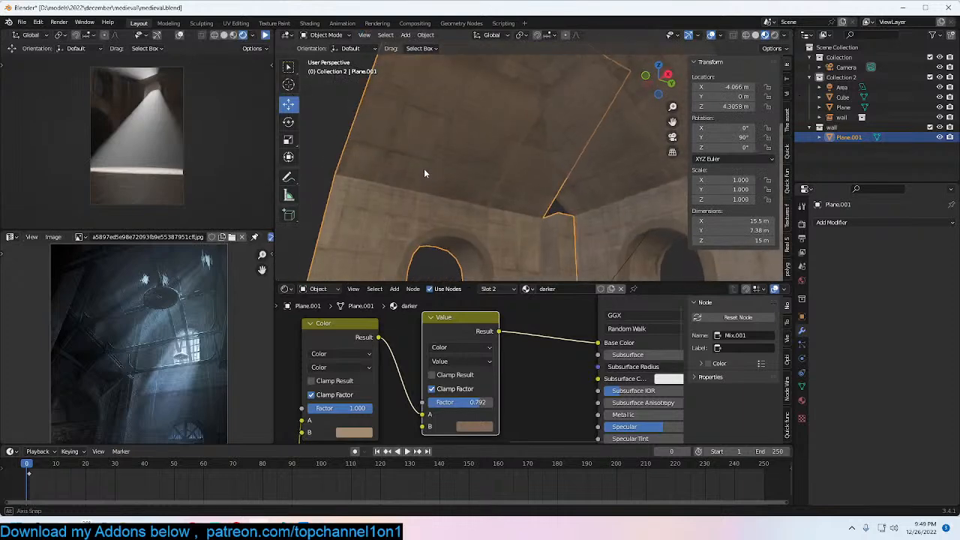
{"action": "middle_click_drag", "start_coordinate": [503, 195], "coordinate": [547, 197]}
Step: Extrude the top face of the corner pillar upward to close the gap under the roof, and leave Edit Mode
{"action": "key", "text": "Tab"}
{"action": "left_click", "coordinate": [510, 233]}
{"action": "key", "text": "e"}
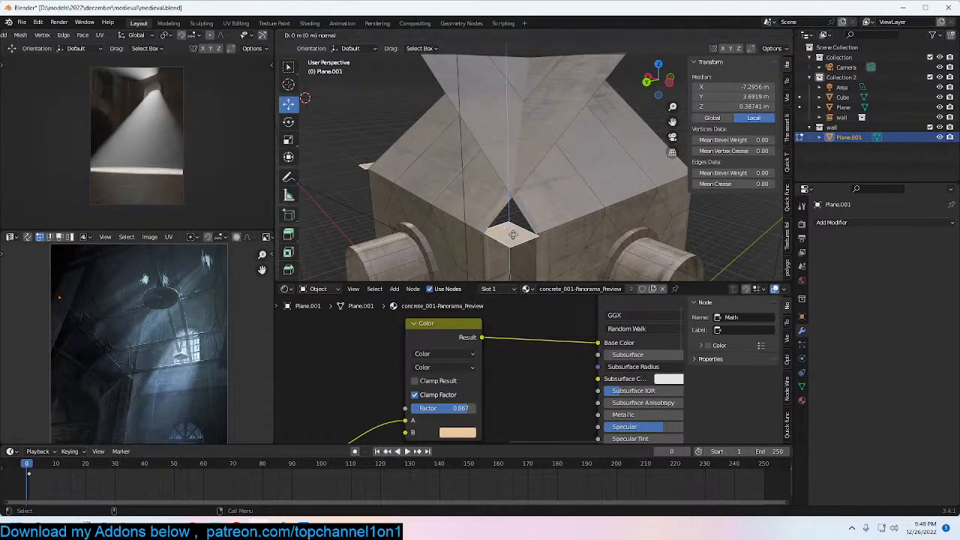
{"action": "left_click", "coordinate": [510, 196]}
{"action": "key", "text": "Tab"}
{"action": "middle_click_drag", "start_coordinate": [510, 196], "coordinate": [400, 148]}
{"action": "scroll", "coordinate": [400, 148], "scroll_direction": "up", "scroll_amount": 4}
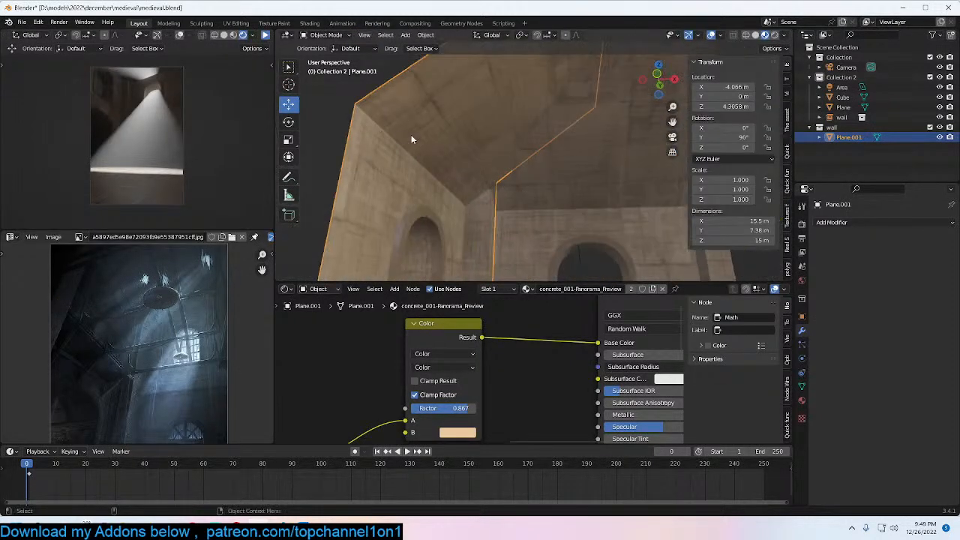
{"action": "key", "text": "alt+a"}
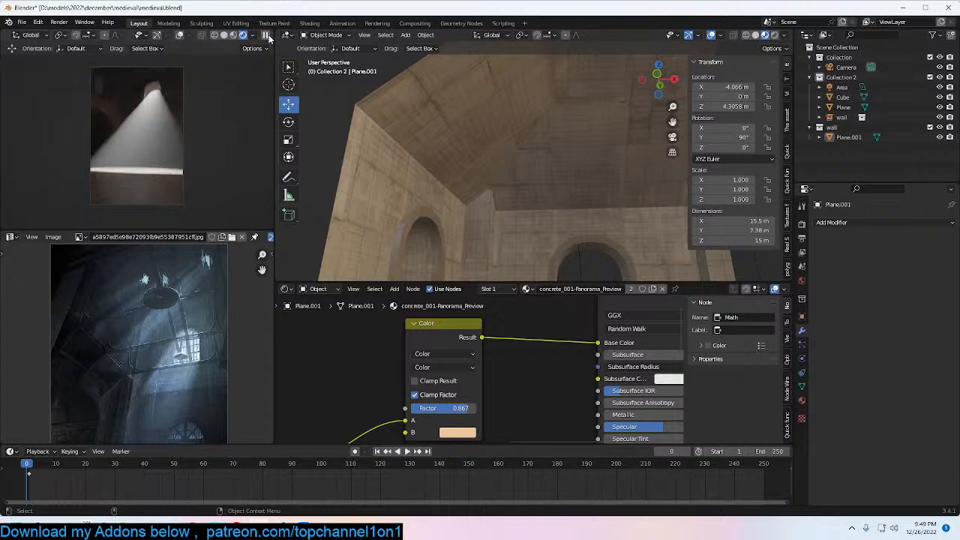
Step: Examine the barred windows in the reference image against the modelled wall windows
{"action": "scroll", "coordinate": [549, 149], "scroll_direction": "down", "scroll_amount": 5}
{"action": "scroll", "coordinate": [551, 159], "scroll_direction": "up", "scroll_amount": 2}
{"action": "scroll", "coordinate": [165, 384], "scroll_direction": "up", "scroll_amount": 4}
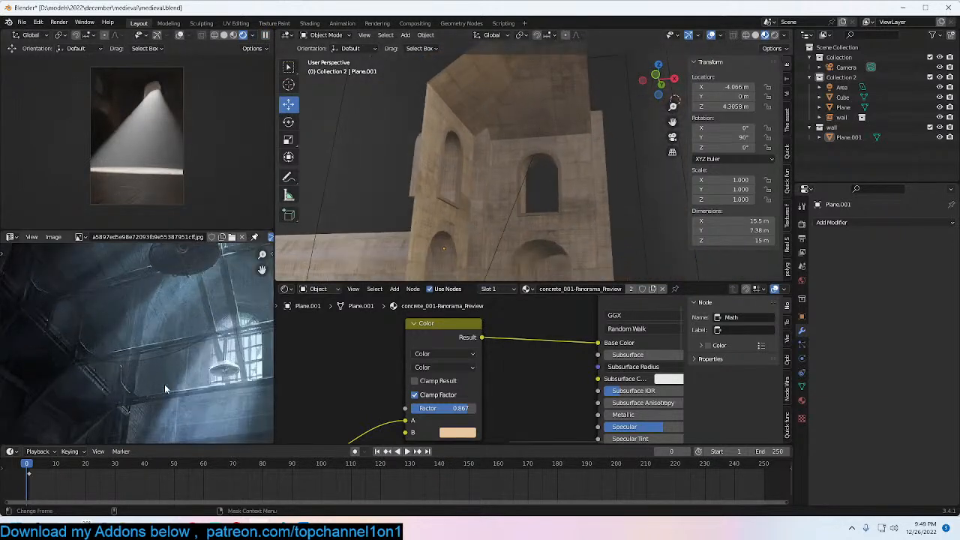
{"action": "scroll", "coordinate": [161, 347], "scroll_direction": "up", "scroll_amount": 1}
{"action": "middle_click_drag", "start_coordinate": [162, 339], "coordinate": [92, 330]}
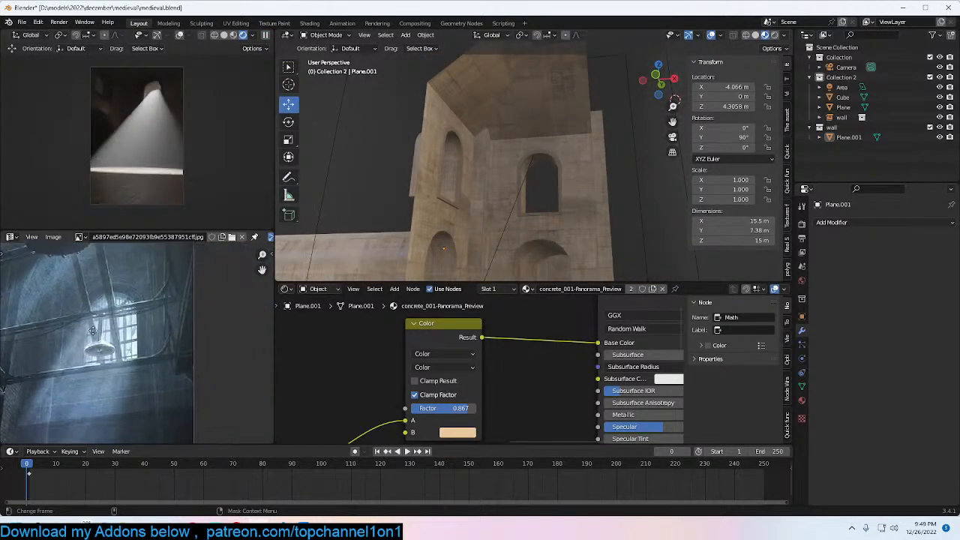
{"action": "scroll", "coordinate": [567, 145], "scroll_direction": "up", "scroll_amount": 3}
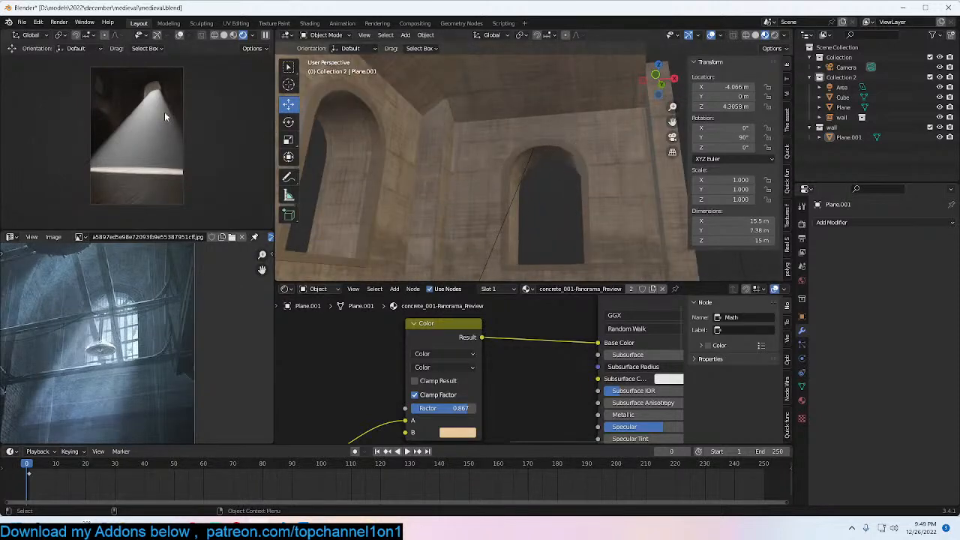
{"action": "scroll", "coordinate": [164, 116], "scroll_direction": "up", "scroll_amount": 2}
Step: Move the upper window's inner edge loop about 0.92 m along X and save the file
{"action": "middle_click_drag", "start_coordinate": [554, 160], "coordinate": [480, 150]}
{"action": "left_click", "coordinate": [582, 141]}
{"action": "left_click", "coordinate": [532, 153]}
{"action": "key", "text": "Tab"}
{"action": "left_click", "coordinate": [493, 163]}
{"action": "key", "text": "g"}
{"action": "key", "text": "x"}
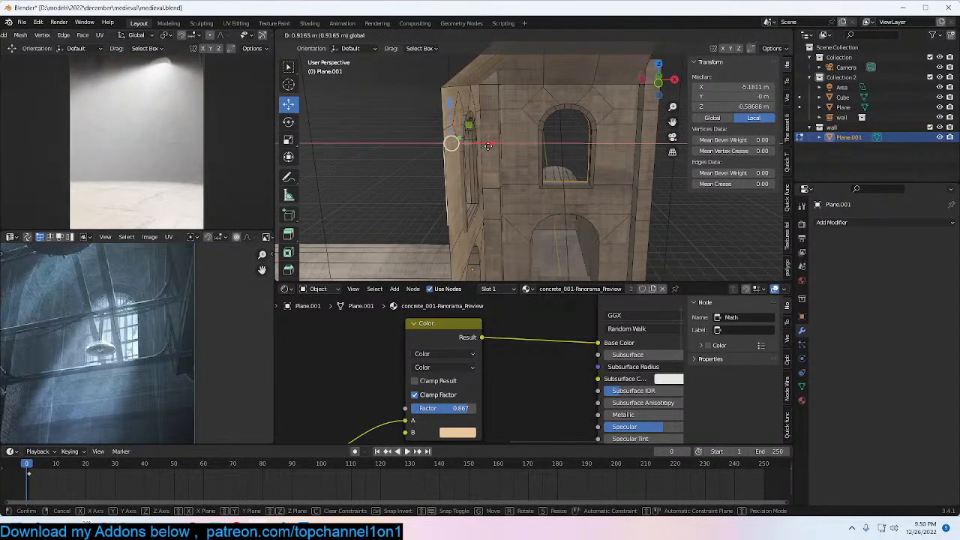
{"action": "left_click_drag", "start_coordinate": [488, 146], "coordinate": [490, 146]}
{"action": "key", "text": "Tab"}
{"action": "middle_click_drag", "start_coordinate": [489, 146], "coordinate": [425, 147]}
{"action": "scroll", "coordinate": [496, 162], "scroll_direction": "up", "scroll_amount": 4}
{"action": "middle_click_drag", "start_coordinate": [496, 162], "coordinate": [499, 198], "text": "shift"}
{"action": "key", "text": "ctrl+s"}
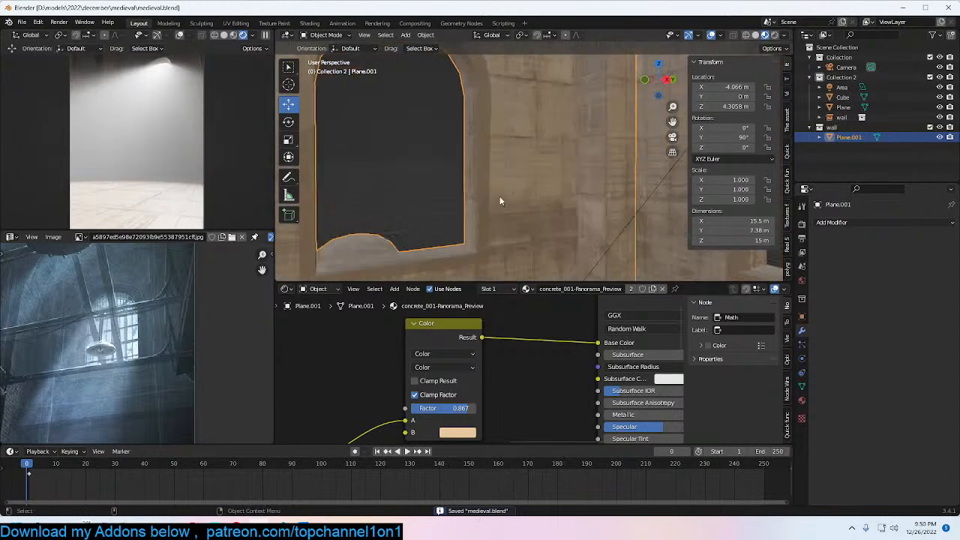
Step: Duplicate the window's inner edge loop, fill it with a face, and separate it as an isolated object
{"action": "key", "text": "Tab"}
{"action": "scroll", "coordinate": [464, 175], "scroll_direction": "down", "scroll_amount": 2}
{"action": "key", "text": "shift+d"}
{"action": "key", "text": "Escape"}
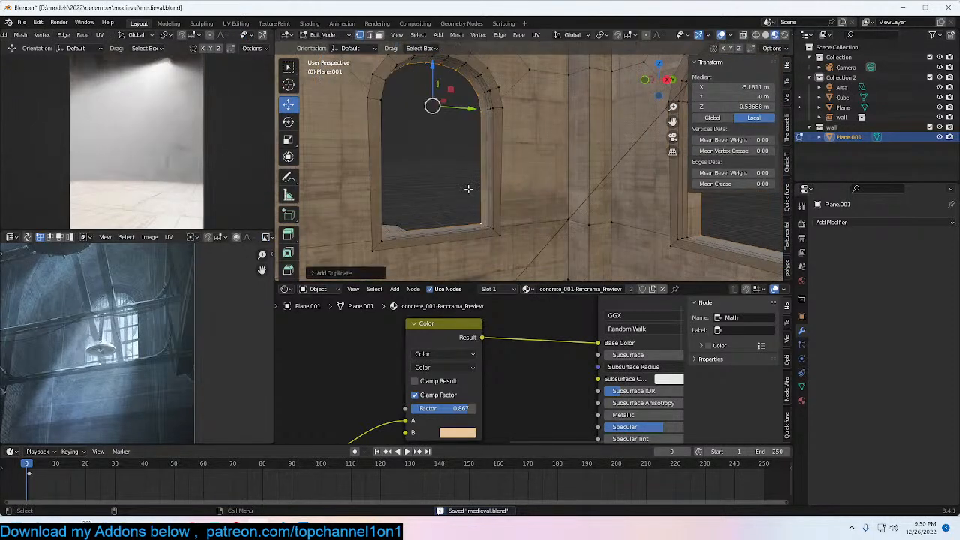
{"action": "key", "text": "p"}
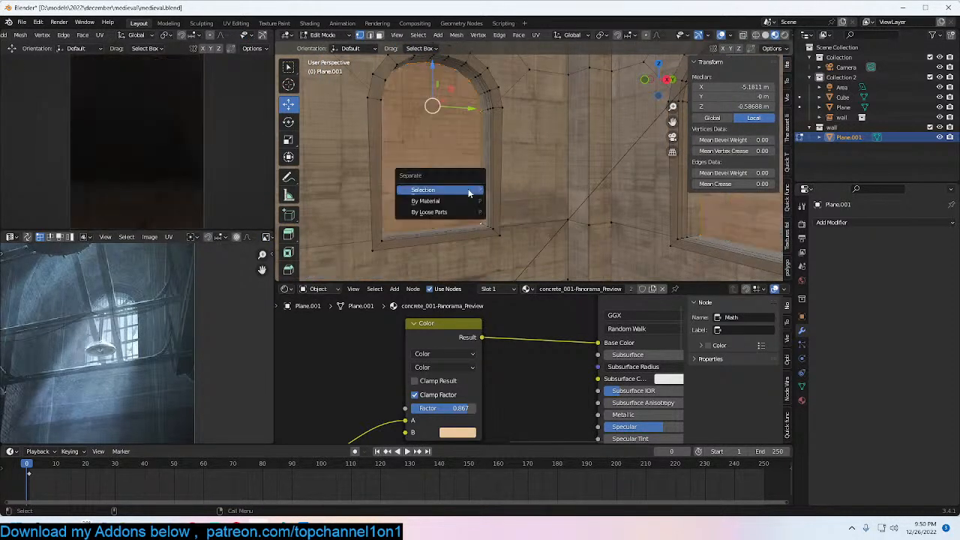
{"action": "left_click", "coordinate": [435, 189]}
{"action": "key", "text": "Tab"}
{"action": "left_click", "coordinate": [430, 156]}
{"action": "key", "text": "KP_Divide"}
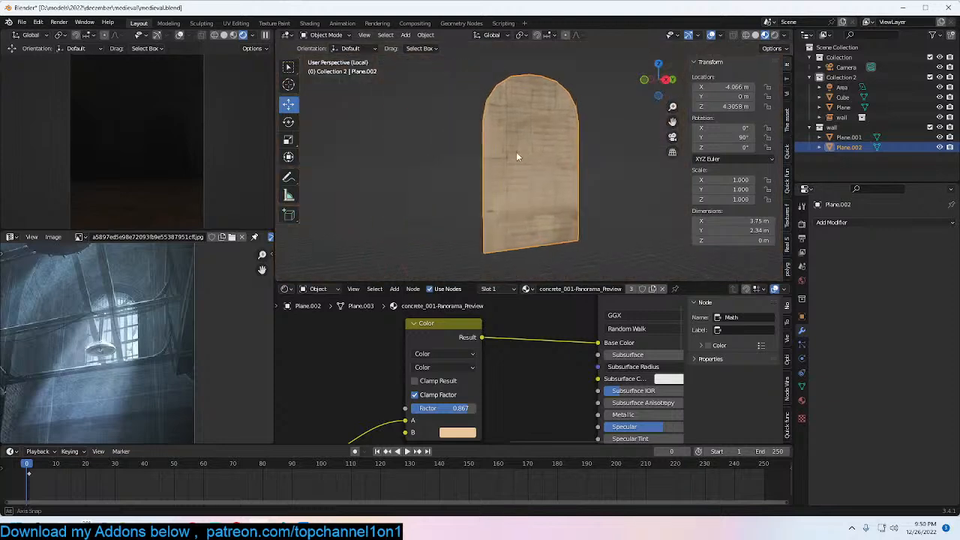
Step: Delete the pane's two bottom corner vertices and extrude the arch edge down along Z into vertical strips with a flat base
{"action": "key", "text": "Tab"}
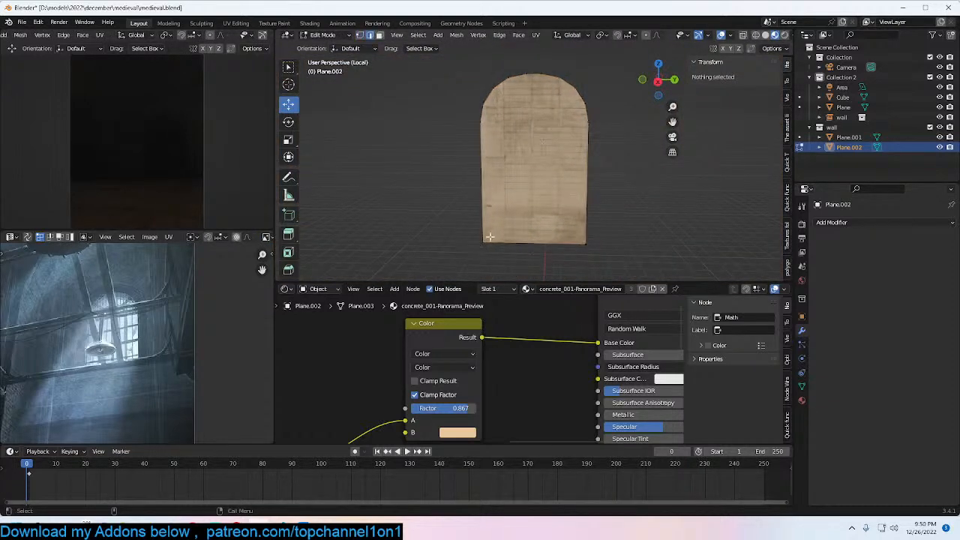
{"action": "left_click", "coordinate": [489, 239]}
{"action": "left_click", "coordinate": [594, 244], "text": "shift"}
{"action": "key", "text": "x"}
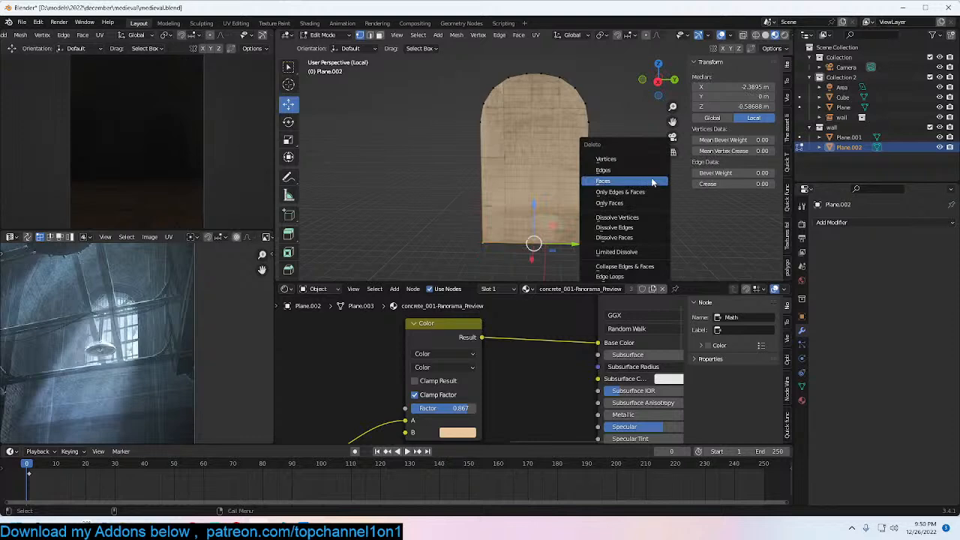
{"action": "left_click", "coordinate": [644, 162]}
{"action": "left_click", "coordinate": [548, 199]}
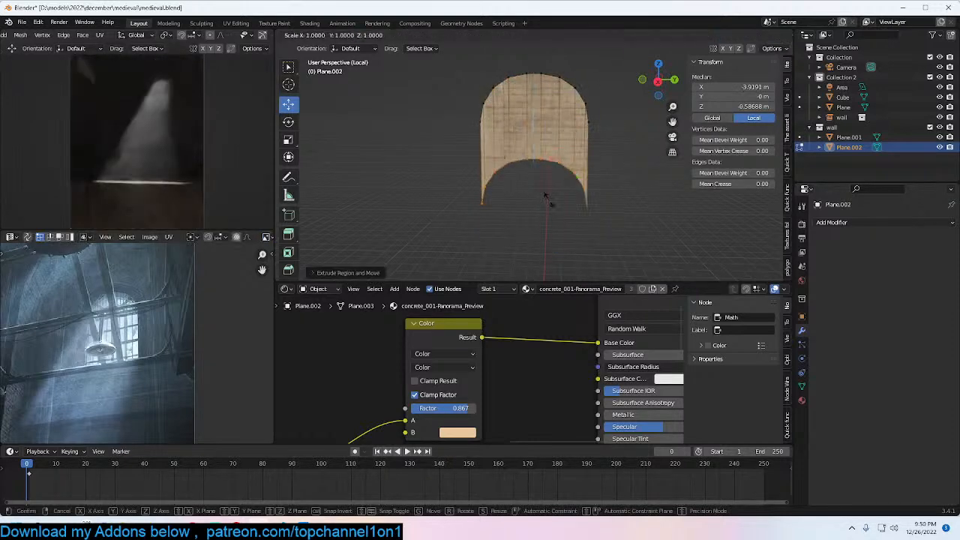
{"action": "key", "text": "g"}
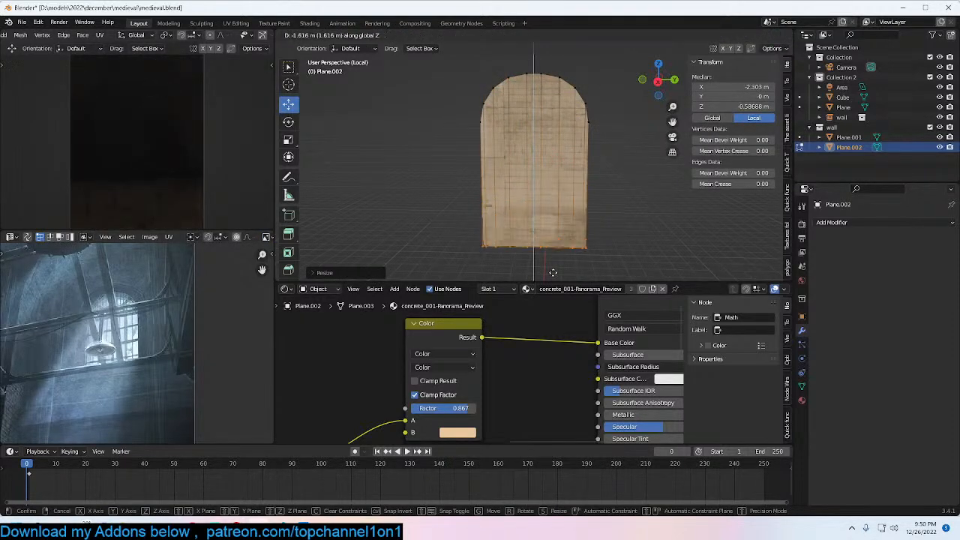
{"action": "left_click", "coordinate": [534, 248]}
Step: Inset each strip individually by about 0.09 m and delete the inner faces to leave vertical bars
{"action": "key", "text": "i"}
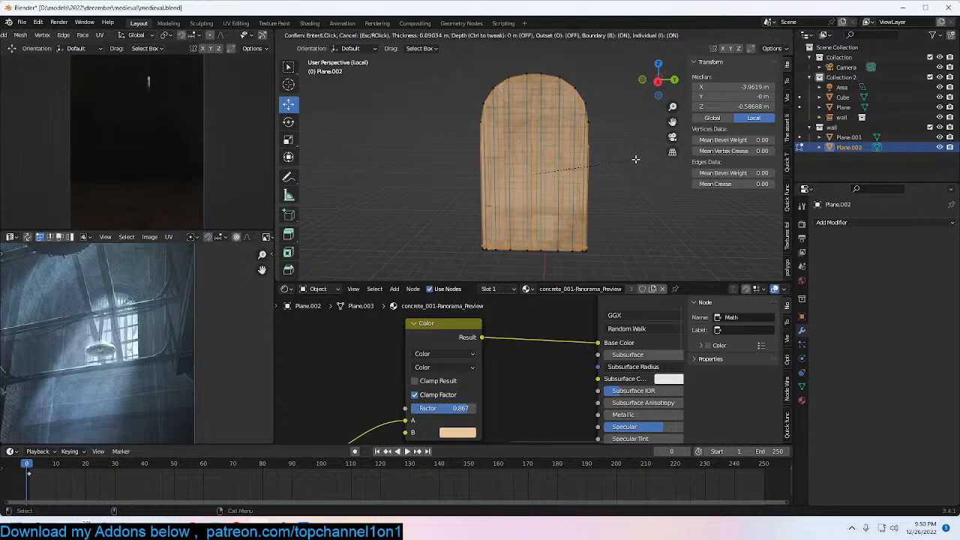
{"action": "left_click", "coordinate": [640, 158]}
{"action": "key", "text": "x"}
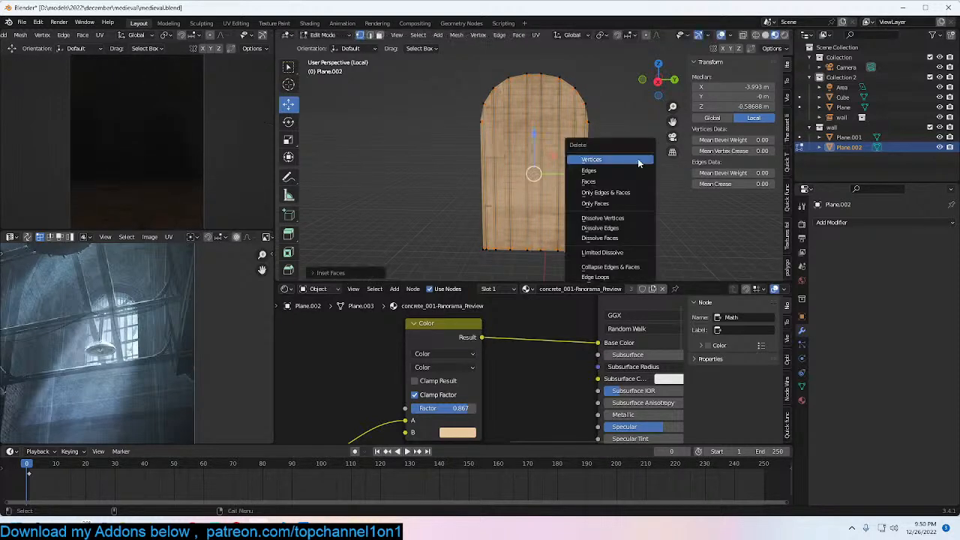
{"action": "left_click", "coordinate": [630, 182]}
{"action": "key", "text": "Tab"}
{"action": "middle_click_drag", "start_coordinate": [631, 179], "coordinate": [540, 174]}
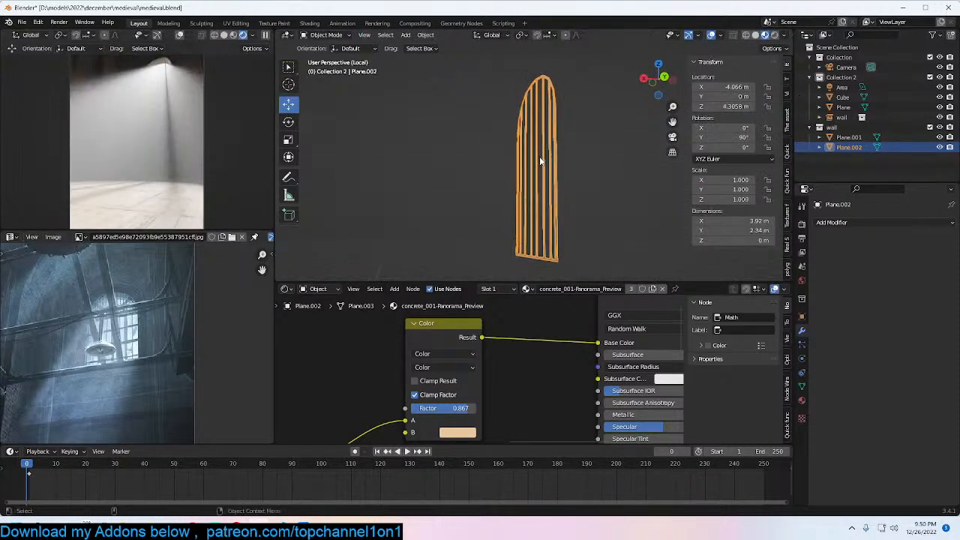
Step: Extrude the whole bar mesh to give it a thickness of about 0.08 m
{"action": "key", "text": "Tab"}
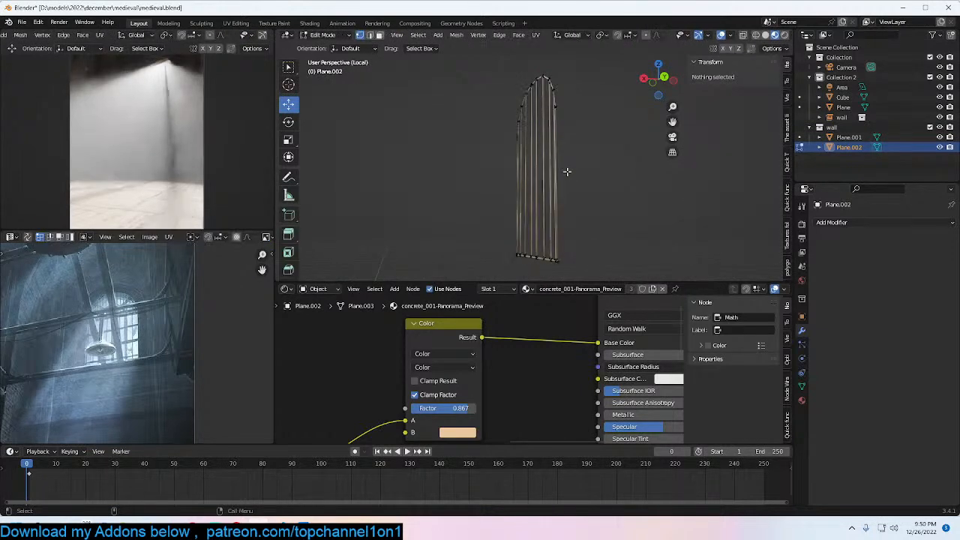
{"action": "key", "text": "a"}
{"action": "key", "text": "Tab"}
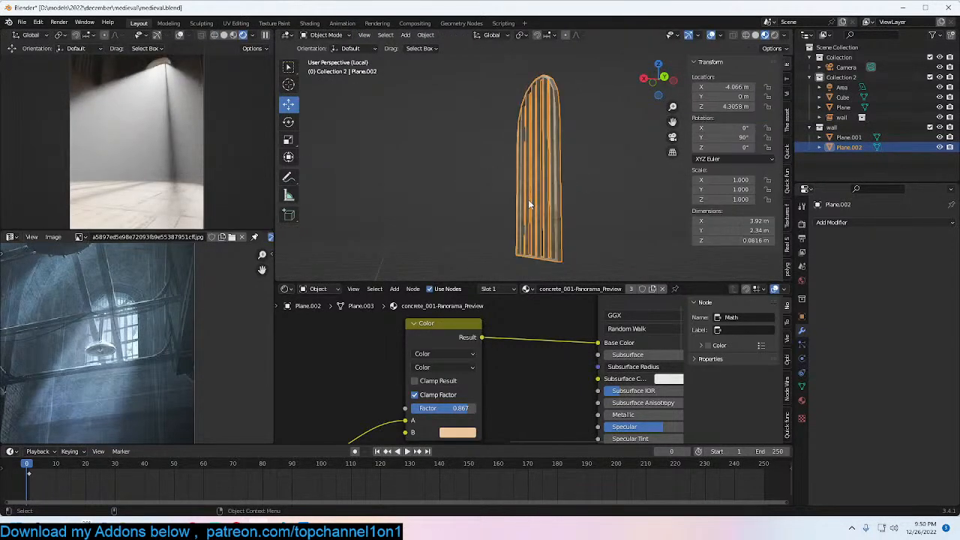
Step: Duplicate a central vertical bar, rotate the copy 90° about X into a crossbar, and scale it along Z
{"action": "middle_click_drag", "start_coordinate": [523, 218], "coordinate": [595, 221]}
{"action": "key", "text": "Tab"}
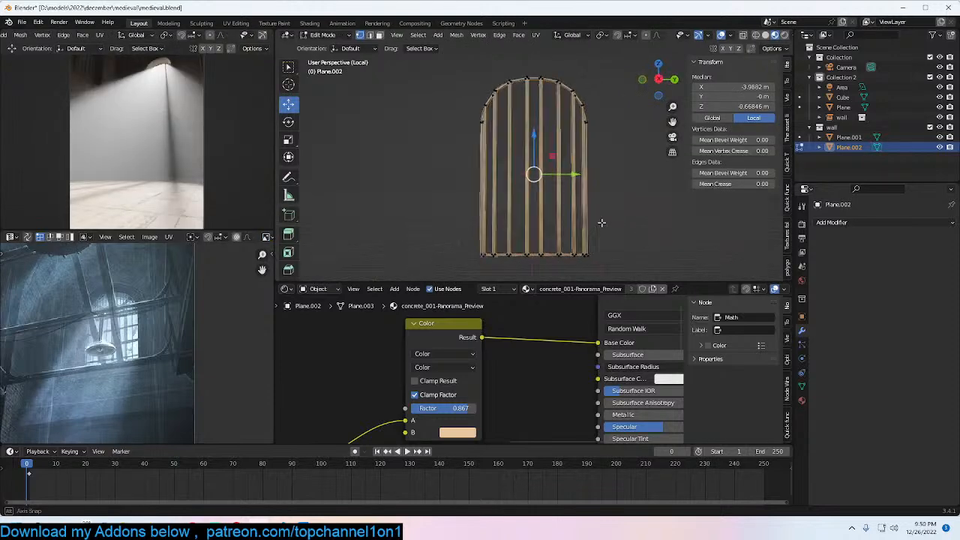
{"action": "scroll", "coordinate": [537, 201], "scroll_direction": "up", "scroll_amount": 2}
{"action": "key", "text": "l"}
{"action": "key", "text": "shift+d"}
{"action": "type", "text": "rx"}
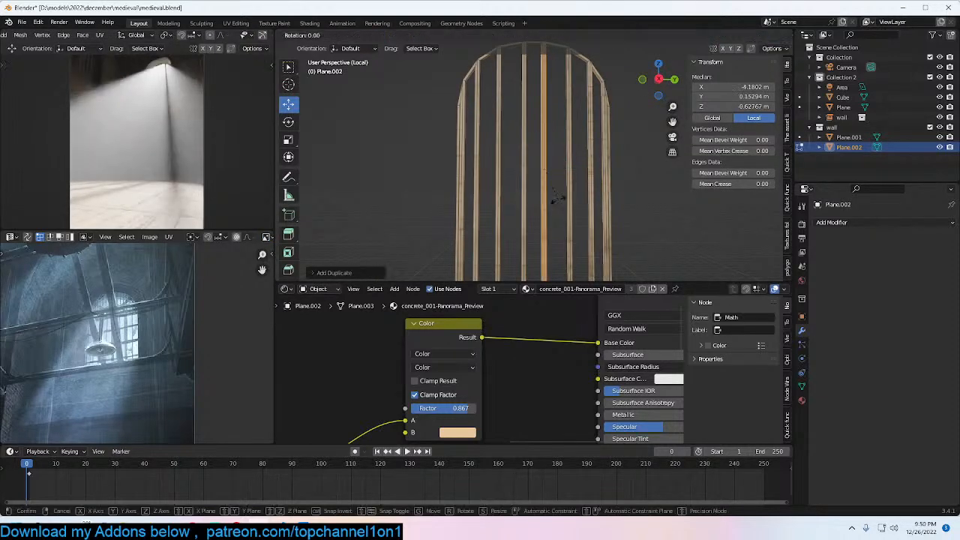
{"action": "type", "text": "90"}
{"action": "key", "text": "Return"}
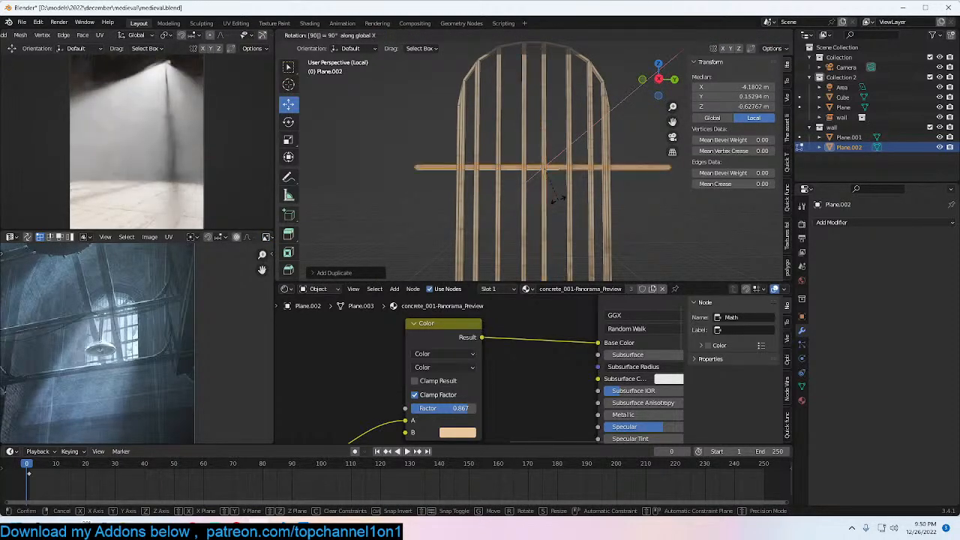
{"action": "key", "text": "s"}
{"action": "key", "text": "z"}
{"action": "left_click", "coordinate": [603, 206]}
Step: Duplicate the crossbar along Z until four horizontal bars span the window grille
{"action": "middle_click_drag", "start_coordinate": [604, 207], "coordinate": [542, 174]}
{"action": "key", "text": "shift+d"}
{"action": "key", "text": "z"}
{"action": "left_click", "coordinate": [592, 109]}
{"action": "key", "text": "shift+d"}
{"action": "key", "text": "z"}
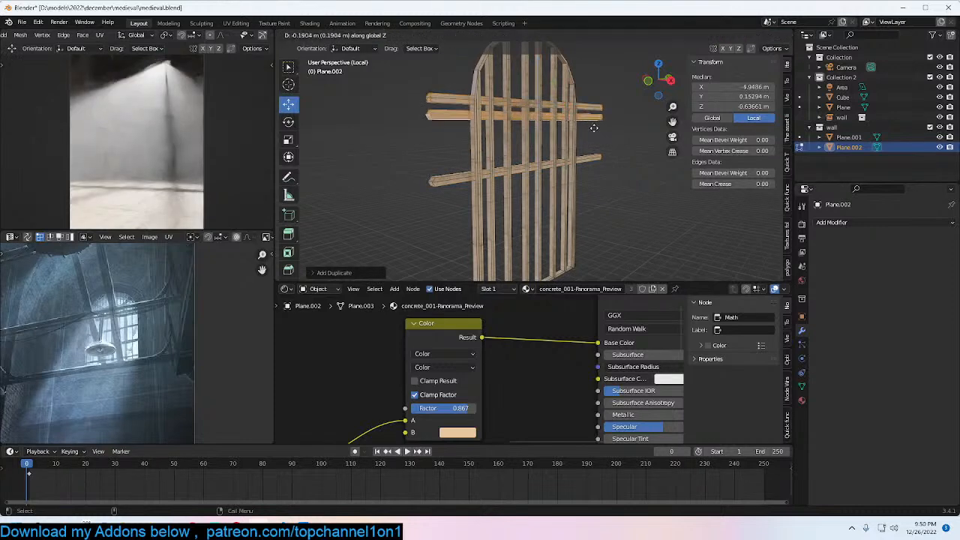
{"action": "left_click", "coordinate": [588, 244]}
{"action": "key", "text": "Tab"}
{"action": "scroll", "coordinate": [611, 216], "scroll_direction": "down", "scroll_amount": 3}
{"action": "key", "text": "Tab"}
{"action": "key", "text": "shift+d"}
{"action": "key", "text": "z"}
{"action": "left_click", "coordinate": [599, 185]}
{"action": "key", "text": "Tab"}
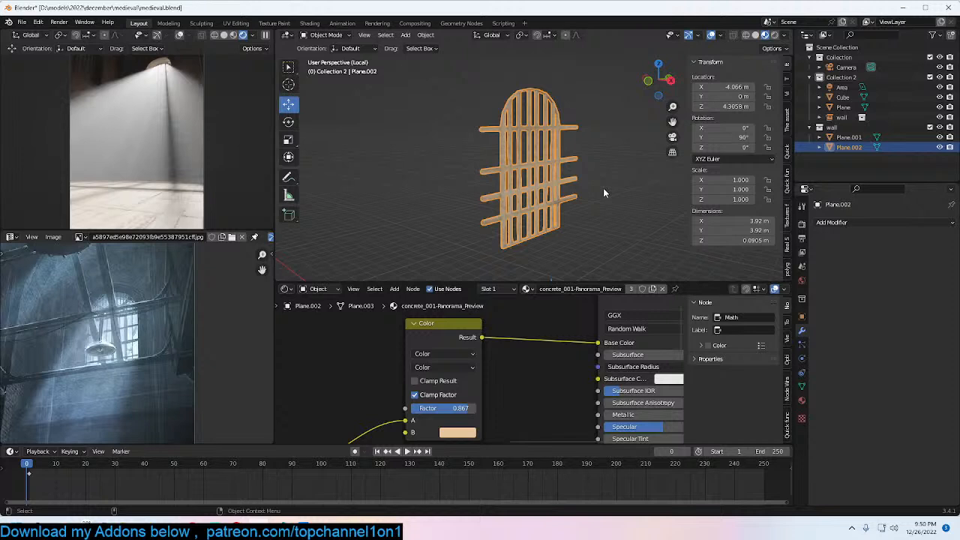
Step: Leave the isolated view to show the grille in the window, deselect everything, and save the file
{"action": "scroll", "coordinate": [159, 347], "scroll_direction": "down", "scroll_amount": 4}
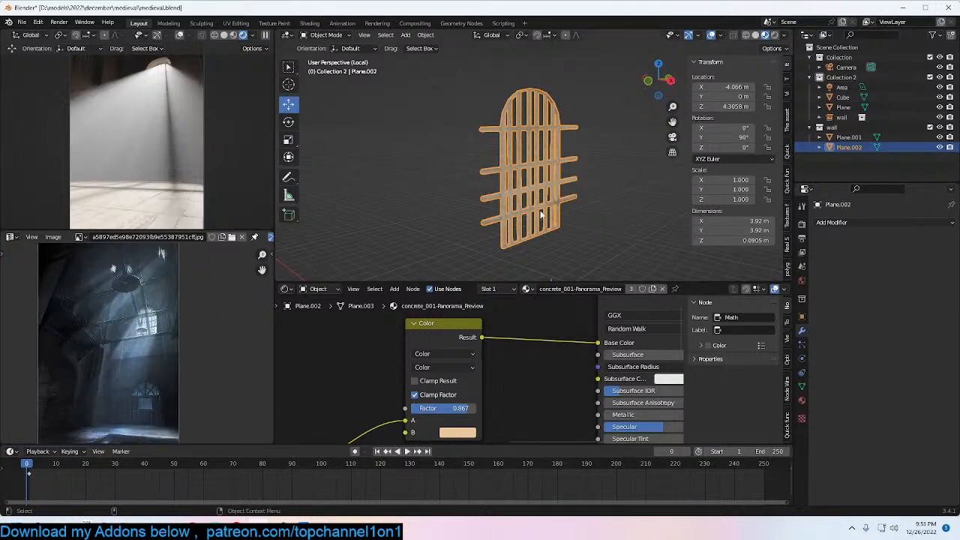
{"action": "key", "text": "KP_0"}
{"action": "key", "text": "KP_Divide"}
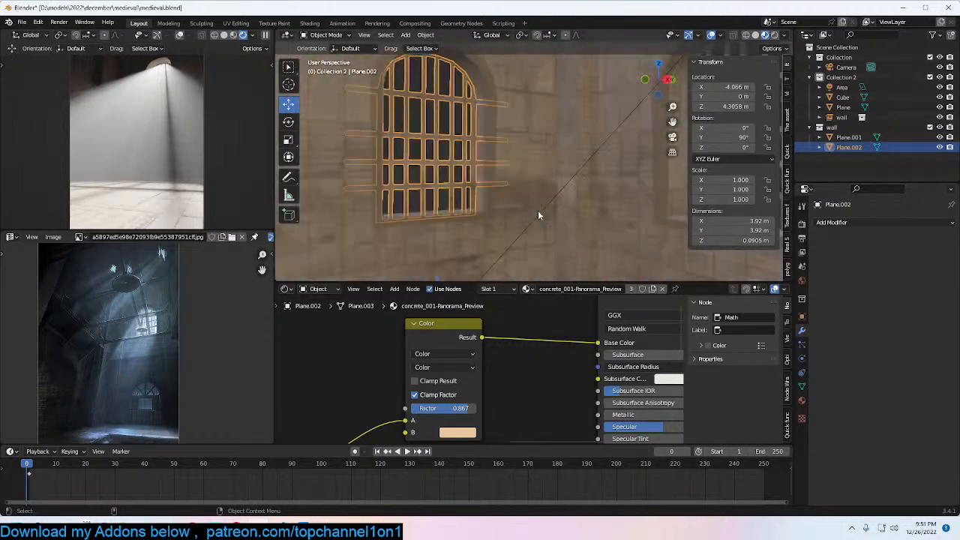
{"action": "scroll", "coordinate": [538, 215], "scroll_direction": "down", "scroll_amount": 2}
{"action": "middle_click_drag", "start_coordinate": [465, 198], "coordinate": [578, 179]}
{"action": "scroll", "coordinate": [501, 189], "scroll_direction": "up", "scroll_amount": 1}
{"action": "key", "text": "alt+a"}
{"action": "key", "text": "ctrl+s"}
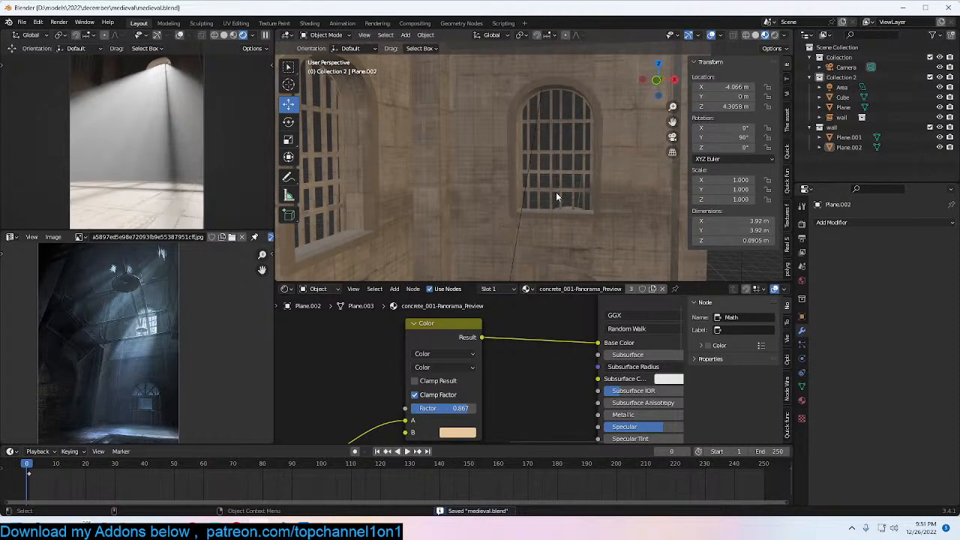
Step: Raise the area light along Z to about 16.56 m, then deselect it
{"action": "scroll", "coordinate": [555, 197], "scroll_direction": "down", "scroll_amount": 5}
{"action": "left_click", "coordinate": [523, 156]}
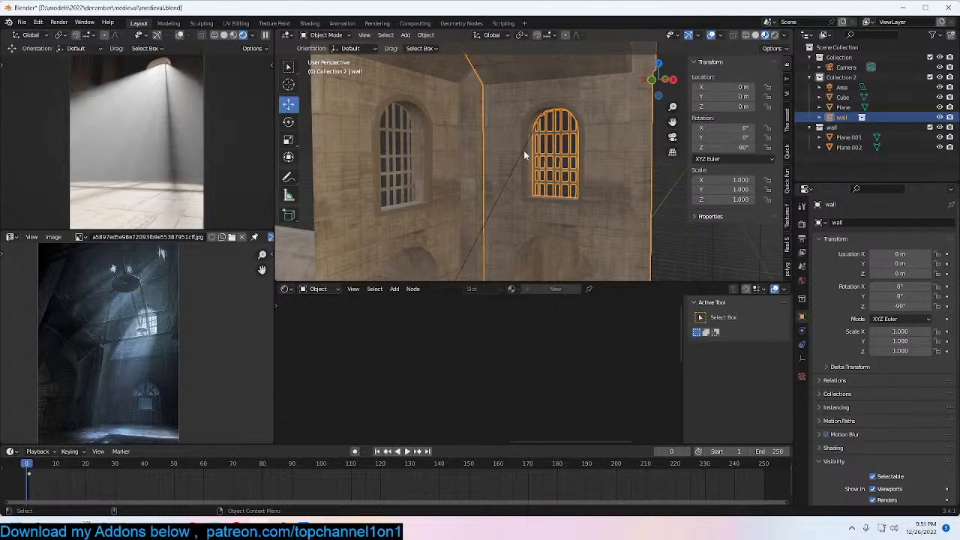
{"action": "left_click", "coordinate": [525, 150]}
{"action": "key", "text": "g"}
{"action": "key", "text": "z"}
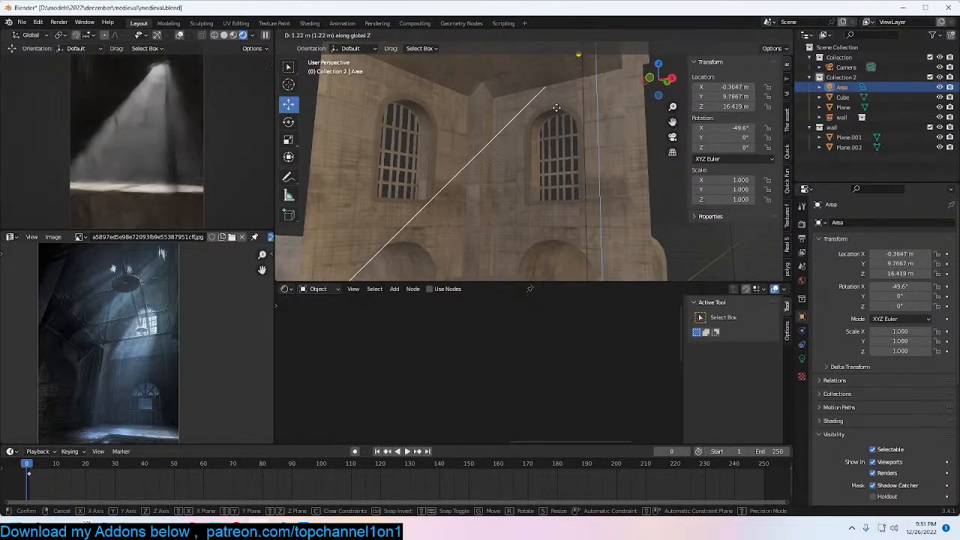
{"action": "left_click", "coordinate": [552, 151]}
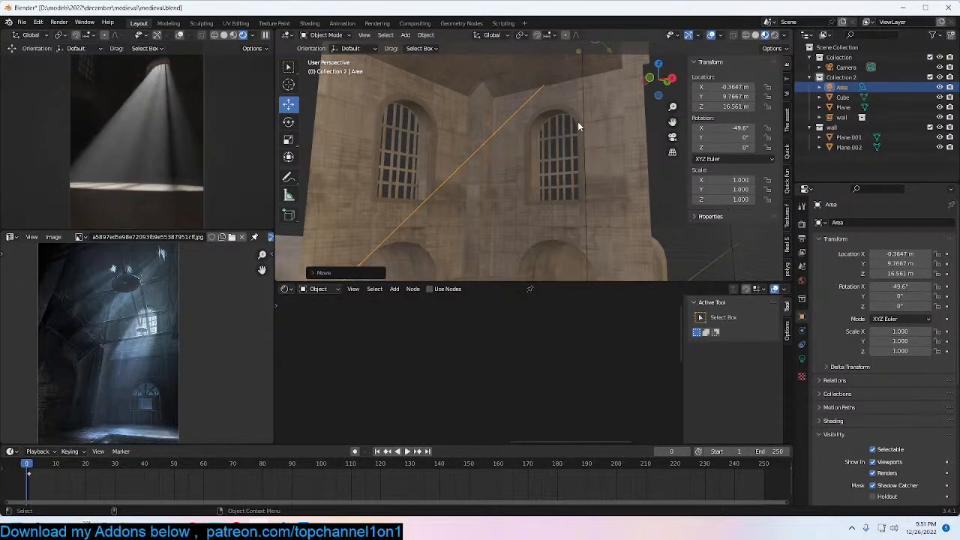
{"action": "key", "text": "alt+a"}
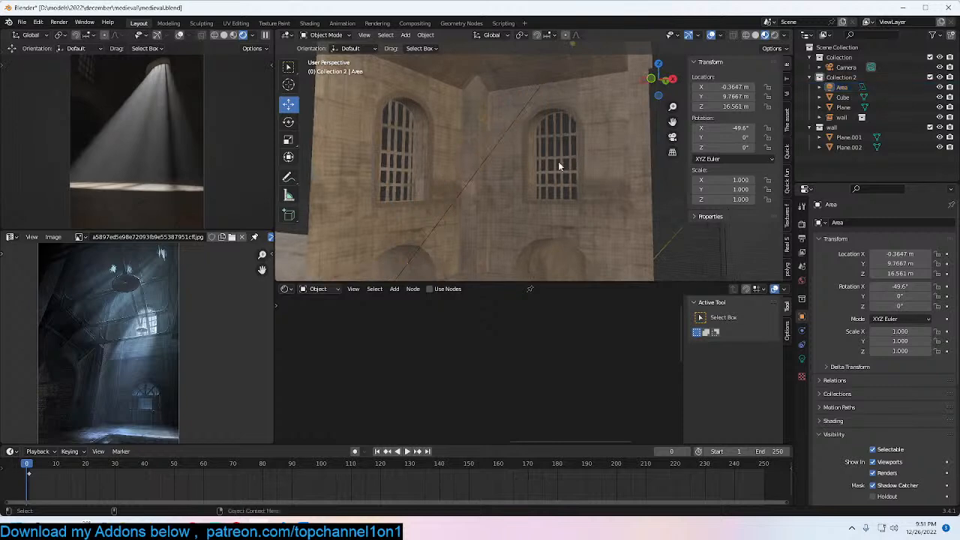
Step: Add a plane at the barred window in the back wall and rotate it 90° about X
{"action": "key", "text": "shift+a"}
{"action": "mouse_move", "coordinate": [540, 59]}
{"action": "left_click", "coordinate": [606, 59]}
{"action": "type", "text": "rx"}
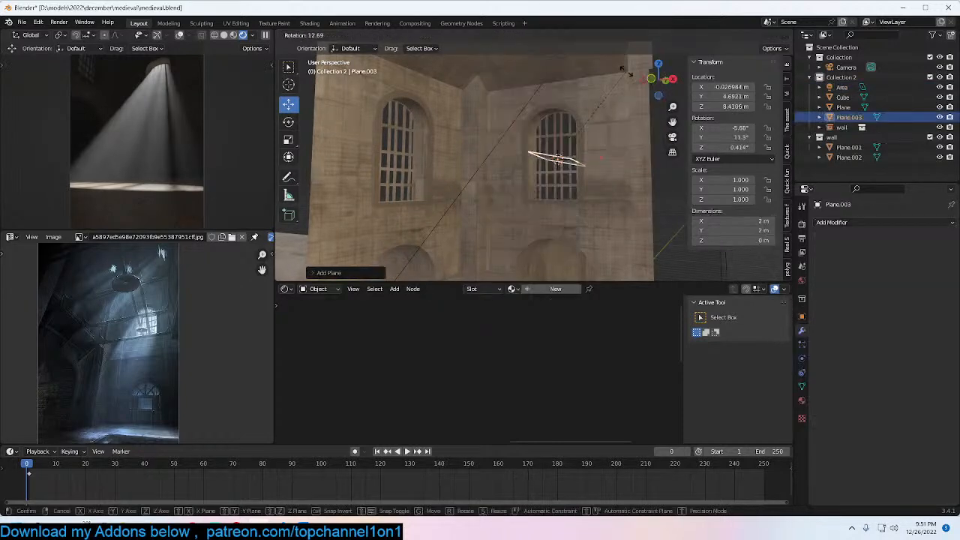
{"action": "type", "text": "90"}
{"action": "key", "text": "Return"}
Step: Scale the new plane to about 3.04 by 4.92 m so it covers the whole window opening
{"action": "key", "text": "s"}
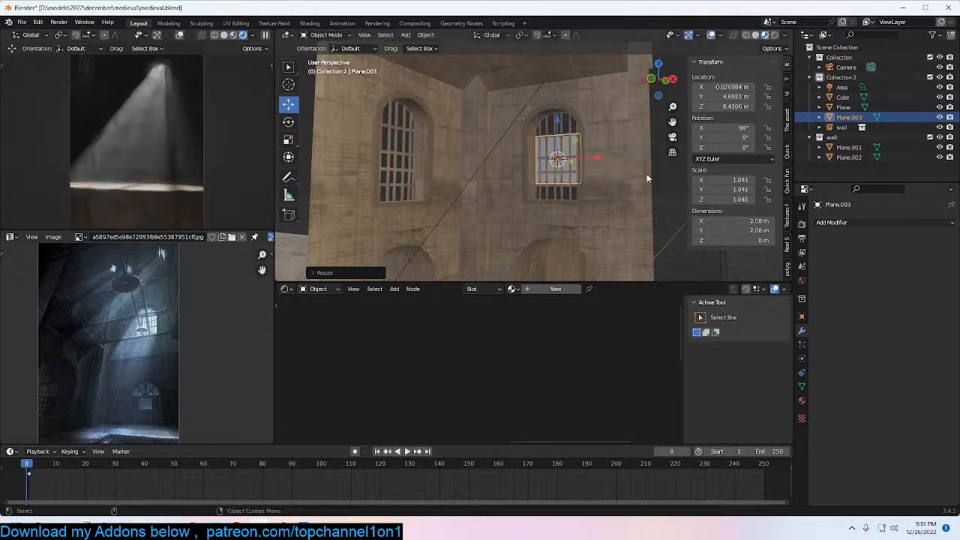
{"action": "key", "text": "z"}
{"action": "left_click", "coordinate": [603, 236]}
{"action": "key", "text": "s"}
{"action": "key", "text": "x"}
{"action": "left_click", "coordinate": [631, 162]}
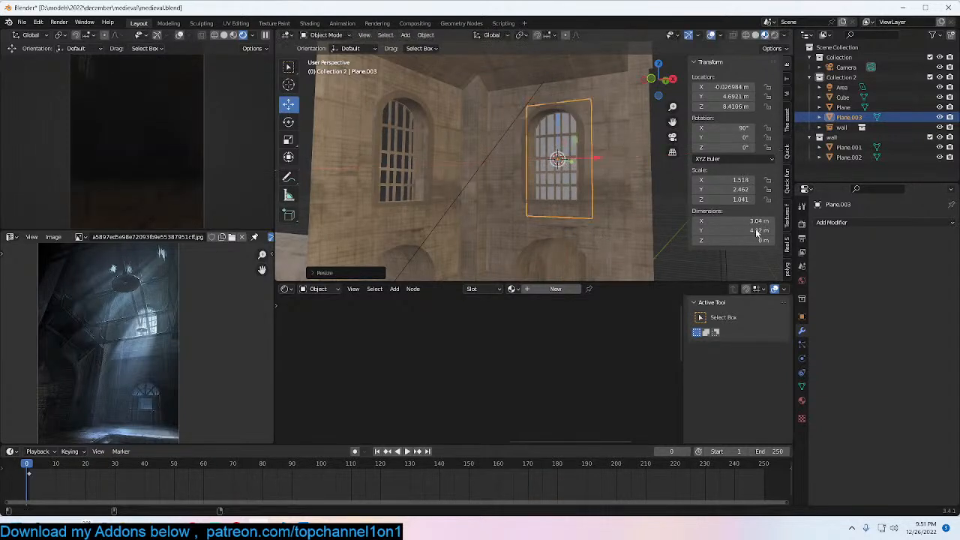
Step: Turn off shadow ray visibility for the window plane
{"action": "left_click", "coordinate": [801, 316]}
{"action": "scroll", "coordinate": [879, 399], "scroll_direction": "down", "scroll_amount": 5}
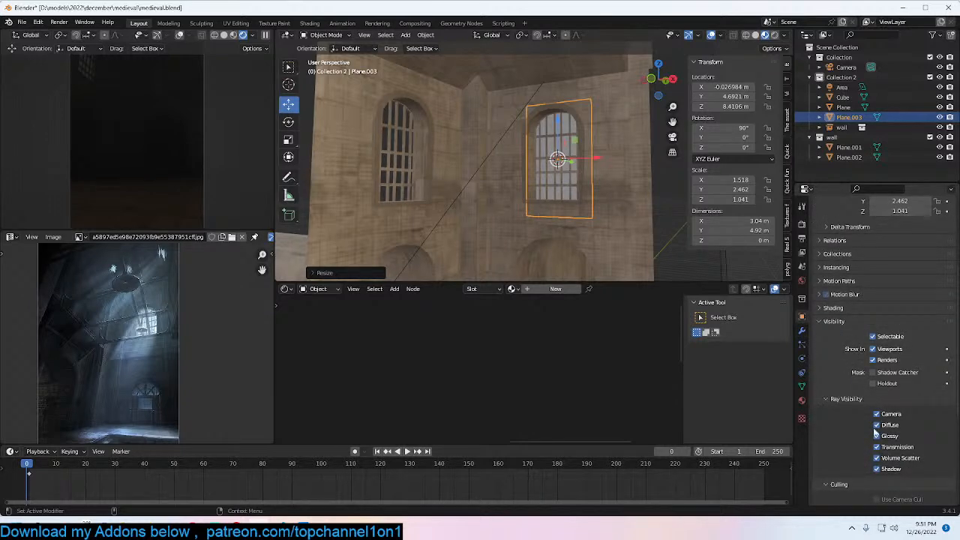
{"action": "left_click", "coordinate": [891, 469]}
Step: Give the window plane a new material and replace its Principled BSDF with an Emission shader feeding the surface output
{"action": "double_click", "coordinate": [551, 298]}
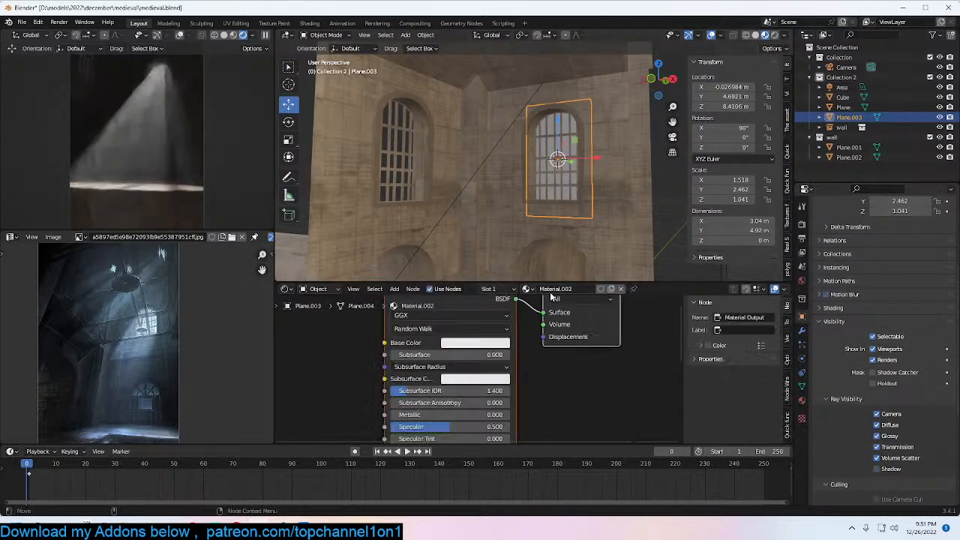
{"action": "middle_click_drag", "start_coordinate": [346, 337], "coordinate": [387, 348]}
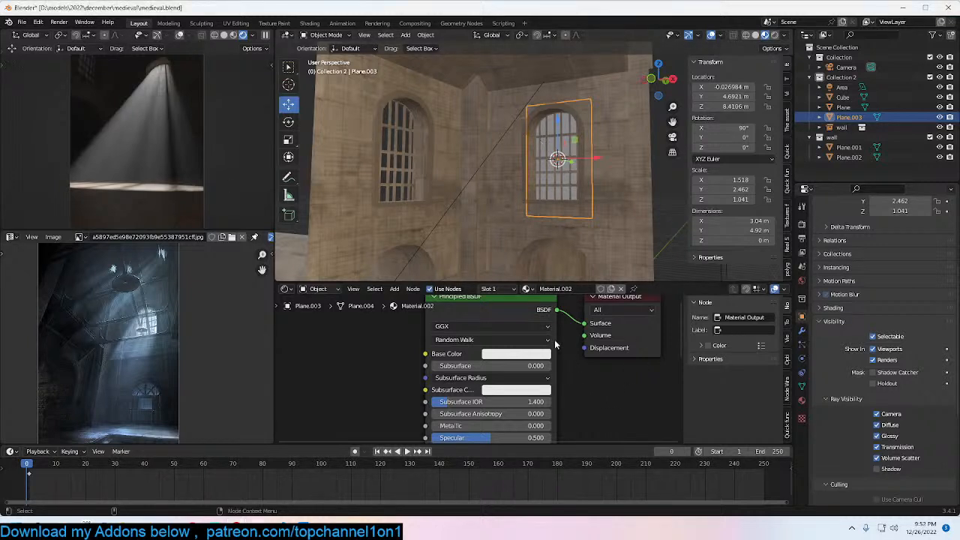
{"action": "left_click", "coordinate": [542, 314]}
{"action": "key", "text": "Delete"}
{"action": "key", "text": "shift+a"}
{"action": "left_click", "coordinate": [486, 343]}
{"action": "type", "text": "e"}
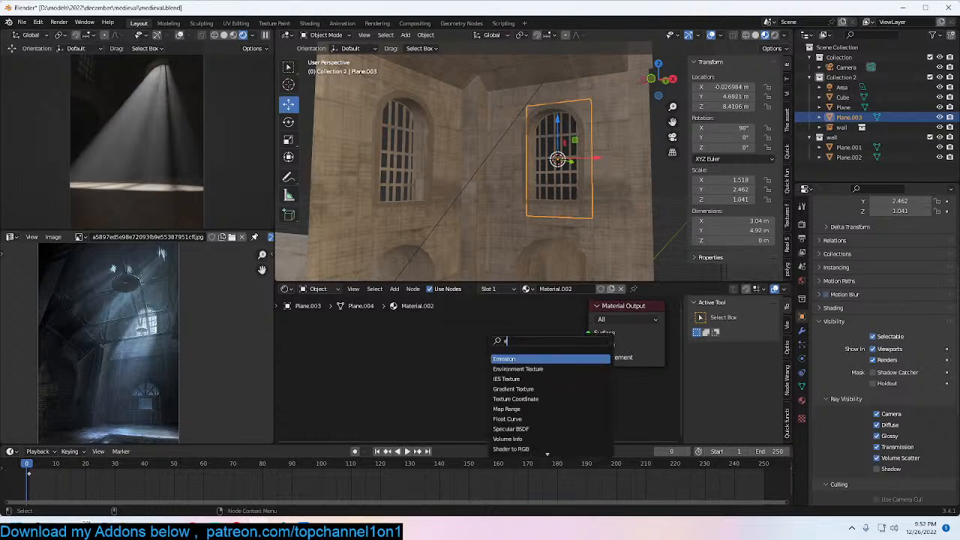
{"action": "left_click", "coordinate": [532, 359]}
{"action": "left_click", "coordinate": [465, 330]}
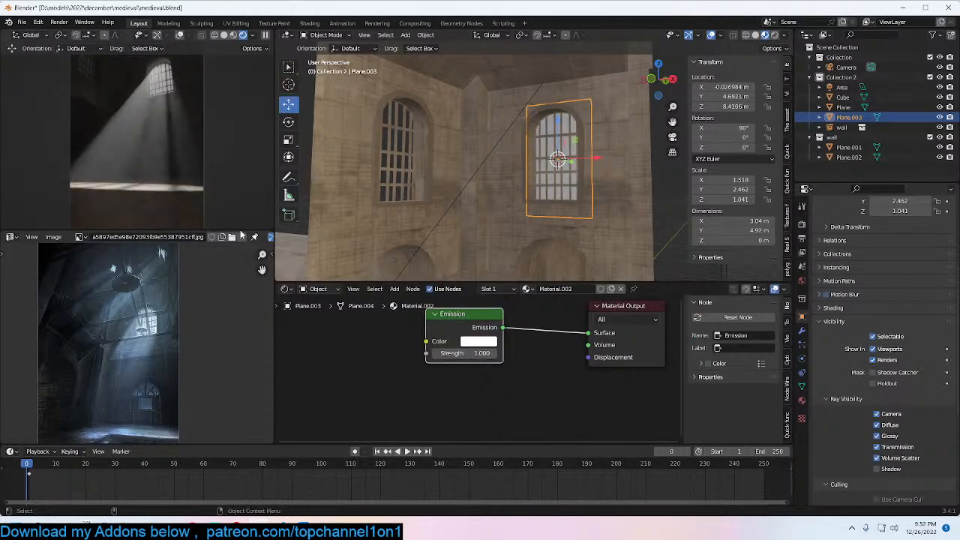
Step: Set the window plane's emission colour to light blue, with hue about 0.636 and saturation about 0.6
{"action": "scroll", "coordinate": [416, 338], "scroll_direction": "up", "scroll_amount": 1}
{"action": "left_click", "coordinate": [472, 339]}
{"action": "left_click", "coordinate": [527, 175]}
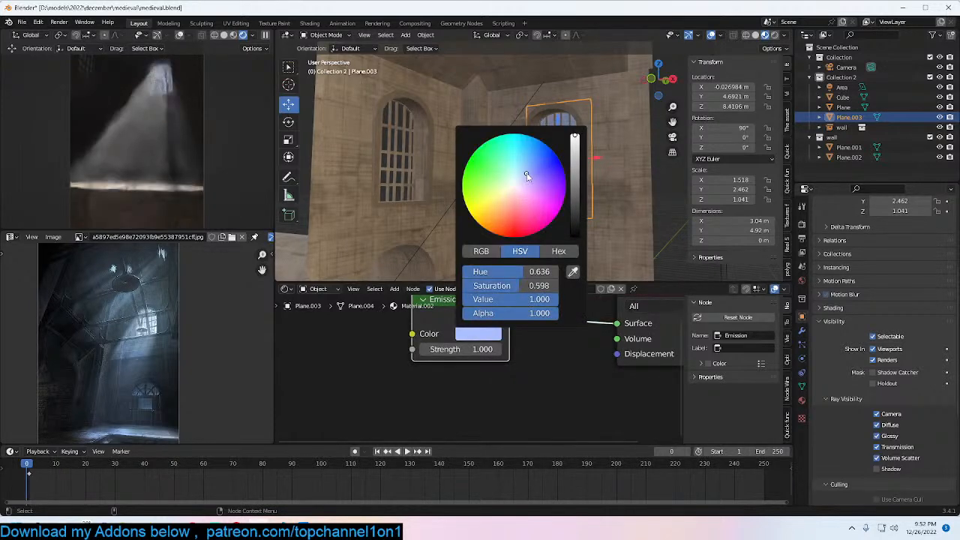
Step: Select the area light outside the window and set its colour to pale blue
{"action": "middle_click_drag", "start_coordinate": [538, 178], "coordinate": [492, 146]}
{"action": "left_click", "coordinate": [495, 135]}
{"action": "left_click", "coordinate": [498, 123]}
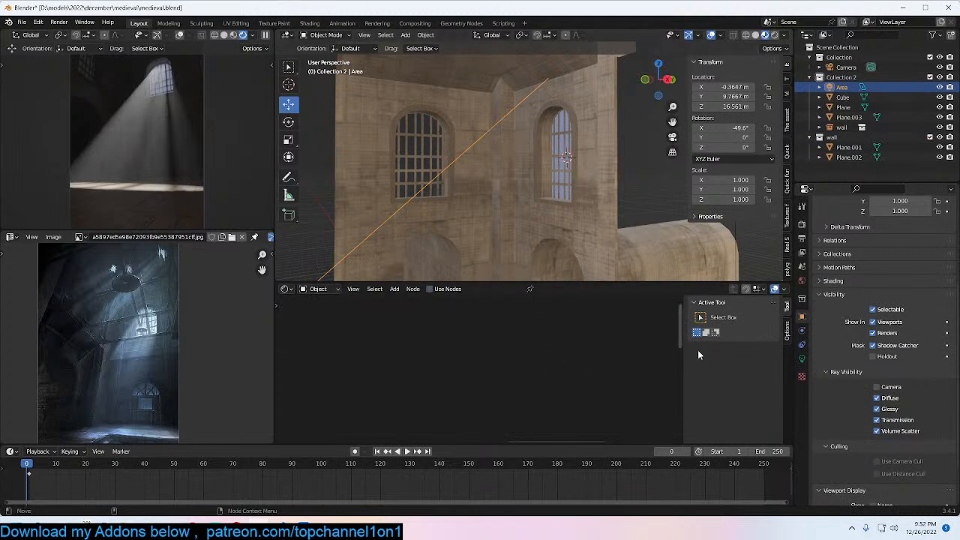
{"action": "left_click", "coordinate": [800, 359]}
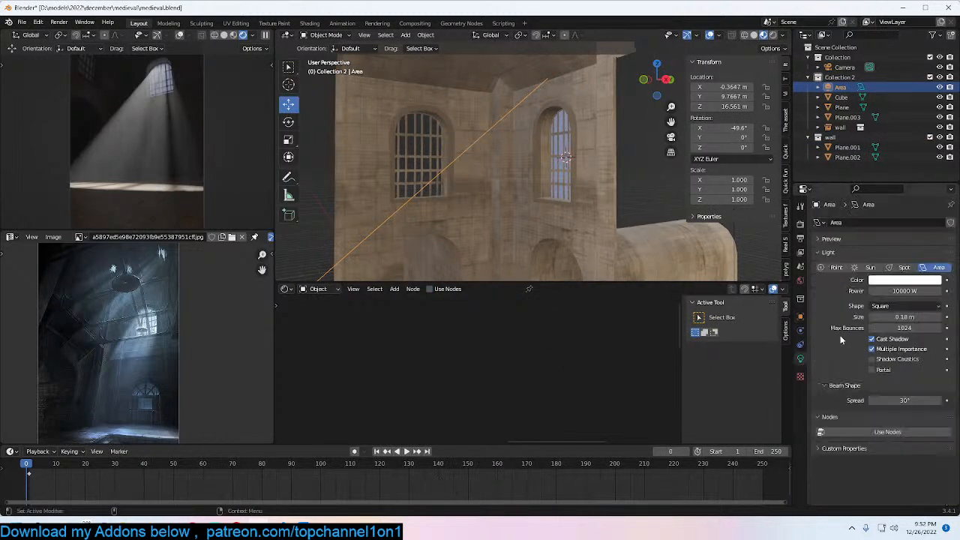
{"action": "left_click", "coordinate": [907, 285]}
{"action": "left_click", "coordinate": [900, 172]}
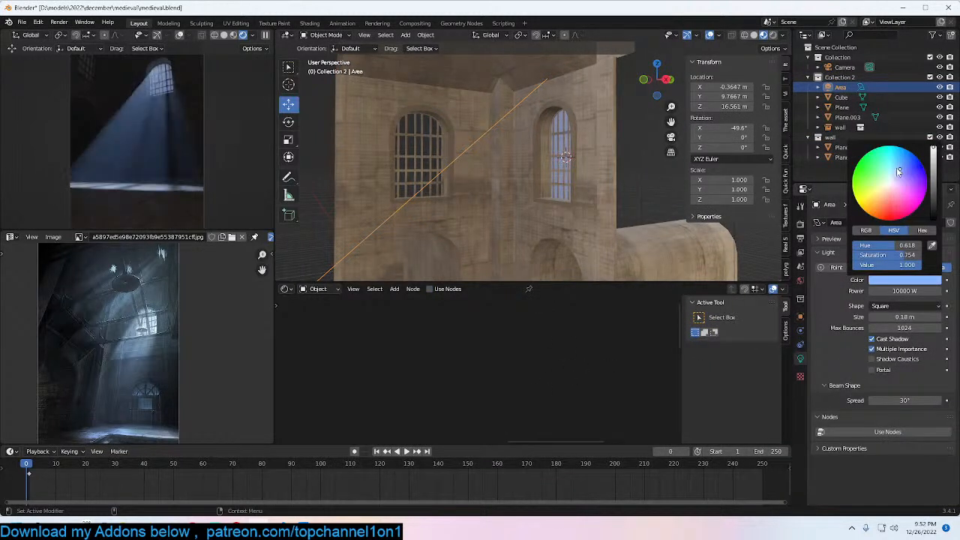
{"action": "left_click", "coordinate": [893, 174]}
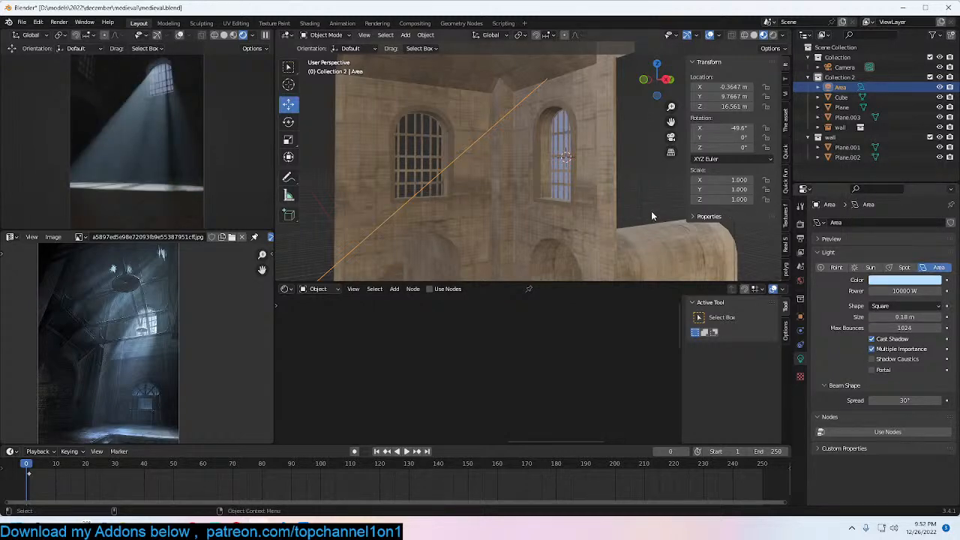
Step: Set the area light's size to 0.01 m
{"action": "scroll", "coordinate": [630, 213], "scroll_direction": "down", "scroll_amount": 8}
{"action": "left_click", "coordinate": [904, 316]}
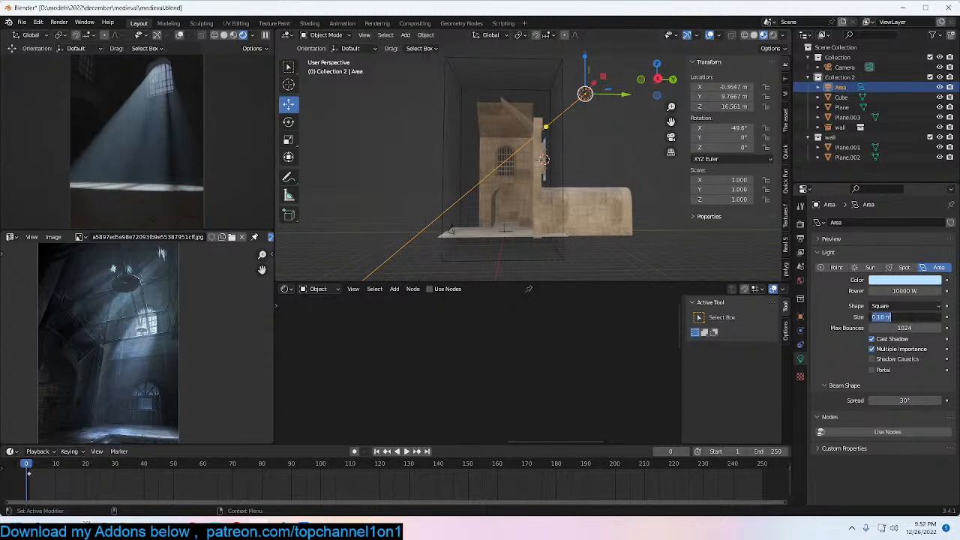
{"action": "type", "text": "0.01"}
{"action": "key", "text": "Return"}
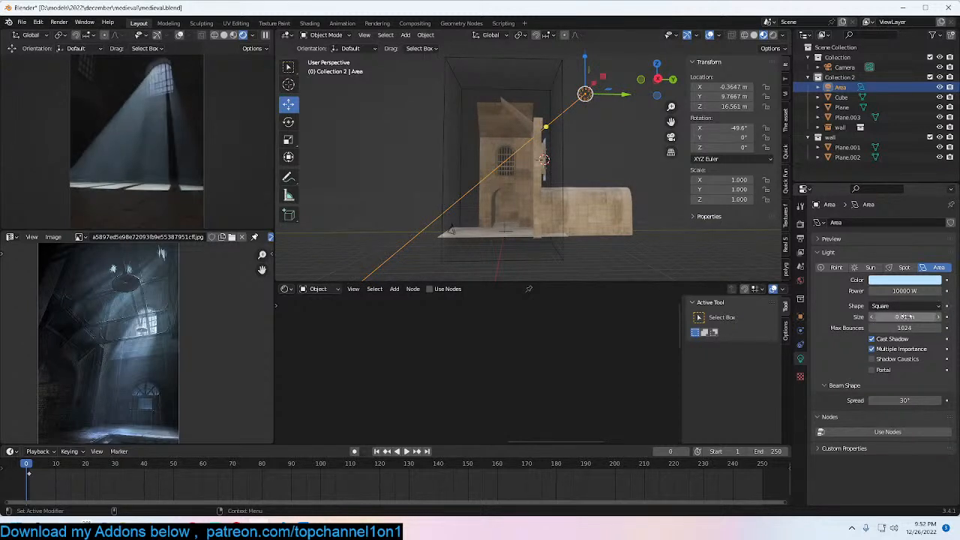
Step: Set the area light's size to 0.1 m and save the file
{"action": "scroll", "coordinate": [507, 185], "scroll_direction": "up", "scroll_amount": 5}
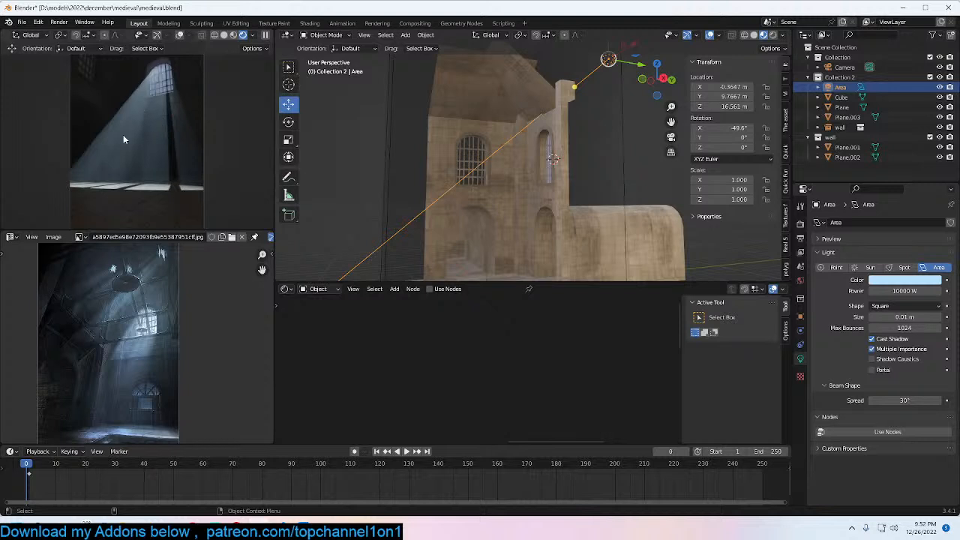
{"action": "scroll", "coordinate": [126, 357], "scroll_direction": "up", "scroll_amount": 3}
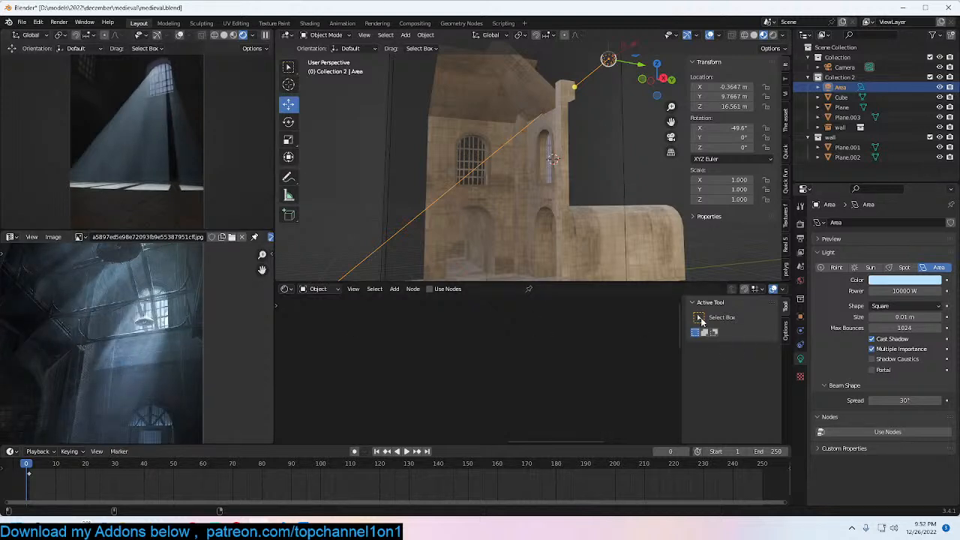
{"action": "left_click", "coordinate": [906, 317]}
{"action": "key", "text": "Return"}
{"action": "left_click", "coordinate": [932, 316]}
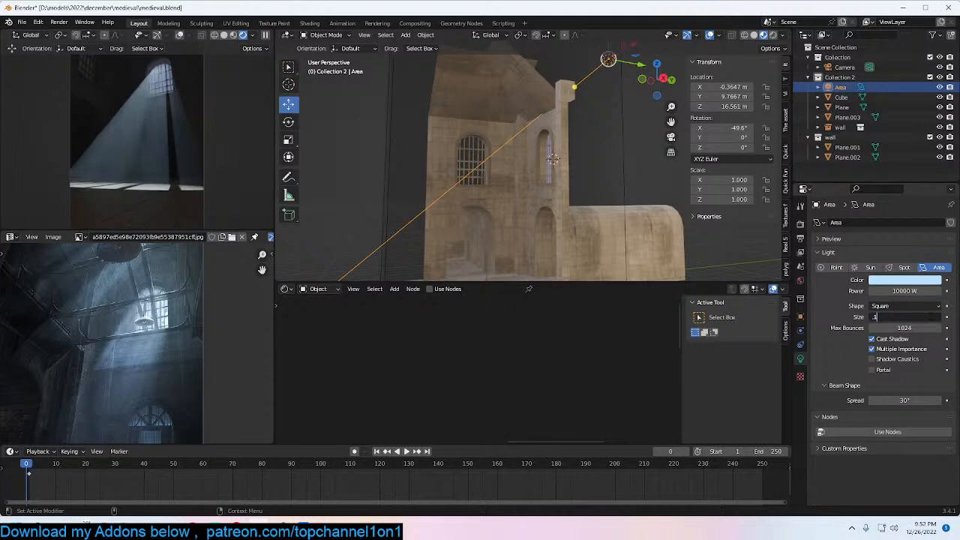
{"action": "type", "text": ".1"}
{"action": "key", "text": "Return"}
{"action": "middle_click_drag", "start_coordinate": [488, 153], "coordinate": [436, 161]}
{"action": "scroll", "coordinate": [567, 173], "scroll_direction": "up", "scroll_amount": 2}
{"action": "key", "text": "ctrl+s"}
Step: Select the emissive plane behind the window and set its emission strength to 10
{"action": "left_click", "coordinate": [550, 115]}
{"action": "middle_click_drag", "start_coordinate": [543, 125], "coordinate": [600, 147]}
{"action": "key", "text": "alt+a"}
{"action": "middle_click_drag", "start_coordinate": [545, 160], "coordinate": [494, 181]}
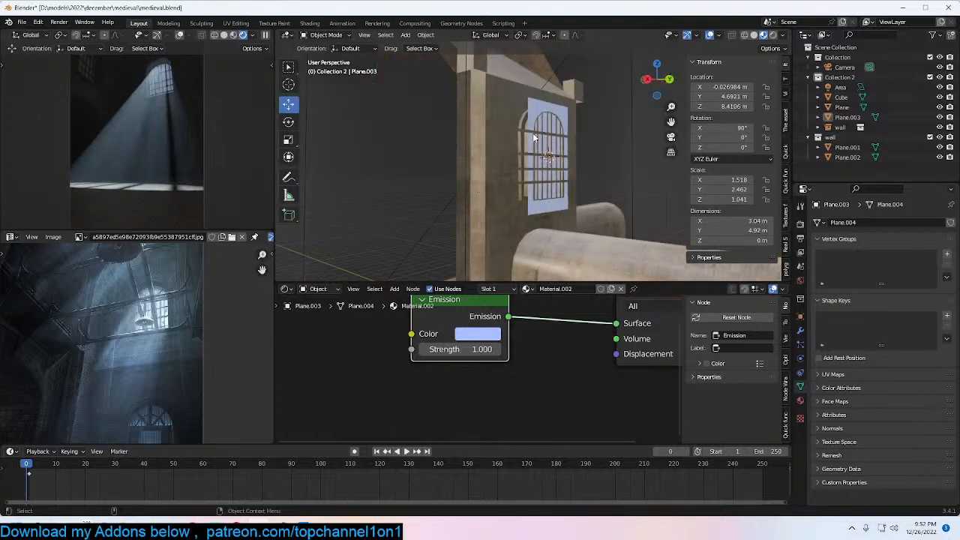
{"action": "left_click", "coordinate": [541, 119]}
{"action": "scroll", "coordinate": [486, 323], "scroll_direction": "up", "scroll_amount": 2}
{"action": "left_click", "coordinate": [481, 342]}
{"action": "type", "text": "10"}
{"action": "key", "text": "Return"}
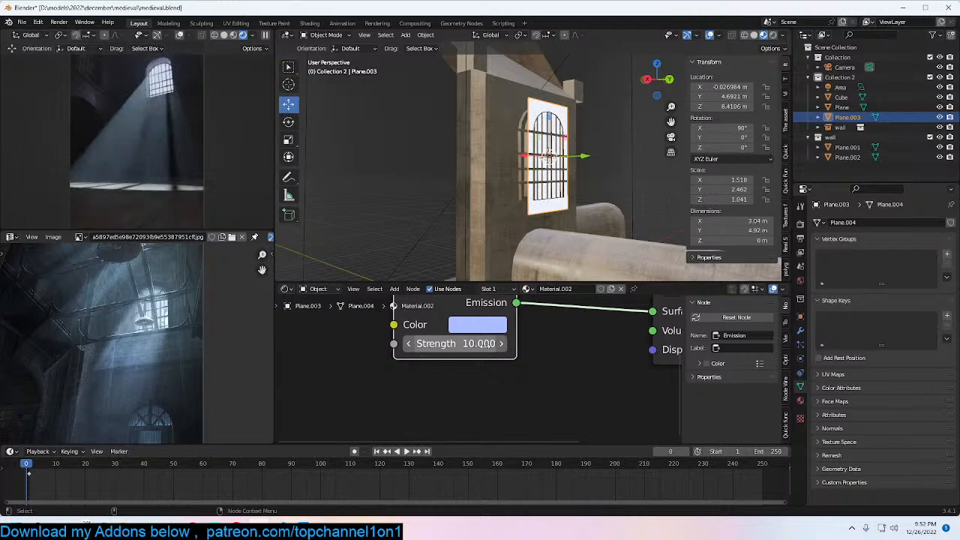
Step: Move the emissive plane outward along Y to about 5.68 m, away from the window, and save the file
{"action": "middle_click_drag", "start_coordinate": [603, 170], "coordinate": [614, 169]}
{"action": "left_click_drag", "start_coordinate": [587, 156], "coordinate": [609, 158]}
{"action": "middle_click_drag", "start_coordinate": [575, 204], "coordinate": [597, 203]}
{"action": "key", "text": "ctrl+s"}
Step: Add a Gradient Texture node to the plane's material and connect its colour output to the Emission strength
{"action": "key", "text": "Home"}
{"action": "key", "text": "shift+a"}
{"action": "mouse_move", "coordinate": [378, 410]}
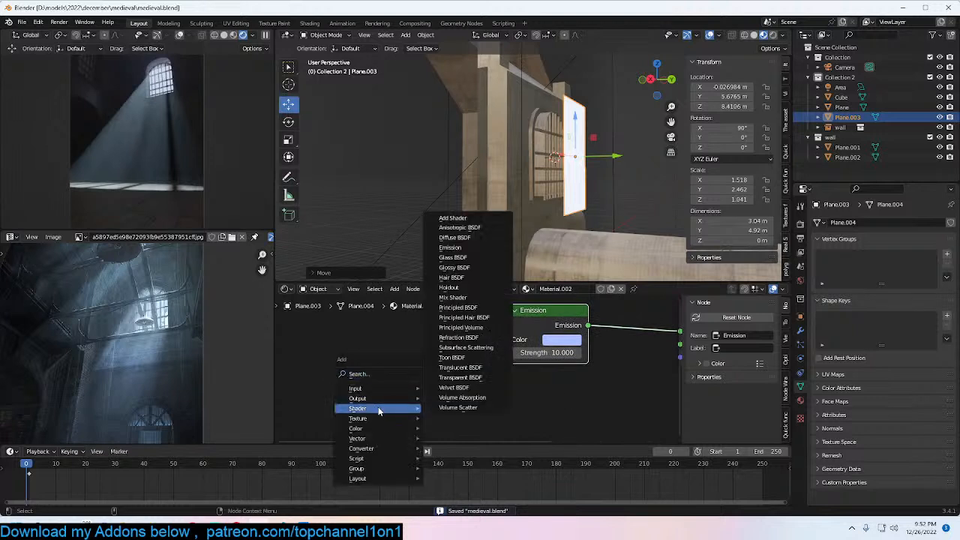
{"action": "left_click", "coordinate": [470, 318]}
{"action": "left_click_drag", "start_coordinate": [405, 360], "coordinate": [505, 353]}
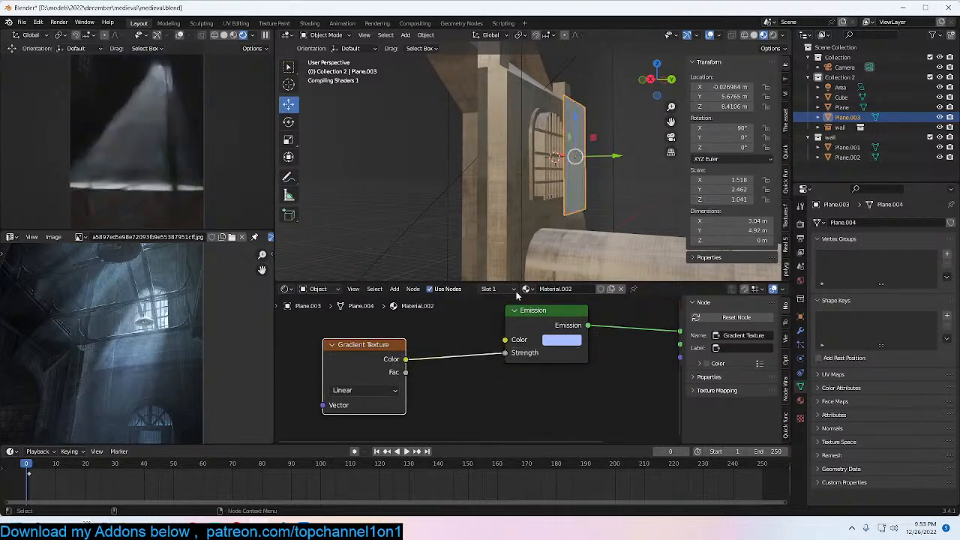
Step: Add Texture Coordinate and Mapping nodes to the Gradient Texture and isolate the plane in local view
{"action": "middle_click_drag", "start_coordinate": [540, 252], "coordinate": [648, 219]}
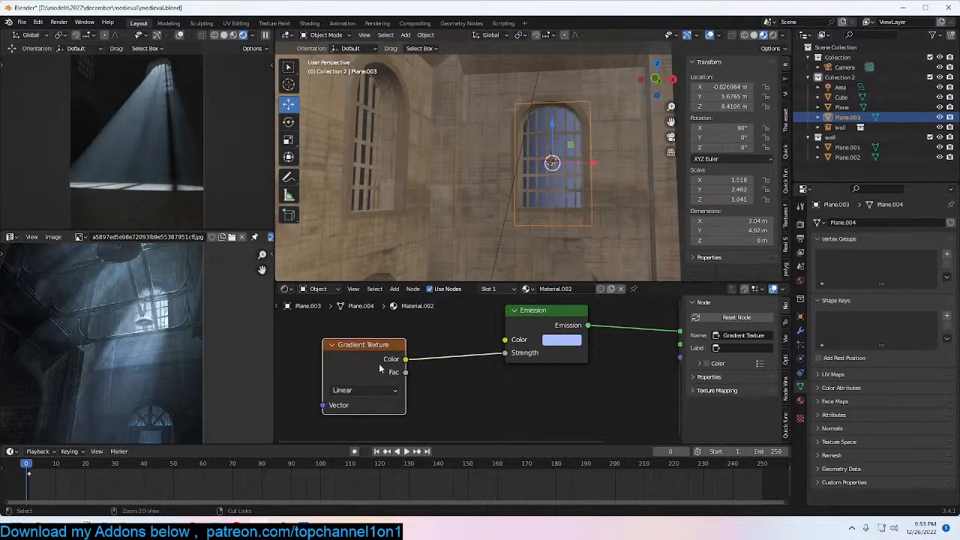
{"action": "key", "text": "ctrl+t"}
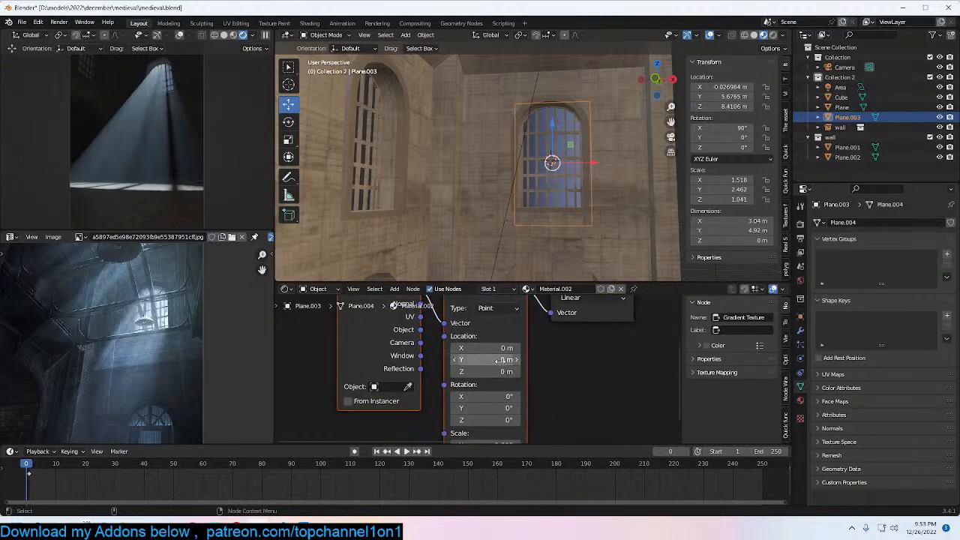
{"action": "key", "text": "KP_Divide"}
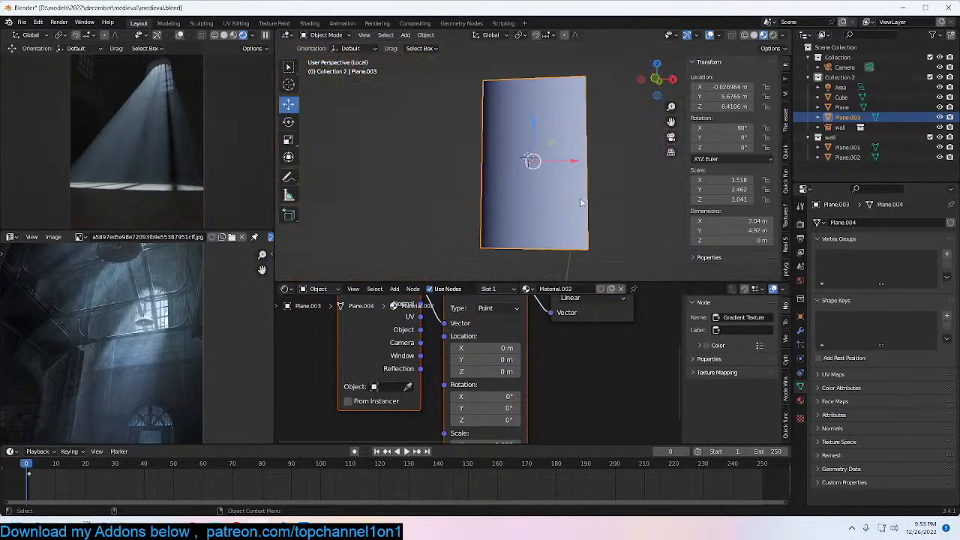
{"action": "scroll", "coordinate": [488, 375], "scroll_direction": "down", "scroll_amount": 1, "text": "shift"}
{"action": "mouse_move", "coordinate": [487, 390]}
{"action": "left_mouse_down"}
{"action": "mouse_move", "coordinate": [518, 391]}
{"action": "mouse_move", "coordinate": [525, 380]}
{"action": "mouse_move", "coordinate": [513, 403]}
{"action": "mouse_move", "coordinate": [528, 403]}
{"action": "left_mouse_up"}
{"action": "key", "text": "ctrl+z"}
{"action": "key", "text": "ctrl+z"}
{"action": "key", "text": "ctrl+z"}
Step: Set the Mapping node's Z rotation to -90° so the gradient runs vertically on the plane
{"action": "left_click", "coordinate": [499, 403]}
{"action": "type", "text": "-90"}
{"action": "key", "text": "Return"}
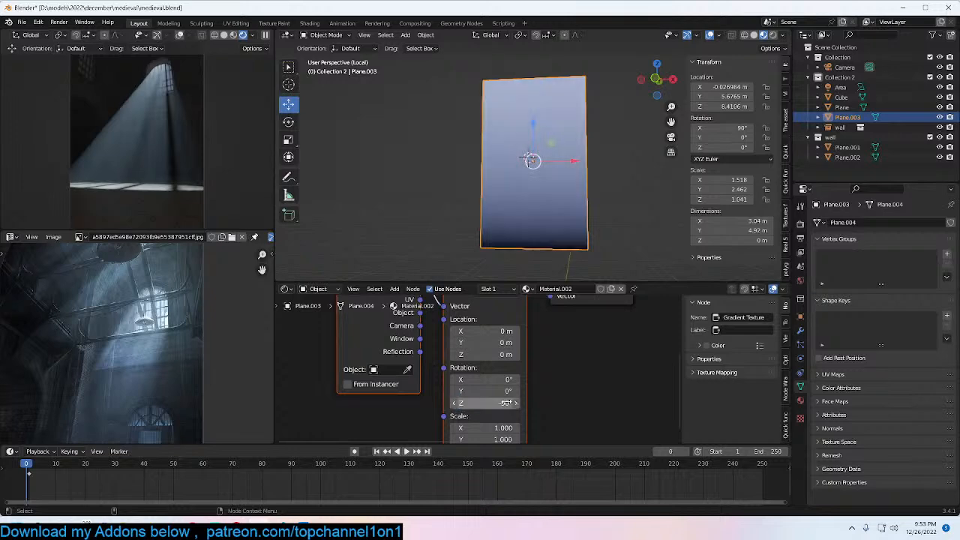
Step: Reroute the Gradient Texture's colour output from the Emission strength to its colour input, and move the Emission node toward the Material Output
{"action": "middle_click_drag", "start_coordinate": [544, 300], "coordinate": [506, 367]}
{"action": "left_click_drag", "start_coordinate": [486, 368], "coordinate": [499, 353]}
{"action": "left_click_drag", "start_coordinate": [523, 341], "coordinate": [606, 351]}
{"action": "middle_click_drag", "start_coordinate": [535, 345], "coordinate": [522, 336]}
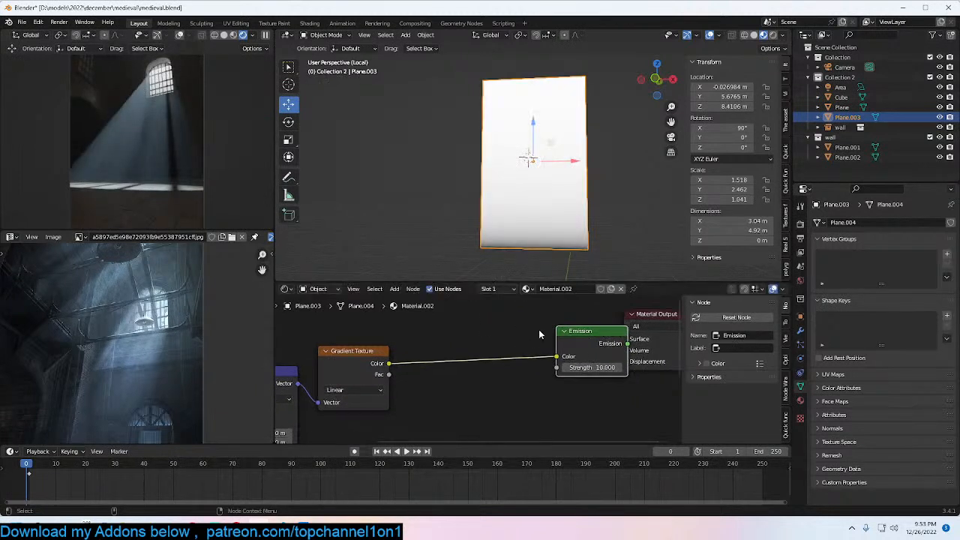
Step: Scale the emissive plane up to about 4.04 by 6.55 m and raise it along Z to about 9.58 m
{"action": "scroll", "coordinate": [565, 173], "scroll_direction": "down", "scroll_amount": 1}
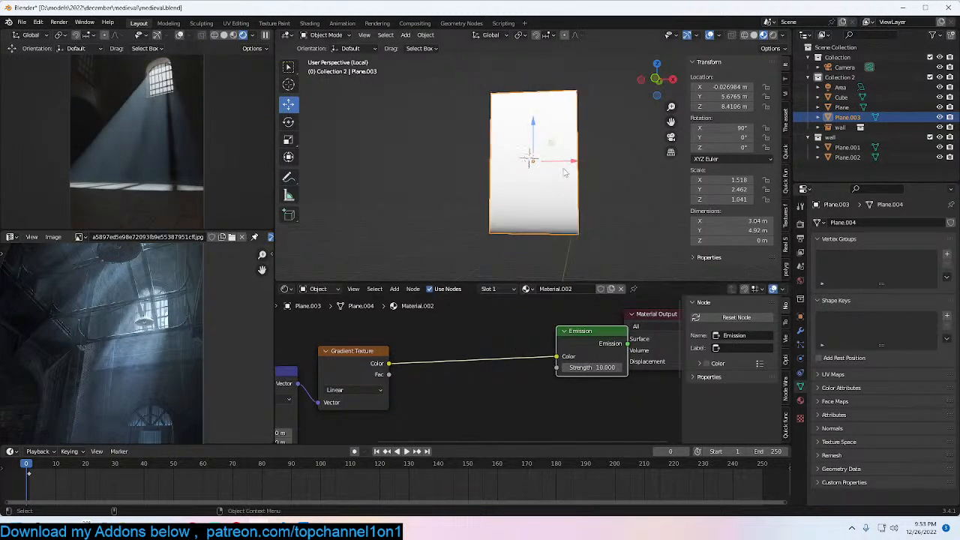
{"action": "key", "text": "s"}
{"action": "left_click", "coordinate": [584, 177]}
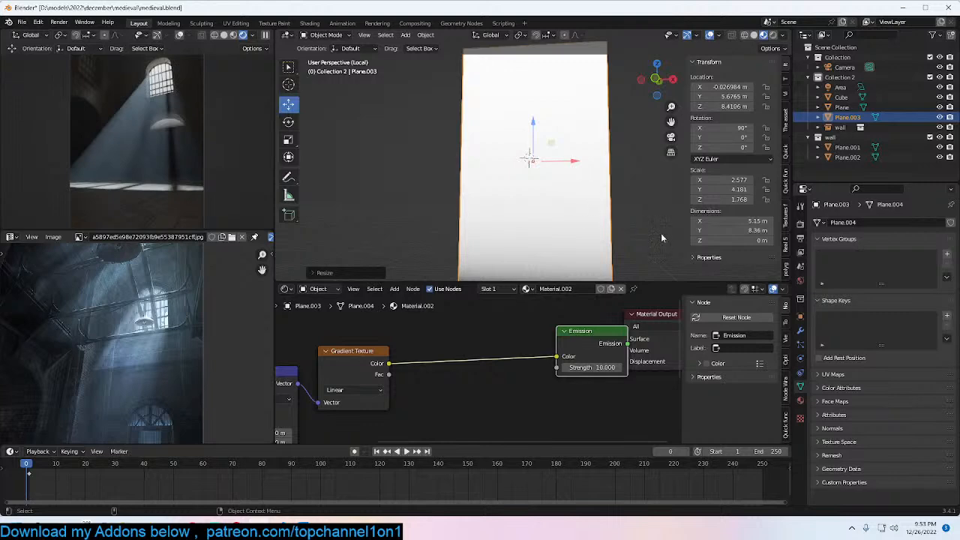
{"action": "key", "text": "s"}
{"action": "left_click", "coordinate": [616, 227]}
{"action": "key", "text": "g"}
{"action": "key", "text": "z"}
{"action": "left_click", "coordinate": [621, 190]}
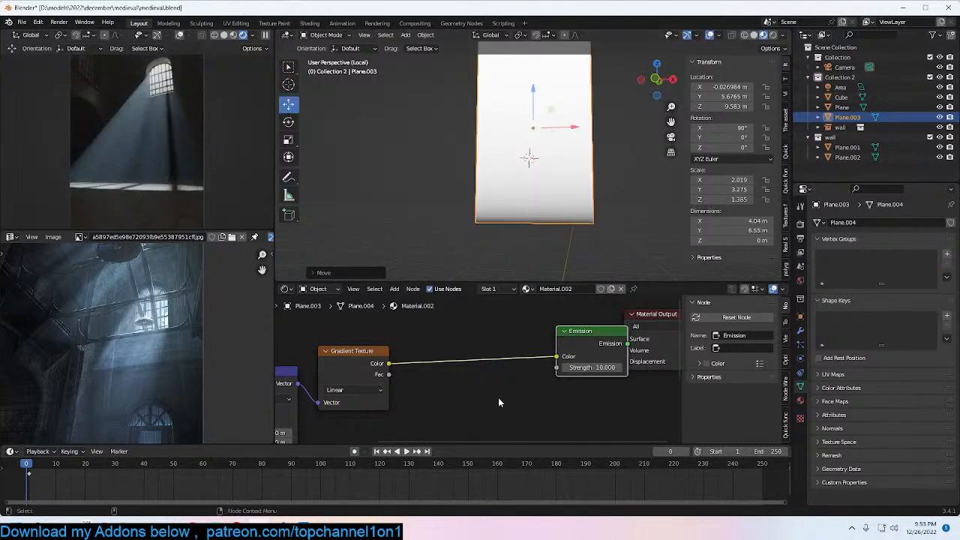
Step: Add a ColorRamp node between the Gradient Texture's colour output and the Emission colour input
{"action": "middle_click_drag", "start_coordinate": [502, 404], "coordinate": [502, 396]}
{"action": "key", "text": "shift+a"}
{"action": "mouse_move", "coordinate": [414, 351]}
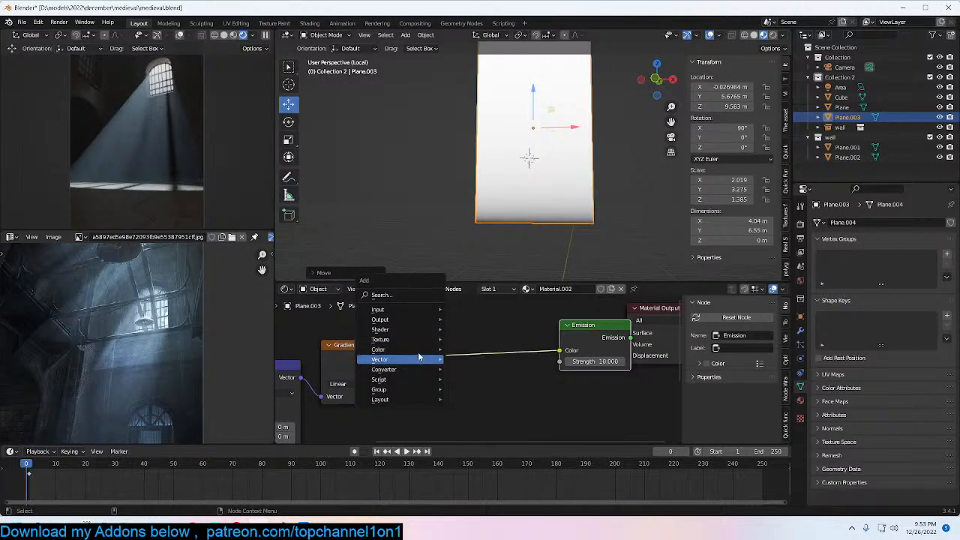
{"action": "mouse_move", "coordinate": [439, 363]}
{"action": "left_click", "coordinate": [475, 258]}
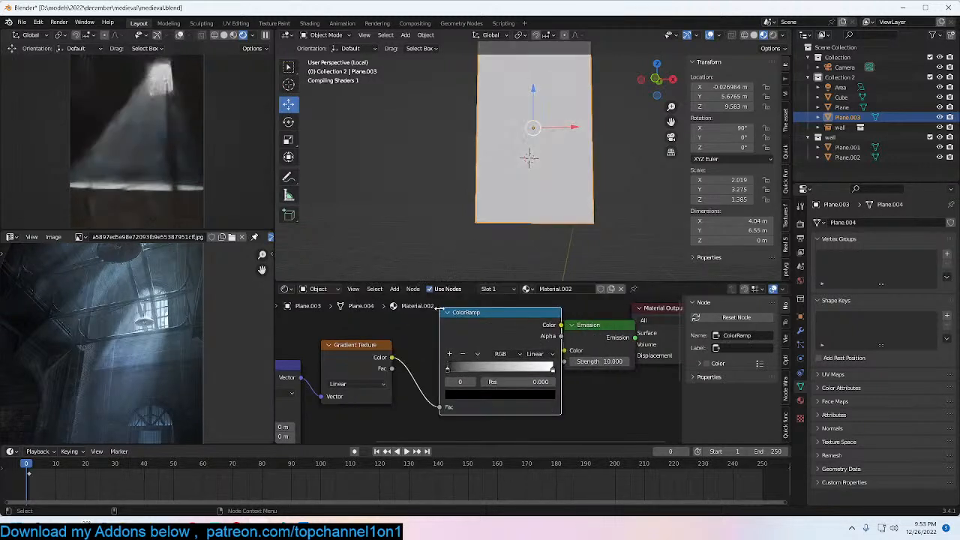
{"action": "left_click", "coordinate": [500, 353]}
Step: Set the ColorRamp's white stop to a light blue with hue 0.641 and saturation 0.601, and save the file
{"action": "left_click", "coordinate": [552, 370]}
{"action": "left_click", "coordinate": [541, 396]}
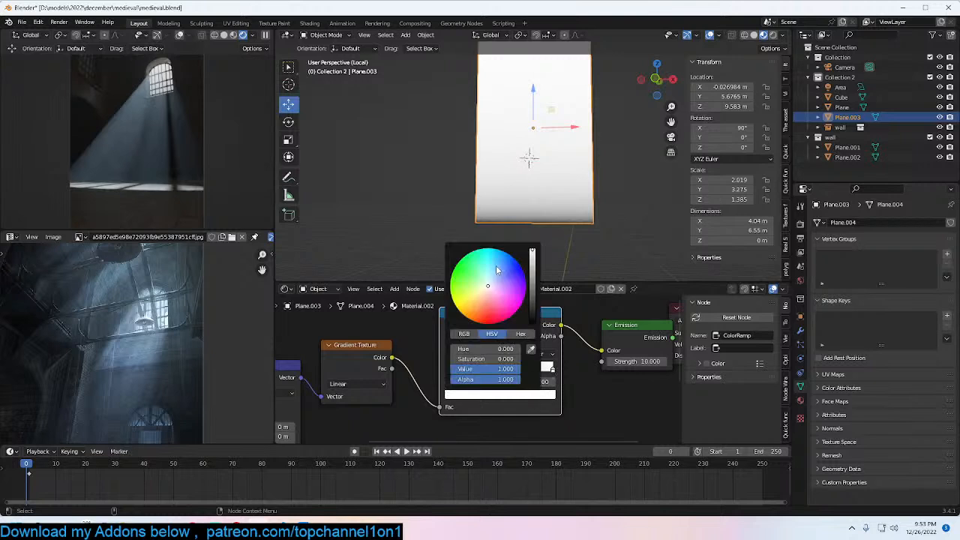
{"action": "left_click", "coordinate": [485, 268]}
{"action": "left_click", "coordinate": [482, 282]}
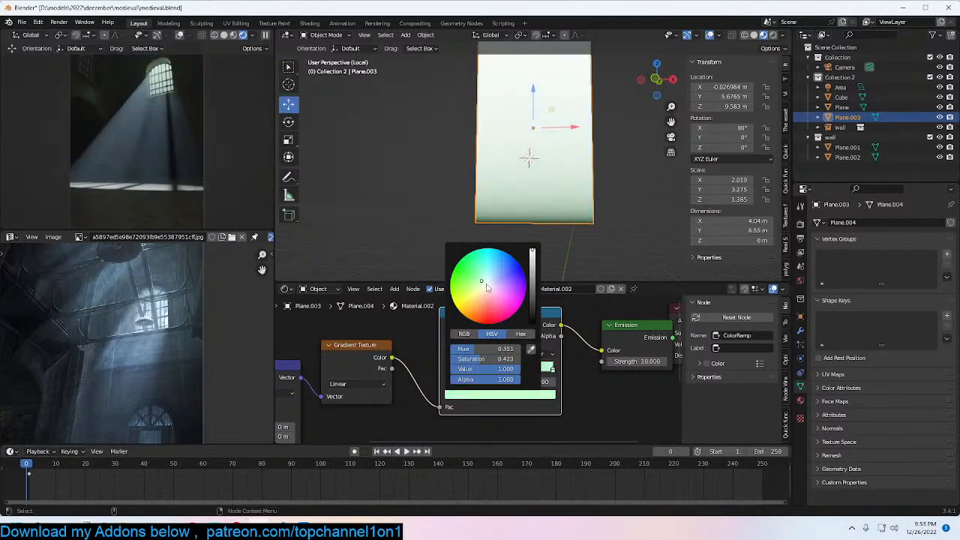
{"action": "left_click", "coordinate": [493, 281]}
{"action": "left_click_drag", "start_coordinate": [493, 283], "coordinate": [497, 281]}
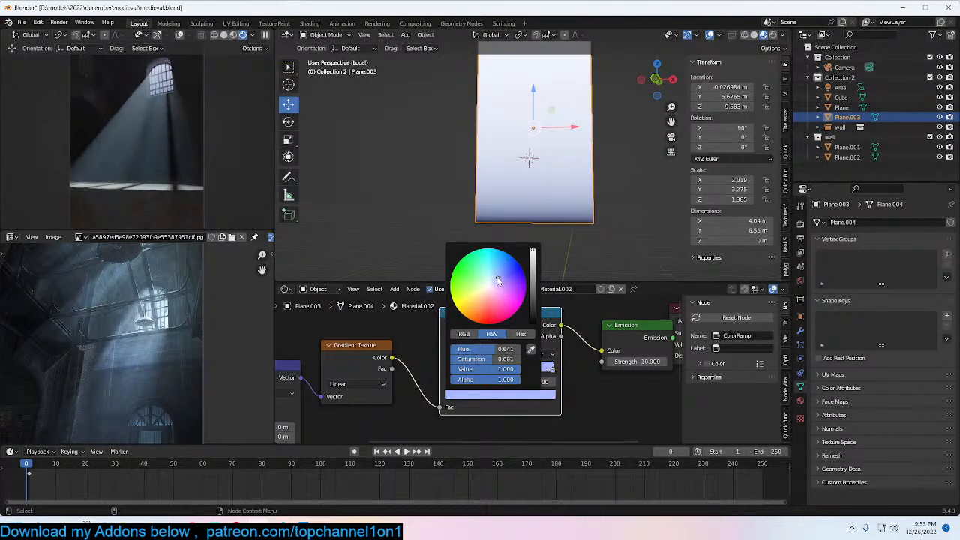
{"action": "left_click", "coordinate": [609, 207]}
{"action": "key", "text": "ctrl+s"}
Step: Check the plane through the camera, leave local view, and examine the floor and lower window in the reference painting
{"action": "scroll", "coordinate": [609, 207], "scroll_direction": "down", "scroll_amount": 3}
{"action": "middle_click_drag", "start_coordinate": [608, 206], "coordinate": [609, 207]}
{"action": "key", "text": "KP_0"}
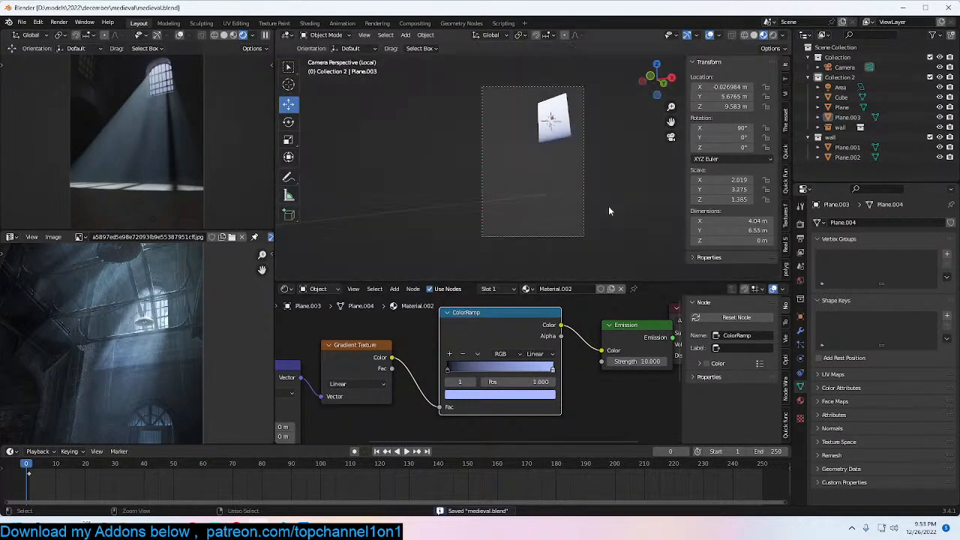
{"action": "scroll", "coordinate": [613, 202], "scroll_direction": "up", "scroll_amount": 3}
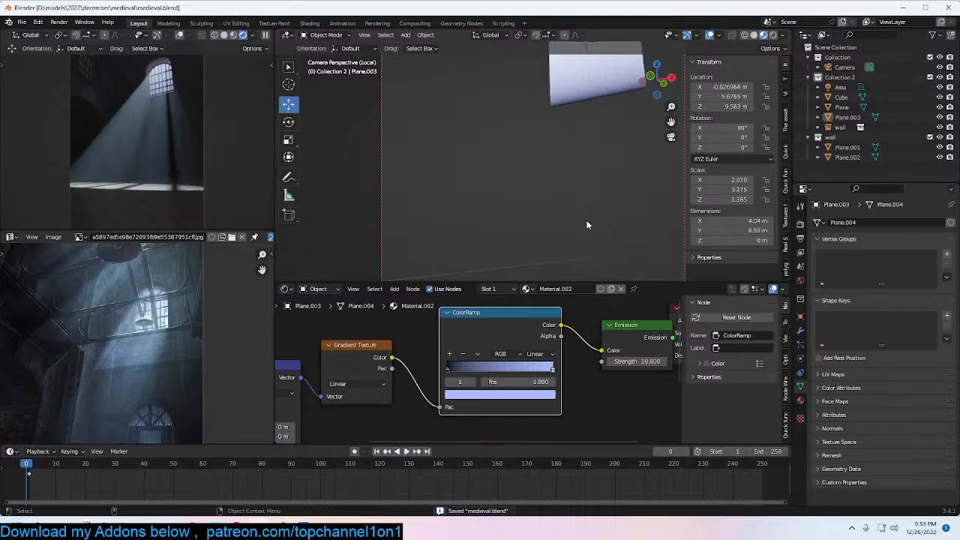
{"action": "key", "text": "Home"}
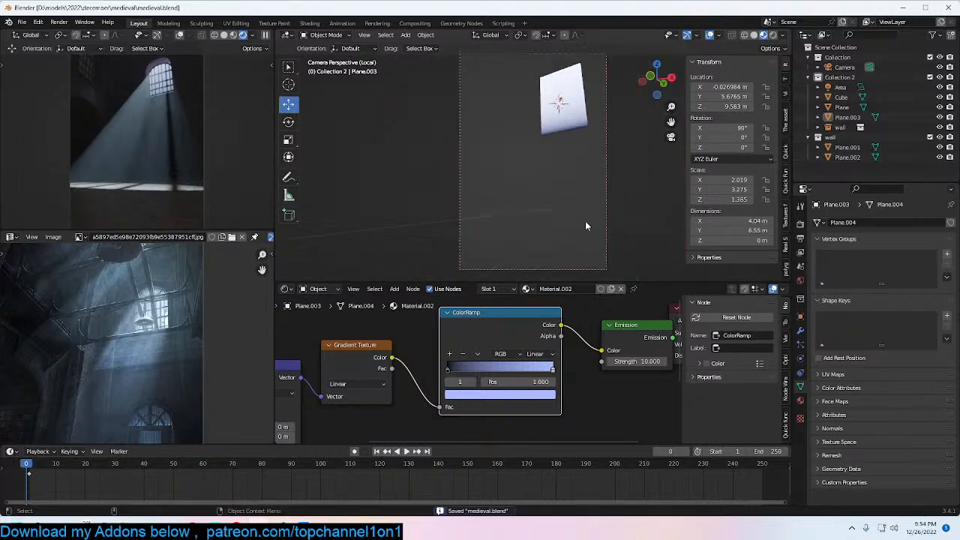
{"action": "middle_click_drag", "start_coordinate": [469, 218], "coordinate": [371, 261]}
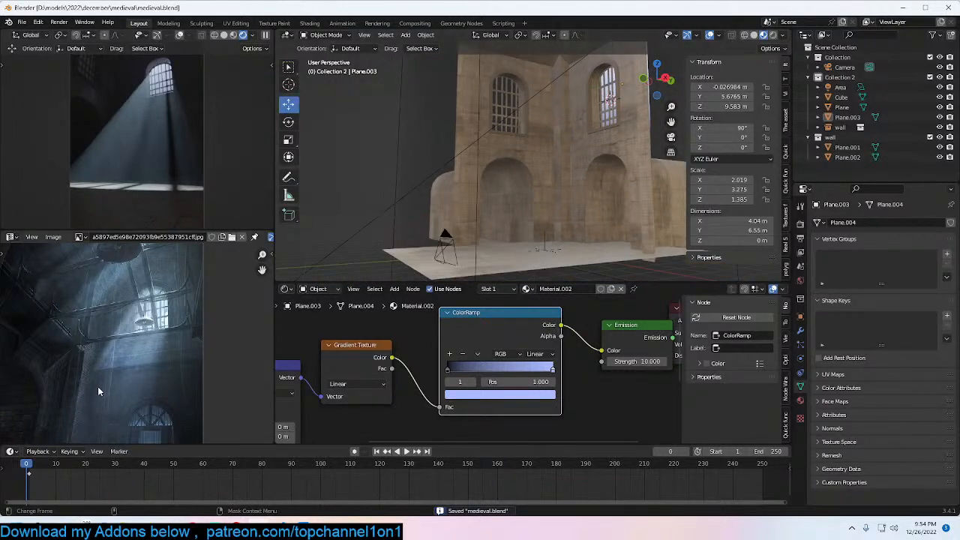
{"action": "scroll", "coordinate": [98, 387], "scroll_direction": "down", "scroll_amount": 1}
{"action": "scroll", "coordinate": [241, 294], "scroll_direction": "down", "scroll_amount": 1}
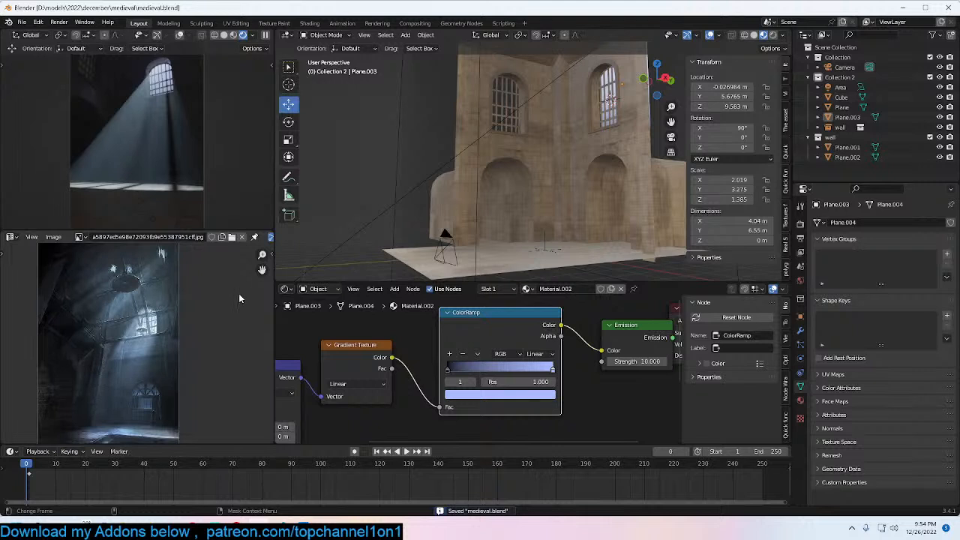
{"action": "scroll", "coordinate": [189, 333], "scroll_direction": "down", "scroll_amount": 1}
{"action": "middle_click_drag", "start_coordinate": [189, 333], "coordinate": [203, 314]}
{"action": "scroll", "coordinate": [204, 314], "scroll_direction": "up", "scroll_amount": 2}
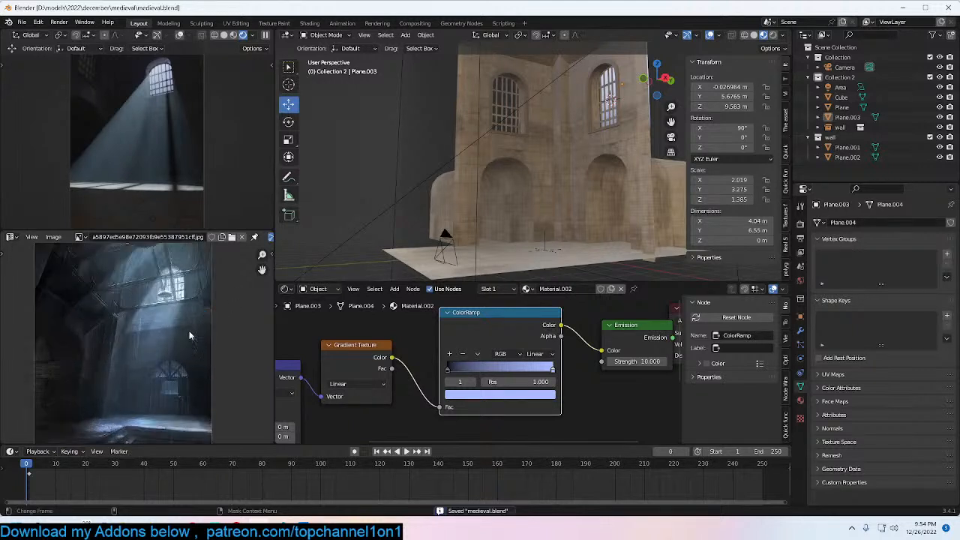
{"action": "middle_click_drag", "start_coordinate": [107, 433], "coordinate": [128, 388]}
Step: Edit the floor plane's mesh and add a loop cut across its middle
{"action": "key", "text": "grave"}
{"action": "key", "text": "grave"}
{"action": "key", "text": "Escape"}
{"action": "left_click", "coordinate": [475, 219]}
{"action": "middle_click_drag", "start_coordinate": [475, 219], "coordinate": [539, 202]}
{"action": "left_click", "coordinate": [539, 201]}
{"action": "key", "text": "Tab"}
{"action": "middle_click_drag", "start_coordinate": [584, 228], "coordinate": [569, 202]}
{"action": "key", "text": "ctrl+s"}
{"action": "key", "text": "g"}
{"action": "key", "text": "g"}
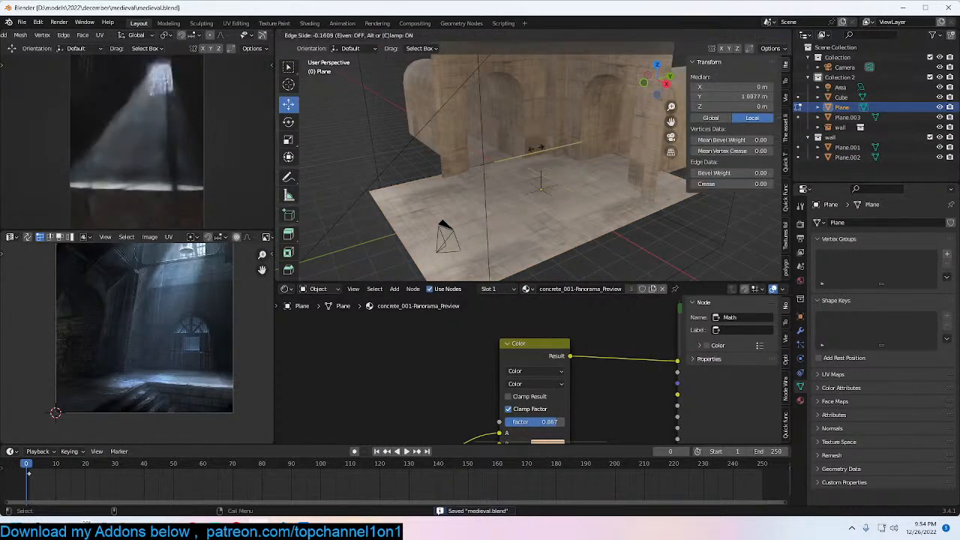
{"action": "right_click", "coordinate": [519, 148]}
Step: Try to bevel the floor's centre loop cut into a wide band of faces
{"action": "key", "text": "ctrl+b"}
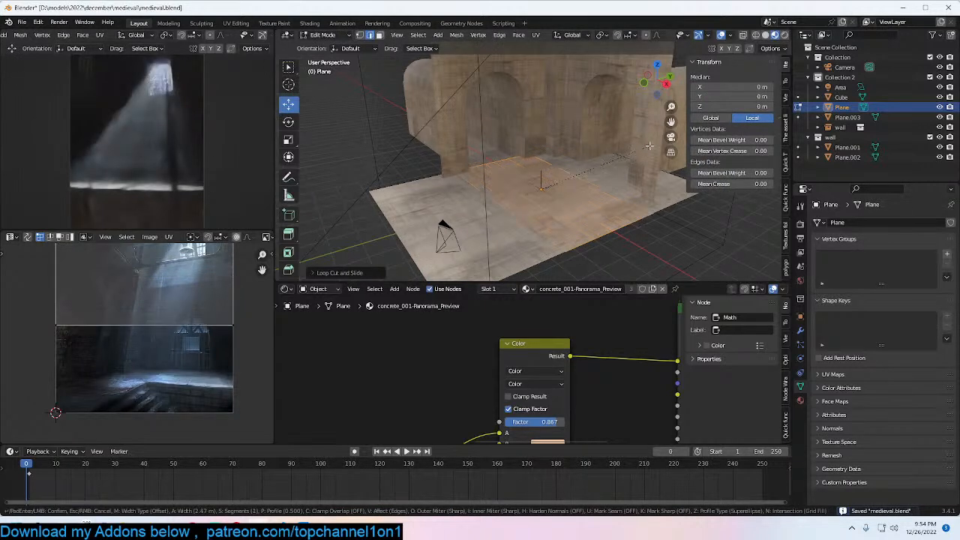
{"action": "left_click", "coordinate": [585, 180]}
{"action": "key", "text": "ctrl+z"}
Step: Slide the floor's edge loop off-centre and add another loop cut to outline a rectangular face near the camera
{"action": "key", "text": "g"}
{"action": "key", "text": "g"}
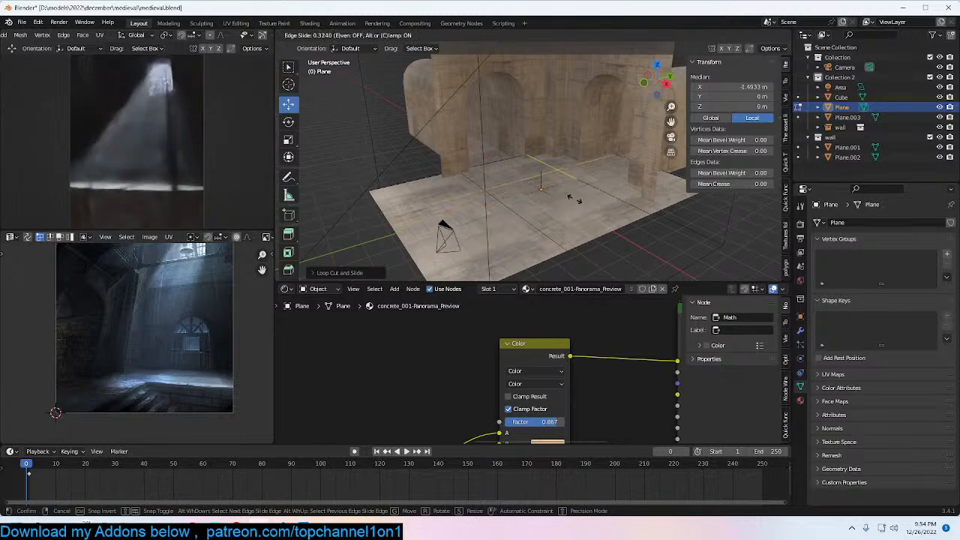
{"action": "left_click", "coordinate": [568, 197]}
{"action": "scroll", "coordinate": [562, 205], "scroll_direction": "up", "scroll_amount": 2}
{"action": "middle_click_drag", "start_coordinate": [562, 218], "coordinate": [529, 221], "text": "shift"}
{"action": "key", "text": "KP_0"}
{"action": "scroll", "coordinate": [570, 205], "scroll_direction": "up", "scroll_amount": 2}
{"action": "key", "text": "ctrl+r"}
{"action": "left_click", "coordinate": [453, 206]}
{"action": "left_click", "coordinate": [447, 212]}
Step: Extrude the outlined floor face down about 1.1 m to form a recess, and return to object mode
{"action": "key", "text": "3"}
{"action": "left_click", "coordinate": [506, 195]}
{"action": "key", "text": "e"}
{"action": "left_click", "coordinate": [534, 225]}
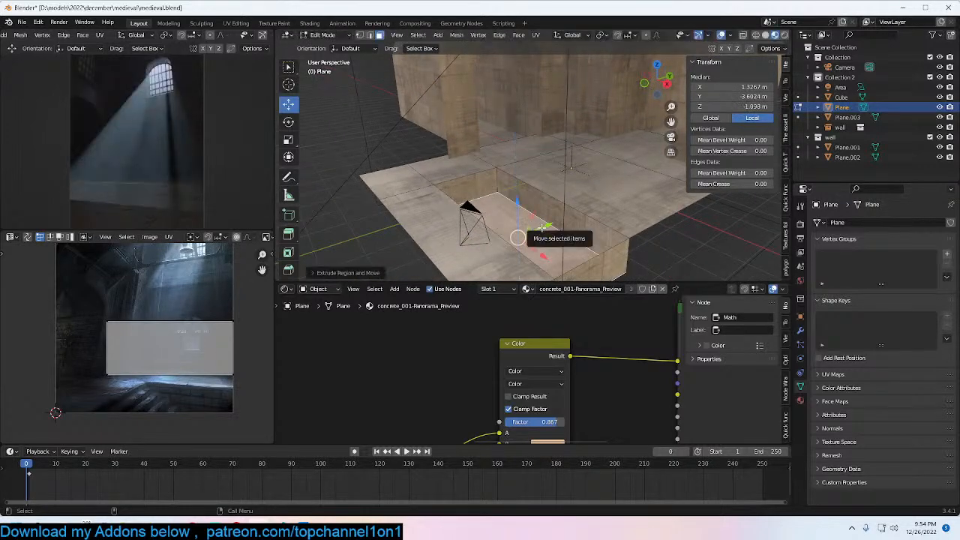
{"action": "key", "text": "Tab"}
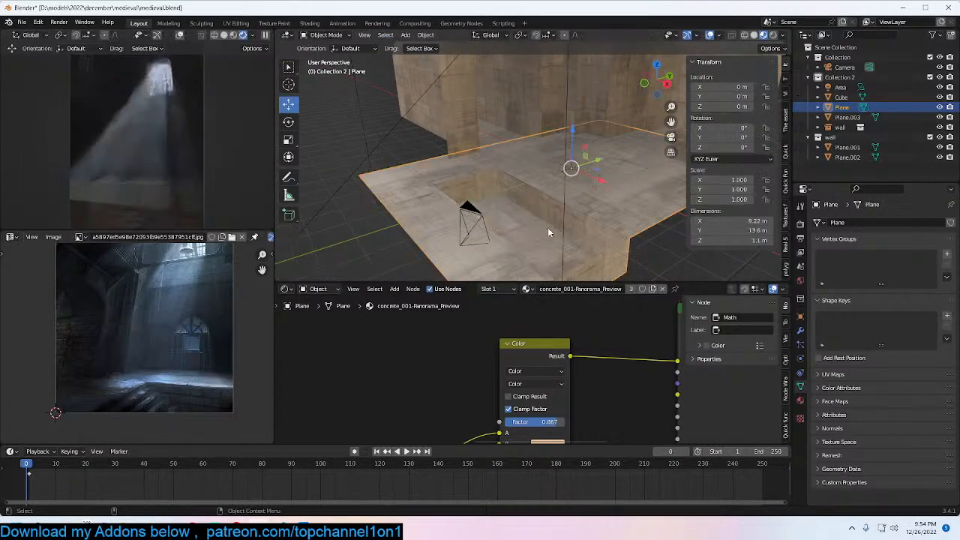
{"action": "middle_click_drag", "start_coordinate": [579, 255], "coordinate": [572, 210]}
{"action": "right_click", "coordinate": [585, 225]}
{"action": "left_click", "coordinate": [590, 222]}
Step: Search all objects in the asset library for "step" and add the wide staircase asset at the floor recess
{"action": "left_click", "coordinate": [785, 221]}
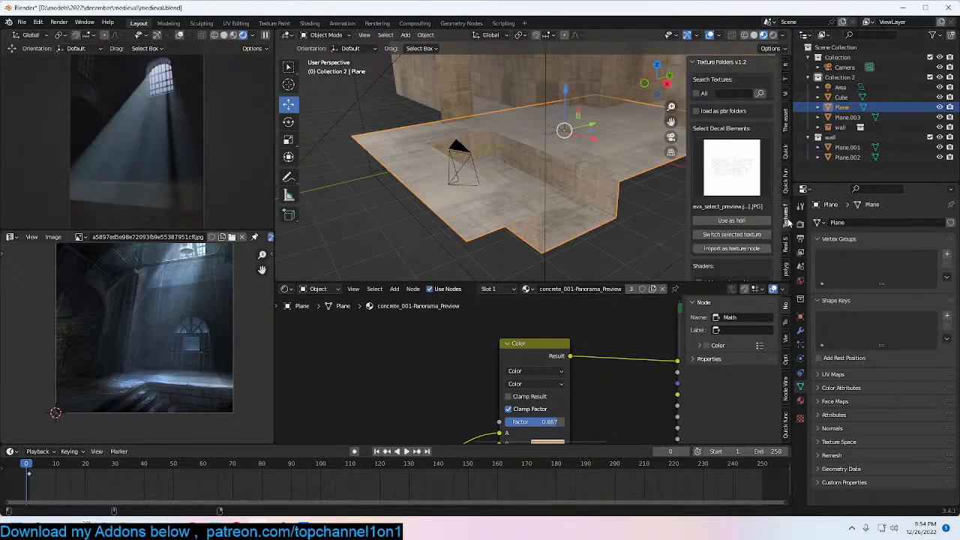
{"action": "left_click", "coordinate": [786, 129]}
{"action": "left_click", "coordinate": [703, 101]}
{"action": "left_click", "coordinate": [709, 146]}
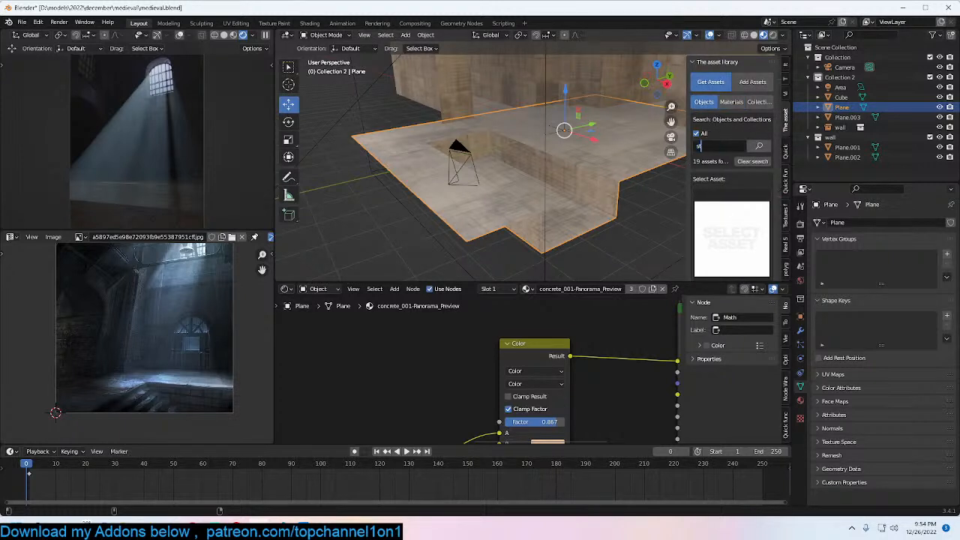
{"action": "left_click", "coordinate": [738, 215]}
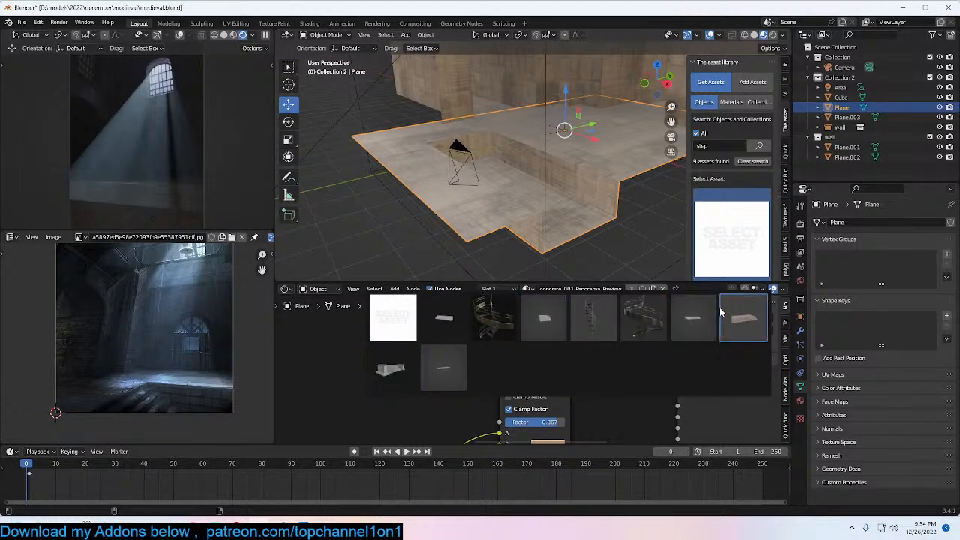
{"action": "left_click", "coordinate": [545, 318]}
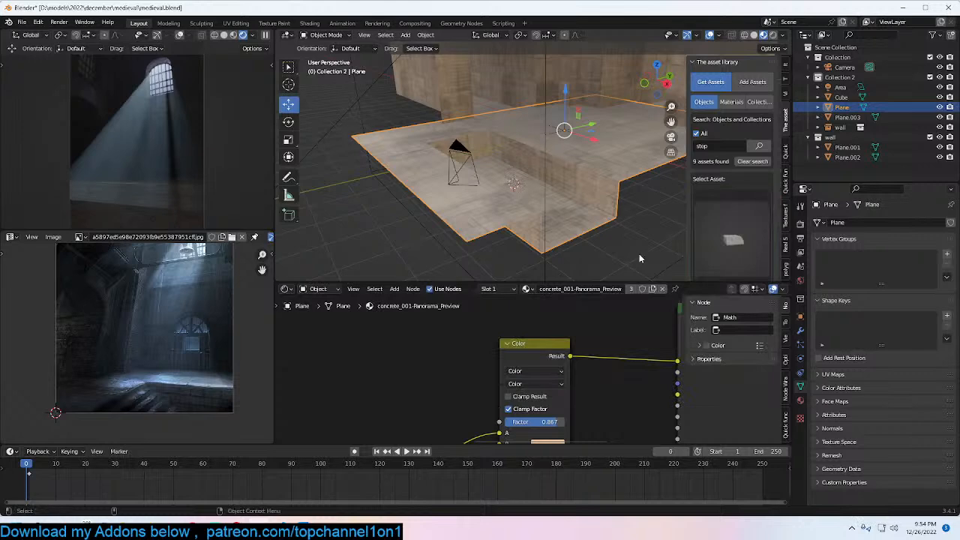
{"action": "scroll", "coordinate": [732, 188], "scroll_direction": "down", "scroll_amount": 3}
{"action": "left_click", "coordinate": [731, 246]}
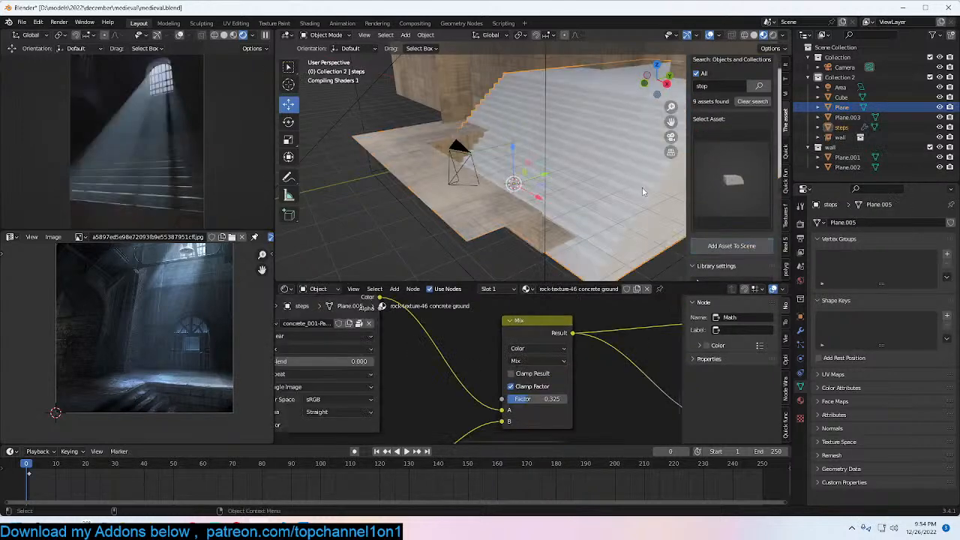
Step: Scale the staircase down and rotate it 90° around Z to fit the end of the floor recess
{"action": "key", "text": "s"}
{"action": "left_click", "coordinate": [583, 192]}
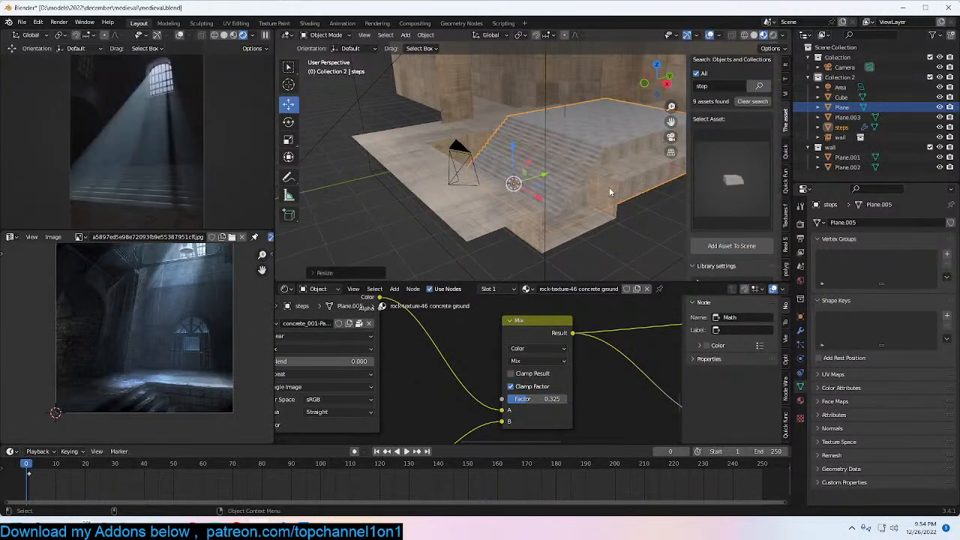
{"action": "key", "text": "s"}
{"action": "left_click", "coordinate": [569, 189]}
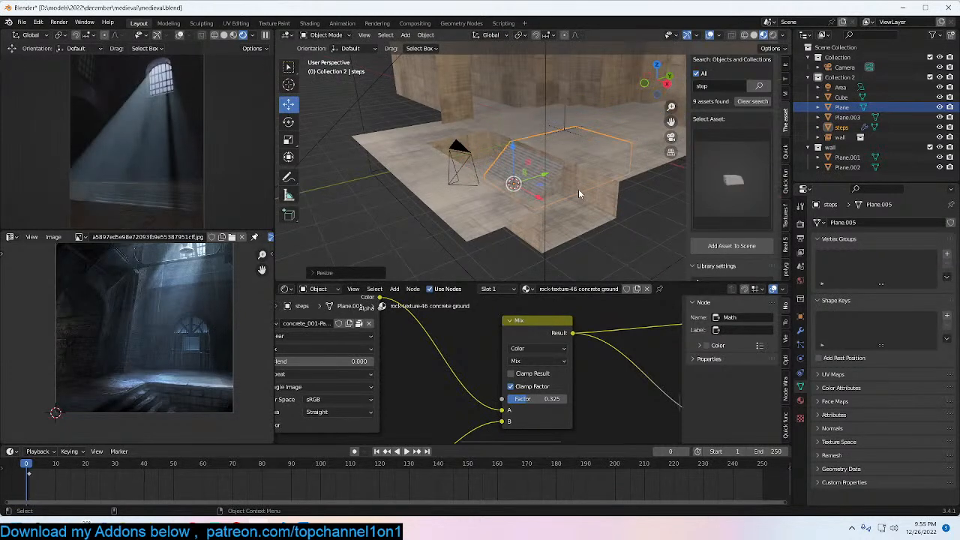
{"action": "key", "text": "r"}
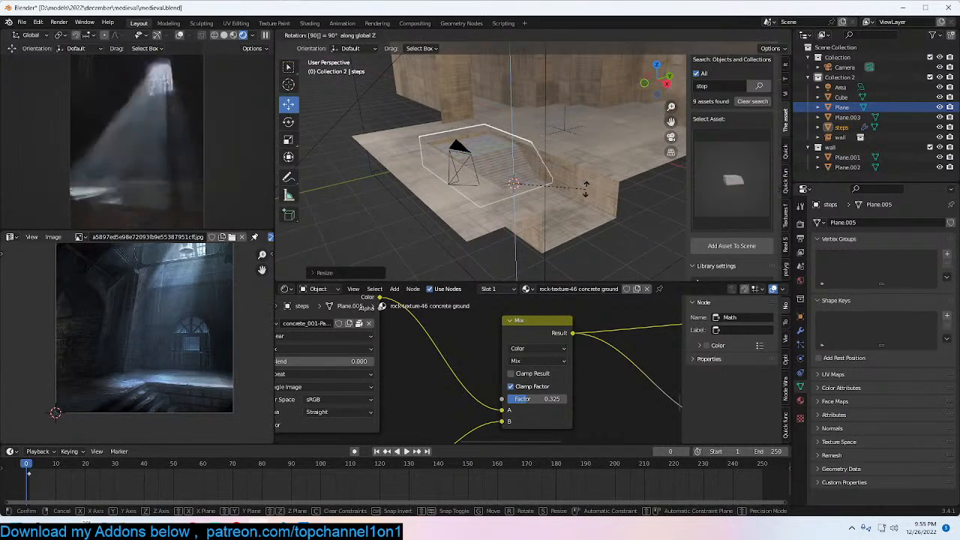
{"action": "left_click", "coordinate": [586, 194]}
{"action": "key", "text": "s"}
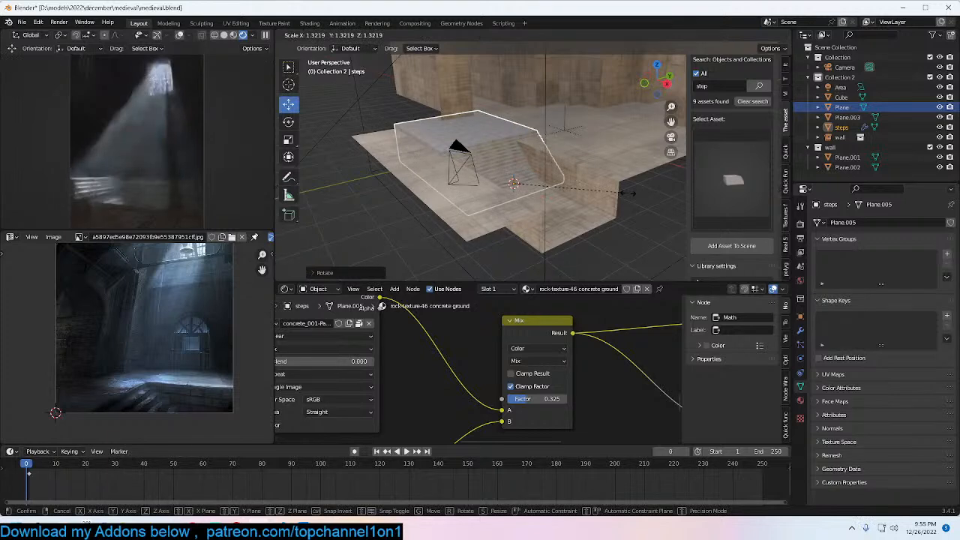
{"action": "left_click", "coordinate": [611, 177]}
Step: Link the floor's concrete material to the steps, apply the steps' transform, and save the file
{"action": "left_click", "coordinate": [611, 175], "text": "shift"}
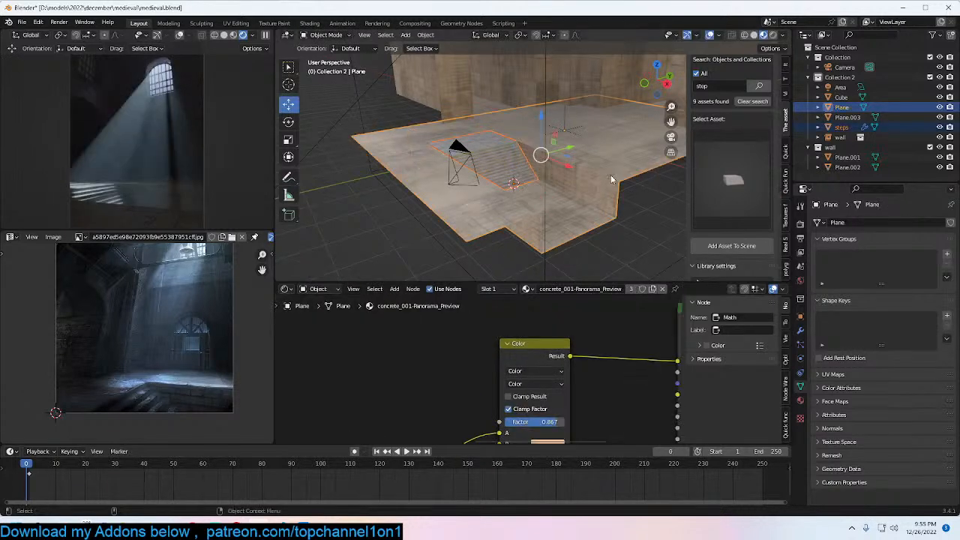
{"action": "key", "text": "ctrl+l"}
{"action": "left_click", "coordinate": [574, 201]}
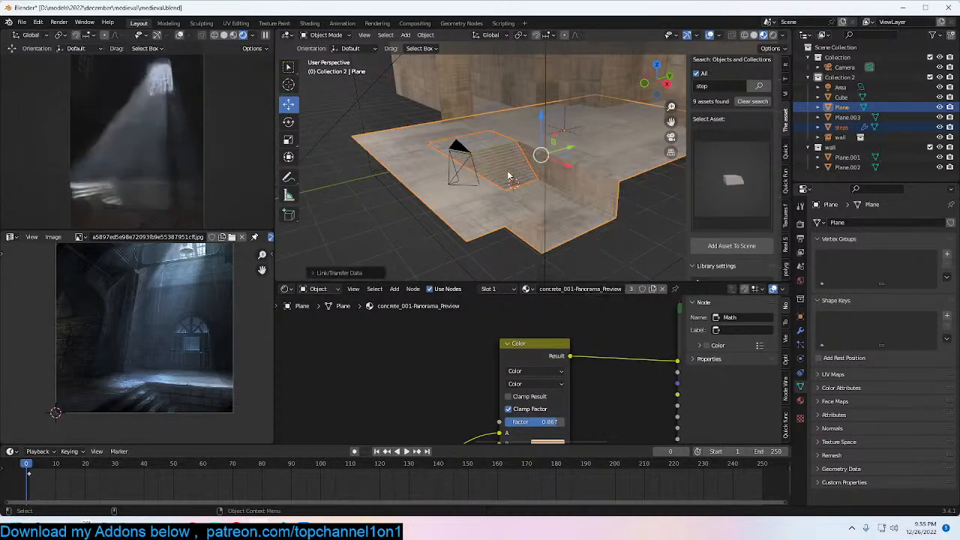
{"action": "scroll", "coordinate": [505, 171], "scroll_direction": "up", "scroll_amount": 3}
{"action": "left_click", "coordinate": [503, 166]}
{"action": "key", "text": "ctrl+a"}
{"action": "left_click", "coordinate": [502, 166]}
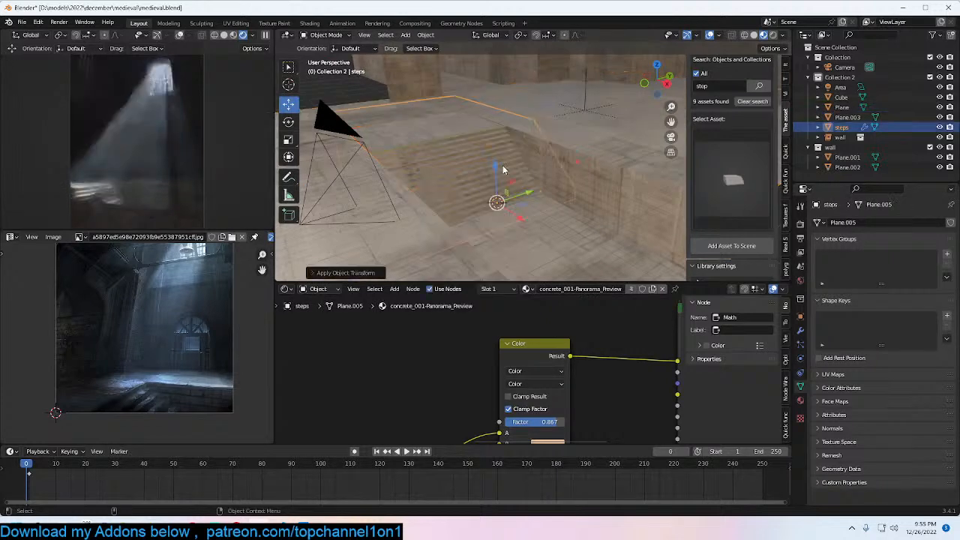
{"action": "key", "text": "alt+a"}
{"action": "key", "text": "ctrl+s"}
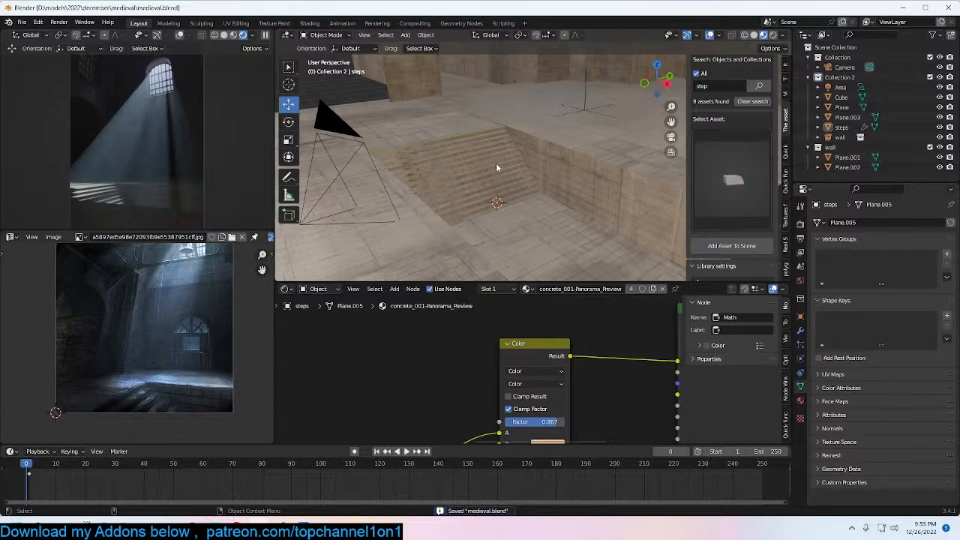
Step: Duplicate the side wall's upper window bars and move the copy down to the lower arch
{"action": "middle_click_drag", "start_coordinate": [590, 150], "coordinate": [539, 186]}
{"action": "scroll", "coordinate": [559, 183], "scroll_direction": "down", "scroll_amount": 4}
{"action": "scroll", "coordinate": [560, 188], "scroll_direction": "up", "scroll_amount": 4}
{"action": "key", "text": "ctrl+s"}
{"action": "scroll", "coordinate": [516, 151], "scroll_direction": "up", "scroll_amount": 2}
{"action": "scroll", "coordinate": [525, 190], "scroll_direction": "down", "scroll_amount": 4}
{"action": "middle_click_drag", "start_coordinate": [539, 186], "coordinate": [550, 231], "text": "shift"}
{"action": "left_click", "coordinate": [498, 105]}
{"action": "middle_click_drag", "start_coordinate": [499, 105], "coordinate": [508, 129]}
{"action": "scroll", "coordinate": [508, 129], "scroll_direction": "up", "scroll_amount": 3}
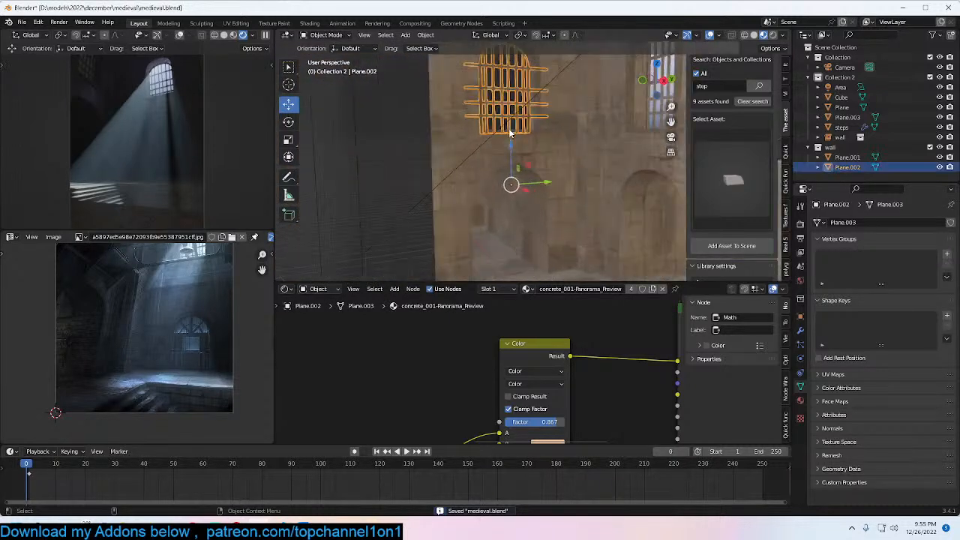
{"action": "scroll", "coordinate": [509, 129], "scroll_direction": "down", "scroll_amount": 2}
{"action": "key", "text": "shift+d"}
{"action": "left_click", "coordinate": [501, 251]}
Step: Resize the copied bars, set their origin to their geometry, and save the file
{"action": "middle_click_drag", "start_coordinate": [501, 251], "coordinate": [582, 217]}
{"action": "key", "text": "s"}
{"action": "left_click", "coordinate": [592, 210]}
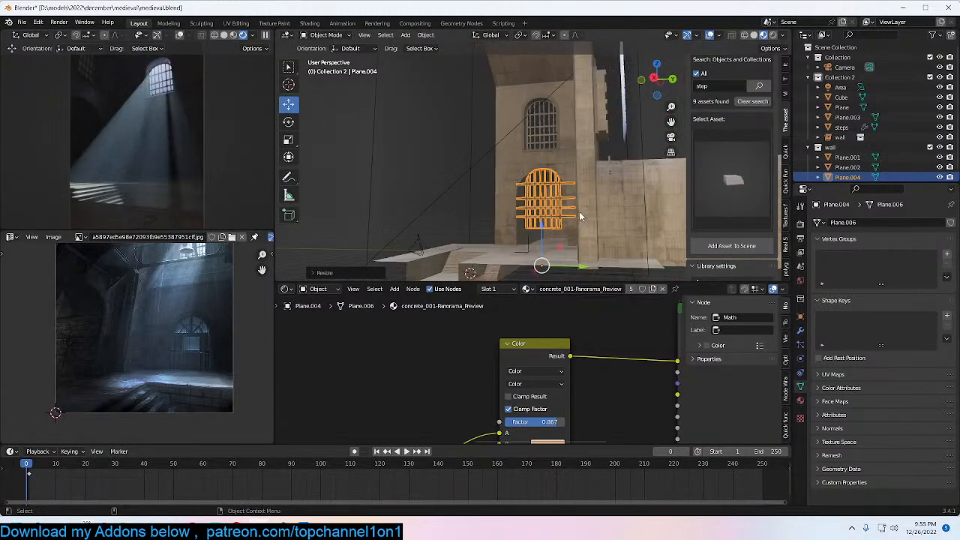
{"action": "right_click", "coordinate": [520, 219]}
{"action": "mouse_move", "coordinate": [516, 254]}
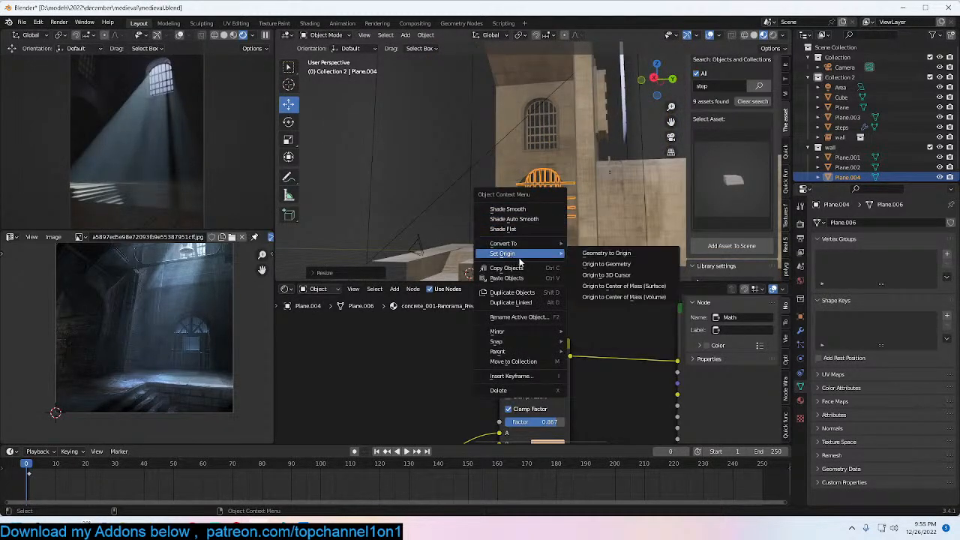
{"action": "left_click", "coordinate": [592, 264]}
{"action": "middle_click_drag", "start_coordinate": [559, 218], "coordinate": [531, 200]}
{"action": "key", "text": "ctrl+s"}
Step: Rescale the copied bars about their new origin and position them over the side wall's lower arch
{"action": "key", "text": "s"}
{"action": "left_click", "coordinate": [564, 189]}
{"action": "key", "text": "g"}
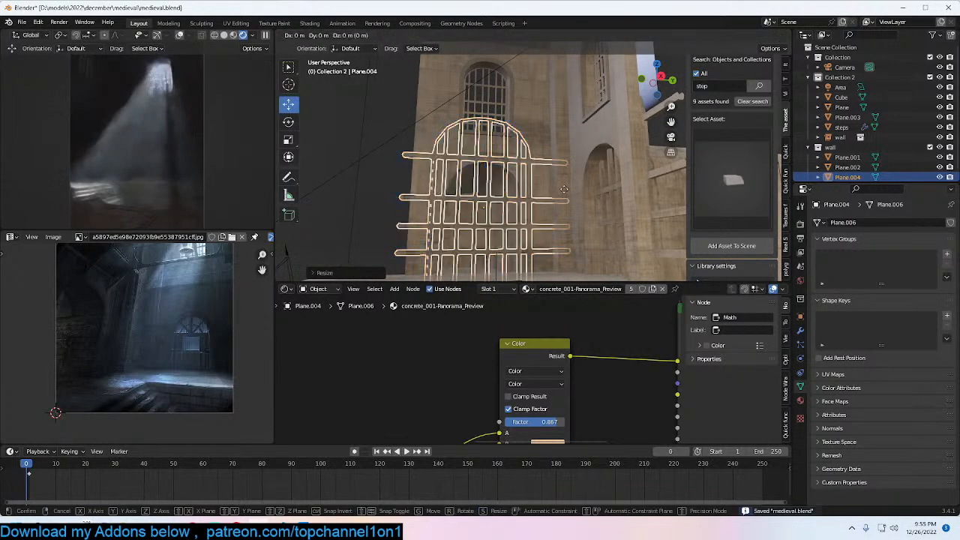
{"action": "left_click", "coordinate": [559, 210]}
{"action": "key", "text": "s"}
{"action": "left_click", "coordinate": [540, 212]}
{"action": "scroll", "coordinate": [540, 212], "scroll_direction": "down", "scroll_amount": 2}
{"action": "middle_click_drag", "start_coordinate": [540, 212], "coordinate": [556, 218]}
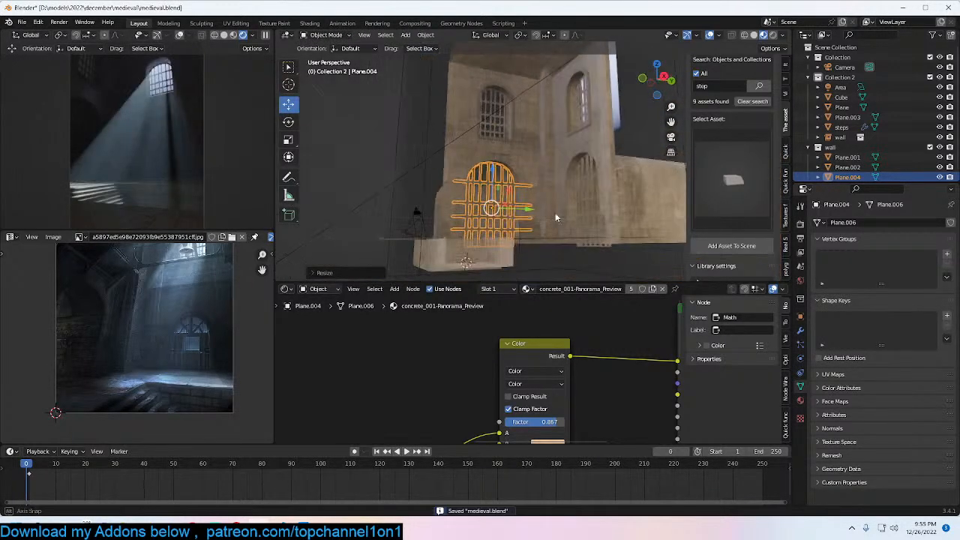
Step: Scale the barred grille down slightly to fit the side wall's lower arch and save the file
{"action": "key", "text": "alt+a"}
{"action": "scroll", "coordinate": [509, 210], "scroll_direction": "up", "scroll_amount": 3}
{"action": "left_click", "coordinate": [488, 211]}
{"action": "key", "text": "s"}
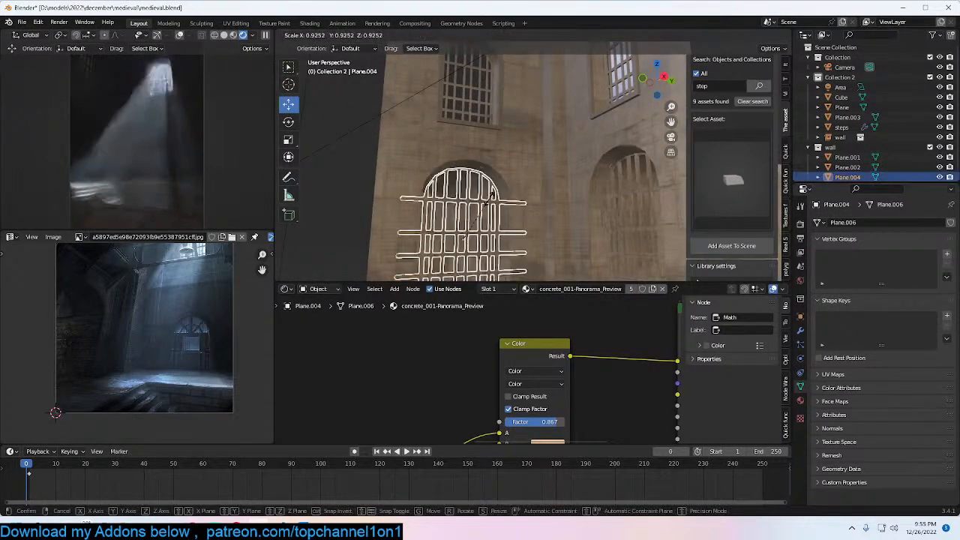
{"action": "left_click", "coordinate": [522, 196]}
{"action": "key", "text": "alt+a"}
{"action": "key", "text": "ctrl+s"}
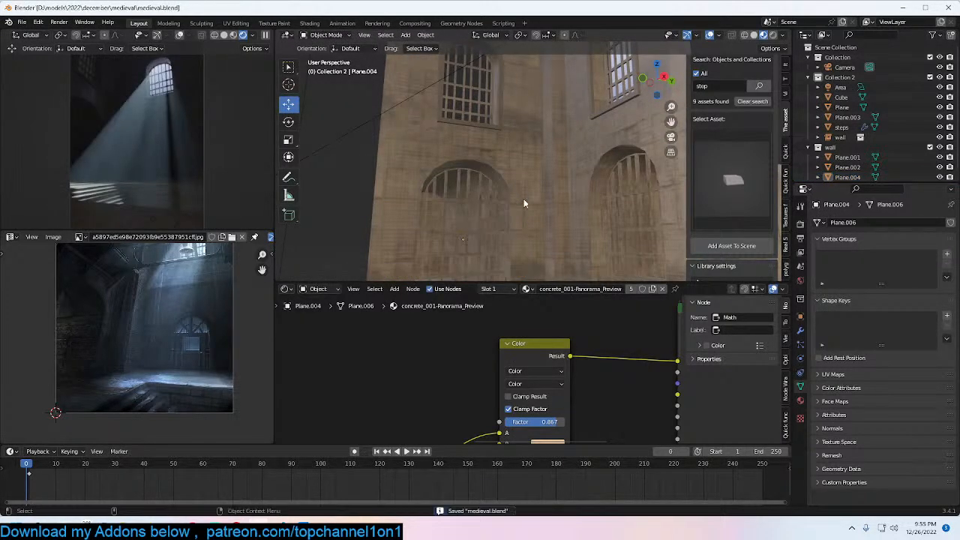
{"action": "middle_click_drag", "start_coordinate": [513, 216], "coordinate": [502, 181], "text": "shift"}
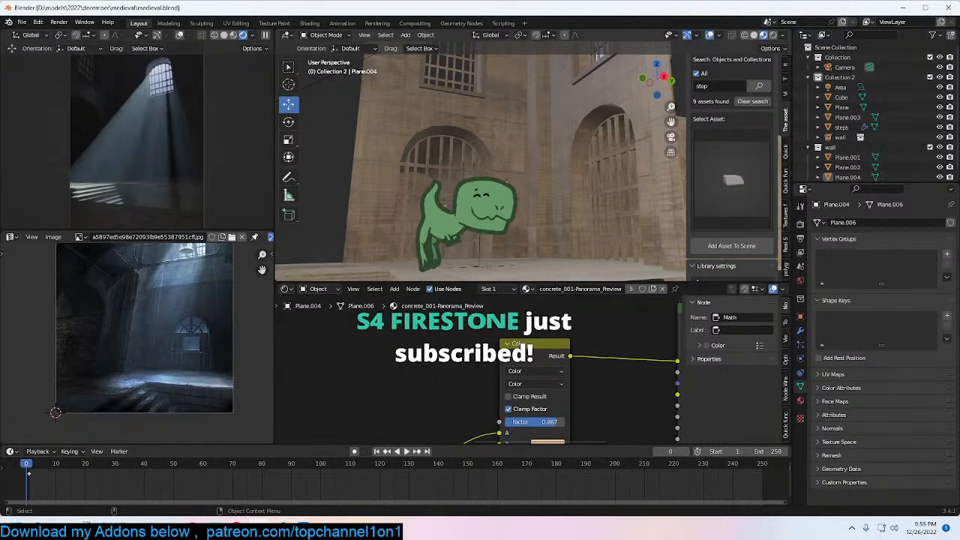
{"action": "key", "text": "ctrl+s"}
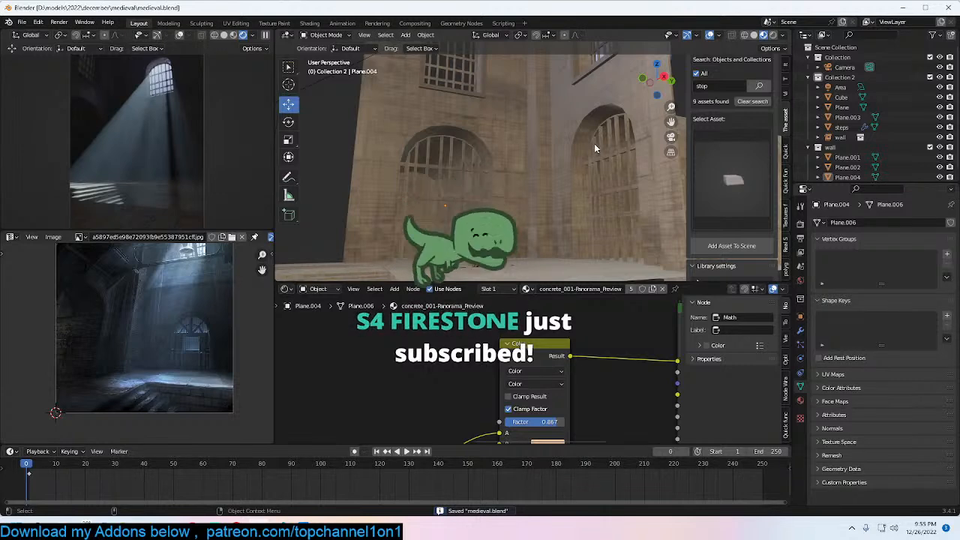
Step: Select the area light outside the window and set its power to 1000 W
{"action": "scroll", "coordinate": [570, 142], "scroll_direction": "down", "scroll_amount": 5}
{"action": "middle_click_drag", "start_coordinate": [597, 116], "coordinate": [588, 143], "text": "shift"}
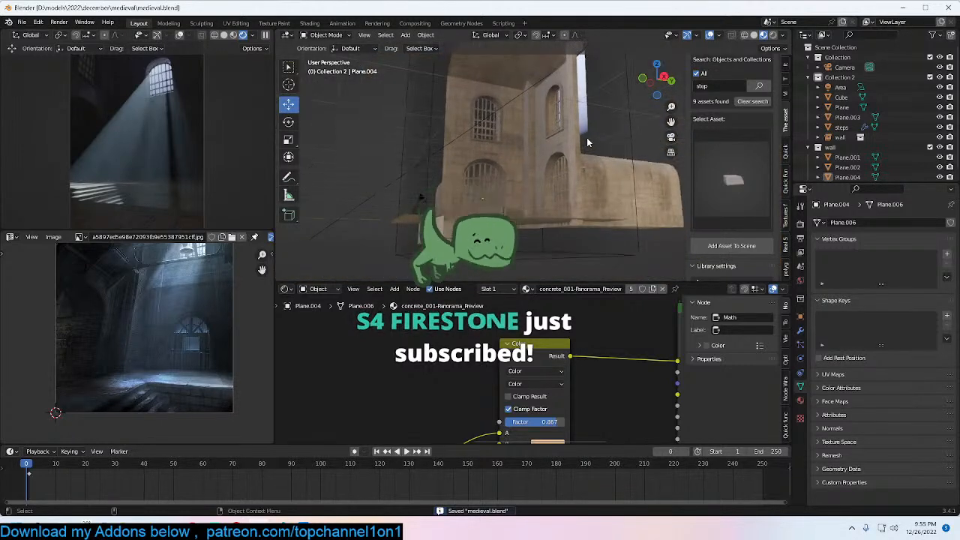
{"action": "scroll", "coordinate": [558, 153], "scroll_direction": "up", "scroll_amount": 5}
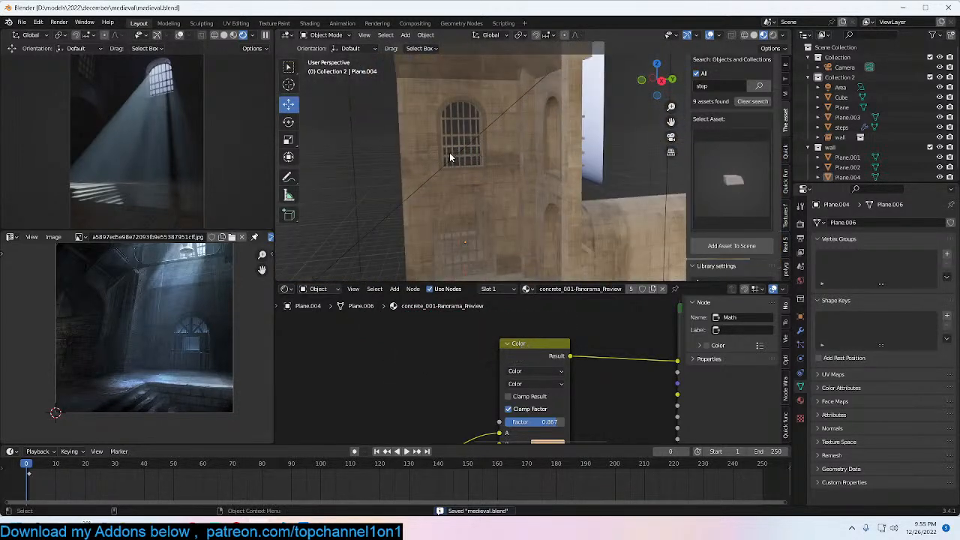
{"action": "left_click", "coordinate": [469, 150]}
{"action": "left_click", "coordinate": [894, 291]}
{"action": "key", "text": "BackSpace"}
{"action": "key", "text": "Return"}
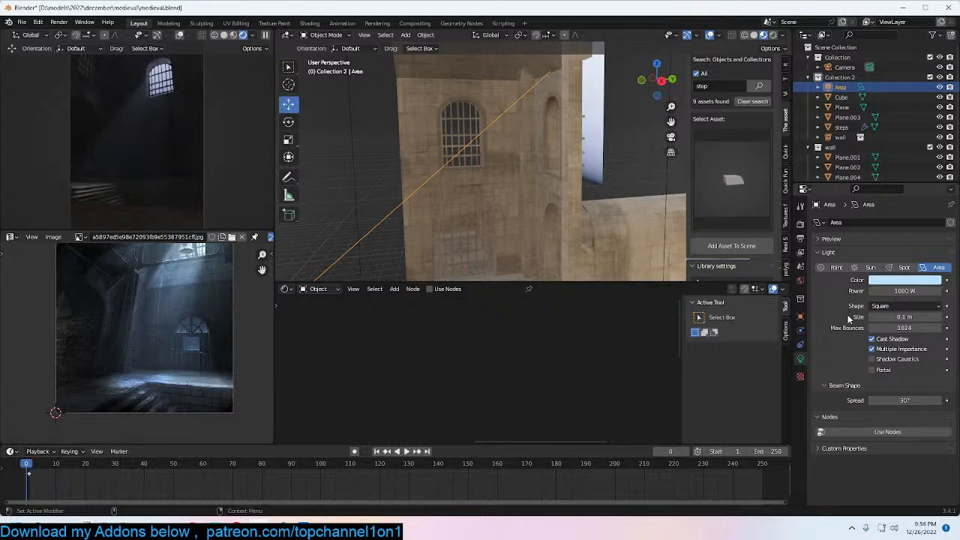
Step: Set the area light's power to 10000 W and save the file
{"action": "left_click", "coordinate": [892, 291]}
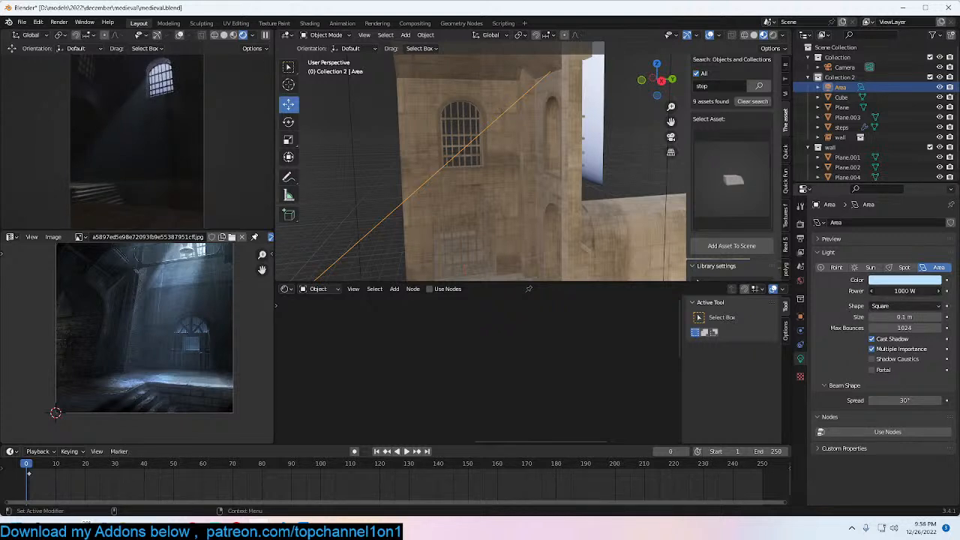
{"action": "type", "text": "0"}
{"action": "key", "text": "Return"}
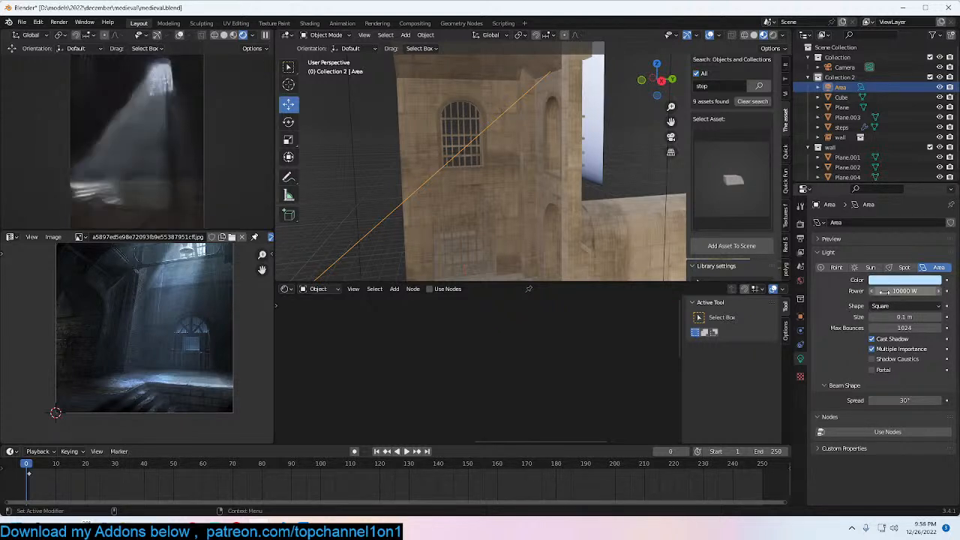
{"action": "middle_click_drag", "start_coordinate": [369, 192], "coordinate": [384, 157]}
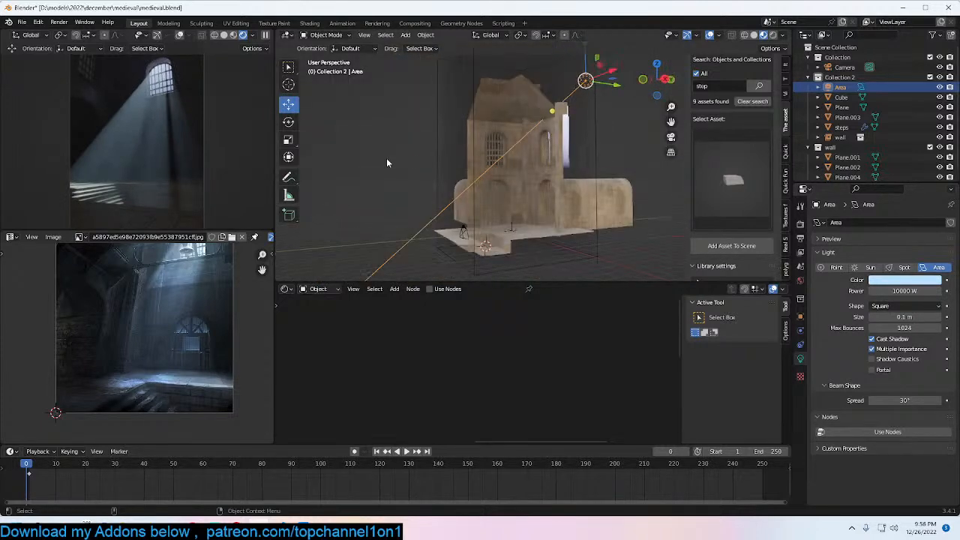
{"action": "key", "text": "ctrl+s"}
Step: Try an anisotropy of about 0.891 on the volume cube's material and reset it to 0
{"action": "left_click", "coordinate": [582, 177]}
{"action": "scroll", "coordinate": [468, 371], "scroll_direction": "up", "scroll_amount": 2}
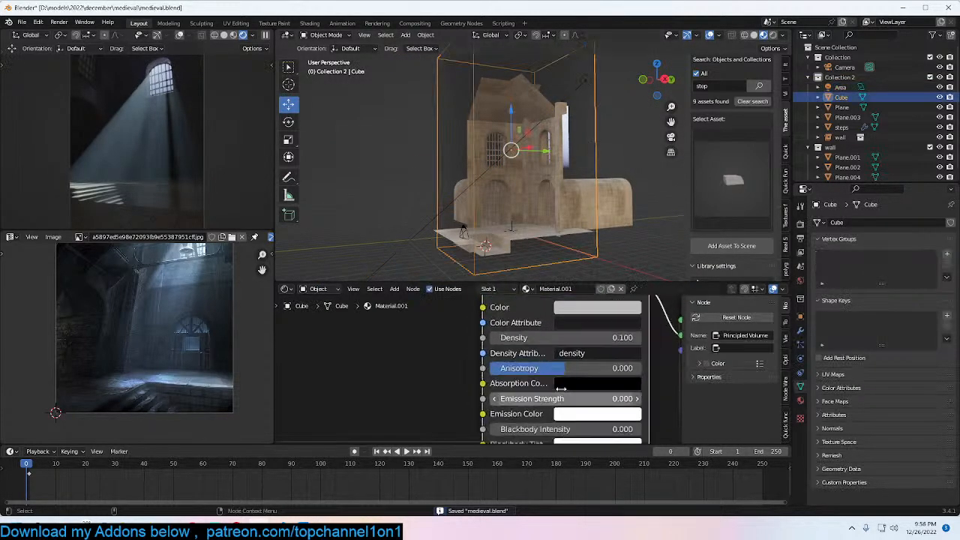
{"action": "left_click_drag", "start_coordinate": [562, 369], "coordinate": [636, 373]}
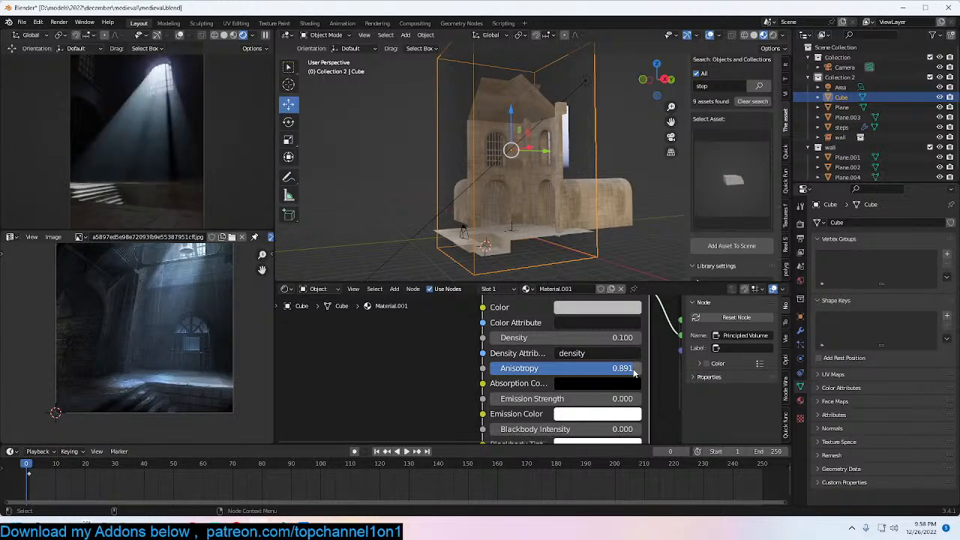
{"action": "double_click", "coordinate": [613, 368]}
{"action": "type", "text": "0"}
{"action": "key", "text": "Return"}
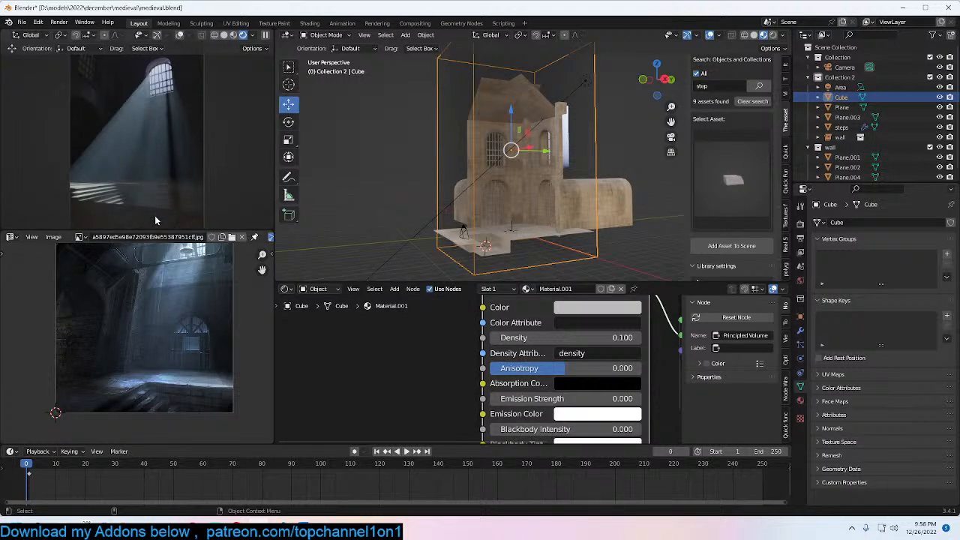
Step: Compare positive and negative anisotropy values on the cube's volume shader and leave it at 0.936
{"action": "left_click_drag", "start_coordinate": [588, 368], "coordinate": [632, 368]}
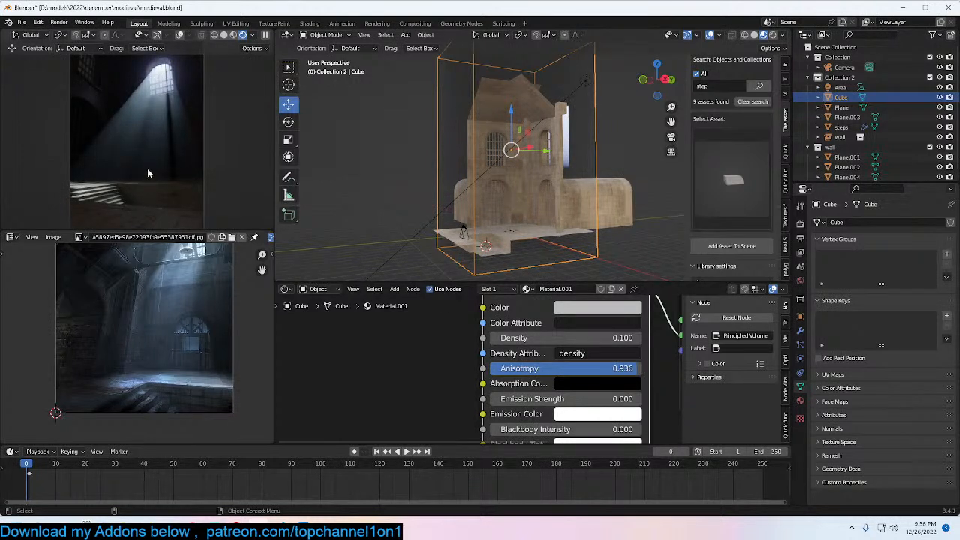
{"action": "left_click_drag", "start_coordinate": [633, 368], "coordinate": [526, 368]}
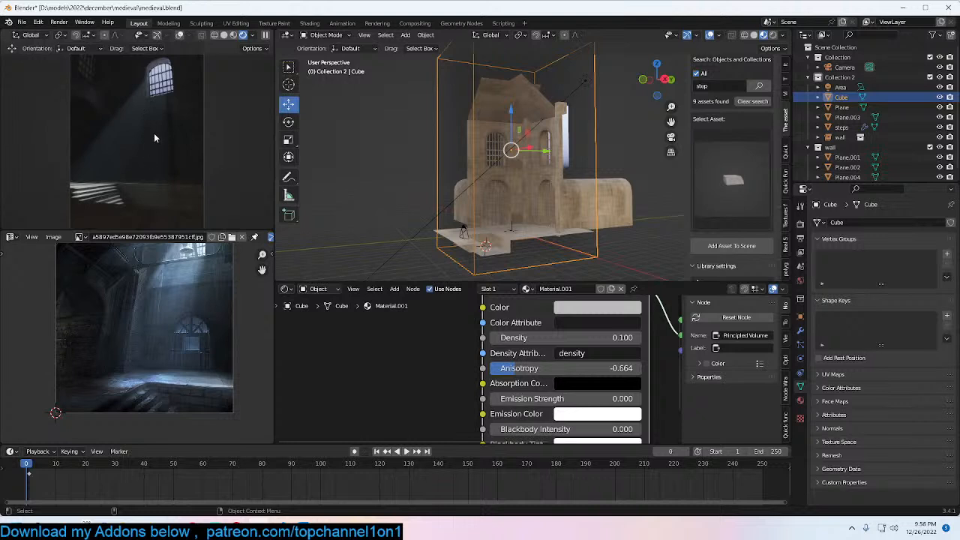
{"action": "left_click_drag", "start_coordinate": [519, 368], "coordinate": [635, 368]}
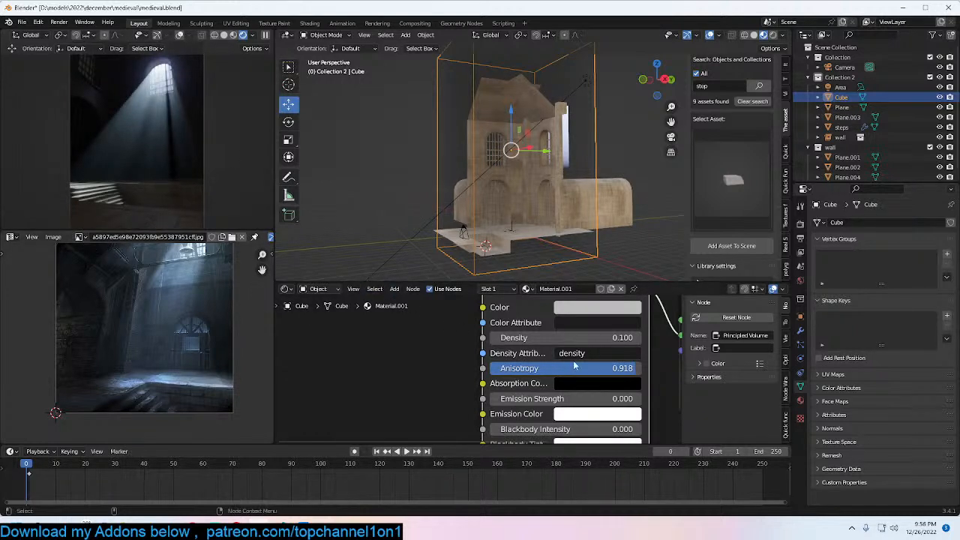
{"action": "left_click_drag", "start_coordinate": [636, 368], "coordinate": [638, 372]}
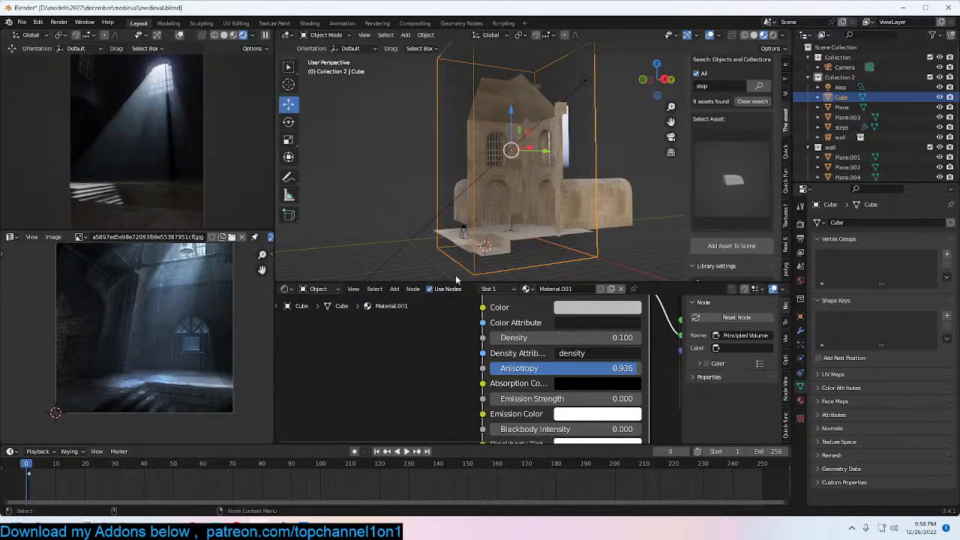
{"action": "middle_click_drag", "start_coordinate": [110, 293], "coordinate": [128, 371]}
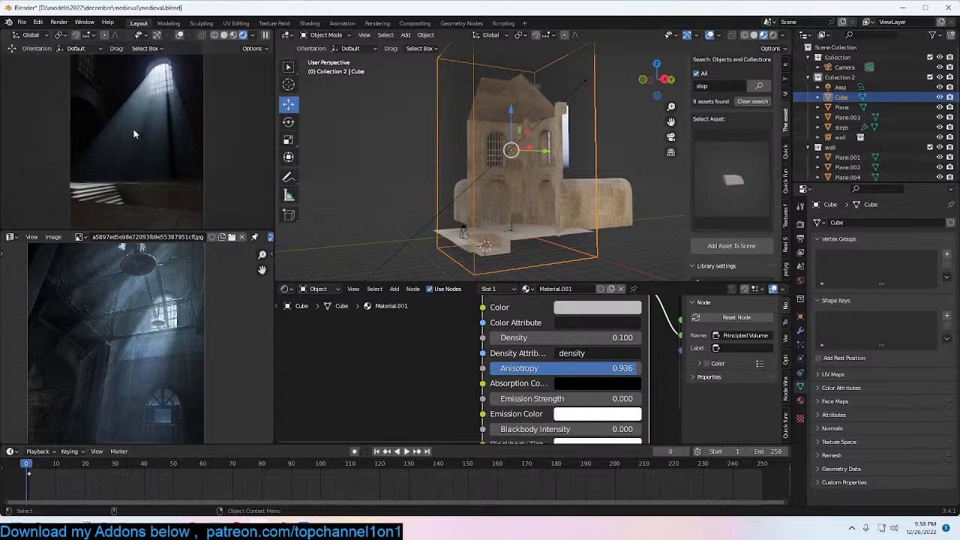
Step: Duplicate the inner edge loop of the side wall's upper window opening and separate it into its own object
{"action": "mouse_move", "coordinate": [566, 149]}
{"action": "middle_mouse_down"}
{"action": "mouse_move", "coordinate": [525, 194]}
{"action": "mouse_move", "coordinate": [582, 198]}
{"action": "mouse_move", "coordinate": [578, 152]}
{"action": "mouse_move", "coordinate": [613, 154]}
{"action": "mouse_move", "coordinate": [574, 139]}
{"action": "middle_mouse_up"}
{"action": "scroll", "coordinate": [523, 197], "scroll_direction": "up", "scroll_amount": 6}
{"action": "middle_click_drag", "start_coordinate": [591, 109], "coordinate": [518, 137]}
{"action": "scroll", "coordinate": [618, 124], "scroll_direction": "down", "scroll_amount": 3}
{"action": "left_click", "coordinate": [507, 138]}
{"action": "scroll", "coordinate": [508, 139], "scroll_direction": "up", "scroll_amount": 3}
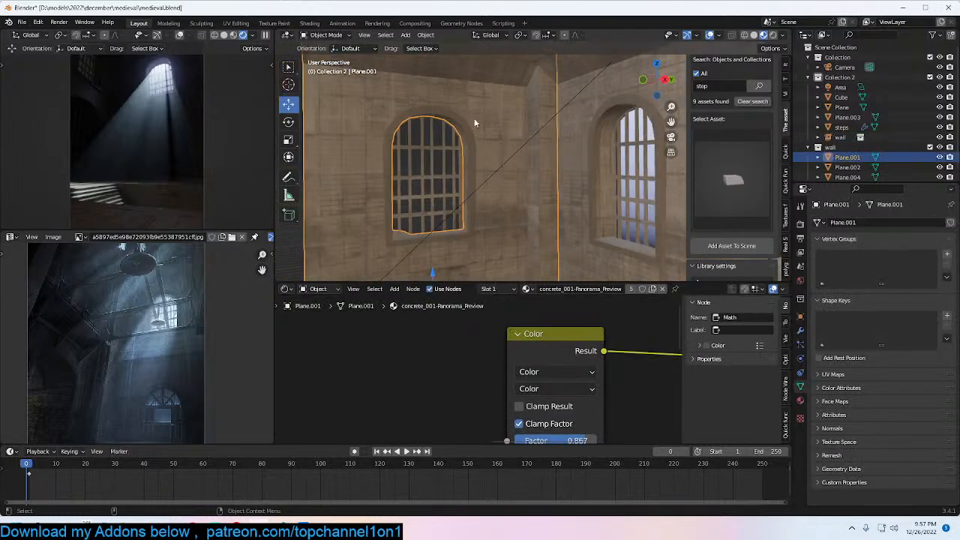
{"action": "key", "text": "Tab"}
{"action": "key", "text": "2"}
{"action": "left_click", "coordinate": [464, 129], "text": "alt"}
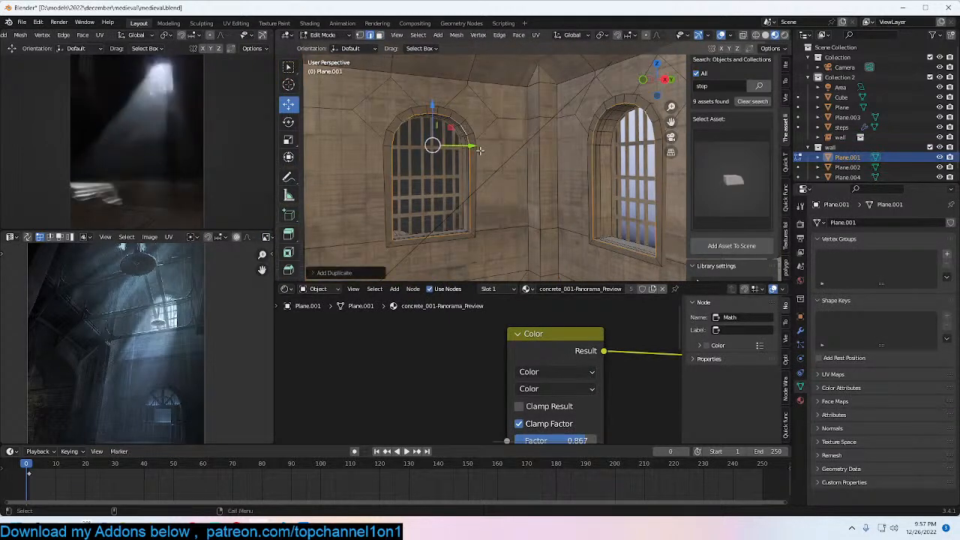
{"action": "key", "text": "Tab"}
{"action": "left_click", "coordinate": [470, 142]}
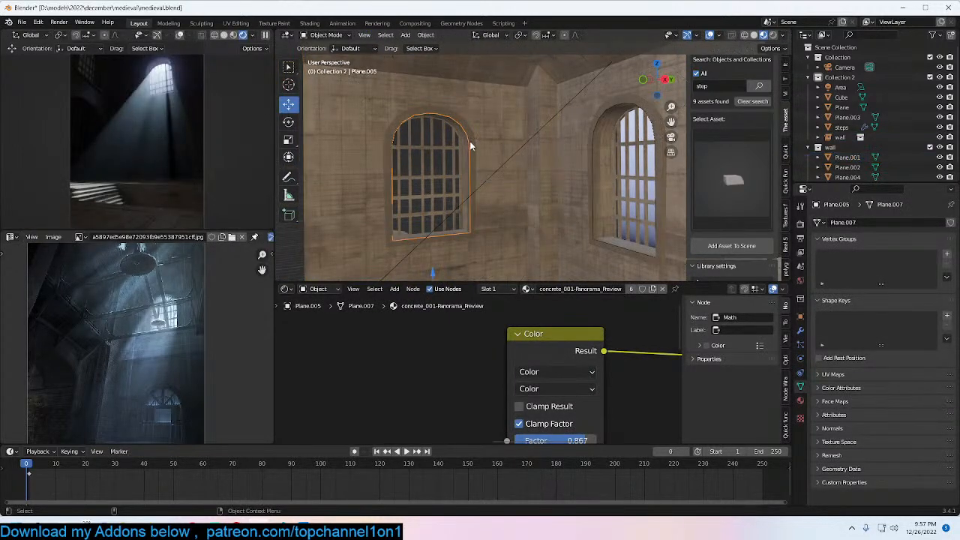
Step: Fill the separated arched window outline with a face
{"action": "key", "text": "Tab"}
{"action": "key", "text": "a"}
{"action": "key", "text": "f"}
{"action": "key", "text": "Tab"}
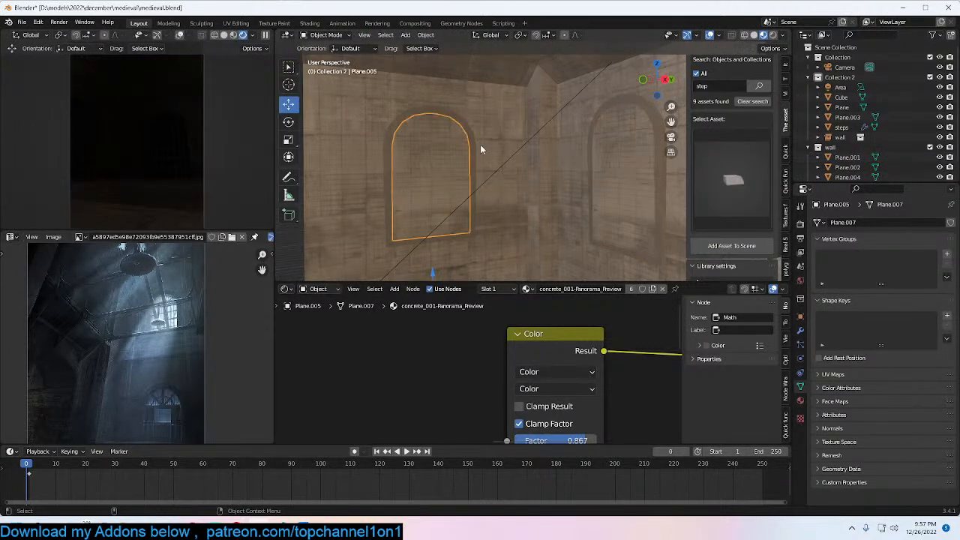
Step: Isolate the arched panel and connect the two side vertices where its arch begins
{"action": "key", "text": "KP_Divide"}
{"action": "key", "text": "Tab"}
{"action": "left_click", "coordinate": [484, 118]}
{"action": "left_click", "coordinate": [568, 118], "text": "shift"}
{"action": "left_click", "coordinate": [595, 127]}
{"action": "left_click", "coordinate": [491, 125], "text": "shift"}
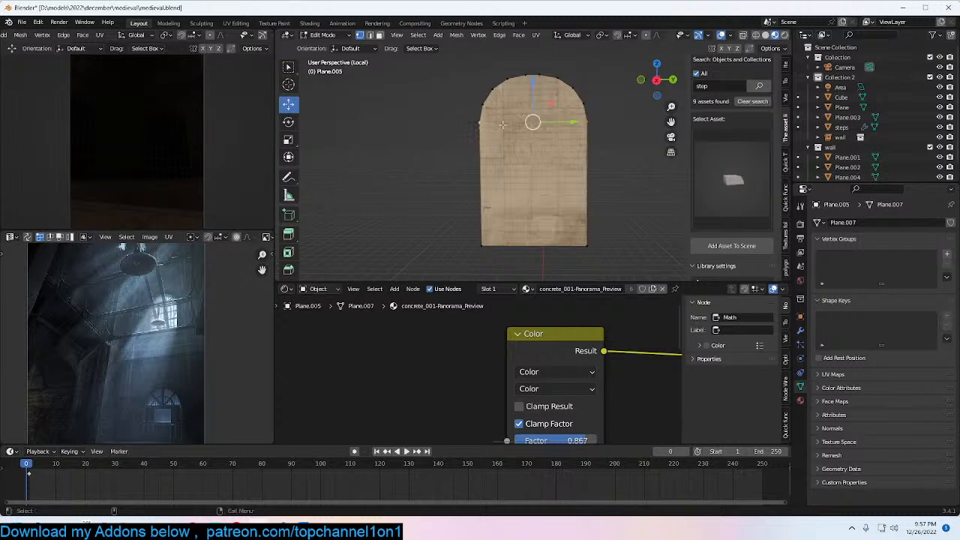
Step: Add four vertical and four horizontal loop cuts across the panel's rectangular part
{"action": "key", "text": "ctrl+r"}
{"action": "scroll", "coordinate": [555, 150], "scroll_direction": "up", "scroll_amount": 4}
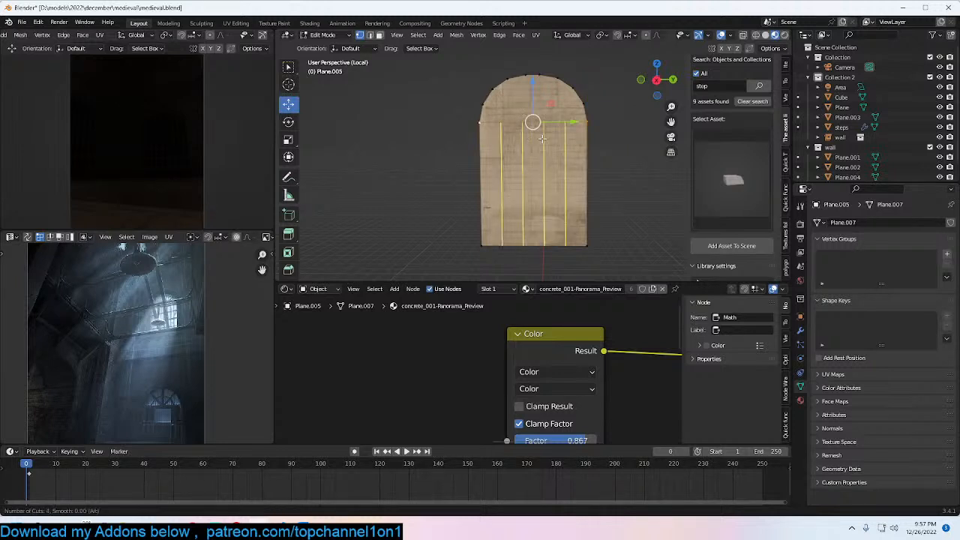
{"action": "left_click", "coordinate": [568, 182]}
{"action": "key", "text": "ctrl+r"}
{"action": "scroll", "coordinate": [567, 182], "scroll_direction": "up", "scroll_amount": 3}
{"action": "left_click", "coordinate": [568, 182]}
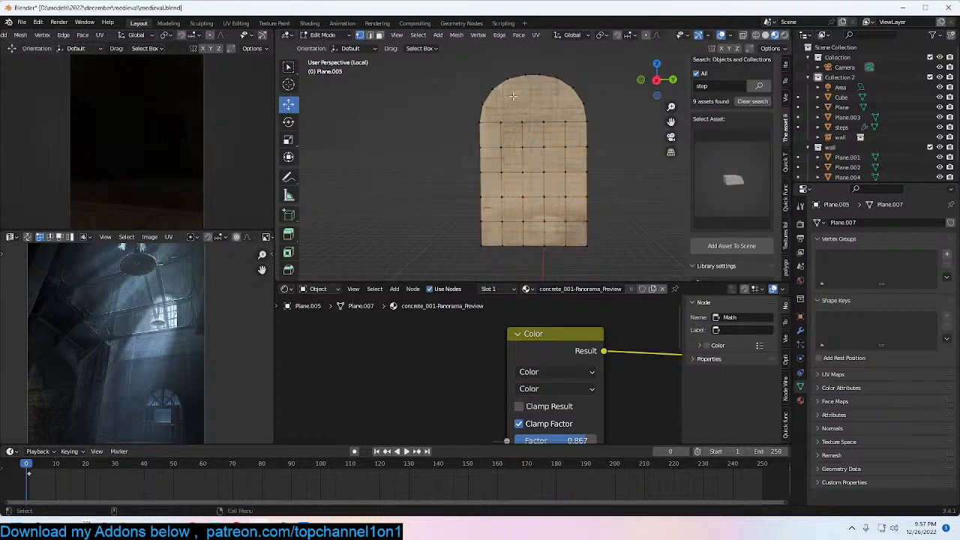
Step: Connect the arch's upper vertices to the grid vertices below, and its lower side vertices across the arch
{"action": "scroll", "coordinate": [512, 129], "scroll_direction": "up", "scroll_amount": 3}
{"action": "left_click", "coordinate": [497, 72]}
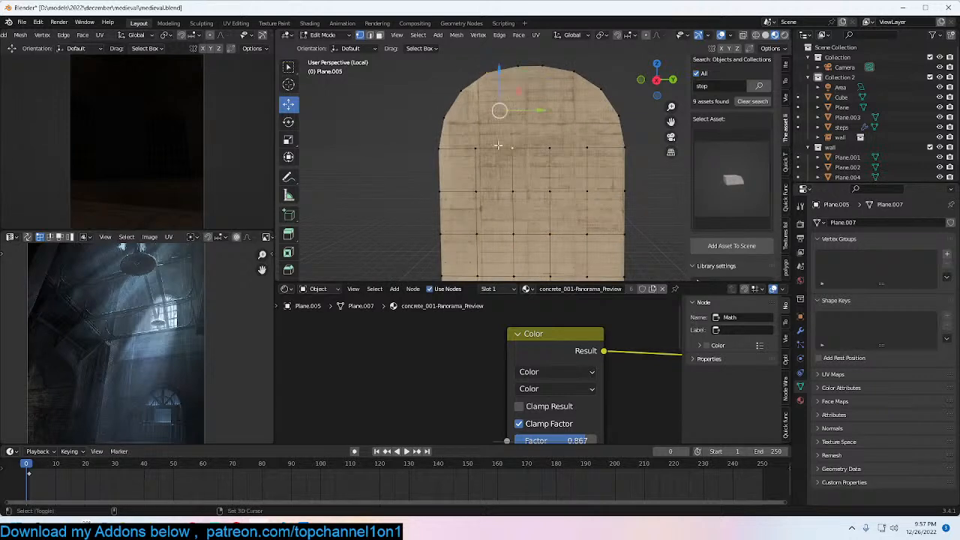
{"action": "key", "text": "j"}
{"action": "left_click", "coordinate": [574, 71]}
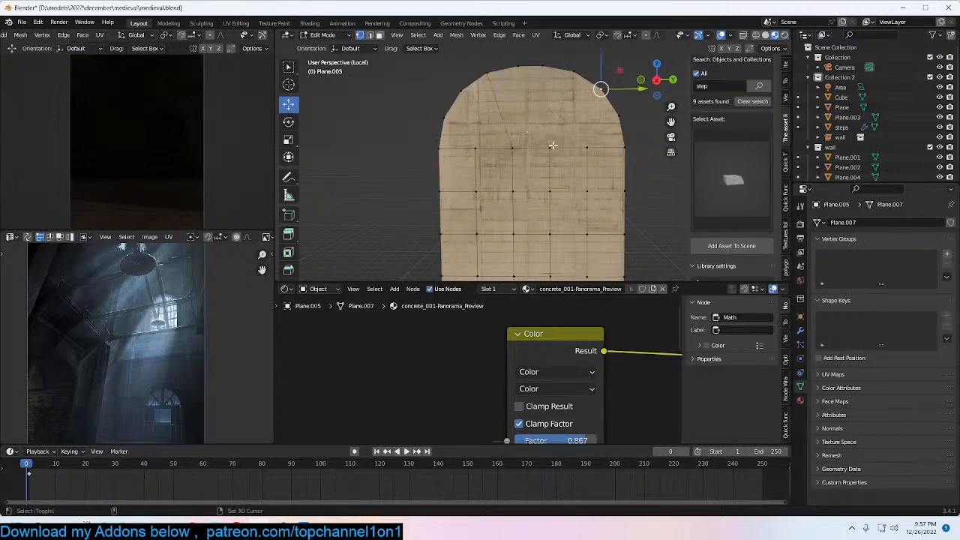
{"action": "left_click", "coordinate": [549, 149], "text": "shift"}
{"action": "key", "text": "j"}
{"action": "left_click", "coordinate": [618, 116]}
{"action": "left_click", "coordinate": [450, 117], "text": "shift"}
{"action": "key", "text": "Tab"}
{"action": "scroll", "coordinate": [556, 187], "scroll_direction": "down", "scroll_amount": 3}
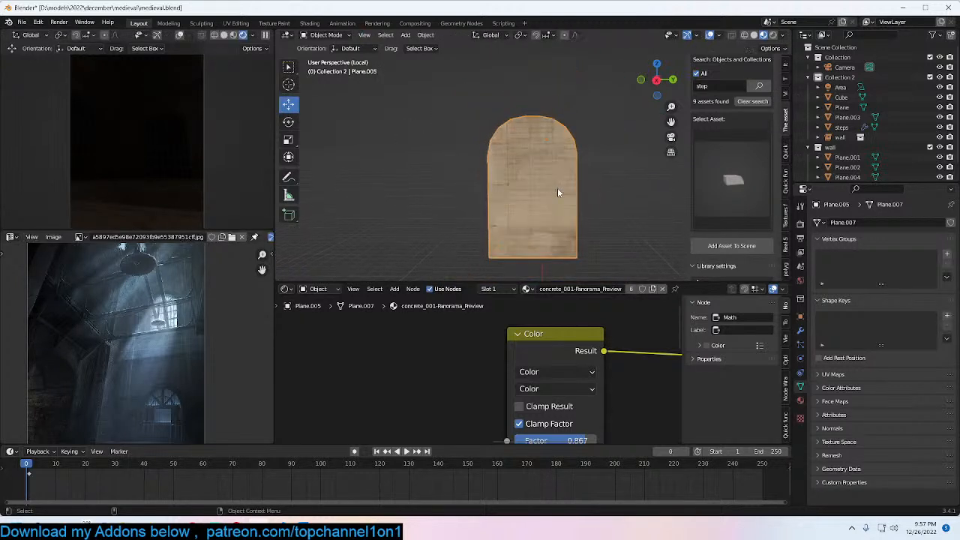
Step: Display the wireframe over the arched panel and save the file
{"action": "key", "text": "q"}
{"action": "left_click", "coordinate": [551, 173]}
{"action": "key", "text": "ctrl+s"}
Step: Add a Wireframe modifier to the arched panel, check the resulting bars up close, and collapse the modifier's settings
{"action": "left_click", "coordinate": [800, 330]}
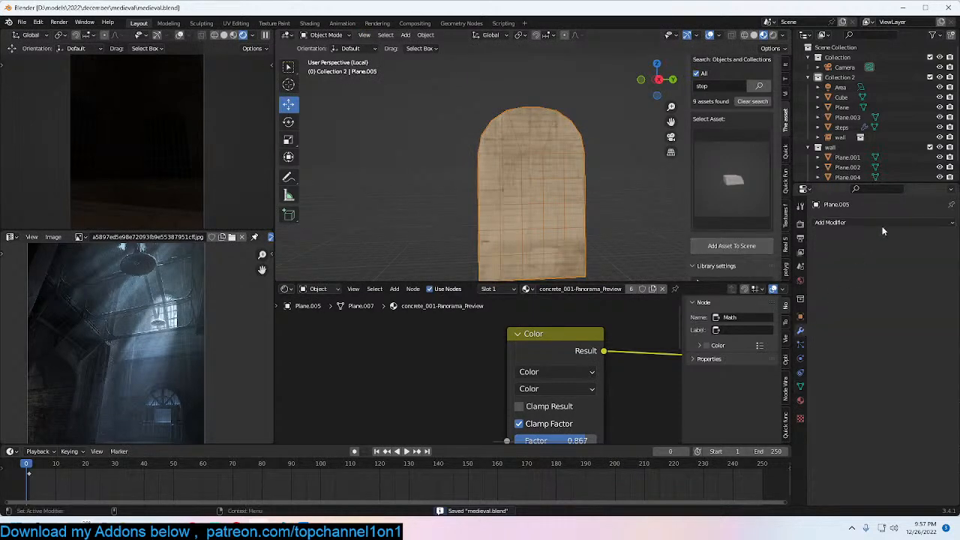
{"action": "left_click", "coordinate": [881, 225]}
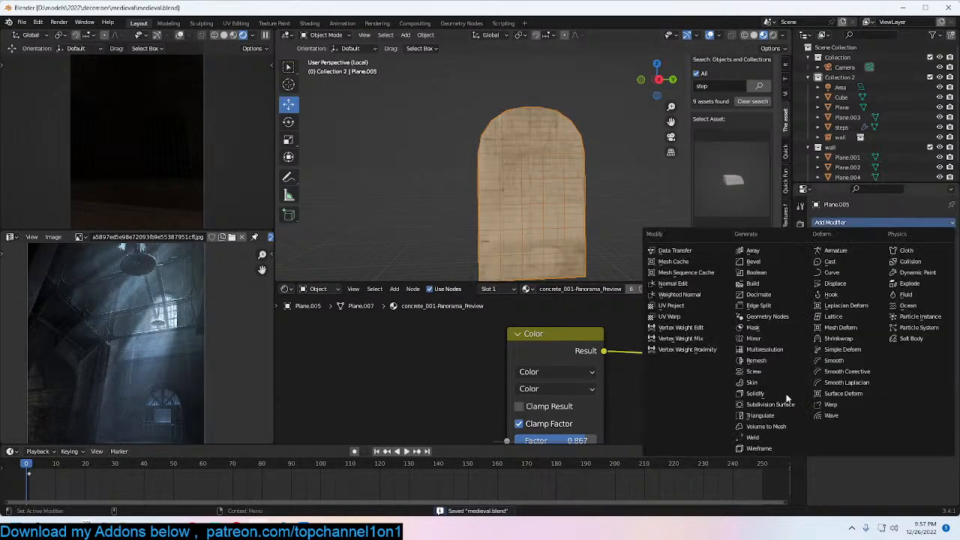
{"action": "left_click", "coordinate": [759, 448]}
{"action": "left_click", "coordinate": [576, 245]}
{"action": "mouse_move", "coordinate": [557, 194]}
{"action": "middle_mouse_down"}
{"action": "mouse_move", "coordinate": [531, 207]}
{"action": "mouse_move", "coordinate": [516, 164]}
{"action": "mouse_move", "coordinate": [543, 196]}
{"action": "mouse_move", "coordinate": [568, 204]}
{"action": "middle_mouse_up"}
{"action": "left_click", "coordinate": [567, 188]}
{"action": "scroll", "coordinate": [516, 163], "scroll_direction": "up", "scroll_amount": 5}
{"action": "scroll", "coordinate": [568, 204], "scroll_direction": "up", "scroll_amount": 2}
{"action": "left_click", "coordinate": [568, 204]}
{"action": "left_click", "coordinate": [825, 238]}
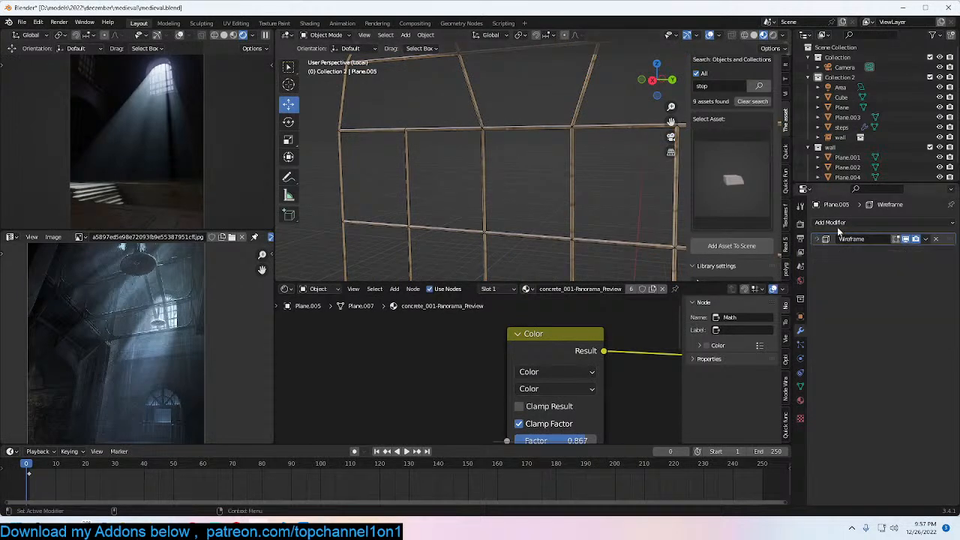
Step: Add a Multiresolution modifier above the Wireframe modifier and subdivide the panel, with viewport and sculpt levels set to 1
{"action": "left_click", "coordinate": [830, 222]}
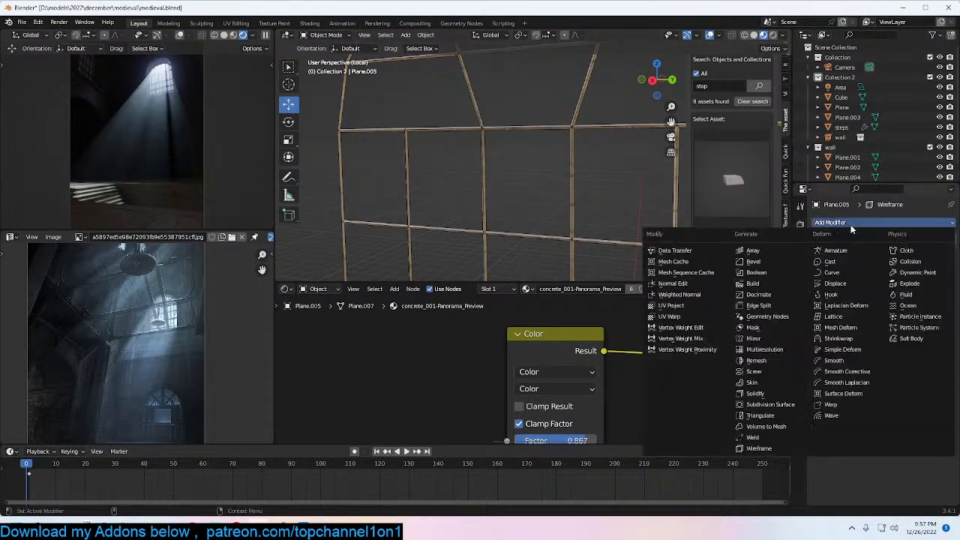
{"action": "left_click", "coordinate": [772, 350]}
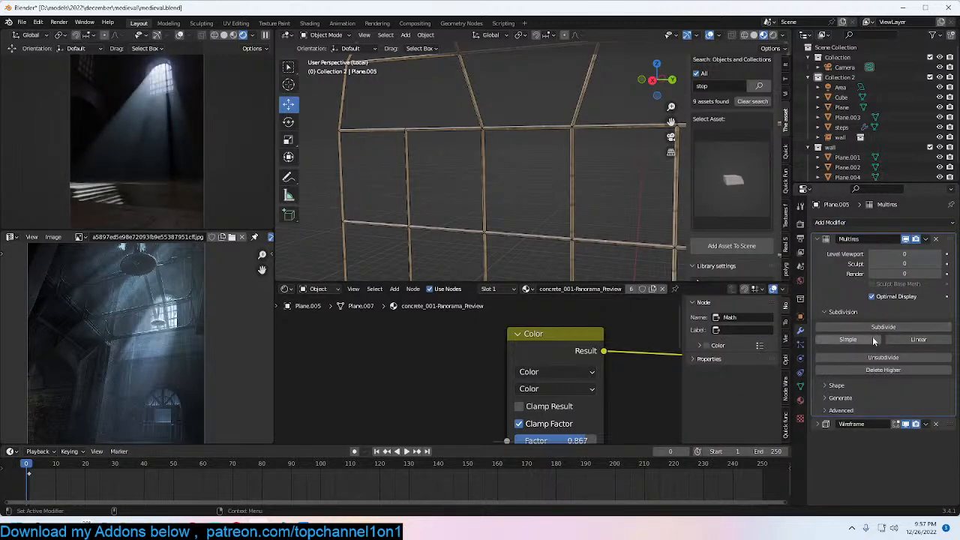
{"action": "left_click", "coordinate": [874, 342]}
{"action": "scroll", "coordinate": [494, 208], "scroll_direction": "down", "scroll_amount": 5}
{"action": "middle_click_drag", "start_coordinate": [493, 208], "coordinate": [550, 178]}
{"action": "left_click", "coordinate": [847, 329]}
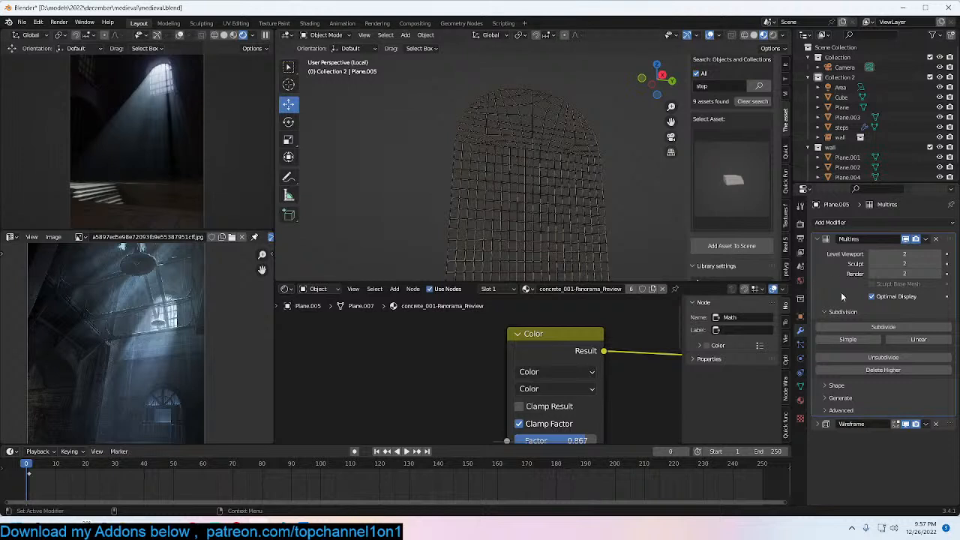
{"action": "left_click", "coordinate": [873, 255]}
{"action": "left_click", "coordinate": [871, 264]}
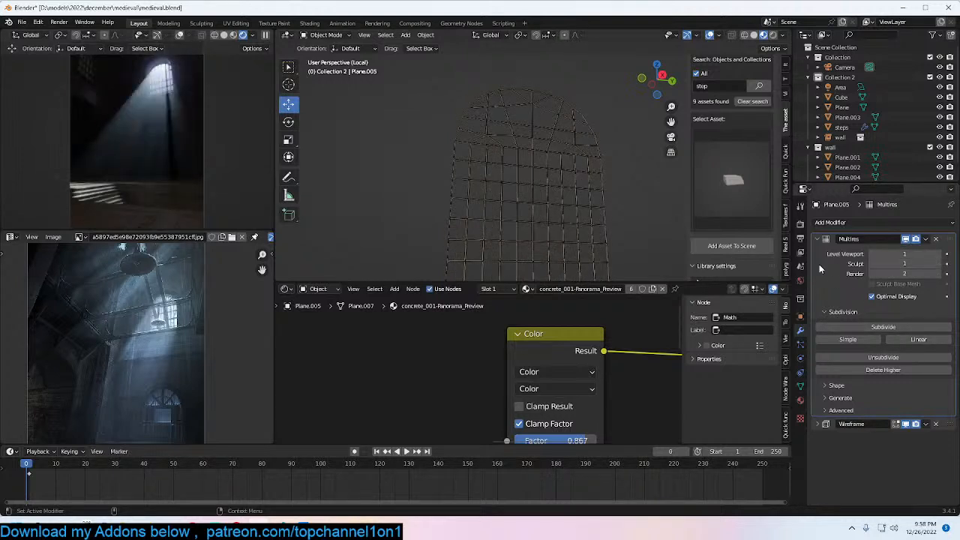
Step: Collapse the arched panel's Multires settings and set its Wireframe modifier's thickness to 0.0317 m
{"action": "left_click", "coordinate": [505, 221]}
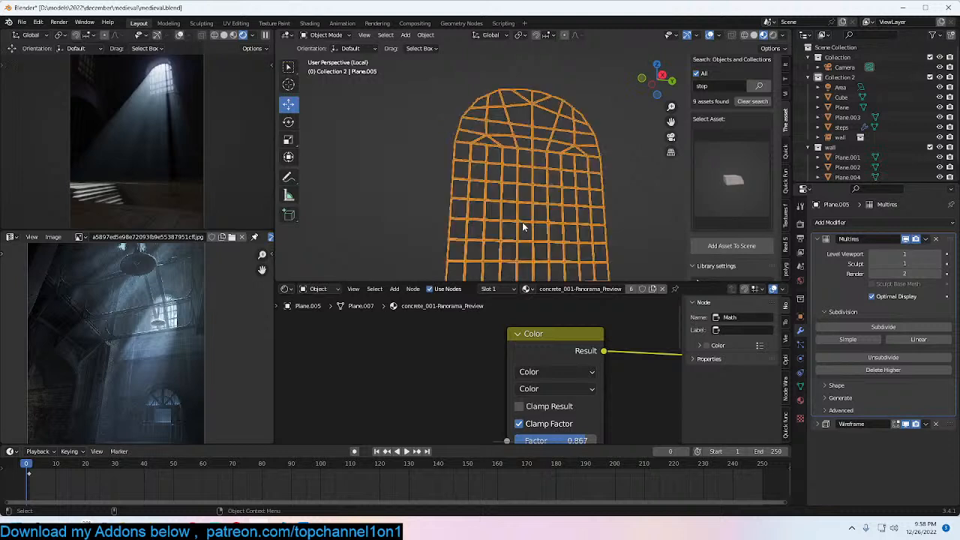
{"action": "left_click", "coordinate": [817, 238]}
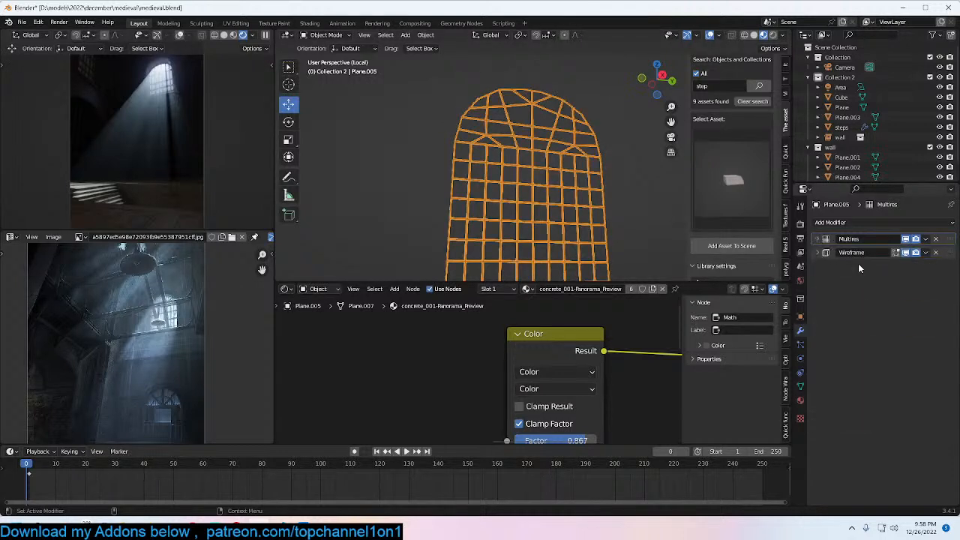
{"action": "left_click", "coordinate": [816, 253]}
{"action": "left_click_drag", "start_coordinate": [904, 268], "coordinate": [909, 267]}
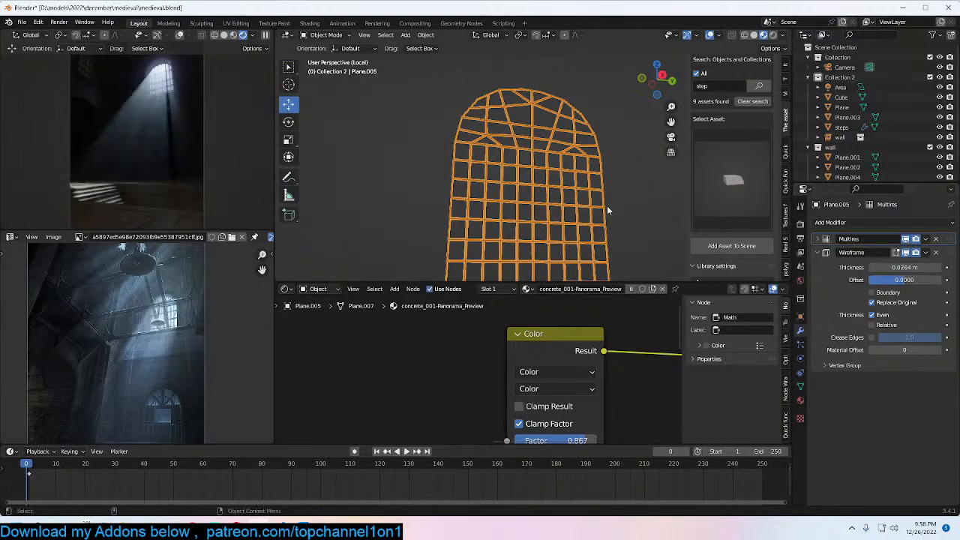
{"action": "left_click", "coordinate": [442, 204]}
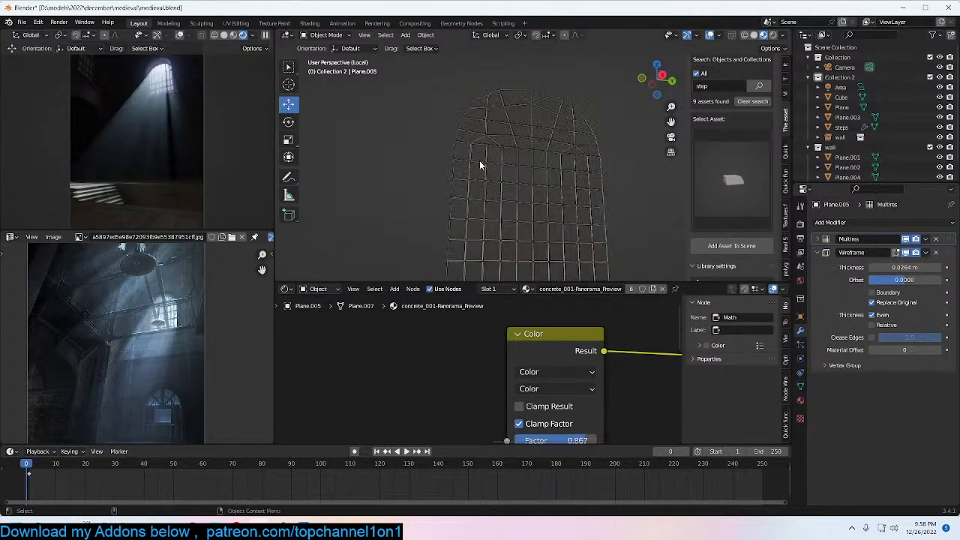
{"action": "left_click", "coordinate": [534, 187]}
{"action": "left_click_drag", "start_coordinate": [907, 268], "coordinate": [917, 267]}
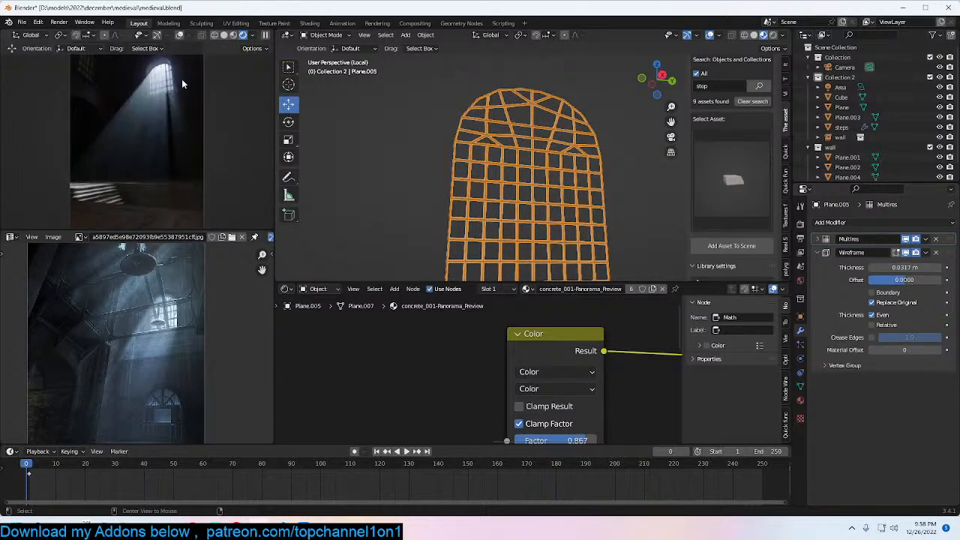
Step: Save the file, exit local view to show the whole hall, and reframe the lower reference image
{"action": "left_click", "coordinate": [147, 96]}
{"action": "left_click", "coordinate": [494, 161]}
{"action": "left_click", "coordinate": [517, 216]}
{"action": "key", "text": "ctrl+s"}
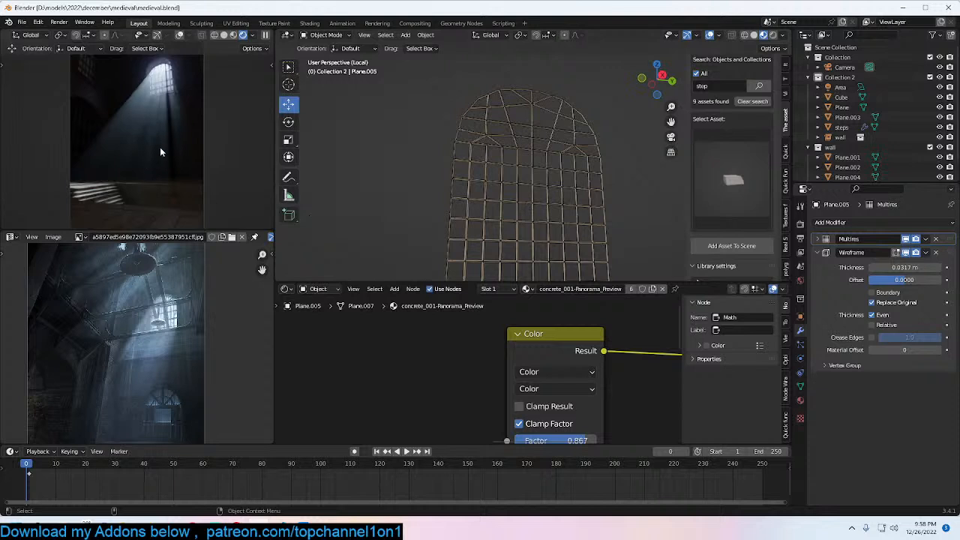
{"action": "scroll", "coordinate": [154, 345], "scroll_direction": "down", "scroll_amount": 3}
{"action": "scroll", "coordinate": [153, 361], "scroll_direction": "up", "scroll_amount": 1}
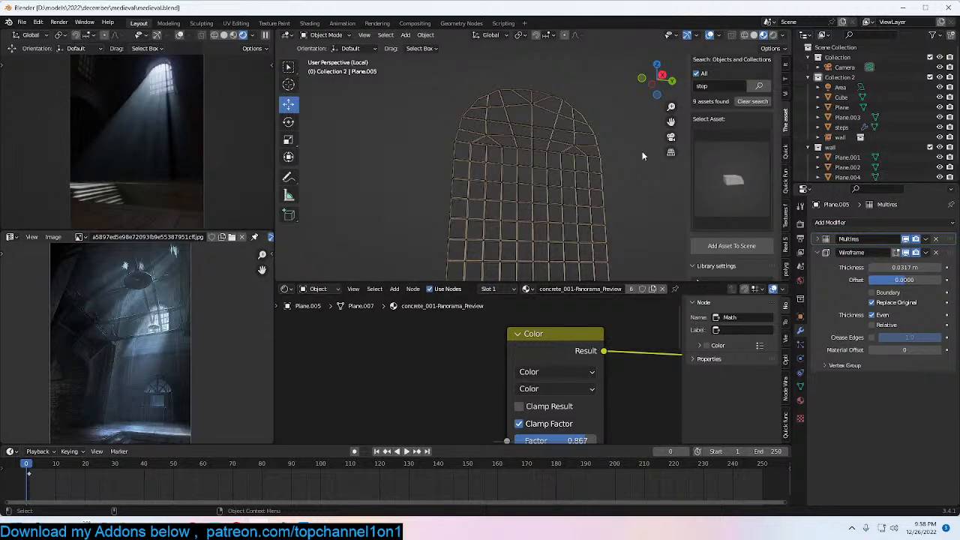
{"action": "key", "text": "slash"}
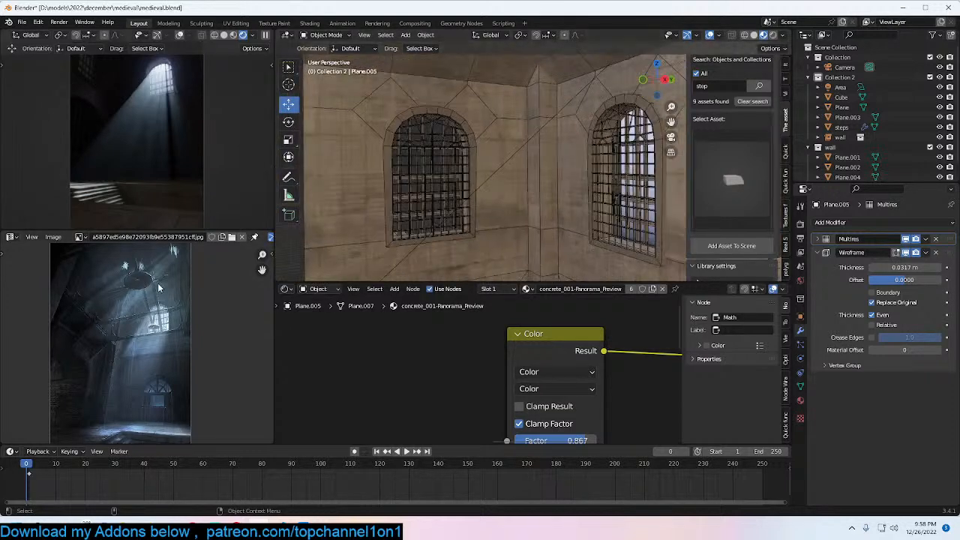
{"action": "middle_click_drag", "start_coordinate": [162, 420], "coordinate": [146, 399]}
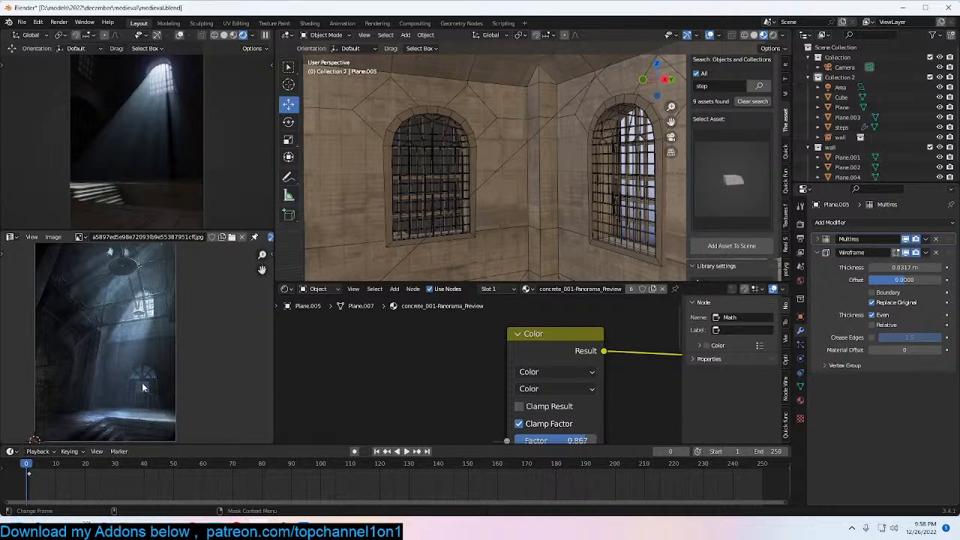
Step: Save the file and duplicate the blue gradient backdrop plane behind the upper window, placing the copy lower down within the vaulted extension
{"action": "middle_click_drag", "start_coordinate": [547, 173], "coordinate": [540, 131]}
{"action": "key", "text": "KP_0"}
{"action": "left_click", "coordinate": [552, 102]}
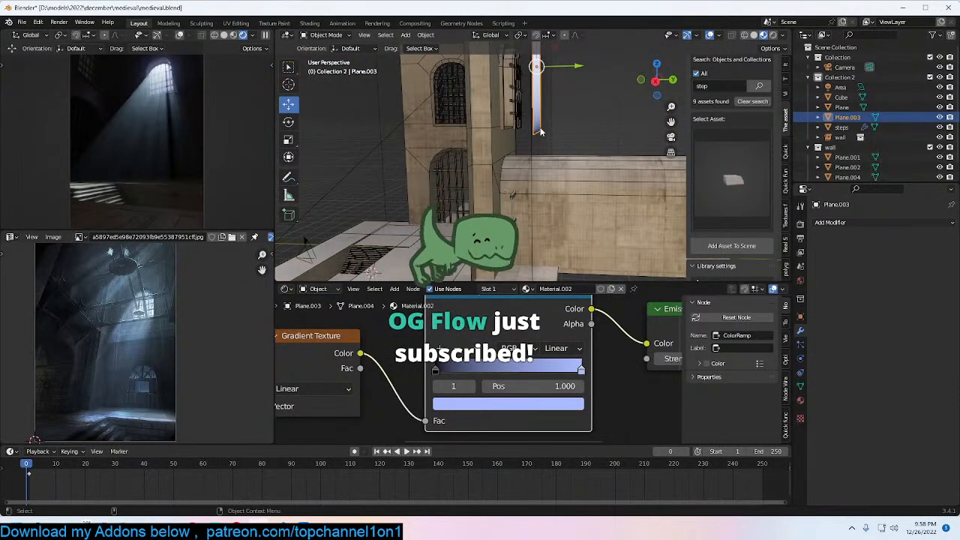
{"action": "key", "text": "ctrl+s"}
{"action": "middle_click_drag", "start_coordinate": [552, 130], "coordinate": [528, 116]}
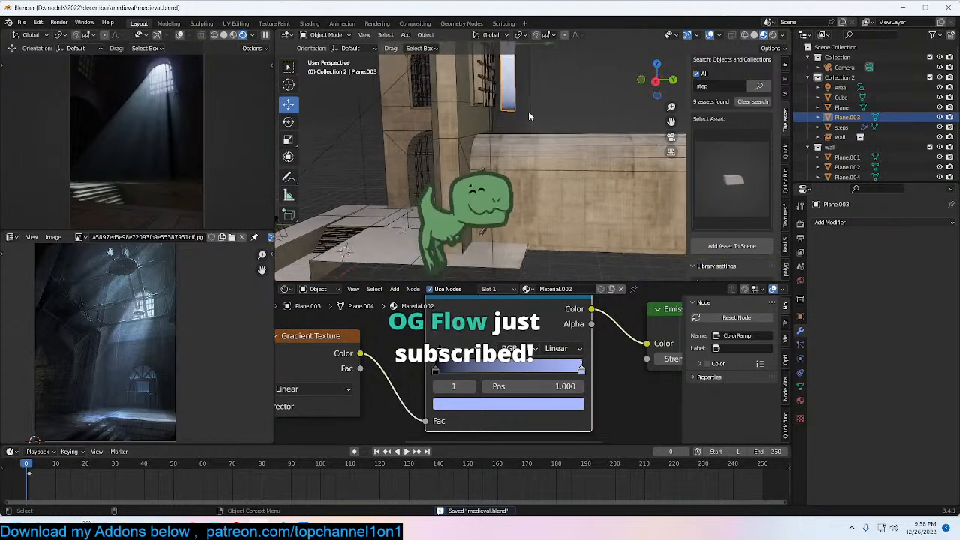
{"action": "scroll", "coordinate": [529, 117], "scroll_direction": "down", "scroll_amount": 3}
{"action": "key", "text": "shift+d"}
{"action": "left_click", "coordinate": [614, 215]}
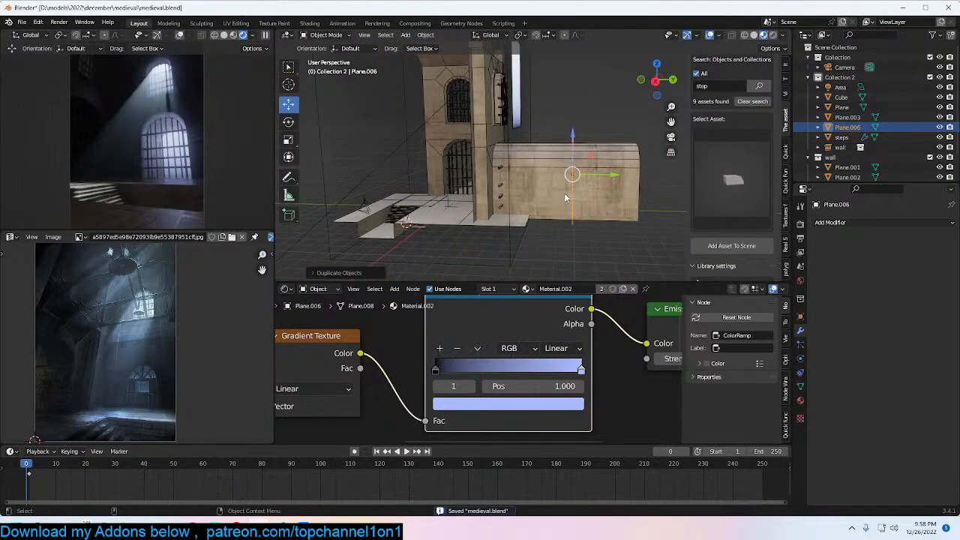
Step: Scale the duplicated gradient light plane and move it along Y to the far end of the vaulted corridor
{"action": "middle_click_drag", "start_coordinate": [567, 197], "coordinate": [604, 202]}
{"action": "key", "text": "s"}
{"action": "left_click", "coordinate": [613, 186]}
{"action": "left_click_drag", "start_coordinate": [613, 185], "coordinate": [644, 196]}
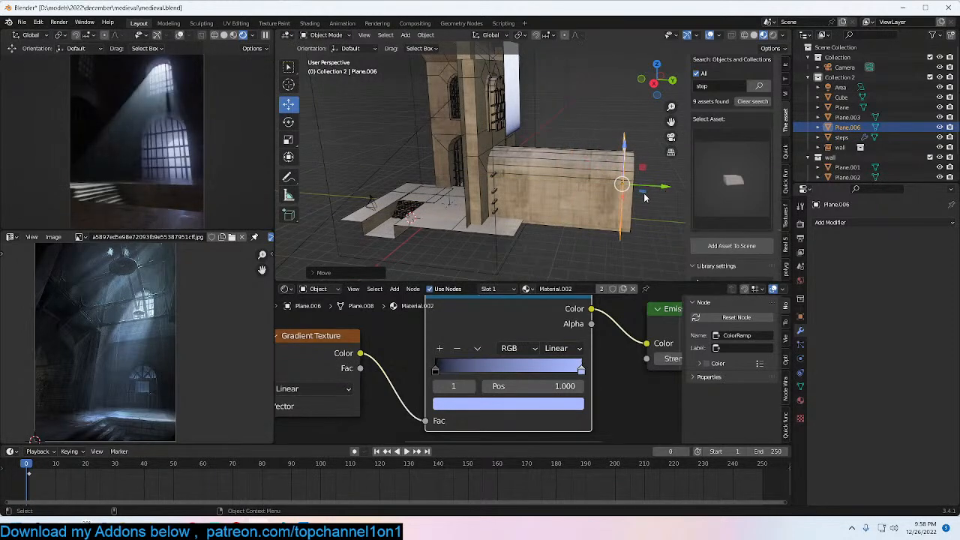
Step: Make the duplicated plane's material a single-user copy and reduce its Emission strength to 1.000
{"action": "left_click", "coordinate": [600, 289]}
{"action": "middle_click_drag", "start_coordinate": [630, 388], "coordinate": [559, 389]}
{"action": "left_click_drag", "start_coordinate": [577, 361], "coordinate": [535, 362]}
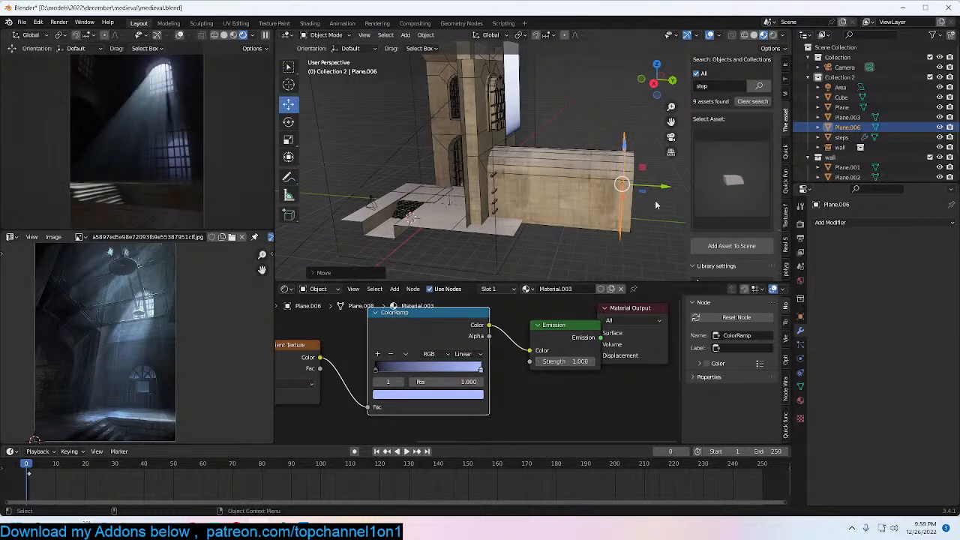
Step: Rescale the light plane and nudge it into position inside the corridor's far end, and save the file
{"action": "key", "text": "s"}
{"action": "left_click", "coordinate": [652, 212]}
{"action": "middle_click_drag", "start_coordinate": [675, 194], "coordinate": [588, 195], "text": "shift"}
{"action": "left_click_drag", "start_coordinate": [553, 187], "coordinate": [558, 188]}
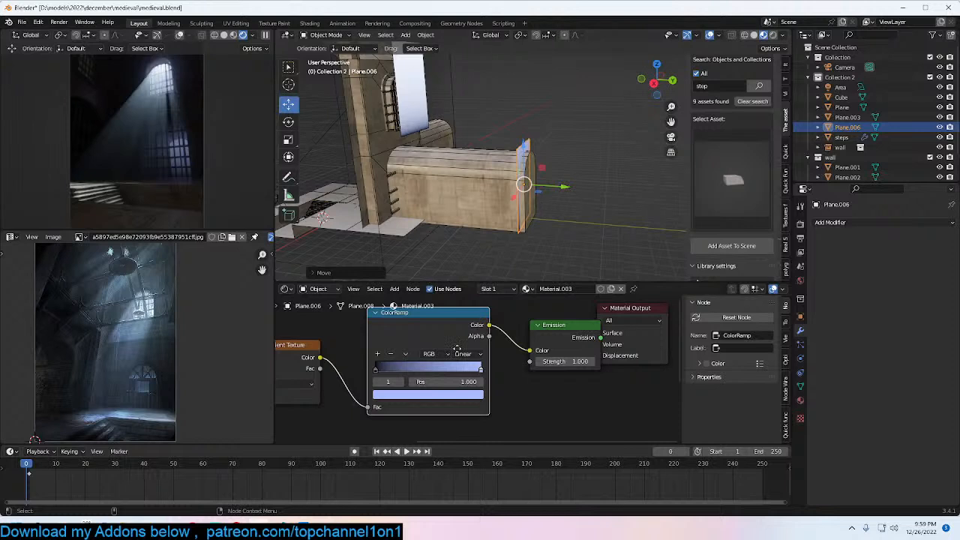
{"action": "middle_click_drag", "start_coordinate": [448, 348], "coordinate": [535, 362]}
{"action": "key", "text": "ctrl+s"}
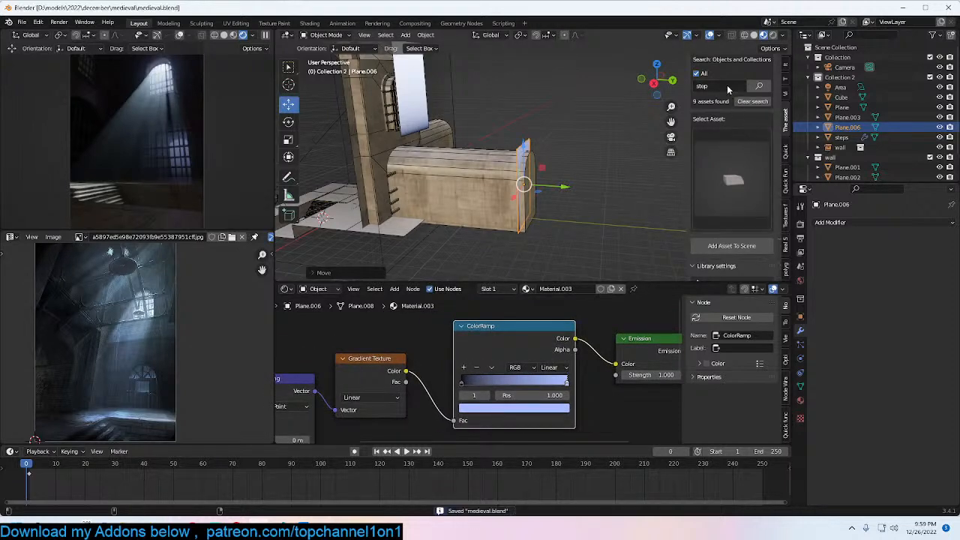
Step: Search the asset library for "man" and choose the roman soldier in the red cape
{"action": "left_click", "coordinate": [725, 86]}
{"action": "type", "text": "man"}
{"action": "key", "text": "Return"}
{"action": "left_click", "coordinate": [724, 136]}
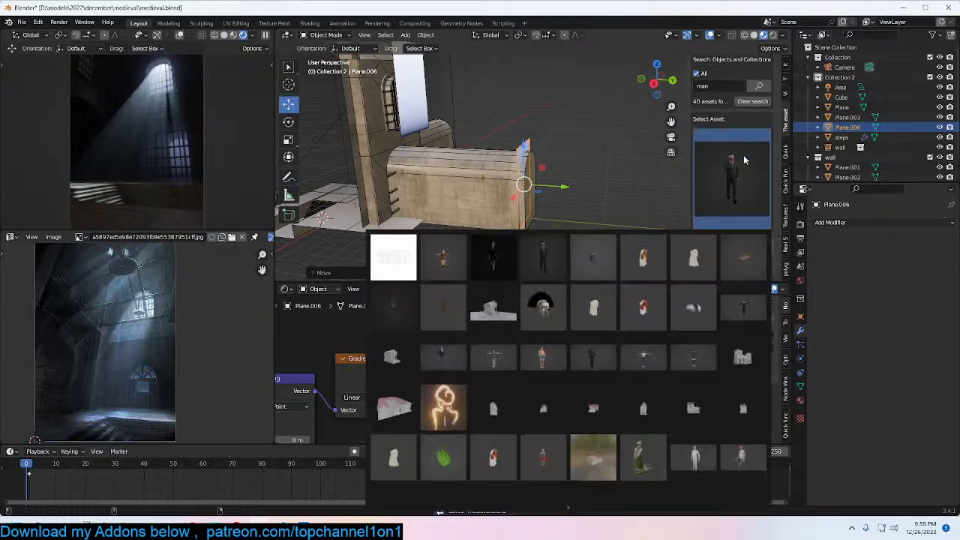
{"action": "scroll", "coordinate": [597, 501], "scroll_direction": "down", "scroll_amount": 1}
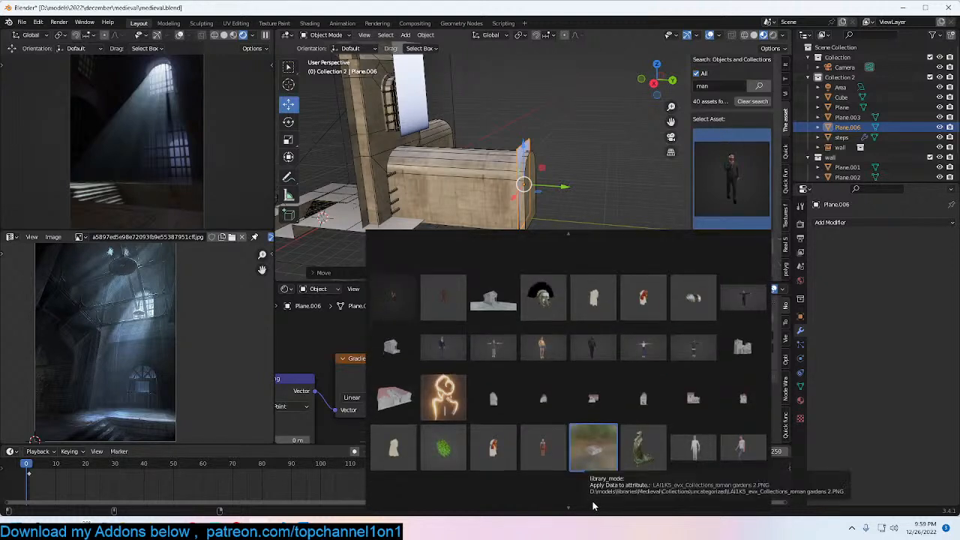
{"action": "scroll", "coordinate": [584, 512], "scroll_direction": "down", "scroll_amount": 1}
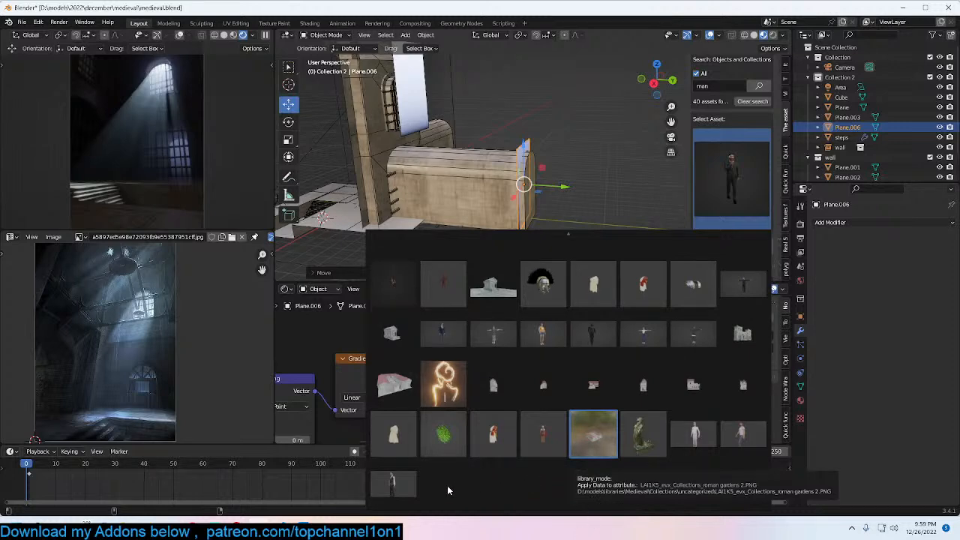
{"action": "left_click", "coordinate": [543, 450]}
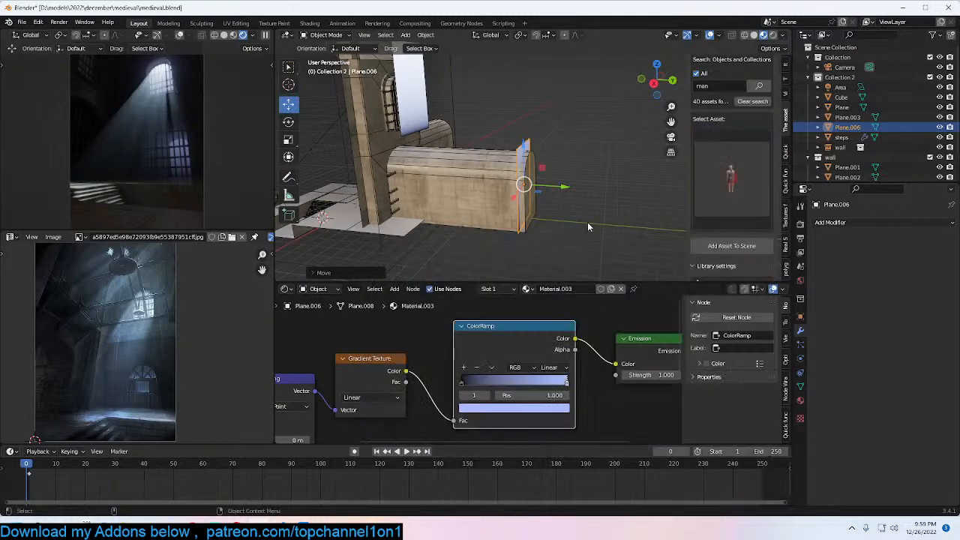
Step: Save the file, place the 3D cursor on the floor before the barred arch, and add the roman soldier there
{"action": "key", "text": "KP_0"}
{"action": "key", "text": "ctrl+s"}
{"action": "middle_click_drag", "start_coordinate": [599, 209], "coordinate": [492, 194]}
{"action": "right_click", "coordinate": [497, 208], "text": "shift"}
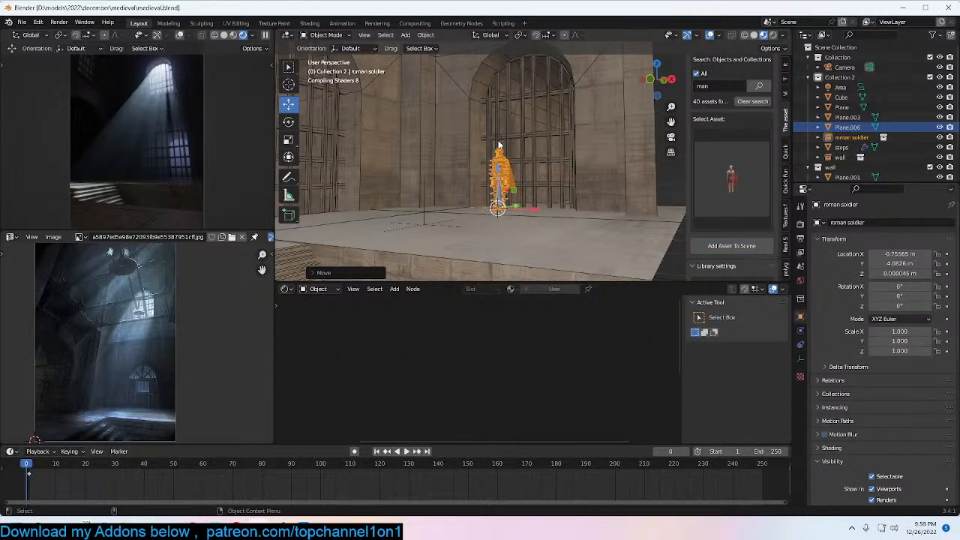
Step: Examine the placed roman soldier up close from several angles in front of the arched gate
{"action": "scroll", "coordinate": [498, 140], "scroll_direction": "up", "scroll_amount": 5}
{"action": "key", "text": "alt+a"}
{"action": "middle_click_drag", "start_coordinate": [470, 99], "coordinate": [568, 171]}
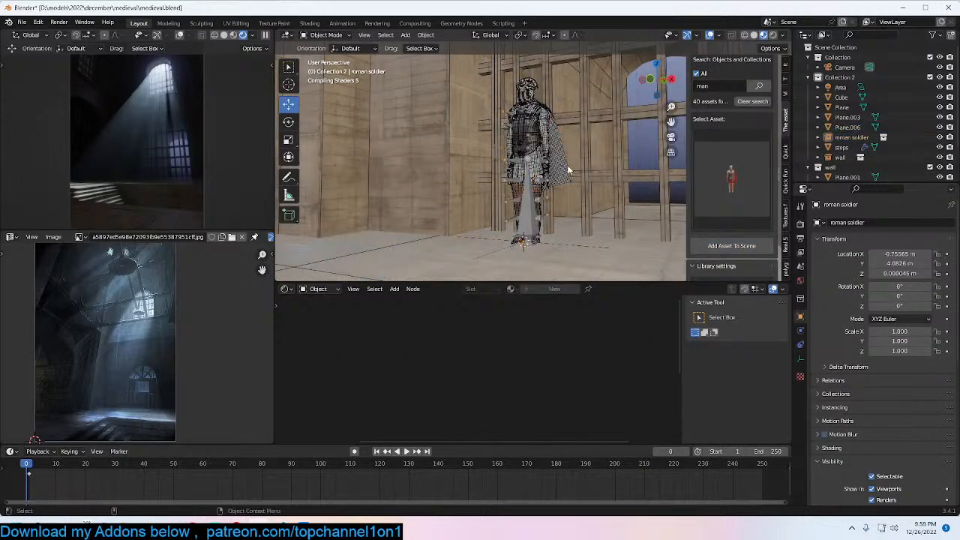
{"action": "left_click", "coordinate": [539, 196]}
{"action": "scroll", "coordinate": [528, 202], "scroll_direction": "up", "scroll_amount": 3}
{"action": "key", "text": "alt+a"}
{"action": "scroll", "coordinate": [556, 178], "scroll_direction": "up", "scroll_amount": 3}
{"action": "middle_click_drag", "start_coordinate": [555, 178], "coordinate": [462, 131]}
{"action": "scroll", "coordinate": [567, 171], "scroll_direction": "down", "scroll_amount": 3}
Step: In camera view, move the roman soldier along X to about -1.95 m and save the file
{"action": "left_click", "coordinate": [529, 172]}
{"action": "scroll", "coordinate": [571, 162], "scroll_direction": "up", "scroll_amount": 3}
{"action": "key", "text": "KP_0"}
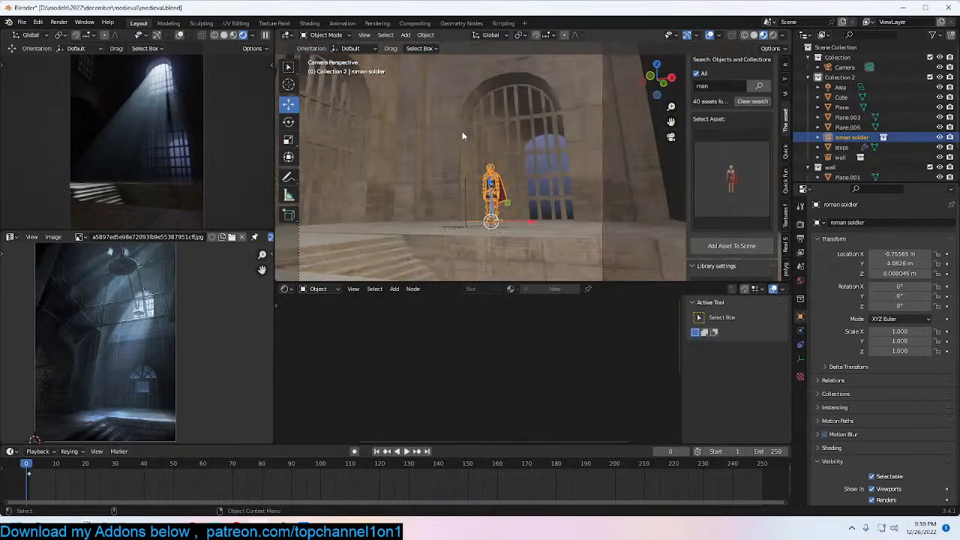
{"action": "scroll", "coordinate": [577, 254], "scroll_direction": "up", "scroll_amount": 2}
{"action": "left_click_drag", "start_coordinate": [504, 235], "coordinate": [464, 235]}
{"action": "key", "text": "alt+a"}
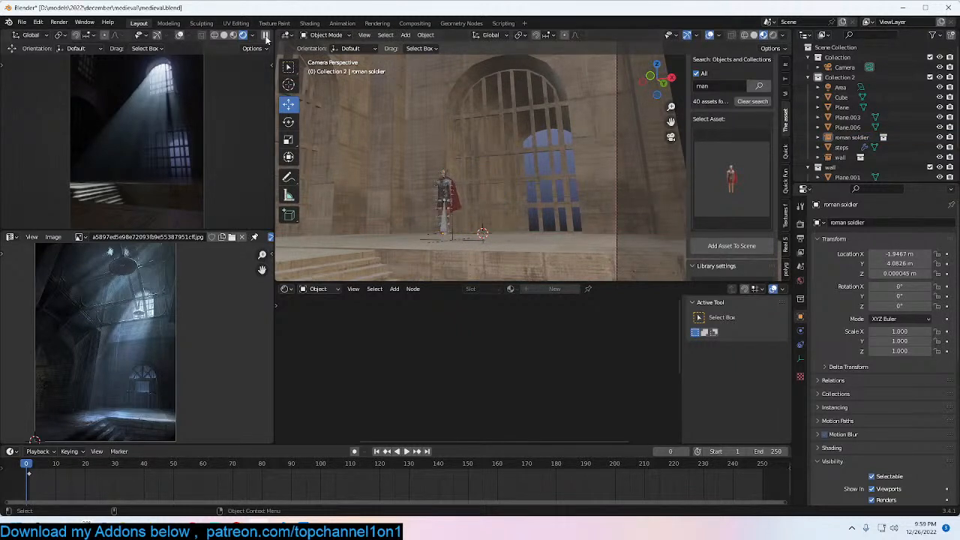
{"action": "key", "text": "ctrl+s"}
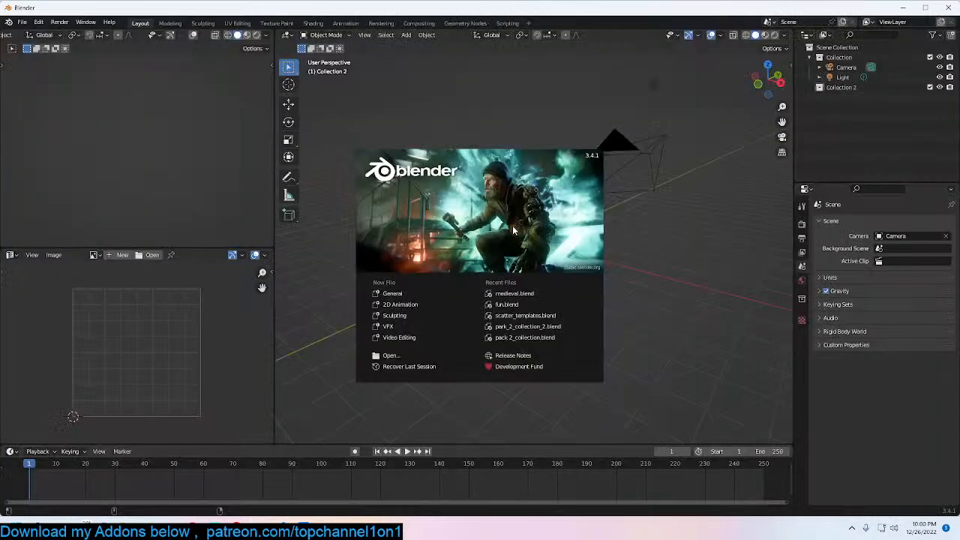
Step: Reopen medieval.blend and try to show the smaller camera viewport with rendered shading
{"action": "left_click", "coordinate": [524, 297]}
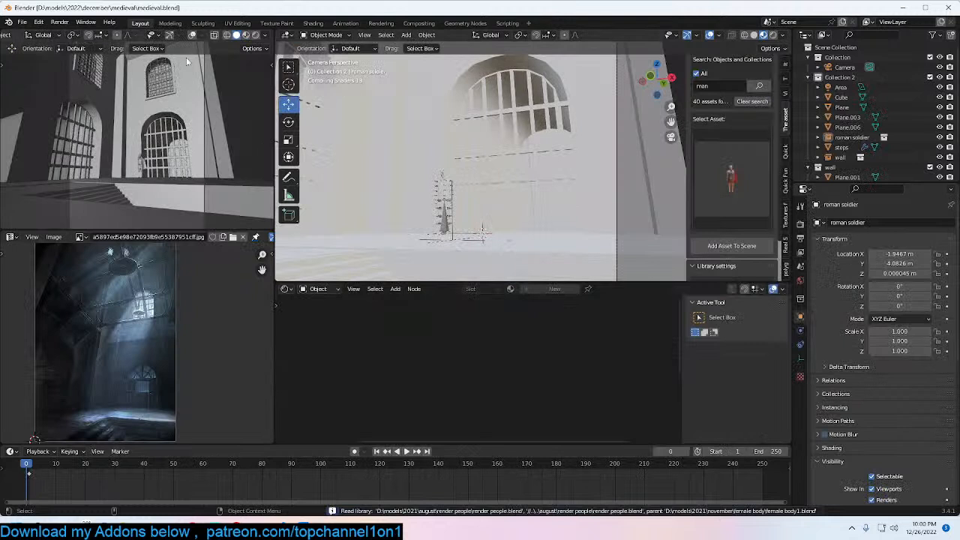
{"action": "left_click", "coordinate": [257, 36]}
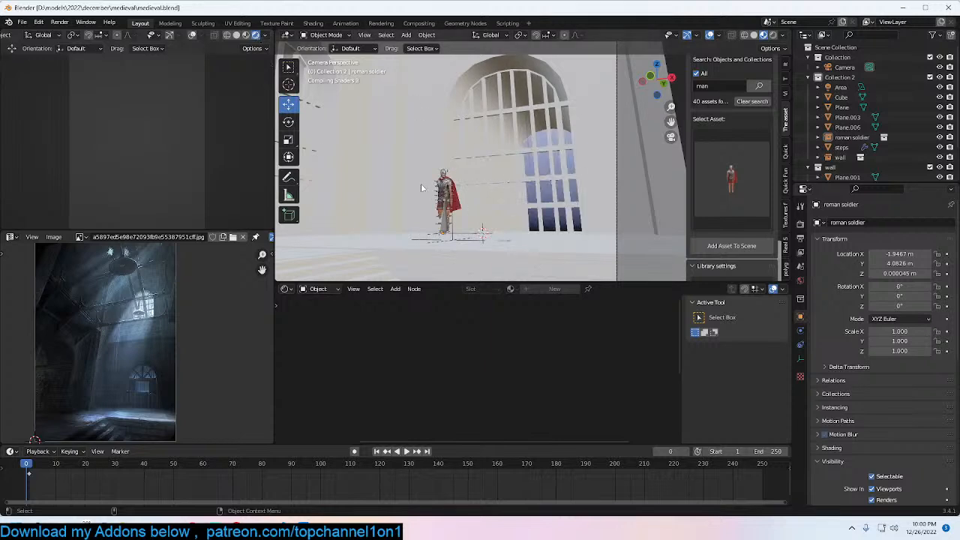
{"action": "scroll", "coordinate": [421, 183], "scroll_direction": "down", "scroll_amount": 3}
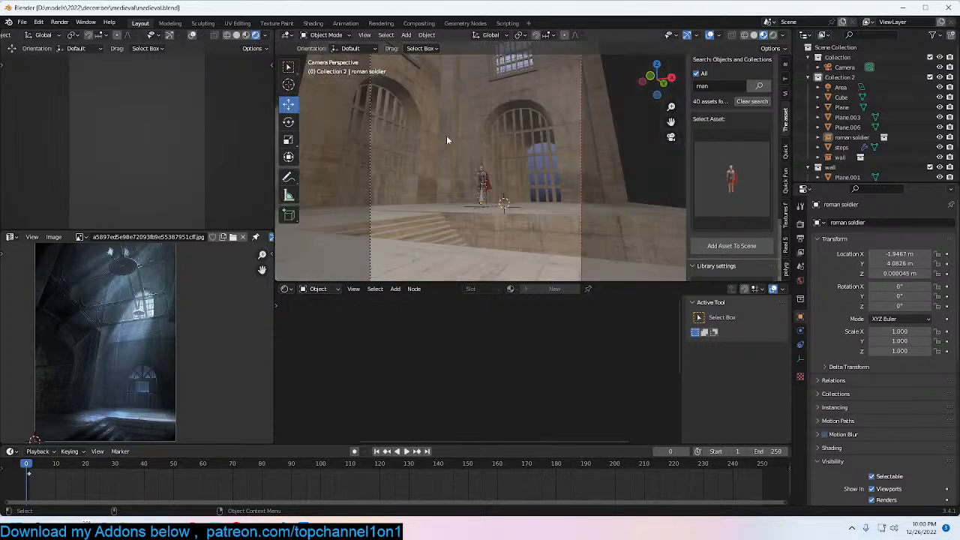
{"action": "scroll", "coordinate": [534, 131], "scroll_direction": "down", "scroll_amount": 2}
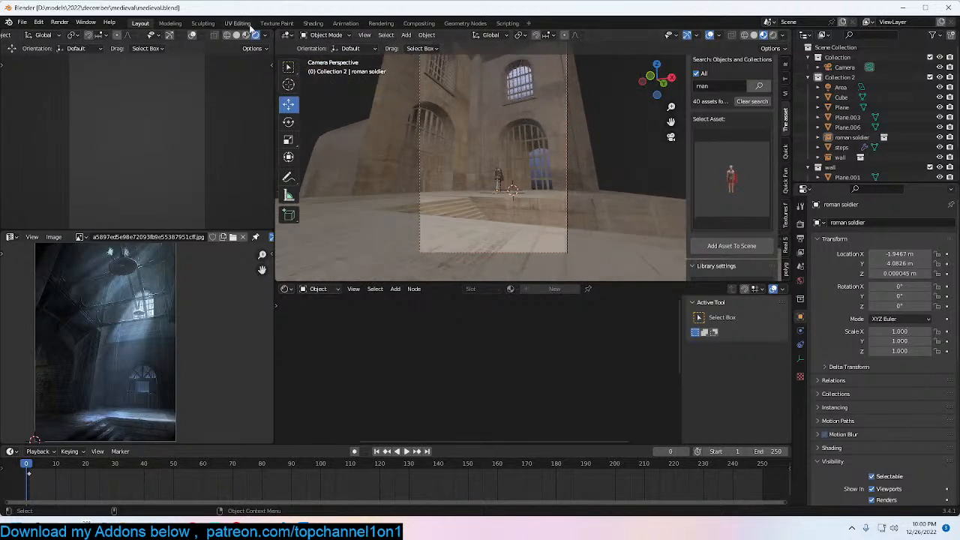
{"action": "scroll", "coordinate": [249, 33], "scroll_direction": "down", "scroll_amount": 1}
{"action": "scroll", "coordinate": [190, 80], "scroll_direction": "down", "scroll_amount": 1}
{"action": "scroll", "coordinate": [190, 84], "scroll_direction": "down", "scroll_amount": 1}
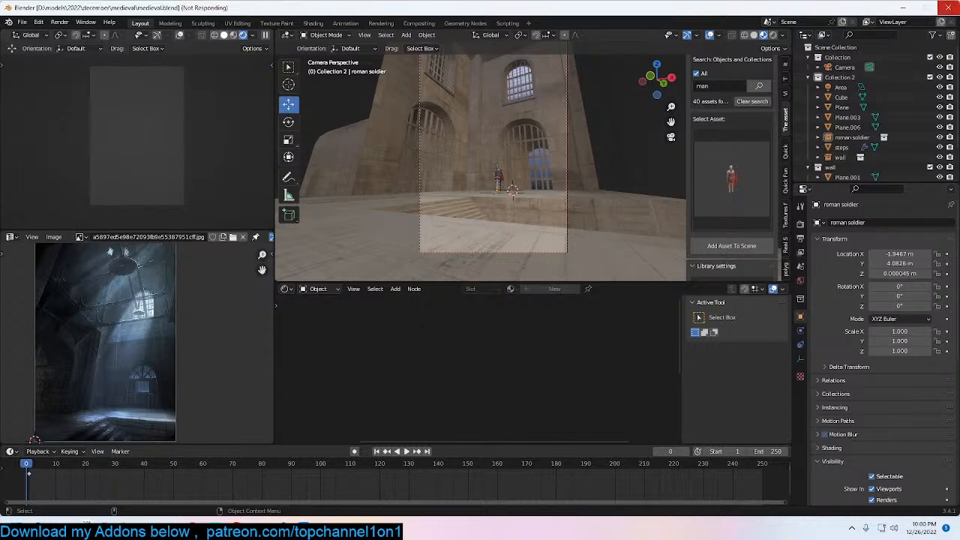
{"action": "key", "text": "ctrl+shift+Escape"}
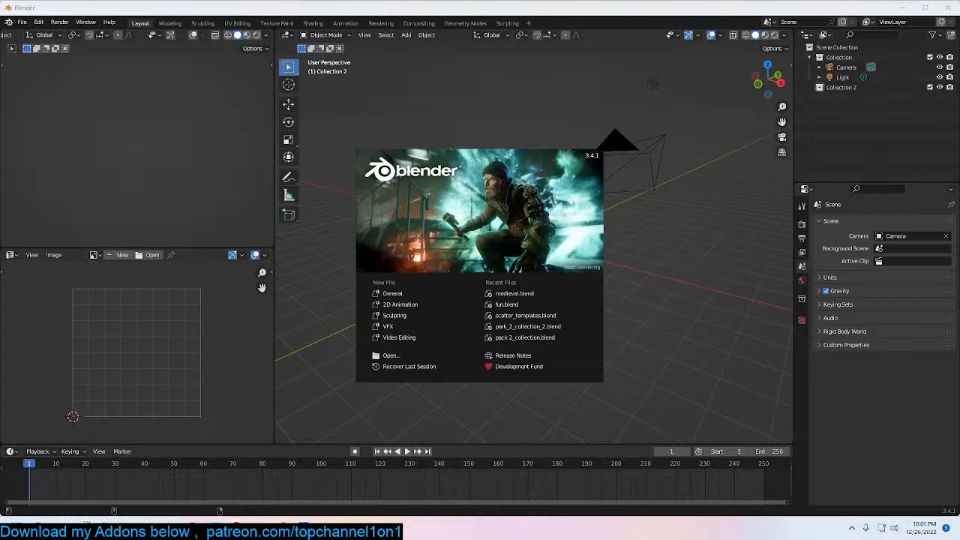
Step: Reopen medieval.blend, set the main viewport to solid shading, and save the file
{"action": "left_click", "coordinate": [518, 294]}
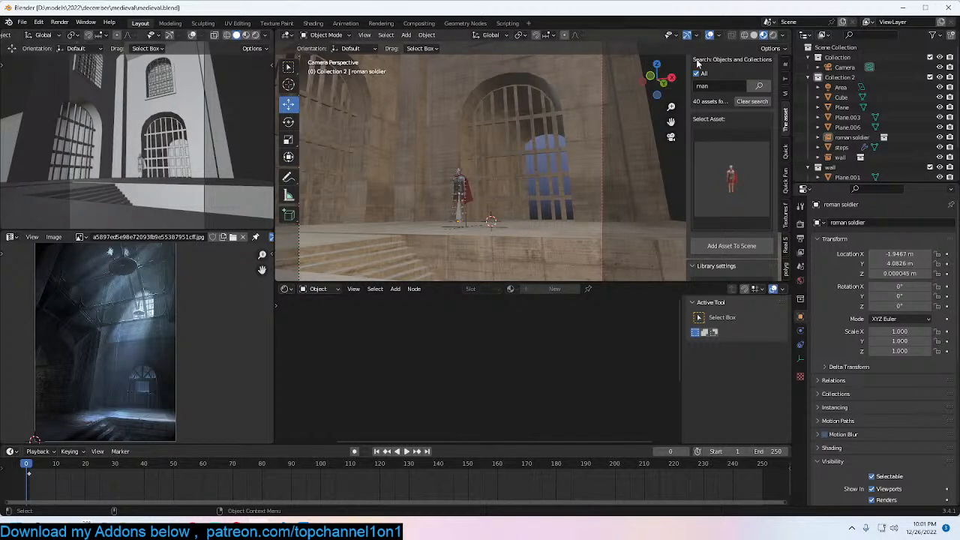
{"action": "left_click", "coordinate": [753, 35]}
{"action": "key", "text": "ctrl+s"}
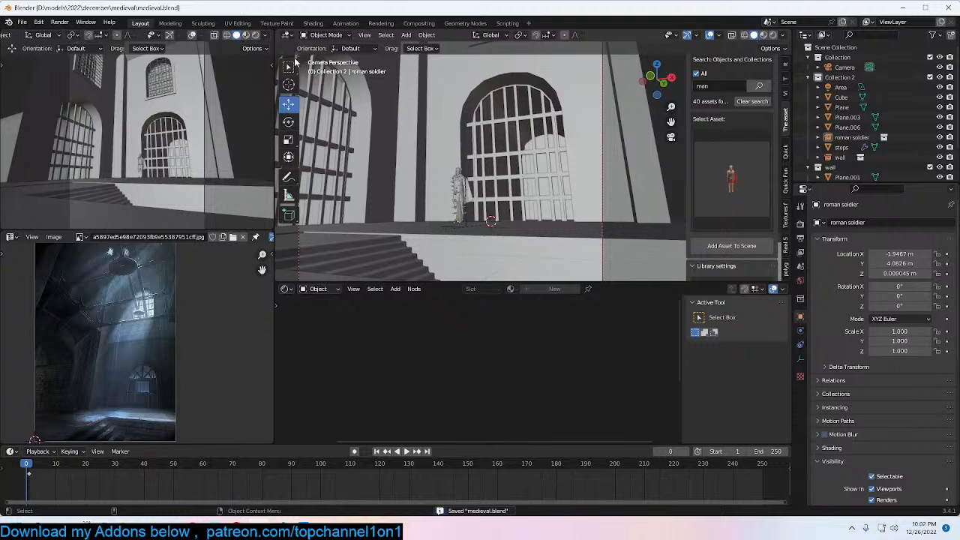
Step: Set the smaller camera viewport to rendered shading with overlays shown, and open the scene's render settings
{"action": "left_click", "coordinate": [256, 35]}
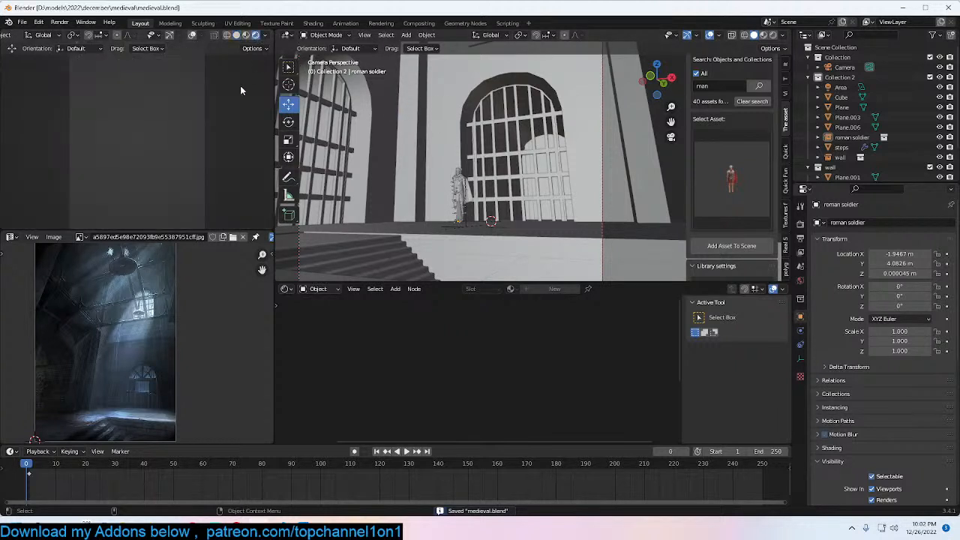
{"action": "left_click", "coordinate": [193, 35]}
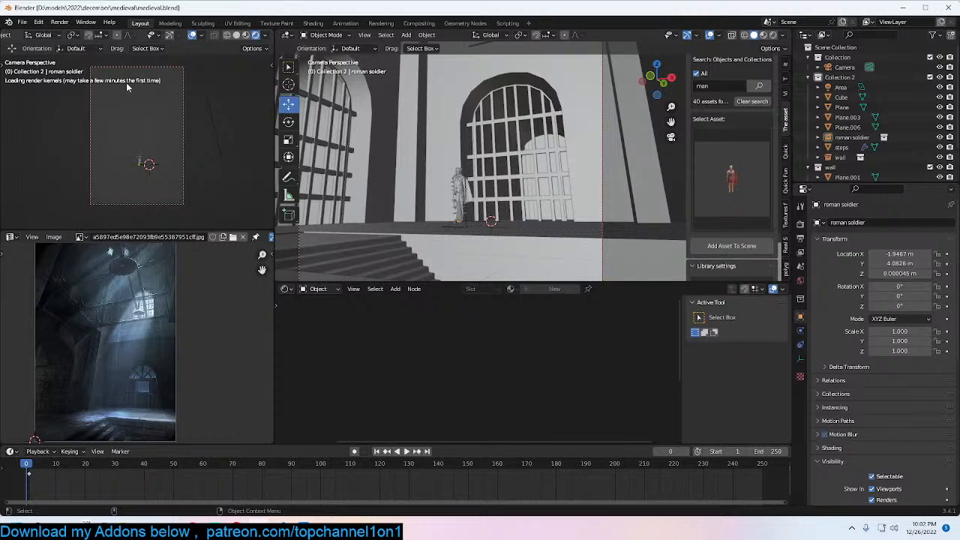
{"action": "left_click", "coordinate": [800, 224]}
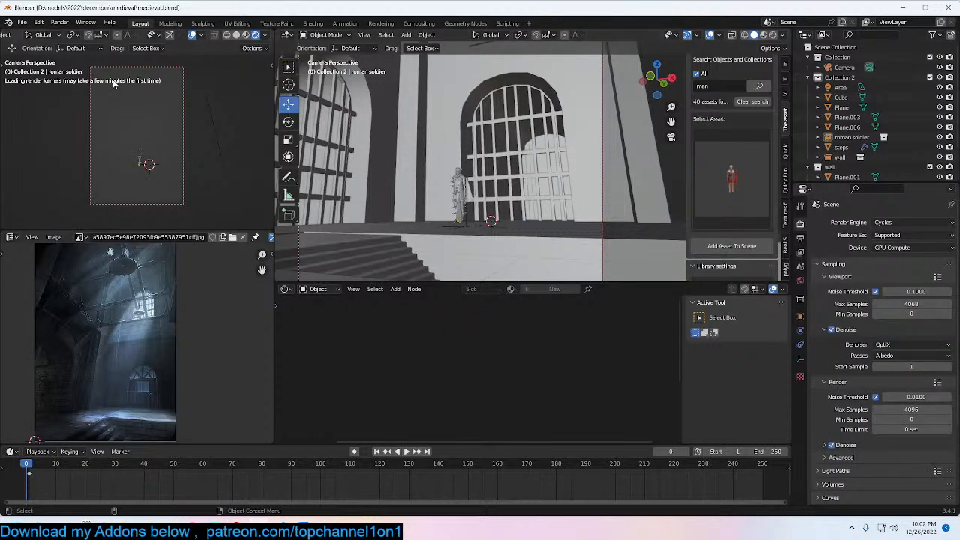
{"action": "scroll", "coordinate": [196, 109], "scroll_direction": "up", "scroll_amount": 1}
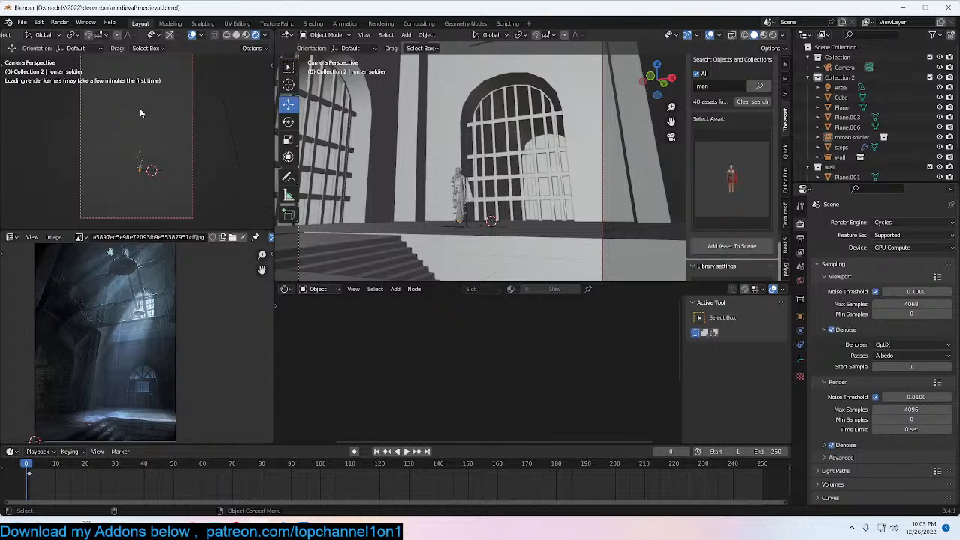
{"action": "scroll", "coordinate": [154, 135], "scroll_direction": "up", "scroll_amount": 2}
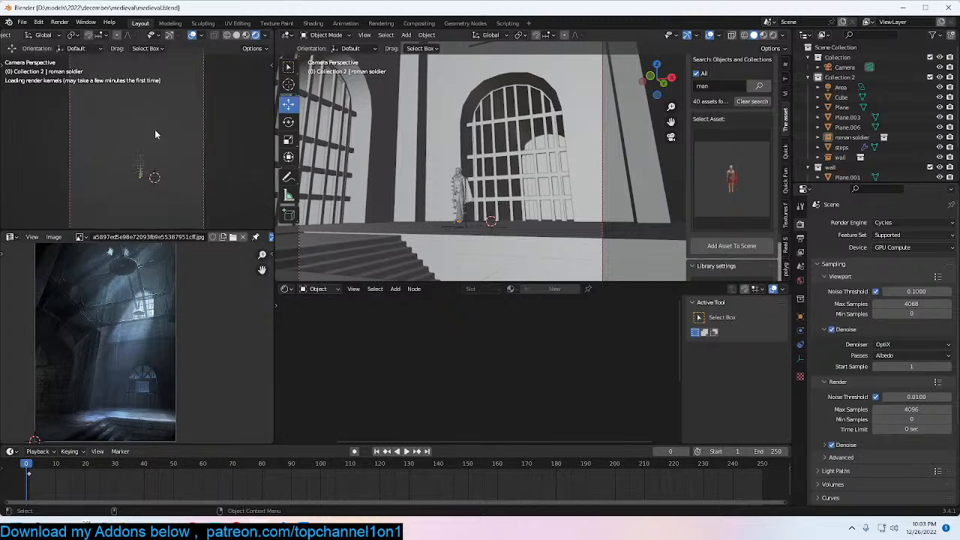
{"action": "scroll", "coordinate": [150, 140], "scroll_direction": "down", "scroll_amount": 1}
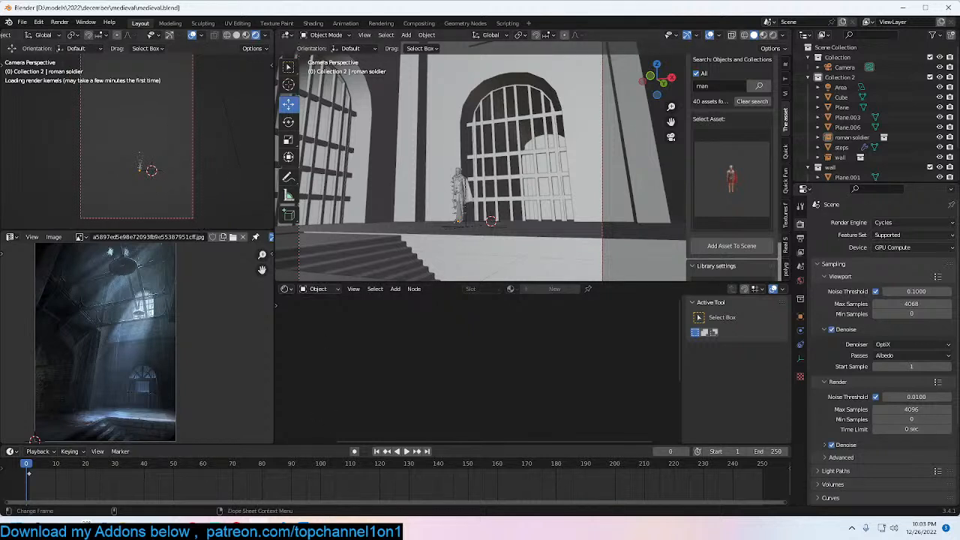
Step: Switch to Chrome, close the Derelict artwork page, and look through the Pinterest pin's similar dark interiors
{"action": "mouse_move", "coordinate": [259, 525]}
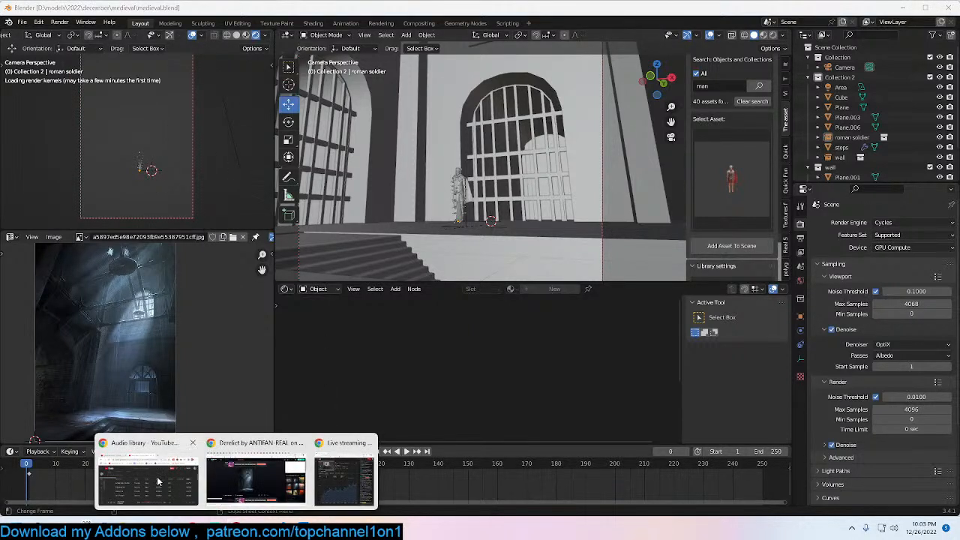
{"action": "left_click", "coordinate": [255, 480]}
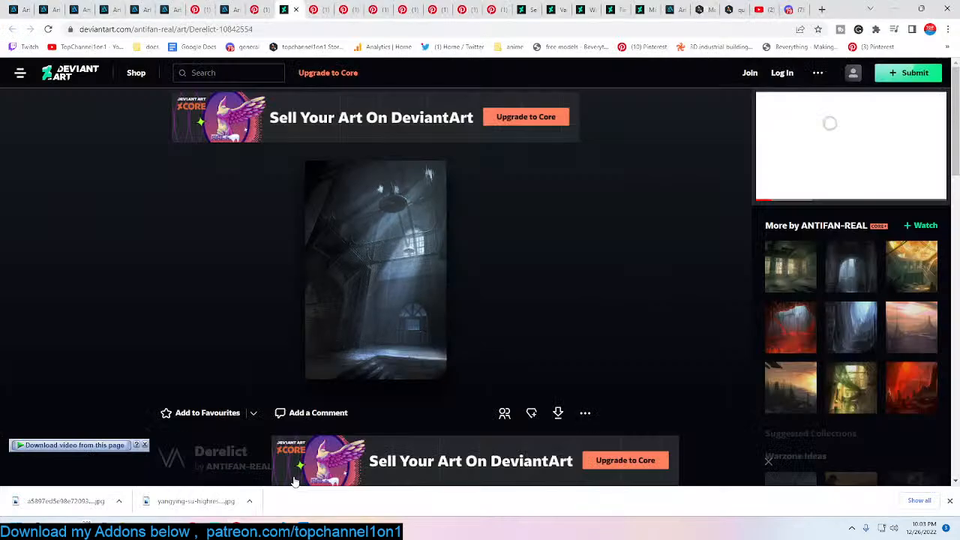
{"action": "left_click", "coordinate": [296, 10]}
{"action": "scroll", "coordinate": [382, 190], "scroll_direction": "down", "scroll_amount": 3}
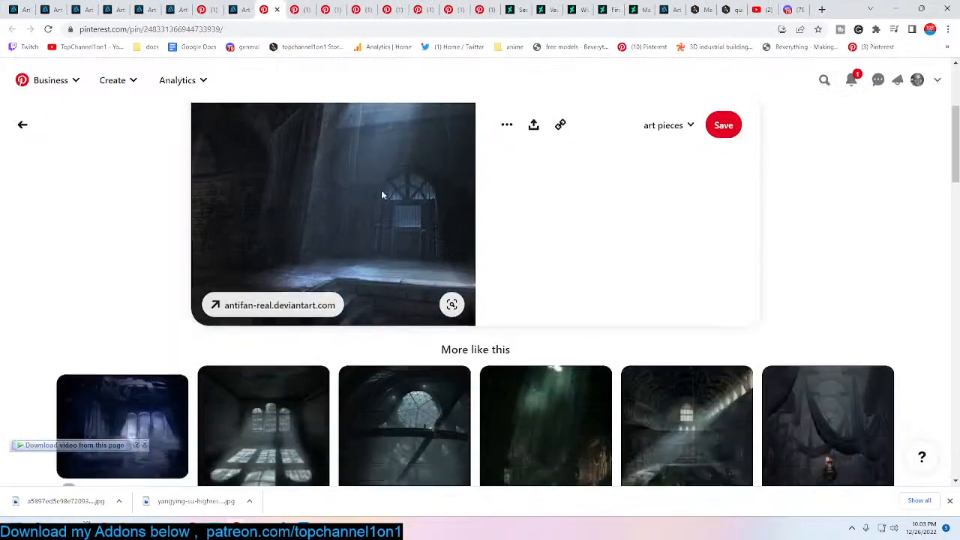
{"action": "scroll", "coordinate": [382, 190], "scroll_direction": "down", "scroll_amount": 5}
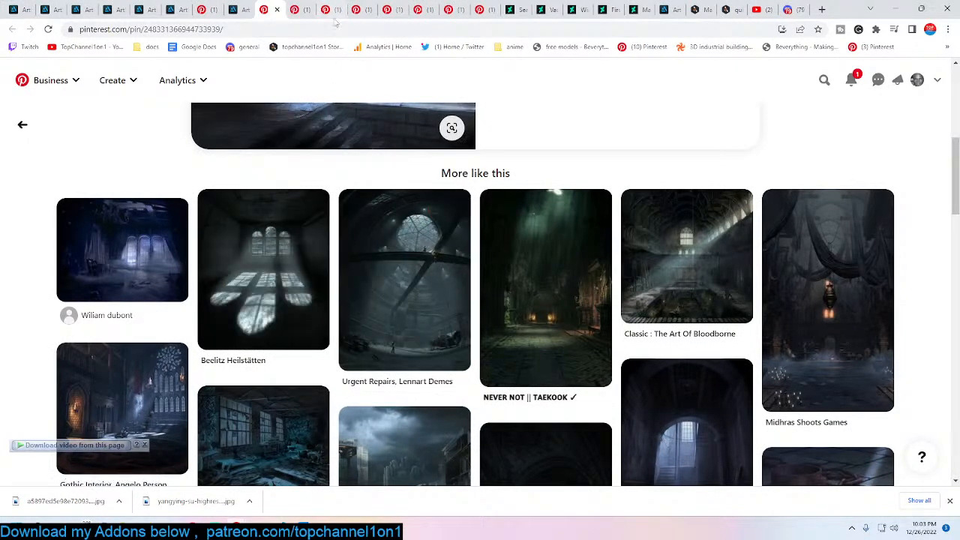
Step: Examine the Beelitz Heilstätten, Urgent Repairs, and dark arched hallway pins as lighting references
{"action": "left_click", "coordinate": [298, 10]}
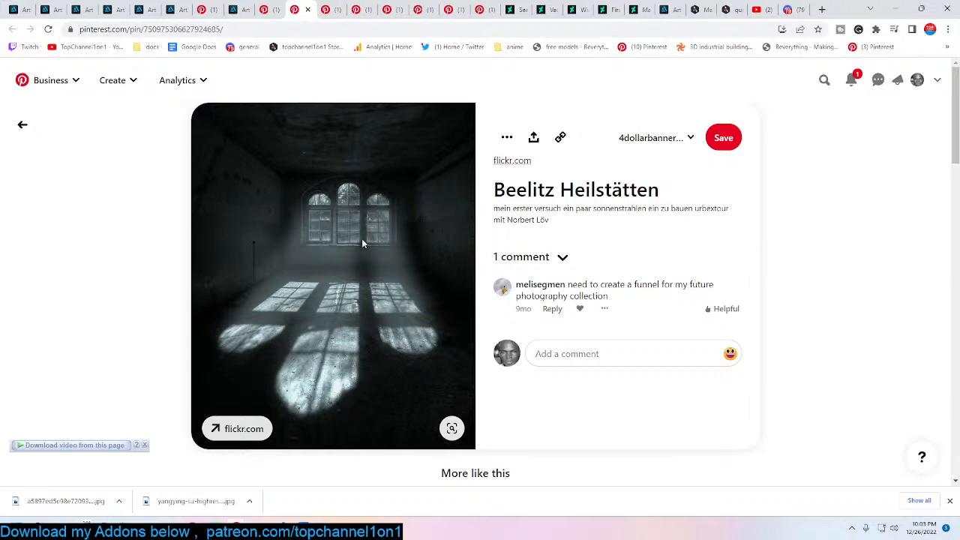
{"action": "left_click", "coordinate": [330, 10]}
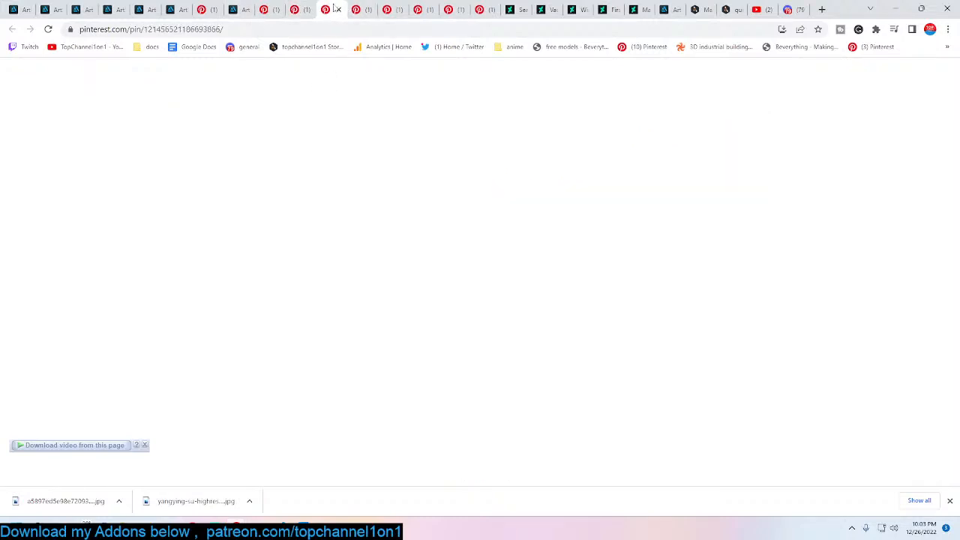
{"action": "scroll", "coordinate": [390, 217], "scroll_direction": "down", "scroll_amount": 2}
{"action": "scroll", "coordinate": [389, 217], "scroll_direction": "up", "scroll_amount": 2}
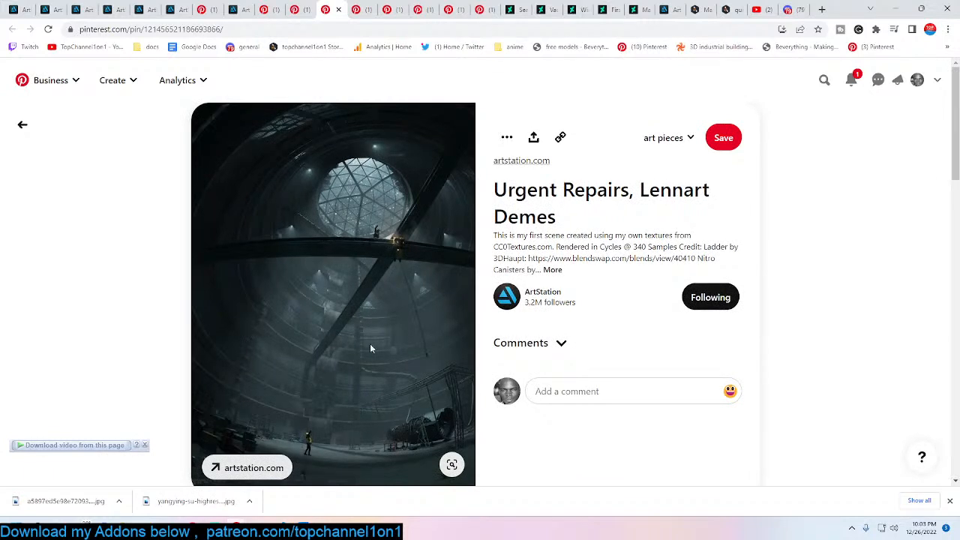
{"action": "left_click", "coordinate": [358, 10]}
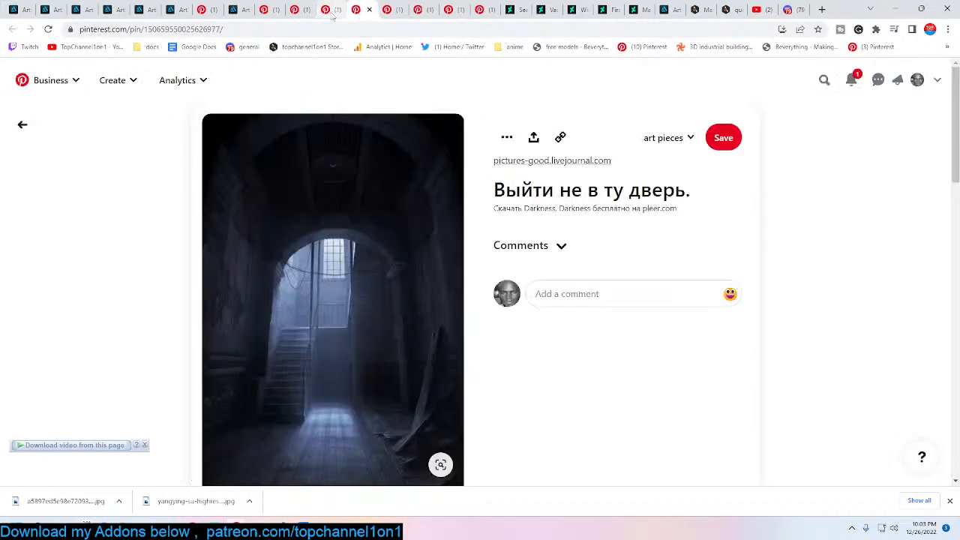
Step: Revisit the Urgent Repairs pin and browse the Pinterest results for "Cinematic lighting" as lighting references
{"action": "left_click", "coordinate": [332, 11]}
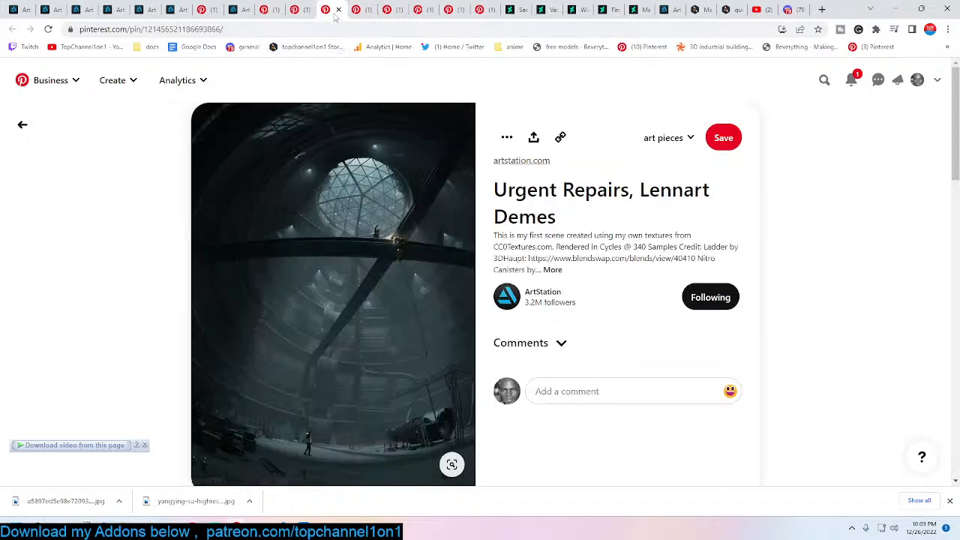
{"action": "left_click", "coordinate": [397, 15]}
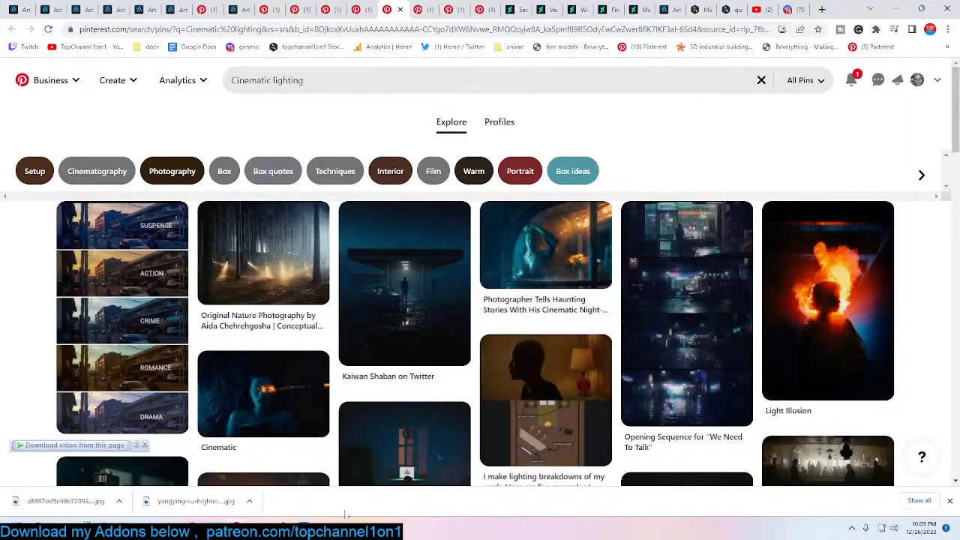
{"action": "left_click", "coordinate": [262, 527]}
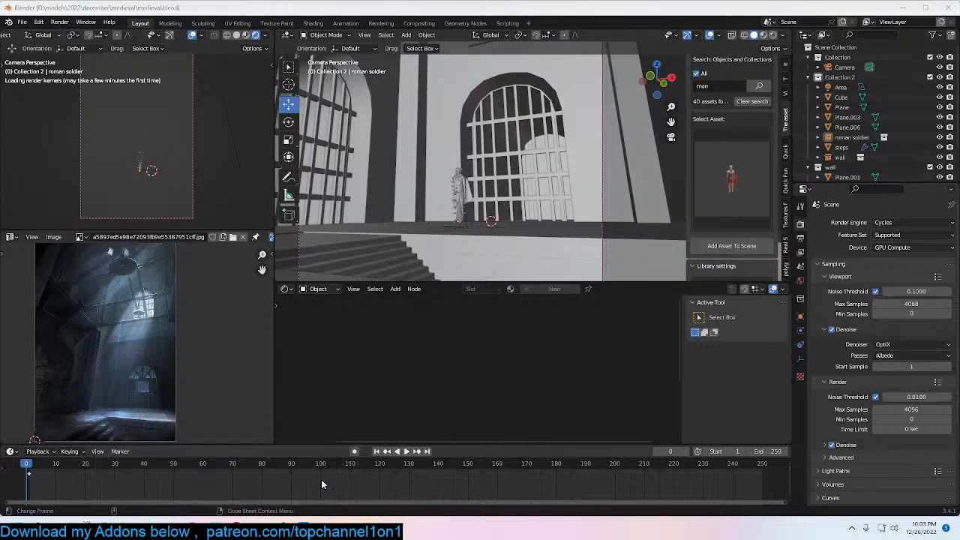
{"action": "mouse_move", "coordinate": [236, 529]}
{"action": "left_click", "coordinate": [229, 494]}
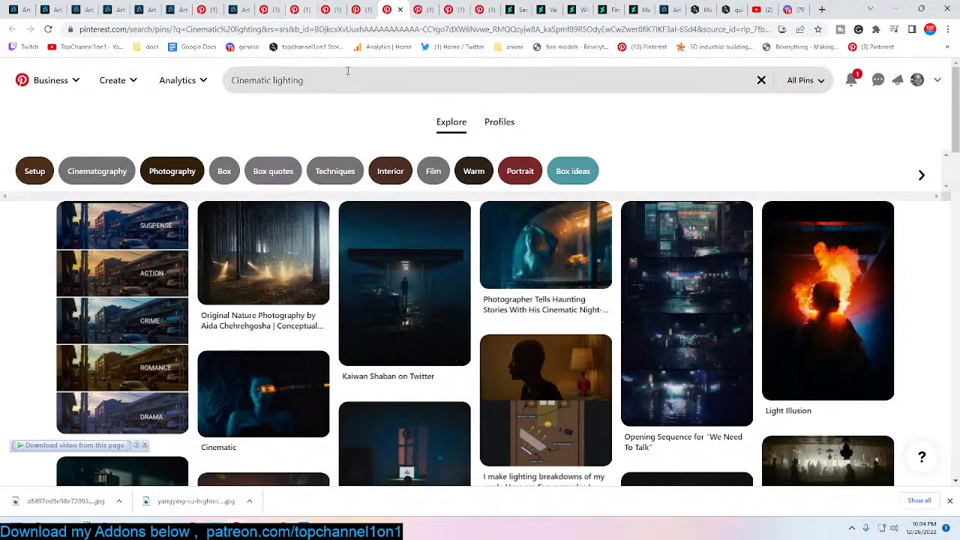
{"action": "scroll", "coordinate": [376, 195], "scroll_direction": "down", "scroll_amount": 6}
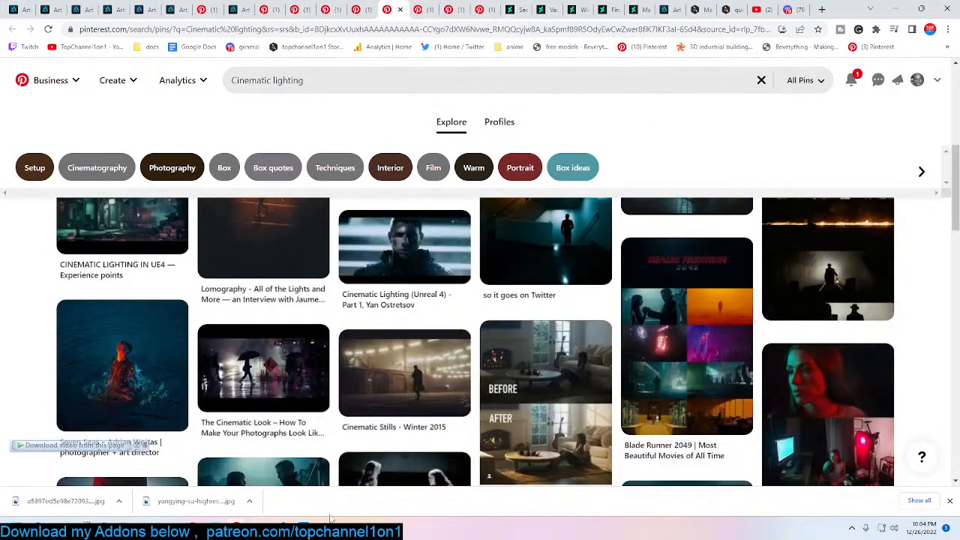
Step: Try rendered shading with Cycles and overlays in a fresh Blender instance, and close that instance without saving
{"action": "right_click", "coordinate": [259, 531]}
{"action": "left_click", "coordinate": [272, 467]}
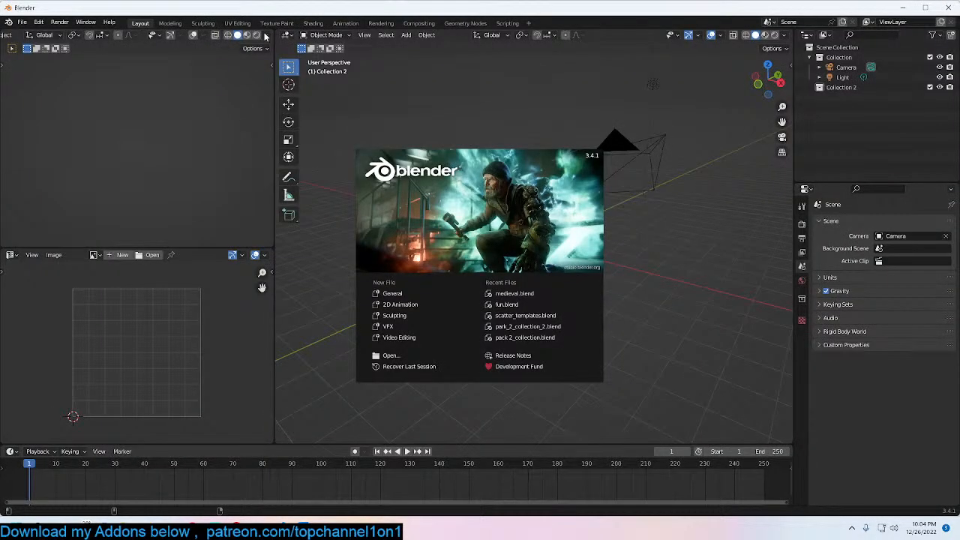
{"action": "left_click", "coordinate": [261, 35]}
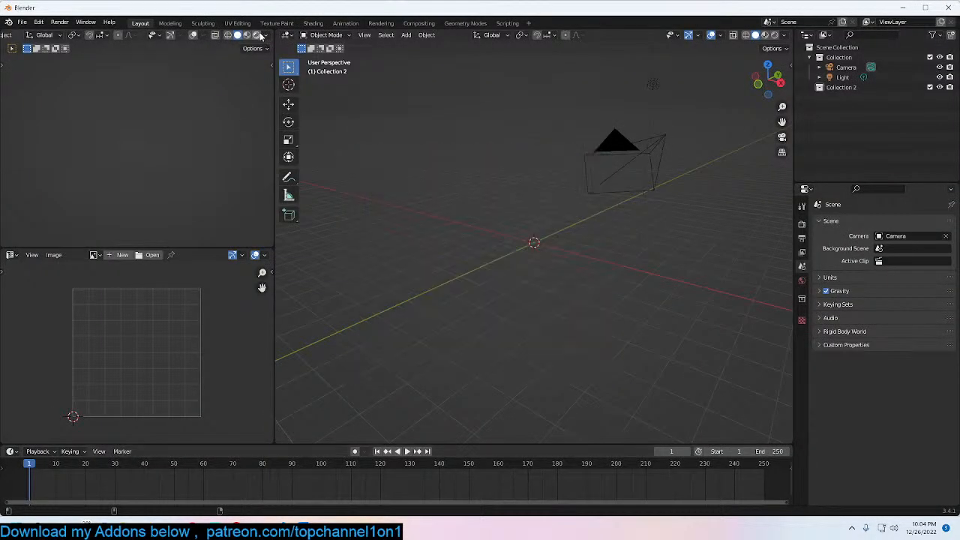
{"action": "left_click", "coordinate": [256, 35]}
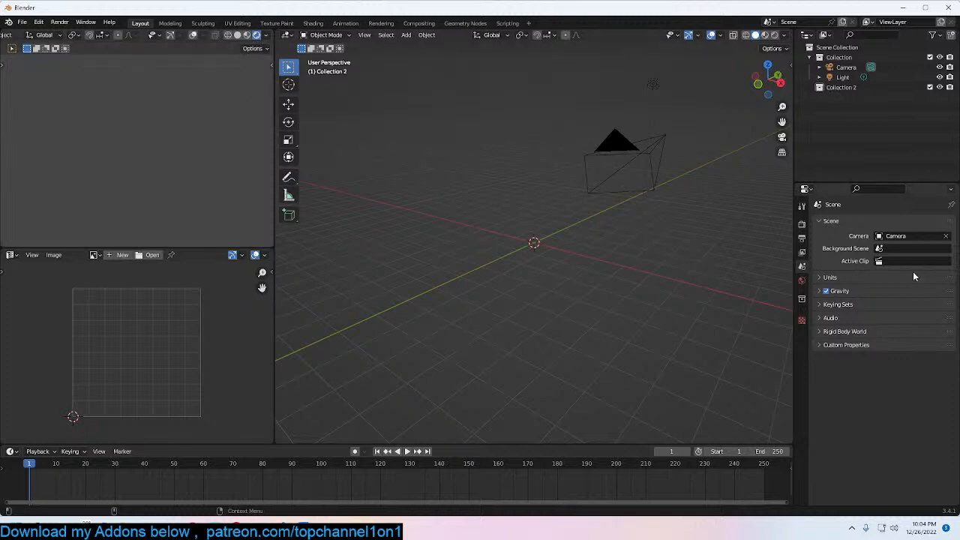
{"action": "left_click", "coordinate": [801, 224]}
{"action": "left_click", "coordinate": [911, 222]}
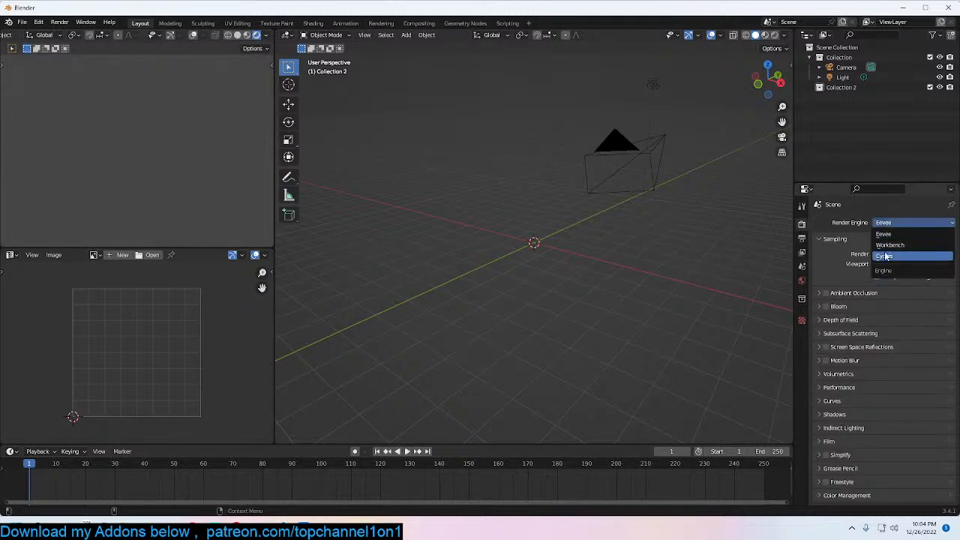
{"action": "left_click", "coordinate": [885, 242]}
{"action": "left_click", "coordinate": [194, 36]}
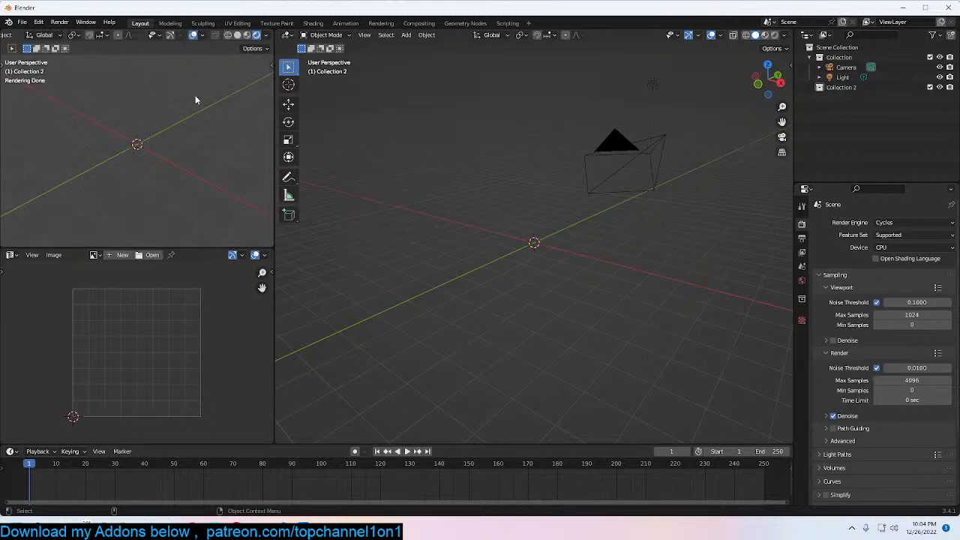
{"action": "left_click", "coordinate": [947, 7]}
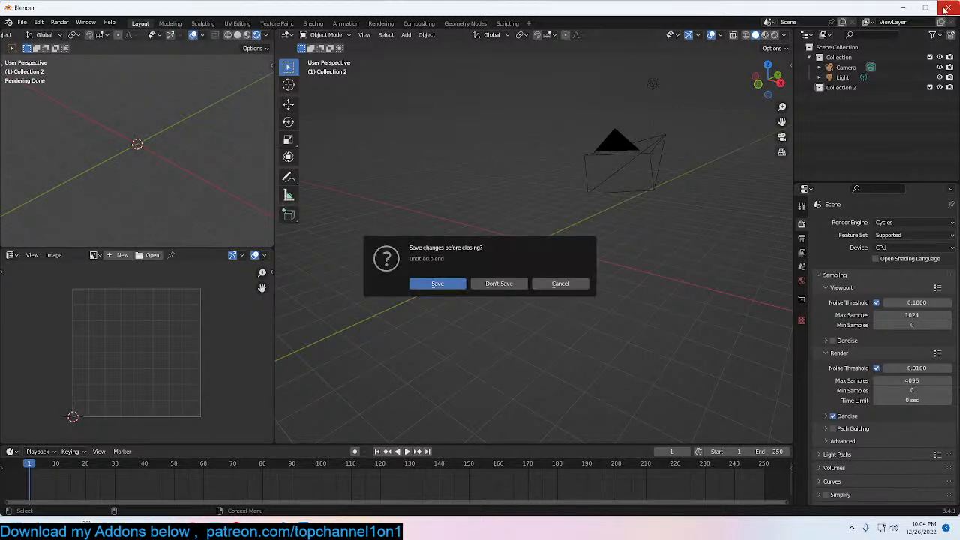
{"action": "left_click", "coordinate": [498, 280]}
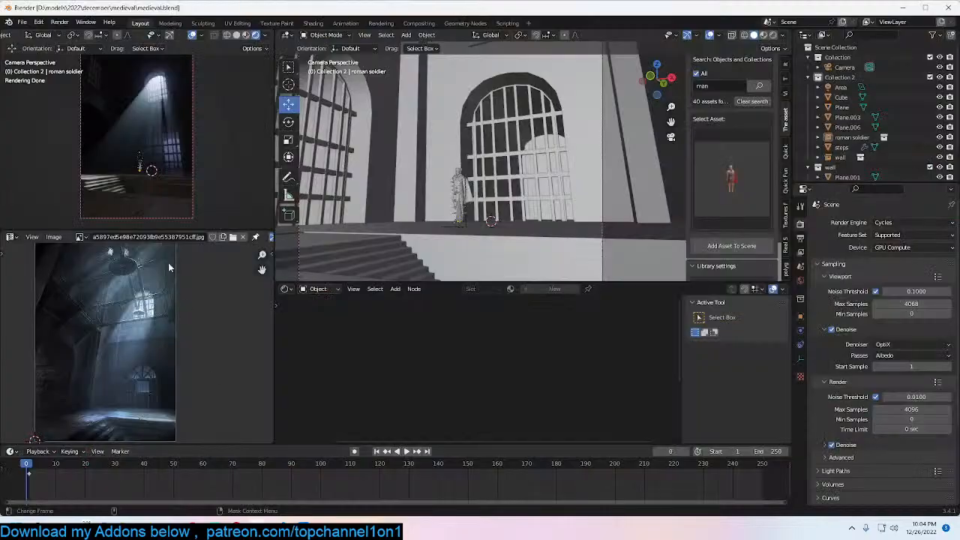
Step: Hide the overlays in the small camera viewport, and set the surrounding cube's Principled Volume anisotropy to 0.536
{"action": "left_click", "coordinate": [256, 179]}
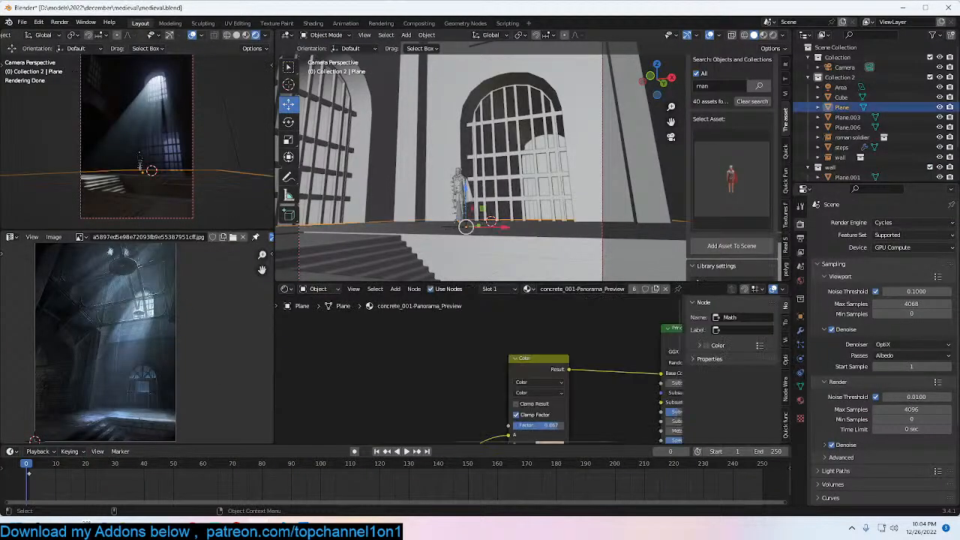
{"action": "left_click", "coordinate": [194, 35]}
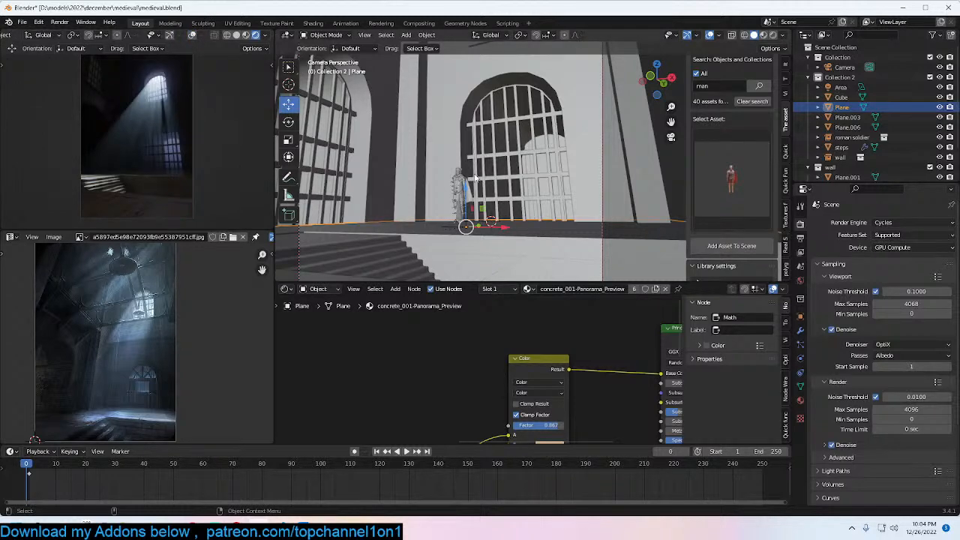
{"action": "scroll", "coordinate": [474, 177], "scroll_direction": "down", "scroll_amount": 2}
{"action": "middle_click_drag", "start_coordinate": [499, 156], "coordinate": [459, 186]}
{"action": "scroll", "coordinate": [456, 189], "scroll_direction": "down", "scroll_amount": 8}
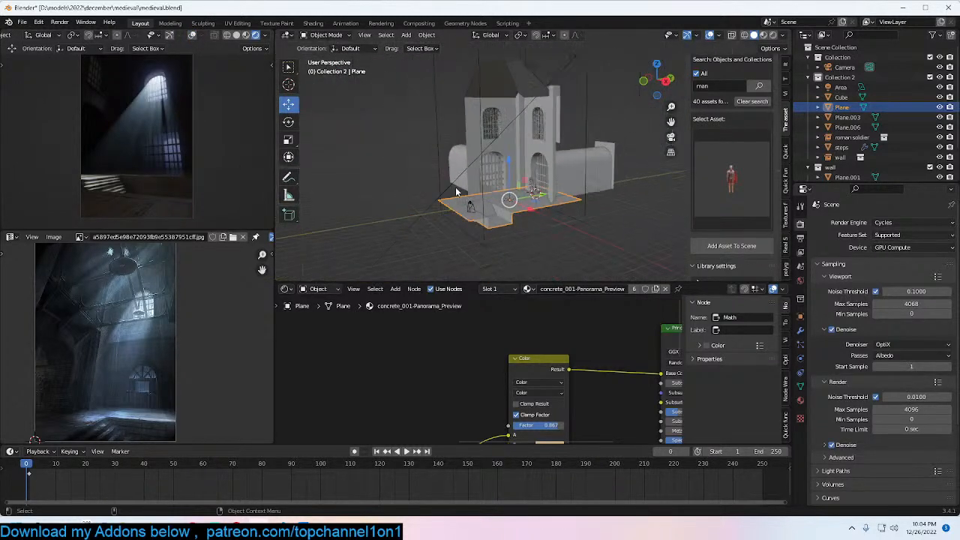
{"action": "left_click", "coordinate": [564, 228]}
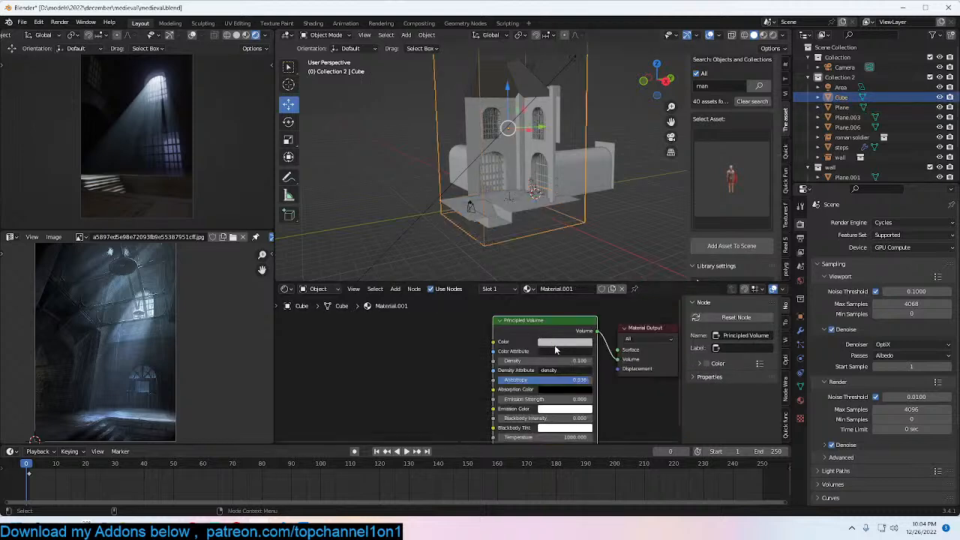
{"action": "scroll", "coordinate": [574, 373], "scroll_direction": "up", "scroll_amount": 5}
{"action": "mouse_move", "coordinate": [641, 385]}
{"action": "left_mouse_down"}
{"action": "mouse_move", "coordinate": [607, 390]}
{"action": "mouse_move", "coordinate": [629, 385]}
{"action": "left_mouse_up"}
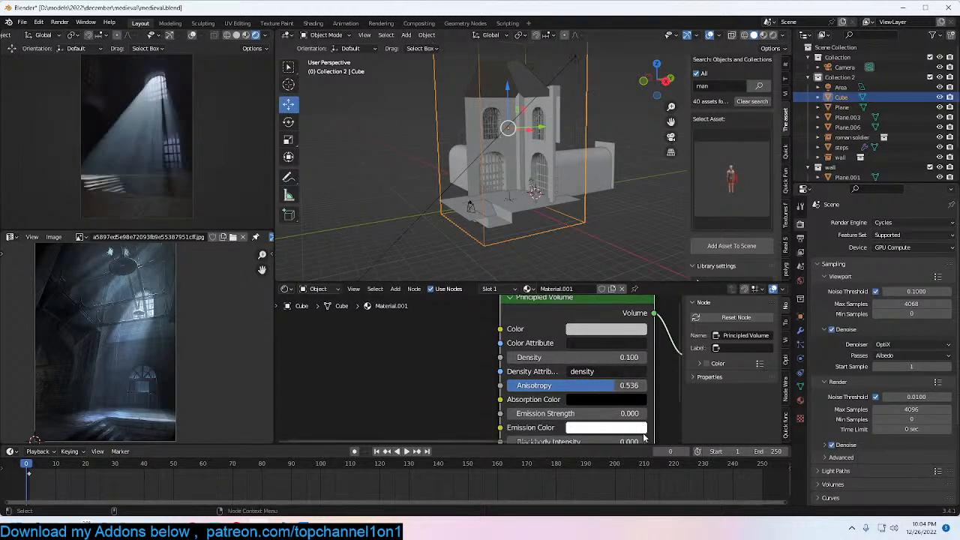
Step: Reduce the area light's power to 5000 W and save the file
{"action": "scroll", "coordinate": [558, 64], "scroll_direction": "up", "scroll_amount": 5}
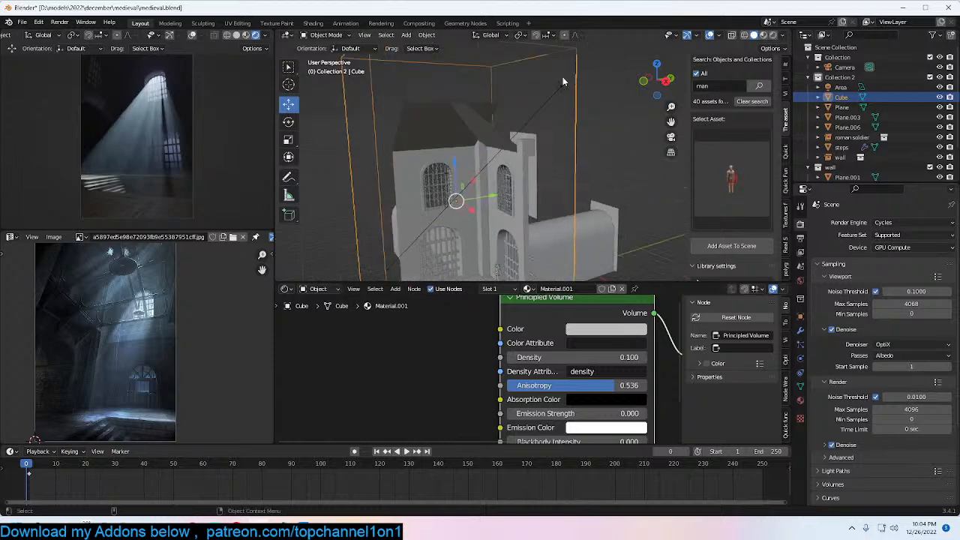
{"action": "left_click", "coordinate": [561, 87]}
{"action": "left_click", "coordinate": [800, 359]}
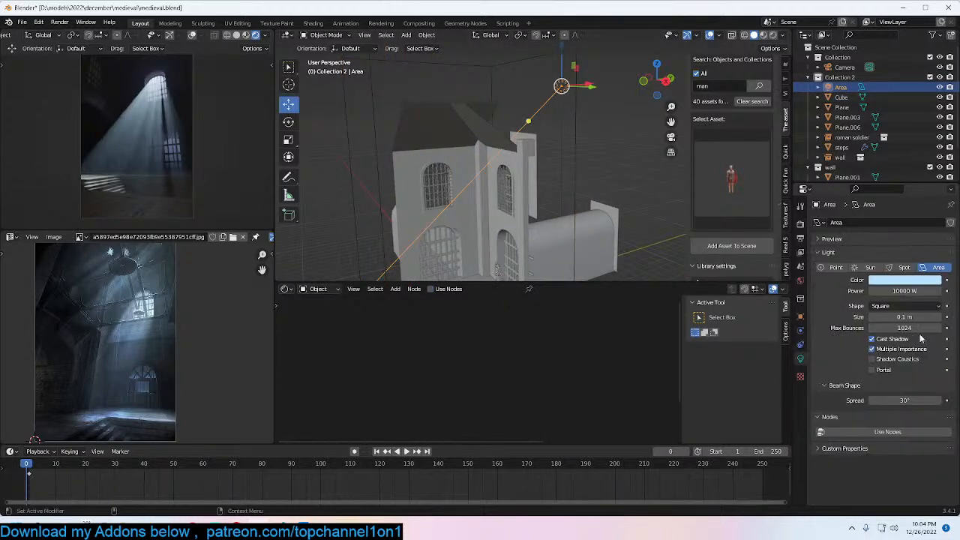
{"action": "left_click", "coordinate": [903, 290]}
{"action": "left_click", "coordinate": [897, 291]}
{"action": "type", "text": "/2"}
{"action": "key", "text": "Return"}
{"action": "left_click", "coordinate": [641, 188]}
{"action": "key", "text": "ctrl+s"}
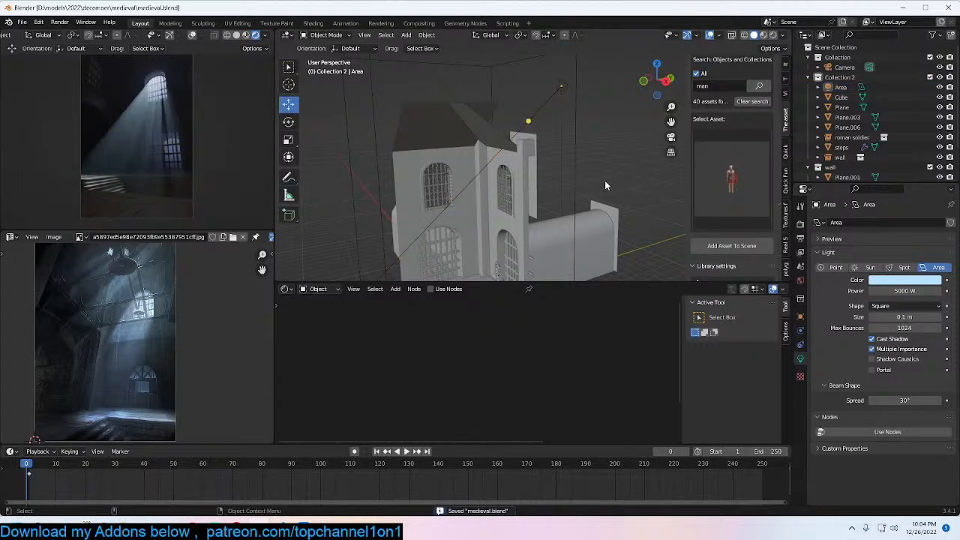
Step: Return the main viewport to the camera view and select the roman soldier
{"action": "scroll", "coordinate": [599, 188], "scroll_direction": "up", "scroll_amount": 5}
{"action": "scroll", "coordinate": [642, 115], "scroll_direction": "down", "scroll_amount": 5}
{"action": "middle_click_drag", "start_coordinate": [641, 115], "coordinate": [484, 224]}
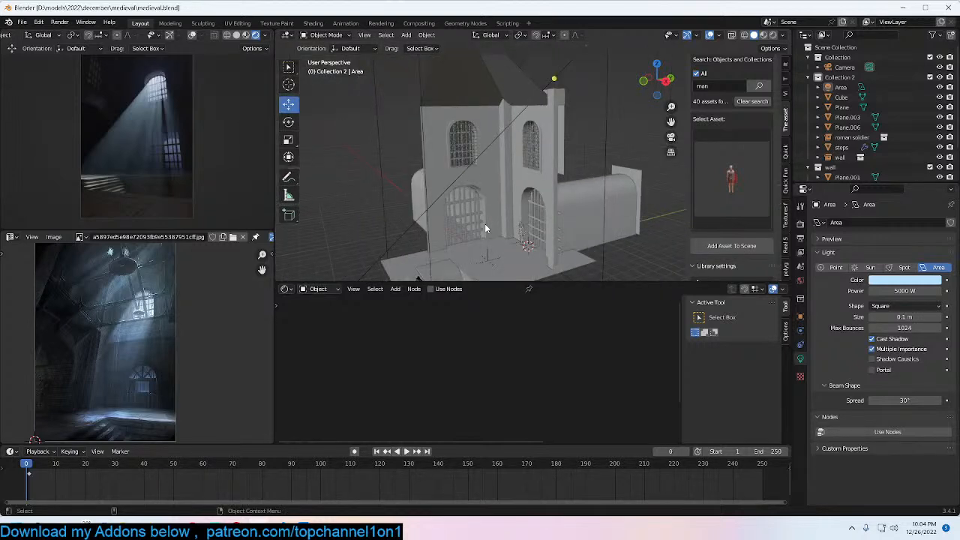
{"action": "key", "text": "KP_0"}
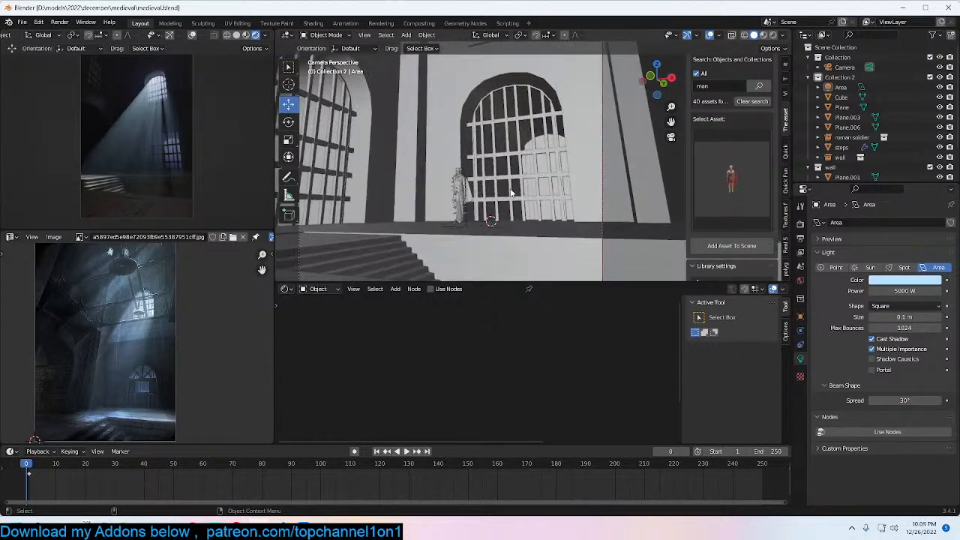
{"action": "left_click", "coordinate": [458, 203]}
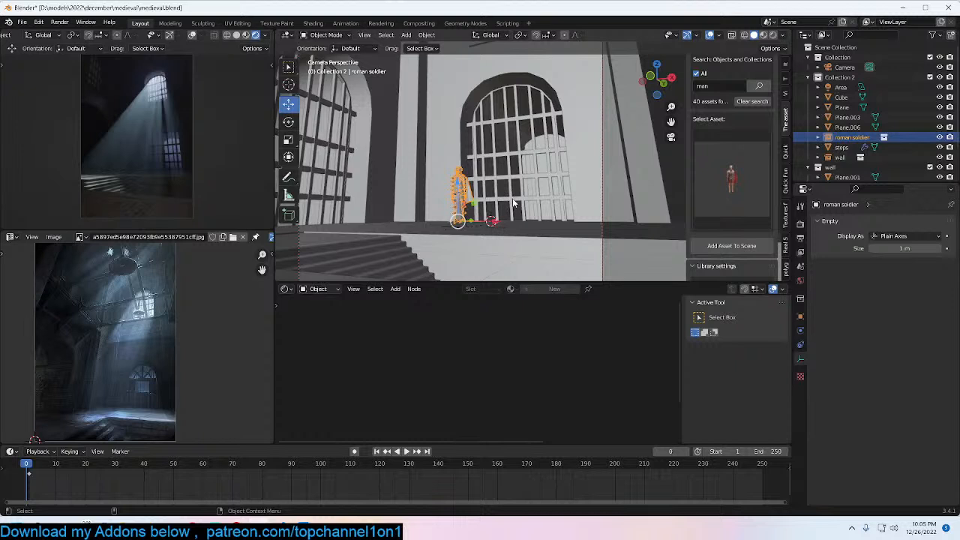
Step: Check the reference image, search the asset library's objects for "wood", and look through the matching assets
{"action": "scroll", "coordinate": [515, 202], "scroll_direction": "up", "scroll_amount": 2}
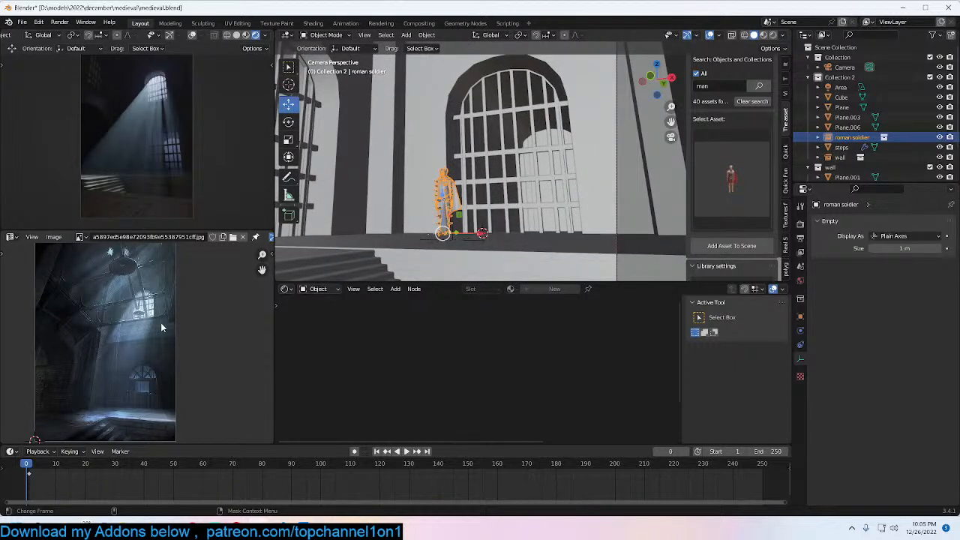
{"action": "scroll", "coordinate": [62, 300], "scroll_direction": "up", "scroll_amount": 2}
{"action": "middle_click_drag", "start_coordinate": [525, 173], "coordinate": [645, 161]}
{"action": "scroll", "coordinate": [758, 157], "scroll_direction": "up", "scroll_amount": 3}
{"action": "scroll", "coordinate": [724, 173], "scroll_direction": "down", "scroll_amount": 3}
{"action": "scroll", "coordinate": [727, 180], "scroll_direction": "up", "scroll_amount": 3}
{"action": "type", "text": "wood"}
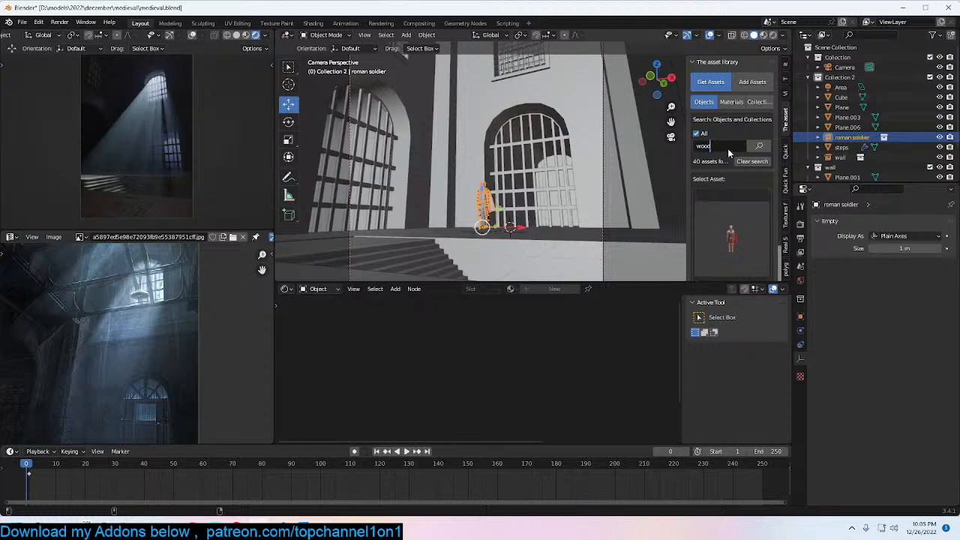
{"action": "key", "text": "Return"}
{"action": "left_click", "coordinate": [736, 199]}
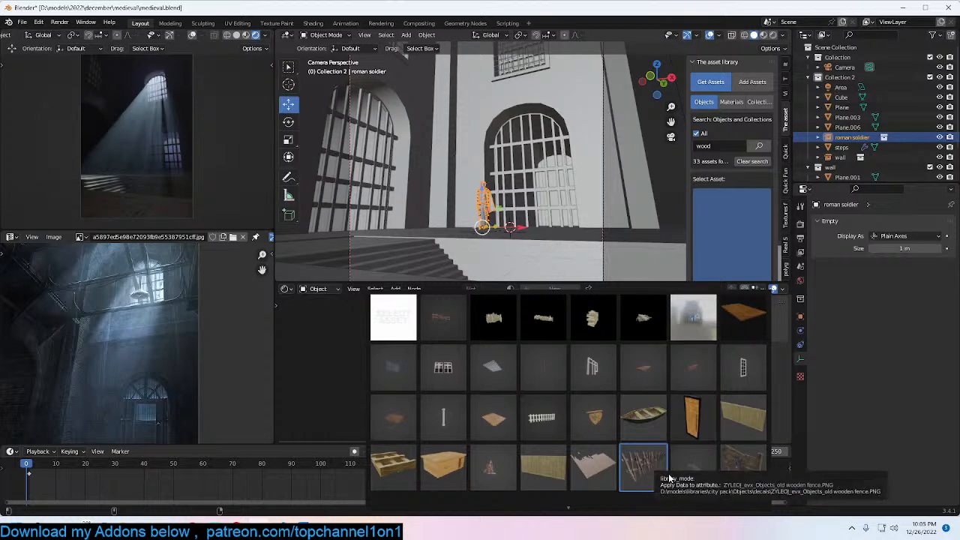
{"action": "scroll", "coordinate": [643, 465], "scroll_direction": "down", "scroll_amount": 2}
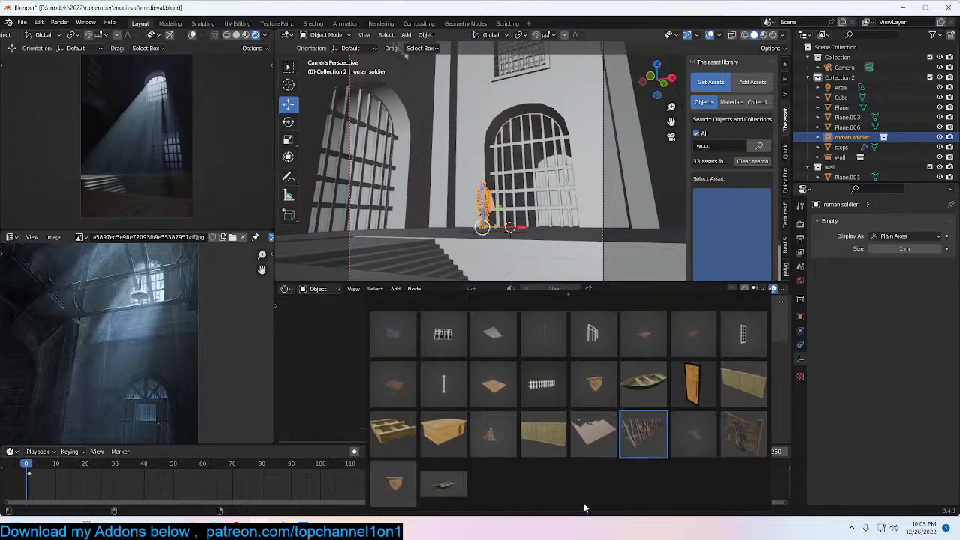
{"action": "scroll", "coordinate": [578, 300], "scroll_direction": "up", "scroll_amount": 1}
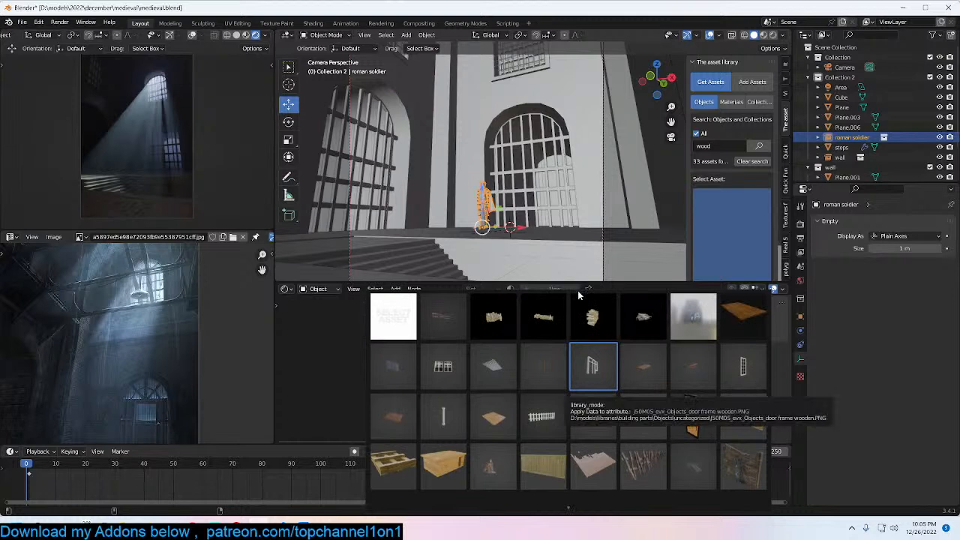
{"action": "left_click", "coordinate": [161, 357]}
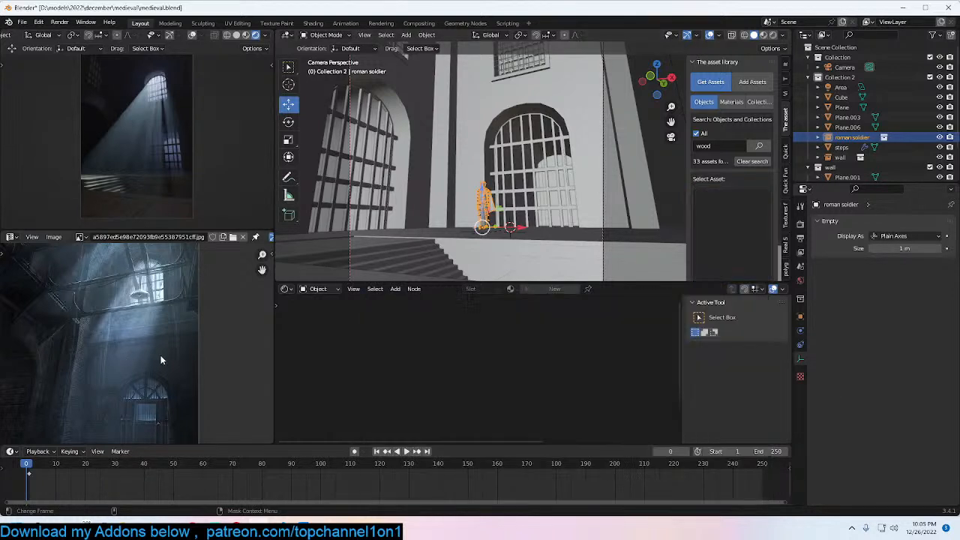
Step: Inspect the full reference image and pick the small cone-shaped wood asset from the "wood" results
{"action": "scroll", "coordinate": [170, 374], "scroll_direction": "down", "scroll_amount": 1}
{"action": "scroll", "coordinate": [169, 374], "scroll_direction": "down", "scroll_amount": 2}
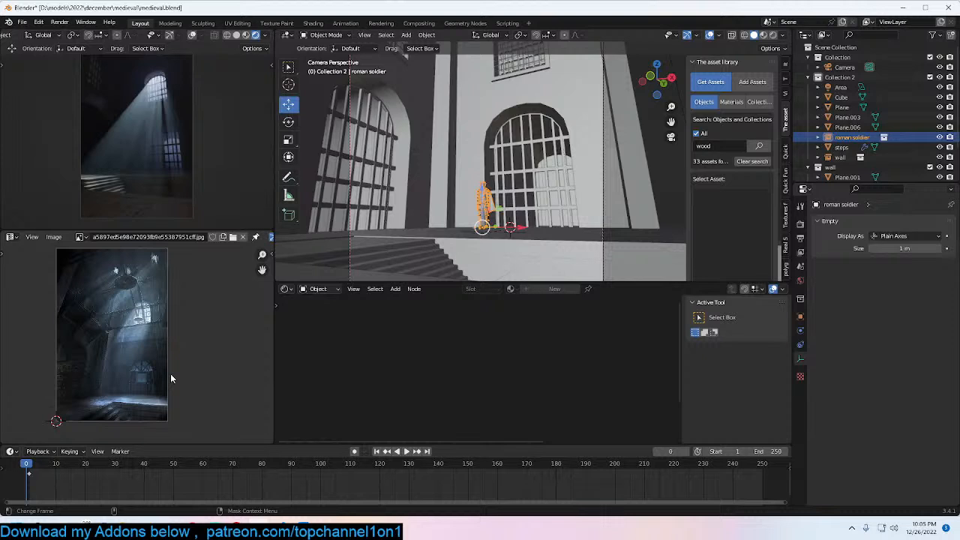
{"action": "scroll", "coordinate": [170, 374], "scroll_direction": "up", "scroll_amount": 1}
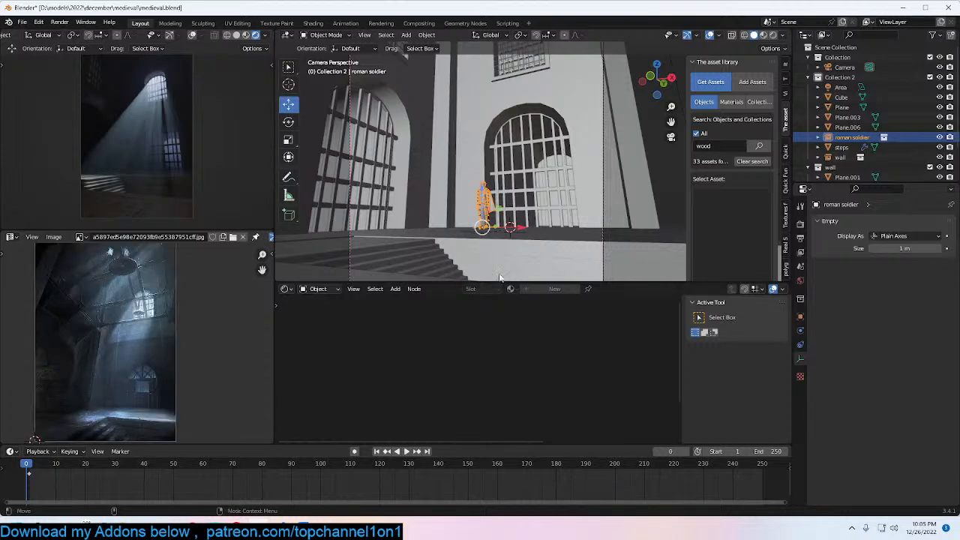
{"action": "left_click", "coordinate": [703, 203]}
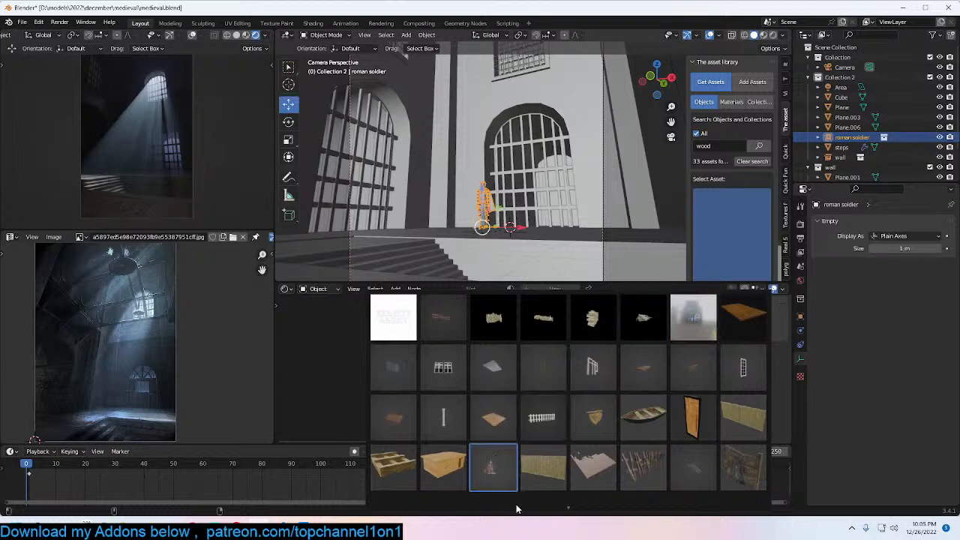
{"action": "mouse_move", "coordinate": [541, 516]}
{"action": "left_click", "coordinate": [511, 455]}
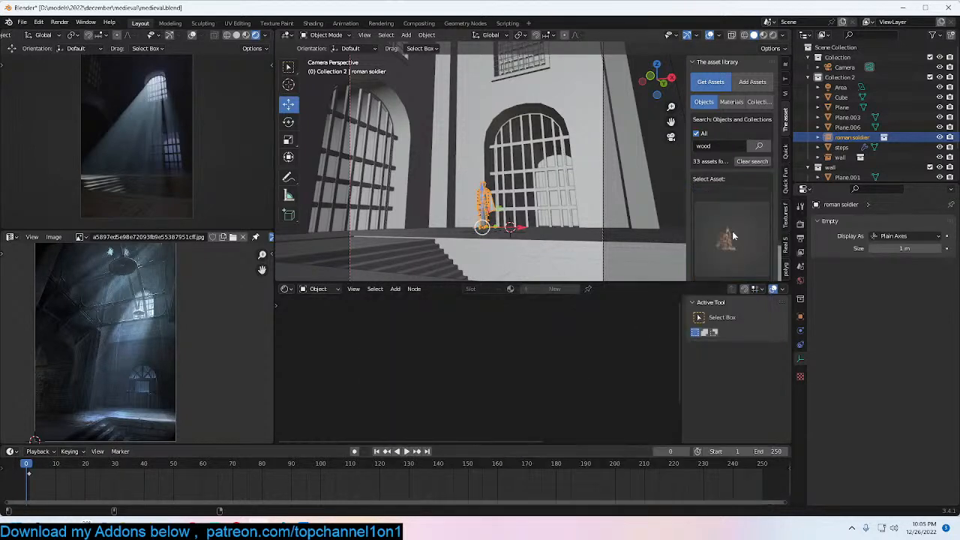
Step: Search the asset library's objects for "medie" and look through the matching assets
{"action": "left_click", "coordinate": [705, 147]}
{"action": "type", "text": "medie"}
{"action": "key", "text": "Return"}
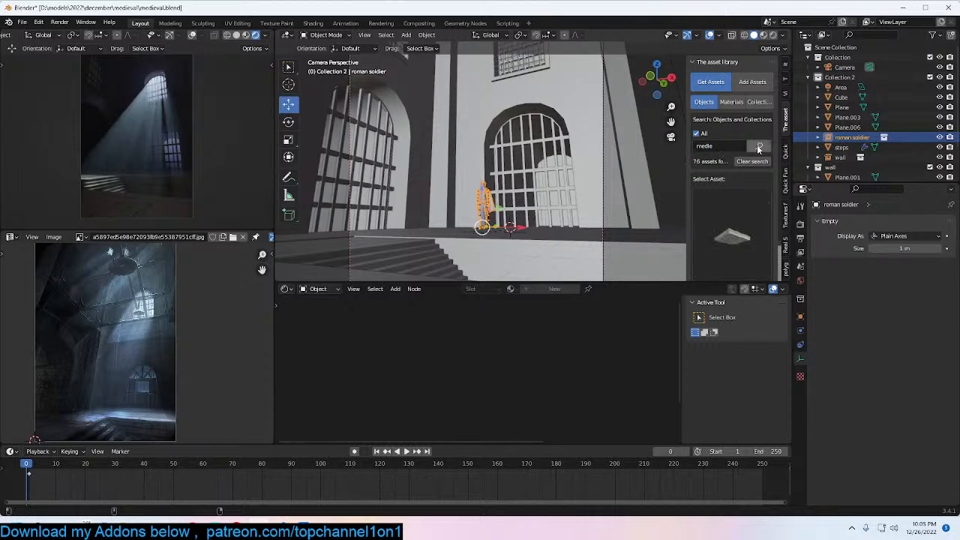
{"action": "left_click", "coordinate": [737, 211]}
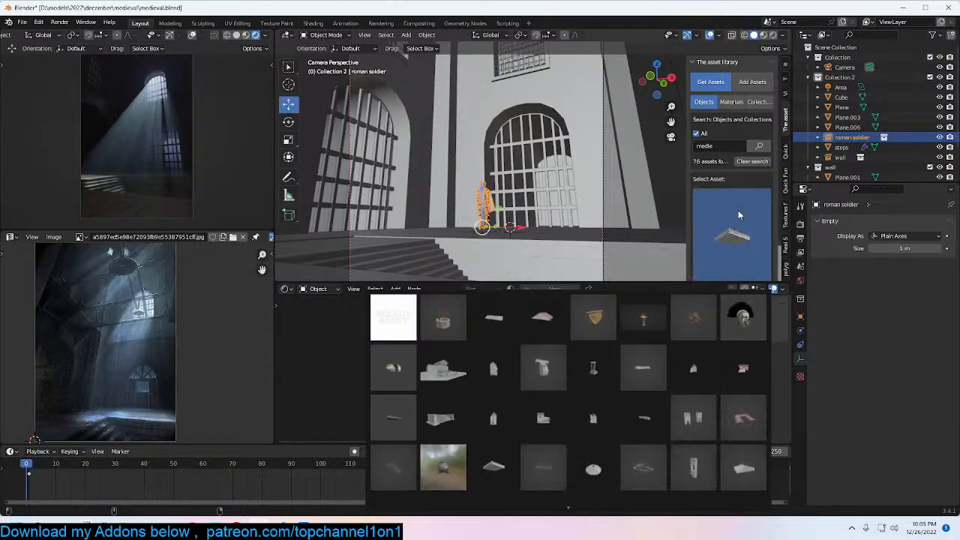
{"action": "scroll", "coordinate": [569, 501], "scroll_direction": "down", "scroll_amount": 2}
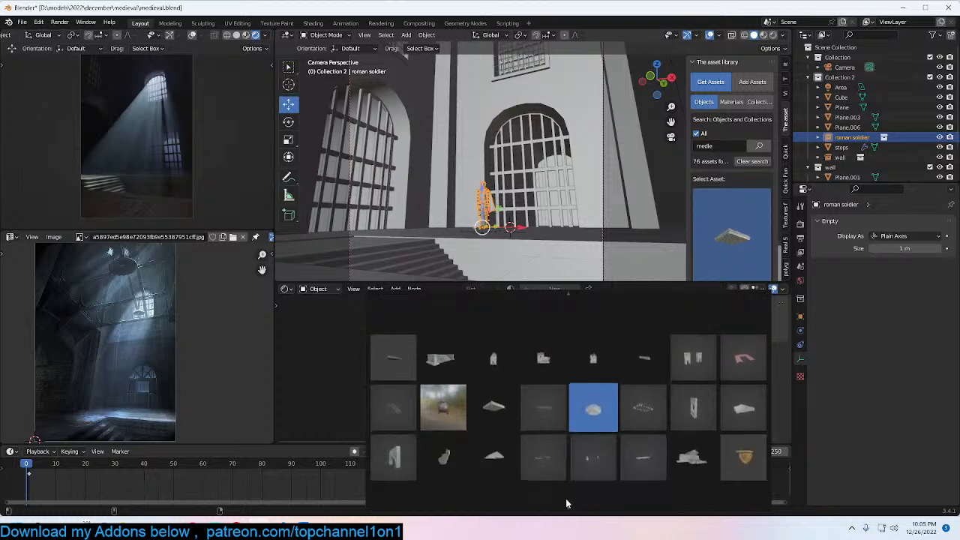
{"action": "scroll", "coordinate": [567, 503], "scroll_direction": "down", "scroll_amount": 5}
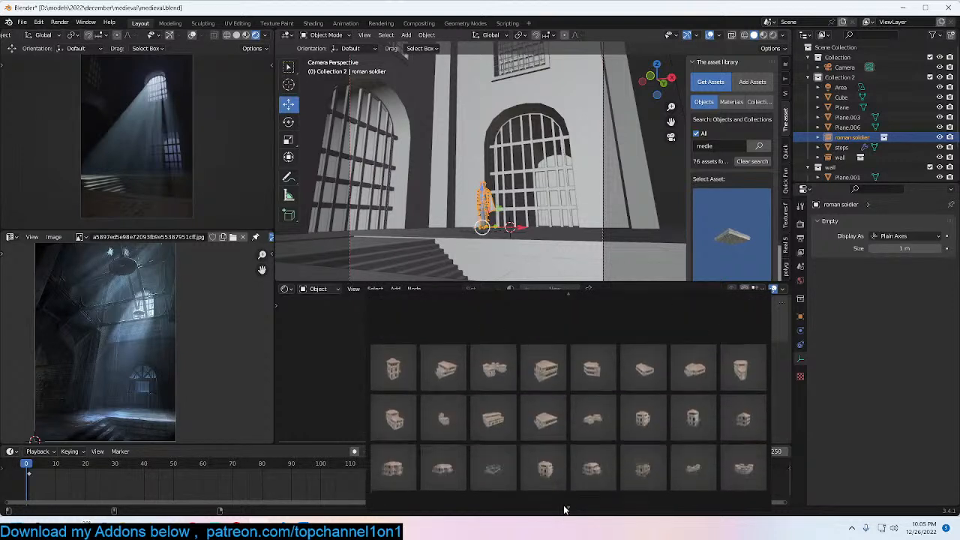
{"action": "mouse_move", "coordinate": [576, 264]}
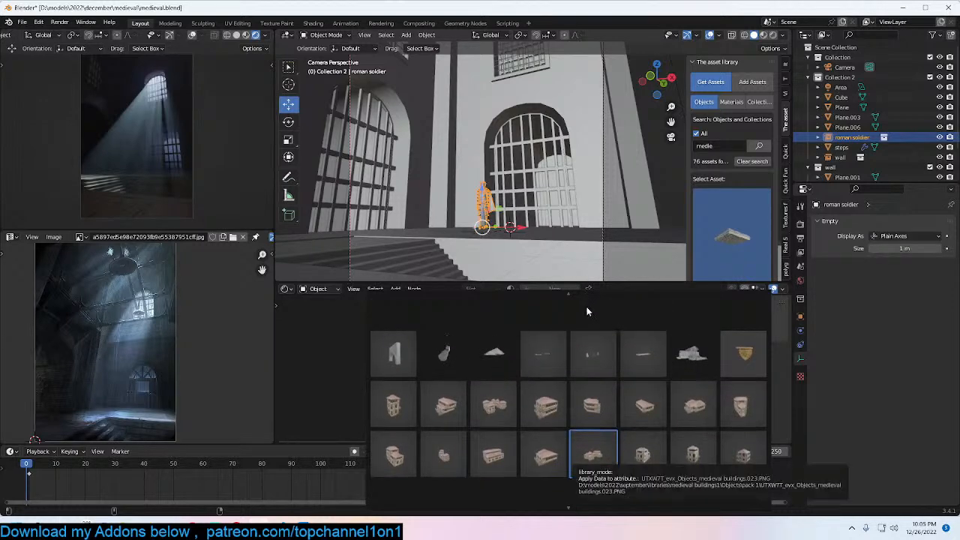
Step: Set the world background colour to a Nishita Sky Texture
{"action": "middle_click_drag", "start_coordinate": [611, 150], "coordinate": [557, 213]}
{"action": "scroll", "coordinate": [600, 154], "scroll_direction": "up", "scroll_amount": 3}
{"action": "scroll", "coordinate": [600, 155], "scroll_direction": "down", "scroll_amount": 10}
{"action": "left_click", "coordinate": [598, 159]}
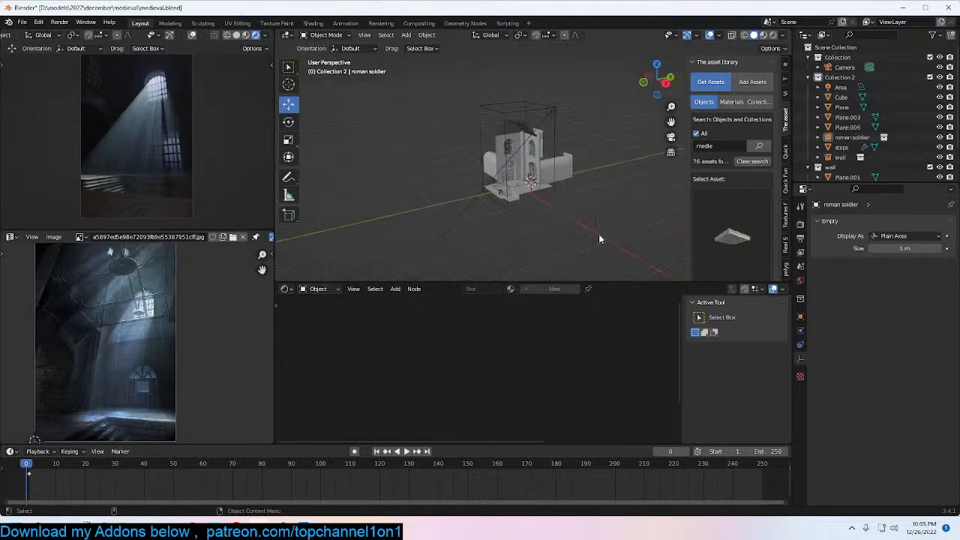
{"action": "left_click", "coordinate": [799, 281]}
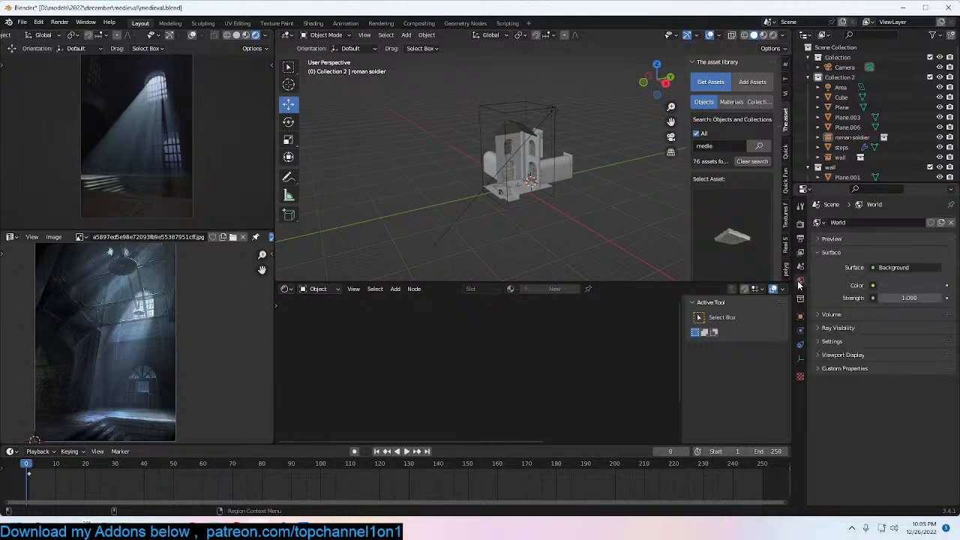
{"action": "left_click", "coordinate": [881, 285]}
{"action": "left_click", "coordinate": [668, 396]}
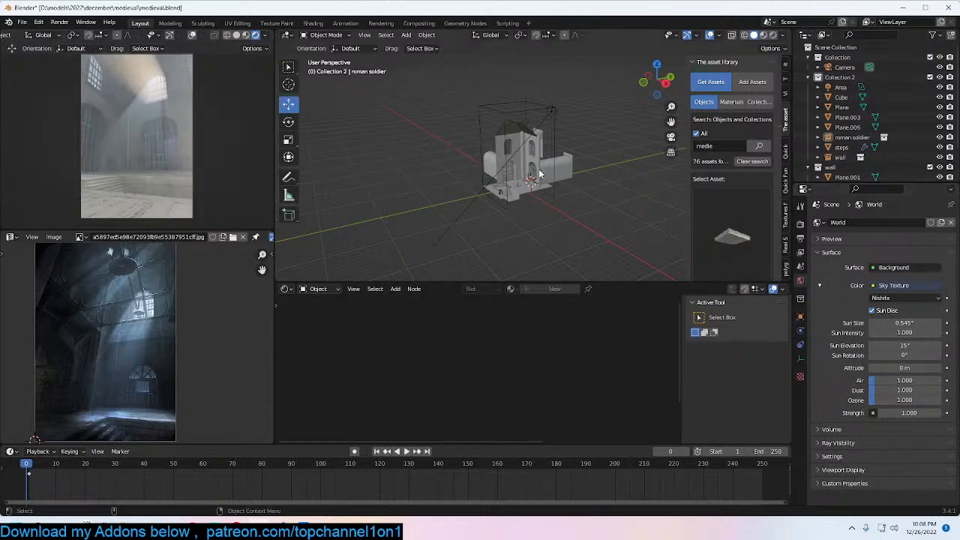
Step: Select the area light above the building and hide it in the viewport
{"action": "scroll", "coordinate": [539, 174], "scroll_direction": "up", "scroll_amount": 4}
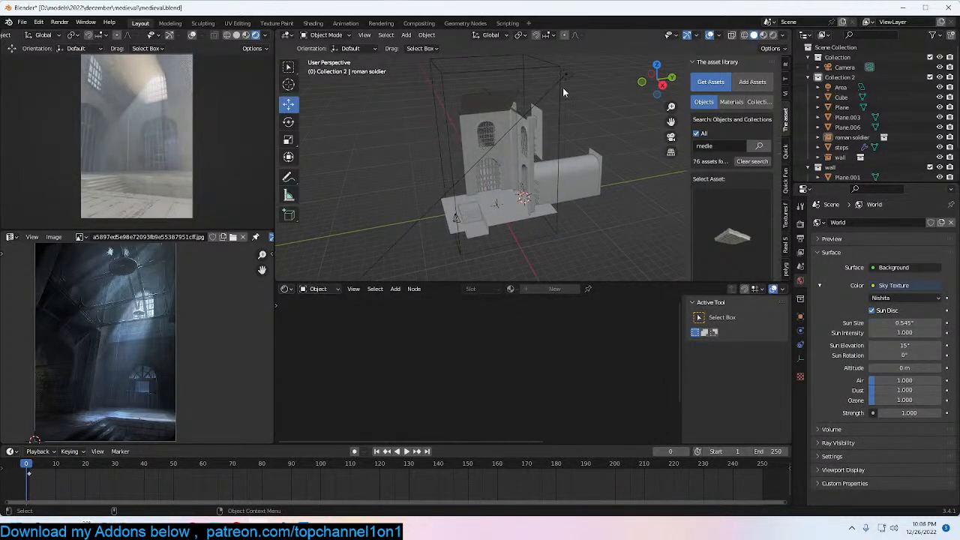
{"action": "left_click", "coordinate": [549, 98]}
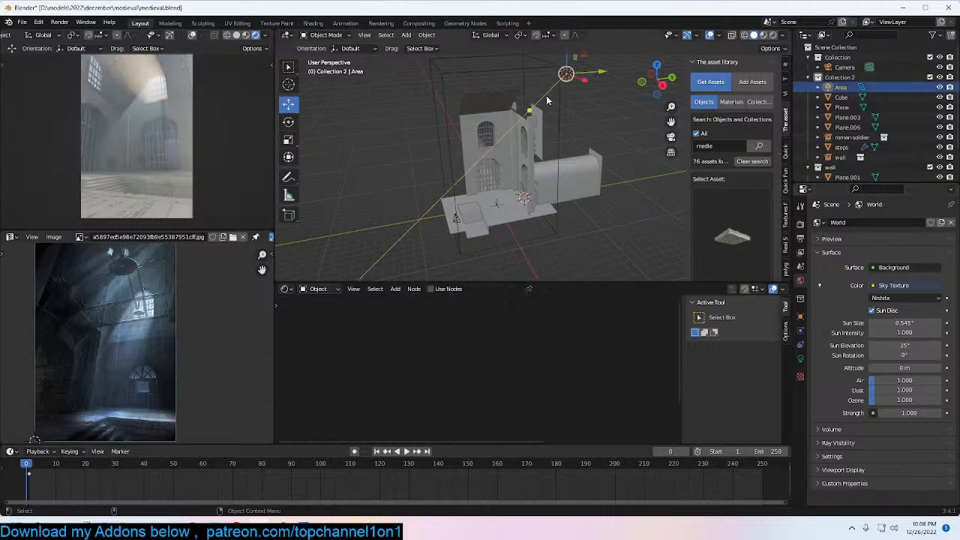
{"action": "key", "text": "h"}
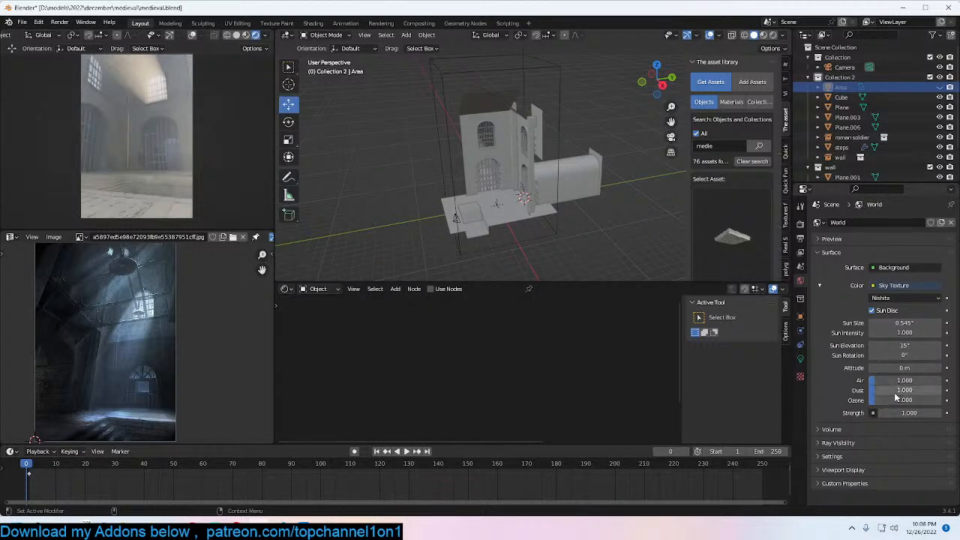
Step: Try sun rotations of 25° and 50° on the sky texture, and return the rotation to 0°
{"action": "left_click", "coordinate": [908, 355]}
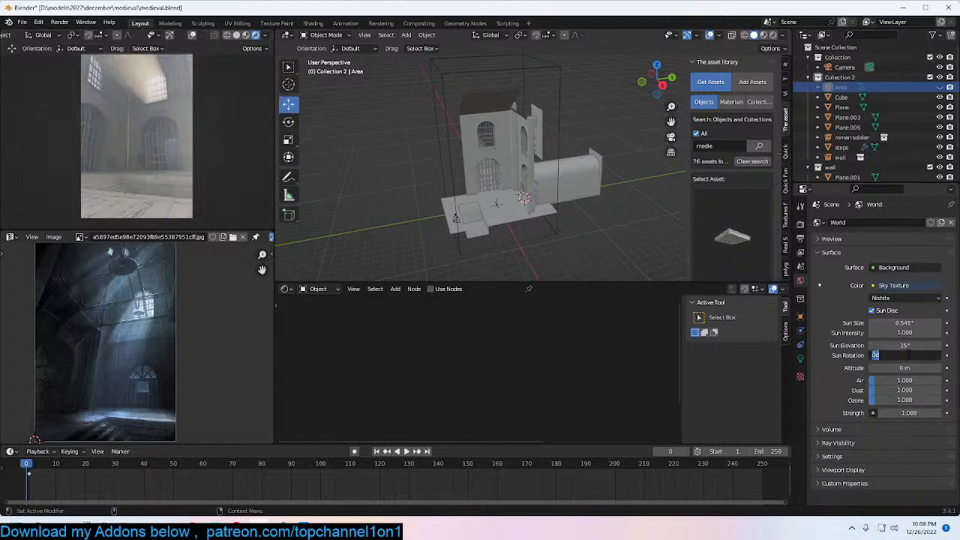
{"action": "key", "text": "Return"}
{"action": "left_click", "coordinate": [905, 354]}
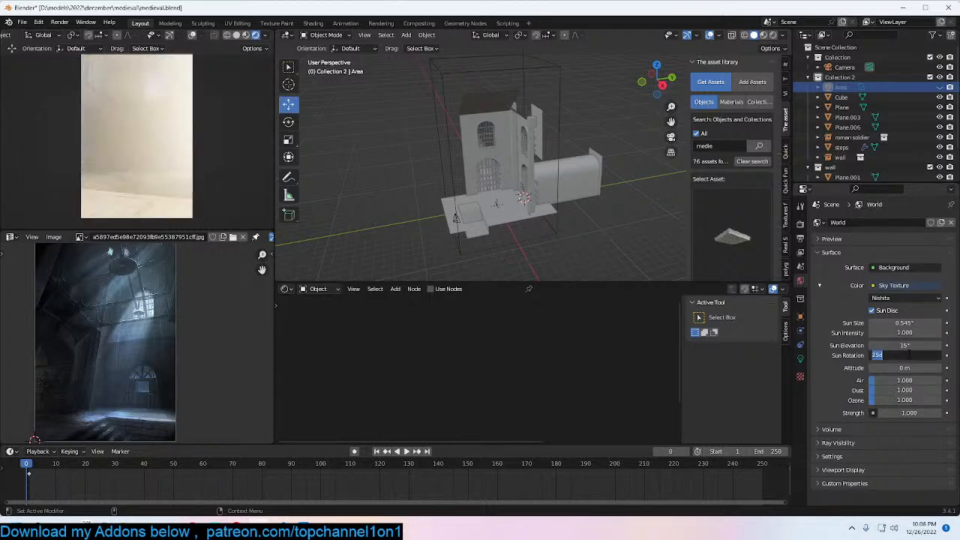
{"action": "type", "text": "50"}
{"action": "key", "text": "Return"}
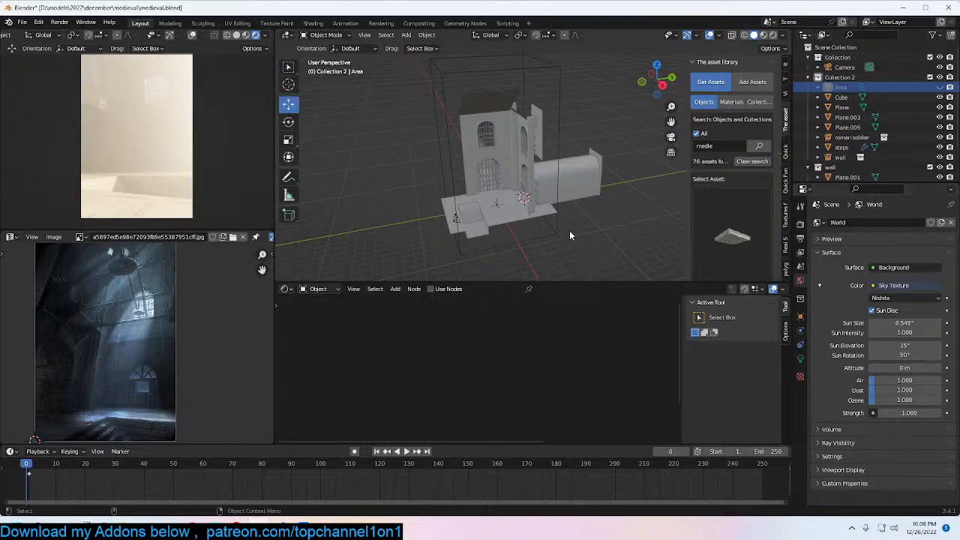
{"action": "key", "text": "KP_0"}
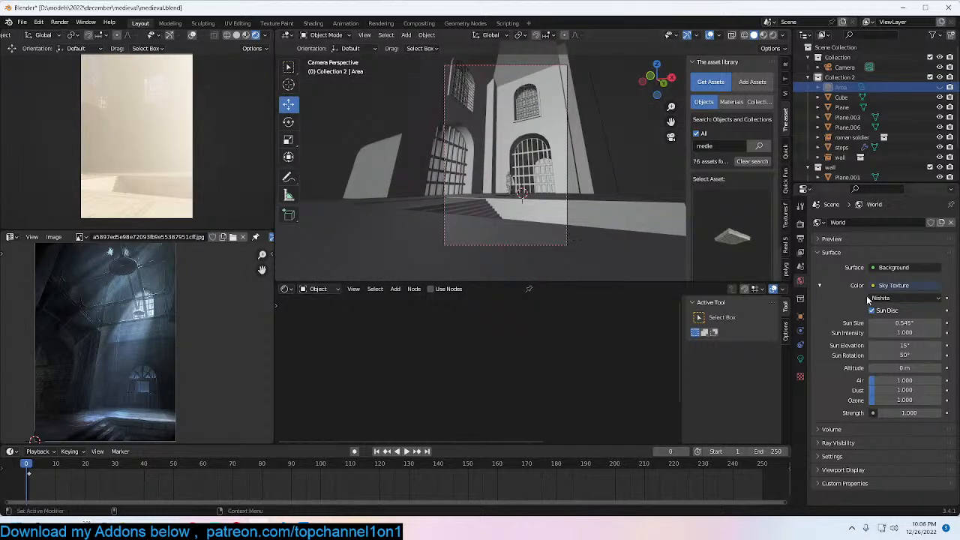
{"action": "left_click", "coordinate": [910, 355]}
{"action": "type", "text": "0"}
{"action": "key", "text": "Return"}
Step: Try sun elevations of 25° and 60° on the sky texture, and return the elevation to 15°
{"action": "left_click", "coordinate": [923, 343]}
{"action": "type", "text": "25"}
{"action": "key", "text": "Return"}
{"action": "left_click", "coordinate": [924, 344]}
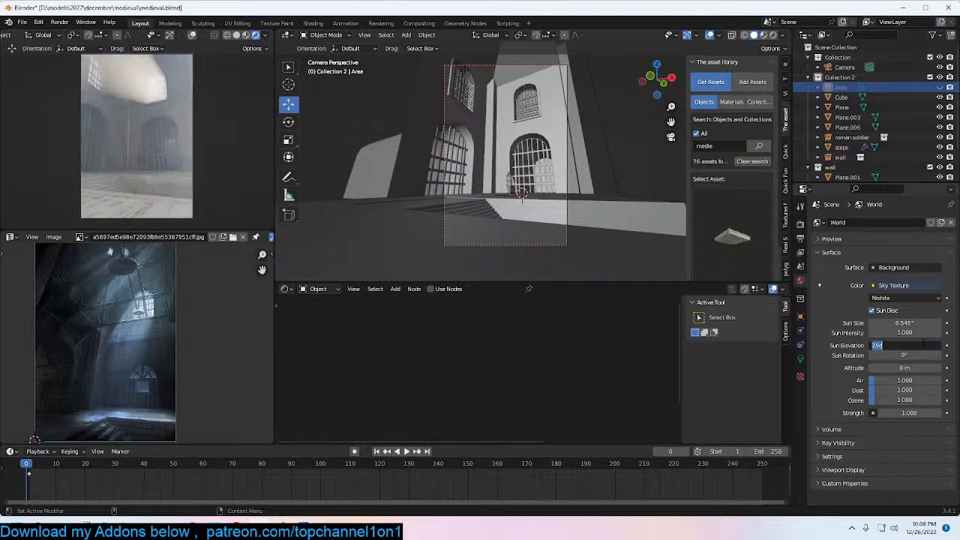
{"action": "type", "text": "60"}
{"action": "key", "text": "Return"}
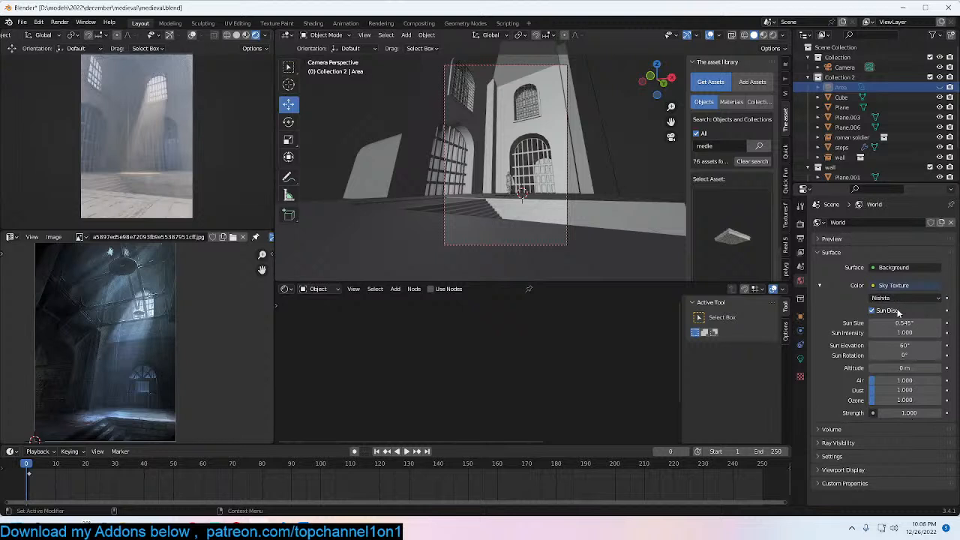
{"action": "left_click", "coordinate": [912, 345]}
{"action": "type", "text": "15"}
{"action": "key", "text": "Return"}
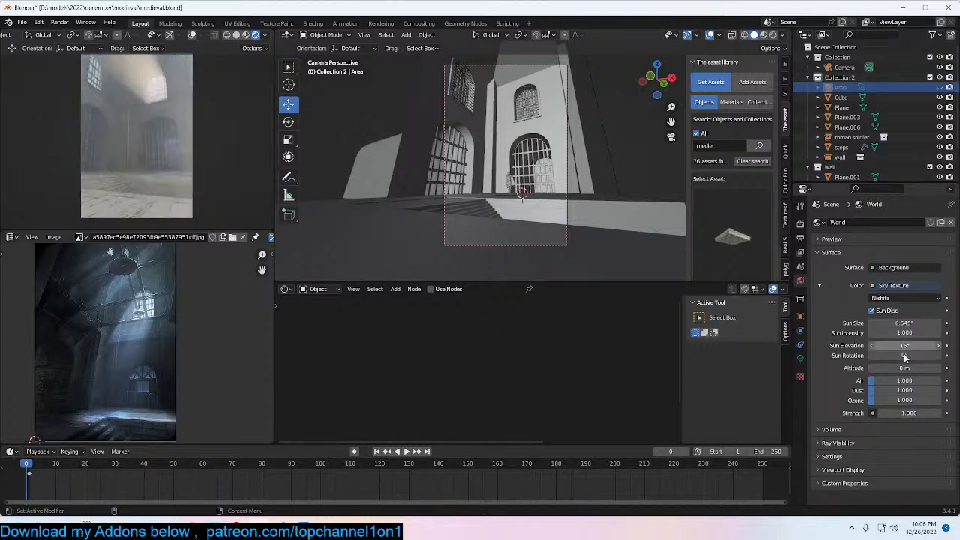
Step: Set the world background strength to 0 and save the file
{"action": "left_click", "coordinate": [882, 413]}
{"action": "type", "text": "0"}
{"action": "key", "text": "Return"}
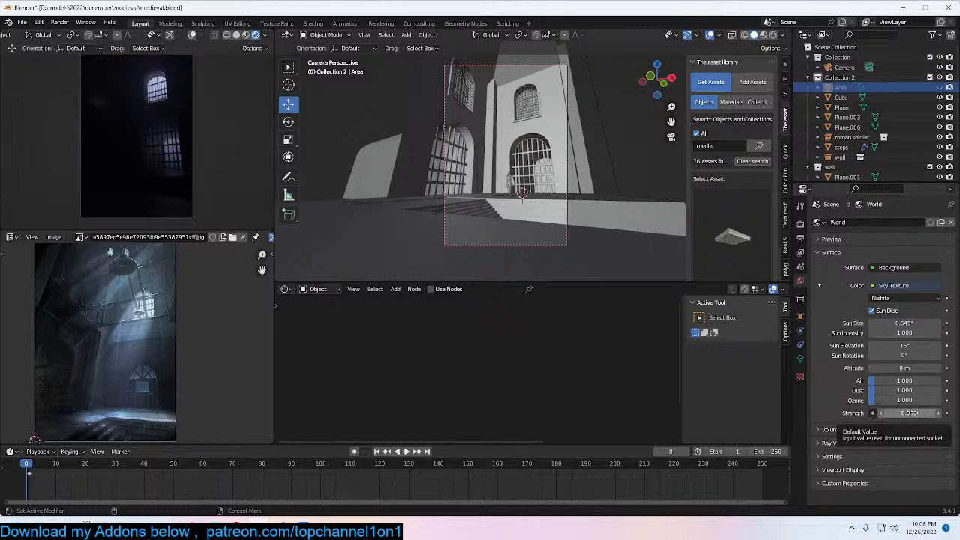
{"action": "key", "text": "ctrl+s"}
Step: Unhide the area light and set the viewport's object colouring to Random
{"action": "left_click", "coordinate": [941, 87]}
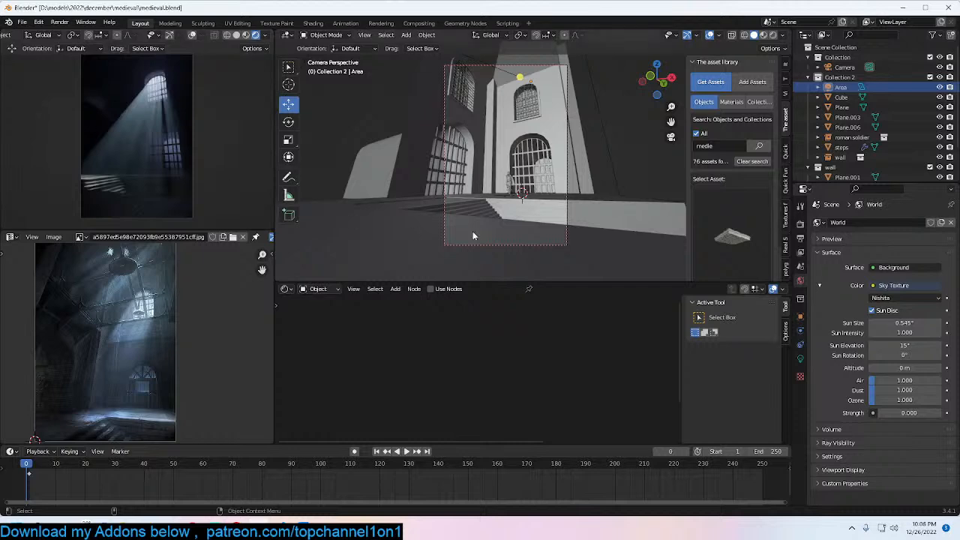
{"action": "scroll", "coordinate": [566, 153], "scroll_direction": "up", "scroll_amount": 4}
{"action": "left_click", "coordinate": [558, 180]}
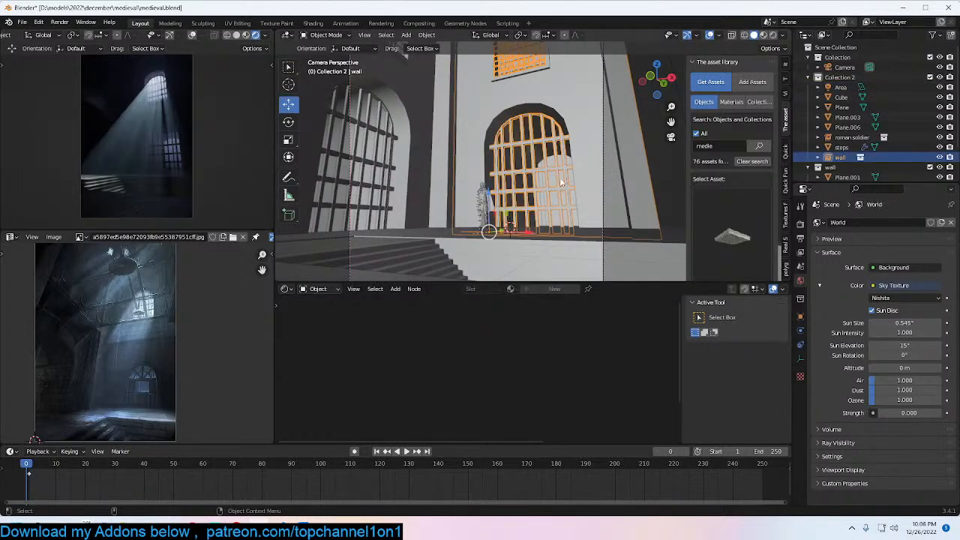
{"action": "key", "text": "KP_Decimal"}
{"action": "key", "text": "shift+q"}
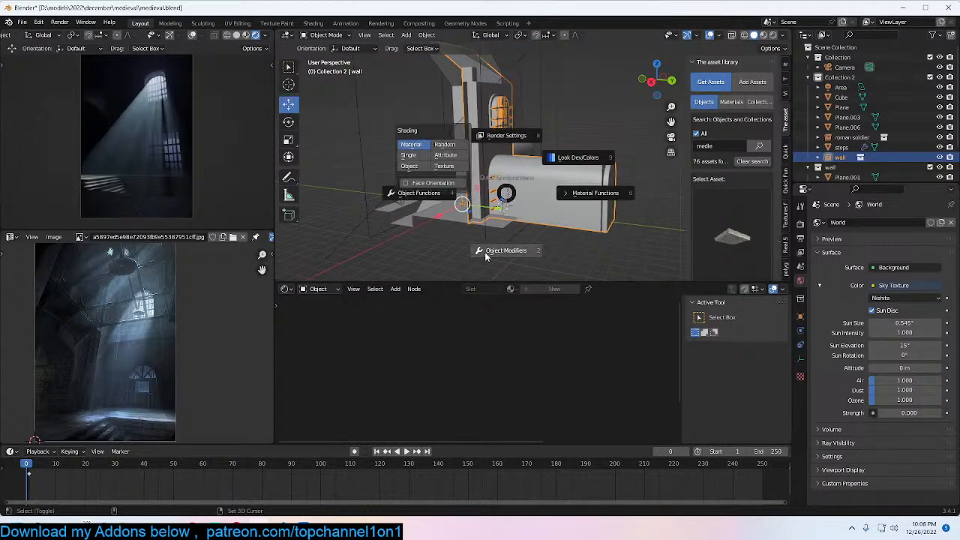
{"action": "left_click", "coordinate": [446, 146]}
{"action": "key", "text": "alt+a"}
Step: Duplicate the glowing plane at the end of the back corridor, rotate it, and place it across the side corridor behind its gate
{"action": "middle_click_drag", "start_coordinate": [518, 172], "coordinate": [610, 181]}
{"action": "left_click", "coordinate": [635, 160]}
{"action": "key", "text": "KP_7"}
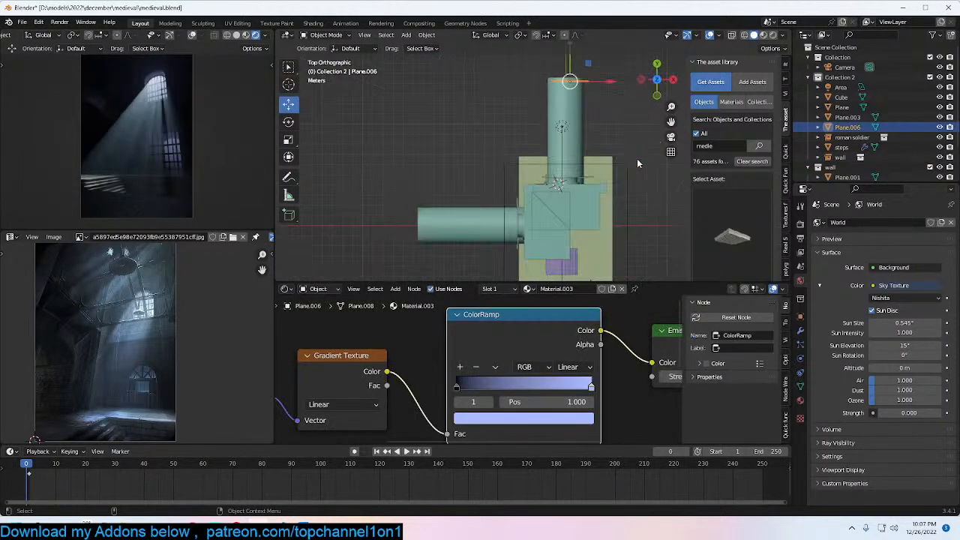
{"action": "key", "text": "shift+d"}
{"action": "left_click", "coordinate": [533, 131]}
{"action": "key", "text": "r"}
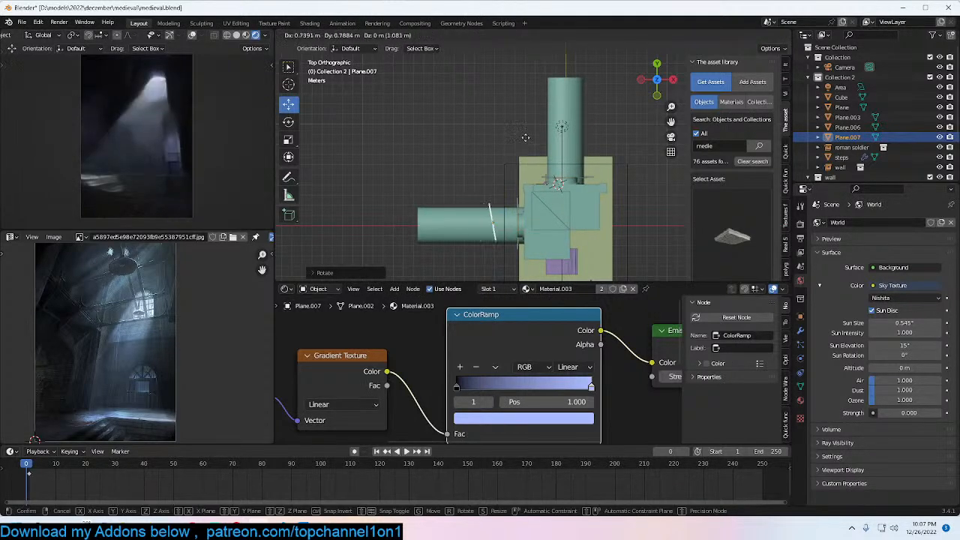
{"action": "left_click", "coordinate": [568, 154]}
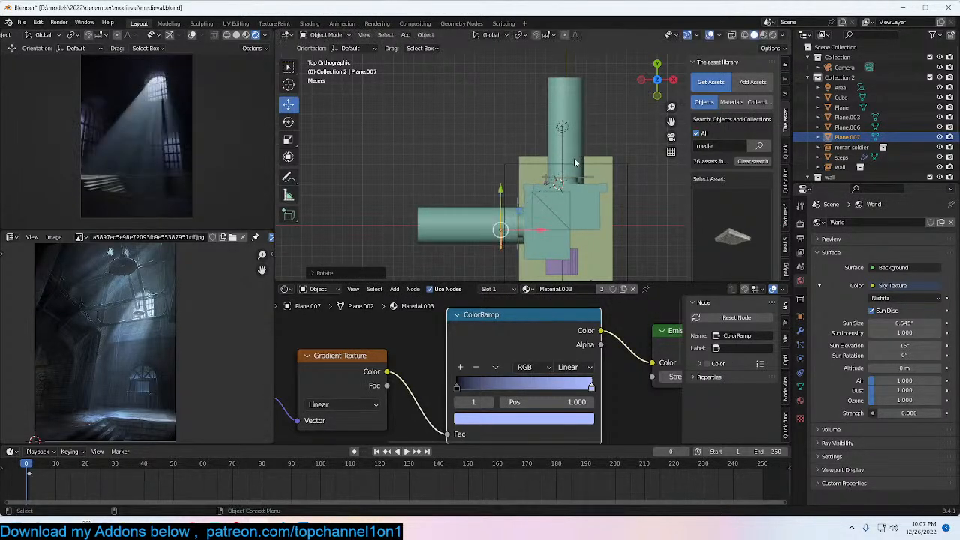
Step: Make the duplicated plane's material single-user and change its ColorRamp's end colour from blue to a pale warm white
{"action": "middle_click_drag", "start_coordinate": [624, 180], "coordinate": [559, 141]}
{"action": "scroll", "coordinate": [558, 141], "scroll_direction": "up", "scroll_amount": 5}
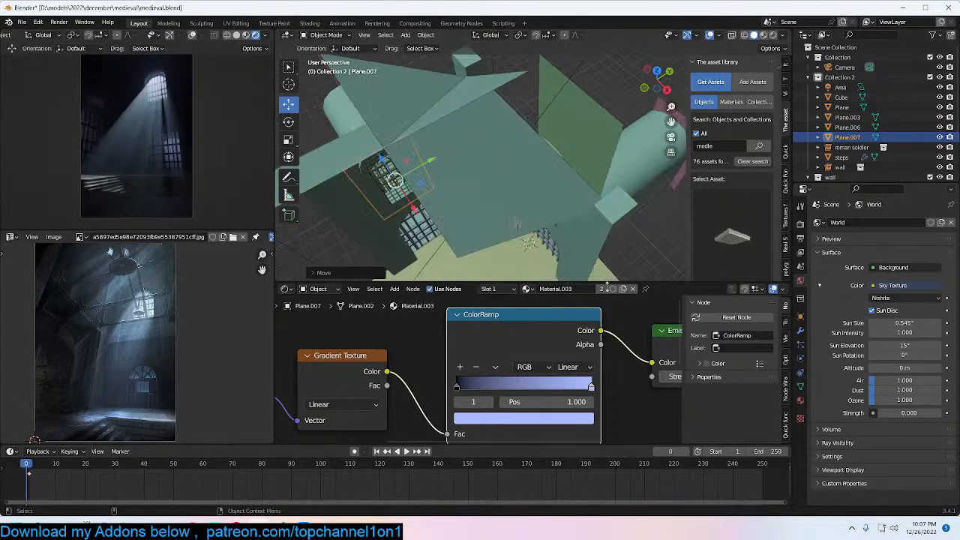
{"action": "left_click", "coordinate": [601, 287]}
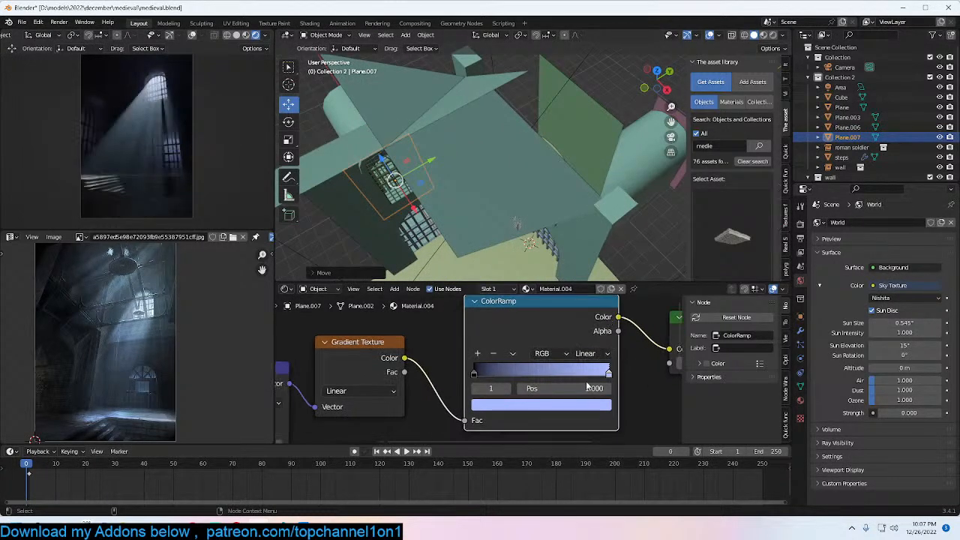
{"action": "left_click", "coordinate": [582, 405]}
{"action": "left_click", "coordinate": [515, 282]}
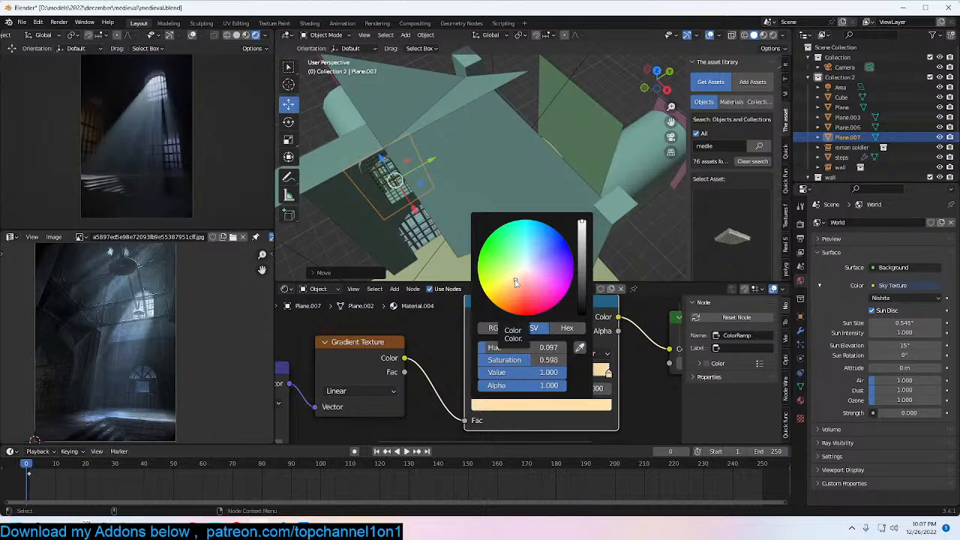
{"action": "left_click", "coordinate": [524, 272]}
{"action": "middle_click_drag", "start_coordinate": [609, 138], "coordinate": [540, 128]}
{"action": "scroll", "coordinate": [553, 134], "scroll_direction": "up", "scroll_amount": 4}
{"action": "key", "text": "KP_0"}
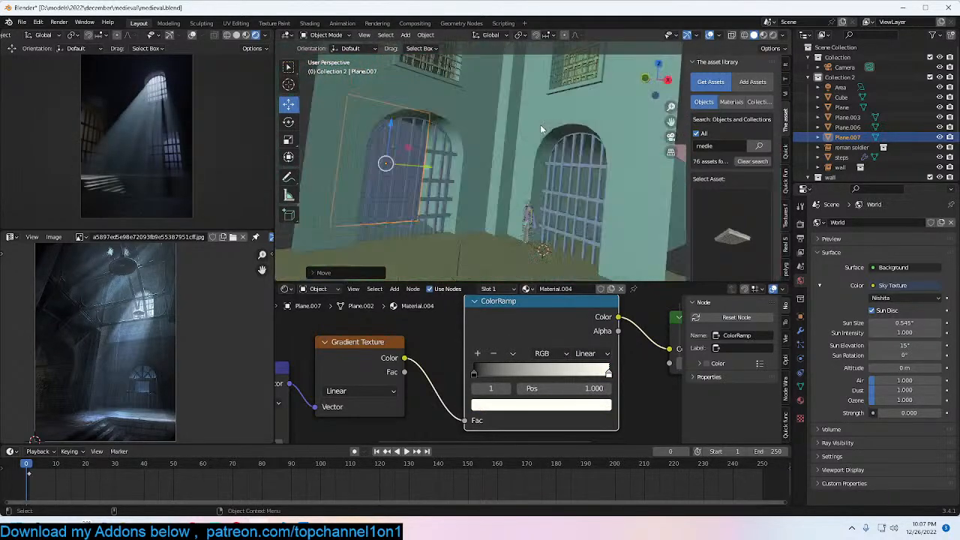
Step: Make a linked duplicate of the roman soldier and snap it to the 3D cursor placed near the side gate
{"action": "left_click", "coordinate": [505, 199]}
{"action": "left_click", "coordinate": [485, 212]}
{"action": "scroll", "coordinate": [494, 199], "scroll_direction": "up", "scroll_amount": 2}
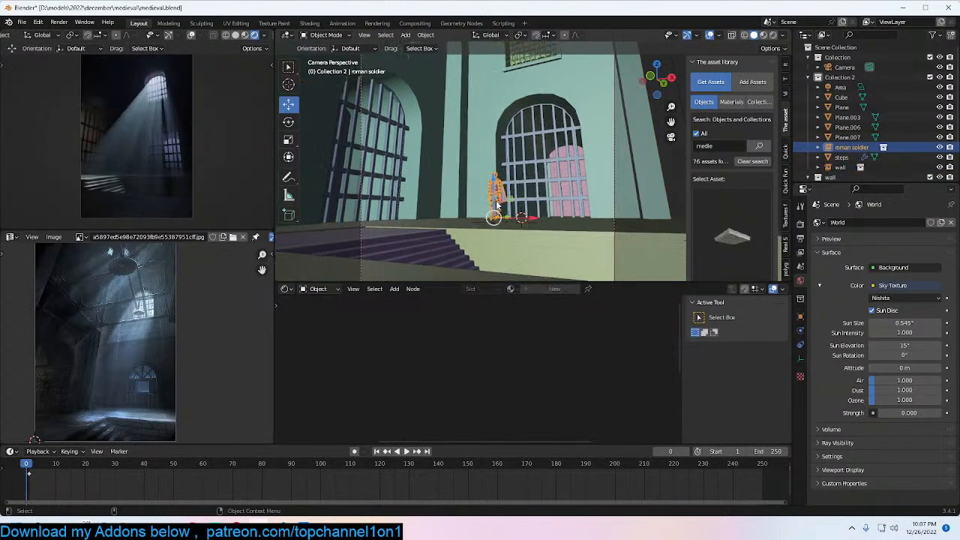
{"action": "key", "text": "alt+d"}
{"action": "right_click", "coordinate": [494, 201]}
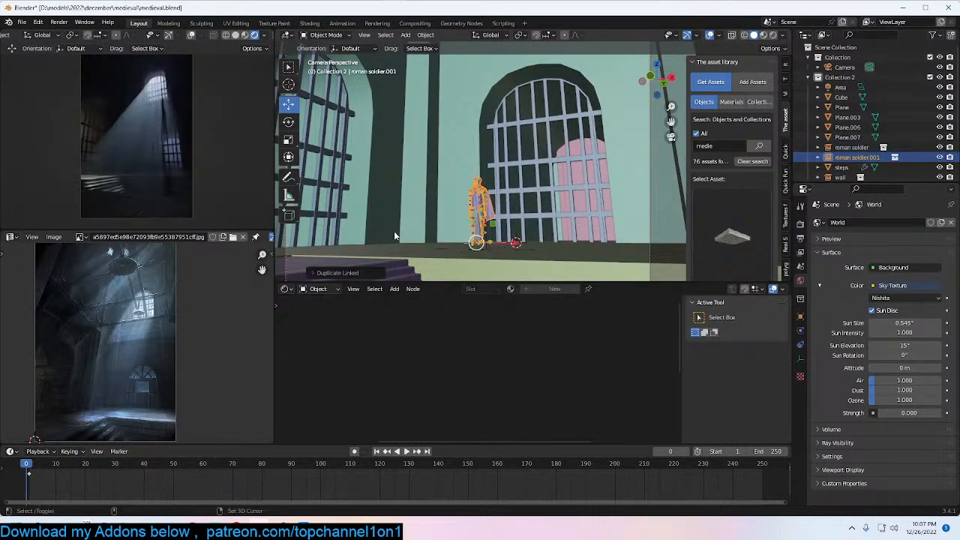
{"action": "right_click", "coordinate": [356, 243], "text": "shift"}
{"action": "key", "text": "shift+s"}
{"action": "left_click", "coordinate": [384, 142]}
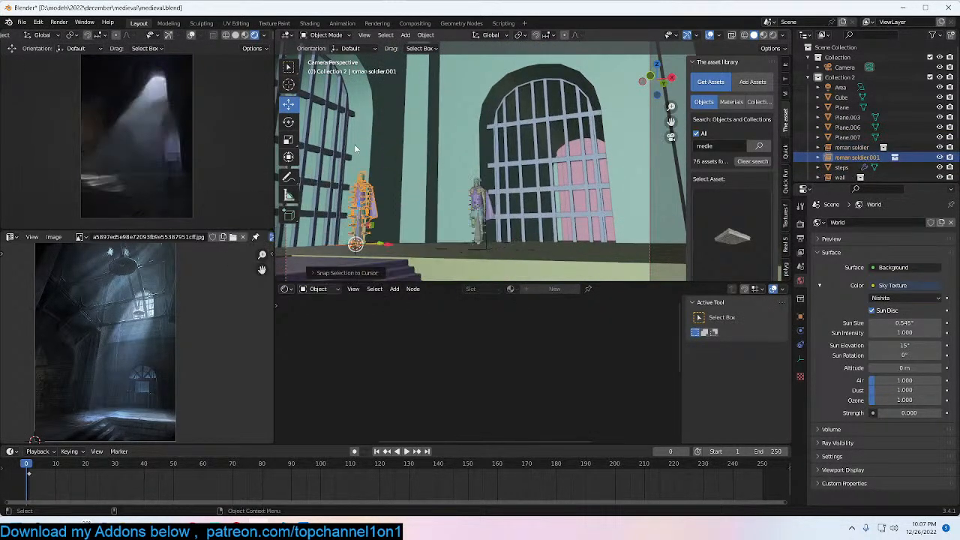
Step: Reposition the duplicated soldier by snapping it to the floor beside the side gate, and adjust it along the Y axis
{"action": "left_click_drag", "start_coordinate": [395, 249], "coordinate": [379, 221]}
{"action": "key", "text": "KP_Decimal"}
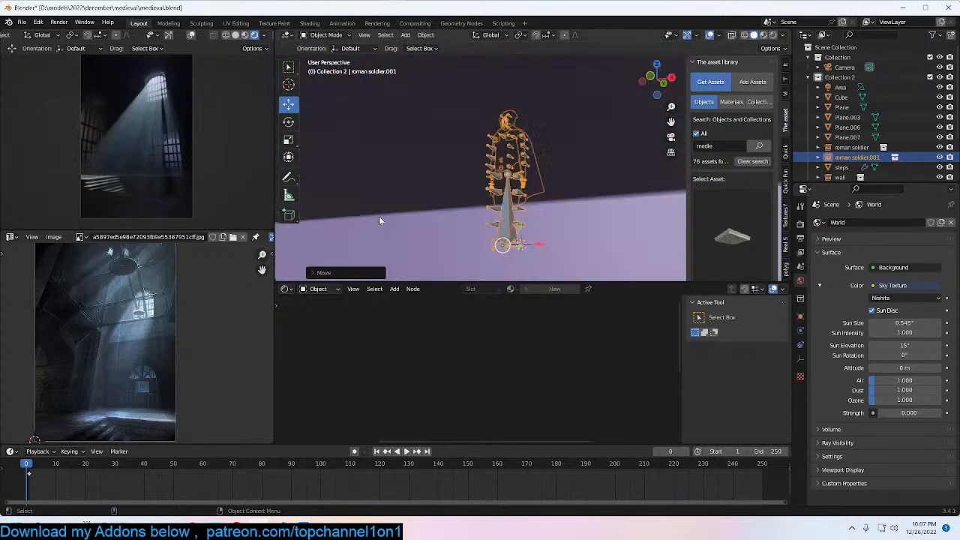
{"action": "middle_click_drag", "start_coordinate": [379, 221], "coordinate": [467, 211]}
{"action": "right_click", "coordinate": [538, 254], "text": "shift"}
{"action": "key", "text": "shift+s"}
{"action": "left_click", "coordinate": [563, 166]}
{"action": "key", "text": "g"}
{"action": "key", "text": "y"}
{"action": "left_click", "coordinate": [486, 126]}
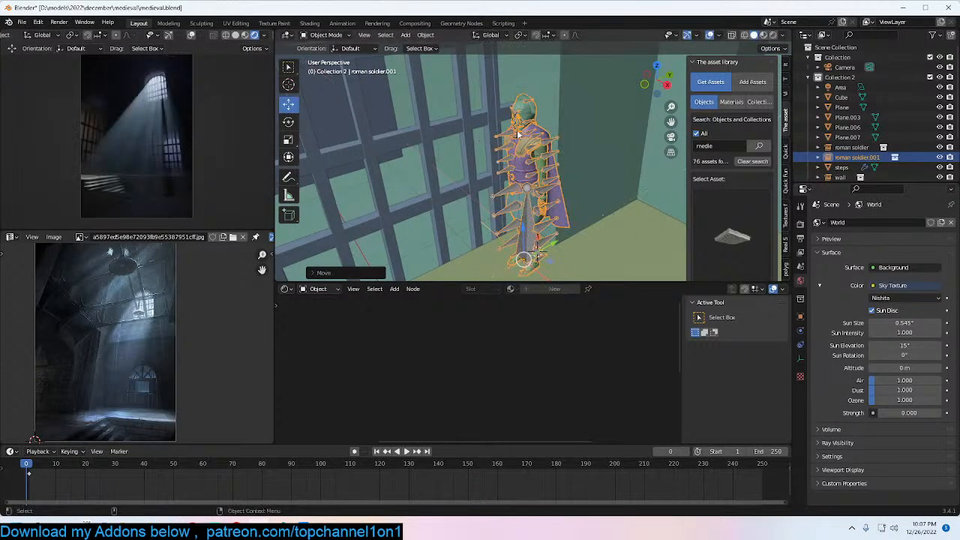
Step: Add an area light at the duplicated soldier beside the side gate and raise it along the Z axis
{"action": "middle_click_drag", "start_coordinate": [513, 135], "coordinate": [532, 161]}
{"action": "key", "text": "shift+a"}
{"action": "mouse_move", "coordinate": [489, 240]}
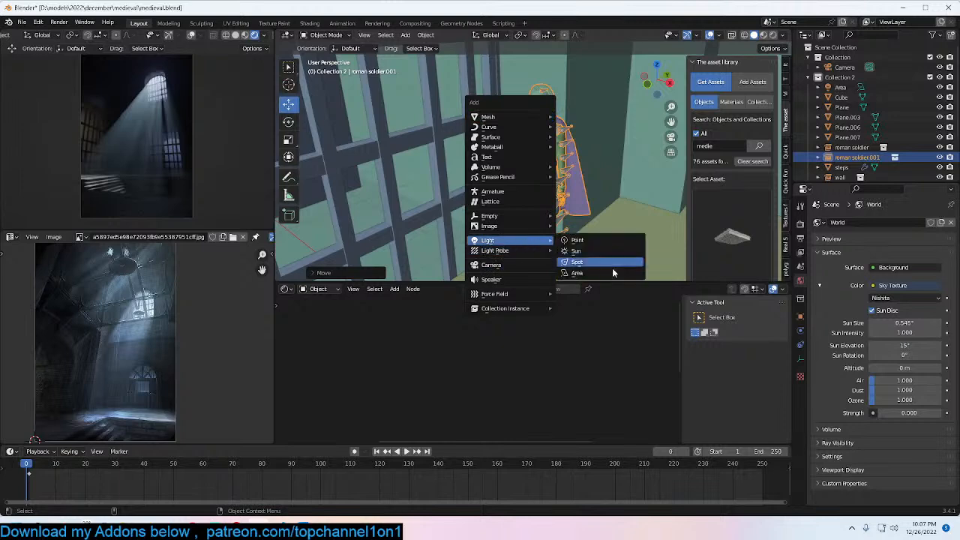
{"action": "left_click", "coordinate": [604, 267]}
{"action": "middle_click_drag", "start_coordinate": [519, 151], "coordinate": [604, 231]}
{"action": "key", "text": "g"}
{"action": "key", "text": "z"}
{"action": "left_click", "coordinate": [590, 167]}
{"action": "middle_click_drag", "start_coordinate": [590, 170], "coordinate": [592, 188]}
Step: Move the new area light until it hangs above the duplicated soldier, adjusting its height along the Z axis
{"action": "key", "text": "g"}
{"action": "left_click", "coordinate": [593, 135]}
{"action": "middle_click_drag", "start_coordinate": [593, 135], "coordinate": [541, 180]}
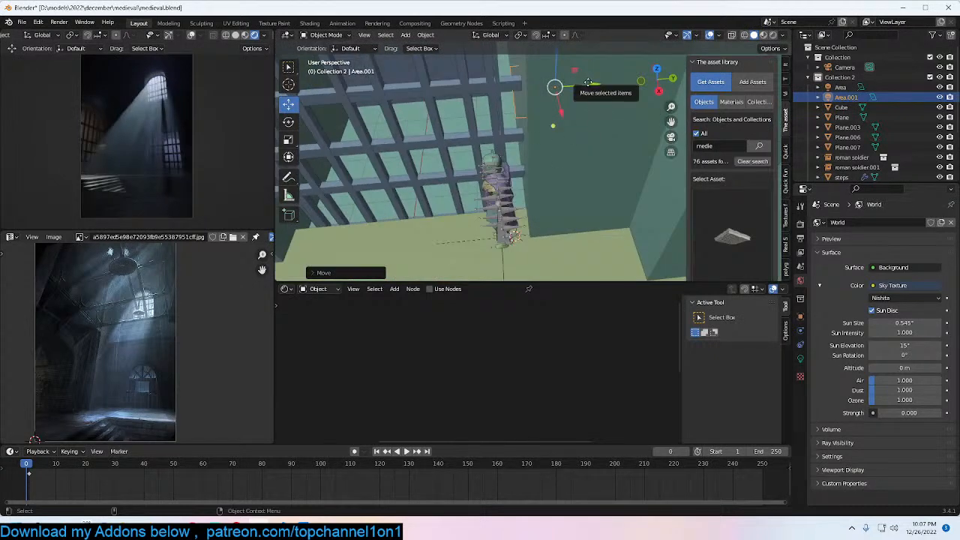
{"action": "key", "text": "g"}
{"action": "left_click", "coordinate": [491, 225]}
{"action": "middle_click_drag", "start_coordinate": [510, 188], "coordinate": [587, 129]}
{"action": "key", "text": "g"}
{"action": "key", "text": "z"}
{"action": "left_click", "coordinate": [593, 81]}
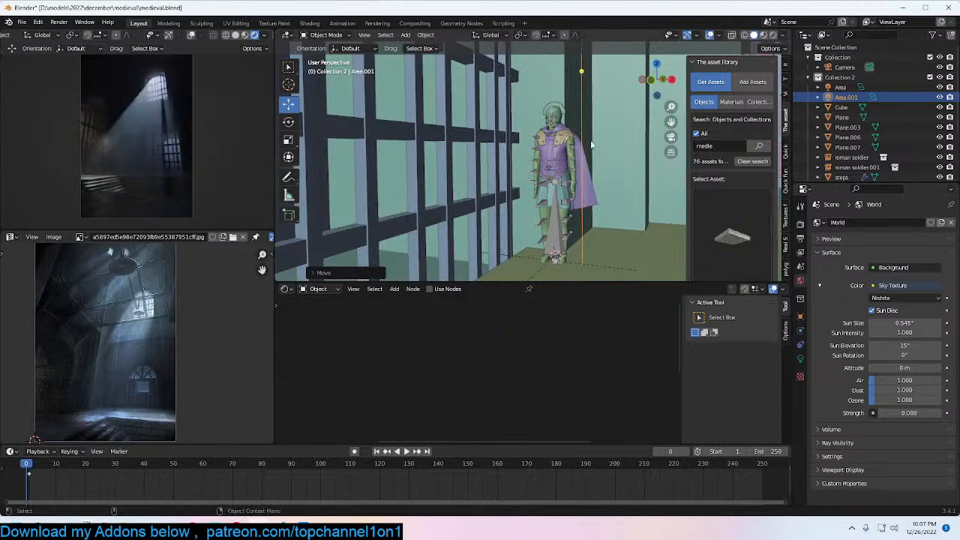
Step: Set the new area light's power to 1000 W and save the file
{"action": "left_click", "coordinate": [800, 359]}
{"action": "left_click", "coordinate": [899, 291]}
{"action": "type", "text": "1000"}
{"action": "key", "text": "Return"}
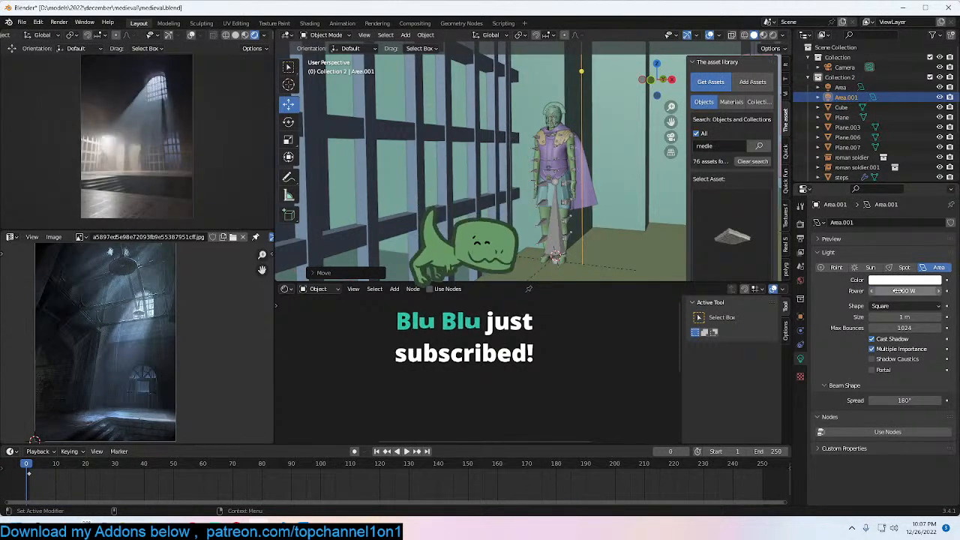
{"action": "key", "text": "ctrl+s"}
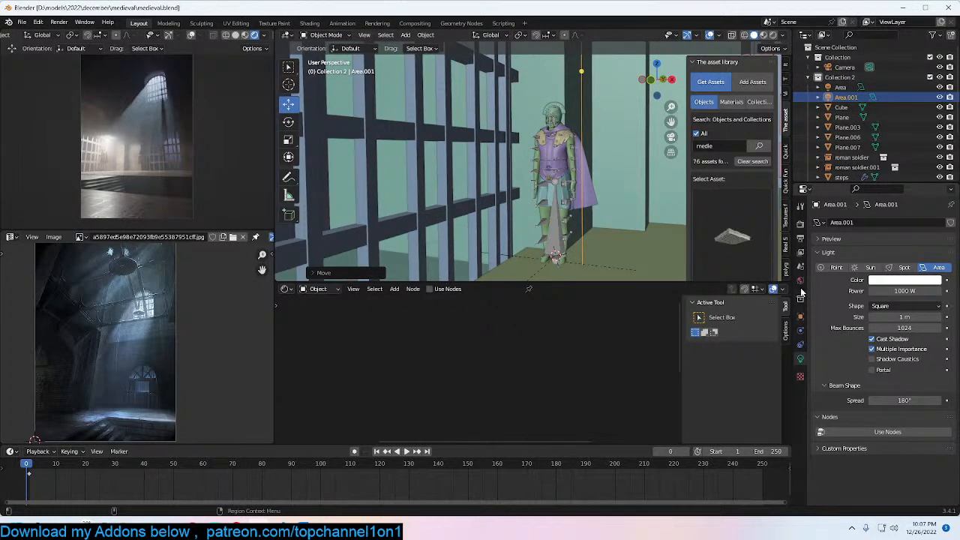
Step: Turn off the new area light's Volume Scatter ray visibility and save the file
{"action": "left_click", "coordinate": [800, 319]}
{"action": "scroll", "coordinate": [850, 400], "scroll_direction": "down", "scroll_amount": 5}
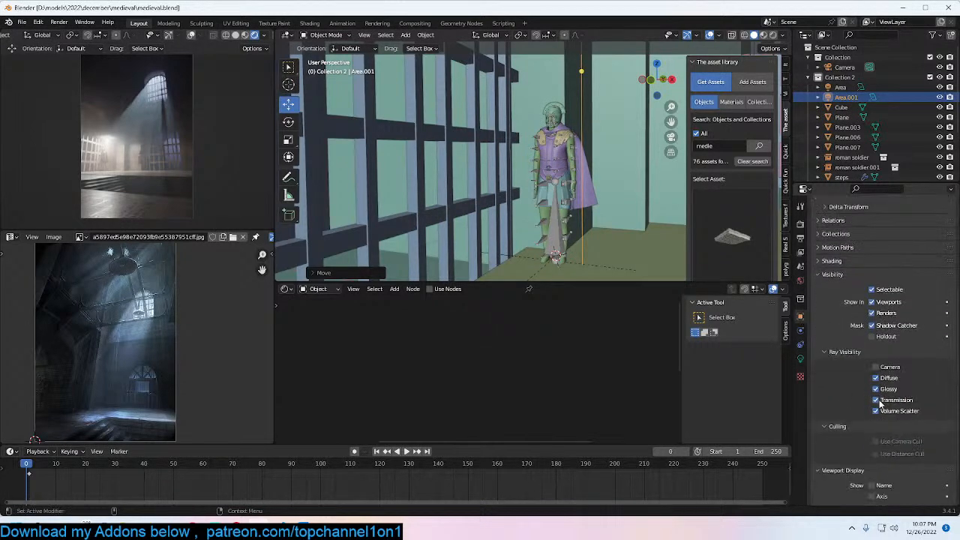
{"action": "left_click", "coordinate": [881, 414]}
{"action": "key", "text": "ctrl+s"}
Step: Set the power of the area light above the duplicated soldier to 100 W
{"action": "left_click", "coordinate": [800, 280]}
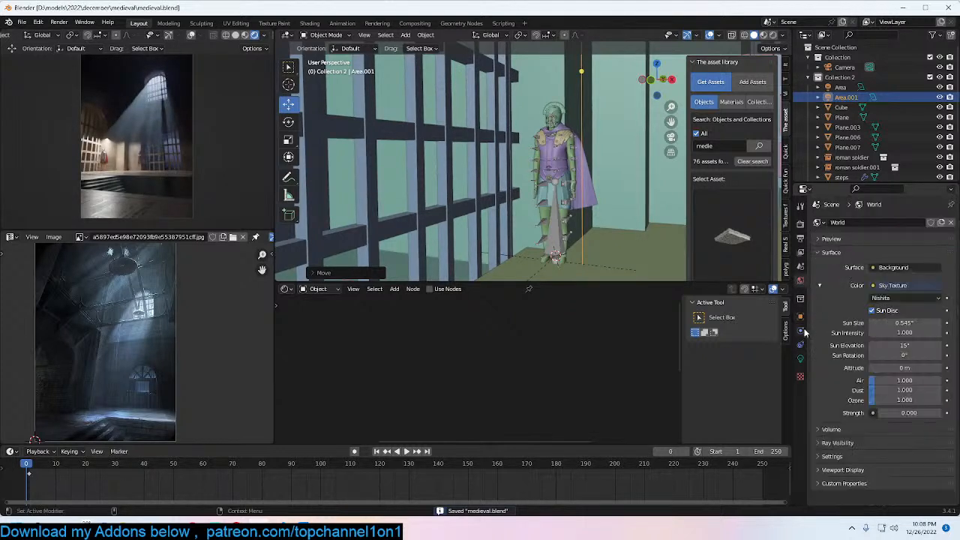
{"action": "left_click", "coordinate": [800, 359]}
{"action": "left_click", "coordinate": [896, 291]}
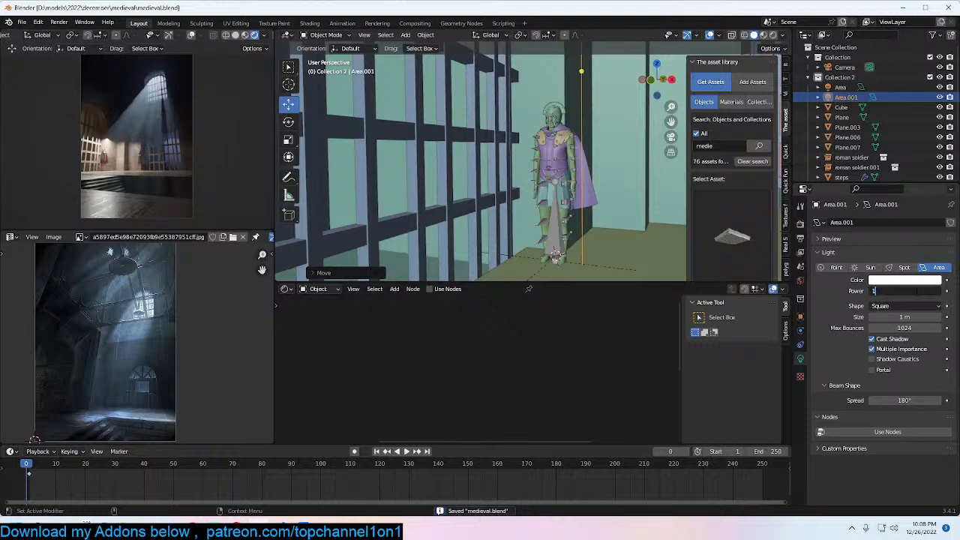
{"action": "key", "text": "Return"}
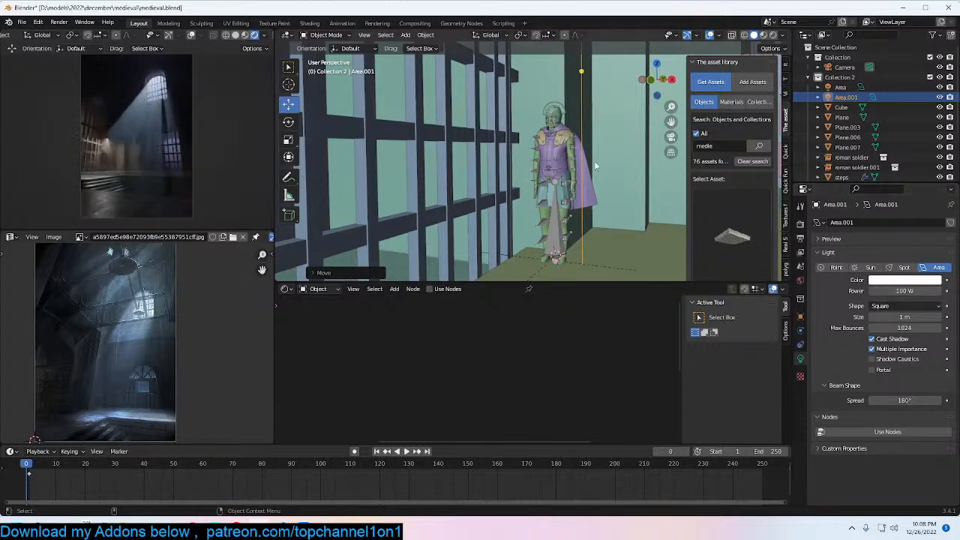
Step: Rotate the area light in the wireframe front view to slant its beam, and move it up behind the soldiers
{"action": "middle_click_drag", "start_coordinate": [598, 160], "coordinate": [629, 156]}
{"action": "key", "text": "KP_3"}
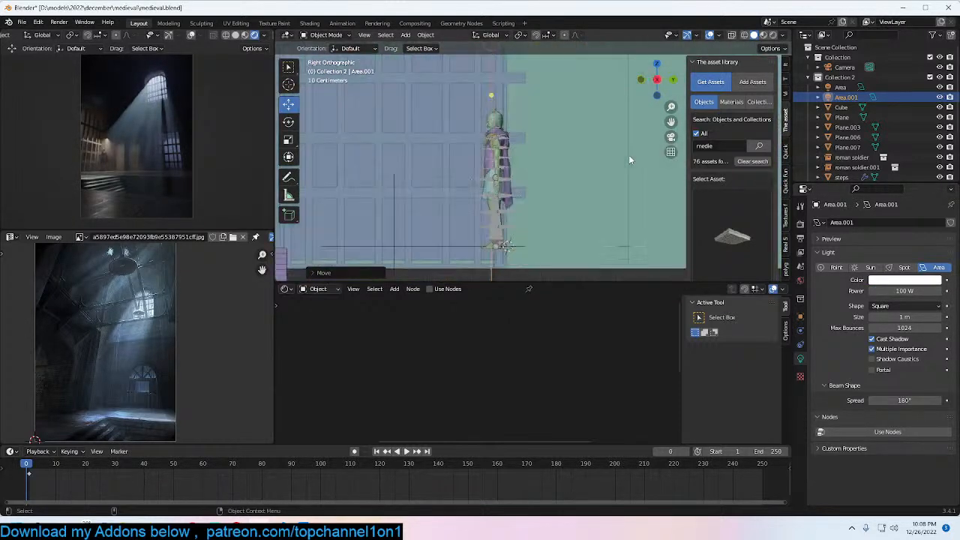
{"action": "key", "text": "shift+z"}
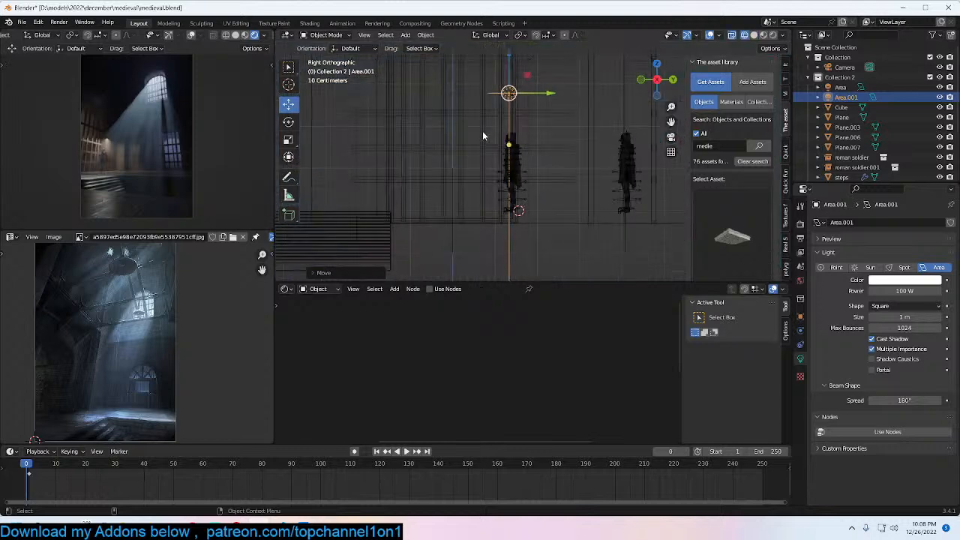
{"action": "key", "text": "KP_1"}
{"action": "key", "text": "r"}
{"action": "left_click", "coordinate": [664, 111]}
{"action": "key", "text": "g"}
{"action": "left_click", "coordinate": [540, 96]}
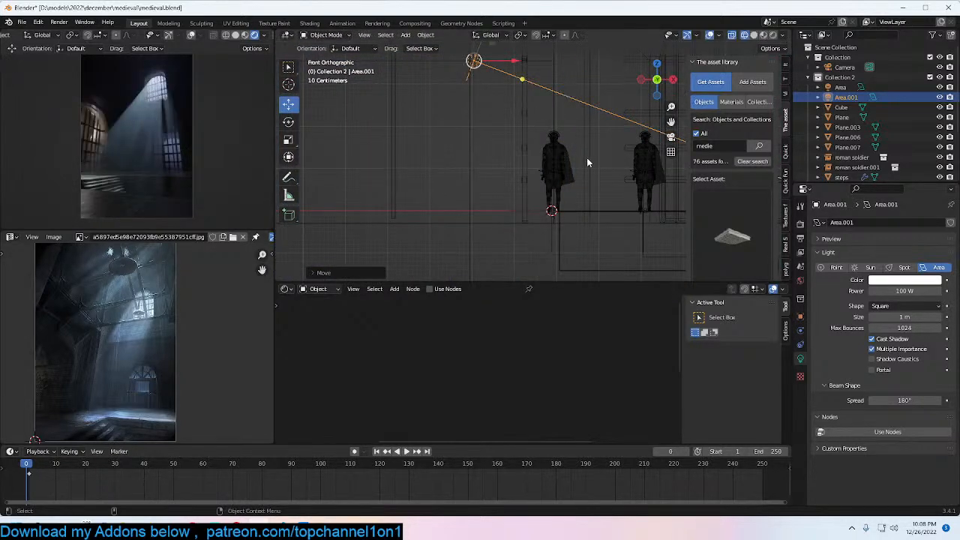
Step: Reposition the slanted area light at the upper part of the side gate, away from the duplicated soldier
{"action": "key", "text": "g"}
{"action": "left_click", "coordinate": [595, 216]}
{"action": "middle_click_drag", "start_coordinate": [595, 216], "coordinate": [508, 152]}
{"action": "key", "text": "g"}
{"action": "left_click", "coordinate": [598, 174]}
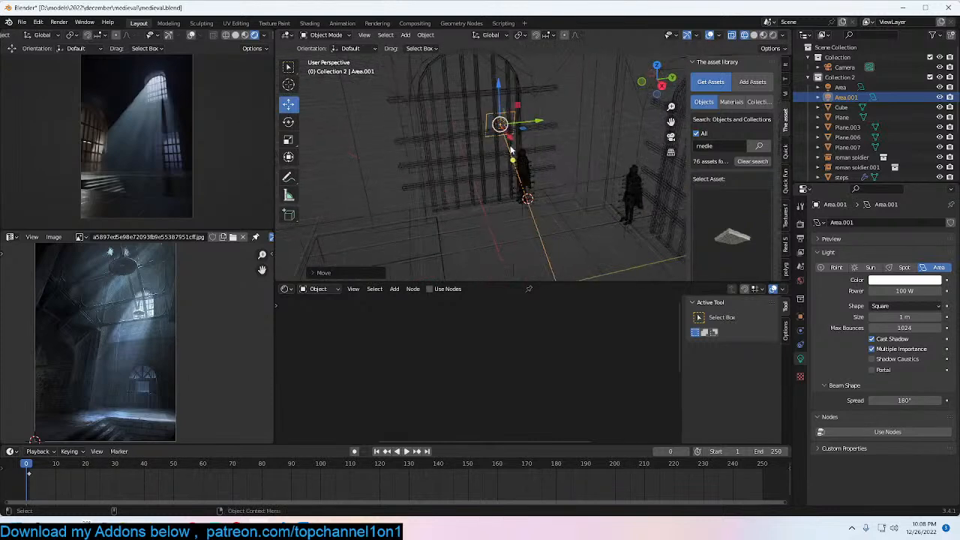
{"action": "key", "text": "g"}
{"action": "left_click", "coordinate": [481, 112]}
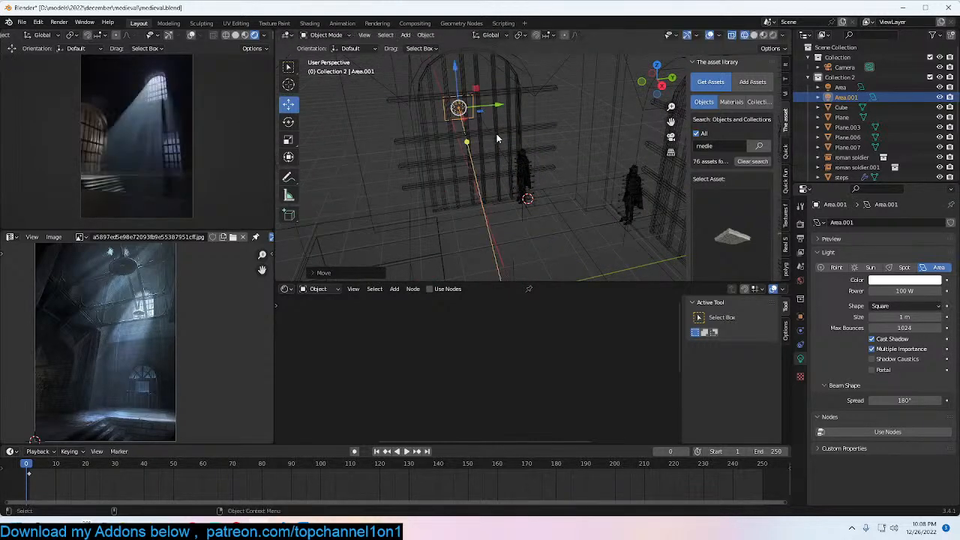
Step: Change the gate area light's colour to a light blue with hue 0.561 and saturation 0.527
{"action": "middle_click_drag", "start_coordinate": [497, 139], "coordinate": [528, 128]}
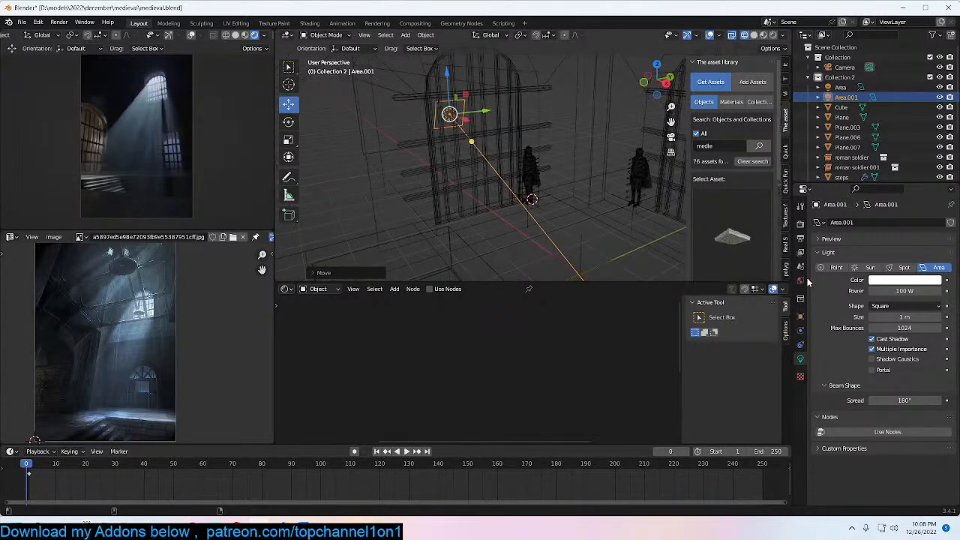
{"action": "left_click", "coordinate": [903, 280]}
{"action": "left_click_drag", "start_coordinate": [904, 184], "coordinate": [892, 174]}
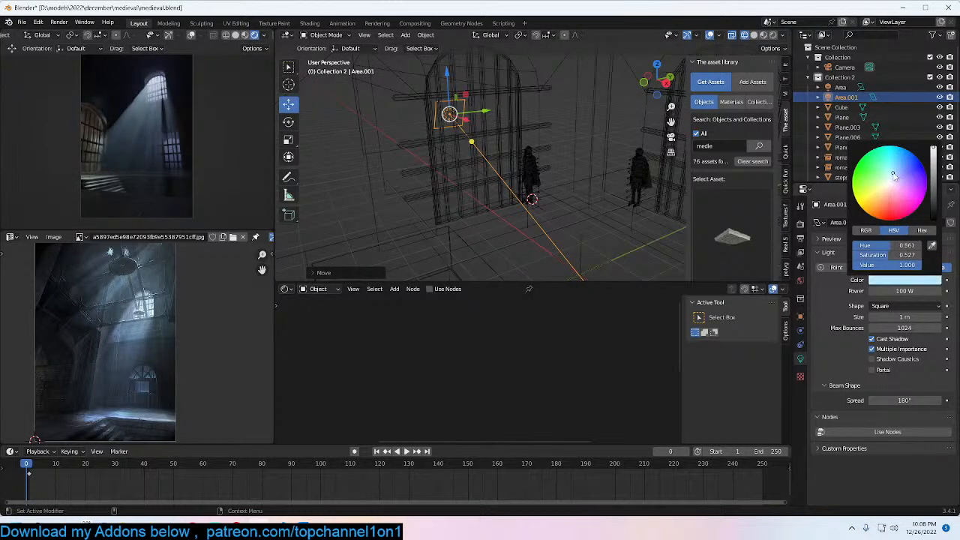
Step: Change the ColorRamp's end colour on the glowing plane behind the side gate to a pale blue
{"action": "mouse_move", "coordinate": [489, 154]}
{"action": "middle_mouse_down"}
{"action": "mouse_move", "coordinate": [519, 145]}
{"action": "mouse_move", "coordinate": [398, 104]}
{"action": "middle_mouse_up"}
{"action": "key", "text": "shift+z"}
{"action": "scroll", "coordinate": [399, 104], "scroll_direction": "up", "scroll_amount": 1}
{"action": "left_click", "coordinate": [478, 93]}
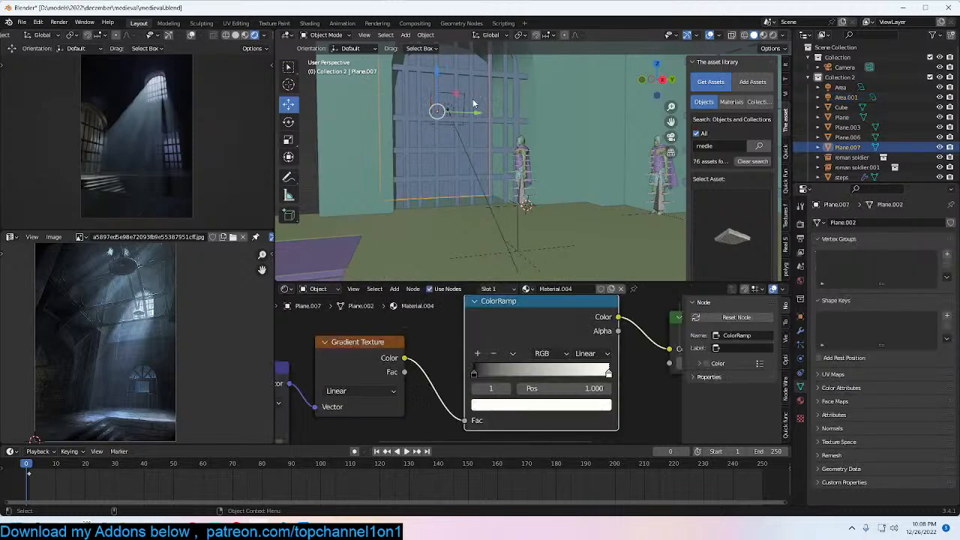
{"action": "left_click", "coordinate": [799, 401]}
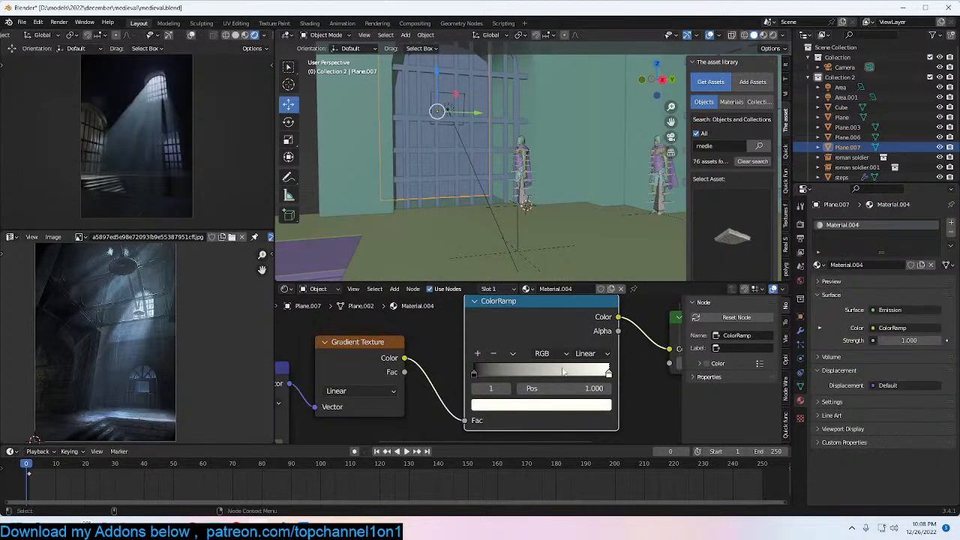
{"action": "left_click", "coordinate": [516, 405]}
{"action": "left_click", "coordinate": [528, 260]}
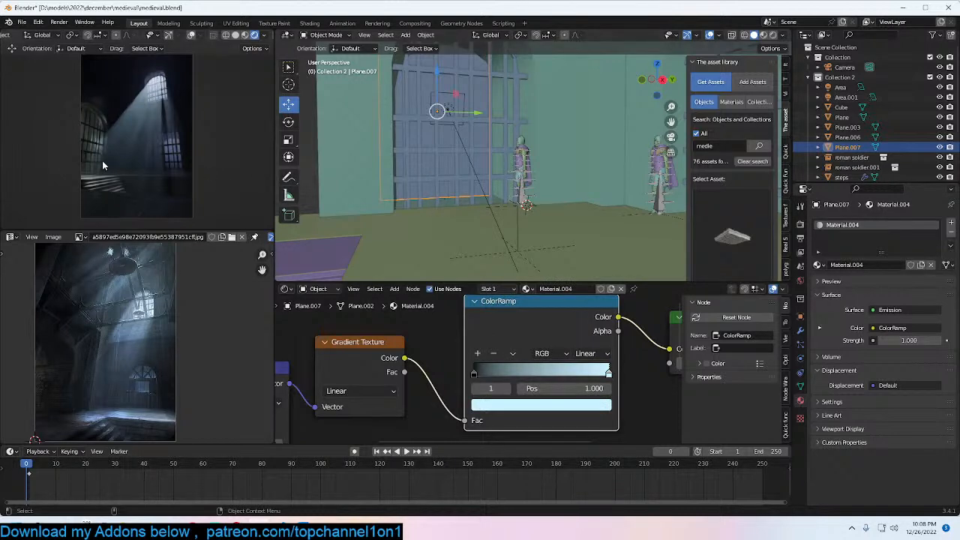
Step: Shift the duplicated soldier along the Y axis toward the side gate, rotate it slightly, and save the file
{"action": "scroll", "coordinate": [555, 178], "scroll_direction": "up", "scroll_amount": 3}
{"action": "left_click", "coordinate": [519, 192]}
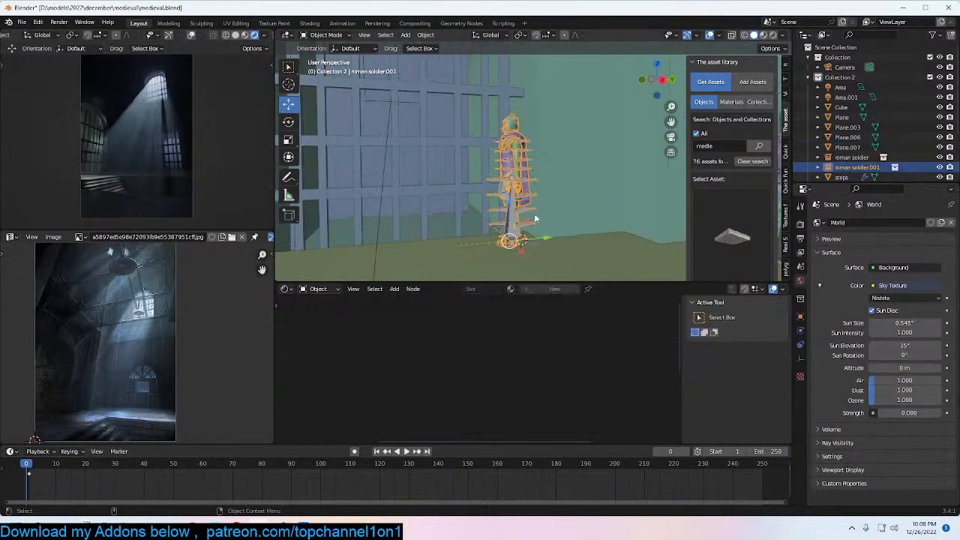
{"action": "left_click_drag", "start_coordinate": [548, 239], "coordinate": [534, 239]}
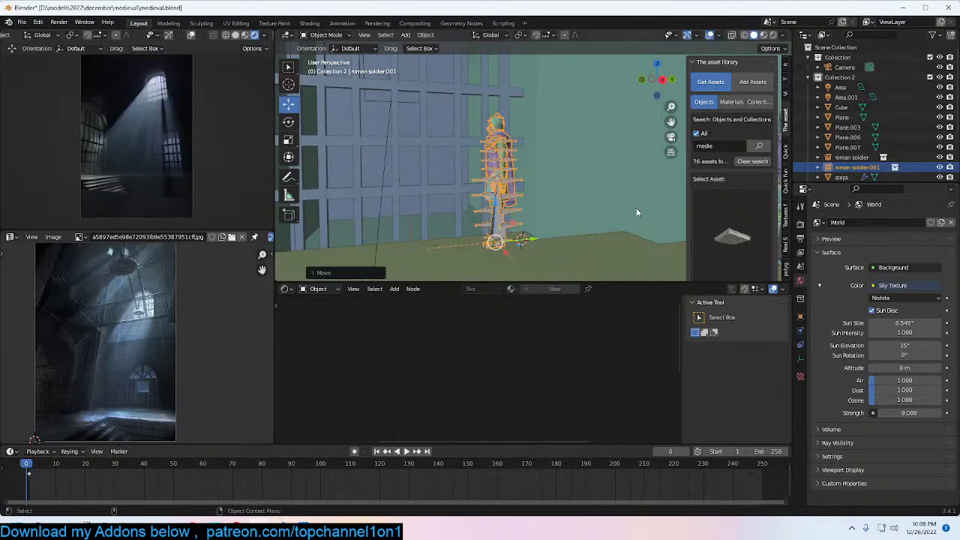
{"action": "key", "text": "r"}
{"action": "left_click", "coordinate": [616, 195]}
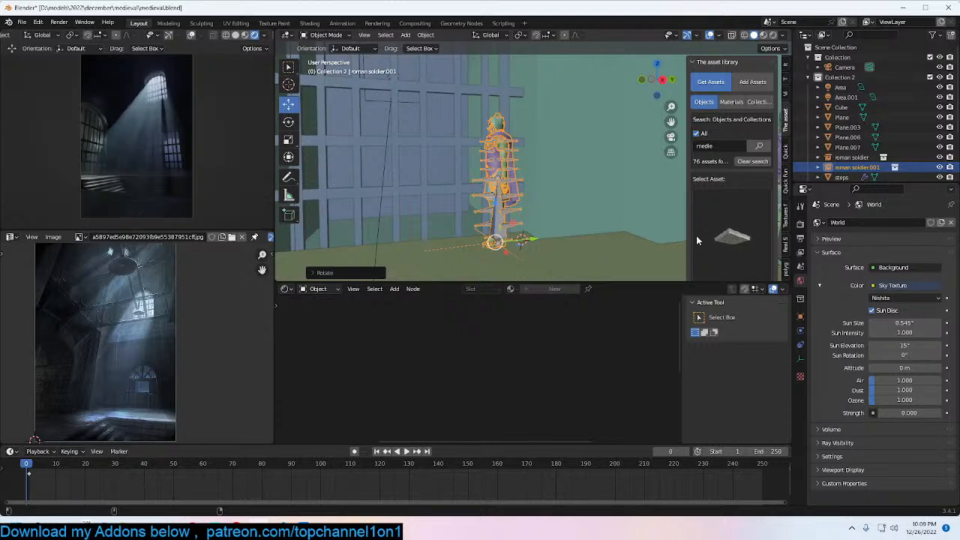
{"action": "left_click", "coordinate": [642, 226]}
{"action": "key", "text": "ctrl+s"}
Step: Examine the chandelier, the window light beams and the wall details in the dark hall reference image
{"action": "scroll", "coordinate": [101, 315], "scroll_direction": "up", "scroll_amount": 2}
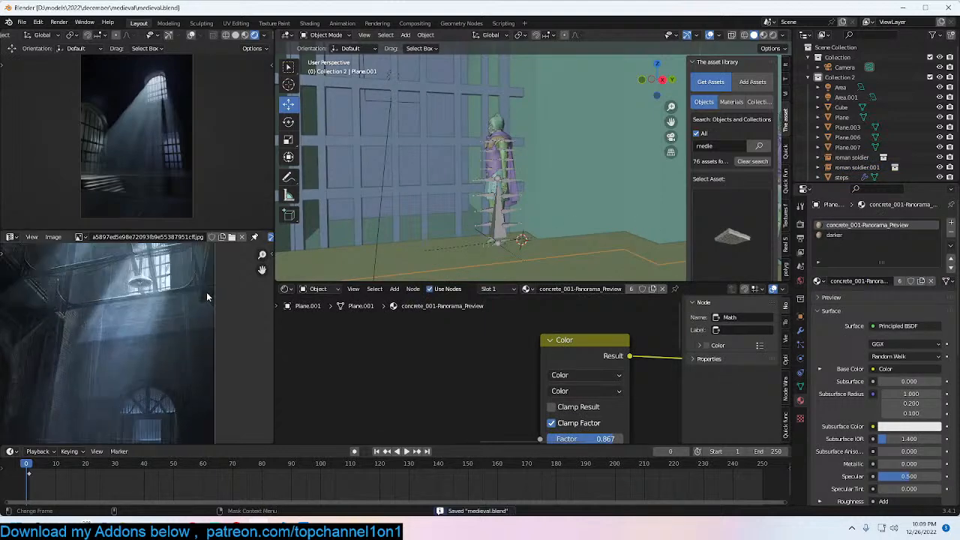
{"action": "scroll", "coordinate": [57, 362], "scroll_direction": "down", "scroll_amount": 2}
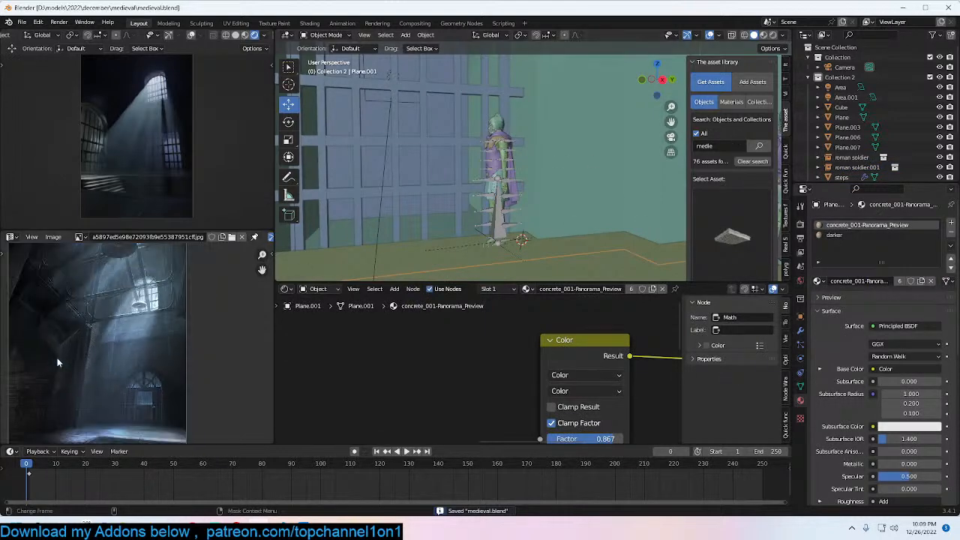
{"action": "scroll", "coordinate": [60, 358], "scroll_direction": "up", "scroll_amount": 2}
{"action": "scroll", "coordinate": [100, 335], "scroll_direction": "up", "scroll_amount": 2}
{"action": "middle_click_drag", "start_coordinate": [128, 321], "coordinate": [127, 349]}
{"action": "scroll", "coordinate": [130, 362], "scroll_direction": "down", "scroll_amount": 2}
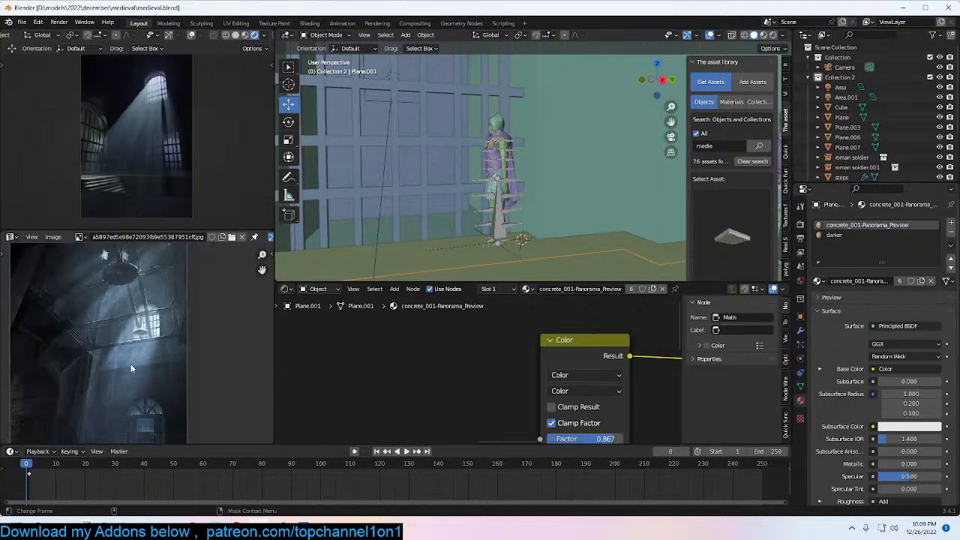
{"action": "scroll", "coordinate": [132, 298], "scroll_direction": "up", "scroll_amount": 3}
{"action": "middle_click_drag", "start_coordinate": [124, 280], "coordinate": [132, 306]}
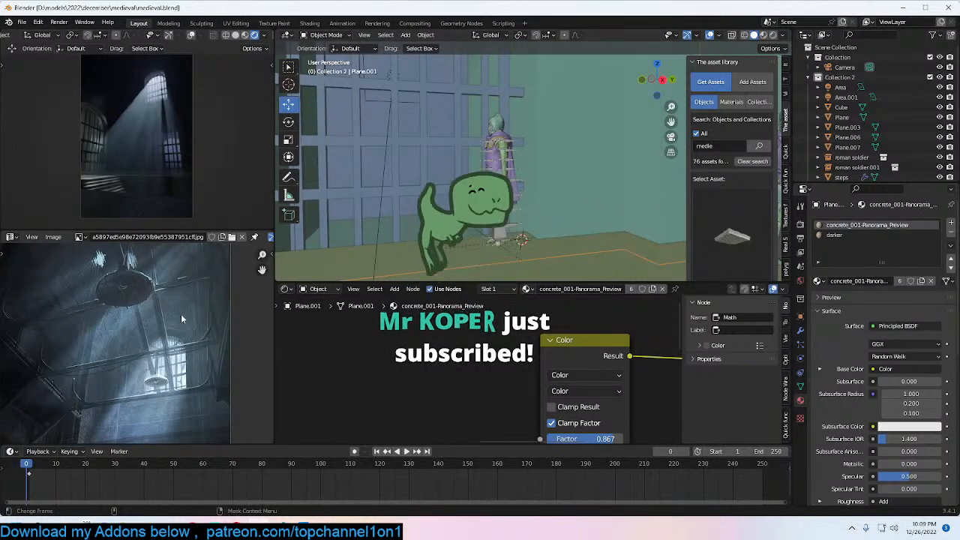
{"action": "scroll", "coordinate": [188, 299], "scroll_direction": "down", "scroll_amount": 2}
{"action": "scroll", "coordinate": [604, 162], "scroll_direction": "up", "scroll_amount": 2}
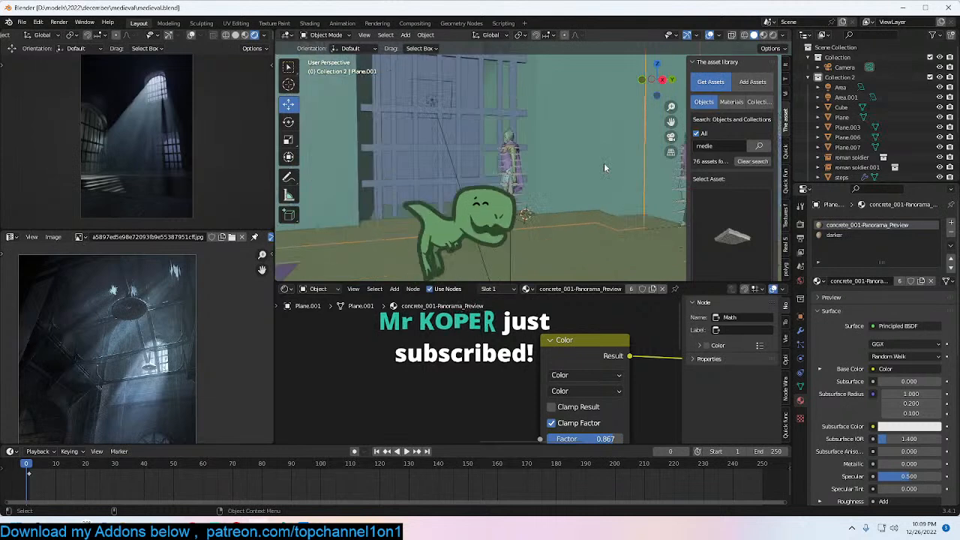
{"action": "scroll", "coordinate": [604, 165], "scroll_direction": "down", "scroll_amount": 2}
Step: Duplicate the 5000 W window area light in the wireframe top view and move the copy toward the camera
{"action": "key", "text": "KP_0"}
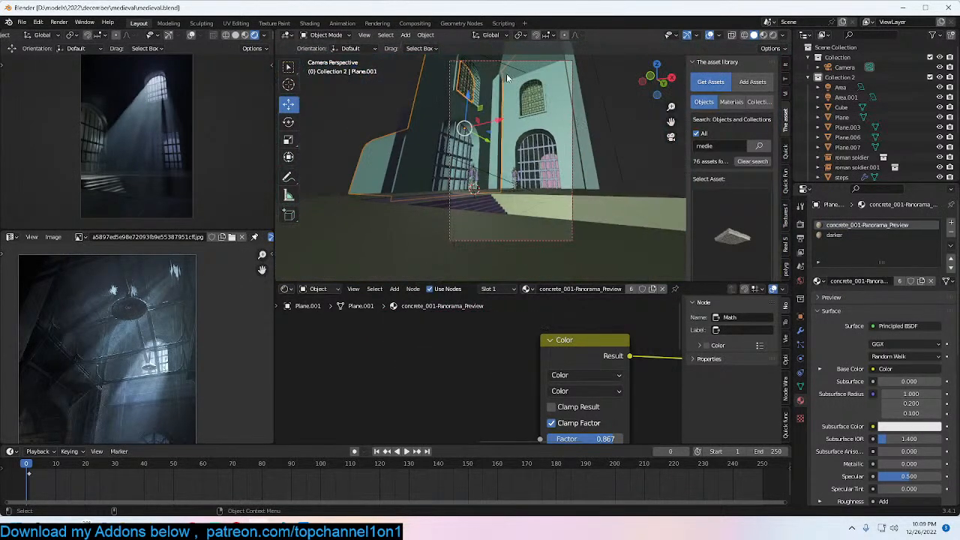
{"action": "left_click", "coordinate": [517, 76]}
{"action": "key", "text": "KP_7"}
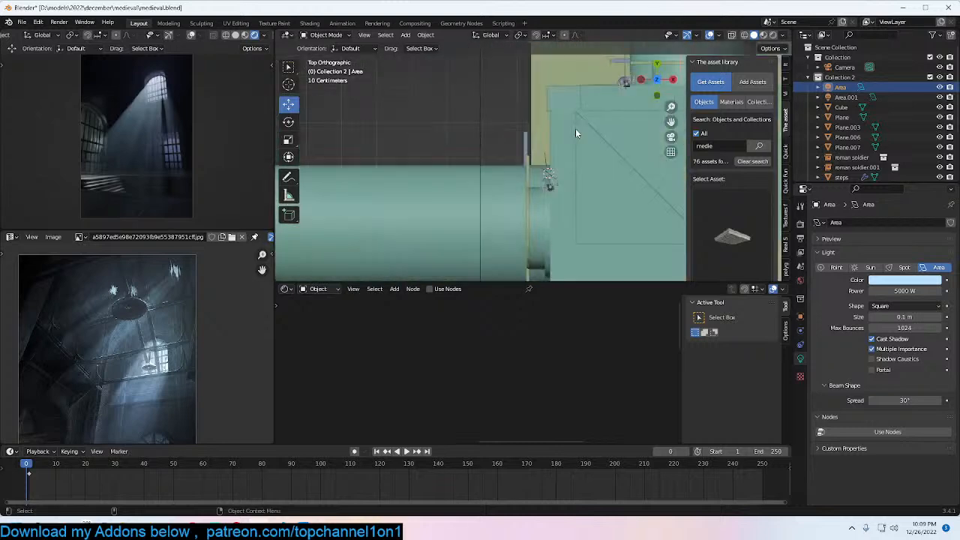
{"action": "key", "text": "z"}
{"action": "left_click", "coordinate": [577, 159]}
{"action": "scroll", "coordinate": [577, 158], "scroll_direction": "down", "scroll_amount": 5}
{"action": "middle_click_drag", "start_coordinate": [587, 140], "coordinate": [581, 141], "text": "shift"}
{"action": "key", "text": "shift+d"}
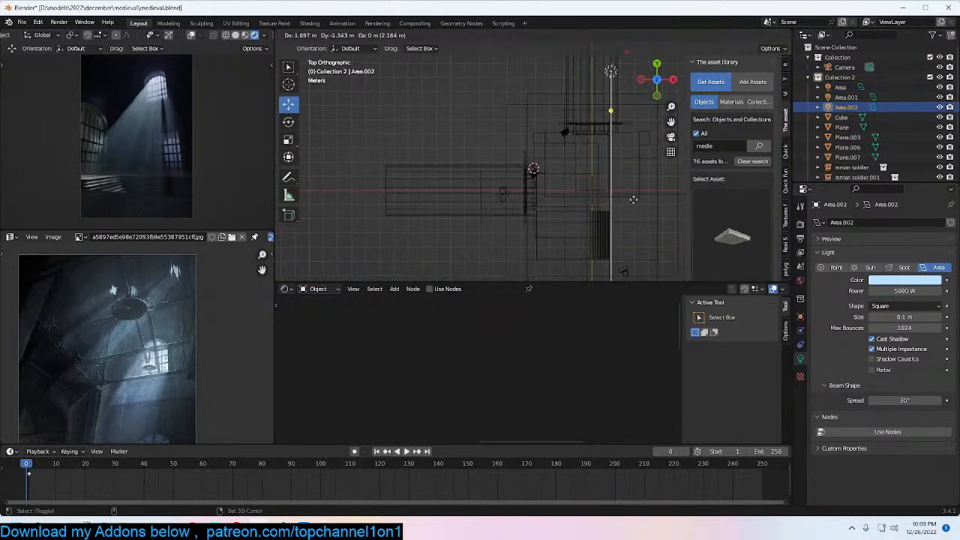
{"action": "left_click", "coordinate": [628, 268]}
Step: Rotate the duplicated window light in the top view to face the side wall, and reposition it
{"action": "key", "text": "r"}
{"action": "left_click", "coordinate": [536, 243]}
{"action": "key", "text": "g"}
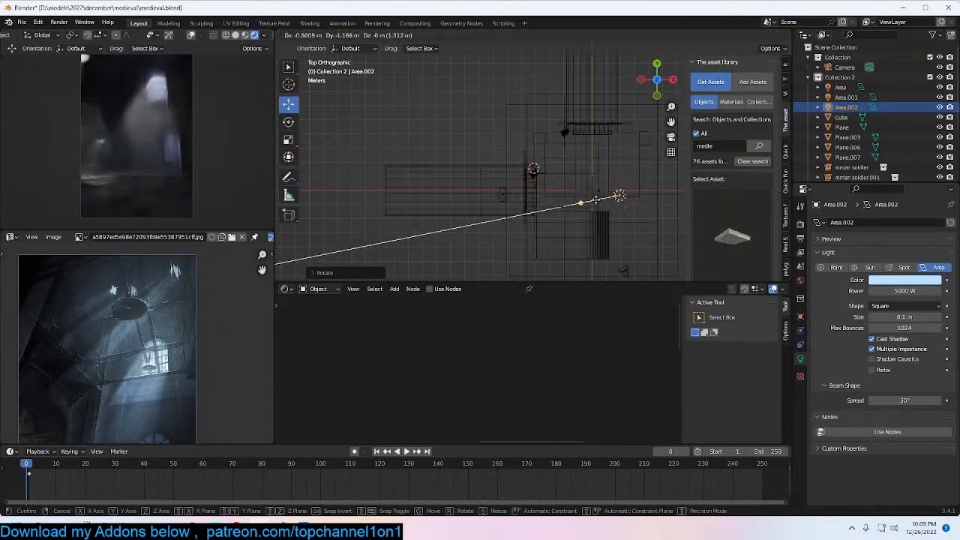
{"action": "left_click", "coordinate": [526, 260]}
Step: Rotate the duplicated light in the solid camera view to adjust its beam on the side gate's wall, and reposition it
{"action": "key", "text": "KP_0"}
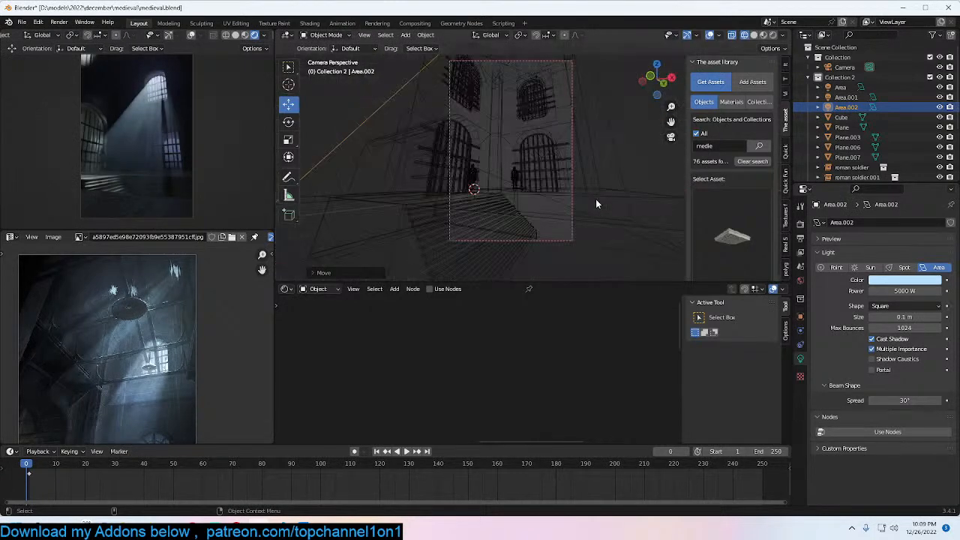
{"action": "key", "text": "shift+z"}
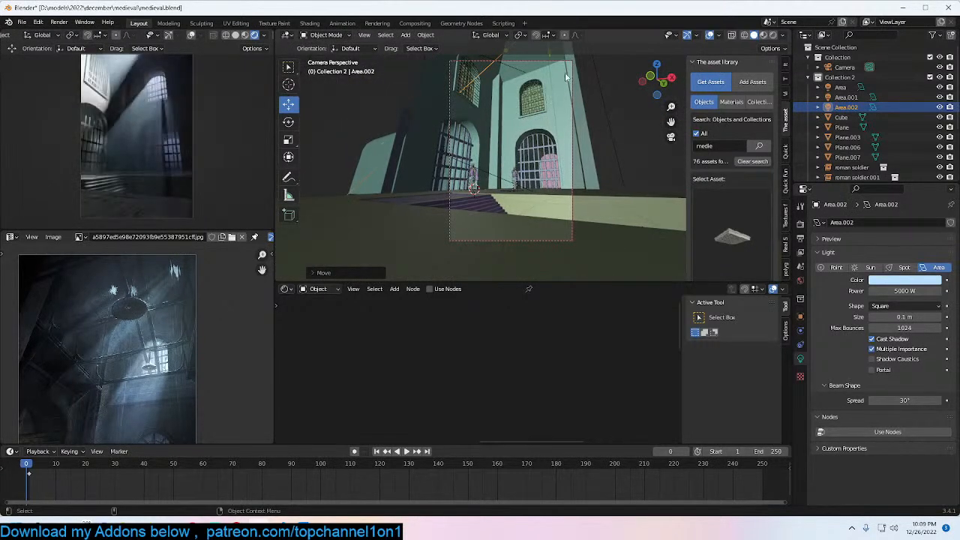
{"action": "key", "text": "r"}
{"action": "left_click", "coordinate": [570, 96]}
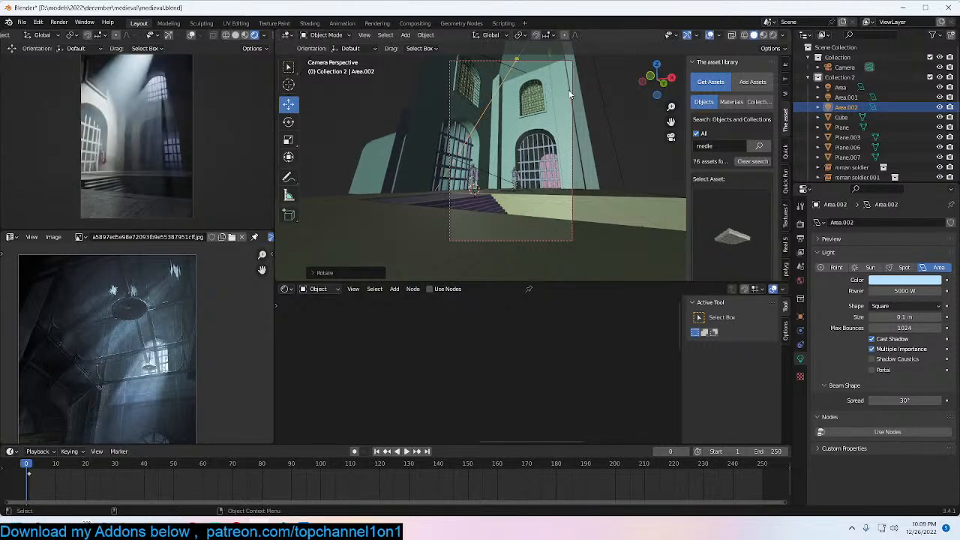
{"action": "key", "text": "r"}
{"action": "left_click", "coordinate": [569, 126]}
{"action": "key", "text": "g"}
{"action": "left_click", "coordinate": [540, 152]}
{"action": "scroll", "coordinate": [171, 191], "scroll_direction": "down", "scroll_amount": 2}
{"action": "scroll", "coordinate": [170, 191], "scroll_direction": "up", "scroll_amount": 1}
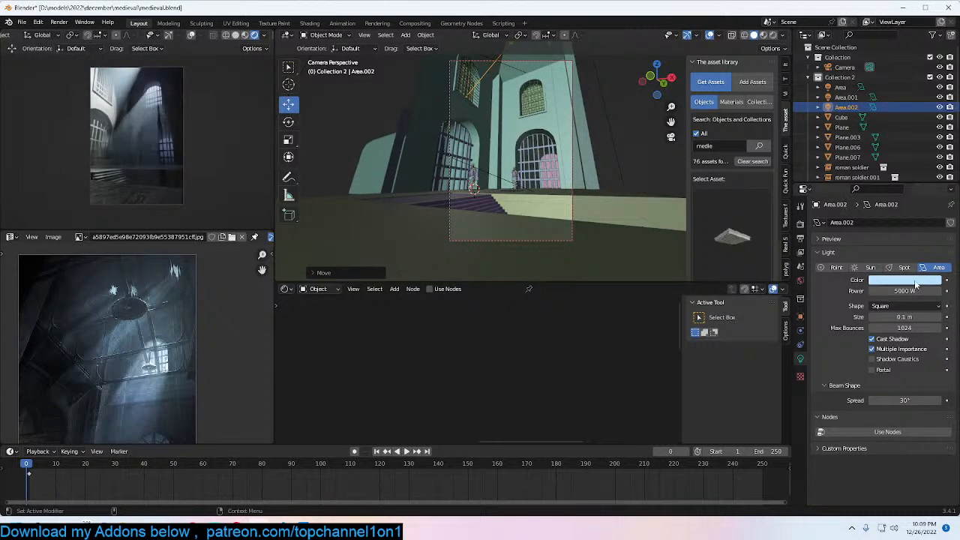
Step: Set the duplicated area light's colour to white and its power to 100 W
{"action": "left_click", "coordinate": [915, 282]}
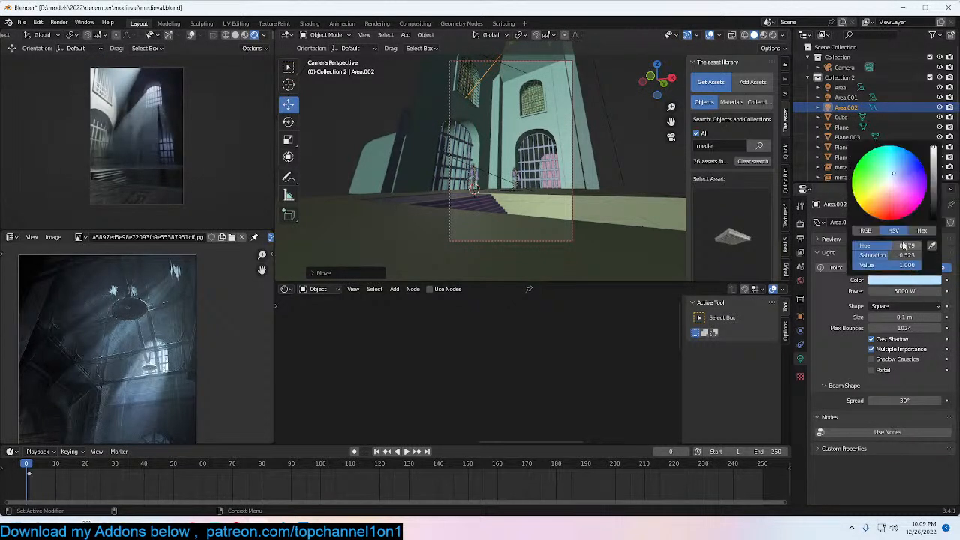
{"action": "left_click_drag", "start_coordinate": [901, 193], "coordinate": [893, 183]}
{"action": "double_click", "coordinate": [904, 291]}
{"action": "type", "text": "100000"}
{"action": "key", "text": "Return"}
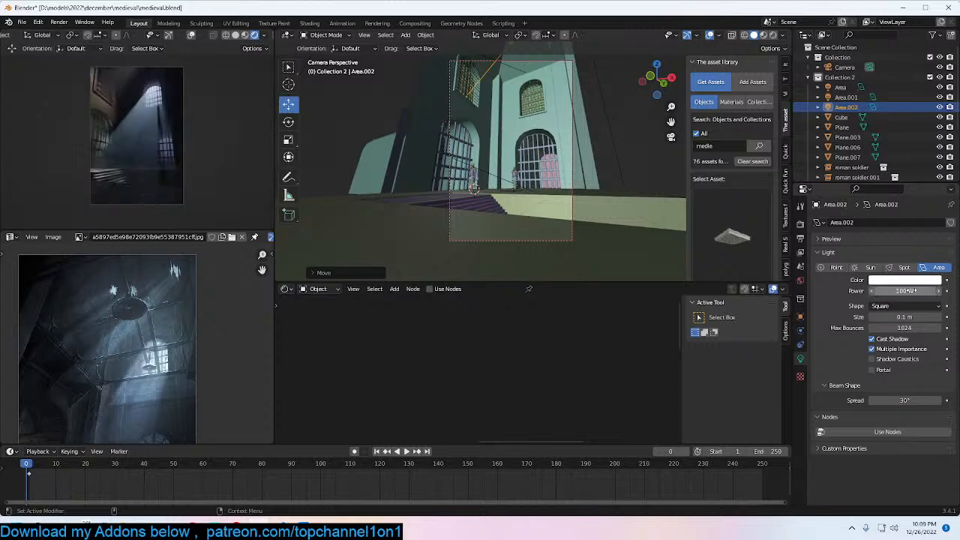
Step: Reposition the 100 W area light near the upper windows in the camera view and tint it light blue
{"action": "key", "text": "g"}
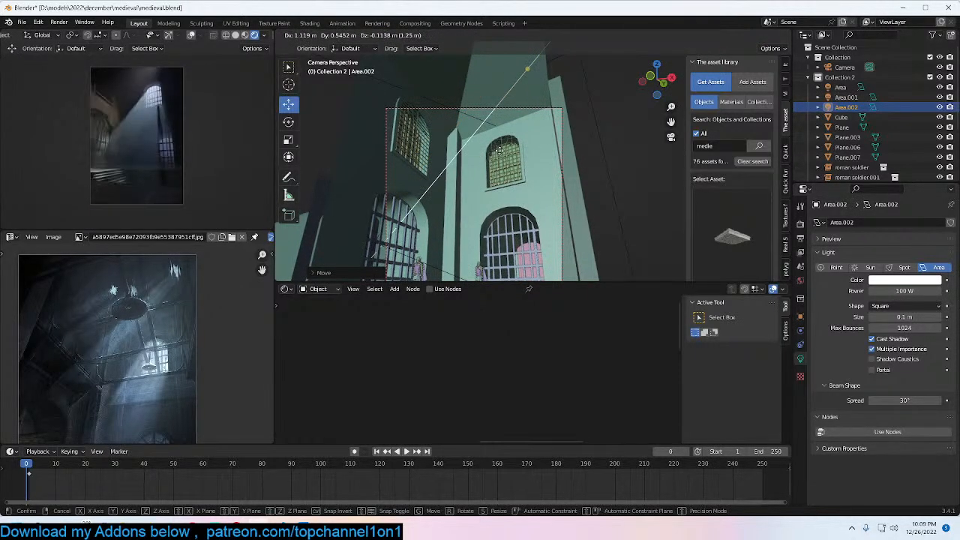
{"action": "left_click", "coordinate": [487, 154]}
{"action": "left_click", "coordinate": [902, 281]}
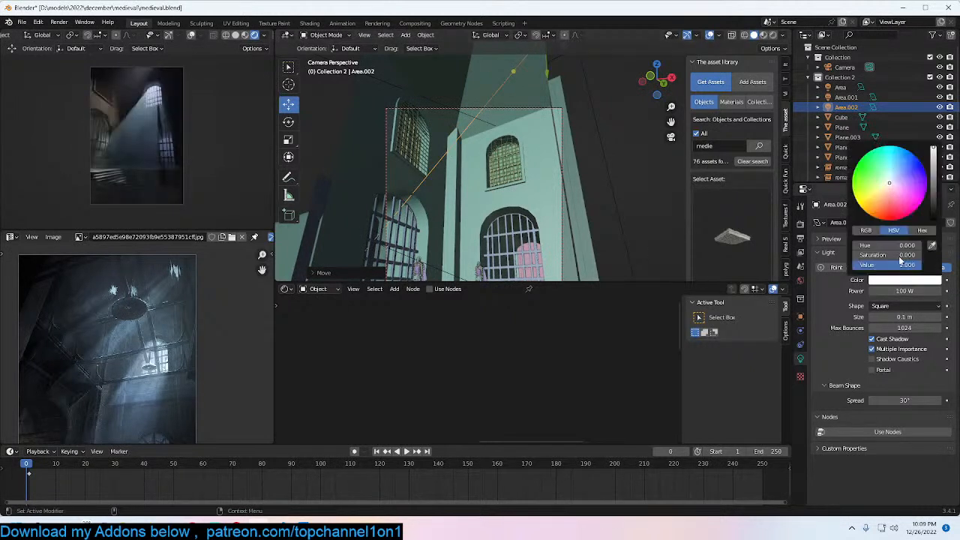
{"action": "left_click_drag", "start_coordinate": [893, 179], "coordinate": [900, 173]}
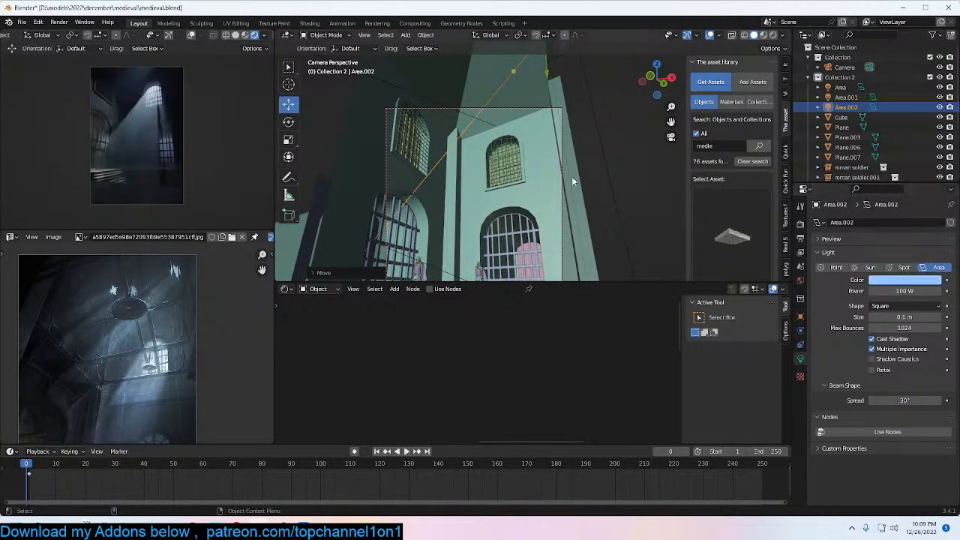
Step: Save the scene file and compare the rendered preview with the dark hall reference image
{"action": "middle_click_drag", "start_coordinate": [478, 158], "coordinate": [481, 150], "text": "shift"}
{"action": "key", "text": "ctrl+s"}
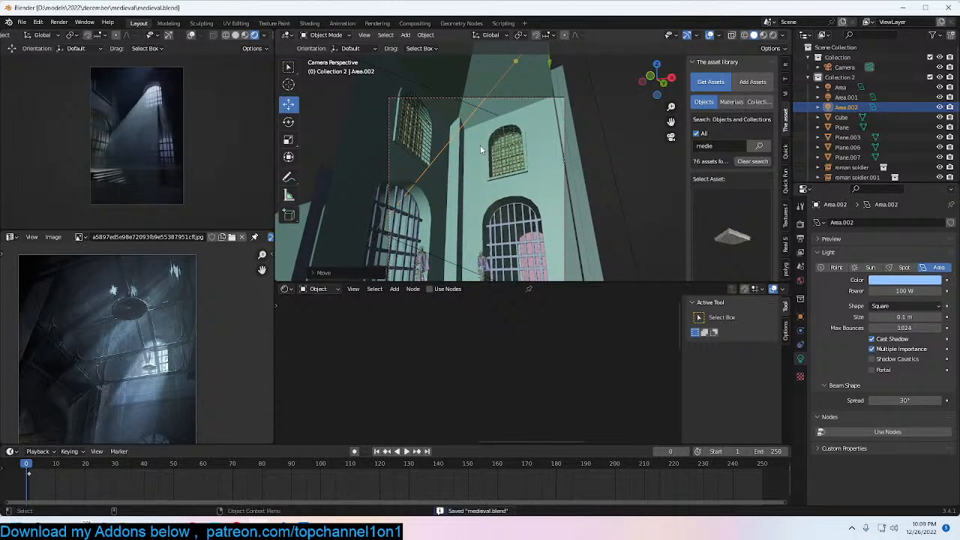
{"action": "left_click", "coordinate": [481, 150]}
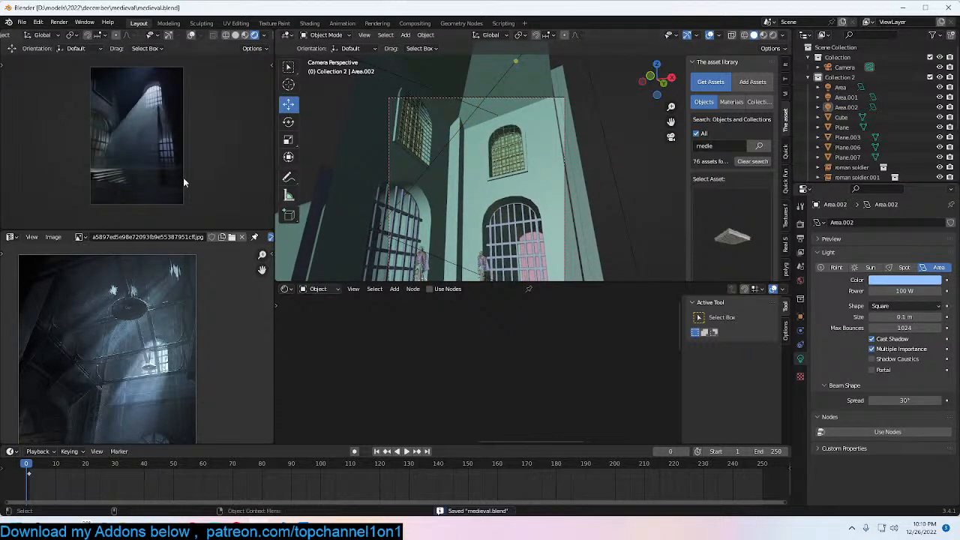
{"action": "scroll", "coordinate": [183, 177], "scroll_direction": "up", "scroll_amount": 2}
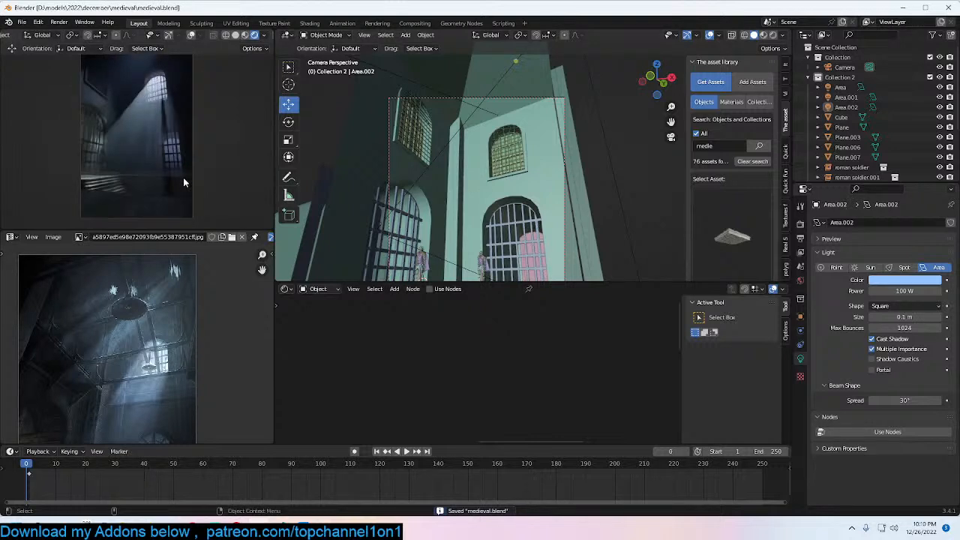
{"action": "scroll", "coordinate": [129, 324], "scroll_direction": "down", "scroll_amount": 4}
{"action": "scroll", "coordinate": [129, 324], "scroll_direction": "up", "scroll_amount": 2}
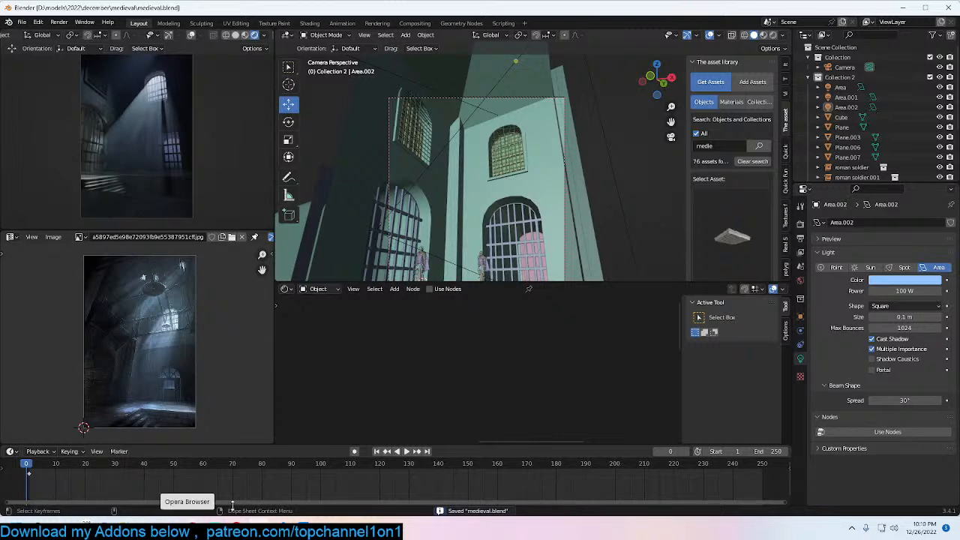
{"action": "mouse_move", "coordinate": [237, 529]}
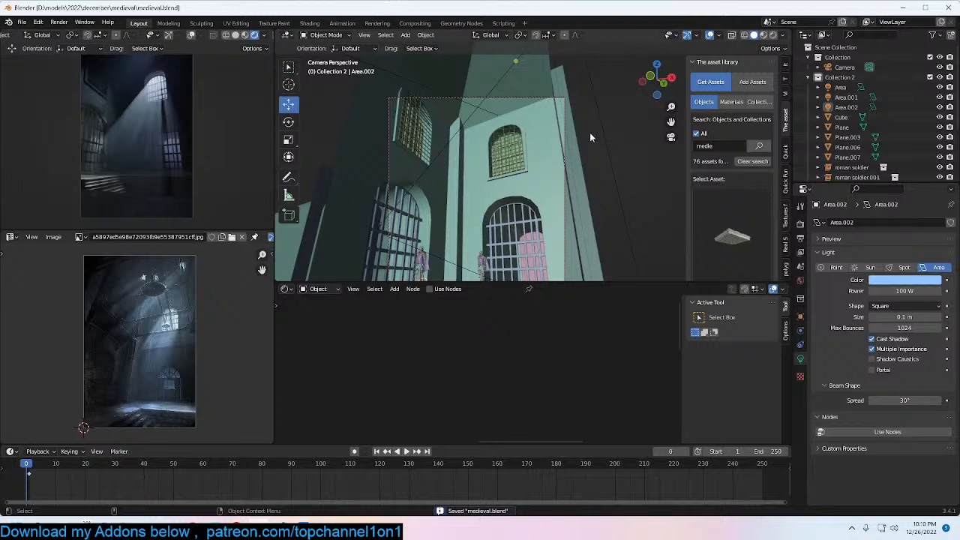
Step: Set the scene's output resolution to 1920 px by 1080 px for a landscape camera frame
{"action": "left_click", "coordinate": [557, 100]}
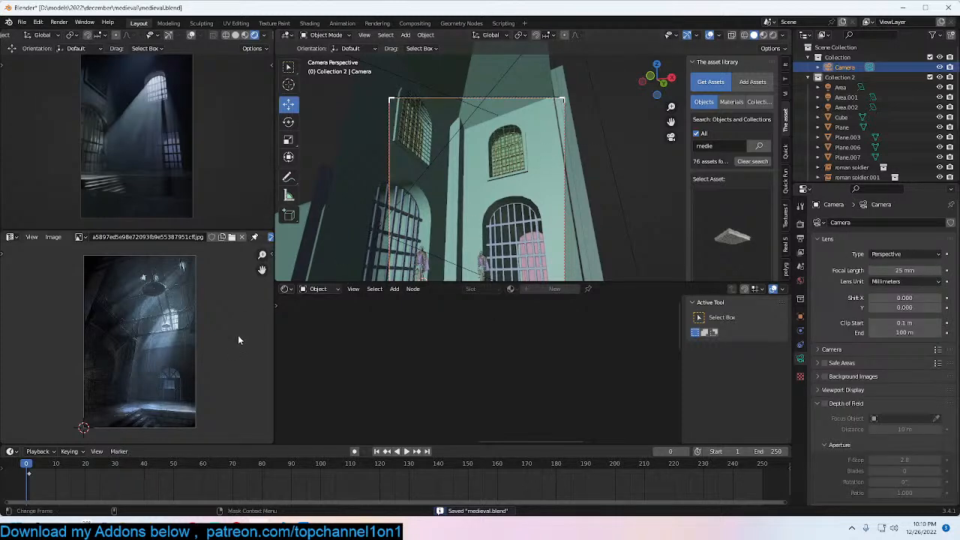
{"action": "left_click", "coordinate": [799, 238]}
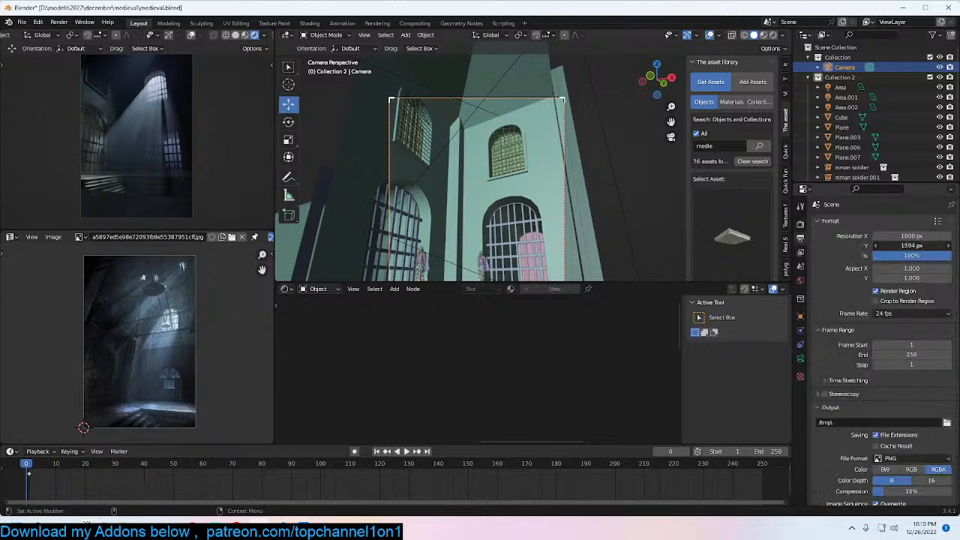
{"action": "type", "text": "0"}
{"action": "key", "text": "Return"}
{"action": "double_click", "coordinate": [909, 245]}
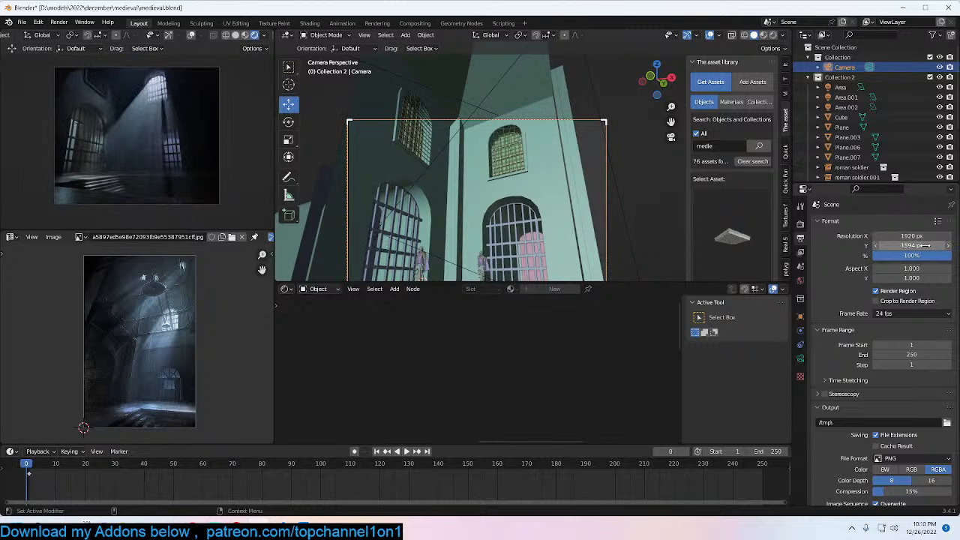
{"action": "key", "text": "BackSpace"}
{"action": "key", "text": "BackSpace"}
{"action": "type", "text": "080"}
{"action": "key", "text": "Return"}
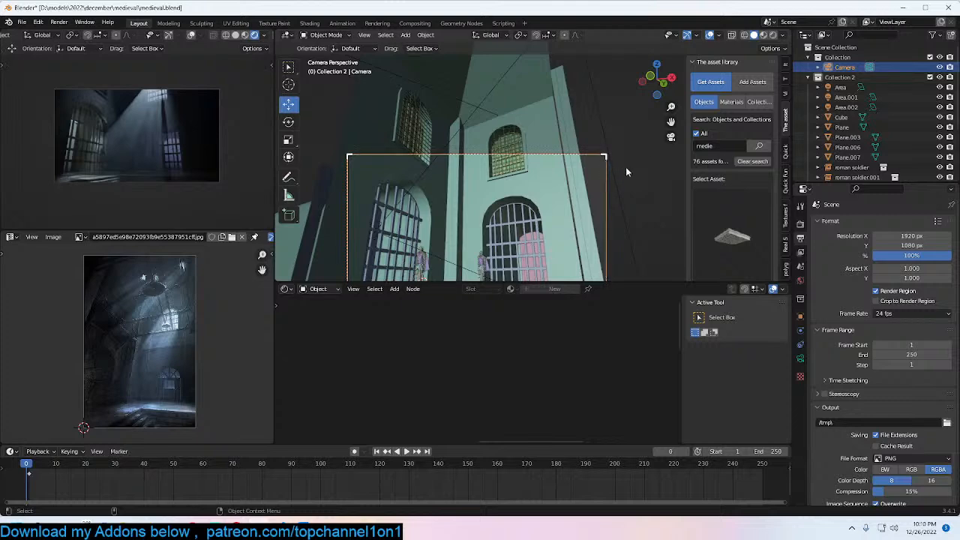
Step: Rotate the camera freely to frame both barred gates, the soldiers and the stairs, and save the file
{"action": "key", "text": "r"}
{"action": "key", "text": "r"}
{"action": "left_click", "coordinate": [598, 187]}
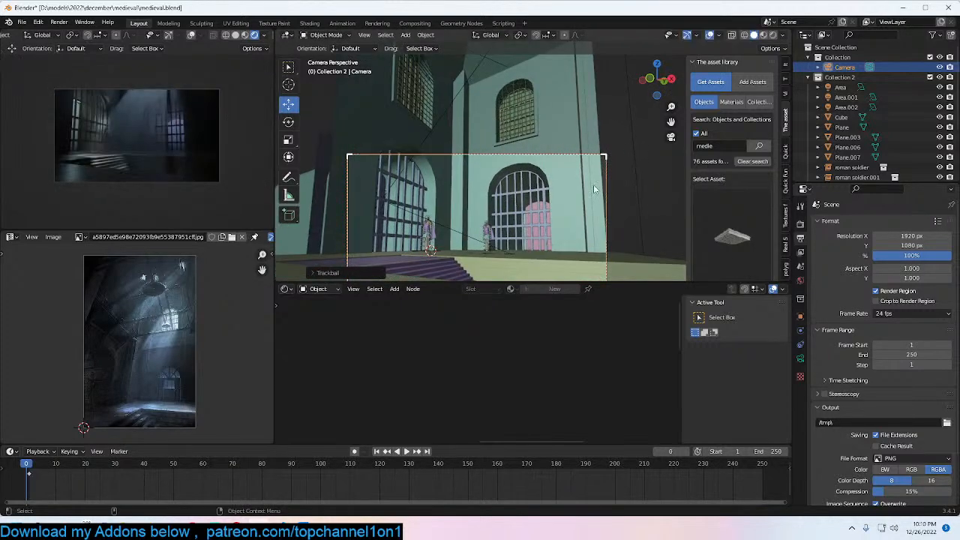
{"action": "key", "text": "r"}
{"action": "key", "text": "r"}
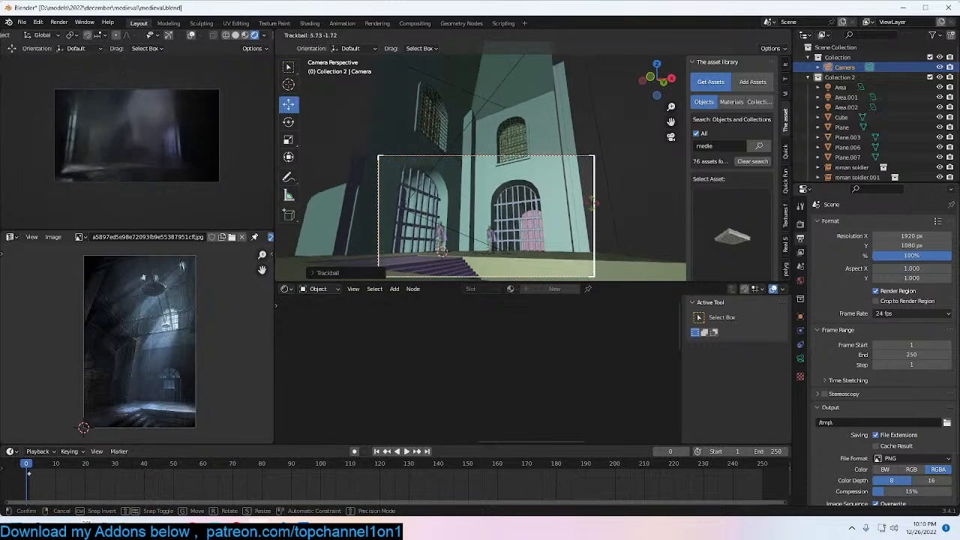
{"action": "left_click", "coordinate": [591, 207]}
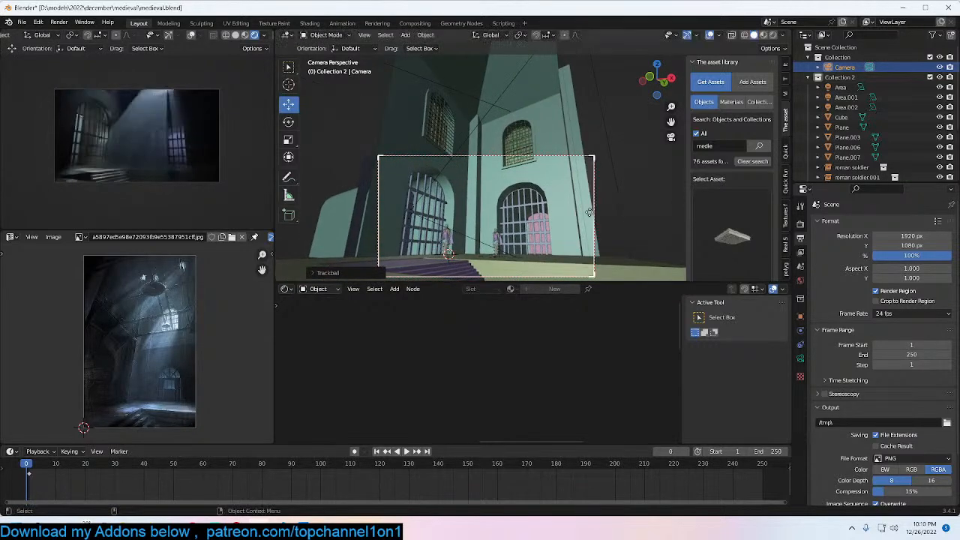
{"action": "key", "text": "ctrl+s"}
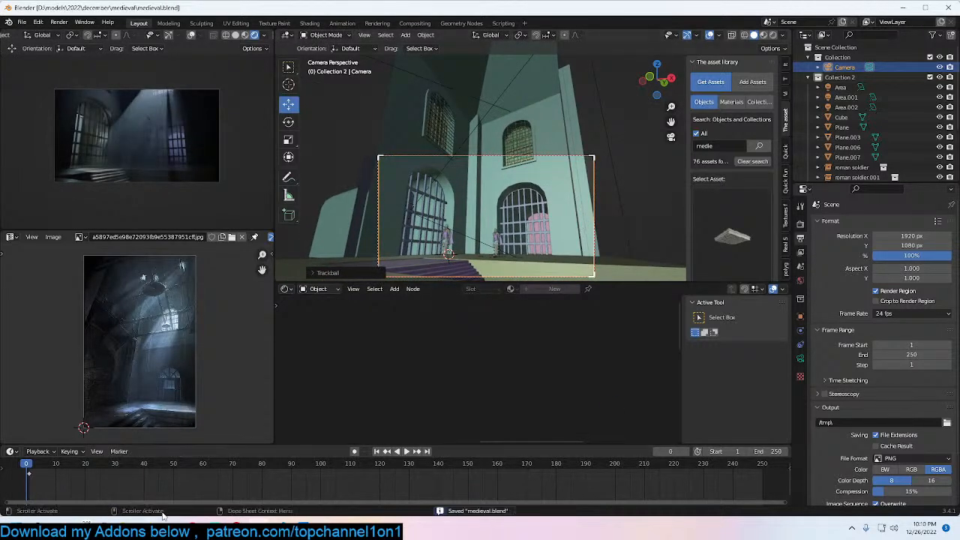
Step: Switch to Pinterest in Chrome and save the overgrown concrete hall image from the "Breakdown: Realistic Environment in UE4" pin to Downloads
{"action": "mouse_move", "coordinate": [236, 530]}
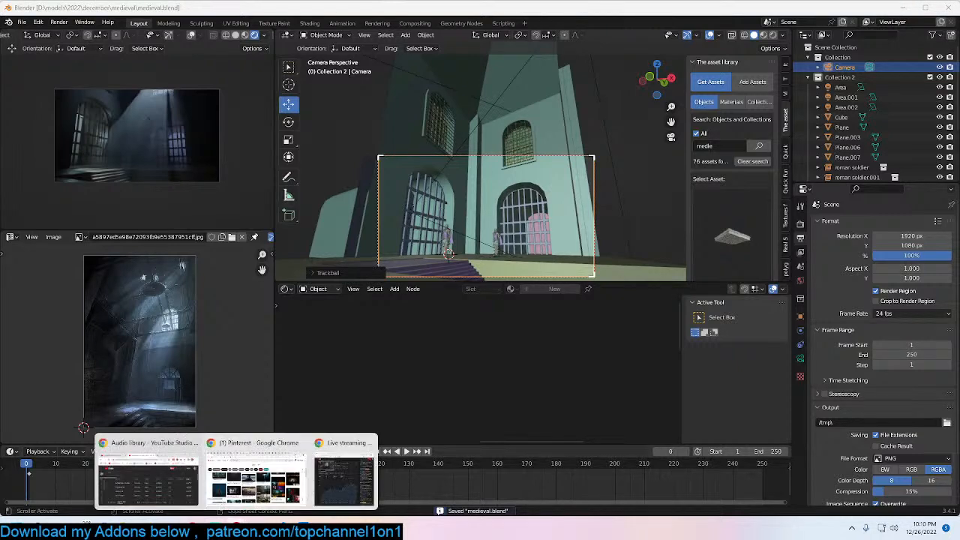
{"action": "left_click", "coordinate": [289, 493]}
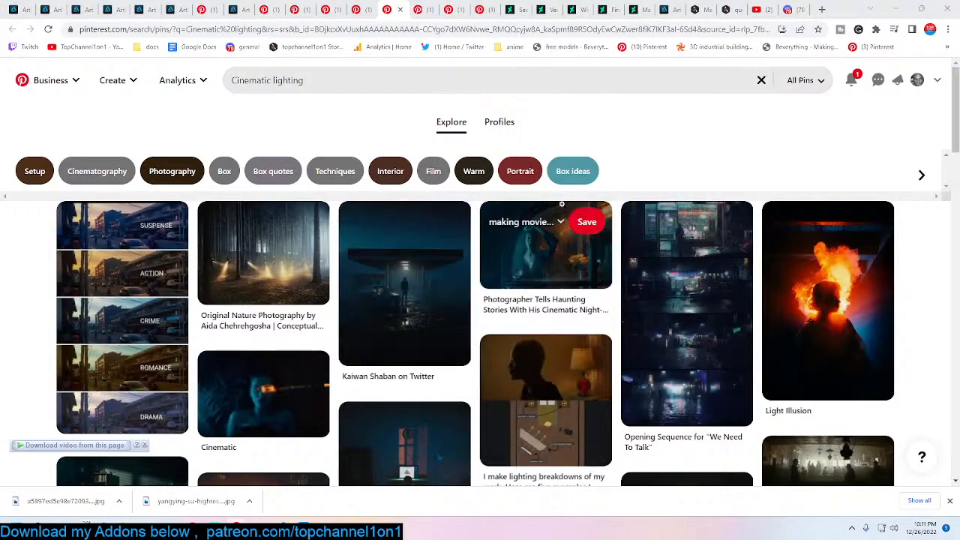
{"action": "scroll", "coordinate": [808, 267], "scroll_direction": "down", "scroll_amount": 3}
{"action": "scroll", "coordinate": [808, 267], "scroll_direction": "up", "scroll_amount": 2}
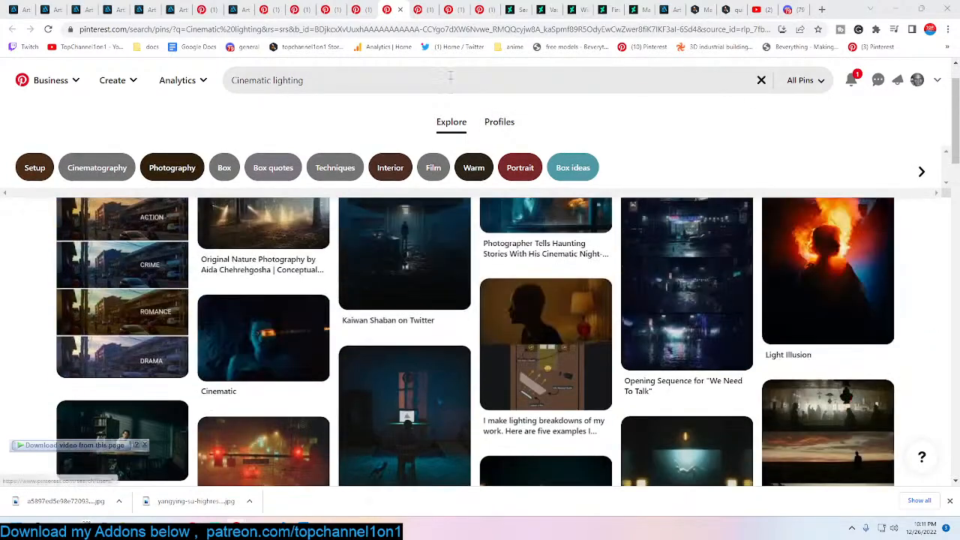
{"action": "left_click", "coordinate": [414, 10]}
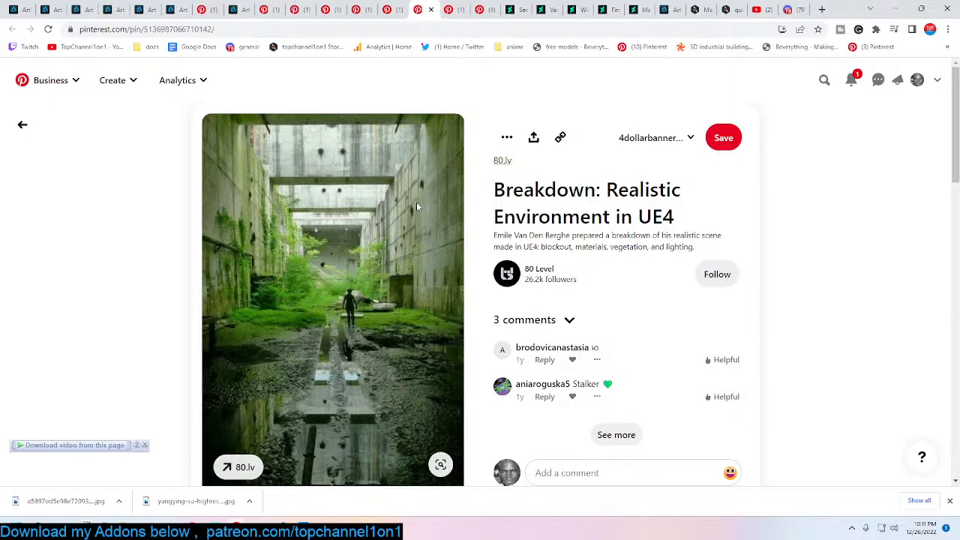
{"action": "right_click", "coordinate": [357, 181]}
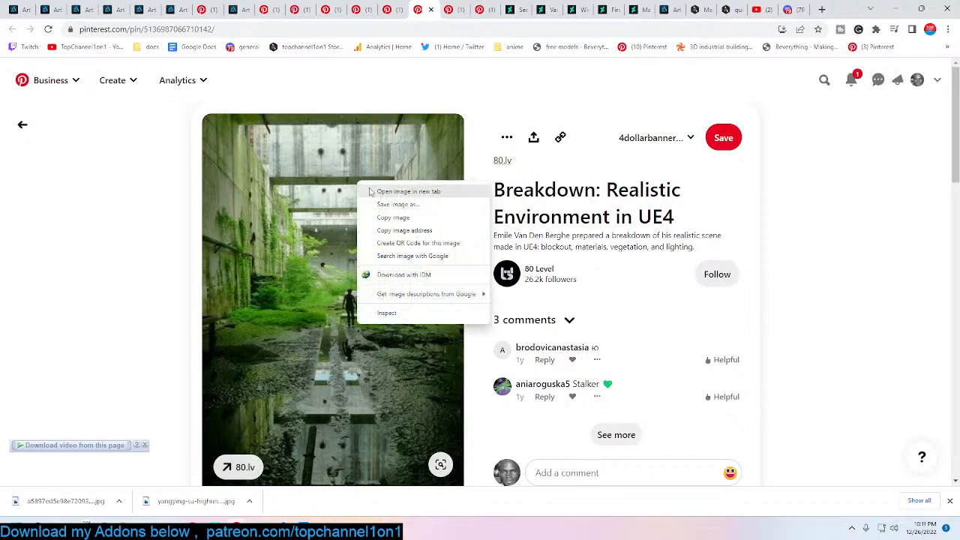
{"action": "left_click", "coordinate": [385, 204]}
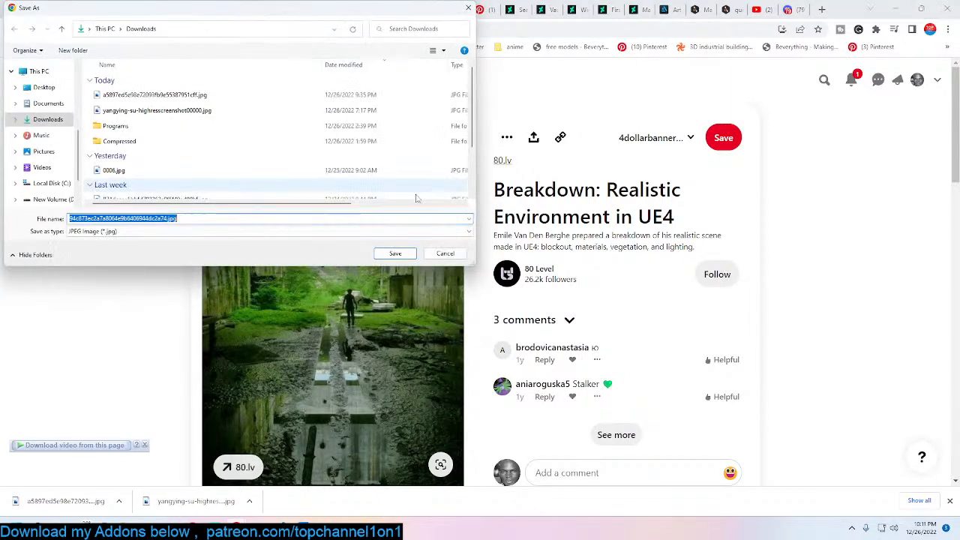
{"action": "left_click", "coordinate": [405, 256]}
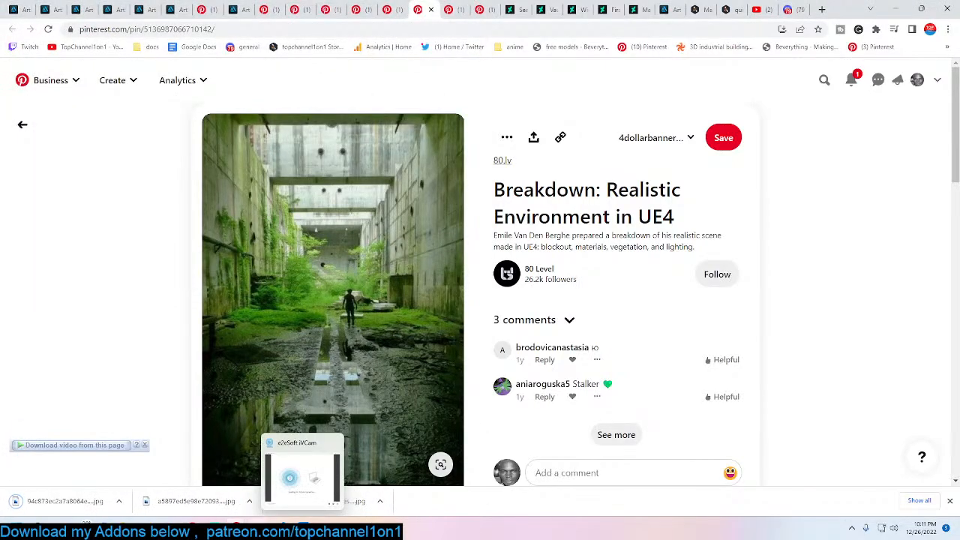
Step: Switch back to Blender, save the medieval scene and start a new file
{"action": "left_click", "coordinate": [303, 529]}
{"action": "left_click", "coordinate": [531, 200]}
{"action": "key", "text": "ctrl+s"}
{"action": "key", "text": "ctrl+n"}
{"action": "left_click", "coordinate": [530, 197]}
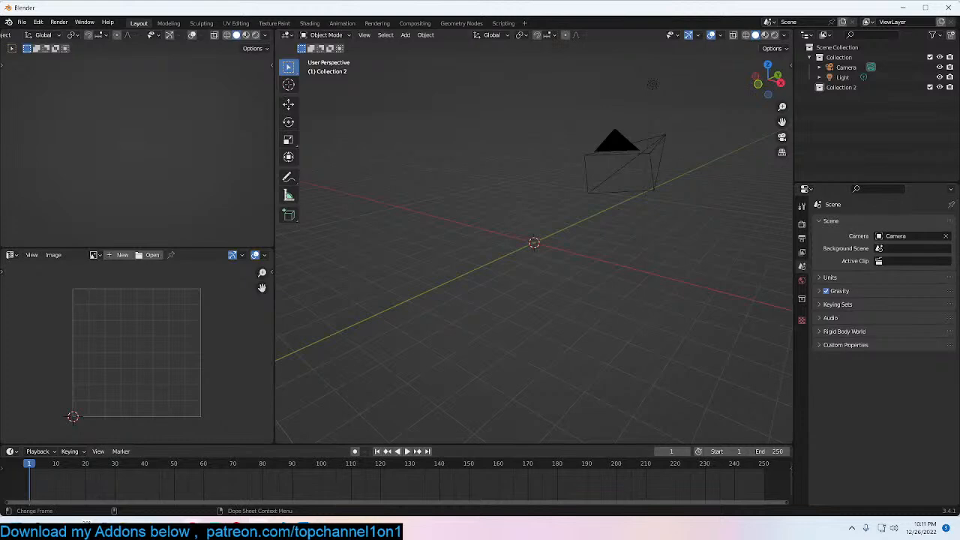
Step: Load the downloaded overgrown hall image from Chrome into the image editor as the reference and fit it in view
{"action": "left_click", "coordinate": [236, 527]}
{"action": "left_click", "coordinate": [223, 487]}
{"action": "left_click_drag", "start_coordinate": [75, 500], "coordinate": [158, 360]}
{"action": "scroll", "coordinate": [158, 360], "scroll_direction": "down", "scroll_amount": 4}
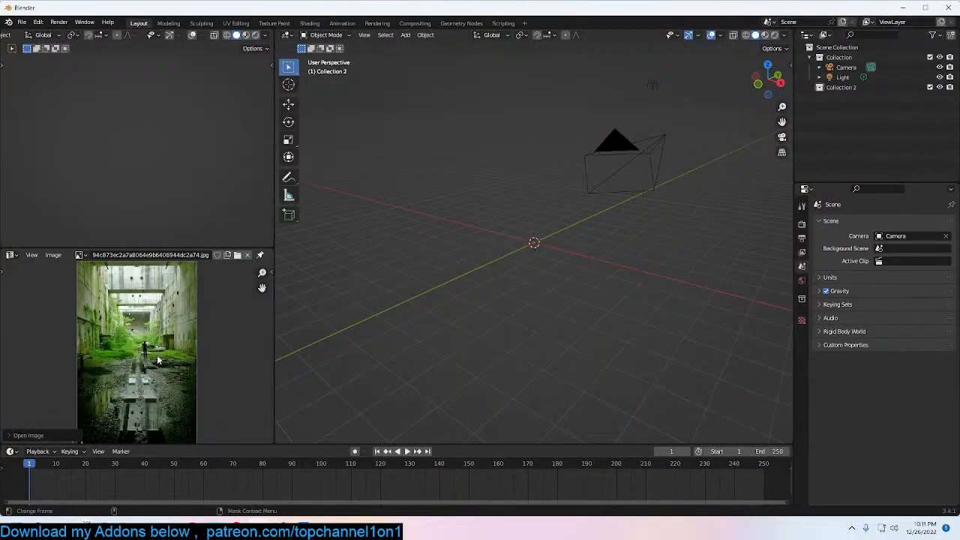
Step: Align the camera to the front view, raise it above the ground, and show the camera view in the small viewport too
{"action": "key", "text": "KP_0"}
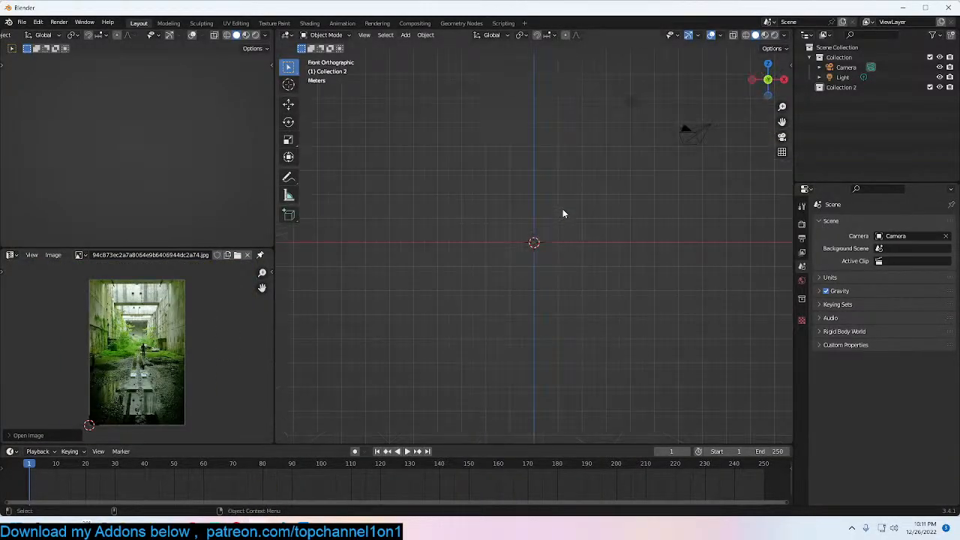
{"action": "left_click", "coordinate": [597, 172]}
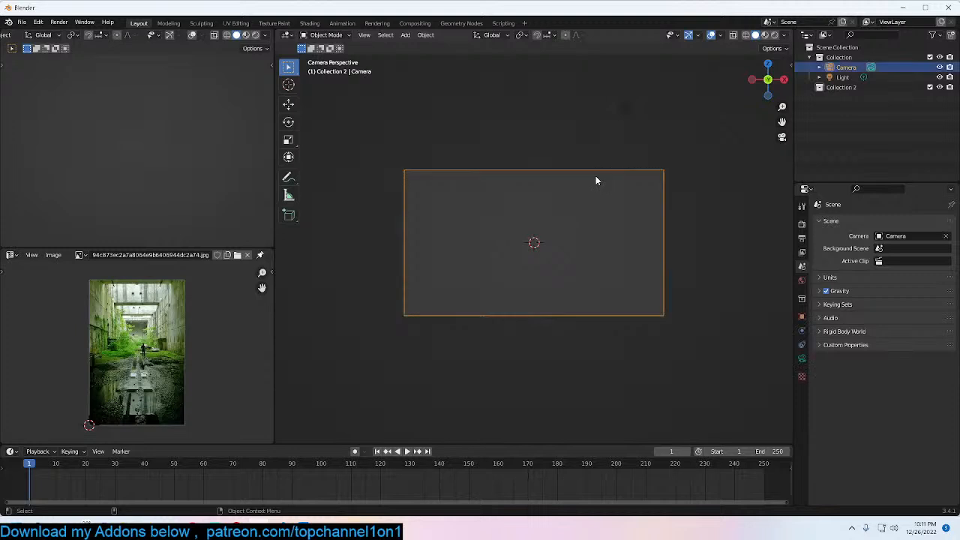
{"action": "key", "text": "g"}
{"action": "left_click", "coordinate": [588, 124]}
{"action": "scroll", "coordinate": [555, 221], "scroll_direction": "up", "scroll_amount": 4}
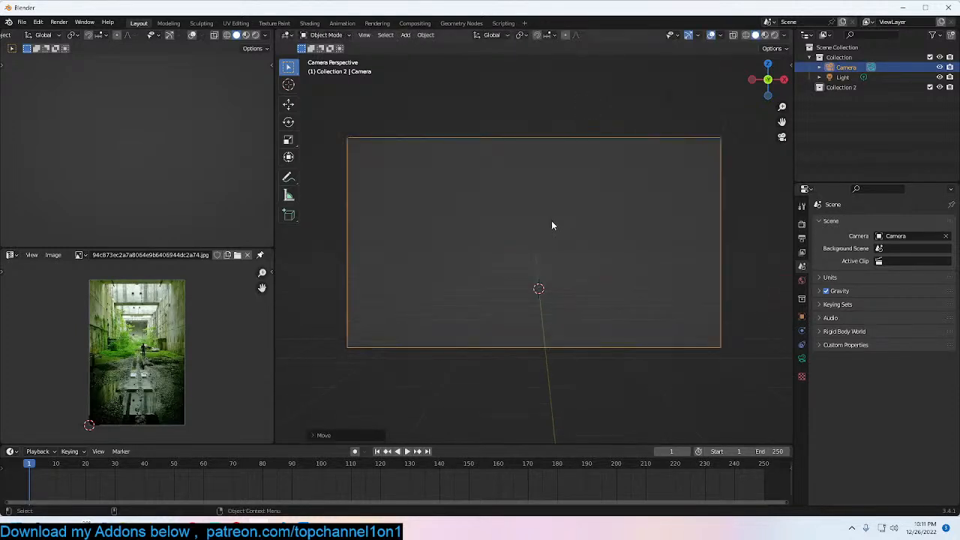
{"action": "scroll", "coordinate": [557, 228], "scroll_direction": "down", "scroll_amount": 3}
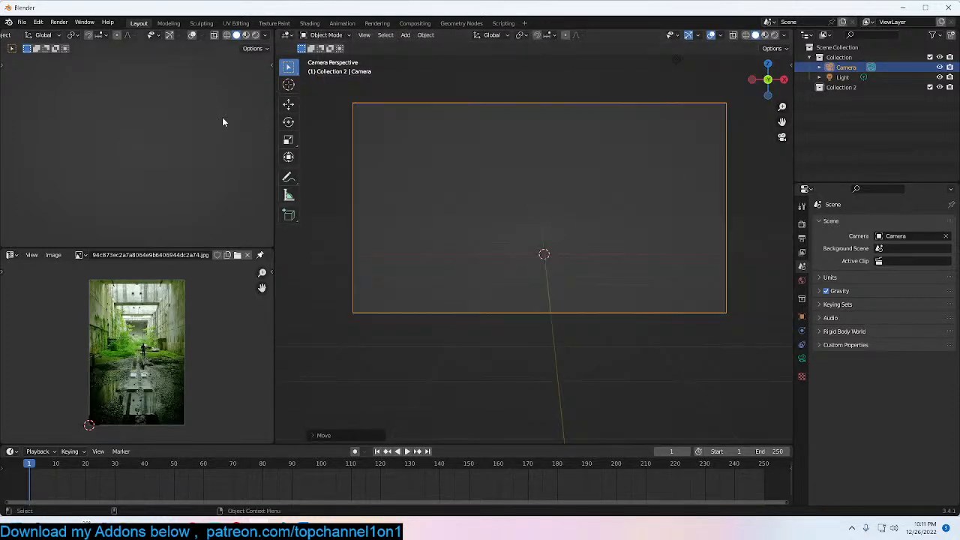
{"action": "key", "text": "KP_0"}
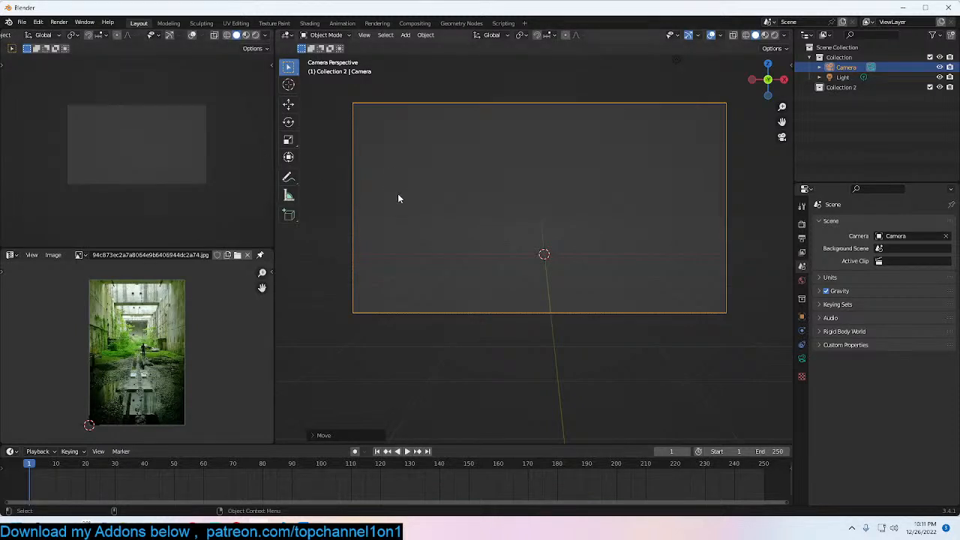
Step: Set the render engine to Cycles with GPU Compute as the device, and enable viewport denoising
{"action": "left_click", "coordinate": [802, 223]}
{"action": "left_click", "coordinate": [900, 222]}
{"action": "left_click", "coordinate": [888, 255]}
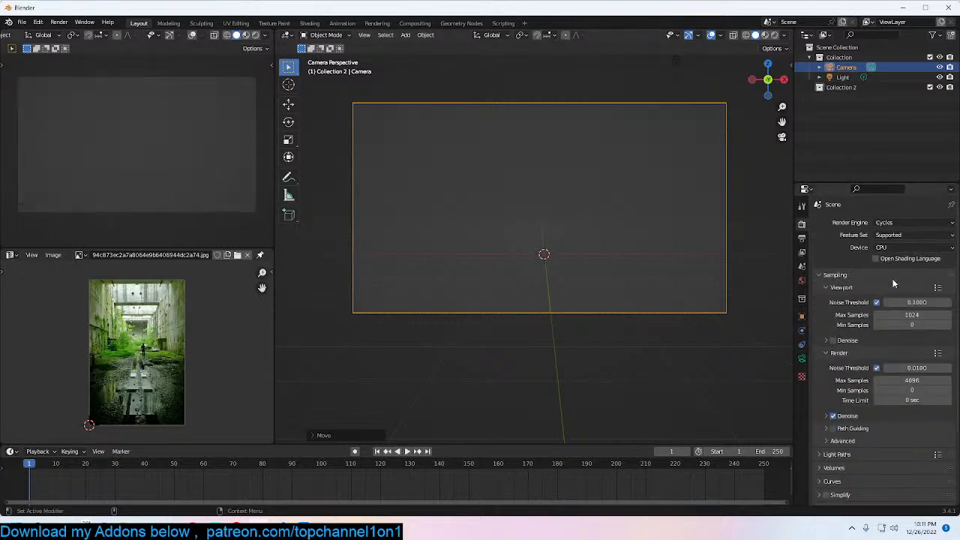
{"action": "left_click", "coordinate": [930, 249]}
{"action": "left_click", "coordinate": [900, 266]}
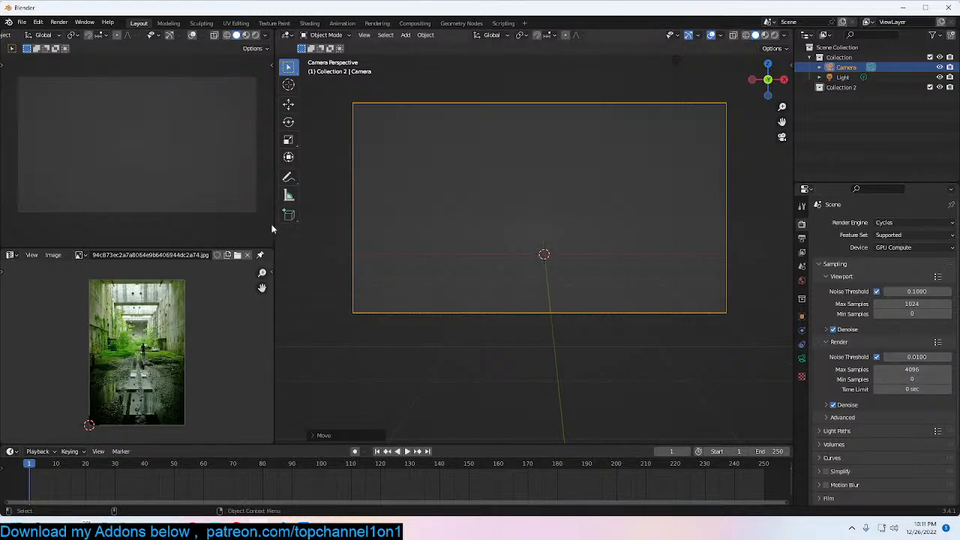
{"action": "left_click", "coordinate": [510, 203]}
{"action": "key", "text": "shift+a"}
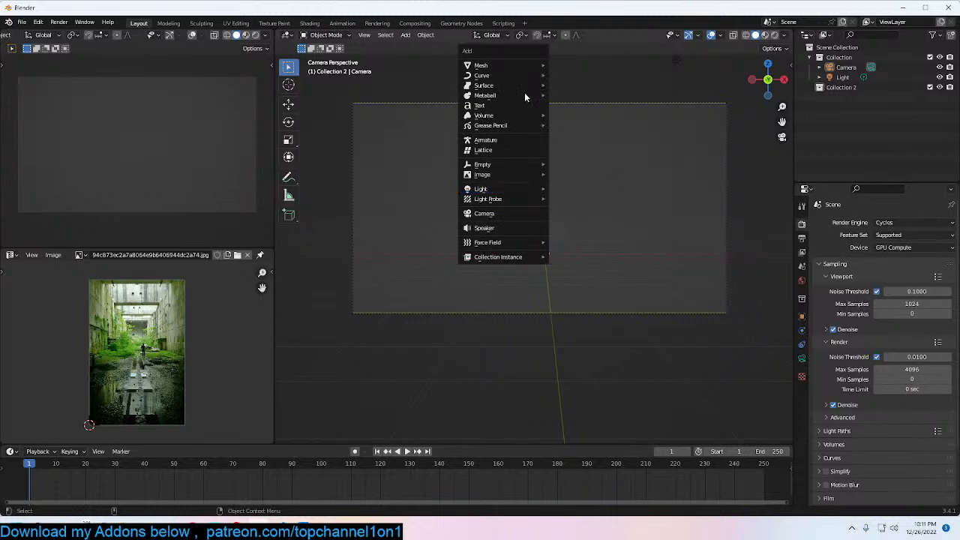
{"action": "mouse_move", "coordinate": [523, 65]}
{"action": "left_click", "coordinate": [586, 76]}
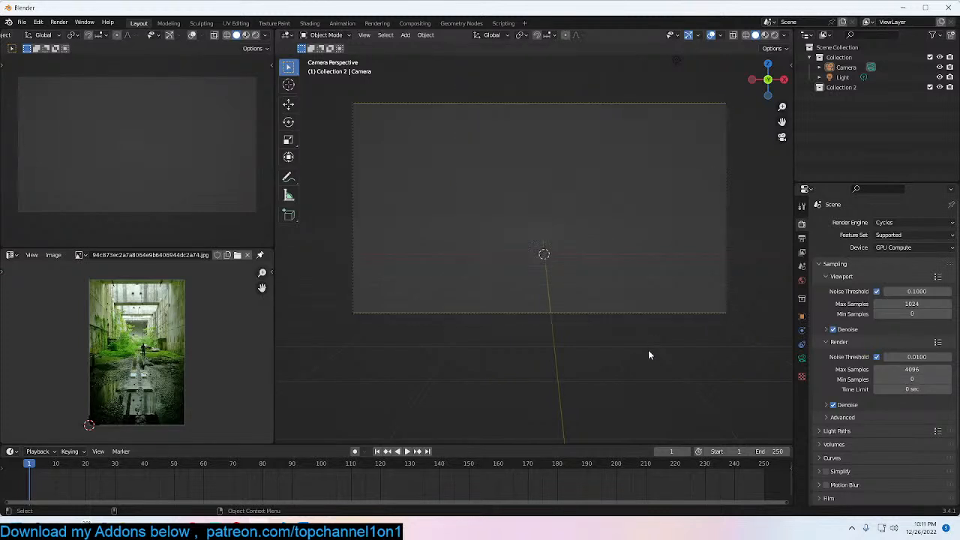
Step: Search the asset library's objects for "wall" and add the long concrete wall asset to the scene
{"action": "key", "text": "n"}
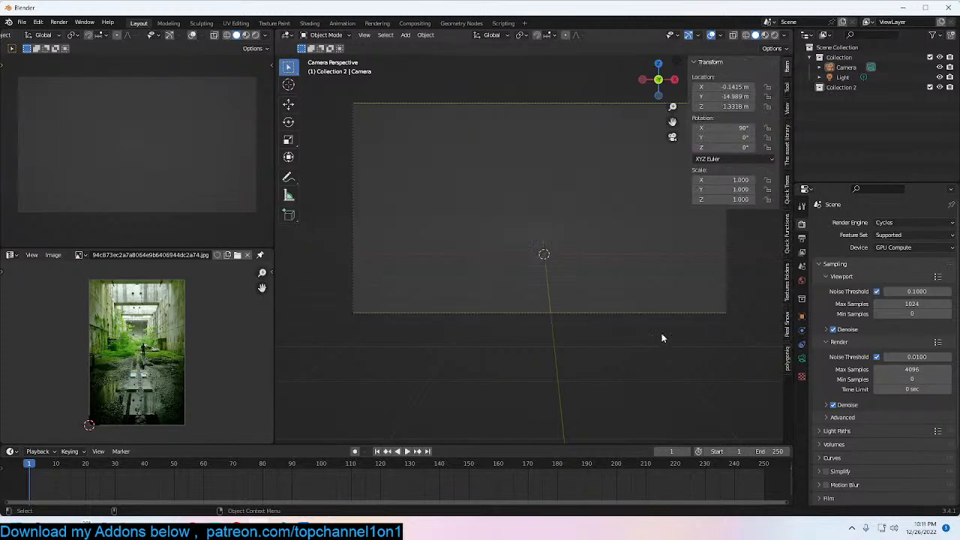
{"action": "left_click", "coordinate": [786, 143]}
{"action": "type", "text": "wal"}
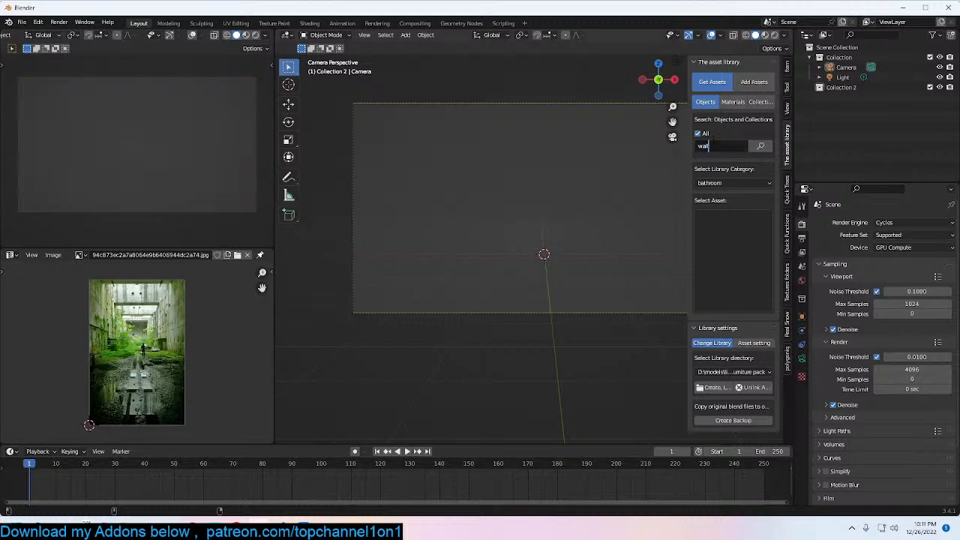
{"action": "type", "text": "l"}
{"action": "key", "text": "Return"}
{"action": "left_click", "coordinate": [716, 225]}
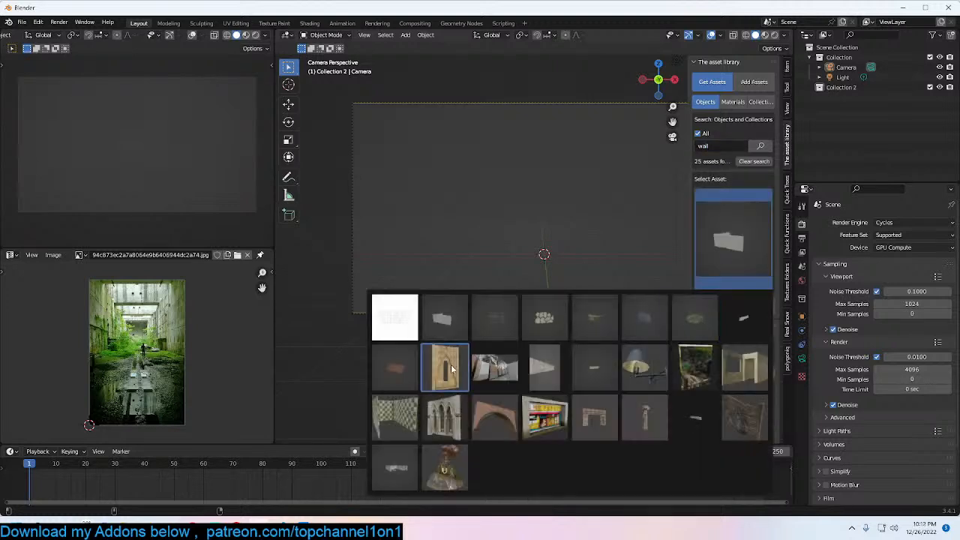
{"action": "left_click", "coordinate": [545, 437]}
{"action": "left_click", "coordinate": [721, 306]}
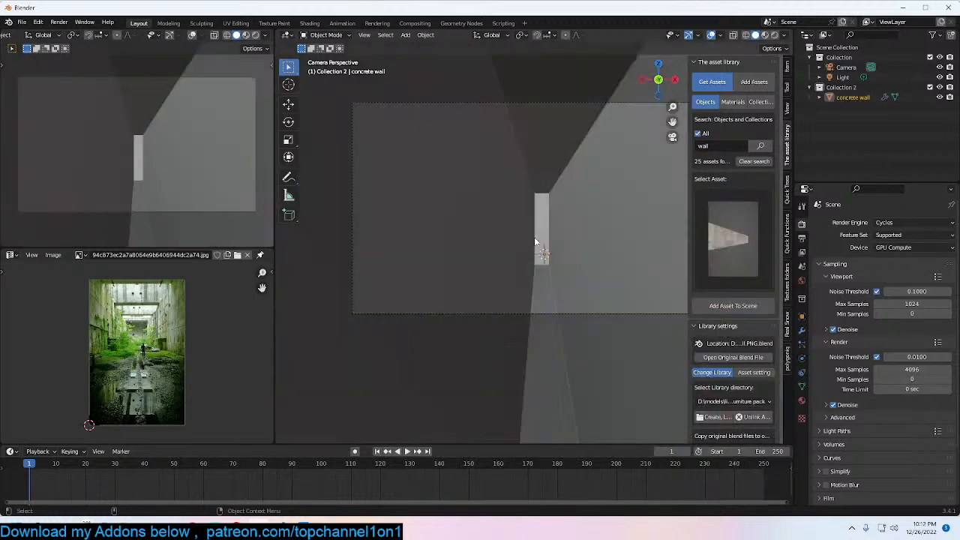
Step: Scale down the concrete wall and move it so it recedes along the left side of the camera frame
{"action": "key", "text": "s"}
{"action": "left_click", "coordinate": [553, 262]}
{"action": "key", "text": "s"}
{"action": "left_click", "coordinate": [646, 265]}
{"action": "key", "text": "g"}
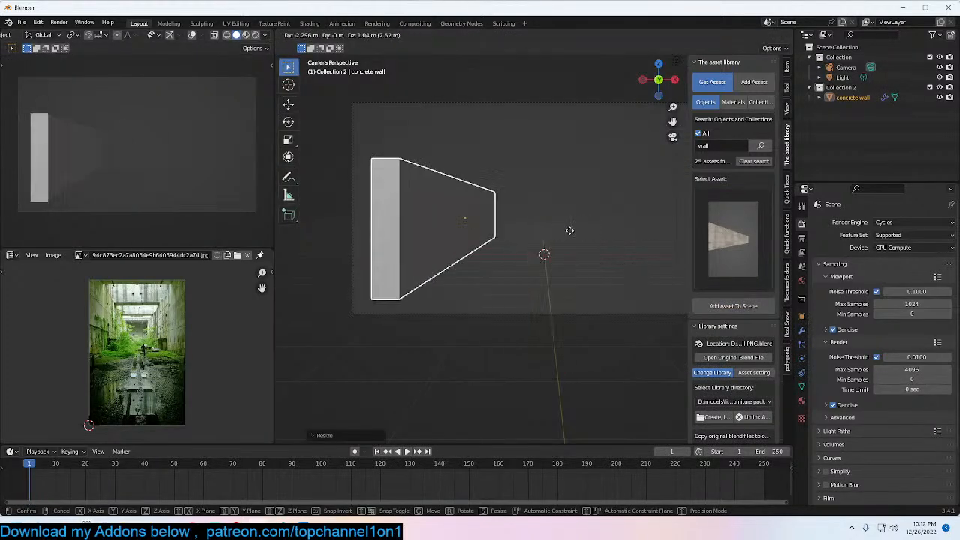
{"action": "left_click", "coordinate": [564, 235]}
{"action": "key", "text": "s"}
{"action": "left_click", "coordinate": [583, 212]}
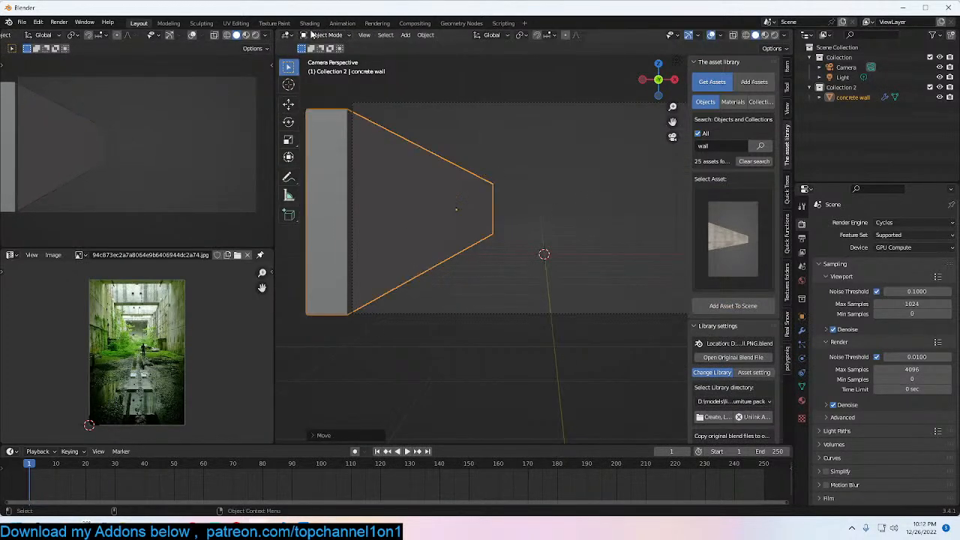
Step: Show the small camera viewport in rendered shading and enlarge the concrete wall to a Z scale of about 1.03
{"action": "left_click", "coordinate": [256, 34]}
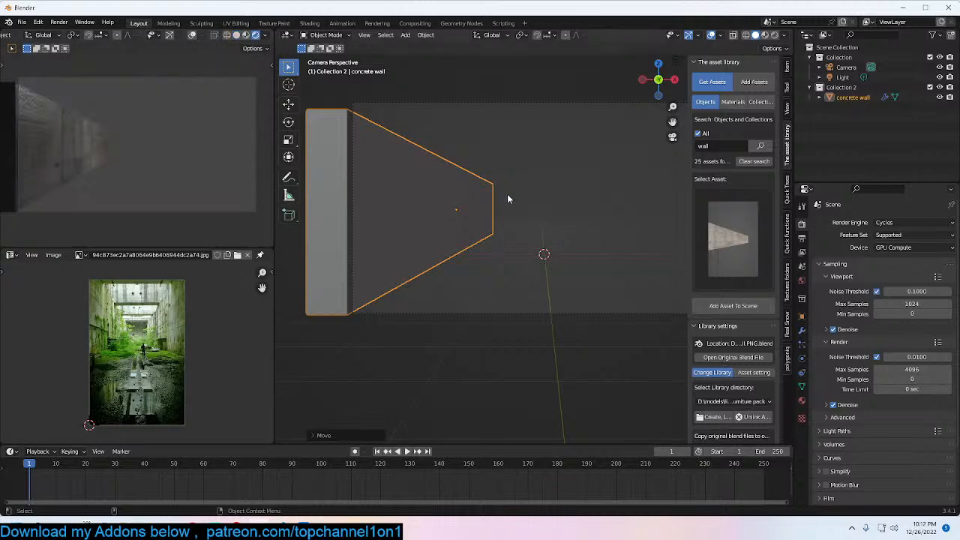
{"action": "key", "text": "s"}
{"action": "left_click", "coordinate": [518, 188]}
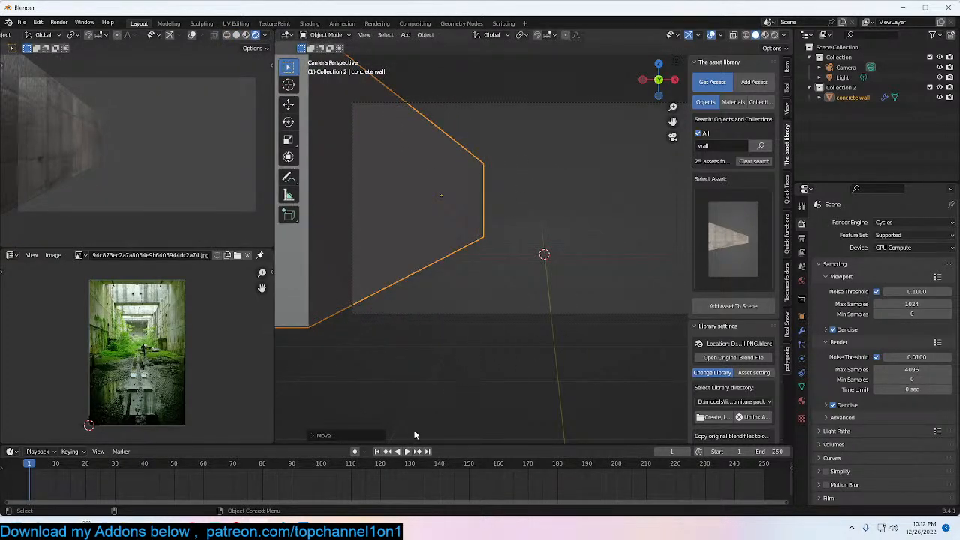
Step: Split the main viewport horizontally and turn its lower half into a shader editor
{"action": "left_click_drag", "start_coordinate": [790, 34], "coordinate": [642, 241]}
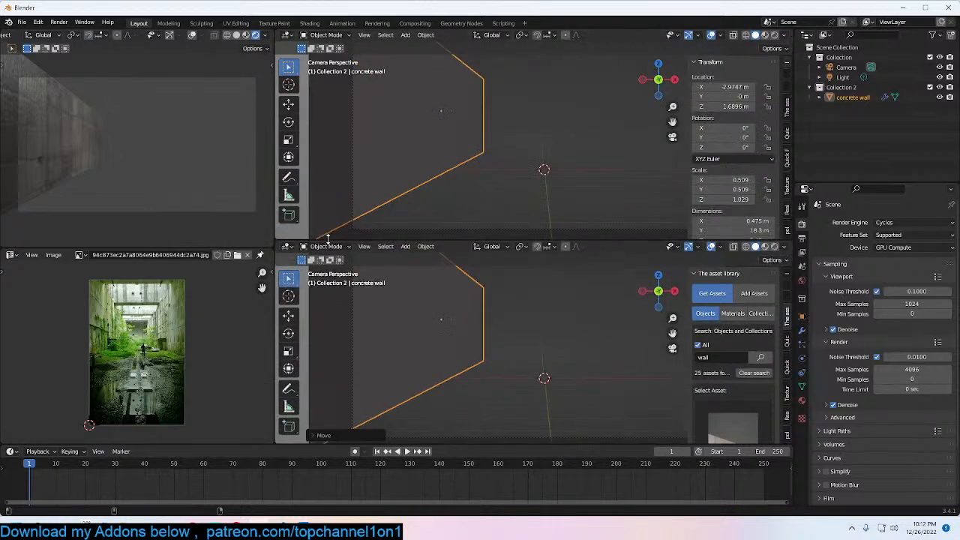
{"action": "left_click", "coordinate": [288, 247]}
{"action": "left_click", "coordinate": [322, 341]}
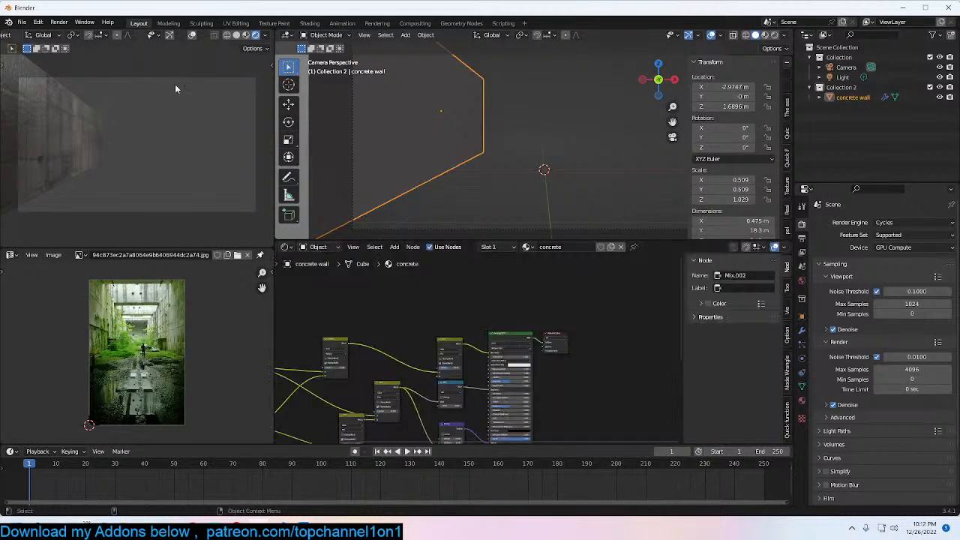
Step: Limit the rendered preview in the small viewport to a render region enclosing the camera frame
{"action": "scroll", "coordinate": [172, 86], "scroll_direction": "down", "scroll_amount": 1}
{"action": "key", "text": "ctrl+b"}
{"action": "left_click_drag", "start_coordinate": [28, 81], "coordinate": [273, 231]}
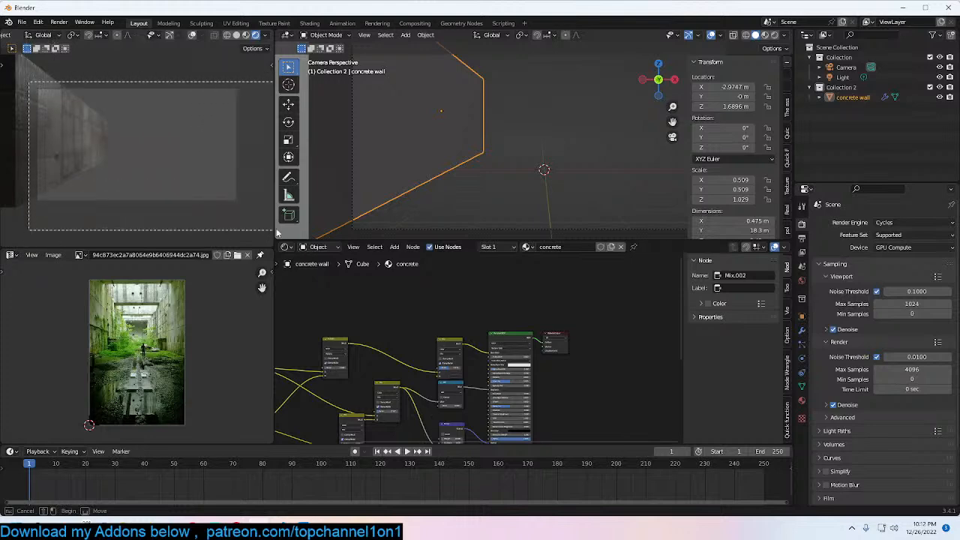
Step: Use a Sky Texture as the color of the world background
{"action": "left_click", "coordinate": [801, 282]}
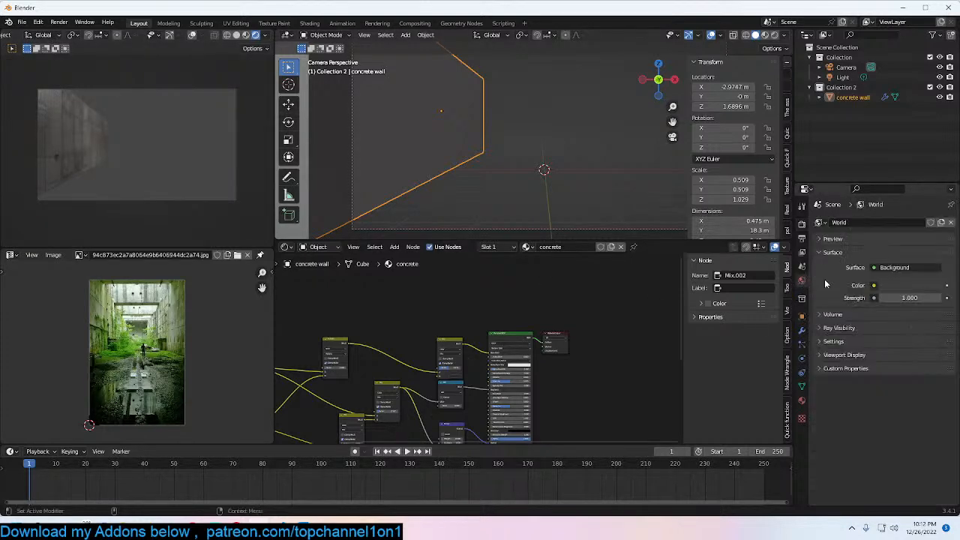
{"action": "left_click", "coordinate": [873, 285]}
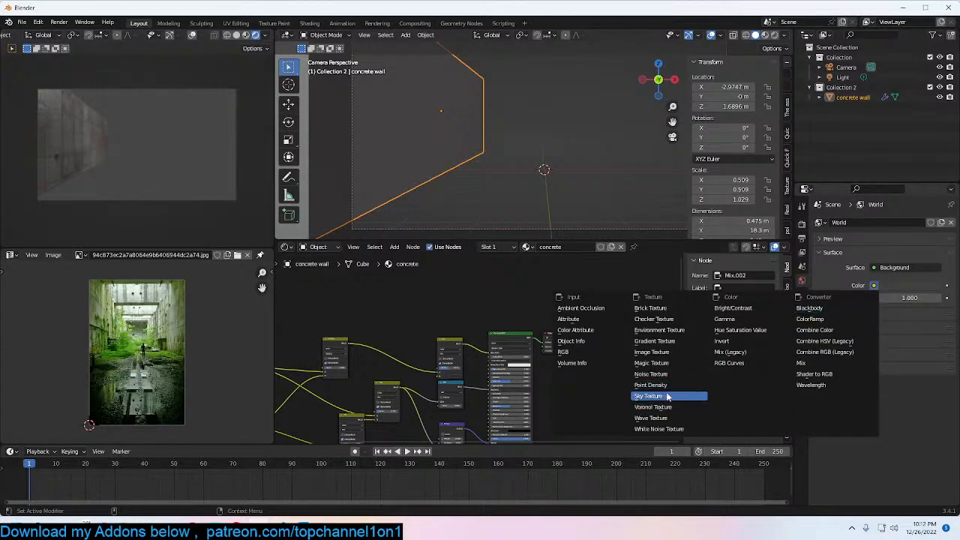
{"action": "left_click", "coordinate": [667, 396]}
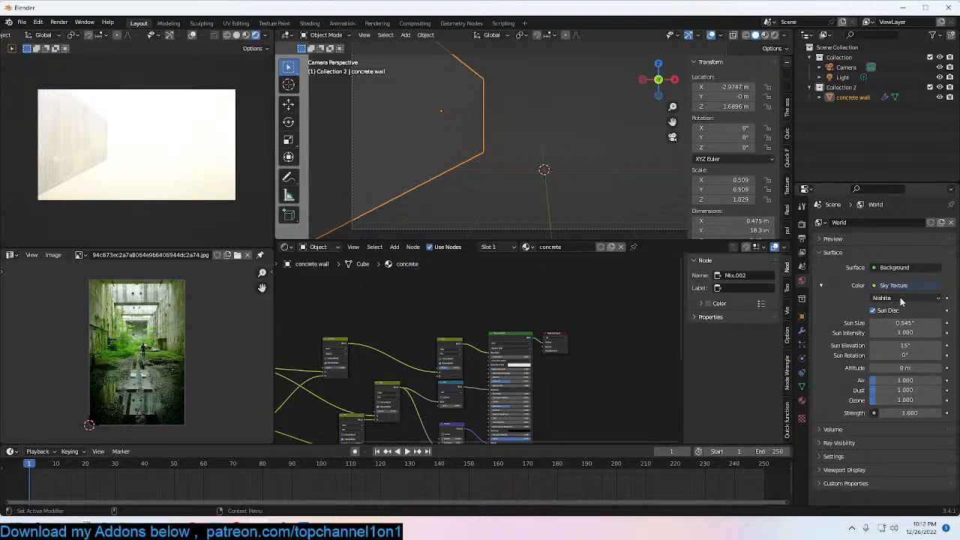
{"action": "left_click", "coordinate": [907, 413]}
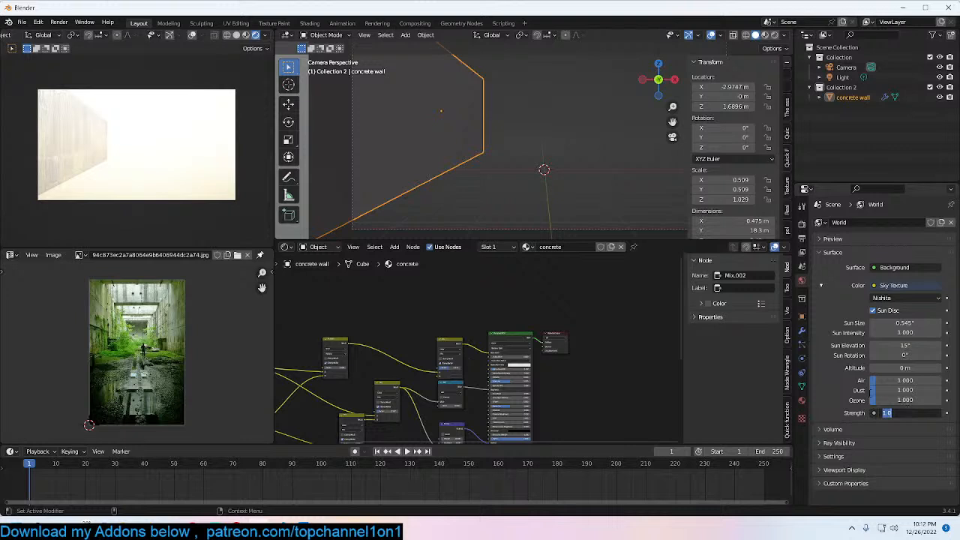
{"action": "left_click", "coordinate": [867, 394]}
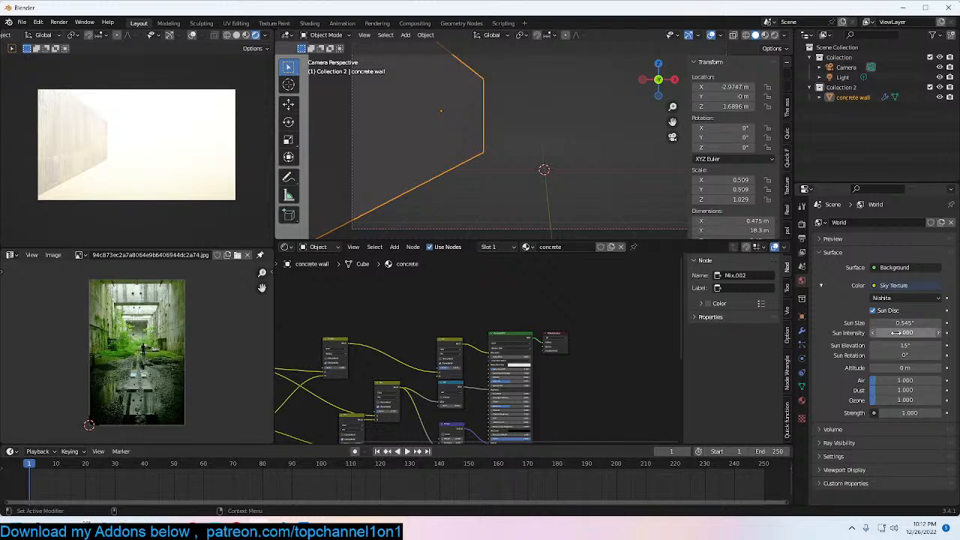
Step: Try a sun rotation of 45° on the sky texture and return it to 0°
{"action": "left_click", "coordinate": [904, 355]}
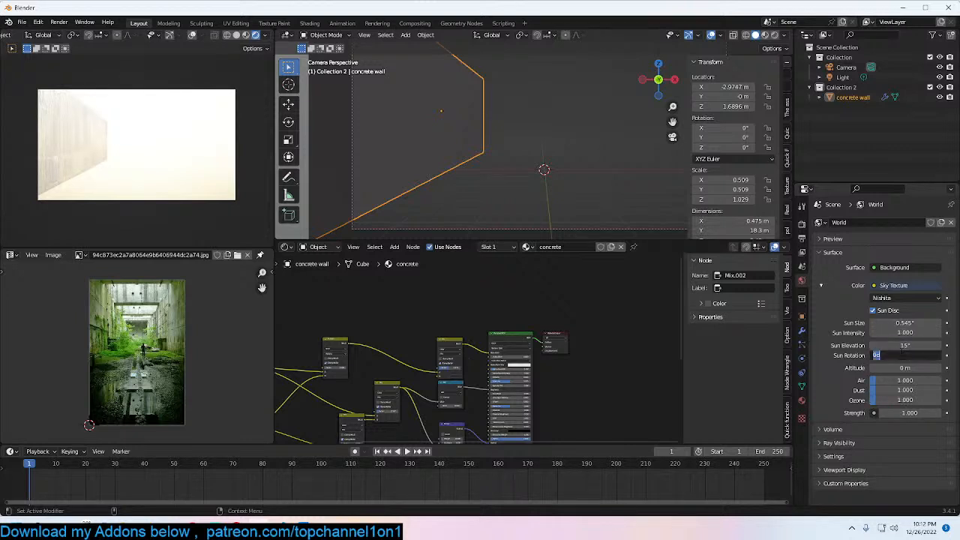
{"action": "type", "text": "45"}
{"action": "key", "text": "Return"}
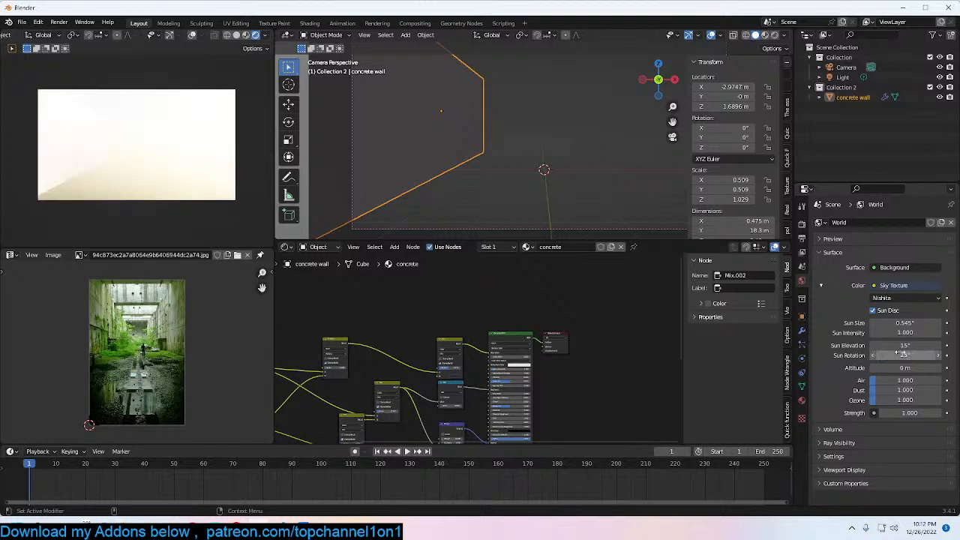
{"action": "left_click", "coordinate": [903, 354]}
{"action": "key", "text": "Return"}
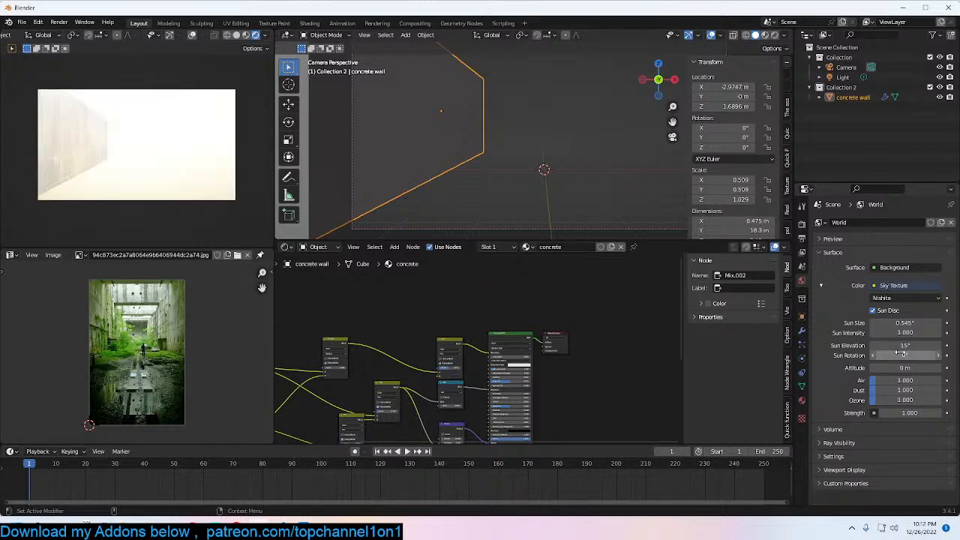
Step: Set the sky texture's sun elevation to 25°
{"action": "left_click", "coordinate": [904, 345]}
{"action": "type", "text": "25"}
{"action": "key", "text": "Return"}
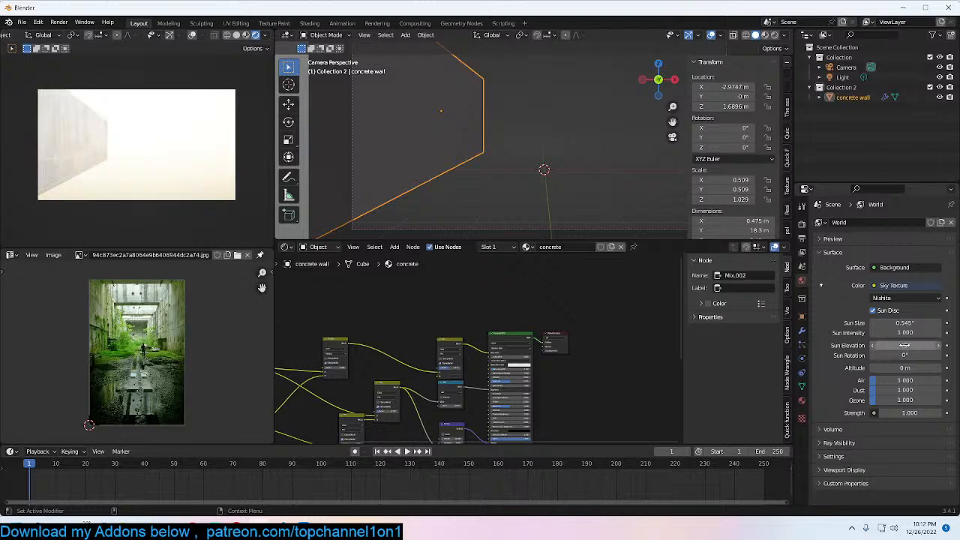
Step: Unwrap the concrete wall's mesh with Cube Projection
{"action": "left_click", "coordinate": [490, 147]}
{"action": "scroll", "coordinate": [423, 139], "scroll_direction": "down", "scroll_amount": 2}
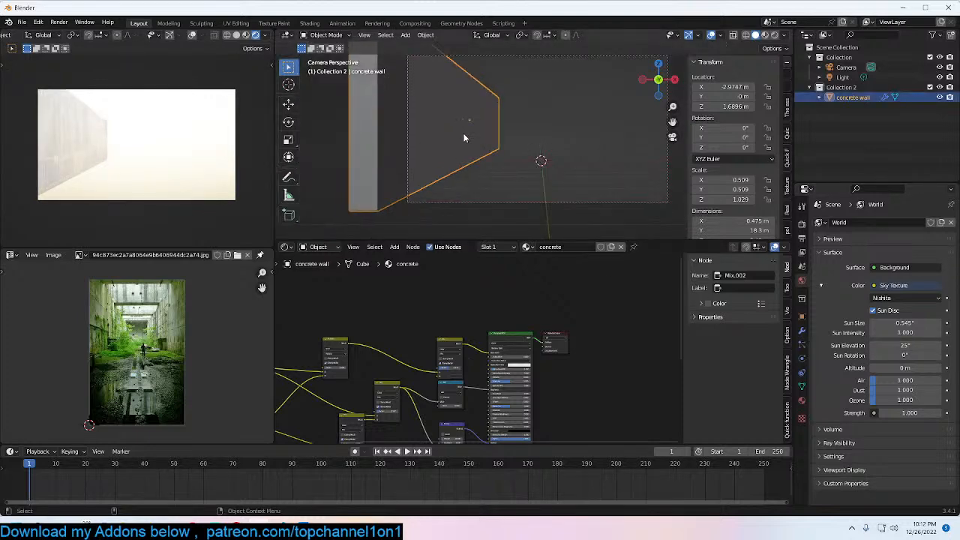
{"action": "scroll", "coordinate": [541, 330], "scroll_direction": "up", "scroll_amount": 5}
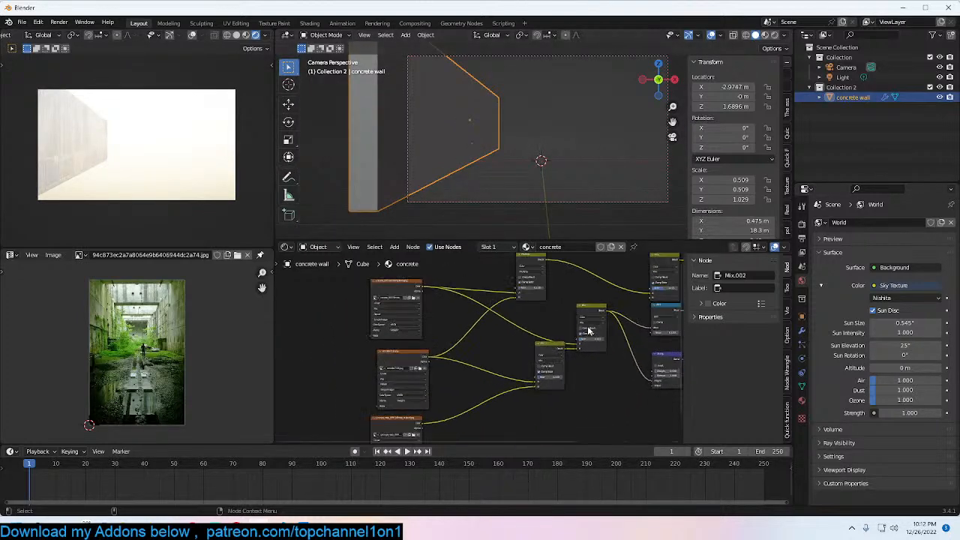
{"action": "scroll", "coordinate": [541, 330], "scroll_direction": "down", "scroll_amount": 3}
{"action": "key", "text": "Tab"}
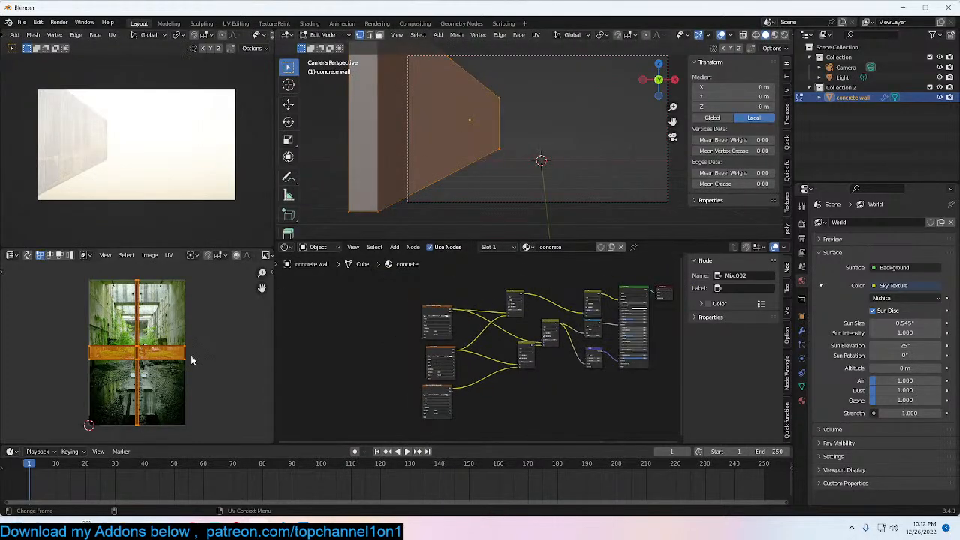
{"action": "key", "text": "s"}
{"action": "right_click", "coordinate": [198, 354]}
{"action": "key", "text": "u"}
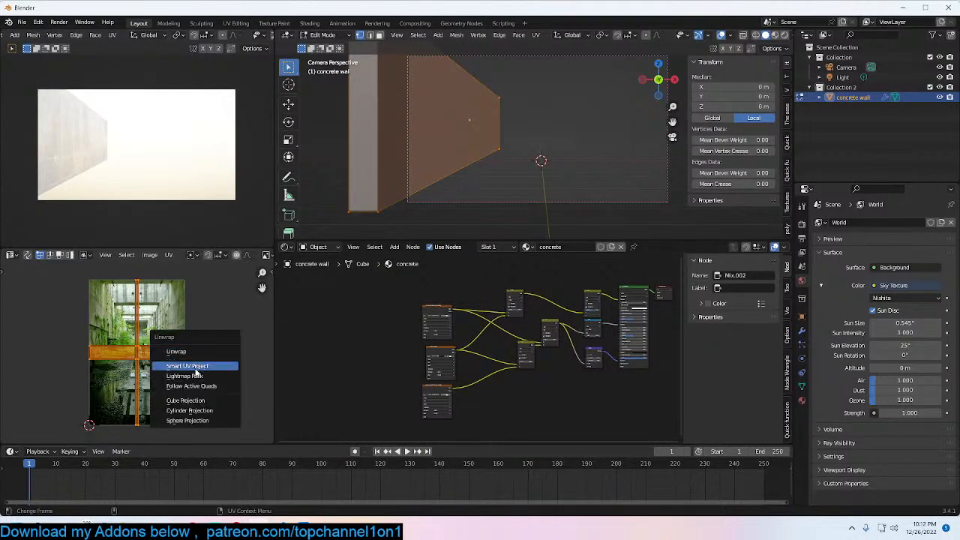
{"action": "key", "text": "u"}
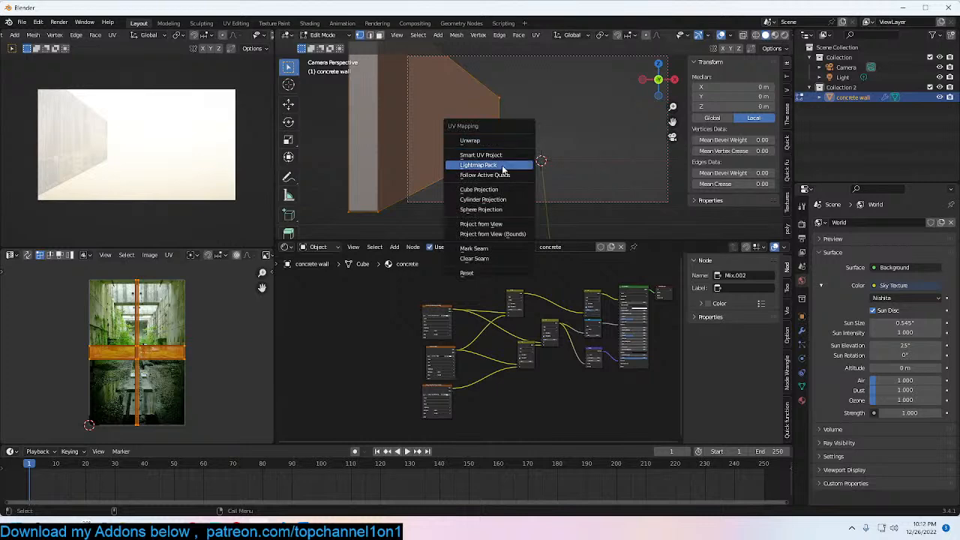
{"action": "left_click", "coordinate": [488, 191]}
{"action": "key", "text": "u"}
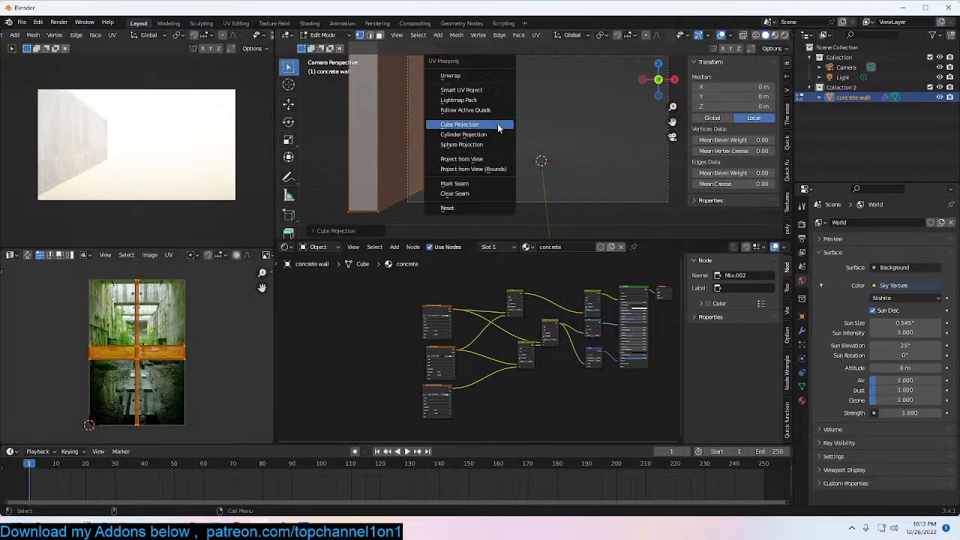
{"action": "left_click", "coordinate": [498, 124]}
Step: Apply the concrete wall's scale and redo its UV unwrap with Cube Projection
{"action": "key", "text": "Tab"}
{"action": "key", "text": "ctrl+a"}
{"action": "left_click", "coordinate": [505, 140]}
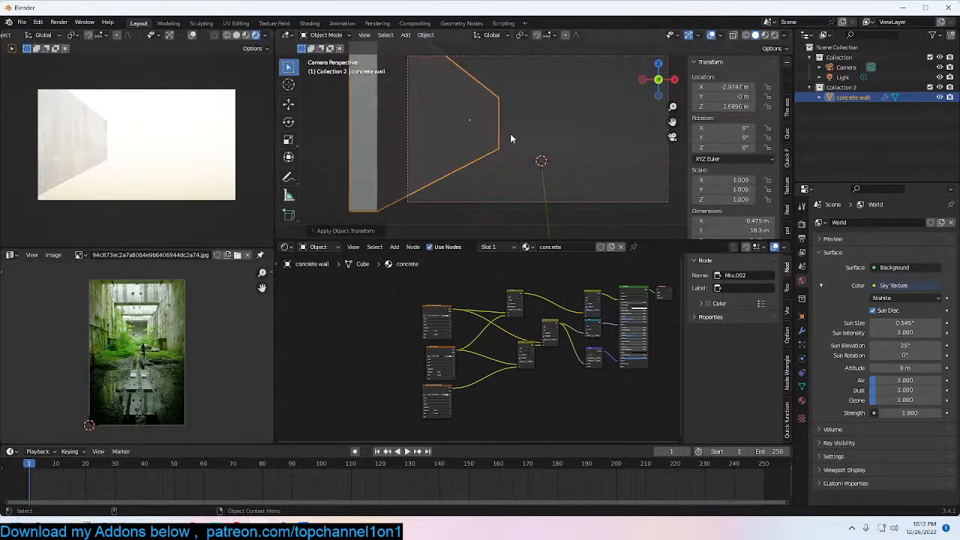
{"action": "key", "text": "Tab"}
{"action": "key", "text": "u"}
{"action": "left_click", "coordinate": [517, 132]}
{"action": "key", "text": "Tab"}
{"action": "key", "text": "Tab"}
{"action": "key", "text": "u"}
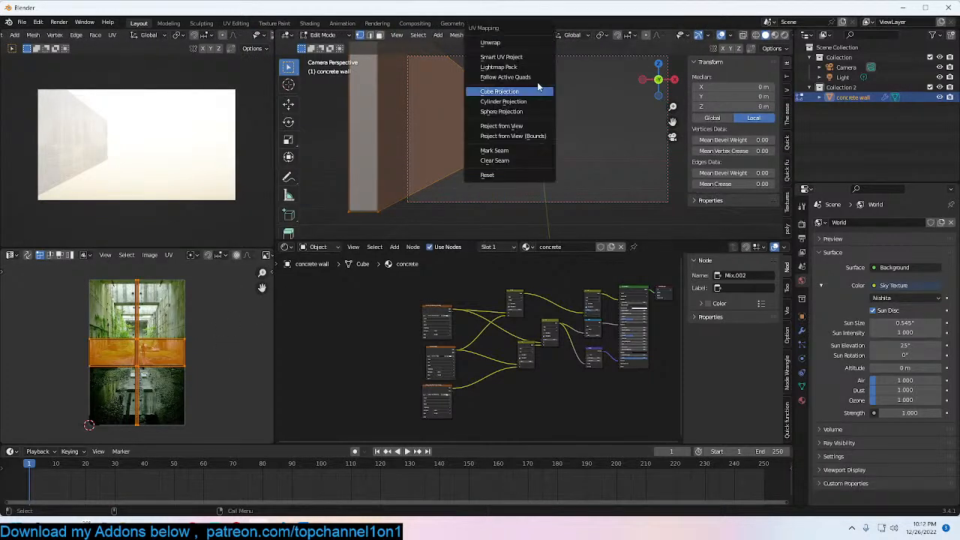
{"action": "left_click", "coordinate": [538, 89]}
Step: Enlarge the wall's UV layout to roughly double its size and set the concrete material's Bump strength to 0.058
{"action": "key", "text": "s"}
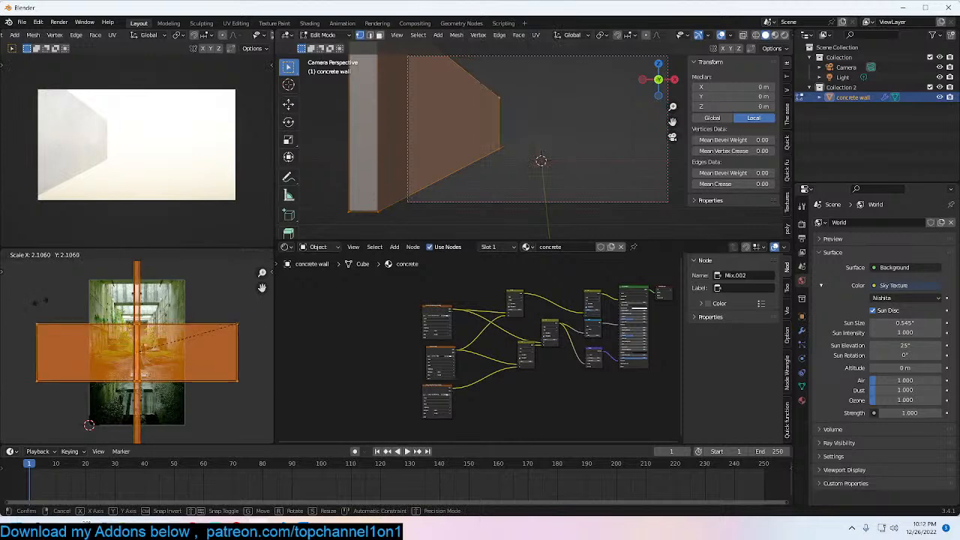
{"action": "left_click", "coordinate": [62, 291]}
{"action": "key", "text": "Tab"}
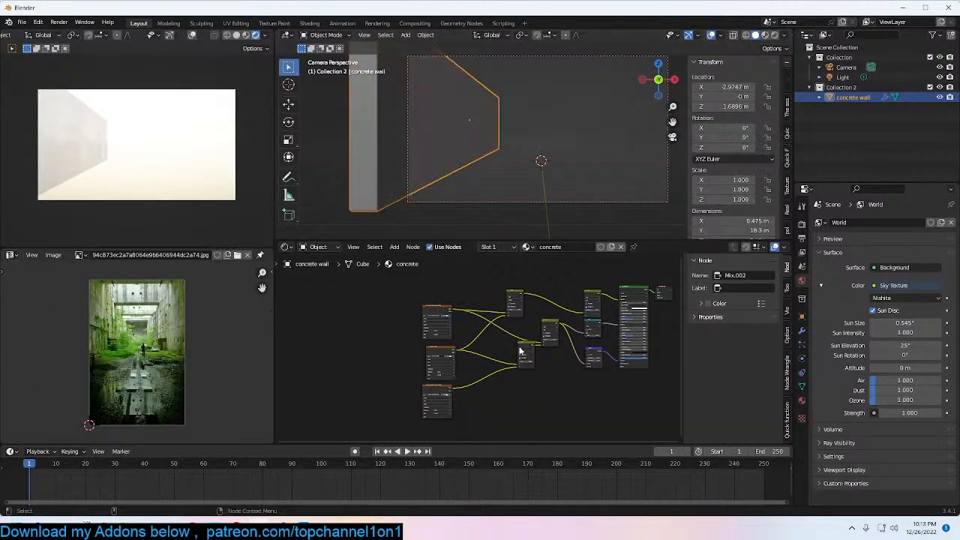
{"action": "scroll", "coordinate": [520, 346], "scroll_direction": "up", "scroll_amount": 6}
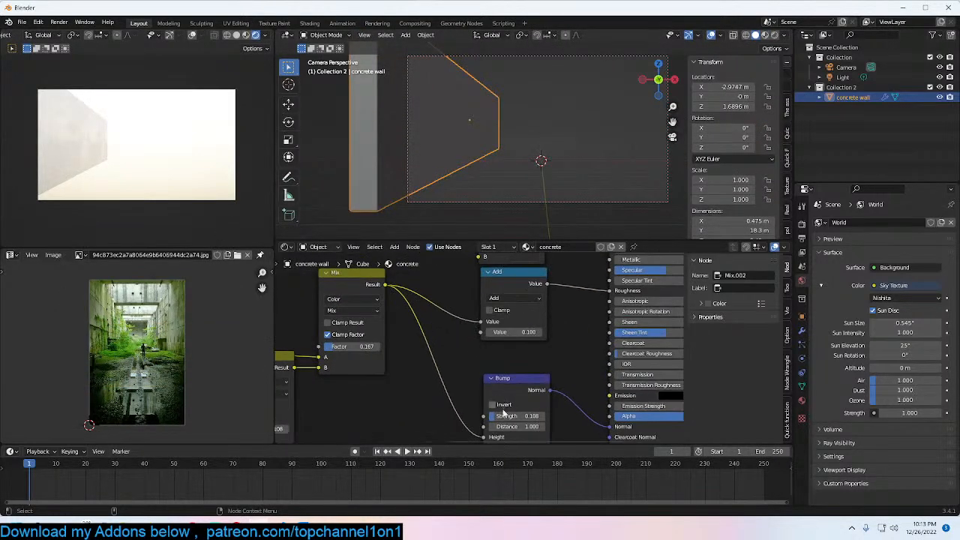
{"action": "left_click_drag", "start_coordinate": [524, 416], "coordinate": [518, 416]}
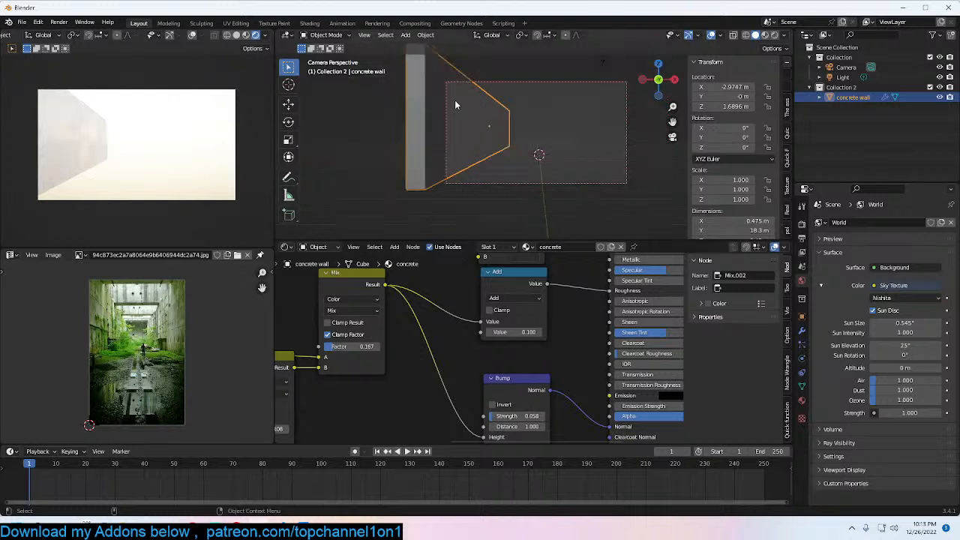
Step: Duplicate the concrete wall about 5.75 m along the X axis to form the opposite side wall
{"action": "scroll", "coordinate": [457, 95], "scroll_direction": "down", "scroll_amount": 2}
{"action": "key", "text": "shift+d"}
{"action": "key", "text": "x"}
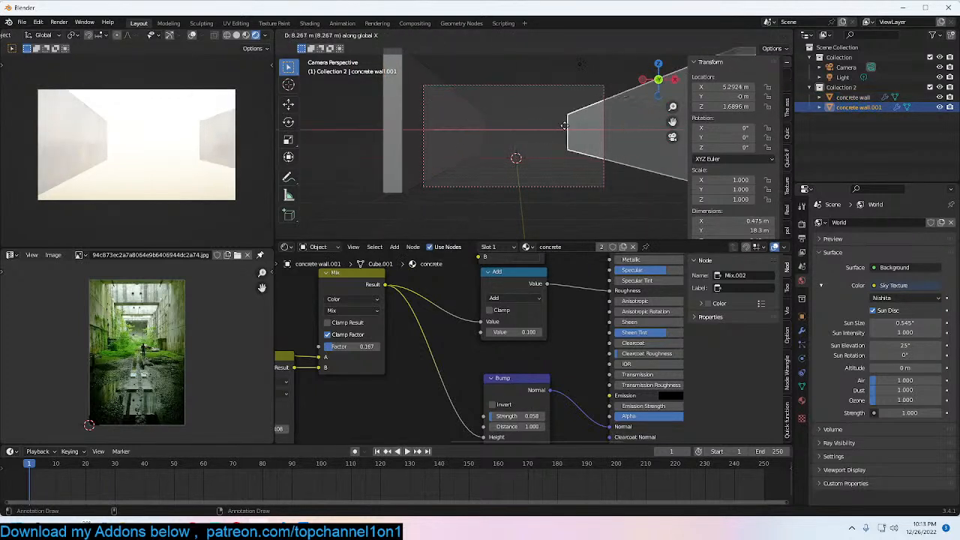
{"action": "left_click", "coordinate": [534, 123]}
Step: Duplicate the new side wall in place and rotate the copy 90° about the Y axis
{"action": "key", "text": "shift+d"}
{"action": "type", "text": "ry90"}
{"action": "key", "text": "Return"}
{"action": "key", "text": "KP_1"}
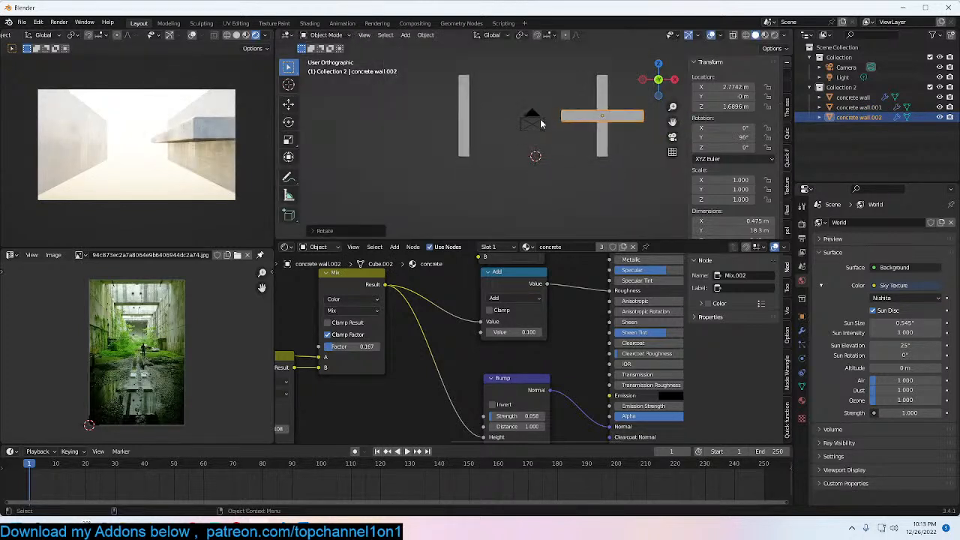
Step: Move the horizontal slab down between the walls as a floor, at about X 0.23 m and Z 0.13 m
{"action": "scroll", "coordinate": [542, 124], "scroll_direction": "down", "scroll_amount": 5}
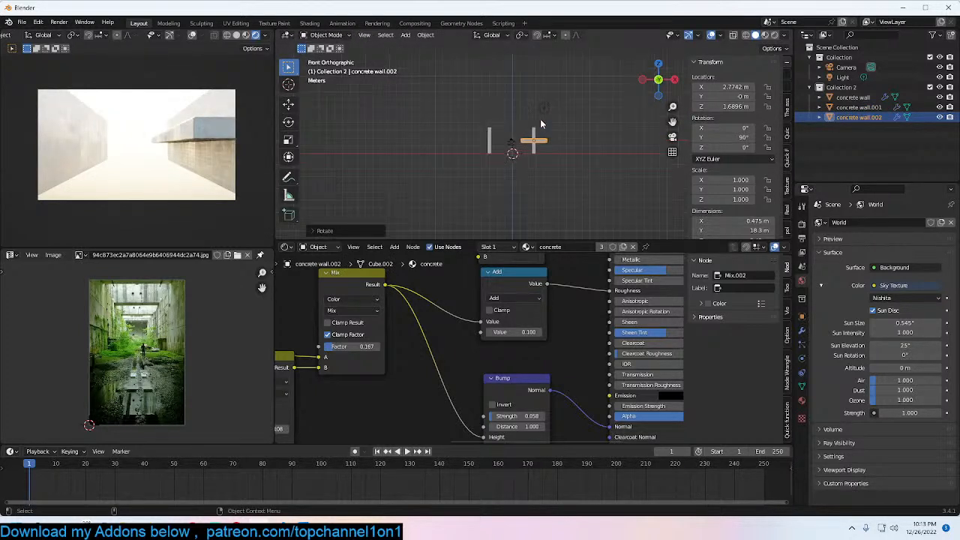
{"action": "scroll", "coordinate": [542, 123], "scroll_direction": "up", "scroll_amount": 8}
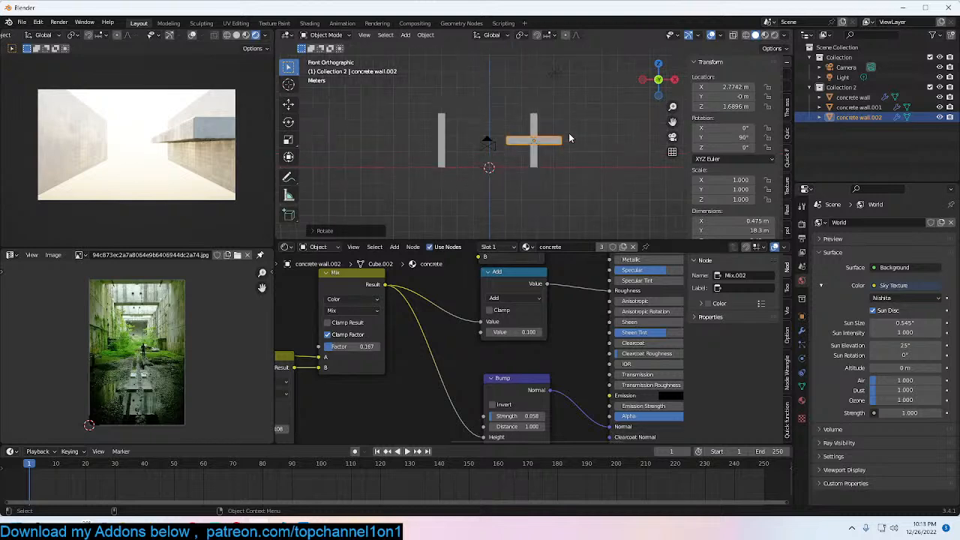
{"action": "key", "text": "g"}
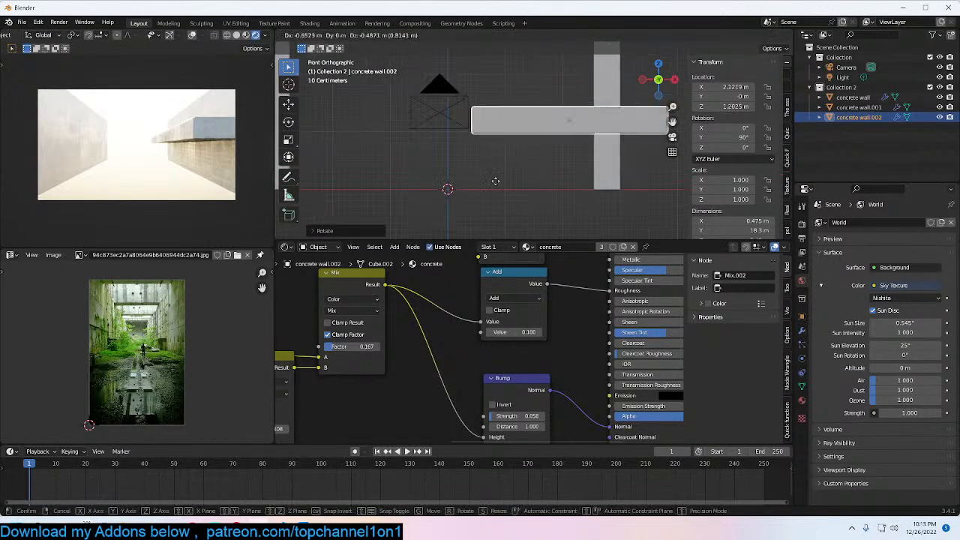
{"action": "left_click", "coordinate": [481, 183]}
{"action": "key", "text": "z"}
{"action": "left_click", "coordinate": [417, 135]}
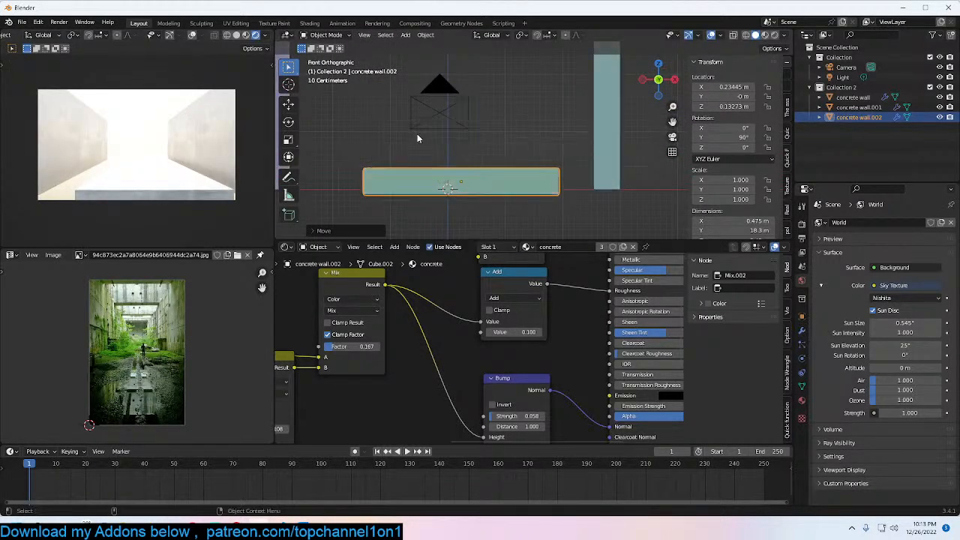
Step: Scale the floor slab's mesh in Edit Mode so it spans past the base of both side walls
{"action": "scroll", "coordinate": [460, 154], "scroll_direction": "down", "scroll_amount": 3}
{"action": "key", "text": "Tab"}
{"action": "middle_click_drag", "start_coordinate": [460, 153], "coordinate": [549, 154]}
{"action": "key", "text": "s"}
{"action": "left_click", "coordinate": [575, 152]}
{"action": "key", "text": "g"}
{"action": "key", "text": "z"}
{"action": "key", "text": "Escape"}
{"action": "key", "text": "g"}
{"action": "key", "text": "z"}
{"action": "key", "text": "Escape"}
{"action": "key", "text": "Tab"}
Step: Duplicate the +X side wall and rotate the copy 90° about the Z axis so it crosses the hall
{"action": "middle_click_drag", "start_coordinate": [555, 109], "coordinate": [577, 166]}
{"action": "left_click", "coordinate": [560, 131]}
{"action": "key", "text": "shift+d"}
{"action": "type", "text": "rz"}
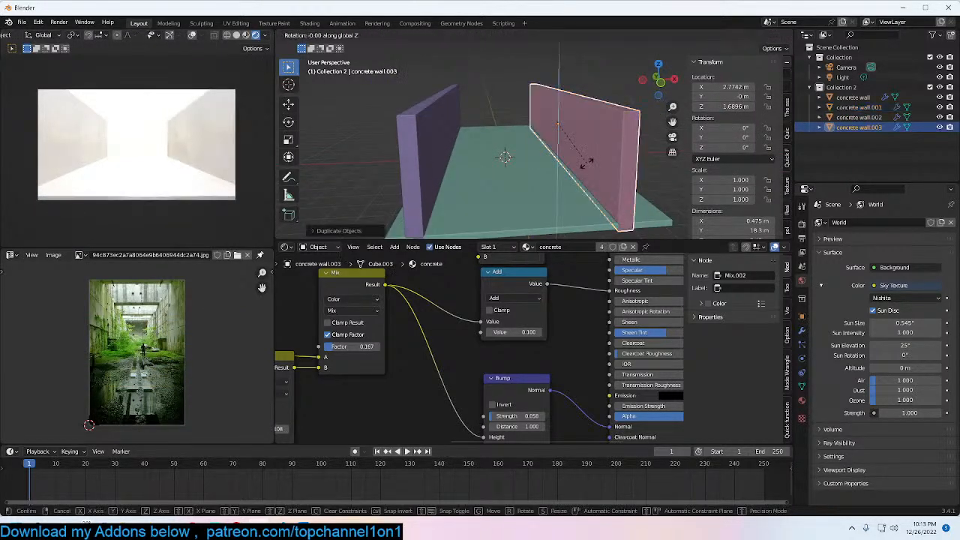
{"action": "type", "text": "90"}
{"action": "key", "text": "Return"}
Step: Reshape the crossing wall's mesh into a beam by shortening it along X, lowering it along Z and thickening it along Y
{"action": "mouse_move", "coordinate": [584, 145]}
{"action": "middle_mouse_down"}
{"action": "mouse_move", "coordinate": [615, 144]}
{"action": "mouse_move", "coordinate": [600, 150]}
{"action": "middle_mouse_up"}
{"action": "key", "text": "Tab"}
{"action": "key", "text": "s"}
{"action": "key", "text": "x"}
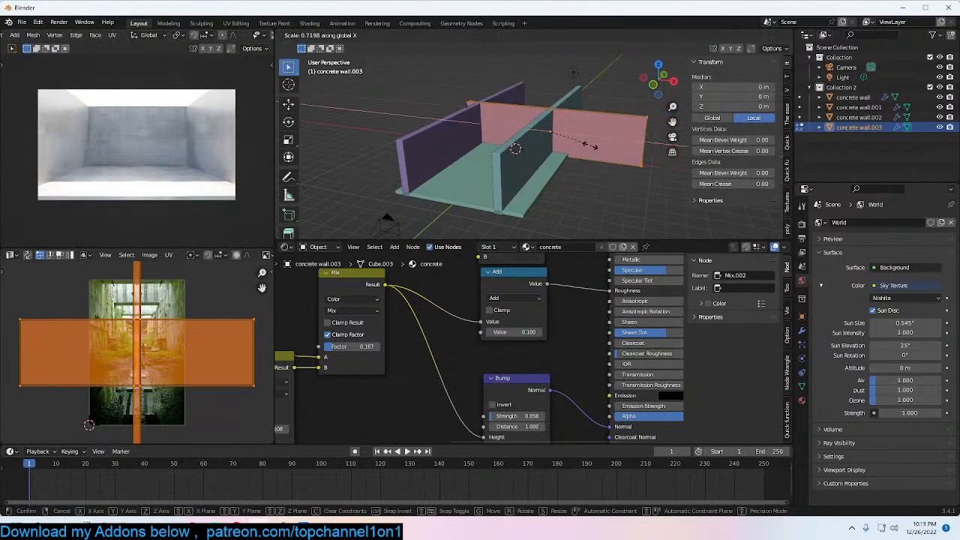
{"action": "left_click", "coordinate": [577, 141]}
{"action": "key", "text": "s"}
{"action": "key", "text": "z"}
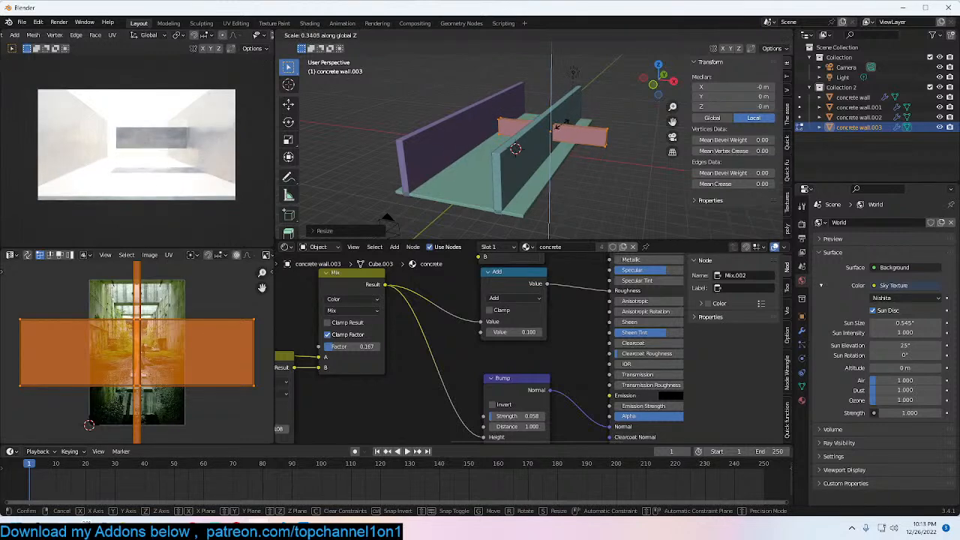
{"action": "middle_click_drag", "start_coordinate": [515, 148], "coordinate": [540, 135]}
{"action": "key", "text": "y"}
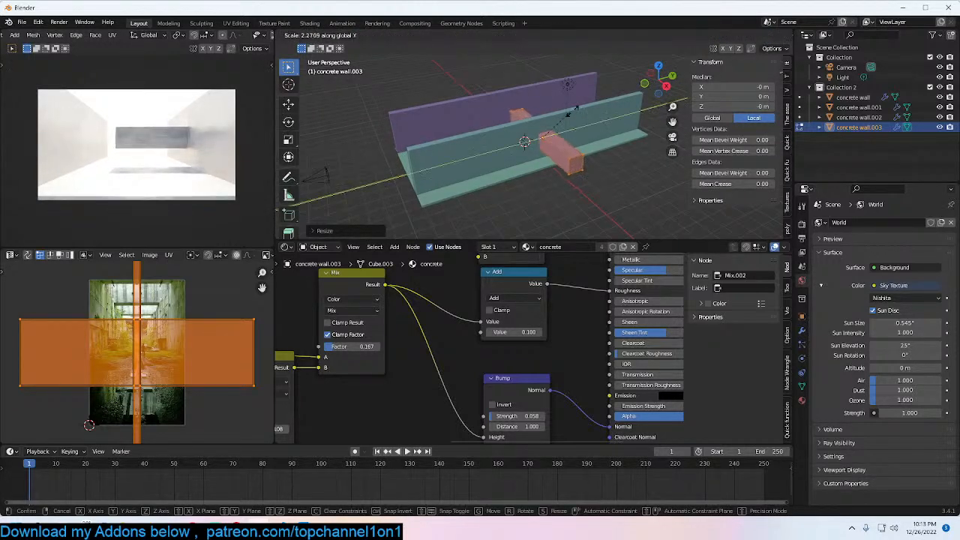
{"action": "left_click", "coordinate": [570, 111]}
{"action": "key", "text": "Tab"}
Step: Move the beam up across both side walls in front view, at about X 0.68 m and Z 3.3 m
{"action": "key", "text": "KP_1"}
{"action": "key", "text": "g"}
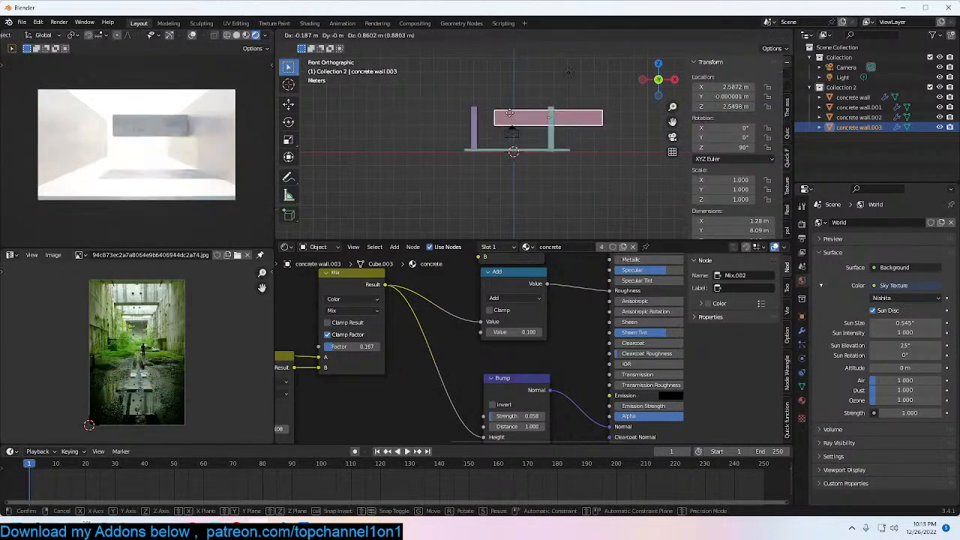
{"action": "left_click", "coordinate": [483, 102]}
{"action": "scroll", "coordinate": [517, 122], "scroll_direction": "down", "scroll_amount": 1}
{"action": "middle_click_drag", "start_coordinate": [517, 122], "coordinate": [643, 153]}
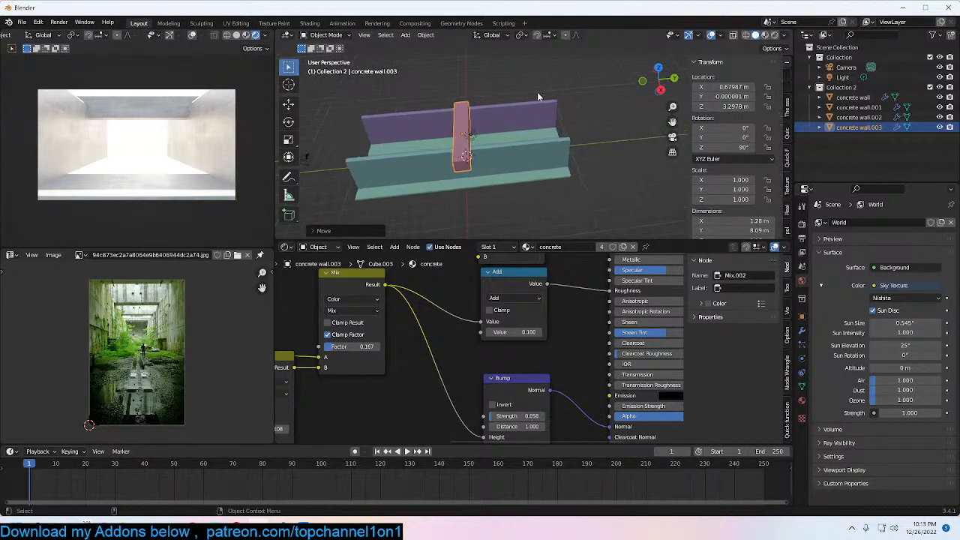
Step: Duplicate the beam along the Y axis to about Y 7.02 m
{"action": "scroll", "coordinate": [555, 87], "scroll_direction": "up", "scroll_amount": 3}
{"action": "key", "text": "shift+d"}
{"action": "key", "text": "x"}
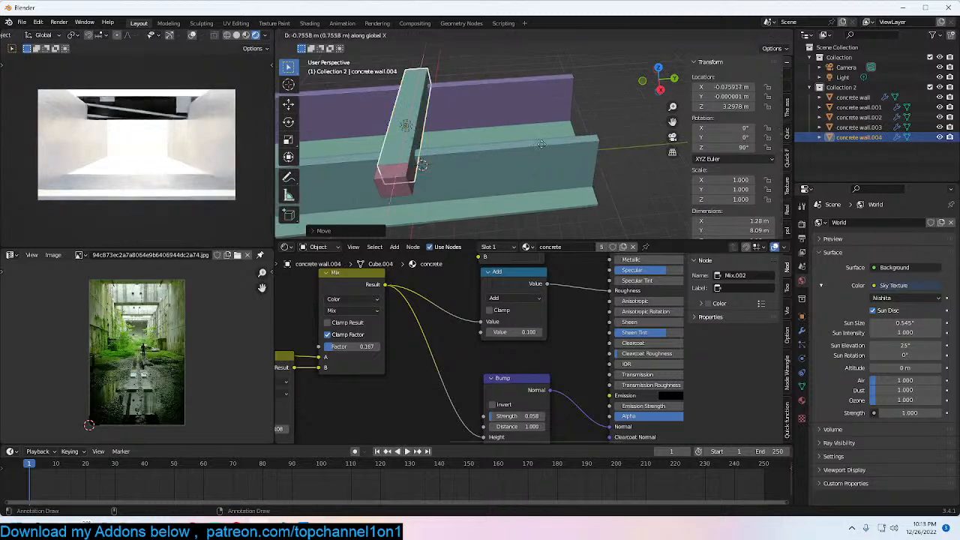
{"action": "key", "text": "y"}
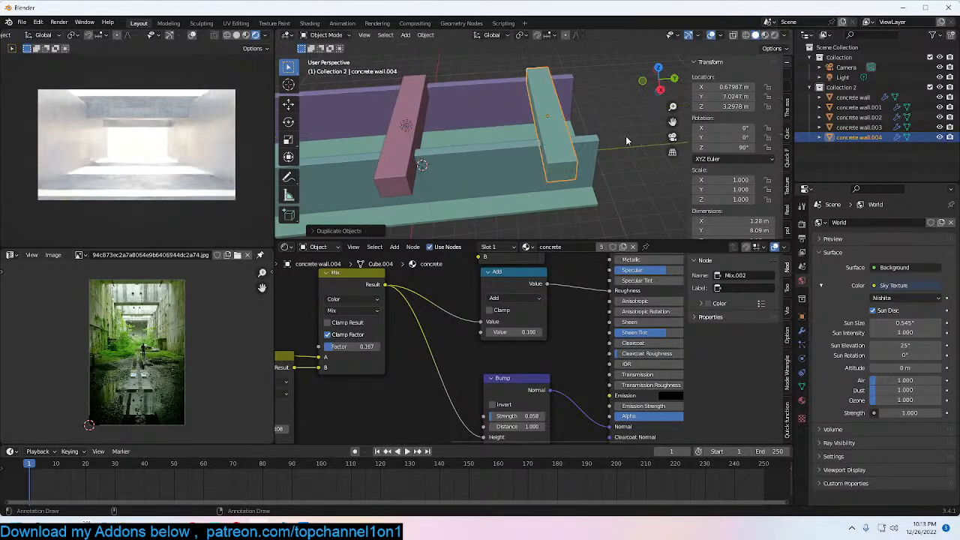
{"action": "left_click", "coordinate": [627, 140]}
{"action": "middle_click_drag", "start_coordinate": [627, 140], "coordinate": [588, 132]}
{"action": "middle_click_drag", "start_coordinate": [577, 101], "coordinate": [577, 107]}
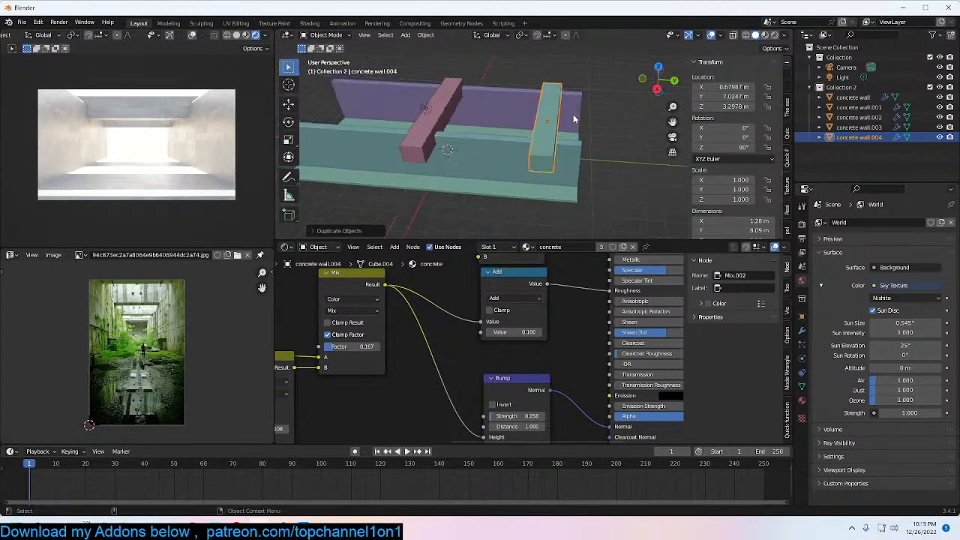
Step: Duplicate both side walls, the floor and the second beam about 18.25 m along Y to extend the hall
{"action": "middle_click_drag", "start_coordinate": [454, 84], "coordinate": [574, 131]}
{"action": "left_click_drag", "start_coordinate": [504, 86], "coordinate": [621, 231]}
{"action": "key", "text": "shift+d"}
{"action": "key", "text": "y"}
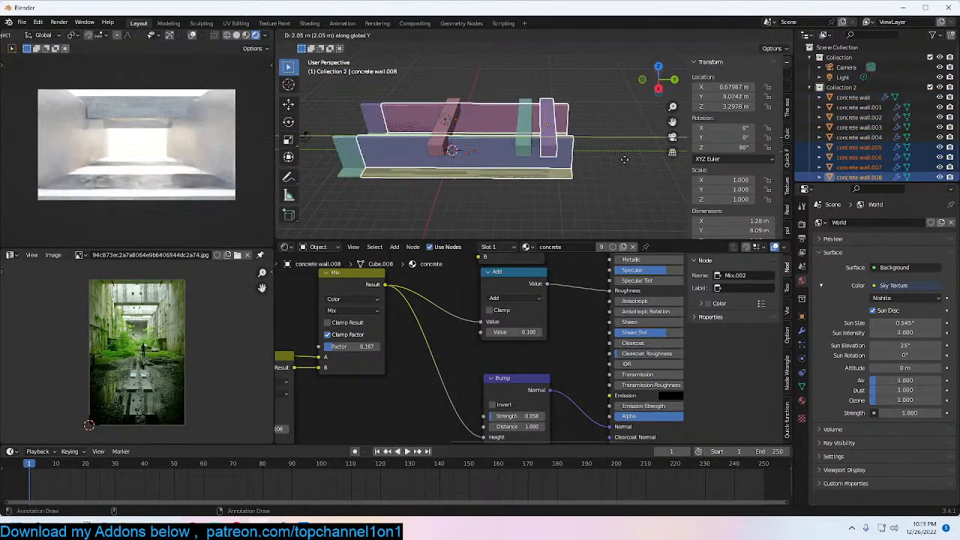
{"action": "left_click", "coordinate": [651, 147]}
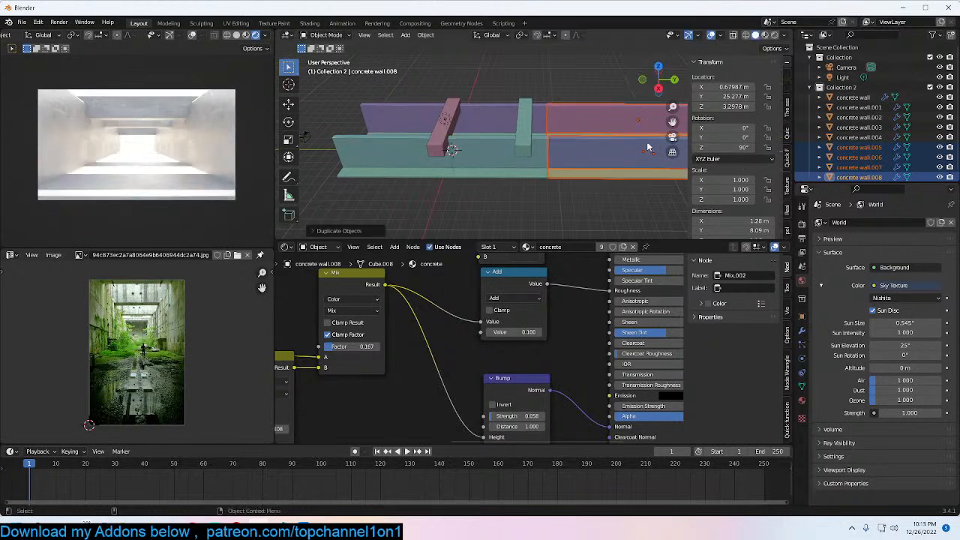
Step: Move the copied beam in the hall extension back along Y to about Y 14.04 m
{"action": "middle_click_drag", "start_coordinate": [556, 158], "coordinate": [619, 168]}
{"action": "left_click", "coordinate": [619, 168]}
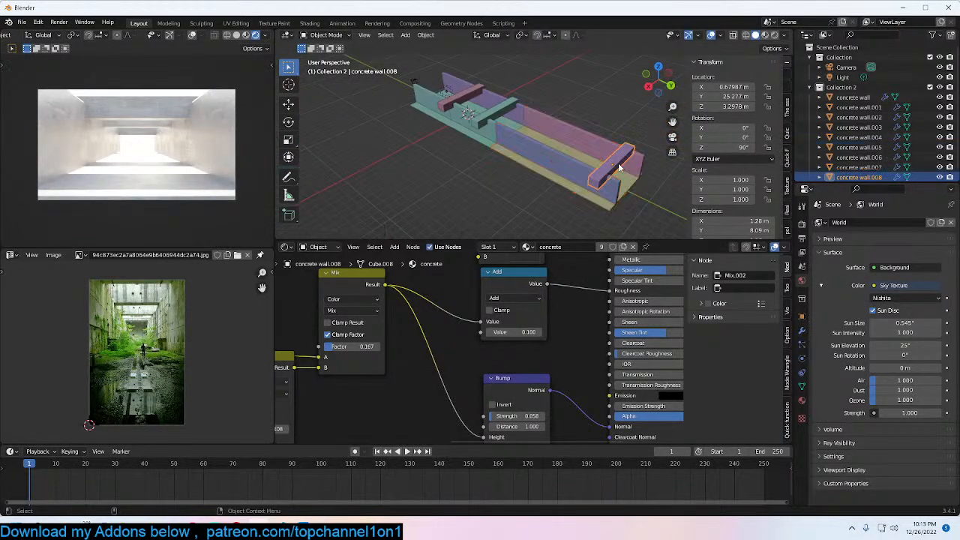
{"action": "key", "text": "shift+d"}
{"action": "key", "text": "y"}
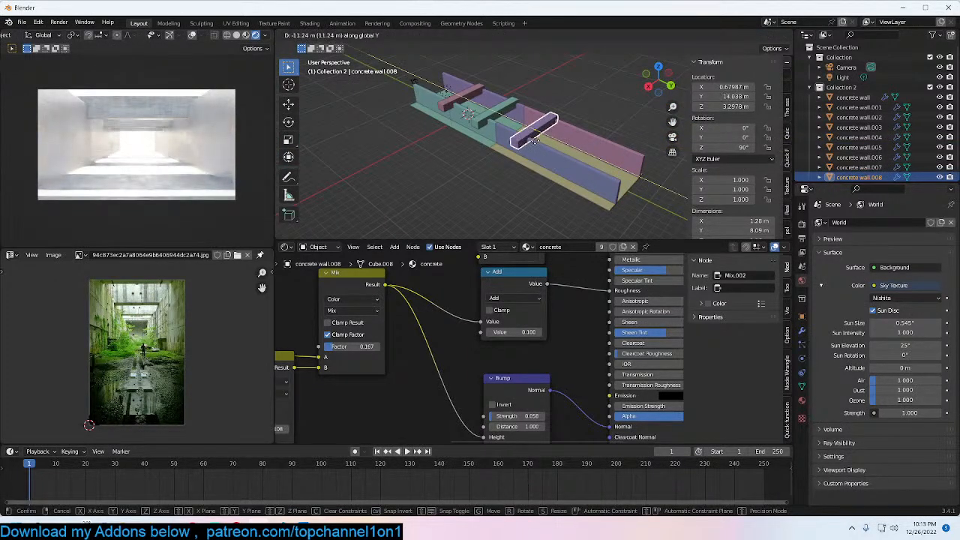
{"action": "left_click", "coordinate": [534, 141]}
Step: Duplicate that beam along the hall's length to about Y 22.16 m
{"action": "key", "text": "shift+d"}
{"action": "key", "text": "x"}
{"action": "key", "text": "x"}
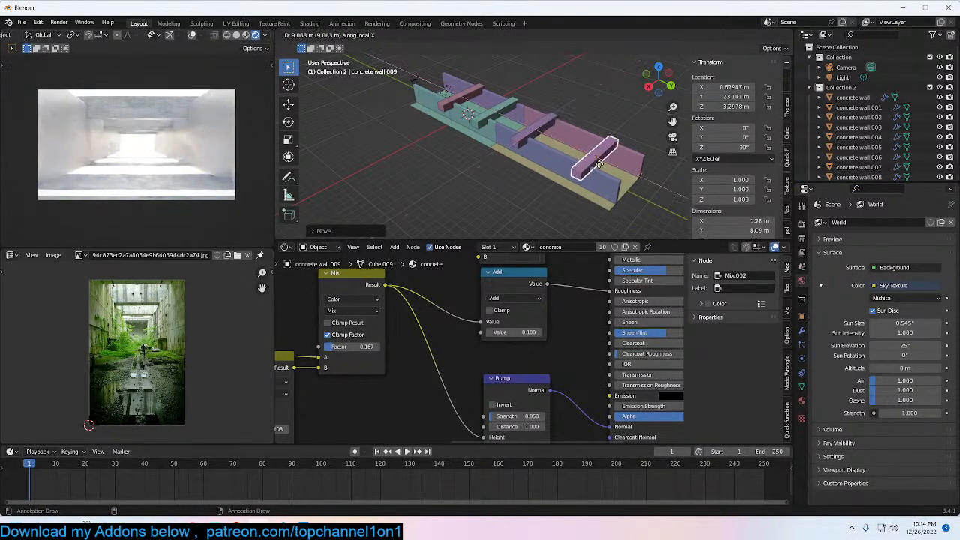
{"action": "left_click", "coordinate": [590, 160]}
{"action": "middle_click_drag", "start_coordinate": [593, 158], "coordinate": [637, 128]}
Step: Scale the side walls to about 1.51 along Z and raise them to about Z 2.6 m
{"action": "key", "text": "KP_1"}
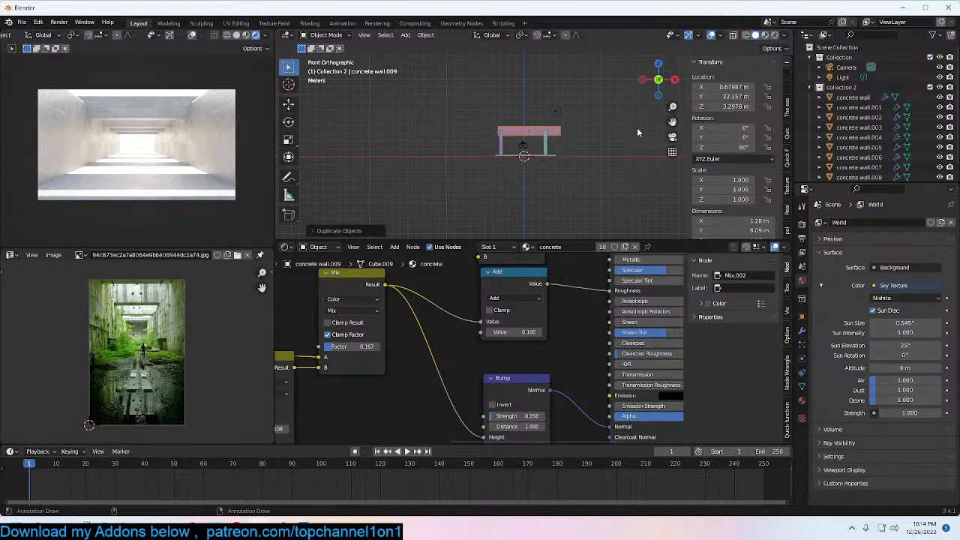
{"action": "scroll", "coordinate": [634, 128], "scroll_direction": "up", "scroll_amount": 5}
{"action": "left_click_drag", "start_coordinate": [428, 112], "coordinate": [441, 150]}
{"action": "key", "text": "s"}
{"action": "key", "text": "z"}
{"action": "left_click", "coordinate": [522, 80]}
{"action": "key", "text": "g"}
{"action": "key", "text": "z"}
{"action": "left_click", "coordinate": [534, 82]}
Step: Move all the beams to about X -0.07 m, Z 4.88 m and scale them to 1.131 along Z
{"action": "left_click_drag", "start_coordinate": [519, 100], "coordinate": [511, 140]}
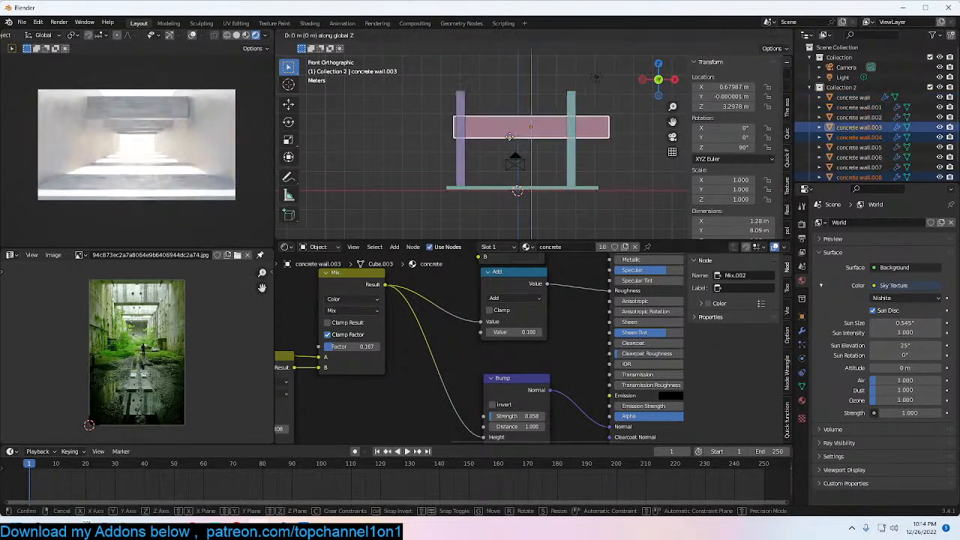
{"action": "key", "text": "g"}
{"action": "left_click", "coordinate": [592, 103]}
{"action": "key", "text": "s"}
{"action": "key", "text": "z"}
{"action": "left_click", "coordinate": [586, 144]}
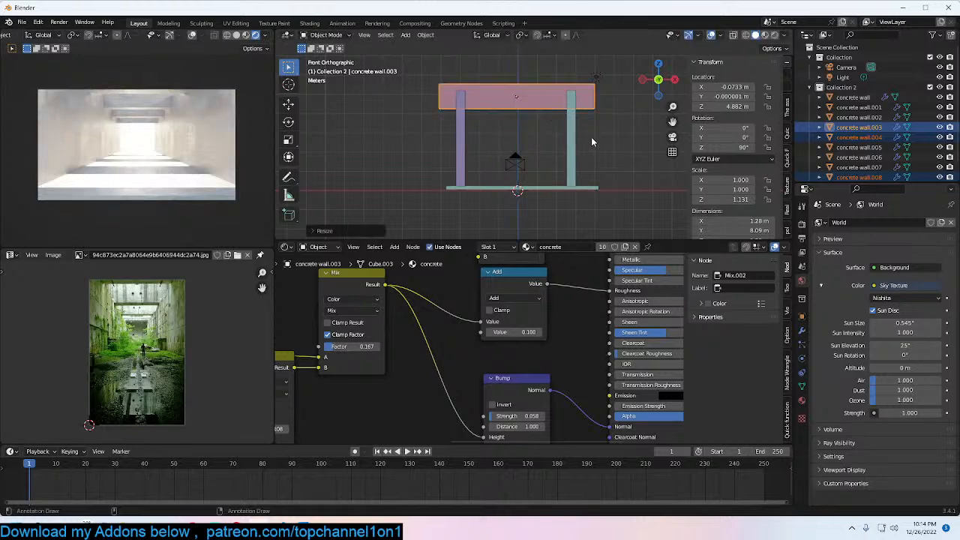
Step: Duplicate the +X side wall of the hall extension and rotate the copy 90° about the Z axis
{"action": "middle_click_drag", "start_coordinate": [594, 134], "coordinate": [555, 153]}
{"action": "left_click", "coordinate": [555, 153]}
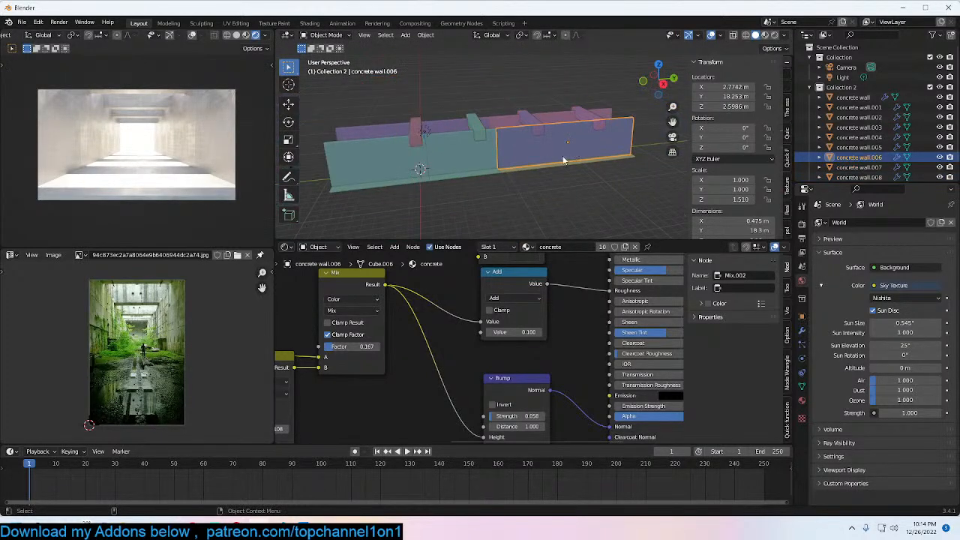
{"action": "key", "text": "shift+d"}
{"action": "type", "text": "rz90"}
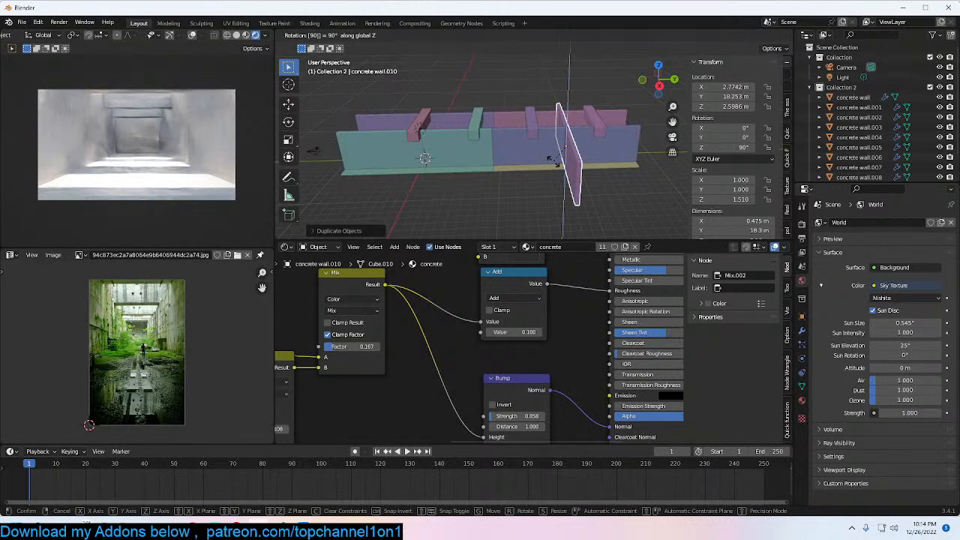
{"action": "key", "text": "Return"}
Step: Move the rotated wall along Y to the hall's far end, at about Y 28.38 m
{"action": "middle_click_drag", "start_coordinate": [551, 160], "coordinate": [348, 111]}
{"action": "left_click", "coordinate": [296, 108]}
{"action": "middle_click_drag", "start_coordinate": [521, 172], "coordinate": [473, 182], "text": "shift"}
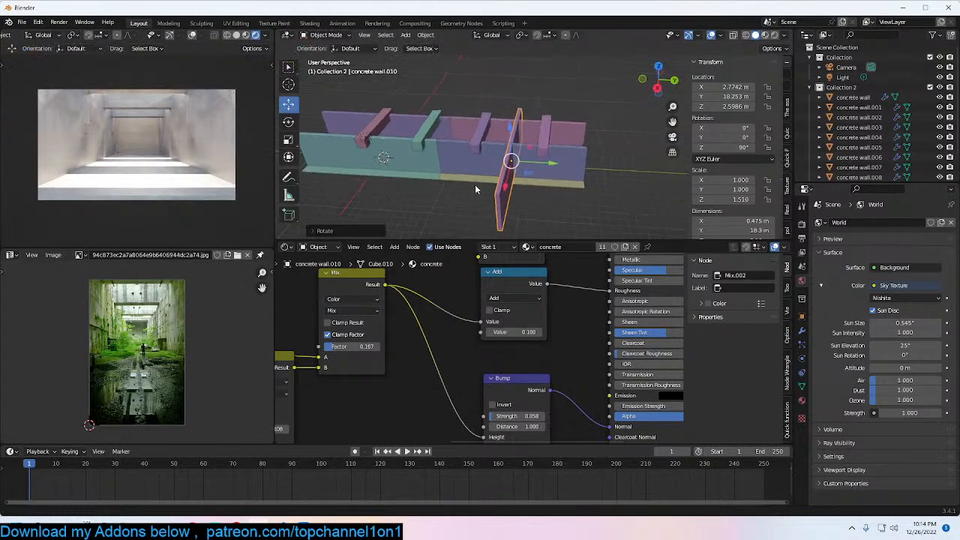
{"action": "left_click_drag", "start_coordinate": [553, 165], "coordinate": [640, 171]}
Step: Scale the end wall to 0.493 along Y and shift it to about X 0.9 m, Y 26.73 m to close the hall
{"action": "middle_click_drag", "start_coordinate": [597, 171], "coordinate": [629, 179]}
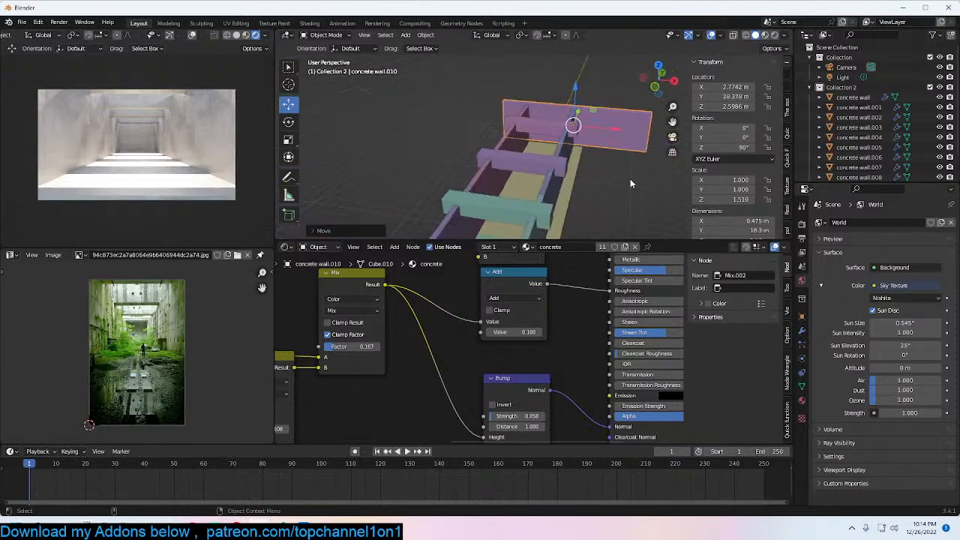
{"action": "key", "text": "s"}
{"action": "key", "text": "y"}
{"action": "left_click", "coordinate": [608, 138]}
{"action": "left_click_drag", "start_coordinate": [615, 129], "coordinate": [598, 128]}
{"action": "middle_click_drag", "start_coordinate": [594, 133], "coordinate": [442, 143]}
{"action": "middle_click_drag", "start_coordinate": [650, 189], "coordinate": [639, 187]}
{"action": "left_click_drag", "start_coordinate": [636, 169], "coordinate": [621, 168]}
Step: Deselect everything and examine the hall's framing through the camera
{"action": "key", "text": "alt+a"}
{"action": "middle_click_drag", "start_coordinate": [435, 186], "coordinate": [539, 160]}
{"action": "key", "text": "KP_0"}
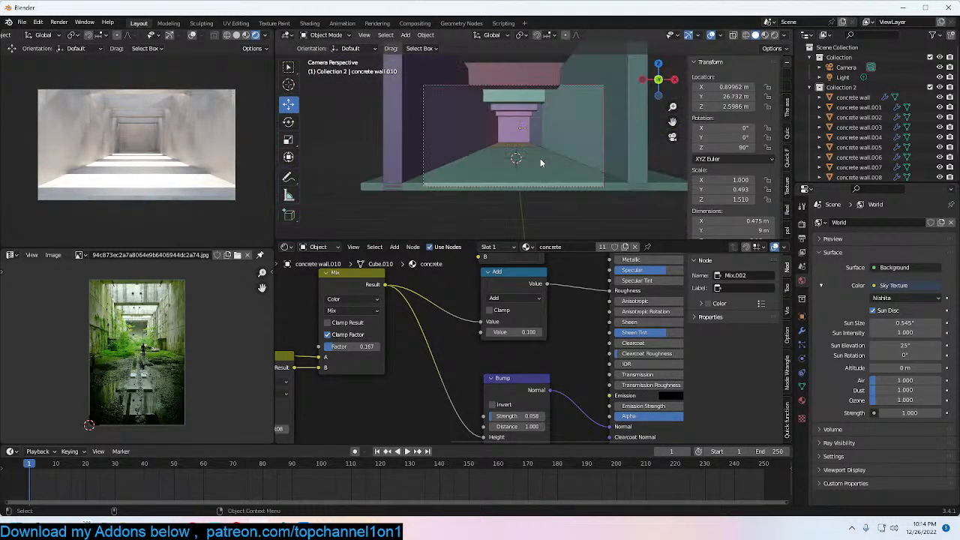
{"action": "scroll", "coordinate": [540, 158], "scroll_direction": "up", "scroll_amount": 2}
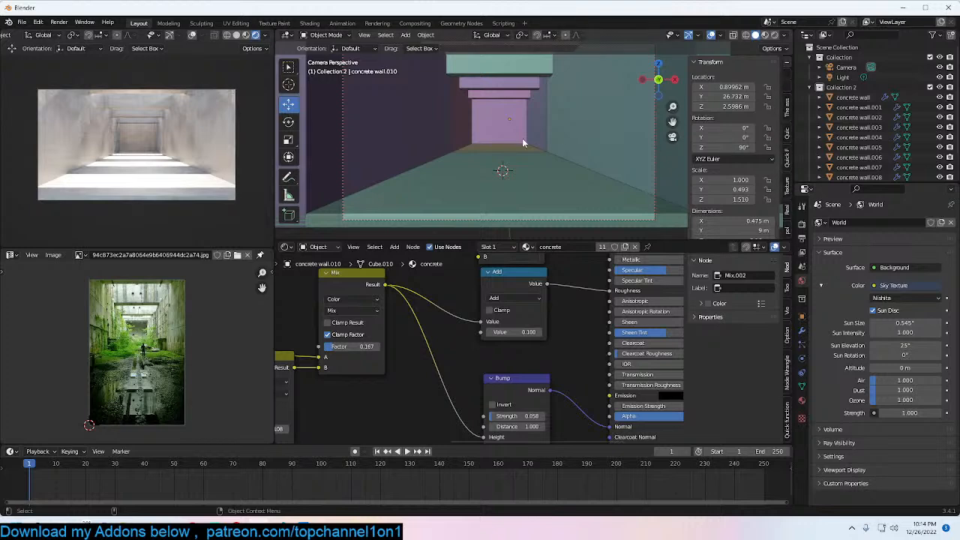
{"action": "scroll", "coordinate": [516, 143], "scroll_direction": "down", "scroll_amount": 1}
{"action": "middle_click_drag", "start_coordinate": [515, 143], "coordinate": [514, 156], "text": "shift"}
{"action": "scroll", "coordinate": [514, 156], "scroll_direction": "up", "scroll_amount": 1}
{"action": "scroll", "coordinate": [504, 158], "scroll_direction": "down", "scroll_amount": 1}
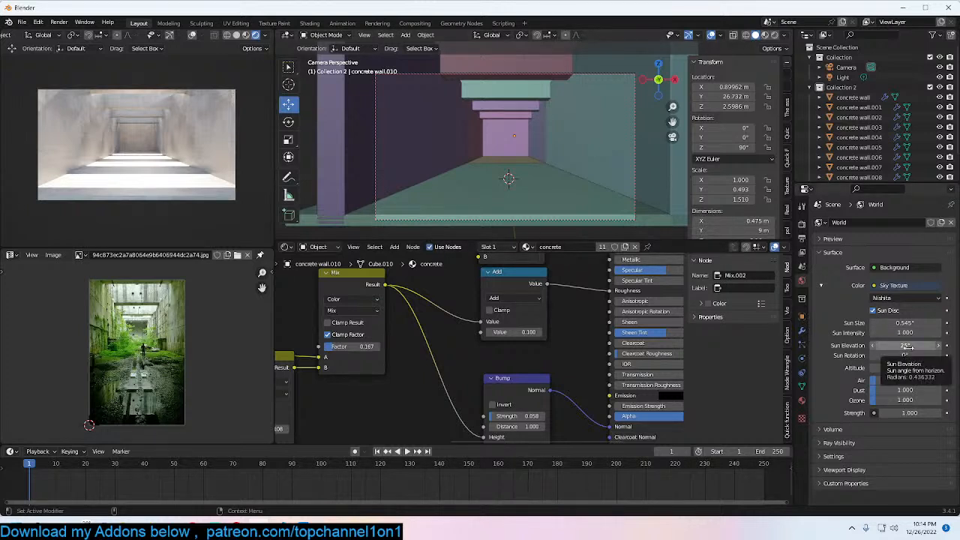
Step: Set the sky texture's ozone to 5.863 and the world background strength to 0.1
{"action": "left_click_drag", "start_coordinate": [904, 399], "coordinate": [933, 400]}
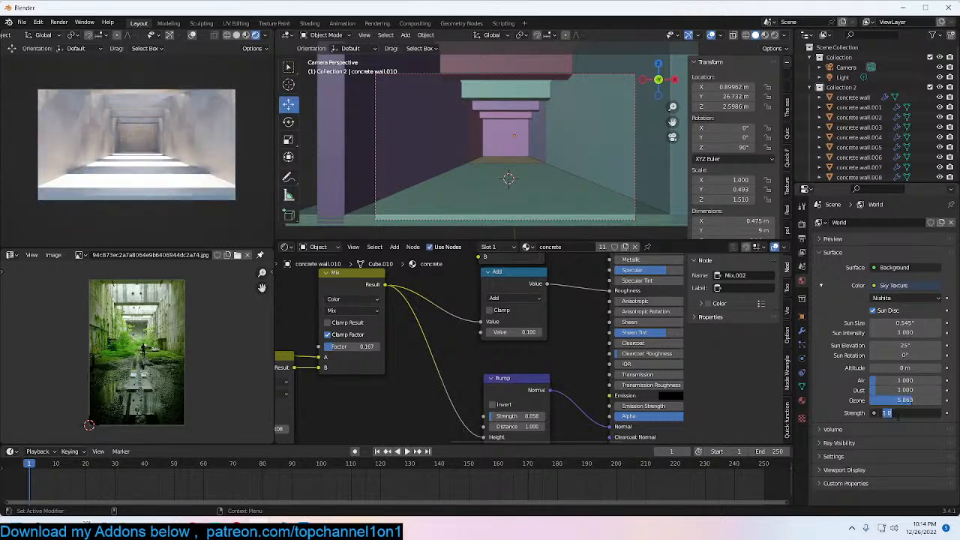
{"action": "scroll", "coordinate": [485, 150], "scroll_direction": "down", "scroll_amount": 4}
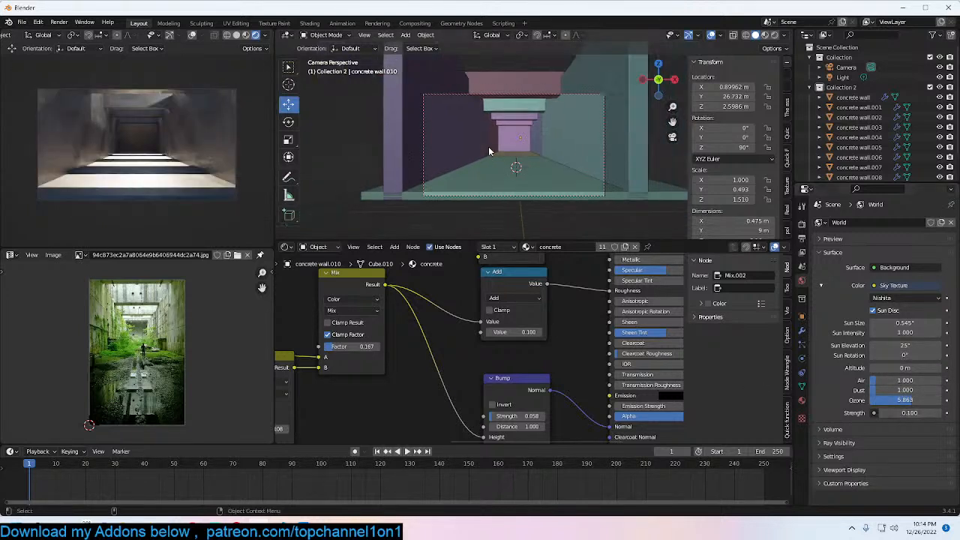
Step: Select the camera and set the render resolution to 1080 px wide and 1324 px high for a portrait frame
{"action": "left_click", "coordinate": [536, 106]}
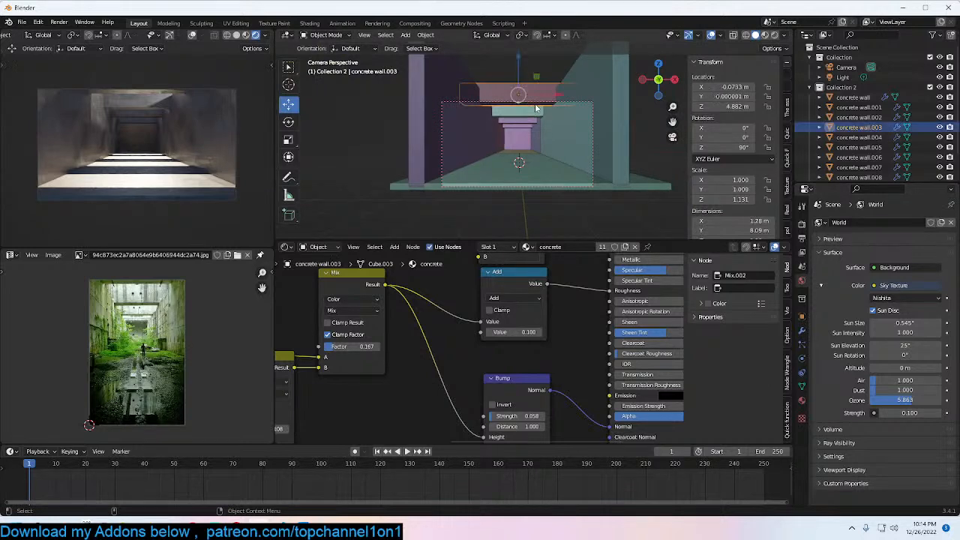
{"action": "left_click", "coordinate": [591, 103]}
{"action": "left_click", "coordinate": [802, 224]}
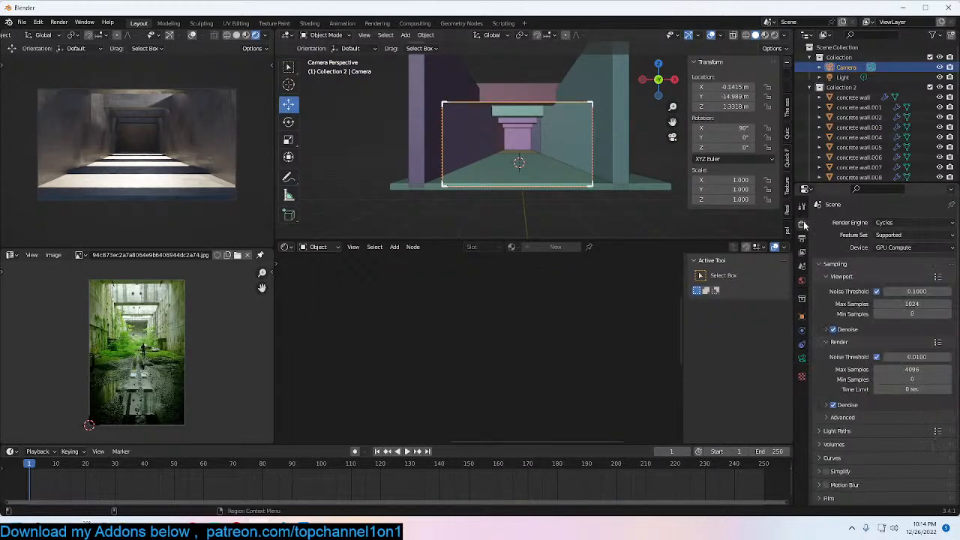
{"action": "left_click", "coordinate": [803, 239]}
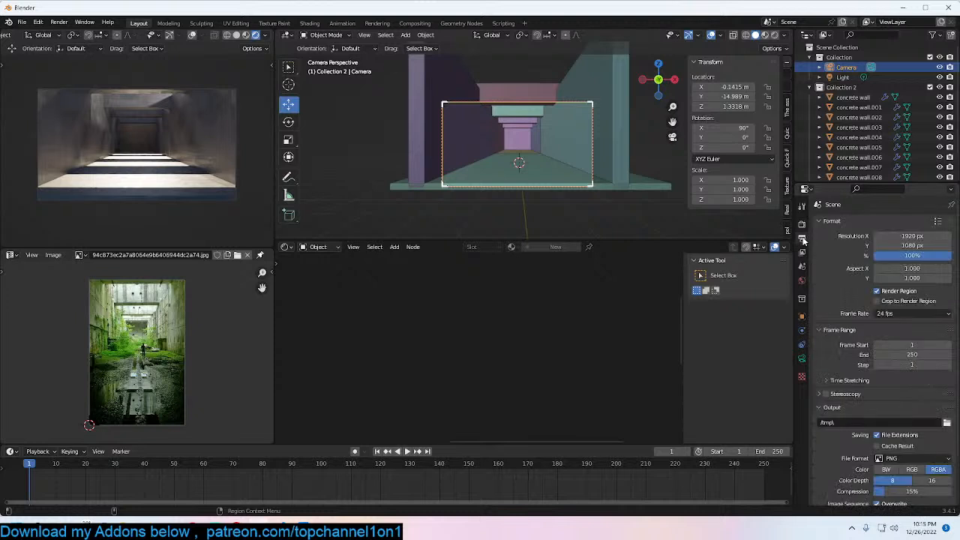
{"action": "double_click", "coordinate": [911, 236]}
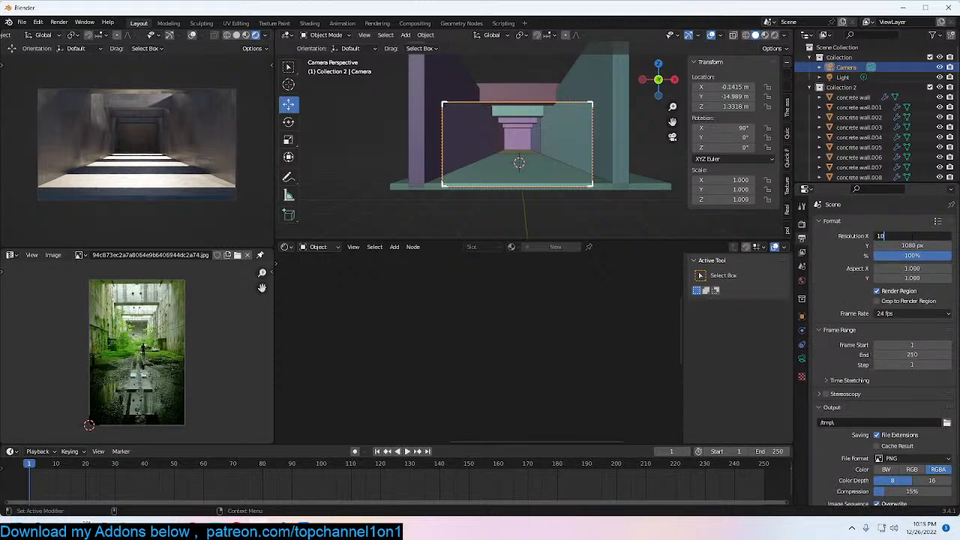
{"action": "type", "text": "108"}
{"action": "key", "text": "Return"}
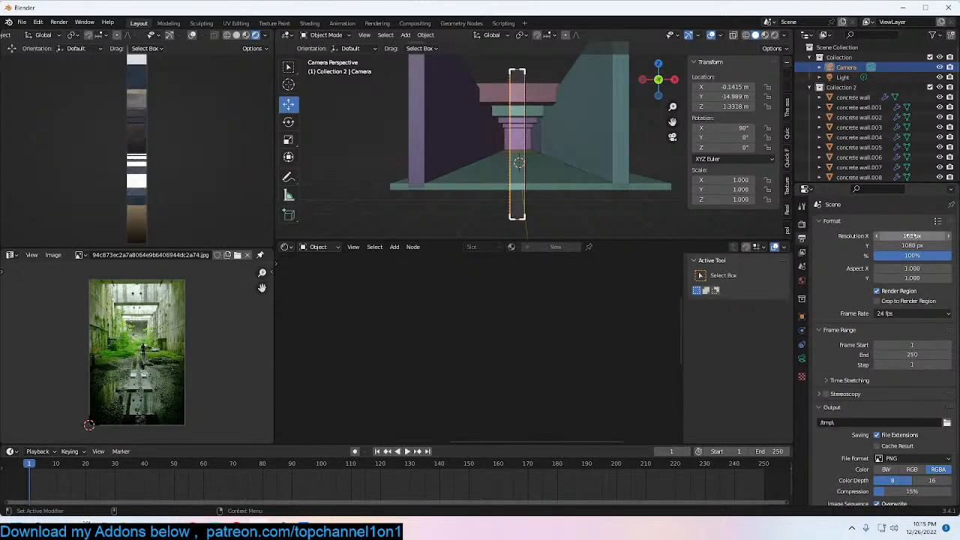
{"action": "double_click", "coordinate": [912, 236]}
{"action": "type", "text": "180"}
{"action": "key", "text": "Return"}
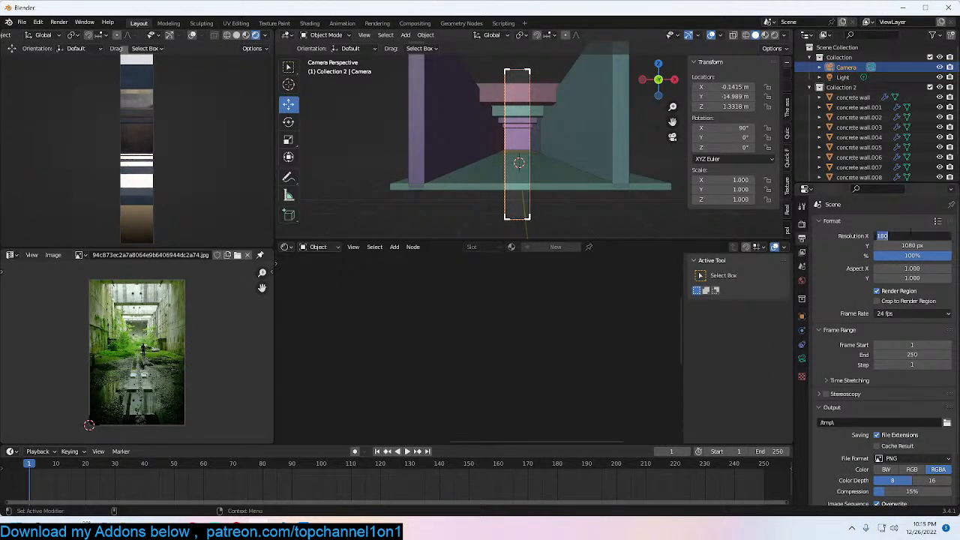
{"action": "key", "text": "Return"}
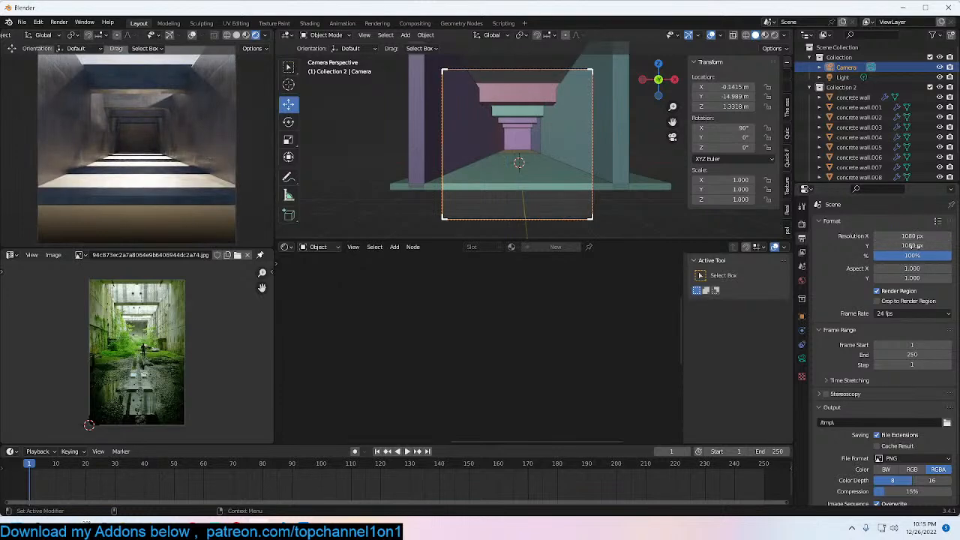
{"action": "mouse_move", "coordinate": [916, 246]}
{"action": "left_mouse_down"}
{"action": "mouse_move", "coordinate": [825, 246]}
{"action": "mouse_move", "coordinate": [952, 246]}
{"action": "mouse_move", "coordinate": [934, 246]}
{"action": "left_mouse_up"}
Step: Tilt the camera upward about the global X axis to a rotation of about 101°
{"action": "key", "text": "r"}
{"action": "key", "text": "x"}
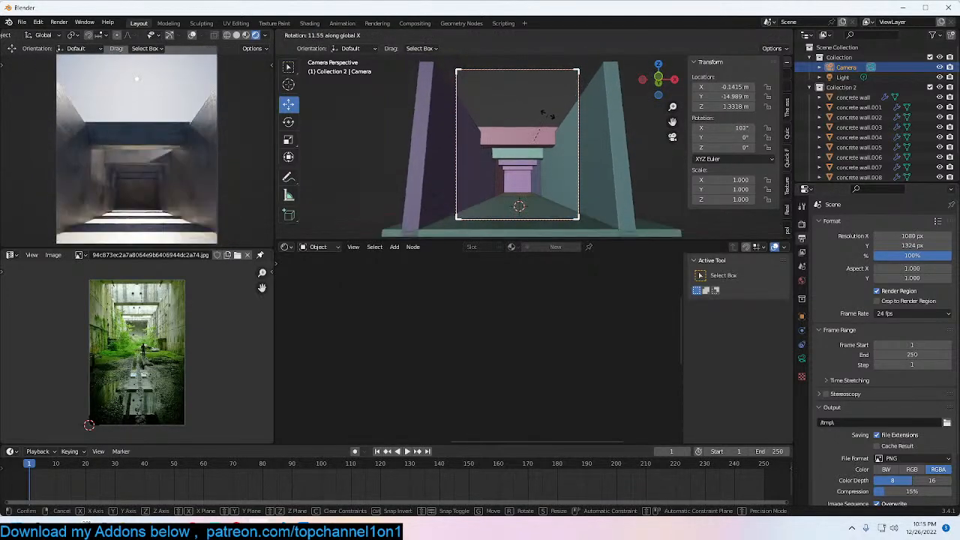
{"action": "left_click", "coordinate": [549, 117]}
{"action": "key", "text": "r"}
{"action": "key", "text": "x"}
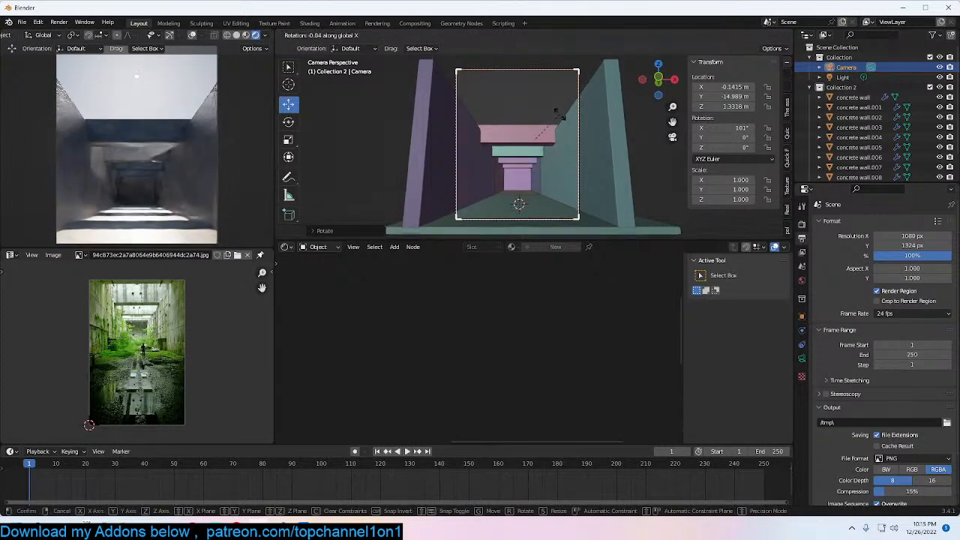
{"action": "left_click", "coordinate": [564, 114]}
Step: Delete the Light object from the scene
{"action": "middle_click_drag", "start_coordinate": [564, 114], "coordinate": [466, 166]}
{"action": "left_click", "coordinate": [470, 153]}
{"action": "left_click", "coordinate": [468, 168]}
{"action": "left_click", "coordinate": [472, 174]}
{"action": "key", "text": "x"}
{"action": "left_click", "coordinate": [472, 174]}
Step: Duplicate the frontmost roof beam and move the copy along Y to about -8.94 m
{"action": "left_click", "coordinate": [459, 162]}
{"action": "key", "text": "shift+d"}
{"action": "left_click_drag", "start_coordinate": [408, 163], "coordinate": [405, 164]}
{"action": "key", "text": "s"}
{"action": "key", "text": "x"}
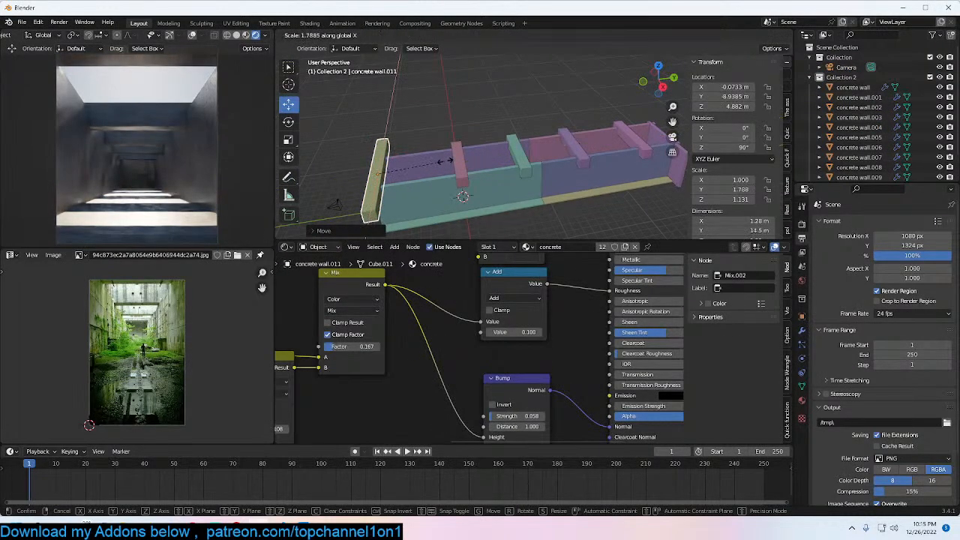
{"action": "right_click", "coordinate": [444, 161]}
Step: Pull the inward-facing side face of the copied beam toward the hall until the beam is about 3.67 m wide
{"action": "key", "text": "Tab"}
{"action": "key", "text": "3"}
{"action": "left_click", "coordinate": [413, 170]}
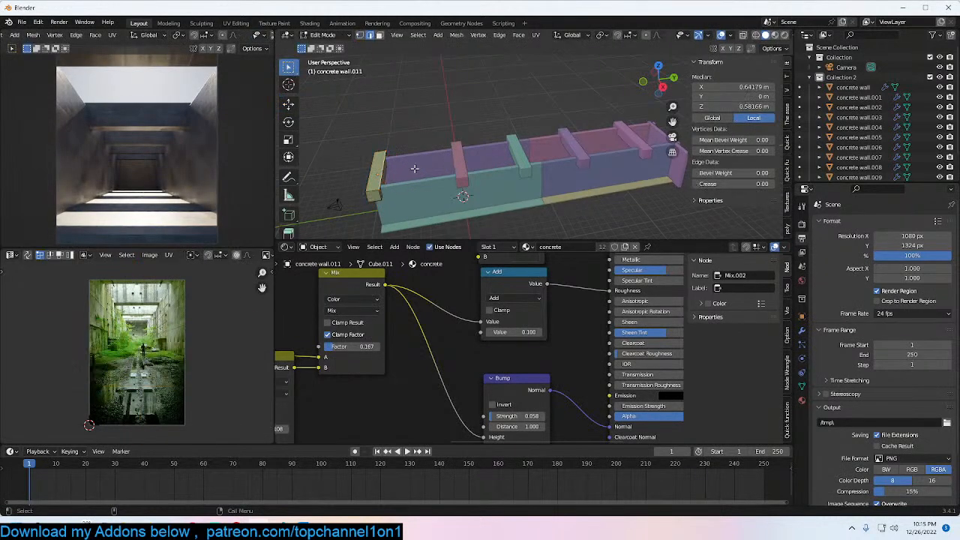
{"action": "key", "text": "alt+a"}
{"action": "left_click", "coordinate": [386, 174]}
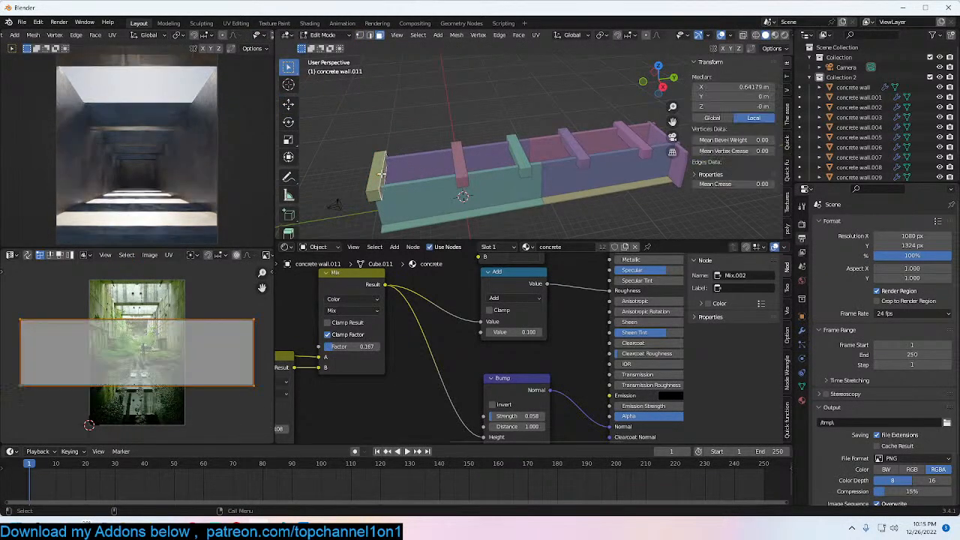
{"action": "left_click", "coordinate": [286, 109]}
{"action": "left_click_drag", "start_coordinate": [431, 167], "coordinate": [448, 163]}
{"action": "key", "text": "Tab"}
Step: Raise the widened beam along Z to about 5.45 m
{"action": "middle_click_drag", "start_coordinate": [449, 163], "coordinate": [511, 122]}
{"action": "key", "text": "g"}
{"action": "key", "text": "z"}
{"action": "left_click", "coordinate": [511, 112]}
Step: Duplicate the front side walls, floor and wide beam together and move the copies along Y, placing the copied beam at about -19.04 m
{"action": "left_click", "coordinate": [514, 153]}
{"action": "left_click", "coordinate": [494, 180], "text": "shift"}
{"action": "left_click", "coordinate": [457, 171], "text": "shift"}
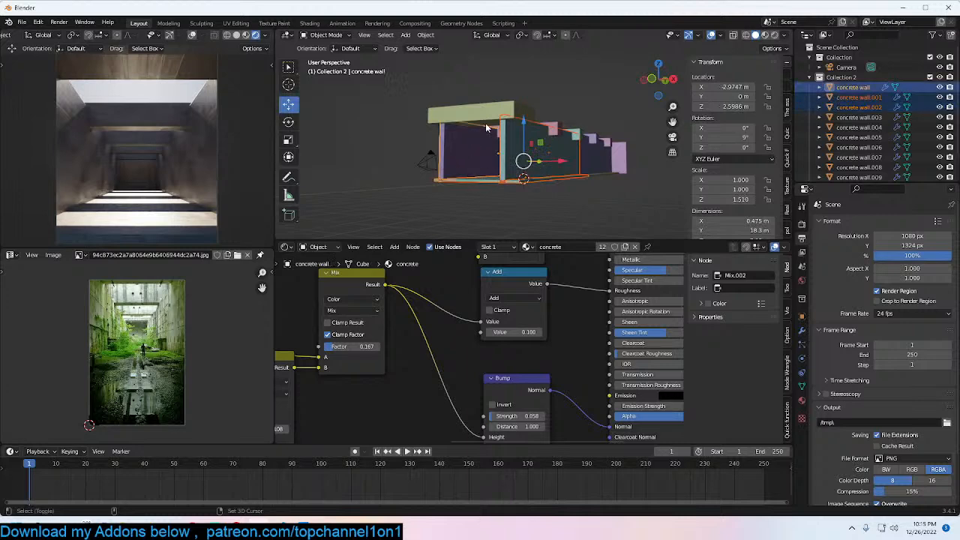
{"action": "key", "text": "shift+d"}
{"action": "key", "text": "x"}
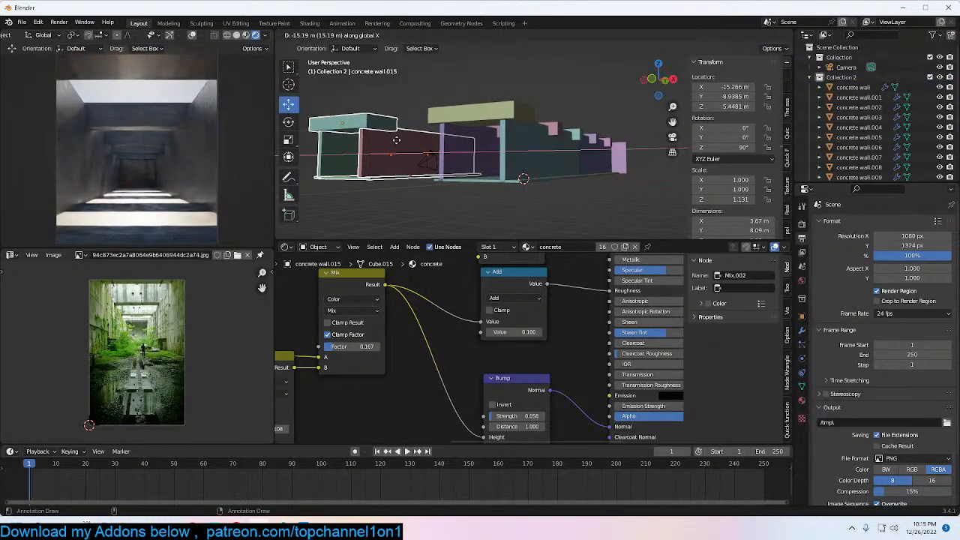
{"action": "key", "text": "y"}
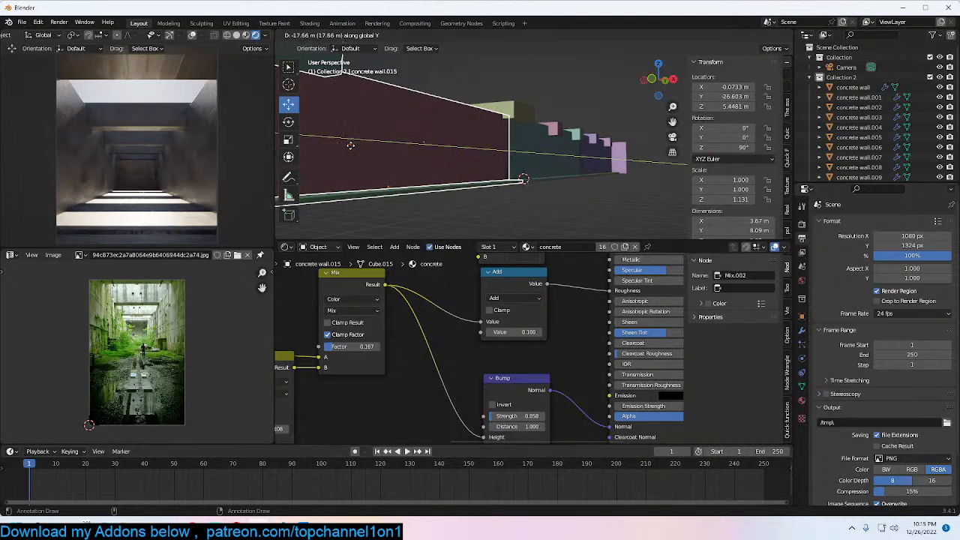
{"action": "left_click", "coordinate": [451, 138]}
{"action": "middle_click_drag", "start_coordinate": [459, 140], "coordinate": [445, 154]}
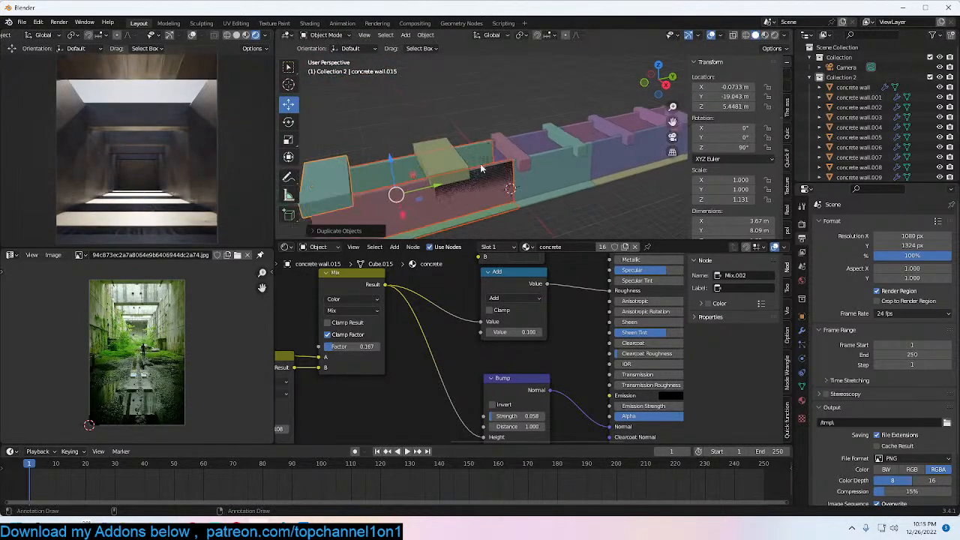
Step: Scale the copied side walls to 0.472 along Y and move them to about Y -13.37 m, against the existing walls
{"action": "left_click", "coordinate": [410, 187]}
{"action": "key", "text": "g"}
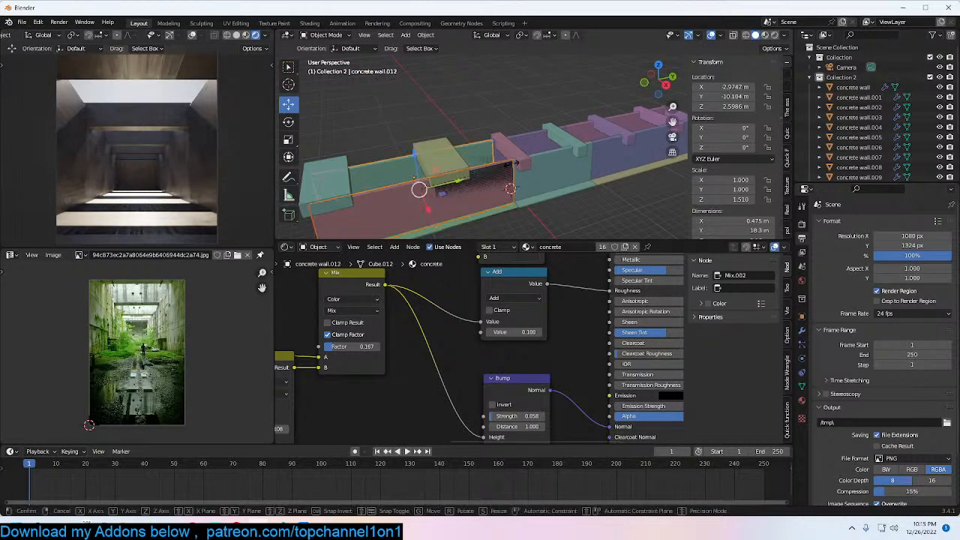
{"action": "key", "text": "y"}
{"action": "left_click", "coordinate": [450, 190]}
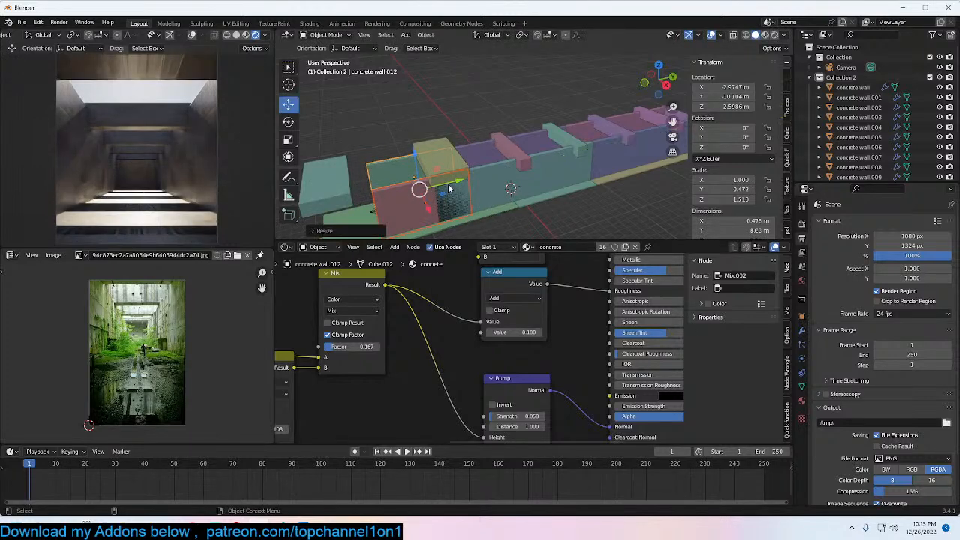
{"action": "key", "text": "g"}
{"action": "key", "text": "y"}
{"action": "left_click", "coordinate": [413, 197]}
{"action": "middle_click_drag", "start_coordinate": [413, 197], "coordinate": [475, 176], "text": "shift"}
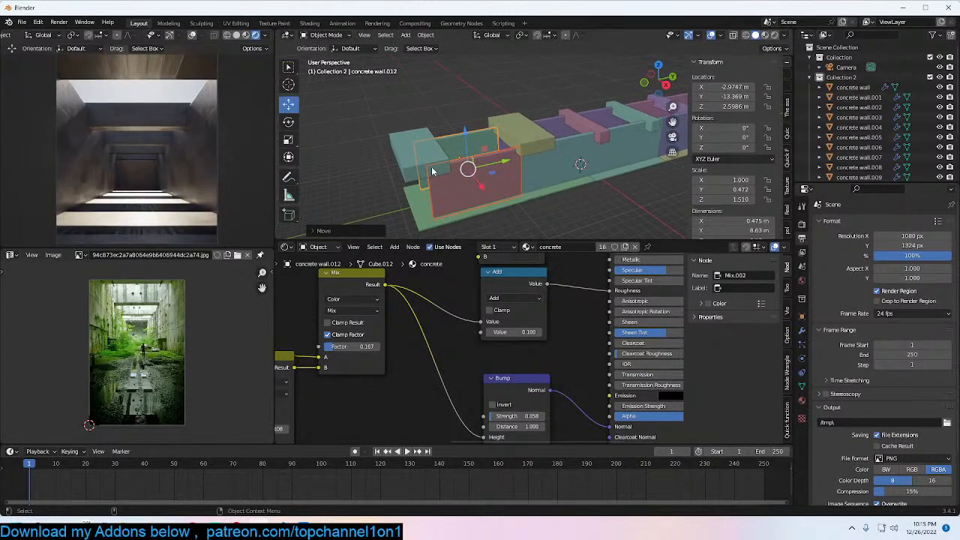
Step: Stretch the copied wide beam along Y to about 8.51 m and move it to about Y -16.04 m as a roof slab
{"action": "left_click", "coordinate": [441, 167]}
{"action": "left_click_drag", "start_coordinate": [447, 147], "coordinate": [514, 141]}
{"action": "key", "text": "s"}
{"action": "key", "text": "y"}
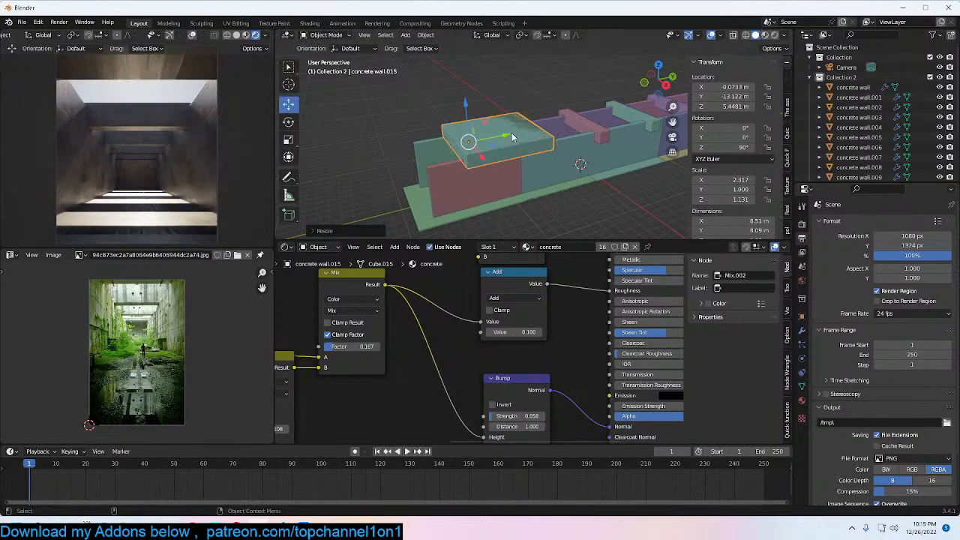
{"action": "left_click", "coordinate": [482, 144]}
Step: Duplicate the roof slab and rotate the copy 90° about the global X axis
{"action": "key", "text": "shift+d"}
{"action": "type", "text": "rx"}
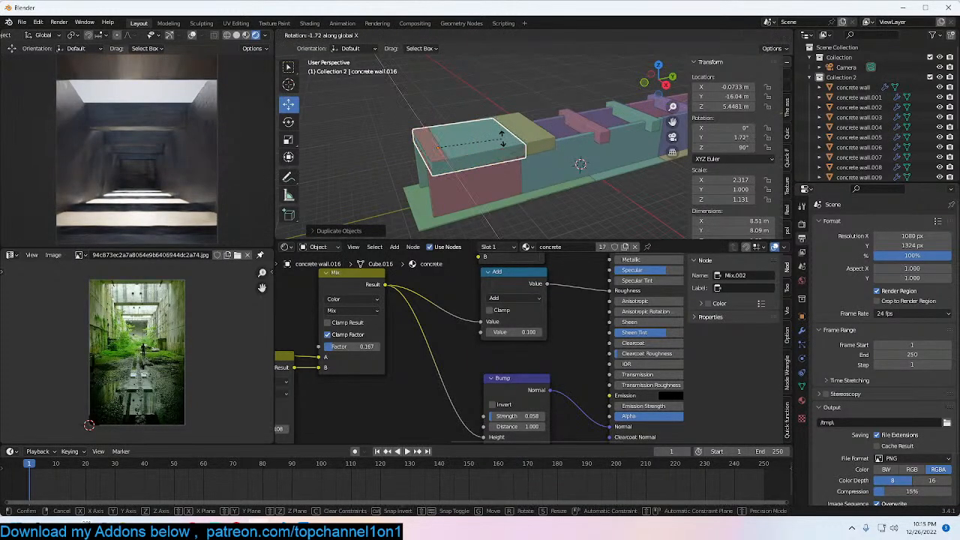
{"action": "type", "text": "90"}
{"action": "key", "text": "minus"}
{"action": "key", "text": "minus"}
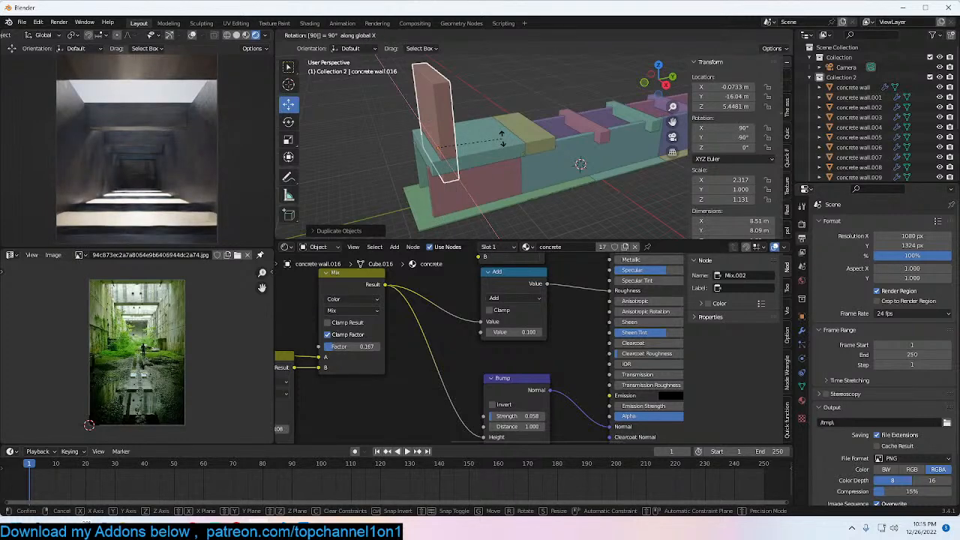
{"action": "left_click", "coordinate": [502, 139]}
Step: Lower the upright slab along Z to about 0.83 m to close the hall's end behind the camera
{"action": "middle_click_drag", "start_coordinate": [503, 140], "coordinate": [517, 103]}
{"action": "left_click_drag", "start_coordinate": [480, 75], "coordinate": [486, 127]}
{"action": "middle_click_drag", "start_coordinate": [513, 137], "coordinate": [453, 179]}
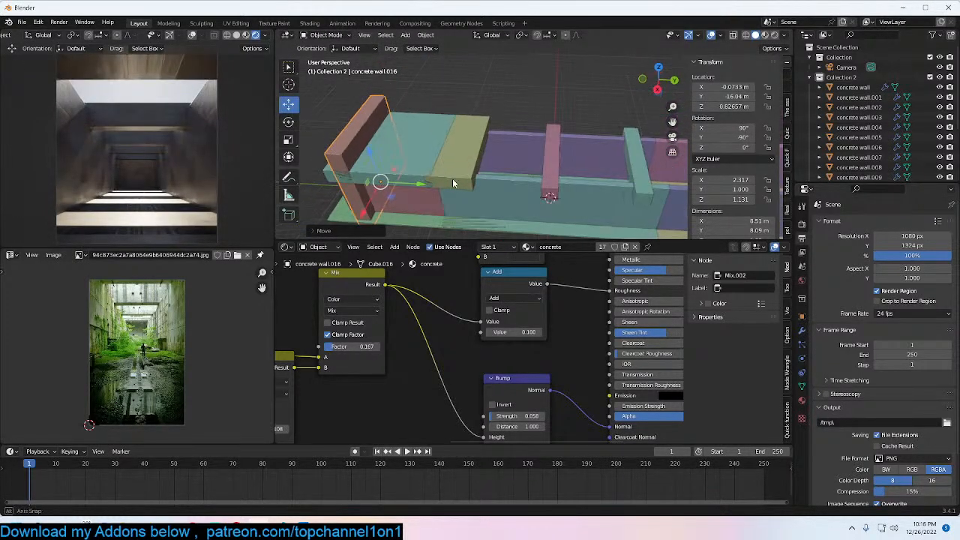
Step: Shift the 3.67 m wide beam along Y to about -8.11 m and unwrap it with Cube Projection
{"action": "left_click", "coordinate": [478, 170]}
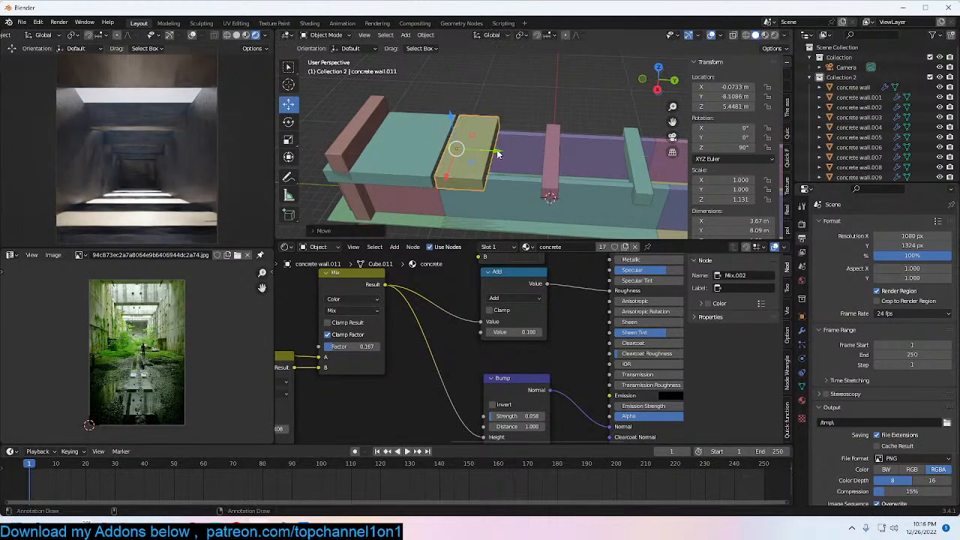
{"action": "key", "text": "Tab"}
{"action": "right_click", "coordinate": [510, 151]}
{"action": "key", "text": "Escape"}
{"action": "key", "text": "Tab"}
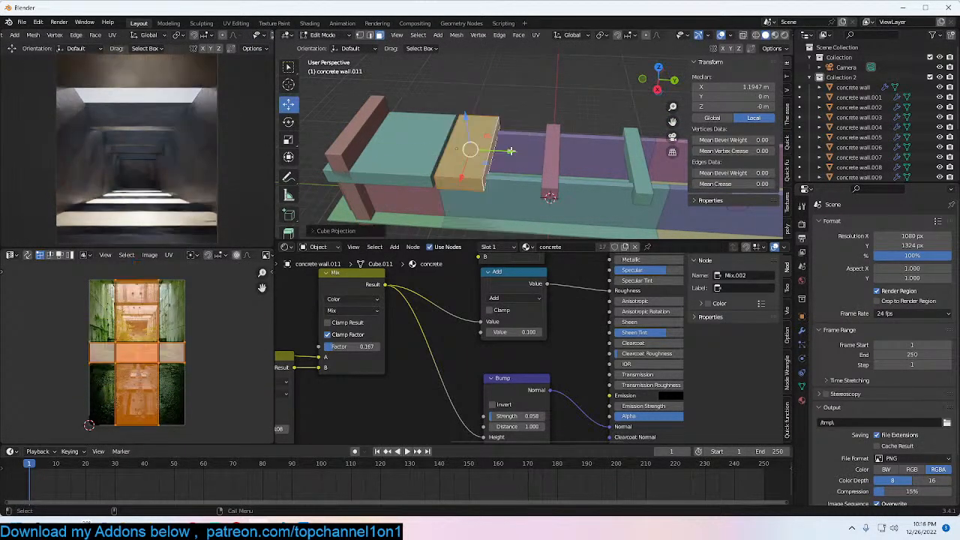
{"action": "left_click_drag", "start_coordinate": [488, 156], "coordinate": [498, 169]}
{"action": "mouse_move", "coordinate": [498, 166]}
{"action": "middle_mouse_down"}
{"action": "mouse_move", "coordinate": [517, 162]}
{"action": "mouse_move", "coordinate": [504, 164]}
{"action": "middle_mouse_up"}
Step: Select the four narrow roof beams and scale them to 2.546 along Z
{"action": "left_click", "coordinate": [570, 158]}
{"action": "middle_click_drag", "start_coordinate": [570, 158], "coordinate": [552, 159]}
{"action": "left_click", "coordinate": [551, 160]}
{"action": "left_click", "coordinate": [624, 141], "text": "shift"}
{"action": "left_click", "coordinate": [467, 150], "text": "shift"}
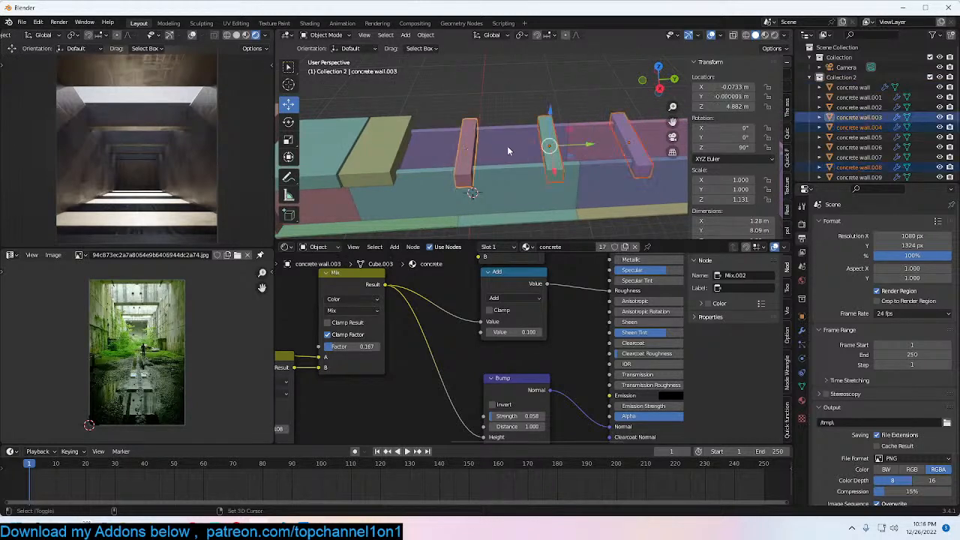
{"action": "middle_click_drag", "start_coordinate": [487, 148], "coordinate": [384, 153], "text": "shift"}
{"action": "left_click", "coordinate": [609, 152], "text": "shift"}
{"action": "key", "text": "s"}
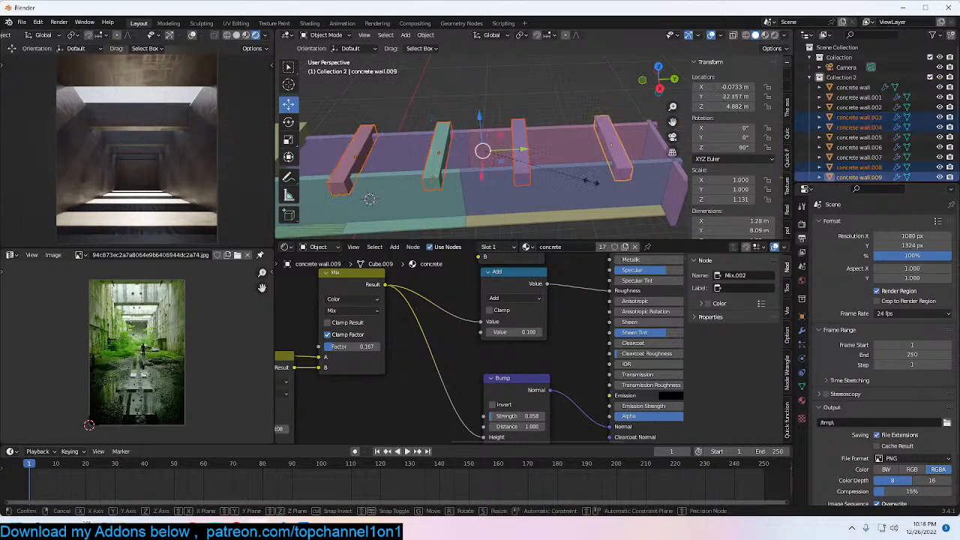
{"action": "key", "text": "z"}
{"action": "key", "text": "z"}
{"action": "key", "text": "Return"}
Step: Raise the four deepened beams along Z to about 5.12 m and deselect everything
{"action": "key", "text": "g"}
{"action": "key", "text": "z"}
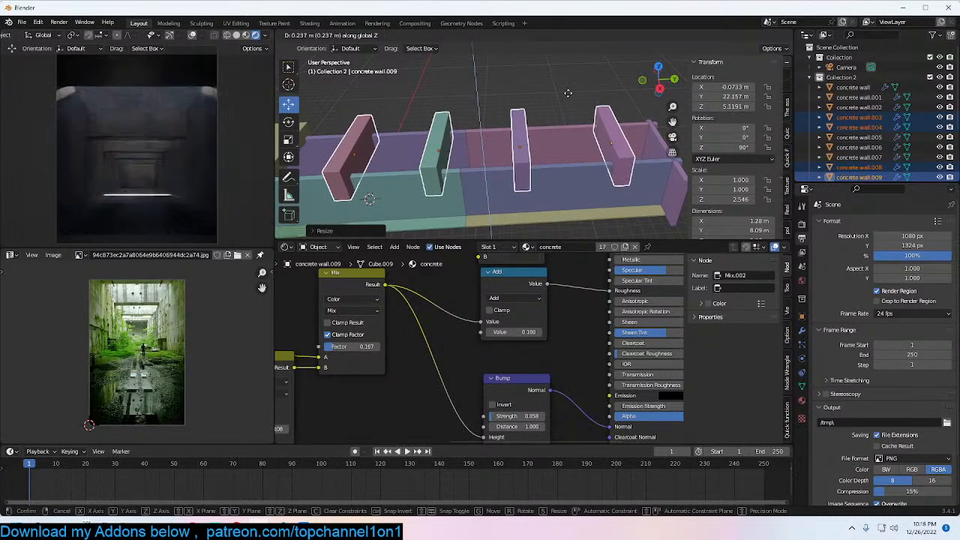
{"action": "key", "text": "Return"}
{"action": "key", "text": "alt+a"}
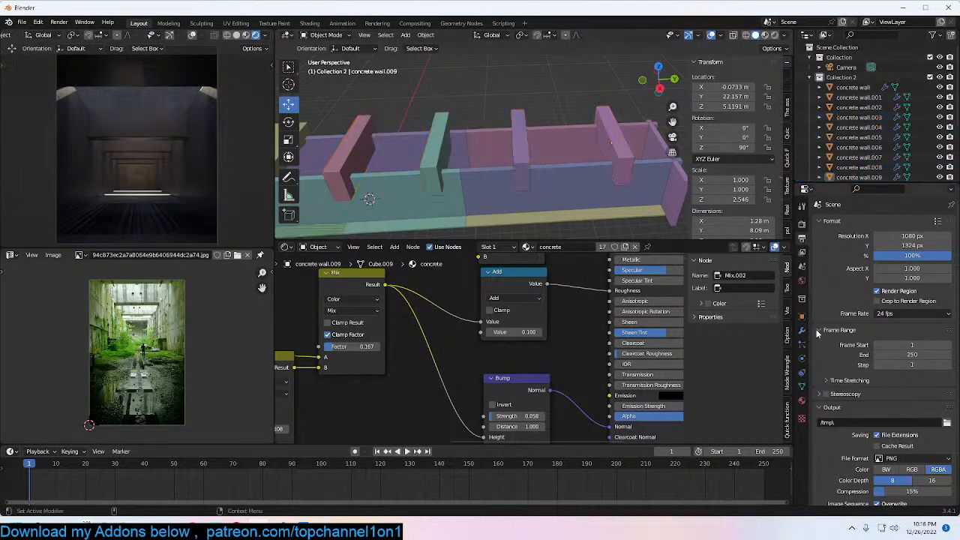
Step: Set the sky texture's sun size to 10° and return to the camera view
{"action": "left_click", "coordinate": [801, 280]}
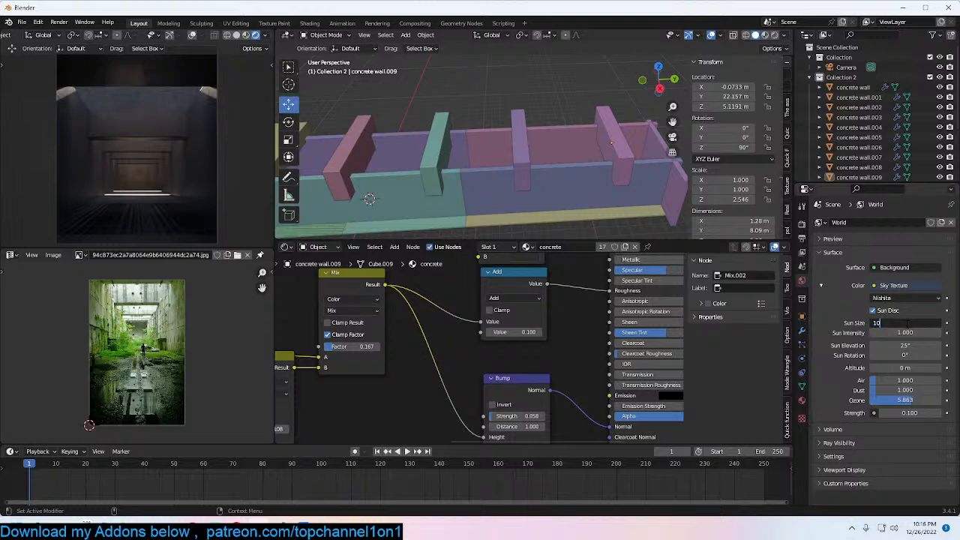
{"action": "key", "text": "Return"}
{"action": "middle_click_drag", "start_coordinate": [455, 180], "coordinate": [505, 157]}
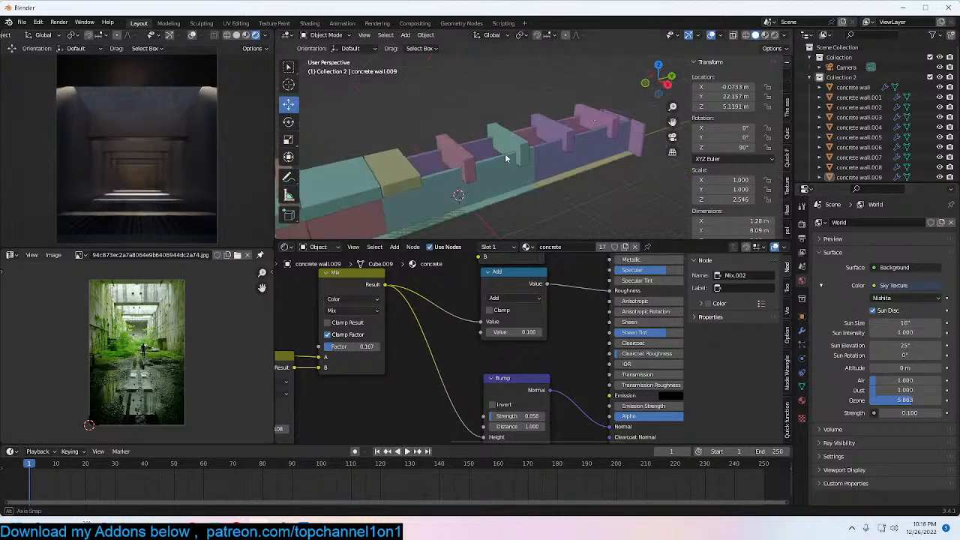
{"action": "key", "text": "KP_0"}
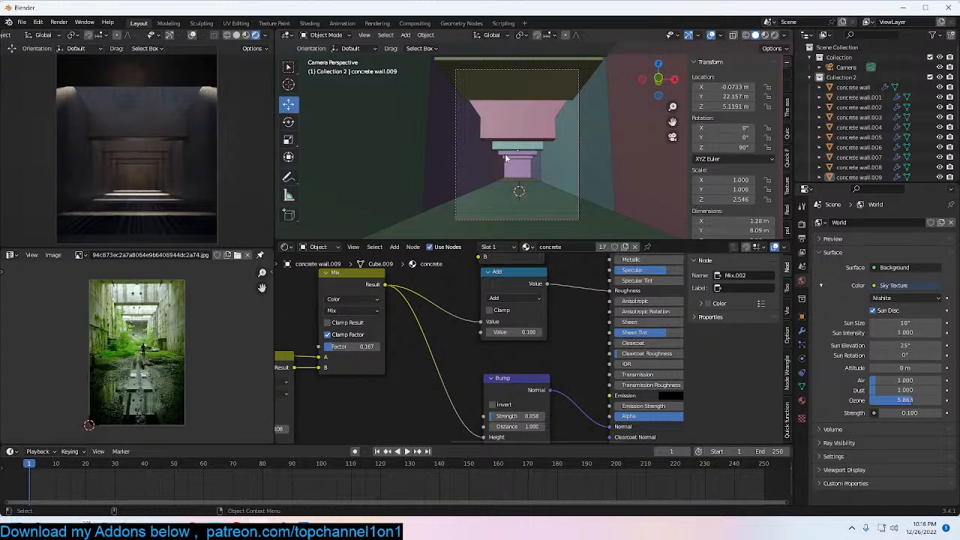
{"action": "left_click", "coordinate": [504, 153]}
Step: Save the scene as tunnel.blend in a new folder named tunnel inside D:\models\2022\december
{"action": "key", "text": "ctrl+s"}
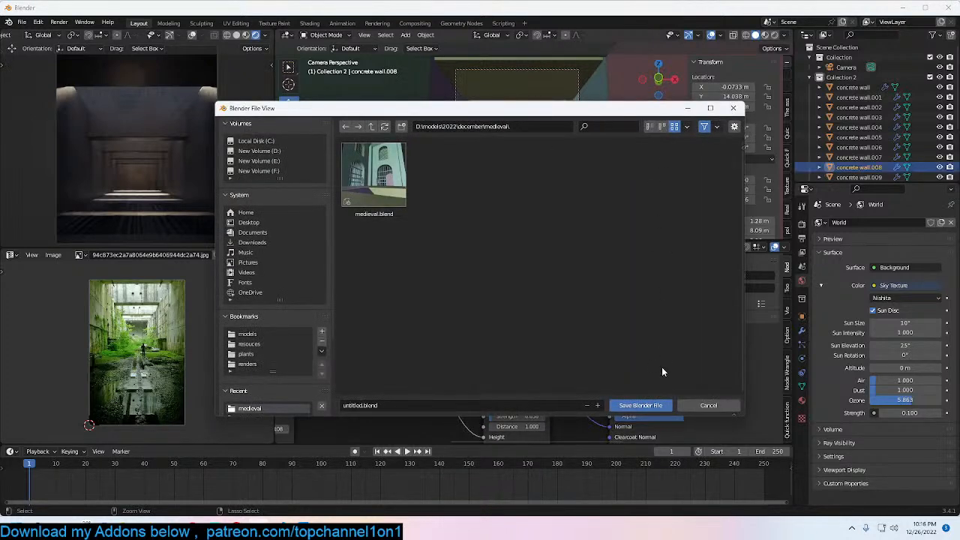
{"action": "left_click", "coordinate": [370, 126]}
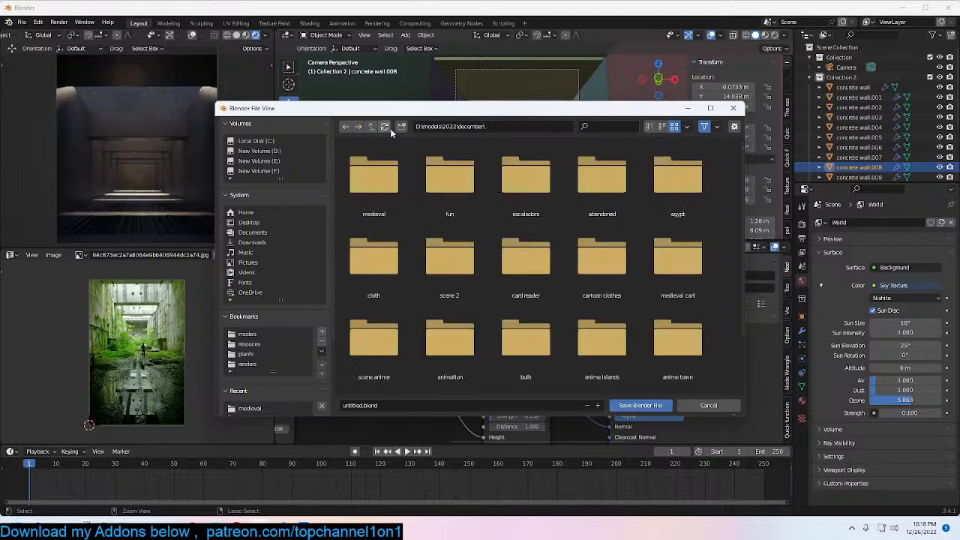
{"action": "left_click", "coordinate": [402, 127]}
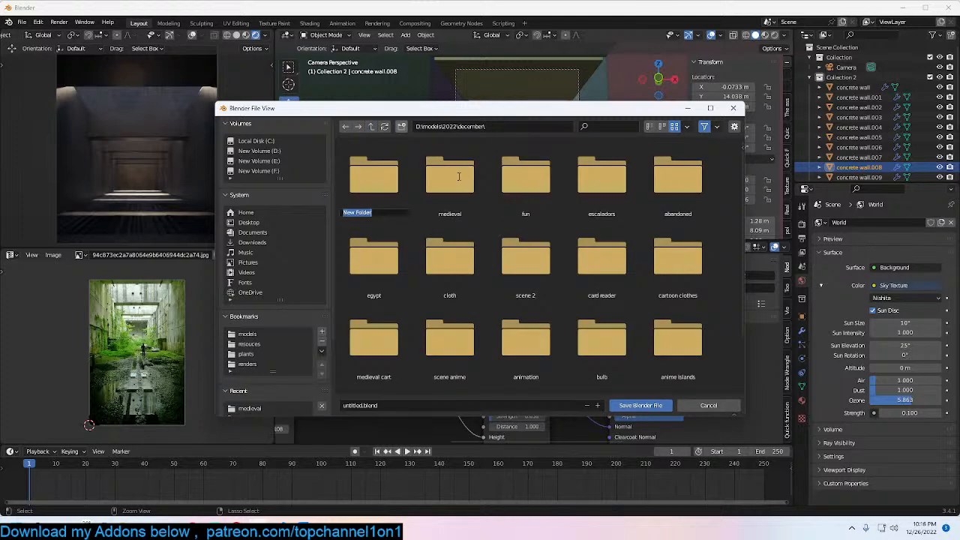
{"action": "type", "text": "tur"}
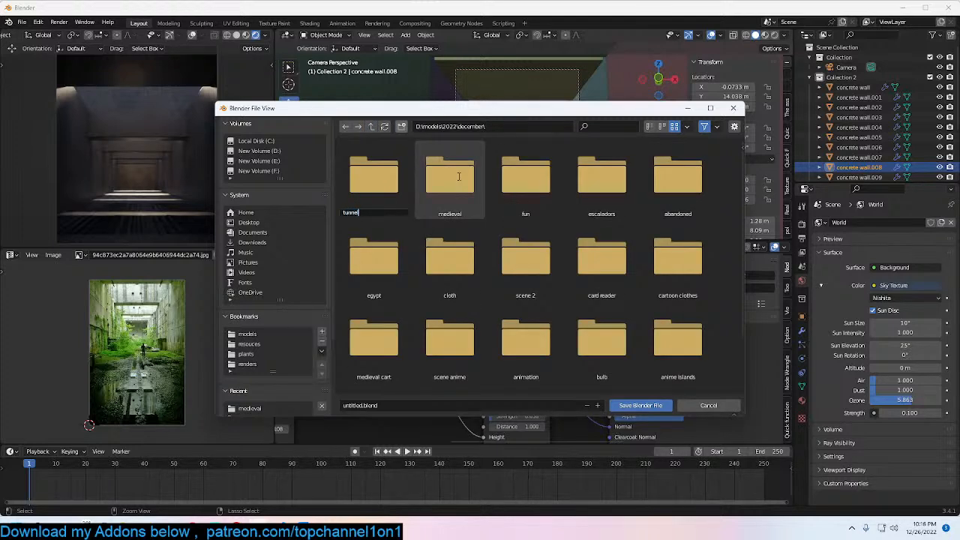
{"action": "key", "text": "Return"}
{"action": "double_click", "coordinate": [369, 184]}
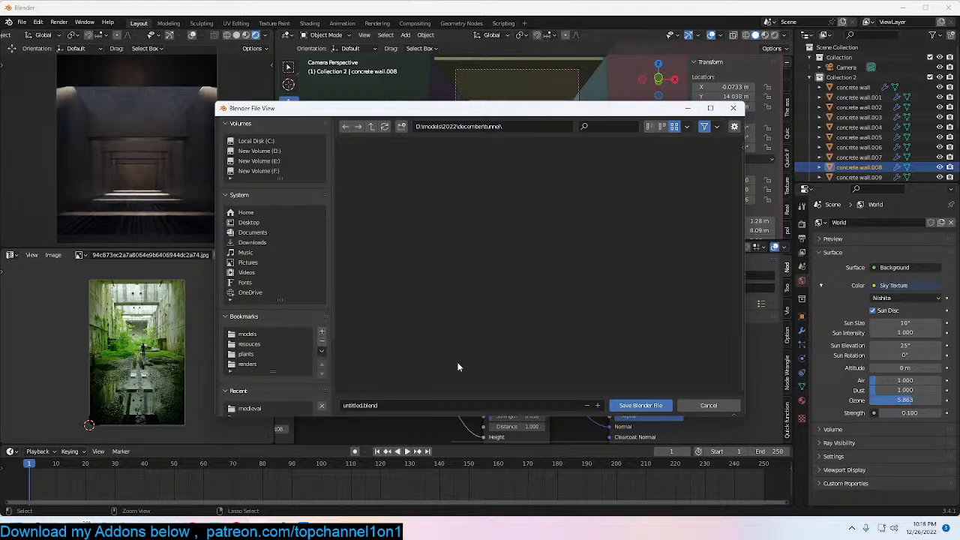
{"action": "left_click", "coordinate": [643, 404]}
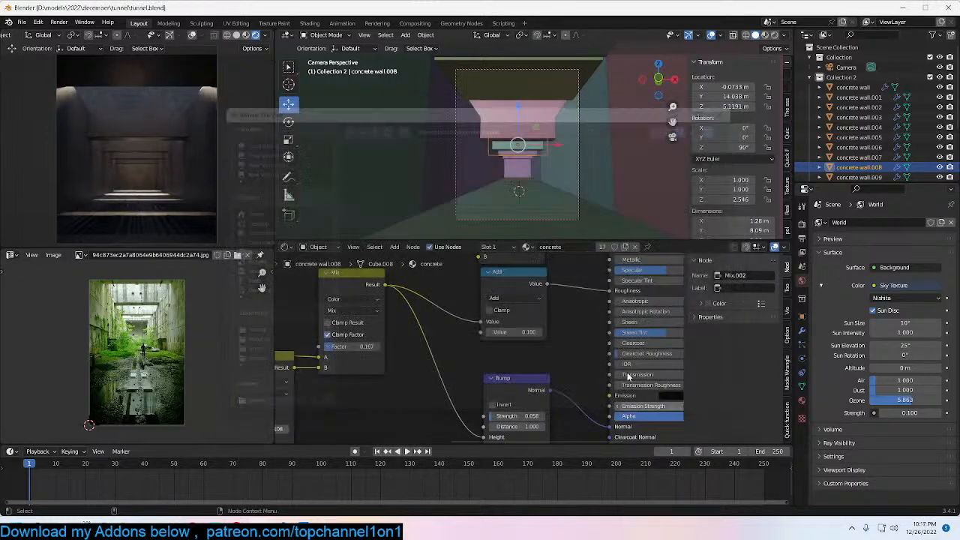
Step: Try the Single object colour in the viewport shading and switch back to Random
{"action": "middle_click_drag", "start_coordinate": [538, 195], "coordinate": [481, 204]}
{"action": "left_click", "coordinate": [465, 121]}
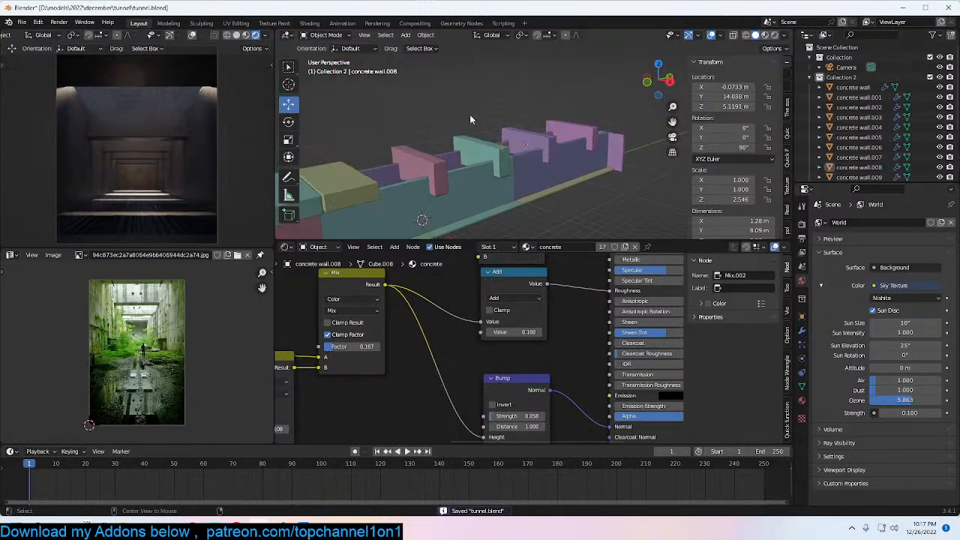
{"action": "left_click", "coordinate": [784, 36]}
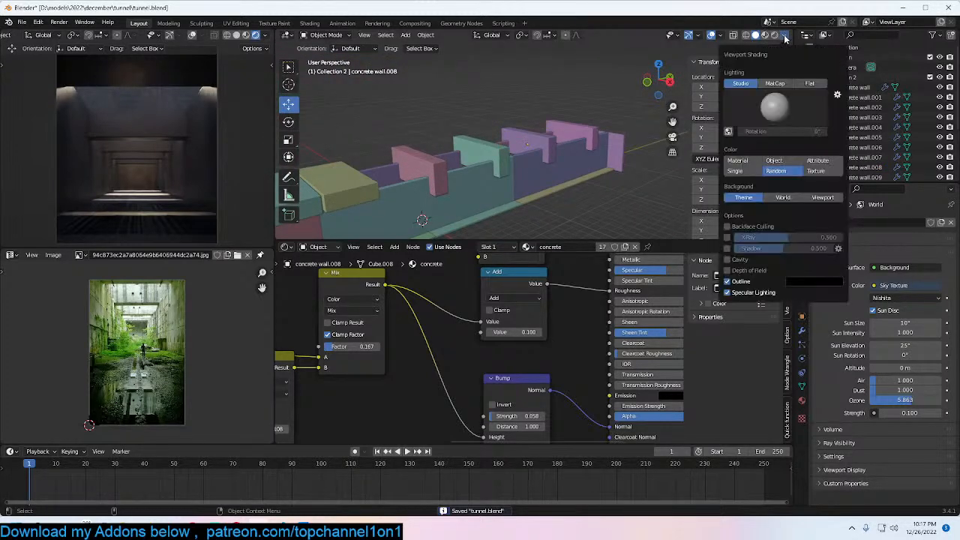
{"action": "left_click", "coordinate": [748, 172]}
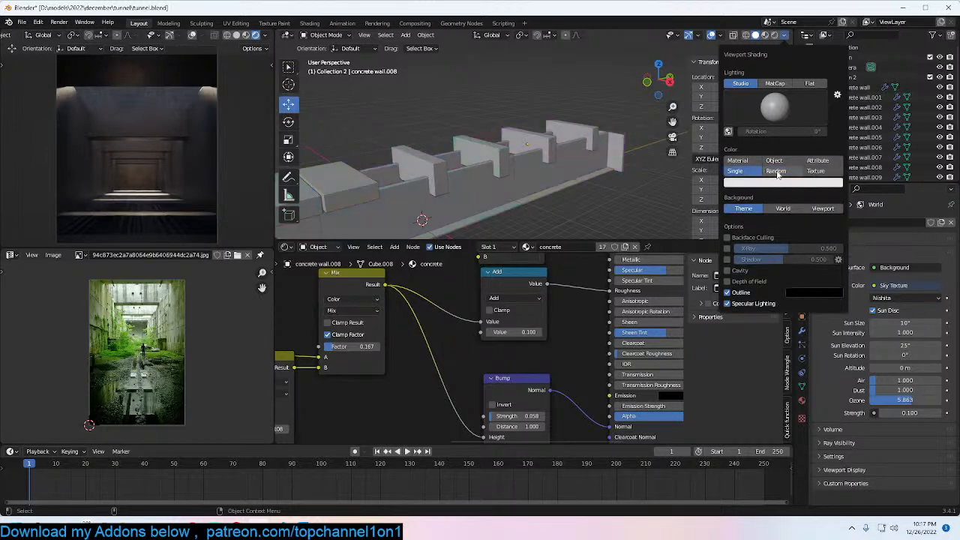
{"action": "left_click", "coordinate": [777, 172]}
Step: Return to the camera view and save the scene
{"action": "middle_click_drag", "start_coordinate": [447, 175], "coordinate": [477, 159], "text": "shift"}
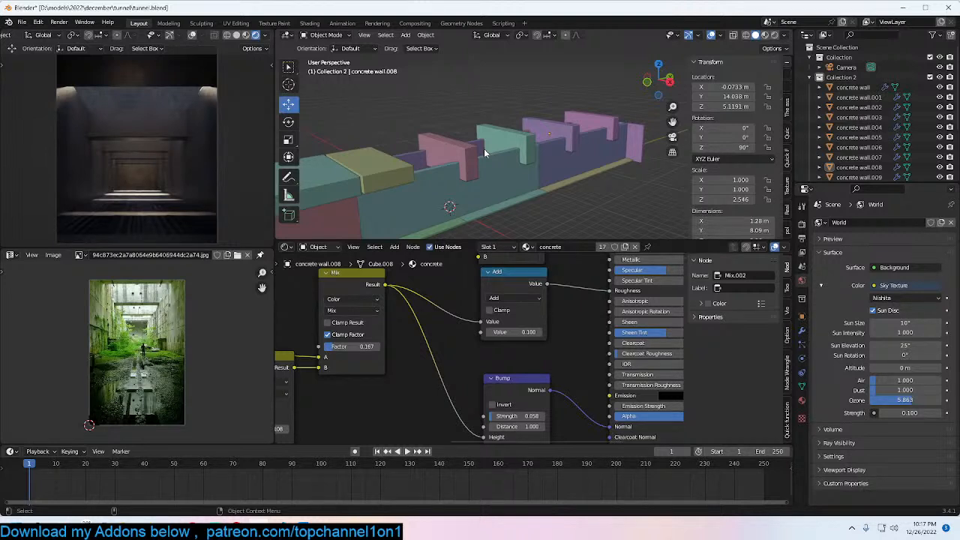
{"action": "key", "text": "ctrl+s"}
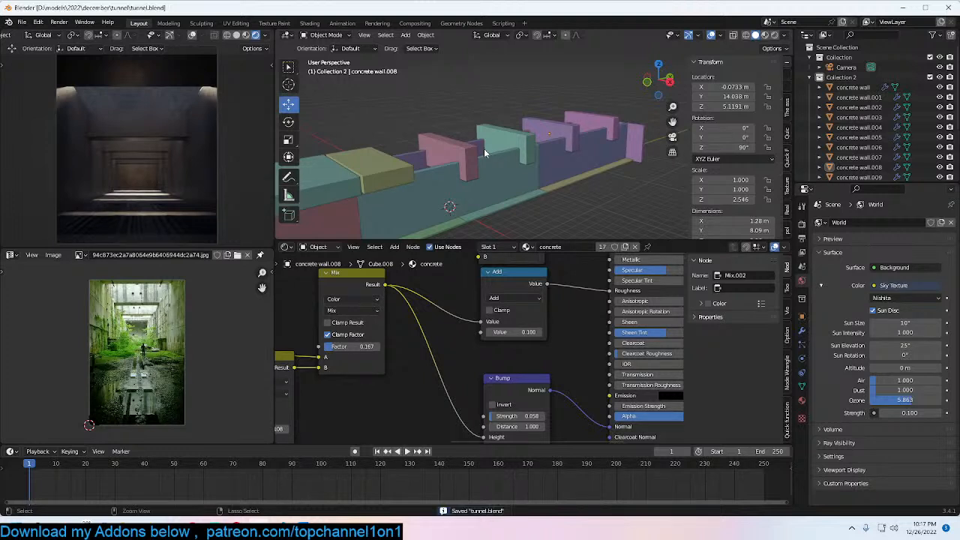
{"action": "key", "text": "ctrl"}
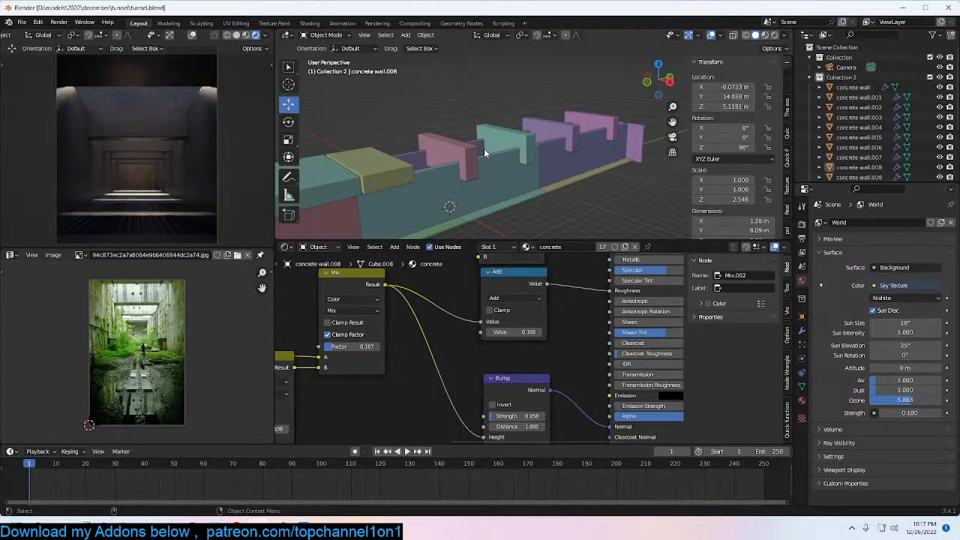
{"action": "key", "text": "KP_0"}
{"action": "key", "text": "ctrl+s"}
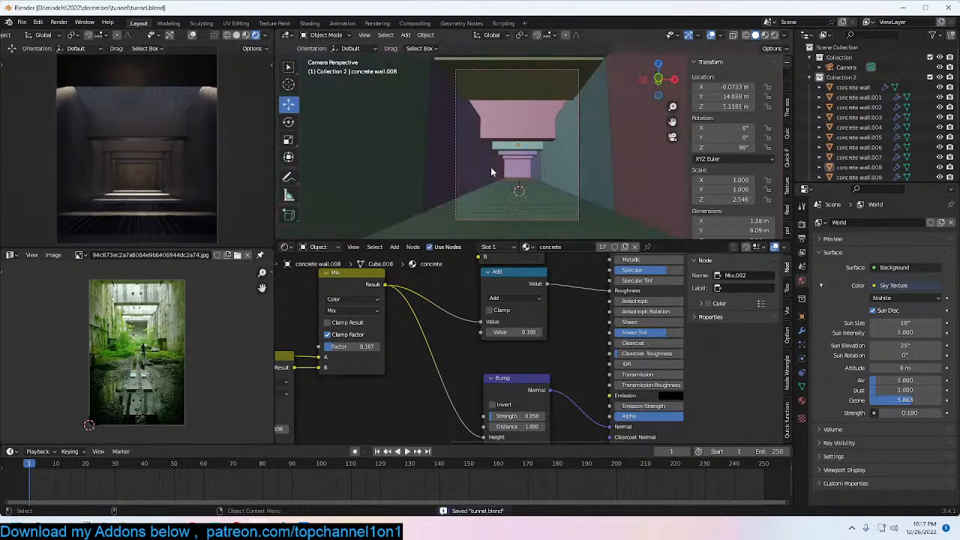
Step: Move the near floor slab along the global Y axis, return to the camera view and save the scene
{"action": "left_click", "coordinate": [506, 208]}
{"action": "key", "text": "KP_Decimal"}
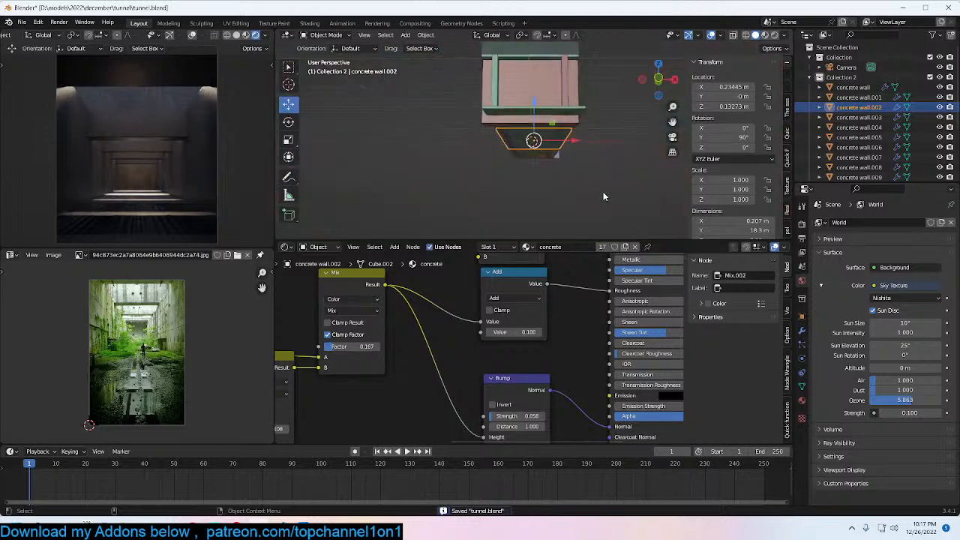
{"action": "middle_click_drag", "start_coordinate": [600, 194], "coordinate": [533, 144]}
{"action": "left_click", "coordinate": [502, 111]}
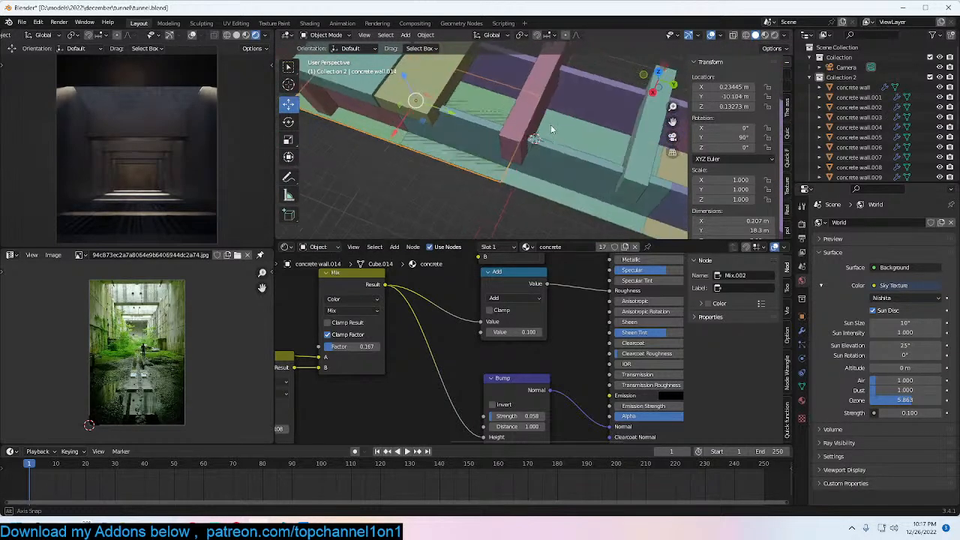
{"action": "key", "text": "g"}
{"action": "key", "text": "y"}
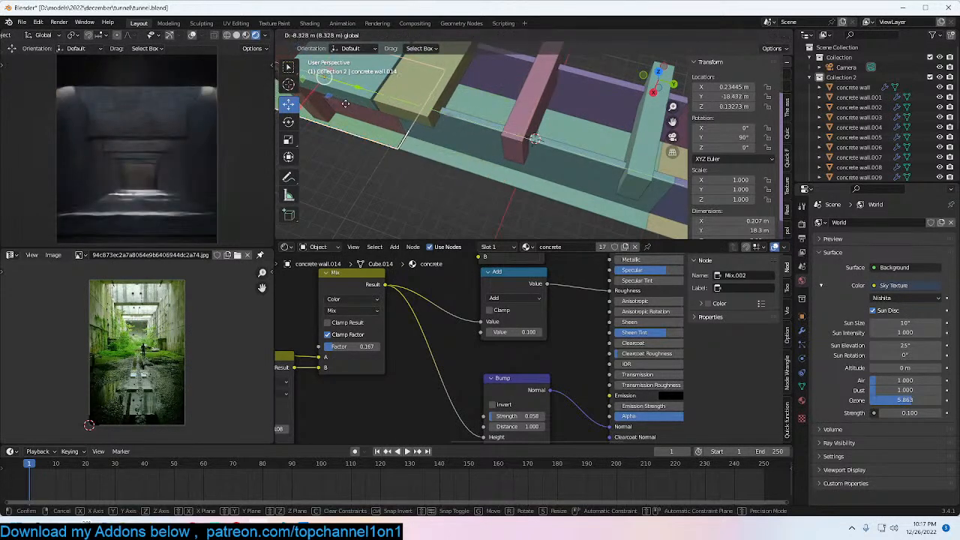
{"action": "left_click", "coordinate": [444, 134]}
{"action": "key", "text": "KP_0"}
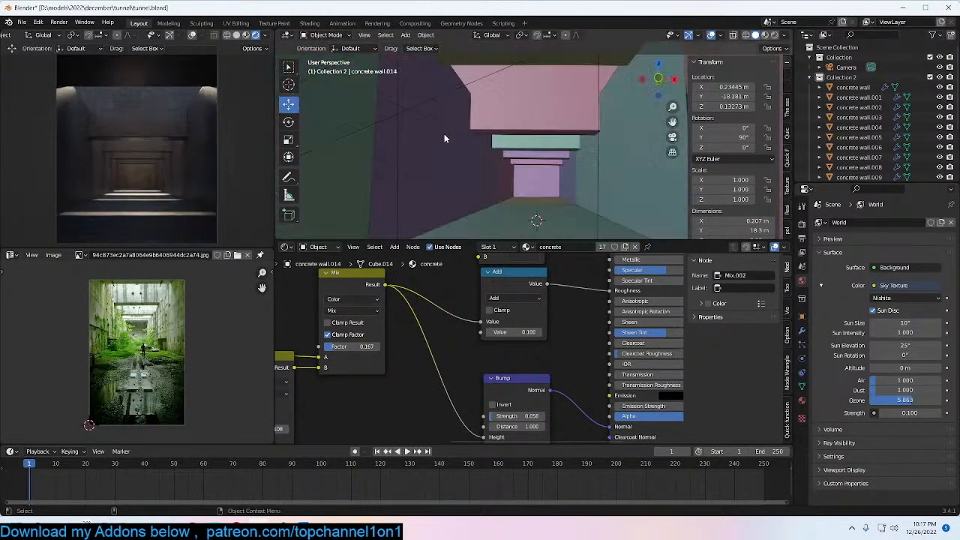
{"action": "scroll", "coordinate": [450, 139], "scroll_direction": "up", "scroll_amount": 3}
{"action": "key", "text": "ctrl+s"}
{"action": "scroll", "coordinate": [511, 143], "scroll_direction": "down", "scroll_amount": 1}
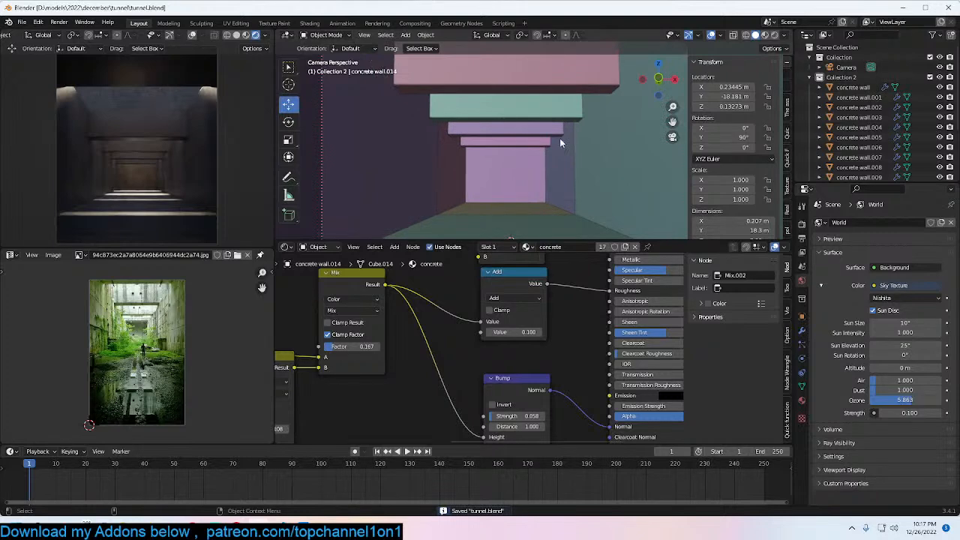
Step: Enlarge the reference image to fill its view and bring up the Quick Trees add-on settings
{"action": "left_click", "coordinate": [786, 188]}
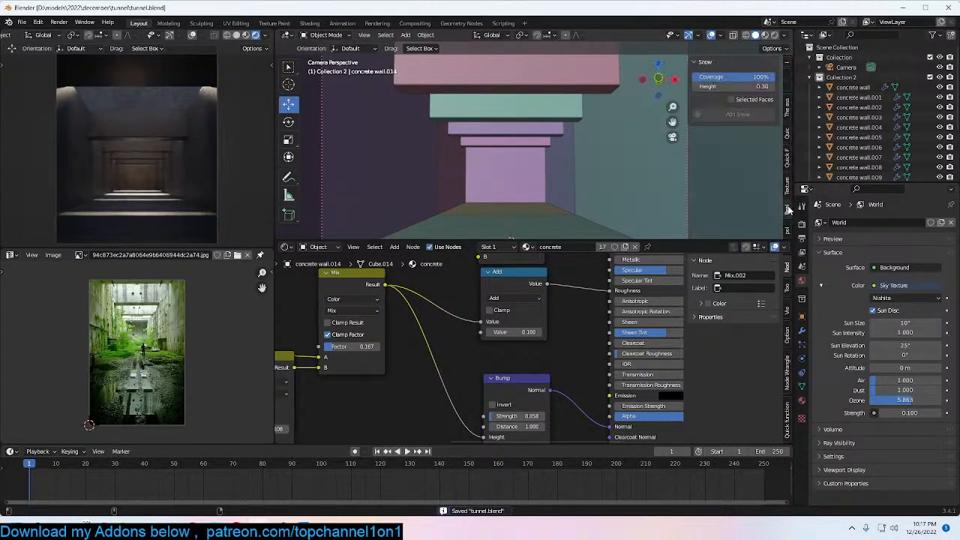
{"action": "key", "text": "Home"}
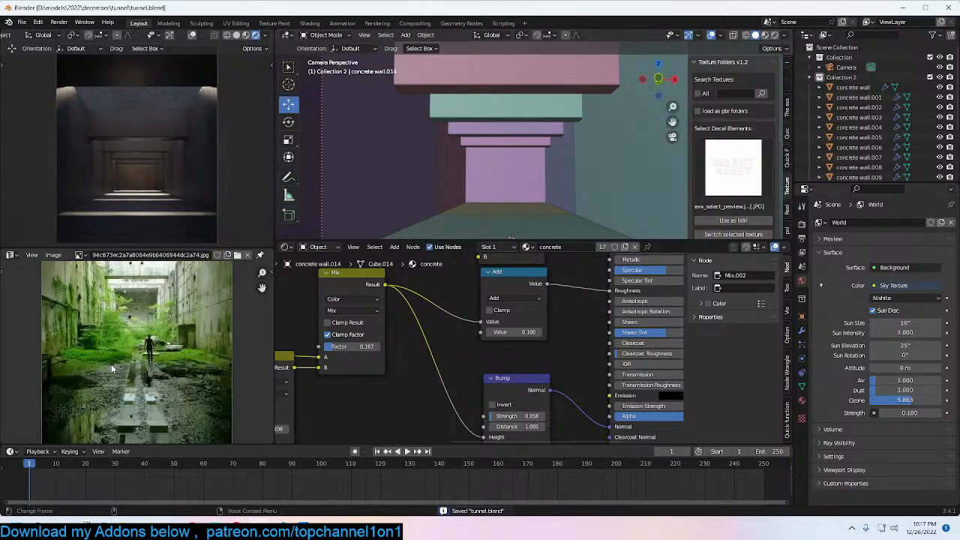
{"action": "left_click", "coordinate": [787, 159]}
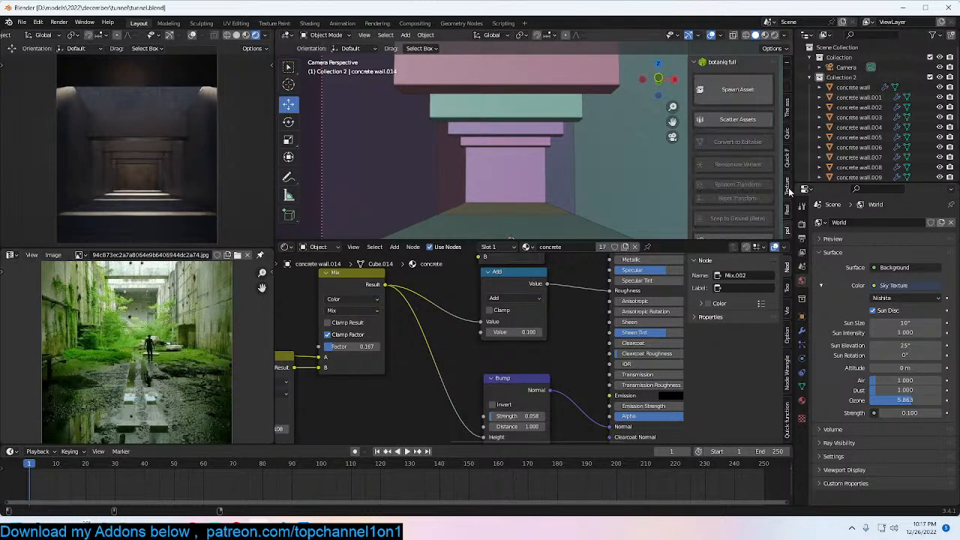
{"action": "left_click", "coordinate": [786, 135]}
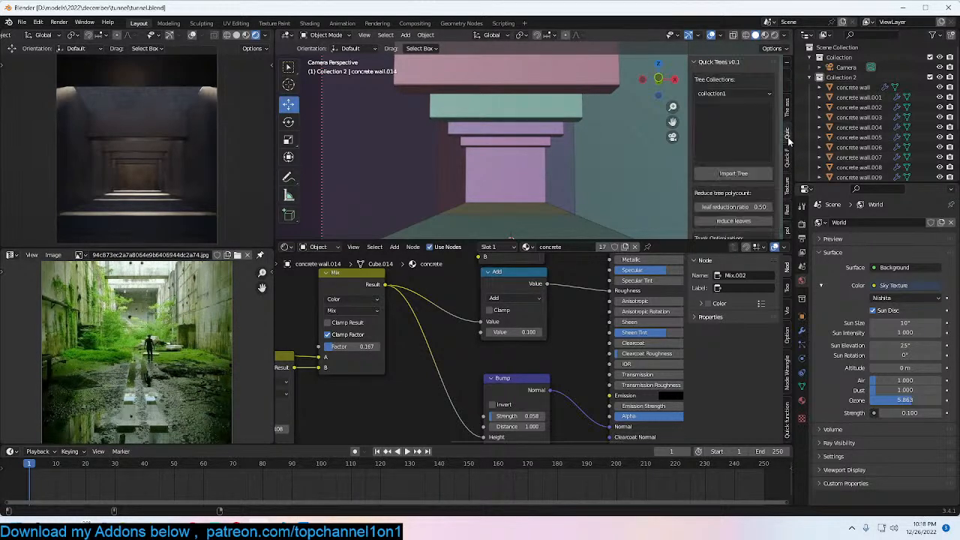
{"action": "left_click", "coordinate": [748, 131]}
Step: Browse the plant previews in park_2_collection_2, grass_collection and palm collection of Quick Trees
{"action": "left_click", "coordinate": [733, 93]}
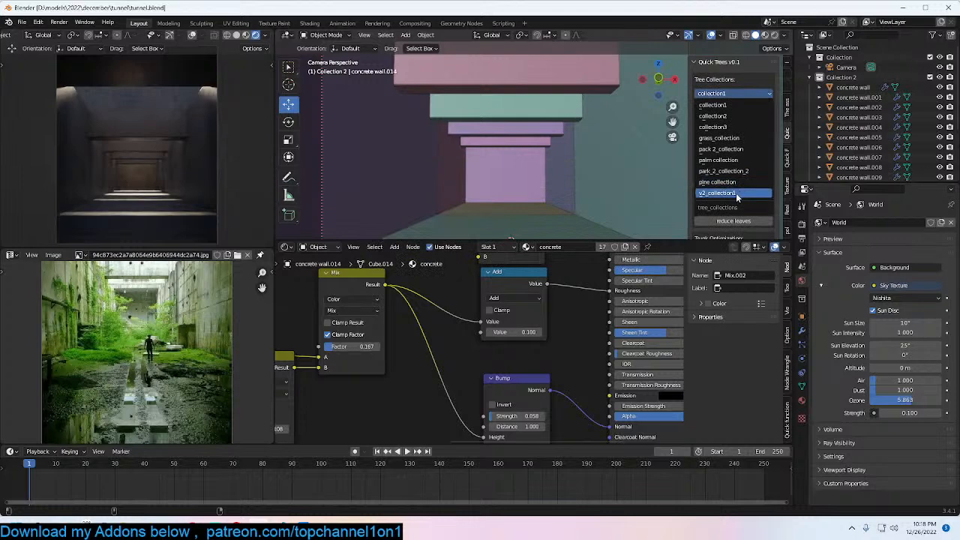
{"action": "left_click", "coordinate": [727, 171]}
{"action": "left_click", "coordinate": [738, 154]}
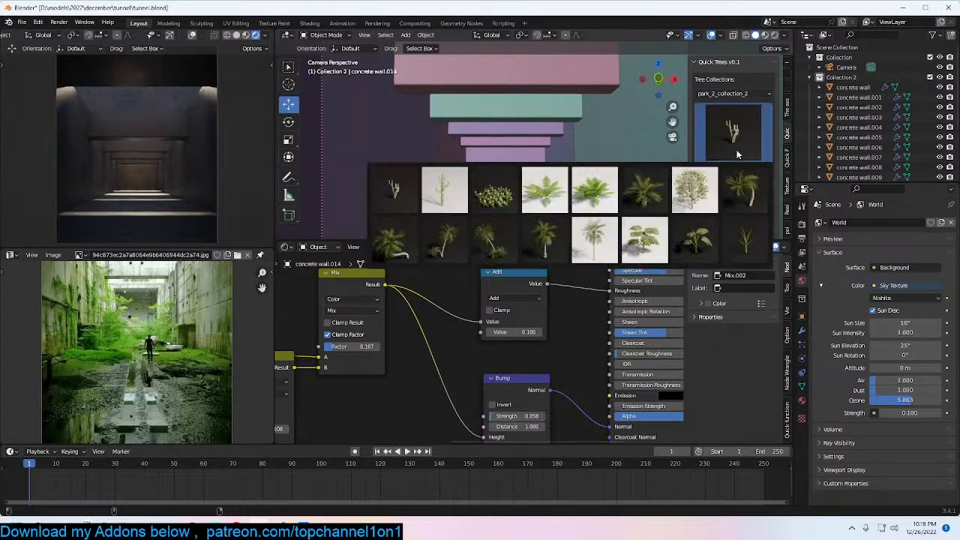
{"action": "left_click", "coordinate": [747, 114]}
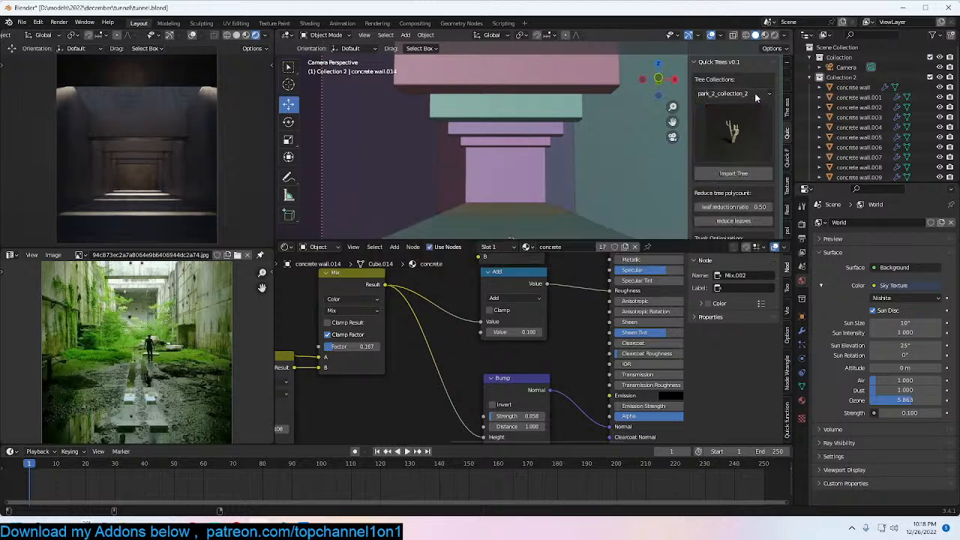
{"action": "left_click", "coordinate": [723, 93]}
{"action": "left_click", "coordinate": [718, 139]}
{"action": "left_click", "coordinate": [720, 135]}
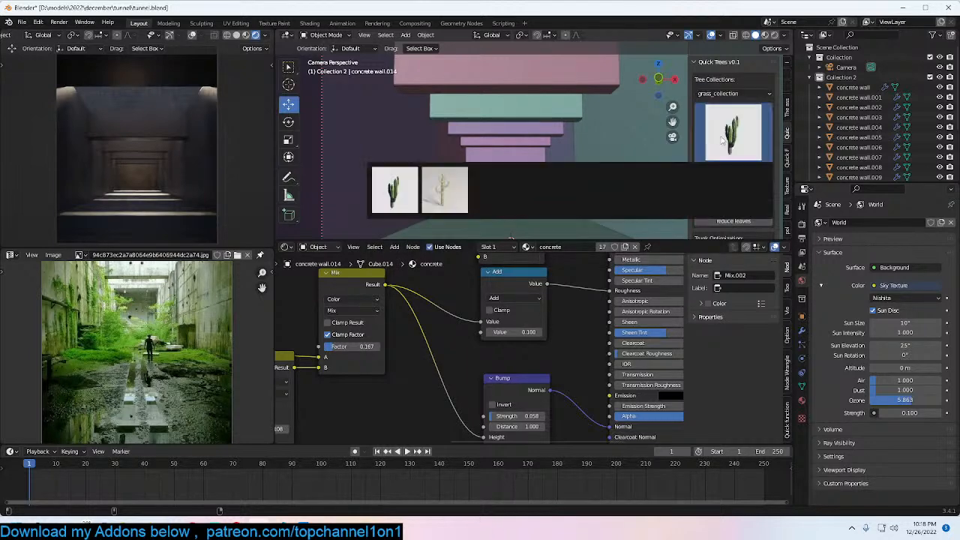
{"action": "left_click", "coordinate": [731, 93]}
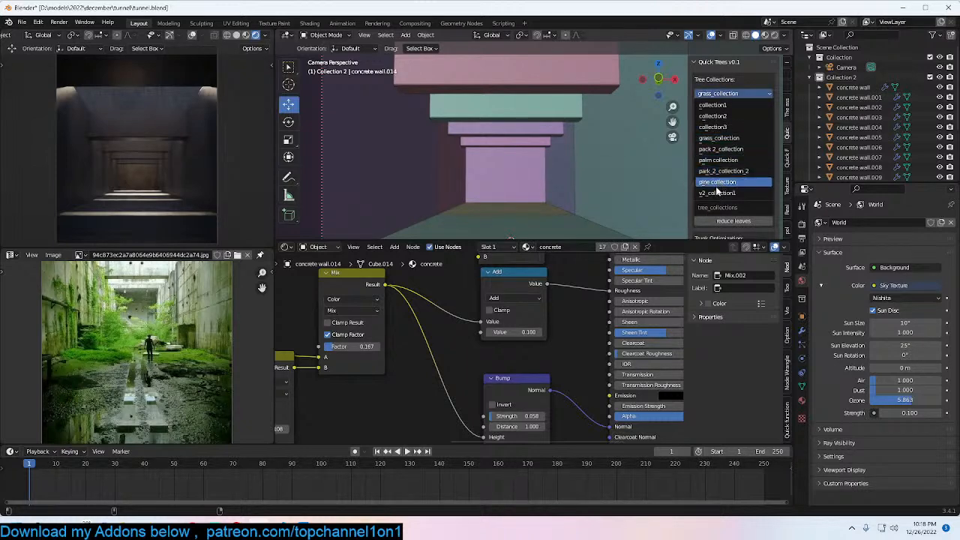
{"action": "left_click", "coordinate": [723, 171]}
{"action": "left_click", "coordinate": [743, 122]}
{"action": "left_click", "coordinate": [731, 93]}
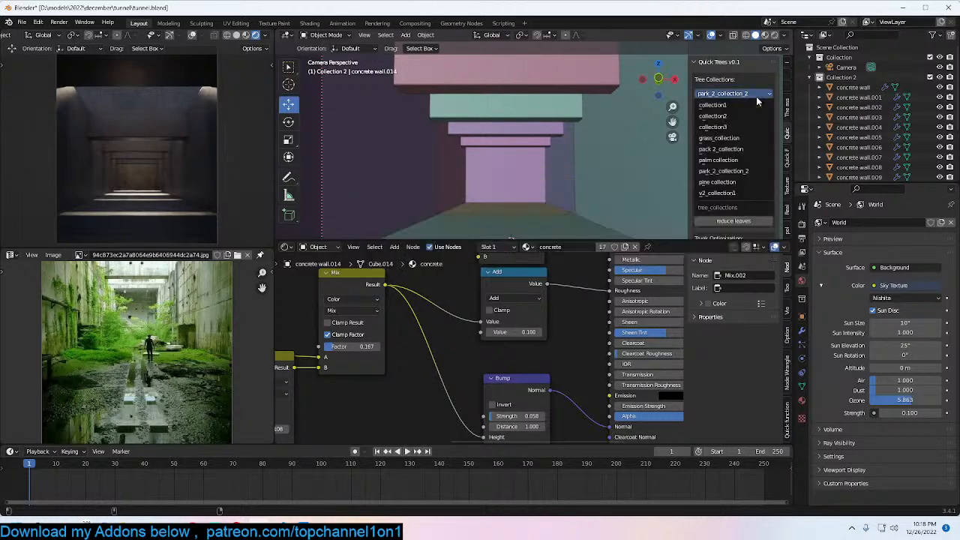
{"action": "left_click", "coordinate": [730, 154]}
{"action": "left_click", "coordinate": [734, 148]}
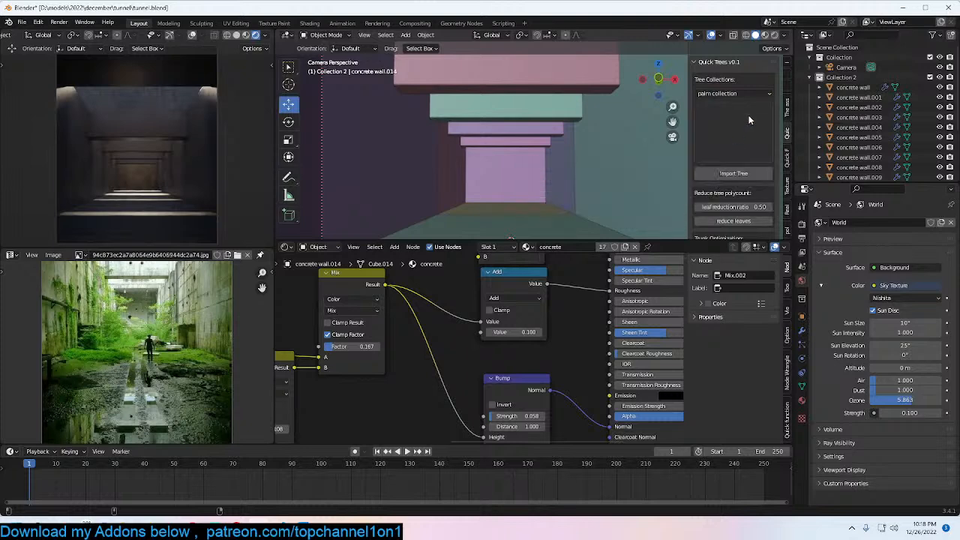
Step: Compare the available plants in grass_collection with those in park_2_collection_2 against the reference image
{"action": "left_click", "coordinate": [754, 93]}
{"action": "left_click", "coordinate": [731, 141]}
{"action": "left_click", "coordinate": [731, 144]}
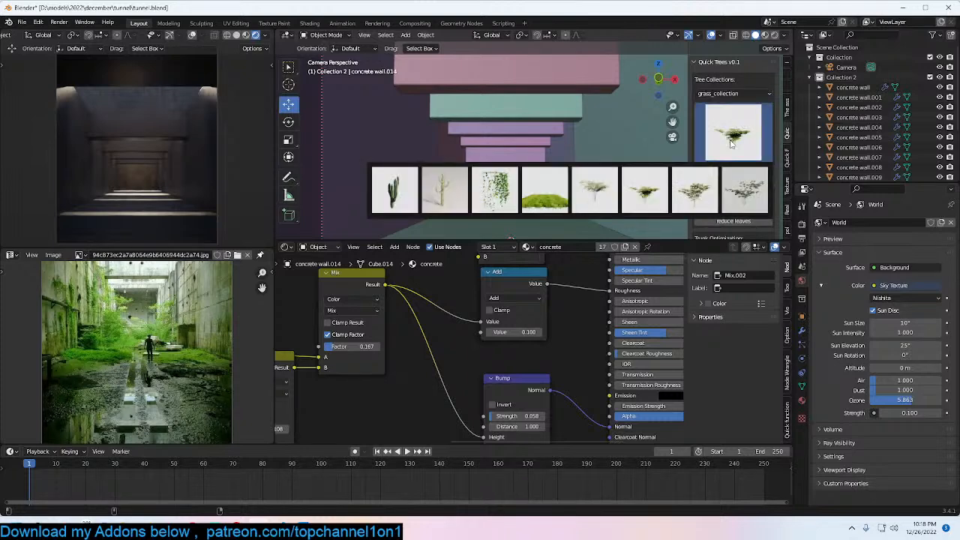
{"action": "left_click", "coordinate": [731, 93]}
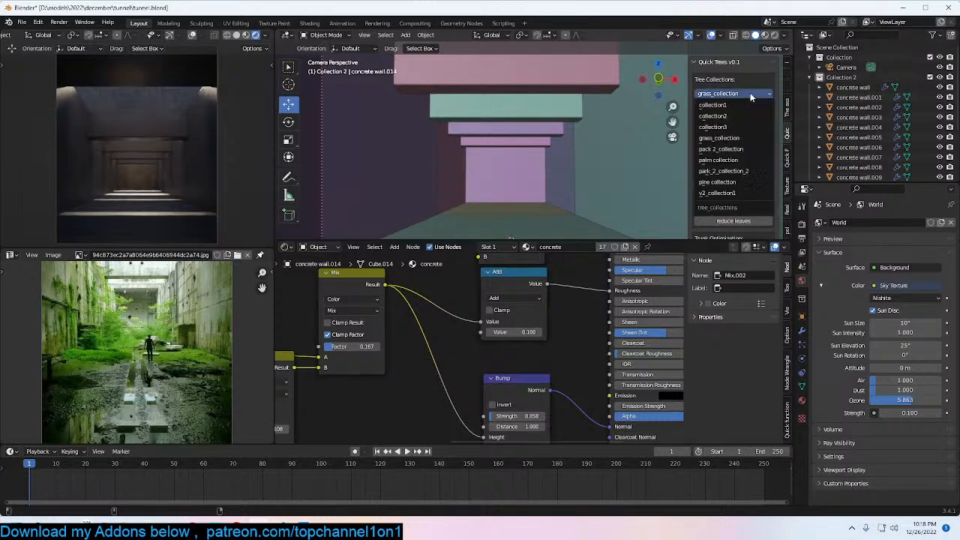
{"action": "left_click", "coordinate": [731, 171]}
{"action": "left_click", "coordinate": [745, 152]}
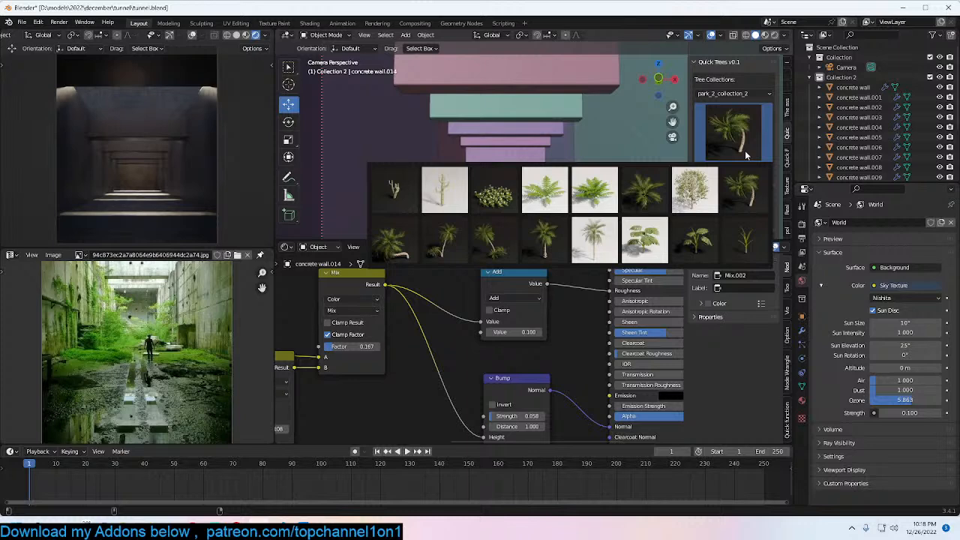
{"action": "left_click", "coordinate": [731, 93]}
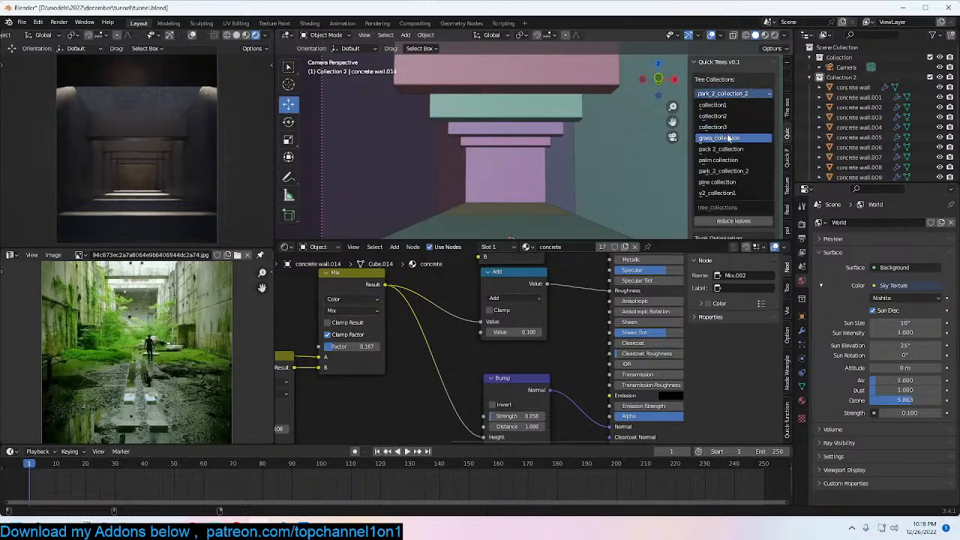
{"action": "left_click", "coordinate": [727, 138]}
{"action": "left_click", "coordinate": [728, 138]}
Step: Choose the flat grass patch from pack 2_collection in Quick Trees
{"action": "left_click", "coordinate": [746, 93]}
{"action": "left_click", "coordinate": [721, 150]}
{"action": "left_click", "coordinate": [722, 155]}
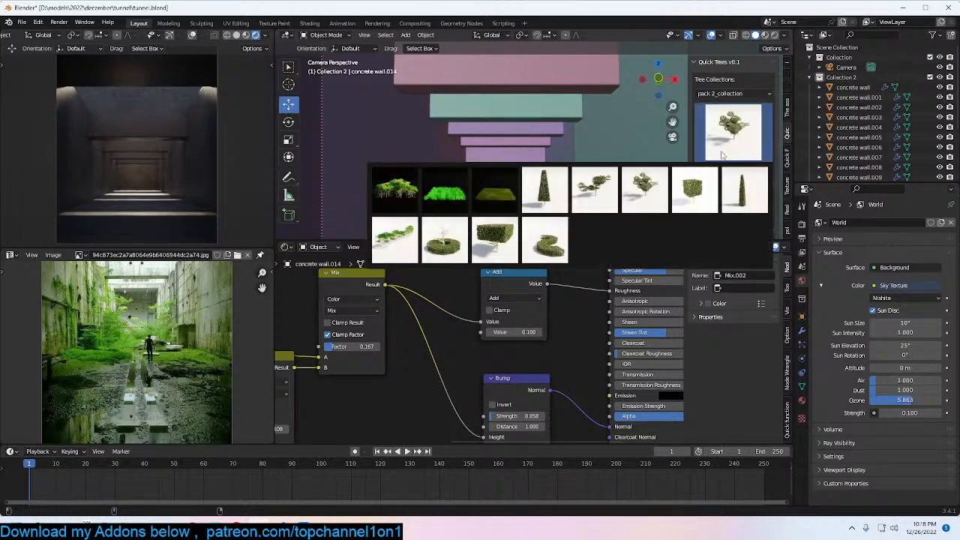
{"action": "left_click", "coordinate": [498, 193]}
Step: Center the hall floor in the working view, save the scene and pause the rendered preview
{"action": "middle_click_drag", "start_coordinate": [555, 193], "coordinate": [522, 143], "text": "shift"}
{"action": "key", "text": "ctrl+s"}
{"action": "scroll", "coordinate": [264, 39], "scroll_direction": "down", "scroll_amount": 2}
{"action": "left_click", "coordinate": [263, 36]}
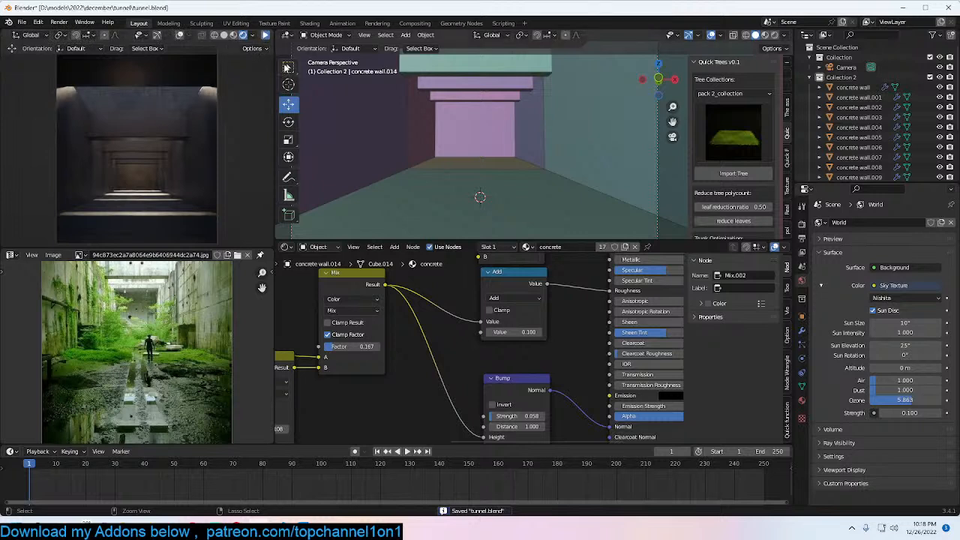
Step: Place the 3D cursor on the hall floor near the right wall and import the chosen grass patch with Quick Trees
{"action": "right_click_drag", "start_coordinate": [540, 157], "coordinate": [539, 171], "text": "shift"}
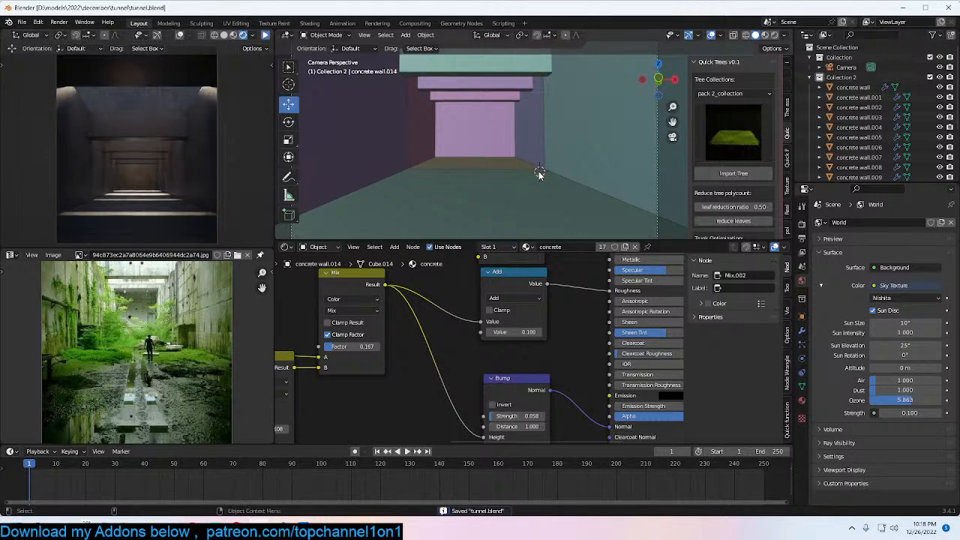
{"action": "right_click", "coordinate": [530, 194], "text": "shift"}
{"action": "left_click", "coordinate": [741, 175]}
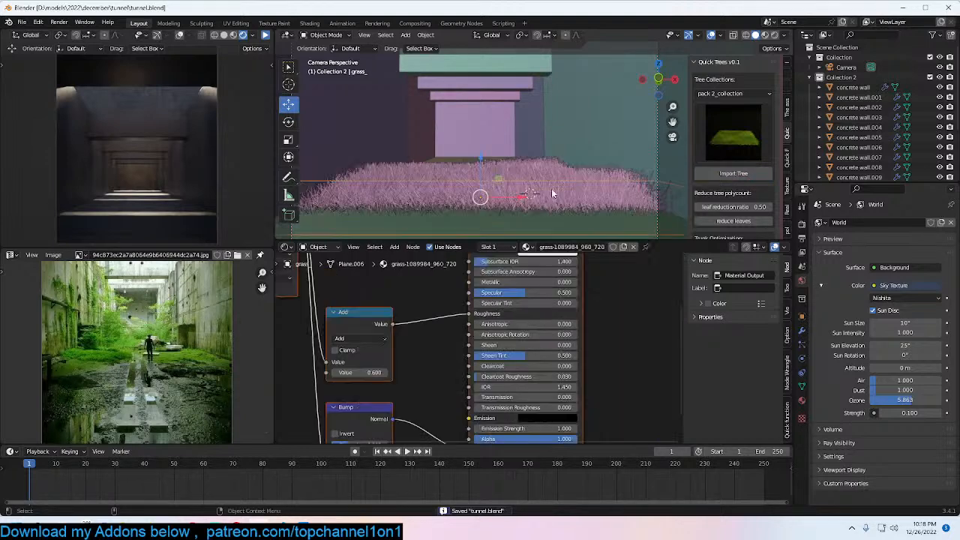
Step: Scale the imported grass patch to about 0.37 and move it slightly up and right in the camera view
{"action": "key", "text": "s"}
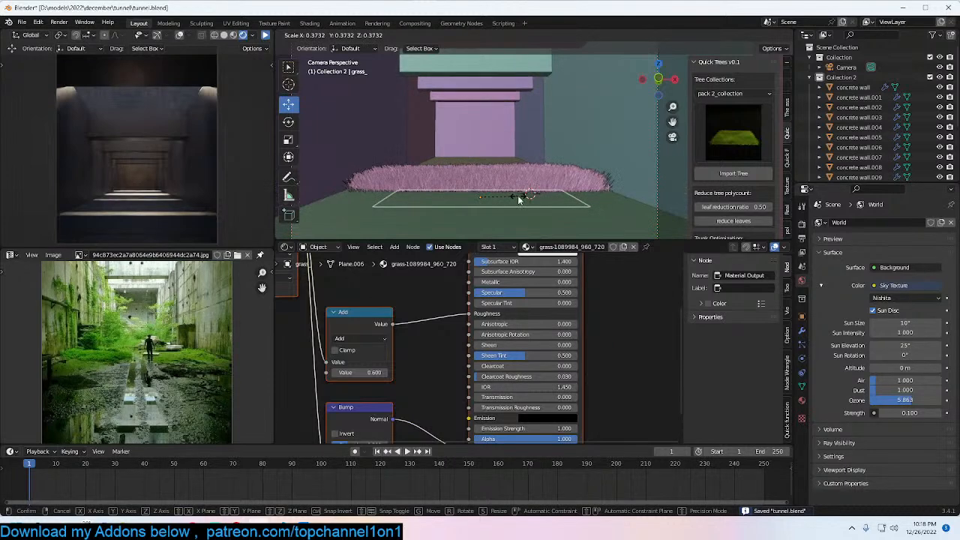
{"action": "left_click", "coordinate": [519, 186]}
{"action": "key", "text": "g"}
{"action": "left_click", "coordinate": [527, 173]}
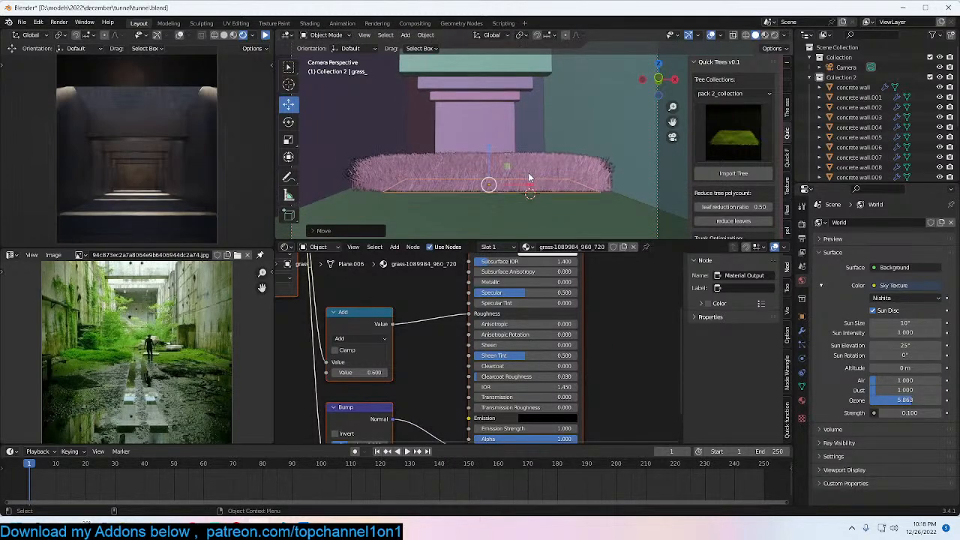
Step: Raise a vertex on the right side of the grass base mesh with proportional editing to form a mound
{"action": "key", "text": "KP_Decimal"}
{"action": "middle_click_drag", "start_coordinate": [530, 180], "coordinate": [554, 217]}
{"action": "scroll", "coordinate": [550, 225], "scroll_direction": "up", "scroll_amount": 3}
{"action": "key", "text": "Tab"}
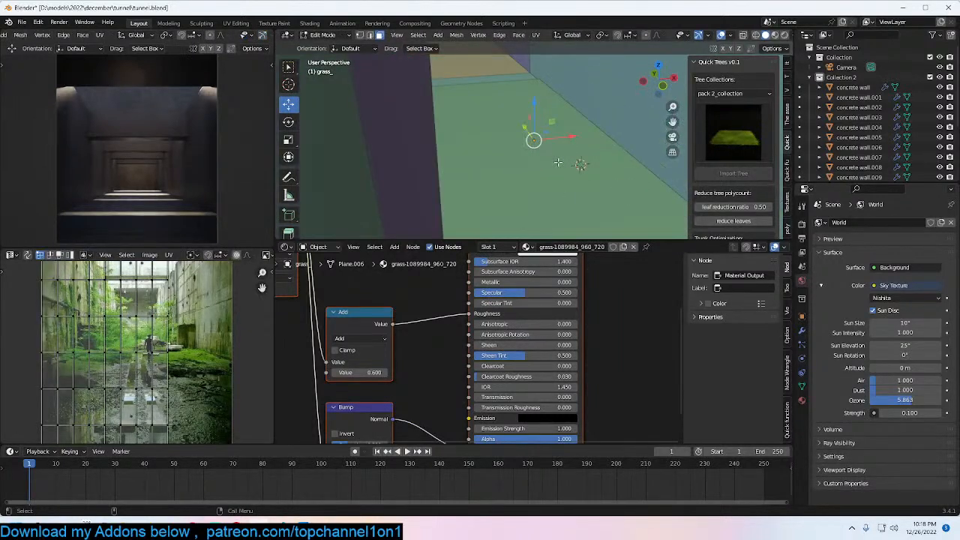
{"action": "scroll", "coordinate": [605, 151], "scroll_direction": "down", "scroll_amount": 5}
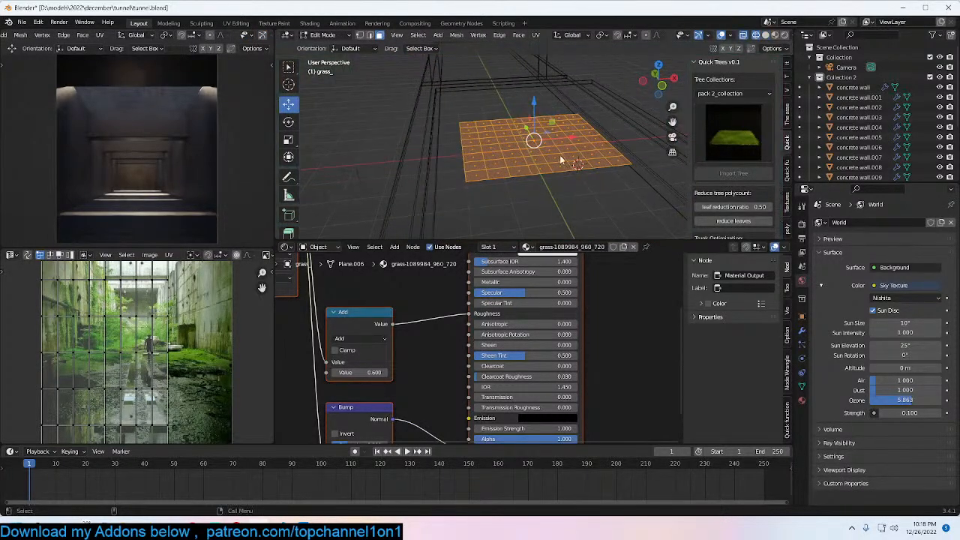
{"action": "key", "text": "Tab"}
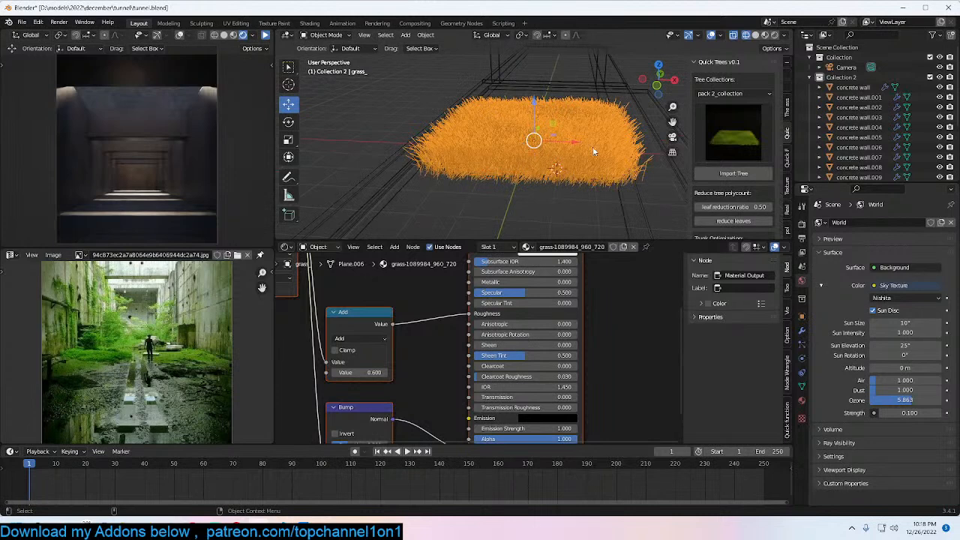
{"action": "key", "text": "Tab"}
{"action": "left_click", "coordinate": [587, 137]}
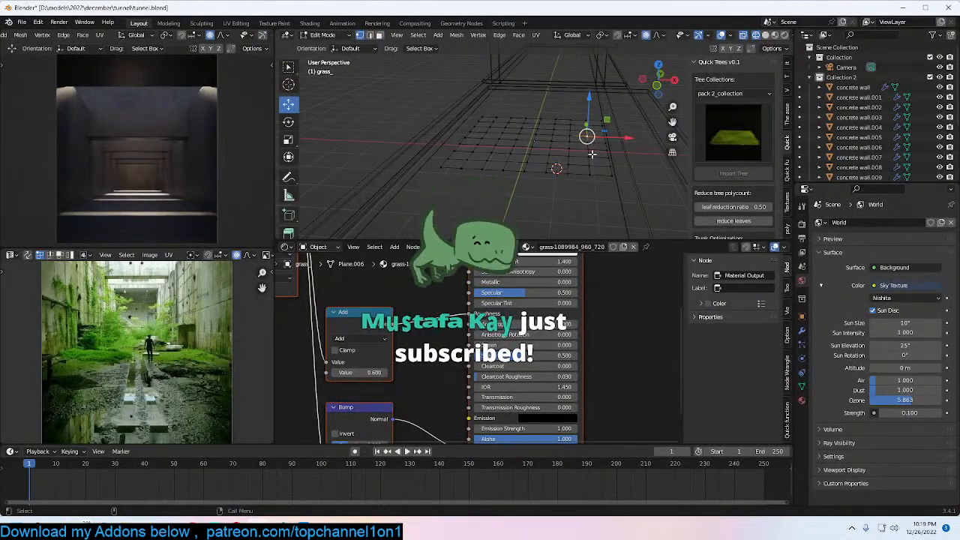
{"action": "key", "text": "g"}
{"action": "scroll", "coordinate": [592, 154], "scroll_direction": "down", "scroll_amount": 8}
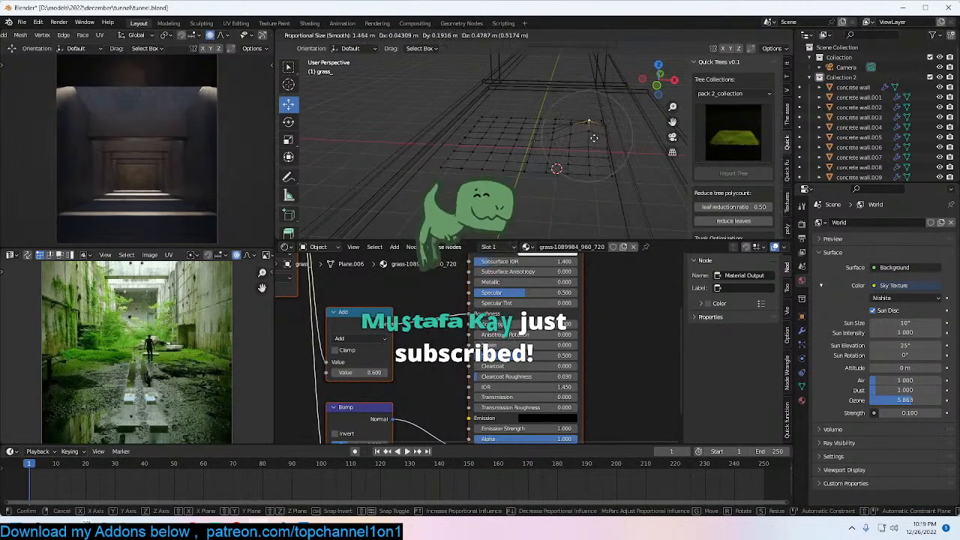
{"action": "left_click", "coordinate": [597, 127]}
{"action": "key", "text": "Tab"}
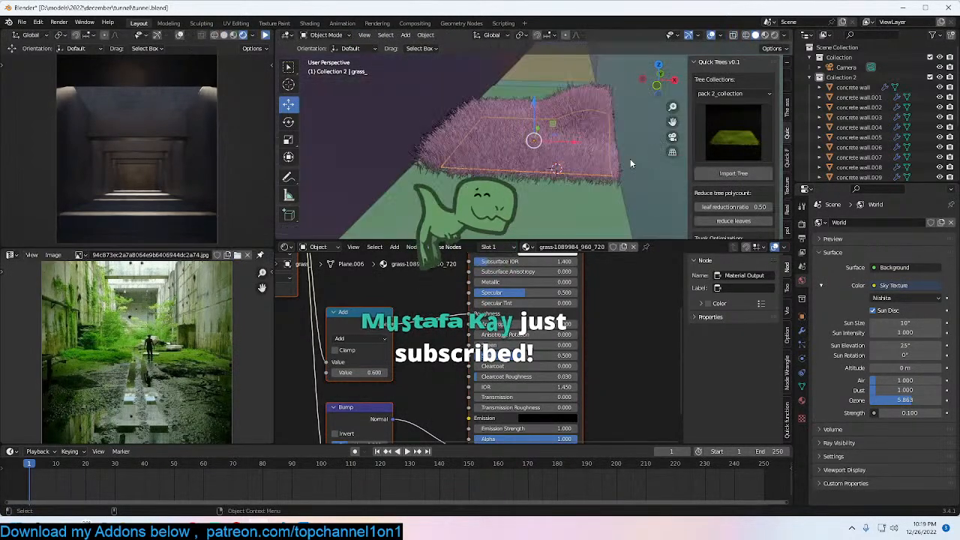
Step: Reduce the grass particle system's hair length to 0.162 m and shift the patch toward the right wall
{"action": "left_click", "coordinate": [802, 343]}
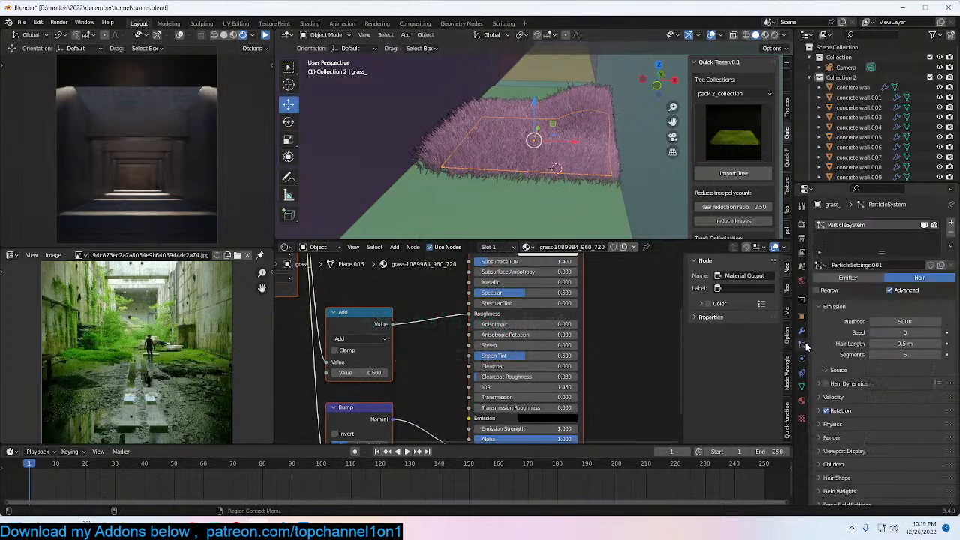
{"action": "left_click_drag", "start_coordinate": [909, 344], "coordinate": [876, 345]}
{"action": "left_click_drag", "start_coordinate": [579, 149], "coordinate": [603, 150]}
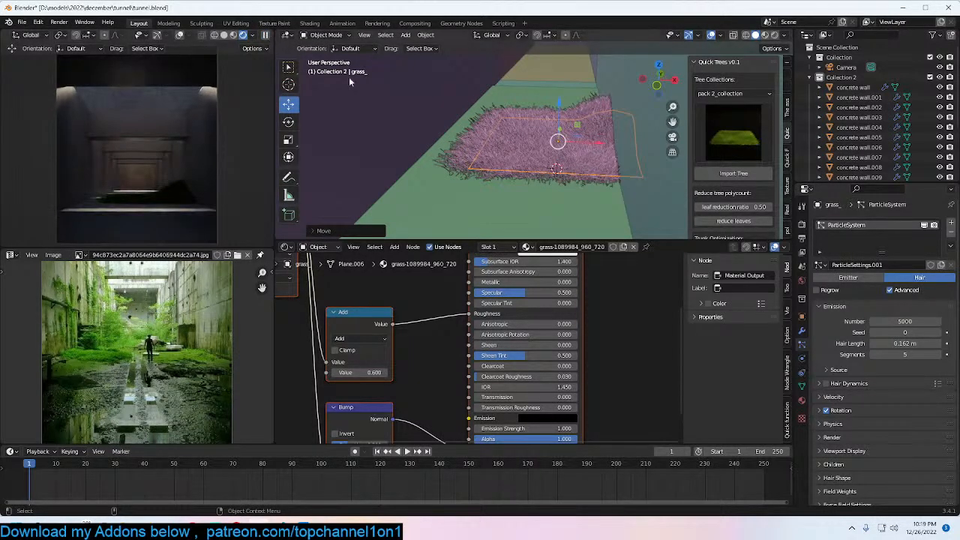
Step: Display the patch in top orthographic wireframe and set the grass particle number to 1000
{"action": "scroll", "coordinate": [554, 147], "scroll_direction": "up", "scroll_amount": 6}
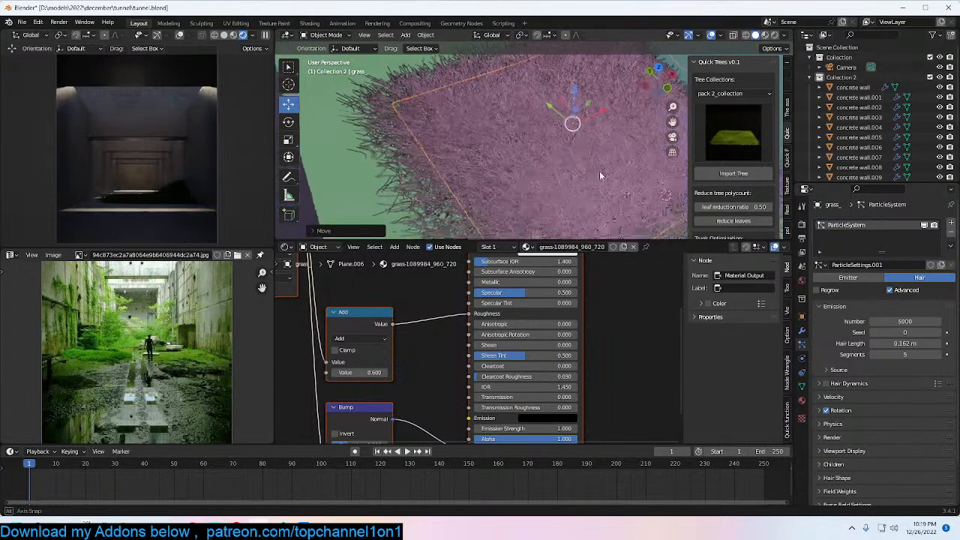
{"action": "key", "text": "KP_5"}
{"action": "key", "text": "KP_5"}
{"action": "key", "text": "KP_7"}
{"action": "scroll", "coordinate": [578, 174], "scroll_direction": "down", "scroll_amount": 1}
{"action": "scroll", "coordinate": [577, 177], "scroll_direction": "down", "scroll_amount": 4}
{"action": "key", "text": "z"}
{"action": "left_click", "coordinate": [477, 158]}
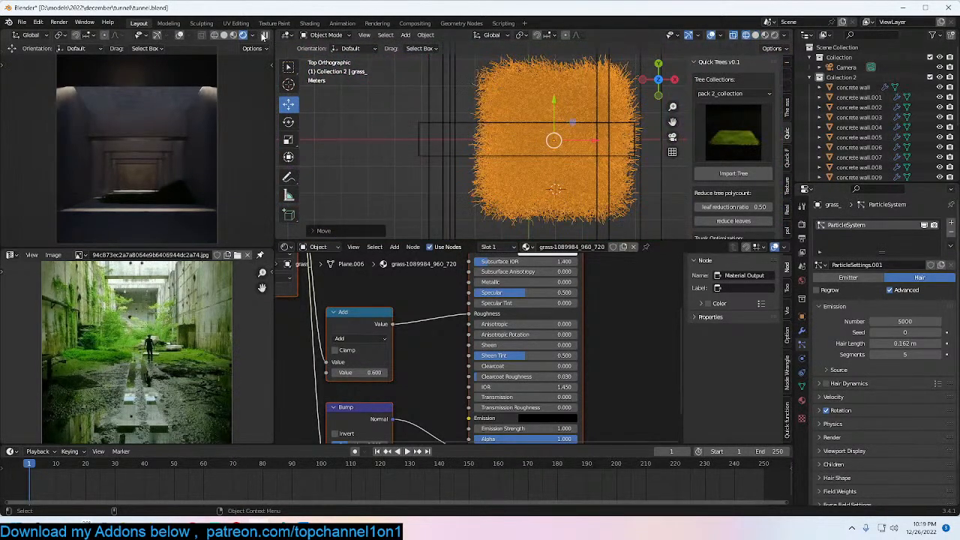
{"action": "left_click", "coordinate": [904, 333]}
{"action": "key", "text": "shift+Tab"}
{"action": "type", "text": "1"}
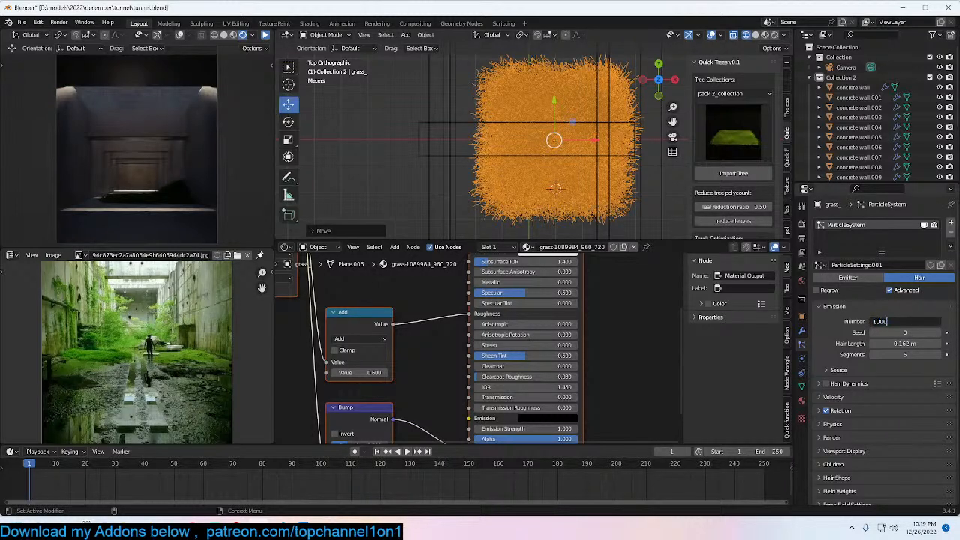
{"action": "type", "text": "000"}
{"action": "key", "text": "Return"}
Step: Stretch the whole grass base mesh along the Y axis so it covers more of the hall's length
{"action": "key", "text": "Tab"}
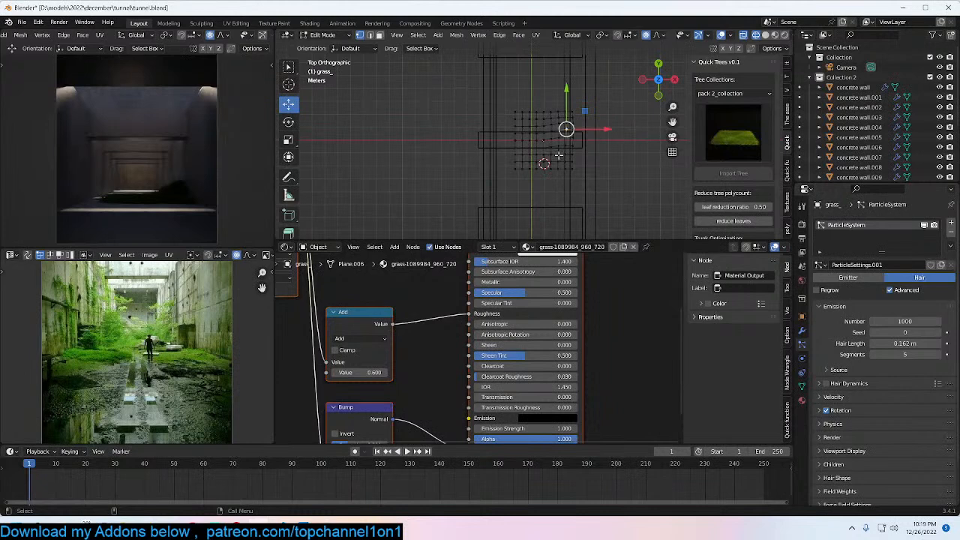
{"action": "key", "text": "a"}
{"action": "key", "text": "s"}
{"action": "key", "text": "y"}
{"action": "left_click", "coordinate": [574, 172]}
Step: Reshape the stretched grass base by moving individual vertices with proportional editing, and return to the solid camera view
{"action": "middle_click_drag", "start_coordinate": [575, 170], "coordinate": [534, 111]}
{"action": "left_click", "coordinate": [514, 142]}
{"action": "key", "text": "g"}
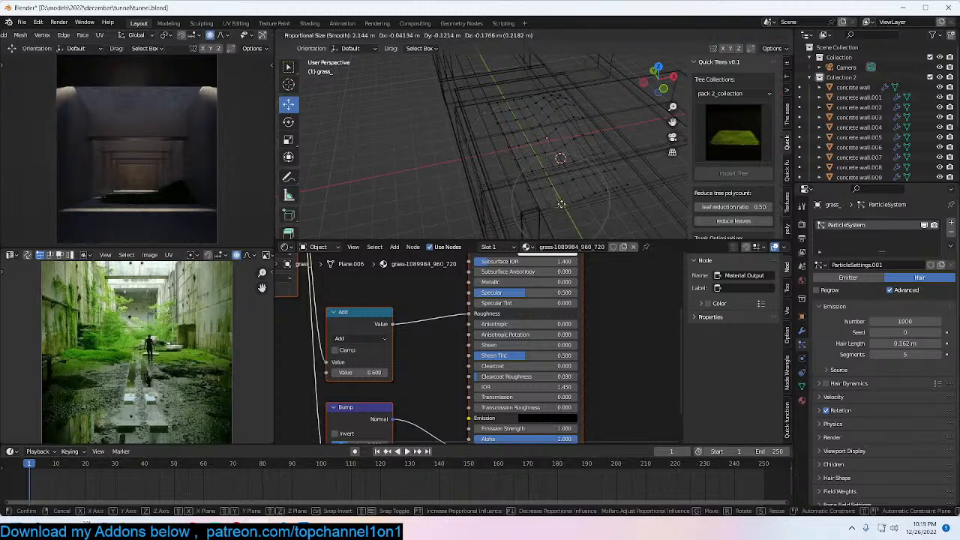
{"action": "left_click", "coordinate": [611, 196]}
{"action": "left_click", "coordinate": [498, 99]}
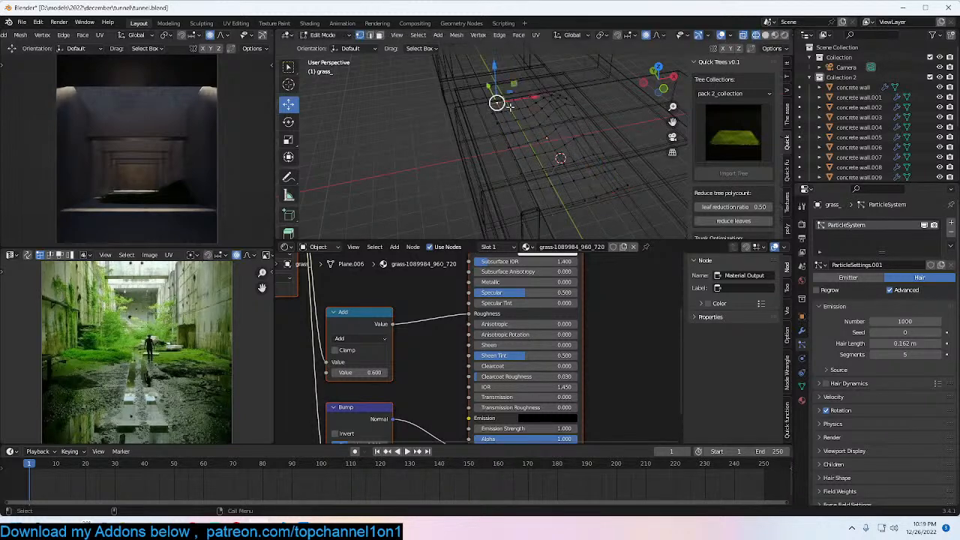
{"action": "left_click", "coordinate": [511, 113]}
{"action": "key", "text": "g"}
{"action": "left_click", "coordinate": [512, 111]}
{"action": "key", "text": "Tab"}
{"action": "key", "text": "shift+z"}
{"action": "scroll", "coordinate": [618, 127], "scroll_direction": "up", "scroll_amount": 5}
{"action": "key", "text": "KP_0"}
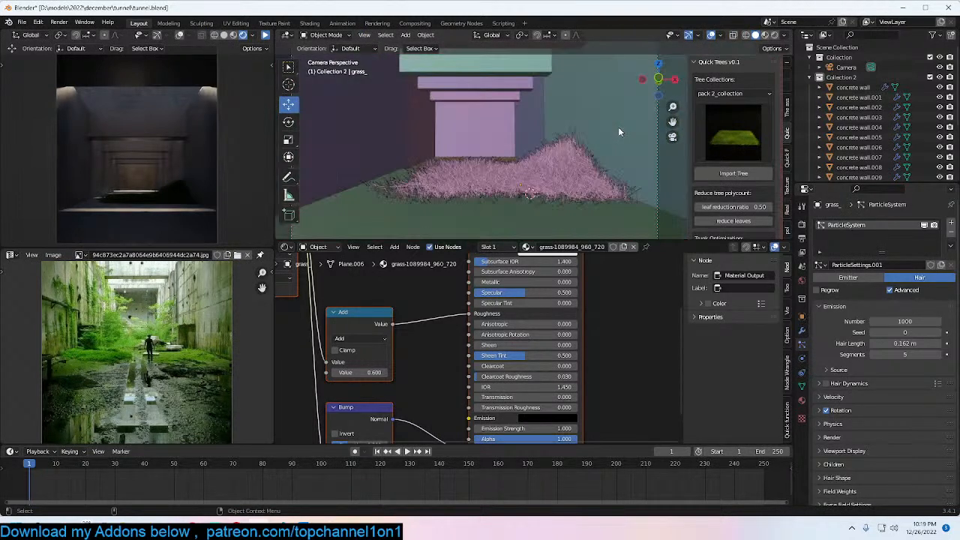
Step: Move the reshaped grass patch toward the right wall, scale it down slightly and resume the rendered preview
{"action": "left_click", "coordinate": [592, 159]}
{"action": "key", "text": "g"}
{"action": "left_click", "coordinate": [595, 166]}
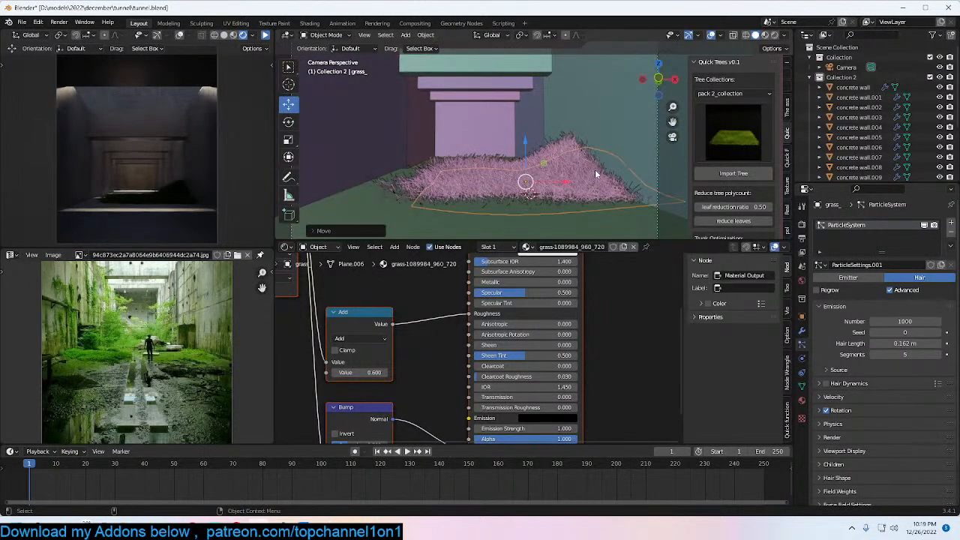
{"action": "key", "text": "s"}
{"action": "left_click", "coordinate": [583, 174]}
{"action": "key", "text": "alt+a"}
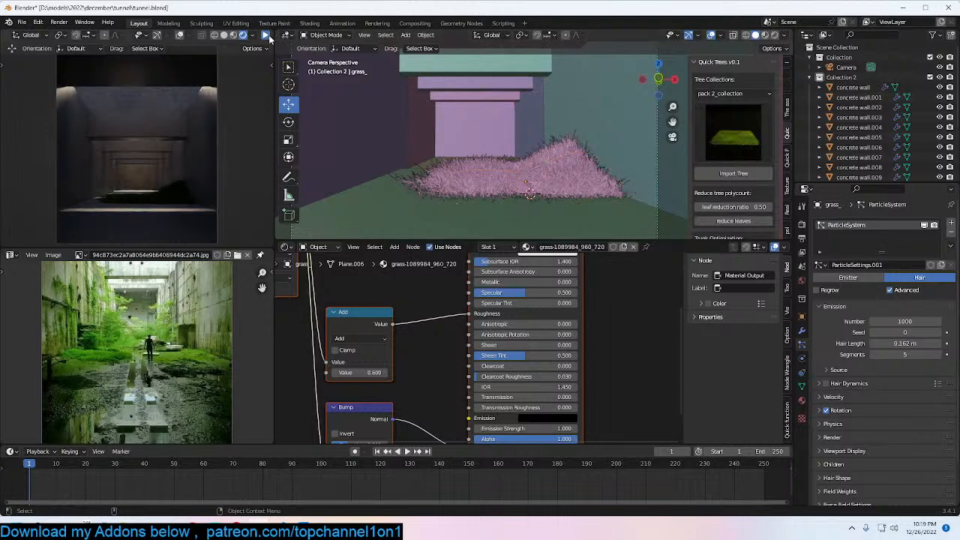
{"action": "left_click", "coordinate": [575, 177]}
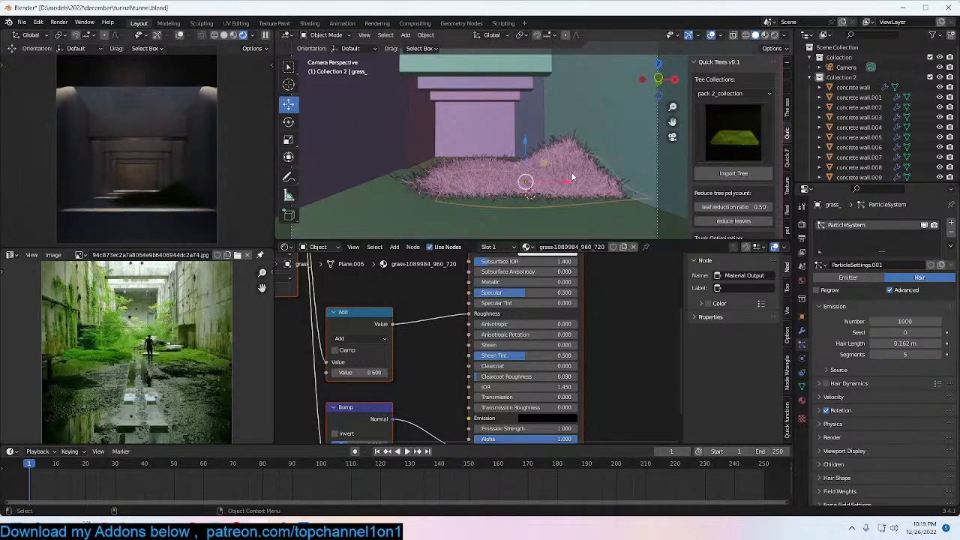
Step: Set the world sky texture's sun elevation to 50°
{"action": "middle_click_drag", "start_coordinate": [557, 153], "coordinate": [534, 141]}
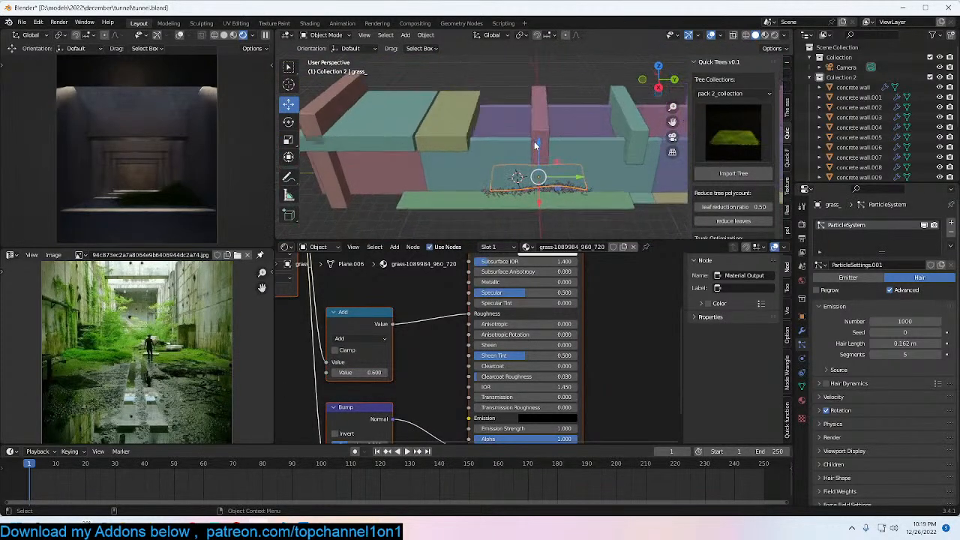
{"action": "left_click", "coordinate": [801, 282]}
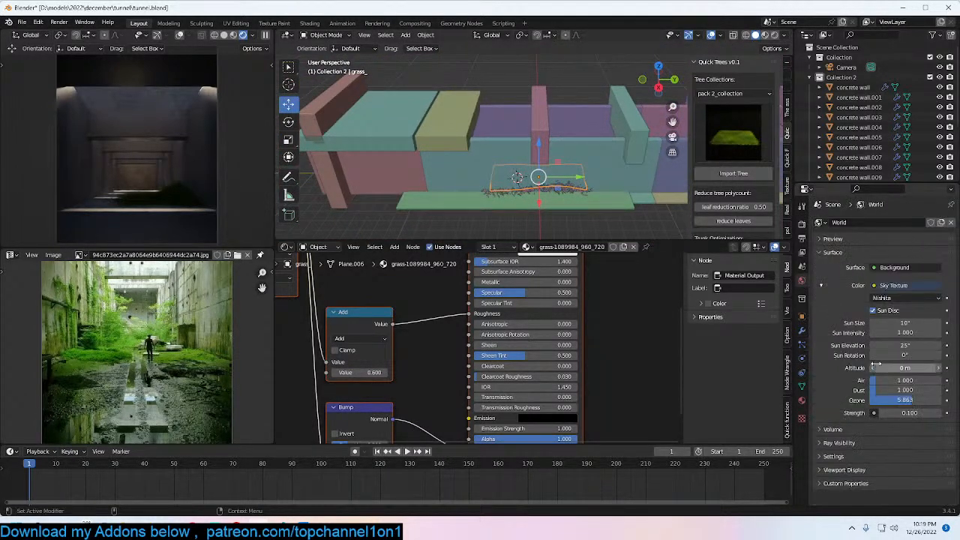
{"action": "left_click", "coordinate": [916, 347]}
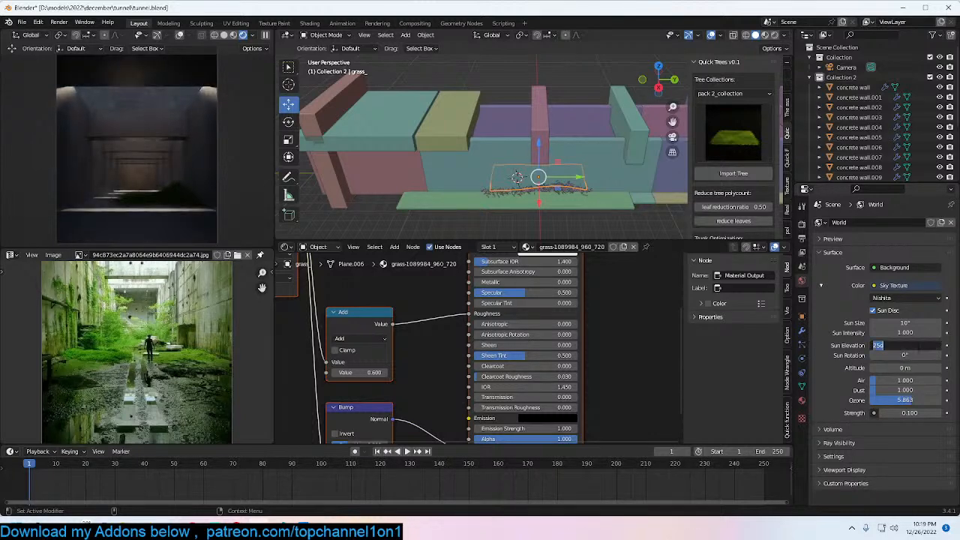
{"action": "type", "text": "50"}
{"action": "key", "text": "Return"}
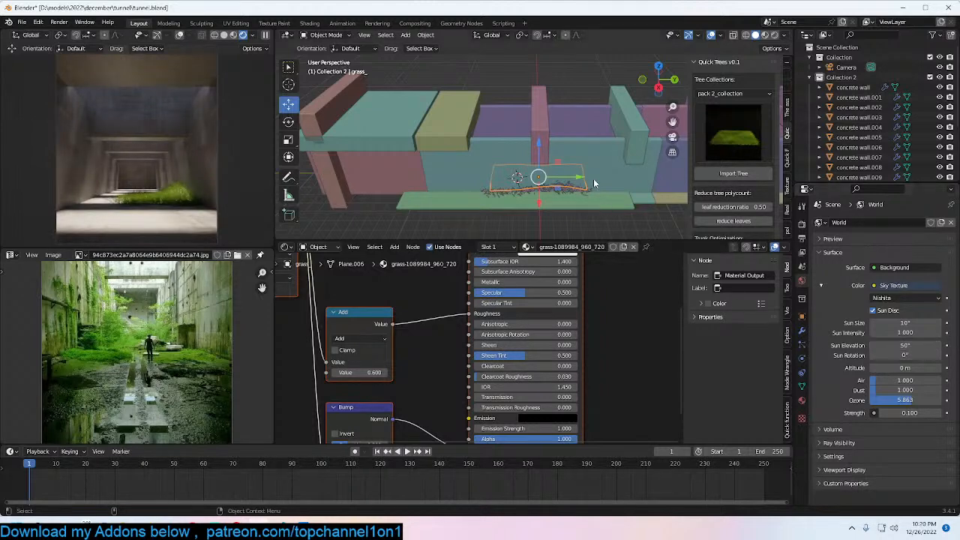
Step: Examine the grass patch's object instancing options and its material node setup
{"action": "scroll", "coordinate": [592, 183], "scroll_direction": "up", "scroll_amount": 2}
{"action": "middle_click_drag", "start_coordinate": [546, 216], "coordinate": [494, 213]}
{"action": "left_click", "coordinate": [801, 316]}
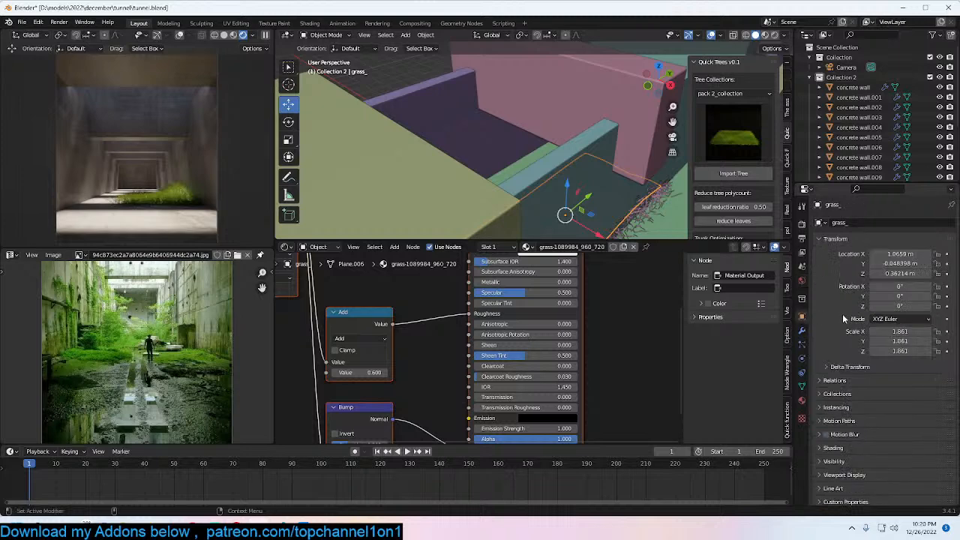
{"action": "left_click", "coordinate": [836, 407]}
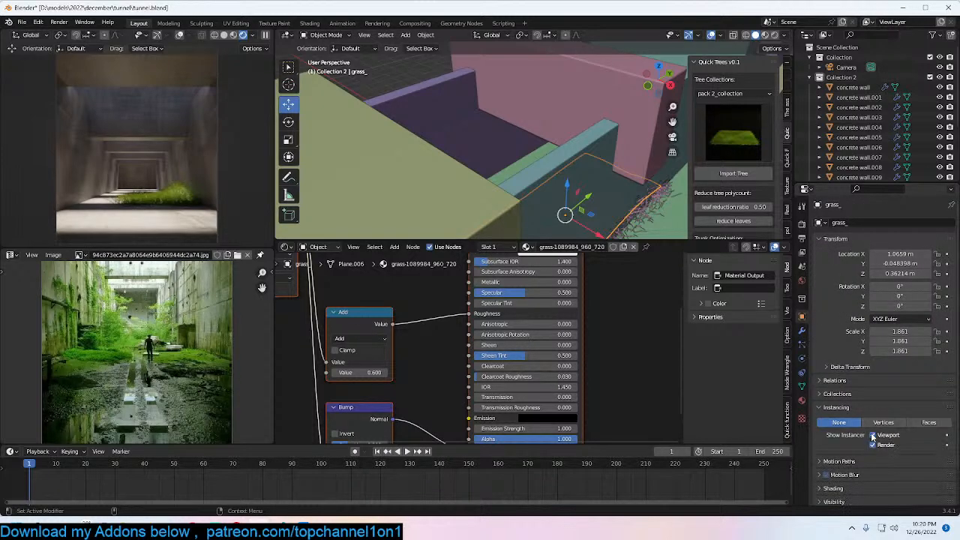
{"action": "left_click", "coordinate": [834, 410]}
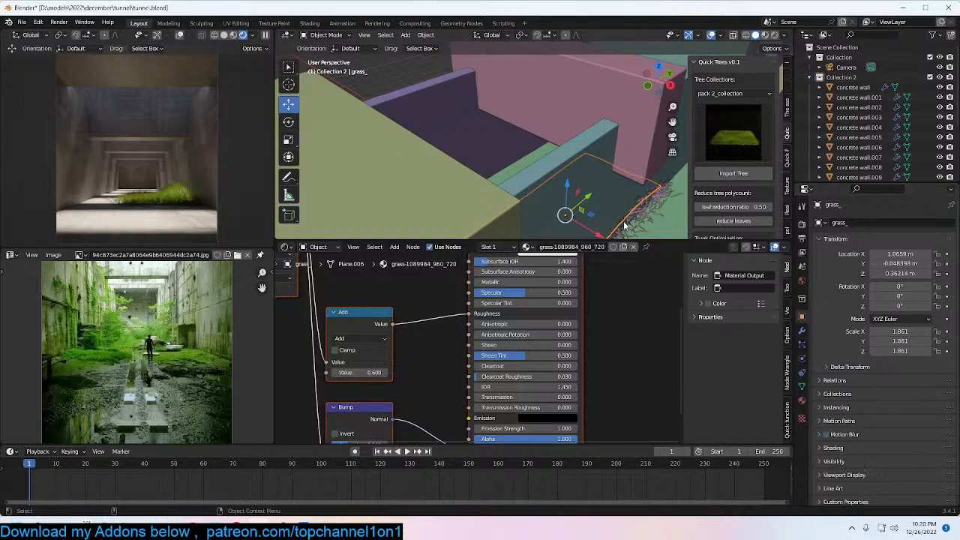
{"action": "scroll", "coordinate": [773, 389], "scroll_direction": "down", "scroll_amount": 2}
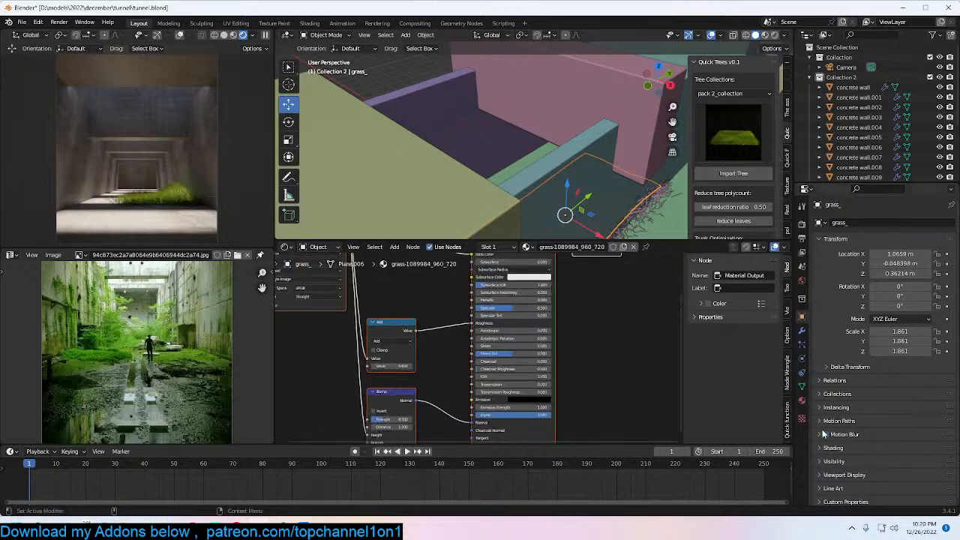
{"action": "left_click", "coordinate": [800, 399]}
{"action": "scroll", "coordinate": [566, 324], "scroll_direction": "down", "scroll_amount": 5}
{"action": "middle_click_drag", "start_coordinate": [561, 322], "coordinate": [581, 414]}
{"action": "scroll", "coordinate": [581, 415], "scroll_direction": "up", "scroll_amount": 2}
Step: Save the scene from the camera view and look over the pack 2_collection plant previews
{"action": "key", "text": "alt+a"}
{"action": "key", "text": "KP_0"}
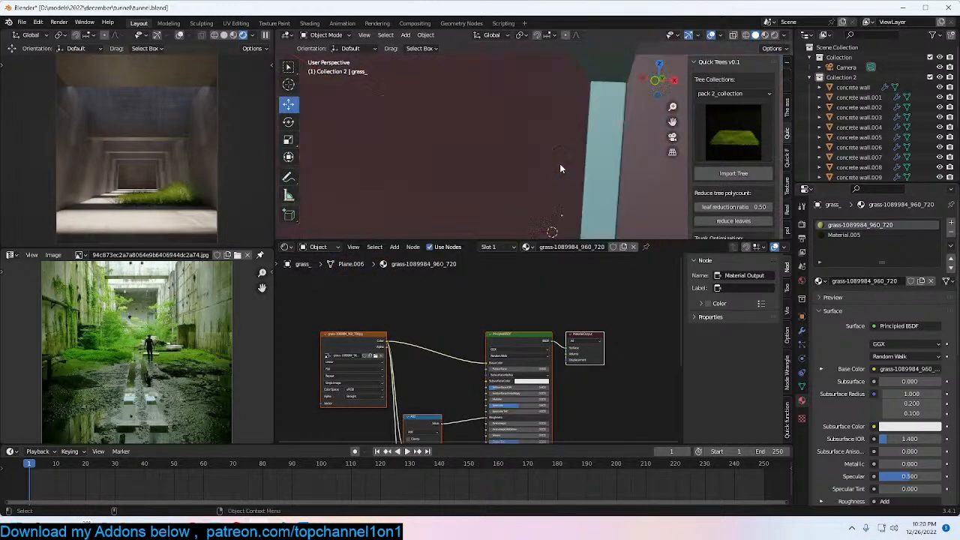
{"action": "key", "text": "ctrl+s"}
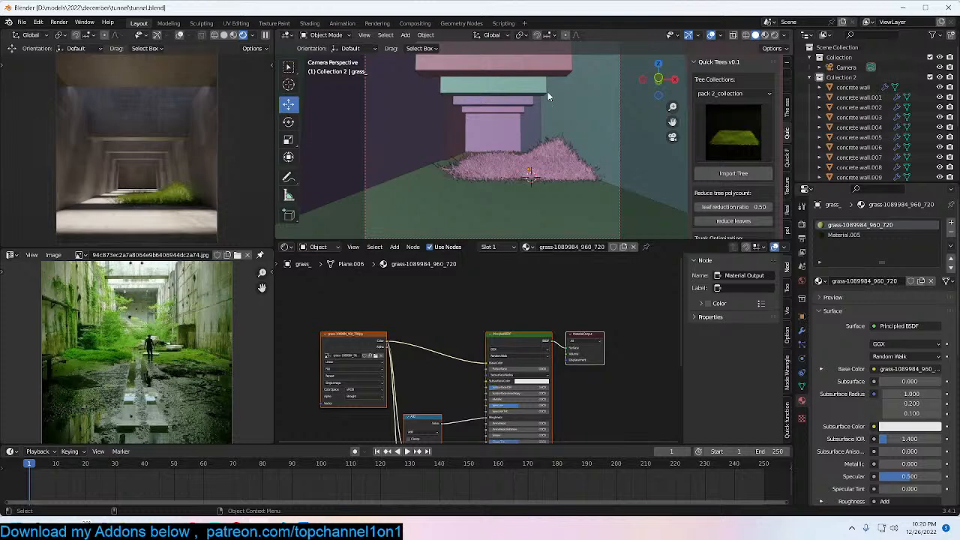
{"action": "key", "text": "ctrl+s"}
{"action": "left_click", "coordinate": [733, 149]}
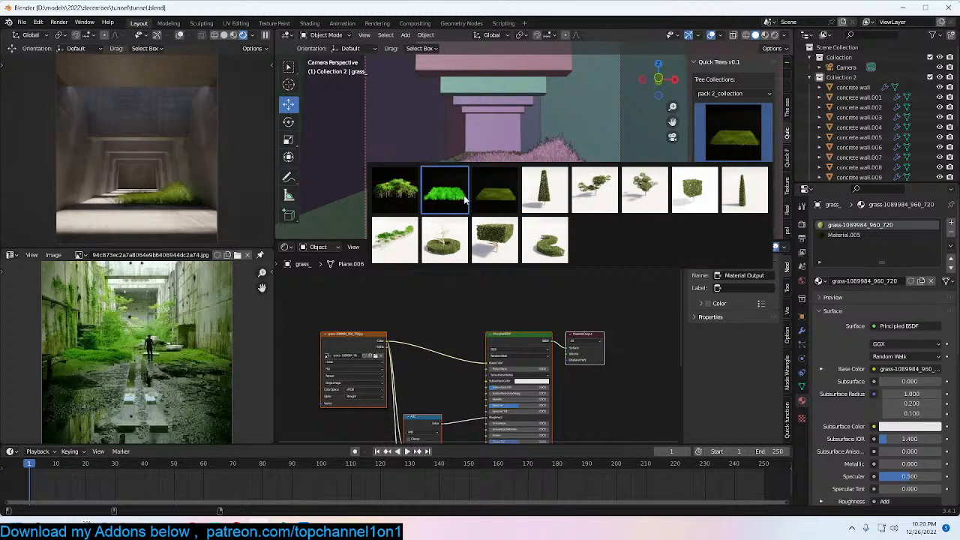
{"action": "left_click", "coordinate": [561, 159]}
Step: Duplicate the grass patch and rotate the copy slightly in the top view
{"action": "left_click", "coordinate": [562, 160]}
{"action": "key", "text": "KP_7"}
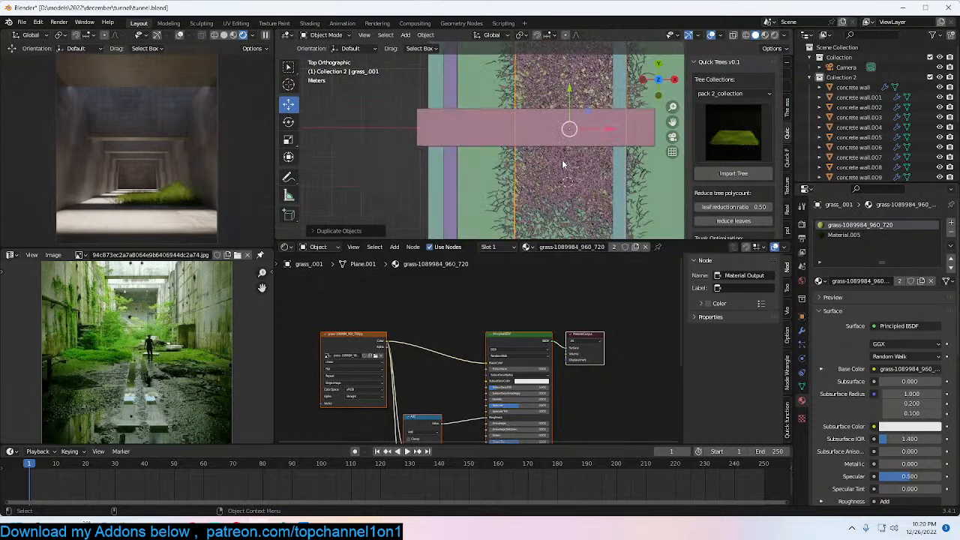
{"action": "scroll", "coordinate": [562, 160], "scroll_direction": "down", "scroll_amount": 5}
{"action": "key", "text": "r"}
{"action": "left_click", "coordinate": [585, 129]}
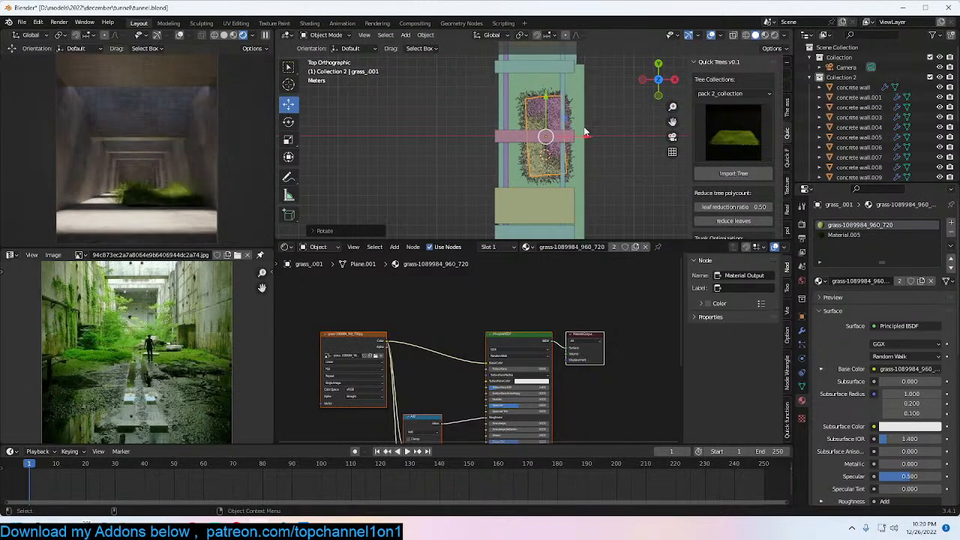
Step: Move the grass copy to the near end of the hall, against its left wall, in the top view
{"action": "scroll", "coordinate": [585, 128], "scroll_direction": "down", "scroll_amount": 1}
{"action": "key", "text": "g"}
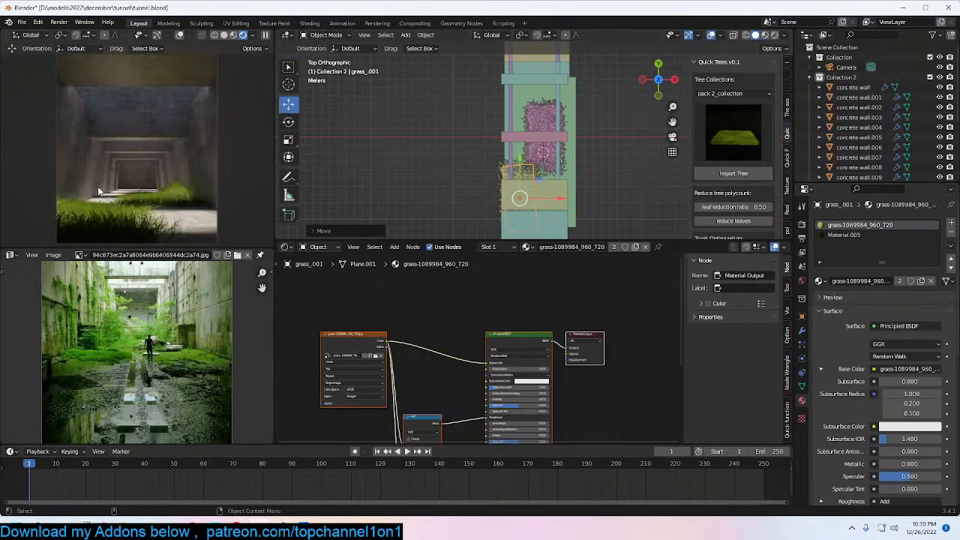
{"action": "left_click", "coordinate": [557, 183]}
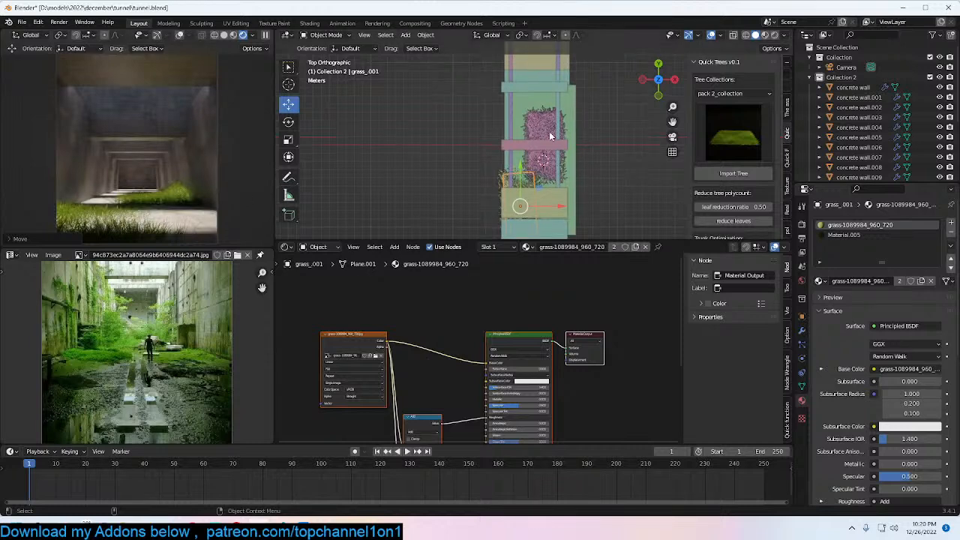
Step: Duplicate a grass patch, rotate the copy at an angle and place it farther down the hall along the left wall
{"action": "key", "text": "shift+d"}
{"action": "left_click", "coordinate": [587, 99]}
{"action": "key", "text": "r"}
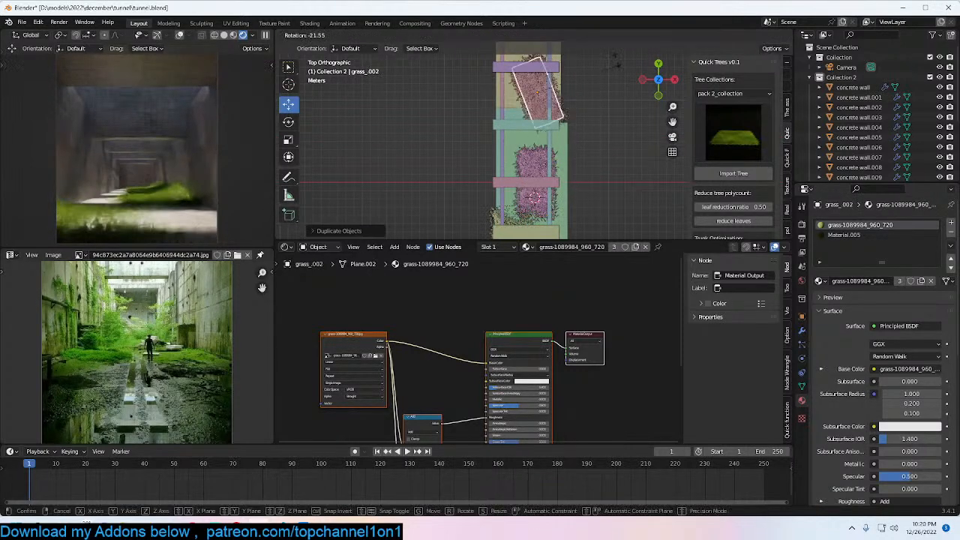
{"action": "left_click", "coordinate": [581, 117]}
{"action": "key", "text": "g"}
{"action": "left_click", "coordinate": [505, 76]}
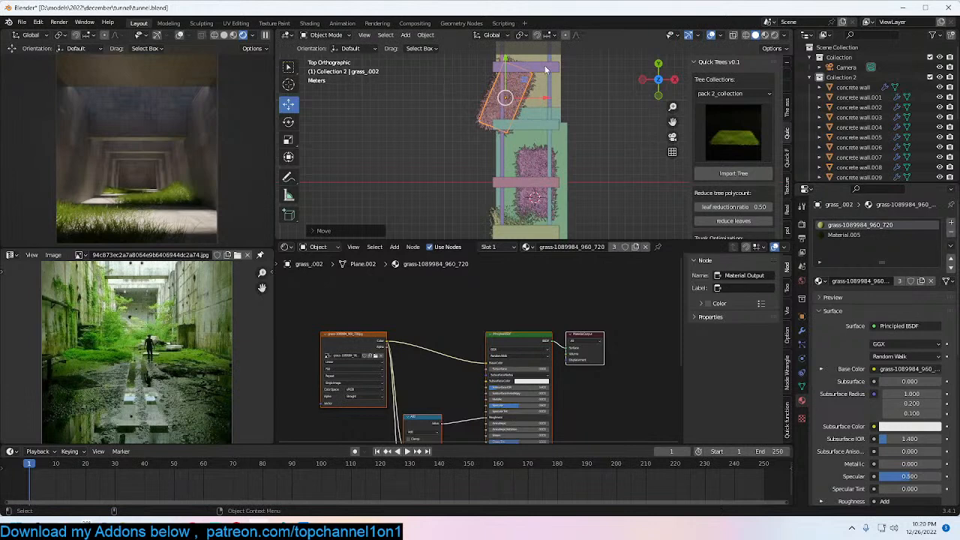
Step: Set the near grass patch's hair particle number to 2000 and save the scene from the camera view
{"action": "middle_click_drag", "start_coordinate": [515, 150], "coordinate": [549, 82], "text": "shift"}
{"action": "left_click", "coordinate": [564, 148]}
{"action": "left_click", "coordinate": [545, 148]}
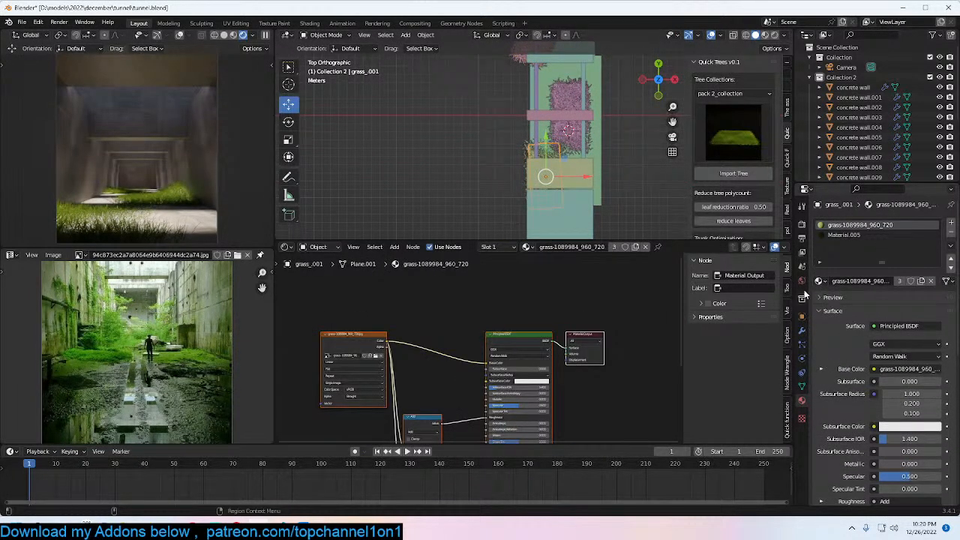
{"action": "left_click", "coordinate": [801, 343]}
{"action": "left_click", "coordinate": [904, 321]}
{"action": "type", "text": "2000"}
{"action": "key", "text": "Return"}
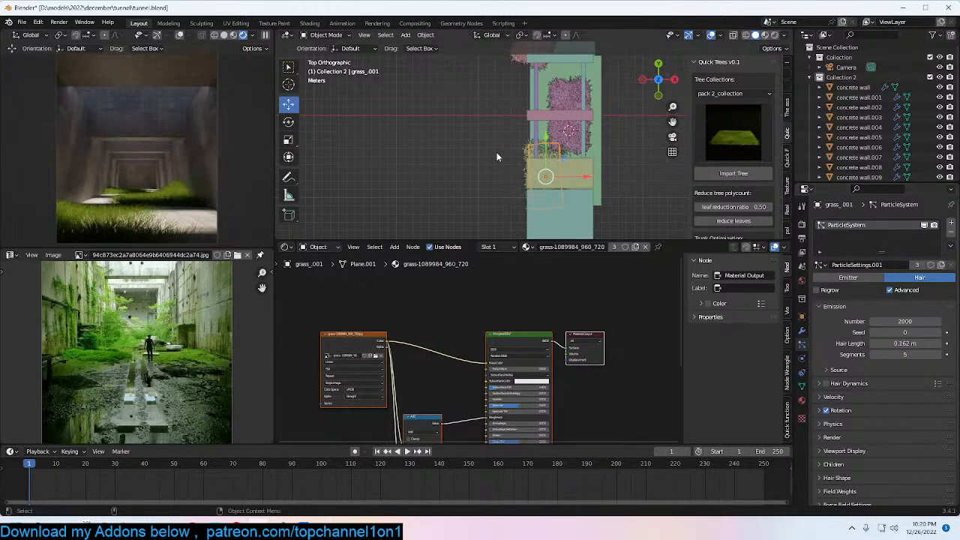
{"action": "key", "text": "KP_0"}
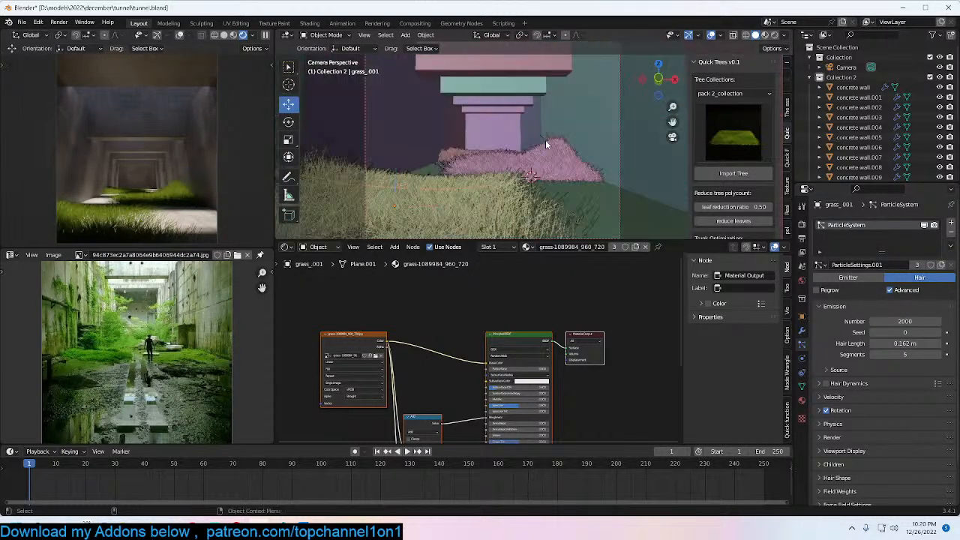
{"action": "key", "text": "ctrl+s"}
Step: Switch the Quick Trees collection to park_2_collection_2 and choose the daisy flowers plant
{"action": "left_click", "coordinate": [720, 161]}
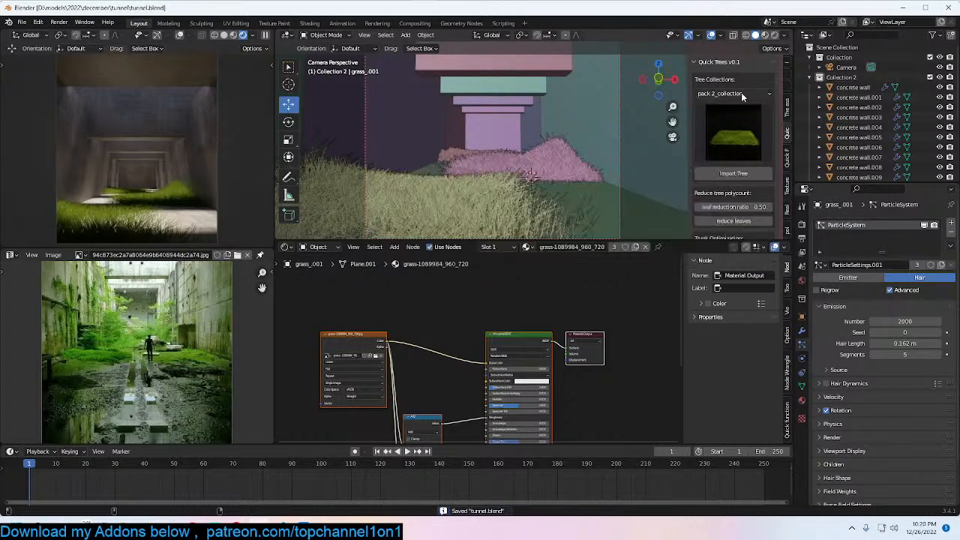
{"action": "left_click", "coordinate": [742, 95]}
{"action": "left_click", "coordinate": [737, 182]}
{"action": "left_click", "coordinate": [750, 139]}
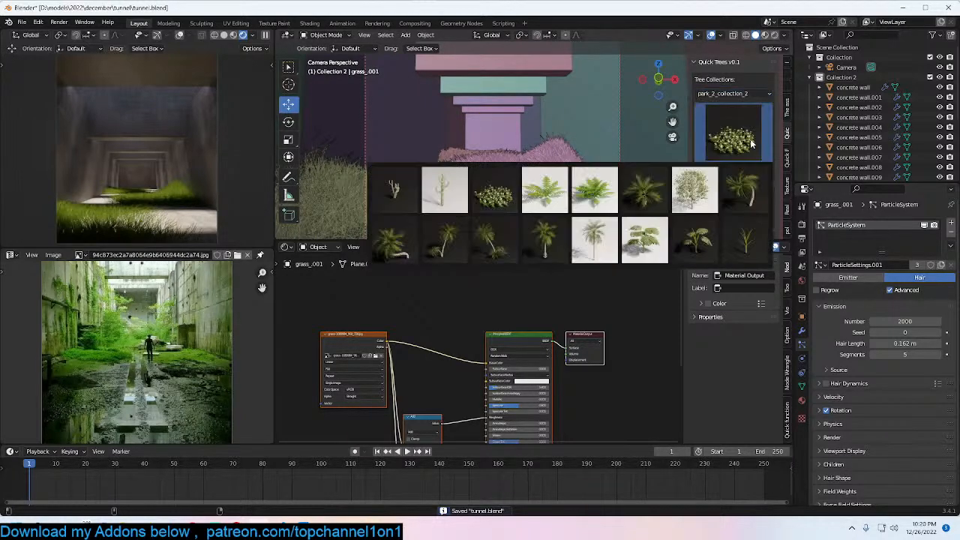
{"action": "left_click", "coordinate": [694, 189]}
{"action": "left_click", "coordinate": [750, 138]}
{"action": "left_click", "coordinate": [512, 189]}
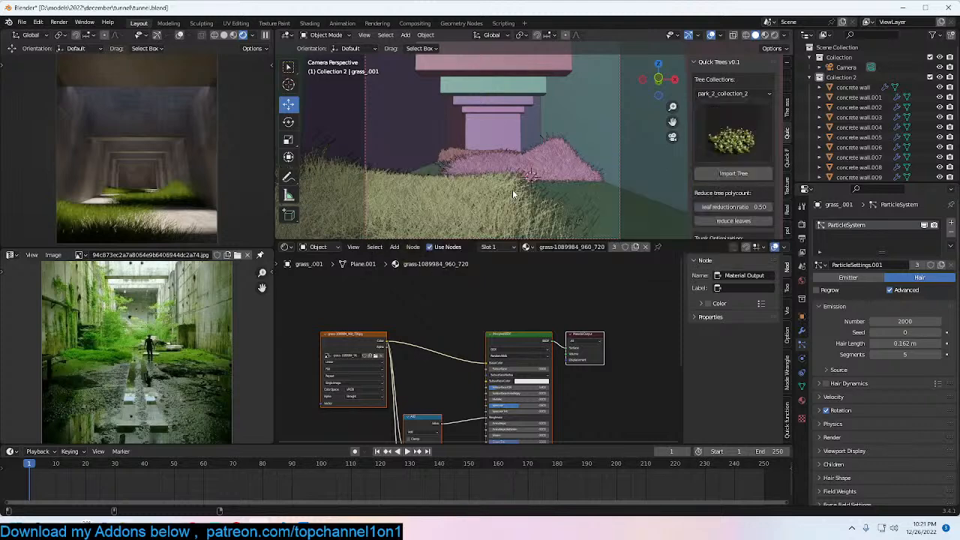
Step: Pause the rendered preview, import the daisy flowers at a point on the foreground grass and delete them
{"action": "left_click", "coordinate": [265, 35]}
{"action": "right_click", "coordinate": [507, 200], "text": "shift"}
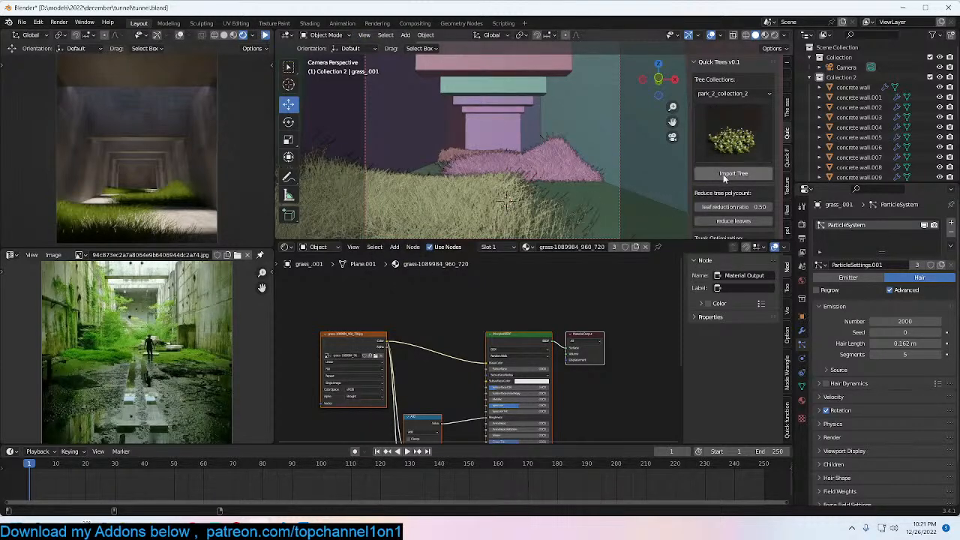
{"action": "left_click", "coordinate": [716, 177]}
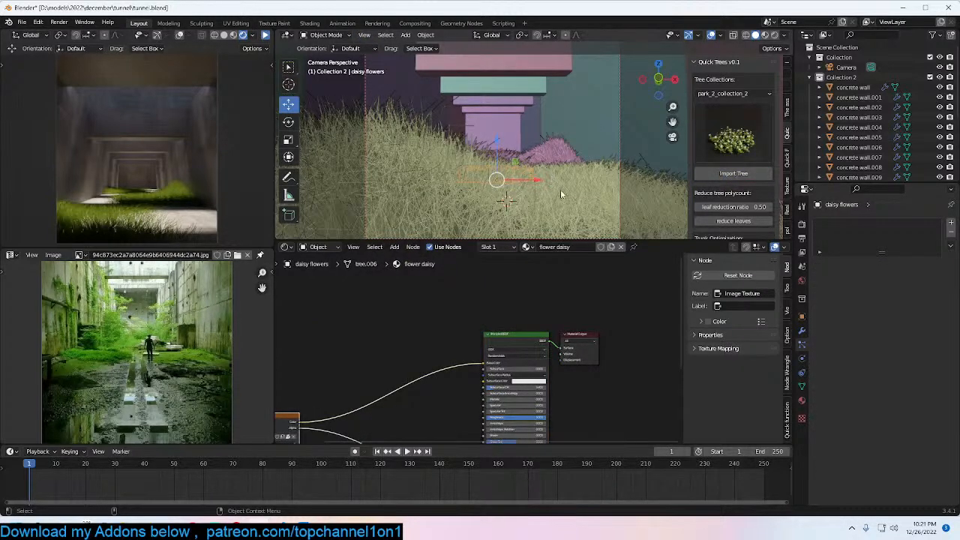
{"action": "key", "text": "x"}
{"action": "left_click", "coordinate": [562, 186]}
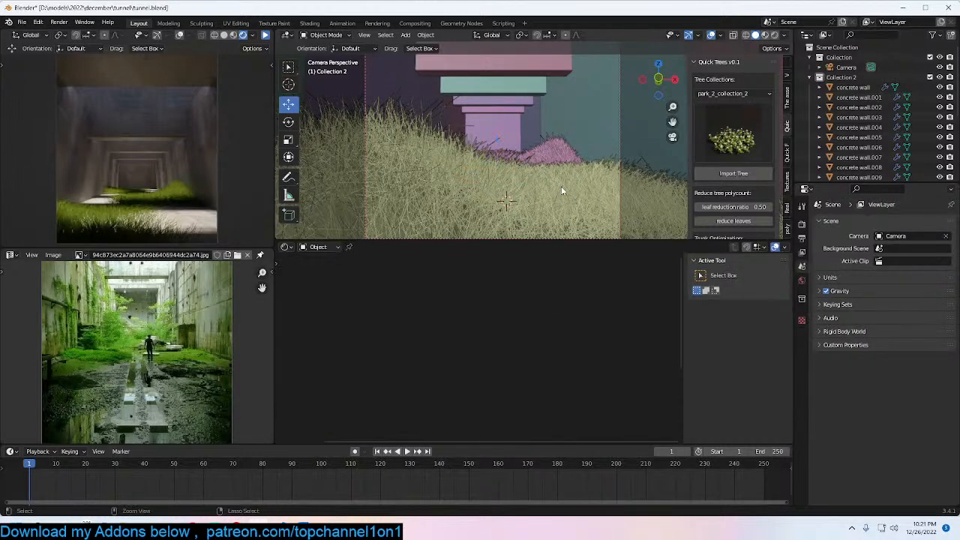
Step: Place the 3D cursor on the ground beside the foreground grass and import the daisy flowers there
{"action": "left_click", "coordinate": [561, 186]}
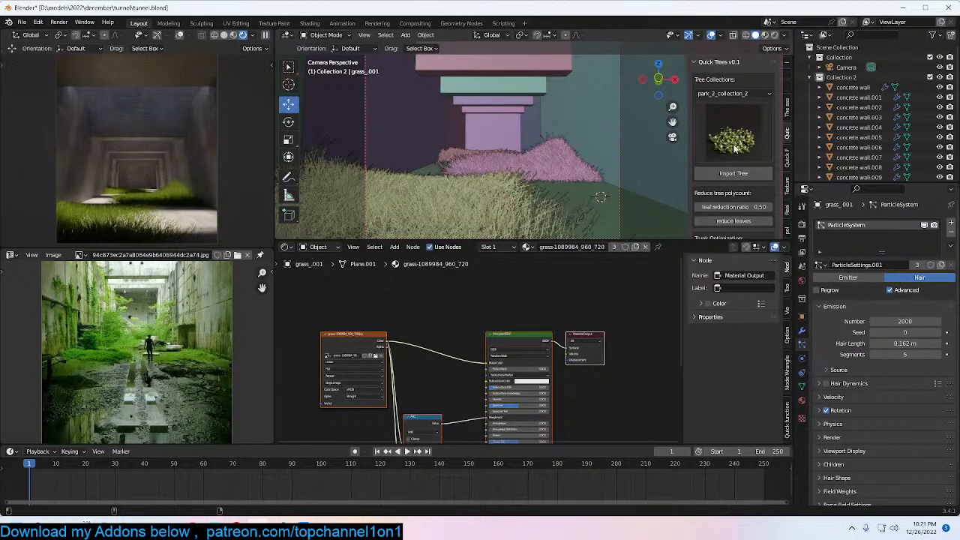
{"action": "left_click", "coordinate": [714, 150]}
{"action": "left_click", "coordinate": [494, 190]}
{"action": "left_click", "coordinate": [724, 174]}
{"action": "left_click", "coordinate": [534, 187]}
{"action": "middle_click_drag", "start_coordinate": [534, 186], "coordinate": [593, 200]}
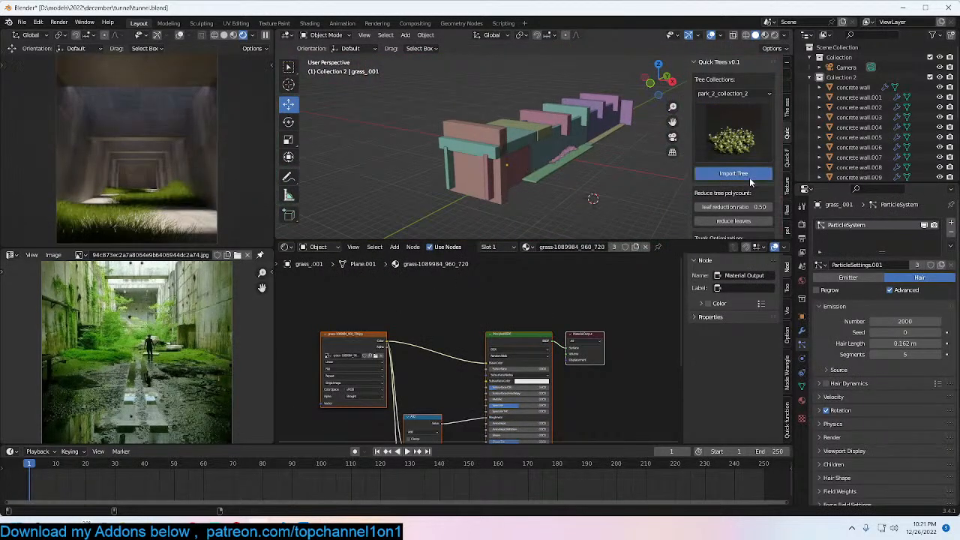
{"action": "left_click", "coordinate": [749, 177]}
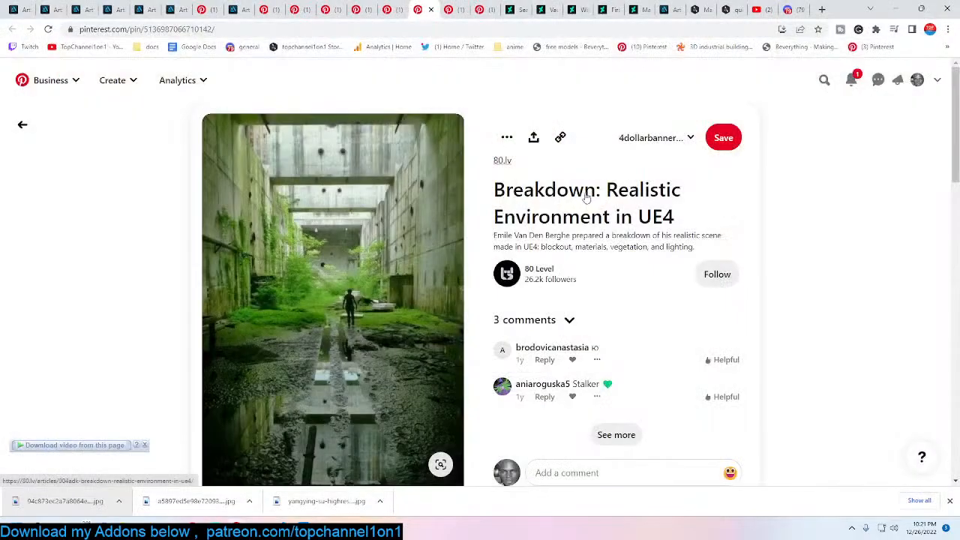
Step: Switch to Blender, open the recent file tunnel.blend and save it
{"action": "left_click", "coordinate": [303, 525]}
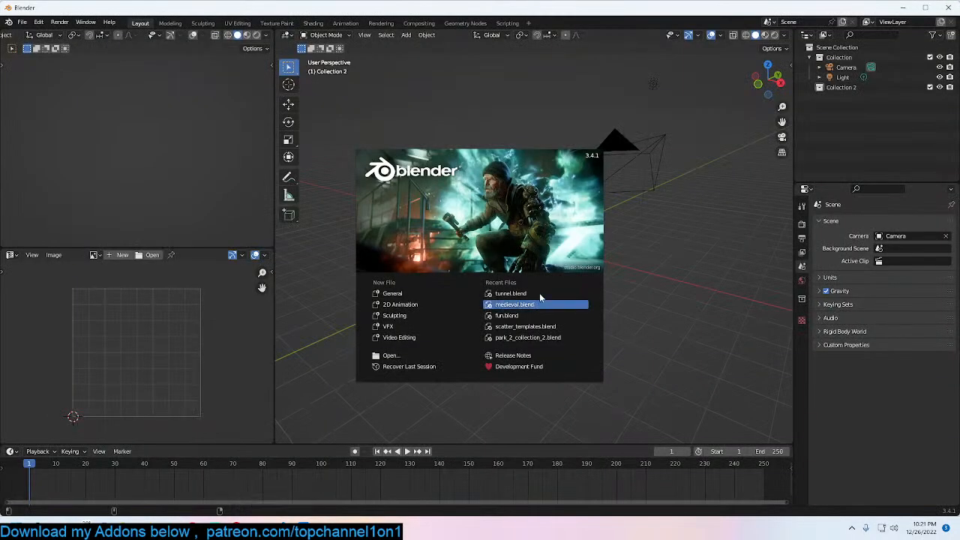
{"action": "left_click", "coordinate": [539, 293]}
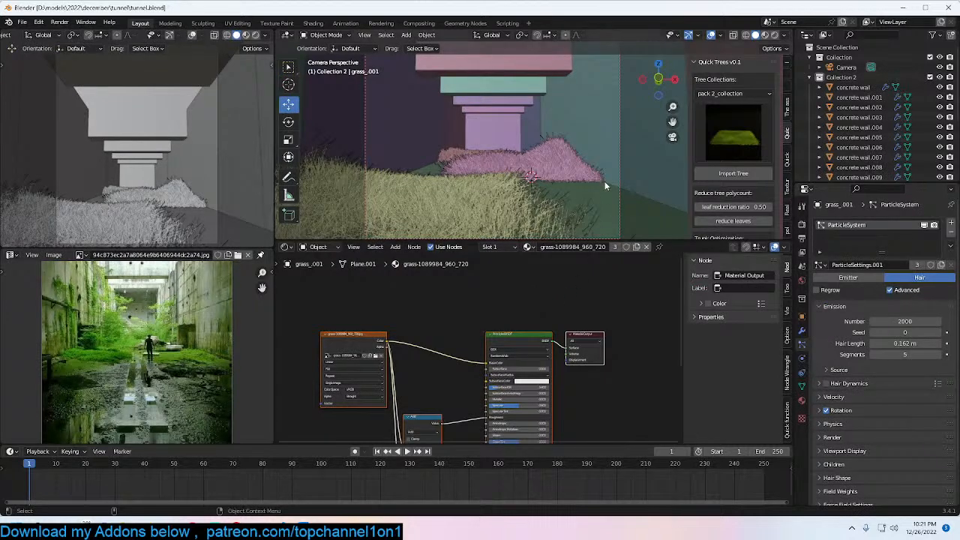
{"action": "key", "text": "ctrl+s"}
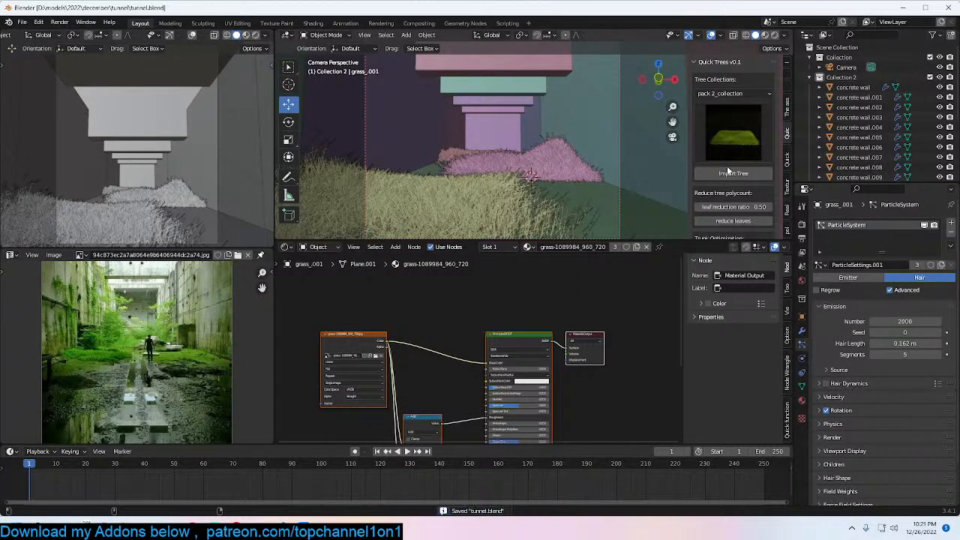
Step: Try to import the pack 2_collection grass at a 3D cursor placed on the ground beside the existing grass patches
{"action": "right_click", "coordinate": [610, 202], "text": "shift"}
{"action": "middle_click_drag", "start_coordinate": [608, 185], "coordinate": [505, 183], "text": "shift"}
{"action": "scroll", "coordinate": [506, 183], "scroll_direction": "down", "scroll_amount": 1}
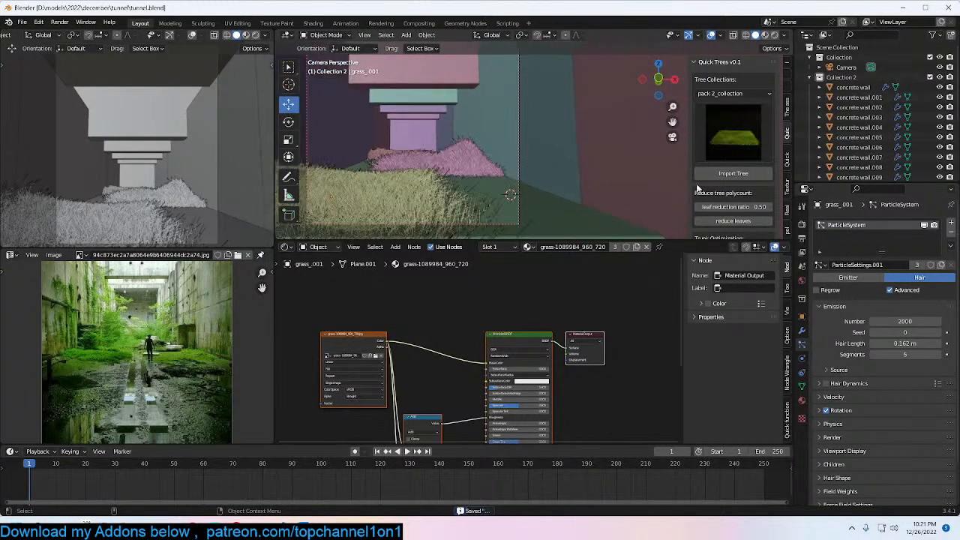
{"action": "left_click", "coordinate": [736, 174]}
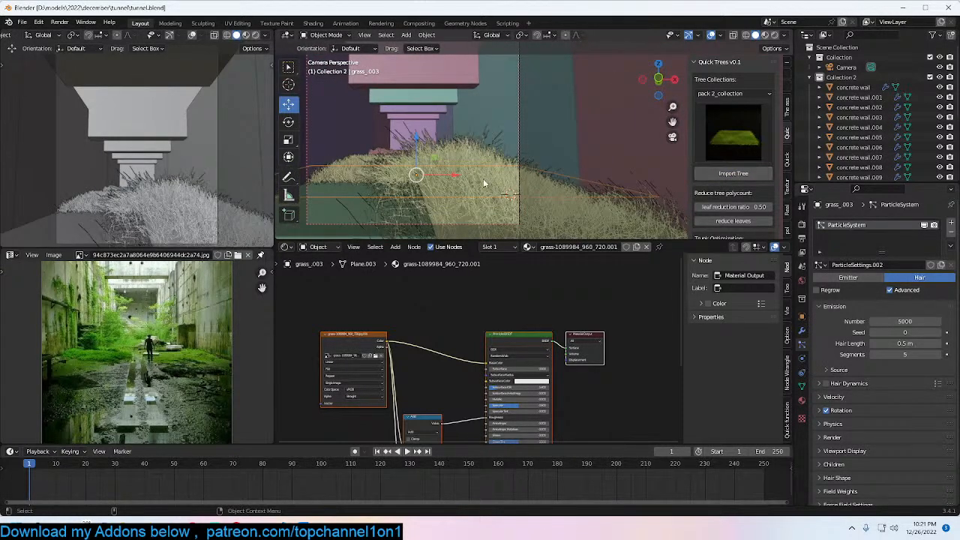
{"action": "middle_click_drag", "start_coordinate": [497, 180], "coordinate": [462, 192]}
{"action": "left_click", "coordinate": [613, 196]}
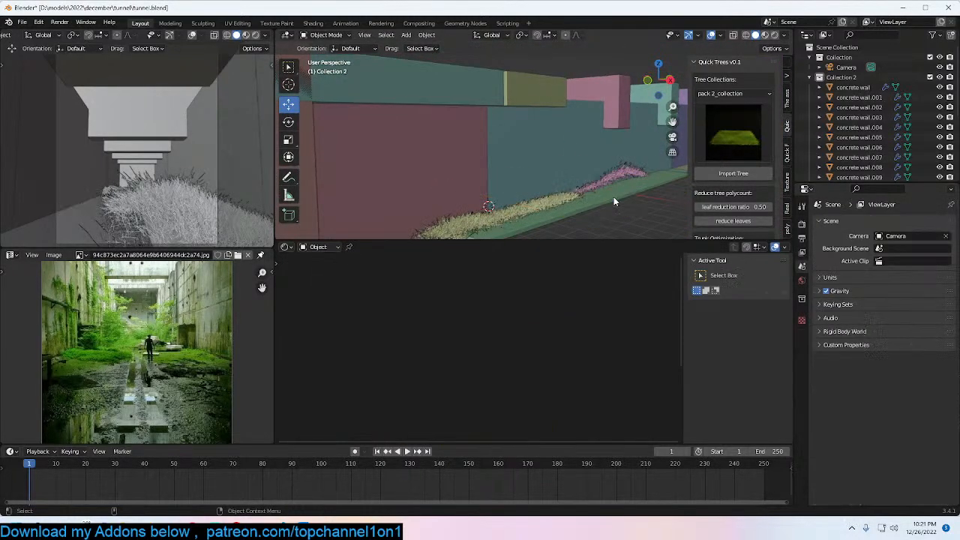
Step: Scale down the displaced grass patch, move it back to the left side of the tunnel floor, and save the file
{"action": "middle_click_drag", "start_coordinate": [613, 197], "coordinate": [640, 210]}
{"action": "key", "text": "KP_0"}
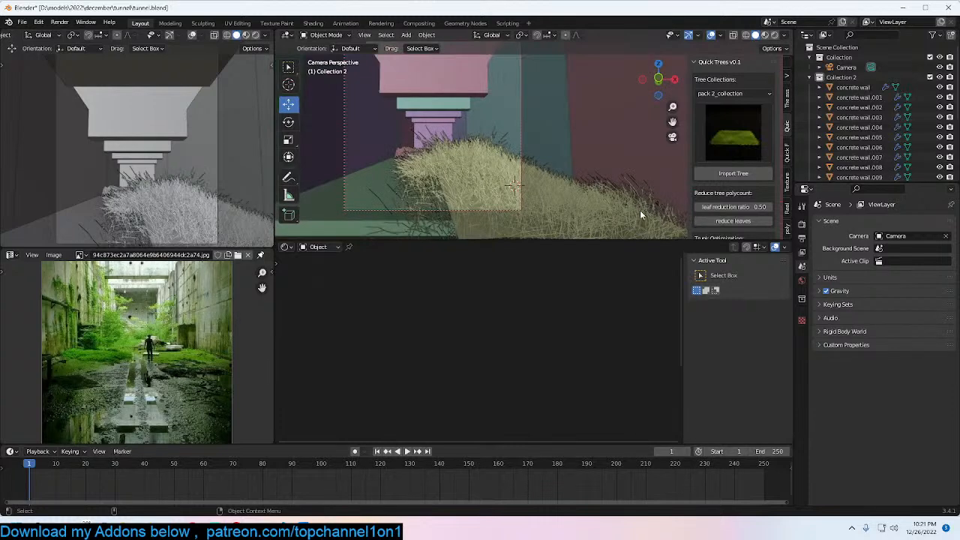
{"action": "left_click", "coordinate": [542, 184]}
{"action": "key", "text": "s"}
{"action": "left_click", "coordinate": [617, 199]}
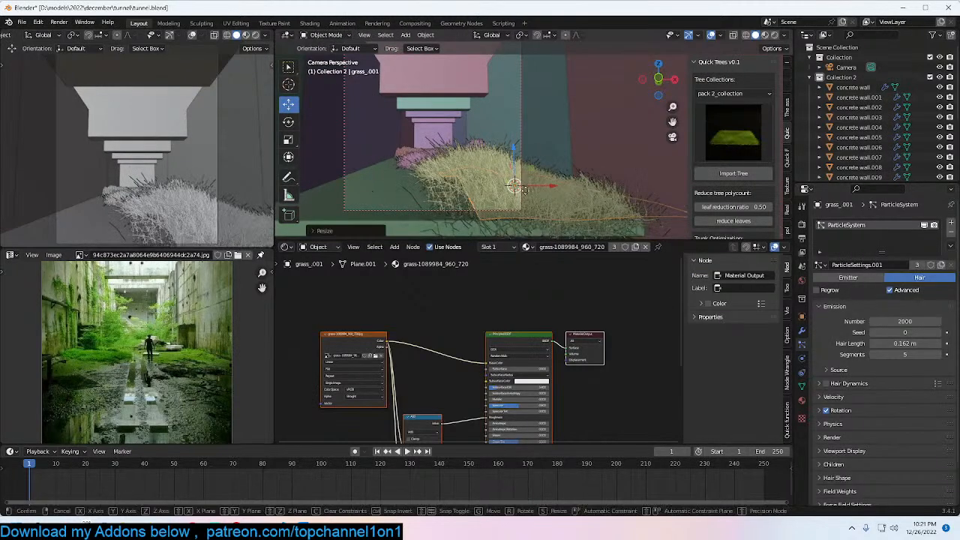
{"action": "key", "text": "g"}
{"action": "left_click", "coordinate": [409, 196]}
{"action": "key", "text": "ctrl+s"}
Step: Switch to Visual Studio Code and comment out the two lines in ui_buttons.py that set context.object.location to the cursor location
{"action": "left_click", "coordinate": [303, 529]}
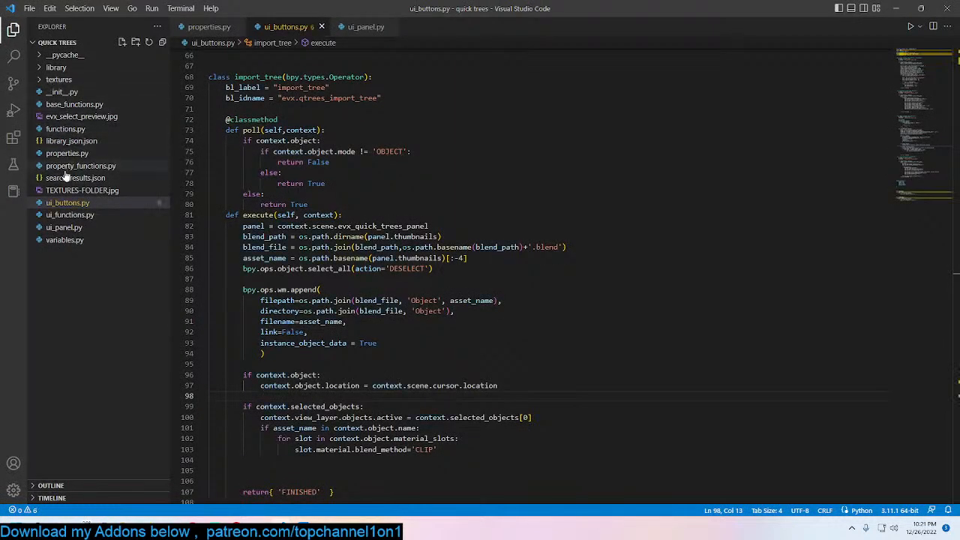
{"action": "left_click", "coordinate": [69, 205]}
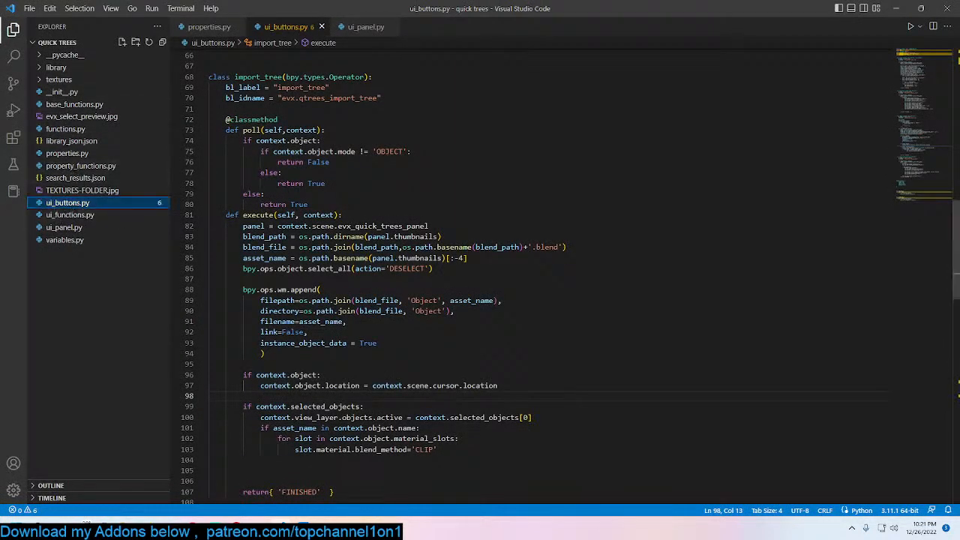
{"action": "scroll", "coordinate": [525, 277], "scroll_direction": "down", "scroll_amount": 6}
{"action": "scroll", "coordinate": [524, 278], "scroll_direction": "up", "scroll_amount": 2}
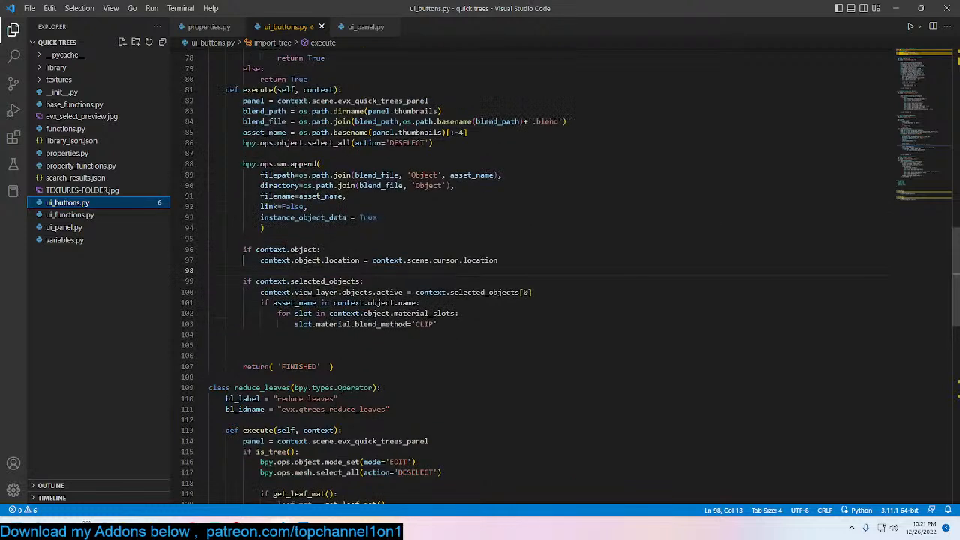
{"action": "left_click_drag", "start_coordinate": [243, 249], "coordinate": [498, 260]}
{"action": "key", "text": "ctrl+slash"}
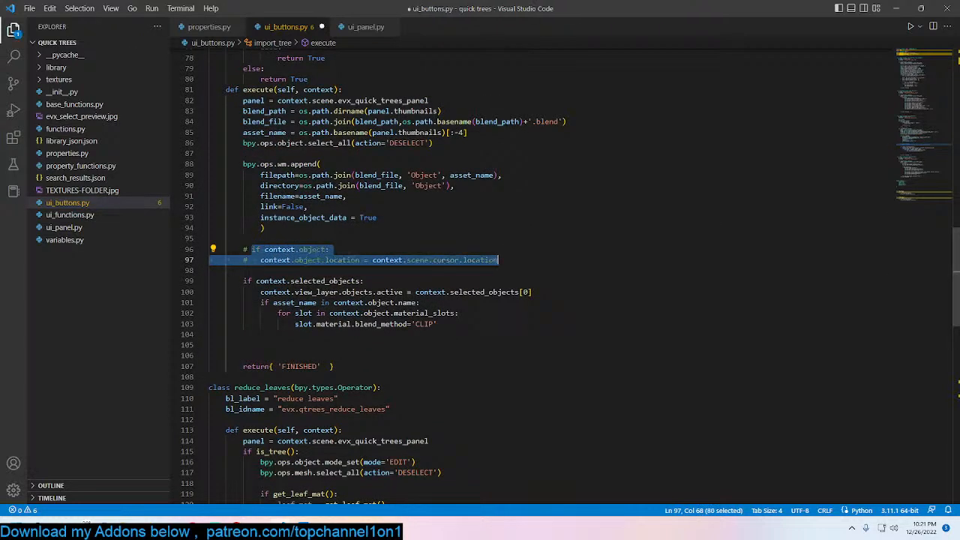
{"action": "left_click", "coordinate": [895, 13]}
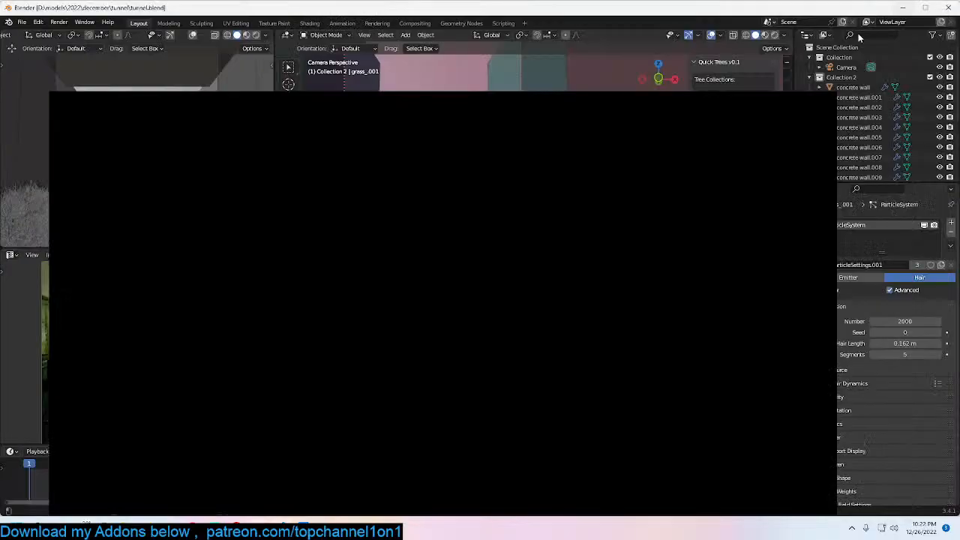
Step: Reload the Quick trees add-on in Blender's preferences, filtering the add-ons by "qui"
{"action": "left_click", "coordinate": [38, 22]}
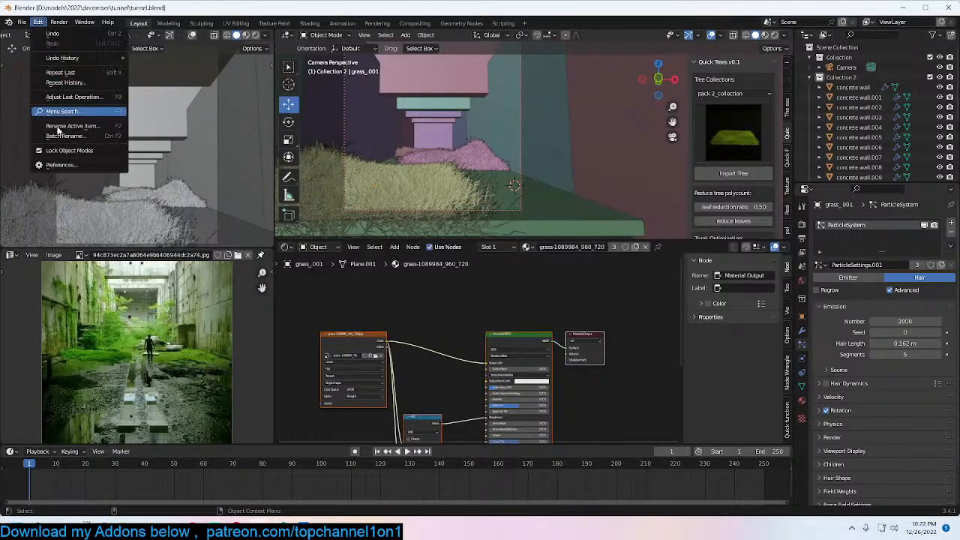
{"action": "left_click", "coordinate": [60, 165]}
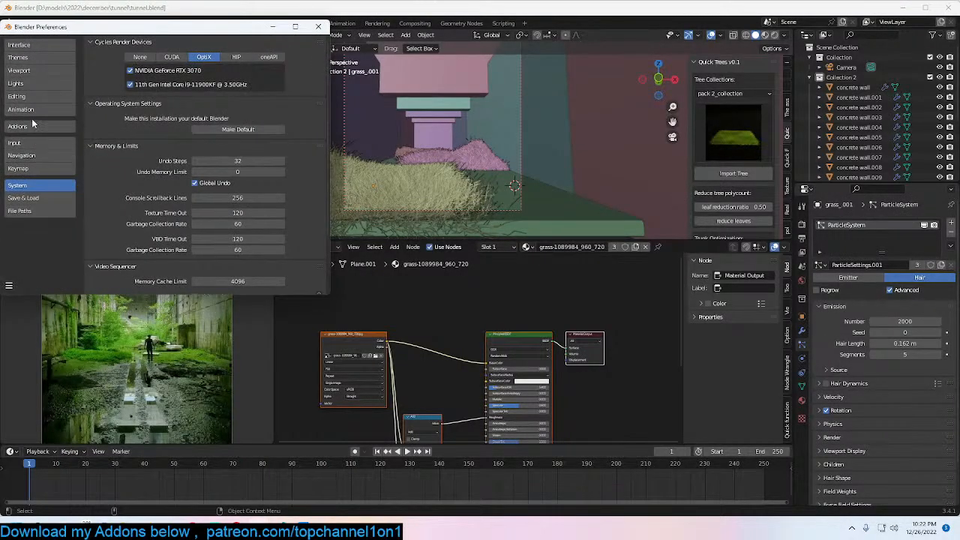
{"action": "left_click", "coordinate": [34, 126]}
{"action": "left_click", "coordinate": [277, 57]}
{"action": "type", "text": "qui"}
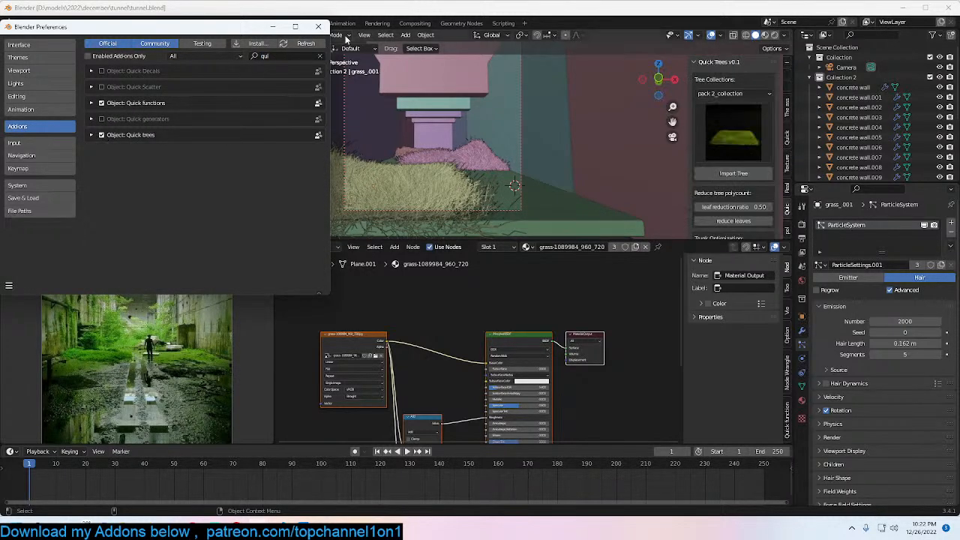
{"action": "left_click", "coordinate": [318, 26]}
Step: Try importing the tree from v2_collection1 and delete it again
{"action": "left_click", "coordinate": [734, 131]}
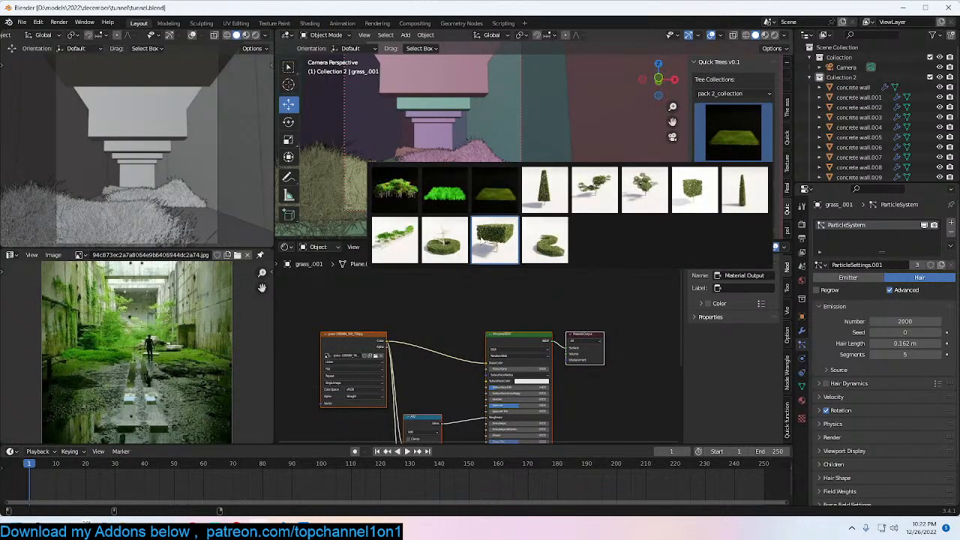
{"action": "left_click", "coordinate": [762, 95]}
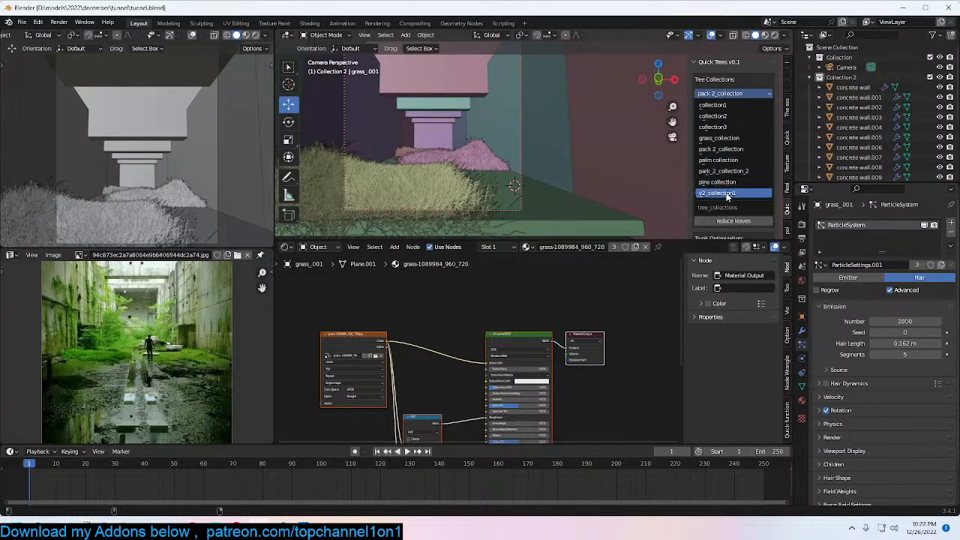
{"action": "left_click", "coordinate": [735, 182]}
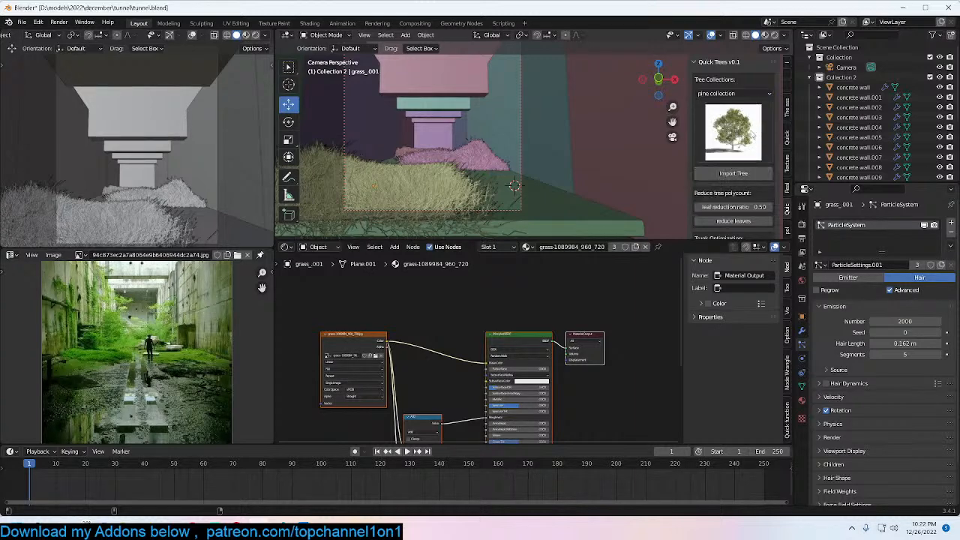
{"action": "left_click", "coordinate": [759, 96]}
{"action": "left_click", "coordinate": [731, 191]}
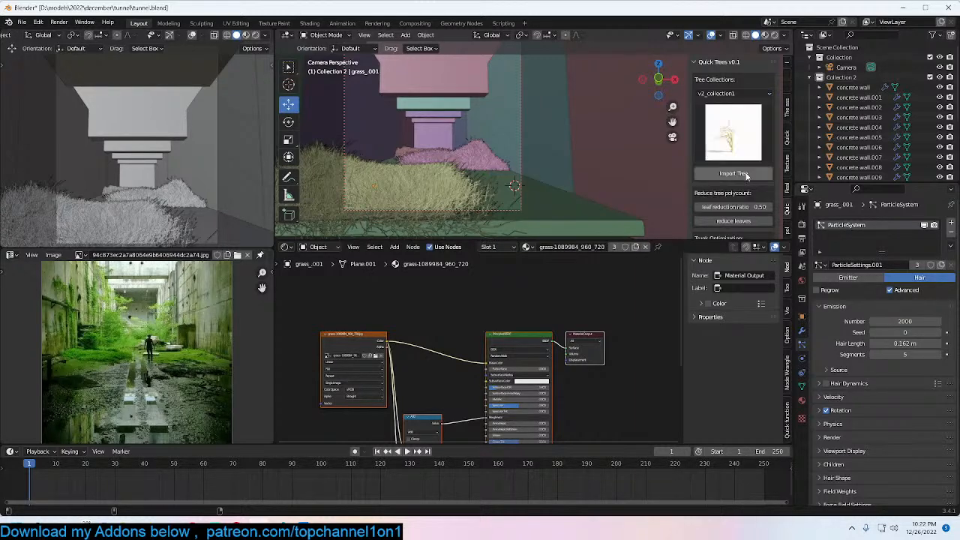
{"action": "left_click", "coordinate": [733, 173]}
{"action": "key", "text": "Delete"}
Step: Import the daisy flowers plant from park_2_collection_2 into the scene
{"action": "left_click", "coordinate": [731, 93]}
{"action": "left_click", "coordinate": [735, 148]}
{"action": "left_click", "coordinate": [735, 148]}
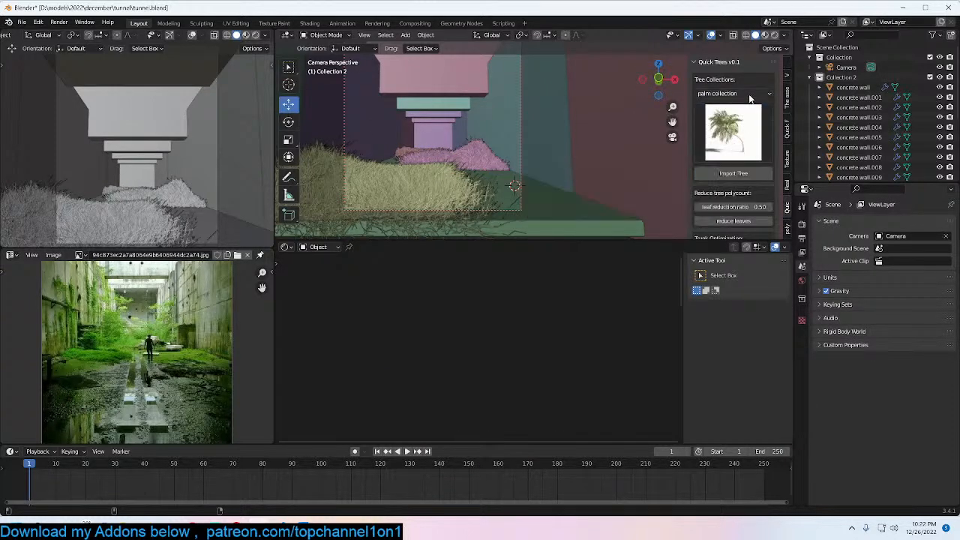
{"action": "left_click", "coordinate": [752, 96]}
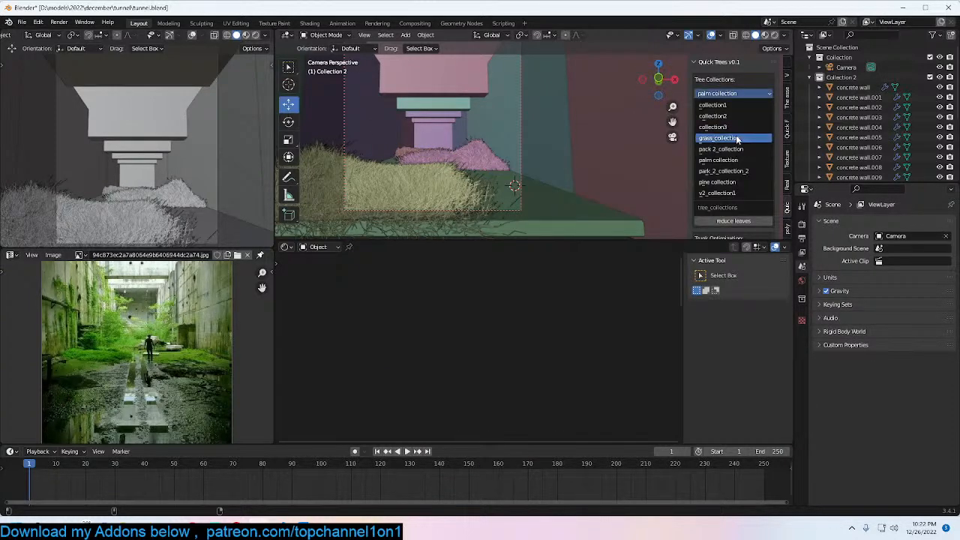
{"action": "left_click", "coordinate": [734, 172]}
{"action": "left_click", "coordinate": [748, 147]}
{"action": "left_click", "coordinate": [420, 194]}
{"action": "left_click", "coordinate": [709, 173]}
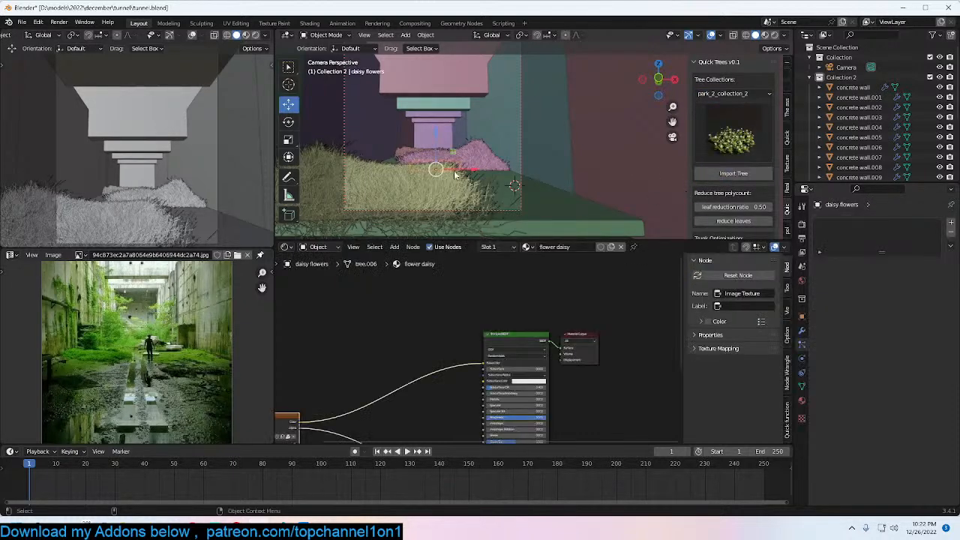
Step: Resize the daisy flowers and lower them onto the ground beside the grass, with the camera preview in Rendered shading
{"action": "key", "text": "s"}
{"action": "left_click", "coordinate": [582, 190]}
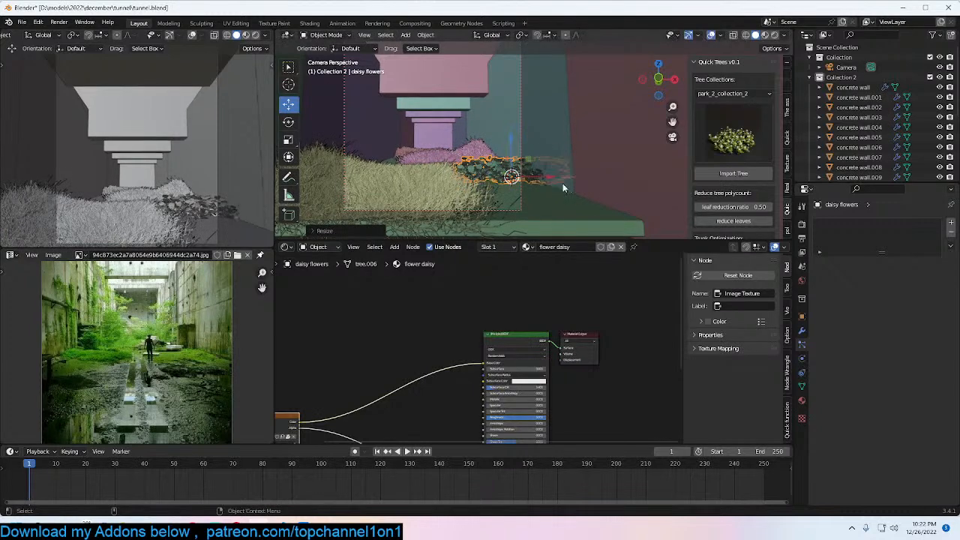
{"action": "left_click", "coordinate": [255, 36]}
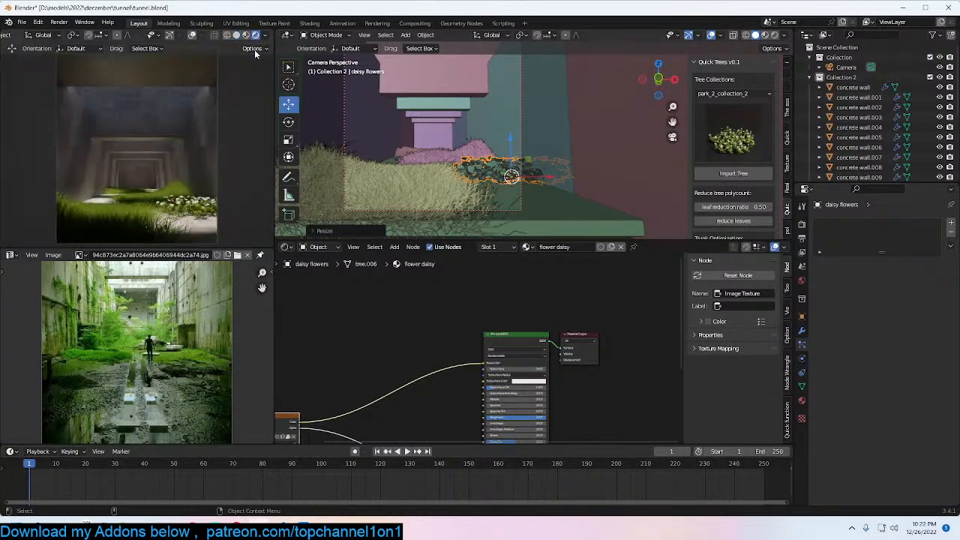
{"action": "key", "text": "s"}
{"action": "left_click", "coordinate": [530, 169]}
{"action": "key", "text": "g"}
{"action": "key", "text": "z"}
{"action": "left_click", "coordinate": [532, 173]}
Step: Place a rotated linked duplicate of the daisy flowers on the left foreground grass patch and save the file
{"action": "key", "text": "alt+d"}
{"action": "right_click", "coordinate": [398, 184]}
{"action": "middle_click_drag", "start_coordinate": [398, 185], "coordinate": [430, 159], "text": "shift"}
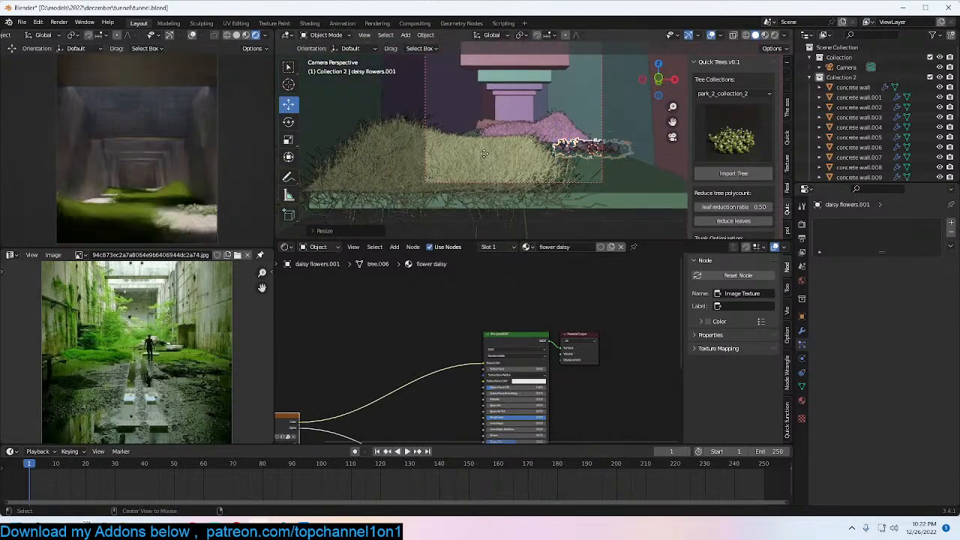
{"action": "key", "text": "g"}
{"action": "left_click", "coordinate": [522, 132]}
{"action": "key", "text": "g"}
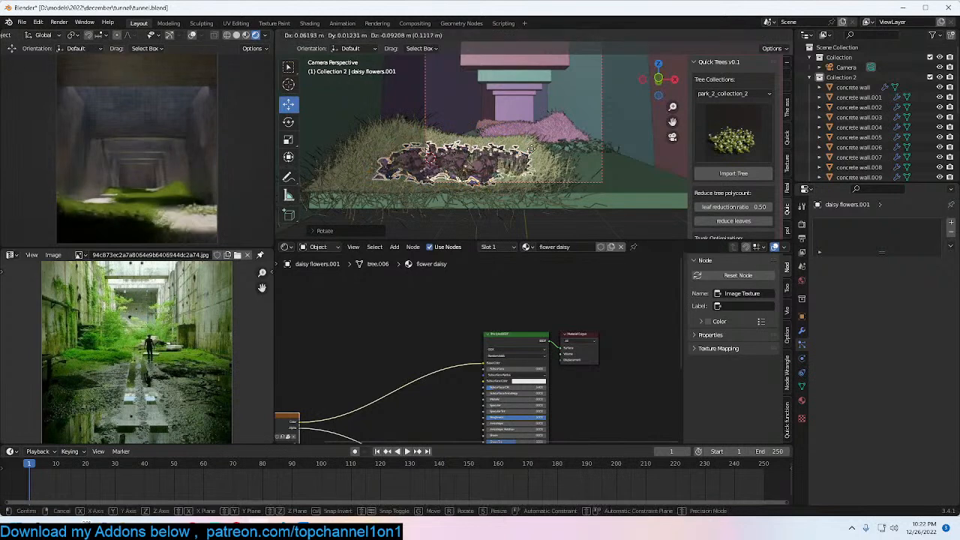
{"action": "left_click", "coordinate": [509, 177]}
{"action": "scroll", "coordinate": [510, 172], "scroll_direction": "up", "scroll_amount": 2}
{"action": "key", "text": "ctrl+s"}
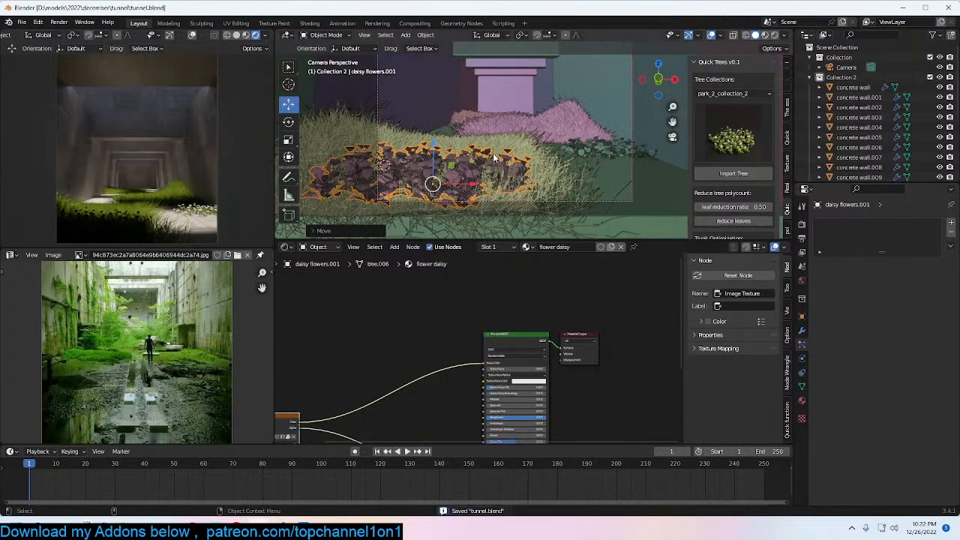
Step: Select the foreground grass patch behind the duplicated flowers and save the file
{"action": "scroll", "coordinate": [520, 148], "scroll_direction": "up", "scroll_amount": 2}
{"action": "scroll", "coordinate": [520, 148], "scroll_direction": "up", "scroll_amount": 1}
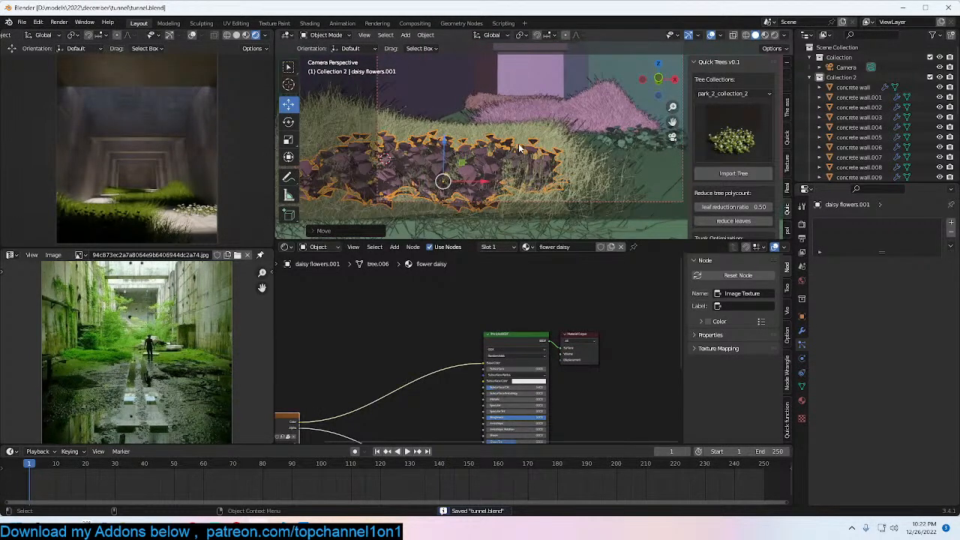
{"action": "scroll", "coordinate": [519, 148], "scroll_direction": "down", "scroll_amount": 1}
{"action": "left_click", "coordinate": [503, 146]}
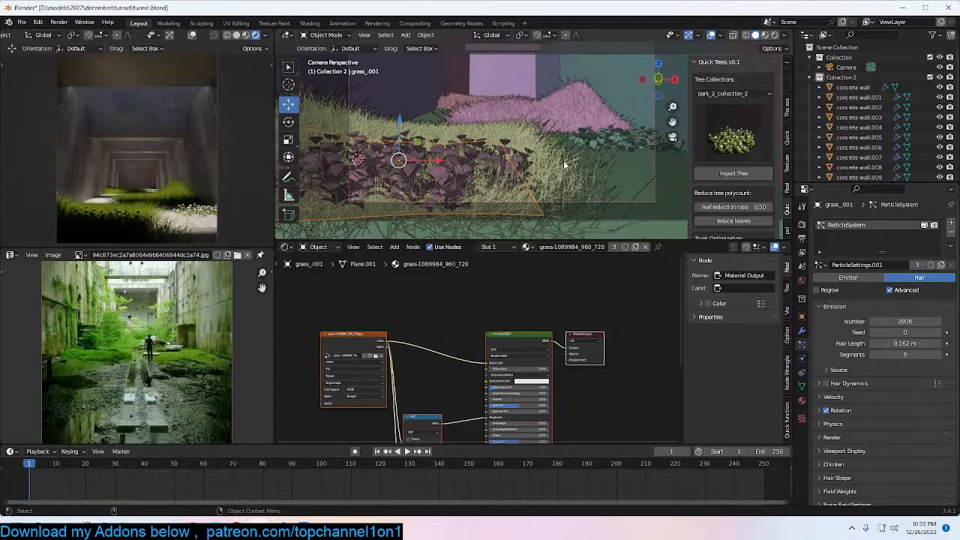
{"action": "key", "text": "ctrl+s"}
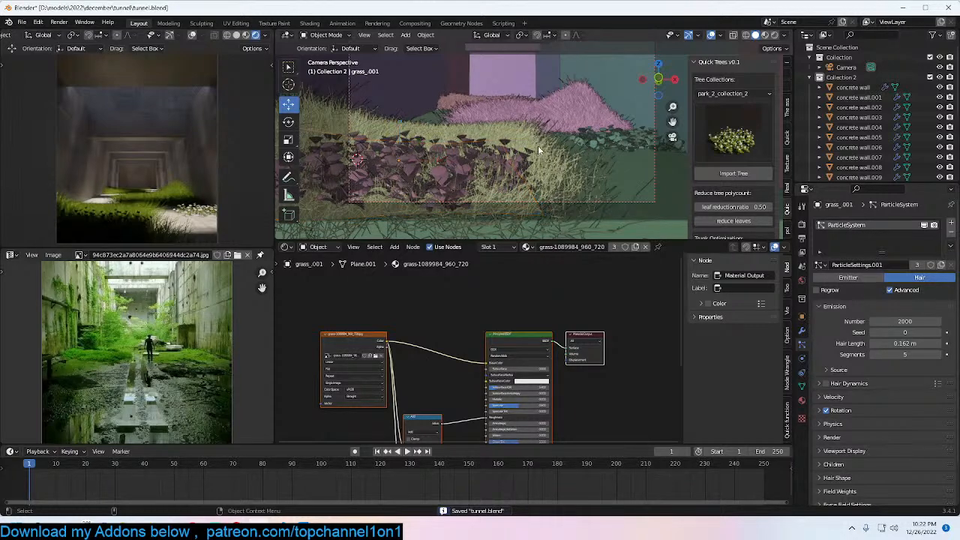
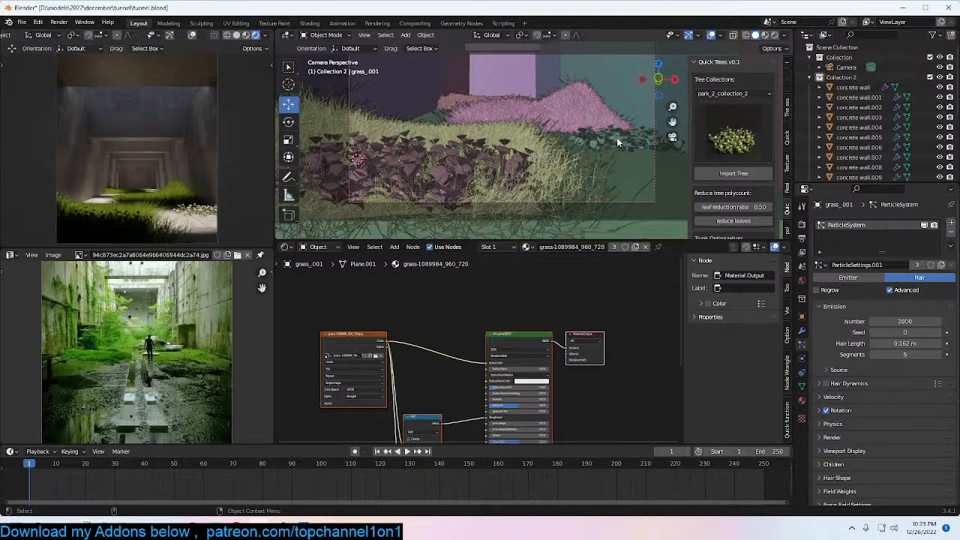
{"action": "key", "text": "ctrl+s"}
Step: Import the fern plant from park_2_collection_2 into the scene
{"action": "left_click", "coordinate": [734, 132]}
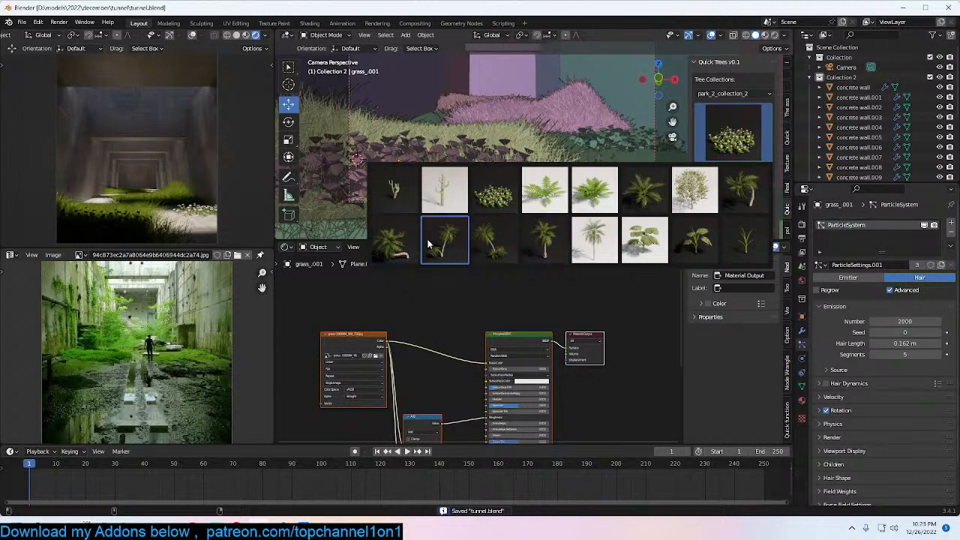
{"action": "left_click", "coordinate": [393, 190]}
{"action": "left_click", "coordinate": [721, 133]}
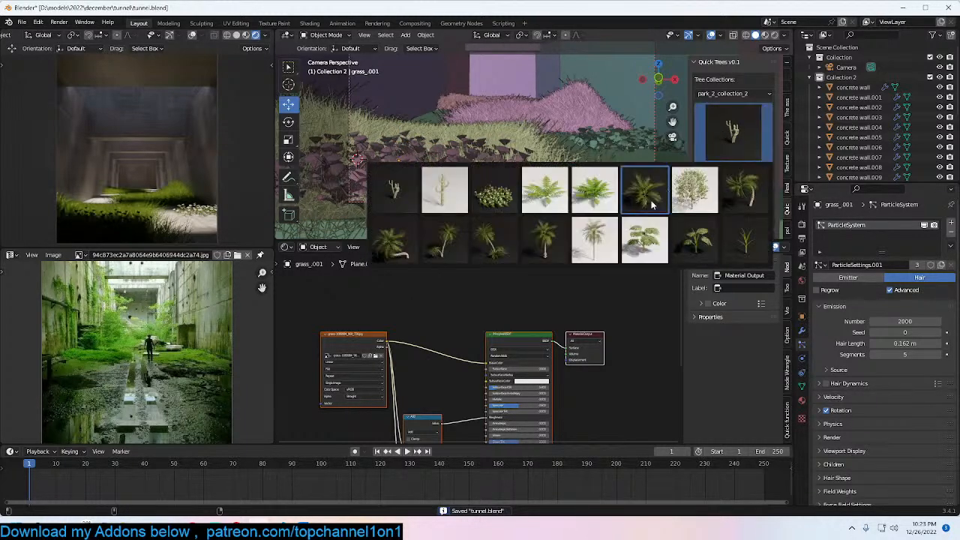
{"action": "left_click", "coordinate": [558, 201]}
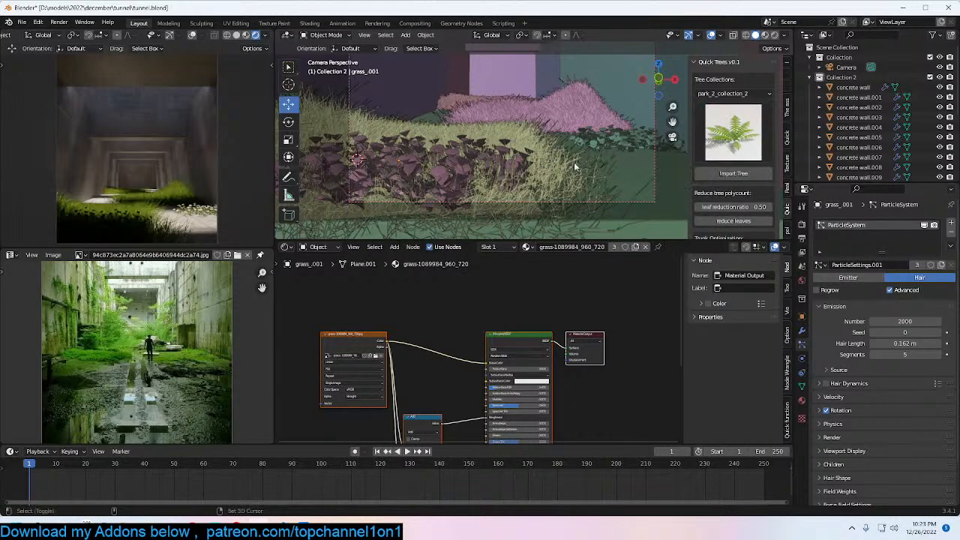
{"action": "left_click", "coordinate": [742, 175]}
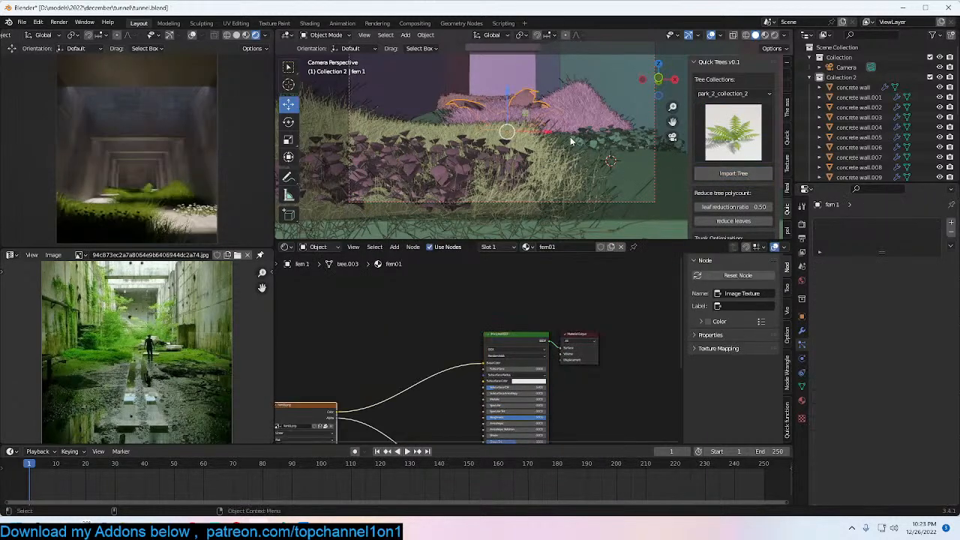
Step: Resize the imported fern and place it behind the left foreground grass patch by snapping it to the 3D cursor
{"action": "key", "text": "s"}
{"action": "left_click", "coordinate": [585, 173]}
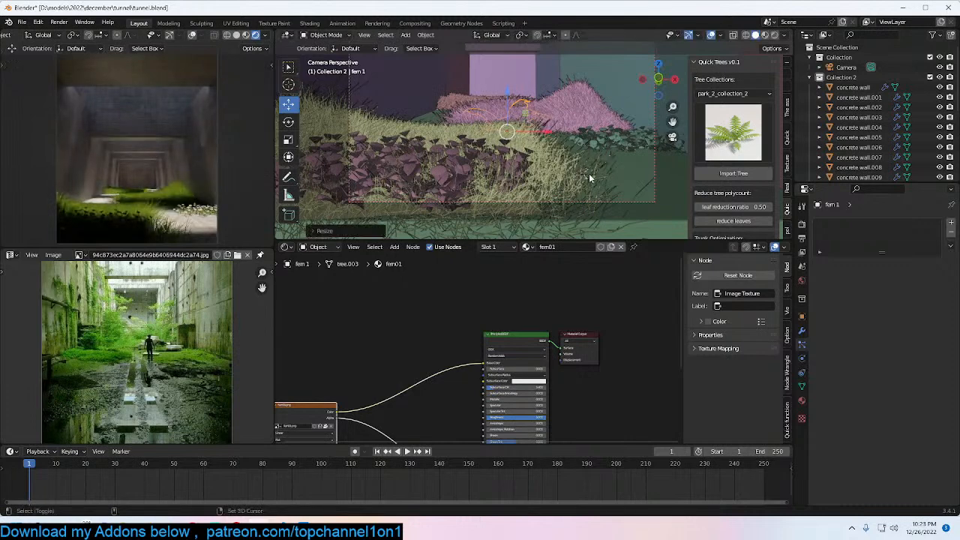
{"action": "right_click", "coordinate": [369, 136], "text": "shift"}
{"action": "key", "text": "shift+s"}
{"action": "left_click", "coordinate": [370, 68]}
{"action": "key", "text": "g"}
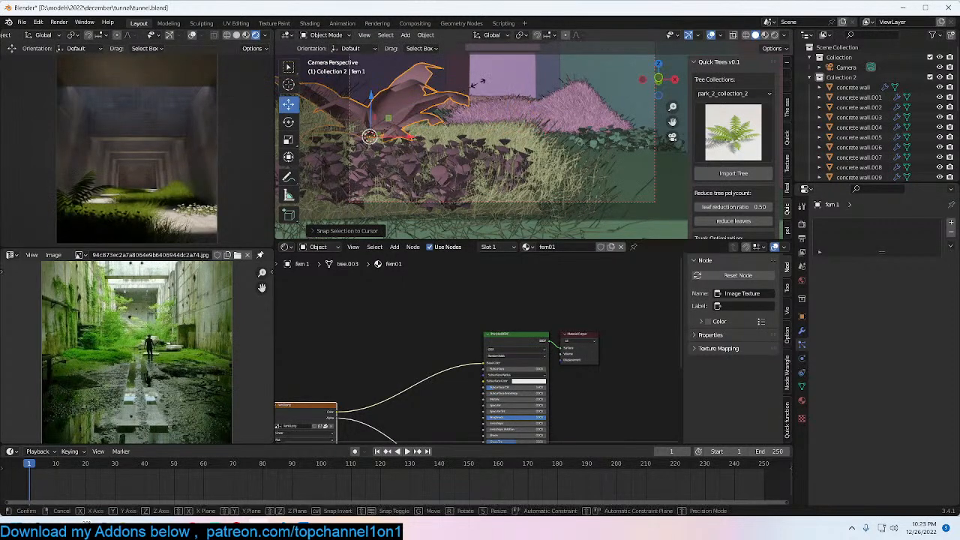
{"action": "left_click", "coordinate": [452, 83]}
{"action": "scroll", "coordinate": [476, 137], "scroll_direction": "down", "scroll_amount": 2}
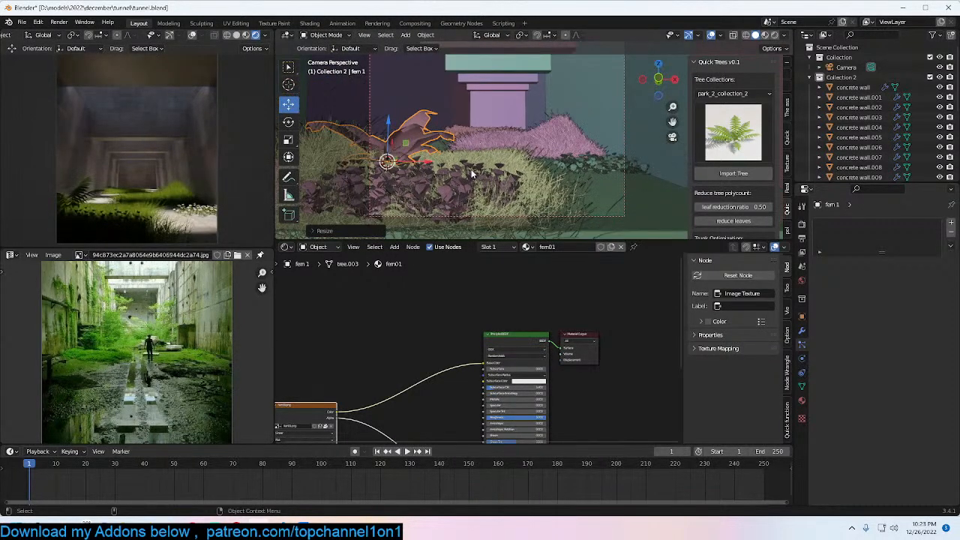
Step: Resize the foreground grass patch and shift it horizontally across the floor
{"action": "left_click", "coordinate": [530, 165]}
{"action": "key", "text": "s"}
{"action": "left_click", "coordinate": [496, 175]}
{"action": "key", "text": "g"}
{"action": "key", "text": "shift+z"}
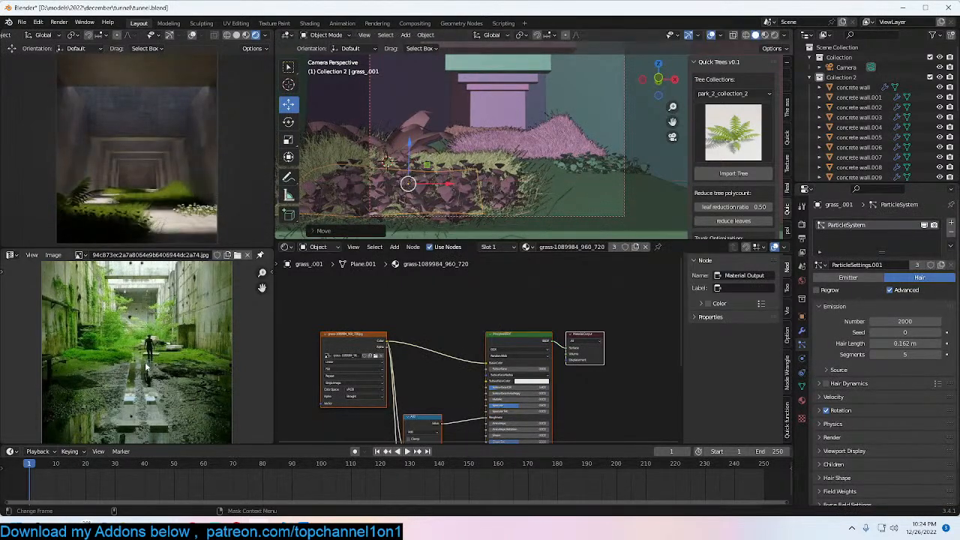
{"action": "left_click", "coordinate": [594, 136]}
Step: Select the tunnel's floor slab and make its concrete material a single-user copy
{"action": "middle_click_drag", "start_coordinate": [593, 140], "coordinate": [568, 96]}
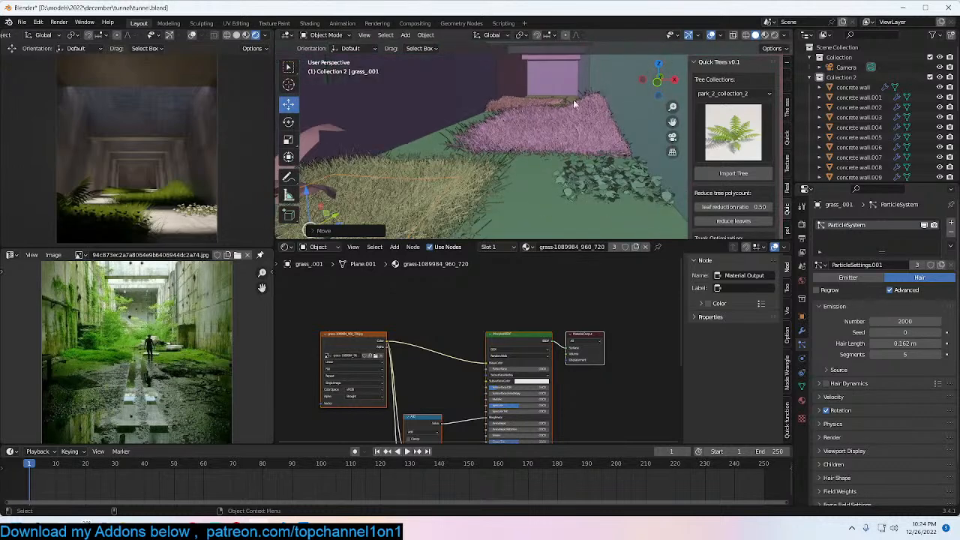
{"action": "left_click", "coordinate": [537, 209]}
{"action": "middle_click_drag", "start_coordinate": [537, 209], "coordinate": [563, 173]}
{"action": "scroll", "coordinate": [566, 303], "scroll_direction": "down", "scroll_amount": 4}
{"action": "left_click", "coordinate": [603, 248]}
{"action": "scroll", "coordinate": [151, 378], "scroll_direction": "up", "scroll_amount": 4}
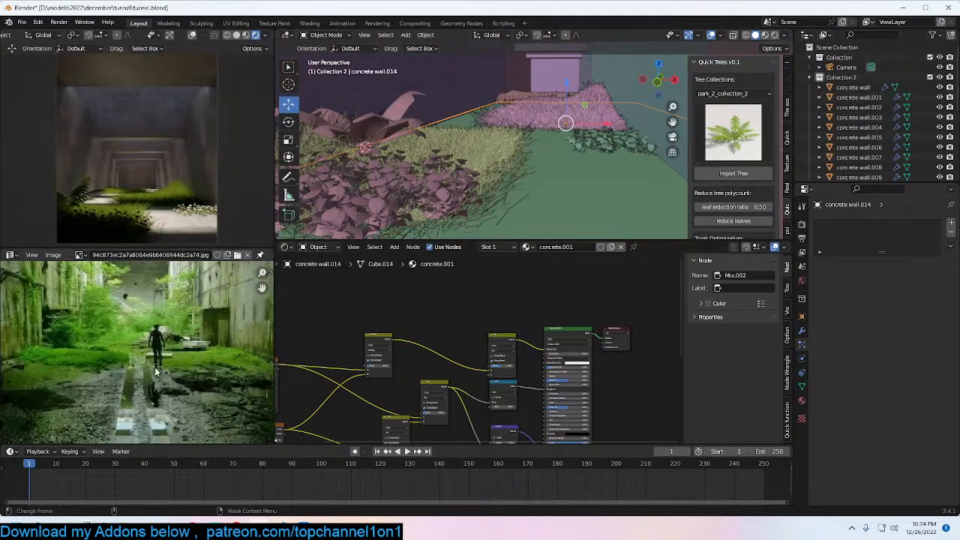
Step: Disconnect the Roughness input of the floor's Principled BSDF and set Roughness to 0
{"action": "middle_click_drag", "start_coordinate": [171, 420], "coordinate": [207, 353]}
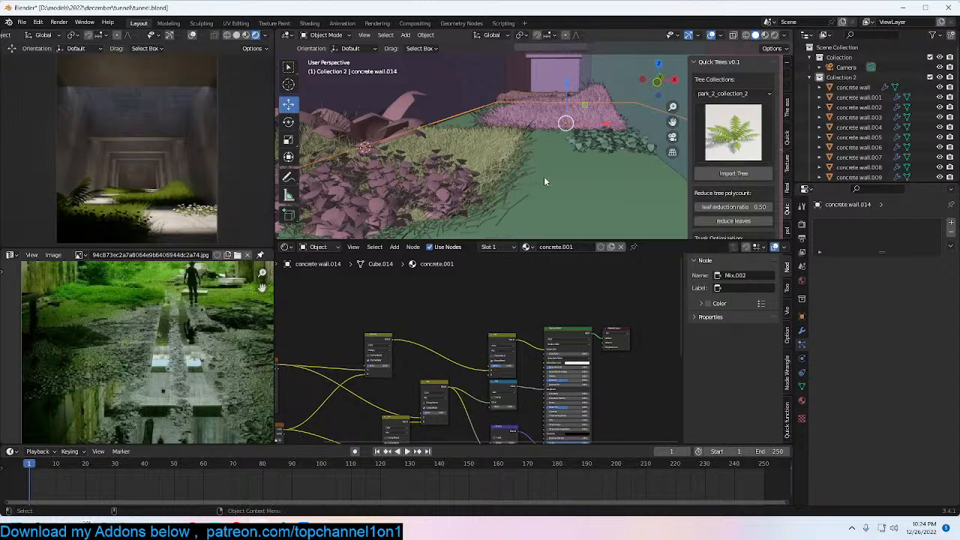
{"action": "scroll", "coordinate": [487, 300], "scroll_direction": "up", "scroll_amount": 4}
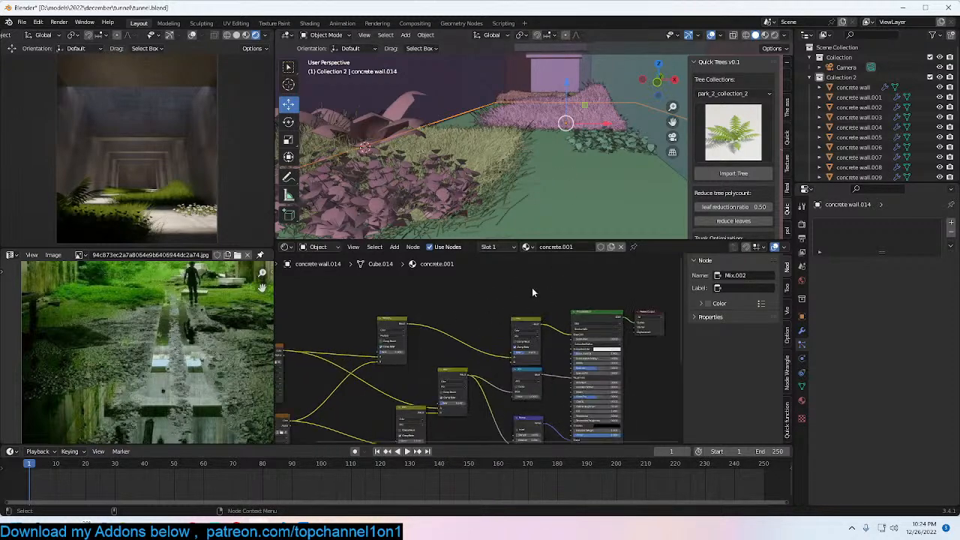
{"action": "left_click", "coordinate": [567, 364]}
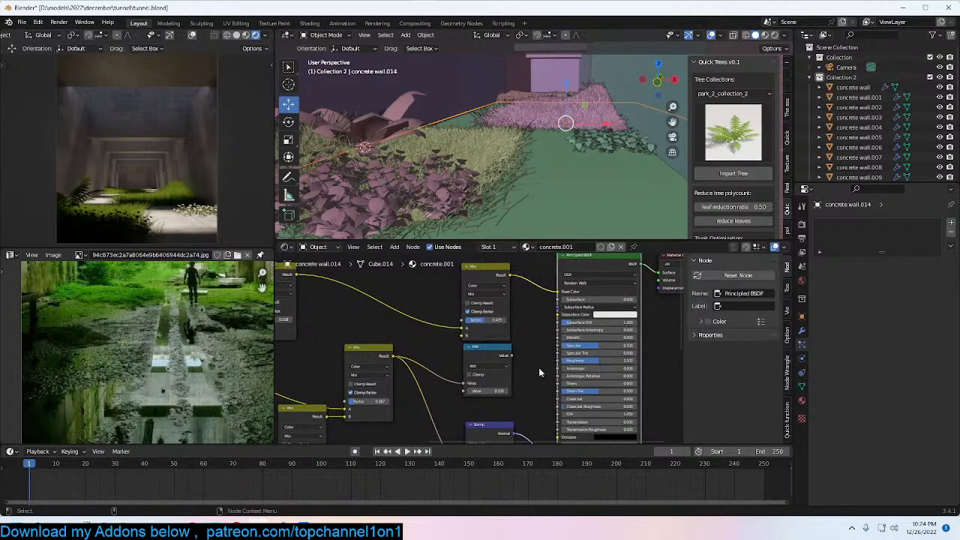
{"action": "left_click_drag", "start_coordinate": [568, 364], "coordinate": [499, 370]}
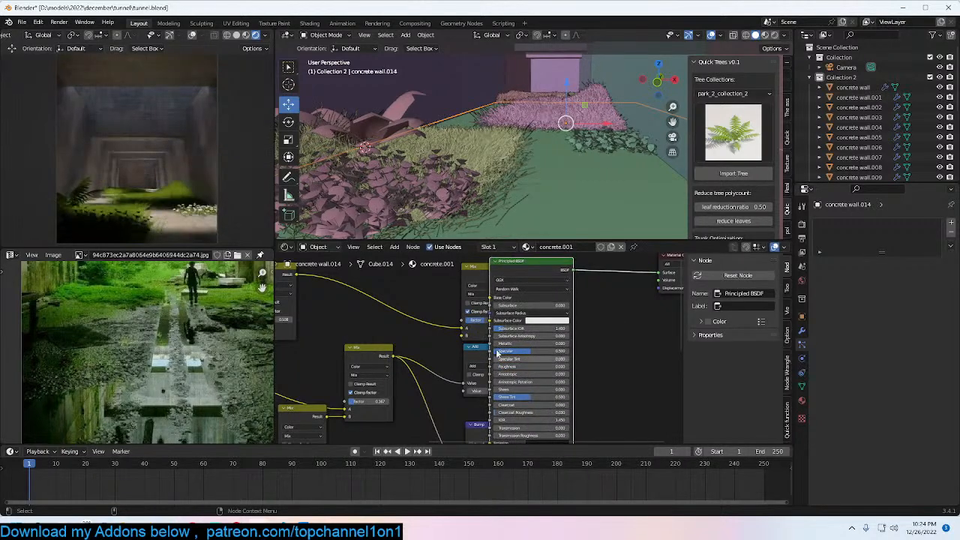
{"action": "left_click_drag", "start_coordinate": [542, 267], "coordinate": [614, 286]}
Step: Insert a duplicate Mix node before the floor material's Base Color and set its Factor to 1.000
{"action": "left_click_drag", "start_coordinate": [508, 301], "coordinate": [403, 285]}
{"action": "key", "text": "shift+d"}
{"action": "left_click", "coordinate": [518, 284]}
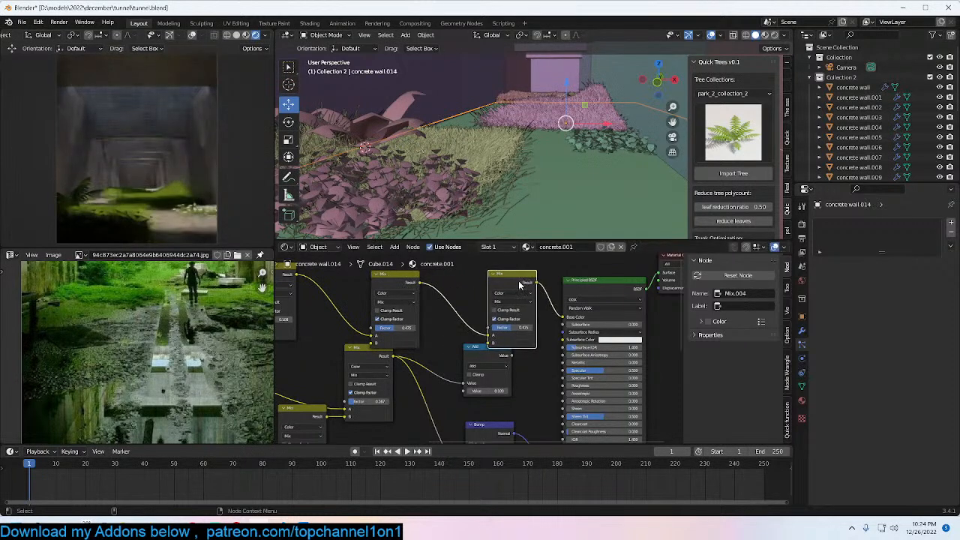
{"action": "scroll", "coordinate": [565, 343], "scroll_direction": "up", "scroll_amount": 1}
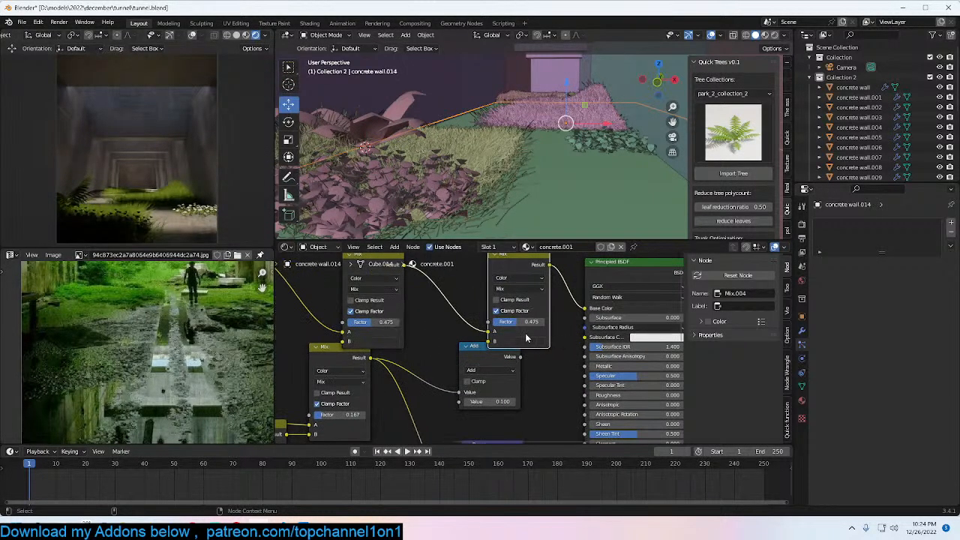
{"action": "left_click_drag", "start_coordinate": [520, 323], "coordinate": [553, 323]}
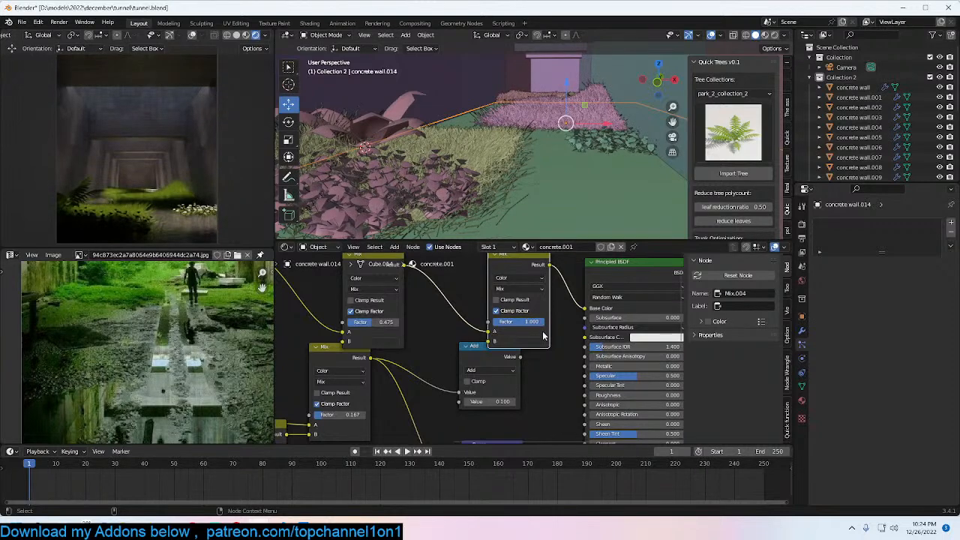
Step: Disconnect the Mix node from the floor material's Base Color and set the Base Color to black
{"action": "middle_click_drag", "start_coordinate": [528, 372], "coordinate": [476, 348]}
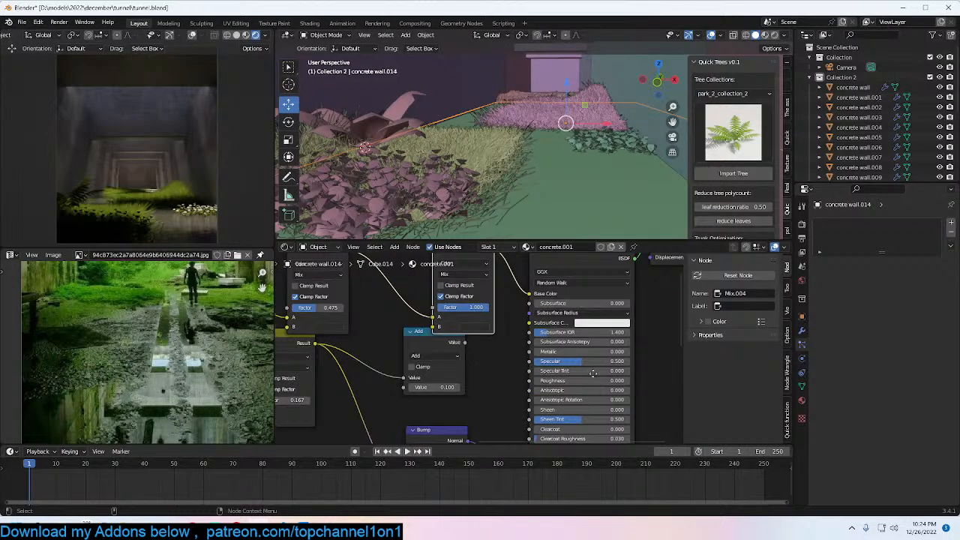
{"action": "middle_click_drag", "start_coordinate": [597, 376], "coordinate": [572, 354]}
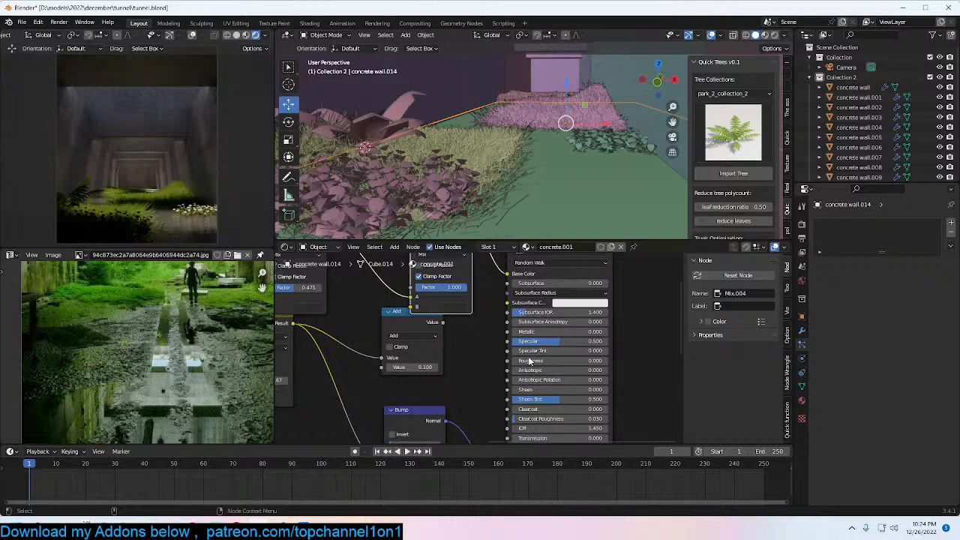
{"action": "left_click_drag", "start_coordinate": [385, 315], "coordinate": [384, 324]}
{"action": "middle_click_drag", "start_coordinate": [433, 422], "coordinate": [474, 375]}
{"action": "left_click_drag", "start_coordinate": [444, 404], "coordinate": [431, 403]}
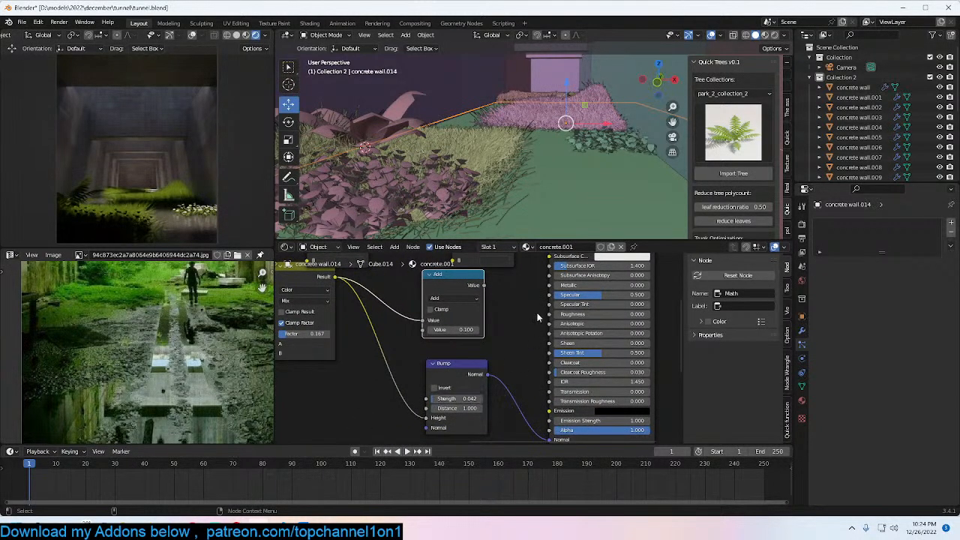
{"action": "middle_click_drag", "start_coordinate": [537, 325], "coordinate": [531, 411]}
{"action": "left_click_drag", "start_coordinate": [543, 315], "coordinate": [536, 316]}
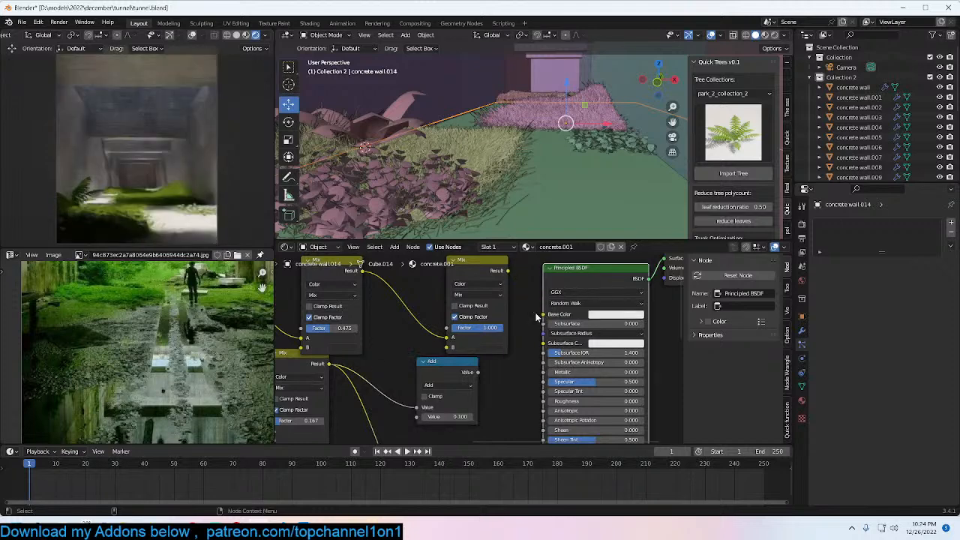
{"action": "left_click", "coordinate": [615, 314]}
{"action": "left_click_drag", "start_coordinate": [663, 204], "coordinate": [664, 255]}
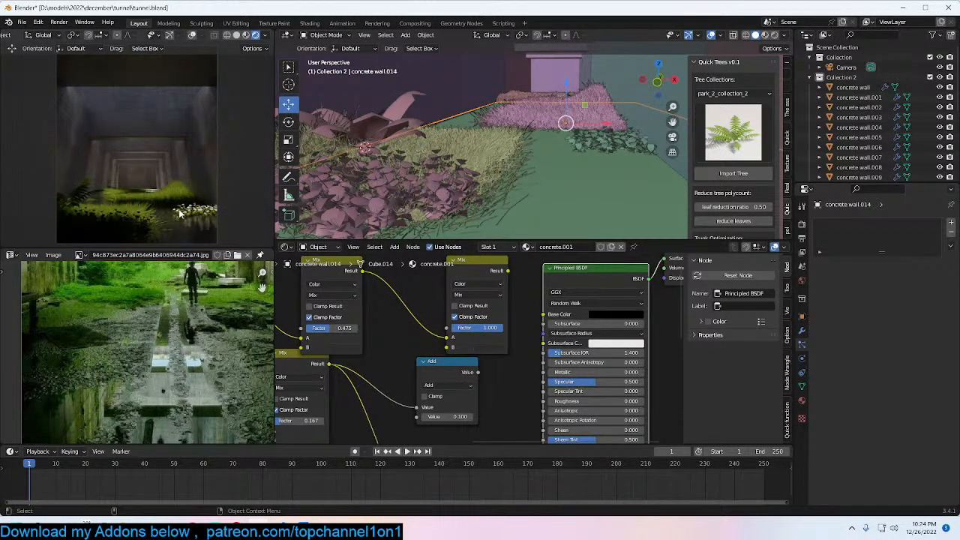
Step: Lower the foreground grass patch so it sits further down among the daisy flowers
{"action": "left_click", "coordinate": [509, 153]}
{"action": "key", "text": "g"}
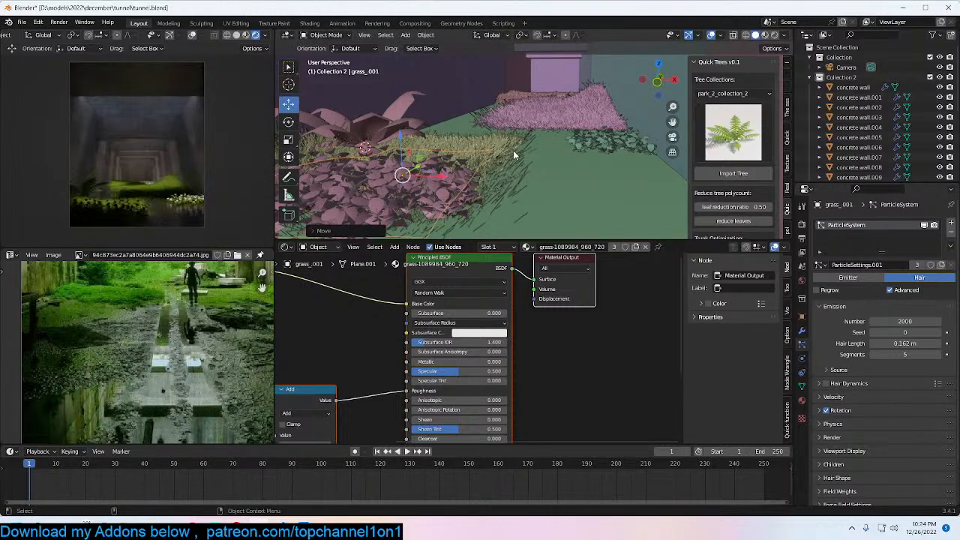
{"action": "left_click", "coordinate": [447, 169]}
Step: Shorten the ceiling slab above the tunnel's camera end and shift it along negative Y to widen the roof opening
{"action": "scroll", "coordinate": [448, 168], "scroll_direction": "down", "scroll_amount": 6}
{"action": "scroll", "coordinate": [480, 140], "scroll_direction": "up", "scroll_amount": 2}
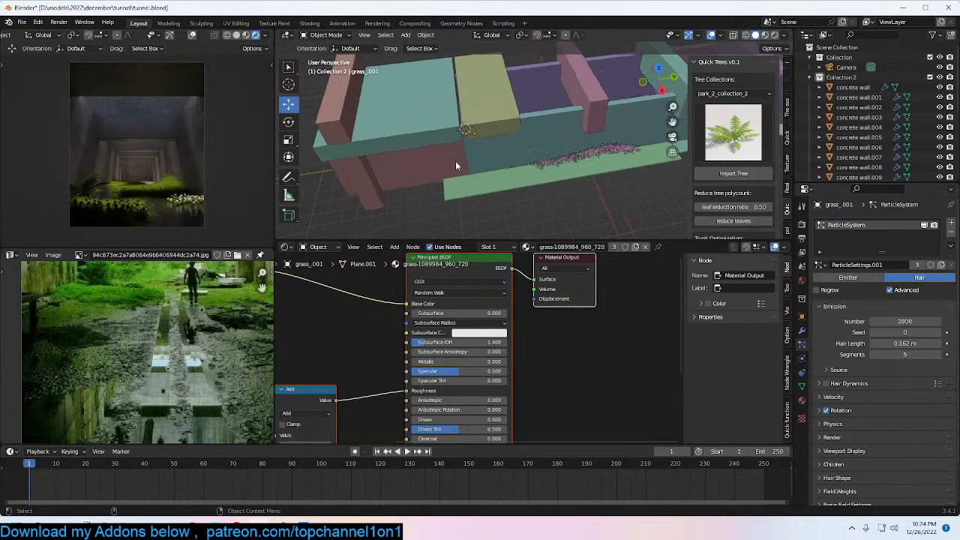
{"action": "left_click", "coordinate": [455, 170]}
{"action": "key", "text": "g"}
{"action": "left_click", "coordinate": [454, 102]}
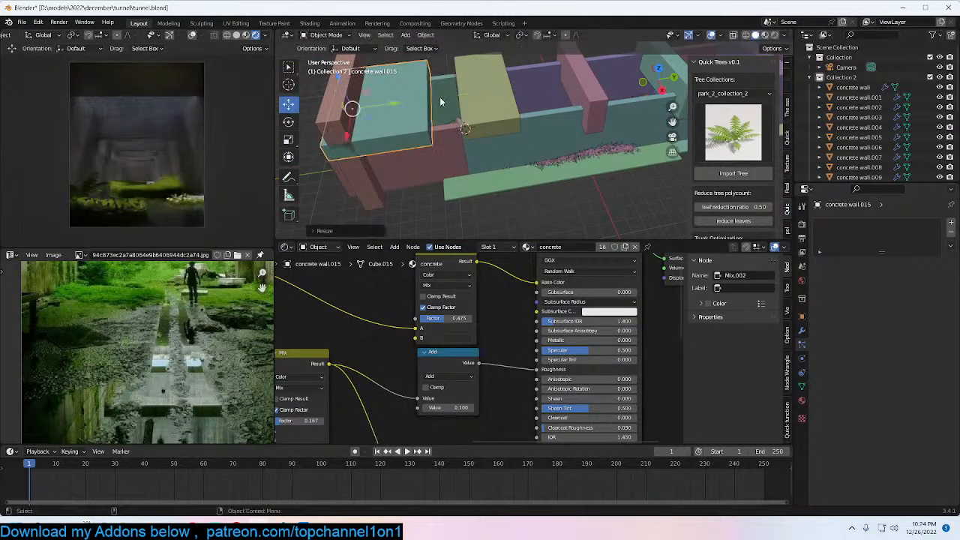
{"action": "key", "text": "g"}
{"action": "key", "text": "y"}
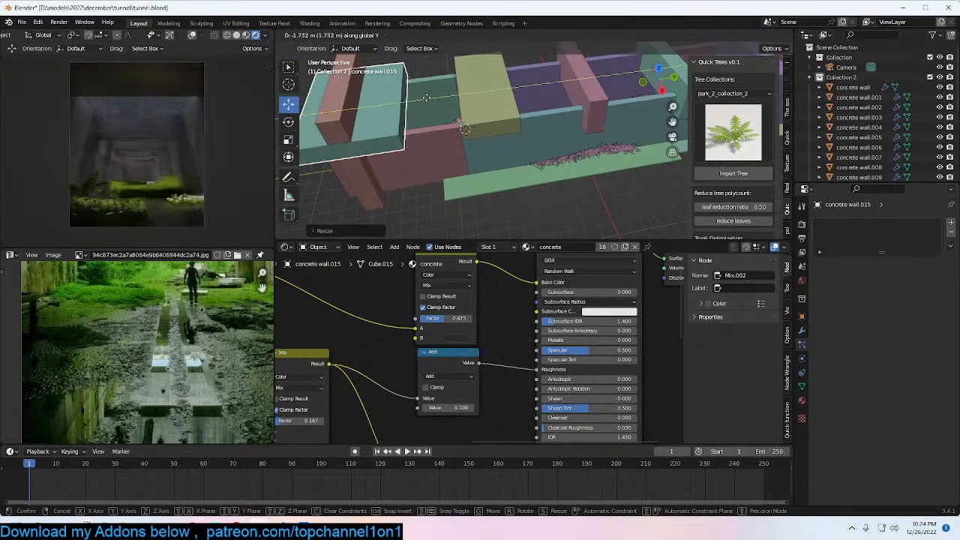
{"action": "left_click", "coordinate": [440, 100]}
Step: Narrow the ceiling beam beside the roof opening along the Y axis and save the file
{"action": "left_click", "coordinate": [485, 93]}
{"action": "key", "text": "s"}
{"action": "key", "text": "y"}
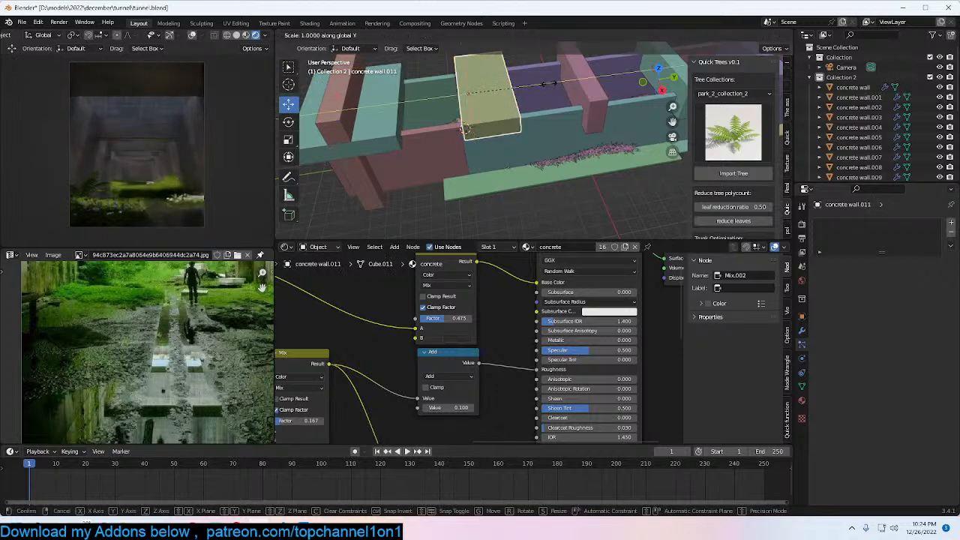
{"action": "left_click", "coordinate": [463, 129]}
{"action": "key", "text": "ctrl+s"}
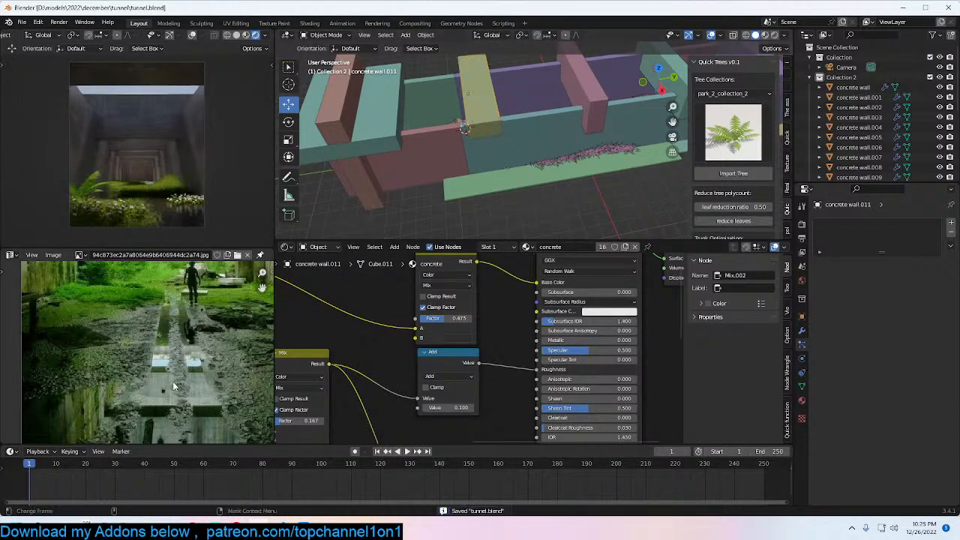
{"action": "key", "text": "Home"}
{"action": "scroll", "coordinate": [169, 352], "scroll_direction": "up", "scroll_amount": 3}
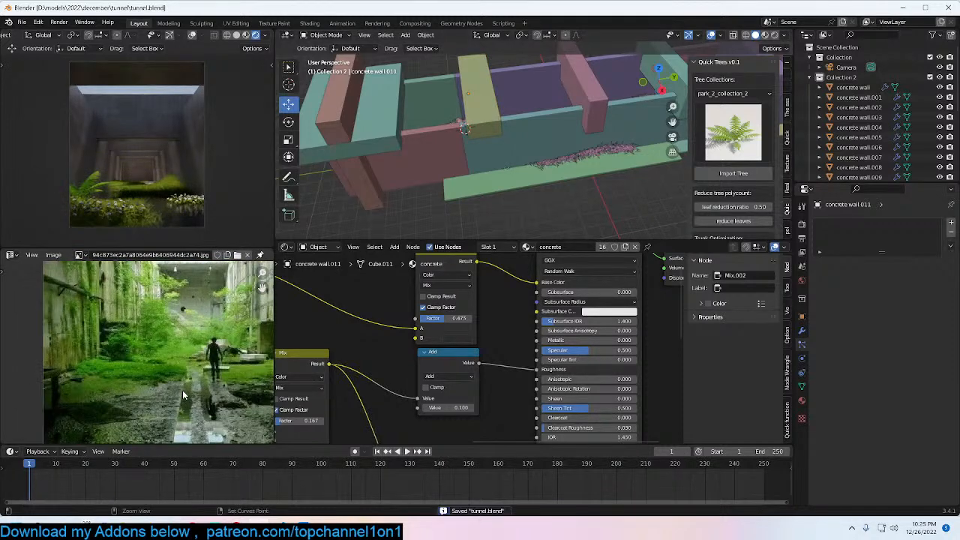
{"action": "scroll", "coordinate": [185, 390], "scroll_direction": "up", "scroll_amount": 3}
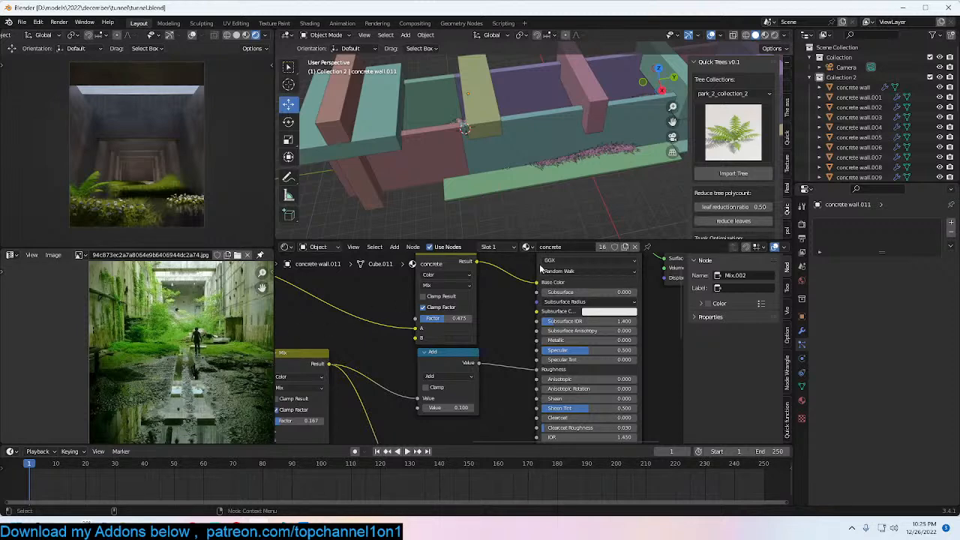
Step: Scale down the foreground grass patch, shift it toward the left wall among the daisy flowers, and save the file
{"action": "key", "text": "KP_0"}
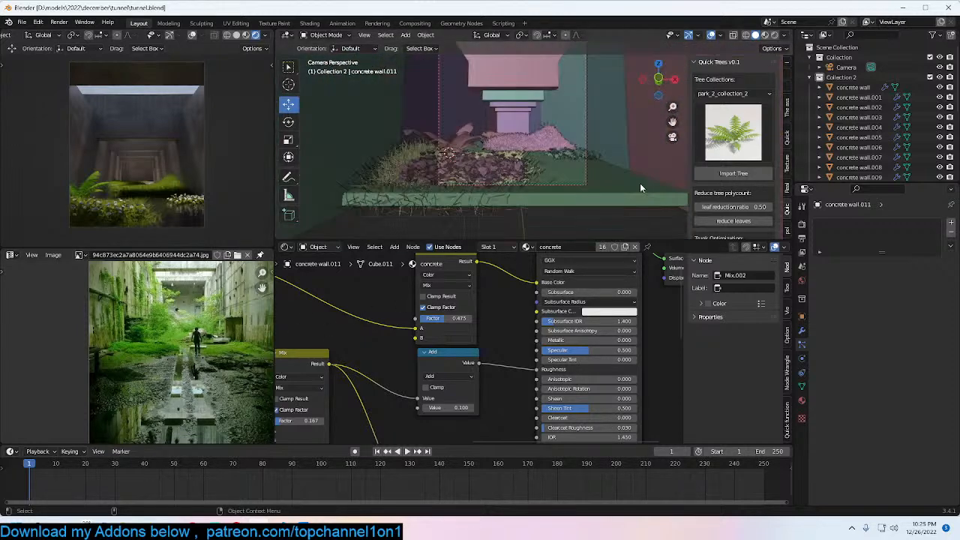
{"action": "key", "text": "ctrl+s"}
{"action": "left_click", "coordinate": [504, 154]}
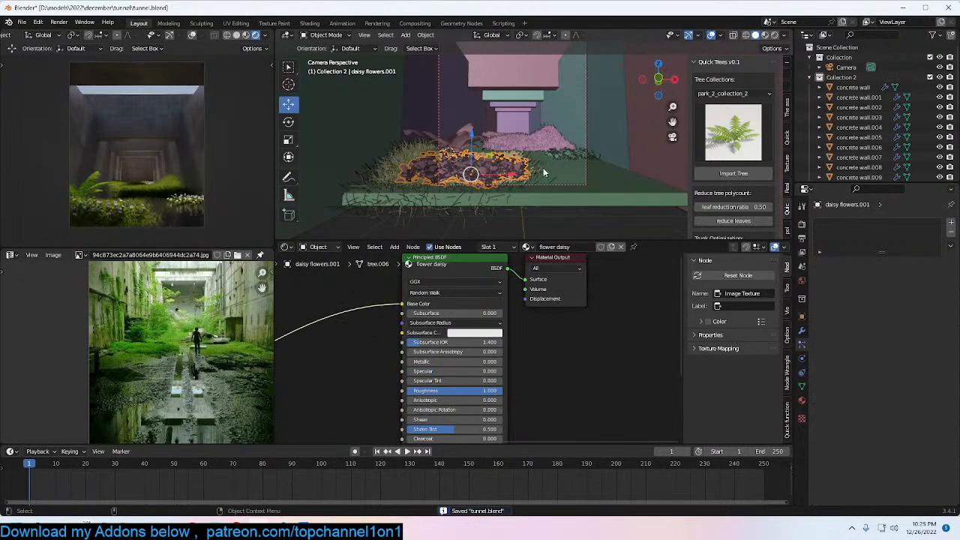
{"action": "left_click", "coordinate": [522, 174]}
{"action": "key", "text": "s"}
{"action": "right_click", "coordinate": [524, 174]}
{"action": "key", "text": "s"}
{"action": "left_click", "coordinate": [510, 172]}
{"action": "key", "text": "g"}
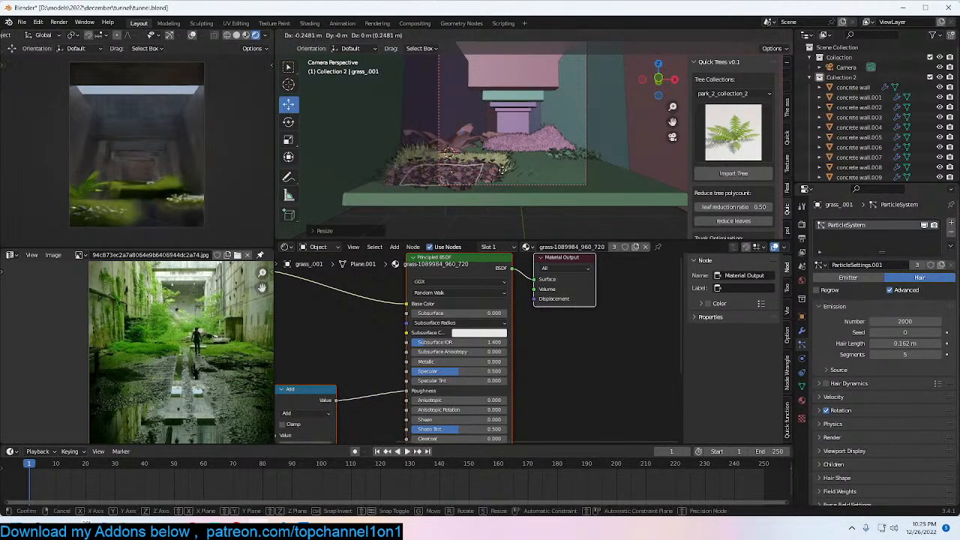
{"action": "left_click", "coordinate": [504, 171]}
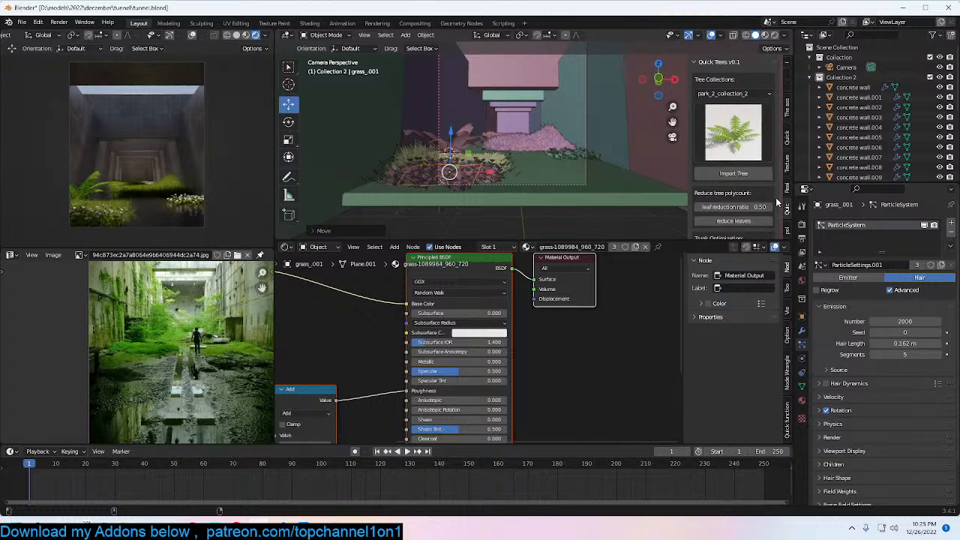
{"action": "key", "text": "ctrl+s"}
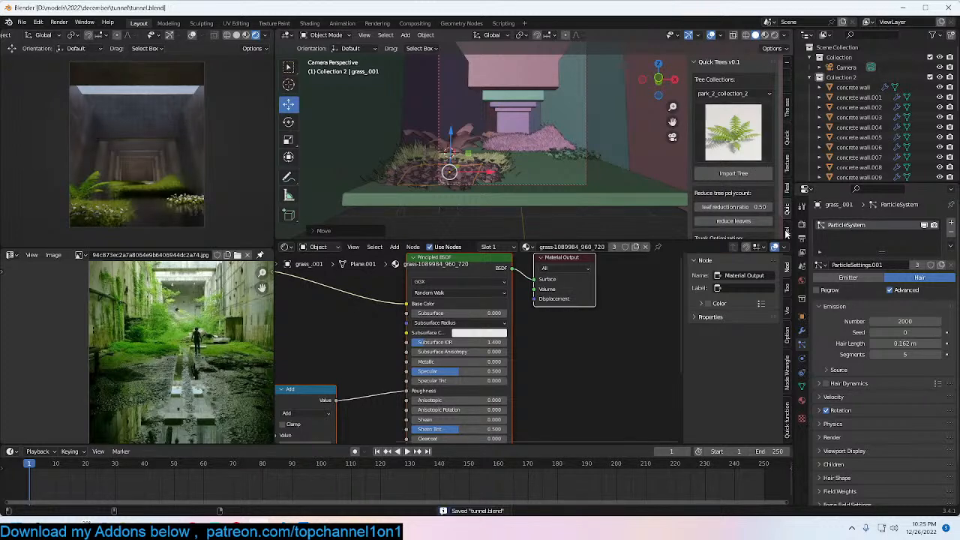
Step: Search the asset library's objects for "rock"
{"action": "left_click", "coordinate": [784, 208]}
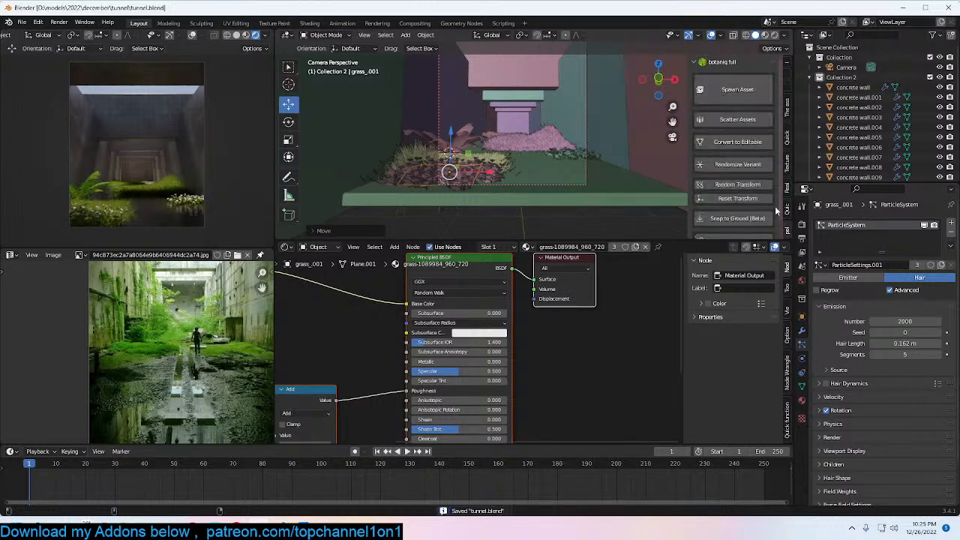
{"action": "left_click", "coordinate": [787, 109]}
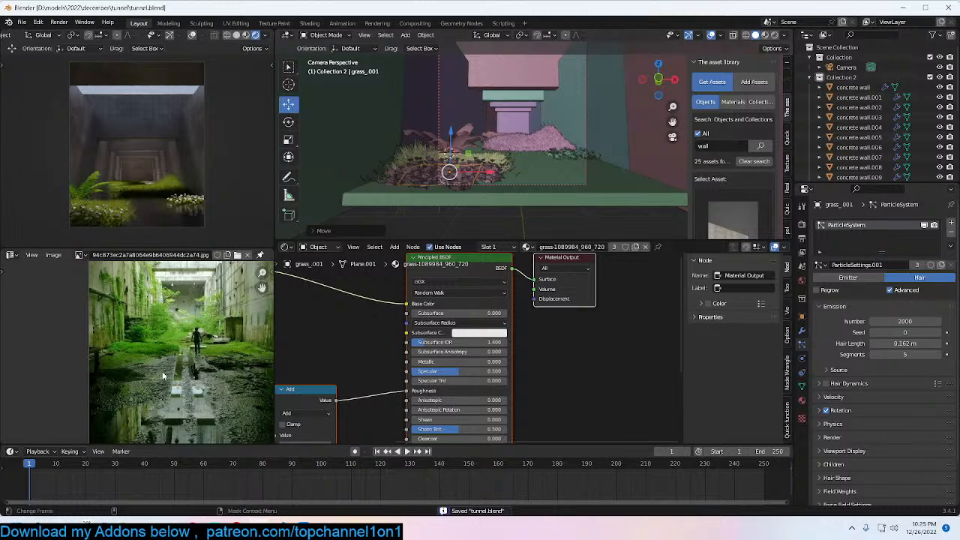
{"action": "left_click", "coordinate": [721, 145]}
{"action": "key", "text": "BackSpace"}
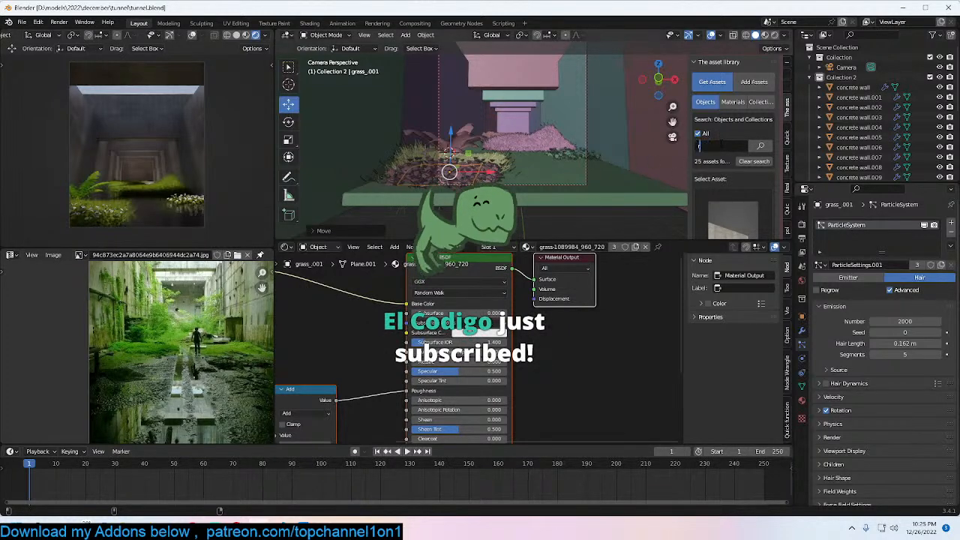
{"action": "type", "text": "rock"}
{"action": "key", "text": "Return"}
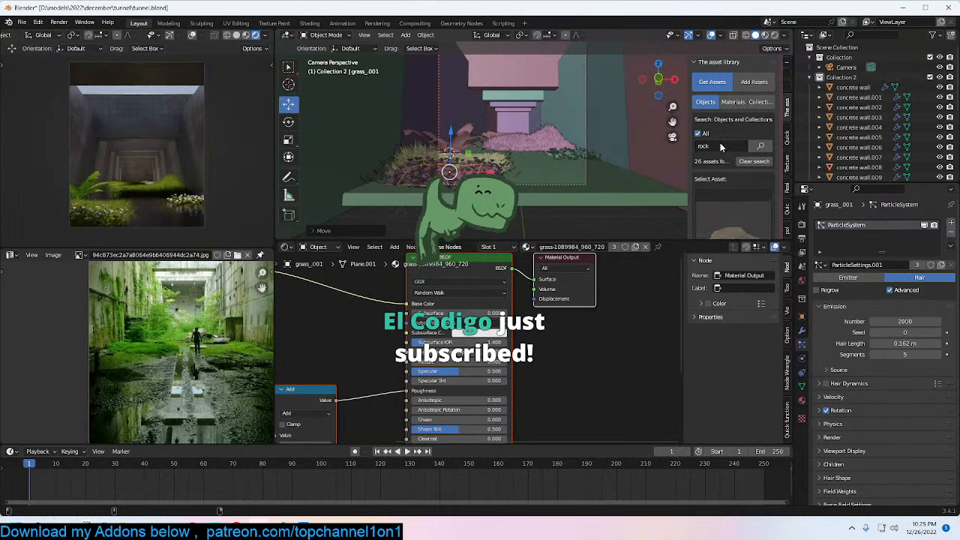
Step: Choose the flat rubble rock pile from the asset results, save the file, and add the asset to the scene
{"action": "left_click", "coordinate": [737, 215]}
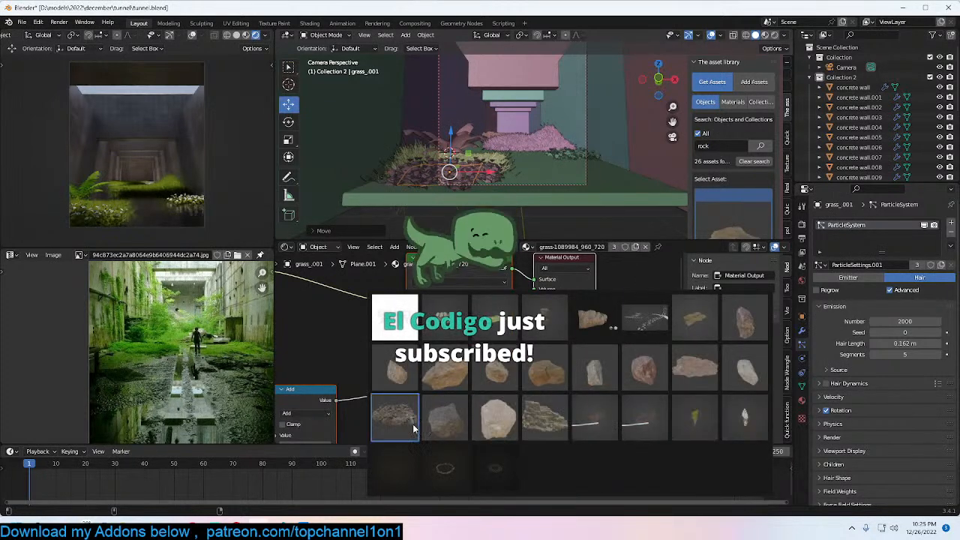
{"action": "left_click", "coordinate": [415, 426]}
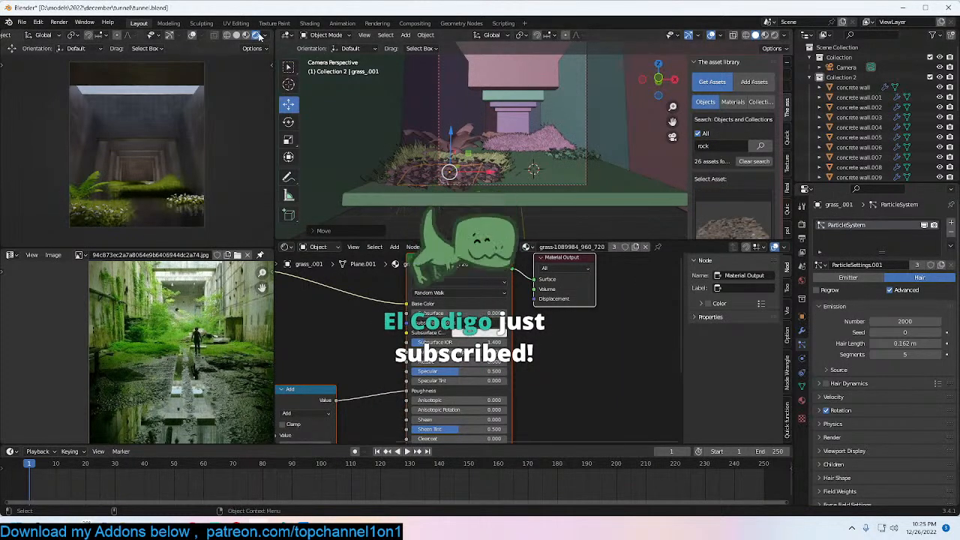
{"action": "key", "text": "ctrl+s"}
{"action": "scroll", "coordinate": [759, 210], "scroll_direction": "down", "scroll_amount": 2}
{"action": "scroll", "coordinate": [750, 213], "scroll_direction": "down", "scroll_amount": 2}
{"action": "left_click", "coordinate": [723, 165]}
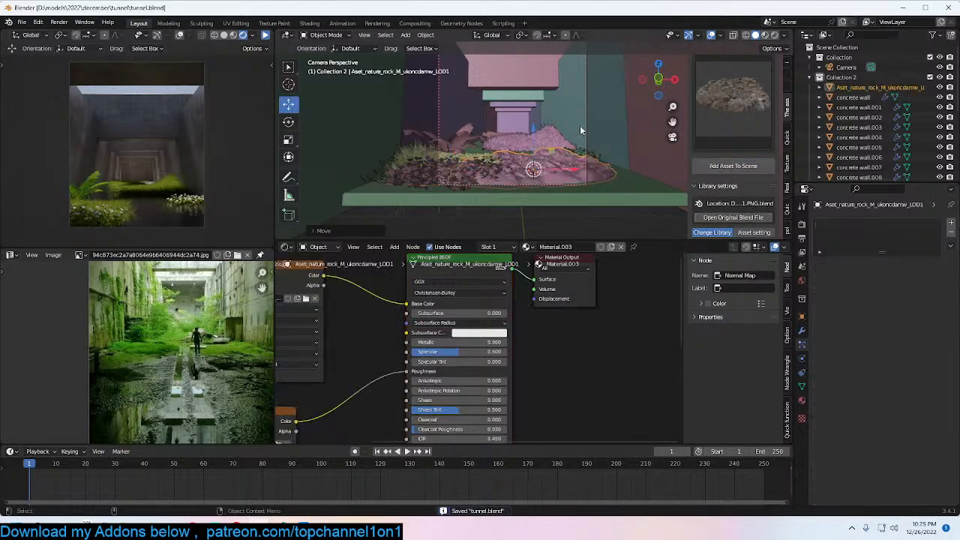
Step: Scale down the rock pile, sink it along Z into the foreground floor, resume the rendered preview, and save the file
{"action": "key", "text": "s"}
{"action": "left_click", "coordinate": [551, 158]}
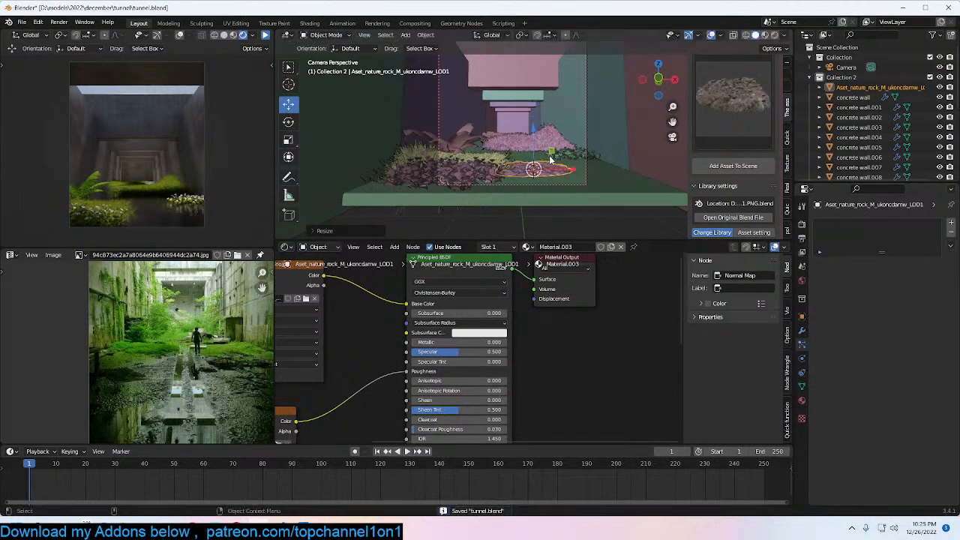
{"action": "scroll", "coordinate": [551, 158], "scroll_direction": "up", "scroll_amount": 3}
{"action": "key", "text": "g"}
{"action": "key", "text": "z"}
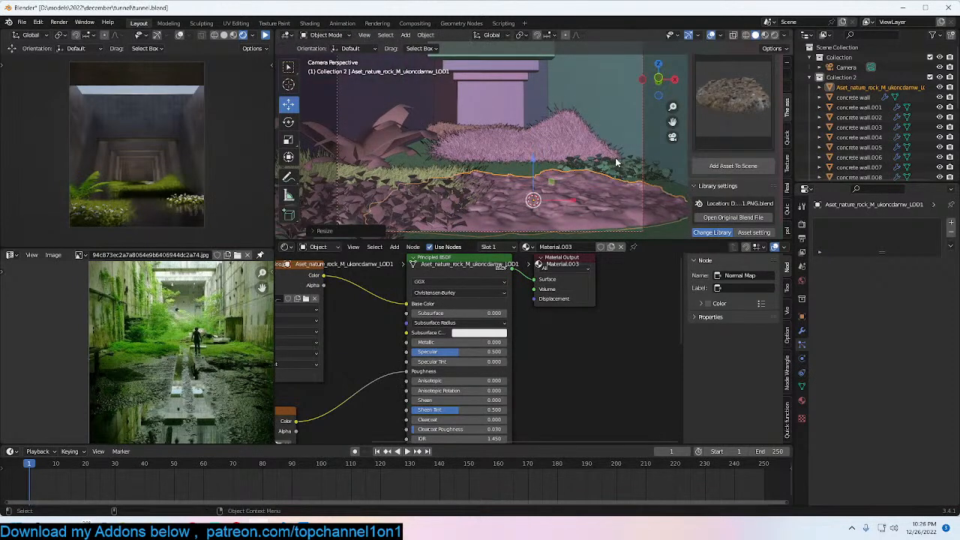
{"action": "left_click", "coordinate": [565, 176]}
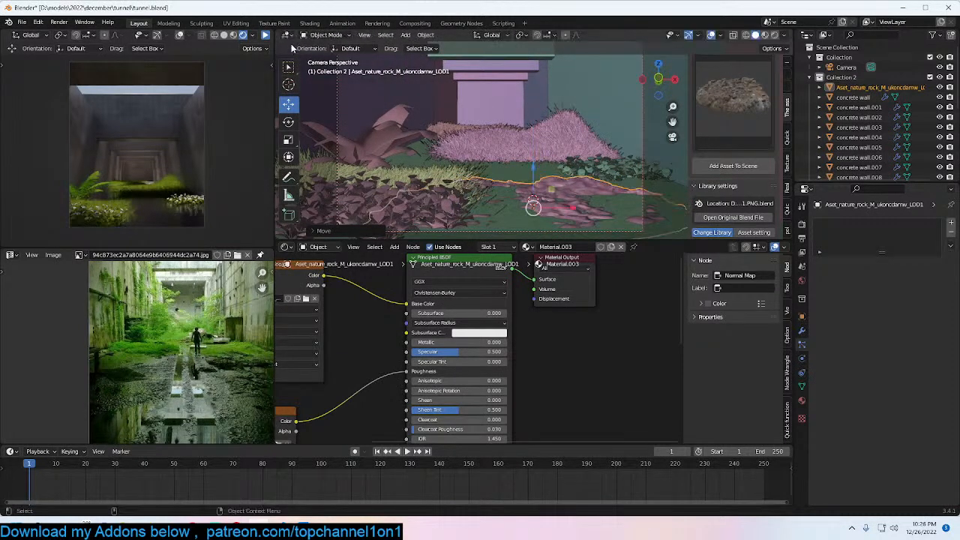
{"action": "left_click", "coordinate": [268, 38]}
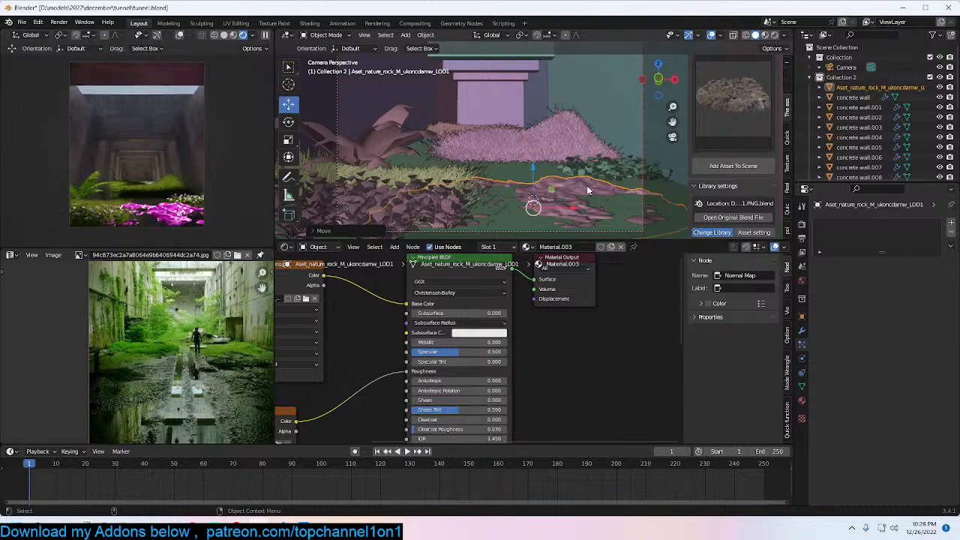
{"action": "key", "text": "ctrl+s"}
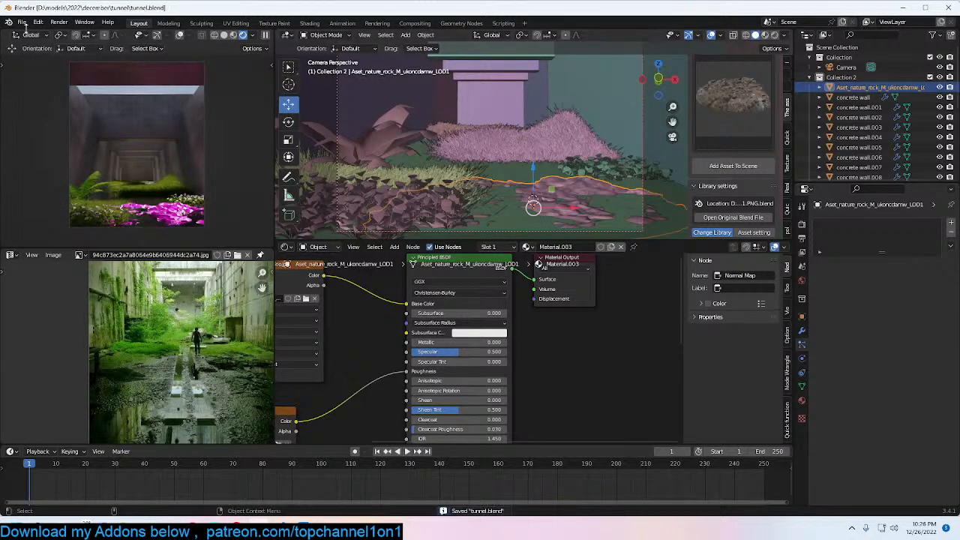
Step: Start finding the missing external files and browse to the D:\models folder
{"action": "left_click", "coordinate": [23, 23]}
{"action": "mouse_move", "coordinate": [74, 181]}
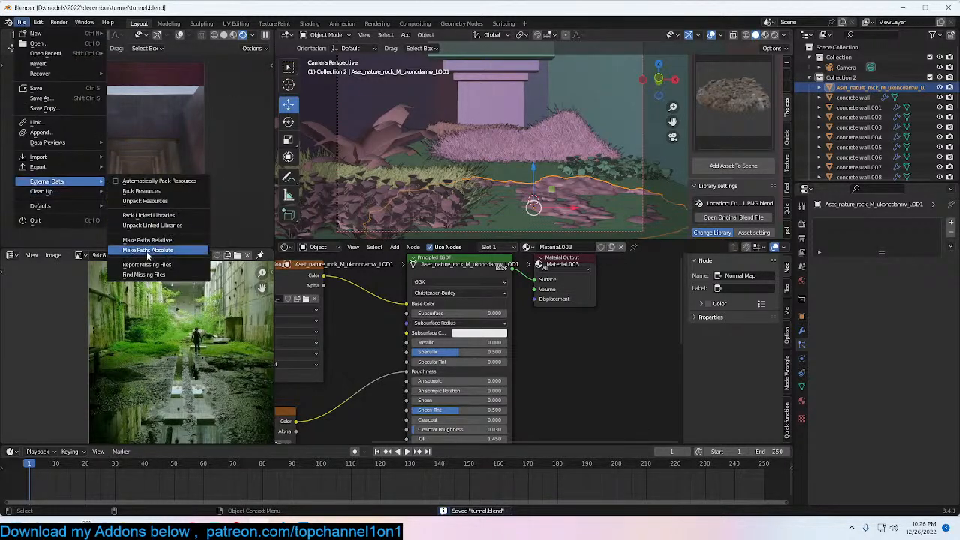
{"action": "left_click", "coordinate": [143, 275]}
{"action": "left_click", "coordinate": [259, 364]}
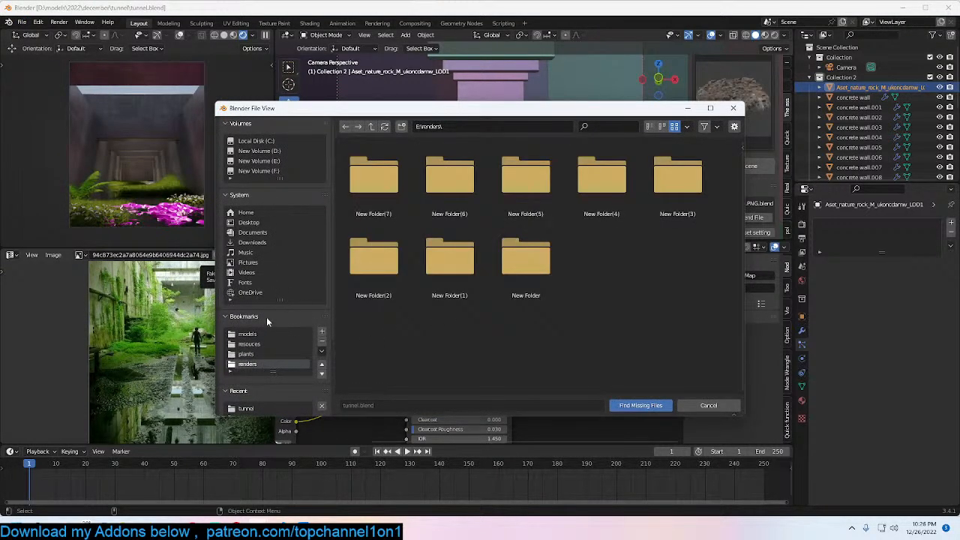
{"action": "left_click", "coordinate": [249, 334]}
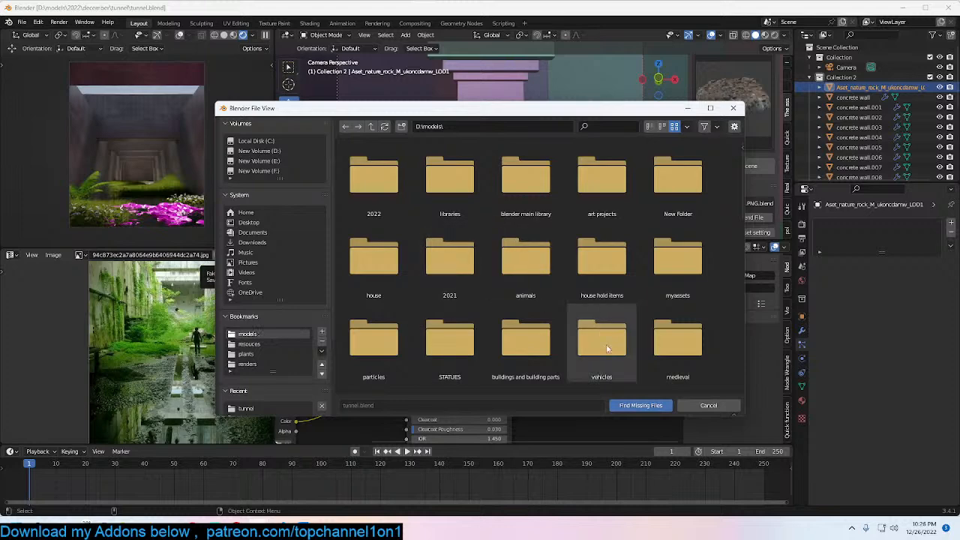
Step: Locate the "megascan assets" folder within models and run the missing-file search there
{"action": "scroll", "coordinate": [596, 353], "scroll_direction": "down", "scroll_amount": 2}
{"action": "scroll", "coordinate": [595, 352], "scroll_direction": "down", "scroll_amount": 3}
{"action": "scroll", "coordinate": [595, 353], "scroll_direction": "up", "scroll_amount": 2}
{"action": "scroll", "coordinate": [595, 352], "scroll_direction": "down", "scroll_amount": 8}
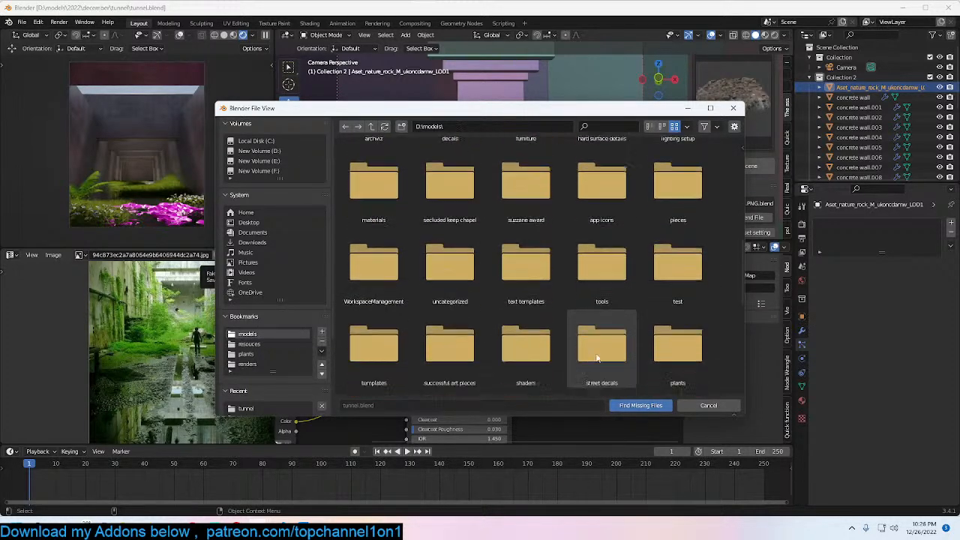
{"action": "scroll", "coordinate": [596, 358], "scroll_direction": "down", "scroll_amount": 1}
{"action": "scroll", "coordinate": [596, 359], "scroll_direction": "up", "scroll_amount": 2}
{"action": "scroll", "coordinate": [641, 314], "scroll_direction": "down", "scroll_amount": 1}
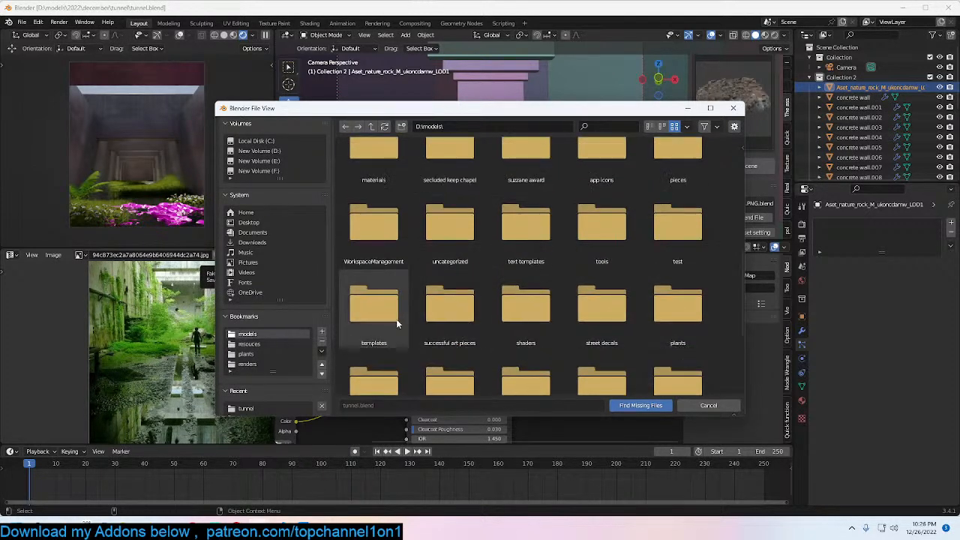
{"action": "scroll", "coordinate": [375, 326], "scroll_direction": "up", "scroll_amount": 5}
{"action": "scroll", "coordinate": [696, 278], "scroll_direction": "up", "scroll_amount": 3}
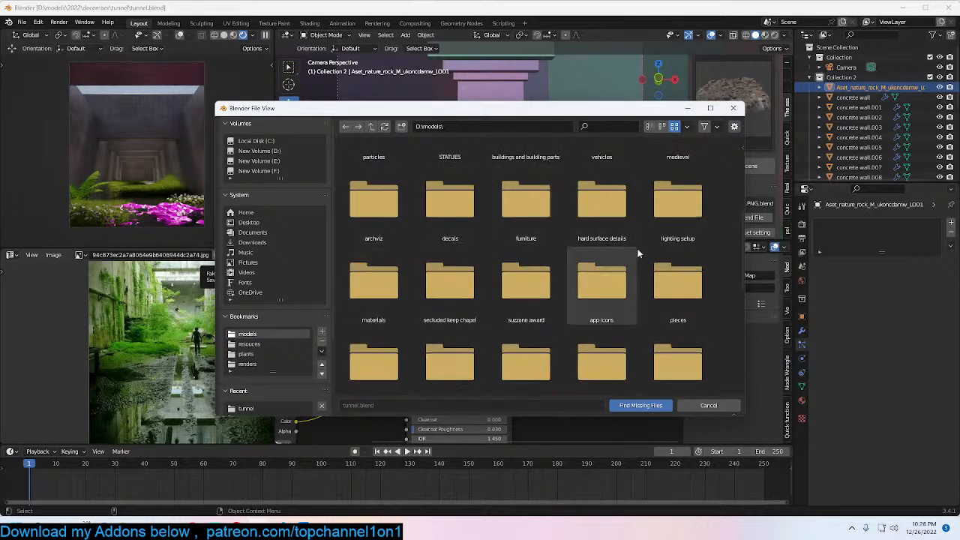
{"action": "scroll", "coordinate": [630, 245], "scroll_direction": "up", "scroll_amount": 2}
{"action": "scroll", "coordinate": [465, 188], "scroll_direction": "up", "scroll_amount": 4}
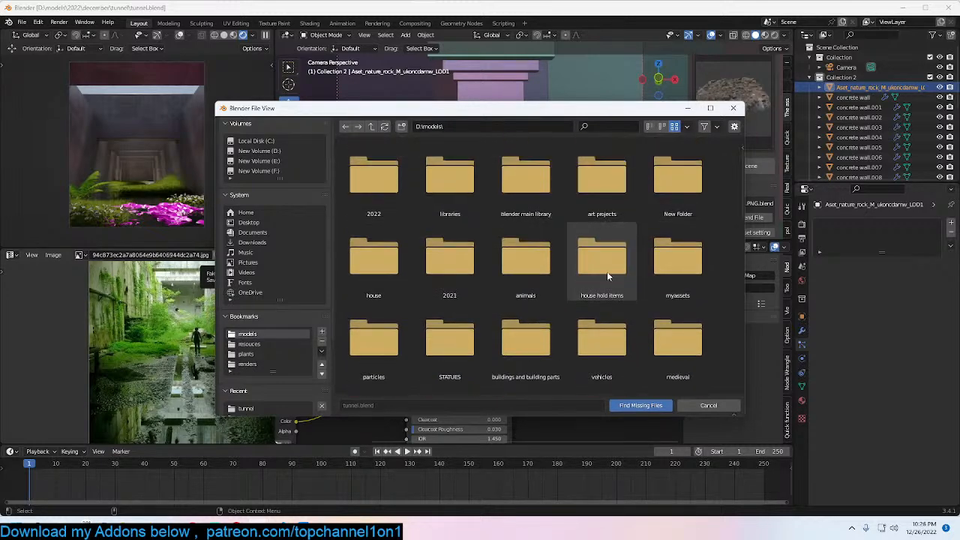
{"action": "scroll", "coordinate": [602, 315], "scroll_direction": "down", "scroll_amount": 4}
{"action": "scroll", "coordinate": [600, 342], "scroll_direction": "down", "scroll_amount": 6}
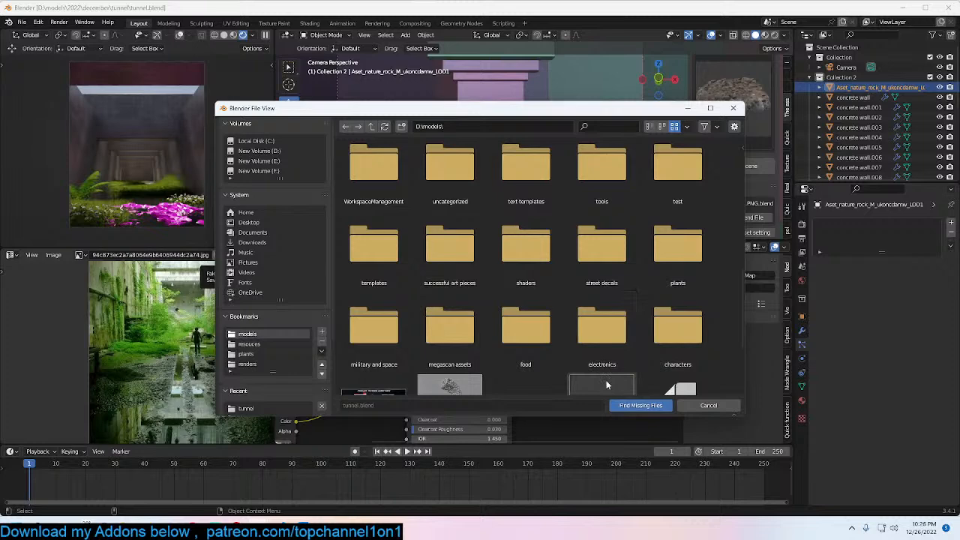
{"action": "scroll", "coordinate": [395, 339], "scroll_direction": "down", "scroll_amount": 1}
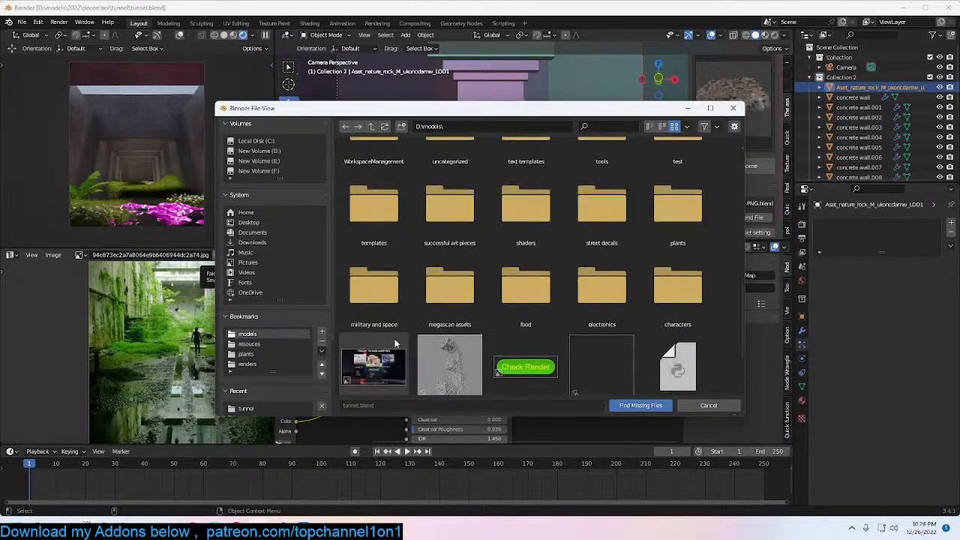
{"action": "left_click", "coordinate": [450, 296]}
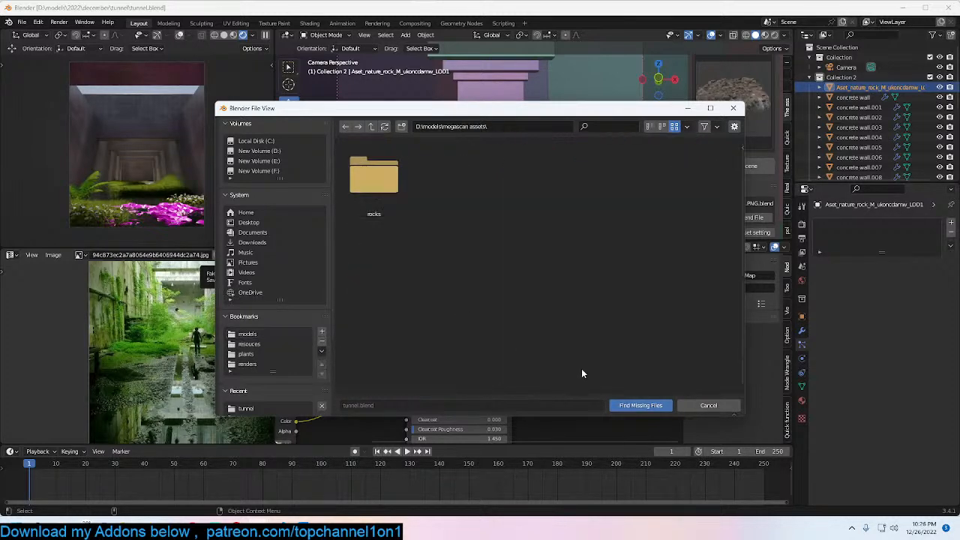
{"action": "left_click", "coordinate": [645, 405]}
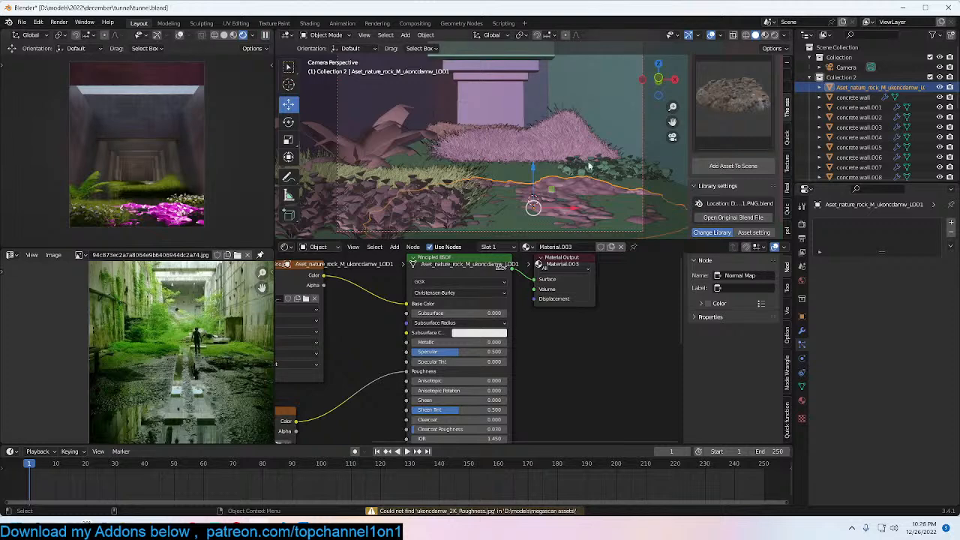
Step: Delete the rock pile from the foreground floor and save the file
{"action": "key", "text": "x"}
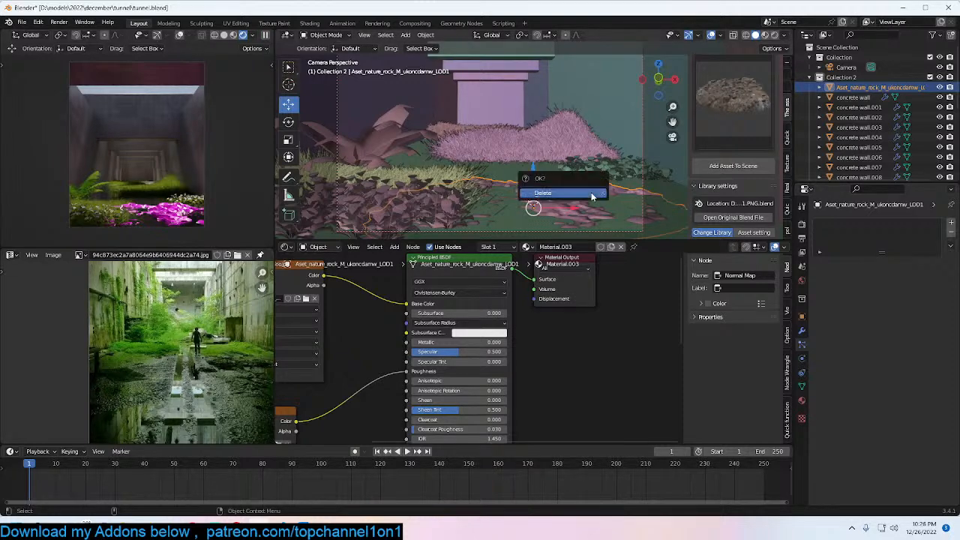
{"action": "key", "text": "Return"}
{"action": "key", "text": "ctrl+s"}
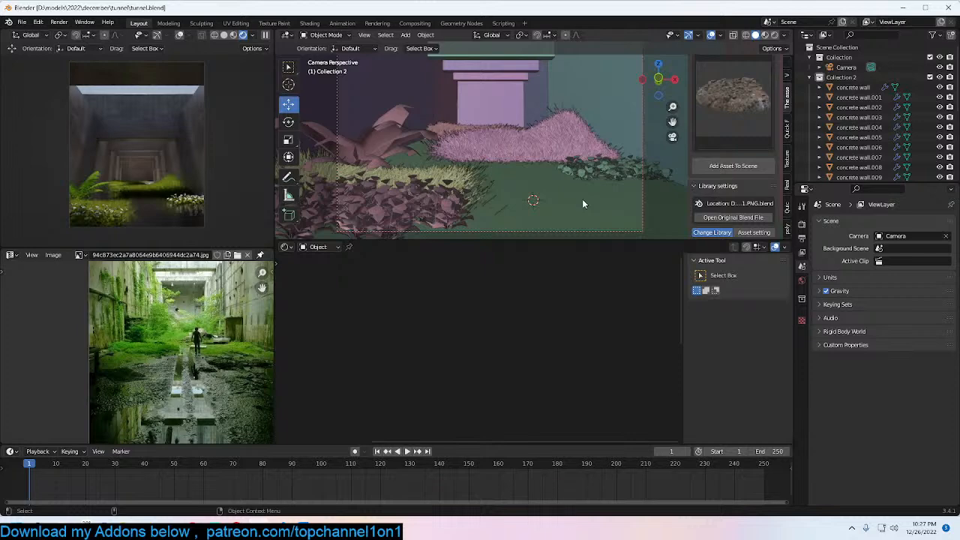
{"action": "left_click", "coordinate": [582, 199]}
{"action": "scroll", "coordinate": [582, 199], "scroll_direction": "down", "scroll_amount": 3}
{"action": "key", "text": "ctrl+s"}
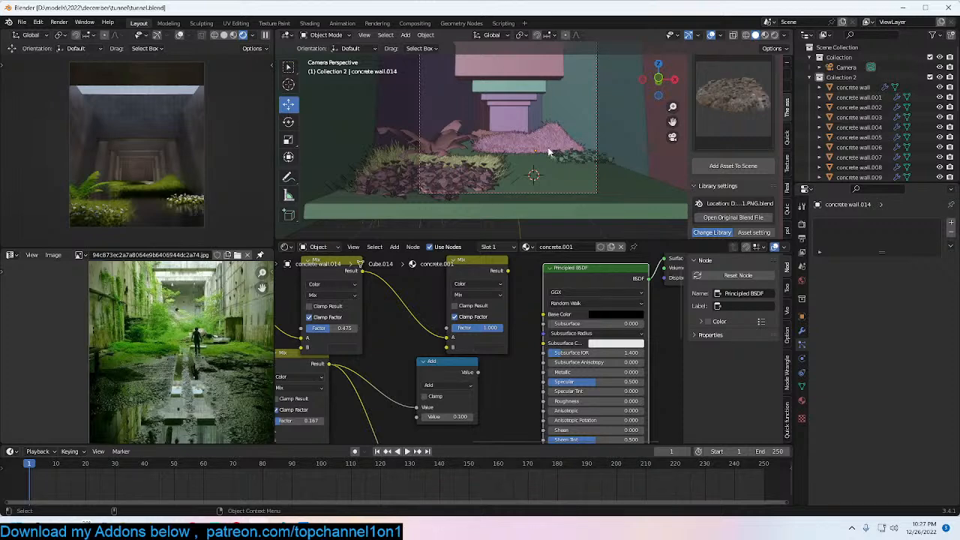
{"action": "scroll", "coordinate": [548, 151], "scroll_direction": "up", "scroll_amount": 3}
{"action": "key", "text": "ctrl+s"}
Step: Duplicate the foreground grass patch beside the fern and place the copy near the right wall in top view
{"action": "left_click", "coordinate": [408, 171]}
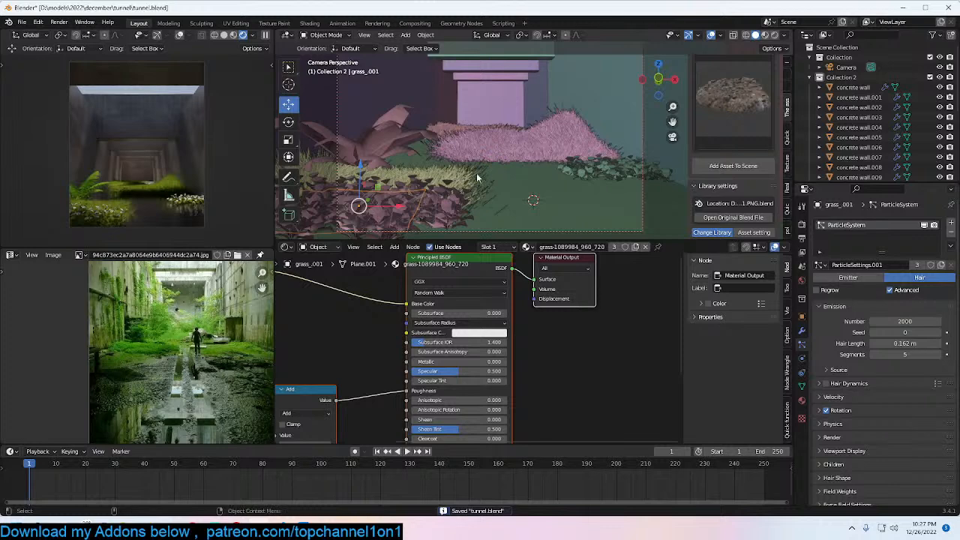
{"action": "key", "text": "KP_7"}
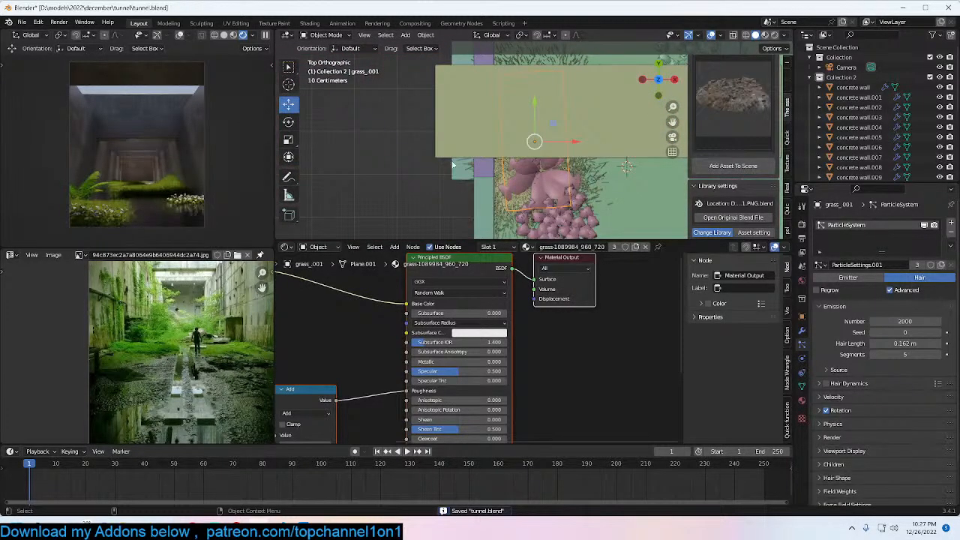
{"action": "scroll", "coordinate": [485, 194], "scroll_direction": "down", "scroll_amount": 2}
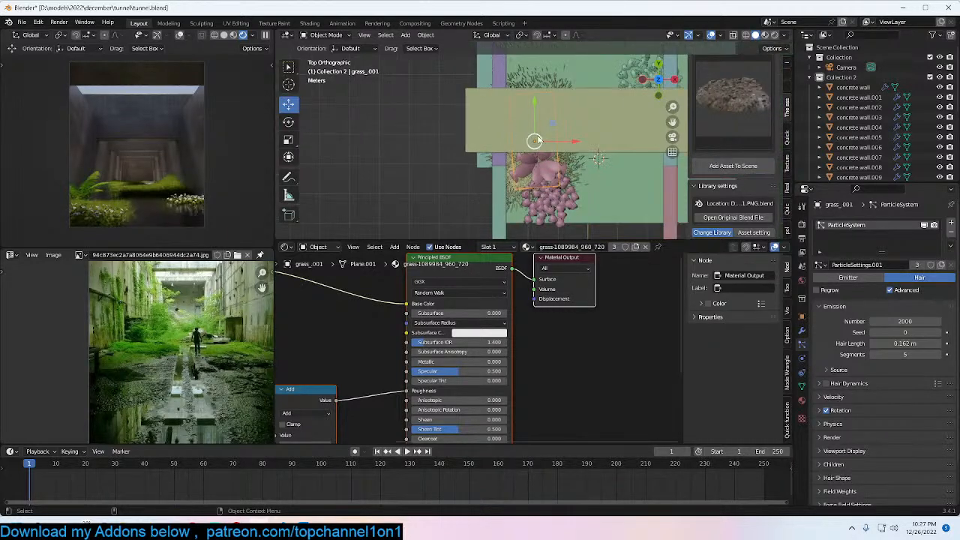
{"action": "scroll", "coordinate": [523, 136], "scroll_direction": "up", "scroll_amount": 4}
{"action": "key", "text": "shift+d"}
{"action": "left_click", "coordinate": [617, 198]}
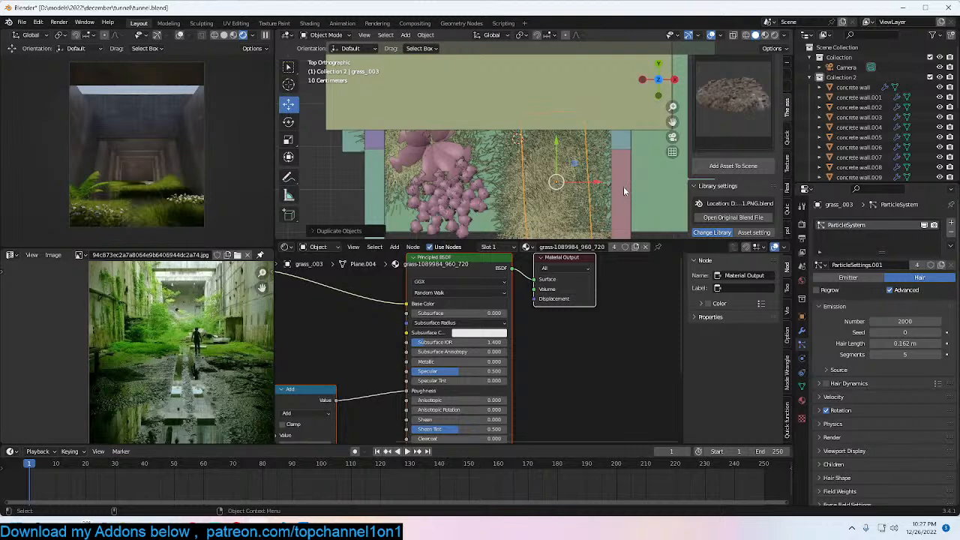
Step: Widen the duplicated grass patch along the X axis by a factor of about 1.36 and return to the camera view
{"action": "key", "text": "s"}
{"action": "key", "text": "x"}
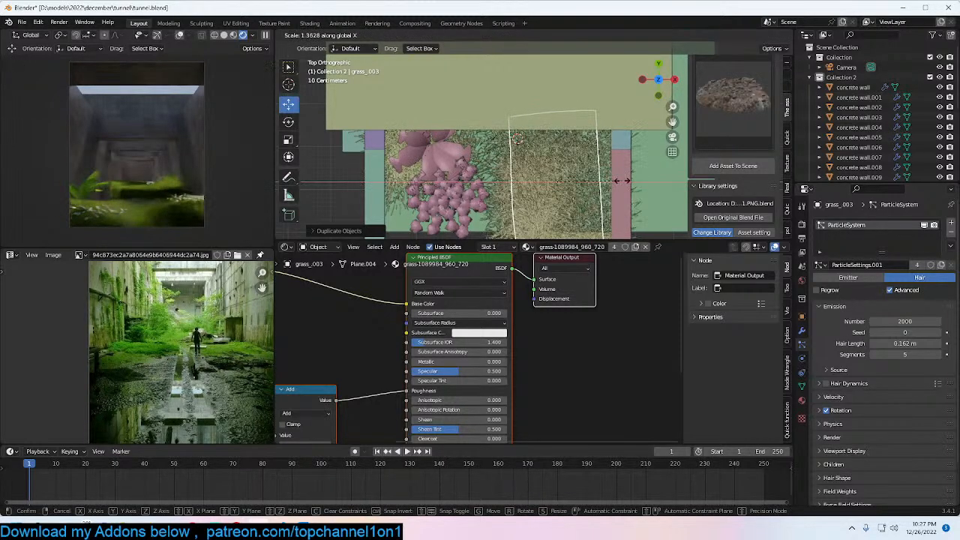
{"action": "left_click", "coordinate": [622, 180]}
{"action": "middle_click_drag", "start_coordinate": [622, 180], "coordinate": [585, 108]}
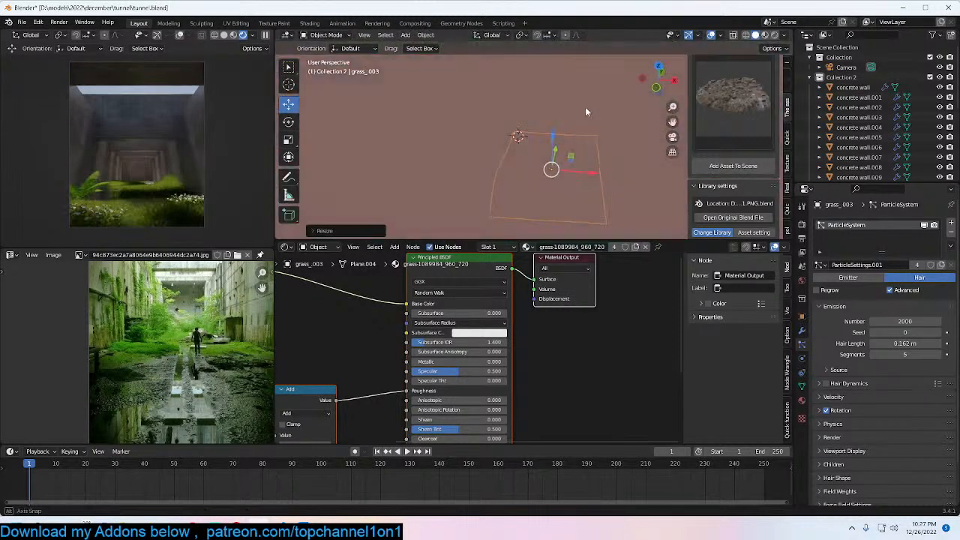
{"action": "scroll", "coordinate": [585, 106], "scroll_direction": "up", "scroll_amount": 3}
{"action": "key", "text": "KP_0"}
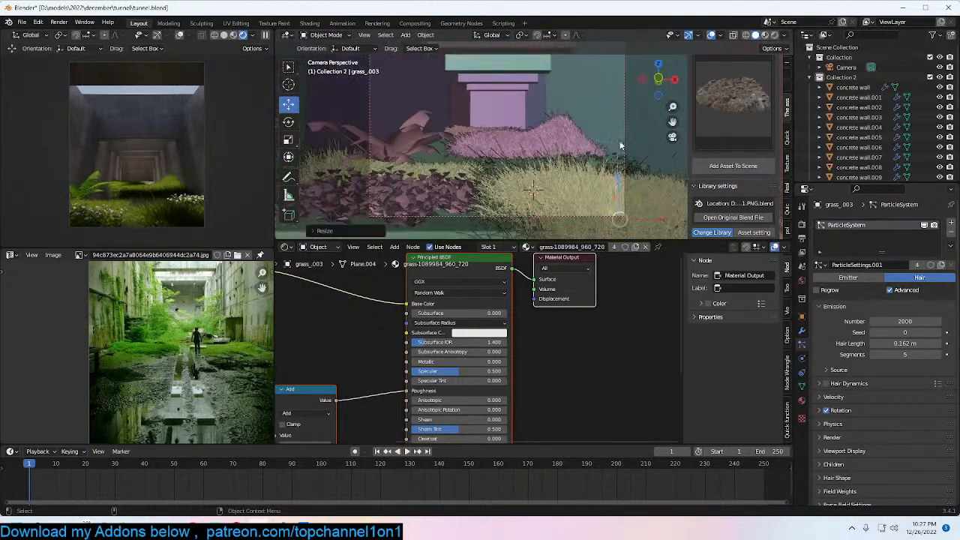
Step: Resize the duplicated grass patch uniformly and shift it slightly lower in the foreground near the right wall
{"action": "key", "text": "s"}
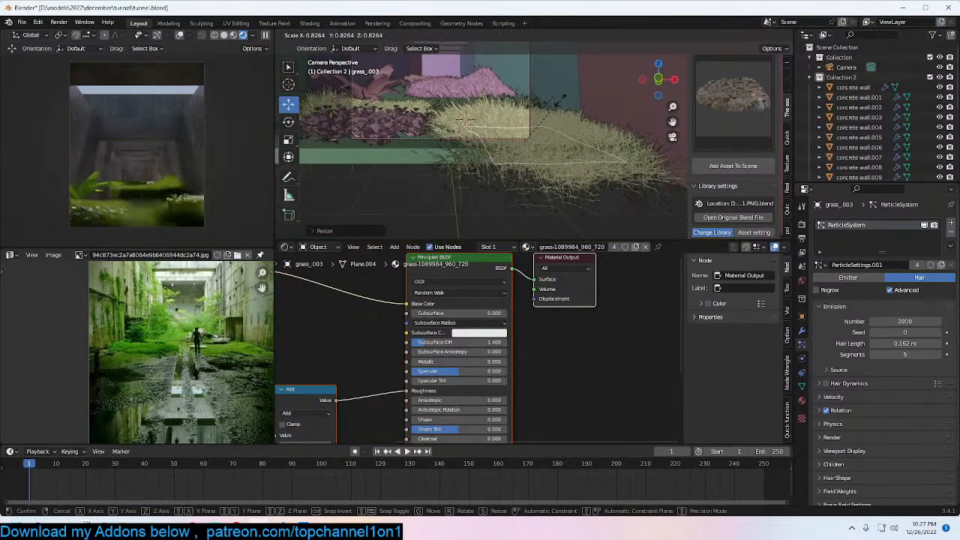
{"action": "left_click", "coordinate": [595, 101]}
{"action": "key", "text": "g"}
{"action": "left_click", "coordinate": [608, 119]}
{"action": "key", "text": "s"}
{"action": "left_click", "coordinate": [572, 132]}
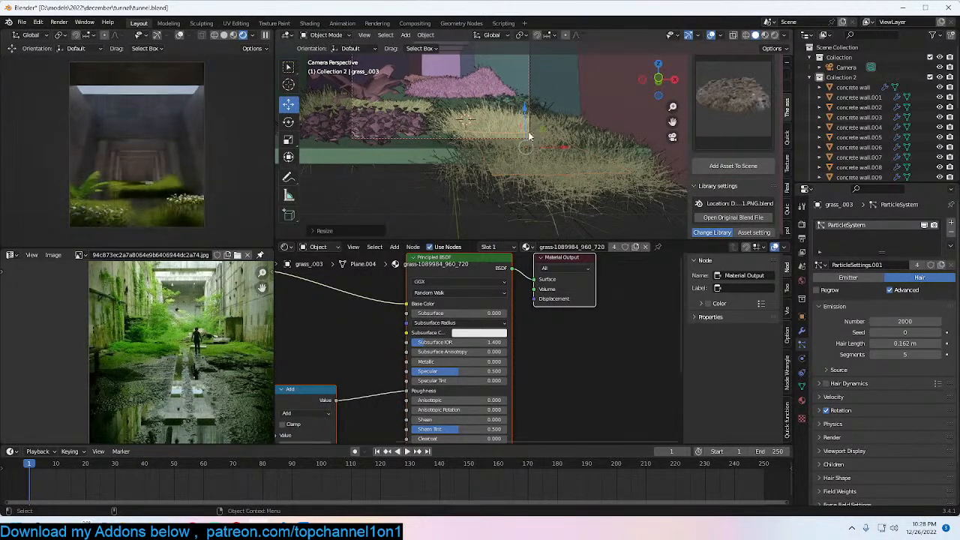
Step: Move the duplicated grass patch out of the foreground and farther back into the tunnel in top view
{"action": "scroll", "coordinate": [532, 135], "scroll_direction": "up", "scroll_amount": 4}
{"action": "key", "text": "g"}
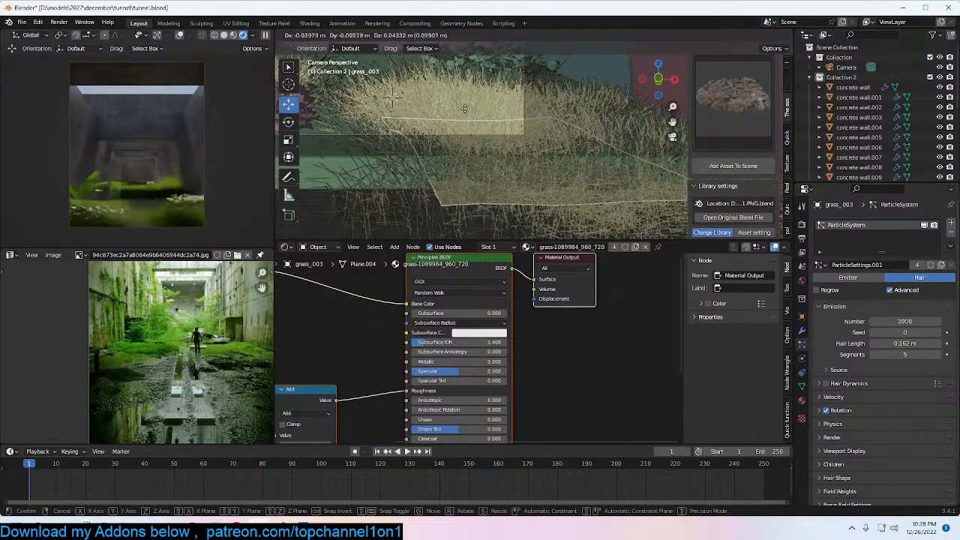
{"action": "left_click", "coordinate": [466, 112]}
{"action": "key", "text": "KP_7"}
{"action": "scroll", "coordinate": [541, 190], "scroll_direction": "down", "scroll_amount": 3}
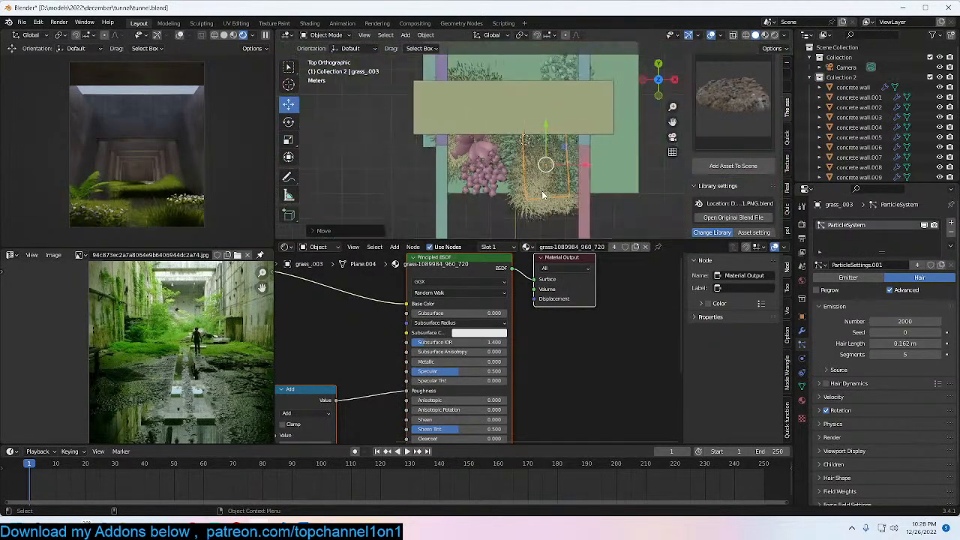
{"action": "key", "text": "shift+z"}
{"action": "key", "text": "g"}
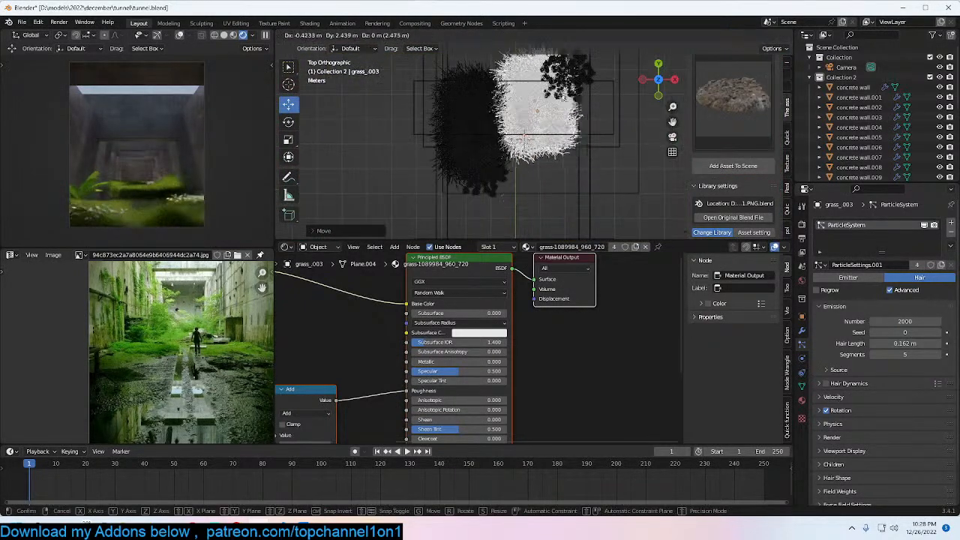
{"action": "left_click", "coordinate": [577, 96]}
Step: Rotate the grass patch slightly, shift it toward the tunnel's left wall in top view, and save the file
{"action": "key", "text": "r"}
{"action": "left_click", "coordinate": [568, 129]}
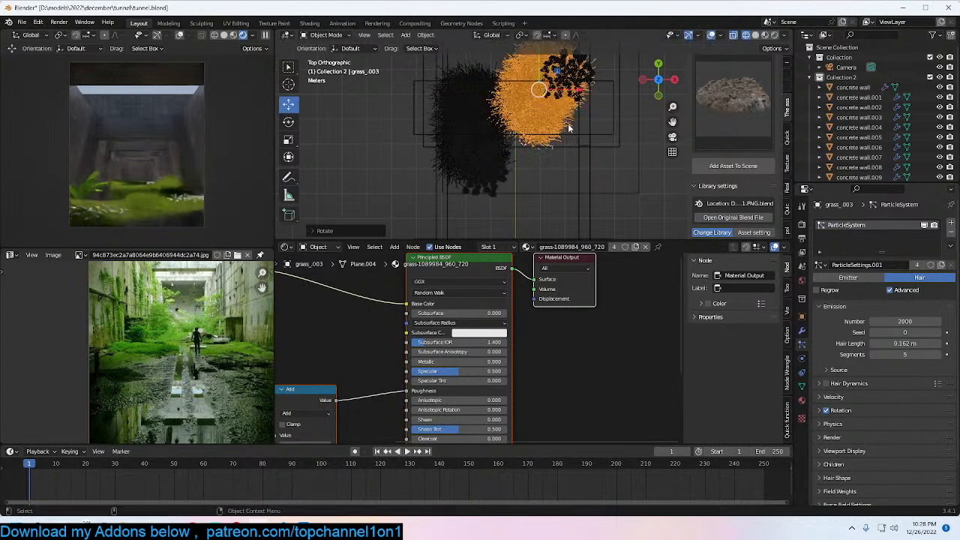
{"action": "key", "text": "g"}
{"action": "left_click", "coordinate": [536, 120]}
{"action": "scroll", "coordinate": [537, 161], "scroll_direction": "up", "scroll_amount": 2}
{"action": "key", "text": "ctrl+s"}
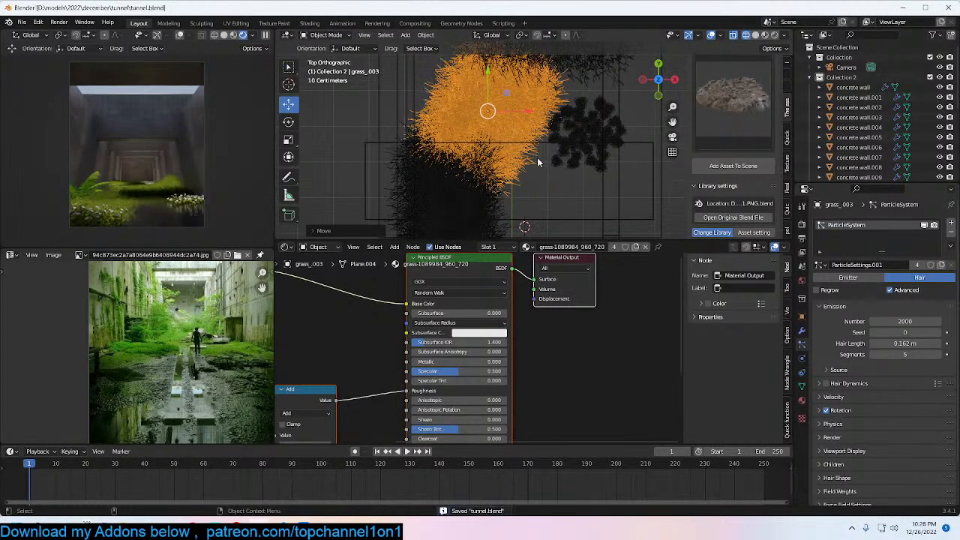
Step: Return the top view to solid shading and search the asset library's objects for "man"
{"action": "key", "text": "z"}
{"action": "left_click", "coordinate": [613, 155]}
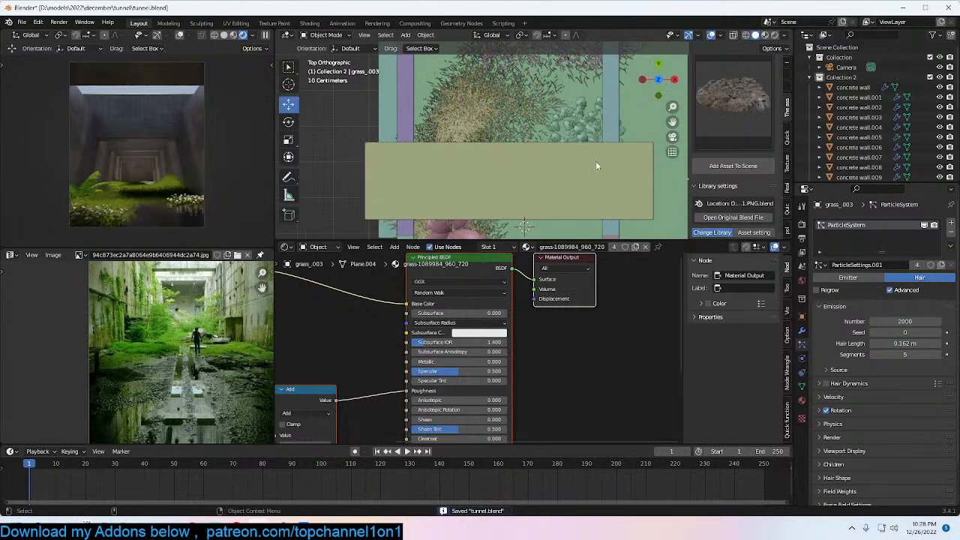
{"action": "scroll", "coordinate": [734, 121], "scroll_direction": "up", "scroll_amount": 4}
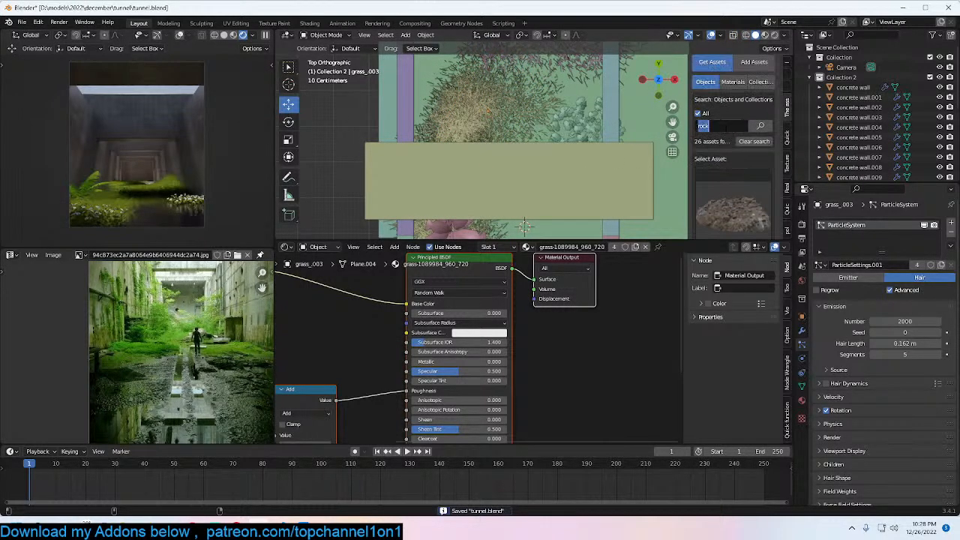
{"action": "type", "text": "mat"}
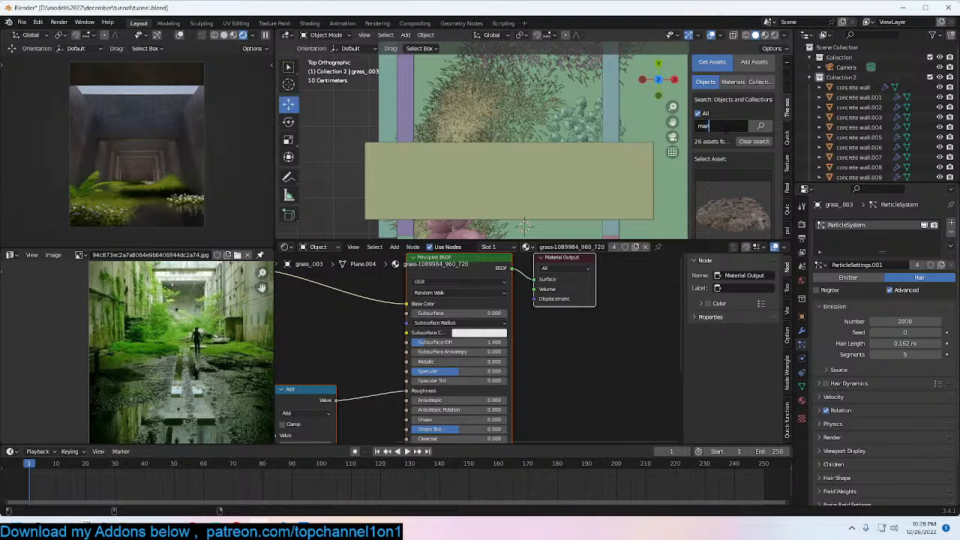
{"action": "key", "text": "Return"}
{"action": "left_click", "coordinate": [736, 174]}
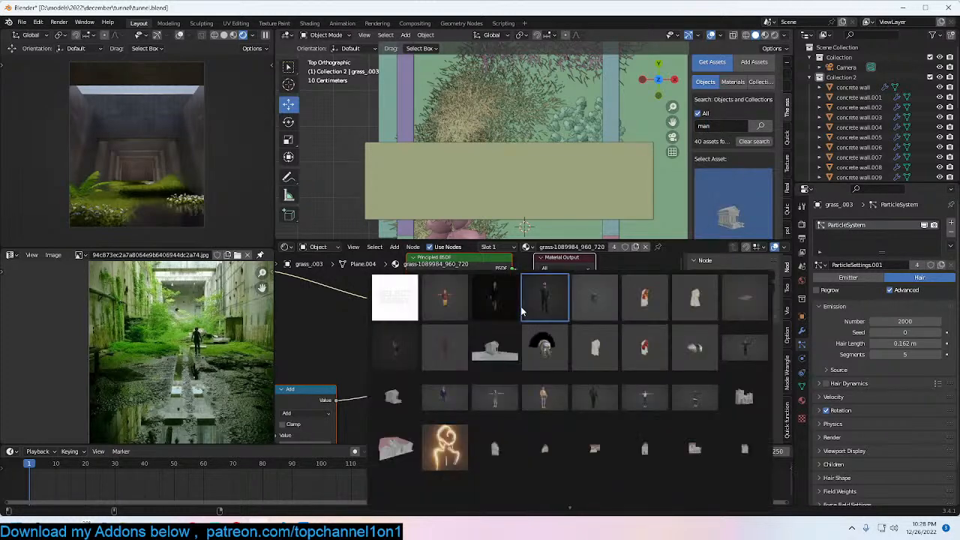
{"action": "scroll", "coordinate": [564, 503], "scroll_direction": "down", "scroll_amount": 2}
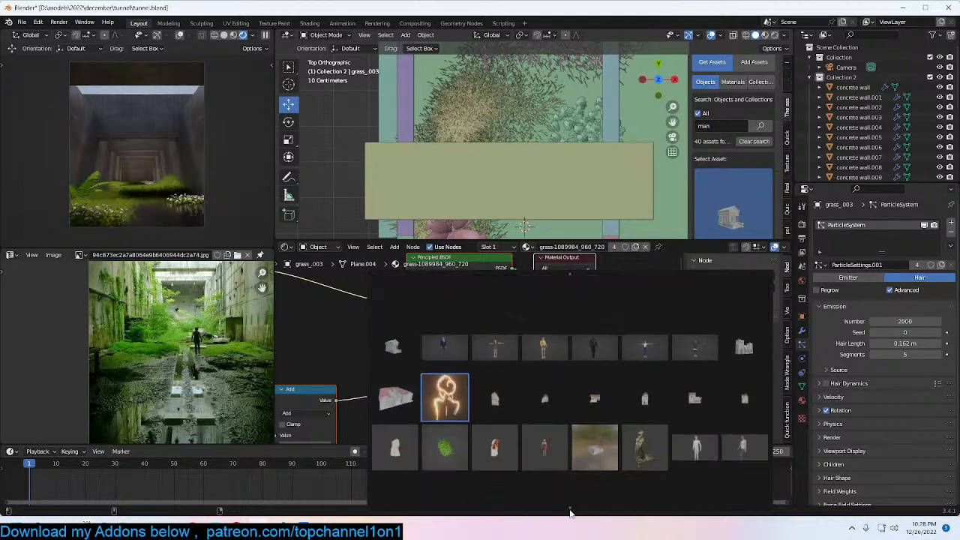
Step: Try the man 1 figure from the asset library in the scene and delete it
{"action": "left_click", "coordinate": [412, 482]}
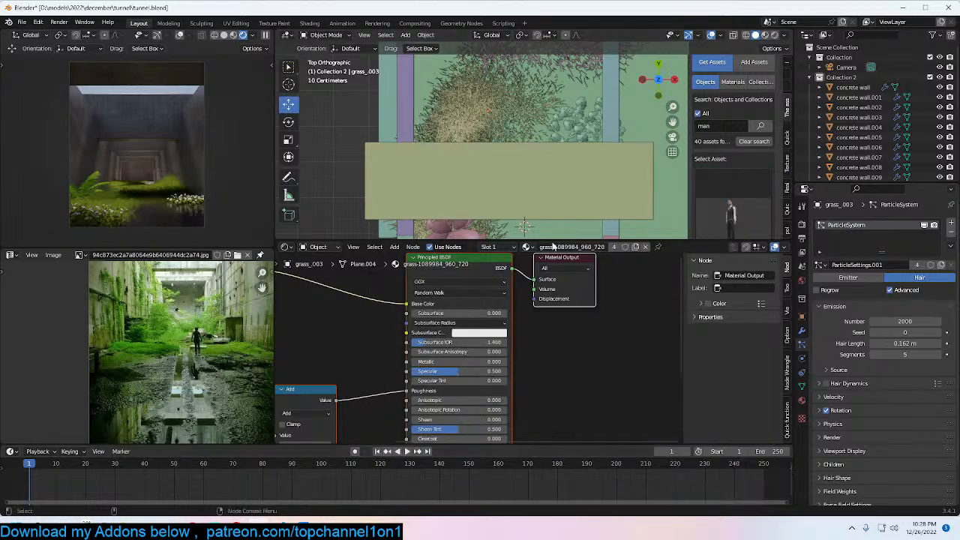
{"action": "scroll", "coordinate": [767, 228], "scroll_direction": "down", "scroll_amount": 2}
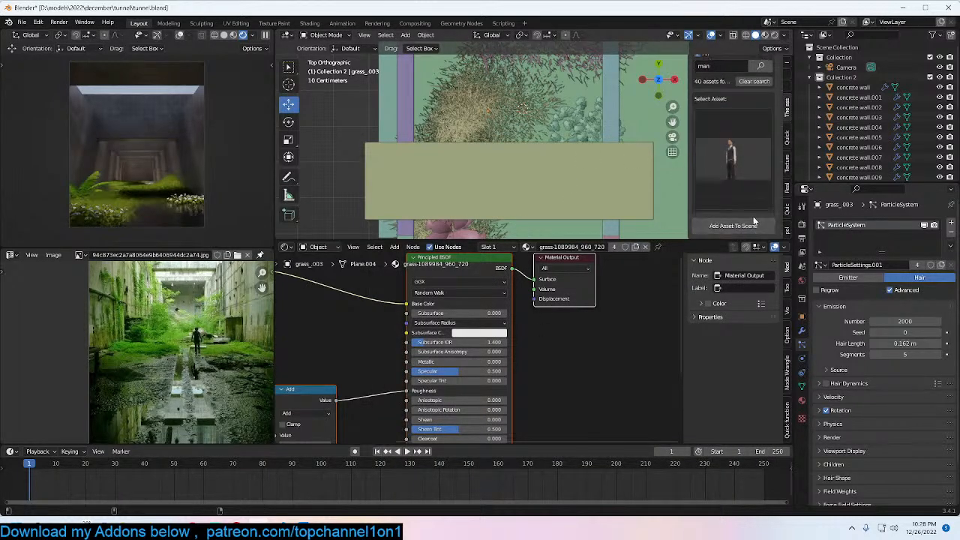
{"action": "left_click", "coordinate": [746, 225]}
{"action": "key", "text": "x"}
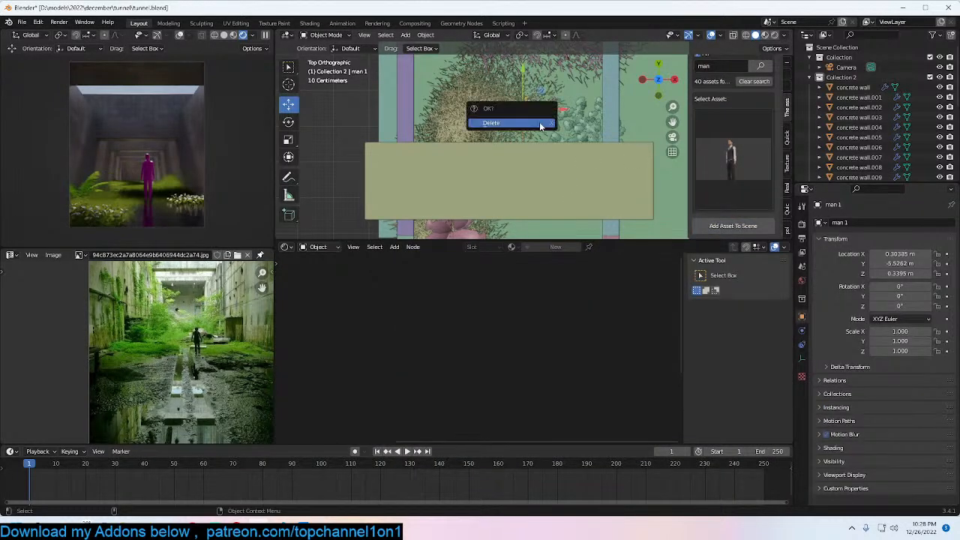
{"action": "left_click", "coordinate": [539, 123]}
Step: Add the man 2 figure in the light top and jeans from the asset library to the scene
{"action": "left_click", "coordinate": [720, 180]}
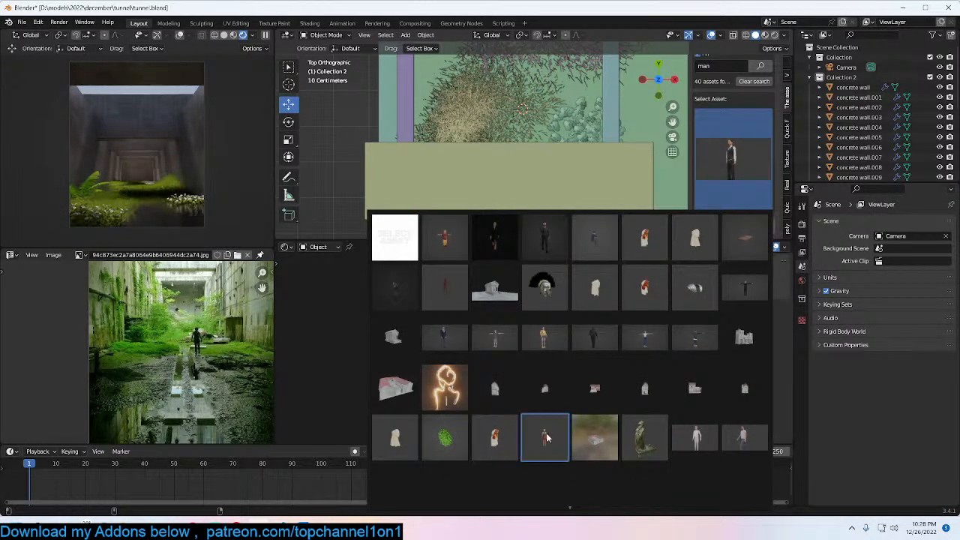
{"action": "left_click", "coordinate": [696, 438]}
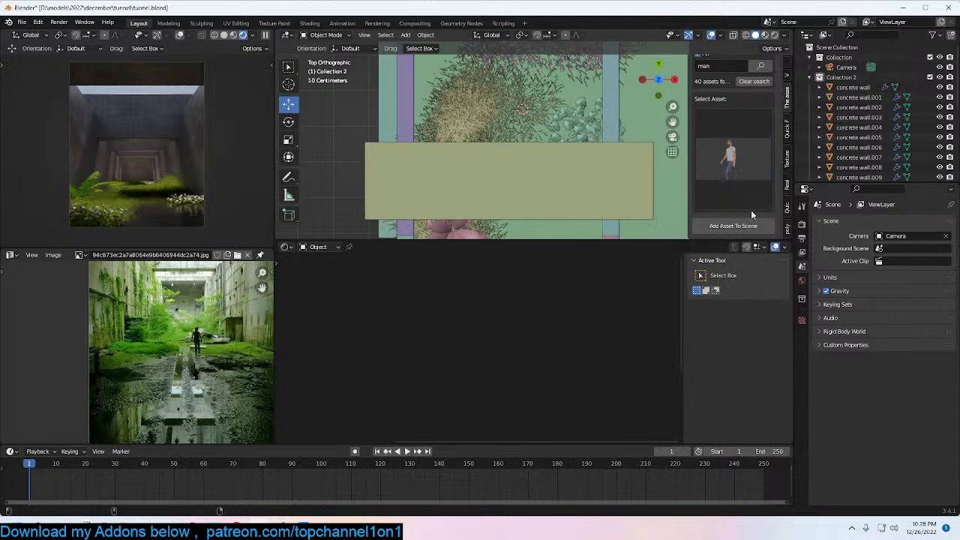
{"action": "left_click", "coordinate": [724, 220]}
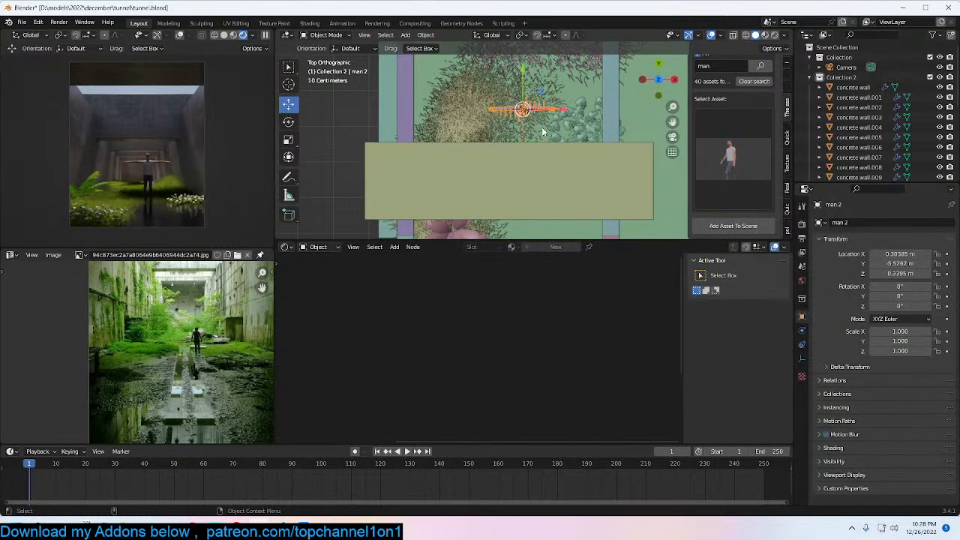
Step: Advance the timeline to frame 2 to bring the man figure out of its T-pose
{"action": "key", "text": "KP_0"}
{"action": "key", "text": "KP_7"}
{"action": "key", "text": "KP_0"}
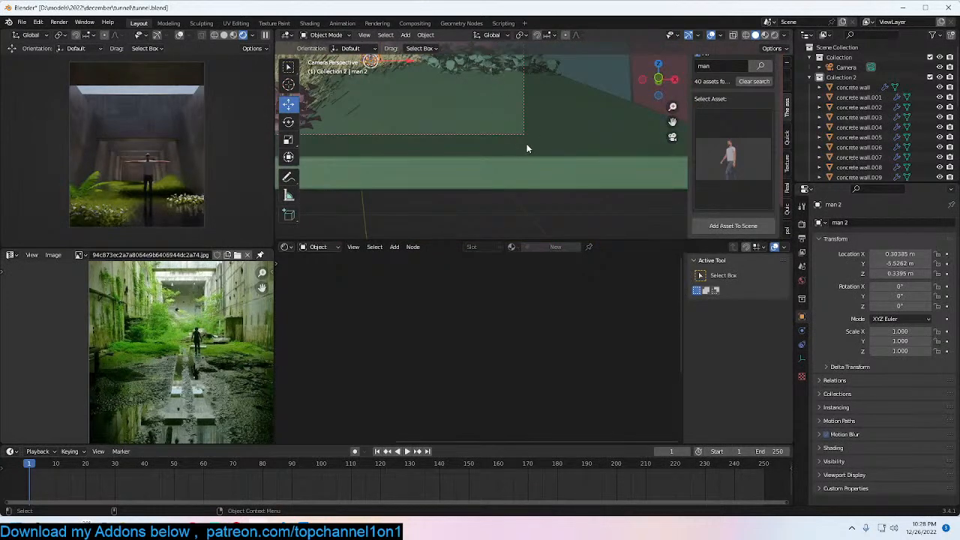
{"action": "scroll", "coordinate": [542, 145], "scroll_direction": "down", "scroll_amount": 2}
{"action": "middle_click_drag", "start_coordinate": [542, 146], "coordinate": [543, 207], "text": "shift"}
{"action": "scroll", "coordinate": [522, 155], "scroll_direction": "up", "scroll_amount": 5}
{"action": "scroll", "coordinate": [542, 207], "scroll_direction": "up", "scroll_amount": 2}
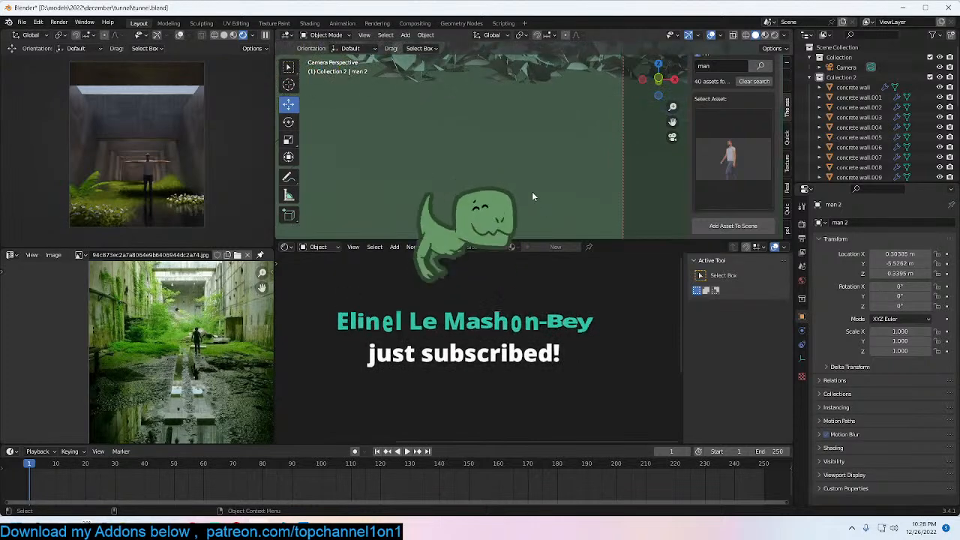
{"action": "key", "text": "Up"}
{"action": "key", "text": "KP_7"}
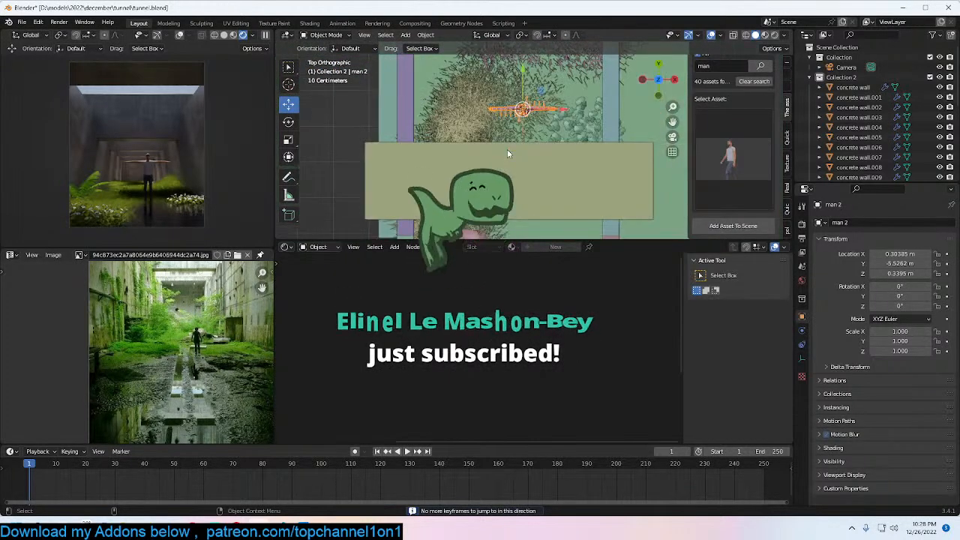
{"action": "scroll", "coordinate": [507, 150], "scroll_direction": "up", "scroll_amount": 2}
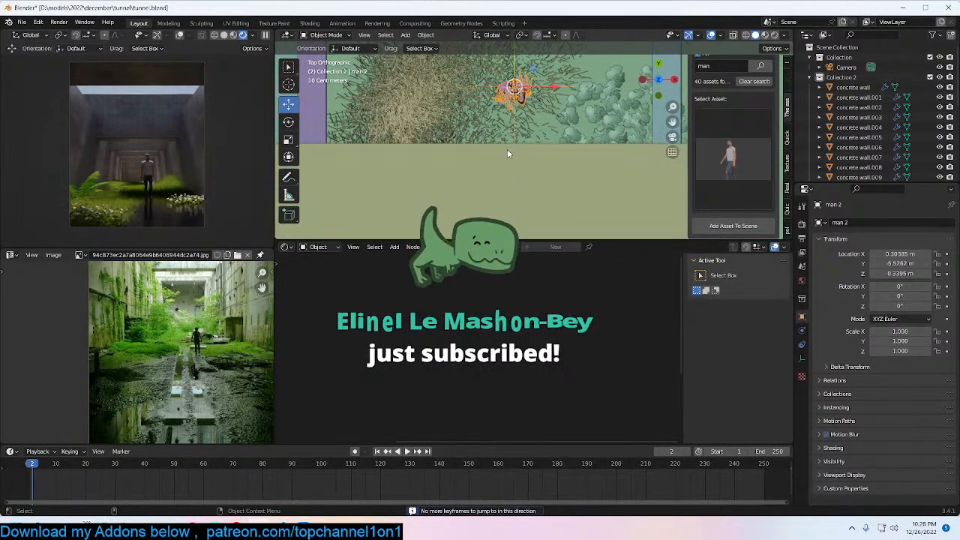
{"action": "key", "text": "Right"}
Step: Rotate the man figure about the global Z axis to 163° in the camera view
{"action": "key", "text": "KP_0"}
{"action": "key", "text": "KP_7"}
{"action": "key", "text": "KP_0"}
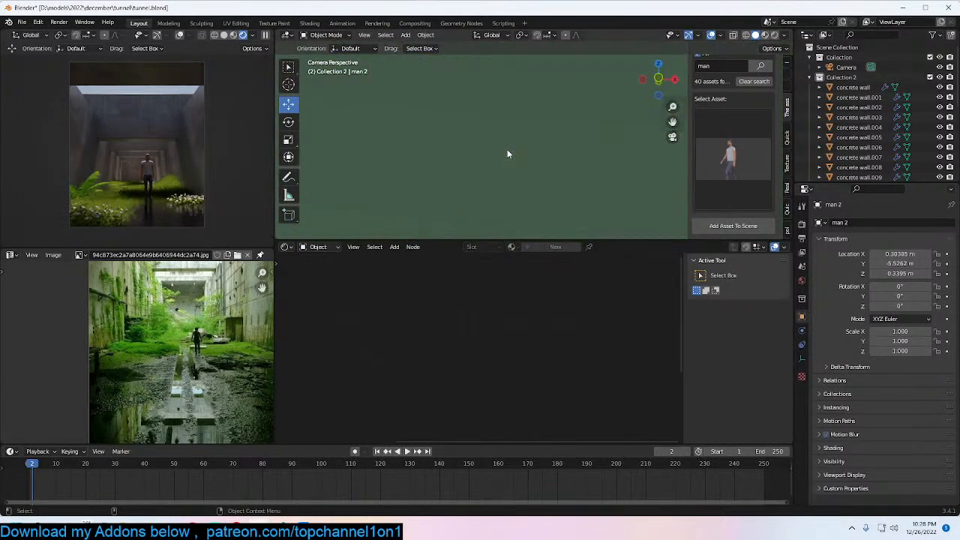
{"action": "scroll", "coordinate": [507, 150], "scroll_direction": "down", "scroll_amount": 5}
{"action": "middle_click_drag", "start_coordinate": [520, 114], "coordinate": [536, 132], "text": "shift"}
{"action": "scroll", "coordinate": [536, 131], "scroll_direction": "up", "scroll_amount": 3}
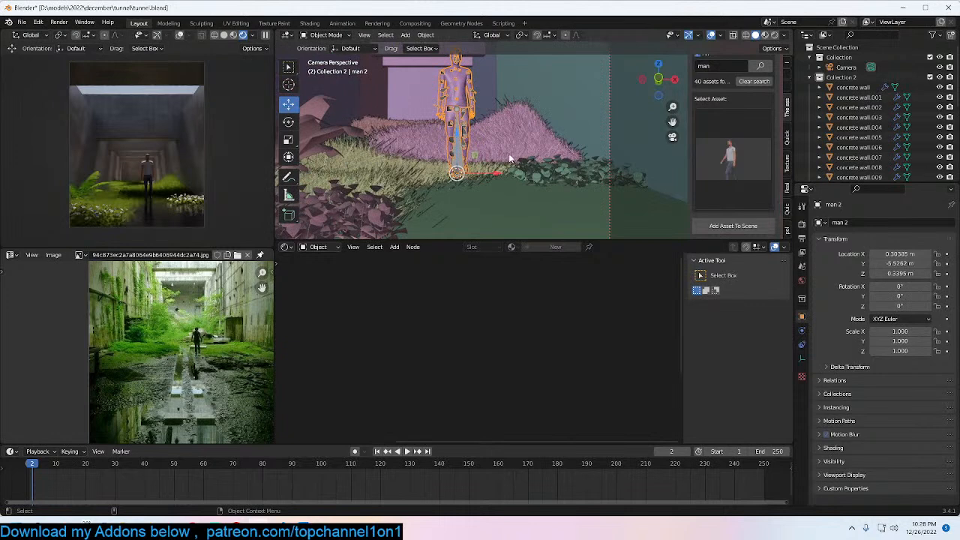
{"action": "key", "text": "r"}
{"action": "key", "text": "z"}
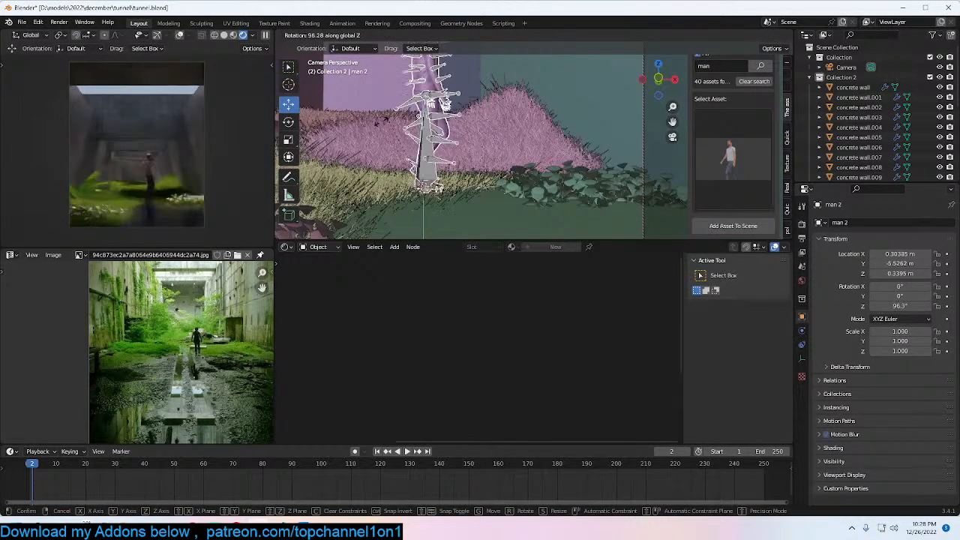
{"action": "left_click", "coordinate": [496, 139]}
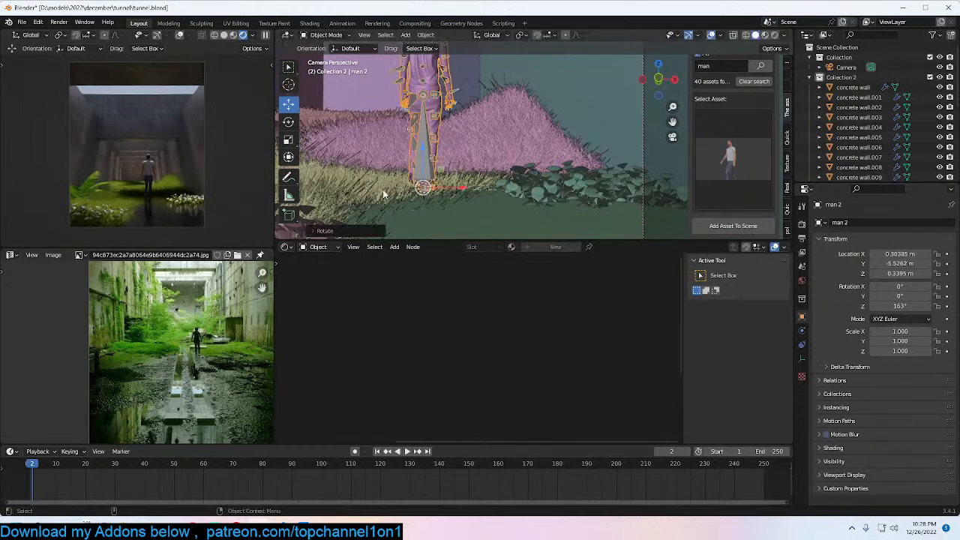
Step: Scale the man figure down uniformly to 0.927, deselect it, and save the file
{"action": "key", "text": "s"}
{"action": "left_click", "coordinate": [491, 144]}
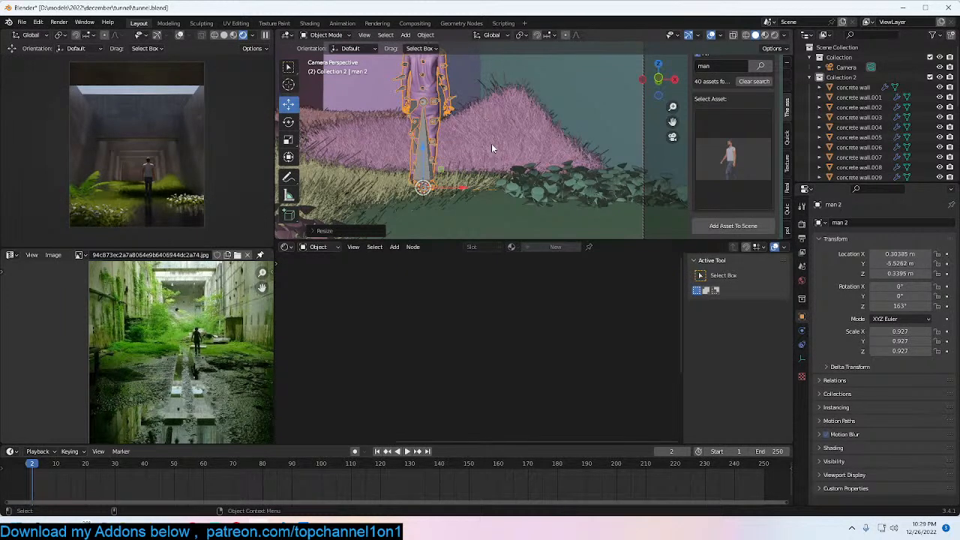
{"action": "scroll", "coordinate": [495, 147], "scroll_direction": "down", "scroll_amount": 5}
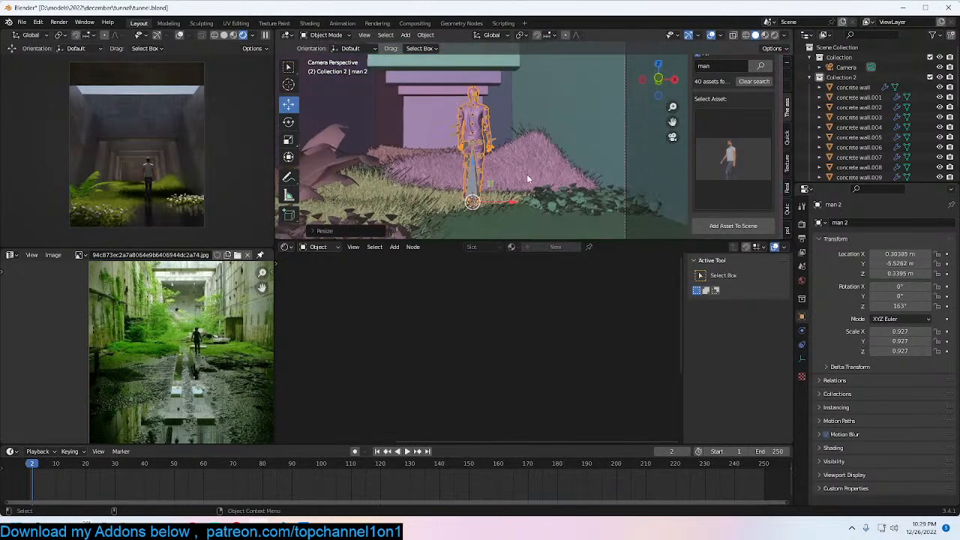
{"action": "key", "text": "ctrl+s"}
{"action": "key", "text": "alt+a"}
{"action": "key", "text": "ctrl+s"}
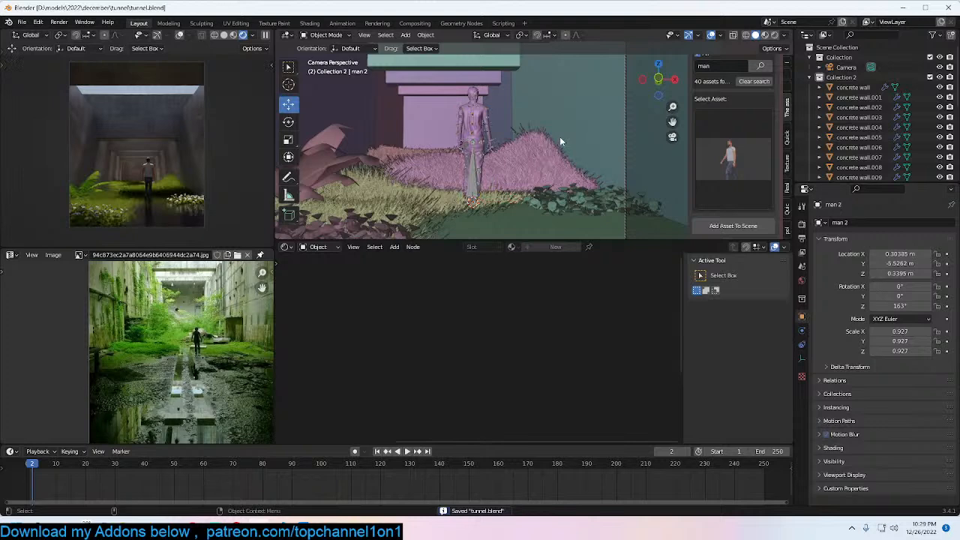
Step: Search the asset library for "pipe" and add the long rusty pipe to the scene
{"action": "scroll", "coordinate": [560, 144], "scroll_direction": "down", "scroll_amount": 2}
{"action": "middle_click_drag", "start_coordinate": [560, 146], "coordinate": [562, 181], "text": "shift"}
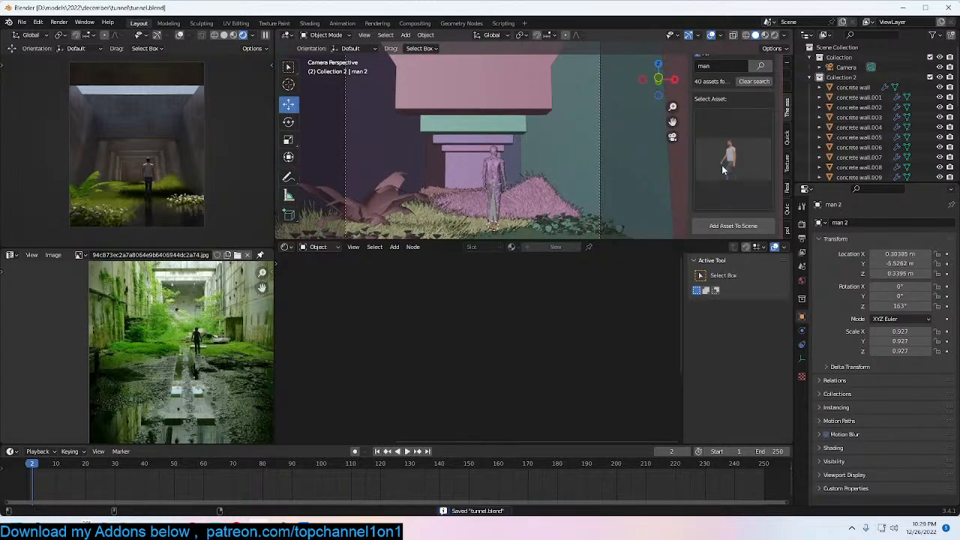
{"action": "scroll", "coordinate": [722, 168], "scroll_direction": "up", "scroll_amount": 3}
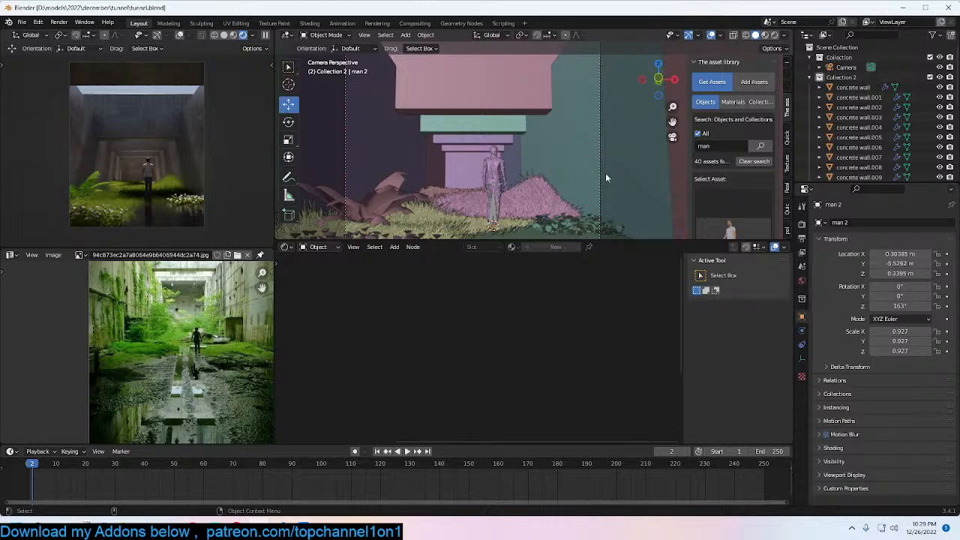
{"action": "left_click", "coordinate": [727, 146]}
{"action": "type", "text": "pipe"}
{"action": "key", "text": "Return"}
{"action": "left_click", "coordinate": [732, 196]}
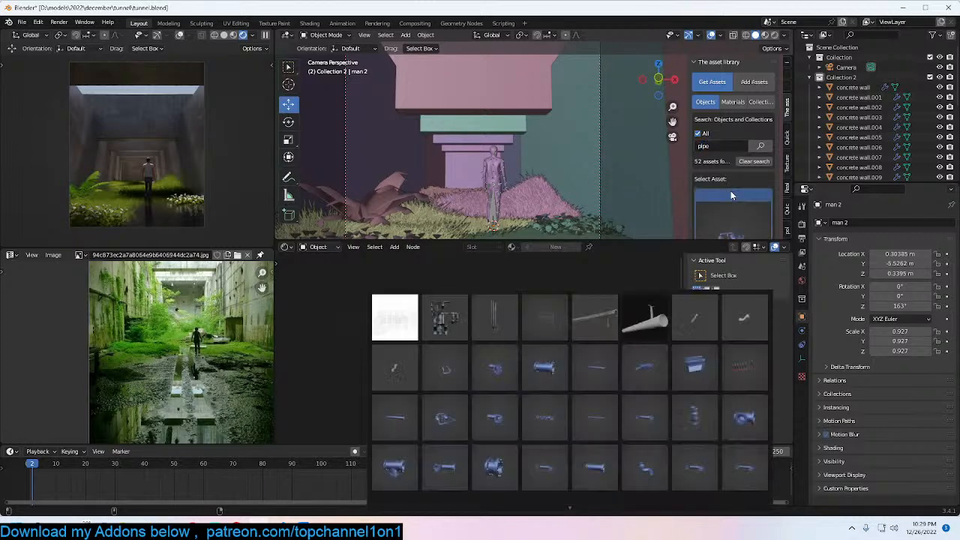
{"action": "left_click", "coordinate": [605, 309]}
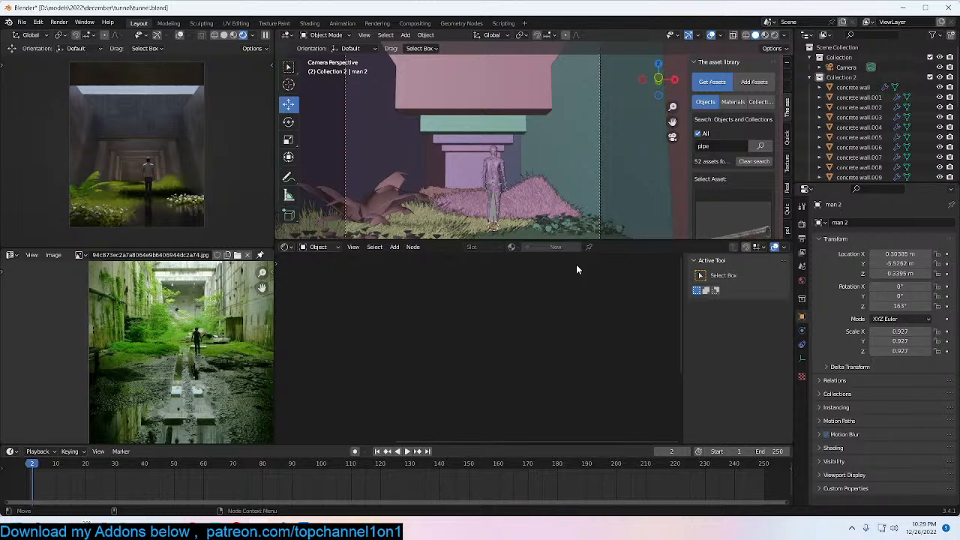
{"action": "left_click", "coordinate": [712, 218]}
{"action": "scroll", "coordinate": [724, 205], "scroll_direction": "down", "scroll_amount": 4}
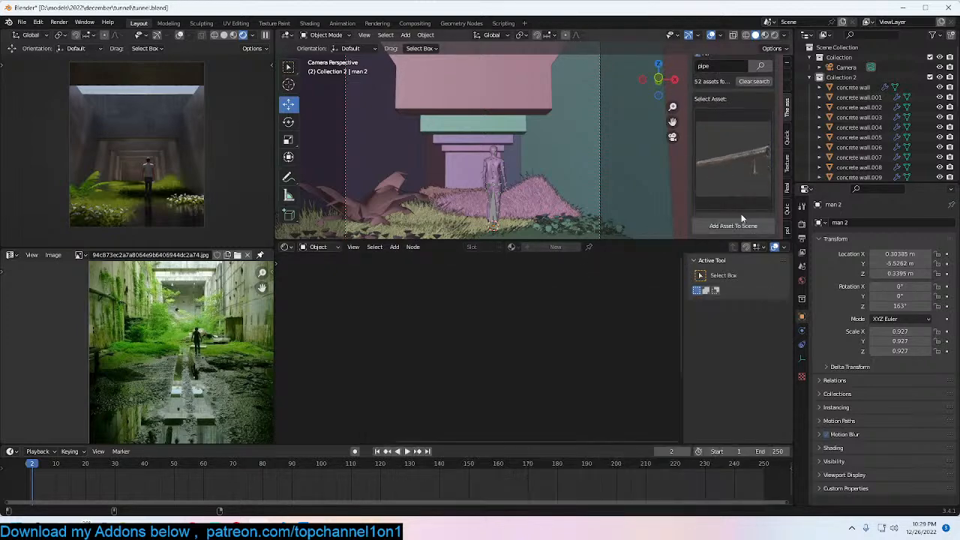
{"action": "left_click", "coordinate": [733, 225]}
Step: Enlarge the pipe and move it from the man's feet toward the right wall in the camera view
{"action": "key", "text": "s"}
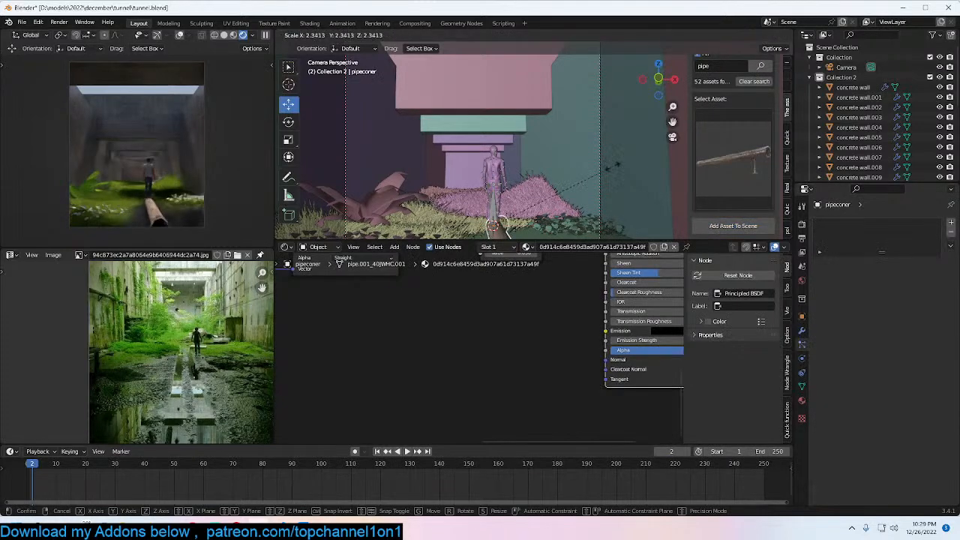
{"action": "left_click", "coordinate": [534, 193]}
{"action": "key", "text": "g"}
{"action": "left_click", "coordinate": [563, 157]}
{"action": "middle_click_drag", "start_coordinate": [563, 157], "coordinate": [553, 150], "text": "shift"}
{"action": "key", "text": "g"}
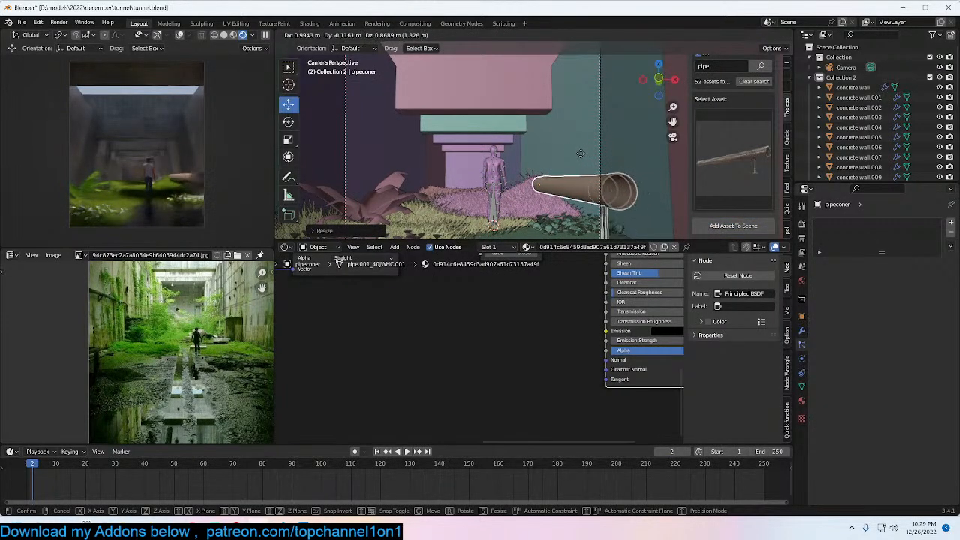
{"action": "left_click", "coordinate": [540, 168]}
Step: Resize the pipe again and position it in the right foreground beside the man, its open end toward the camera
{"action": "key", "text": "s"}
{"action": "left_click", "coordinate": [568, 150]}
{"action": "key", "text": "g"}
{"action": "left_click", "coordinate": [560, 162]}
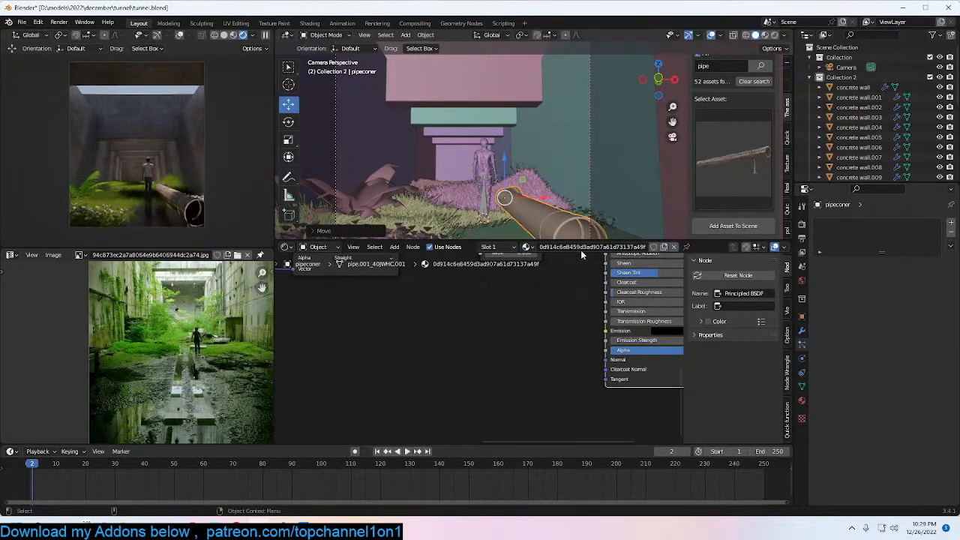
Step: Set the Add node's value to 0.250 on the roughness input of the rusty pipe's material
{"action": "key", "text": "Home"}
{"action": "scroll", "coordinate": [509, 350], "scroll_direction": "up", "scroll_amount": 3}
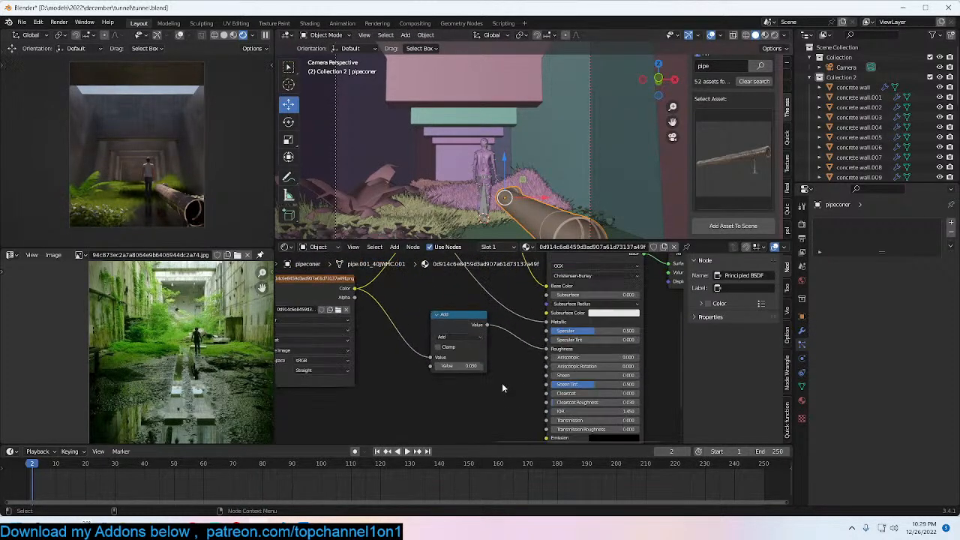
{"action": "left_click_drag", "start_coordinate": [471, 366], "coordinate": [494, 366]}
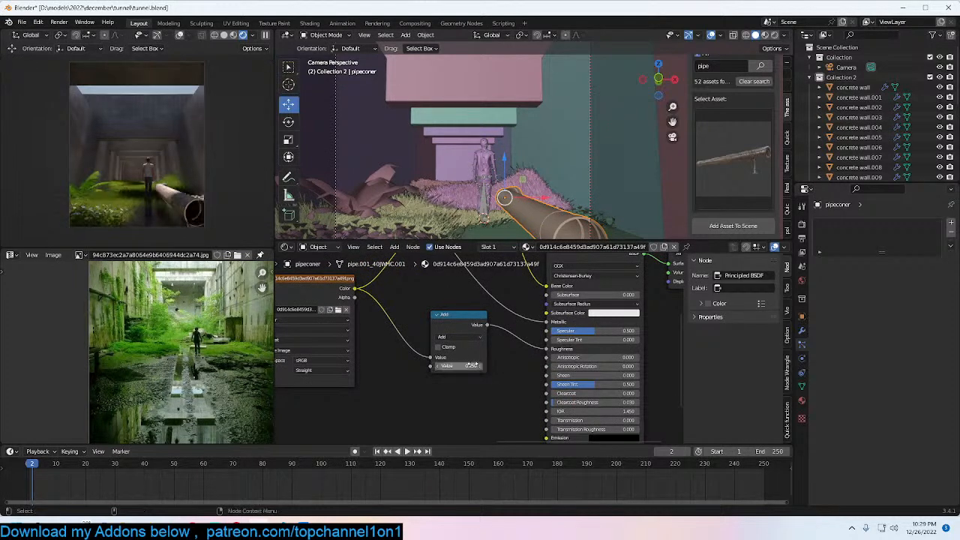
Step: Duplicate the rusty pipe and place the copy along the left wall, about 2.6 m across from the original
{"action": "middle_click_drag", "start_coordinate": [550, 219], "coordinate": [612, 185]}
{"action": "key", "text": "shift+d"}
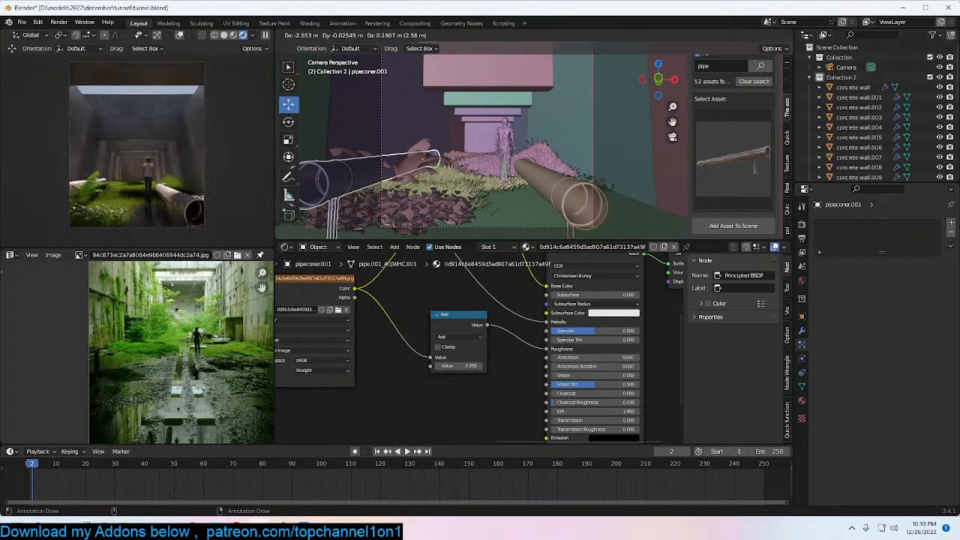
{"action": "left_click", "coordinate": [505, 180]}
Step: Make a linked duplicate of the left pipe, rotate it 90° about Z, and move it up so it protrudes from the upper left wall
{"action": "key", "text": "alt+d"}
{"action": "key", "text": "r"}
{"action": "key", "text": "z"}
{"action": "key", "text": "9"}
{"action": "key", "text": "0"}
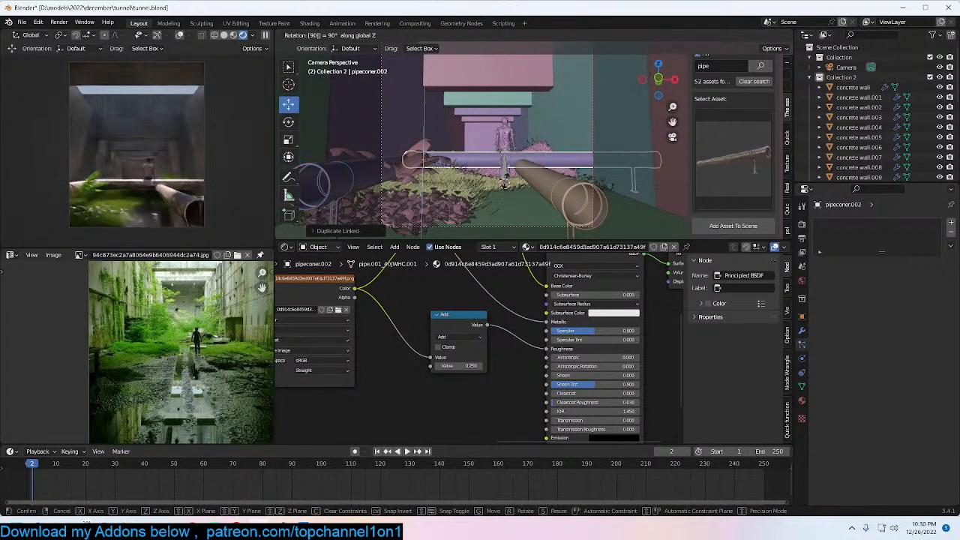
{"action": "left_click", "coordinate": [506, 180]}
{"action": "key", "text": "g"}
{"action": "left_click", "coordinate": [491, 76]}
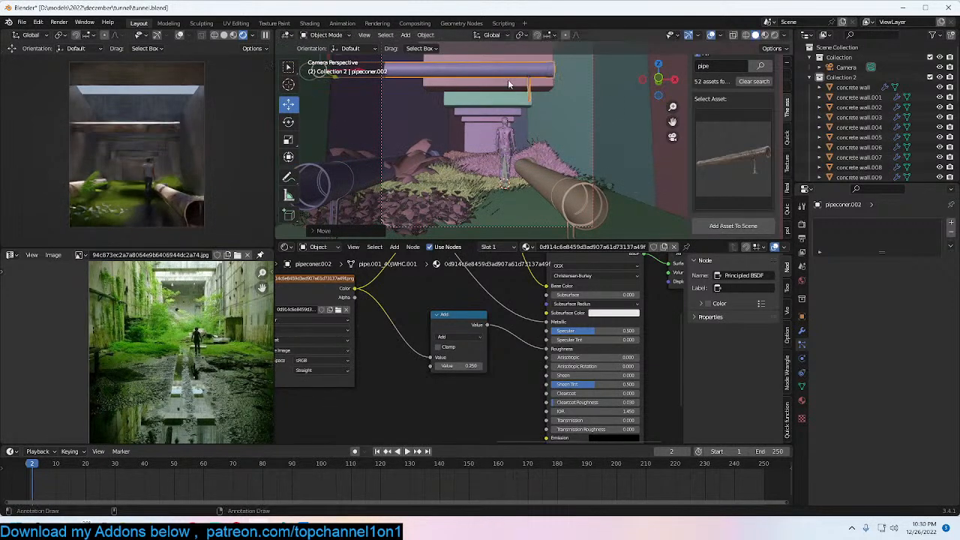
{"action": "key", "text": "r"}
{"action": "left_click", "coordinate": [398, 71]}
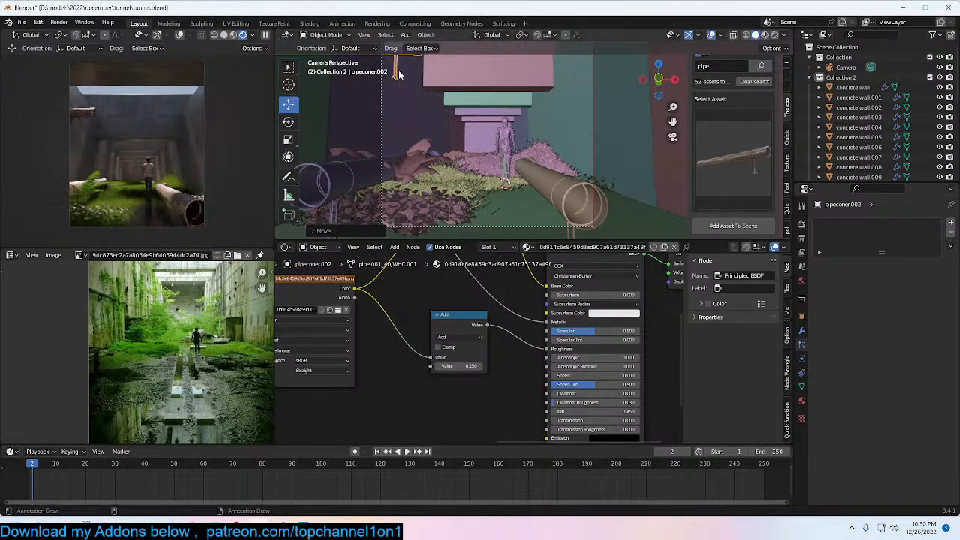
Step: In top view, duplicate the crosswise pipe and place the copy farther down the tunnel, protruding from the right wall
{"action": "key", "text": "KP_7"}
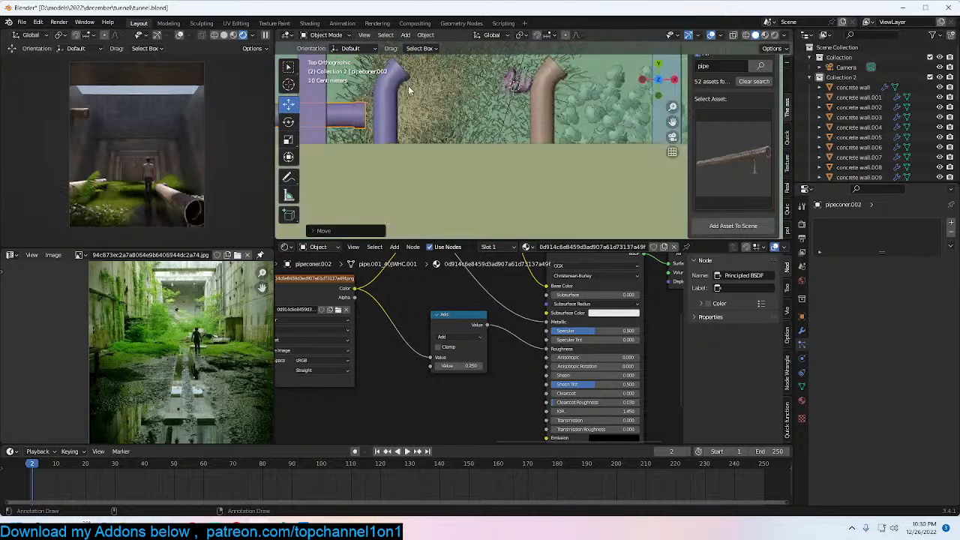
{"action": "key", "text": "KP_Decimal"}
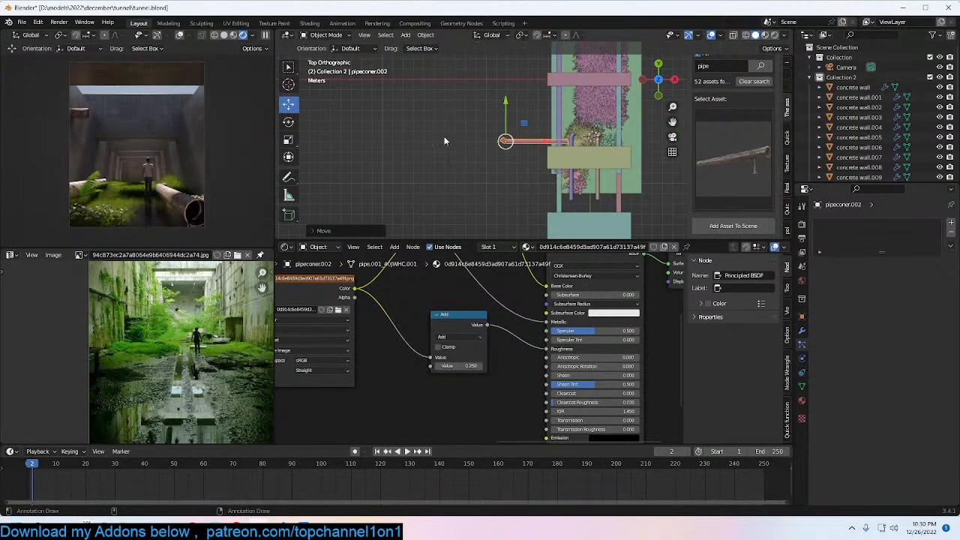
{"action": "middle_click_drag", "start_coordinate": [441, 133], "coordinate": [437, 171], "text": "shift"}
{"action": "key", "text": "shift+d"}
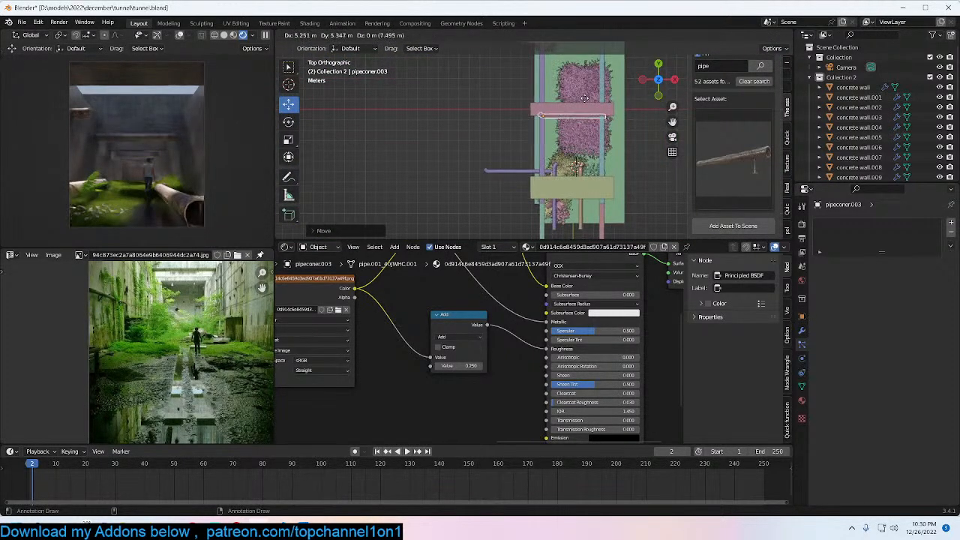
{"action": "left_click", "coordinate": [636, 113]}
Step: Browse the pipe assets and add the cluster of vertical pipes to the scene
{"action": "left_click", "coordinate": [709, 184]}
{"action": "left_click", "coordinate": [560, 243]}
{"action": "left_click", "coordinate": [700, 182]}
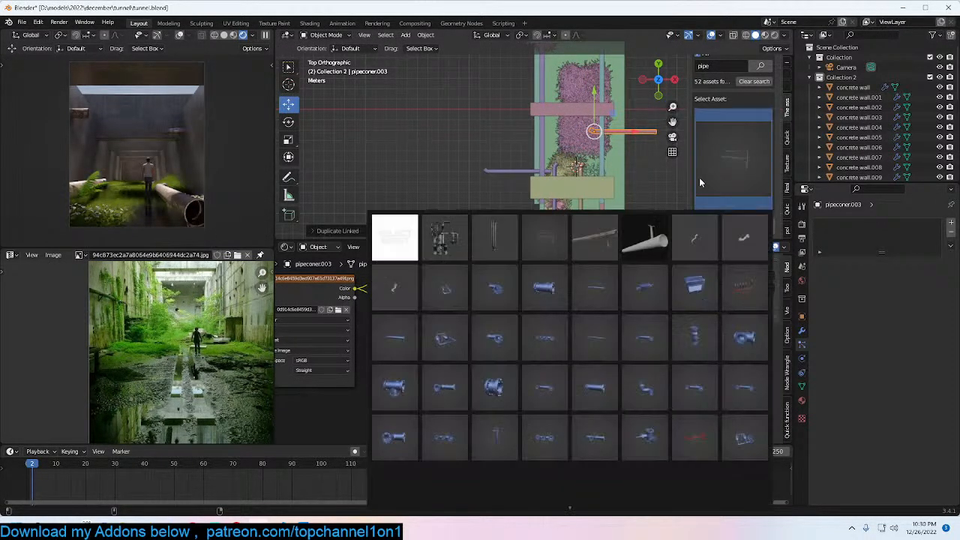
{"action": "left_click", "coordinate": [744, 284]}
{"action": "middle_click_drag", "start_coordinate": [570, 173], "coordinate": [523, 123]}
{"action": "left_click", "coordinate": [742, 226]}
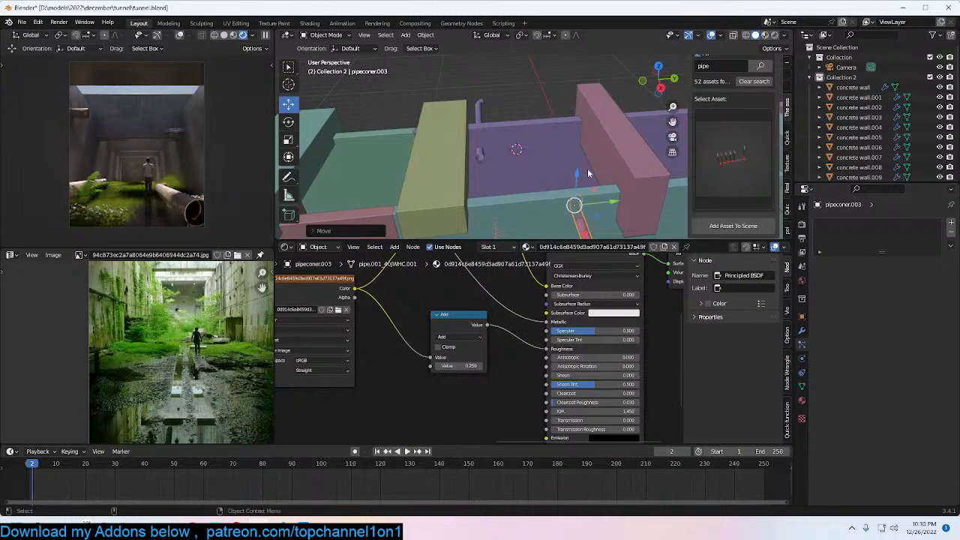
{"action": "left_click", "coordinate": [731, 154]}
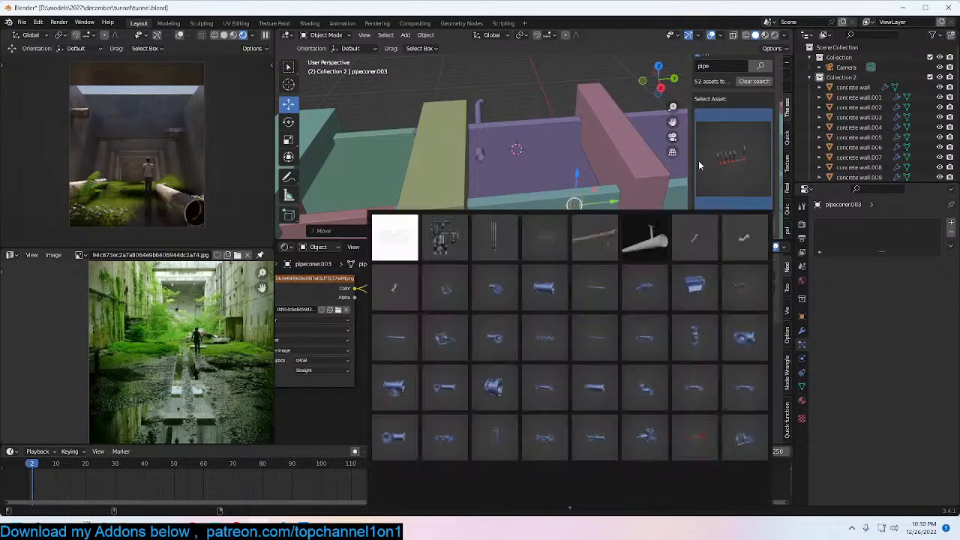
{"action": "left_click", "coordinate": [488, 251]}
{"action": "left_click", "coordinate": [704, 225]}
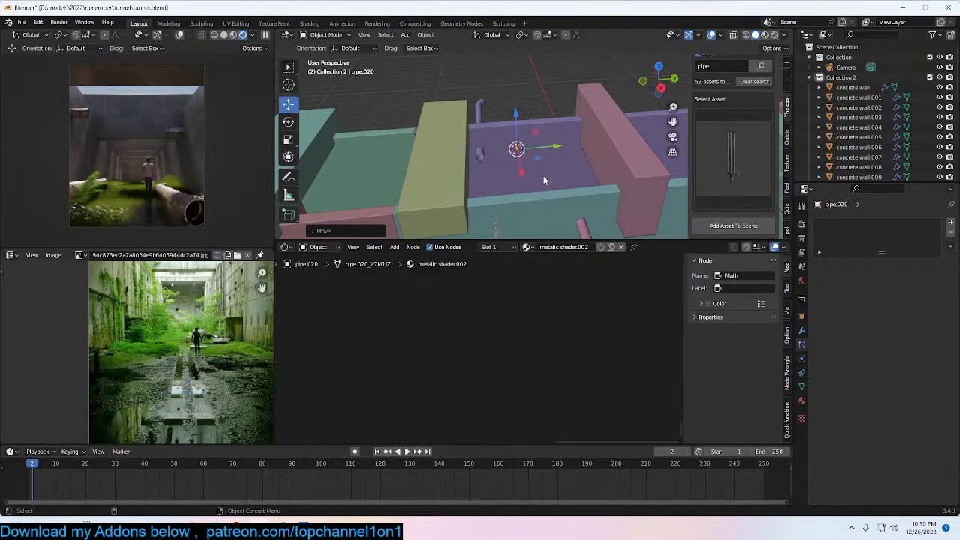
Step: Scale the vertical pipes along Z and snap them to the 3D cursor placed low on the purple side wall
{"action": "key", "text": "s"}
{"action": "key", "text": "z"}
{"action": "left_click", "coordinate": [567, 172]}
{"action": "right_click", "coordinate": [565, 174], "text": "shift"}
{"action": "key", "text": "shift+s"}
{"action": "left_click", "coordinate": [548, 95]}
Step: Link the rusty pipe's material to the vertical pipes
{"action": "left_click", "coordinate": [478, 156], "text": "shift"}
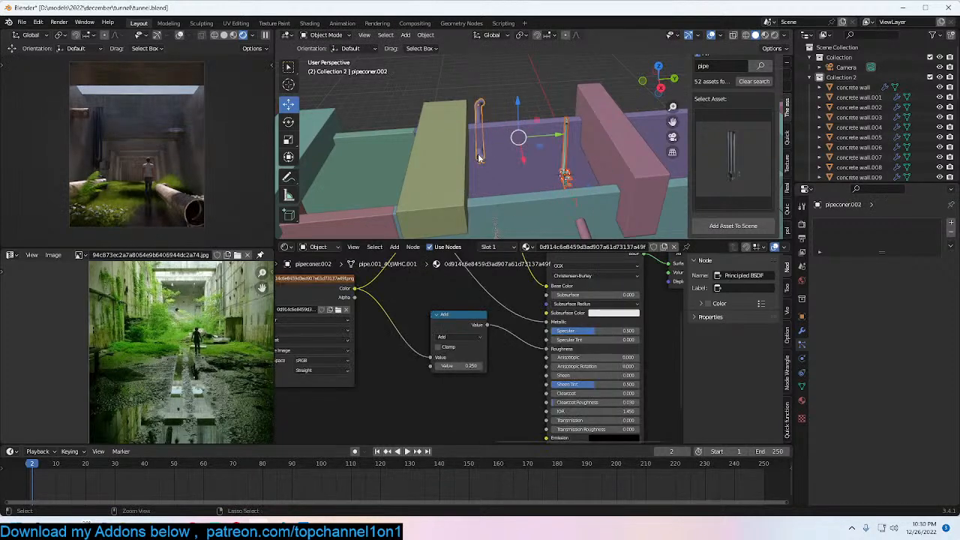
{"action": "key", "text": "ctrl+l"}
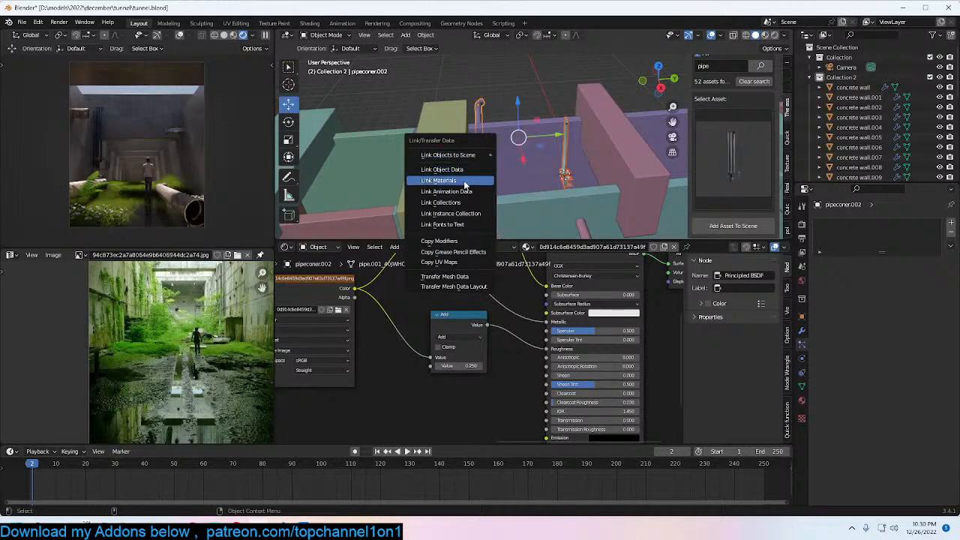
{"action": "left_click", "coordinate": [463, 181]}
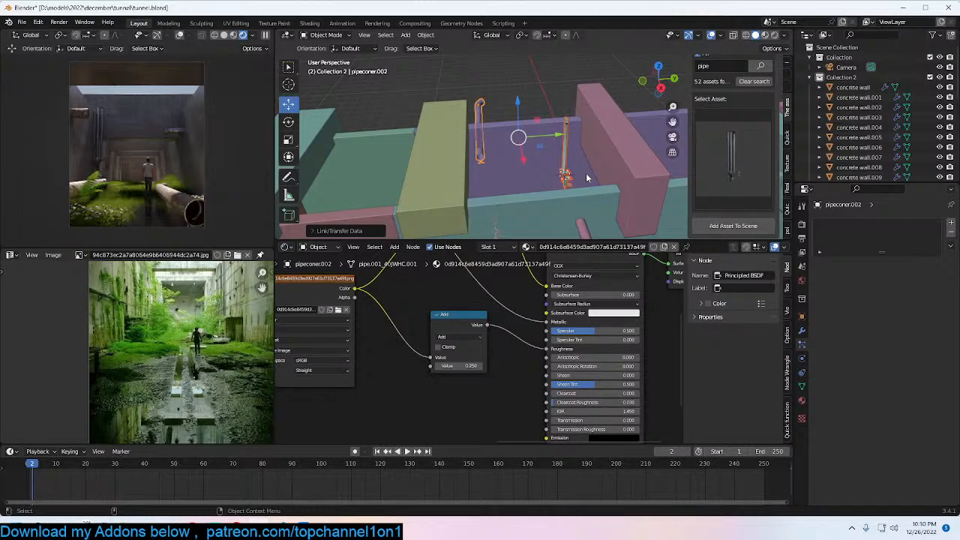
Step: Rotate the vertical pipes 90° about Z, then resize and position them against the left wall in the camera view
{"action": "key", "text": "KP_0"}
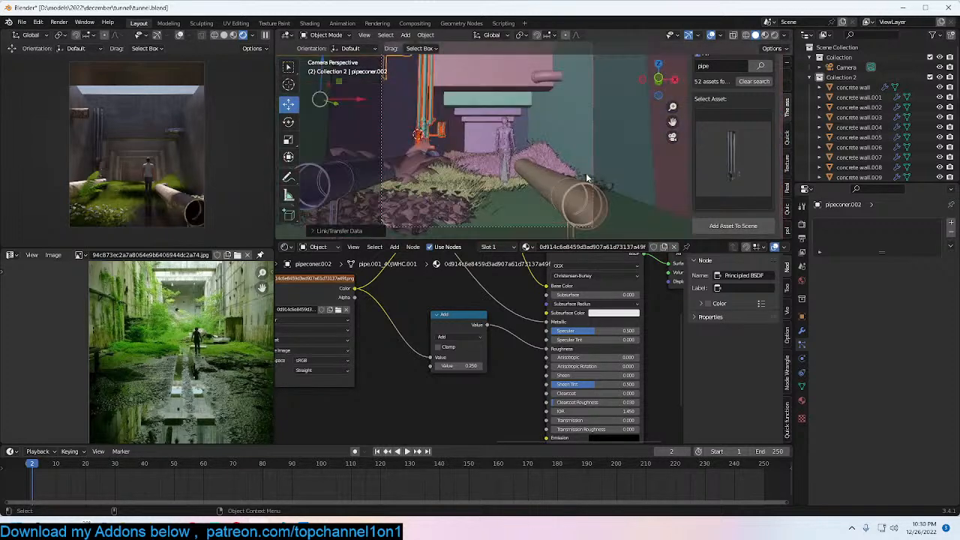
{"action": "left_click", "coordinate": [453, 126]}
{"action": "type", "text": "rz90"}
{"action": "left_click", "coordinate": [460, 124]}
{"action": "key", "text": "s"}
{"action": "left_click", "coordinate": [495, 135]}
{"action": "key", "text": "g"}
{"action": "left_click", "coordinate": [491, 140]}
{"action": "key", "text": "s"}
{"action": "left_click", "coordinate": [508, 132]}
{"action": "key", "text": "g"}
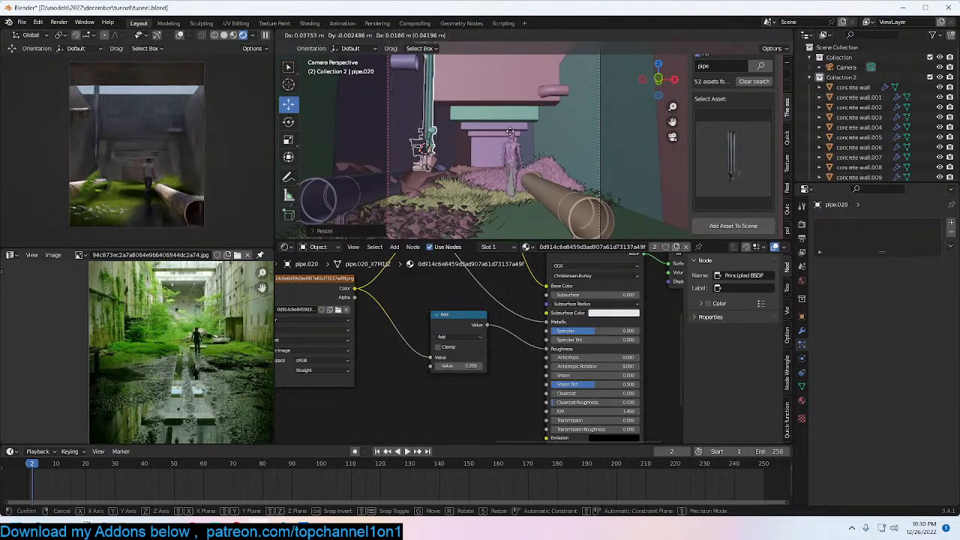
{"action": "left_click", "coordinate": [514, 129]}
Step: Make a linked duplicate of the vertical pipes with cleared rotation, rotate it 90° about X, and run it along the left wall
{"action": "key", "text": "alt+r"}
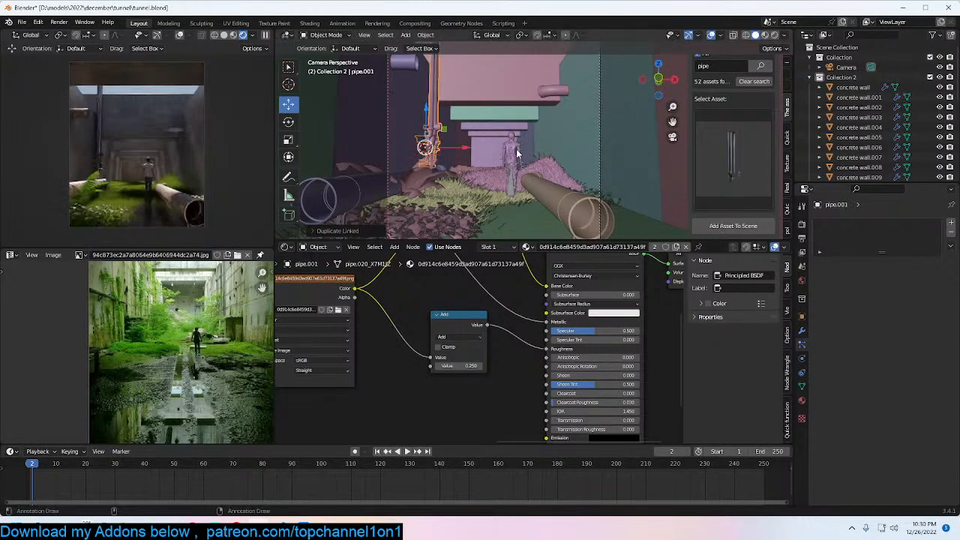
{"action": "key", "text": "shift+d"}
{"action": "type", "text": "rx"}
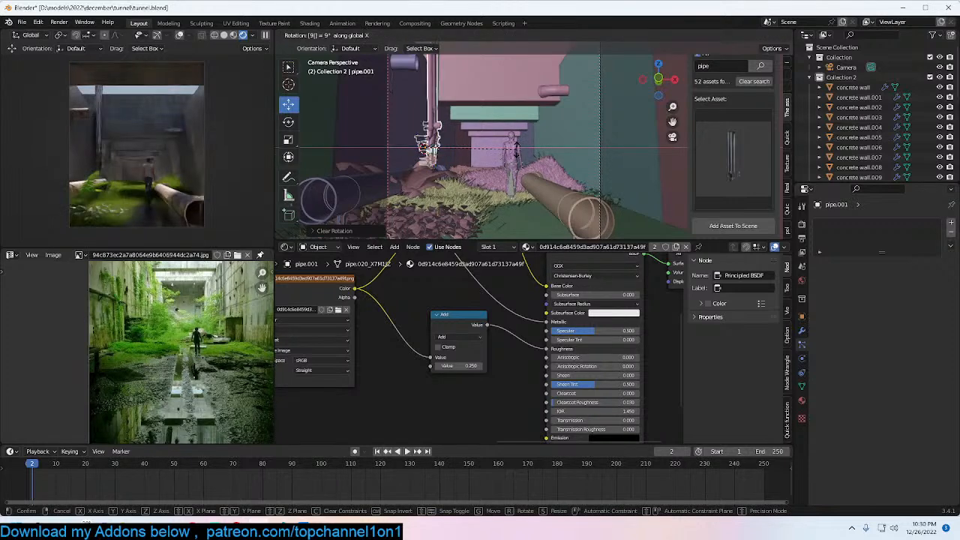
{"action": "type", "text": "90"}
{"action": "key", "text": "Return"}
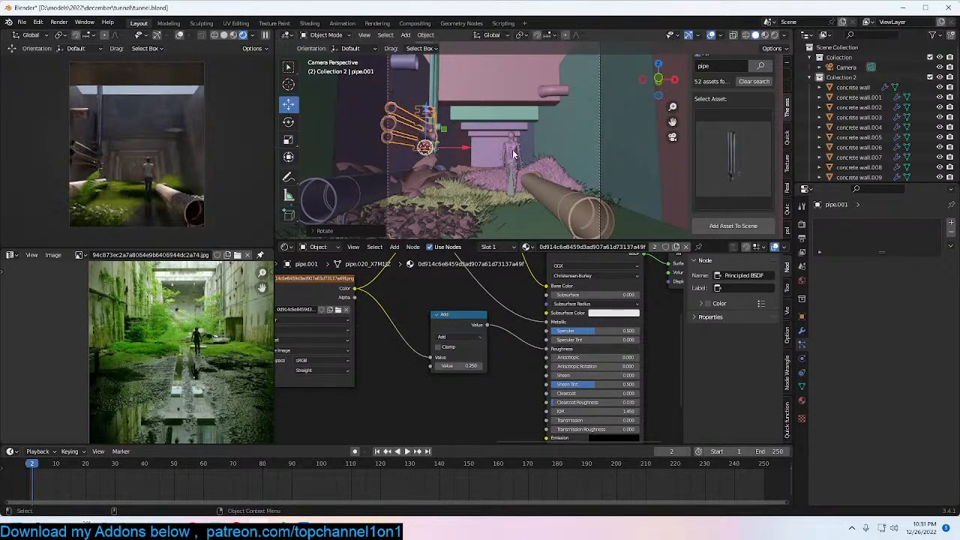
{"action": "key", "text": "g"}
{"action": "left_click", "coordinate": [505, 156]}
Step: Make a linked duplicate of the horizontal pipe cluster, rotate it 90° about Y, and move it up to the ceiling
{"action": "key", "text": "alt+d"}
{"action": "type", "text": "rx90"}
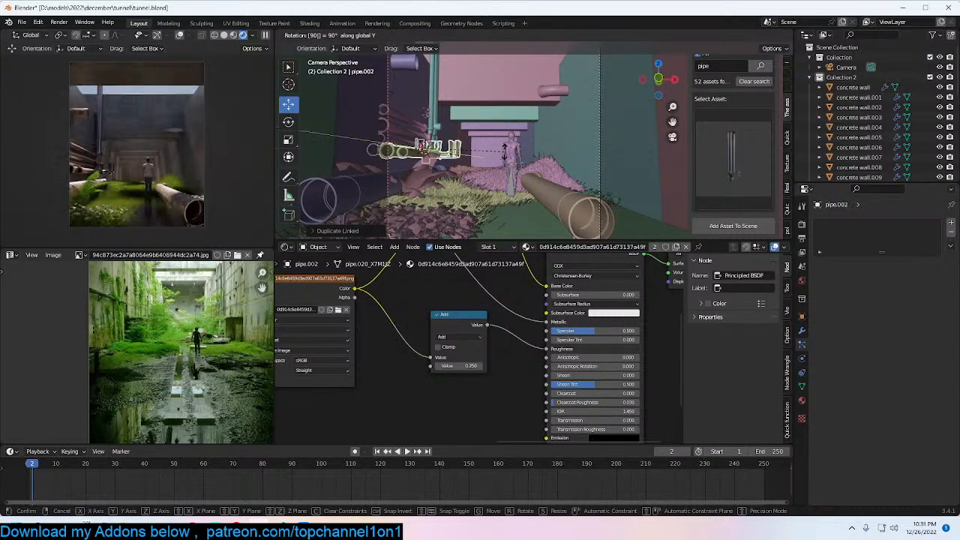
{"action": "left_click", "coordinate": [504, 156]}
{"action": "key", "text": "g"}
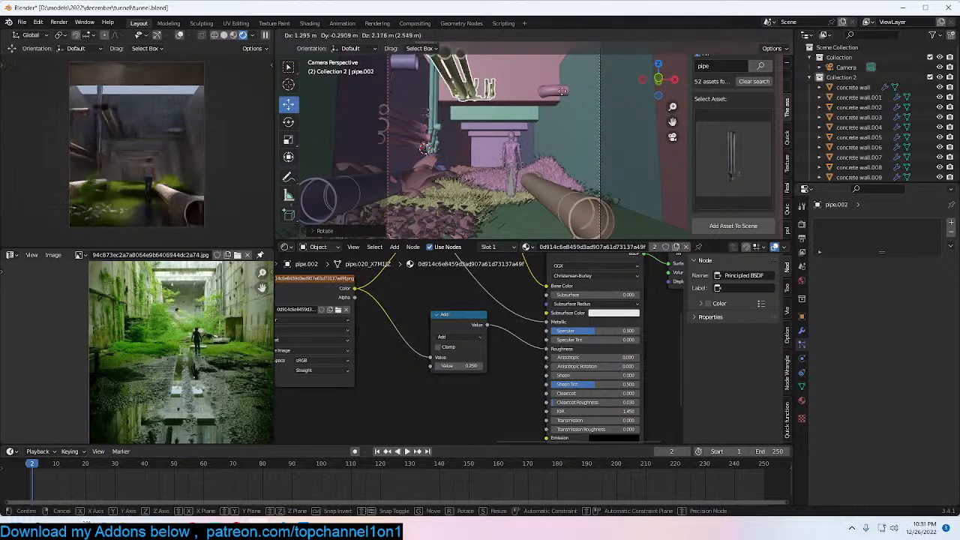
{"action": "key", "text": "z"}
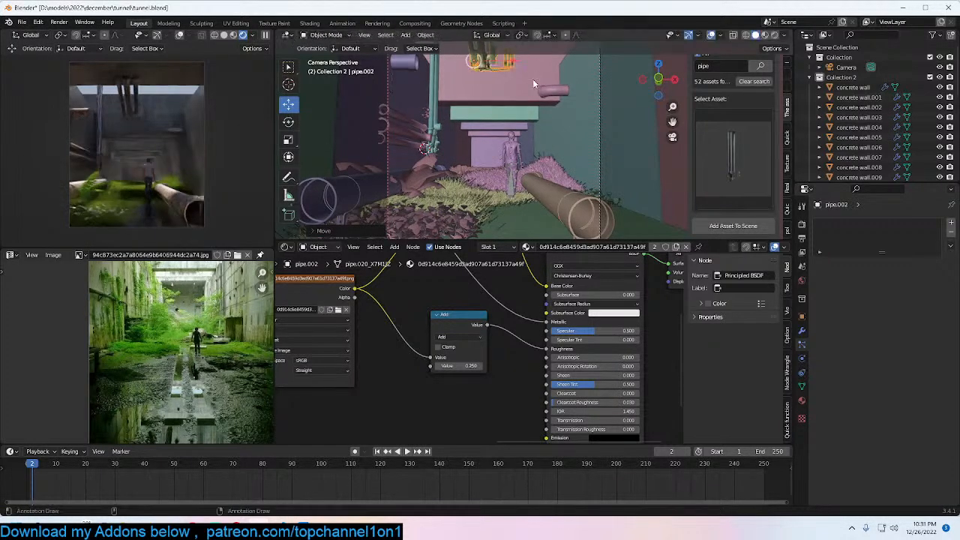
{"action": "left_click", "coordinate": [533, 88]}
Step: Enlarge the ceiling pipe cluster and shift it into place beneath the overhead concrete beam
{"action": "key", "text": "s"}
{"action": "left_click", "coordinate": [565, 91]}
{"action": "middle_click_drag", "start_coordinate": [566, 91], "coordinate": [436, 109]}
{"action": "left_click_drag", "start_coordinate": [588, 123], "coordinate": [513, 103]}
{"action": "middle_click_drag", "start_coordinate": [512, 117], "coordinate": [536, 133]}
Step: Duplicate the ceiling pipe cluster toward the right side of the camera view and rotate the copy 90° about Y
{"action": "key", "text": "KP_0"}
{"action": "key", "text": "shift+d"}
{"action": "left_click", "coordinate": [591, 191]}
{"action": "key", "text": "r"}
{"action": "key", "text": "y"}
{"action": "key", "text": "9"}
{"action": "key", "text": "0"}
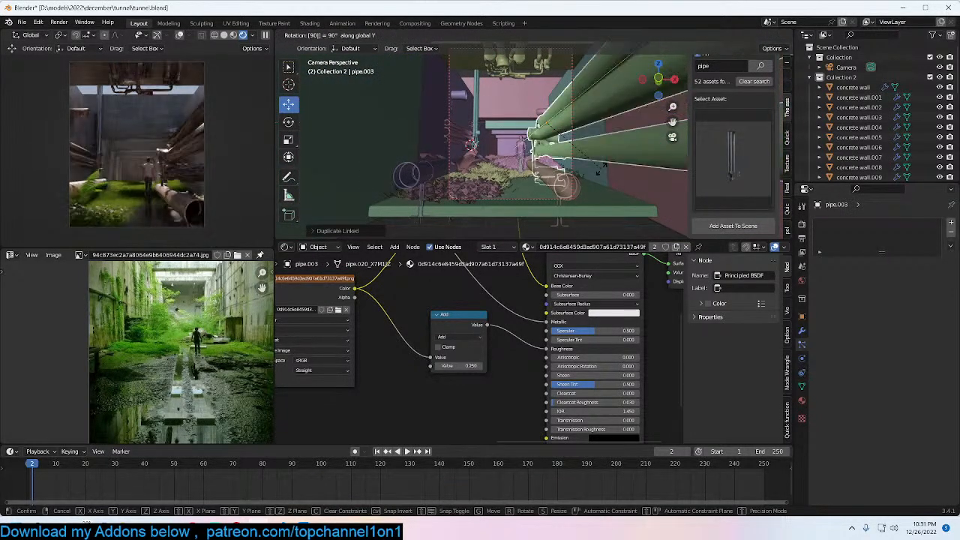
{"action": "key", "text": "Return"}
Step: Shrink the copied pipe cluster, move it against the right wall above the large pipe, and save the file
{"action": "key", "text": "s"}
{"action": "key", "text": "Return"}
{"action": "key", "text": "g"}
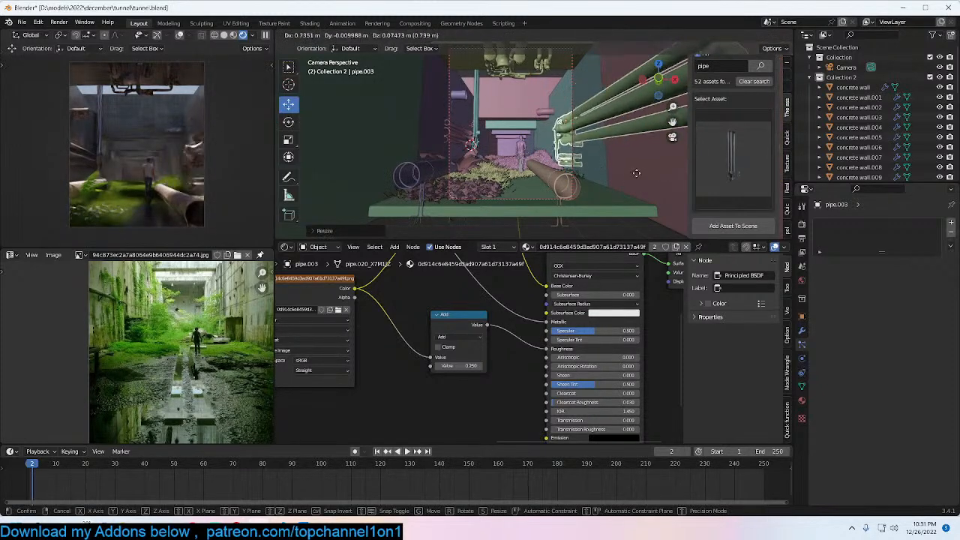
{"action": "left_click", "coordinate": [635, 162]}
{"action": "middle_click_drag", "start_coordinate": [635, 163], "coordinate": [548, 155]}
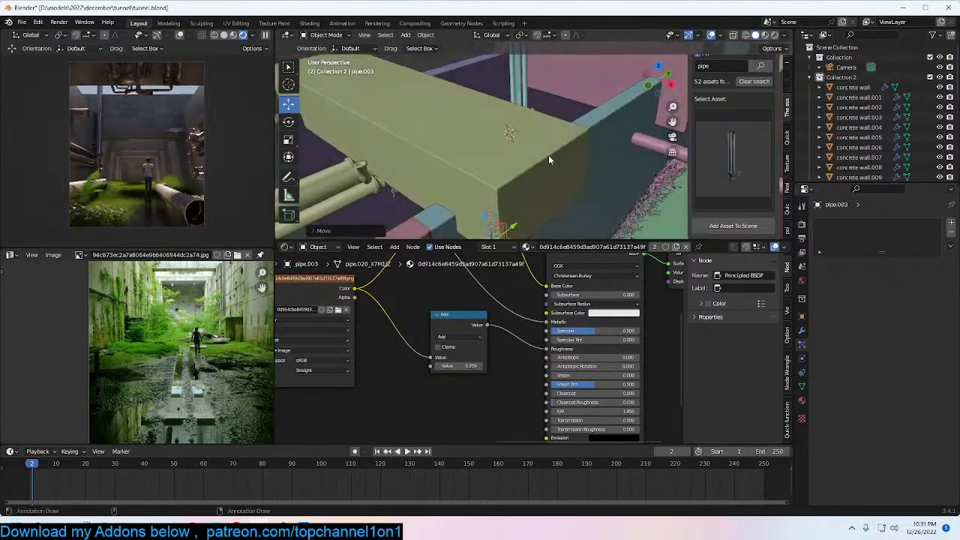
{"action": "scroll", "coordinate": [549, 155], "scroll_direction": "down", "scroll_amount": 8}
{"action": "key", "text": "ctrl+s"}
{"action": "key", "text": "shift+a"}
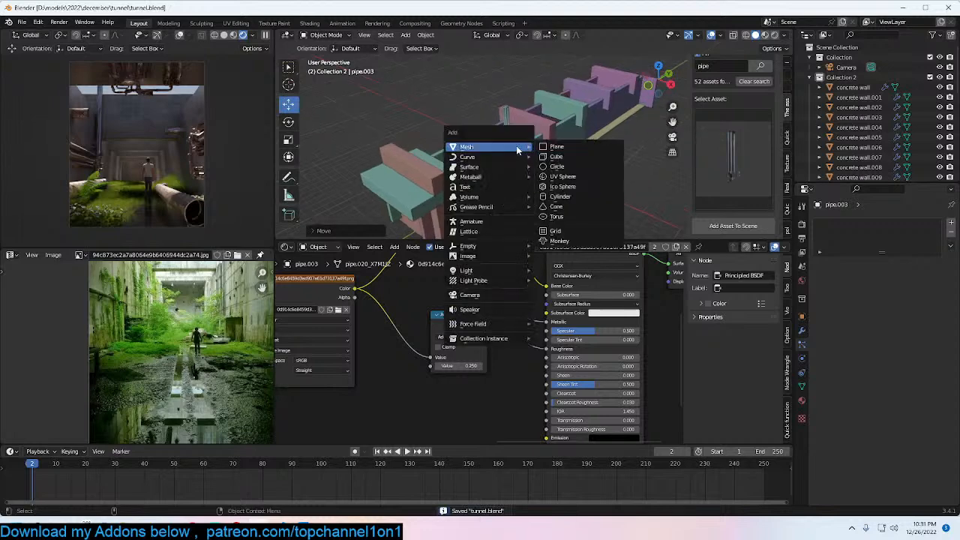
{"action": "left_click", "coordinate": [578, 155]}
{"action": "key", "text": "s"}
{"action": "left_click", "coordinate": [575, 135]}
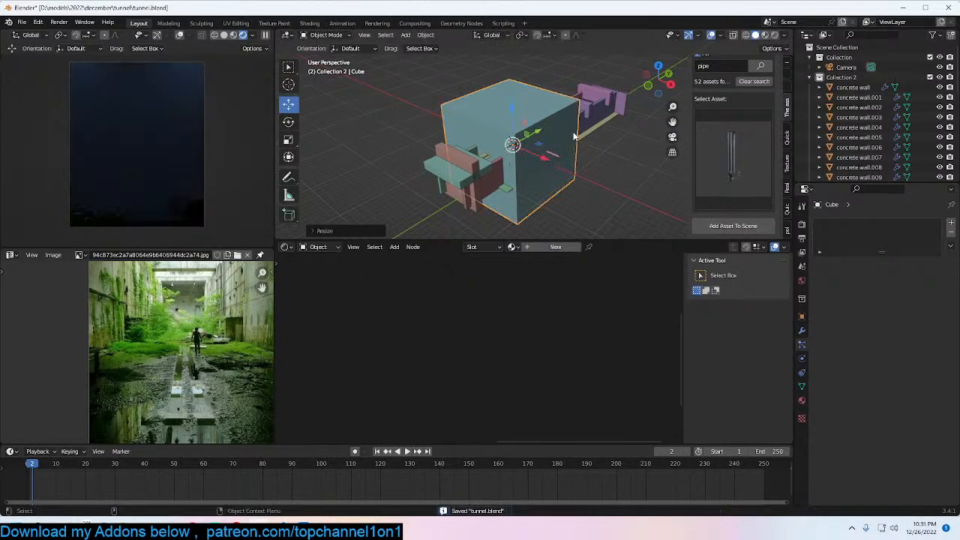
{"action": "key", "text": "x"}
{"action": "left_click", "coordinate": [576, 136]}
Step: Search the asset library for "volum", add the dark volume object to the scene, and scale it up around the front of the tunnel
{"action": "scroll", "coordinate": [717, 96], "scroll_direction": "up", "scroll_amount": 3}
{"action": "left_click", "coordinate": [719, 126]}
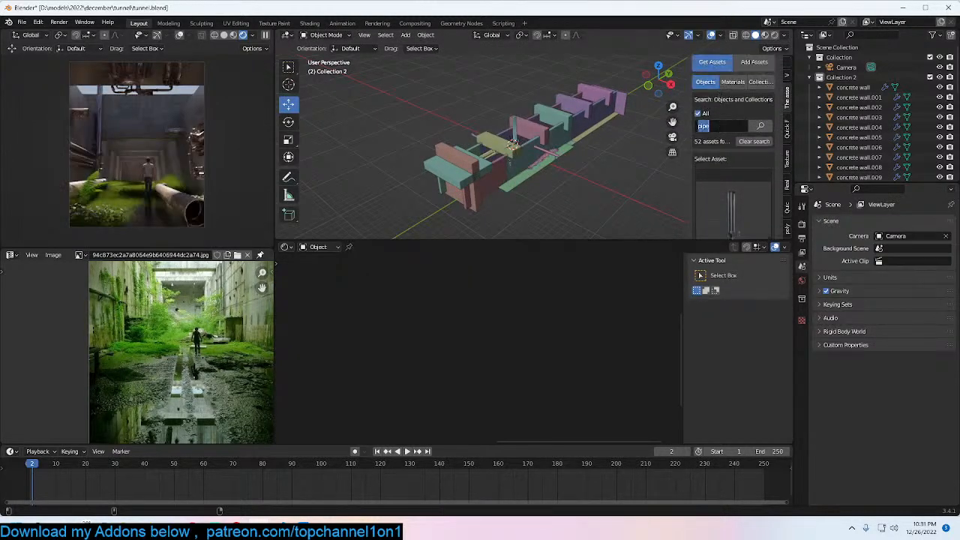
{"action": "type", "text": "volum"}
{"action": "key", "text": "Return"}
{"action": "left_click", "coordinate": [723, 200]}
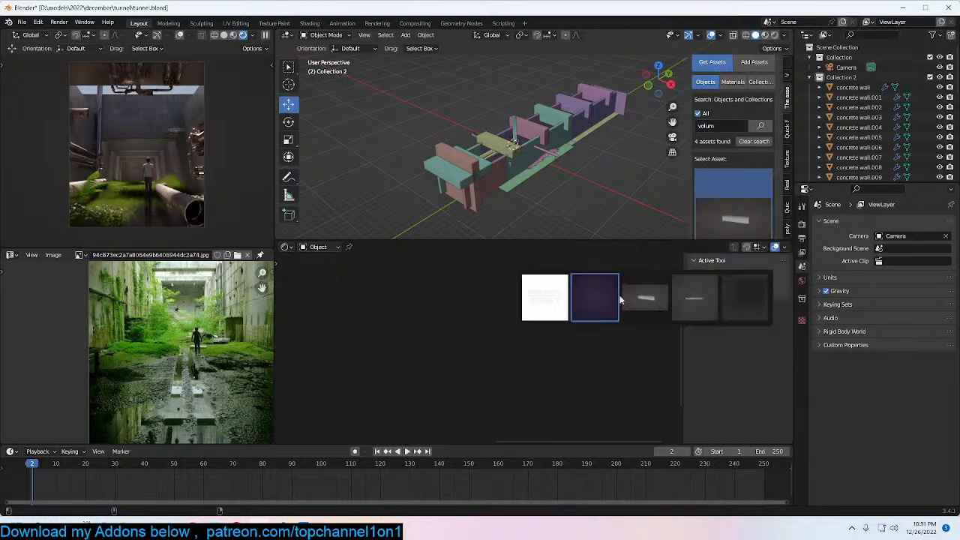
{"action": "left_click", "coordinate": [730, 291]}
{"action": "scroll", "coordinate": [770, 206], "scroll_direction": "down", "scroll_amount": 1}
{"action": "scroll", "coordinate": [758, 224], "scroll_direction": "down", "scroll_amount": 1}
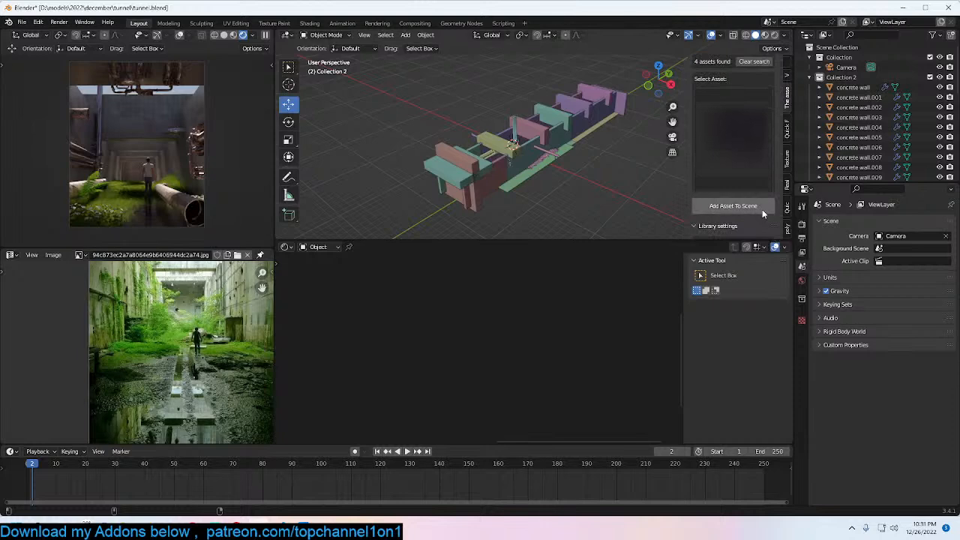
{"action": "left_click", "coordinate": [762, 208]}
{"action": "key", "text": "s"}
{"action": "left_click", "coordinate": [611, 150]}
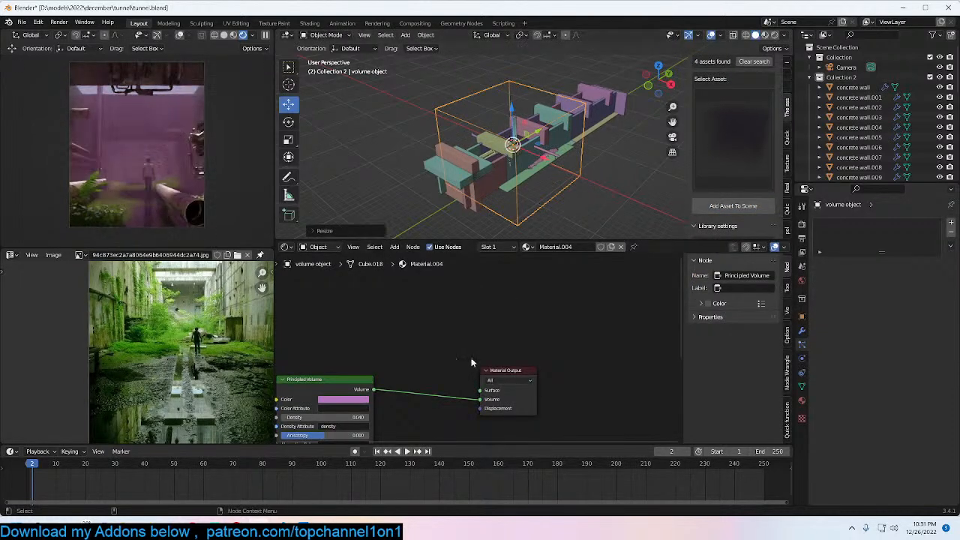
Step: Change the Principled Volume color from purple to a pale greyish pink
{"action": "scroll", "coordinate": [480, 352], "scroll_direction": "up", "scroll_amount": 3}
{"action": "left_click", "coordinate": [495, 315]}
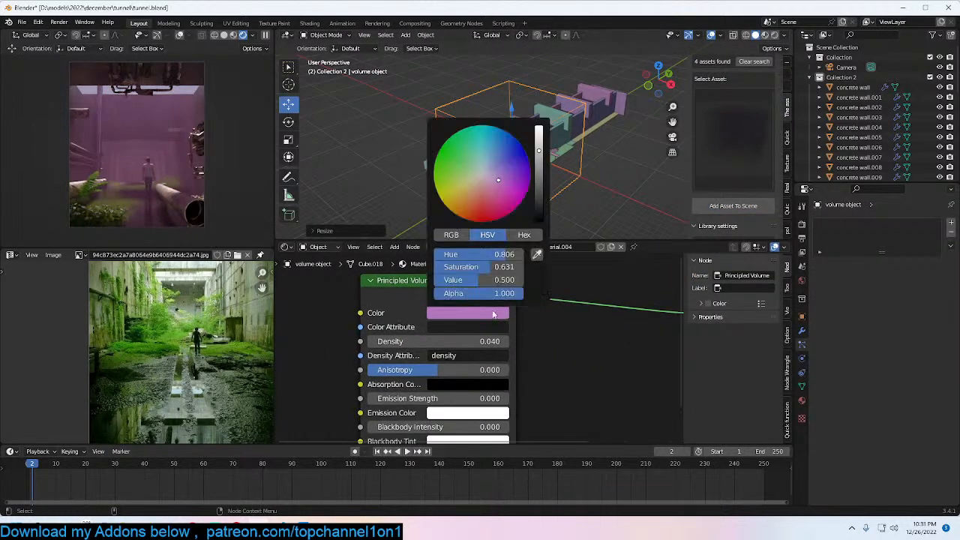
{"action": "left_click", "coordinate": [478, 177]}
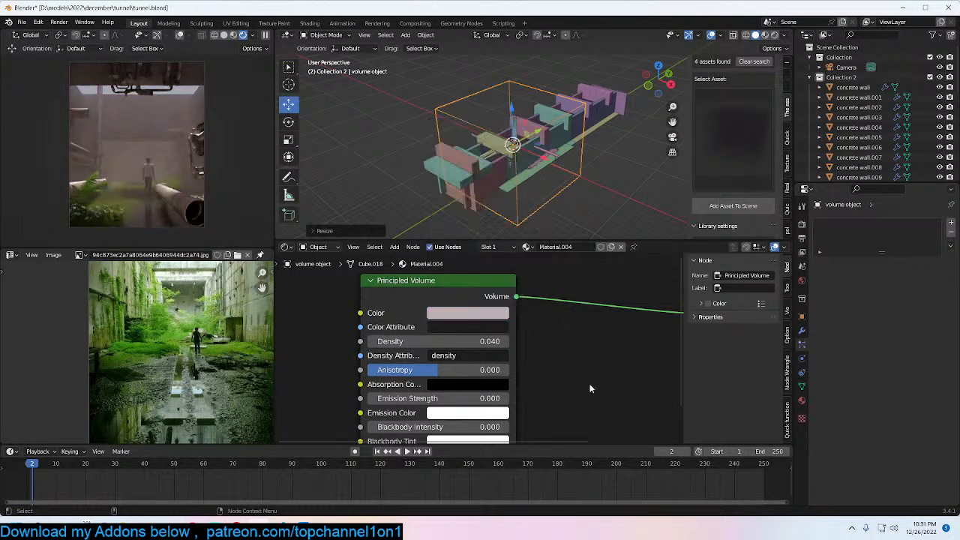
Step: Set the Principled Volume anisotropy to 0.745, stretch and move the volume along Y to enclose the tunnel, and save the file
{"action": "scroll", "coordinate": [557, 343], "scroll_direction": "up", "scroll_amount": 2}
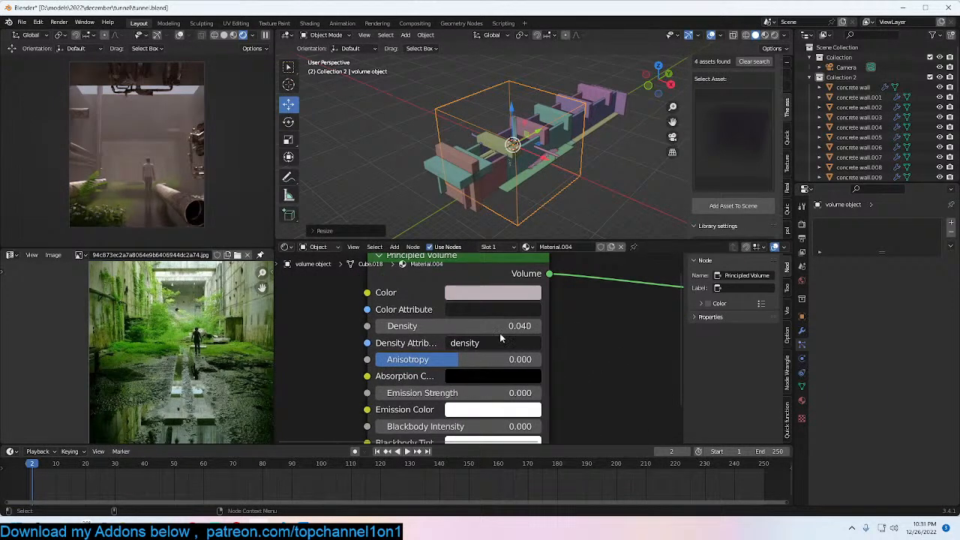
{"action": "left_click_drag", "start_coordinate": [458, 360], "coordinate": [525, 360]}
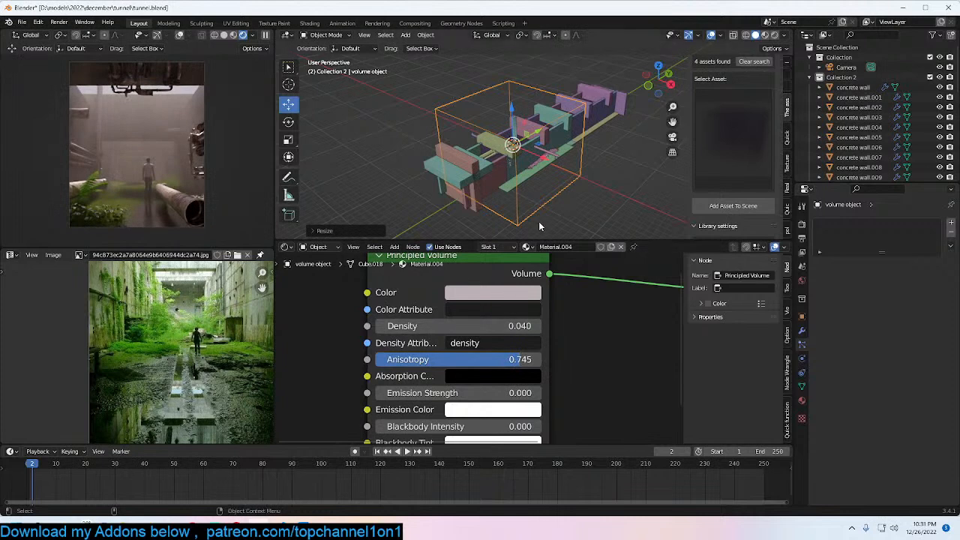
{"action": "key", "text": "s"}
{"action": "key", "text": "y"}
{"action": "left_click", "coordinate": [651, 141]}
{"action": "key", "text": "g"}
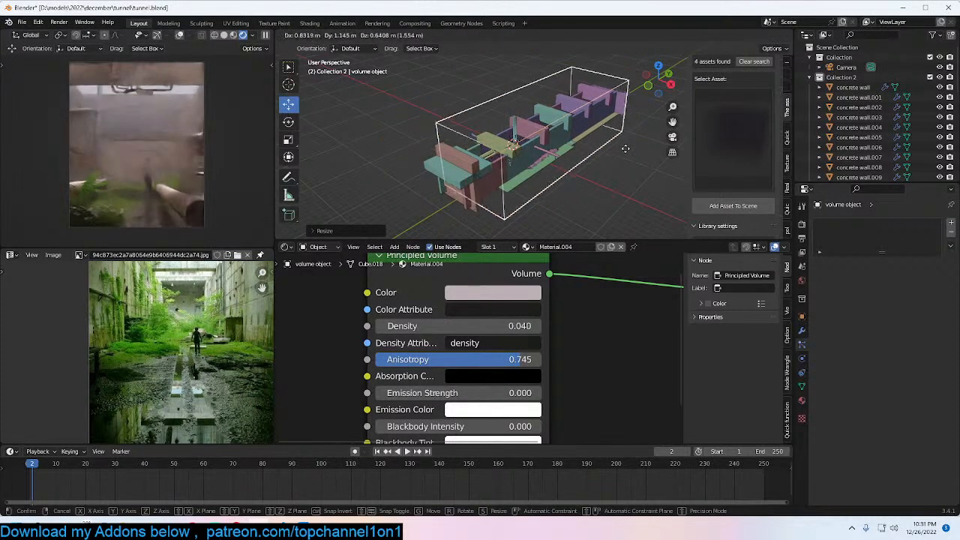
{"action": "left_click", "coordinate": [613, 196]}
{"action": "key", "text": "ctrl+s"}
Step: Set the world sky texture's sun rotation first to 45° and finally to 35°
{"action": "middle_click_drag", "start_coordinate": [582, 192], "coordinate": [719, 225]}
{"action": "left_click", "coordinate": [802, 280]}
{"action": "left_click", "coordinate": [905, 345]}
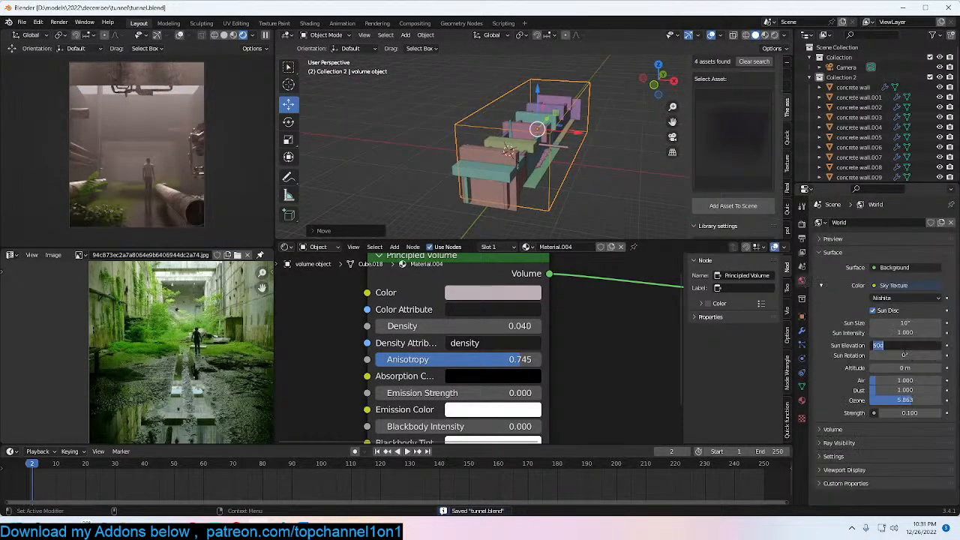
{"action": "key", "text": "Tab"}
{"action": "type", "text": "45"}
{"action": "key", "text": "Return"}
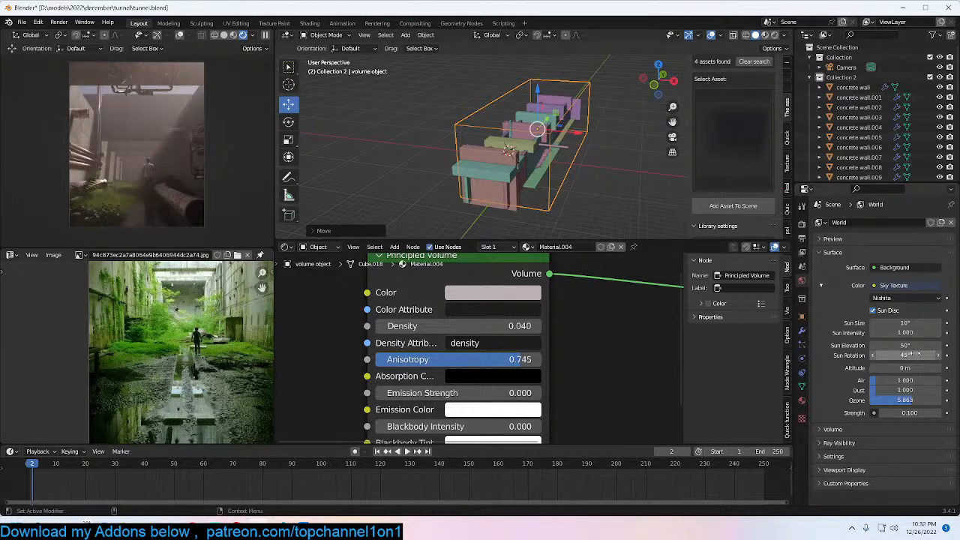
{"action": "left_click", "coordinate": [907, 355]}
{"action": "type", "text": "35"}
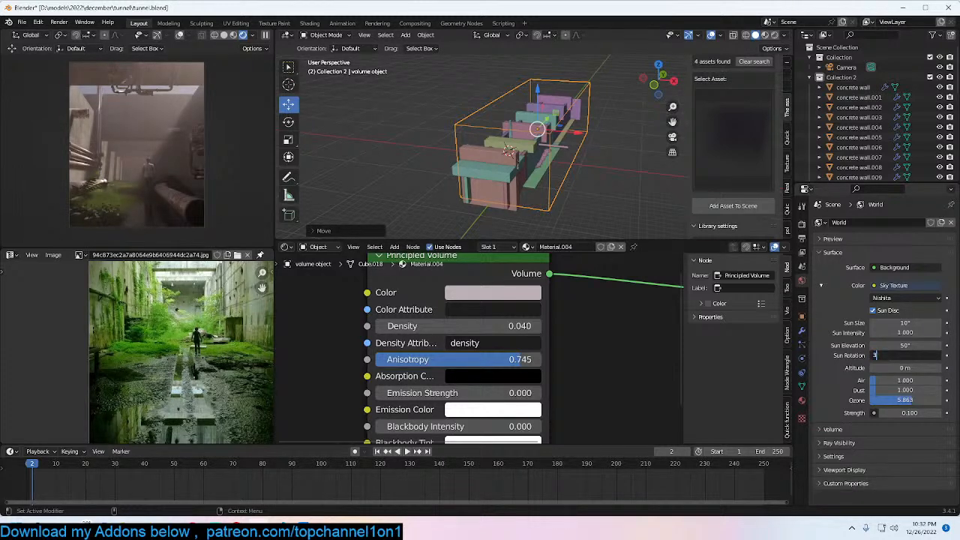
{"action": "key", "text": "Return"}
Step: Try a sun elevation of 25° for the sky texture and settle on 45°
{"action": "left_click", "coordinate": [906, 345]}
{"action": "type", "text": "25"}
{"action": "key", "text": "Return"}
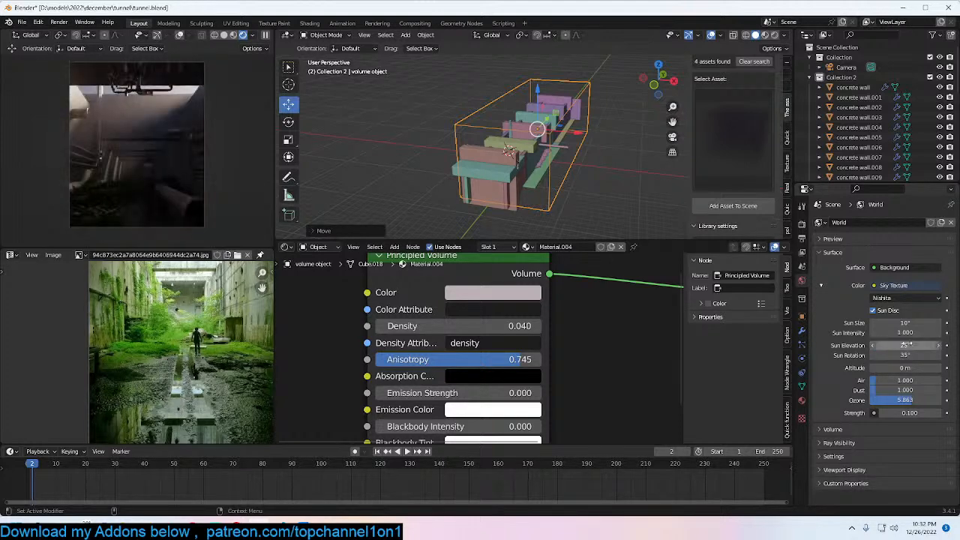
{"action": "left_click", "coordinate": [905, 345]}
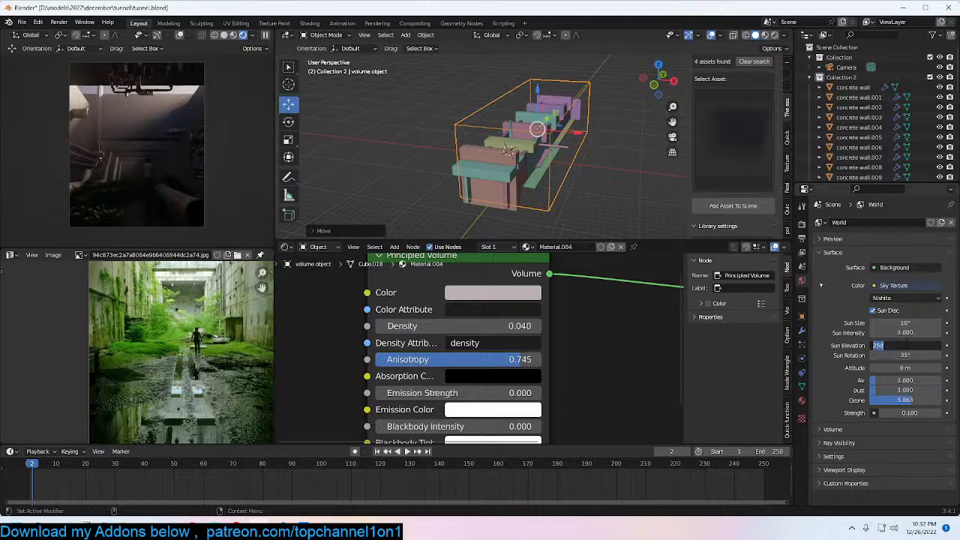
{"action": "type", "text": "45"}
{"action": "key", "text": "Return"}
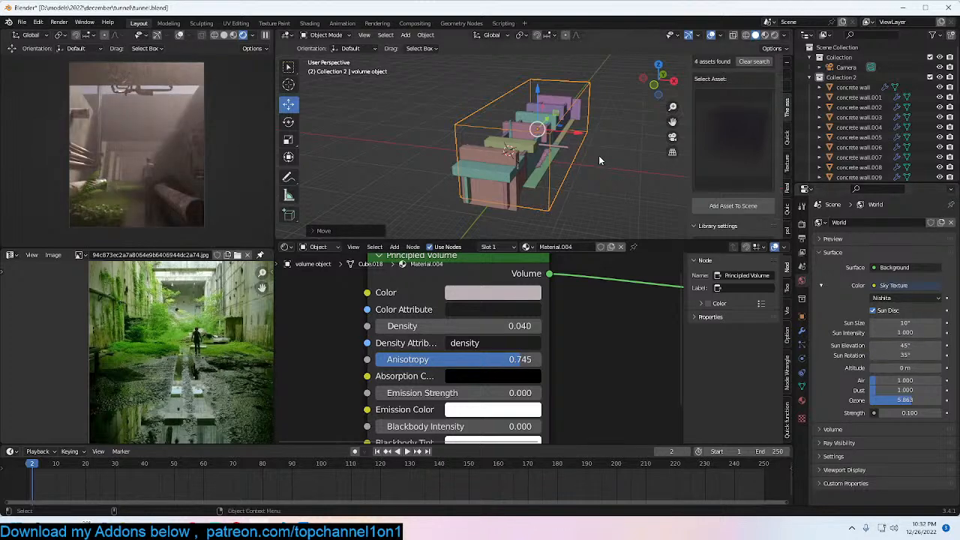
Step: Lower the volume's density to 0.030, delete the volume object from the scene, and save the file
{"action": "mouse_move", "coordinate": [521, 326]}
{"action": "left_mouse_down", "text": "shift"}
{"action": "mouse_move", "coordinate": [487, 326]}
{"action": "mouse_move", "coordinate": [512, 326]}
{"action": "left_mouse_up", "text": "shift"}
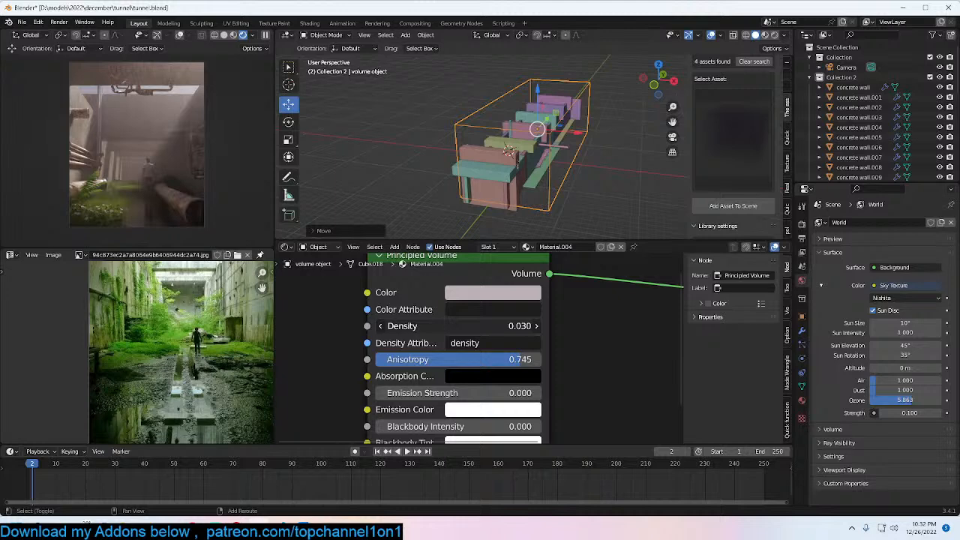
{"action": "key", "text": "x"}
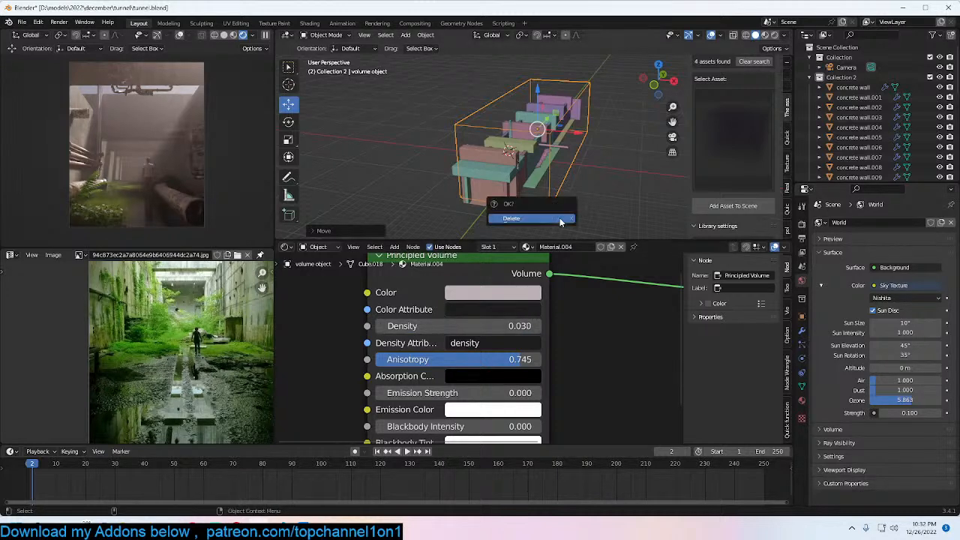
{"action": "left_click", "coordinate": [559, 219]}
{"action": "key", "text": "ctrl+s"}
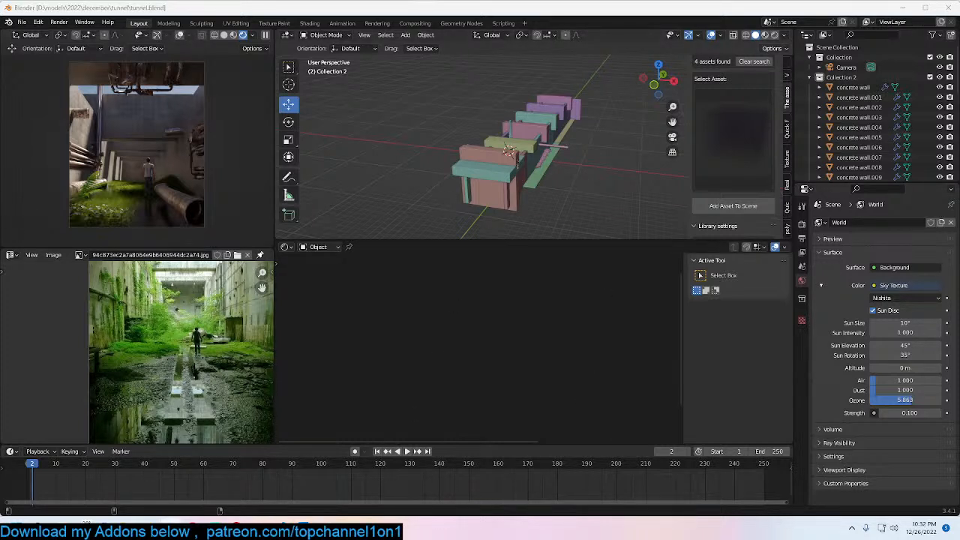
Step: Switch to Task Manager and examine the CPU, memory, Ethernet and GPU performance, including dedicated GPU memory usage
{"action": "key", "text": "ctrl+shift+Escape"}
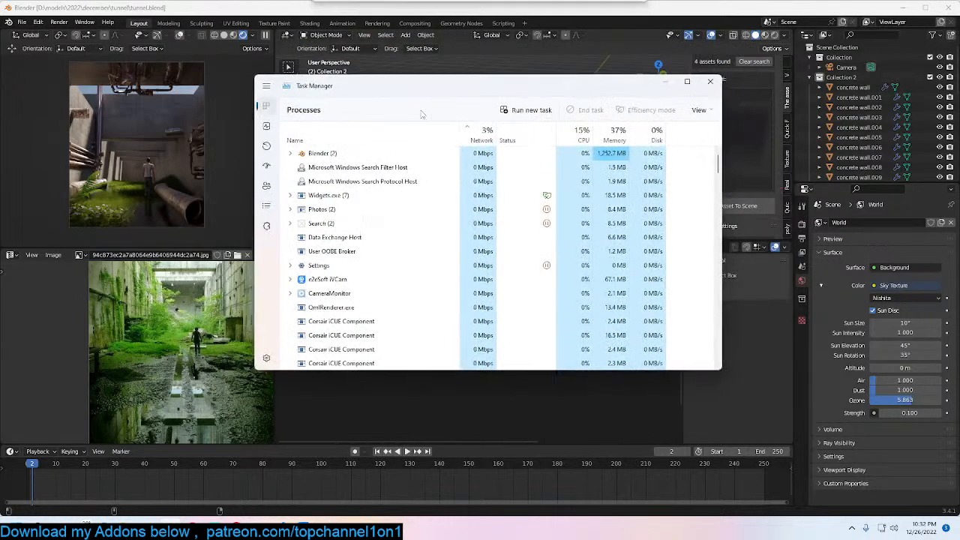
{"action": "left_click", "coordinate": [266, 126]}
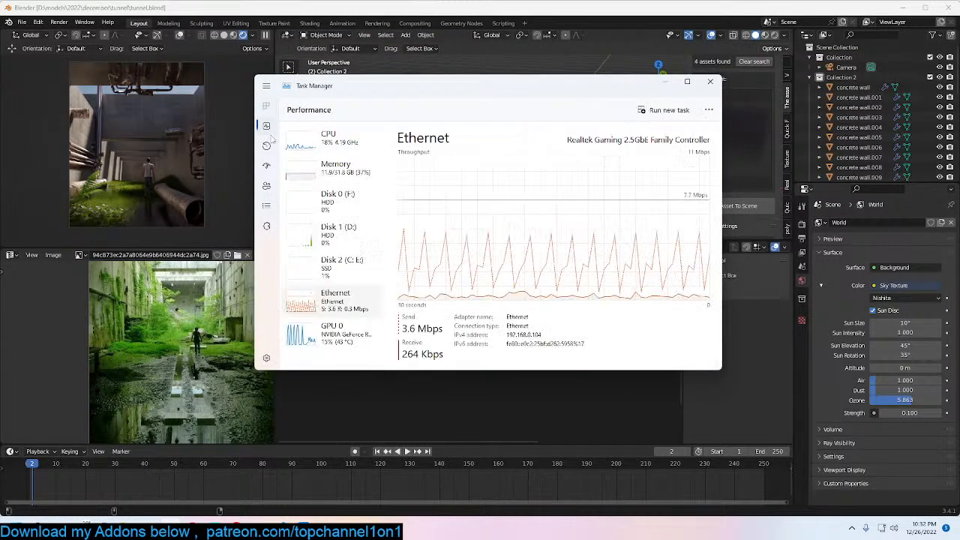
{"action": "left_click", "coordinate": [348, 150]}
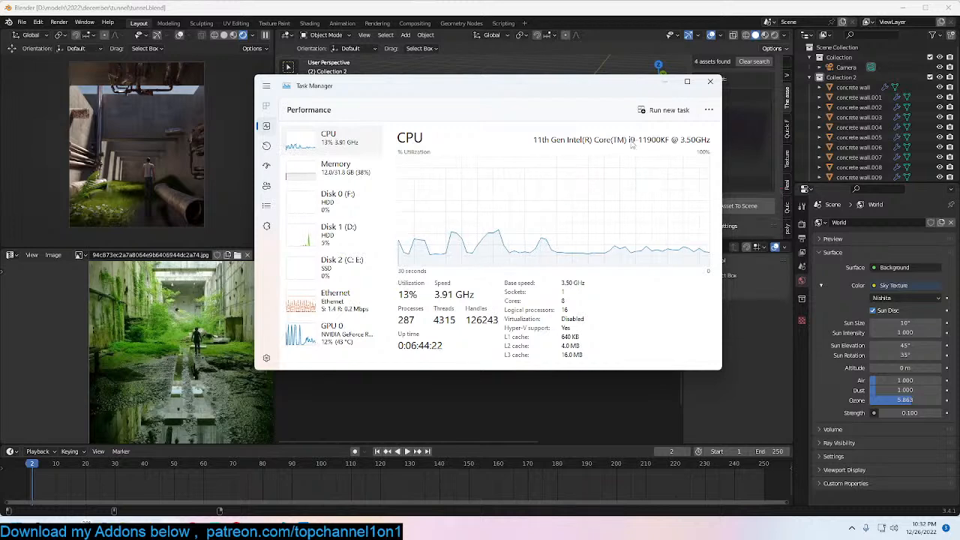
{"action": "left_click", "coordinate": [336, 166]}
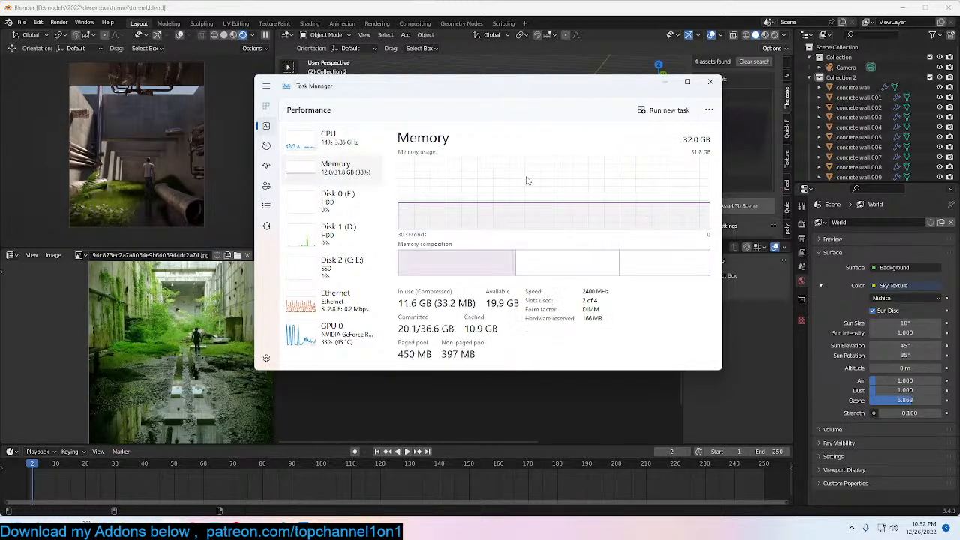
{"action": "left_click", "coordinate": [337, 301]}
{"action": "left_click", "coordinate": [347, 324]}
{"action": "scroll", "coordinate": [484, 328], "scroll_direction": "down", "scroll_amount": 5}
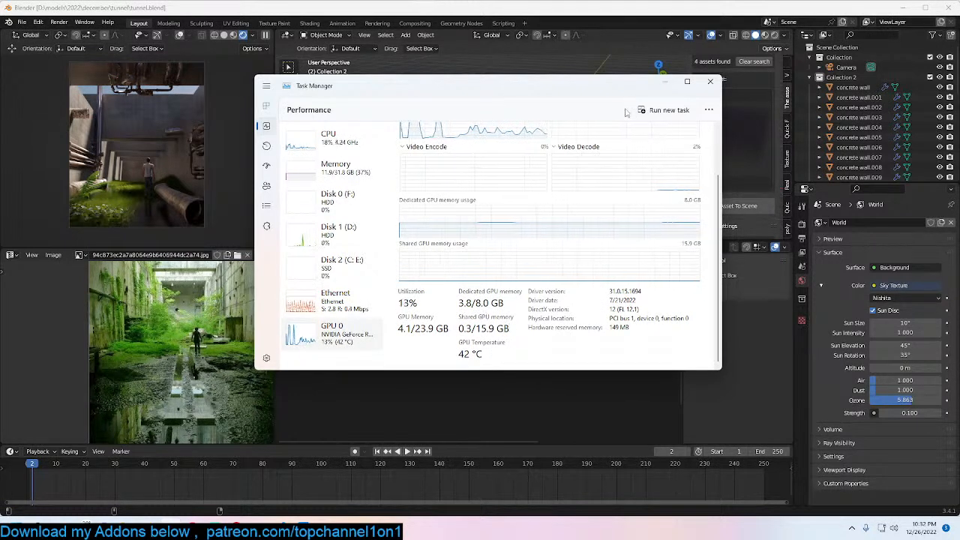
{"action": "left_click", "coordinate": [642, 44]}
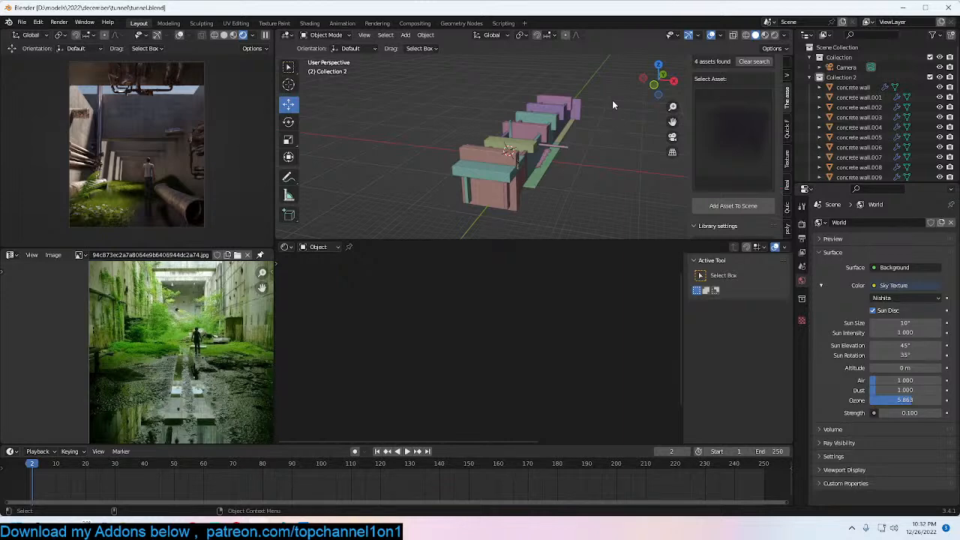
Step: Scale down the vertical pipe on the left tunnel wall in camera view and save the file
{"action": "key", "text": "KP_0"}
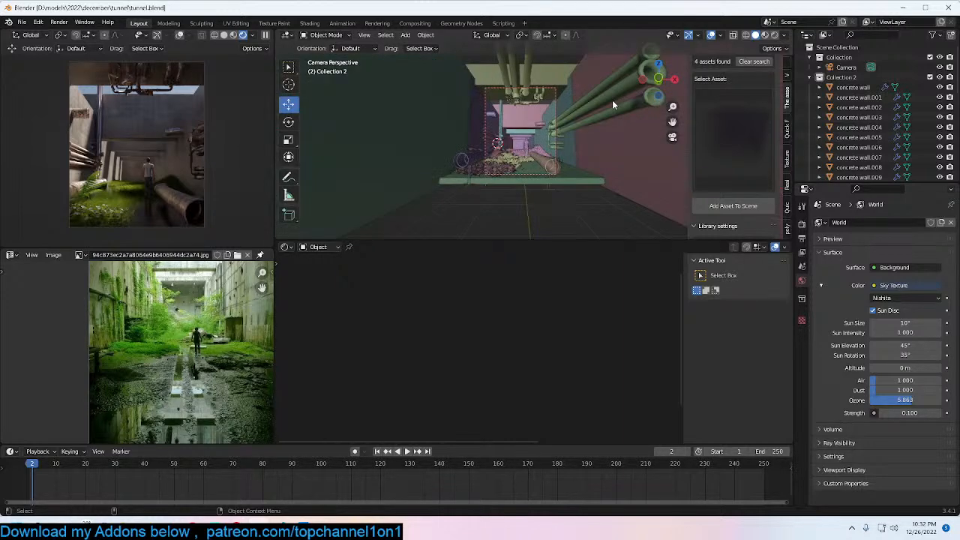
{"action": "scroll", "coordinate": [498, 106], "scroll_direction": "up", "scroll_amount": 3}
{"action": "key", "text": "ctrl+s"}
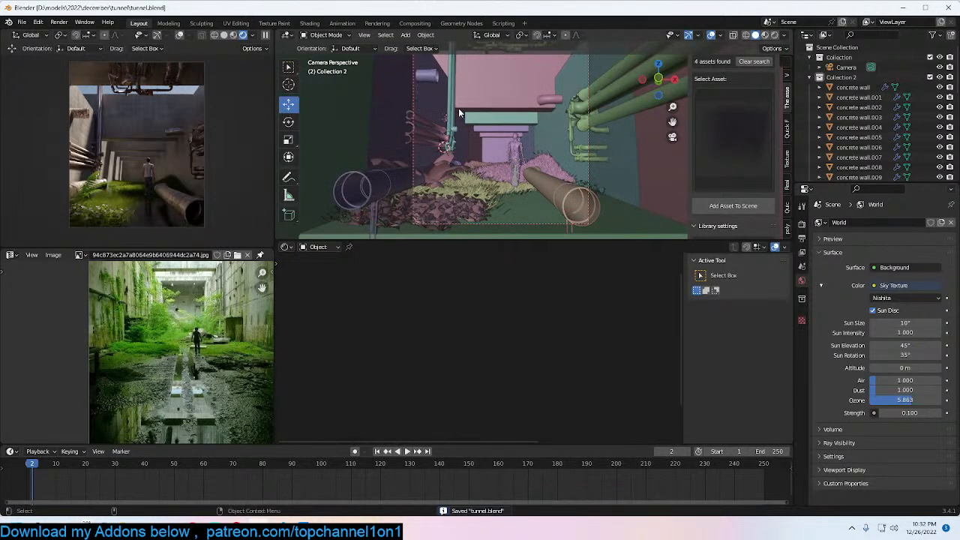
{"action": "left_click", "coordinate": [453, 113]}
{"action": "key", "text": "s"}
{"action": "left_click", "coordinate": [479, 115]}
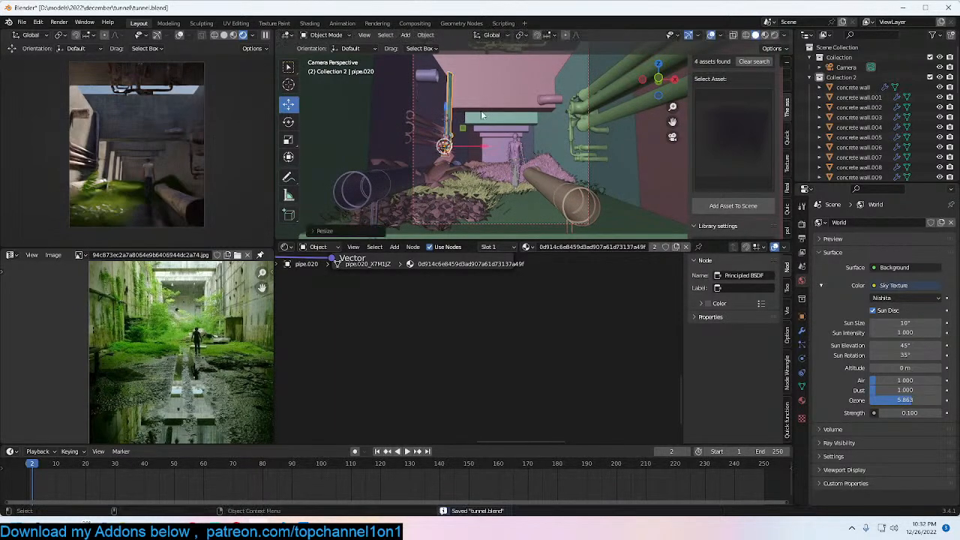
{"action": "key", "text": "ctrl+s"}
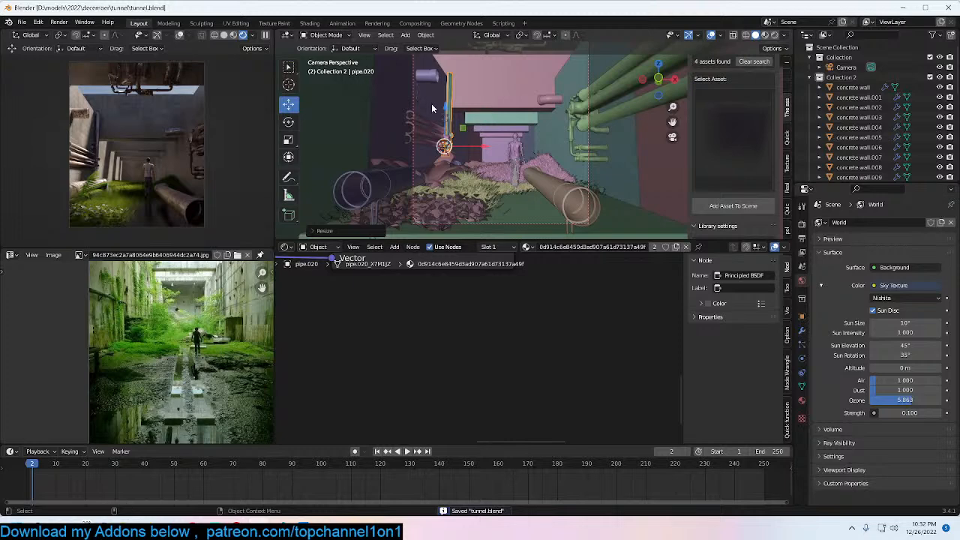
Step: Move the upper corner pipe about 0.54 m along negative X, deeper into the left tunnel wall
{"action": "left_click", "coordinate": [424, 81]}
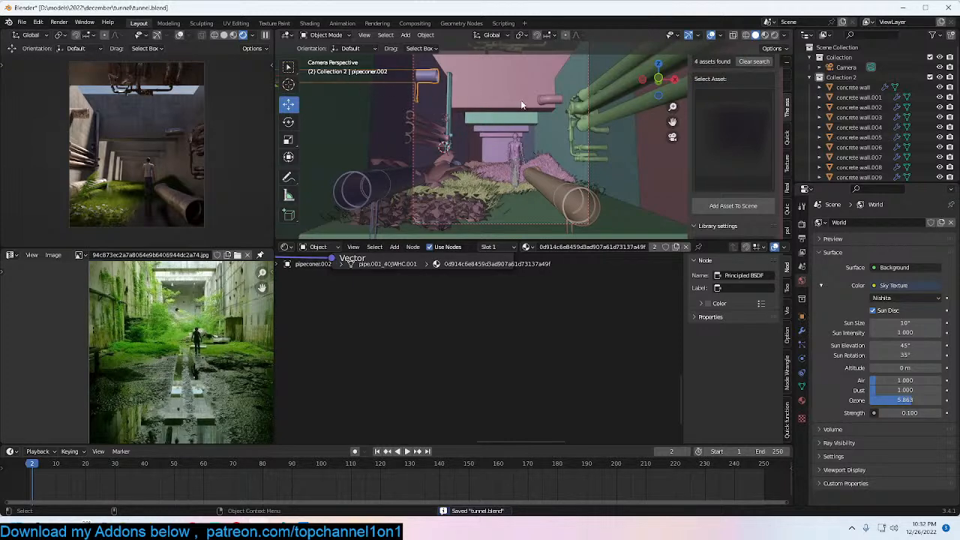
{"action": "key", "text": "g"}
{"action": "key", "text": "x"}
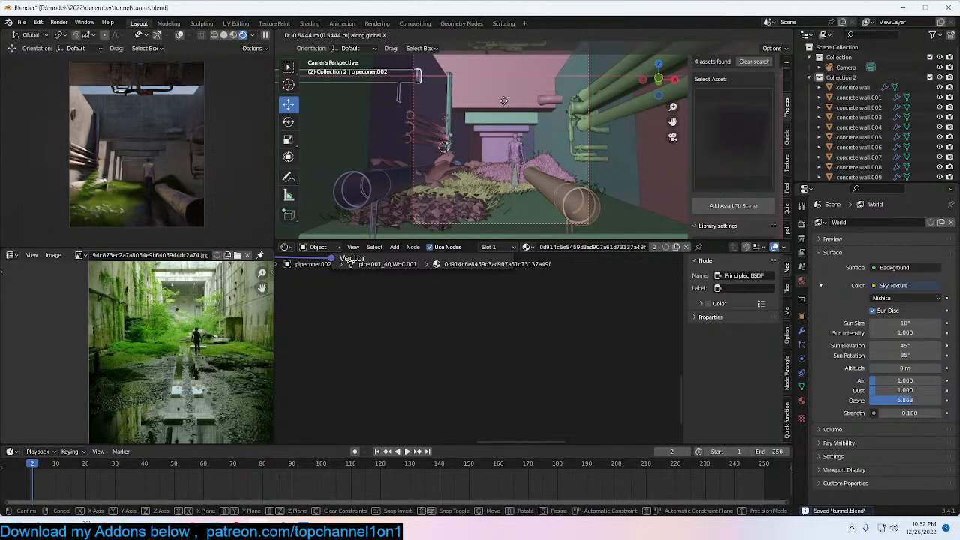
{"action": "left_click", "coordinate": [504, 99]}
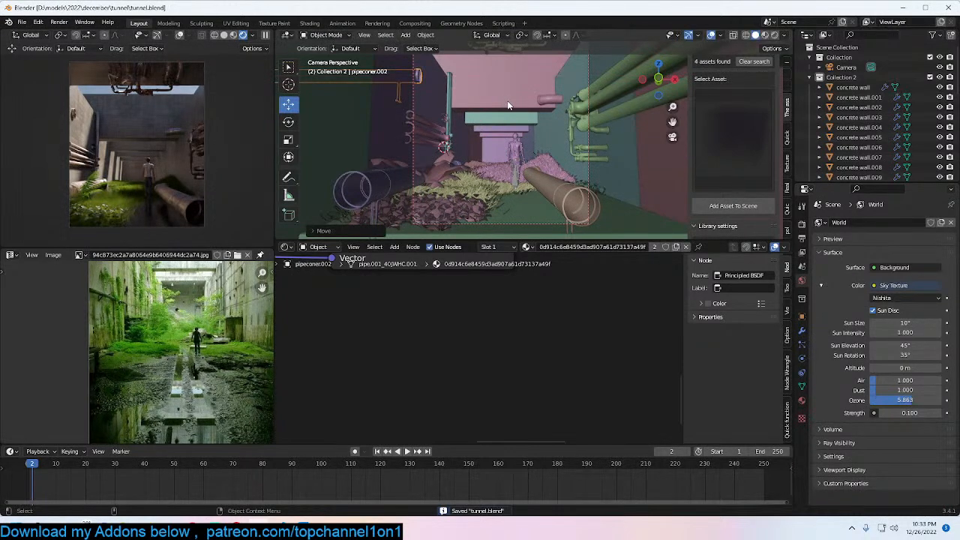
Step: Duplicate the corner pipe further along the left wall in the Y direction and save the file
{"action": "key", "text": "KP_7"}
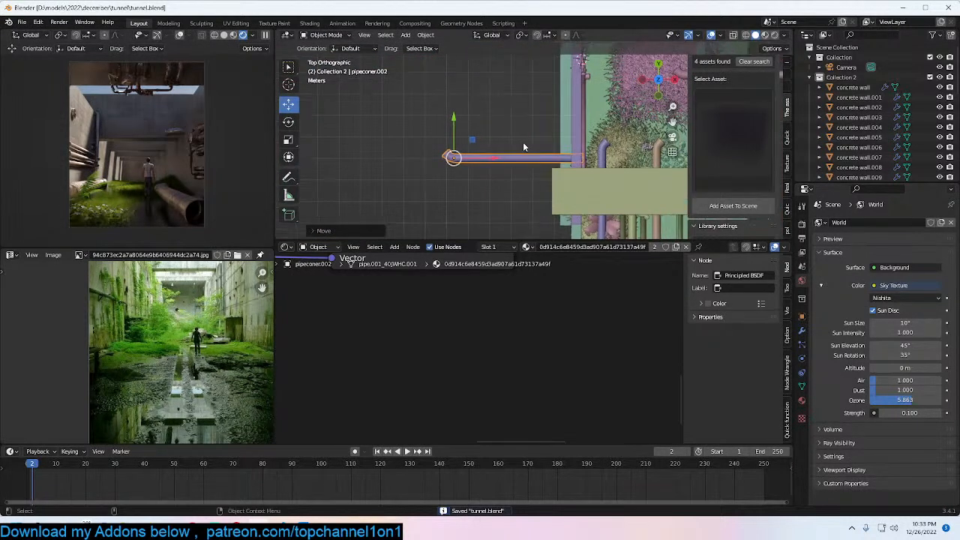
{"action": "key", "text": "shift+d"}
{"action": "key", "text": "y"}
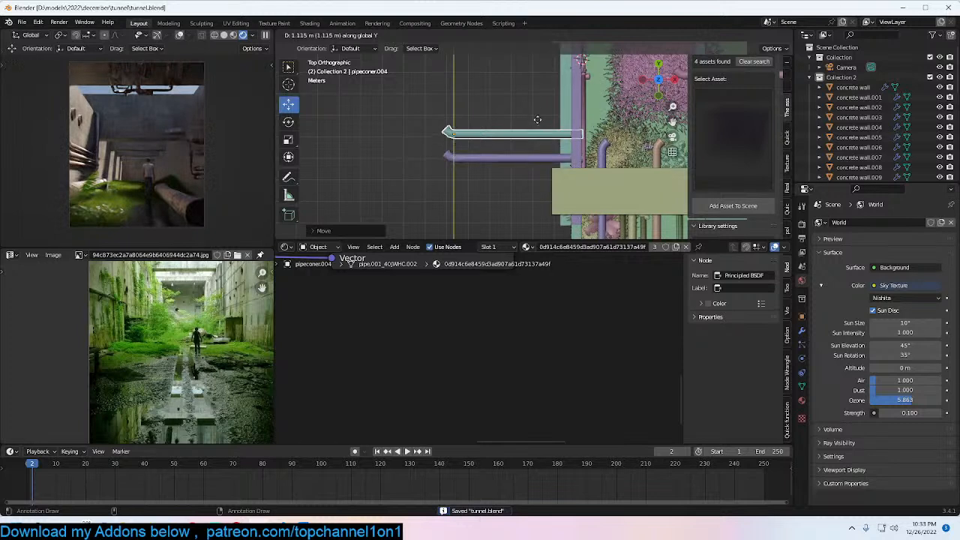
{"action": "left_click", "coordinate": [545, 105]}
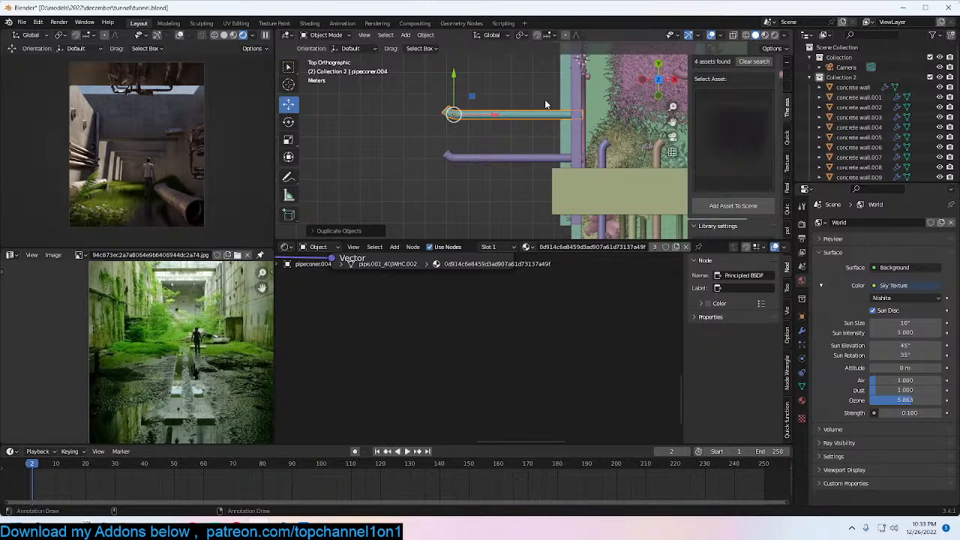
{"action": "middle_click_drag", "start_coordinate": [542, 113], "coordinate": [473, 84], "text": "shift"}
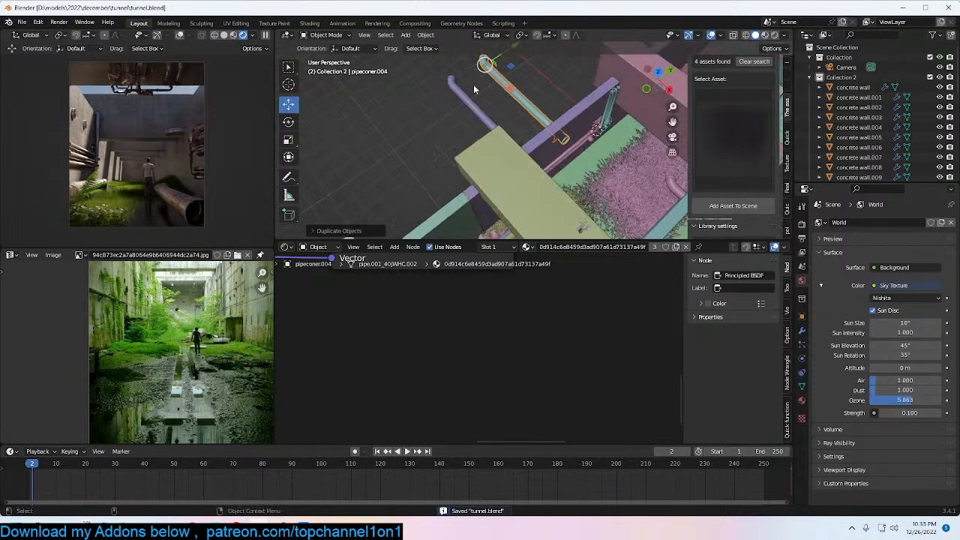
{"action": "key", "text": "KP_0"}
{"action": "key", "text": "ctrl+s"}
{"action": "key", "text": "ctrl+z"}
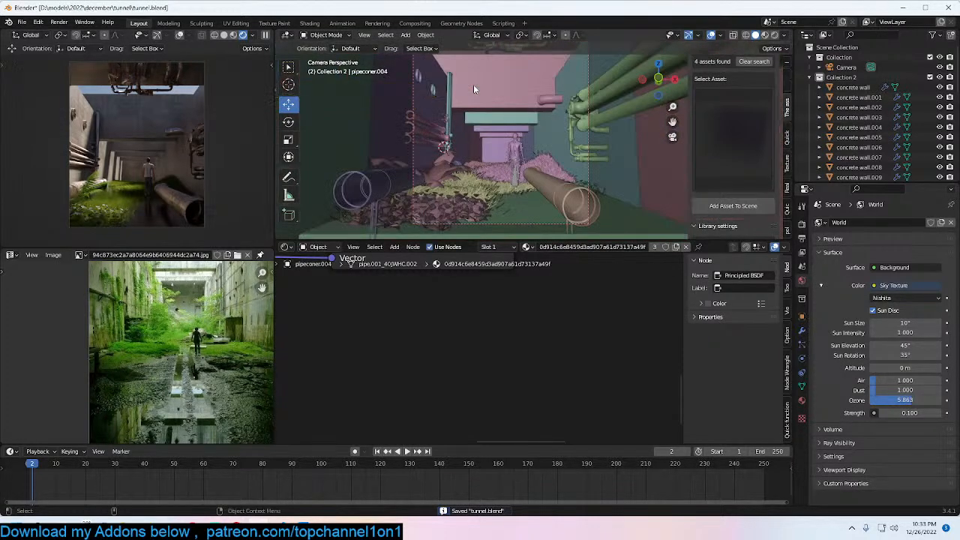
{"action": "scroll", "coordinate": [476, 105], "scroll_direction": "up", "scroll_amount": 2}
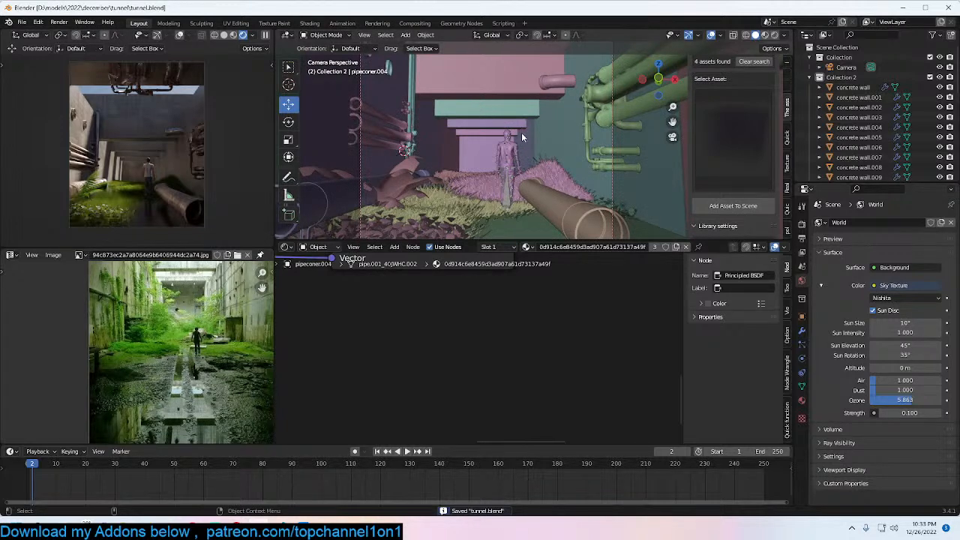
{"action": "middle_click_drag", "start_coordinate": [524, 143], "coordinate": [522, 137], "text": "shift"}
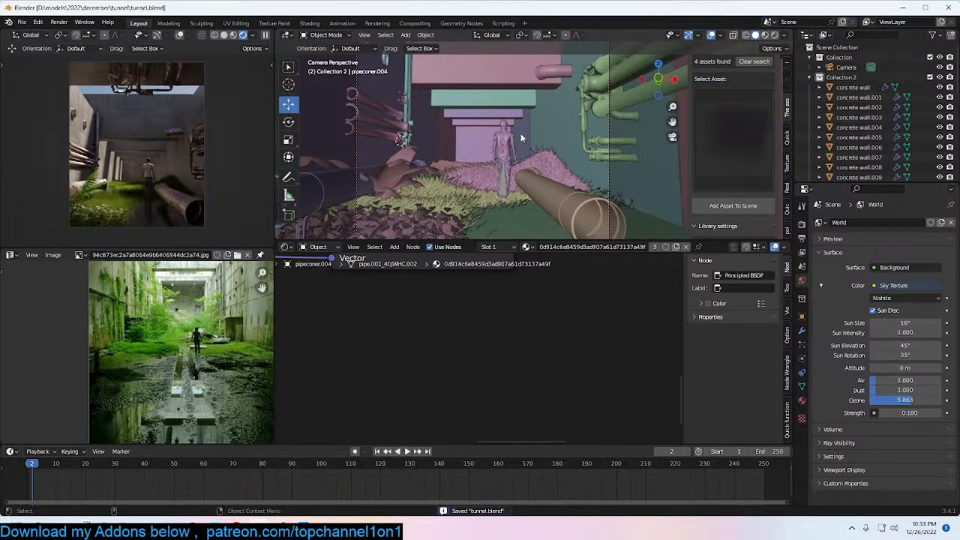
{"action": "key", "text": "ctrl+s"}
Step: Try the Very High Contrast look for the render and settle on High Contrast
{"action": "scroll", "coordinate": [780, 158], "scroll_direction": "up", "scroll_amount": 2}
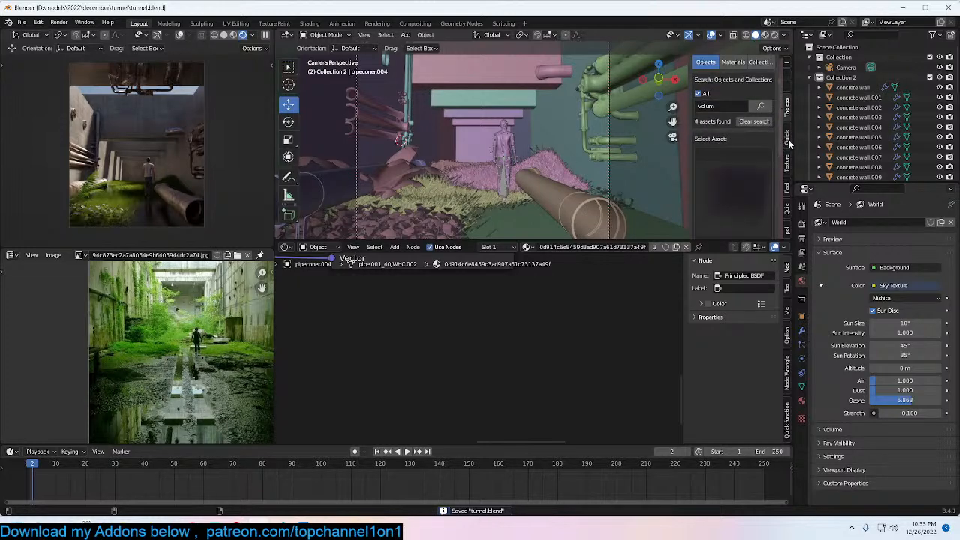
{"action": "left_click", "coordinate": [787, 140]}
{"action": "left_click", "coordinate": [743, 170]}
{"action": "left_click", "coordinate": [748, 197]}
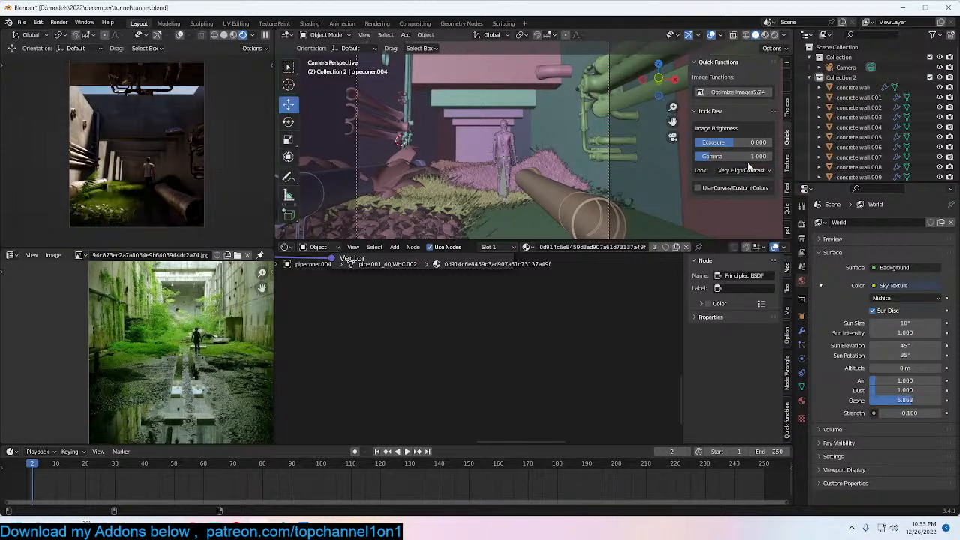
{"action": "left_click", "coordinate": [742, 170]}
{"action": "left_click", "coordinate": [746, 203]}
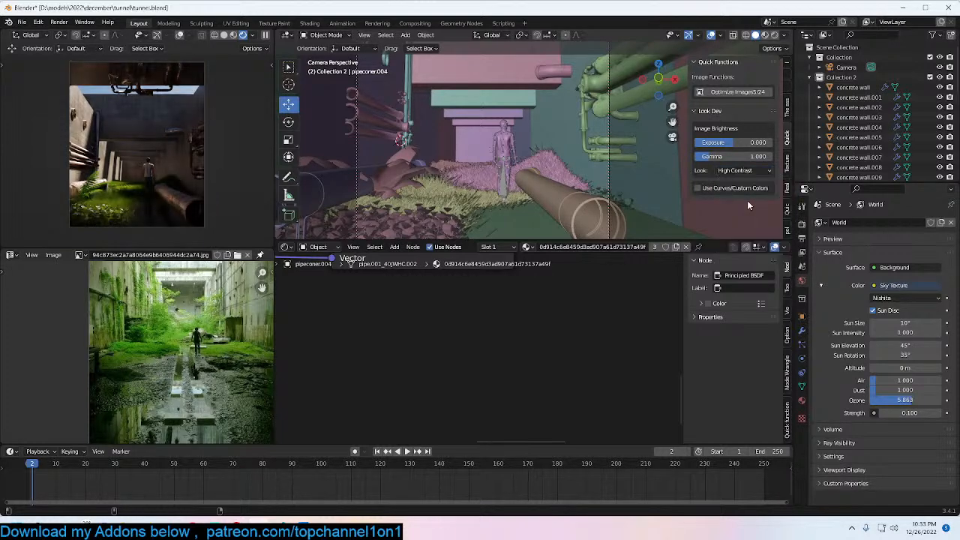
Step: Save the file, then search all asset library objects for "water" and look through the matching thumbnails
{"action": "key", "text": "ctrl+s"}
{"action": "middle_click_drag", "start_coordinate": [557, 157], "coordinate": [532, 149], "text": "shift"}
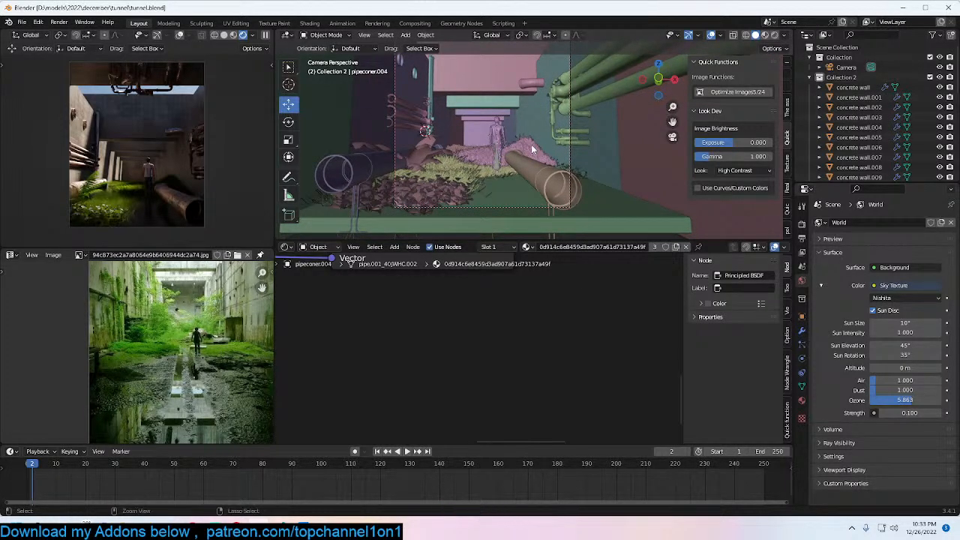
{"action": "left_click", "coordinate": [787, 208]}
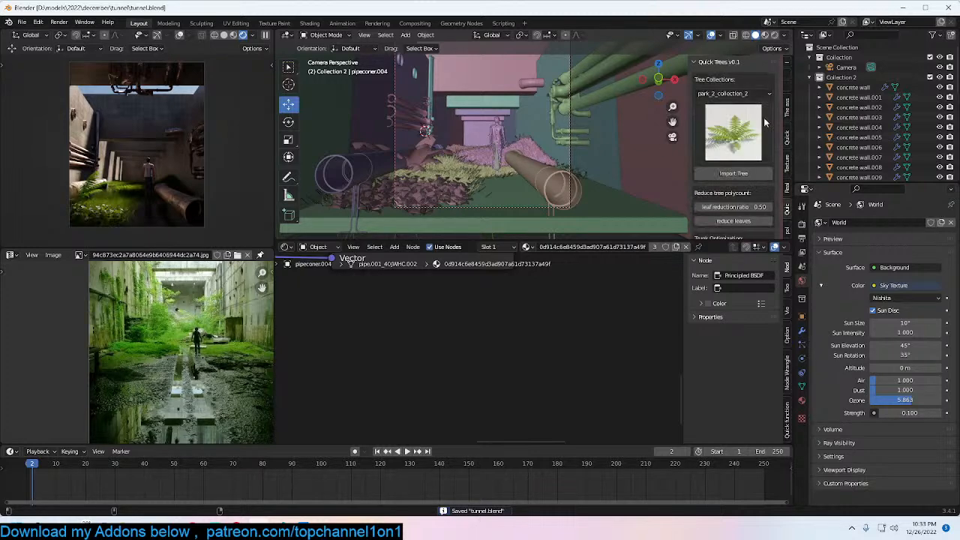
{"action": "left_click", "coordinate": [786, 107]}
{"action": "left_click", "coordinate": [721, 145]}
{"action": "type", "text": "water"}
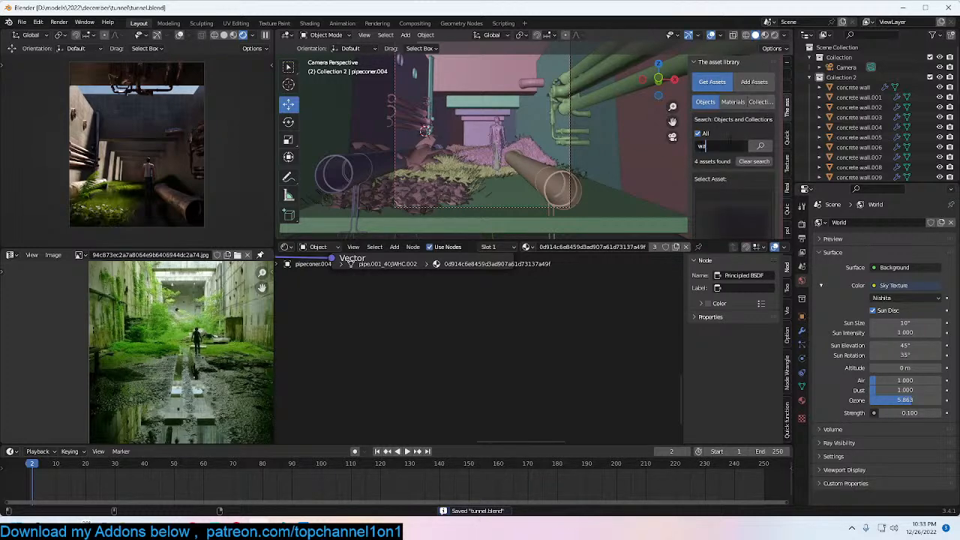
{"action": "key", "text": "Return"}
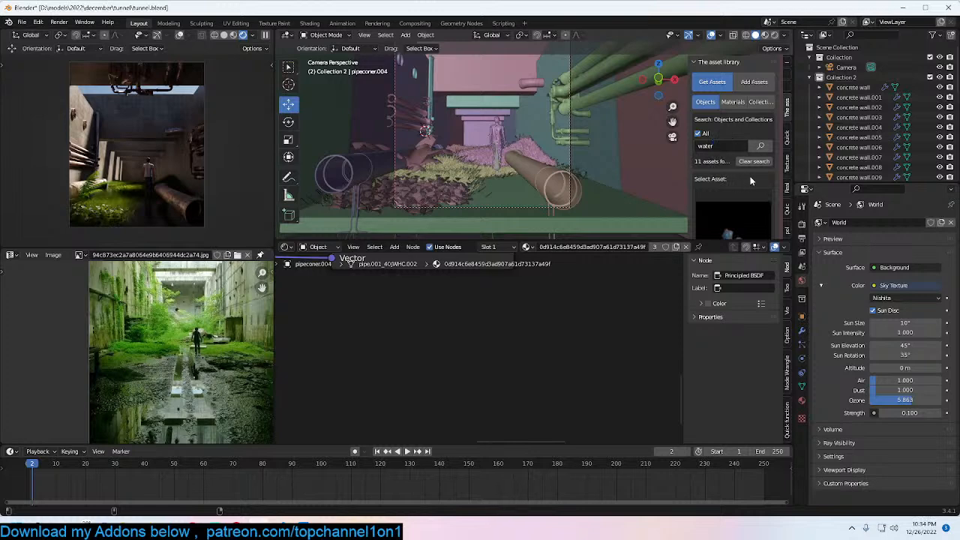
{"action": "scroll", "coordinate": [750, 180], "scroll_direction": "down", "scroll_amount": 2}
{"action": "left_click", "coordinate": [750, 180]}
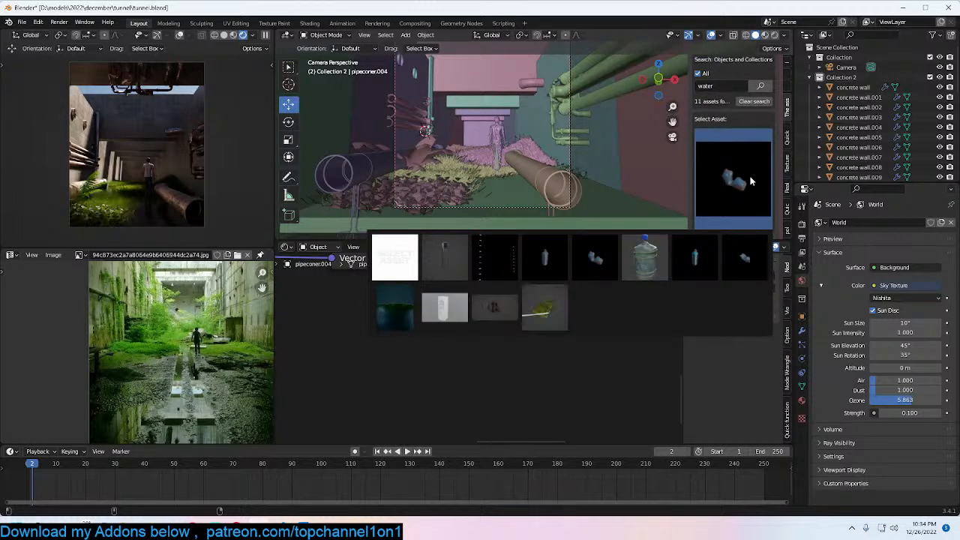
{"action": "left_click", "coordinate": [751, 181]}
Step: Search the asset library objects for "fall" and check for matching assets
{"action": "left_click", "coordinate": [720, 86]}
{"action": "type", "text": "fal"}
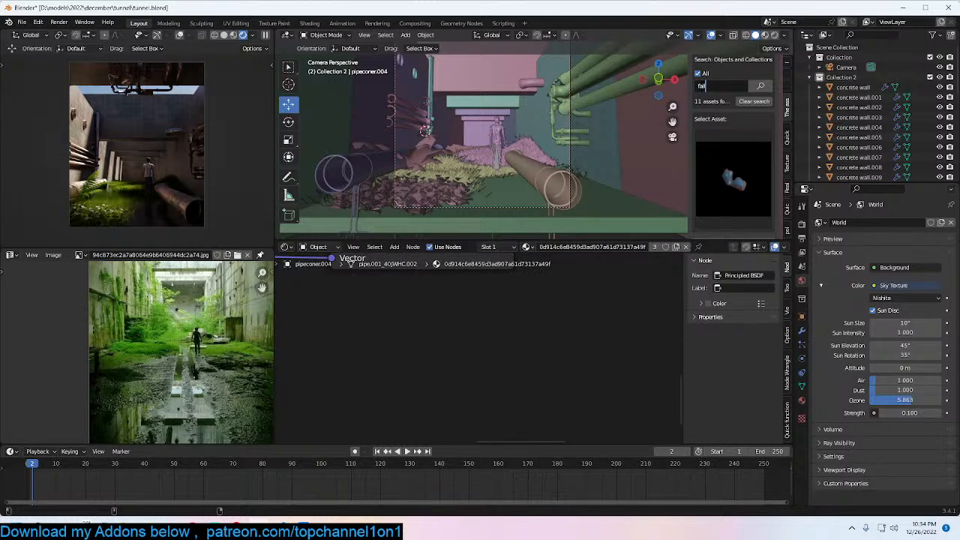
{"action": "type", "text": "l"}
{"action": "key", "text": "Return"}
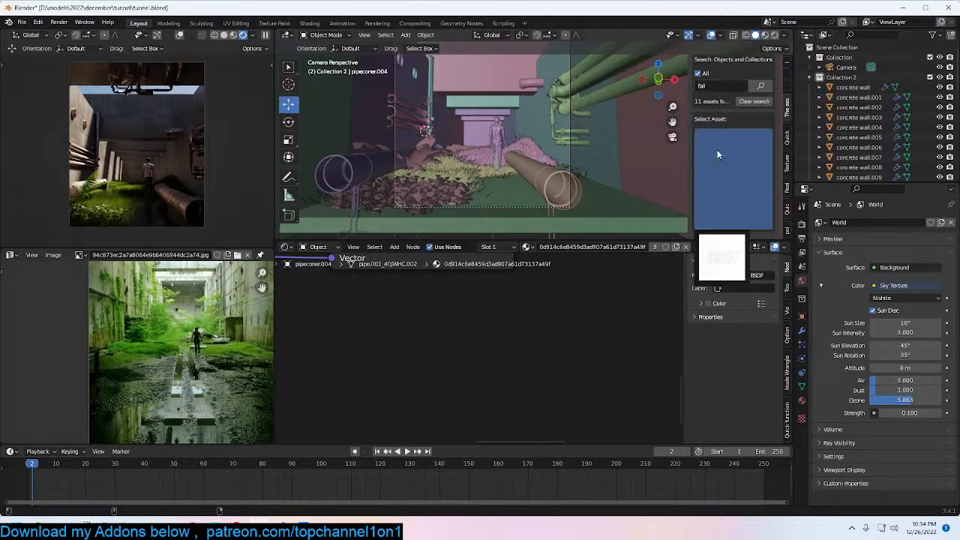
{"action": "left_click", "coordinate": [759, 87]}
Step: Search the asset library for "pipe", pick the grey multi-pipe valve assembly among the last results, and save the file
{"action": "left_click", "coordinate": [734, 88]}
{"action": "type", "text": "pipe"}
{"action": "key", "text": "Return"}
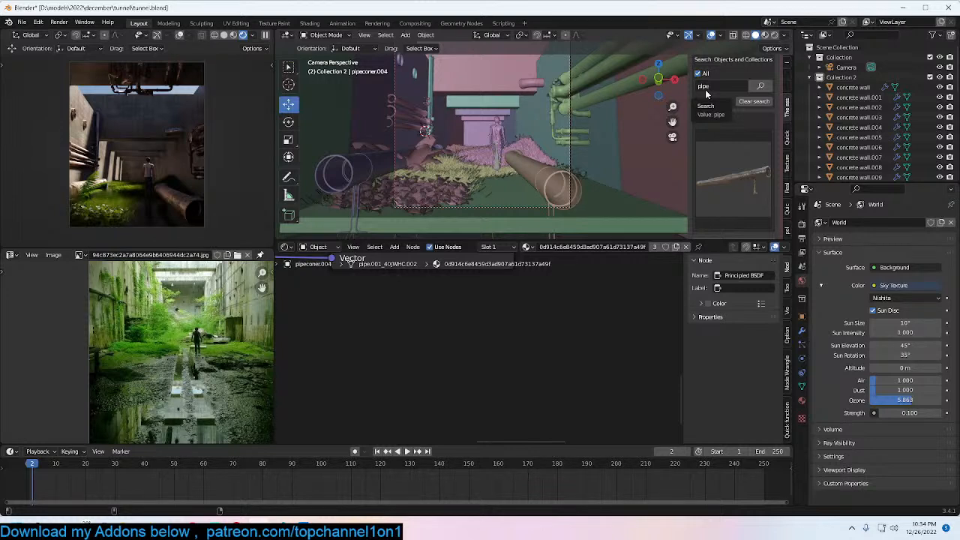
{"action": "left_click", "coordinate": [715, 141]}
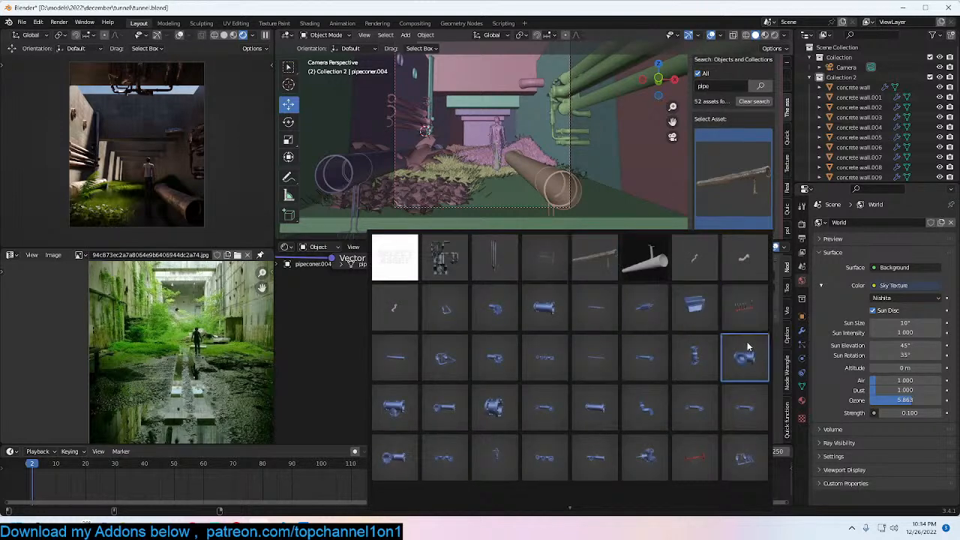
{"action": "scroll", "coordinate": [606, 513], "scroll_direction": "down", "scroll_amount": 2}
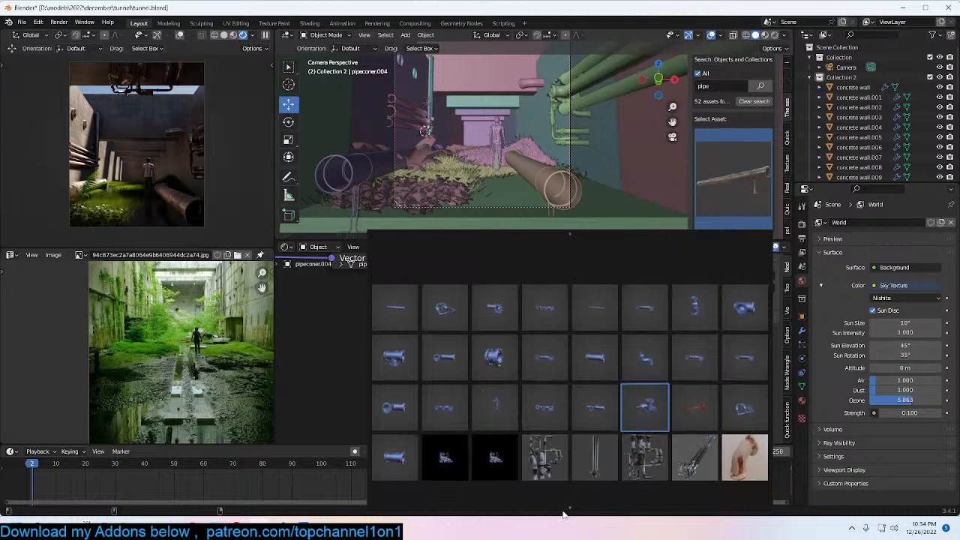
{"action": "scroll", "coordinate": [563, 514], "scroll_direction": "down", "scroll_amount": 1}
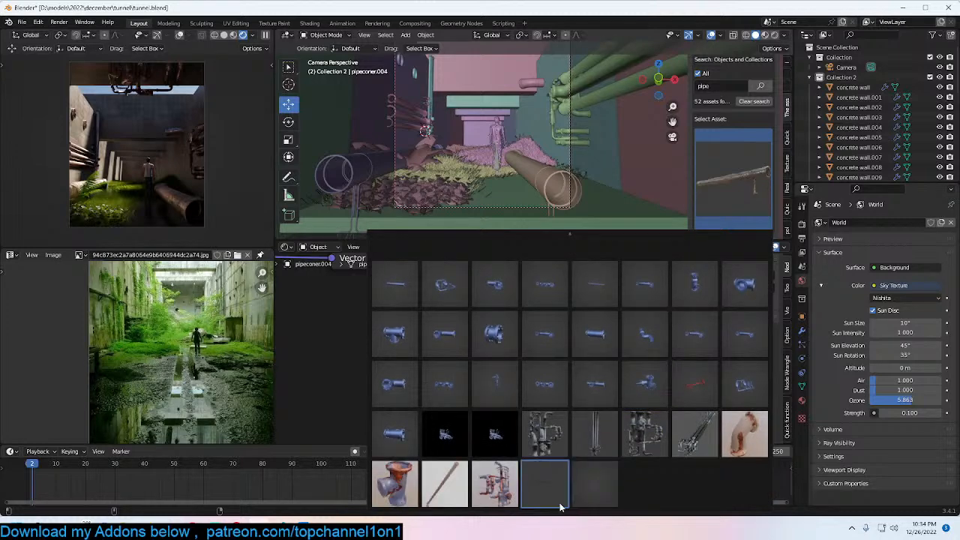
{"action": "left_click", "coordinate": [643, 442]}
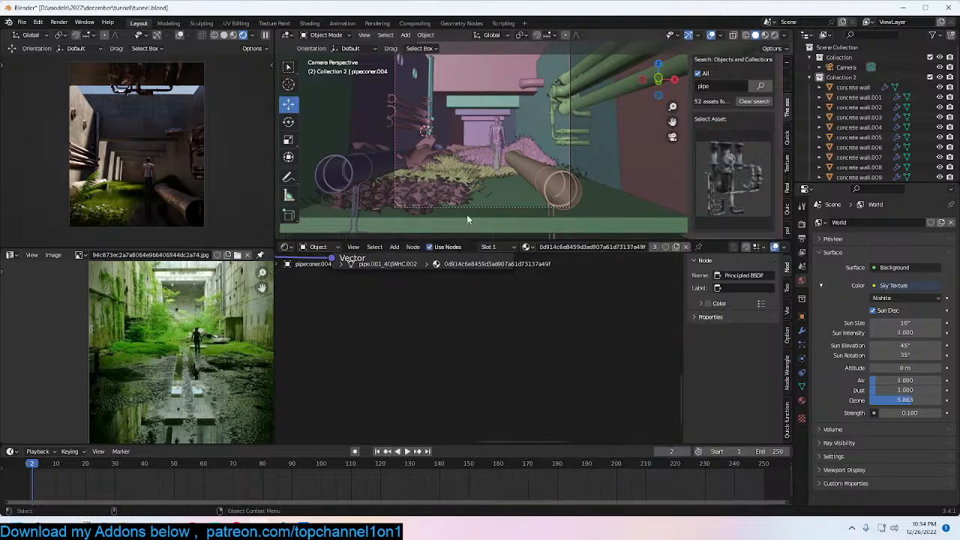
{"action": "key", "text": "ctrl+s"}
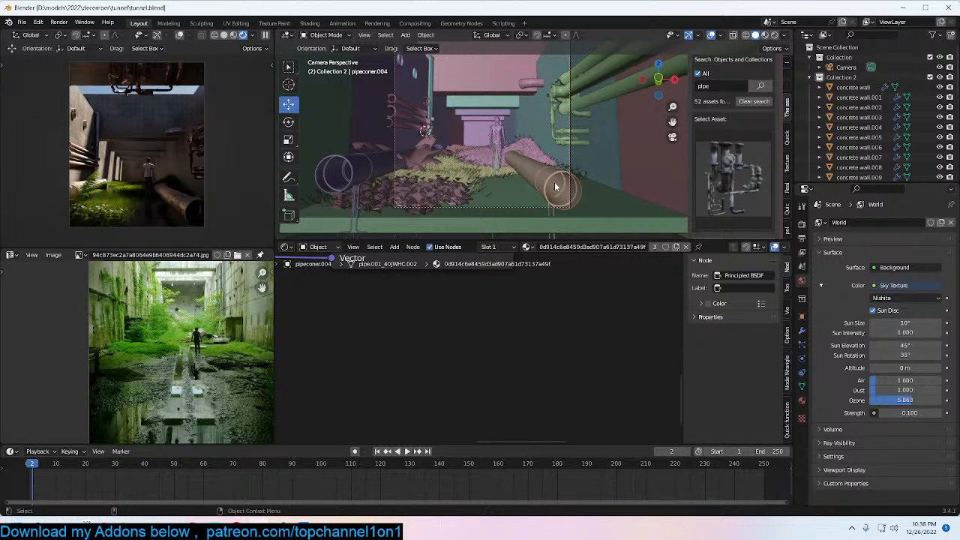
Step: Duplicate the large floor pipe beside the man, place the copy high up near the ceiling, and enlarge it
{"action": "left_click", "coordinate": [556, 187]}
{"action": "key", "text": "ctrl+s"}
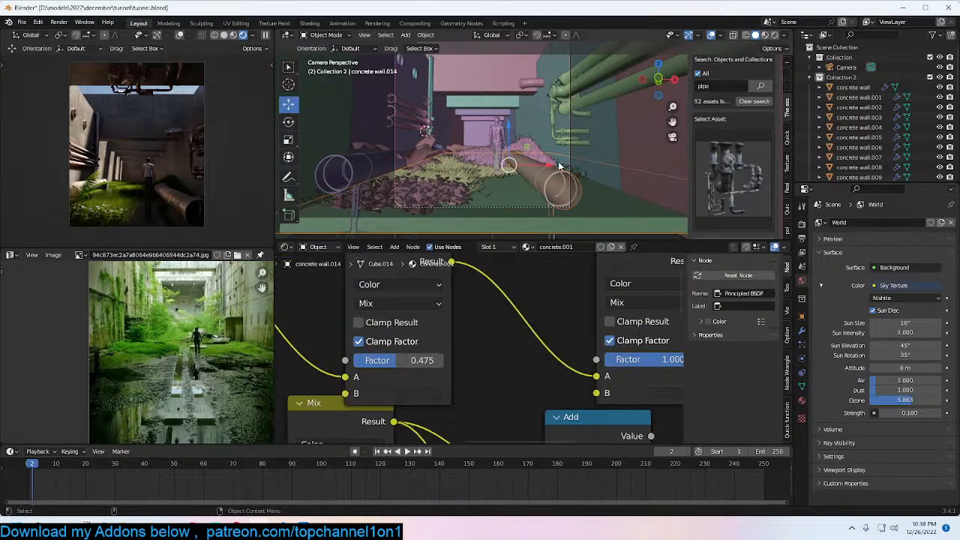
{"action": "key", "text": "ctrl+s"}
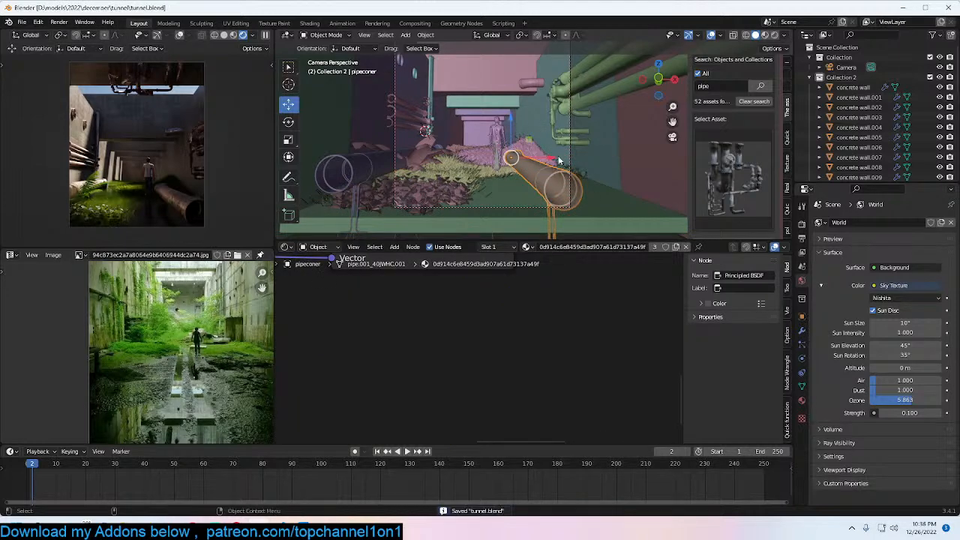
{"action": "key", "text": "shift+d"}
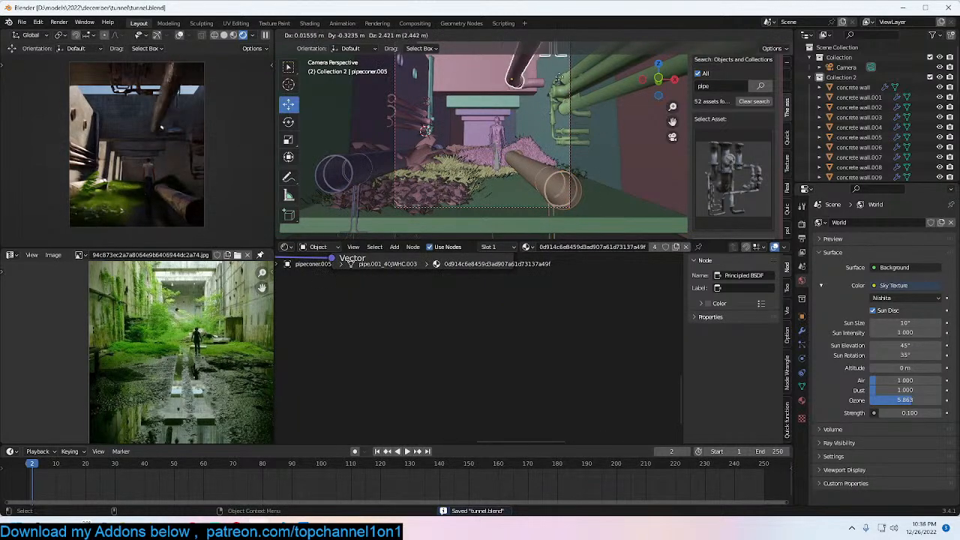
{"action": "left_click", "coordinate": [566, 66]}
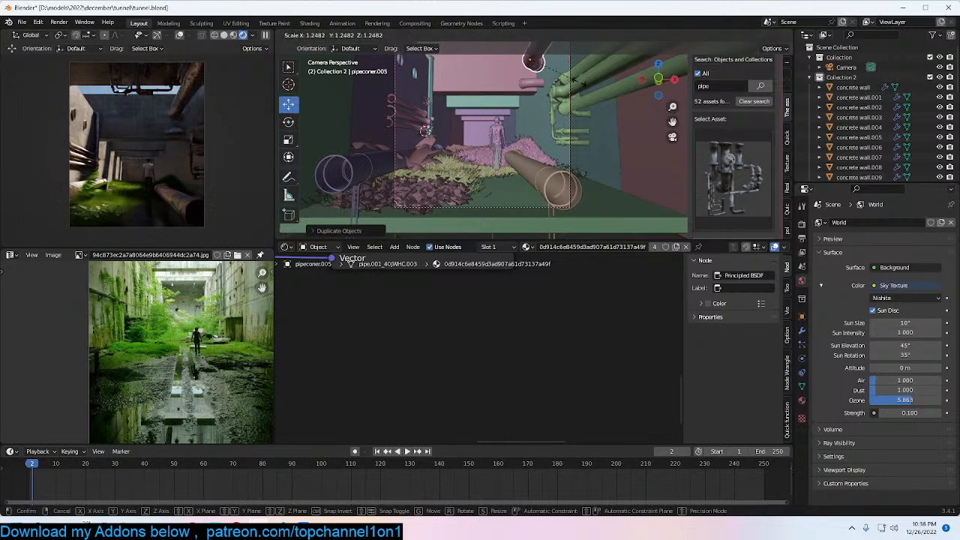
{"action": "key", "text": "s"}
{"action": "left_click", "coordinate": [579, 81]}
Step: Reposition the enlarged pipe copy from the top view so it runs along the upper tunnel wall, and save
{"action": "key", "text": "KP_Decimal"}
{"action": "key", "text": "KP_7"}
{"action": "scroll", "coordinate": [666, 163], "scroll_direction": "down", "scroll_amount": 3}
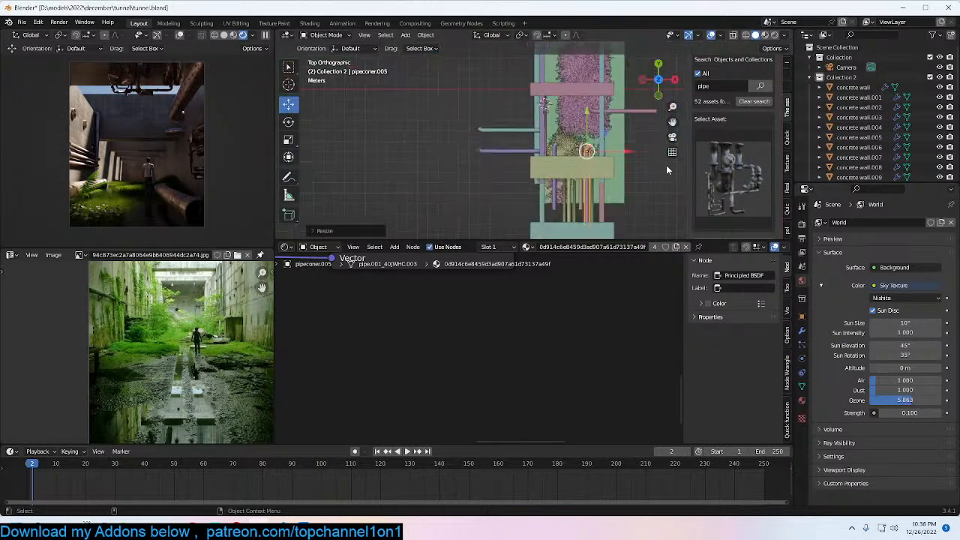
{"action": "key", "text": "g"}
{"action": "left_click", "coordinate": [670, 108]}
{"action": "middle_click_drag", "start_coordinate": [669, 108], "coordinate": [596, 108]}
{"action": "key", "text": "g"}
{"action": "left_click", "coordinate": [611, 149]}
{"action": "key", "text": "ctrl+s"}
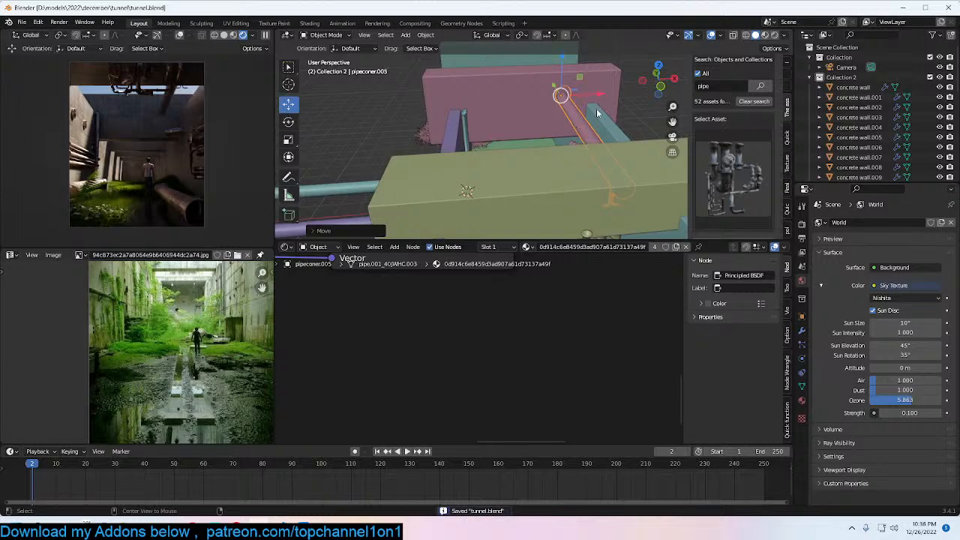
Step: Duplicate the upper pipe along negative X to the opposite side of the tunnel
{"action": "key", "text": "shift+d"}
{"action": "key", "text": "x"}
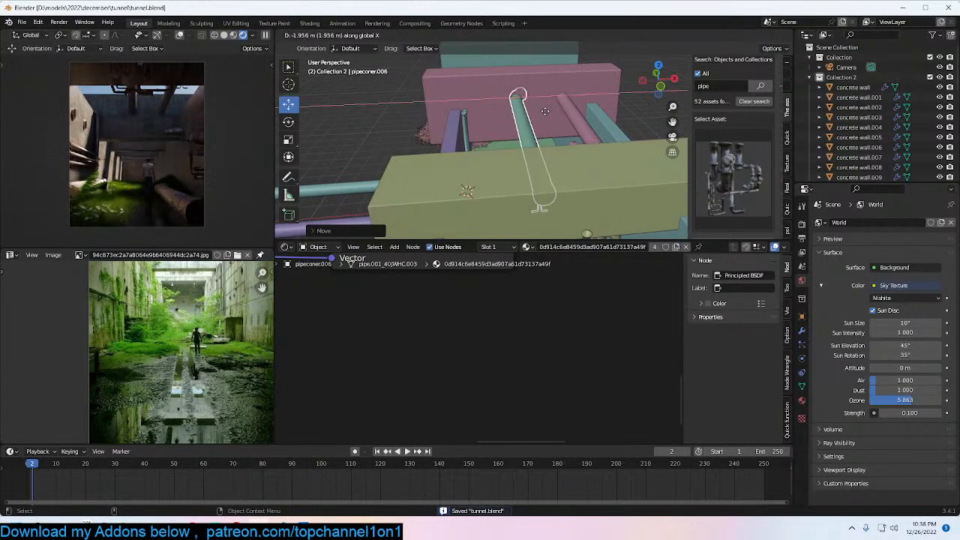
{"action": "left_click", "coordinate": [517, 112]}
Step: Duplicate the new upper pipe again, scale the copy to over twice its size, and move it about 2.39 m along X
{"action": "key", "text": "shift+d"}
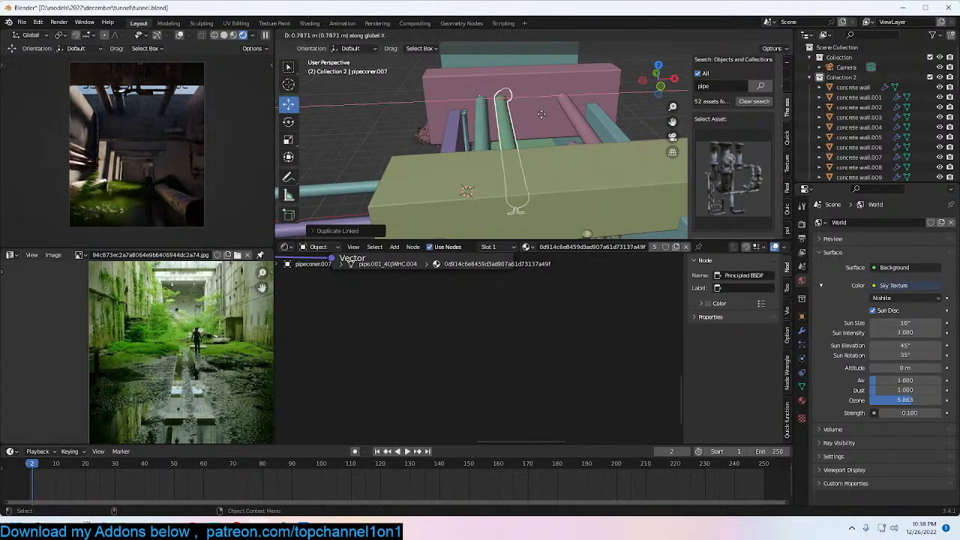
{"action": "key", "text": "s"}
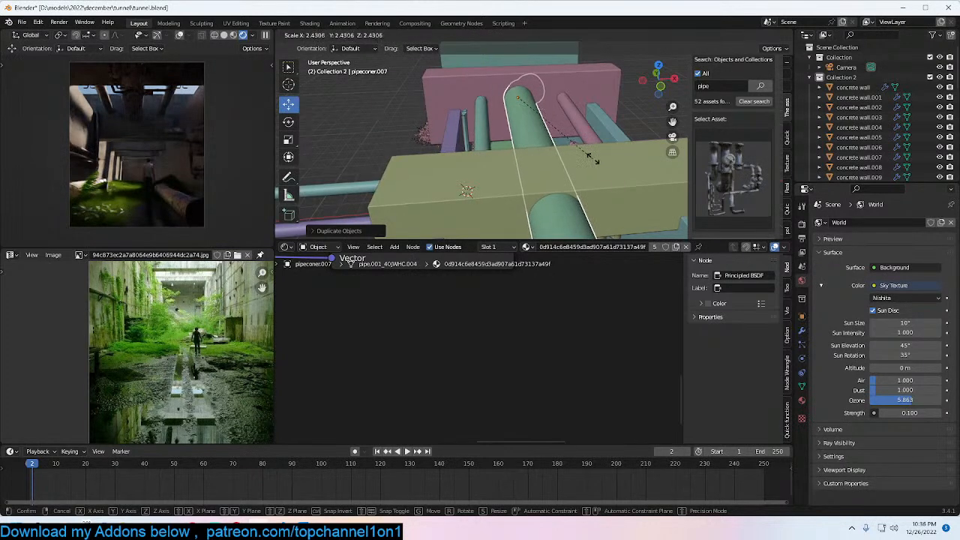
{"action": "left_click", "coordinate": [579, 151]}
{"action": "key", "text": "g"}
{"action": "key", "text": "x"}
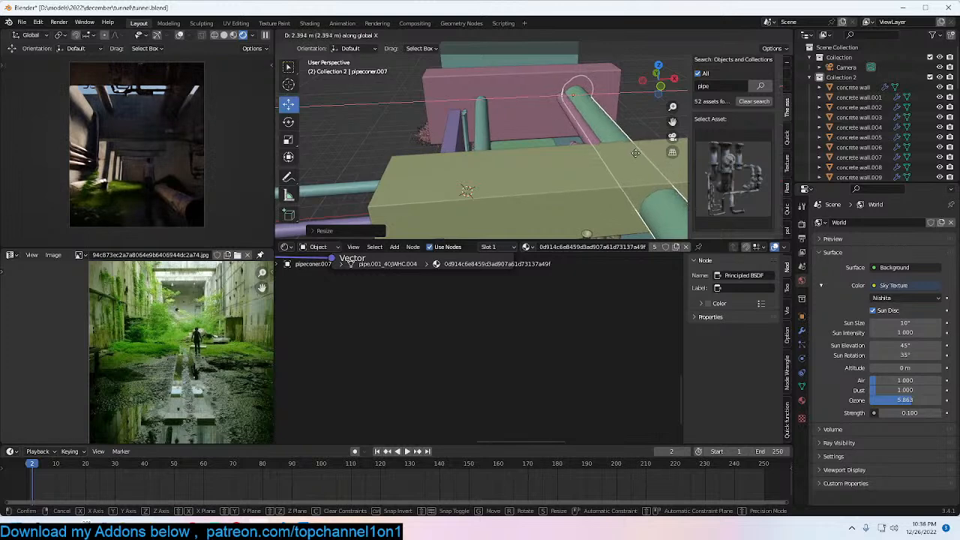
{"action": "left_click", "coordinate": [636, 153]}
Step: Shift the thinner upper pipe slightly along negative X, clear of the thick one, then deselect everything and save
{"action": "left_click", "coordinate": [598, 140]}
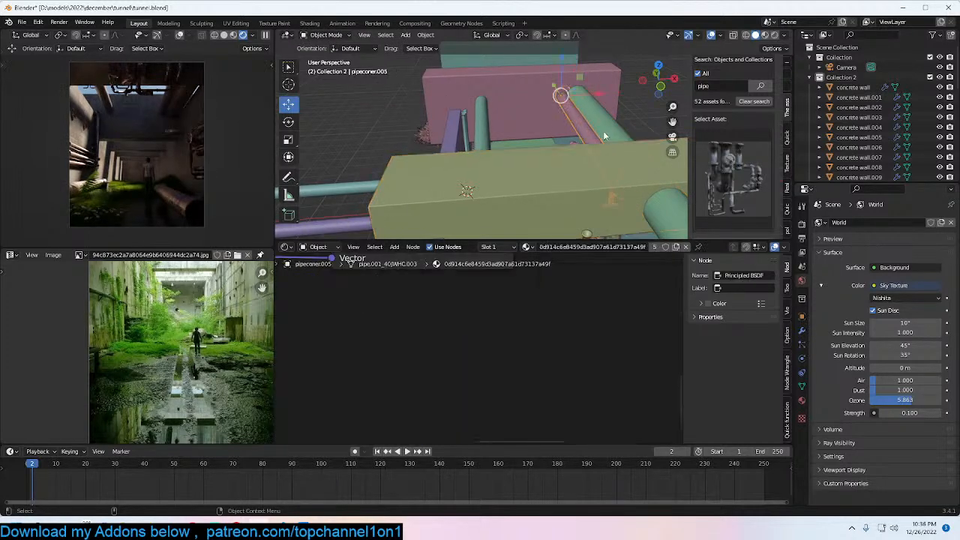
{"action": "left_click_drag", "start_coordinate": [600, 95], "coordinate": [592, 107]}
{"action": "key", "text": "alt+a"}
{"action": "key", "text": "ctrl+s"}
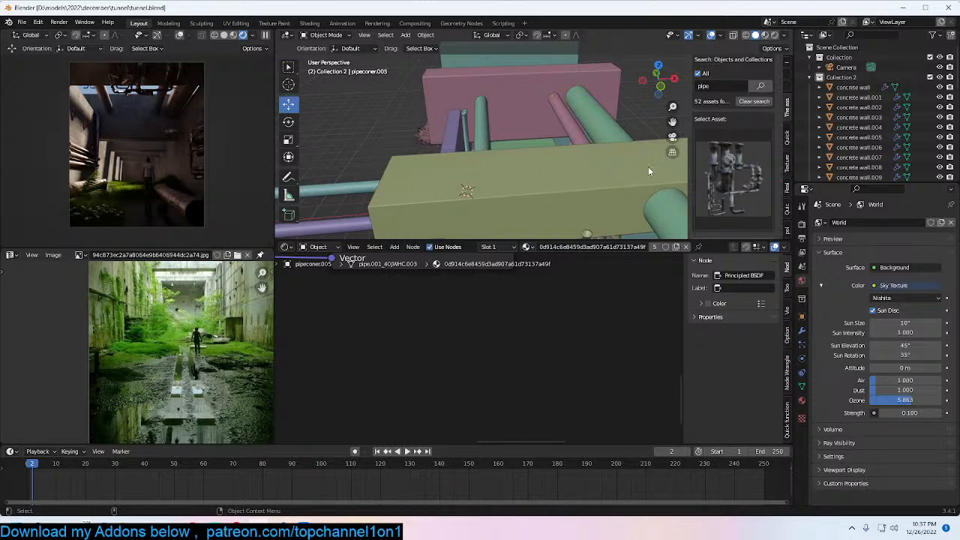
Step: Return to the camera view, save, and delete the teal concrete beam crossing the tunnel beyond the pink one
{"action": "left_click", "coordinate": [599, 150]}
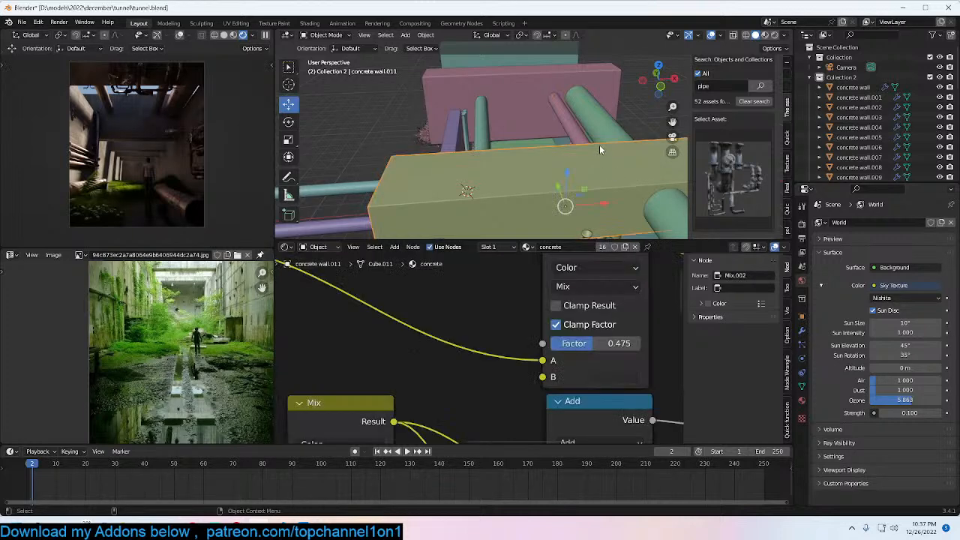
{"action": "key", "text": "KP_0"}
{"action": "key", "text": "ctrl+s"}
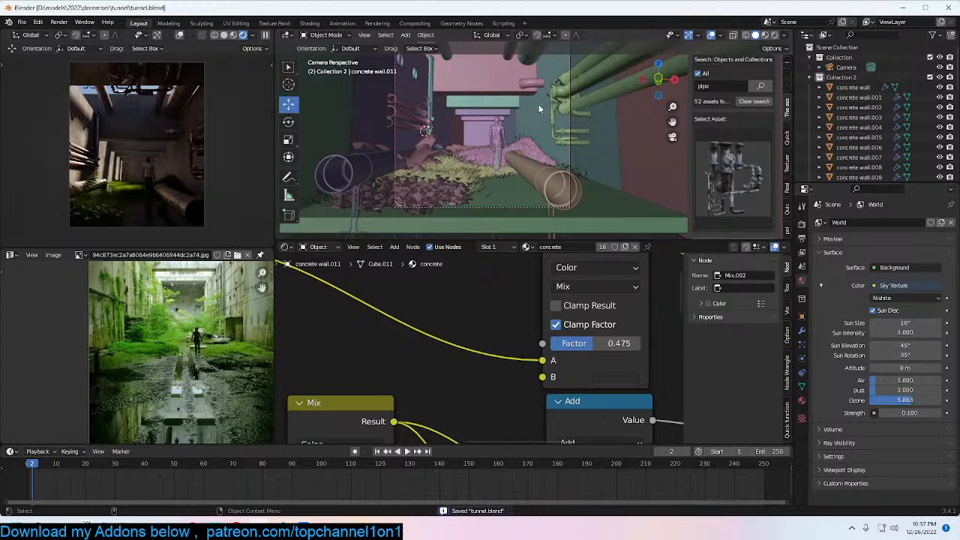
{"action": "scroll", "coordinate": [539, 100], "scroll_direction": "up", "scroll_amount": 2}
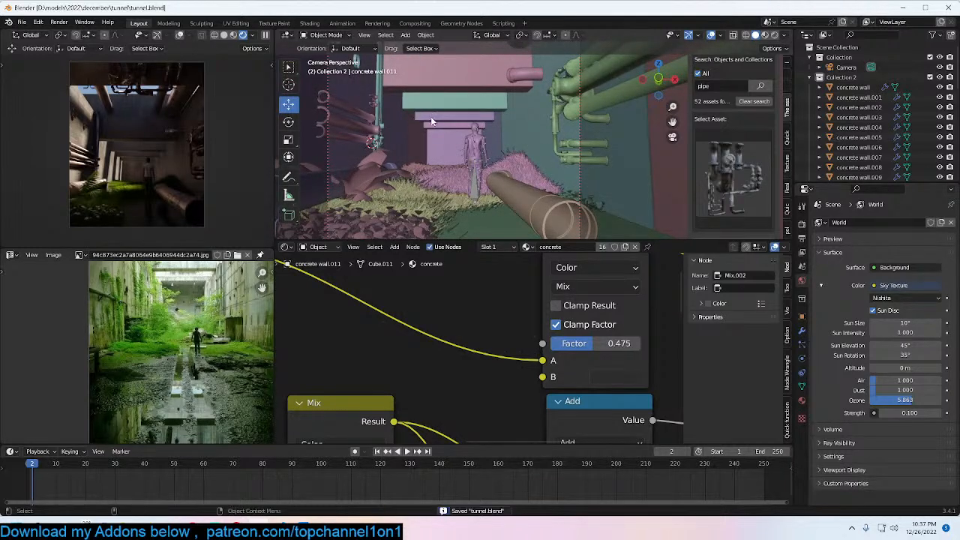
{"action": "key", "text": "x"}
{"action": "left_click", "coordinate": [452, 113]}
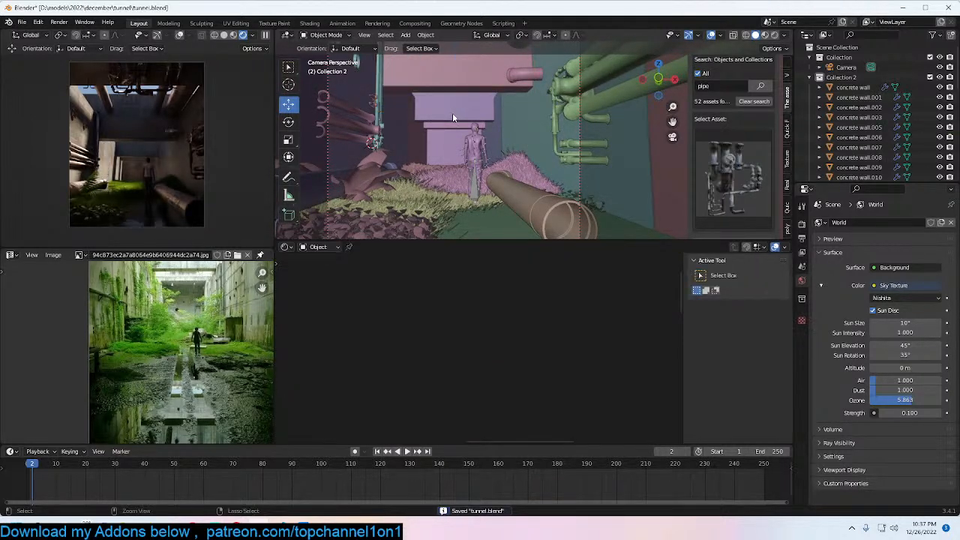
{"action": "scroll", "coordinate": [451, 135], "scroll_direction": "down", "scroll_amount": 1}
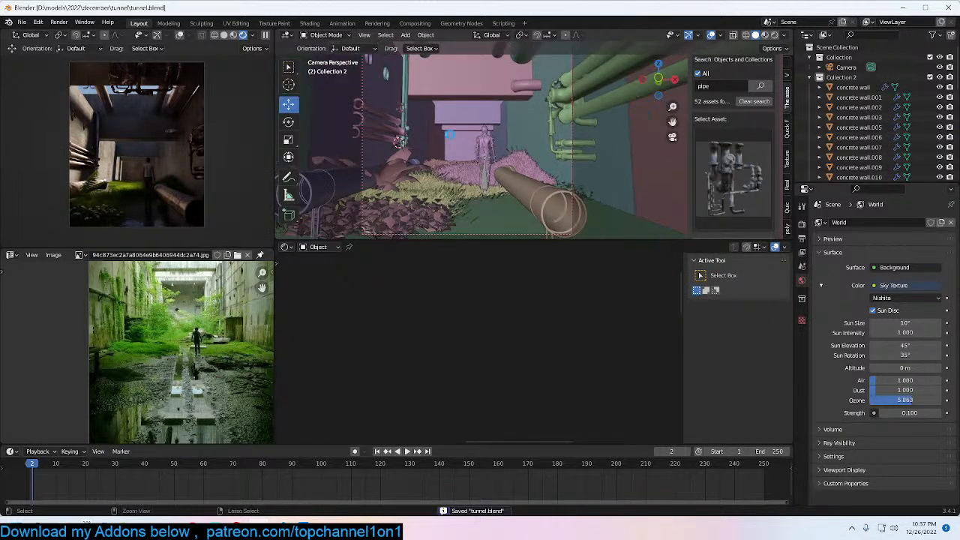
Step: Scale up the pipe cluster on the left tunnel wall and adjust its position along X against the wall
{"action": "middle_click_drag", "start_coordinate": [479, 100], "coordinate": [471, 128], "text": "shift"}
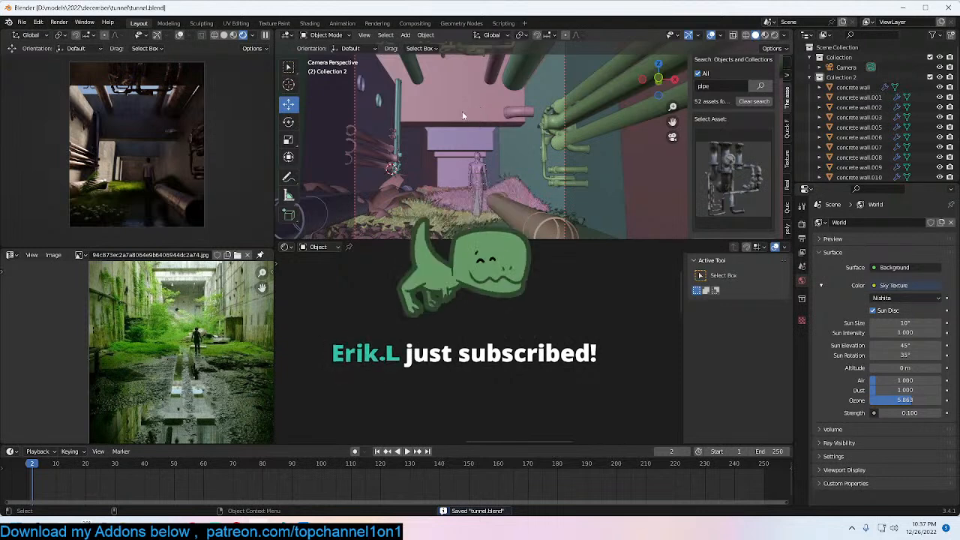
{"action": "middle_click_drag", "start_coordinate": [409, 146], "coordinate": [439, 139], "text": "shift"}
{"action": "left_click", "coordinate": [422, 154]}
{"action": "key", "text": "s"}
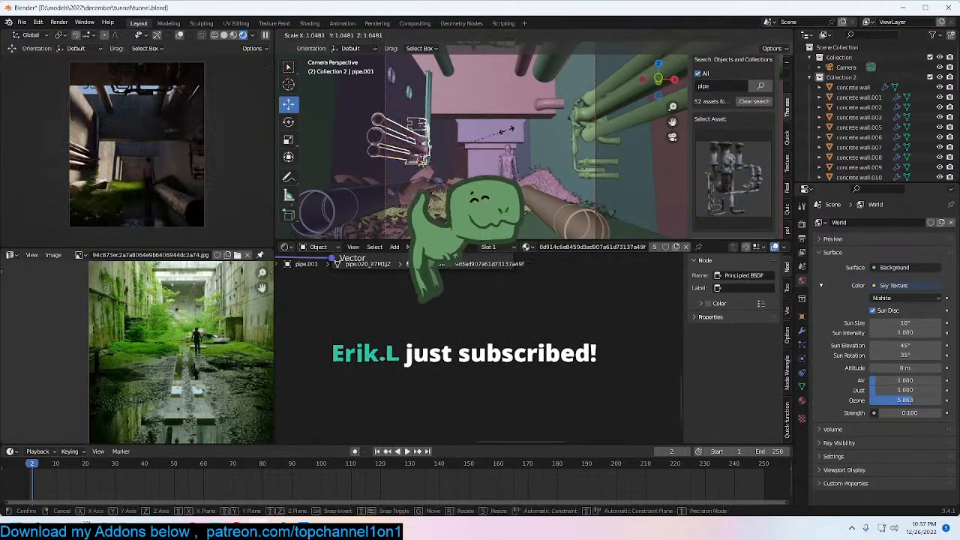
{"action": "left_click", "coordinate": [518, 123]}
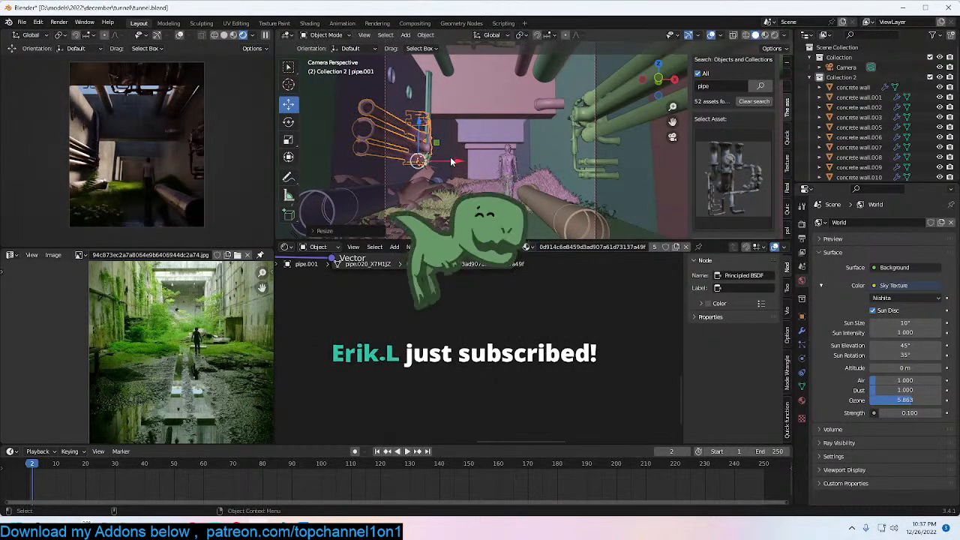
{"action": "key", "text": "g"}
{"action": "key", "text": "x"}
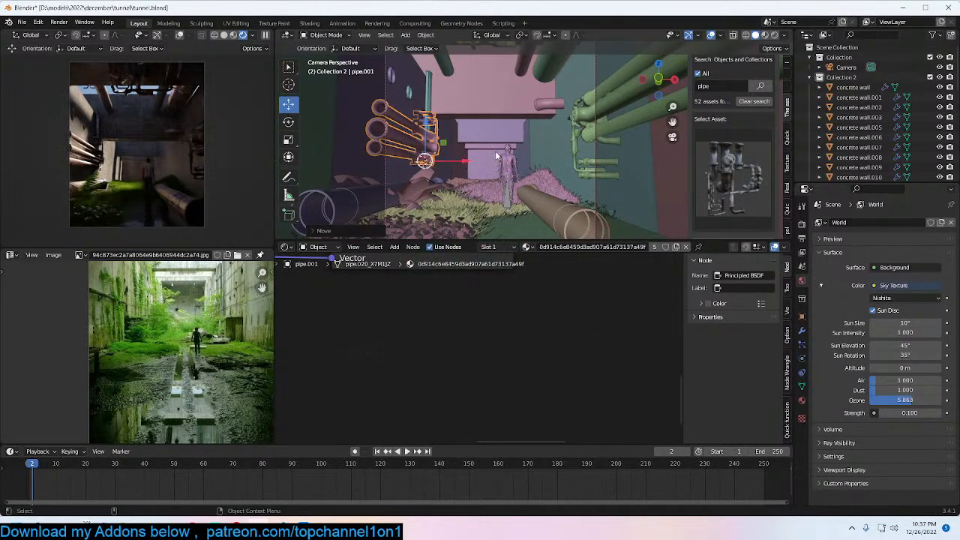
{"action": "left_click", "coordinate": [468, 155]}
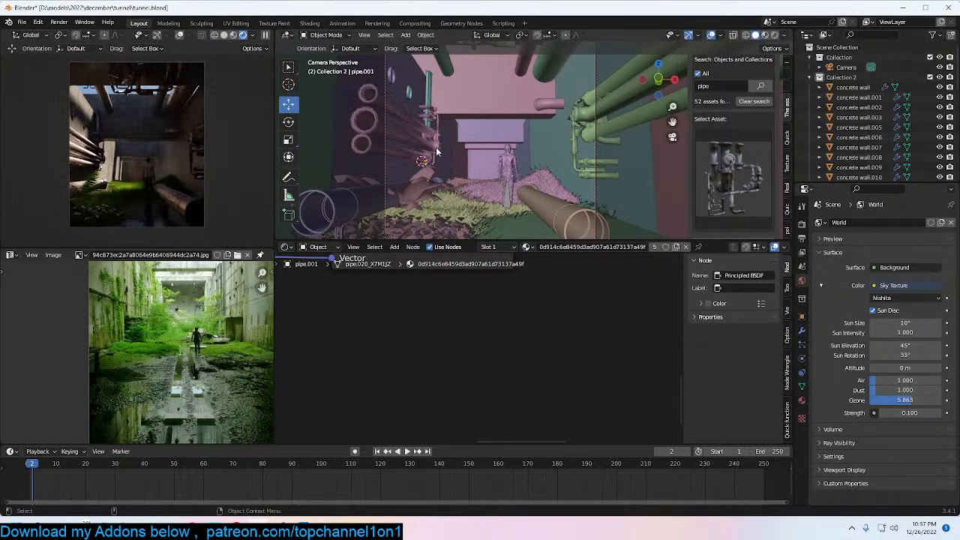
Step: Select the vertical pipe assembly beside the horizontal pipes' ends on the left tunnel wall, then scale and reposition it
{"action": "key", "text": "KP_Decimal"}
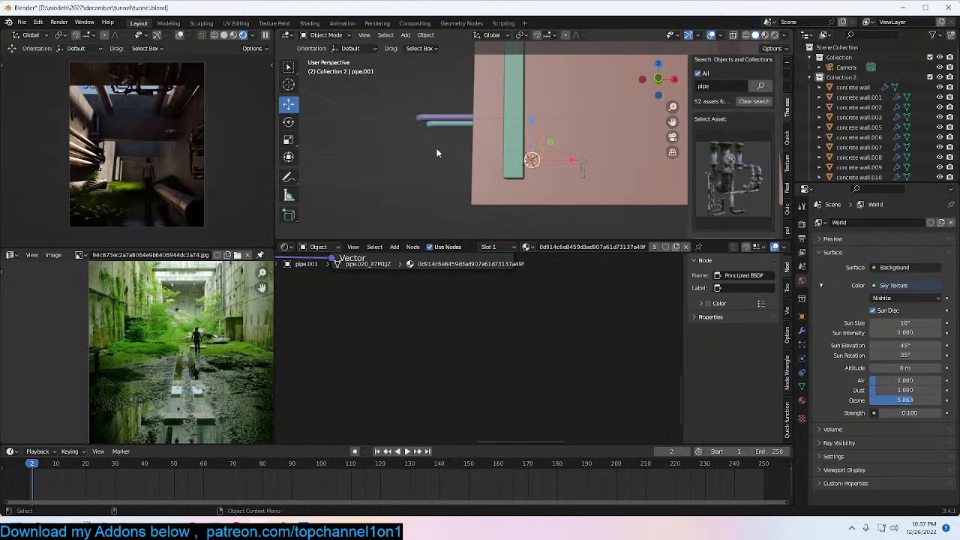
{"action": "scroll", "coordinate": [505, 171], "scroll_direction": "up", "scroll_amount": 3}
{"action": "middle_click_drag", "start_coordinate": [506, 172], "coordinate": [583, 148]}
{"action": "scroll", "coordinate": [585, 152], "scroll_direction": "up", "scroll_amount": 5}
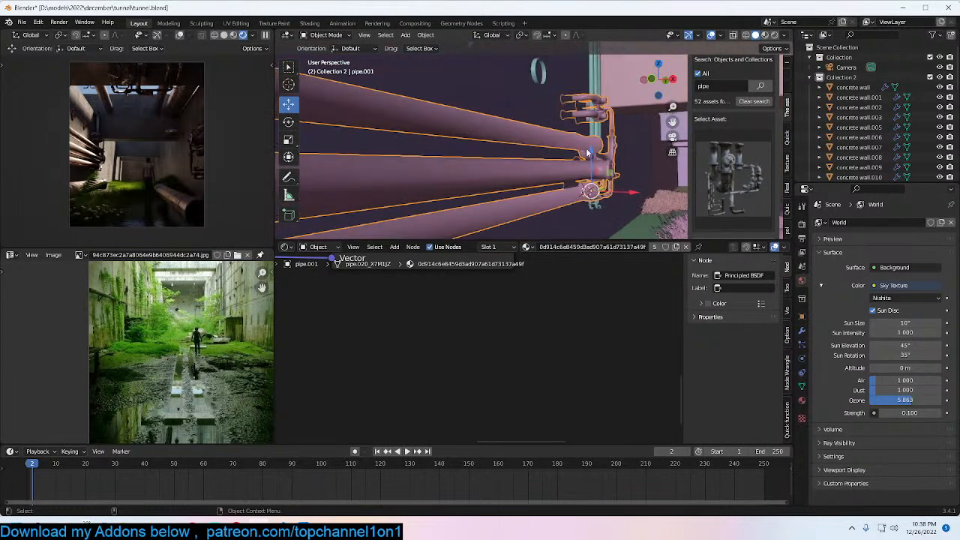
{"action": "key", "text": "q"}
{"action": "left_click", "coordinate": [576, 168]}
{"action": "middle_click_drag", "start_coordinate": [594, 168], "coordinate": [529, 163]}
{"action": "key", "text": "alt+a"}
{"action": "left_click", "coordinate": [551, 141]}
{"action": "key", "text": "s"}
{"action": "key", "text": "Return"}
{"action": "key", "text": "g"}
{"action": "left_click", "coordinate": [578, 171]}
Step: Scale the vertical pipe assembly up slightly, save the file, and return to the camera view
{"action": "middle_click_drag", "start_coordinate": [579, 171], "coordinate": [563, 201]}
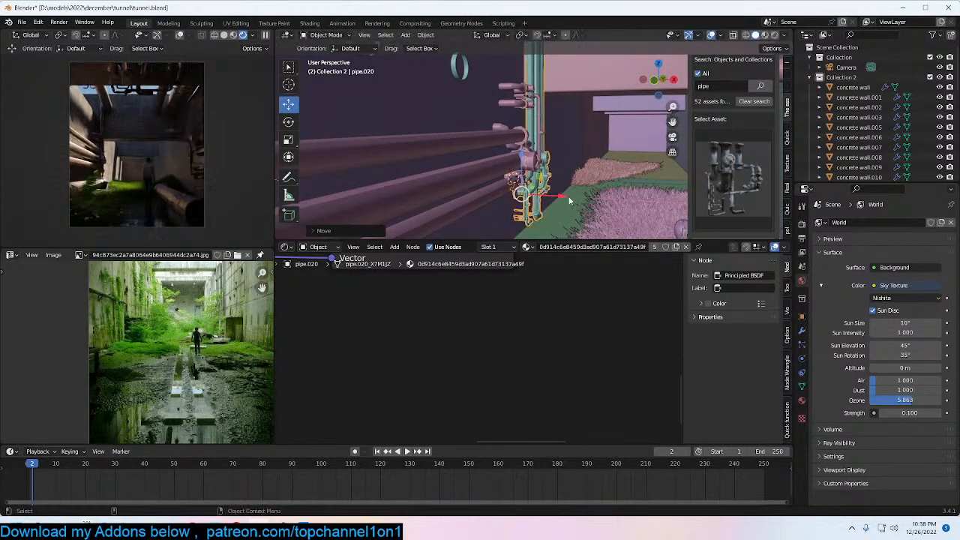
{"action": "key", "text": "s"}
{"action": "left_click", "coordinate": [590, 193]}
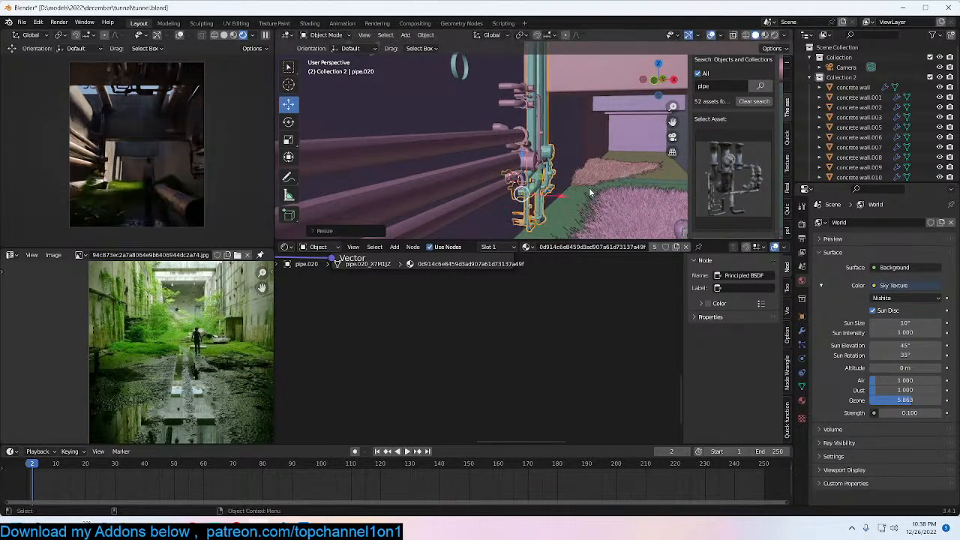
{"action": "key", "text": "ctrl+s"}
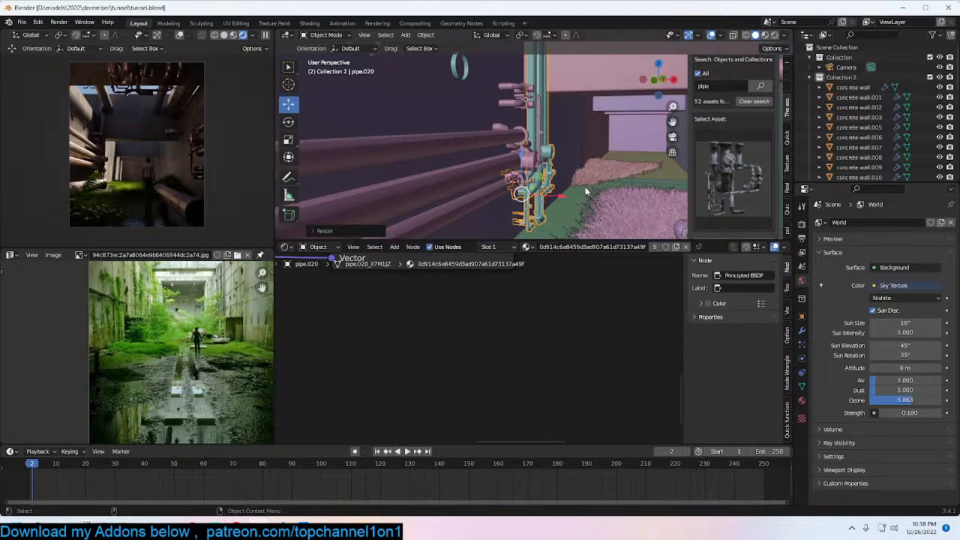
{"action": "key", "text": "KP_0"}
{"action": "key", "text": "ctrl+s"}
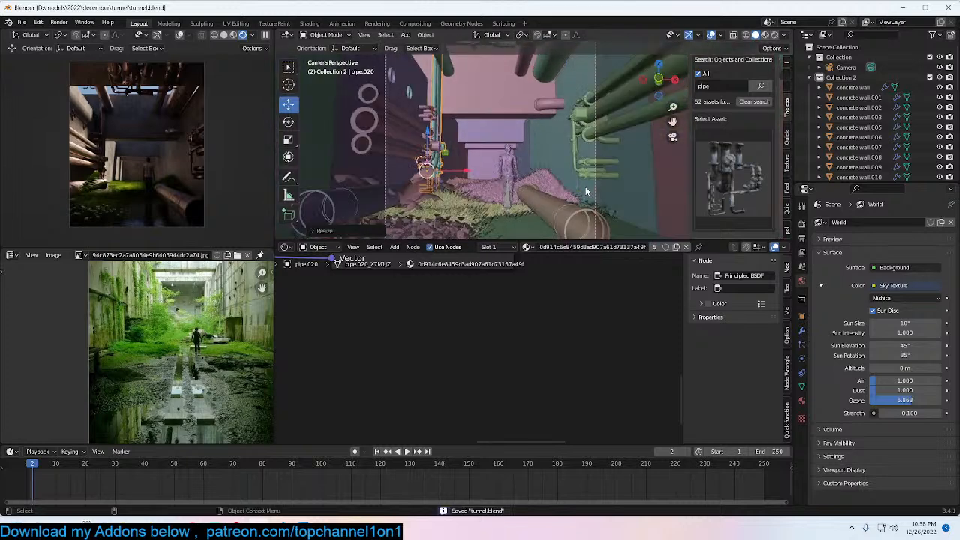
Step: Duplicate the pipe cluster on the right tunnel wall, move the copy along Y deeper into the tunnel, and enlarge it about 1.4 times
{"action": "middle_click_drag", "start_coordinate": [634, 167], "coordinate": [578, 165], "text": "shift"}
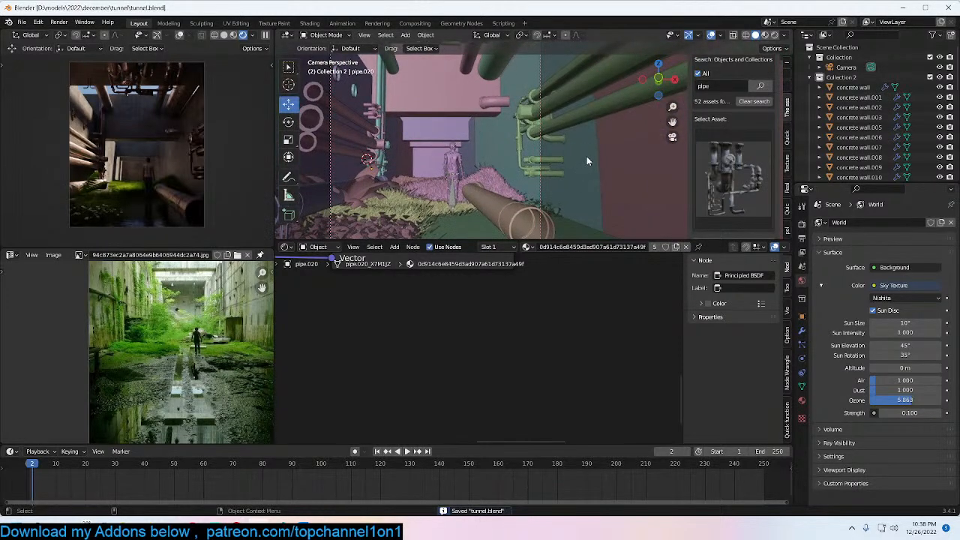
{"action": "left_click", "coordinate": [566, 115]}
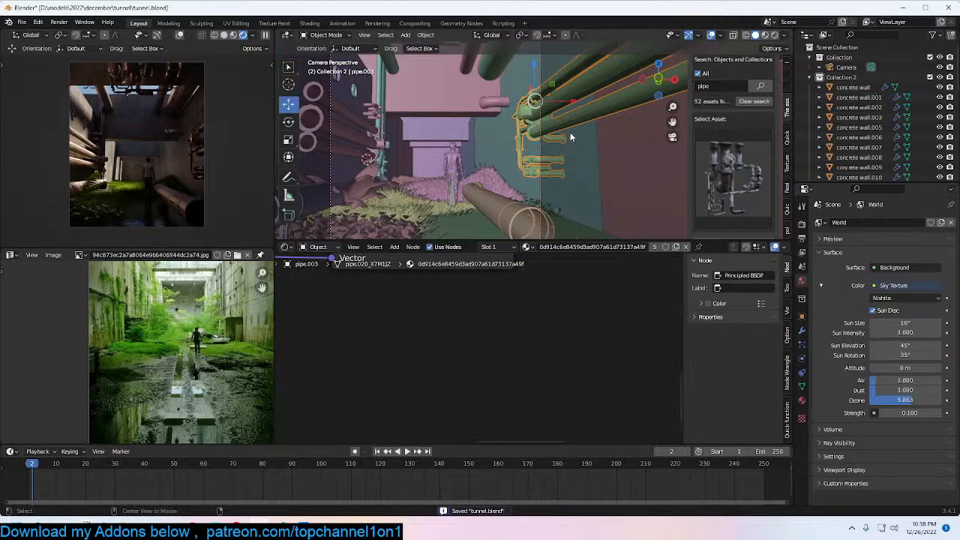
{"action": "key", "text": "shift+d"}
{"action": "key", "text": "y"}
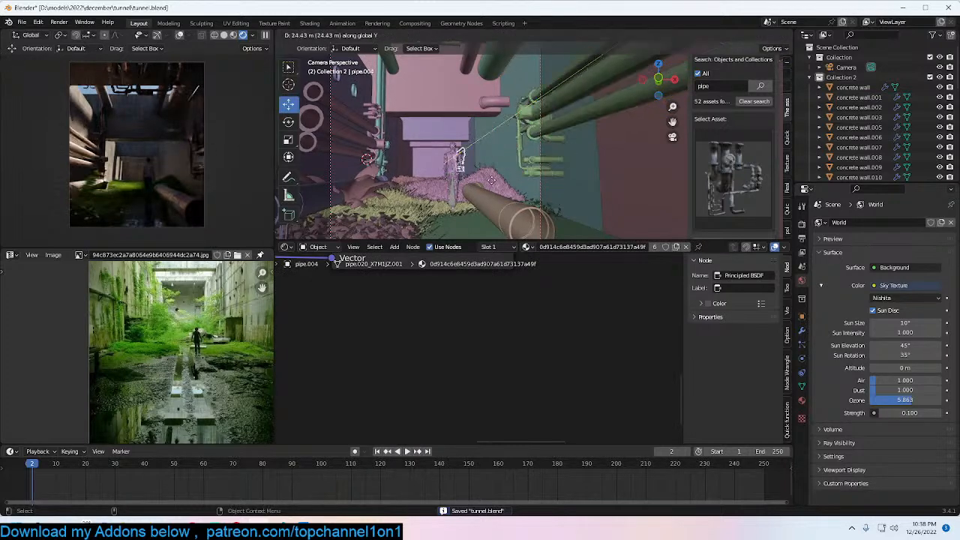
{"action": "left_click", "coordinate": [538, 165]}
{"action": "key", "text": "s"}
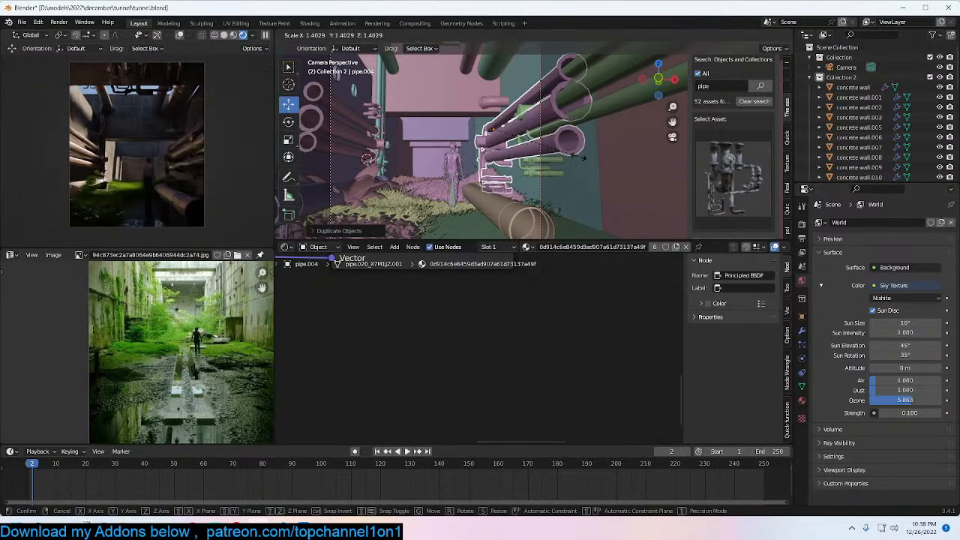
{"action": "left_click", "coordinate": [577, 157]}
Step: Make a linked duplicate of the enlarged right-wall pipe cluster, move it along negative X toward the man, and scale it up
{"action": "key", "text": "shift+d"}
{"action": "key", "text": "x"}
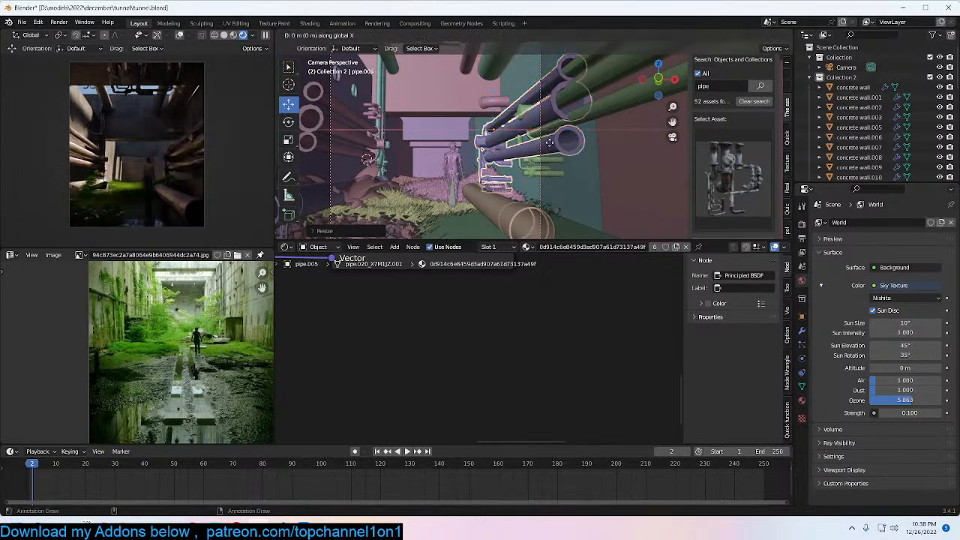
{"action": "left_click", "coordinate": [462, 168]}
{"action": "key", "text": "s"}
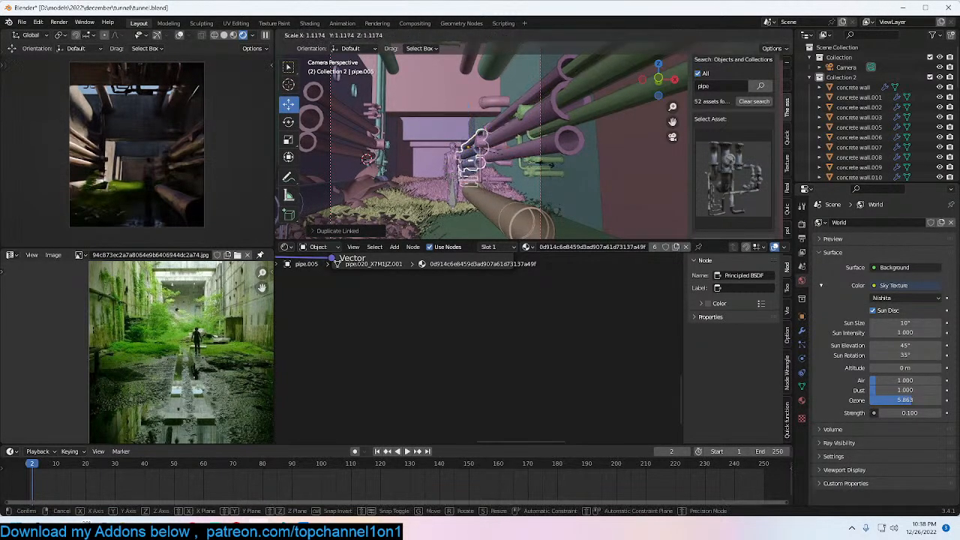
{"action": "left_click", "coordinate": [565, 163]}
{"action": "middle_click_drag", "start_coordinate": [533, 171], "coordinate": [541, 147], "text": "shift"}
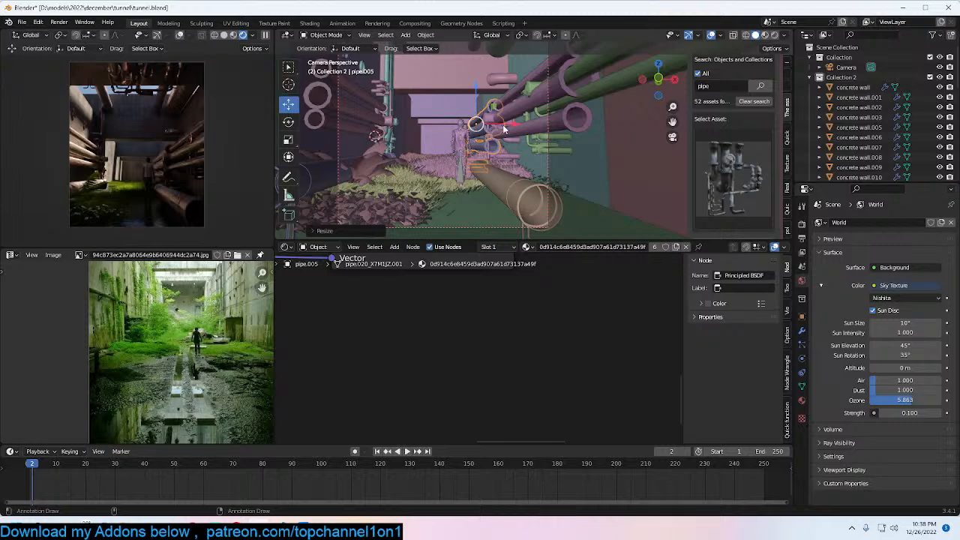
{"action": "scroll", "coordinate": [503, 126], "scroll_direction": "down", "scroll_amount": 2}
{"action": "middle_click_drag", "start_coordinate": [503, 126], "coordinate": [517, 151], "text": "shift"}
{"action": "scroll", "coordinate": [516, 151], "scroll_direction": "down", "scroll_amount": 1}
{"action": "left_click", "coordinate": [492, 70]}
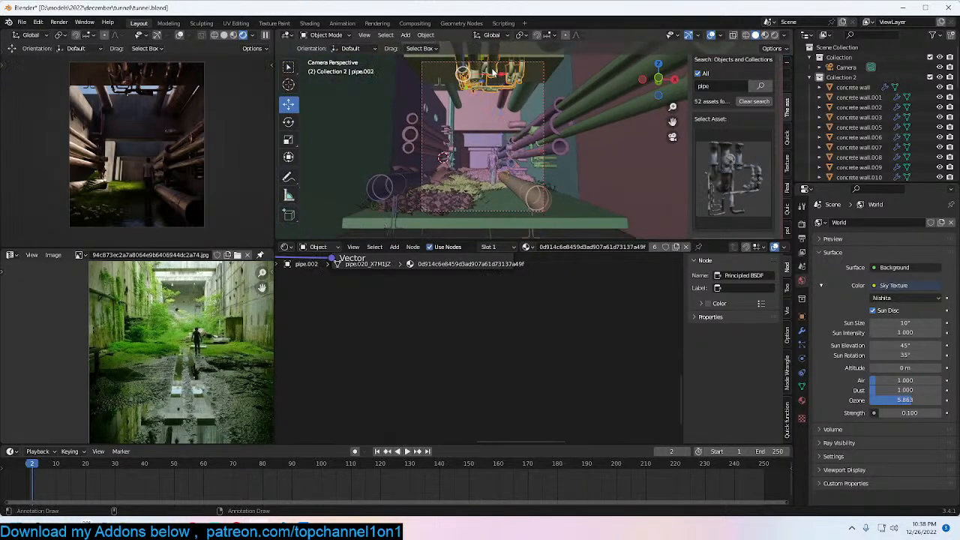
{"action": "key", "text": "alt+d"}
{"action": "left_click", "coordinate": [473, 102]}
{"action": "key", "text": "s"}
{"action": "left_click", "coordinate": [513, 129]}
{"action": "key", "text": "g"}
{"action": "key", "text": "y"}
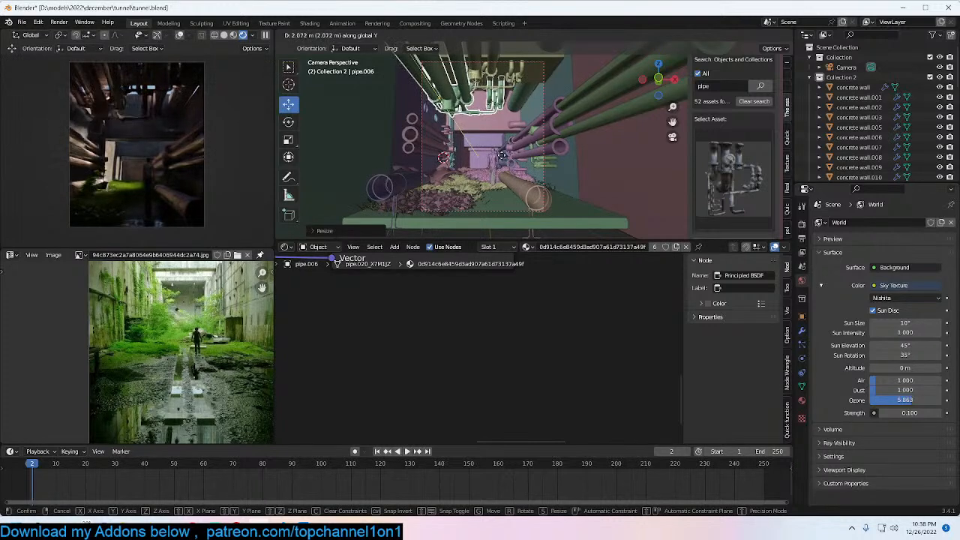
{"action": "left_click", "coordinate": [521, 171]}
{"action": "key", "text": "x"}
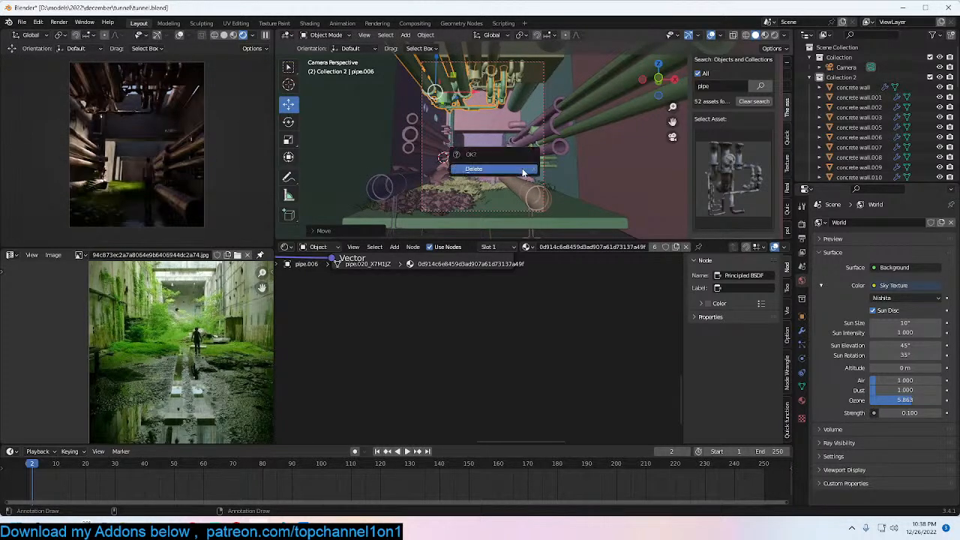
{"action": "left_click", "coordinate": [522, 172]}
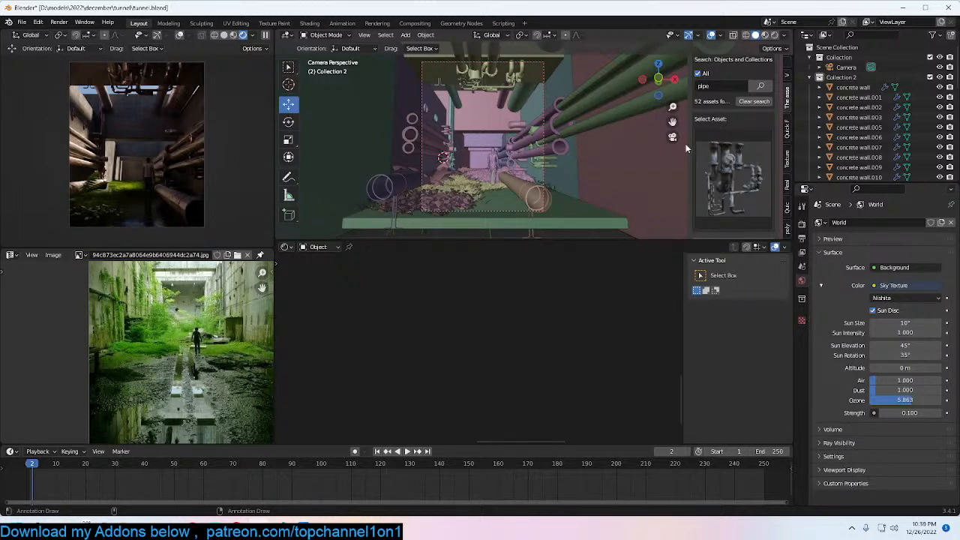
Step: Browse the Quick Trees collections and choose the hanging vine plant from grass_collection
{"action": "left_click", "coordinate": [786, 129]}
{"action": "left_click", "coordinate": [765, 156]}
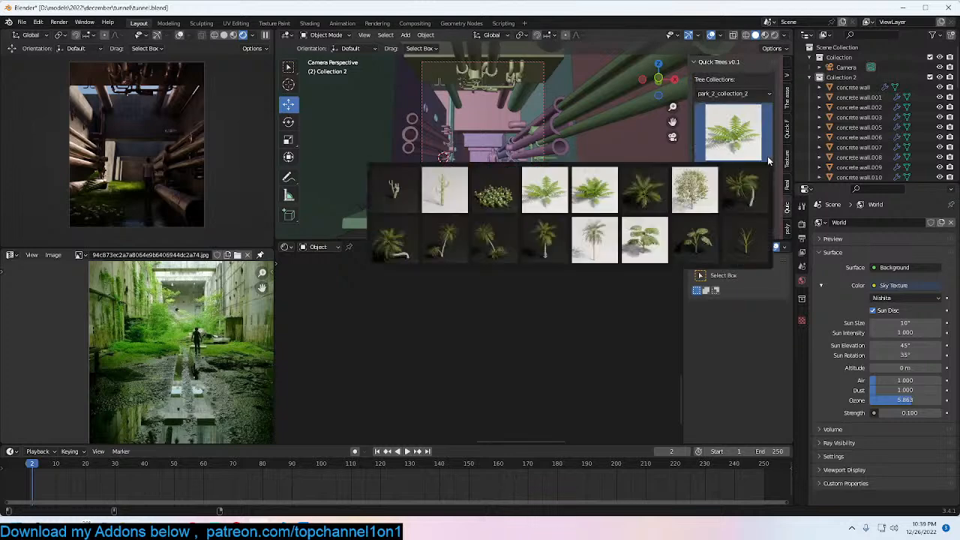
{"action": "left_click", "coordinate": [750, 94]}
{"action": "left_click", "coordinate": [729, 105]}
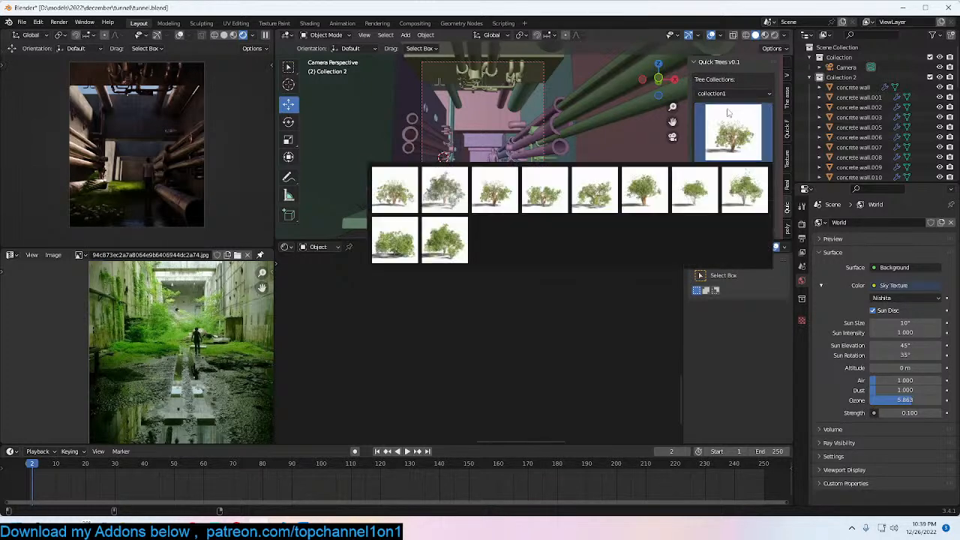
{"action": "left_click", "coordinate": [739, 93]}
{"action": "left_click", "coordinate": [733, 116]}
{"action": "left_click", "coordinate": [735, 115]}
{"action": "left_click", "coordinate": [736, 115]}
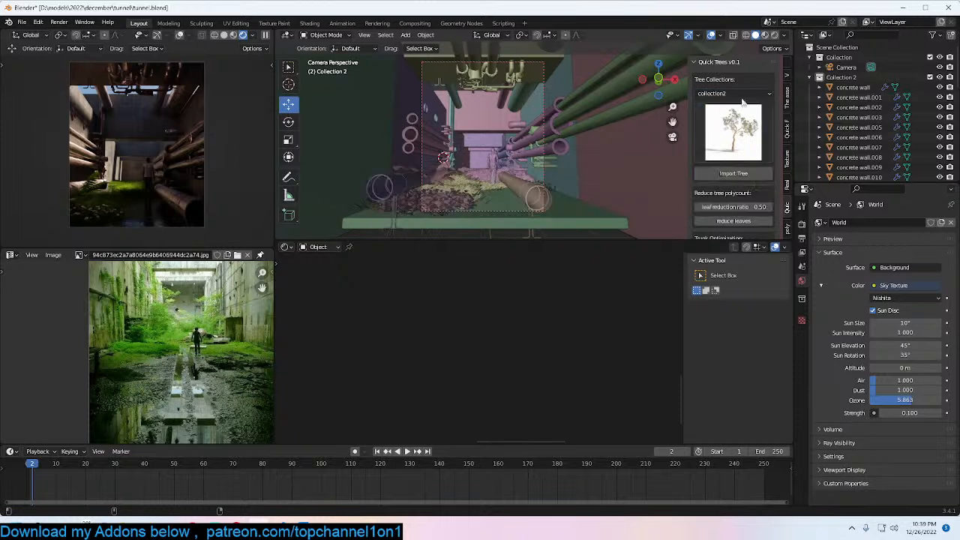
{"action": "left_click", "coordinate": [731, 93]}
{"action": "left_click", "coordinate": [729, 133]}
{"action": "left_click", "coordinate": [733, 133]}
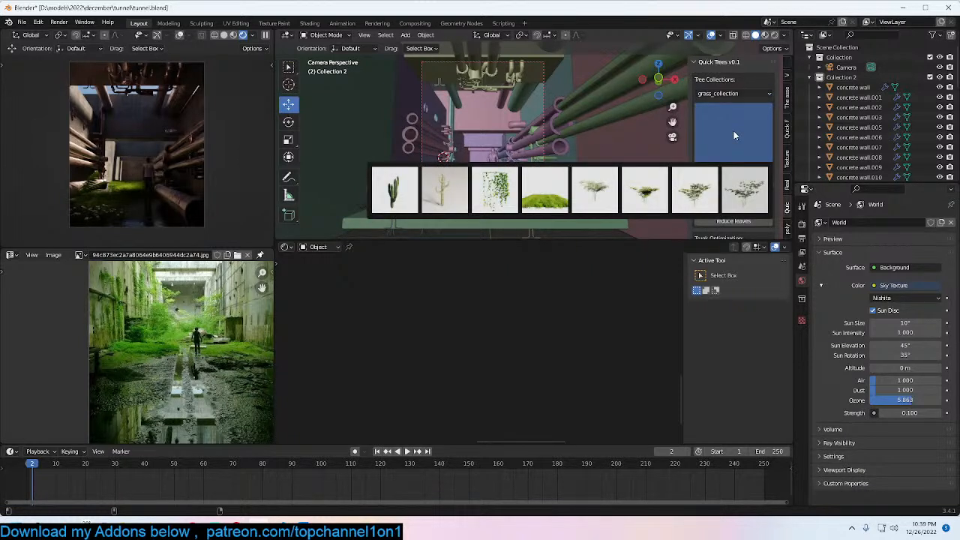
{"action": "left_click", "coordinate": [495, 190]}
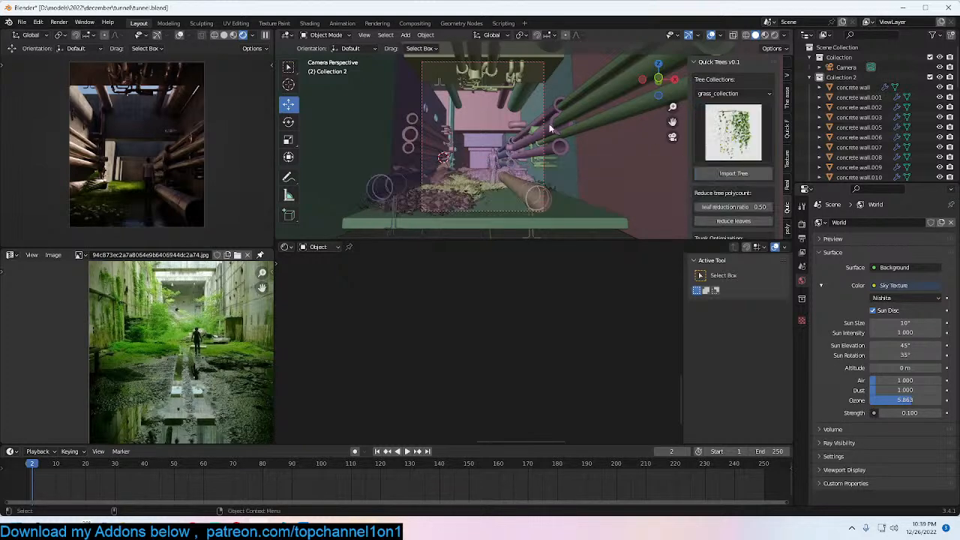
Step: Pause the rendered preview, save the file, import the hanging vine, and scale it down beneath the ceiling pipes
{"action": "left_click", "coordinate": [264, 35]}
{"action": "key", "text": "ctrl+s"}
{"action": "left_click", "coordinate": [734, 173]}
{"action": "key", "text": "s"}
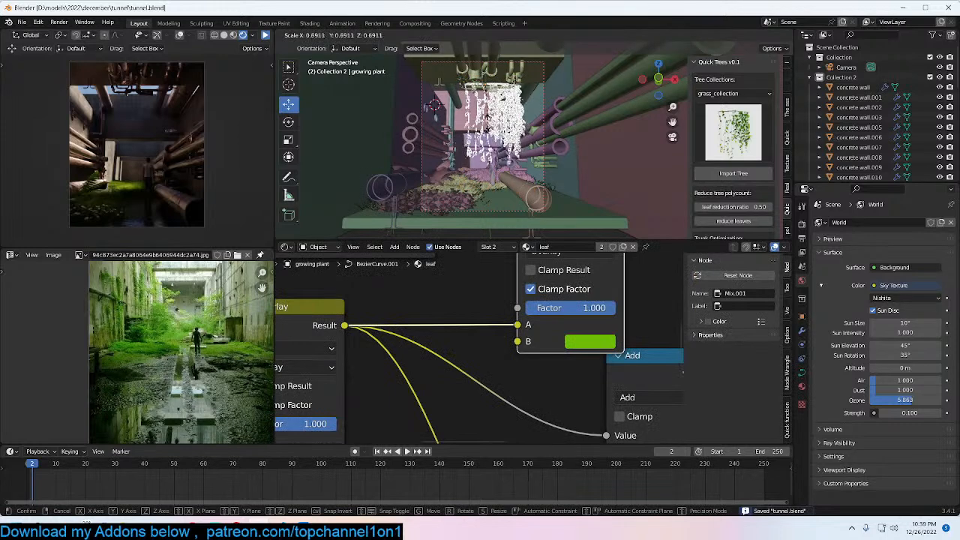
{"action": "left_click", "coordinate": [489, 97]}
Step: Shrink the hanging vine further below the ceiling pipes, deselect everything, and resume the rendered preview
{"action": "key", "text": "s"}
{"action": "left_click", "coordinate": [514, 108]}
{"action": "scroll", "coordinate": [517, 106], "scroll_direction": "up", "scroll_amount": 1}
{"action": "key", "text": "s"}
{"action": "left_click", "coordinate": [514, 106]}
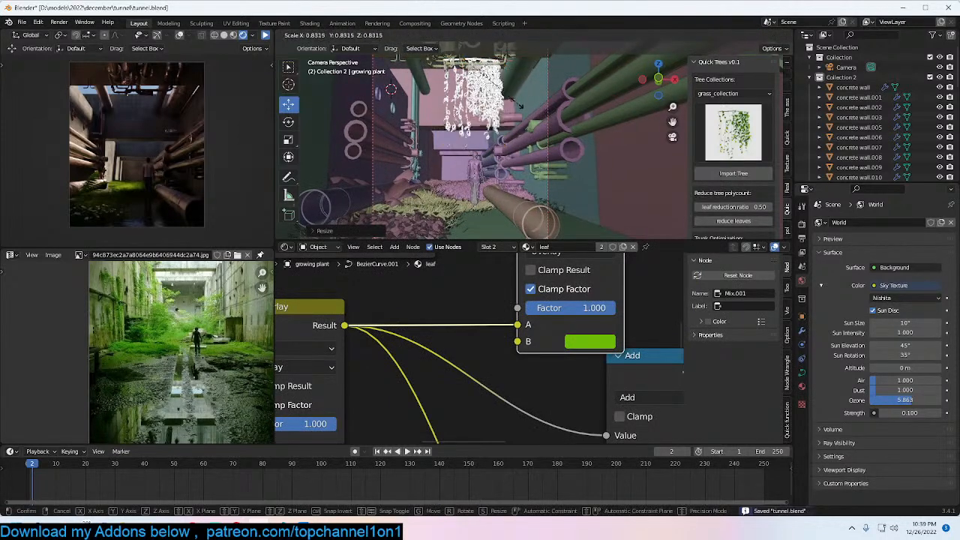
{"action": "key", "text": "alt+a"}
{"action": "left_click", "coordinate": [266, 35]}
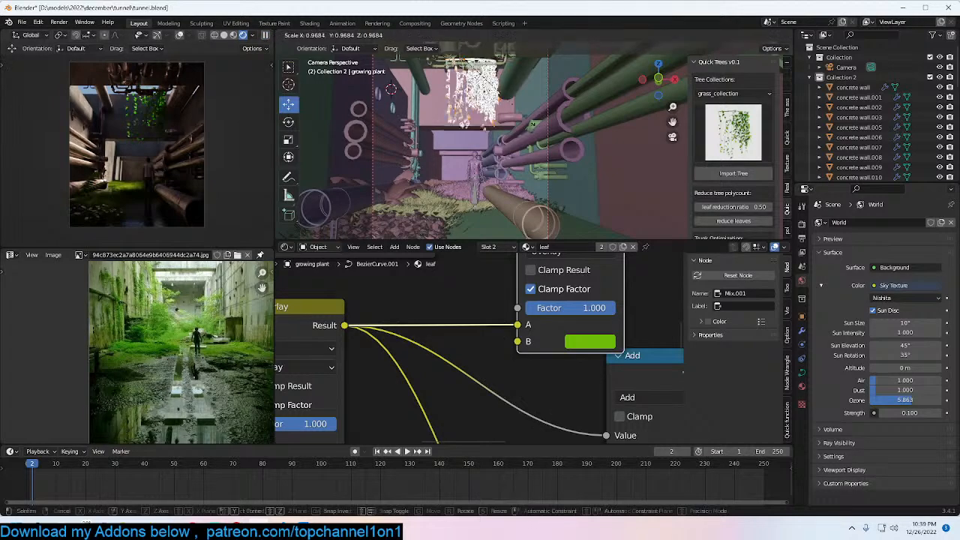
Step: Change the second colour of the leaf material's Overlay node from bright green to a muted yellow-tan
{"action": "middle_click_drag", "start_coordinate": [519, 326], "coordinate": [458, 331]}
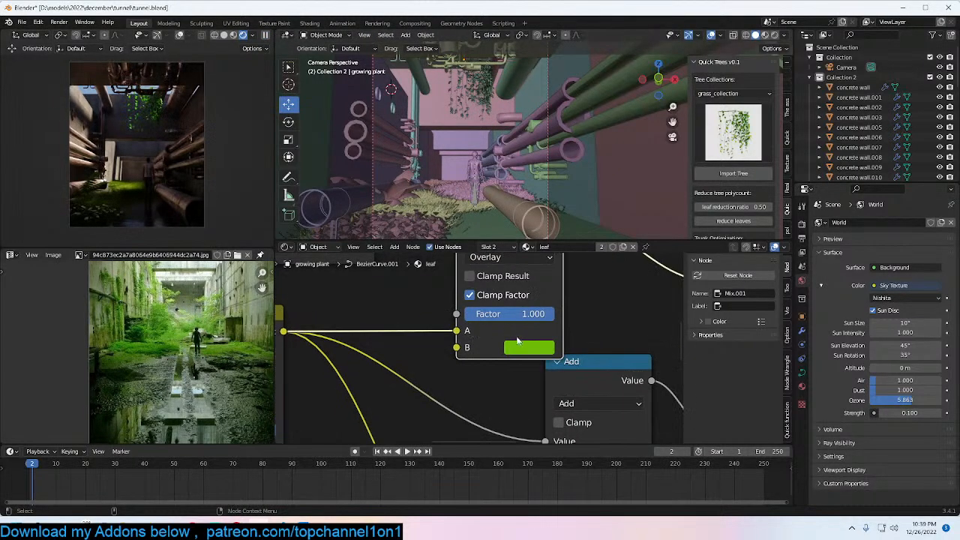
{"action": "left_click", "coordinate": [522, 348]}
{"action": "left_click", "coordinate": [545, 204]}
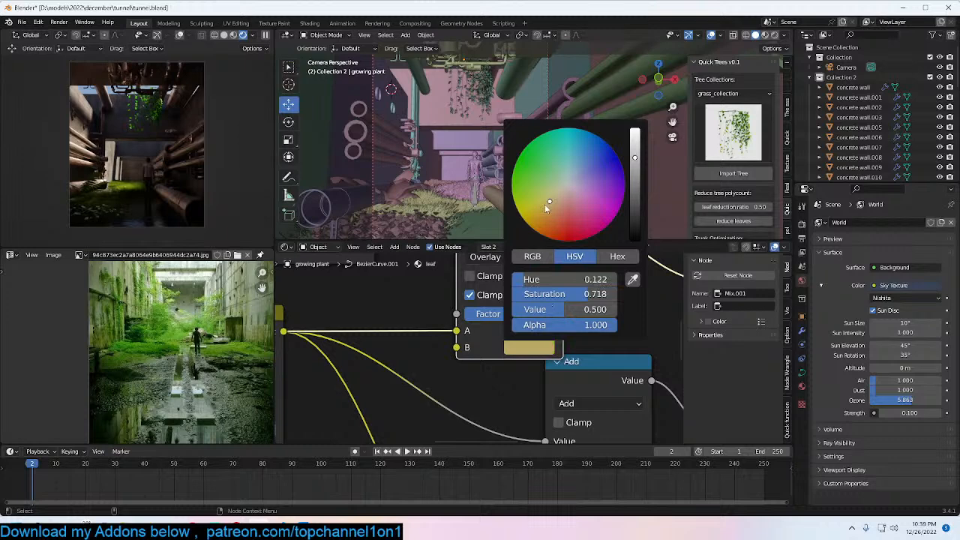
{"action": "scroll", "coordinate": [606, 349], "scroll_direction": "down", "scroll_amount": 3}
{"action": "middle_click_drag", "start_coordinate": [583, 330], "coordinate": [576, 355]}
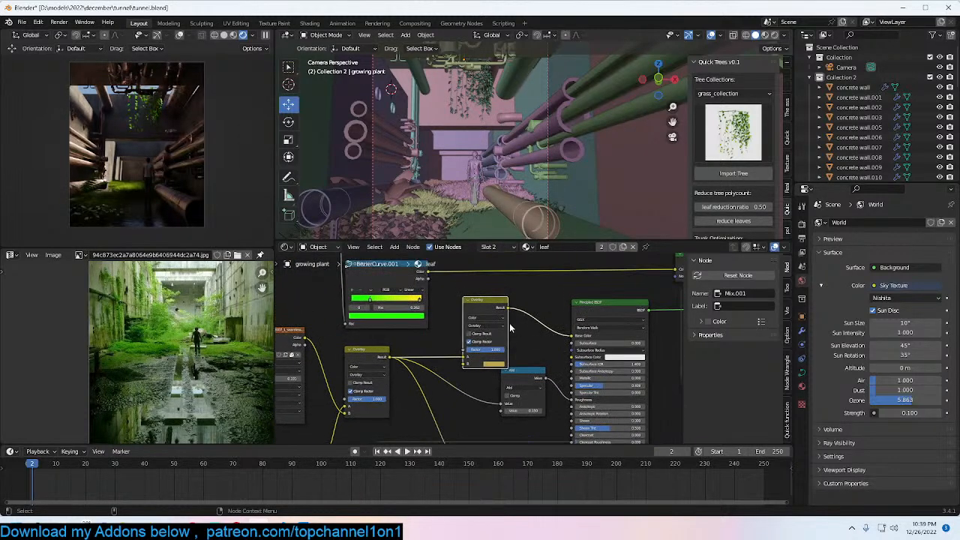
Step: Move the green stop of the leaf material's ColorRamp to position 0 and save the file
{"action": "middle_click_drag", "start_coordinate": [509, 322], "coordinate": [566, 363]}
{"action": "scroll", "coordinate": [565, 363], "scroll_direction": "up", "scroll_amount": 1}
{"action": "left_click_drag", "start_coordinate": [403, 338], "coordinate": [370, 334]}
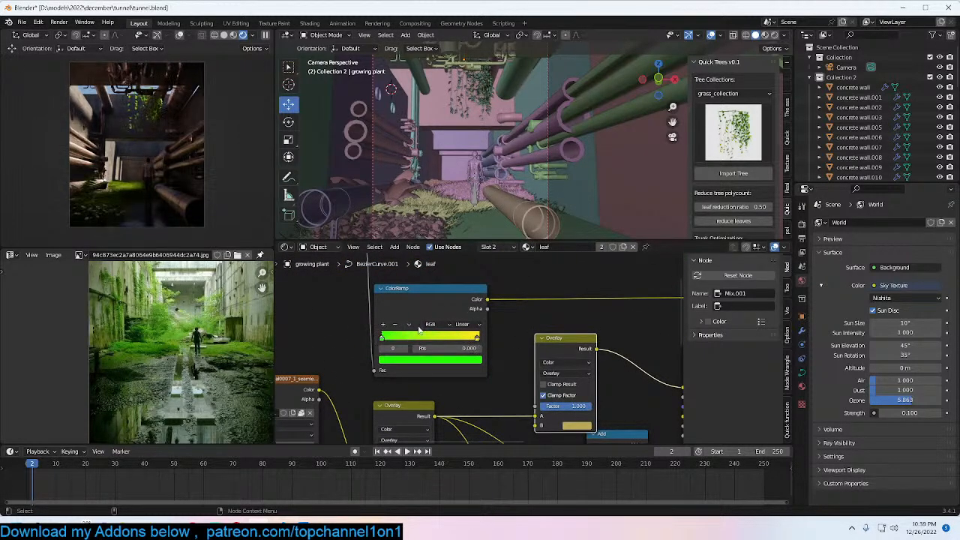
{"action": "key", "text": "ctrl+KP_0"}
{"action": "key", "text": "ctrl+s"}
Step: Duplicate the hanging vine in place and snap the copy to the 3D cursor placed high on the left tunnel wall
{"action": "left_click", "coordinate": [574, 135]}
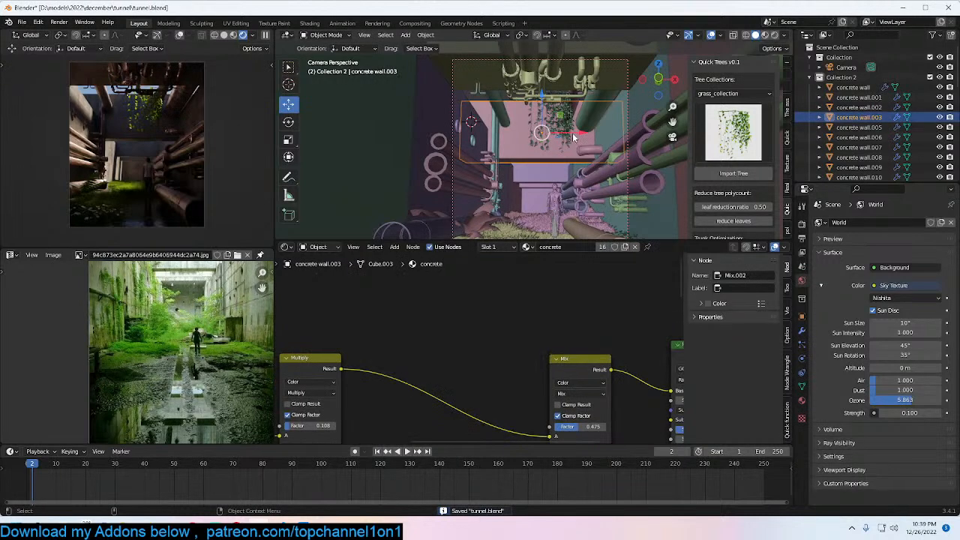
{"action": "left_click", "coordinate": [560, 130]}
{"action": "scroll", "coordinate": [560, 129], "scroll_direction": "up", "scroll_amount": 3}
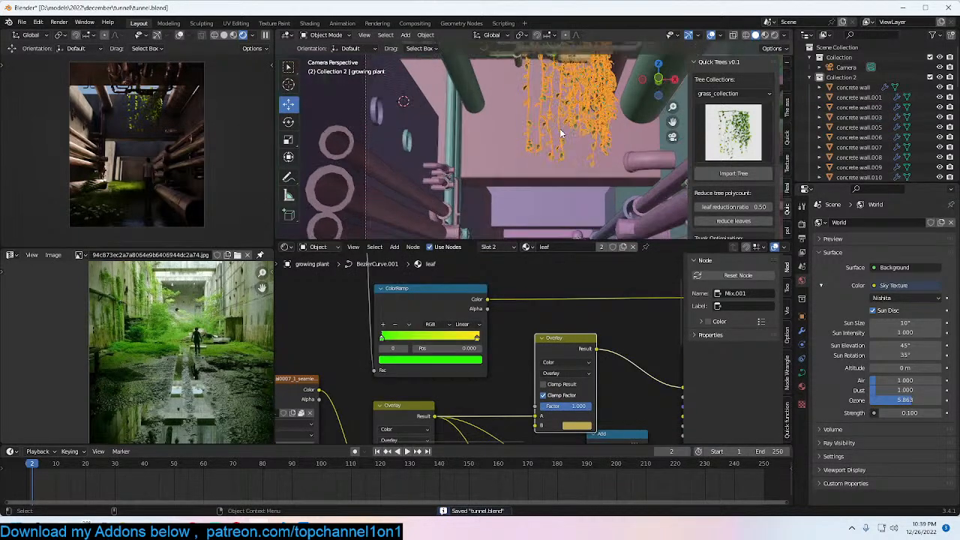
{"action": "key", "text": "shift+d"}
{"action": "right_click", "coordinate": [559, 129]}
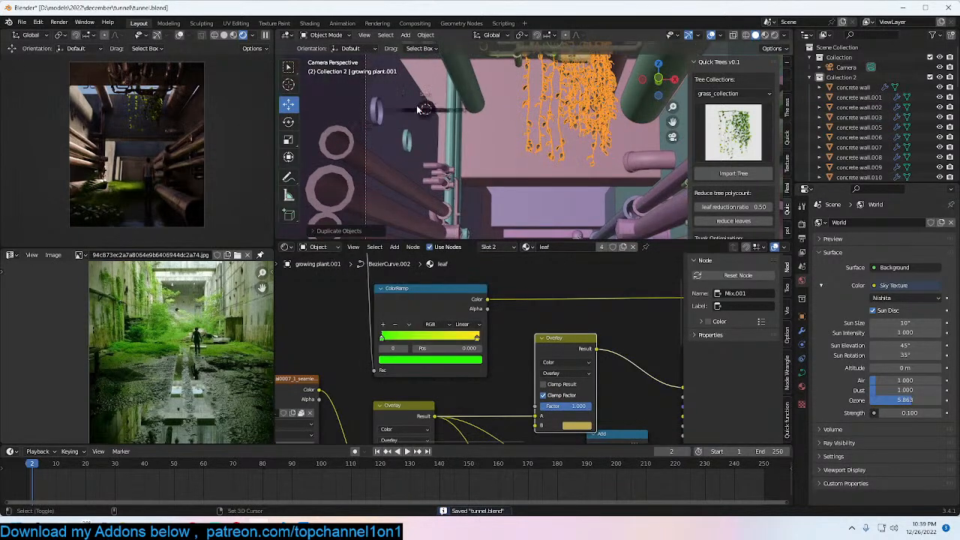
{"action": "key", "text": "shift+s"}
{"action": "left_click", "coordinate": [441, 71]}
Step: Rotate the duplicated hanging vine 90° about Z and move it beside the left wall pipes
{"action": "key", "text": "r"}
{"action": "key", "text": "z"}
{"action": "left_click", "coordinate": [461, 67]}
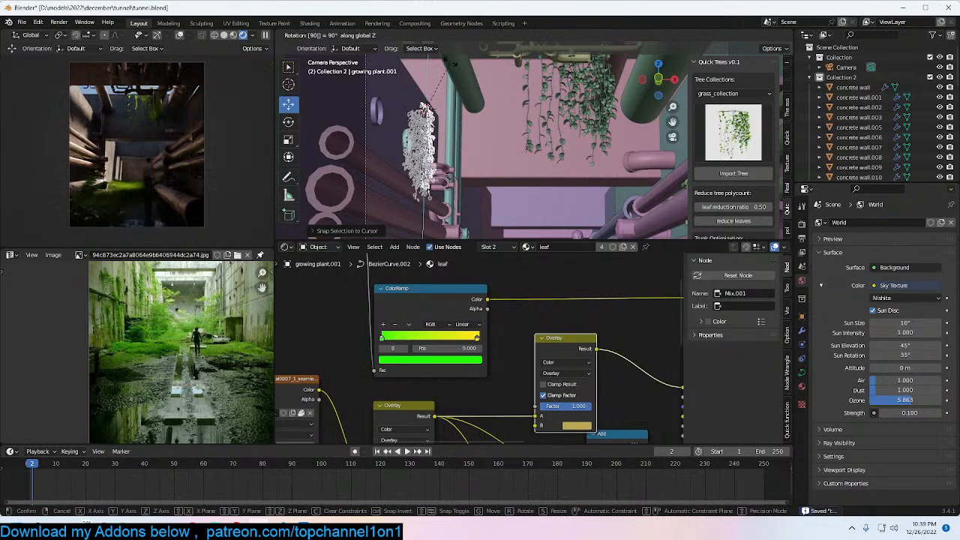
{"action": "key", "text": "g"}
{"action": "left_click", "coordinate": [459, 107]}
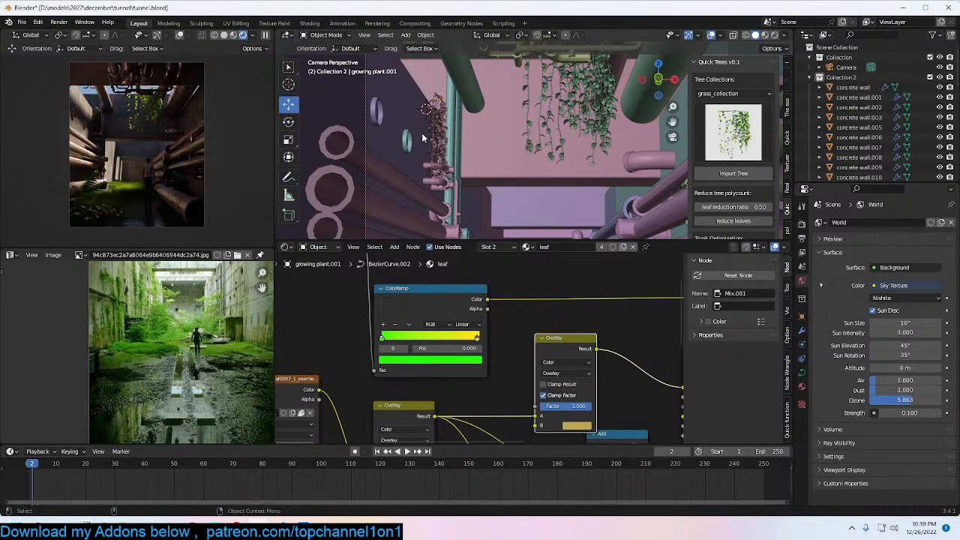
Step: Turn the vine copy 180° about Z and move it across to hang from the left ceiling pipe
{"action": "type", "text": "rz180"}
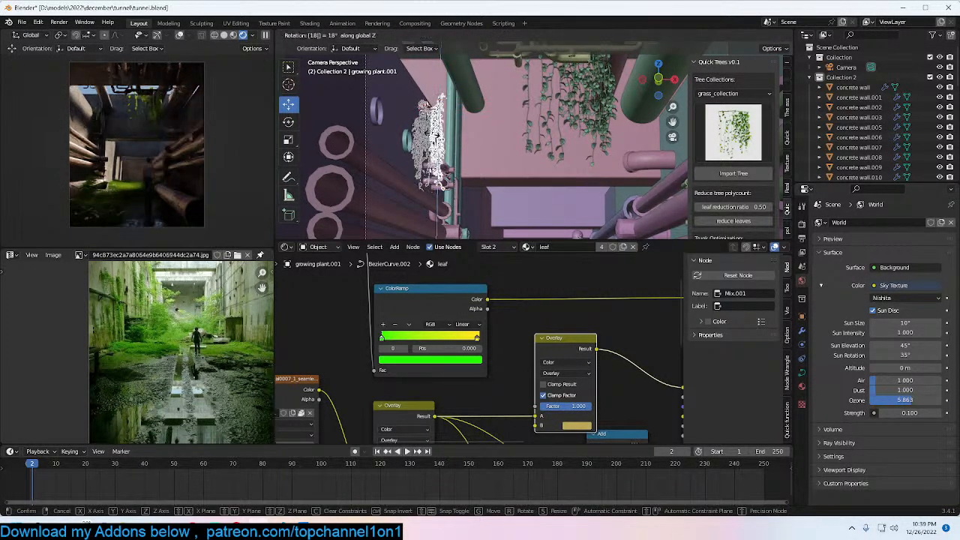
{"action": "key", "text": "Return"}
{"action": "key", "text": "g"}
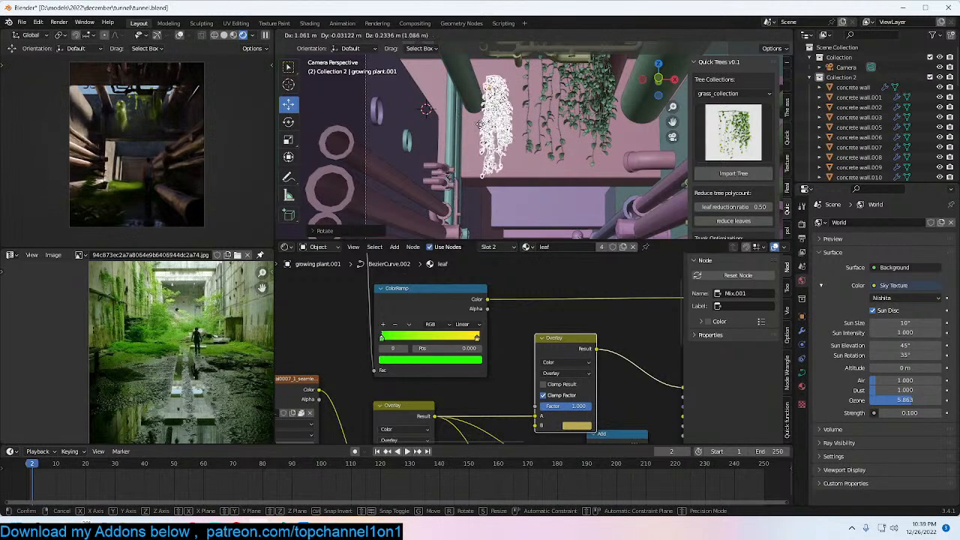
{"action": "left_click", "coordinate": [468, 126]}
Step: Turn off proportional editing and reposition the vine curve's control points along the underside of the large green pipe
{"action": "middle_click_drag", "start_coordinate": [517, 122], "coordinate": [553, 131]}
{"action": "scroll", "coordinate": [442, 138], "scroll_direction": "down", "scroll_amount": 3}
{"action": "key", "text": "Tab"}
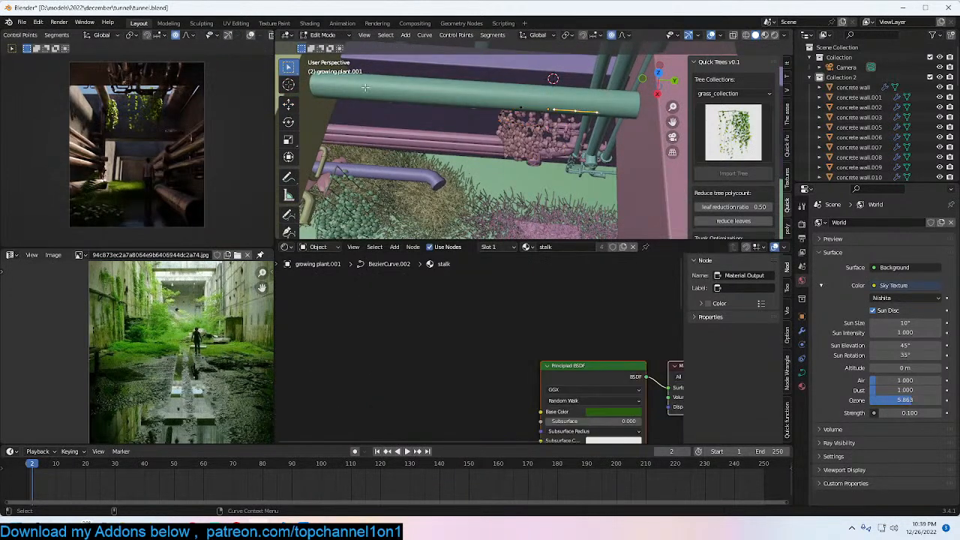
{"action": "left_click", "coordinate": [288, 105]}
{"action": "left_click_drag", "start_coordinate": [620, 114], "coordinate": [605, 116]}
{"action": "key", "text": "o"}
{"action": "left_click", "coordinate": [592, 114]}
{"action": "left_click", "coordinate": [572, 127]}
{"action": "left_click", "coordinate": [560, 112]}
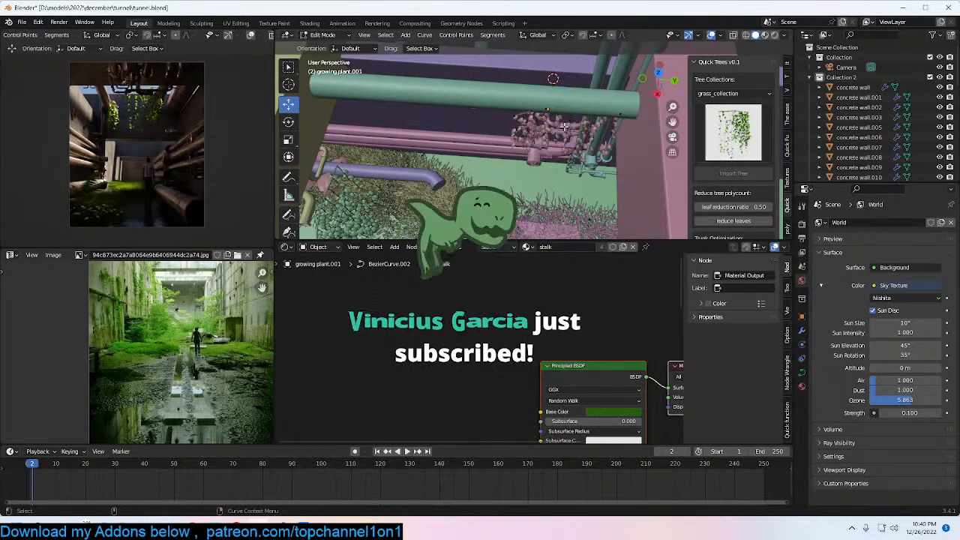
{"action": "key", "text": "Tab"}
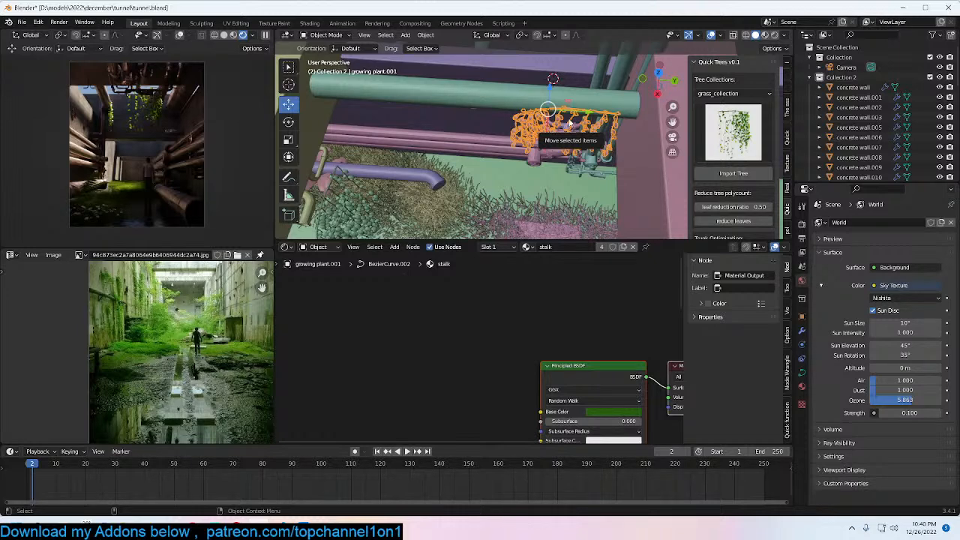
Step: Nudge the vine along the pipe and raise its curve's end control point to the pipe's underside
{"action": "left_click", "coordinate": [595, 108]}
{"action": "left_click", "coordinate": [593, 116]}
{"action": "left_click", "coordinate": [582, 123]}
{"action": "middle_click_drag", "start_coordinate": [582, 123], "coordinate": [514, 102]}
{"action": "key", "text": "Tab"}
{"action": "left_click", "coordinate": [514, 106]}
{"action": "key", "text": "g"}
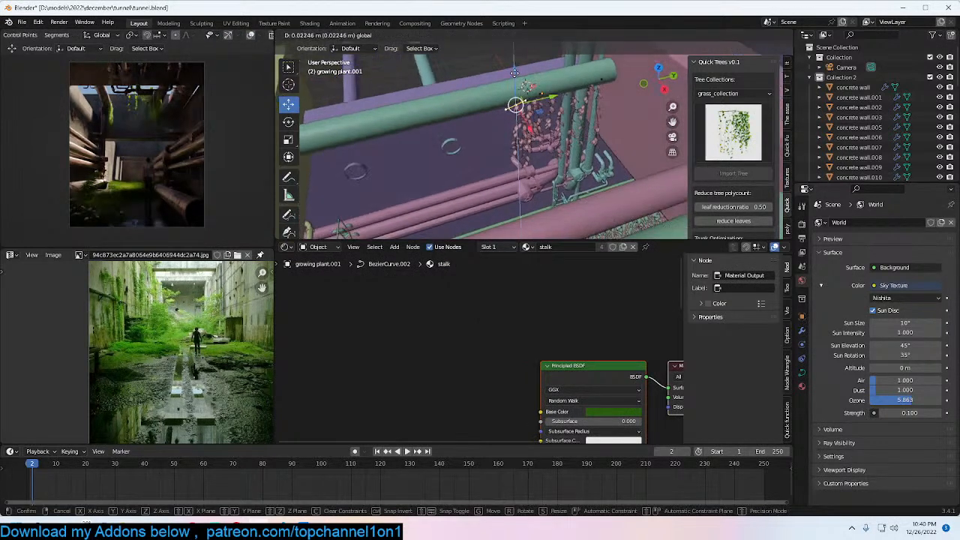
{"action": "left_click_drag", "start_coordinate": [514, 74], "coordinate": [514, 68]}
{"action": "middle_click_drag", "start_coordinate": [514, 69], "coordinate": [496, 73]}
Step: Extrude the vine curve's end further along the pipe and rotate the new point slightly about Z to follow it
{"action": "key", "text": "e"}
{"action": "left_click", "coordinate": [552, 96]}
{"action": "left_click_drag", "start_coordinate": [552, 96], "coordinate": [539, 93]}
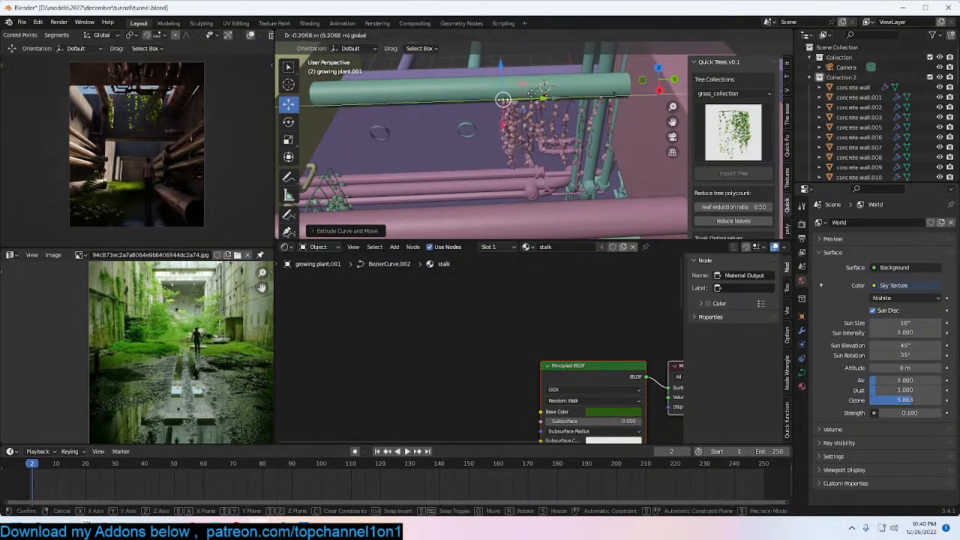
{"action": "left_click", "coordinate": [504, 97]}
{"action": "key", "text": "r"}
{"action": "key", "text": "z"}
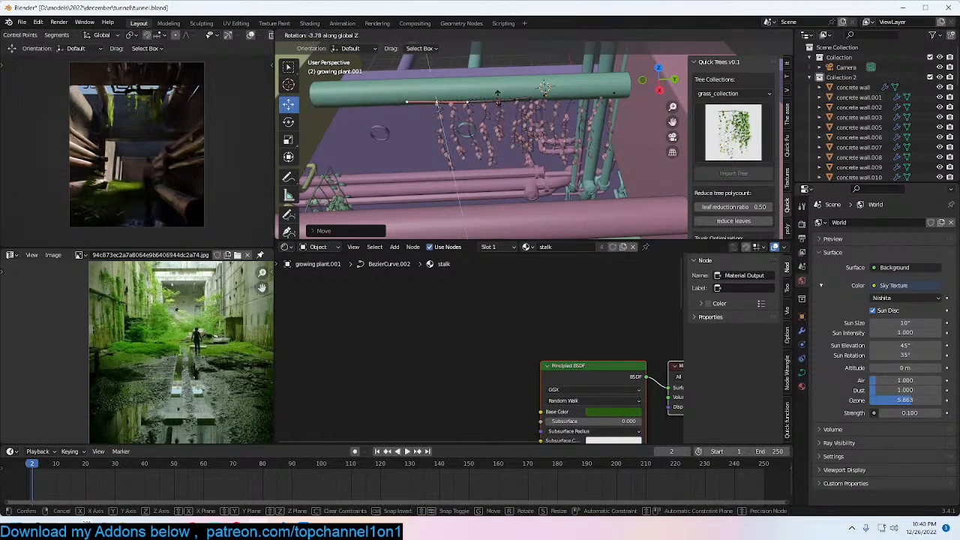
{"action": "left_click", "coordinate": [499, 93]}
{"action": "key", "text": "Tab"}
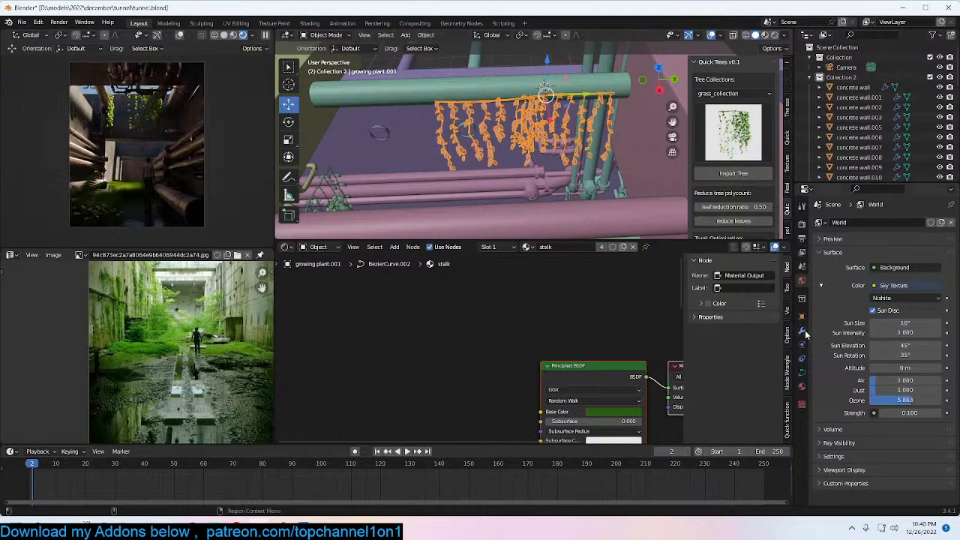
Step: Show the vine's Geometry Nodes modifier settings and place a linked duplicate further along the pipe on Y
{"action": "left_click", "coordinate": [803, 331]}
{"action": "mouse_move", "coordinate": [909, 304]}
{"action": "left_mouse_down"}
{"action": "mouse_move", "coordinate": [873, 304]}
{"action": "mouse_move", "coordinate": [909, 304]}
{"action": "mouse_move", "coordinate": [896, 317]}
{"action": "left_mouse_up"}
{"action": "middle_click_drag", "start_coordinate": [497, 161], "coordinate": [566, 149]}
{"action": "scroll", "coordinate": [567, 149], "scroll_direction": "down", "scroll_amount": 2}
{"action": "key", "text": "alt+d"}
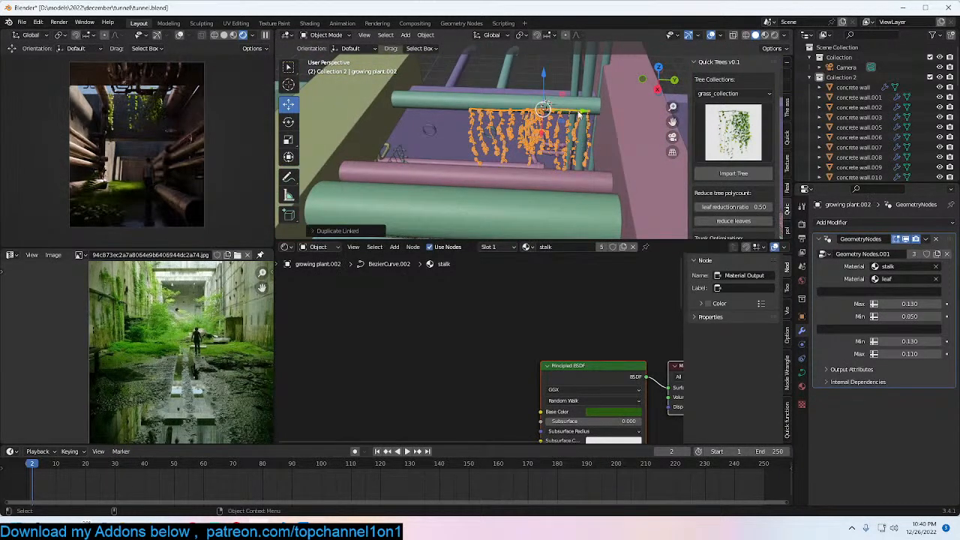
{"action": "key", "text": "y"}
{"action": "left_click", "coordinate": [545, 104]}
Step: Duplicate the vine along X to the top of the adjacent wall and adjust the copy's height on Z
{"action": "middle_click_drag", "start_coordinate": [545, 104], "coordinate": [561, 164]}
{"action": "key", "text": "shift+d"}
{"action": "key", "text": "x"}
{"action": "left_click_drag", "start_coordinate": [564, 164], "coordinate": [523, 163]}
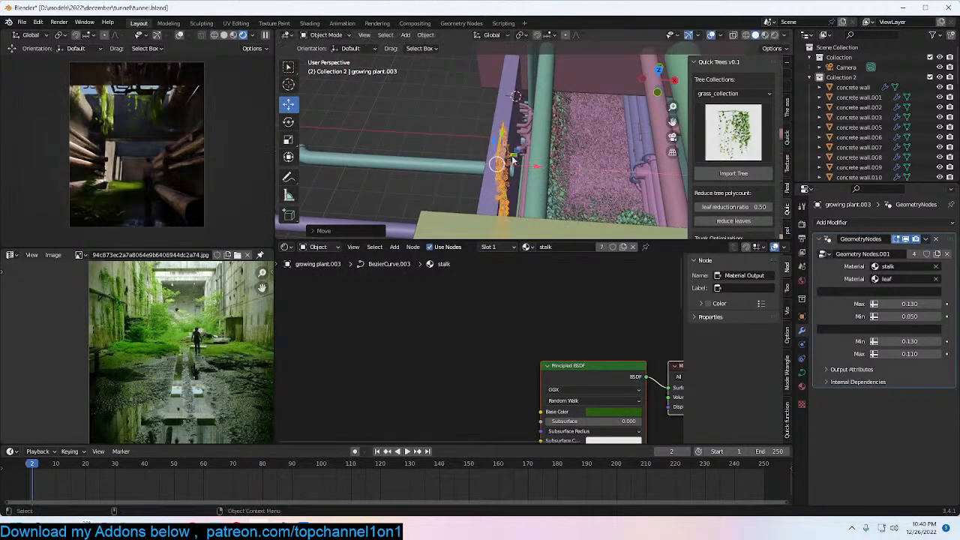
{"action": "middle_click_drag", "start_coordinate": [523, 162], "coordinate": [498, 129]}
{"action": "key", "text": "g"}
{"action": "key", "text": "z"}
{"action": "left_click", "coordinate": [504, 133]}
Step: Scale the wall-top vine copy down and nudge it into place beside the pipe
{"action": "key", "text": "s"}
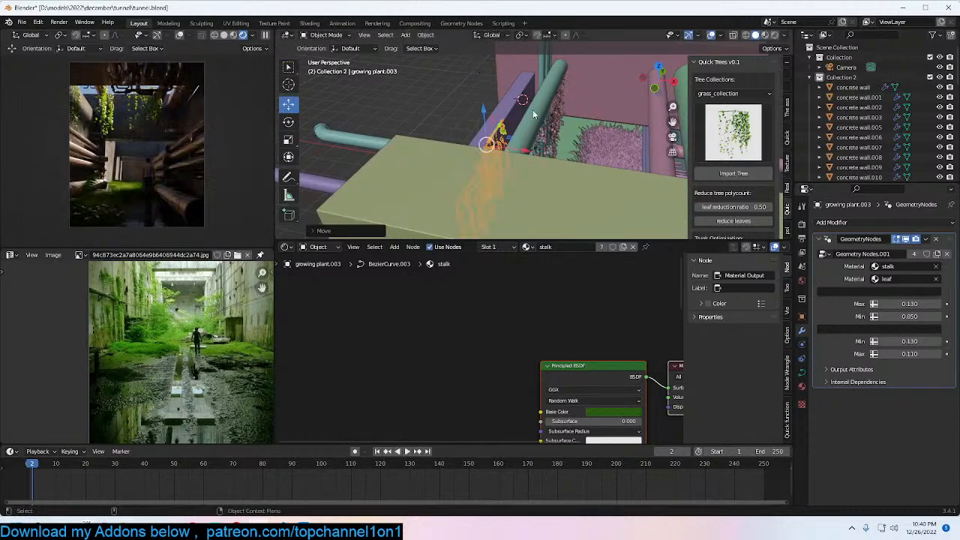
{"action": "left_click", "coordinate": [506, 136]}
{"action": "middle_click_drag", "start_coordinate": [506, 136], "coordinate": [520, 156]}
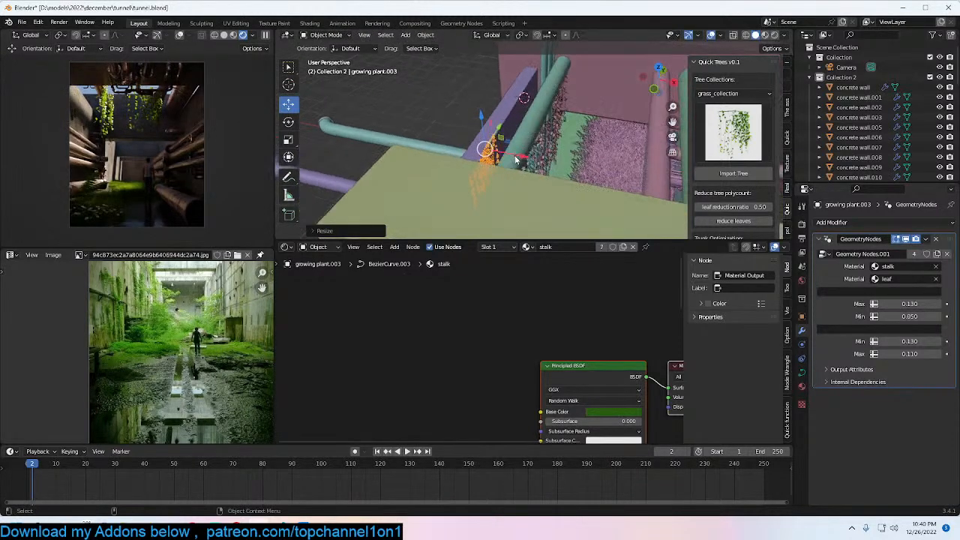
{"action": "key", "text": "g"}
{"action": "left_click", "coordinate": [522, 160]}
{"action": "key", "text": "g"}
{"action": "left_click", "coordinate": [523, 159]}
Step: Open the vine's geometry node tree and raise the Subdivide Curve node's cuts to 6
{"action": "left_click", "coordinate": [288, 247]}
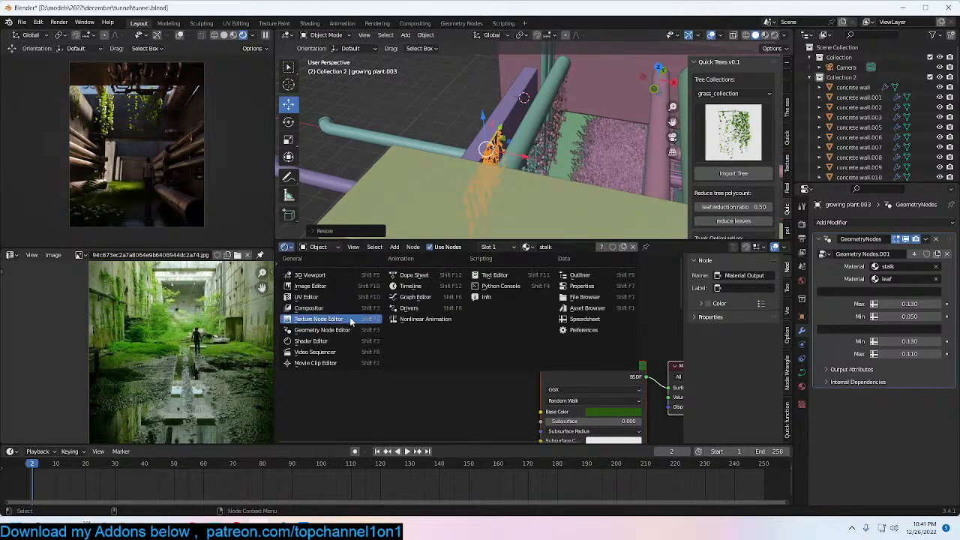
{"action": "left_click", "coordinate": [322, 330]}
{"action": "scroll", "coordinate": [510, 330], "scroll_direction": "down", "scroll_amount": 3}
{"action": "scroll", "coordinate": [508, 330], "scroll_direction": "up", "scroll_amount": 2}
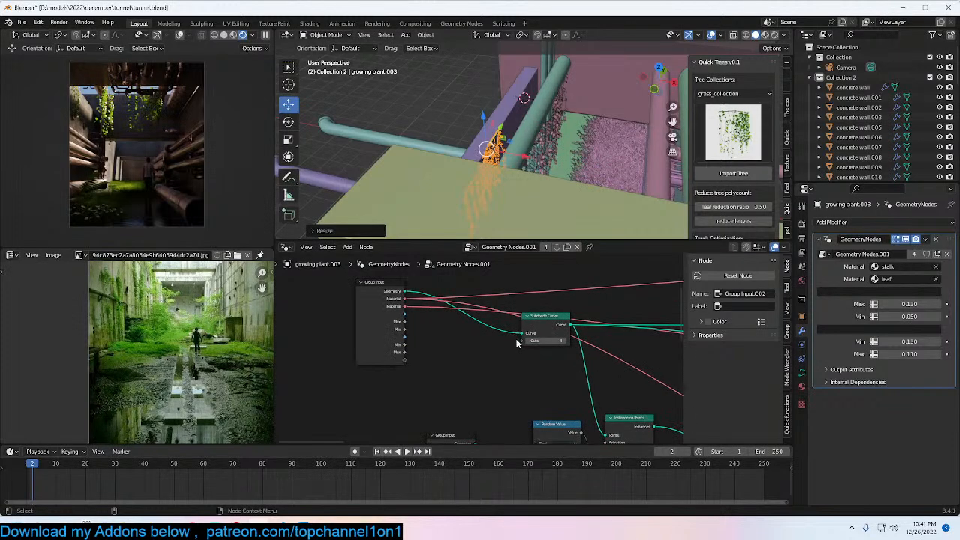
{"action": "left_click", "coordinate": [564, 341]}
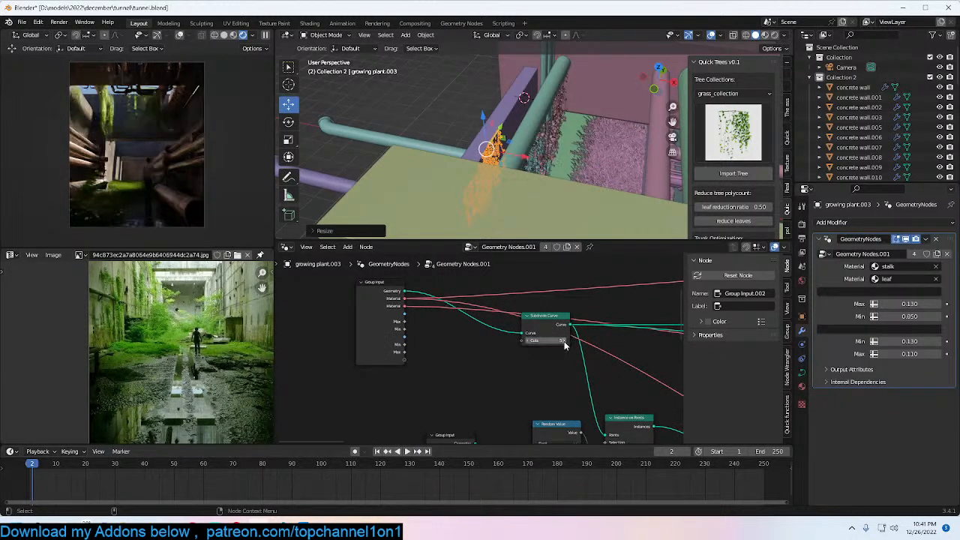
{"action": "left_click", "coordinate": [564, 342]}
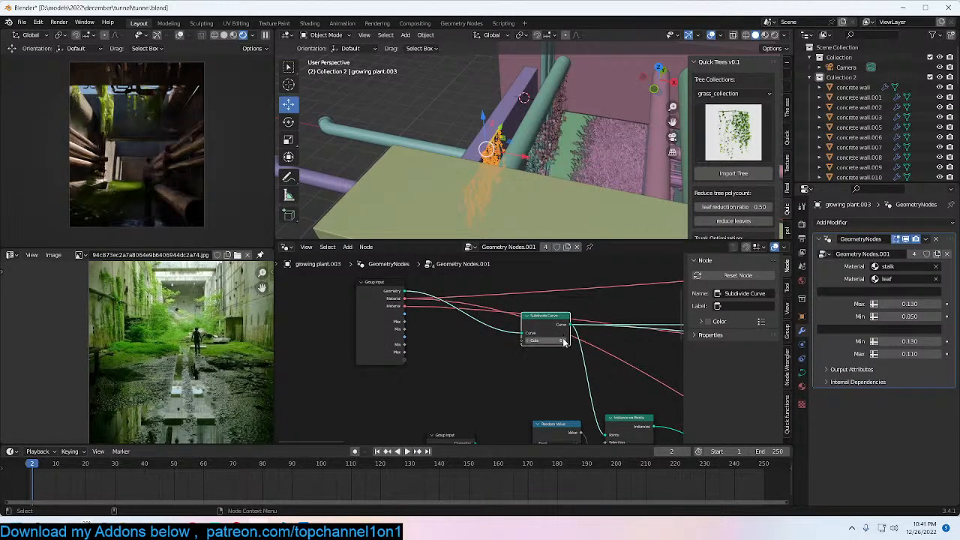
Step: Expose the Subdivide Curve node's Cuts as a group input on the modifier and save the file
{"action": "middle_click_drag", "start_coordinate": [576, 82], "coordinate": [563, 175]}
{"action": "scroll", "coordinate": [520, 87], "scroll_direction": "up", "scroll_amount": 4}
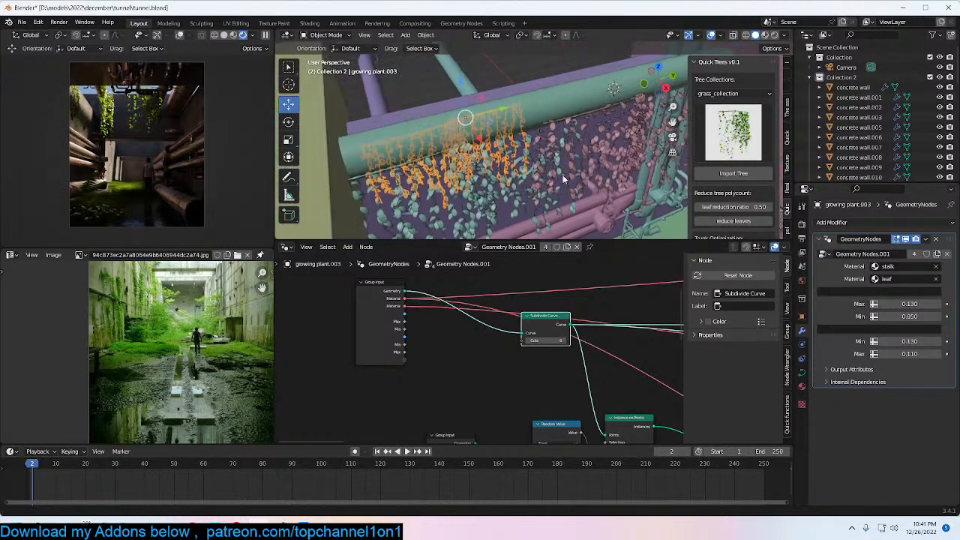
{"action": "left_click_drag", "start_coordinate": [522, 341], "coordinate": [405, 360]}
{"action": "scroll", "coordinate": [543, 338], "scroll_direction": "down", "scroll_amount": 8}
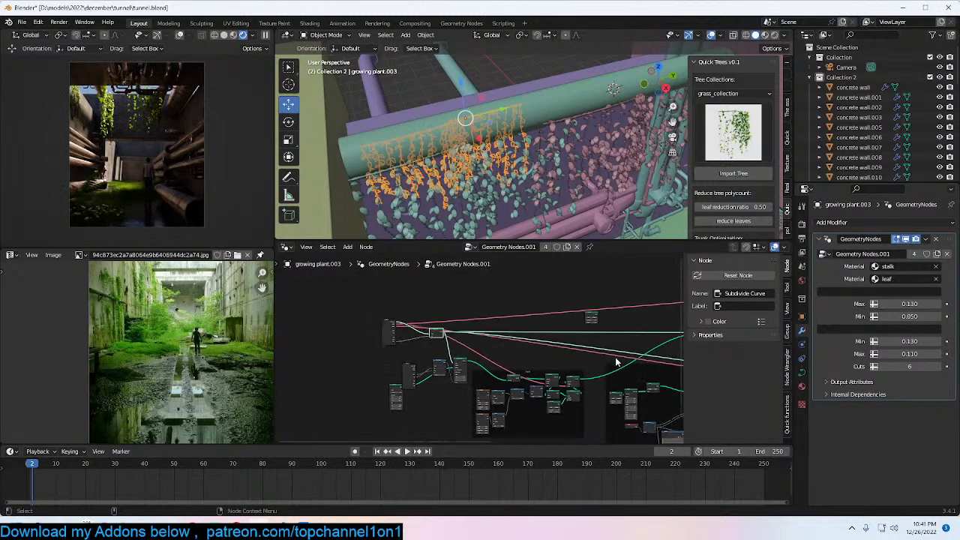
{"action": "scroll", "coordinate": [570, 332], "scroll_direction": "up", "scroll_amount": 2}
{"action": "key", "text": "ctrl+s"}
Step: Set the wall-top vine's Cuts to 19 in its modifier and deselect everything
{"action": "scroll", "coordinate": [589, 329], "scroll_direction": "up", "scroll_amount": 1}
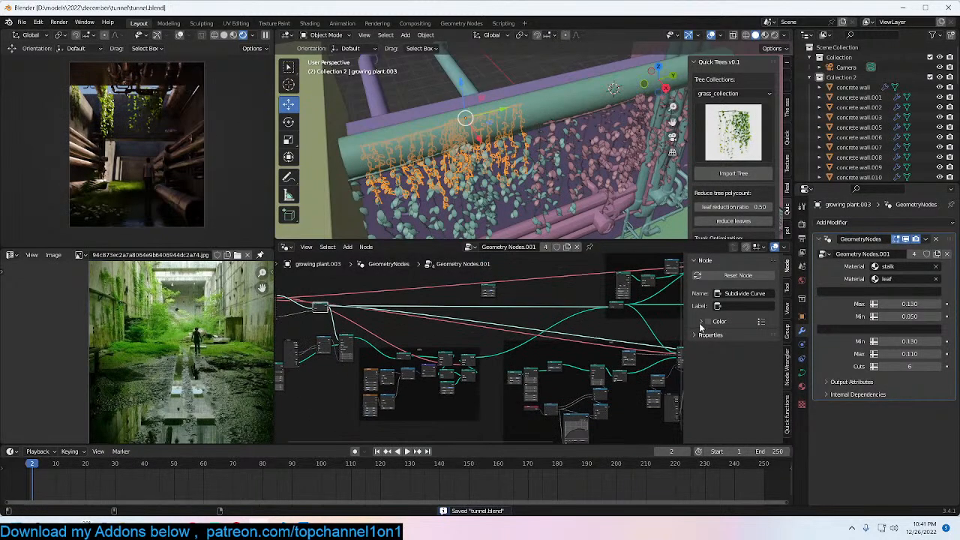
{"action": "left_click_drag", "start_coordinate": [910, 366], "coordinate": [949, 366]}
{"action": "key", "text": "alt+a"}
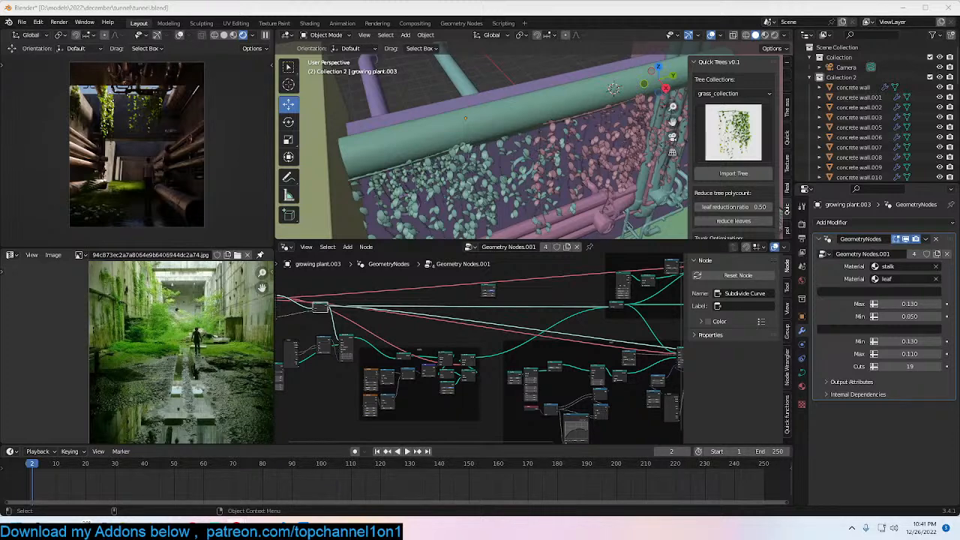
Step: Duplicate the extended pipe vine in place and snap the copy to the 3D cursor placed on the nearer pink cross beam
{"action": "left_click", "coordinate": [541, 135]}
{"action": "key", "text": "KP_0"}
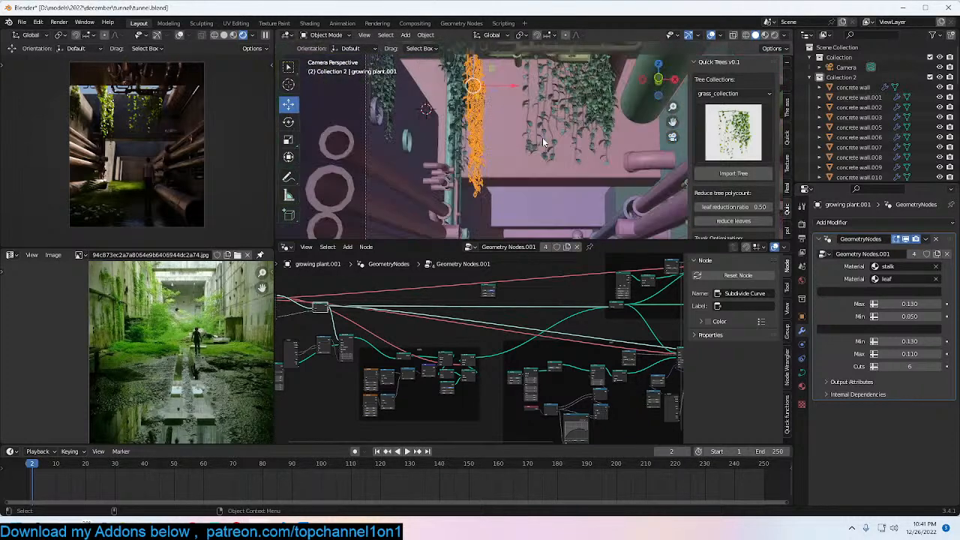
{"action": "middle_click_drag", "start_coordinate": [543, 142], "coordinate": [525, 177]}
{"action": "key", "text": "shift+d"}
{"action": "right_click", "coordinate": [461, 132]}
{"action": "right_click", "coordinate": [461, 132], "text": "shift"}
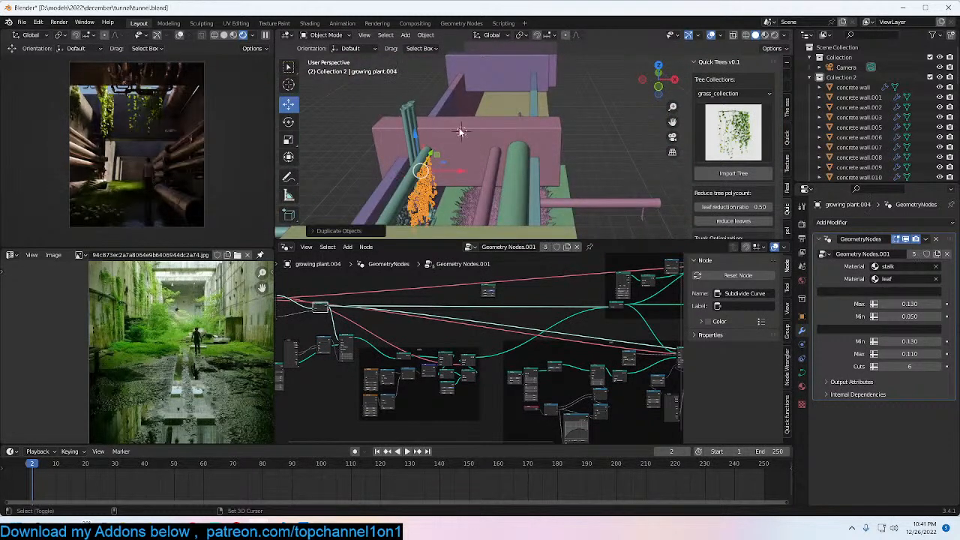
{"action": "key", "text": "shift+s"}
{"action": "left_click", "coordinate": [465, 105]}
Step: Rotate the beam vine 90° about Z, then a further 180° to face it the other way
{"action": "type", "text": "rz90"}
{"action": "key", "text": "Return"}
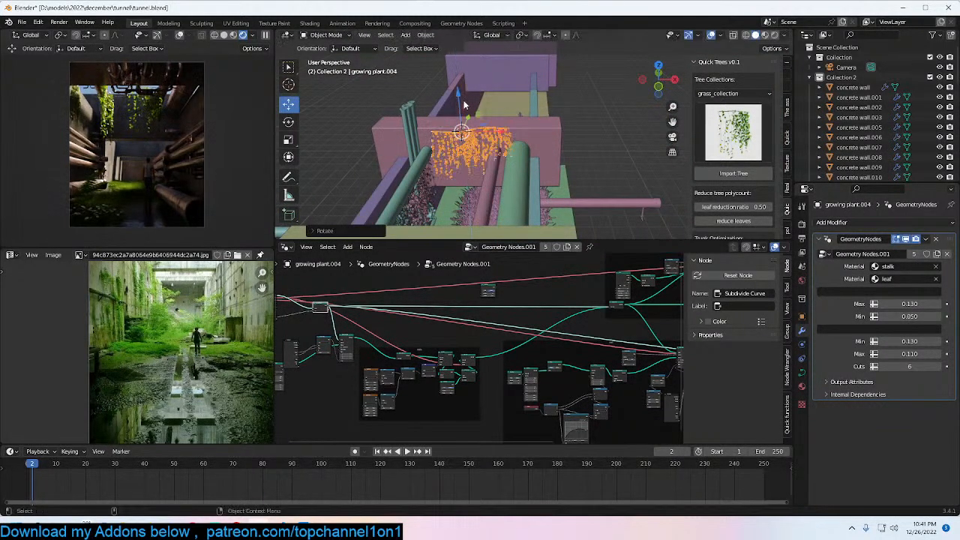
{"action": "key", "text": "KP_Decimal"}
{"action": "middle_click_drag", "start_coordinate": [464, 105], "coordinate": [528, 154]}
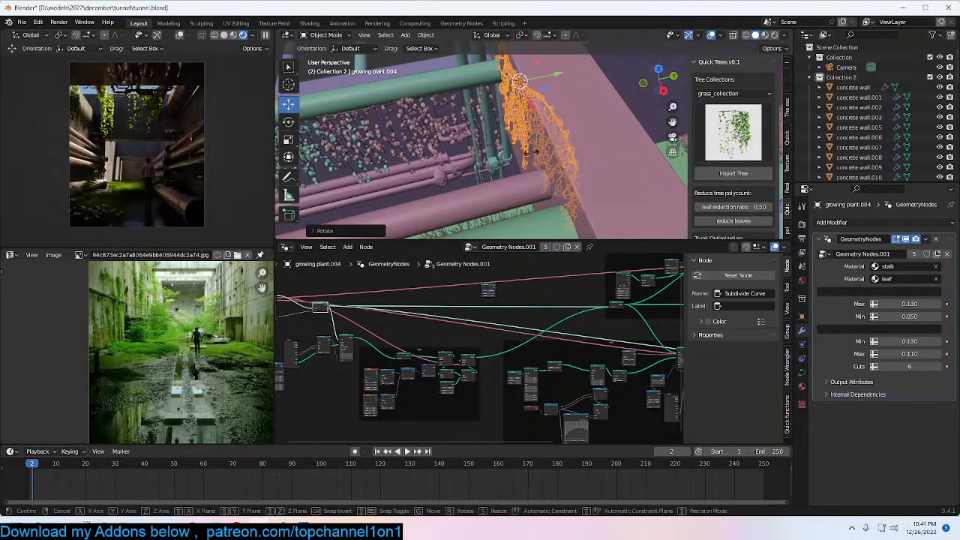
{"action": "type", "text": "rz"}
{"action": "type", "text": "180"}
{"action": "key", "text": "Return"}
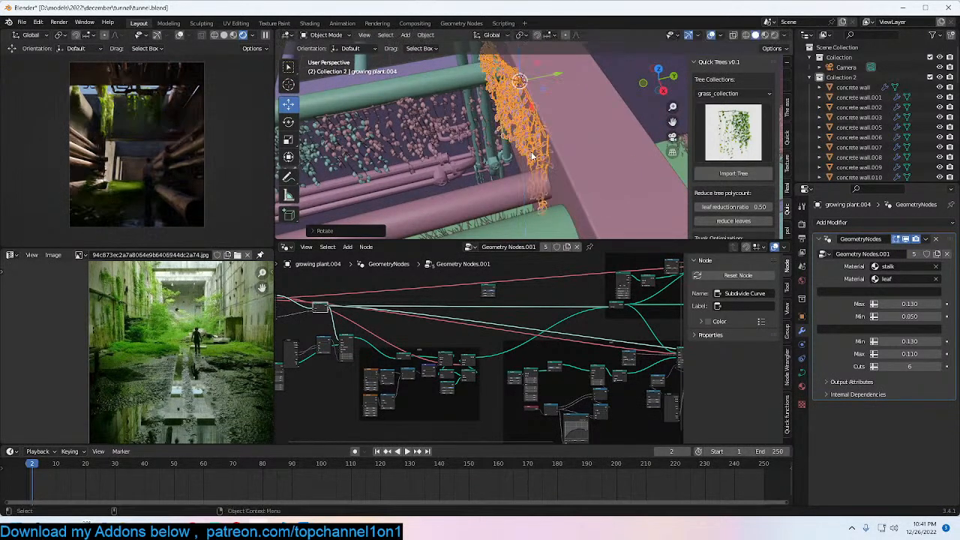
Step: Shift the beam vine along Y against the face of the cross beam
{"action": "middle_click_drag", "start_coordinate": [530, 160], "coordinate": [539, 103]}
{"action": "key", "text": "shift+d"}
{"action": "key", "text": "y"}
{"action": "left_click", "coordinate": [588, 110]}
Step: Flatten the beam vine's curve by scaling its control points to 0 on Y, then resize the whole vine
{"action": "key", "text": "Tab"}
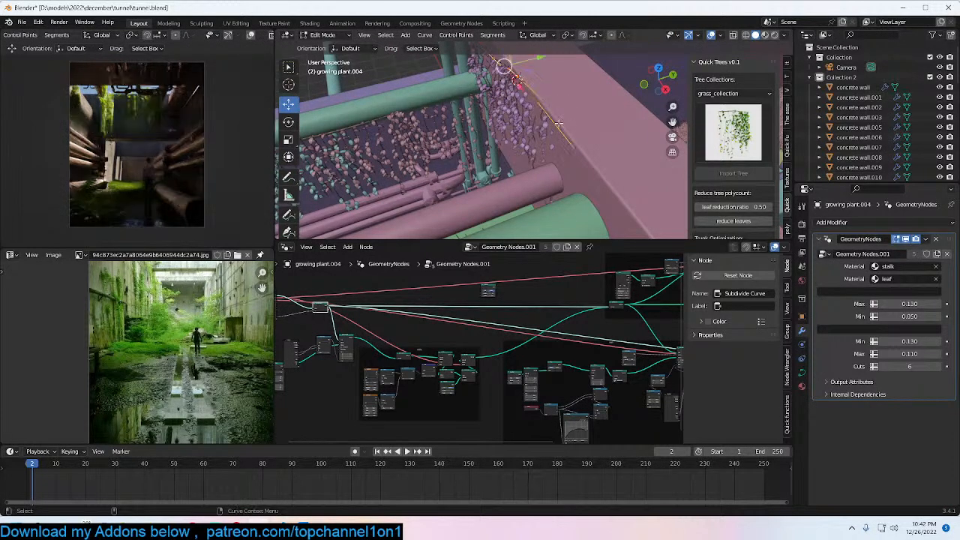
{"action": "key", "text": "s"}
{"action": "key", "text": "y"}
{"action": "key", "text": "0"}
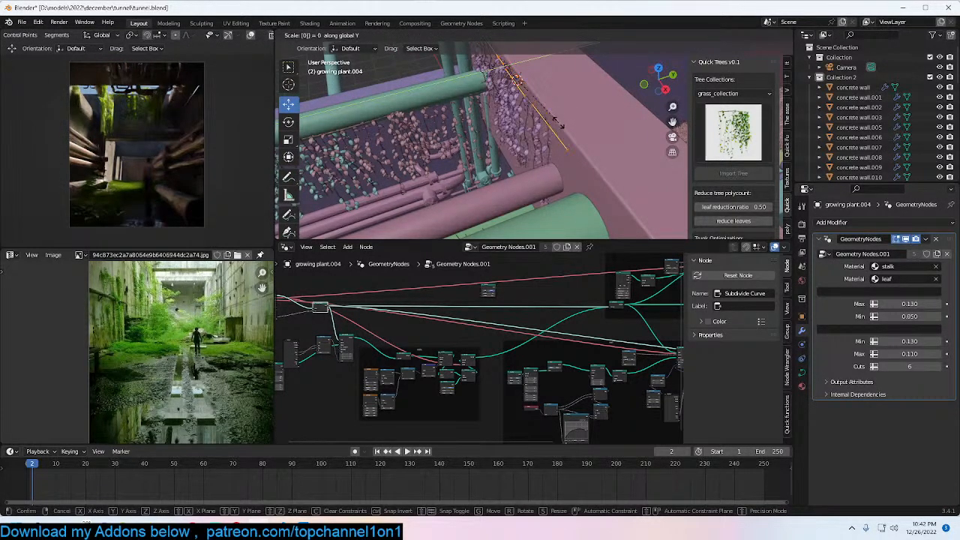
{"action": "left_click", "coordinate": [563, 110]}
{"action": "key", "text": "Tab"}
{"action": "middle_click_drag", "start_coordinate": [563, 110], "coordinate": [630, 117]}
{"action": "key", "text": "s"}
{"action": "left_click", "coordinate": [587, 99]}
Step: Make a linked duplicate of the beam vine, snap it to the 3D cursor on the far cross beam, and shift it along X
{"action": "scroll", "coordinate": [631, 117], "scroll_direction": "down", "scroll_amount": 3}
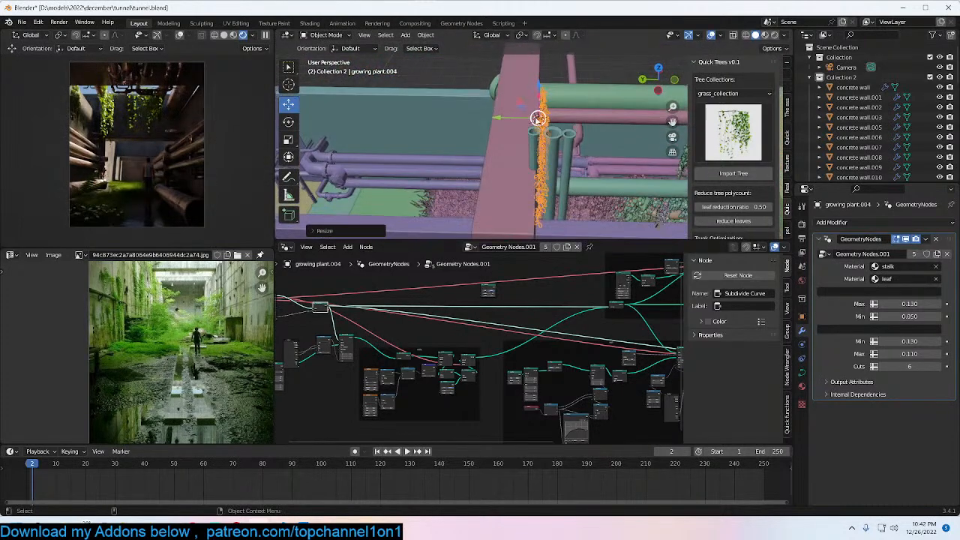
{"action": "key", "text": "alt+d"}
{"action": "right_click", "coordinate": [480, 122]}
{"action": "right_click", "coordinate": [331, 128], "text": "shift"}
{"action": "key", "text": "shift+s"}
{"action": "left_click", "coordinate": [348, 90]}
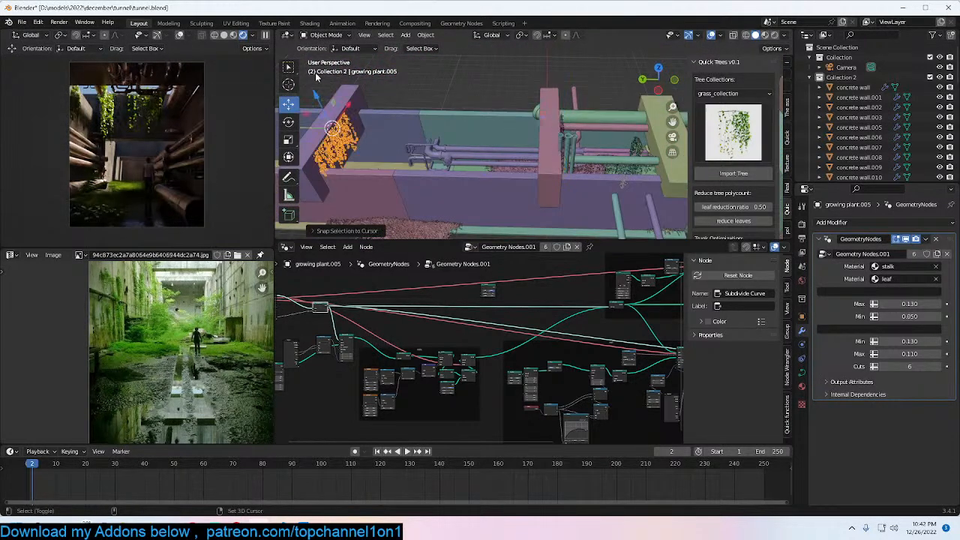
{"action": "key", "text": "KP_0"}
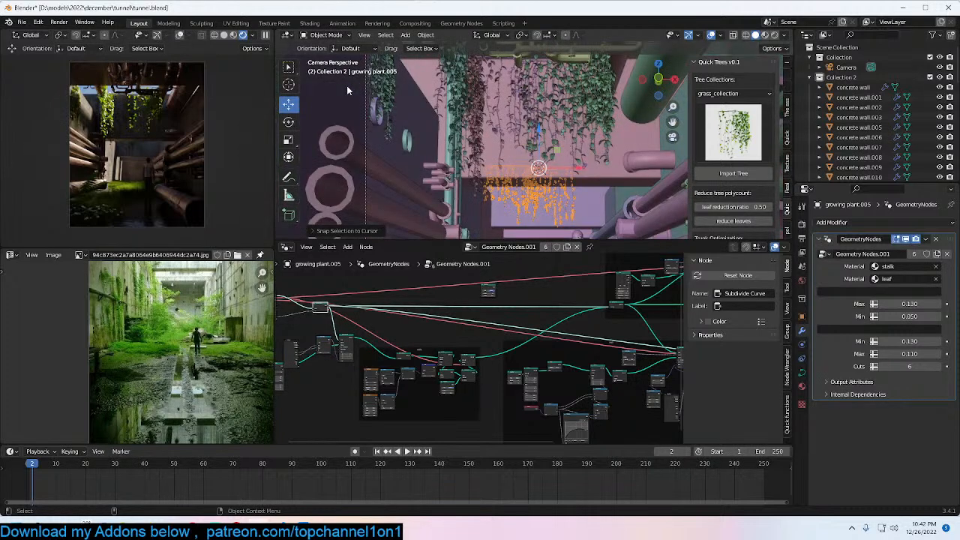
{"action": "left_click_drag", "start_coordinate": [561, 173], "coordinate": [584, 174]}
Step: Resize the far beam's vine and adjust its height on Z so it hangs from the beam
{"action": "key", "text": "KP_Decimal"}
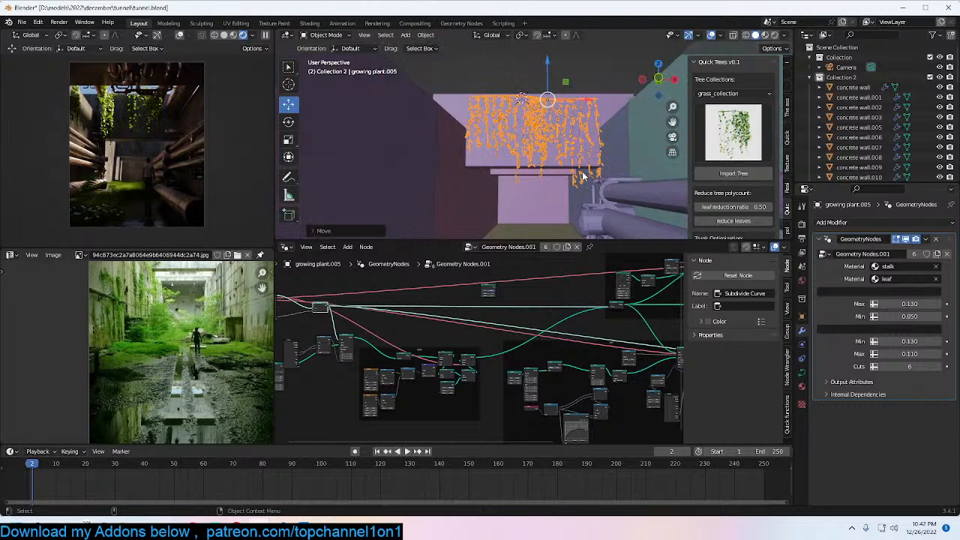
{"action": "left_click", "coordinate": [518, 153]}
{"action": "scroll", "coordinate": [518, 153], "scroll_direction": "up", "scroll_amount": 4}
{"action": "middle_click_drag", "start_coordinate": [518, 153], "coordinate": [533, 133]}
{"action": "scroll", "coordinate": [584, 132], "scroll_direction": "down", "scroll_amount": 2}
{"action": "left_click", "coordinate": [534, 134]}
{"action": "key", "text": "s"}
{"action": "left_click", "coordinate": [525, 109]}
{"action": "key", "text": "g"}
{"action": "key", "text": "z"}
{"action": "left_click", "coordinate": [561, 152]}
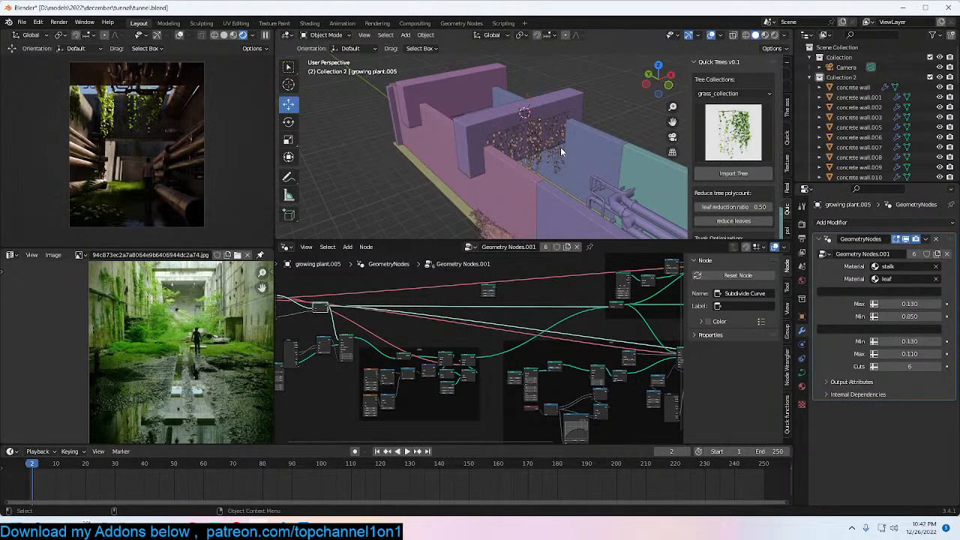
Step: Check the far beam's vine from the camera view, save the file and deselect everything
{"action": "key", "text": "KP_0"}
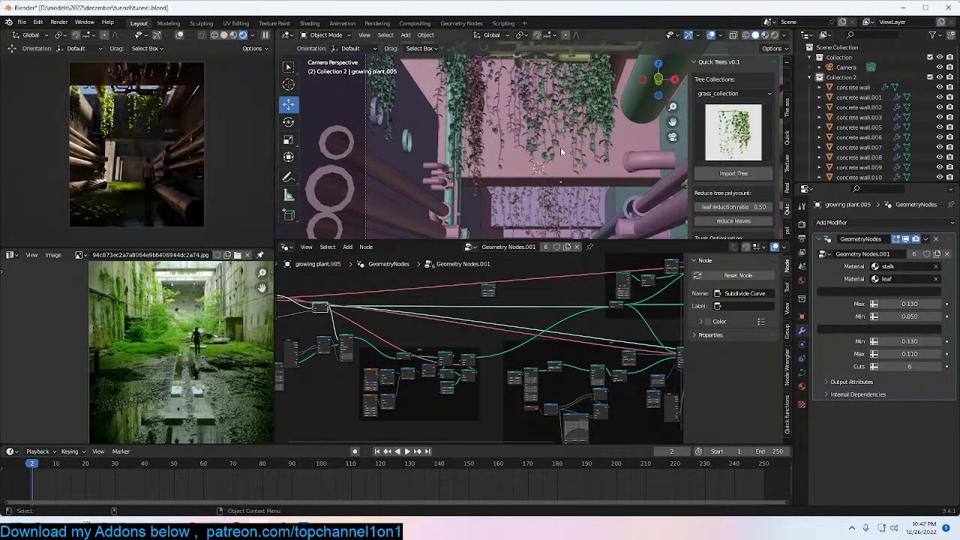
{"action": "scroll", "coordinate": [585, 190], "scroll_direction": "down", "scroll_amount": 3}
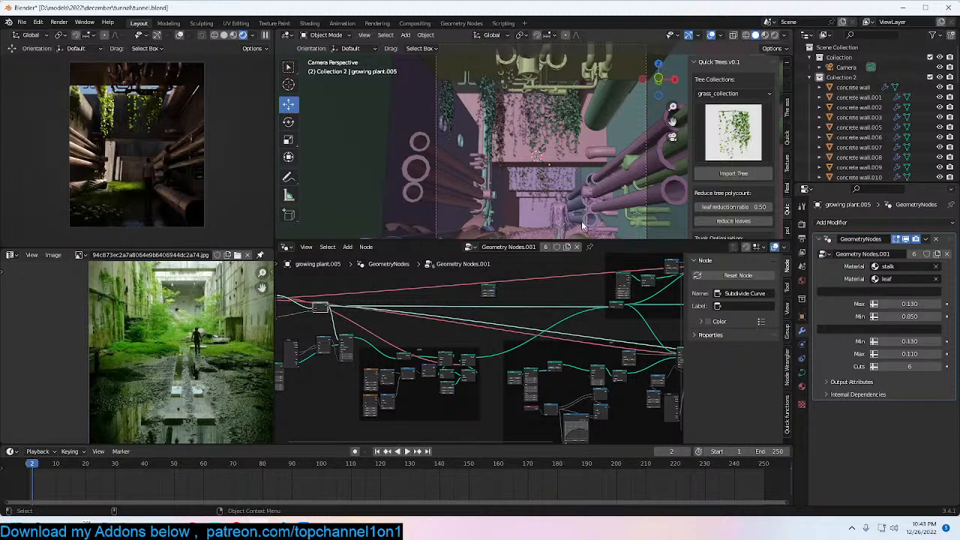
{"action": "left_click", "coordinate": [596, 202]}
{"action": "left_click", "coordinate": [526, 179]}
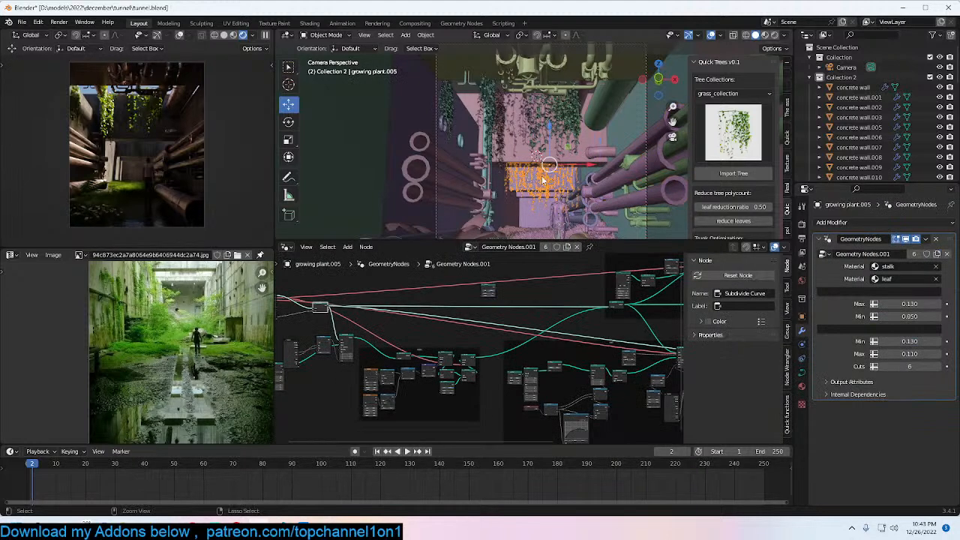
{"action": "key", "text": "ctrl+s"}
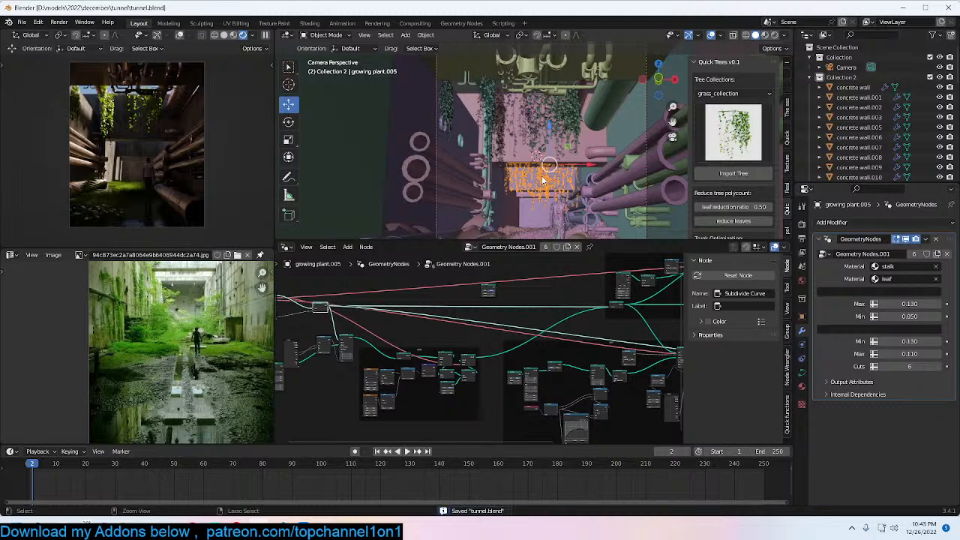
{"action": "key", "text": "alt+a"}
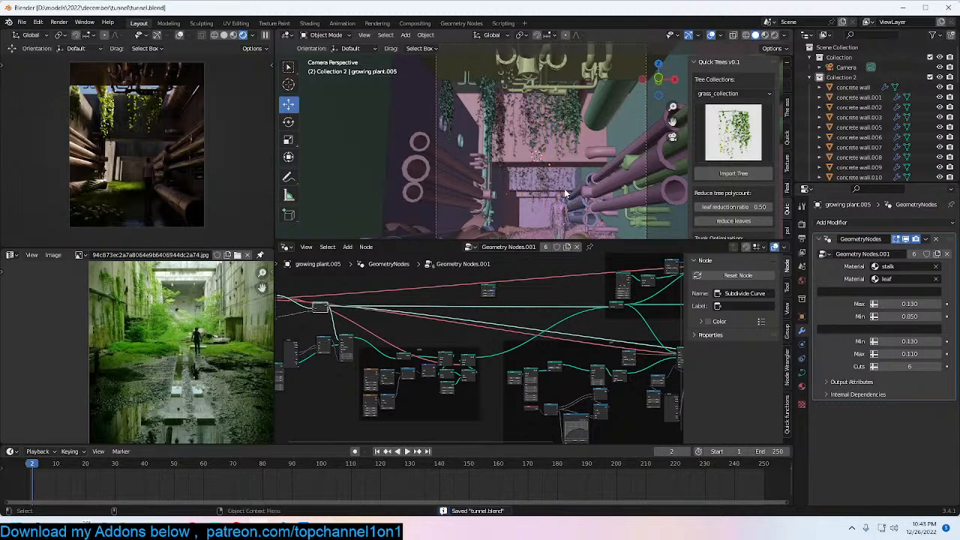
Step: Duplicate the large hanging vine in front of the wall and snap the copy to the 3D cursor
{"action": "scroll", "coordinate": [519, 169], "scroll_direction": "up", "scroll_amount": 5}
{"action": "left_click", "coordinate": [529, 118]}
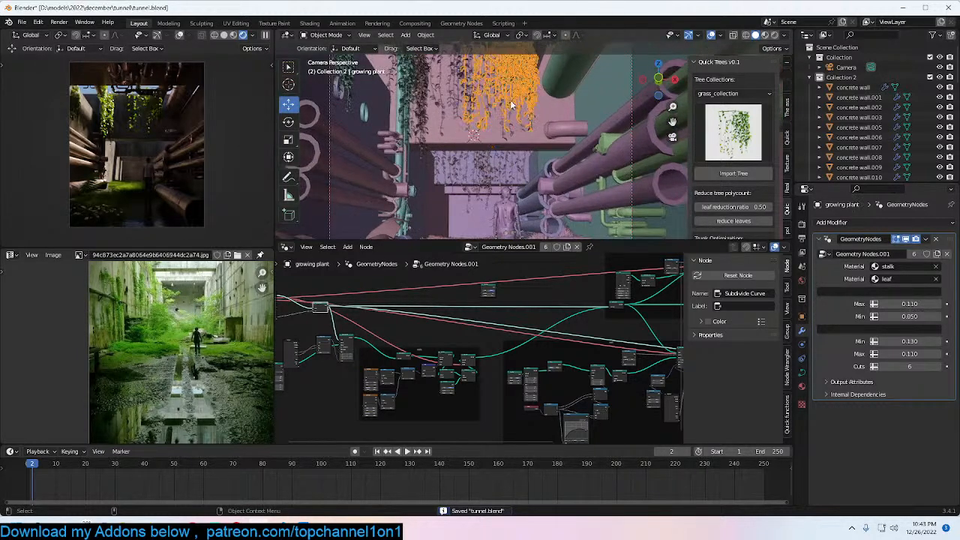
{"action": "key", "text": "KP_Decimal"}
{"action": "middle_click_drag", "start_coordinate": [510, 100], "coordinate": [559, 150]}
{"action": "key", "text": "shift+d"}
{"action": "right_click", "coordinate": [559, 151]}
{"action": "key", "text": "shift+s"}
{"action": "left_click", "coordinate": [578, 83]}
Step: Rotate the duplicated vine about the global Z axis
{"action": "type", "text": "rz"}
{"action": "type", "text": "900"}
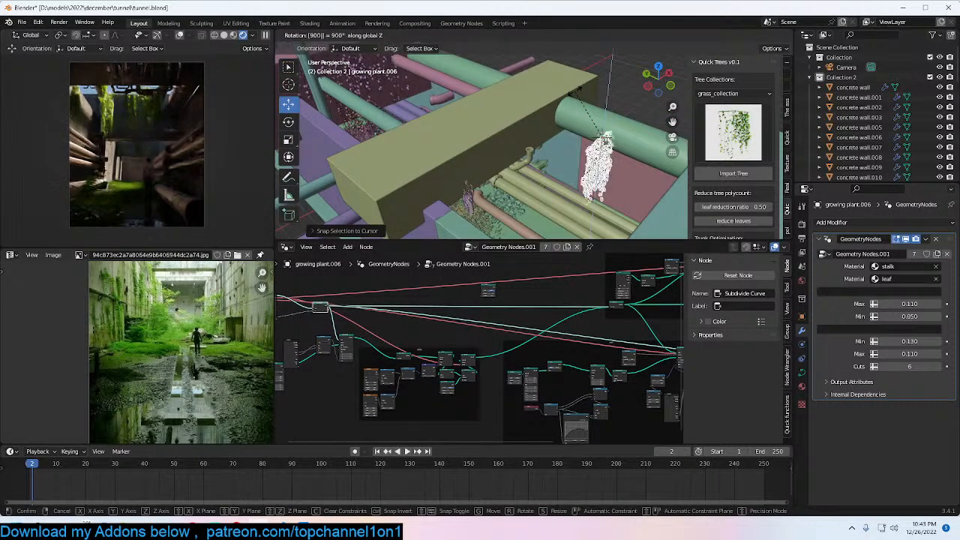
{"action": "key", "text": "Return"}
{"action": "key", "text": "r"}
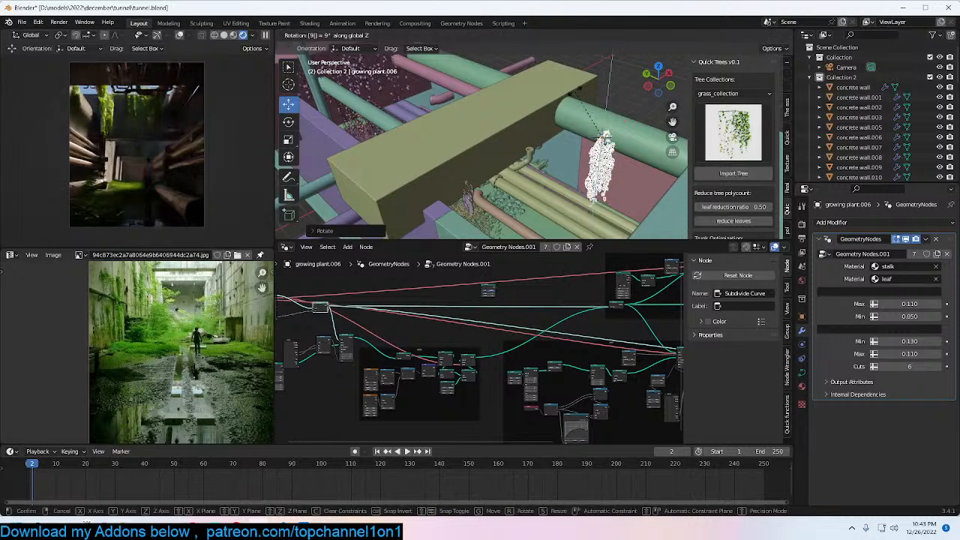
{"action": "key", "text": "Return"}
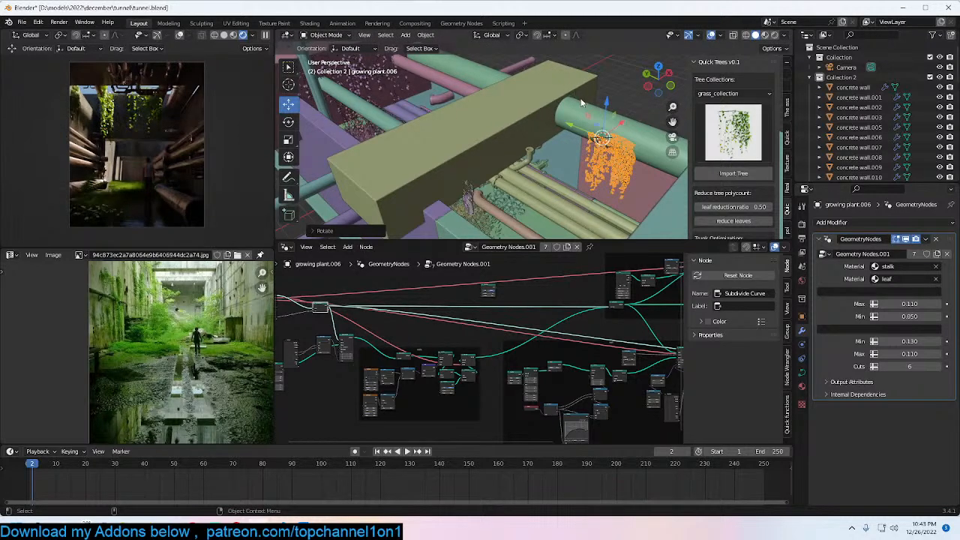
Step: Snap the rotated vine to the 3D cursor on the thick upper pipe, resize it and save the file
{"action": "key", "text": "KP_0"}
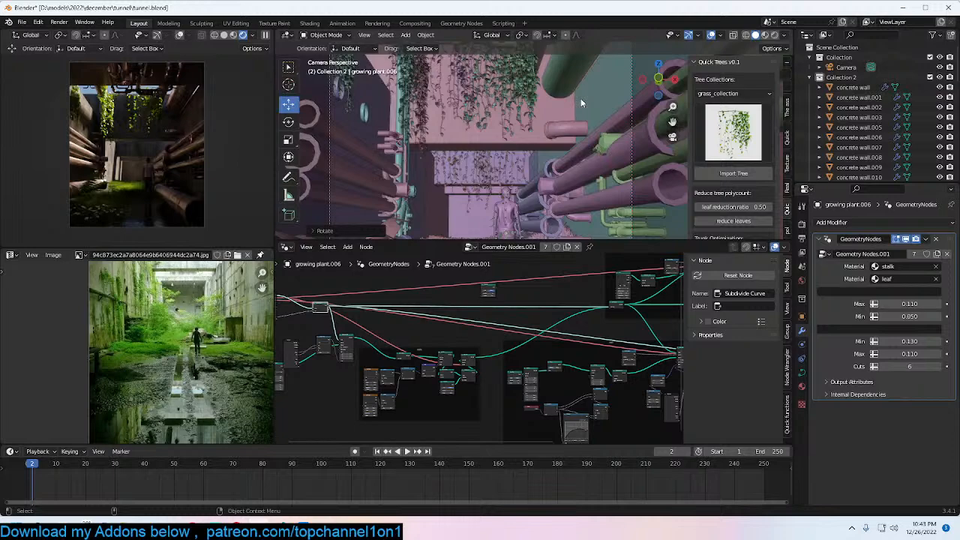
{"action": "scroll", "coordinate": [572, 98], "scroll_direction": "down", "scroll_amount": 3}
{"action": "right_click", "coordinate": [554, 104], "text": "shift"}
{"action": "key", "text": "shift+s"}
{"action": "left_click", "coordinate": [555, 62]}
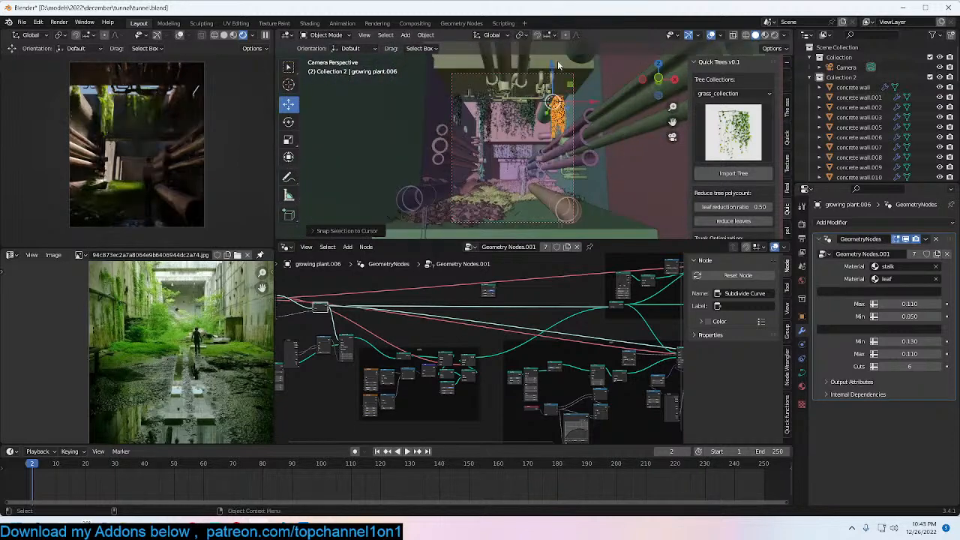
{"action": "key", "text": "s"}
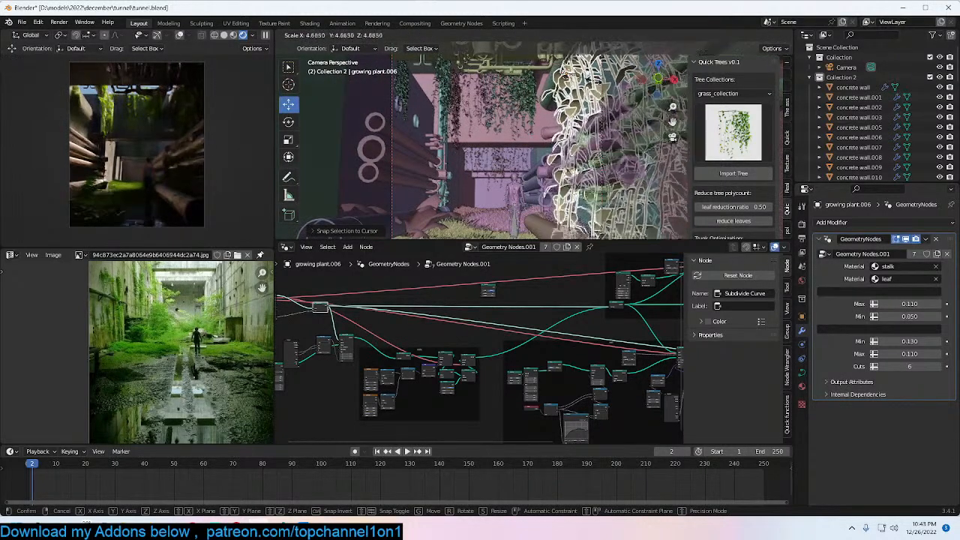
{"action": "left_click", "coordinate": [538, 126]}
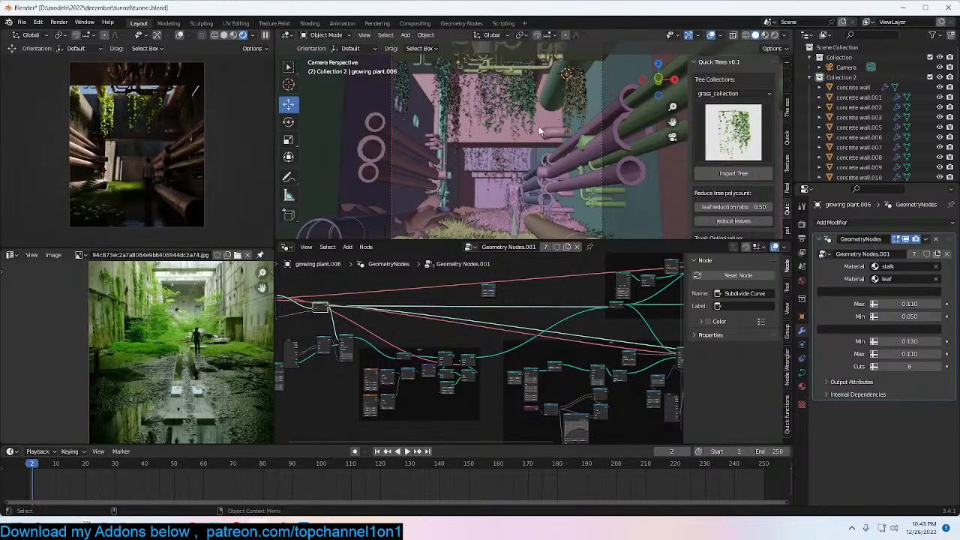
{"action": "scroll", "coordinate": [557, 99], "scroll_direction": "up", "scroll_amount": 3}
{"action": "key", "text": "ctrl+s"}
Step: Snap the man figure to the 3D cursor in the camera view and shift it onto the grass
{"action": "left_click", "coordinate": [541, 173]}
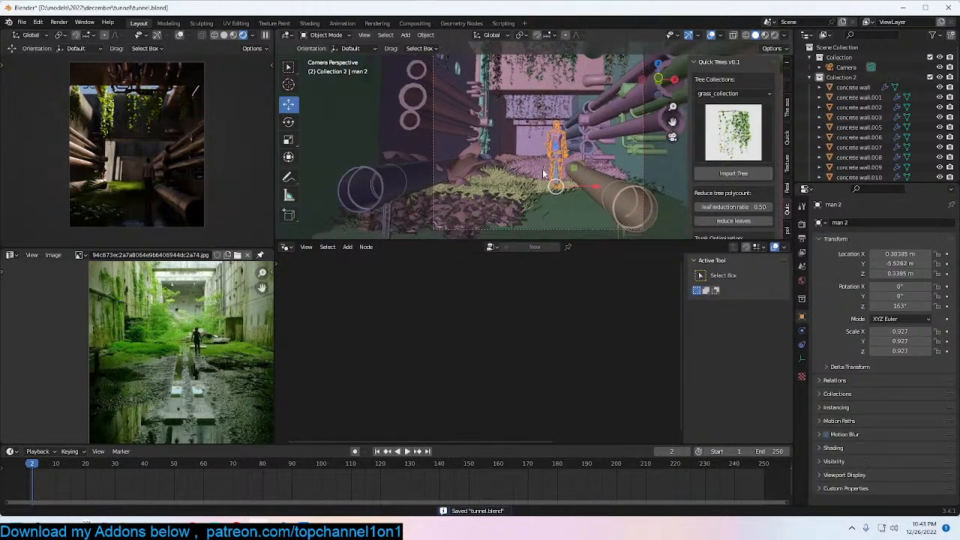
{"action": "scroll", "coordinate": [541, 174], "scroll_direction": "up", "scroll_amount": 2}
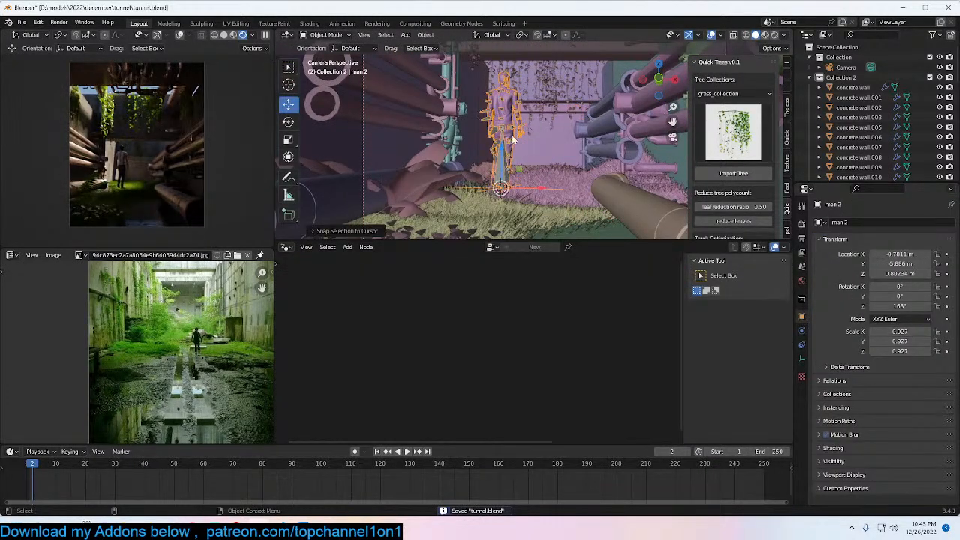
{"action": "key", "text": "g"}
{"action": "left_click", "coordinate": [534, 140]}
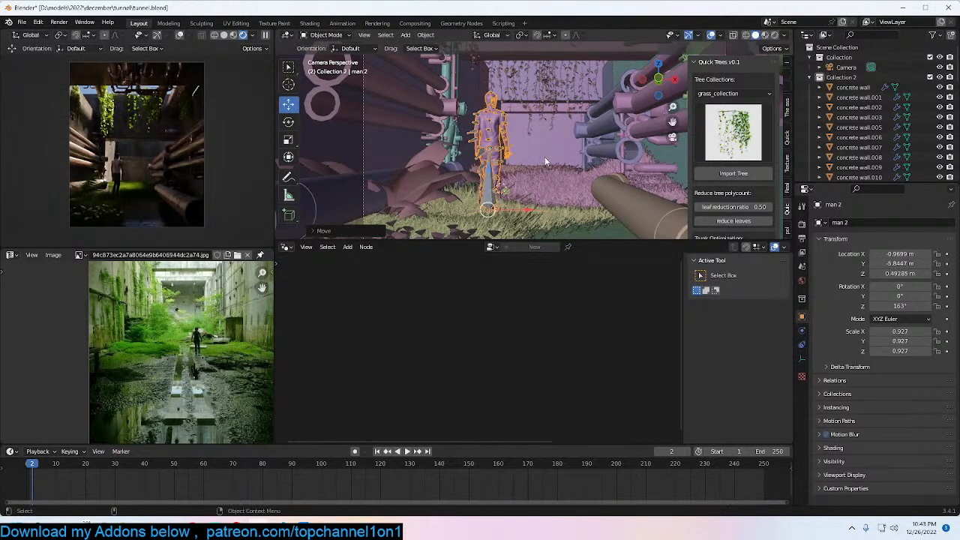
Step: Move the man along the tunnel in the top view to about X -1.48 m, Y -3.46 m, and save the file
{"action": "key", "text": "KP_7"}
{"action": "key", "text": "g"}
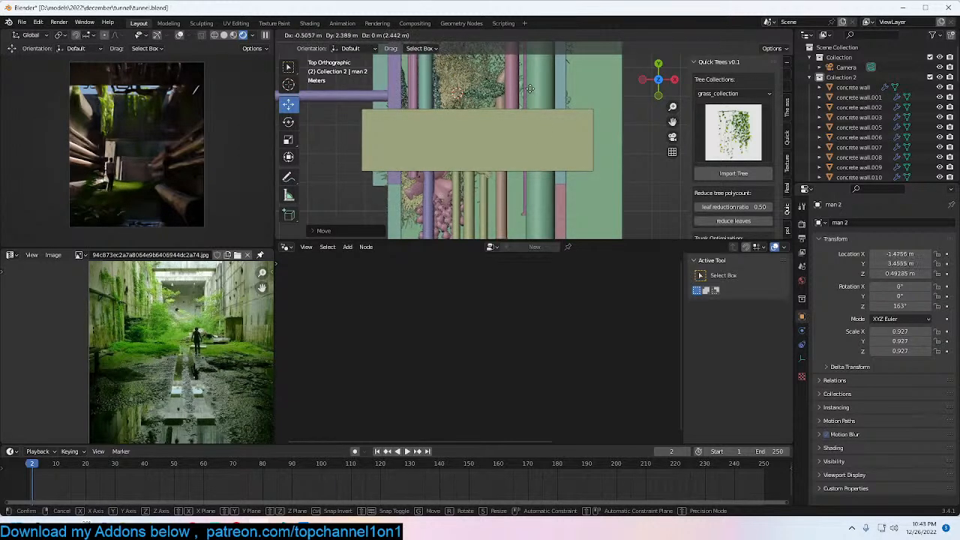
{"action": "left_click", "coordinate": [458, 109]}
{"action": "scroll", "coordinate": [461, 111], "scroll_direction": "down", "scroll_amount": 2}
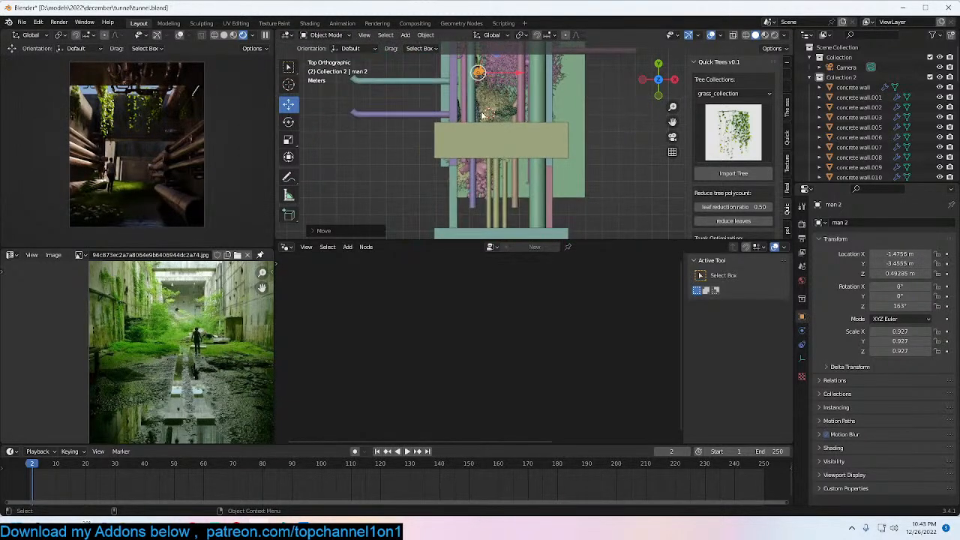
{"action": "key", "text": "ctrl+s"}
{"action": "key", "text": "KP_0"}
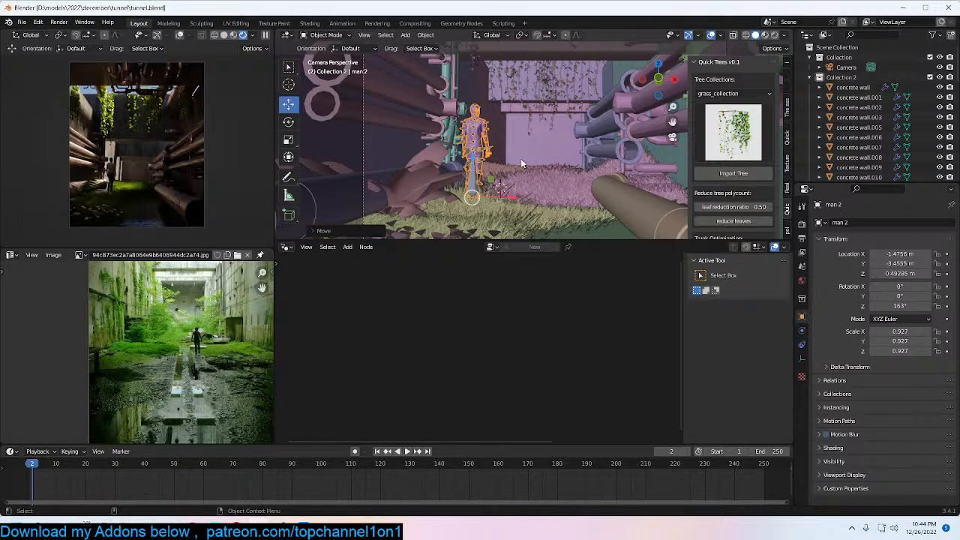
{"action": "middle_click_drag", "start_coordinate": [523, 155], "coordinate": [516, 153], "text": "shift"}
{"action": "key", "text": "ctrl+s"}
{"action": "key", "text": "alt+a"}
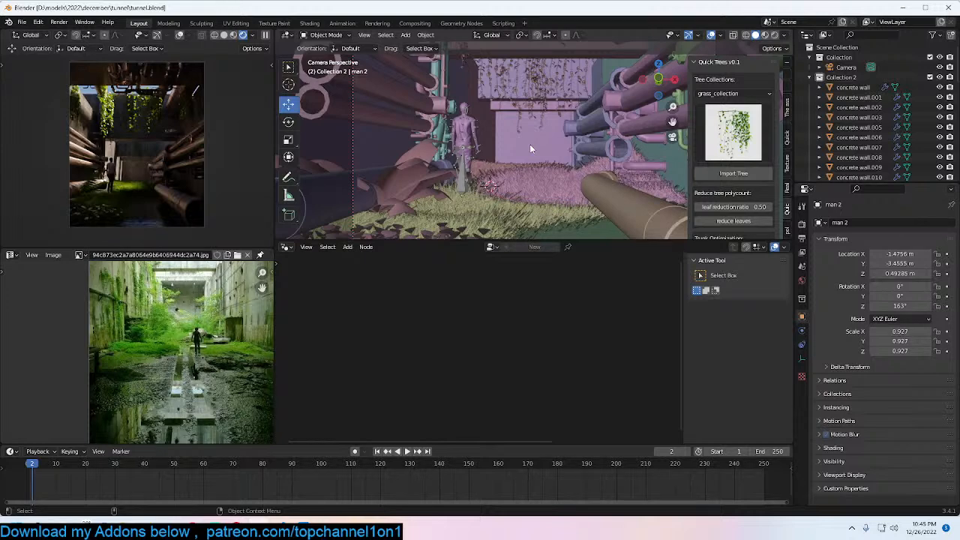
{"action": "key", "text": "ctrl+s"}
Step: Import the bushy leafy plant from the grass_collection library onto the tunnel floor and scale it
{"action": "left_click", "coordinate": [718, 146]}
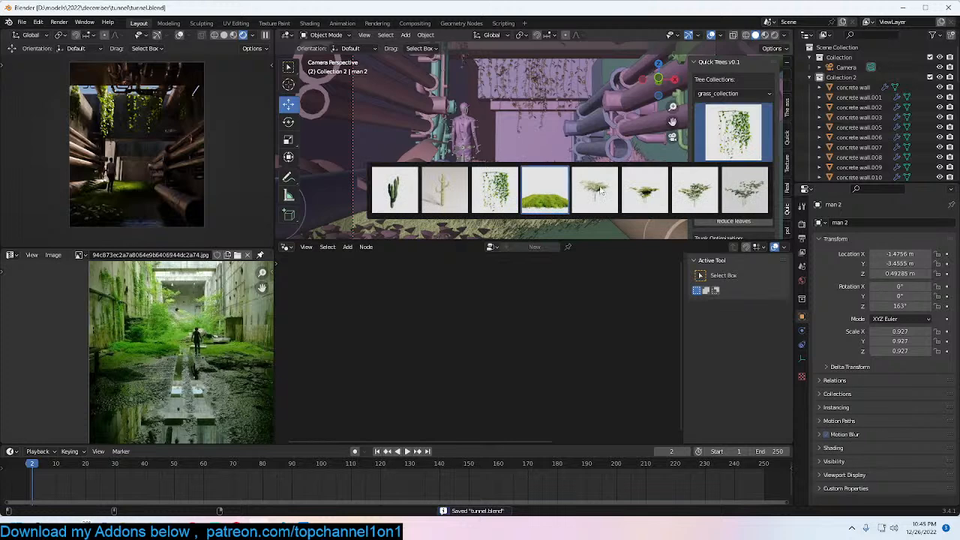
{"action": "left_click", "coordinate": [647, 194]}
{"action": "middle_click_drag", "start_coordinate": [566, 164], "coordinate": [561, 152], "text": "shift"}
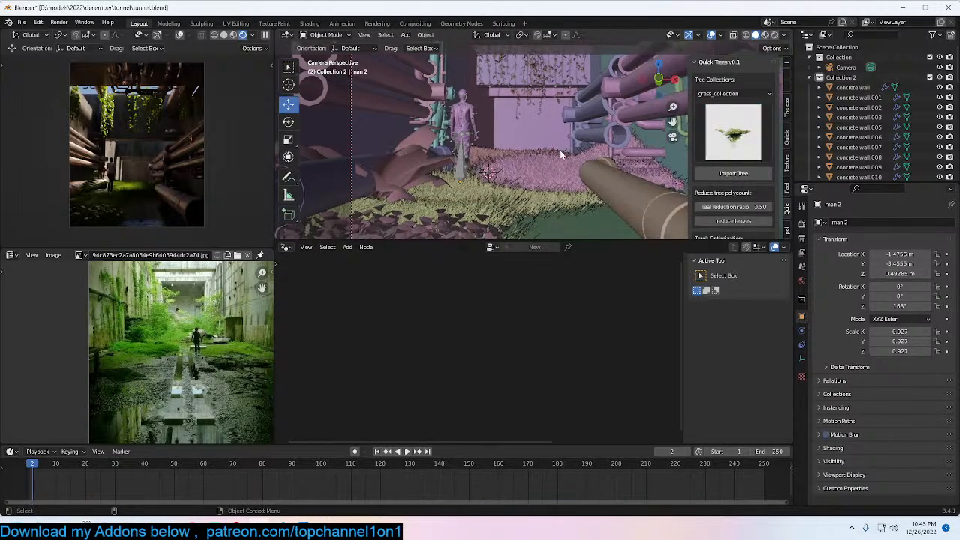
{"action": "key", "text": "ctrl+s"}
{"action": "right_click", "coordinate": [573, 201], "text": "shift"}
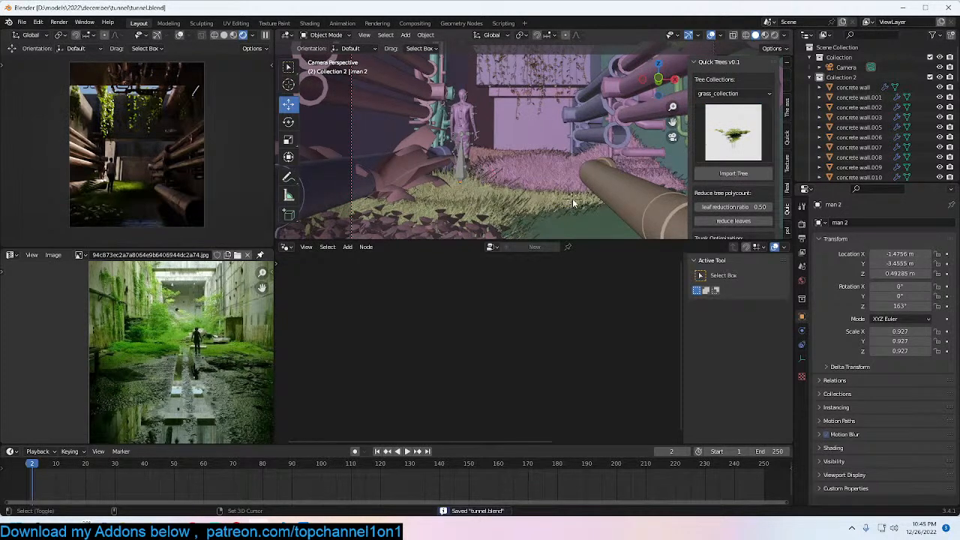
{"action": "left_click", "coordinate": [754, 177]}
{"action": "key", "text": "s"}
{"action": "left_click", "coordinate": [562, 175]}
Step: Snap the leafy plant to the 3D cursor on the bare ground beside the large floor pipe and resize it
{"action": "middle_click_drag", "start_coordinate": [563, 177], "coordinate": [568, 139], "text": "shift"}
{"action": "right_click", "coordinate": [550, 218], "text": "shift"}
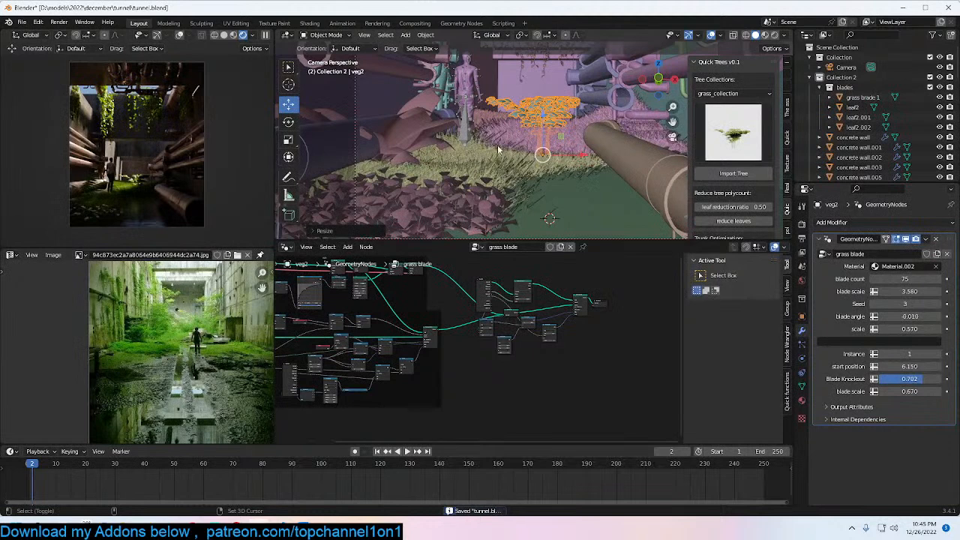
{"action": "key", "text": "shift+s"}
{"action": "left_click", "coordinate": [505, 115]}
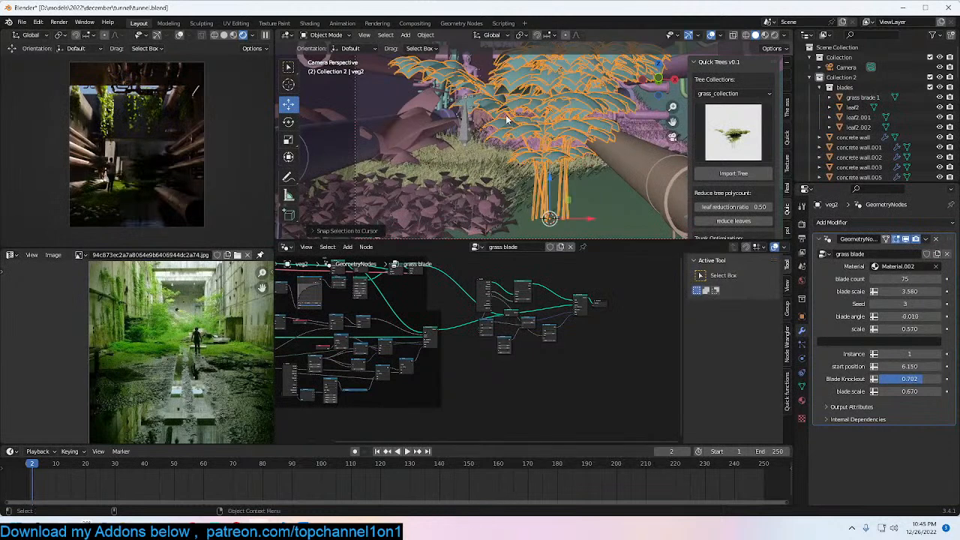
{"action": "key", "text": "s"}
{"action": "left_click", "coordinate": [571, 124]}
Step: Snap the leafy plant to the 3D cursor among the rocks on the man's side of the tunnel and resize it
{"action": "right_click", "coordinate": [381, 140], "text": "shift"}
{"action": "key", "text": "shift+s"}
{"action": "left_click", "coordinate": [366, 138]}
{"action": "key", "text": "shift+s"}
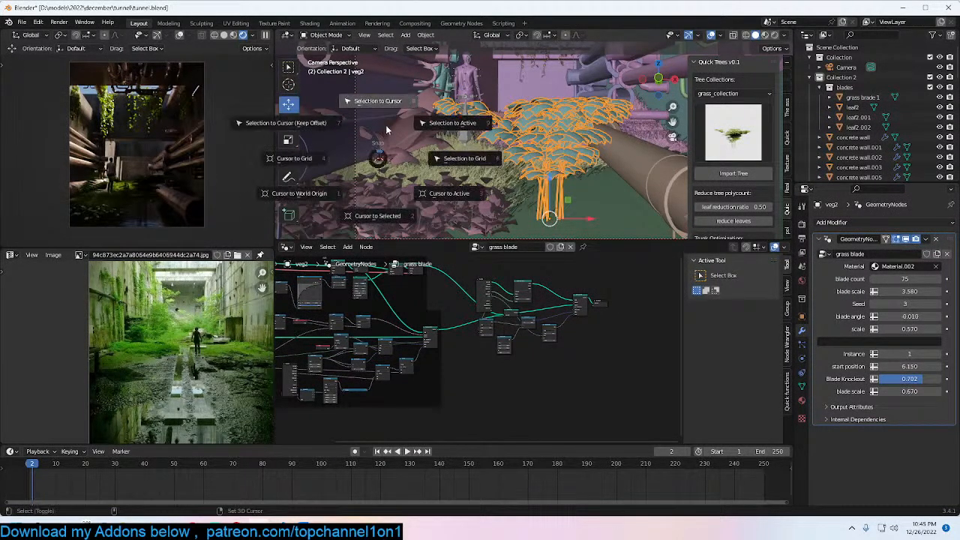
{"action": "left_click", "coordinate": [378, 101]}
{"action": "key", "text": "s"}
{"action": "left_click", "coordinate": [386, 121]}
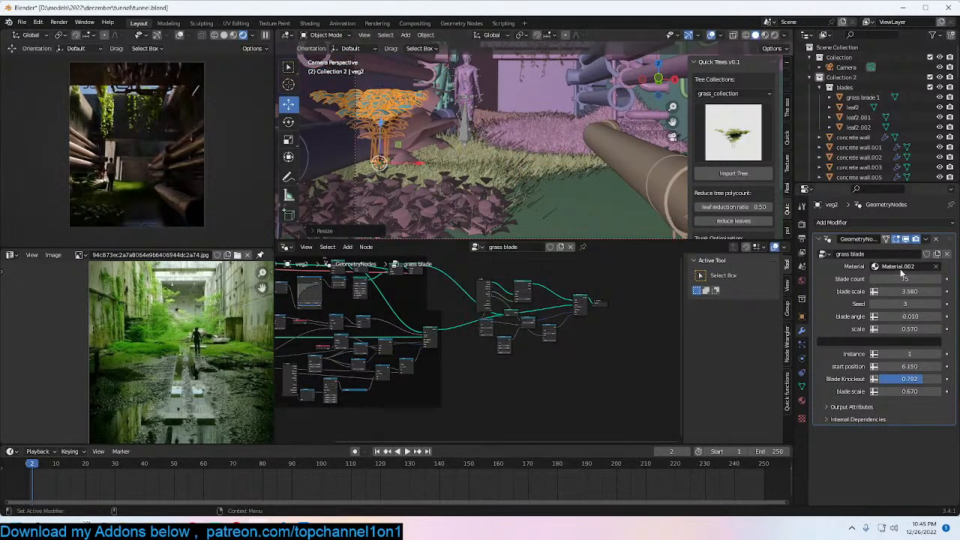
Step: Set the leafy plant's blade scale to 3.270 and its blade angle to 0.840
{"action": "left_click_drag", "start_coordinate": [905, 291], "coordinate": [934, 316]}
{"action": "scroll", "coordinate": [447, 137], "scroll_direction": "down", "scroll_amount": 1}
{"action": "scroll", "coordinate": [480, 120], "scroll_direction": "down", "scroll_amount": 2}
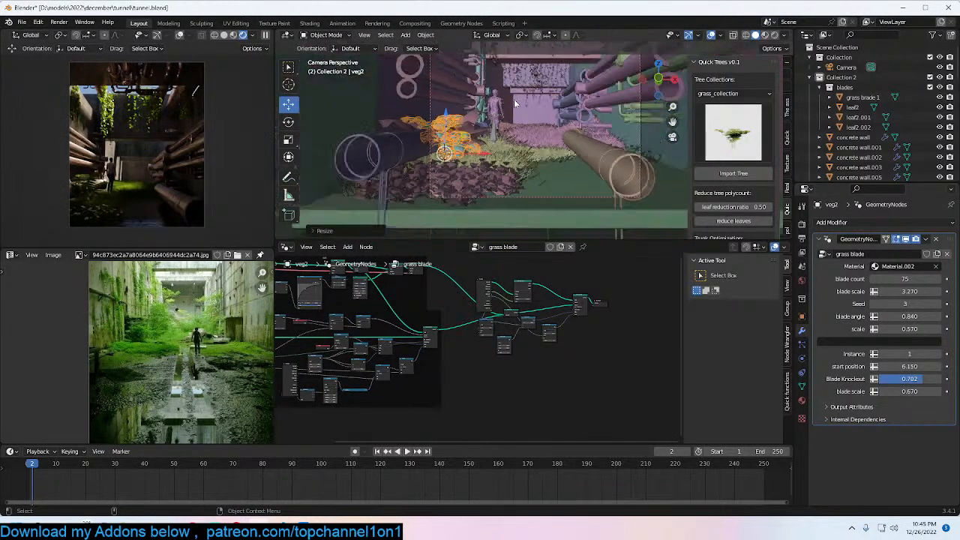
Step: Try sun rotations of 45° and 0° for the Nishita sky texture in the world settings
{"action": "left_click", "coordinate": [801, 281]}
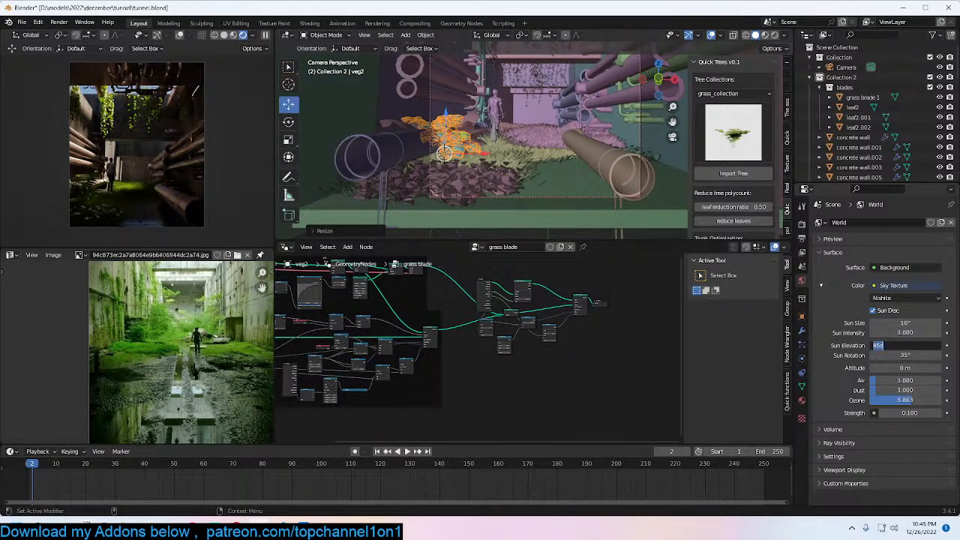
{"action": "left_click", "coordinate": [915, 354]}
{"action": "type", "text": "45"}
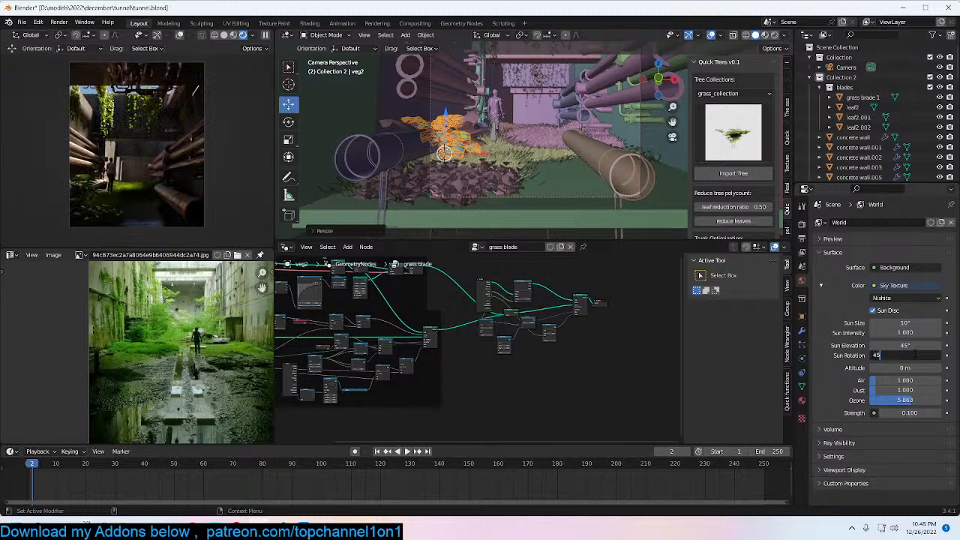
{"action": "key", "text": "Return"}
{"action": "left_click", "coordinate": [909, 355]}
{"action": "type", "text": "0"}
{"action": "key", "text": "Return"}
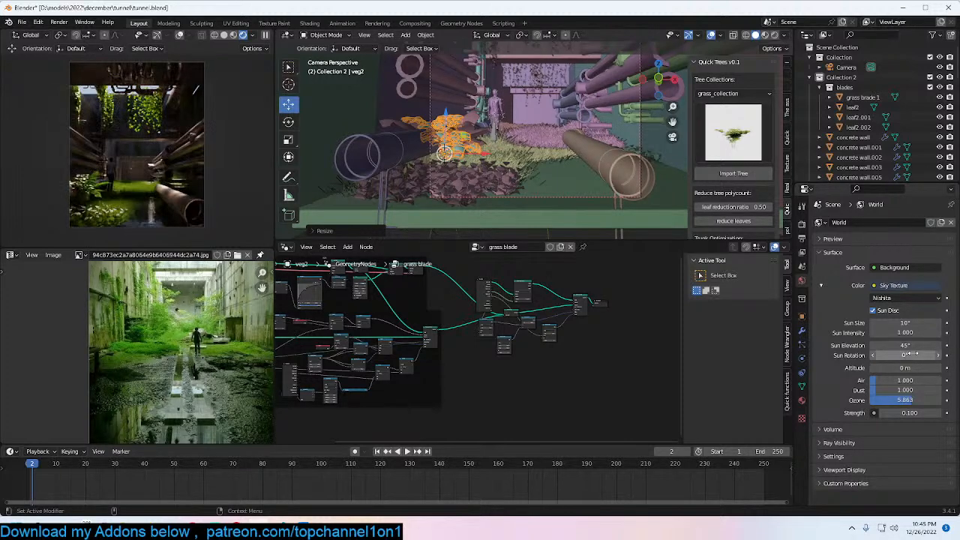
Step: Set the Nishita sky's sun rotation to 25° and save the file
{"action": "left_click", "coordinate": [909, 355]}
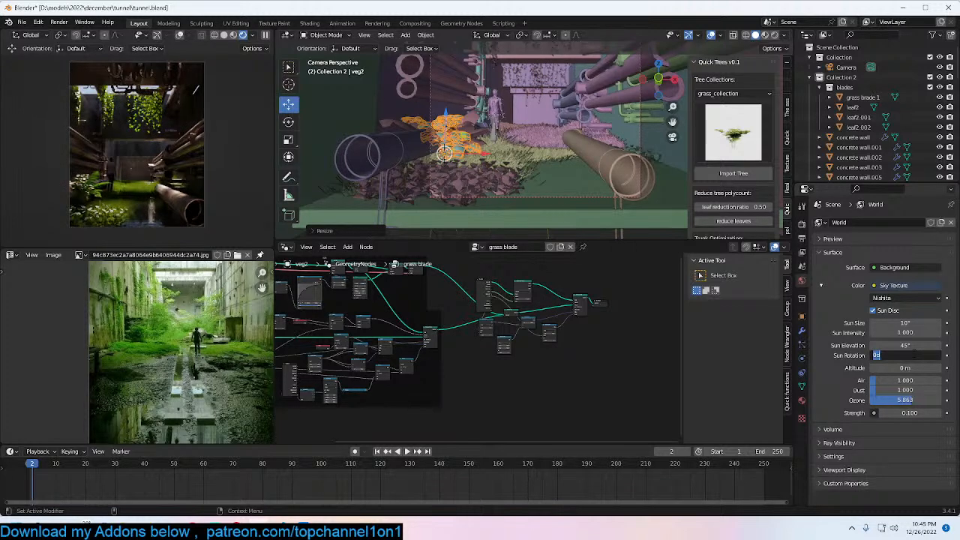
{"action": "type", "text": "25"}
{"action": "key", "text": "Return"}
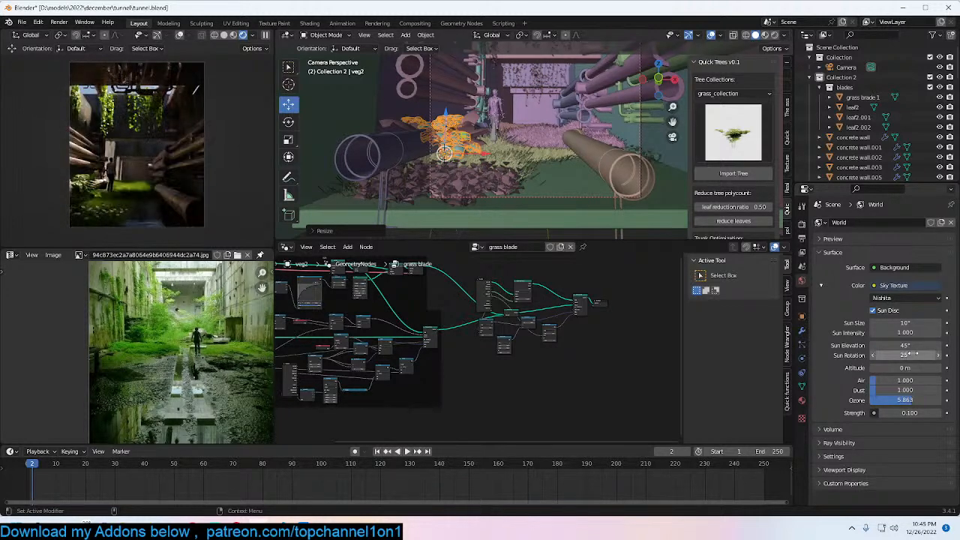
{"action": "key", "text": "ctrl+s"}
Step: Save the file, add an area light, and rotate and move it to shine diagonally into the tunnel
{"action": "left_click", "coordinate": [532, 103]}
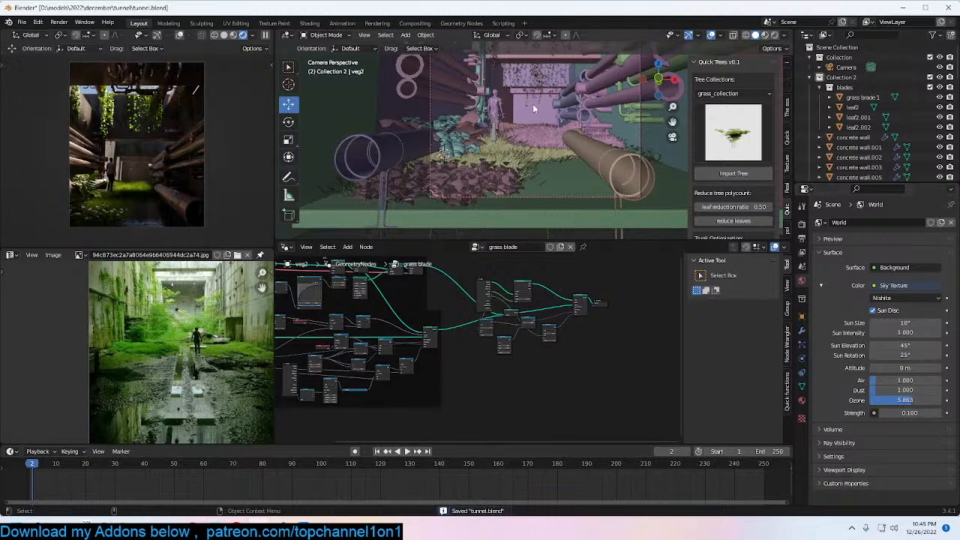
{"action": "middle_click_drag", "start_coordinate": [534, 97], "coordinate": [498, 122], "text": "shift"}
{"action": "key", "text": "ctrl+s"}
{"action": "key", "text": "shift+a"}
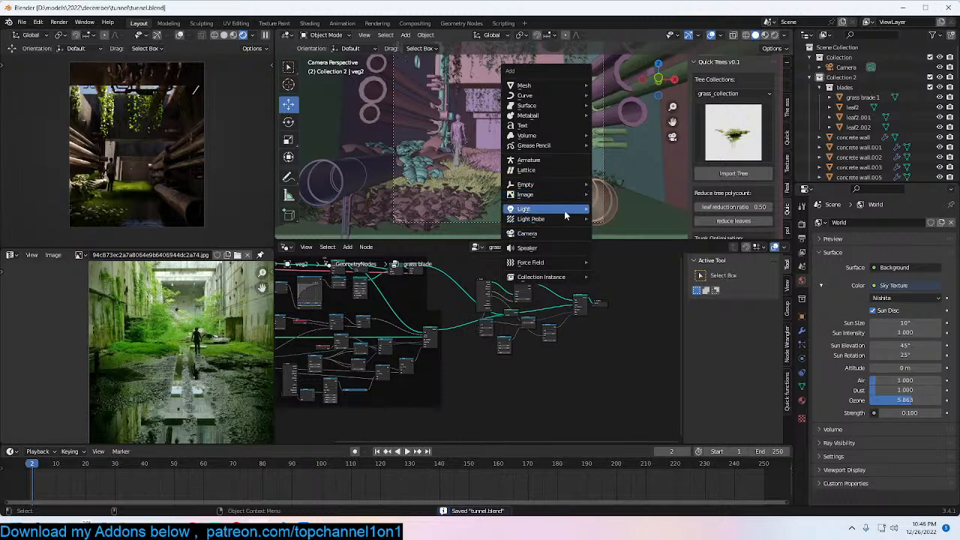
{"action": "mouse_move", "coordinate": [576, 207]}
{"action": "left_click", "coordinate": [612, 241]}
{"action": "key", "text": "r"}
{"action": "key", "text": "g"}
{"action": "left_click", "coordinate": [559, 175]}
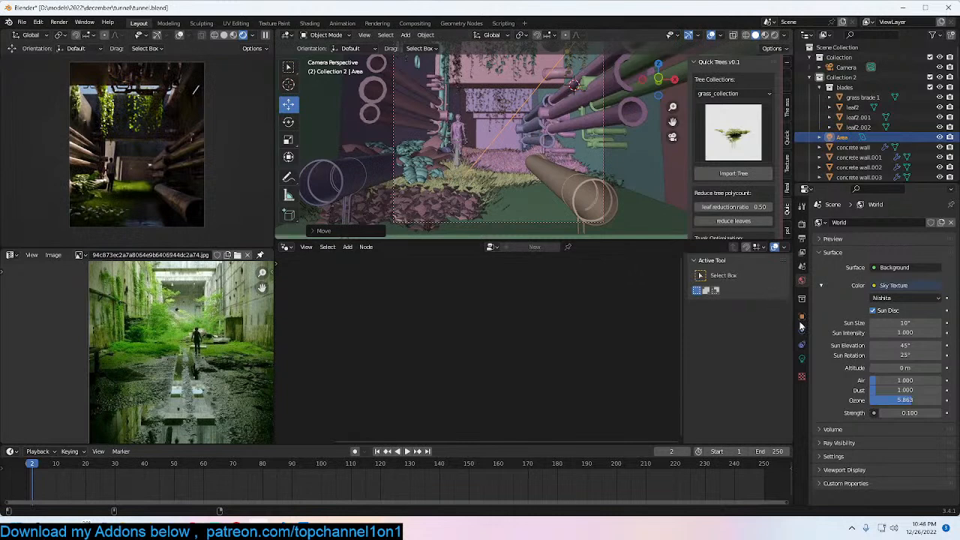
Step: Set the area light's power to 10000 W
{"action": "left_click", "coordinate": [801, 357]}
{"action": "left_click", "coordinate": [892, 290]}
{"action": "type", "text": "10000"}
{"action": "key", "text": "Return"}
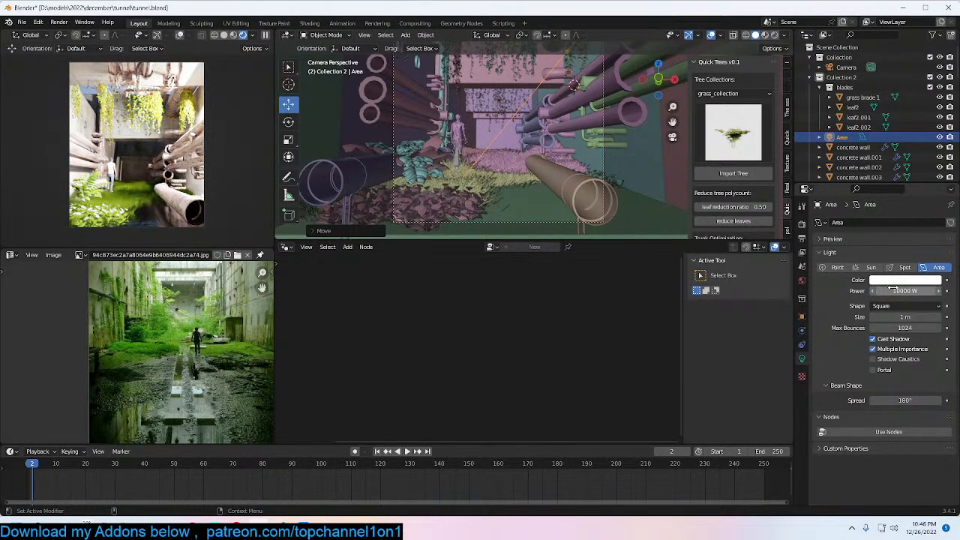
Step: Try a 60° beam spread for the area light, and set it to 30°
{"action": "left_click", "coordinate": [897, 400]}
{"action": "type", "text": "60"}
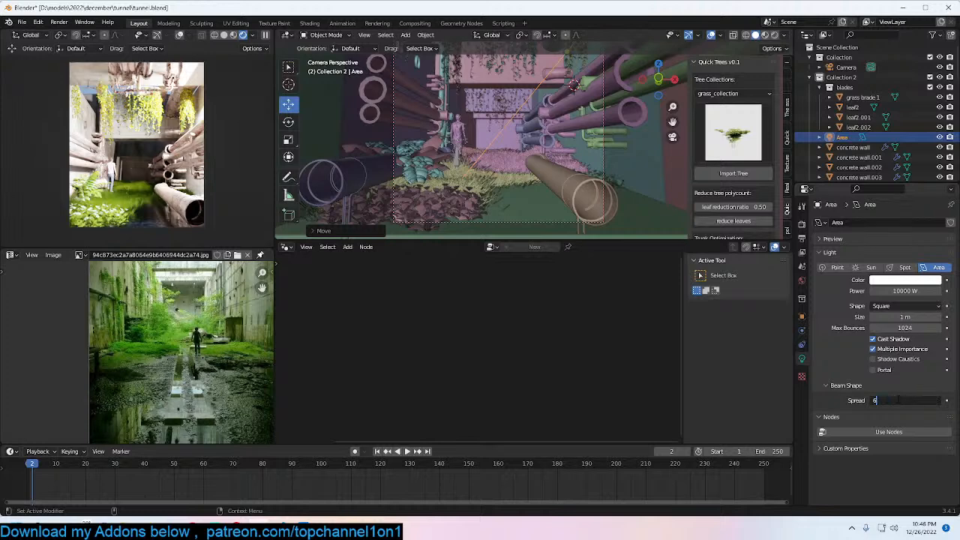
{"action": "key", "text": "Return"}
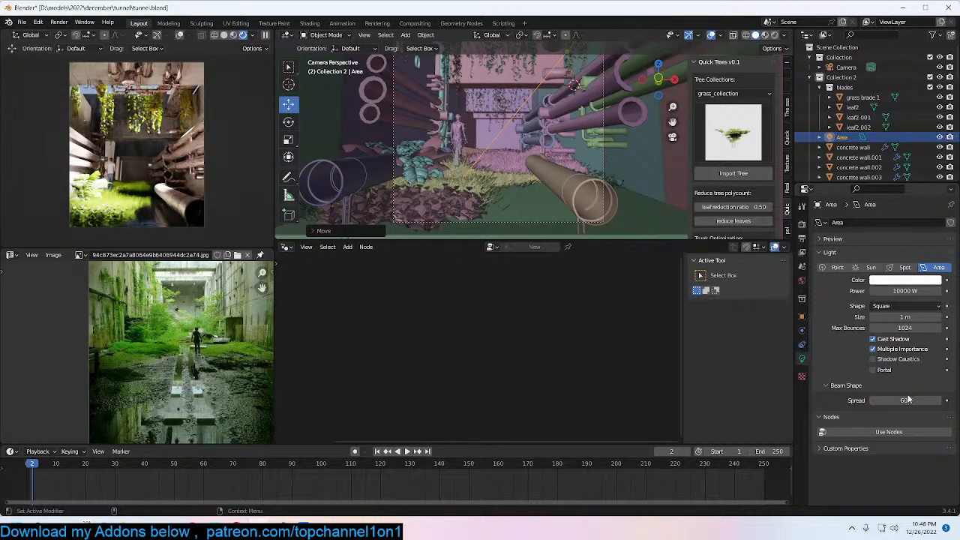
{"action": "left_click", "coordinate": [906, 400]}
{"action": "type", "text": "30"}
{"action": "key", "text": "Return"}
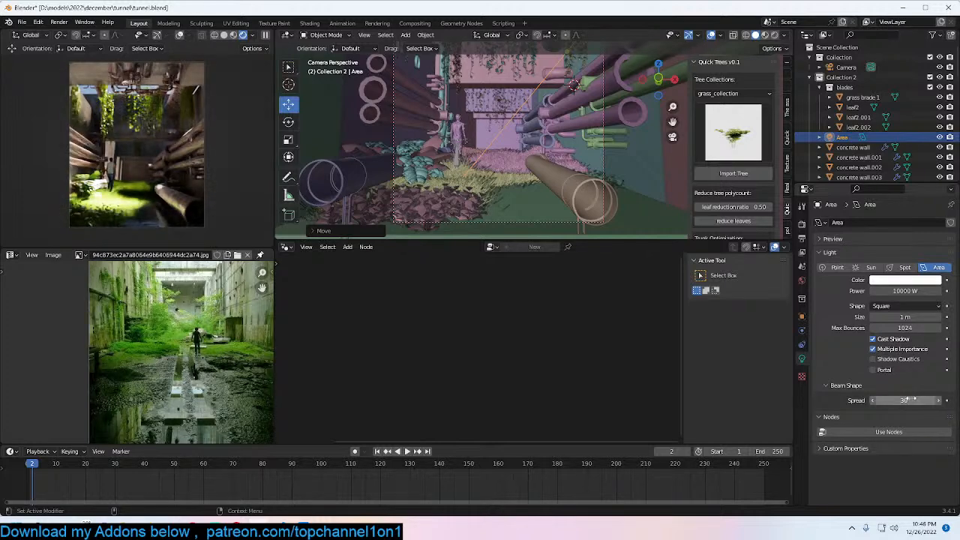
Step: Move the area light higher above the tunnel walls and save the file
{"action": "scroll", "coordinate": [709, 231], "scroll_direction": "down", "scroll_amount": 1}
{"action": "middle_click_drag", "start_coordinate": [627, 151], "coordinate": [661, 117]}
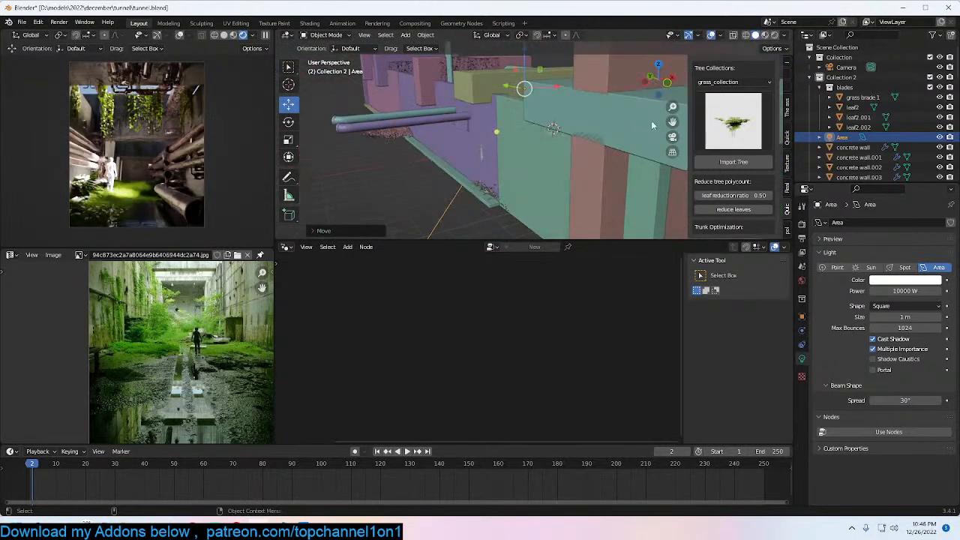
{"action": "key", "text": "g"}
{"action": "left_click", "coordinate": [625, 88]}
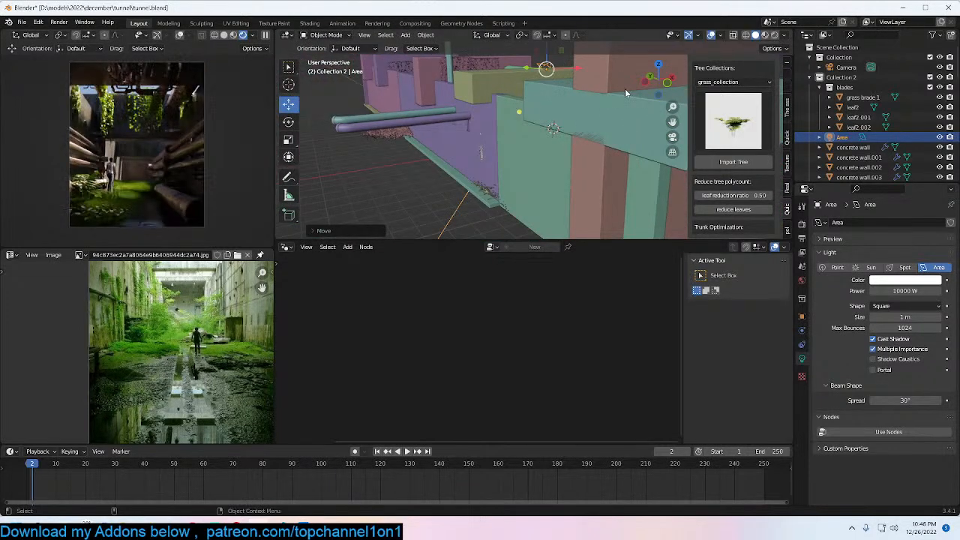
{"action": "key", "text": "KP_0"}
{"action": "middle_click_drag", "start_coordinate": [624, 89], "coordinate": [602, 96]}
{"action": "scroll", "coordinate": [601, 96], "scroll_direction": "down", "scroll_amount": 4}
{"action": "key", "text": "ctrl+s"}
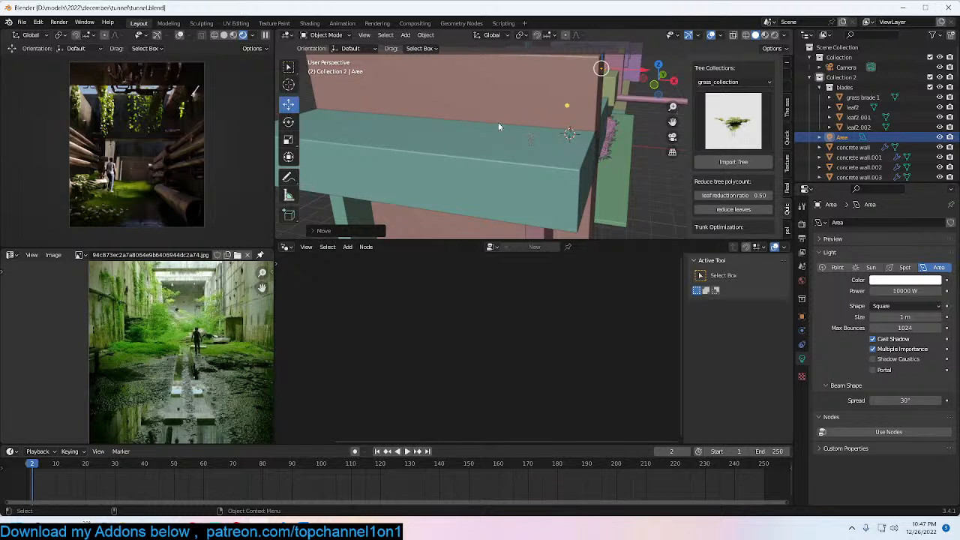
{"action": "scroll", "coordinate": [514, 124], "scroll_direction": "down", "scroll_amount": 10}
{"action": "key", "text": "ctrl+s"}
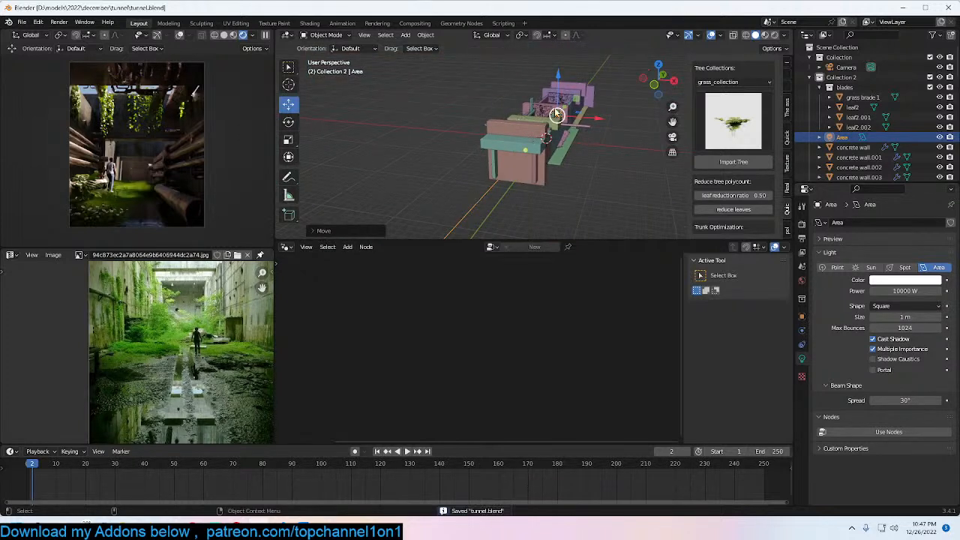
Step: Add a cube, scale it up to enclose the tunnel's cross-section, and shift it along the tunnel's length on the Y axis
{"action": "key", "text": "shift+a"}
{"action": "mouse_move", "coordinate": [541, 54]}
{"action": "left_click", "coordinate": [600, 53]}
{"action": "key", "text": "s"}
{"action": "left_click", "coordinate": [642, 90]}
{"action": "key", "text": "g"}
{"action": "left_click", "coordinate": [624, 106]}
{"action": "middle_click_drag", "start_coordinate": [624, 107], "coordinate": [542, 115]}
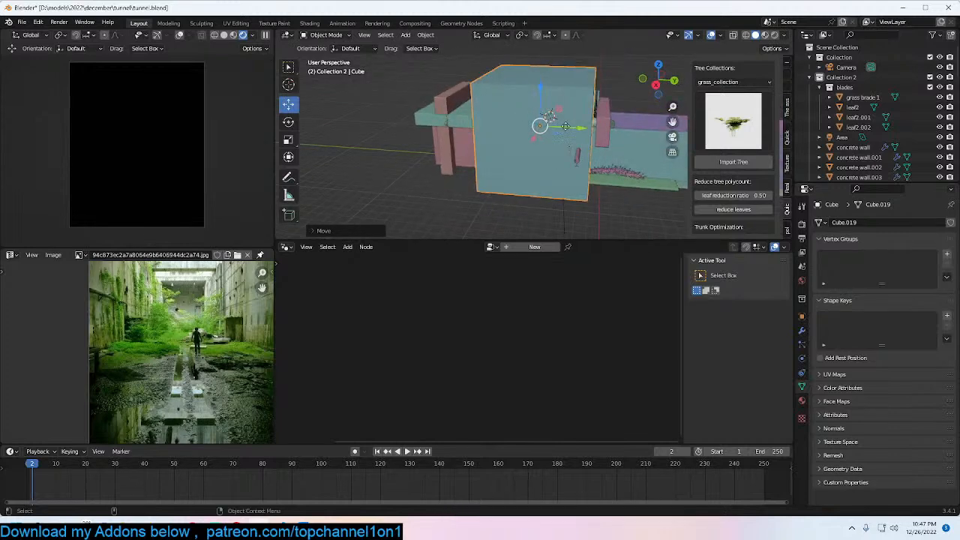
{"action": "left_click_drag", "start_coordinate": [575, 128], "coordinate": [596, 132]}
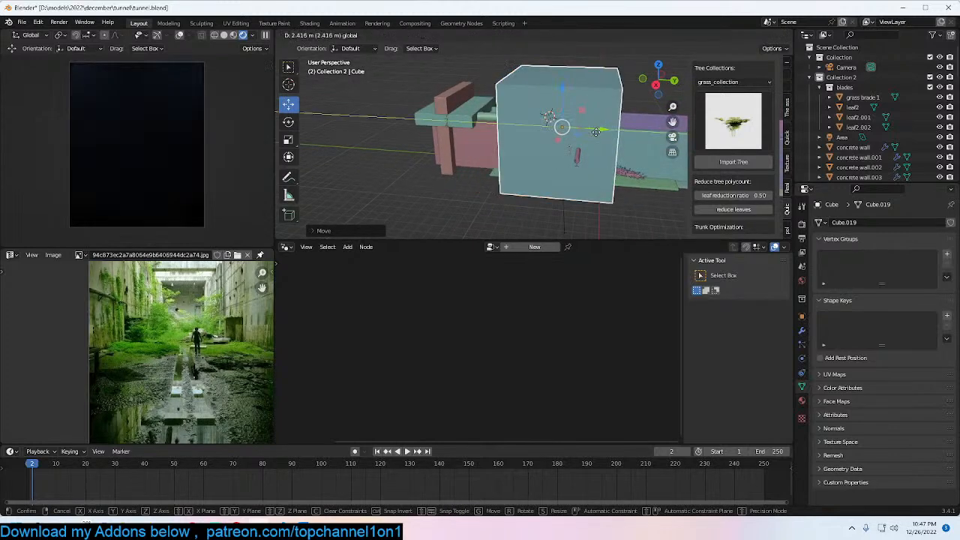
Step: Switch the geometry node area to the Shader Editor for the enclosing cube's material
{"action": "left_click", "coordinate": [285, 247]}
{"action": "left_click", "coordinate": [311, 341]}
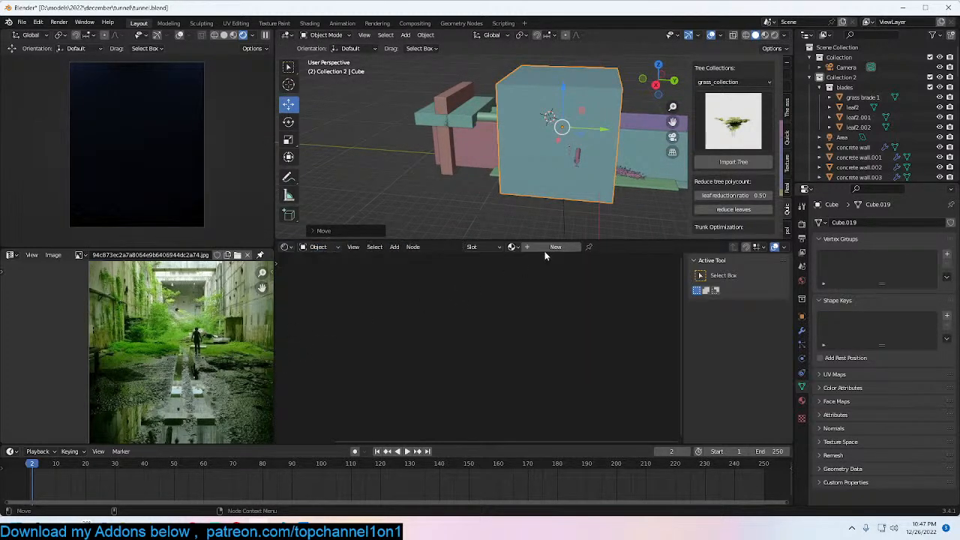
Step: Give the large cube a new material and remove its default Principled BSDF node
{"action": "left_click", "coordinate": [554, 246]}
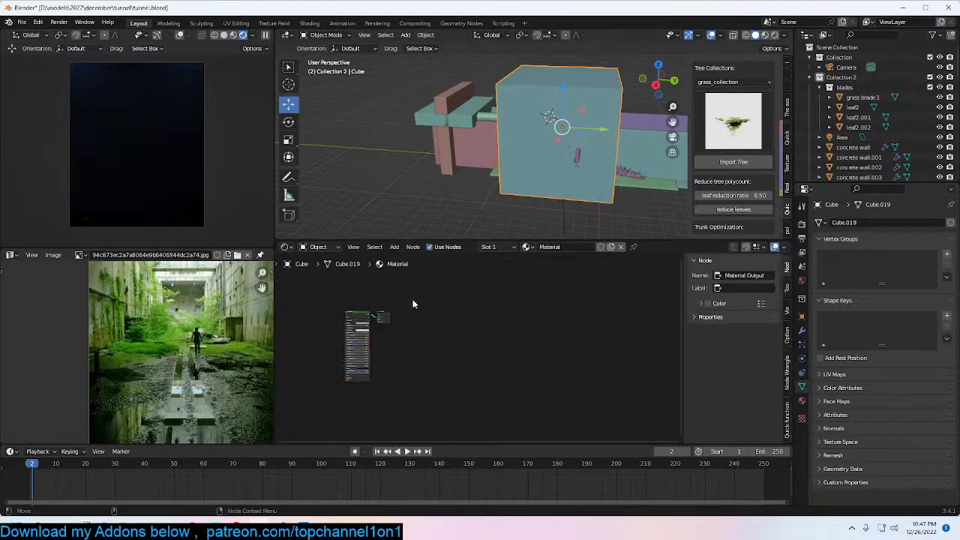
{"action": "scroll", "coordinate": [419, 321], "scroll_direction": "down", "scroll_amount": 3}
{"action": "key", "text": "shift+a"}
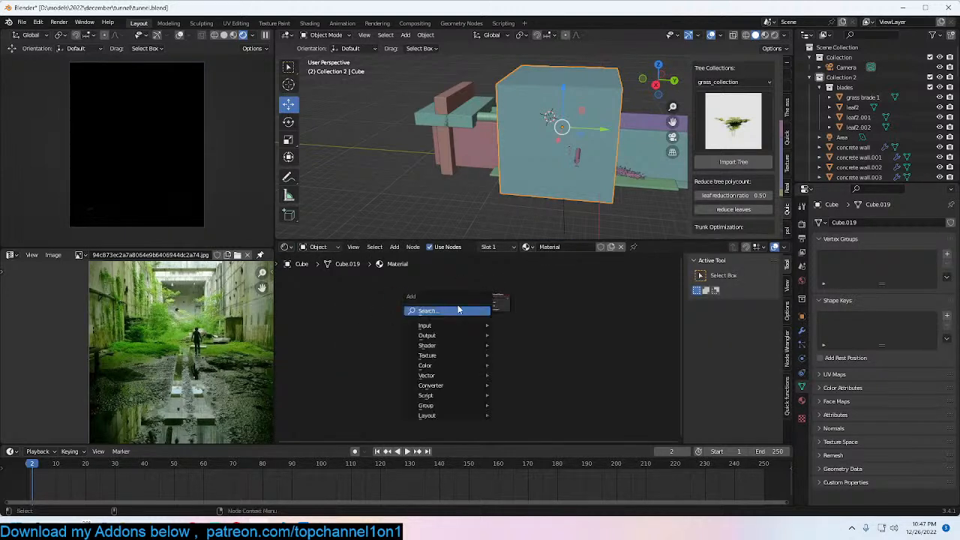
{"action": "type", "text": "vol"}
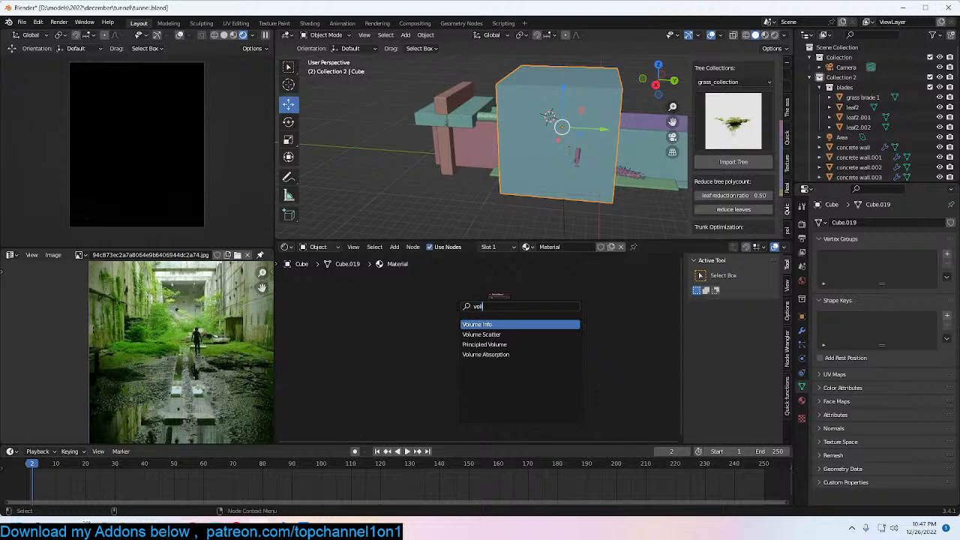
{"action": "key", "text": "Down"}
{"action": "key", "text": "Down"}
{"action": "key", "text": "Return"}
{"action": "left_click", "coordinate": [436, 335]}
{"action": "key", "text": "x"}
Step: Add a Principled Volume node and connect it to the Volume input of the Material Output
{"action": "scroll", "coordinate": [435, 318], "scroll_direction": "up", "scroll_amount": 4}
{"action": "middle_click_drag", "start_coordinate": [436, 321], "coordinate": [419, 363]}
{"action": "key", "text": "shift+a"}
{"action": "type", "text": "pri"}
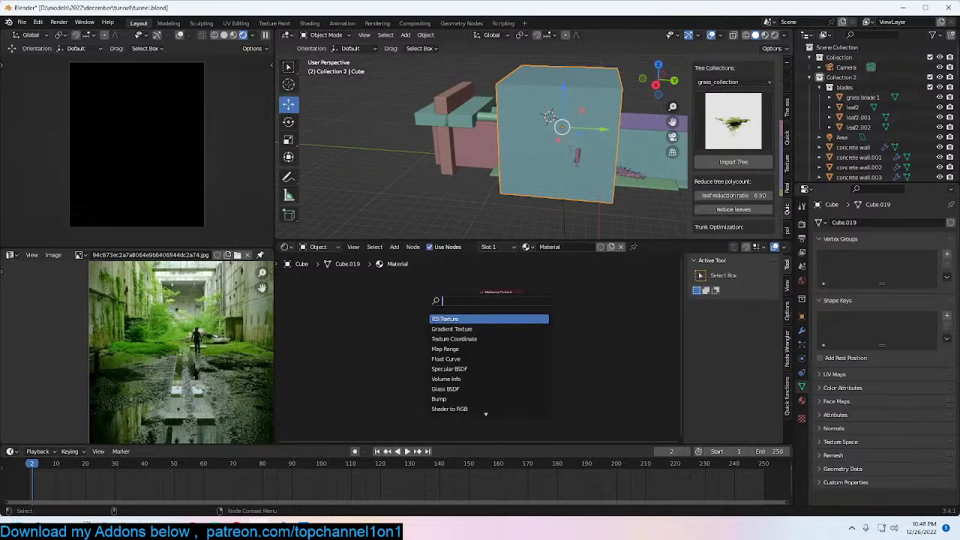
{"action": "type", "text": "n"}
{"action": "key", "text": "Down"}
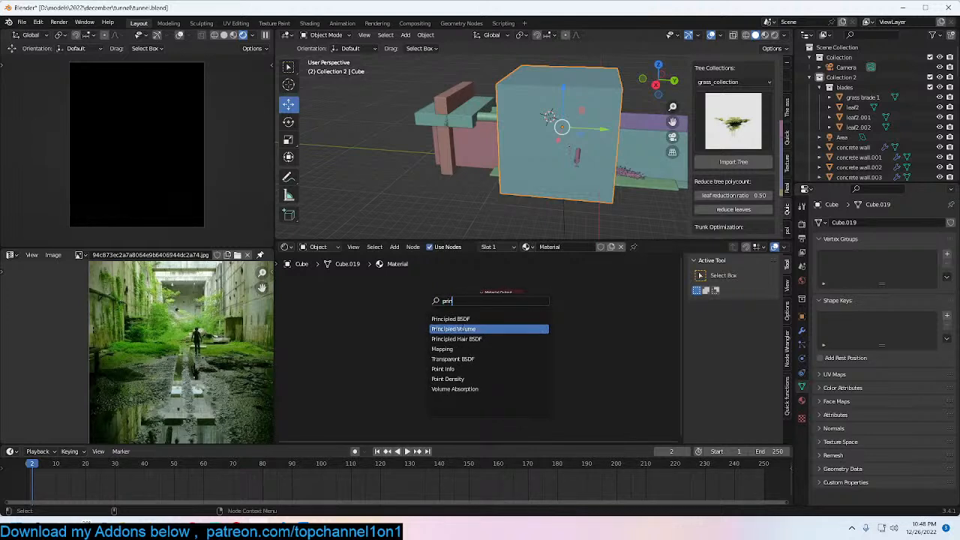
{"action": "key", "text": "Return"}
{"action": "left_click", "coordinate": [384, 295]}
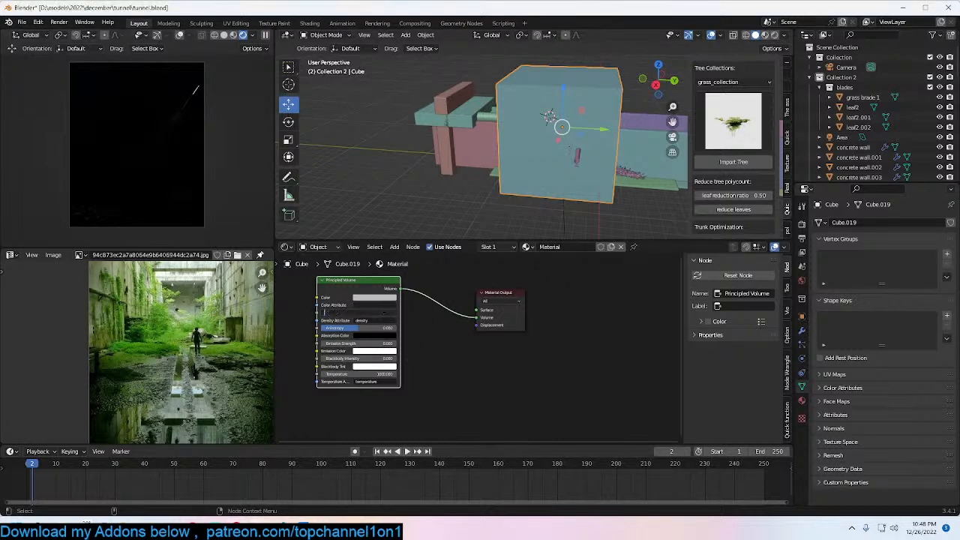
Step: Set the Principled Volume's density to 0.1 and lower it to 0.05, raise anisotropy to about 0.873, and save the file
{"action": "type", "text": "0.1"}
{"action": "key", "text": "Return"}
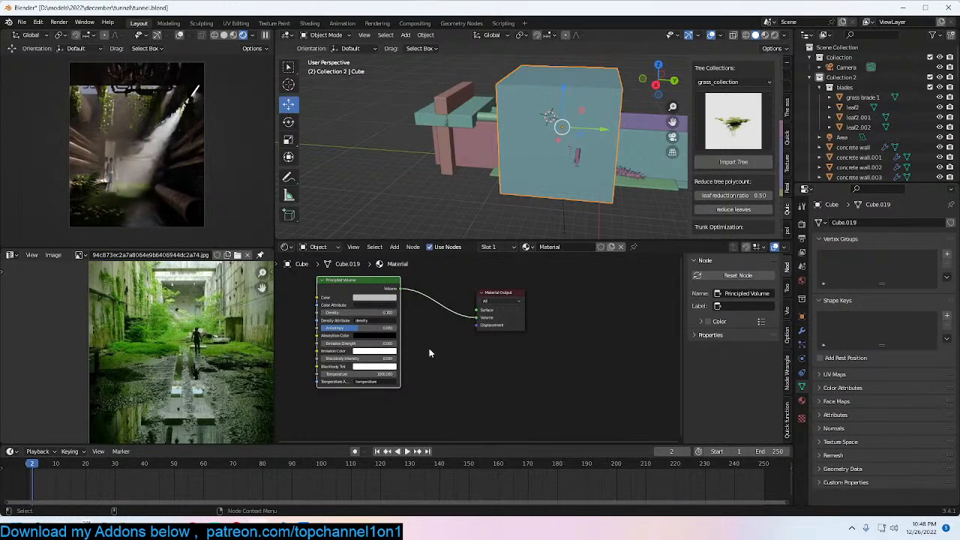
{"action": "scroll", "coordinate": [450, 360], "scroll_direction": "up", "scroll_amount": 3}
{"action": "left_click_drag", "start_coordinate": [376, 346], "coordinate": [424, 345]}
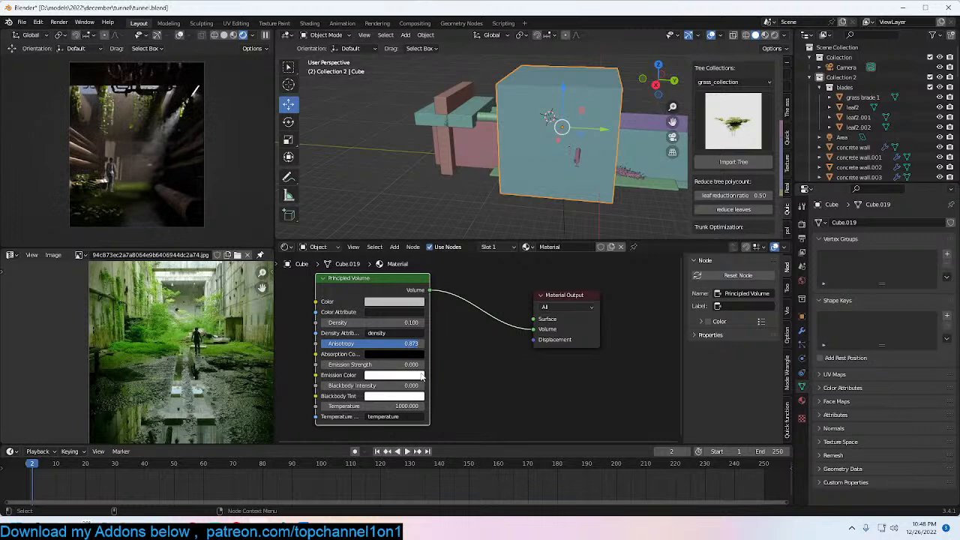
{"action": "scroll", "coordinate": [543, 174], "scroll_direction": "up", "scroll_amount": 2}
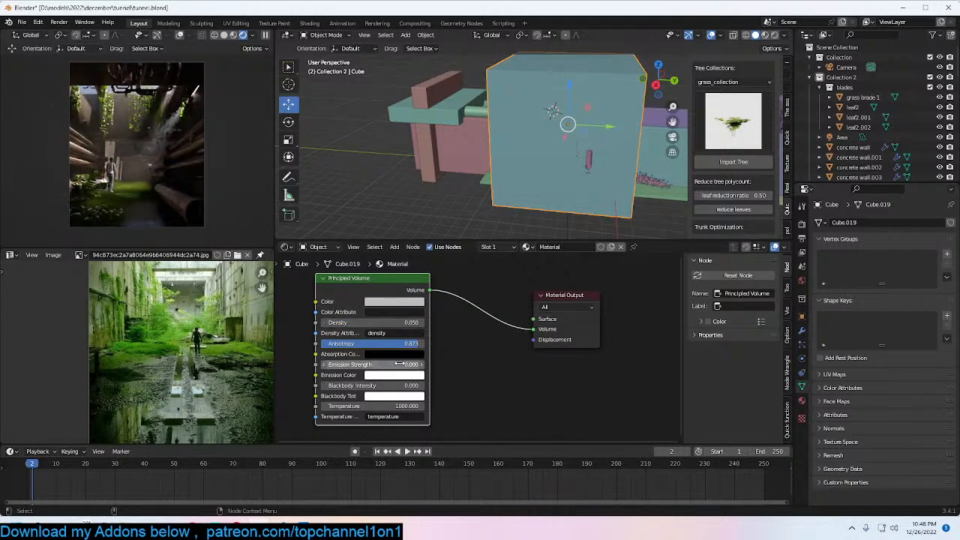
{"action": "key", "text": "ctrl+s"}
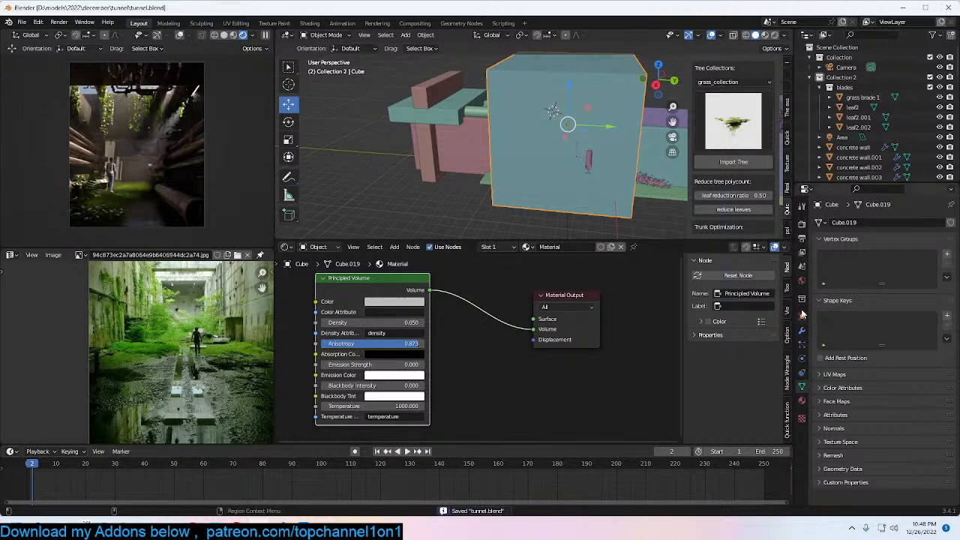
Step: Turn off Volume Scatter in the world's ray visibility settings
{"action": "left_click", "coordinate": [802, 282]}
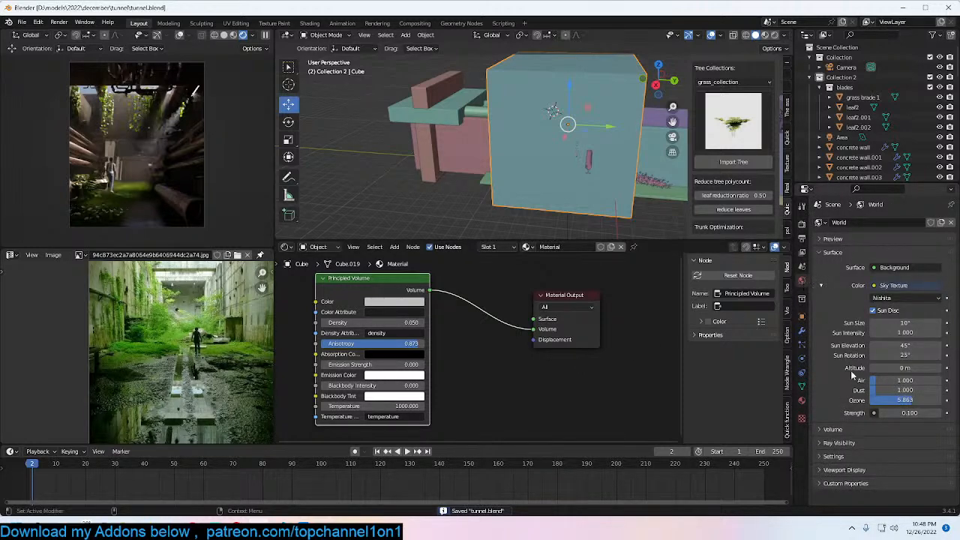
{"action": "left_click", "coordinate": [857, 442]}
{"action": "scroll", "coordinate": [858, 446], "scroll_direction": "down", "scroll_amount": 2}
{"action": "left_click", "coordinate": [877, 456]}
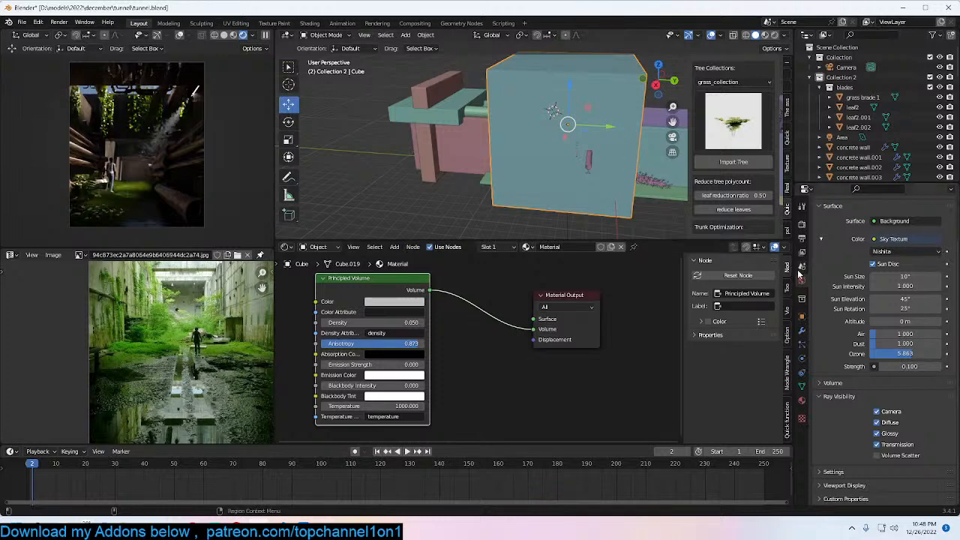
Step: Set the volume cube's viewport display to Wire
{"action": "left_click", "coordinate": [802, 316]}
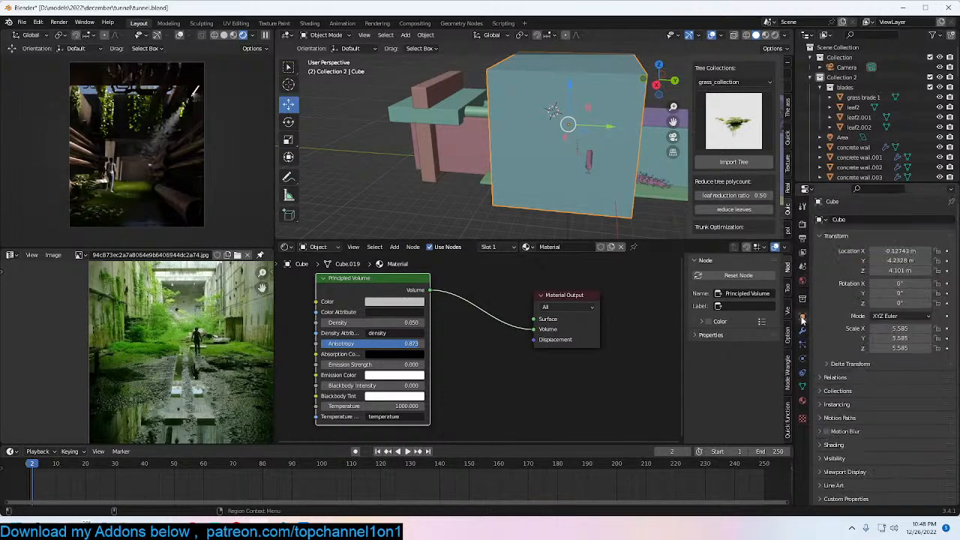
{"action": "left_click", "coordinate": [864, 473]}
{"action": "scroll", "coordinate": [870, 472], "scroll_direction": "down", "scroll_amount": 4}
{"action": "left_click", "coordinate": [892, 456]}
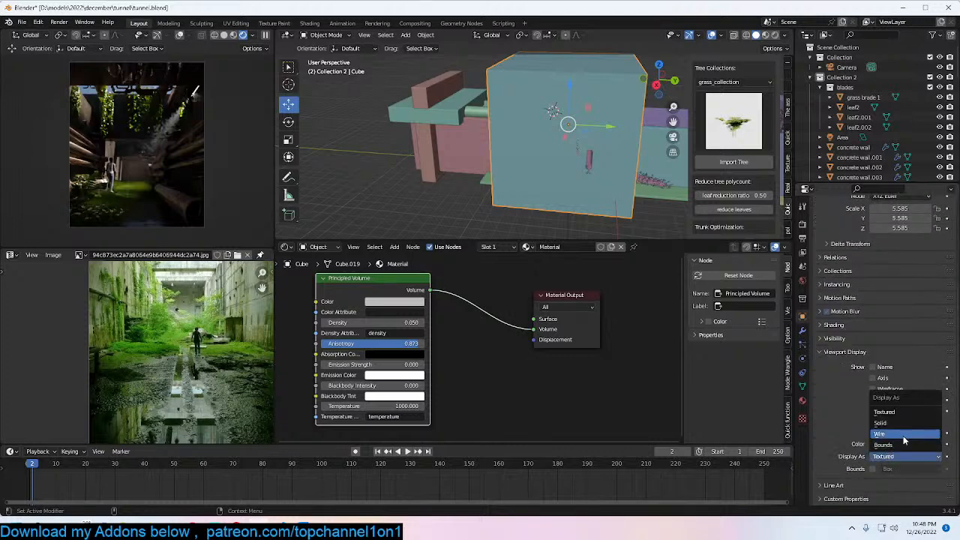
{"action": "left_click", "coordinate": [909, 434]}
Step: Stretch the volume cube along Y to a scale of about 9.39 and save the file
{"action": "scroll", "coordinate": [649, 128], "scroll_direction": "down", "scroll_amount": 2}
{"action": "middle_click_drag", "start_coordinate": [650, 128], "coordinate": [596, 145]}
{"action": "key", "text": "s"}
{"action": "key", "text": "y"}
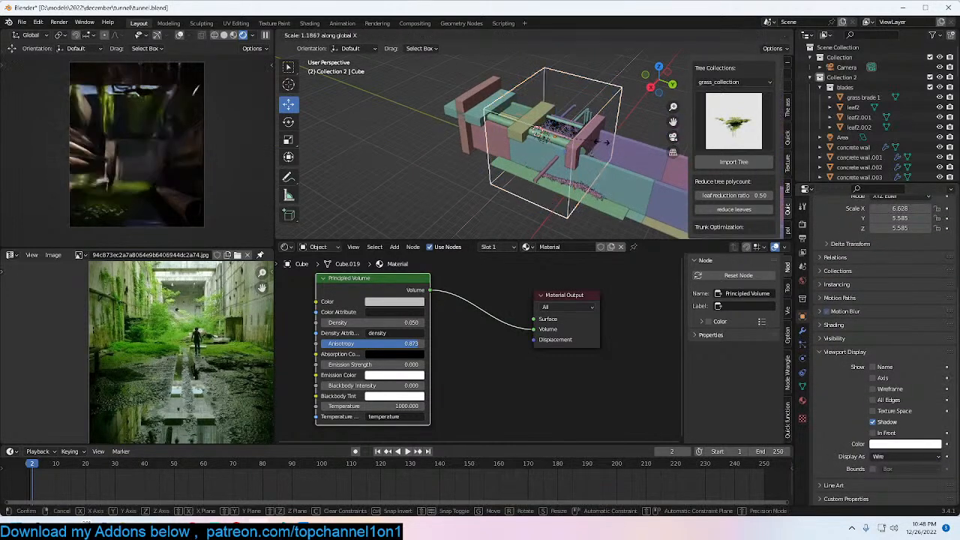
{"action": "left_click", "coordinate": [620, 148]}
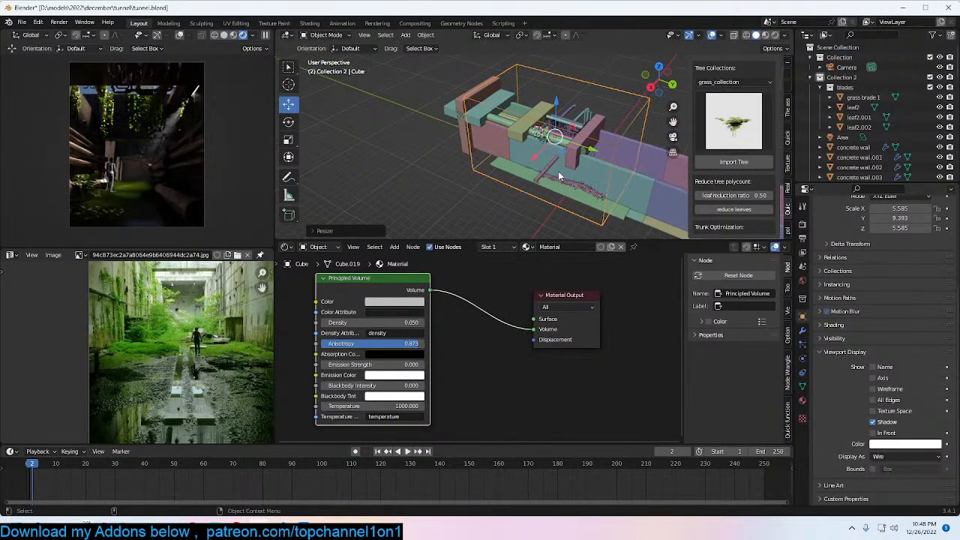
{"action": "key", "text": "ctrl+s"}
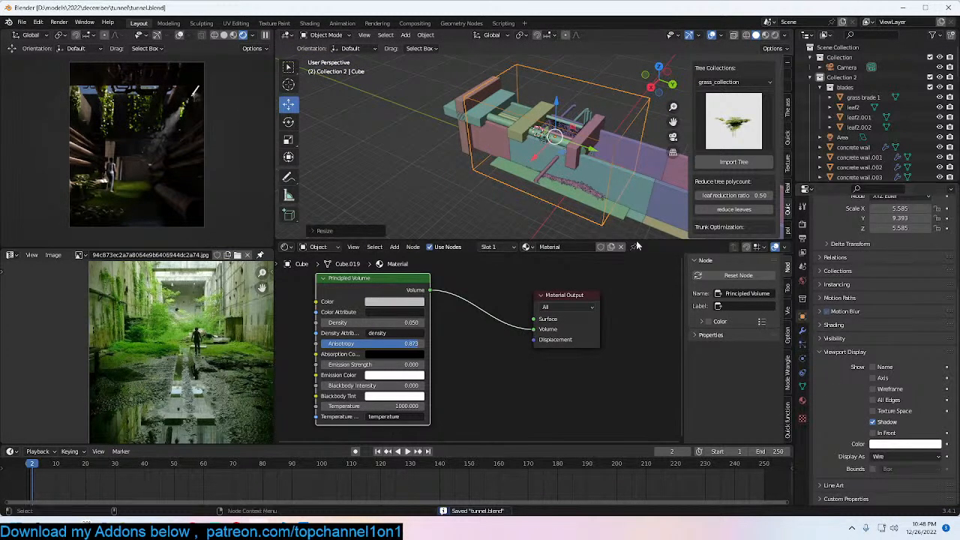
Step: Compare the render with the volume cube hidden and shown, check the world's ray visibility options, and save the file
{"action": "left_click", "coordinate": [525, 214]}
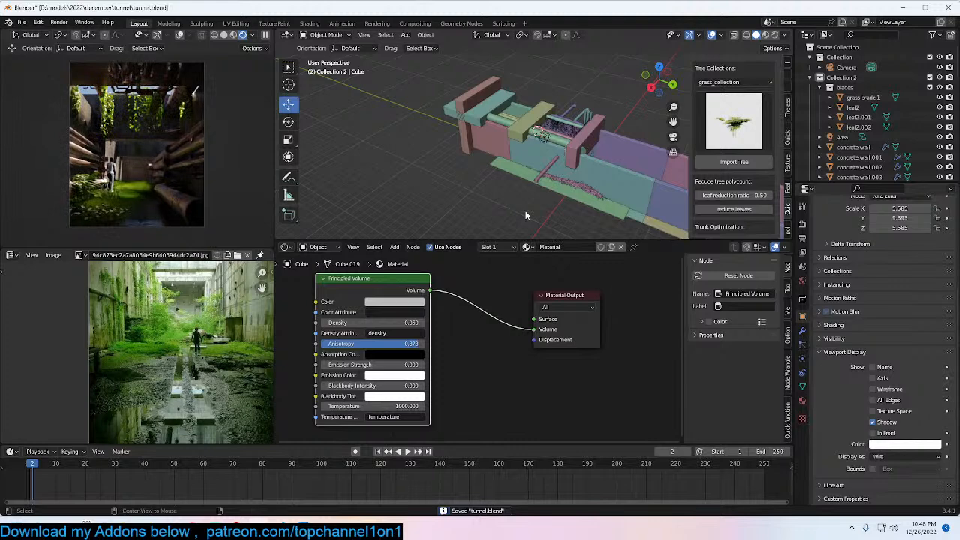
{"action": "left_click", "coordinate": [525, 211]}
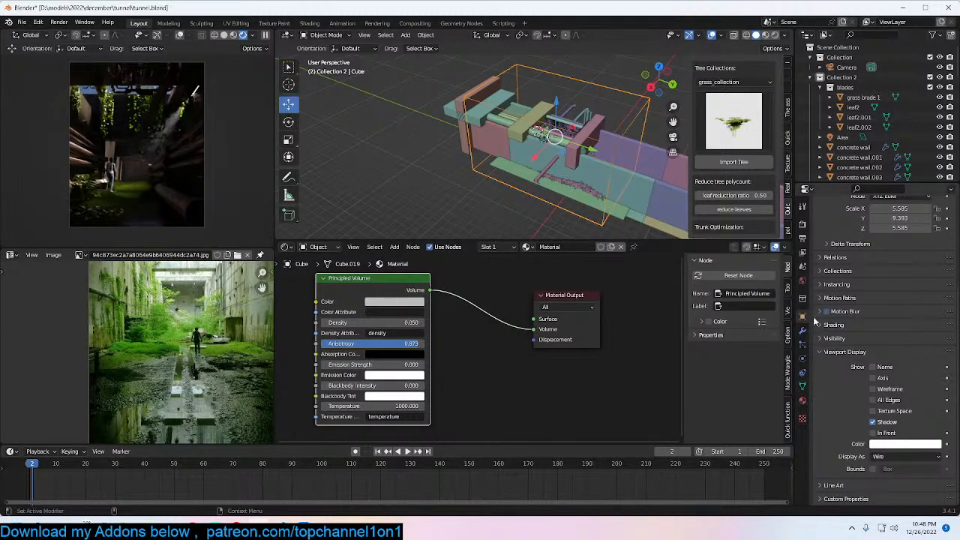
{"action": "left_click", "coordinate": [802, 281]}
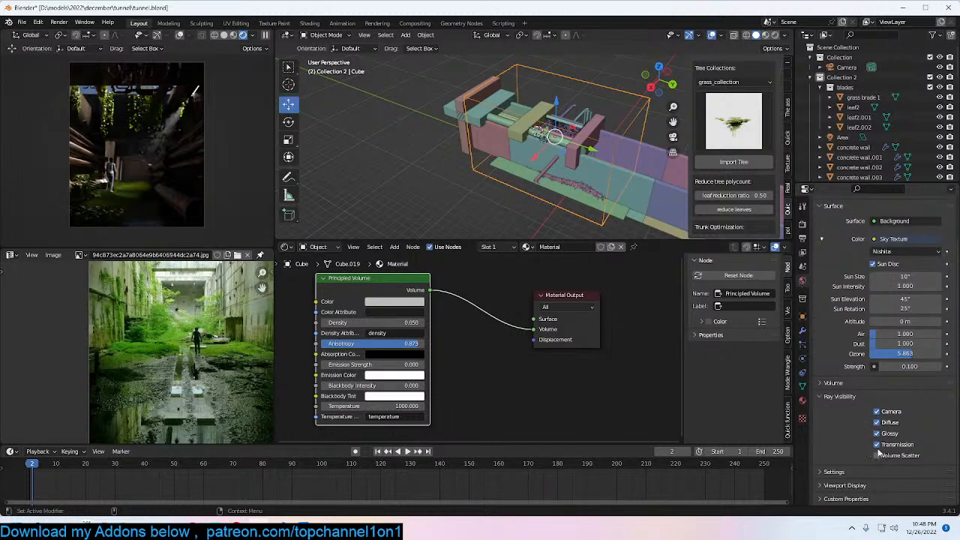
{"action": "key", "text": "ctrl+s"}
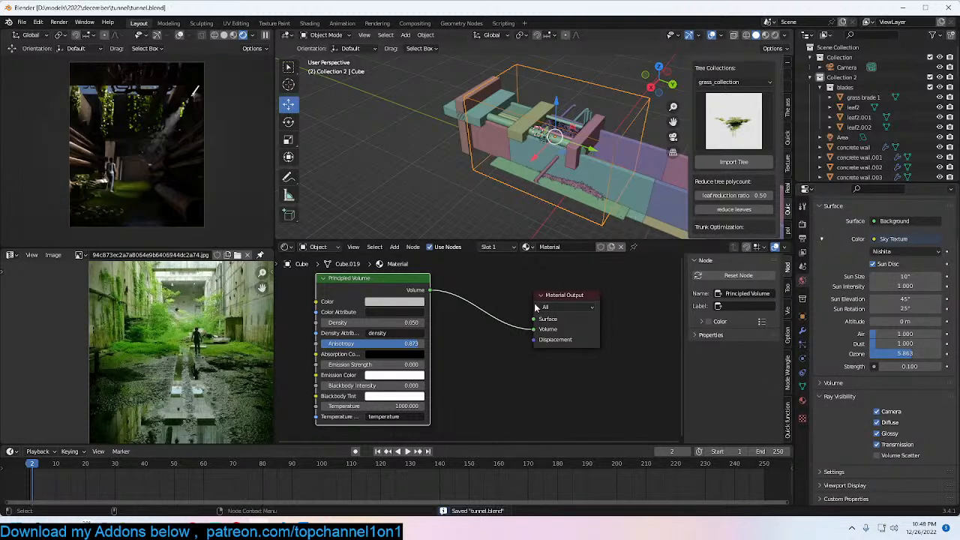
Step: Lower the Principled Volume's density to 0.01
{"action": "left_click_drag", "start_coordinate": [406, 323], "coordinate": [374, 323], "text": "shift"}
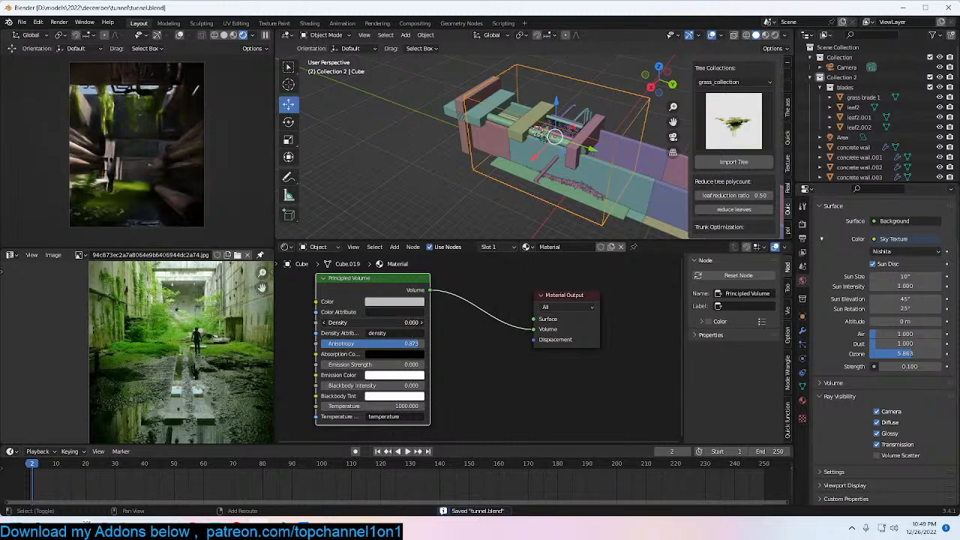
{"action": "double_click", "coordinate": [406, 323]}
{"action": "key", "text": "BackSpace"}
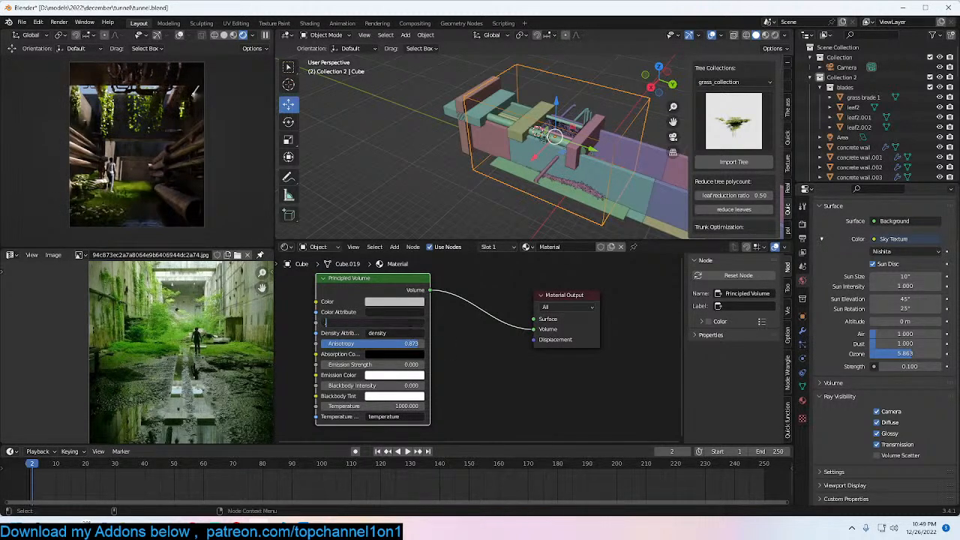
{"action": "type", "text": ".01"}
{"action": "key", "text": "Return"}
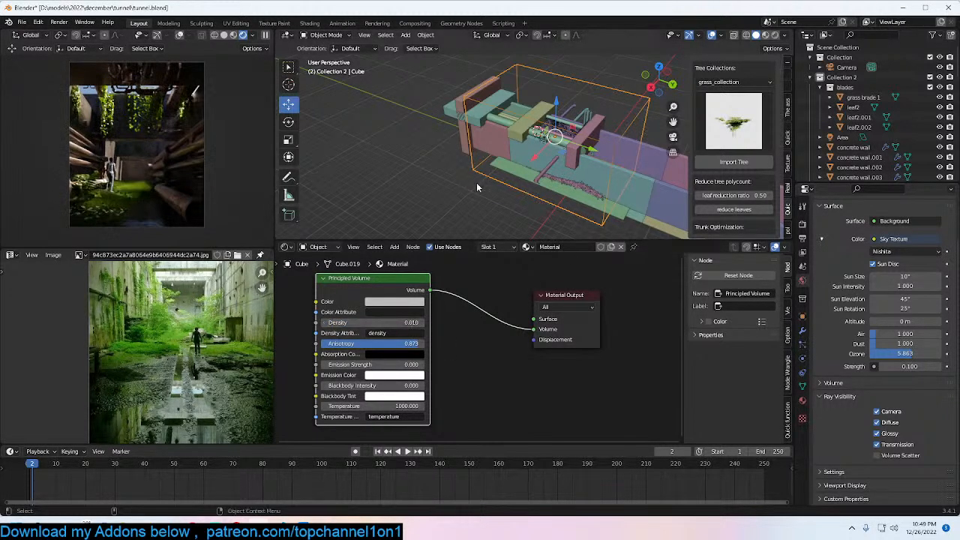
Step: Select the area light above the tunnel and set its power to 50000 W
{"action": "scroll", "coordinate": [526, 132], "scroll_direction": "up", "scroll_amount": 3}
{"action": "middle_click_drag", "start_coordinate": [527, 132], "coordinate": [538, 119]}
{"action": "left_click", "coordinate": [551, 178]}
{"action": "middle_click_drag", "start_coordinate": [550, 179], "coordinate": [609, 180]}
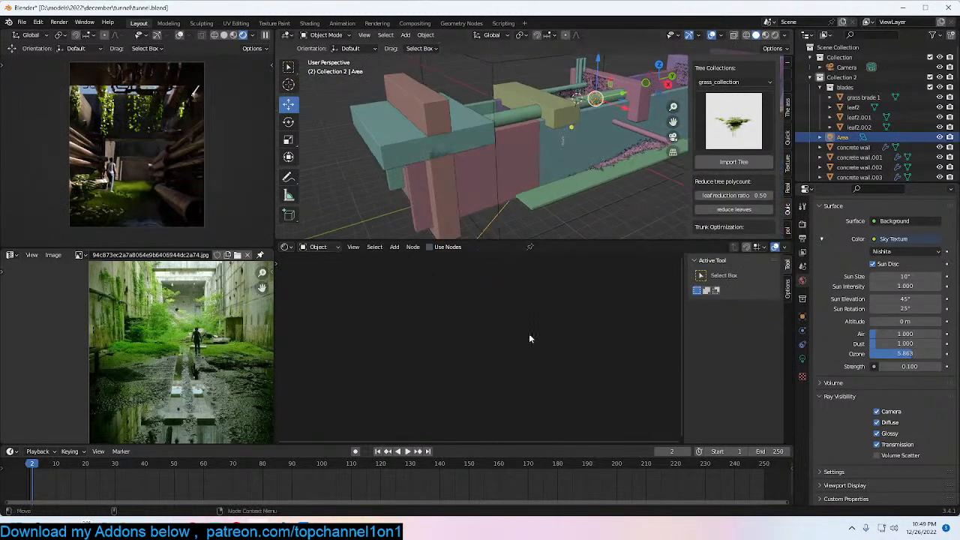
{"action": "left_click", "coordinate": [802, 360]}
{"action": "left_click", "coordinate": [895, 291]}
{"action": "left_click", "coordinate": [892, 290]}
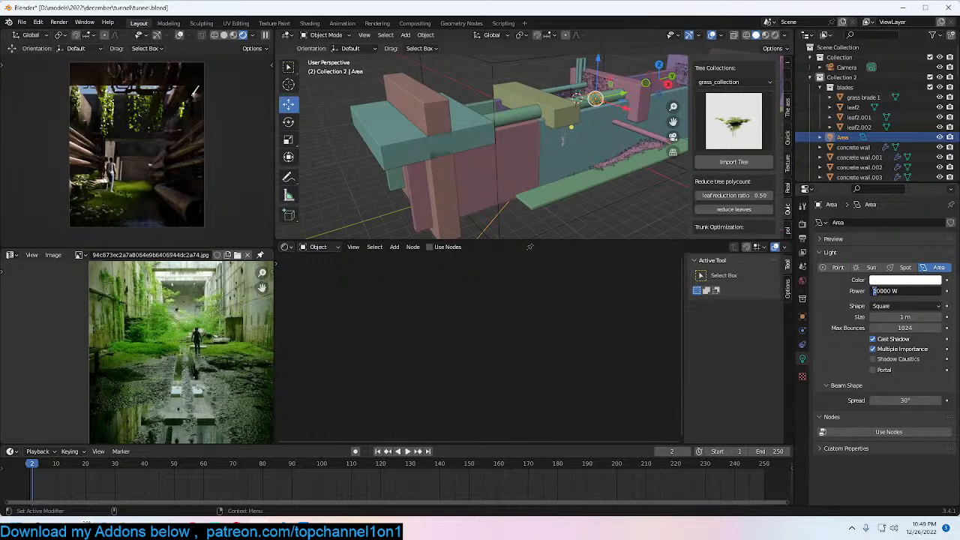
{"action": "type", "text": "5"}
{"action": "key", "text": "Return"}
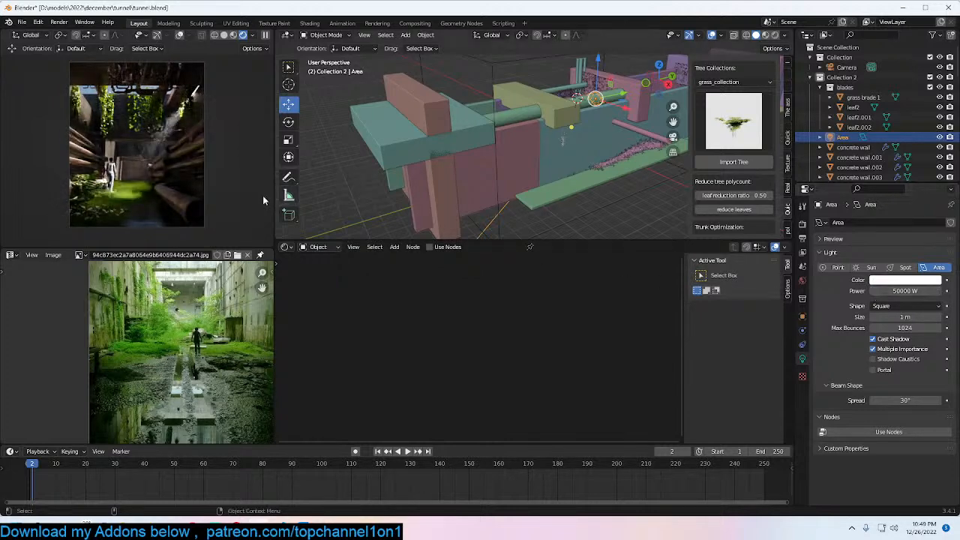
Step: Reposition the area light and set its size to 0.5 m
{"action": "middle_click_drag", "start_coordinate": [419, 145], "coordinate": [643, 143]}
{"action": "key", "text": "g"}
{"action": "left_click", "coordinate": [671, 175]}
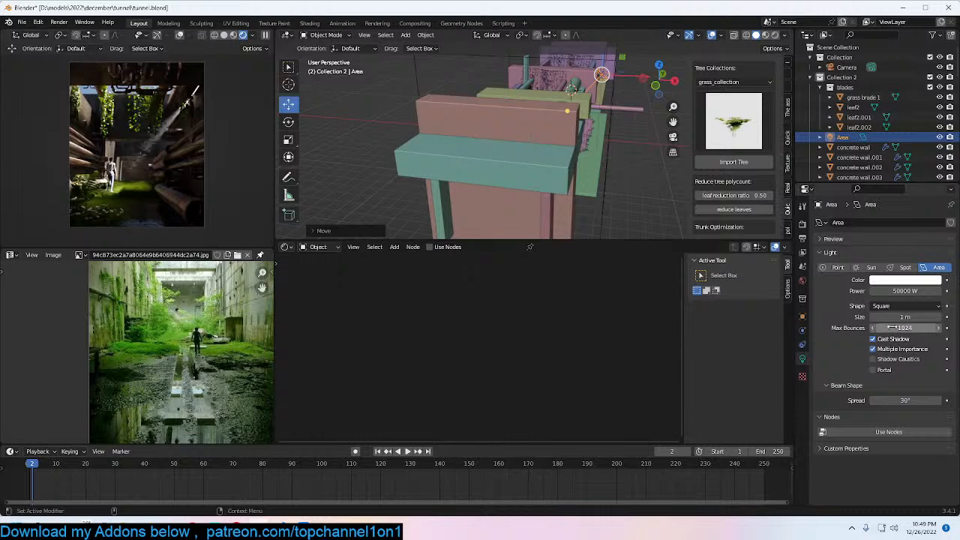
{"action": "left_click", "coordinate": [917, 317]}
{"action": "type", "text": "0.5"}
{"action": "key", "text": "Return"}
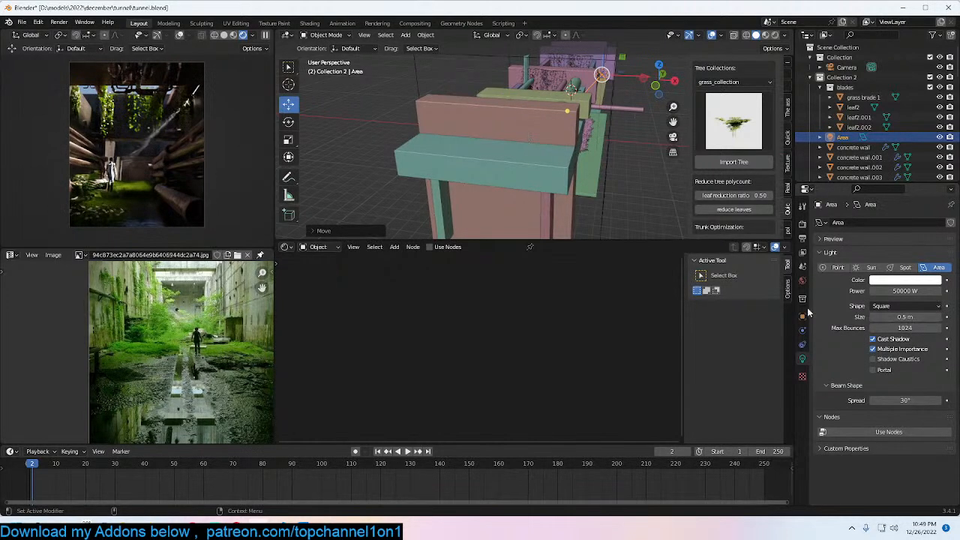
Step: Select the volume cube and raise its Principled Volume anisotropy to about 0.927
{"action": "middle_click_drag", "start_coordinate": [660, 154], "coordinate": [570, 173]}
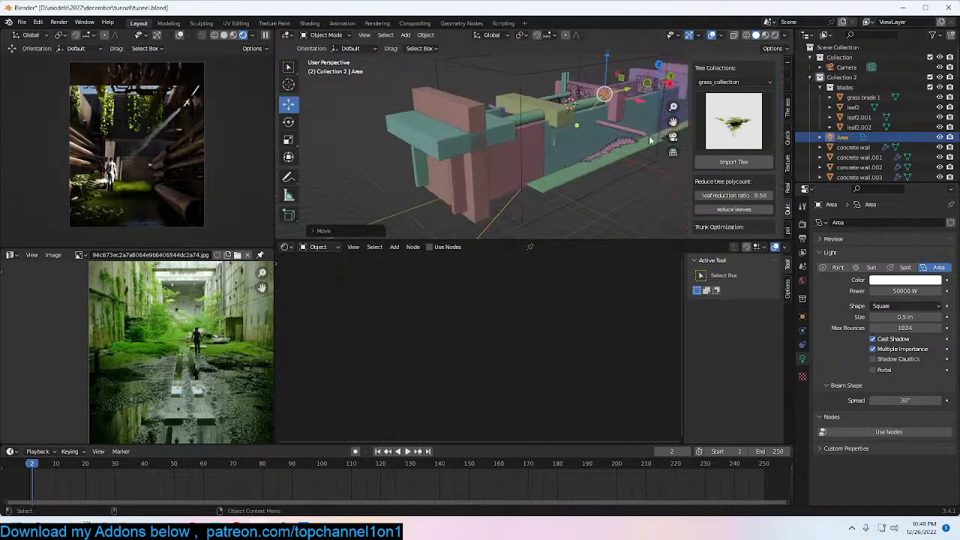
{"action": "left_click", "coordinate": [566, 210]}
{"action": "scroll", "coordinate": [513, 356], "scroll_direction": "up", "scroll_amount": 2}
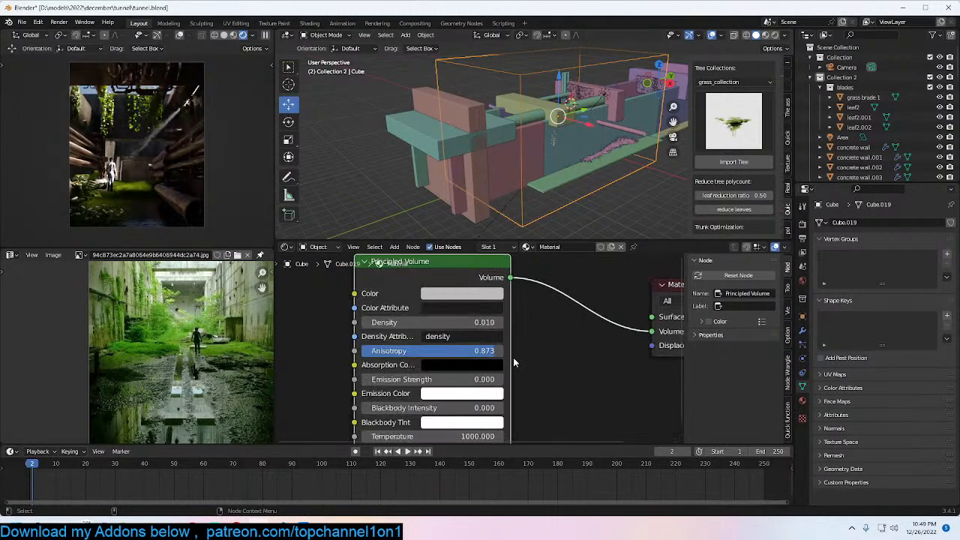
{"action": "mouse_move", "coordinate": [497, 352]}
{"action": "left_mouse_down"}
{"action": "mouse_move", "coordinate": [478, 354]}
{"action": "mouse_move", "coordinate": [499, 356]}
{"action": "left_mouse_up"}
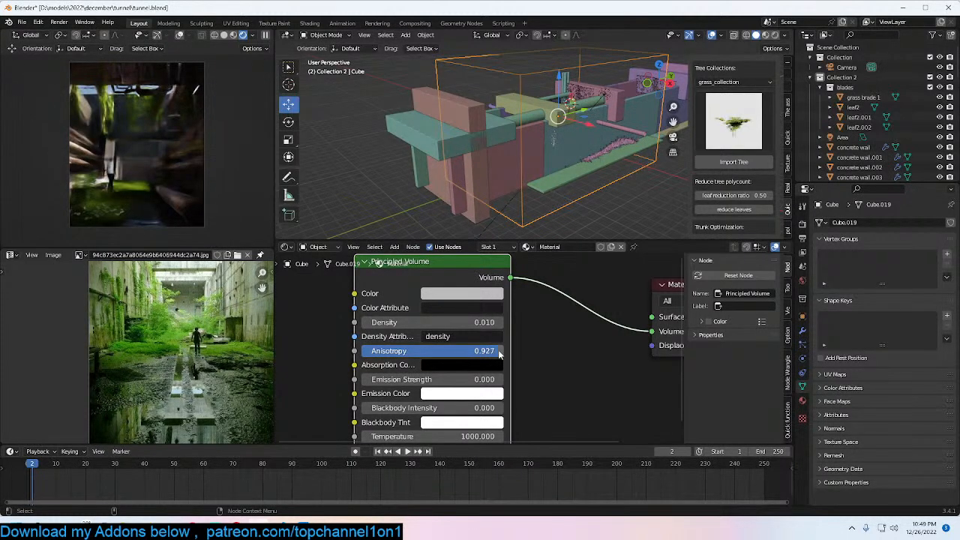
Step: Select the area light again and adjust its size to about 1.4 m
{"action": "middle_click_drag", "start_coordinate": [603, 173], "coordinate": [640, 132]}
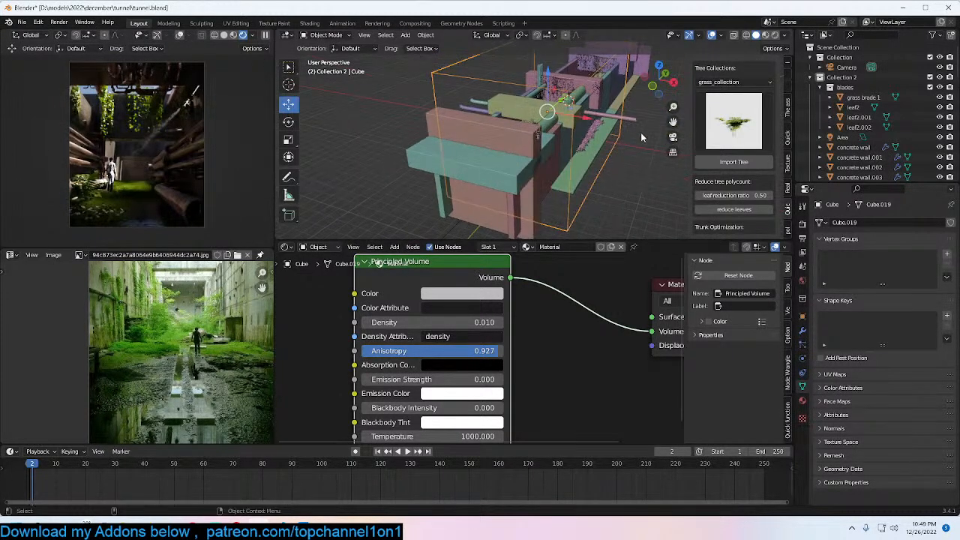
{"action": "left_click", "coordinate": [606, 90]}
{"action": "left_click_drag", "start_coordinate": [905, 317], "coordinate": [829, 314]}
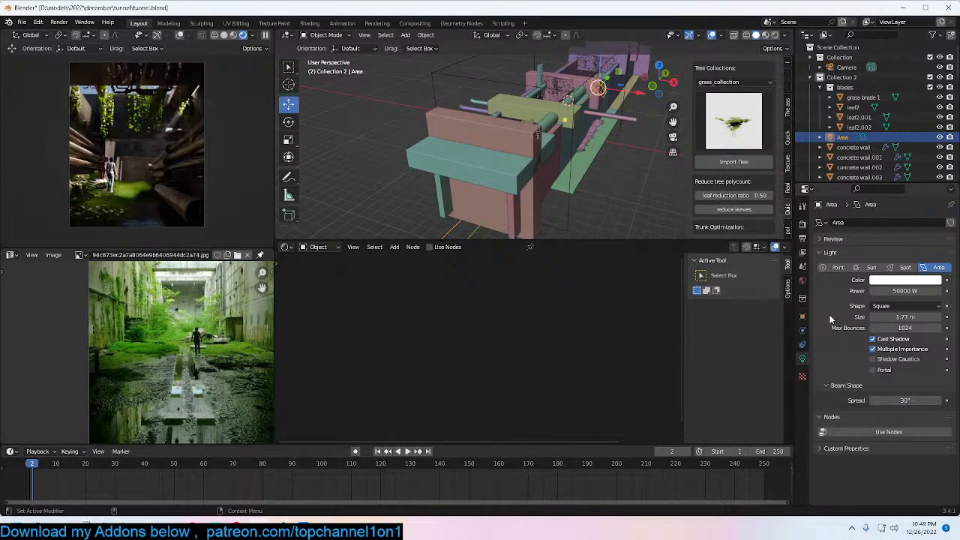
{"action": "left_click_drag", "start_coordinate": [906, 317], "coordinate": [862, 316]}
{"action": "middle_click_drag", "start_coordinate": [612, 171], "coordinate": [638, 169]}
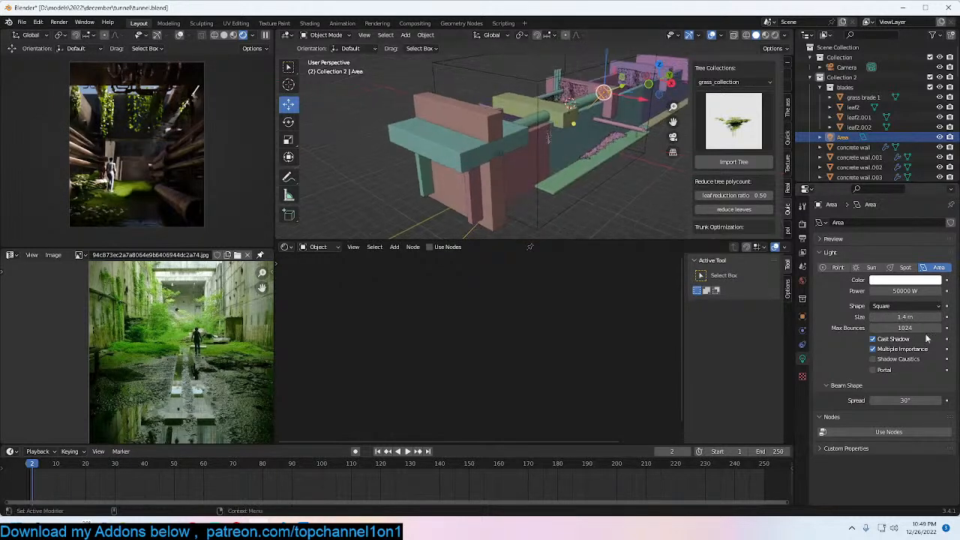
Step: Try an 80° beam spread on the area light and settle on a spread of 50°
{"action": "left_click", "coordinate": [905, 401]}
{"action": "type", "text": "80"}
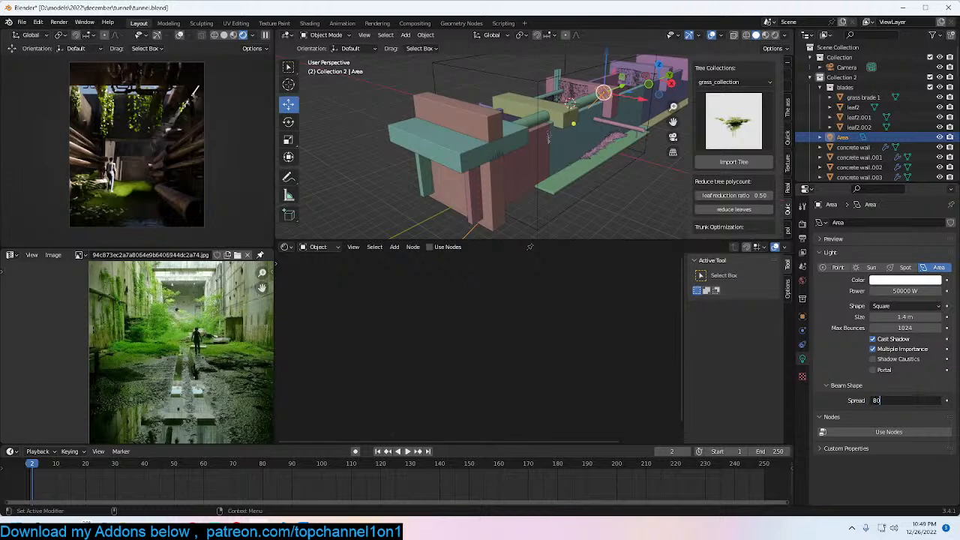
{"action": "key", "text": "Return"}
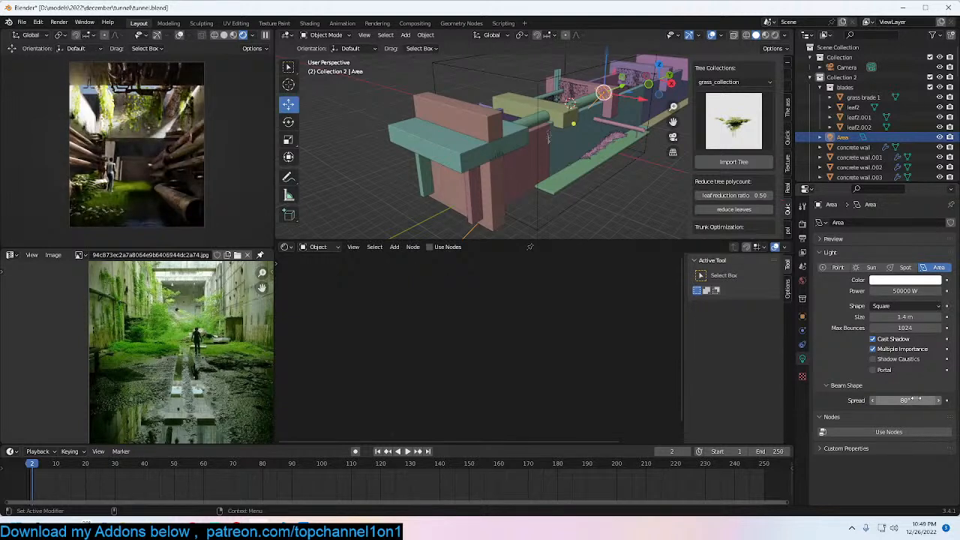
{"action": "left_click", "coordinate": [905, 400]}
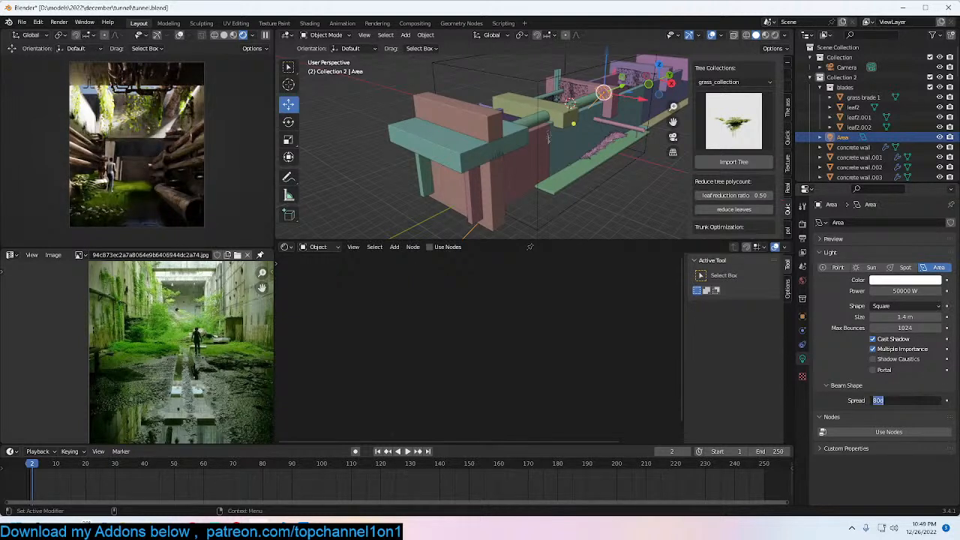
{"action": "type", "text": "50"}
{"action": "key", "text": "Return"}
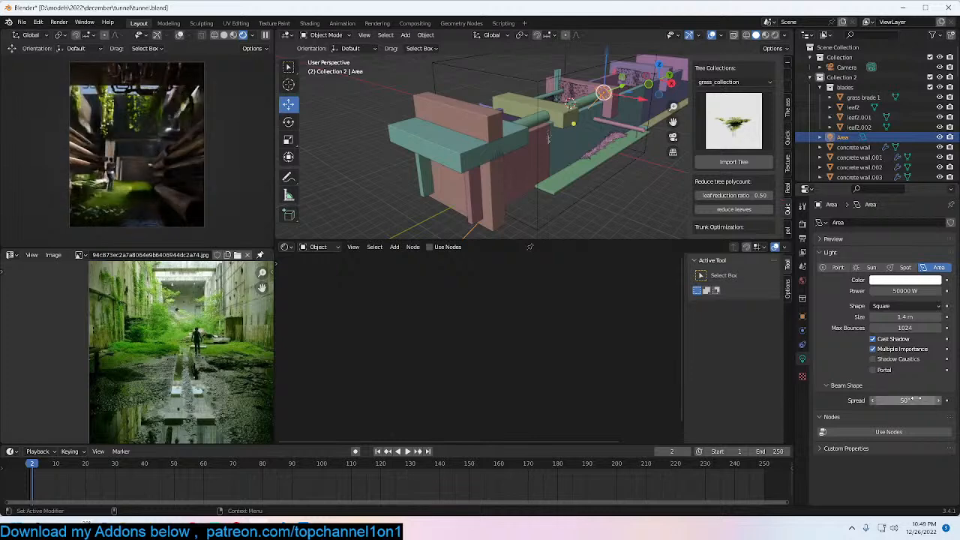
Step: Try a duplicate of the area light offset about 2 m along the global Y axis and delete the copy
{"action": "middle_click_drag", "start_coordinate": [570, 146], "coordinate": [609, 138]}
{"action": "key", "text": "shift+d"}
{"action": "key", "text": "y"}
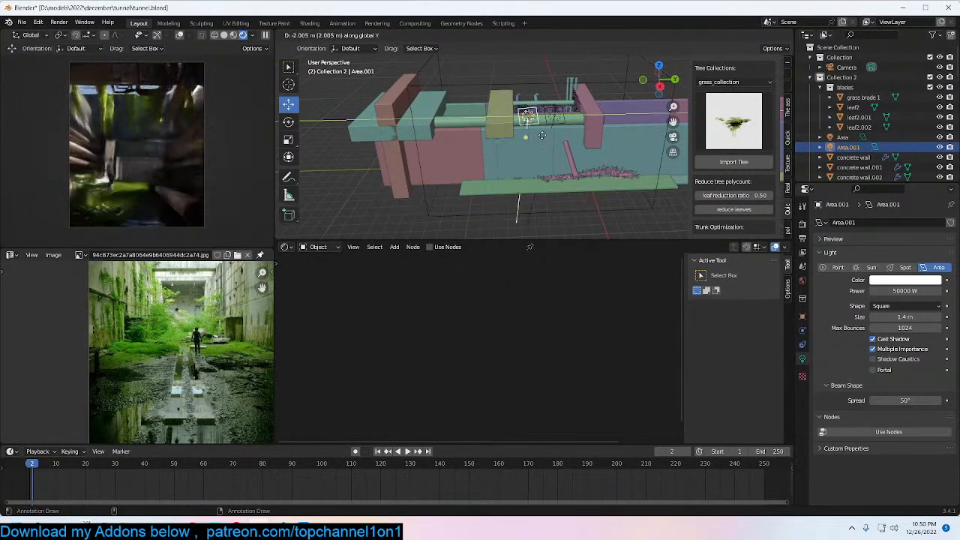
{"action": "left_click", "coordinate": [543, 139]}
{"action": "key", "text": "Delete"}
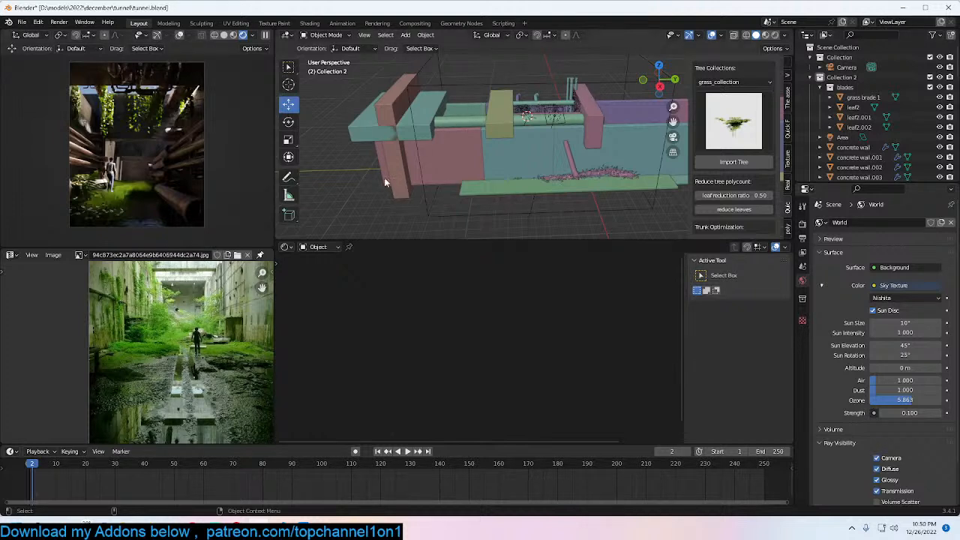
Step: Save the file, select the volume cube and switch the modelling viewport to the camera view, saving again
{"action": "key", "text": "ctrl+s"}
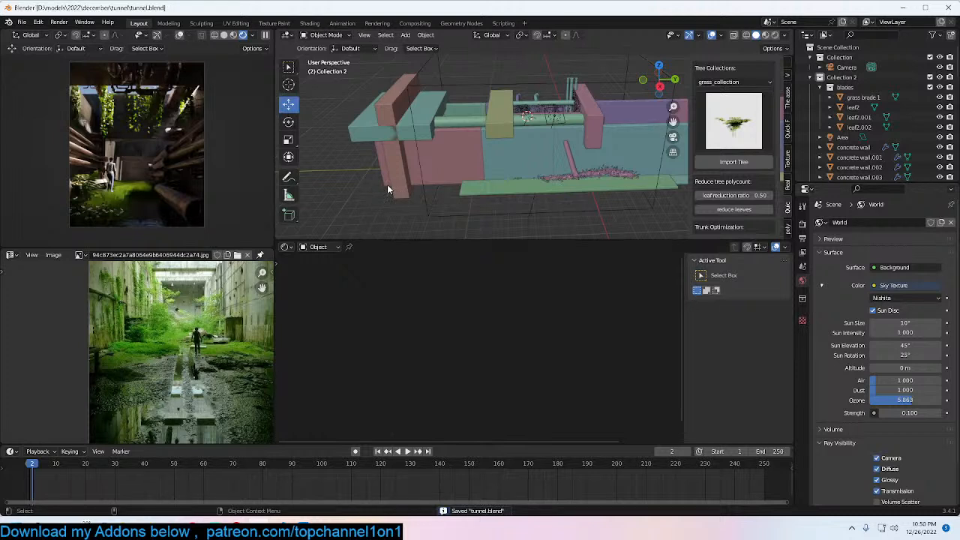
{"action": "left_click", "coordinate": [424, 199]}
{"action": "key", "text": "KP_0"}
{"action": "key", "text": "ctrl+s"}
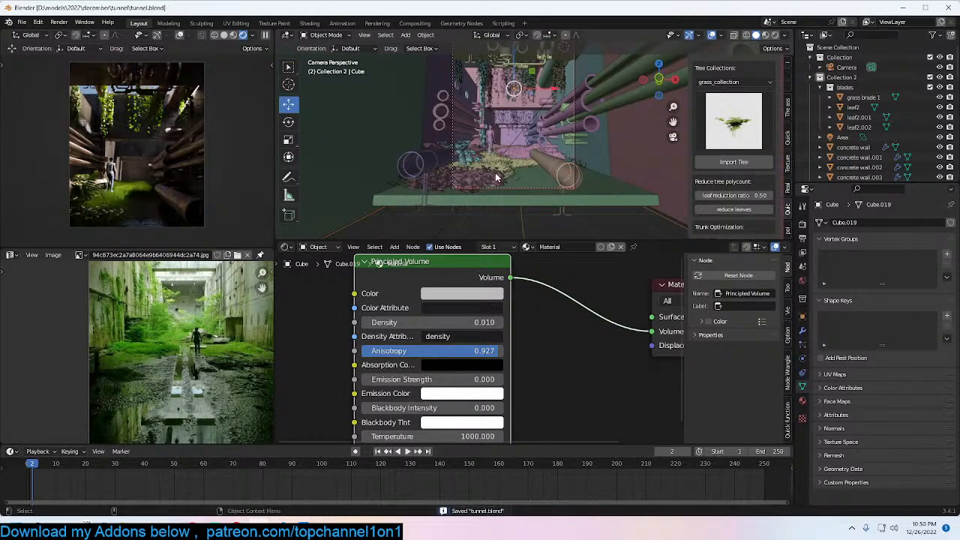
Step: Select the scene camera by its frame and save the file
{"action": "scroll", "coordinate": [525, 144], "scroll_direction": "down", "scroll_amount": 2}
{"action": "scroll", "coordinate": [525, 144], "scroll_direction": "up", "scroll_amount": 3}
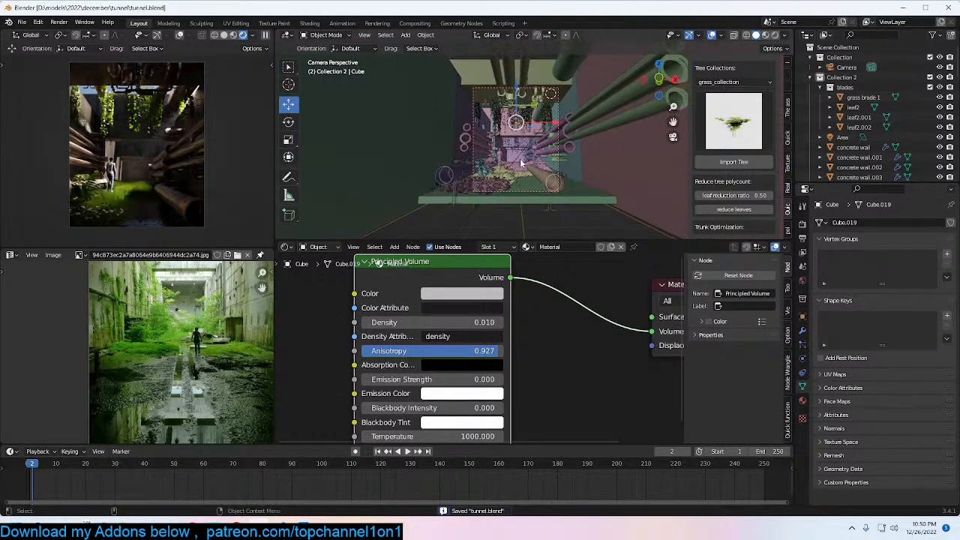
{"action": "left_click", "coordinate": [577, 83]}
{"action": "left_click", "coordinate": [576, 82]}
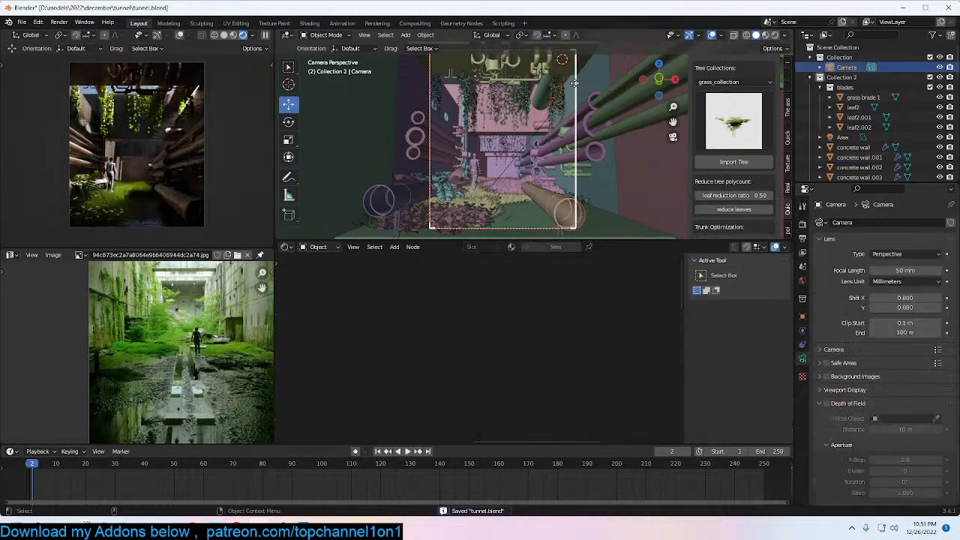
{"action": "key", "text": "ctrl+s"}
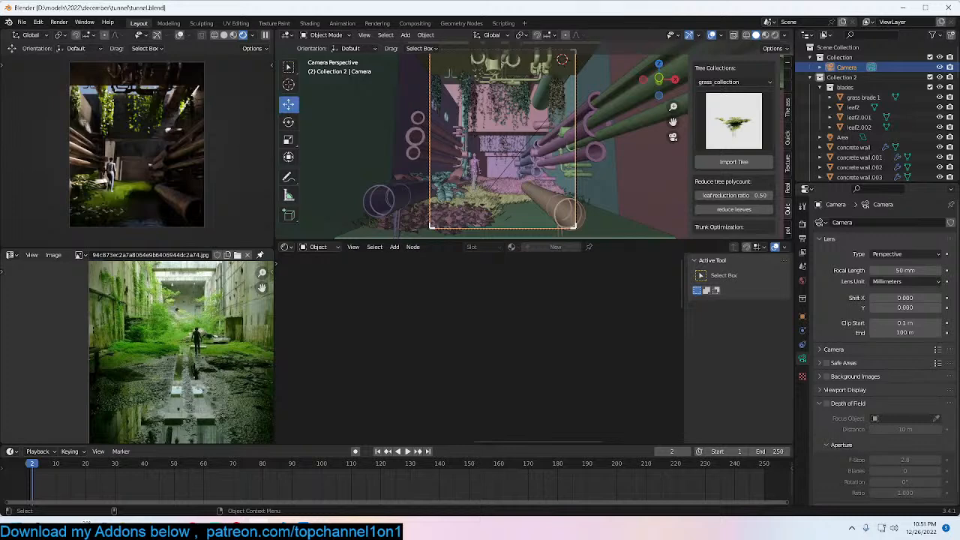
Step: Switch to the browser, open the TopChannel1on1 YouTube channel page and close the browser window
{"action": "left_click_drag", "start_coordinate": [630, 8], "coordinate": [500, 153]}
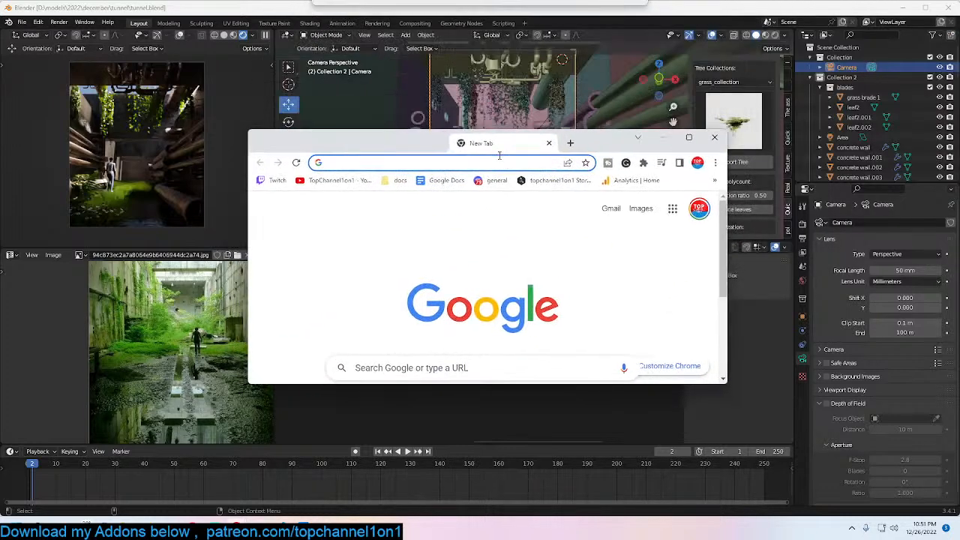
{"action": "left_click", "coordinate": [344, 183]}
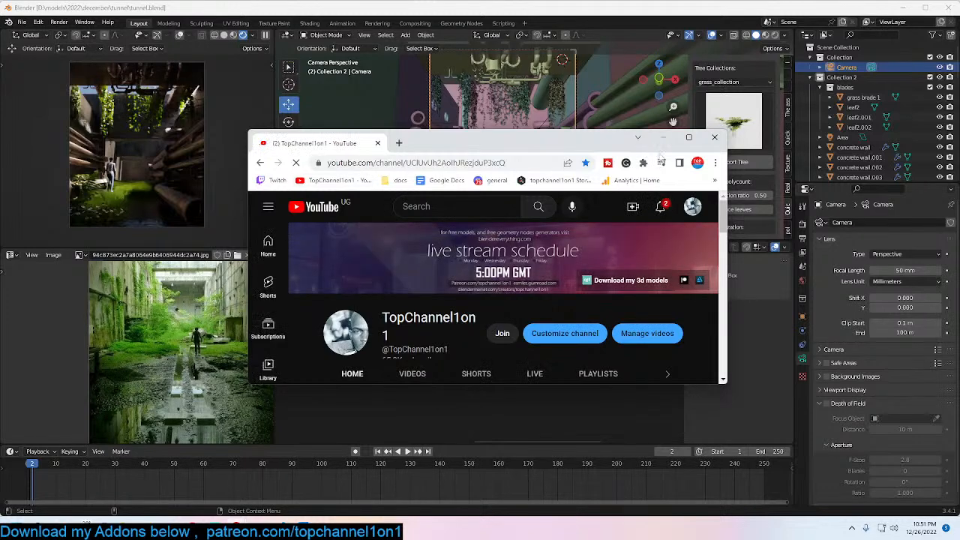
{"action": "left_click", "coordinate": [714, 137]}
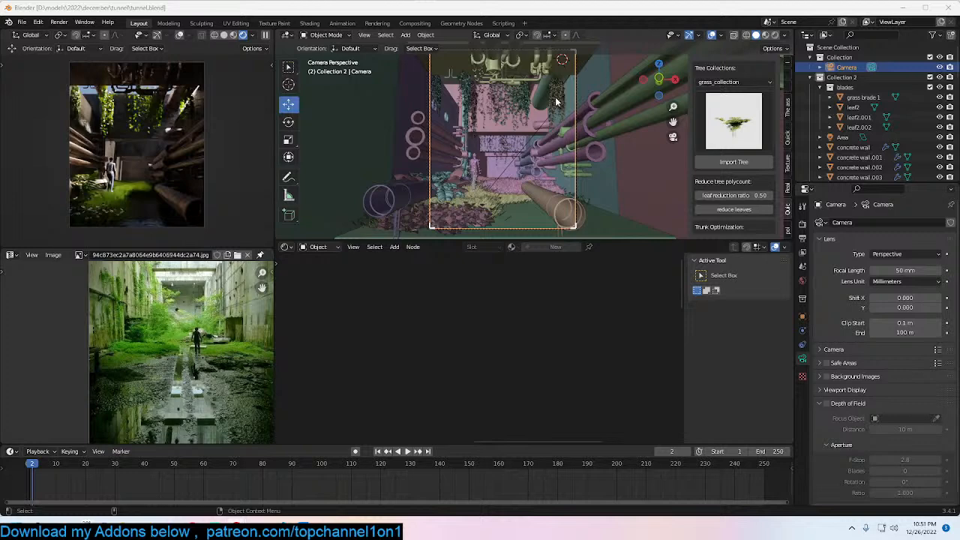
Step: Browse the Quick Trees collections, switching from grass_collection to pack 2_collection and looking through its tree previews
{"action": "scroll", "coordinate": [731, 127], "scroll_direction": "up", "scroll_amount": 1}
{"action": "left_click", "coordinate": [729, 137]}
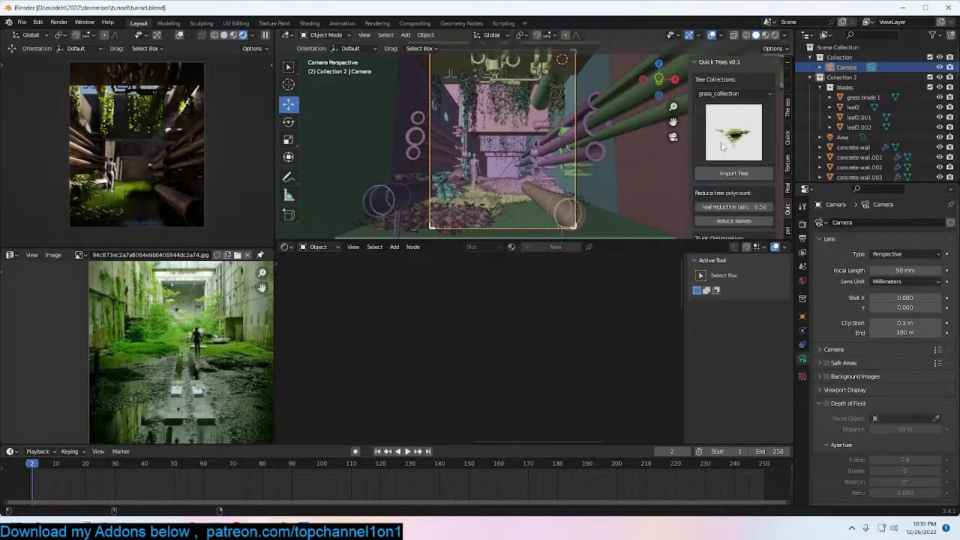
{"action": "left_click", "coordinate": [752, 94]}
{"action": "left_click", "coordinate": [761, 100]}
{"action": "left_click", "coordinate": [761, 94]}
{"action": "left_click", "coordinate": [731, 138]}
{"action": "left_click", "coordinate": [731, 93]}
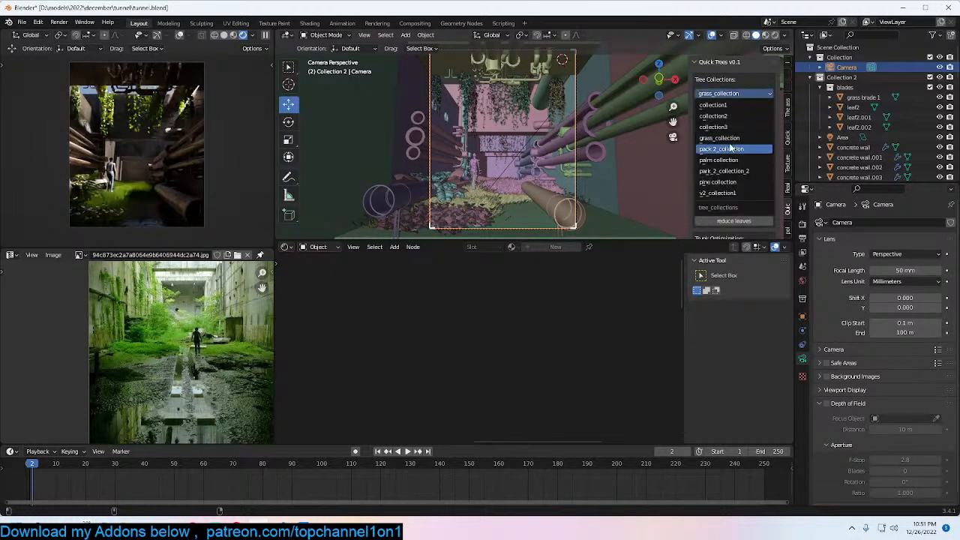
{"action": "left_click", "coordinate": [731, 149]}
{"action": "left_click", "coordinate": [739, 135]}
{"action": "left_click", "coordinate": [741, 146]}
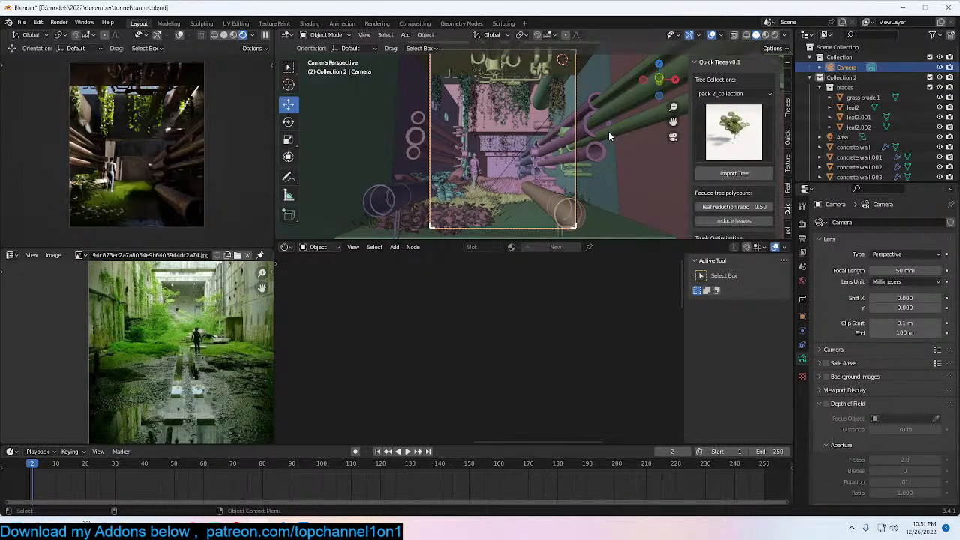
Step: Open botaniq's Spawn Asset dialog and look through the weed and deciduous asset previews
{"action": "left_click", "coordinate": [363, 34]}
{"action": "left_click", "coordinate": [787, 225]}
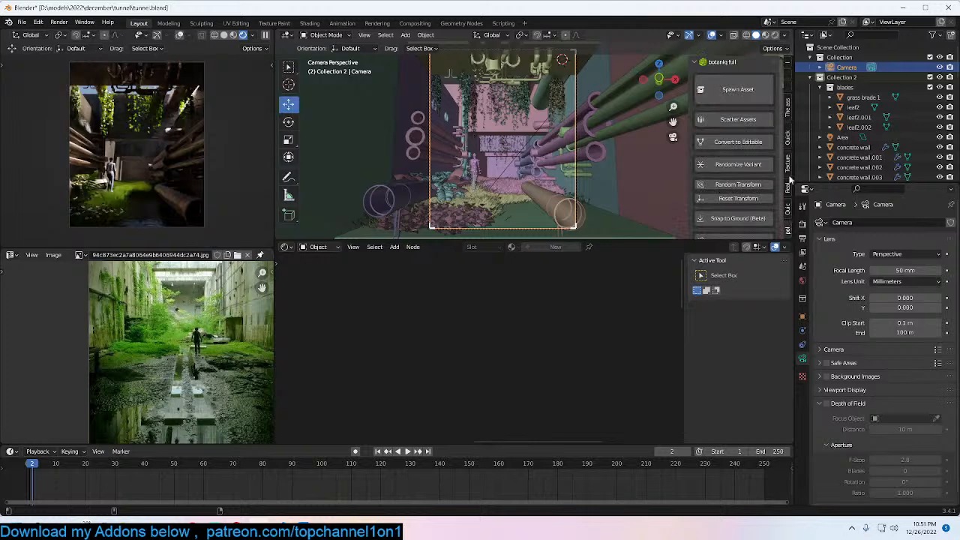
{"action": "left_click", "coordinate": [740, 100]}
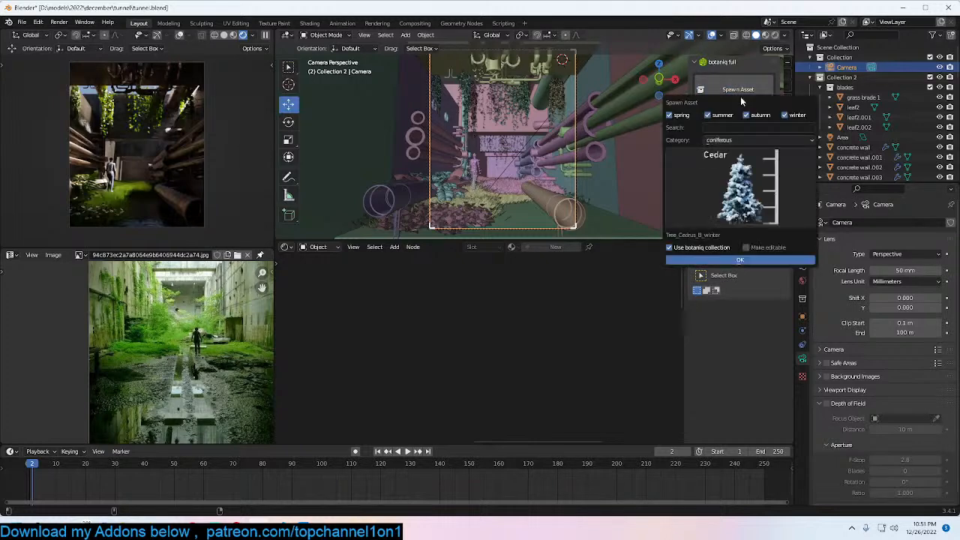
{"action": "left_click", "coordinate": [734, 139]}
{"action": "left_click", "coordinate": [718, 260]}
{"action": "left_click", "coordinate": [748, 155]}
{"action": "left_click", "coordinate": [747, 153]}
{"action": "left_click", "coordinate": [753, 140]}
{"action": "left_click", "coordinate": [733, 163]}
{"action": "left_click", "coordinate": [737, 169]}
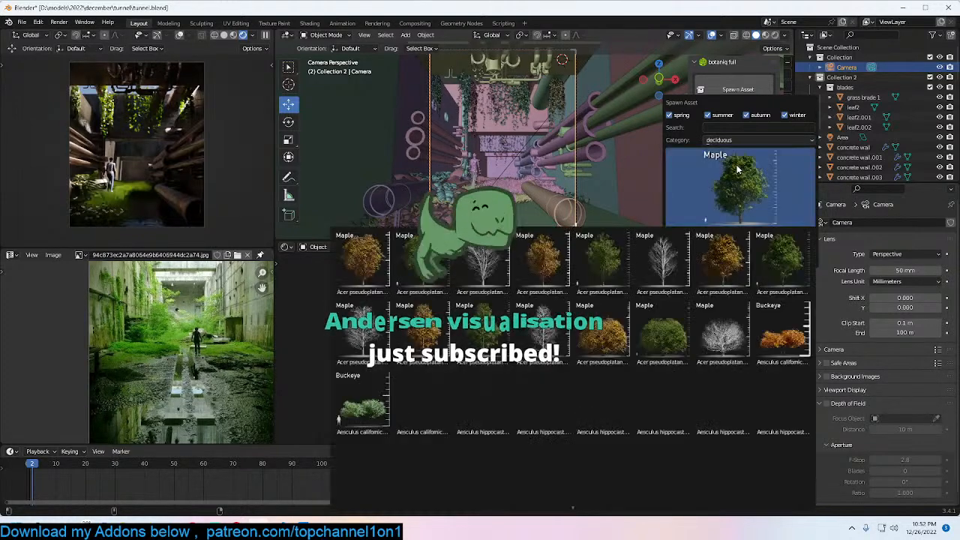
Step: Look through the flowers, pots and misc categories of the botaniq asset previews
{"action": "left_click", "coordinate": [771, 141]}
{"action": "left_click", "coordinate": [745, 168]}
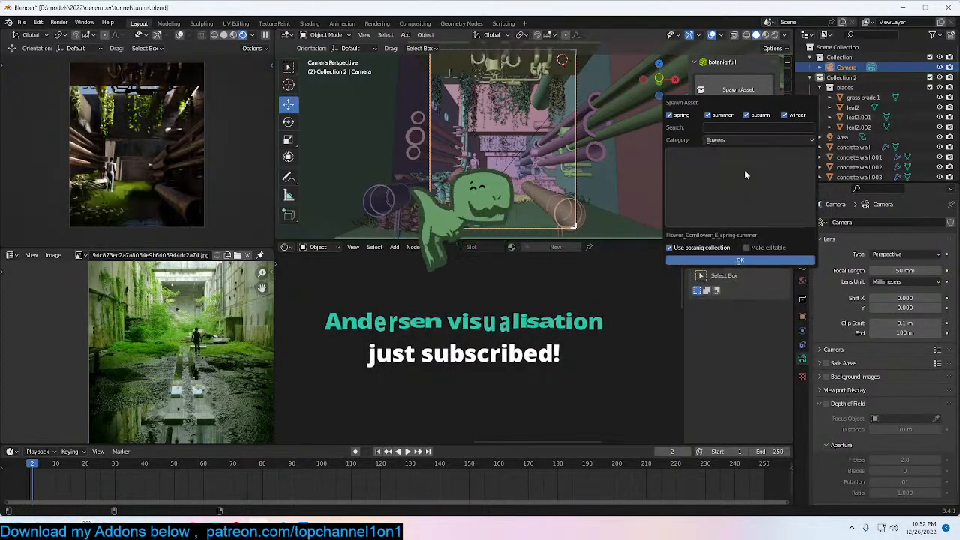
{"action": "left_click", "coordinate": [744, 176]}
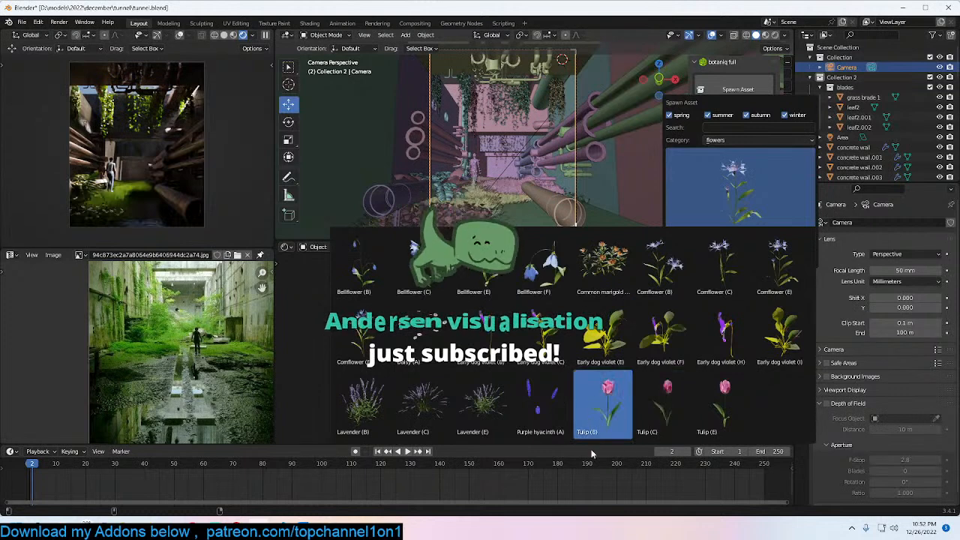
{"action": "left_click", "coordinate": [751, 140]}
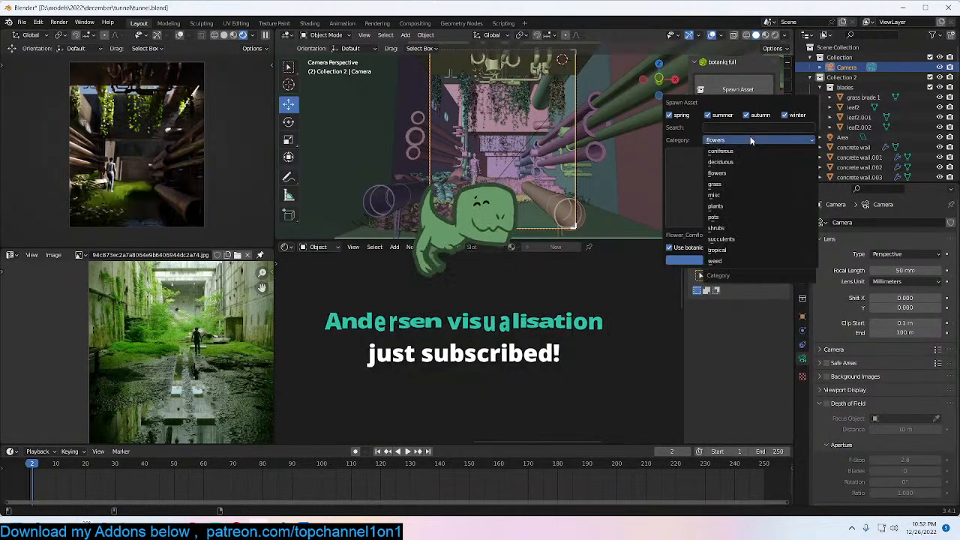
{"action": "left_click", "coordinate": [713, 217]}
{"action": "left_click", "coordinate": [809, 140]}
{"action": "left_click", "coordinate": [749, 191]}
{"action": "left_click", "coordinate": [746, 190]}
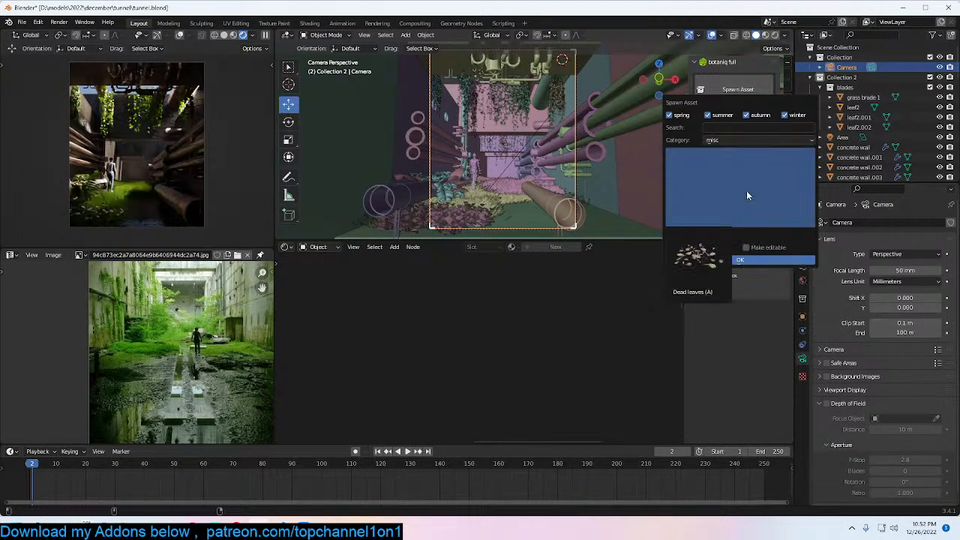
Step: Leave the botaniq browser, bring up the asset library, select a pipe in the tunnel and save the file
{"action": "key", "text": "n"}
{"action": "key", "text": "n"}
{"action": "left_click", "coordinate": [788, 119]}
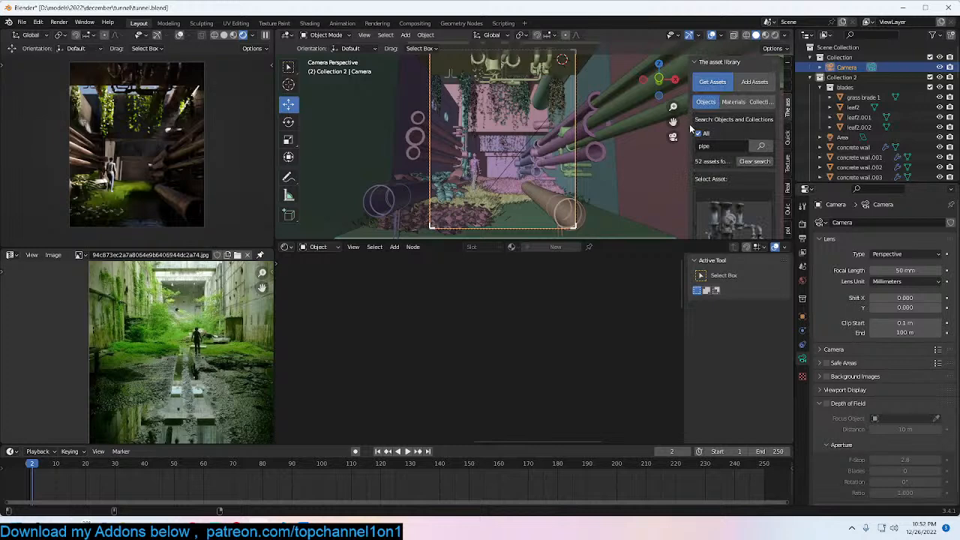
{"action": "left_click", "coordinate": [579, 129]}
{"action": "key", "text": "ctrl+s"}
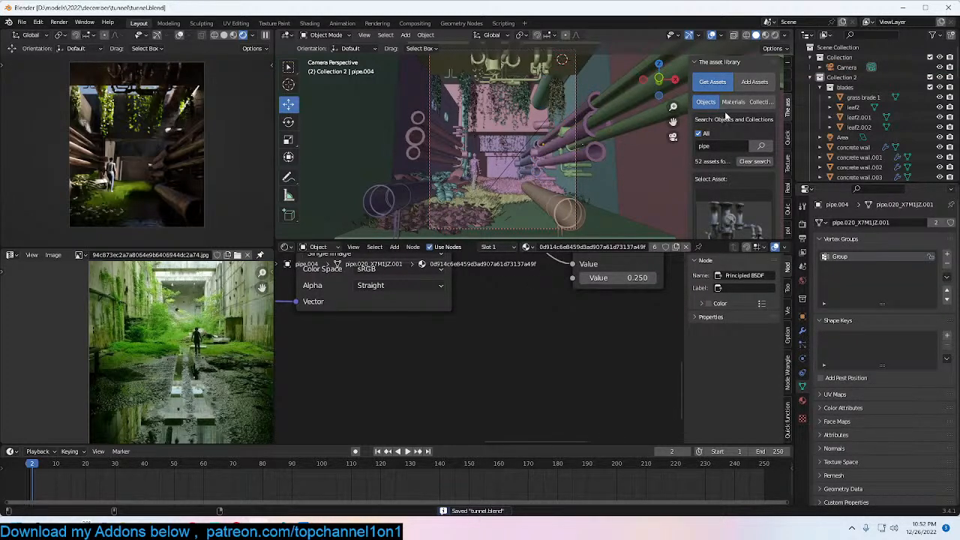
Step: Return to Quick Trees and examine the tree previews in pack 2_collection once more
{"action": "left_click", "coordinate": [786, 213]}
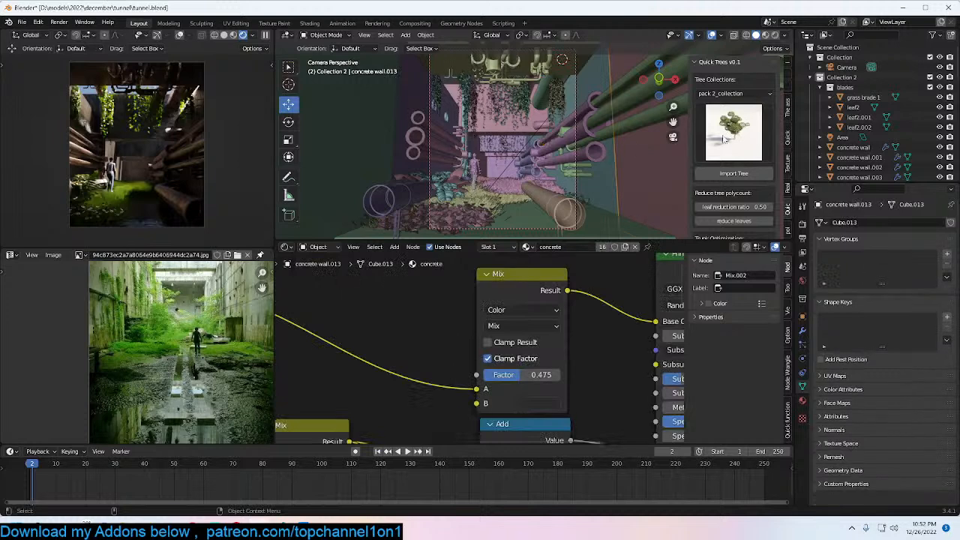
{"action": "left_click", "coordinate": [731, 139]}
{"action": "left_click", "coordinate": [730, 138]}
{"action": "left_click", "coordinate": [729, 139]}
{"action": "left_click", "coordinate": [729, 139]}
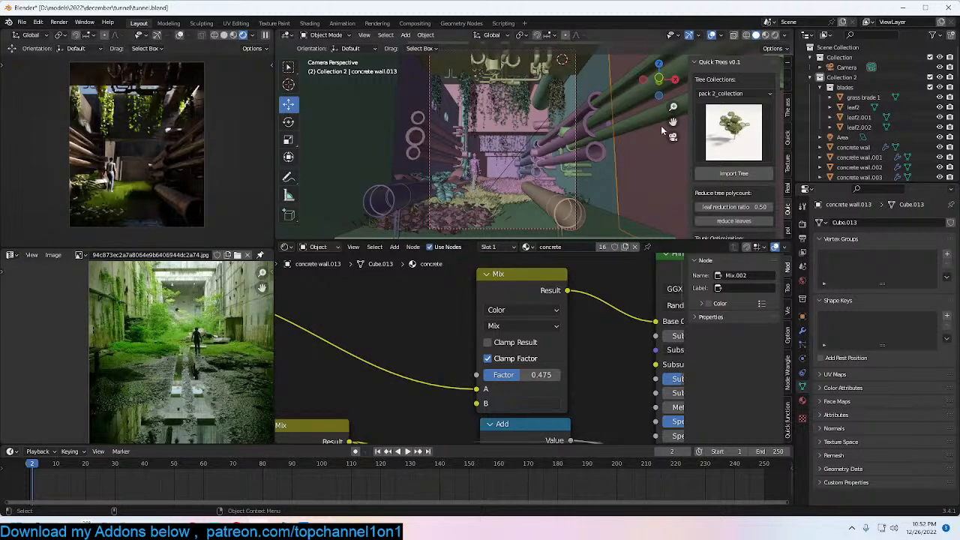
Step: Search the asset library for "bic", pick the red asset among the previews and save the file
{"action": "left_click", "coordinate": [786, 107]}
{"action": "left_click", "coordinate": [720, 147]}
{"action": "type", "text": "bic"}
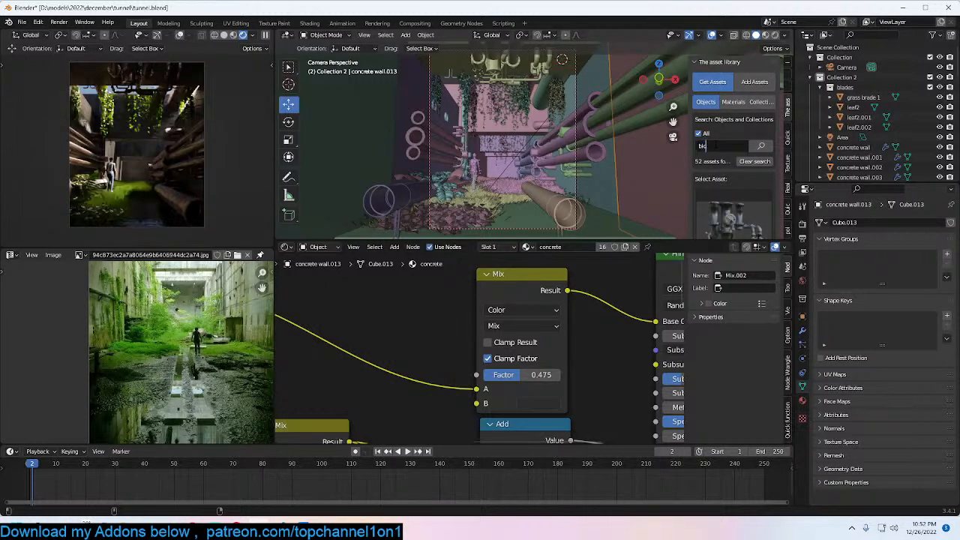
{"action": "key", "text": "Return"}
{"action": "scroll", "coordinate": [721, 153], "scroll_direction": "down", "scroll_amount": 4}
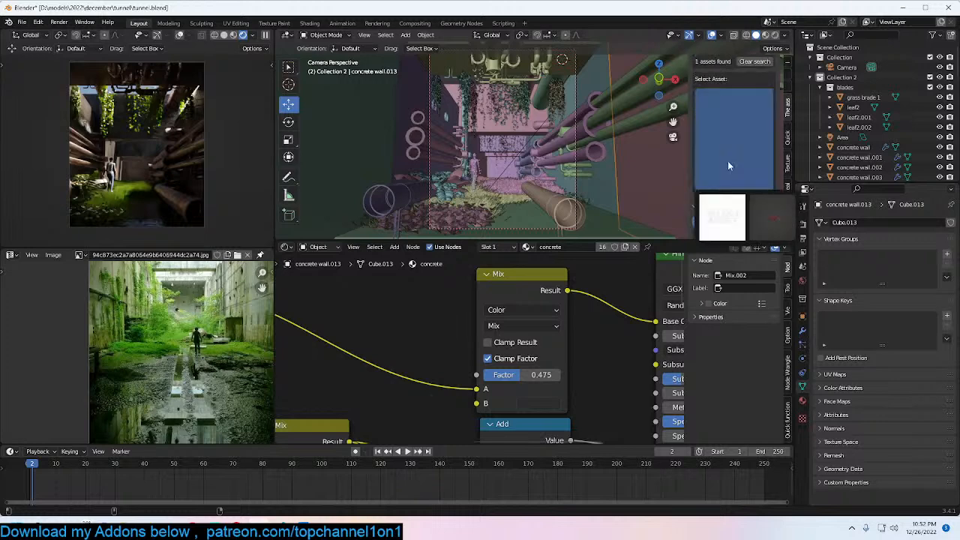
{"action": "left_click", "coordinate": [763, 206]}
{"action": "scroll", "coordinate": [390, 193], "scroll_direction": "up", "scroll_amount": 4}
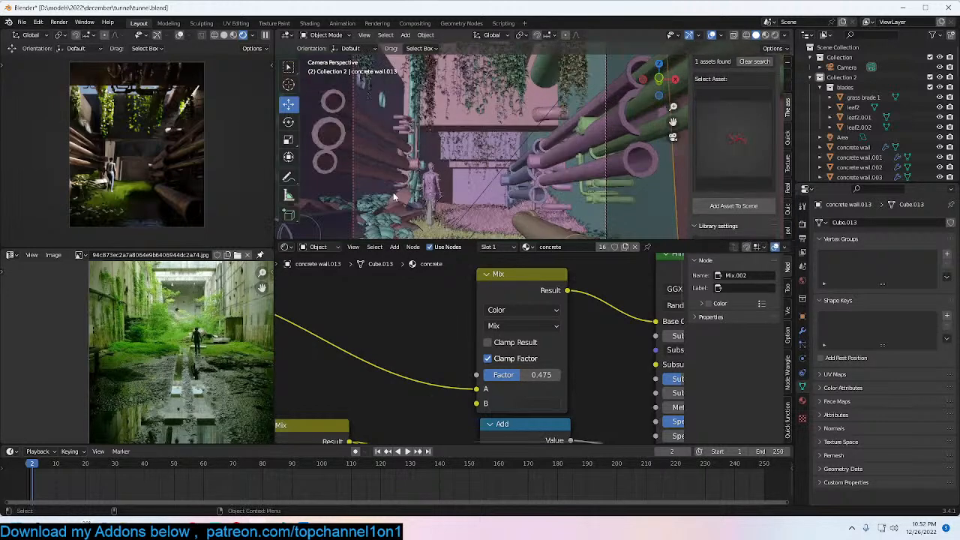
{"action": "middle_click_drag", "start_coordinate": [396, 192], "coordinate": [450, 149], "text": "shift"}
{"action": "key", "text": "ctrl+s"}
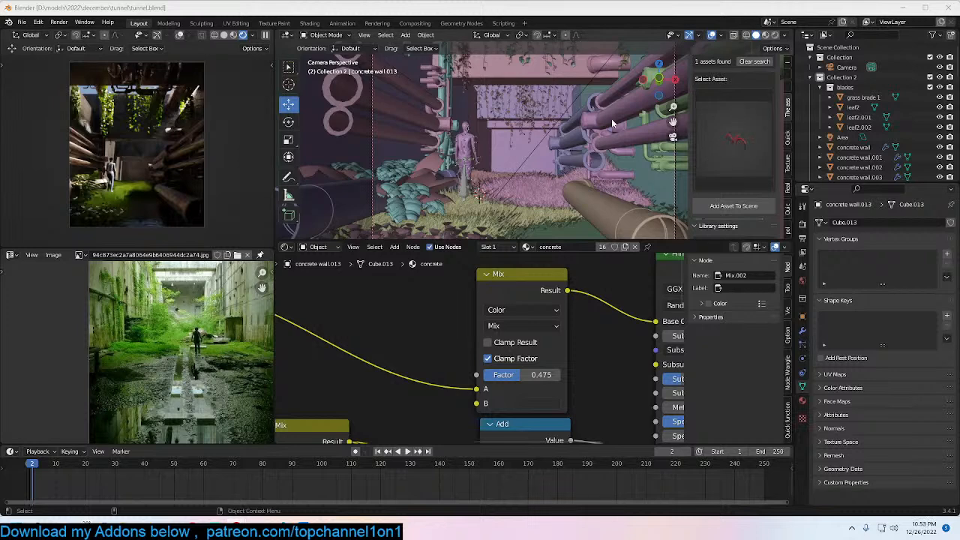
Step: Select the camera and shift it slightly along its local Z axis
{"action": "scroll", "coordinate": [615, 119], "scroll_direction": "down", "scroll_amount": 3}
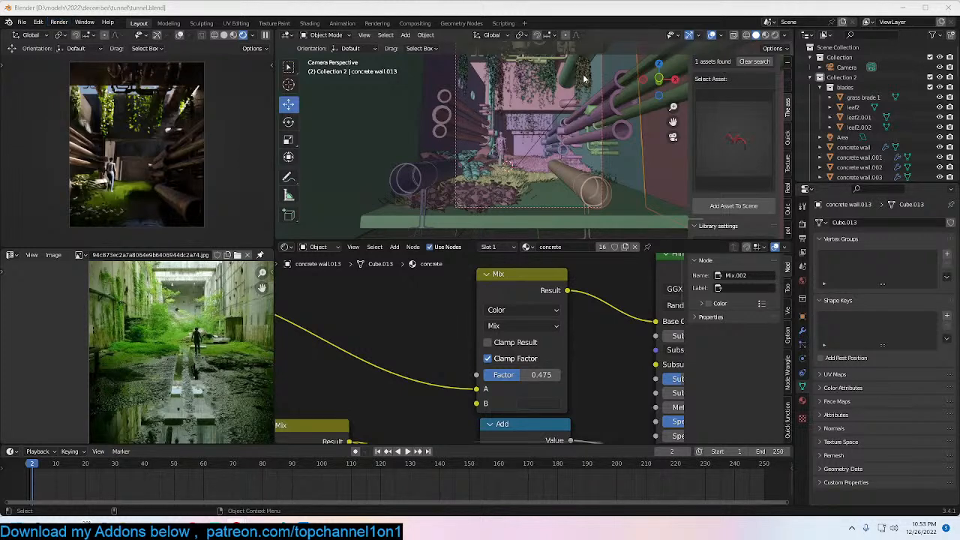
{"action": "left_click", "coordinate": [600, 97]}
{"action": "key", "text": "g"}
{"action": "key", "text": "z"}
{"action": "key", "text": "z"}
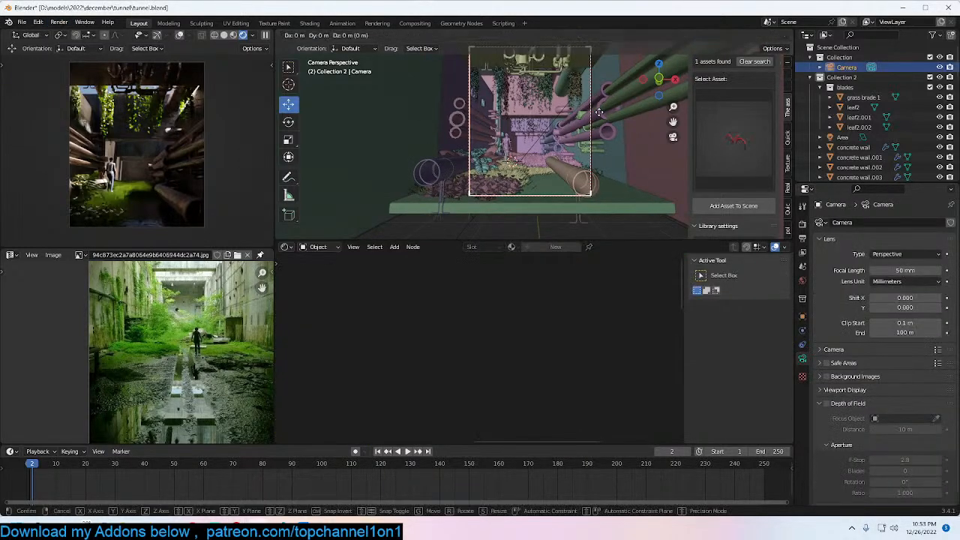
{"action": "left_click", "coordinate": [594, 126]}
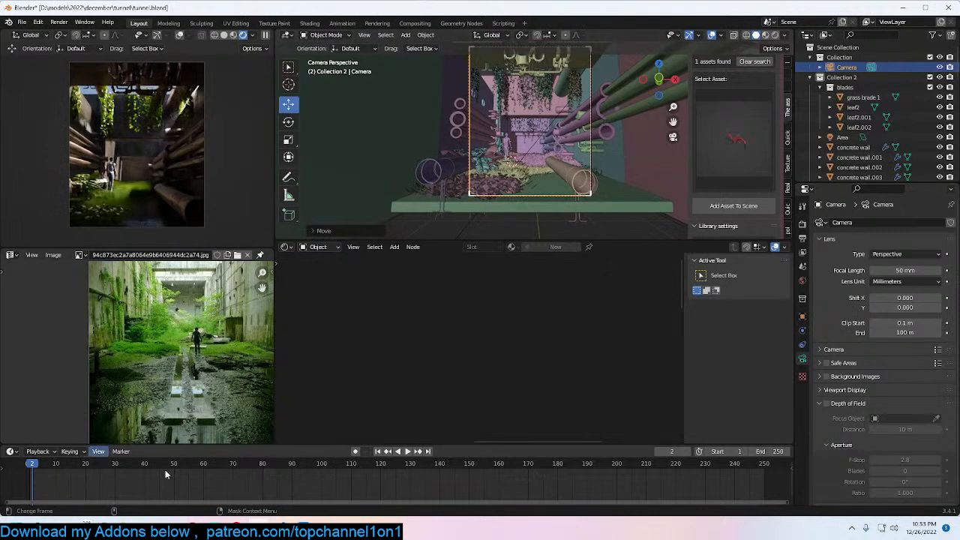
Step: Go to frame 1, enable auto keying, and nudge the camera slightly to key its starting position
{"action": "key", "text": "Left"}
{"action": "key", "text": "Left"}
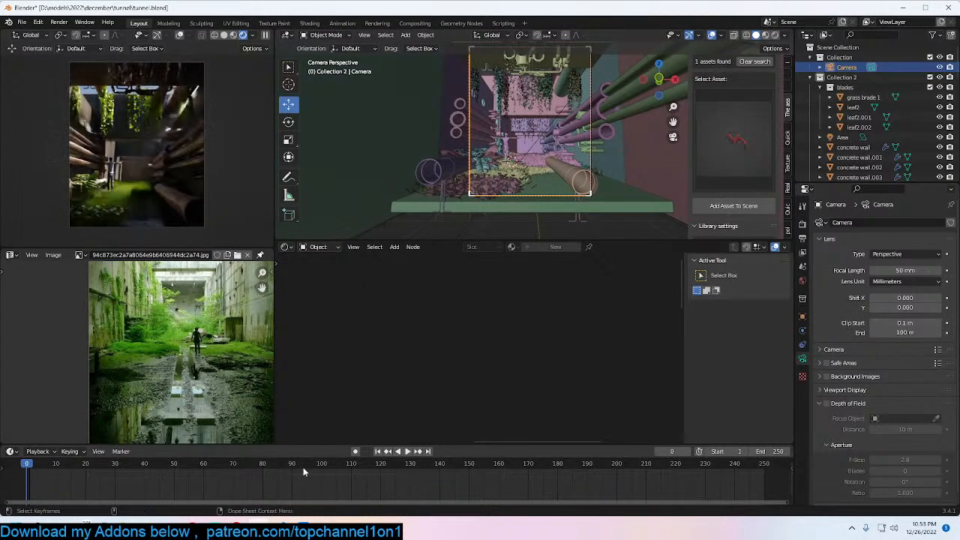
{"action": "key", "text": "Right"}
{"action": "left_click", "coordinate": [354, 451]}
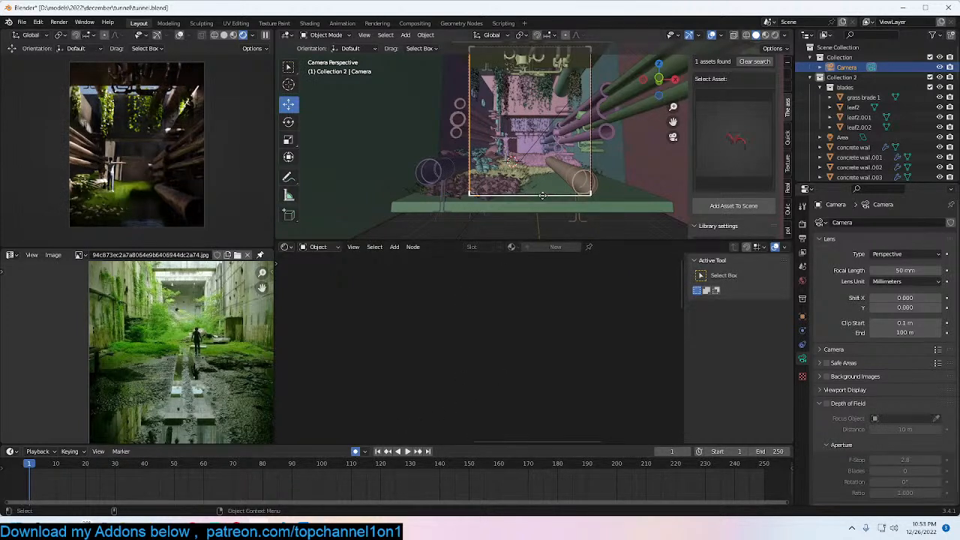
{"action": "left_click_drag", "start_coordinate": [541, 195], "coordinate": [541, 197]}
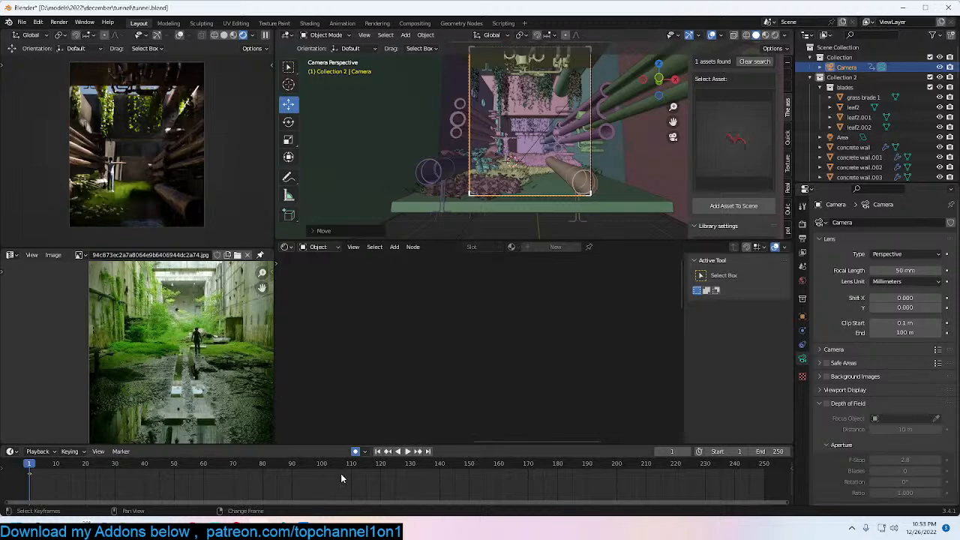
Step: At frame 141, move the camera forward into the tunnel along its local Z axis to key its end position
{"action": "left_click", "coordinate": [442, 478]}
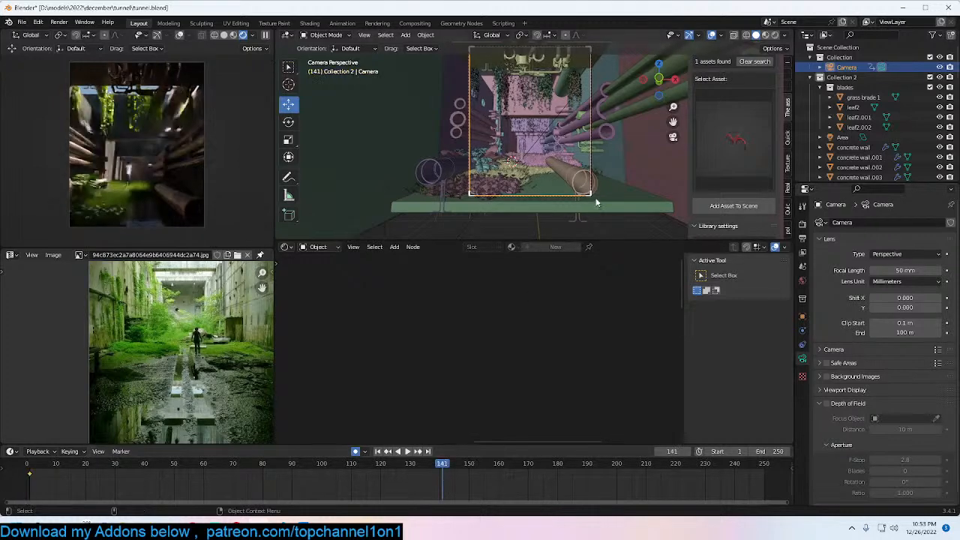
{"action": "key", "text": "g"}
{"action": "key", "text": "z"}
{"action": "key", "text": "z"}
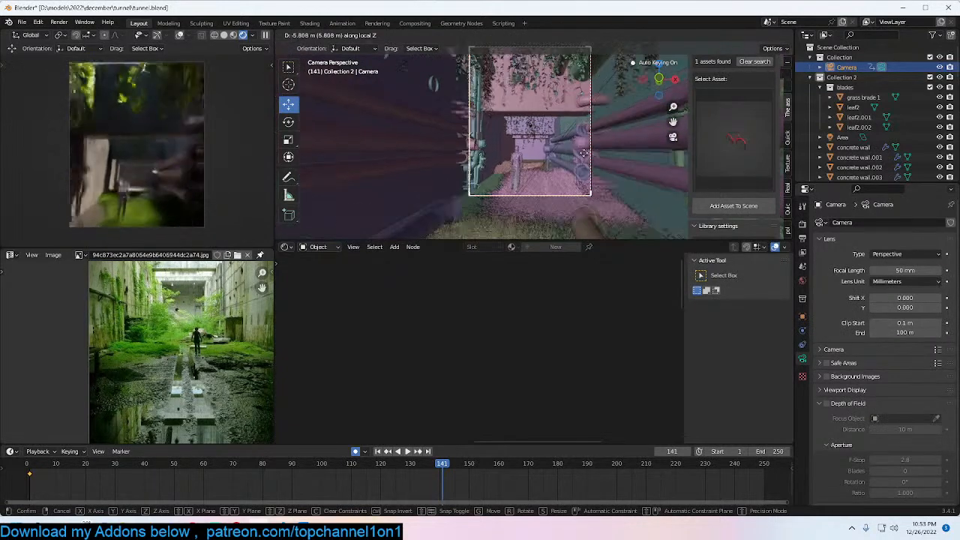
{"action": "key", "text": "Return"}
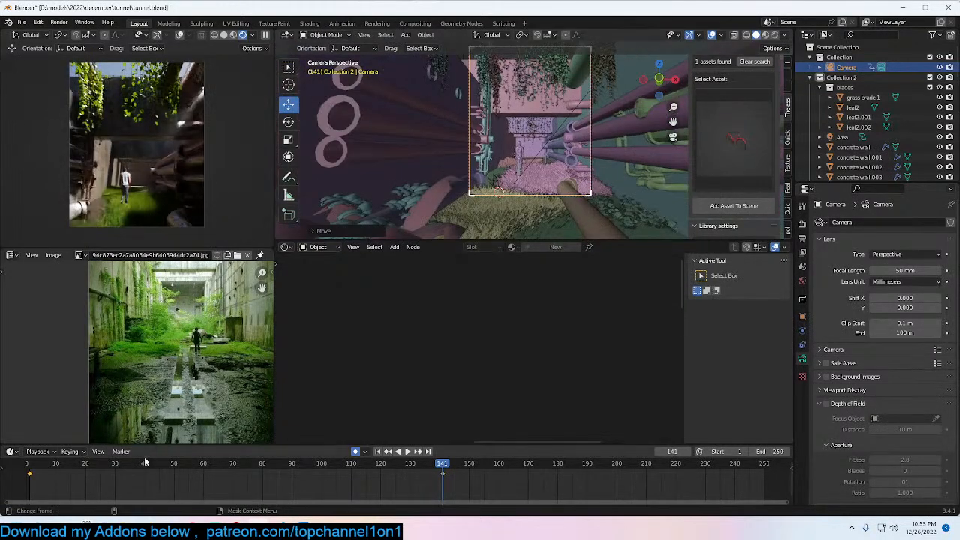
Step: Set the scene's end frame to 141
{"action": "double_click", "coordinate": [761, 450]}
{"action": "type", "text": "141"}
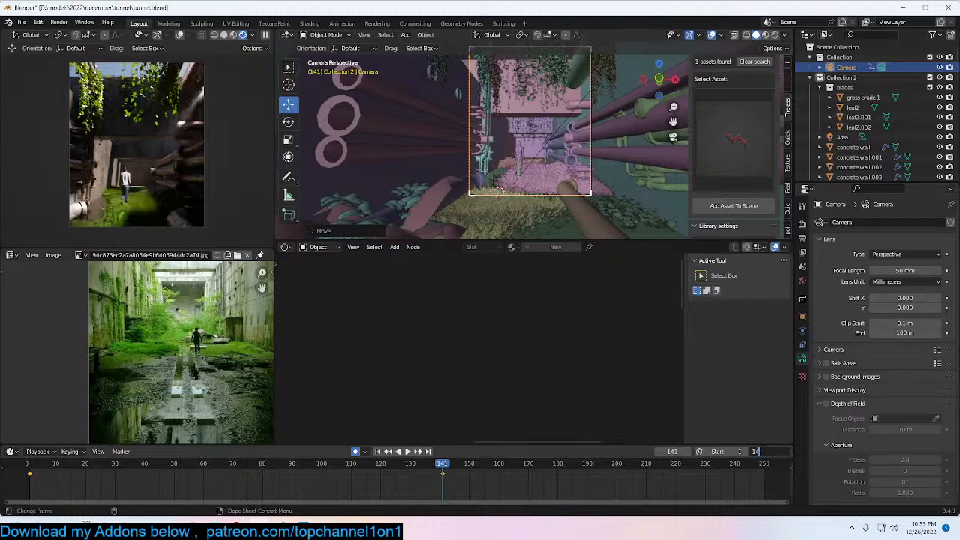
{"action": "key", "text": "Return"}
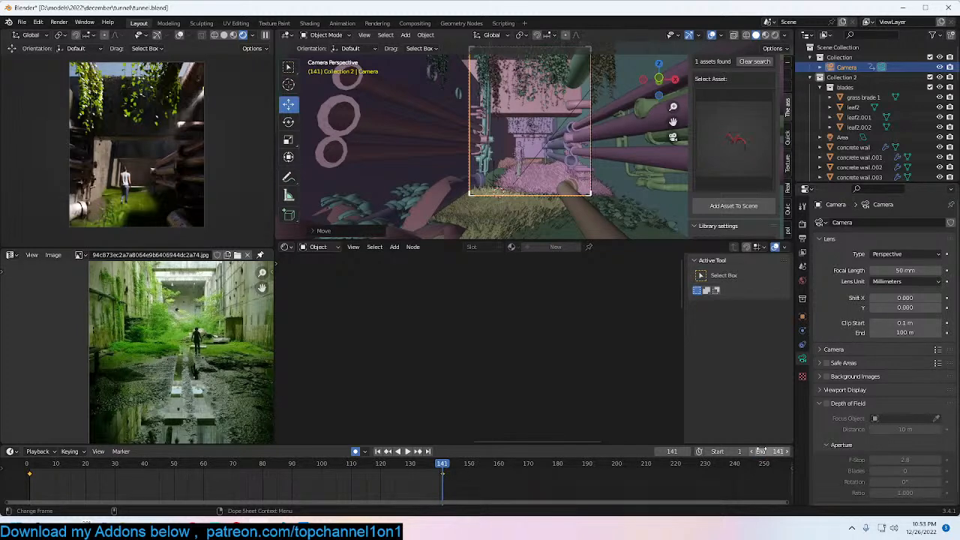
Step: Change the handle type of the camera's keyframes, return to frame 0, and save the file
{"action": "key", "text": "v"}
{"action": "left_click", "coordinate": [405, 482]}
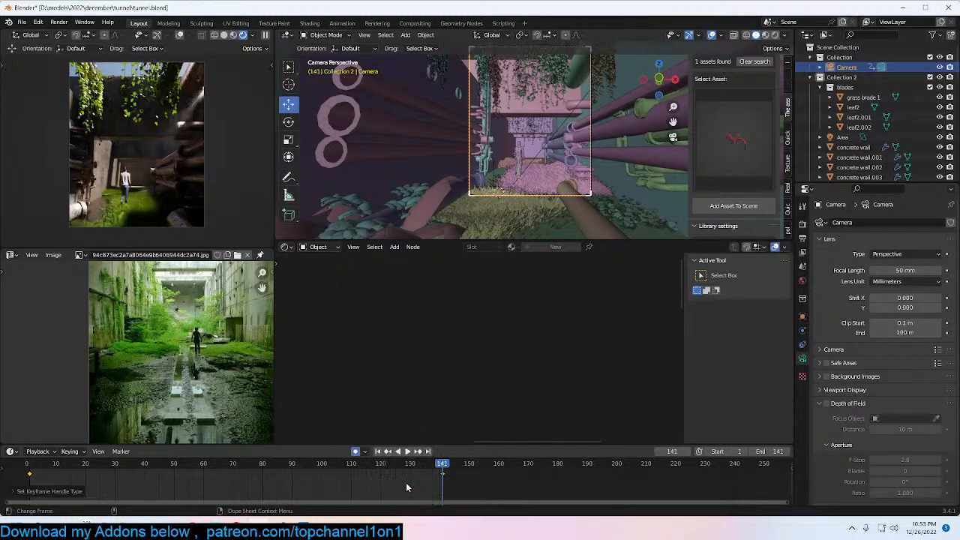
{"action": "left_click", "coordinate": [27, 463]}
{"action": "key", "text": "ctrl+s"}
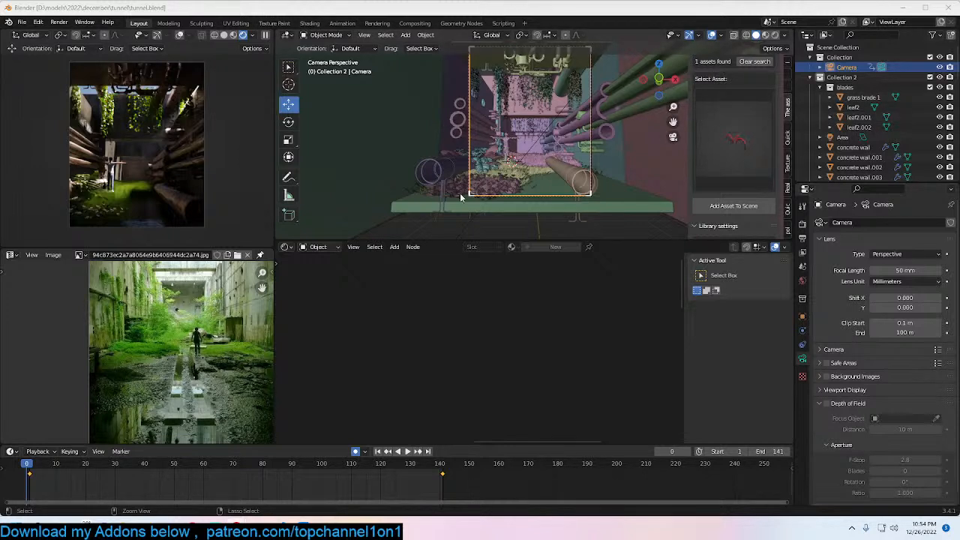
Step: Go to frame 14, save the file, and check the man figure in the tunnel, leaving nothing selected
{"action": "left_click", "coordinate": [68, 472]}
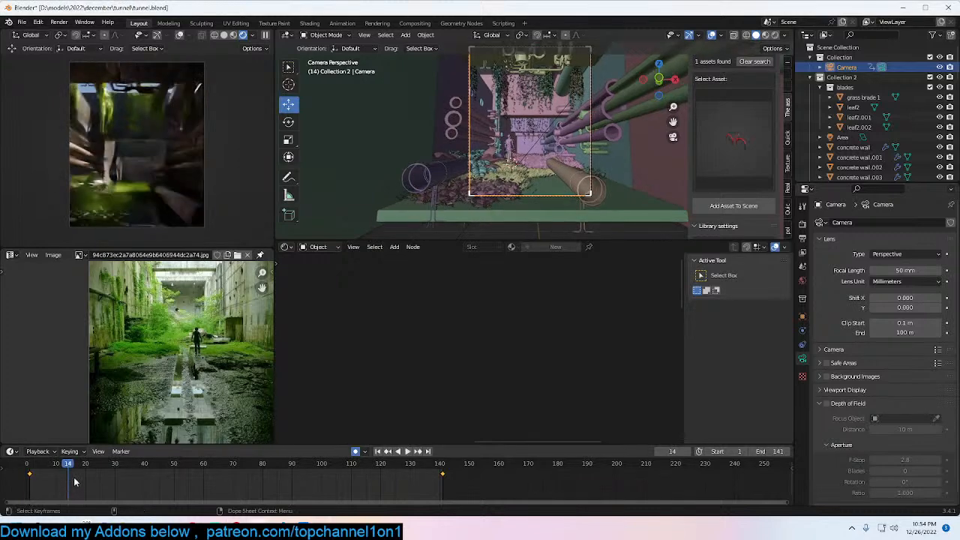
{"action": "key", "text": "ctrl+s"}
{"action": "scroll", "coordinate": [504, 187], "scroll_direction": "up", "scroll_amount": 5}
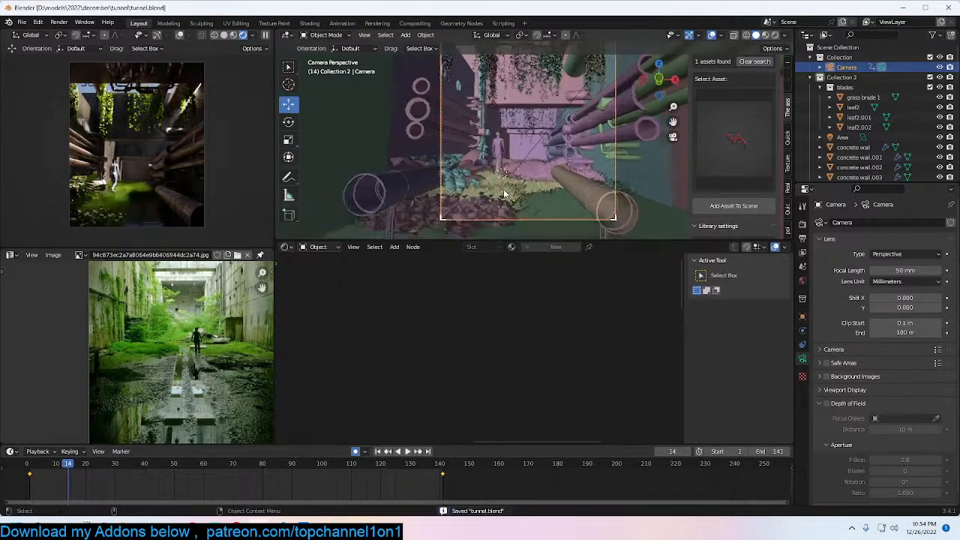
{"action": "left_click", "coordinate": [483, 165]}
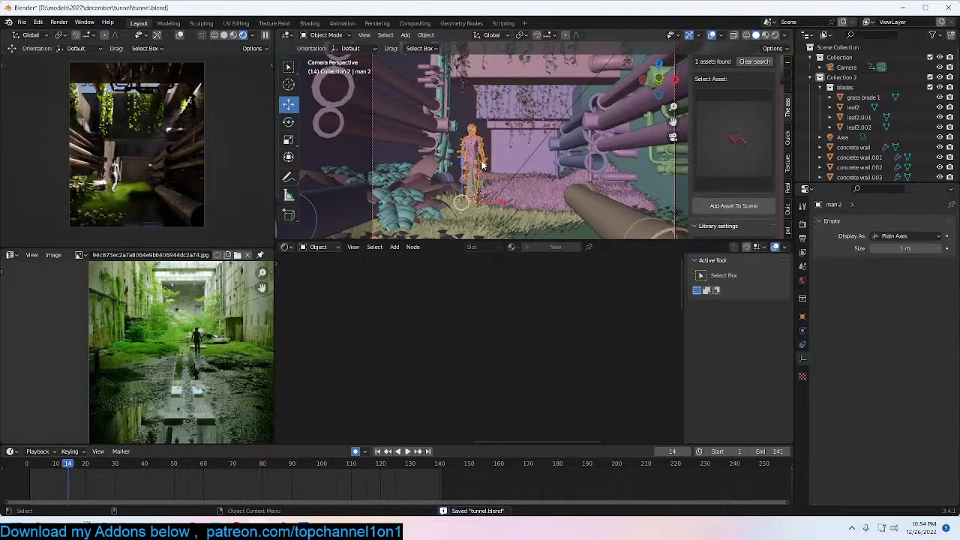
{"action": "key", "text": "alt+a"}
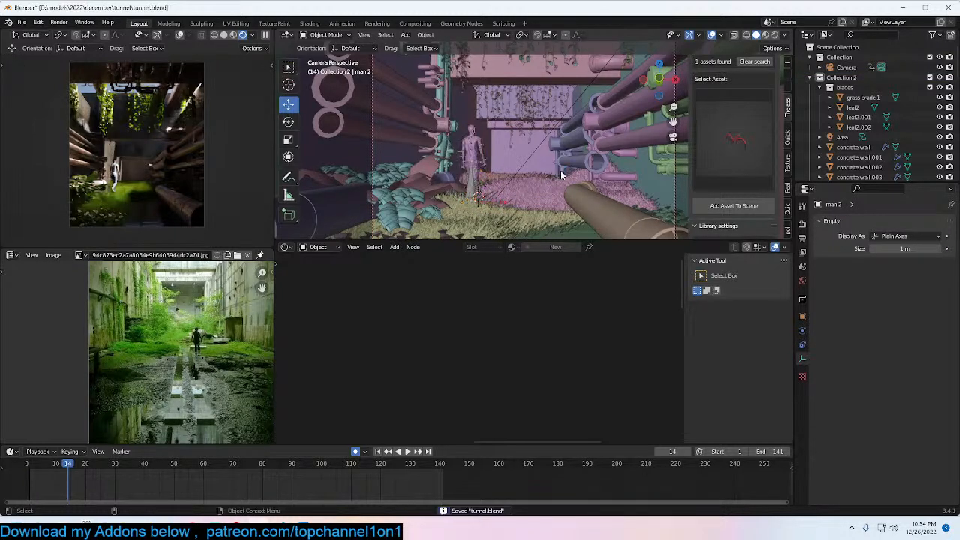
Step: Scrub through the opening frames to review the camera move, stop at frame 19, and save the file
{"action": "left_click_drag", "start_coordinate": [39, 492], "coordinate": [391, 474]}
{"action": "key", "text": "Escape"}
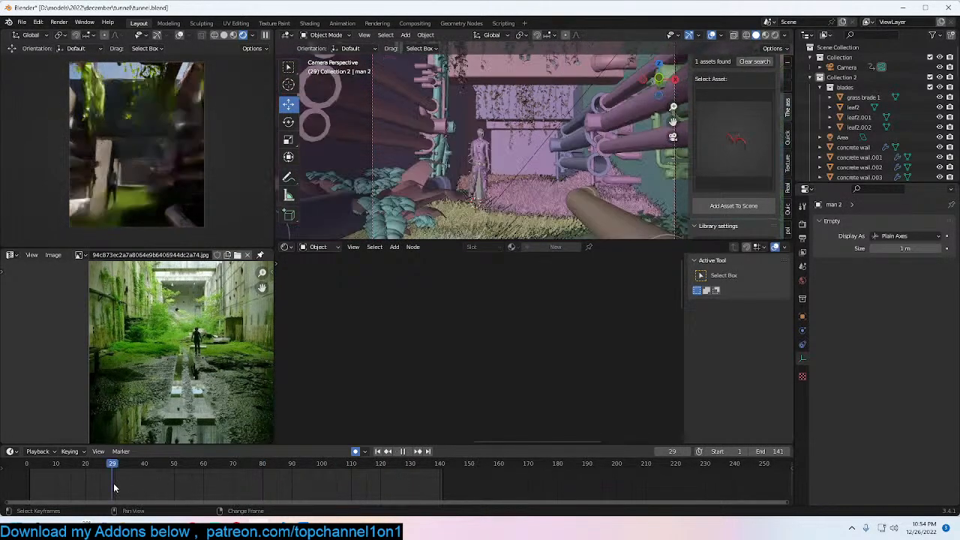
{"action": "left_click", "coordinate": [47, 487]}
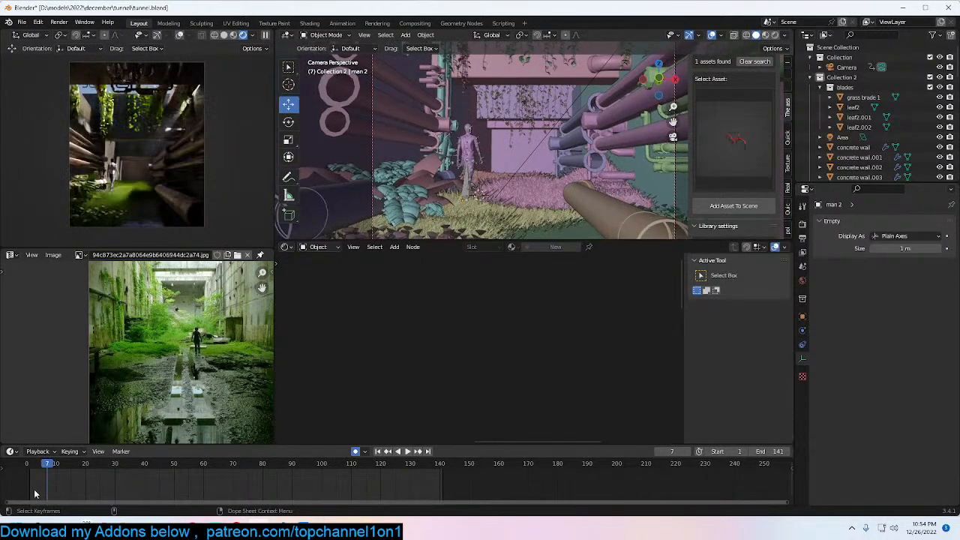
{"action": "left_click", "coordinate": [72, 493]}
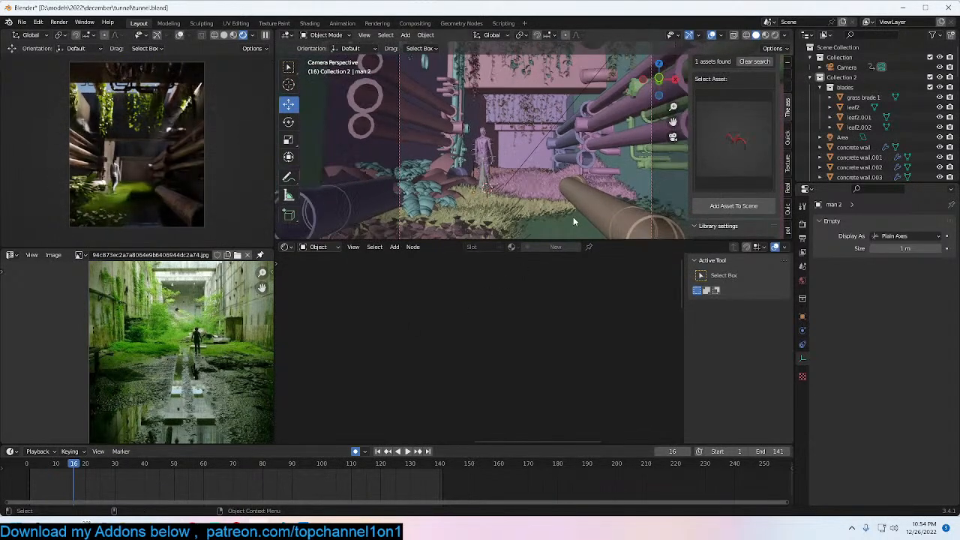
{"action": "left_click", "coordinate": [553, 196]}
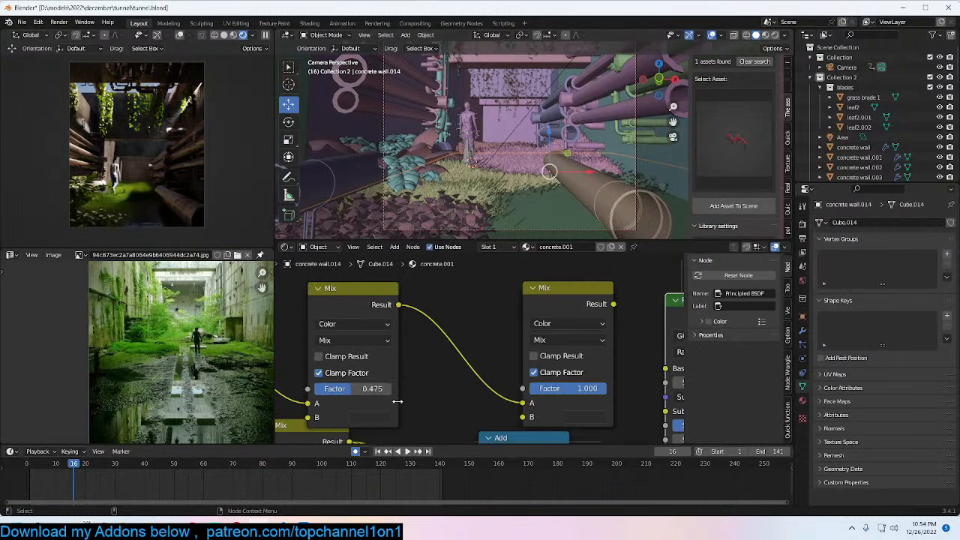
{"action": "right_click_drag", "start_coordinate": [24, 488], "coordinate": [83, 485], "text": "shift"}
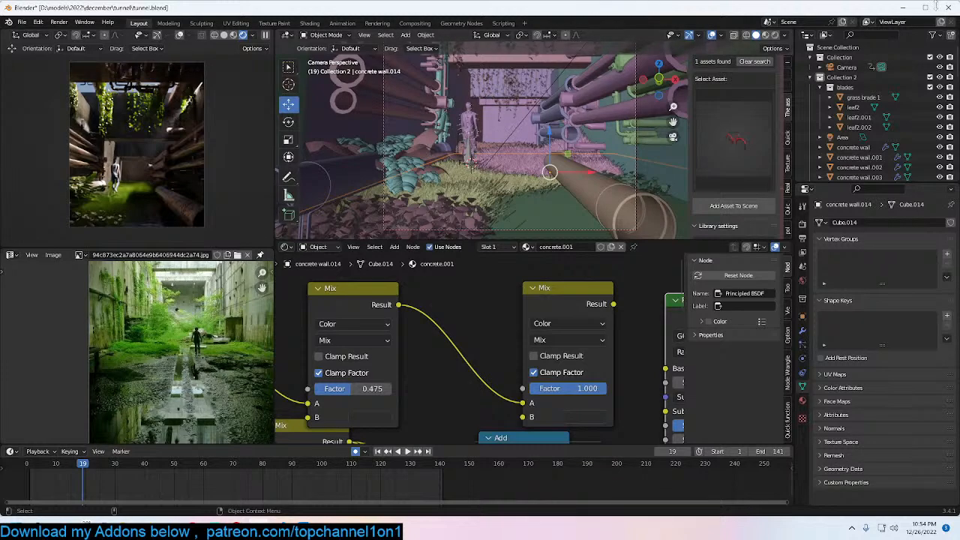
{"action": "key", "text": "ctrl+s"}
Step: Add a plane in front of the vine-covered concrete beam and rotate it 90° about the X axis
{"action": "middle_click_drag", "start_coordinate": [486, 94], "coordinate": [466, 167]}
{"action": "key", "text": "shift+a"}
{"action": "mouse_move", "coordinate": [460, 120]}
{"action": "left_click", "coordinate": [510, 114]}
{"action": "type", "text": "rx90"}
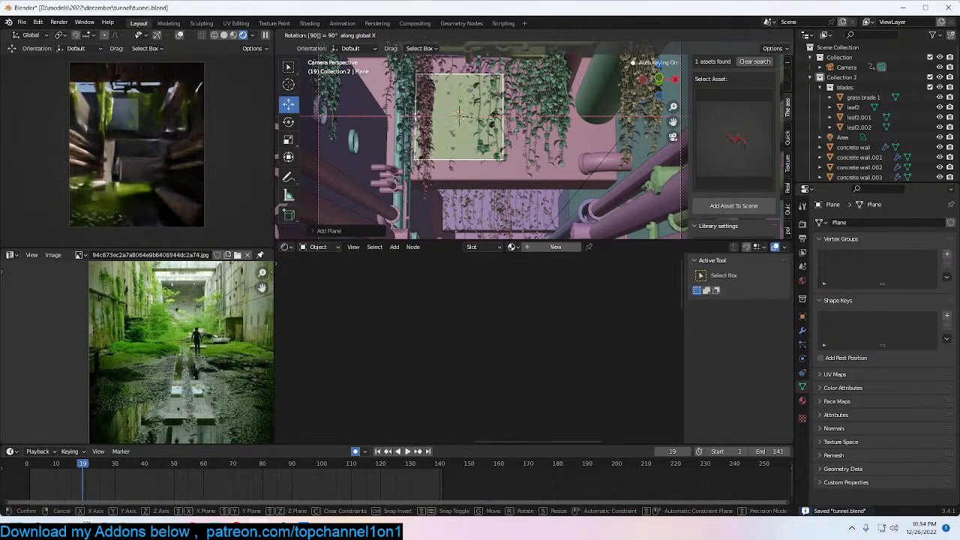
{"action": "key", "text": "Return"}
Step: Shift the plane slightly along the Y axis and remove its keyframe at frame 19
{"action": "key", "text": "KP_Decimal"}
{"action": "middle_click_drag", "start_coordinate": [511, 129], "coordinate": [528, 171]}
{"action": "key", "text": "g"}
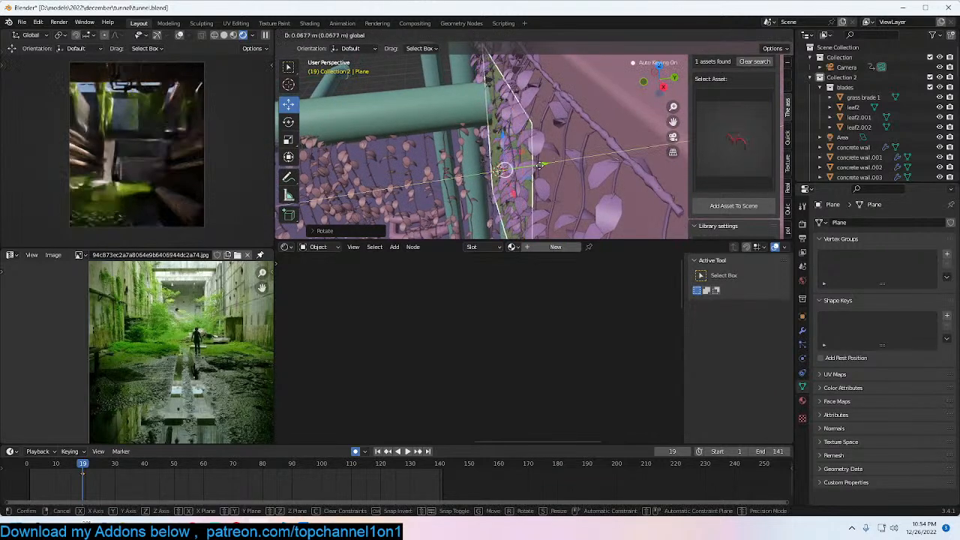
{"action": "left_click", "coordinate": [544, 170]}
{"action": "right_click", "coordinate": [169, 482]}
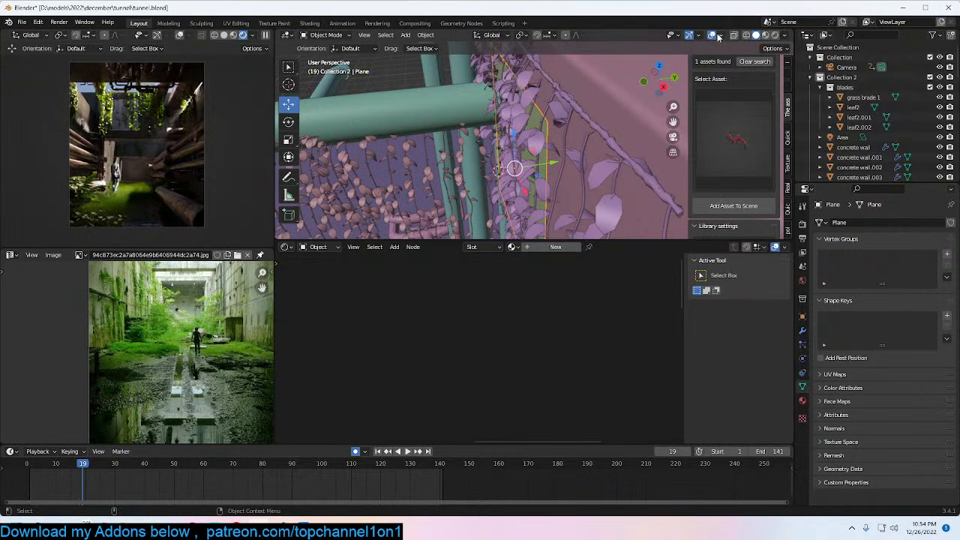
Step: Reposition the plane along Y and sideways against the vine-covered concrete beam, with auto keying off, and save the file
{"action": "mouse_move", "coordinate": [551, 161]}
{"action": "middle_mouse_down"}
{"action": "mouse_move", "coordinate": [566, 166]}
{"action": "mouse_move", "coordinate": [551, 161]}
{"action": "middle_mouse_up"}
{"action": "key", "text": "g"}
{"action": "key", "text": "y"}
{"action": "left_click", "coordinate": [562, 155]}
{"action": "key", "text": "s"}
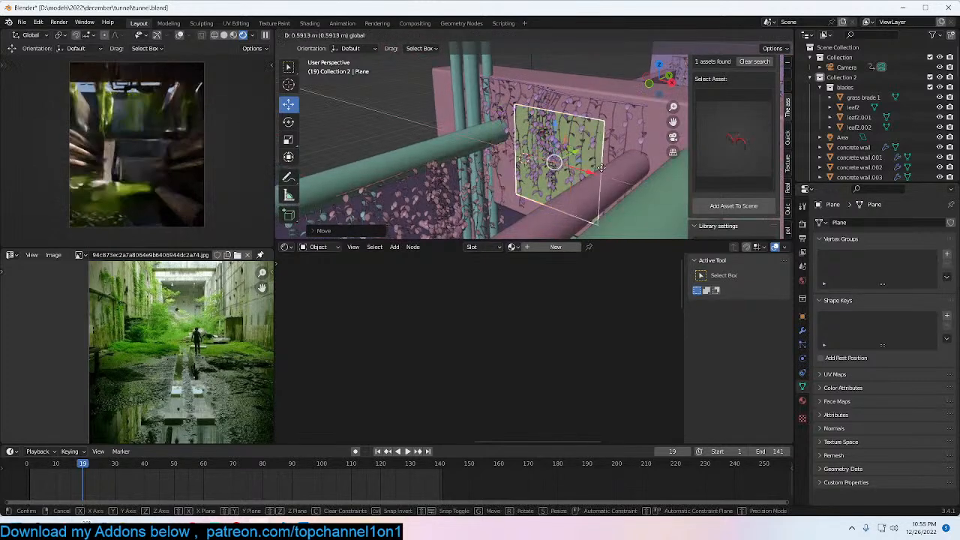
{"action": "left_click", "coordinate": [613, 167]}
{"action": "key", "text": "ctrl+s"}
Step: Isolate the plane in local view and display it with material preview shading
{"action": "key", "text": "KP_Divide"}
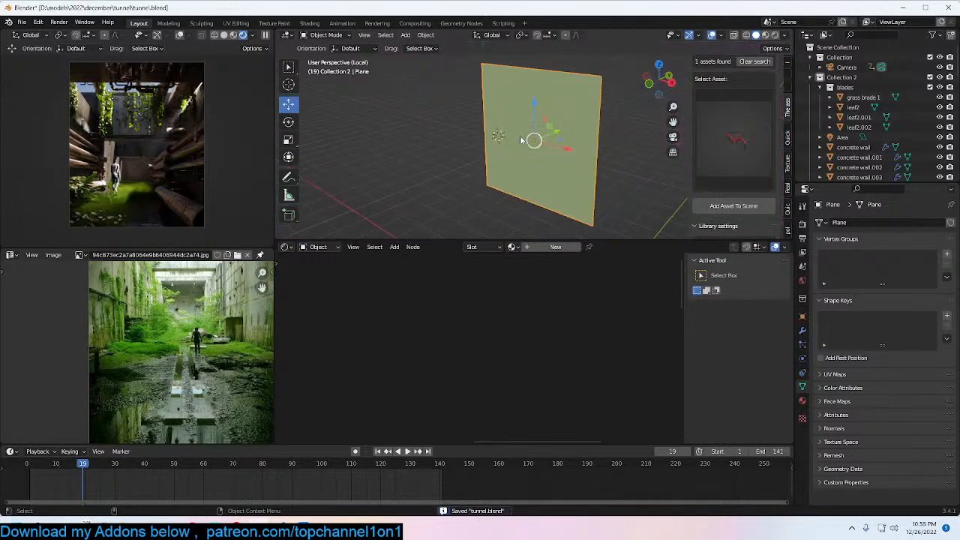
{"action": "left_click", "coordinate": [764, 35]}
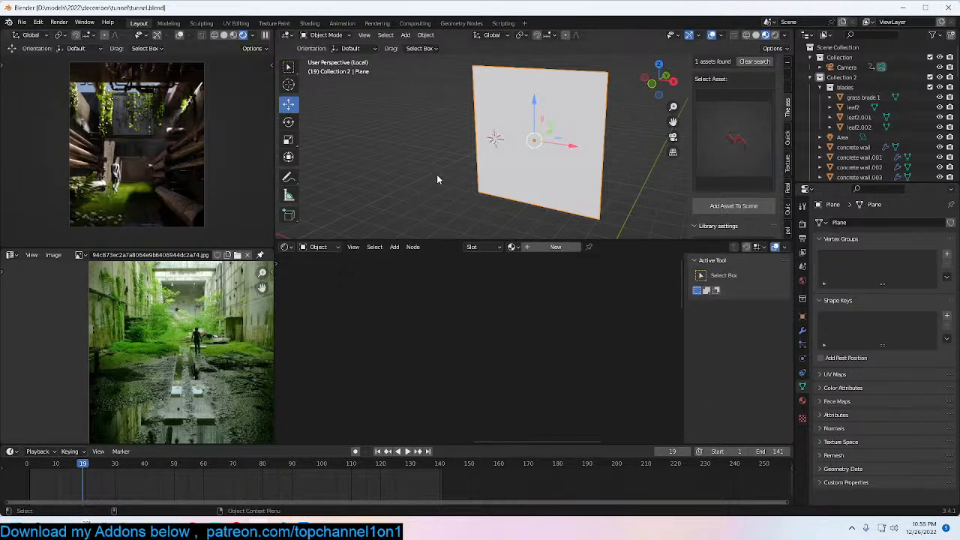
{"action": "scroll", "coordinate": [439, 177], "scroll_direction": "down", "scroll_amount": 1}
{"action": "scroll", "coordinate": [587, 117], "scroll_direction": "up", "scroll_amount": 2}
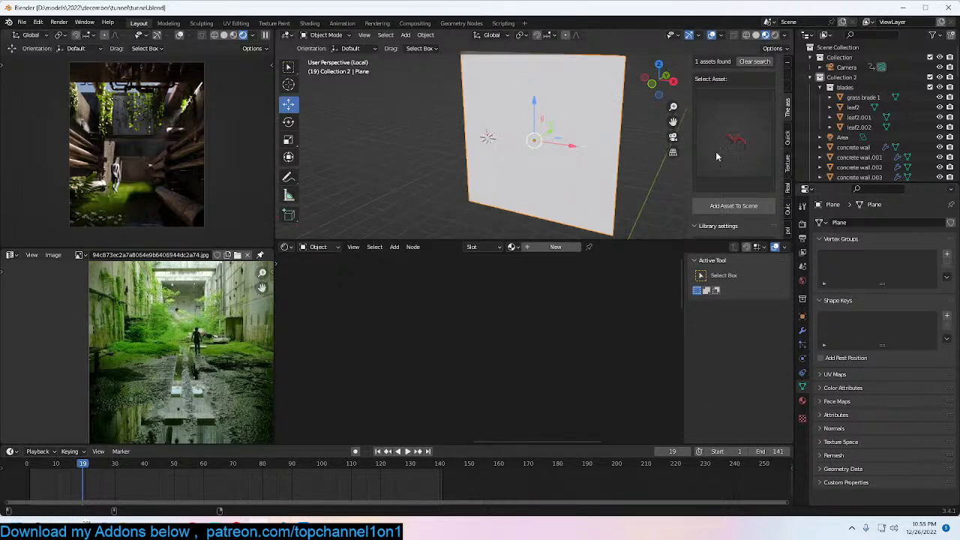
Step: Create a new material for the plane and add an Image Texture node beside the Principled BSDF
{"action": "left_click", "coordinate": [551, 247]}
{"action": "middle_click_drag", "start_coordinate": [432, 312], "coordinate": [489, 300]}
{"action": "key", "text": "shift+a"}
{"action": "mouse_move", "coordinate": [421, 351]}
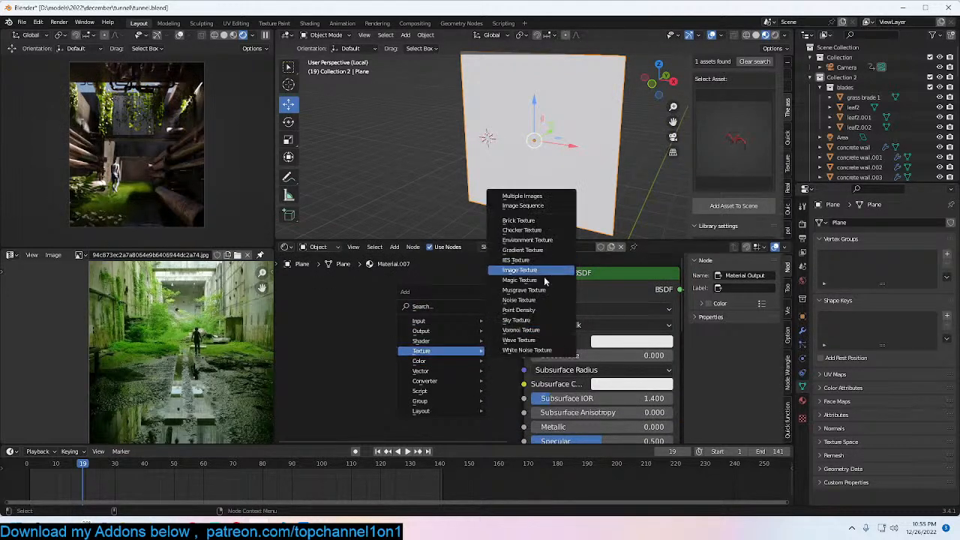
{"action": "left_click", "coordinate": [539, 275]}
{"action": "left_click", "coordinate": [424, 337]}
Step: Load level 5.PNG from the resouces\custom decals folder into the Image Texture node
{"action": "left_click", "coordinate": [491, 372]}
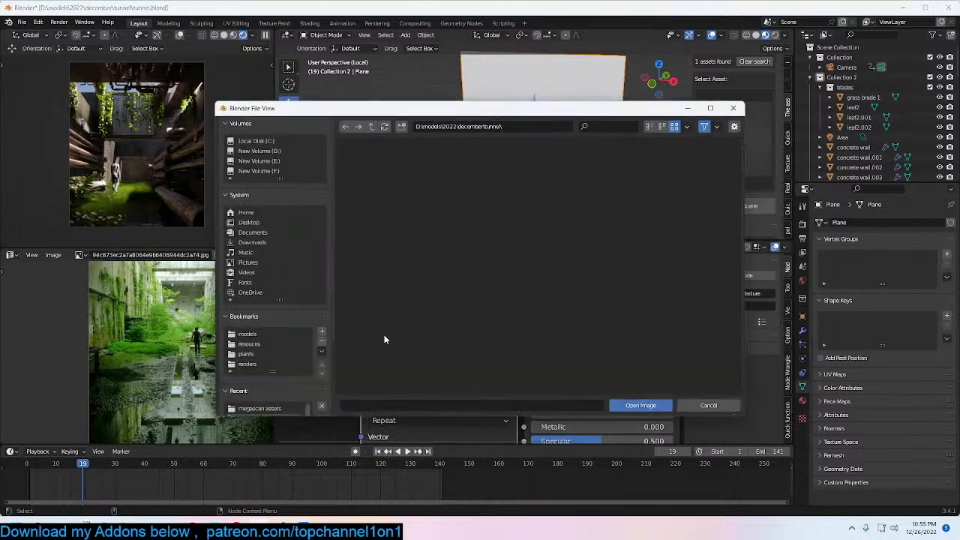
{"action": "left_click", "coordinate": [262, 345]}
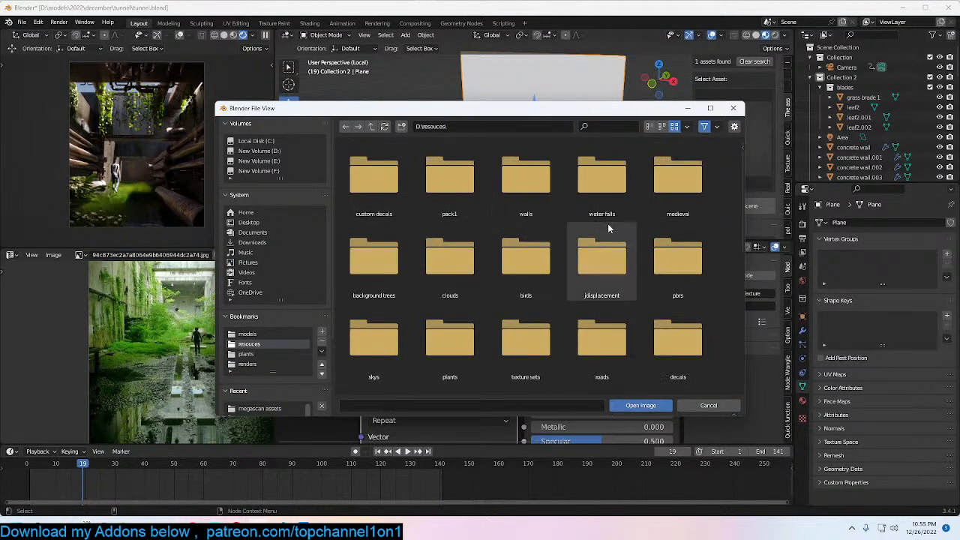
{"action": "double_click", "coordinate": [374, 201]}
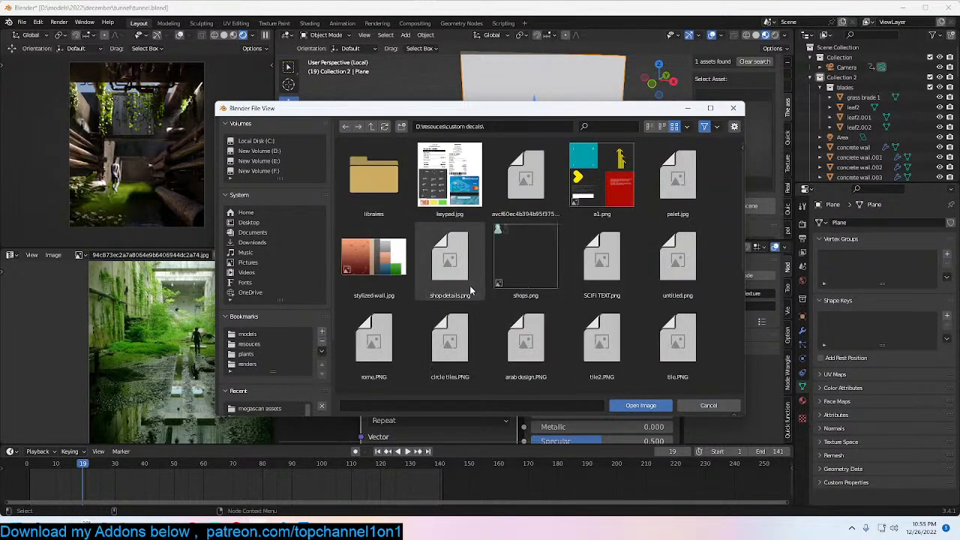
{"action": "scroll", "coordinate": [471, 297], "scroll_direction": "down", "scroll_amount": 3}
{"action": "scroll", "coordinate": [564, 272], "scroll_direction": "down", "scroll_amount": 3}
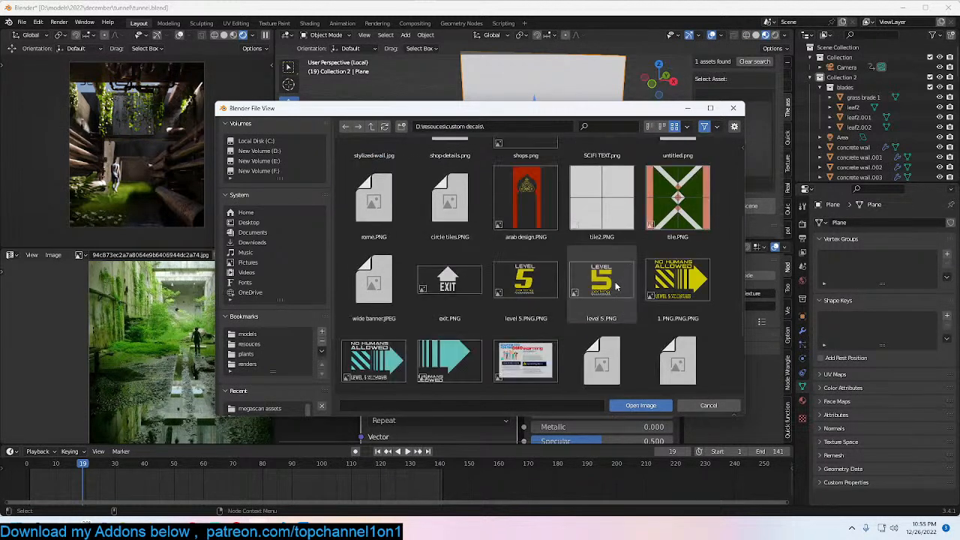
{"action": "double_click", "coordinate": [601, 279]}
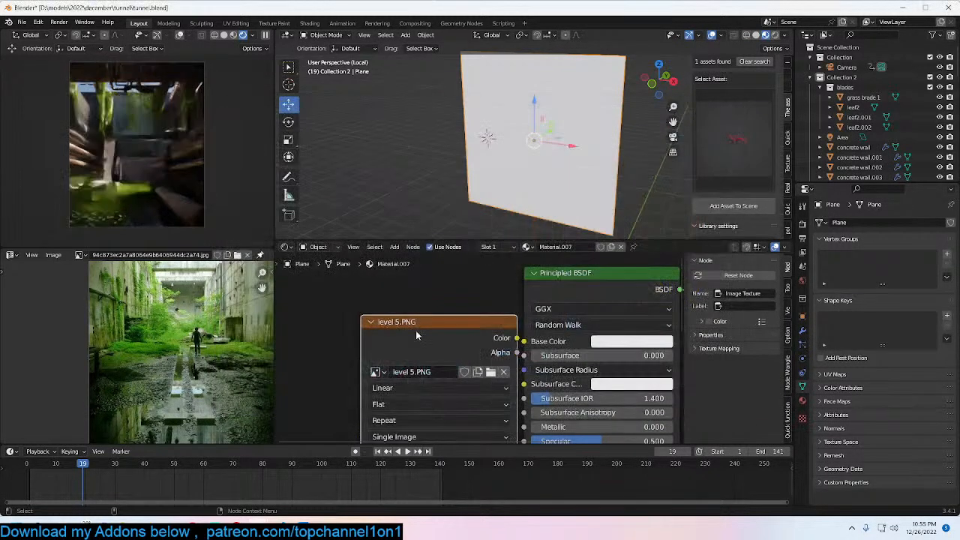
Step: Move the level 5.PNG texture node aside and delete the Principled BSDF node
{"action": "left_click_drag", "start_coordinate": [456, 331], "coordinate": [370, 323]}
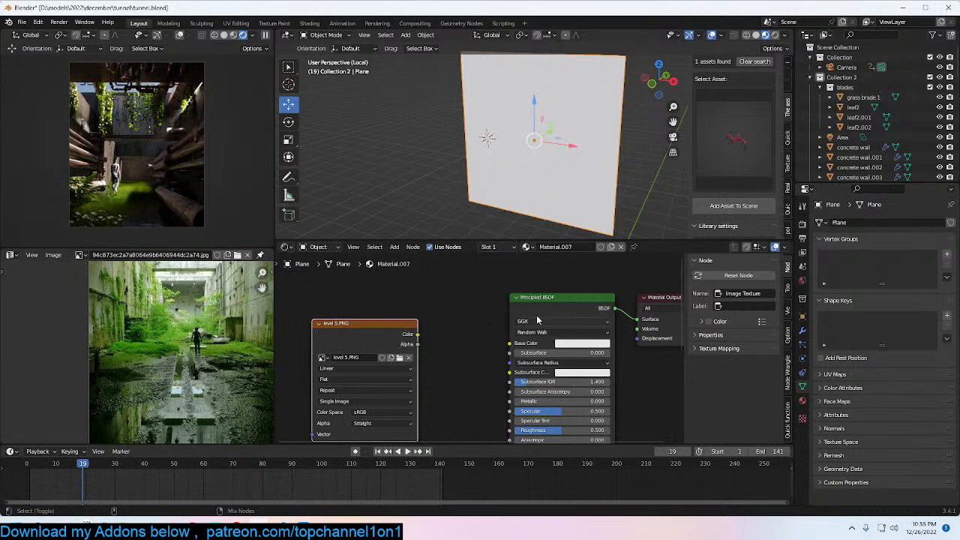
{"action": "left_click", "coordinate": [561, 309]}
{"action": "key", "text": "x"}
Step: Add a Diffuse BSDF node between the level 5.PNG texture node and the Material Output
{"action": "key", "text": "shift+a"}
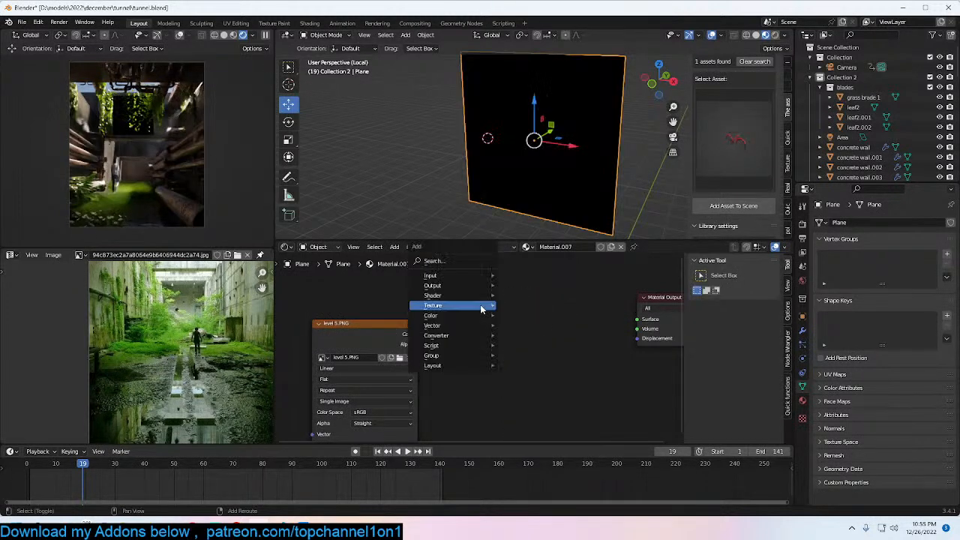
{"action": "left_click", "coordinate": [476, 264]}
{"action": "type", "text": "d"}
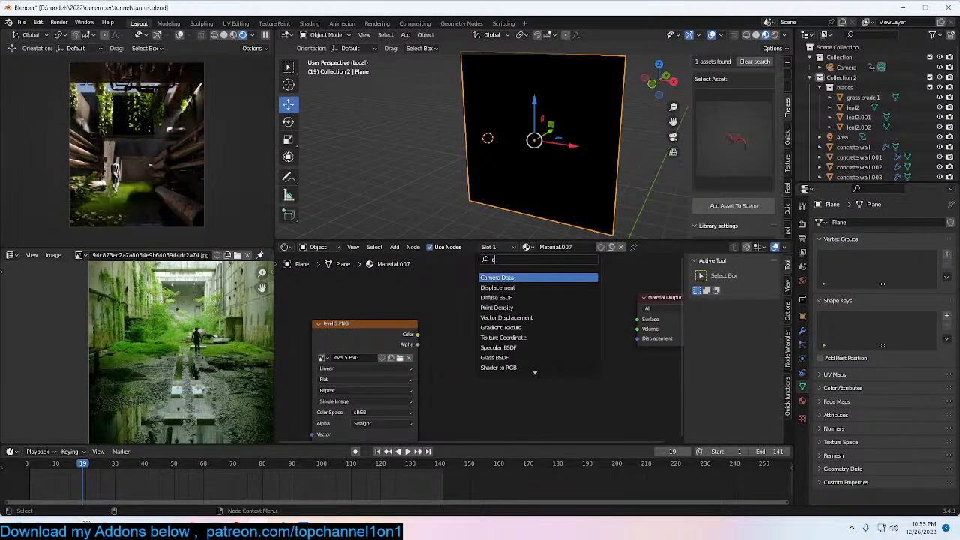
{"action": "type", "text": "iffu"}
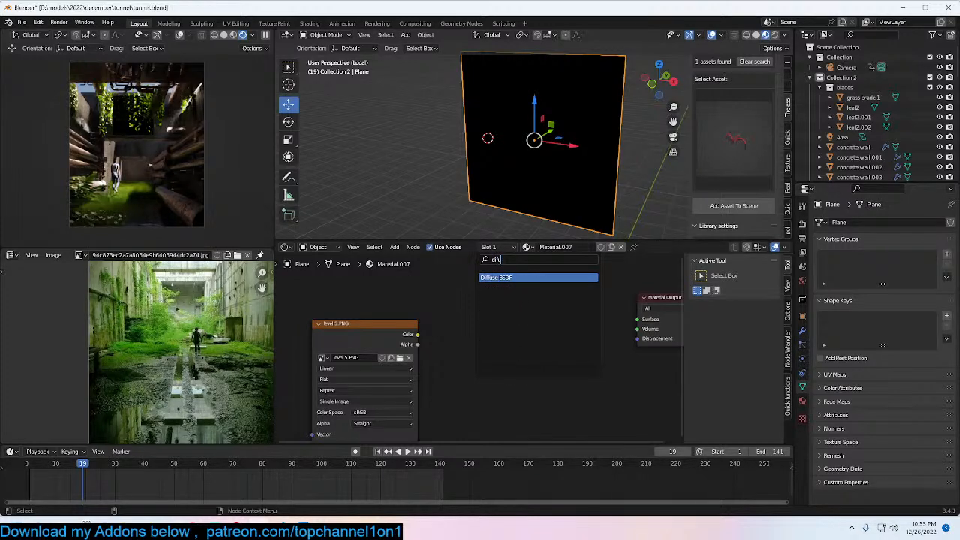
{"action": "key", "text": "Return"}
{"action": "left_click", "coordinate": [536, 306]}
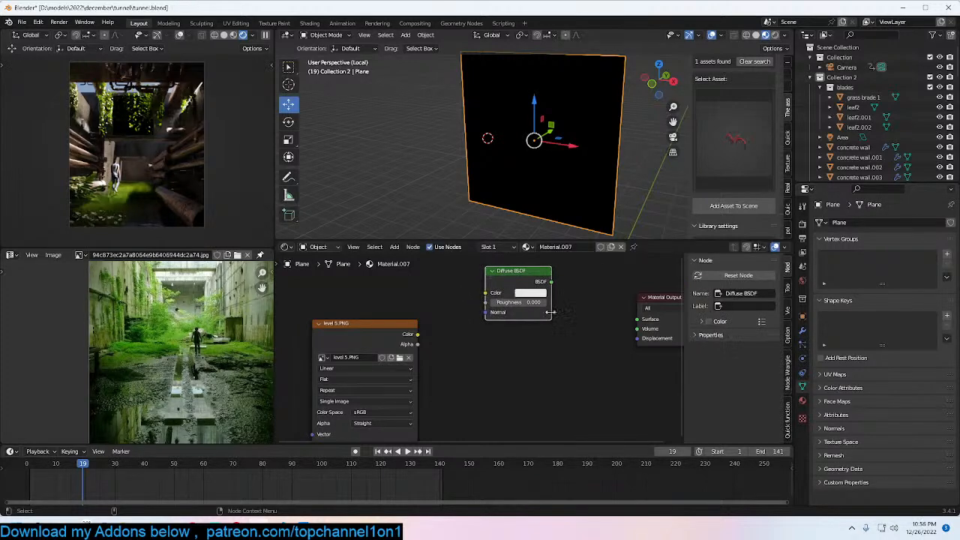
Step: Add a Transparent BSDF node below the Diffuse BSDF node
{"action": "key", "text": "shift+a"}
{"action": "type", "text": "tran"}
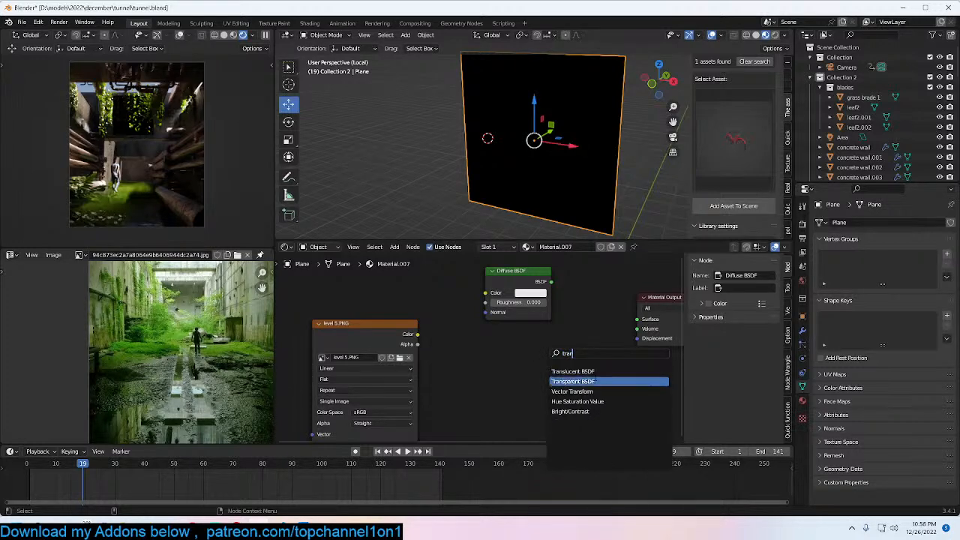
{"action": "left_click", "coordinate": [579, 380]}
{"action": "left_click", "coordinate": [510, 372]}
Step: Combine the Diffuse and Transparent BSDFs in a Mix Shader feeding the material's surface, with the texture's Alpha driving its Fac
{"action": "right_click_drag", "start_coordinate": [512, 361], "coordinate": [528, 324], "text": "ctrl+shift"}
{"action": "left_click_drag", "start_coordinate": [591, 308], "coordinate": [576, 303]}
{"action": "left_click_drag", "start_coordinate": [341, 337], "coordinate": [326, 327]}
{"action": "left_click", "coordinate": [362, 326], "text": "ctrl+shift"}
{"action": "left_click", "coordinate": [362, 325], "text": "ctrl+shift"}
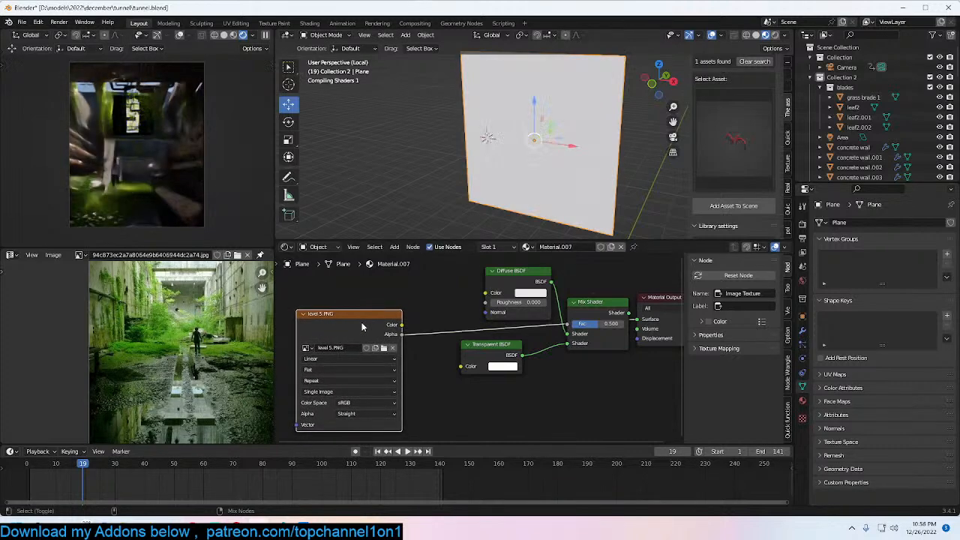
{"action": "left_click_drag", "start_coordinate": [405, 335], "coordinate": [590, 323]}
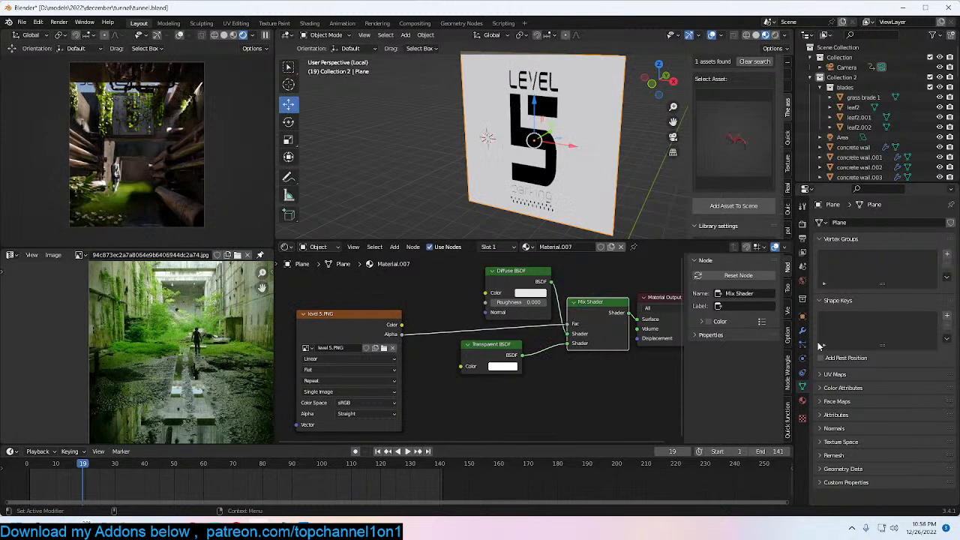
Step: Set the material's Eevee alpha blend method to Alpha Clip and swap the Mix Shader's two shader inputs
{"action": "key", "text": "q"}
{"action": "left_click", "coordinate": [551, 162]}
{"action": "left_click", "coordinate": [690, 166]}
{"action": "left_click", "coordinate": [700, 167]}
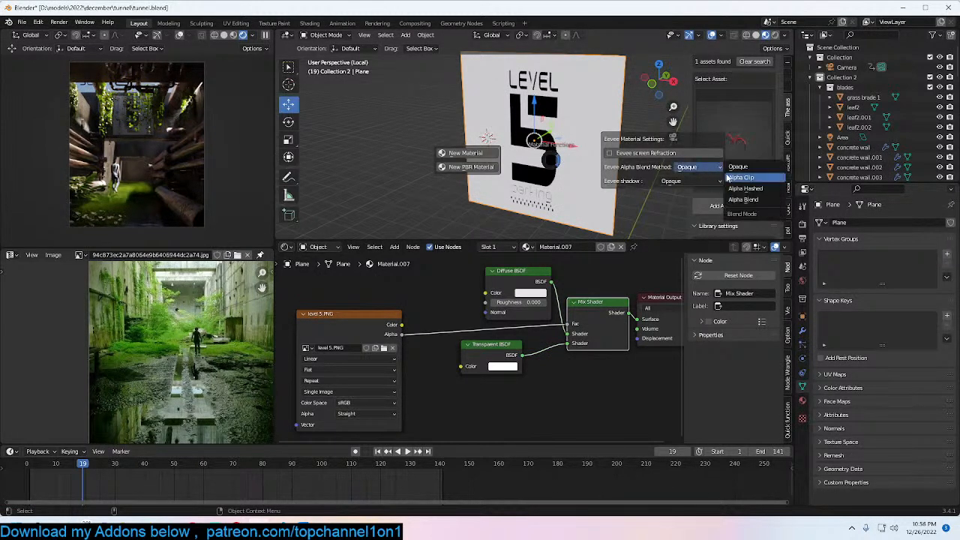
{"action": "left_click", "coordinate": [739, 179]}
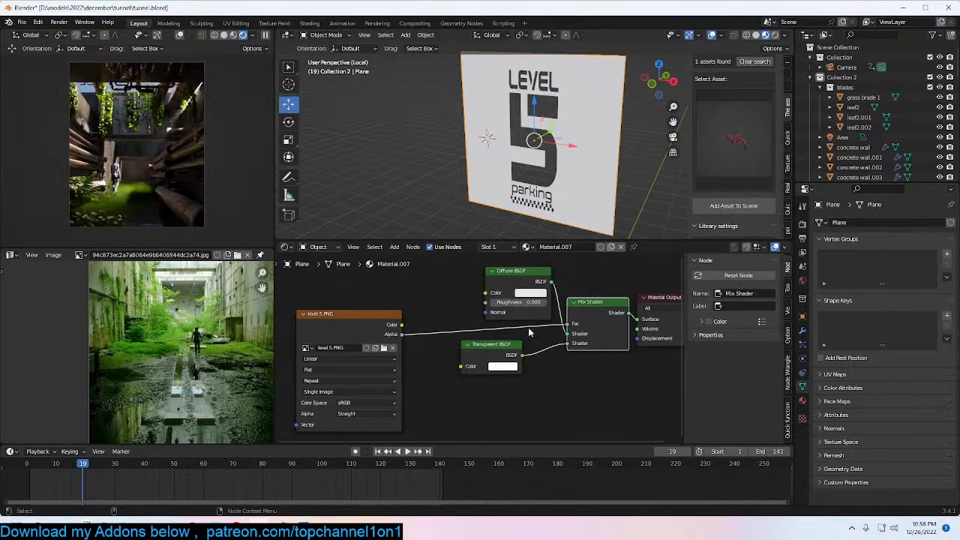
{"action": "left_click_drag", "start_coordinate": [575, 350], "coordinate": [570, 343]}
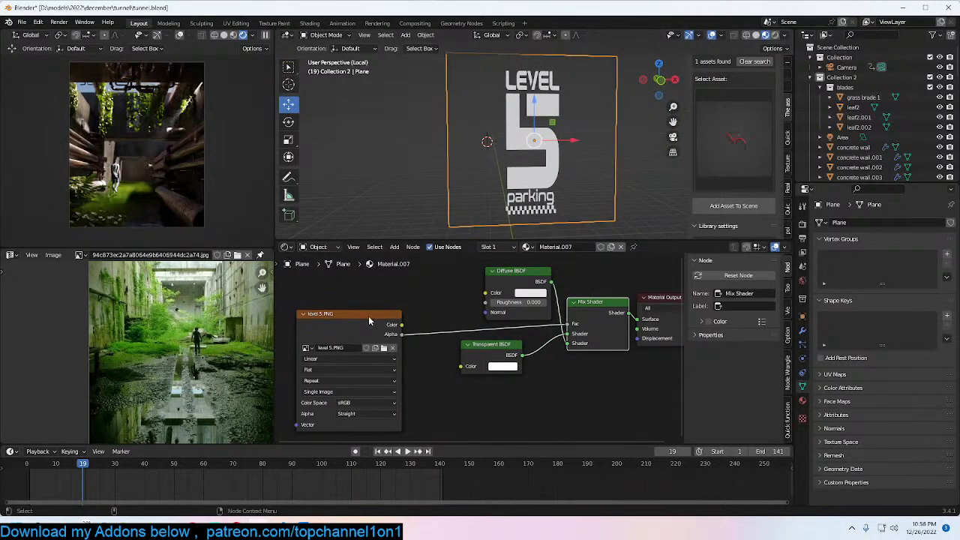
{"action": "left_click_drag", "start_coordinate": [369, 320], "coordinate": [338, 309]}
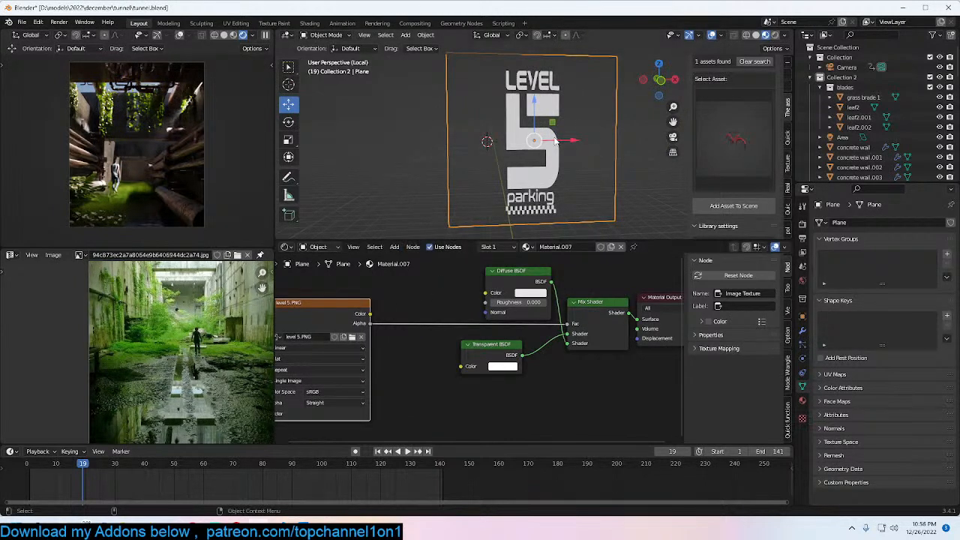
Step: Move the decal plane along the negative X axis and scale it up slightly
{"action": "left_click_drag", "start_coordinate": [569, 143], "coordinate": [548, 138]}
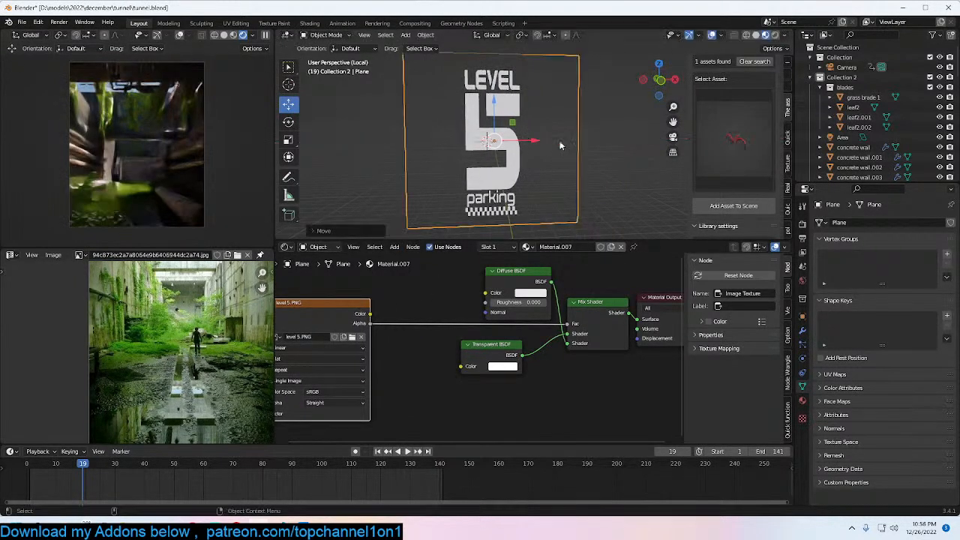
{"action": "key", "text": "s"}
{"action": "left_click", "coordinate": [589, 173]}
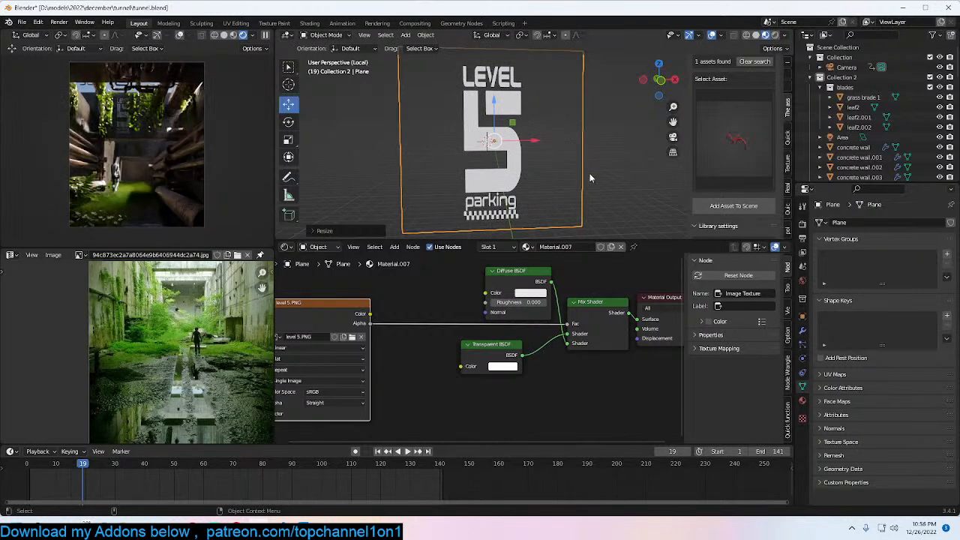
{"action": "left_click_drag", "start_coordinate": [529, 141], "coordinate": [517, 143]}
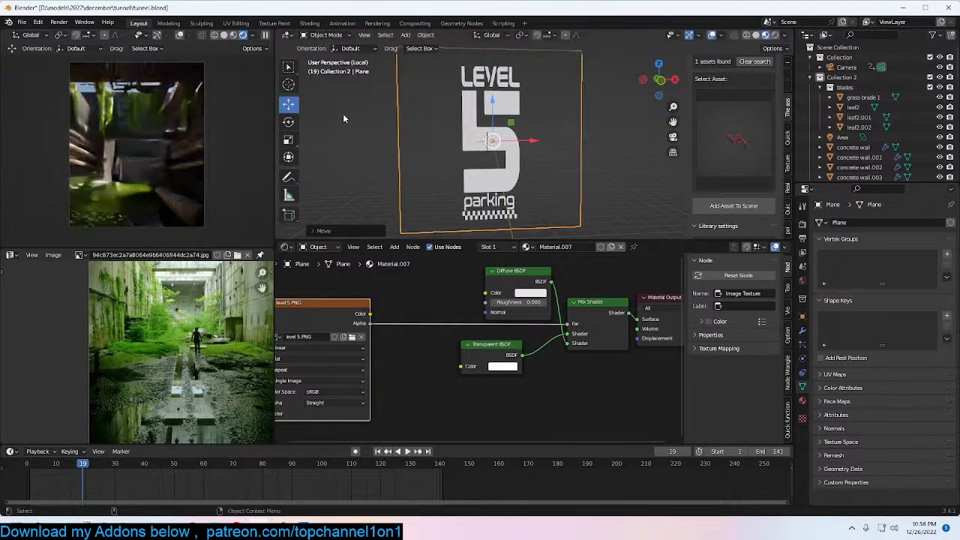
Step: Stretch the decal plane wider along X and shift it slightly in the negative X direction
{"action": "key", "text": "s"}
{"action": "key", "text": "x"}
{"action": "left_click", "coordinate": [578, 119]}
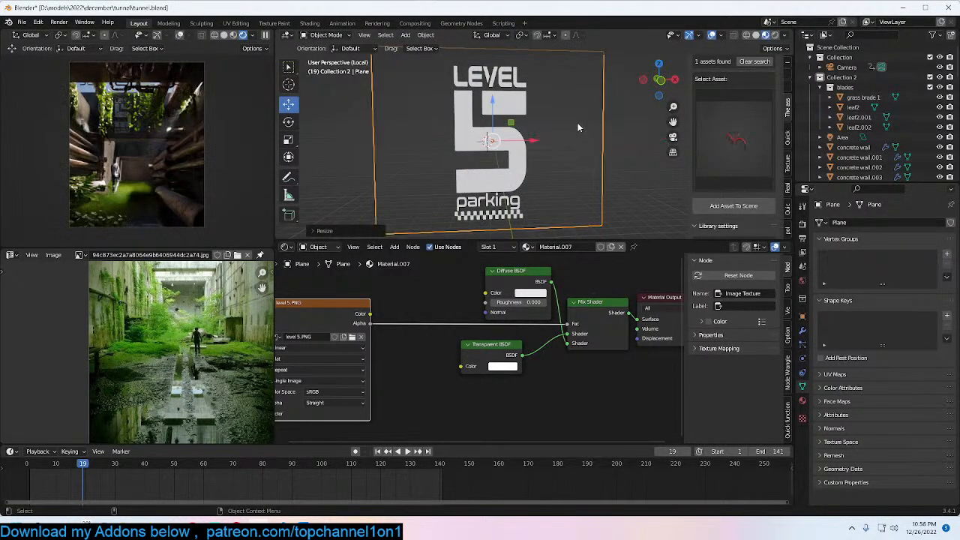
{"action": "key", "text": "s"}
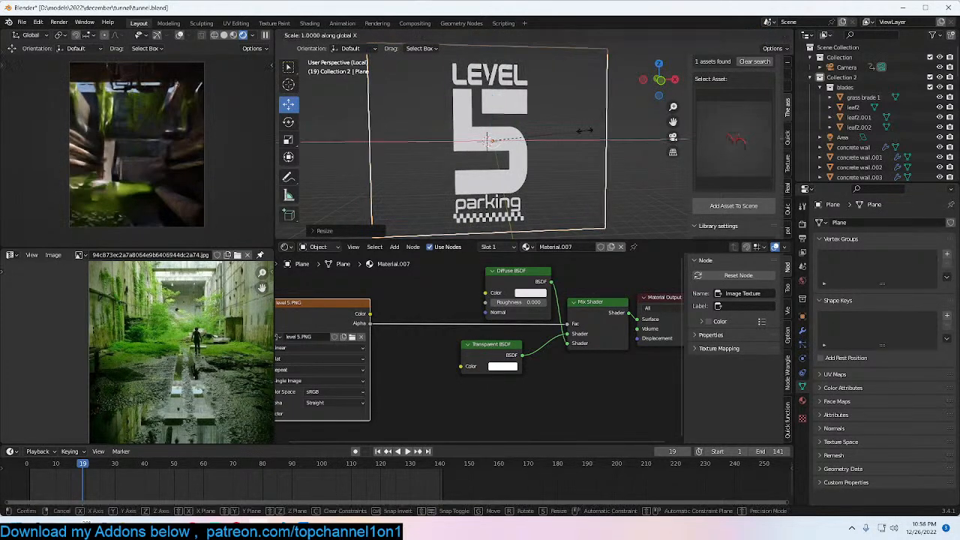
{"action": "left_click", "coordinate": [595, 142]}
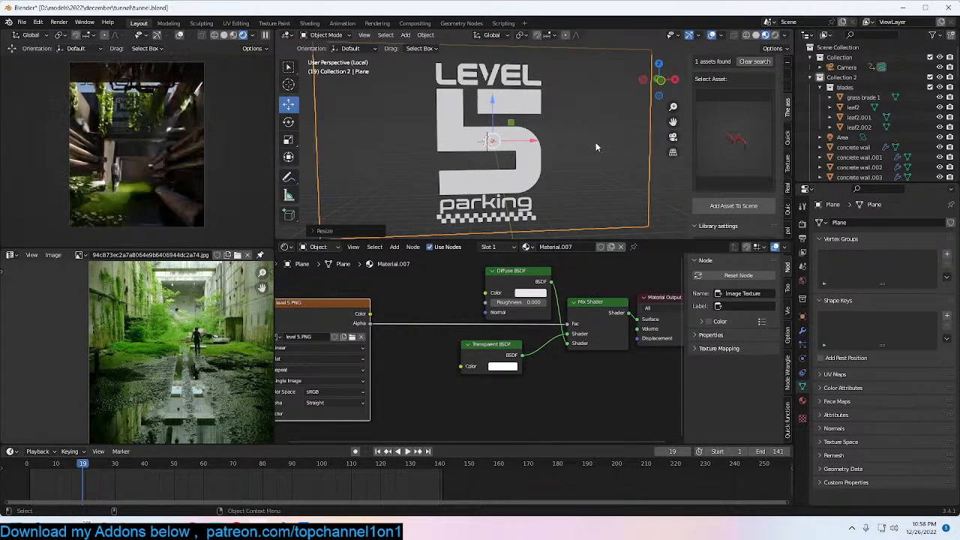
{"action": "key", "text": "g"}
{"action": "key", "text": "x"}
{"action": "left_click", "coordinate": [528, 152]}
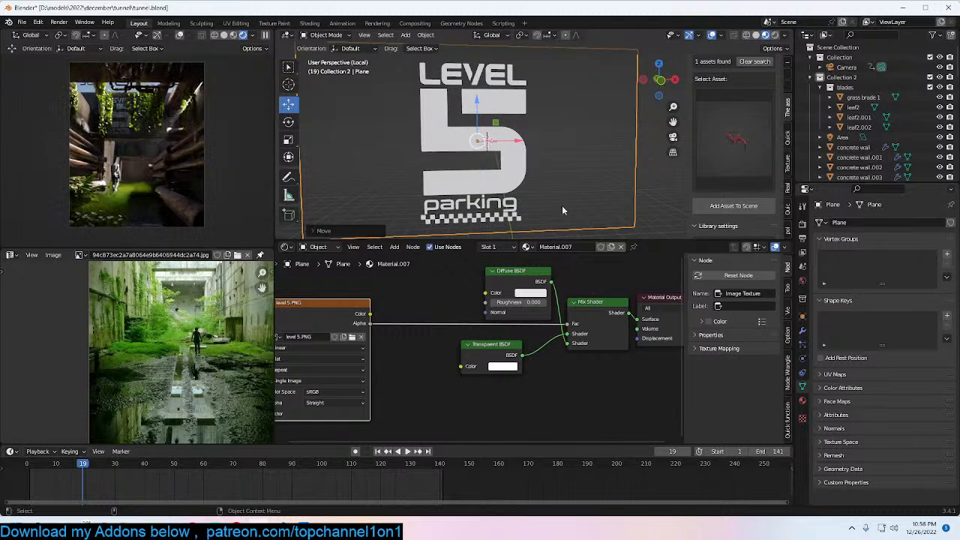
Step: Leave local view, check the decal on the beam through the camera and save the file
{"action": "left_click", "coordinate": [801, 333]}
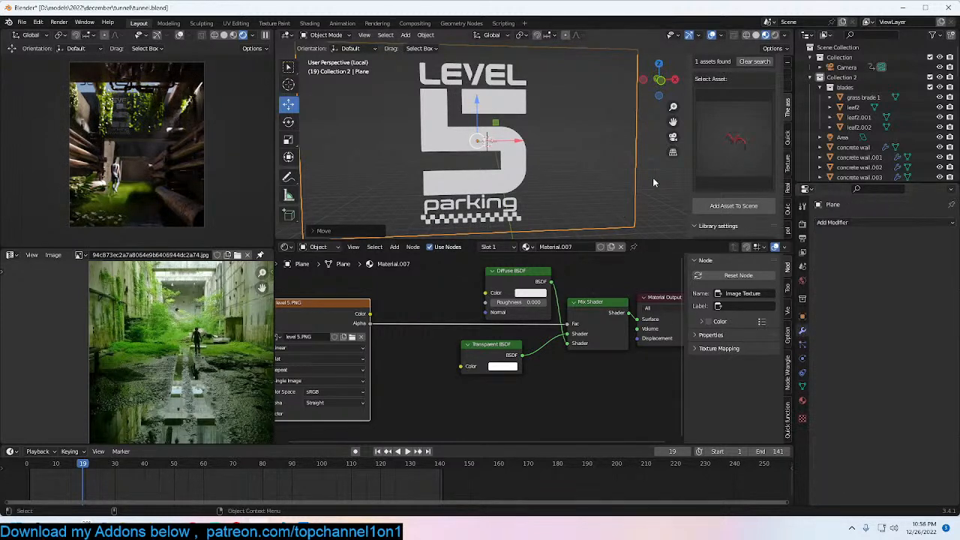
{"action": "key", "text": "KP_Divide"}
{"action": "key", "text": "KP_Decimal"}
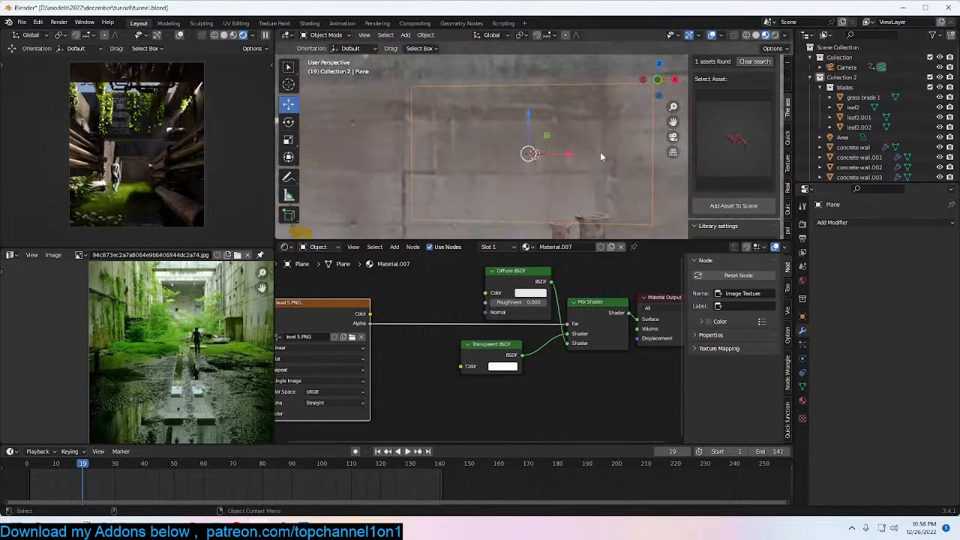
{"action": "key", "text": "KP_0"}
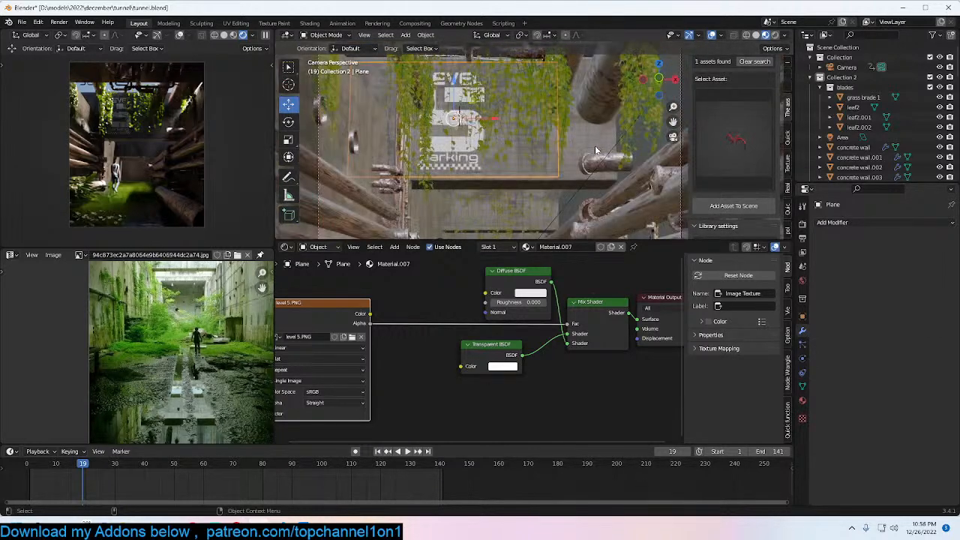
{"action": "key", "text": "ctrl+s"}
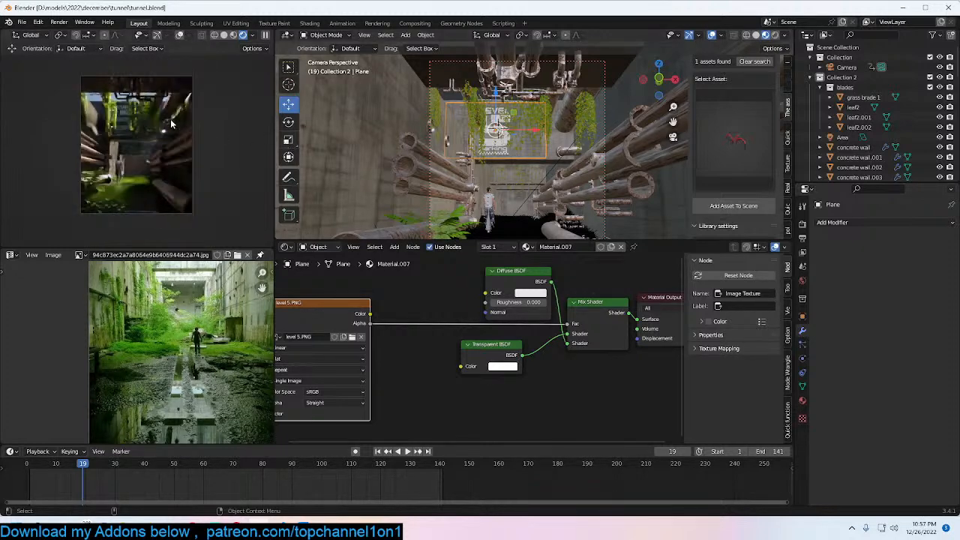
{"action": "scroll", "coordinate": [580, 107], "scroll_direction": "down", "scroll_amount": 2}
{"action": "key", "text": "KP_0"}
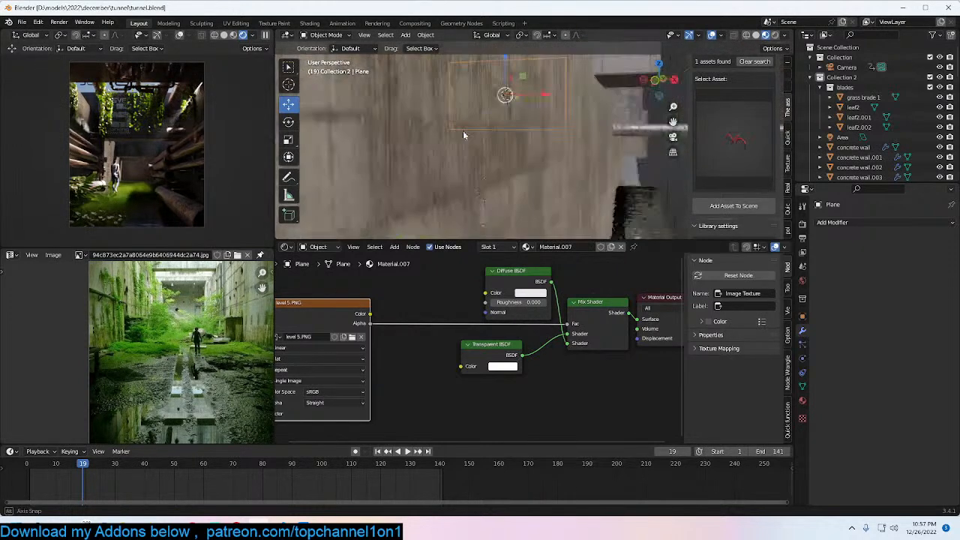
{"action": "key", "text": "KP_0"}
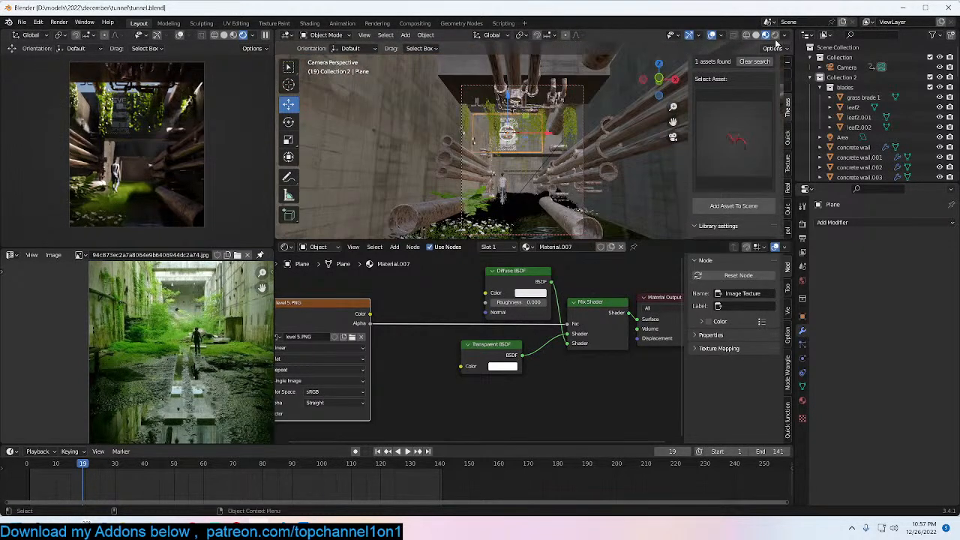
{"action": "scroll", "coordinate": [568, 151], "scroll_direction": "up", "scroll_amount": 1}
{"action": "key", "text": "ctrl+s"}
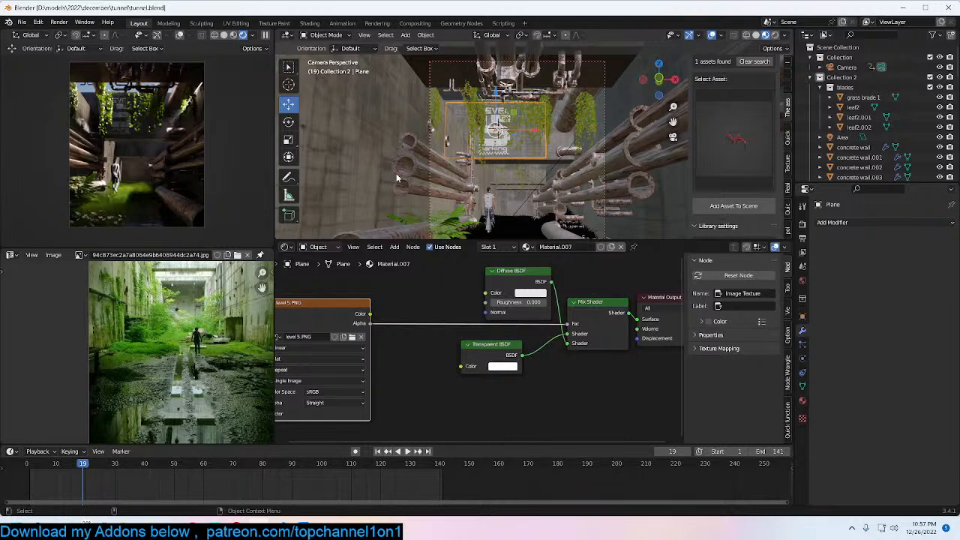
{"action": "left_click", "coordinate": [803, 225]}
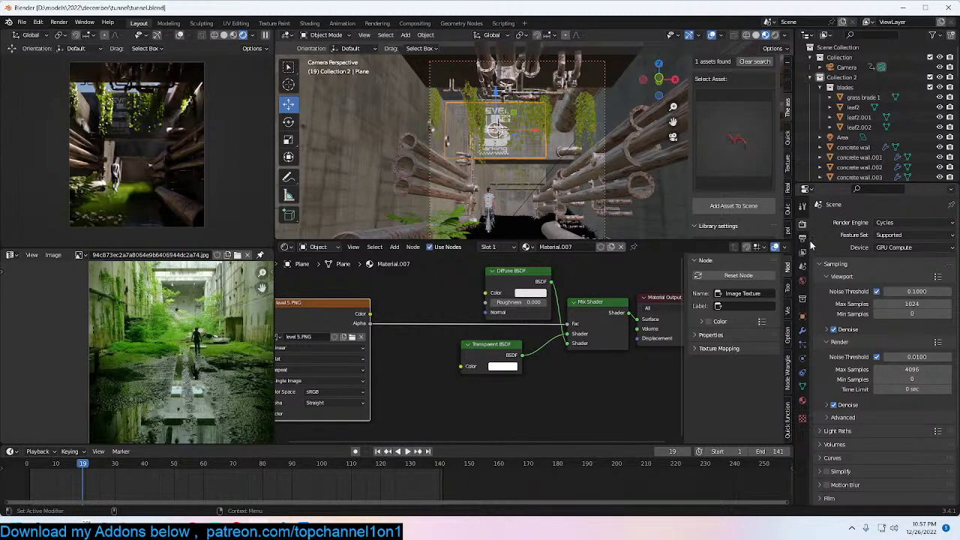
{"action": "left_click", "coordinate": [803, 237]}
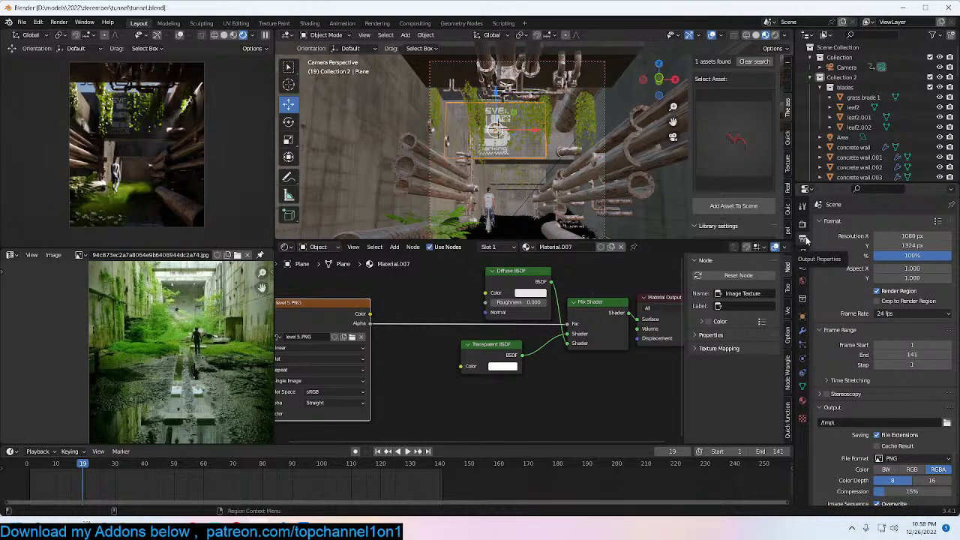
{"action": "left_click", "coordinate": [947, 423]}
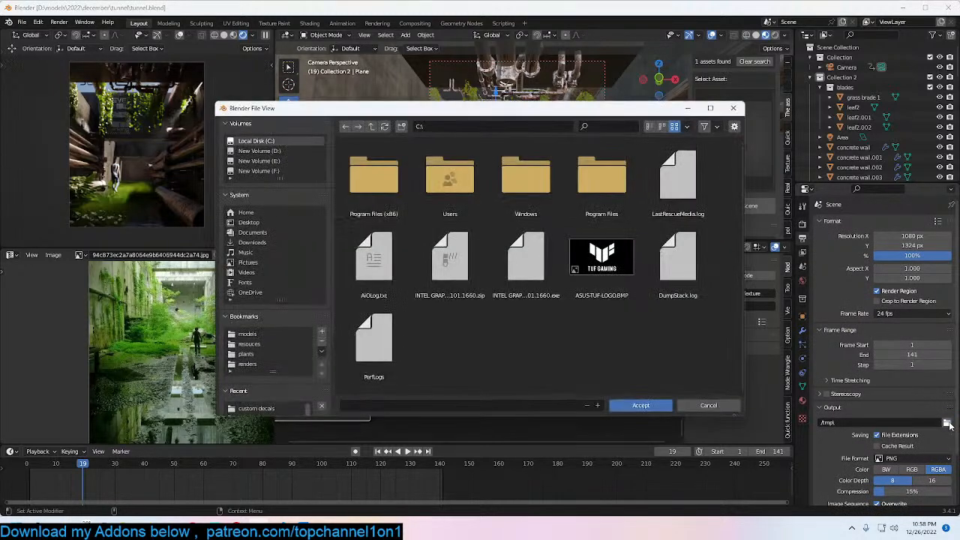
{"action": "left_click", "coordinate": [251, 213]}
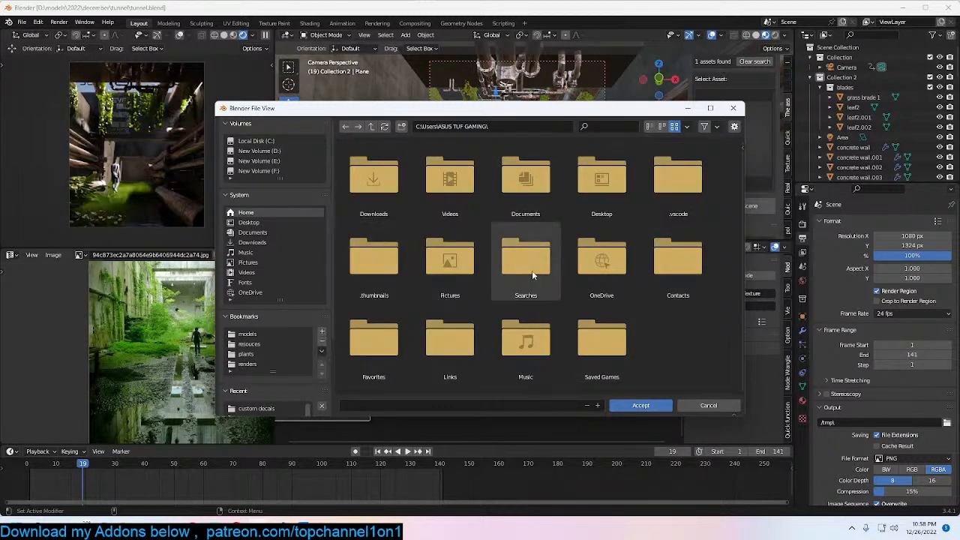
{"action": "left_click", "coordinate": [716, 404]}
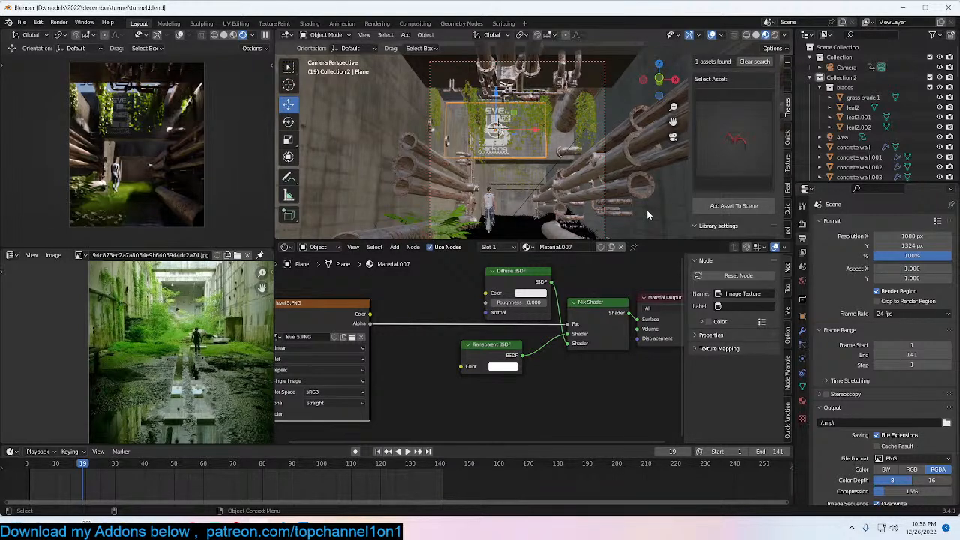
Step: Isolate the decal plane in local view and duplicate the level 5.PNG texture node below the original
{"action": "scroll", "coordinate": [551, 167], "scroll_direction": "up", "scroll_amount": 2}
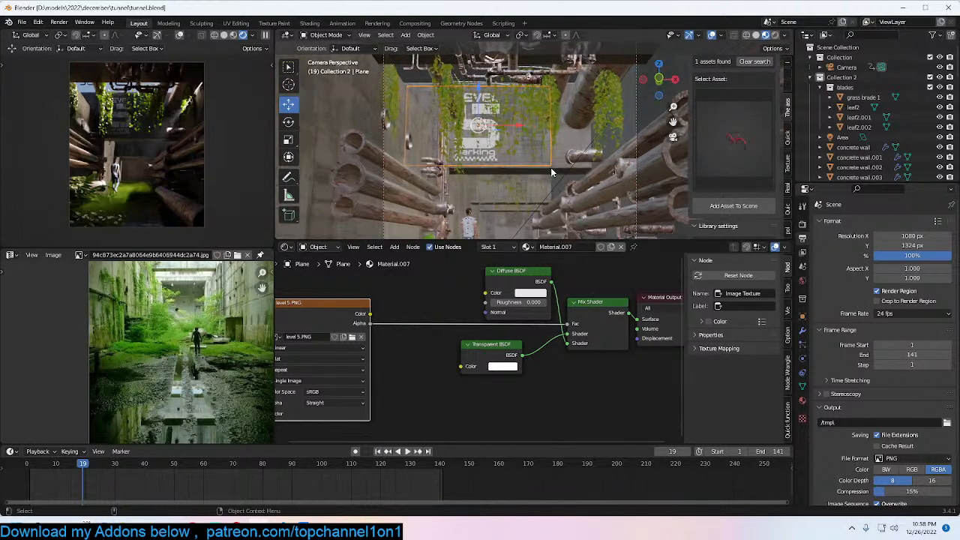
{"action": "key", "text": "KP_Divide"}
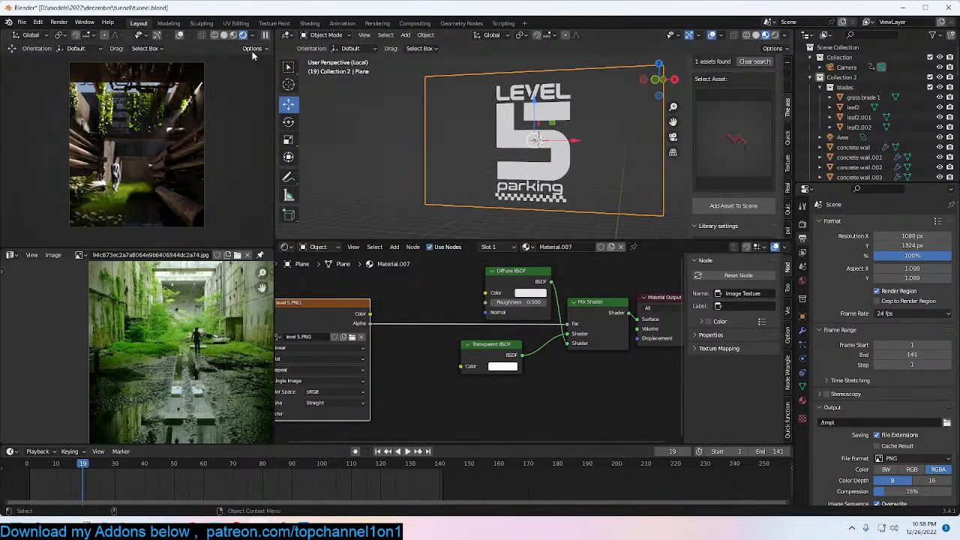
{"action": "middle_click_drag", "start_coordinate": [473, 102], "coordinate": [528, 150]}
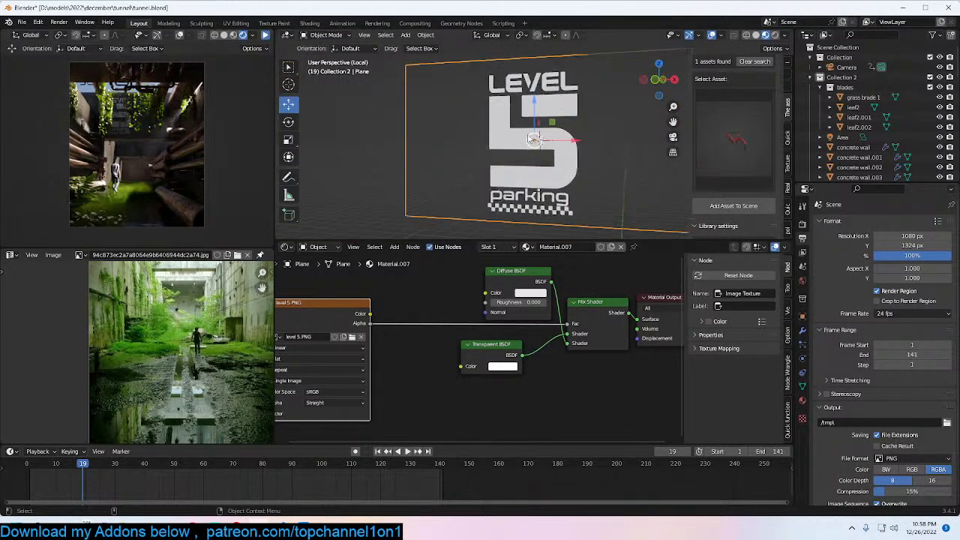
{"action": "scroll", "coordinate": [529, 150], "scroll_direction": "up", "scroll_amount": 4}
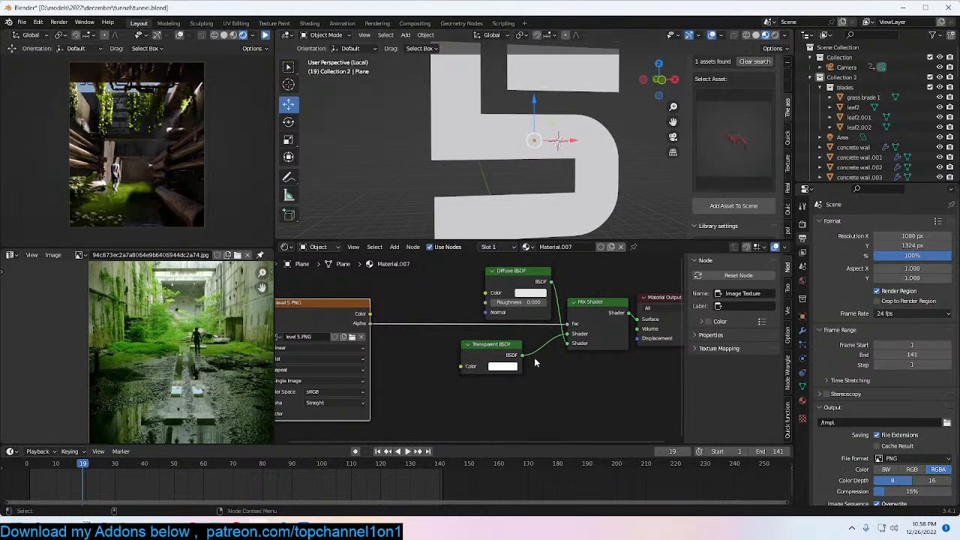
{"action": "scroll", "coordinate": [538, 354], "scroll_direction": "down", "scroll_amount": 5}
{"action": "left_click_drag", "start_coordinate": [379, 330], "coordinate": [350, 302]}
{"action": "key", "text": "shift+d"}
{"action": "left_click", "coordinate": [399, 399]}
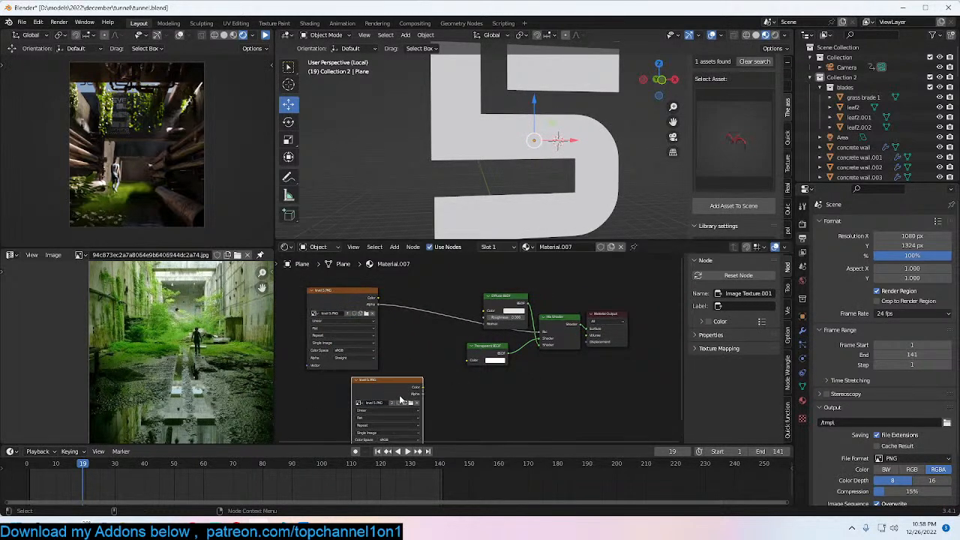
Step: Replace the duplicated texture node's image with the rusty TexturesCom_RustPaint0433_1_M.jpg from the walls resource folder
{"action": "left_click", "coordinate": [410, 403]}
{"action": "scroll", "coordinate": [437, 144], "scroll_direction": "down", "scroll_amount": 3}
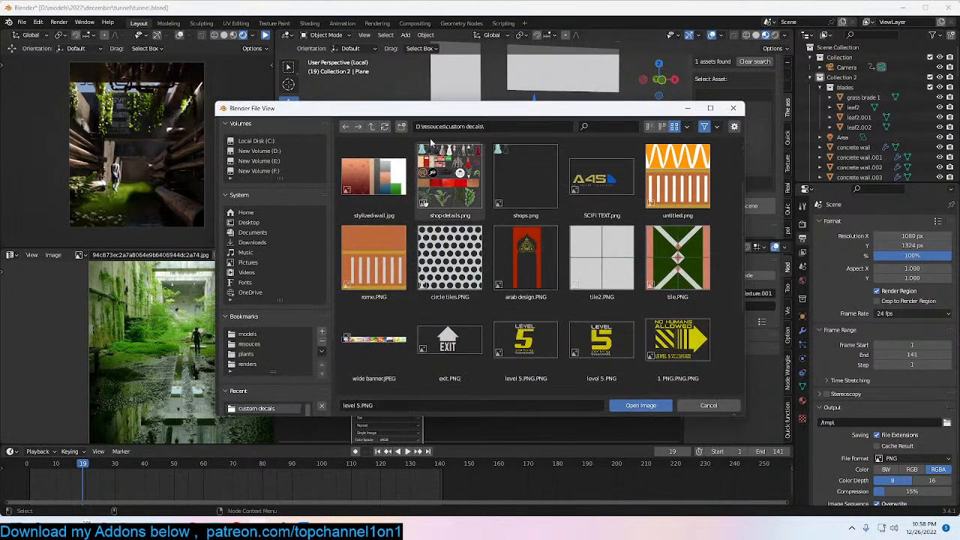
{"action": "left_click", "coordinate": [371, 126]}
{"action": "double_click", "coordinate": [516, 192]}
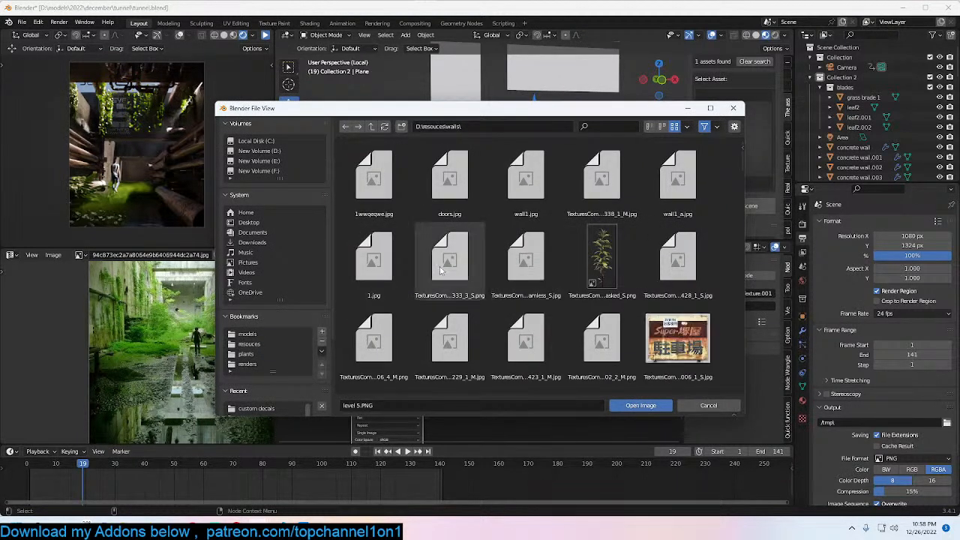
{"action": "scroll", "coordinate": [440, 270], "scroll_direction": "down", "scroll_amount": 2}
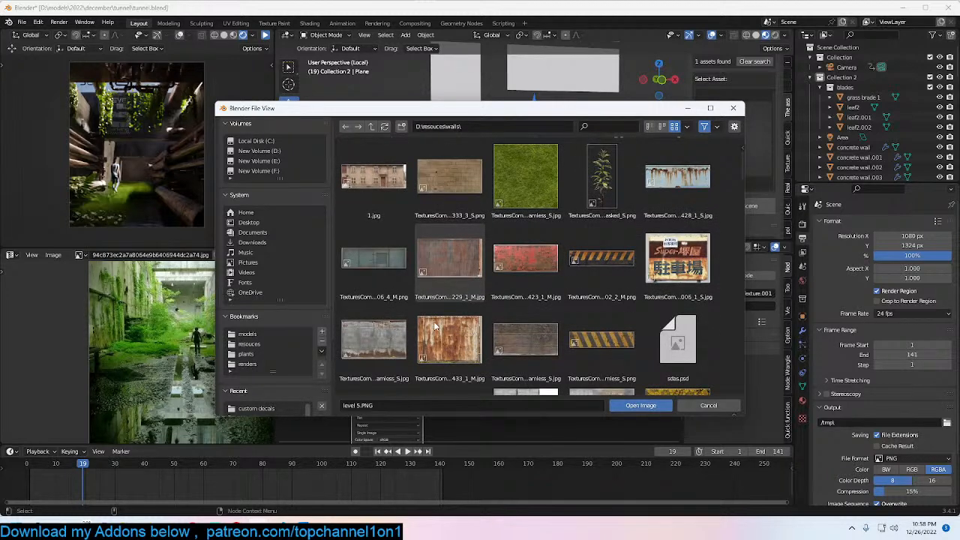
{"action": "left_click", "coordinate": [435, 326]}
{"action": "double_click", "coordinate": [452, 282]}
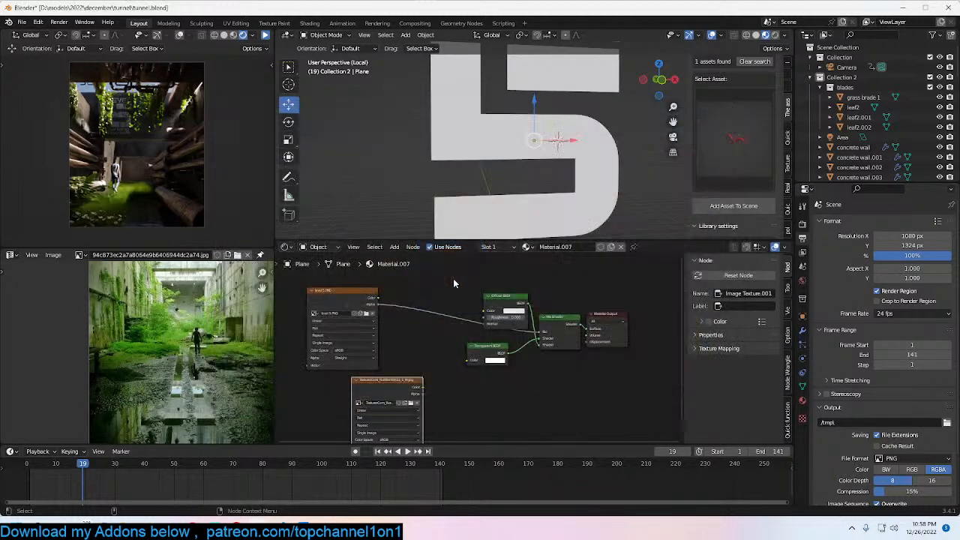
Step: Preview the rust texture on the decal plane and move its node to leave space for a ColorRamp
{"action": "left_click", "coordinate": [400, 381], "text": "ctrl+shift"}
{"action": "scroll", "coordinate": [572, 170], "scroll_direction": "down", "scroll_amount": 7}
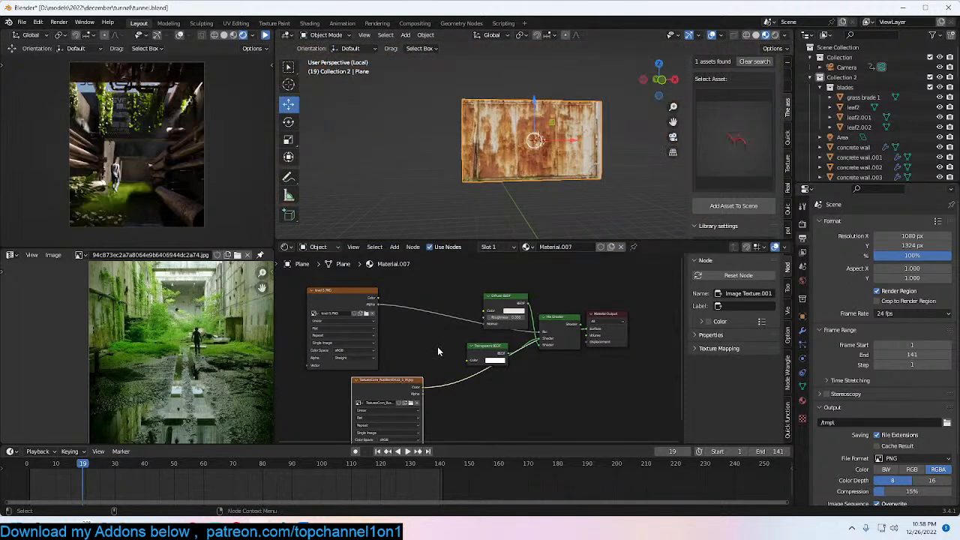
{"action": "scroll", "coordinate": [438, 350], "scroll_direction": "up", "scroll_amount": 3}
{"action": "left_click_drag", "start_coordinate": [343, 397], "coordinate": [318, 403]}
{"action": "middle_click_drag", "start_coordinate": [477, 370], "coordinate": [552, 335]}
{"action": "left_click_drag", "start_coordinate": [410, 372], "coordinate": [379, 376]}
Step: Add a ColorRamp node after the rust texture's colour output and set its black stop to about 0.114
{"action": "key", "text": "shift+a"}
{"action": "mouse_move", "coordinate": [498, 427]}
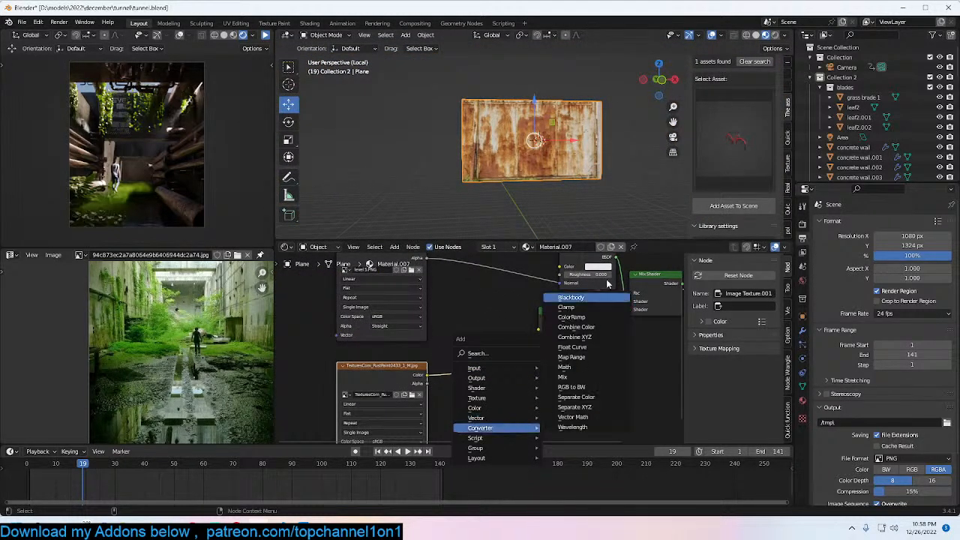
{"action": "left_click", "coordinate": [590, 320]}
{"action": "left_click", "coordinate": [458, 357]}
{"action": "left_click_drag", "start_coordinate": [472, 400], "coordinate": [489, 401]}
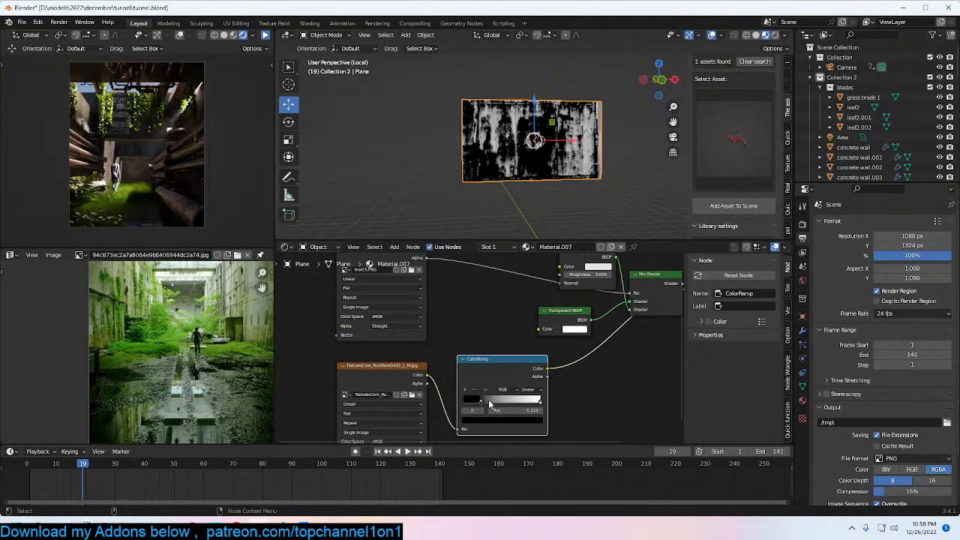
{"action": "left_click_drag", "start_coordinate": [393, 385], "coordinate": [389, 390]}
{"action": "left_click_drag", "start_coordinate": [480, 402], "coordinate": [466, 401]}
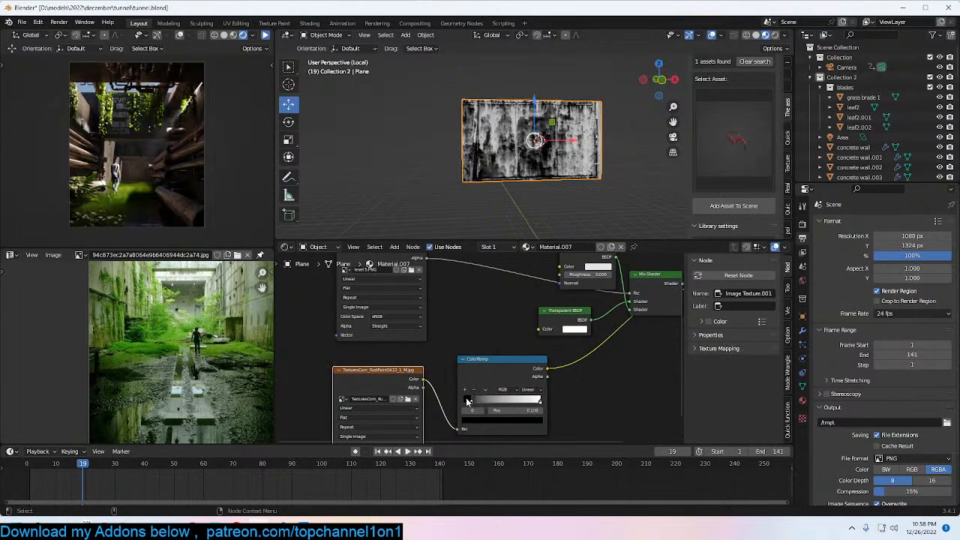
Step: Rearrange both image texture nodes and the ColorRamp to open a gap before the shader nodes
{"action": "scroll", "coordinate": [392, 319], "scroll_direction": "down", "scroll_amount": 2}
{"action": "left_click", "coordinate": [398, 385]}
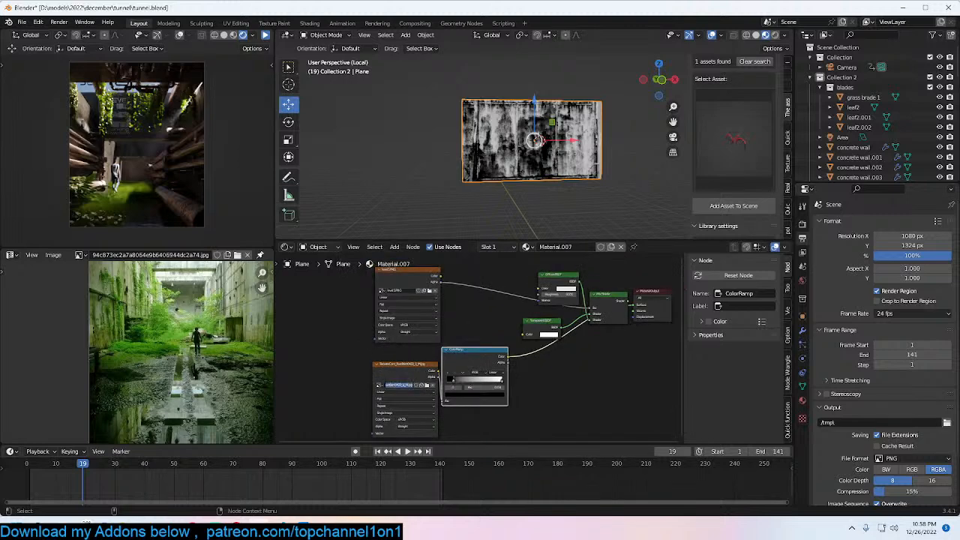
{"action": "left_click", "coordinate": [406, 369]}
{"action": "left_click_drag", "start_coordinate": [406, 369], "coordinate": [368, 363]}
{"action": "left_click_drag", "start_coordinate": [403, 270], "coordinate": [327, 277]}
{"action": "left_click_drag", "start_coordinate": [476, 361], "coordinate": [444, 353]}
Step: Insert a Map Range node into the link between the level 5 texture's alpha and the Mix Shader factor
{"action": "key", "text": "shift+a"}
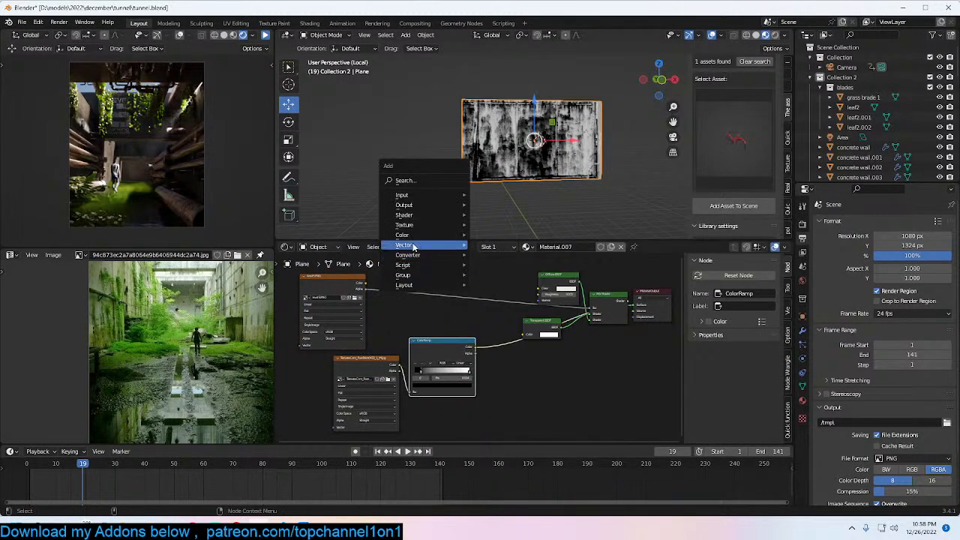
{"action": "left_click", "coordinate": [406, 181]}
{"action": "type", "text": "map"}
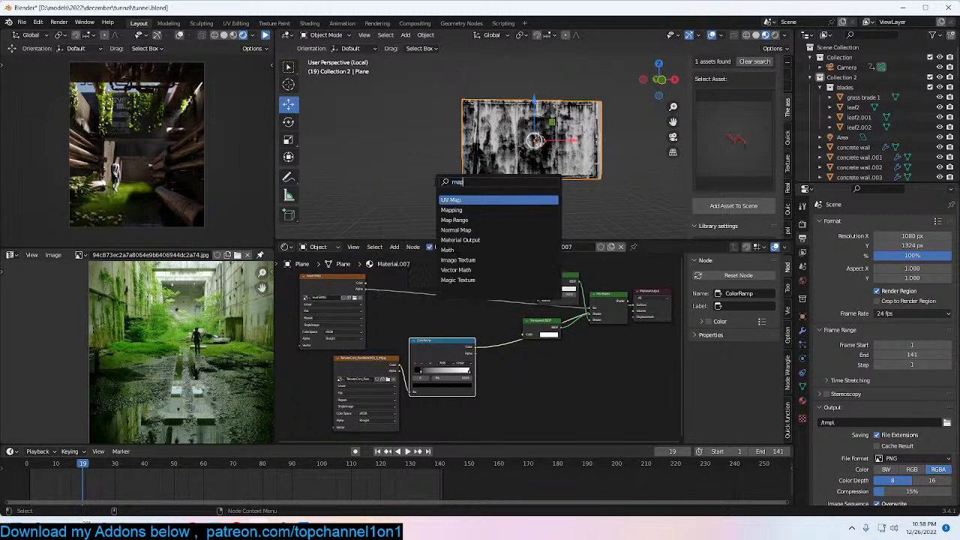
{"action": "type", "text": " ra"}
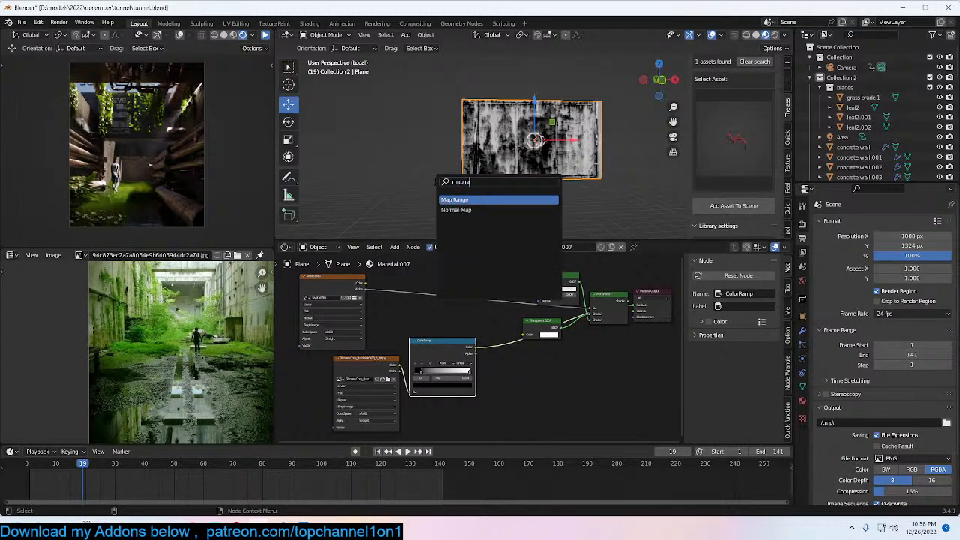
{"action": "key", "text": "Return"}
{"action": "left_click", "coordinate": [508, 314]}
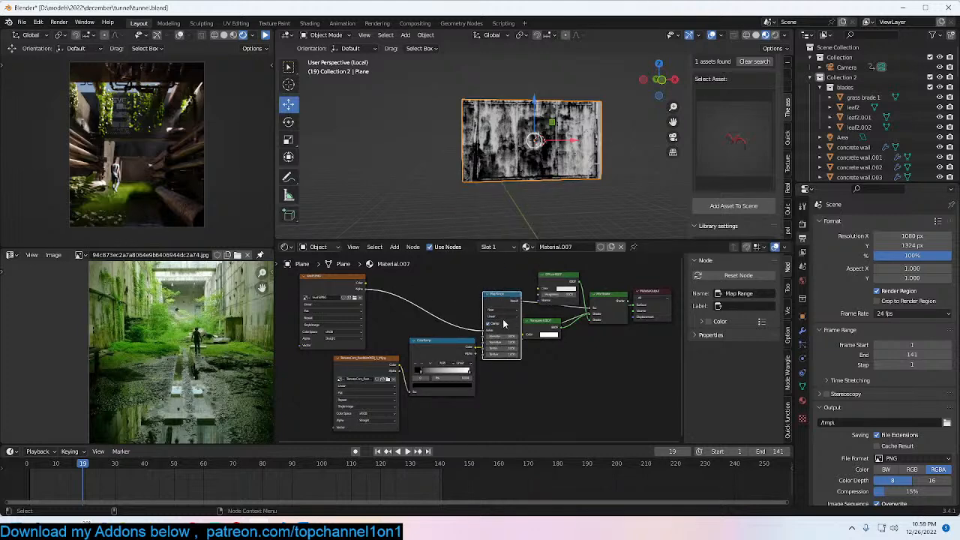
{"action": "left_click_drag", "start_coordinate": [511, 297], "coordinate": [500, 275]}
Step: Preview the Map Range result on the plane and link the ColorRamp's colour output into its To Max input
{"action": "left_click", "coordinate": [500, 276], "text": "ctrl+shift"}
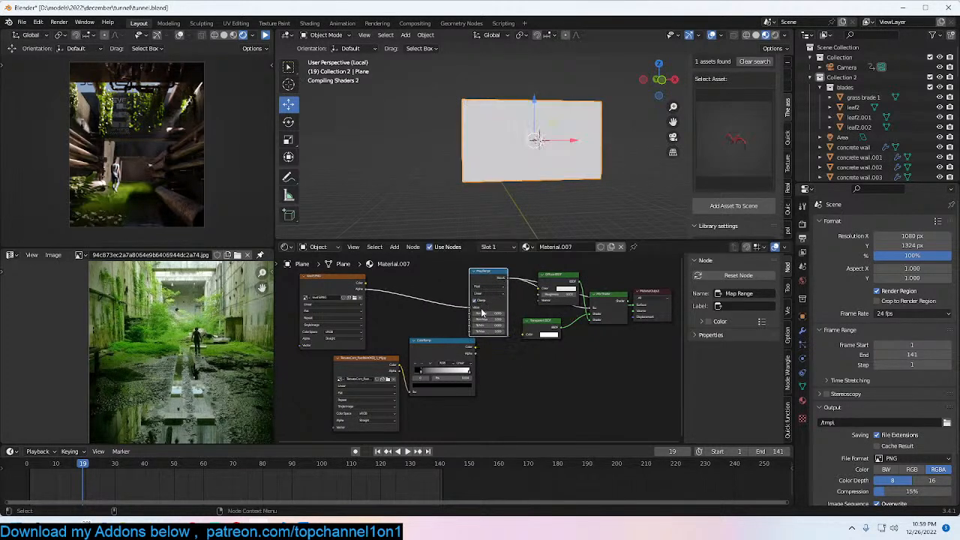
{"action": "middle_click_drag", "start_coordinate": [498, 318], "coordinate": [519, 317]}
{"action": "scroll", "coordinate": [520, 321], "scroll_direction": "up", "scroll_amount": 3}
{"action": "left_click_drag", "start_coordinate": [507, 343], "coordinate": [497, 319]}
{"action": "scroll", "coordinate": [318, 363], "scroll_direction": "up", "scroll_amount": 2}
{"action": "scroll", "coordinate": [554, 166], "scroll_direction": "up", "scroll_amount": 4}
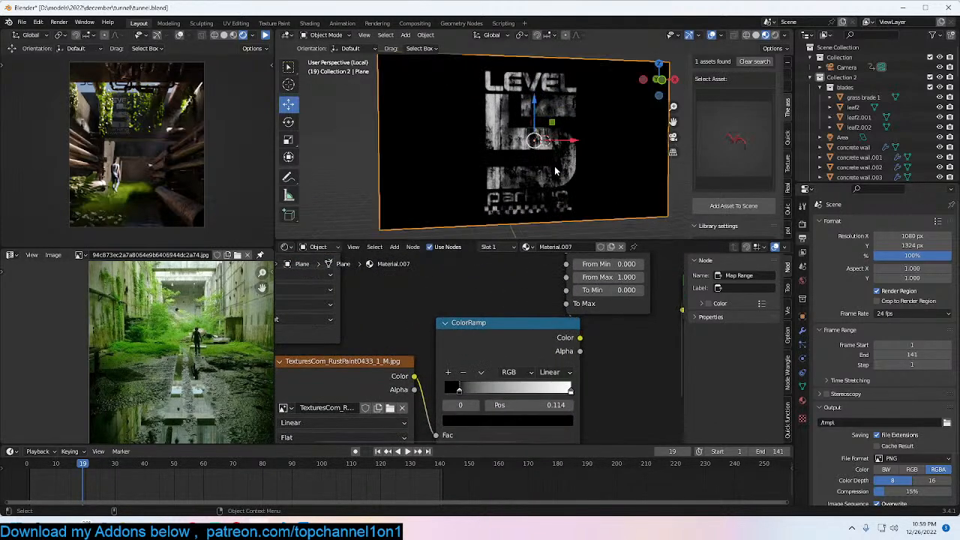
Step: Set the ColorRamp's white stop to about 0.177 for crisp wear and route the Mix Shader back to the material output
{"action": "scroll", "coordinate": [554, 166], "scroll_direction": "up", "scroll_amount": 3}
{"action": "left_click_drag", "start_coordinate": [558, 387], "coordinate": [463, 388]}
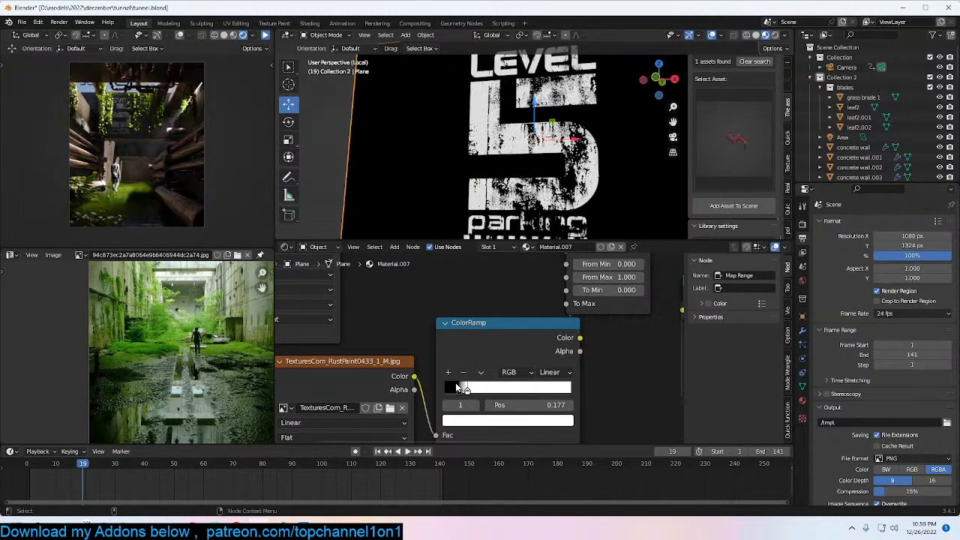
{"action": "scroll", "coordinate": [478, 351], "scroll_direction": "down", "scroll_amount": 8}
{"action": "middle_click_drag", "start_coordinate": [604, 296], "coordinate": [466, 341]}
{"action": "left_click", "coordinate": [510, 337], "text": "ctrl+shift"}
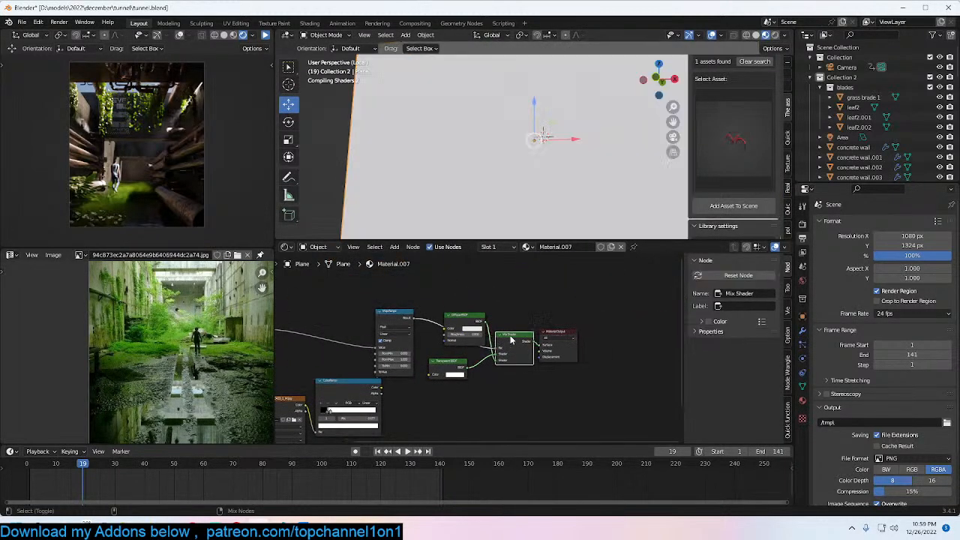
{"action": "scroll", "coordinate": [564, 193], "scroll_direction": "down", "scroll_amount": 3}
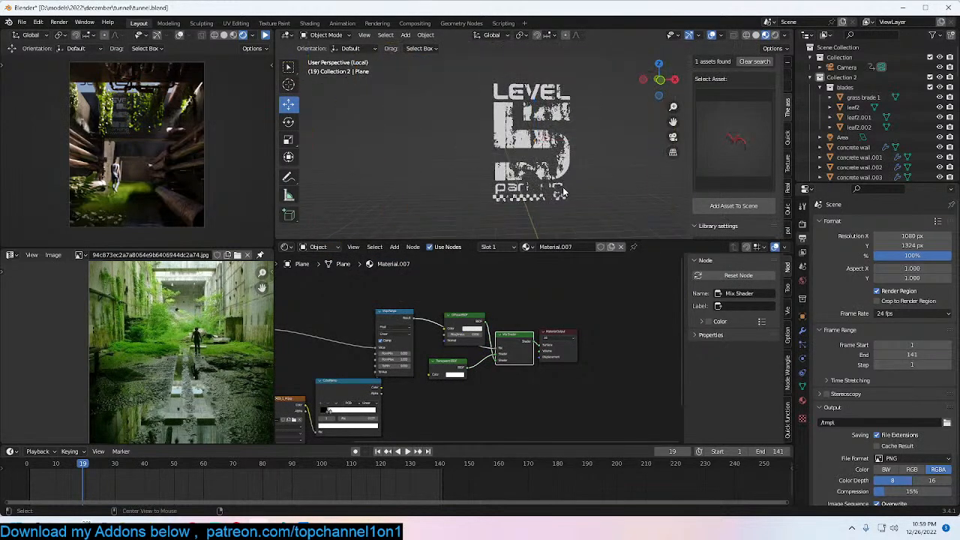
Step: Return to the full scene in camera view, save the file and refresh the rendered preview
{"action": "key", "text": "KP_0"}
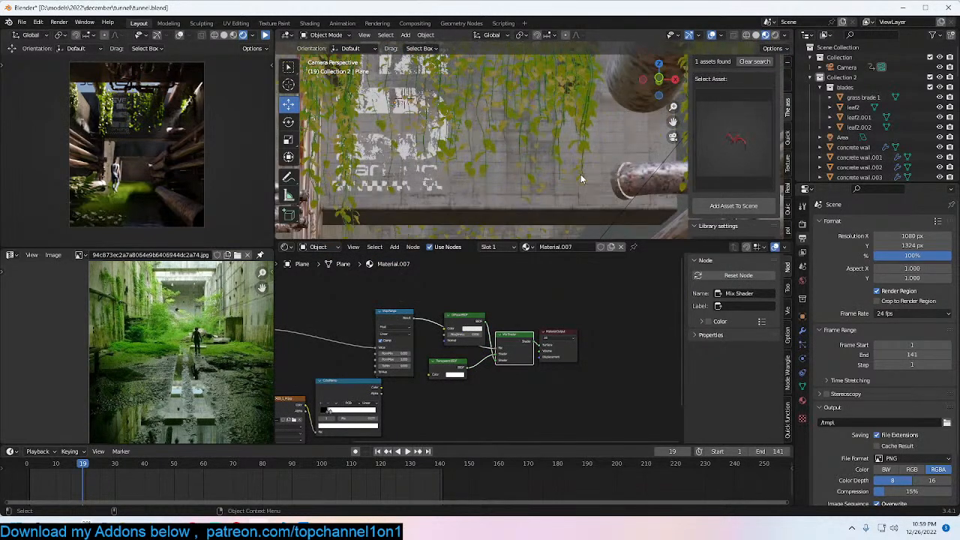
{"action": "key", "text": "ctrl+s"}
{"action": "left_click", "coordinate": [264, 39]}
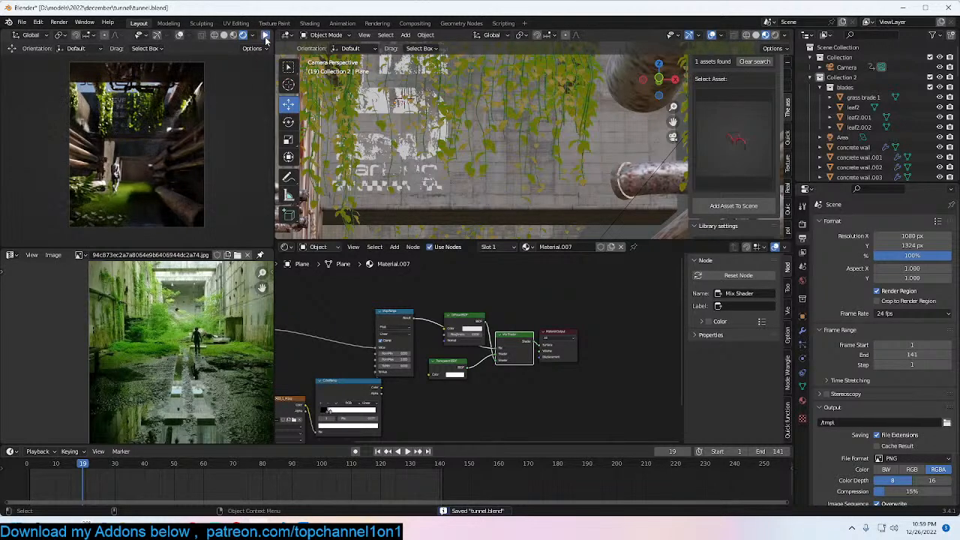
Step: Duplicate the worn level 5 decal plane and snap the copy to the 3D cursor on the next concrete beam
{"action": "left_click", "coordinate": [404, 110]}
{"action": "left_click", "coordinate": [409, 114]}
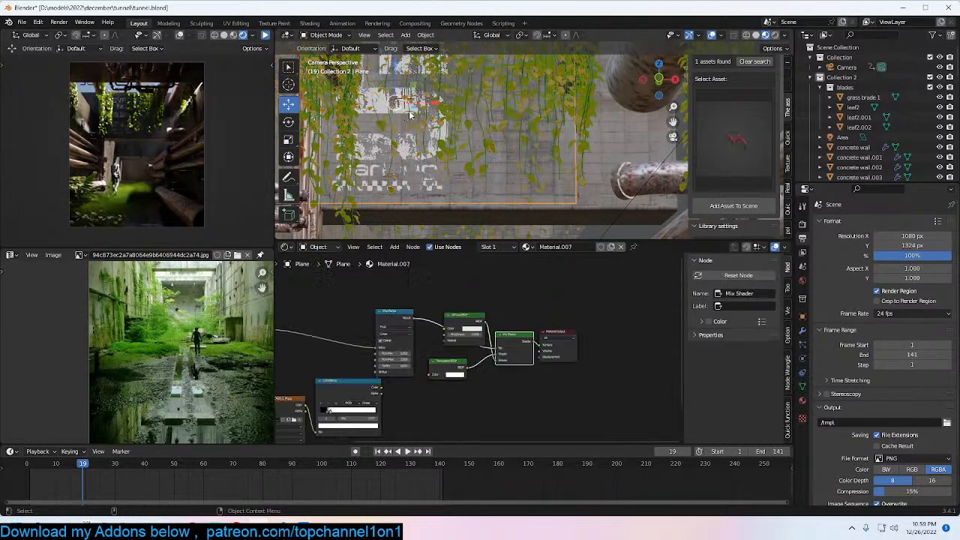
{"action": "left_click", "coordinate": [411, 115]}
{"action": "middle_click_drag", "start_coordinate": [411, 114], "coordinate": [462, 158]}
{"action": "scroll", "coordinate": [463, 152], "scroll_direction": "down", "scroll_amount": 3}
{"action": "middle_click_drag", "start_coordinate": [556, 121], "coordinate": [541, 140]}
{"action": "left_click", "coordinate": [470, 148]}
{"action": "key", "text": "shift+d"}
{"action": "right_click", "coordinate": [588, 91]}
{"action": "middle_click_drag", "start_coordinate": [588, 87], "coordinate": [531, 103]}
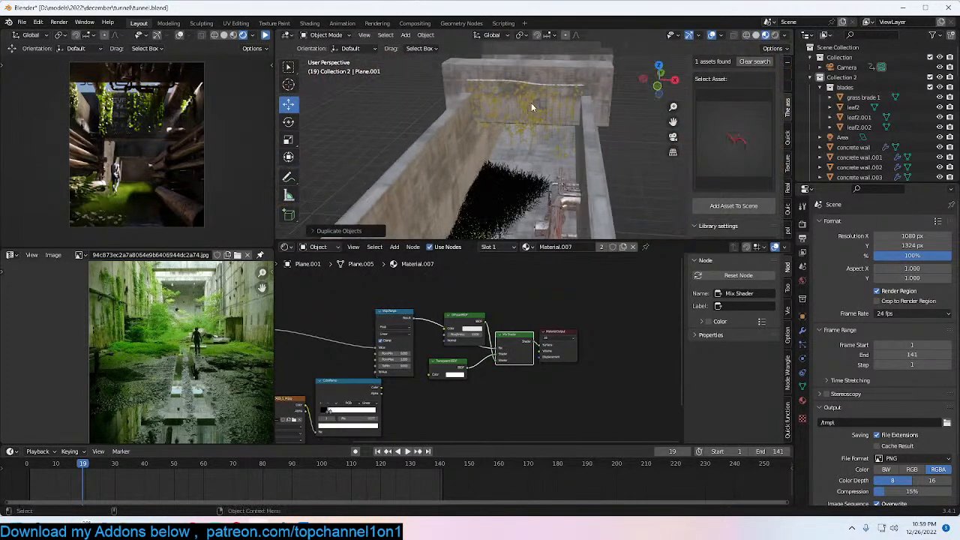
{"action": "key", "text": "shift+s"}
{"action": "left_click", "coordinate": [544, 46]}
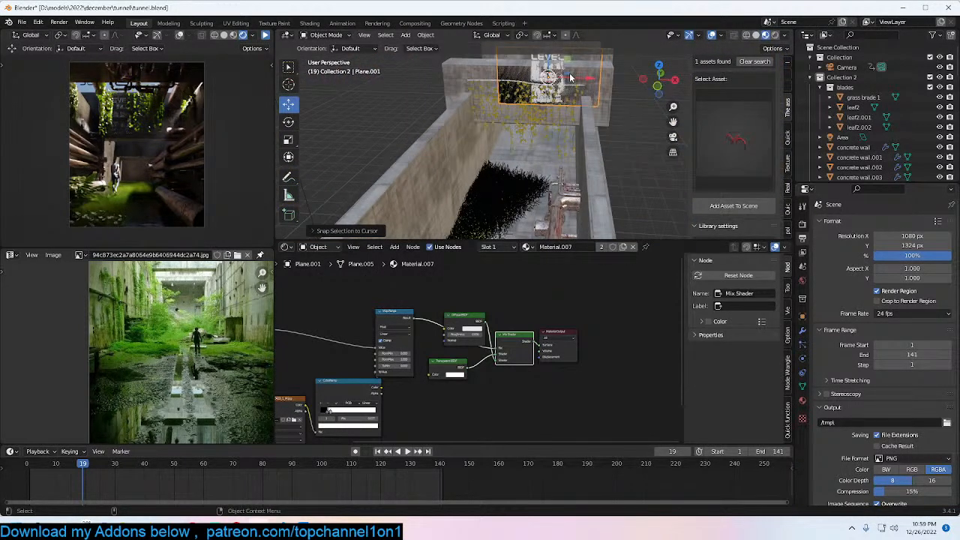
{"action": "key", "text": "KP_Decimal"}
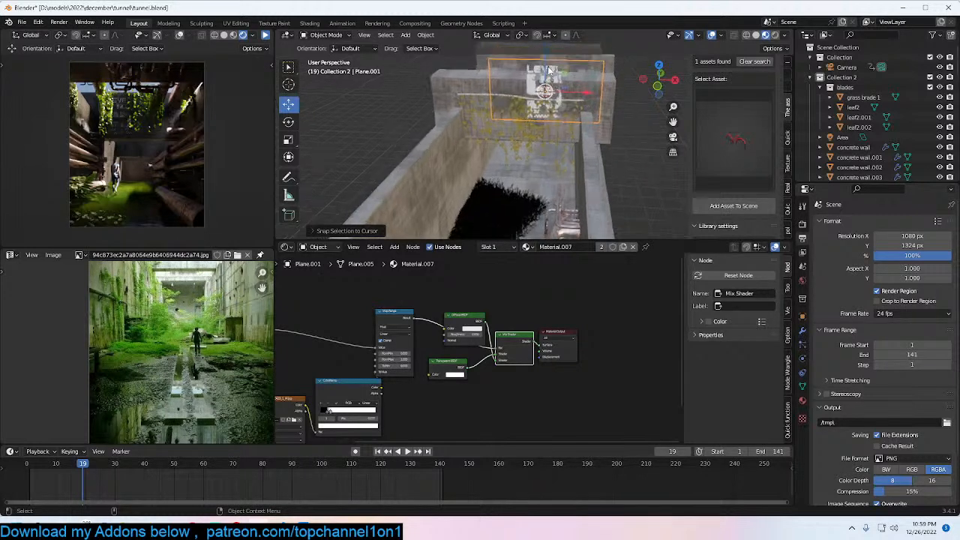
Step: Move the copied decal along Y onto the second beam's face and save the file from the camera view
{"action": "middle_click_drag", "start_coordinate": [548, 66], "coordinate": [571, 173]}
{"action": "key", "text": "g"}
{"action": "left_click", "coordinate": [539, 148]}
{"action": "key", "text": "g"}
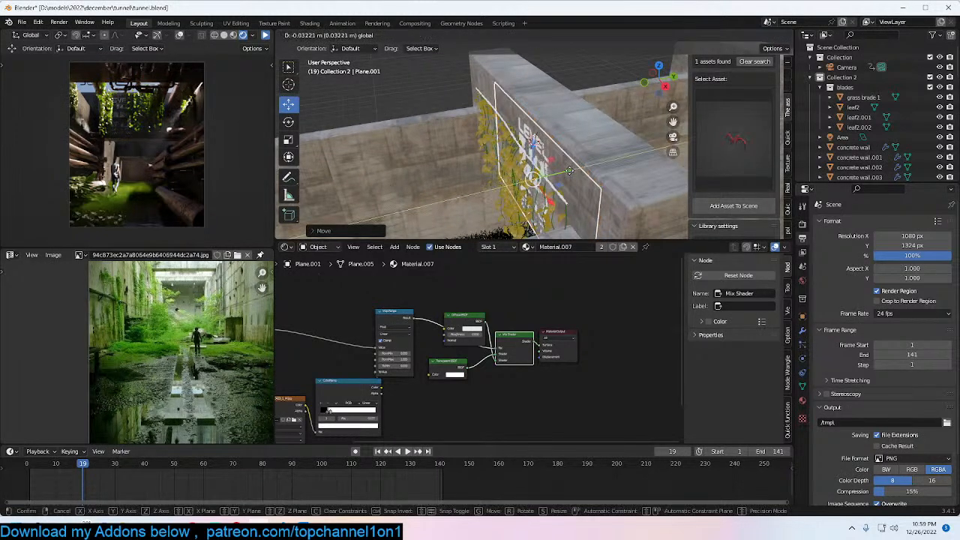
{"action": "left_click", "coordinate": [548, 186]}
{"action": "key", "text": "KP_0"}
{"action": "key", "text": "ctrl+s"}
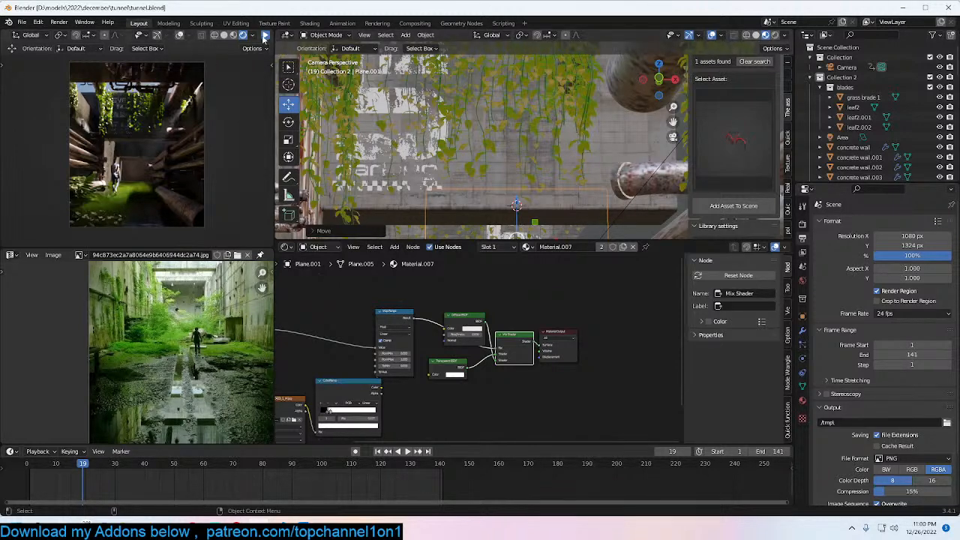
{"action": "key", "text": "ctrl+s"}
Step: Duplicate the second decal, snap the copy to the 3D cursor on the concrete surface further back and adjust its position
{"action": "scroll", "coordinate": [529, 162], "scroll_direction": "down", "scroll_amount": 2}
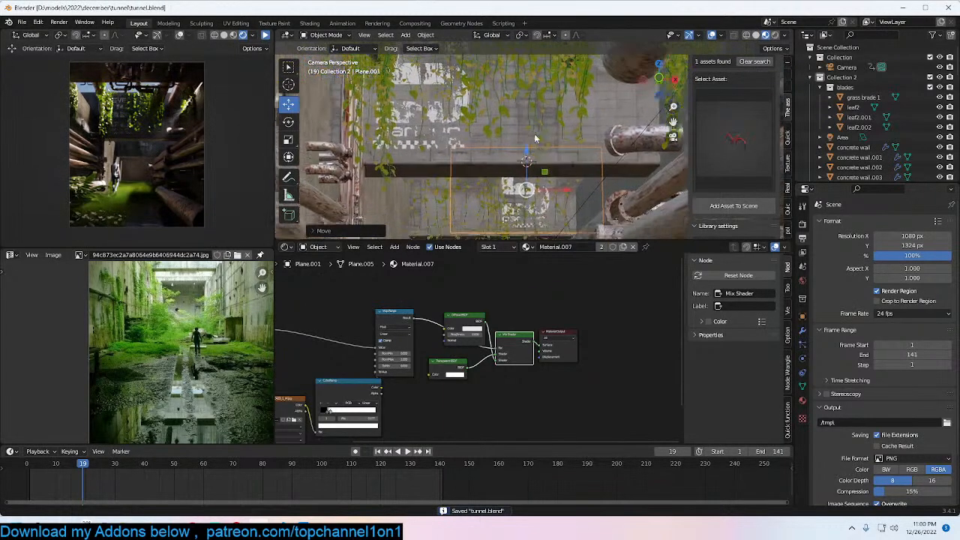
{"action": "middle_click_drag", "start_coordinate": [535, 139], "coordinate": [537, 129], "text": "shift"}
{"action": "middle_click_drag", "start_coordinate": [538, 197], "coordinate": [573, 89], "text": "shift"}
{"action": "key", "text": "shift+d"}
{"action": "right_click", "coordinate": [567, 138]}
{"action": "right_click", "coordinate": [517, 186], "text": "shift"}
{"action": "key", "text": "shift+s"}
{"action": "left_click", "coordinate": [510, 124]}
{"action": "key", "text": "g"}
{"action": "left_click", "coordinate": [576, 155]}
{"action": "key", "text": "KP_Decimal"}
{"action": "middle_click_drag", "start_coordinate": [575, 154], "coordinate": [551, 165]}
{"action": "scroll", "coordinate": [562, 188], "scroll_direction": "up", "scroll_amount": 4}
{"action": "key", "text": "g"}
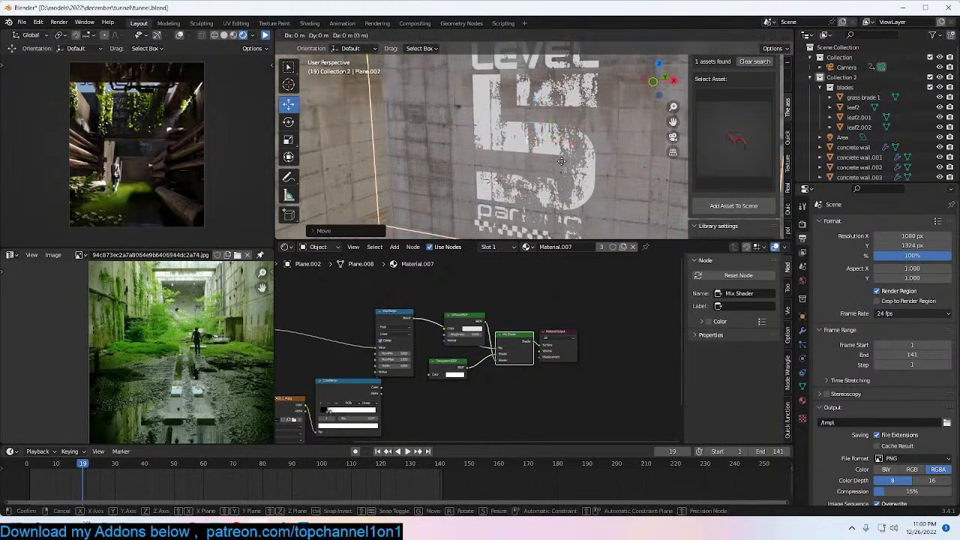
{"action": "key", "text": "y"}
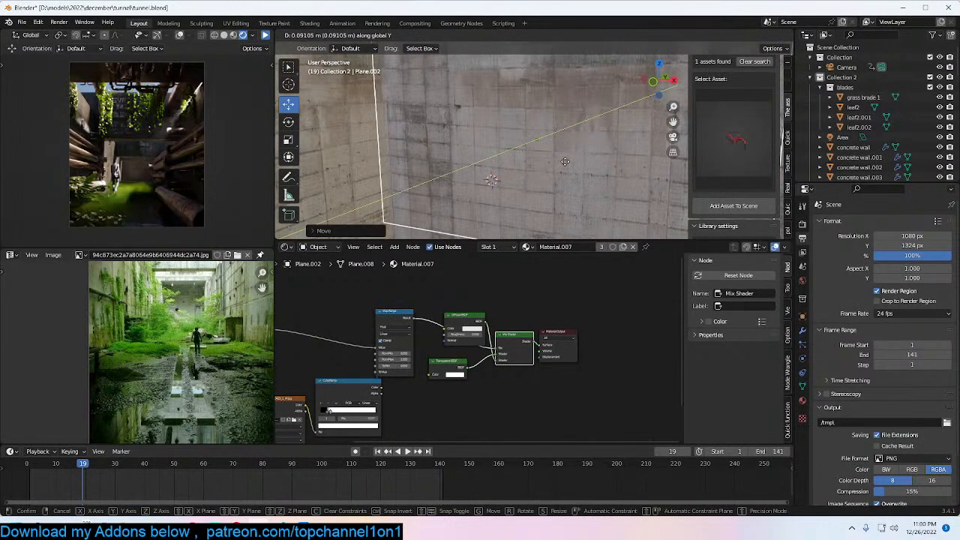
{"action": "right_click", "coordinate": [564, 161]}
Step: Save the file and resume the rendered preview with the scene in camera view
{"action": "key", "text": "ctrl+s"}
{"action": "key", "text": "KP_0"}
{"action": "left_click", "coordinate": [265, 35]}
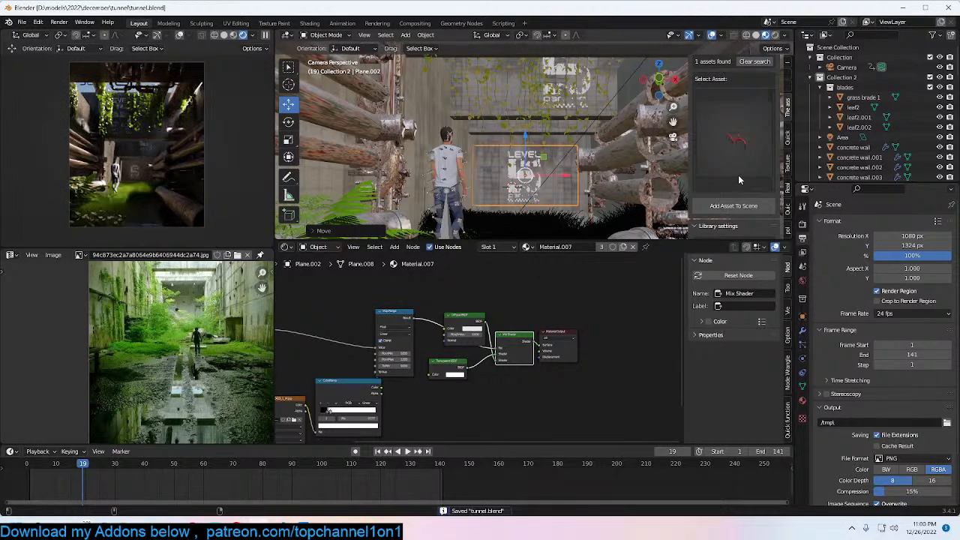
Step: Search the asset library for "vehi" and choose the van asset
{"action": "scroll", "coordinate": [767, 101], "scroll_direction": "up", "scroll_amount": 3}
{"action": "left_click", "coordinate": [717, 145]}
{"action": "type", "text": "ve"}
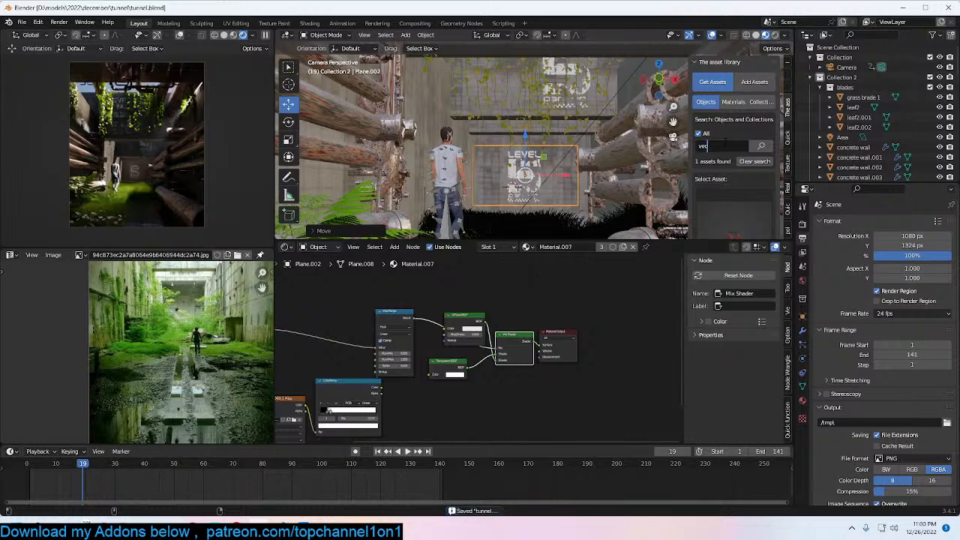
{"action": "type", "text": "hi"}
{"action": "scroll", "coordinate": [739, 159], "scroll_direction": "down", "scroll_amount": 3}
{"action": "left_click", "coordinate": [735, 158]}
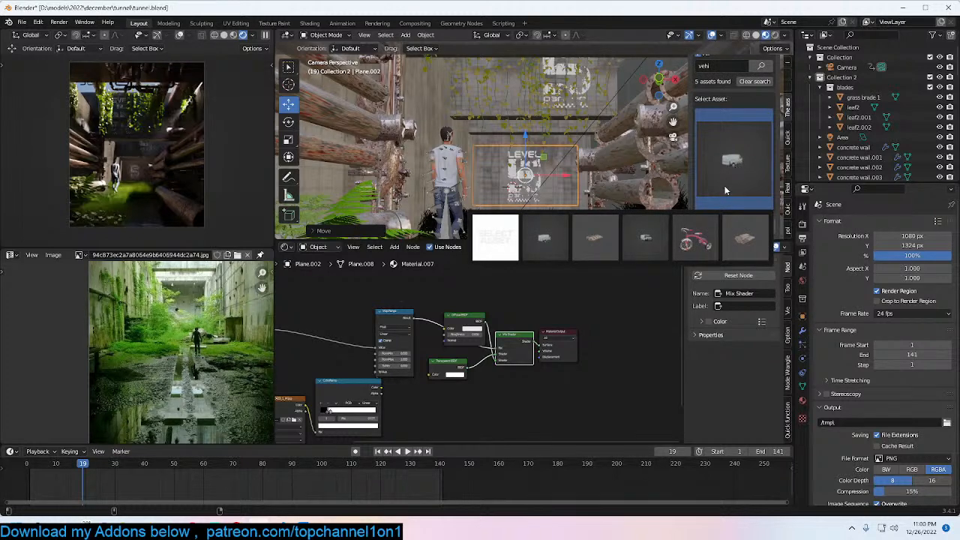
{"action": "left_click", "coordinate": [704, 239]}
{"action": "left_click", "coordinate": [723, 171]}
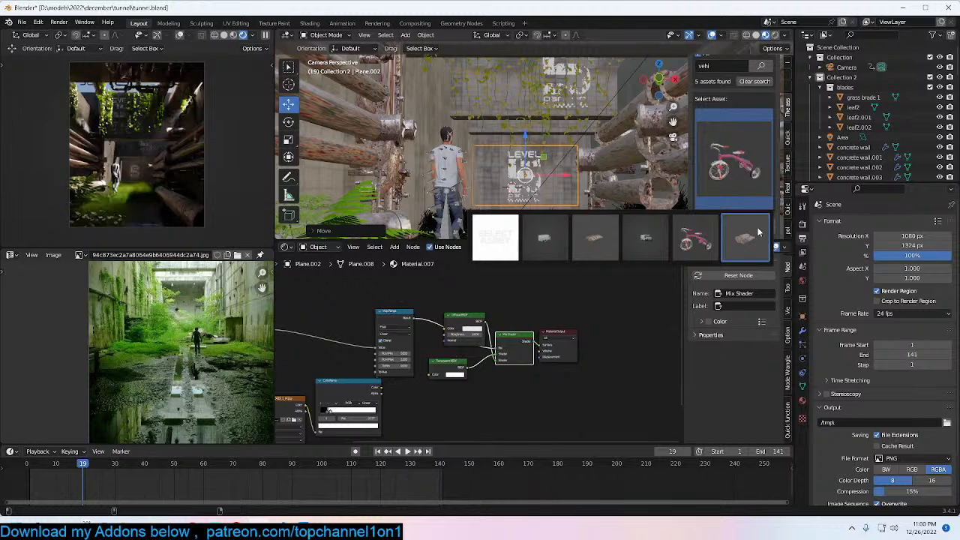
{"action": "left_click", "coordinate": [642, 239]}
Step: Add the van to the scene and position it on the tunnel floor beyond the grass patch
{"action": "middle_click_drag", "start_coordinate": [579, 197], "coordinate": [556, 119]}
{"action": "scroll", "coordinate": [567, 180], "scroll_direction": "down", "scroll_amount": 5}
{"action": "scroll", "coordinate": [557, 129], "scroll_direction": "up", "scroll_amount": 5}
{"action": "right_click", "coordinate": [545, 96], "text": "shift"}
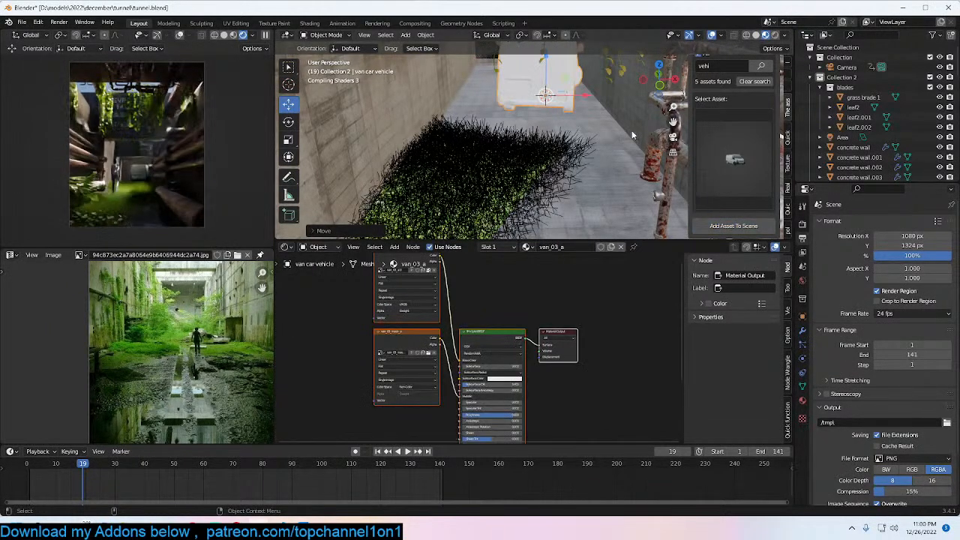
Step: Scale the van, rotate it about the Z axis and reposition it on the tunnel floor beyond the grass patch
{"action": "key", "text": "s"}
{"action": "left_click", "coordinate": [597, 118]}
{"action": "key", "text": "r"}
{"action": "key", "text": "z"}
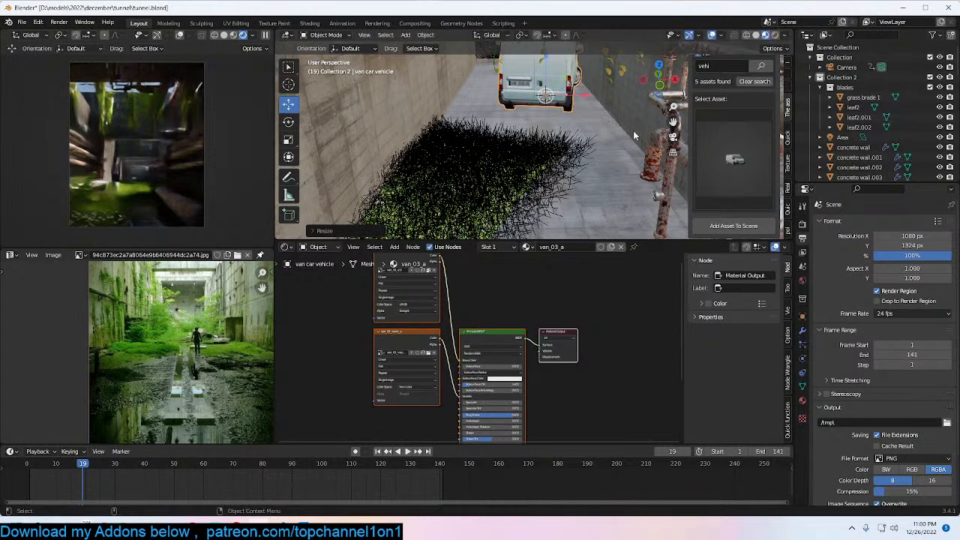
{"action": "left_click", "coordinate": [611, 114]}
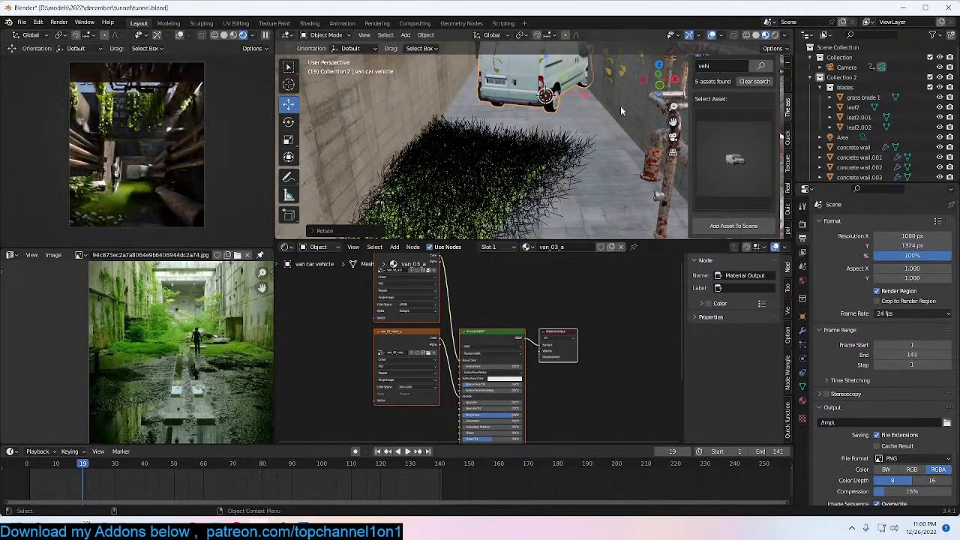
{"action": "key", "text": "g"}
{"action": "left_click", "coordinate": [583, 114]}
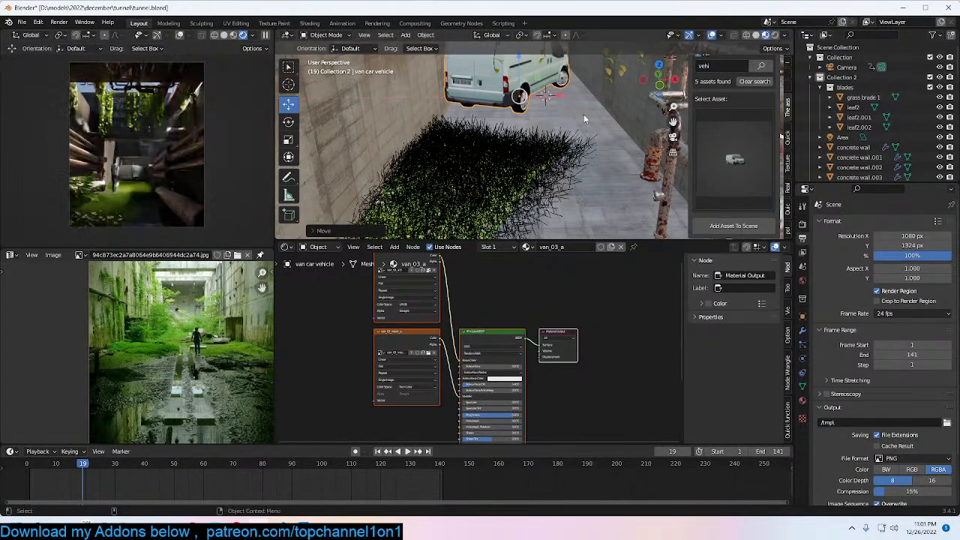
{"action": "scroll", "coordinate": [567, 143], "scroll_direction": "down", "scroll_amount": 2}
{"action": "scroll", "coordinate": [568, 144], "scroll_direction": "up", "scroll_amount": 1}
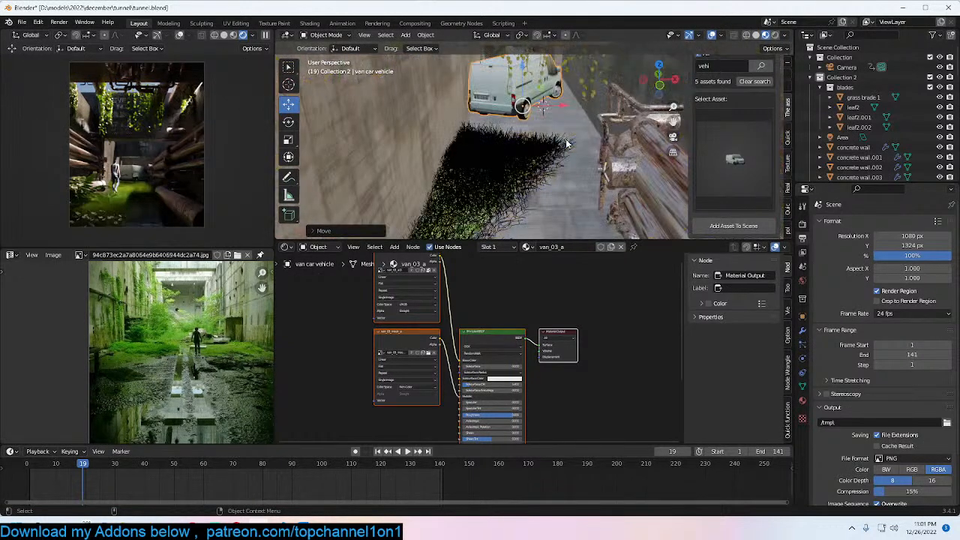
Step: Link the rusty pipe's material to the van
{"action": "left_click", "coordinate": [619, 147], "text": "shift"}
{"action": "key", "text": "ctrl+l"}
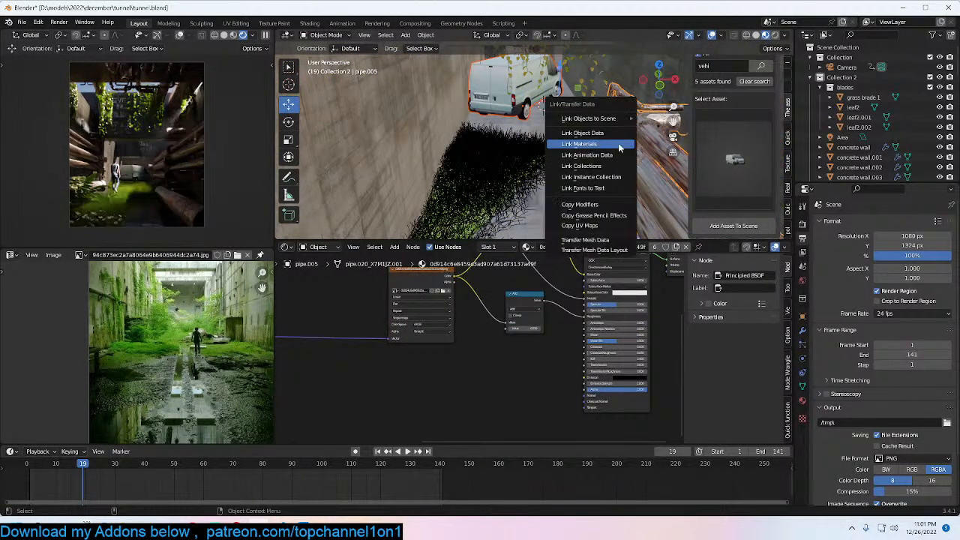
{"action": "left_click", "coordinate": [616, 148]}
Step: Delete the van, return to the camera view and save the file
{"action": "key", "text": "x"}
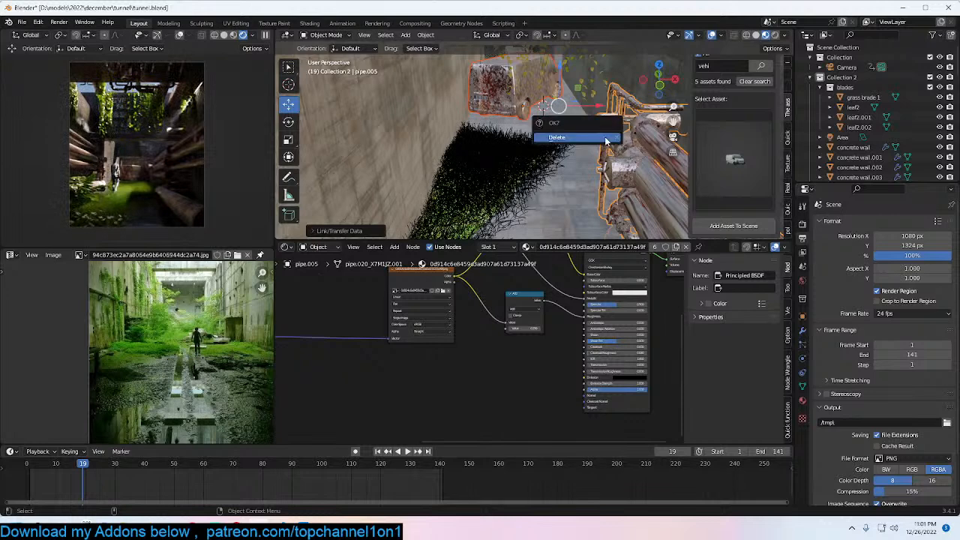
{"action": "left_click", "coordinate": [605, 138]}
{"action": "key", "text": "KP_0"}
{"action": "key", "text": "ctrl+s"}
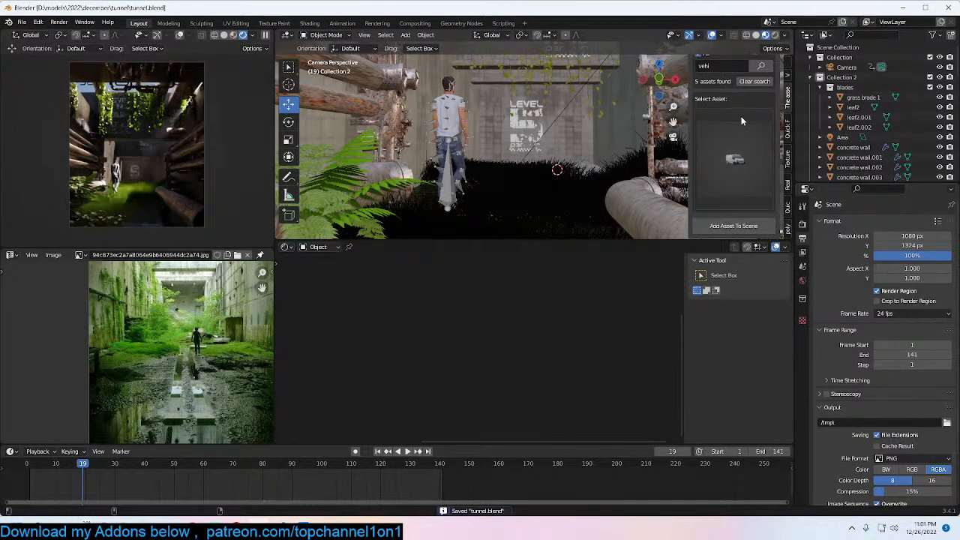
Step: Search the asset library for "fence" and choose the wire-mesh fence asset
{"action": "scroll", "coordinate": [741, 120], "scroll_direction": "up", "scroll_amount": 2}
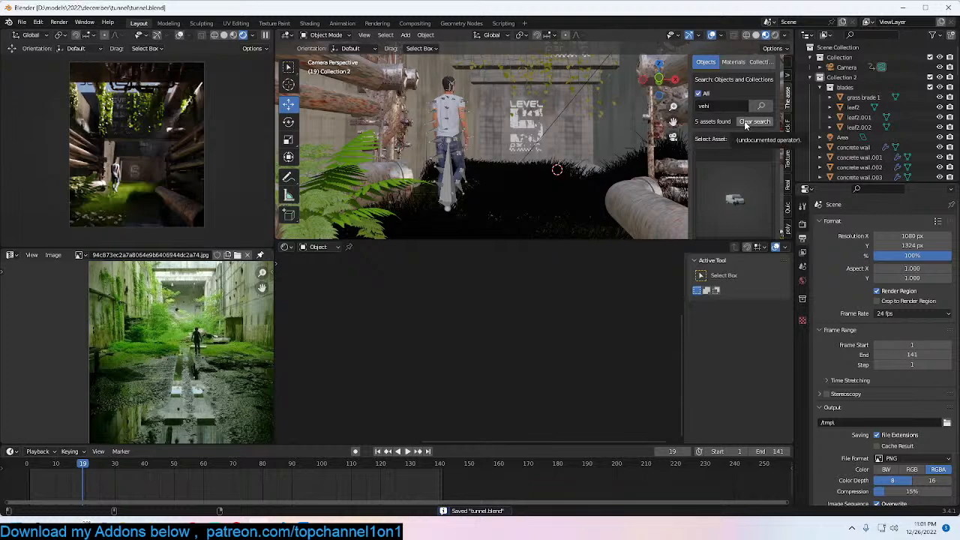
{"action": "left_click", "coordinate": [721, 107]}
{"action": "type", "text": "f"}
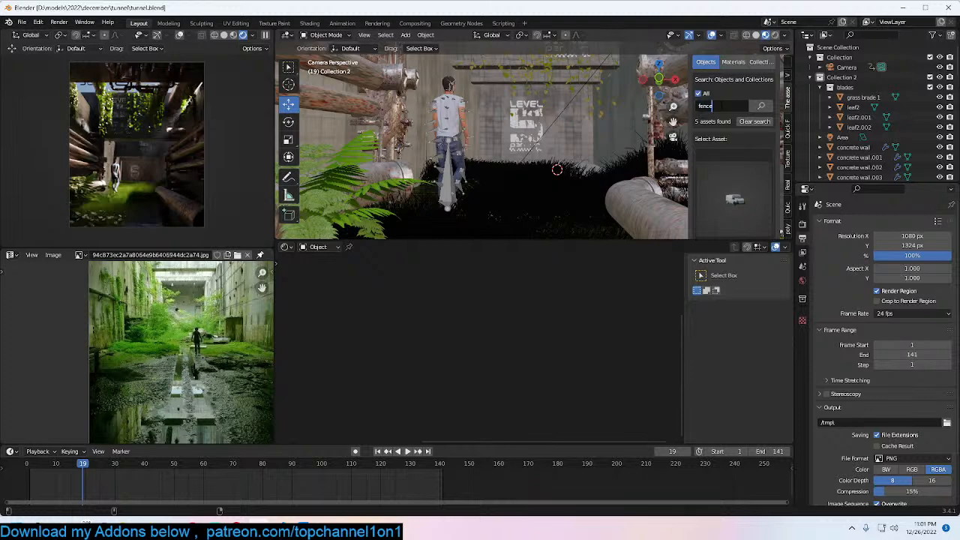
{"action": "type", "text": "ence"}
{"action": "key", "text": "Return"}
{"action": "left_click", "coordinate": [720, 179]}
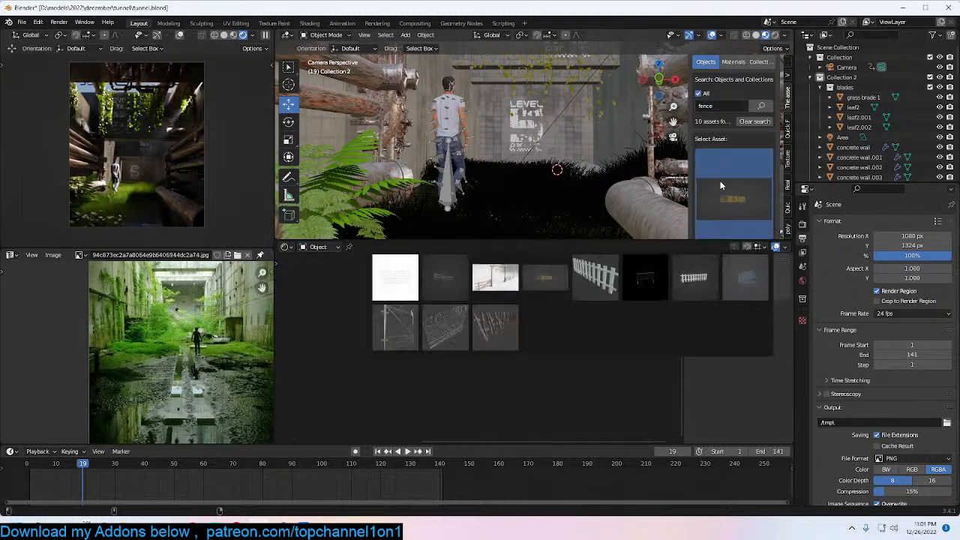
{"action": "left_click", "coordinate": [446, 326]}
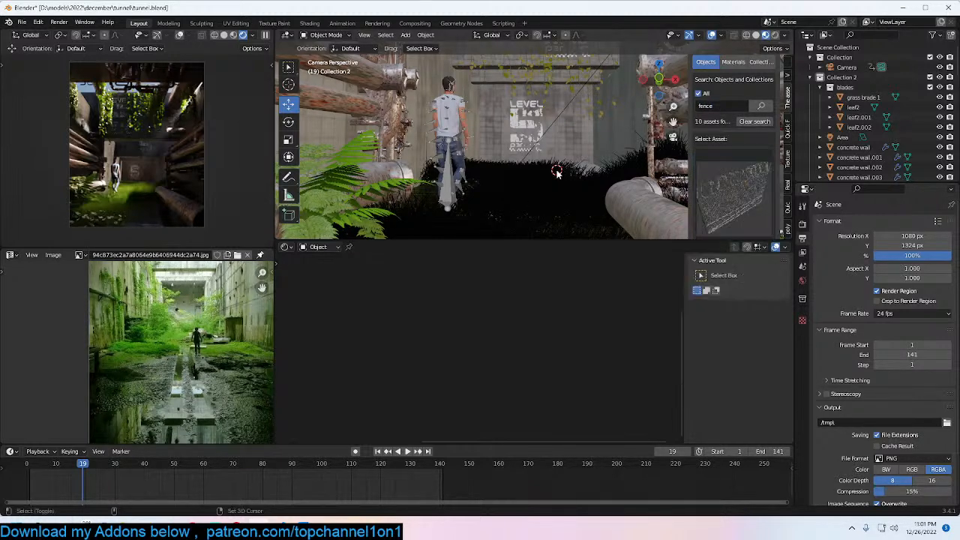
Step: Add the wire-mesh fence to the scene and scale it down
{"action": "scroll", "coordinate": [749, 216], "scroll_direction": "down", "scroll_amount": 2}
{"action": "left_click", "coordinate": [734, 206]}
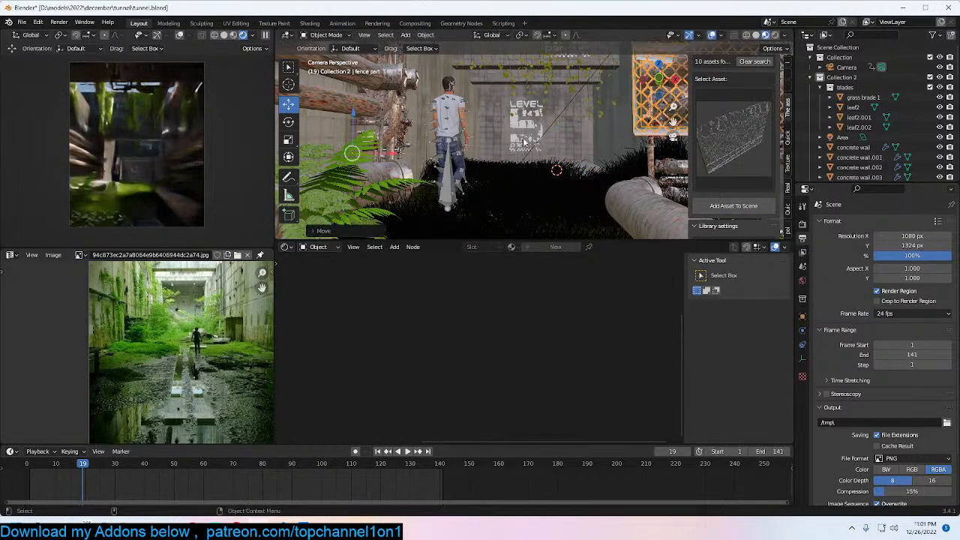
{"action": "left_click", "coordinate": [651, 120]}
{"action": "key", "text": "s"}
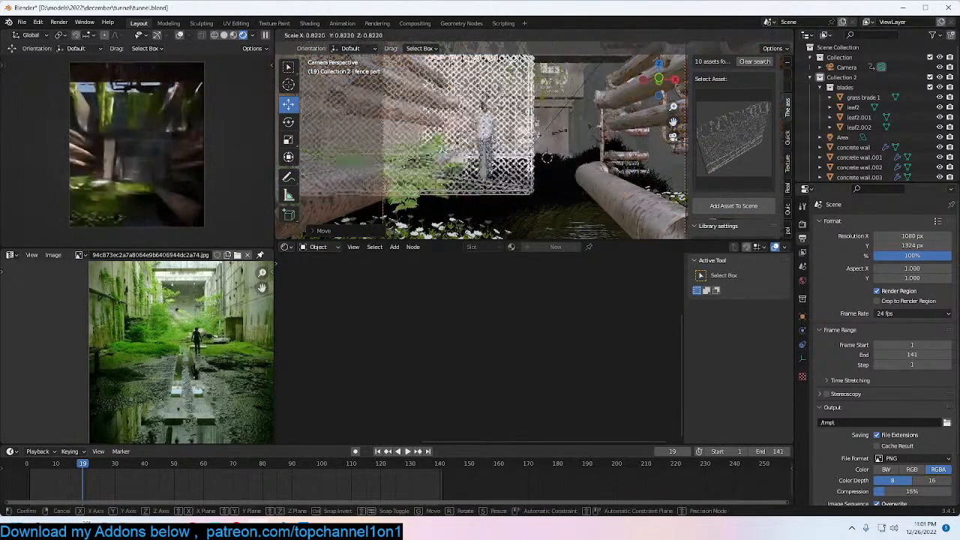
{"action": "left_click", "coordinate": [527, 149]}
Step: In top view, move the fence to the far section of the tunnel, rotate it slightly and save the file
{"action": "key", "text": "KP_7"}
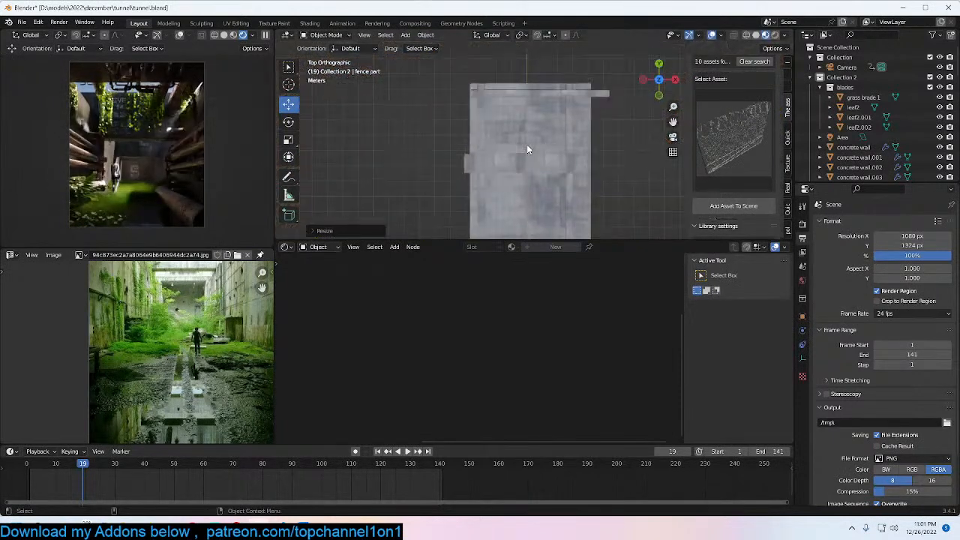
{"action": "key", "text": "KP_Decimal"}
{"action": "scroll", "coordinate": [526, 145], "scroll_direction": "down", "scroll_amount": 6}
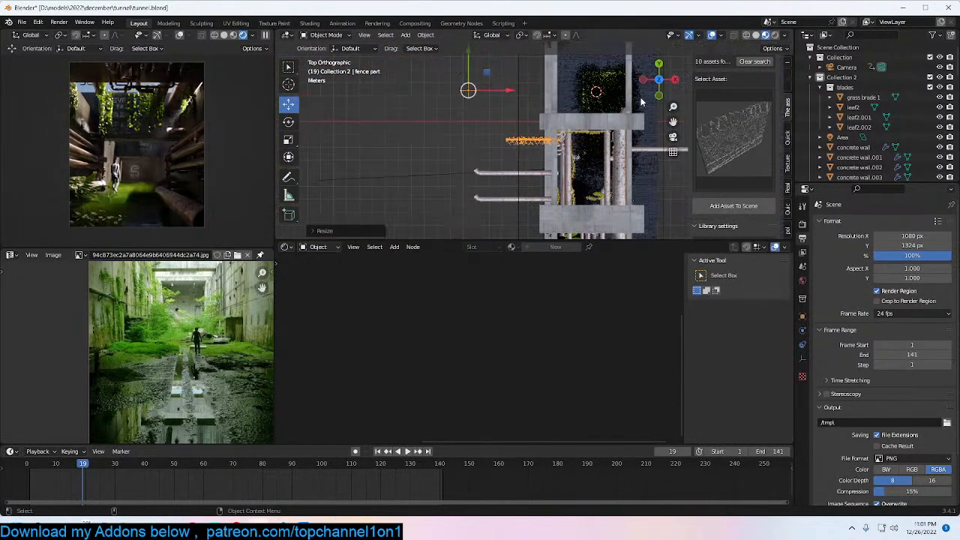
{"action": "scroll", "coordinate": [604, 162], "scroll_direction": "up", "scroll_amount": 3, "text": "shift"}
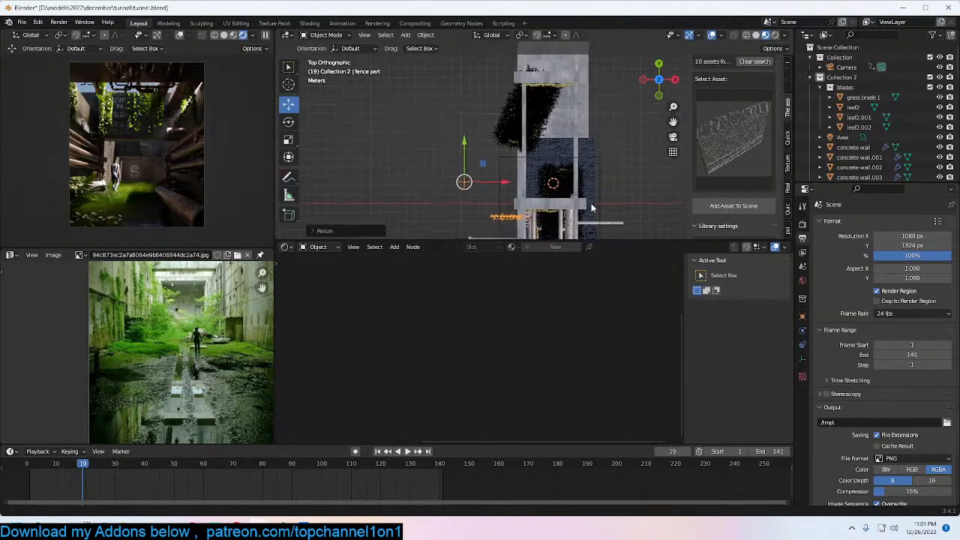
{"action": "key", "text": "g"}
{"action": "left_click", "coordinate": [599, 118]}
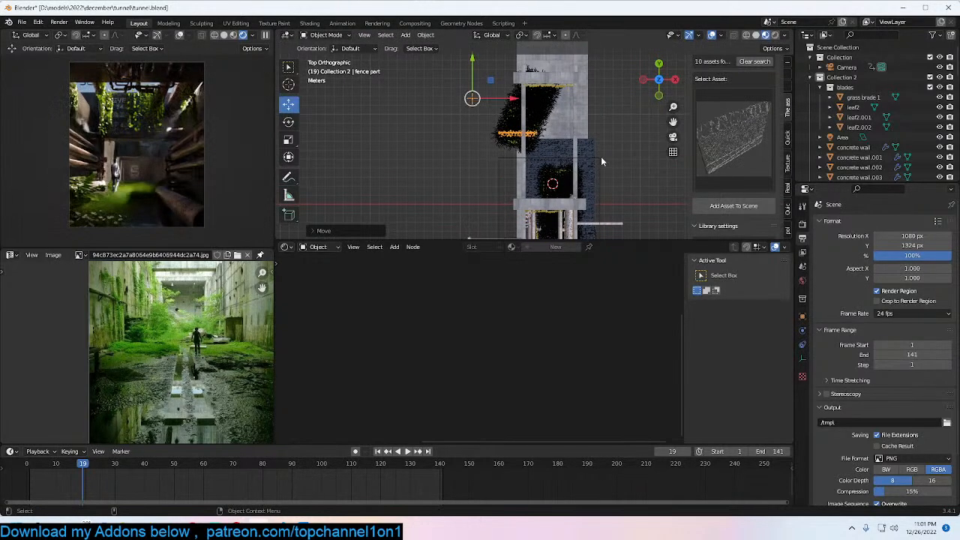
{"action": "key", "text": "r"}
{"action": "left_click", "coordinate": [568, 140]}
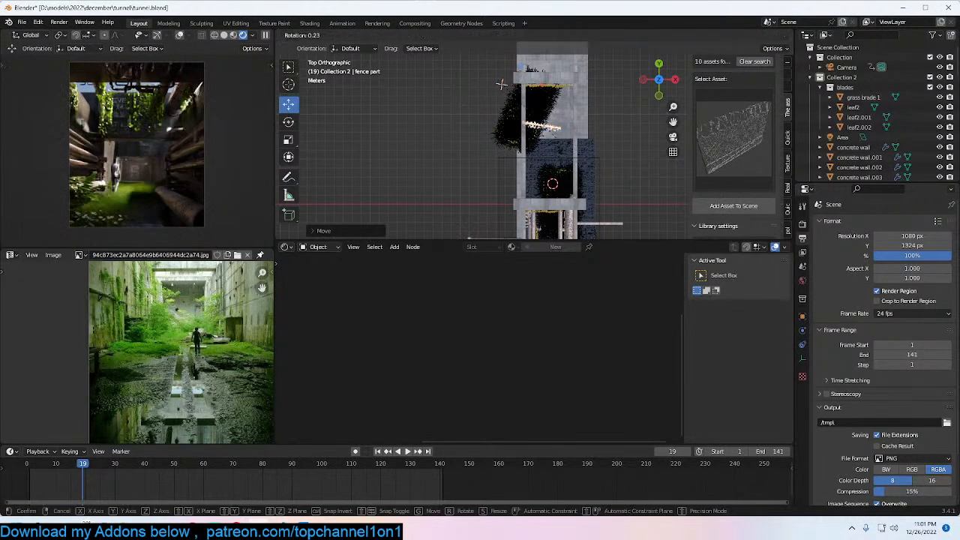
{"action": "key", "text": "ctrl+s"}
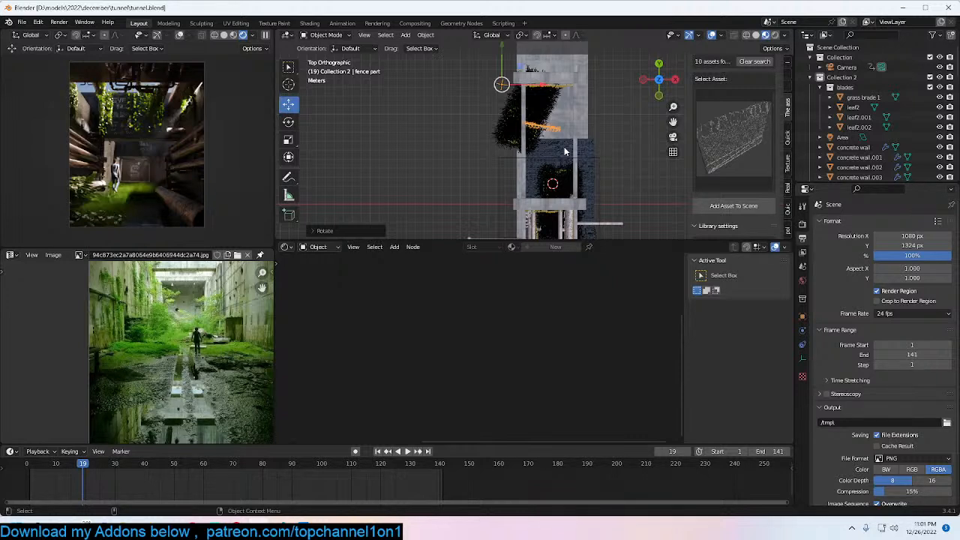
Step: In camera view, resize and reposition the fence in front of the far "level 5" decal, clear the selection and save the file
{"action": "key", "text": "KP_0"}
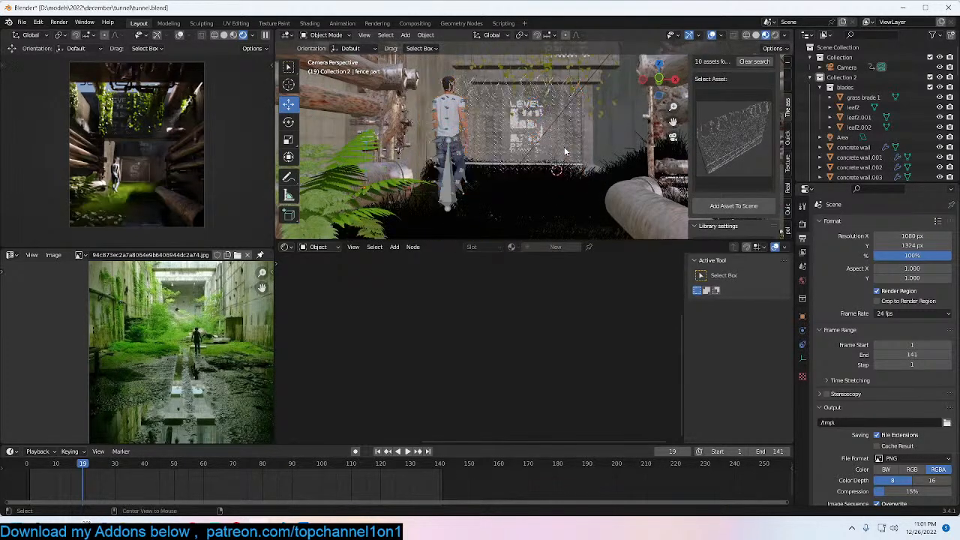
{"action": "key", "text": "s"}
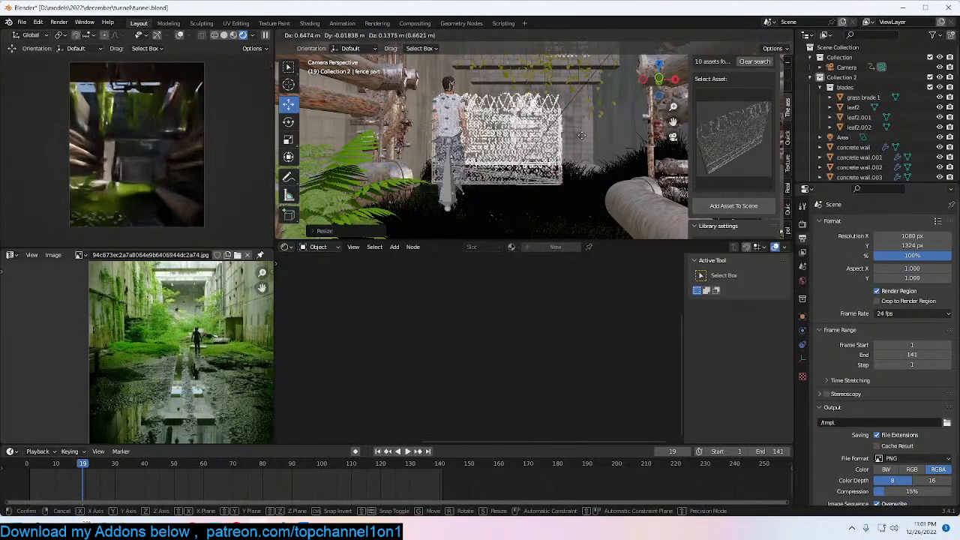
{"action": "left_click", "coordinate": [582, 136]}
{"action": "key", "text": "ctrl+s"}
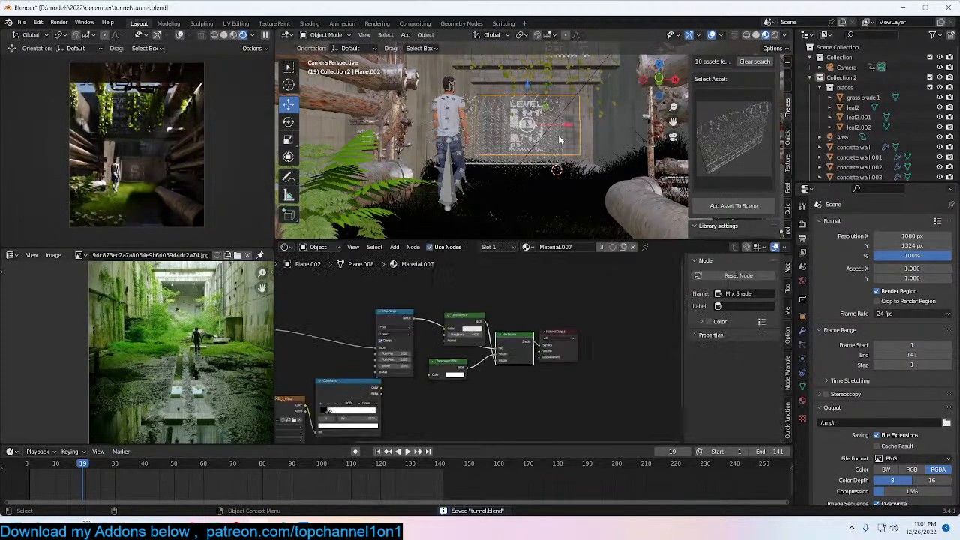
{"action": "key", "text": "g"}
{"action": "left_click", "coordinate": [563, 143]}
{"action": "key", "text": "alt+a"}
{"action": "key", "text": "ctrl+s"}
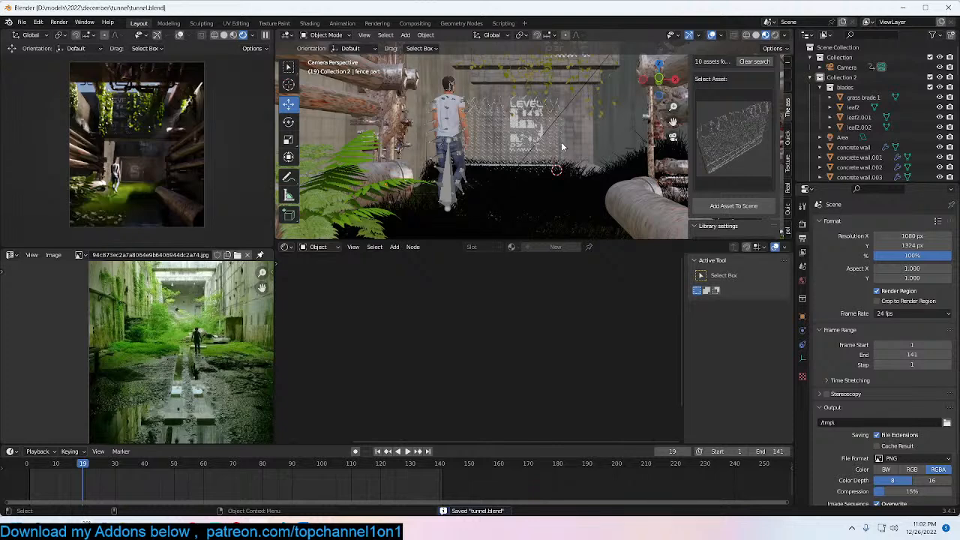
{"action": "left_click", "coordinate": [708, 142]}
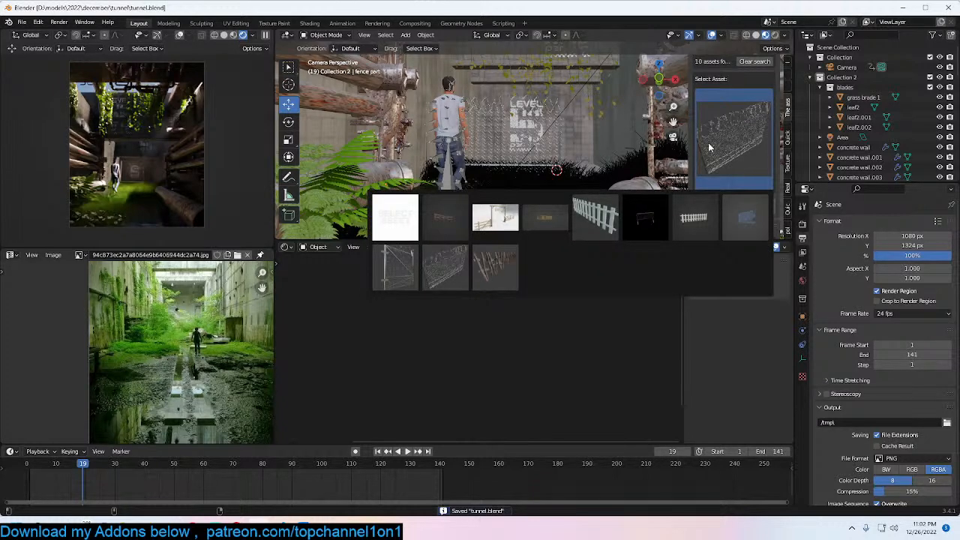
{"action": "left_click", "coordinate": [709, 146]}
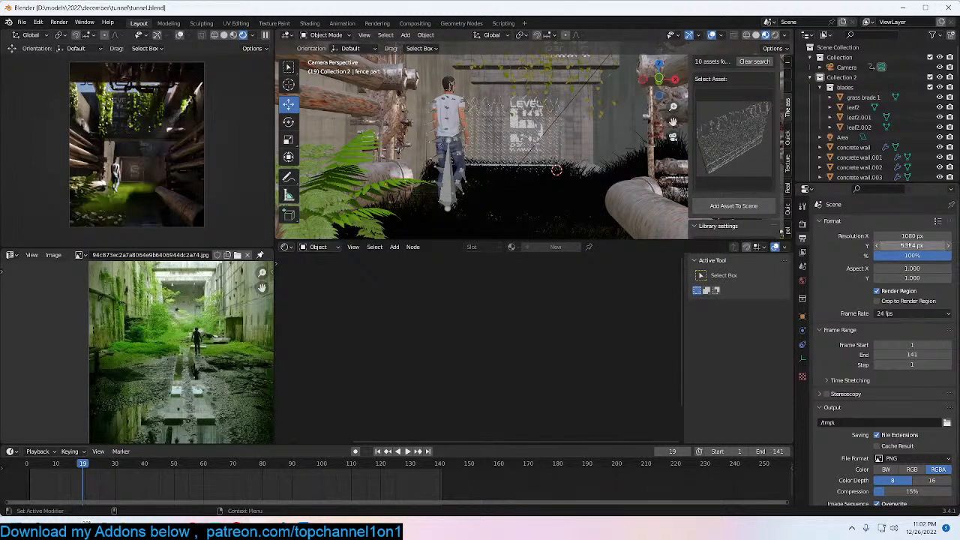
Step: Set the render resolution to 1920 × 1080 px
{"action": "left_click", "coordinate": [911, 235]}
{"action": "type", "text": "1920"}
{"action": "key", "text": "Tab"}
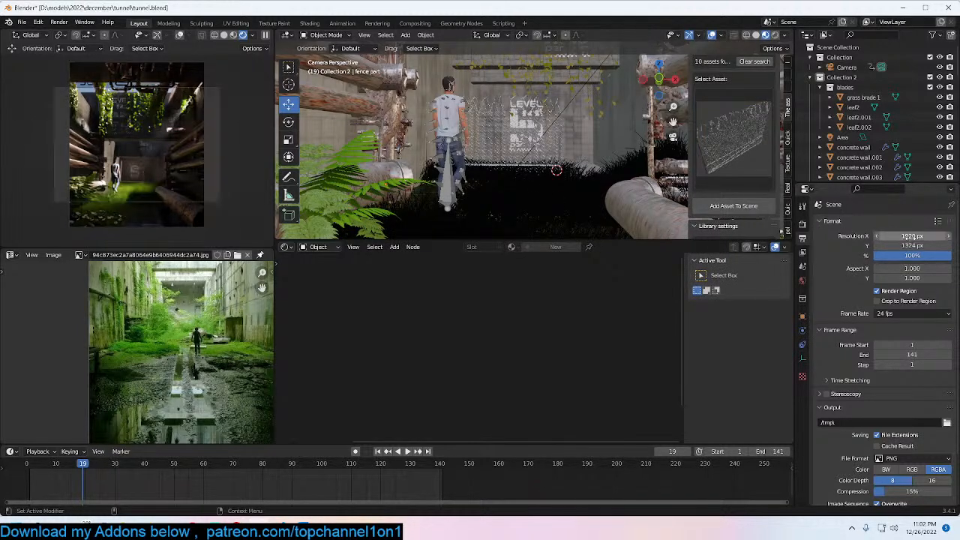
{"action": "type", "text": "1080"}
{"action": "key", "text": "Return"}
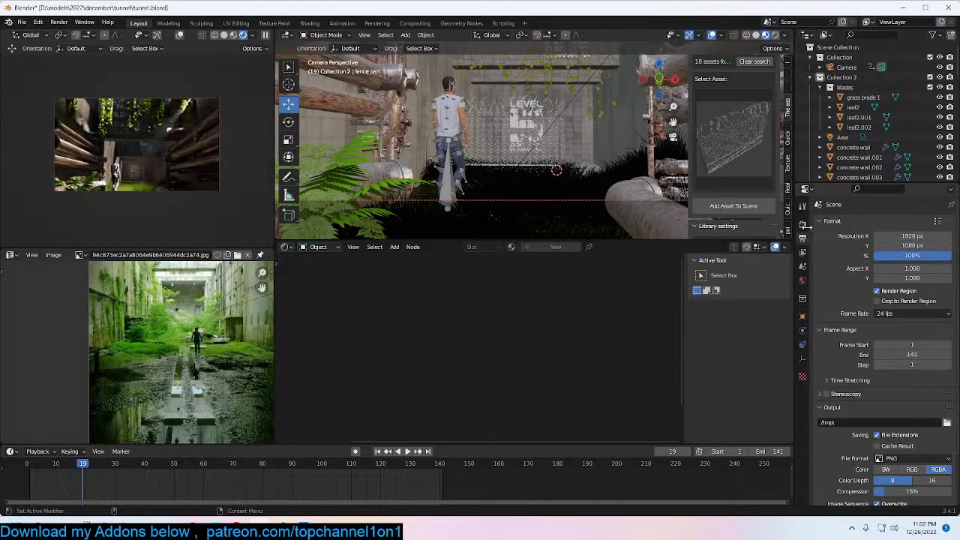
Step: Select the camera and try to move it along its local Z axis
{"action": "left_click", "coordinate": [572, 199]}
{"action": "scroll", "coordinate": [587, 166], "scroll_direction": "down", "scroll_amount": 5}
{"action": "scroll", "coordinate": [555, 174], "scroll_direction": "down", "scroll_amount": 2}
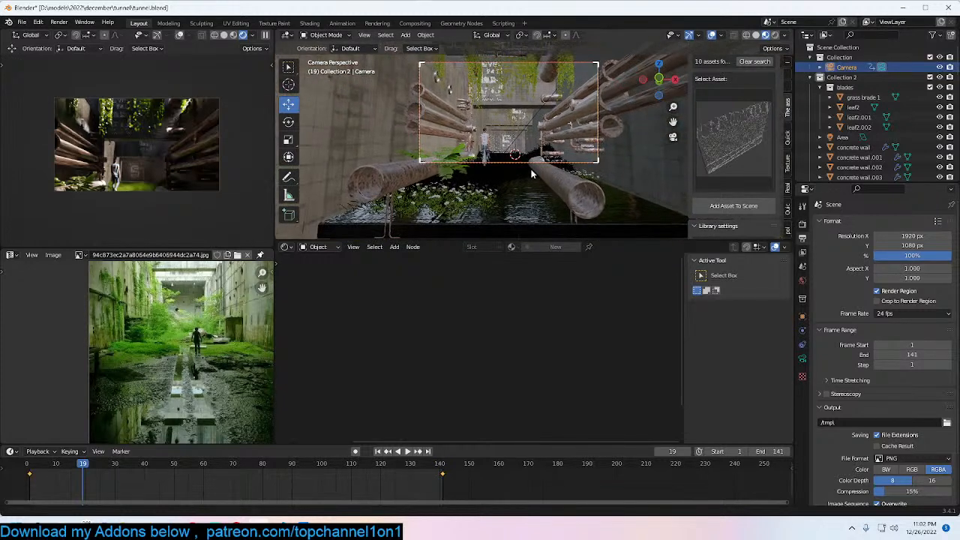
{"action": "key", "text": "g"}
{"action": "key", "text": "z"}
{"action": "key", "text": "z"}
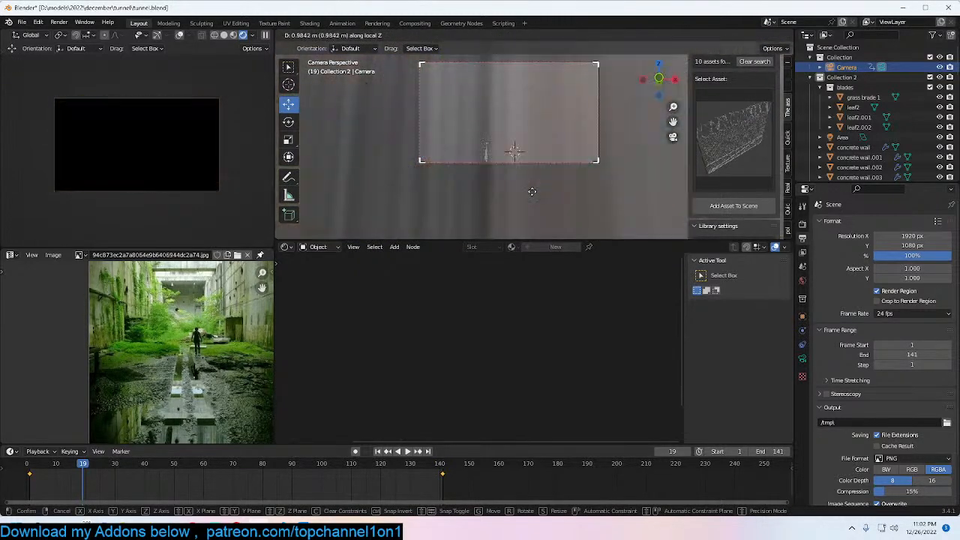
{"action": "right_click", "coordinate": [539, 178]}
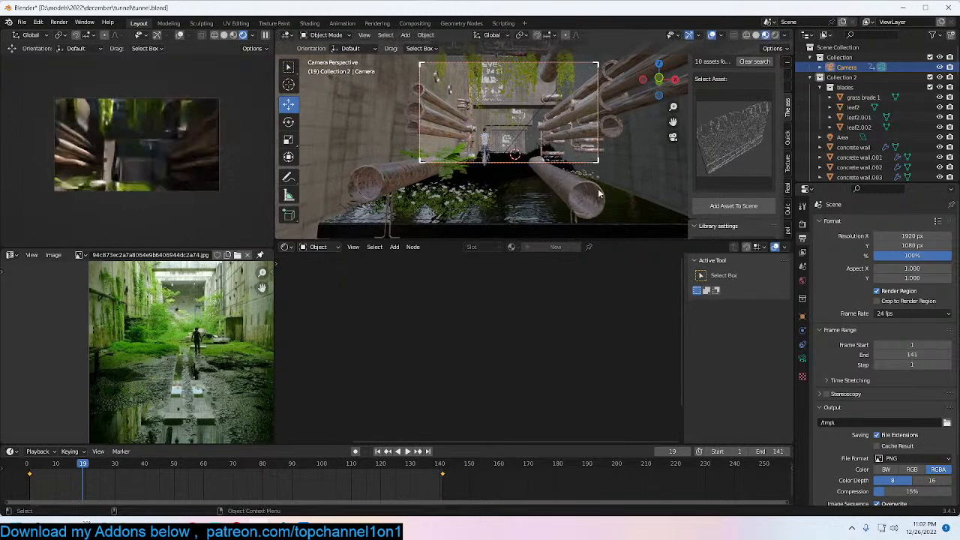
Step: Undo the camera selection and the render resolution changes
{"action": "key", "text": "ctrl+z"}
{"action": "key", "text": "ctrl+z"}
{"action": "key", "text": "ctrl+z"}
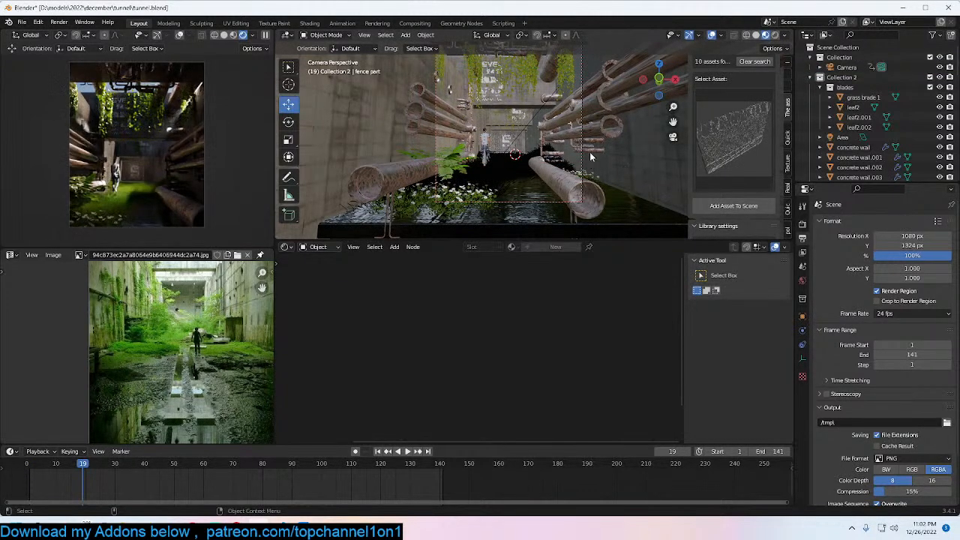
Step: Select the camera, briefly play back its push-in animation from the start of the timeline and save the file
{"action": "left_click", "coordinate": [586, 134]}
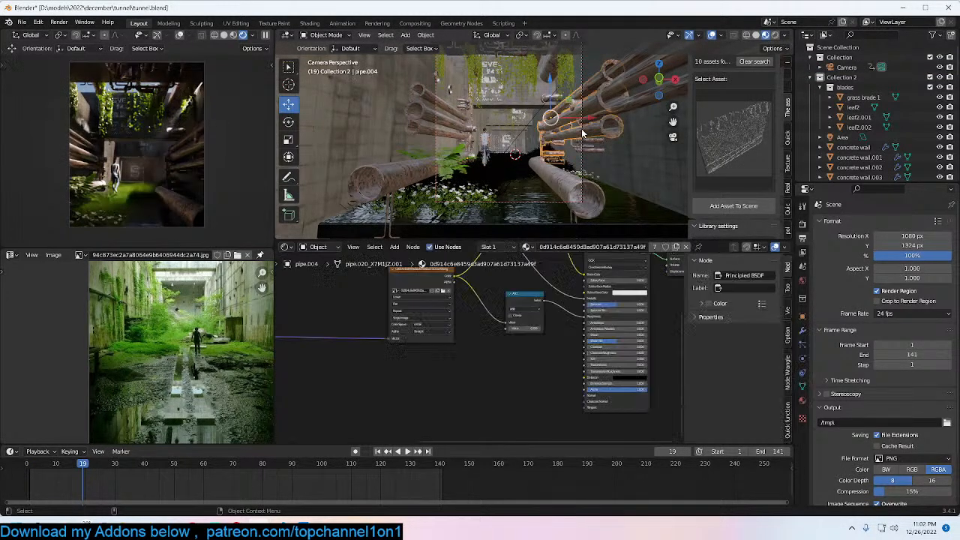
{"action": "left_click", "coordinate": [553, 202]}
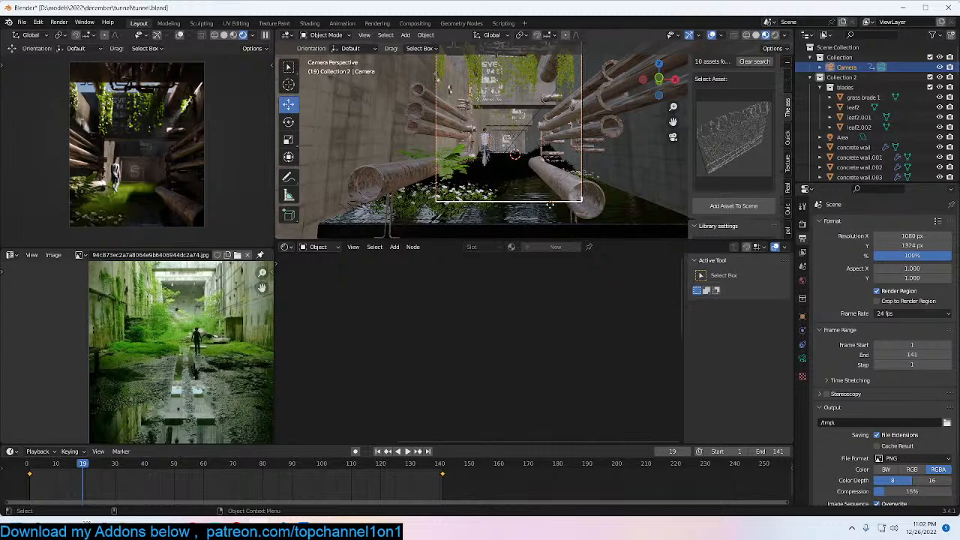
{"action": "left_click", "coordinate": [33, 485]}
{"action": "key", "text": "space"}
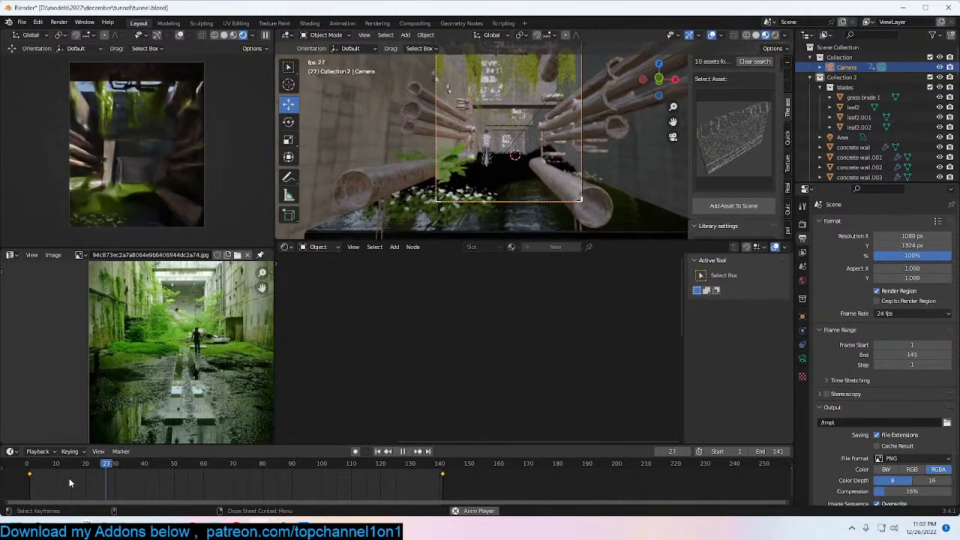
{"action": "key", "text": "Escape"}
{"action": "key", "text": "ctrl+s"}
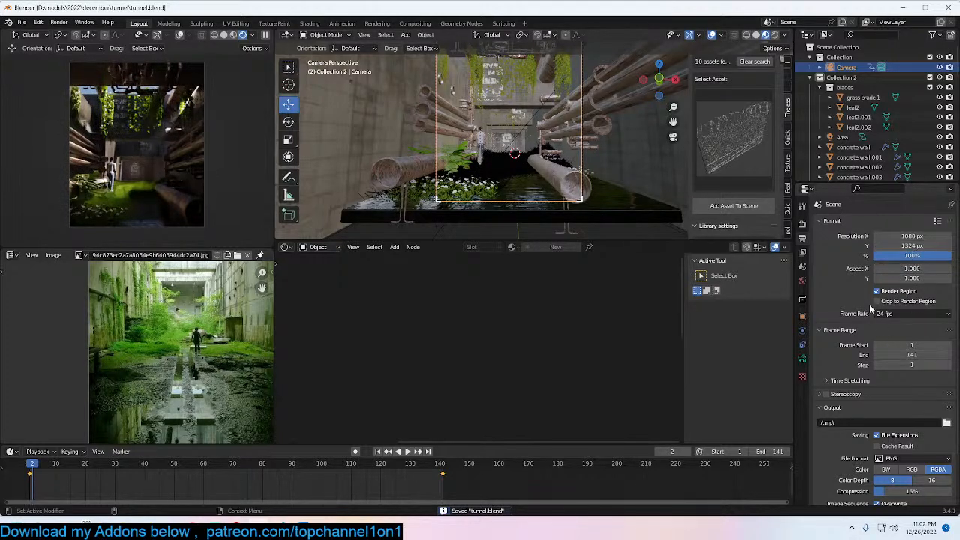
Step: Limit the render time to 15 seconds per frame in the sampling settings and save the file
{"action": "left_click", "coordinate": [803, 223]}
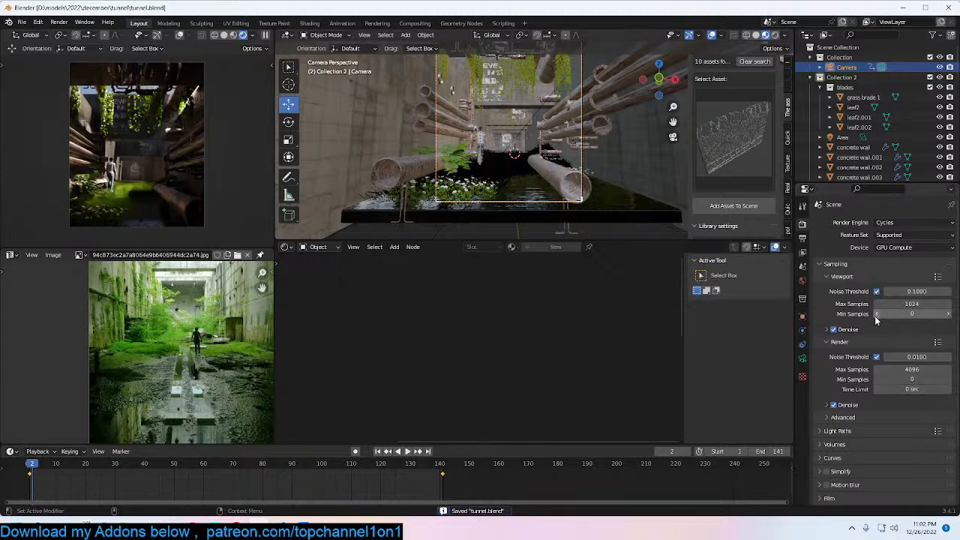
{"action": "left_click", "coordinate": [928, 389]}
{"action": "type", "text": "1"}
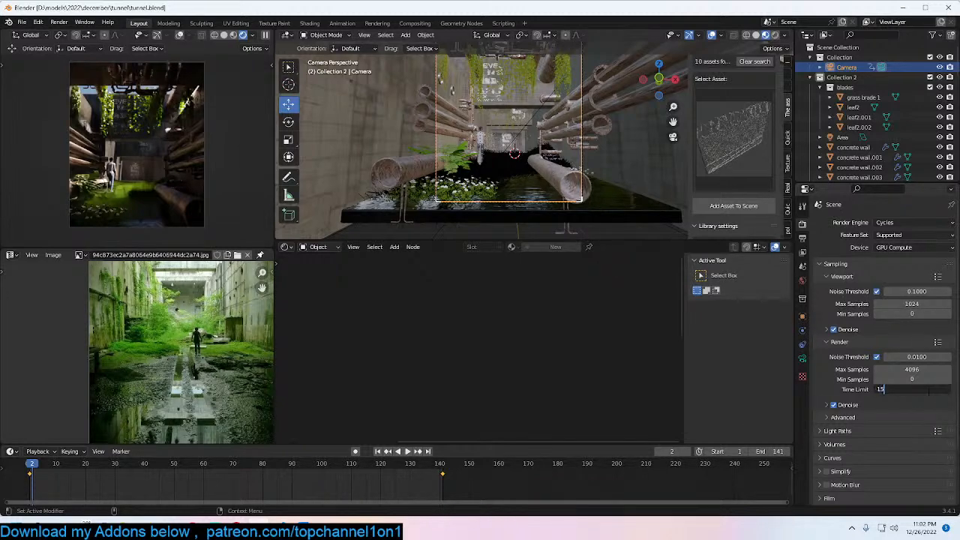
{"action": "type", "text": "5"}
{"action": "key", "text": "Return"}
{"action": "key", "text": "ctrl+s"}
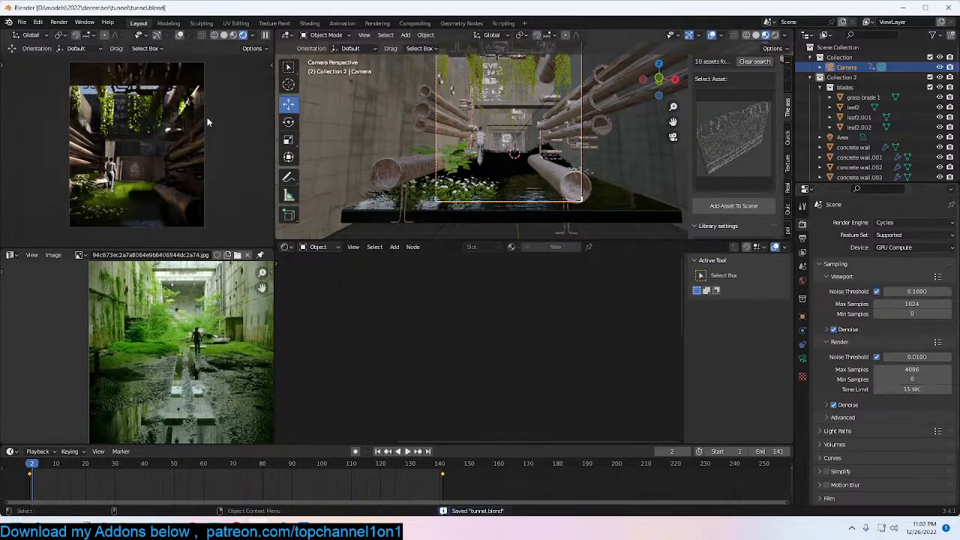
Step: Set the render output file format to JPEG
{"action": "left_click", "coordinate": [802, 239]}
{"action": "scroll", "coordinate": [874, 337], "scroll_direction": "down", "scroll_amount": 2}
{"action": "left_click", "coordinate": [918, 398]}
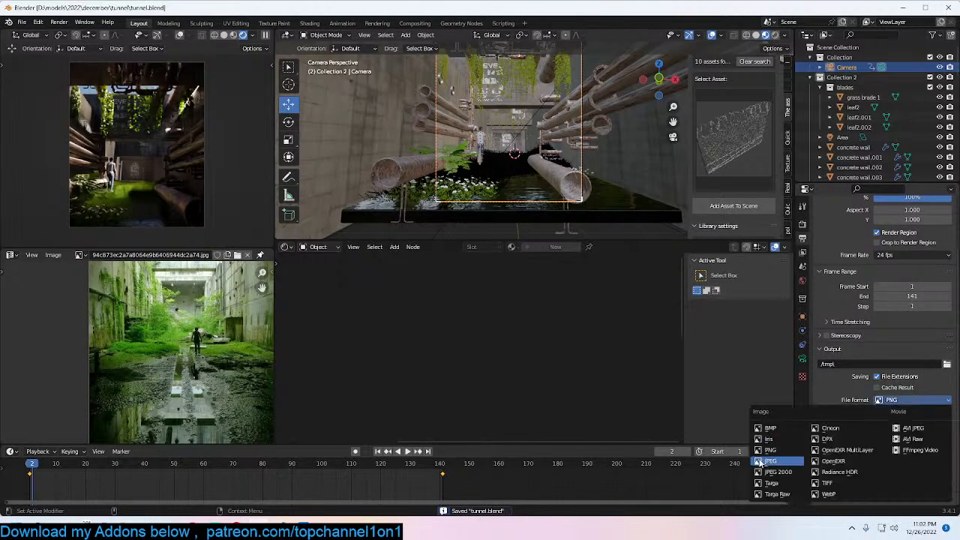
{"action": "left_click", "coordinate": [765, 460]}
Step: Create a new folder inside the bookmarked renders directory and set it as the render output path
{"action": "left_click", "coordinate": [947, 376]}
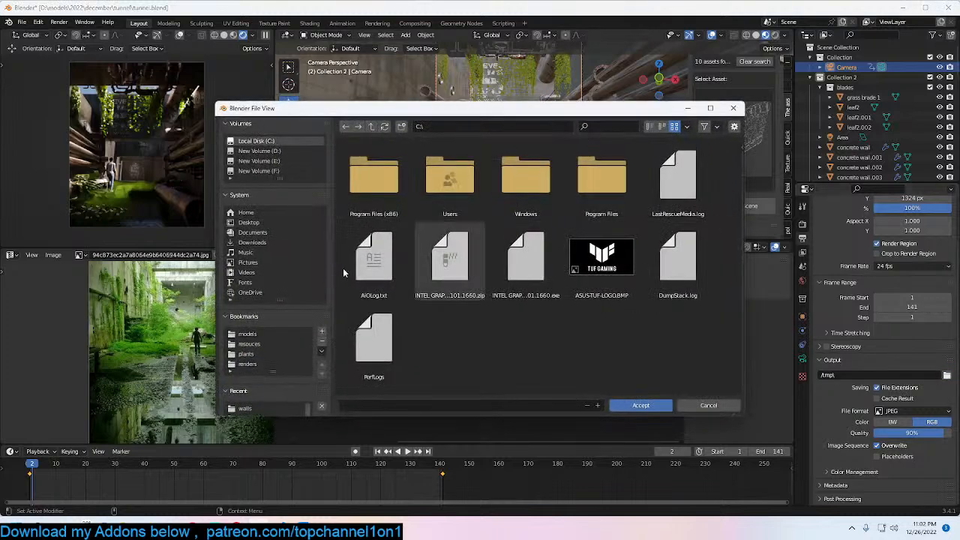
{"action": "left_click", "coordinate": [248, 363]}
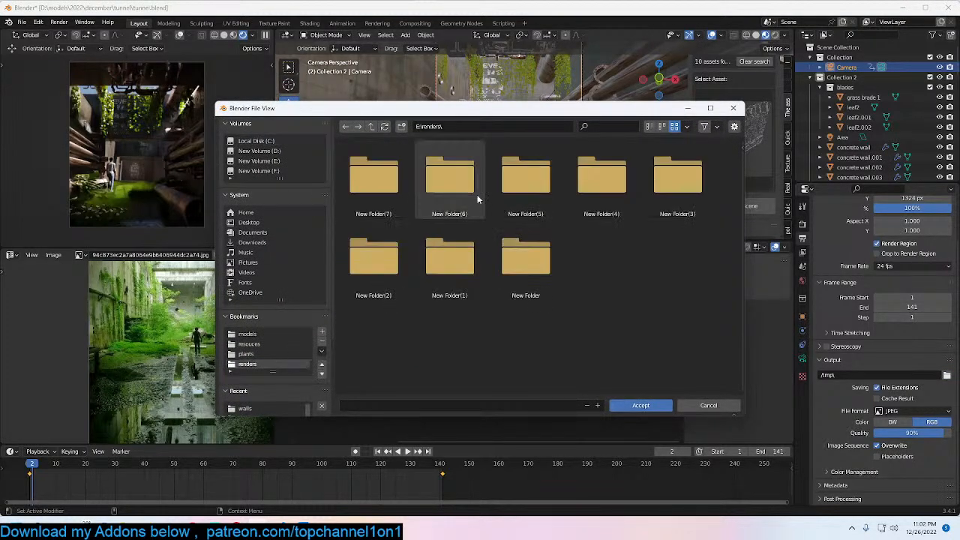
{"action": "left_click", "coordinate": [401, 126]}
{"action": "double_click", "coordinate": [377, 211]}
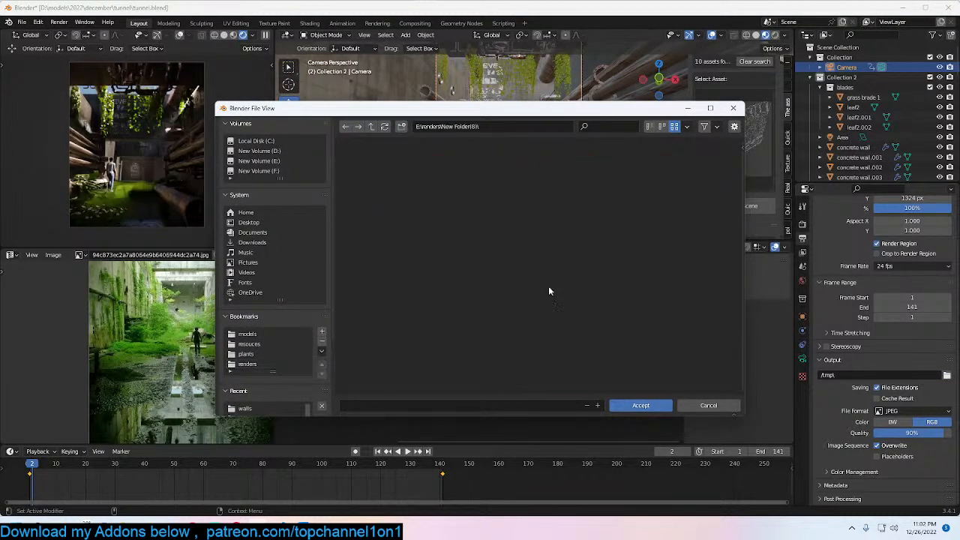
{"action": "left_click", "coordinate": [638, 405]}
Step: Save the file and start rendering the animation
{"action": "key", "text": "ctrl+s"}
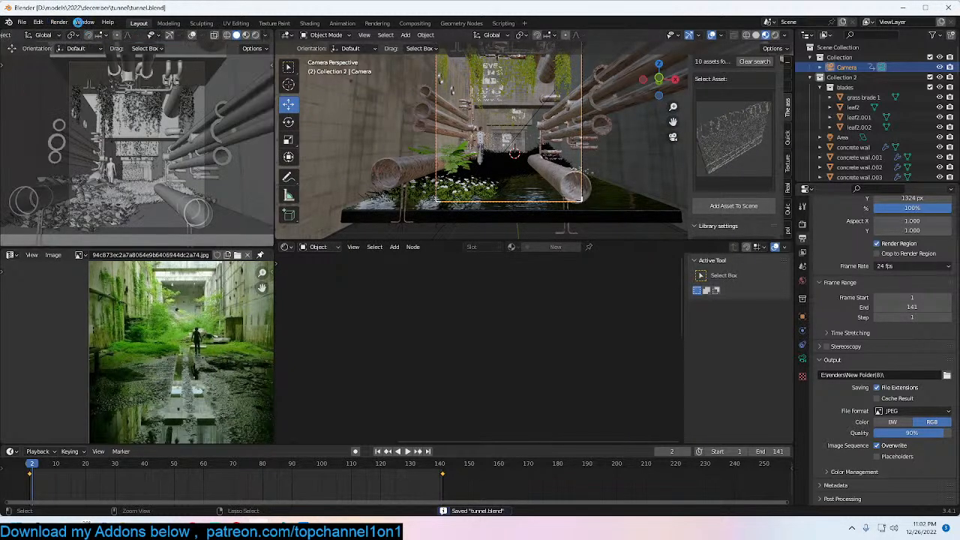
{"action": "left_click", "coordinate": [59, 22]}
{"action": "left_click", "coordinate": [84, 44]}
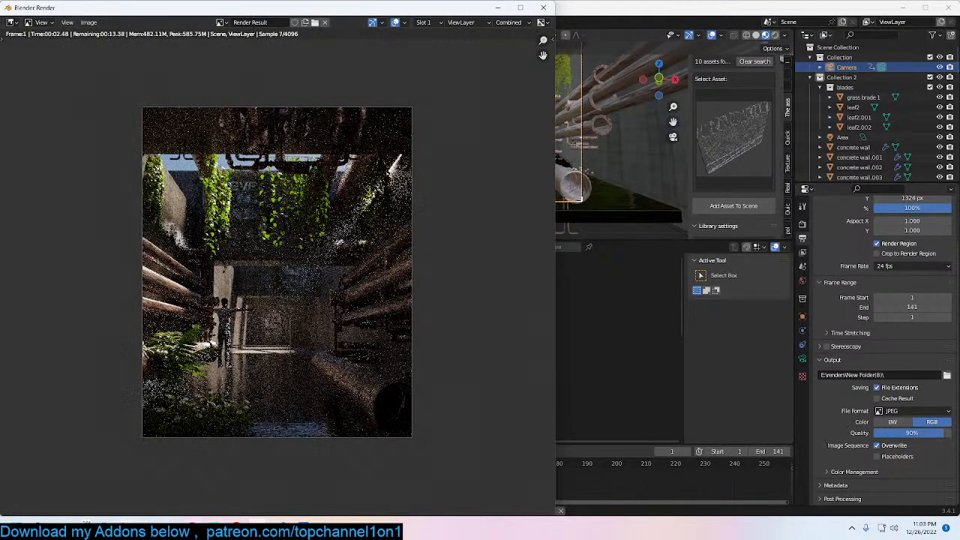
{"action": "mouse_move", "coordinate": [236, 529]}
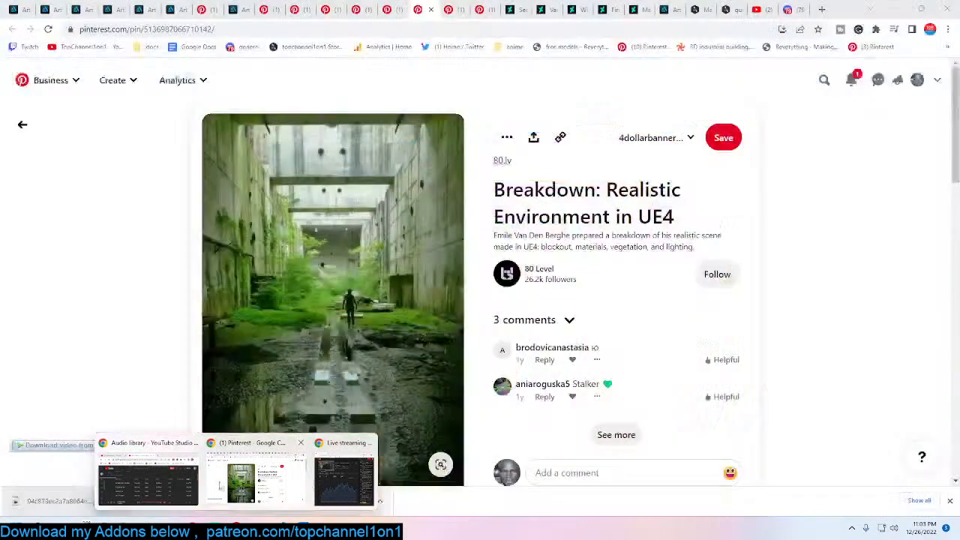
{"action": "left_click", "coordinate": [219, 486]}
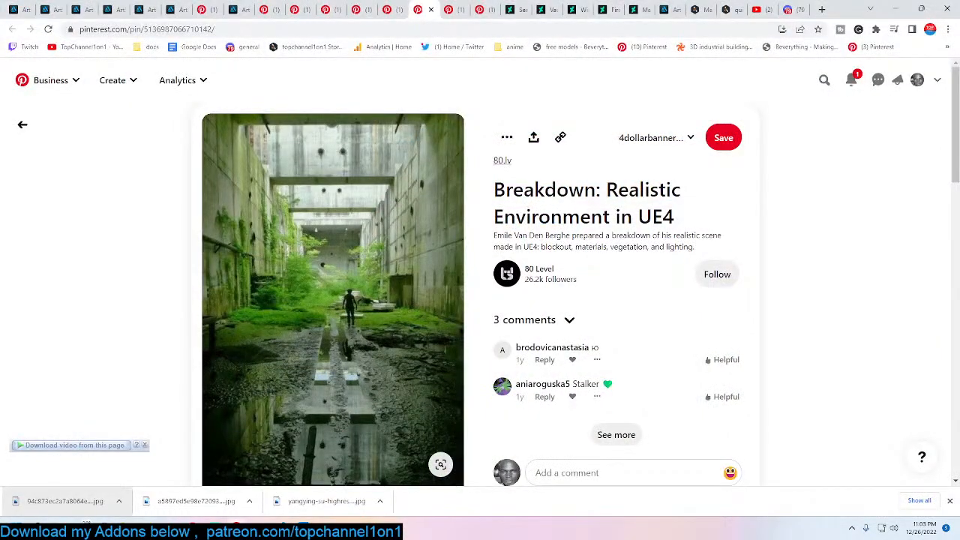
{"action": "left_click_drag", "start_coordinate": [848, 11], "coordinate": [959, 0]}
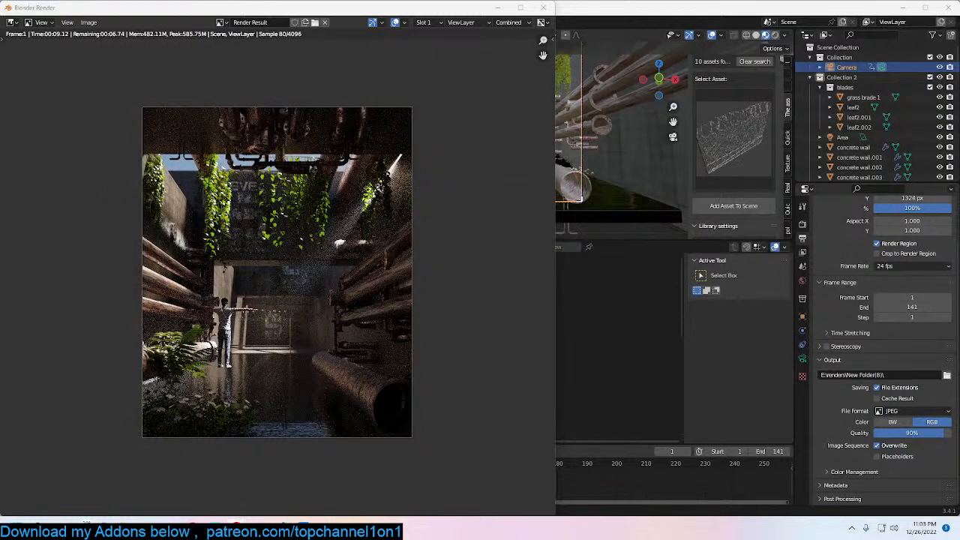
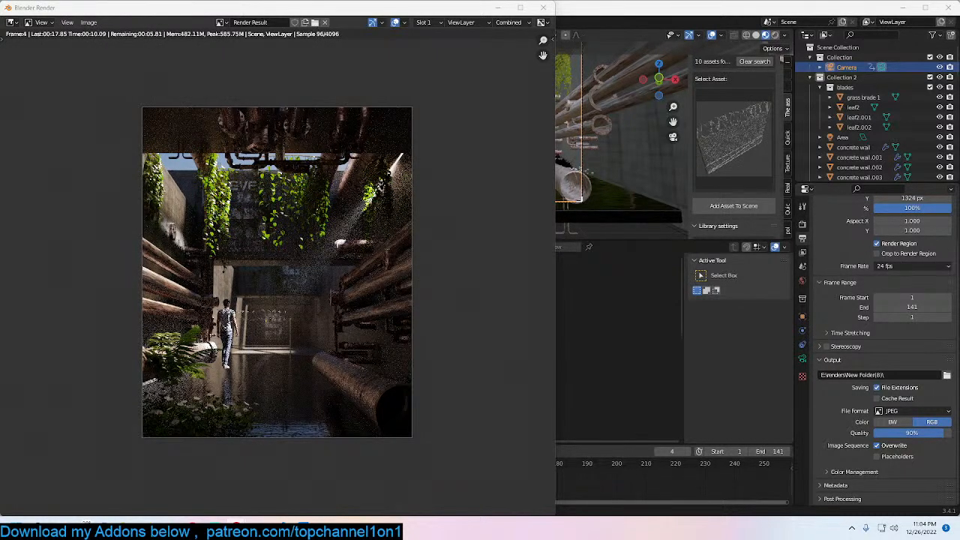
Step: Switch to Discord in Chrome and read the general channel's question about steps moving along a bezier path
{"action": "left_click_drag", "start_coordinate": [959, 15], "coordinate": [494, 33]}
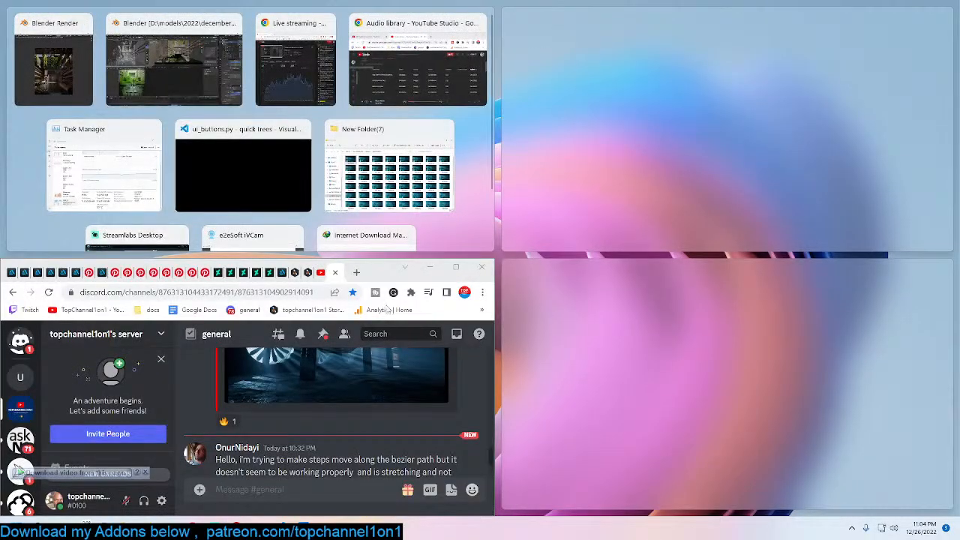
{"action": "left_click", "coordinate": [206, 387]}
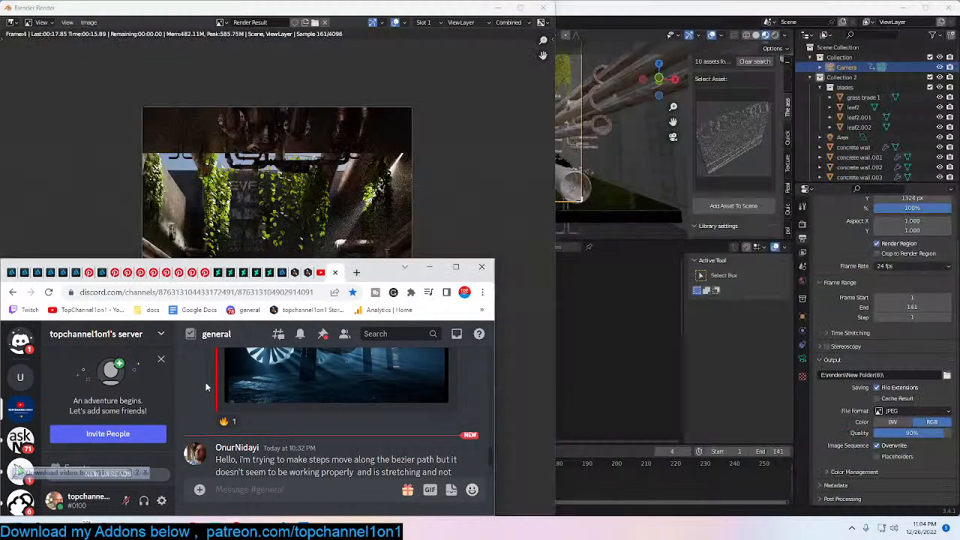
{"action": "left_click", "coordinate": [455, 266]}
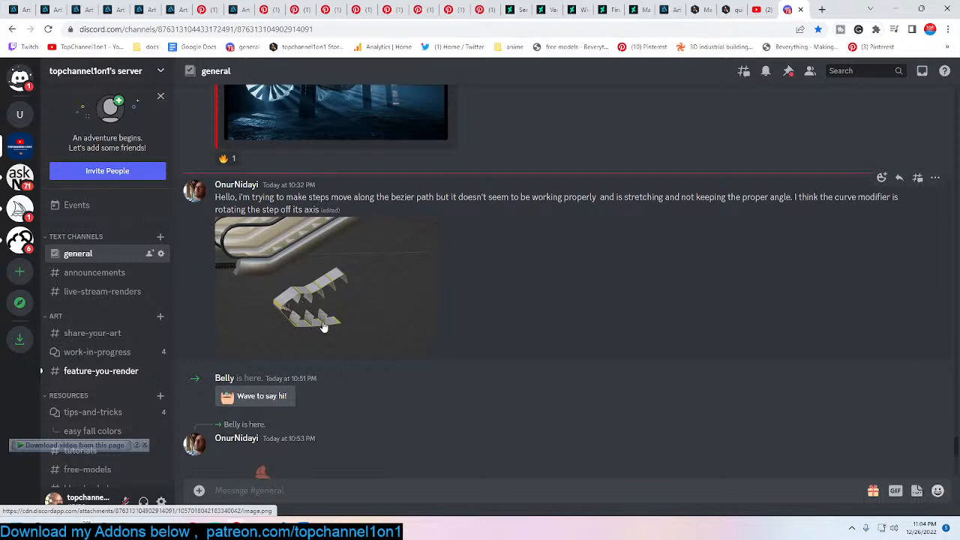
{"action": "scroll", "coordinate": [325, 321], "scroll_direction": "down", "scroll_amount": 2}
{"action": "scroll", "coordinate": [324, 322], "scroll_direction": "up", "scroll_amount": 2}
Step: Launch a second Blender instance, open the recent file escaladors.blend and view the escalator steps
{"action": "right_click", "coordinate": [259, 529]}
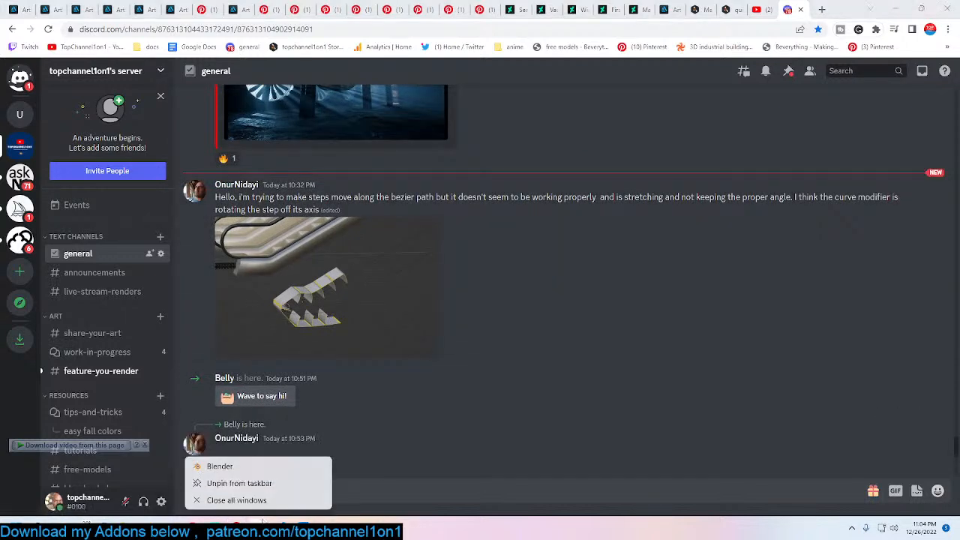
{"action": "left_click", "coordinate": [274, 467]}
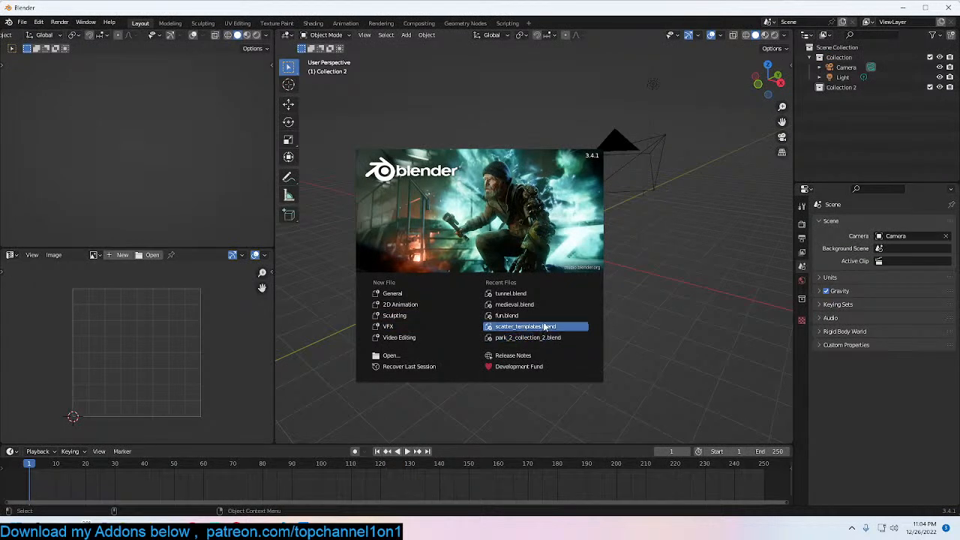
{"action": "left_click", "coordinate": [101, 117]}
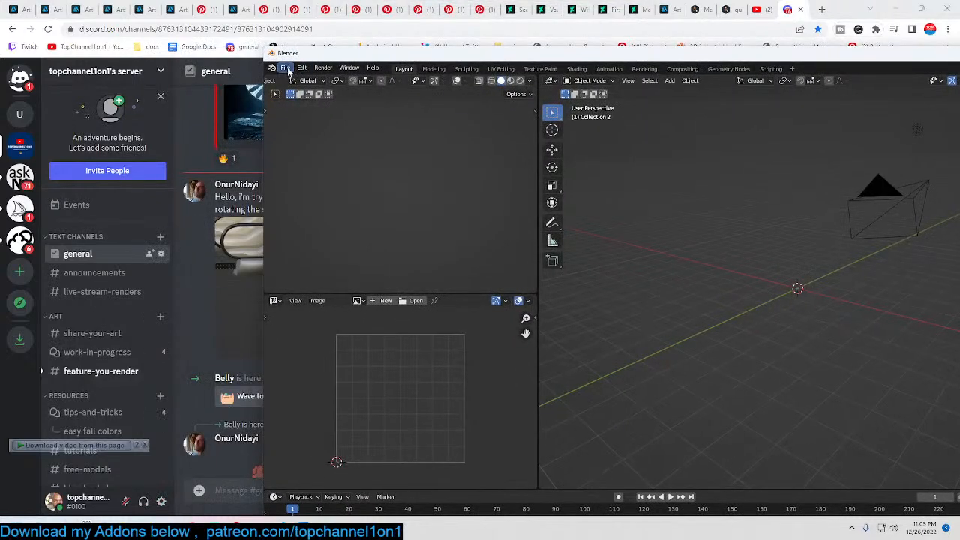
{"action": "left_click", "coordinate": [302, 67]}
{"action": "left_click", "coordinate": [285, 68]}
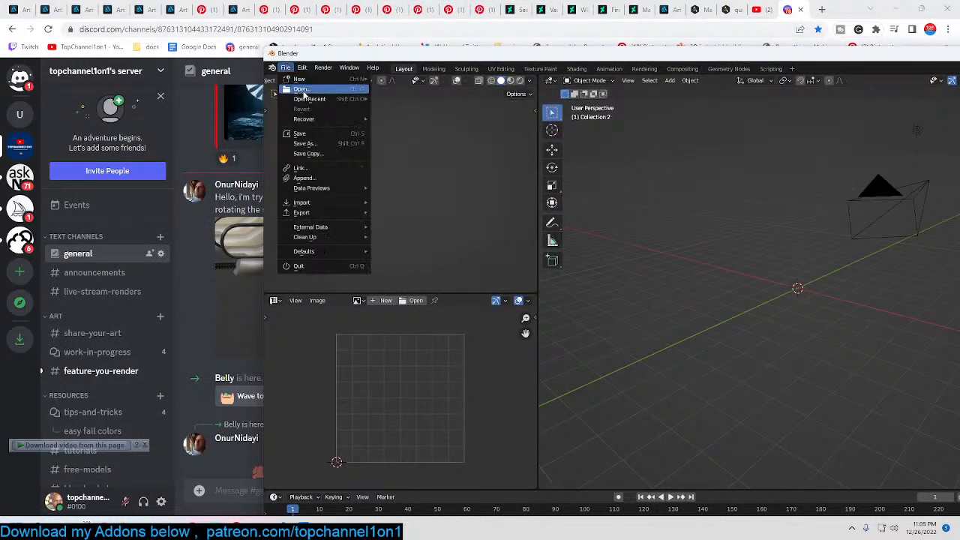
{"action": "mouse_move", "coordinate": [310, 100]}
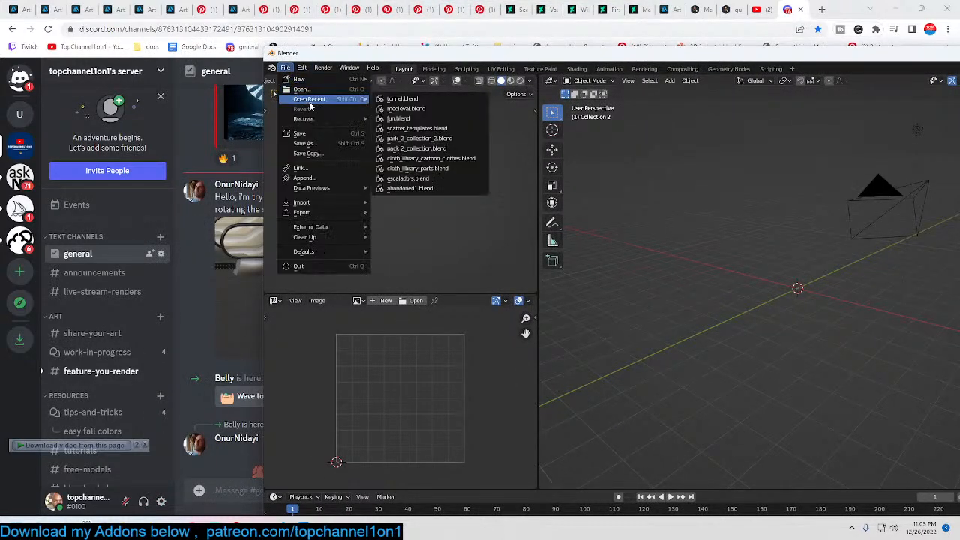
{"action": "left_click", "coordinate": [420, 179]}
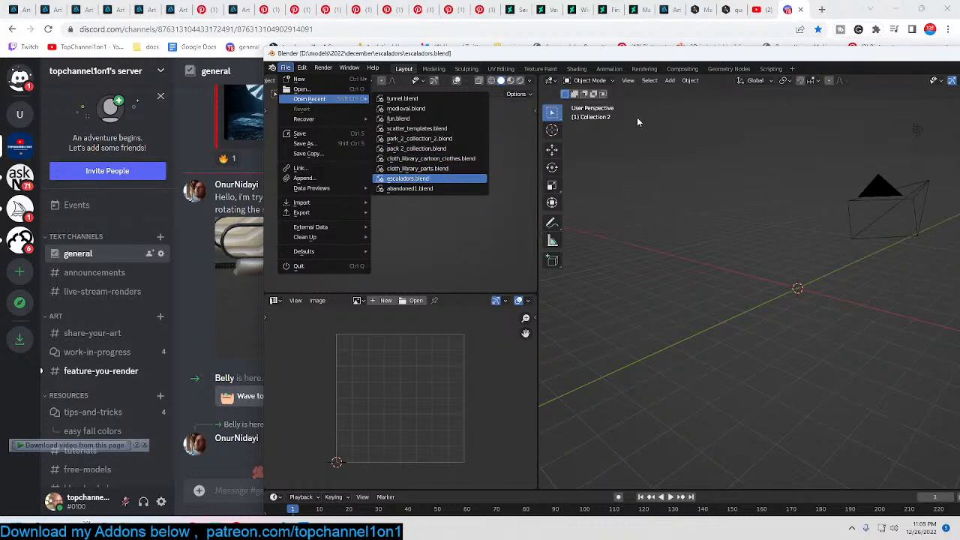
{"action": "scroll", "coordinate": [674, 204], "scroll_direction": "down", "scroll_amount": 3}
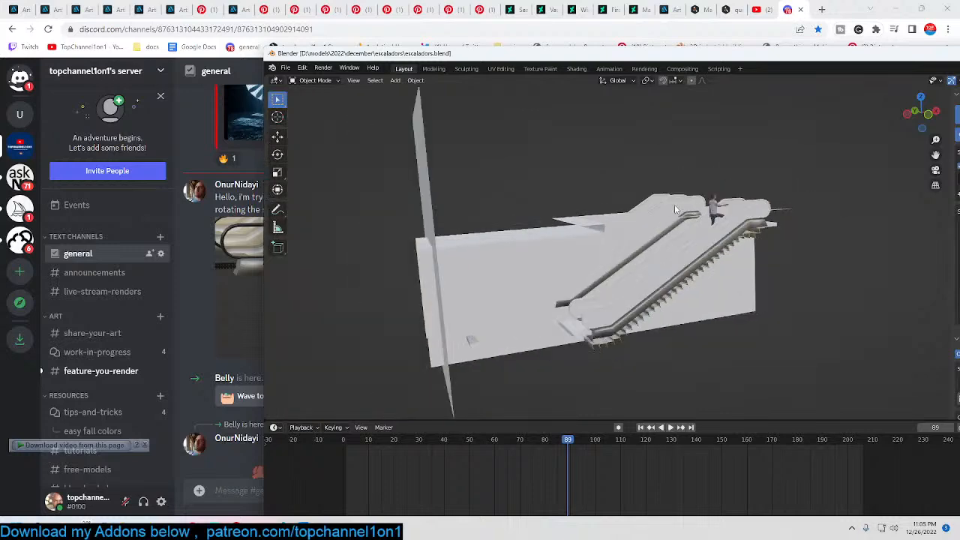
{"action": "middle_click_drag", "start_coordinate": [684, 210], "coordinate": [639, 195]}
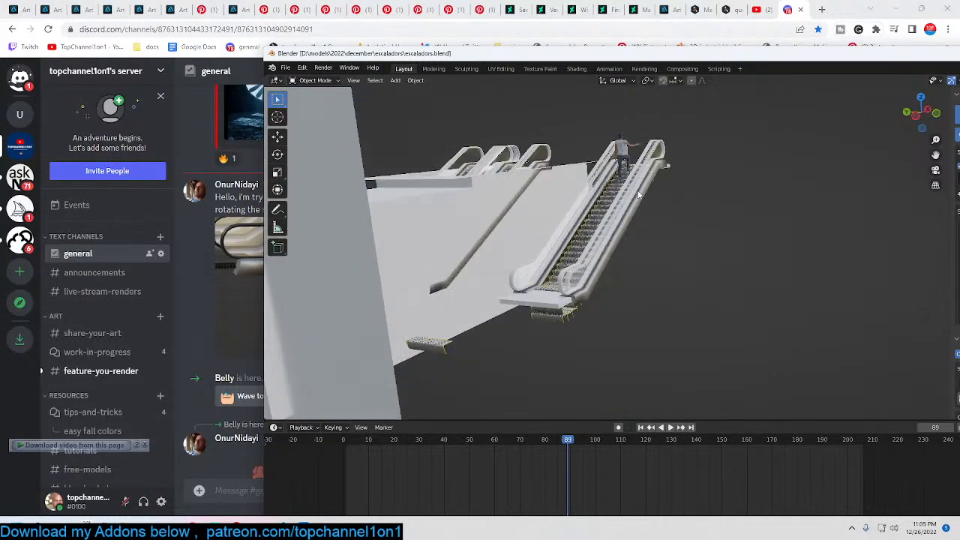
{"action": "scroll", "coordinate": [633, 197], "scroll_direction": "up", "scroll_amount": 3}
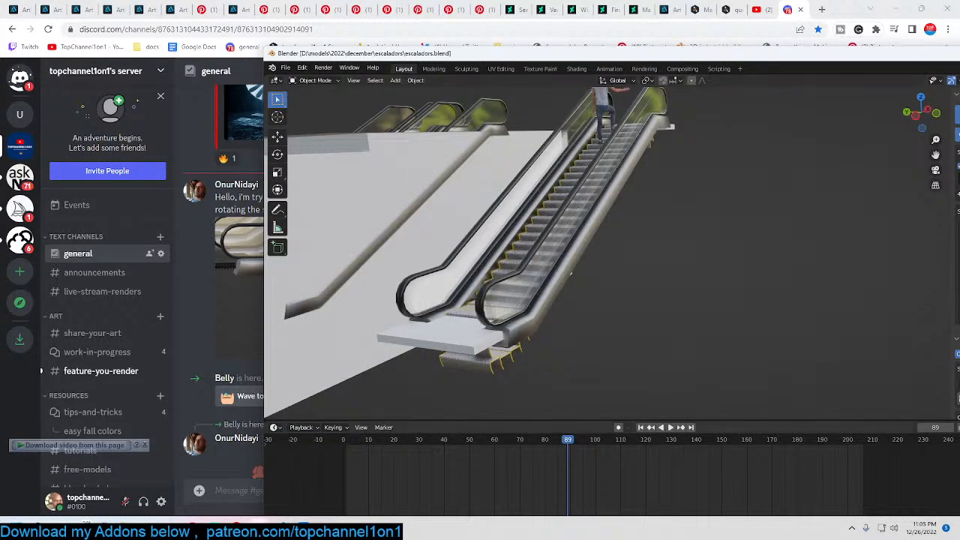
Step: Switch back to the tunnel project's render window, narrow it to about half its width and stop the animation render
{"action": "mouse_move", "coordinate": [289, 528]}
{"action": "left_click", "coordinate": [208, 488]}
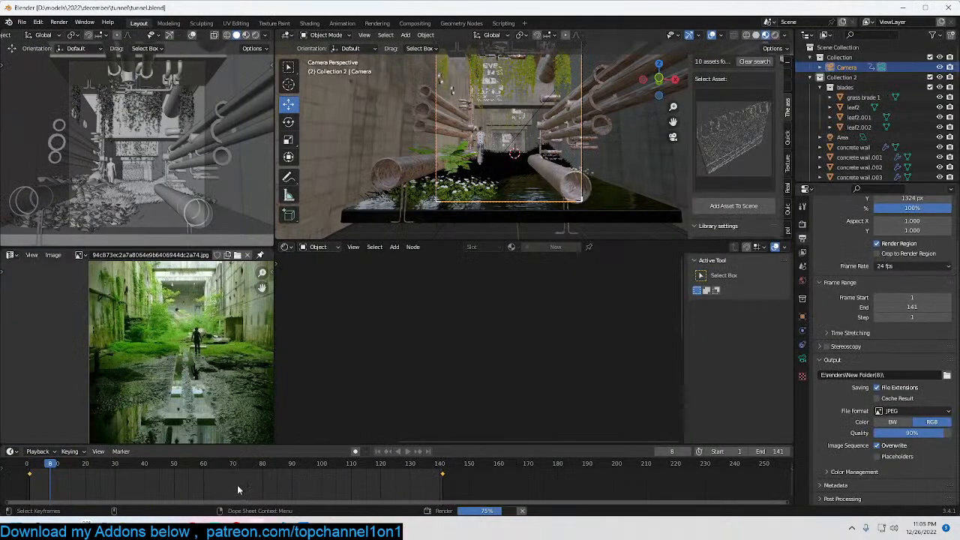
{"action": "mouse_move", "coordinate": [259, 519]}
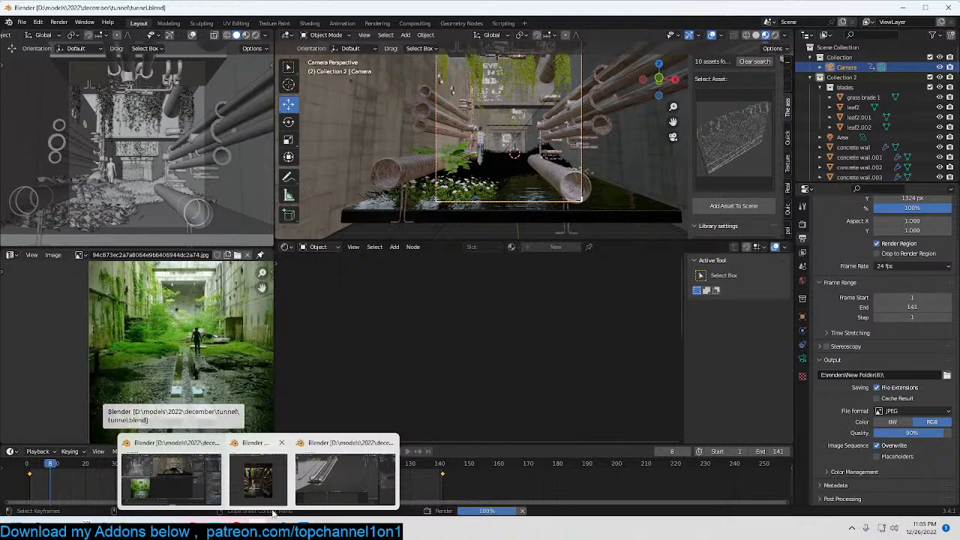
{"action": "left_click", "coordinate": [258, 478]}
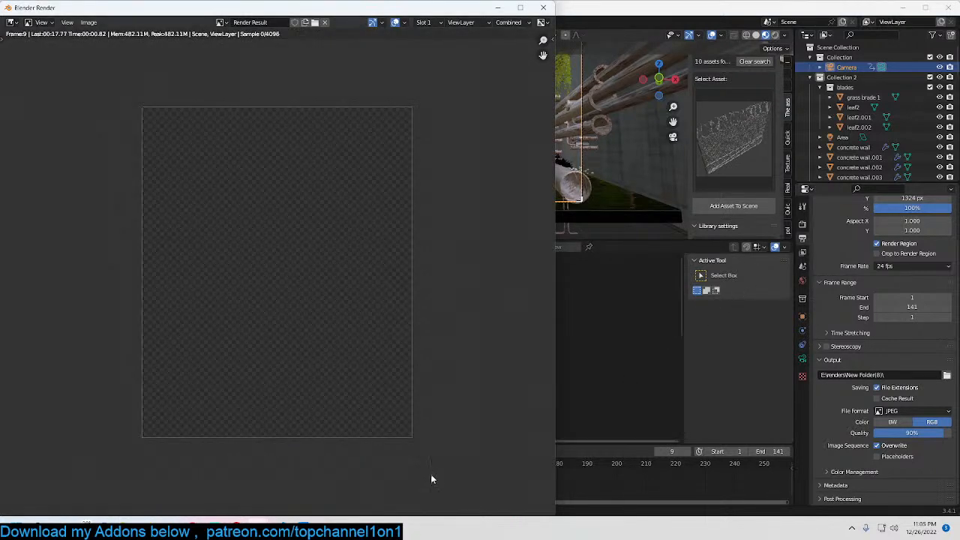
{"action": "left_click_drag", "start_coordinate": [557, 288], "coordinate": [277, 287]}
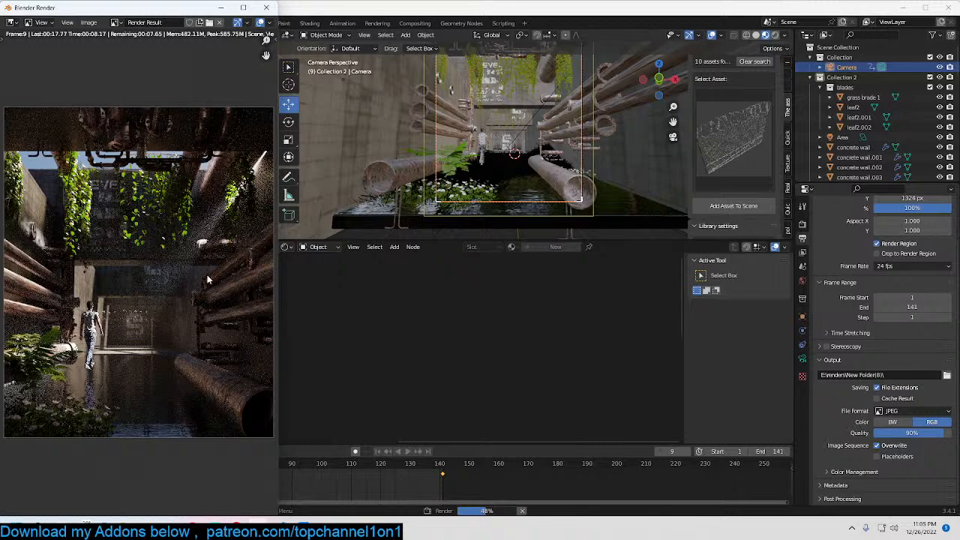
{"action": "key", "text": "Escape"}
Step: Select the grass plane, check the scene objects' visibility settings in the outliner and save the file
{"action": "left_click", "coordinate": [505, 154]}
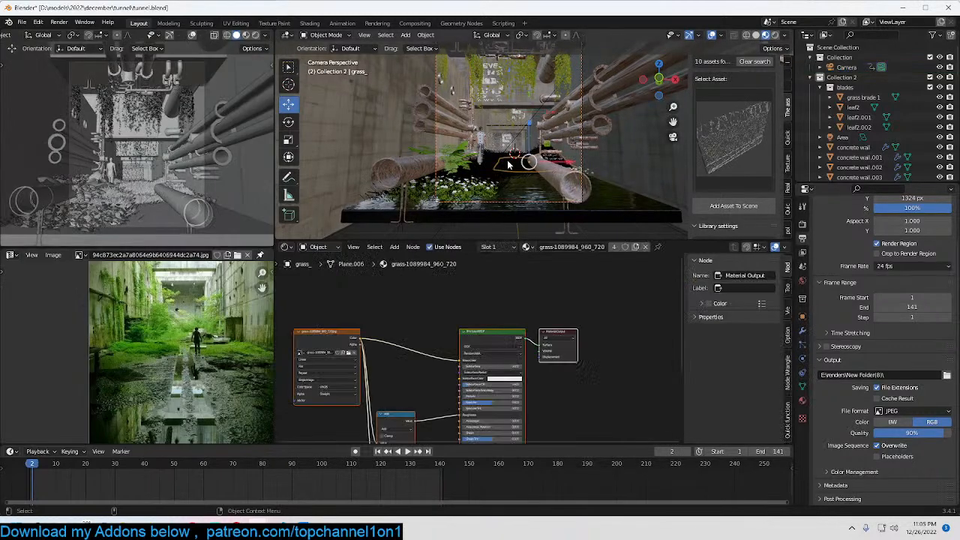
{"action": "key", "text": "KP_Decimal"}
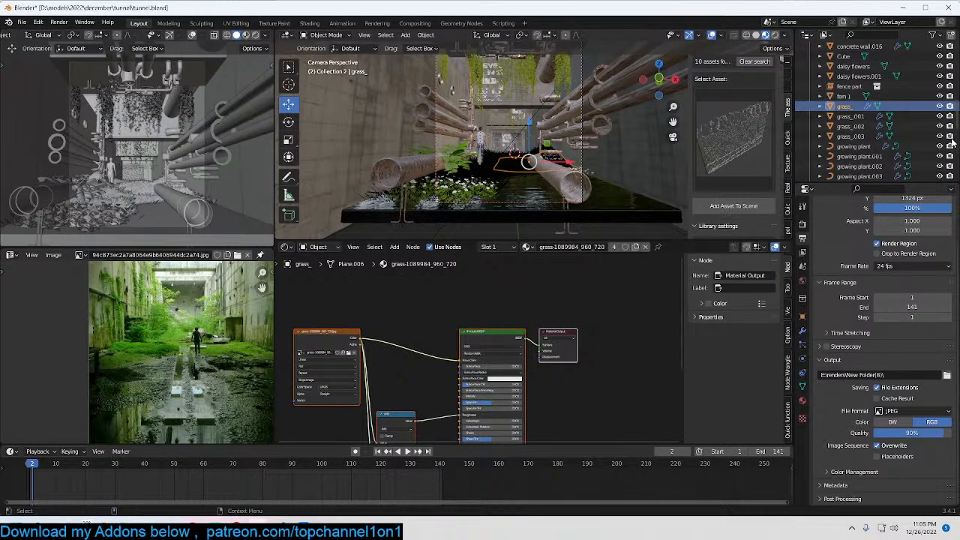
{"action": "scroll", "coordinate": [949, 120], "scroll_direction": "up", "scroll_amount": 6}
{"action": "scroll", "coordinate": [949, 139], "scroll_direction": "down", "scroll_amount": 10}
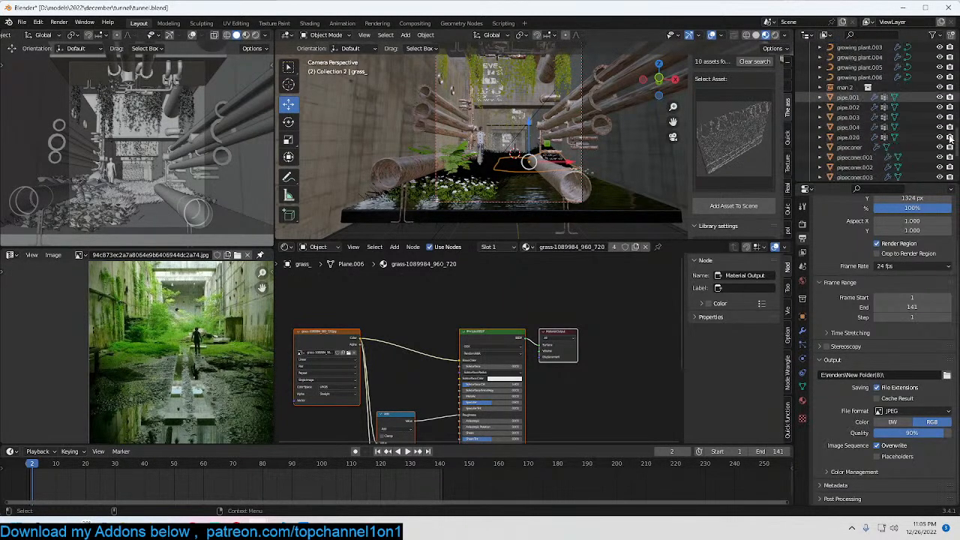
{"action": "key", "text": "ctrl+s"}
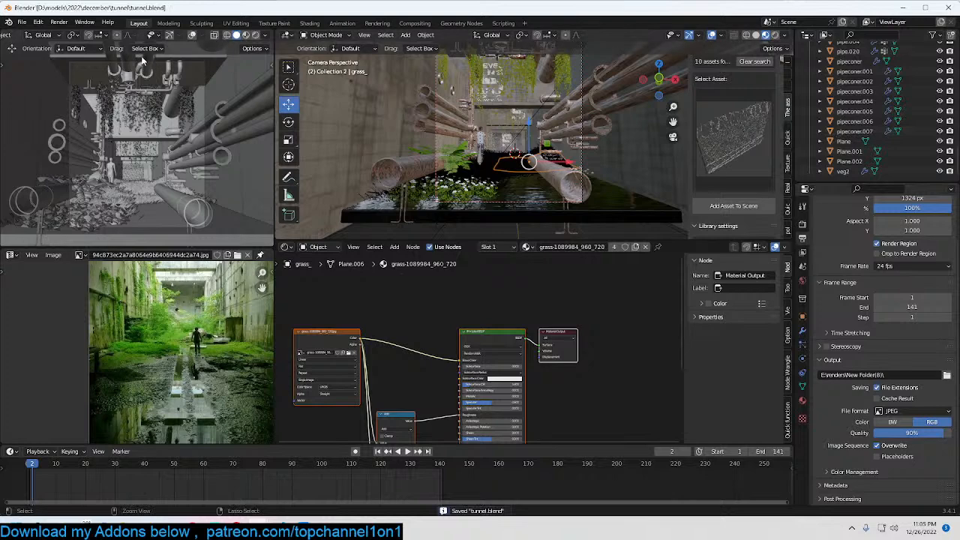
Step: Set the render resolution percentage to 50%
{"action": "left_click", "coordinate": [58, 23]}
{"action": "scroll", "coordinate": [818, 231], "scroll_direction": "up", "scroll_amount": 3}
{"action": "left_click", "coordinate": [915, 255]}
{"action": "type", "text": "50"}
{"action": "key", "text": "Return"}
Step: Save the file and render the animation at the reduced resolution
{"action": "key", "text": "ctrl+s"}
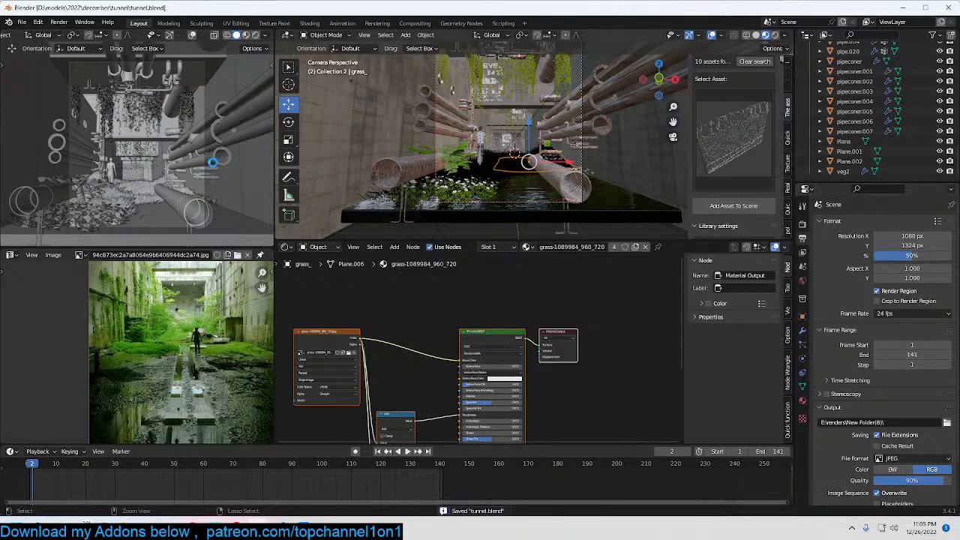
{"action": "left_click", "coordinate": [58, 22]}
{"action": "left_click", "coordinate": [85, 43]}
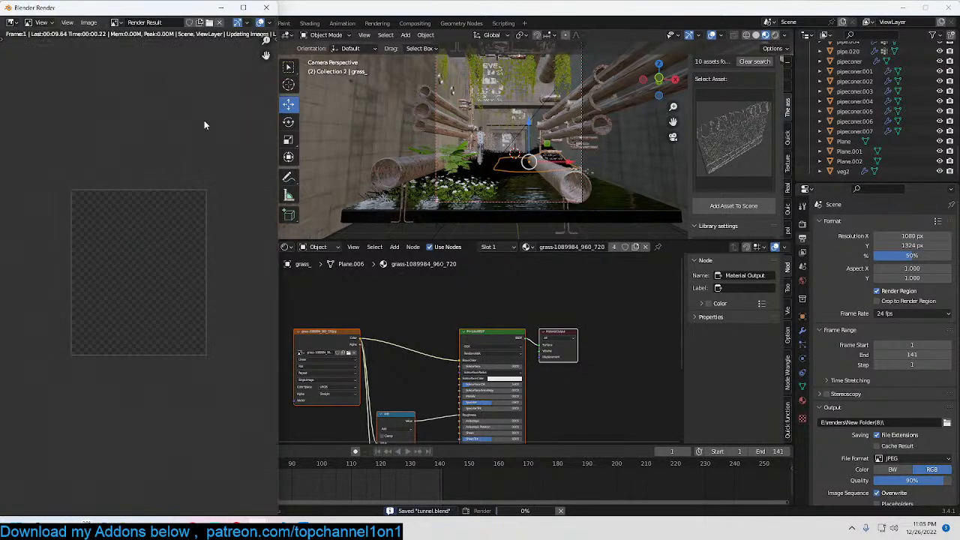
Step: Take a closer look at the frame being rendered and stop the animation render
{"action": "scroll", "coordinate": [141, 151], "scroll_direction": "up", "scroll_amount": 4}
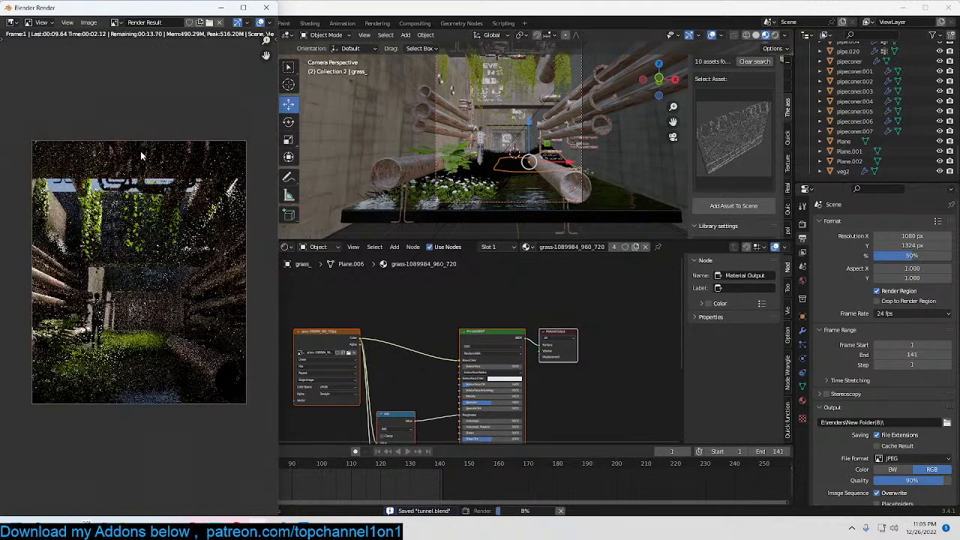
{"action": "key", "text": "Escape"}
{"action": "key", "text": "Escape"}
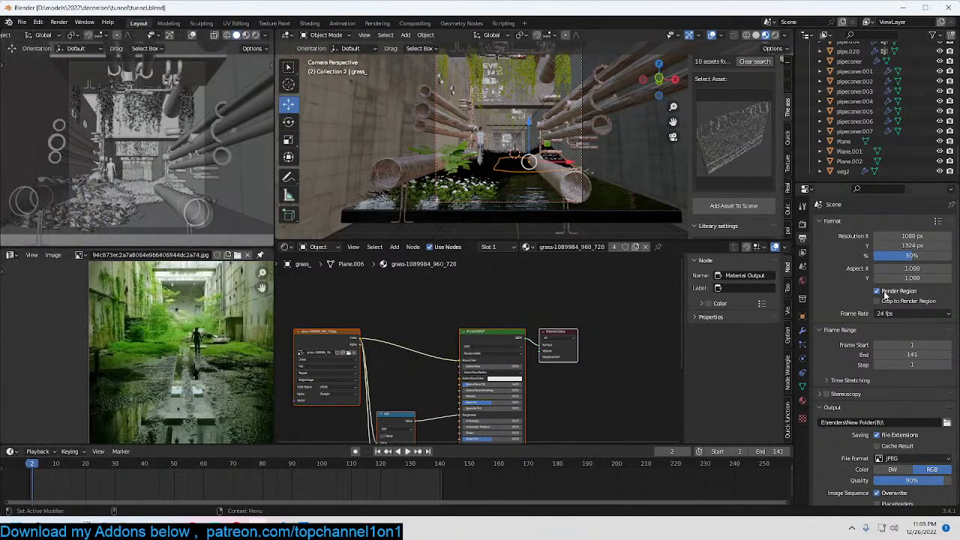
Step: Check the Cycles render sampling settings and start the animation render again
{"action": "left_click", "coordinate": [805, 225]}
{"action": "left_click", "coordinate": [806, 238]}
{"action": "left_click", "coordinate": [803, 224]}
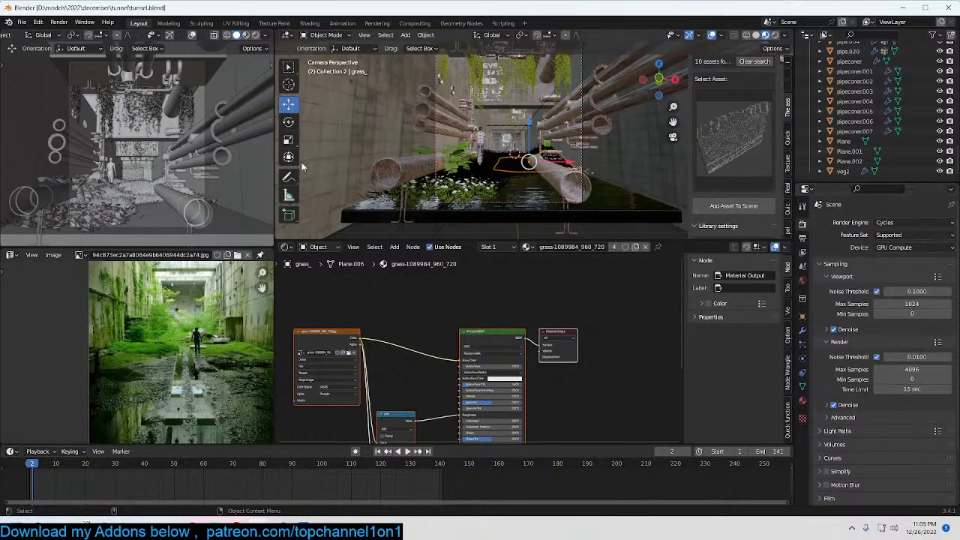
{"action": "left_click", "coordinate": [59, 22]}
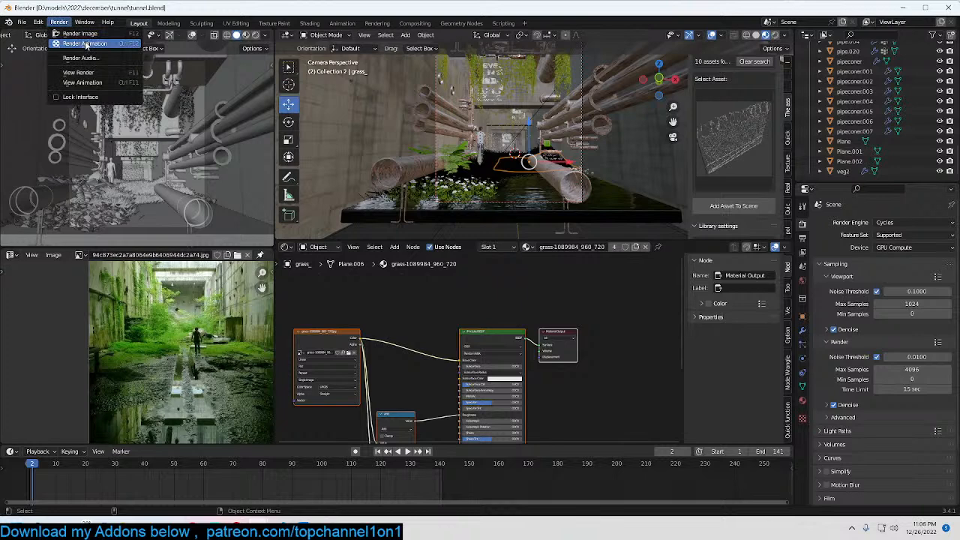
{"action": "left_click", "coordinate": [82, 43]}
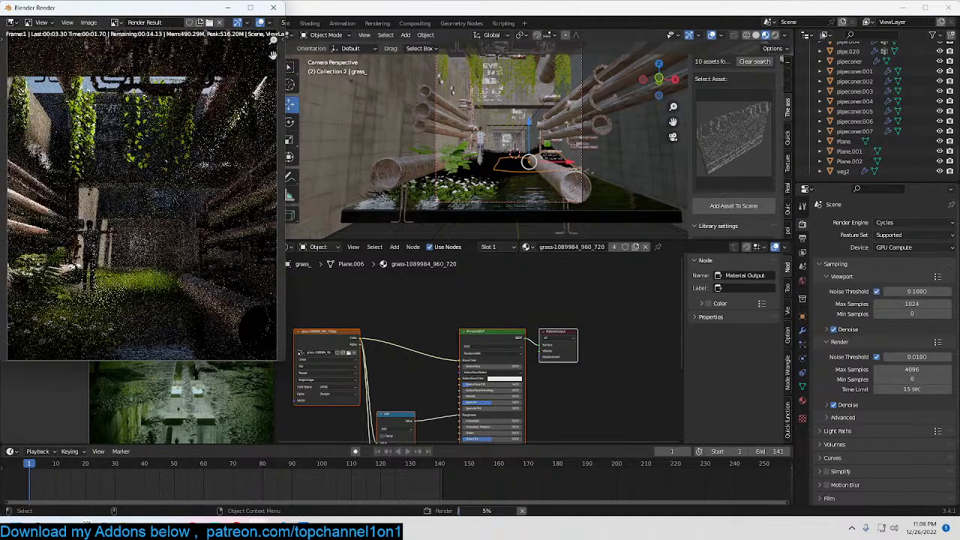
Step: Switch to the escalator project's window, play its animation and inspect the moving steps at the escalator's lower end
{"action": "mouse_move", "coordinate": [281, 528]}
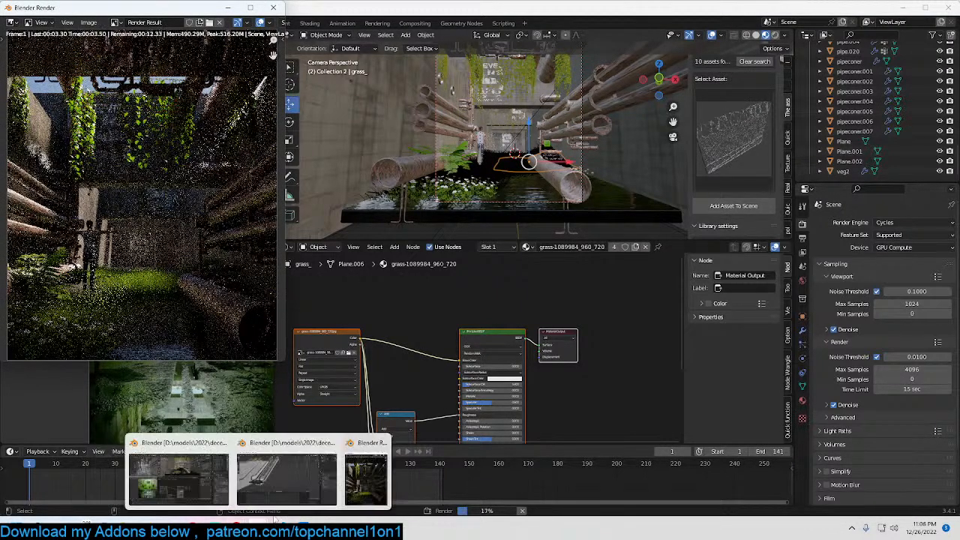
{"action": "left_click", "coordinate": [304, 490]}
{"action": "middle_click_drag", "start_coordinate": [675, 293], "coordinate": [655, 313]}
{"action": "scroll", "coordinate": [655, 313], "scroll_direction": "down", "scroll_amount": 3}
{"action": "key", "text": "space"}
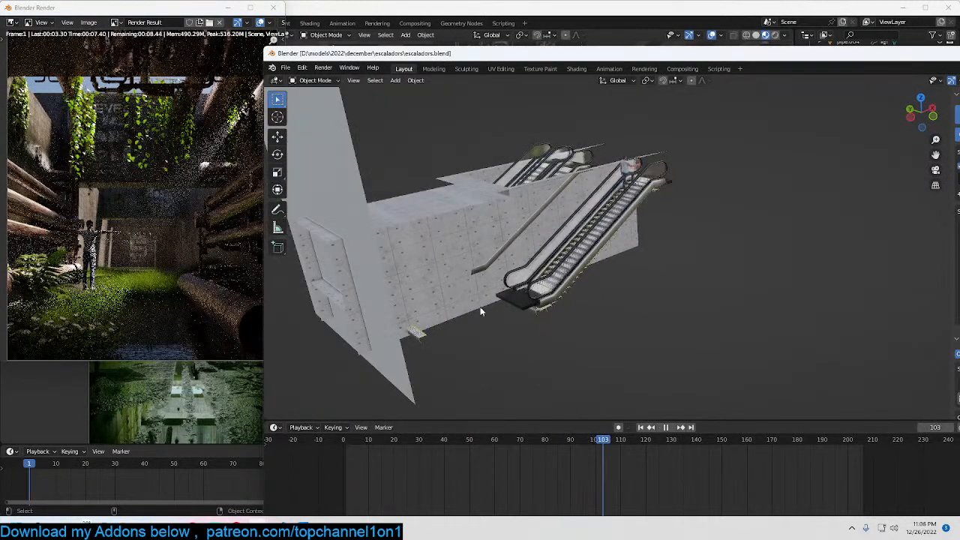
{"action": "scroll", "coordinate": [525, 285], "scroll_direction": "up", "scroll_amount": 6}
{"action": "left_click", "coordinate": [452, 385]}
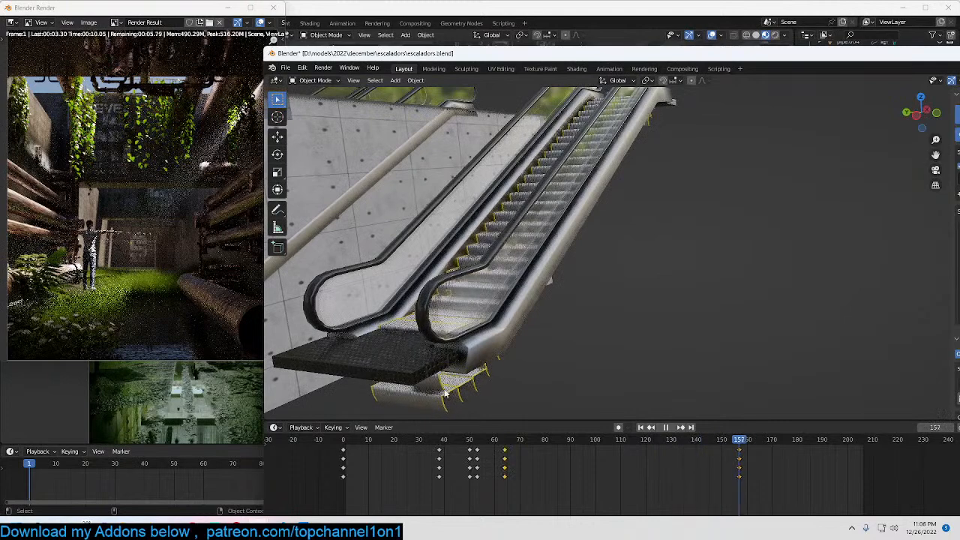
{"action": "left_click", "coordinate": [405, 357]}
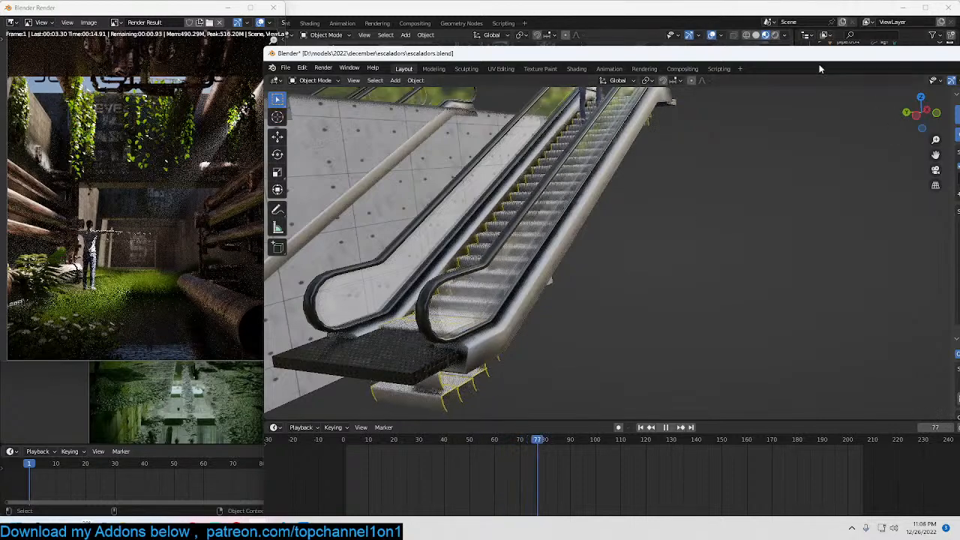
Step: Reposition the escalator project's window on the desktop and display the scene in solid shading
{"action": "left_click_drag", "start_coordinate": [808, 47], "coordinate": [734, 2]}
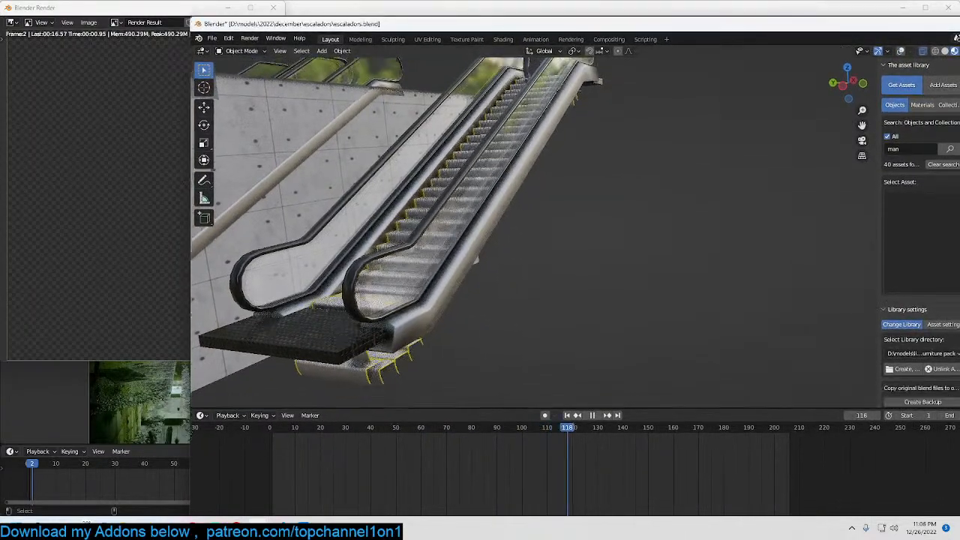
{"action": "left_click", "coordinate": [901, 35]}
{"action": "mouse_move", "coordinate": [497, 268]}
{"action": "middle_mouse_down"}
{"action": "mouse_move", "coordinate": [521, 255]}
{"action": "mouse_move", "coordinate": [521, 268]}
{"action": "middle_mouse_up"}
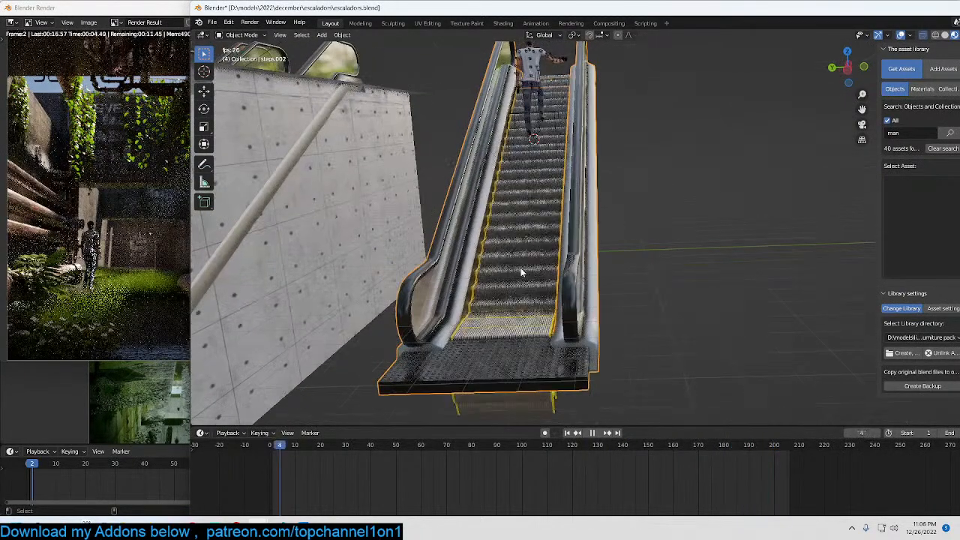
{"action": "key", "text": "z"}
{"action": "key", "text": "4"}
{"action": "mouse_move", "coordinate": [609, 271]}
{"action": "middle_mouse_down"}
{"action": "mouse_move", "coordinate": [604, 284]}
{"action": "mouse_move", "coordinate": [495, 270]}
{"action": "mouse_move", "coordinate": [489, 253]}
{"action": "mouse_move", "coordinate": [523, 244]}
{"action": "middle_mouse_up"}
{"action": "key", "text": "z"}
{"action": "key", "text": "6"}
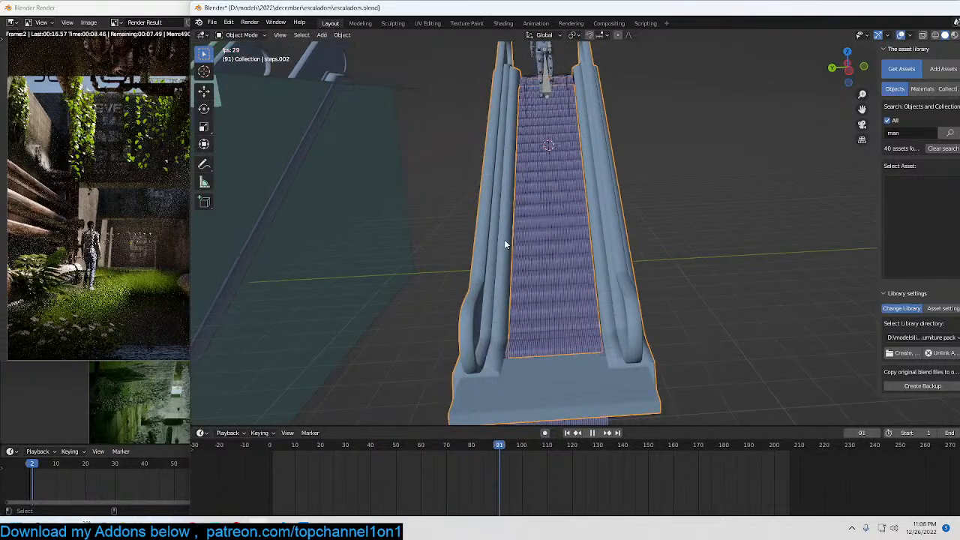
Step: Hide the escalator frame, stop the playback and try to move the steps along the X axis
{"action": "key", "text": "h"}
{"action": "left_click", "coordinate": [524, 245]}
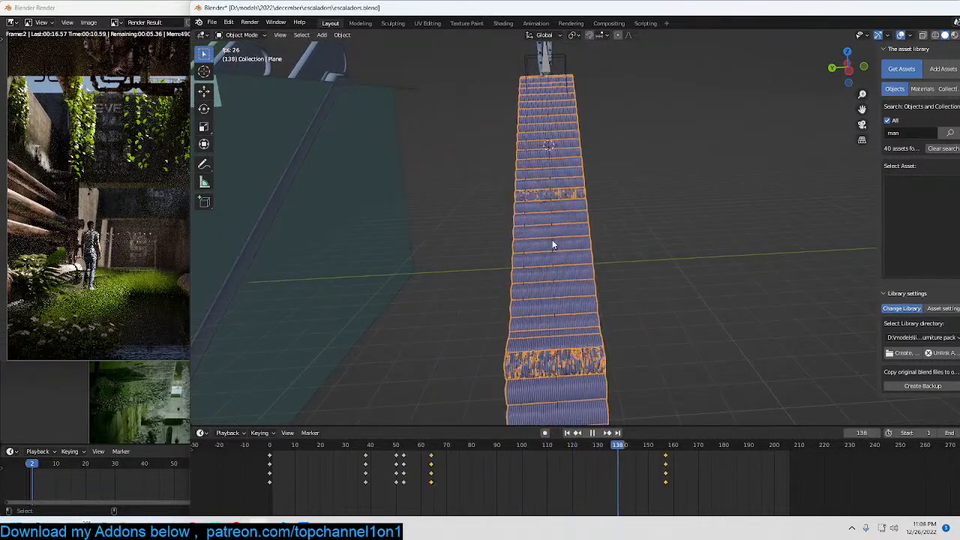
{"action": "key", "text": "space"}
{"action": "key", "text": "g"}
{"action": "key", "text": "y"}
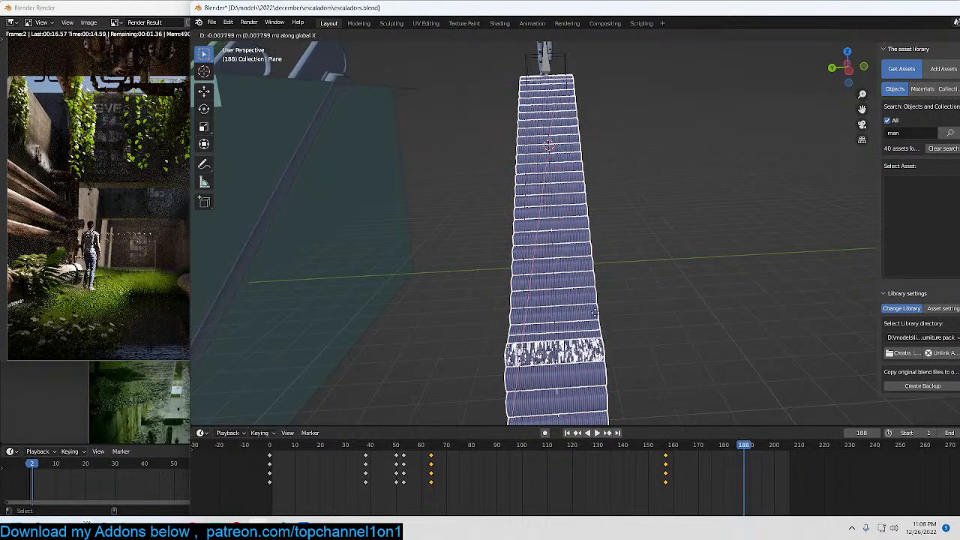
{"action": "key", "text": "Escape"}
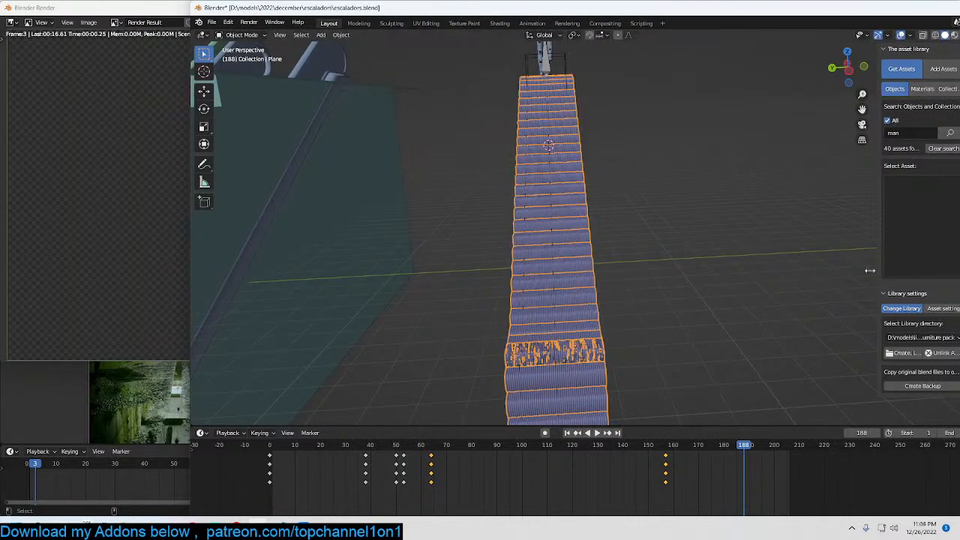
Step: Hide the escalator steps and examine the remaining guide outline in Edit Mode
{"action": "key", "text": "h"}
{"action": "left_click", "coordinate": [555, 235]}
{"action": "middle_click_drag", "start_coordinate": [555, 235], "coordinate": [585, 249]}
{"action": "key", "text": "Tab"}
{"action": "key", "text": "Tab"}
{"action": "left_click", "coordinate": [396, 223]}
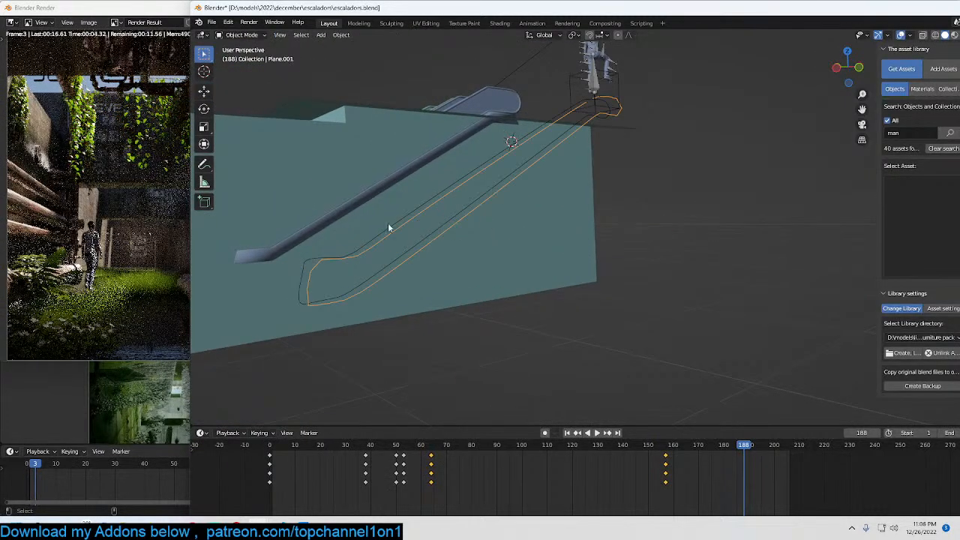
{"action": "key", "text": "Tab"}
{"action": "middle_click_drag", "start_coordinate": [458, 227], "coordinate": [742, 258]}
{"action": "key", "text": "Tab"}
{"action": "left_click", "coordinate": [510, 252]}
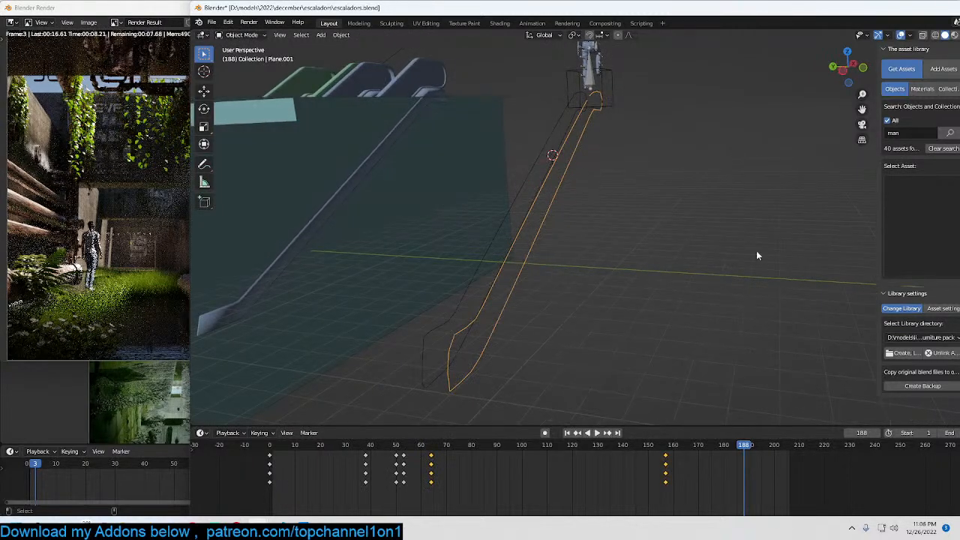
Step: Place the 3D cursor on the open floor beside the escalator path and add a plane there
{"action": "middle_click_drag", "start_coordinate": [570, 228], "coordinate": [625, 318]}
{"action": "right_click", "coordinate": [592, 316], "text": "shift"}
{"action": "key", "text": "shift+a"}
{"action": "left_click", "coordinate": [627, 315]}
Step: Reduce the new plane to a single edge and scale it up about 10.7 times into a long line
{"action": "key", "text": "Tab"}
{"action": "left_click", "coordinate": [615, 323], "text": "alt"}
{"action": "key", "text": "x"}
{"action": "left_click", "coordinate": [635, 285]}
{"action": "key", "text": "a"}
{"action": "key", "text": "s"}
{"action": "left_click", "coordinate": [760, 215]}
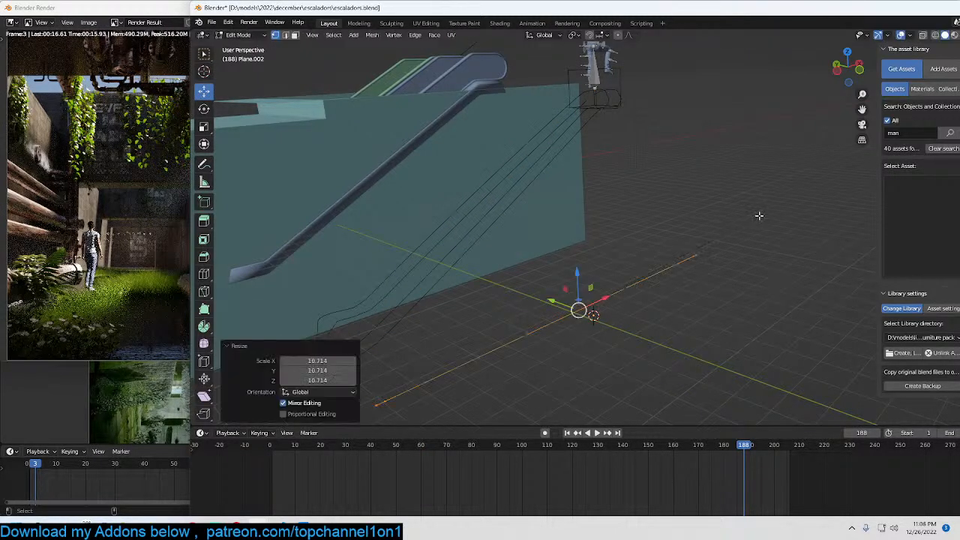
Step: Subdivide the long line repeatedly with one cut each time and return to Object Mode
{"action": "right_click", "coordinate": [761, 214]}
{"action": "left_click", "coordinate": [760, 217]}
{"action": "right_click", "coordinate": [761, 217]}
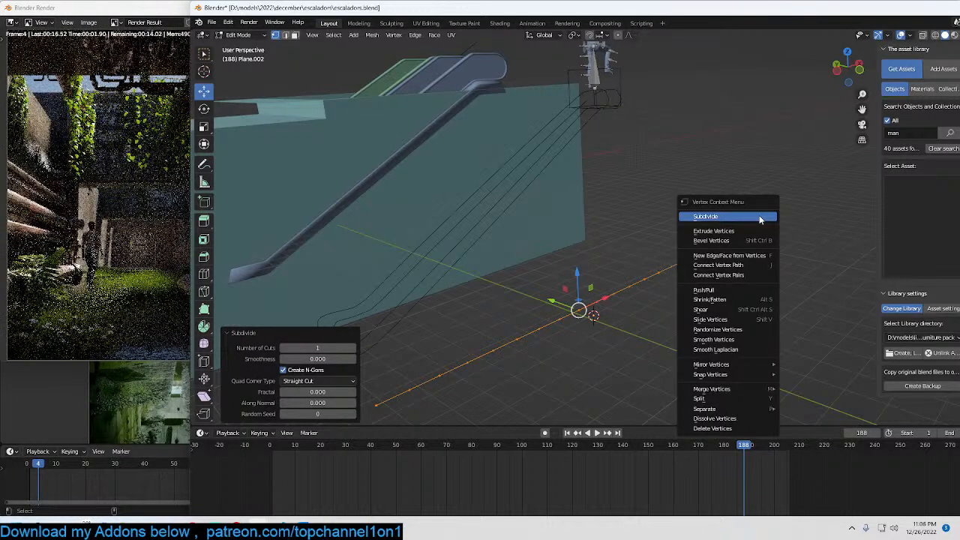
{"action": "left_click", "coordinate": [759, 217]}
{"action": "key", "text": "Tab"}
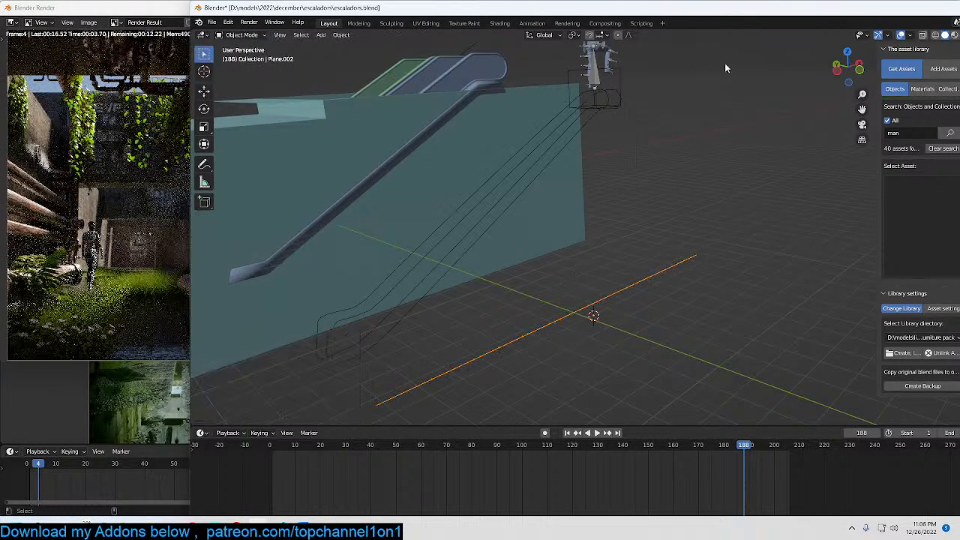
Step: Narrow the escalator project's window, place it beside the render window and hide the viewport sidebar
{"action": "left_click_drag", "start_coordinate": [746, 11], "coordinate": [648, 27]}
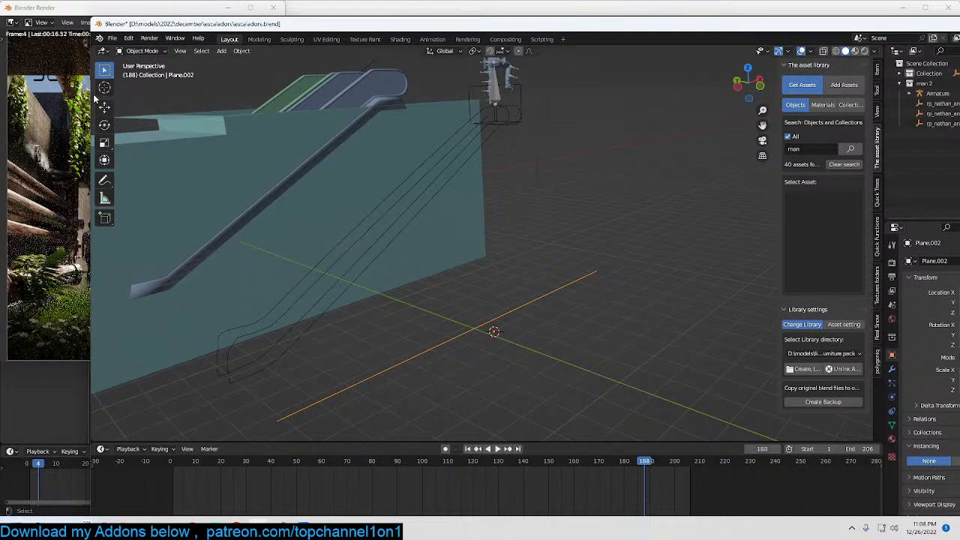
{"action": "left_click_drag", "start_coordinate": [88, 96], "coordinate": [465, 93]}
{"action": "left_click_drag", "start_coordinate": [622, 24], "coordinate": [462, 14]}
{"action": "left_click_drag", "start_coordinate": [790, 255], "coordinate": [688, 250]}
{"action": "key", "text": "n"}
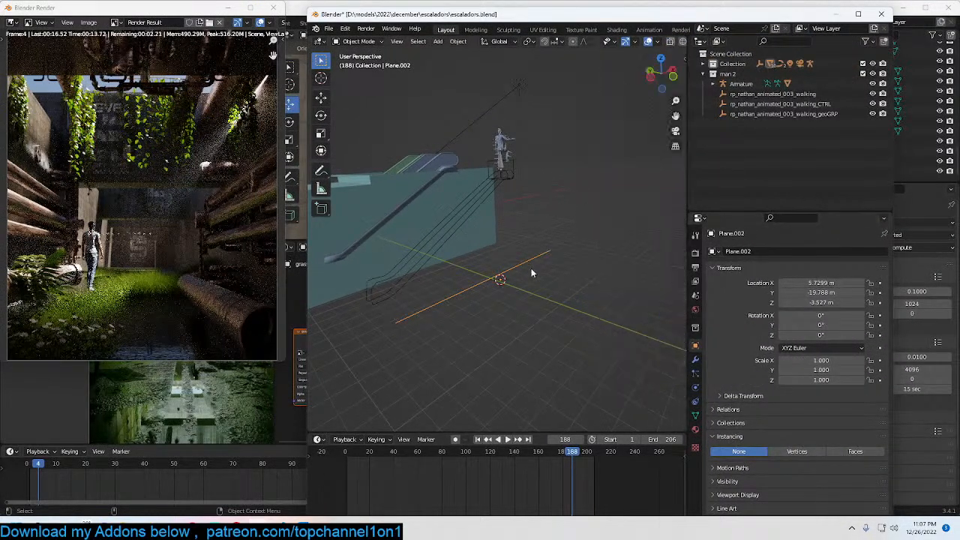
Step: Add a Curve modifier to the line with BezierCircle.001 as its curve object
{"action": "middle_click_drag", "start_coordinate": [438, 254], "coordinate": [453, 252]}
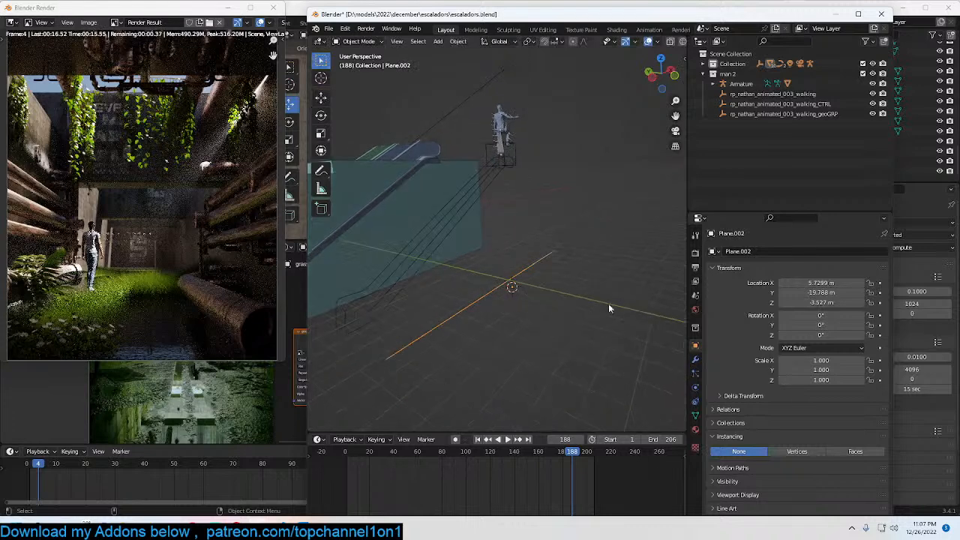
{"action": "left_click", "coordinate": [695, 359]}
{"action": "left_click", "coordinate": [765, 251]}
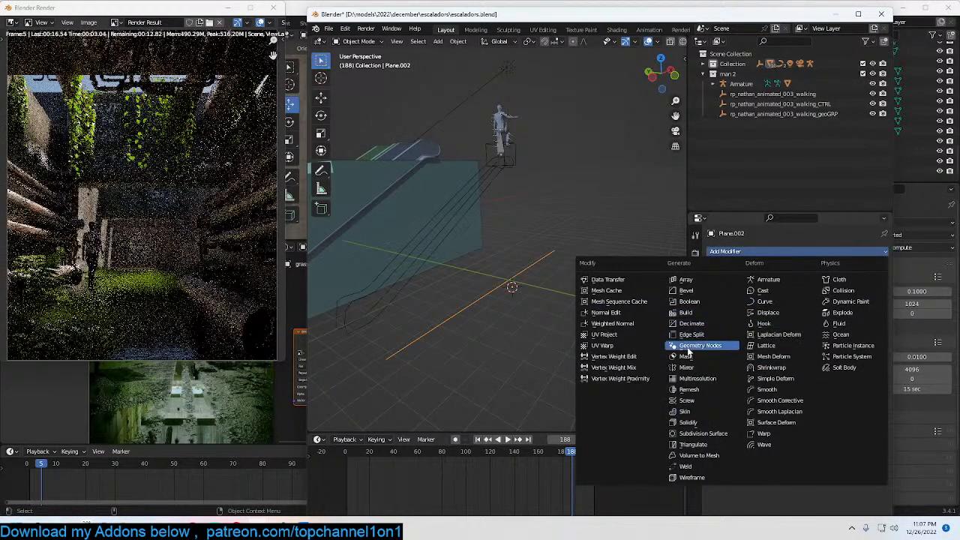
{"action": "left_click", "coordinate": [744, 302]}
{"action": "middle_click_drag", "start_coordinate": [480, 259], "coordinate": [423, 235]}
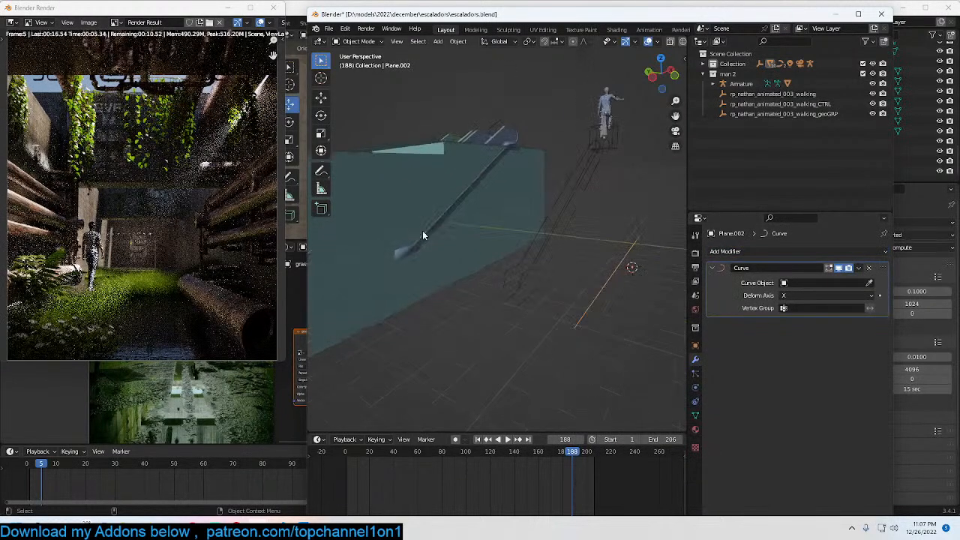
{"action": "left_click", "coordinate": [551, 207]}
{"action": "middle_click_drag", "start_coordinate": [548, 216], "coordinate": [583, 256]}
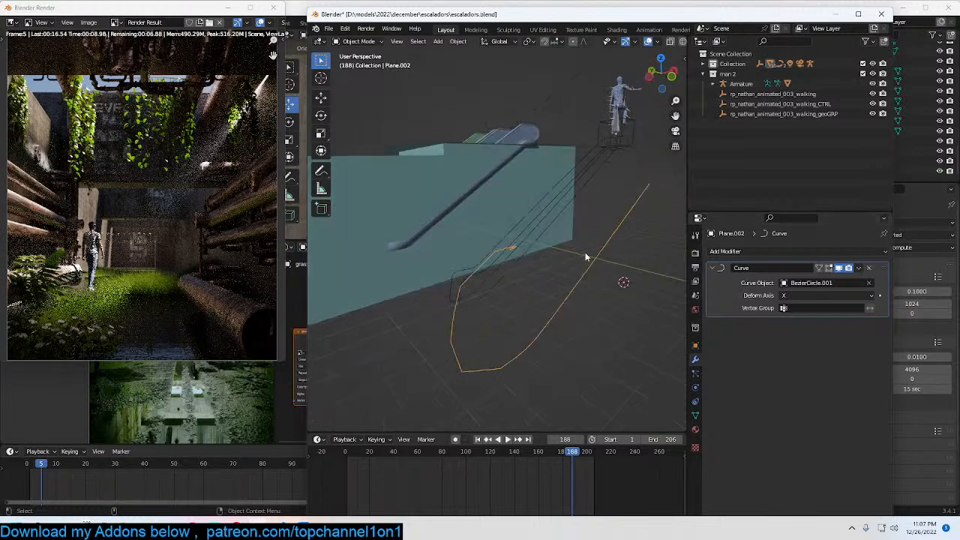
Step: Set the curve-deformed line's origin to the 3D cursor
{"action": "key", "text": "Tab"}
{"action": "key", "text": "Tab"}
{"action": "right_click", "coordinate": [548, 329]}
{"action": "mouse_move", "coordinate": [551, 374]}
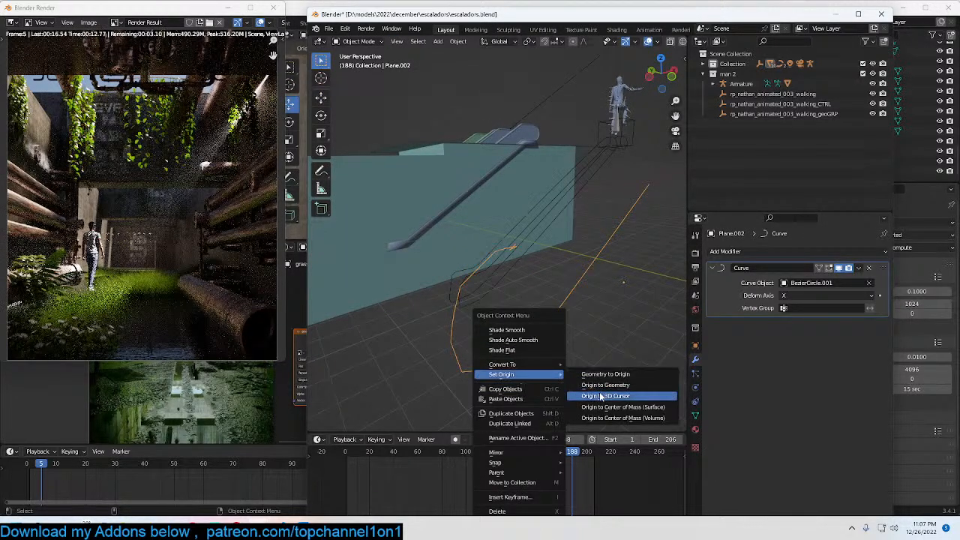
{"action": "left_click", "coordinate": [600, 395]}
Step: Snap the 3D cursor to the Bezier path and snap the deformed line to the cursor
{"action": "left_click", "coordinate": [455, 281]}
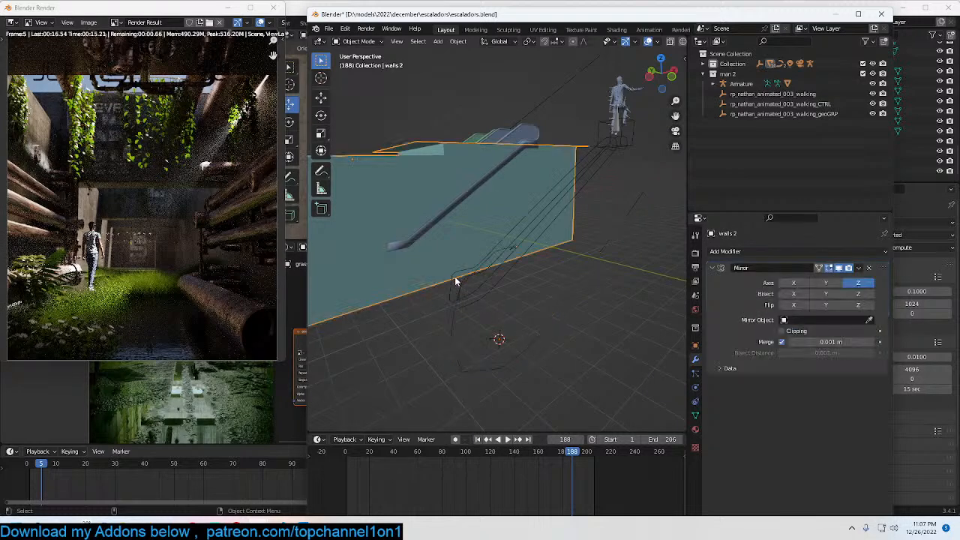
{"action": "left_click", "coordinate": [456, 279]}
{"action": "key", "text": "shift+s"}
{"action": "left_click", "coordinate": [451, 381]}
{"action": "left_click", "coordinate": [487, 360]}
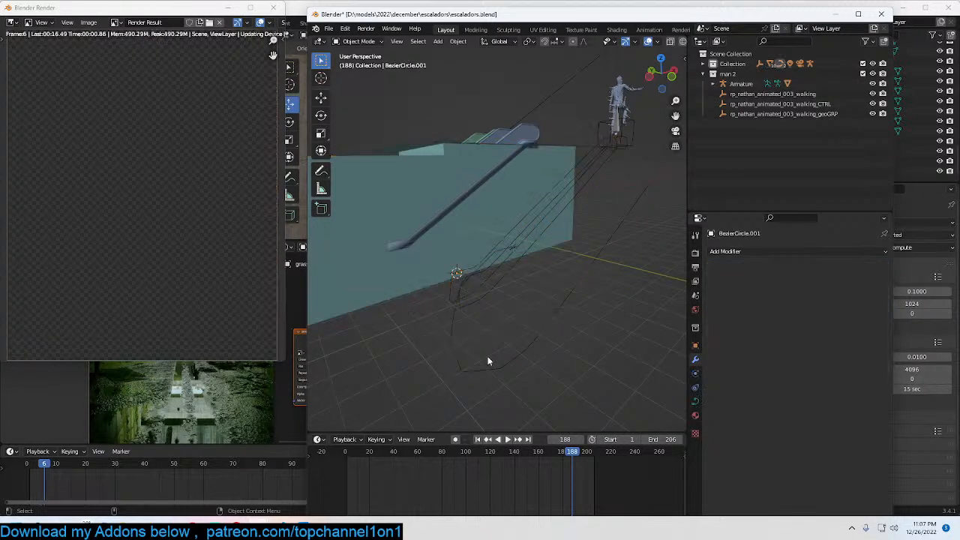
{"action": "left_click", "coordinate": [483, 365]}
{"action": "key", "text": "shift+s"}
{"action": "left_click", "coordinate": [484, 238]}
{"action": "middle_click_drag", "start_coordinate": [531, 247], "coordinate": [501, 278]}
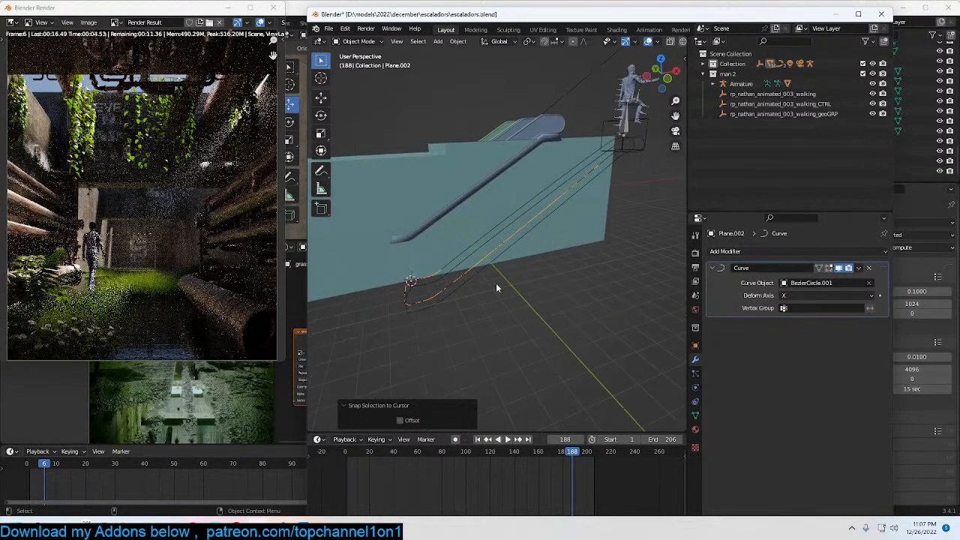
Step: Return the timeline to frame 0 and move the deformed line about -7.93 m along the X axis
{"action": "key", "text": "shift+Left"}
{"action": "key", "text": "g"}
{"action": "key", "text": "x"}
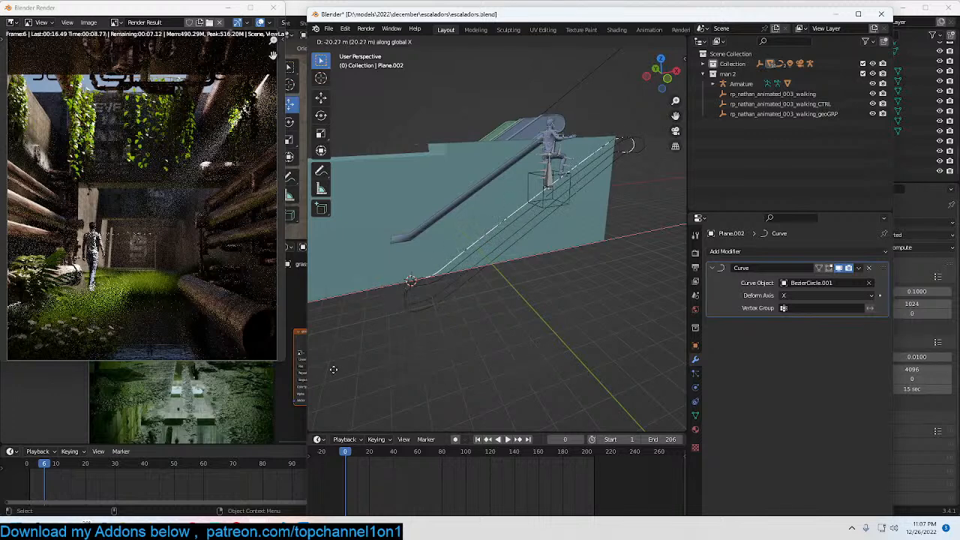
{"action": "left_click", "coordinate": [329, 324]}
{"action": "middle_click_drag", "start_coordinate": [335, 322], "coordinate": [502, 309]}
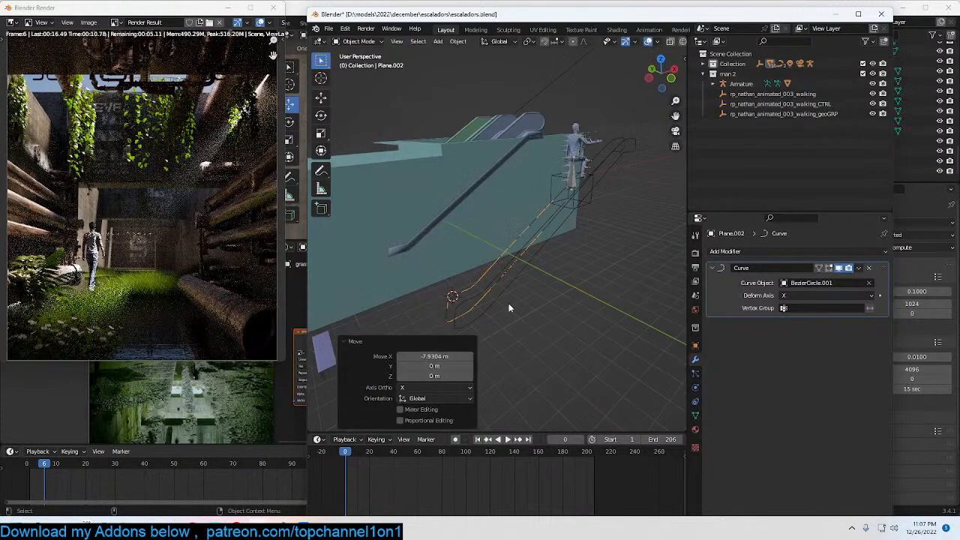
Step: Move the deformed line about -3.64 m along Y and about -0.83 m along X
{"action": "key", "text": "g"}
{"action": "key", "text": "y"}
{"action": "left_click", "coordinate": [585, 337]}
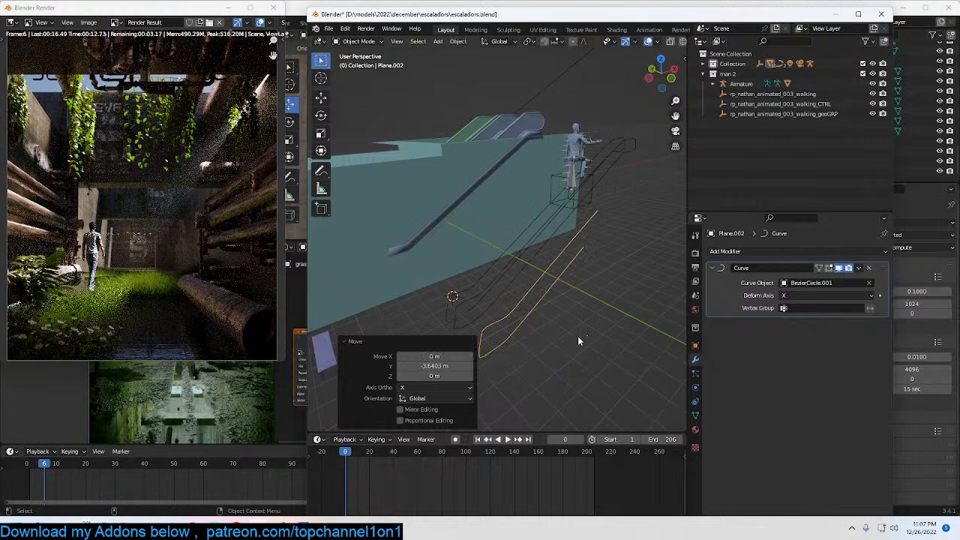
{"action": "middle_click_drag", "start_coordinate": [585, 337], "coordinate": [543, 330]}
{"action": "key", "text": "g"}
{"action": "key", "text": "x"}
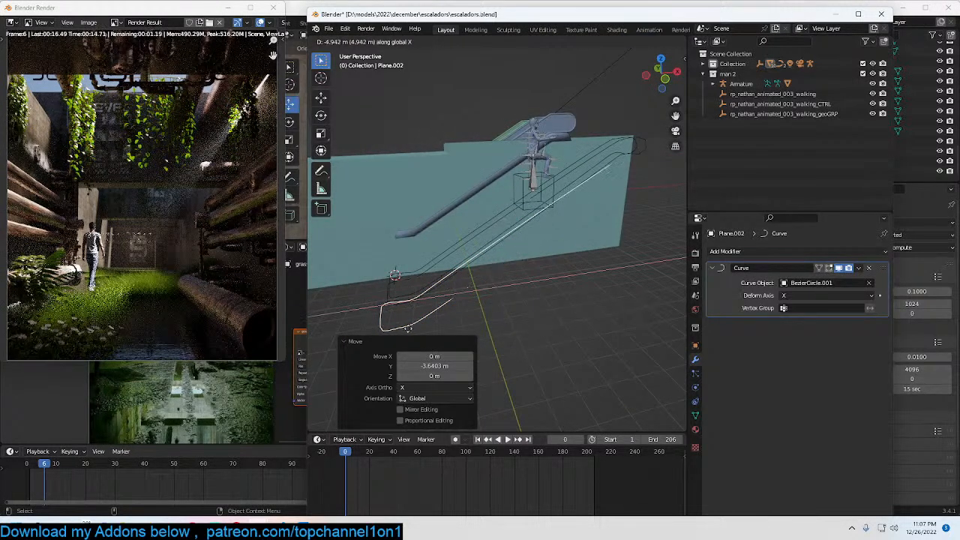
{"action": "left_click", "coordinate": [522, 303]}
{"action": "middle_click_drag", "start_coordinate": [522, 304], "coordinate": [529, 316]}
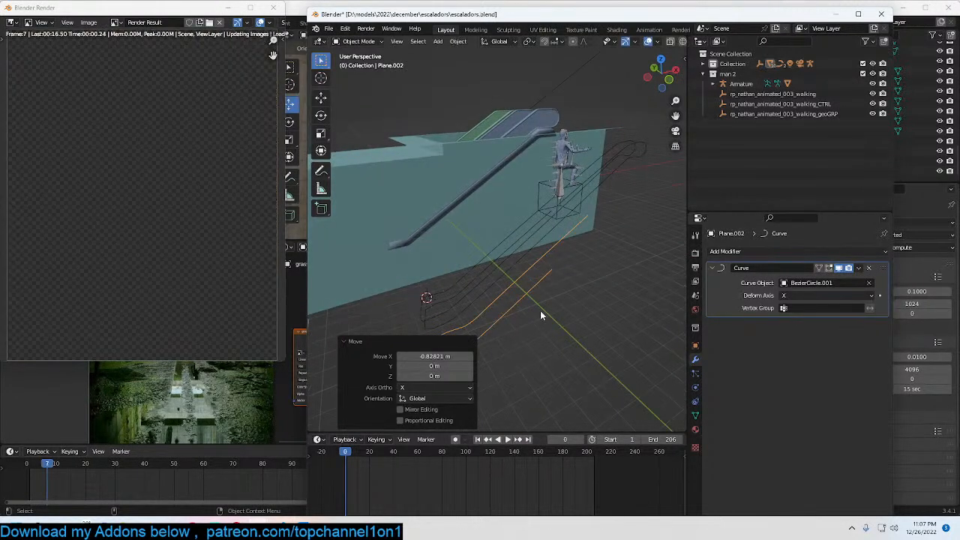
Step: Add a 2 m cube in front of the curved path and stretch its mesh to about 2.5 times along Y
{"action": "key", "text": "shift+a"}
{"action": "mouse_move", "coordinate": [539, 319]}
{"action": "left_click", "coordinate": [585, 334]}
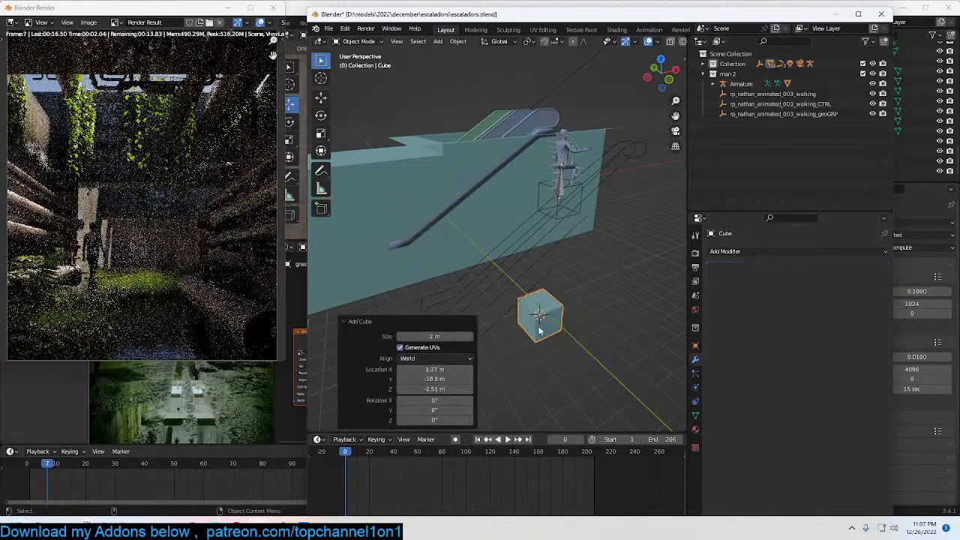
{"action": "key", "text": "Tab"}
{"action": "key", "text": "s"}
{"action": "key", "text": "y"}
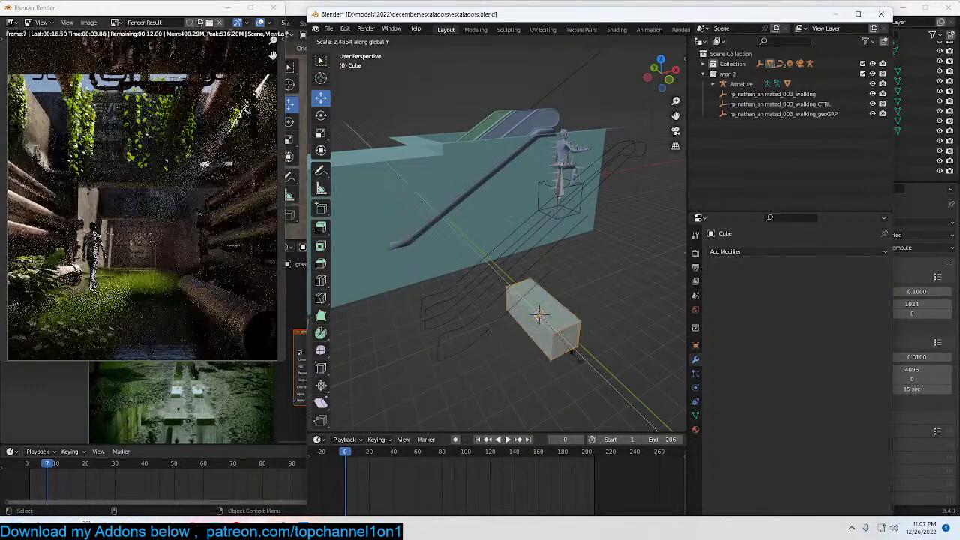
{"action": "left_click", "coordinate": [575, 358]}
Step: Cut a centred horizontal edge loop around the box and extrude the upper side face about 0.44 m to form a stair tread
{"action": "key", "text": "ctrl+r"}
{"action": "left_click", "coordinate": [558, 347]}
{"action": "left_click", "coordinate": [549, 337]}
{"action": "left_click", "coordinate": [550, 337]}
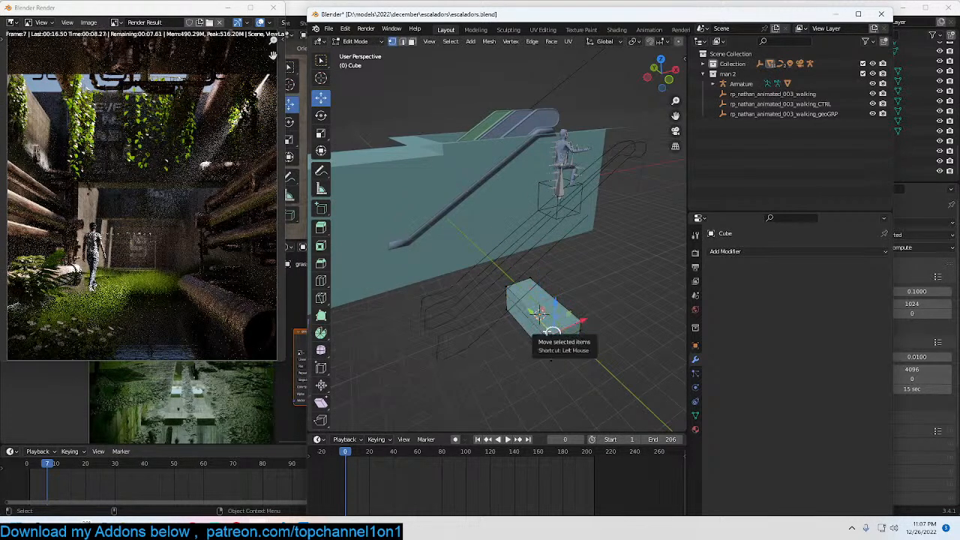
{"action": "key", "text": "3"}
{"action": "left_click", "coordinate": [544, 330]}
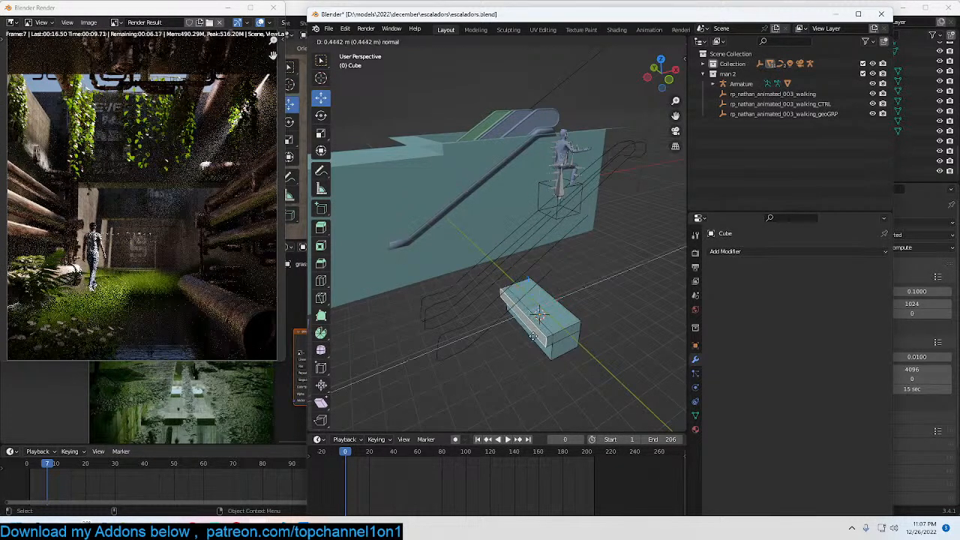
Step: Reposition the stair block in Object Mode and parent it to the curve-deformed line
{"action": "key", "text": "Tab"}
{"action": "key", "text": "g"}
{"action": "left_click", "coordinate": [590, 344]}
{"action": "middle_click_drag", "start_coordinate": [520, 329], "coordinate": [527, 303]}
{"action": "left_click", "coordinate": [526, 293], "text": "shift"}
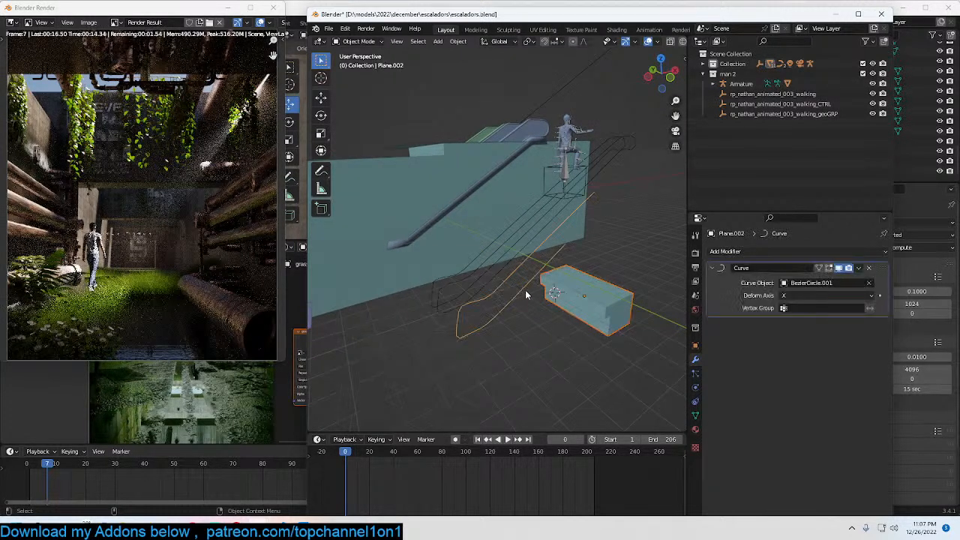
{"action": "key", "text": "ctrl+p"}
{"action": "left_click", "coordinate": [525, 291]}
Step: Set the curve-deformed line's instancing to Vertices
{"action": "middle_click_drag", "start_coordinate": [537, 270], "coordinate": [570, 334]}
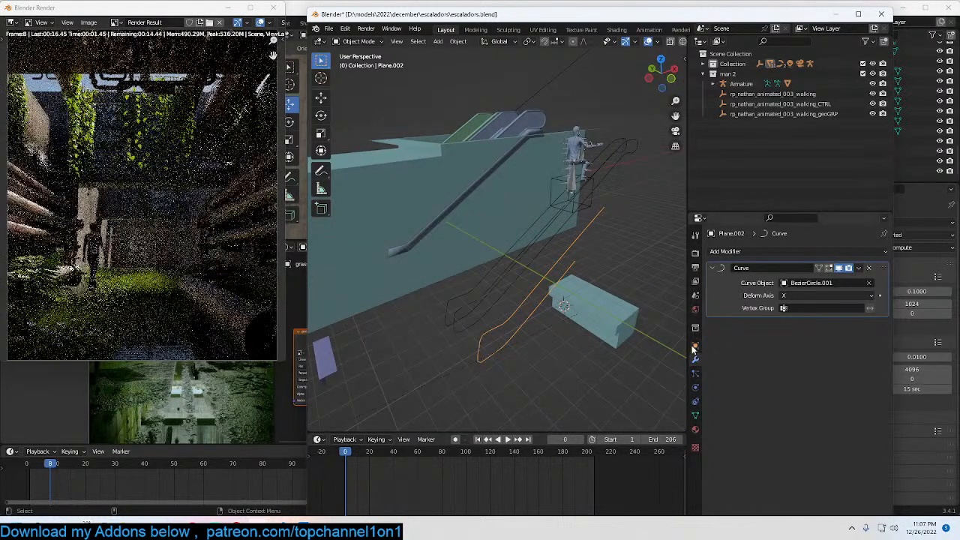
{"action": "left_click", "coordinate": [694, 346]}
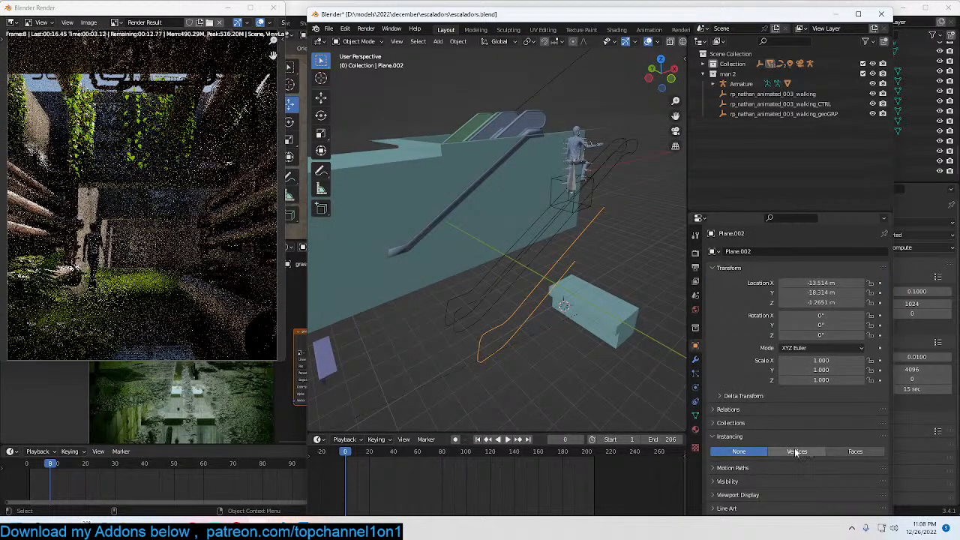
{"action": "left_click", "coordinate": [795, 451]}
{"action": "middle_click_drag", "start_coordinate": [682, 366], "coordinate": [564, 294]}
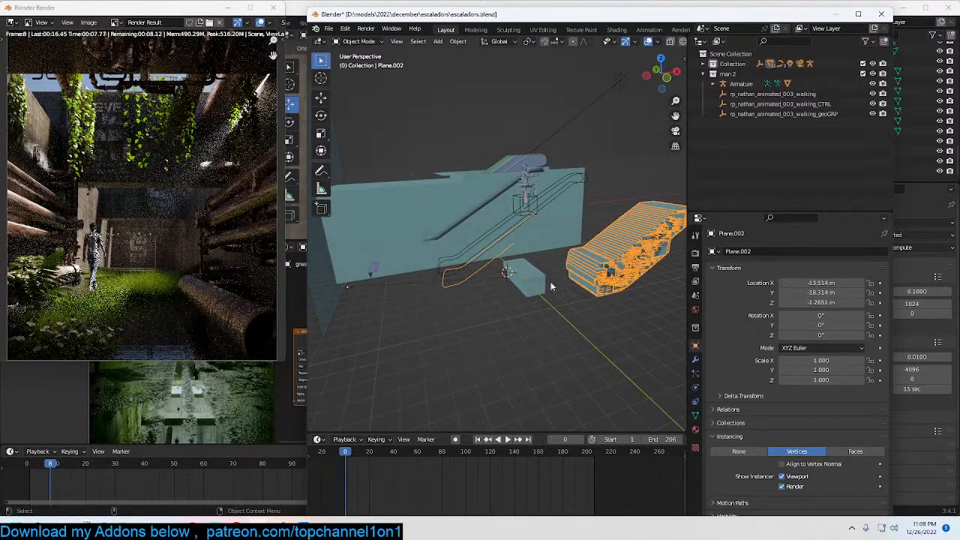
Step: Scale the stair block down to about 0.16 of its size
{"action": "left_click", "coordinate": [543, 287]}
{"action": "key", "text": "s"}
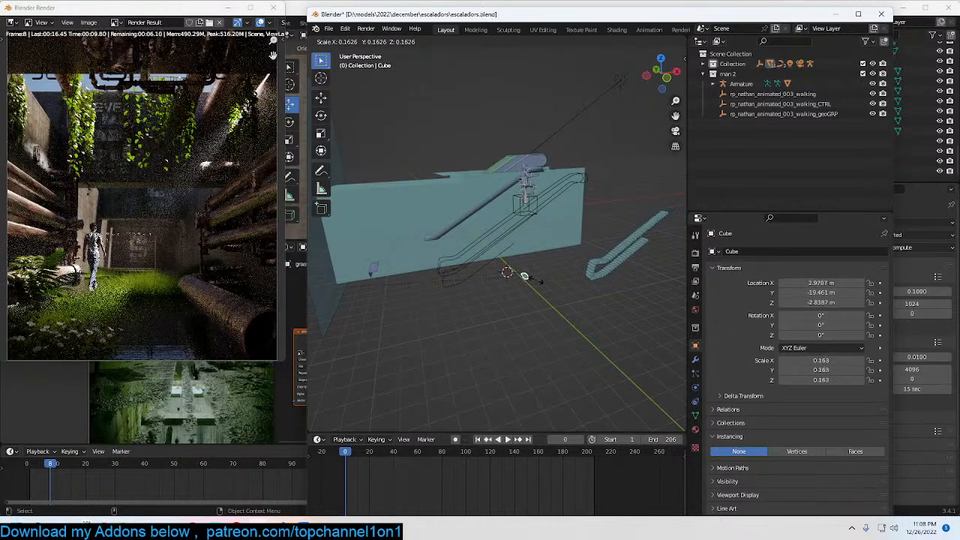
{"action": "left_click", "coordinate": [548, 289]}
Step: Try sliding the instancing line along the X axis to preview the steps travelling along the path
{"action": "middle_click_drag", "start_coordinate": [558, 292], "coordinate": [512, 282]}
{"action": "left_click", "coordinate": [489, 281]}
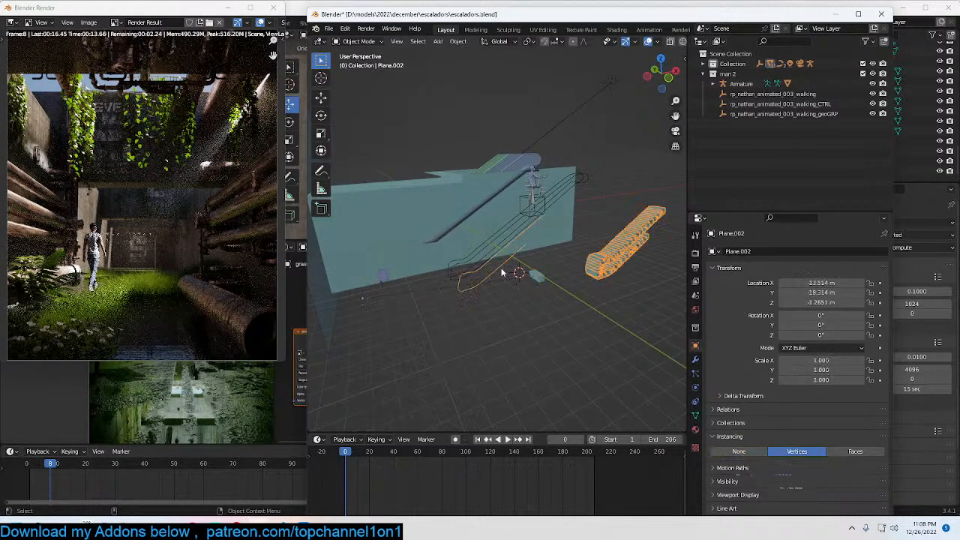
{"action": "key", "text": "g"}
{"action": "key", "text": "x"}
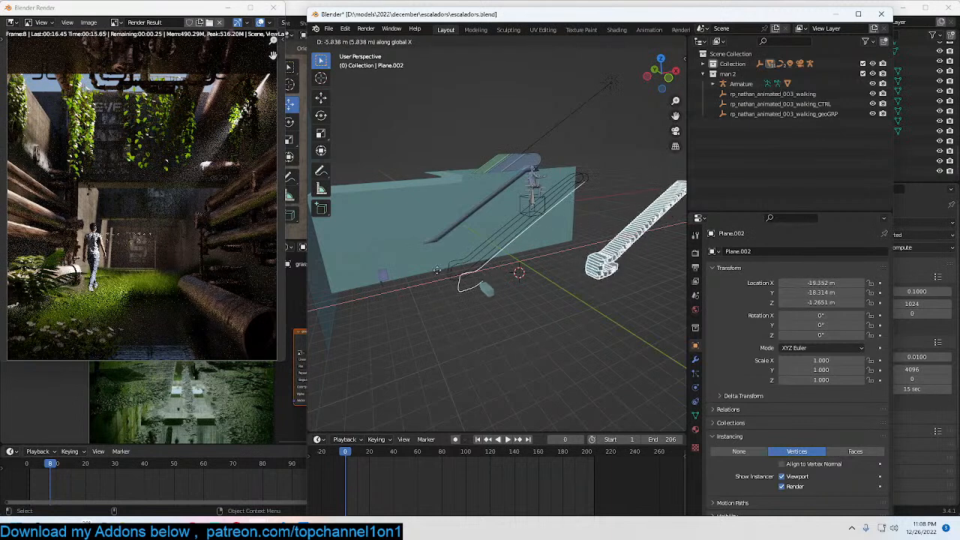
{"action": "right_click", "coordinate": [476, 236]}
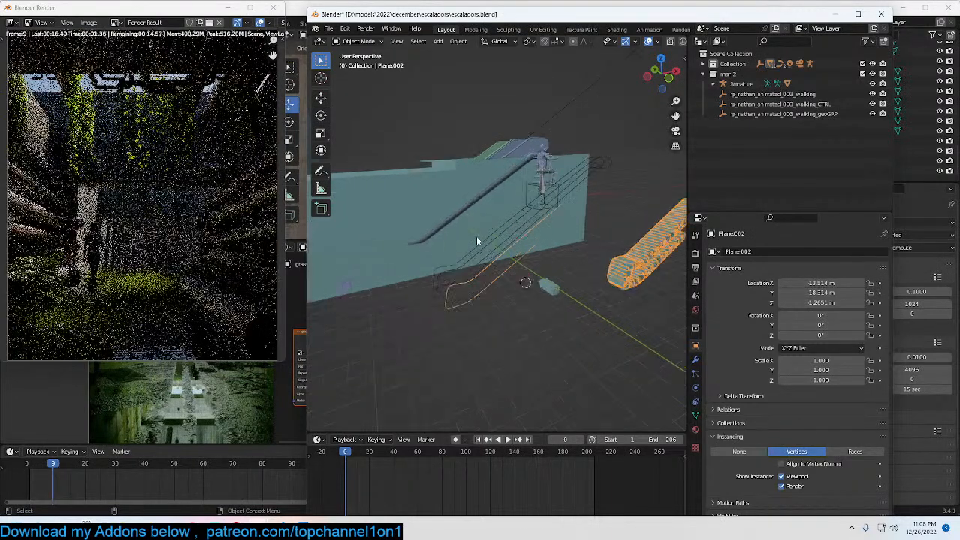
Step: Resize the stair block's mesh in Edit Mode and inspect the instanced steps
{"action": "middle_click_drag", "start_coordinate": [476, 240], "coordinate": [548, 286]}
{"action": "left_click", "coordinate": [573, 309]}
{"action": "key", "text": "Tab"}
{"action": "key", "text": "s"}
{"action": "left_click", "coordinate": [588, 305]}
{"action": "key", "text": "Tab"}
{"action": "middle_click_drag", "start_coordinate": [587, 306], "coordinate": [507, 260]}
{"action": "scroll", "coordinate": [518, 296], "scroll_direction": "up", "scroll_amount": 5}
{"action": "scroll", "coordinate": [557, 272], "scroll_direction": "down", "scroll_amount": 5}
Step: Snap the 3D cursor to the world origin and snap the instancing line to the cursor
{"action": "left_click", "coordinate": [628, 249]}
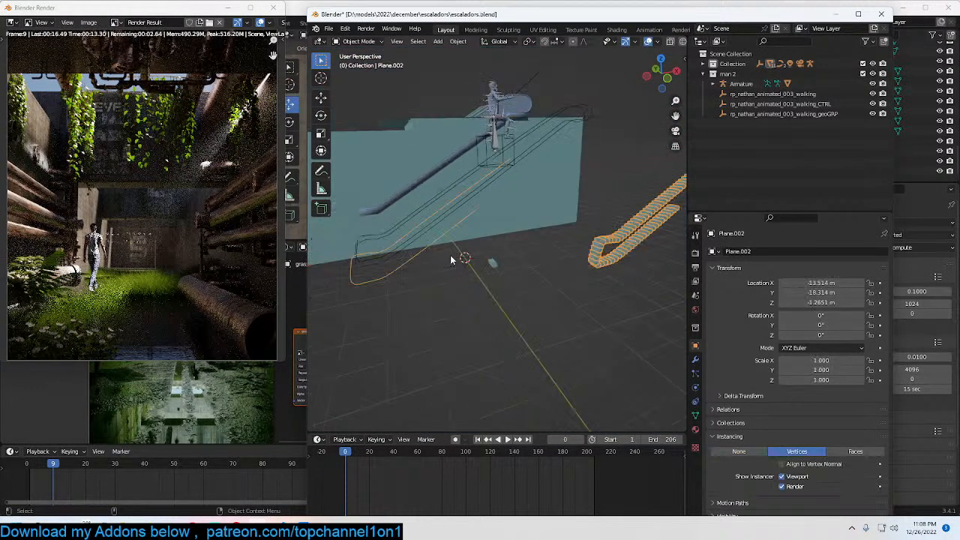
{"action": "key", "text": "shift+s"}
{"action": "left_click", "coordinate": [379, 321]}
{"action": "key", "text": "shift+s"}
{"action": "left_click", "coordinate": [579, 163]}
{"action": "mouse_move", "coordinate": [572, 199]}
{"action": "middle_mouse_down"}
{"action": "mouse_move", "coordinate": [591, 223]}
{"action": "mouse_move", "coordinate": [585, 213]}
{"action": "middle_mouse_up"}
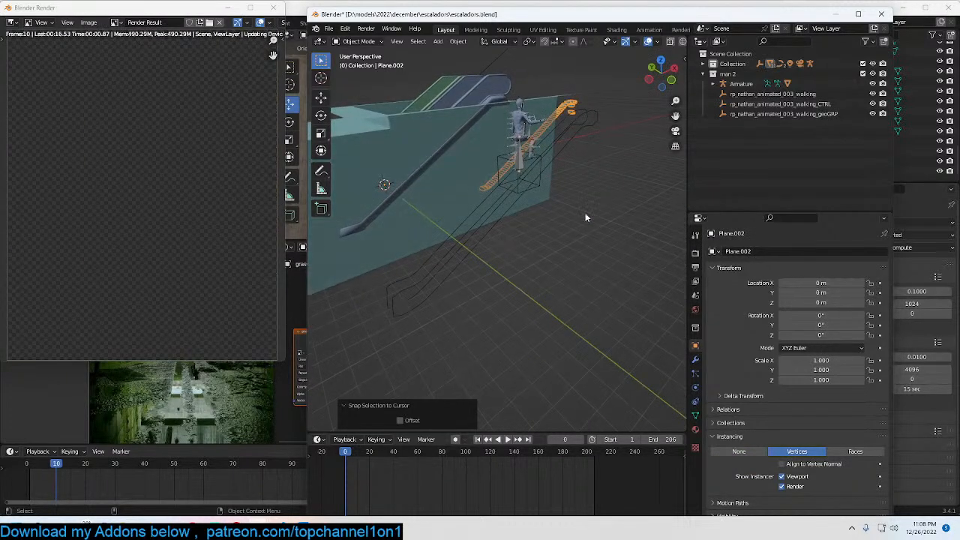
Step: Delete the instancing line from the scene
{"action": "key", "text": "x"}
{"action": "left_click", "coordinate": [578, 210]}
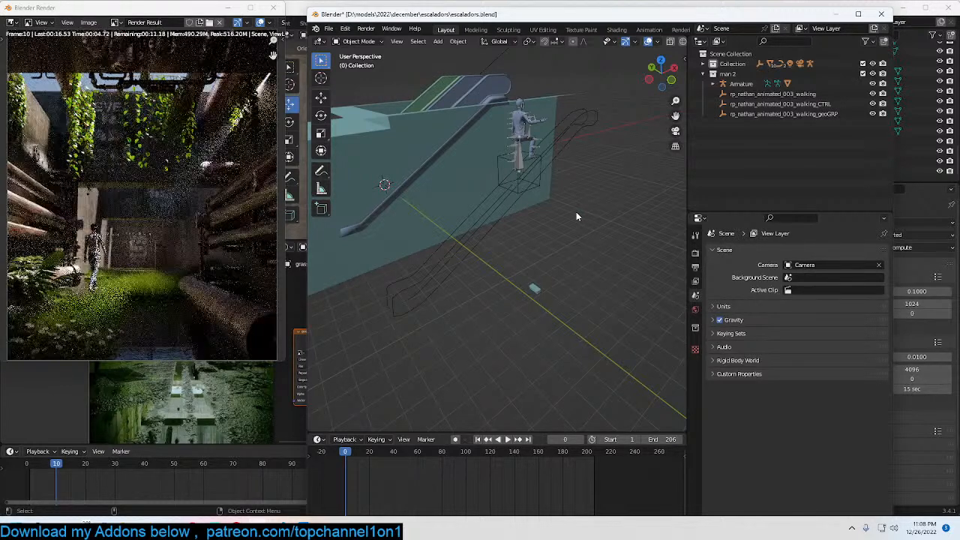
{"action": "key", "text": "ctrl+z"}
Step: Play the finished escalator's animation up close, select its moving steps and stop playback
{"action": "middle_click_drag", "start_coordinate": [552, 195], "coordinate": [567, 165]}
{"action": "key", "text": "alt+a"}
{"action": "key", "text": "space"}
{"action": "scroll", "coordinate": [583, 141], "scroll_direction": "up", "scroll_amount": 5}
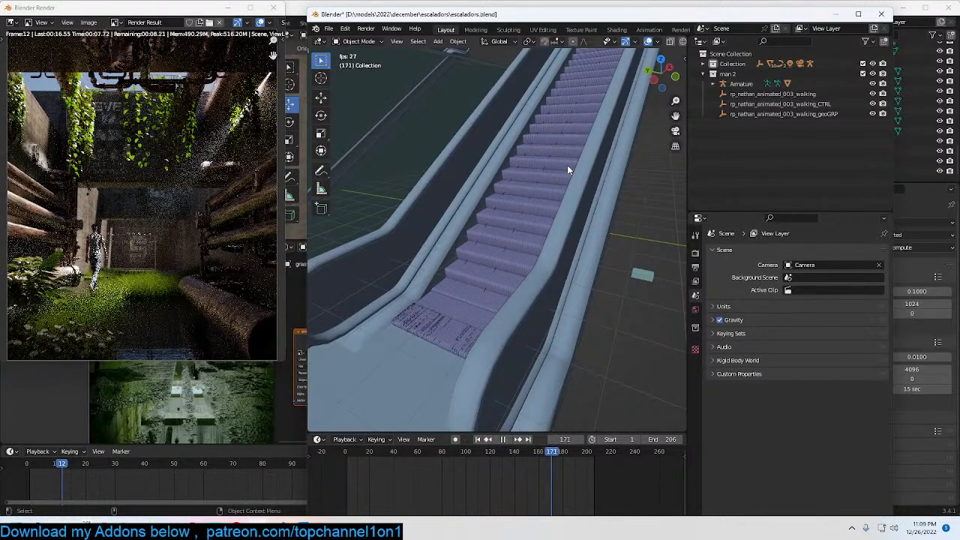
{"action": "left_click", "coordinate": [567, 165]}
{"action": "key", "text": "Escape"}
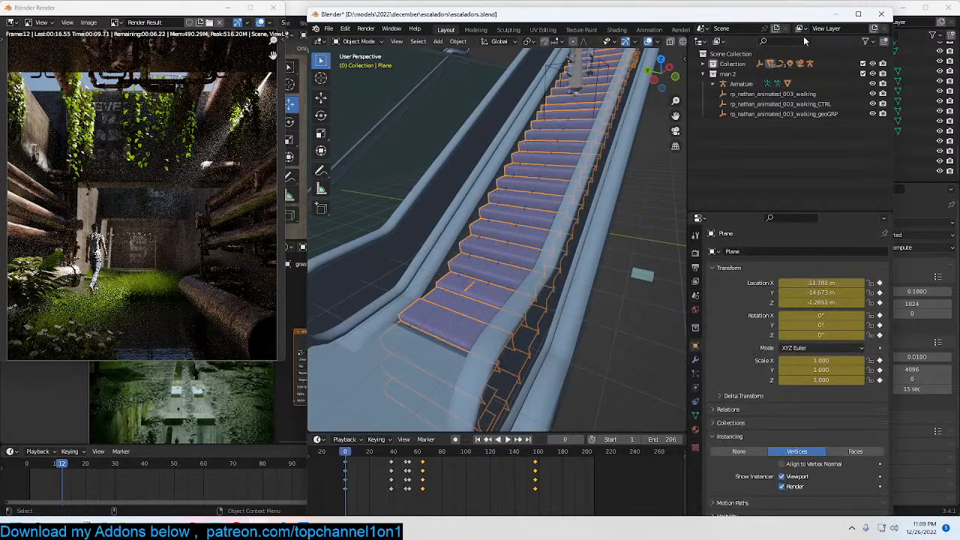
Step: Close the escalator project window
{"action": "left_click", "coordinate": [881, 14]}
{"action": "left_click", "coordinate": [615, 324]}
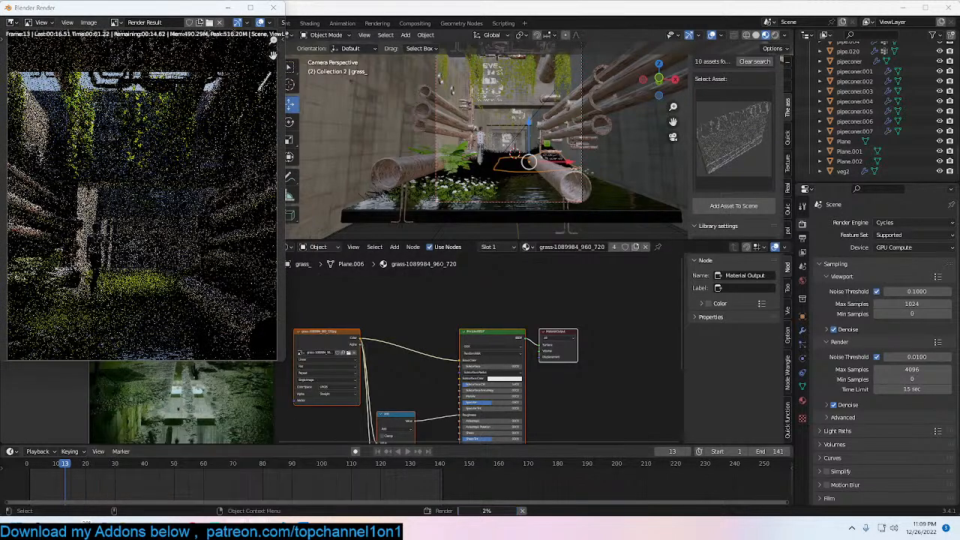
Step: Check the CPU and GPU 0 performance graphs in Task Manager during the render and close it
{"action": "mouse_move", "coordinate": [263, 512]}
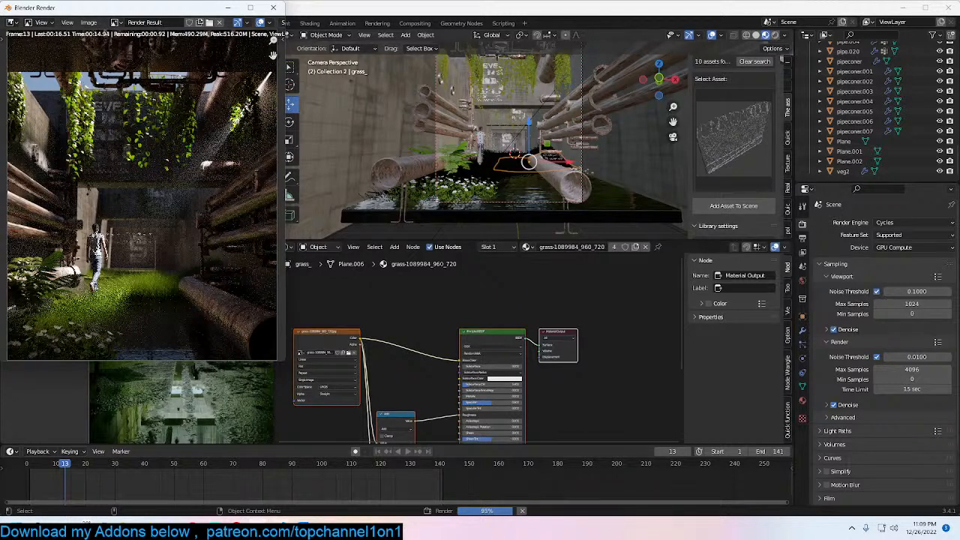
{"action": "left_click", "coordinate": [171, 520]}
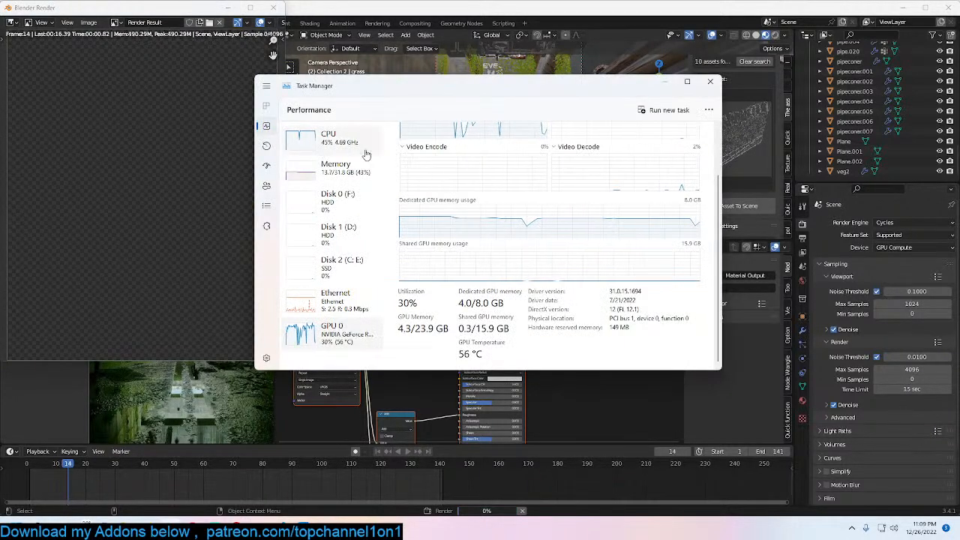
{"action": "left_click", "coordinate": [364, 153]}
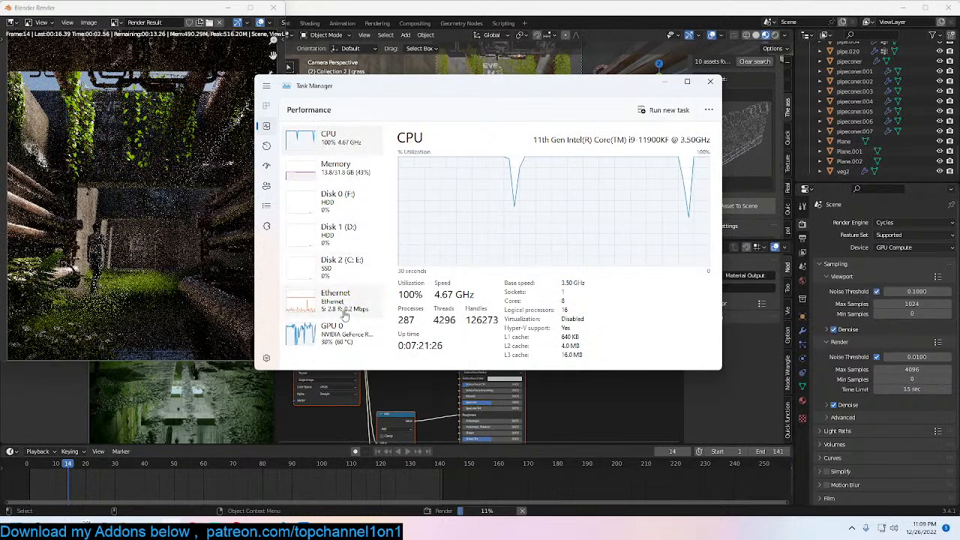
{"action": "left_click", "coordinate": [356, 343]}
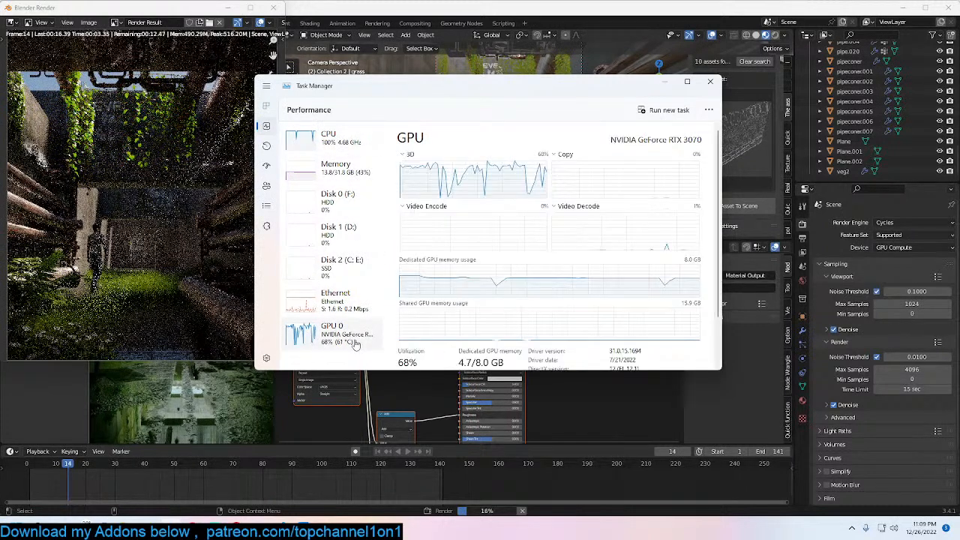
{"action": "left_click", "coordinate": [709, 82]}
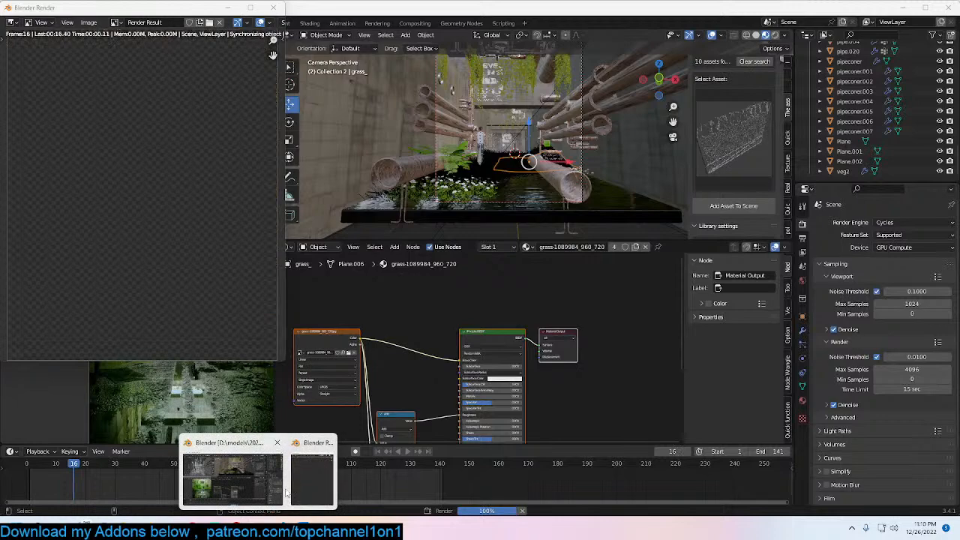
Step: Launch a new, separate Blender instance
{"action": "right_click", "coordinate": [368, 529]}
{"action": "left_click", "coordinate": [349, 463]}
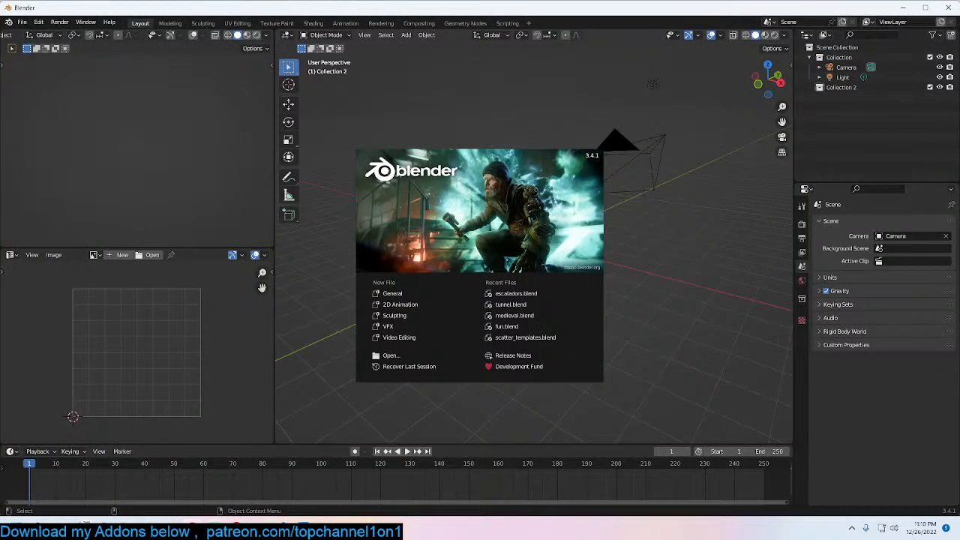
Step: Switch to Chrome and search Google Images for "tank" in a new tab
{"action": "mouse_move", "coordinate": [235, 529]}
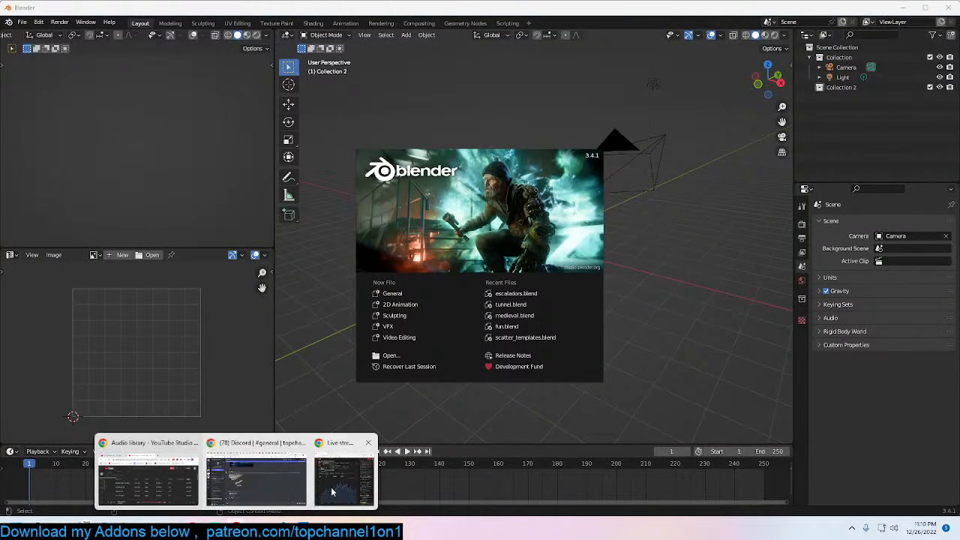
{"action": "mouse_move", "coordinate": [331, 491]}
{"action": "left_click", "coordinate": [278, 482]}
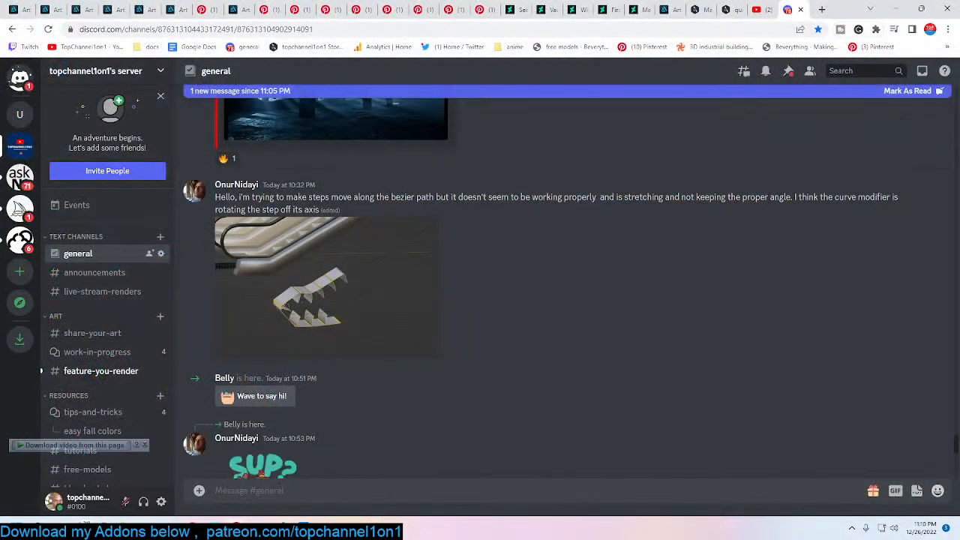
{"action": "left_click", "coordinate": [821, 9]}
{"action": "type", "text": "tank"}
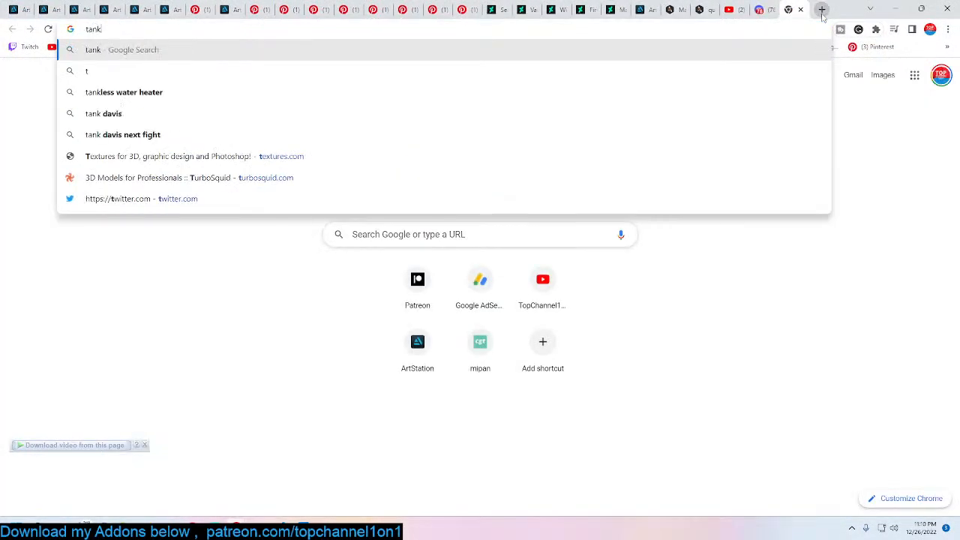
{"action": "key", "text": "Return"}
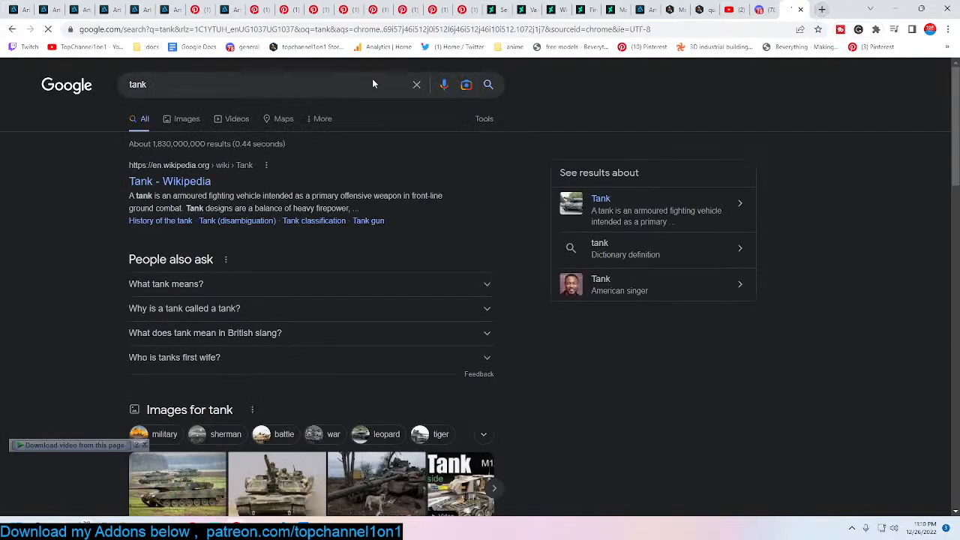
{"action": "left_click", "coordinate": [201, 120]}
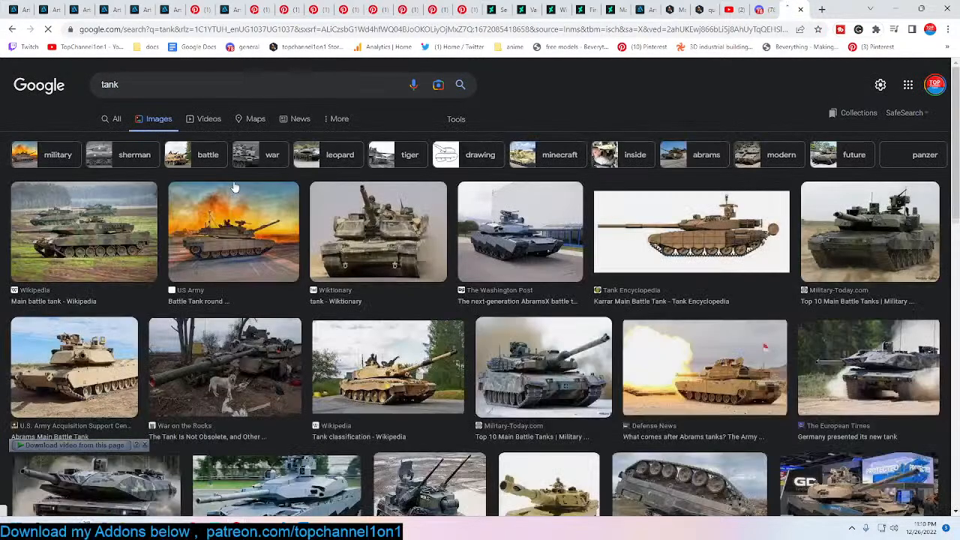
Step: Save the side-view picture of the Karrar Main Battle Tank to Downloads as download.jpg
{"action": "right_click", "coordinate": [651, 225]}
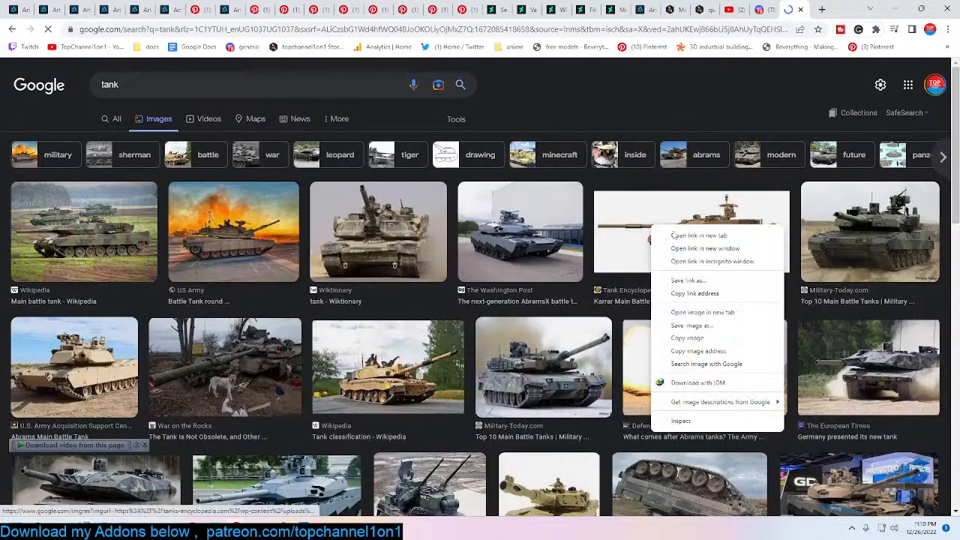
{"action": "left_click", "coordinate": [700, 327]}
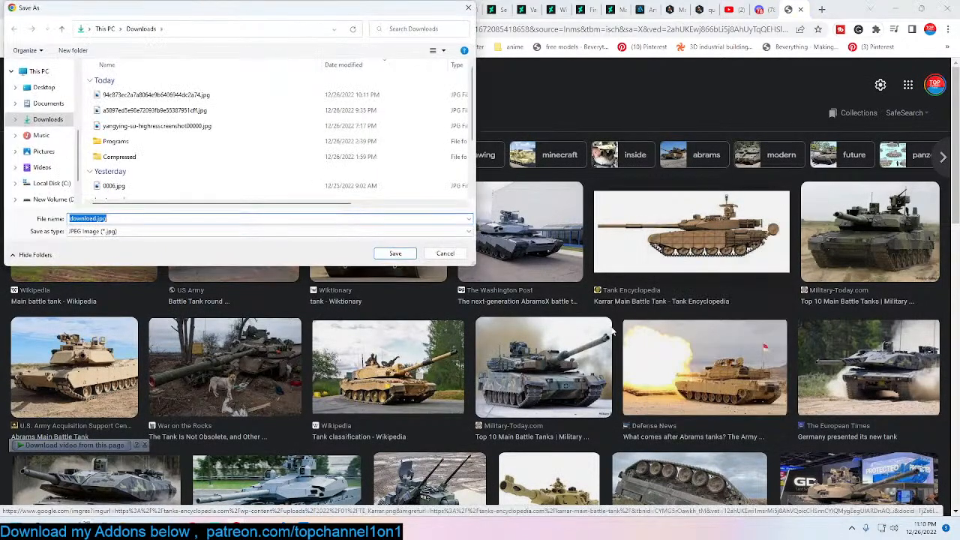
{"action": "left_click", "coordinate": [404, 256]}
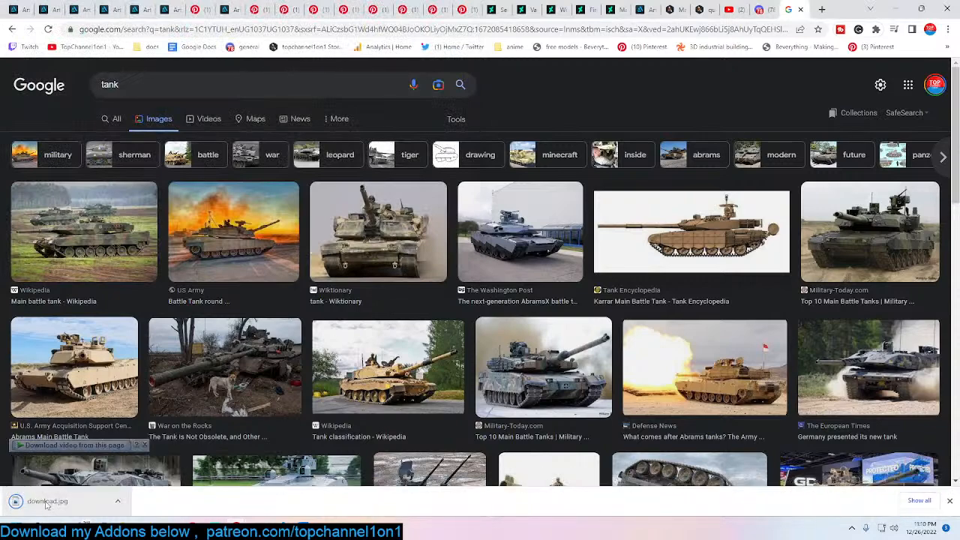
Step: Bring the downloaded tank picture into the new Blender scene as a reference image and dismiss the splash screen
{"action": "mouse_move", "coordinate": [262, 517]}
{"action": "left_click_drag", "start_coordinate": [282, 507], "coordinate": [338, 480]}
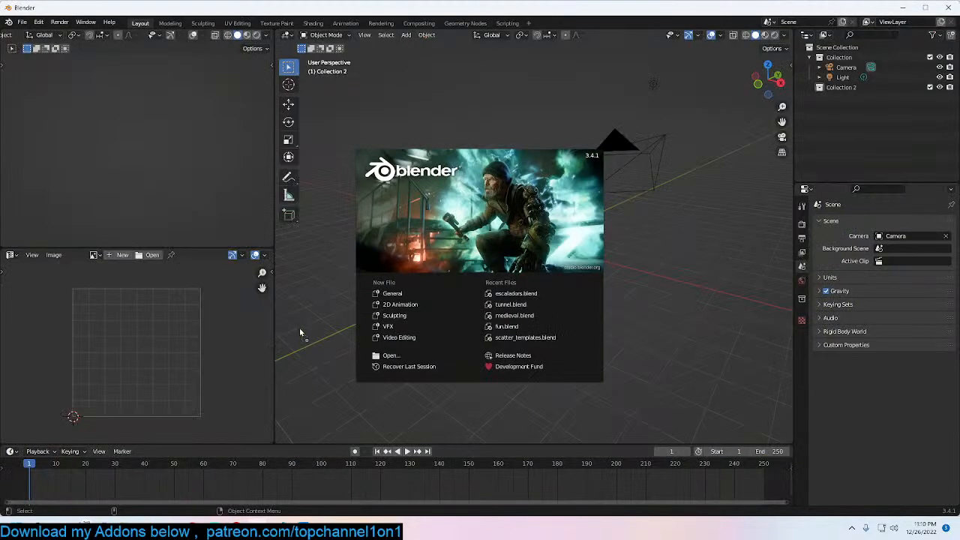
{"action": "left_click_drag", "start_coordinate": [309, 309], "coordinate": [309, 309]}
{"action": "left_click", "coordinate": [649, 210]}
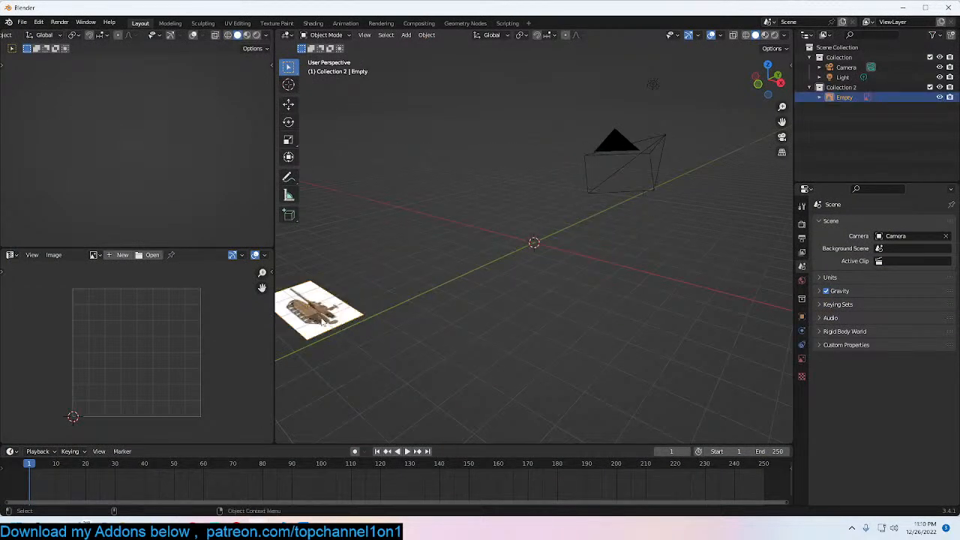
Step: Rotate the tank reference image 90° about the X axis and reset its location to the world origin
{"action": "type", "text": "rx"}
{"action": "type", "text": "90"}
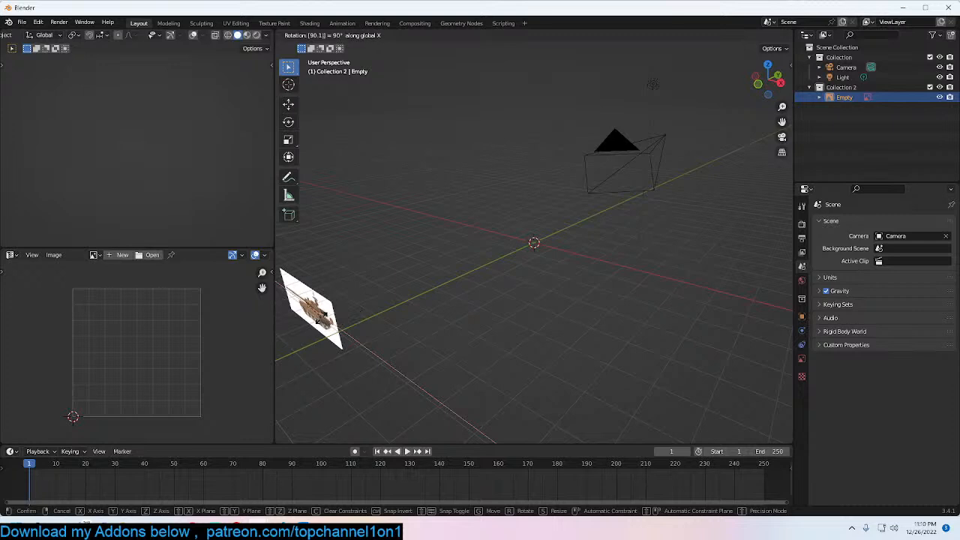
{"action": "key", "text": "Return"}
{"action": "key", "text": "KP_1"}
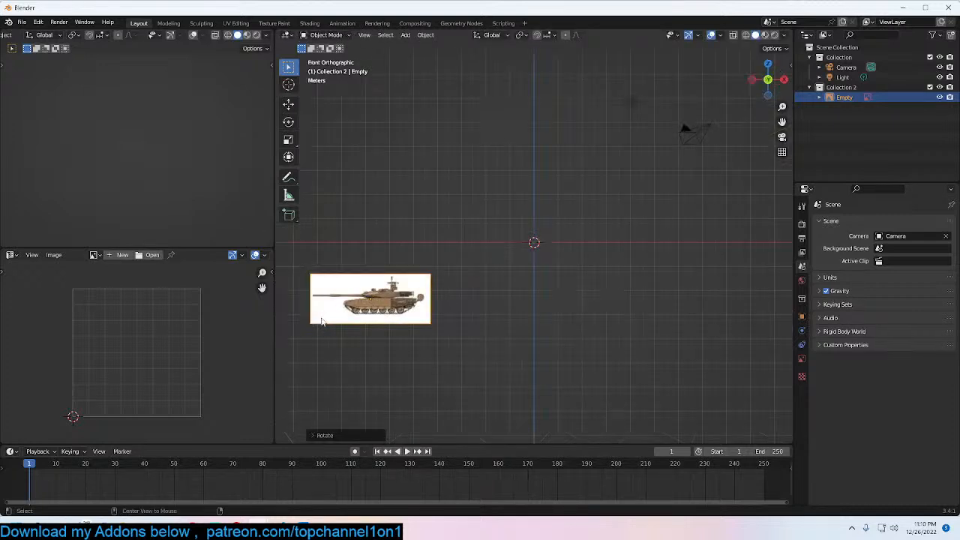
{"action": "key", "text": "alt+g"}
Step: Place the 3D cursor on the tank's hull in front view, add a plane there and rotate it 90° about X
{"action": "scroll", "coordinate": [321, 318], "scroll_direction": "up", "scroll_amount": 9}
{"action": "middle_click_drag", "start_coordinate": [637, 279], "coordinate": [565, 275], "text": "shift"}
{"action": "scroll", "coordinate": [564, 276], "scroll_direction": "up", "scroll_amount": 1}
{"action": "right_click", "coordinate": [523, 249], "text": "shift"}
{"action": "key", "text": "shift+a"}
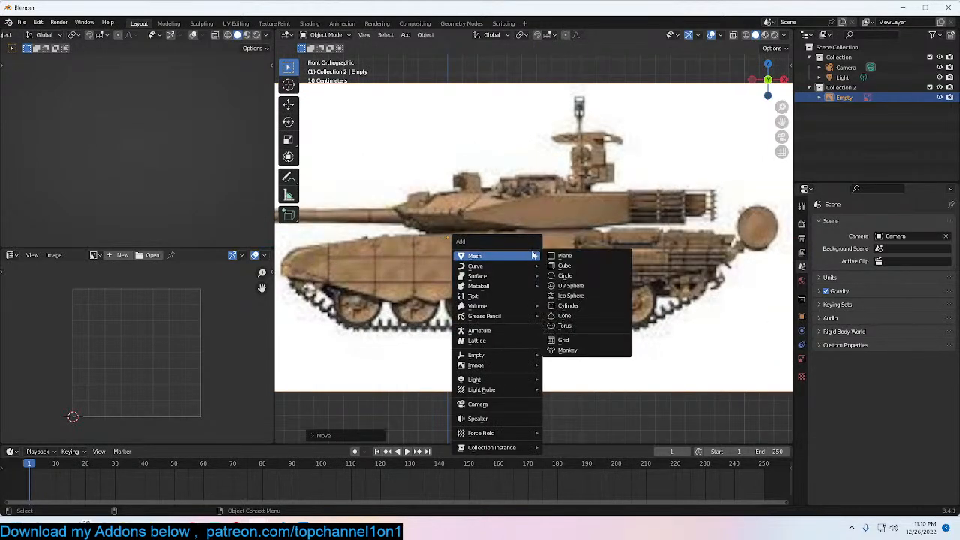
{"action": "left_click", "coordinate": [574, 257]}
{"action": "key", "text": "s"}
{"action": "key", "text": "r"}
{"action": "key", "text": "x"}
{"action": "key", "text": "9"}
{"action": "key", "text": "0"}
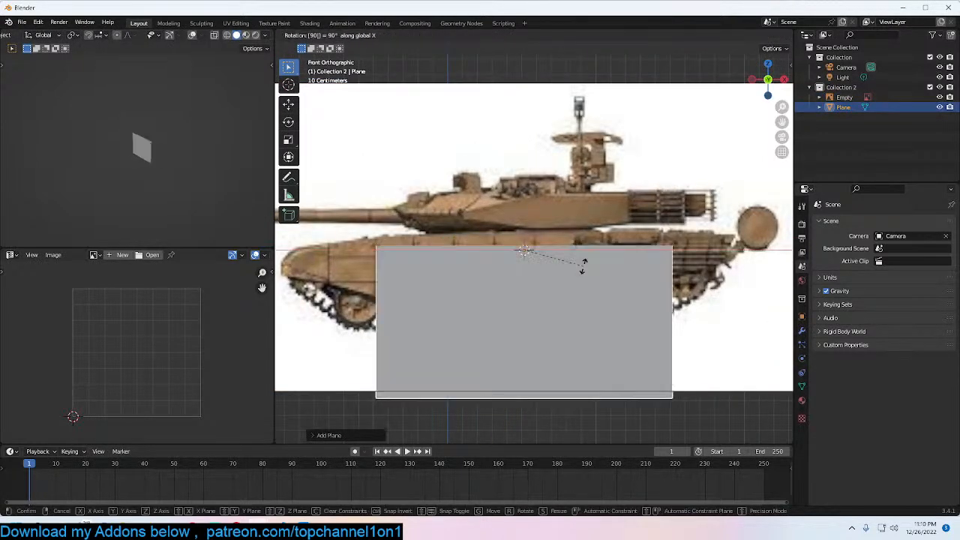
{"action": "left_click", "coordinate": [583, 267]}
Step: Lower the opacity of the tank reference image so that it is semi-transparent
{"action": "key", "text": "z"}
{"action": "left_click", "coordinate": [445, 267]}
{"action": "key", "text": "z"}
{"action": "left_click", "coordinate": [668, 270]}
{"action": "mouse_move", "coordinate": [668, 270]}
{"action": "middle_mouse_down"}
{"action": "mouse_move", "coordinate": [649, 283]}
{"action": "mouse_move", "coordinate": [762, 318]}
{"action": "middle_mouse_up"}
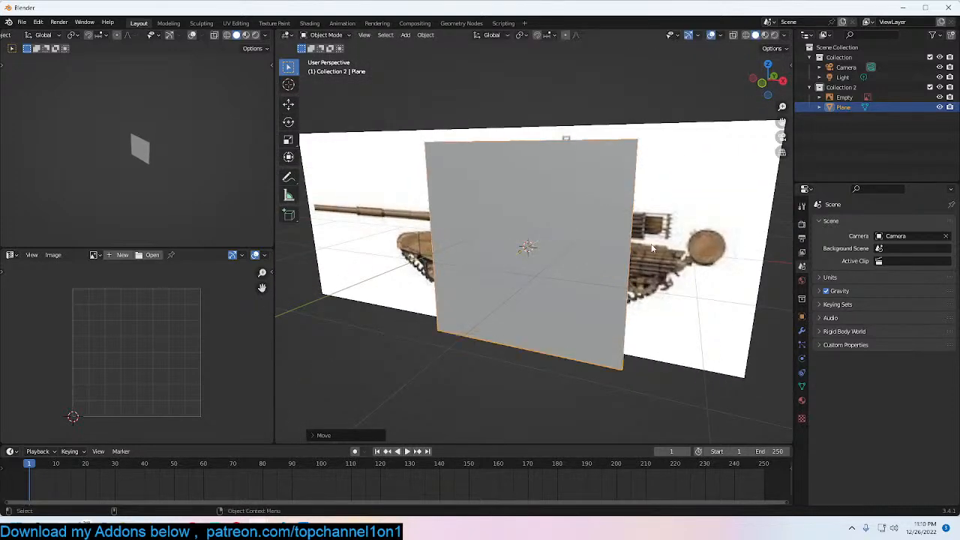
{"action": "left_click", "coordinate": [763, 318]}
{"action": "left_click", "coordinate": [801, 316]}
{"action": "left_click", "coordinate": [802, 344]}
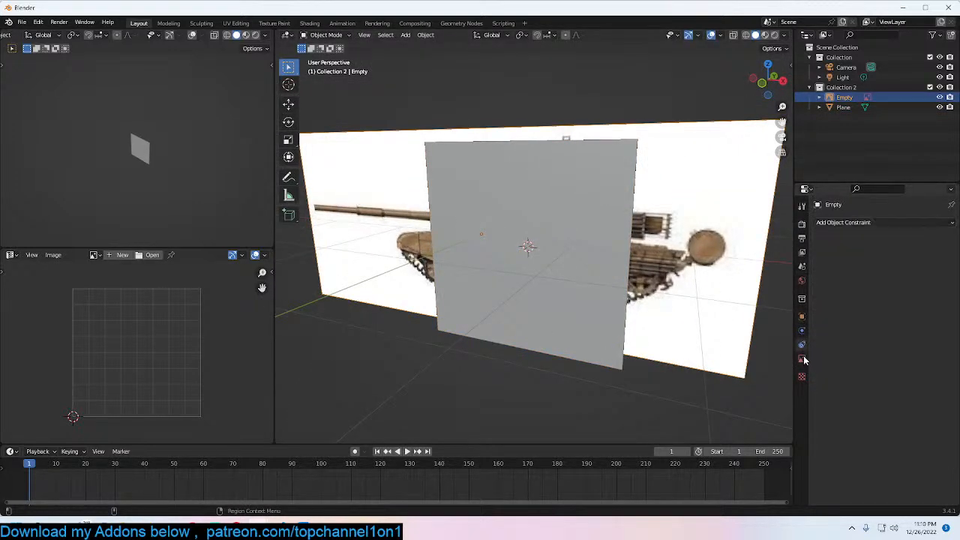
{"action": "left_click", "coordinate": [802, 358]}
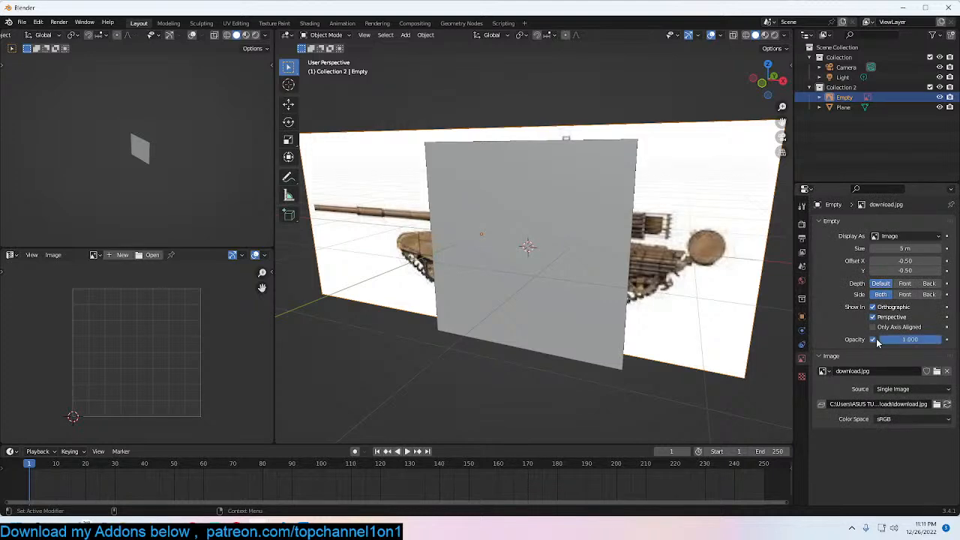
{"action": "middle_click_drag", "start_coordinate": [671, 279], "coordinate": [684, 283]}
Step: Show the plane in wireframe in front view, then scale its mesh down and position it over the hull
{"action": "left_click", "coordinate": [585, 285]}
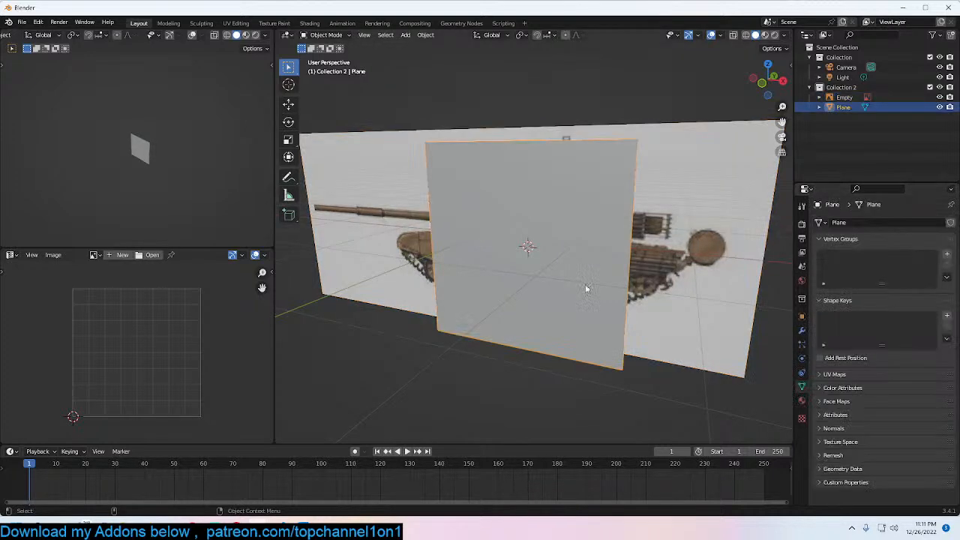
{"action": "key", "text": "KP_1"}
{"action": "key", "text": "z"}
{"action": "left_click", "coordinate": [499, 285]}
{"action": "scroll", "coordinate": [408, 257], "scroll_direction": "up", "scroll_amount": 1}
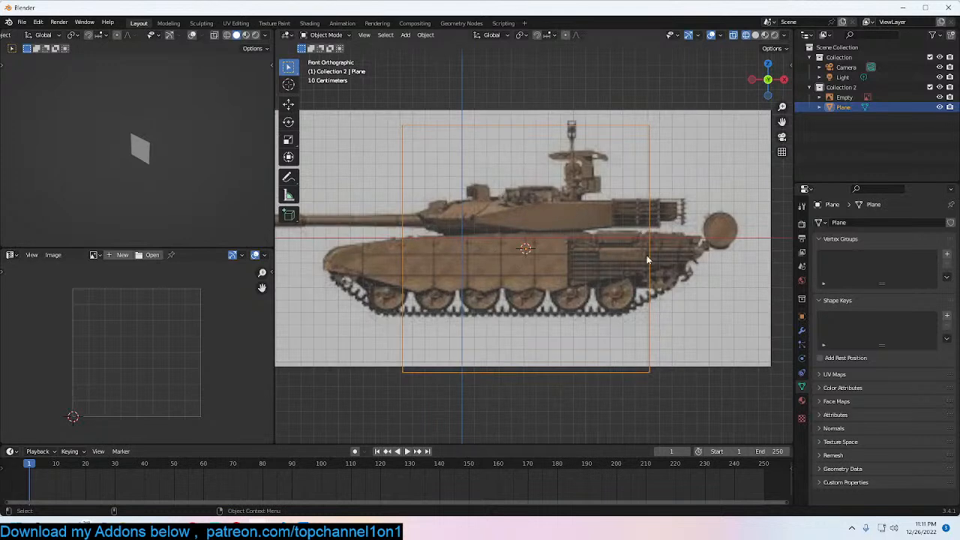
{"action": "key", "text": "Tab"}
{"action": "key", "text": "s"}
{"action": "left_click", "coordinate": [565, 257]}
{"action": "key", "text": "g"}
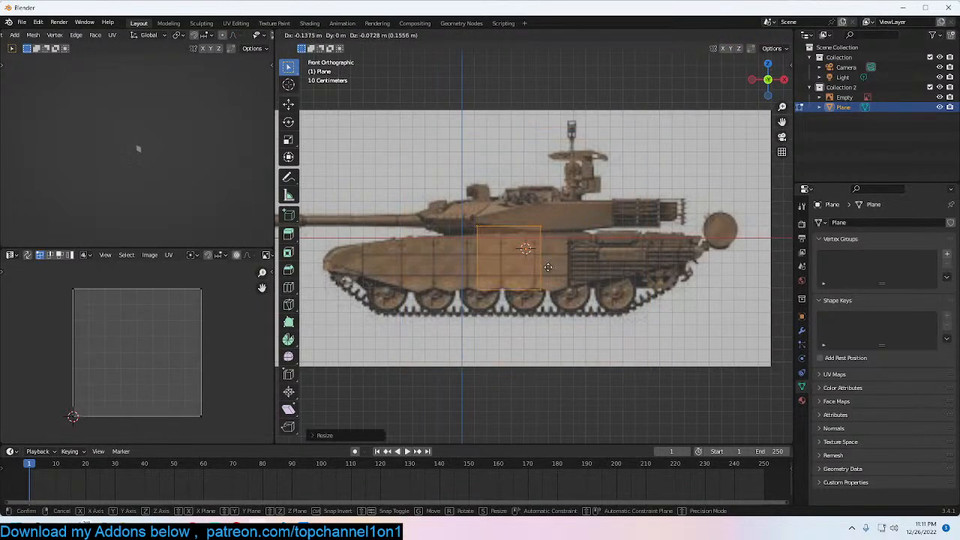
{"action": "left_click", "coordinate": [548, 267]}
Step: Stretch the plane's right edge to the hull's rear end and fit its left edge to the hull's height
{"action": "key", "text": "alt+a"}
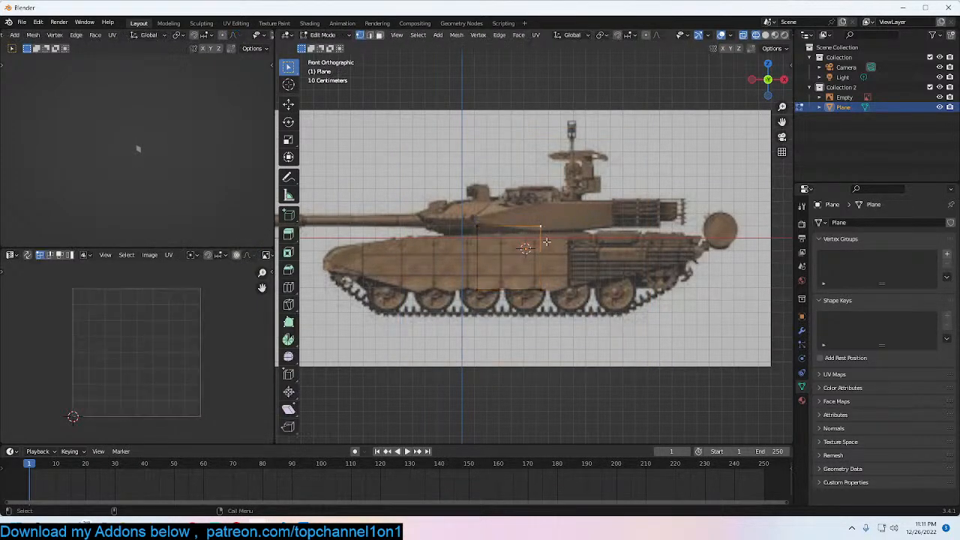
{"action": "left_click", "coordinate": [292, 104]}
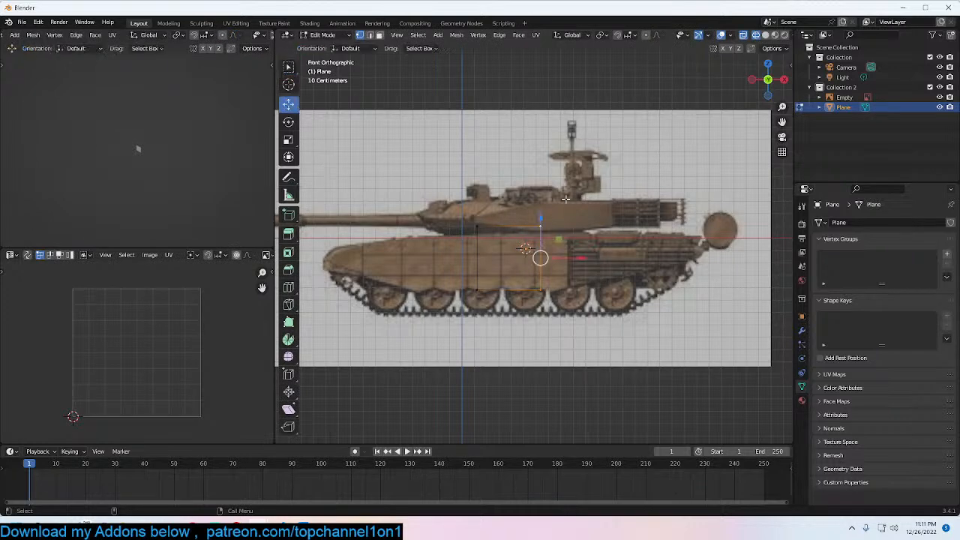
{"action": "left_click_drag", "start_coordinate": [568, 258], "coordinate": [709, 245]}
{"action": "left_click", "coordinate": [476, 253], "text": "alt"}
{"action": "key", "text": "s"}
{"action": "left_click", "coordinate": [521, 246]}
{"action": "key", "text": "g"}
{"action": "left_click", "coordinate": [521, 248]}
Step: Extrude the left edge along X towards the hull's front, then scale and shift it to match the hull outline
{"action": "key", "text": "e"}
{"action": "key", "text": "x"}
{"action": "left_click", "coordinate": [348, 254]}
{"action": "key", "text": "s"}
{"action": "left_click", "coordinate": [376, 260]}
{"action": "key", "text": "g"}
{"action": "left_click", "coordinate": [442, 252]}
Step: Extrude the front edge to the hull's nose and move the surrounding vertices onto the side skirt's outline
{"action": "key", "text": "e"}
{"action": "left_click", "coordinate": [385, 264]}
{"action": "left_click", "coordinate": [384, 264]}
{"action": "key", "text": "g"}
{"action": "left_click", "coordinate": [375, 278]}
{"action": "left_click", "coordinate": [334, 272]}
{"action": "key", "text": "g"}
{"action": "left_click", "coordinate": [330, 266]}
{"action": "left_click", "coordinate": [333, 241]}
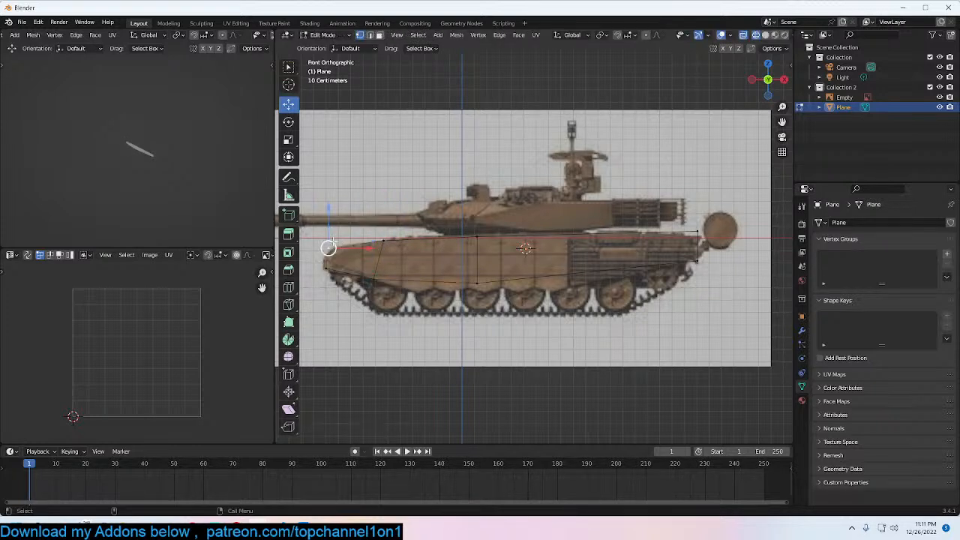
{"action": "key", "text": "g"}
{"action": "left_click", "coordinate": [333, 242]}
Step: Add a loop cut in the front half of the hull and move the nearby lower vertices to the skirt's bottom edge
{"action": "key", "text": "ctrl+r"}
{"action": "double_click", "coordinate": [443, 246]}
{"action": "left_click", "coordinate": [428, 281]}
{"action": "key", "text": "g"}
{"action": "left_click", "coordinate": [419, 289]}
{"action": "left_click", "coordinate": [481, 283]}
{"action": "key", "text": "g"}
{"action": "left_click", "coordinate": [485, 290]}
Step: Add a loop cut in the rear half of the hull and lower its bottom vertex to the skirt's edge
{"action": "key", "text": "ctrl+r"}
{"action": "double_click", "coordinate": [589, 236]}
{"action": "left_click", "coordinate": [590, 278]}
{"action": "key", "text": "g"}
{"action": "left_click", "coordinate": [592, 285]}
Step: Move the whole hull profile along Y away from the reference image and extrude it about 0.62 m back
{"action": "key", "text": "a"}
{"action": "middle_click_drag", "start_coordinate": [592, 285], "coordinate": [480, 263]}
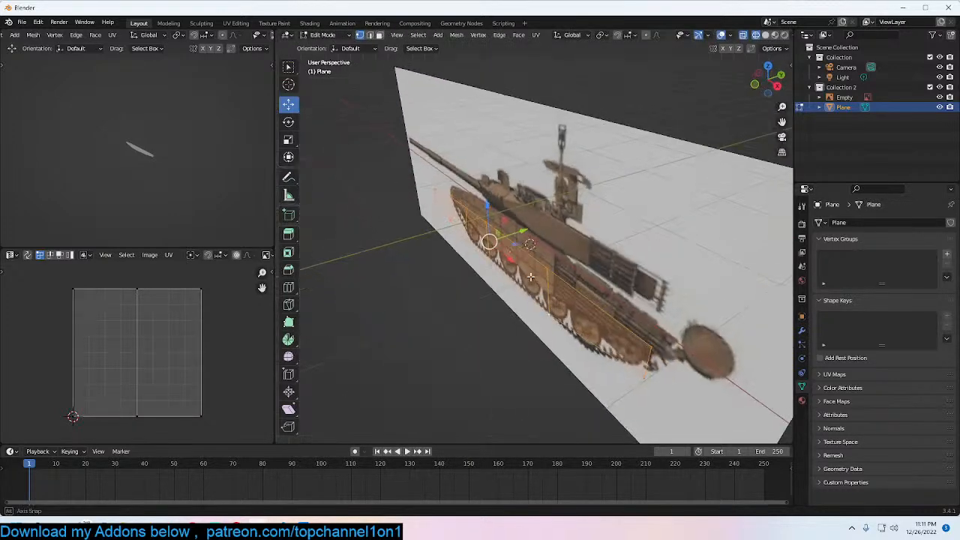
{"action": "key", "text": "g"}
{"action": "key", "text": "y"}
{"action": "left_click_drag", "start_coordinate": [453, 257], "coordinate": [471, 251]}
{"action": "key", "text": "e"}
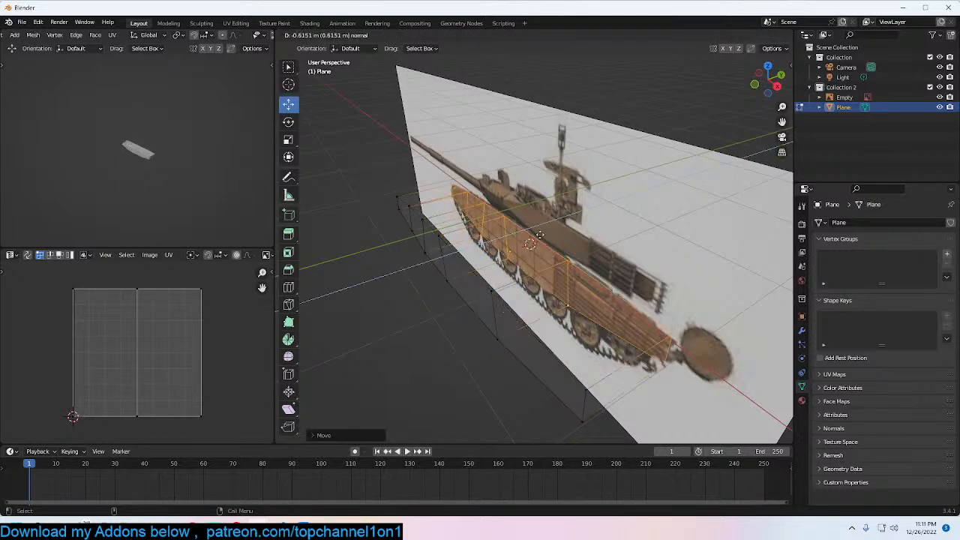
{"action": "left_click", "coordinate": [538, 234]}
Step: Turn off X-ray, select the hull's outer side faces and unwrap them with Project from View in front view
{"action": "key", "text": "alt+z"}
{"action": "middle_click_drag", "start_coordinate": [457, 262], "coordinate": [388, 251]}
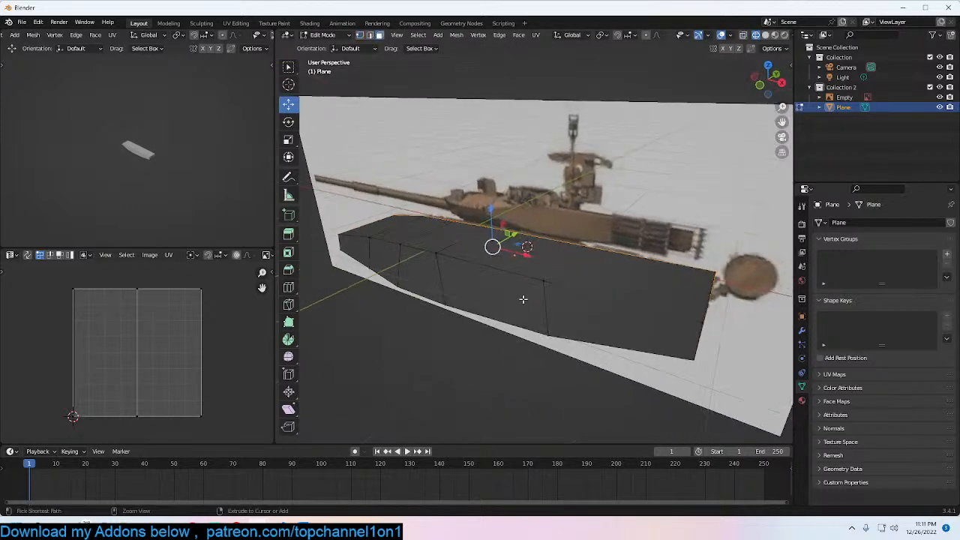
{"action": "left_click", "coordinate": [452, 283]}
{"action": "left_click", "coordinate": [377, 264]}
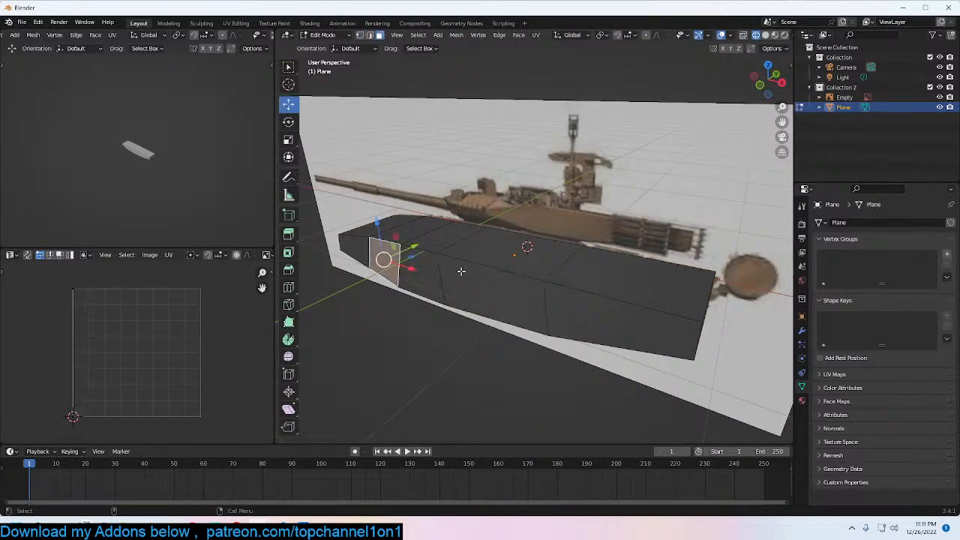
{"action": "left_click", "coordinate": [616, 315], "text": "shift"}
{"action": "left_click", "coordinate": [508, 305], "text": "shift"}
{"action": "left_click", "coordinate": [420, 279], "text": "shift"}
{"action": "key", "text": "g"}
{"action": "left_click_drag", "start_coordinate": [486, 275], "coordinate": [485, 276]}
{"action": "key", "text": "a"}
{"action": "key", "text": "KP_1"}
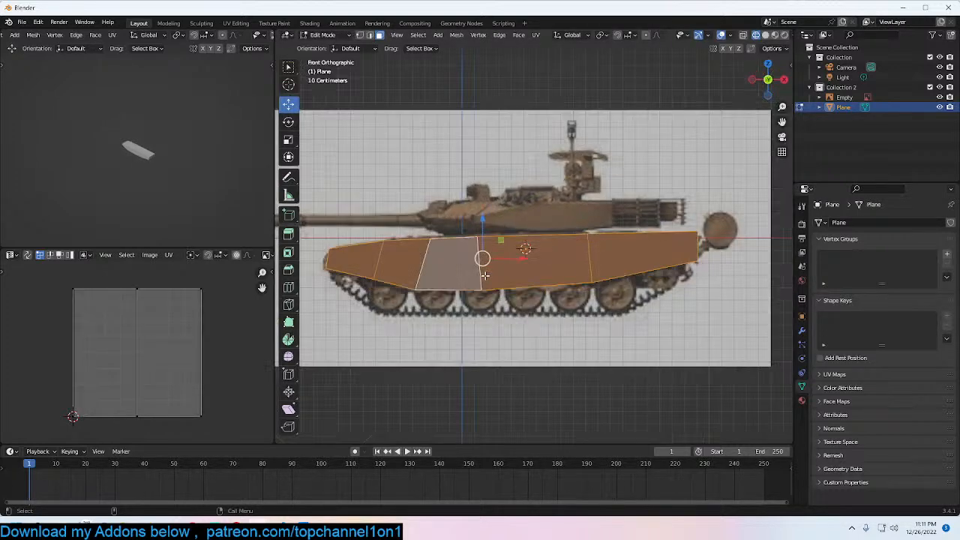
{"action": "key", "text": "u"}
{"action": "left_click", "coordinate": [491, 354]}
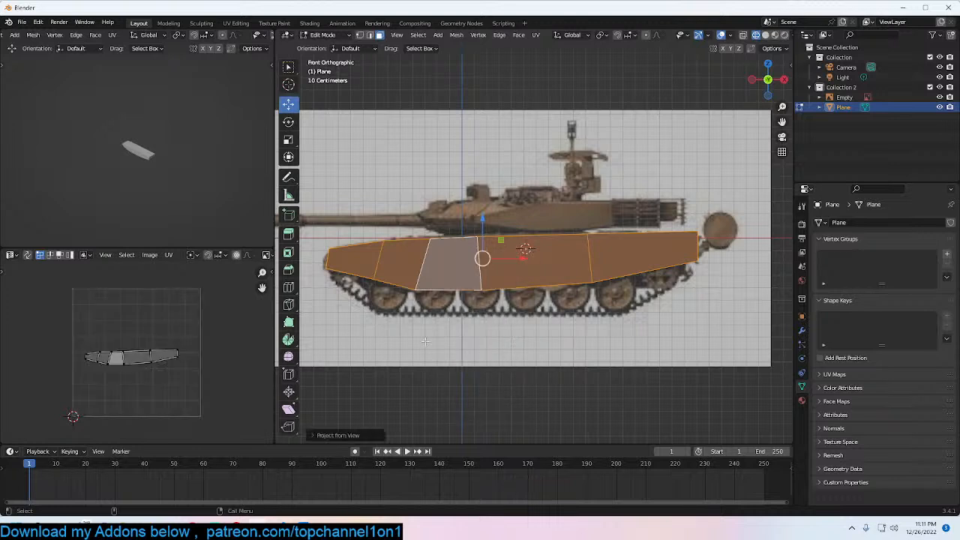
Step: Return to Object Mode and give the hull a new material
{"action": "key", "text": "Tab"}
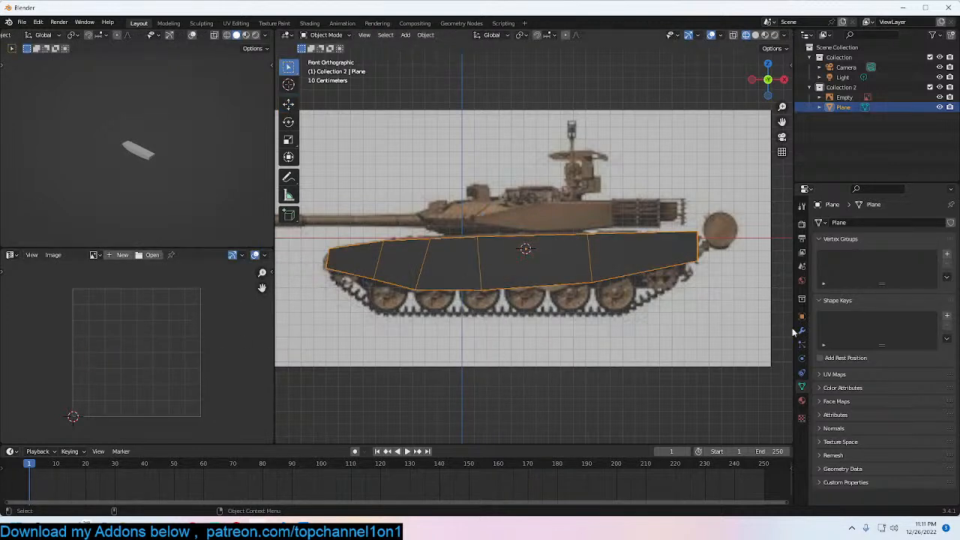
{"action": "left_click", "coordinate": [802, 402]}
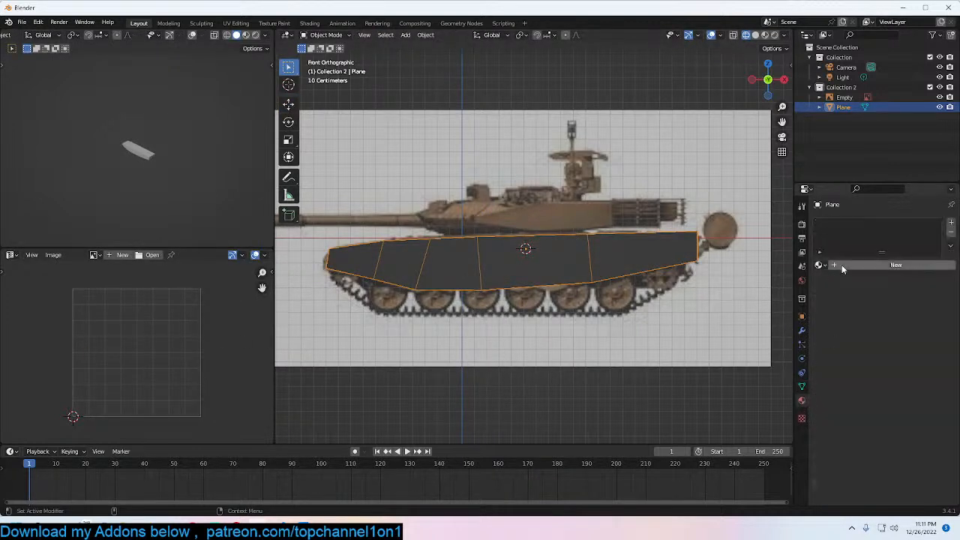
{"action": "left_click", "coordinate": [834, 266]}
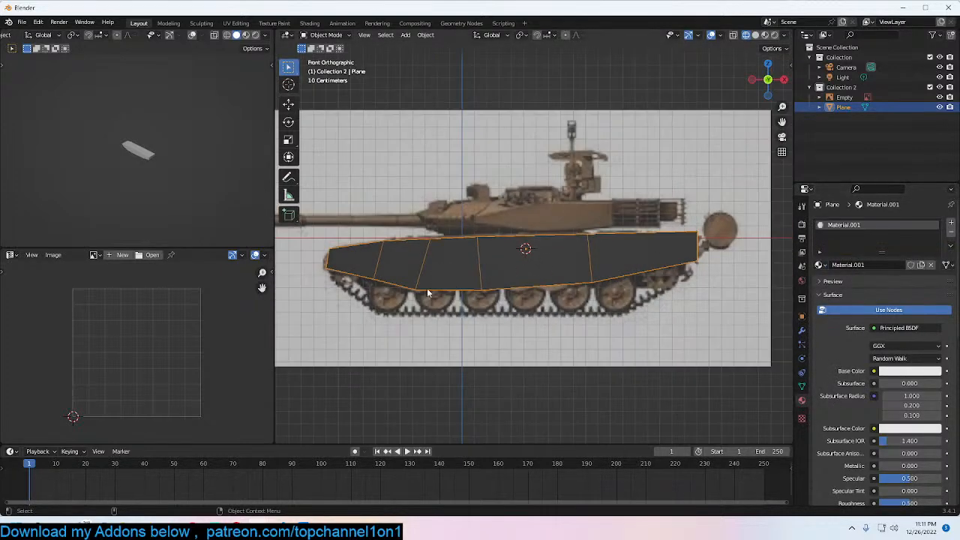
Step: Add a mesh circle at the front road wheel, rotate it 90° about X and scale it down to roughly the wheel's size
{"action": "key", "text": "shift+a"}
{"action": "mouse_move", "coordinate": [391, 297]}
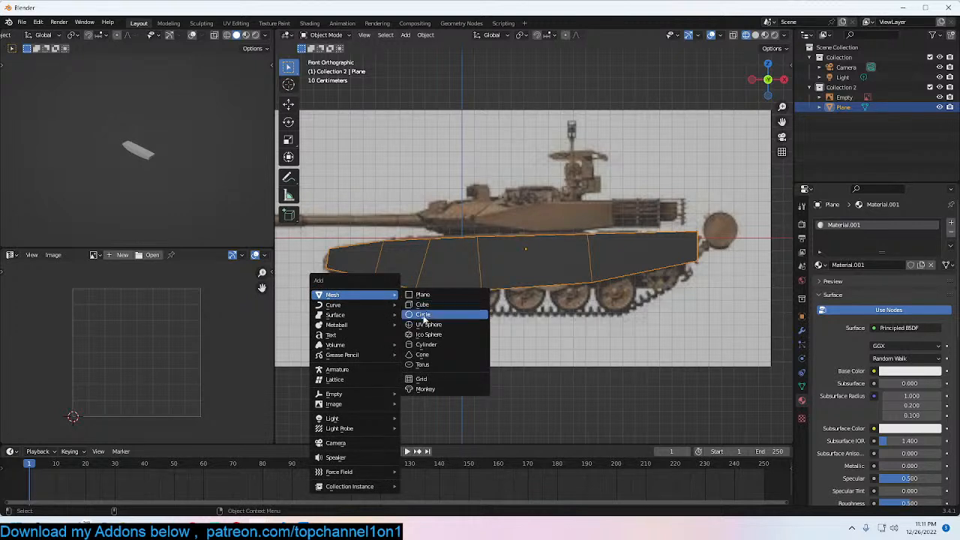
{"action": "left_click", "coordinate": [429, 315]}
{"action": "type", "text": "rx90"}
{"action": "key", "text": "Return"}
{"action": "key", "text": "s"}
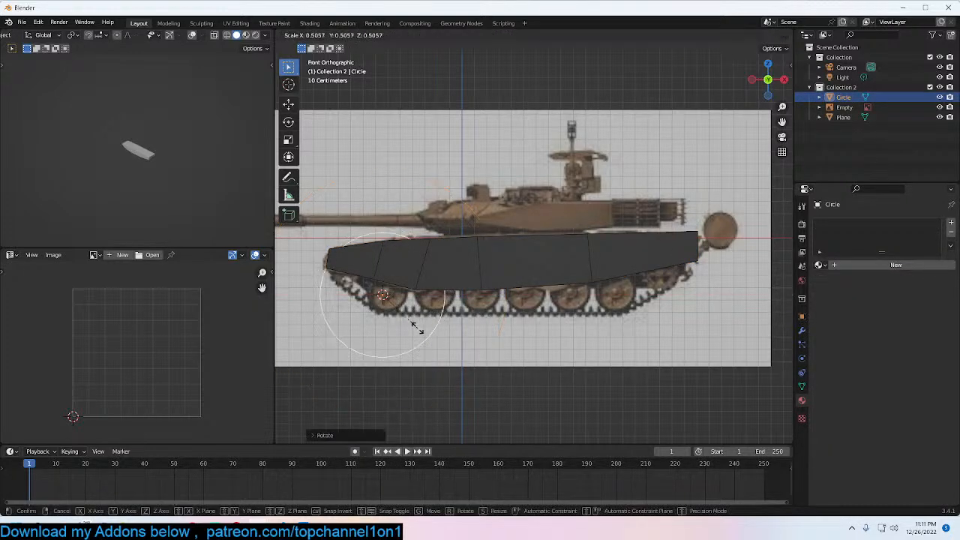
{"action": "left_click", "coordinate": [386, 307]}
Step: Hide the reference image and snap the 3D cursor to the selected faces on the hull's inner side
{"action": "left_click", "coordinate": [578, 186]}
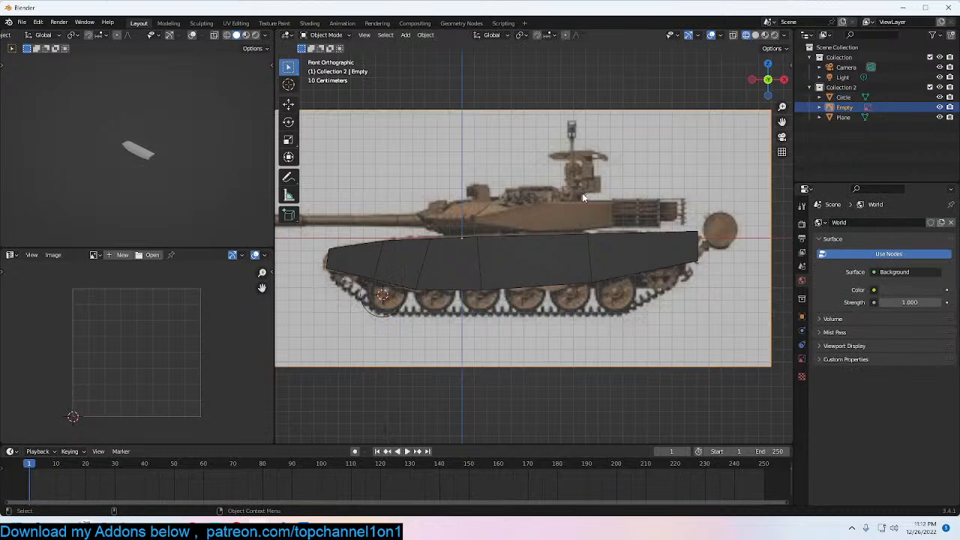
{"action": "key", "text": "h"}
{"action": "middle_click_drag", "start_coordinate": [575, 252], "coordinate": [628, 293]}
{"action": "left_click", "coordinate": [562, 293]}
{"action": "key", "text": "Tab"}
{"action": "left_click", "coordinate": [554, 268]}
{"action": "middle_click_drag", "start_coordinate": [553, 268], "coordinate": [541, 306]}
{"action": "left_click", "coordinate": [510, 223]}
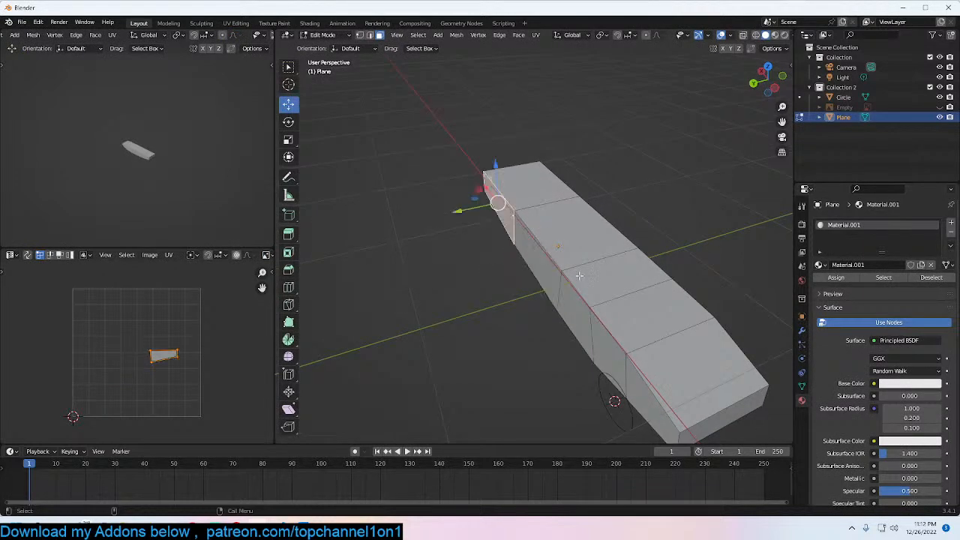
{"action": "left_click", "coordinate": [646, 402], "text": "ctrl"}
{"action": "key", "text": "shift+s"}
{"action": "key", "text": "Tab"}
Step: Set the hull's origin to the 3D cursor
{"action": "right_click", "coordinate": [643, 327]}
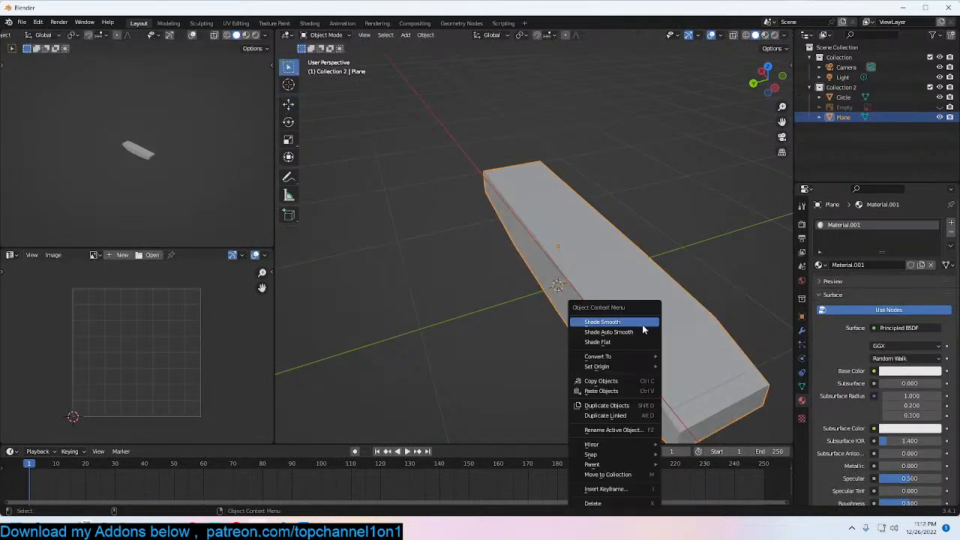
{"action": "left_click", "coordinate": [630, 381]}
{"action": "right_click", "coordinate": [634, 312]}
{"action": "mouse_move", "coordinate": [630, 299]}
{"action": "left_click", "coordinate": [684, 380]}
{"action": "middle_click_drag", "start_coordinate": [684, 381], "coordinate": [766, 287]}
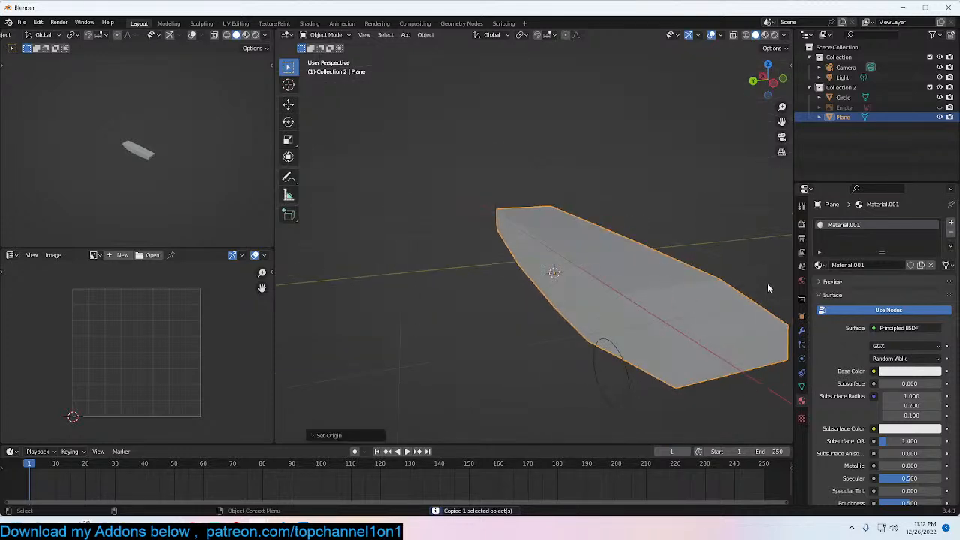
Step: Add a Mirror modifier to the hull, apply the hull's object transform and mirror only along the Y axis
{"action": "left_click", "coordinate": [802, 330]}
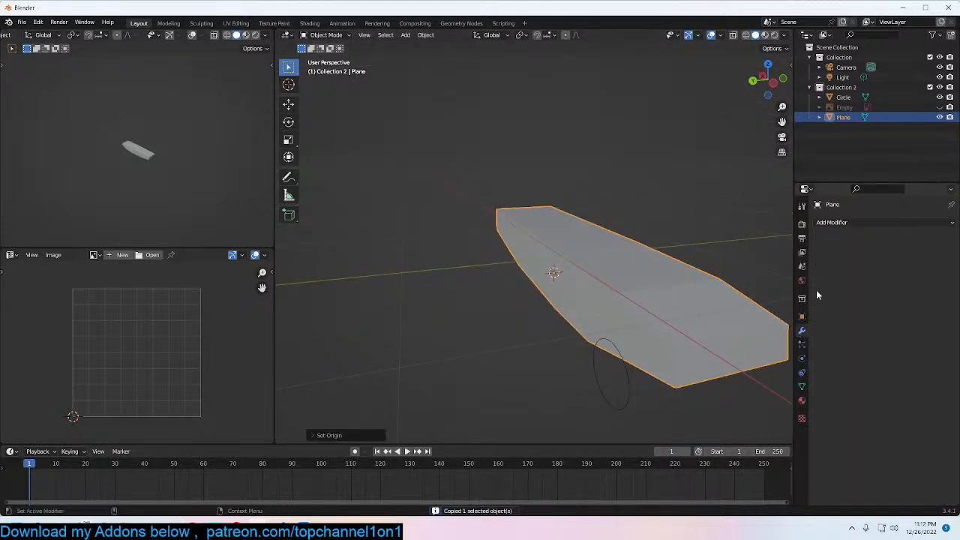
{"action": "left_click", "coordinate": [875, 218]}
{"action": "left_click", "coordinate": [757, 335]}
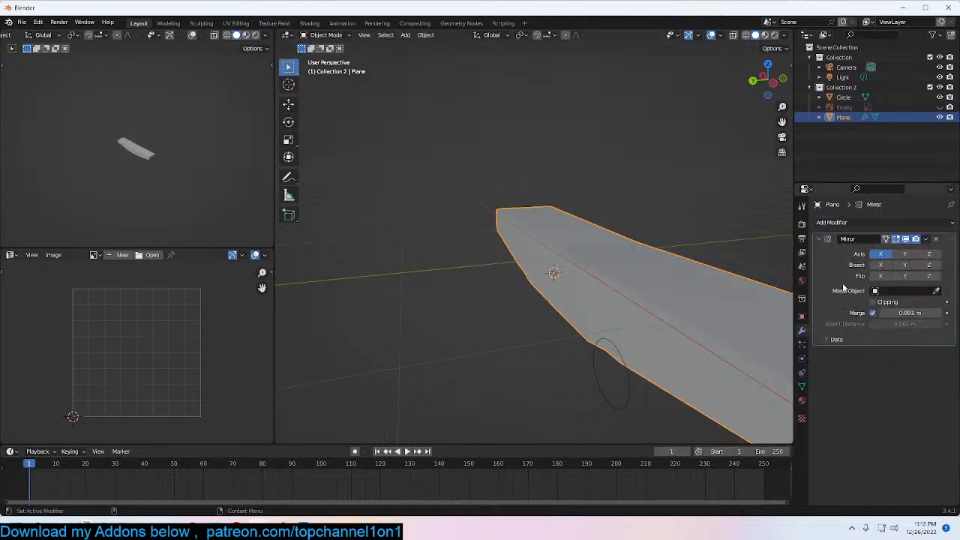
{"action": "left_click", "coordinate": [906, 255]}
{"action": "key", "text": "ctrl+a"}
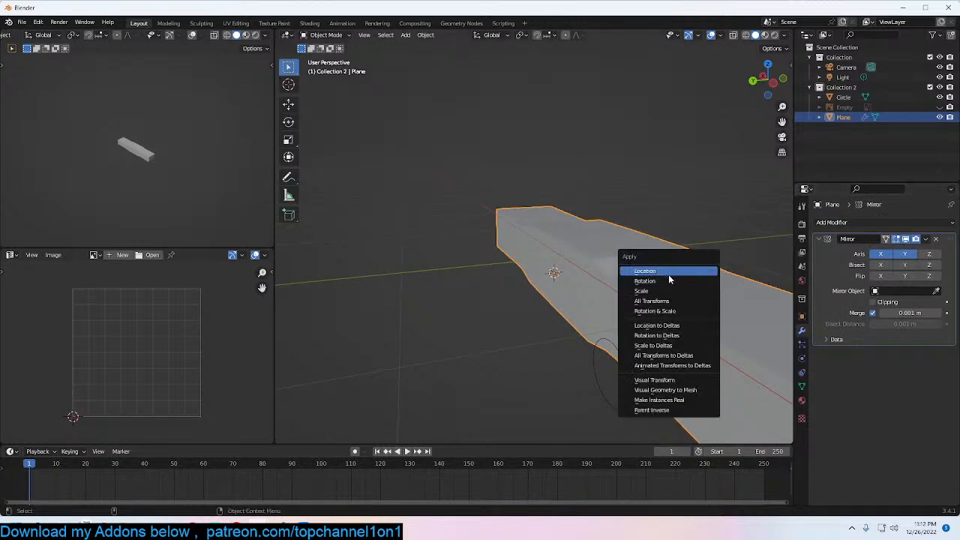
{"action": "left_click", "coordinate": [668, 272]}
{"action": "left_click", "coordinate": [872, 256]}
Step: Select the wheel circle, unhide the tank reference image and return to front view
{"action": "middle_click_drag", "start_coordinate": [701, 264], "coordinate": [578, 233]}
{"action": "left_click", "coordinate": [368, 324]}
{"action": "left_click", "coordinate": [387, 315]}
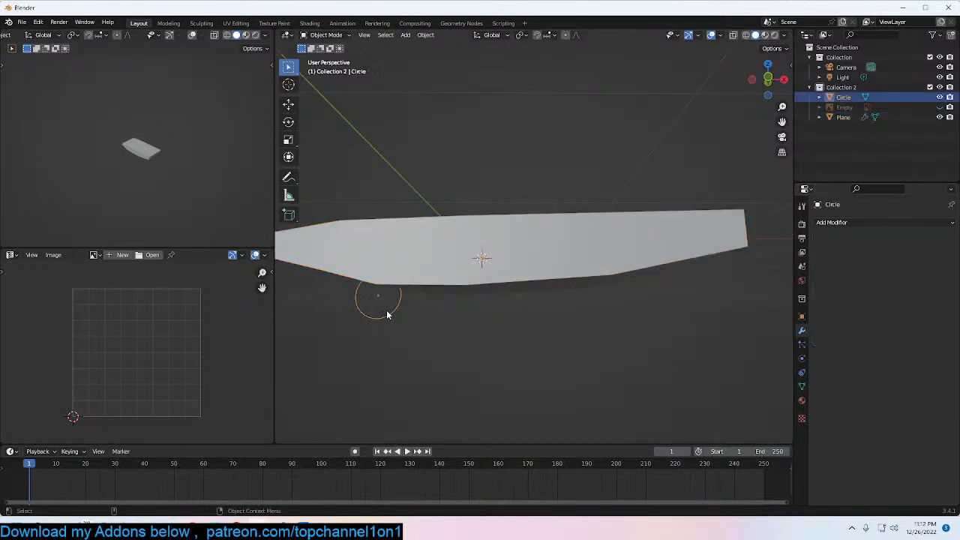
{"action": "key", "text": "KP_Divide"}
{"action": "key", "text": "KP_Divide"}
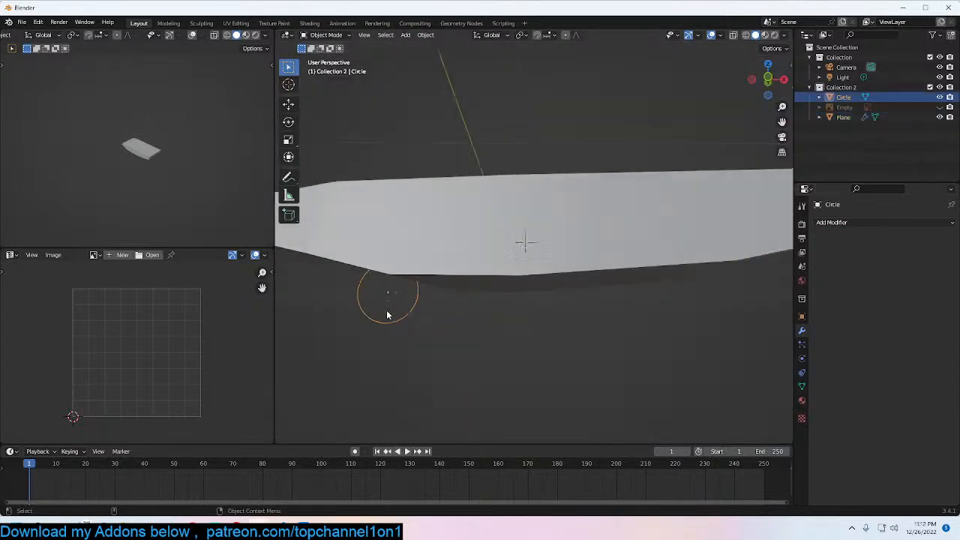
{"action": "key", "text": "alt+h"}
{"action": "key", "text": "KP_1"}
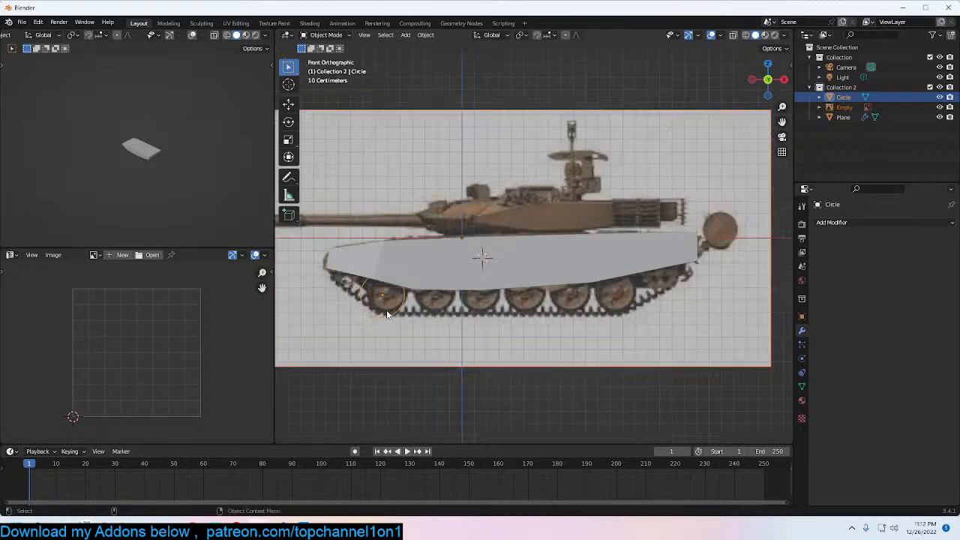
Step: Scale the wheel circle's mesh and move it along Y to the hull's outer side
{"action": "key", "text": "Tab"}
{"action": "key", "text": "s"}
{"action": "left_click", "coordinate": [432, 305]}
{"action": "middle_click_drag", "start_coordinate": [432, 305], "coordinate": [491, 321]}
{"action": "key", "text": "g"}
{"action": "key", "text": "y"}
{"action": "left_click", "coordinate": [464, 329]}
{"action": "key", "text": "Tab"}
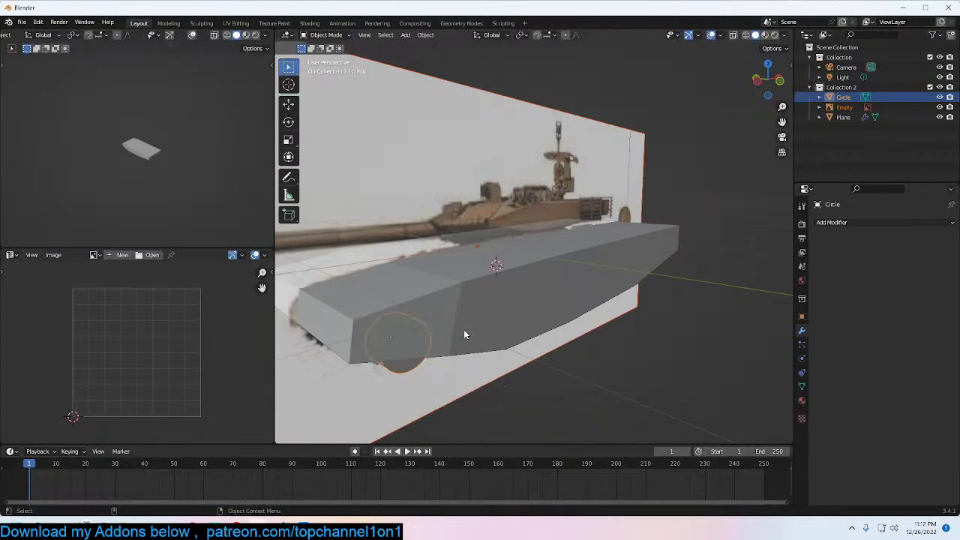
{"action": "key", "text": "KP_3"}
{"action": "key", "text": "KP_1"}
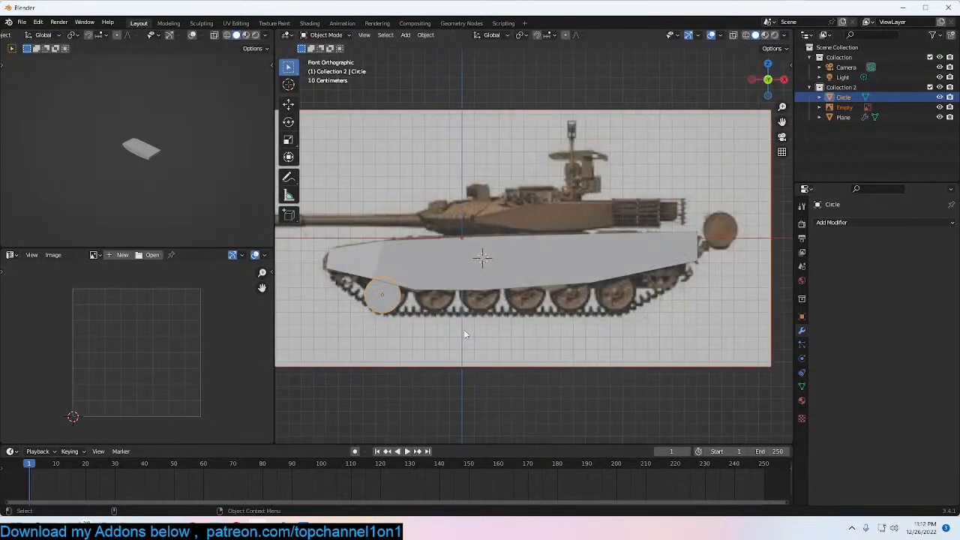
{"action": "key", "text": "alt+d"}
{"action": "right_click", "coordinate": [488, 328]}
{"action": "key", "text": "x"}
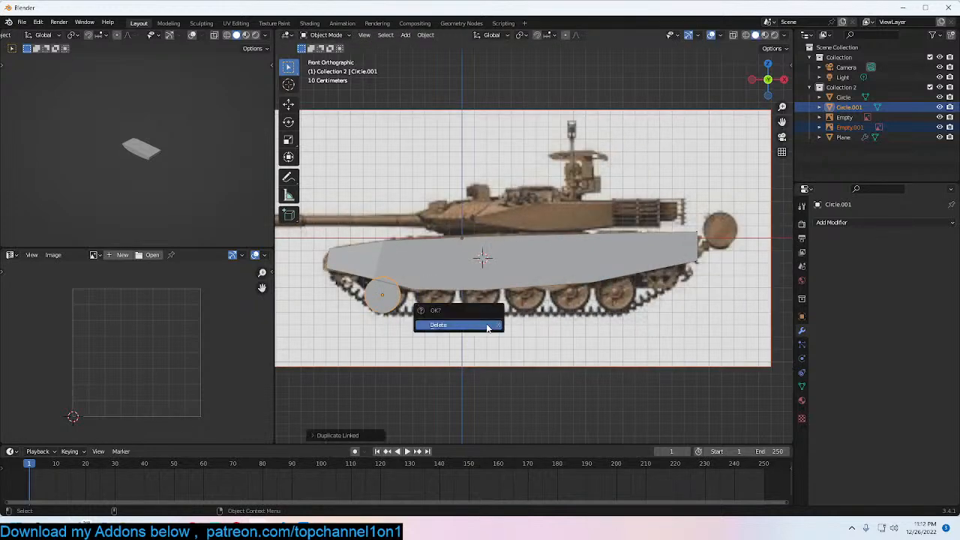
{"action": "left_click", "coordinate": [487, 327]}
Step: Create five linked duplicates of the wheel circle and place them over the remaining road wheels in the reference image
{"action": "left_click", "coordinate": [400, 306]}
{"action": "key", "text": "alt+d"}
{"action": "left_click", "coordinate": [453, 309]}
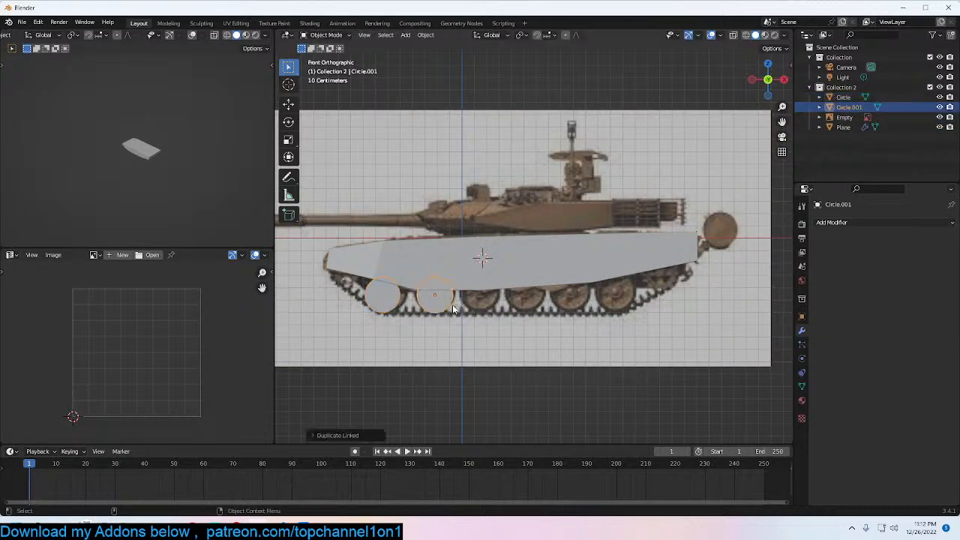
{"action": "key", "text": "alt+d"}
{"action": "left_click", "coordinate": [499, 309]}
{"action": "key", "text": "alt+d"}
{"action": "left_click", "coordinate": [546, 309]}
{"action": "key", "text": "alt+d"}
{"action": "left_click", "coordinate": [600, 305]}
{"action": "key", "text": "alt+d"}
{"action": "left_click", "coordinate": [587, 298]}
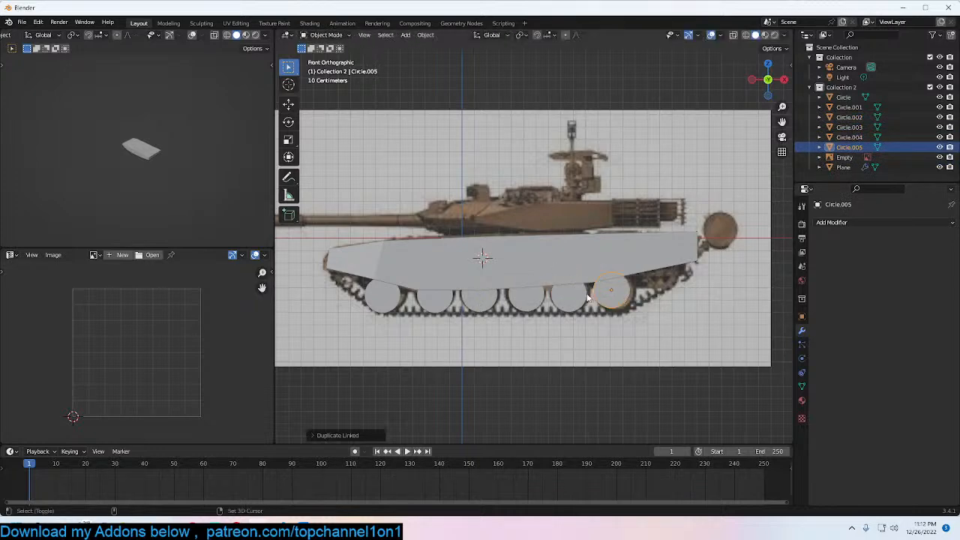
Step: Select all six wheel circles and move them together along the Y axis relative to the hull's side
{"action": "left_click", "coordinate": [537, 302], "text": "shift"}
{"action": "left_click", "coordinate": [566, 303], "text": "shift"}
{"action": "left_click", "coordinate": [480, 303], "text": "shift"}
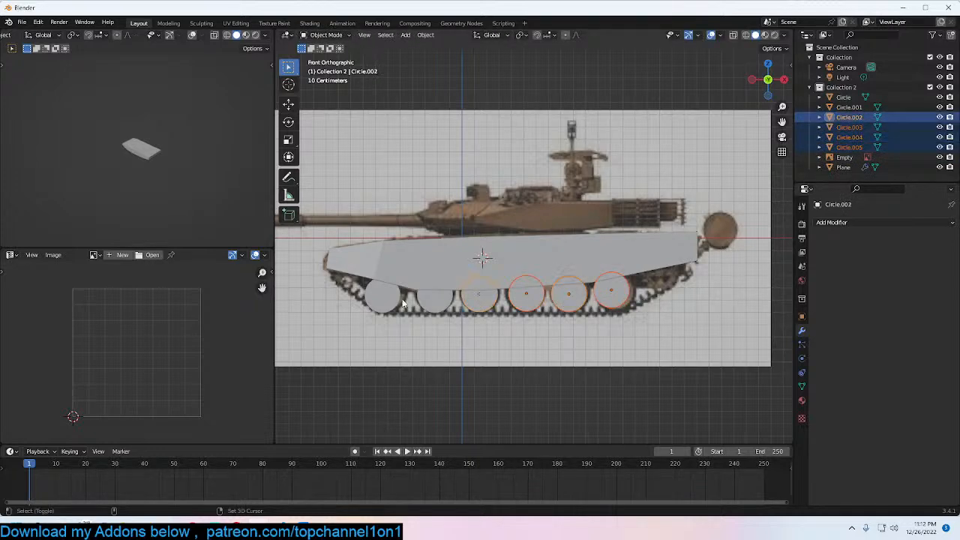
{"action": "left_click", "coordinate": [437, 303], "text": "shift"}
{"action": "left_click", "coordinate": [389, 301], "text": "shift"}
{"action": "middle_click_drag", "start_coordinate": [397, 301], "coordinate": [510, 288]}
{"action": "key", "text": "g"}
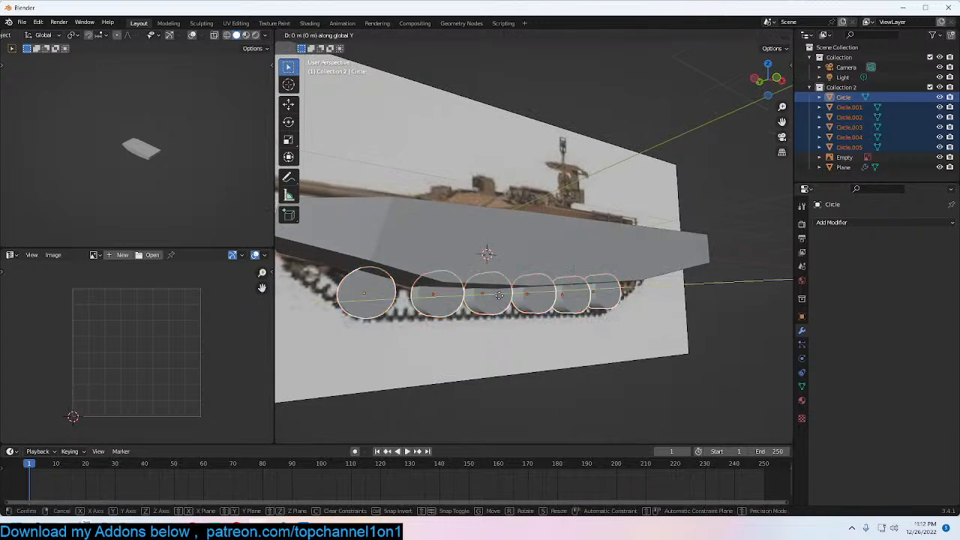
{"action": "left_click", "coordinate": [520, 291]}
Step: Show the model as see-through wireframe in front view, add a Bezier circle curve and rotate it 90 degrees around X
{"action": "key", "text": "KP_1"}
{"action": "key", "text": "alt+a"}
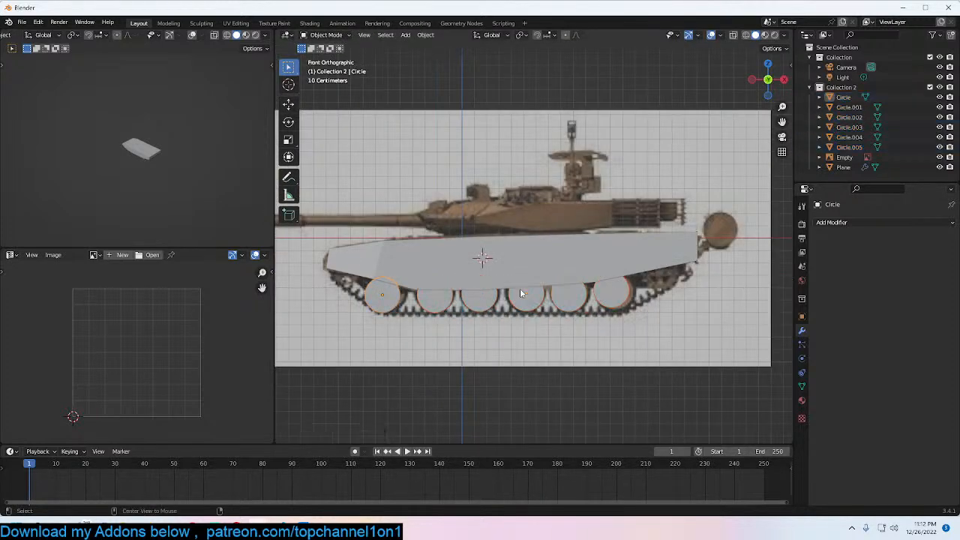
{"action": "key", "text": "shift+z"}
{"action": "key", "text": "shift+a"}
{"action": "key", "text": "alt+z"}
{"action": "key", "text": "shift+a"}
{"action": "mouse_move", "coordinate": [367, 294]}
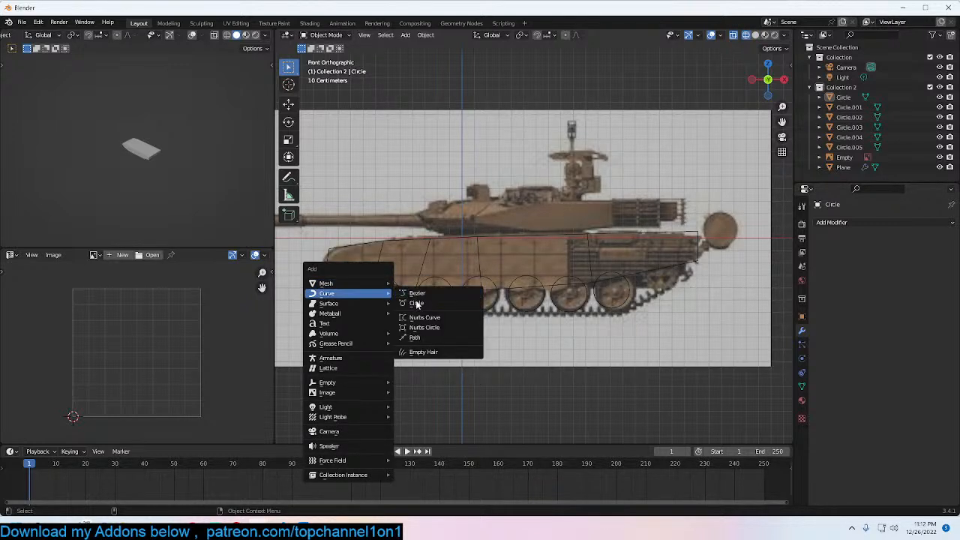
{"action": "left_click", "coordinate": [417, 303]}
{"action": "type", "text": "rx90"}
{"action": "key", "text": "Return"}
Step: Scale the Bezier circle and position it around the front end of the tank's track
{"action": "key", "text": "s"}
{"action": "left_click", "coordinate": [433, 321]}
{"action": "key", "text": "g"}
{"action": "left_click", "coordinate": [374, 299]}
Step: In Edit Mode, move the curve's rear control point to the track's rear end and scale its handles to fit
{"action": "key", "text": "Tab"}
{"action": "key", "text": "g"}
{"action": "left_click", "coordinate": [721, 277]}
{"action": "key", "text": "s"}
{"action": "left_click", "coordinate": [722, 291]}
{"action": "key", "text": "g"}
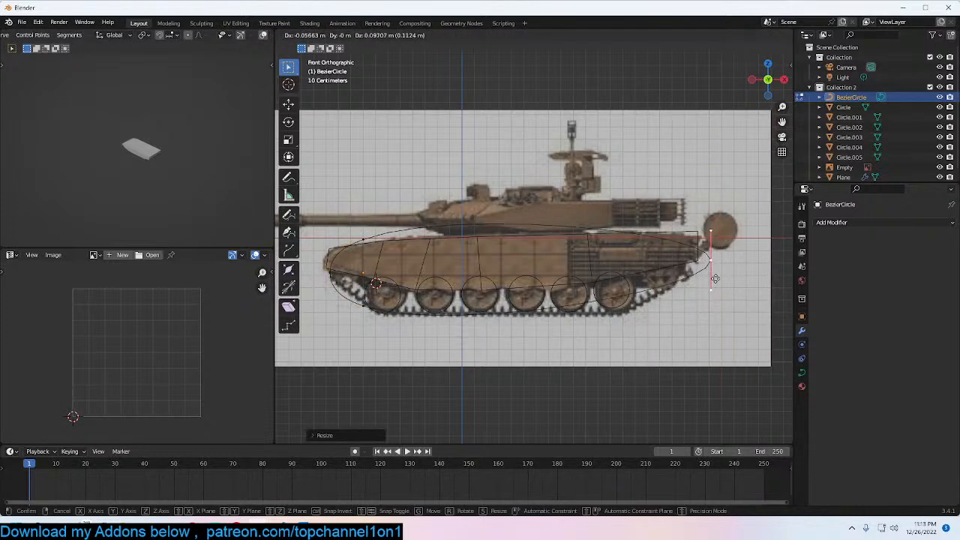
{"action": "left_click", "coordinate": [716, 279]}
{"action": "left_click", "coordinate": [377, 305]}
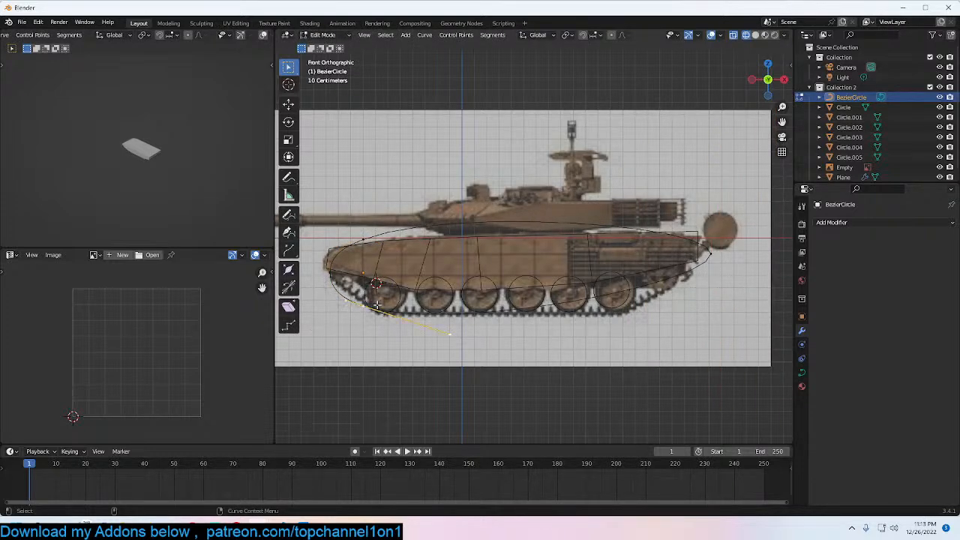
Step: Subdivide the track's Bezier curve between its front and rear points to gain extra control points
{"action": "right_click", "coordinate": [456, 288]}
{"action": "left_click", "coordinate": [710, 255], "text": "shift"}
{"action": "right_click", "coordinate": [696, 229]}
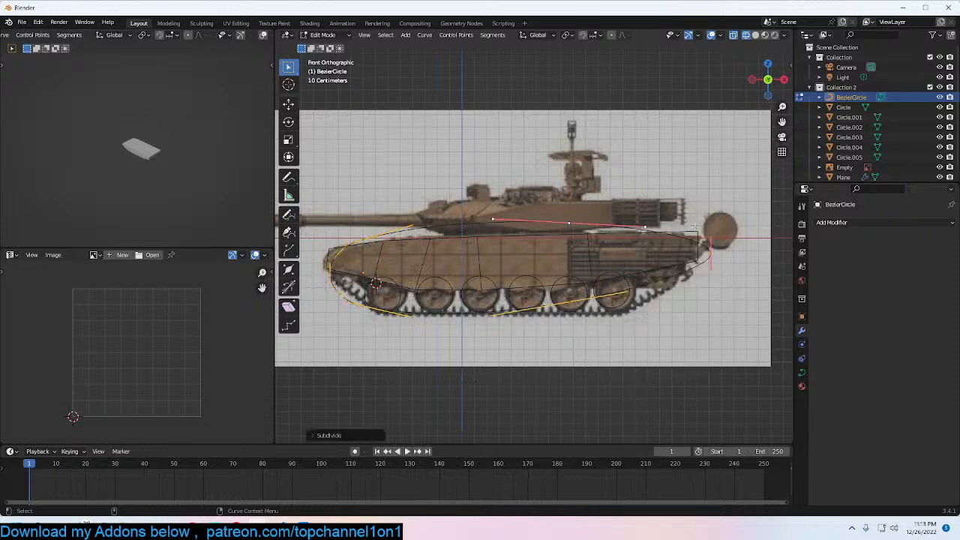
{"action": "left_click", "coordinate": [696, 230]}
Step: Reposition the curve's lower point beneath the rearmost road wheel and its rear end point at the hull's rear edge
{"action": "key", "text": "g"}
{"action": "key", "text": "s"}
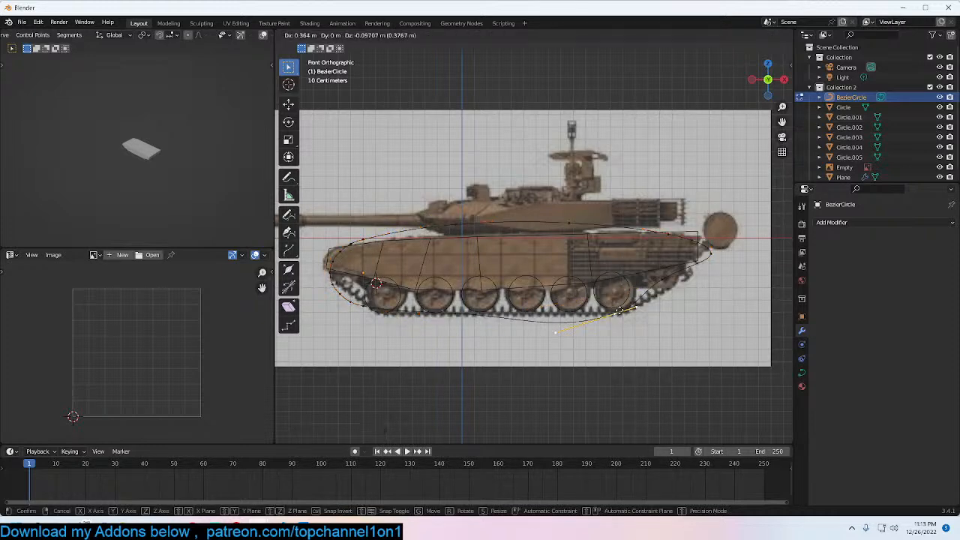
{"action": "key", "text": "g"}
{"action": "left_click", "coordinate": [670, 287]}
{"action": "left_click", "coordinate": [715, 253]}
{"action": "key", "text": "g"}
{"action": "left_click", "coordinate": [706, 248]}
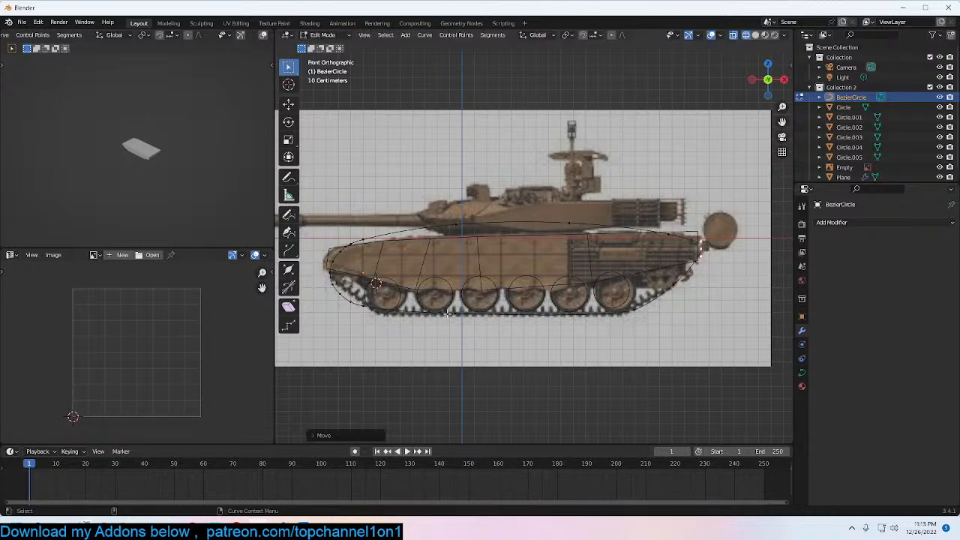
Step: Subdivide the curve between its lower front and rear points and adjust the control points to follow the track's underside
{"action": "left_click", "coordinate": [363, 314]}
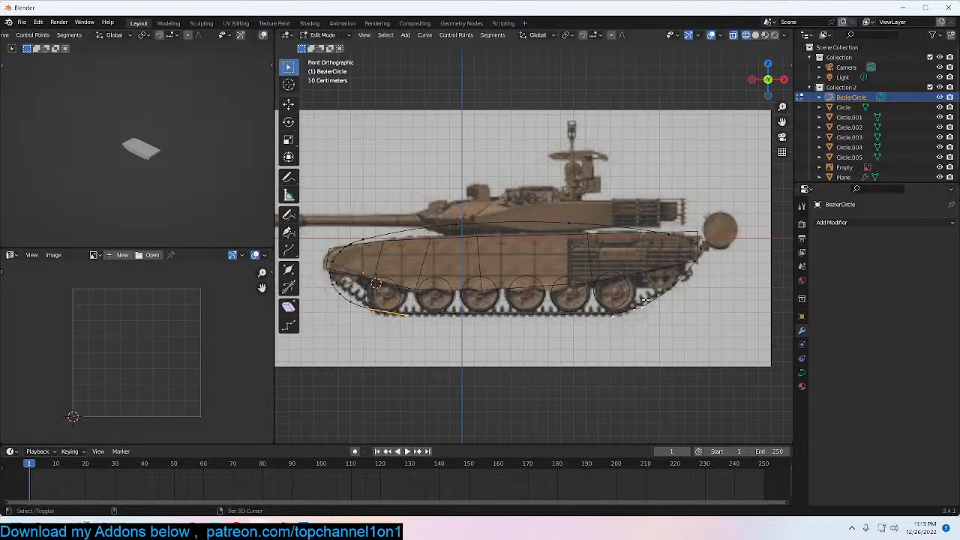
{"action": "right_click", "coordinate": [615, 285]}
{"action": "left_click", "coordinate": [617, 241]}
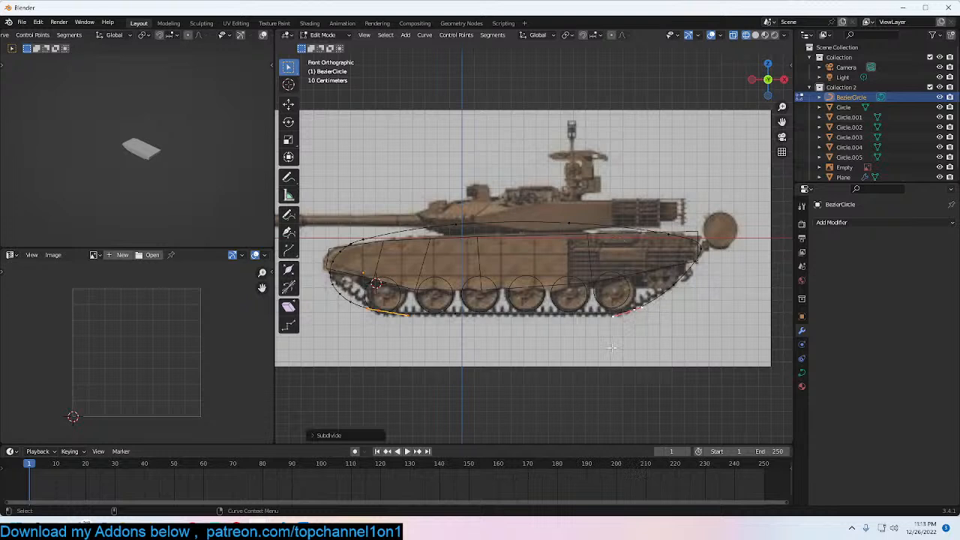
{"action": "right_click", "coordinate": [405, 253]}
{"action": "left_click", "coordinate": [455, 299]}
{"action": "key", "text": "g"}
{"action": "left_click", "coordinate": [481, 308]}
{"action": "left_click", "coordinate": [348, 290]}
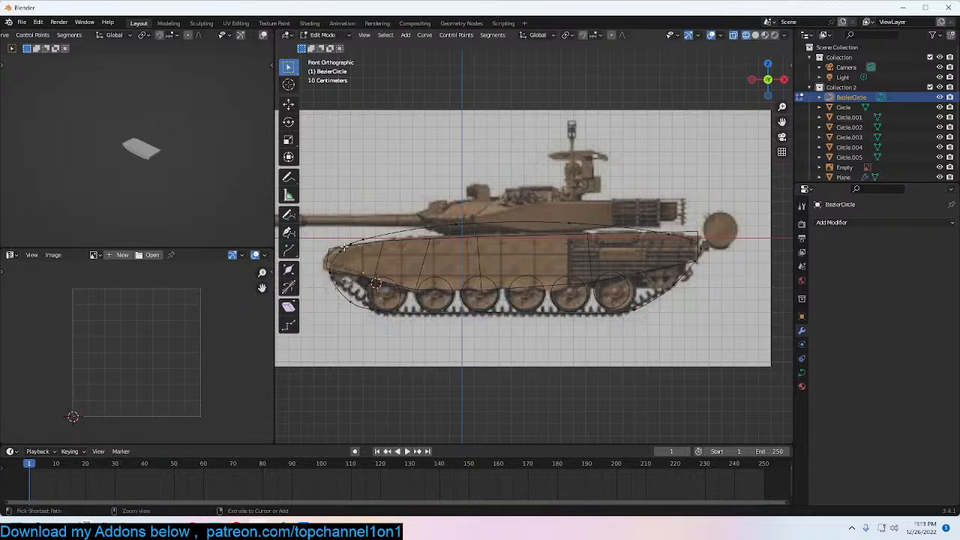
Step: Lower the curve's upper front, middle and rear points onto the top line of the hull
{"action": "left_click", "coordinate": [349, 248]}
{"action": "key", "text": "g"}
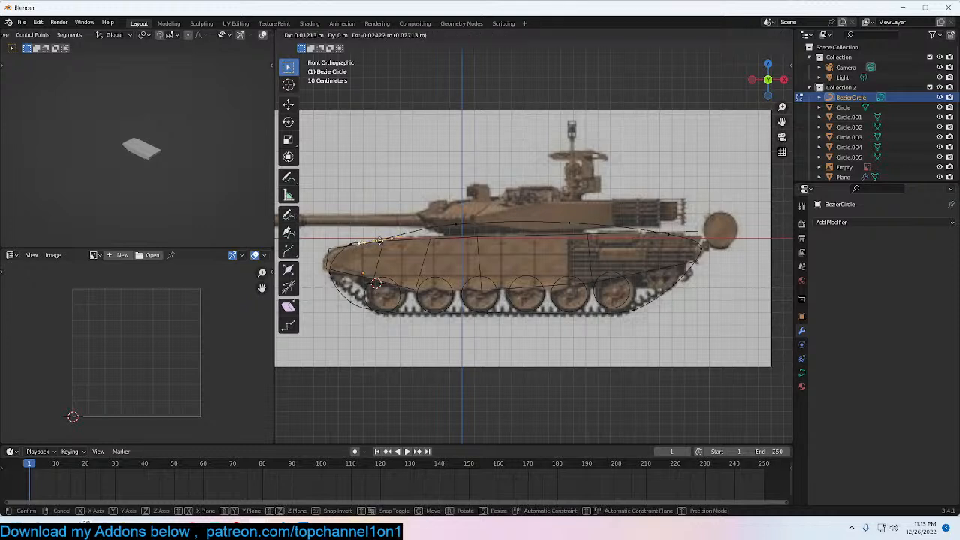
{"action": "left_click", "coordinate": [341, 248]}
{"action": "left_click", "coordinate": [456, 226]}
{"action": "key", "text": "g"}
{"action": "left_click", "coordinate": [455, 240]}
{"action": "left_click", "coordinate": [563, 225]}
{"action": "key", "text": "g"}
{"action": "left_click", "coordinate": [564, 241]}
Step: Finish editing the curve and shift it along the Y axis to align it with the road wheels
{"action": "key", "text": "Tab"}
{"action": "middle_click_drag", "start_coordinate": [563, 242], "coordinate": [645, 225]}
{"action": "left_click", "coordinate": [288, 105]}
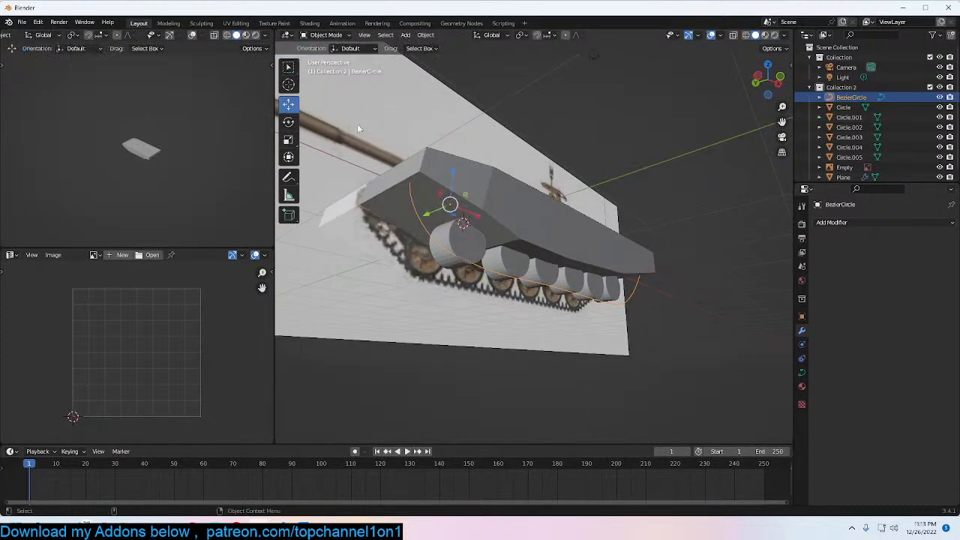
{"action": "left_click_drag", "start_coordinate": [438, 210], "coordinate": [448, 205]}
Step: Hide the tank reference image and reselect the track curve
{"action": "left_click", "coordinate": [429, 280]}
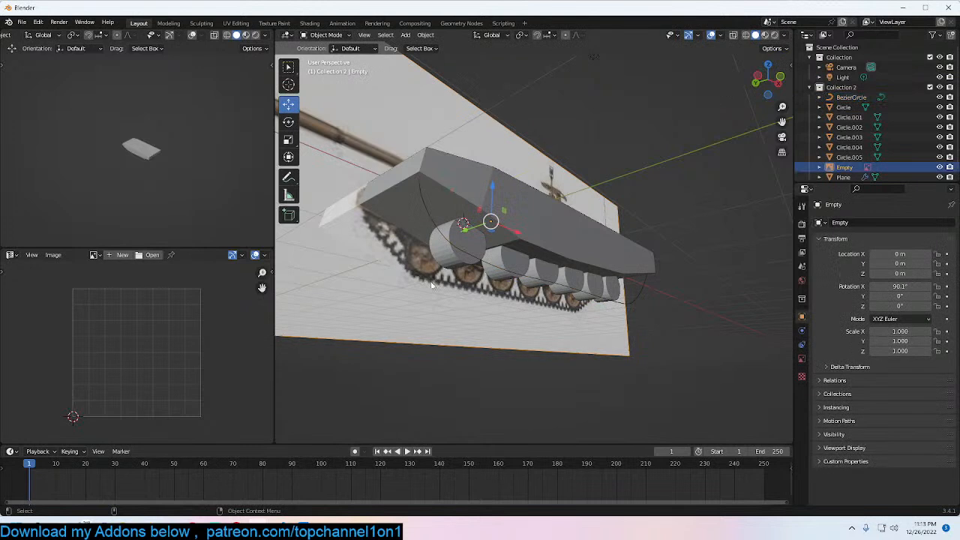
{"action": "key", "text": "h"}
{"action": "middle_click_drag", "start_coordinate": [471, 278], "coordinate": [495, 315]}
{"action": "left_click", "coordinate": [494, 309]}
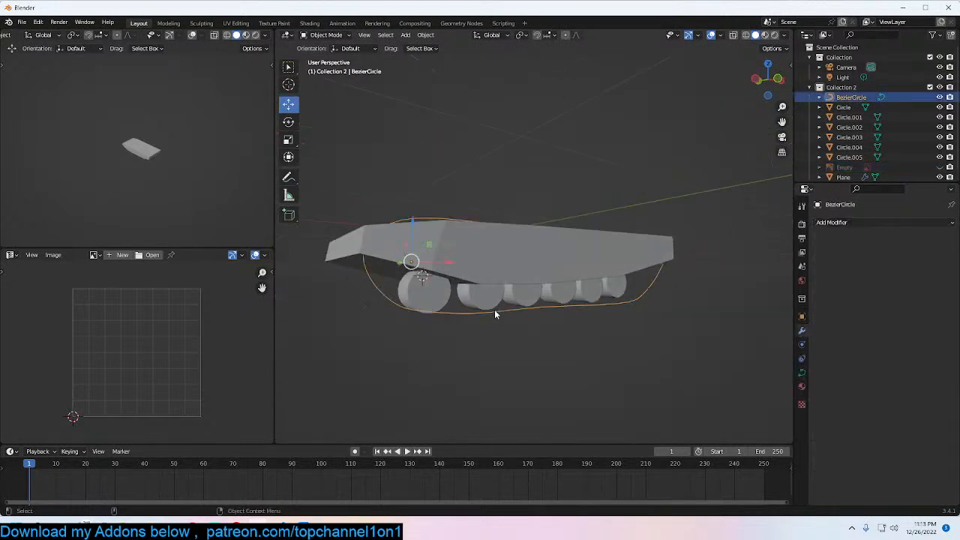
Step: Add a plane above the hull, scale it down and extrude it into a thin slab for the track link
{"action": "key", "text": "KP_1"}
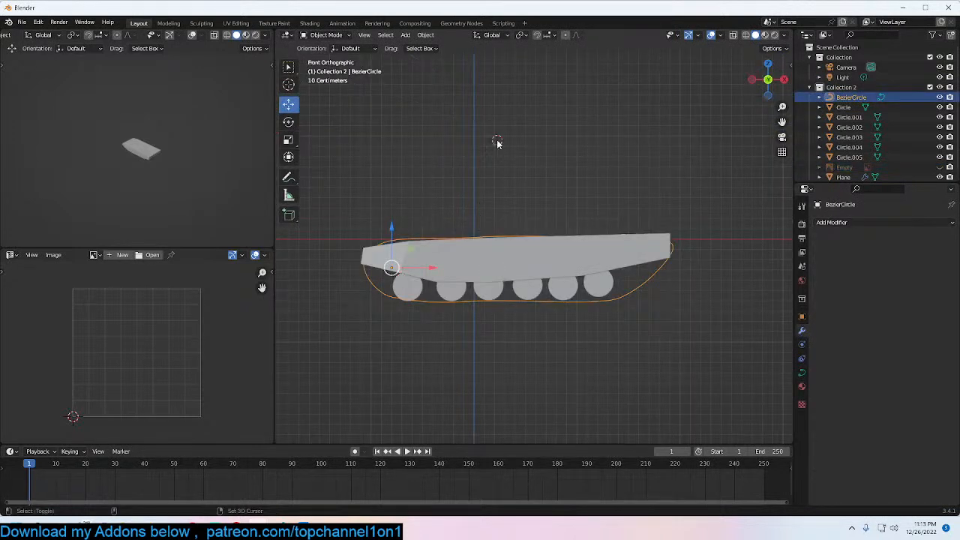
{"action": "key", "text": "shift+a"}
{"action": "left_click", "coordinate": [539, 132]}
{"action": "middle_click_drag", "start_coordinate": [540, 135], "coordinate": [518, 135]}
{"action": "key", "text": "s"}
{"action": "left_click", "coordinate": [535, 150]}
{"action": "key", "text": "Tab"}
{"action": "key", "text": "e"}
{"action": "left_click", "coordinate": [530, 162]}
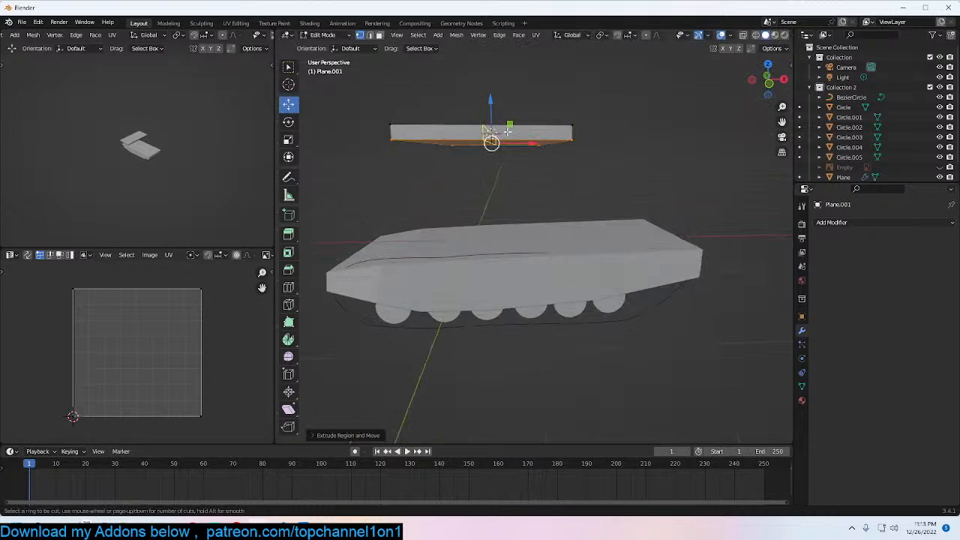
Step: Cut a centred edge loop around the slab and bevel it into a strip
{"action": "key", "text": "ctrl+r"}
{"action": "left_click", "coordinate": [491, 133]}
{"action": "right_click", "coordinate": [491, 133]}
{"action": "key", "text": "ctrl+b"}
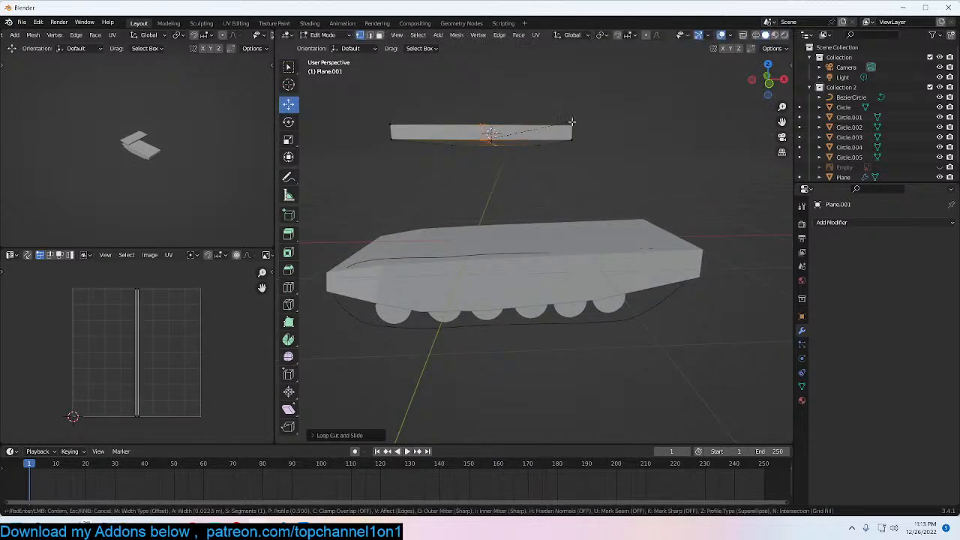
{"action": "left_click", "coordinate": [603, 115]}
Step: Extrude the strip's face on the slab's underside and scale it down to form a tapered rib
{"action": "middle_click_drag", "start_coordinate": [602, 115], "coordinate": [456, 121]}
{"action": "key", "text": "3"}
{"action": "key", "text": "e"}
{"action": "left_click", "coordinate": [605, 122]}
{"action": "key", "text": "s"}
{"action": "left_click", "coordinate": [563, 122]}
Step: Bevel the crosswise edge loop at the middle of the slab into a wide band
{"action": "key", "text": "2"}
{"action": "key", "text": "ctrl+b"}
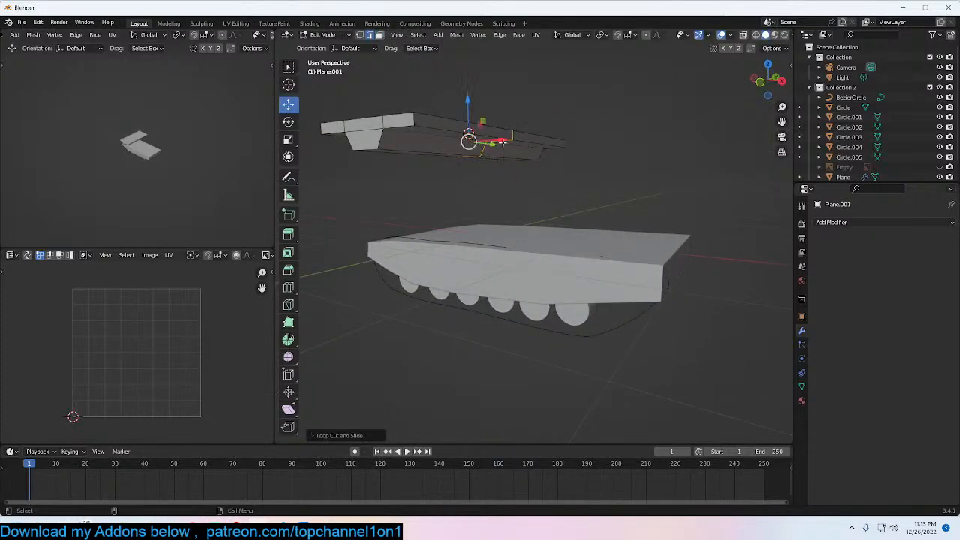
{"action": "left_click", "coordinate": [595, 130]}
Step: Extrude the wide band's faces outward along their normals to thicken the centre of the track link
{"action": "middle_click_drag", "start_coordinate": [595, 130], "coordinate": [590, 112]}
{"action": "key", "text": "alt+e"}
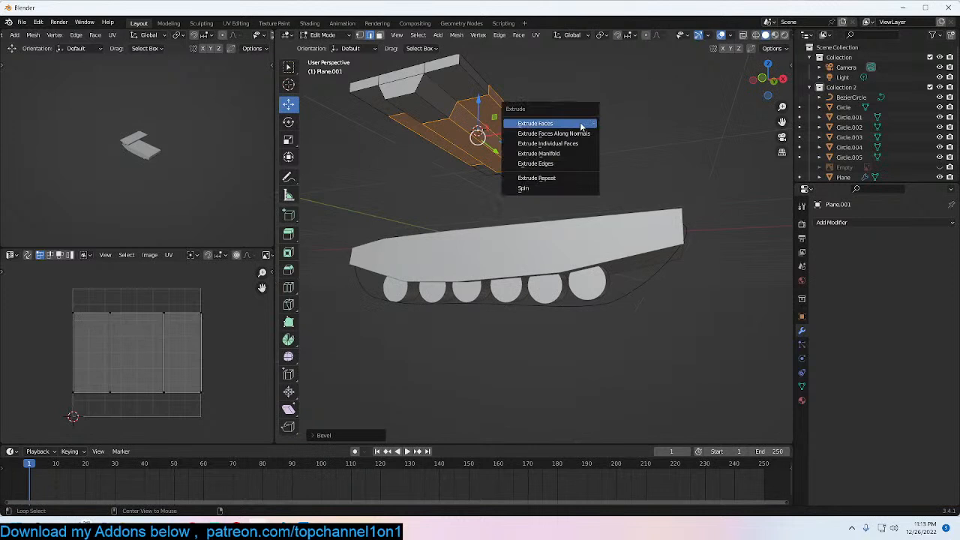
{"action": "left_click", "coordinate": [578, 133]}
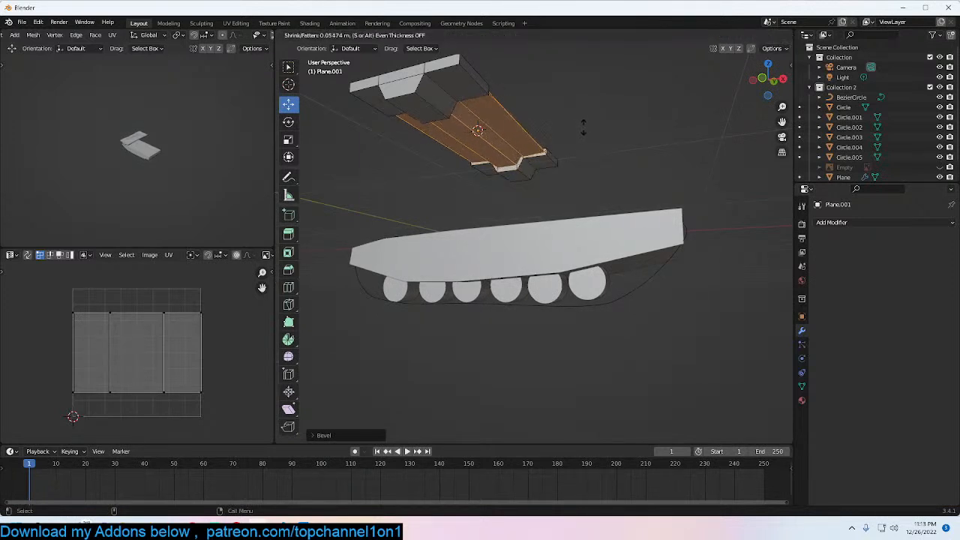
{"action": "left_click", "coordinate": [578, 136]}
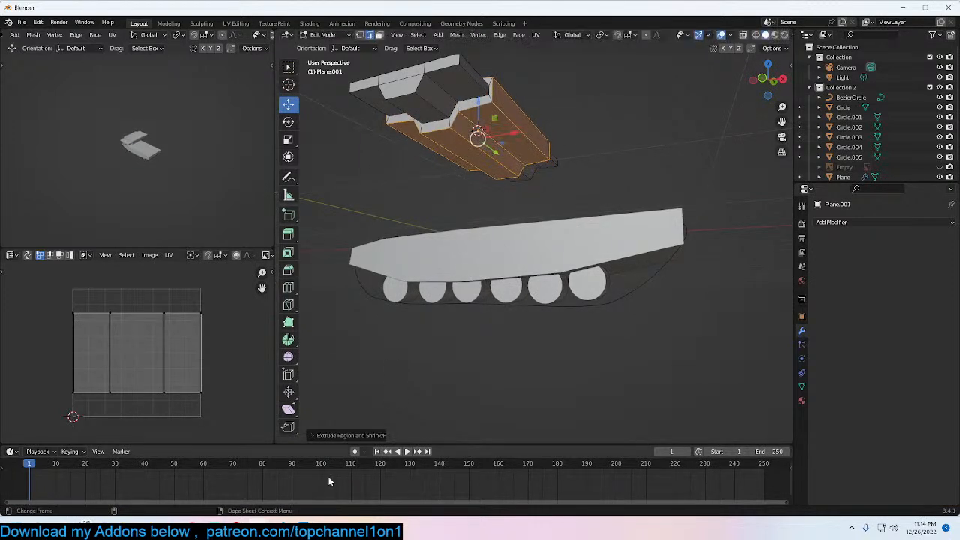
{"action": "left_click", "coordinate": [351, 436]}
Step: Add a cube inside the track link mesh, flatten it along Y to about 0.3 and scale it down
{"action": "key", "text": "Tab"}
{"action": "middle_click_drag", "start_coordinate": [525, 232], "coordinate": [581, 262]}
{"action": "key", "text": "KP_7"}
{"action": "key", "text": "Tab"}
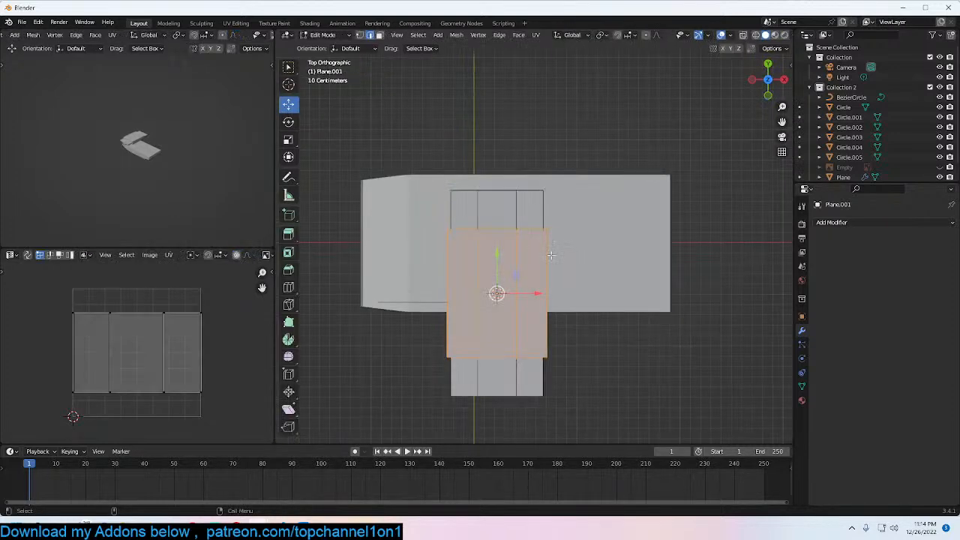
{"action": "key", "text": "alt+z"}
{"action": "scroll", "coordinate": [548, 258], "scroll_direction": "up", "scroll_amount": 2}
{"action": "key", "text": "alt+a"}
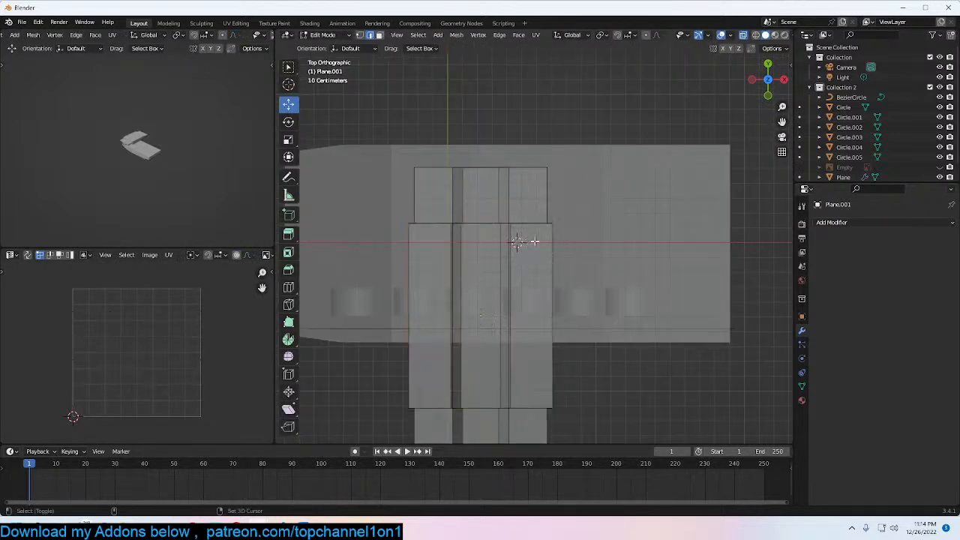
{"action": "key", "text": "shift+a"}
{"action": "left_click", "coordinate": [529, 229]}
{"action": "key", "text": "s"}
{"action": "key", "text": "y"}
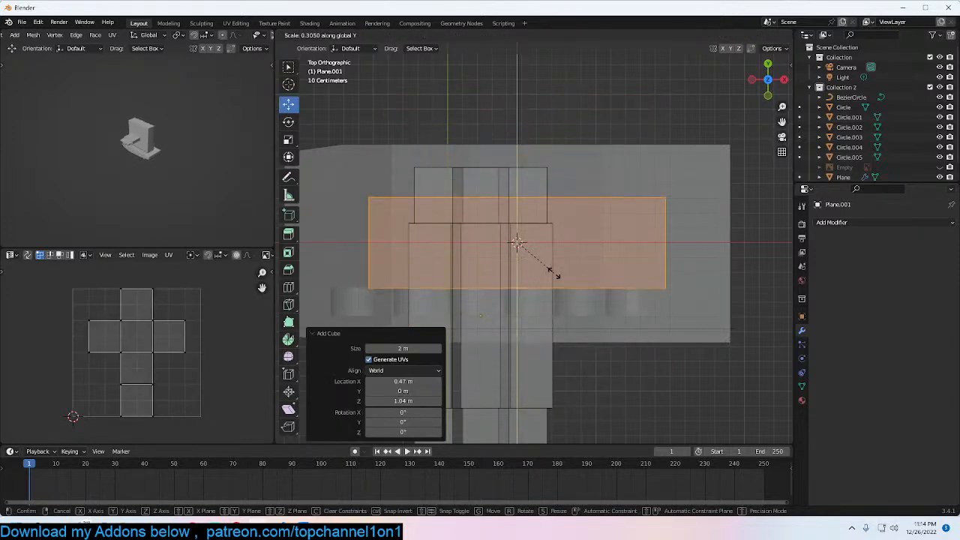
{"action": "left_click", "coordinate": [556, 273]}
{"action": "key", "text": "s"}
{"action": "left_click", "coordinate": [578, 259]}
Step: Move the block about 0.145 m in X and 0.175 m in Y, and stretch it along X by 1.381
{"action": "key", "text": "g"}
{"action": "left_click", "coordinate": [600, 233]}
{"action": "key", "text": "s"}
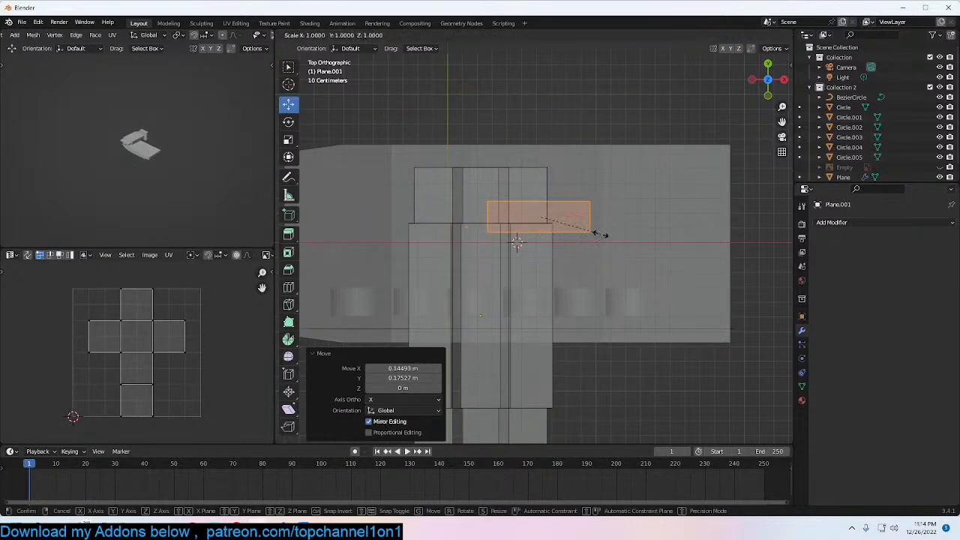
{"action": "key", "text": "x"}
{"action": "left_click", "coordinate": [615, 246]}
Step: Reduce the block's height along Z and lower it about 0.16 m to line up with the link
{"action": "middle_click_drag", "start_coordinate": [615, 246], "coordinate": [562, 167]}
{"action": "key", "text": "s"}
{"action": "key", "text": "z"}
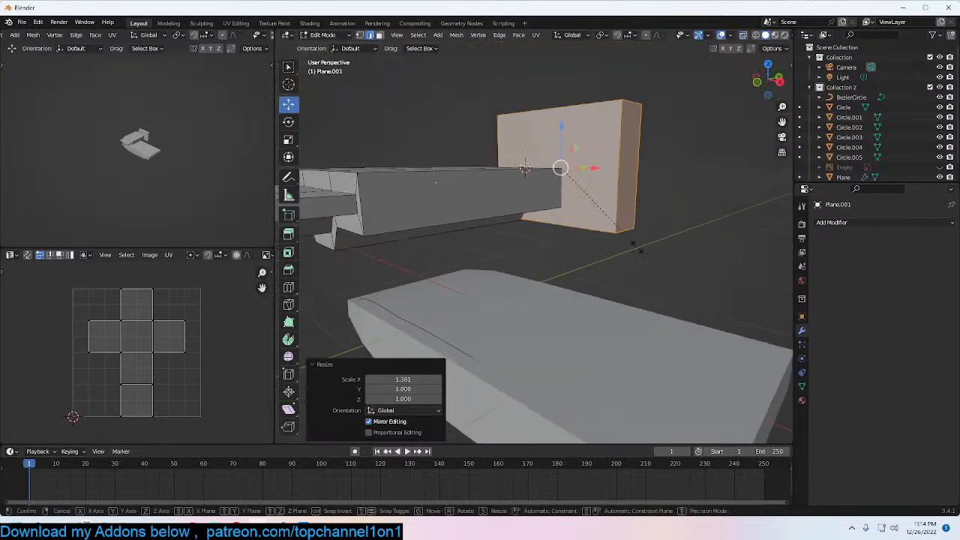
{"action": "left_click", "coordinate": [537, 217]}
{"action": "key", "text": "g"}
{"action": "key", "text": "z"}
{"action": "left_click", "coordinate": [538, 237]}
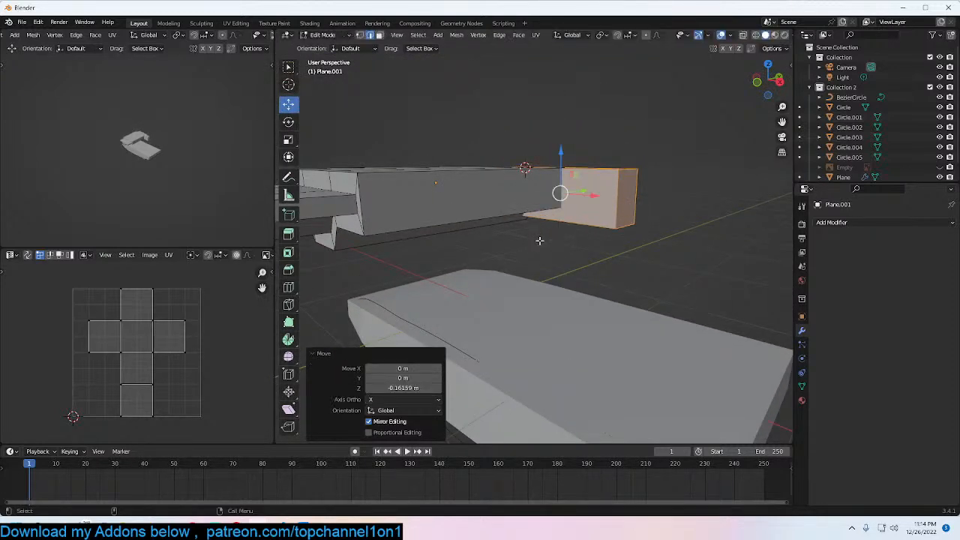
Step: Duplicate the block along Y by about -1.32 m to the link's opposite side and finish editing the mesh
{"action": "key", "text": "KP_7"}
{"action": "key", "text": "shift+d"}
{"action": "key", "text": "y"}
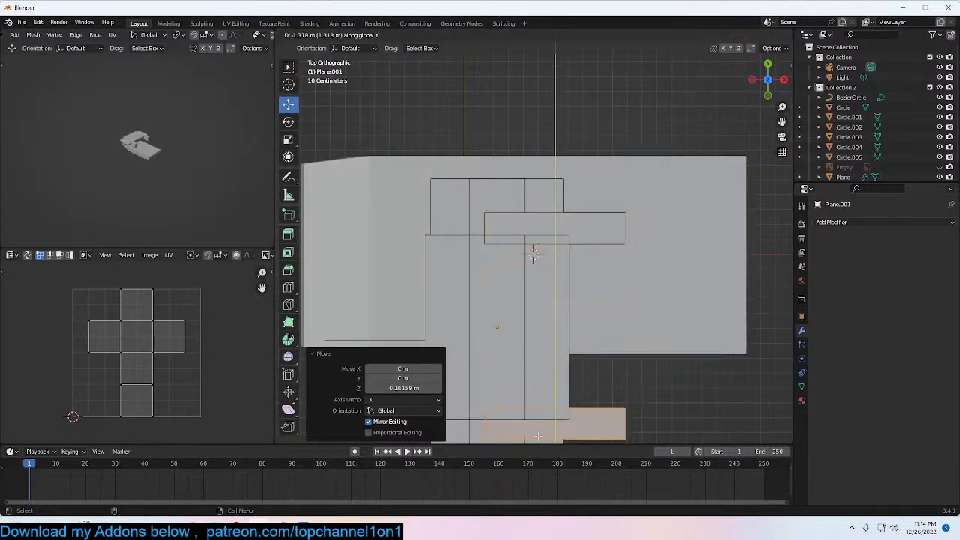
{"action": "left_click", "coordinate": [538, 437]}
{"action": "scroll", "coordinate": [574, 398], "scroll_direction": "down", "scroll_amount": 2}
{"action": "key", "text": "Tab"}
{"action": "middle_click_drag", "start_coordinate": [610, 354], "coordinate": [611, 257]}
{"action": "middle_click_drag", "start_coordinate": [595, 298], "coordinate": [594, 270]}
Step: Place the 3D cursor between the hull and the track link and add a plane there
{"action": "key", "text": "KP_1"}
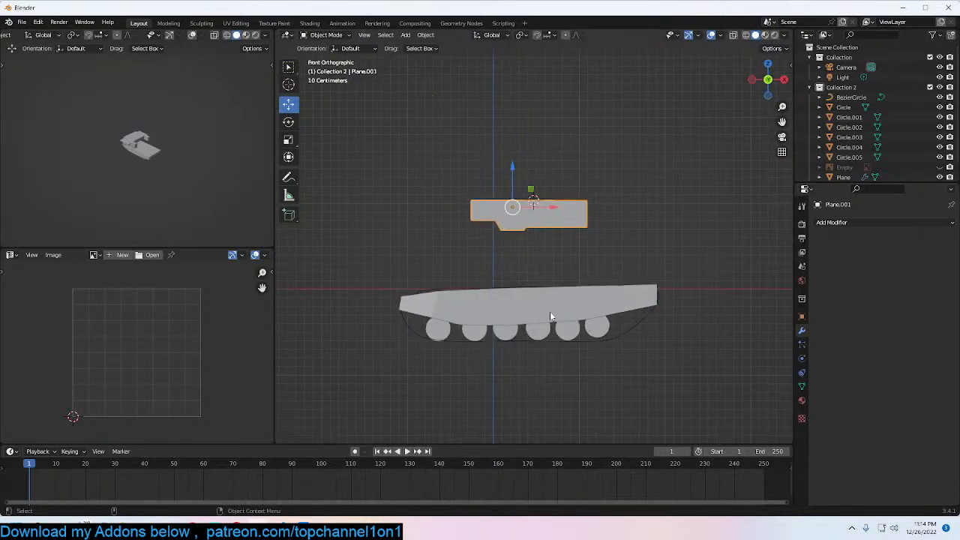
{"action": "scroll", "coordinate": [475, 258], "scroll_direction": "up", "scroll_amount": 2}
{"action": "right_click", "coordinate": [441, 260], "text": "shift"}
{"action": "key", "text": "shift+a"}
{"action": "mouse_move", "coordinate": [441, 259]}
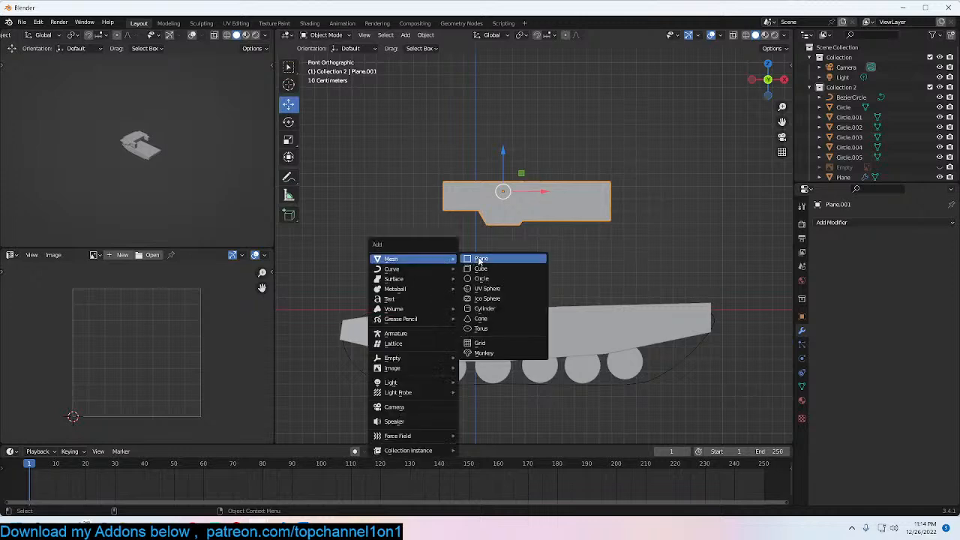
{"action": "left_click", "coordinate": [480, 260]}
Step: Show the objects in distinct viewport colours and delete the new plane's two vertices on one side, leaving a single edge
{"action": "middle_click_drag", "start_coordinate": [480, 261], "coordinate": [583, 293]}
{"action": "key", "text": "Tab"}
{"action": "scroll", "coordinate": [583, 293], "scroll_direction": "down", "scroll_amount": 2}
{"action": "key", "text": "Tab"}
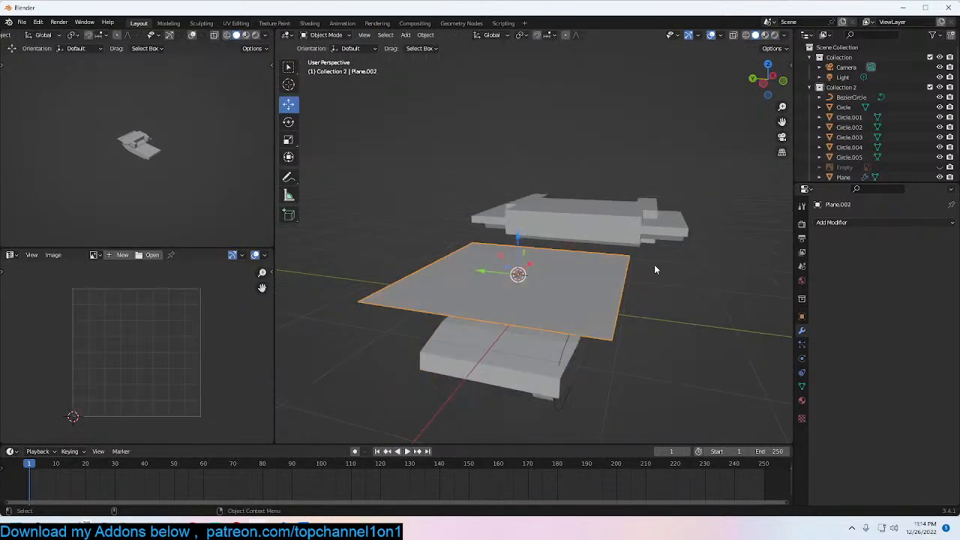
{"action": "key", "text": "shift+q"}
{"action": "left_click", "coordinate": [614, 259]}
{"action": "left_click", "coordinate": [627, 255]}
{"action": "key", "text": "x"}
{"action": "left_click", "coordinate": [620, 281]}
Step: Put the 3D cursor on the edge's end vertex and set the object's origin to the 3D cursor
{"action": "left_click", "coordinate": [357, 301]}
{"action": "key", "text": "Tab"}
{"action": "right_click", "coordinate": [409, 333]}
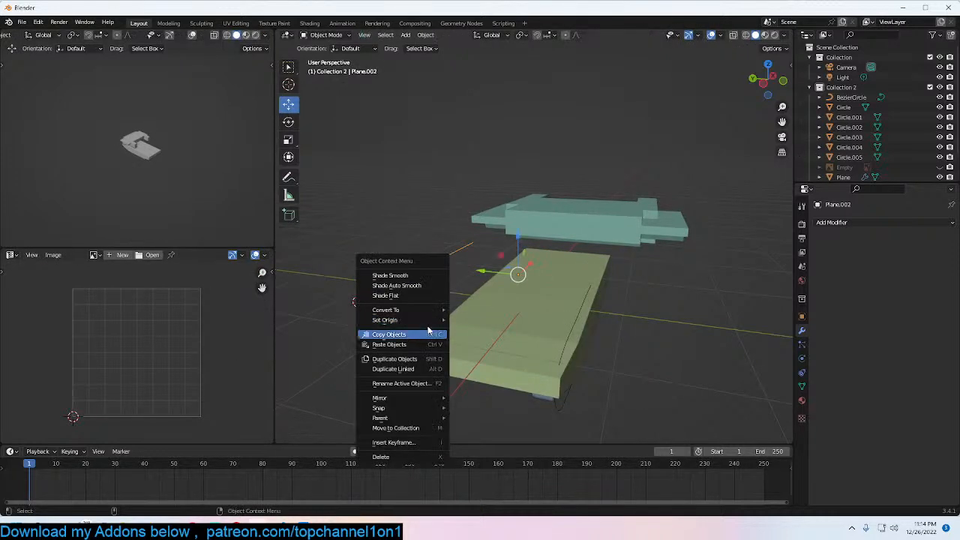
{"action": "mouse_move", "coordinate": [427, 320]}
{"action": "left_click", "coordinate": [491, 340]}
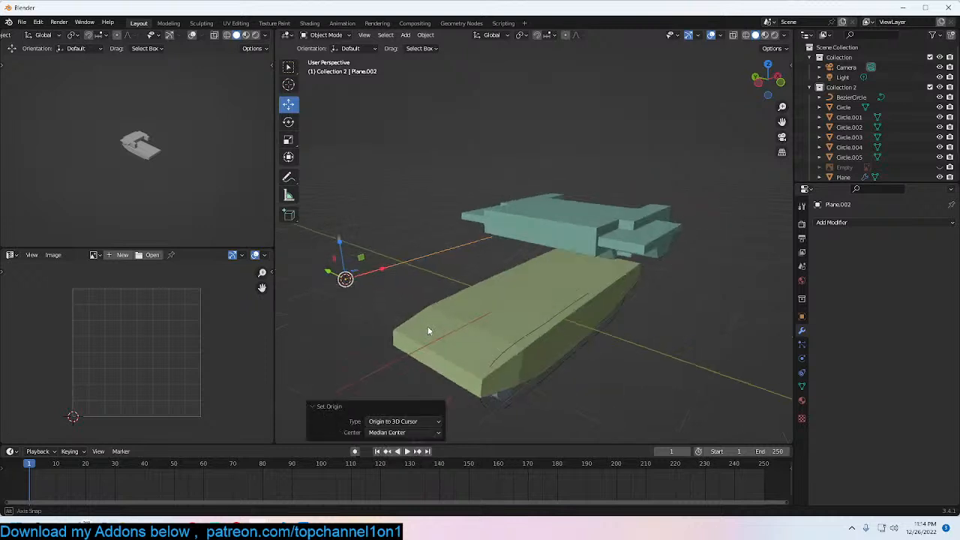
Step: Add an Array modifier to the edge object and increase its fixed count
{"action": "left_click", "coordinate": [831, 221]}
{"action": "left_click", "coordinate": [742, 261]}
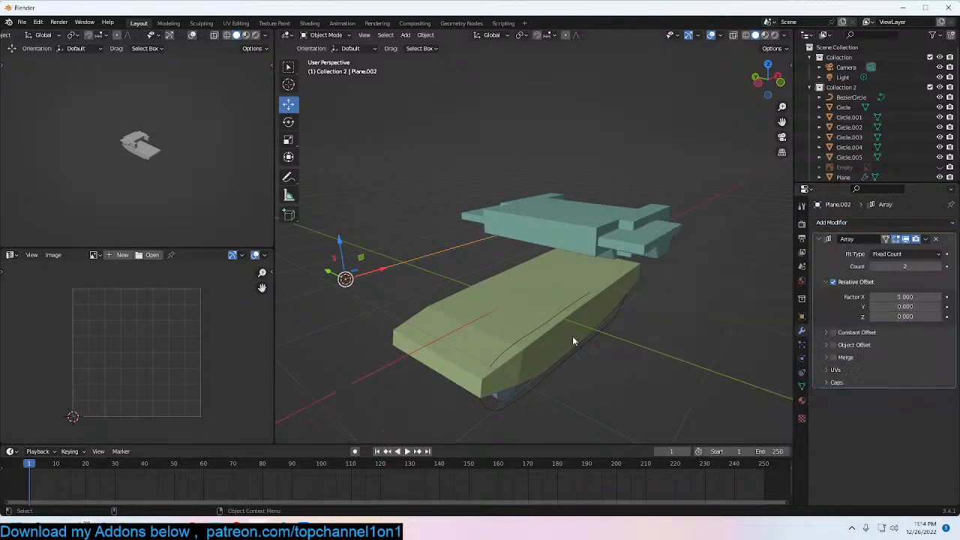
{"action": "mouse_move", "coordinate": [900, 266]}
{"action": "left_mouse_down"}
{"action": "mouse_move", "coordinate": [937, 266]}
{"action": "mouse_move", "coordinate": [892, 266]}
{"action": "left_mouse_up"}
Step: Snap the 3D cursor to a control point on the track curve's underside and set the curve's origin to the 3D cursor
{"action": "left_click", "coordinate": [582, 346]}
{"action": "key", "text": "Tab"}
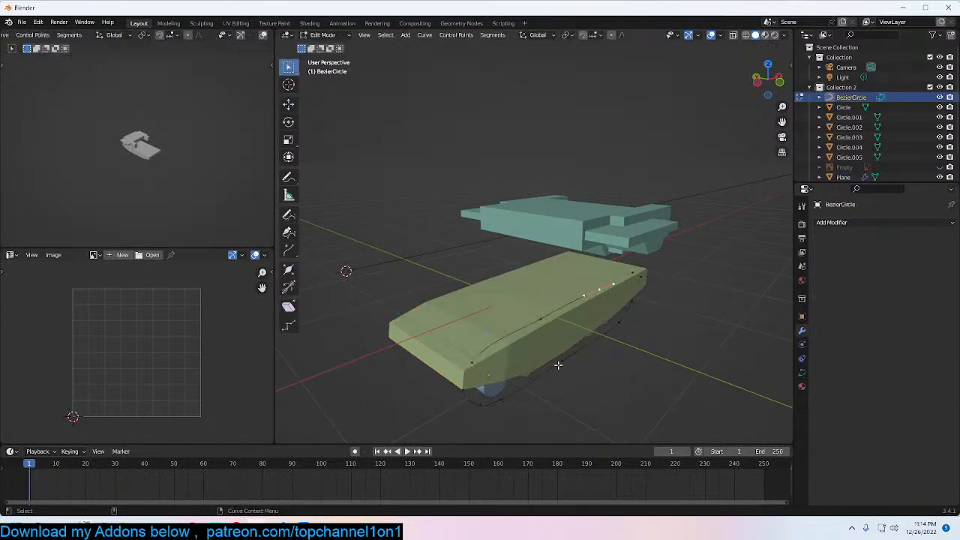
{"action": "key", "text": "shift+s"}
{"action": "left_click", "coordinate": [498, 447]}
{"action": "key", "text": "Tab"}
{"action": "right_click", "coordinate": [564, 383]}
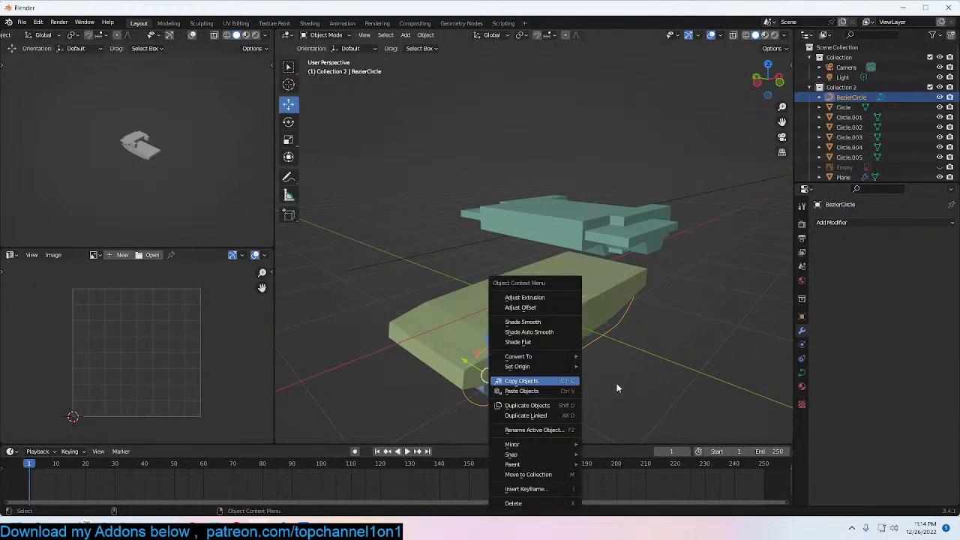
{"action": "mouse_move", "coordinate": [566, 367]}
{"action": "left_click", "coordinate": [611, 386]}
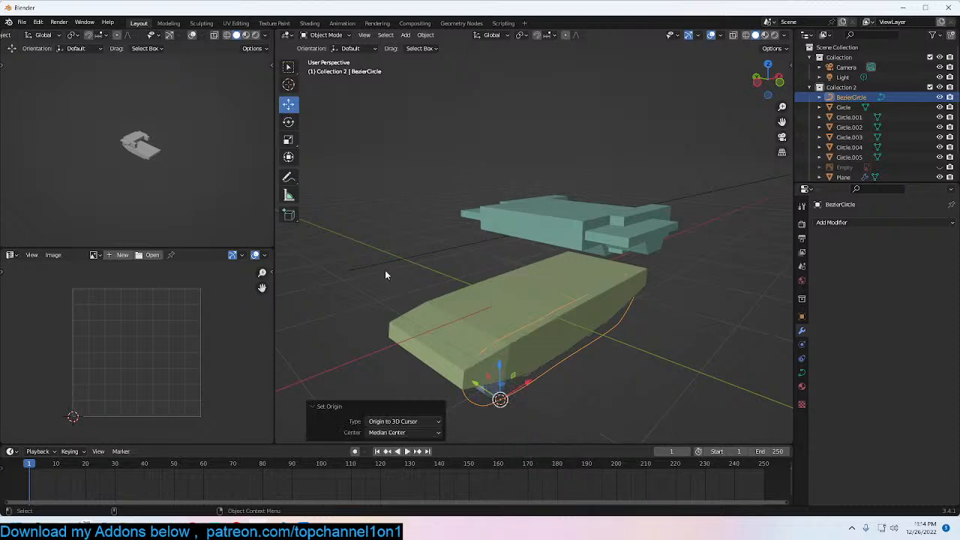
Step: Parent the track link to the arrayed line using the plain Object option
{"action": "left_click", "coordinate": [388, 267]}
{"action": "left_click", "coordinate": [819, 238]}
{"action": "left_click", "coordinate": [606, 222]}
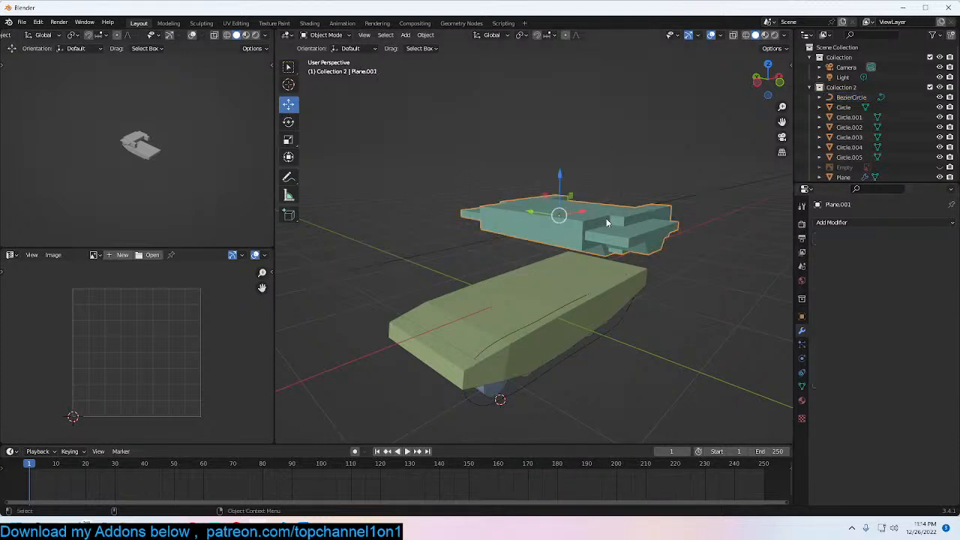
{"action": "left_click", "coordinate": [456, 251]}
{"action": "left_click", "coordinate": [543, 237], "text": "shift"}
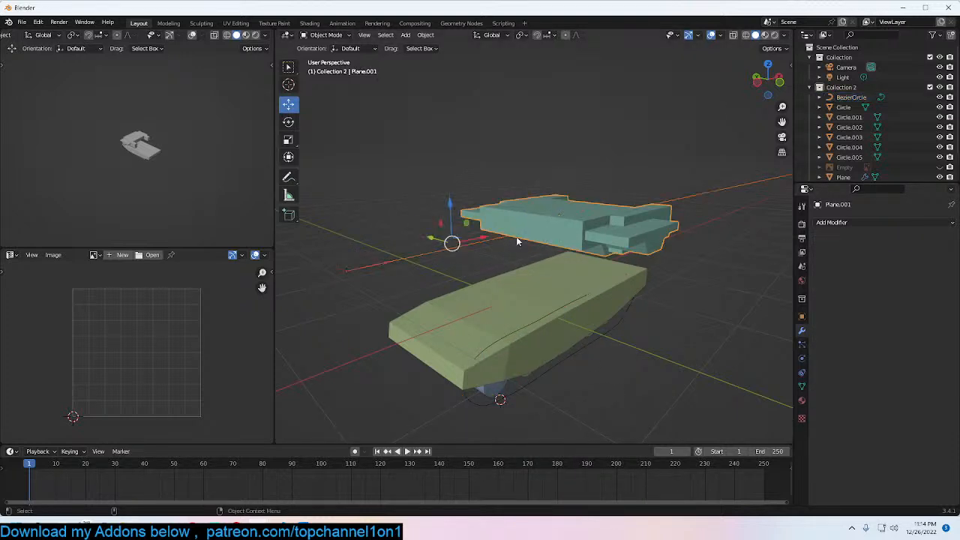
{"action": "left_click", "coordinate": [424, 260], "text": "shift"}
{"action": "key", "text": "ctrl+p"}
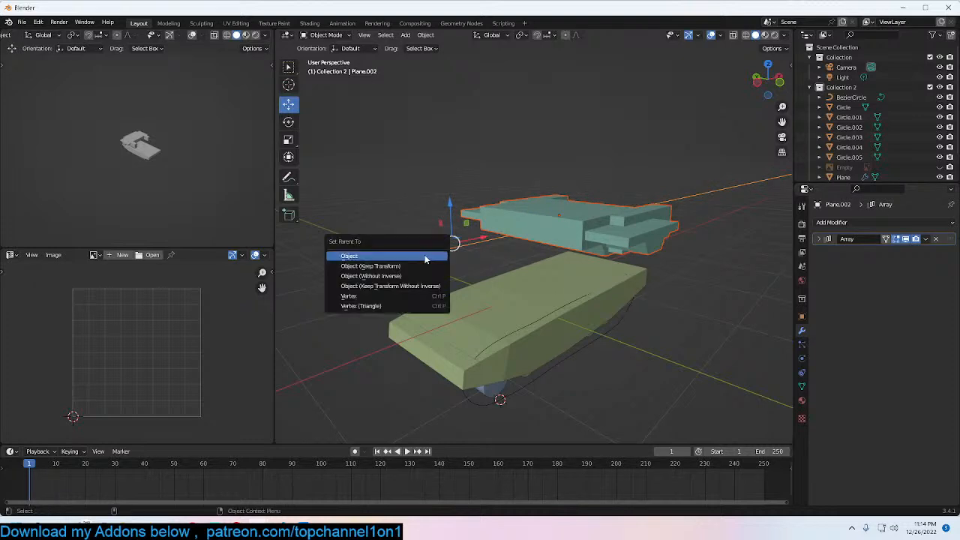
{"action": "left_click", "coordinate": [425, 257]}
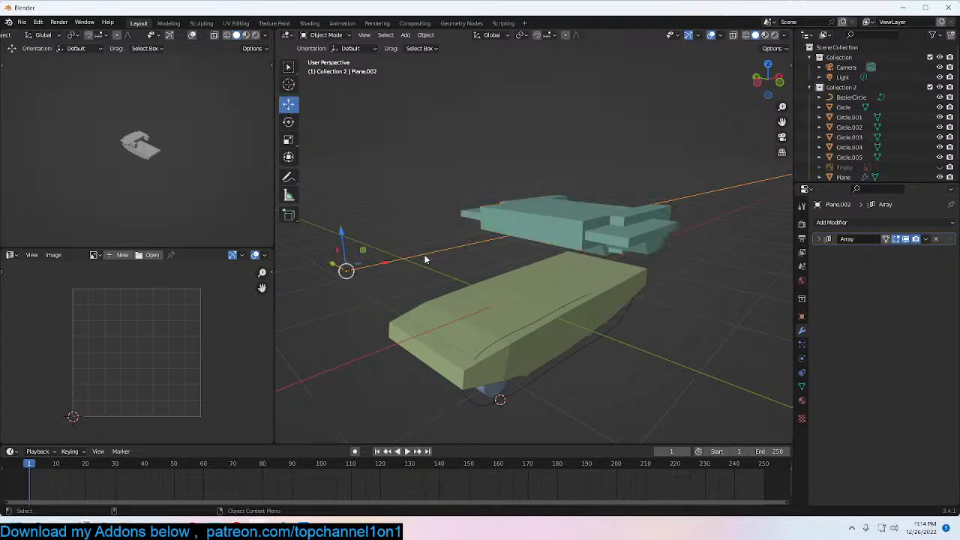
Step: Add a Curve modifier targeting BezierCircle to the arrayed line and snap the line to the 3D cursor, keeping offset
{"action": "left_click", "coordinate": [897, 222]}
{"action": "left_click", "coordinate": [843, 332]}
{"action": "left_click", "coordinate": [936, 267]}
{"action": "left_click", "coordinate": [572, 354]}
{"action": "key", "text": "shift+s"}
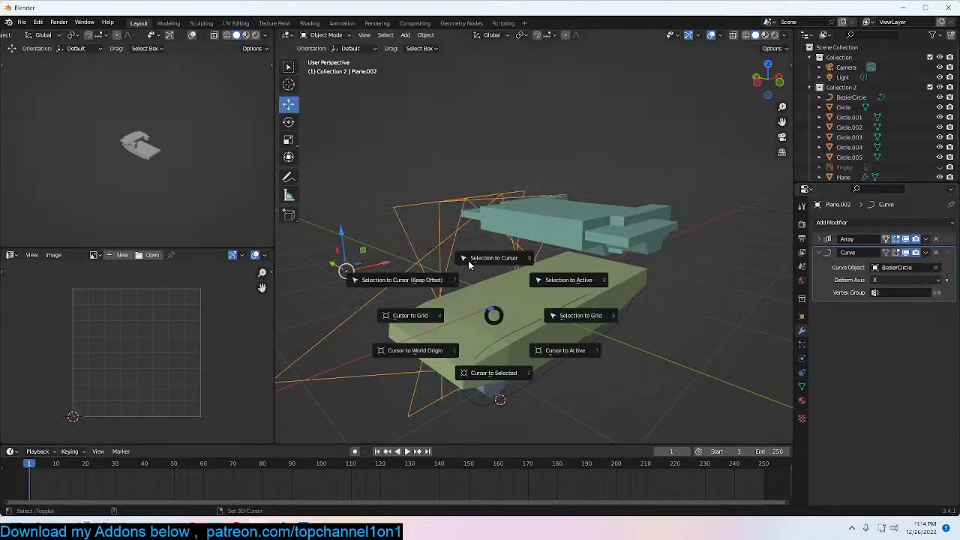
{"action": "left_click", "coordinate": [463, 277]}
{"action": "middle_click_drag", "start_coordinate": [589, 315], "coordinate": [582, 270]}
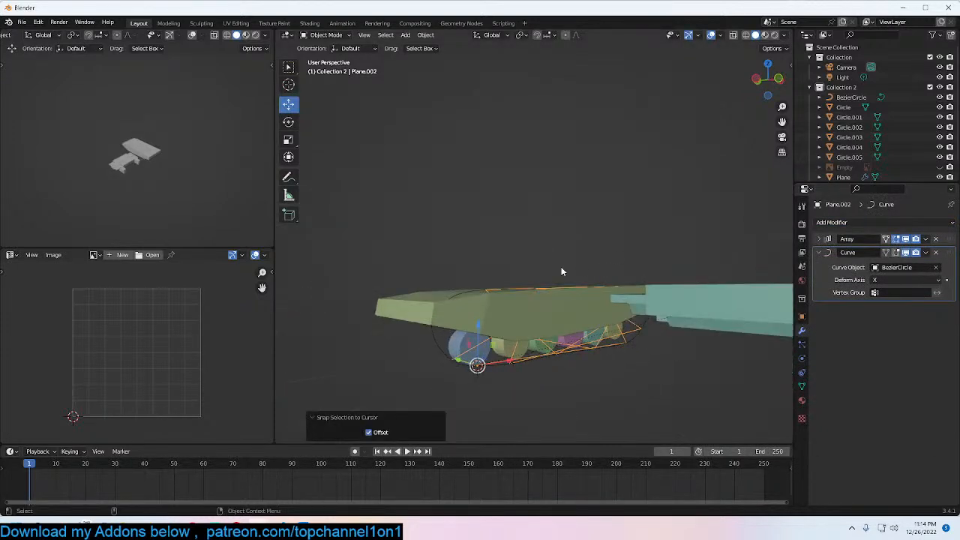
Step: Hide the tank's hull so the wheels and the curved line are exposed
{"action": "left_click", "coordinate": [527, 294]}
{"action": "key", "text": "h"}
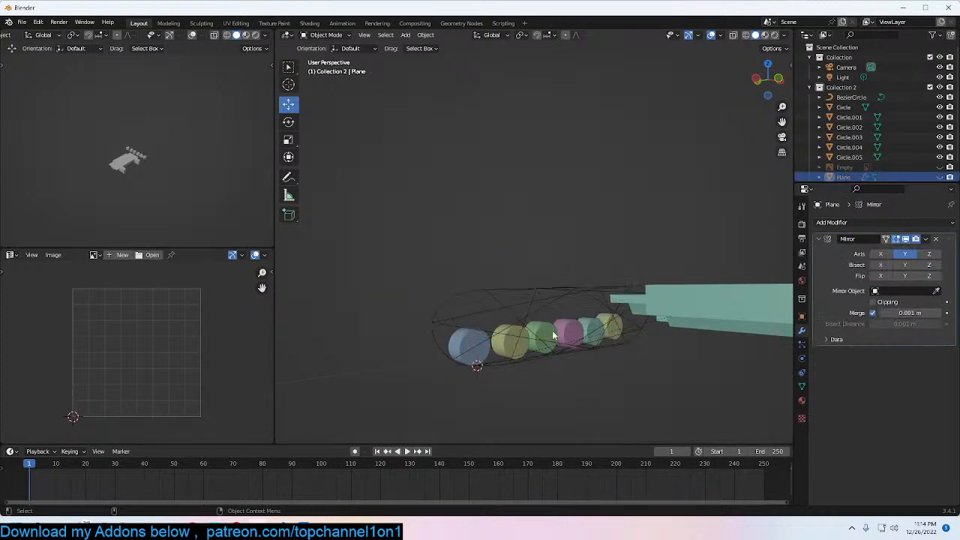
{"action": "left_click", "coordinate": [544, 329]}
{"action": "middle_click_drag", "start_coordinate": [543, 329], "coordinate": [543, 349]}
Step: Scale the arrayed line down in several passes, the last by about 0.327, so its short segments follow the curve smoothly
{"action": "left_click", "coordinate": [552, 305]}
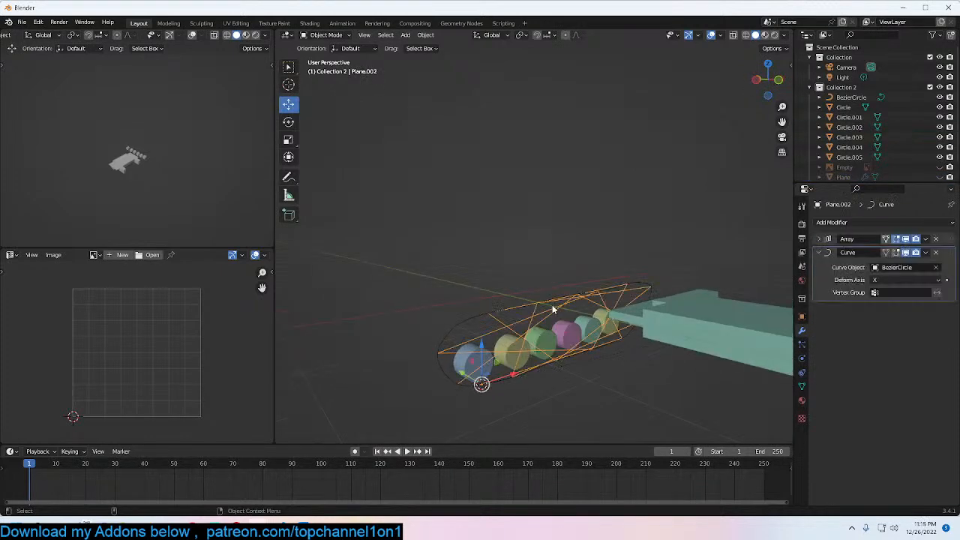
{"action": "key", "text": "s"}
{"action": "left_click", "coordinate": [563, 338]}
{"action": "key", "text": "s"}
{"action": "left_click", "coordinate": [548, 341]}
{"action": "key", "text": "s"}
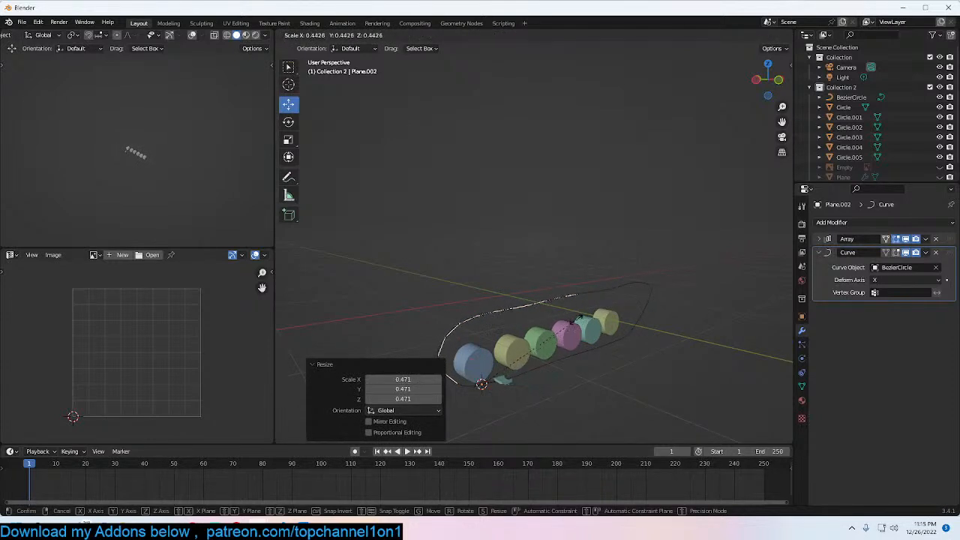
{"action": "left_click", "coordinate": [556, 340]}
Step: Raise the line's Array modifier count to 56 so it closes the loop around the wheels
{"action": "middle_click_drag", "start_coordinate": [584, 316], "coordinate": [654, 275]}
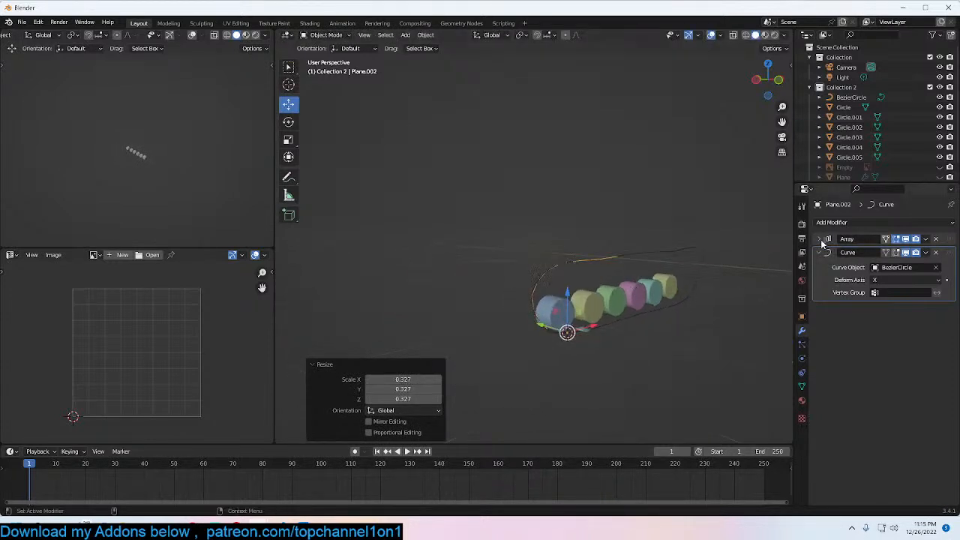
{"action": "left_click", "coordinate": [820, 239]}
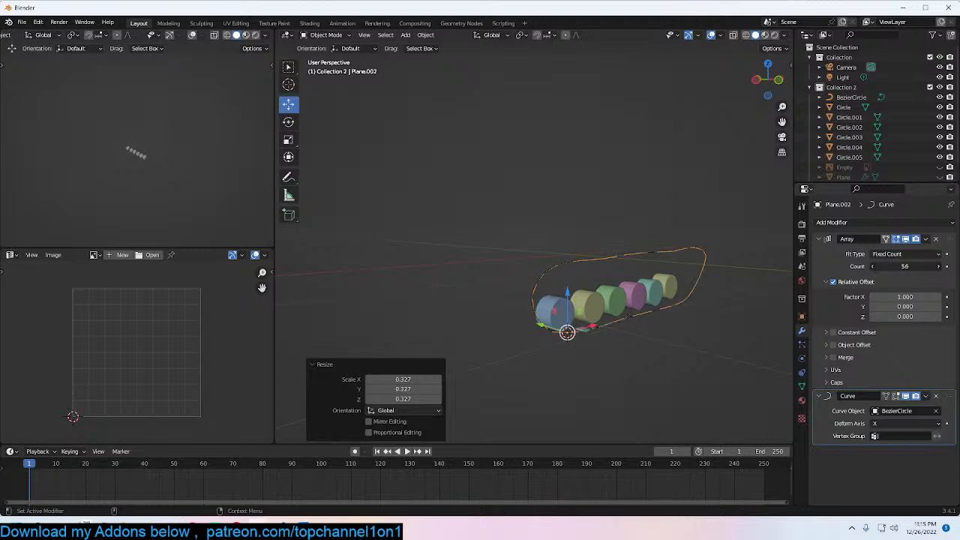
{"action": "scroll", "coordinate": [606, 360], "scroll_direction": "up", "scroll_amount": 3}
Step: Snap the track link to the 3D cursor at the line's origin
{"action": "left_click", "coordinate": [587, 376]}
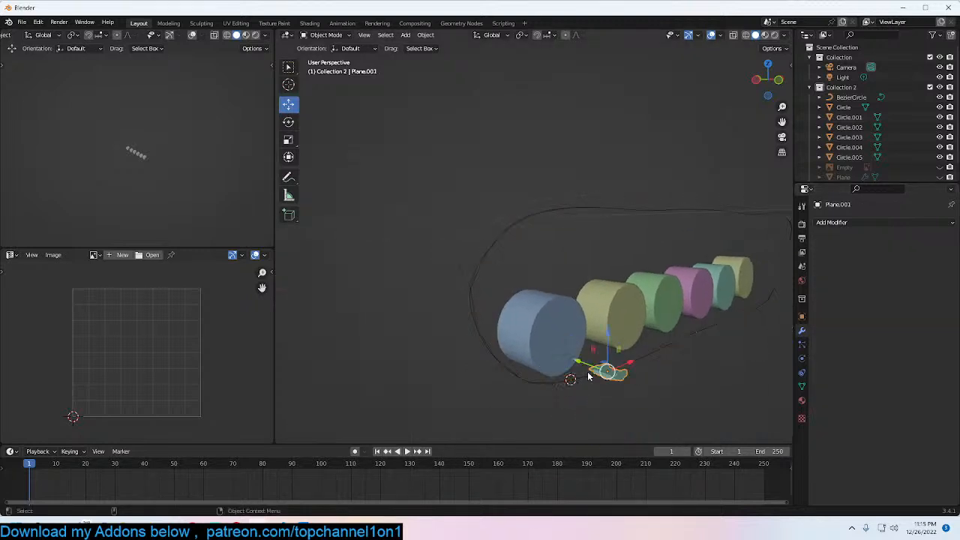
{"action": "left_click", "coordinate": [483, 270]}
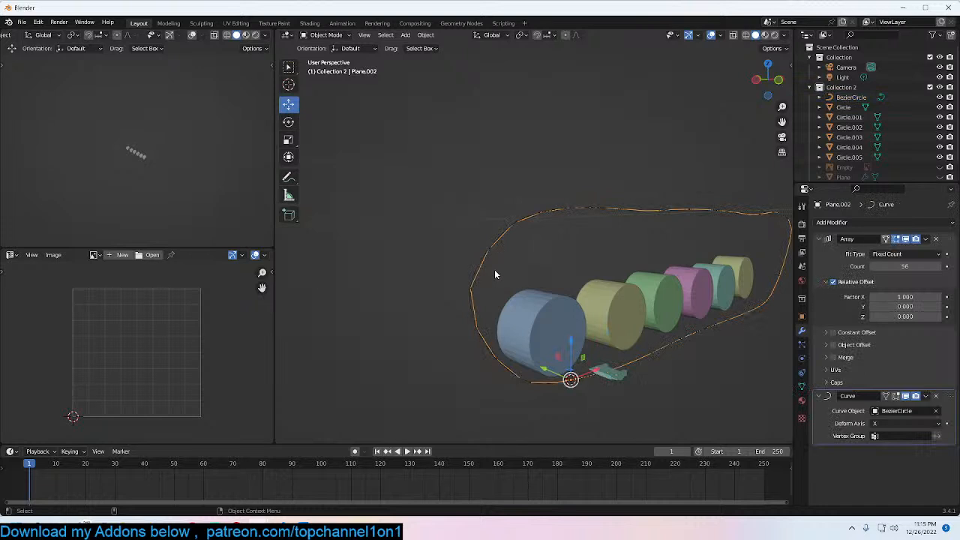
{"action": "left_click", "coordinate": [611, 374]}
{"action": "key", "text": "shift+s"}
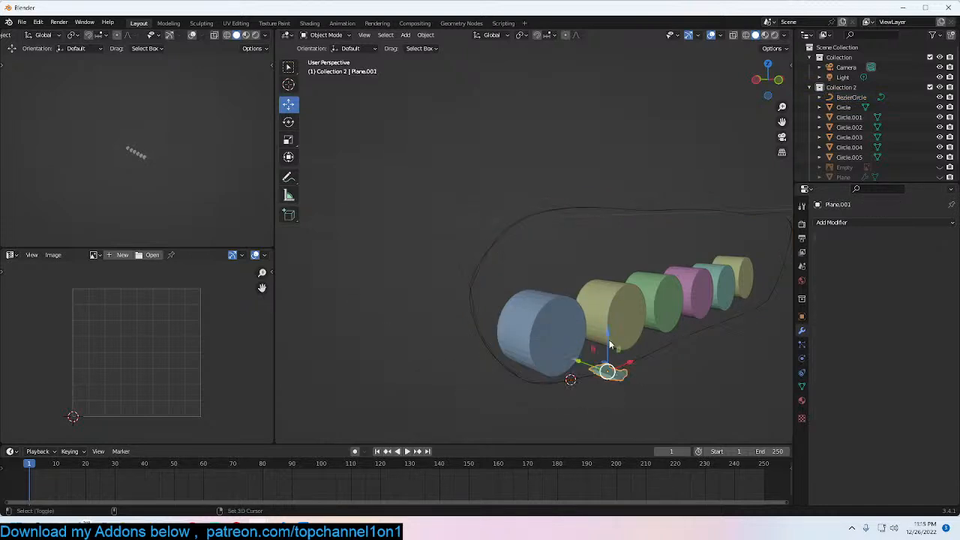
{"action": "left_click", "coordinate": [598, 275]}
Step: Enable vertex instancing on the arrayed line so the track link repeats around the curve, and inspect the links' orientation
{"action": "left_click", "coordinate": [536, 380]}
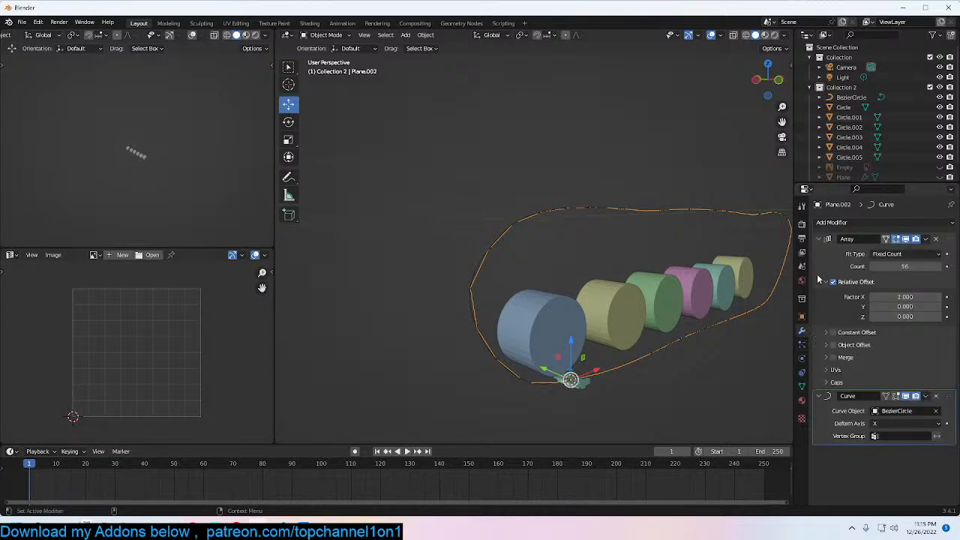
{"action": "left_click", "coordinate": [803, 318]}
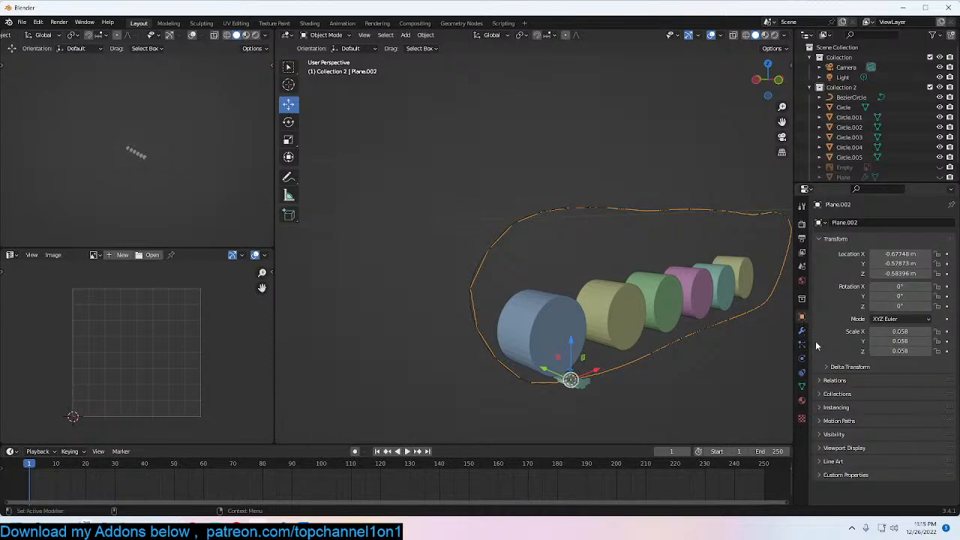
{"action": "left_click", "coordinate": [836, 406]}
{"action": "left_click", "coordinate": [882, 422]}
{"action": "middle_click_drag", "start_coordinate": [592, 322], "coordinate": [464, 340]}
{"action": "key", "text": "alt+a"}
{"action": "left_click", "coordinate": [450, 333]}
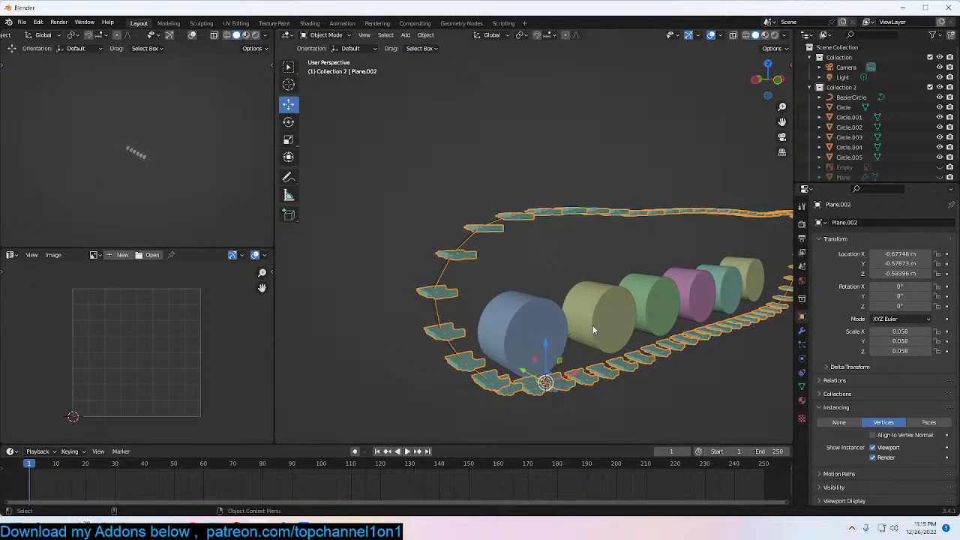
{"action": "mouse_move", "coordinate": [516, 311]}
{"action": "middle_mouse_down"}
{"action": "mouse_move", "coordinate": [538, 314]}
{"action": "mouse_move", "coordinate": [504, 309]}
{"action": "middle_mouse_up"}
{"action": "scroll", "coordinate": [602, 257], "scroll_direction": "up", "scroll_amount": 5}
{"action": "middle_click_drag", "start_coordinate": [520, 177], "coordinate": [449, 144]}
{"action": "middle_click_drag", "start_coordinate": [367, 165], "coordinate": [438, 172]}
{"action": "middle_click_drag", "start_coordinate": [443, 207], "coordinate": [492, 190]}
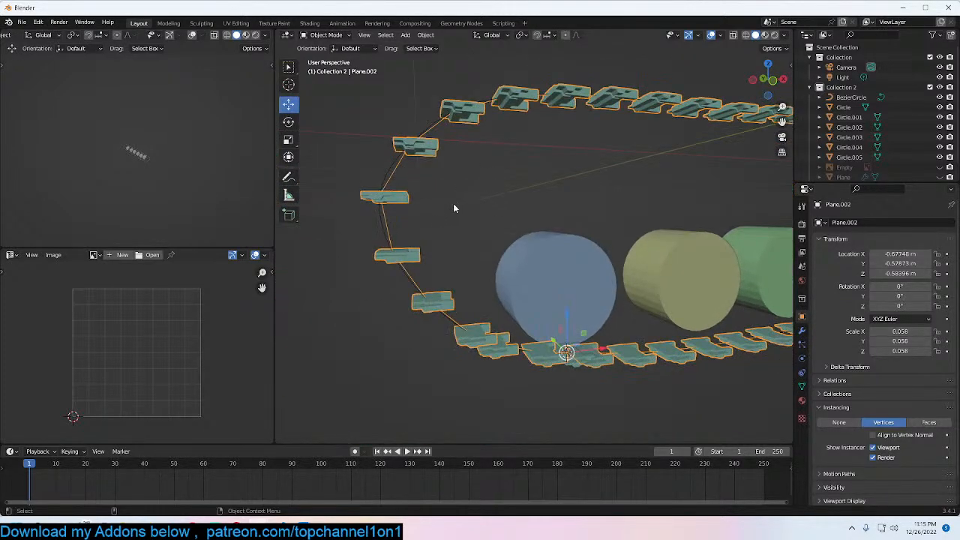
Step: Split off a Geometry Node Editor below the 3D view and create a new geometry node tree on the line
{"action": "left_click_drag", "start_coordinate": [791, 30], "coordinate": [367, 304]}
{"action": "left_click", "coordinate": [287, 310]}
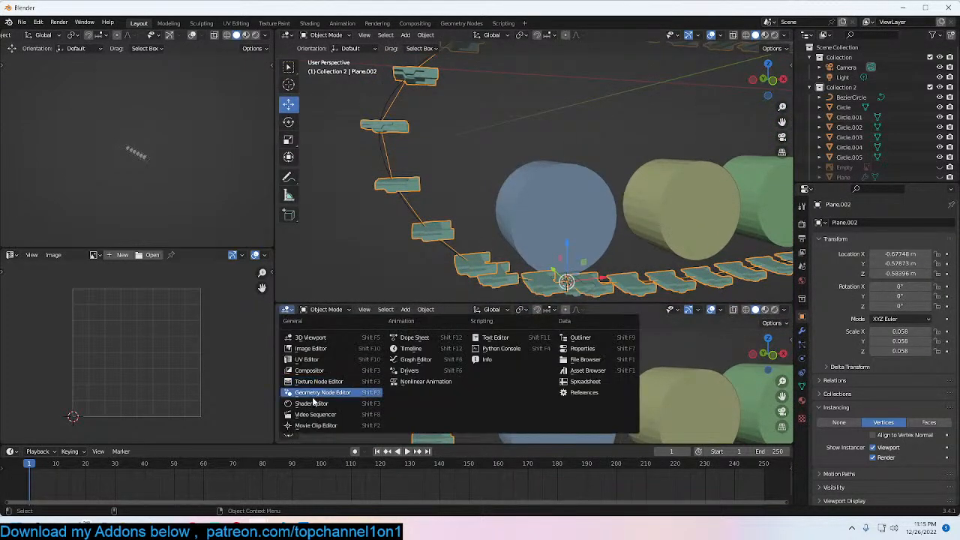
{"action": "left_click", "coordinate": [323, 397]}
{"action": "left_click", "coordinate": [534, 312]}
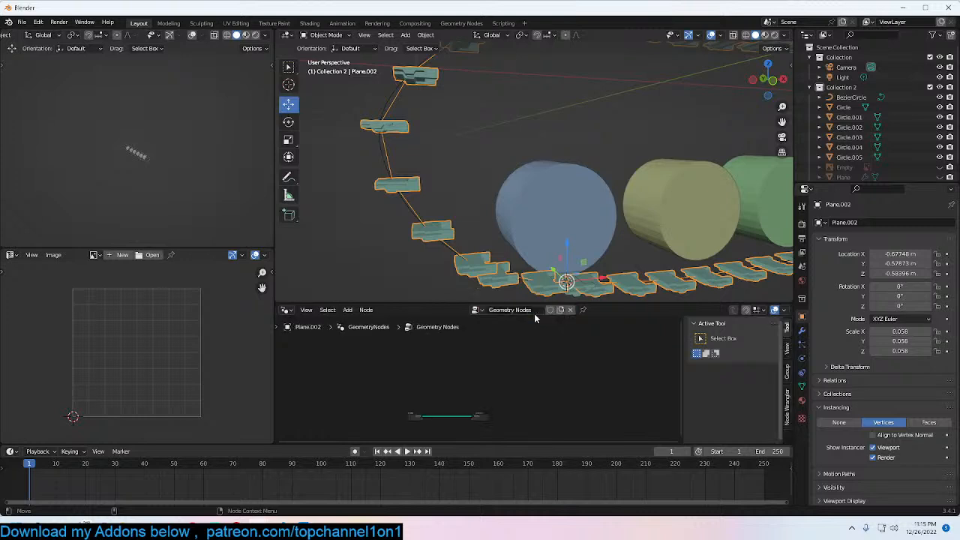
Step: Set the arrayed line's instancing back to None
{"action": "left_click", "coordinate": [833, 425]}
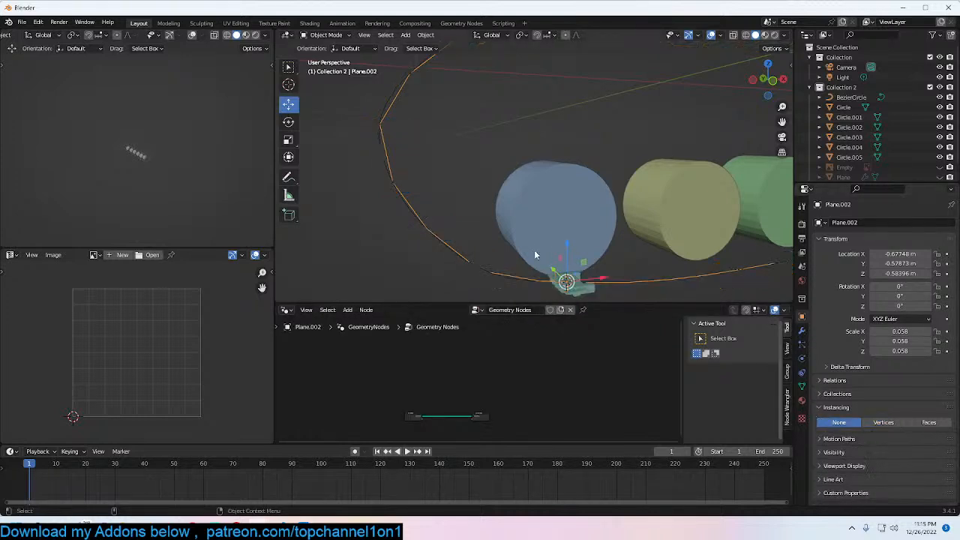
{"action": "middle_click_drag", "start_coordinate": [529, 281], "coordinate": [538, 235], "text": "shift"}
{"action": "middle_click_drag", "start_coordinate": [454, 417], "coordinate": [480, 347]}
{"action": "scroll", "coordinate": [536, 401], "scroll_direction": "up", "scroll_amount": 6}
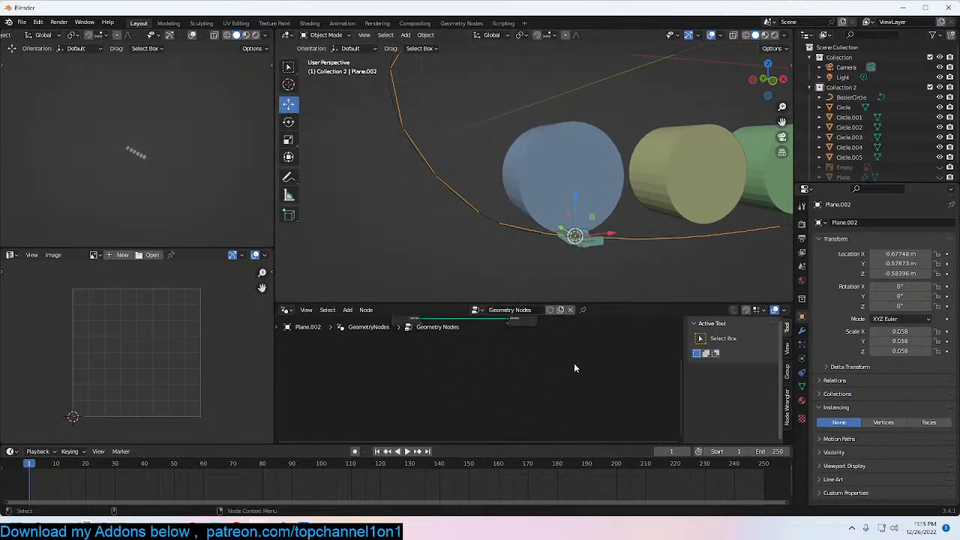
Step: Clear the track link's parent relationship to the line without keeping its transformation
{"action": "left_click", "coordinate": [586, 244]}
{"action": "scroll", "coordinate": [874, 143], "scroll_direction": "down", "scroll_amount": 1}
{"action": "scroll", "coordinate": [877, 145], "scroll_direction": "up", "scroll_amount": 1}
{"action": "scroll", "coordinate": [877, 145], "scroll_direction": "down", "scroll_amount": 1}
{"action": "scroll", "coordinate": [876, 141], "scroll_direction": "down", "scroll_amount": 2}
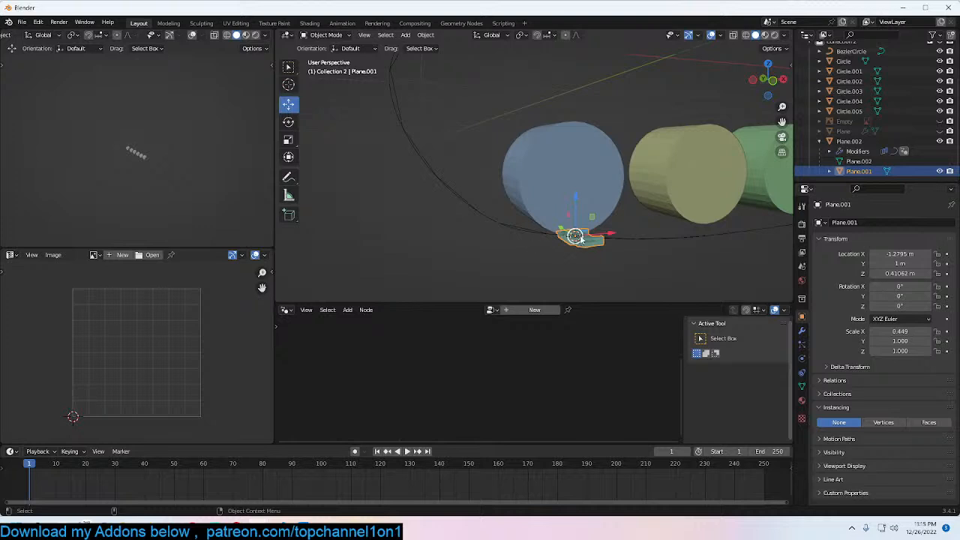
{"action": "key", "text": "alt+p"}
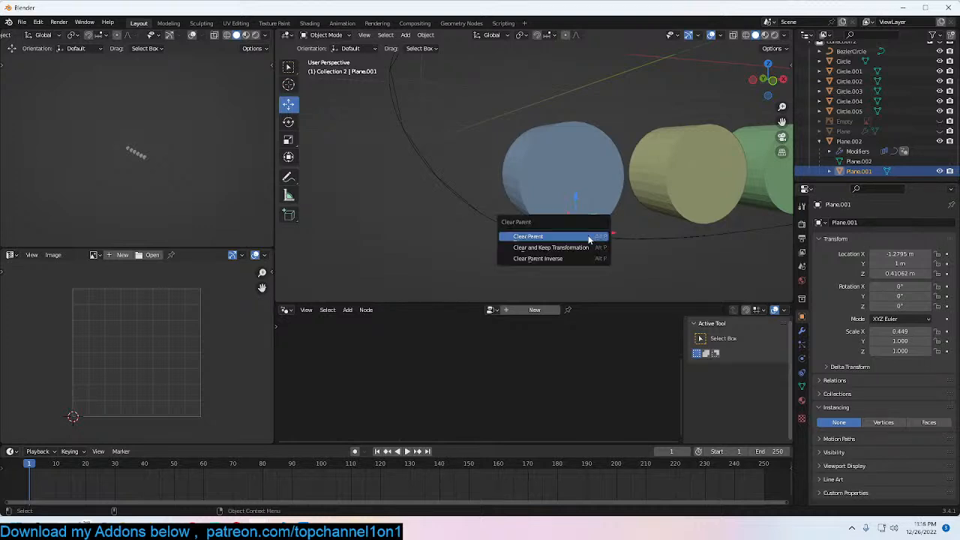
{"action": "left_click", "coordinate": [559, 236]}
Step: Scale the unparented track link down to about 0.373 of its size
{"action": "scroll", "coordinate": [546, 189], "scroll_direction": "down", "scroll_amount": 3}
{"action": "key", "text": "s"}
{"action": "left_click", "coordinate": [462, 126]}
{"action": "middle_click_drag", "start_coordinate": [462, 126], "coordinate": [529, 163]}
Step: Add an Object Info node for Plane.001 to the line's node tree and move Group Output away from Group Input
{"action": "left_click", "coordinate": [506, 171]}
{"action": "left_click", "coordinate": [492, 191]}
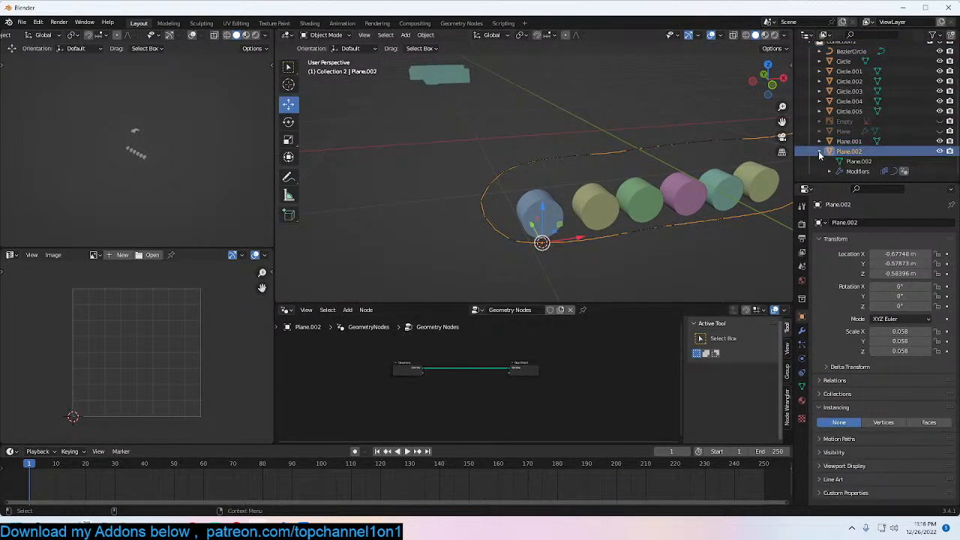
{"action": "left_click", "coordinate": [443, 79]}
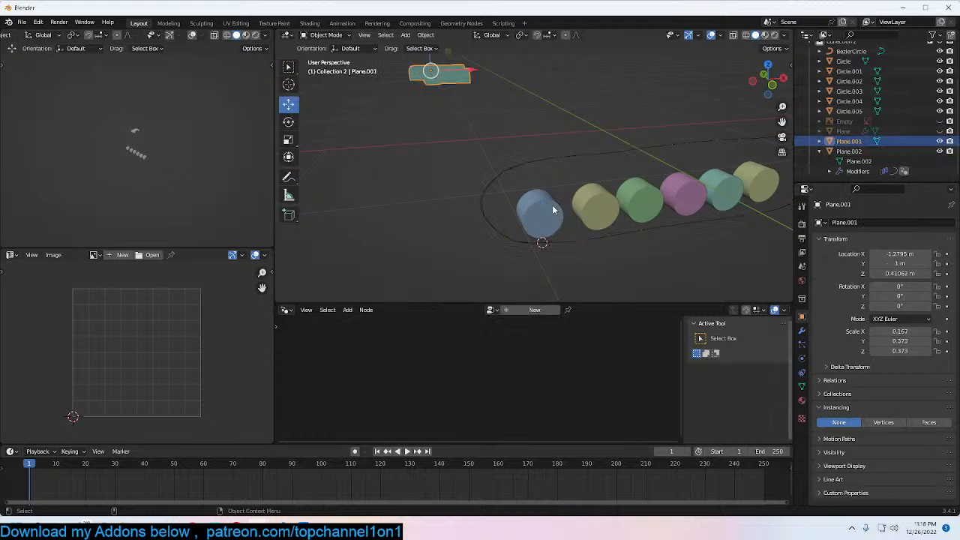
{"action": "left_click", "coordinate": [524, 244]}
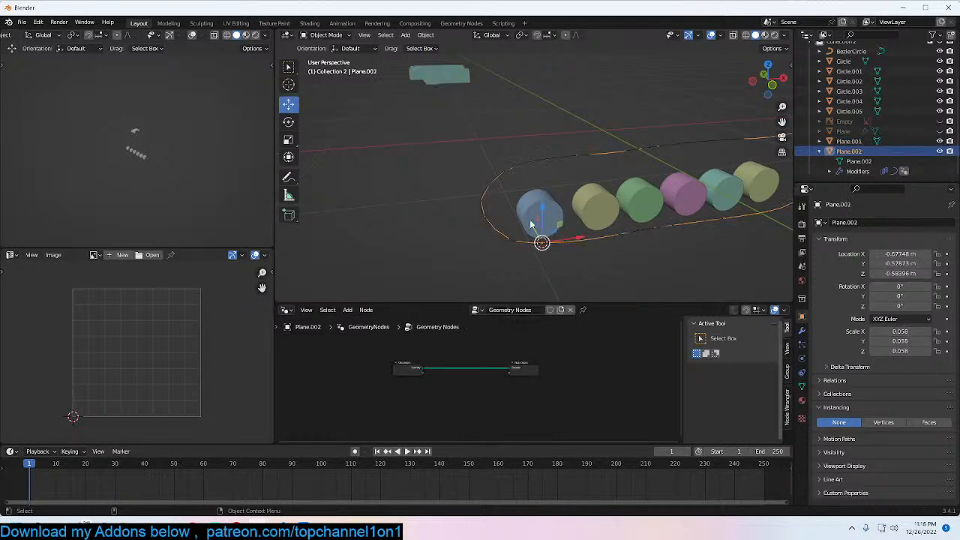
{"action": "left_click", "coordinate": [849, 141]}
{"action": "left_click", "coordinate": [851, 153]}
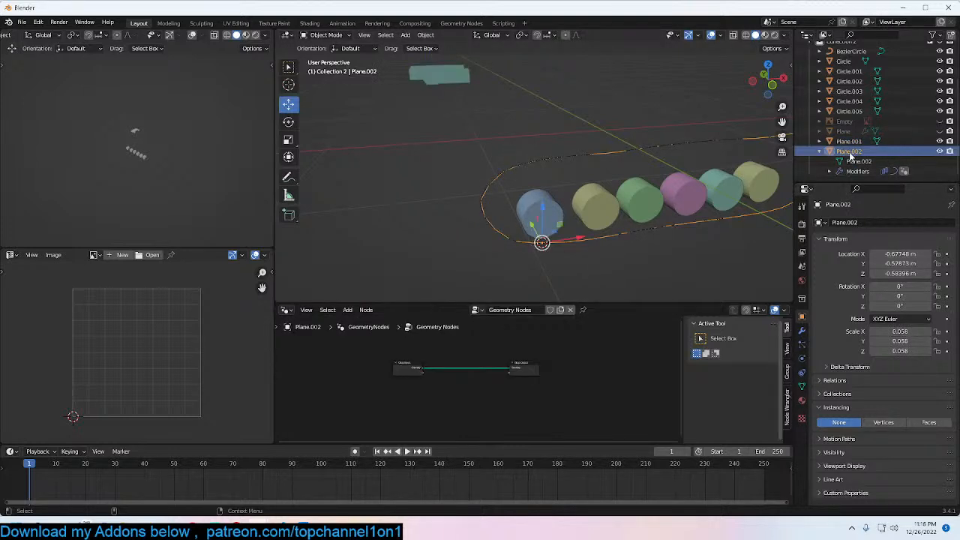
{"action": "left_click_drag", "start_coordinate": [849, 141], "coordinate": [448, 395]}
{"action": "scroll", "coordinate": [459, 387], "scroll_direction": "up", "scroll_amount": 3}
{"action": "left_click_drag", "start_coordinate": [568, 347], "coordinate": [653, 353]}
{"action": "scroll", "coordinate": [472, 385], "scroll_direction": "up", "scroll_amount": 1}
Step: Add an Instance on Points node on the link between Group Input and Group Output
{"action": "key", "text": "shift+a"}
{"action": "left_click", "coordinate": [479, 272]}
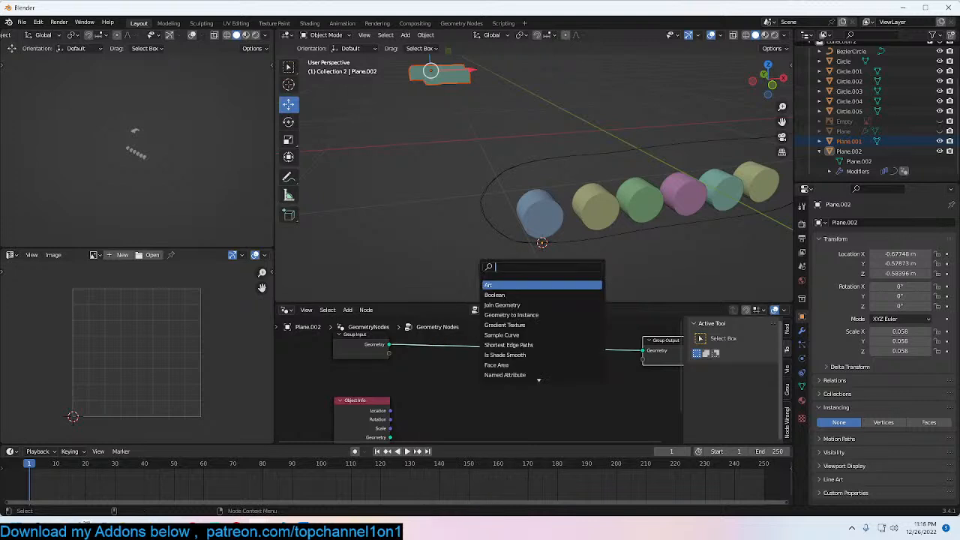
{"action": "type", "text": "ins"}
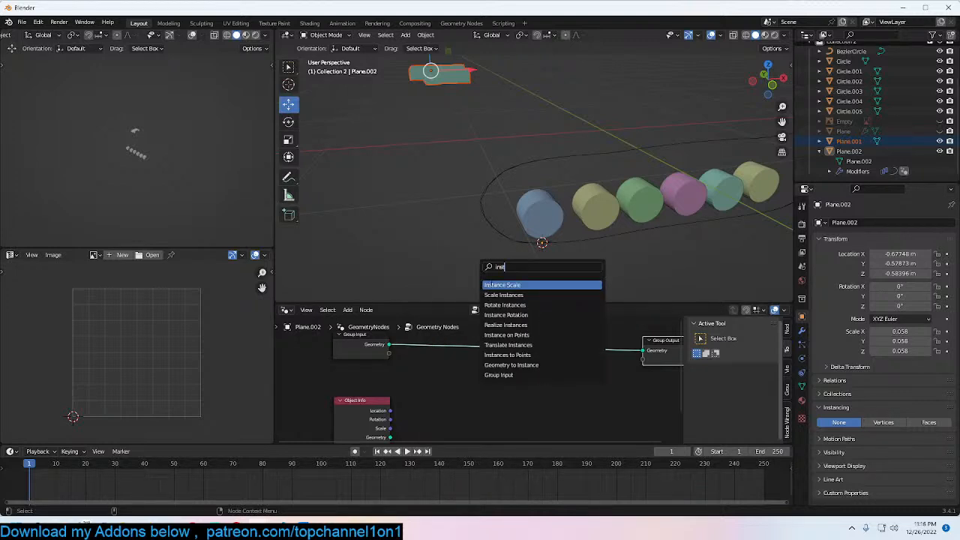
{"action": "key", "text": "Down"}
{"action": "key", "text": "Down"}
{"action": "key", "text": "Up"}
{"action": "key", "text": "Down"}
{"action": "key", "text": "Up"}
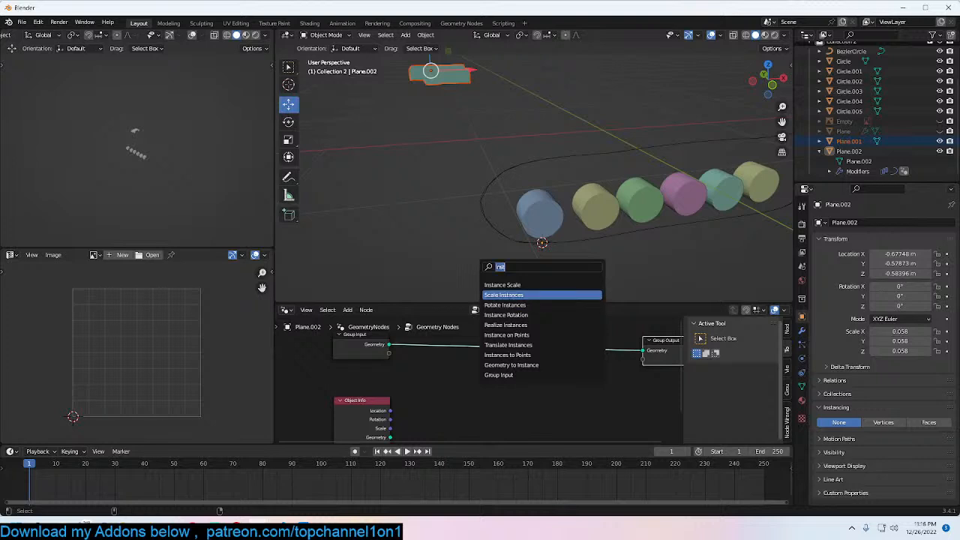
{"action": "type", "text": "instan"}
{"action": "key", "text": "BackSpace"}
{"action": "key", "text": "Down"}
{"action": "type", "text": "on"}
{"action": "key", "text": "Down"}
{"action": "key", "text": "Up"}
{"action": "key", "text": "Return"}
{"action": "left_click", "coordinate": [586, 358]}
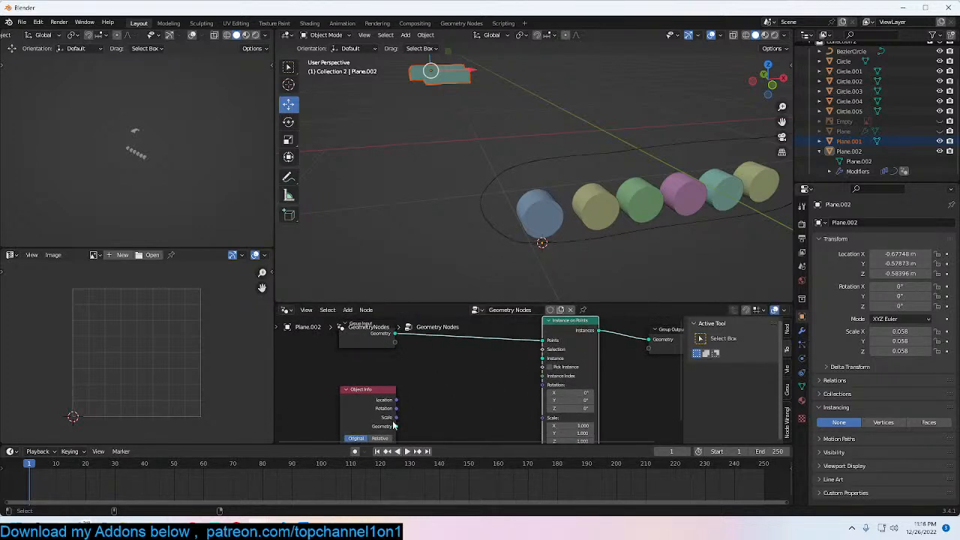
Step: Connect the Object Info node's Geometry output to the Instance input of Instance on Points
{"action": "left_click_drag", "start_coordinate": [401, 429], "coordinate": [499, 376]}
{"action": "left_click_drag", "start_coordinate": [397, 427], "coordinate": [542, 358]}
{"action": "scroll", "coordinate": [543, 160], "scroll_direction": "up", "scroll_amount": 6}
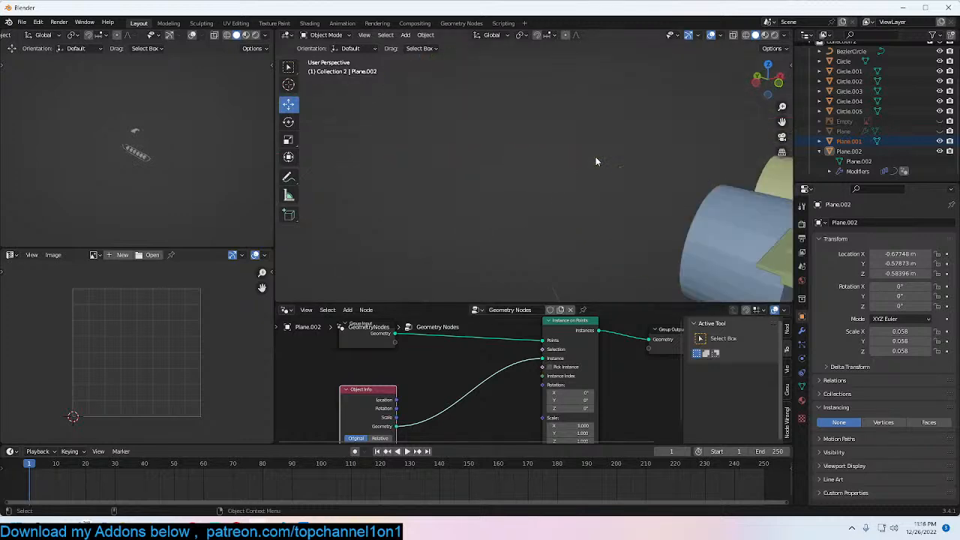
{"action": "scroll", "coordinate": [475, 156], "scroll_direction": "down", "scroll_amount": 5}
{"action": "middle_click_drag", "start_coordinate": [476, 152], "coordinate": [583, 179]}
Step: Move the Group Input and Object Info nodes away from Instance on Points to make room between them
{"action": "middle_click_drag", "start_coordinate": [475, 396], "coordinate": [476, 368]}
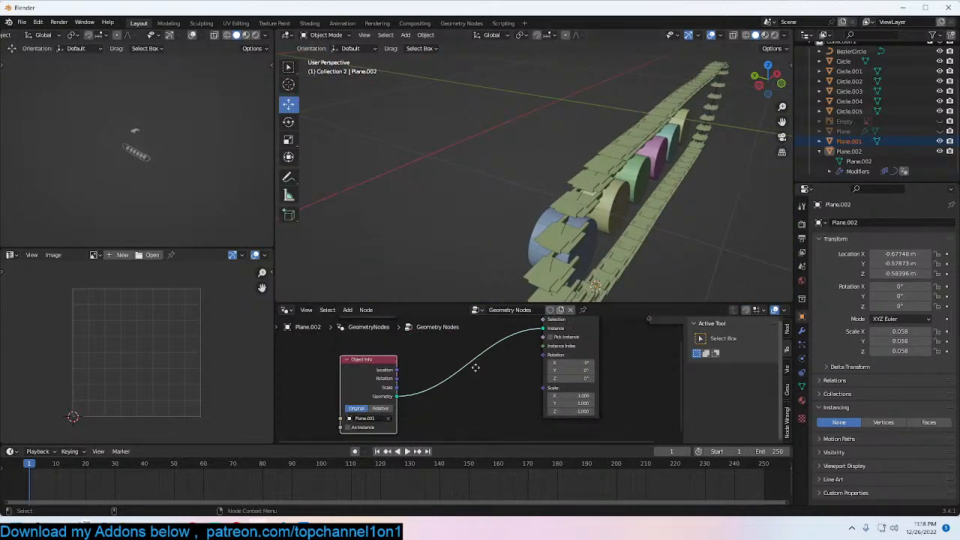
{"action": "left_click_drag", "start_coordinate": [396, 377], "coordinate": [524, 352]}
{"action": "middle_click_drag", "start_coordinate": [502, 351], "coordinate": [528, 395]}
{"action": "left_click_drag", "start_coordinate": [411, 360], "coordinate": [367, 361]}
{"action": "left_click_drag", "start_coordinate": [414, 411], "coordinate": [333, 420]}
{"action": "middle_click_drag", "start_coordinate": [474, 389], "coordinate": [497, 391]}
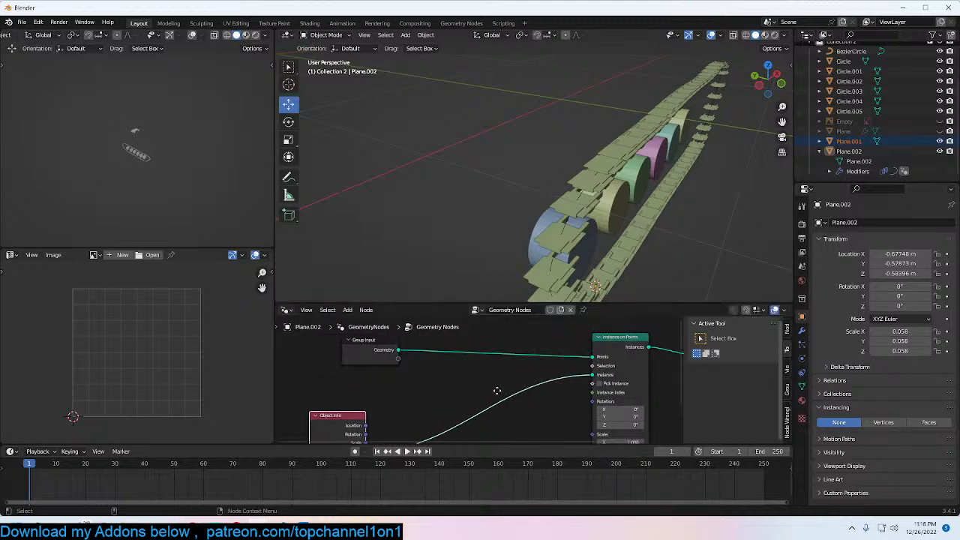
Step: Move the Group Input node aside and add a Normal node between the inputs and Instance on Points
{"action": "left_click_drag", "start_coordinate": [381, 364], "coordinate": [355, 364]}
{"action": "middle_click_drag", "start_coordinate": [459, 354], "coordinate": [493, 353]}
{"action": "key", "text": "shift+a"}
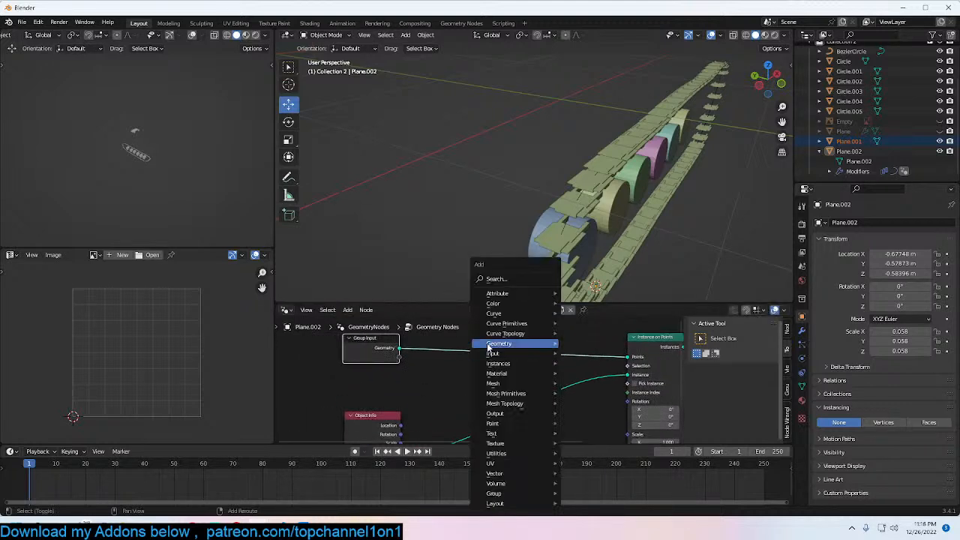
{"action": "left_click", "coordinate": [509, 280]}
{"action": "type", "text": "norma"}
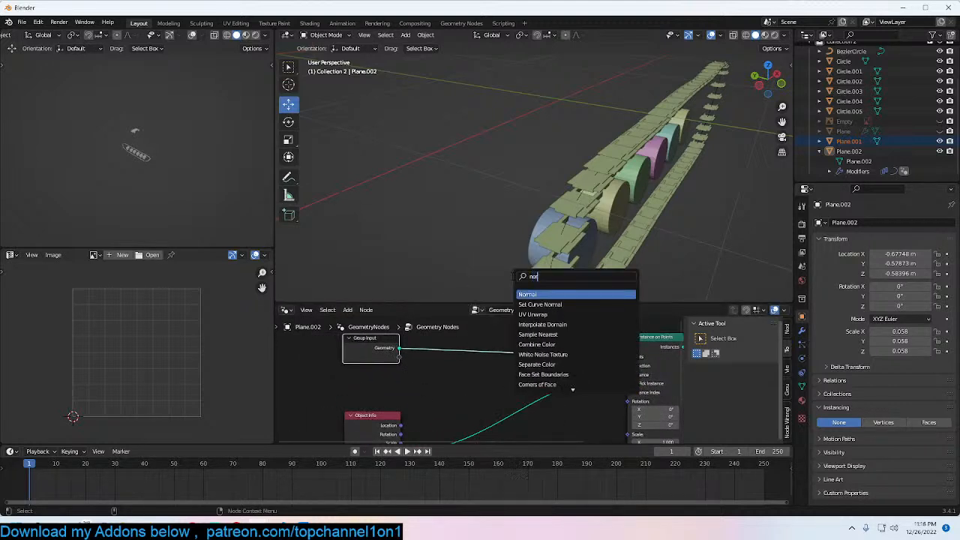
{"action": "left_click", "coordinate": [559, 298]}
{"action": "left_click", "coordinate": [482, 394]}
Step: Add an Align Euler to Vector node next to Instance on Points
{"action": "scroll", "coordinate": [482, 394], "scroll_direction": "up", "scroll_amount": 1}
{"action": "middle_click_drag", "start_coordinate": [475, 383], "coordinate": [436, 365]}
{"action": "key", "text": "shift+a"}
{"action": "left_click", "coordinate": [498, 278]}
{"action": "type", "text": "ali"}
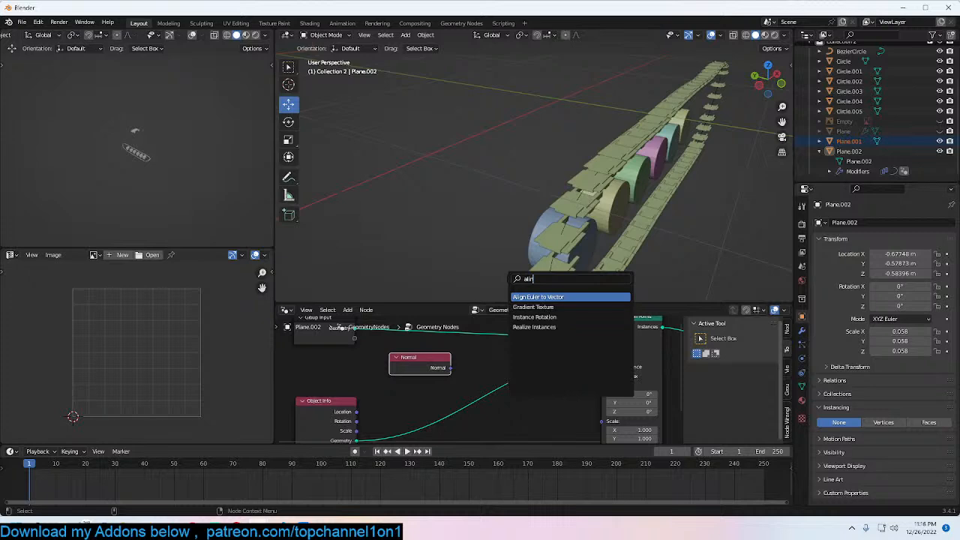
{"action": "key", "text": "Return"}
{"action": "left_click", "coordinate": [570, 389]}
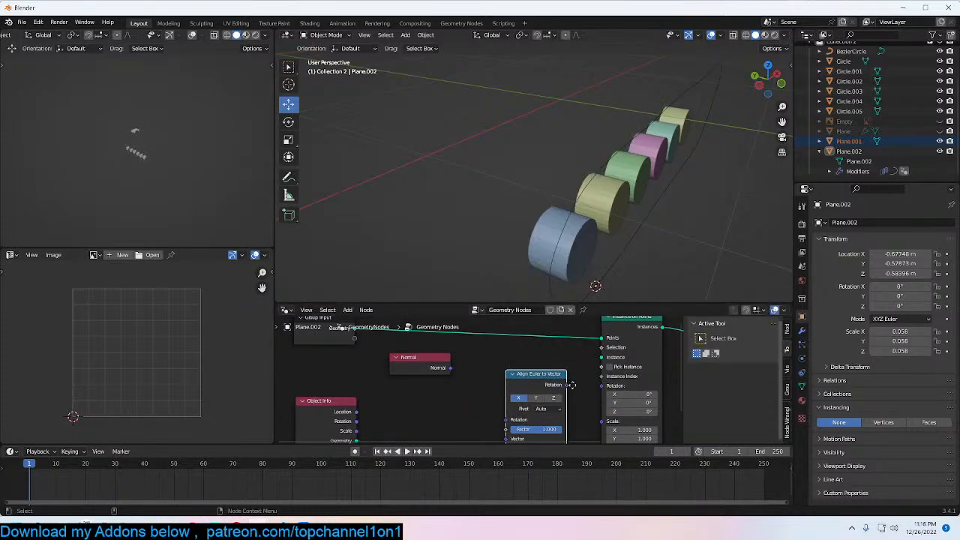
Step: Reconnect the Object Info node's Geometry output to the Instance input of Instance on Points
{"action": "scroll", "coordinate": [572, 391], "scroll_direction": "down", "scroll_amount": 1}
{"action": "middle_click_drag", "start_coordinate": [569, 392], "coordinate": [575, 370]}
{"action": "left_click_drag", "start_coordinate": [381, 413], "coordinate": [608, 336]}
Step: Connect Normal to the Vector input of Align Euler to Vector, and its Rotation output to the Rotation input of Instance on Points
{"action": "left_click_drag", "start_coordinate": [468, 346], "coordinate": [478, 358]}
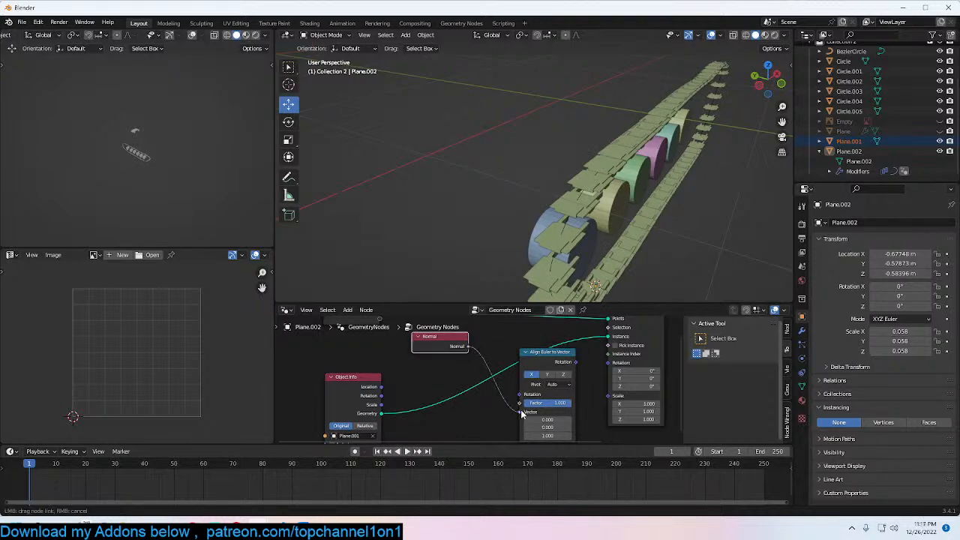
{"action": "left_click_drag", "start_coordinate": [523, 415], "coordinate": [521, 413]}
{"action": "left_click_drag", "start_coordinate": [611, 369], "coordinate": [608, 363]}
{"action": "middle_click_drag", "start_coordinate": [632, 170], "coordinate": [568, 215]}
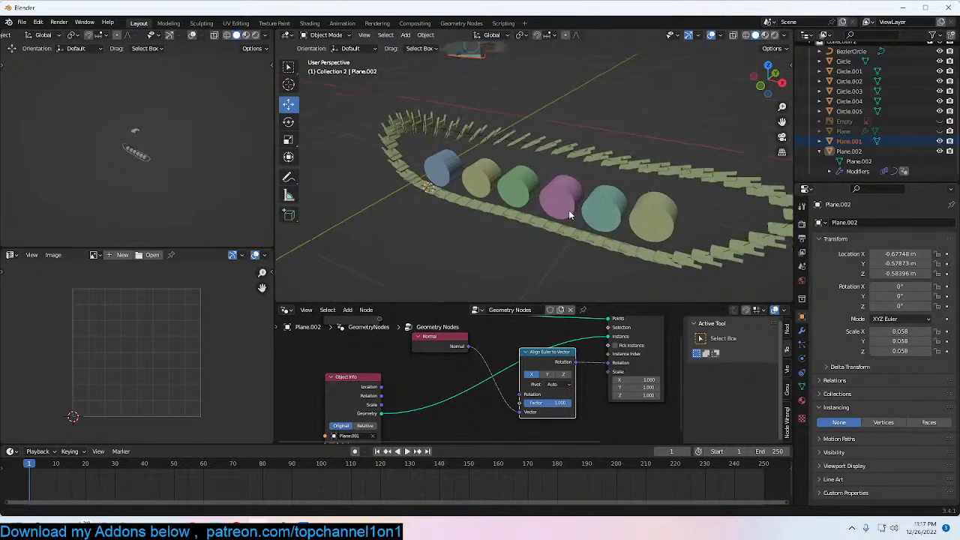
Step: Delete the arrayed track object Plane.002
{"action": "left_click", "coordinate": [595, 161]}
{"action": "key", "text": "x"}
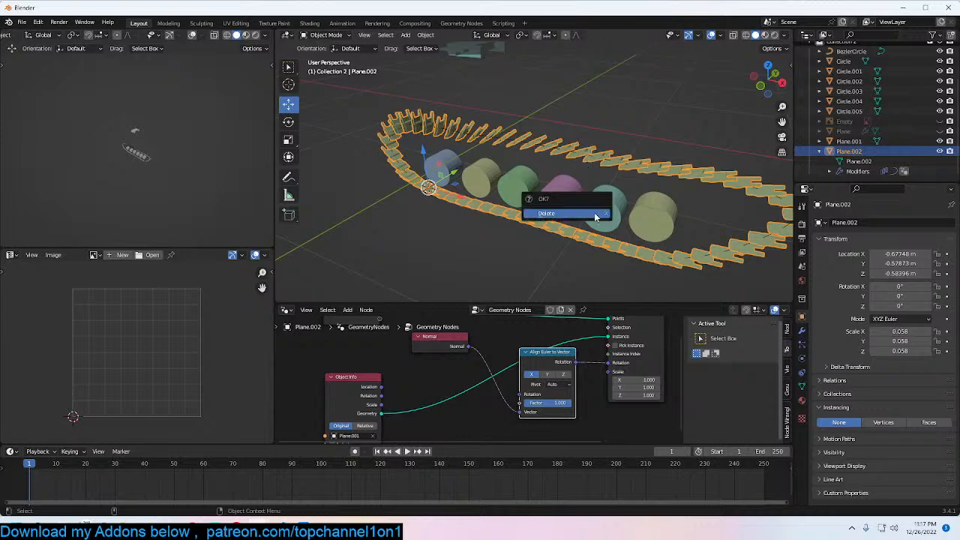
{"action": "left_click", "coordinate": [597, 214]}
Step: Create a new geometry node tree on BezierCircle and move Group Output further from Group Input
{"action": "left_click", "coordinate": [624, 164]}
{"action": "middle_click_drag", "start_coordinate": [623, 164], "coordinate": [541, 148]}
{"action": "left_click", "coordinate": [534, 309]}
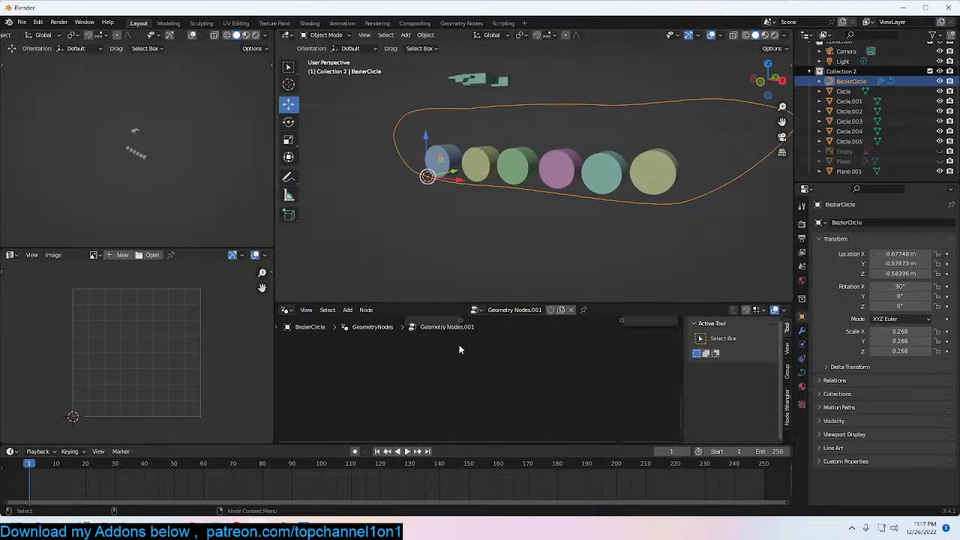
{"action": "middle_click_drag", "start_coordinate": [484, 392], "coordinate": [484, 431]}
{"action": "middle_click_drag", "start_coordinate": [455, 375], "coordinate": [372, 375]}
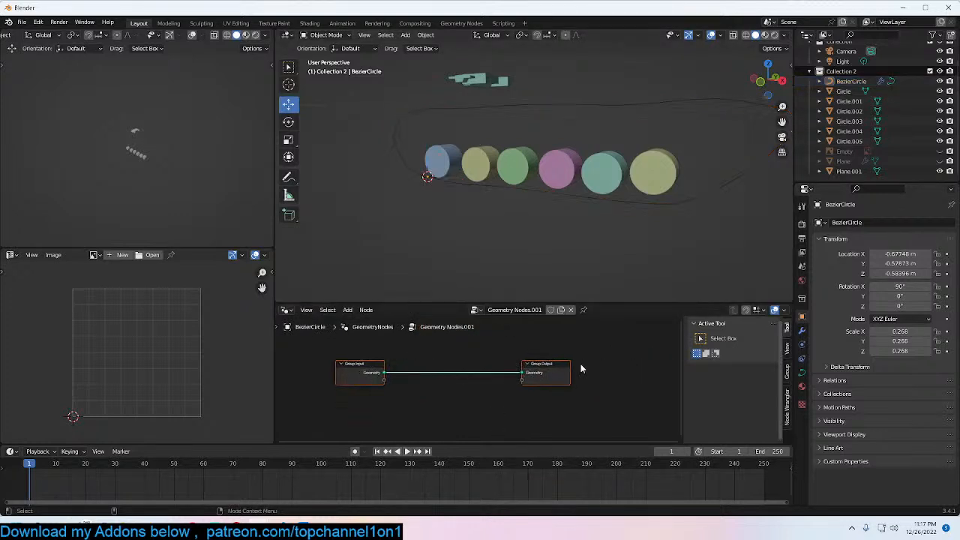
{"action": "left_click_drag", "start_coordinate": [564, 373], "coordinate": [624, 369]}
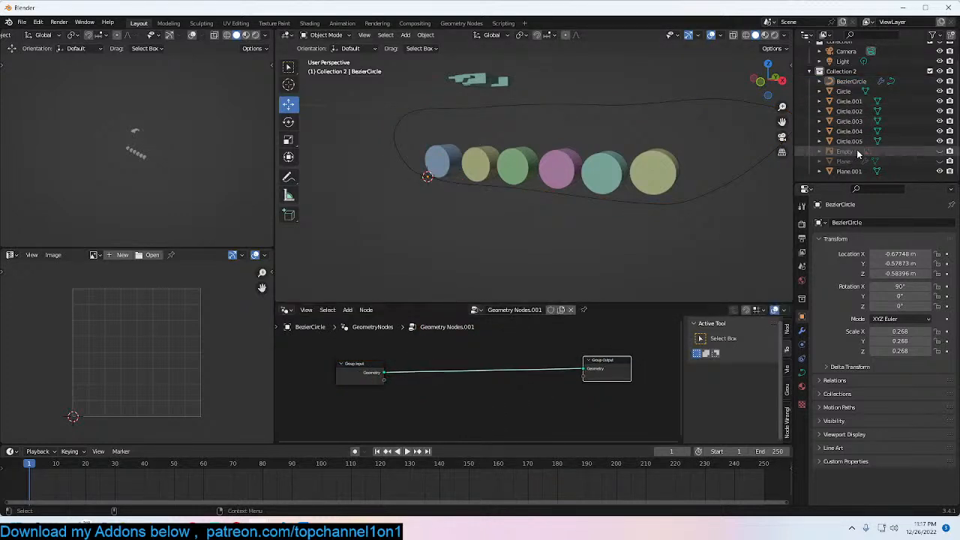
Step: Add an Object Info node for Plane.001 to BezierCircle's node tree and place it below Group Input
{"action": "left_click", "coordinate": [495, 79]}
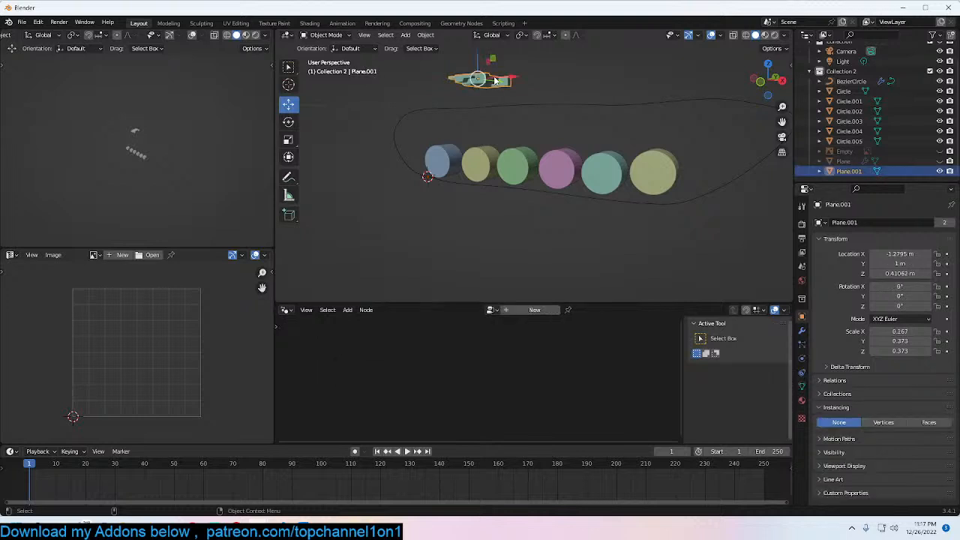
{"action": "left_click", "coordinate": [593, 106]}
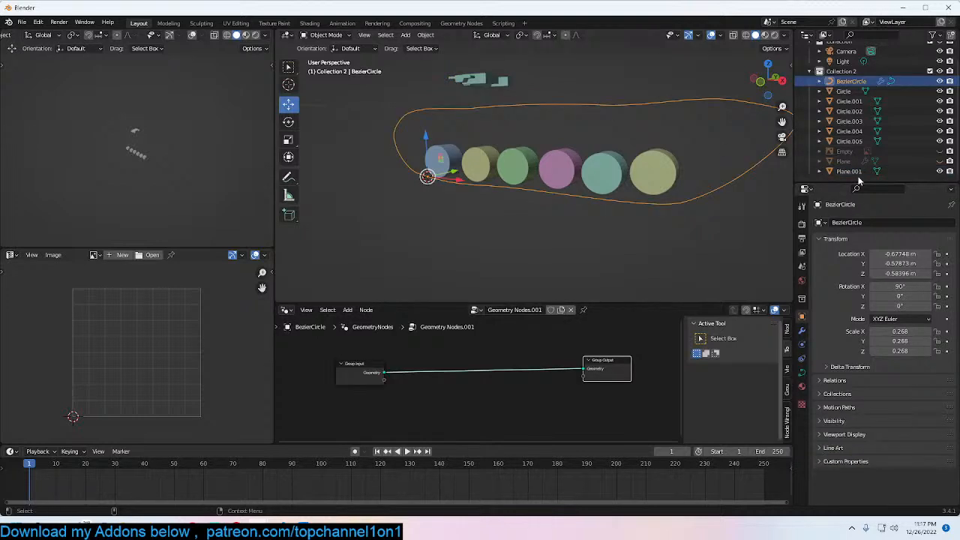
{"action": "left_click_drag", "start_coordinate": [849, 171], "coordinate": [405, 408]}
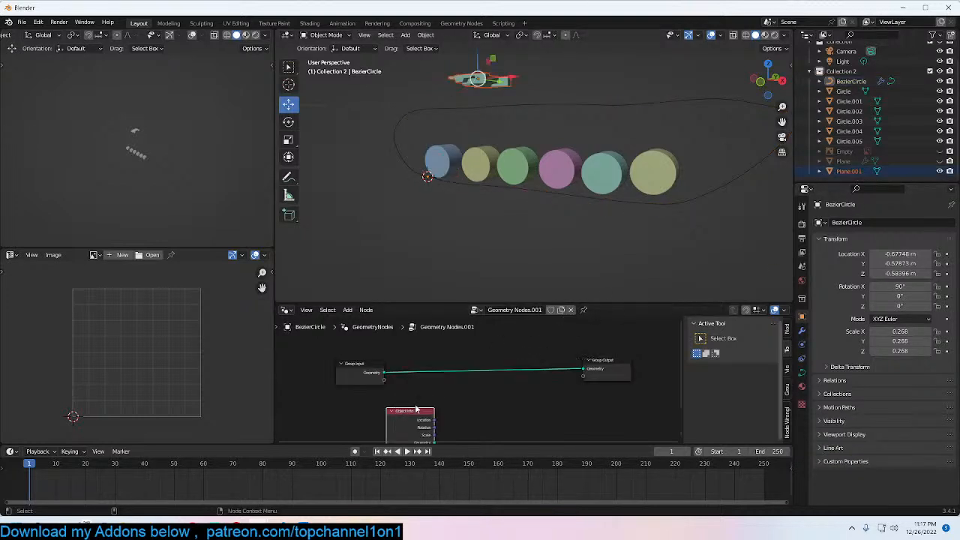
{"action": "scroll", "coordinate": [450, 391], "scroll_direction": "up", "scroll_amount": 1}
{"action": "middle_click_drag", "start_coordinate": [451, 391], "coordinate": [457, 385]}
{"action": "scroll", "coordinate": [455, 413], "scroll_direction": "up", "scroll_amount": 1}
{"action": "scroll", "coordinate": [449, 419], "scroll_direction": "down", "scroll_amount": 1}
{"action": "left_click_drag", "start_coordinate": [424, 425], "coordinate": [359, 417]}
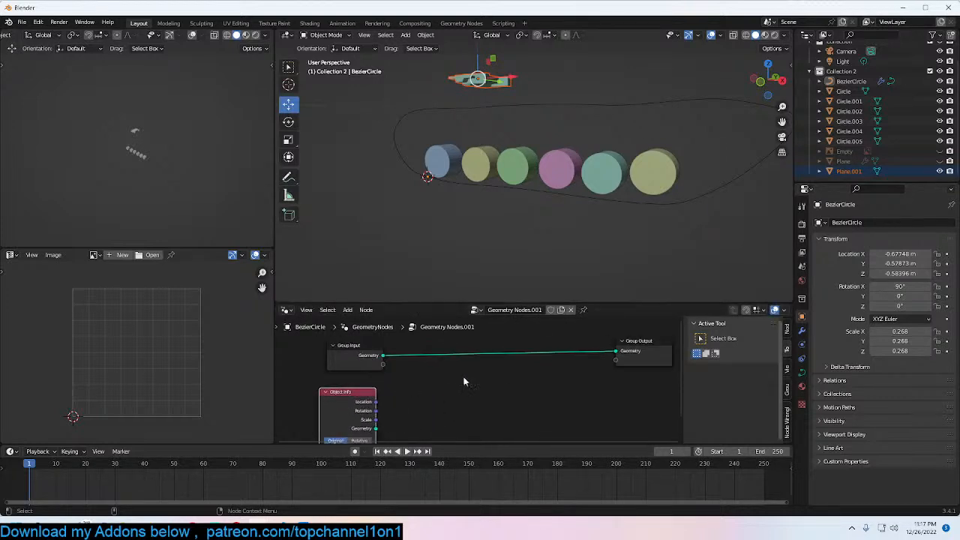
Step: Insert an Instance on Points node on the link between Group Input and Group Output in BezierCircle's tree
{"action": "scroll", "coordinate": [518, 378], "scroll_direction": "up", "scroll_amount": 1}
{"action": "middle_click_drag", "start_coordinate": [531, 350], "coordinate": [509, 360]}
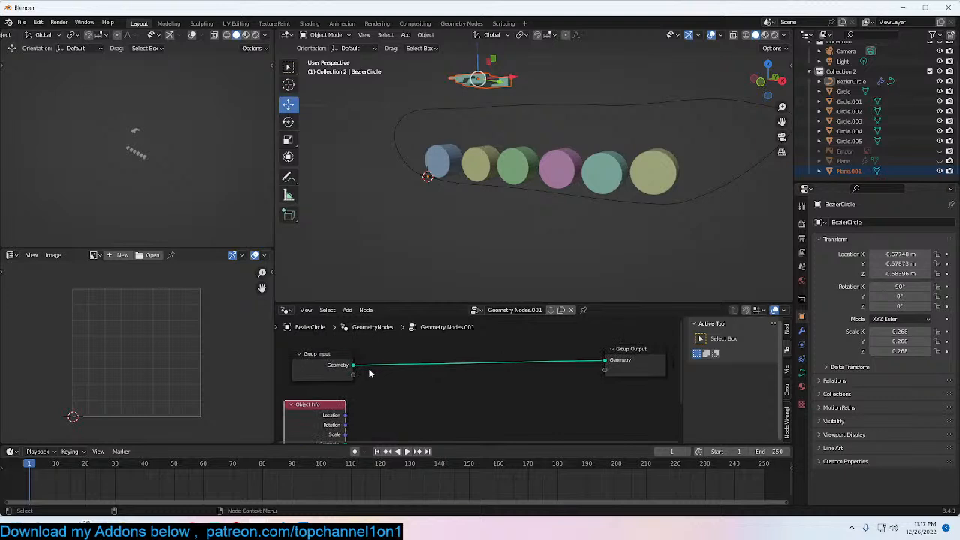
{"action": "middle_click_drag", "start_coordinate": [398, 375], "coordinate": [447, 376]}
{"action": "key", "text": "shift+a"}
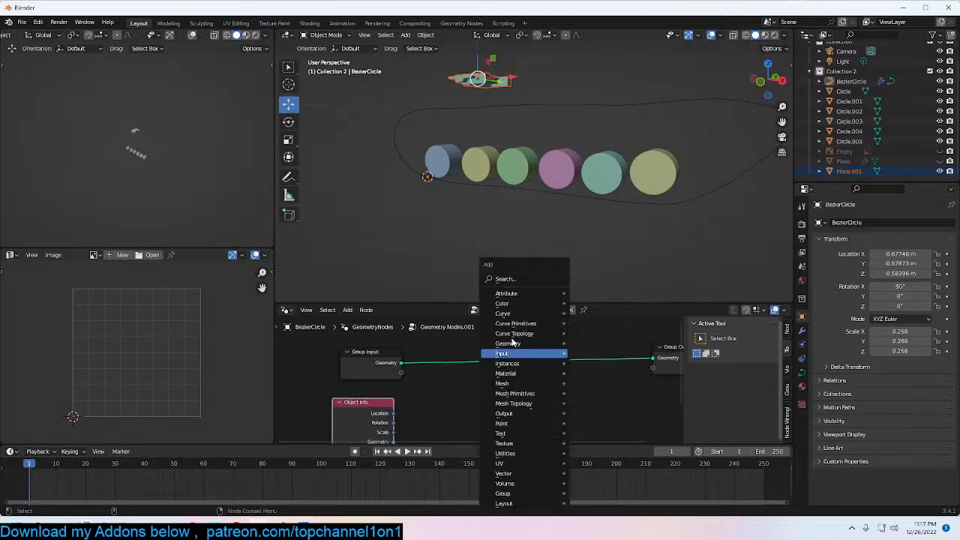
{"action": "left_click", "coordinate": [537, 280]}
{"action": "type", "text": "o"}
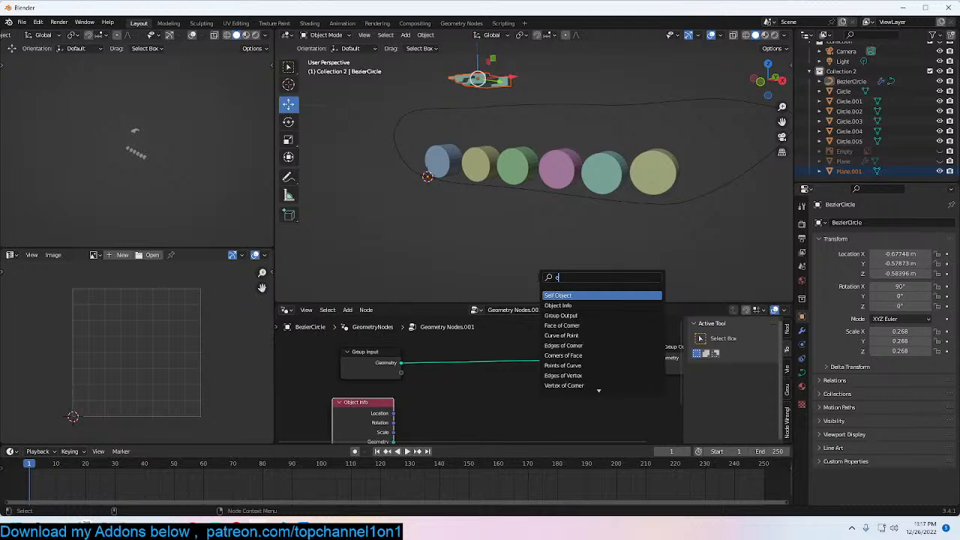
{"action": "type", "text": "n poi"}
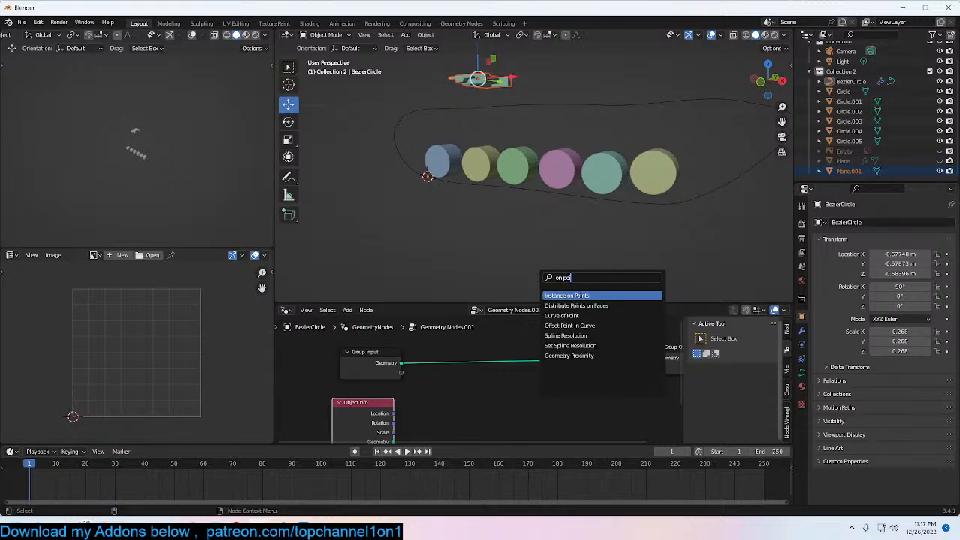
{"action": "left_click", "coordinate": [581, 295]}
{"action": "left_click", "coordinate": [602, 343]}
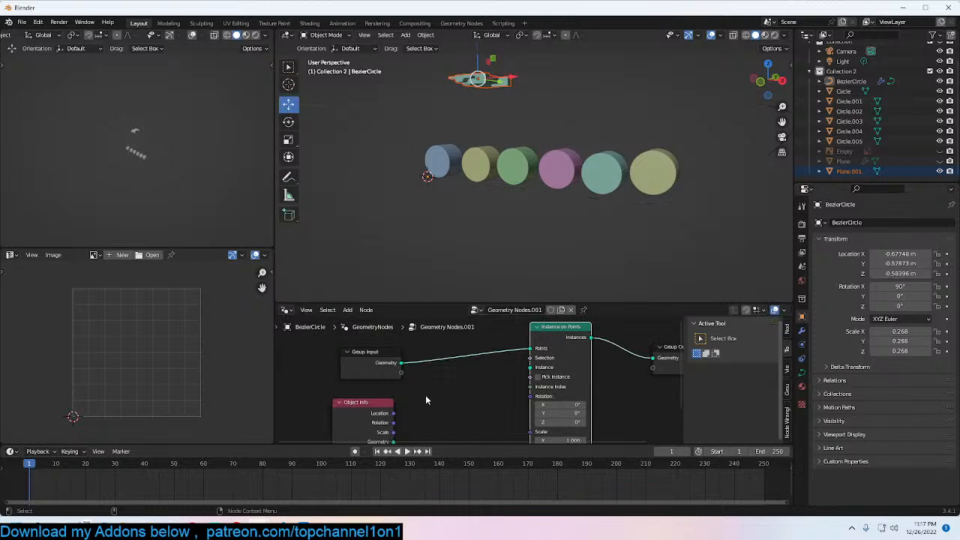
Step: Link Object Info's Geometry output to the Instance input so the track link is instanced on BezierCircle
{"action": "middle_click_drag", "start_coordinate": [394, 431], "coordinate": [397, 410]}
{"action": "left_click_drag", "start_coordinate": [395, 421], "coordinate": [532, 346]}
{"action": "middle_click_drag", "start_coordinate": [423, 376], "coordinate": [458, 411]}
{"action": "scroll", "coordinate": [502, 263], "scroll_direction": "down", "scroll_amount": 4}
{"action": "middle_click_drag", "start_coordinate": [509, 225], "coordinate": [553, 214]}
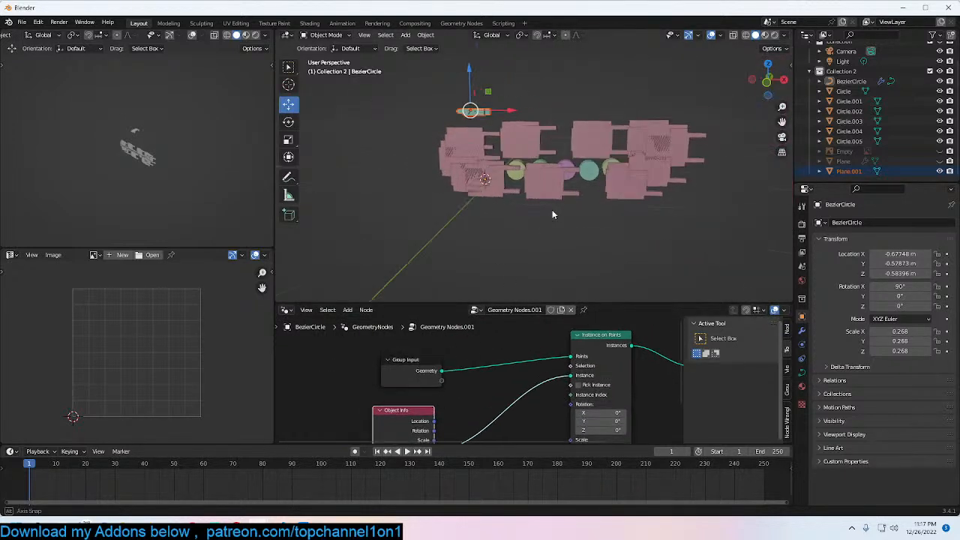
Step: Move Object Info and Group Input aside and insert a Curve to Points node before Instance on Points
{"action": "middle_click_drag", "start_coordinate": [488, 373], "coordinate": [493, 360]}
{"action": "left_click_drag", "start_coordinate": [432, 408], "coordinate": [386, 413]}
{"action": "left_click_drag", "start_coordinate": [424, 364], "coordinate": [352, 360]}
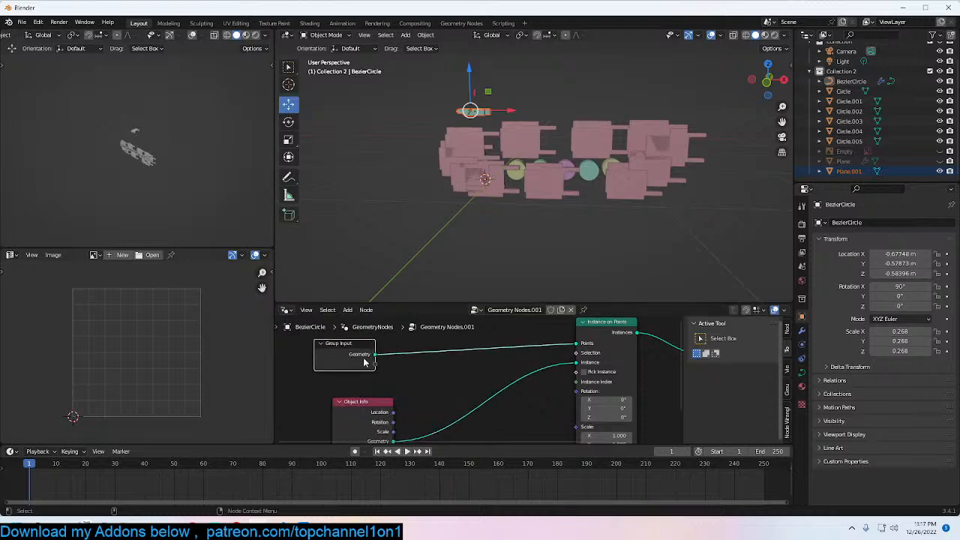
{"action": "key", "text": "shift+a"}
{"action": "left_click", "coordinate": [411, 279]}
{"action": "type", "text": "to po"}
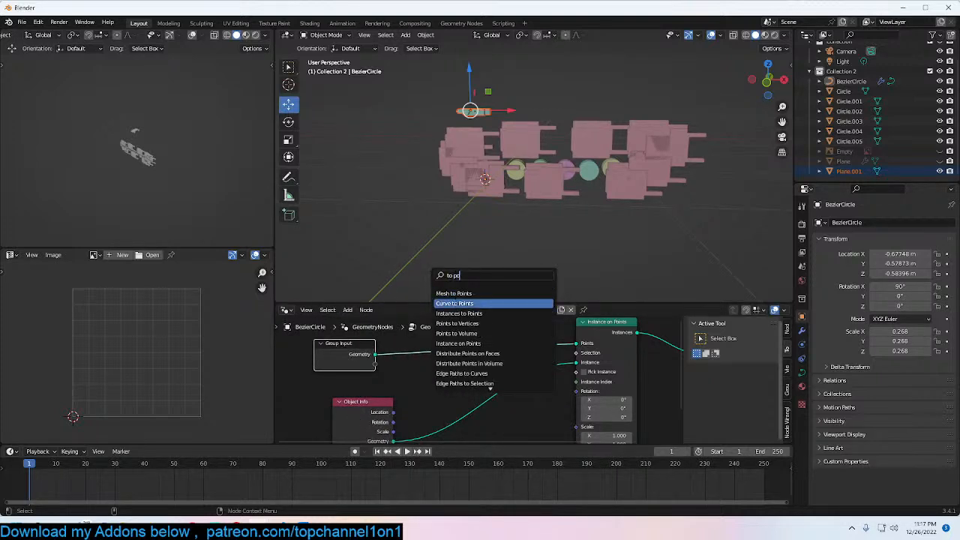
{"action": "left_click", "coordinate": [455, 303]}
{"action": "left_click", "coordinate": [484, 385]}
Step: Set the Curve to Points count to 33 and connect its Rotation output to the Rotation input of Instance on Points
{"action": "mouse_move", "coordinate": [471, 396]}
{"action": "left_mouse_down"}
{"action": "mouse_move", "coordinate": [503, 395]}
{"action": "mouse_move", "coordinate": [467, 397]}
{"action": "left_mouse_up"}
{"action": "left_click_drag", "start_coordinate": [491, 362], "coordinate": [576, 390]}
{"action": "middle_click_drag", "start_coordinate": [541, 229], "coordinate": [575, 229]}
{"action": "right_click", "coordinate": [363, 362]}
Step: Apply the track link's rotation and rotate its mesh 90° about the global Y axis in Edit Mode
{"action": "left_click", "coordinate": [468, 114]}
{"action": "key", "text": "ctrl+a"}
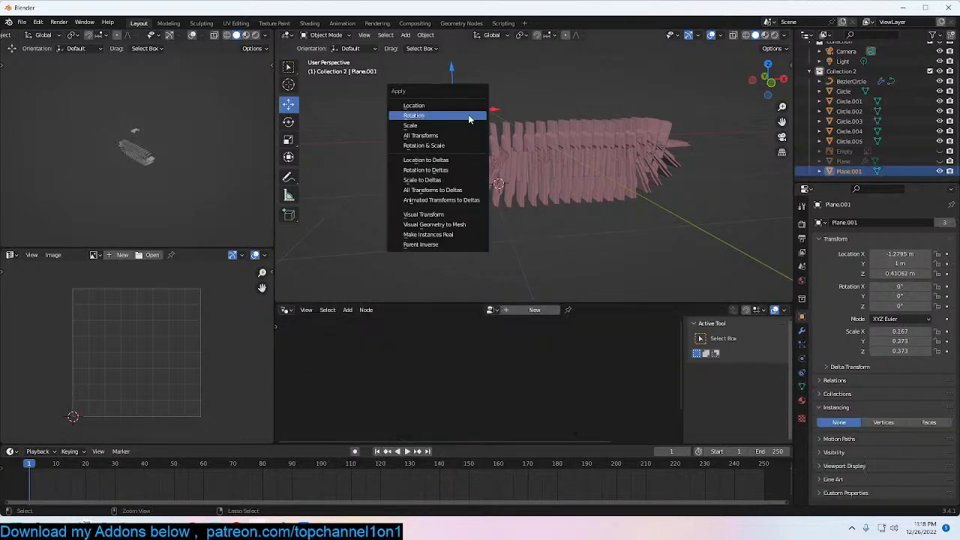
{"action": "left_click", "coordinate": [468, 114]}
{"action": "key", "text": "Tab"}
{"action": "key", "text": "r"}
{"action": "key", "text": "y"}
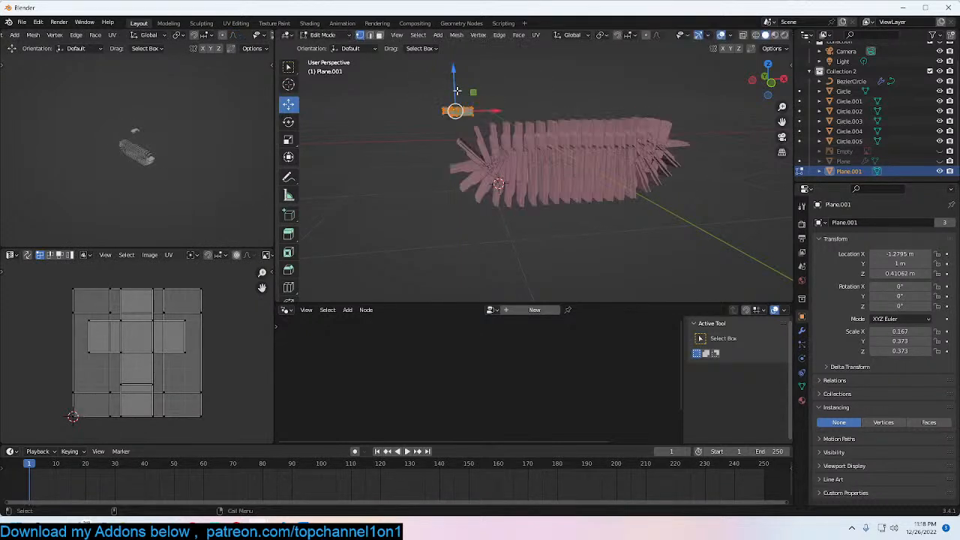
{"action": "type", "text": "90"}
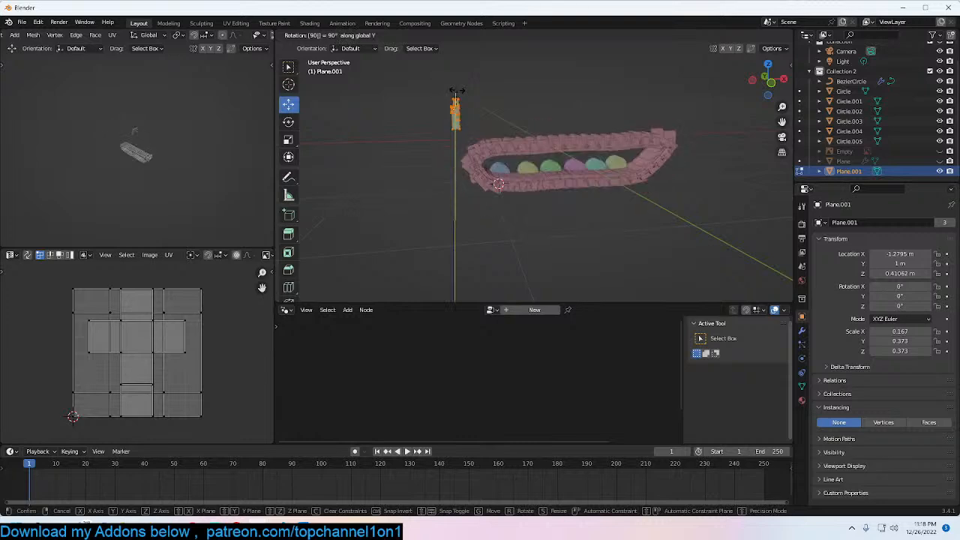
{"action": "key", "text": "Return"}
{"action": "key", "text": "Tab"}
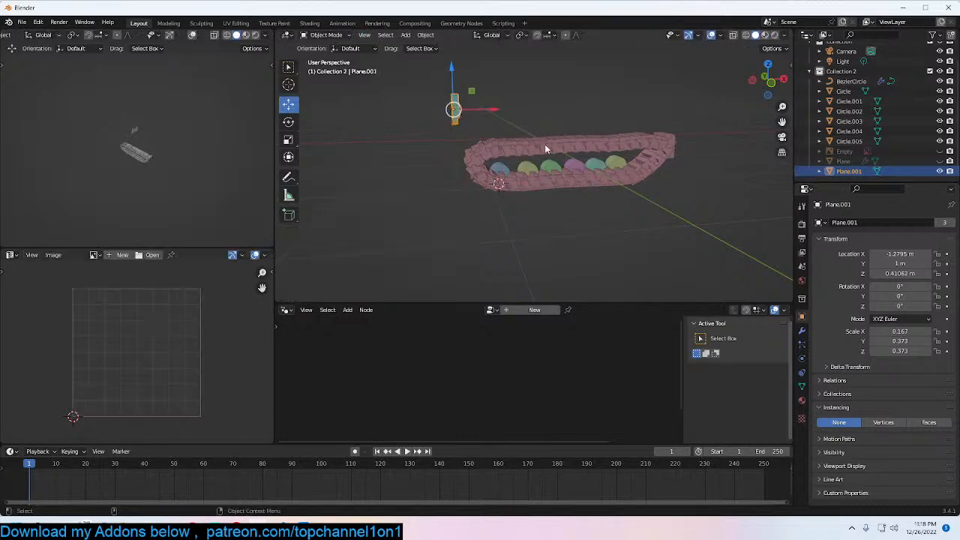
Step: Set the scale of the BezierCircle track's Instance on Points node to 0.5 on all axes
{"action": "middle_click_drag", "start_coordinate": [541, 146], "coordinate": [627, 133]}
{"action": "scroll", "coordinate": [643, 134], "scroll_direction": "up", "scroll_amount": 3}
{"action": "left_click", "coordinate": [653, 103]}
{"action": "middle_click_drag", "start_coordinate": [521, 369], "coordinate": [541, 344]}
{"action": "left_click_drag", "start_coordinate": [609, 380], "coordinate": [577, 395], "text": "shift"}
{"action": "left_click", "coordinate": [609, 254]}
Step: Examine the track around the wheels from both sides to check how the links follow the curve
{"action": "middle_click_drag", "start_coordinate": [609, 188], "coordinate": [551, 228]}
{"action": "scroll", "coordinate": [595, 226], "scroll_direction": "up", "scroll_amount": 1}
{"action": "scroll", "coordinate": [552, 228], "scroll_direction": "down", "scroll_amount": 3}
{"action": "left_click", "coordinate": [583, 237]}
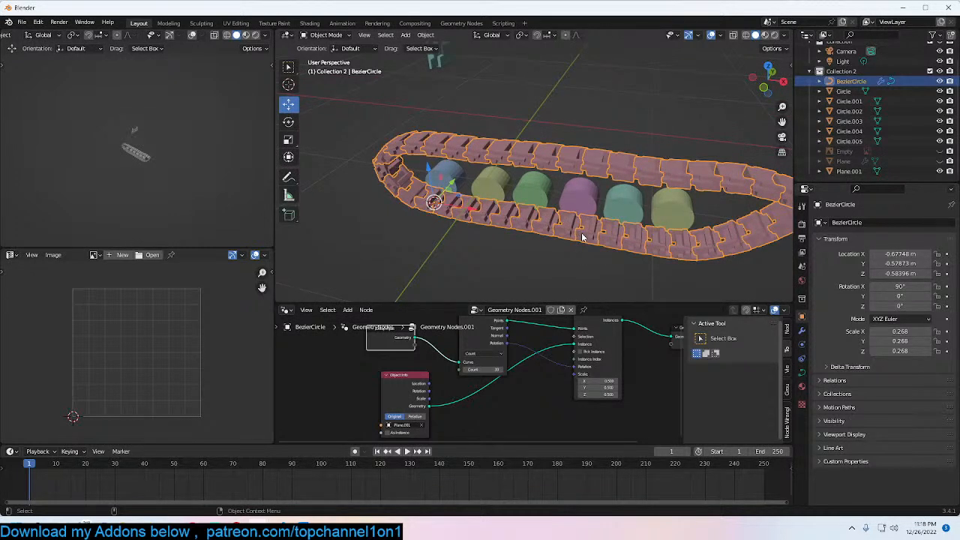
{"action": "middle_click_drag", "start_coordinate": [604, 226], "coordinate": [675, 194]}
{"action": "left_click", "coordinate": [663, 153]}
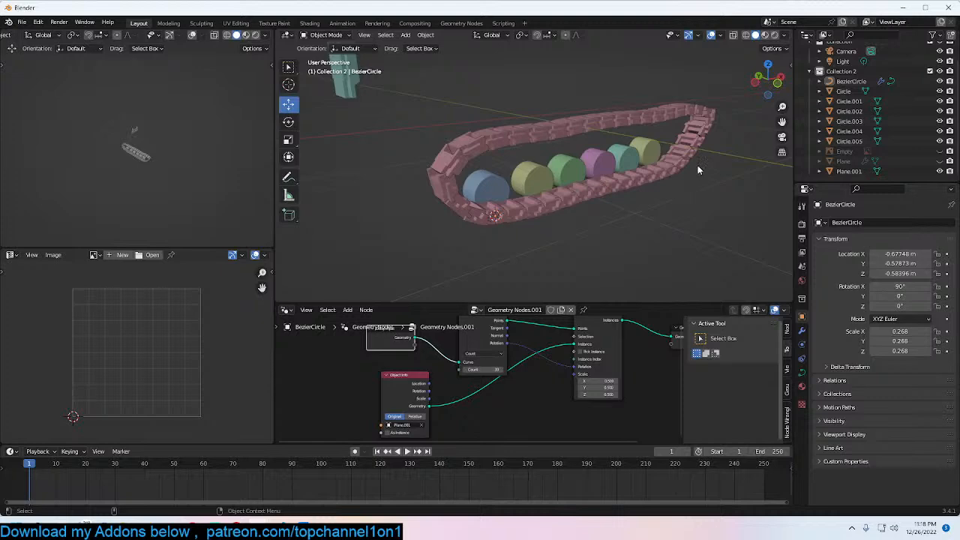
{"action": "middle_click_drag", "start_coordinate": [697, 165], "coordinate": [614, 188]}
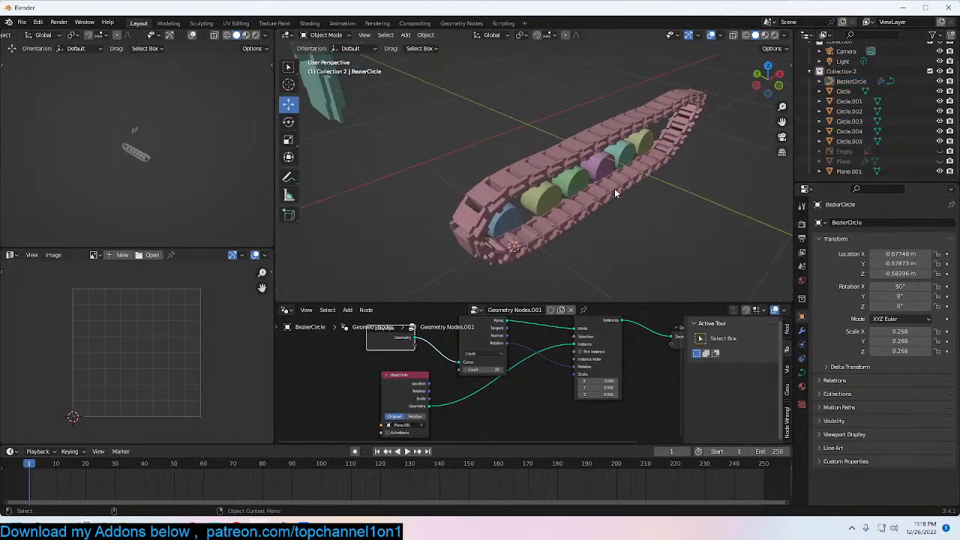
Step: Duplicate the track curve and move the copy about 0.89 m along negative Y
{"action": "left_click", "coordinate": [615, 189]}
{"action": "scroll", "coordinate": [561, 225], "scroll_direction": "down", "scroll_amount": 1}
{"action": "key", "text": "shift+d"}
{"action": "key", "text": "x"}
{"action": "key", "text": "y"}
{"action": "left_click", "coordinate": [585, 247]}
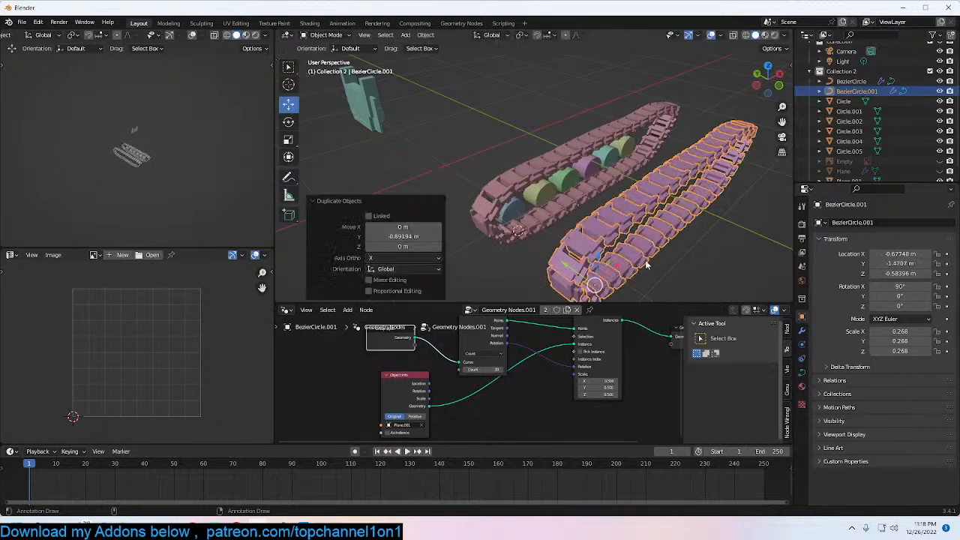
Step: Add a Curve modifier to the duplicated track curve
{"action": "key", "text": "Tab"}
{"action": "middle_click_drag", "start_coordinate": [600, 248], "coordinate": [634, 240]}
{"action": "key", "text": "Tab"}
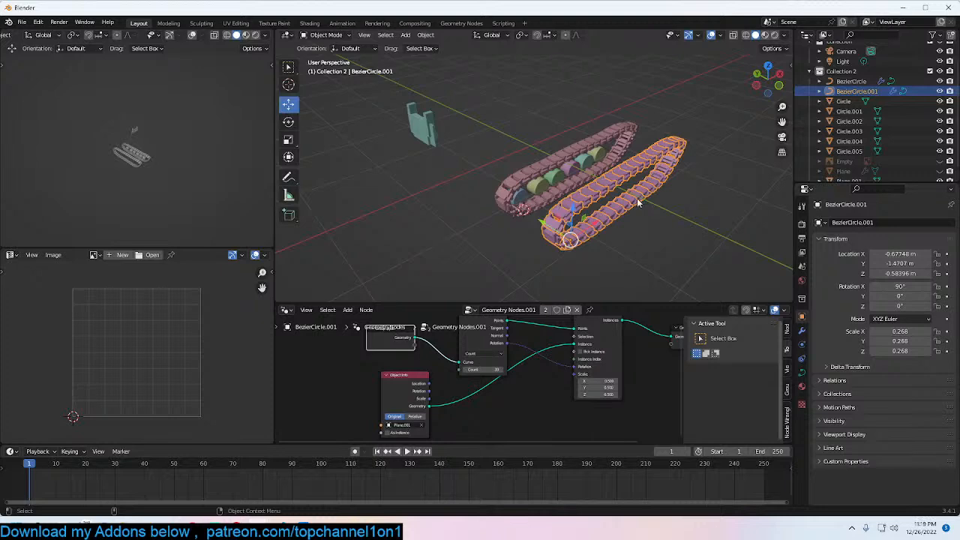
{"action": "left_click", "coordinate": [802, 330]}
{"action": "left_click", "coordinate": [882, 223]}
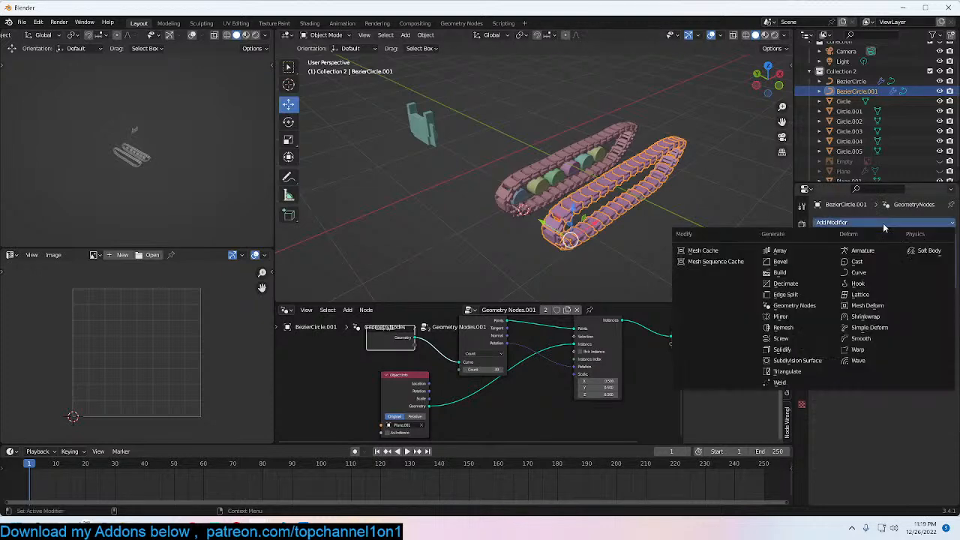
{"action": "left_click", "coordinate": [859, 273]}
Step: Delete the vertices of the duplicated curve's upper run and toggle its cyclic state in Edit Mode
{"action": "key", "text": "Tab"}
{"action": "key", "text": "a"}
{"action": "left_click", "coordinate": [682, 167]}
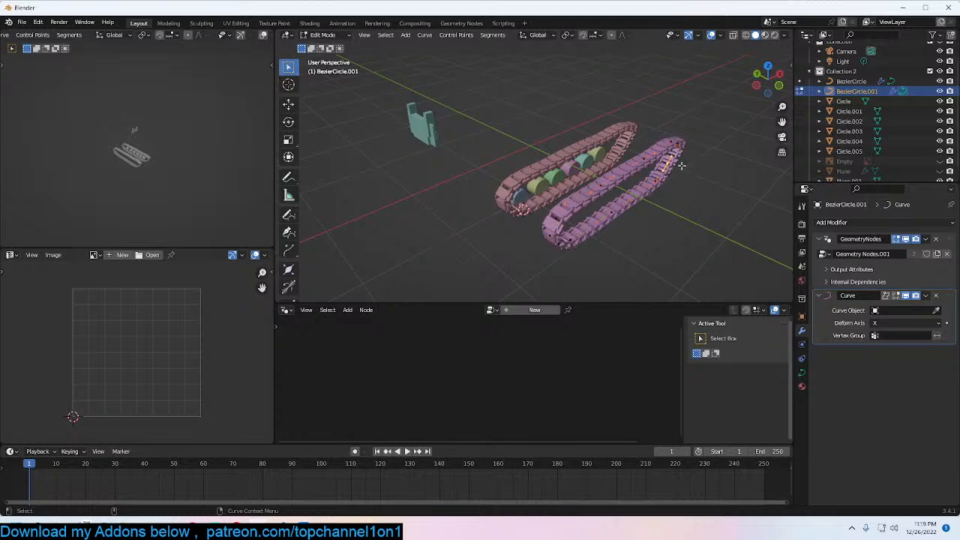
{"action": "right_click", "coordinate": [571, 238]}
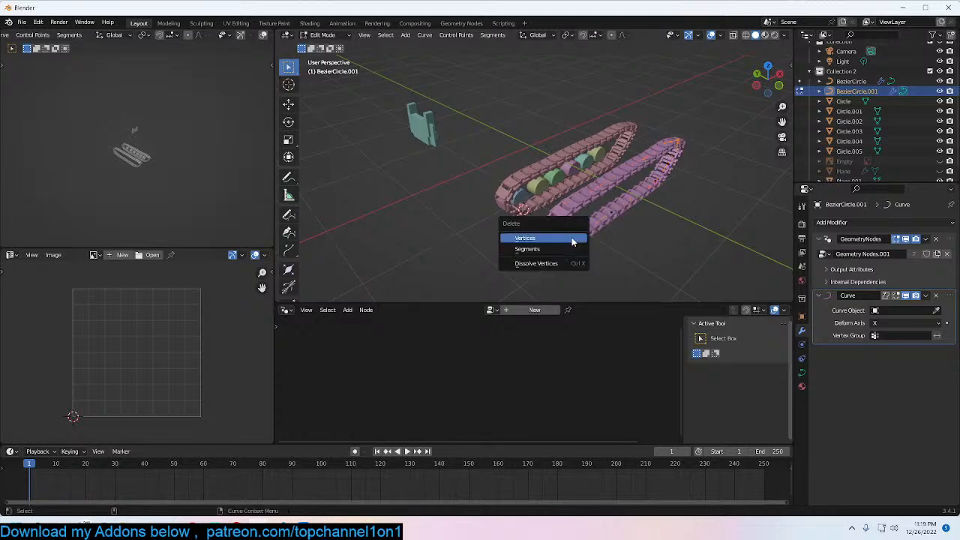
{"action": "left_click", "coordinate": [575, 238]}
{"action": "key", "text": "alt+c"}
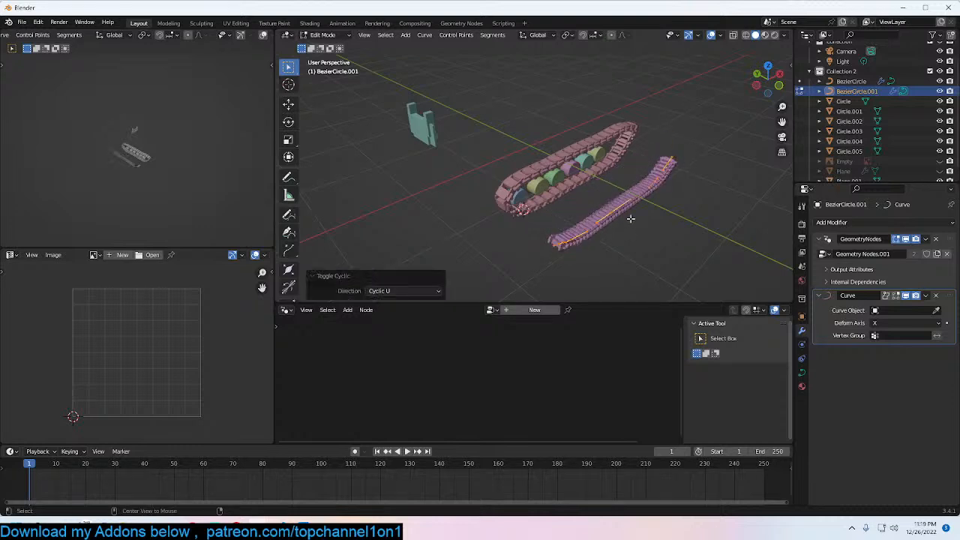
Step: Flatten the duplicated curve by scaling its selected points to 0 along Z, and return to Object Mode
{"action": "key", "text": "s"}
{"action": "key", "text": "z"}
{"action": "key", "text": "0"}
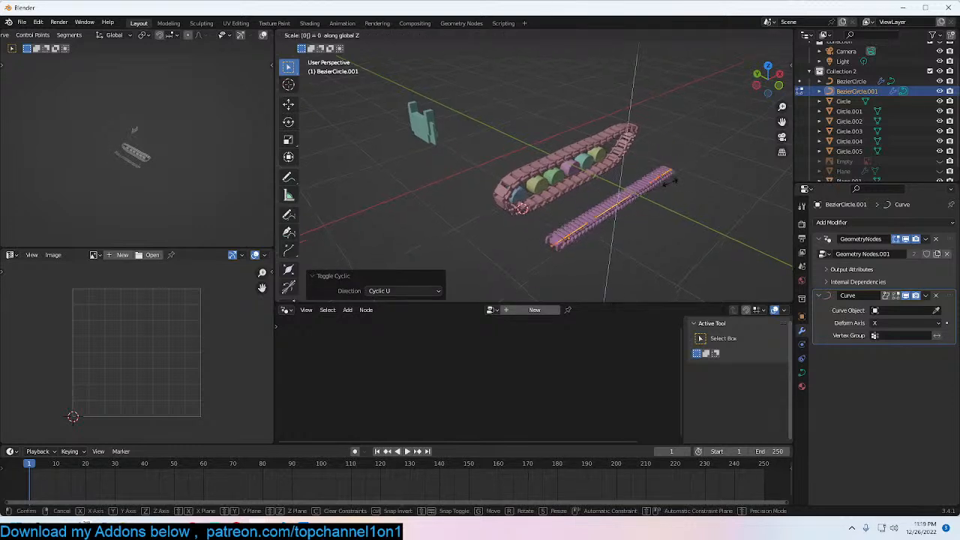
{"action": "key", "text": "Return"}
{"action": "key", "text": "Tab"}
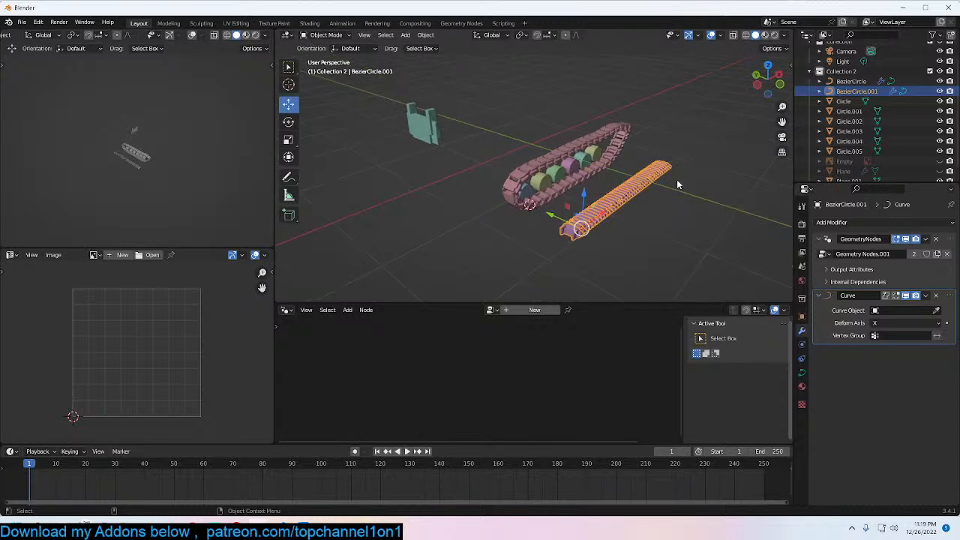
Step: Remove the GeometryNodes modifier from the original track curve and set BezierCircle as the Curve Object of the duplicate's Curve modifier
{"action": "left_click", "coordinate": [622, 159]}
{"action": "left_click", "coordinate": [935, 238]}
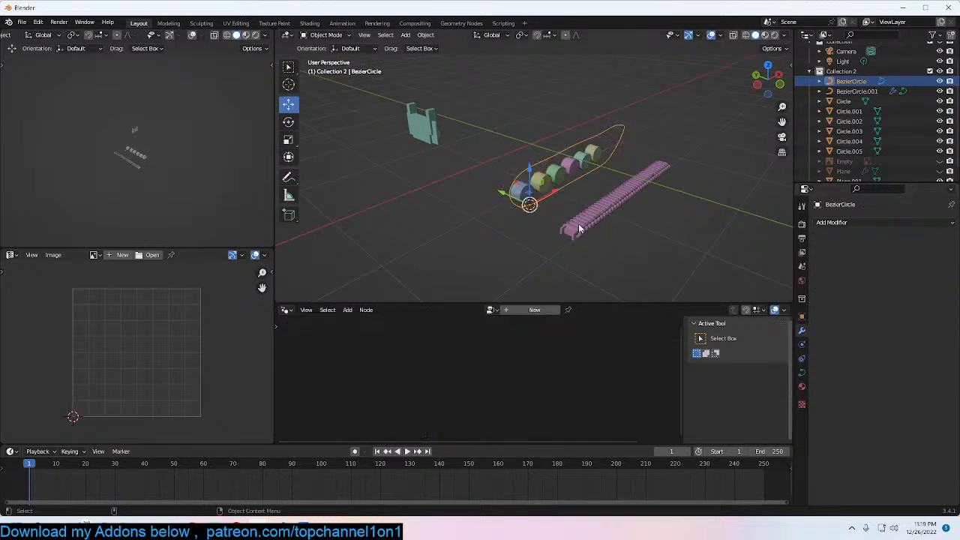
{"action": "left_click", "coordinate": [635, 215]}
{"action": "left_click", "coordinate": [936, 311]}
{"action": "left_click", "coordinate": [619, 142]}
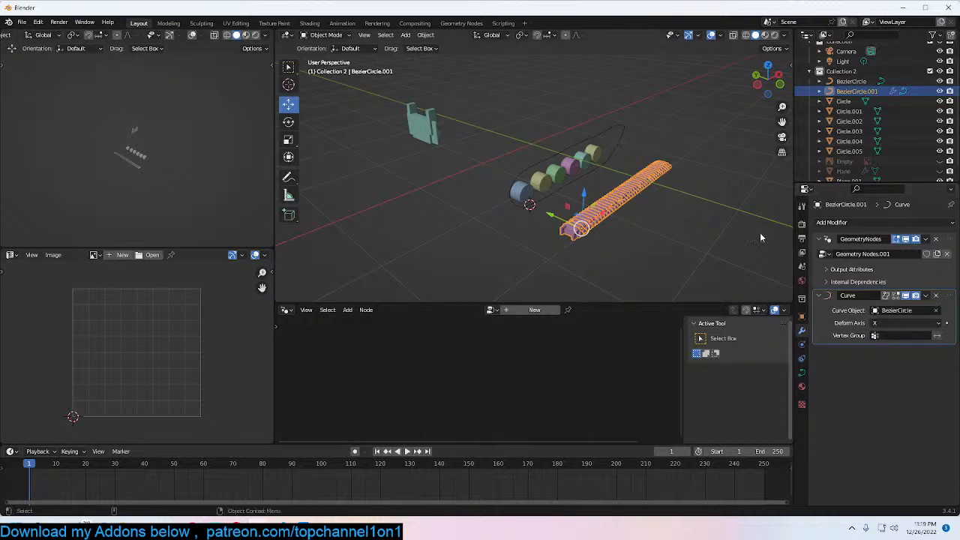
Step: Turn off the viewport display of the duplicate's GeometryNodes modifier and move the duplicated curve along Y toward the wheels
{"action": "left_click", "coordinate": [913, 240]}
{"action": "middle_click_drag", "start_coordinate": [510, 237], "coordinate": [595, 228]}
{"action": "key", "text": "g"}
{"action": "key", "text": "y"}
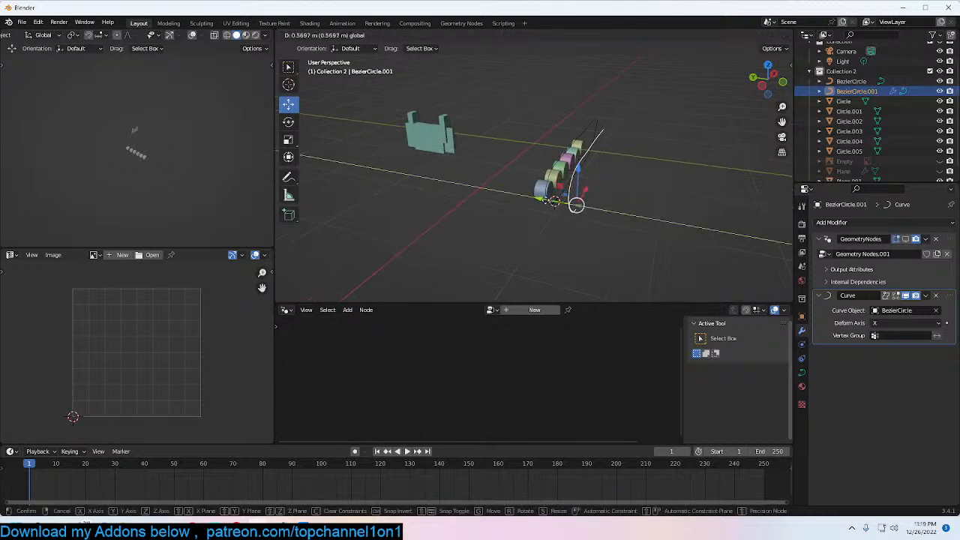
{"action": "left_click_drag", "start_coordinate": [526, 195], "coordinate": [531, 196]}
{"action": "middle_click_drag", "start_coordinate": [555, 205], "coordinate": [514, 197]}
{"action": "scroll", "coordinate": [506, 202], "scroll_direction": "up", "scroll_amount": 2}
{"action": "key", "text": "Tab"}
{"action": "key", "text": "Tab"}
{"action": "key", "text": "Tab"}
{"action": "key", "text": "Tab"}
{"action": "key", "text": "s"}
{"action": "key", "text": "x"}
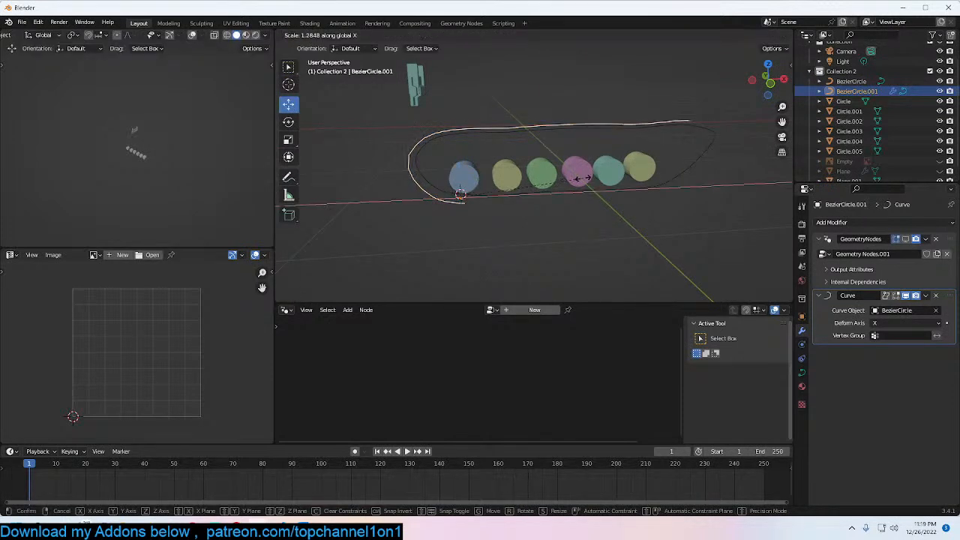
{"action": "right_click", "coordinate": [599, 179]}
Step: Snap the 3D cursor to the duplicated curve's front end point in Edit Mode and set the pivot to the 3D Cursor
{"action": "key", "text": "Tab"}
{"action": "left_click", "coordinate": [425, 195]}
{"action": "key", "text": "shift+s"}
{"action": "left_click", "coordinate": [425, 257]}
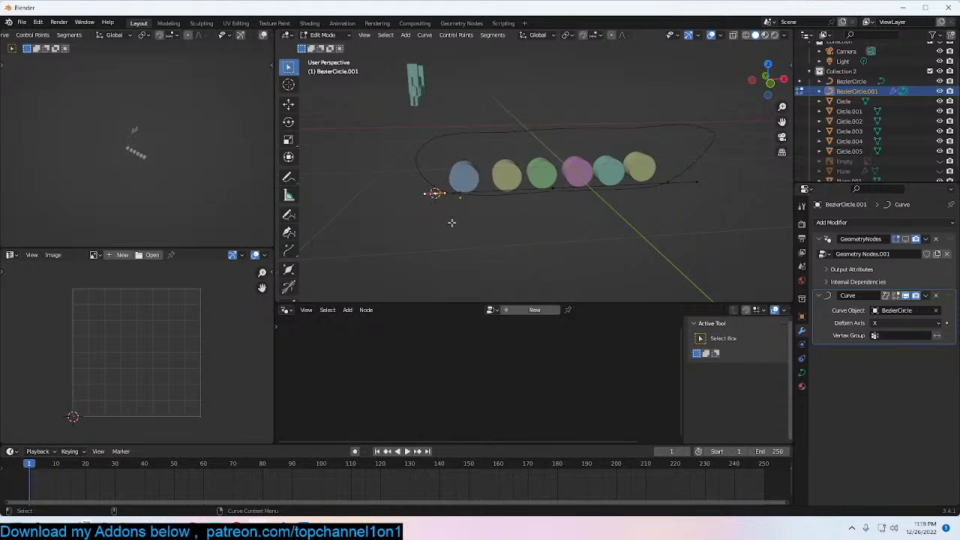
{"action": "key", "text": "shift+s"}
{"action": "left_click", "coordinate": [563, 218]}
Step: Make the Curve modifier act on the spline itself and lengthen the whole duplicated curve along X from the 3D cursor
{"action": "key", "text": "Tab"}
{"action": "key", "text": "Tab"}
{"action": "left_click", "coordinate": [908, 239]}
{"action": "left_click", "coordinate": [907, 239]}
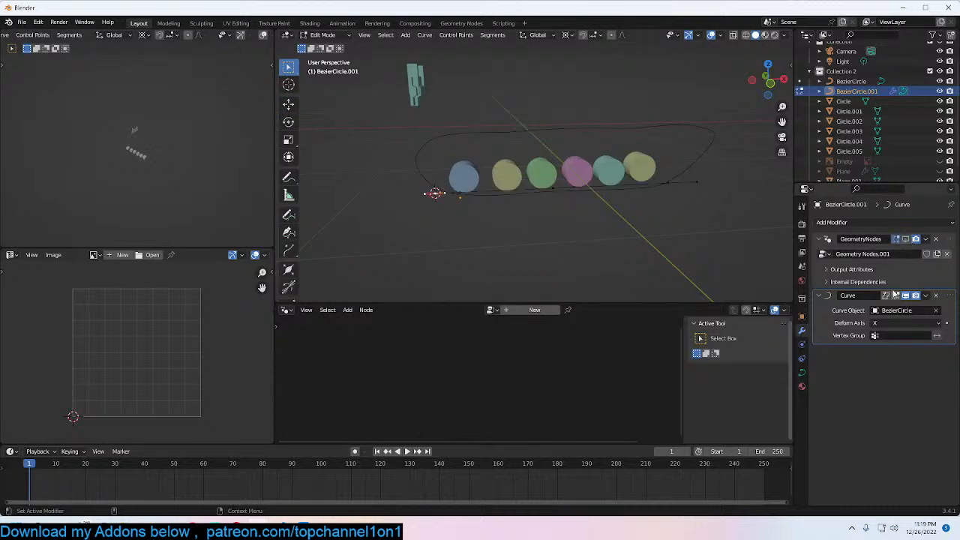
{"action": "key", "text": "s"}
{"action": "key", "text": "x"}
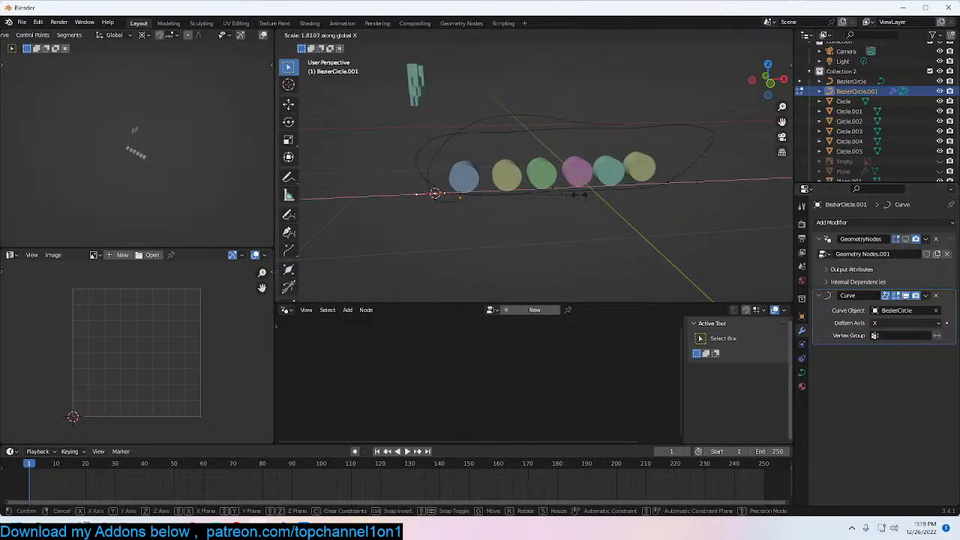
{"action": "key", "text": "x"}
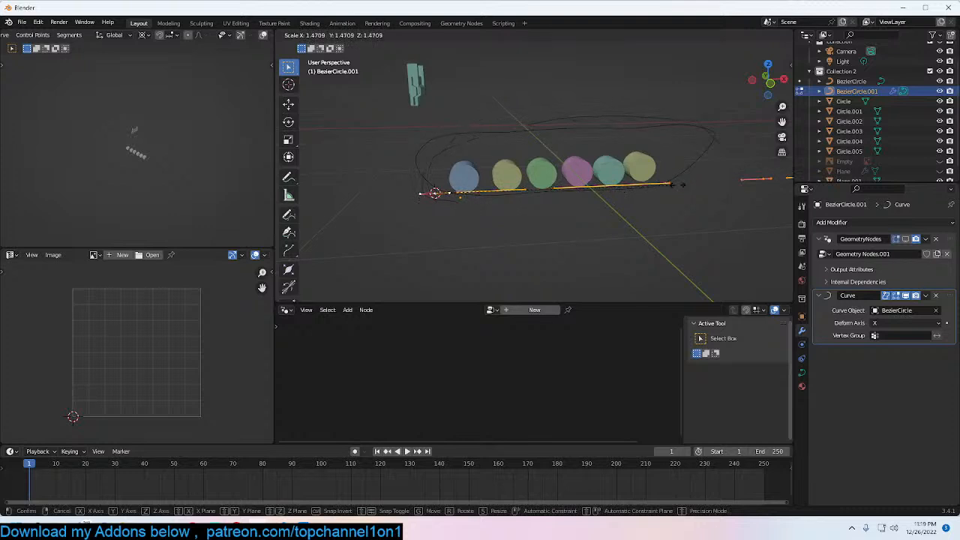
{"action": "left_click", "coordinate": [327, 179]}
Step: Subdivide the lengthened curve twice with one cut each and return to Object Mode
{"action": "right_click", "coordinate": [390, 175]}
{"action": "left_click", "coordinate": [414, 172]}
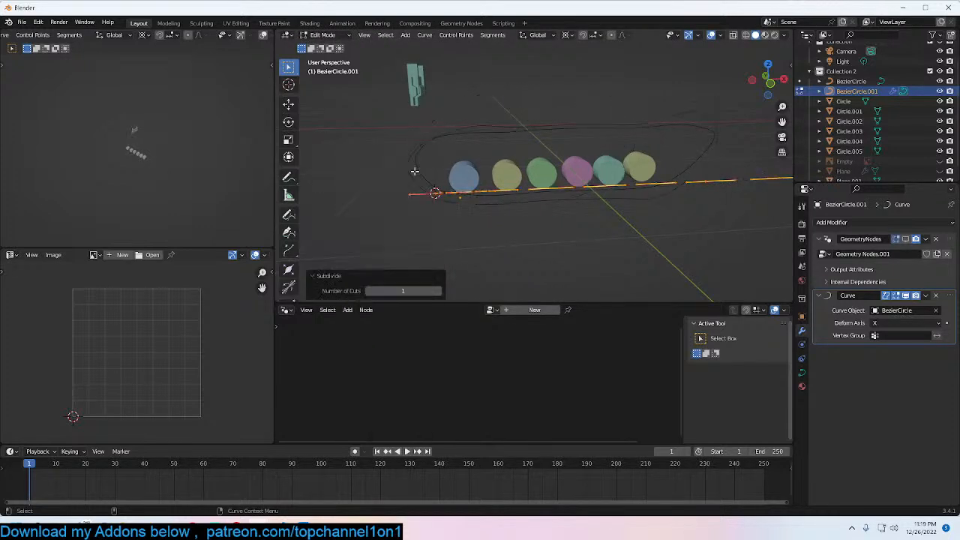
{"action": "right_click", "coordinate": [414, 171]}
{"action": "left_click", "coordinate": [414, 172]}
{"action": "key", "text": "Tab"}
Step: Show the duplicate's GeometryNodes modifier in the viewport again and reorder the Curve modifier above it
{"action": "middle_click_drag", "start_coordinate": [451, 182], "coordinate": [582, 182]}
{"action": "left_click", "coordinate": [906, 238]}
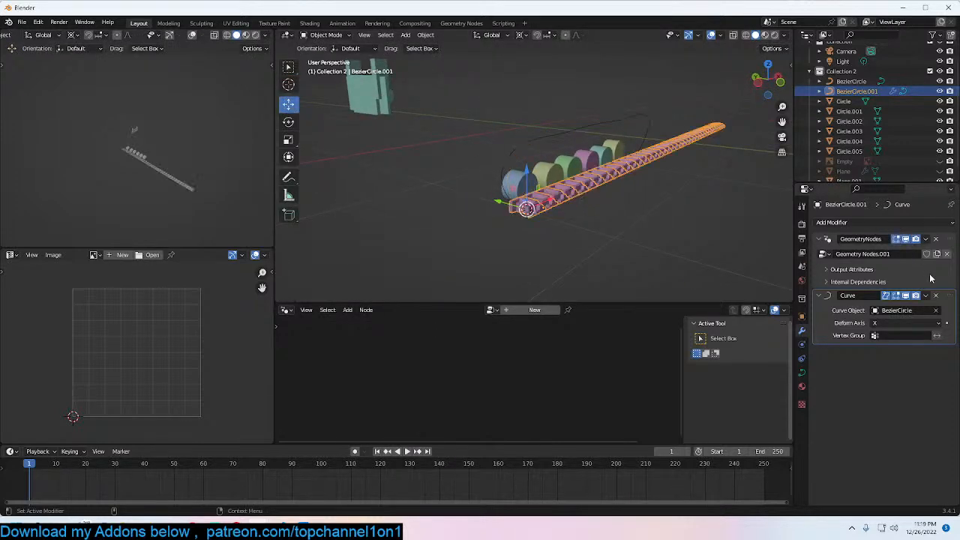
{"action": "left_click_drag", "start_coordinate": [945, 293], "coordinate": [945, 239]}
{"action": "middle_click_drag", "start_coordinate": [653, 171], "coordinate": [622, 120]}
{"action": "left_click", "coordinate": [641, 203]}
{"action": "left_click", "coordinate": [622, 119]}
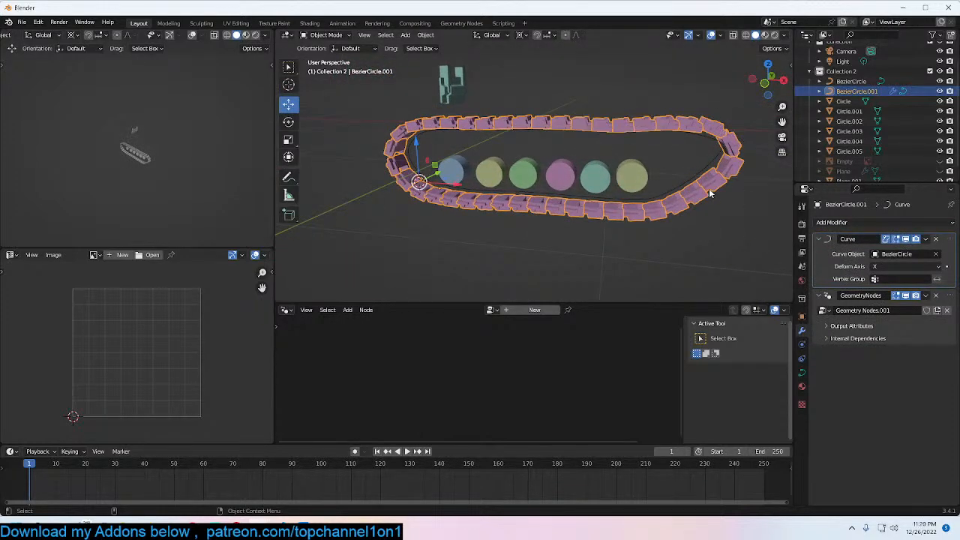
Step: Slide the duplicated curve along X so its links travel around the guide curve, and check the track from both sides
{"action": "key", "text": "g"}
{"action": "key", "text": "y"}
{"action": "key", "text": "x"}
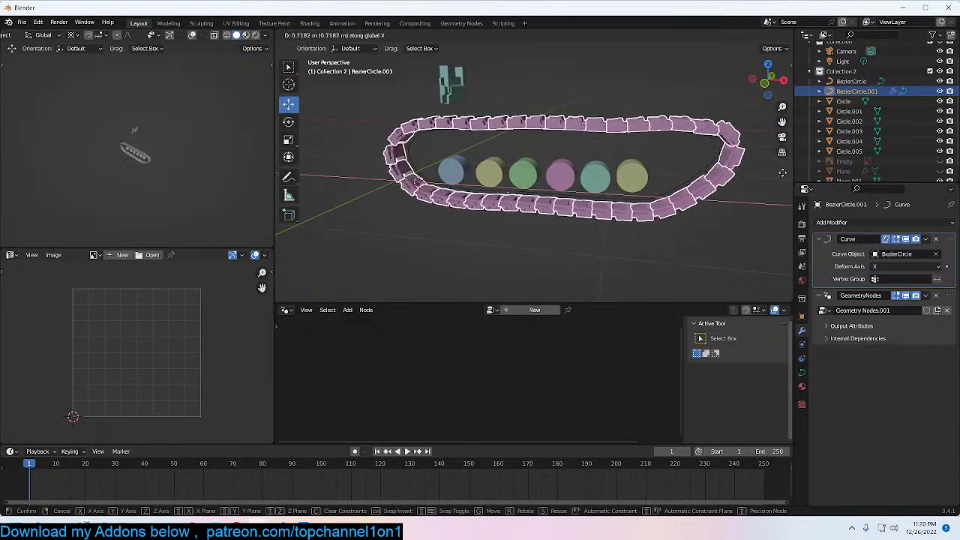
{"action": "left_click", "coordinate": [601, 173]}
{"action": "middle_click_drag", "start_coordinate": [602, 172], "coordinate": [516, 190]}
{"action": "left_click_drag", "start_coordinate": [488, 203], "coordinate": [648, 194]}
{"action": "middle_click_drag", "start_coordinate": [598, 197], "coordinate": [685, 200]}
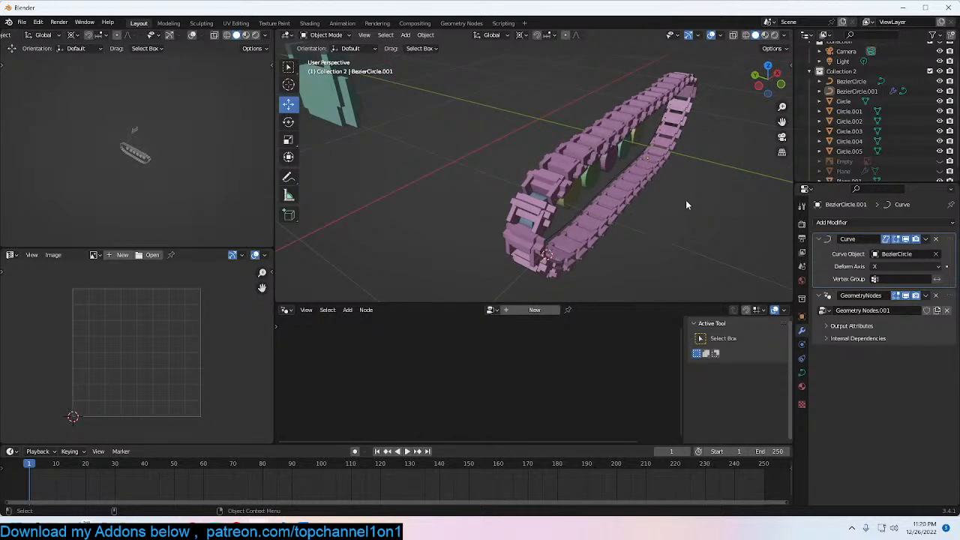
{"action": "middle_click_drag", "start_coordinate": [686, 199], "coordinate": [609, 204]}
{"action": "left_click", "coordinate": [665, 223]}
{"action": "middle_click_drag", "start_coordinate": [663, 223], "coordinate": [639, 199]}
{"action": "middle_click_drag", "start_coordinate": [442, 199], "coordinate": [614, 219]}
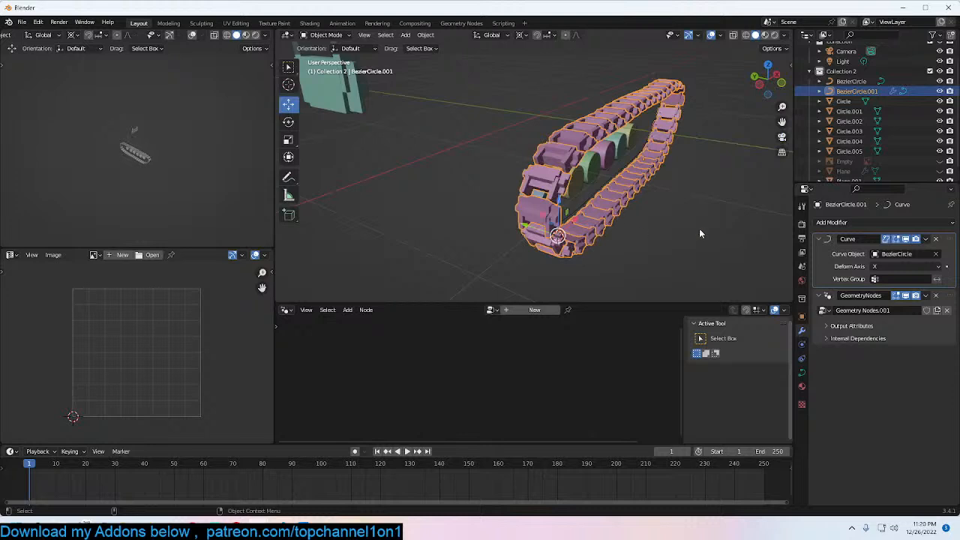
Step: Turn off the Curve modifier's viewport display and inspect the original guide curve in Edit Mode
{"action": "left_click", "coordinate": [904, 240]}
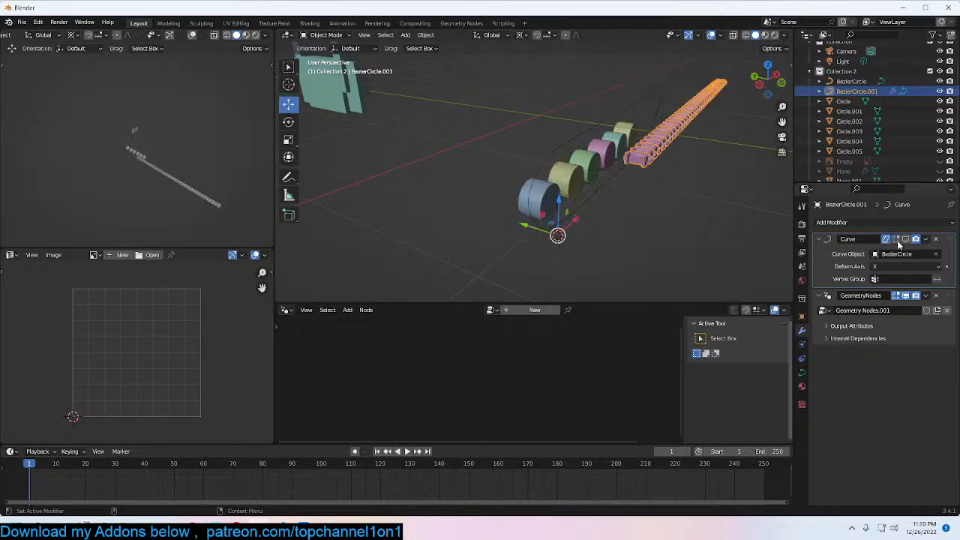
{"action": "left_click", "coordinate": [621, 114]}
{"action": "key", "text": "Tab"}
{"action": "middle_click_drag", "start_coordinate": [622, 114], "coordinate": [572, 134]}
{"action": "key", "text": "Tab"}
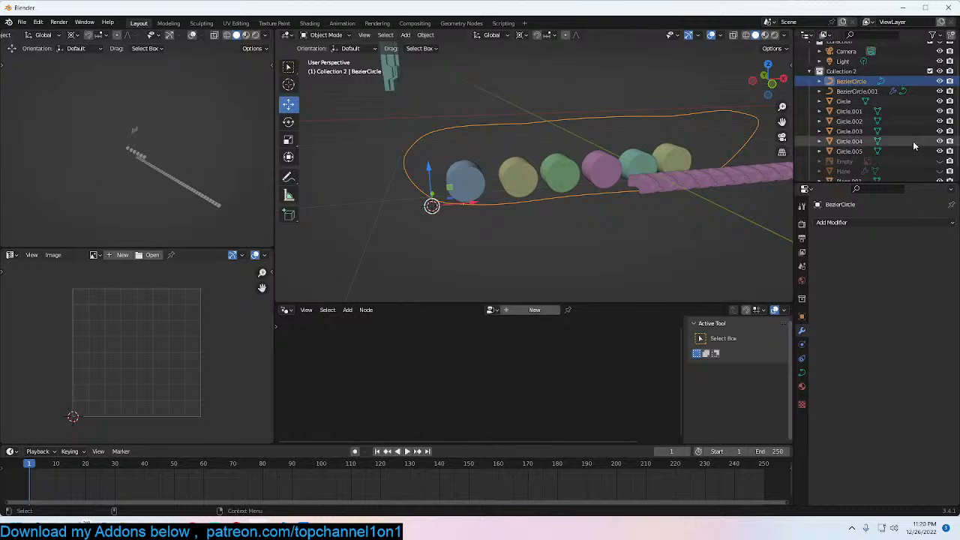
Step: Show the tank reference image in the viewport and select the straight row of track links
{"action": "left_click", "coordinate": [939, 161]}
{"action": "middle_click_drag", "start_coordinate": [622, 139], "coordinate": [671, 152]}
{"action": "left_click", "coordinate": [635, 195]}
{"action": "middle_click_drag", "start_coordinate": [651, 215], "coordinate": [696, 240]}
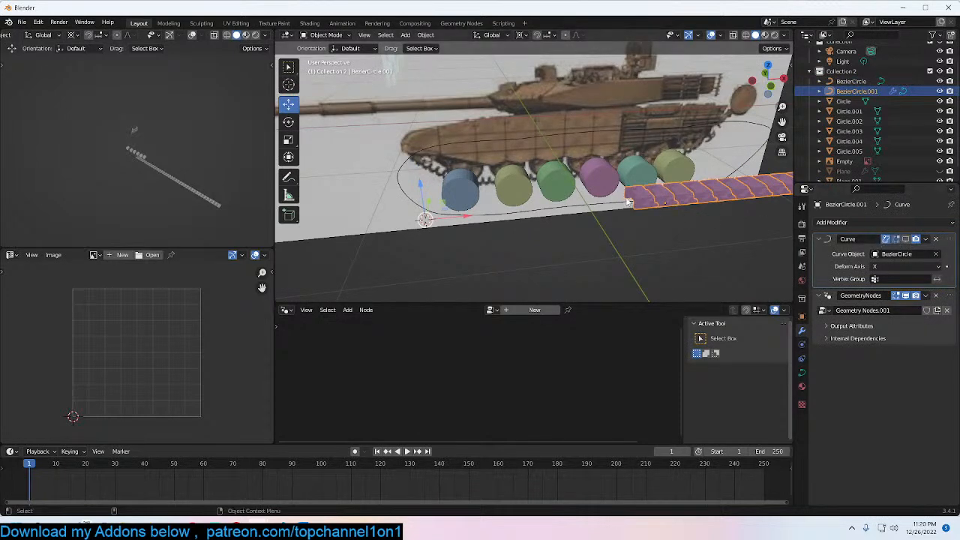
Step: Turn the Curve modifier's viewport display back on and move the duplicated curve about 1.04 m along X
{"action": "left_click", "coordinate": [907, 239]}
{"action": "mouse_move", "coordinate": [509, 218]}
{"action": "middle_mouse_down"}
{"action": "mouse_move", "coordinate": [528, 219]}
{"action": "mouse_move", "coordinate": [513, 220]}
{"action": "middle_mouse_up"}
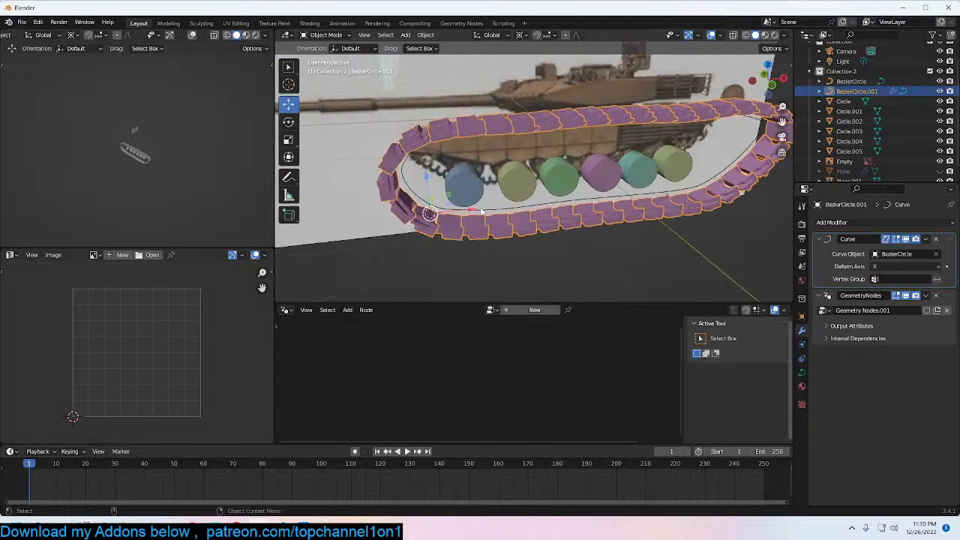
{"action": "key", "text": "g"}
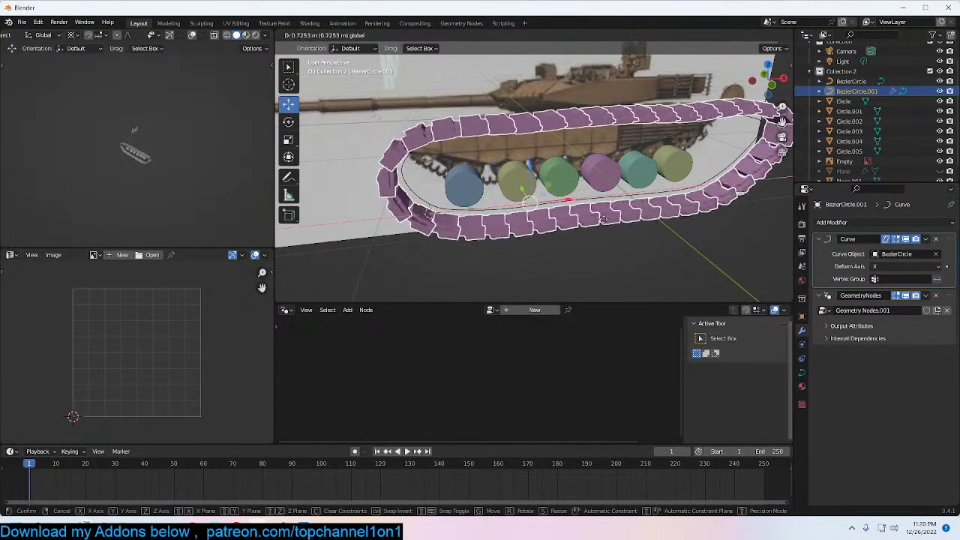
{"action": "left_click", "coordinate": [689, 219]}
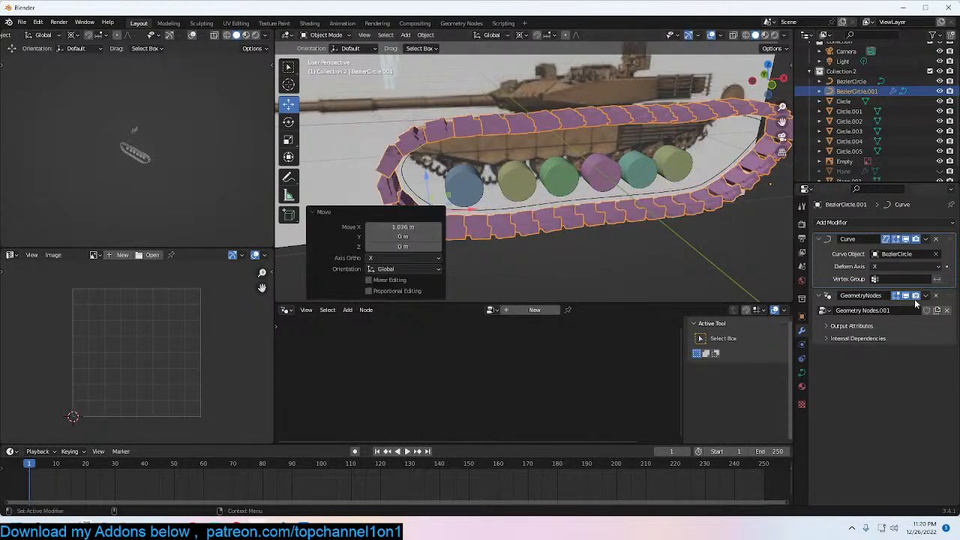
Step: Add a mesh plane and scale it up into a large ground surface under the track
{"action": "middle_click_drag", "start_coordinate": [675, 255], "coordinate": [612, 225]}
{"action": "key", "text": "shift+a"}
{"action": "mouse_move", "coordinate": [581, 201]}
{"action": "left_click", "coordinate": [626, 200]}
{"action": "key", "text": "s"}
{"action": "left_click", "coordinate": [652, 207]}
Step: Subdivide the ground plane three times in Edit Mode with one cut each
{"action": "key", "text": "Tab"}
{"action": "right_click", "coordinate": [666, 165]}
{"action": "left_click", "coordinate": [666, 166]}
{"action": "right_click", "coordinate": [666, 165]}
{"action": "left_click", "coordinate": [666, 166]}
{"action": "right_click", "coordinate": [666, 165]}
{"action": "left_click", "coordinate": [666, 166]}
{"action": "scroll", "coordinate": [666, 169], "scroll_direction": "down", "scroll_amount": 5}
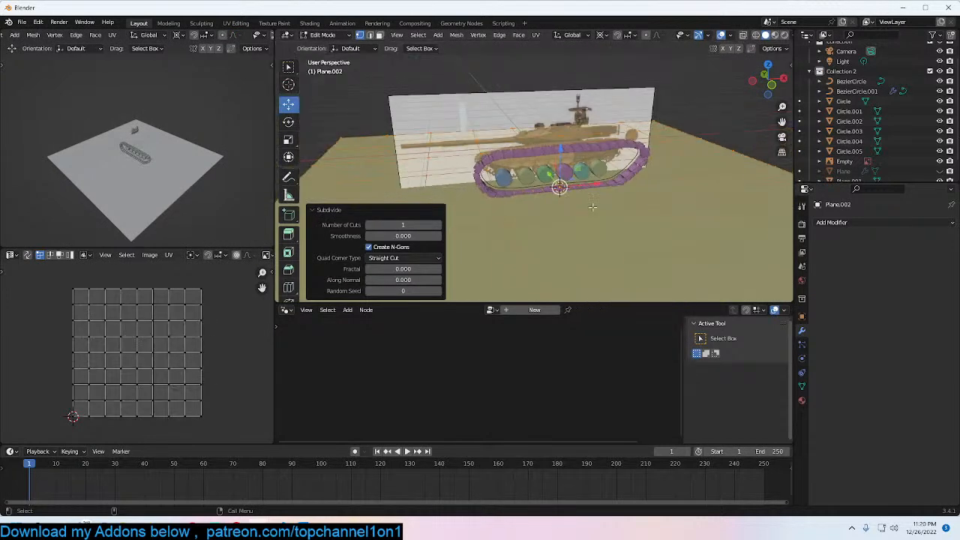
Step: Raise part of the ground plane along Z near the front wheels to form a bump, and leave Edit Mode
{"action": "left_click", "coordinate": [586, 203]}
{"action": "key", "text": "shift+Tab"}
{"action": "key", "text": "g"}
{"action": "key", "text": "z"}
{"action": "left_click", "coordinate": [528, 204]}
{"action": "key", "text": "Tab"}
Step: Add a Shrinkwrap modifier to the original guide curve with the ground plane, Plane.002, as its target
{"action": "scroll", "coordinate": [541, 204], "scroll_direction": "up", "scroll_amount": 1}
{"action": "left_click", "coordinate": [633, 176]}
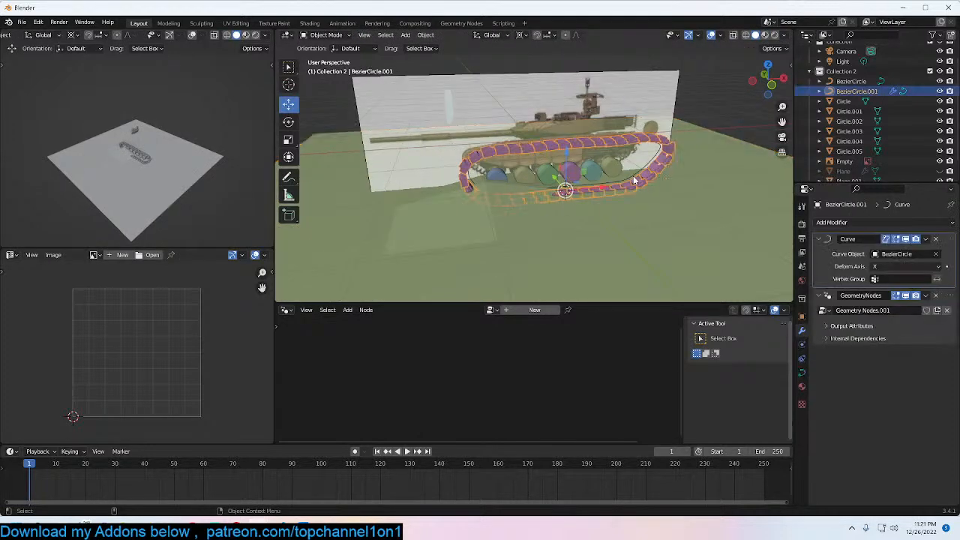
{"action": "left_click", "coordinate": [889, 225]}
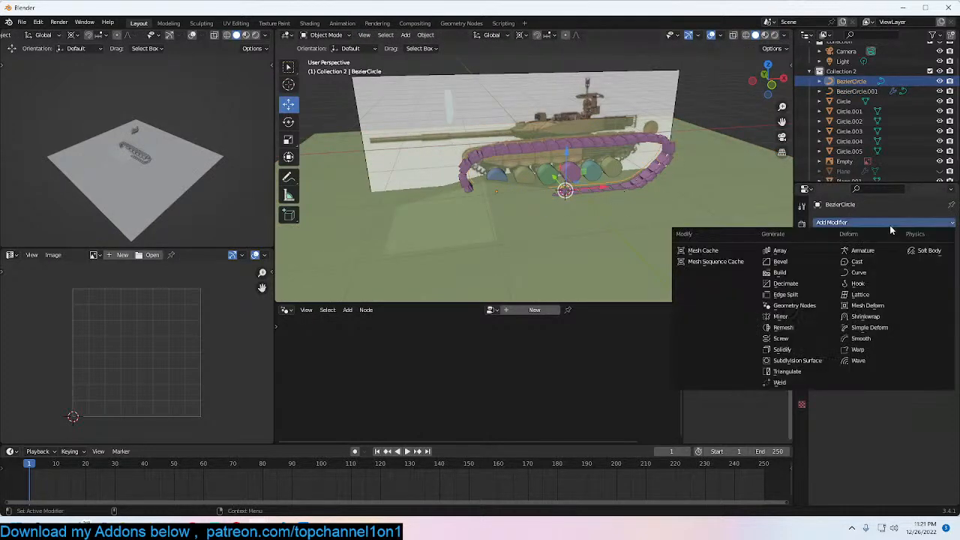
{"action": "left_click", "coordinate": [853, 315]}
{"action": "left_click", "coordinate": [935, 279]}
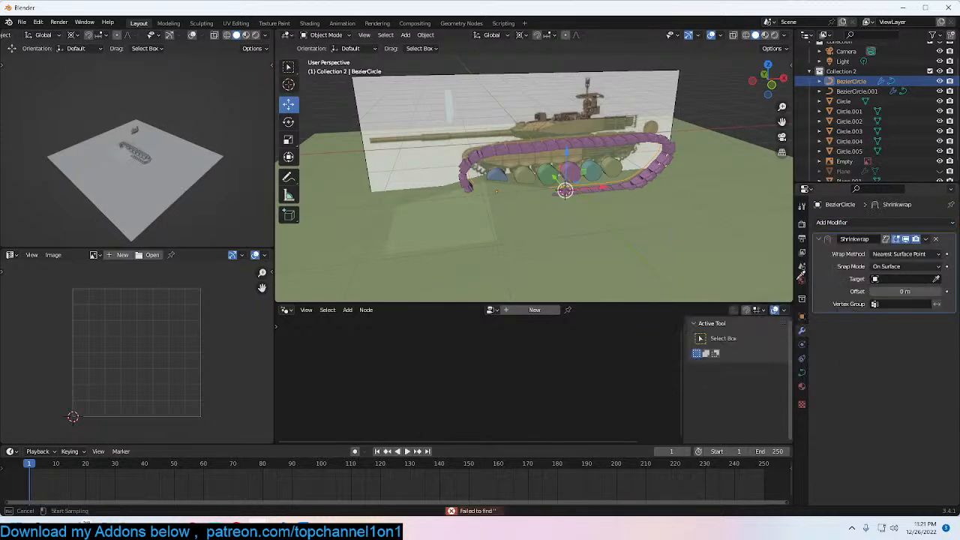
{"action": "left_click", "coordinate": [650, 267]}
Step: Try the Shrinkwrap modifier acting on the spline, check it in wireframe display, and switch it off again in solid shading
{"action": "mouse_move", "coordinate": [553, 254]}
{"action": "middle_mouse_down"}
{"action": "mouse_move", "coordinate": [615, 235]}
{"action": "mouse_move", "coordinate": [570, 248]}
{"action": "middle_mouse_up"}
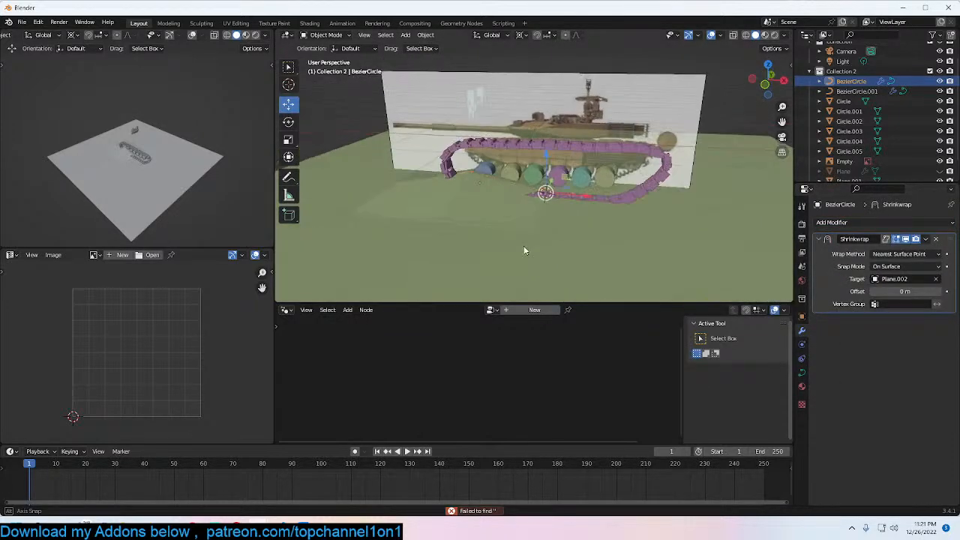
{"action": "left_click", "coordinate": [885, 239]}
{"action": "key", "text": "z"}
{"action": "left_click", "coordinate": [393, 216]}
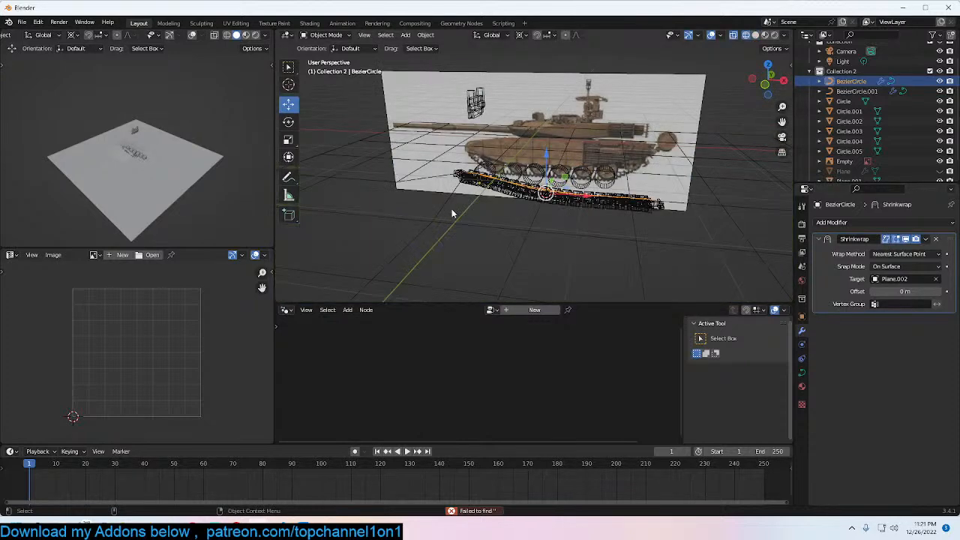
{"action": "left_click", "coordinate": [886, 238]}
{"action": "key", "text": "z"}
{"action": "left_click", "coordinate": [673, 243]}
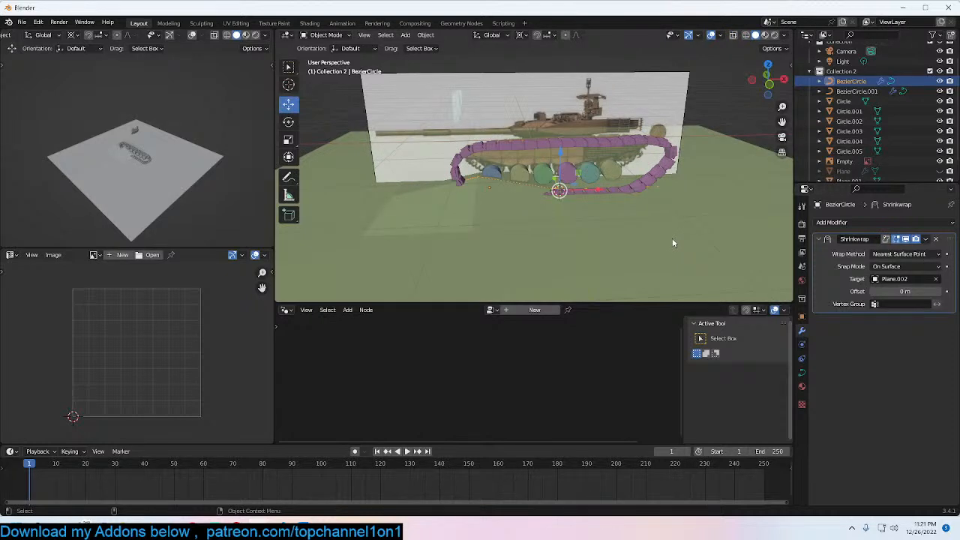
Step: Examine the track links up close where they meet the raised ground, and select the guide curve there
{"action": "left_click", "coordinate": [641, 166]}
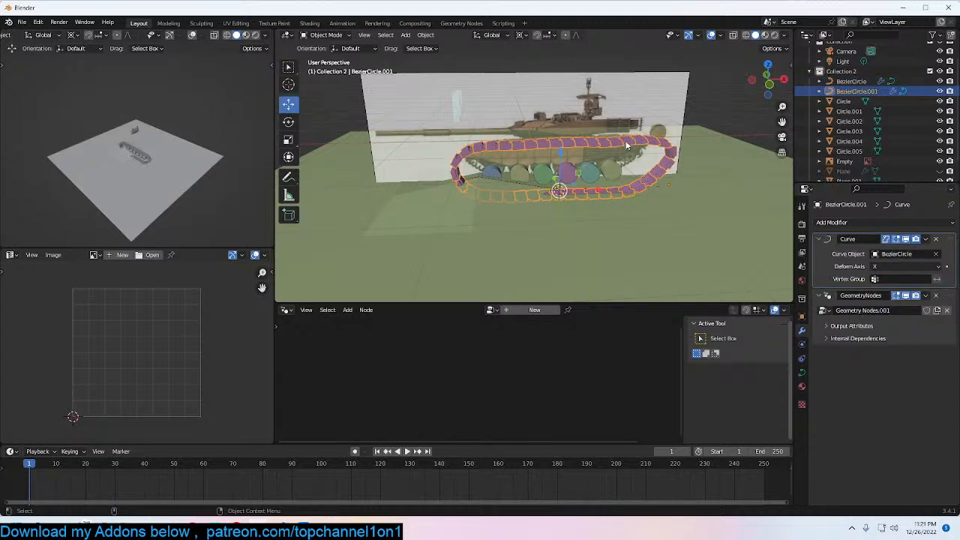
{"action": "scroll", "coordinate": [645, 180], "scroll_direction": "up", "scroll_amount": 2}
{"action": "middle_click_drag", "start_coordinate": [646, 180], "coordinate": [645, 206]}
{"action": "scroll", "coordinate": [689, 174], "scroll_direction": "up", "scroll_amount": 2}
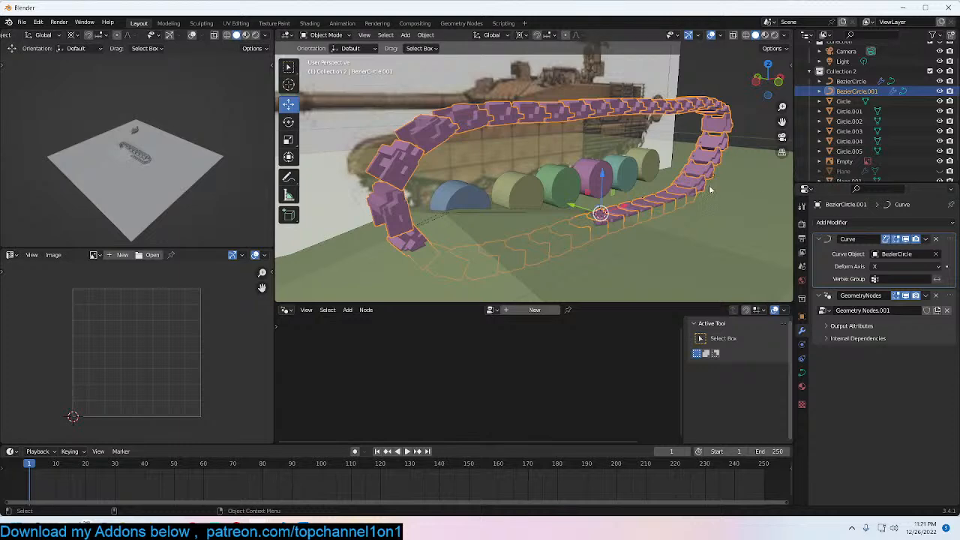
{"action": "left_click", "coordinate": [505, 212]}
{"action": "left_click", "coordinate": [505, 212]}
{"action": "left_click", "coordinate": [505, 213]}
{"action": "left_click", "coordinate": [505, 213]}
Step: Inspect the guide curve among the overlapping objects in wireframe display, and return to solid shading with it selected
{"action": "key", "text": "z"}
{"action": "left_click", "coordinate": [462, 216]}
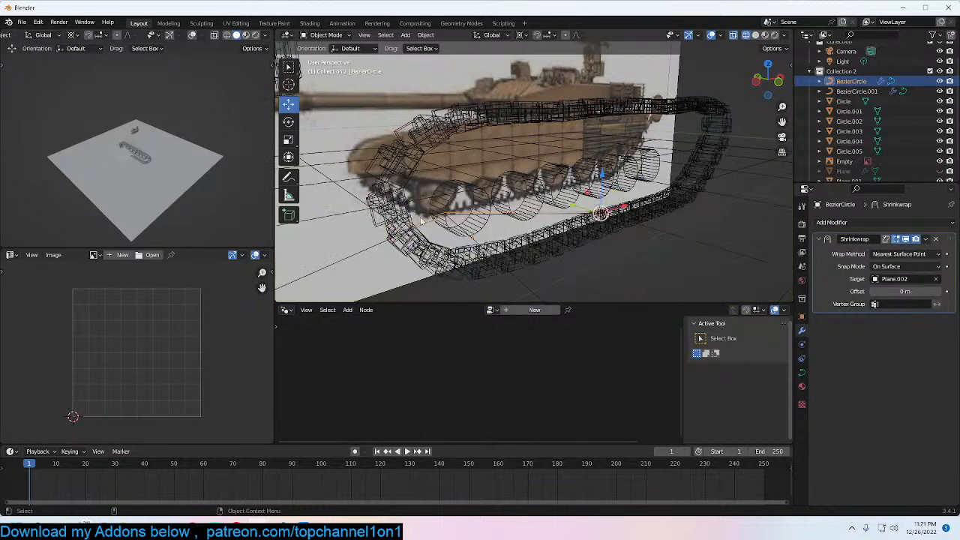
{"action": "left_click", "coordinate": [484, 248]}
{"action": "left_click", "coordinate": [490, 245]}
{"action": "left_click", "coordinate": [514, 221]}
{"action": "left_click", "coordinate": [527, 216]}
{"action": "left_click", "coordinate": [534, 214]}
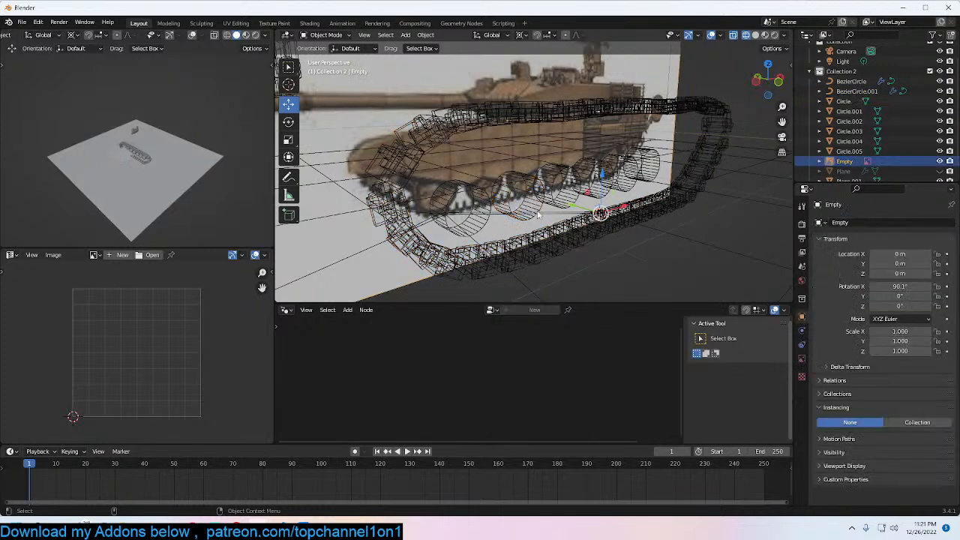
{"action": "left_click", "coordinate": [548, 216]}
{"action": "key", "text": "shift+z"}
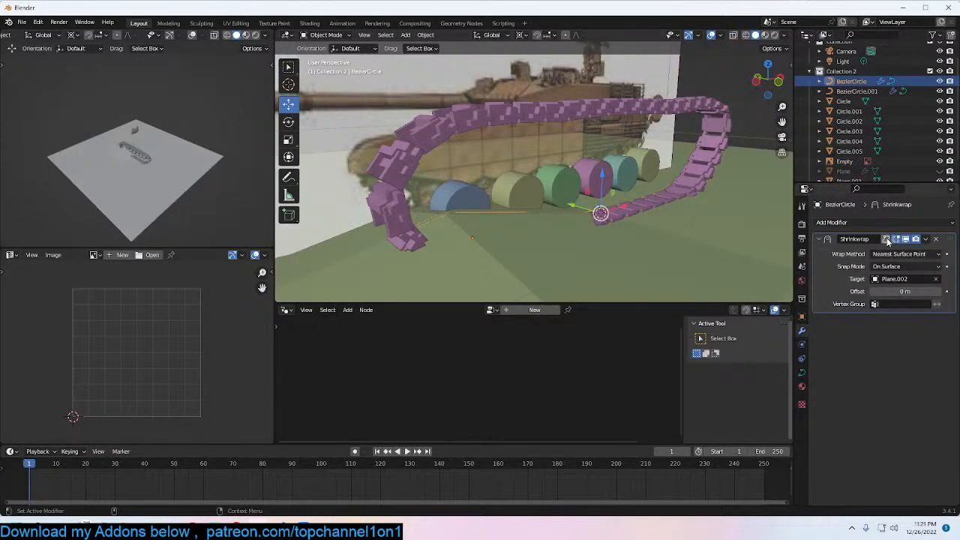
Step: Try the guide curve's Shrinkwrap on the spline with the Project wrap method, checking the curve in wireframe display
{"action": "left_click", "coordinate": [887, 239]}
{"action": "left_click", "coordinate": [900, 255]}
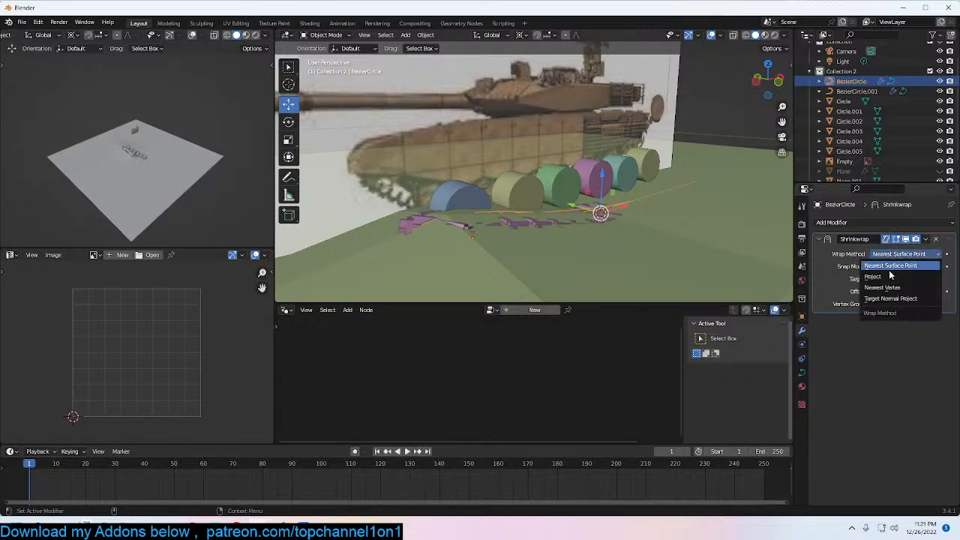
{"action": "left_click", "coordinate": [888, 269]}
{"action": "middle_click_drag", "start_coordinate": [623, 232], "coordinate": [596, 220]}
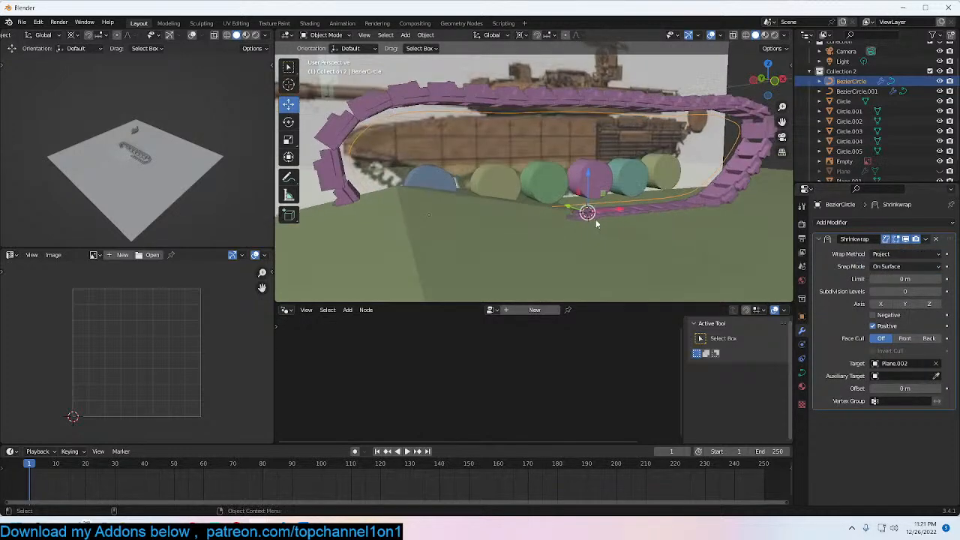
{"action": "key", "text": "shift+z"}
{"action": "key", "text": "g"}
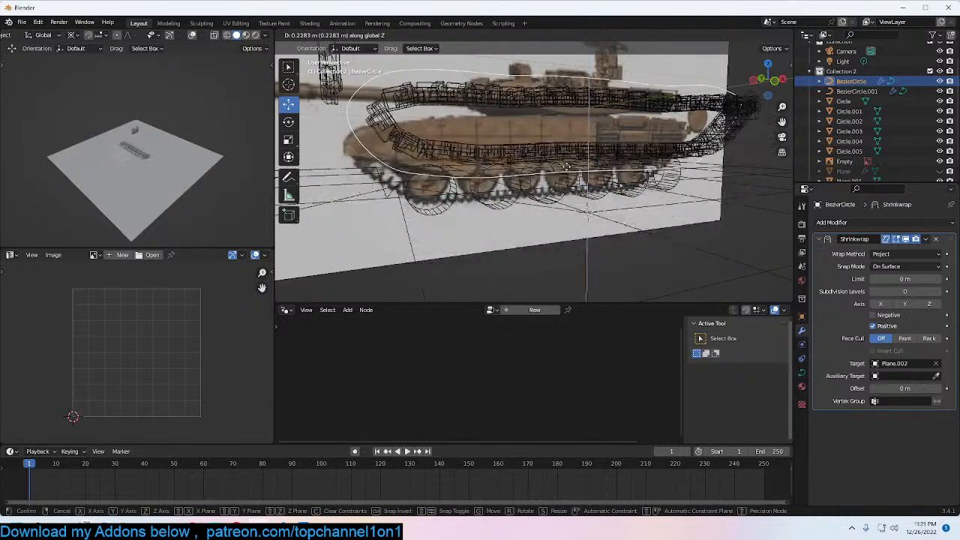
{"action": "key", "text": "Escape"}
{"action": "key", "text": "shift+z"}
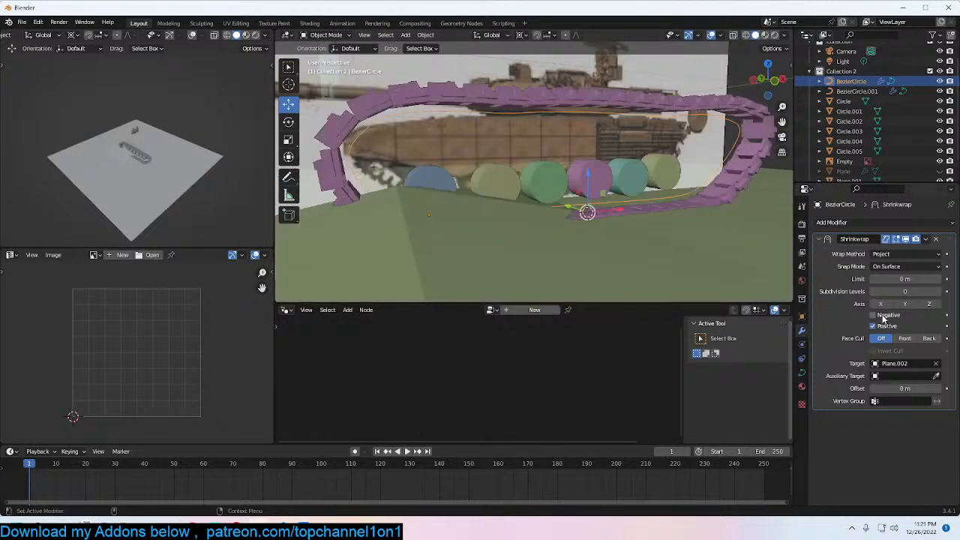
Step: Try the Nearest Vertex wrap method on the guide curve's Shrinkwrap with an offset of 0.1 m
{"action": "left_click", "coordinate": [900, 254]}
{"action": "left_click", "coordinate": [900, 288]}
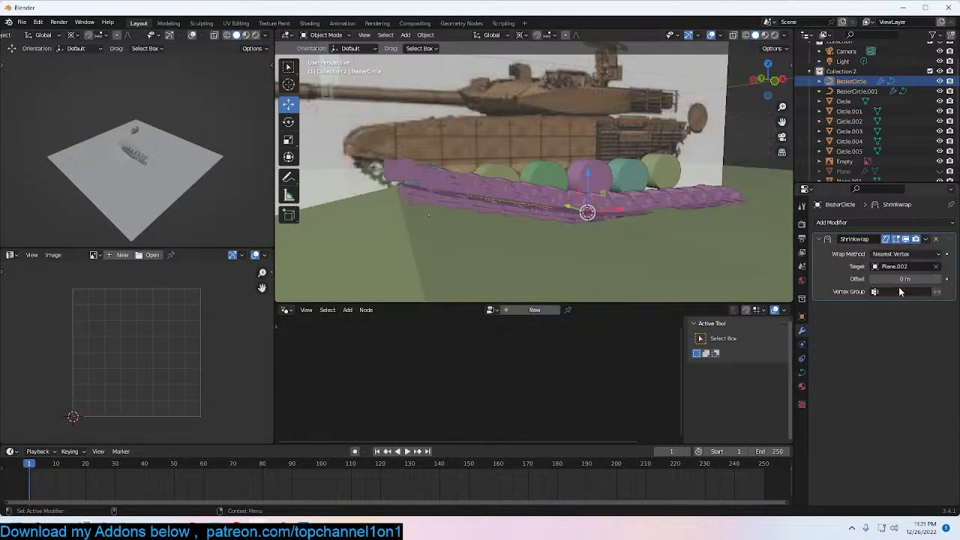
{"action": "mouse_move", "coordinate": [905, 279]}
{"action": "left_mouse_down"}
{"action": "mouse_move", "coordinate": [893, 279]}
{"action": "mouse_move", "coordinate": [915, 279]}
{"action": "left_mouse_up"}
{"action": "left_click", "coordinate": [927, 240]}
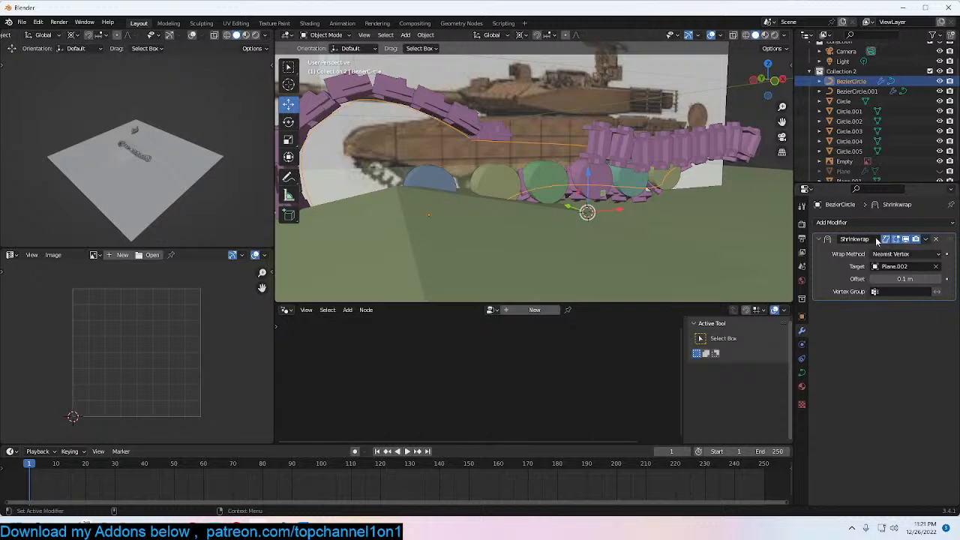
Step: Remove the Shrinkwrap modifier from the guide curve and check the track links on the unmodified curve
{"action": "left_click", "coordinate": [934, 239]}
{"action": "mouse_move", "coordinate": [577, 219]}
{"action": "middle_mouse_down"}
{"action": "mouse_move", "coordinate": [607, 216]}
{"action": "mouse_move", "coordinate": [564, 210]}
{"action": "middle_mouse_up"}
{"action": "left_click_drag", "start_coordinate": [583, 207], "coordinate": [607, 213]}
{"action": "middle_click_drag", "start_coordinate": [607, 213], "coordinate": [640, 186]}
{"action": "left_click", "coordinate": [653, 179]}
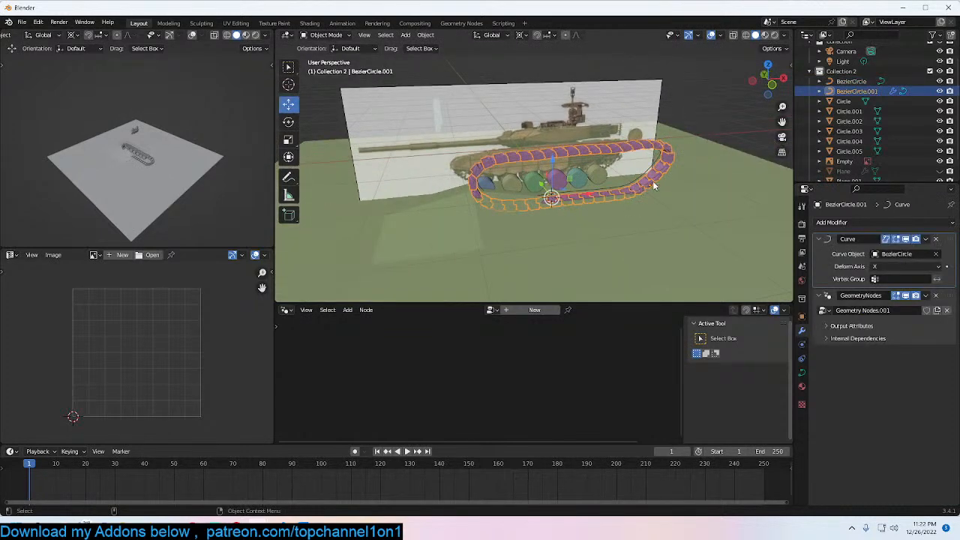
{"action": "key", "text": "g"}
{"action": "key", "text": "Escape"}
Step: Delete the ground plane beneath the tank track
{"action": "left_click", "coordinate": [606, 188]}
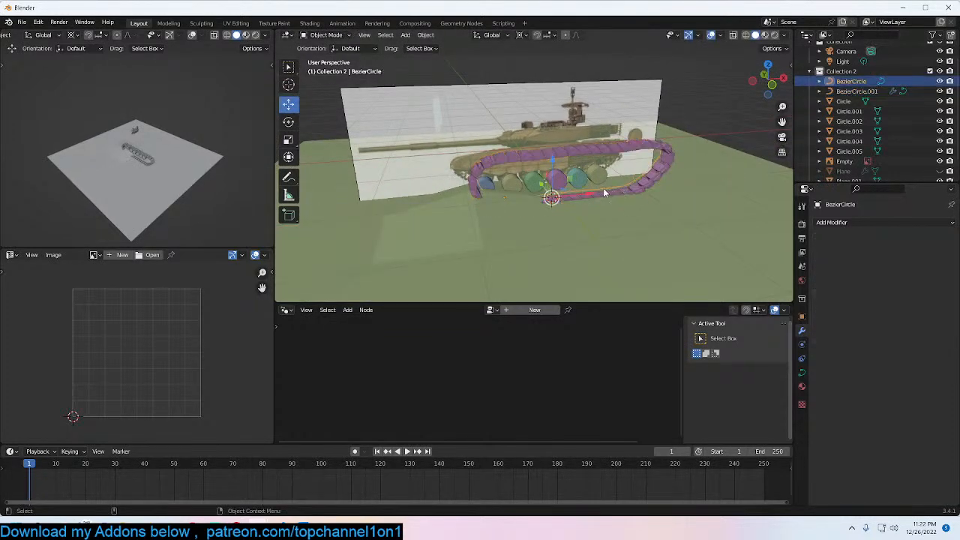
{"action": "left_click", "coordinate": [582, 214], "text": "alt"}
{"action": "left_click", "coordinate": [582, 215]}
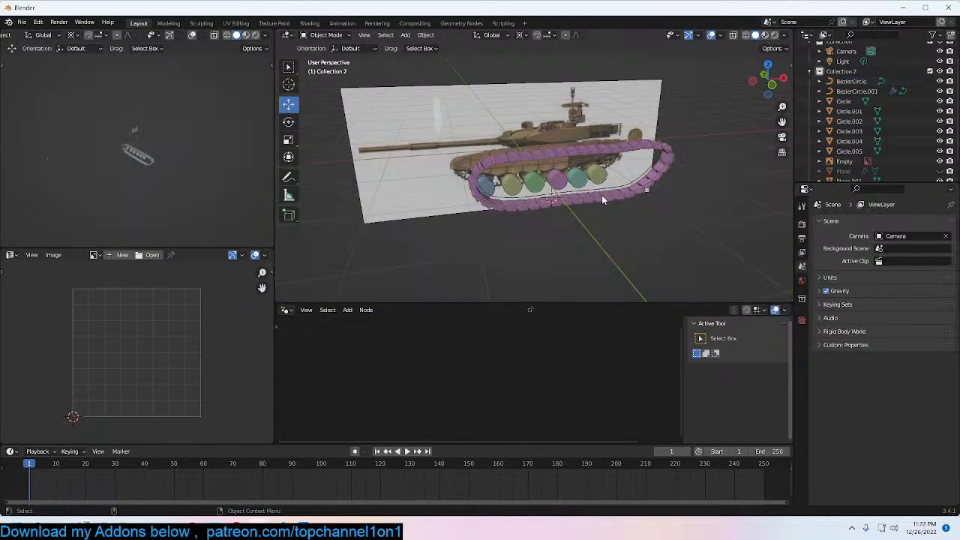
Step: Shift the guide curve so the whole track moves toward the front of the tank
{"action": "left_click", "coordinate": [607, 186]}
{"action": "key", "text": "g"}
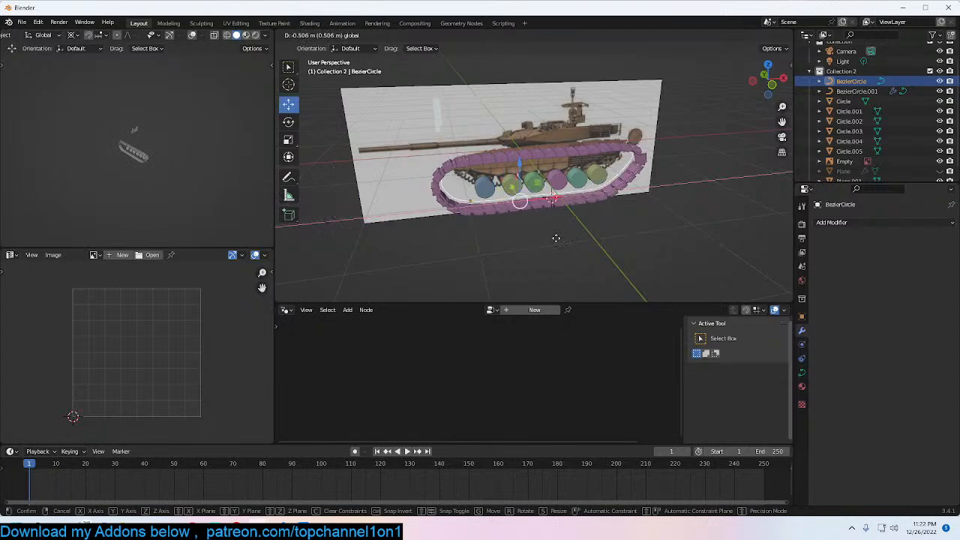
{"action": "left_click", "coordinate": [600, 222]}
Step: Slide the track links around the guide curve by moving the link curve about -0.169 m along X
{"action": "left_click", "coordinate": [604, 199]}
{"action": "key", "text": "g"}
{"action": "key", "text": "x"}
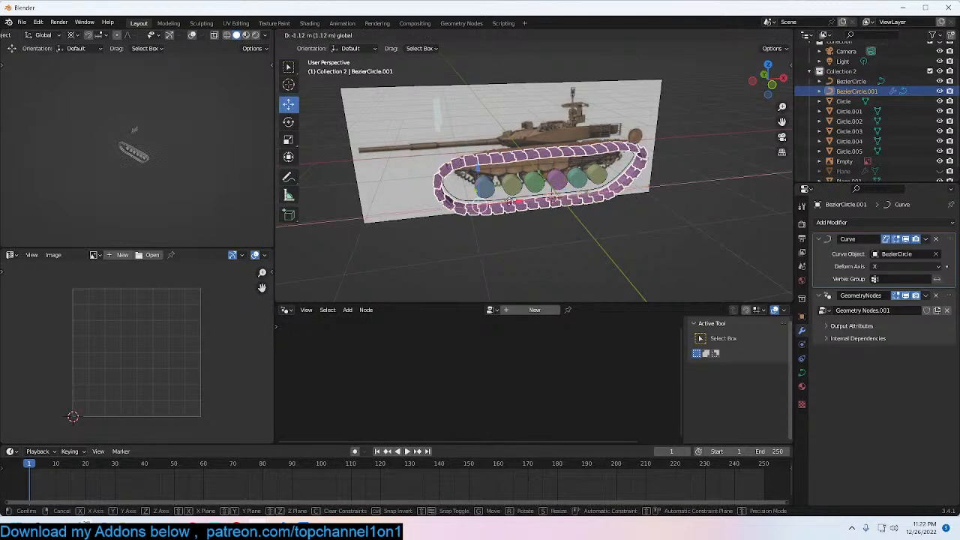
{"action": "left_click", "coordinate": [575, 211]}
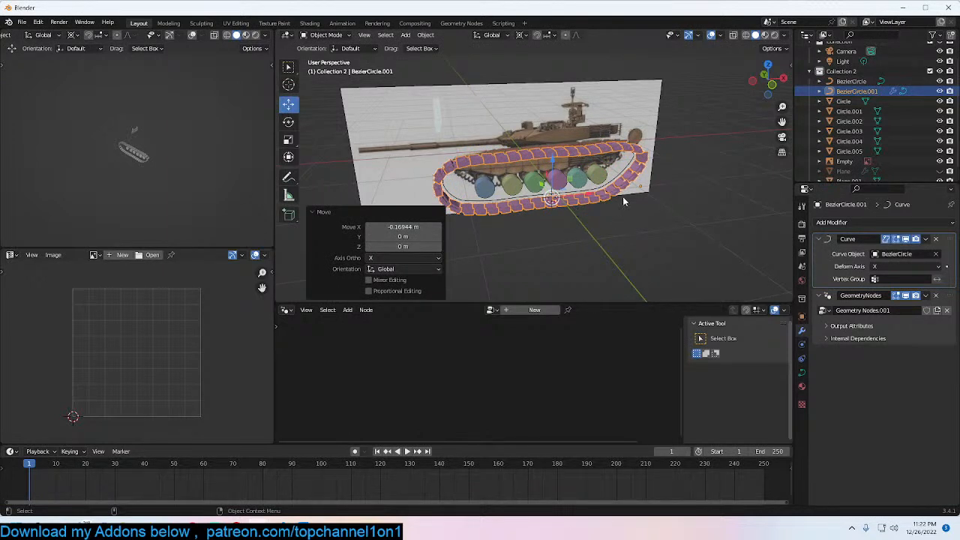
Step: Close the untitled tank scene without saving the changes
{"action": "left_click", "coordinate": [948, 7]}
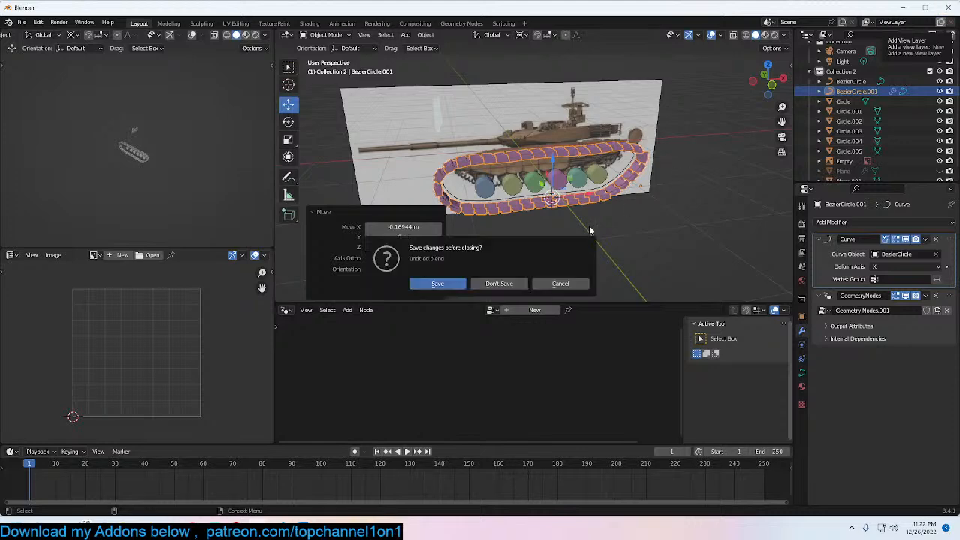
{"action": "left_click", "coordinate": [499, 283]}
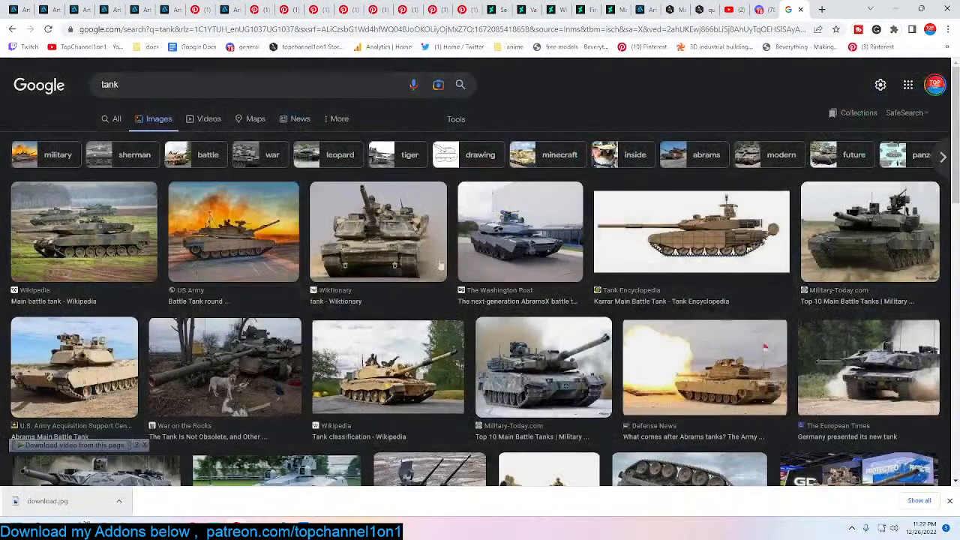
Step: Switch to the tunnel.blend project, dismissing its running render window on the way
{"action": "mouse_move", "coordinate": [258, 529]}
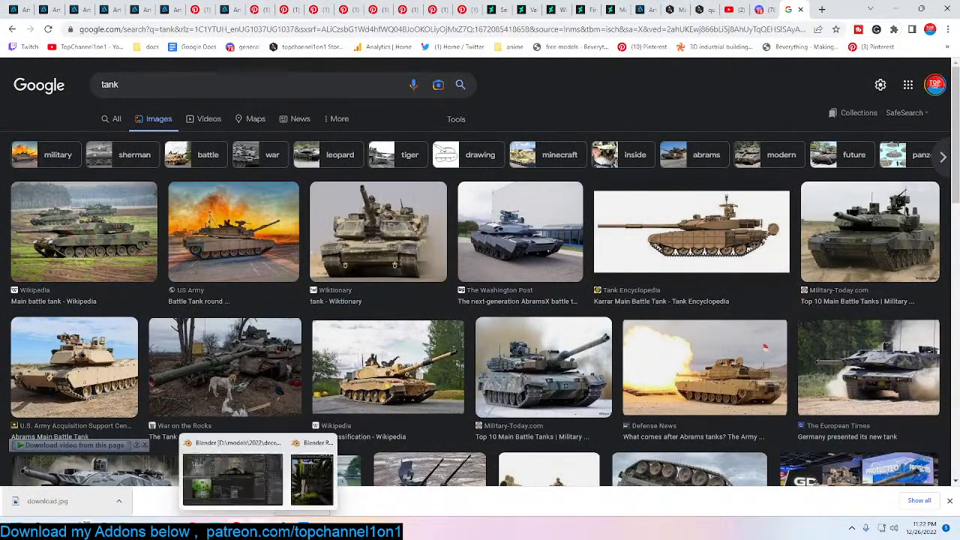
{"action": "left_click", "coordinate": [259, 529]}
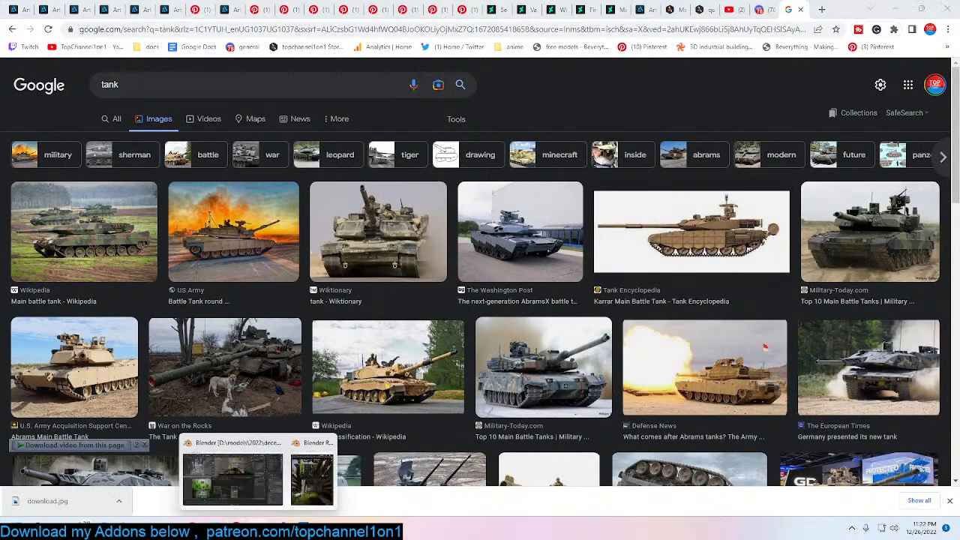
{"action": "left_click", "coordinate": [232, 491]}
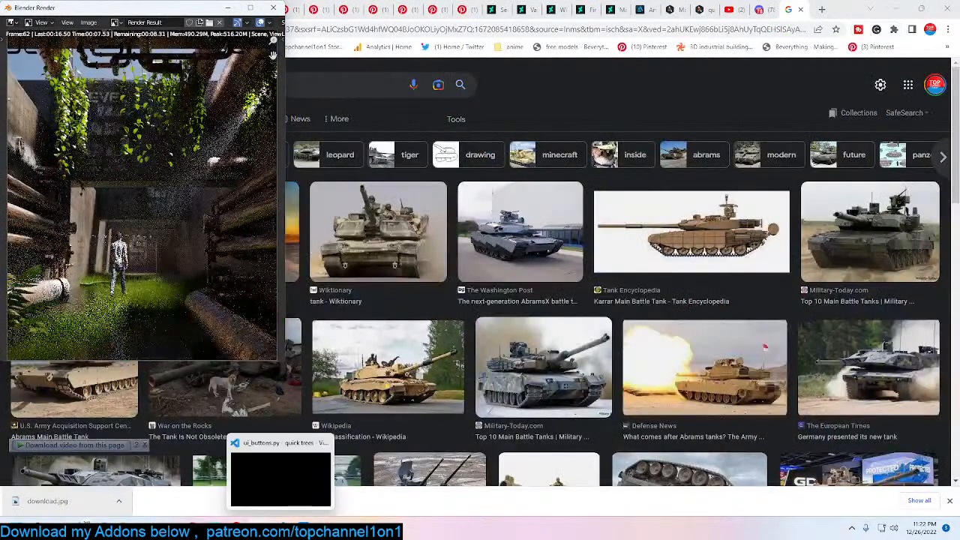
{"action": "mouse_move", "coordinate": [237, 529]}
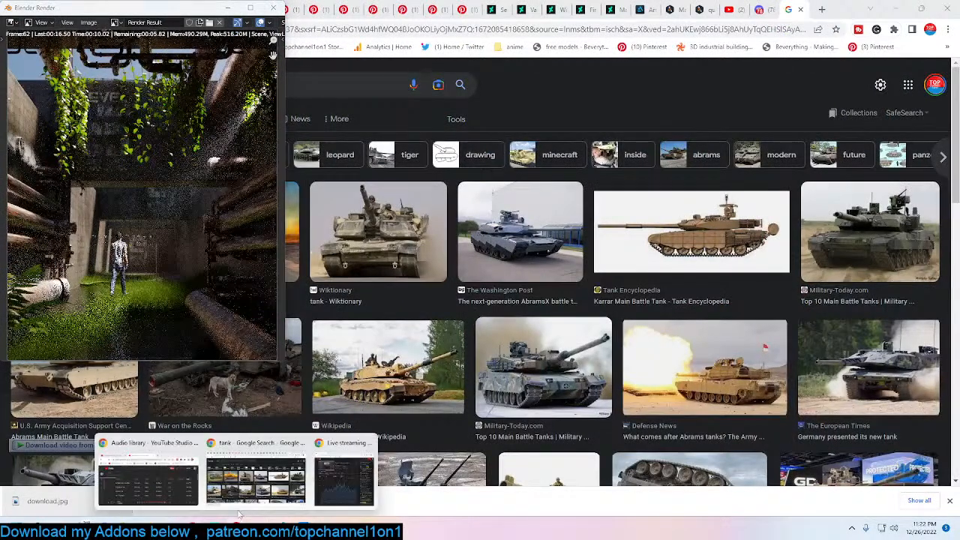
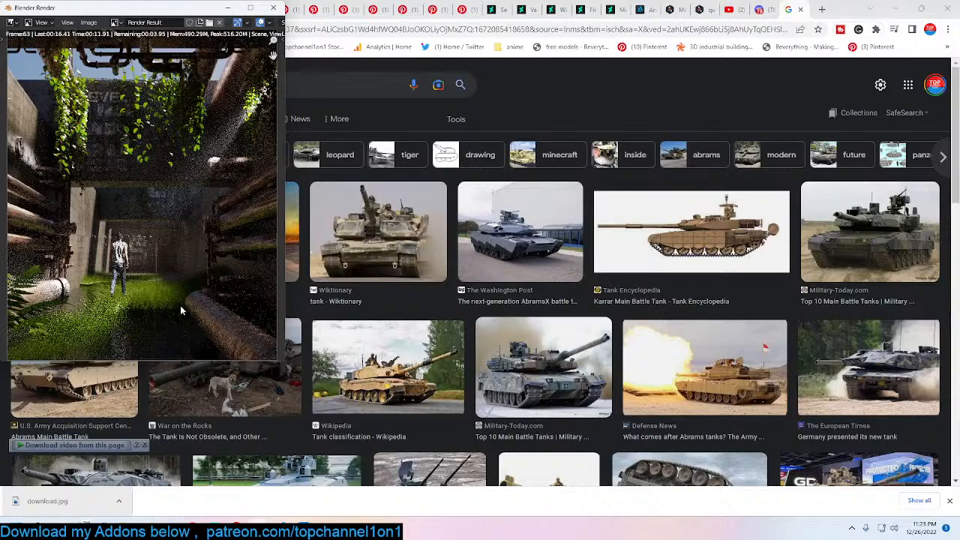
{"action": "key", "text": "Escape"}
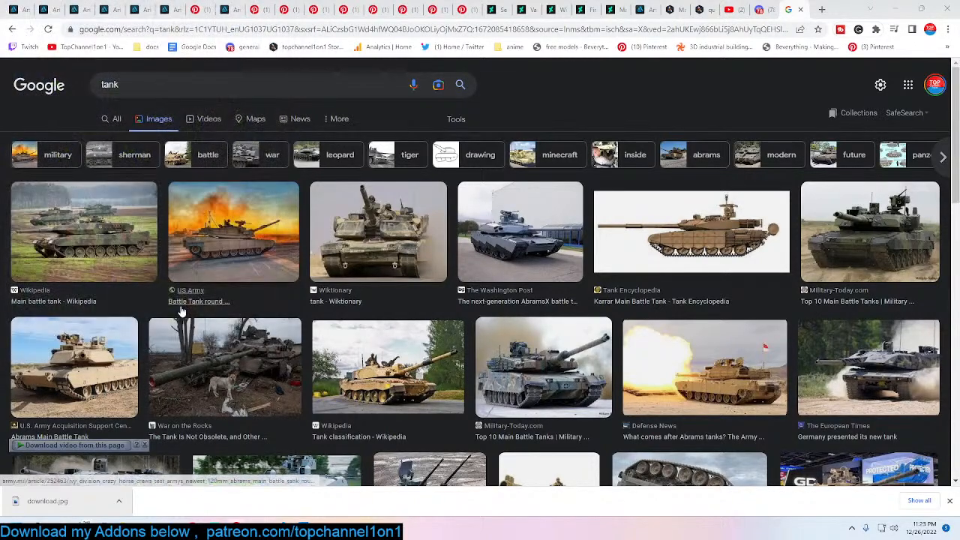
{"action": "left_click", "coordinate": [280, 527]}
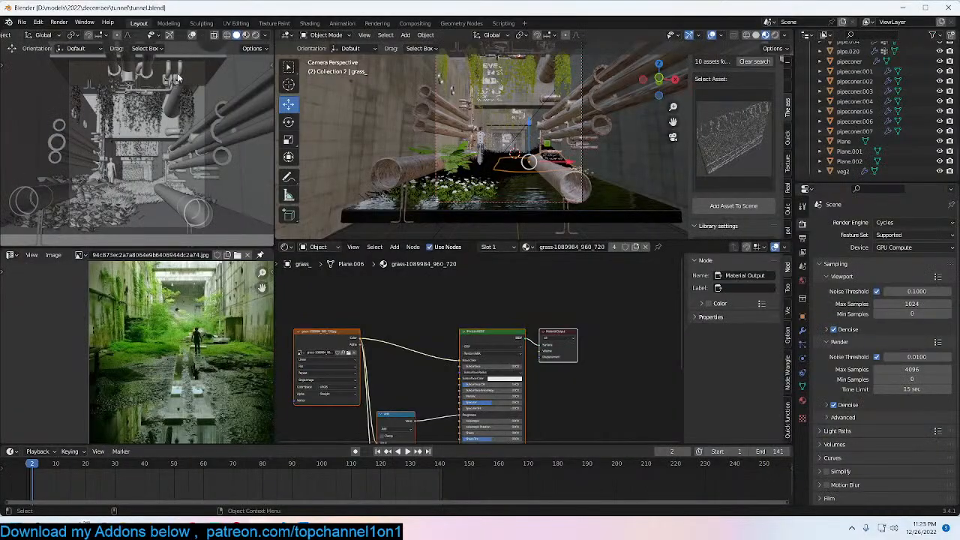
Step: Play back the tunnel scene's rendered animation and place the player window clear of the screen's corner
{"action": "left_click", "coordinate": [55, 23]}
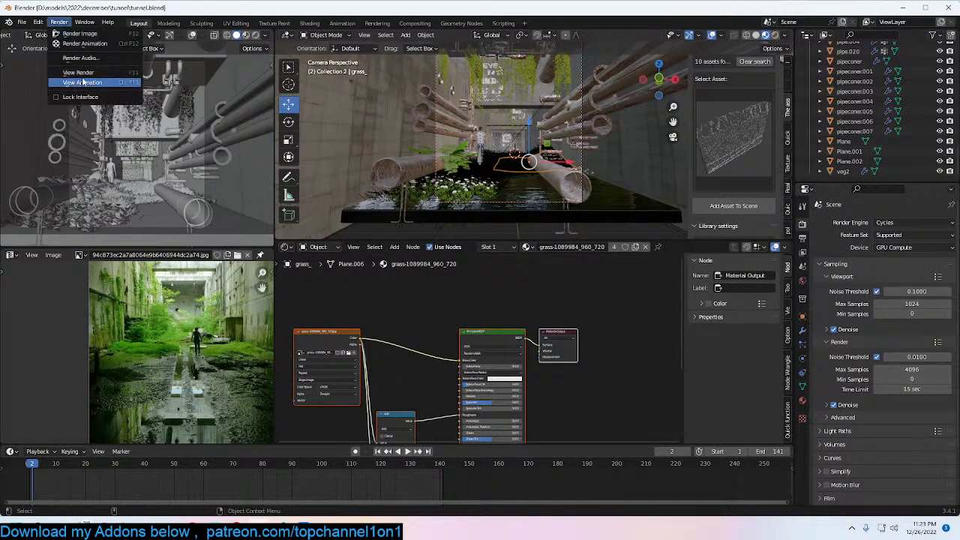
{"action": "left_click", "coordinate": [84, 83]}
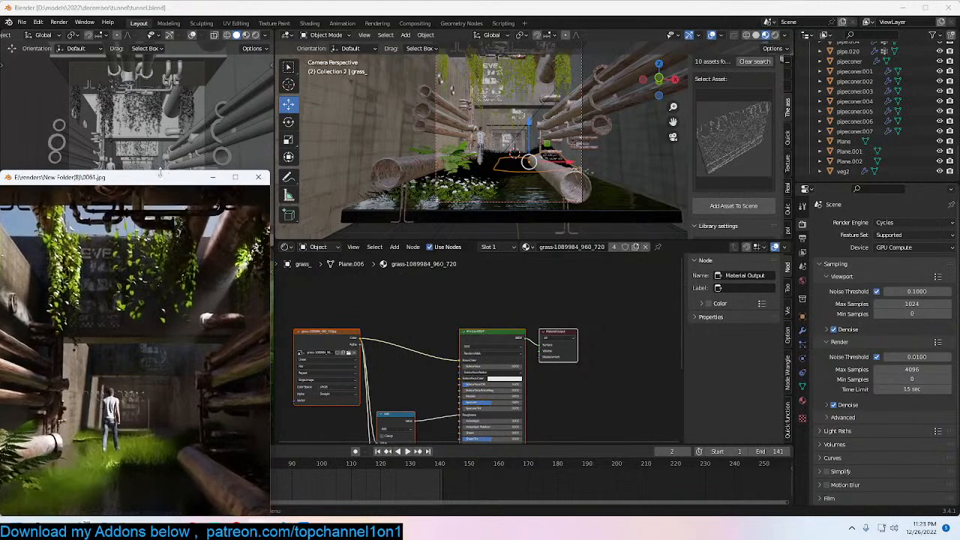
{"action": "left_click_drag", "start_coordinate": [148, 174], "coordinate": [271, 82]}
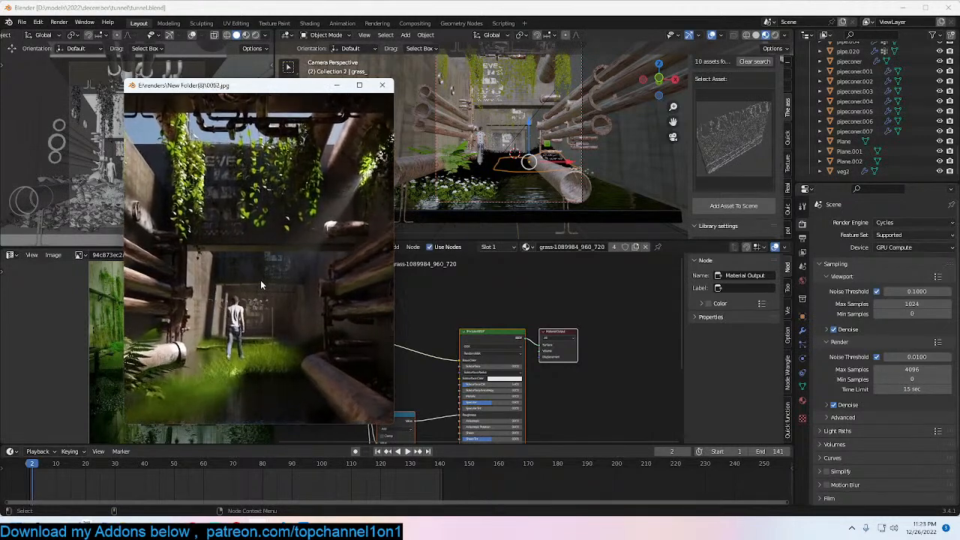
Step: Examine the rendered frames of the figure walking through the overgrown tunnel, stepping backward and forward through the animation
{"action": "key", "text": "Left"}
{"action": "key", "text": "Left"}
{"action": "key", "text": "Left"}
{"action": "key", "text": "Left"}
{"action": "key", "text": "Left"}
{"action": "key", "text": "Left"}
{"action": "key", "text": "Left"}
{"action": "key", "text": "Left"}
{"action": "key", "text": "Left"}
{"action": "key", "text": "Left"}
{"action": "key", "text": "Left"}
{"action": "key", "text": "Left"}
{"action": "key", "text": "Left"}
{"action": "key", "text": "Left"}
{"action": "key", "text": "Left"}
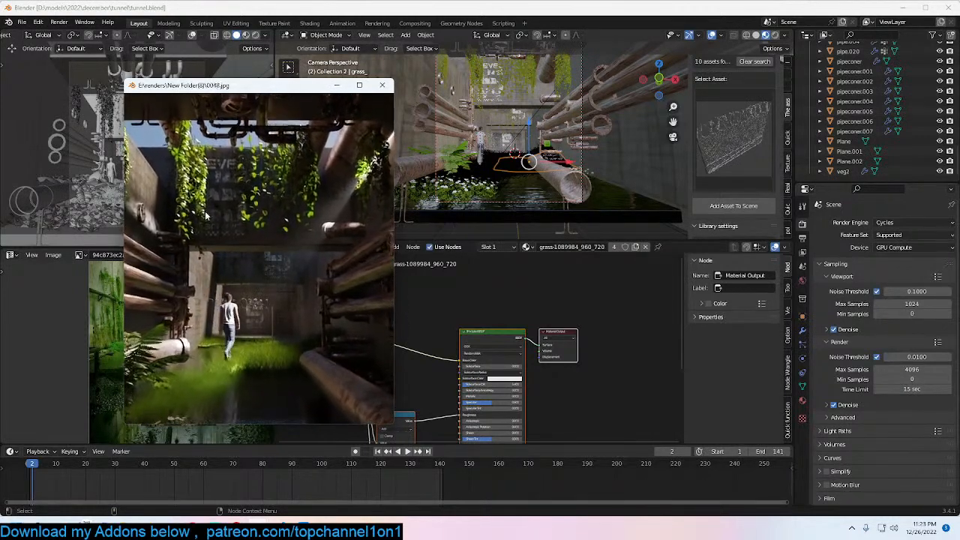
{"action": "key", "text": "Left"}
{"action": "key", "text": "Left"}
{"action": "key", "text": "Left"}
{"action": "key", "text": "Left"}
{"action": "key", "text": "Left"}
{"action": "key", "text": "Left"}
{"action": "key", "text": "Left"}
{"action": "key", "text": "Left"}
{"action": "key", "text": "Left"}
{"action": "key", "text": "Left"}
{"action": "key", "text": "Left"}
{"action": "key", "text": "Left"}
{"action": "key", "text": "Left"}
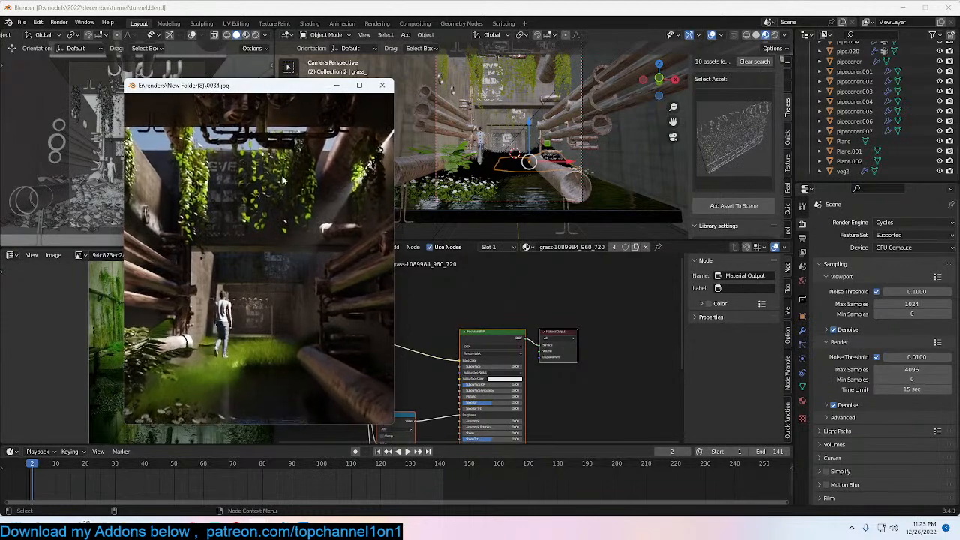
{"action": "key", "text": "Right"}
{"action": "key", "text": "Right"}
{"action": "key", "text": "Right"}
{"action": "key", "text": "Right"}
{"action": "key", "text": "Right"}
{"action": "key", "text": "Right"}
{"action": "key", "text": "Right"}
{"action": "key", "text": "Right"}
{"action": "key", "text": "Right"}
{"action": "key", "text": "Right"}
{"action": "key", "text": "Right"}
{"action": "key", "text": "Right"}
{"action": "key", "text": "Right"}
{"action": "key", "text": "Right"}
{"action": "key", "text": "Right"}
{"action": "key", "text": "Right"}
{"action": "key", "text": "Right"}
{"action": "key", "text": "Right"}
{"action": "key", "text": "Right"}
{"action": "key", "text": "Right"}
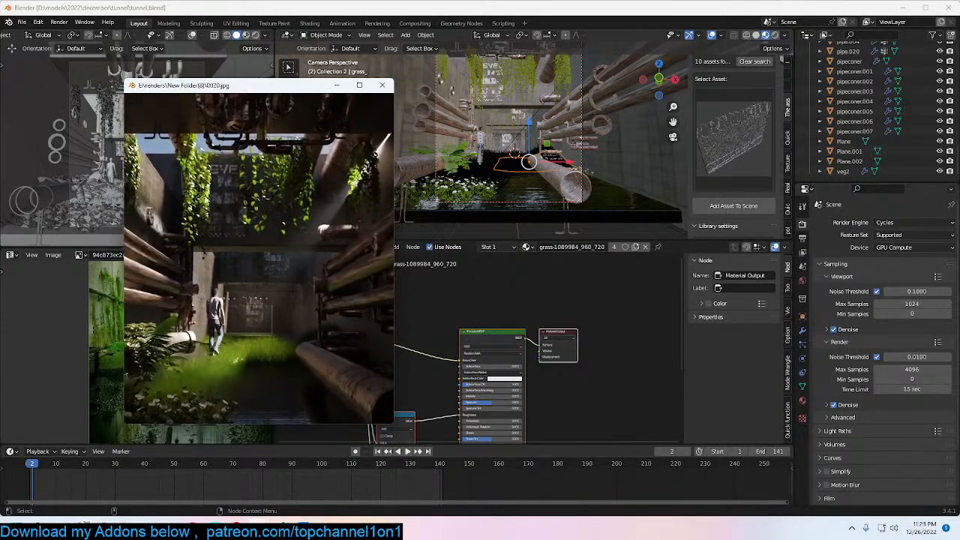
{"action": "key", "text": "Left"}
{"action": "key", "text": "Left"}
{"action": "key", "text": "Left"}
{"action": "key", "text": "Left"}
{"action": "key", "text": "Left"}
{"action": "key", "text": "Left"}
{"action": "key", "text": "Left"}
{"action": "key", "text": "Left"}
{"action": "key", "text": "Left"}
{"action": "key", "text": "Left"}
{"action": "key", "text": "Left"}
{"action": "key", "text": "Left"}
{"action": "key", "text": "Left"}
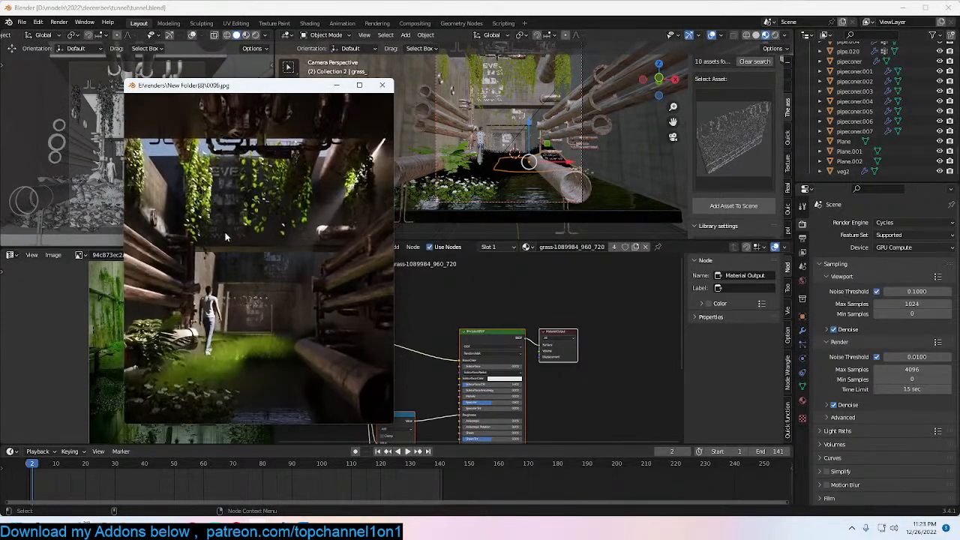
{"action": "key", "text": "Left"}
{"action": "key", "text": "Left"}
{"action": "key", "text": "Left"}
{"action": "key", "text": "Left"}
{"action": "key", "text": "Left"}
{"action": "key", "text": "Left"}
{"action": "key", "text": "Left"}
{"action": "key", "text": "Left"}
{"action": "key", "text": "Left"}
{"action": "key", "text": "Left"}
{"action": "key", "text": "Left"}
{"action": "key", "text": "Left"}
{"action": "key", "text": "Left"}
{"action": "key", "text": "Left"}
{"action": "key", "text": "Left"}
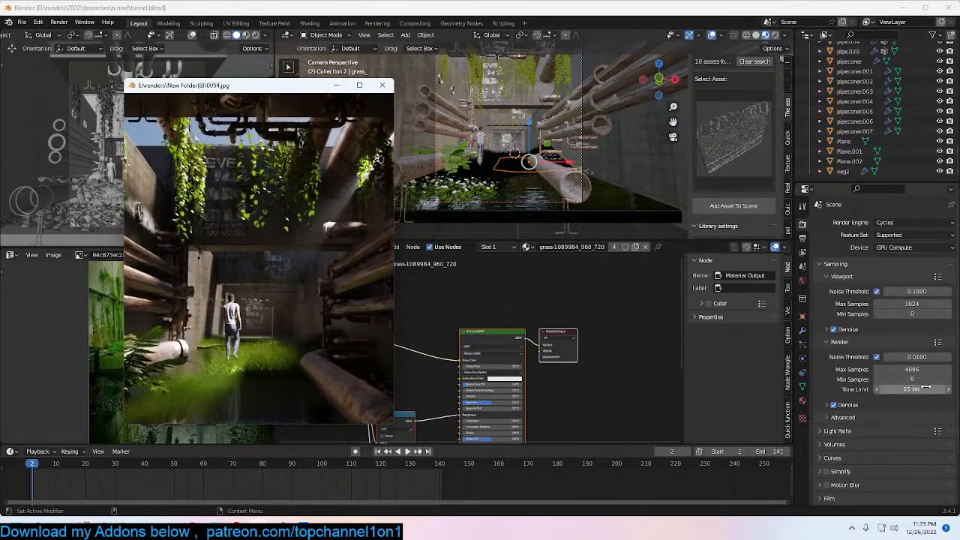
{"action": "key", "text": "Left"}
{"action": "key", "text": "Left"}
{"action": "key", "text": "Left"}
{"action": "key", "text": "Left"}
{"action": "key", "text": "Left"}
{"action": "key", "text": "Left"}
{"action": "key", "text": "Left"}
{"action": "key", "text": "Left"}
{"action": "key", "text": "Left"}
{"action": "key", "text": "Left"}
{"action": "key", "text": "Left"}
{"action": "key", "text": "Left"}
{"action": "key", "text": "Left"}
{"action": "key", "text": "Left"}
{"action": "key", "text": "Left"}
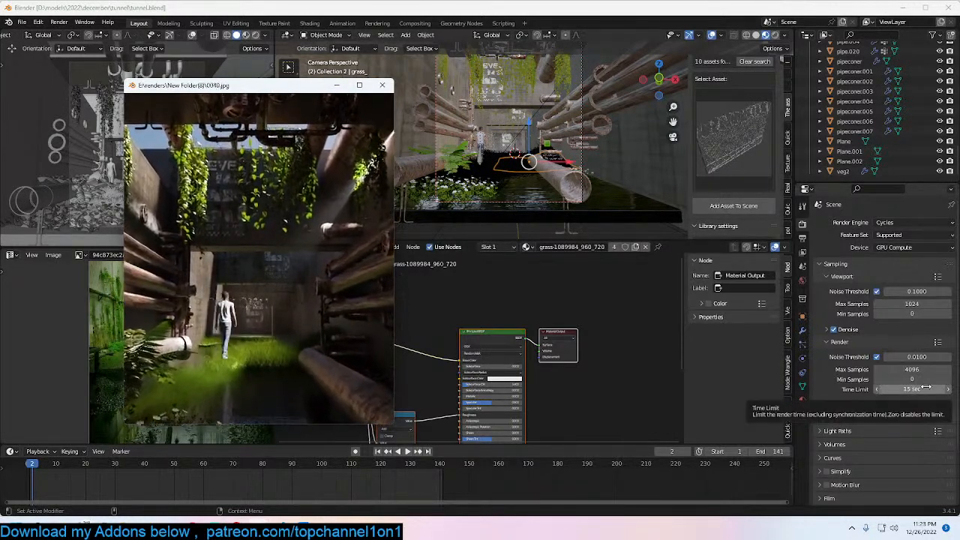
{"action": "key", "text": "Left"}
{"action": "key", "text": "Left"}
{"action": "key", "text": "Left"}
{"action": "key", "text": "Left"}
{"action": "key", "text": "Left"}
{"action": "key", "text": "Left"}
{"action": "key", "text": "Left"}
{"action": "key", "text": "Left"}
{"action": "key", "text": "Left"}
{"action": "key", "text": "Left"}
{"action": "key", "text": "Left"}
{"action": "key", "text": "Left"}
{"action": "key", "text": "Left"}
{"action": "key", "text": "Left"}
{"action": "key", "text": "Left"}
{"action": "key", "text": "Left"}
{"action": "key", "text": "Left"}
{"action": "key", "text": "Left"}
{"action": "key", "text": "Left"}
{"action": "key", "text": "Left"}
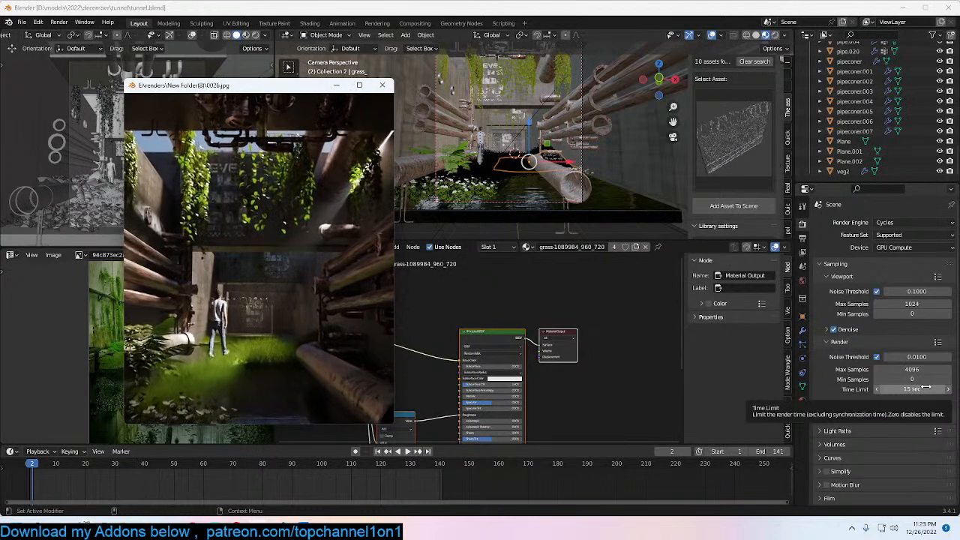
{"action": "key", "text": "Left"}
{"action": "key", "text": "Left"}
{"action": "key", "text": "Left"}
{"action": "key", "text": "Left"}
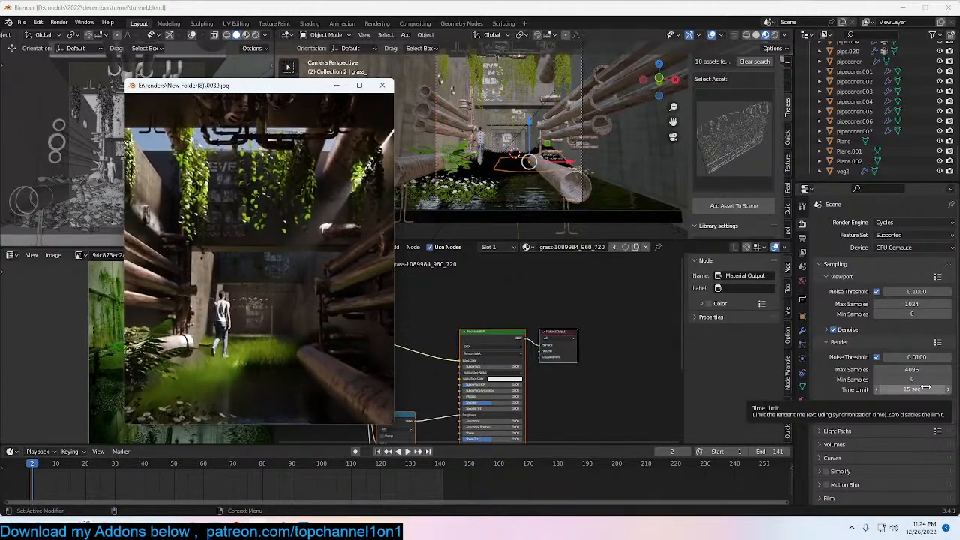
{"action": "key", "text": "Right"}
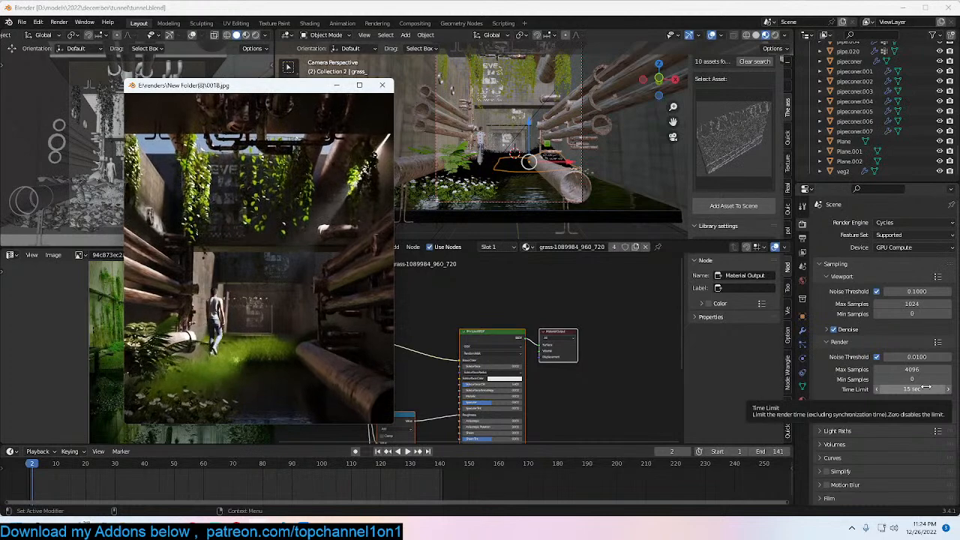
{"action": "key", "text": "Right"}
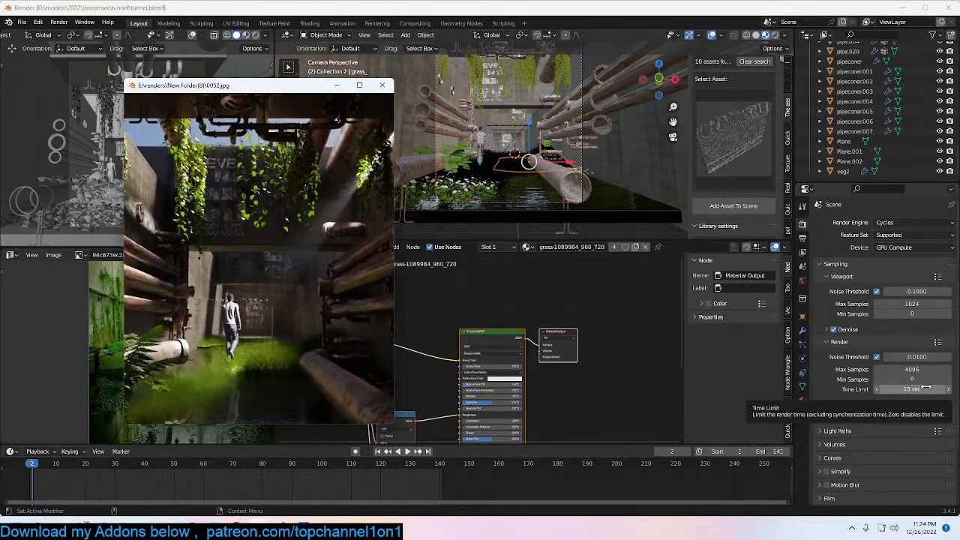
{"action": "key", "text": "Right"}
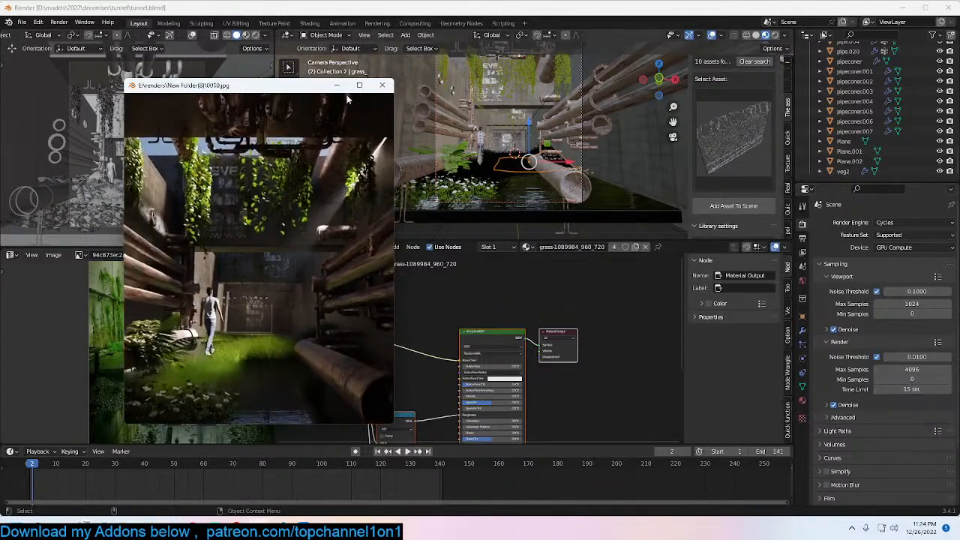
Step: Close the rendered animation's player and select the pipe.001 object in the tunnel scene
{"action": "left_click", "coordinate": [383, 86]}
{"action": "left_click", "coordinate": [471, 118]}
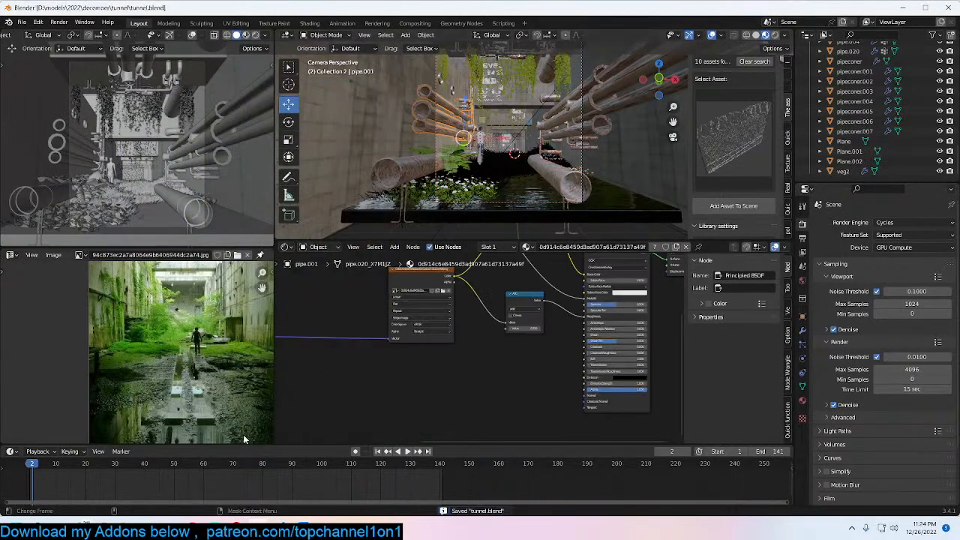
Step: Switch to Chrome and examine the opening section of the materialiq product page on Blender Market
{"action": "left_click", "coordinate": [236, 528]}
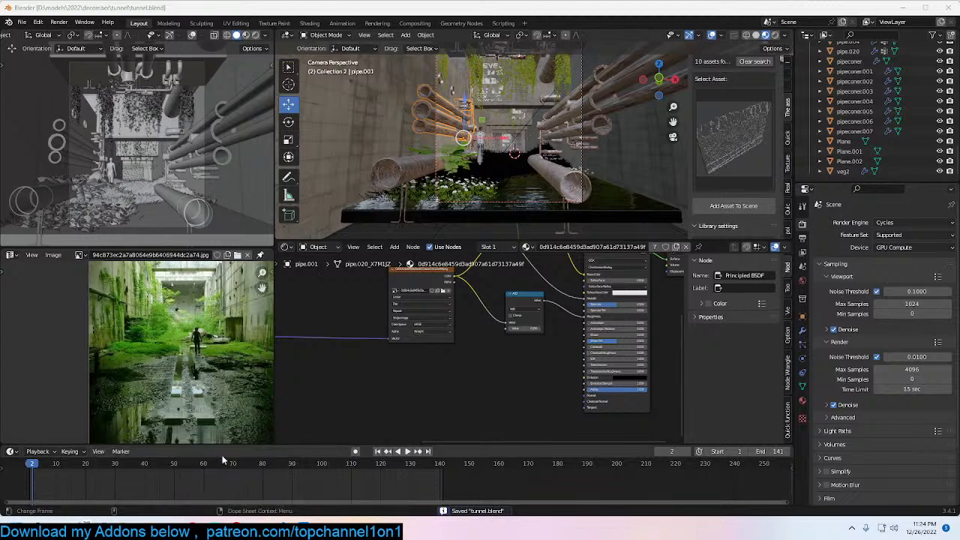
{"action": "left_click", "coordinate": [899, 12]}
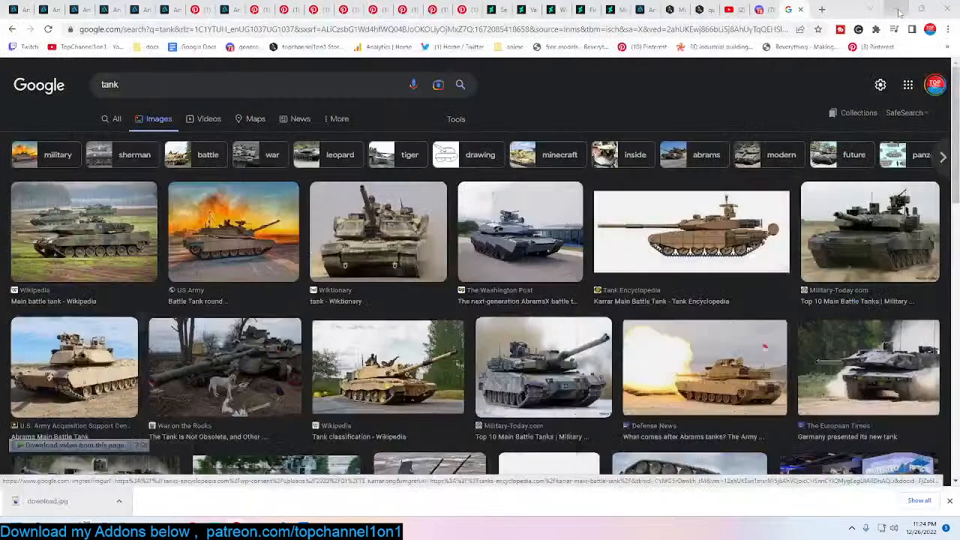
{"action": "left_click", "coordinate": [670, 11]}
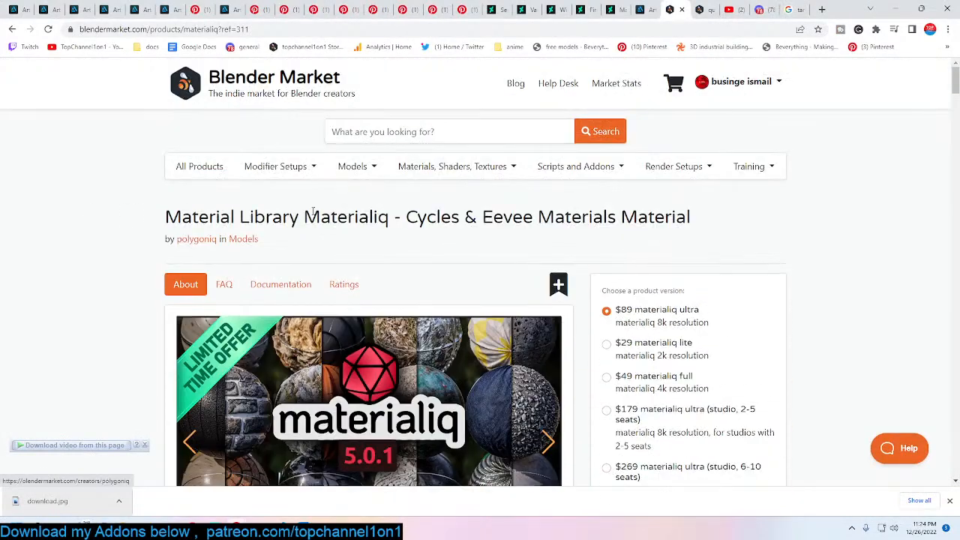
{"action": "scroll", "coordinate": [324, 226], "scroll_direction": "down", "scroll_amount": 2}
{"action": "scroll", "coordinate": [324, 227], "scroll_direction": "up", "scroll_amount": 2}
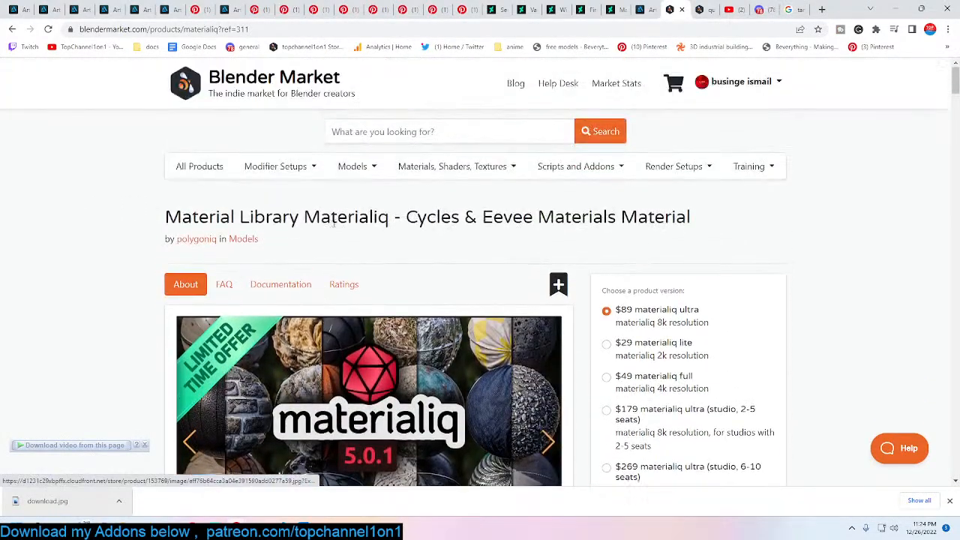
{"action": "scroll", "coordinate": [330, 228], "scroll_direction": "down", "scroll_amount": 2}
{"action": "scroll", "coordinate": [360, 245], "scroll_direction": "up", "scroll_amount": 2}
{"action": "scroll", "coordinate": [369, 246], "scroll_direction": "down", "scroll_amount": 2}
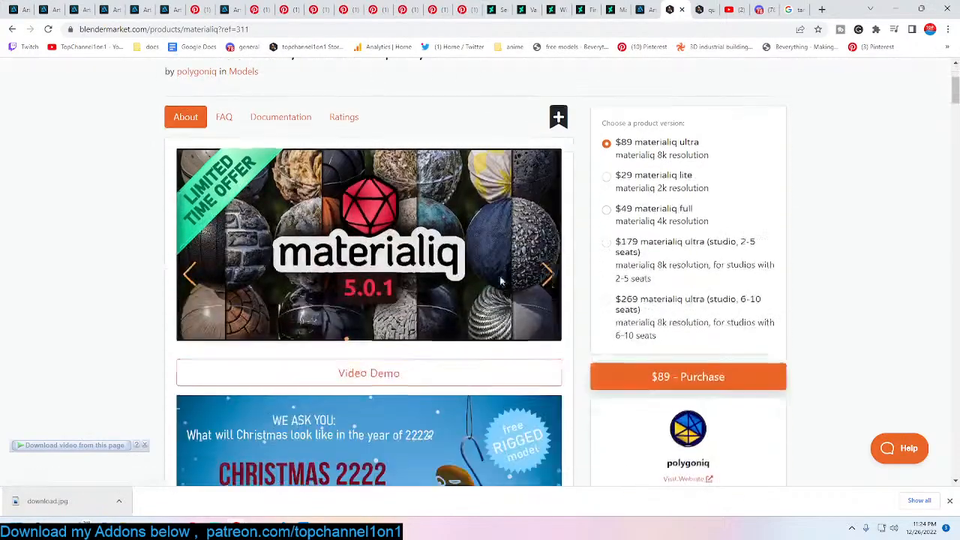
{"action": "scroll", "coordinate": [414, 274], "scroll_direction": "up", "scroll_amount": 2}
{"action": "scroll", "coordinate": [409, 274], "scroll_direction": "down", "scroll_amount": 3}
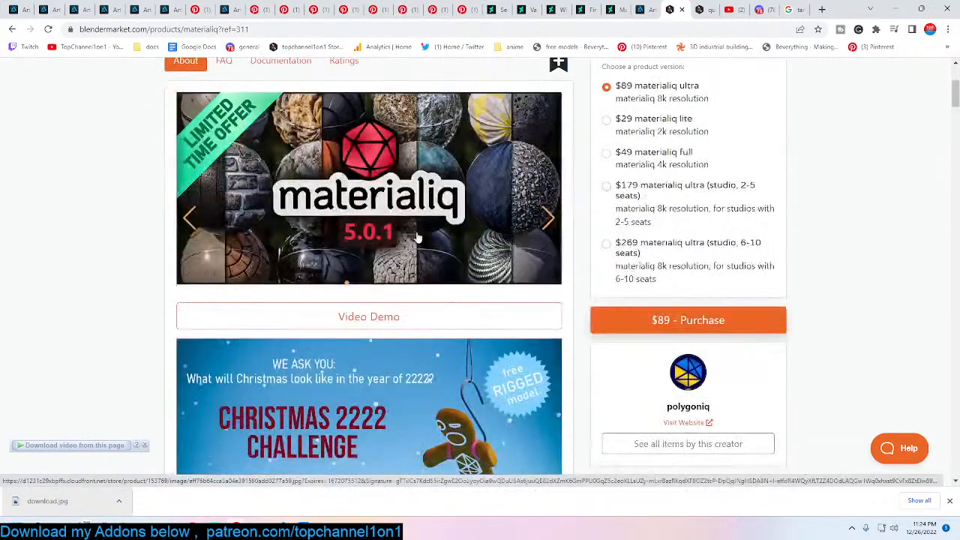
{"action": "scroll", "coordinate": [404, 274], "scroll_direction": "down", "scroll_amount": 4}
{"action": "scroll", "coordinate": [224, 285], "scroll_direction": "up", "scroll_amount": 2}
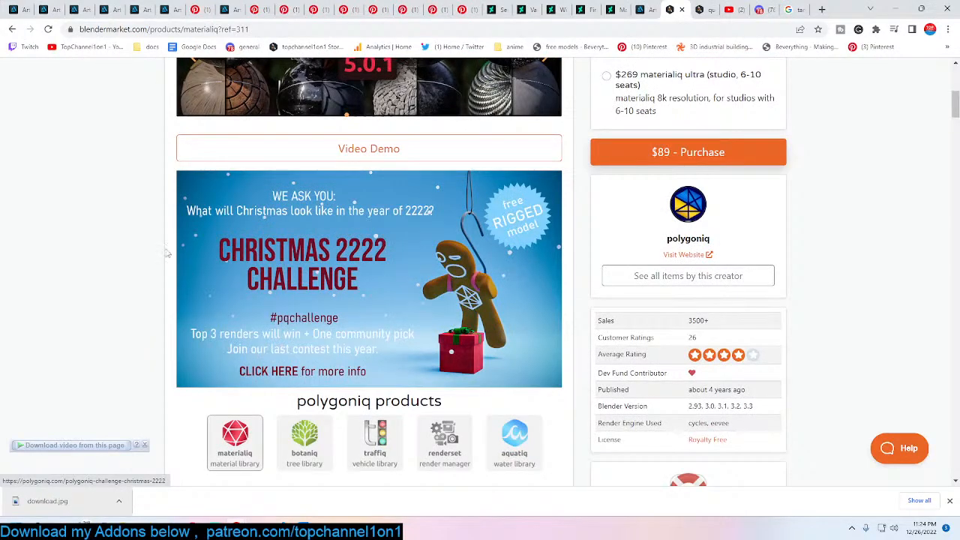
Step: Read the materialiq page's What's new list and look over its sample material spheres
{"action": "scroll", "coordinate": [353, 250], "scroll_direction": "down", "scroll_amount": 14}
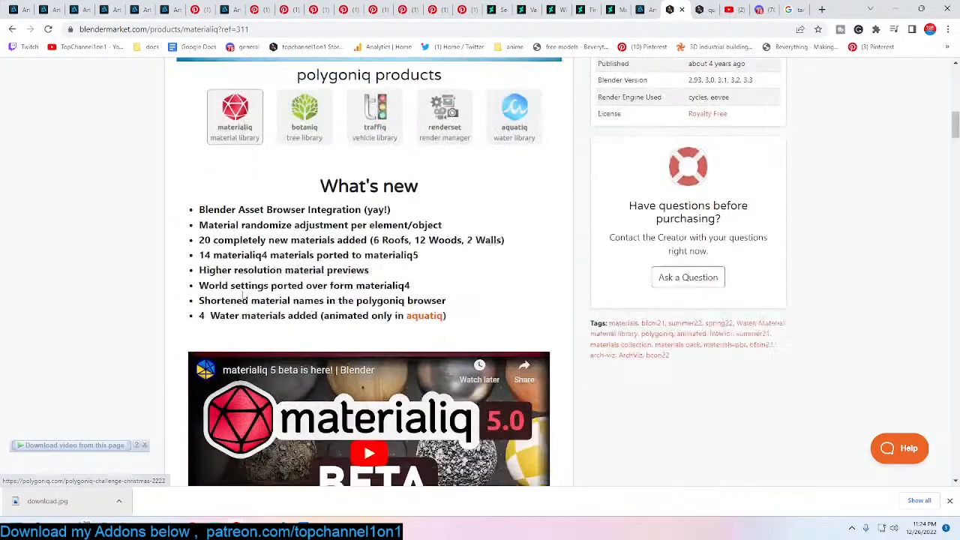
{"action": "scroll", "coordinate": [242, 293], "scroll_direction": "down", "scroll_amount": 1}
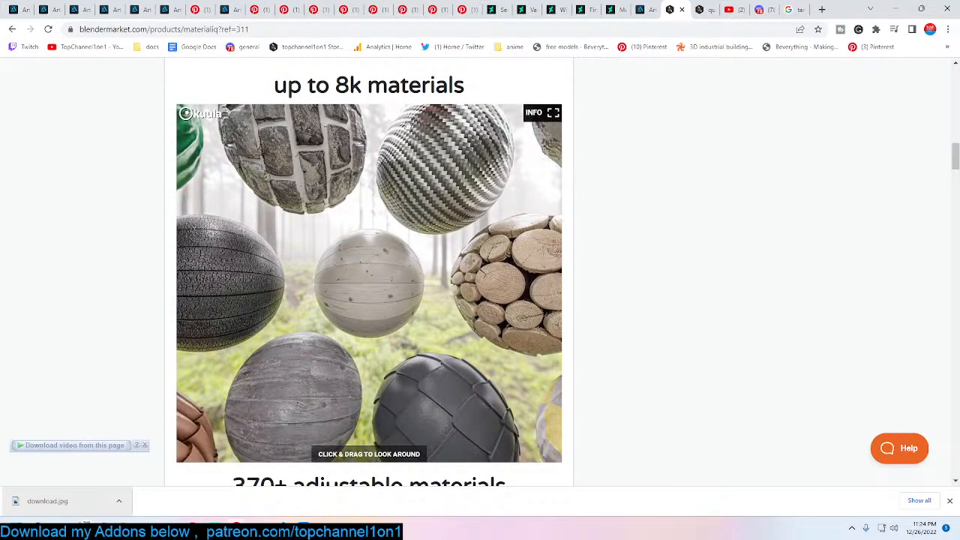
{"action": "scroll", "coordinate": [361, 182], "scroll_direction": "down", "scroll_amount": 6}
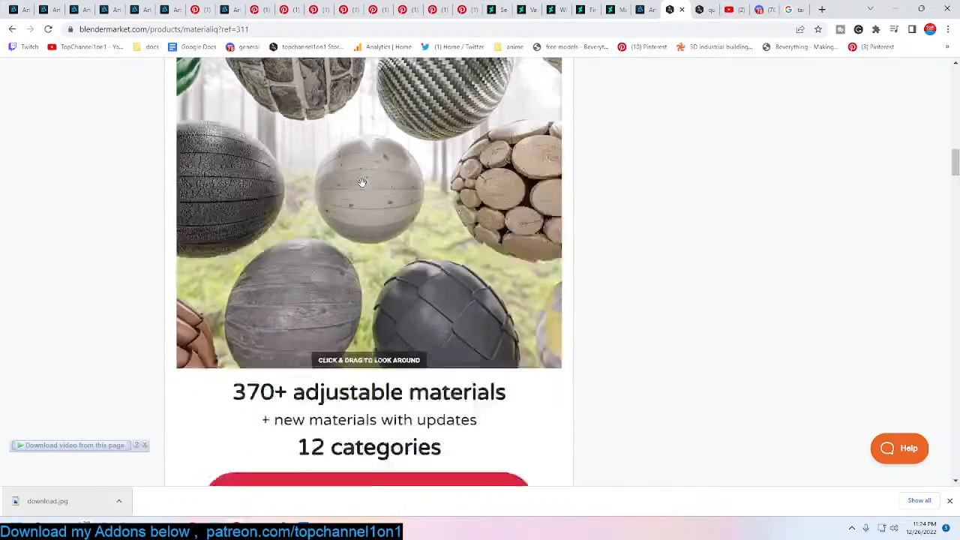
{"action": "scroll", "coordinate": [362, 182], "scroll_direction": "down", "scroll_amount": 3}
{"action": "scroll", "coordinate": [365, 229], "scroll_direction": "up", "scroll_amount": 2}
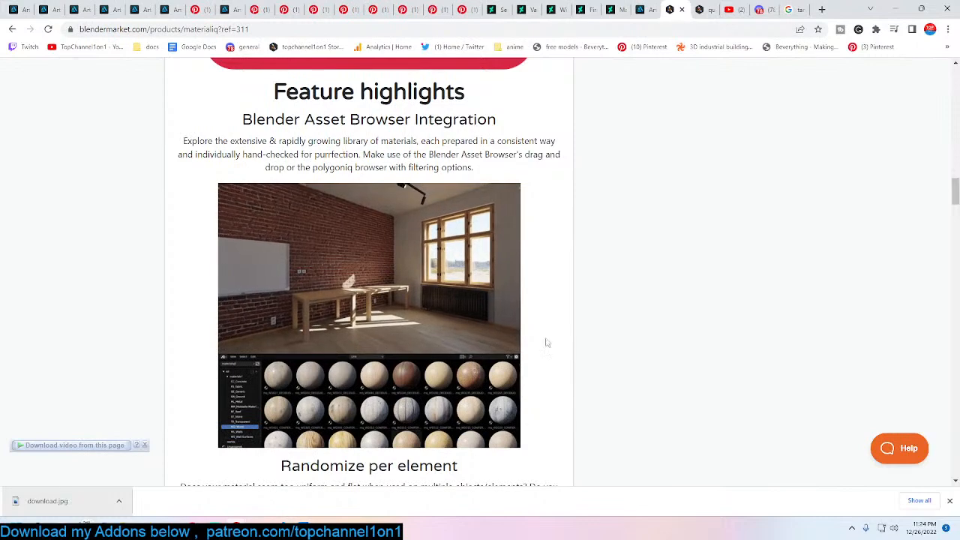
Step: Examine materialiq's feature highlights, from asset browser integration to mapping and glass, and on to the reviews, variants and changelog
{"action": "scroll", "coordinate": [492, 360], "scroll_direction": "down", "scroll_amount": 2}
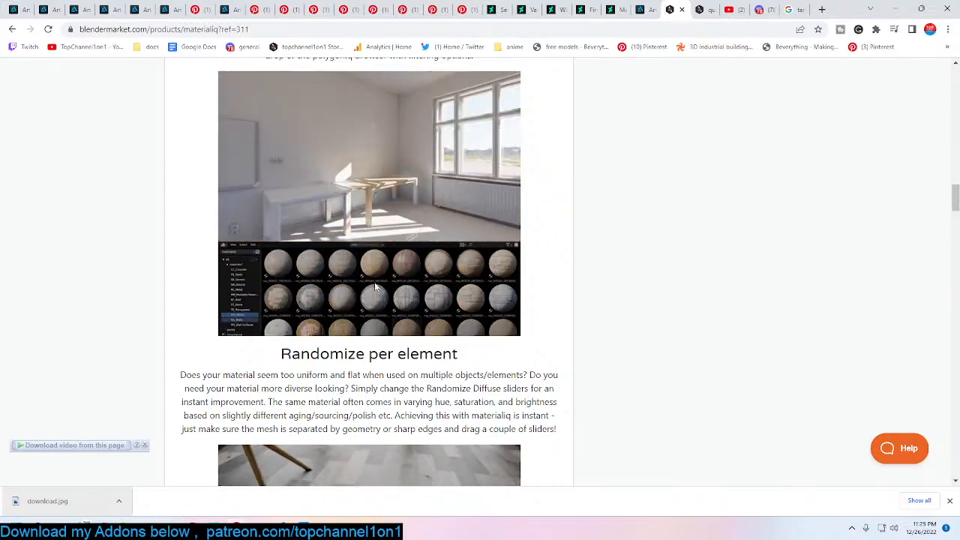
{"action": "scroll", "coordinate": [376, 287], "scroll_direction": "down", "scroll_amount": 3}
{"action": "scroll", "coordinate": [376, 287], "scroll_direction": "down", "scroll_amount": 5}
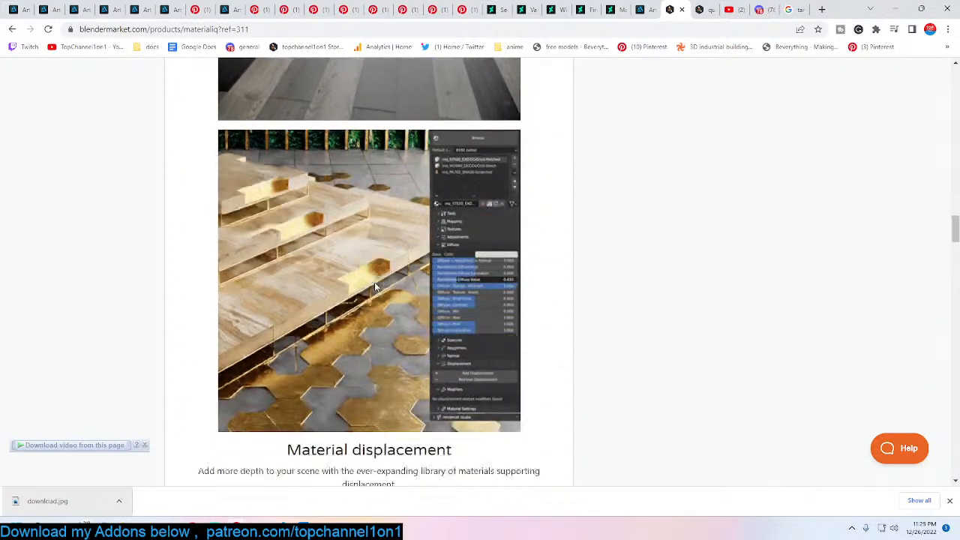
{"action": "scroll", "coordinate": [376, 287], "scroll_direction": "down", "scroll_amount": 3}
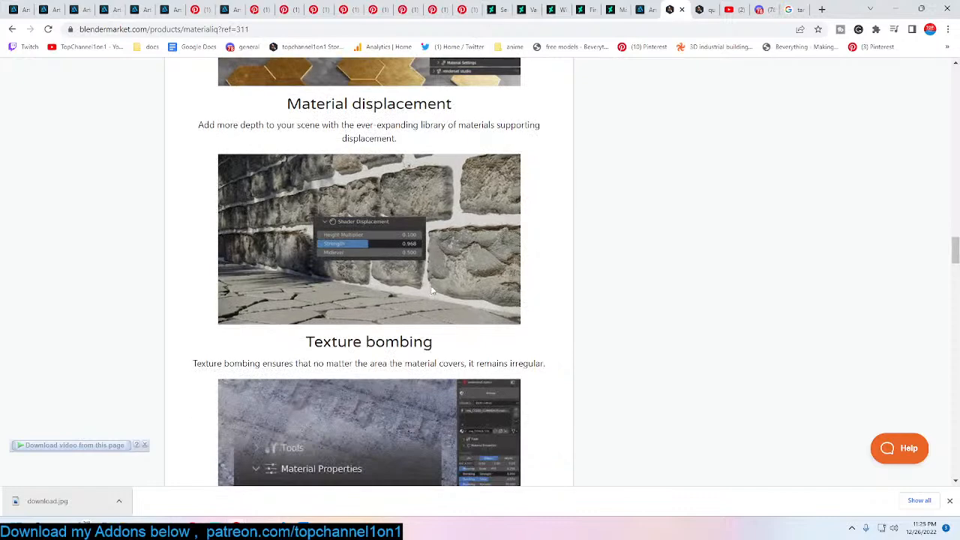
{"action": "scroll", "coordinate": [435, 279], "scroll_direction": "down", "scroll_amount": 4}
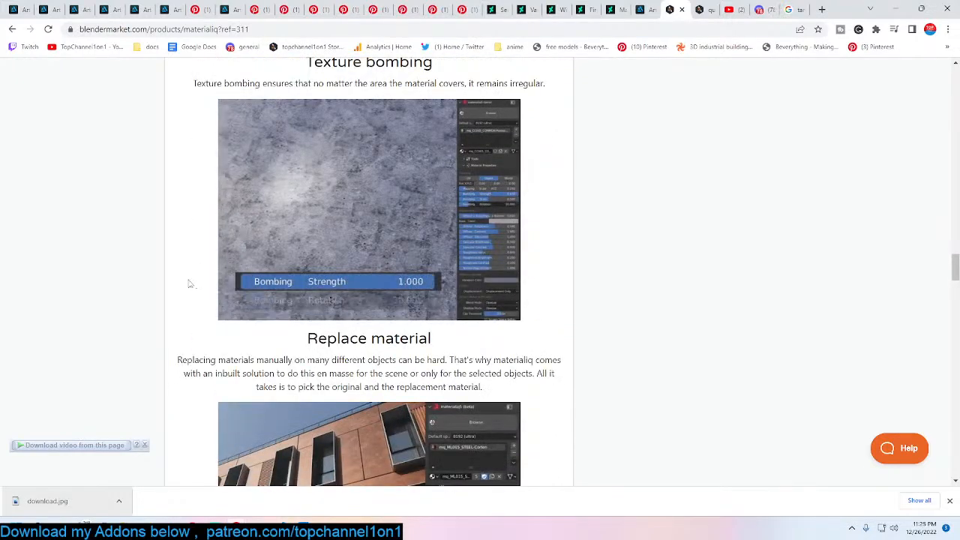
{"action": "scroll", "coordinate": [262, 278], "scroll_direction": "down", "scroll_amount": 4}
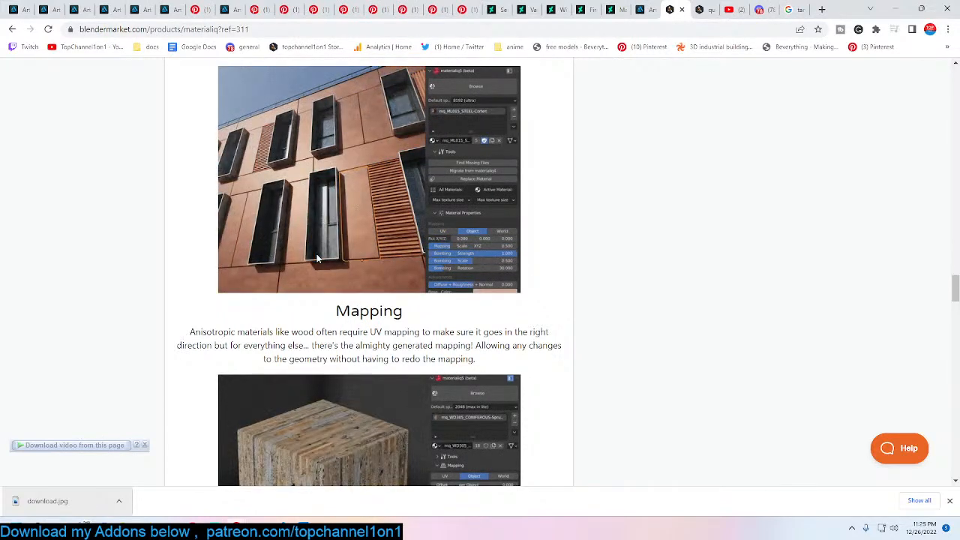
{"action": "scroll", "coordinate": [317, 259], "scroll_direction": "down", "scroll_amount": 2}
{"action": "scroll", "coordinate": [317, 259], "scroll_direction": "down", "scroll_amount": 1}
{"action": "scroll", "coordinate": [317, 258], "scroll_direction": "down", "scroll_amount": 1}
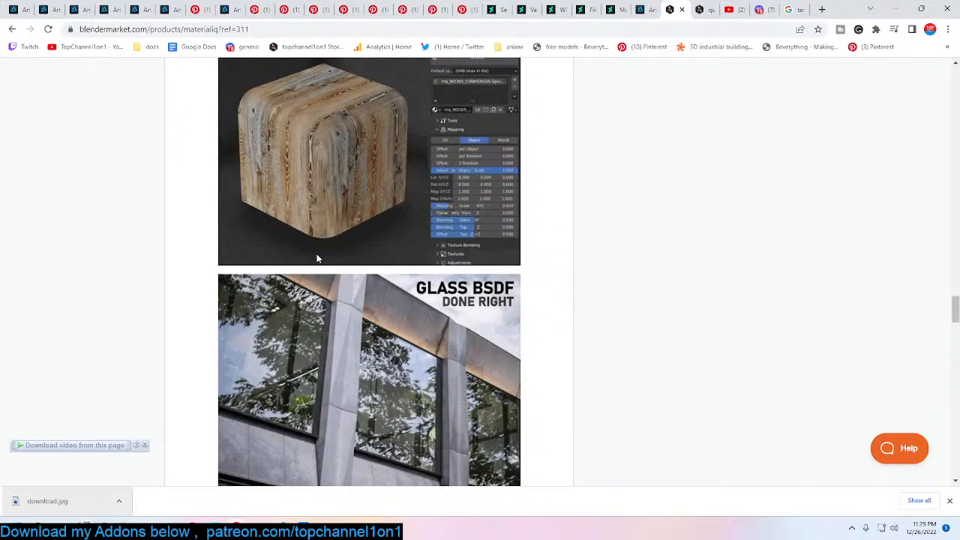
{"action": "scroll", "coordinate": [317, 258], "scroll_direction": "down", "scroll_amount": 2}
{"action": "scroll", "coordinate": [317, 258], "scroll_direction": "down", "scroll_amount": 15}
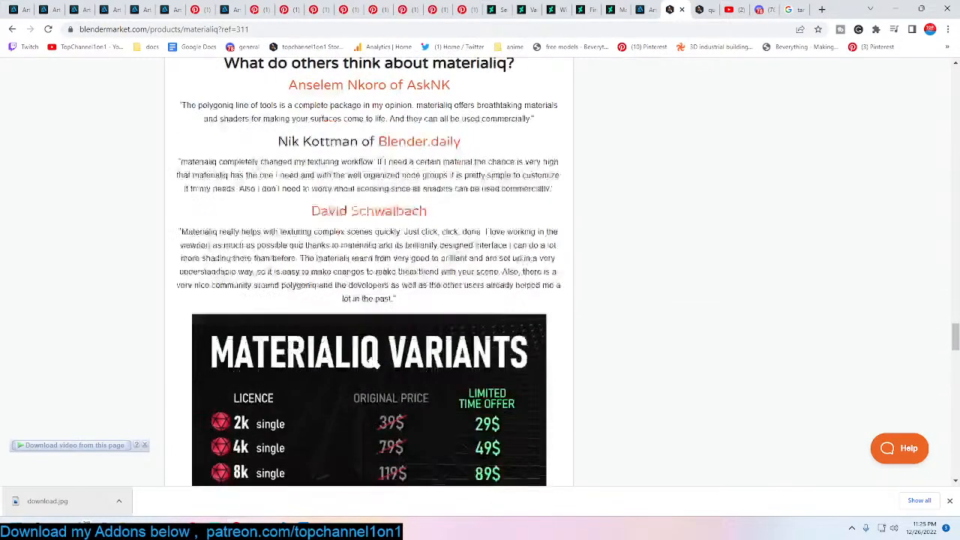
{"action": "scroll", "coordinate": [317, 259], "scroll_direction": "down", "scroll_amount": 2}
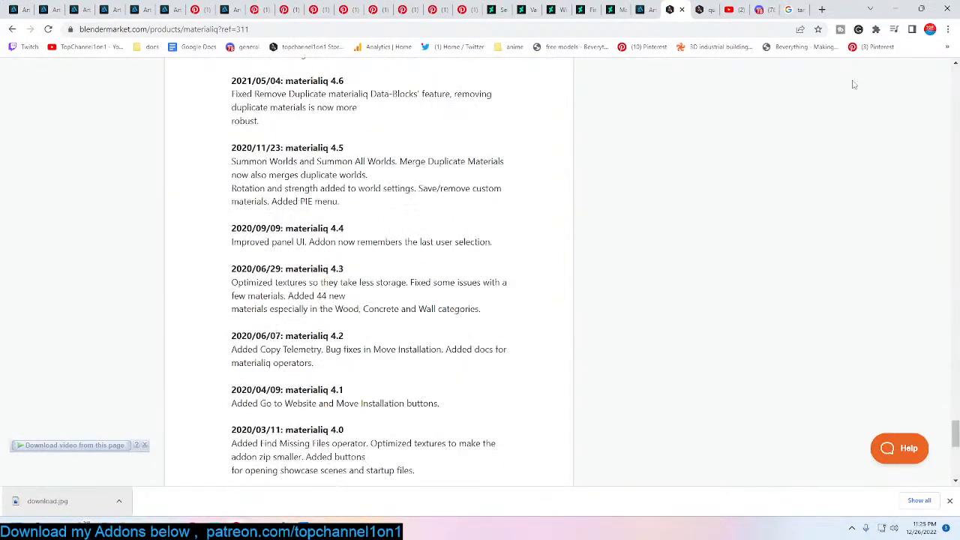
Step: Open the Quick Trees Version 2 product page and look through its contents
{"action": "left_click", "coordinate": [698, 9]}
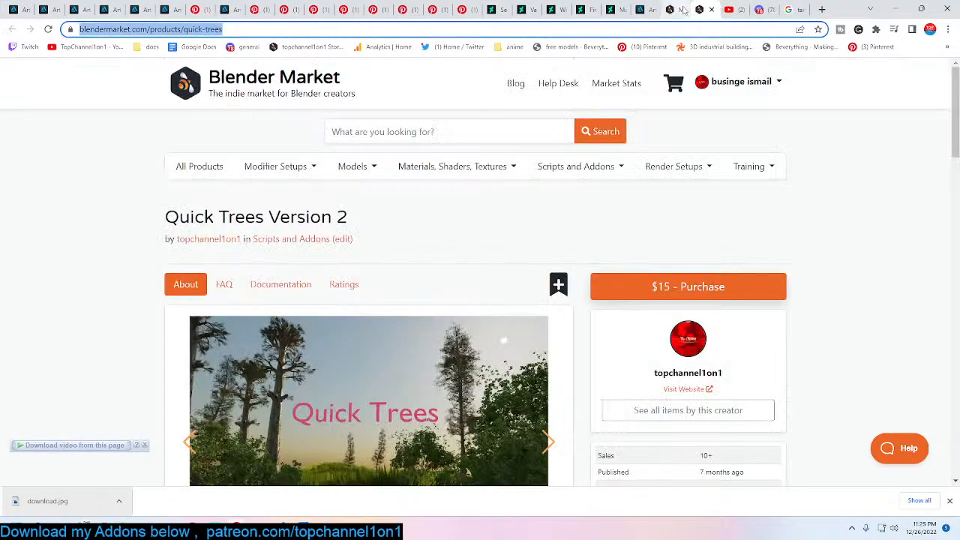
{"action": "scroll", "coordinate": [351, 212], "scroll_direction": "down", "scroll_amount": 15}
{"action": "scroll", "coordinate": [351, 212], "scroll_direction": "down", "scroll_amount": 3}
{"action": "scroll", "coordinate": [297, 225], "scroll_direction": "up", "scroll_amount": 20}
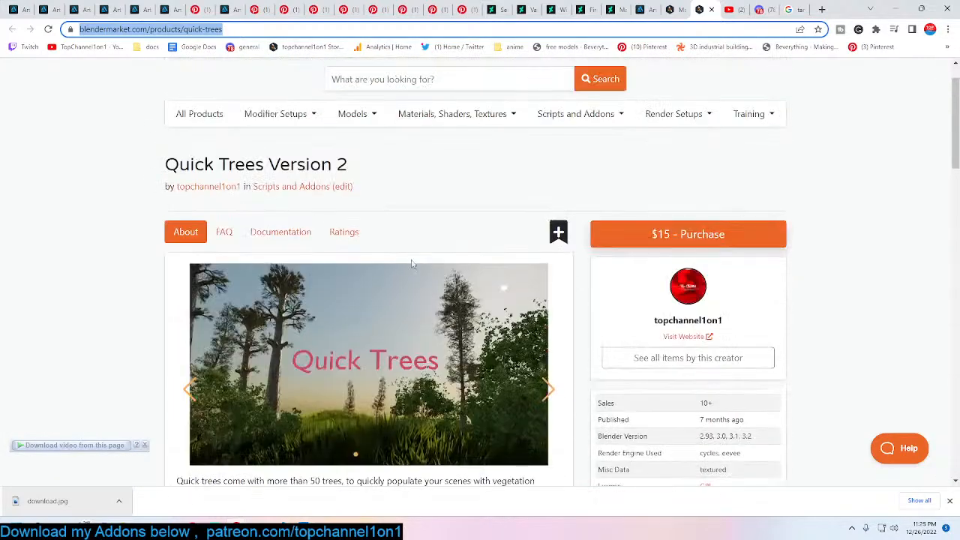
{"action": "scroll", "coordinate": [537, 174], "scroll_direction": "up", "scroll_amount": 1}
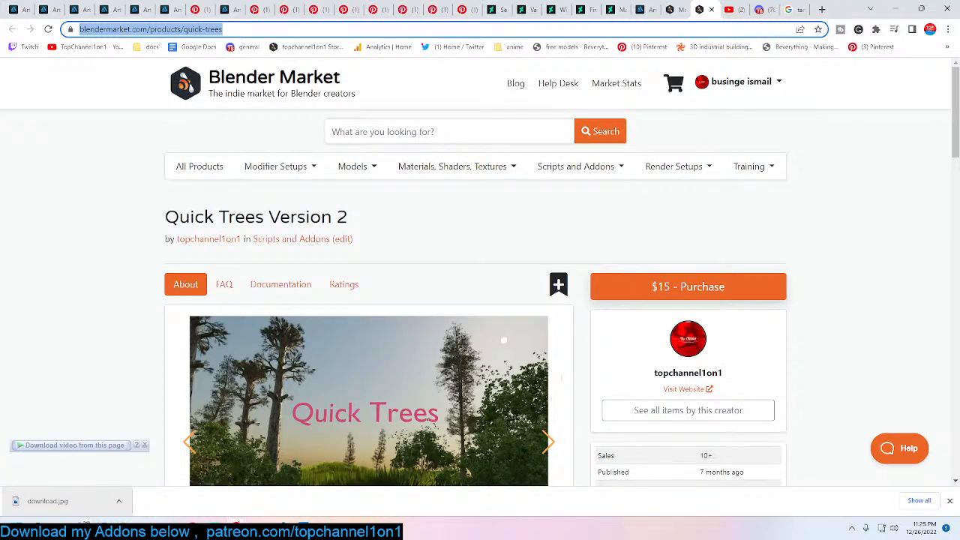
Step: Switch to Blender, select the fern and set the render output folder to E:\renders\New Folder(6)
{"action": "left_click", "coordinate": [215, 477]}
{"action": "left_click", "coordinate": [467, 156]}
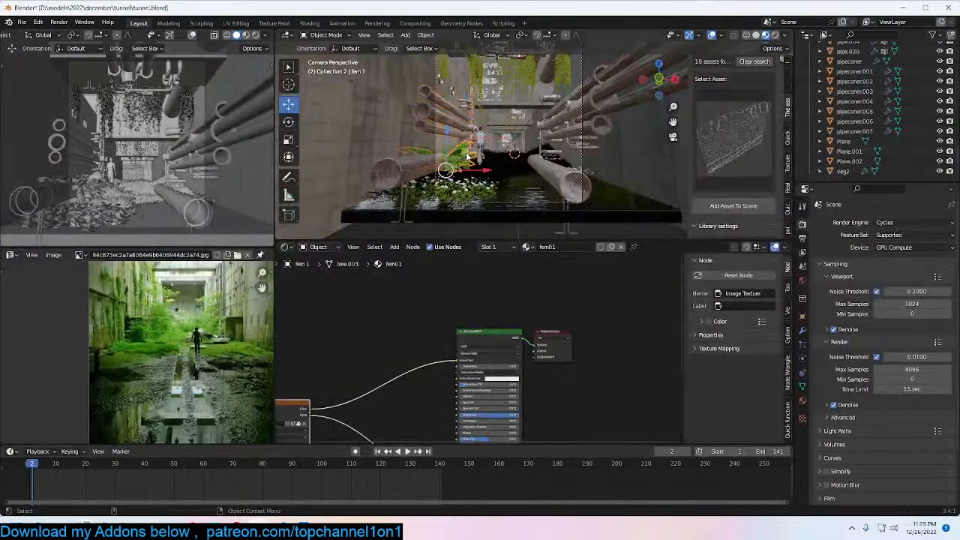
{"action": "left_click", "coordinate": [802, 238]}
{"action": "scroll", "coordinate": [885, 380], "scroll_direction": "down", "scroll_amount": 2}
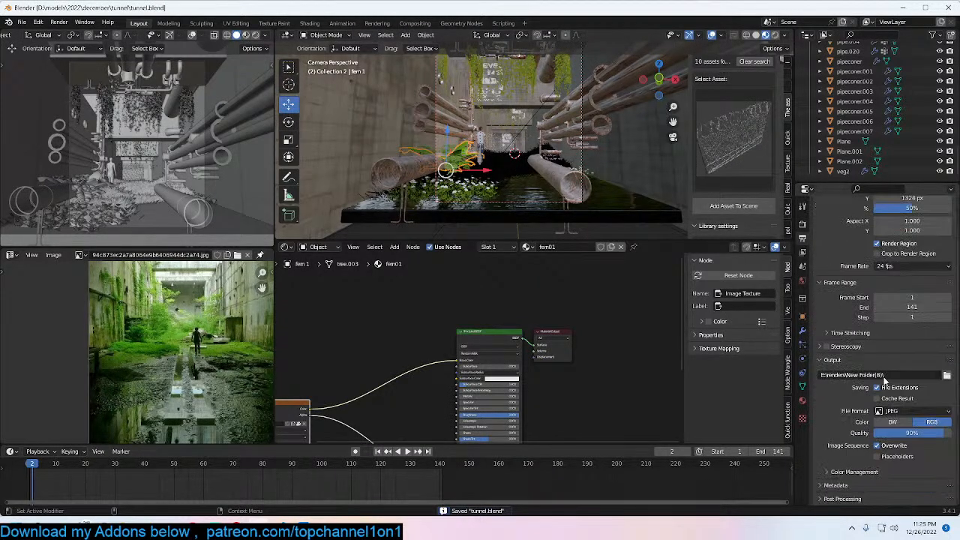
{"action": "left_click", "coordinate": [946, 376]}
{"action": "left_click", "coordinate": [370, 126]}
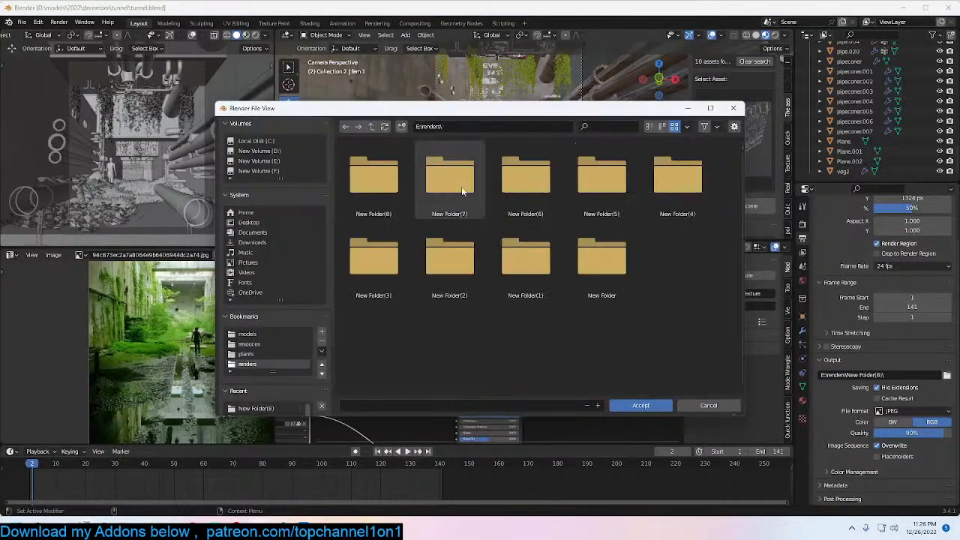
{"action": "double_click", "coordinate": [535, 197]}
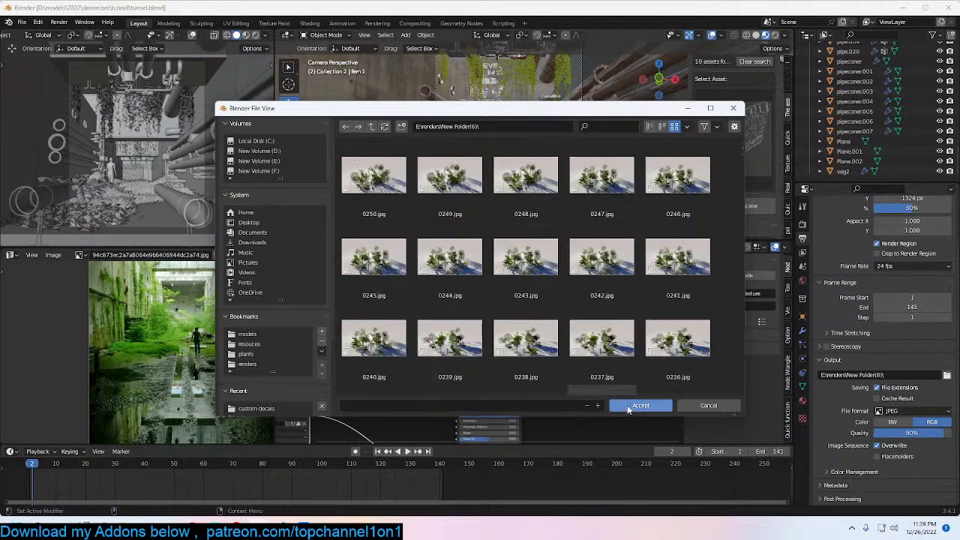
{"action": "left_click", "coordinate": [627, 405]}
Step: Play back the rendered plant animation, replay it with the scene's end frame extended to 251, and close the player
{"action": "left_click", "coordinate": [59, 21]}
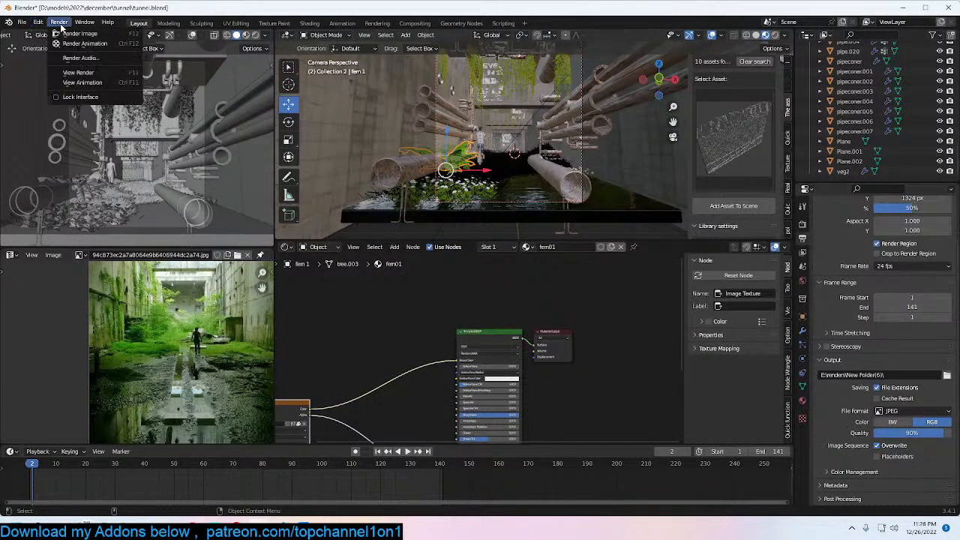
{"action": "left_click", "coordinate": [114, 81]}
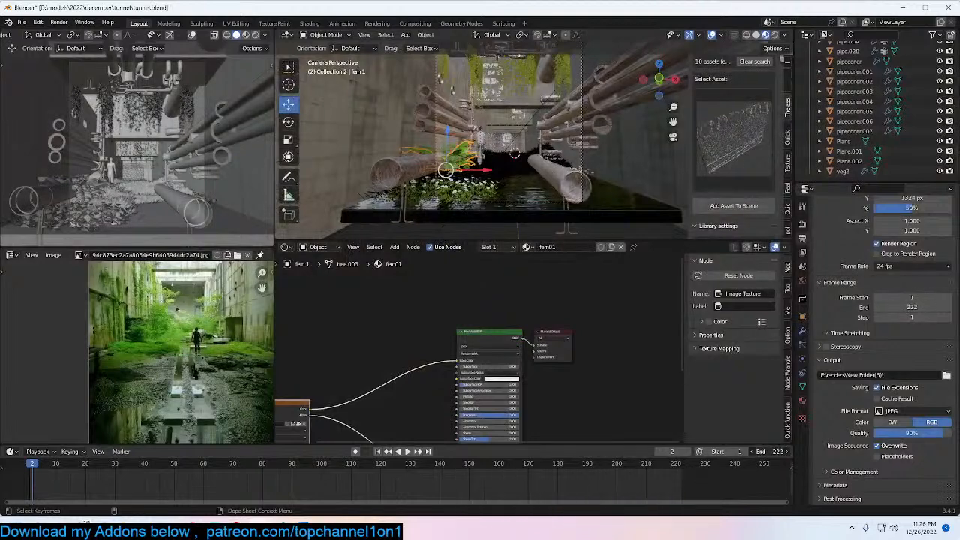
{"action": "left_click", "coordinate": [83, 22]}
{"action": "mouse_move", "coordinate": [62, 24]}
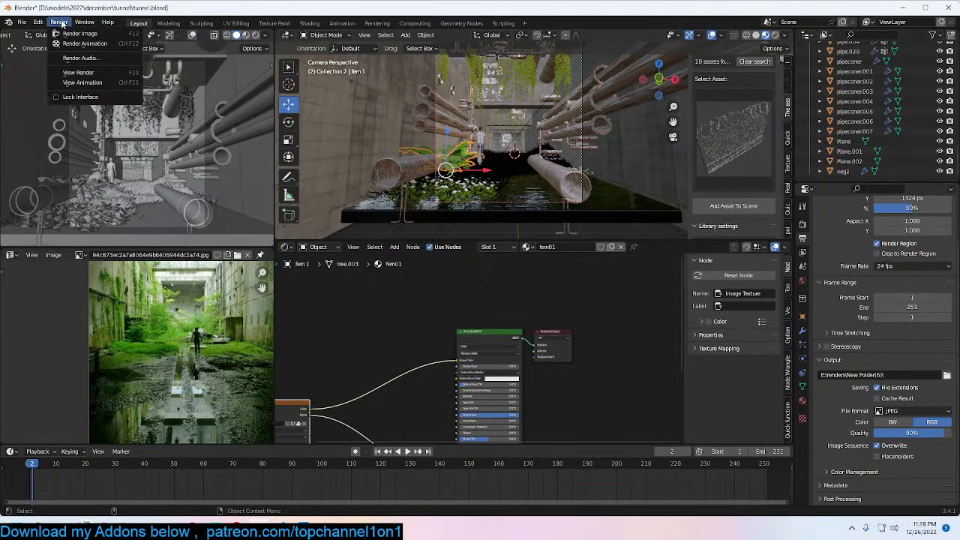
{"action": "left_click", "coordinate": [84, 83]}
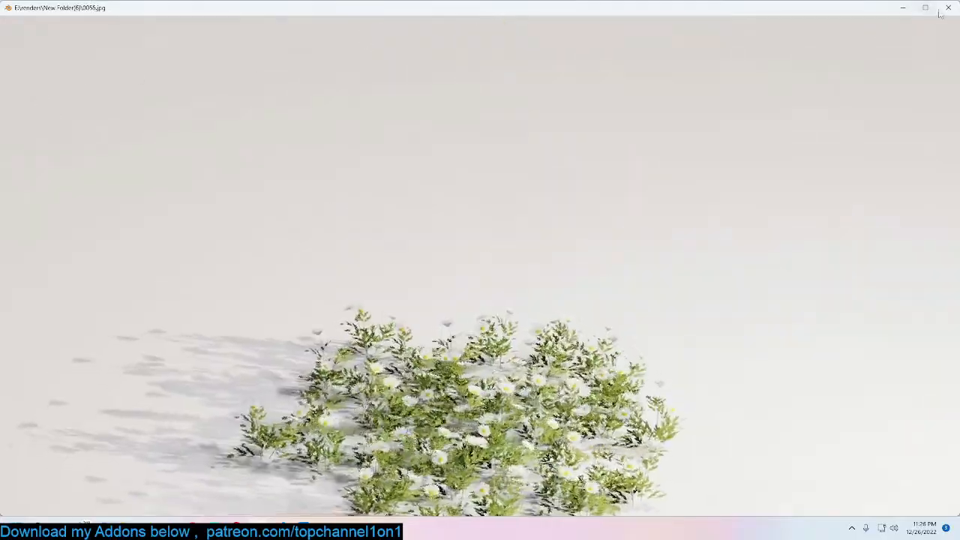
{"action": "key", "text": "Escape"}
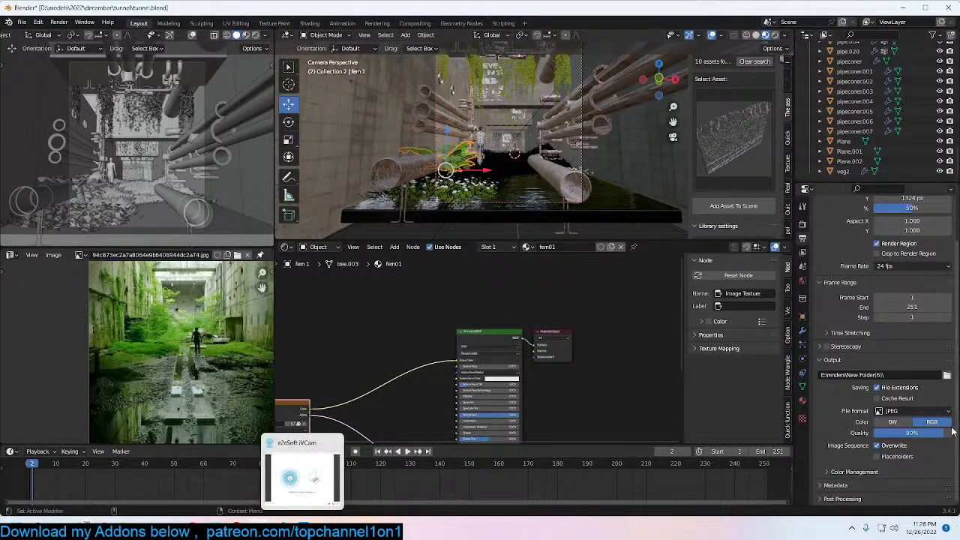
Step: Switch back to the Chrome window with the Quick Trees Version 2 page
{"action": "mouse_move", "coordinate": [236, 528]}
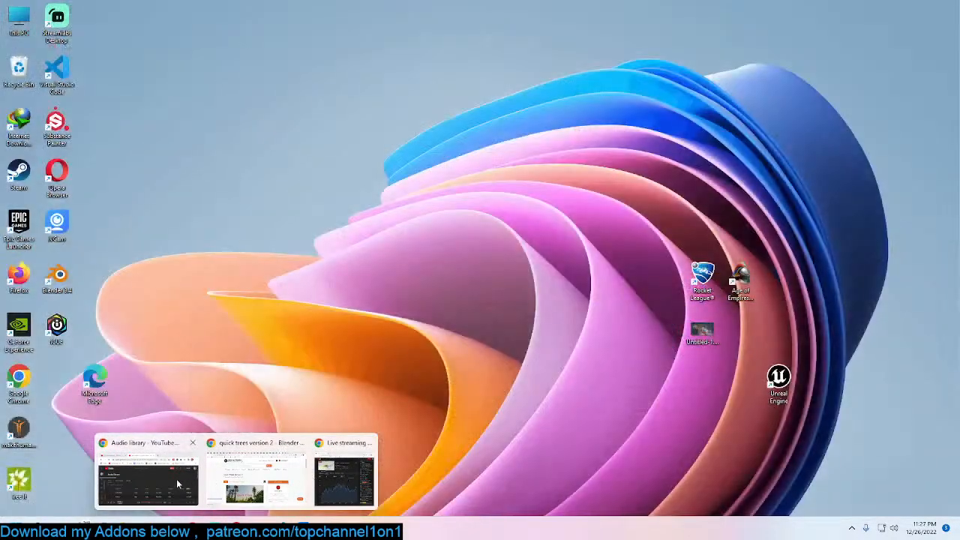
{"action": "left_click", "coordinate": [175, 482]}
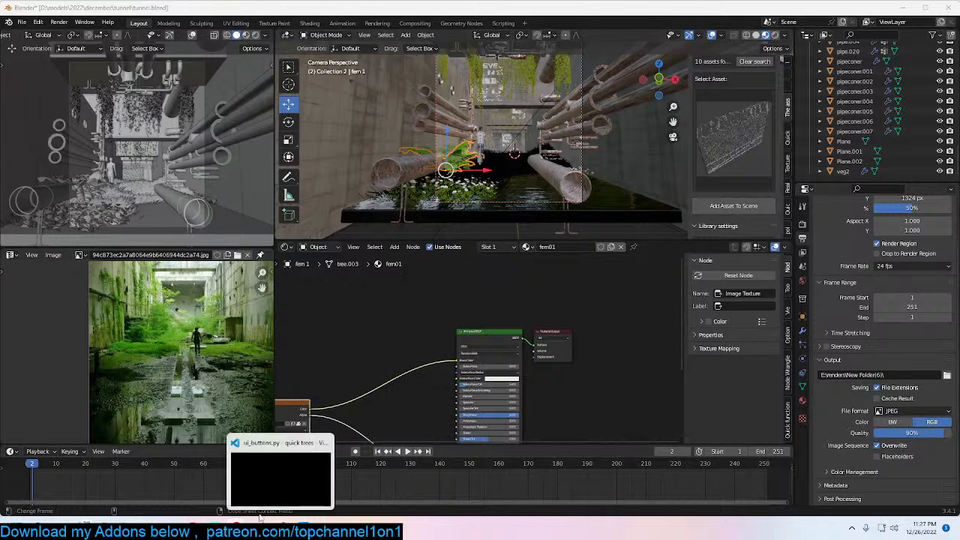
{"action": "mouse_move", "coordinate": [237, 527]}
{"action": "left_click", "coordinate": [282, 472]}
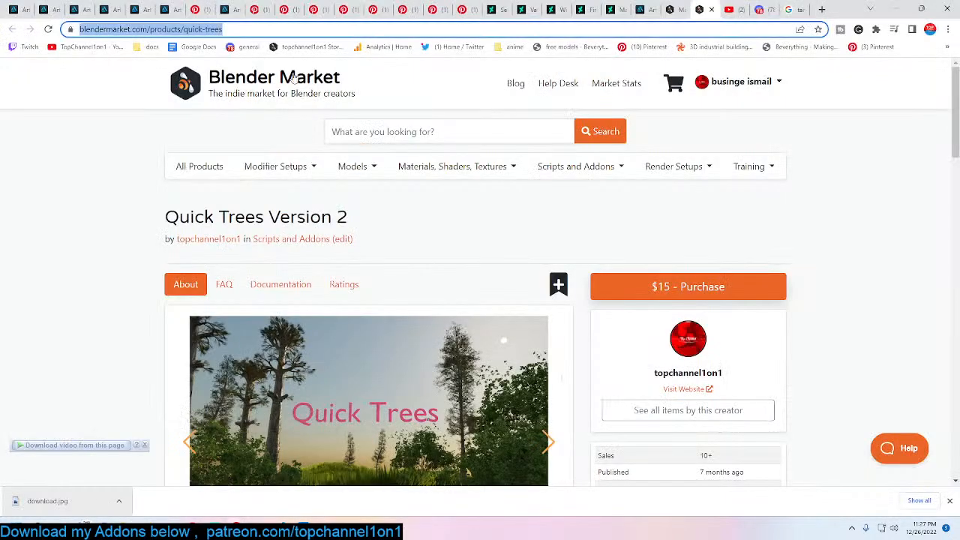
Step: Move the Chrome window away to show Blender, and view the autumn boat artwork shared on Discord
{"action": "left_click_drag", "start_coordinate": [854, 11], "coordinate": [674, 62]}
{"action": "left_click", "coordinate": [725, 54]}
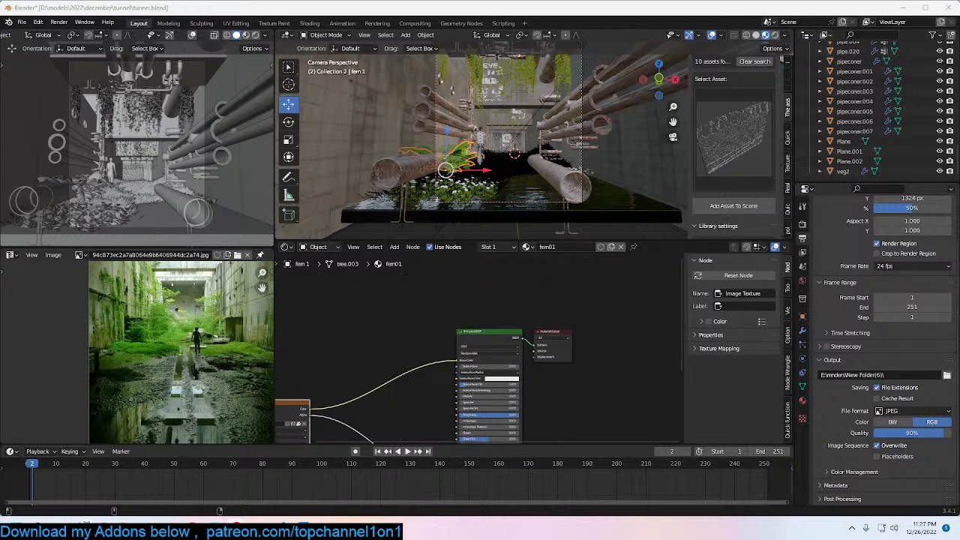
{"action": "left_click_drag", "start_coordinate": [816, 15], "coordinate": [410, 118]}
{"action": "left_click", "coordinate": [510, 119]}
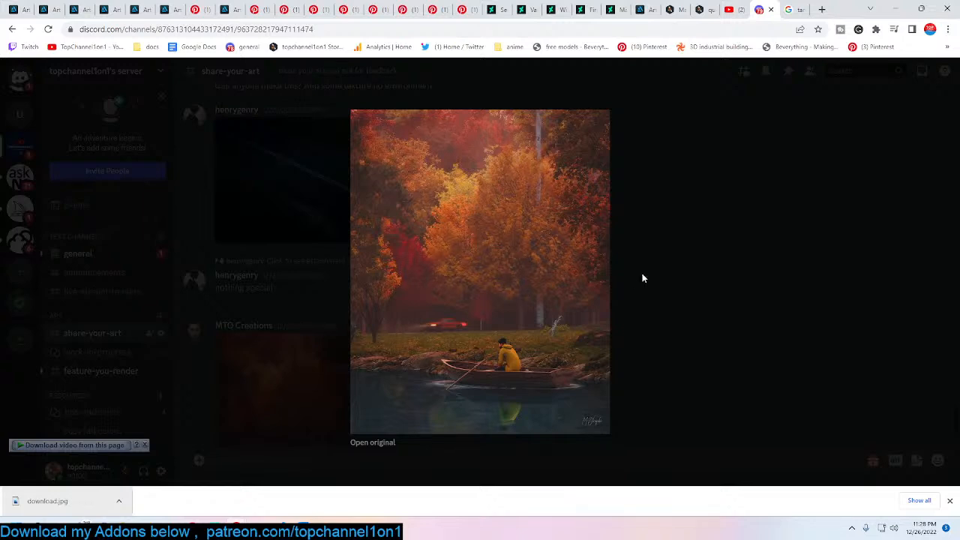
{"action": "left_click_drag", "start_coordinate": [866, 11], "coordinate": [624, 50]}
{"action": "left_click", "coordinate": [669, 38]}
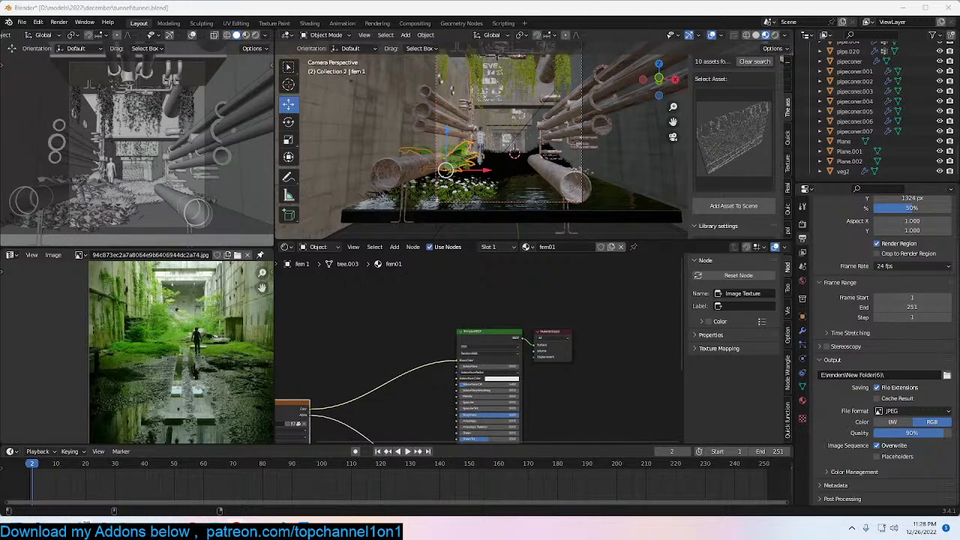
Step: Bring the Discord window back maximized and view the dark road render enlarged in the share-your-art channel
{"action": "left_click_drag", "start_coordinate": [2, 113], "coordinate": [381, 180]}
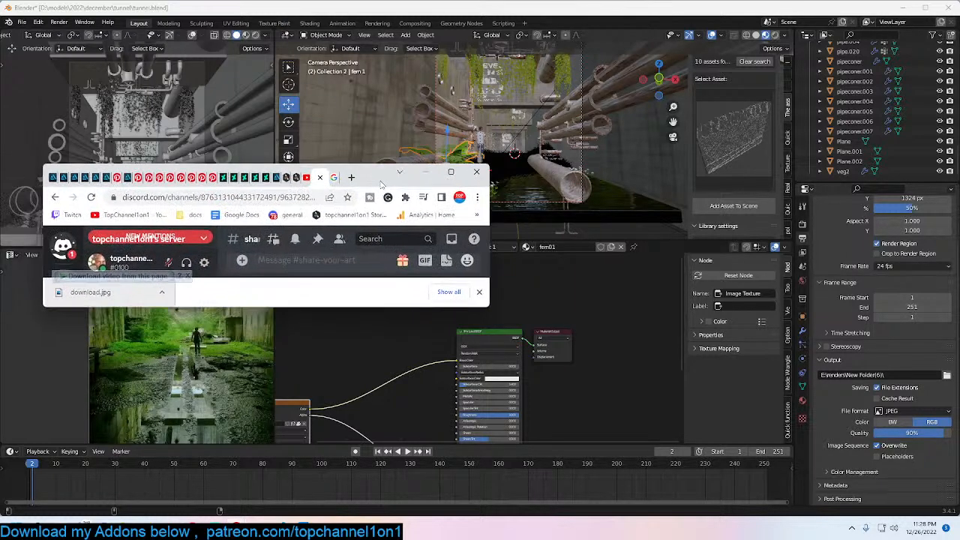
{"action": "left_click", "coordinate": [451, 171]}
{"action": "scroll", "coordinate": [572, 311], "scroll_direction": "down", "scroll_amount": 2}
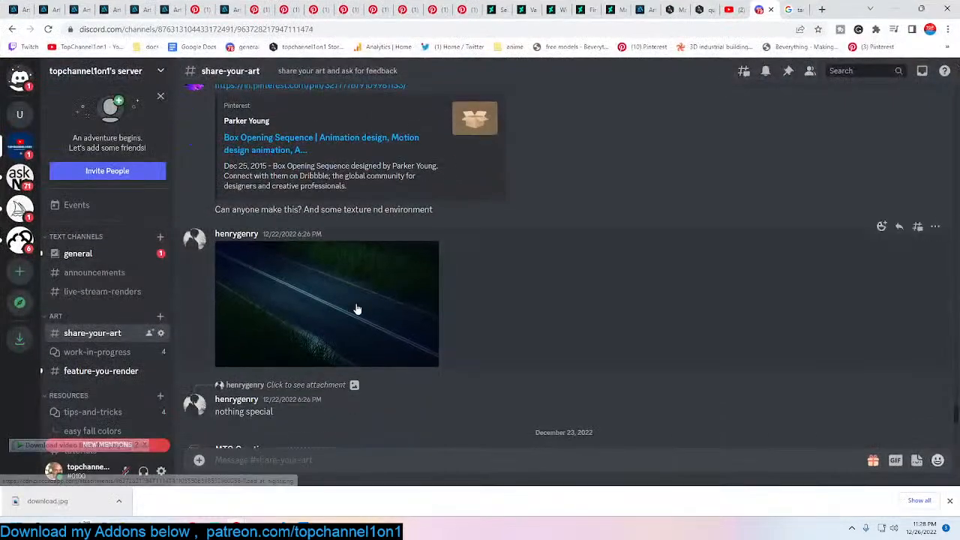
{"action": "scroll", "coordinate": [356, 310], "scroll_direction": "down", "scroll_amount": 2}
{"action": "left_click", "coordinate": [317, 208]}
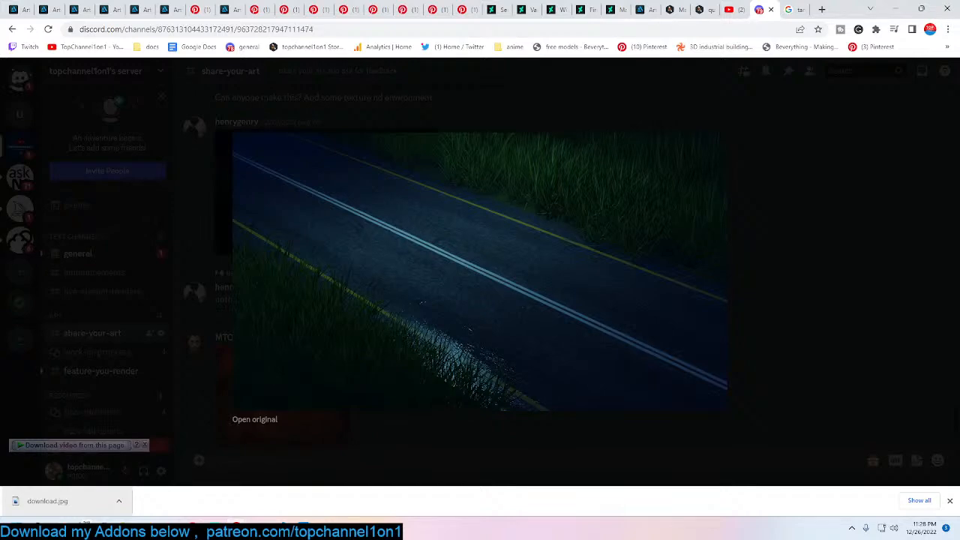
{"action": "left_click", "coordinate": [780, 209]}
Step: Look through the earlier artwork posts in the share-your-art channel and minimize the browser window
{"action": "scroll", "coordinate": [781, 208], "scroll_direction": "up", "scroll_amount": 5}
{"action": "scroll", "coordinate": [515, 282], "scroll_direction": "up", "scroll_amount": 2}
{"action": "scroll", "coordinate": [139, 349], "scroll_direction": "down", "scroll_amount": 2}
{"action": "scroll", "coordinate": [138, 348], "scroll_direction": "down", "scroll_amount": 1}
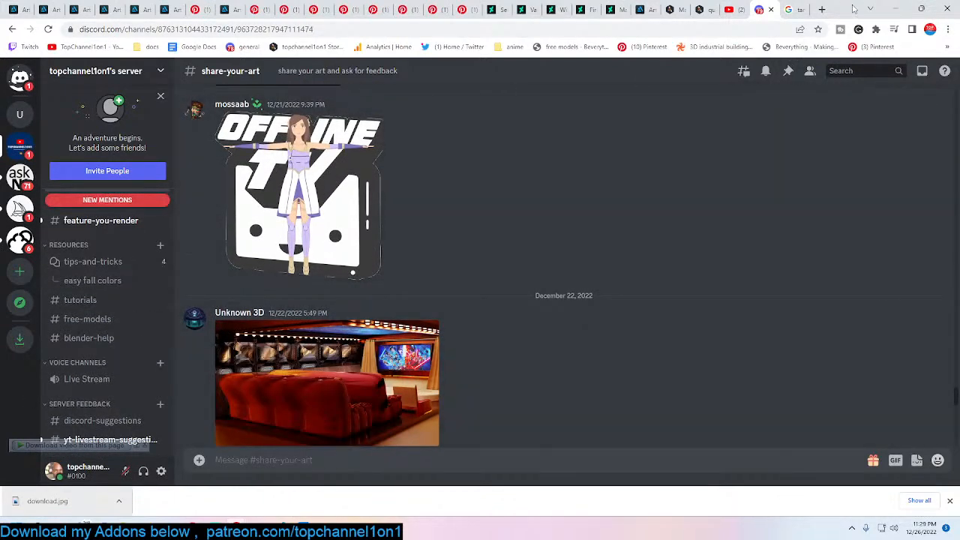
{"action": "left_click", "coordinate": [895, 9]}
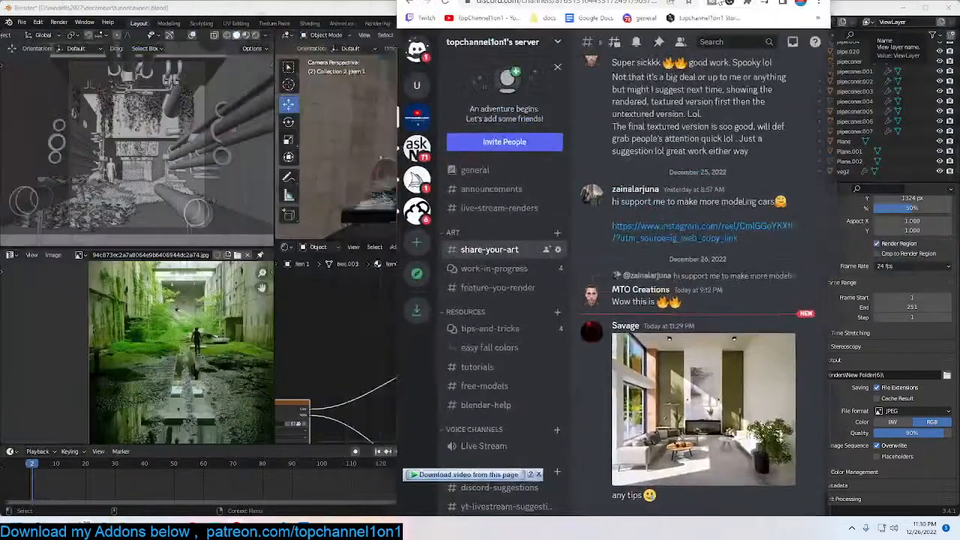
Step: Bring the Discord window back maximized and enlarge the living-room render in the newest share-your-art post
{"action": "left_click_drag", "start_coordinate": [716, 0], "coordinate": [690, 56]}
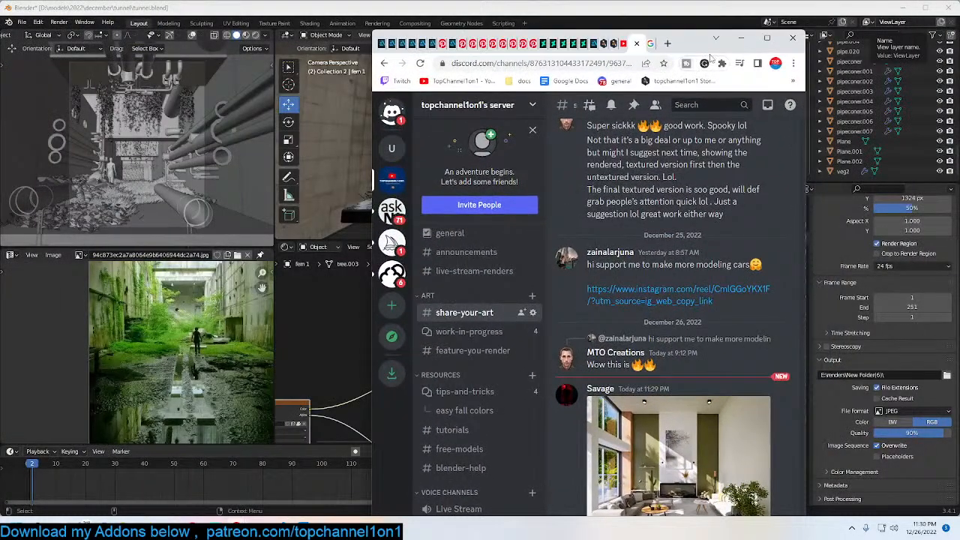
{"action": "left_click", "coordinate": [767, 43]}
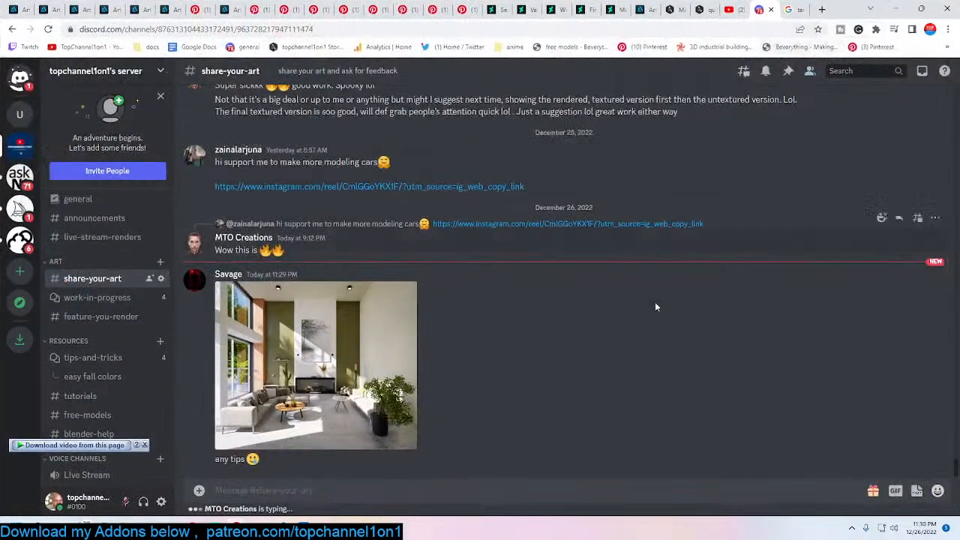
{"action": "left_click", "coordinate": [321, 379]}
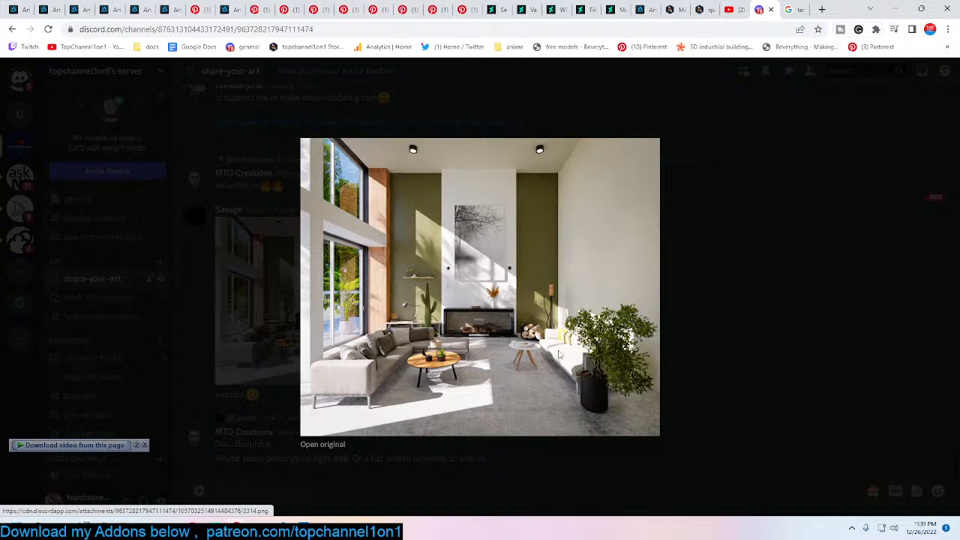
Step: Open blendereverything.com in a new browser tab
{"action": "left_click", "coordinate": [821, 13]}
{"action": "type", "text": "blen"}
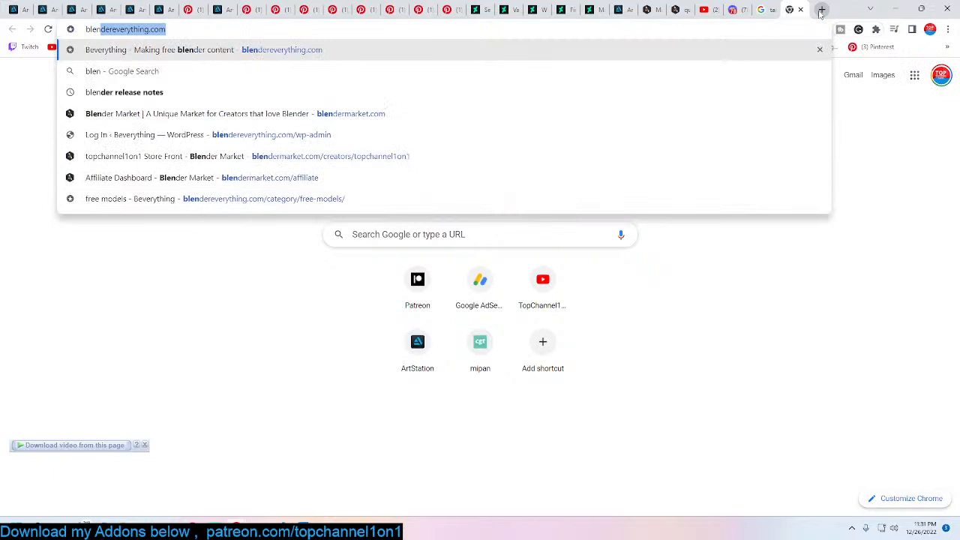
{"action": "key", "text": "Return"}
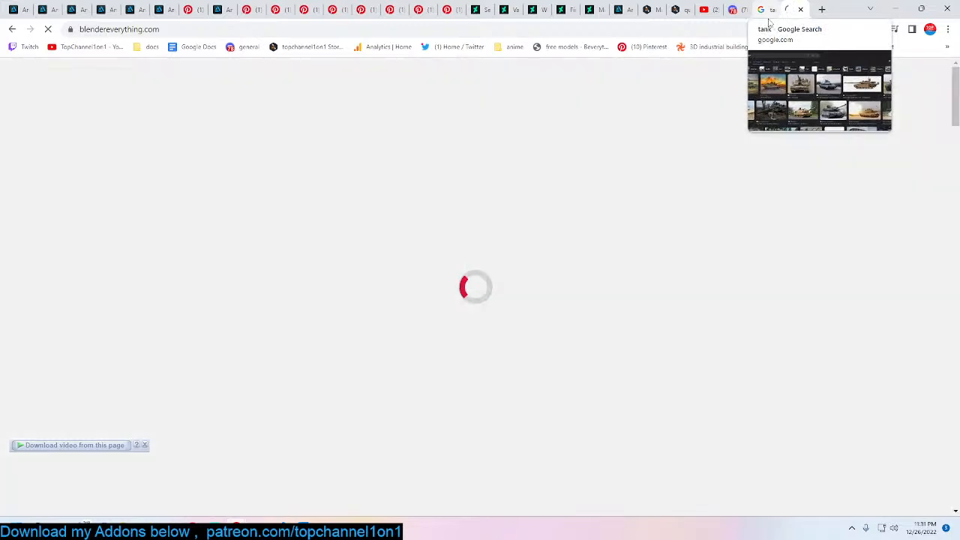
{"action": "left_click", "coordinate": [629, 29]}
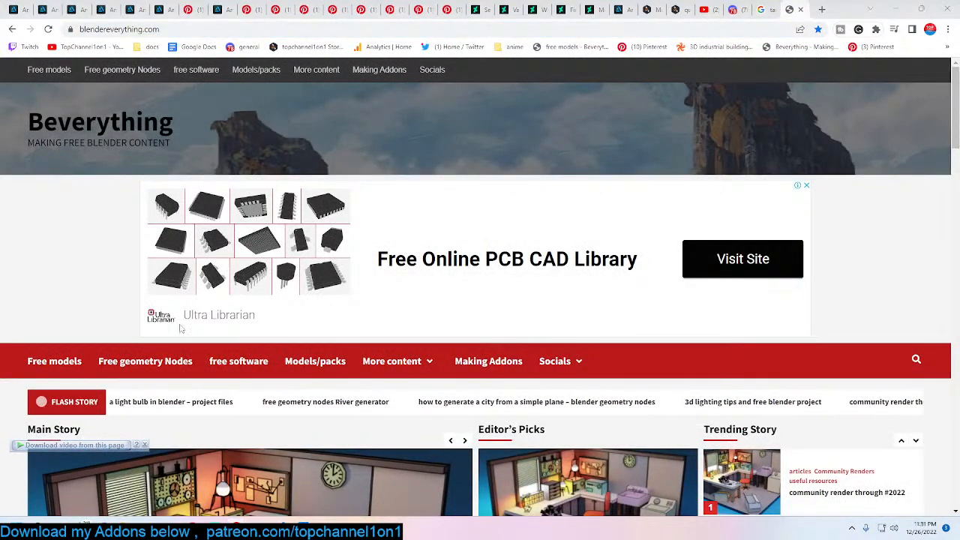
Step: Look through the Beverything home page's content categories and featured stories, and minimize the browser to return to Blender
{"action": "scroll", "coordinate": [439, 166], "scroll_direction": "down", "scroll_amount": 3}
{"action": "scroll", "coordinate": [438, 166], "scroll_direction": "up", "scroll_amount": 2}
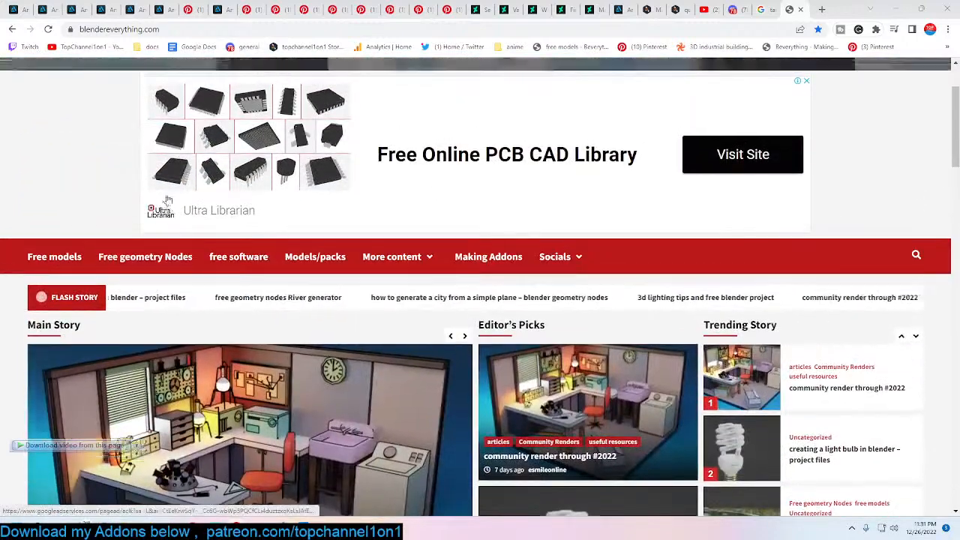
{"action": "scroll", "coordinate": [218, 264], "scroll_direction": "down", "scroll_amount": 1}
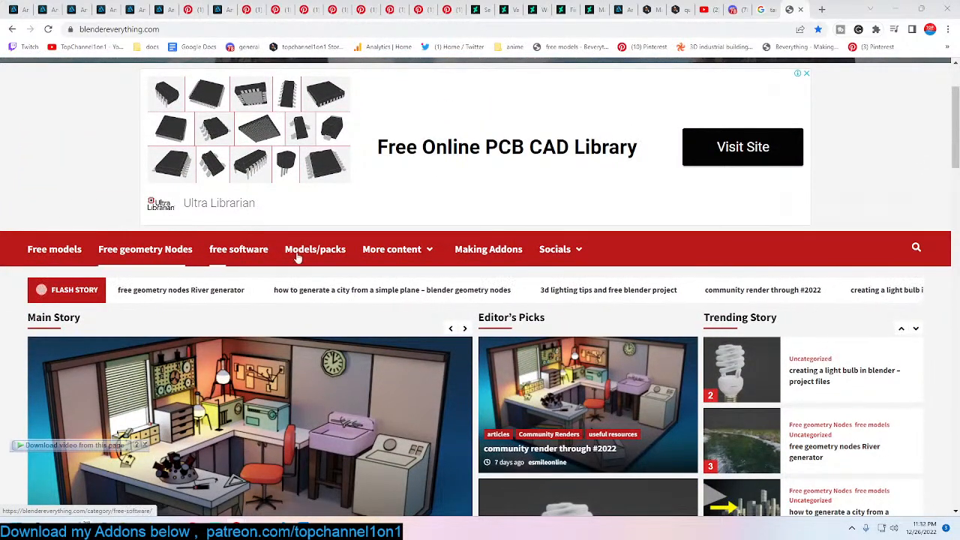
{"action": "mouse_move", "coordinate": [602, 251]}
{"action": "scroll", "coordinate": [379, 241], "scroll_direction": "down", "scroll_amount": 10}
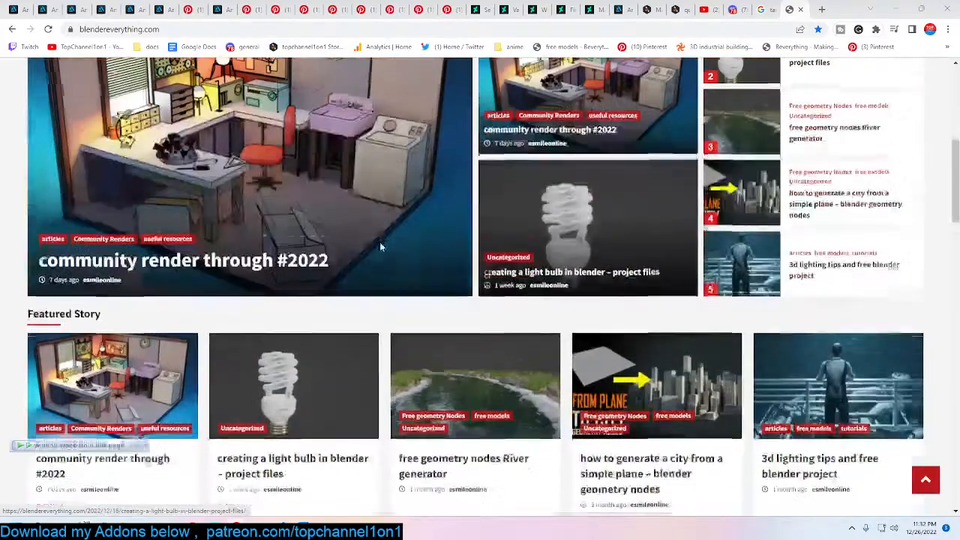
{"action": "scroll", "coordinate": [585, 169], "scroll_direction": "up", "scroll_amount": 5}
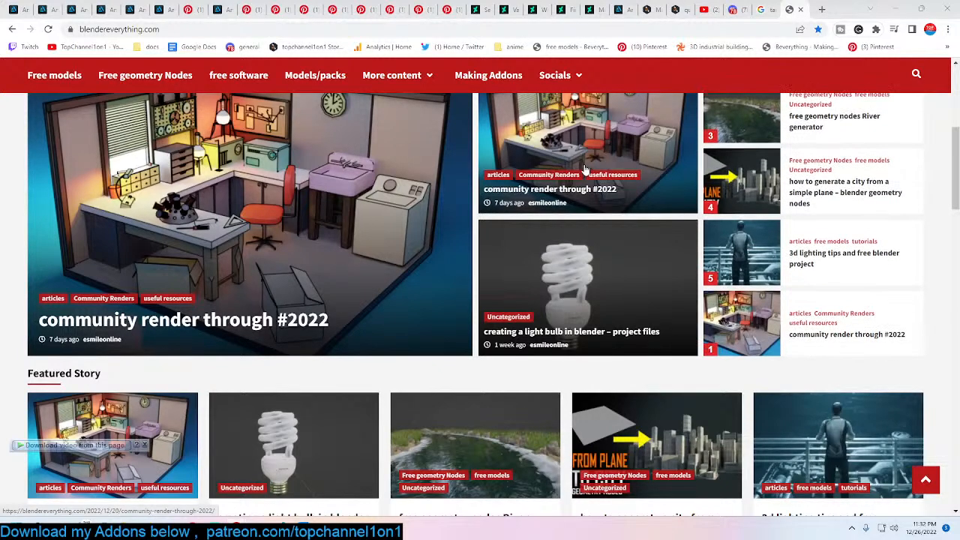
{"action": "left_click", "coordinate": [899, 8]}
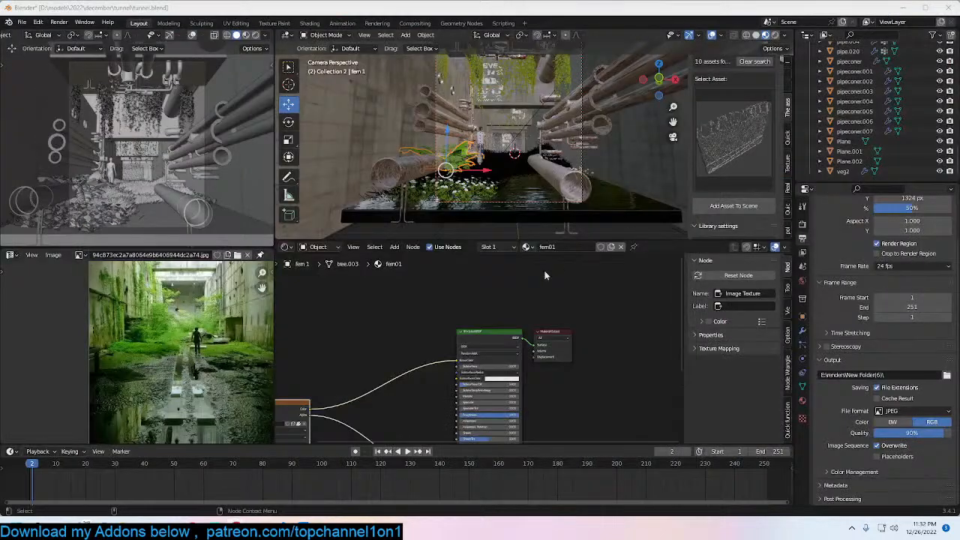
Step: Save the tunnel.blend file and start a new General file
{"action": "left_click", "coordinate": [568, 142]}
{"action": "key", "text": "ctrl+s"}
{"action": "left_click", "coordinate": [499, 176]}
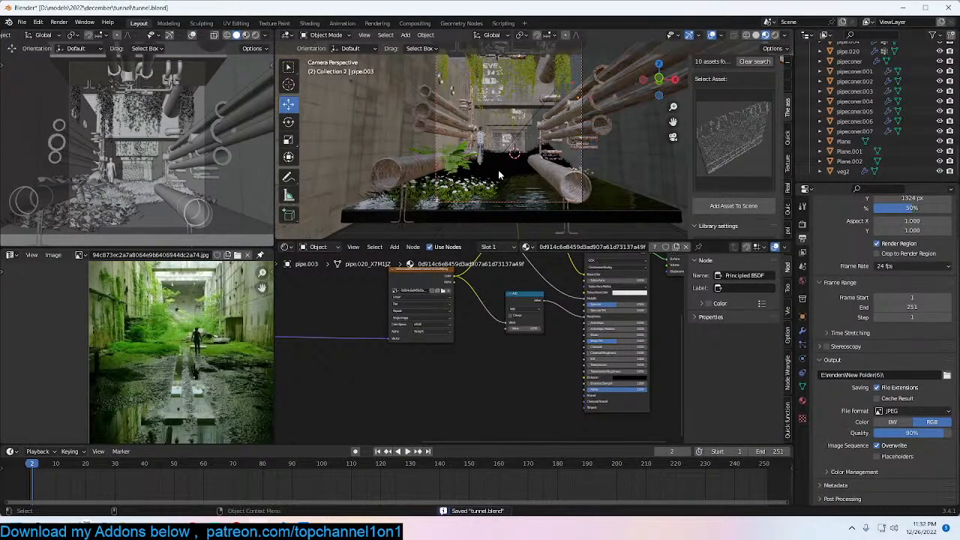
{"action": "left_click", "coordinate": [627, 136]}
{"action": "key", "text": "ctrl+n"}
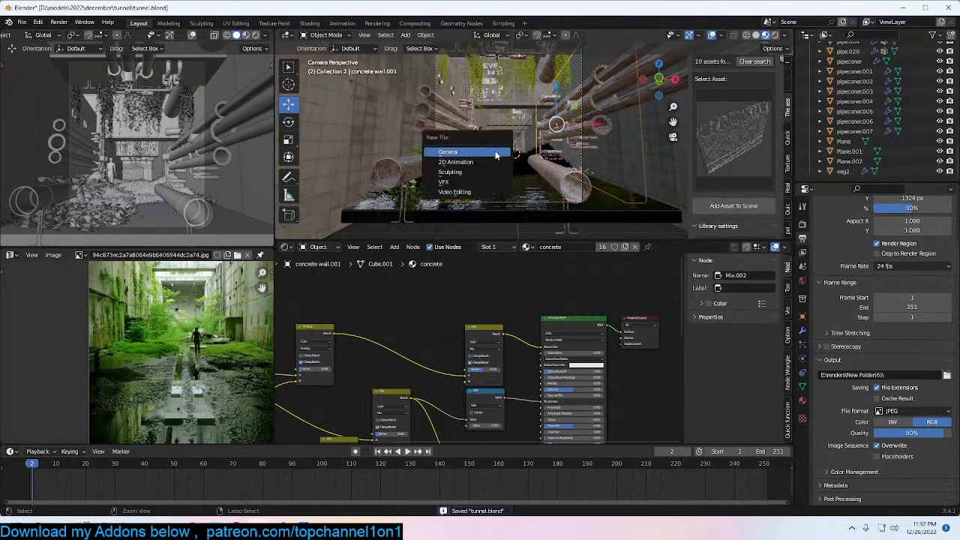
{"action": "left_click", "coordinate": [495, 152]}
{"action": "left_click", "coordinate": [498, 283]}
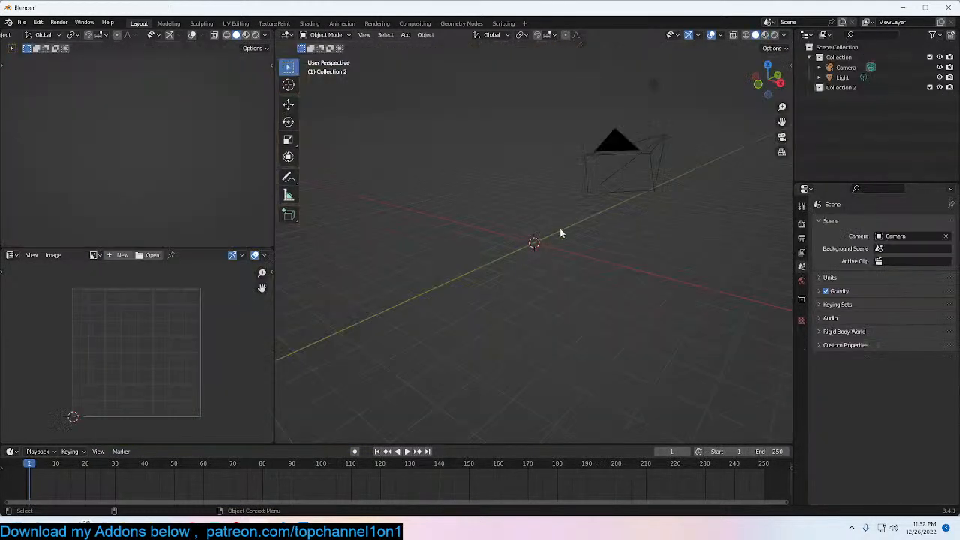
Step: Add a plane at the scene's origin and scale it up to several times its size
{"action": "key", "text": "shift+a"}
{"action": "left_click", "coordinate": [576, 247]}
{"action": "key", "text": "s"}
{"action": "left_click", "coordinate": [626, 240]}
{"action": "scroll", "coordinate": [655, 193], "scroll_direction": "down", "scroll_amount": 5}
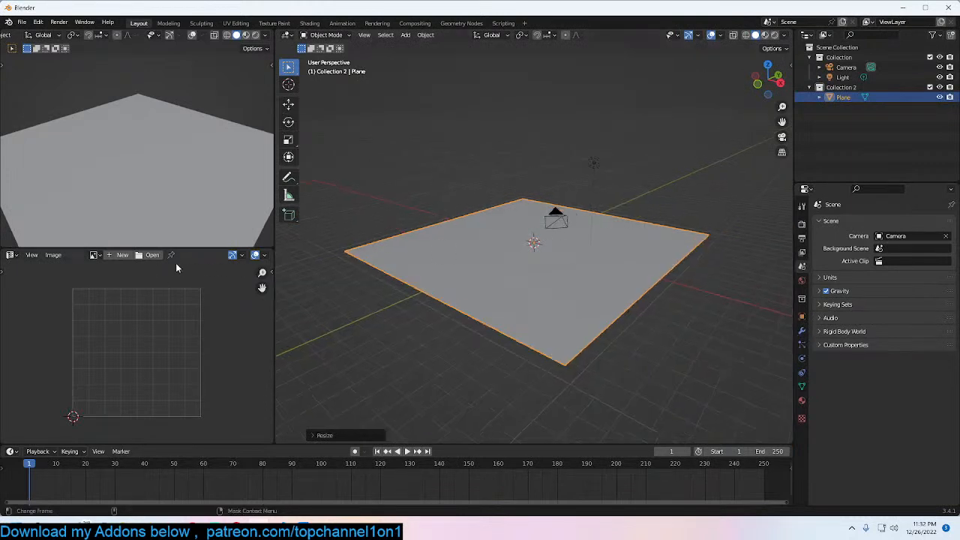
Step: Split the main viewport, turn the lower area into a Shader Editor and give the plane a new material
{"action": "left_click_drag", "start_coordinate": [790, 33], "coordinate": [585, 215]}
{"action": "left_click", "coordinate": [287, 221]}
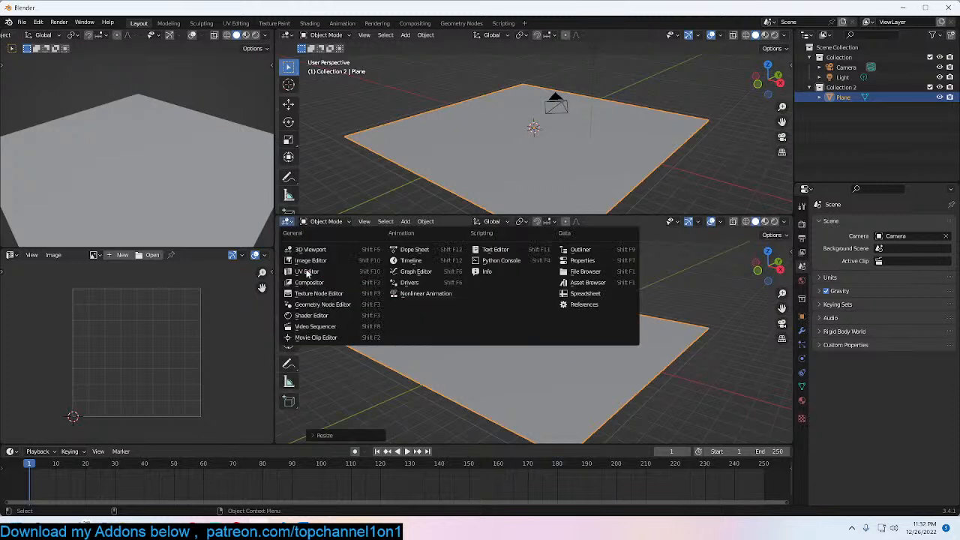
{"action": "left_click", "coordinate": [337, 315]}
{"action": "middle_click_drag", "start_coordinate": [321, 332], "coordinate": [428, 311]}
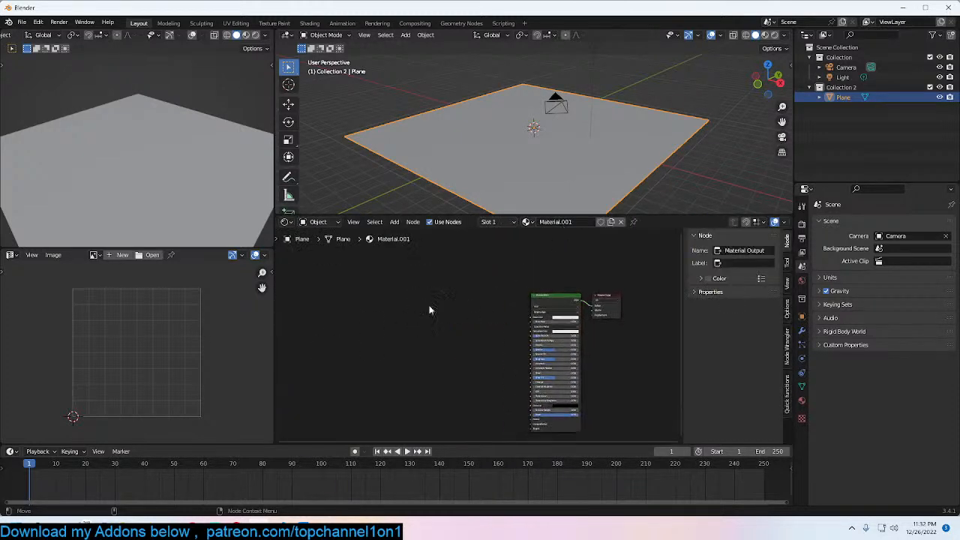
Step: Add an Image Texture node and load TexturesCom_RustPaint0433_1_M.jpg from the D:\resouces\walls folder
{"action": "key", "text": "shift+a"}
{"action": "mouse_move", "coordinate": [382, 350]}
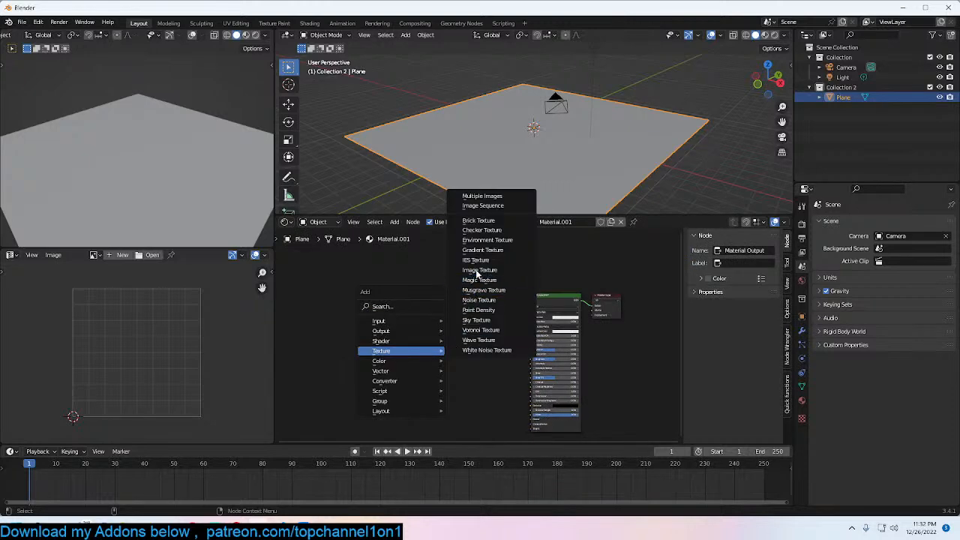
{"action": "left_click", "coordinate": [479, 269]}
{"action": "left_click", "coordinate": [445, 323]}
{"action": "left_click", "coordinate": [465, 327]}
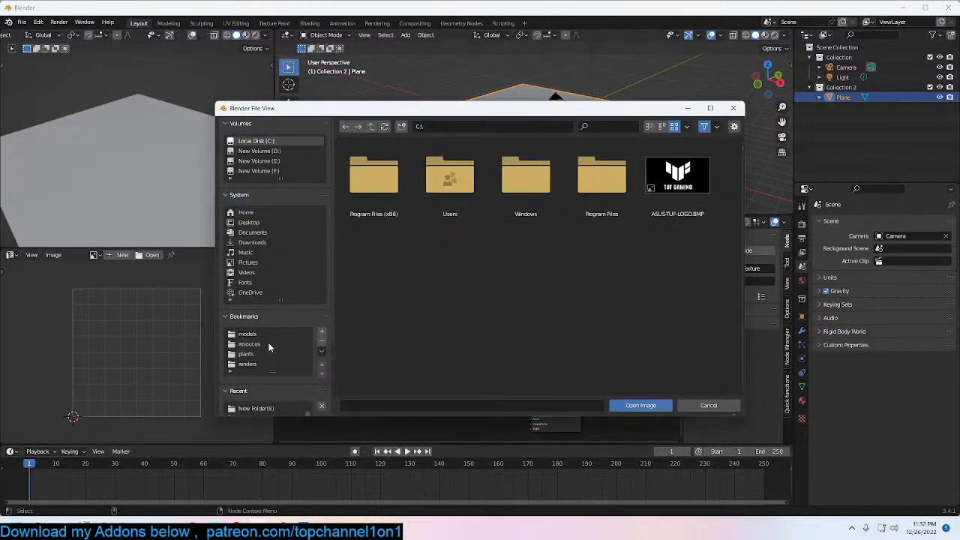
{"action": "left_click", "coordinate": [267, 343]}
{"action": "double_click", "coordinate": [503, 202]}
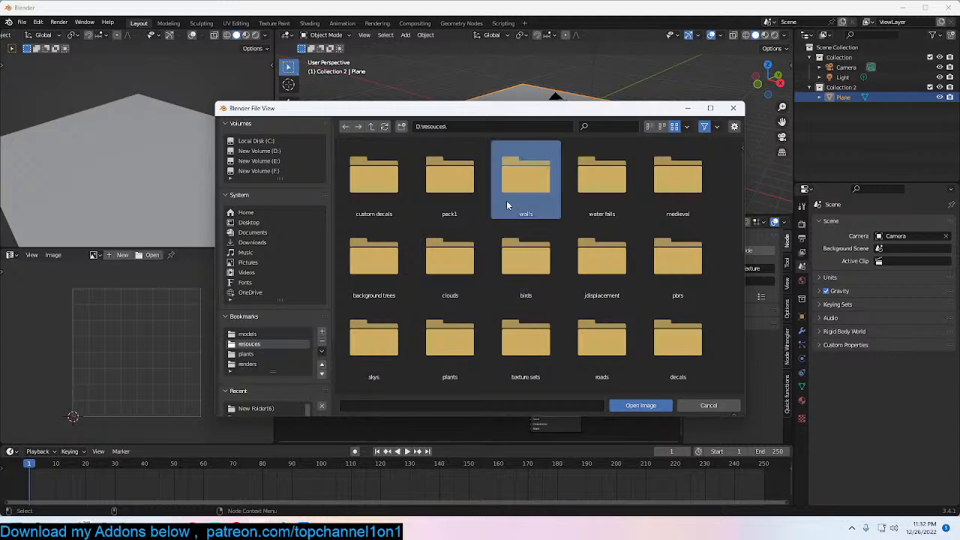
{"action": "scroll", "coordinate": [493, 362], "scroll_direction": "down", "scroll_amount": 4}
{"action": "left_click", "coordinate": [452, 298]}
{"action": "double_click", "coordinate": [452, 298]}
Step: Connect the rust texture's colour to the Principled BSDF's Base Color and show the plane in Material Preview shading
{"action": "left_click_drag", "start_coordinate": [472, 300], "coordinate": [439, 325]}
{"action": "left_click", "coordinate": [764, 34]}
{"action": "middle_click_drag", "start_coordinate": [600, 180], "coordinate": [620, 153]}
{"action": "scroll", "coordinate": [619, 153], "scroll_direction": "down", "scroll_amount": 3}
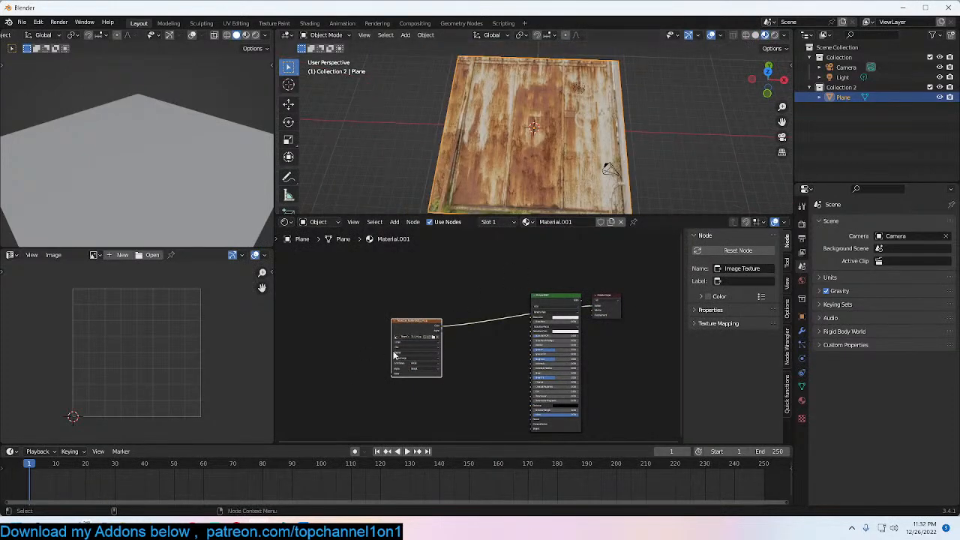
Step: Add Texture Coordinate and Mapping nodes to the rust texture and set the mapping scale to 8 on all axes
{"action": "key", "text": "ctrl+t"}
{"action": "scroll", "coordinate": [455, 332], "scroll_direction": "up", "scroll_amount": 2}
{"action": "left_click_drag", "start_coordinate": [417, 377], "coordinate": [418, 382]}
{"action": "type", "text": "8"}
{"action": "key", "text": "Return"}
{"action": "scroll", "coordinate": [505, 120], "scroll_direction": "up", "scroll_amount": 4}
{"action": "middle_click_drag", "start_coordinate": [504, 120], "coordinate": [535, 110]}
Step: Duplicate the rust Image Texture node, load the grey streaked seamless texture from the walls folder and place it above the original
{"action": "middle_click_drag", "start_coordinate": [499, 300], "coordinate": [534, 337]}
{"action": "left_click", "coordinate": [530, 322]}
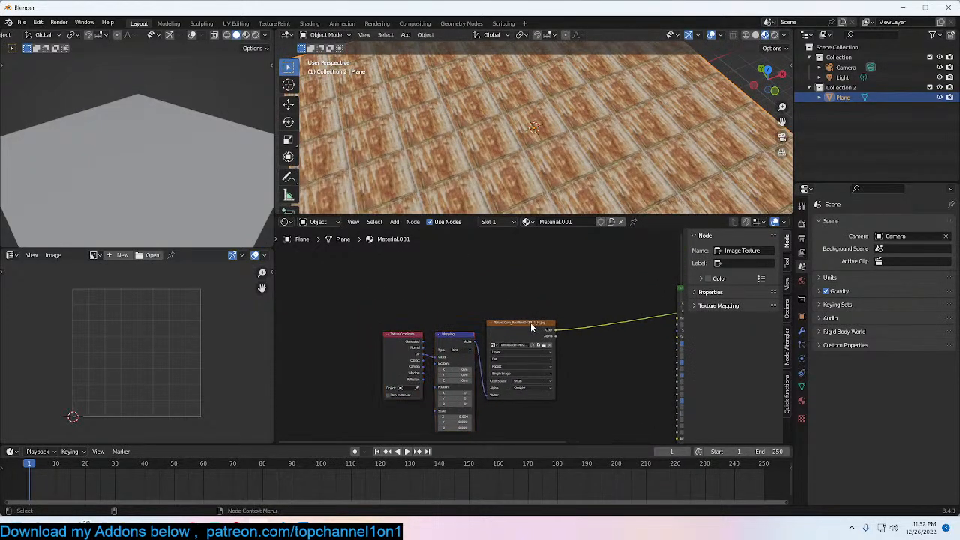
{"action": "key", "text": "shift+d"}
{"action": "left_click", "coordinate": [553, 275]}
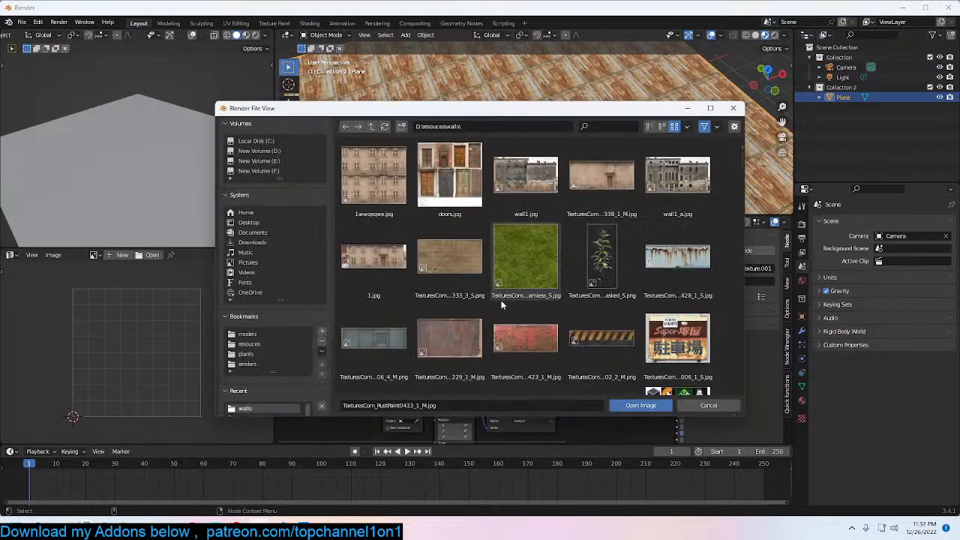
{"action": "scroll", "coordinate": [450, 300], "scroll_direction": "down", "scroll_amount": 4}
{"action": "scroll", "coordinate": [408, 313], "scroll_direction": "down", "scroll_amount": 4}
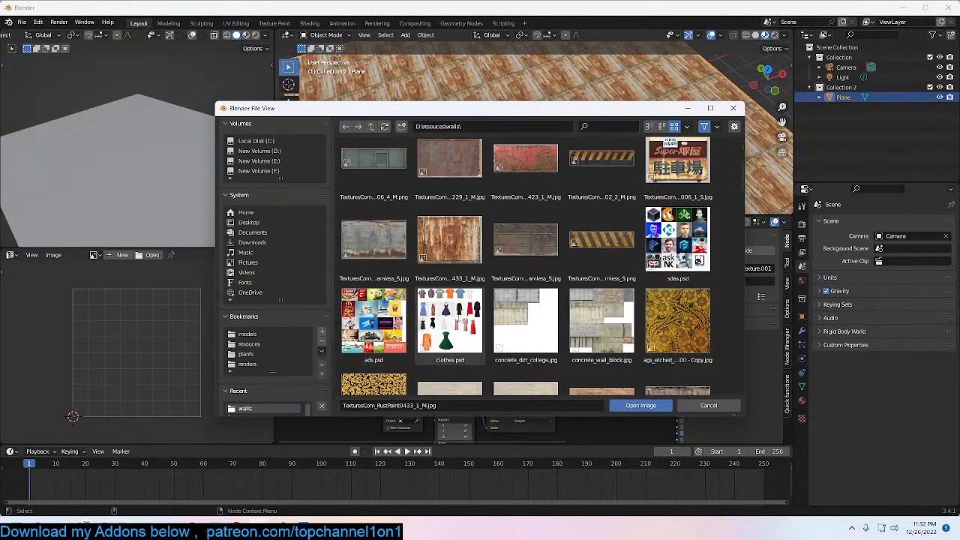
{"action": "double_click", "coordinate": [373, 212]}
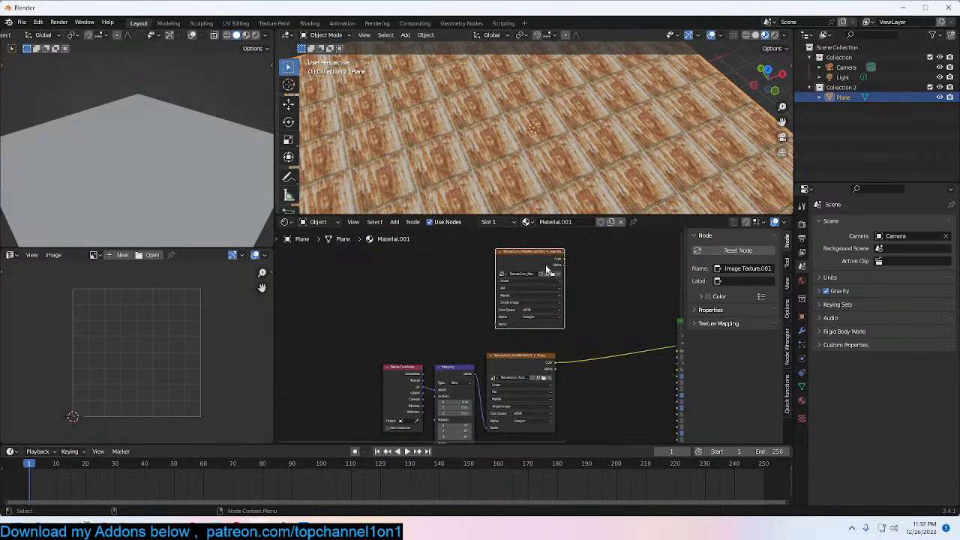
{"action": "left_click_drag", "start_coordinate": [547, 270], "coordinate": [532, 272]}
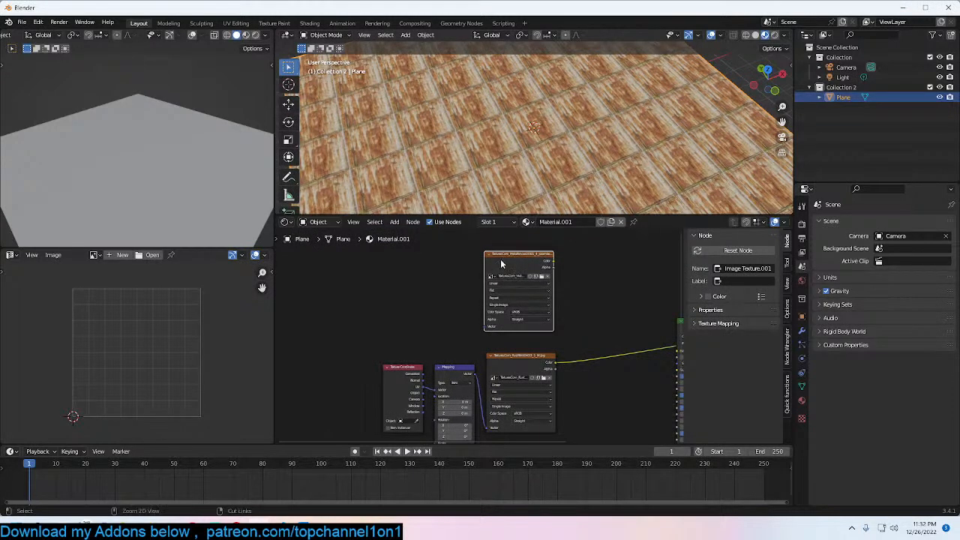
Step: Add Texture Coordinate and Mapping nodes to the upper texture and combine both image textures with a Mix node
{"action": "key", "text": "ctrl+t"}
{"action": "left_click", "coordinate": [529, 354], "text": "shift"}
{"action": "right_click_drag", "start_coordinate": [529, 354], "coordinate": [527, 319], "text": "ctrl+shift"}
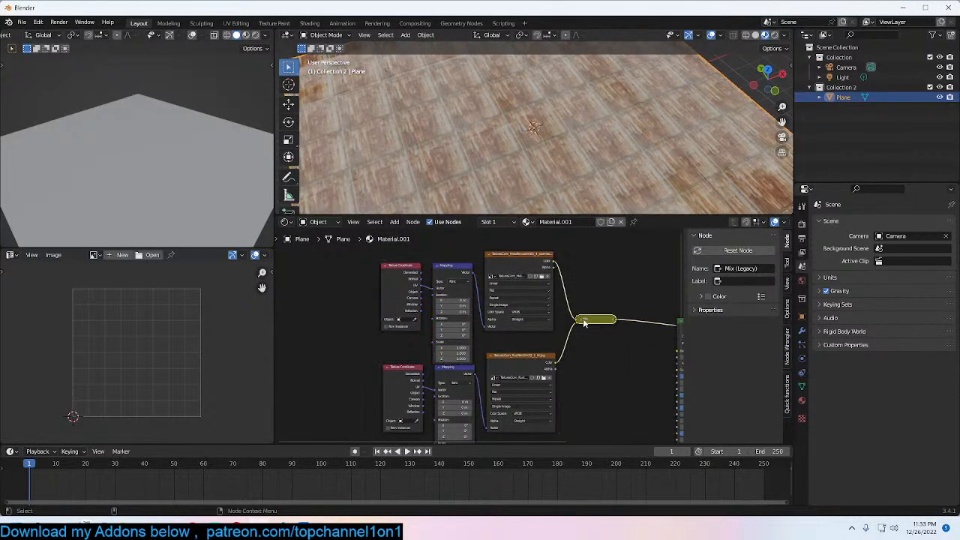
Step: Expand the collapsed Mix node and adjust the upper grey texture's mapping scale on all axes
{"action": "left_click", "coordinate": [582, 319]}
{"action": "scroll", "coordinate": [554, 165], "scroll_direction": "down", "scroll_amount": 3}
{"action": "middle_click_drag", "start_coordinate": [554, 165], "coordinate": [548, 154]}
{"action": "middle_click_drag", "start_coordinate": [450, 330], "coordinate": [465, 357]}
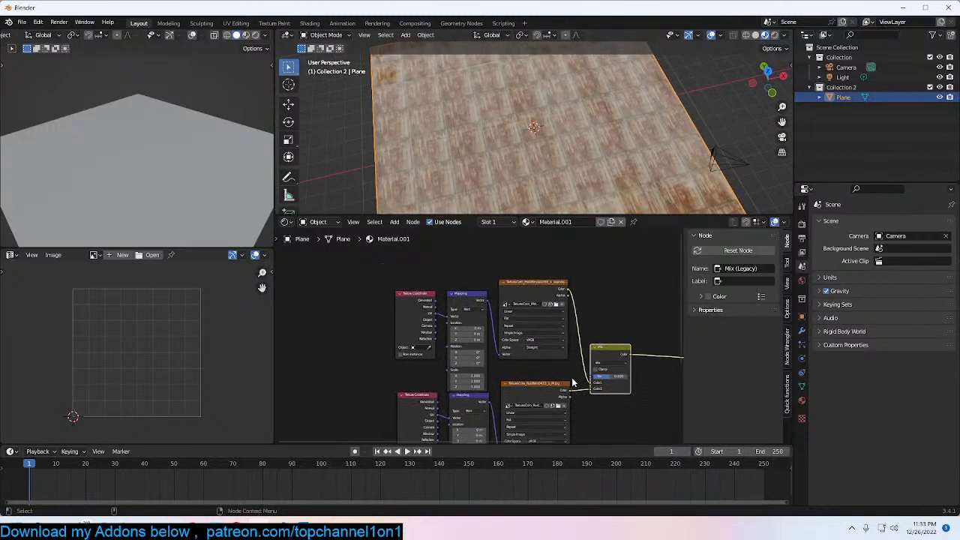
{"action": "type", "text": "5"}
{"action": "key", "text": "Tab"}
{"action": "type", "text": "5"}
{"action": "key", "text": "Return"}
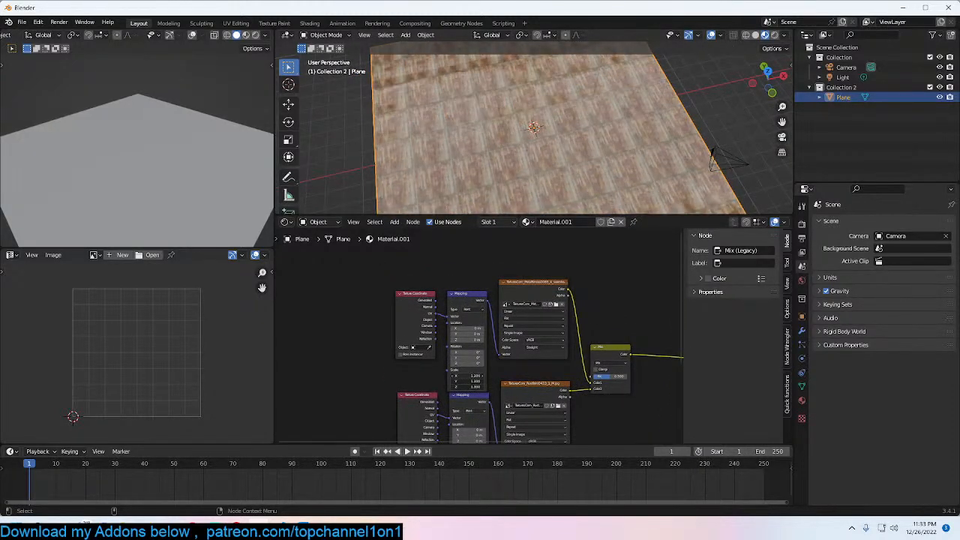
Step: Set the rust texture's mapping scale to about 4.1 on all axes
{"action": "middle_click_drag", "start_coordinate": [544, 420], "coordinate": [576, 338]}
{"action": "left_click", "coordinate": [509, 396]}
{"action": "left_click", "coordinate": [534, 411]}
{"action": "left_click_drag", "start_coordinate": [508, 399], "coordinate": [474, 410]}
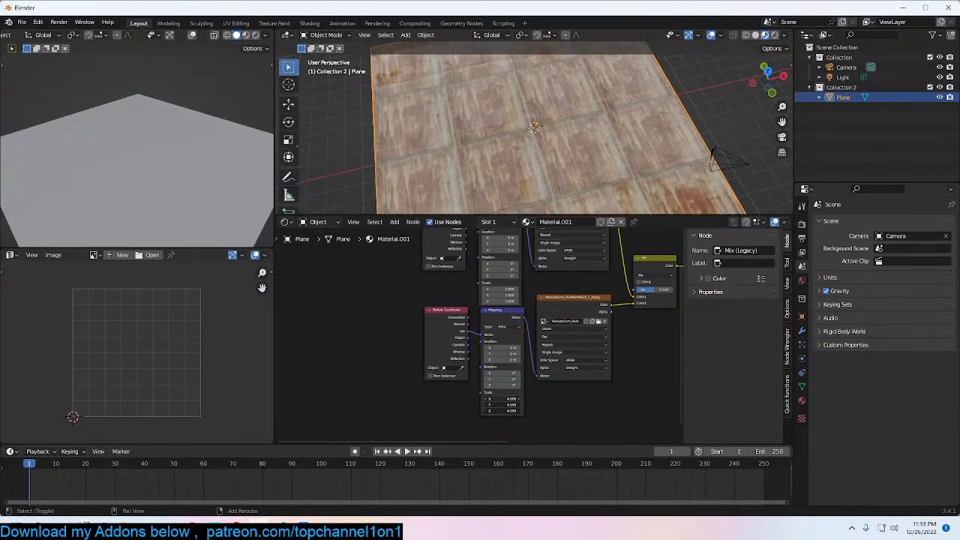
Step: Move the grey texture and its coordinate and mapping nodes further from the Mix node, and preview the grey texture alone on the plane
{"action": "left_click", "coordinate": [592, 299]}
{"action": "middle_click_drag", "start_coordinate": [602, 284], "coordinate": [615, 376]}
{"action": "left_click", "coordinate": [609, 321]}
{"action": "left_click_drag", "start_coordinate": [589, 338], "coordinate": [377, 262]}
{"action": "left_click_drag", "start_coordinate": [567, 291], "coordinate": [479, 280]}
{"action": "left_click", "coordinate": [479, 280]}
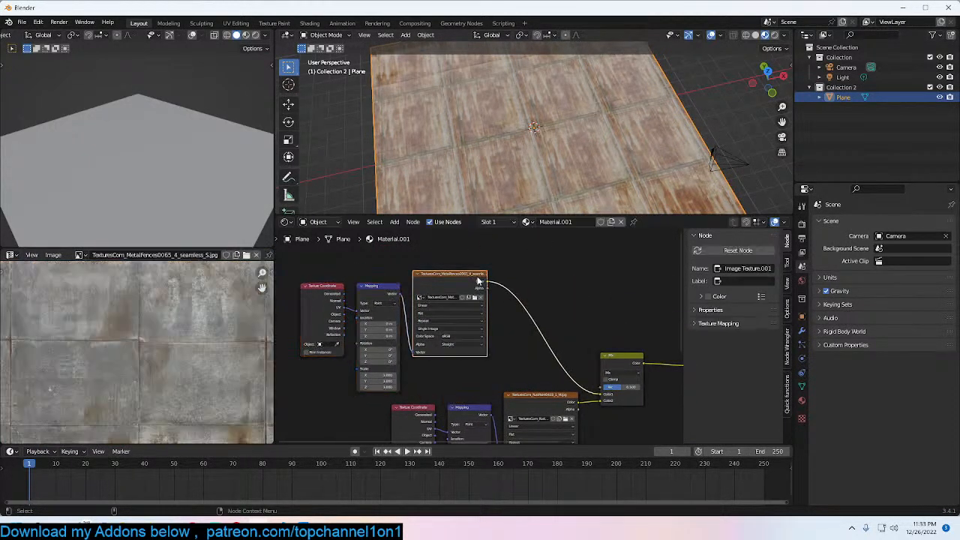
{"action": "middle_click_drag", "start_coordinate": [576, 128], "coordinate": [495, 161]}
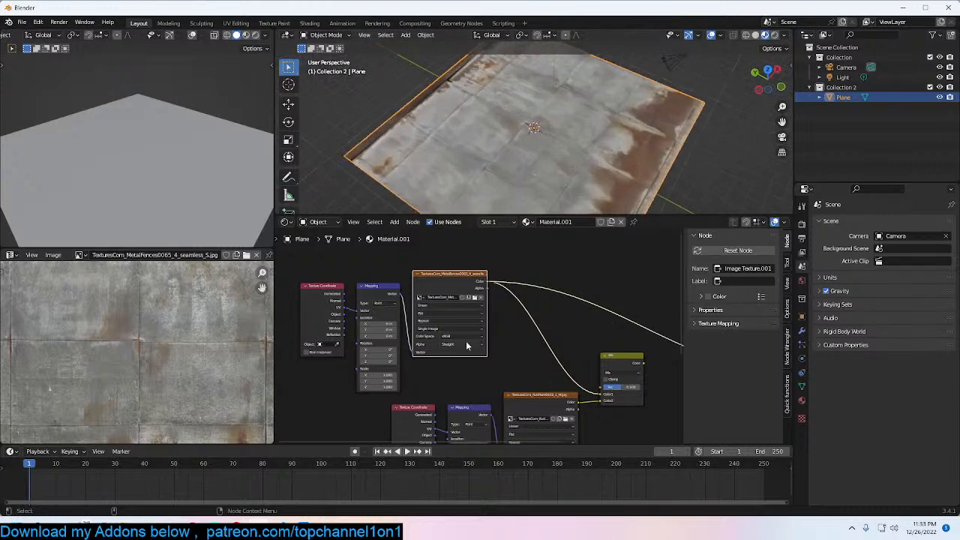
Step: Set the grey texture's mapping scale to 2.020 on all axes and preview the Mix node's output
{"action": "middle_click_drag", "start_coordinate": [469, 341], "coordinate": [565, 341]}
{"action": "scroll", "coordinate": [564, 340], "scroll_direction": "up", "scroll_amount": 3}
{"action": "left_click_drag", "start_coordinate": [464, 381], "coordinate": [541, 395]}
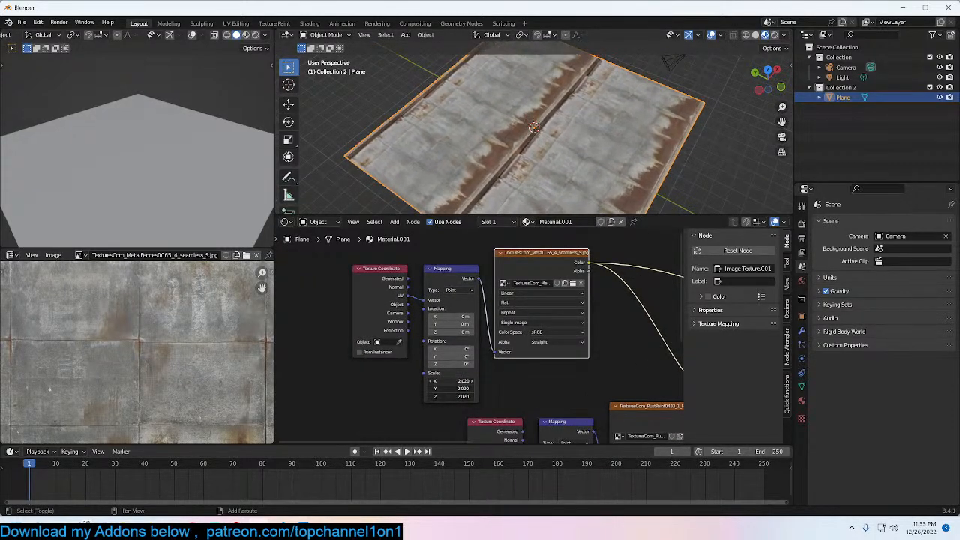
{"action": "middle_click_drag", "start_coordinate": [624, 418], "coordinate": [426, 375]}
{"action": "left_click", "coordinate": [563, 330]}
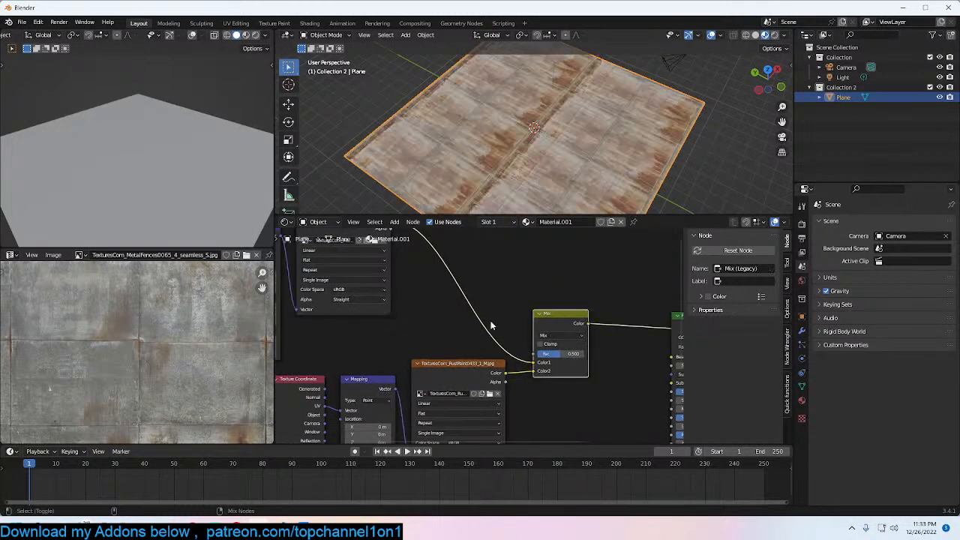
Step: Duplicate the grey Image Texture node and place the copy above the existing texture nodes
{"action": "scroll", "coordinate": [493, 327], "scroll_direction": "down", "scroll_amount": 6}
{"action": "scroll", "coordinate": [514, 302], "scroll_direction": "up", "scroll_amount": 2}
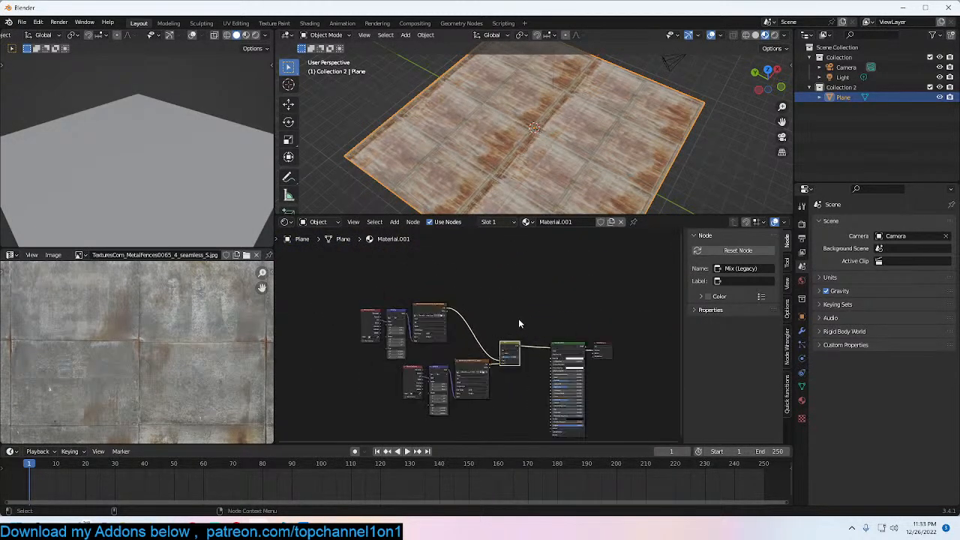
{"action": "left_click", "coordinate": [430, 319]}
{"action": "key", "text": "shift+d"}
{"action": "left_click", "coordinate": [483, 276]}
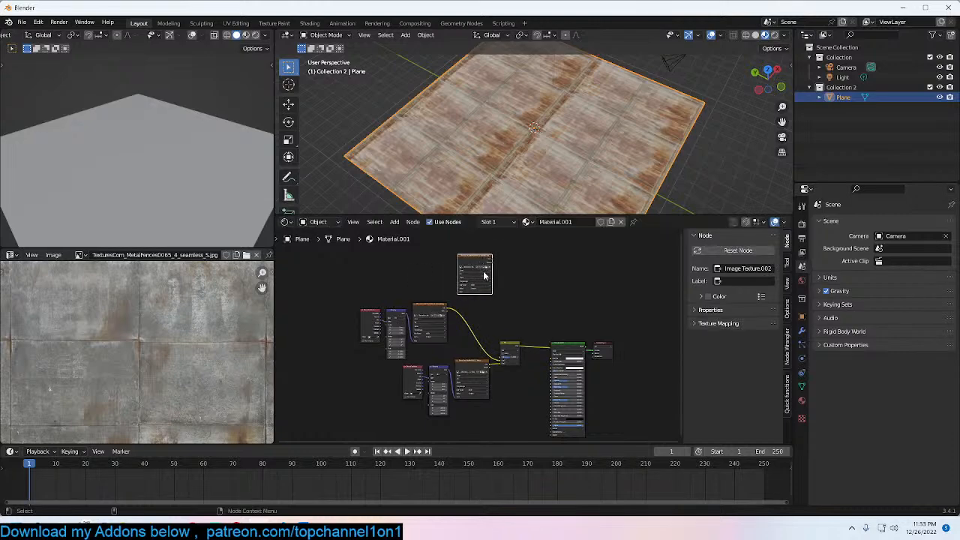
Step: Load the dark cracked rock albedo image from the walls folder into the duplicated Image Texture node
{"action": "left_click", "coordinate": [487, 272]}
{"action": "scroll", "coordinate": [563, 297], "scroll_direction": "down", "scroll_amount": 5}
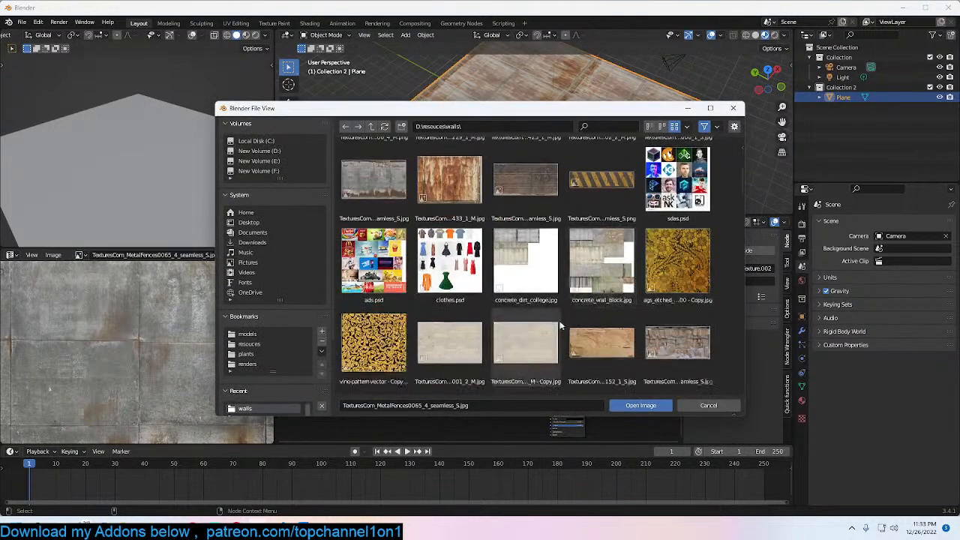
{"action": "scroll", "coordinate": [559, 324], "scroll_direction": "down", "scroll_amount": 2}
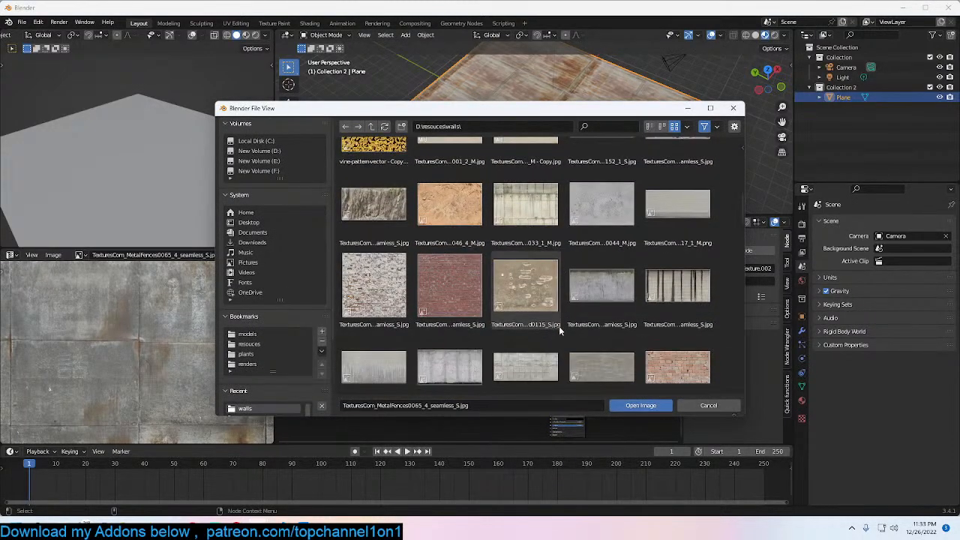
{"action": "scroll", "coordinate": [559, 326], "scroll_direction": "down", "scroll_amount": 2}
{"action": "scroll", "coordinate": [559, 325], "scroll_direction": "down", "scroll_amount": 3}
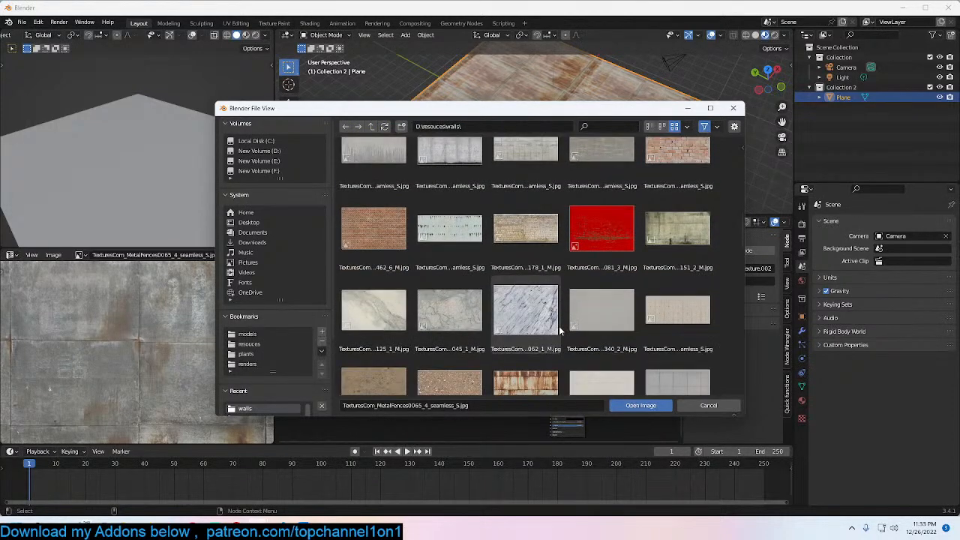
{"action": "scroll", "coordinate": [558, 325], "scroll_direction": "up", "scroll_amount": 1}
{"action": "scroll", "coordinate": [559, 326], "scroll_direction": "down", "scroll_amount": 2}
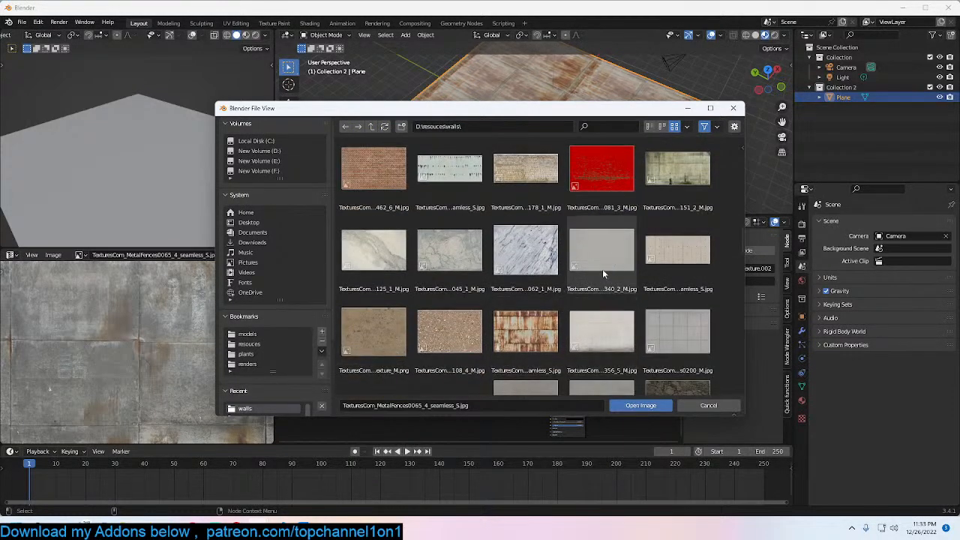
{"action": "scroll", "coordinate": [612, 279], "scroll_direction": "down", "scroll_amount": 1}
{"action": "scroll", "coordinate": [611, 273], "scroll_direction": "down", "scroll_amount": 2}
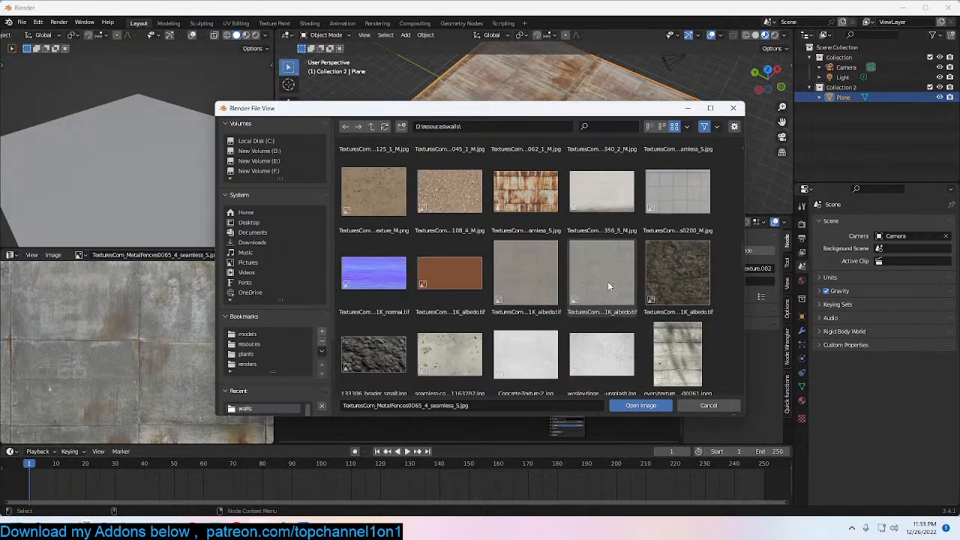
{"action": "double_click", "coordinate": [663, 280]}
Step: Connect the rock texture's colour output to the Mix node's Fac input
{"action": "scroll", "coordinate": [498, 329], "scroll_direction": "up", "scroll_amount": 3}
{"action": "middle_click_drag", "start_coordinate": [489, 300], "coordinate": [512, 342]}
{"action": "left_click_drag", "start_coordinate": [507, 288], "coordinate": [464, 290]}
{"action": "scroll", "coordinate": [506, 297], "scroll_direction": "up", "scroll_amount": 3}
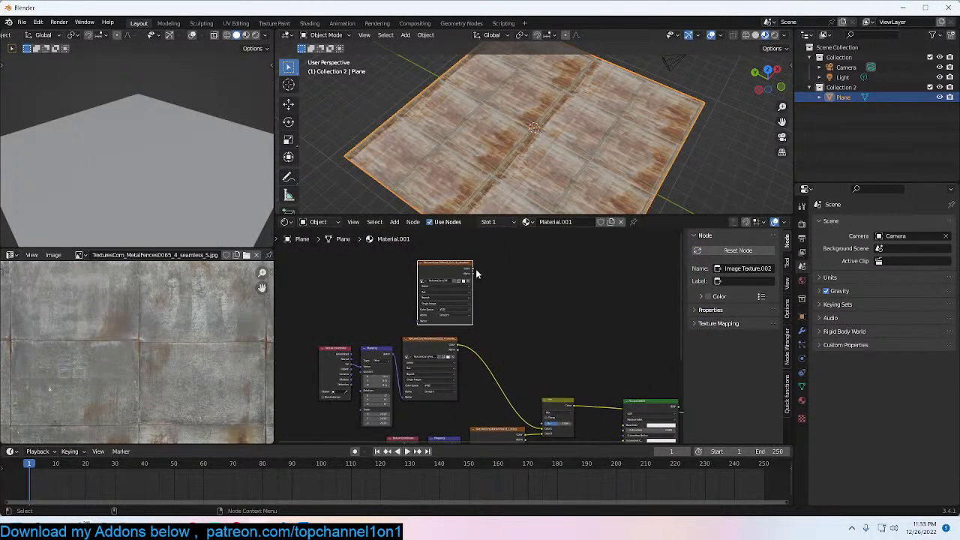
{"action": "left_click_drag", "start_coordinate": [544, 425], "coordinate": [545, 425]}
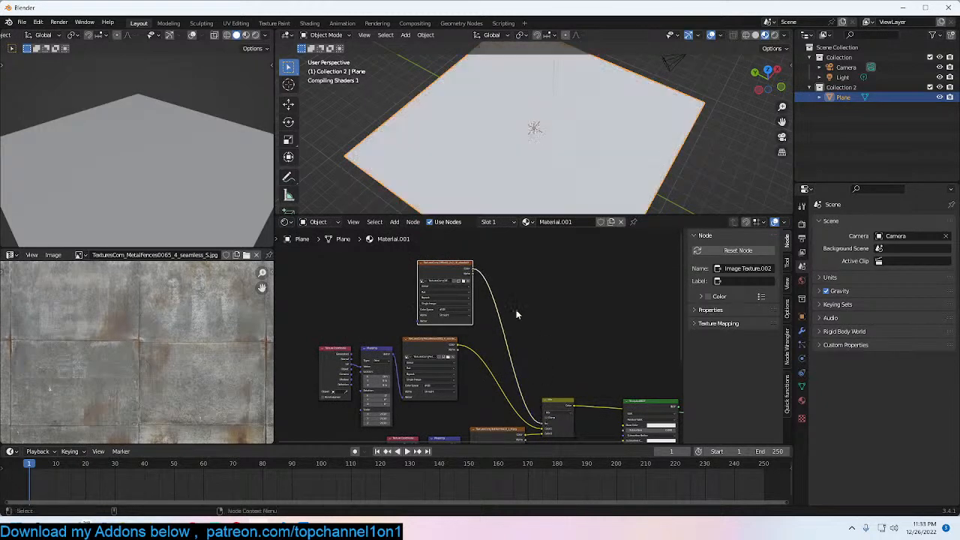
Step: Insert a ColorRamp node on the link between the rock texture and the Mix factor
{"action": "key", "text": "shift+a"}
{"action": "mouse_move", "coordinate": [520, 324]}
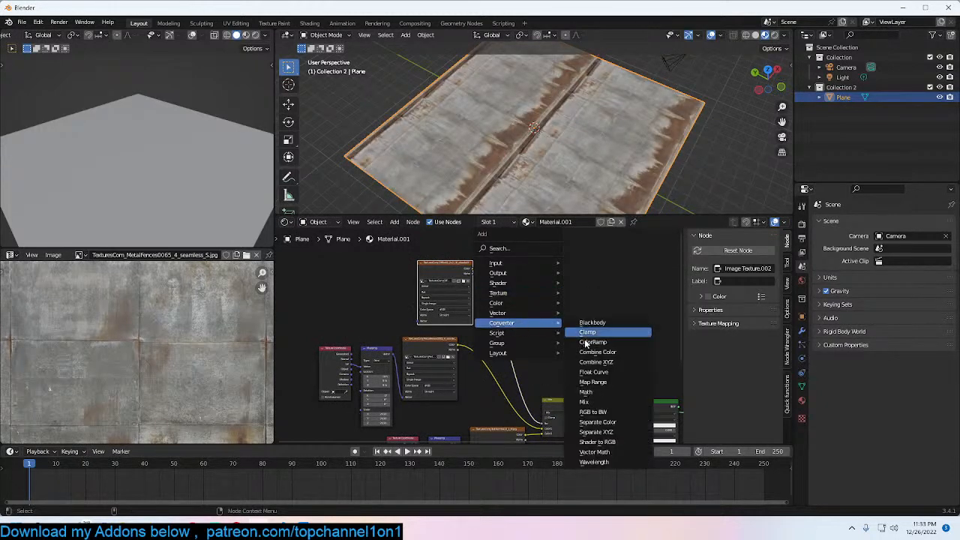
{"action": "left_click", "coordinate": [587, 342]}
{"action": "left_click", "coordinate": [497, 317]}
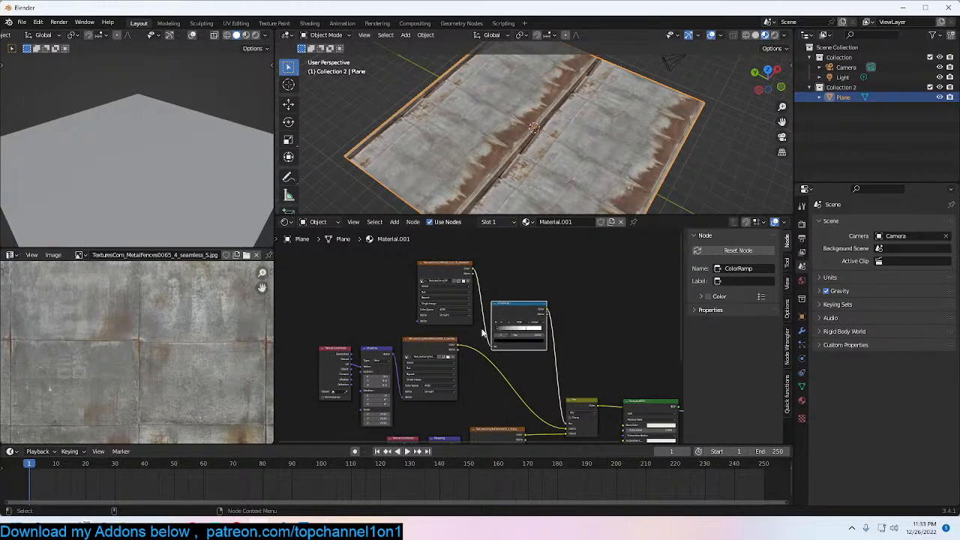
Step: Preview the ColorRamp mask, sharpen it by adjusting its stops, and preview the Mix result
{"action": "left_click", "coordinate": [525, 309], "text": "ctrl+shift"}
{"action": "left_click_drag", "start_coordinate": [528, 332], "coordinate": [557, 335]}
{"action": "scroll", "coordinate": [505, 331], "scroll_direction": "up", "scroll_amount": 2}
{"action": "middle_click_drag", "start_coordinate": [582, 364], "coordinate": [588, 322]}
{"action": "left_click", "coordinate": [587, 396], "text": "ctrl+shift"}
{"action": "scroll", "coordinate": [588, 322], "scroll_direction": "up", "scroll_amount": 1}
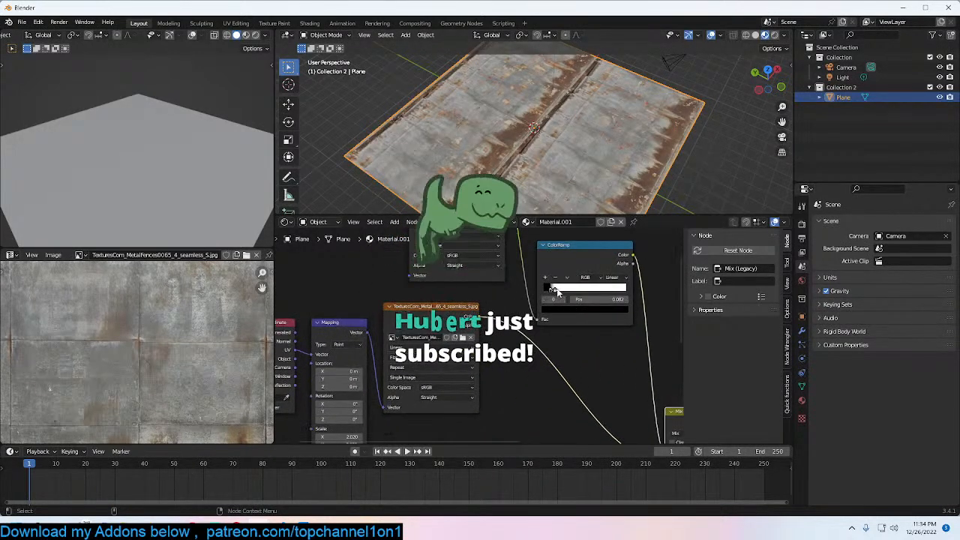
Step: Fine-tune the ColorRamp's stops close together at the dark end, with the white stop at position 0.073
{"action": "left_click", "coordinate": [553, 289]}
{"action": "left_click_drag", "start_coordinate": [553, 290], "coordinate": [554, 290]}
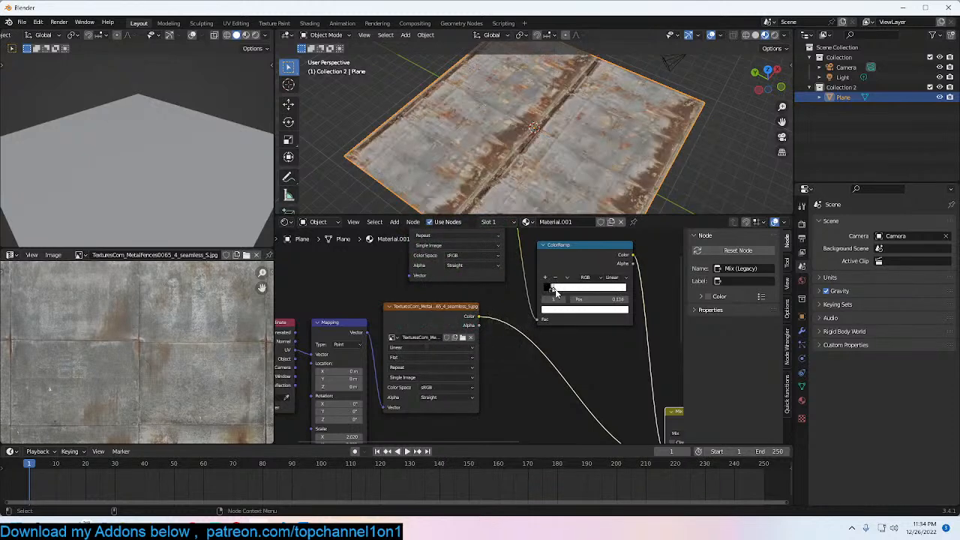
{"action": "scroll", "coordinate": [553, 321], "scroll_direction": "up", "scroll_amount": 2}
{"action": "scroll", "coordinate": [572, 73], "scroll_direction": "up", "scroll_amount": 3}
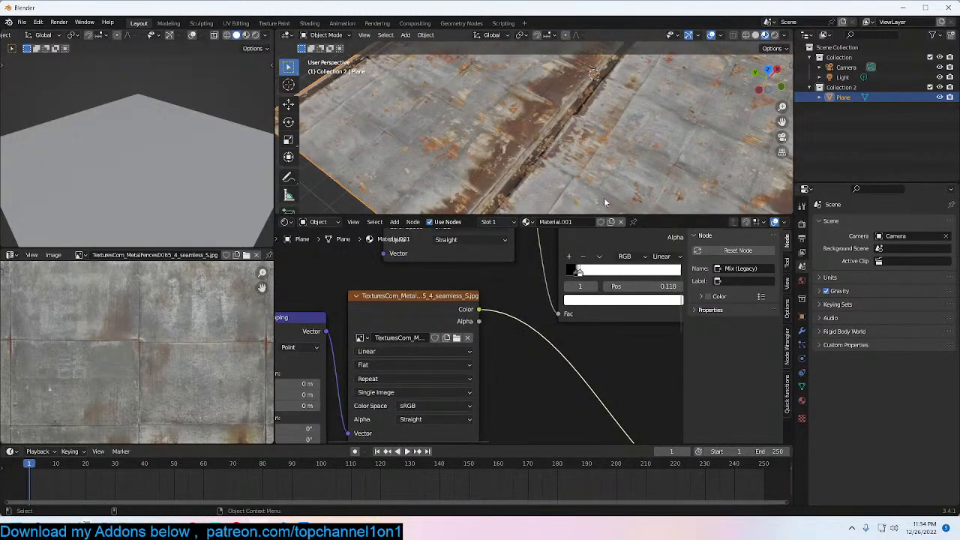
{"action": "left_click_drag", "start_coordinate": [575, 278], "coordinate": [578, 274]}
{"action": "scroll", "coordinate": [465, 154], "scroll_direction": "down", "scroll_amount": 3}
{"action": "middle_click_drag", "start_coordinate": [465, 153], "coordinate": [685, 142]}
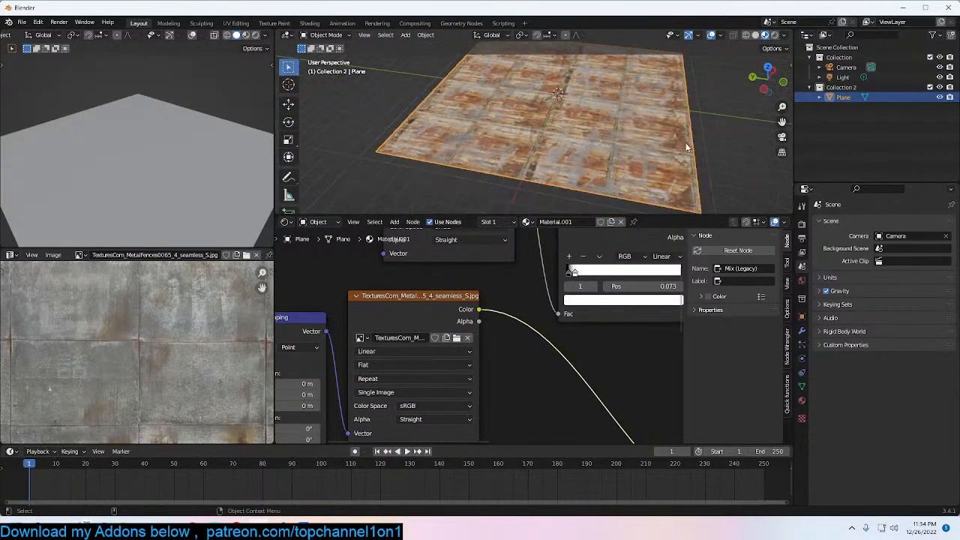
Step: Enlarge the 3D viewport area over the node editor and examine the blended textures on the plane
{"action": "scroll", "coordinate": [642, 358], "scroll_direction": "down", "scroll_amount": 4}
{"action": "middle_click_drag", "start_coordinate": [642, 358], "coordinate": [529, 310]}
{"action": "scroll", "coordinate": [542, 333], "scroll_direction": "up", "scroll_amount": 1}
{"action": "middle_click_drag", "start_coordinate": [540, 353], "coordinate": [542, 337]}
{"action": "scroll", "coordinate": [552, 132], "scroll_direction": "down", "scroll_amount": 3}
{"action": "scroll", "coordinate": [509, 150], "scroll_direction": "up", "scroll_amount": 1}
{"action": "middle_click_drag", "start_coordinate": [562, 133], "coordinate": [505, 171]}
{"action": "left_click_drag", "start_coordinate": [621, 216], "coordinate": [619, 287]}
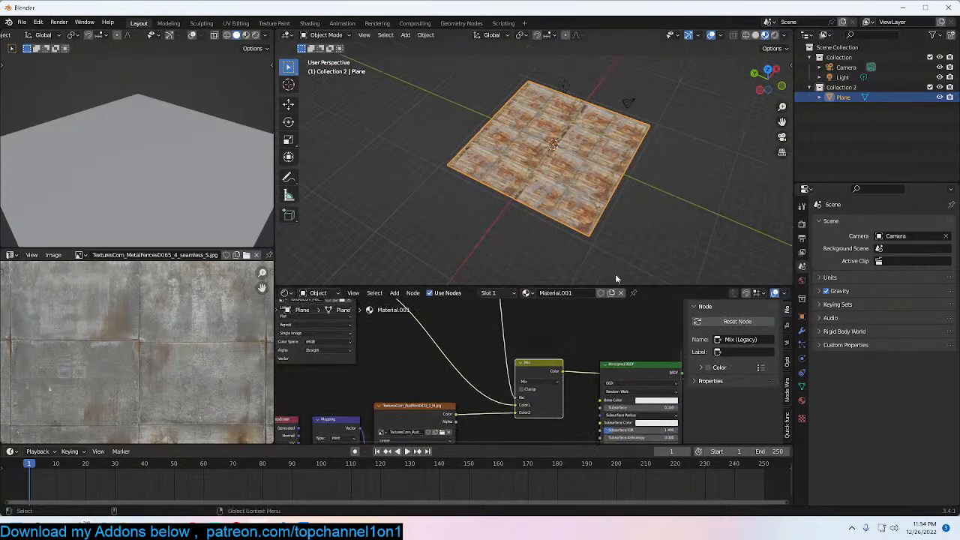
{"action": "scroll", "coordinate": [624, 239], "scroll_direction": "up", "scroll_amount": 4}
{"action": "scroll", "coordinate": [497, 380], "scroll_direction": "down", "scroll_amount": 1}
{"action": "scroll", "coordinate": [497, 380], "scroll_direction": "down", "scroll_amount": 2}
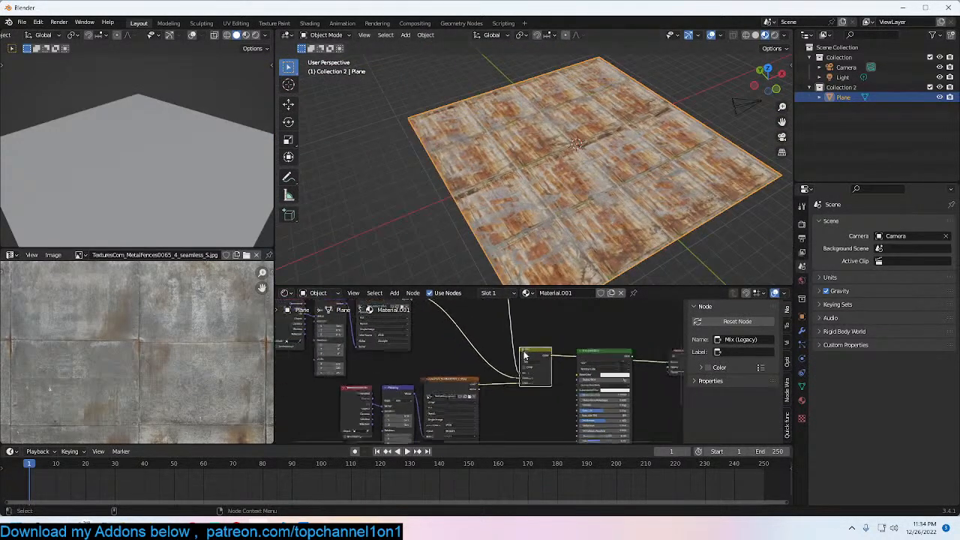
Step: Preview the separate inputs and the ColorRamp mask on the plane, and compare them with the Mix result
{"action": "left_click", "coordinate": [475, 383]}
{"action": "middle_click_drag", "start_coordinate": [600, 192], "coordinate": [645, 186]}
{"action": "middle_click_drag", "start_coordinate": [520, 363], "coordinate": [553, 368]}
{"action": "left_click", "coordinate": [409, 312]}
{"action": "left_click", "coordinate": [500, 327], "text": "ctrl+shift"}
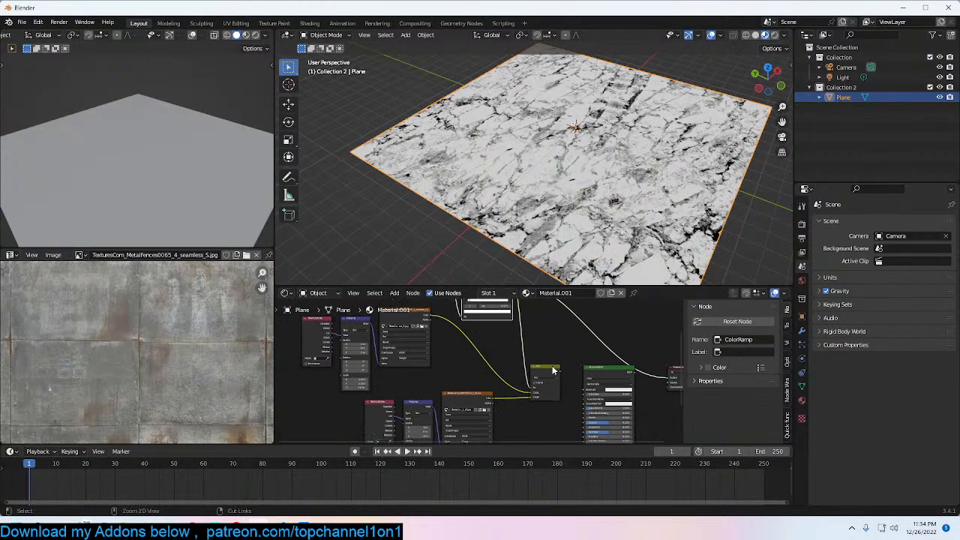
{"action": "left_click", "coordinate": [553, 369], "text": "ctrl+shift"}
{"action": "middle_click_drag", "start_coordinate": [564, 197], "coordinate": [562, 236]}
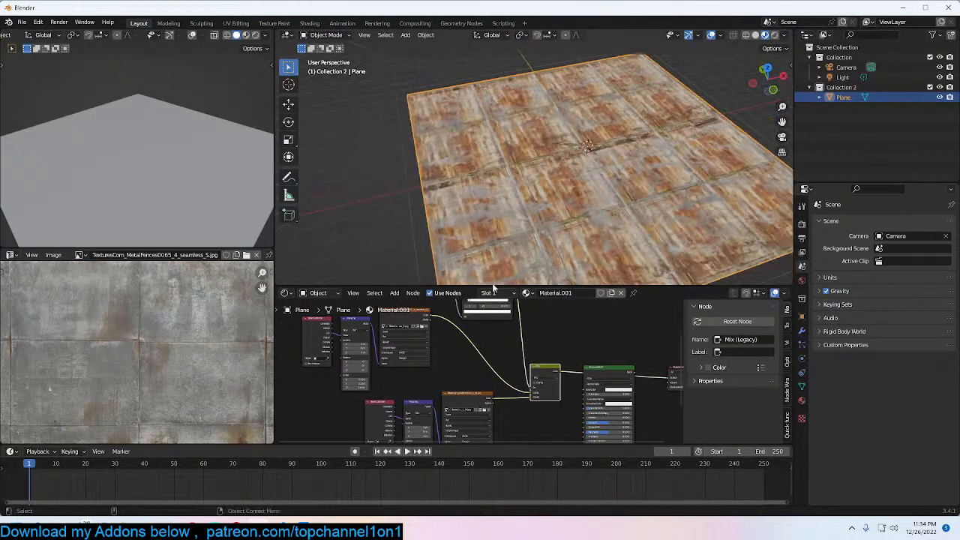
Step: Preview the grey texture, increase its mapping scale on all axes for denser tiling, and preview the Mix result
{"action": "left_click", "coordinate": [424, 337], "text": "ctrl+shift"}
{"action": "middle_click_drag", "start_coordinate": [433, 346], "coordinate": [451, 362]}
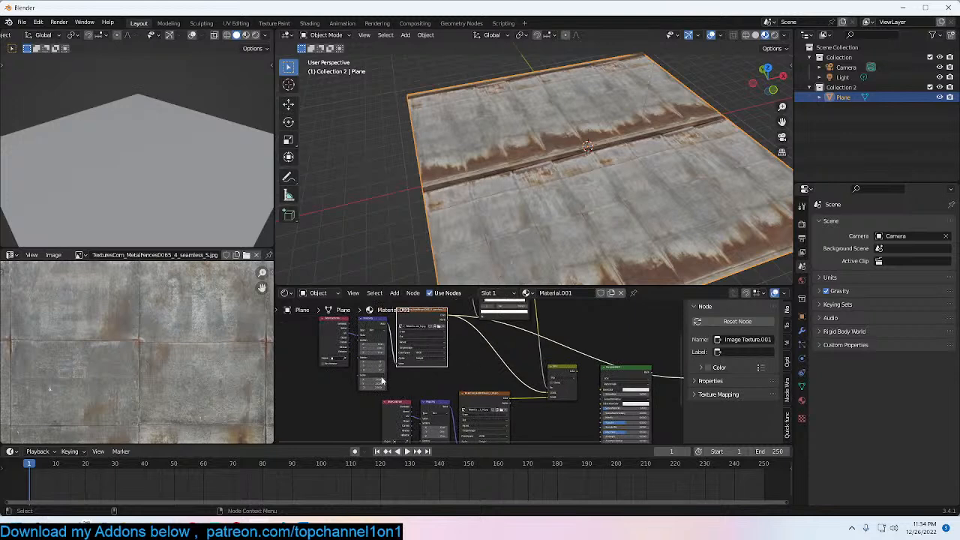
{"action": "left_click_drag", "start_coordinate": [379, 381], "coordinate": [448, 373]}
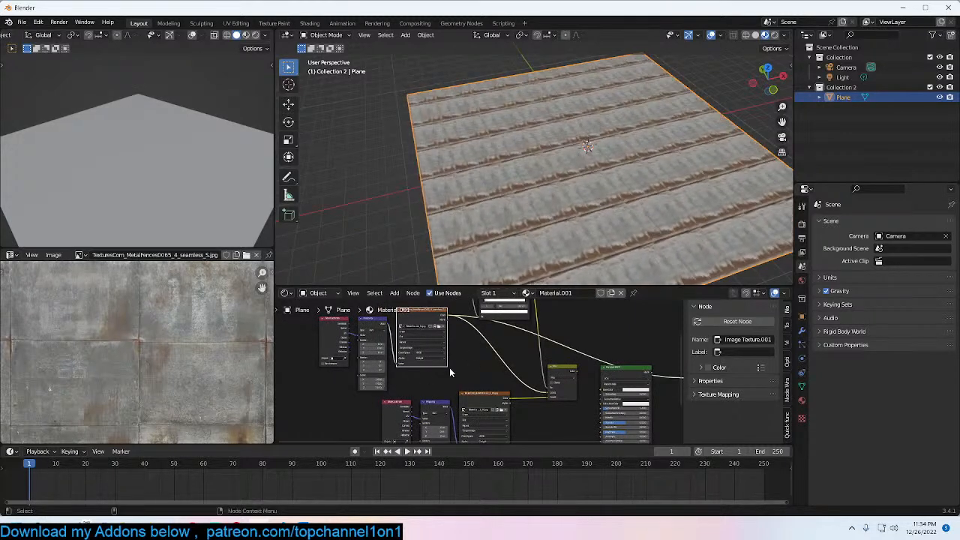
{"action": "left_click", "coordinate": [566, 377], "text": "ctrl+shift"}
{"action": "middle_click_drag", "start_coordinate": [537, 241], "coordinate": [596, 183]}
{"action": "middle_click_drag", "start_coordinate": [500, 188], "coordinate": [427, 161]}
Step: Preview the rust texture, raise its mapping scale on all axes for smaller tiles, and check the Mix result
{"action": "middle_click_drag", "start_coordinate": [484, 403], "coordinate": [512, 357]}
{"action": "left_click", "coordinate": [496, 373], "text": "ctrl+shift"}
{"action": "scroll", "coordinate": [493, 393], "scroll_direction": "up", "scroll_amount": 1}
{"action": "left_click_drag", "start_coordinate": [477, 413], "coordinate": [525, 414]}
{"action": "middle_click_drag", "start_coordinate": [514, 383], "coordinate": [451, 427]}
{"action": "left_click", "coordinate": [536, 366], "text": "ctrl+shift"}
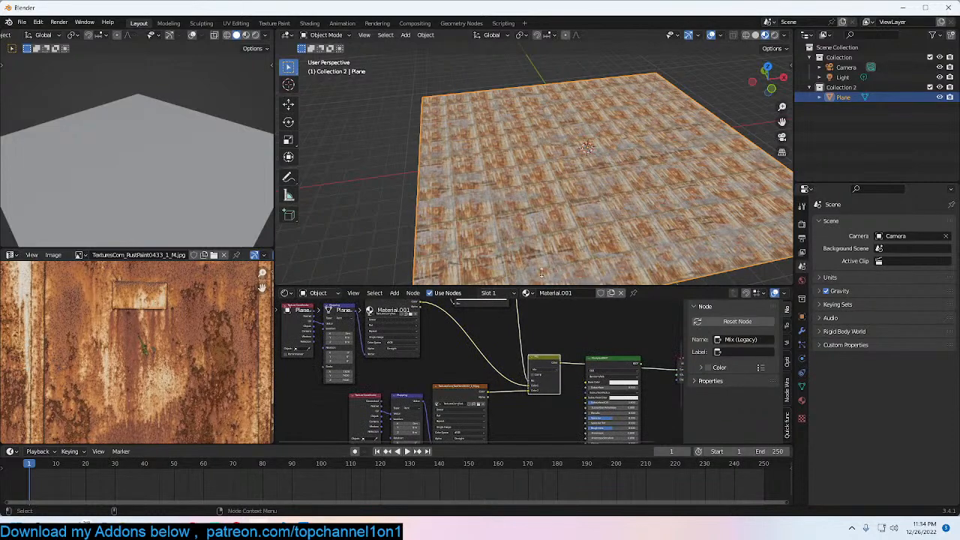
{"action": "middle_click_drag", "start_coordinate": [591, 249], "coordinate": [533, 159]}
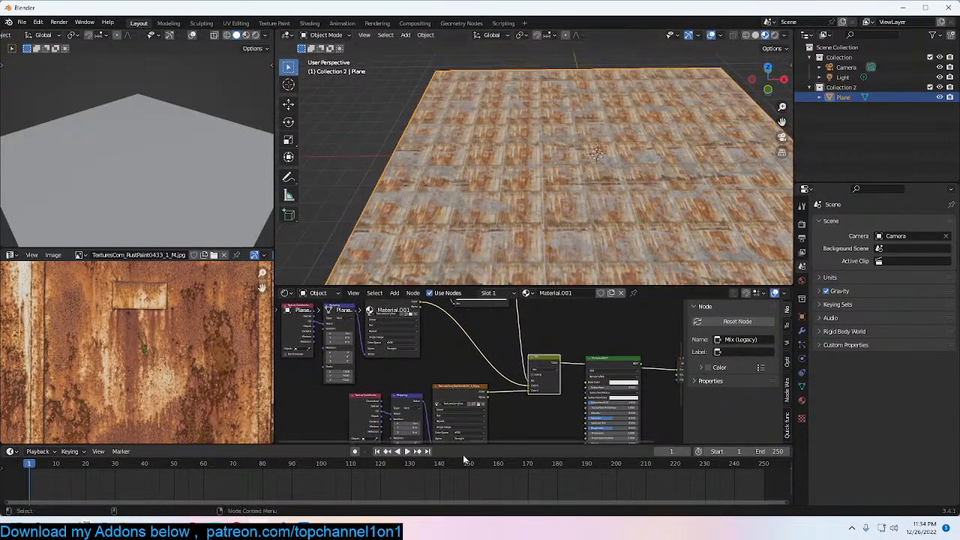
Step: Lower the rust texture's mapping scale on all axes to enlarge its tiles in the mixed material
{"action": "middle_click_drag", "start_coordinate": [466, 425], "coordinate": [480, 371]}
{"action": "scroll", "coordinate": [479, 369], "scroll_direction": "up", "scroll_amount": 1}
{"action": "middle_click_drag", "start_coordinate": [453, 405], "coordinate": [468, 391]}
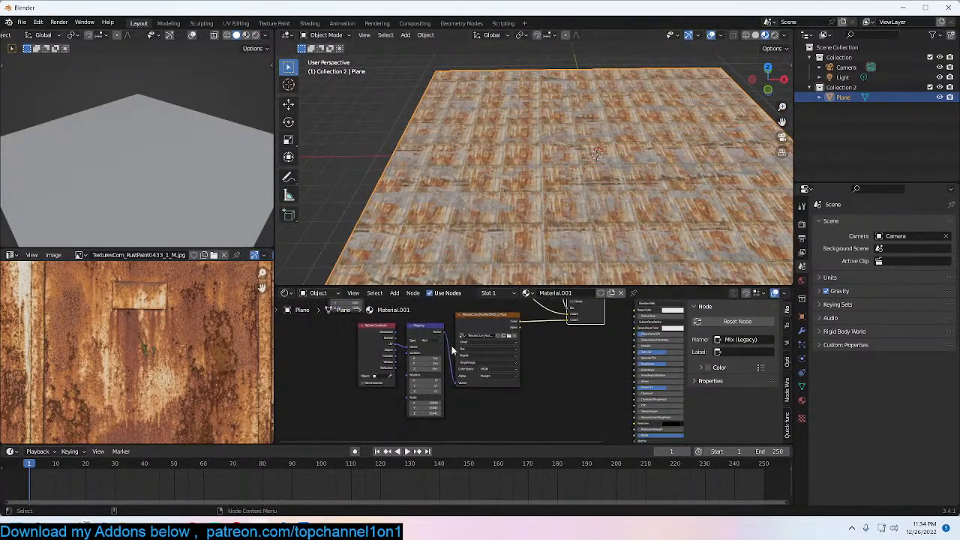
{"action": "left_click_drag", "start_coordinate": [432, 402], "coordinate": [591, 271]}
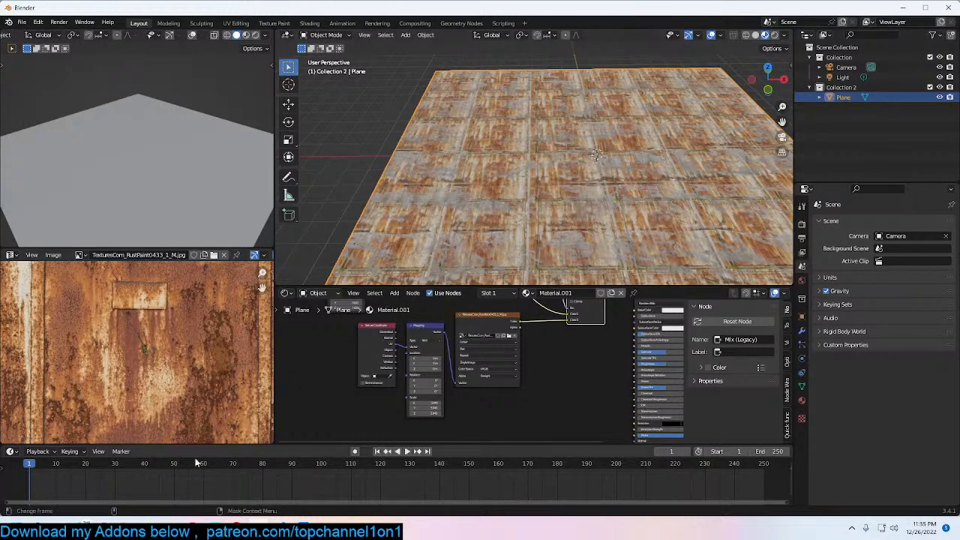
Step: Switch to Chrome and open the TopChannel1on1 YouTube channel in a new tab
{"action": "mouse_move", "coordinate": [126, 528]}
{"action": "left_click", "coordinate": [269, 461]}
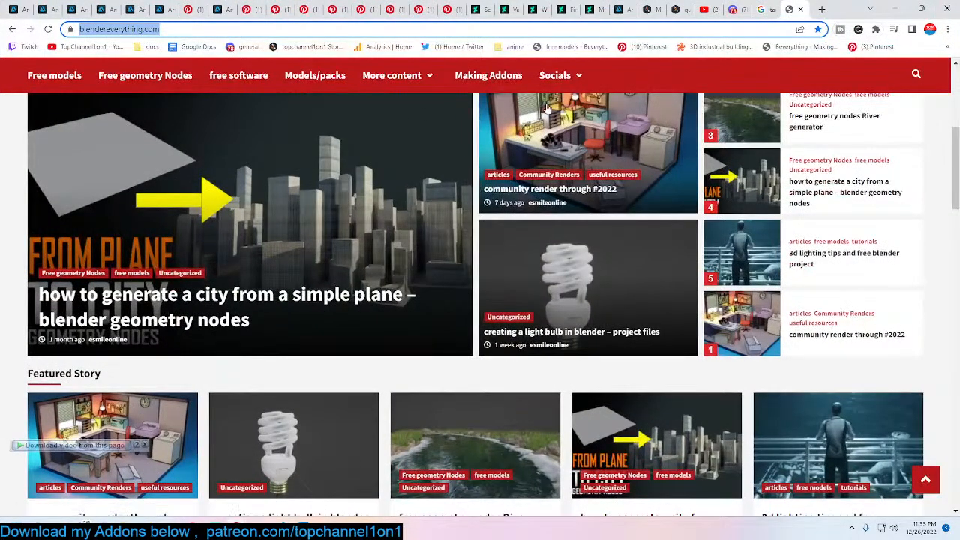
{"action": "left_click", "coordinate": [822, 9]}
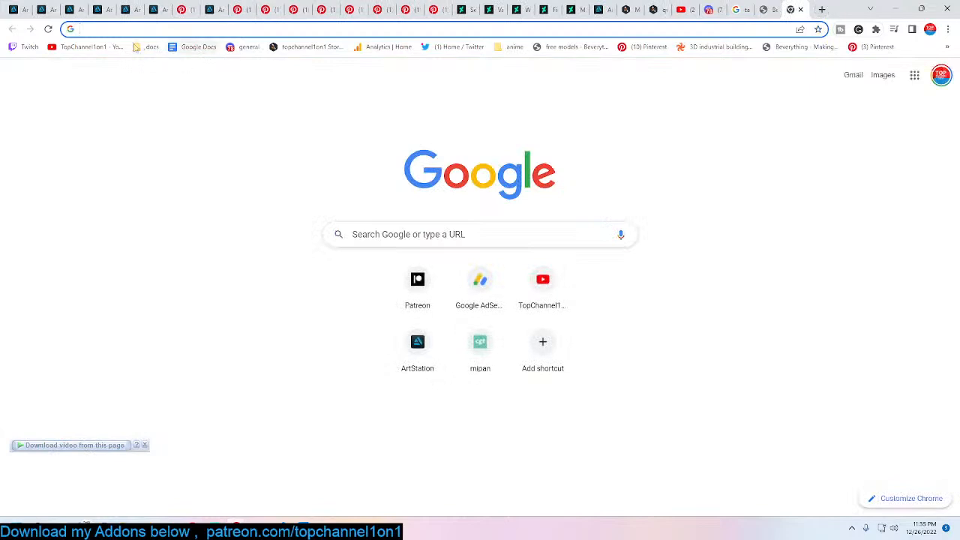
{"action": "left_click", "coordinate": [102, 48]}
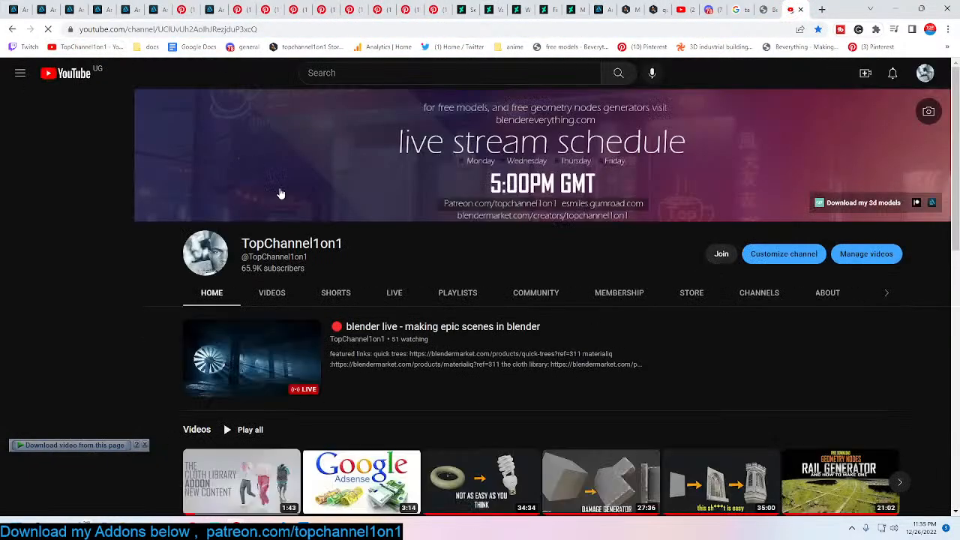
Step: Open the channel's list of uploaded videos and look through it
{"action": "left_click", "coordinate": [288, 296]}
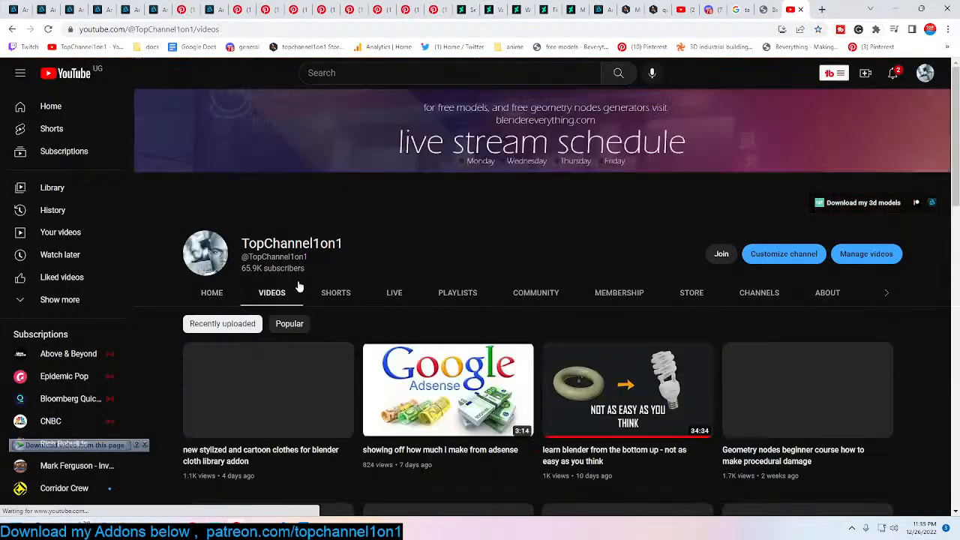
{"action": "scroll", "coordinate": [383, 288], "scroll_direction": "down", "scroll_amount": 3}
{"action": "scroll", "coordinate": [389, 288], "scroll_direction": "down", "scroll_amount": 5}
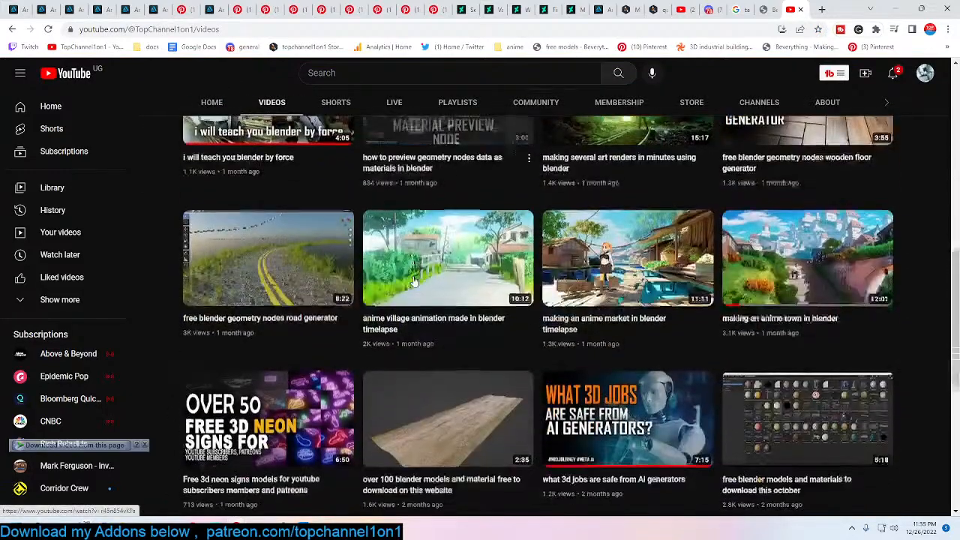
{"action": "scroll", "coordinate": [413, 281], "scroll_direction": "up", "scroll_amount": 3}
{"action": "scroll", "coordinate": [413, 282], "scroll_direction": "up", "scroll_amount": 5}
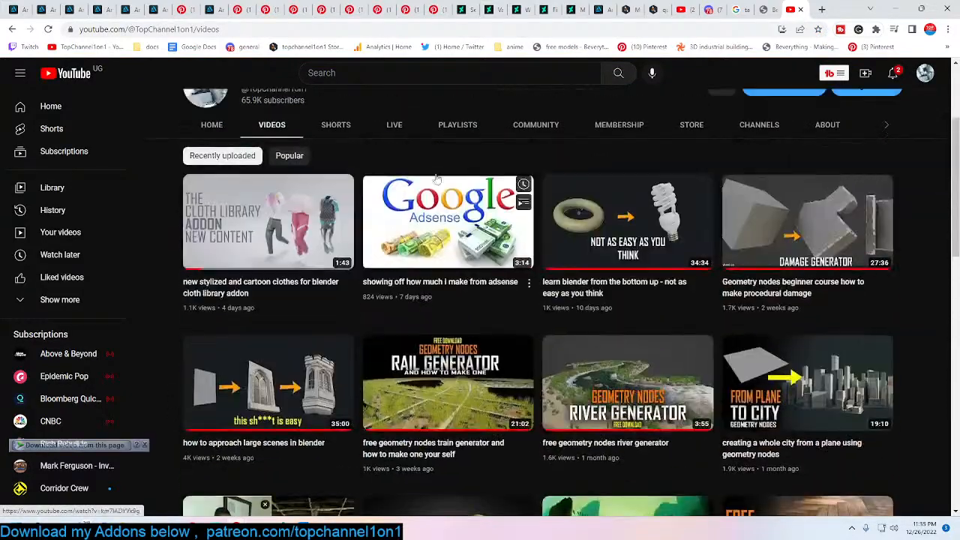
Step: Browse the channel's live streams and copy the link of the 3:12:27 stream "blender live - making epic art in blender"
{"action": "left_click", "coordinate": [408, 125]}
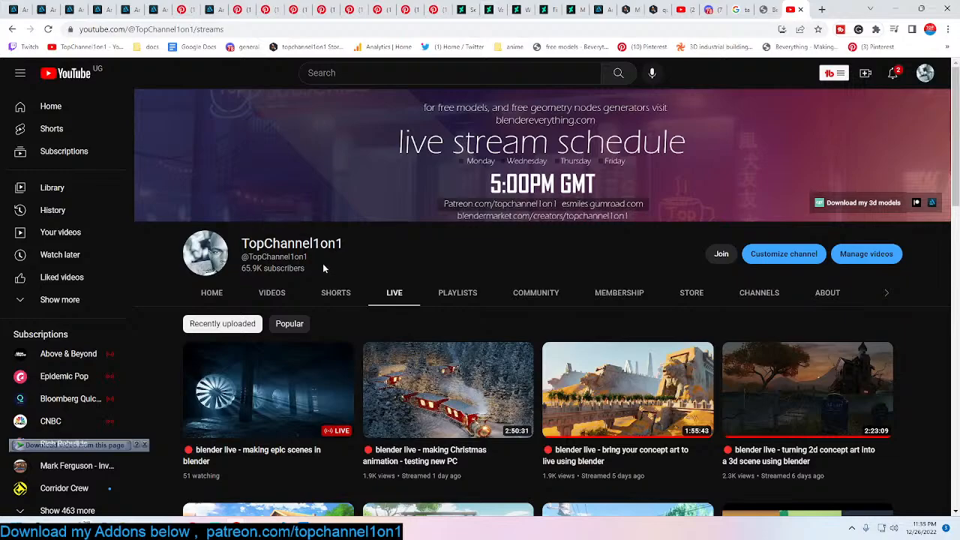
{"action": "scroll", "coordinate": [275, 294], "scroll_direction": "down", "scroll_amount": 3}
{"action": "scroll", "coordinate": [344, 303], "scroll_direction": "down", "scroll_amount": 1}
{"action": "scroll", "coordinate": [210, 337], "scroll_direction": "down", "scroll_amount": 2}
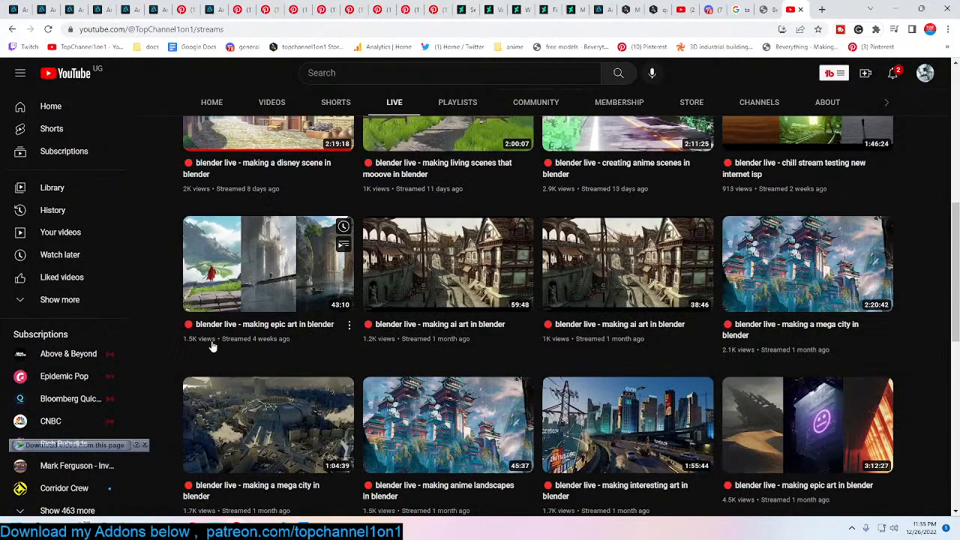
{"action": "scroll", "coordinate": [795, 296], "scroll_direction": "up", "scroll_amount": 2}
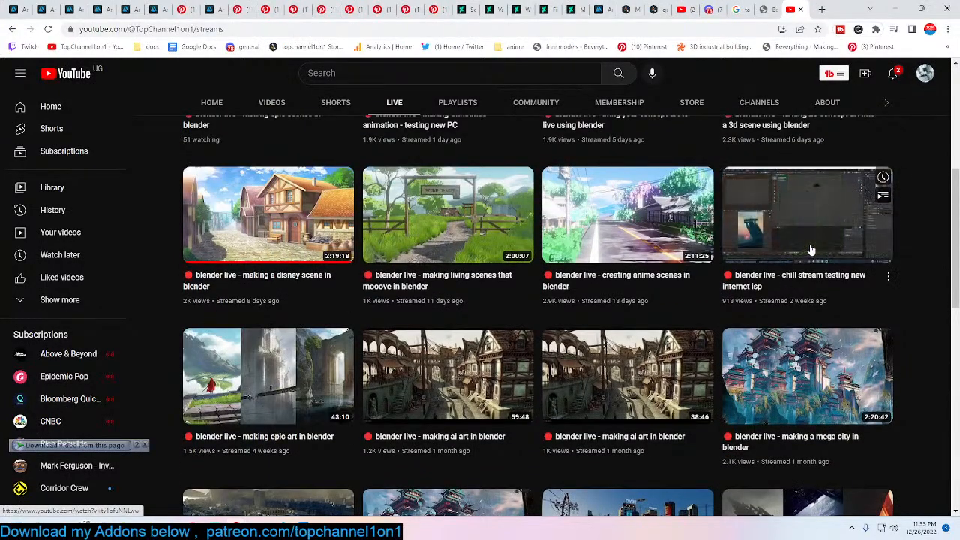
{"action": "scroll", "coordinate": [949, 267], "scroll_direction": "down", "scroll_amount": 4}
{"action": "scroll", "coordinate": [930, 297], "scroll_direction": "down", "scroll_amount": 2}
{"action": "scroll", "coordinate": [930, 297], "scroll_direction": "up", "scroll_amount": 2}
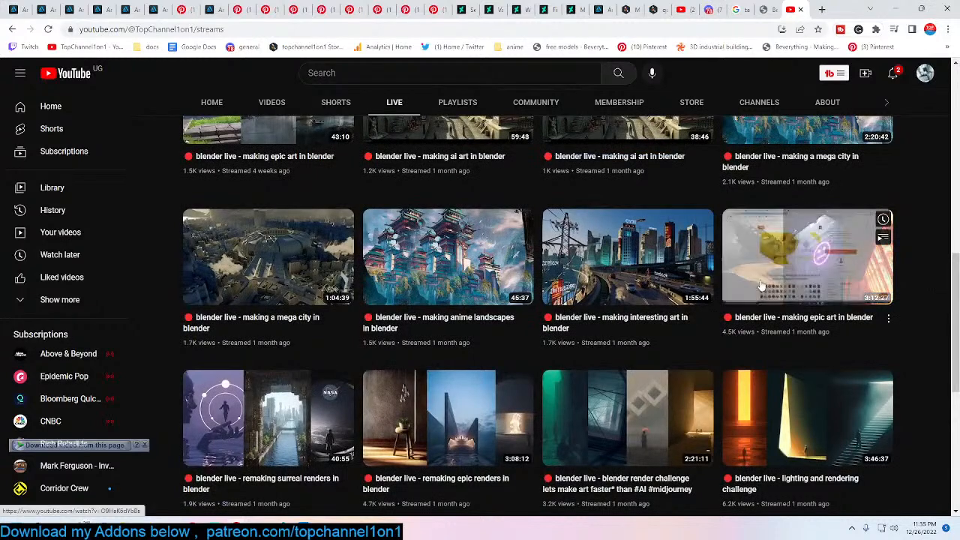
{"action": "right_click", "coordinate": [791, 320]}
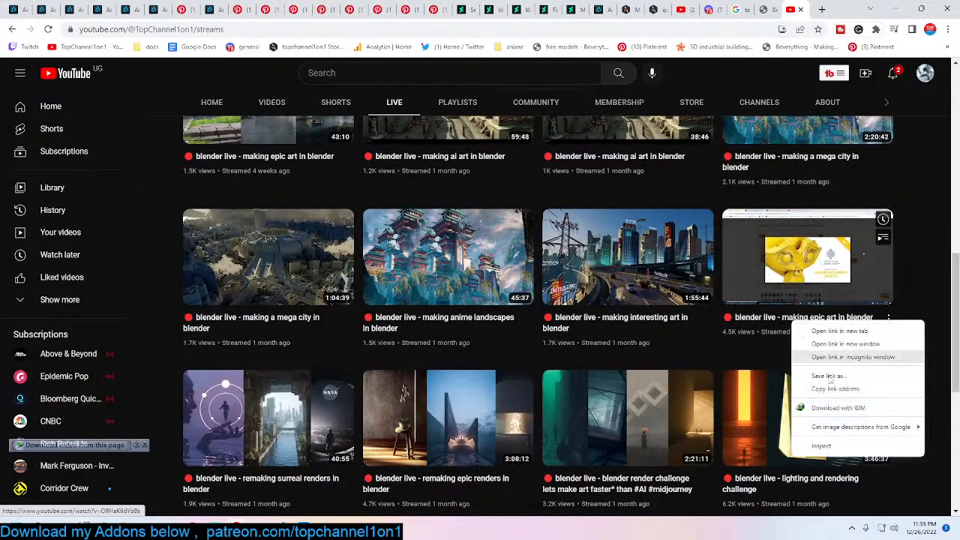
{"action": "left_click", "coordinate": [842, 390]}
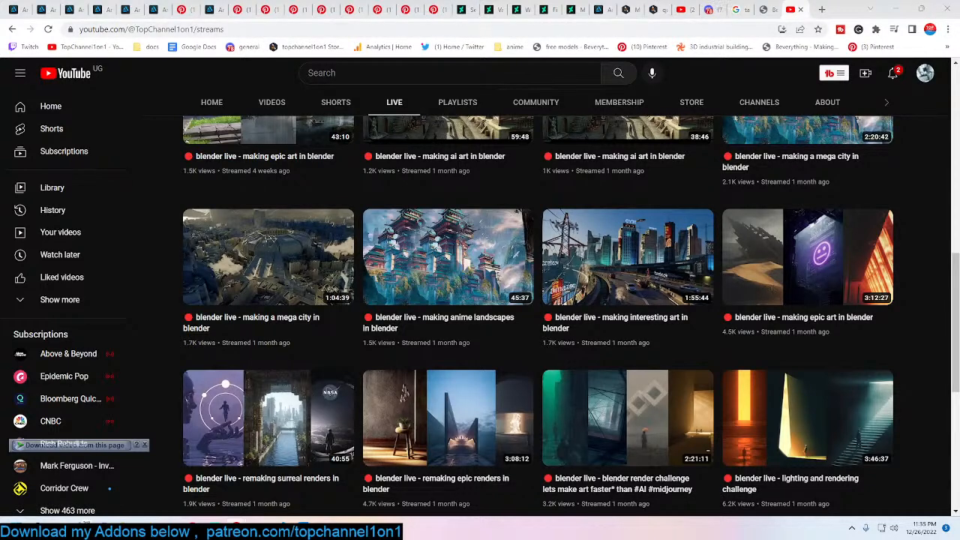
Step: Look through the older live streams further down the list
{"action": "scroll", "coordinate": [293, 287], "scroll_direction": "down", "scroll_amount": 5}
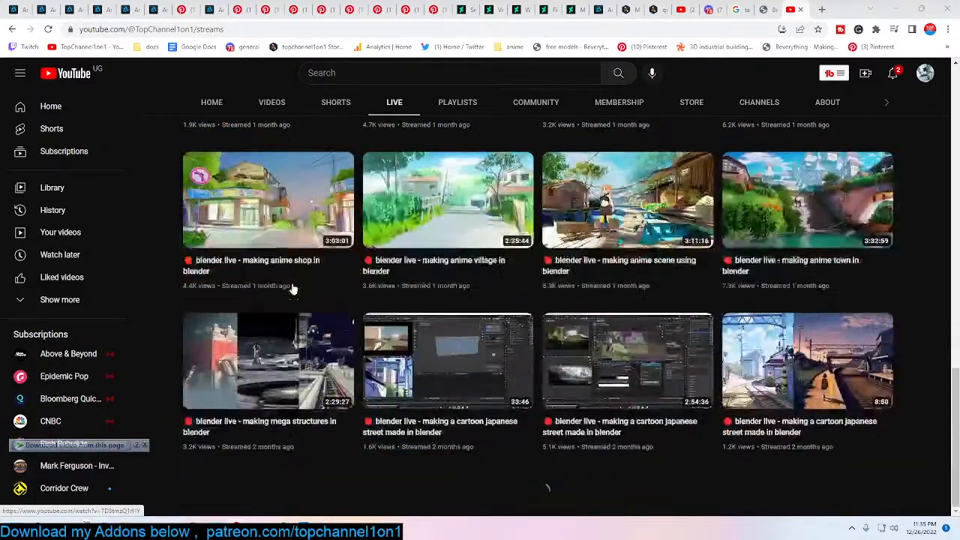
{"action": "scroll", "coordinate": [292, 288], "scroll_direction": "down", "scroll_amount": 4}
{"action": "scroll", "coordinate": [292, 289], "scroll_direction": "up", "scroll_amount": 5}
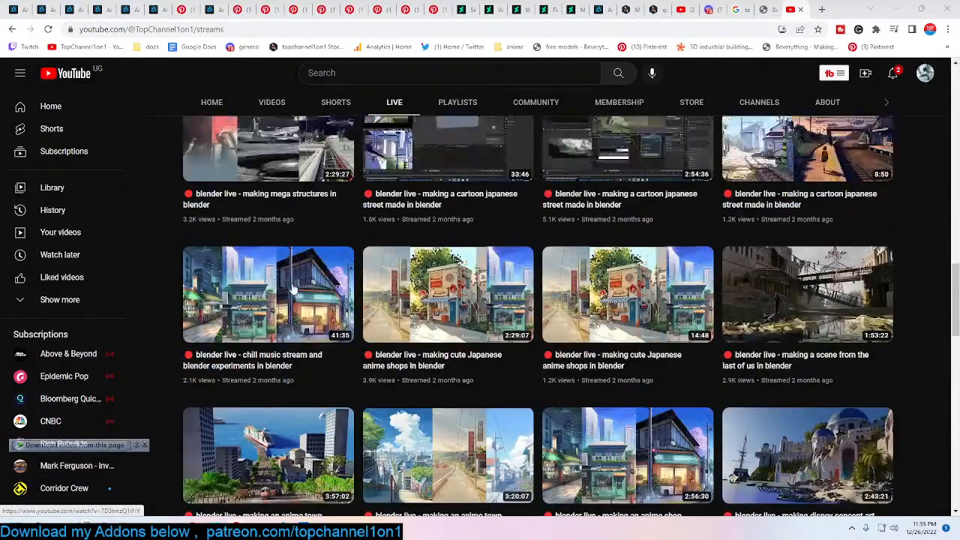
Step: Switch back to Blender and delete the textured plane
{"action": "left_click", "coordinate": [895, 9]}
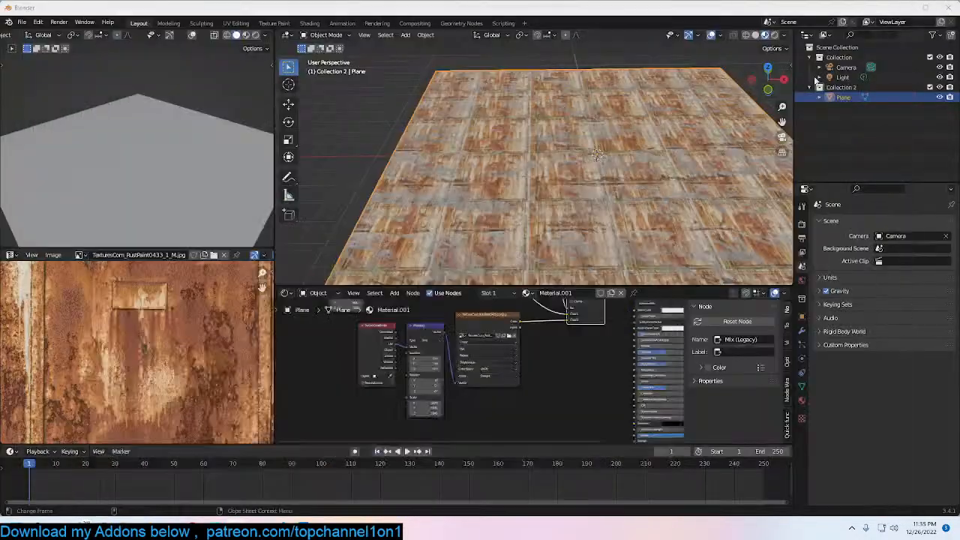
{"action": "key", "text": "x"}
{"action": "left_click", "coordinate": [665, 177]}
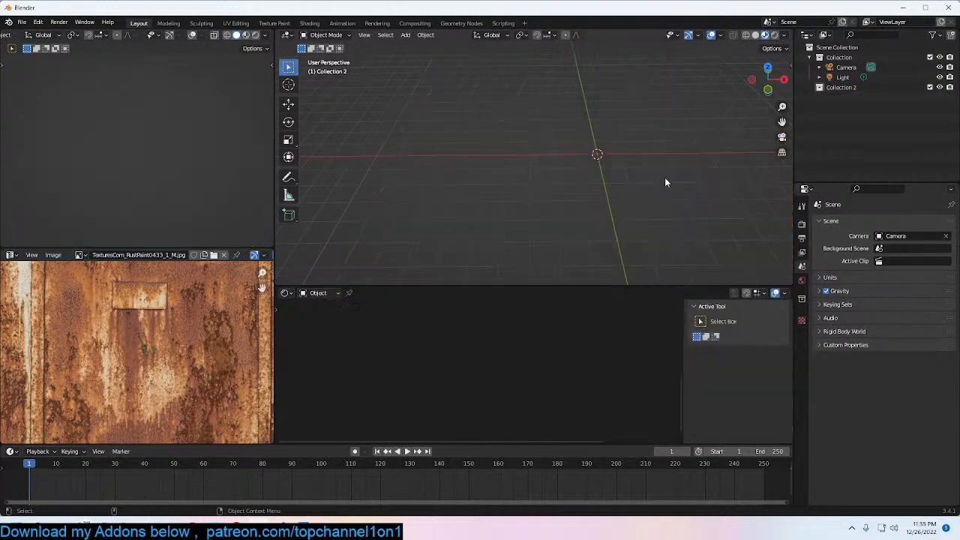
Step: Add a Bezier curve in top view and extend it with extra points into a winding S-shaped path
{"action": "key", "text": "KP_7"}
{"action": "key", "text": "shift+a"}
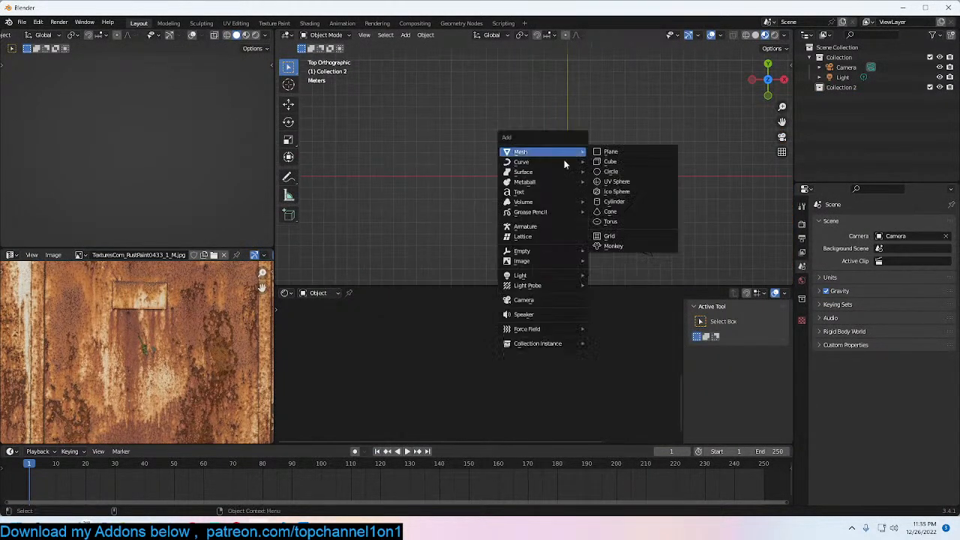
{"action": "mouse_move", "coordinate": [563, 162]}
{"action": "left_click", "coordinate": [612, 161]}
{"action": "key", "text": "Tab"}
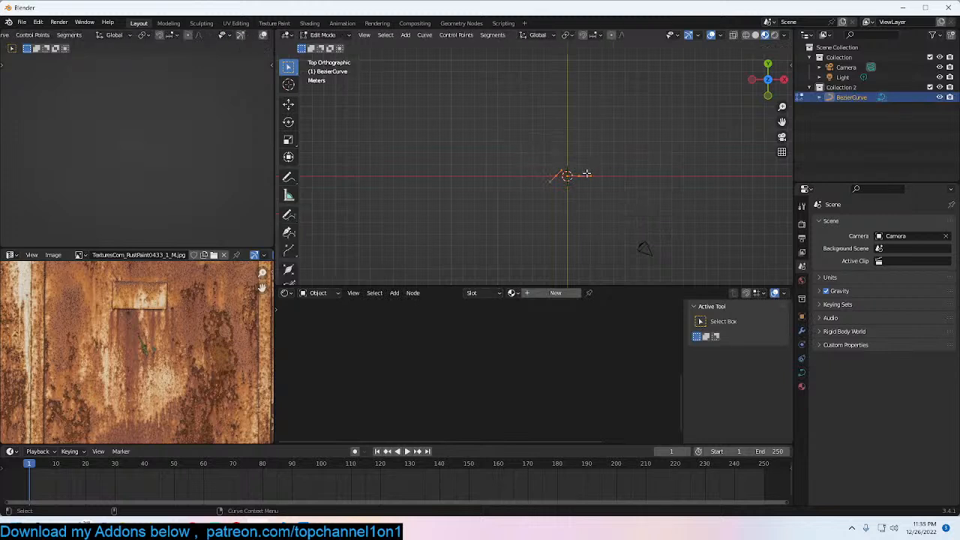
{"action": "right_click", "coordinate": [643, 137], "text": "ctrl"}
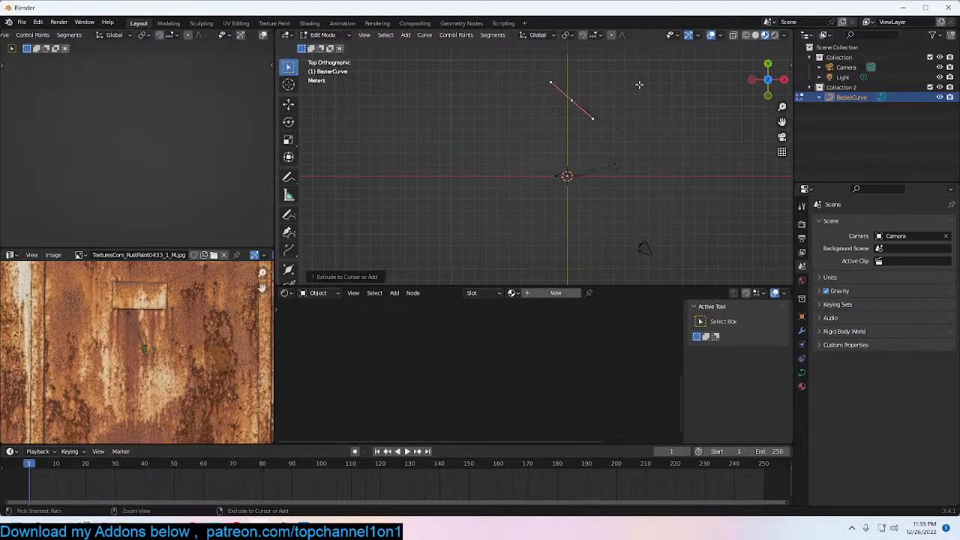
{"action": "left_click", "coordinate": [628, 147]}
{"action": "key", "text": "g"}
{"action": "left_click", "coordinate": [609, 149]}
Step: Change the handle type of all the curve's points to smooth the winding path, and return to Object Mode
{"action": "scroll", "coordinate": [615, 163], "scroll_direction": "up", "scroll_amount": 3}
{"action": "key", "text": "a"}
{"action": "key", "text": "c"}
{"action": "key", "text": "Escape"}
{"action": "key", "text": "v"}
{"action": "left_click", "coordinate": [651, 154]}
{"action": "key", "text": "Tab"}
{"action": "middle_click_drag", "start_coordinate": [672, 177], "coordinate": [510, 153]}
{"action": "key", "text": "Tab"}
{"action": "key", "text": "Tab"}
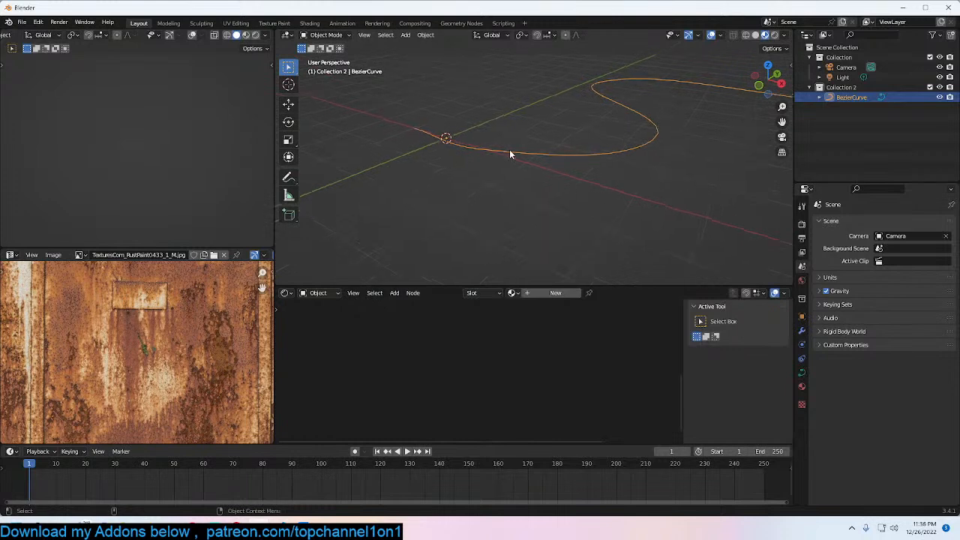
Step: Convert the Bezier curve to a mesh
{"action": "right_click", "coordinate": [529, 154]}
{"action": "mouse_move", "coordinate": [548, 213]}
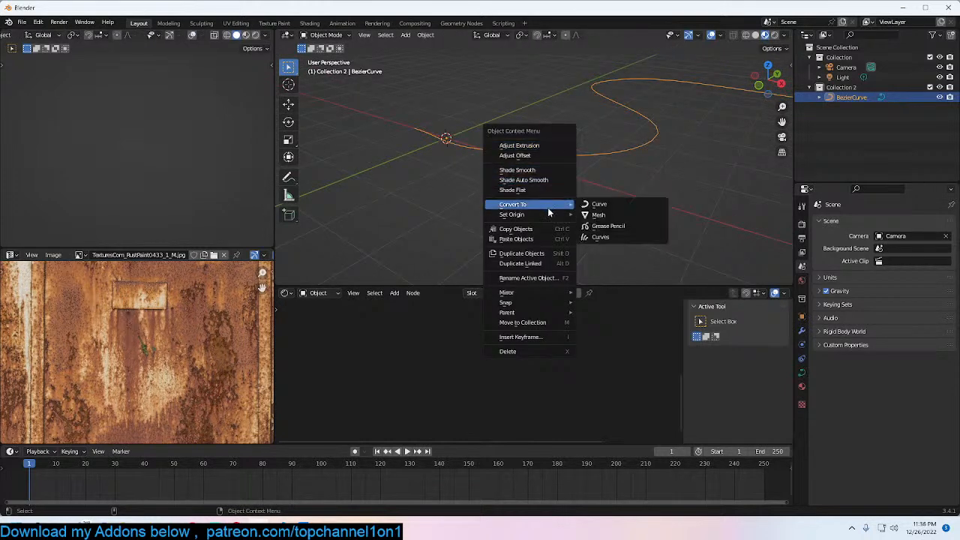
{"action": "left_click", "coordinate": [601, 216]}
Step: Extrude the curve's vertices downward along Z and spread the new edge outward with Shrink/Fatten to form a slope
{"action": "key", "text": "Tab"}
{"action": "middle_click_drag", "start_coordinate": [629, 127], "coordinate": [643, 124]}
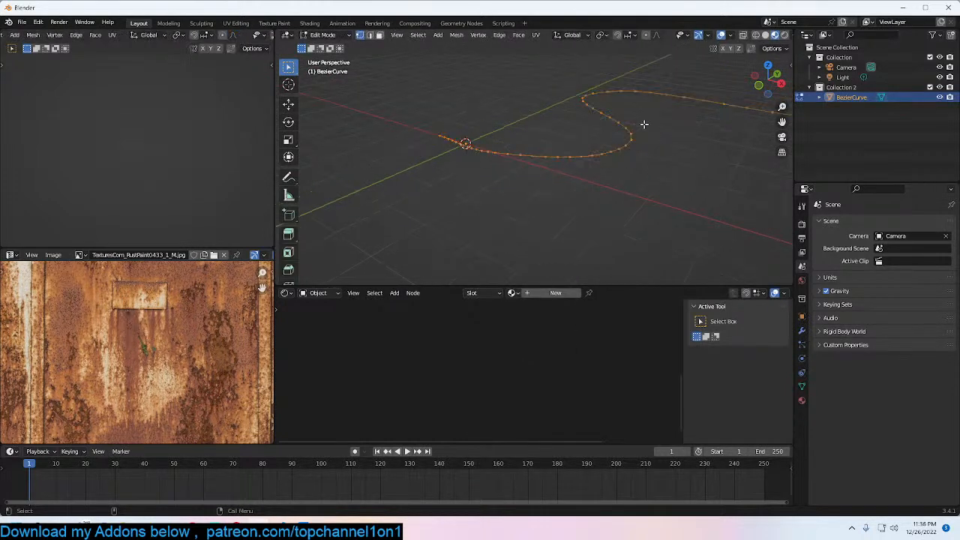
{"action": "key", "text": "e"}
{"action": "key", "text": "z"}
{"action": "left_click", "coordinate": [639, 176]}
{"action": "key", "text": "alt+s"}
{"action": "left_click", "coordinate": [667, 214]}
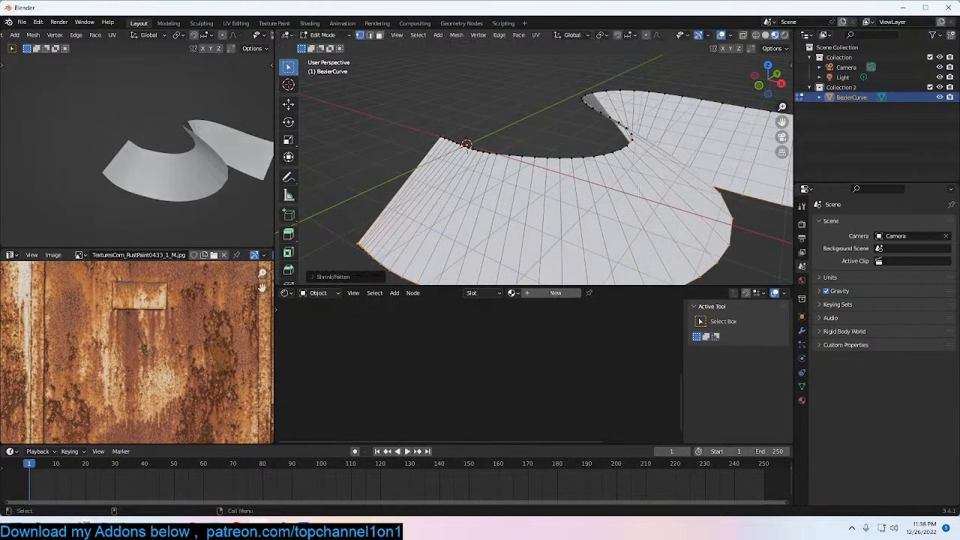
Step: Extrude the upper edge down along Z again and spread it to the opposite side with Shrink/Fatten
{"action": "middle_click_drag", "start_coordinate": [667, 214], "coordinate": [667, 216]}
{"action": "middle_click_drag", "start_coordinate": [636, 177], "coordinate": [667, 195]}
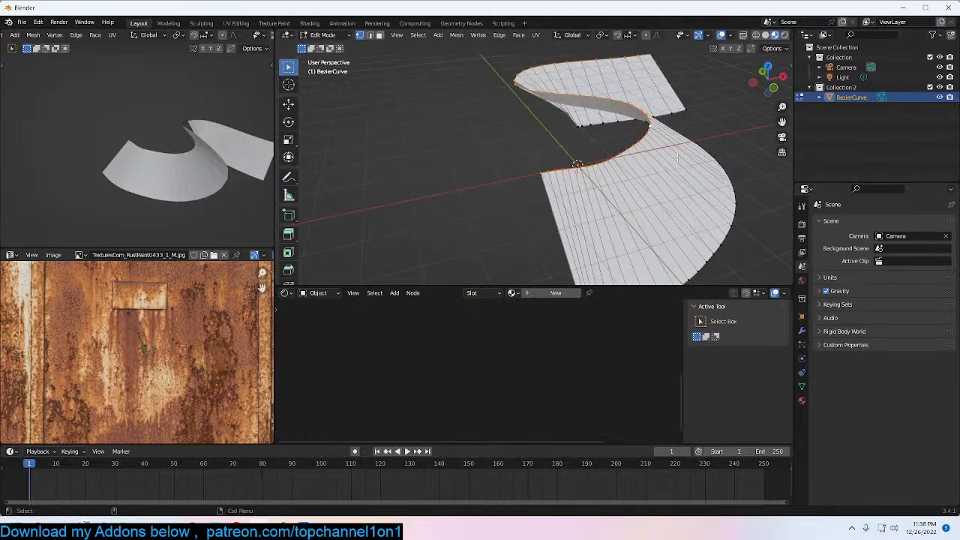
{"action": "key", "text": "e"}
{"action": "key", "text": "z"}
{"action": "left_click", "coordinate": [672, 204]}
{"action": "key", "text": "alt+s"}
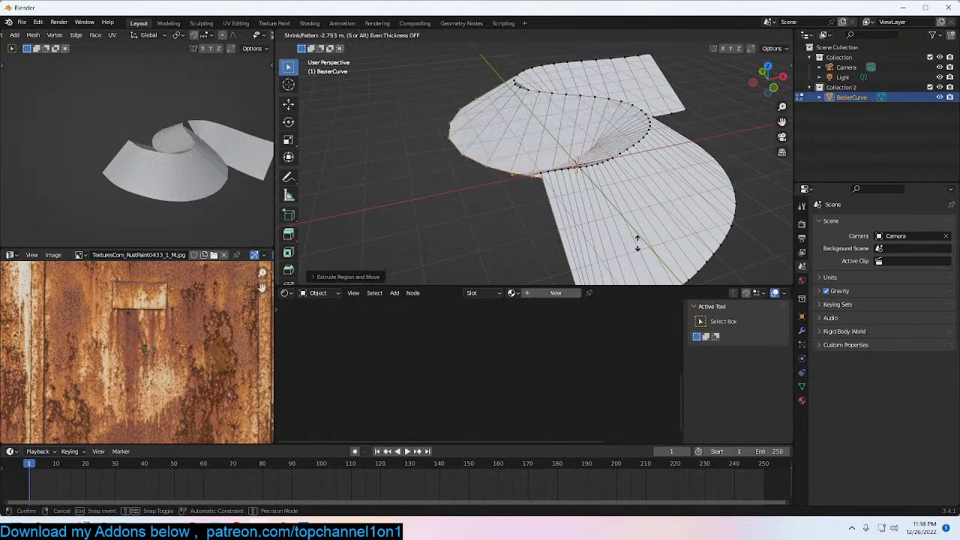
{"action": "left_click", "coordinate": [617, 203]}
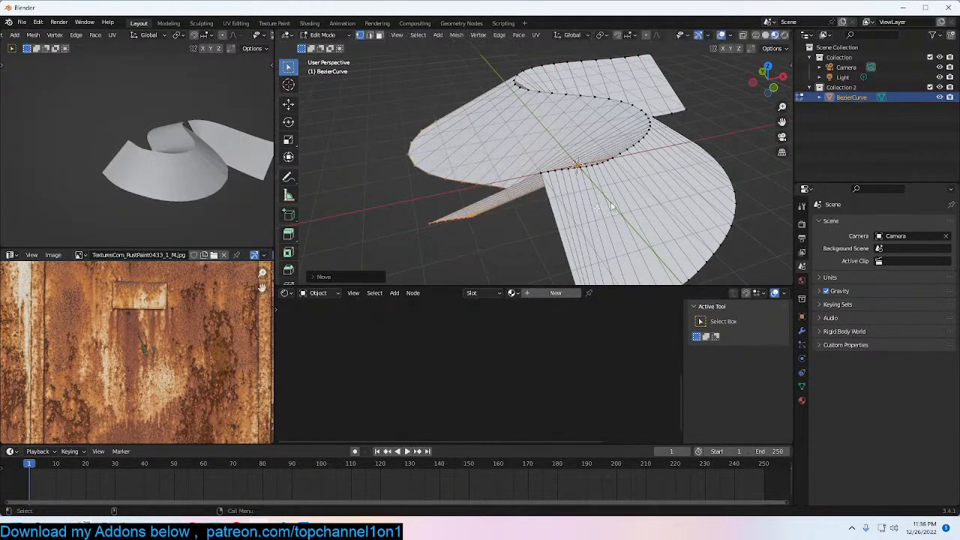
Step: Align the camera to the front view of the sloped mesh and raise it above the ridge
{"action": "key", "text": "Tab"}
{"action": "key", "text": "KP_1"}
{"action": "key", "text": "KP_0"}
{"action": "key", "text": "KP_0"}
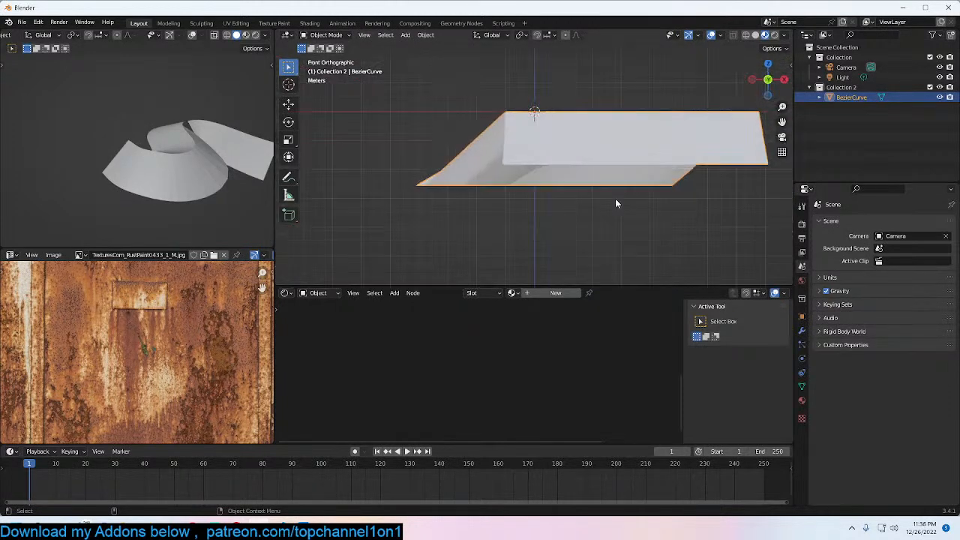
{"action": "key", "text": "ctrl+alt+KP_0"}
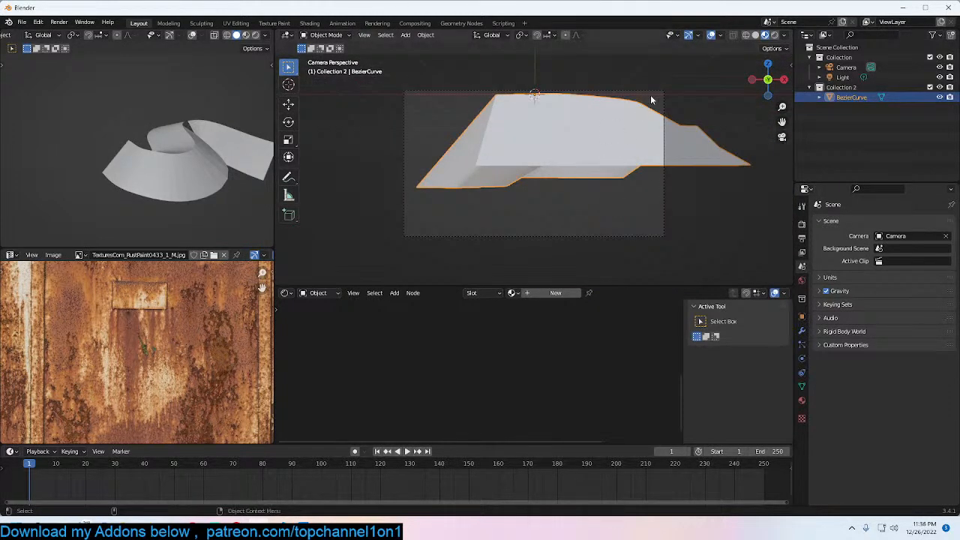
{"action": "left_click", "coordinate": [649, 107]}
{"action": "key", "text": "g"}
{"action": "left_click", "coordinate": [627, 82]}
Step: Select the sloped mesh and scale it up uniformly until it extends well past the camera frame
{"action": "left_click", "coordinate": [607, 176]}
{"action": "key", "text": "g"}
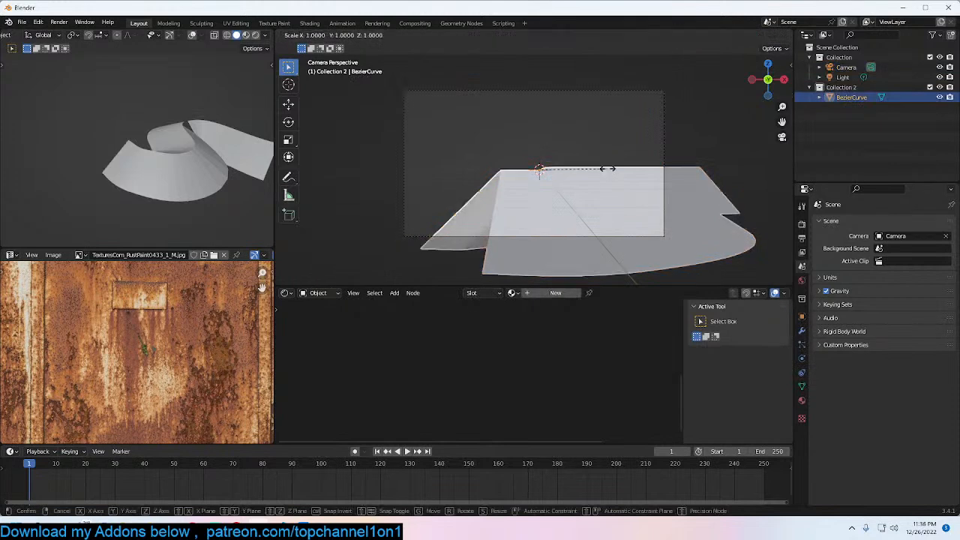
{"action": "left_click", "coordinate": [561, 188]}
{"action": "key", "text": "s"}
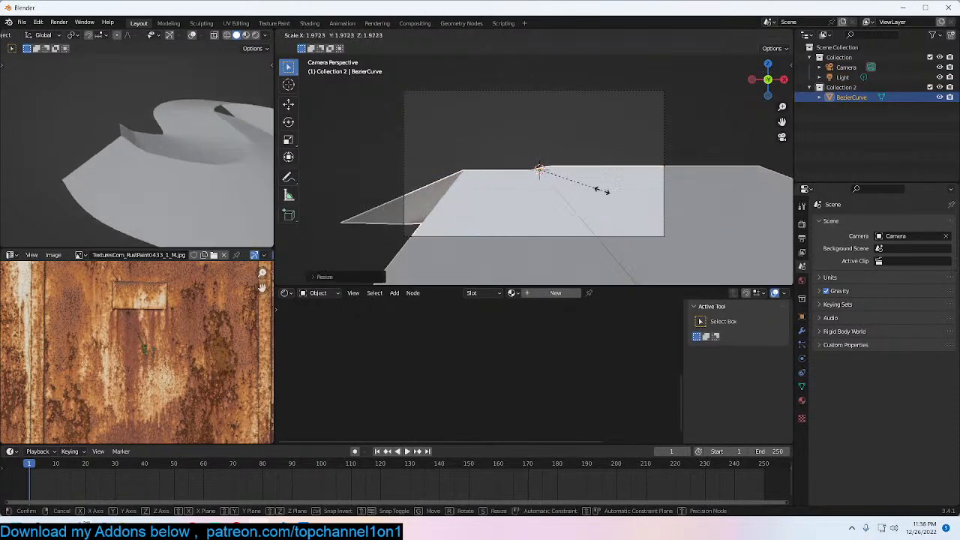
{"action": "left_click", "coordinate": [602, 190]}
Step: Show the camera view in the small viewport, with the main one in top view, and rotate and move the camera to reframe the mesh
{"action": "key", "text": "KP_7"}
{"action": "scroll", "coordinate": [602, 189], "scroll_direction": "down", "scroll_amount": 3}
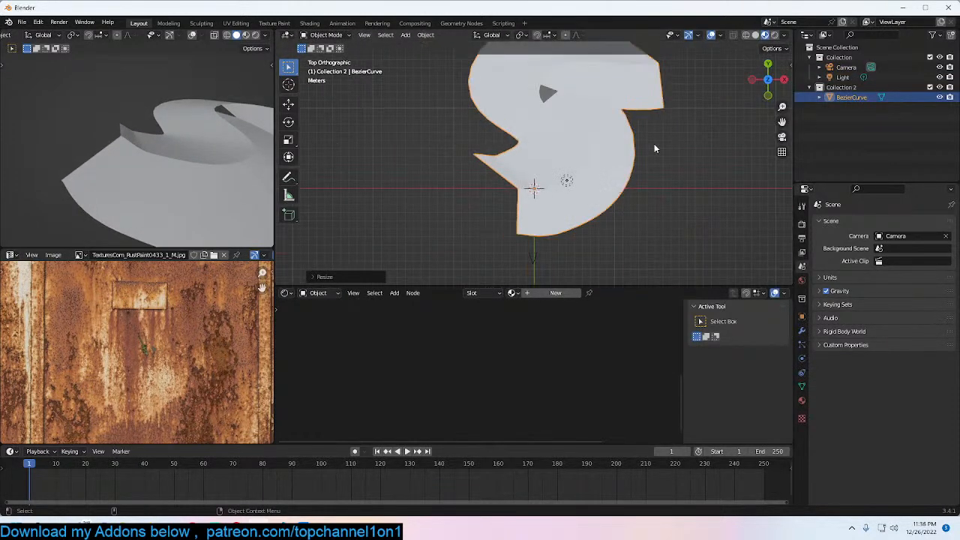
{"action": "scroll", "coordinate": [655, 144], "scroll_direction": "down", "scroll_amount": 2}
{"action": "scroll", "coordinate": [222, 125], "scroll_direction": "down", "scroll_amount": 3}
{"action": "key", "text": "KP_0"}
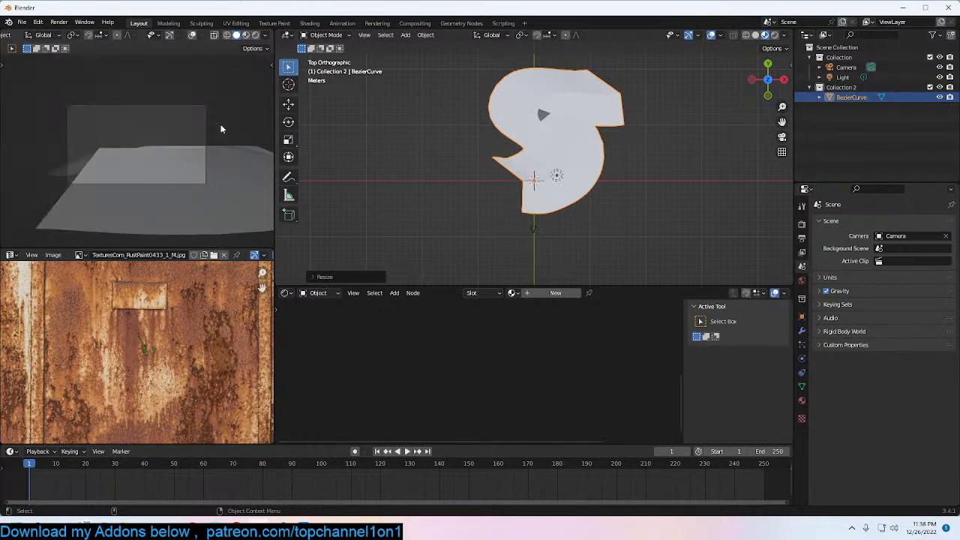
{"action": "left_click", "coordinate": [177, 105]}
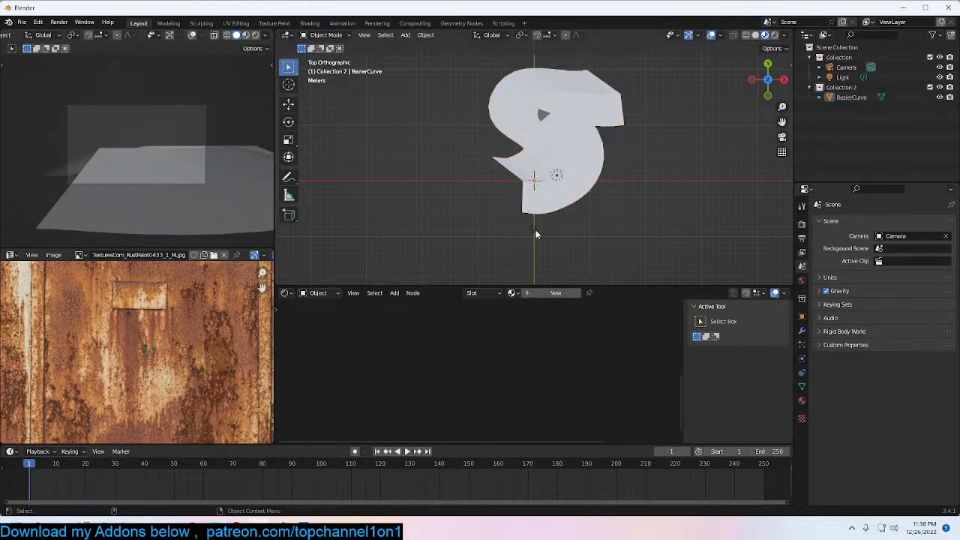
{"action": "left_click", "coordinate": [534, 228]}
{"action": "key", "text": "r"}
{"action": "key", "text": "r"}
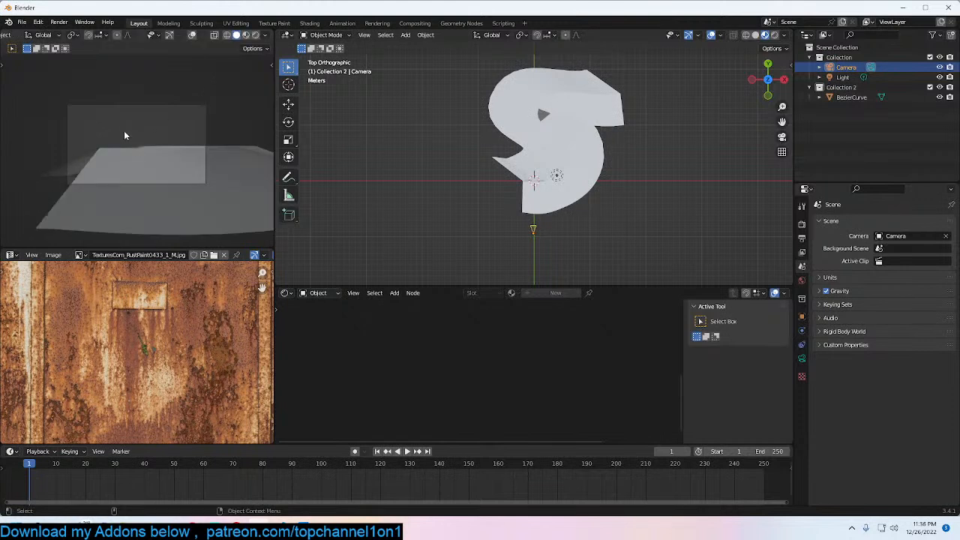
{"action": "left_click", "coordinate": [150, 120]}
{"action": "key", "text": "g"}
{"action": "left_click", "coordinate": [188, 120]}
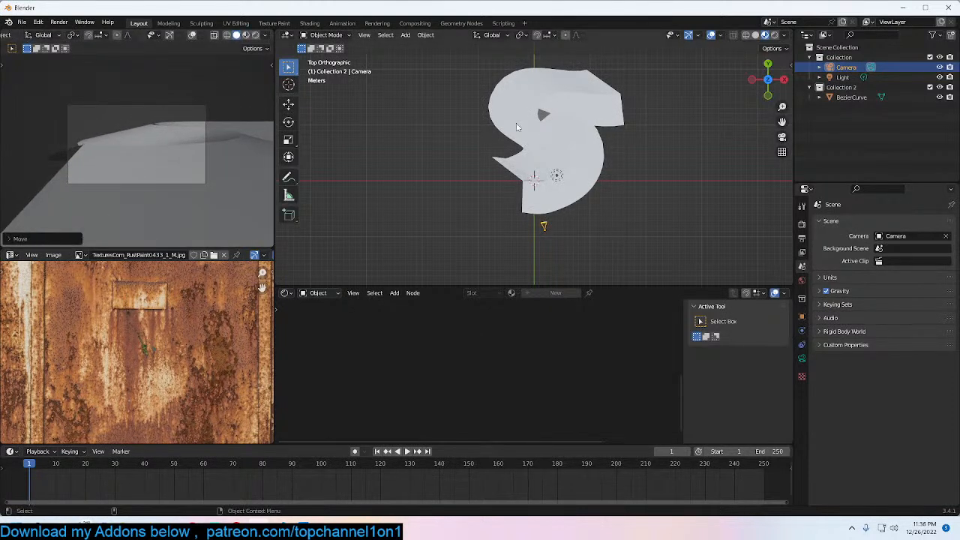
Step: Select the dune mesh, search all library materials for "sand" and add the plain beige sand asset to it
{"action": "left_click", "coordinate": [543, 130]}
{"action": "key", "text": "n"}
{"action": "left_click", "coordinate": [787, 133]}
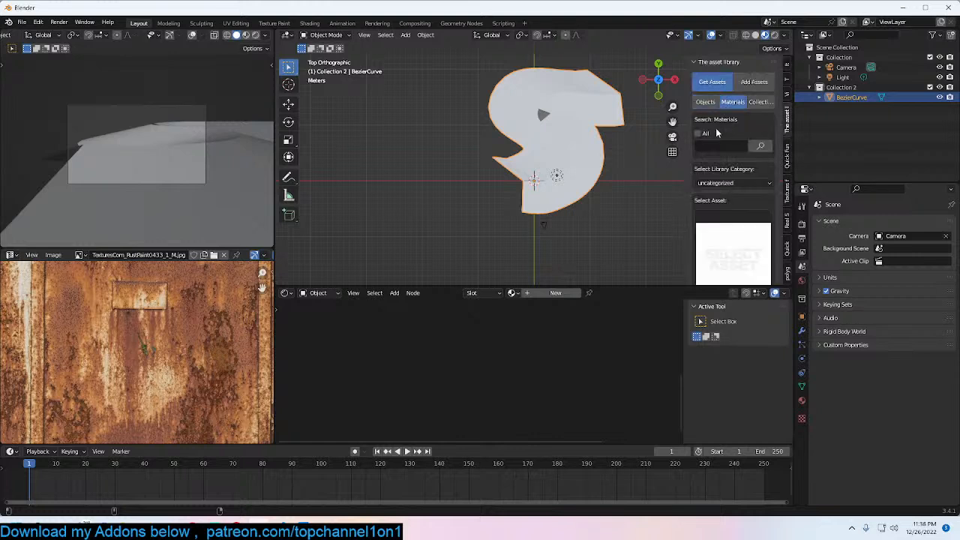
{"action": "key", "text": "Return"}
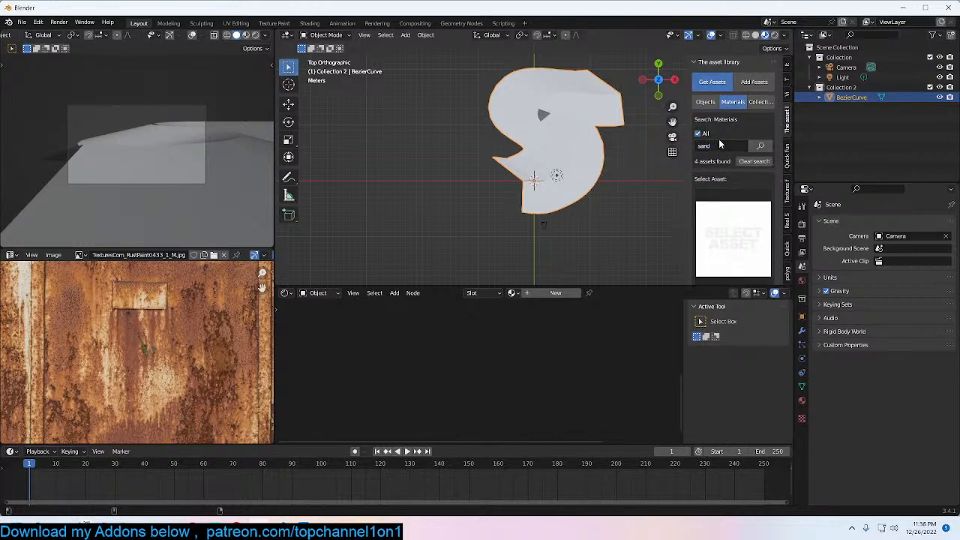
{"action": "left_click", "coordinate": [738, 204]}
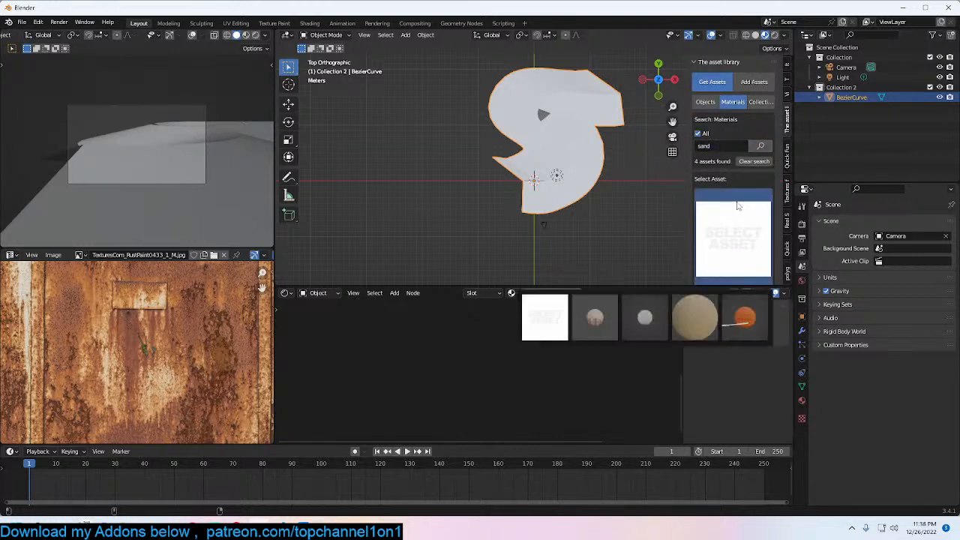
{"action": "left_click", "coordinate": [702, 302]}
{"action": "scroll", "coordinate": [747, 246], "scroll_direction": "down", "scroll_amount": 3}
{"action": "left_click", "coordinate": [751, 227]}
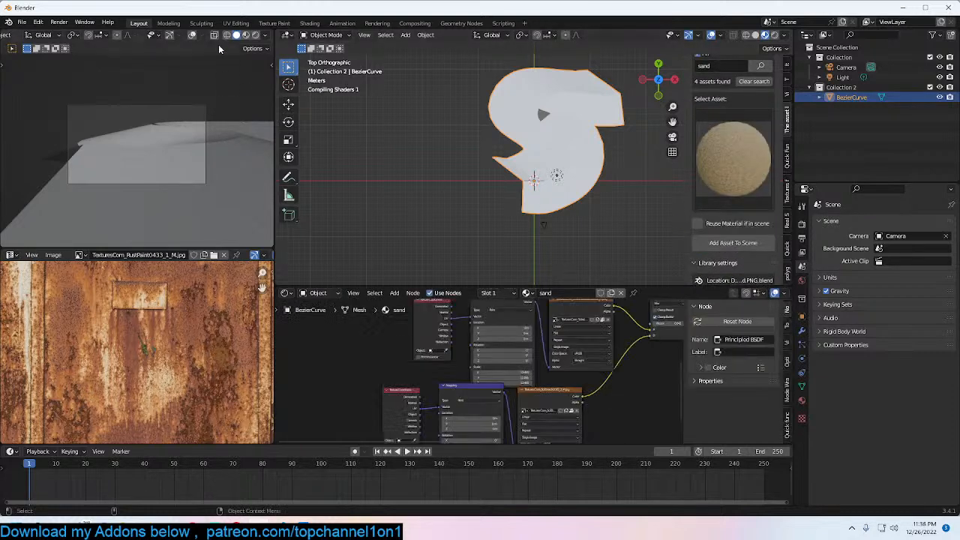
Step: Show the camera viewport rendered, using Cycles on GPU Compute with viewport denoising enabled
{"action": "left_click", "coordinate": [256, 35]}
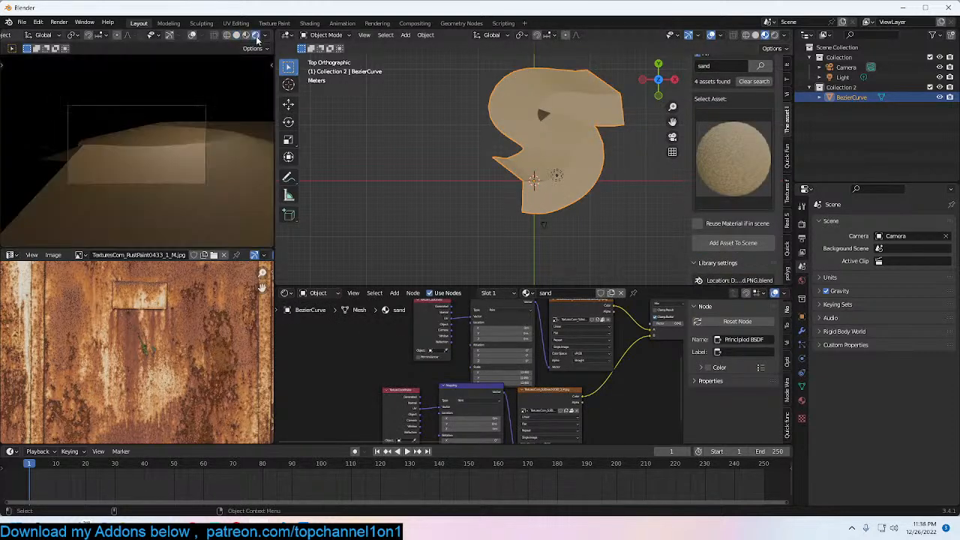
{"action": "left_click", "coordinate": [801, 223]}
{"action": "left_click", "coordinate": [902, 226]}
{"action": "left_click", "coordinate": [900, 255]}
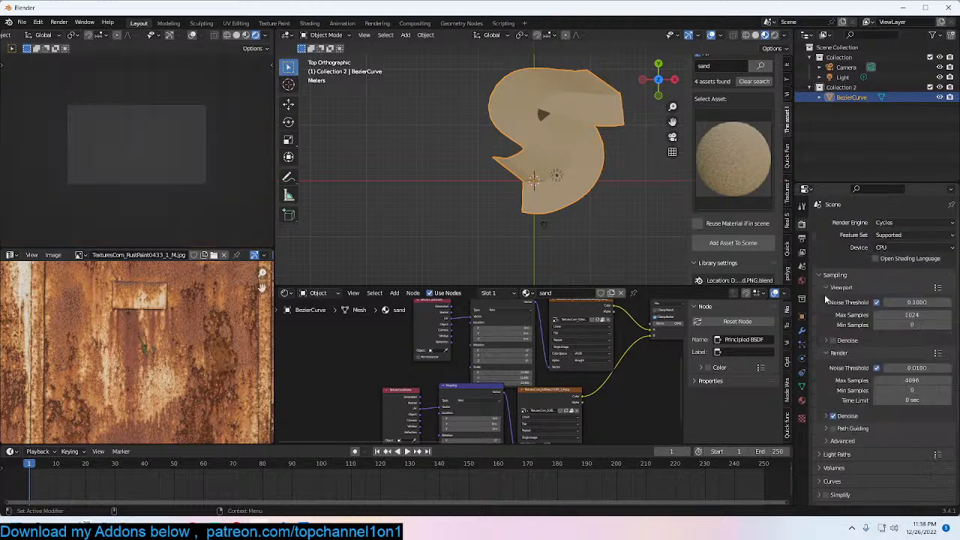
{"action": "left_click", "coordinate": [923, 248]}
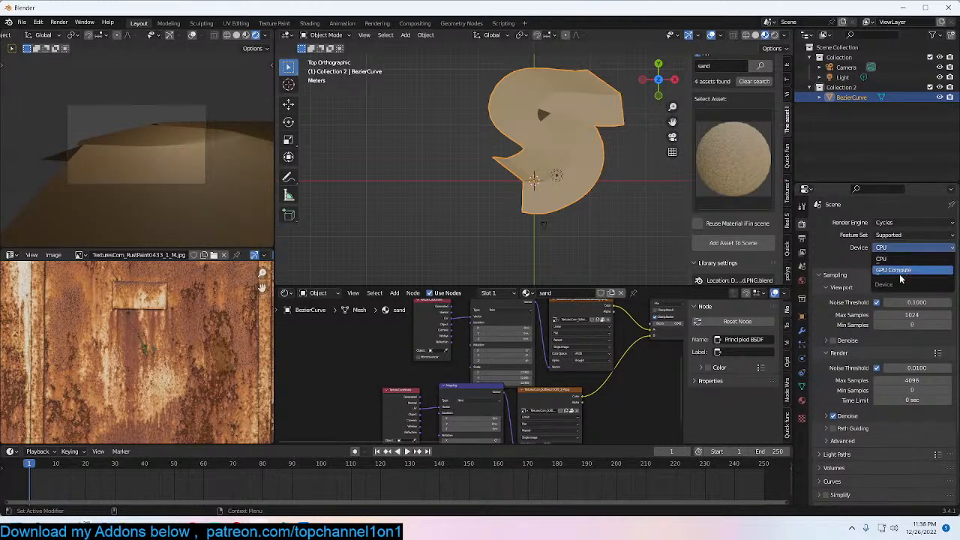
{"action": "left_click", "coordinate": [900, 268]}
{"action": "left_click", "coordinate": [829, 330]}
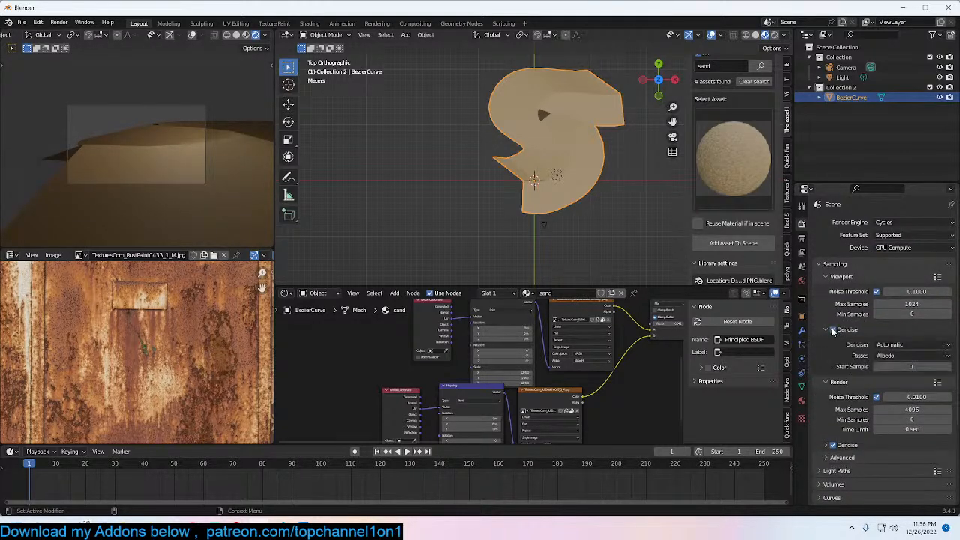
Step: Use a Sky Texture as the color of the world background
{"action": "left_click", "coordinate": [800, 269]}
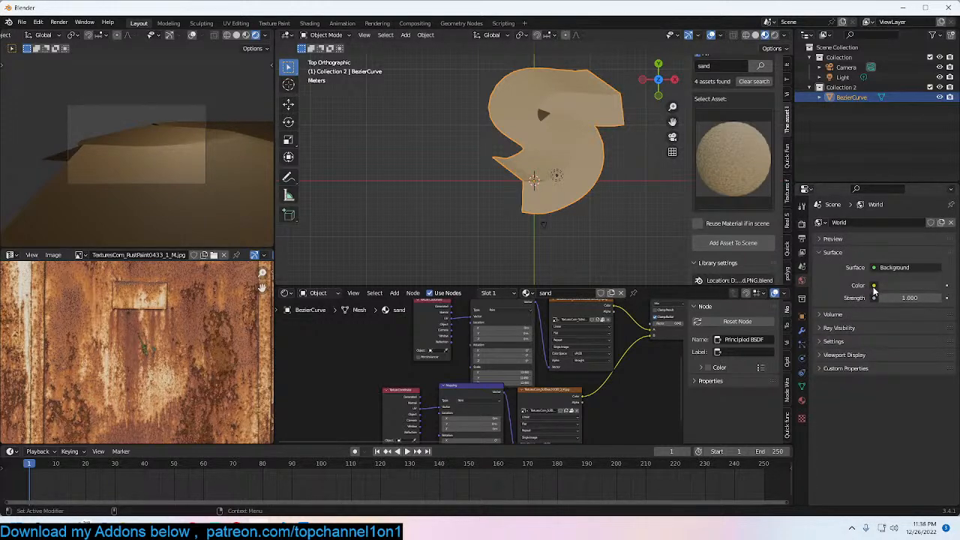
{"action": "left_click", "coordinate": [873, 286]}
{"action": "left_click", "coordinate": [661, 399]}
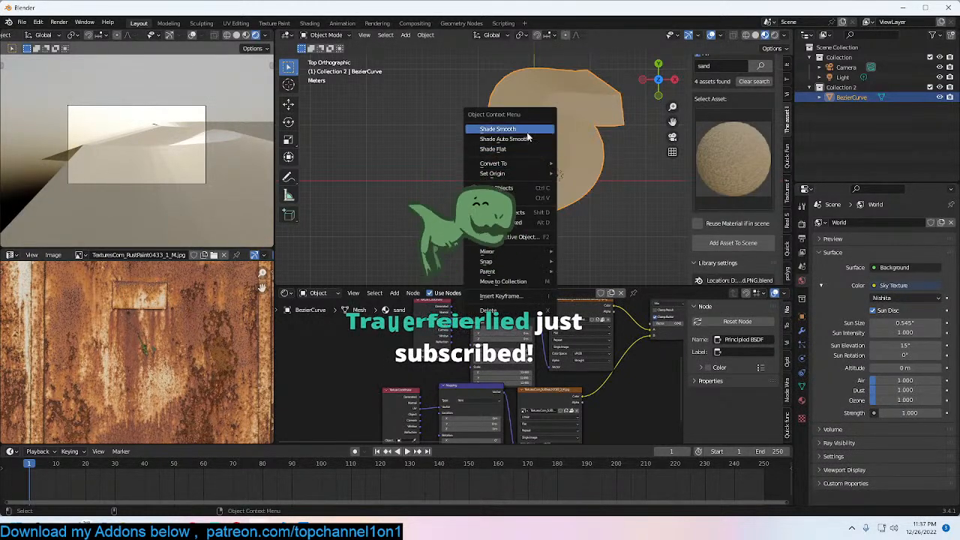
Step: Shade the dune mesh smooth and unwrap its UVs
{"action": "left_click", "coordinate": [579, 173]}
{"action": "key", "text": "Tab"}
{"action": "key", "text": "u"}
{"action": "left_click", "coordinate": [574, 132]}
{"action": "key", "text": "Tab"}
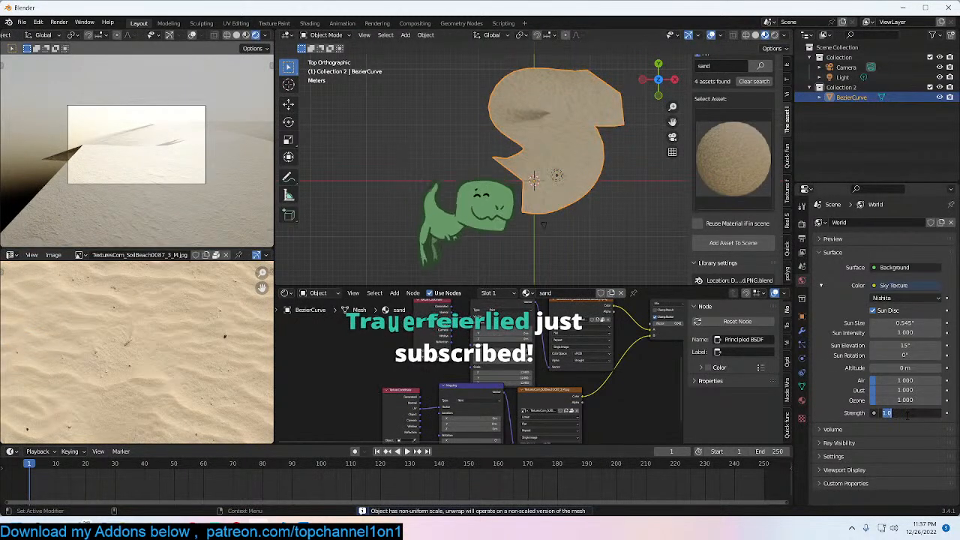
Step: Set the world background strength to 0.4
{"action": "left_click_drag", "start_coordinate": [907, 413], "coordinate": [870, 413]}
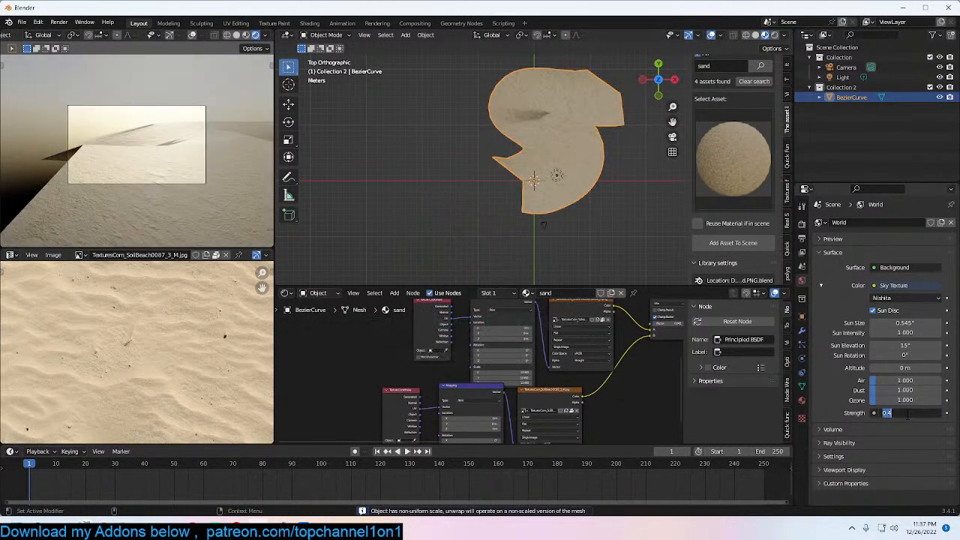
{"action": "type", "text": "2"}
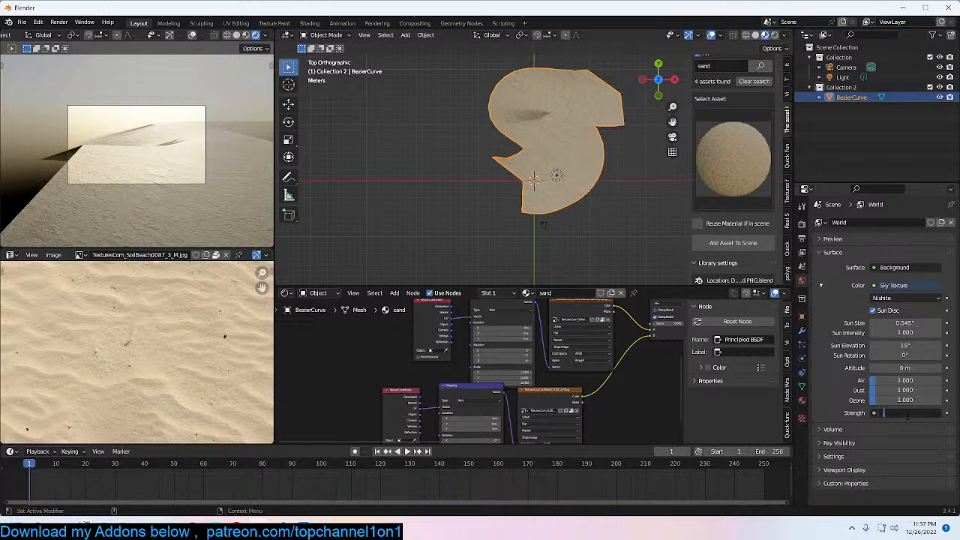
{"action": "key", "text": "Return"}
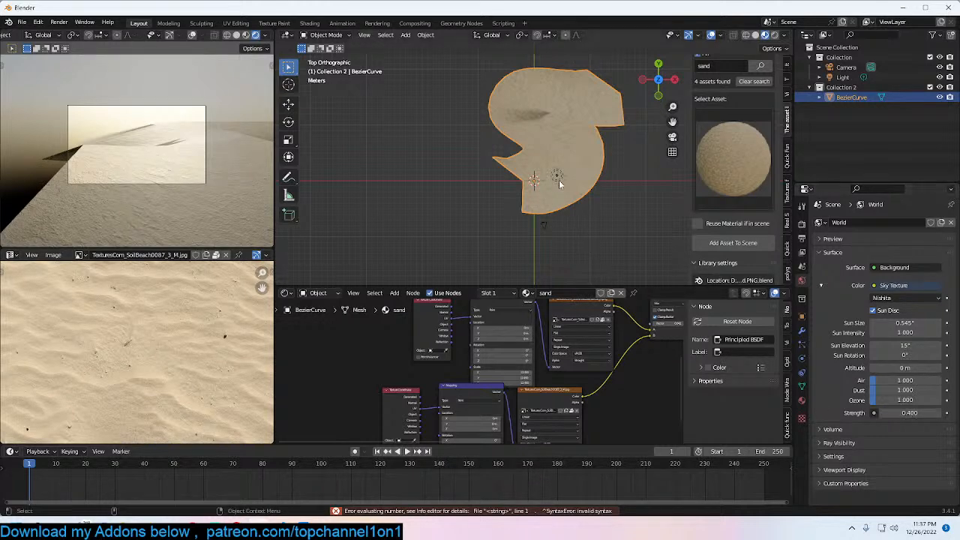
Step: Scale the dune mesh down uniformly and toggle its Auto Smooth shading
{"action": "key", "text": "s"}
{"action": "right_click", "coordinate": [571, 156]}
{"action": "middle_click_drag", "start_coordinate": [571, 156], "coordinate": [671, 183]}
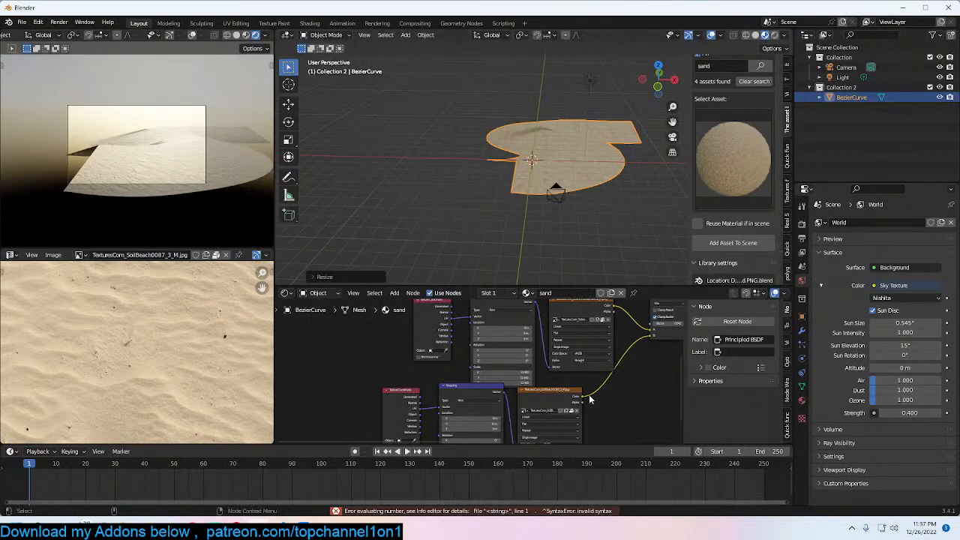
{"action": "key", "text": "Home"}
{"action": "scroll", "coordinate": [579, 140], "scroll_direction": "up", "scroll_amount": 4}
{"action": "key", "text": "q"}
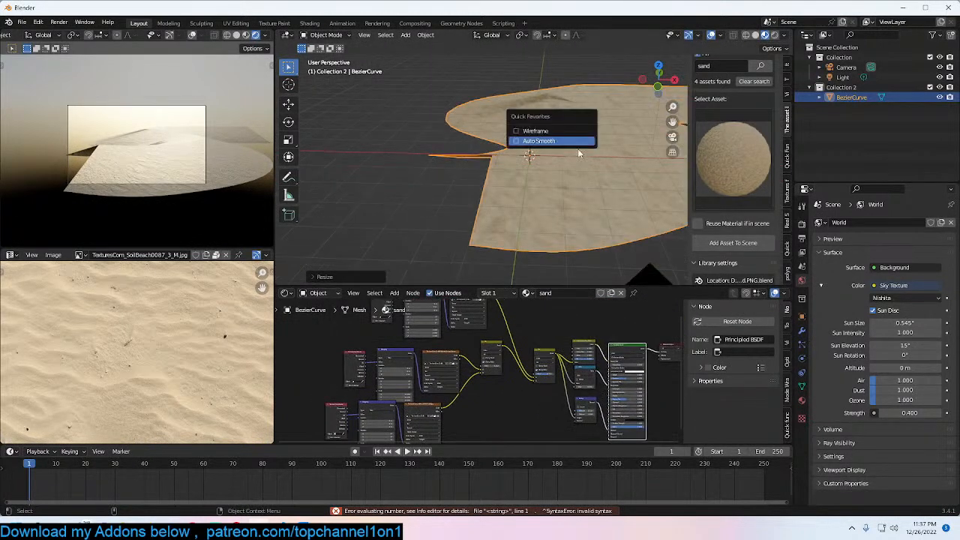
{"action": "key", "text": "q"}
{"action": "left_click", "coordinate": [571, 156]}
{"action": "middle_click_drag", "start_coordinate": [571, 156], "coordinate": [425, 162]}
Step: Add a loop cut along the dune's outer slope, parallel to the ridge
{"action": "key", "text": "Tab"}
{"action": "key", "text": "ctrl+r"}
{"action": "left_click", "coordinate": [504, 169]}
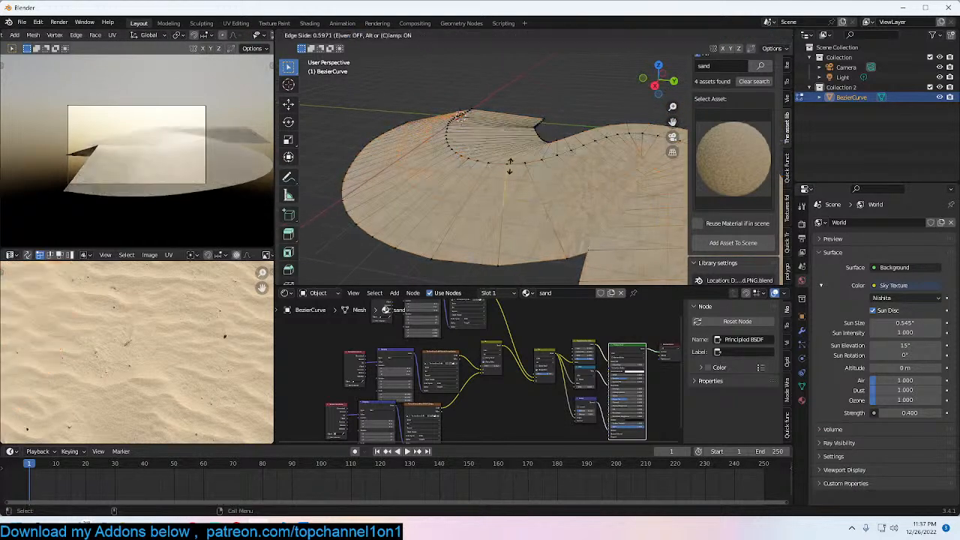
{"action": "left_click", "coordinate": [519, 156]}
Step: Slide the edge loops beside the ridge close against the crest line to tighten it
{"action": "middle_click_drag", "start_coordinate": [519, 156], "coordinate": [448, 178]}
{"action": "key", "text": "g"}
{"action": "key", "text": "g"}
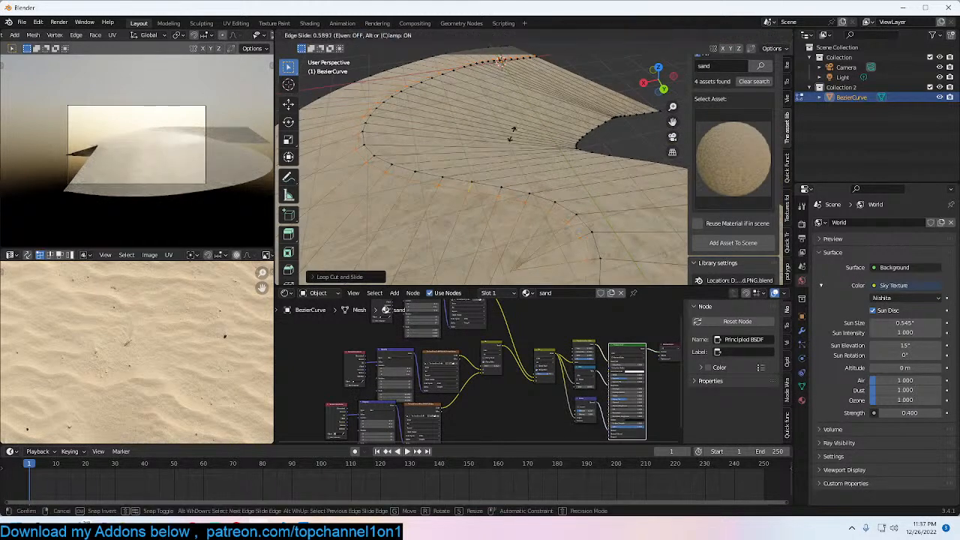
{"action": "left_click", "coordinate": [466, 169]}
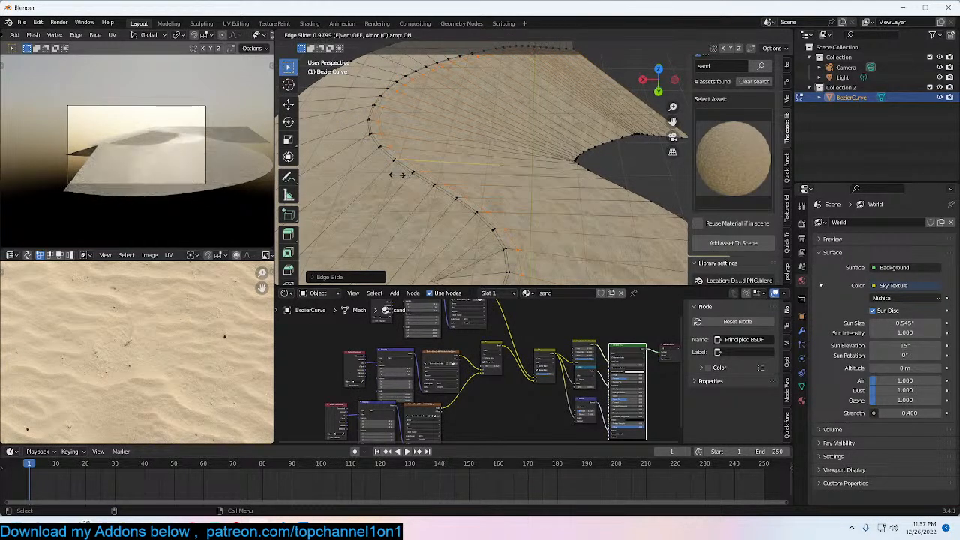
{"action": "left_click", "coordinate": [393, 177]}
{"action": "key", "text": "Tab"}
Step: Duplicate the dune mesh beside the original in top view and rotate the copy
{"action": "middle_click_drag", "start_coordinate": [385, 180], "coordinate": [459, 179]}
{"action": "scroll", "coordinate": [458, 178], "scroll_direction": "down", "scroll_amount": 5}
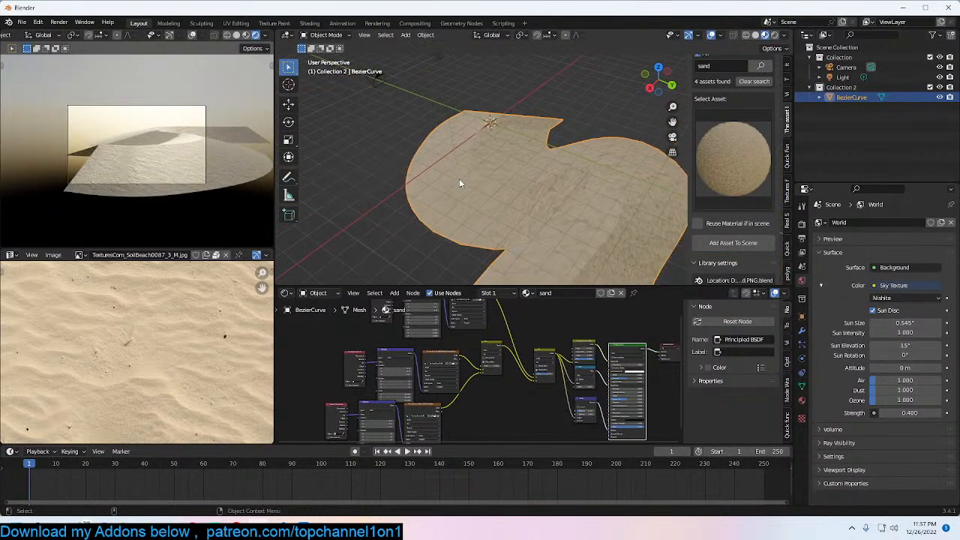
{"action": "key", "text": "KP_7"}
{"action": "key", "text": "shift+d"}
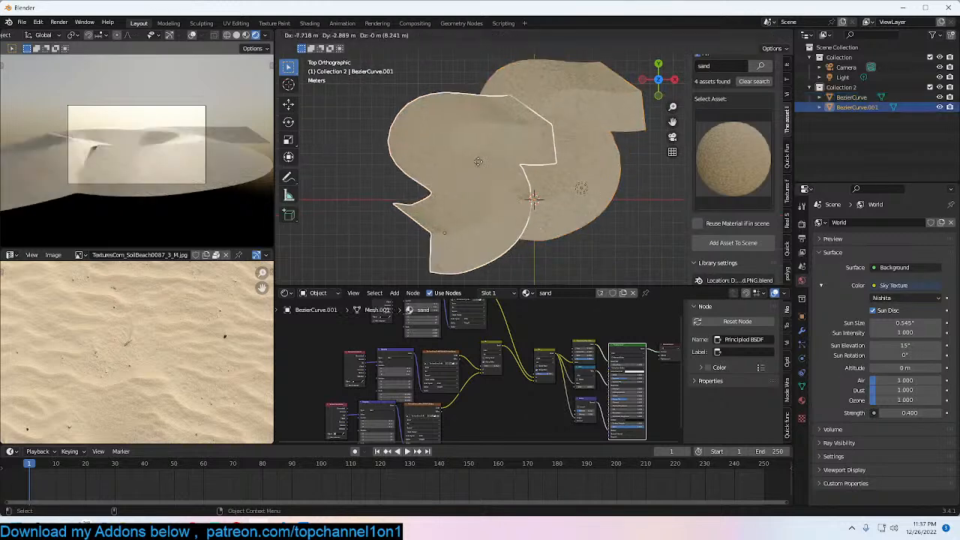
{"action": "key", "text": "r"}
{"action": "left_click", "coordinate": [553, 134]}
Step: Scale the duplicated dune up and move it so it overlaps the original
{"action": "key", "text": "g"}
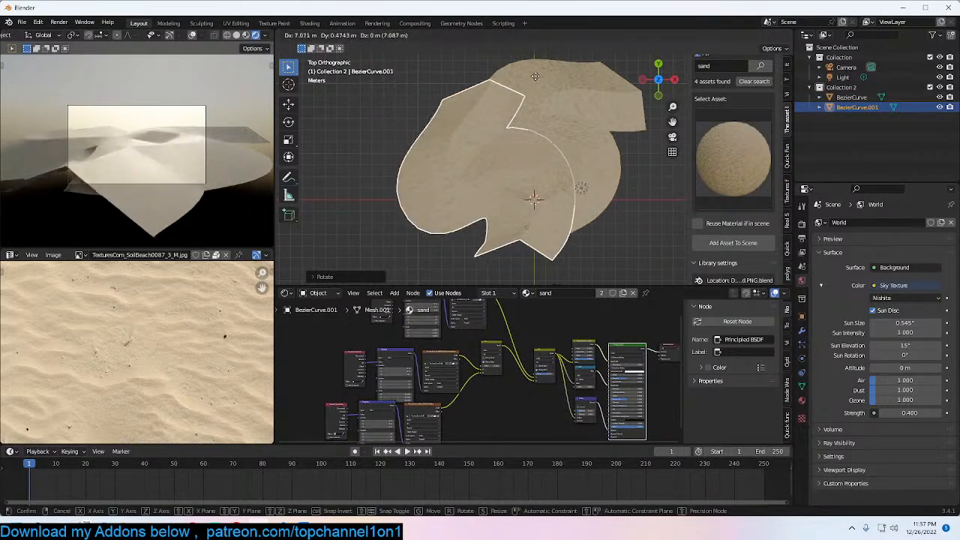
{"action": "left_click", "coordinate": [528, 80]}
{"action": "key", "text": "s"}
{"action": "left_click", "coordinate": [586, 77]}
{"action": "key", "text": "g"}
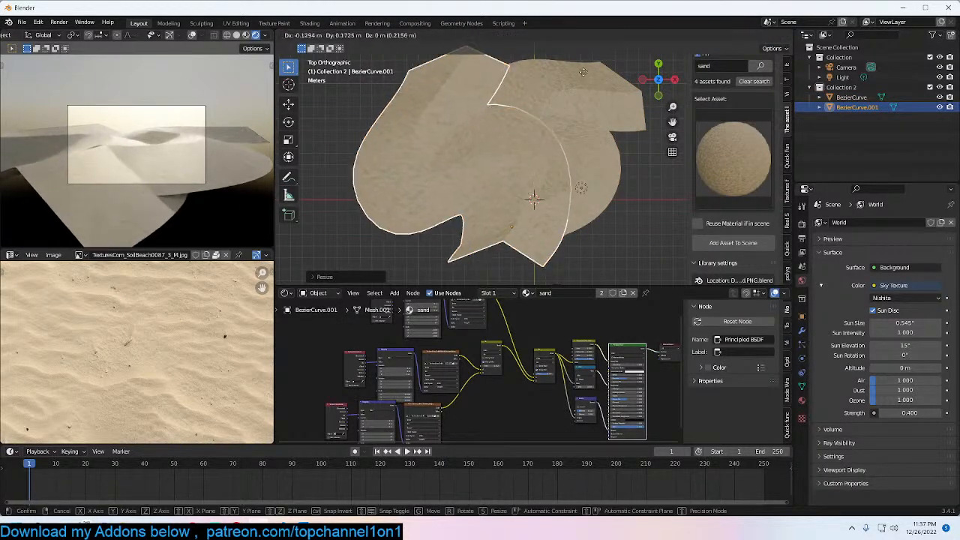
{"action": "left_click", "coordinate": [529, 103]}
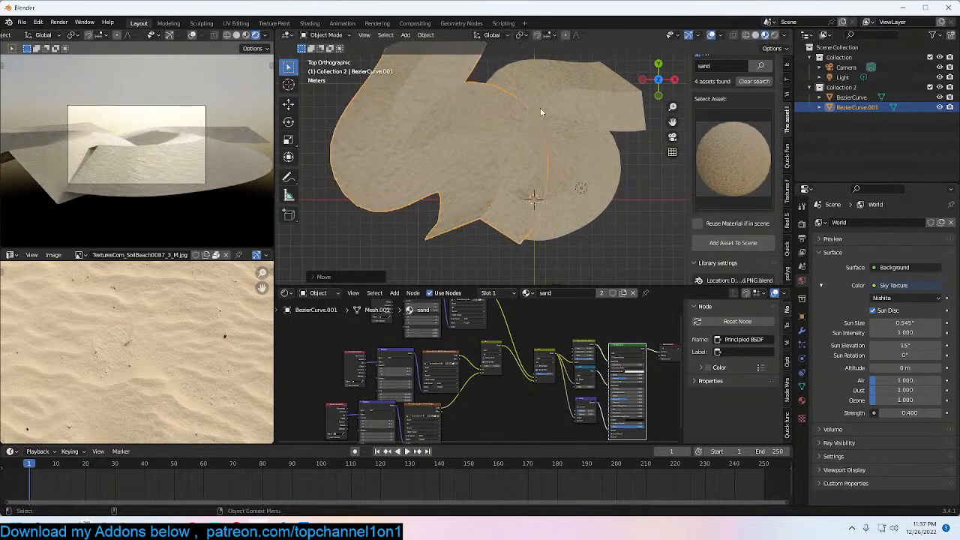
Step: Enlarge the camera view in the small viewport and limit its rendering to a region around the camera frame
{"action": "scroll", "coordinate": [564, 106], "scroll_direction": "down", "scroll_amount": 2}
{"action": "scroll", "coordinate": [94, 156], "scroll_direction": "up", "scroll_amount": 2}
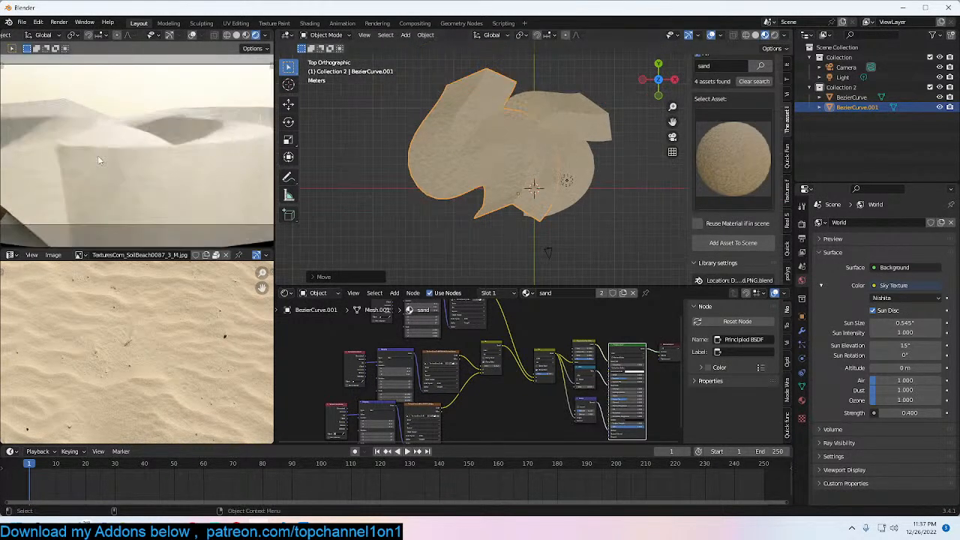
{"action": "key", "text": "ctrl+b"}
{"action": "left_click_drag", "start_coordinate": [33, 78], "coordinate": [266, 219]}
Step: Select the duplicated dune and nudge it to refine the ridge composition in the camera view
{"action": "left_click", "coordinate": [536, 191]}
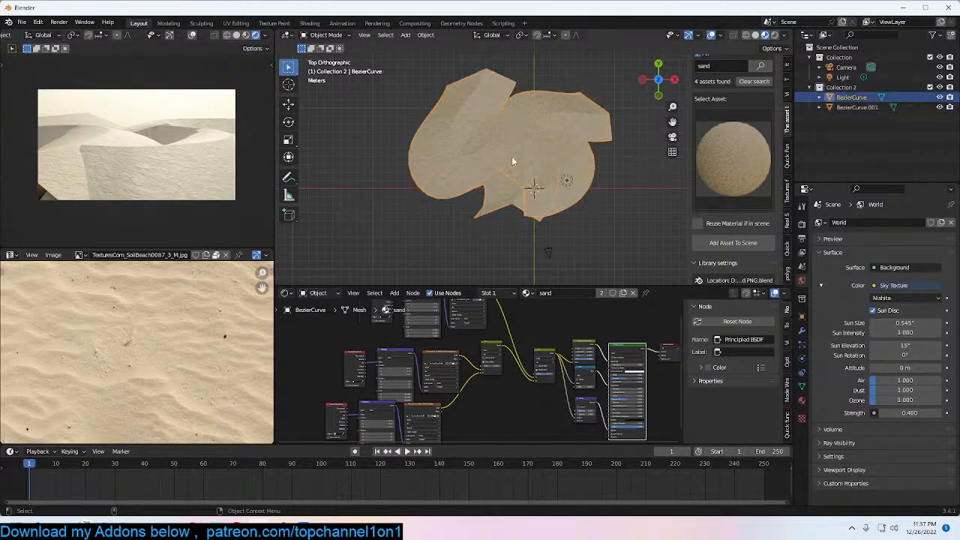
{"action": "left_click", "coordinate": [512, 156]}
{"action": "key", "text": "g"}
{"action": "left_click", "coordinate": [500, 168]}
Step: Choose the orange sand asset and add it to the original dune
{"action": "left_click", "coordinate": [697, 150]}
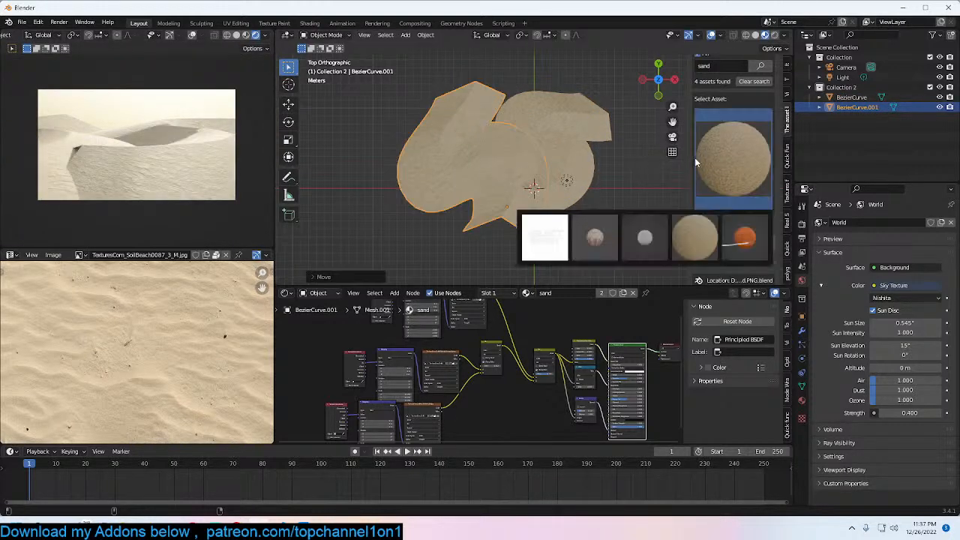
{"action": "left_click", "coordinate": [744, 238]}
{"action": "middle_click_drag", "start_coordinate": [660, 219], "coordinate": [536, 185]}
{"action": "left_click", "coordinate": [537, 182]}
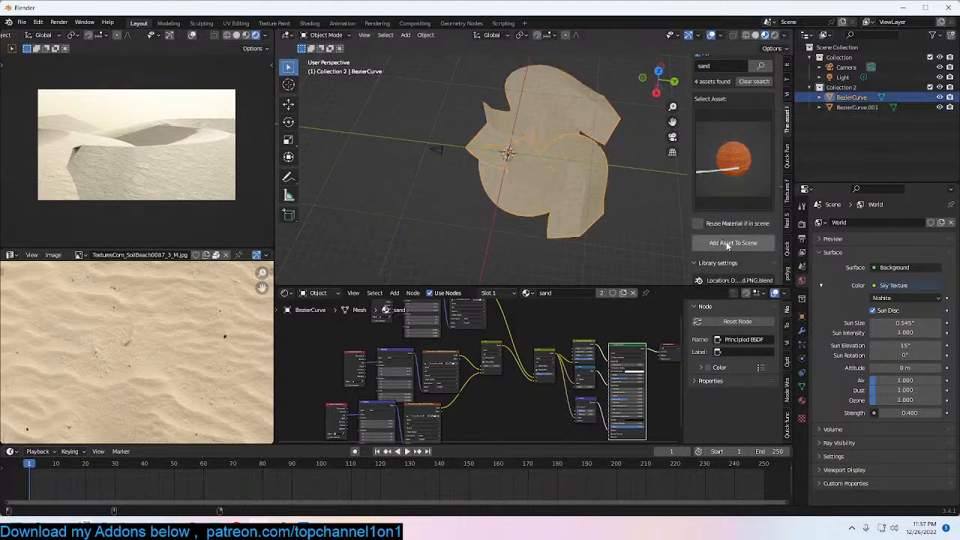
Step: Try to add the orange sand asset to the duplicated dune with Reuse Material if in scene enabled
{"action": "left_click", "coordinate": [554, 147]}
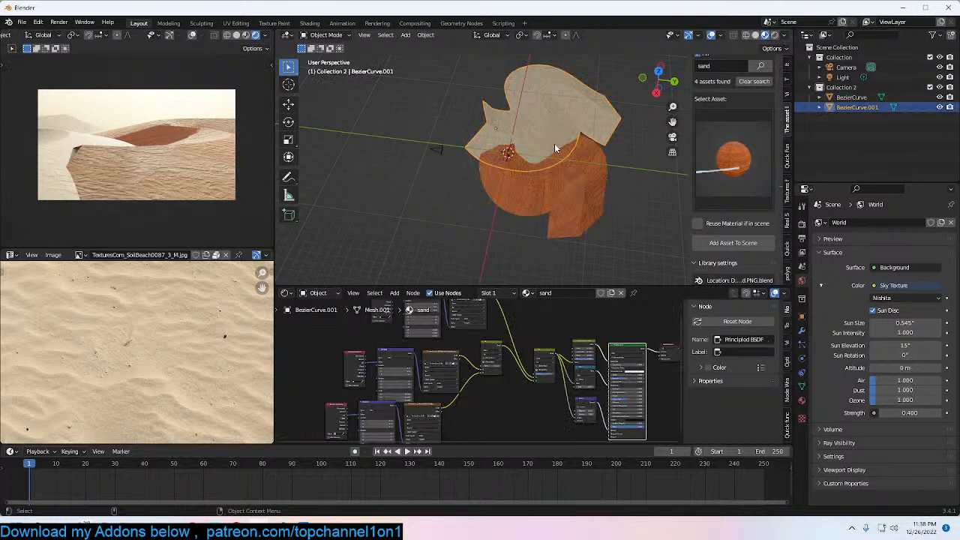
{"action": "left_click", "coordinate": [697, 223]}
{"action": "left_click", "coordinate": [727, 243]}
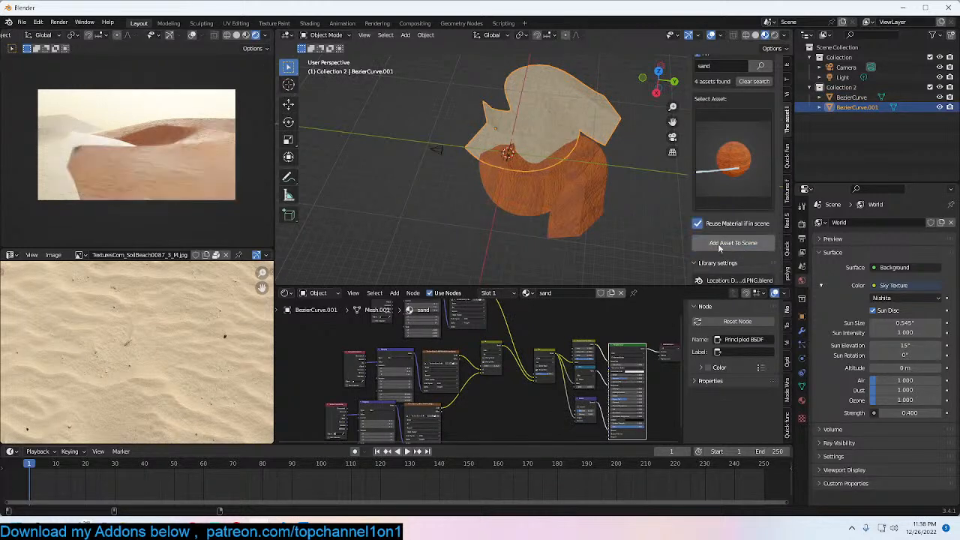
{"action": "mouse_move", "coordinate": [538, 182]}
{"action": "middle_mouse_down"}
{"action": "mouse_move", "coordinate": [517, 150]}
{"action": "mouse_move", "coordinate": [535, 180]}
{"action": "middle_mouse_up"}
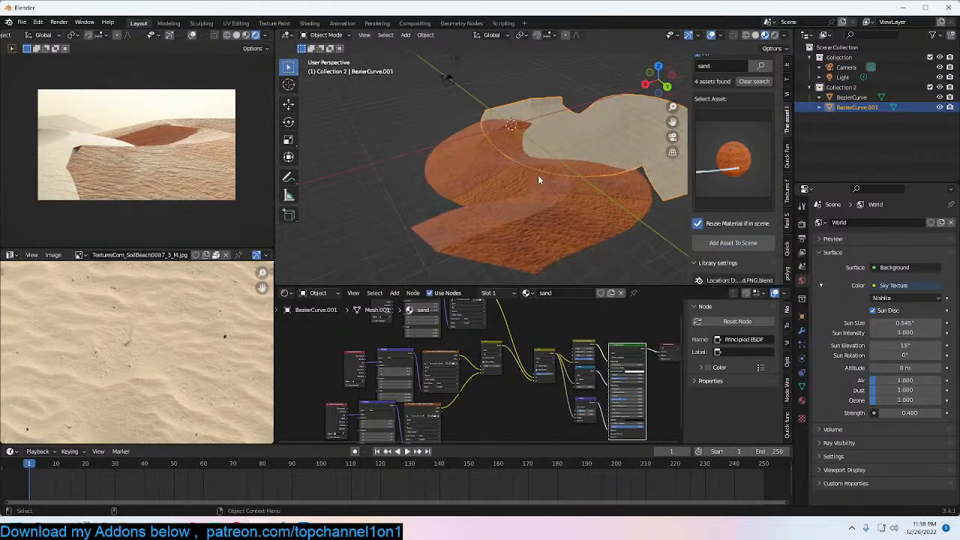
{"action": "left_click", "coordinate": [718, 243]}
Step: Link the original dune's orange sand material to the duplicated dune
{"action": "left_click", "coordinate": [581, 188], "text": "shift"}
{"action": "key", "text": "ctrl+l"}
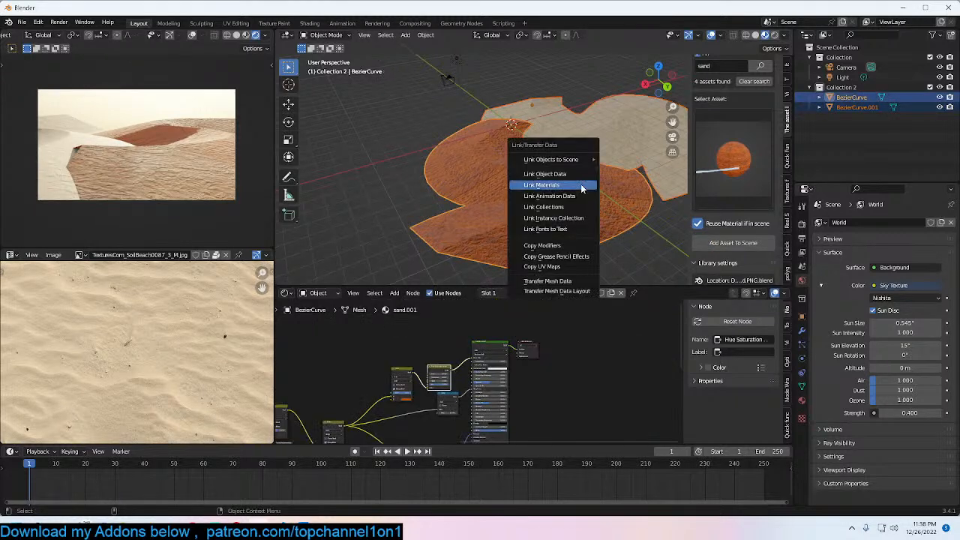
{"action": "left_click", "coordinate": [581, 187]}
{"action": "key", "text": "alt+a"}
Step: Reposition the original dune against its duplicate to adjust how the two overlap
{"action": "left_click", "coordinate": [610, 159]}
{"action": "middle_click_drag", "start_coordinate": [558, 162], "coordinate": [597, 148]}
{"action": "left_click", "coordinate": [597, 147]}
{"action": "key", "text": "g"}
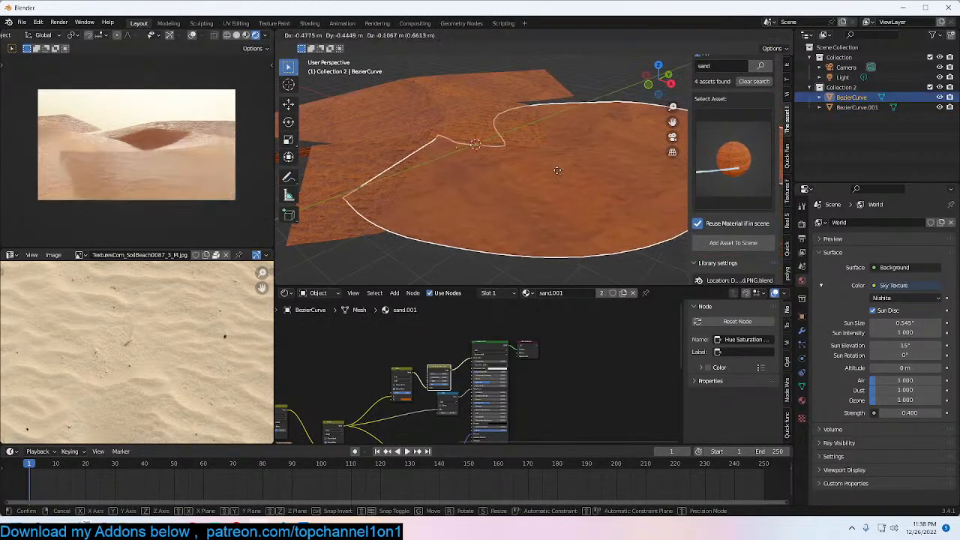
{"action": "left_click", "coordinate": [516, 172]}
{"action": "middle_click_drag", "start_coordinate": [517, 172], "coordinate": [524, 222]}
{"action": "key", "text": "ctrl+z"}
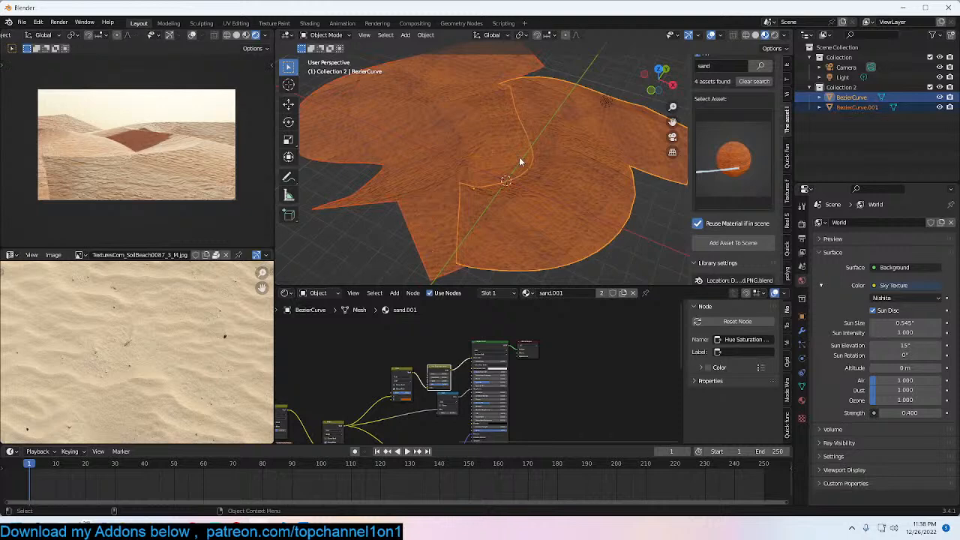
Step: Duplicate both dunes in top view and place the copies behind the originals, farther from the camera
{"action": "key", "text": "KP_7"}
{"action": "scroll", "coordinate": [519, 157], "scroll_direction": "down", "scroll_amount": 6}
{"action": "key", "text": "shift+d"}
{"action": "left_click", "coordinate": [577, 297]}
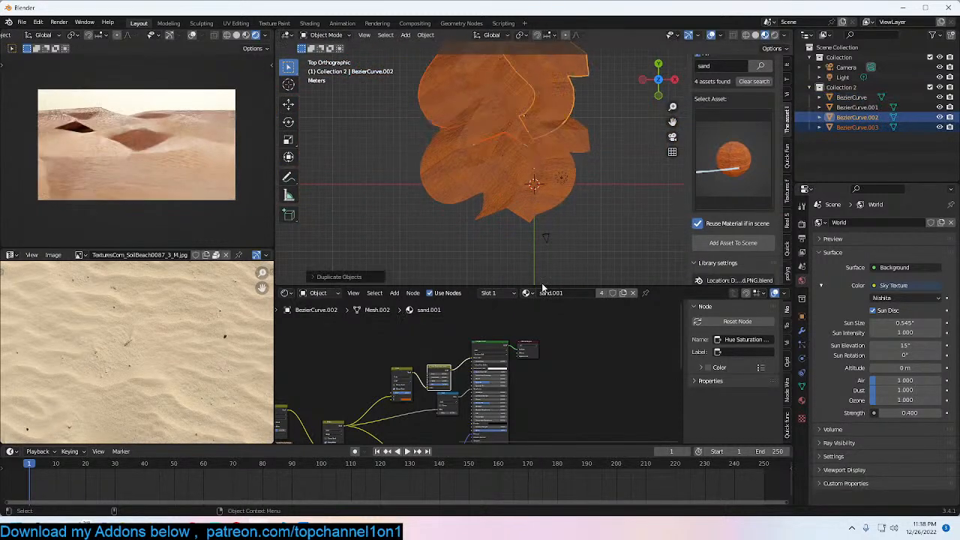
Step: Enlarge the two duplicated dunes together behind the original pair
{"action": "key", "text": "s"}
{"action": "left_click", "coordinate": [620, 197]}
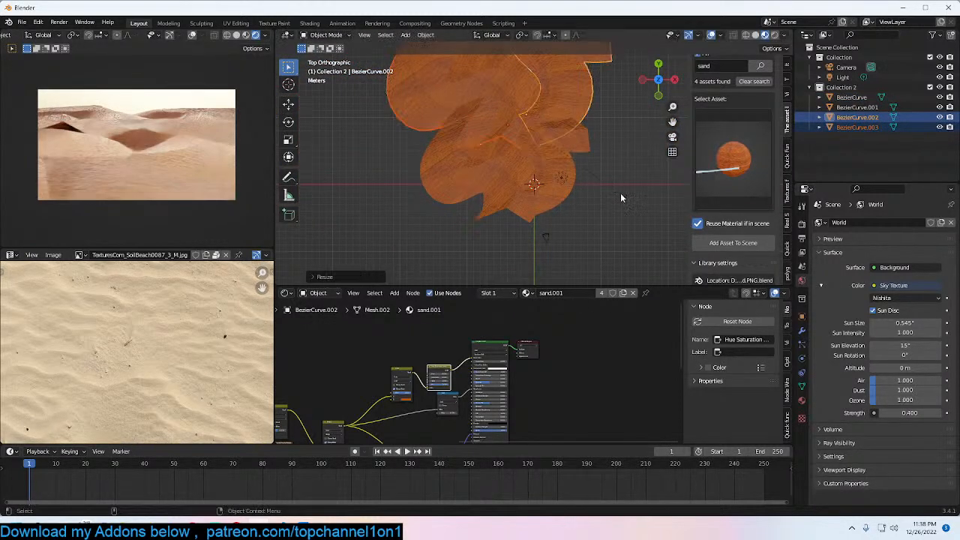
Step: Adjust the ridge-end height of dune BezierCurve.003 along Z with proportional editing, and rescale the whole dune
{"action": "key", "text": "Tab"}
{"action": "middle_click_drag", "start_coordinate": [620, 197], "coordinate": [466, 150]}
{"action": "middle_click_drag", "start_coordinate": [510, 172], "coordinate": [472, 172]}
{"action": "left_click", "coordinate": [473, 167]}
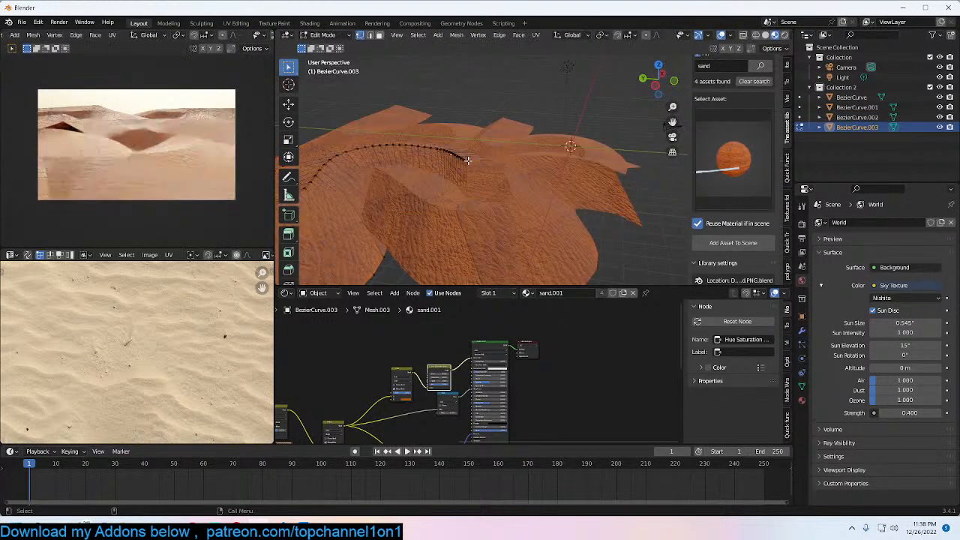
{"action": "key", "text": "o"}
{"action": "key", "text": "g"}
{"action": "key", "text": "z"}
{"action": "left_click", "coordinate": [471, 188]}
{"action": "key", "text": "Tab"}
{"action": "key", "text": "s"}
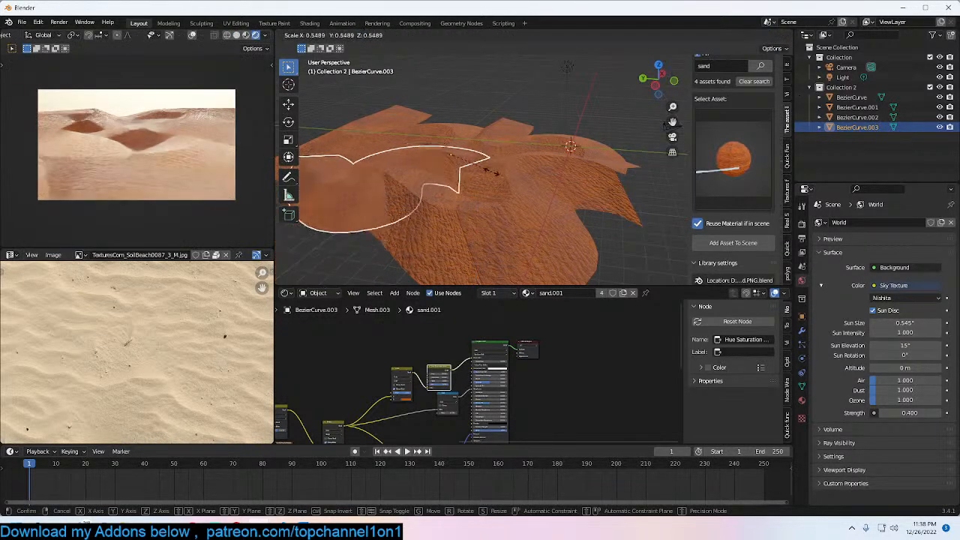
{"action": "left_click", "coordinate": [538, 171]}
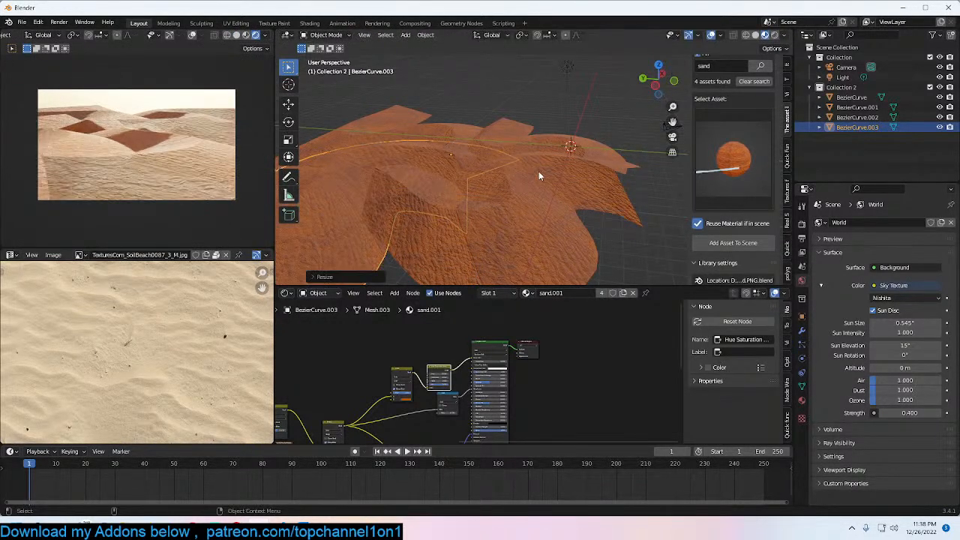
Step: Reframe the camera view by rotating the camera freely, shifting it along its local Z axis and repositioning it over the dunes
{"action": "key", "text": "KP_0"}
{"action": "left_click", "coordinate": [582, 96]}
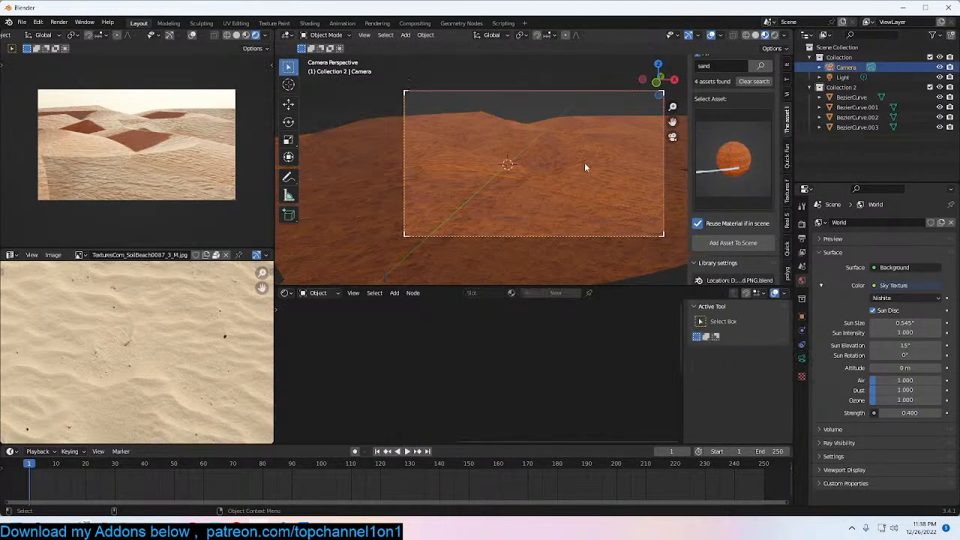
{"action": "key", "text": "r"}
{"action": "key", "text": "r"}
{"action": "left_click", "coordinate": [580, 170]}
{"action": "key", "text": "g"}
{"action": "key", "text": "z"}
{"action": "key", "text": "z"}
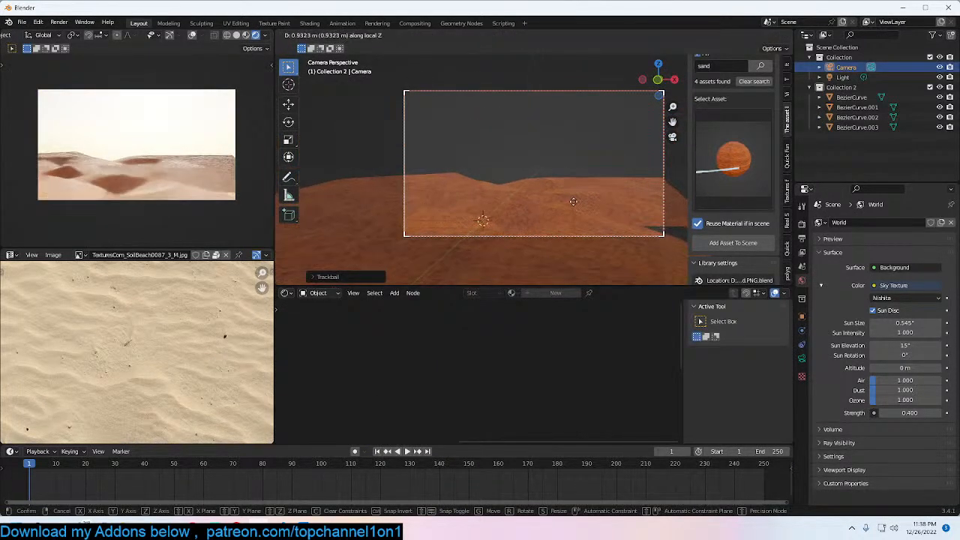
{"action": "left_click", "coordinate": [678, 178]}
{"action": "key", "text": "g"}
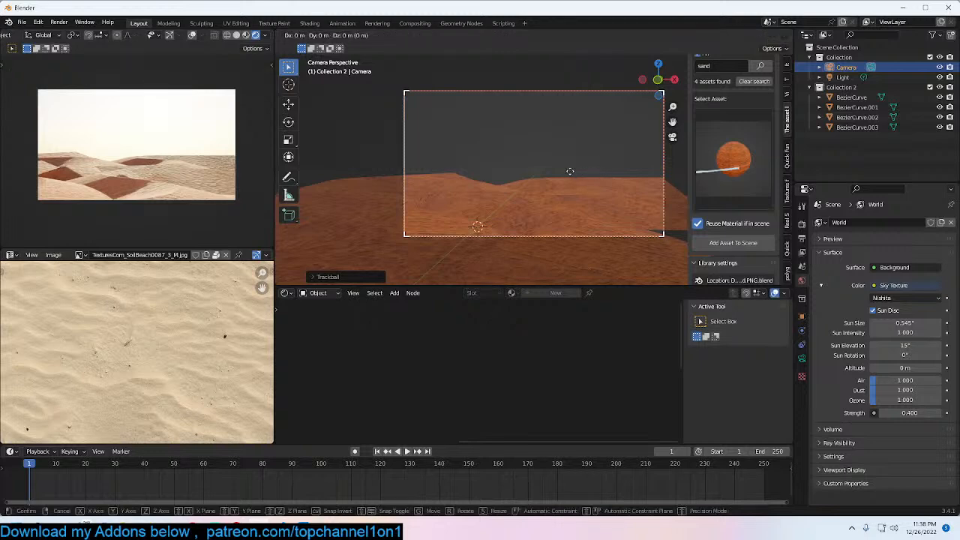
{"action": "left_click", "coordinate": [543, 219]}
Step: Stretch the foreground dune BezierCurve taller along Z and move it to raise its ridge in the camera view
{"action": "left_click", "coordinate": [541, 216]}
{"action": "key", "text": "s"}
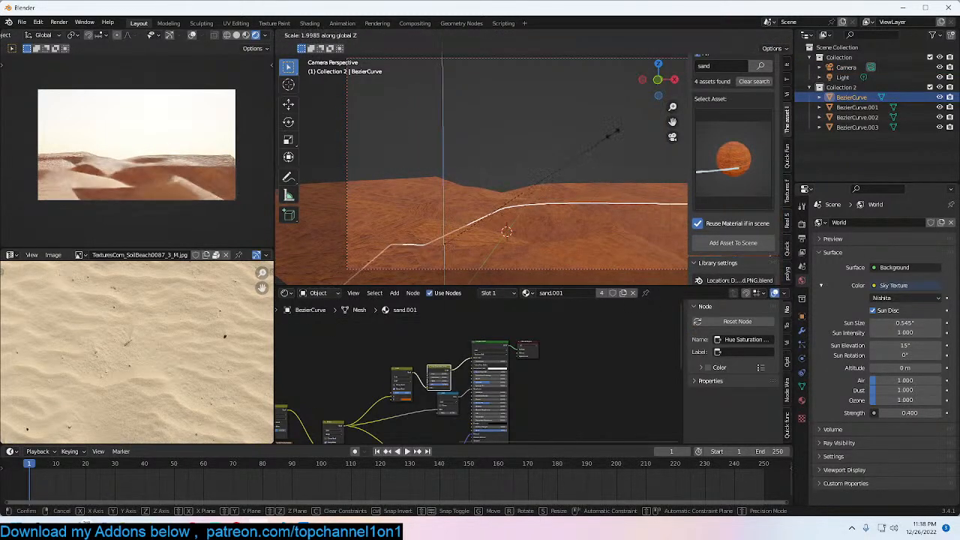
{"action": "left_click", "coordinate": [567, 196]}
{"action": "key", "text": "g"}
{"action": "left_click", "coordinate": [576, 180]}
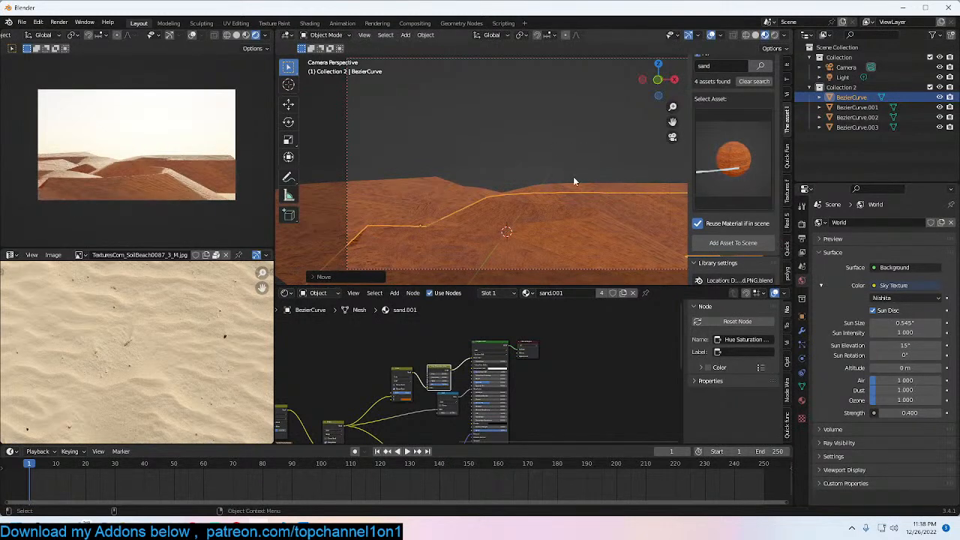
Step: Scale the rear dune BezierCurve.003 along Z and shift it upward to vary the horizon line
{"action": "left_click", "coordinate": [456, 197]}
{"action": "key", "text": "s"}
{"action": "key", "text": "z"}
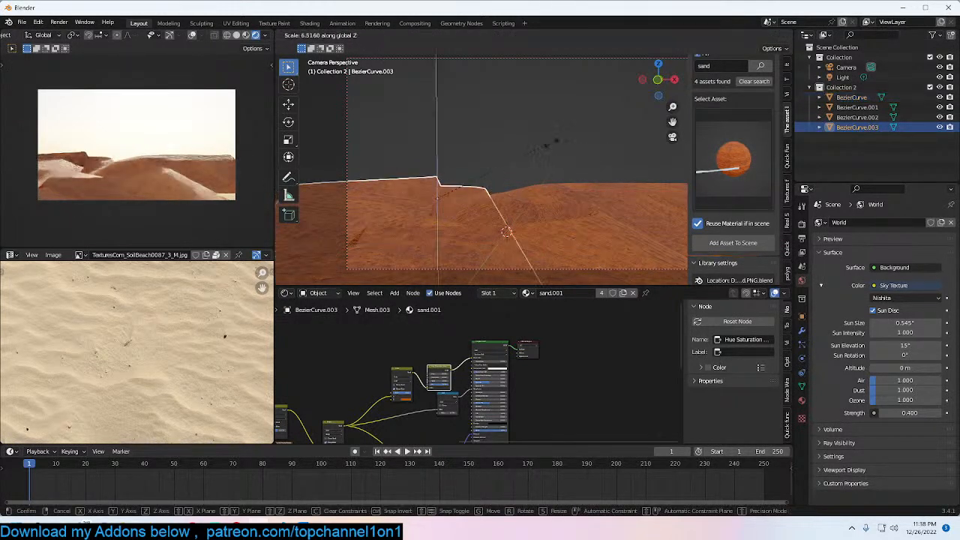
{"action": "key", "text": "Escape"}
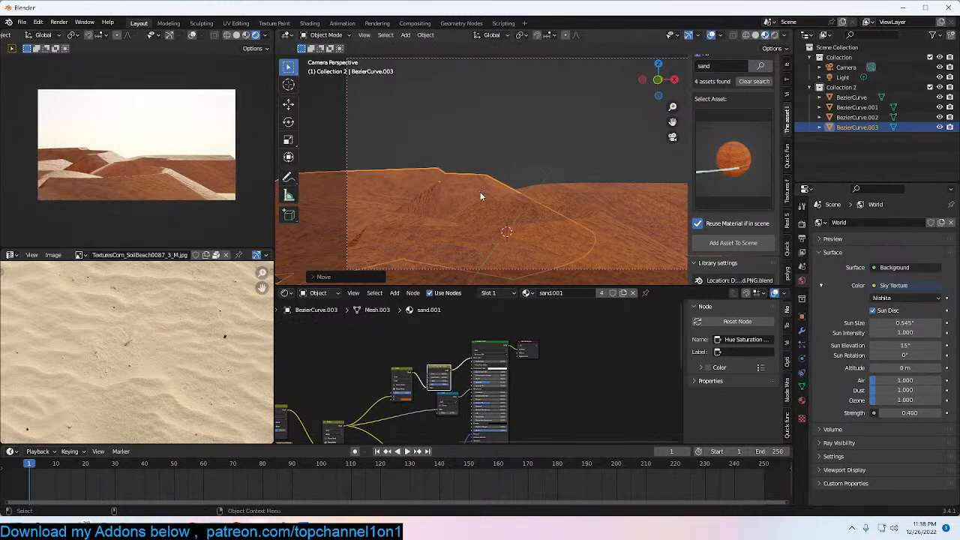
Step: Select the foreground dune BezierCurve in the camera view
{"action": "left_click", "coordinate": [486, 194]}
{"action": "left_click", "coordinate": [486, 194]}
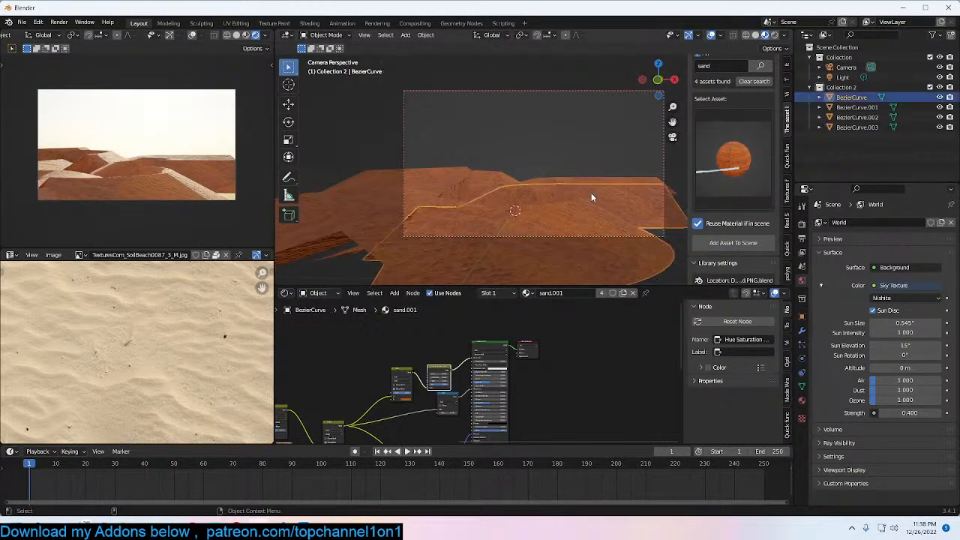